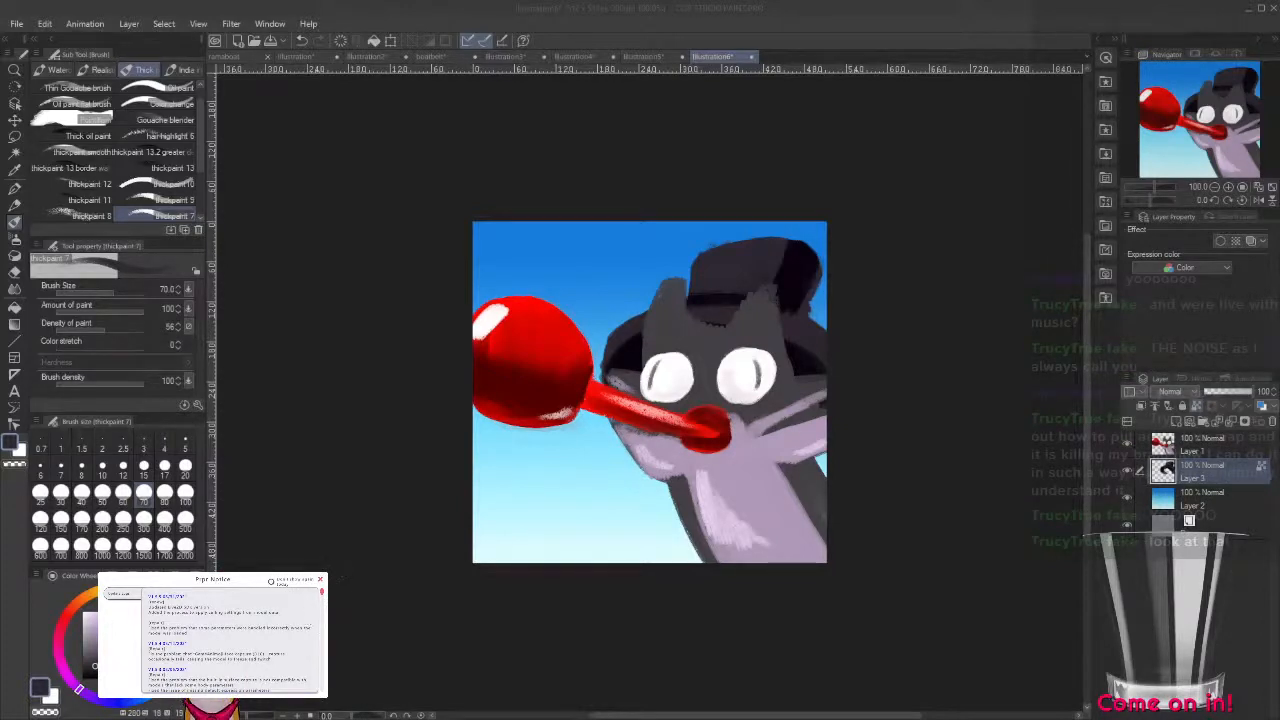
click(358, 546)
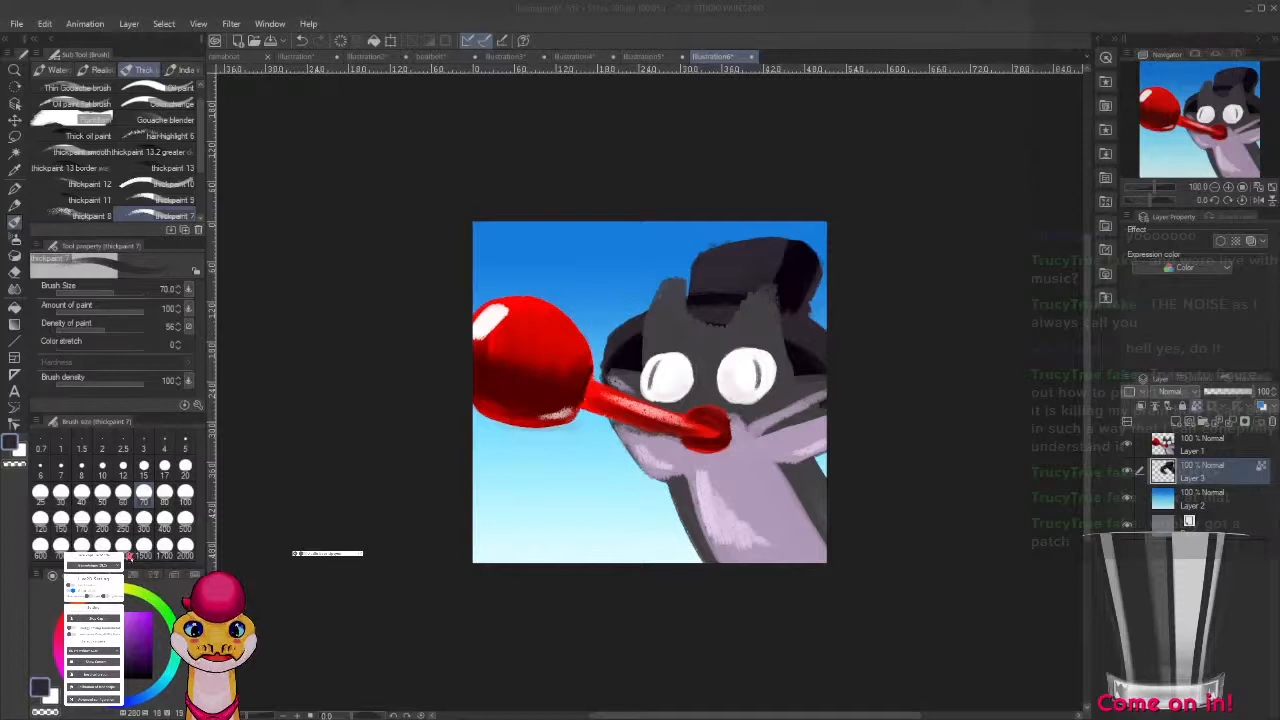
click(129, 557)
click(69, 562)
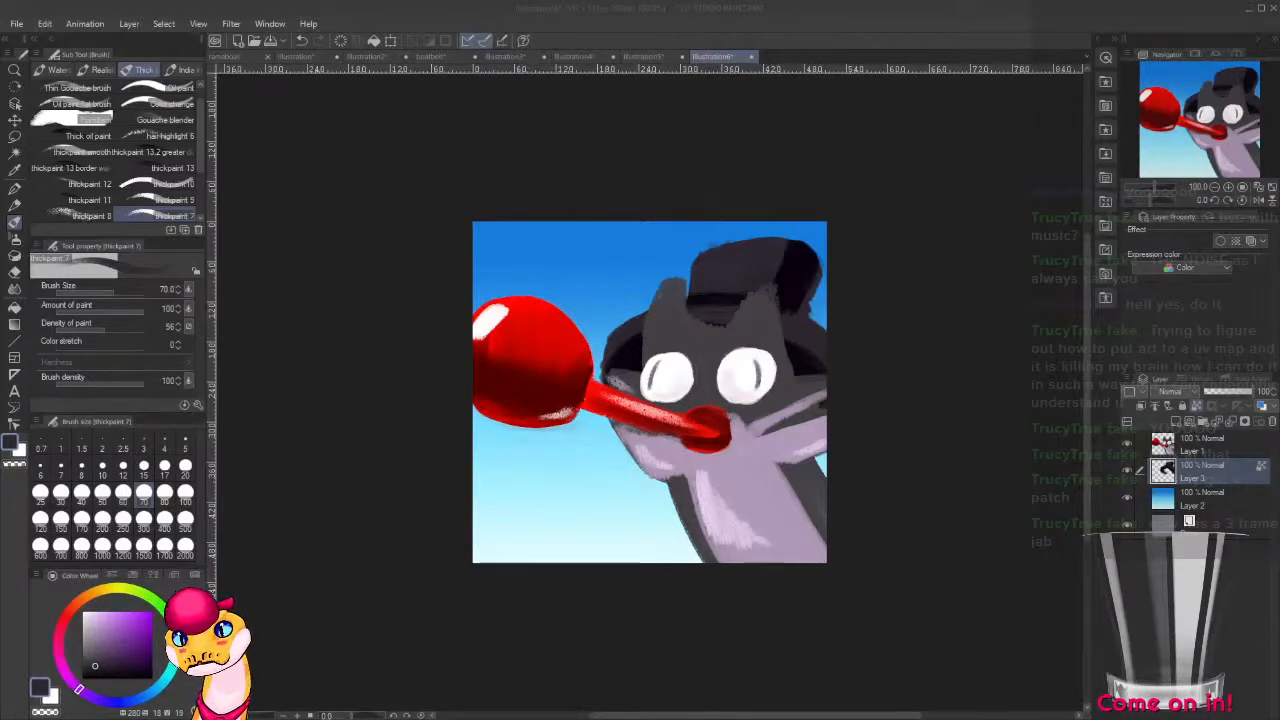
Create a new 1024 x 1024 px illustration at 300 dpi.
click(19, 25)
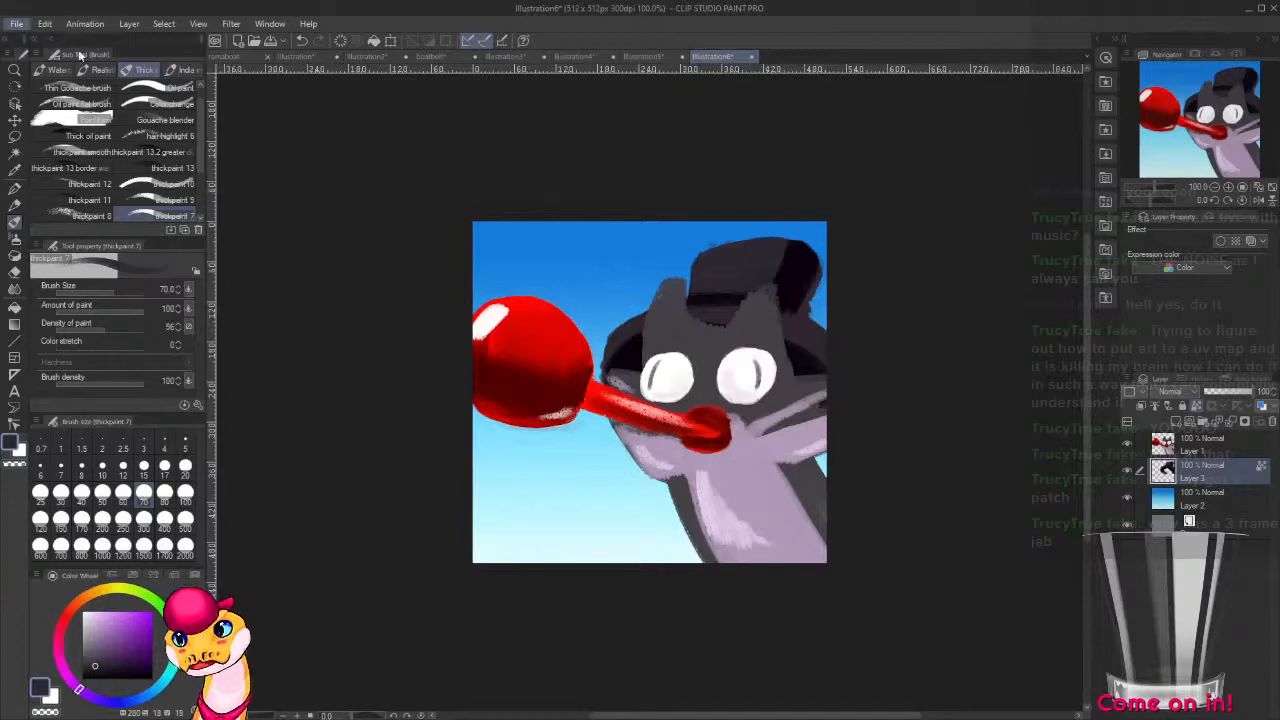
click(70, 42)
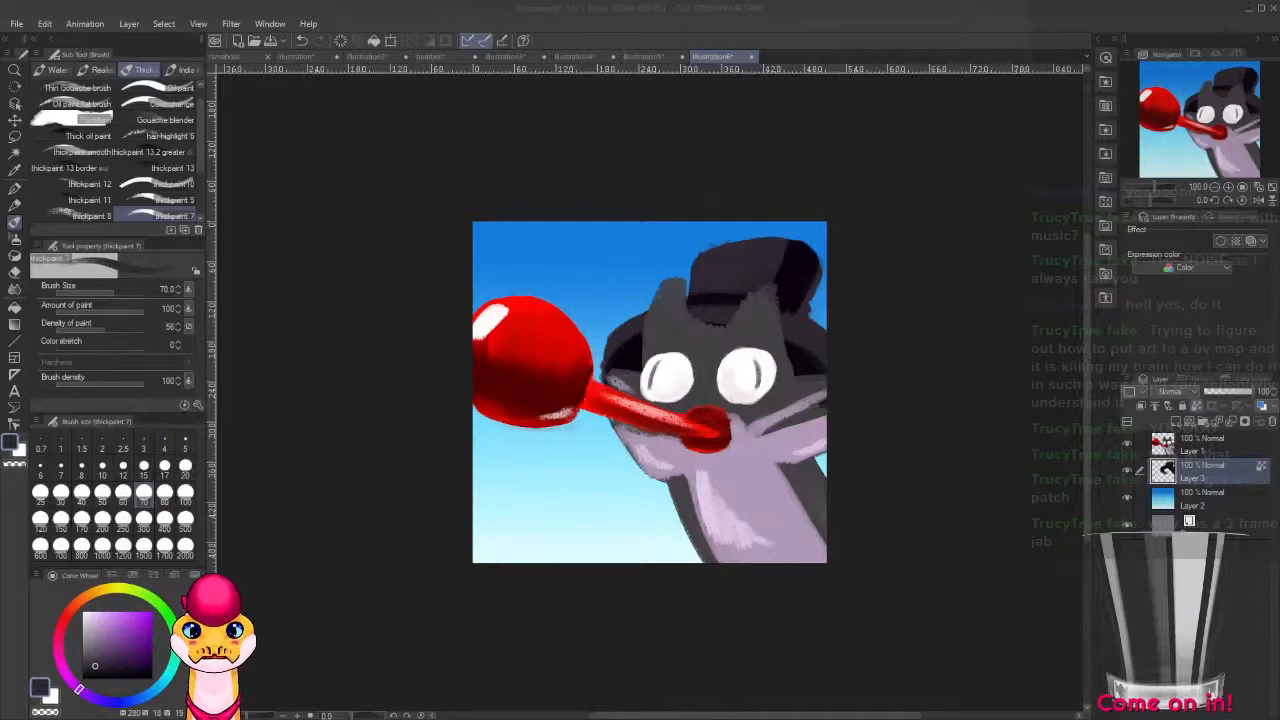
key(Return)
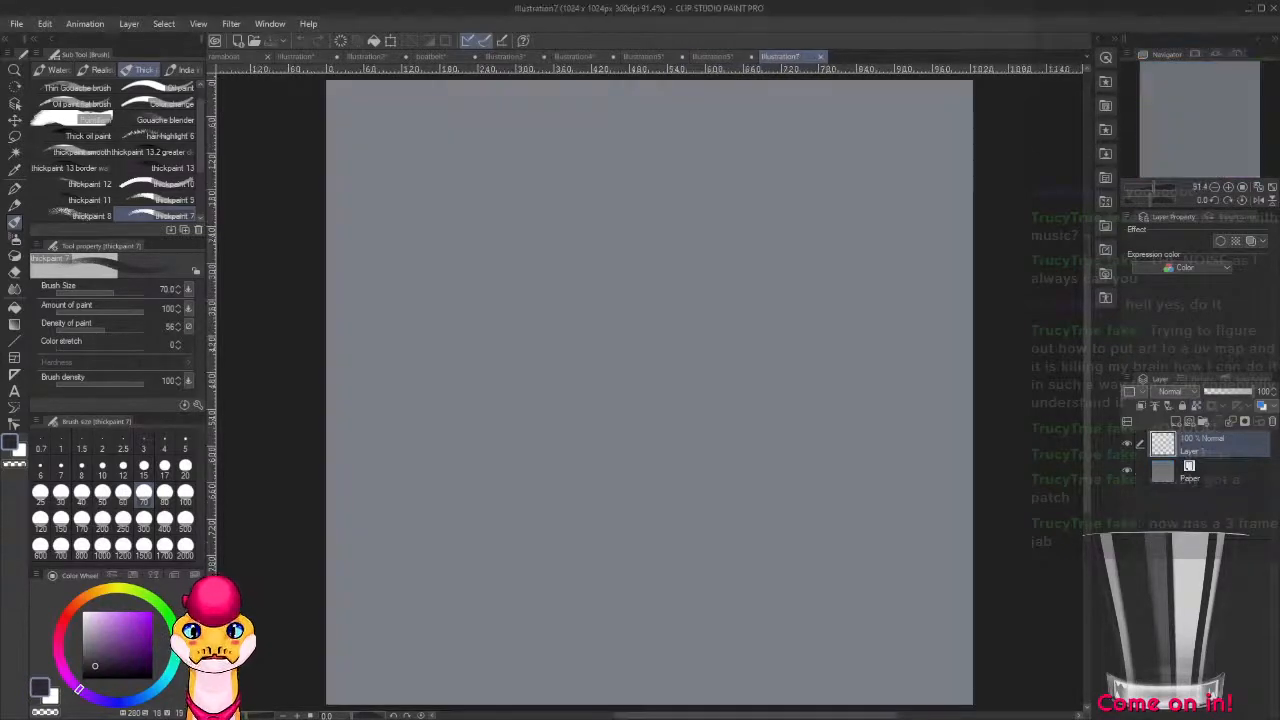
Set up the Foreground to background gradient with light green as the main colour and dark teal green as the sub colour.
scroll(762, 551, down, 2)
scroll(762, 551, up, 1)
key(g)
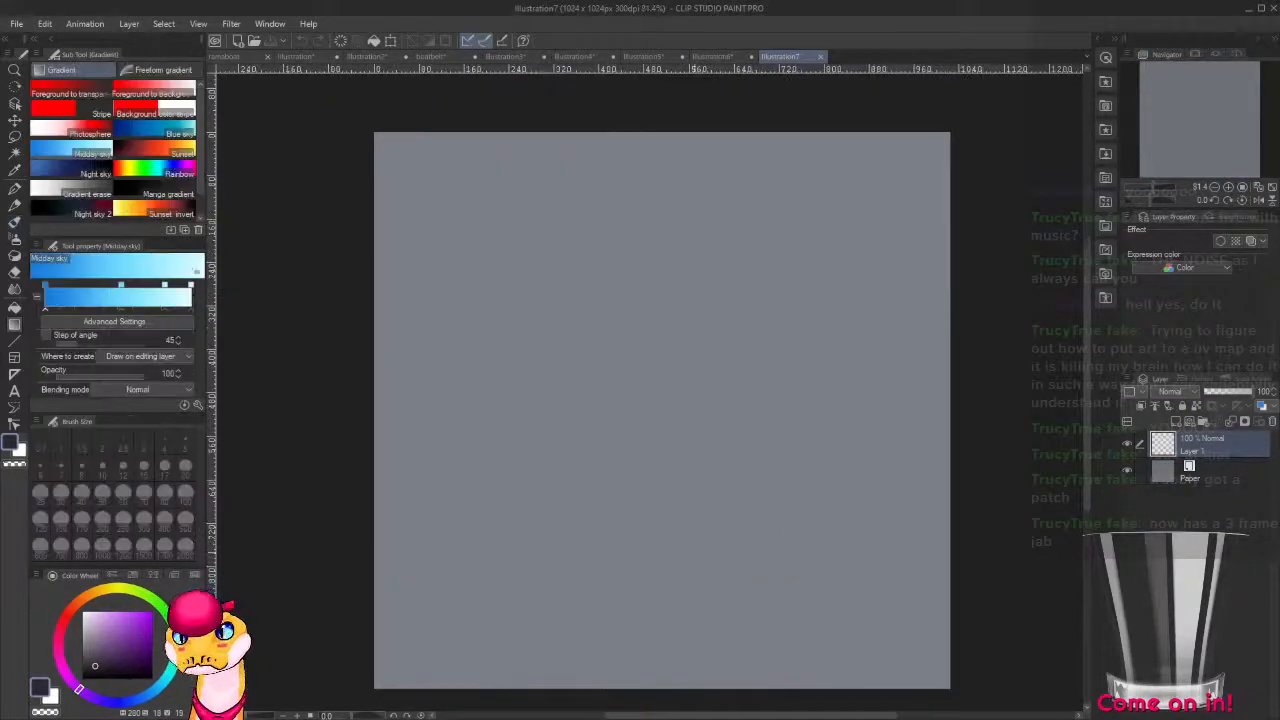
click(62, 92)
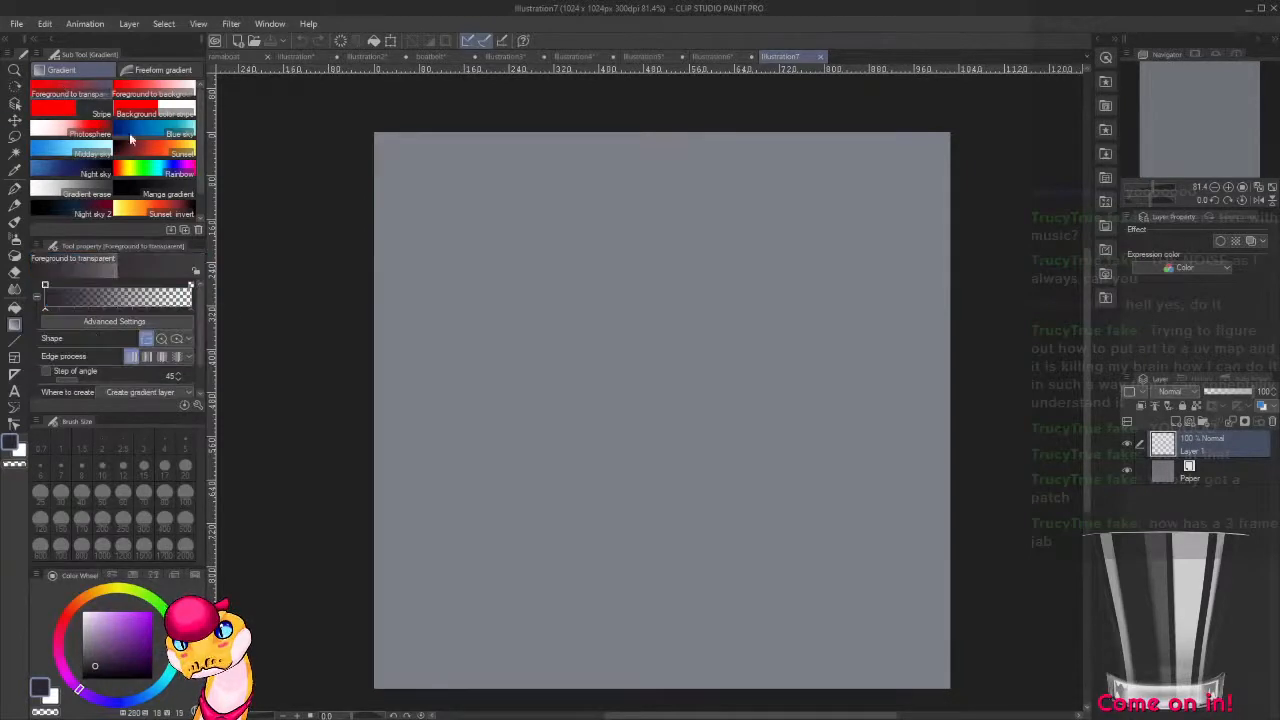
click(150, 94)
click(127, 590)
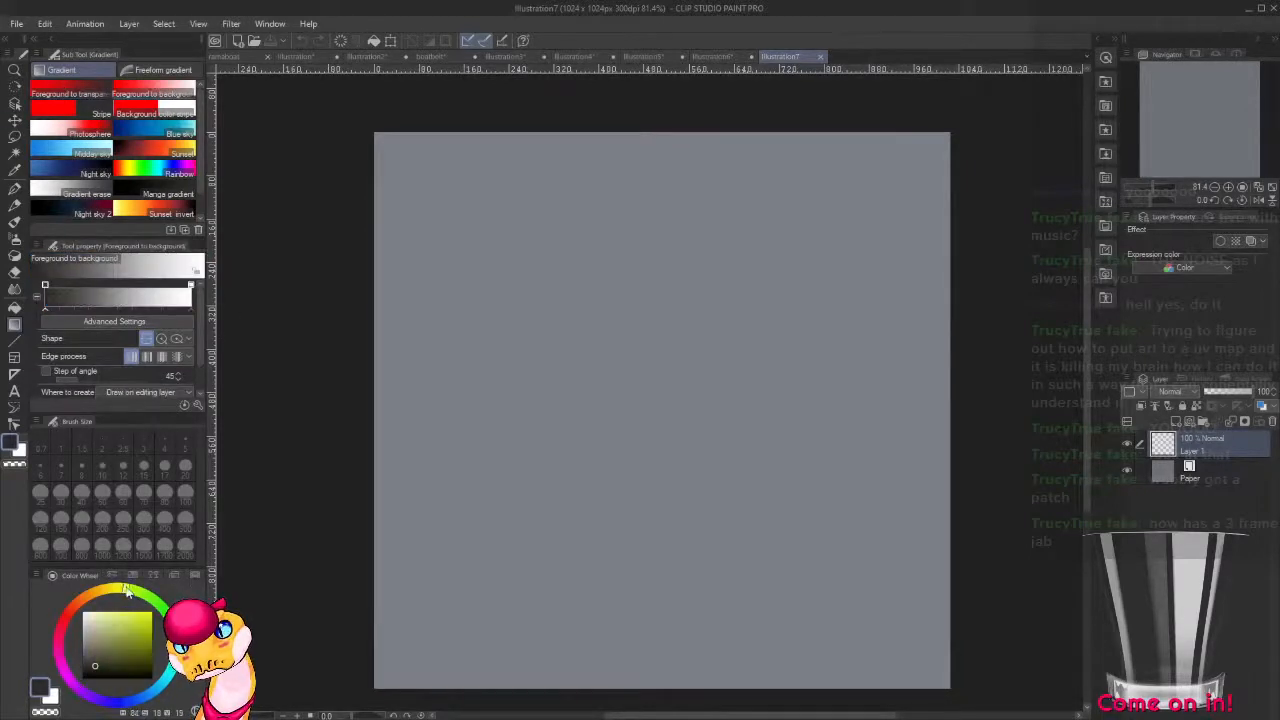
drag(127, 590, 152, 607)
click(109, 618)
click(148, 603)
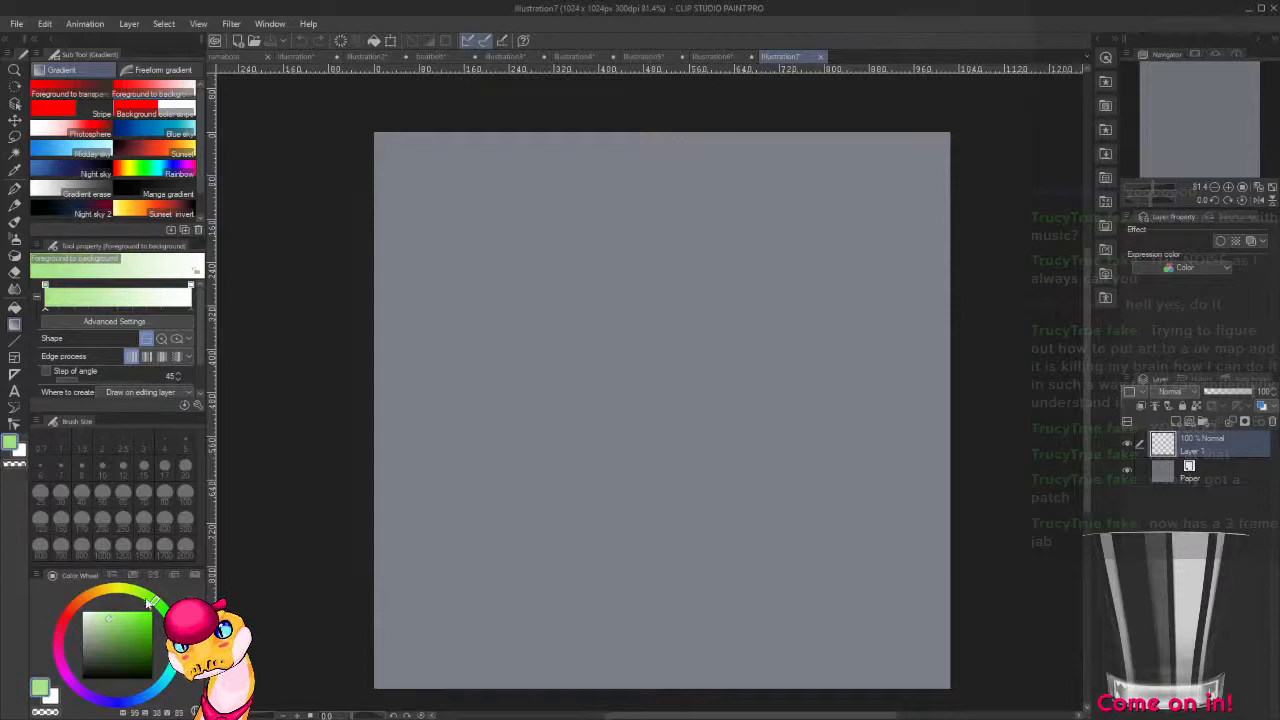
key(x)
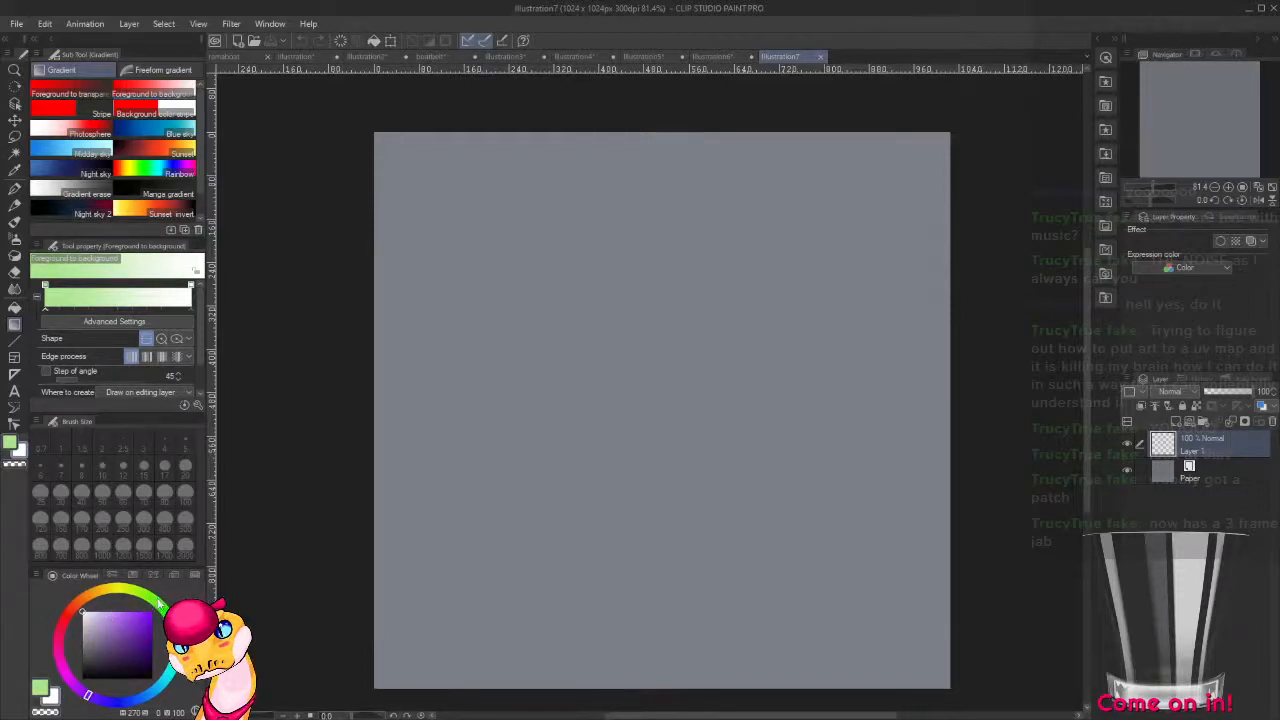
mouse_move(158, 603)
mouse_down()
mouse_move(173, 630)
mouse_move(118, 639)
mouse_move(112, 655)
mouse_move(104, 643)
mouse_up()
scroll(706, 475, down, 1)
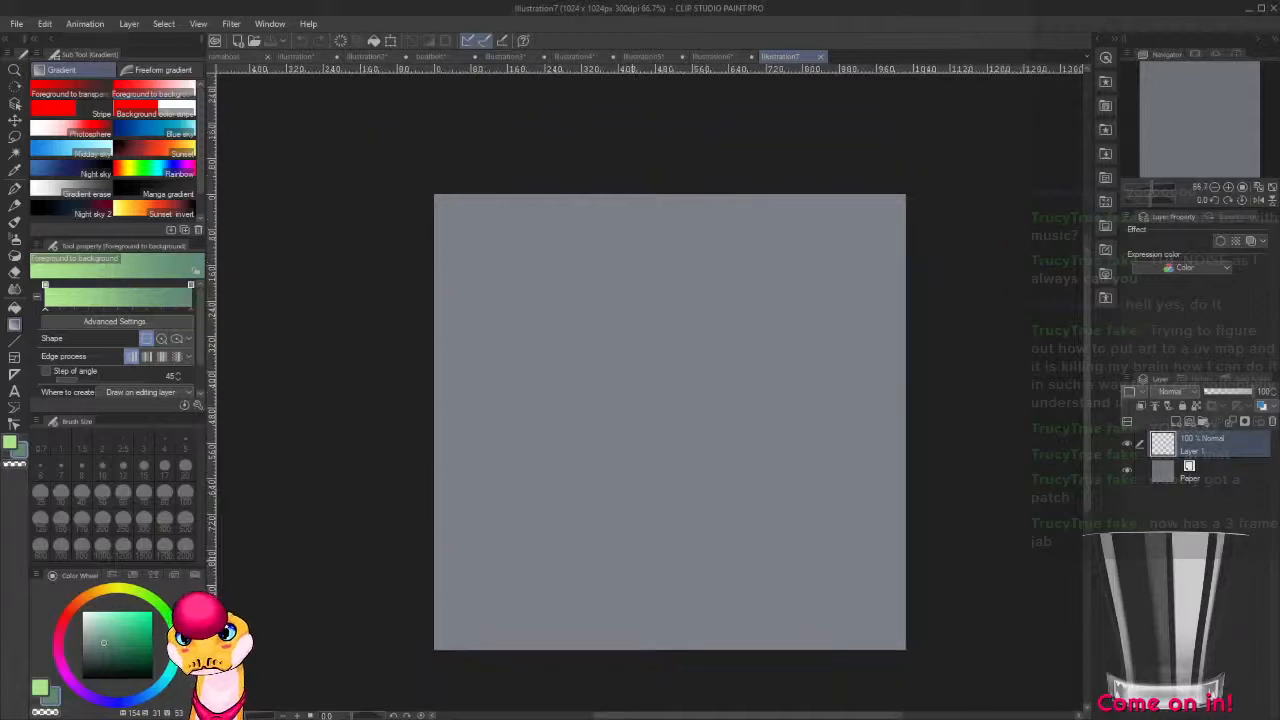
drag(520, 580, 869, 185)
key(ctrl+z)
drag(786, 270, 735, 432)
key(ctrl+z)
Fill the canvas with the gradient from light green in the upper part to teal in the lower part, and add a layer above.
drag(758, 225, 645, 585)
key(ctrl+shift+n)
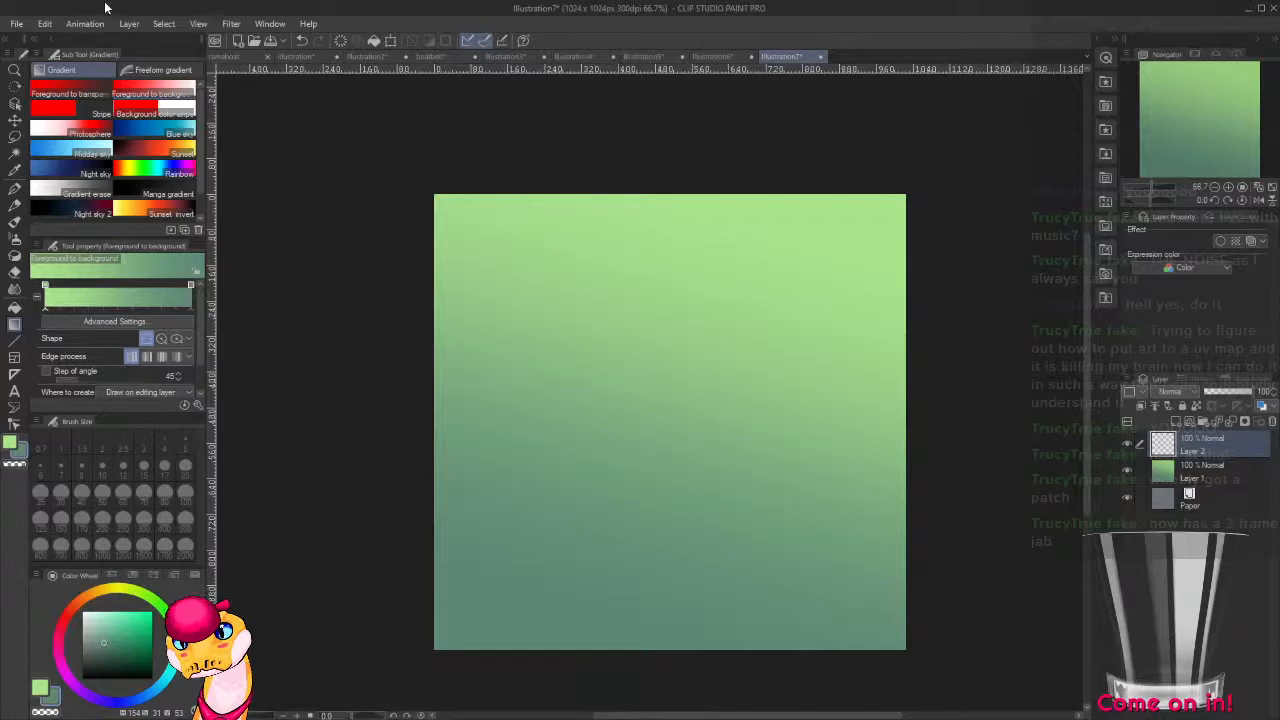
Paint a small dark red patch at the canvas's left edge with the thickpaint 7 brush.
key(b)
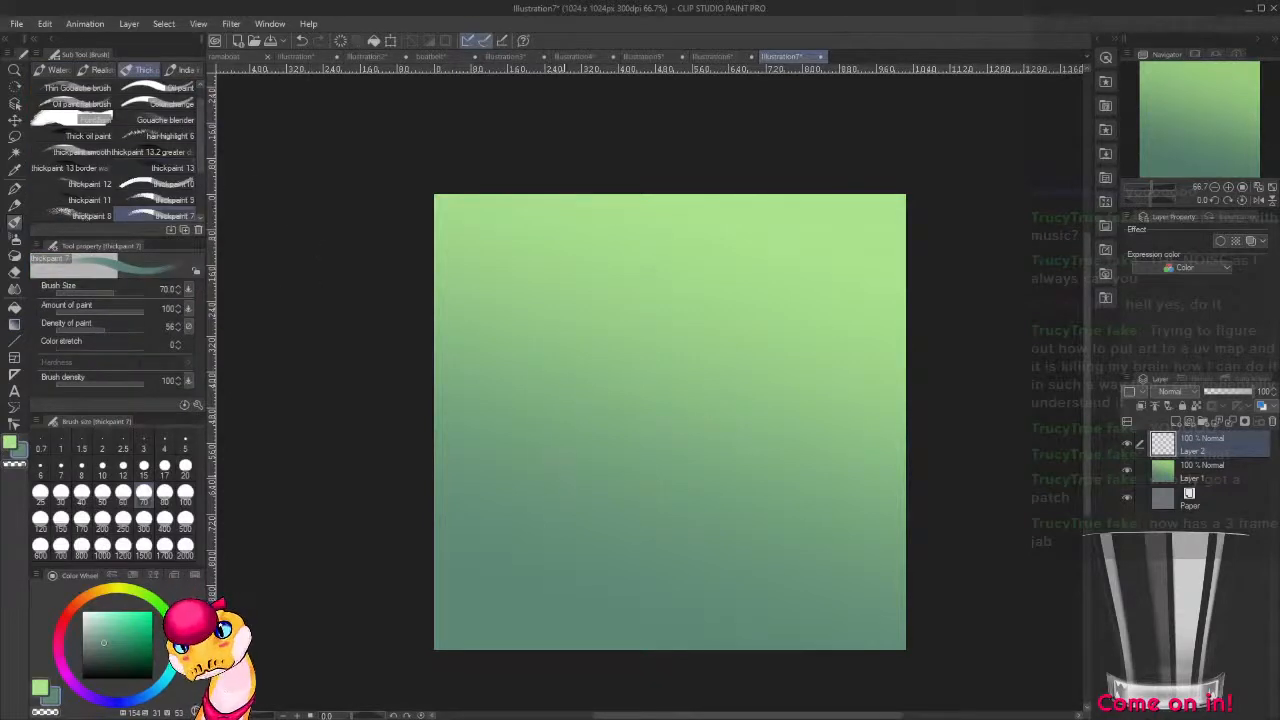
click(70, 609)
click(132, 654)
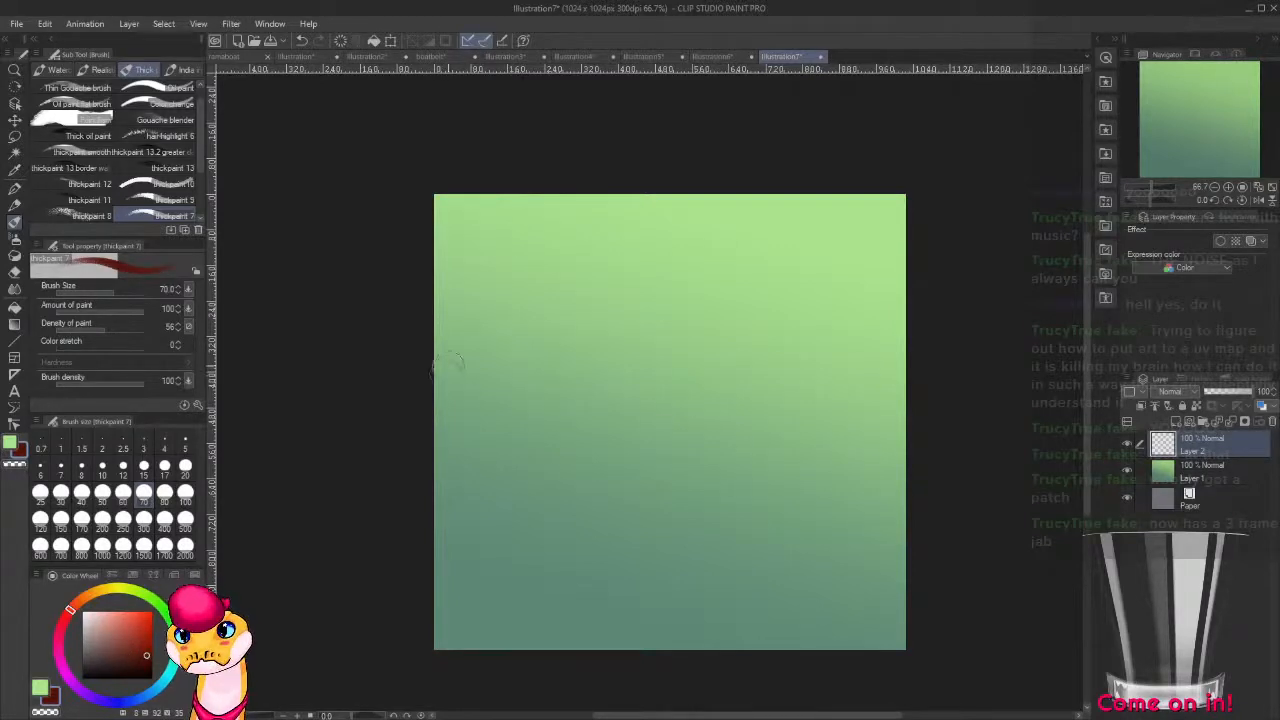
mouse_move(443, 360)
mouse_down()
mouse_move(432, 372)
mouse_move(466, 375)
mouse_up()
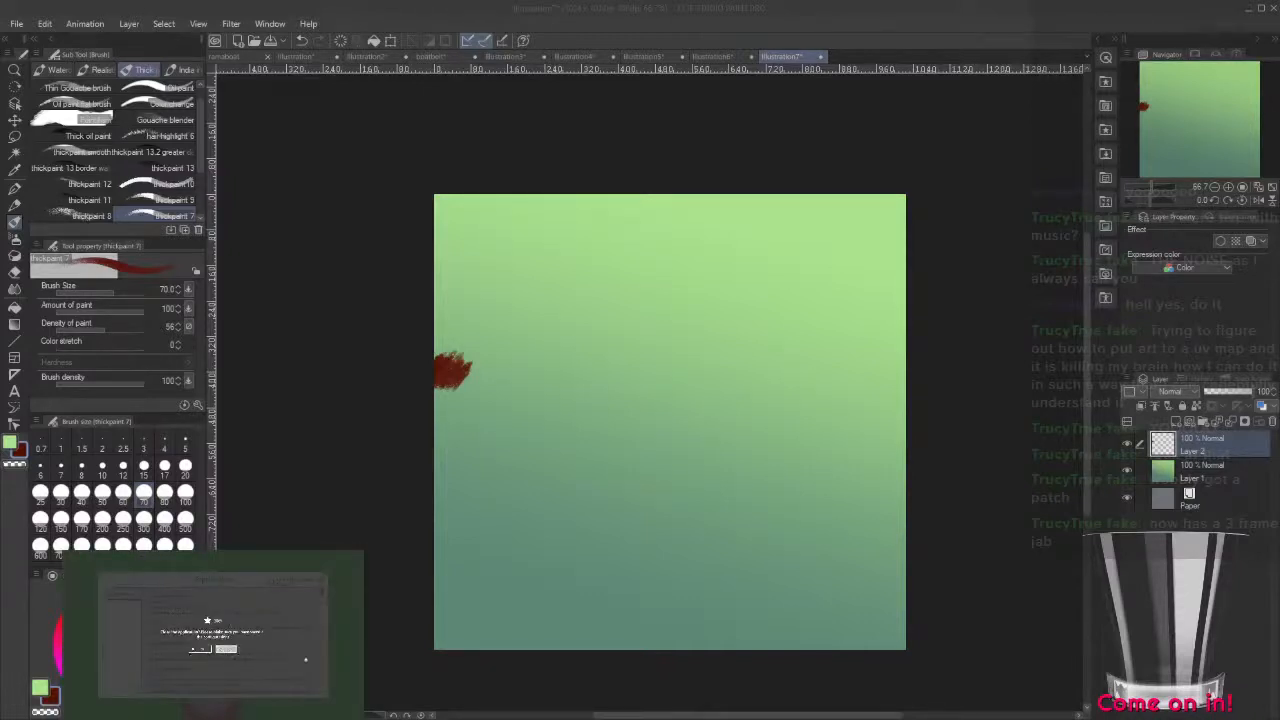
click(200, 649)
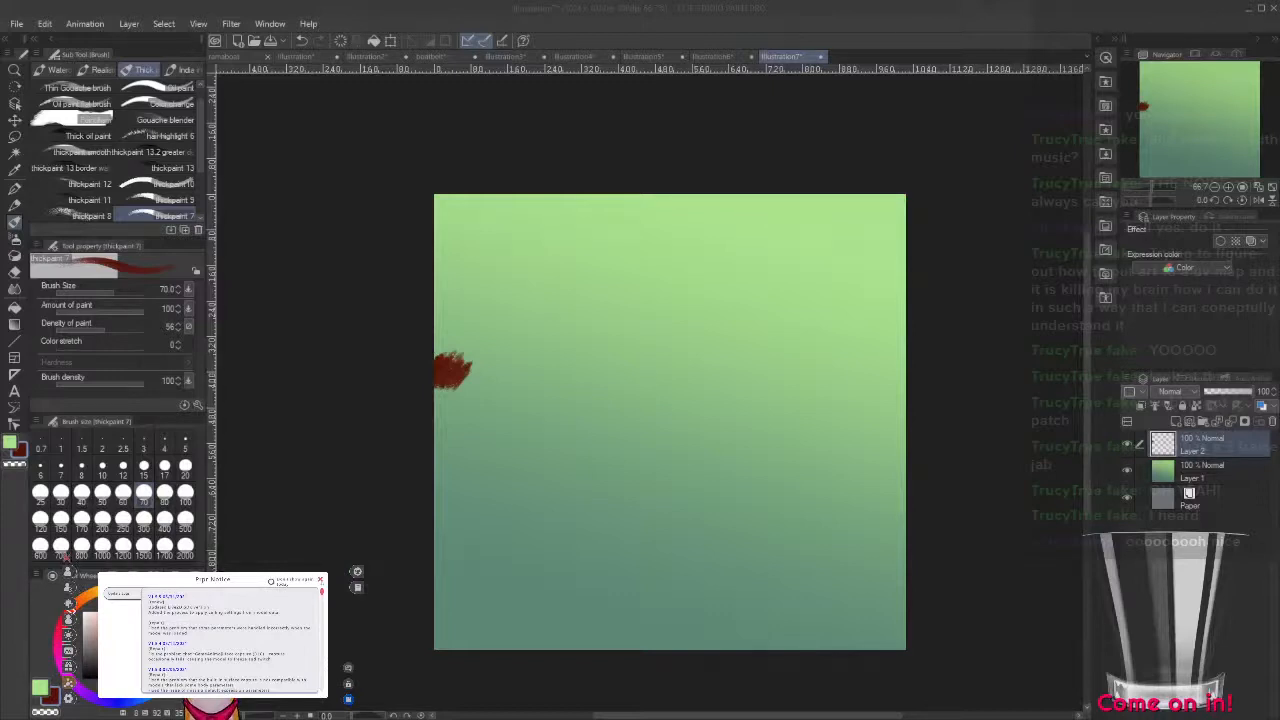
click(320, 580)
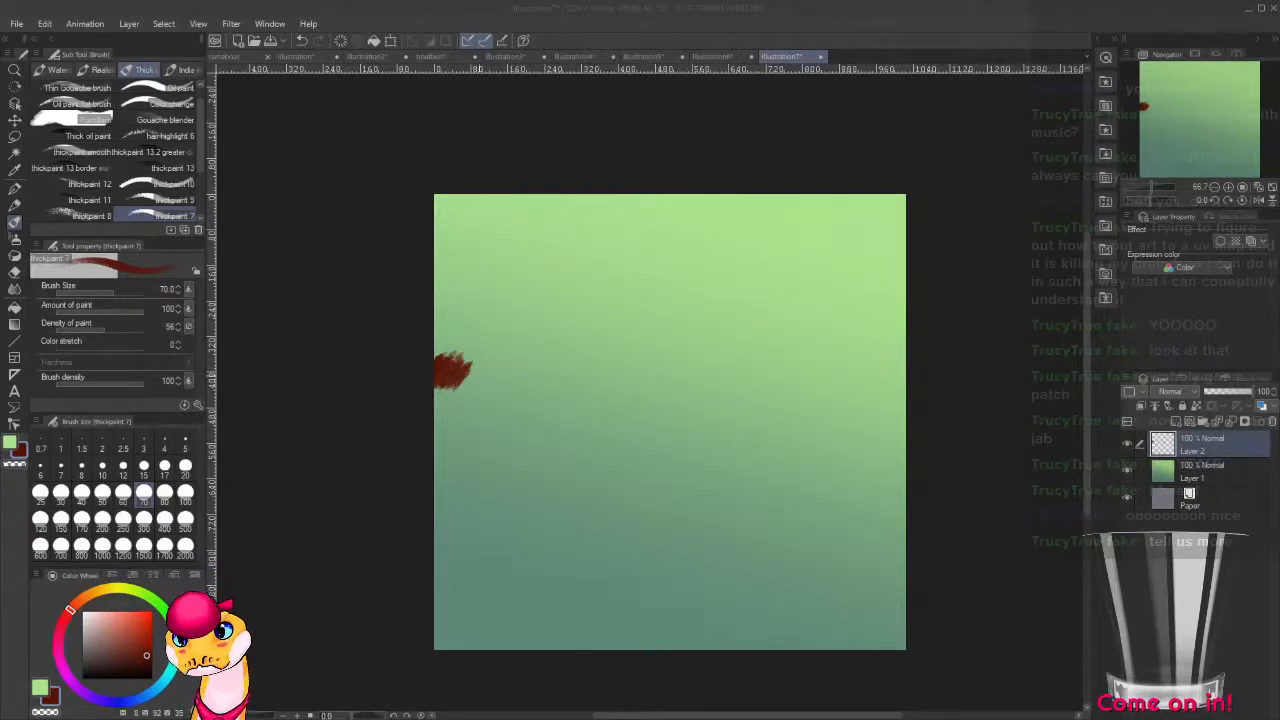
Paint a thick dark red upper shape from the left edge to a pointed tip, with a curved band running down to the lower right corner.
mouse_move(455, 372)
mouse_down()
mouse_move(602, 342)
mouse_move(568, 352)
mouse_up()
drag(508, 394, 555, 360)
mouse_move(500, 418)
mouse_down()
mouse_move(550, 358)
mouse_move(600, 346)
mouse_up()
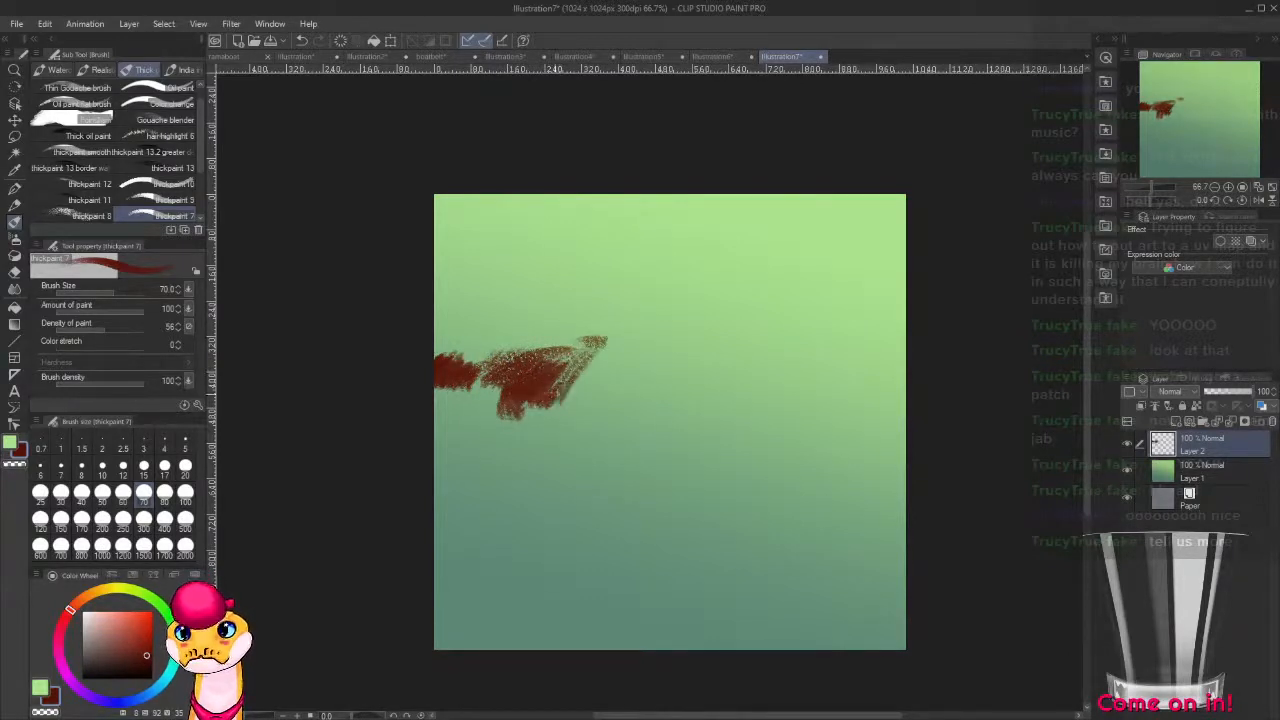
drag(530, 440, 600, 350)
mouse_move(560, 420)
mouse_down()
mouse_move(611, 383)
mouse_move(625, 435)
mouse_up()
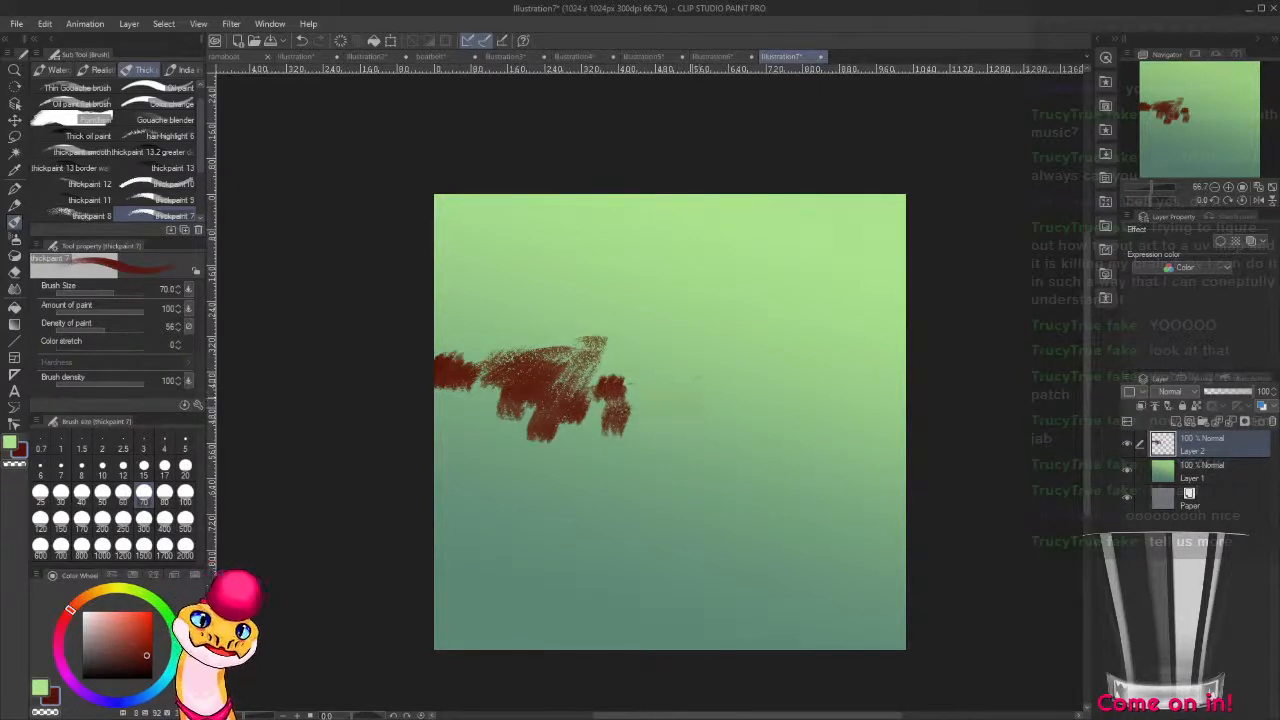
mouse_move(625, 400)
mouse_down()
mouse_move(805, 339)
mouse_move(815, 349)
mouse_move(803, 381)
mouse_move(700, 478)
mouse_move(680, 535)
mouse_move(690, 590)
mouse_move(795, 617)
mouse_move(921, 625)
mouse_move(843, 651)
mouse_move(832, 629)
mouse_move(805, 646)
mouse_move(792, 614)
mouse_move(767, 637)
mouse_move(773, 600)
mouse_move(735, 637)
mouse_move(737, 607)
mouse_move(696, 627)
mouse_move(696, 587)
mouse_move(671, 586)
mouse_move(674, 531)
mouse_move(716, 452)
mouse_move(680, 485)
mouse_up()
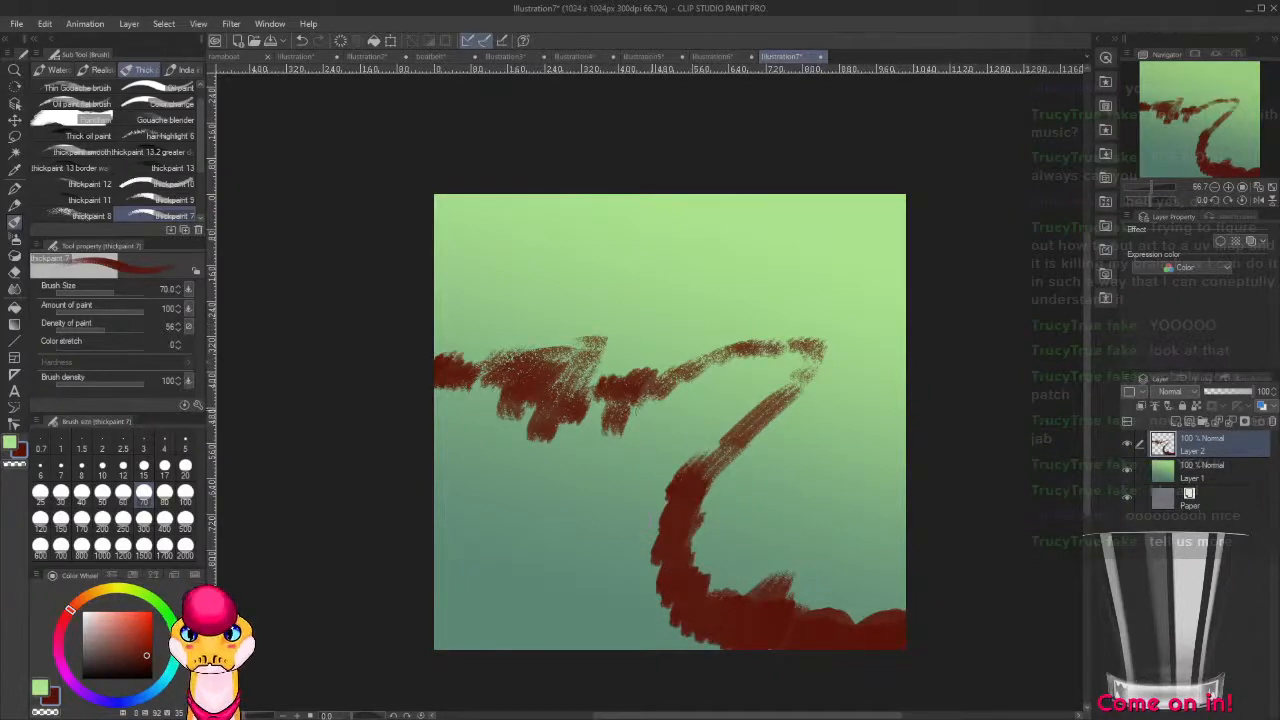
mouse_move(800, 350)
mouse_down()
mouse_move(770, 378)
mouse_move(805, 362)
mouse_move(715, 430)
mouse_move(578, 428)
mouse_move(555, 400)
mouse_move(491, 371)
mouse_move(434, 417)
mouse_move(471, 409)
mouse_move(485, 450)
mouse_move(494, 417)
mouse_move(534, 419)
mouse_move(610, 455)
mouse_up()
Paint a light green strip at the left edge below the red shape and a dark red line from there to the lower red curve.
alt+click(737, 271)
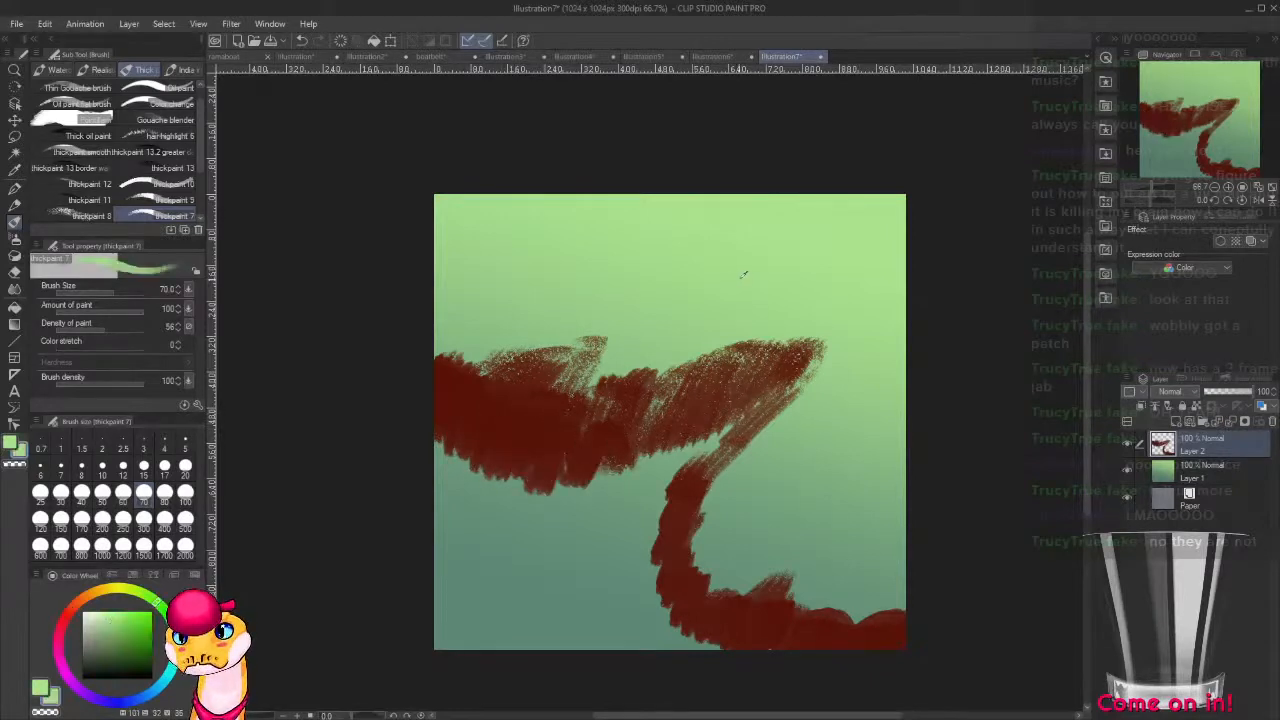
mouse_move(425, 483)
mouse_down()
mouse_move(443, 491)
mouse_move(424, 600)
mouse_up()
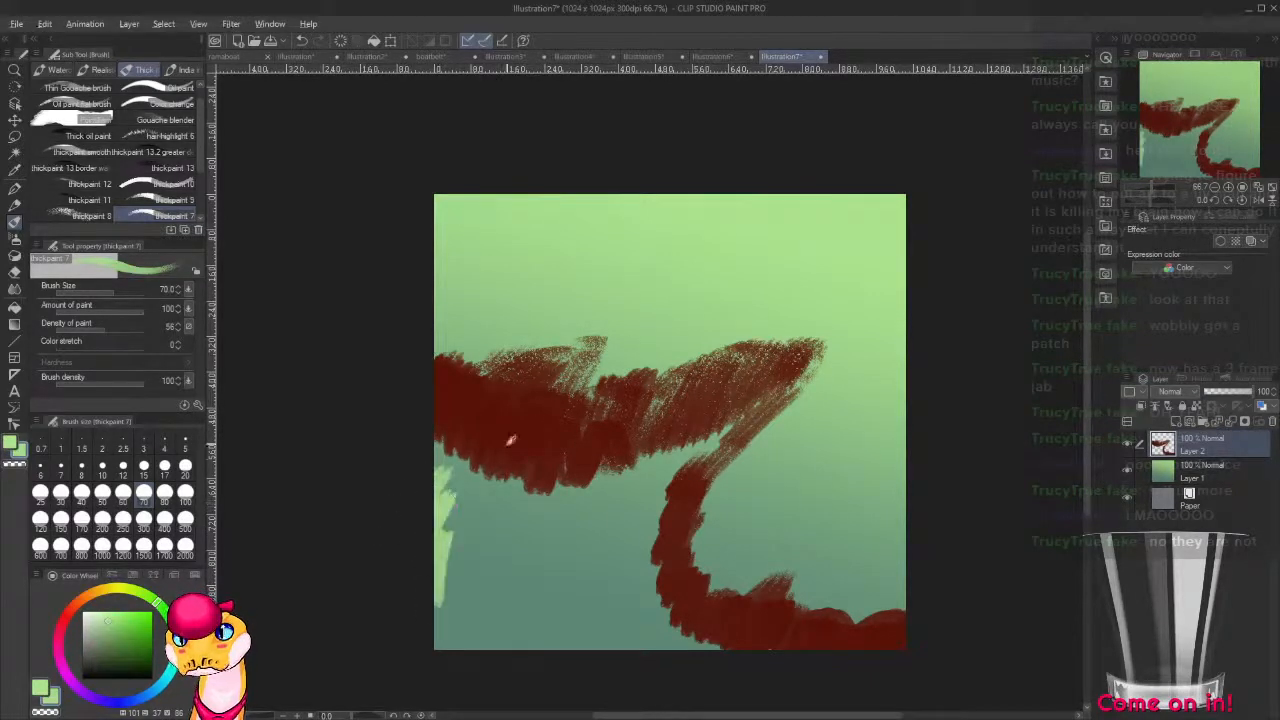
alt+click(498, 459)
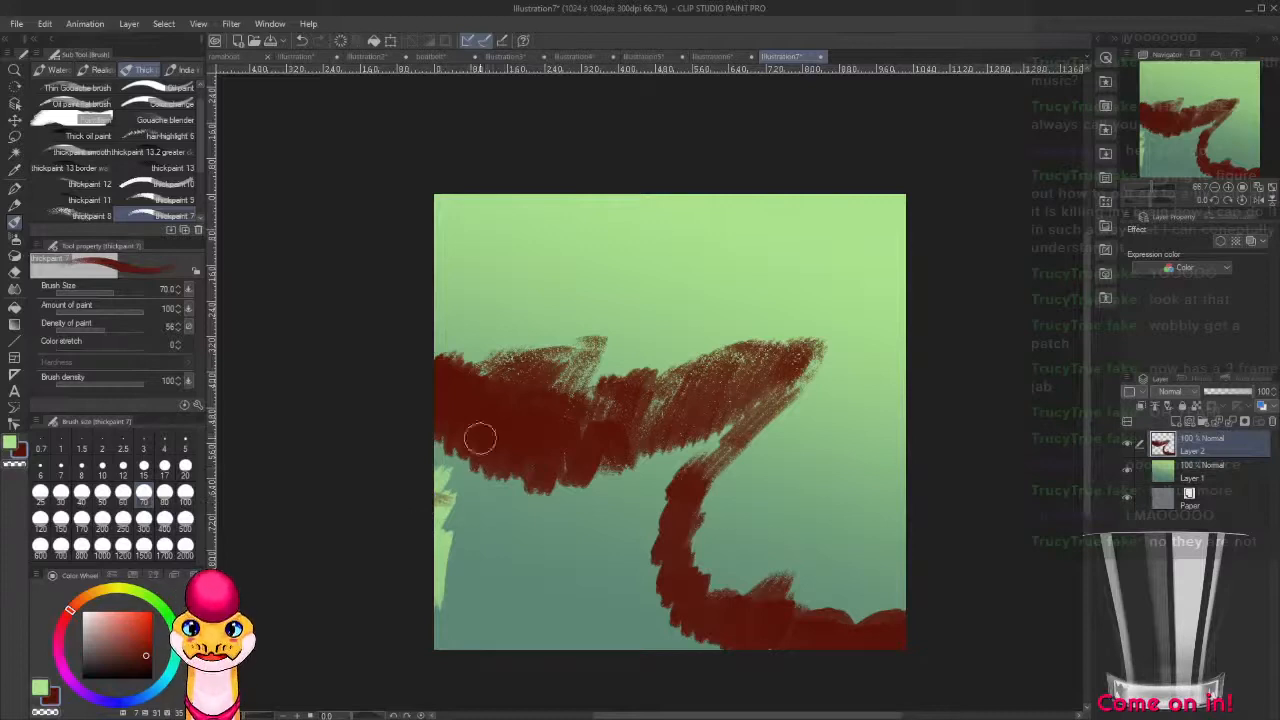
mouse_move(421, 483)
mouse_down()
mouse_move(481, 553)
mouse_move(469, 555)
mouse_move(606, 591)
mouse_move(703, 640)
mouse_up()
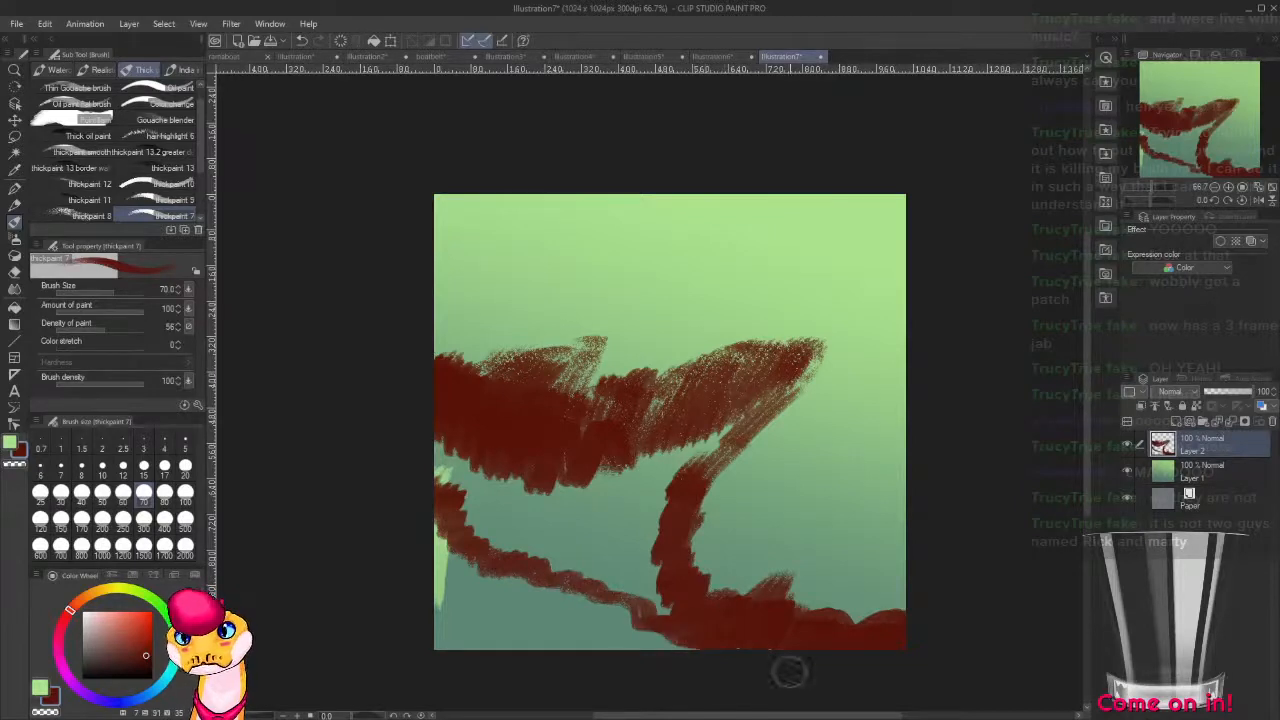
Fill the lower left area beneath the red line with light green, up to the line's edge.
key(x)
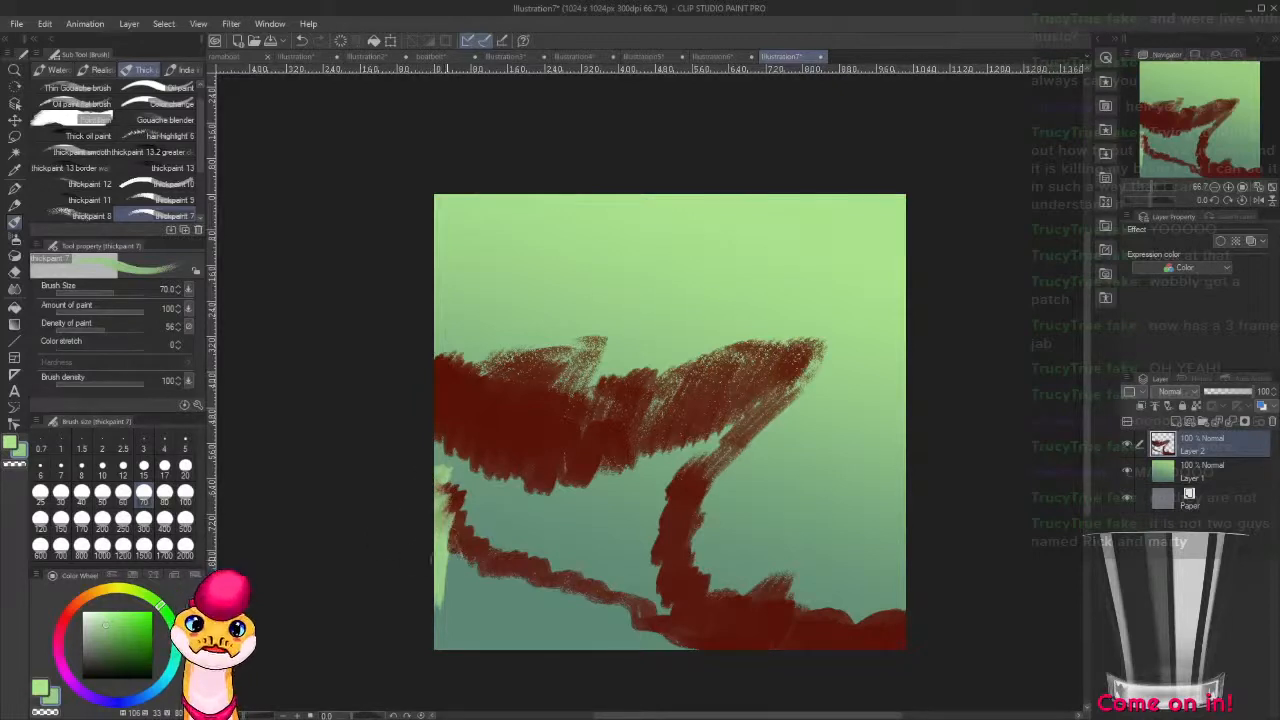
mouse_move(478, 568)
mouse_down()
mouse_move(440, 560)
mouse_move(422, 586)
mouse_move(445, 620)
mouse_move(495, 600)
mouse_up()
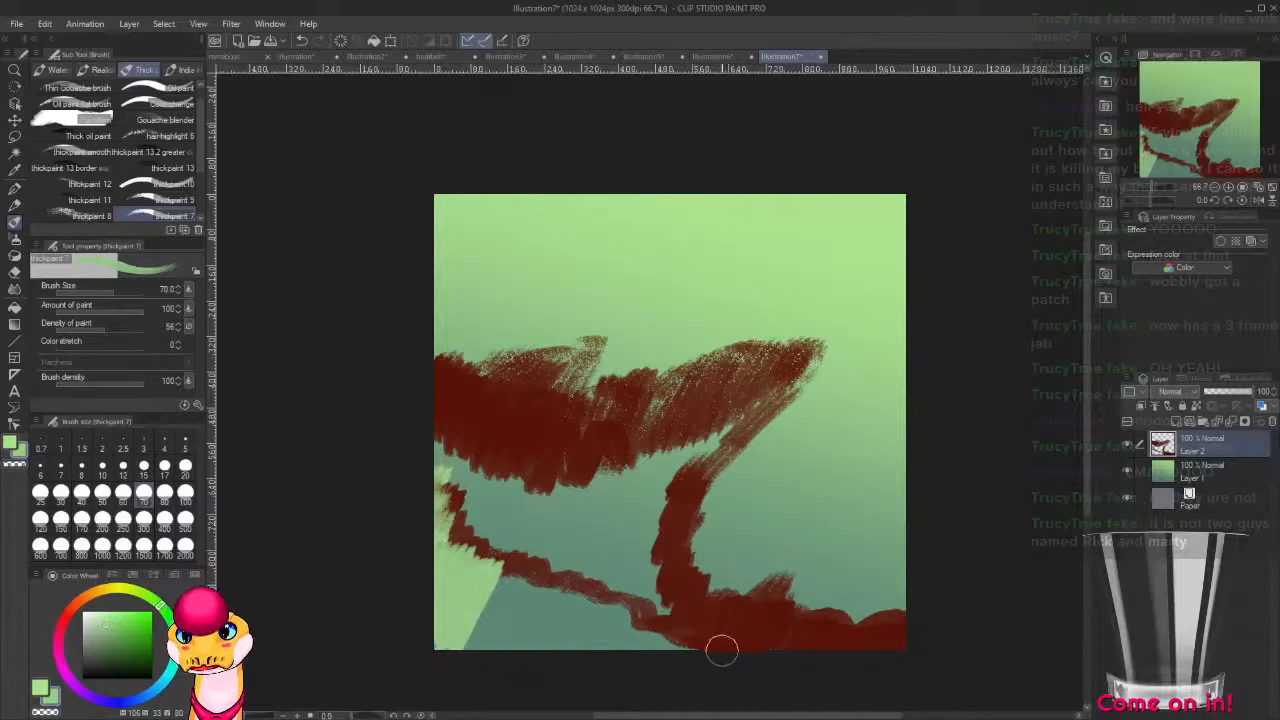
drag(720, 651, 683, 655)
mouse_move(654, 655)
mouse_down()
mouse_move(547, 687)
mouse_move(540, 678)
mouse_move(598, 607)
mouse_move(540, 662)
mouse_move(594, 593)
mouse_move(515, 671)
mouse_move(507, 652)
mouse_move(568, 594)
mouse_move(461, 694)
mouse_move(539, 582)
mouse_move(441, 657)
mouse_up()
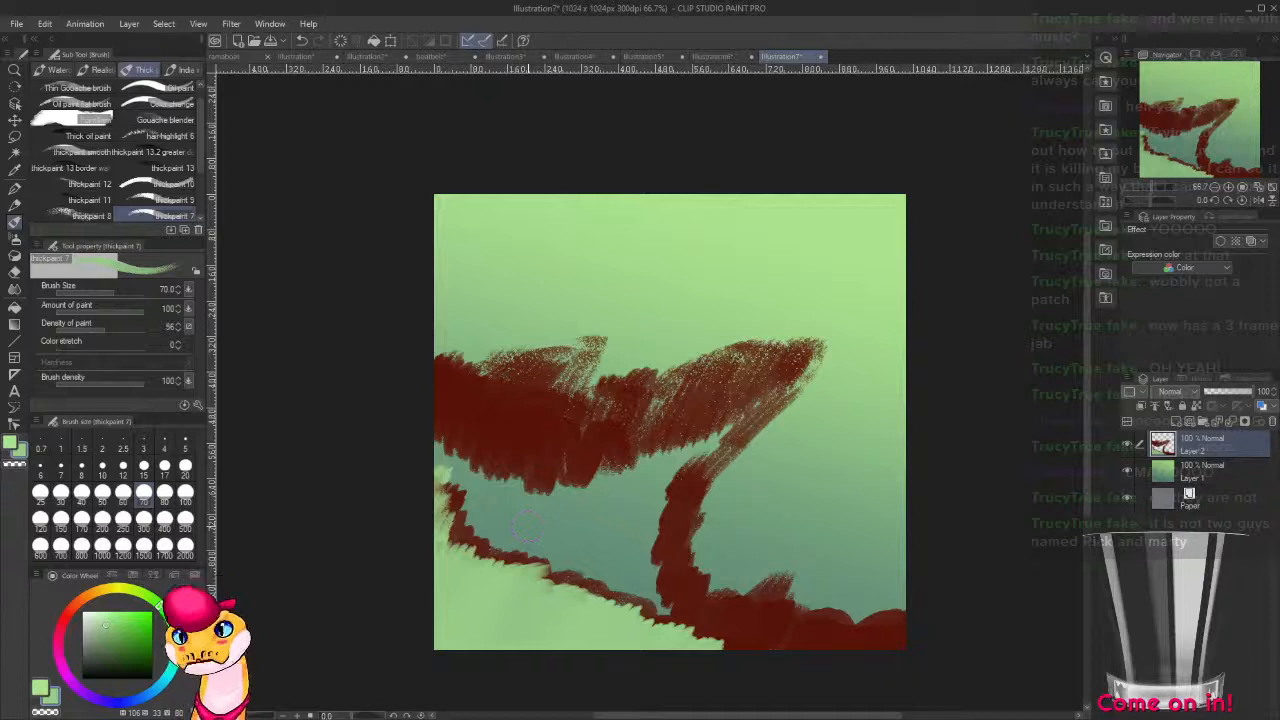
mouse_move(665, 651)
mouse_down()
mouse_move(737, 646)
mouse_move(743, 663)
mouse_move(765, 662)
mouse_move(766, 651)
mouse_move(734, 654)
mouse_move(727, 636)
mouse_move(740, 657)
mouse_move(698, 640)
mouse_move(695, 651)
mouse_move(676, 622)
mouse_up()
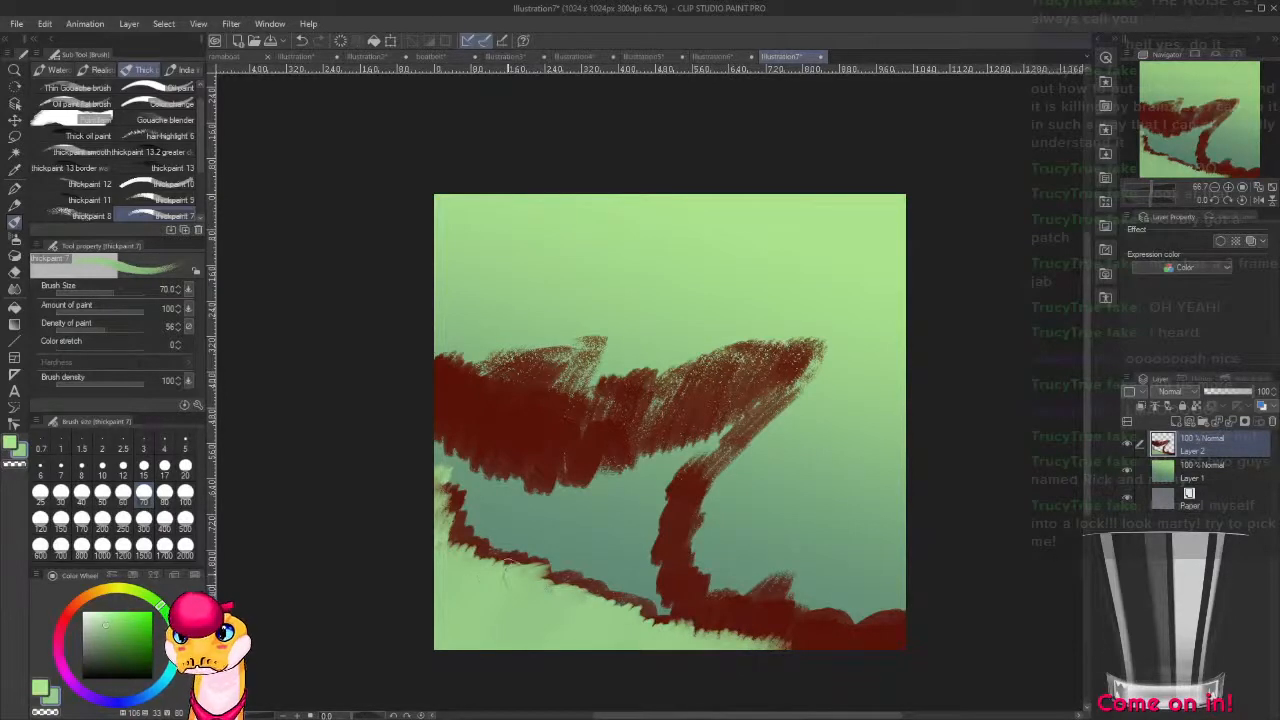
drag(505, 566, 572, 588)
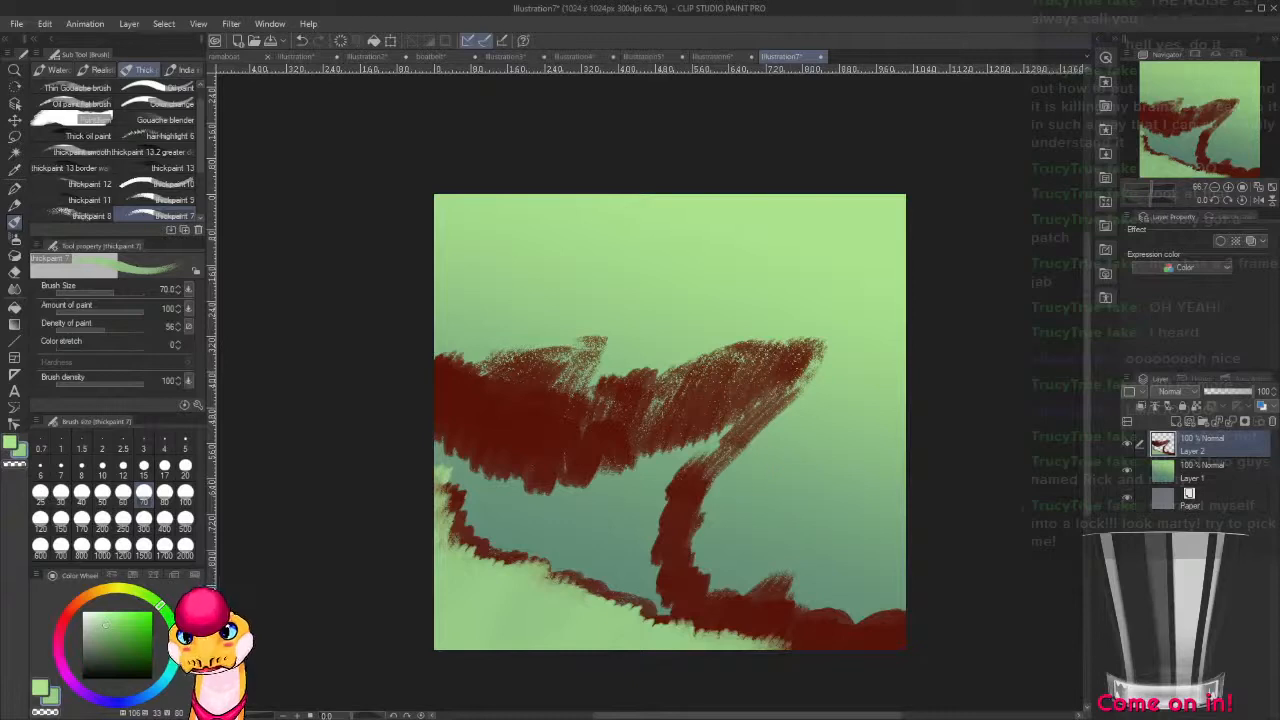
Add a layer above the gradient layer and paint the inside of the red outline in a very dark red.
click(1221, 470)
key(ctrl+shift+n)
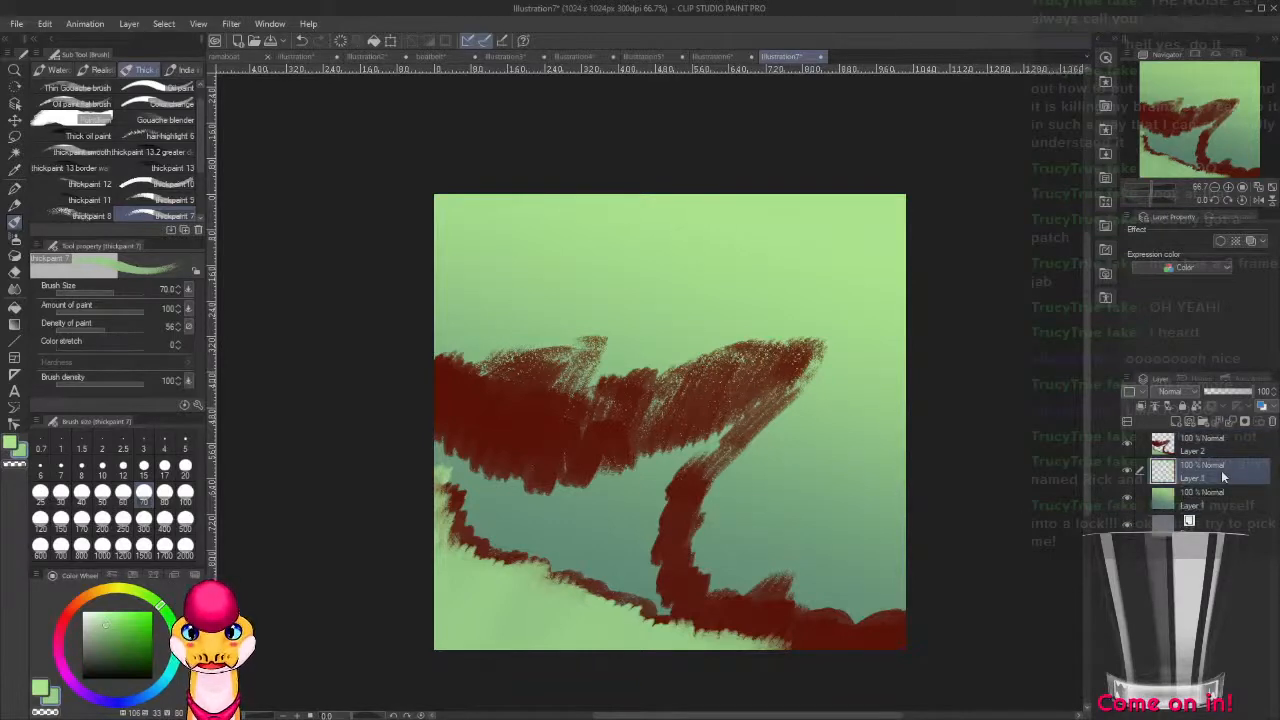
alt+click(517, 444)
drag(144, 641, 144, 664)
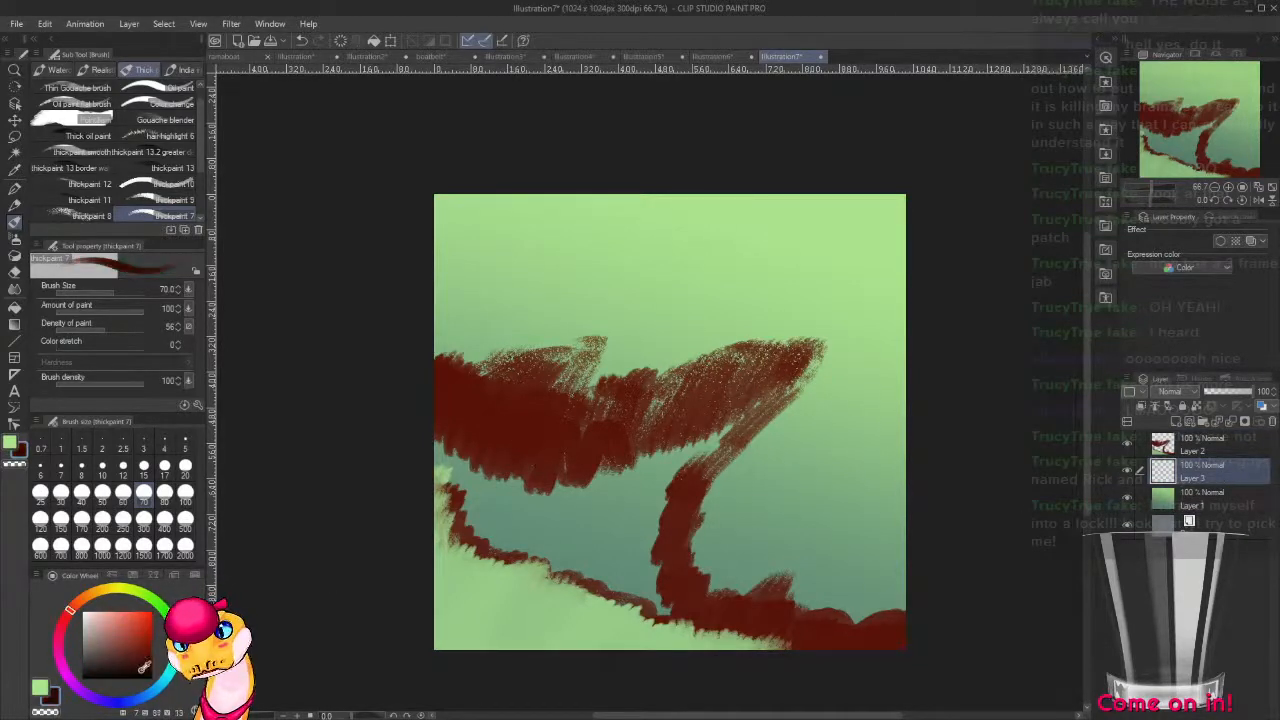
mouse_move(425, 470)
mouse_down()
mouse_move(447, 442)
mouse_move(413, 475)
mouse_move(459, 458)
mouse_move(441, 501)
mouse_move(461, 509)
mouse_move(517, 466)
mouse_move(486, 537)
mouse_move(550, 473)
mouse_move(561, 483)
mouse_move(556, 569)
mouse_move(574, 569)
mouse_move(623, 462)
mouse_move(639, 468)
mouse_move(628, 575)
mouse_move(698, 456)
mouse_move(766, 381)
mouse_move(690, 414)
mouse_move(784, 367)
mouse_move(693, 440)
mouse_move(713, 383)
mouse_move(676, 410)
mouse_move(643, 474)
mouse_move(618, 423)
mouse_move(597, 479)
mouse_move(562, 420)
mouse_move(540, 483)
mouse_move(428, 424)
mouse_move(692, 561)
mouse_move(657, 532)
mouse_move(652, 585)
mouse_move(656, 558)
mouse_move(670, 613)
mouse_up()
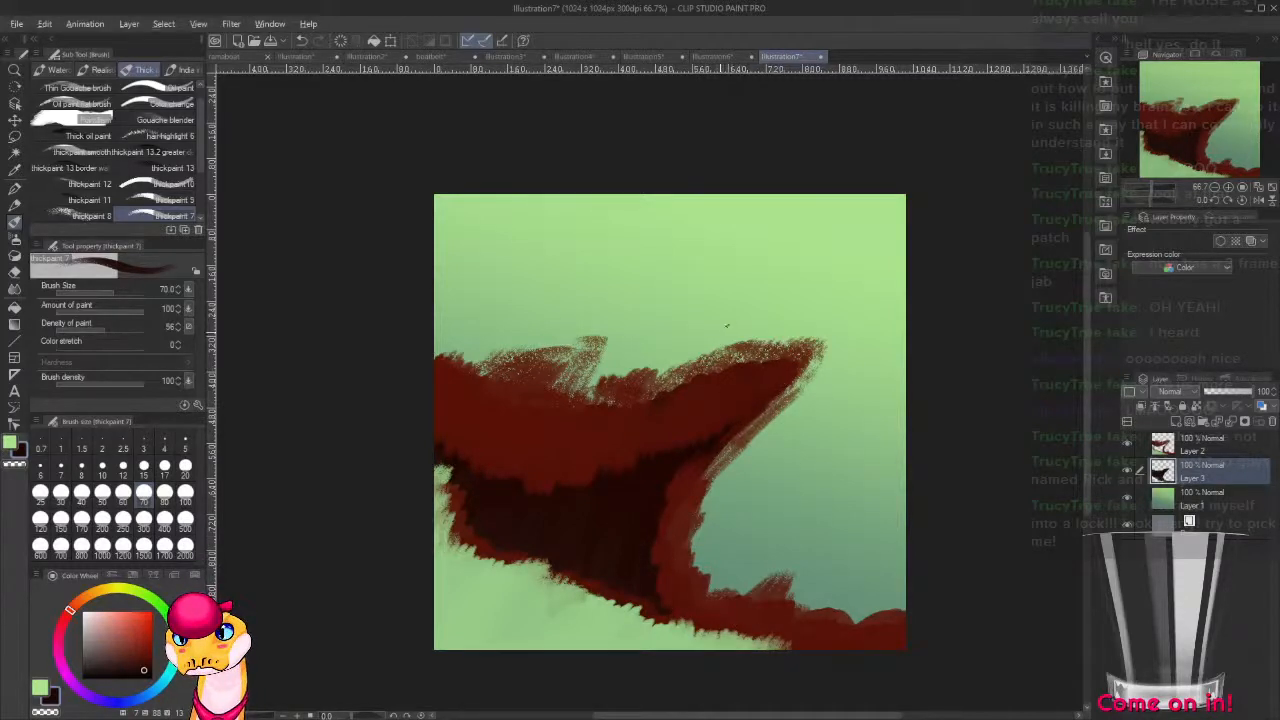
On Layer 2, paint light green along the red shape's upper edge, leaving a rough red patch above its middle.
alt+click(745, 352)
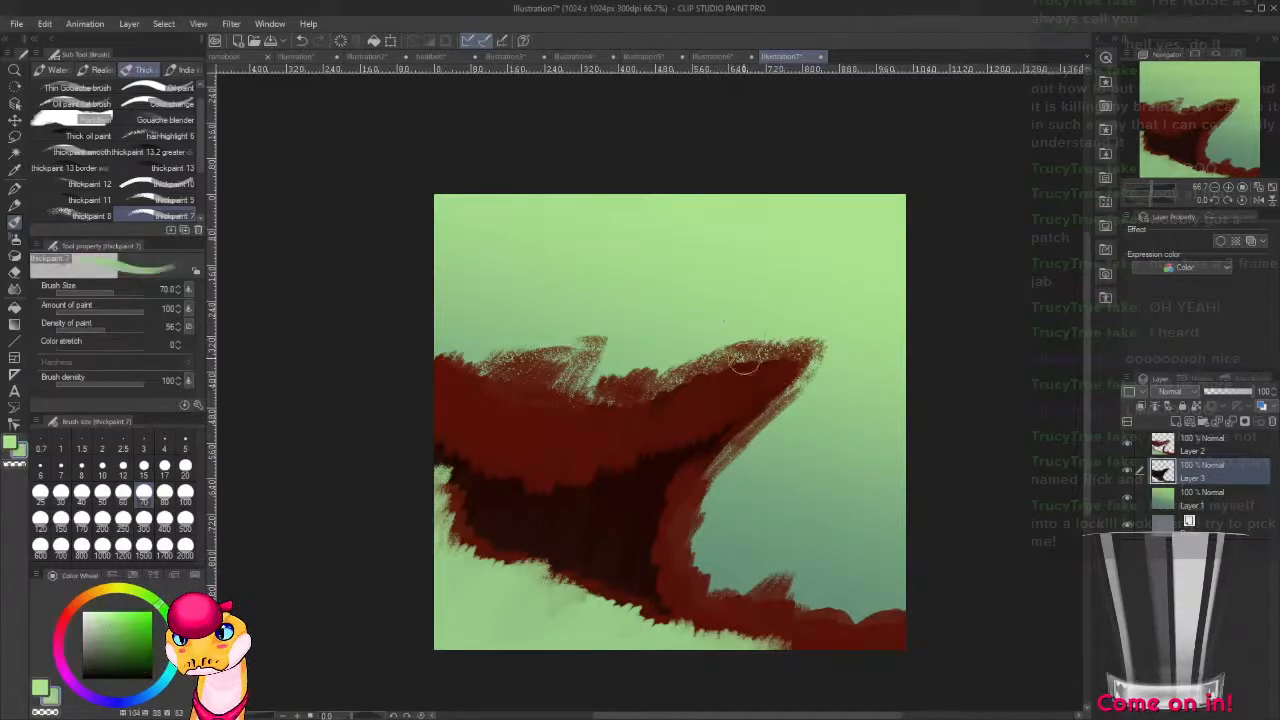
click(1205, 445)
mouse_move(810, 338)
mouse_down()
mouse_move(734, 357)
mouse_move(730, 342)
mouse_move(655, 360)
mouse_up()
mouse_move(507, 340)
mouse_down()
mouse_move(505, 352)
mouse_move(595, 338)
mouse_move(645, 348)
mouse_move(685, 326)
mouse_move(755, 325)
mouse_move(600, 345)
mouse_move(655, 322)
mouse_up()
alt+click(652, 393)
alt+click(604, 326)
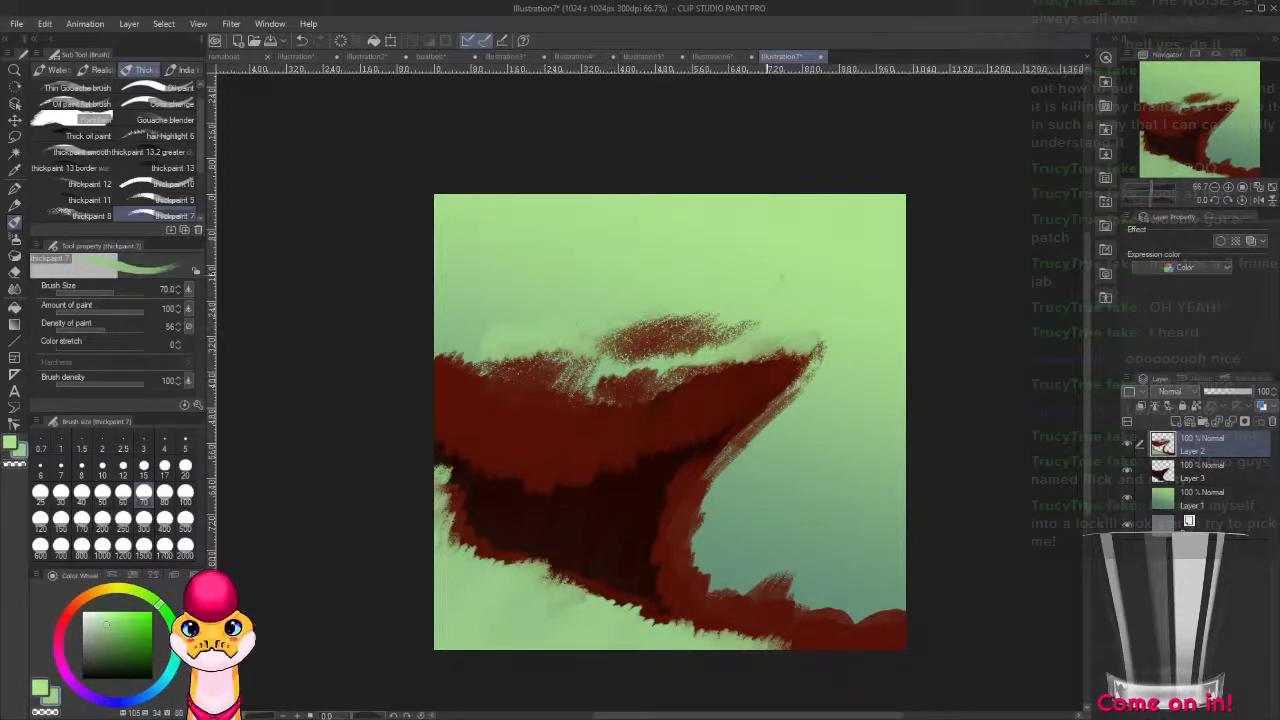
Sample the blue-green of the background and paint three short cloud strokes across the sky above the red shape.
alt+click(640, 316)
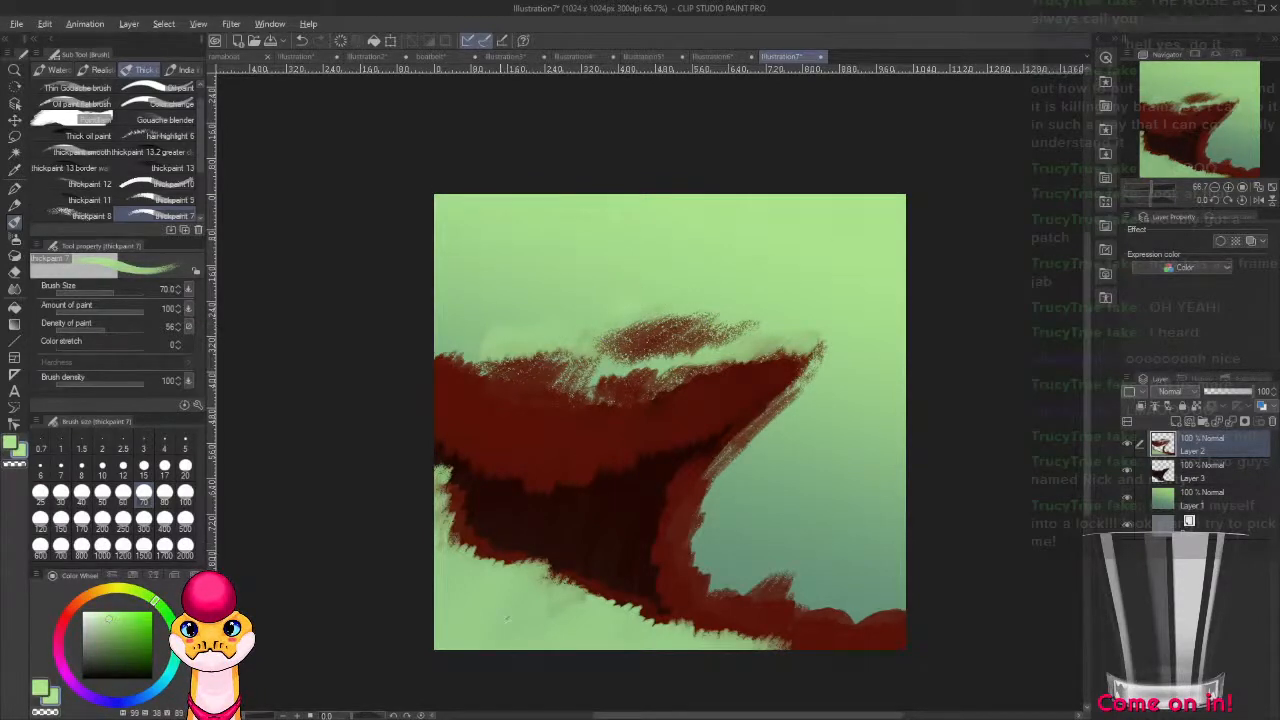
alt+click(826, 525)
drag(628, 305, 715, 300)
drag(826, 285, 928, 255)
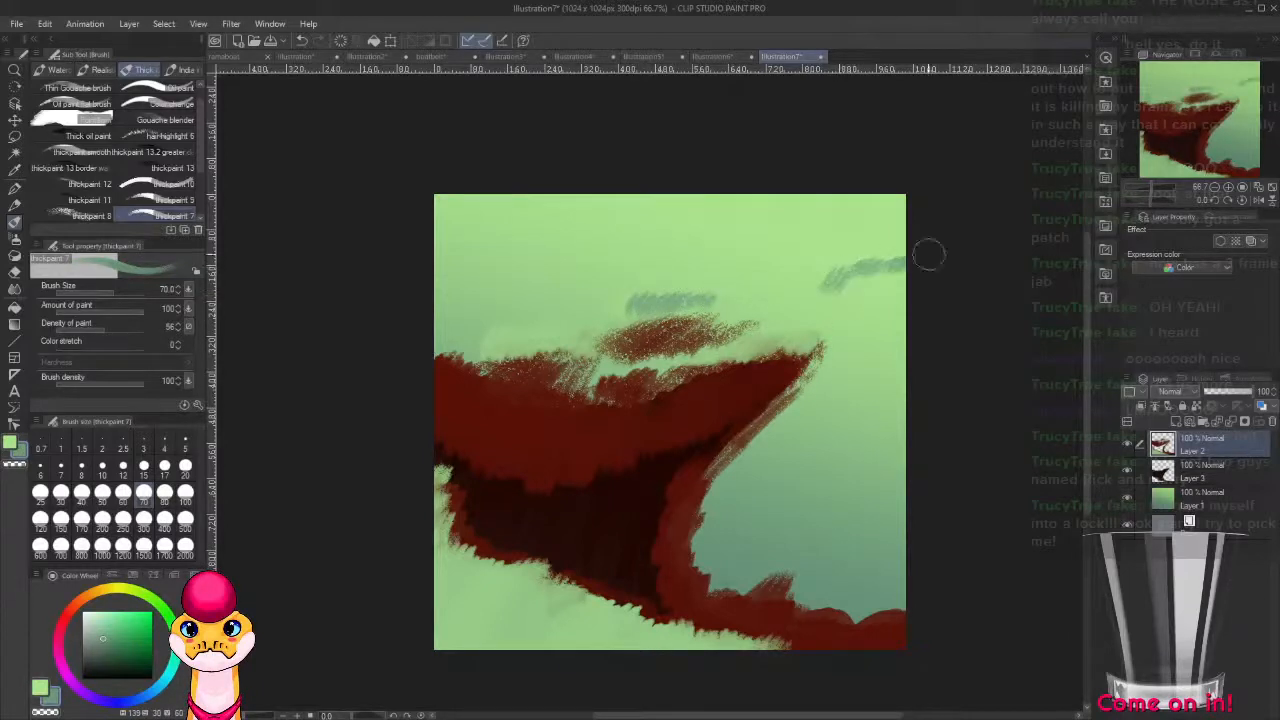
mouse_move(474, 278)
mouse_down()
mouse_move(537, 242)
mouse_move(566, 247)
mouse_move(556, 262)
mouse_move(485, 263)
mouse_up()
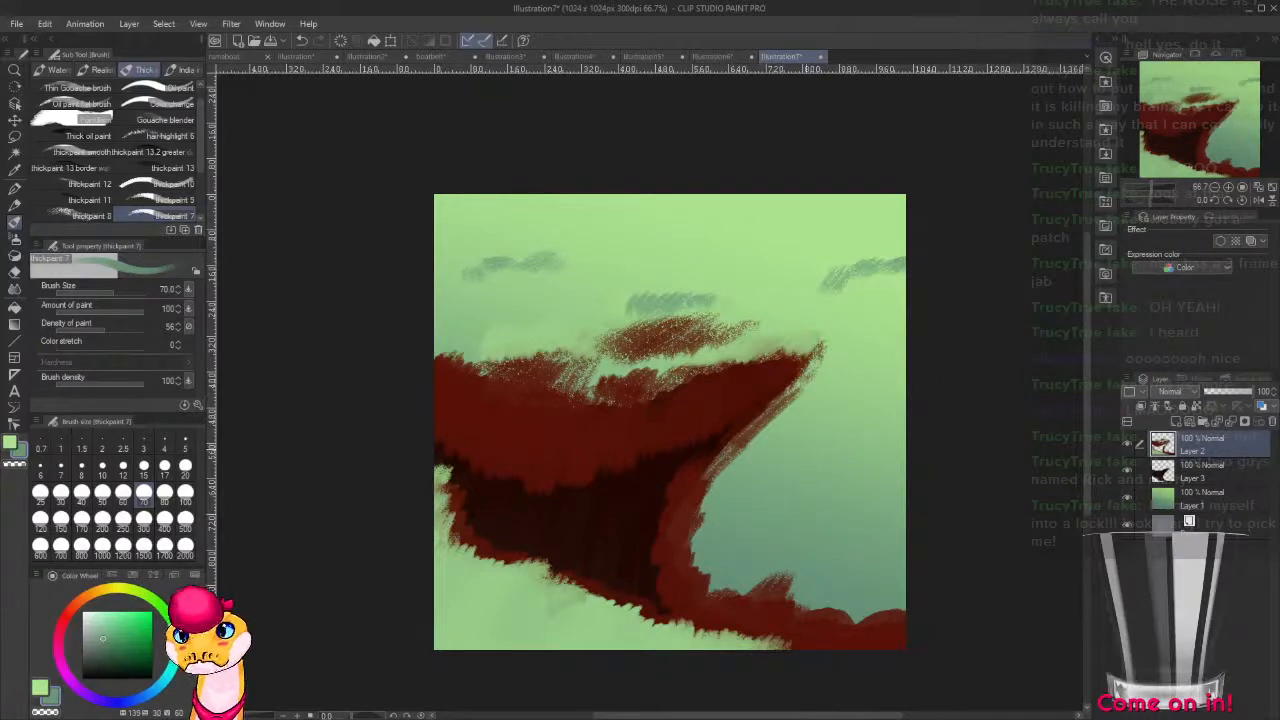
Solidify the curved band's outer edge in dark red, then brush brownish red highlights on the band and the upper shape's left part.
alt+click(765, 385)
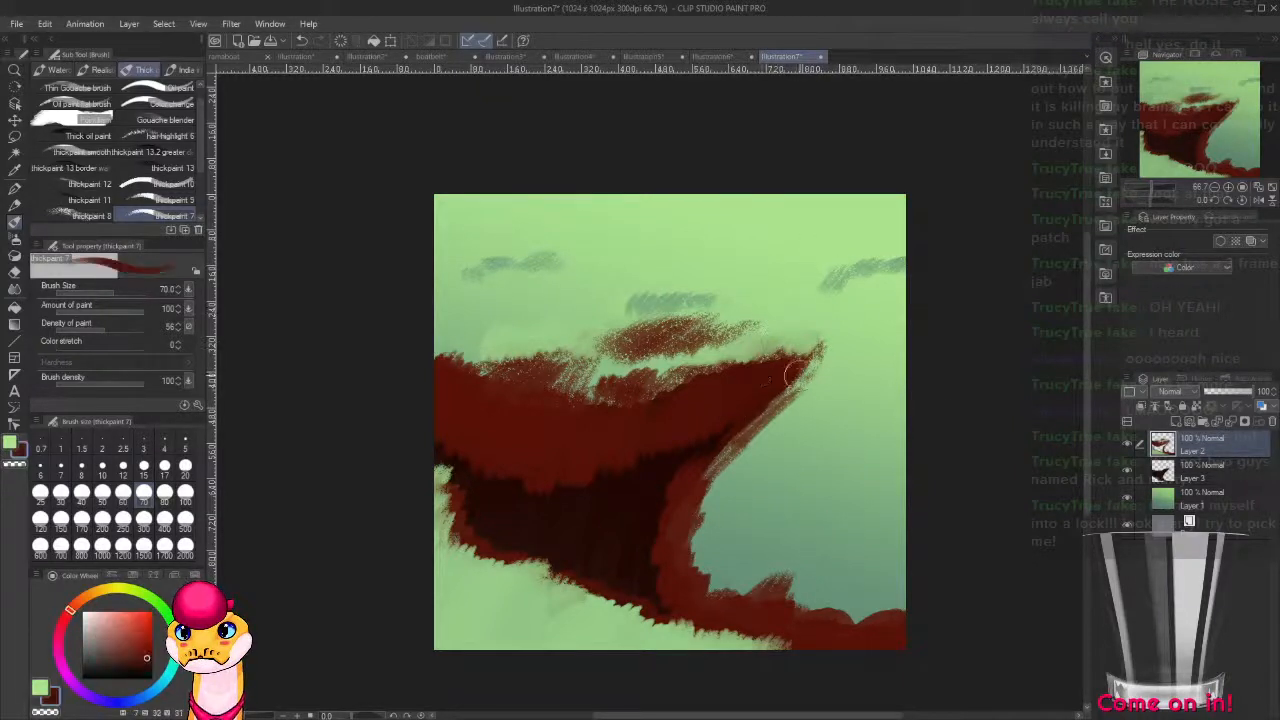
mouse_move(797, 374)
mouse_down()
mouse_move(707, 455)
mouse_move(673, 558)
mouse_move(695, 597)
mouse_move(736, 599)
mouse_move(689, 570)
mouse_move(737, 620)
mouse_move(755, 626)
mouse_move(777, 601)
mouse_move(797, 628)
mouse_move(835, 637)
mouse_up()
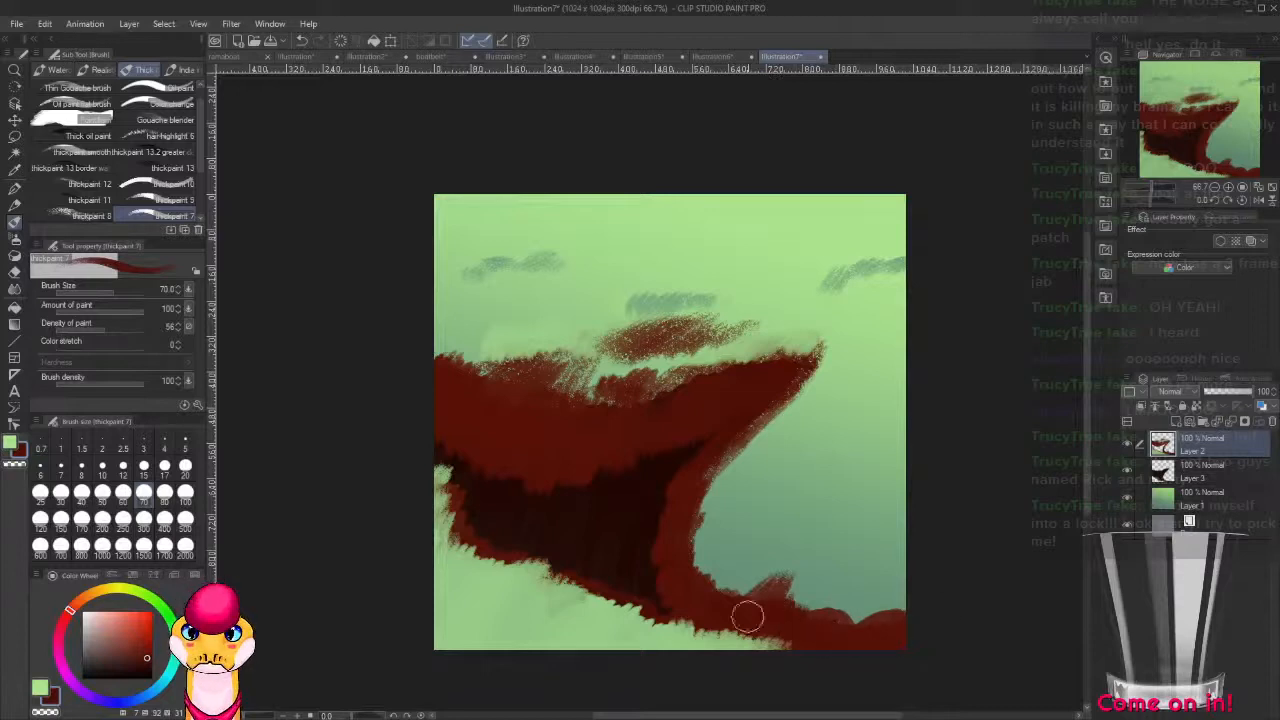
click(118, 646)
click(78, 602)
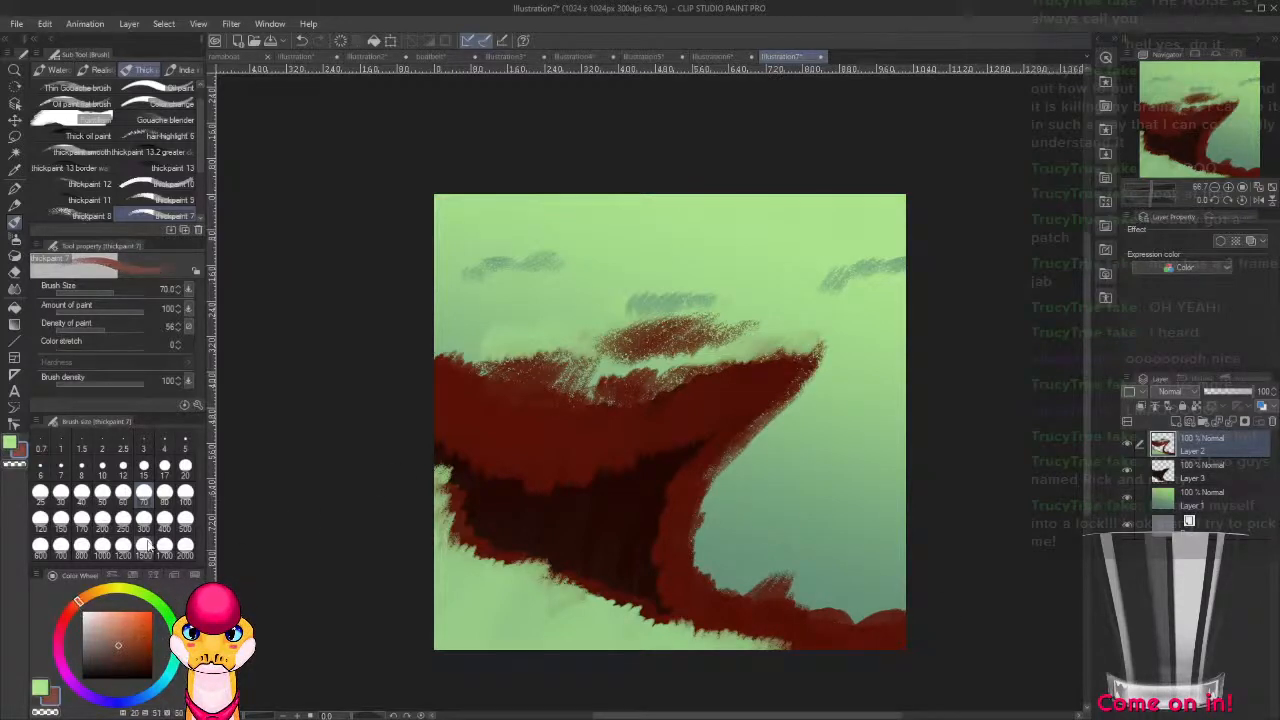
mouse_move(680, 484)
mouse_down()
mouse_move(675, 598)
mouse_move(669, 544)
mouse_move(697, 462)
mouse_move(744, 418)
mouse_up()
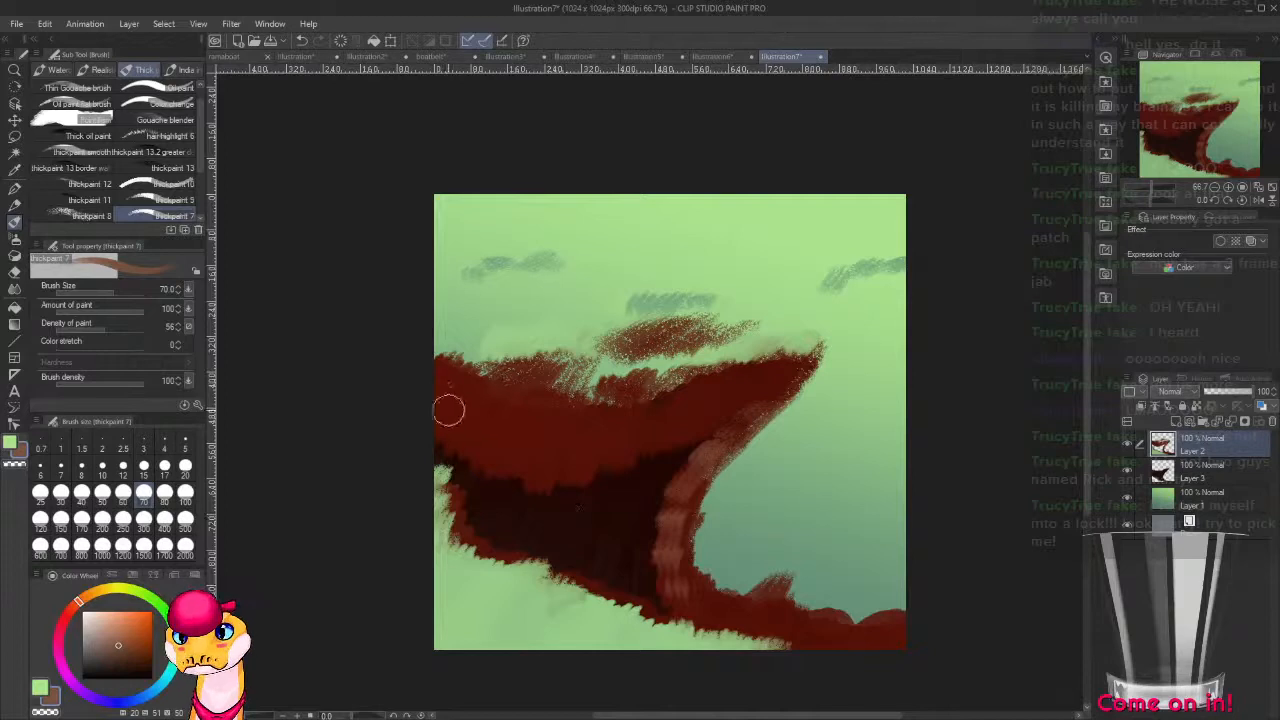
mouse_move(433, 392)
mouse_down()
mouse_move(439, 423)
mouse_move(474, 381)
mouse_move(459, 435)
mouse_move(488, 380)
mouse_move(477, 418)
mouse_move(508, 392)
mouse_move(488, 443)
mouse_move(521, 385)
mouse_move(505, 448)
mouse_move(528, 395)
mouse_move(548, 437)
mouse_move(603, 443)
mouse_move(559, 457)
mouse_move(626, 428)
mouse_move(562, 456)
mouse_move(500, 418)
mouse_move(498, 382)
mouse_move(468, 419)
mouse_move(447, 419)
mouse_move(435, 370)
mouse_move(422, 436)
mouse_up()
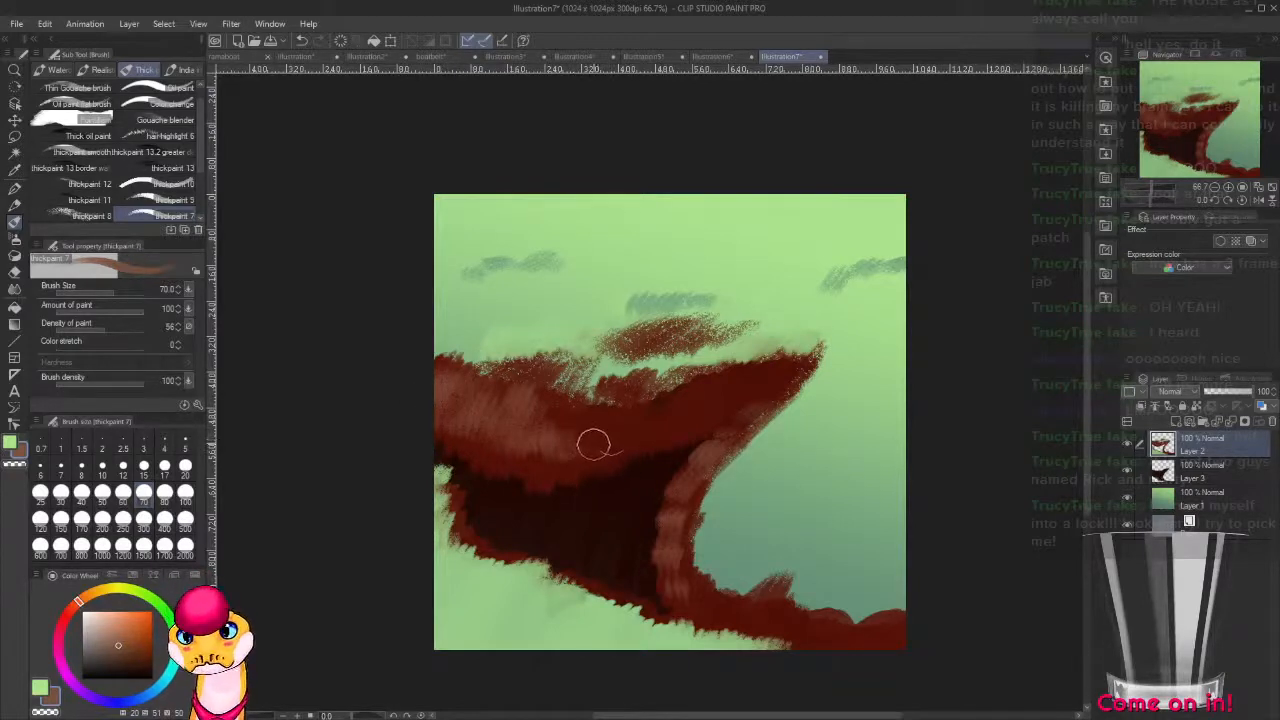
Shade the underside of the upper red shape in very dark red up to its tip, reducing the brush size to 40.
alt+click(631, 478)
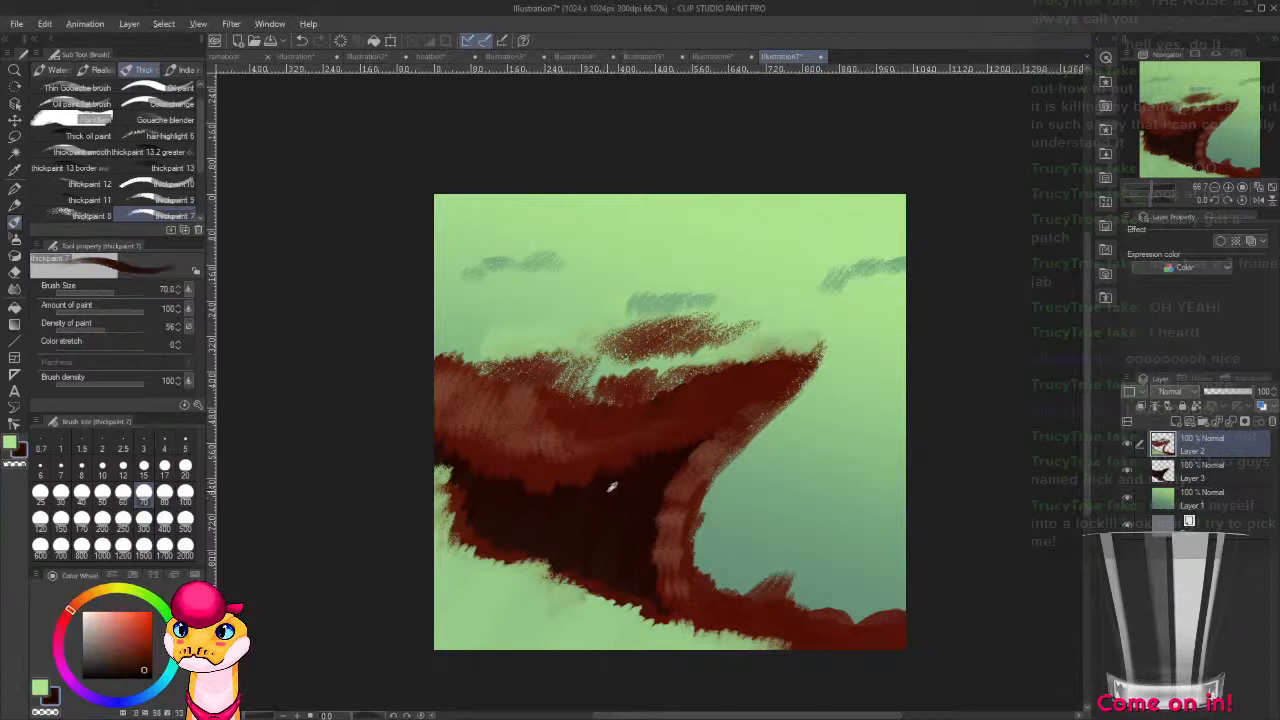
mouse_move(551, 476)
mouse_down()
mouse_move(522, 512)
mouse_move(550, 476)
mouse_move(571, 513)
mouse_move(545, 490)
mouse_move(493, 503)
mouse_move(476, 462)
mouse_move(443, 454)
mouse_move(502, 434)
mouse_move(617, 475)
mouse_move(610, 458)
mouse_move(633, 471)
mouse_move(680, 444)
mouse_move(667, 403)
mouse_move(638, 473)
mouse_move(671, 400)
mouse_move(668, 442)
mouse_move(691, 426)
mouse_move(660, 447)
mouse_move(719, 413)
mouse_move(680, 456)
mouse_move(789, 369)
mouse_move(652, 460)
mouse_move(636, 487)
mouse_move(615, 482)
mouse_move(703, 406)
mouse_move(688, 438)
mouse_move(703, 408)
mouse_move(680, 424)
mouse_move(806, 366)
mouse_up()
key(bracketleft)
key(bracketleft)
key(bracketleft)
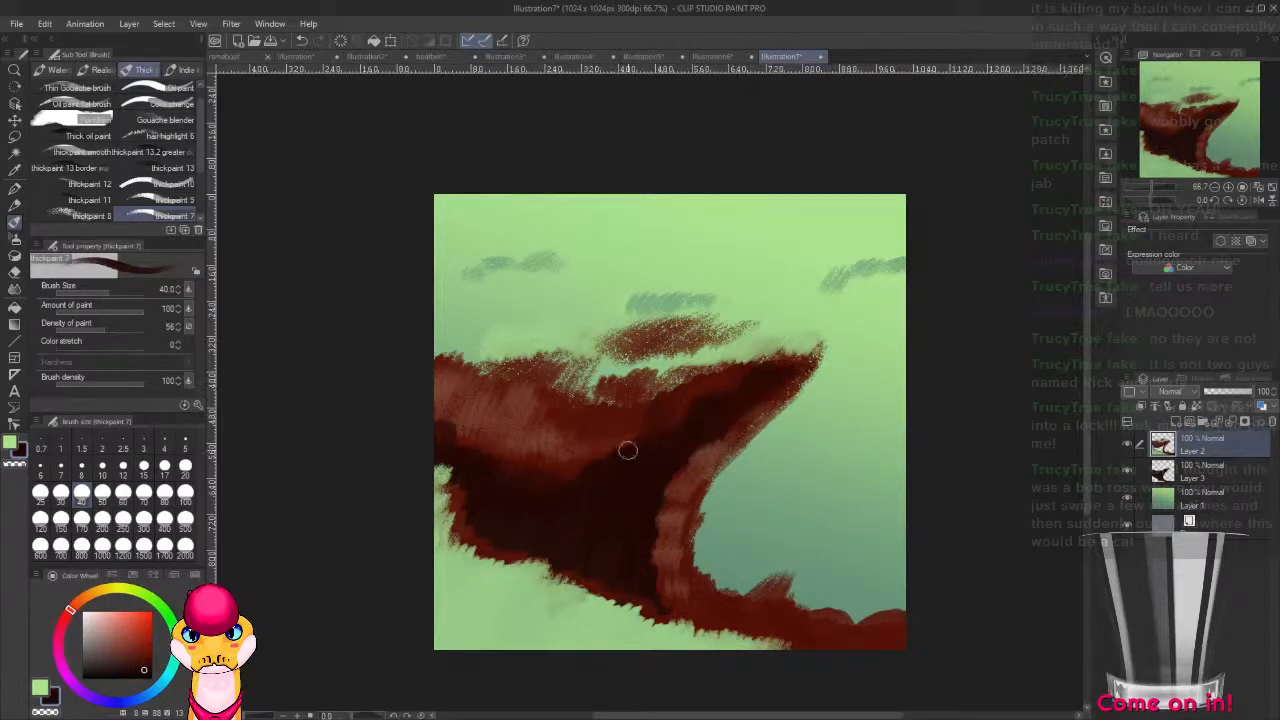
mouse_move(627, 451)
mouse_down()
mouse_move(576, 485)
mouse_move(570, 453)
mouse_move(564, 473)
mouse_move(578, 419)
mouse_move(584, 476)
mouse_move(540, 472)
mouse_up()
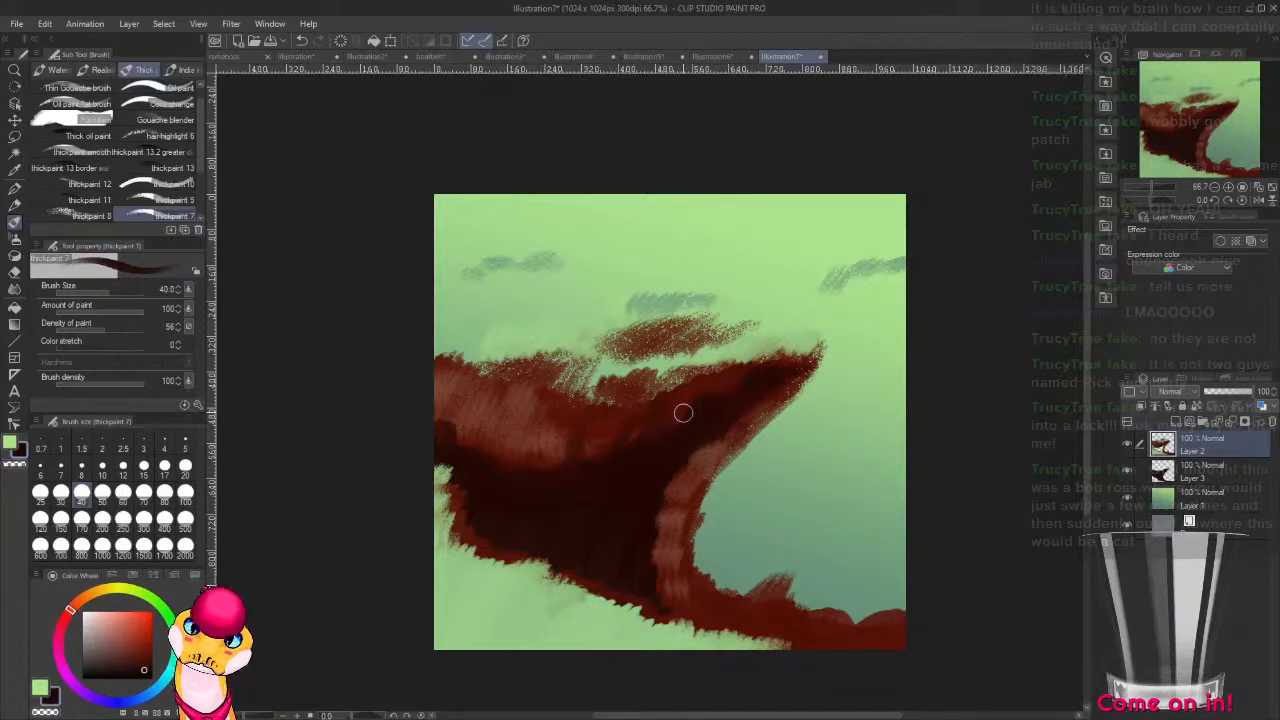
Add a new layer on top and choose the G-pen with a very dark green colour.
key(ctrl+shift+n)
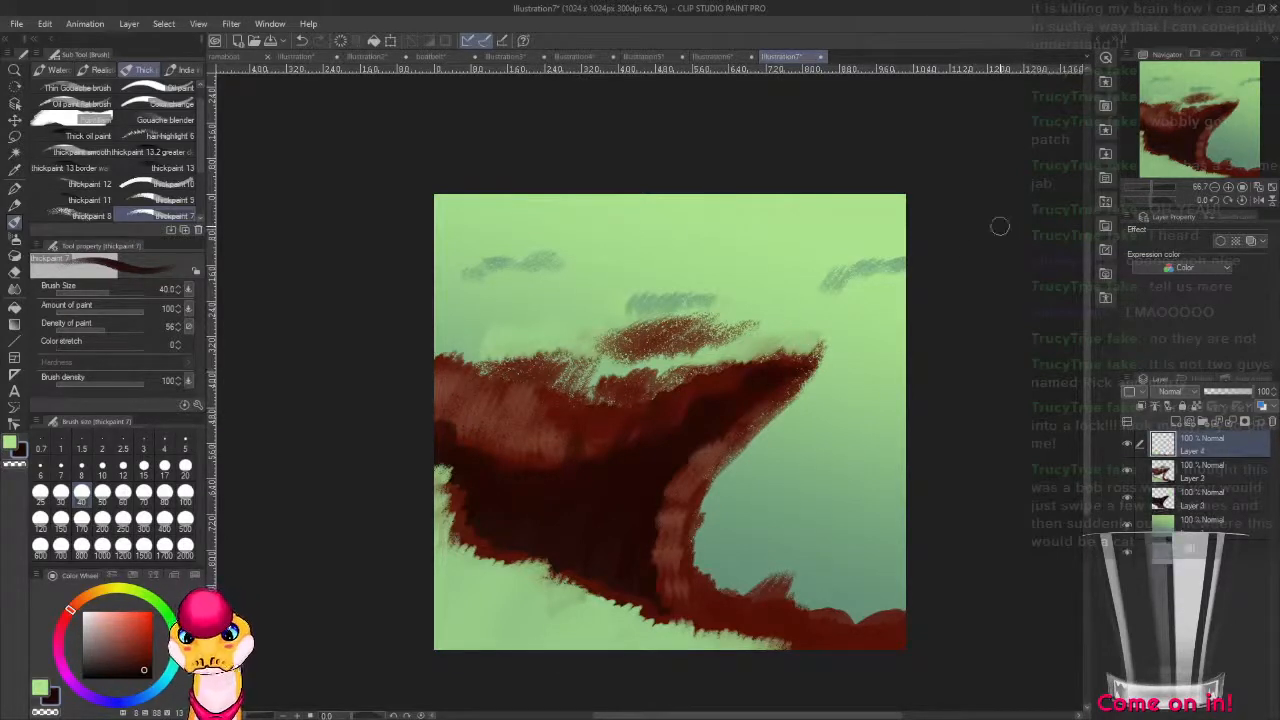
key(p)
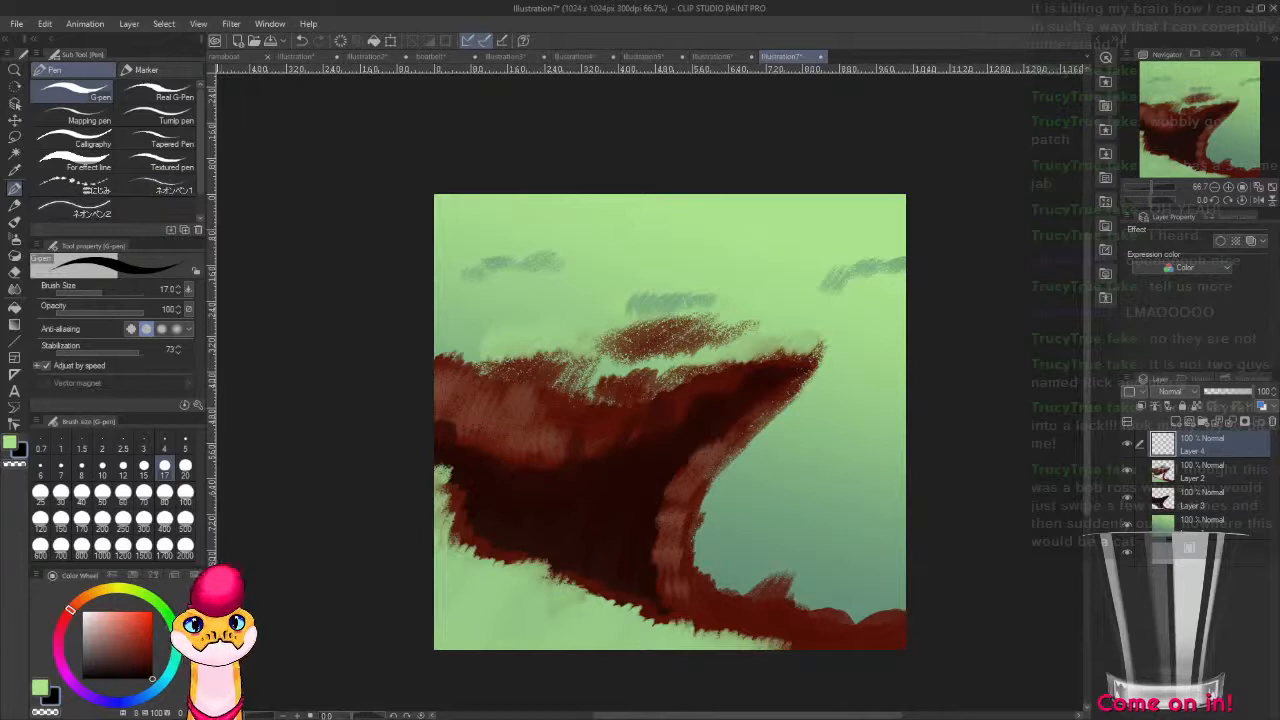
click(174, 641)
drag(142, 661, 166, 665)
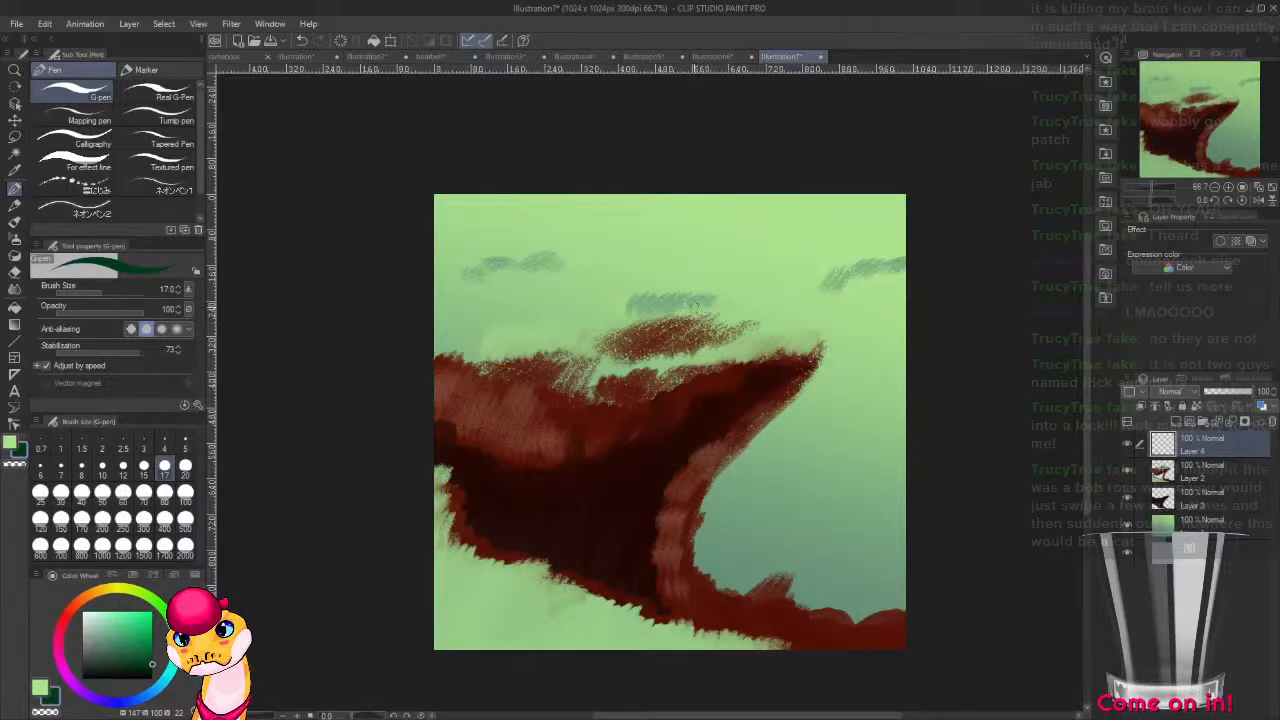
drag(627, 294, 703, 305)
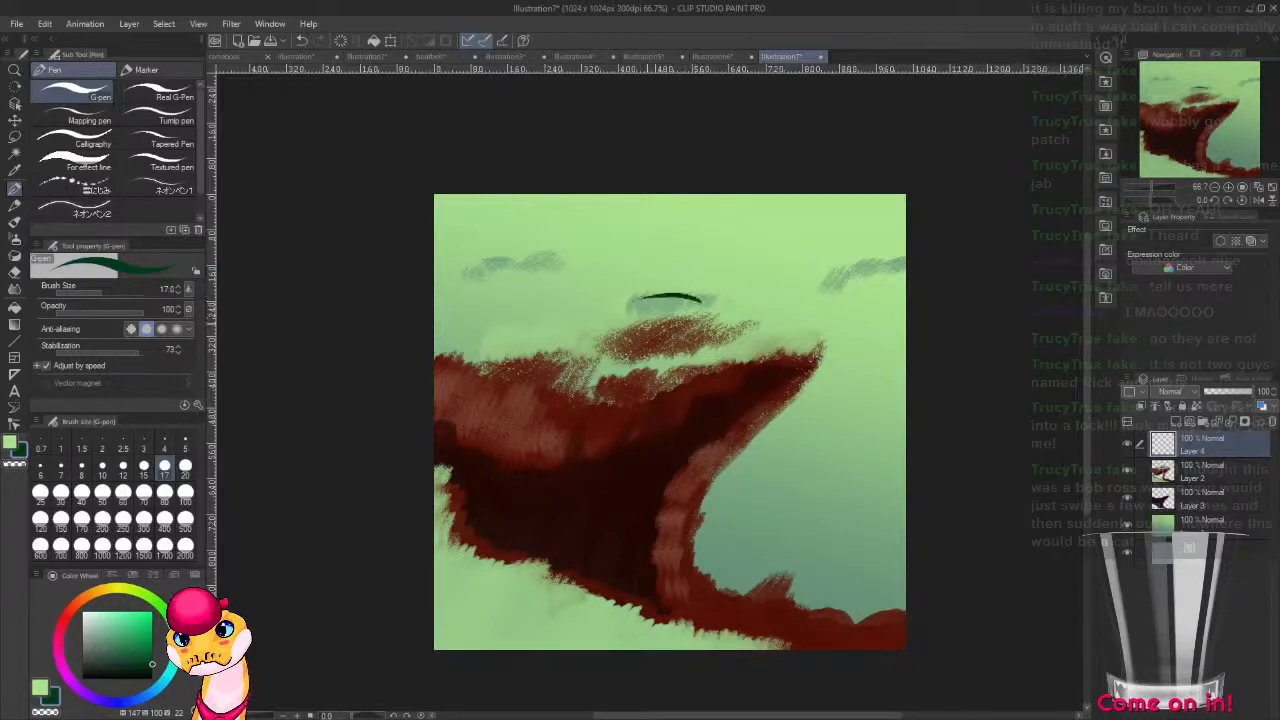
key(ctrl+z)
drag(627, 294, 703, 305)
key(ctrl+z)
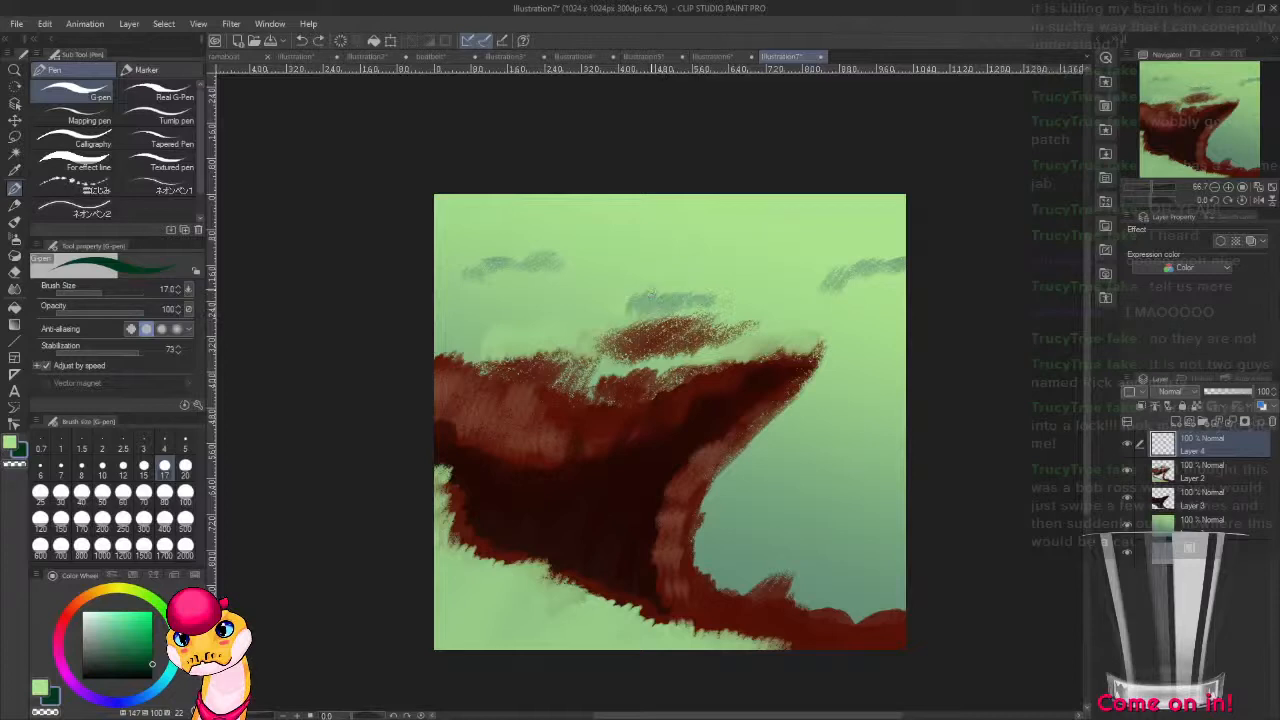
Sketch a cat's head above the red shape with two pointed ears, two eyes, an oval nose and a rounded jaw.
mouse_move(620, 248)
mouse_down()
mouse_move(651, 295)
mouse_move(618, 305)
mouse_up()
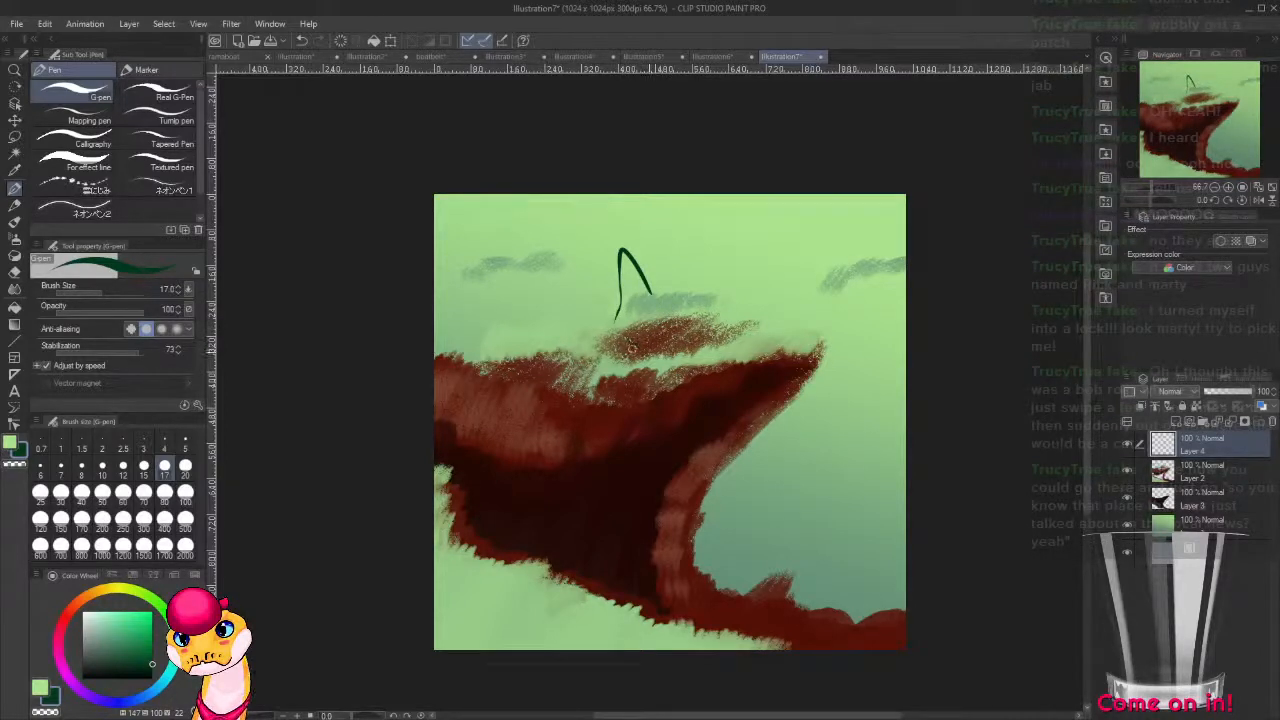
key(ctrl+z)
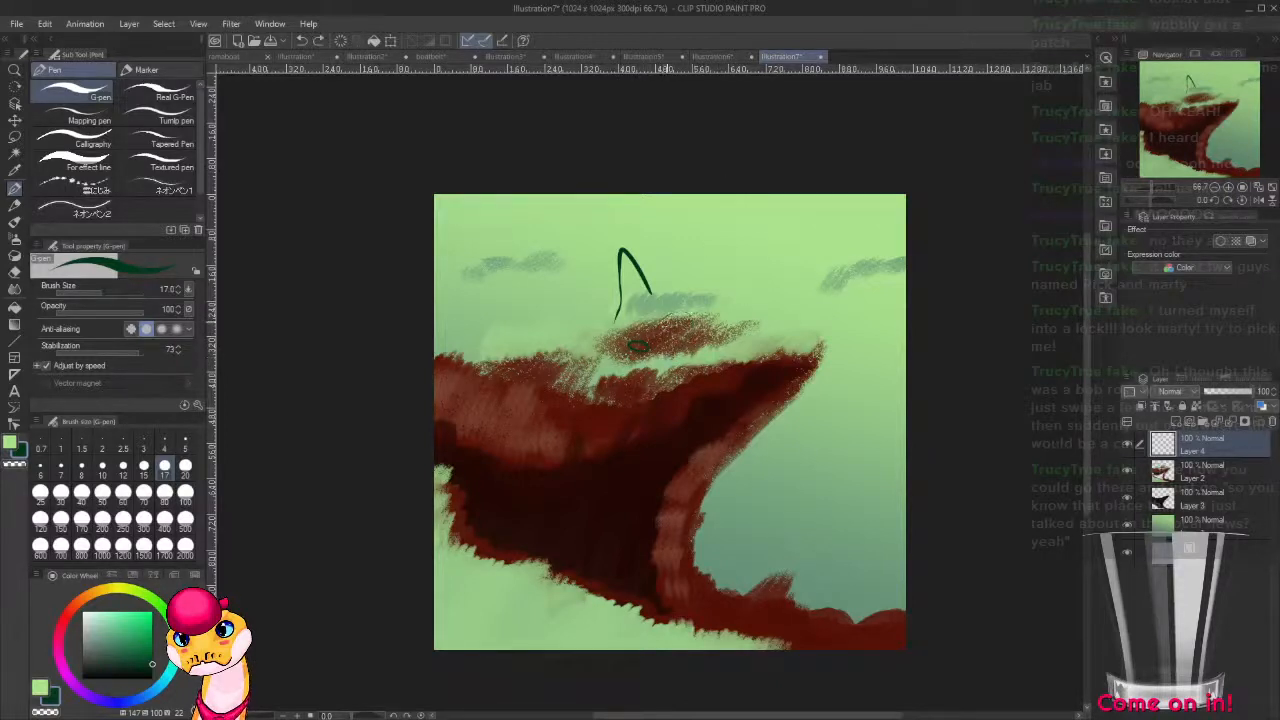
drag(658, 331, 688, 340)
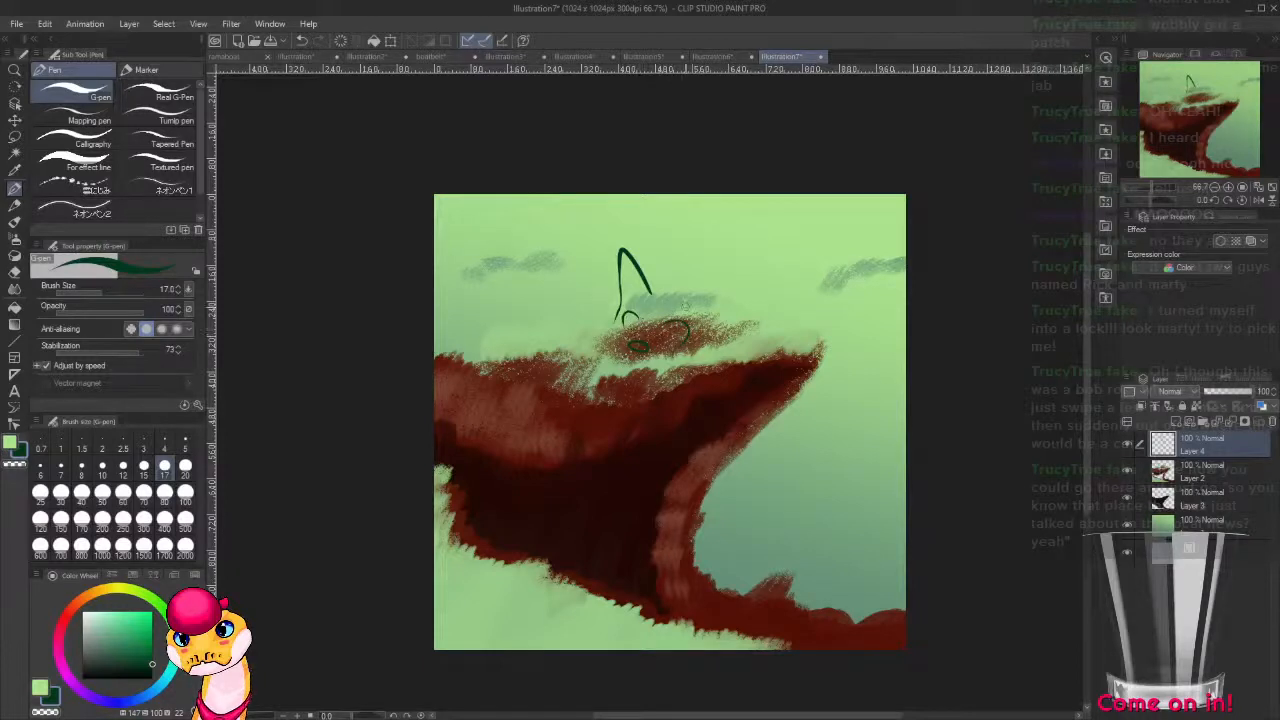
drag(626, 309, 638, 320)
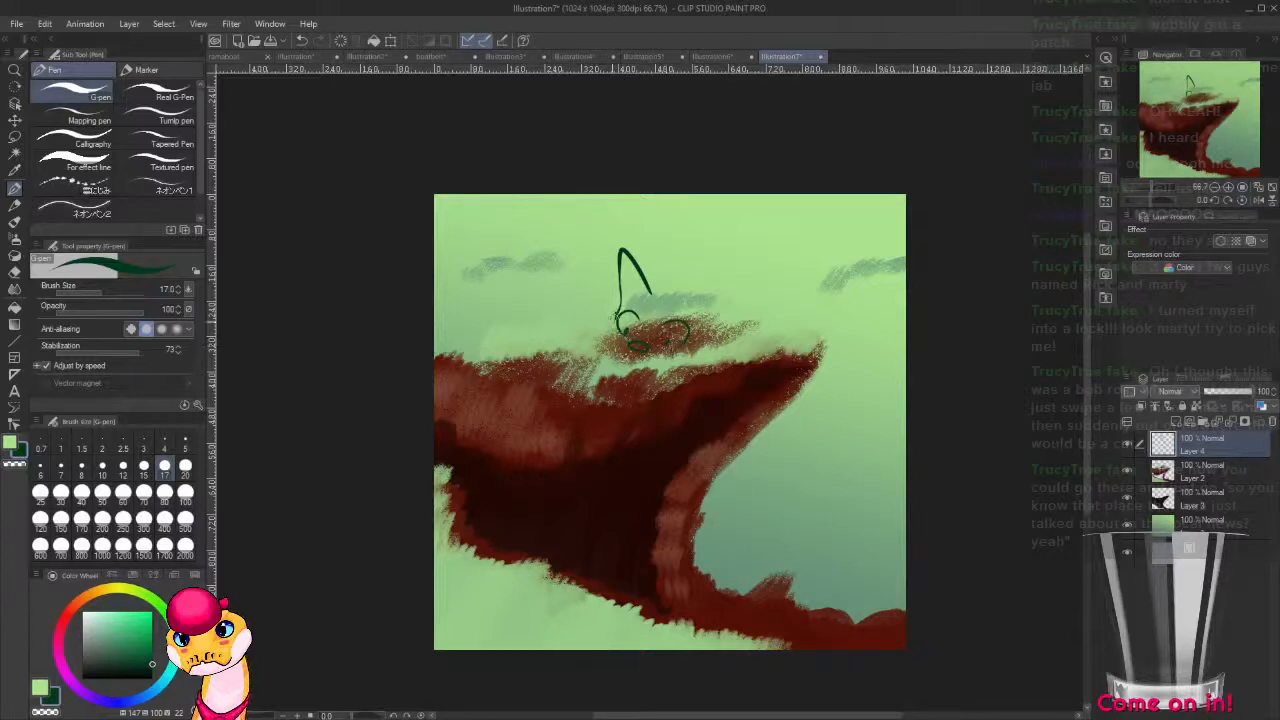
key(ctrl+z)
drag(689, 256, 702, 298)
key(ctrl+z)
key(ctrl+z)
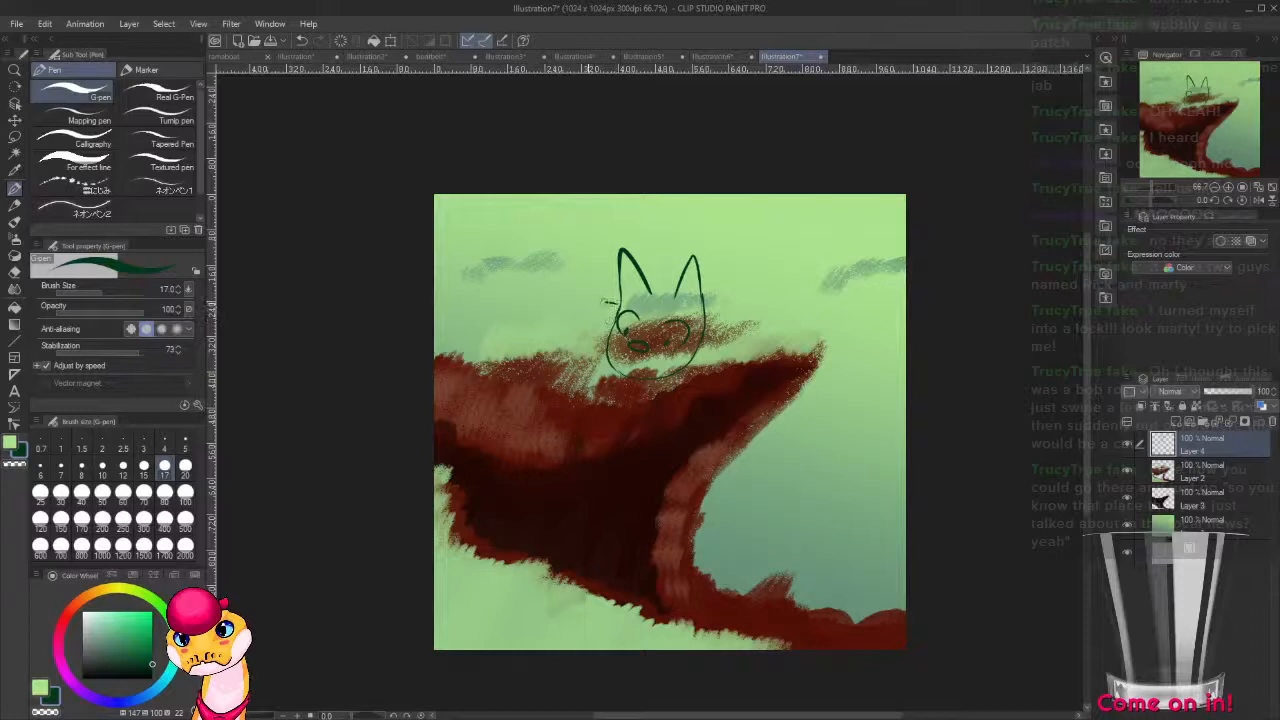
Draw an outstretched foreleg with a clawed paw and a second one folded beneath the head, and add a smiling mouth under the nose.
mouse_move(604, 301)
mouse_down()
mouse_move(555, 325)
mouse_move(579, 299)
mouse_move(521, 346)
mouse_up()
key(ctrl+z)
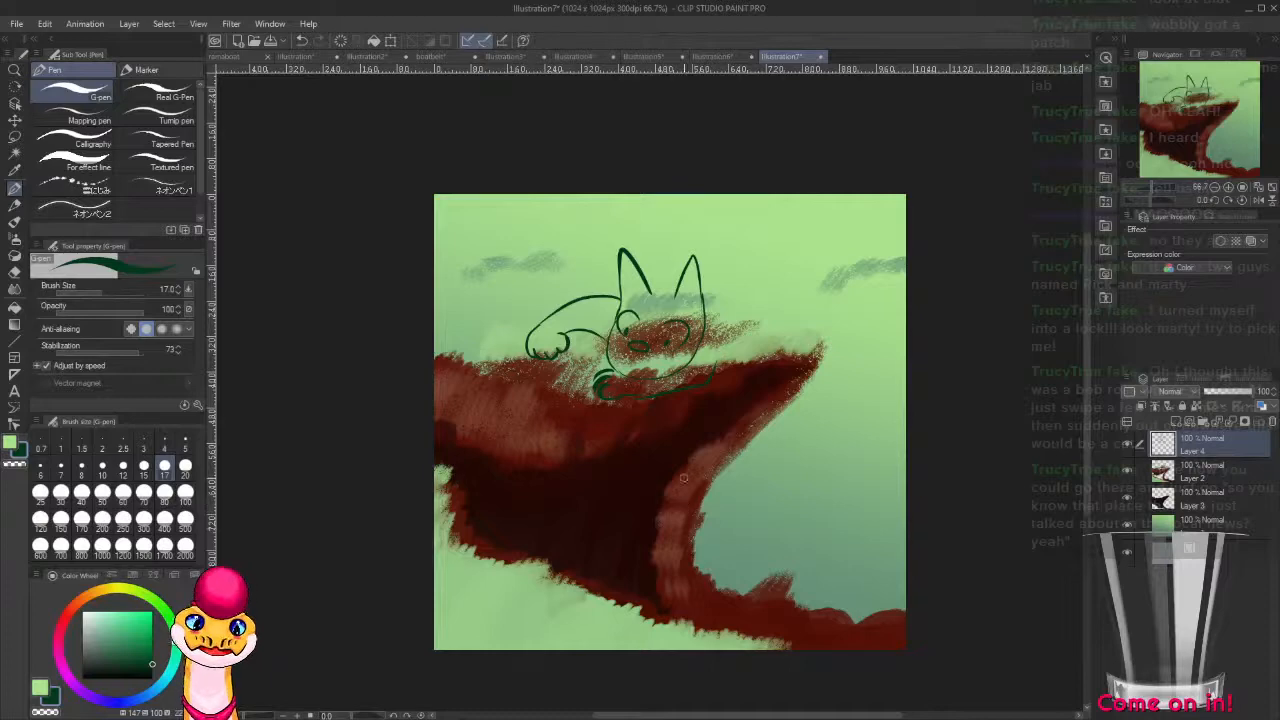
scroll(645, 410, up, 5)
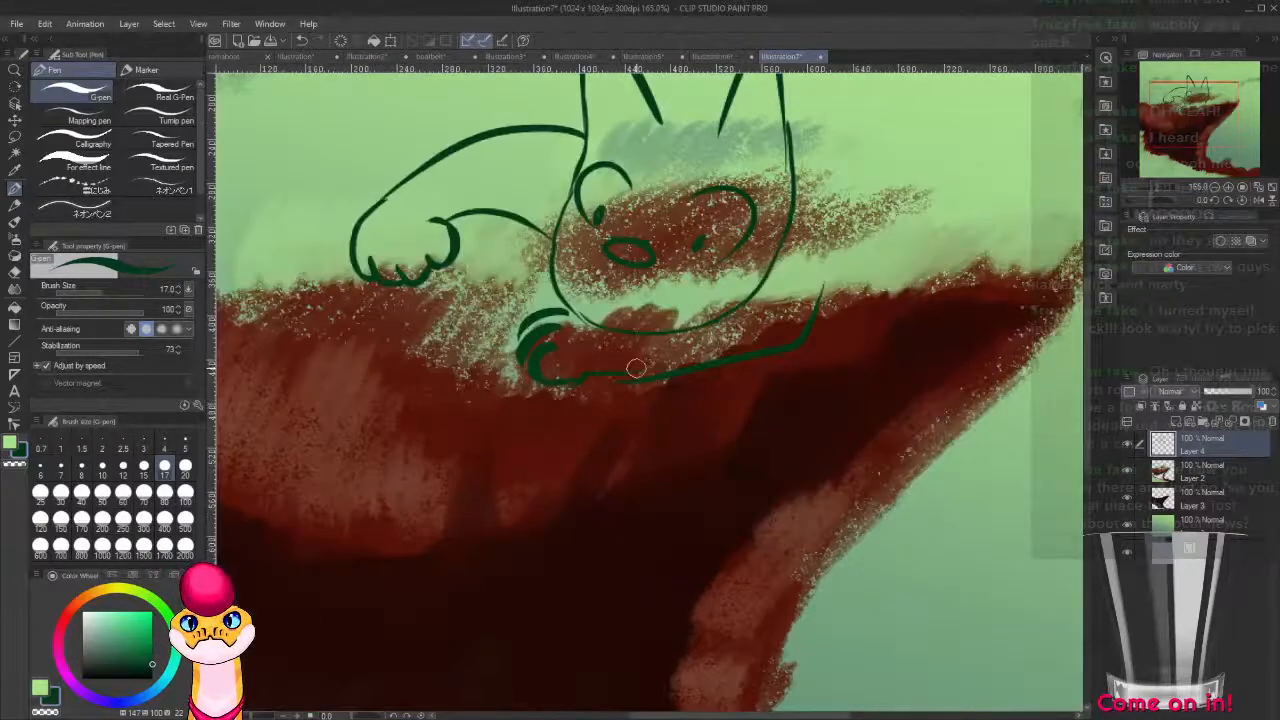
mouse_move(584, 274)
mouse_down()
mouse_move(610, 283)
mouse_move(690, 268)
mouse_up()
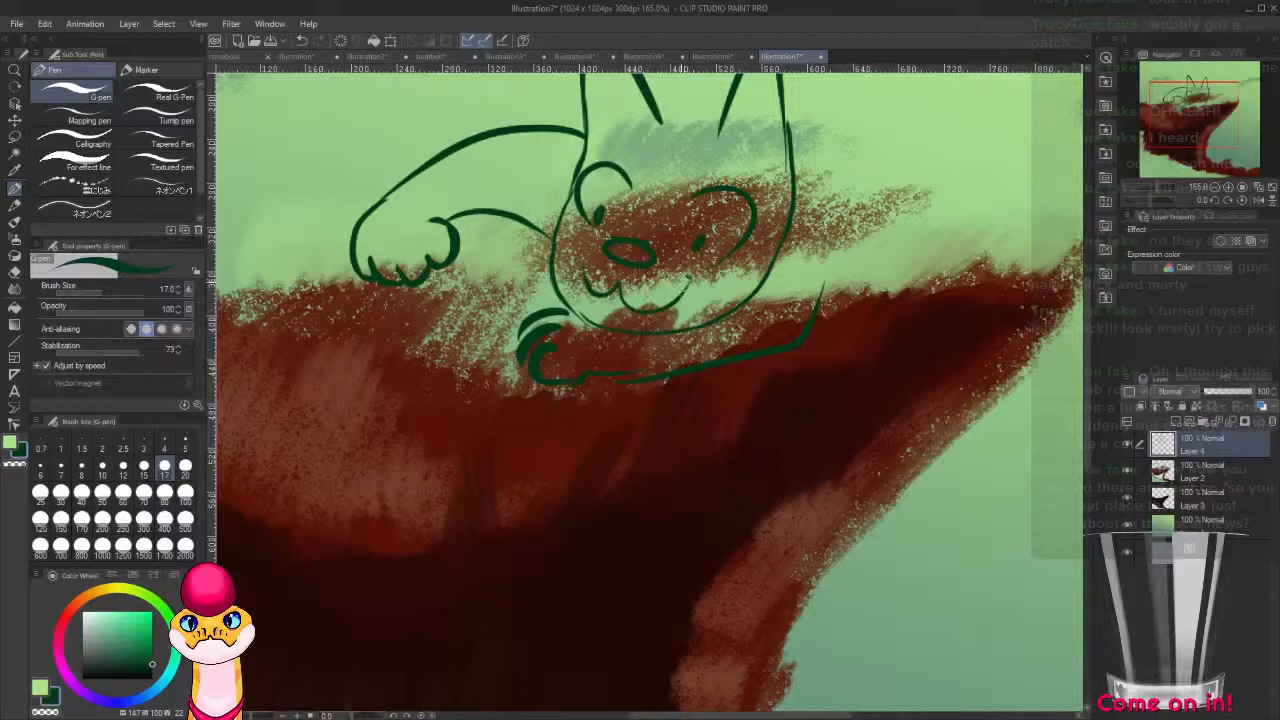
drag(586, 258, 588, 284)
Draw the top of the head between the ears with a small jagged fur tuft on the forehead.
drag(720, 232, 569, 329)
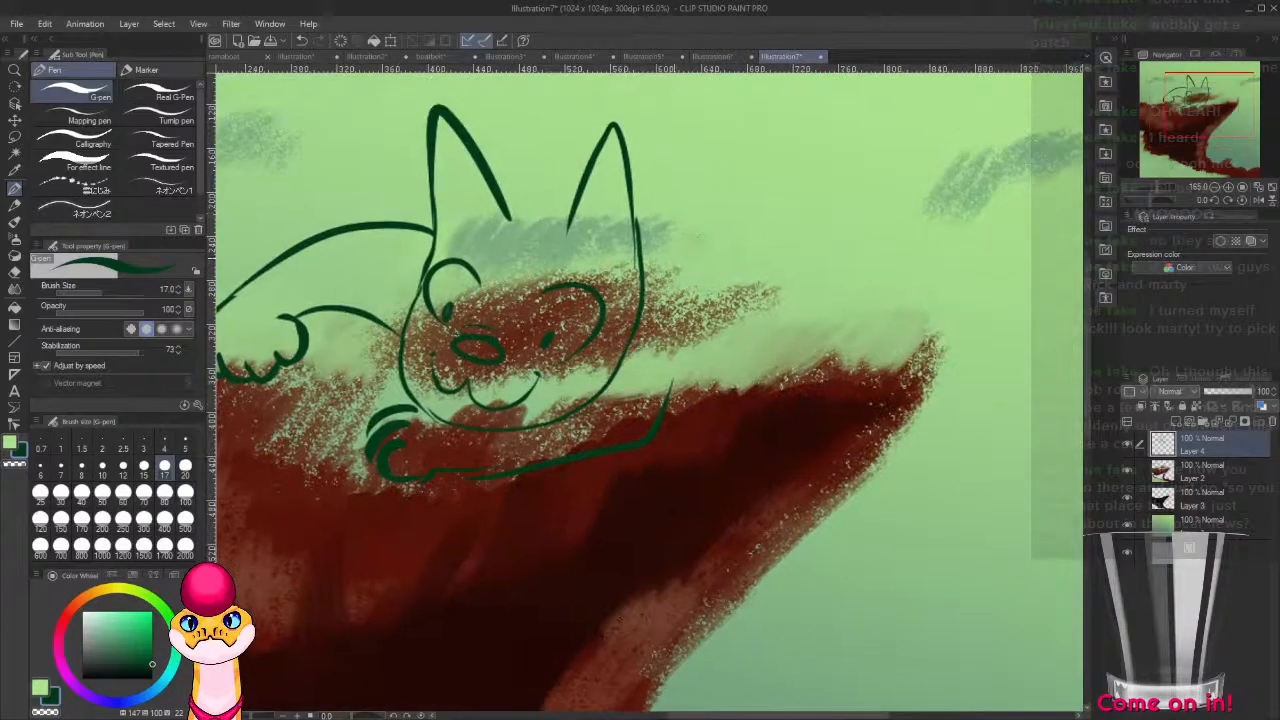
mouse_move(568, 216)
mouse_down()
mouse_move(512, 198)
mouse_move(480, 216)
mouse_up()
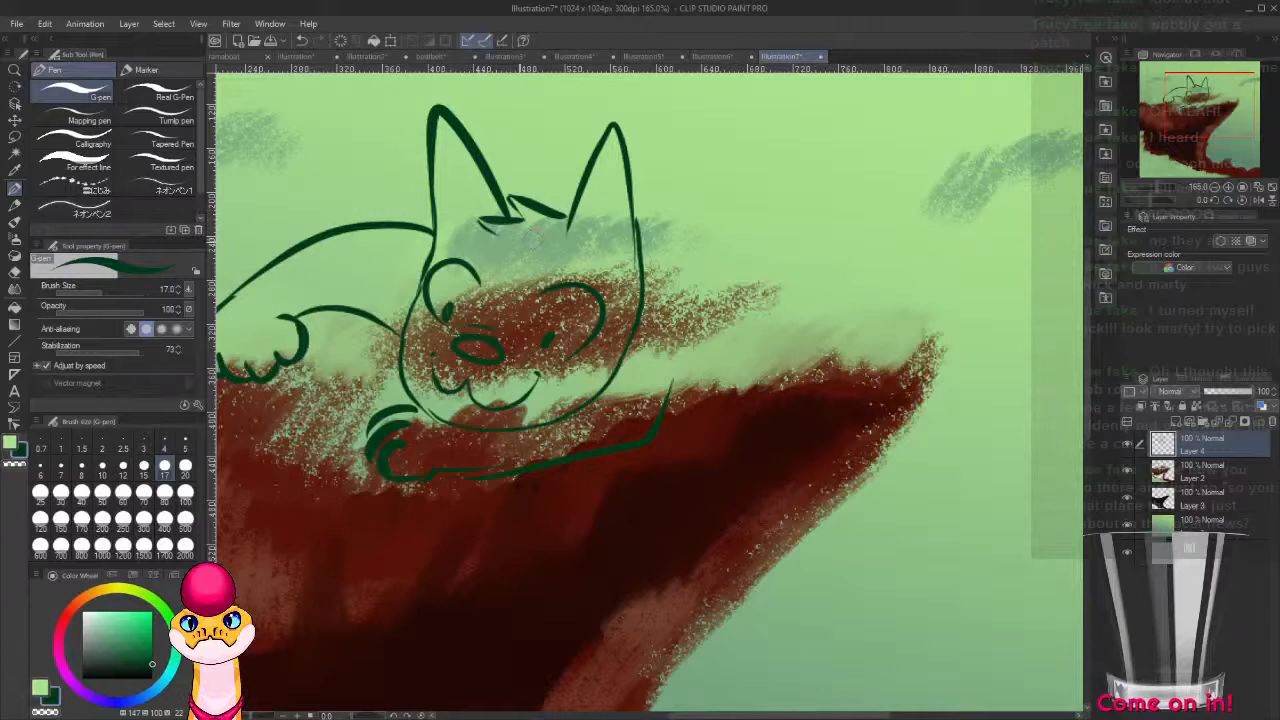
key(ctrl+z)
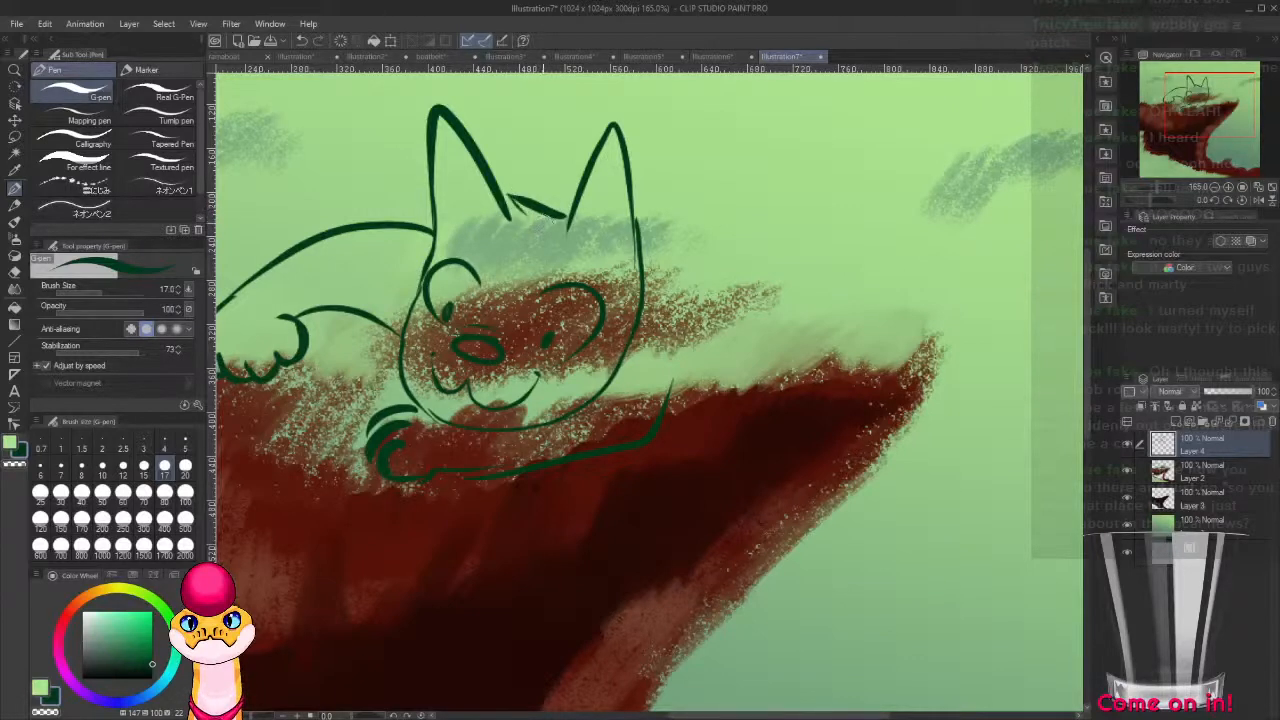
drag(482, 227, 522, 219)
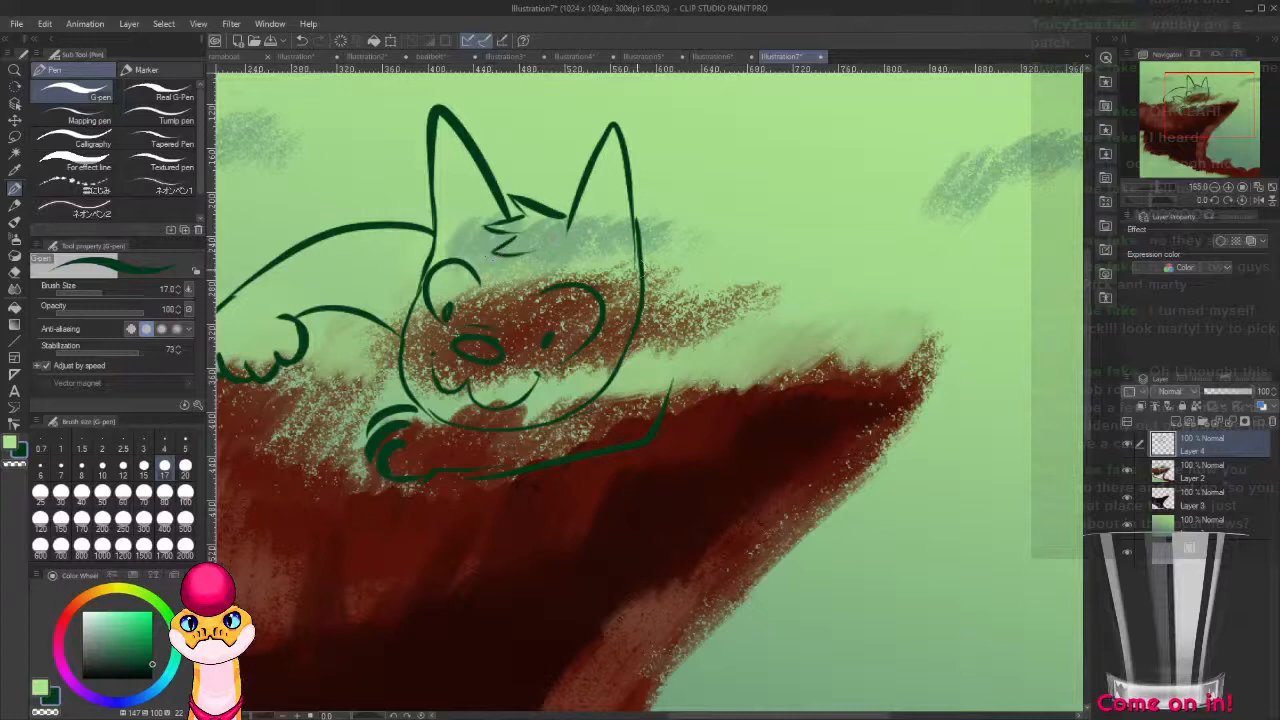
Draw inner lines and short fur strokes inside both of the cat's ears.
mouse_move(583, 232)
mouse_down()
mouse_move(597, 185)
mouse_move(621, 202)
mouse_move(588, 212)
mouse_move(601, 157)
mouse_move(605, 188)
mouse_move(620, 186)
mouse_move(602, 162)
mouse_move(613, 147)
mouse_move(590, 250)
mouse_up()
key(ctrl+z)
key(ctrl+z)
key(ctrl+z)
key(ctrl+z)
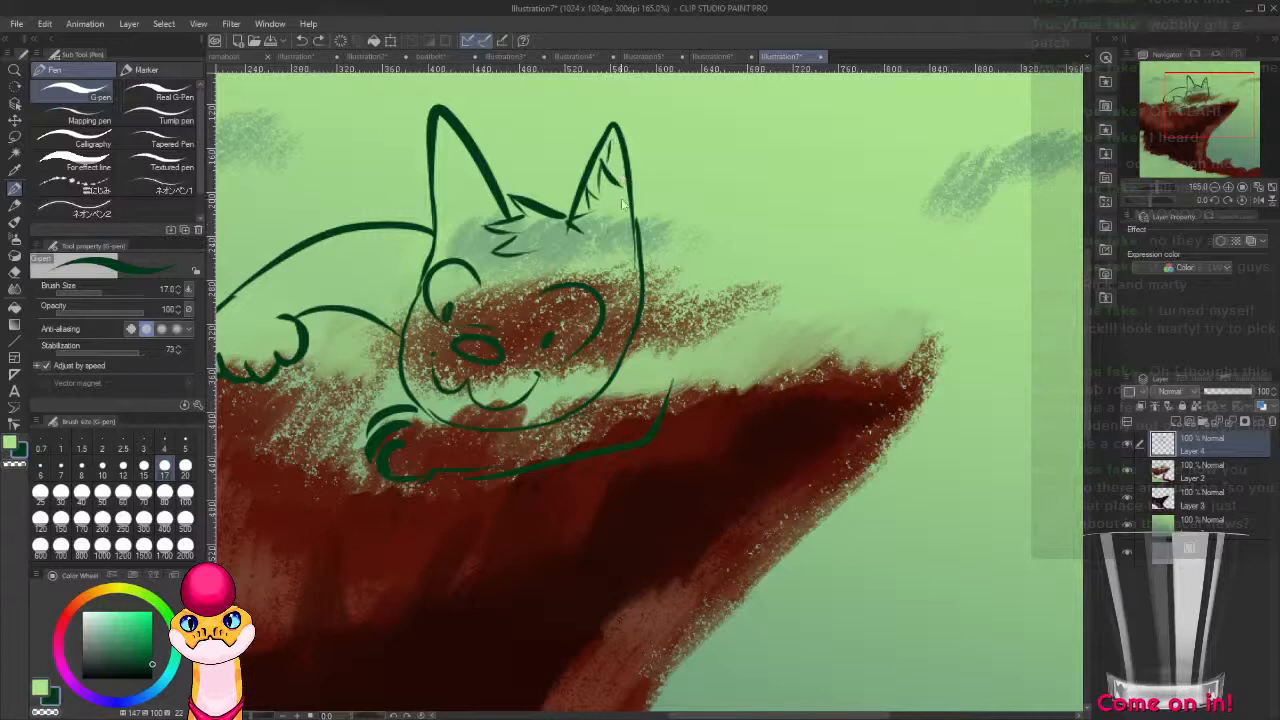
drag(612, 148, 601, 217)
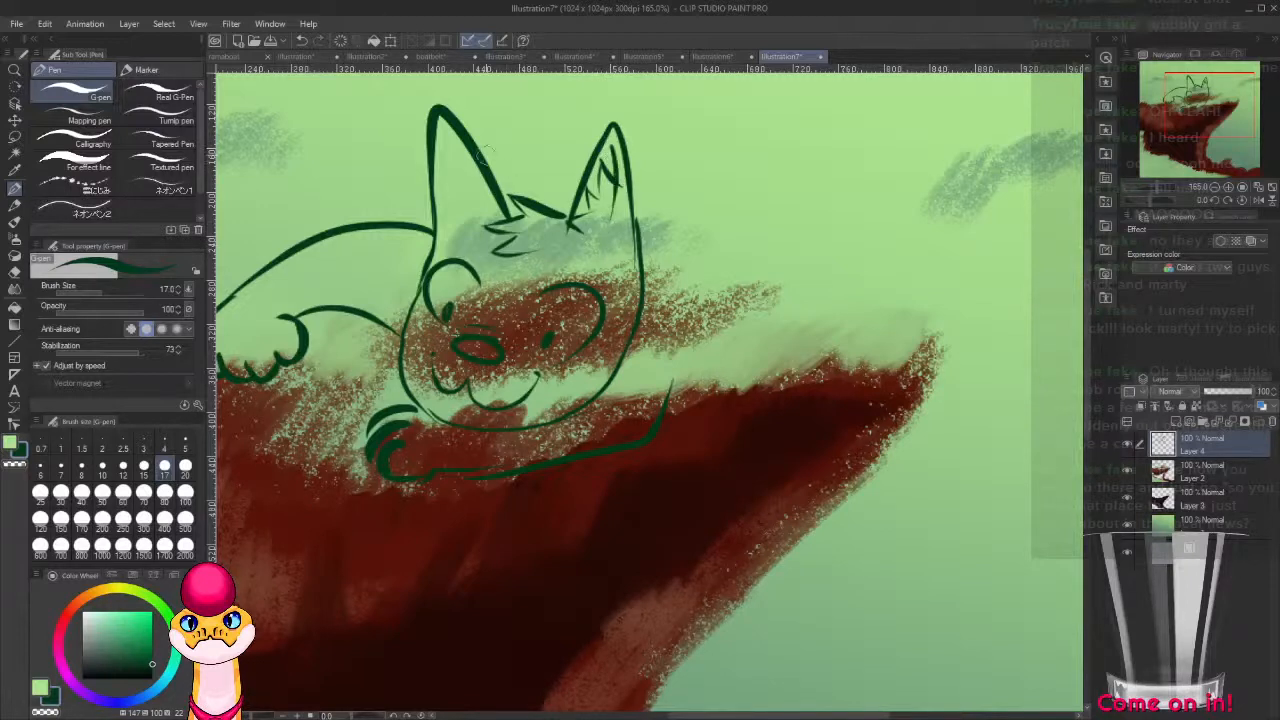
mouse_move(450, 172)
mouse_down()
mouse_move(432, 210)
mouse_move(462, 198)
mouse_move(432, 240)
mouse_move(472, 226)
mouse_up()
drag(449, 138, 480, 215)
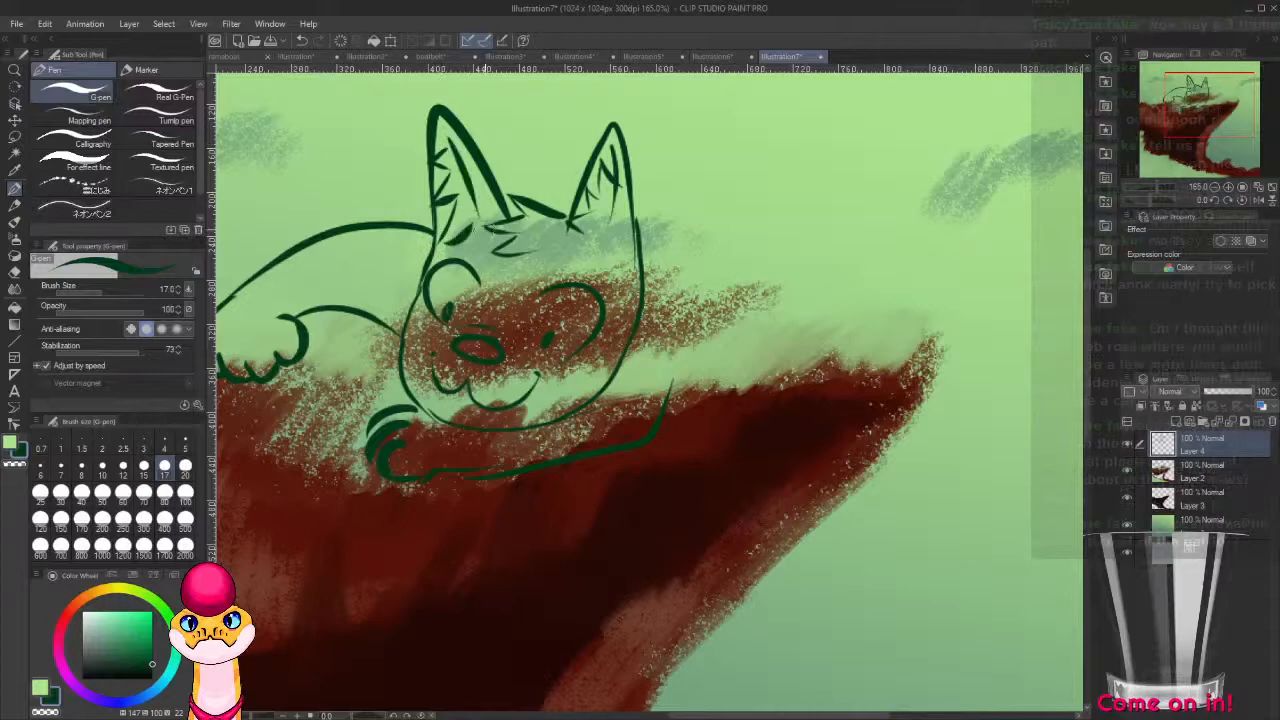
Draw the cat's arched back behind the head, curving around the rump into a rounded haunch above the cliff.
drag(695, 300, 588, 379)
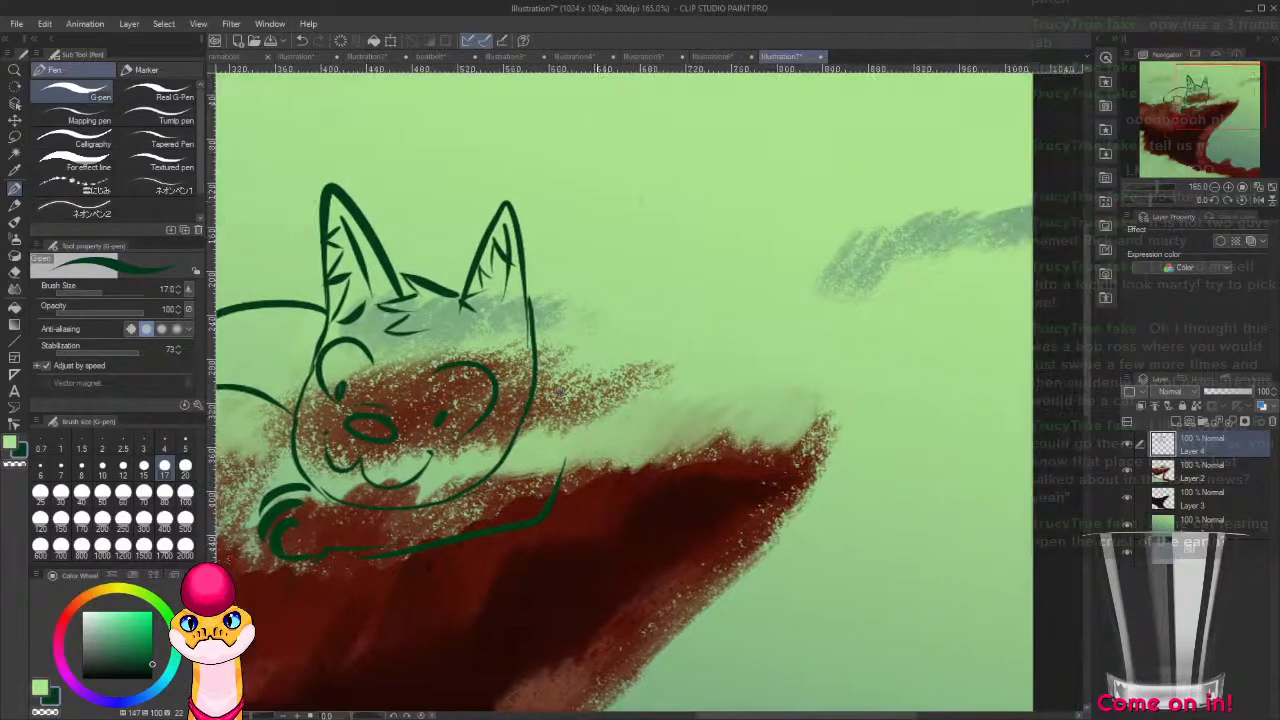
drag(691, 193, 556, 214)
key(ctrl+z)
mouse_move(770, 220)
mouse_down()
mouse_move(661, 145)
mouse_move(453, 218)
mouse_up()
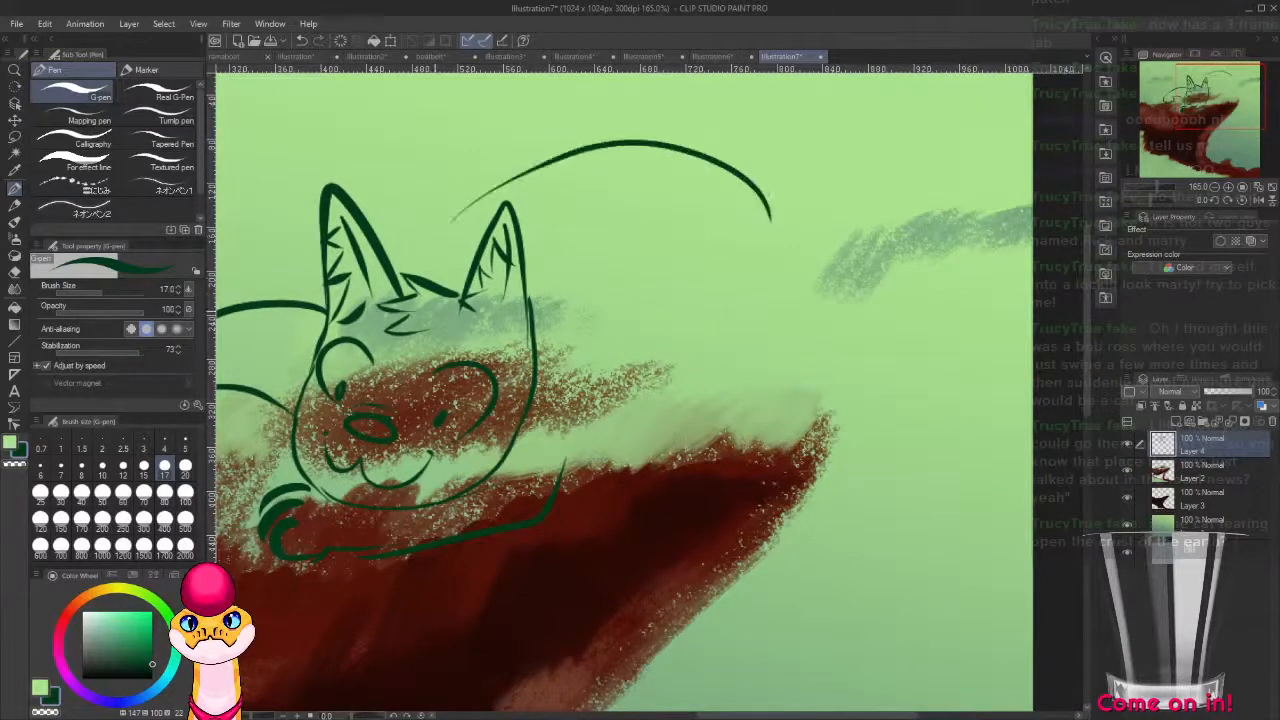
drag(512, 186, 444, 252)
key(ctrl+z)
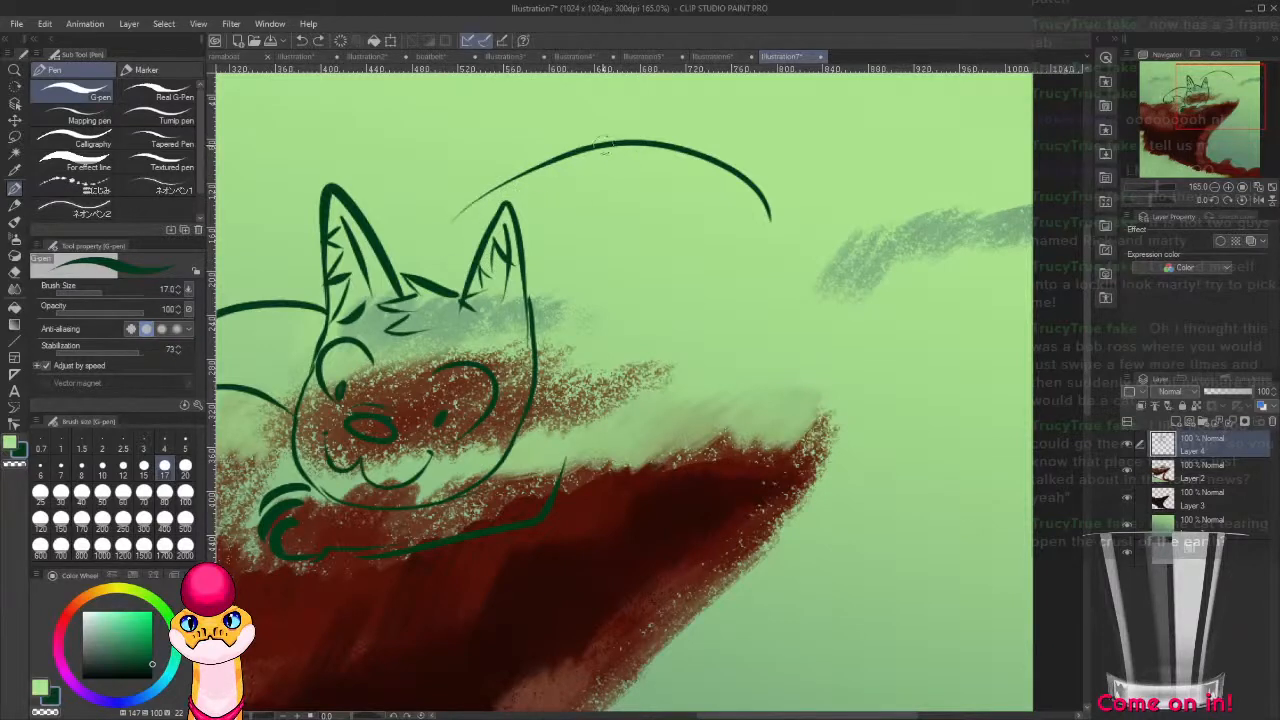
mouse_move(588, 148)
mouse_down()
mouse_move(490, 193)
mouse_move(425, 288)
mouse_up()
key(ctrl+z)
drag(584, 149, 453, 226)
key(ctrl+z)
drag(590, 147, 450, 234)
key(ctrl+z)
mouse_move(575, 148)
mouse_down()
mouse_move(470, 204)
mouse_move(418, 292)
mouse_move(466, 258)
mouse_move(596, 215)
mouse_move(748, 240)
mouse_move(792, 382)
mouse_move(665, 410)
mouse_move(720, 318)
mouse_up()
key(ctrl+z)
Draw the hind leg beneath the haunch with a small paw resting along the cliff's upper edge.
key(ctrl+z)
mouse_move(723, 423)
mouse_down()
mouse_move(869, 321)
mouse_move(730, 360)
mouse_up()
key(ctrl+z)
mouse_move(903, 305)
mouse_down()
mouse_move(890, 332)
mouse_move(728, 353)
mouse_move(714, 322)
mouse_move(711, 362)
mouse_move(701, 342)
mouse_move(717, 359)
mouse_move(730, 348)
mouse_up()
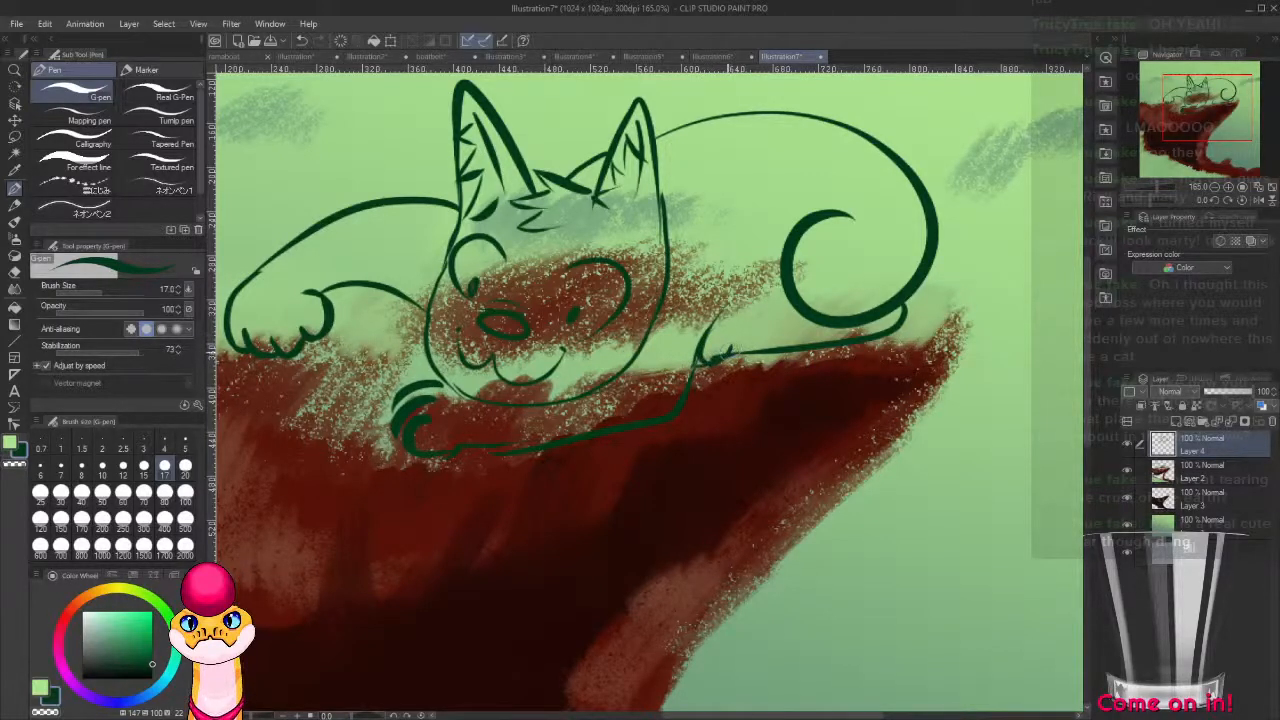
mouse_move(788, 309)
mouse_down()
mouse_move(723, 318)
mouse_move(753, 312)
mouse_move(699, 352)
mouse_up()
key(ctrl+z)
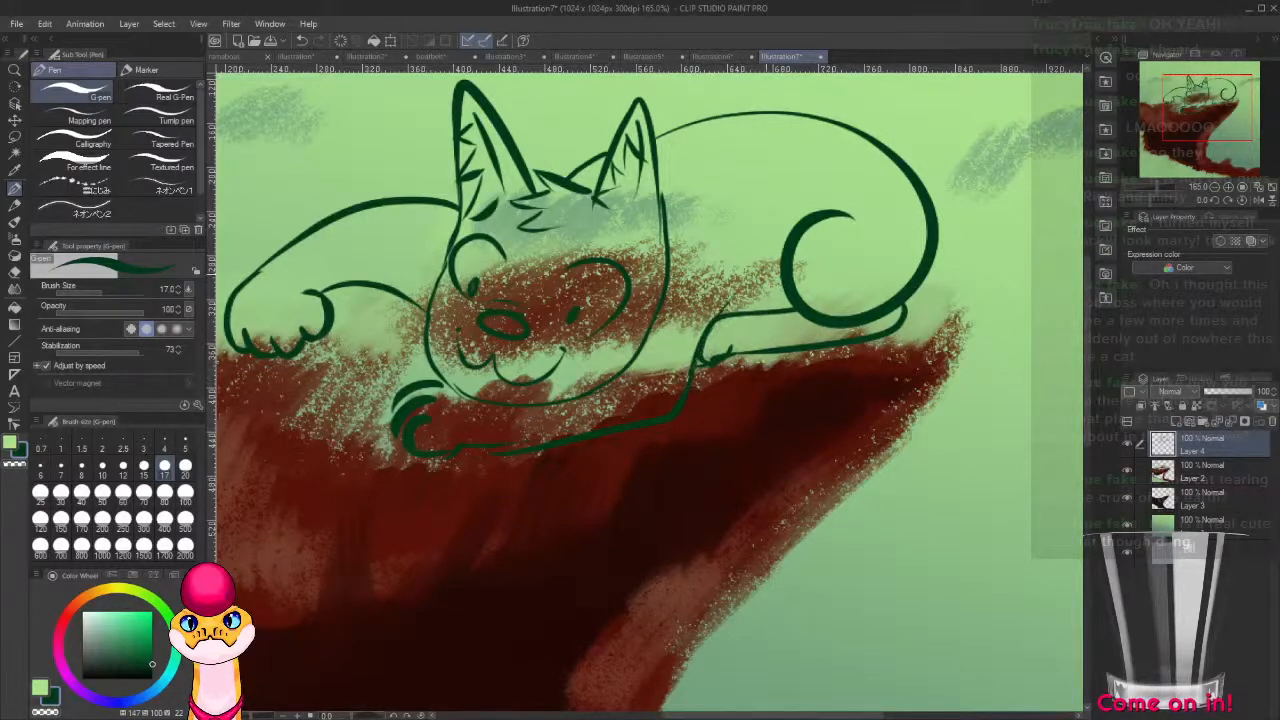
Draw a thick tail rising from the cat's rump and curling forward over its back to a rounded tip.
drag(825, 270, 689, 351)
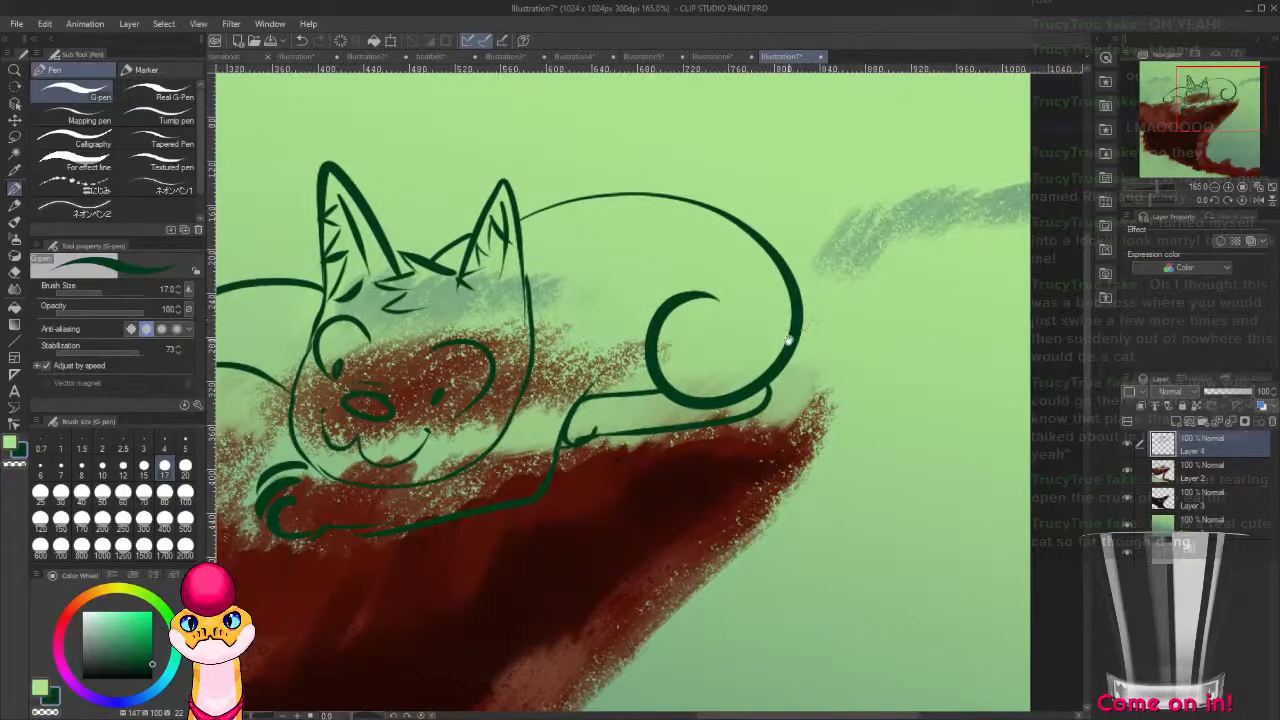
drag(790, 342, 755, 452)
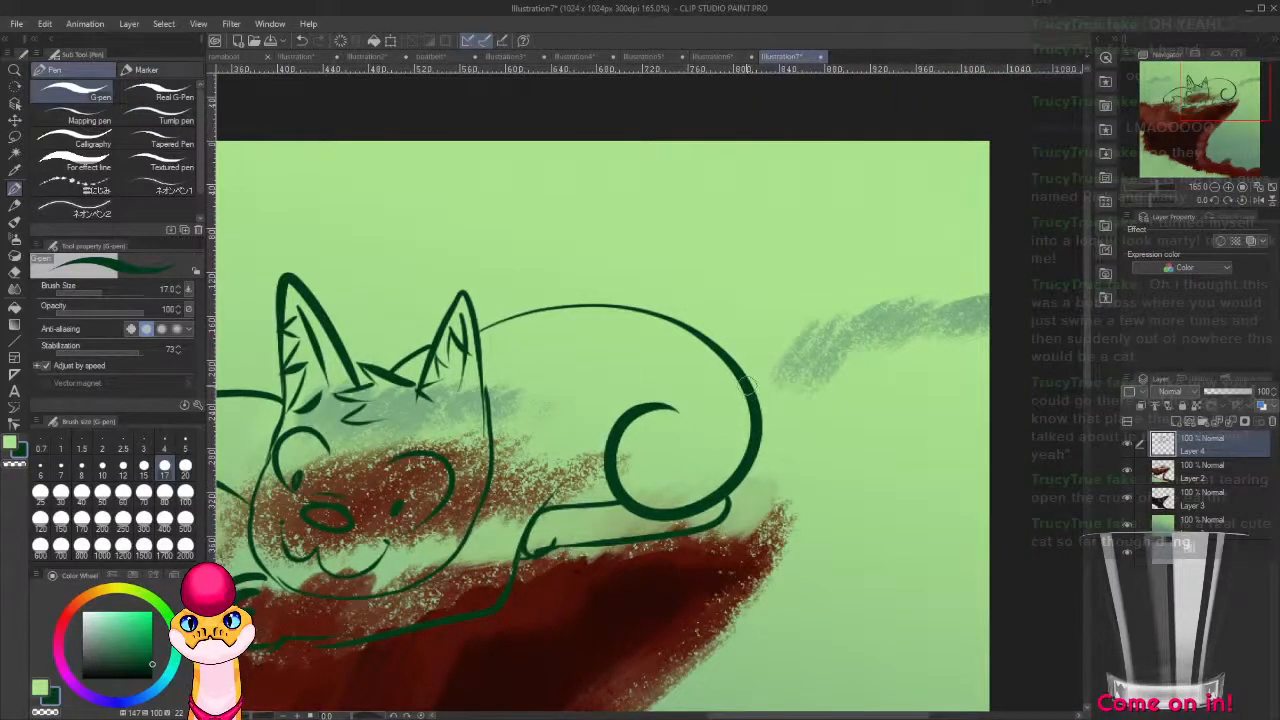
mouse_move(748, 387)
mouse_down()
mouse_move(788, 396)
mouse_move(816, 285)
mouse_move(665, 268)
mouse_up()
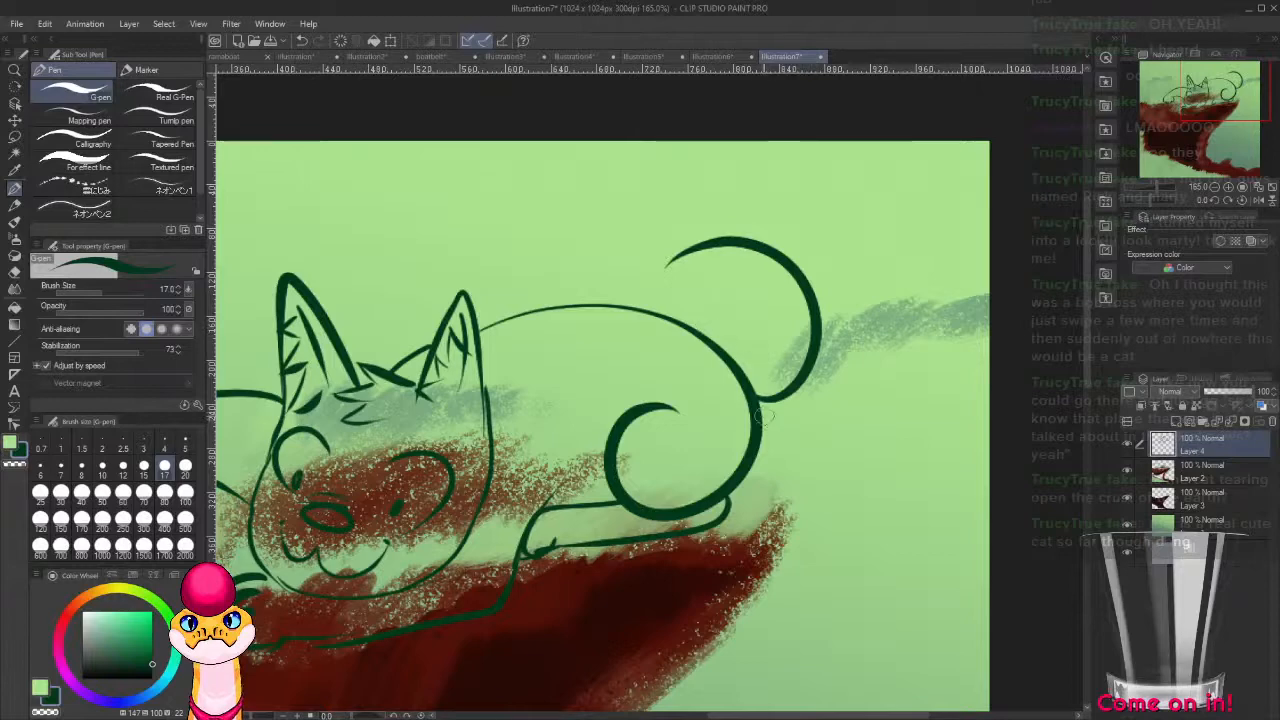
mouse_move(762, 416)
mouse_down()
mouse_move(886, 330)
mouse_move(718, 172)
mouse_move(652, 268)
mouse_move(687, 252)
mouse_up()
Draw a small oval brow mark above each of the cat's eyes.
drag(748, 440, 989, 351)
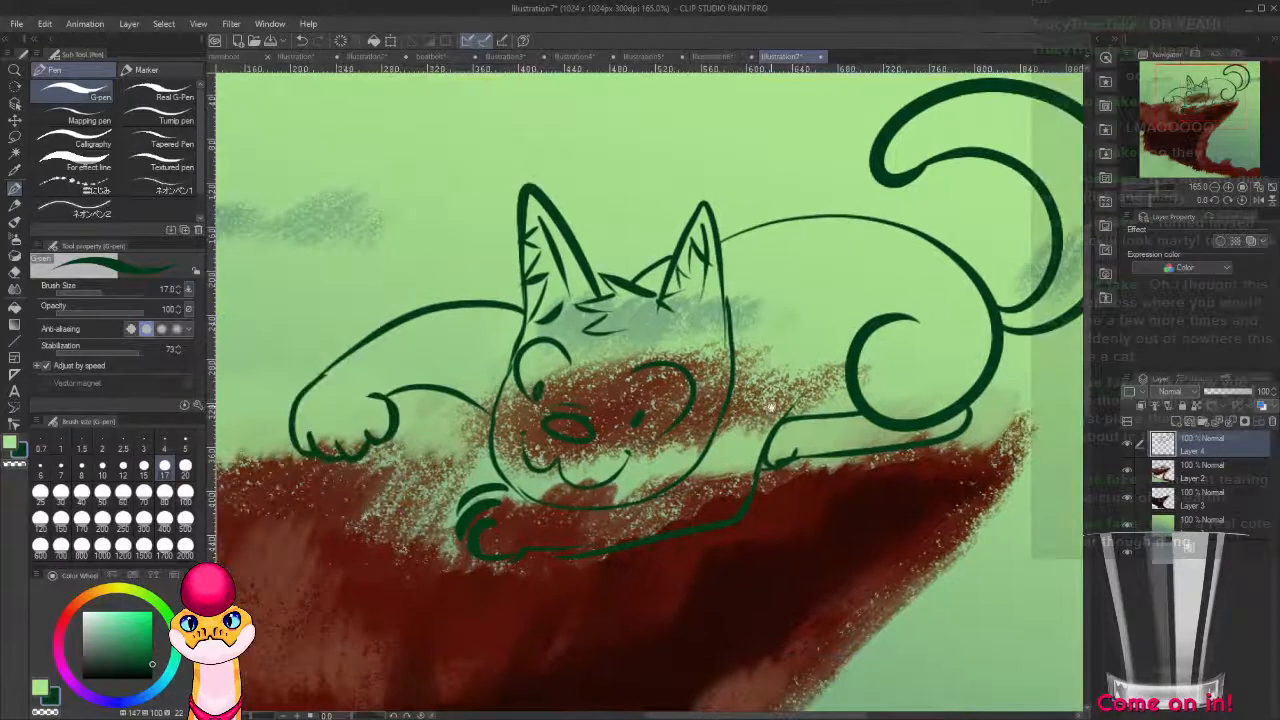
drag(817, 395, 947, 335)
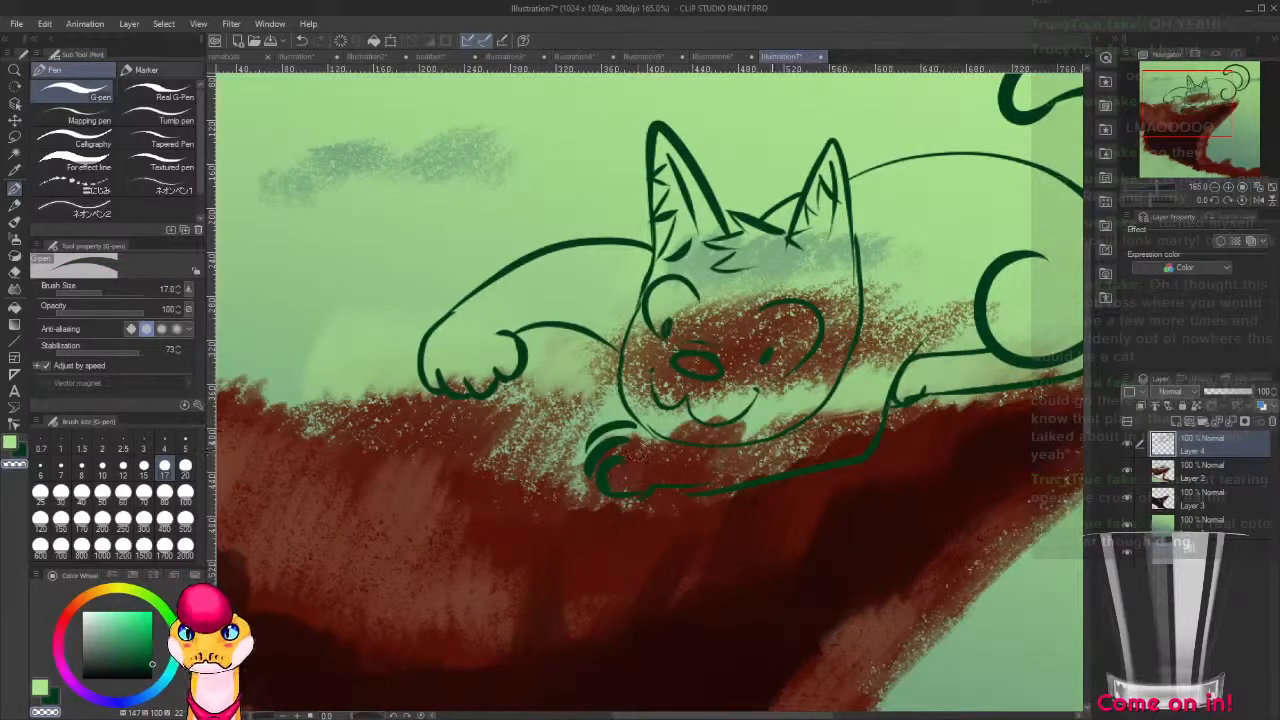
key(ctrl+minus)
key(ctrl+minus)
key(ctrl+plus)
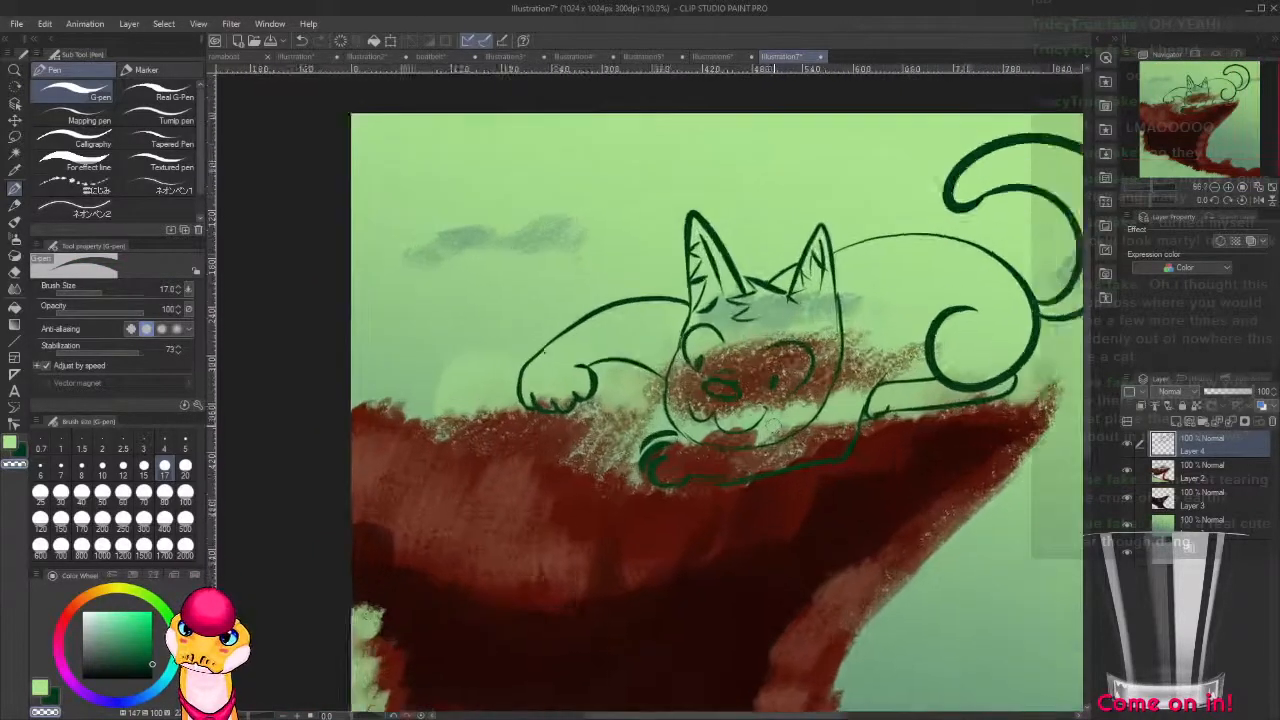
key(ctrl+plus)
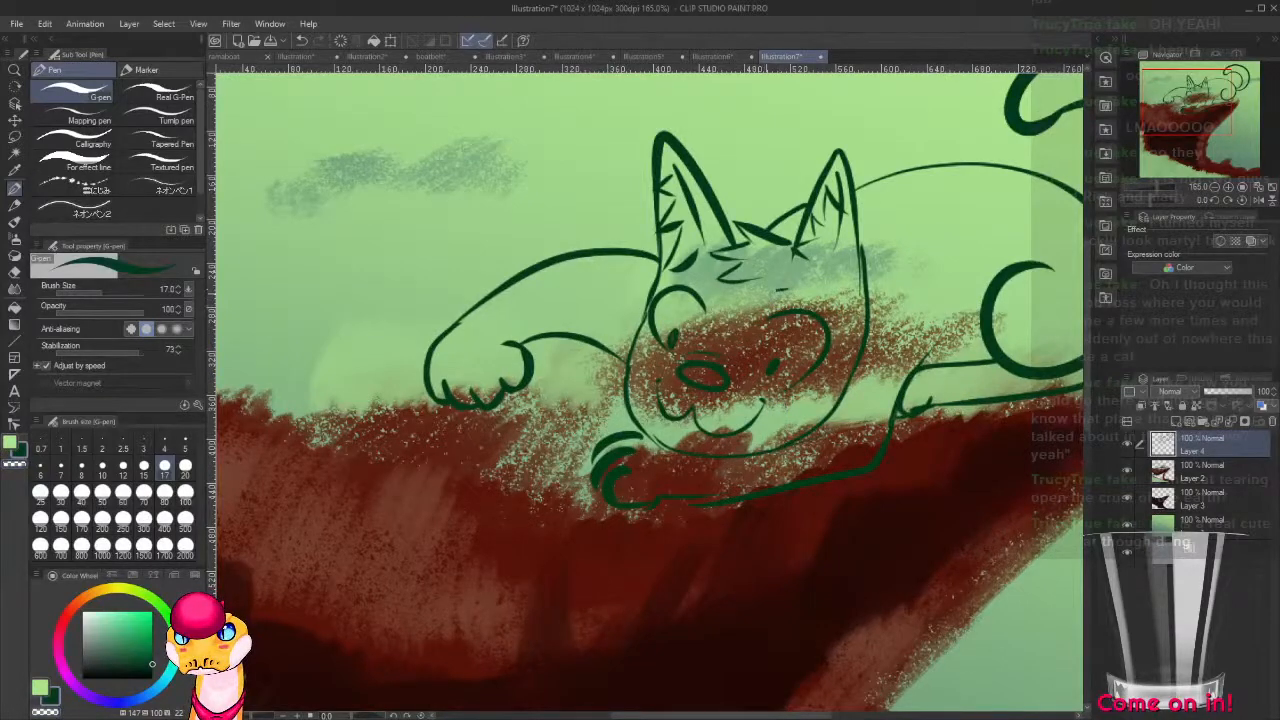
mouse_move(786, 290)
mouse_down()
mouse_move(791, 302)
mouse_move(704, 279)
mouse_up()
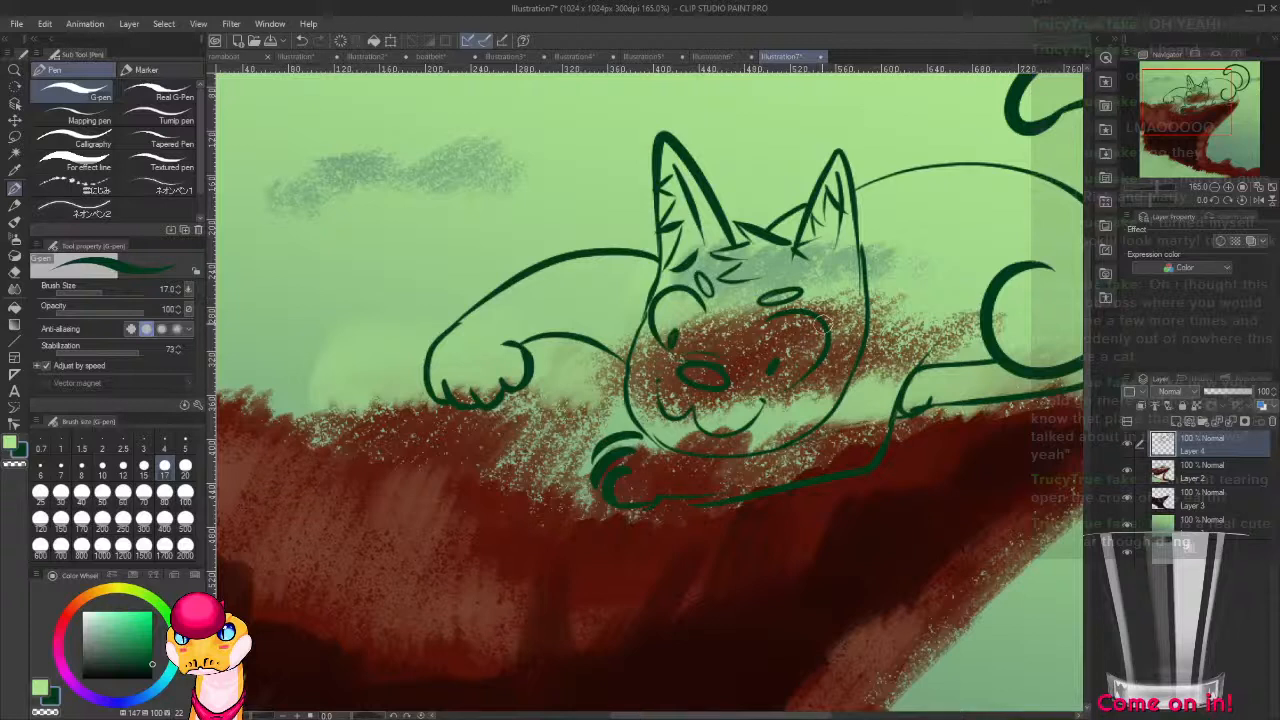
Add a new layer beneath the cat's line-art layer and set the line-art layer as the reference layer.
click(1231, 467)
key(ctrl+shift+n)
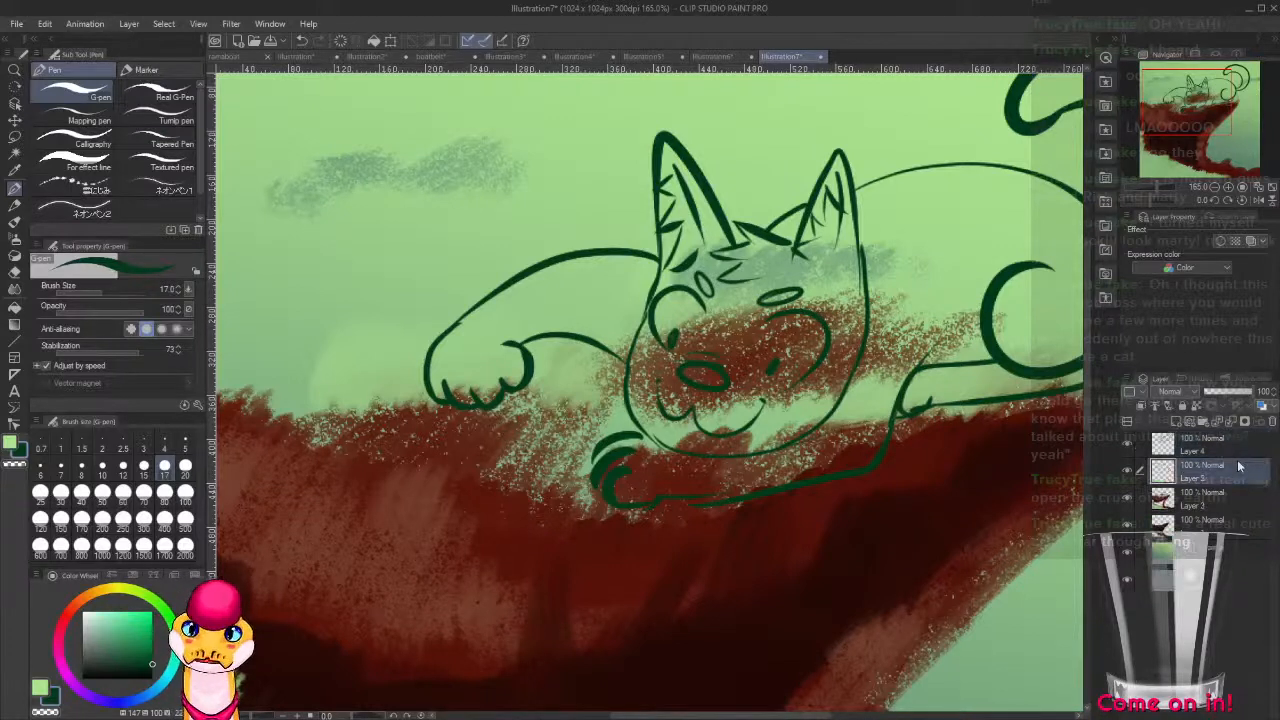
click(1248, 446)
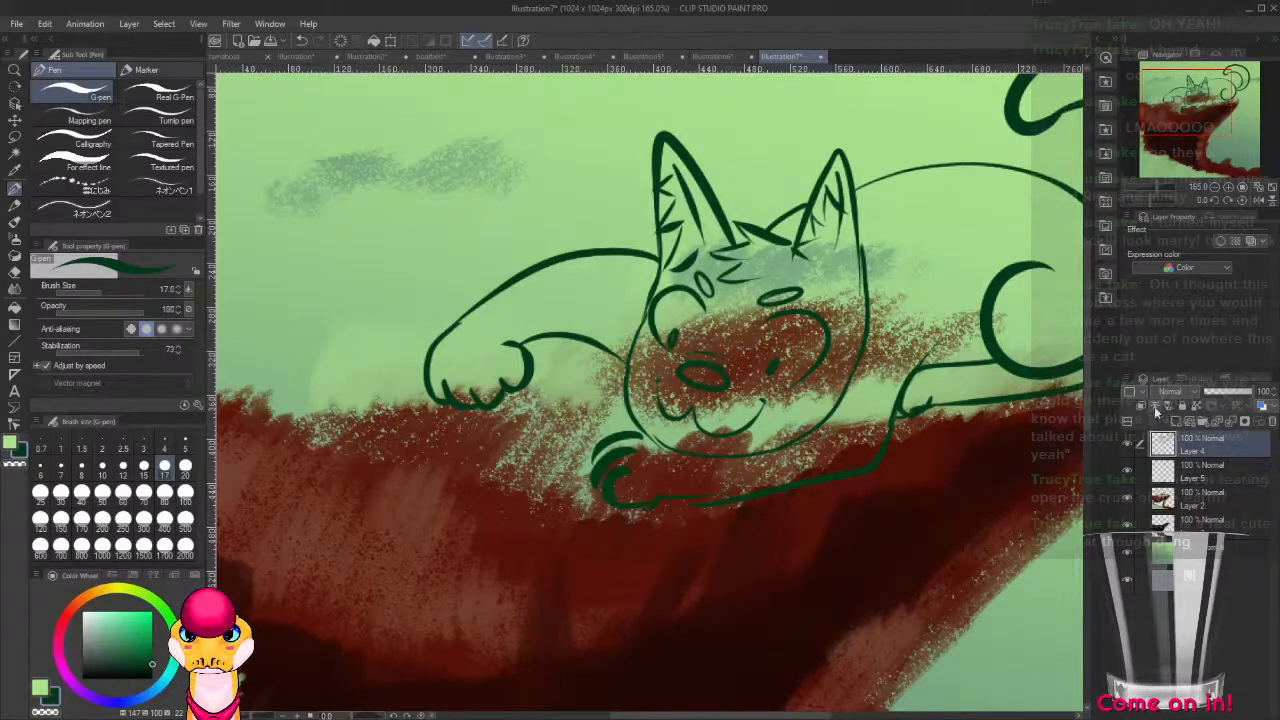
Fill the cat's head, ears and outstretched foreleg with orange (H 29, S 71, V 100) on the new layer under the lines.
click(1218, 484)
key(g)
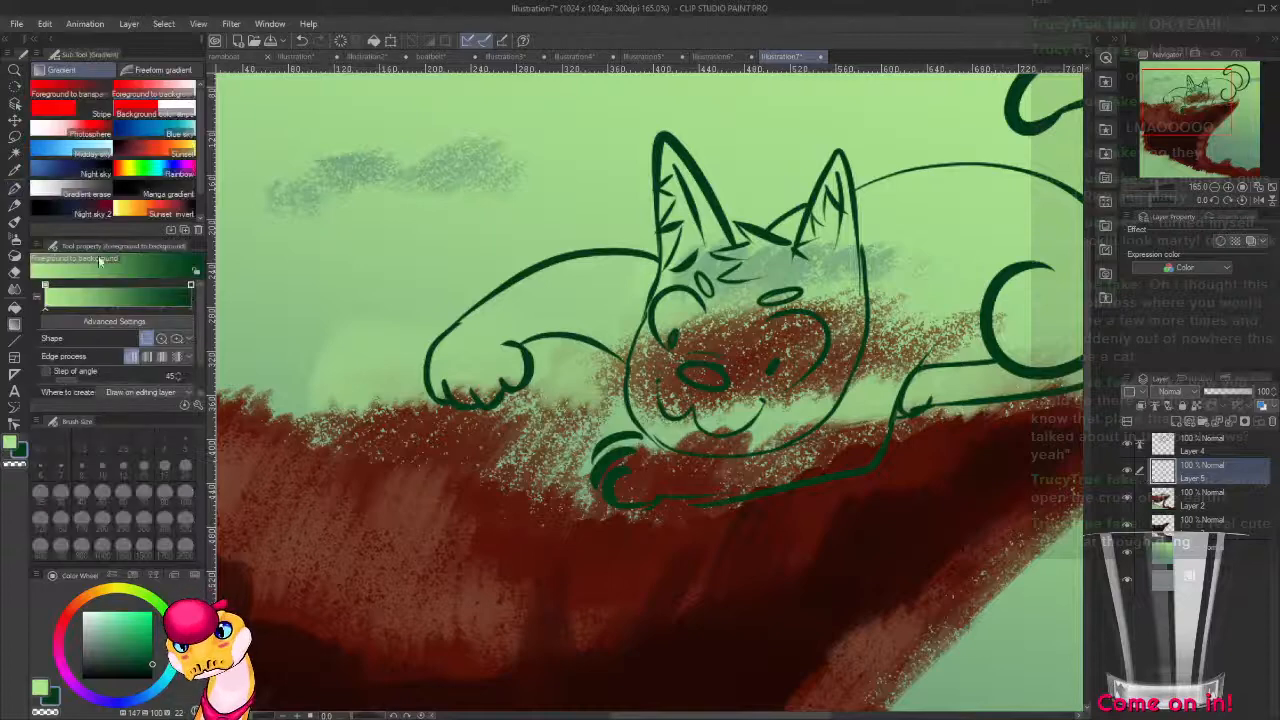
key(g)
drag(138, 643, 105, 645)
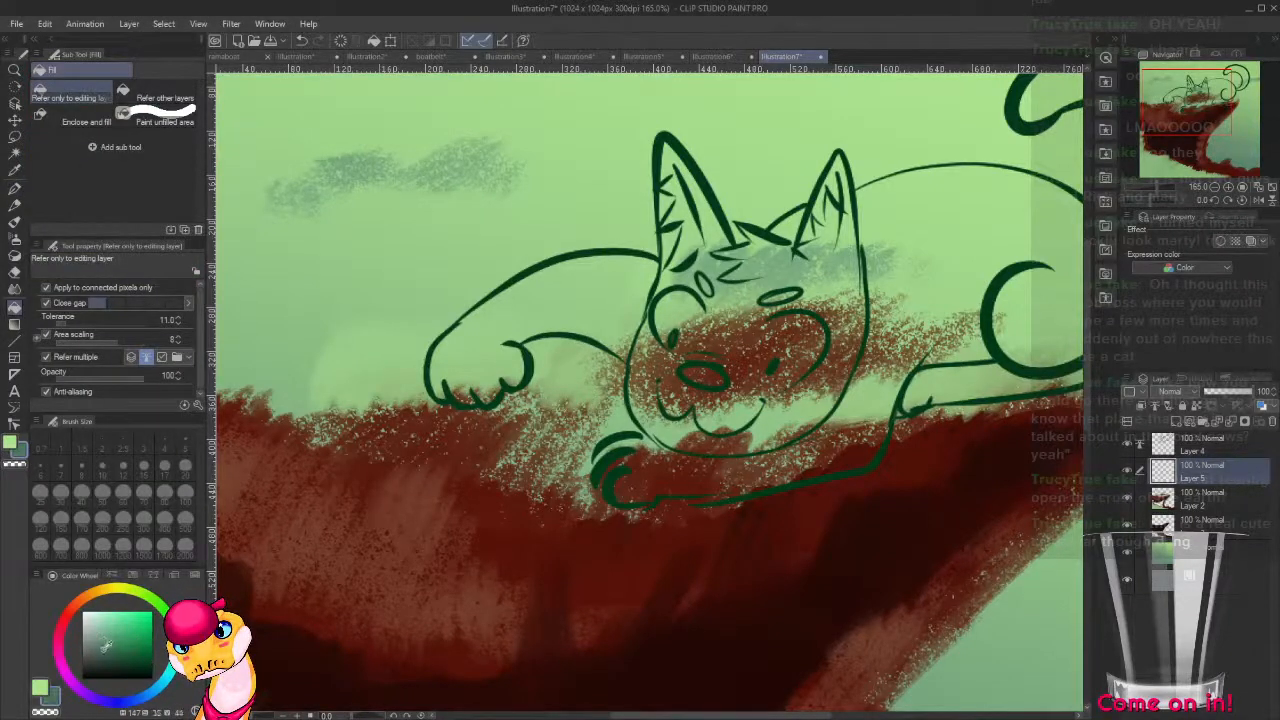
mouse_move(148, 598)
mouse_down()
mouse_move(86, 596)
mouse_move(143, 610)
mouse_up()
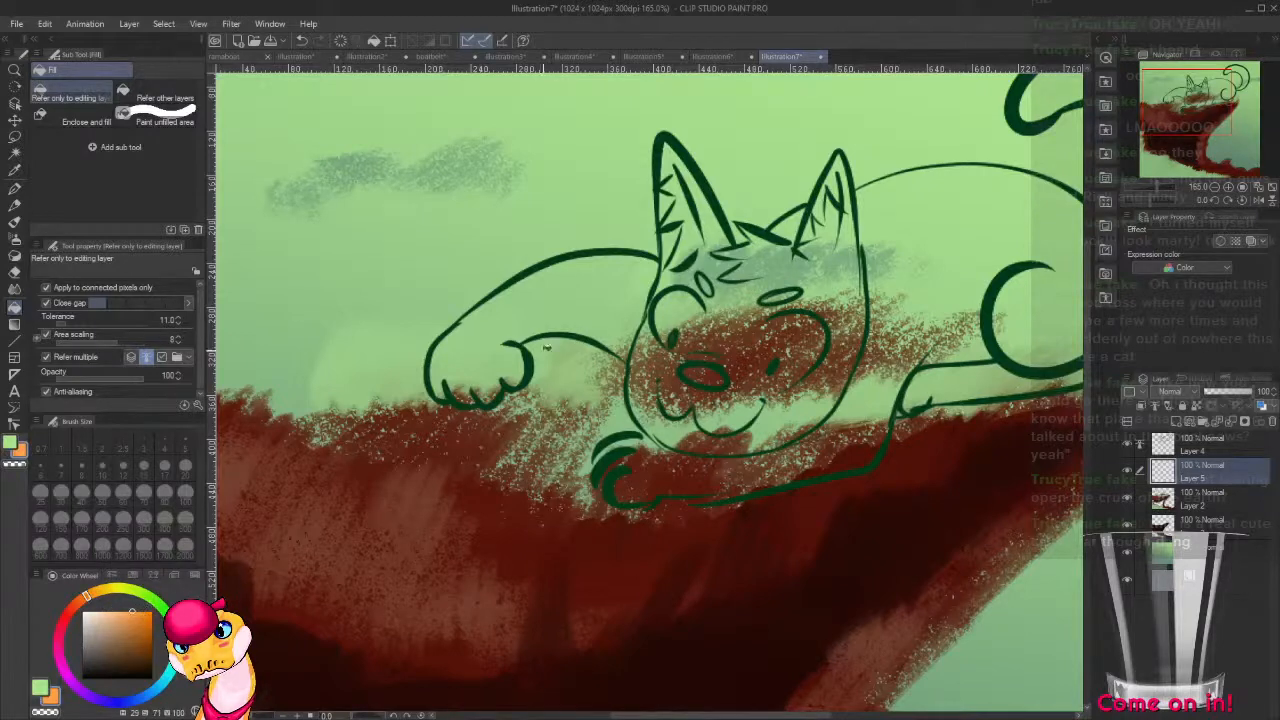
click(598, 311)
click(675, 379)
drag(671, 379, 576, 357)
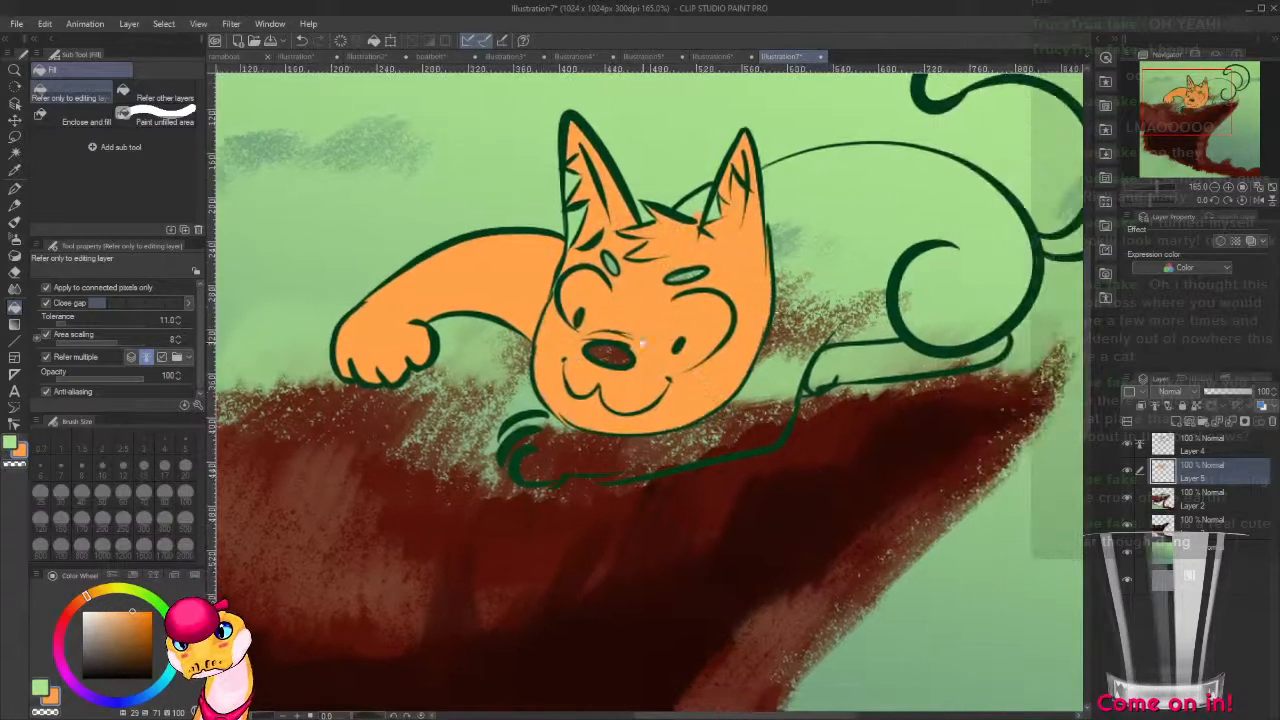
click(575, 224)
click(698, 204)
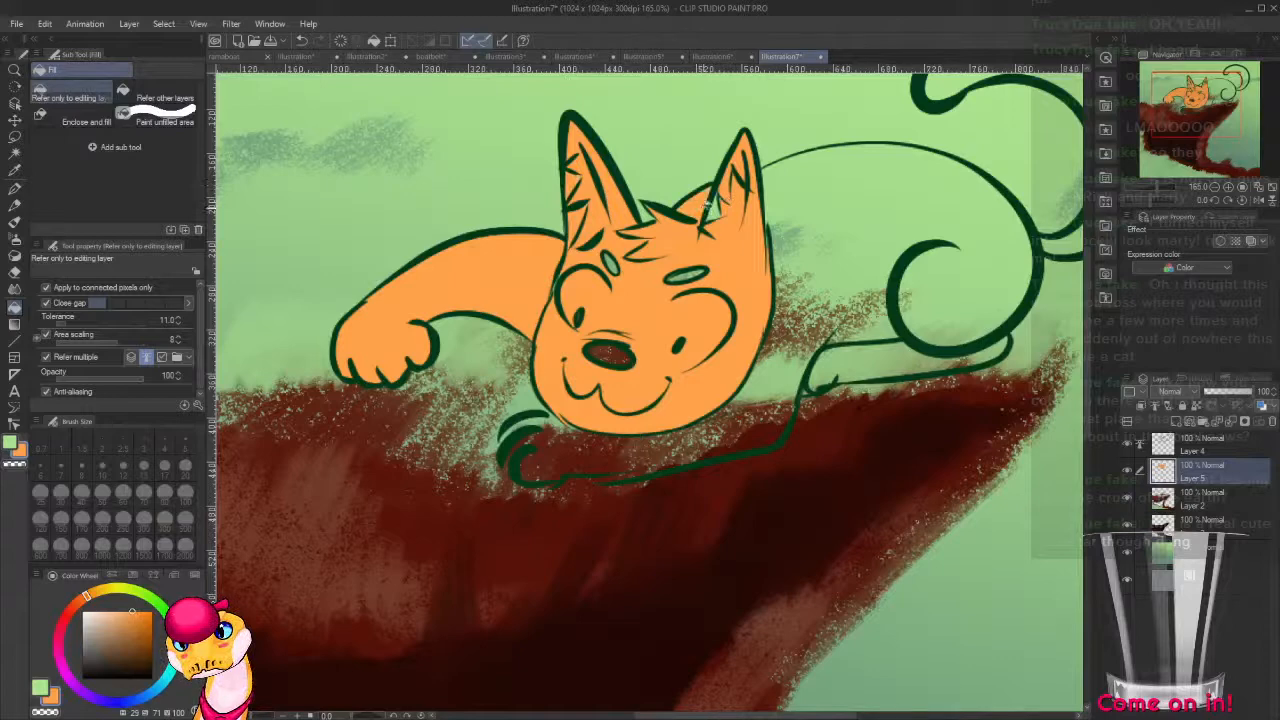
Try filling the torso with orange, undo it, and close the gap in the folded foreleg's lower outline on the line-art layer.
click(800, 225)
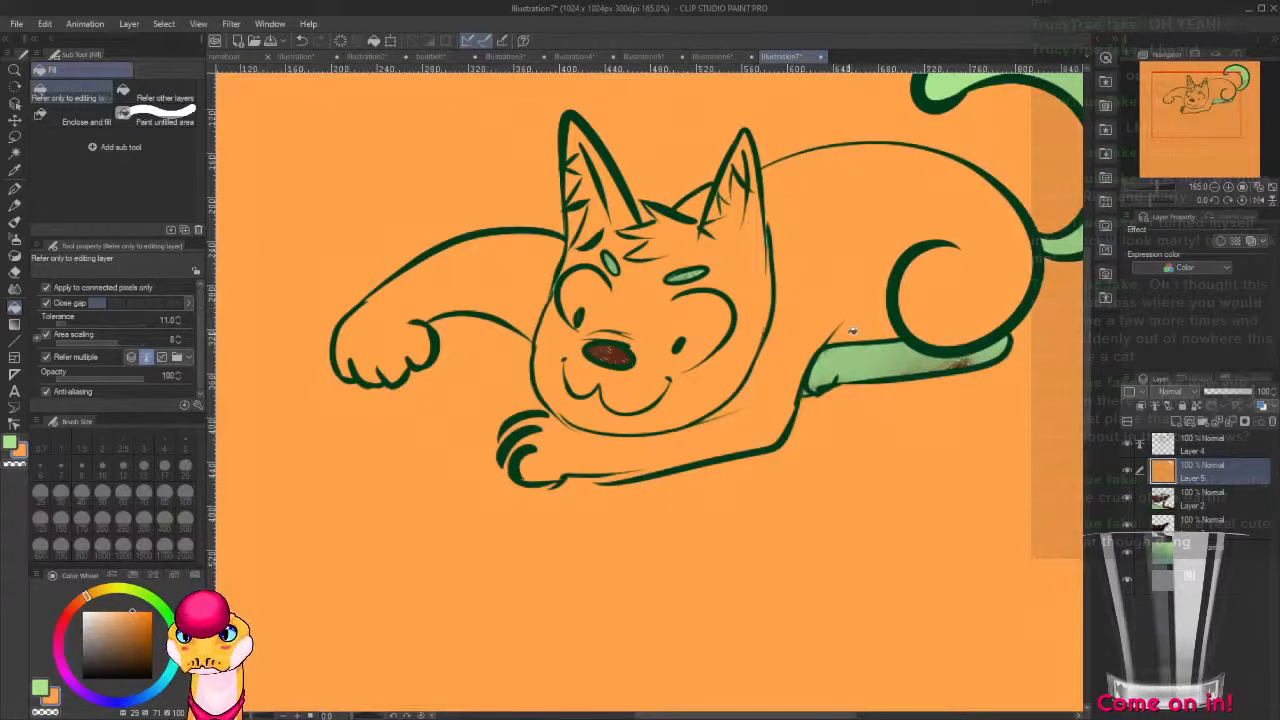
key(ctrl+z)
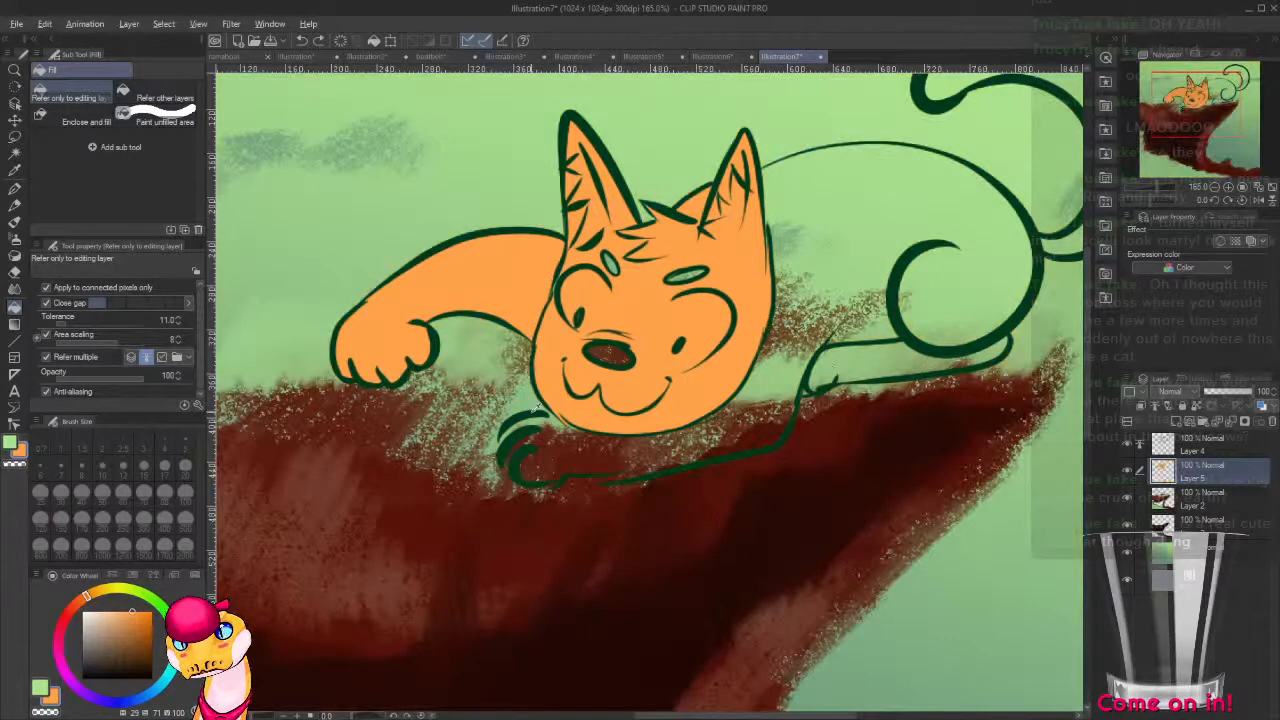
key(x)
key(p)
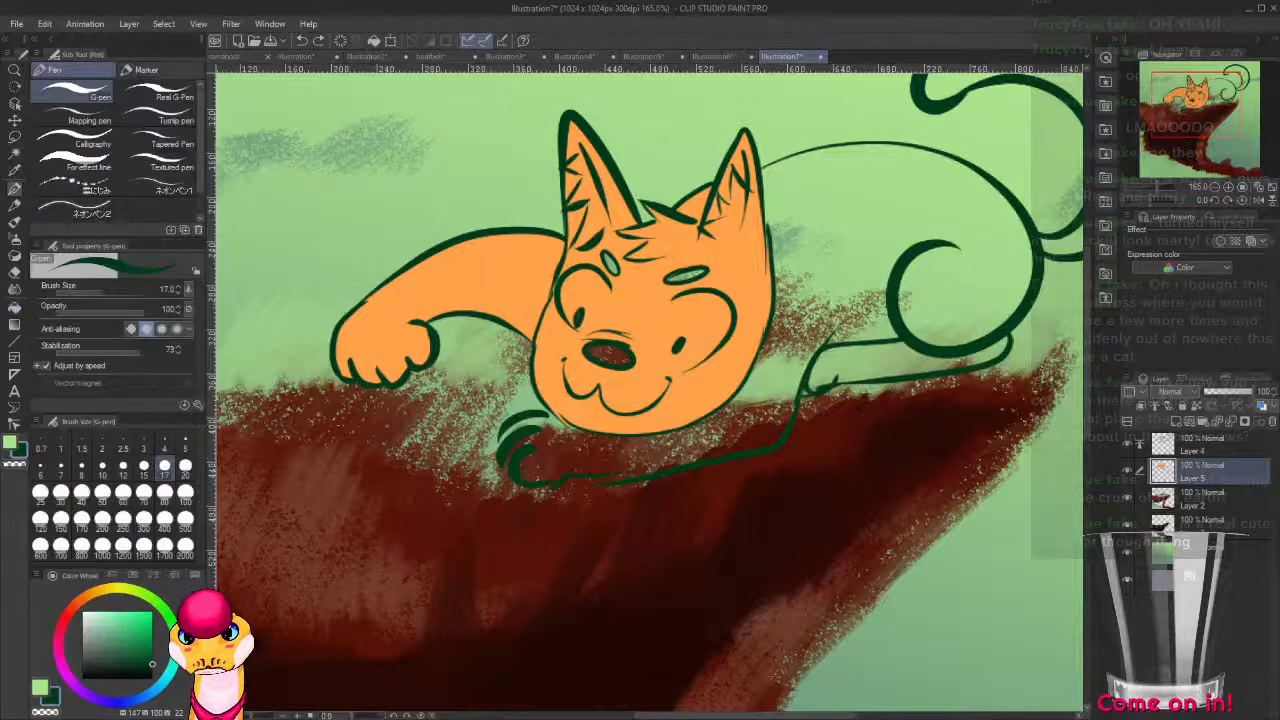
click(1213, 443)
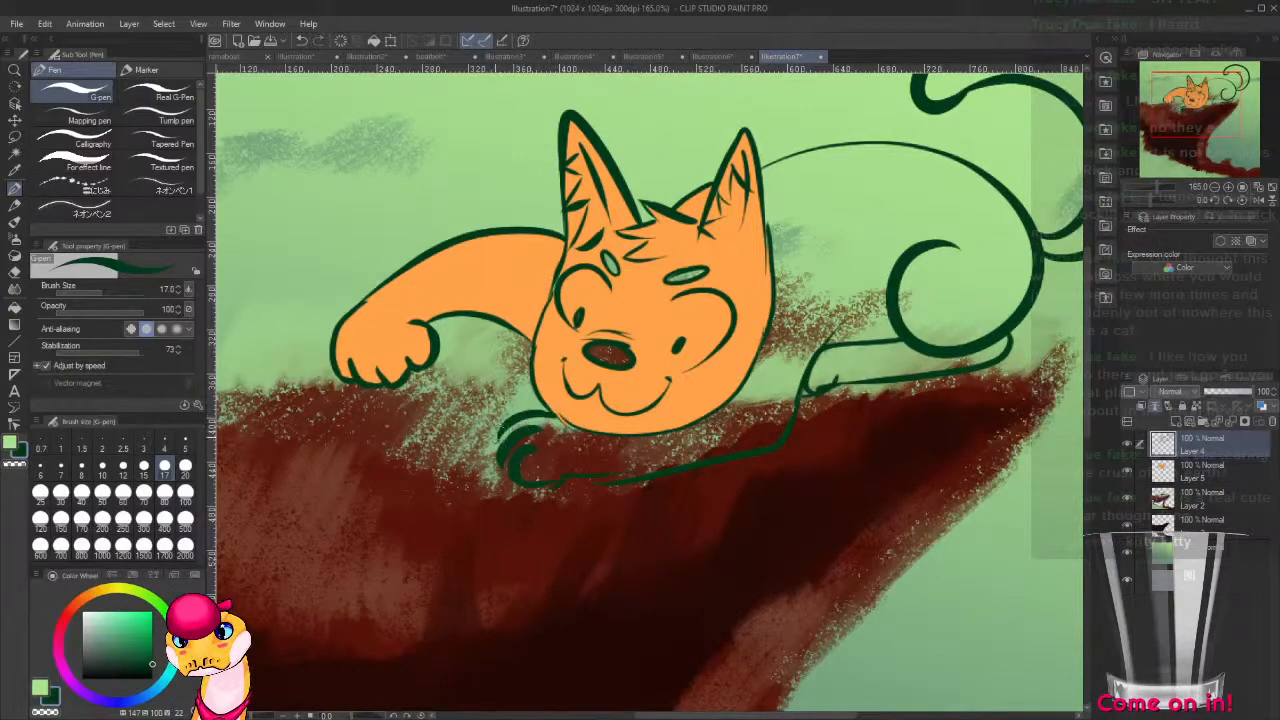
key(ctrl+z)
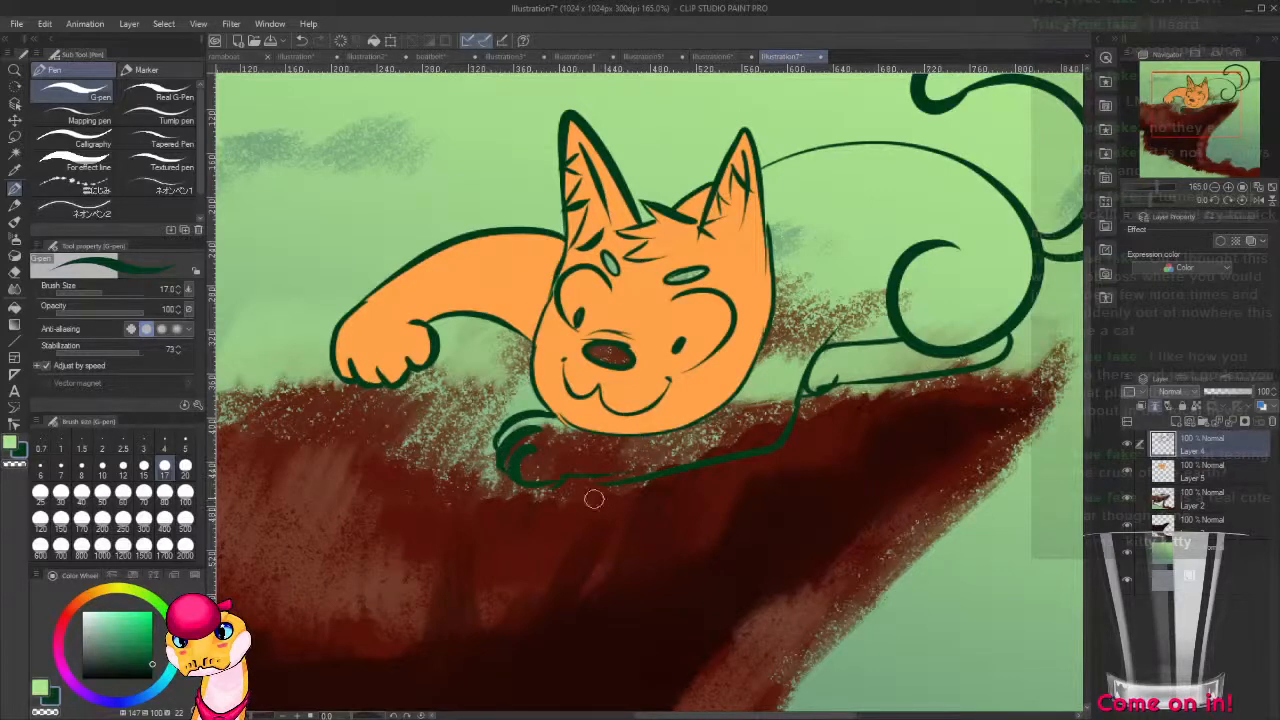
drag(517, 478, 616, 478)
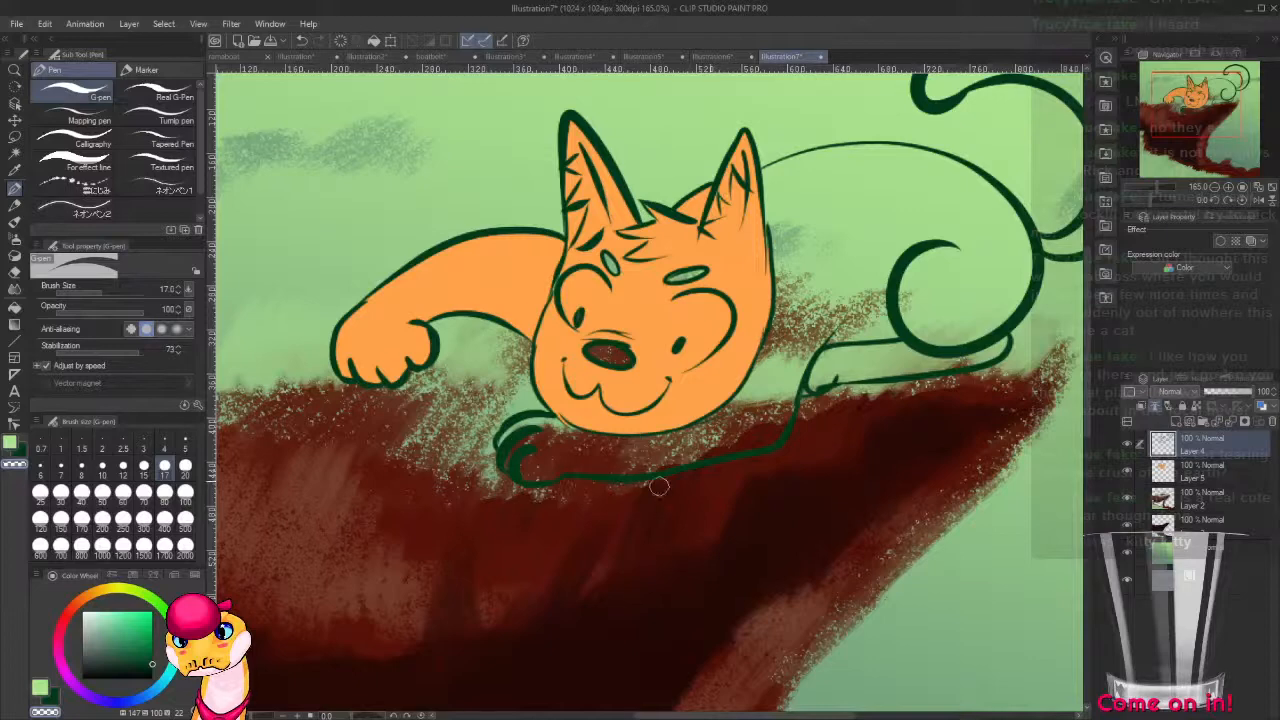
Fill the cat's torso, folded foreleg, hind leg, tail and brow marks with the same orange on the colour layer.
drag(790, 470, 695, 543)
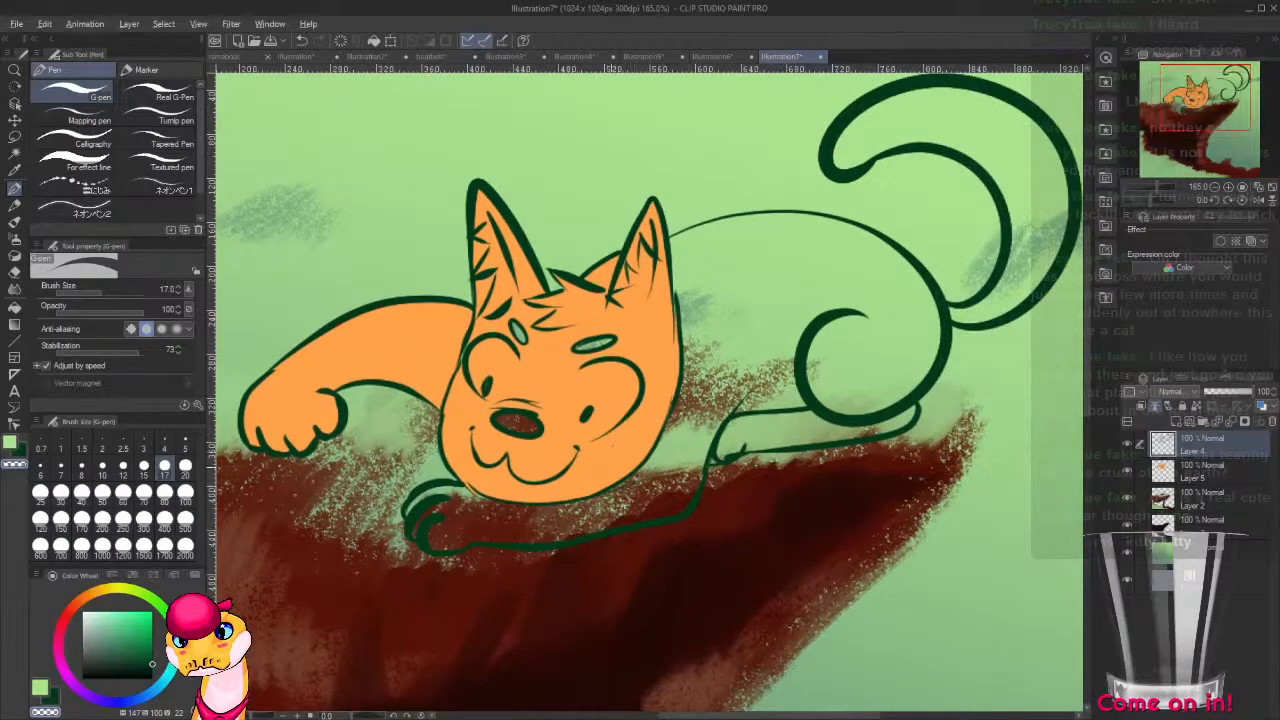
alt+click(617, 452)
click(1165, 468)
key(g)
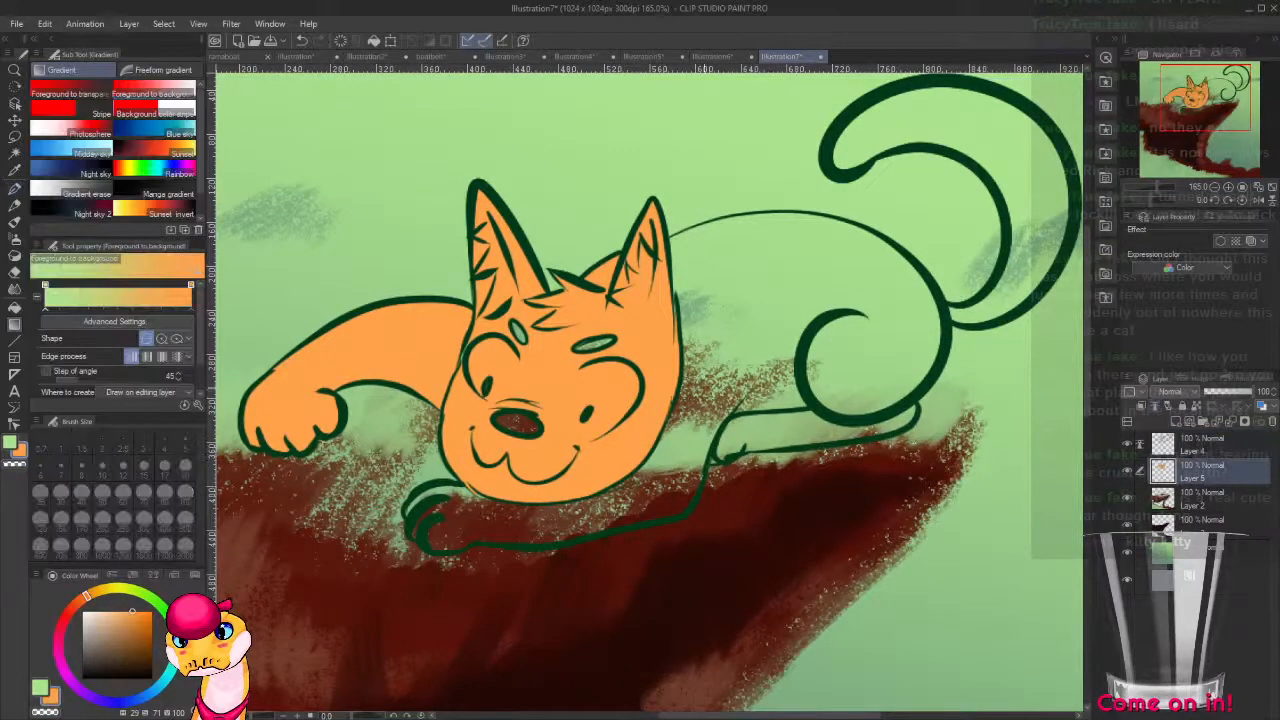
key(g)
click(710, 378)
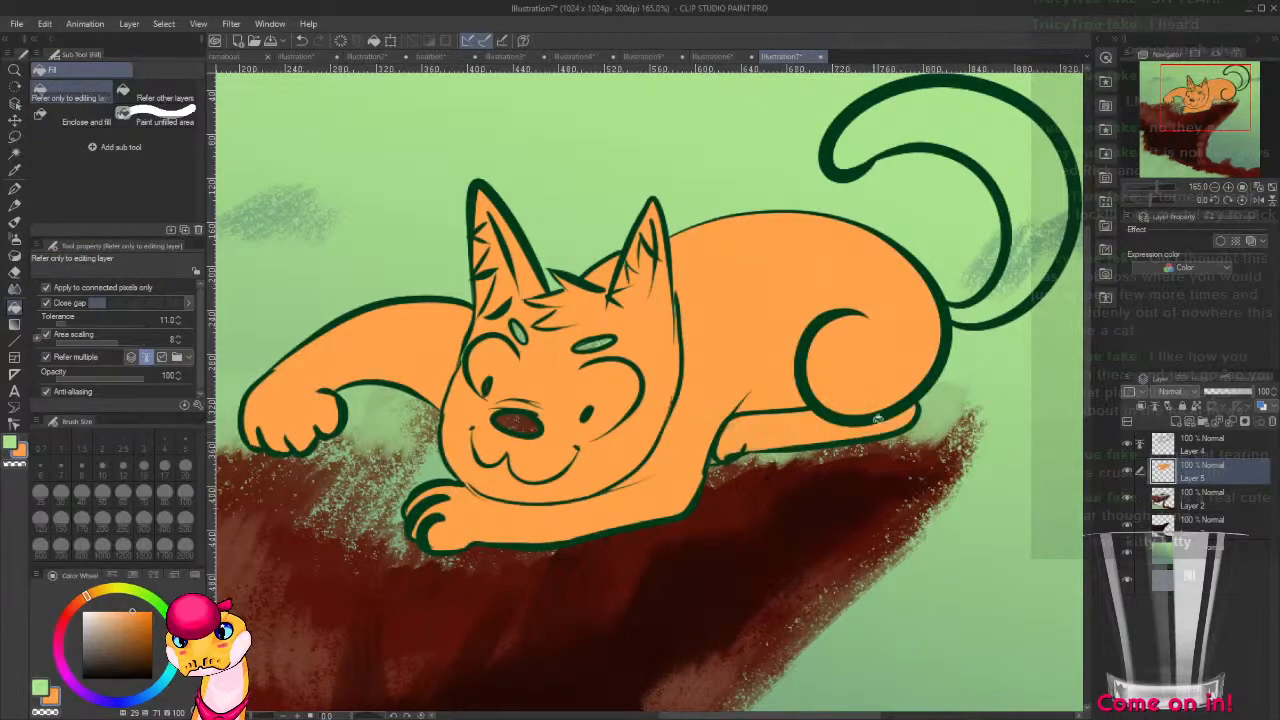
drag(781, 431, 648, 497)
click(845, 385)
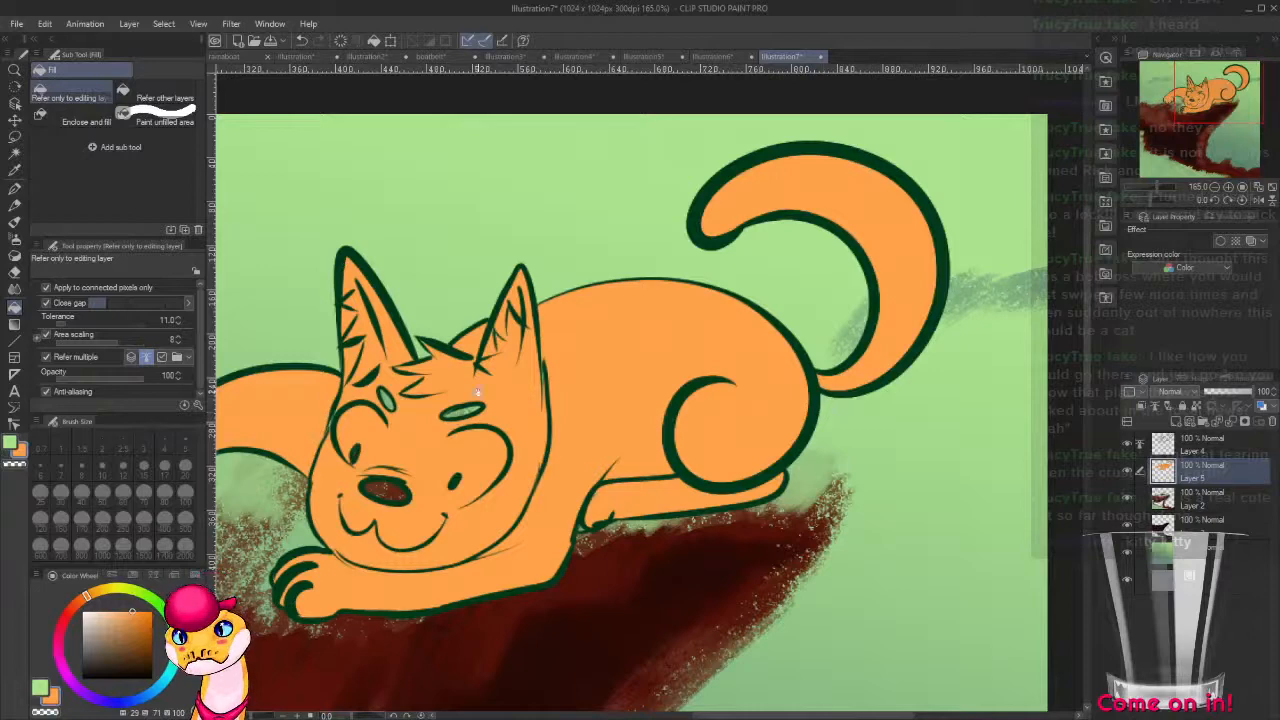
drag(481, 424, 659, 370)
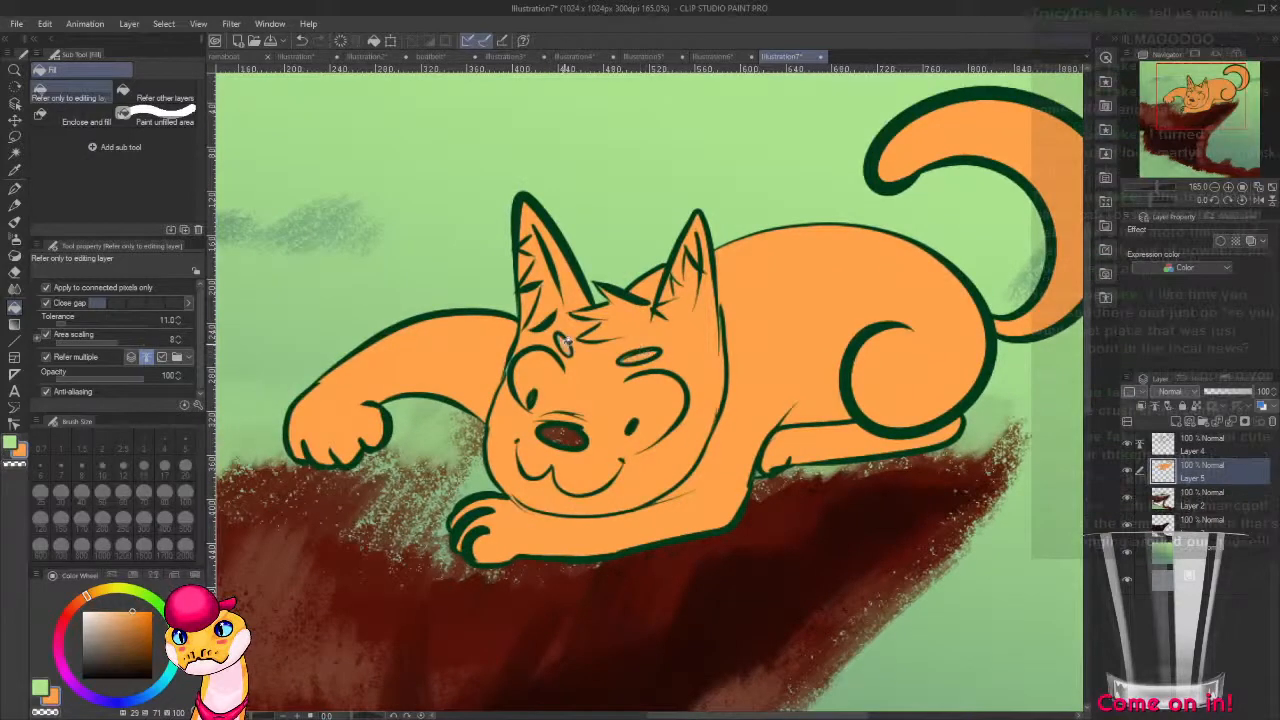
Color the whites of both eyes off-white (H 29, S 7, V 100) on the colour layer.
key(p)
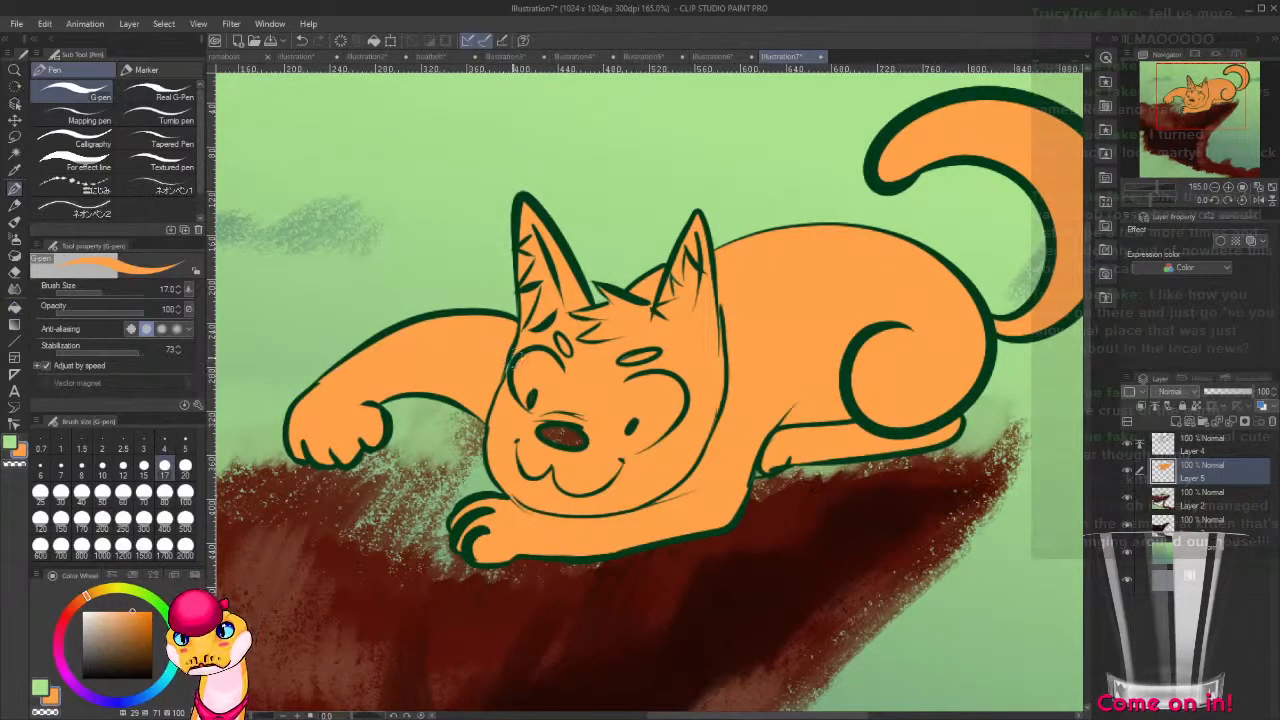
drag(104, 619, 87, 607)
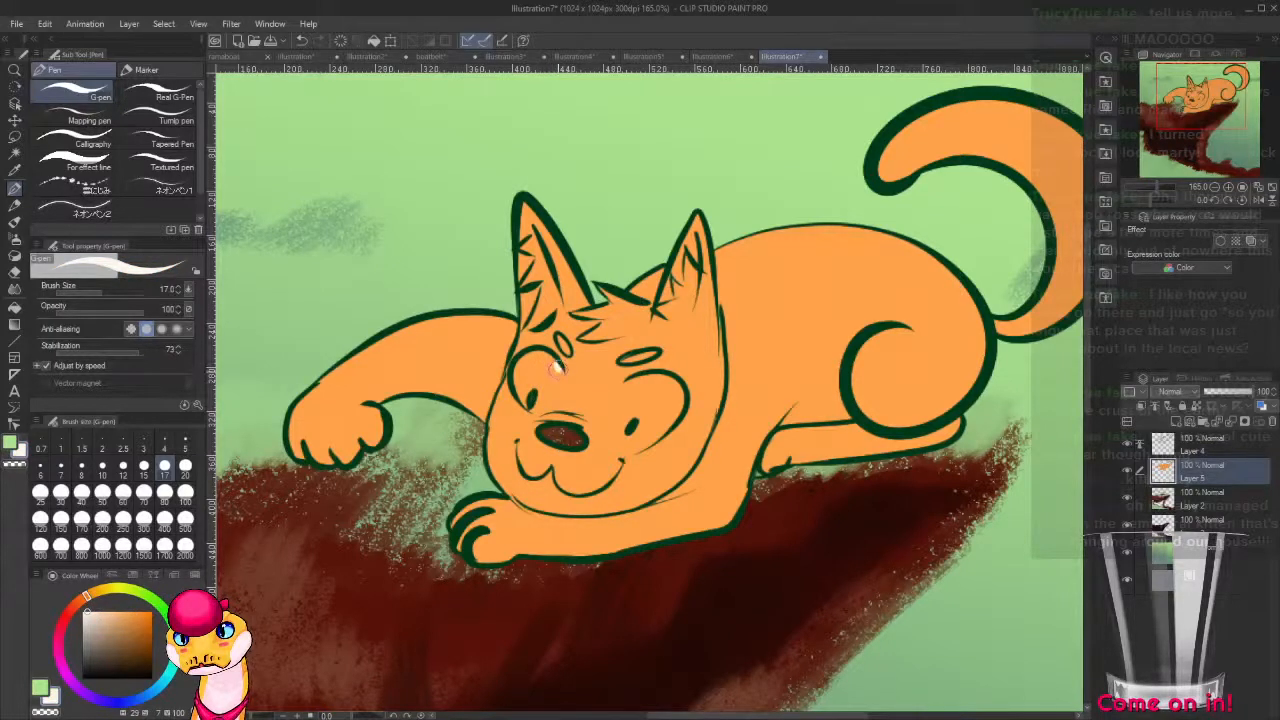
mouse_move(556, 368)
mouse_down()
mouse_move(556, 388)
mouse_move(533, 404)
mouse_move(561, 396)
mouse_move(537, 411)
mouse_move(512, 395)
mouse_move(522, 363)
mouse_move(547, 364)
mouse_move(555, 385)
mouse_move(553, 364)
mouse_move(526, 362)
mouse_move(540, 390)
mouse_move(535, 375)
mouse_move(619, 437)
mouse_up()
key(ctrl+z)
key(ctrl+z)
key(ctrl+z)
mouse_move(632, 378)
mouse_down()
mouse_move(614, 427)
mouse_move(640, 452)
mouse_move(662, 440)
mouse_up()
key(g)
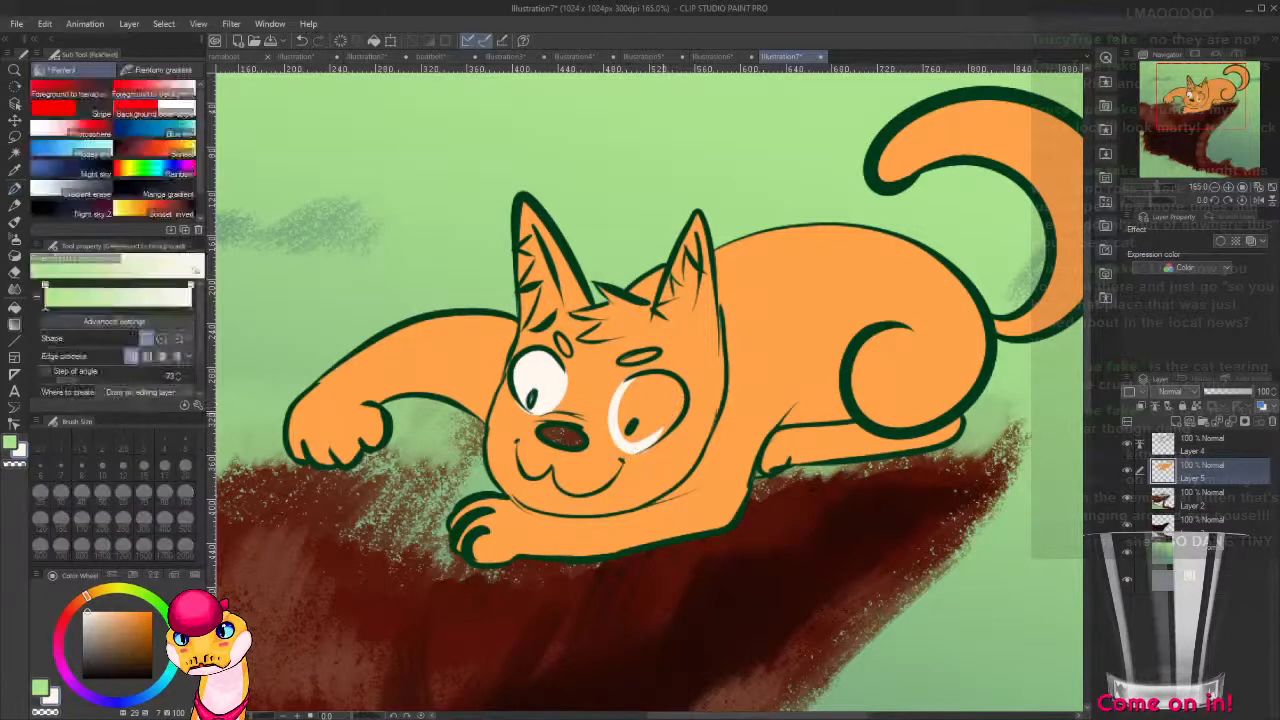
click(681, 401)
key(p)
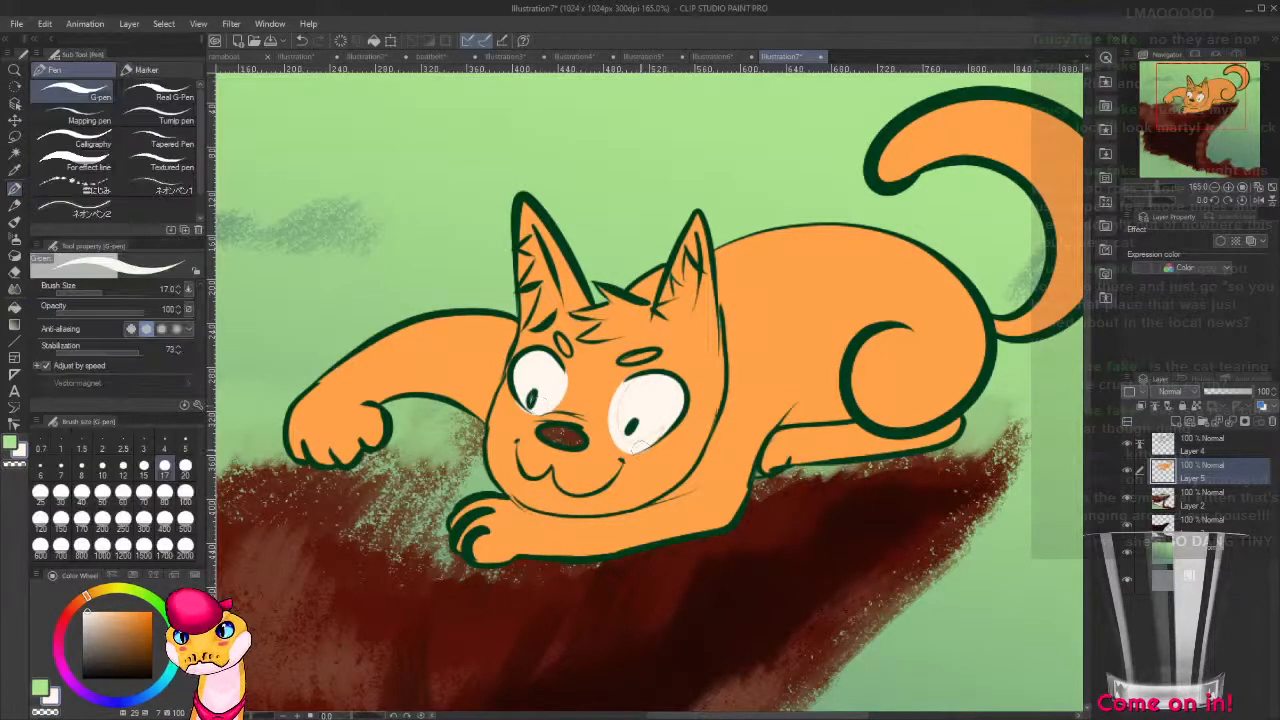
Finish the off-white of the larger eye and auto-select the cat's orange areas on the colour layer.
mouse_move(634, 388)
mouse_down()
mouse_move(654, 413)
mouse_move(641, 436)
mouse_move(672, 404)
mouse_up()
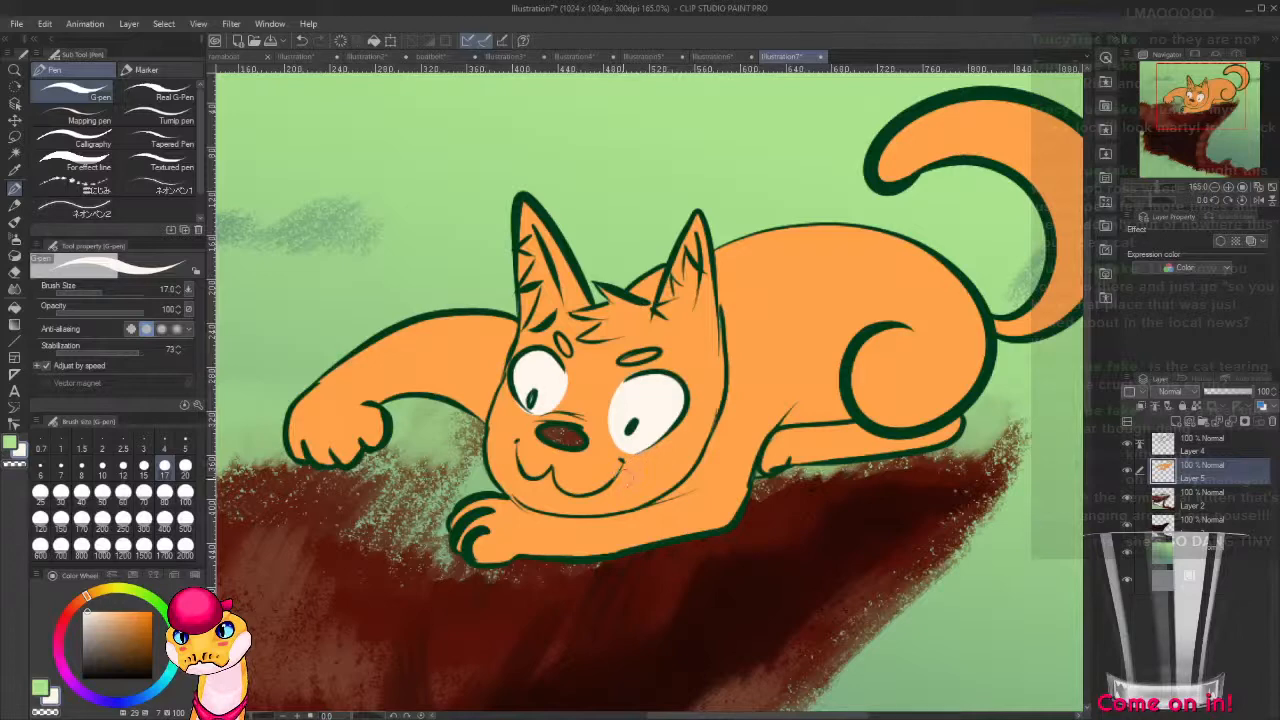
drag(628, 480, 720, 361)
drag(925, 396, 791, 492)
key(w)
click(686, 410)
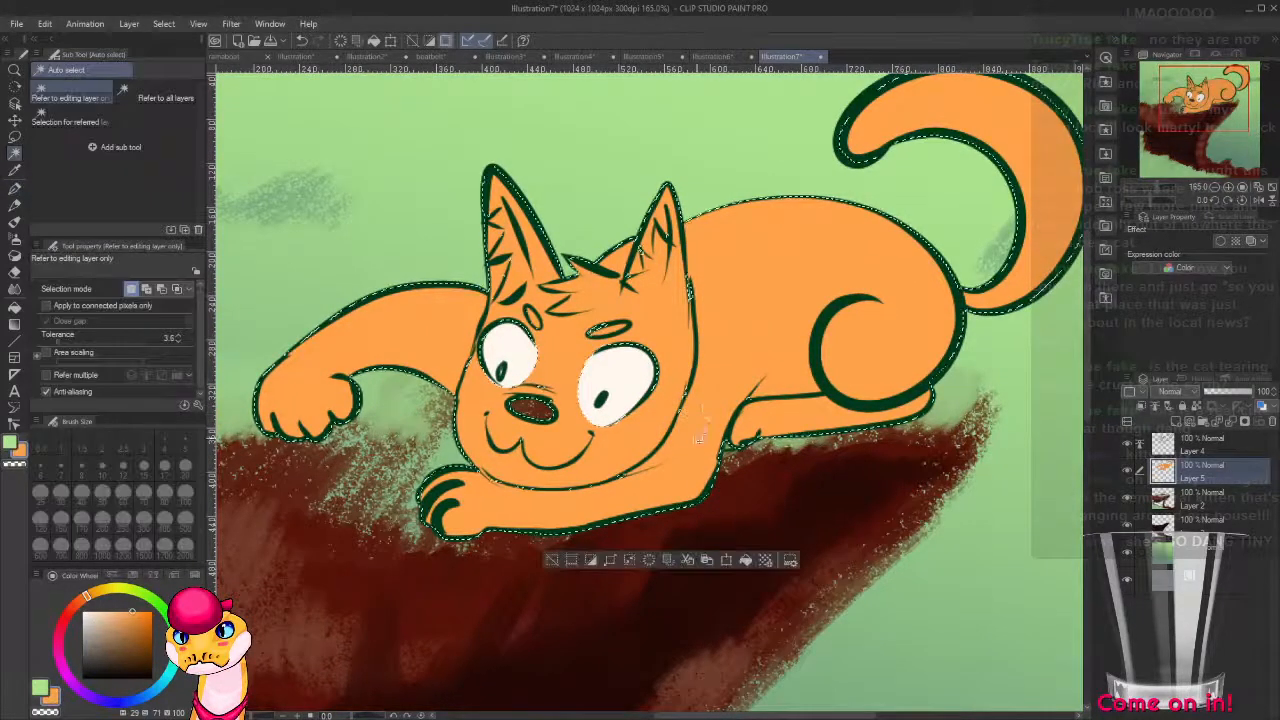
Paint a brown (H 29, S 100, V 63) patch around the cat's larger eye with the G-pen.
key(b)
drag(146, 626, 153, 637)
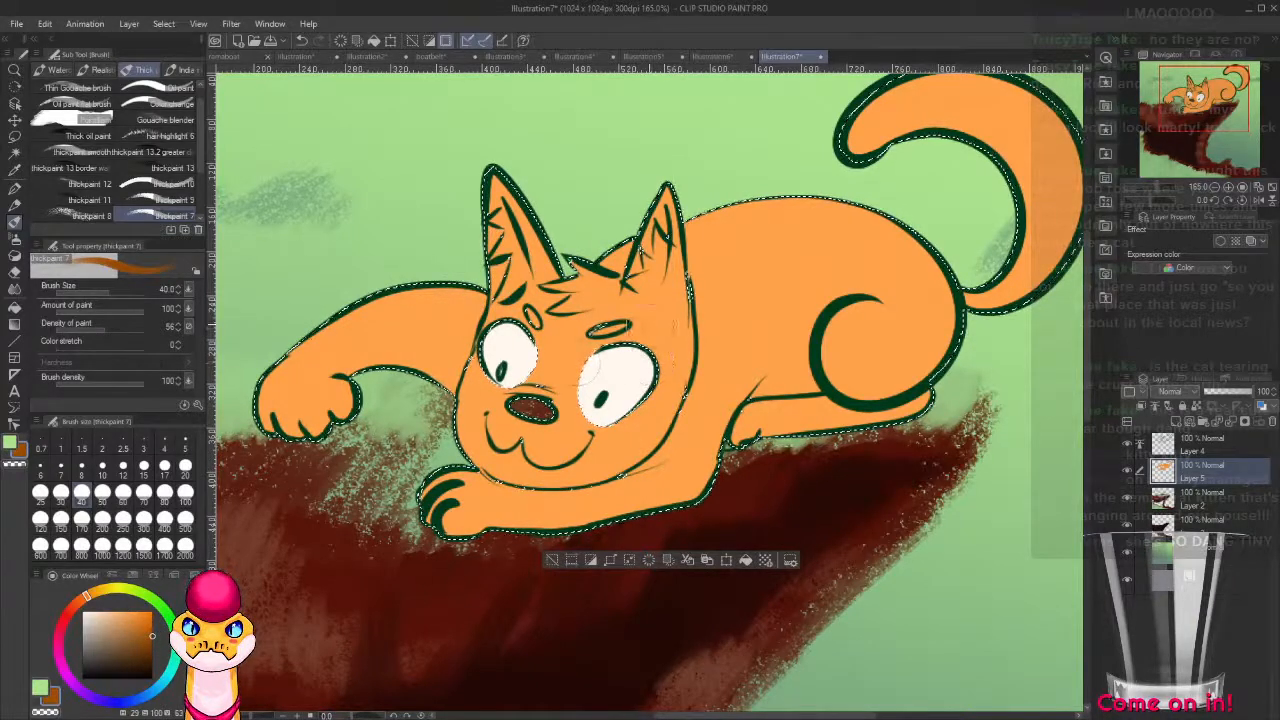
key(ctrl+z)
key(p)
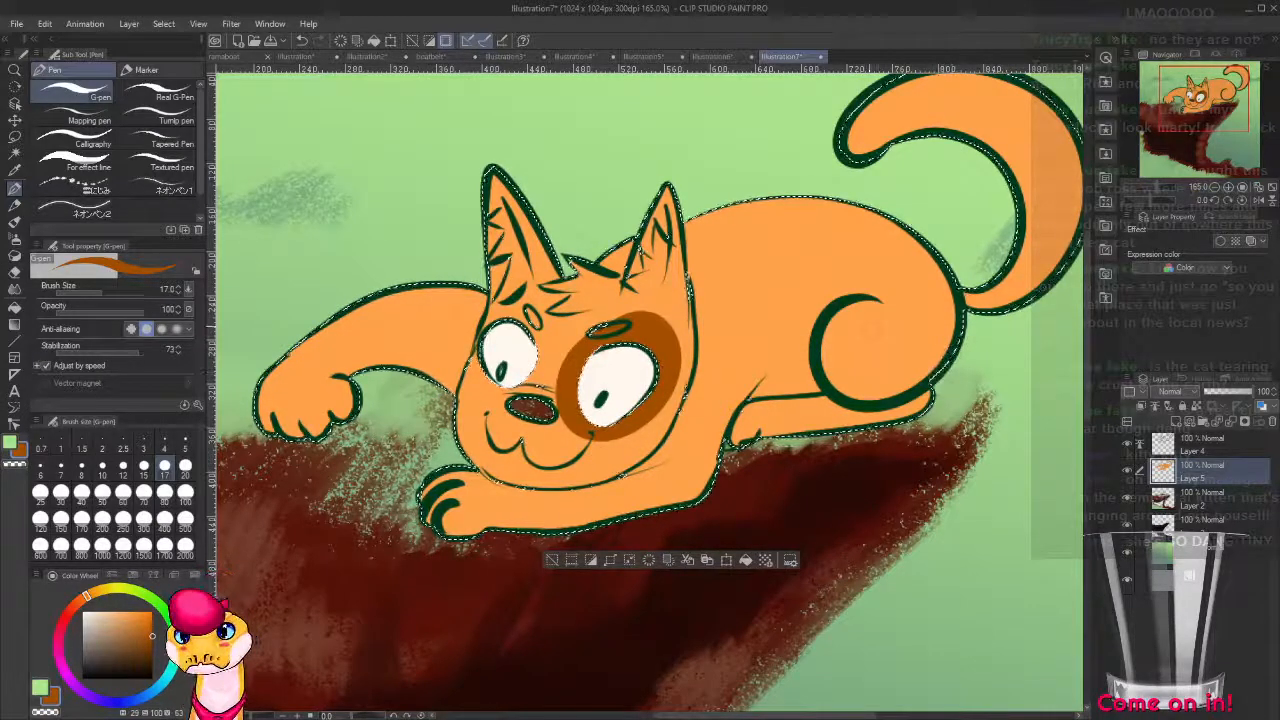
Paint brown patches on the cat's thigh, lower hind leg, back and outstretched foreleg.
drag(880, 303, 839, 310)
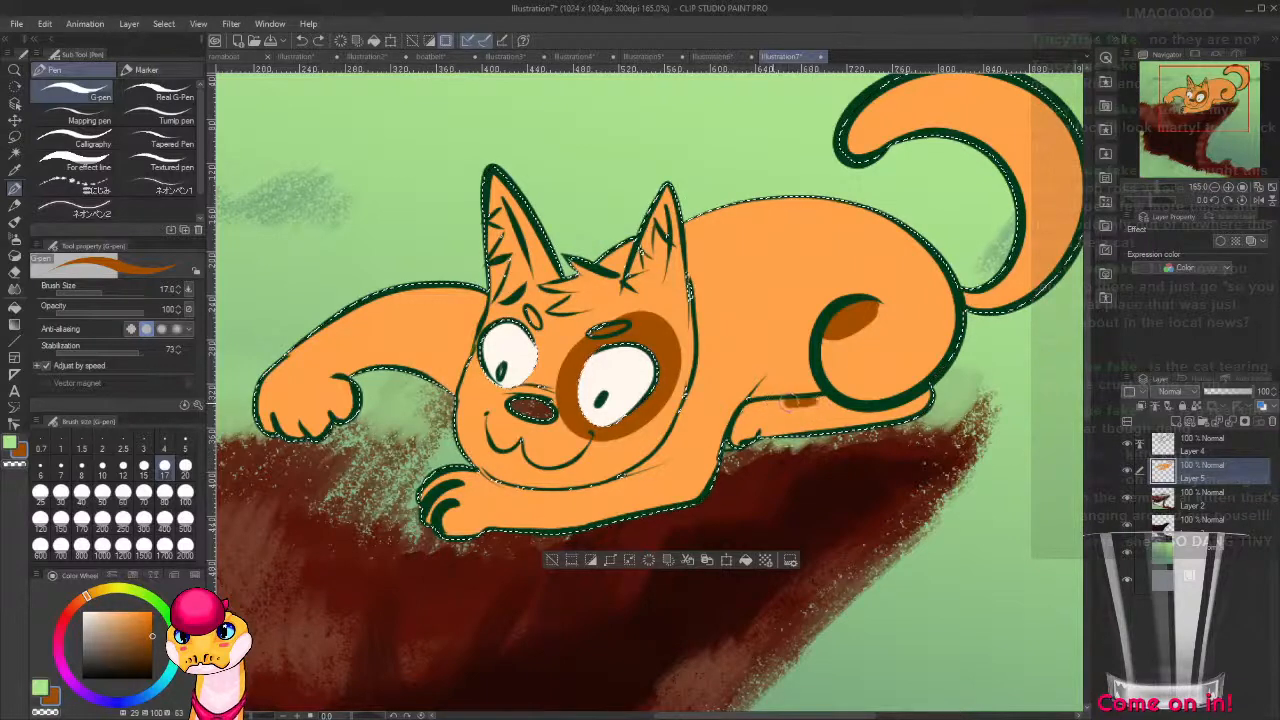
mouse_move(812, 402)
mouse_down()
mouse_move(776, 404)
mouse_move(830, 410)
mouse_move(792, 414)
mouse_up()
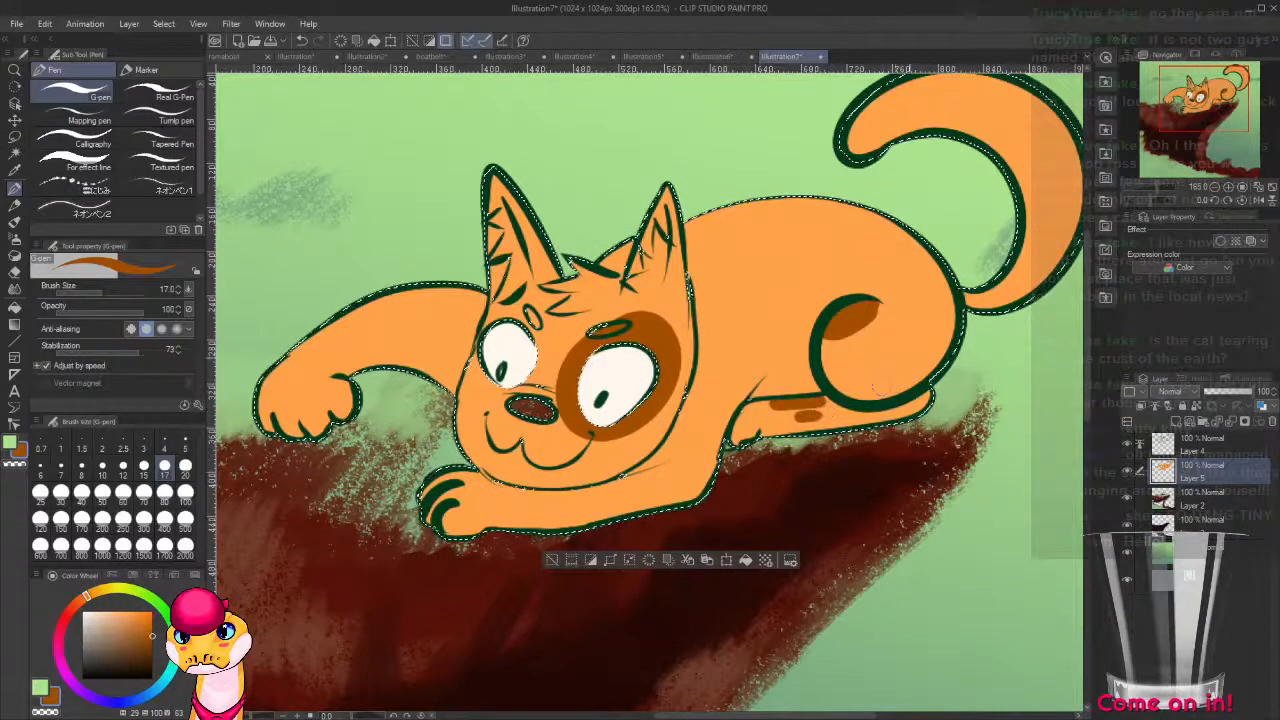
mouse_move(800, 200)
mouse_down()
mouse_move(788, 228)
mouse_move(720, 252)
mouse_move(790, 215)
mouse_move(748, 230)
mouse_move(762, 232)
mouse_move(765, 206)
mouse_move(741, 232)
mouse_move(762, 216)
mouse_move(752, 205)
mouse_move(729, 233)
mouse_move(756, 231)
mouse_move(746, 210)
mouse_move(716, 228)
mouse_move(803, 240)
mouse_move(689, 290)
mouse_move(897, 268)
mouse_up()
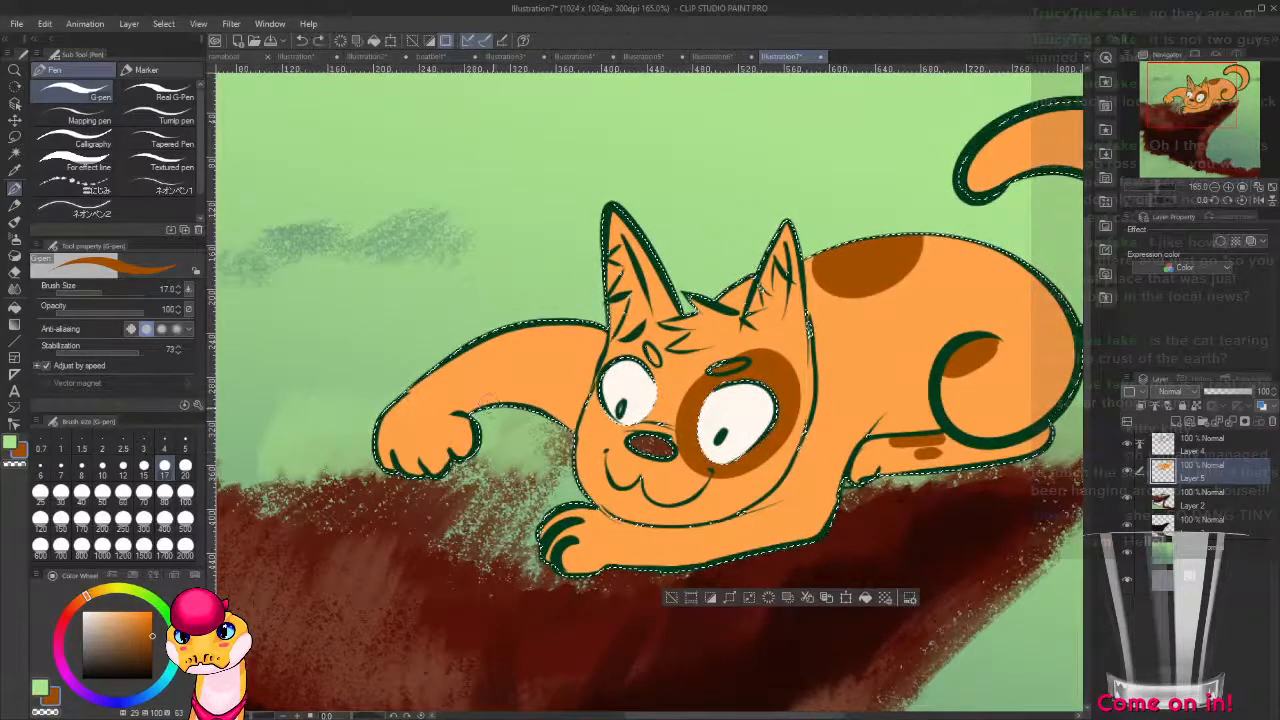
mouse_move(384, 432)
mouse_down()
mouse_move(433, 412)
mouse_move(497, 335)
mouse_move(395, 425)
mouse_move(465, 354)
mouse_up()
Paint three wavy-edged brown bands across the cat's tail, redoing the first strokes.
drag(818, 451, 496, 575)
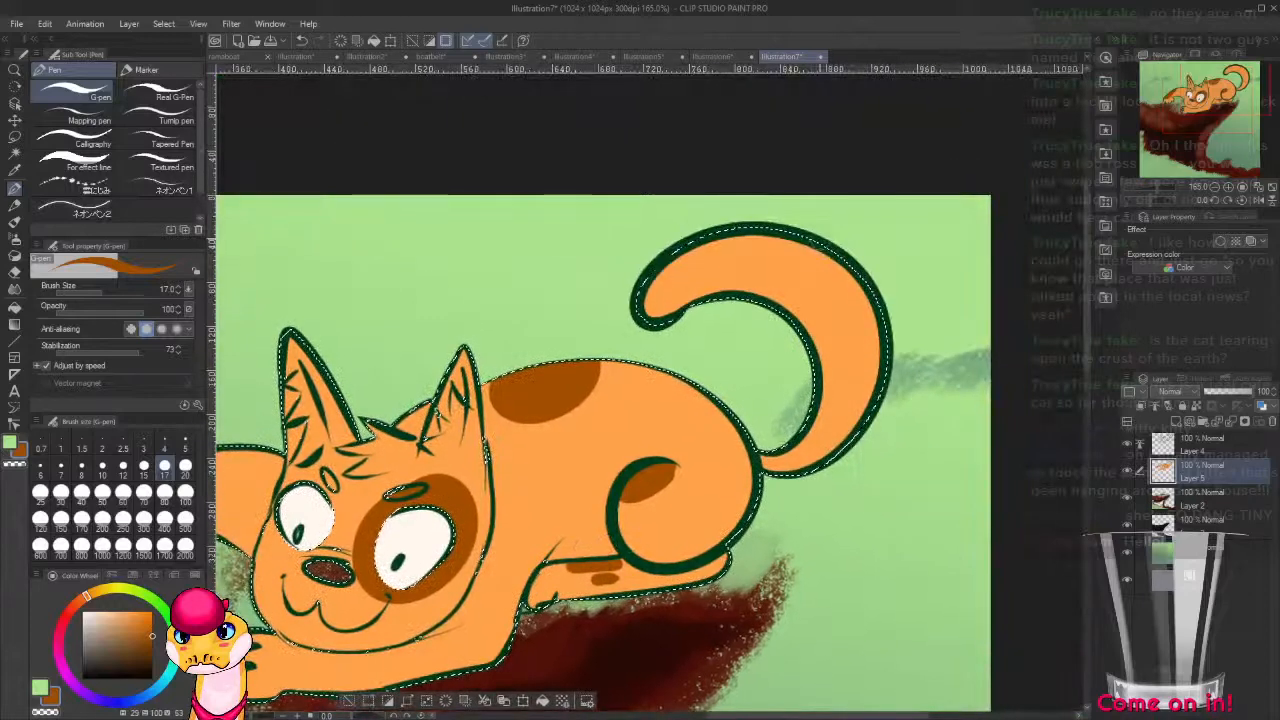
mouse_move(788, 238)
mouse_down()
mouse_move(803, 297)
mouse_move(872, 288)
mouse_up()
mouse_move(742, 282)
mouse_down()
mouse_move(792, 242)
mouse_move(756, 235)
mouse_move(738, 247)
mouse_move(772, 305)
mouse_up()
key(ctrl+z)
key(ctrl+z)
mouse_move(845, 264)
mouse_down()
mouse_move(876, 313)
mouse_move(846, 299)
mouse_move(850, 320)
mouse_move(833, 297)
mouse_move(841, 337)
mouse_move(810, 320)
mouse_move(818, 358)
mouse_up()
mouse_move(875, 400)
mouse_down()
mouse_move(845, 388)
mouse_move(840, 408)
mouse_move(838, 387)
mouse_move(831, 405)
mouse_move(835, 297)
mouse_move(804, 324)
mouse_up()
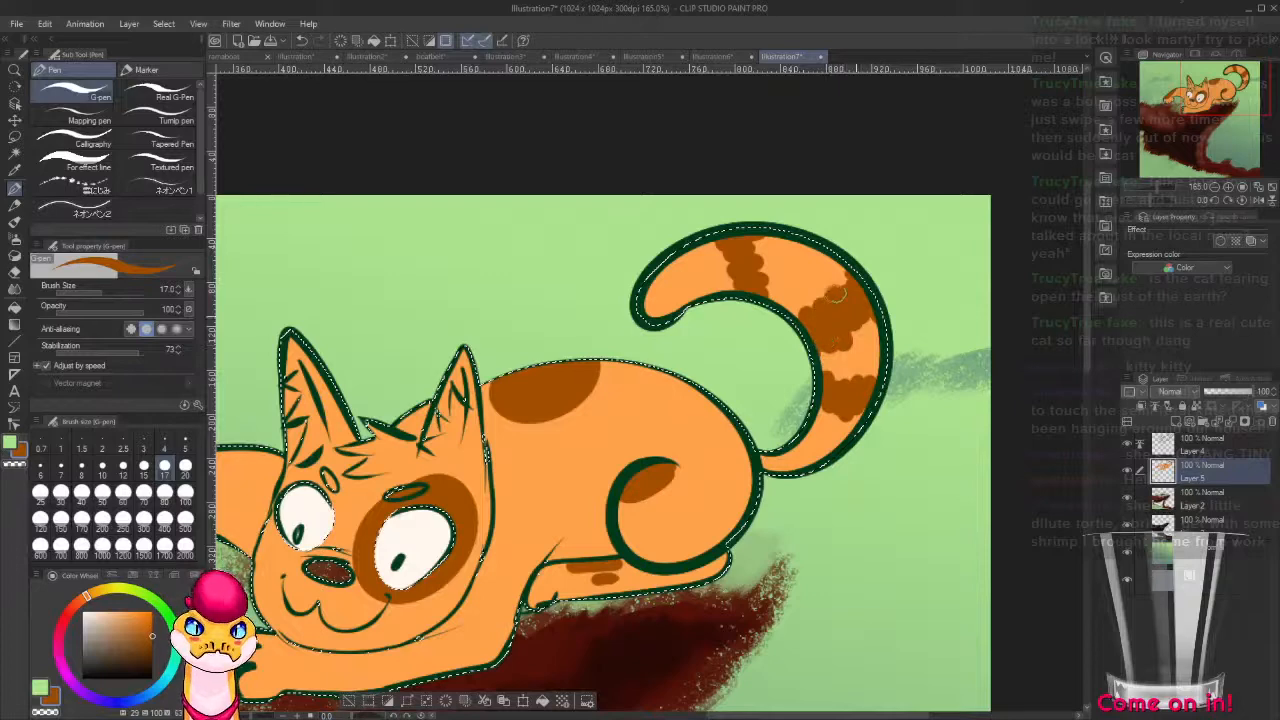
drag(848, 276, 854, 281)
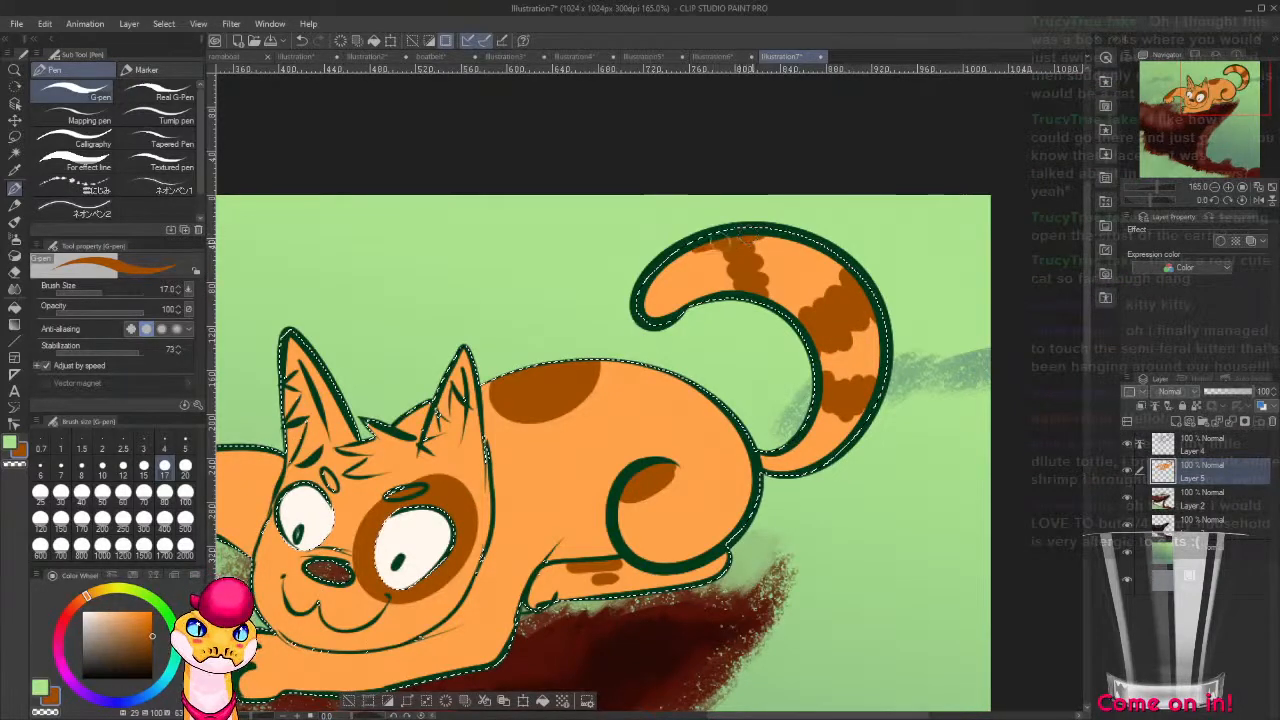
mouse_move(745, 260)
mouse_down()
mouse_move(734, 253)
mouse_move(740, 278)
mouse_move(725, 288)
mouse_move(745, 292)
mouse_move(716, 266)
mouse_move(740, 286)
mouse_move(723, 286)
mouse_up()
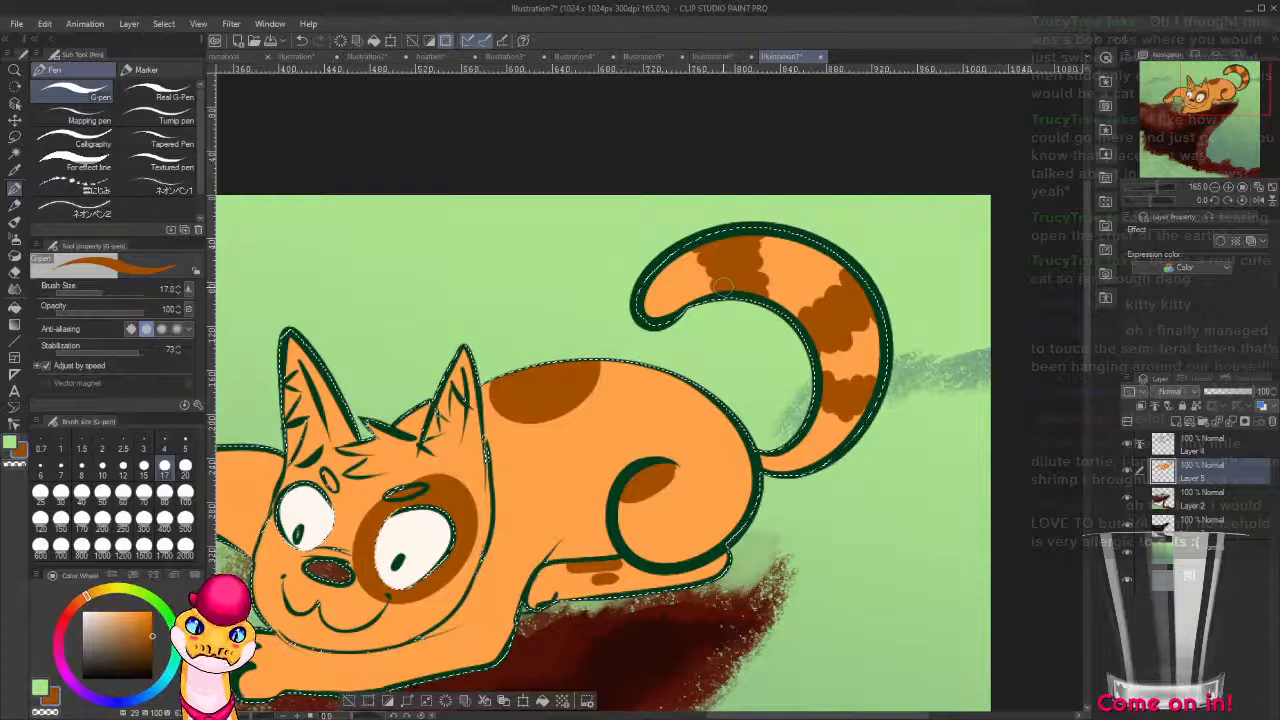
Mix a warm off-white (H 36, S 9, V 100) and paint the cat's belly between thigh and hind leg.
drag(679, 491, 867, 376)
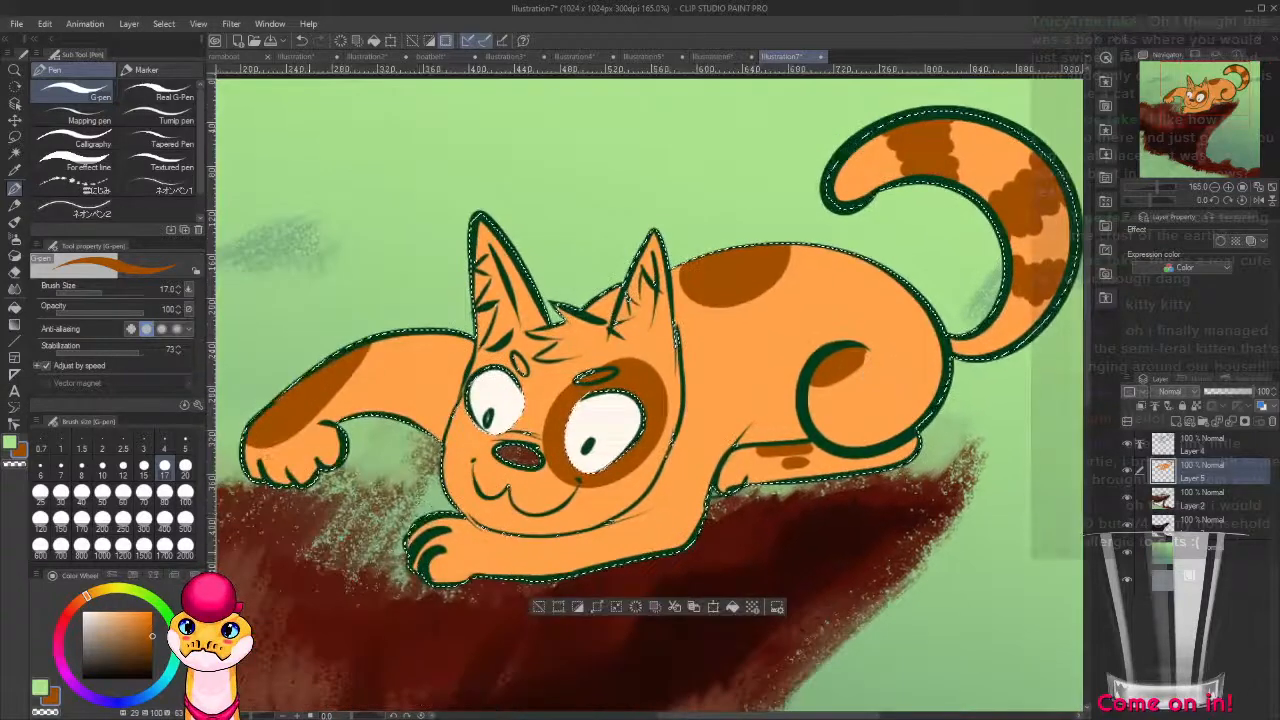
click(102, 612)
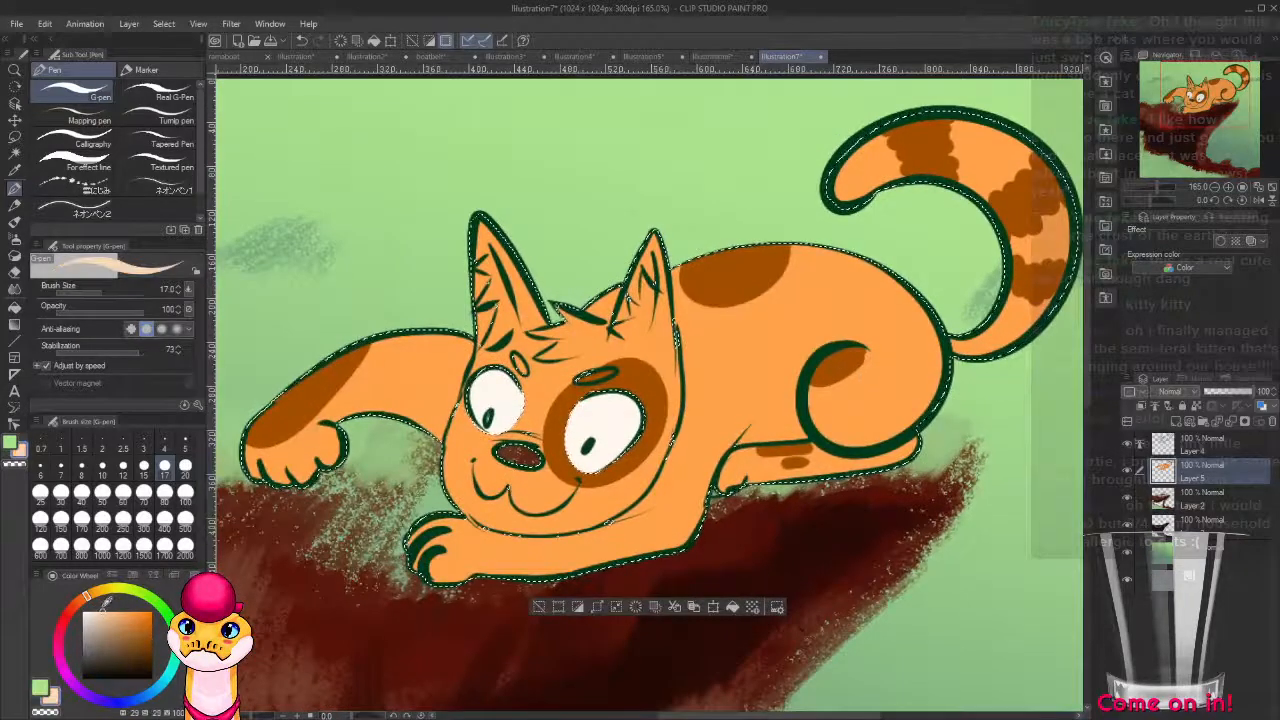
click(167, 678)
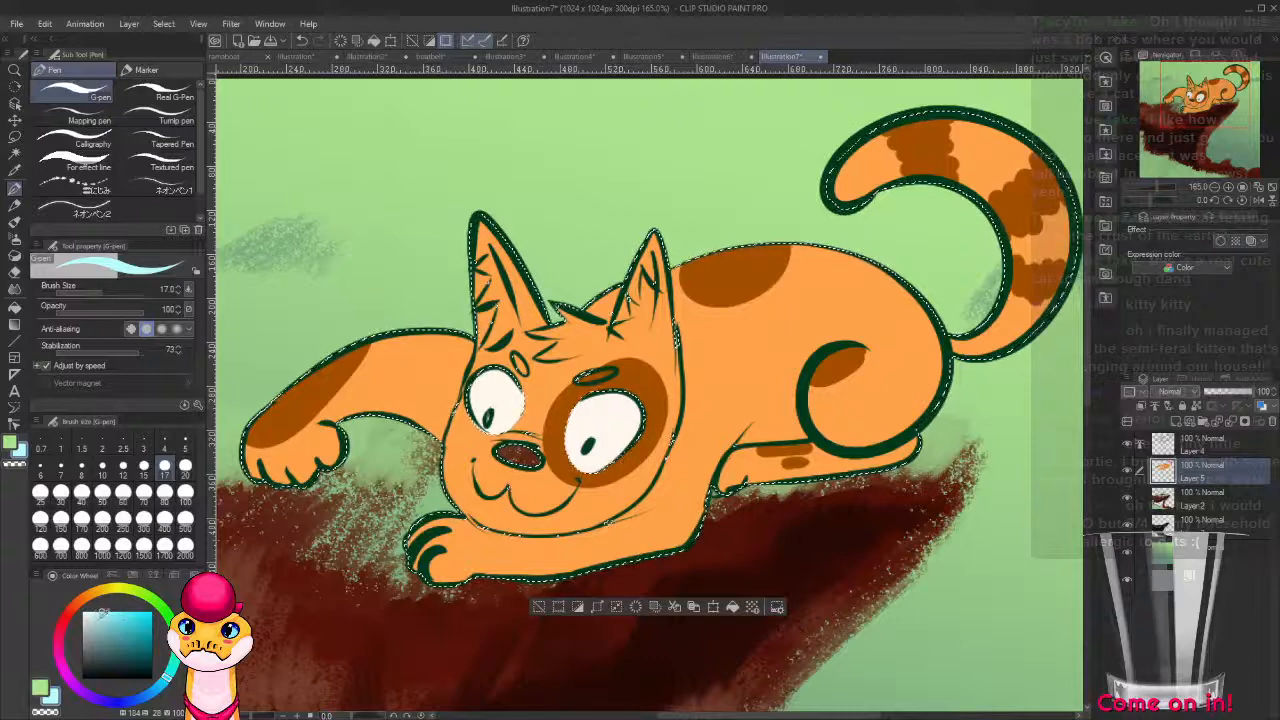
click(88, 612)
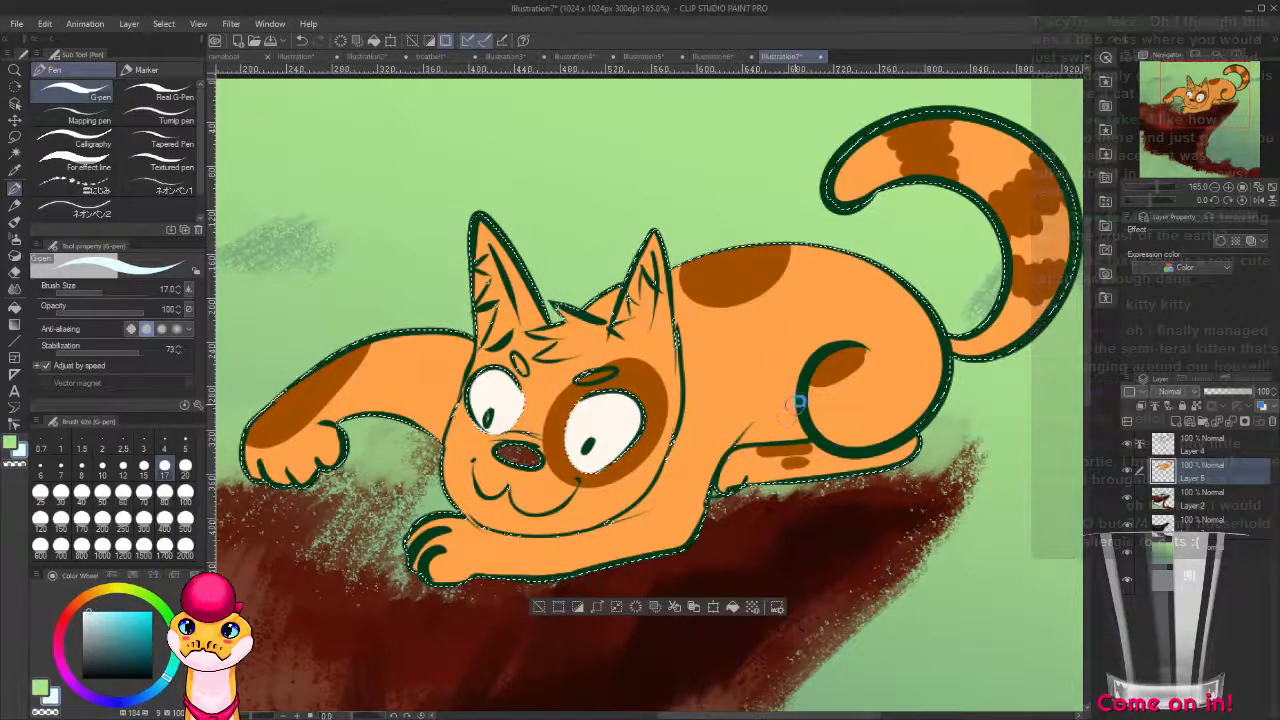
click(93, 594)
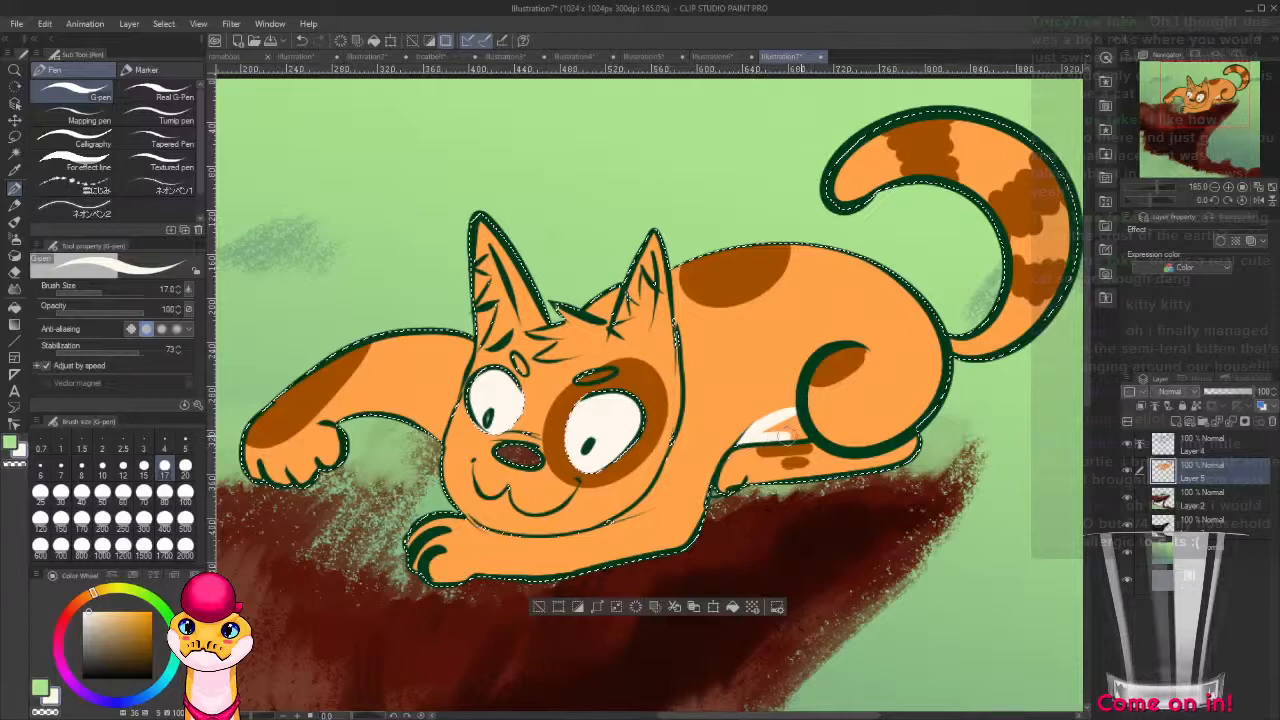
mouse_move(809, 435)
mouse_down()
mouse_move(787, 418)
mouse_move(790, 430)
mouse_move(753, 426)
mouse_move(835, 380)
mouse_up()
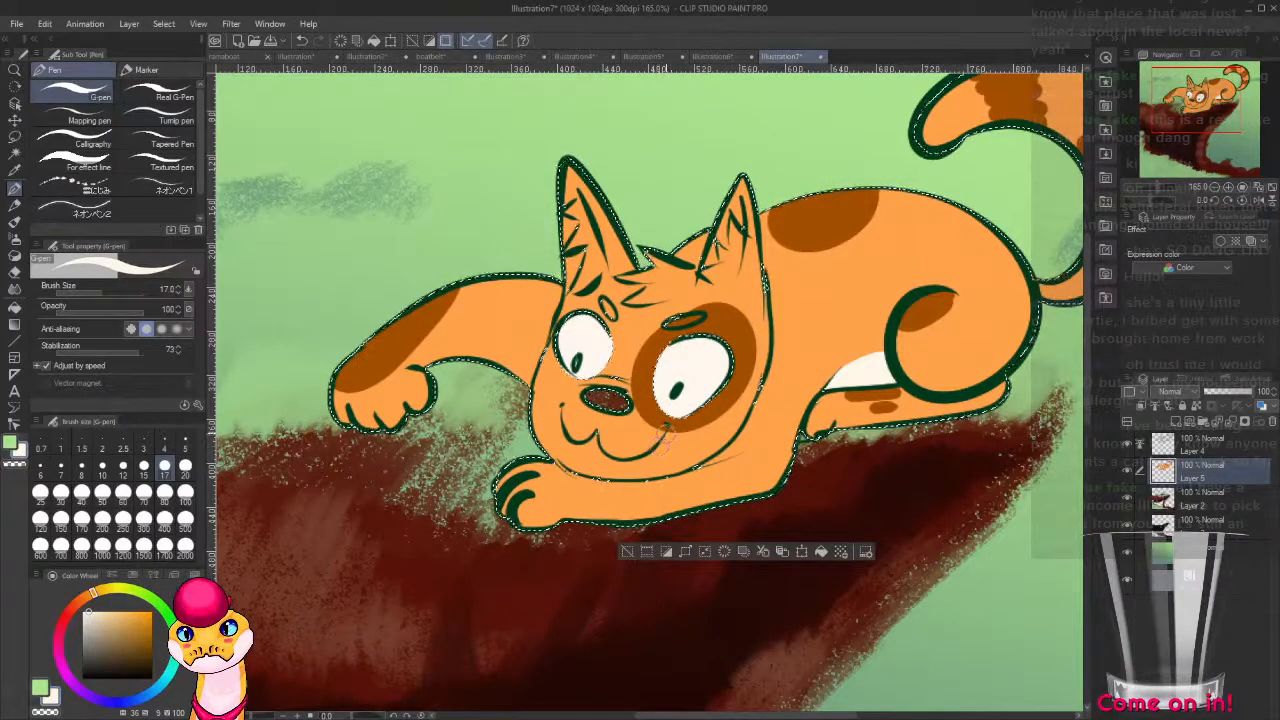
Paint the cat's chin and lower cheeks off-white and tidy the cheek edge with the fur orange.
drag(655, 458, 650, 470)
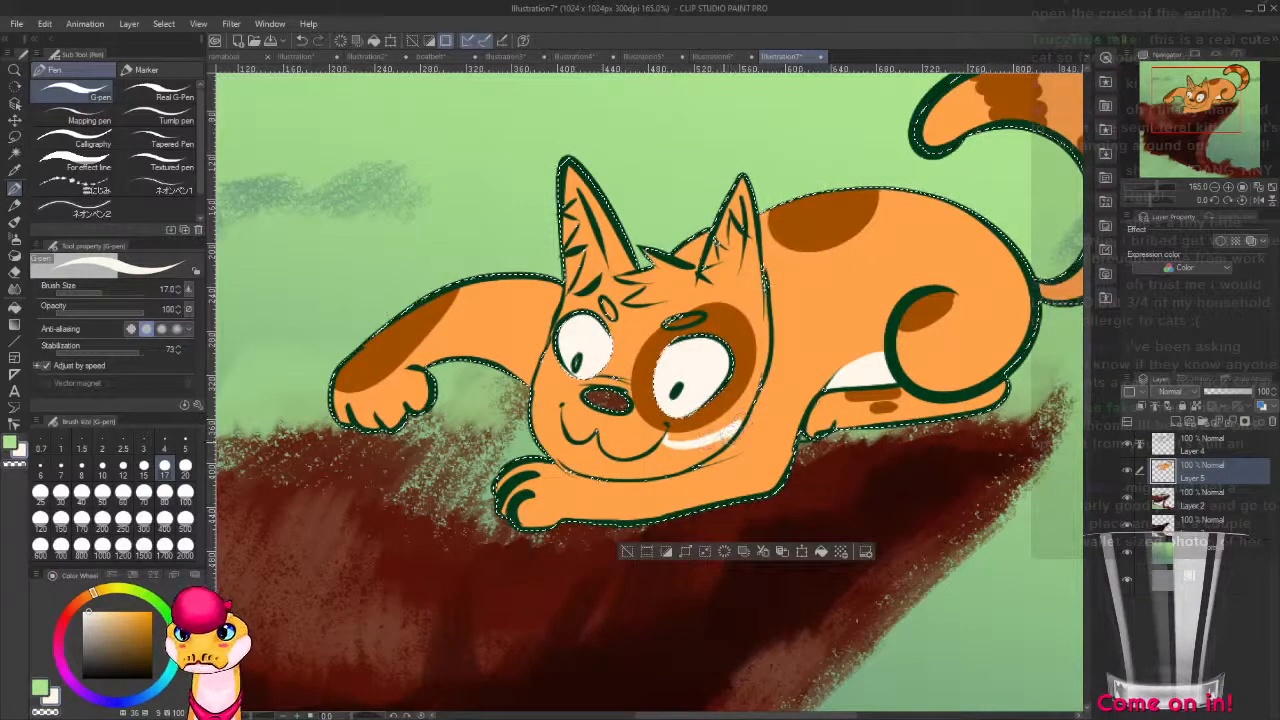
drag(642, 472, 586, 467)
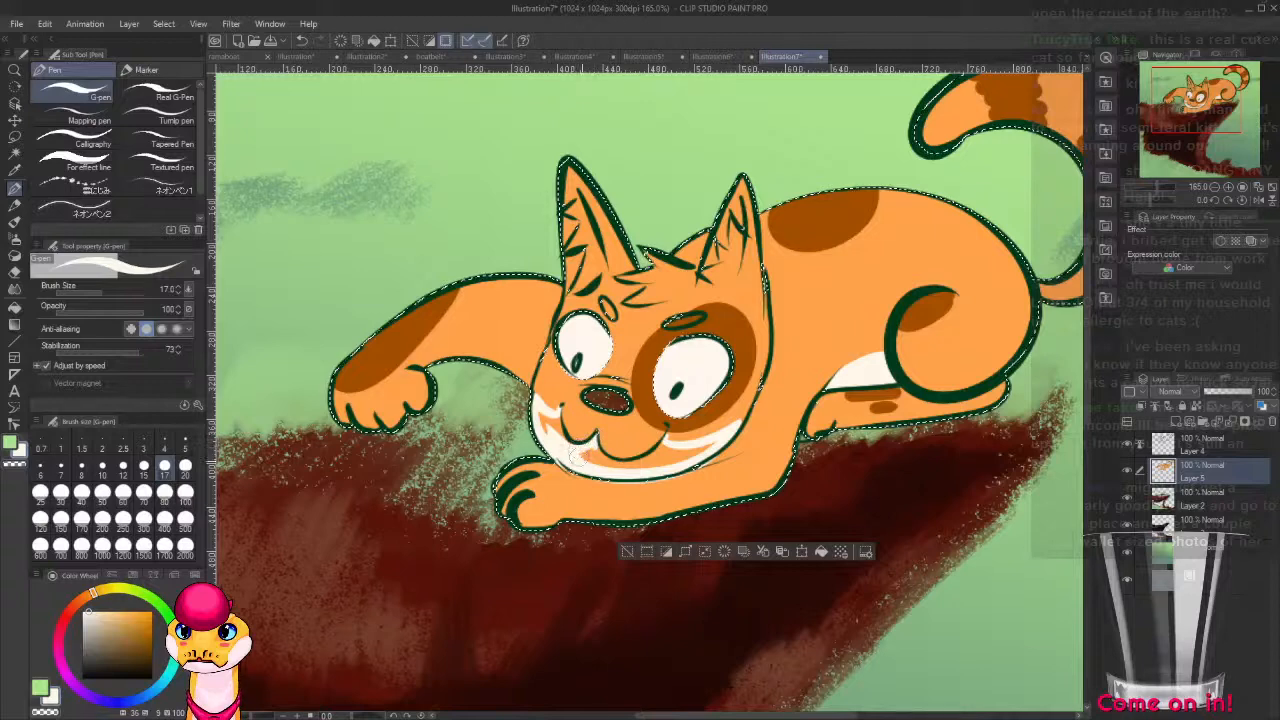
mouse_move(604, 447)
mouse_down()
mouse_move(677, 455)
mouse_move(663, 447)
mouse_move(643, 465)
mouse_move(667, 459)
mouse_move(703, 435)
mouse_move(671, 461)
mouse_move(698, 447)
mouse_move(682, 460)
mouse_move(702, 447)
mouse_move(665, 463)
mouse_up()
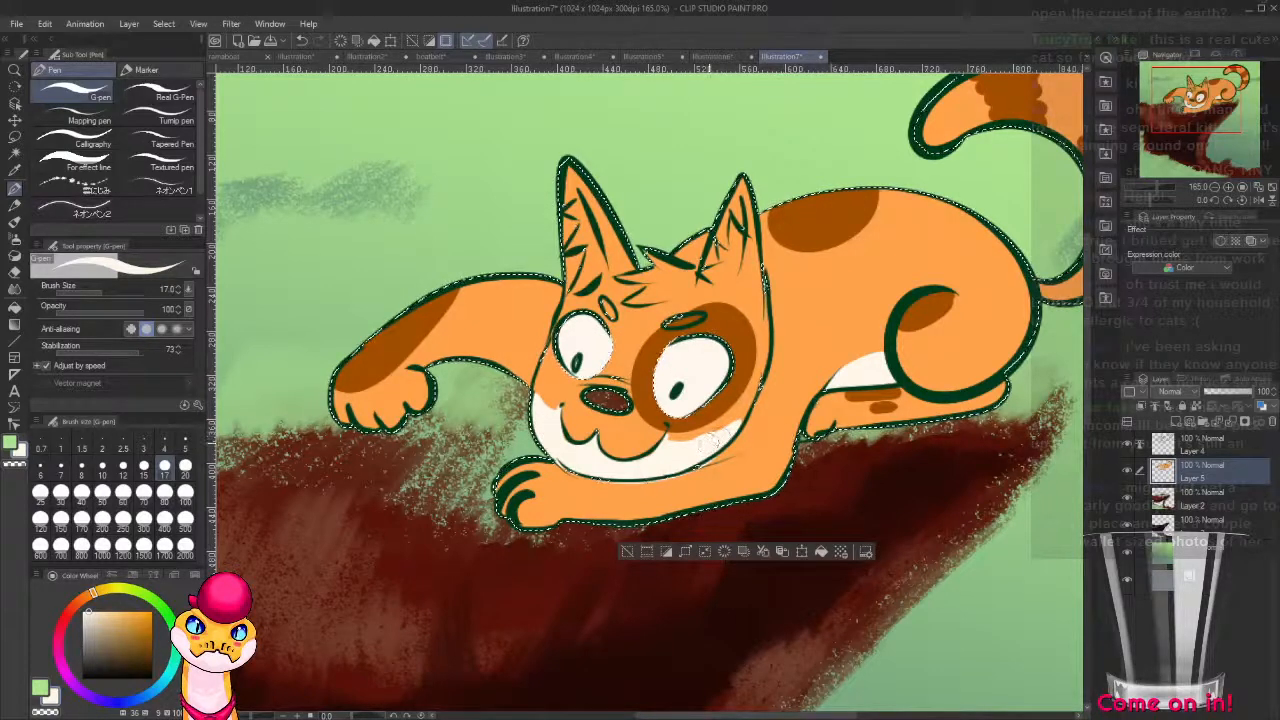
alt+click(752, 397)
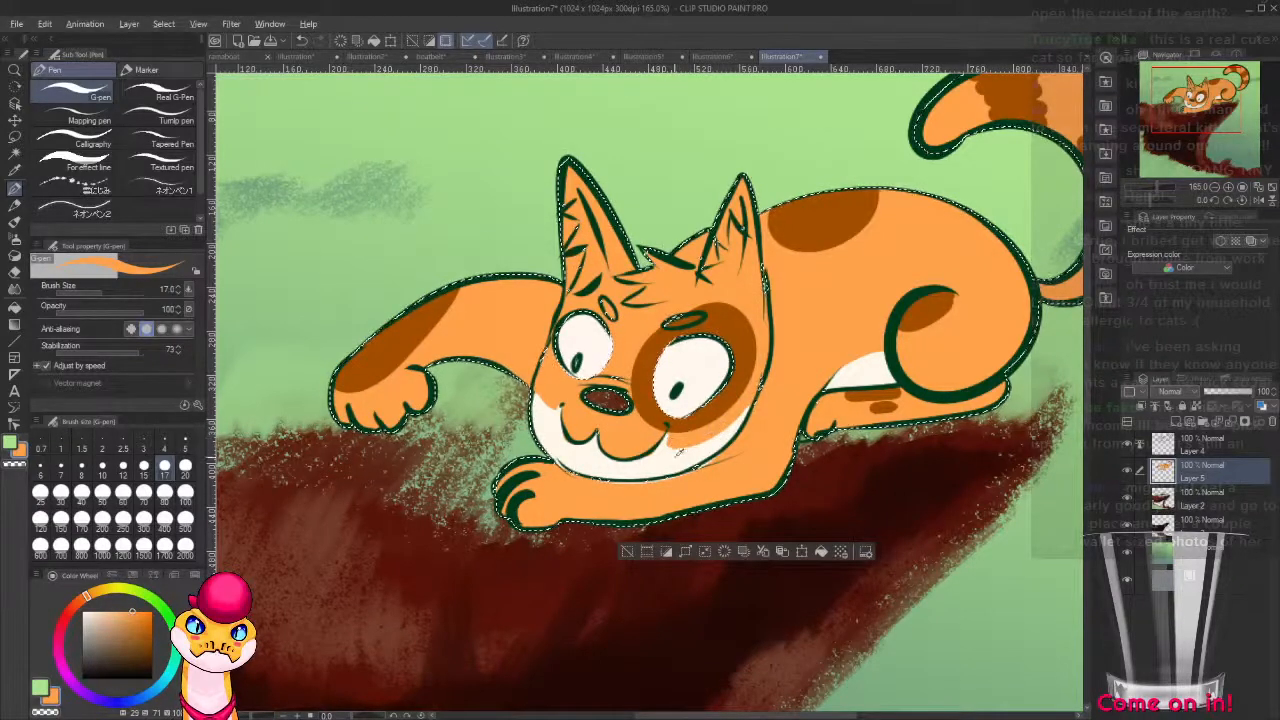
Add off-white whisker dots on the muzzle and off-white markings along both forelegs' undersides and the outstretched paw's inner edge.
alt+click(712, 440)
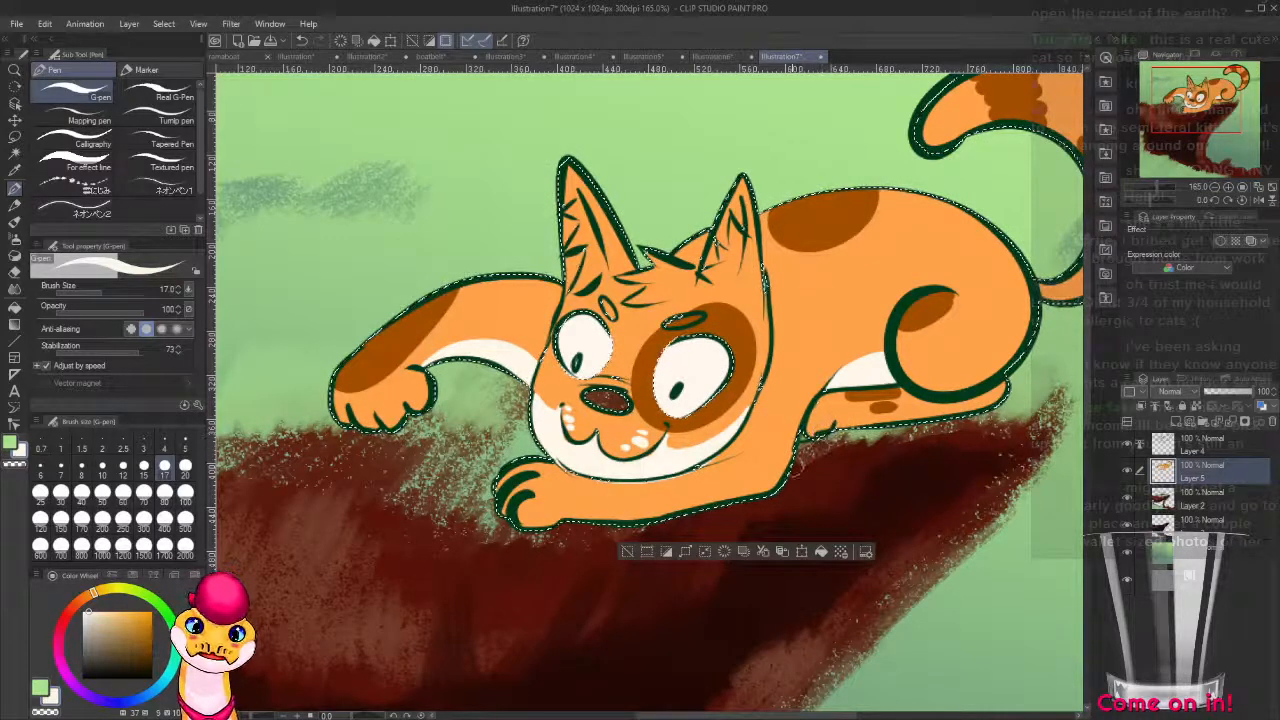
mouse_move(806, 463)
mouse_down()
mouse_move(882, 413)
mouse_move(855, 432)
mouse_up()
drag(787, 458, 640, 471)
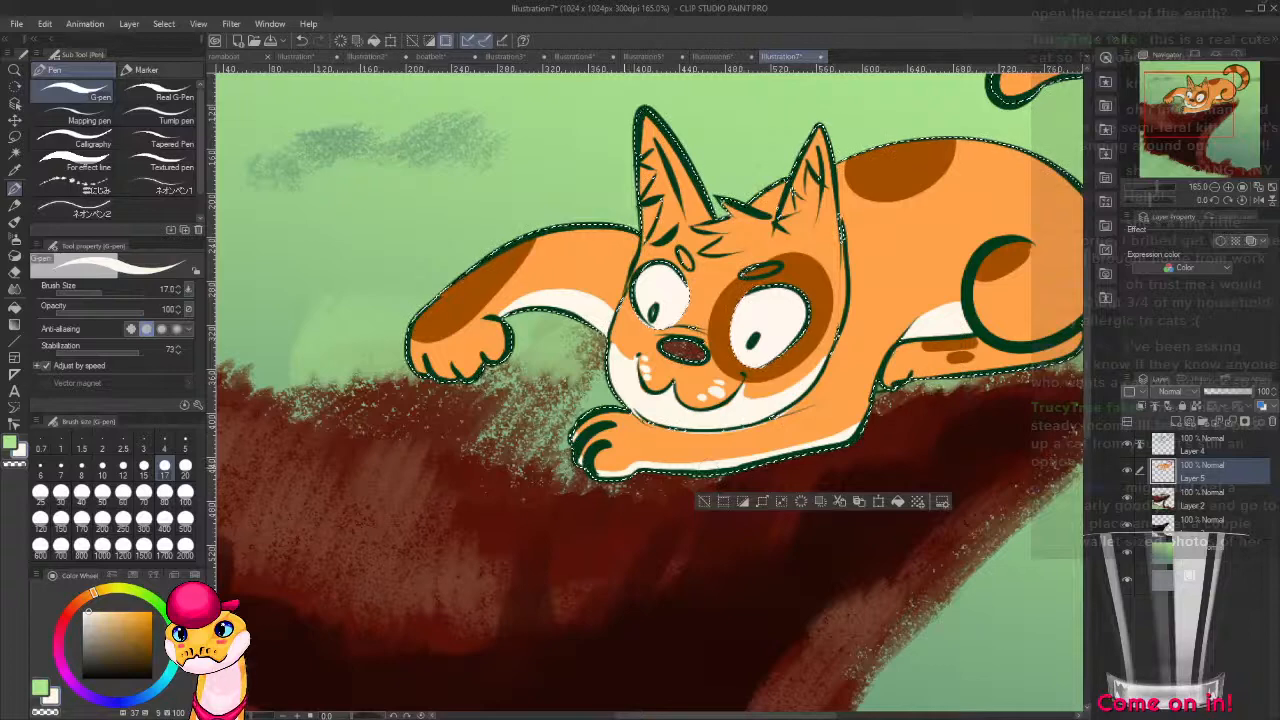
drag(878, 412, 588, 481)
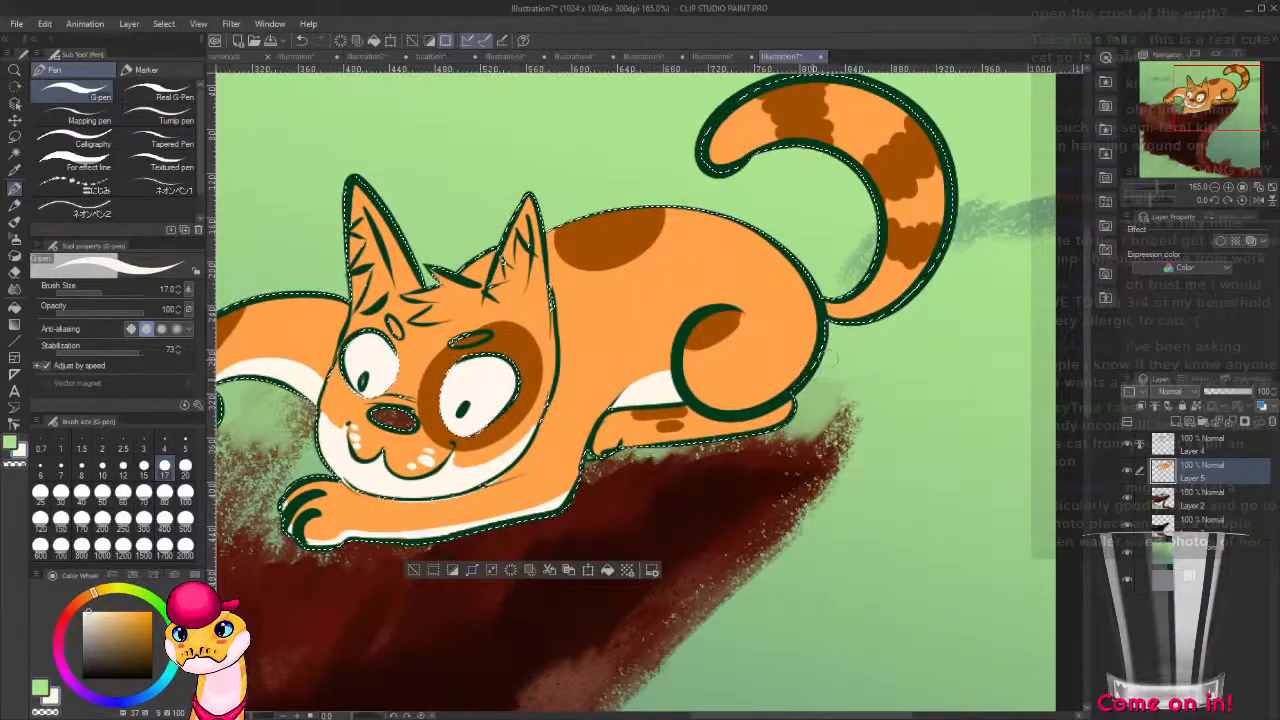
drag(608, 430, 772, 379)
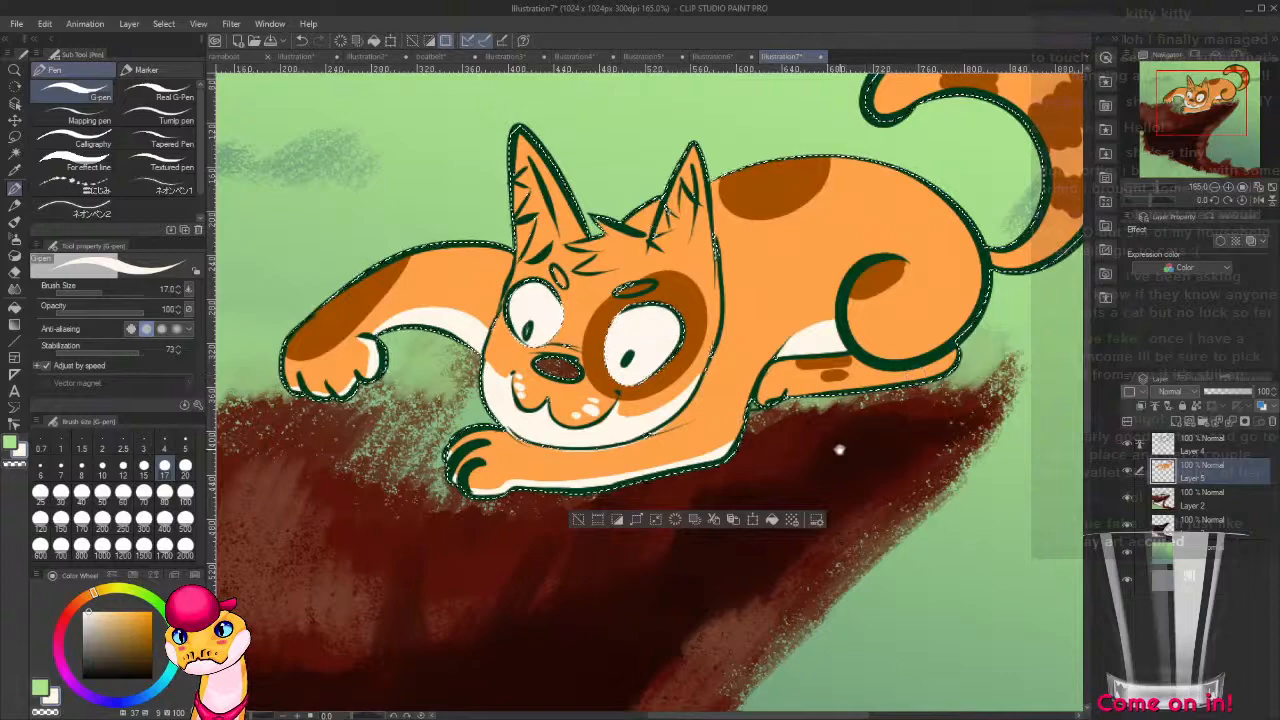
Paint the spiky hair tuft between the cat's ears off-white.
mouse_move(839, 450)
mouse_down()
mouse_move(714, 451)
mouse_move(862, 440)
mouse_up()
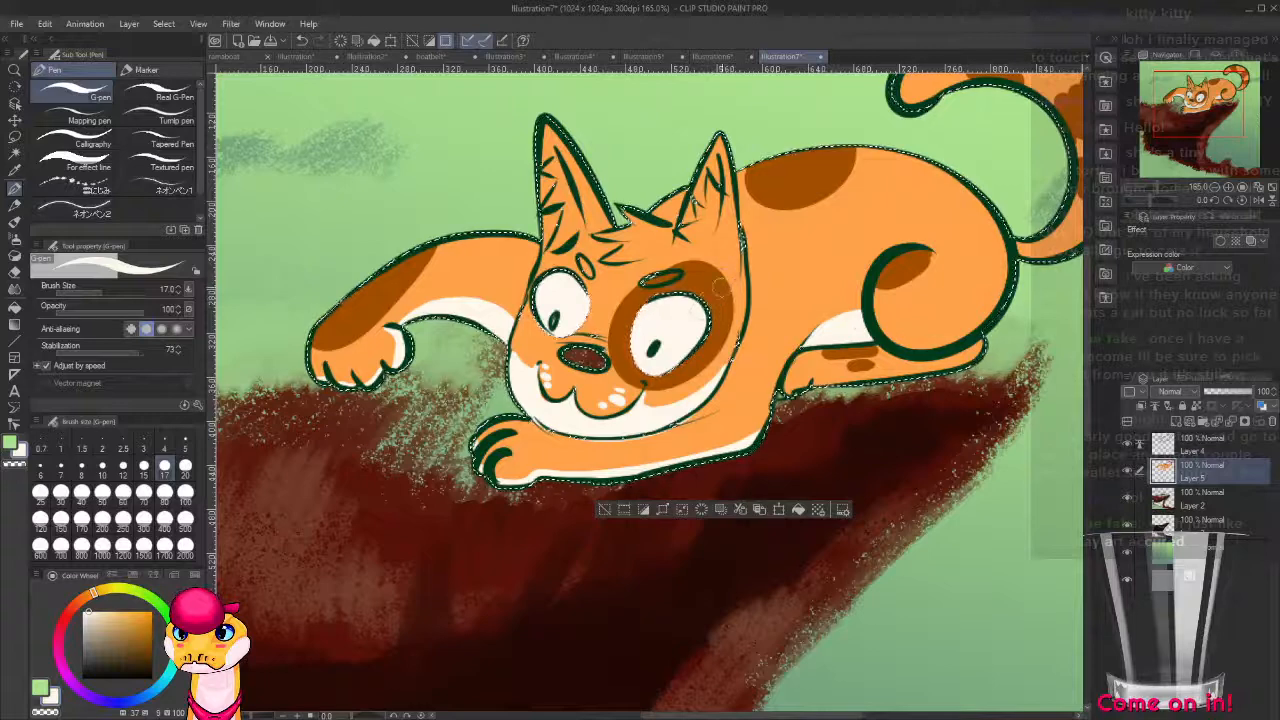
drag(921, 309, 717, 483)
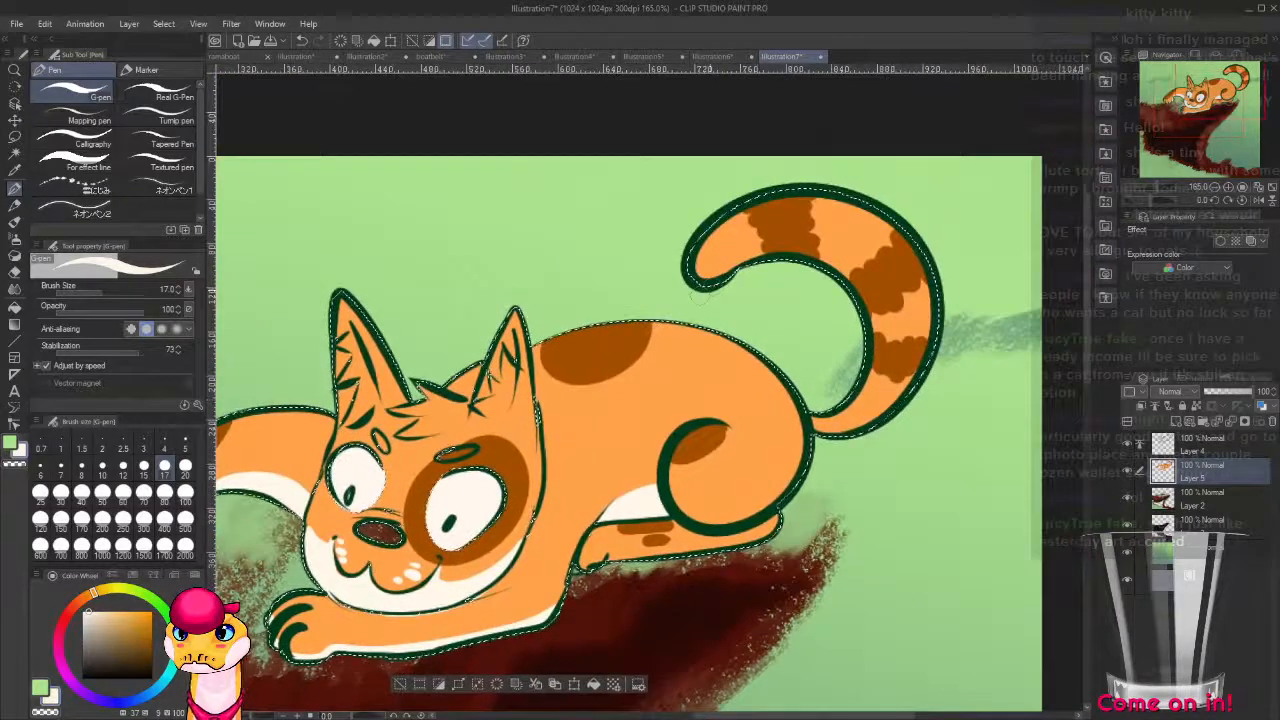
drag(634, 428, 768, 343)
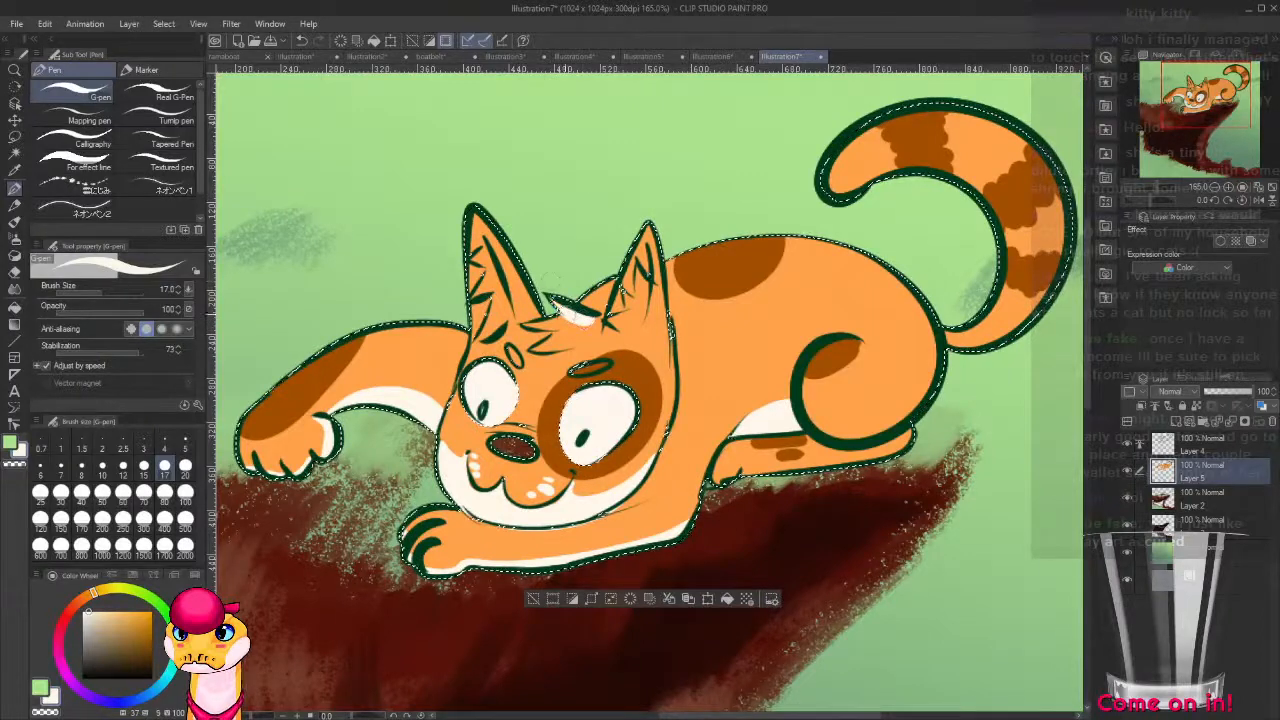
mouse_move(552, 281)
mouse_down()
mouse_move(589, 325)
mouse_move(534, 320)
mouse_move(566, 342)
mouse_up()
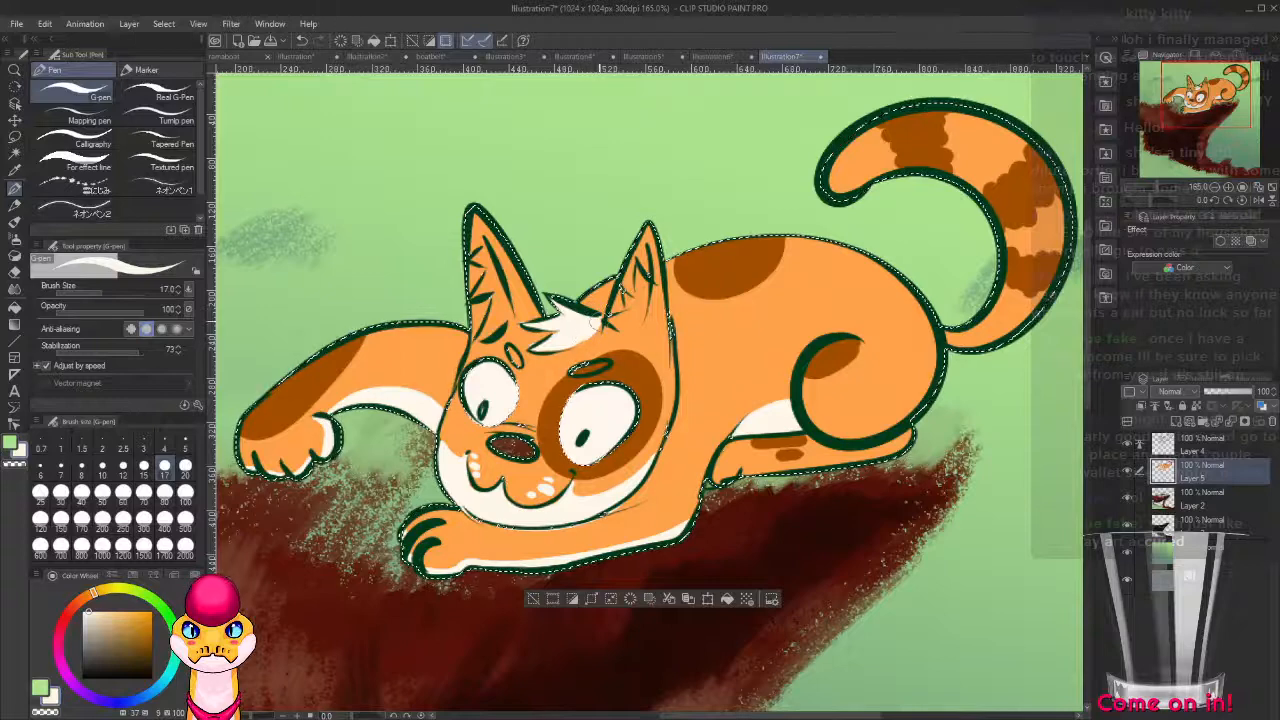
Color the small brow mark above the cat's smaller eye with the patch brown.
alt+click(528, 343)
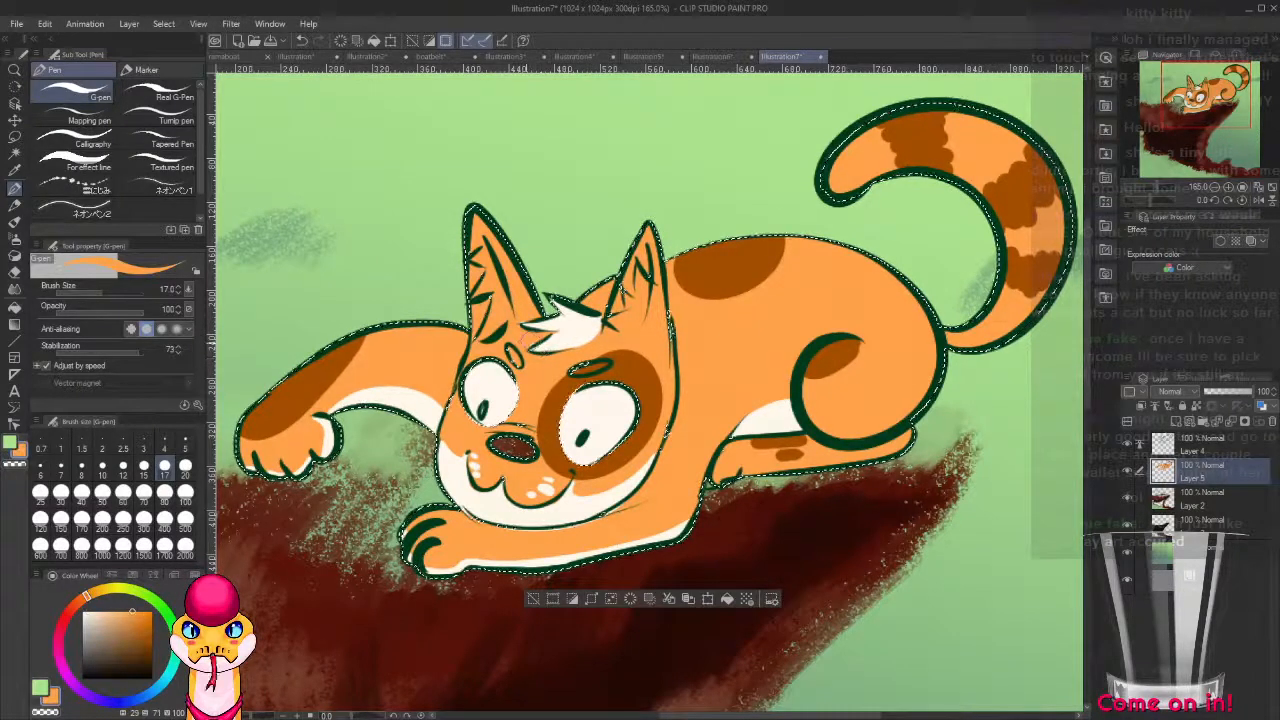
alt+click(562, 382)
drag(511, 350, 516, 361)
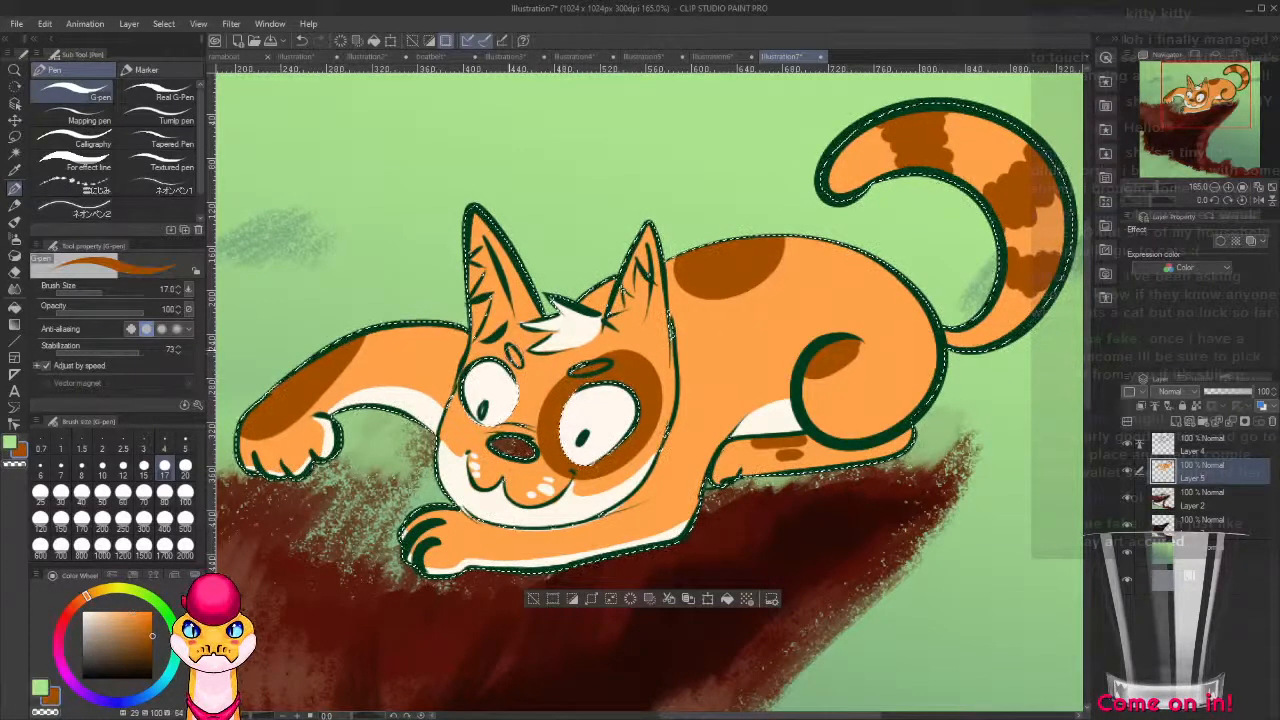
Paint the inner fur of both ears off-white, using the off-white sampled from the hair tuft.
alt+click(578, 328)
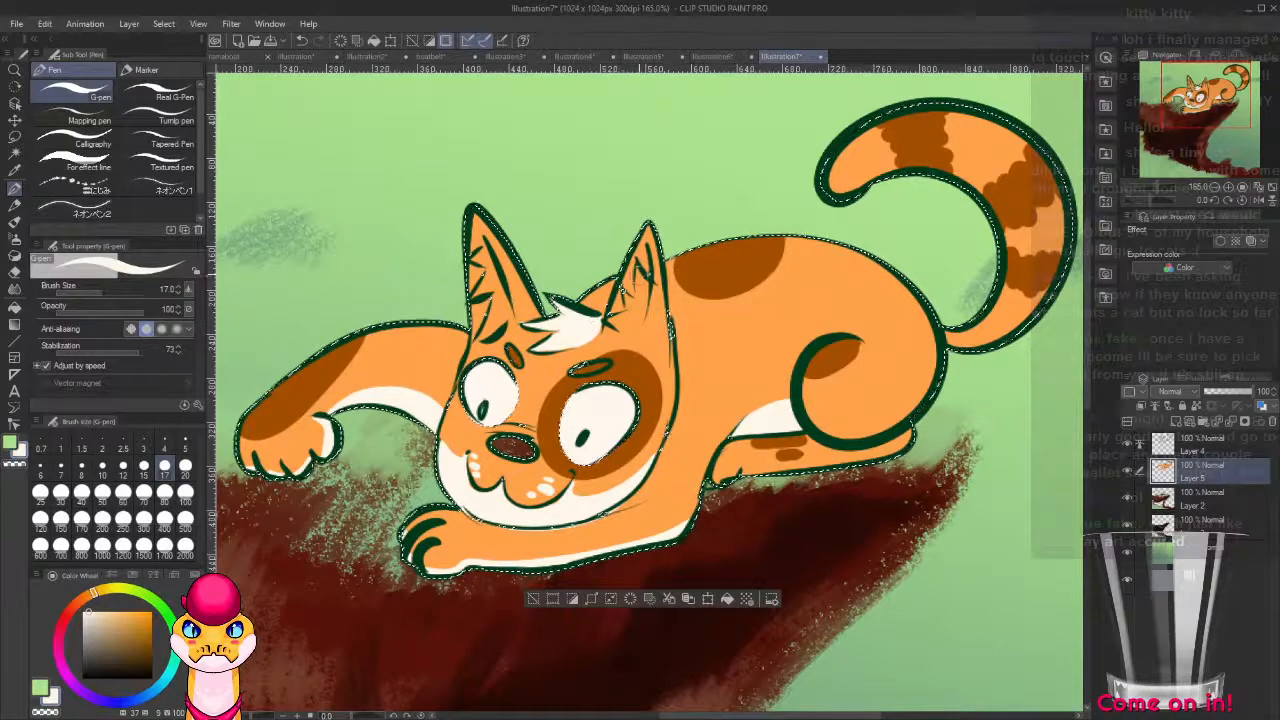
drag(638, 268, 637, 300)
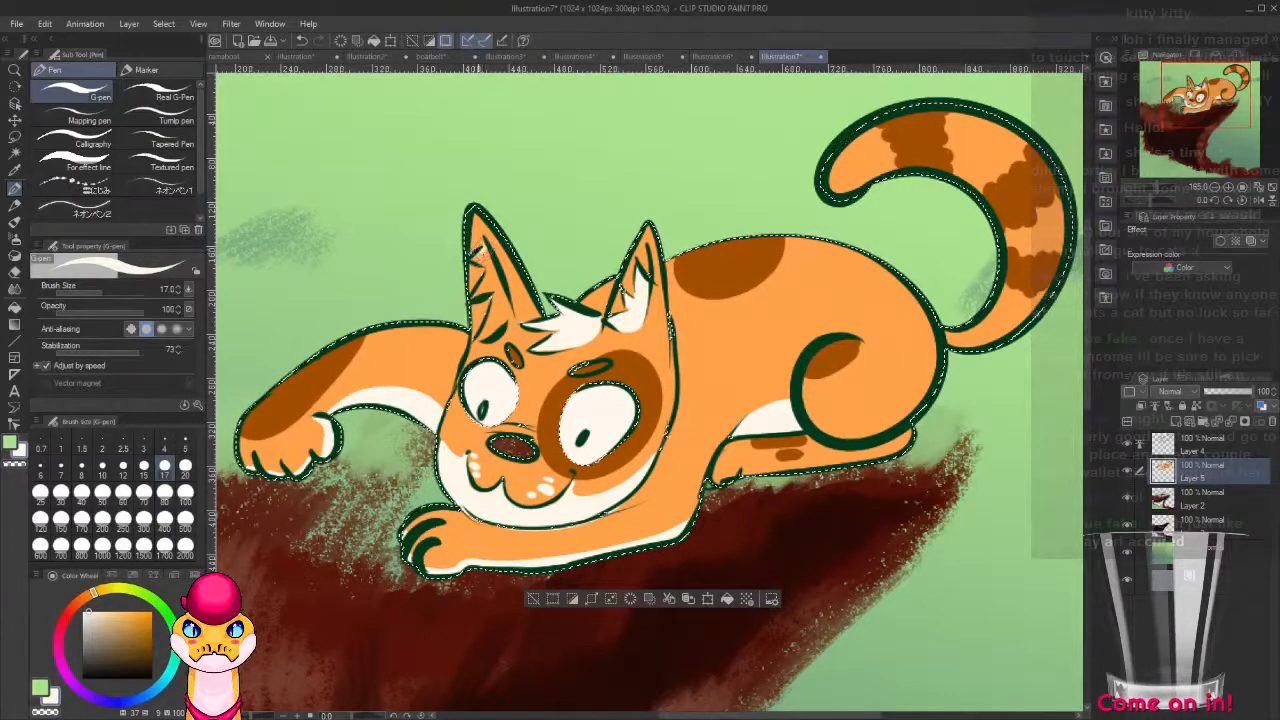
drag(480, 257, 492, 267)
key(ctrl+z)
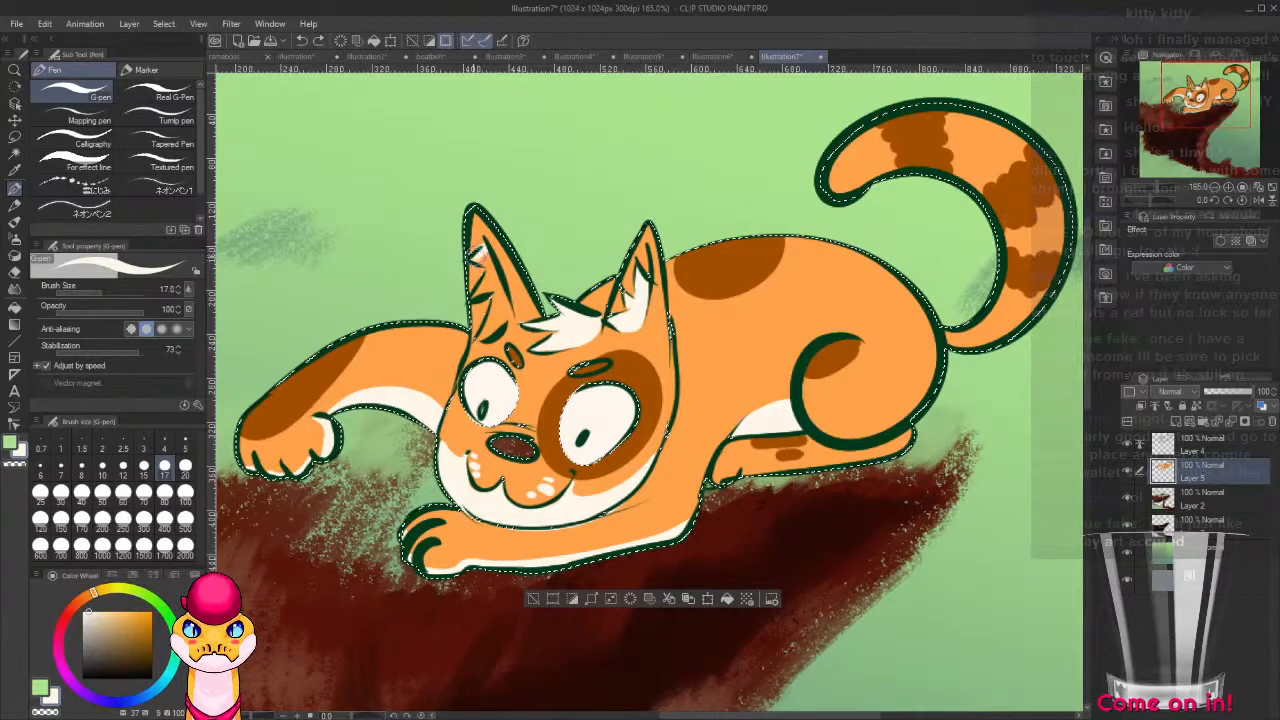
drag(485, 258, 498, 290)
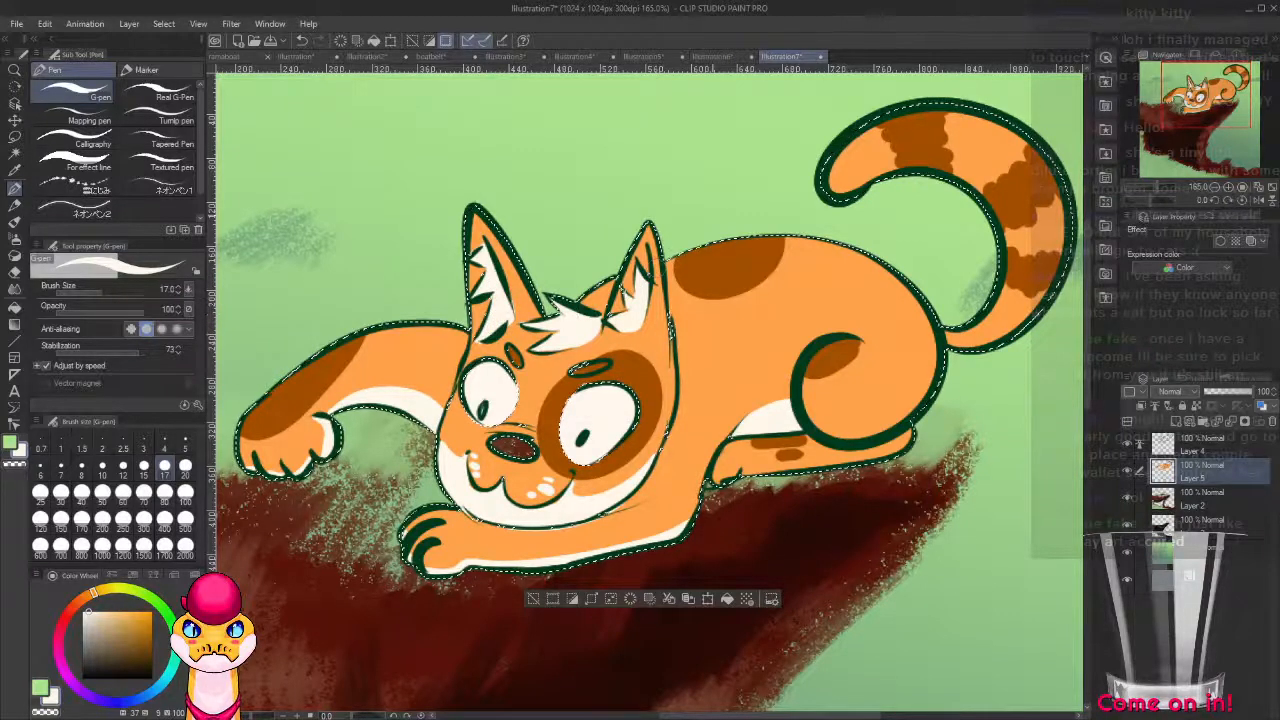
Clear the selection and fill the cat's nose with the outline's dark green on the line art layer, Layer 4.
alt+click(484, 345)
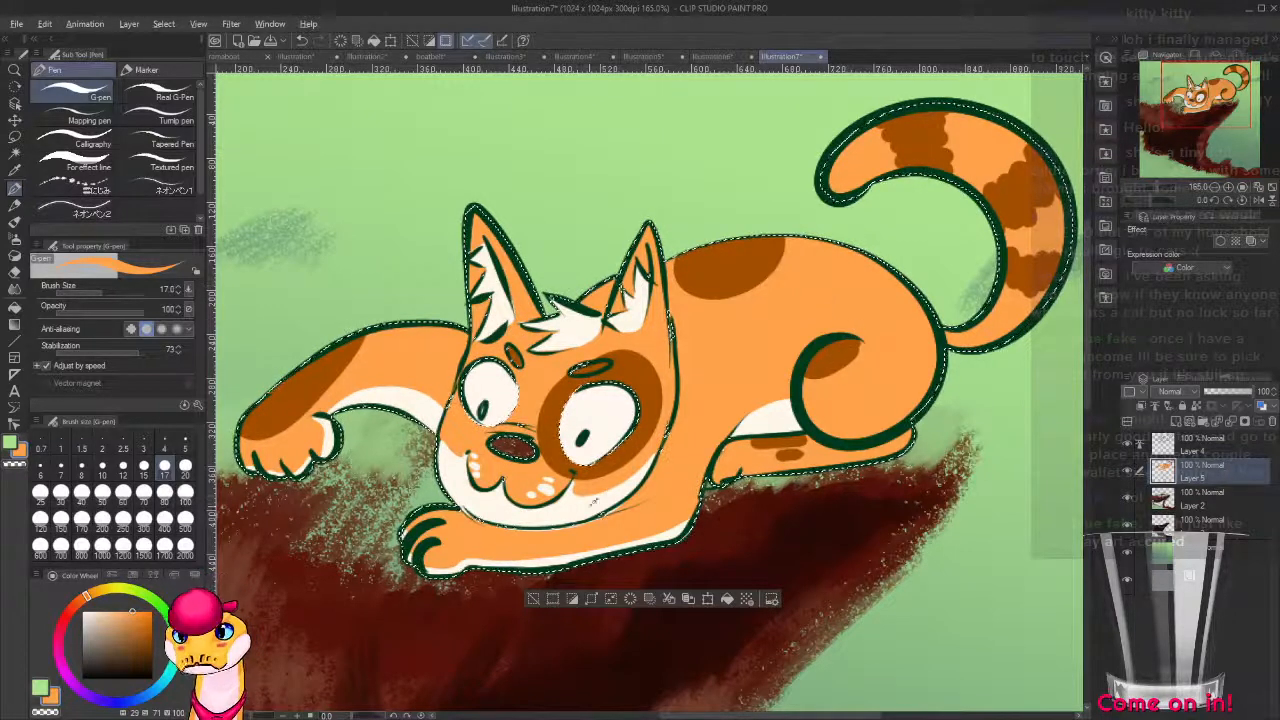
alt+click(575, 505)
alt+click(550, 505)
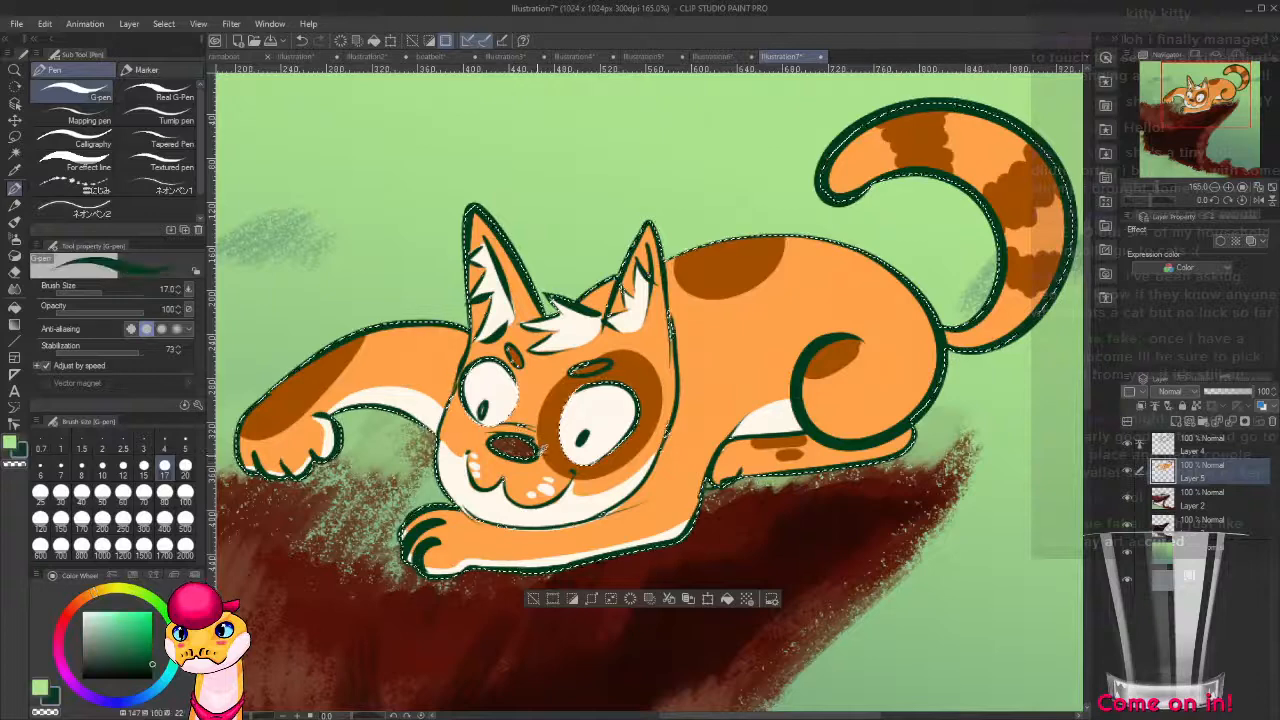
click(152, 679)
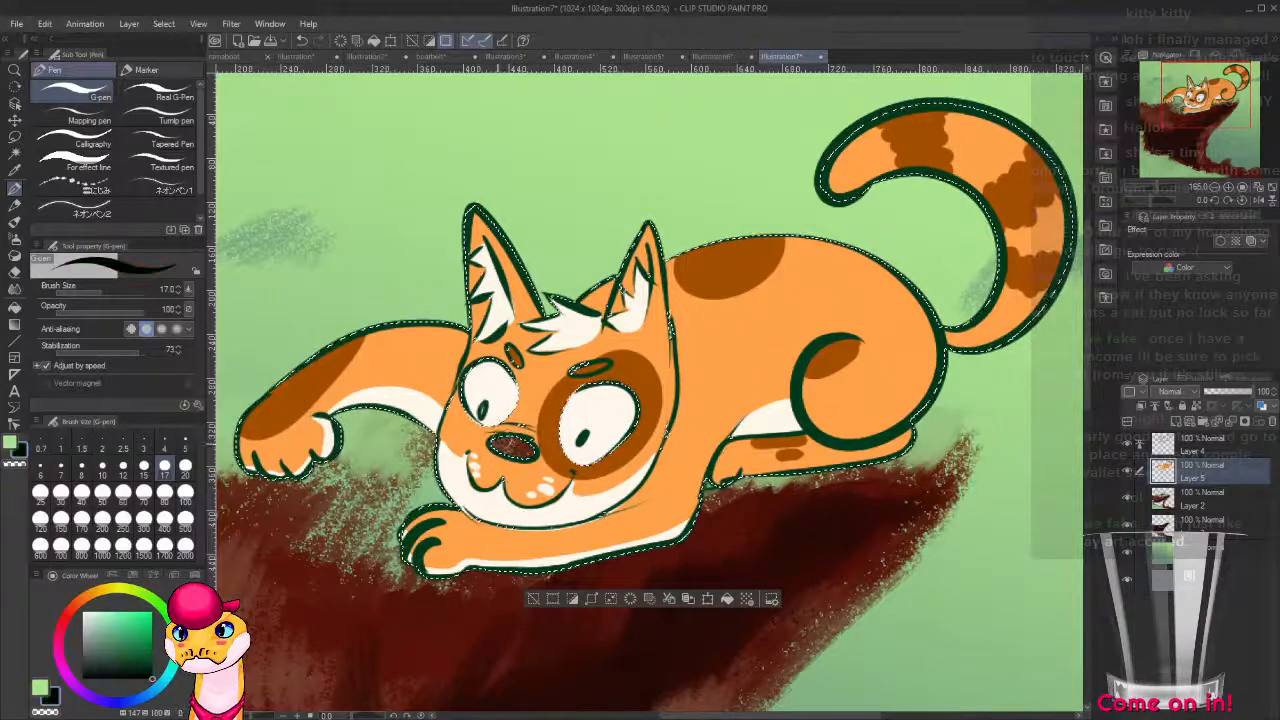
key(g)
key(g)
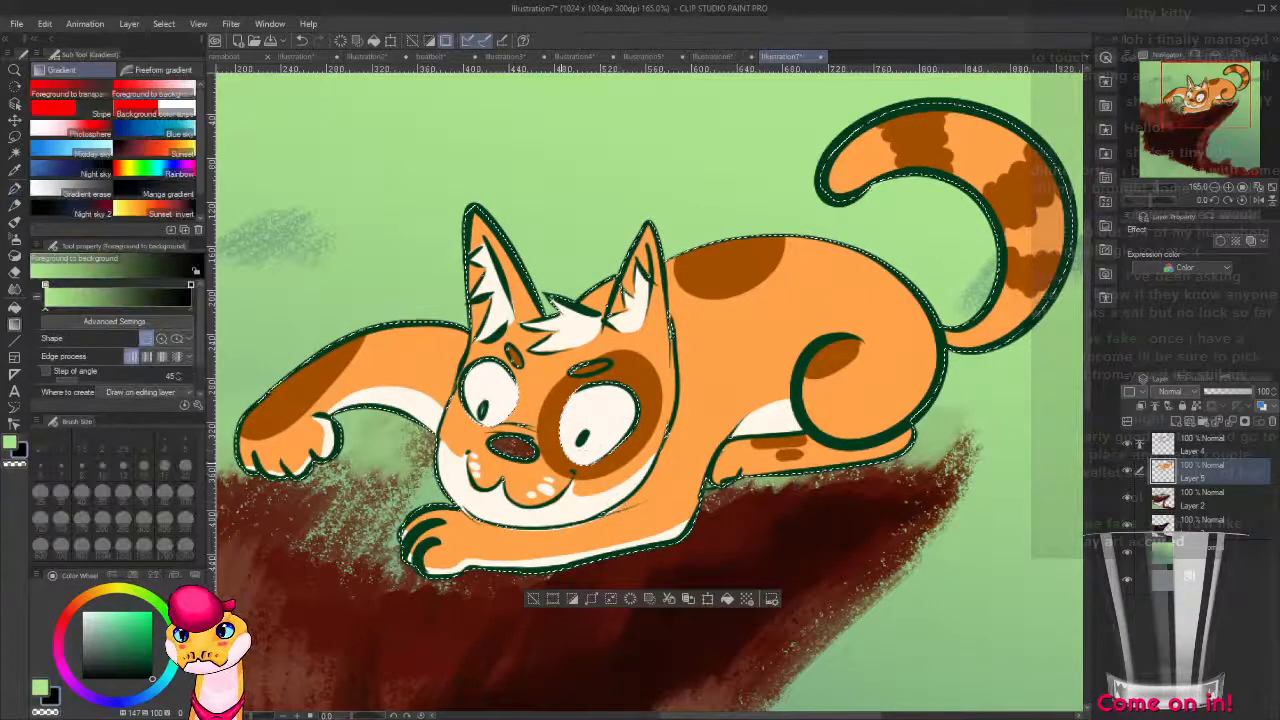
key(ctrl+d)
click(517, 443)
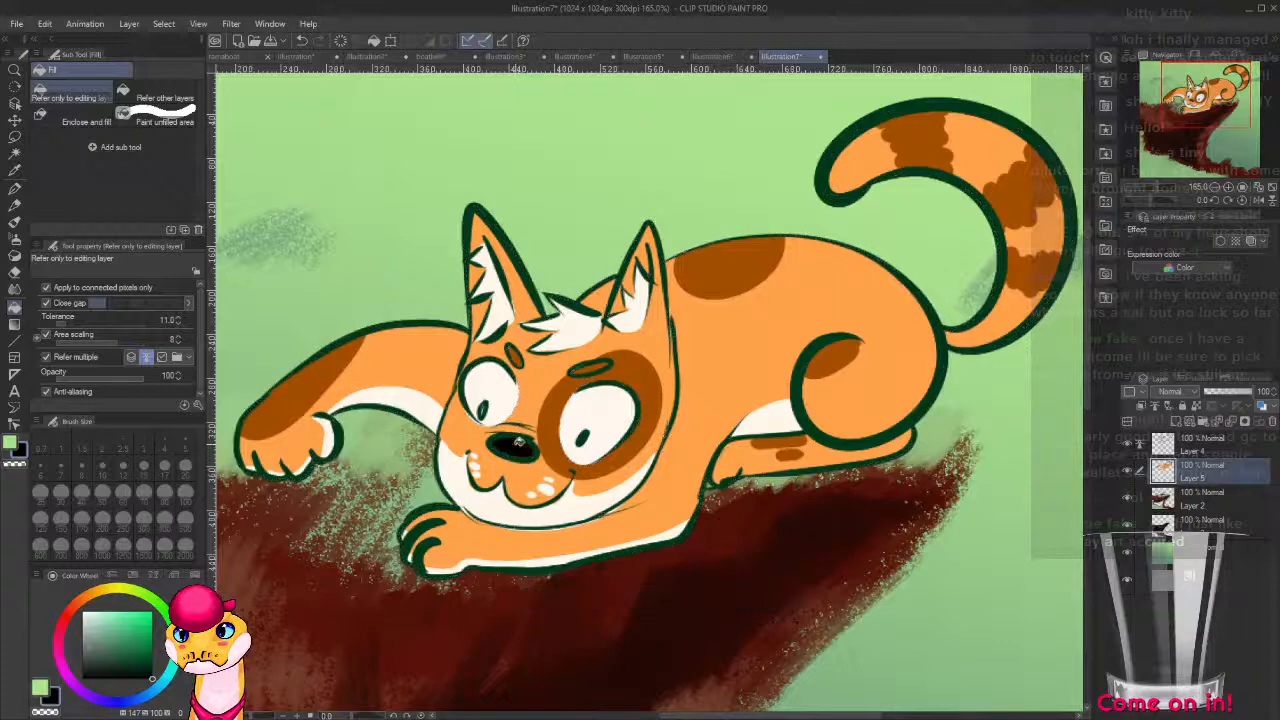
key(ctrl+z)
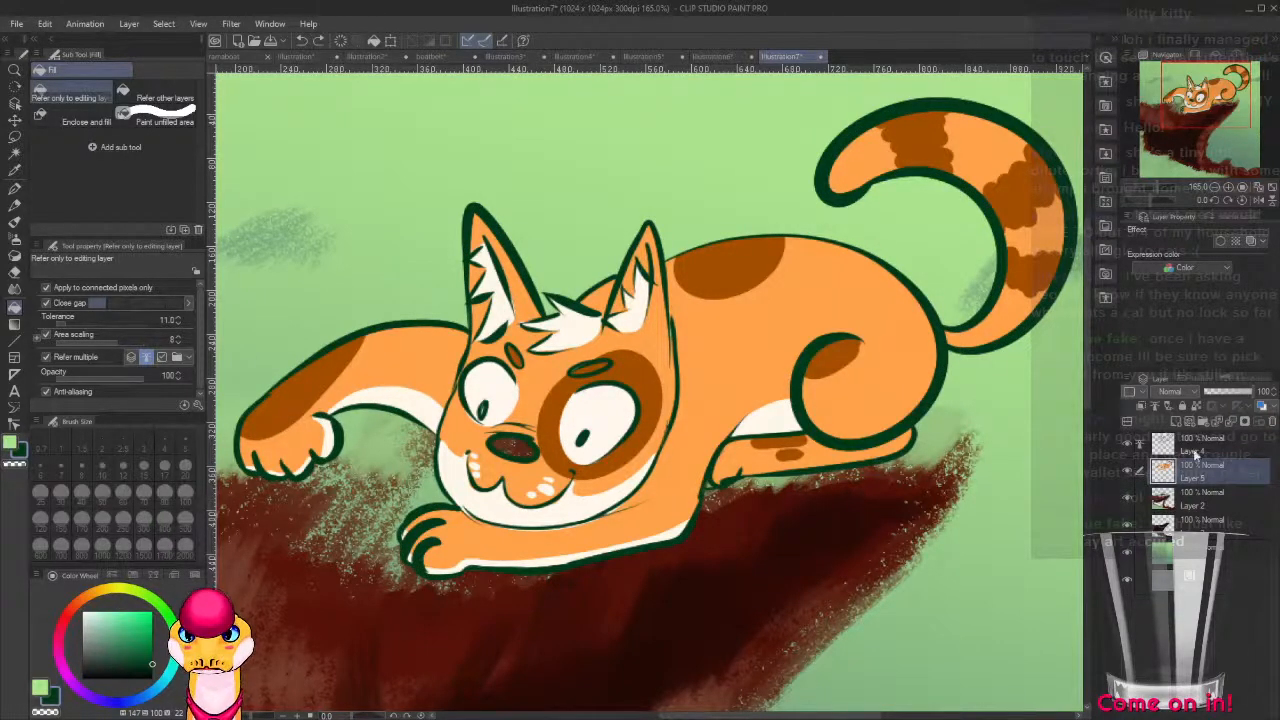
click(1199, 452)
click(513, 446)
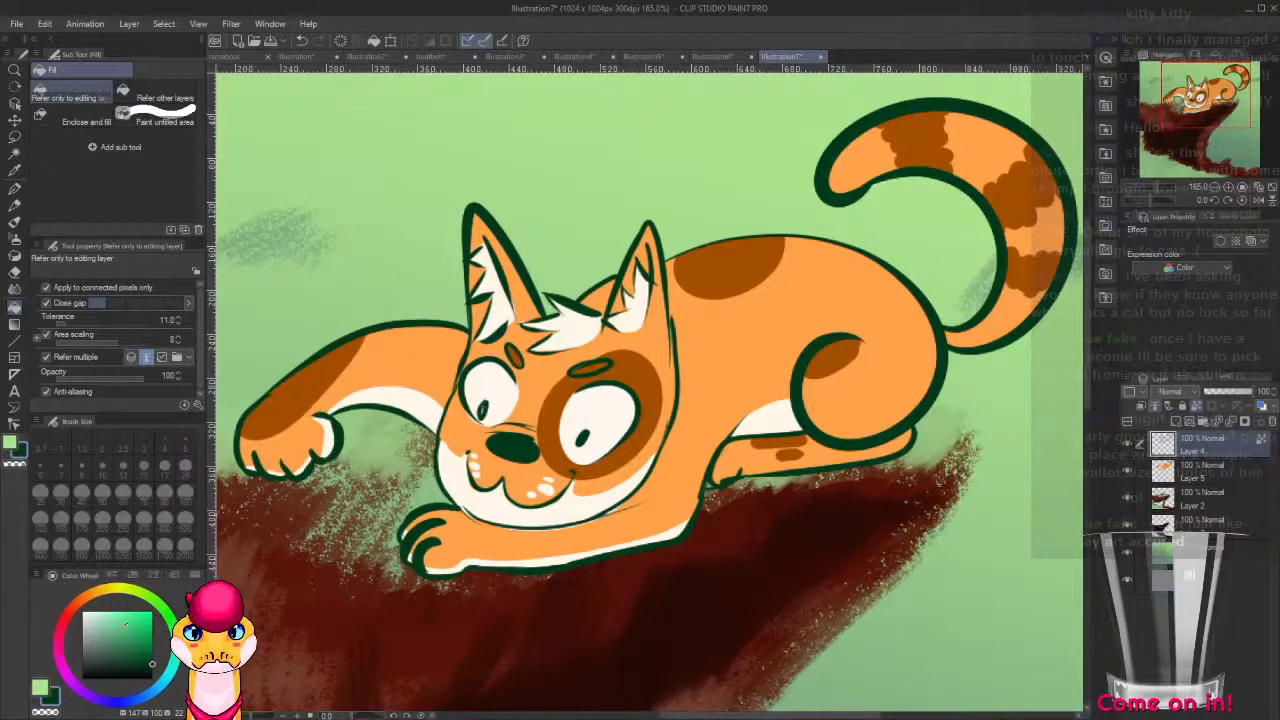
Recolor the outline along the resting foreleg and the cat's underside dark reddish brown, using the 40-pixel thickpaint 7 brush.
drag(557, 554, 732, 391)
click(66, 622)
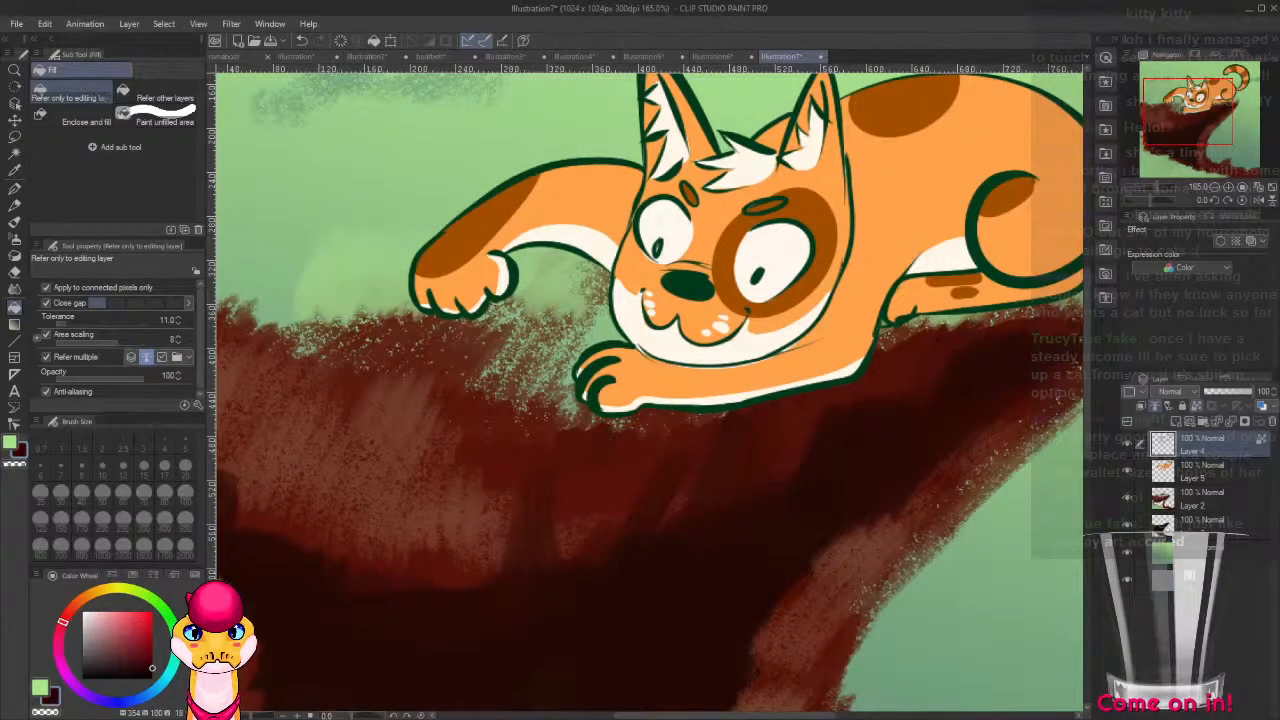
drag(595, 385, 559, 457)
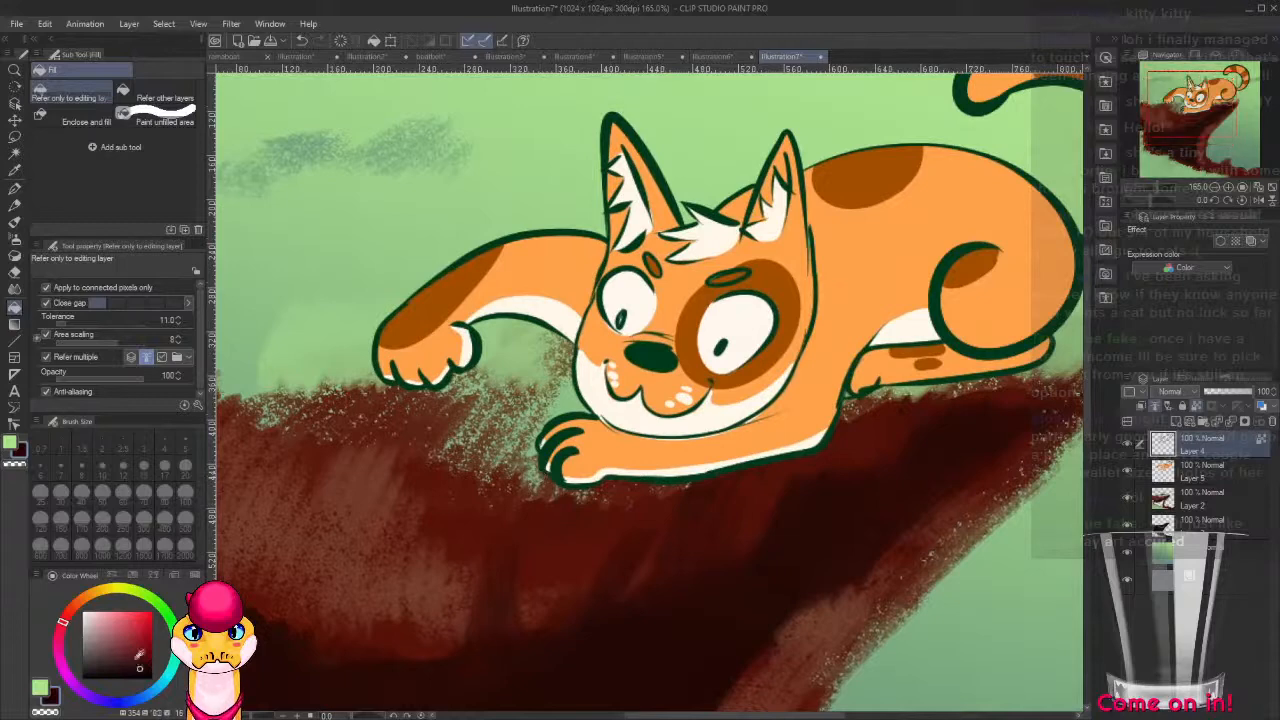
key(b)
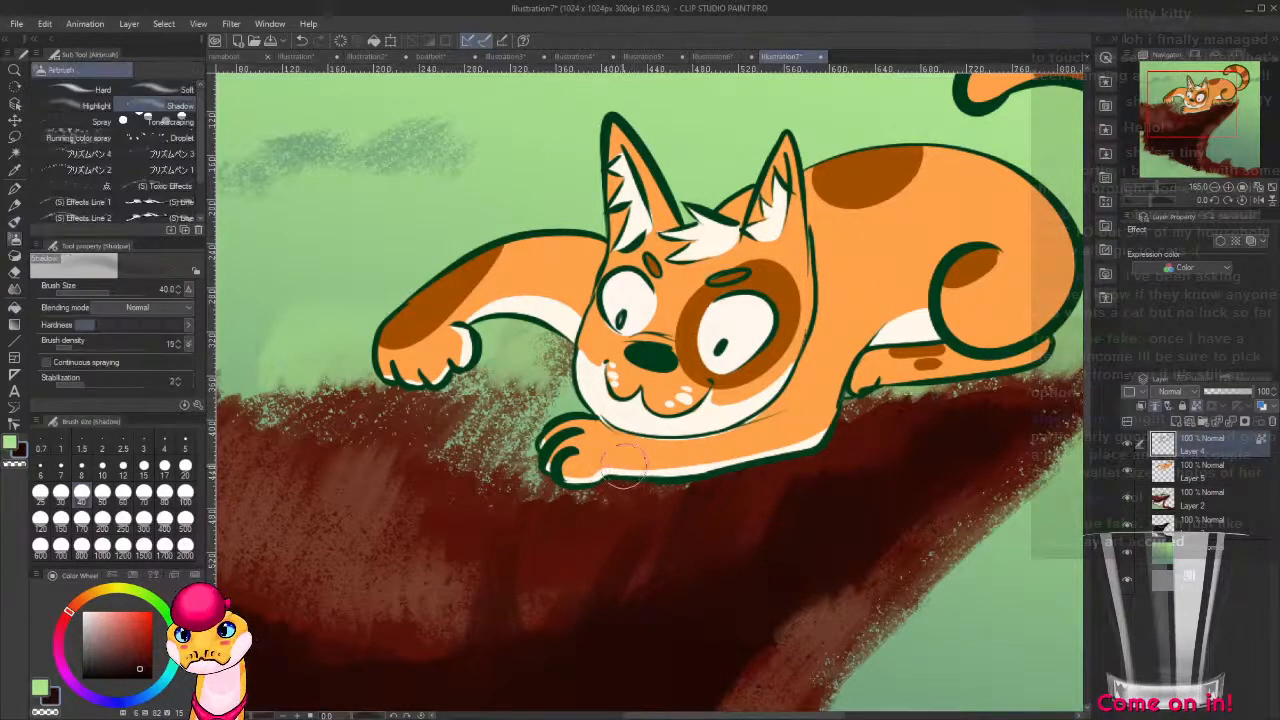
key(b)
key(b)
mouse_move(562, 444)
mouse_down()
mouse_move(550, 484)
mouse_move(652, 486)
mouse_move(758, 466)
mouse_move(845, 402)
mouse_move(686, 486)
mouse_move(862, 408)
mouse_up()
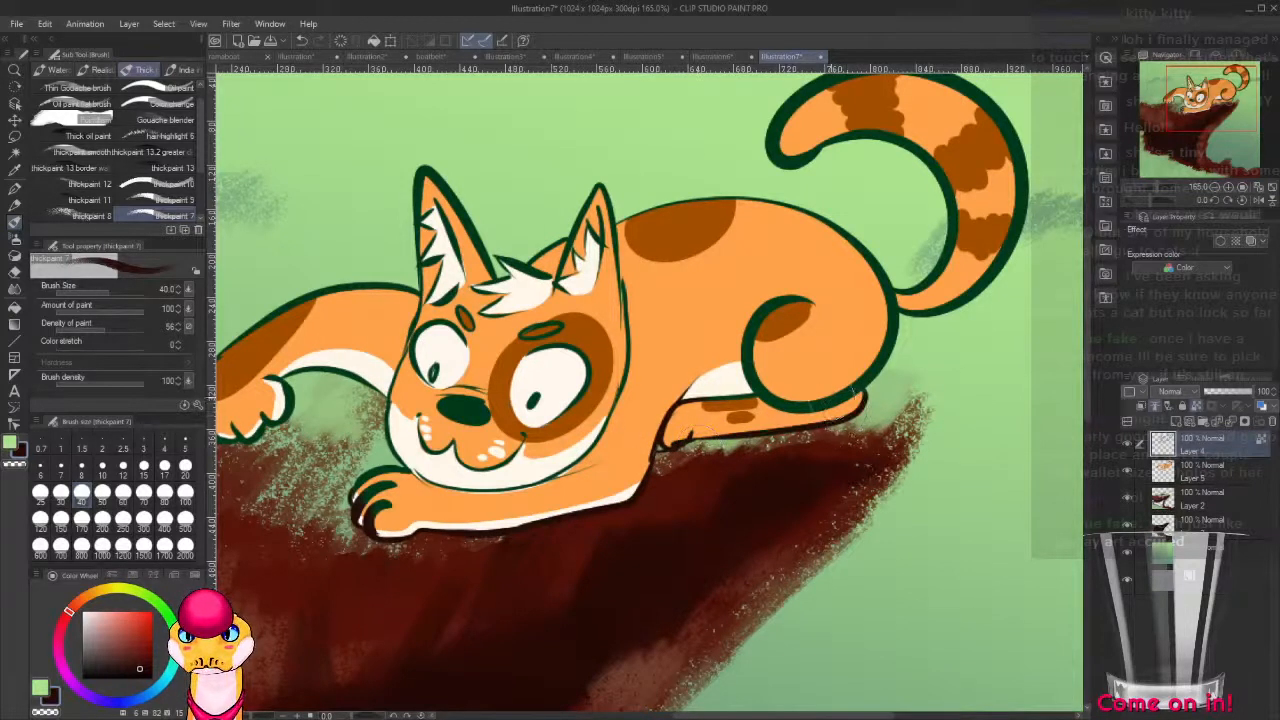
Recolor the outlines of the haunch, back, head, ears, nose and outstretched foreleg dark reddish brown.
mouse_move(801, 285)
mouse_down()
mouse_move(789, 343)
mouse_move(729, 378)
mouse_move(764, 348)
mouse_move(829, 381)
mouse_up()
mouse_move(744, 390)
mouse_down()
mouse_move(787, 393)
mouse_move(812, 378)
mouse_move(819, 396)
mouse_move(869, 355)
mouse_move(880, 373)
mouse_move(860, 478)
mouse_up()
mouse_move(875, 425)
mouse_down()
mouse_move(774, 316)
mouse_move(618, 347)
mouse_move(742, 376)
mouse_move(600, 312)
mouse_move(598, 484)
mouse_move(533, 334)
mouse_move(606, 550)
mouse_move(453, 265)
mouse_move(518, 479)
mouse_move(400, 280)
mouse_move(553, 619)
mouse_move(378, 258)
mouse_move(368, 386)
mouse_up()
mouse_move(370, 505)
mouse_down()
mouse_move(362, 588)
mouse_move(575, 501)
mouse_move(548, 530)
mouse_up()
mouse_move(541, 322)
mouse_down()
mouse_move(392, 398)
mouse_move(420, 455)
mouse_move(478, 352)
mouse_up()
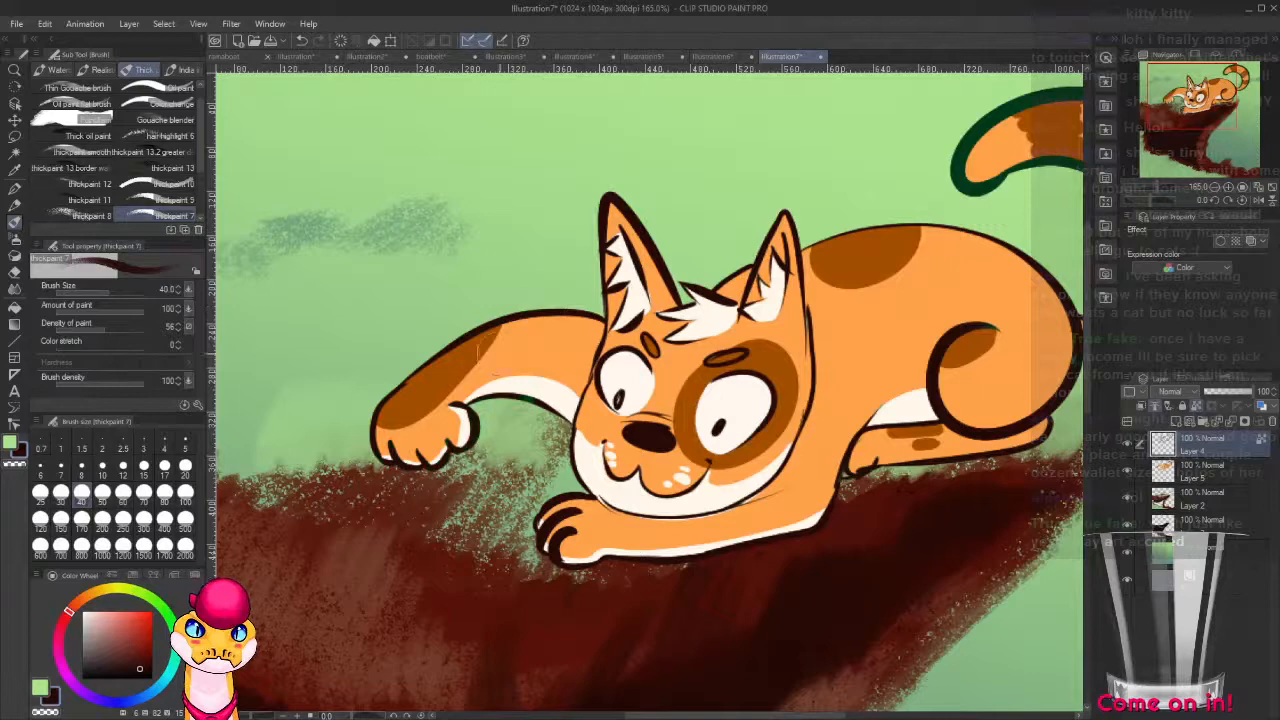
Recolor the remaining green outline along the cat's rump and curled tail dark reddish brown.
drag(907, 329, 450, 510)
mouse_move(679, 458)
mouse_down()
mouse_move(657, 491)
mouse_move(630, 500)
mouse_up()
mouse_move(684, 460)
mouse_down()
mouse_move(562, 350)
mouse_move(500, 338)
mouse_move(512, 382)
mouse_up()
mouse_move(658, 500)
mouse_down()
mouse_move(738, 462)
mouse_move(540, 290)
mouse_move(490, 360)
mouse_move(497, 336)
mouse_up()
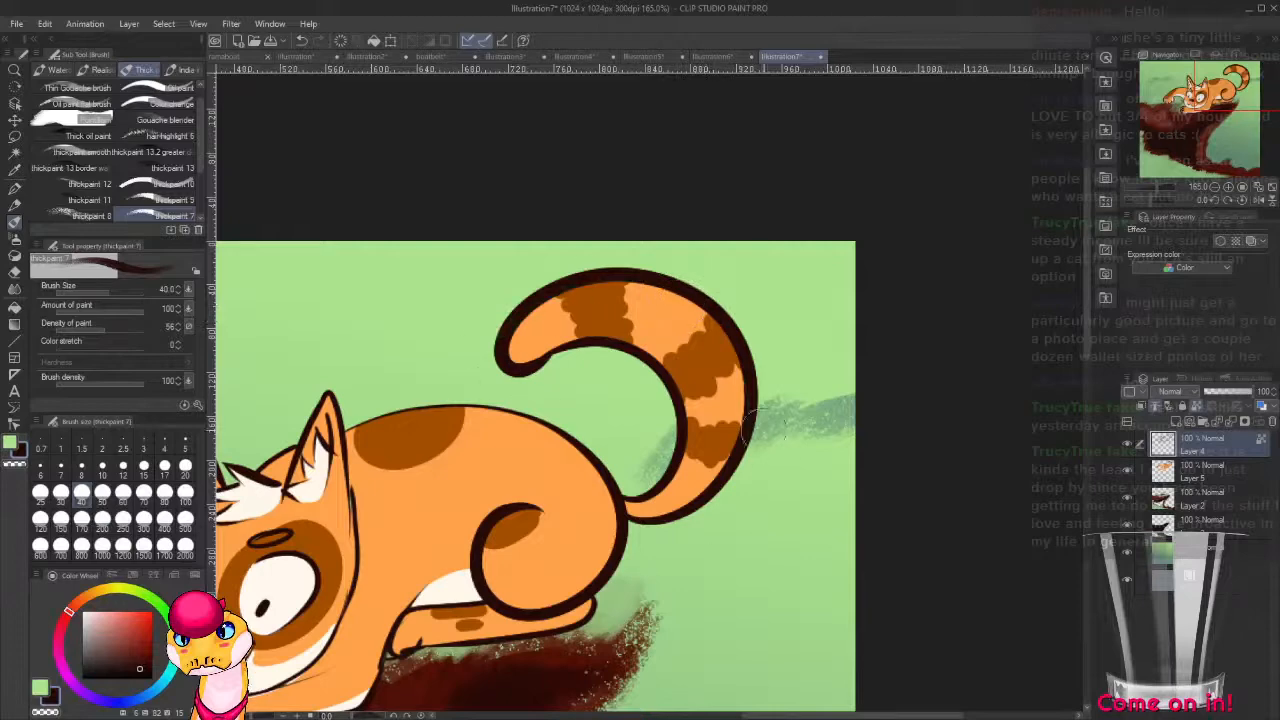
drag(694, 523, 876, 433)
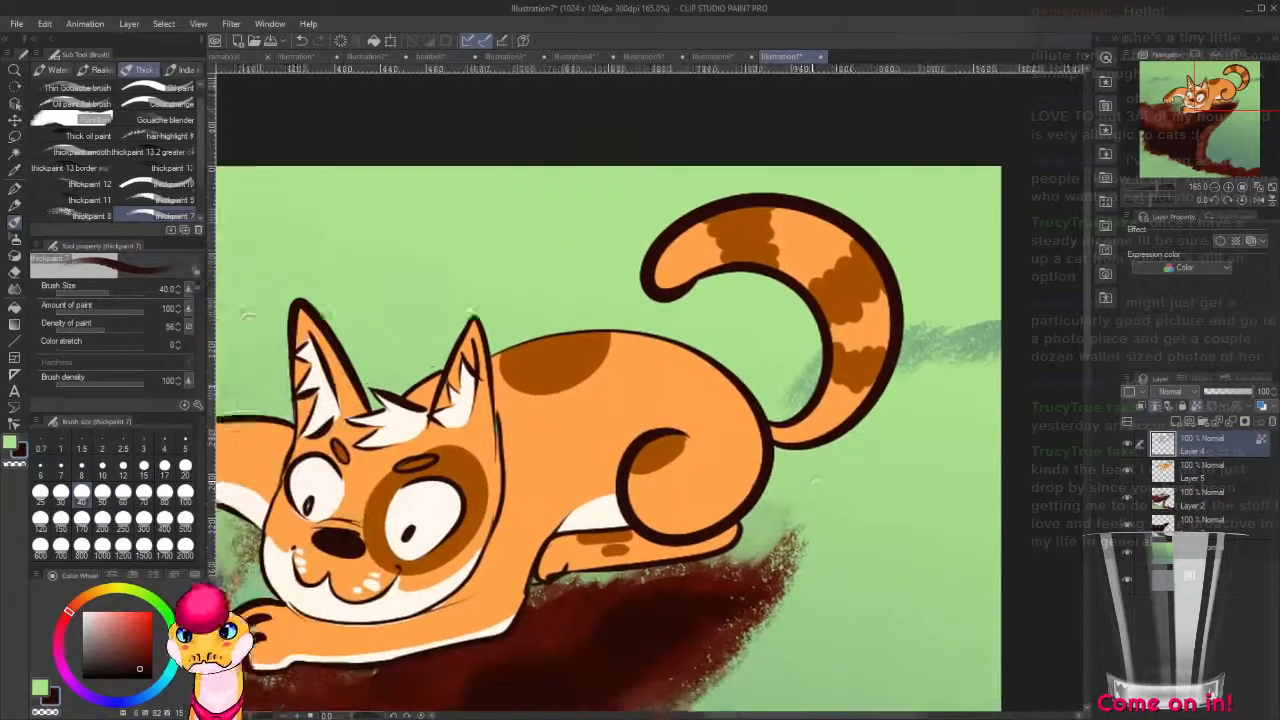
Tint the upper outlines of the outstretched foreleg, ears, back and tail with a lighter orange-brown.
click(148, 603)
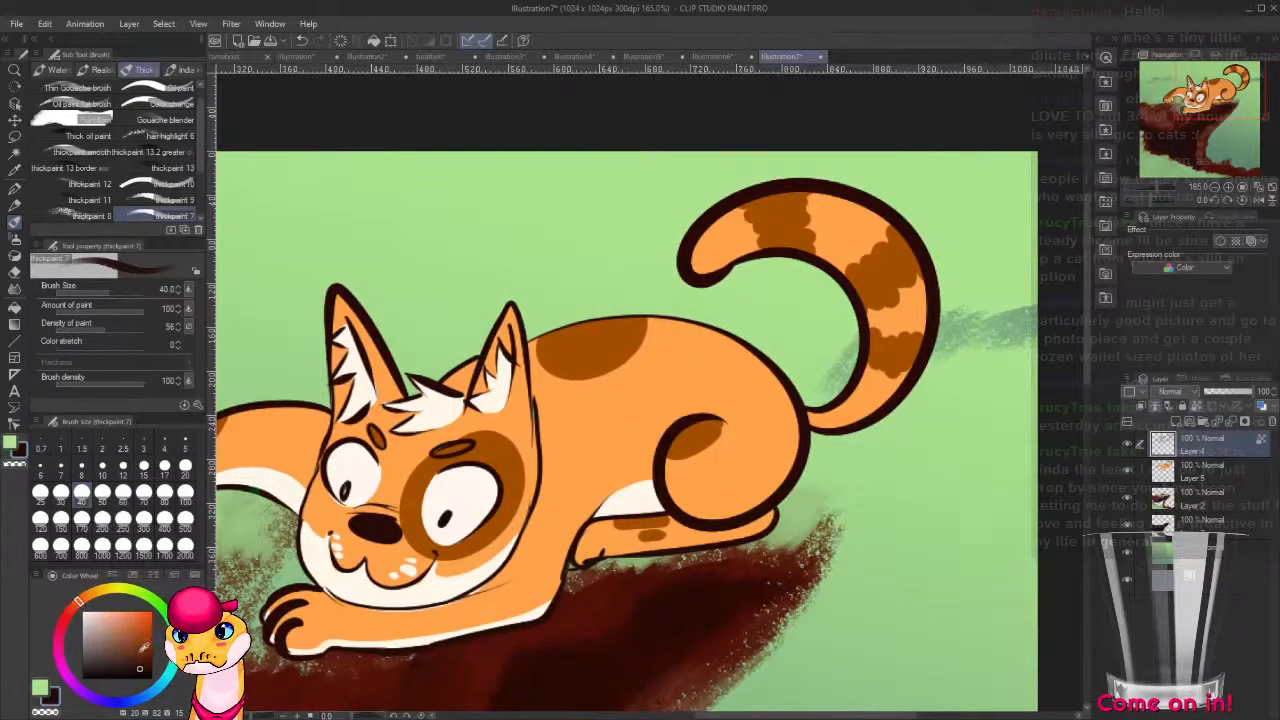
click(140, 652)
drag(420, 499, 681, 411)
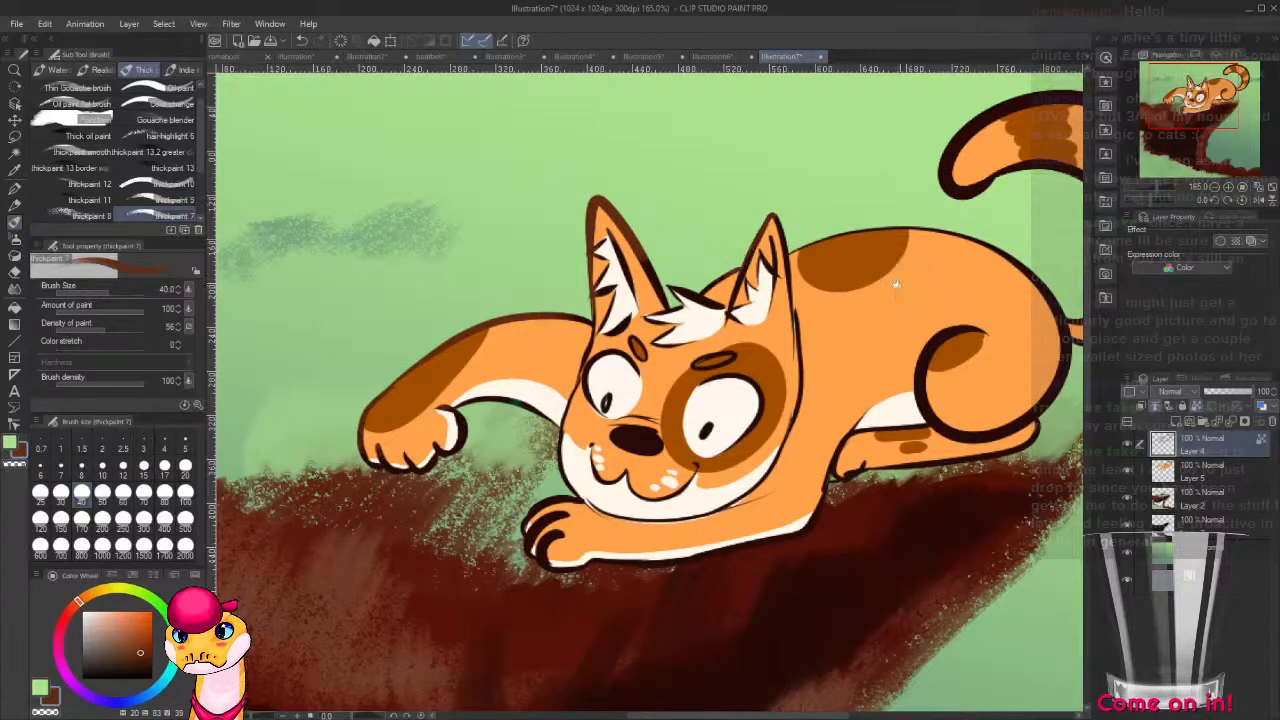
drag(895, 282, 692, 343)
mouse_move(818, 165)
mouse_down()
mouse_move(736, 210)
mouse_move(866, 152)
mouse_up()
mouse_move(743, 223)
mouse_down()
mouse_move(868, 158)
mouse_move(992, 236)
mouse_up()
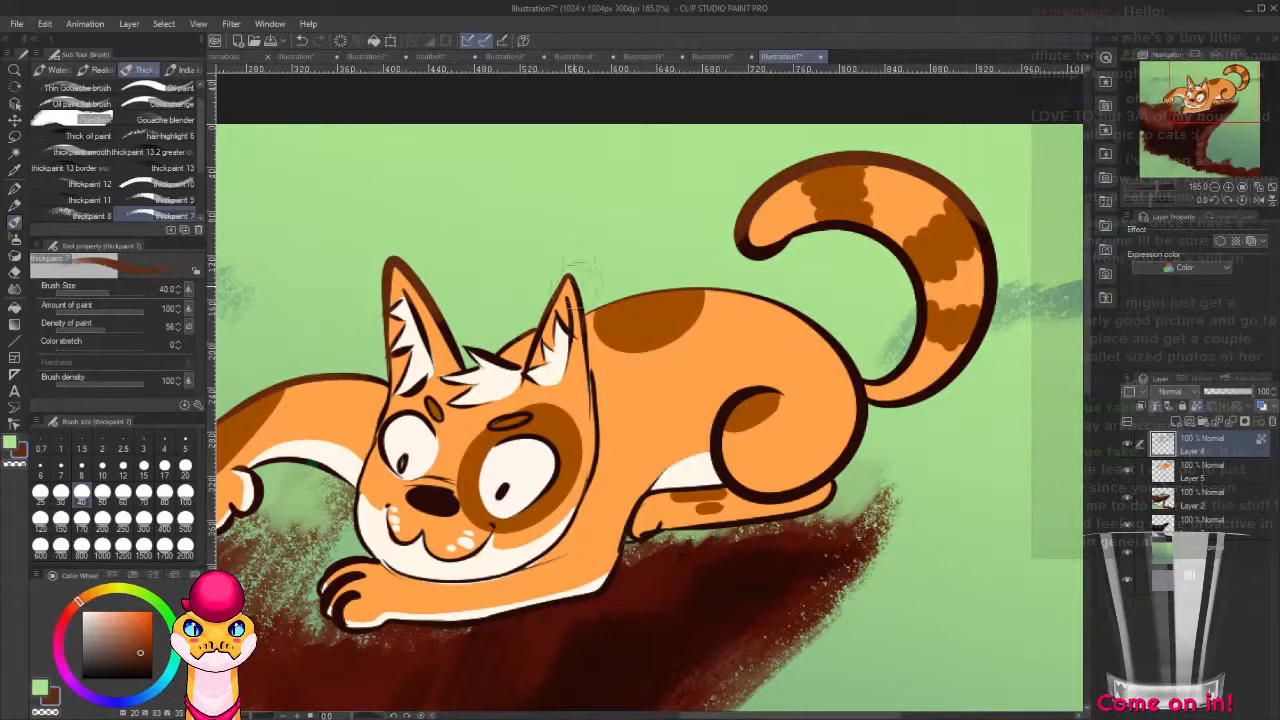
Tint the haunch curl, inner tail outline, mouth, lower nose and resting paw's toe lines with the same orange-brown.
mouse_move(766, 411)
mouse_down()
mouse_move(753, 305)
mouse_move(781, 312)
mouse_move(718, 350)
mouse_move(723, 315)
mouse_move(700, 372)
mouse_up()
drag(740, 313, 706, 346)
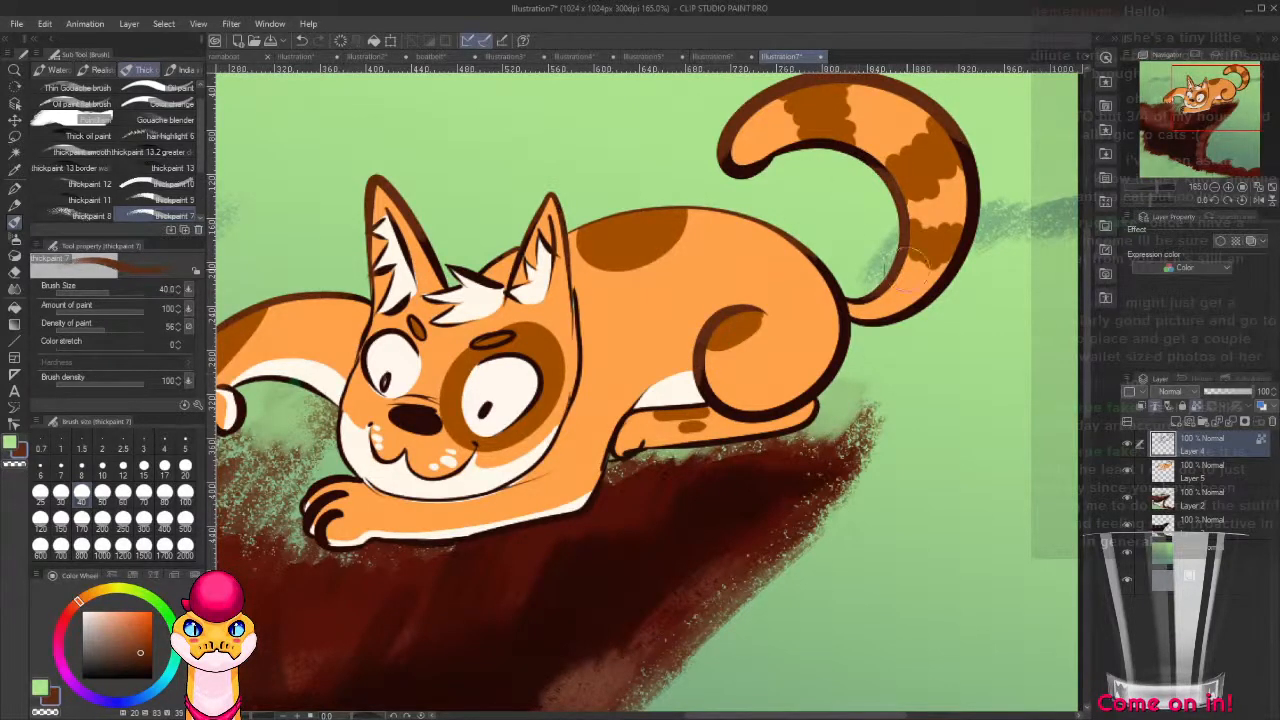
drag(804, 399, 1058, 316)
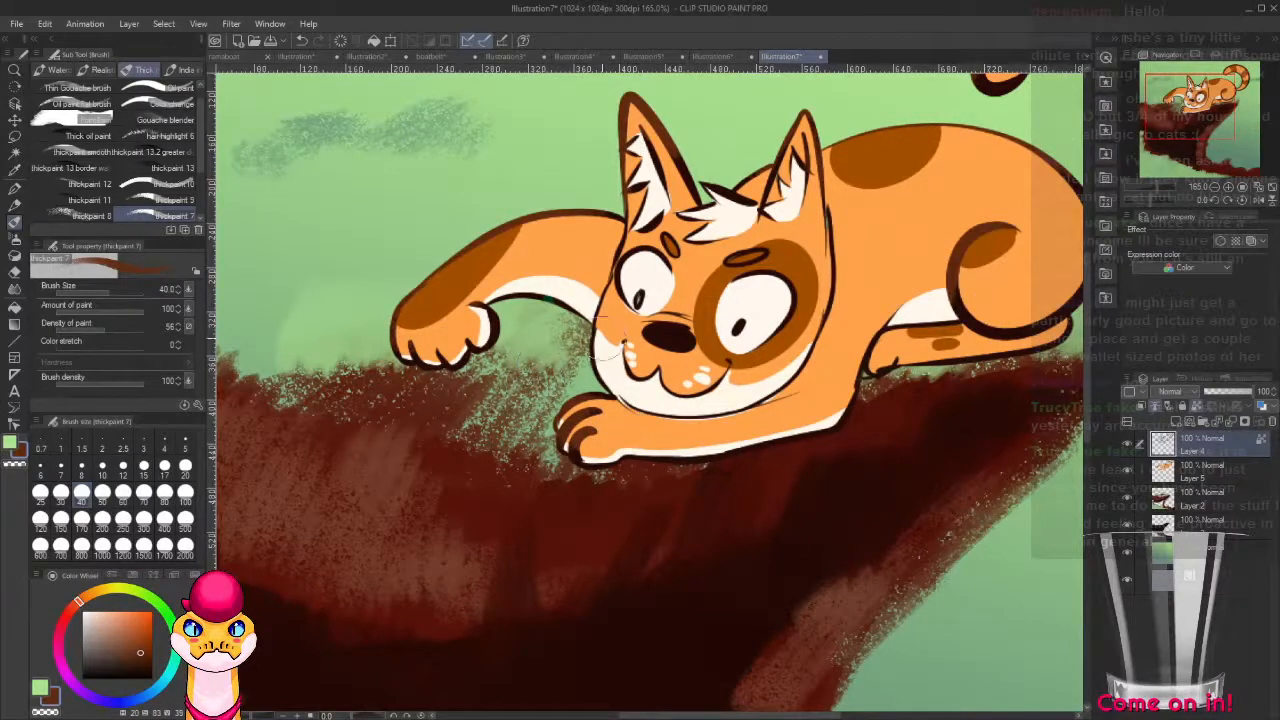
drag(814, 422, 684, 479)
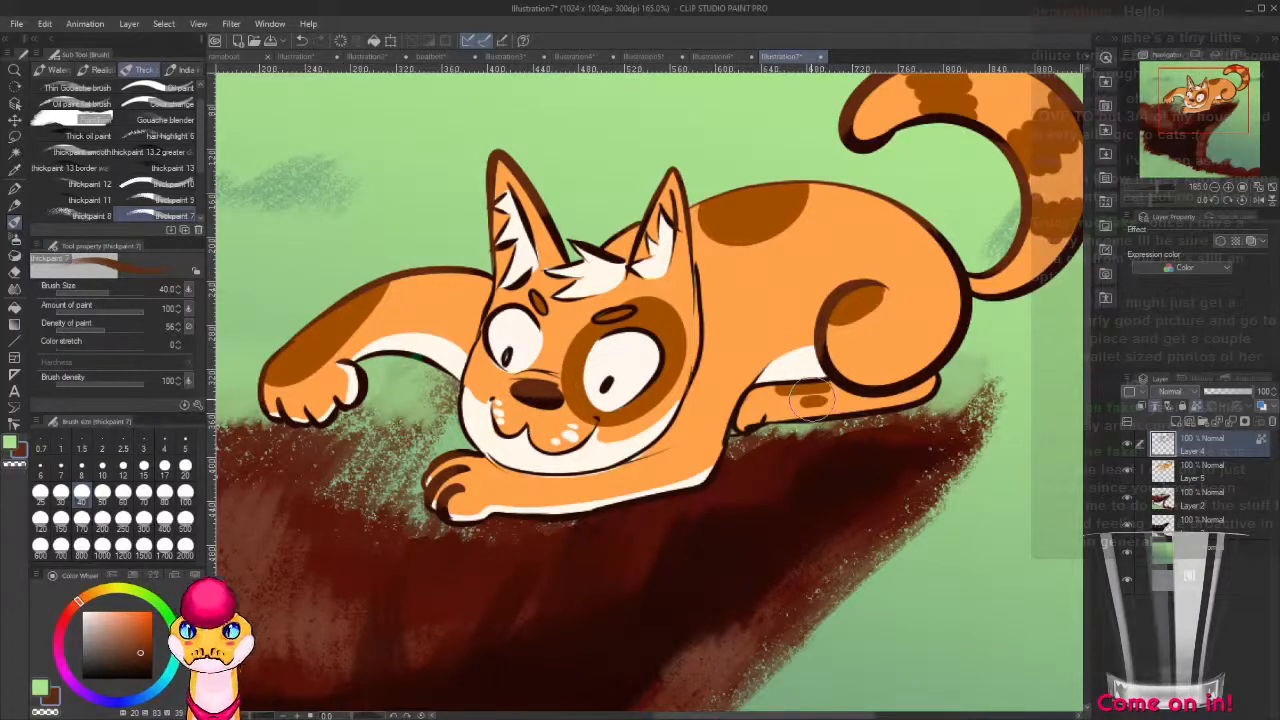
Add a layer above the line art and draw thin brown whiskers on both sides of the muzzle with a 2.5-pixel G-pen.
scroll(812, 399, down, 5)
scroll(822, 376, up, 5)
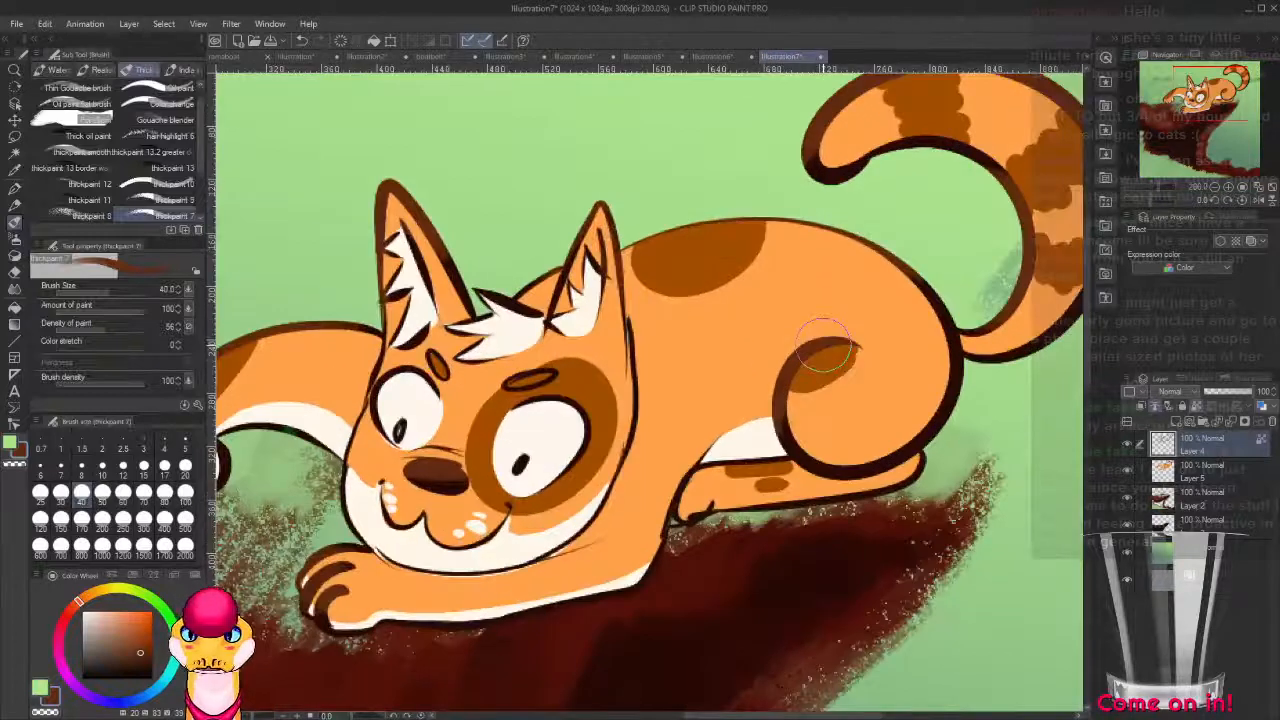
key(p)
drag(703, 444, 905, 432)
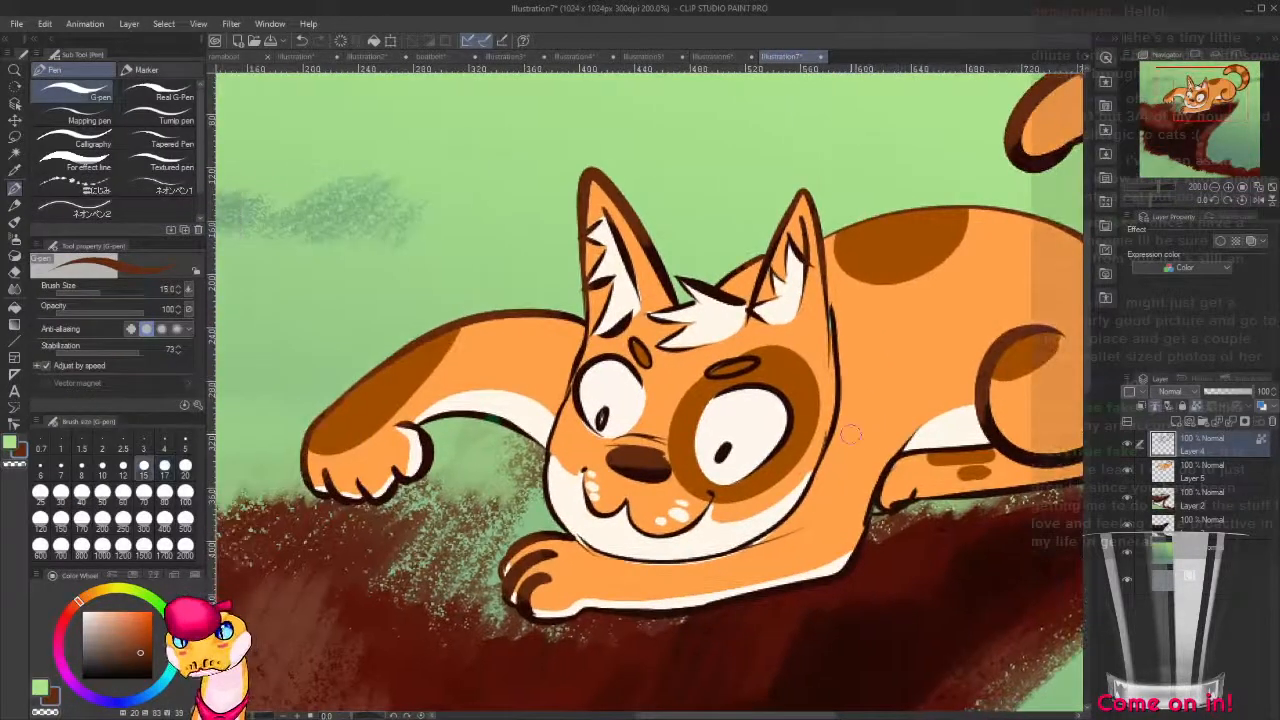
key(bracketleft)
key(bracketleft)
key(bracketleft)
key(bracketleft)
key(bracketleft)
key(bracketleft)
key(bracketleft)
key(bracketleft)
key(bracketleft)
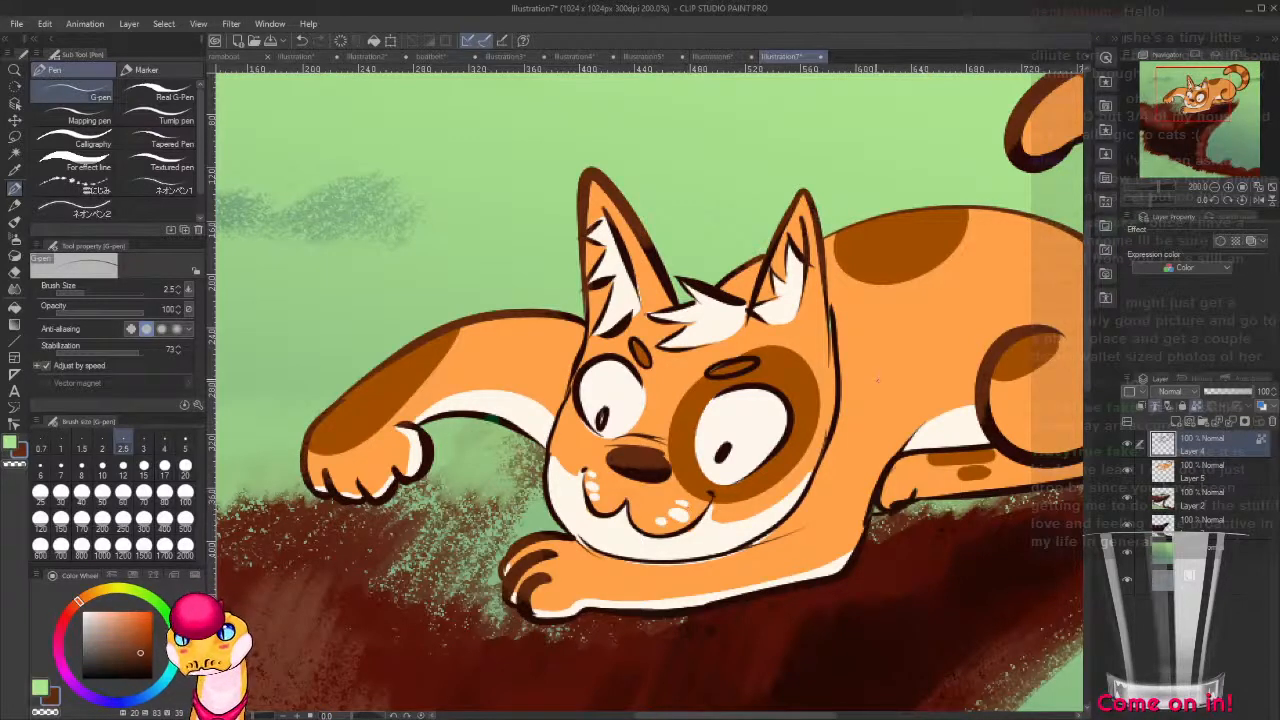
click(1124, 423)
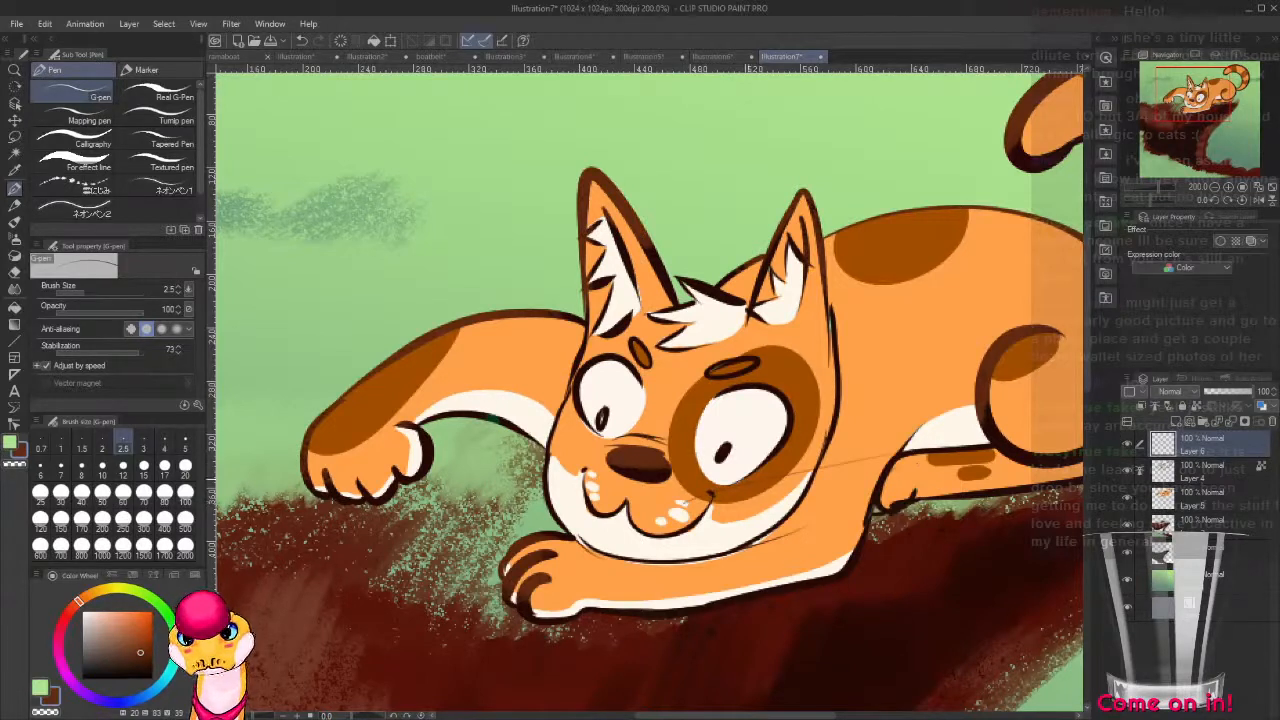
drag(706, 511, 864, 503)
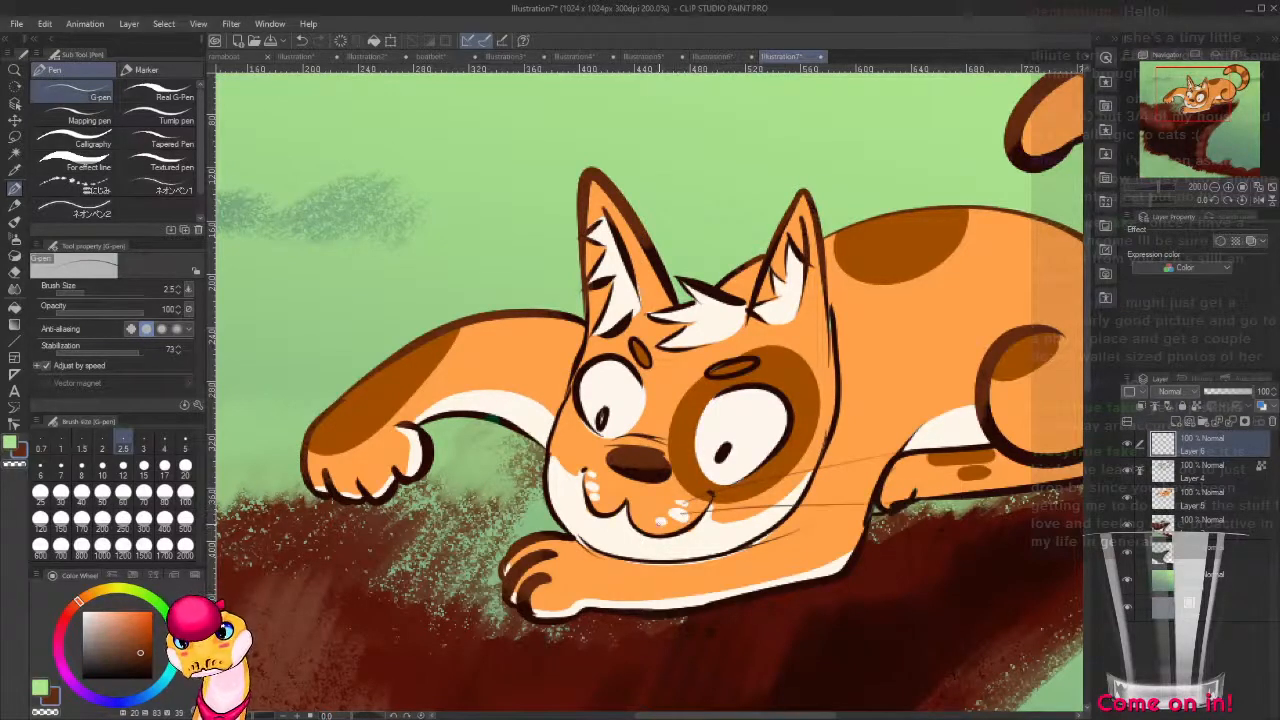
drag(698, 522, 860, 536)
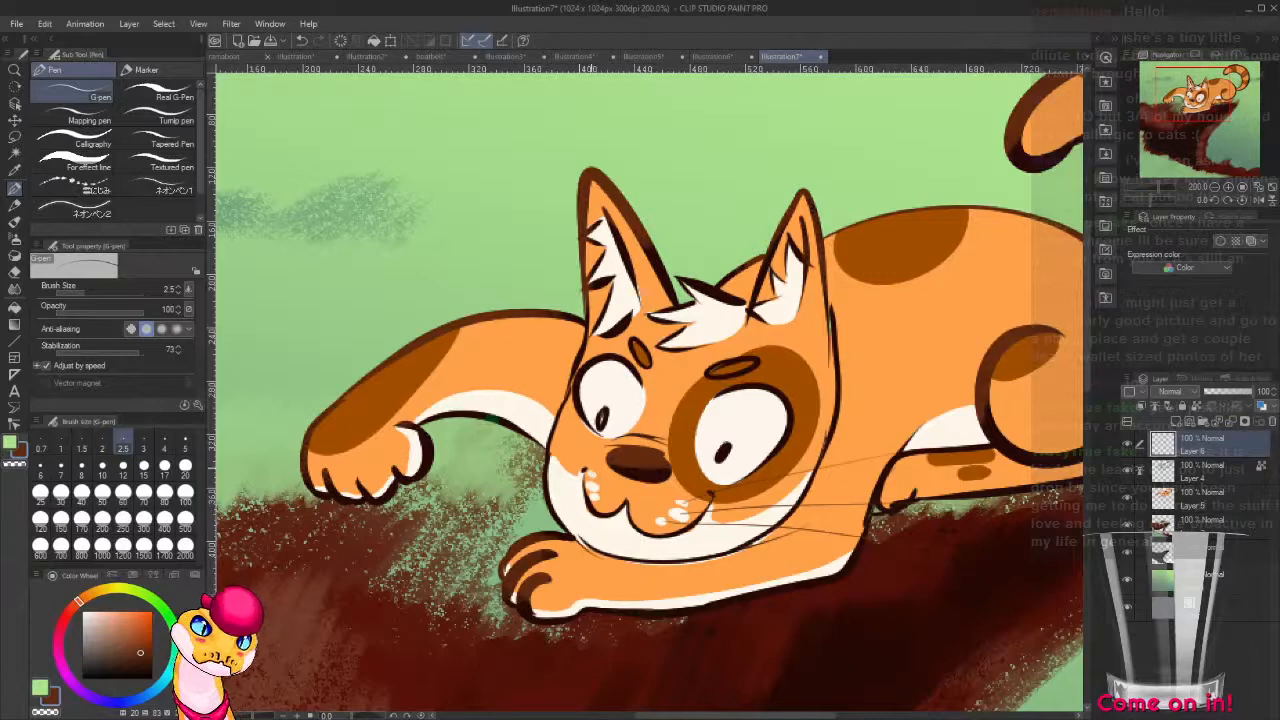
drag(458, 322, 584, 466)
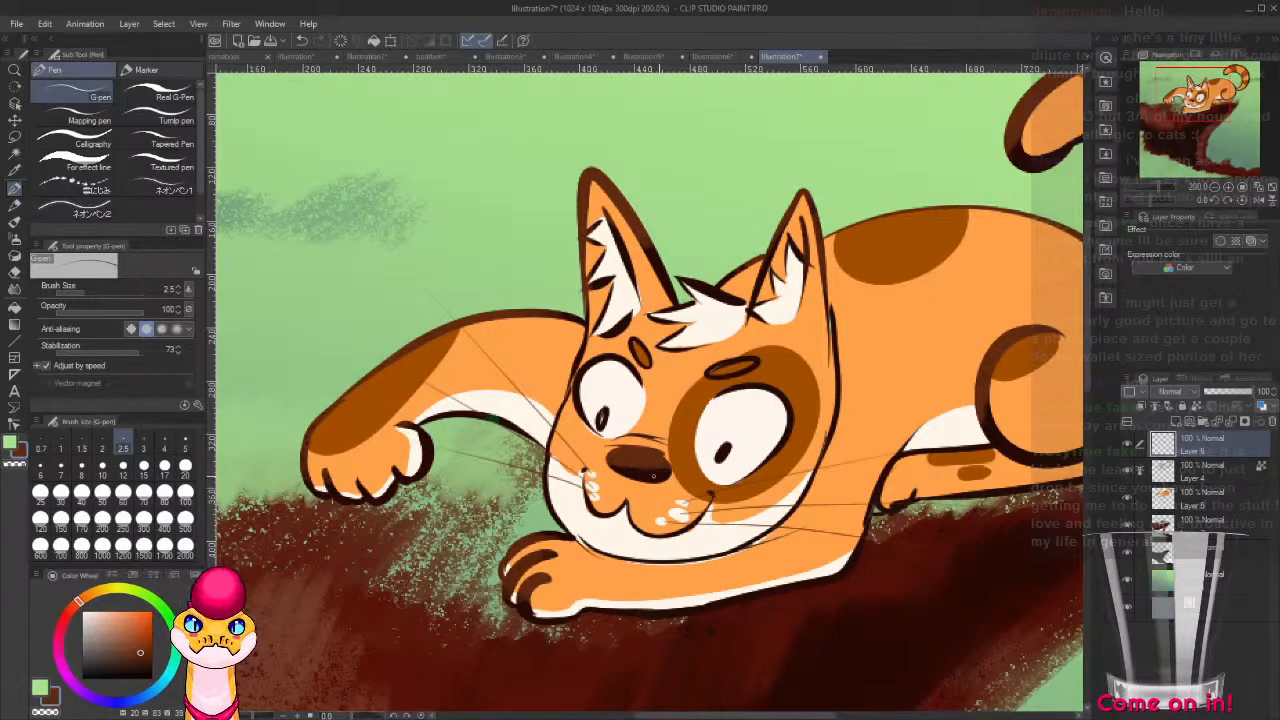
Add a new layer directly above the cliff layer and pick off-white with the thickpaint 7 brush.
scroll(654, 476, down, 10)
drag(699, 490, 966, 346)
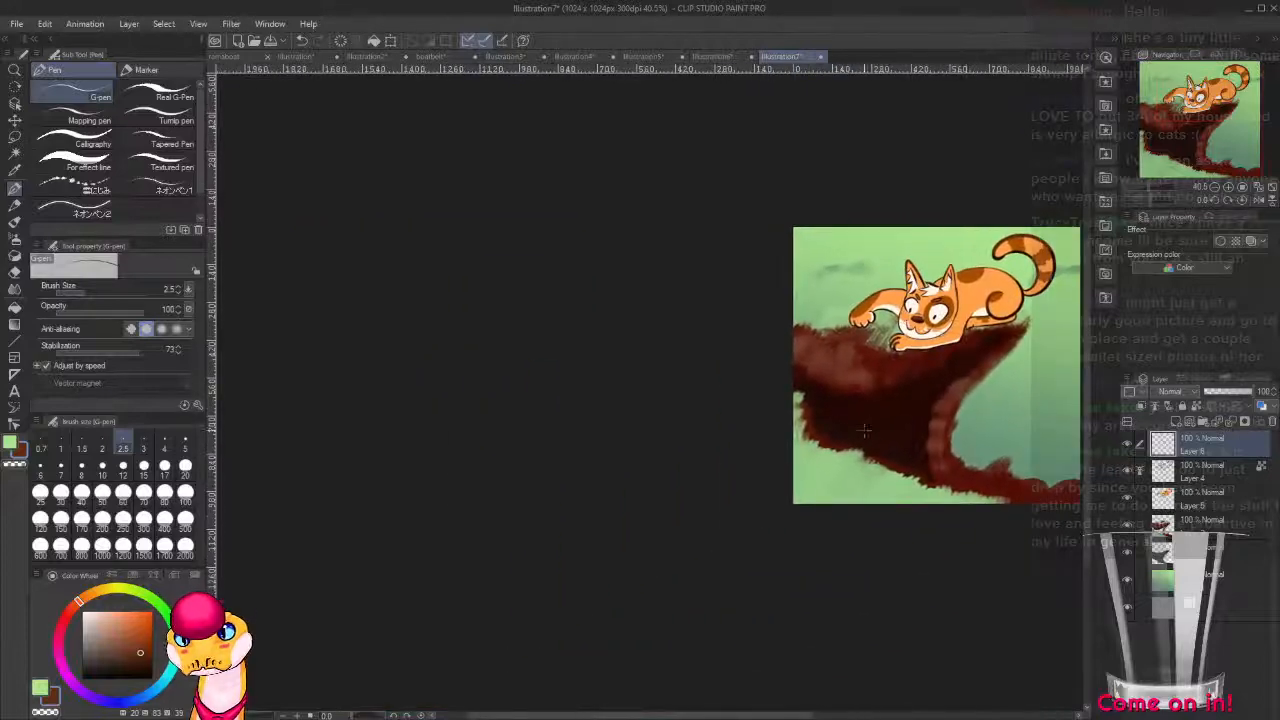
drag(883, 469, 757, 484)
scroll(756, 485, up, 5)
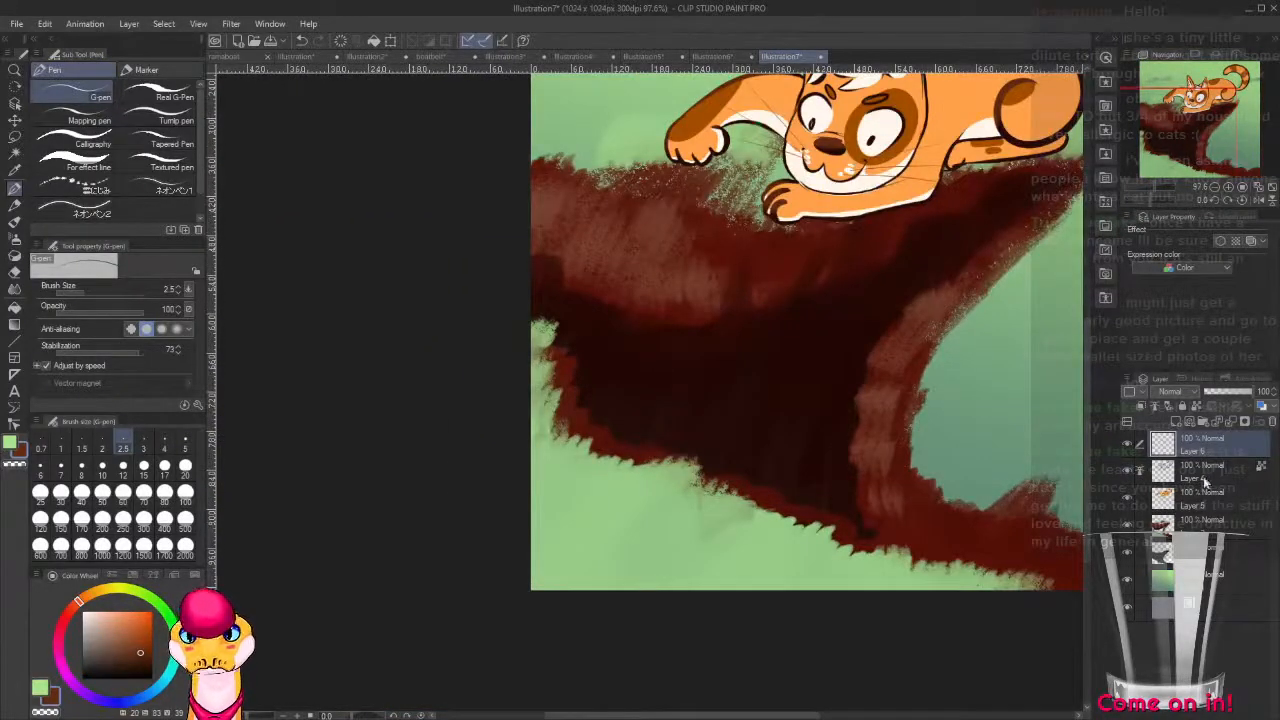
click(1204, 522)
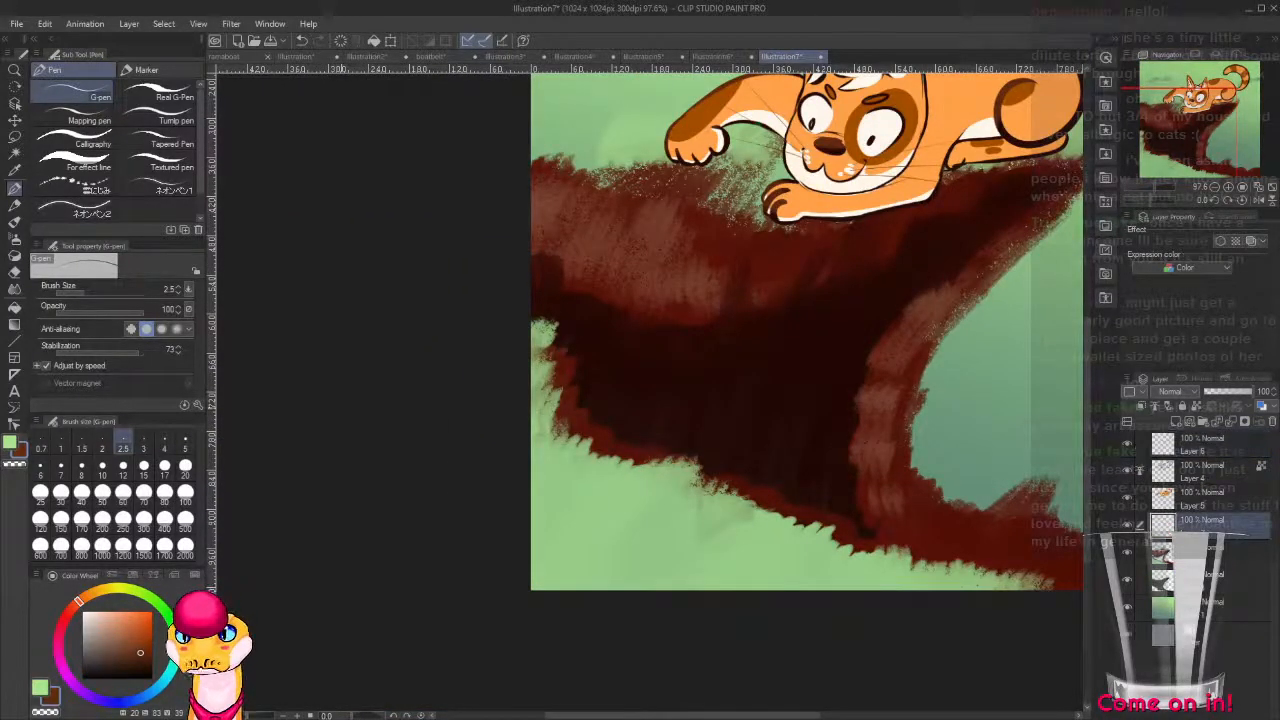
drag(116, 627, 86, 605)
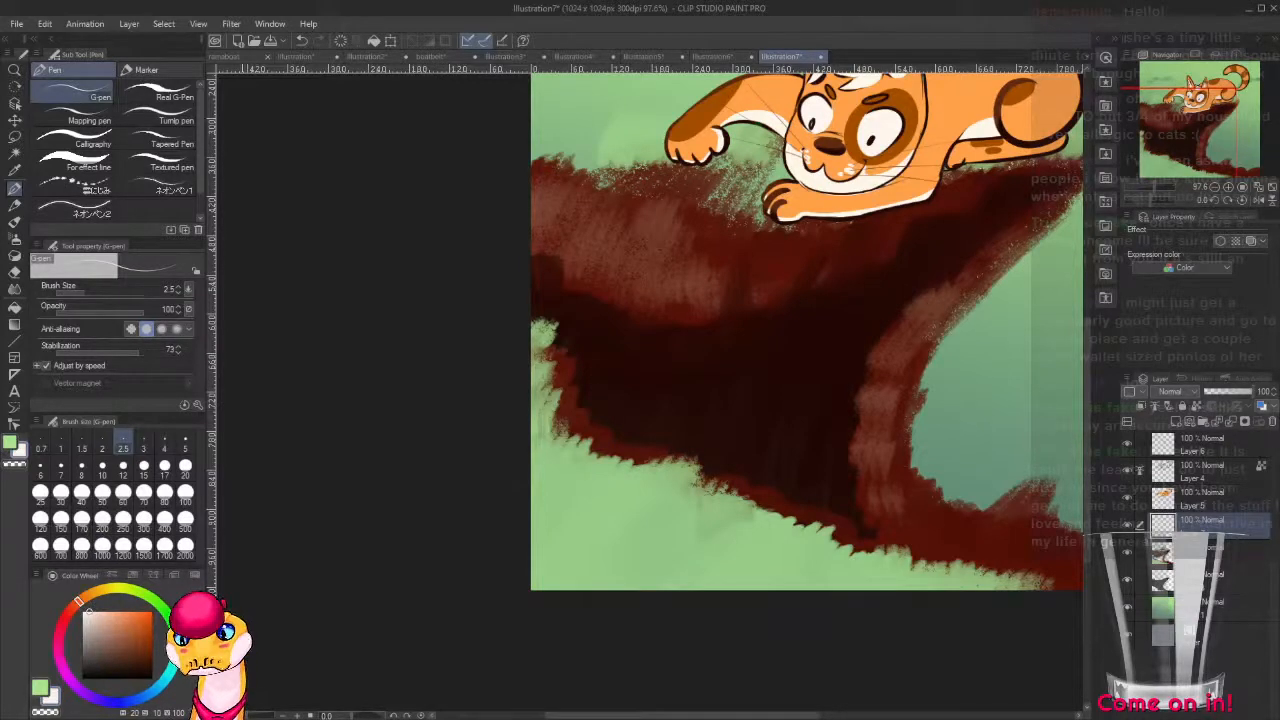
drag(583, 463, 475, 572)
key(b)
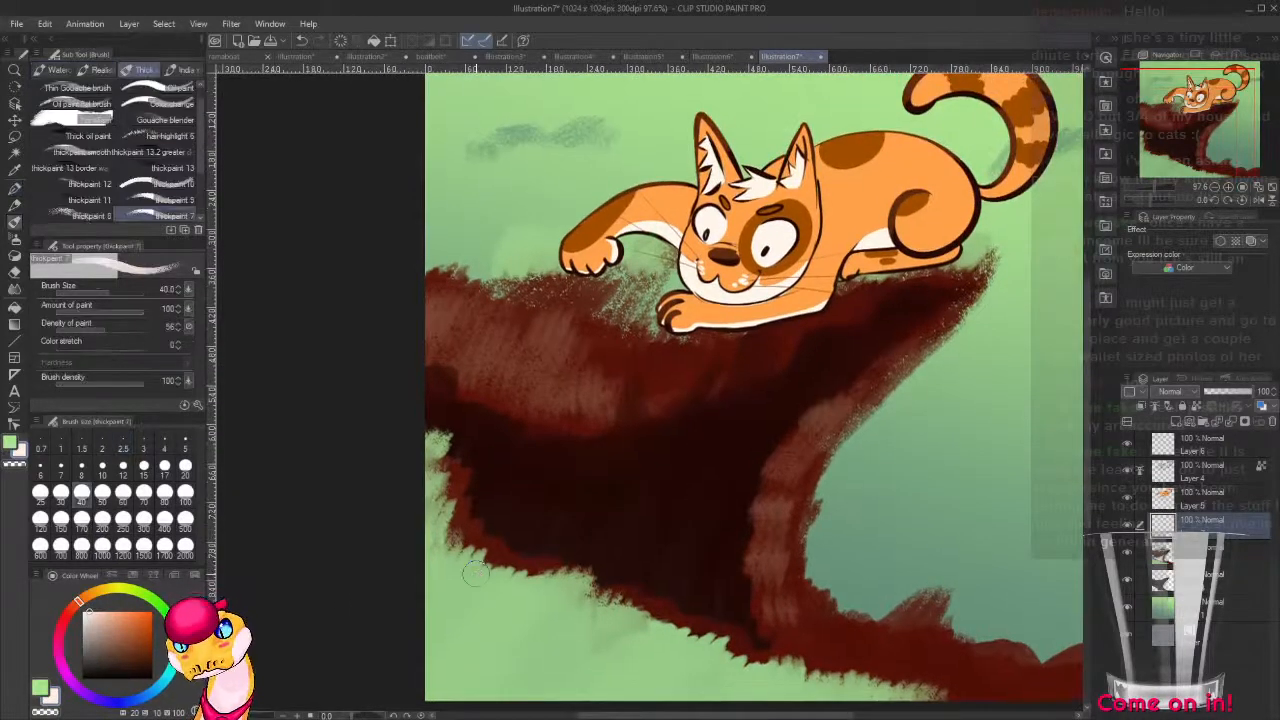
Draw an off-white wavy line across the cliff face, from the canvas edge to below the cat's haunch, with a 12-pixel brush.
drag(431, 353, 438, 362)
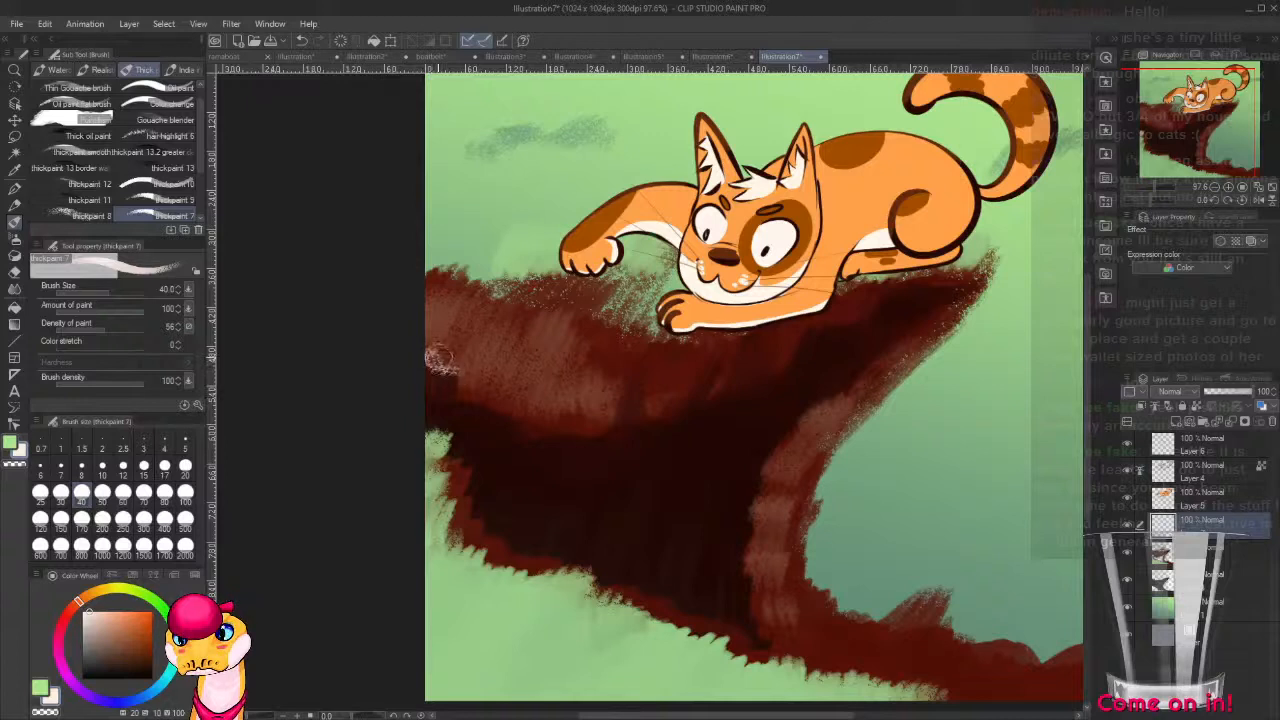
key(ctrl+z)
key([)
key(bracketleft)
key(bracketleft)
key(bracketleft)
key(bracketleft)
key(bracketleft)
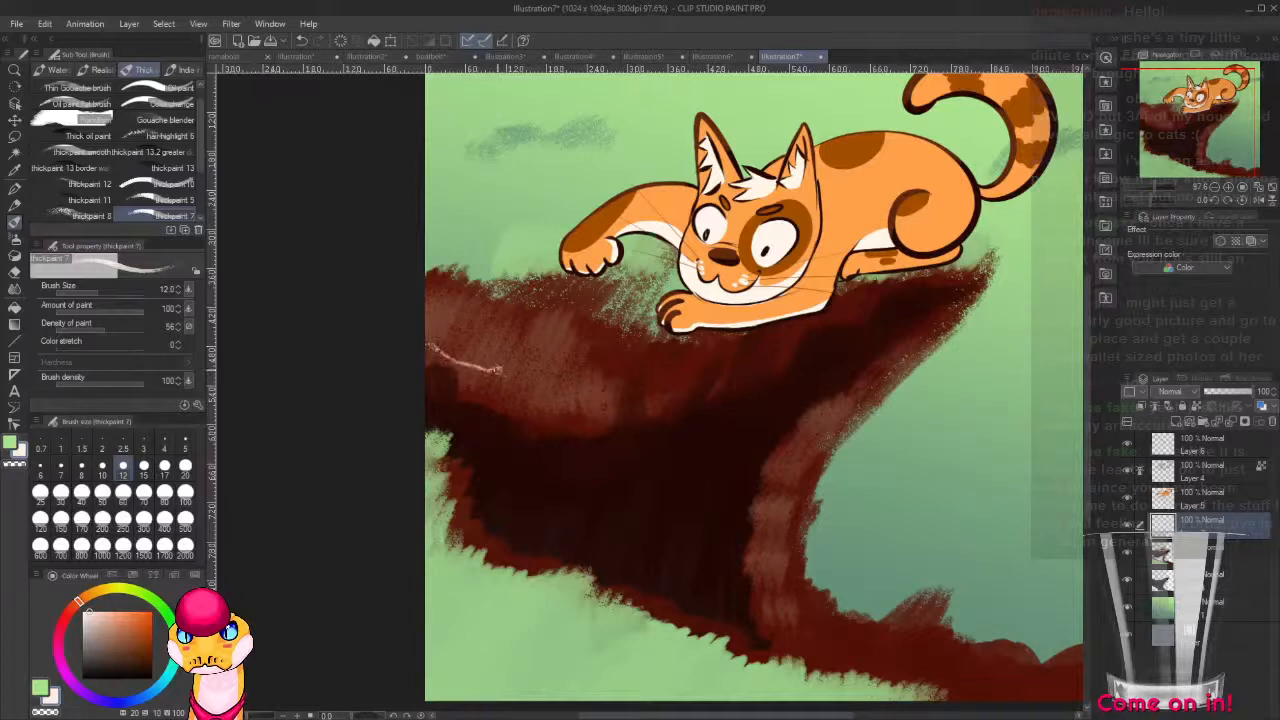
drag(521, 381, 594, 396)
drag(634, 403, 941, 300)
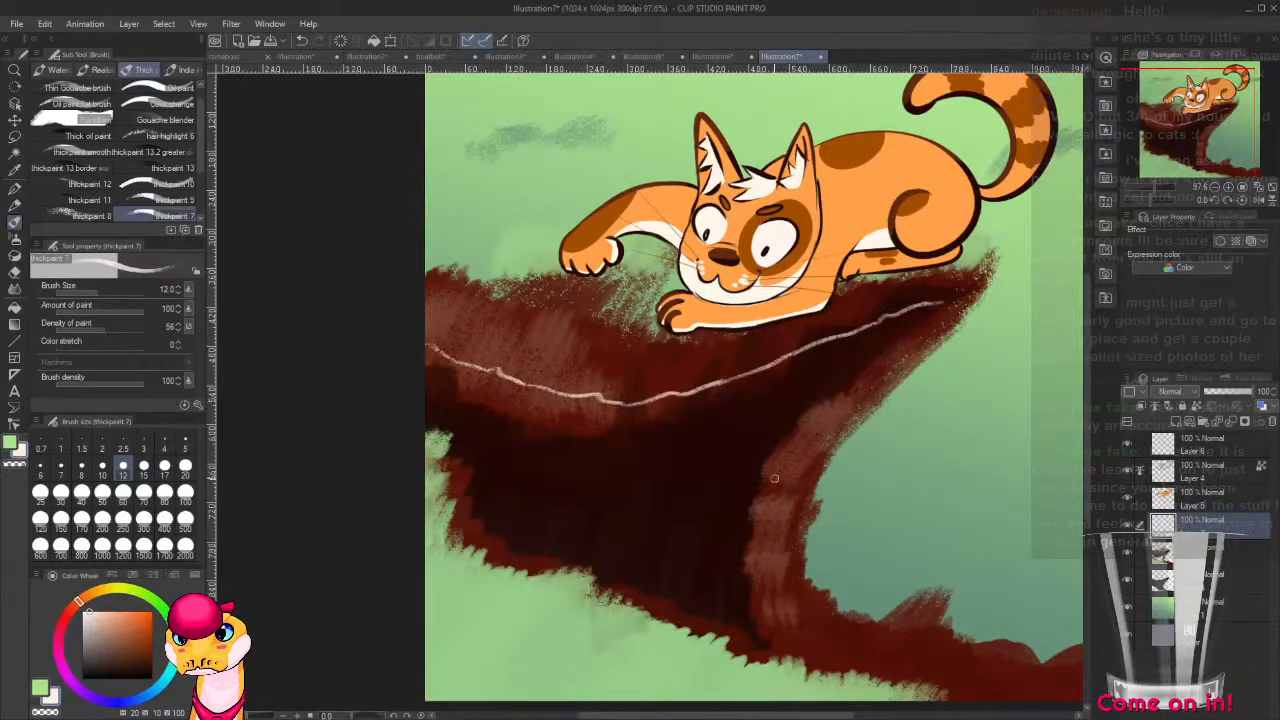
Draw a small flat off-white oval below the wavy line, linked by a curl to a larger oval beneath it.
mouse_move(745, 376)
mouse_down()
mouse_move(663, 466)
mouse_move(680, 506)
mouse_up()
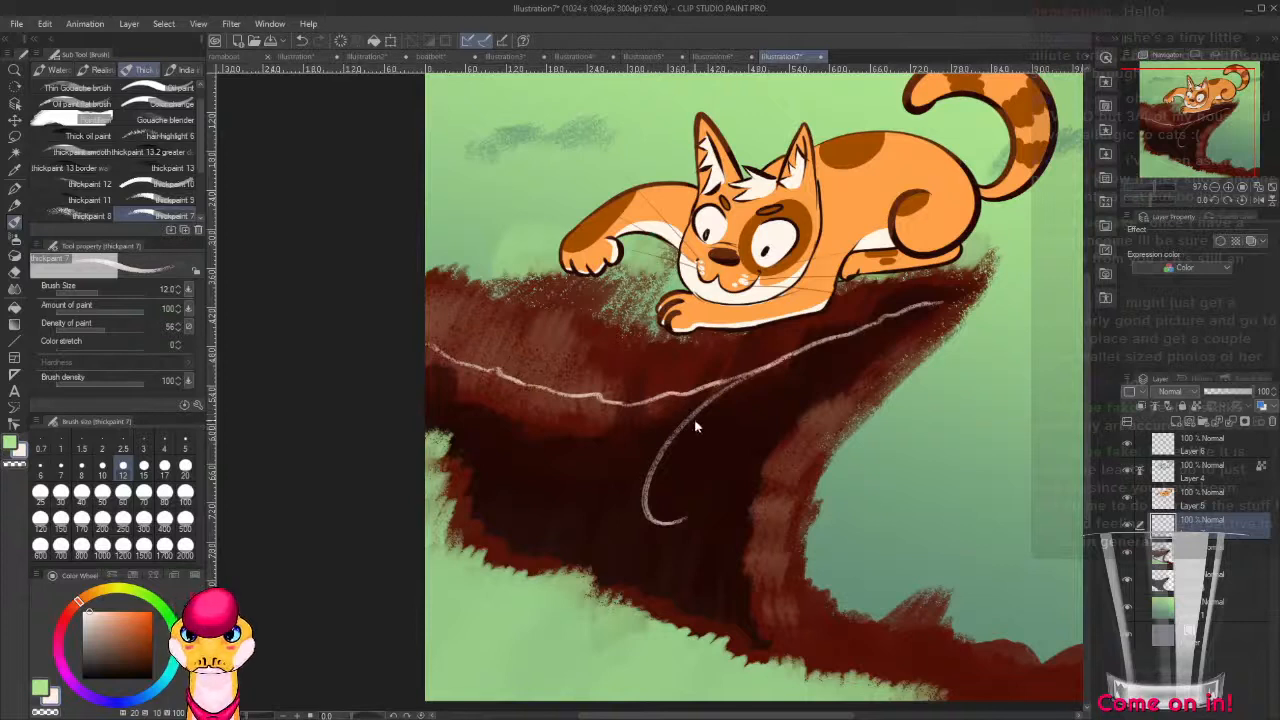
key(ctrl+z)
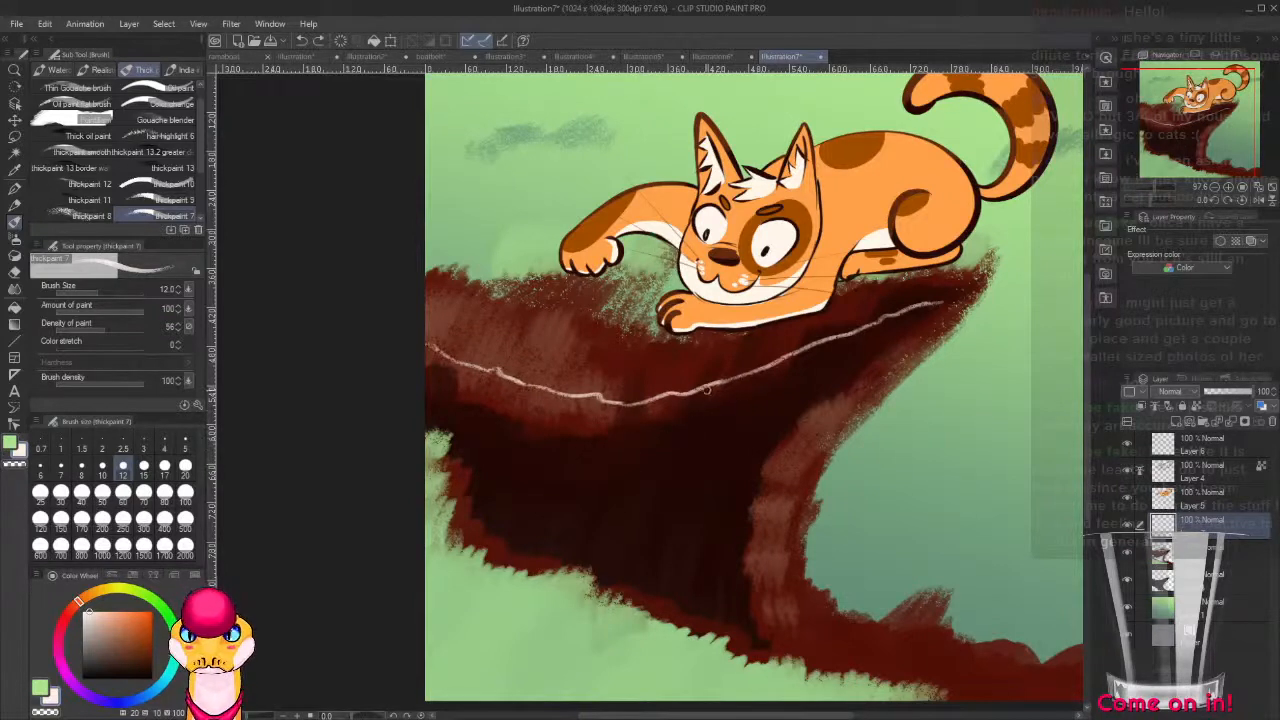
mouse_move(682, 400)
mouse_down()
mouse_move(638, 429)
mouse_move(523, 453)
mouse_move(567, 471)
mouse_move(671, 442)
mouse_move(582, 432)
mouse_move(562, 466)
mouse_move(660, 432)
mouse_move(633, 458)
mouse_move(506, 473)
mouse_up()
key(ctrl+z)
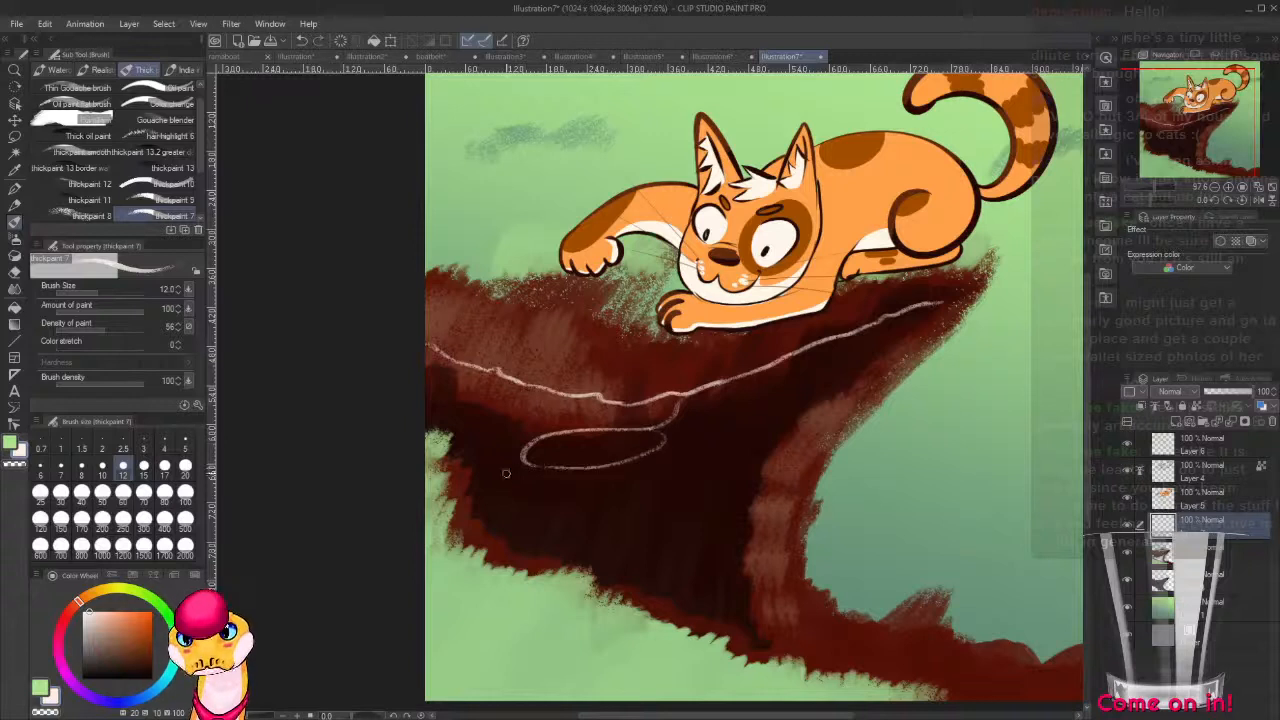
mouse_move(648, 454)
mouse_down()
mouse_move(614, 477)
mouse_move(760, 525)
mouse_move(583, 535)
mouse_up()
mouse_move(634, 485)
mouse_down()
mouse_move(582, 494)
mouse_move(619, 532)
mouse_up()
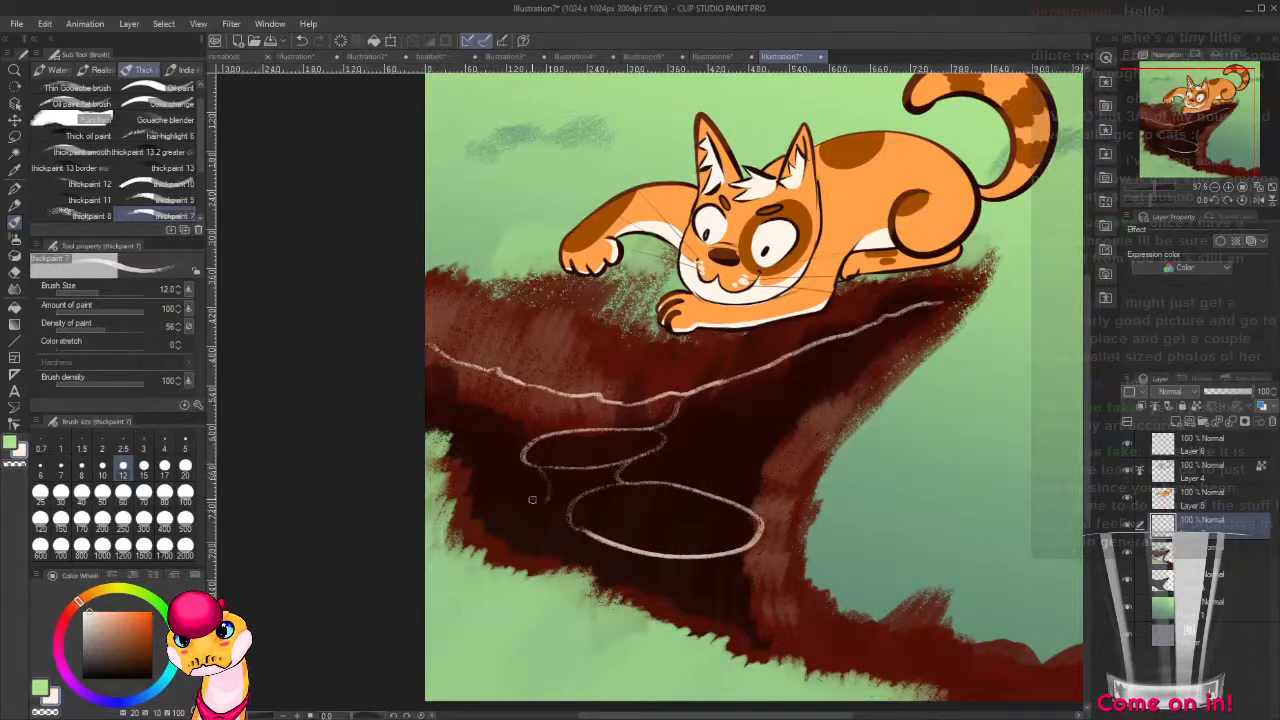
Add a smaller oval beside the large one and small curls reaching the canvas's left edge under the wavy line.
key(ctrl+z)
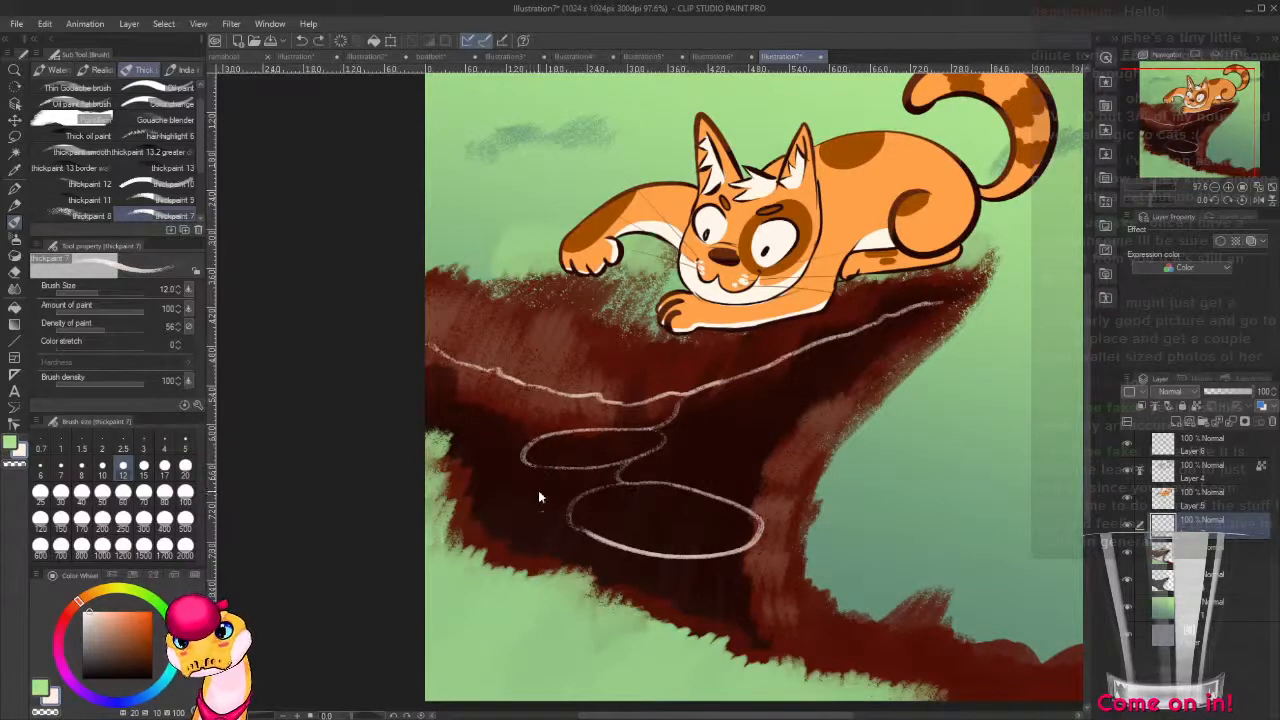
drag(555, 495, 487, 507)
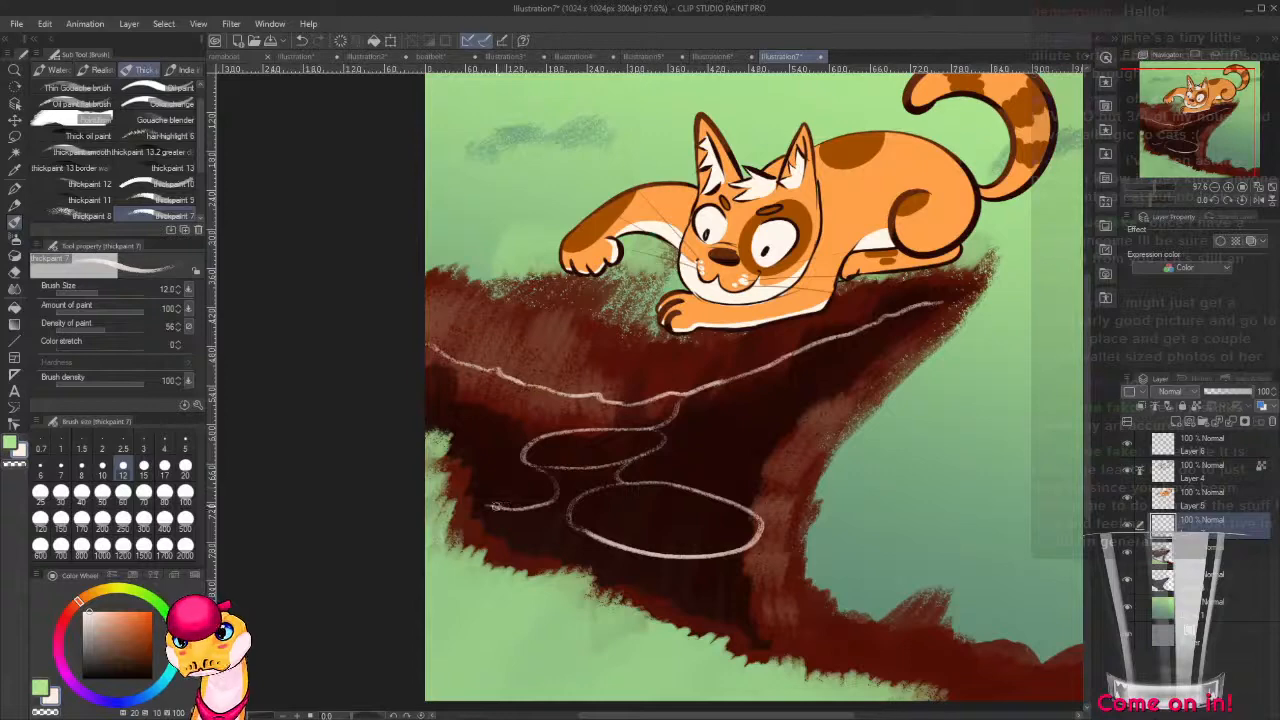
drag(508, 461, 473, 480)
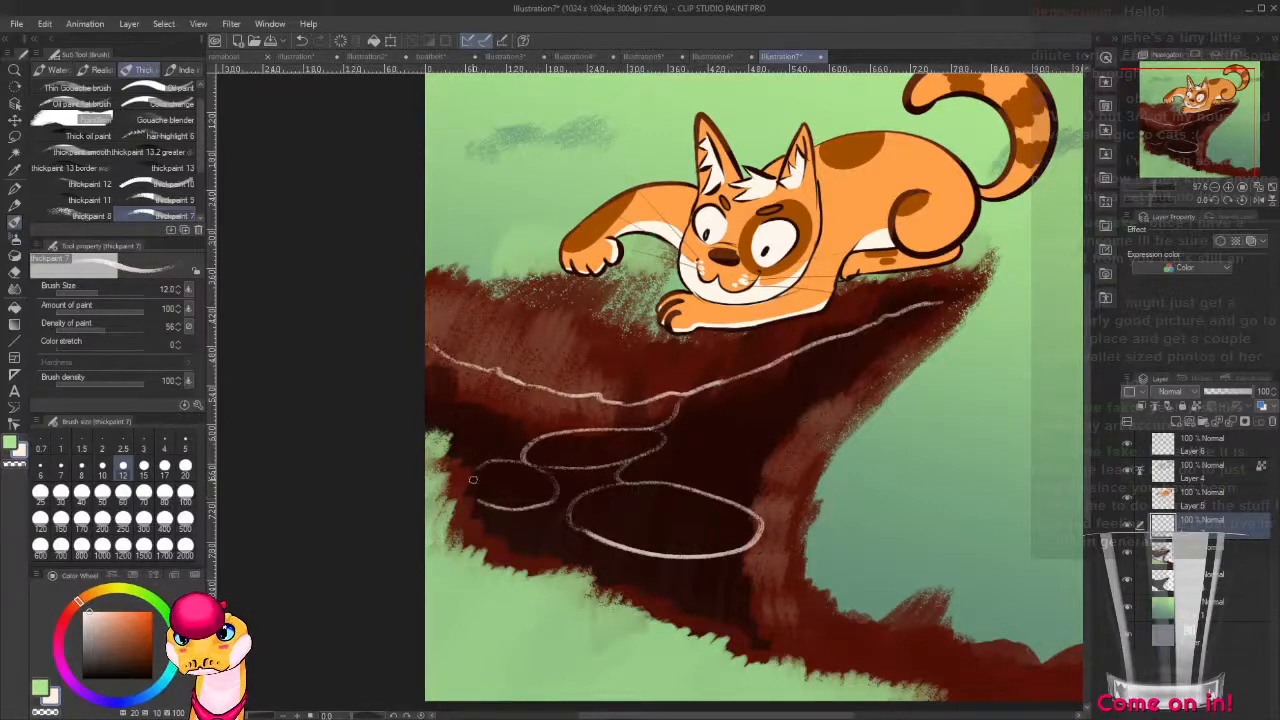
drag(666, 476, 781, 494)
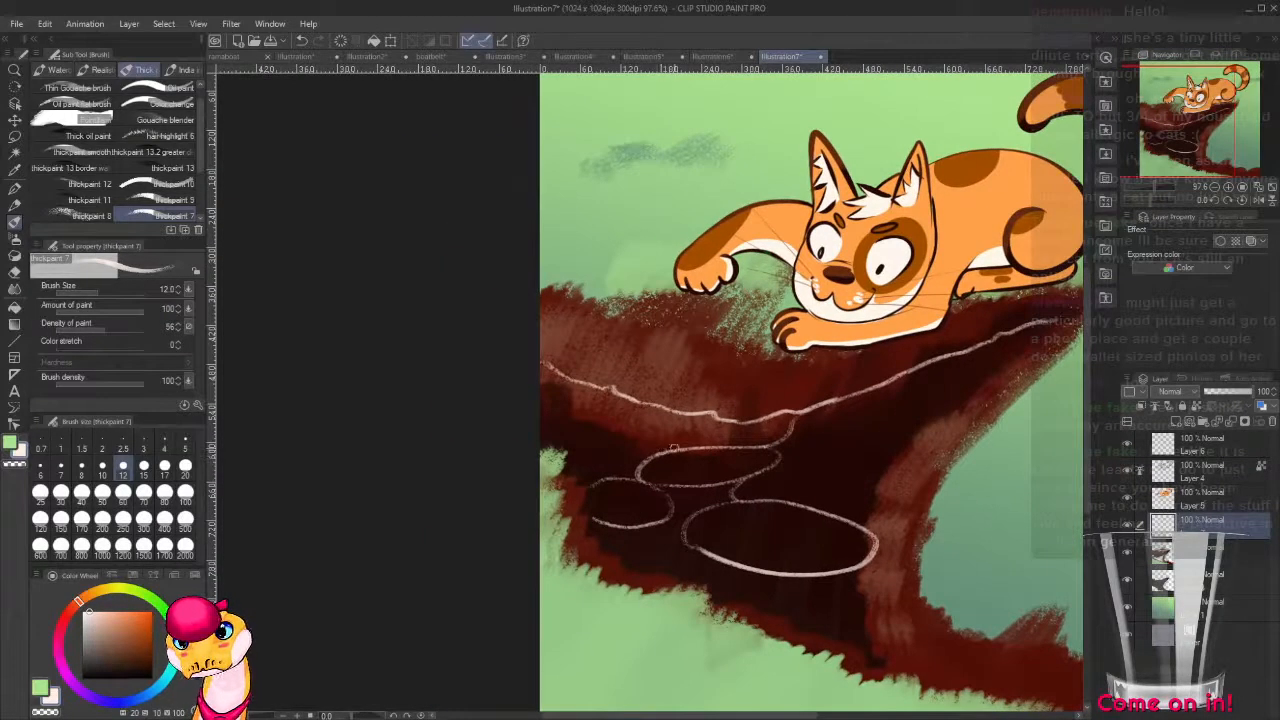
mouse_move(642, 460)
mouse_down()
mouse_move(596, 438)
mouse_move(614, 407)
mouse_move(571, 404)
mouse_up()
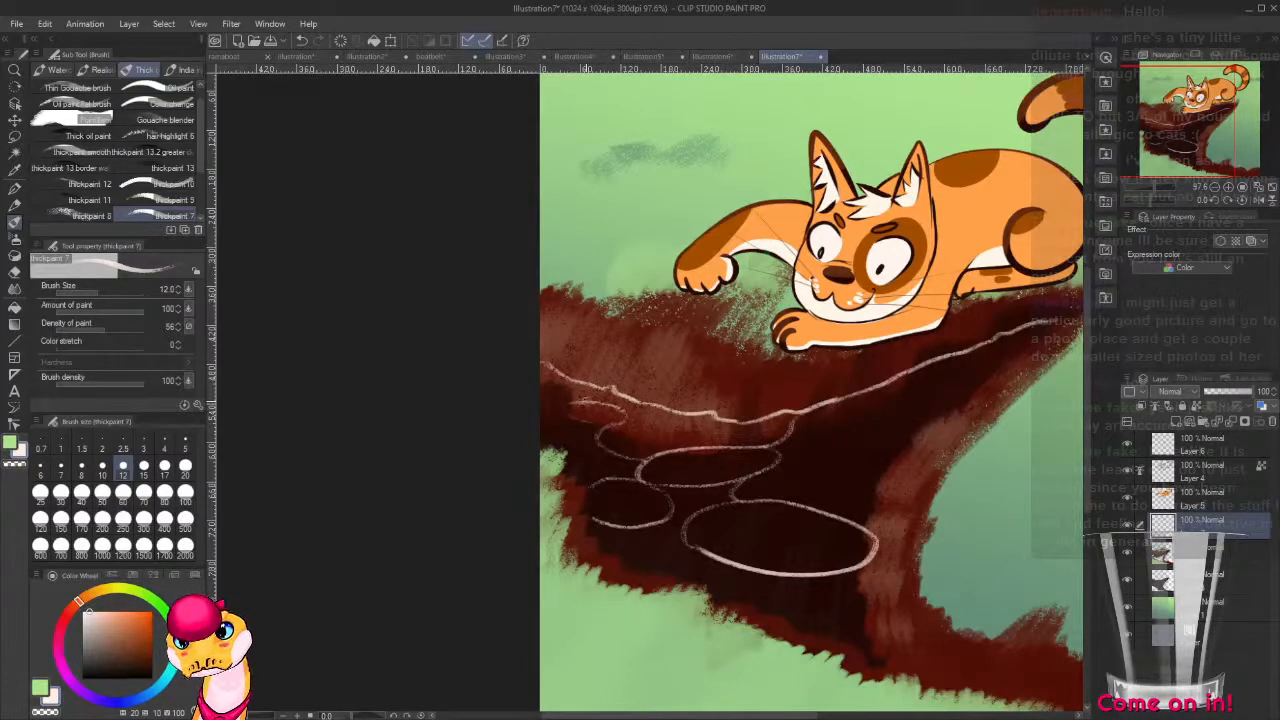
drag(573, 396, 549, 375)
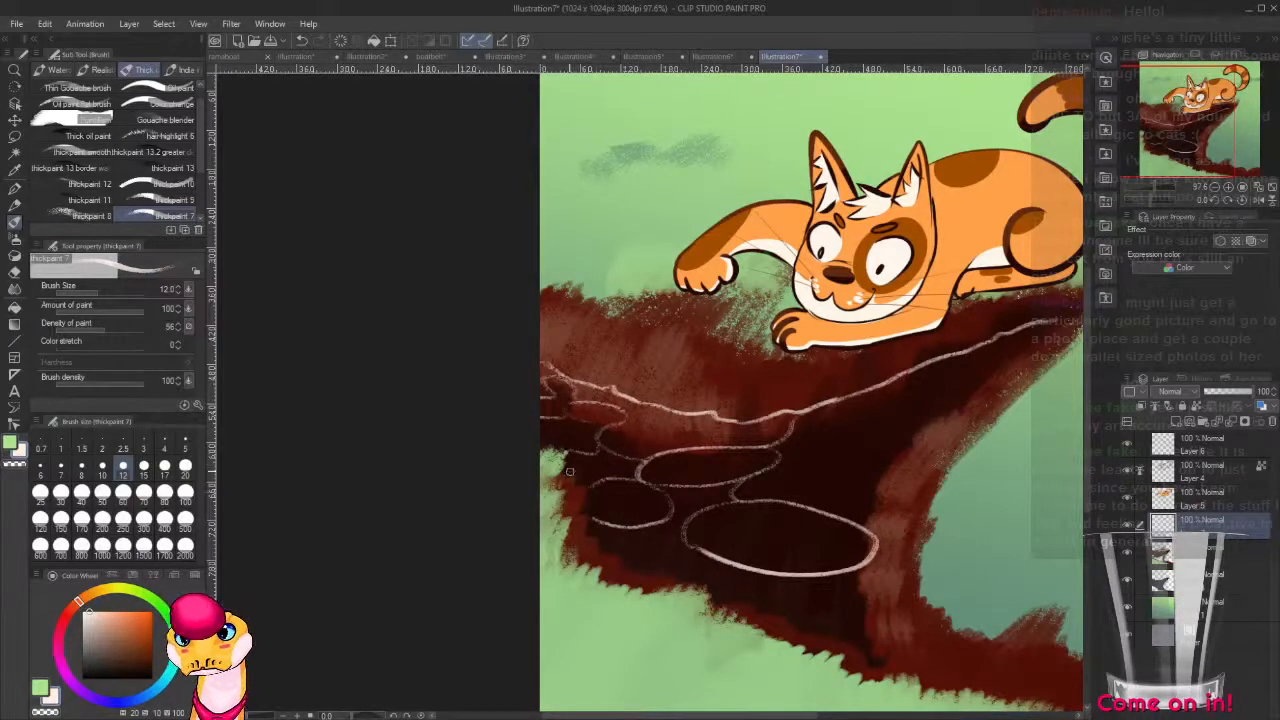
Draw off-white looping curves from the large oval's right end up toward the overhanging tip of the cliff.
drag(843, 502, 675, 470)
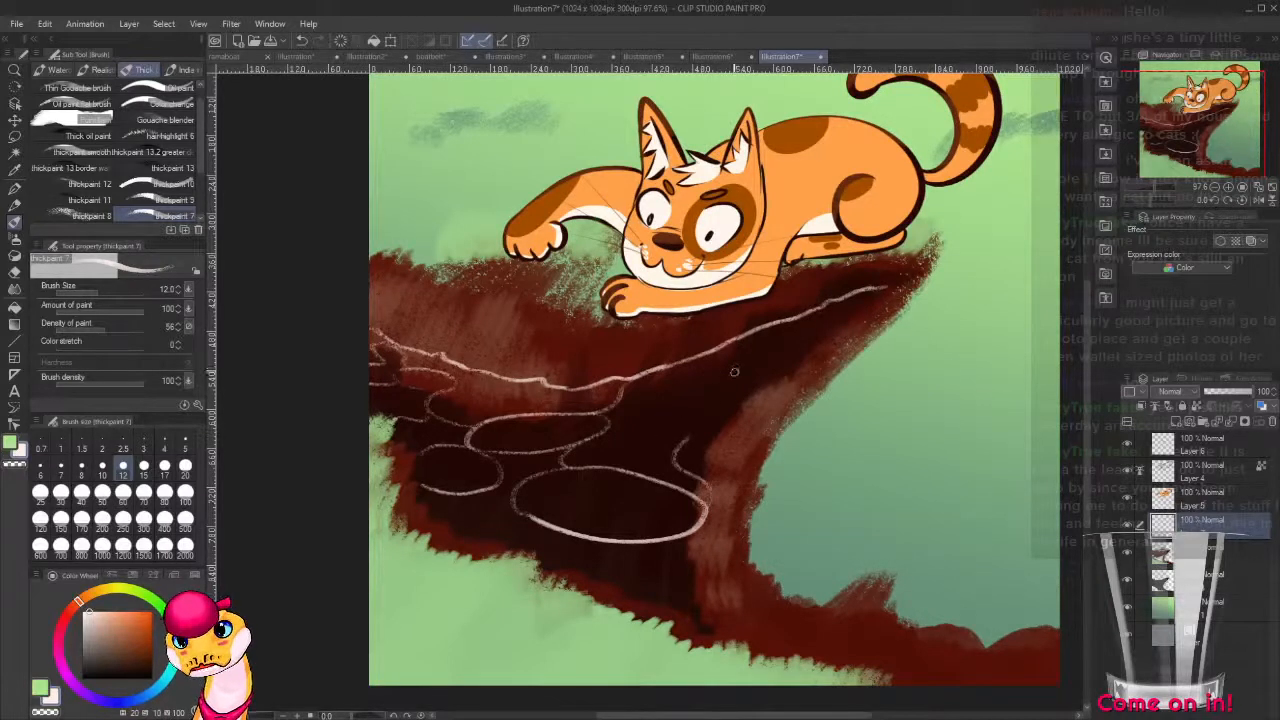
drag(693, 391, 682, 436)
drag(752, 413, 782, 358)
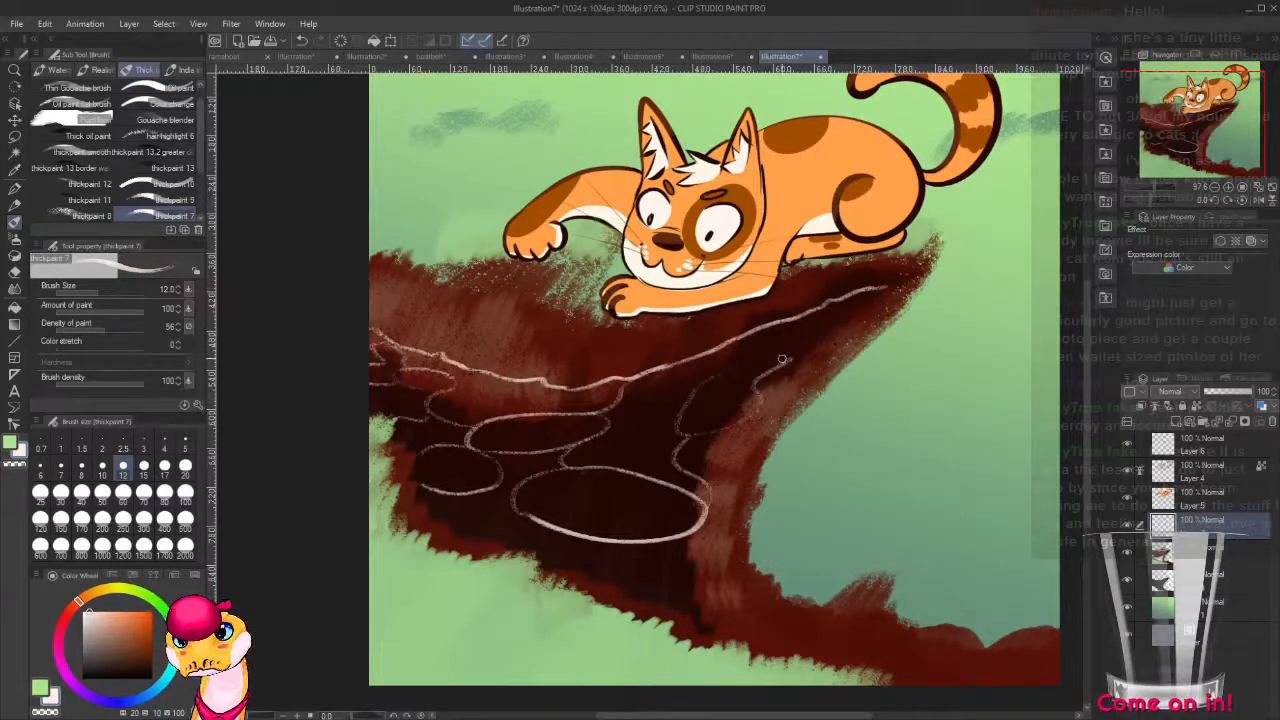
Draw flowing off-white lines down the cliff's base toward the canvas's lower right corner, plus short strokes beneath the large oval.
mouse_move(740, 551)
mouse_down()
mouse_move(674, 476)
mouse_move(660, 425)
mouse_move(661, 493)
mouse_move(718, 534)
mouse_move(896, 588)
mouse_move(1040, 606)
mouse_up()
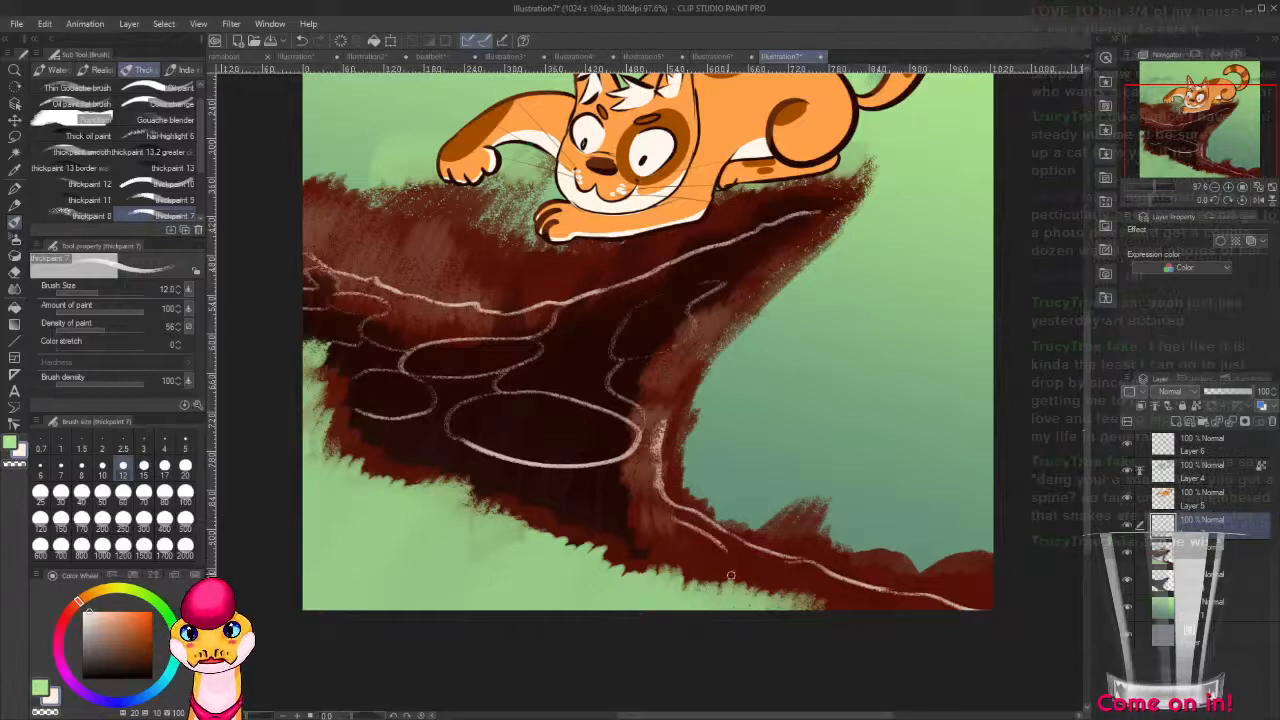
key(ctrl+z)
drag(672, 515, 790, 587)
key(ctrl+z)
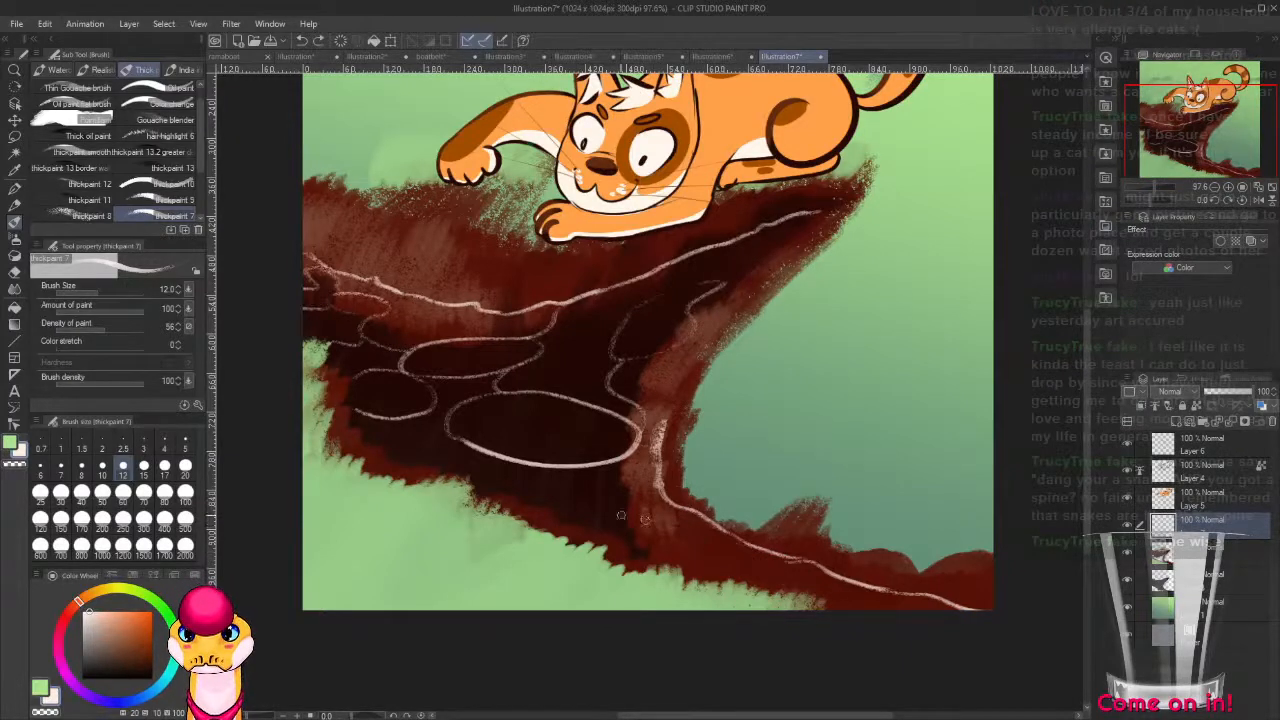
mouse_move(662, 500)
mouse_down()
mouse_move(698, 525)
mouse_move(868, 595)
mouse_move(993, 612)
mouse_up()
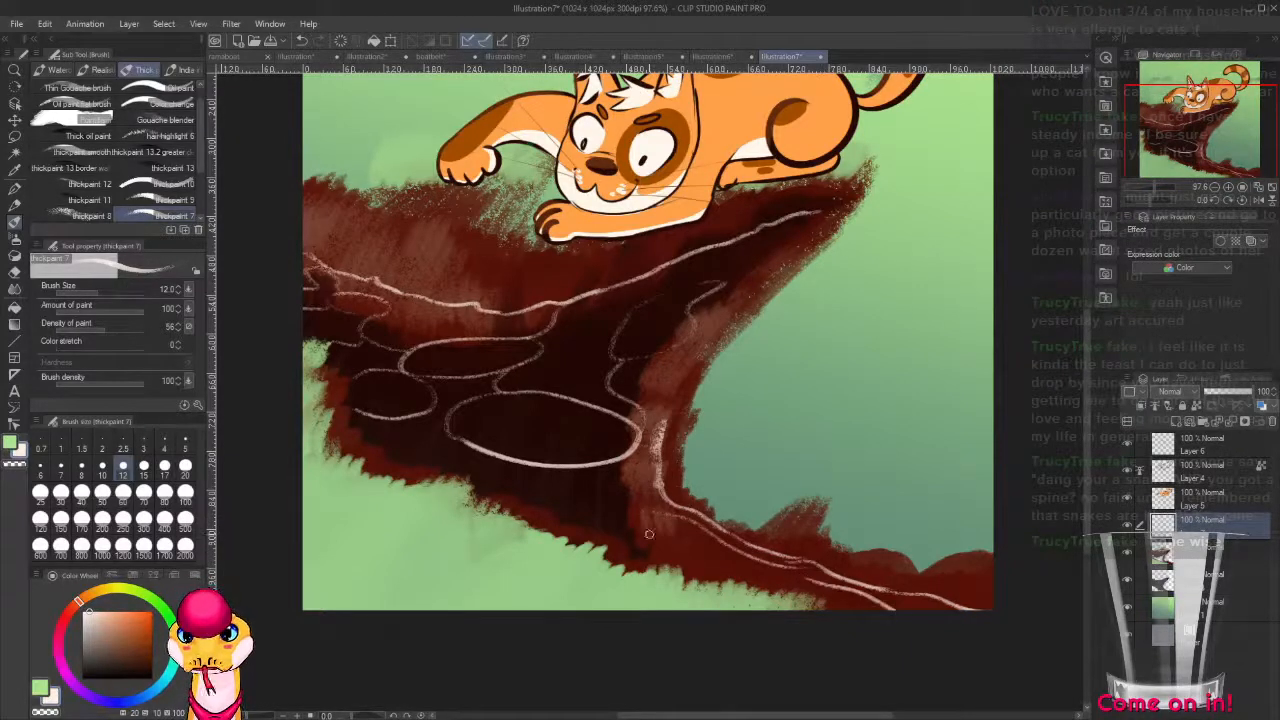
drag(649, 534, 790, 587)
drag(643, 517, 740, 560)
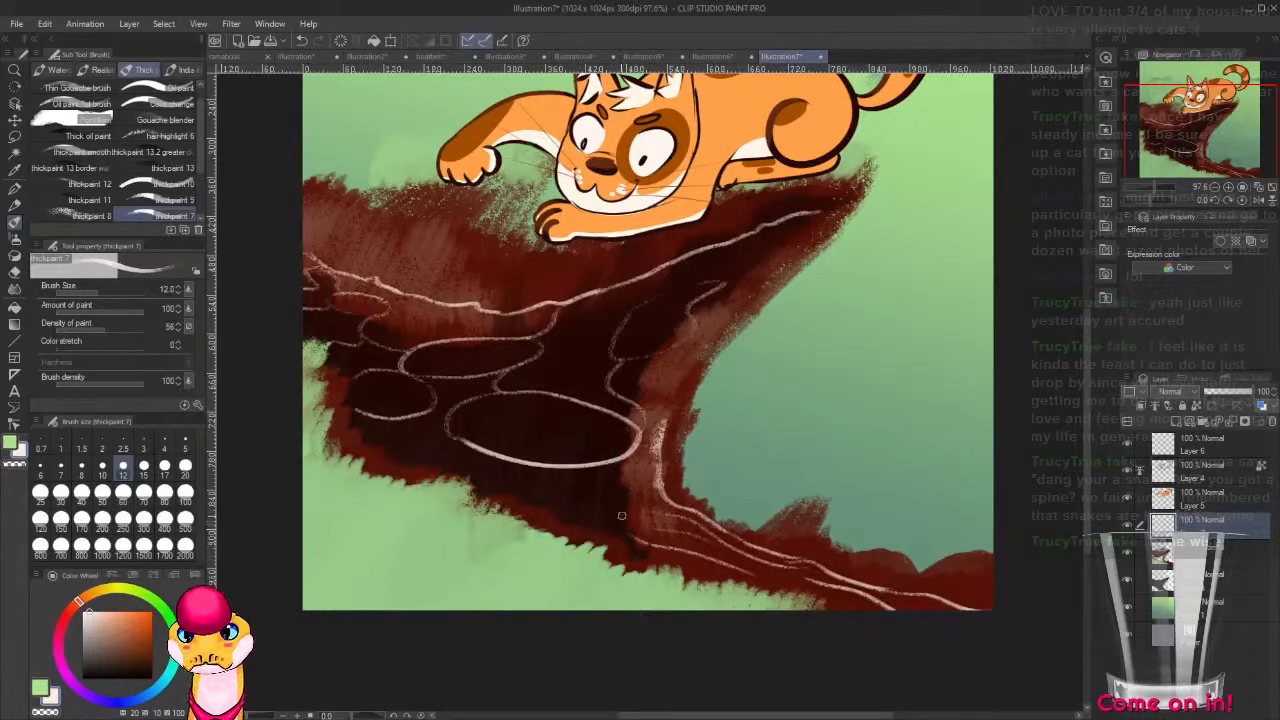
drag(618, 520, 481, 479)
drag(636, 509, 600, 486)
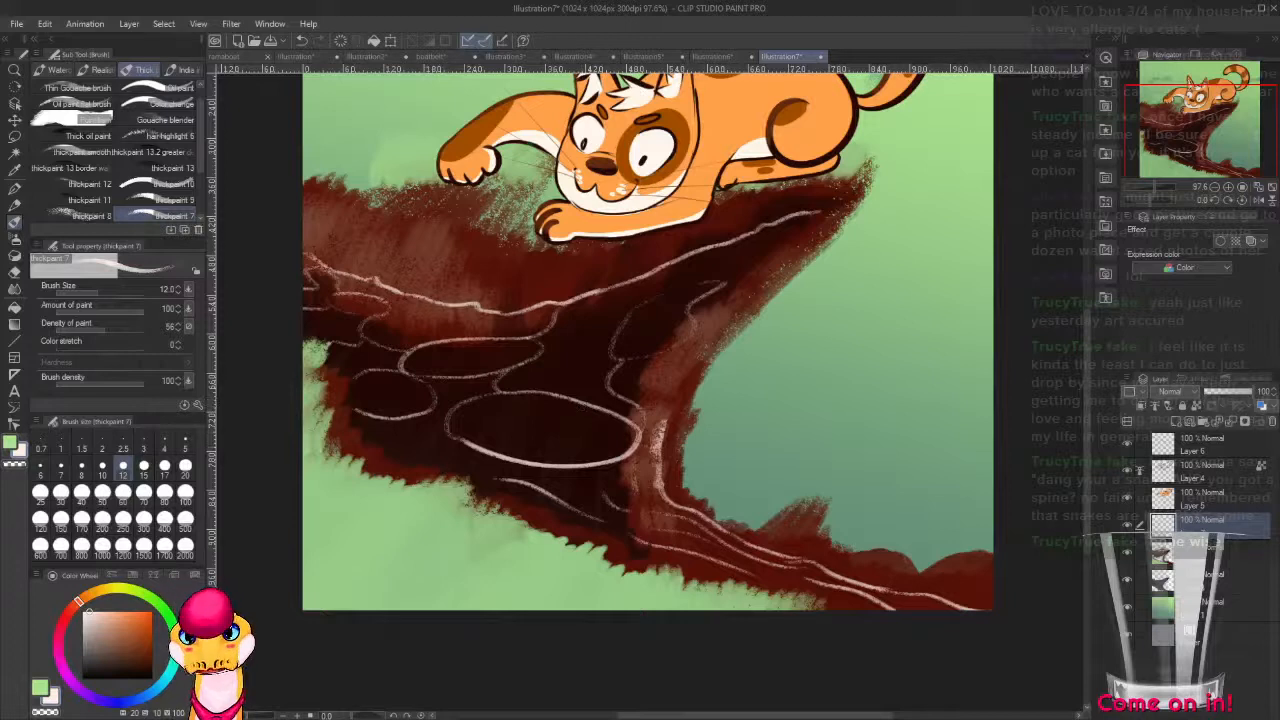
Add a layer below the off-white line layer and paint an orange fish body over the small ovals, with the brush enlarged to 30 pixels.
click(1139, 552)
key(ctrl+shift+n)
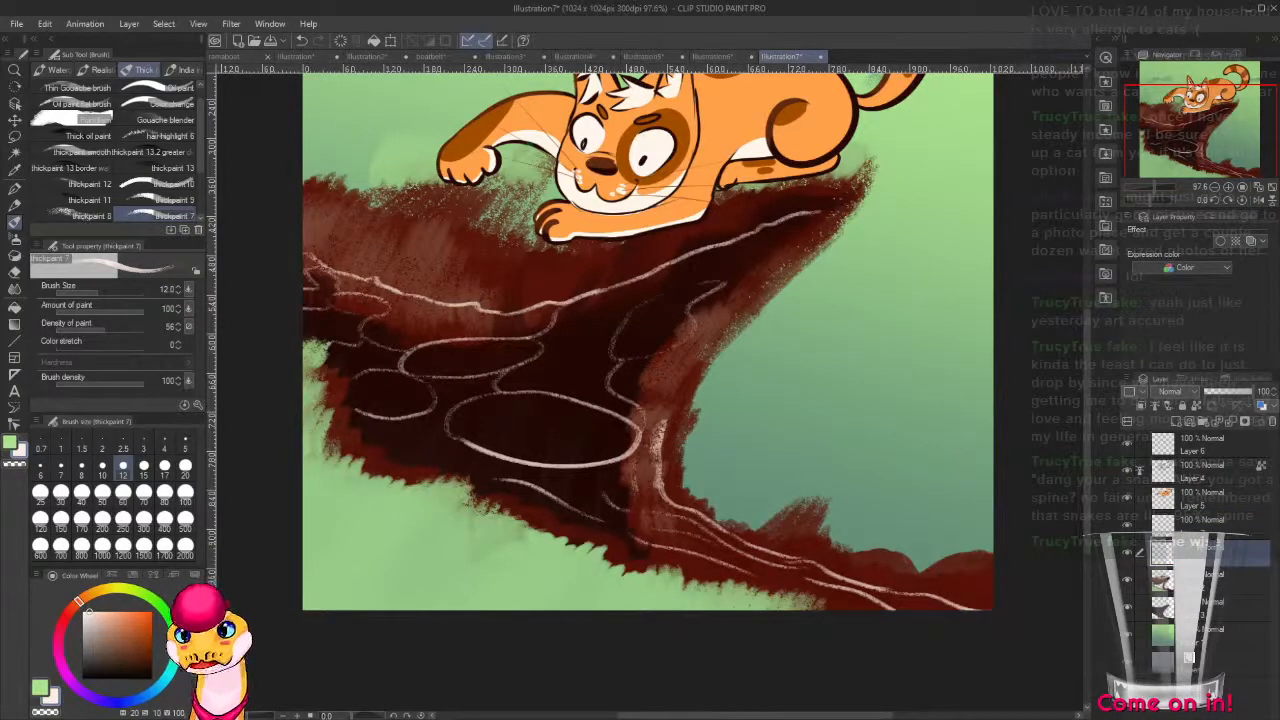
click(136, 614)
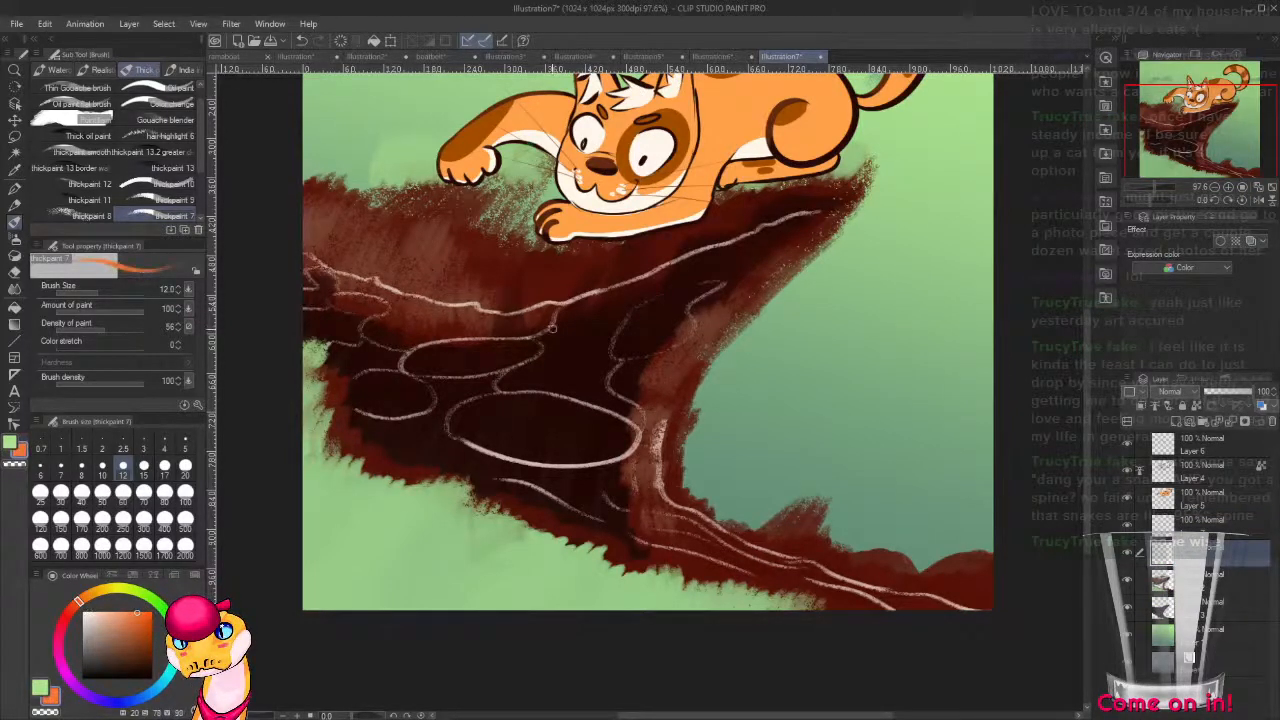
mouse_move(506, 319)
mouse_down()
mouse_move(450, 372)
mouse_move(468, 363)
mouse_up()
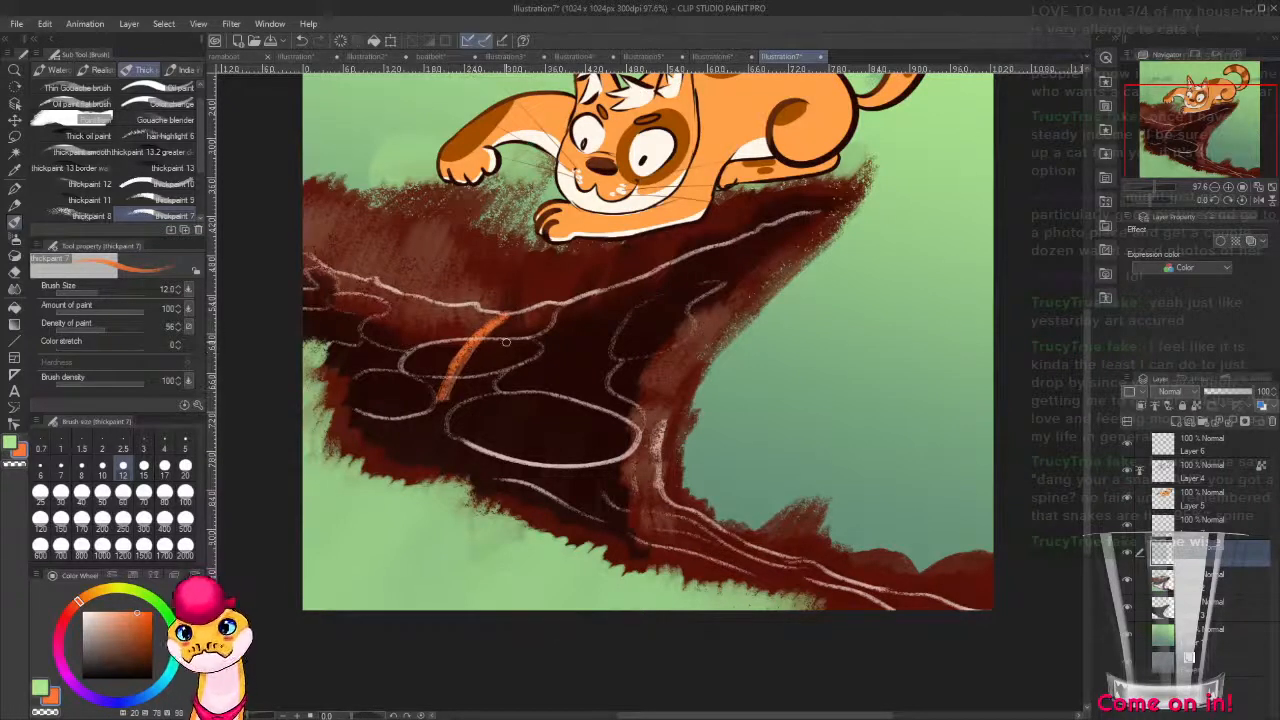
key(bracketright)
key(bracketright)
key(bracketright)
key(bracketright)
key(bracketright)
mouse_move(500, 320)
mouse_down()
mouse_move(506, 359)
mouse_move(473, 401)
mouse_move(430, 408)
mouse_move(394, 376)
mouse_move(402, 366)
mouse_move(392, 371)
mouse_move(396, 386)
mouse_move(466, 376)
mouse_move(486, 348)
mouse_move(495, 402)
mouse_up()
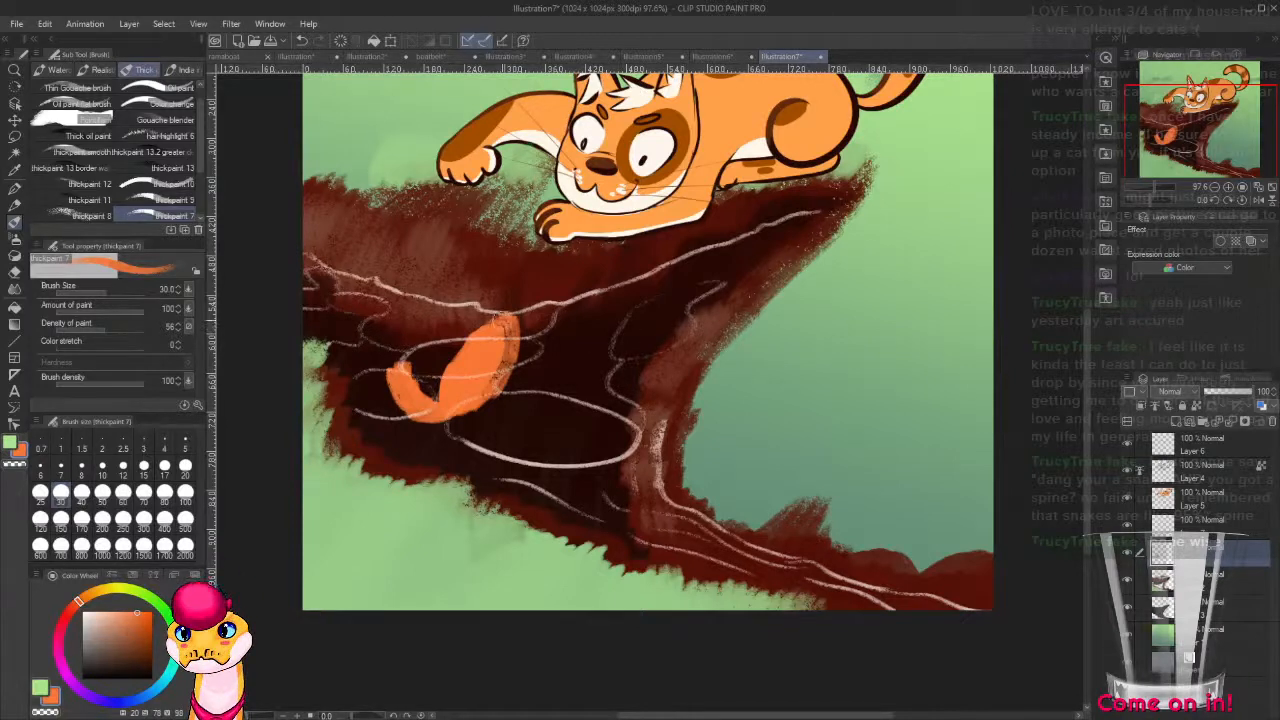
Paint the fish's two curling orange tail strands out to the canvas edge and a small fin below its body.
mouse_move(508, 322)
mouse_down()
mouse_move(500, 382)
mouse_move(440, 426)
mouse_move(376, 376)
mouse_move(414, 360)
mouse_move(428, 392)
mouse_move(306, 334)
mouse_up()
drag(395, 350, 309, 330)
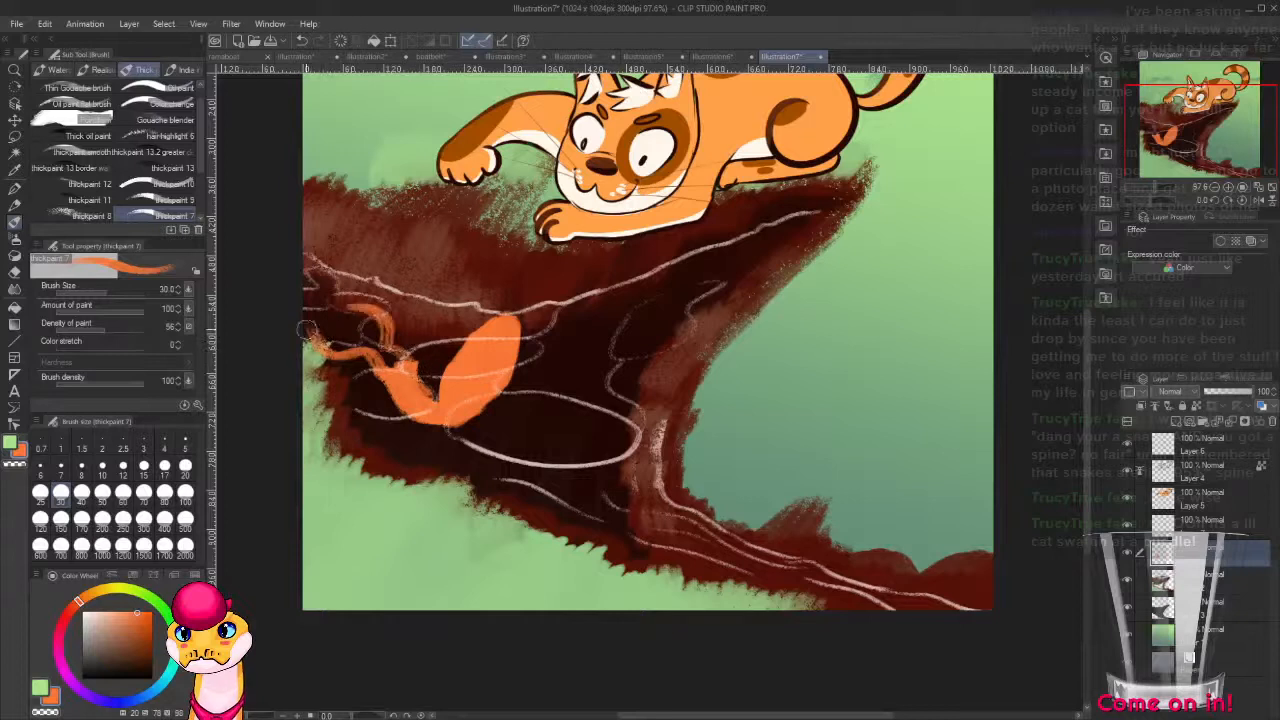
mouse_move(513, 364)
mouse_down()
mouse_move(519, 398)
mouse_move(509, 381)
mouse_up()
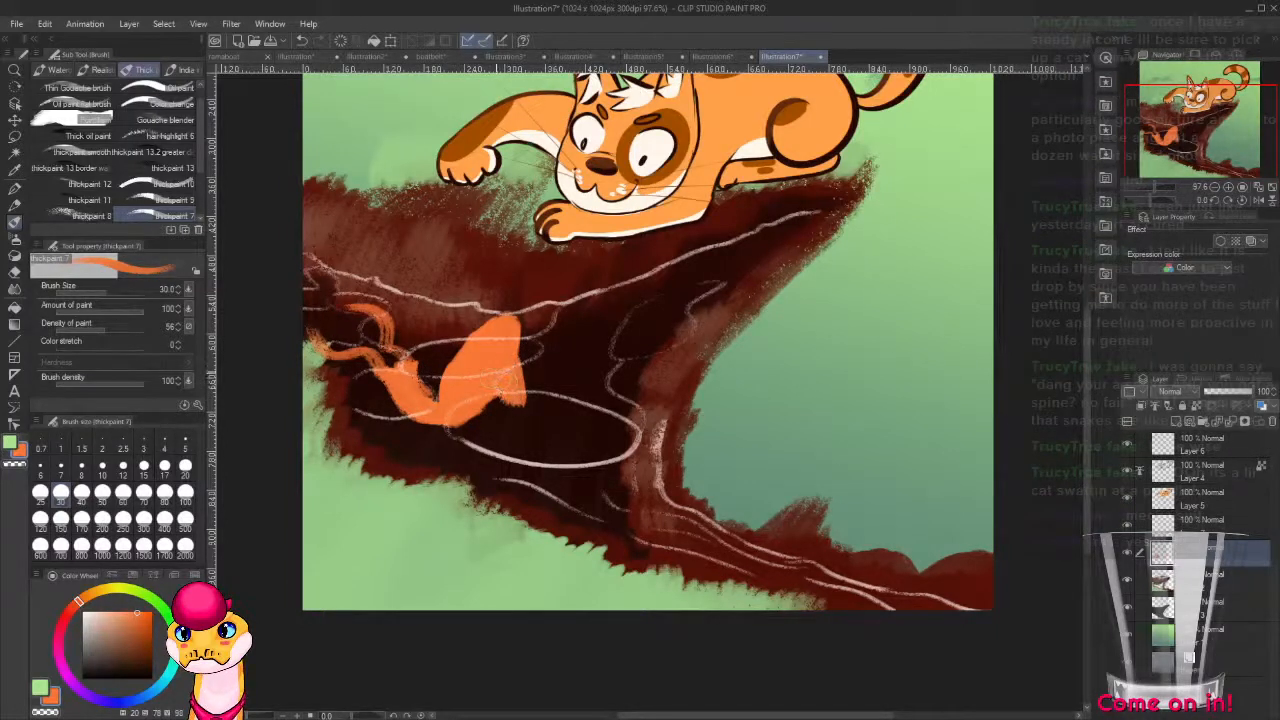
Paint off-white patches on the fish's face, belly, back edge and tail strands.
drag(115, 614, 95, 611)
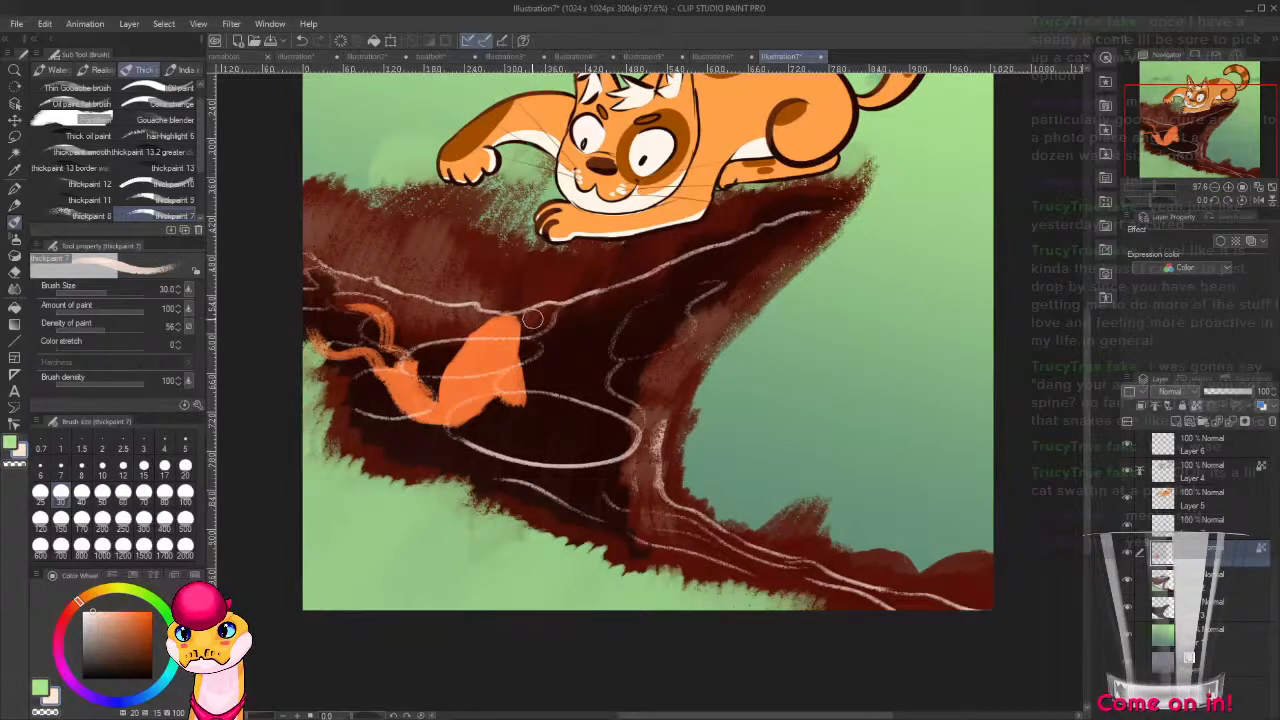
drag(523, 318, 525, 388)
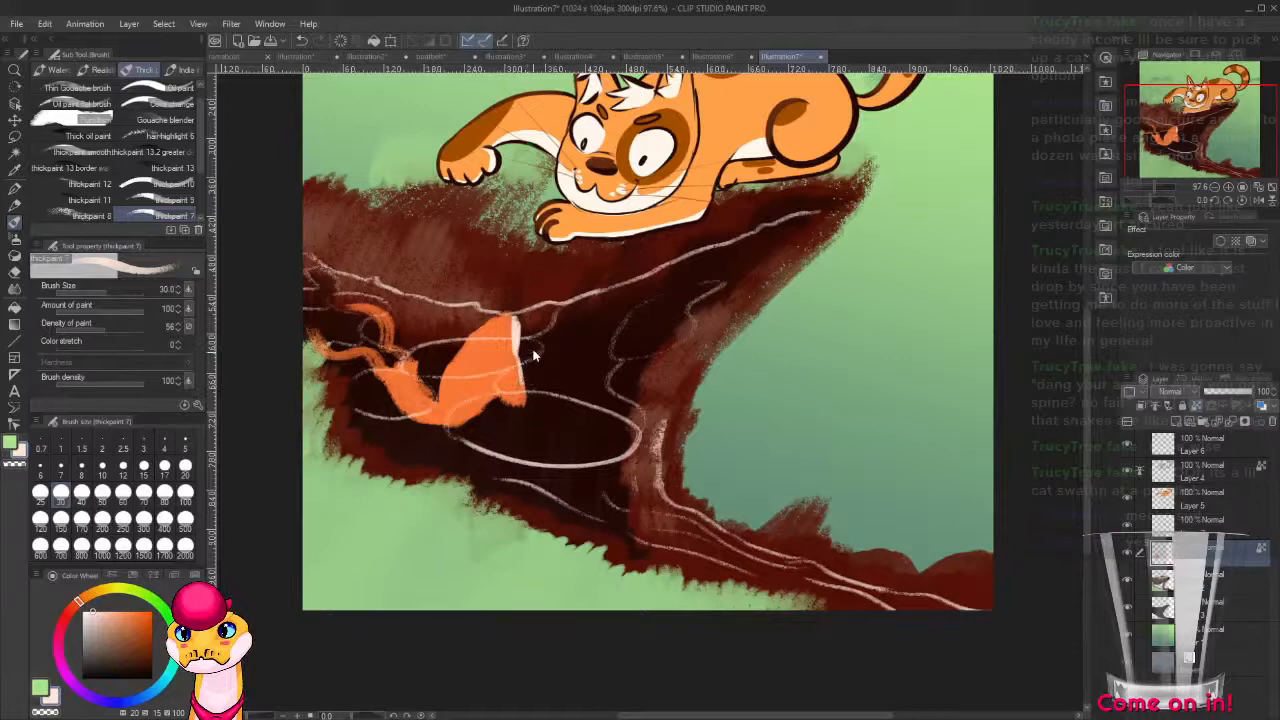
key(ctrl+z)
drag(518, 316, 521, 355)
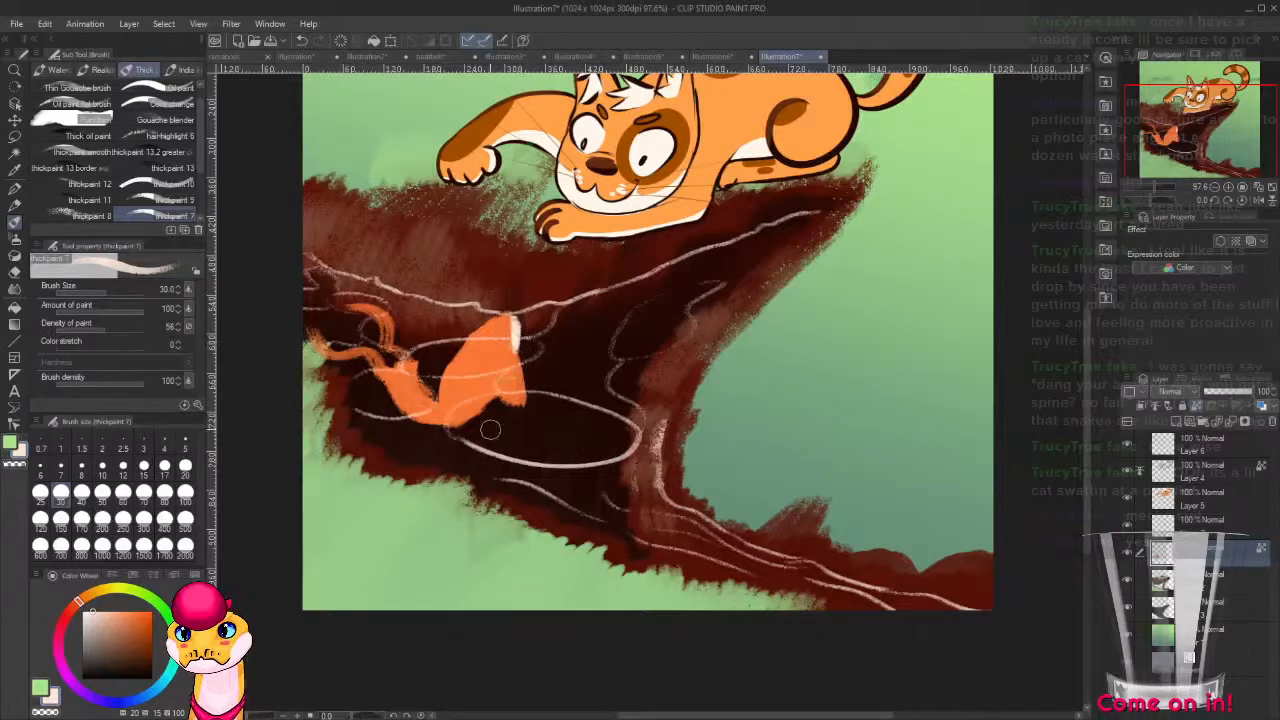
drag(486, 405, 459, 429)
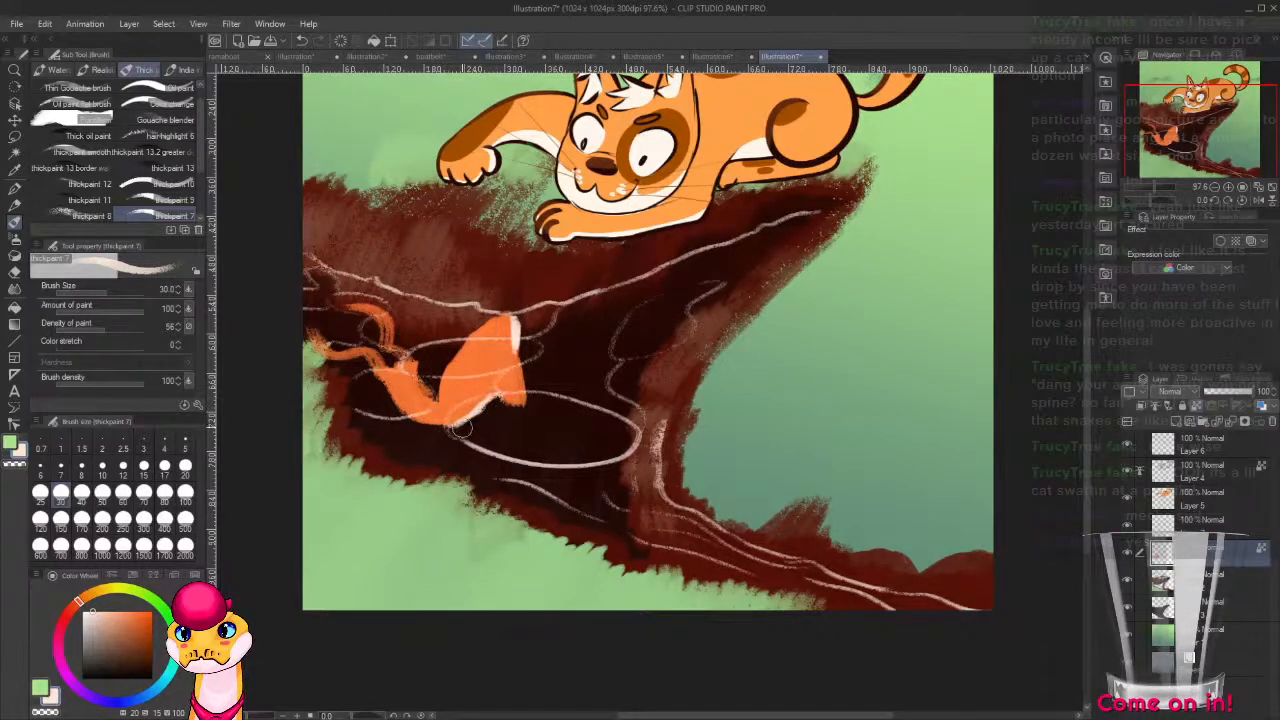
drag(414, 358, 431, 394)
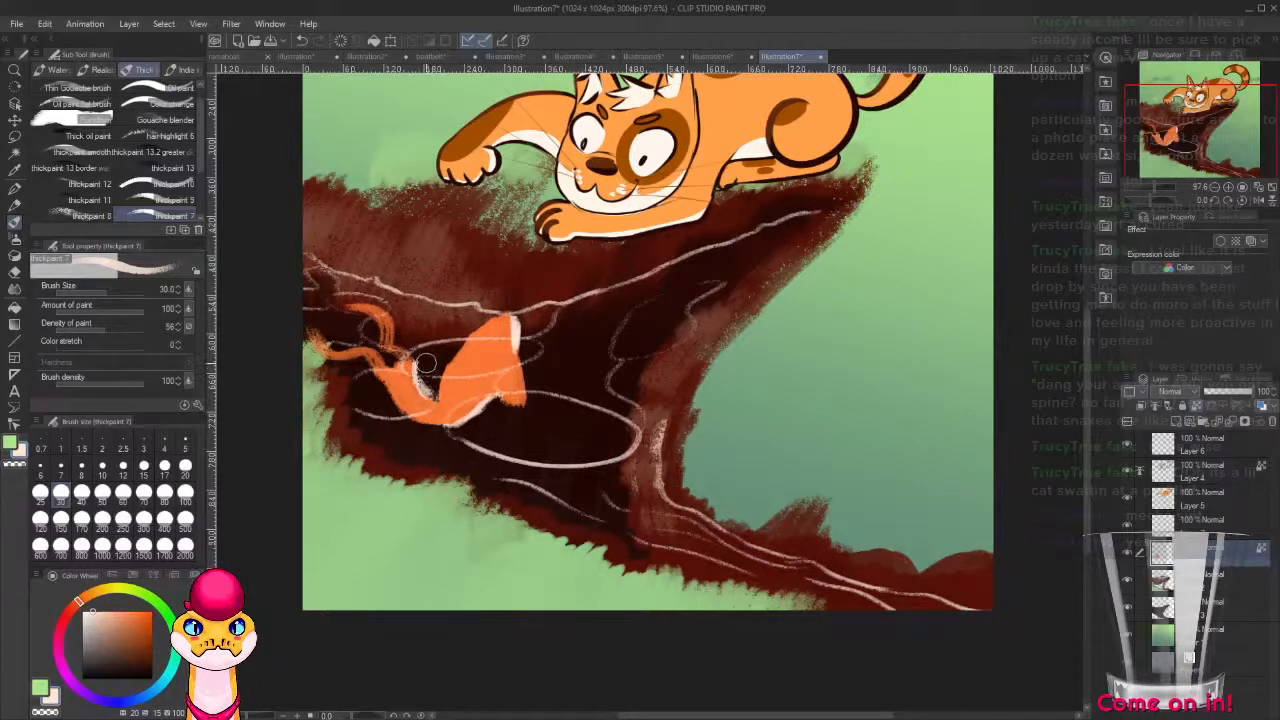
drag(364, 308, 388, 347)
drag(314, 334, 352, 353)
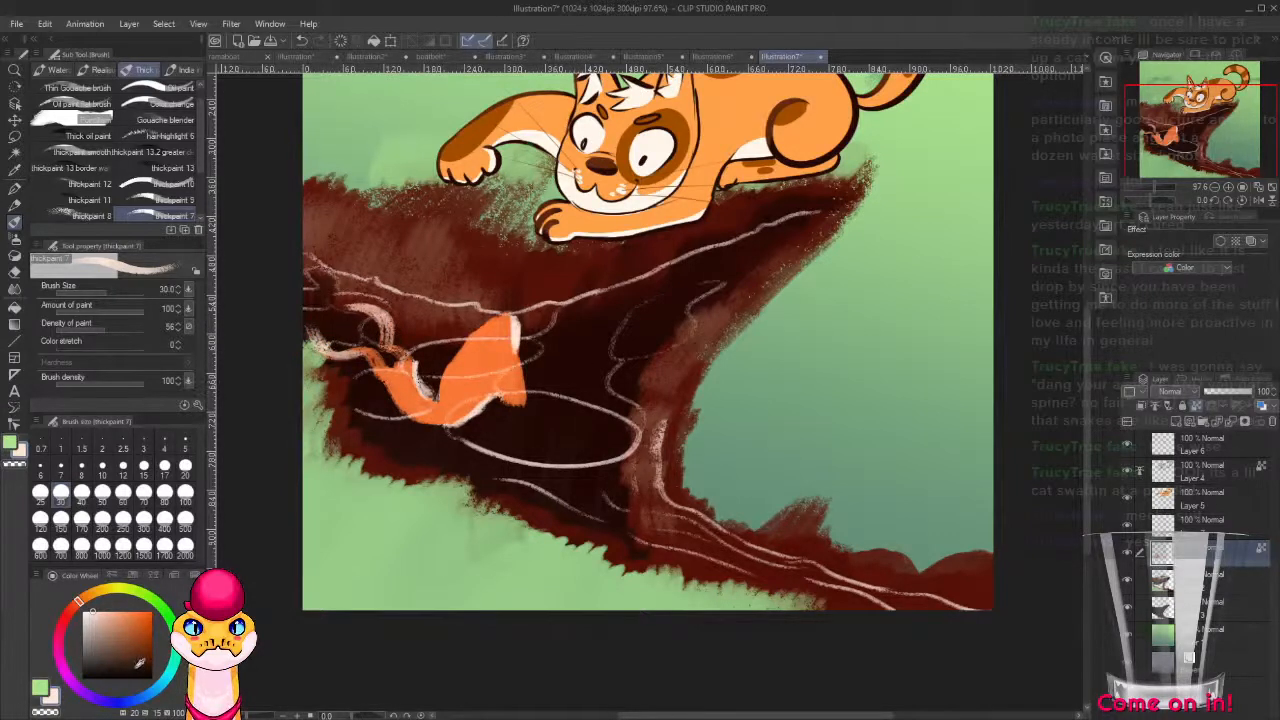
Shade the fish's fin with dark brown strokes and dab a round dark eye using a 12-pixel brush.
alt+click(472, 419)
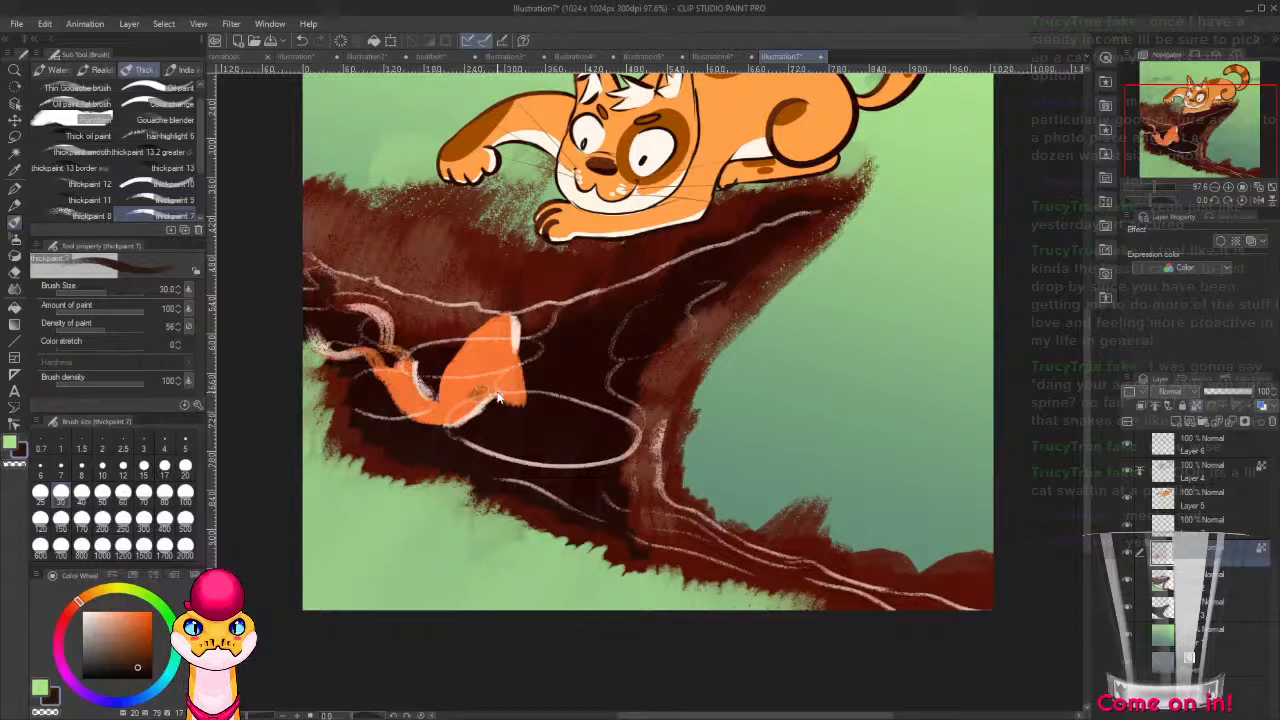
click(122, 463)
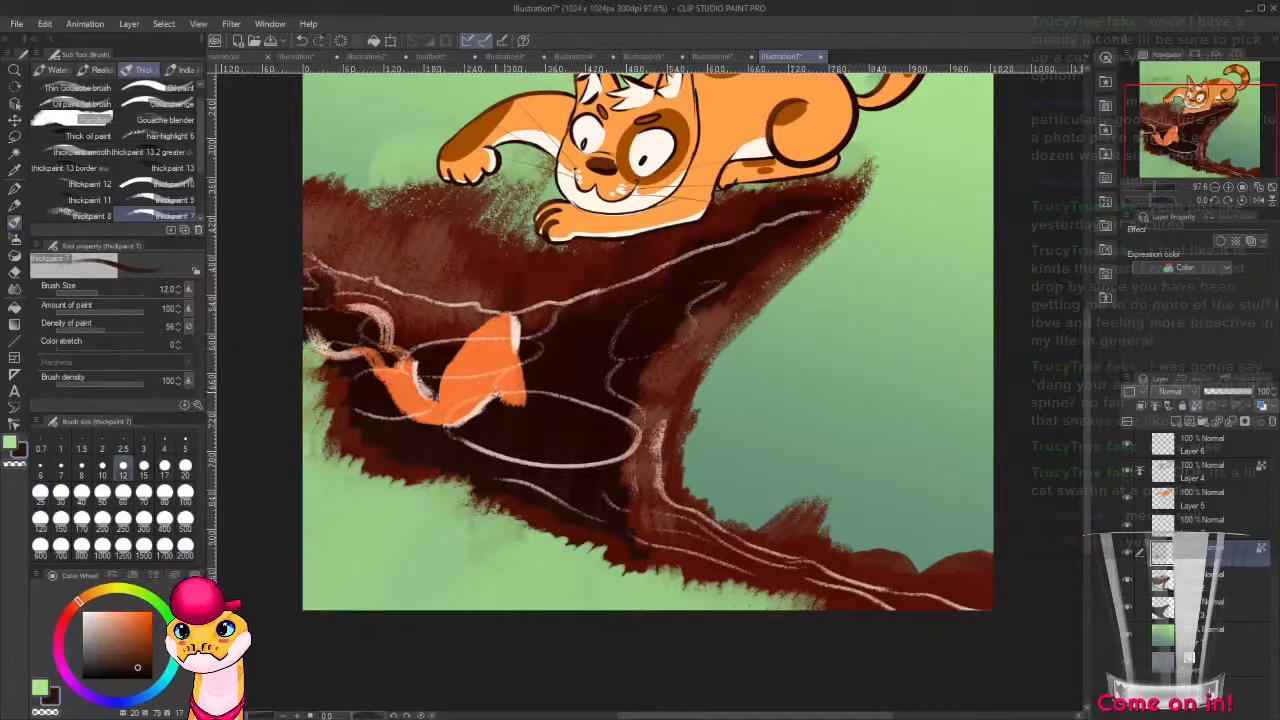
mouse_move(495, 389)
mouse_down()
mouse_move(524, 404)
mouse_move(520, 364)
mouse_move(514, 410)
mouse_move(498, 396)
mouse_up()
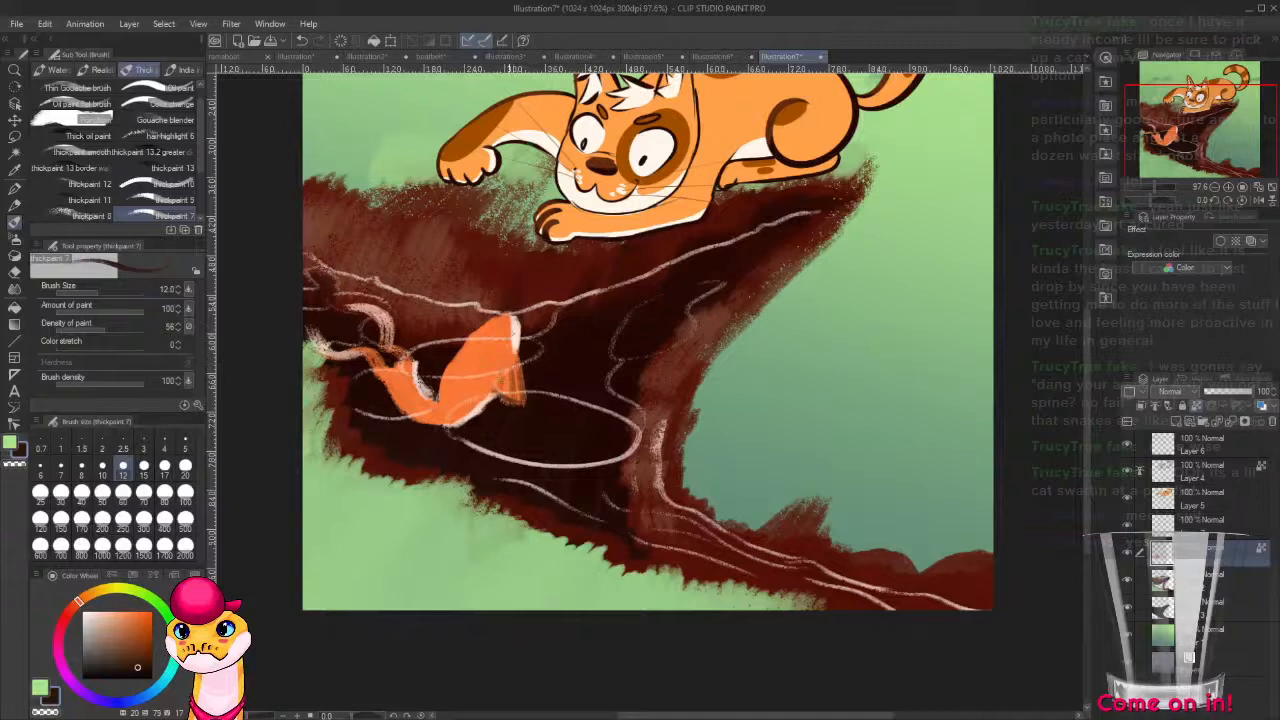
drag(500, 337, 501, 339)
Paint an off-white ring inside the fish's dark eye, then pick dark brown from the cliff face.
scroll(600, 414, up, 4)
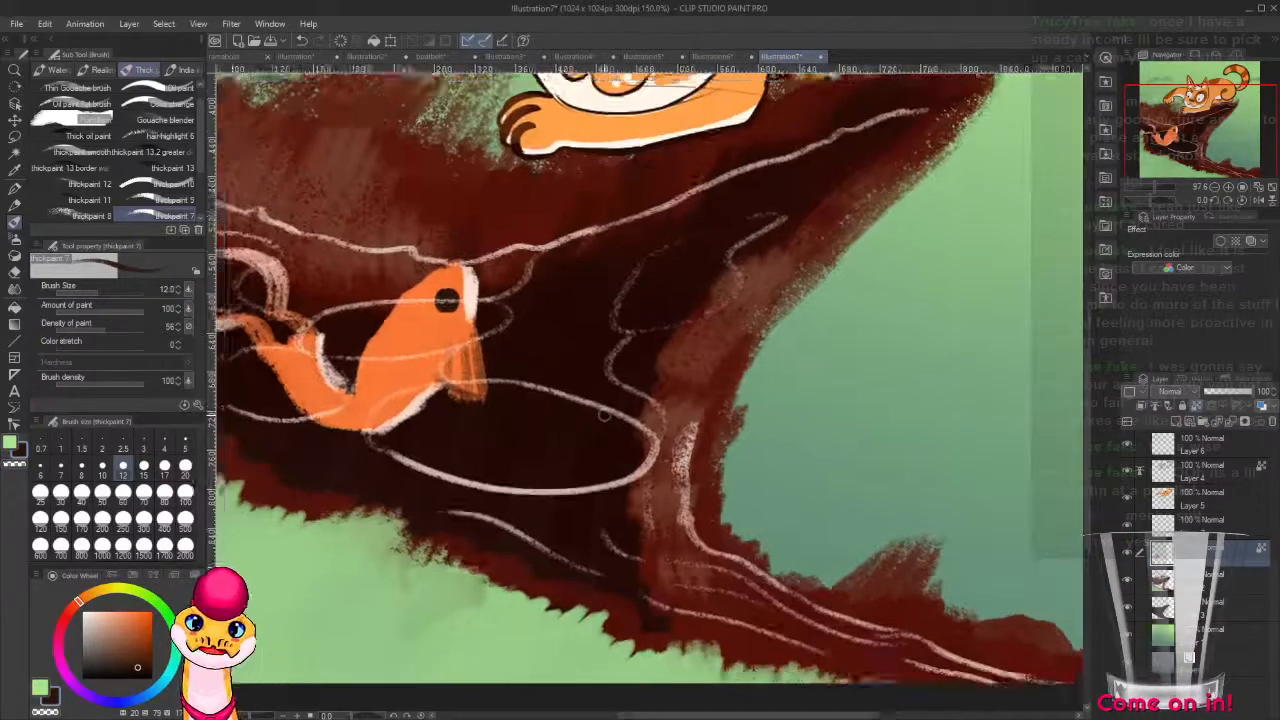
alt+click(398, 230)
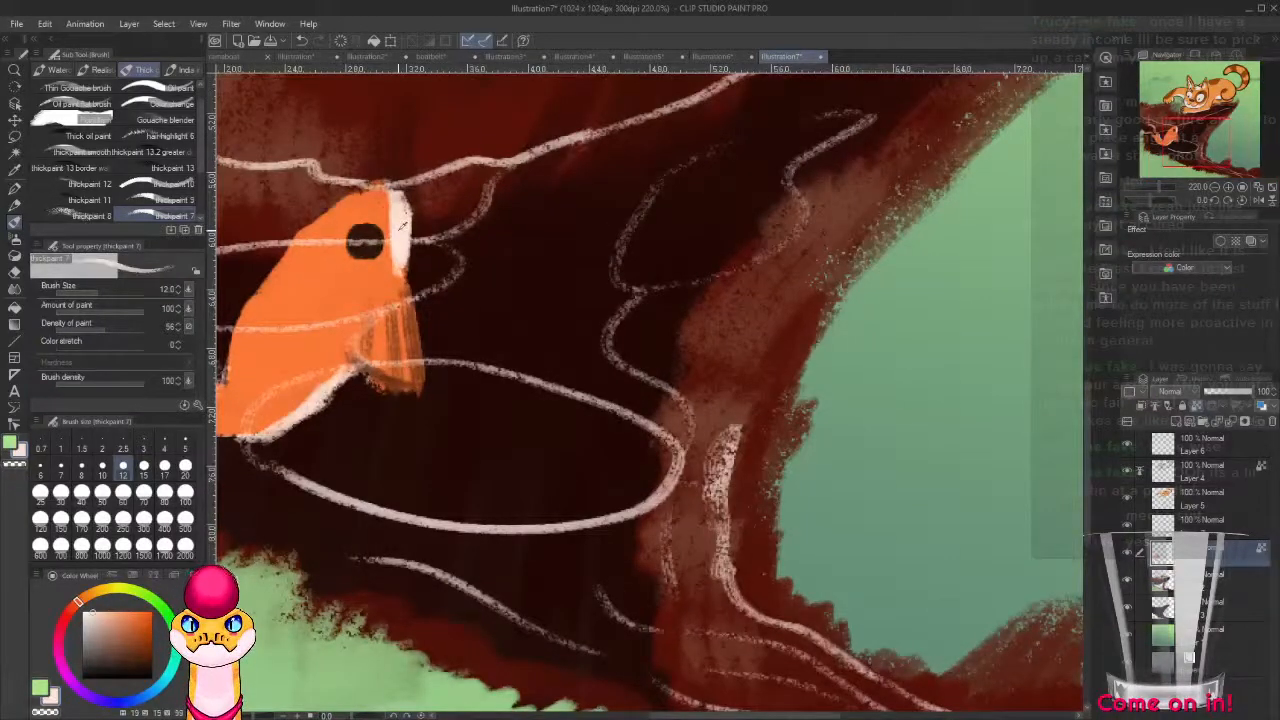
drag(368, 237, 365, 239)
alt+click(423, 412)
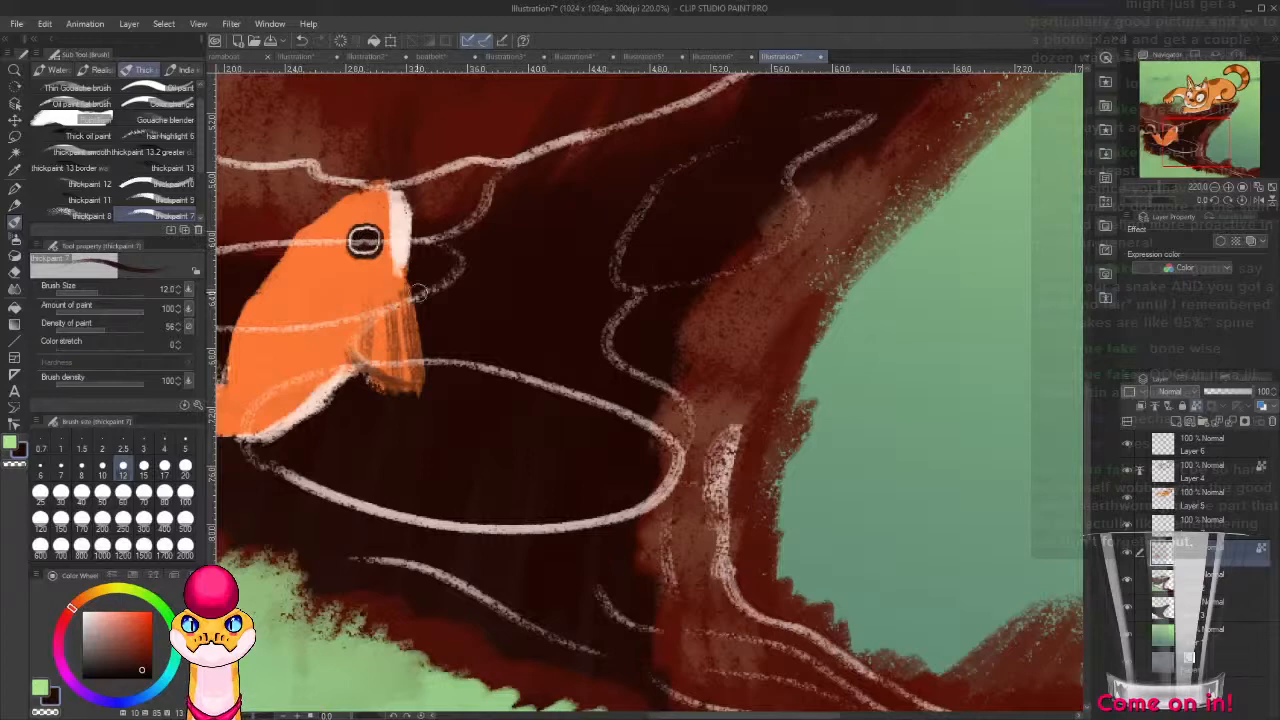
Pick the off-white from the fish and extend the pale patch down the front of its face.
mouse_move(387, 173)
mouse_down()
mouse_move(567, 213)
mouse_move(577, 229)
mouse_up()
alt+click(584, 260)
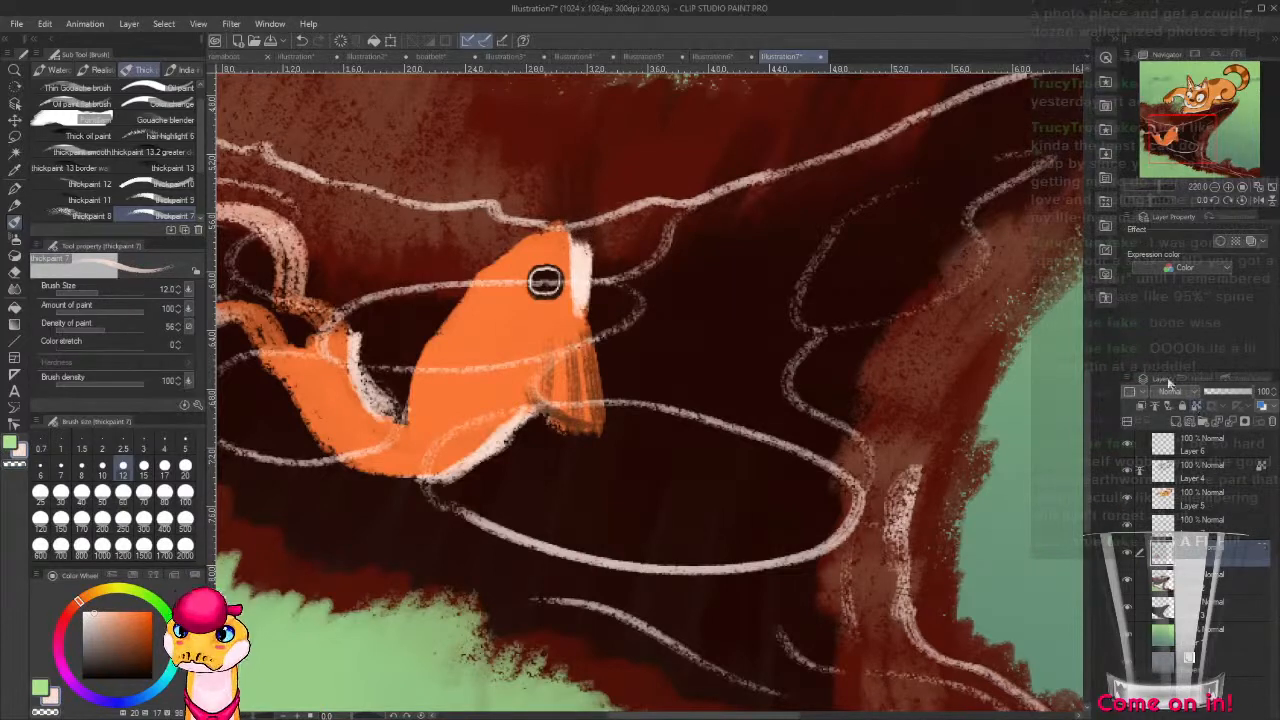
drag(580, 241, 583, 294)
drag(536, 373, 637, 328)
alt+click(578, 340)
alt+click(646, 236)
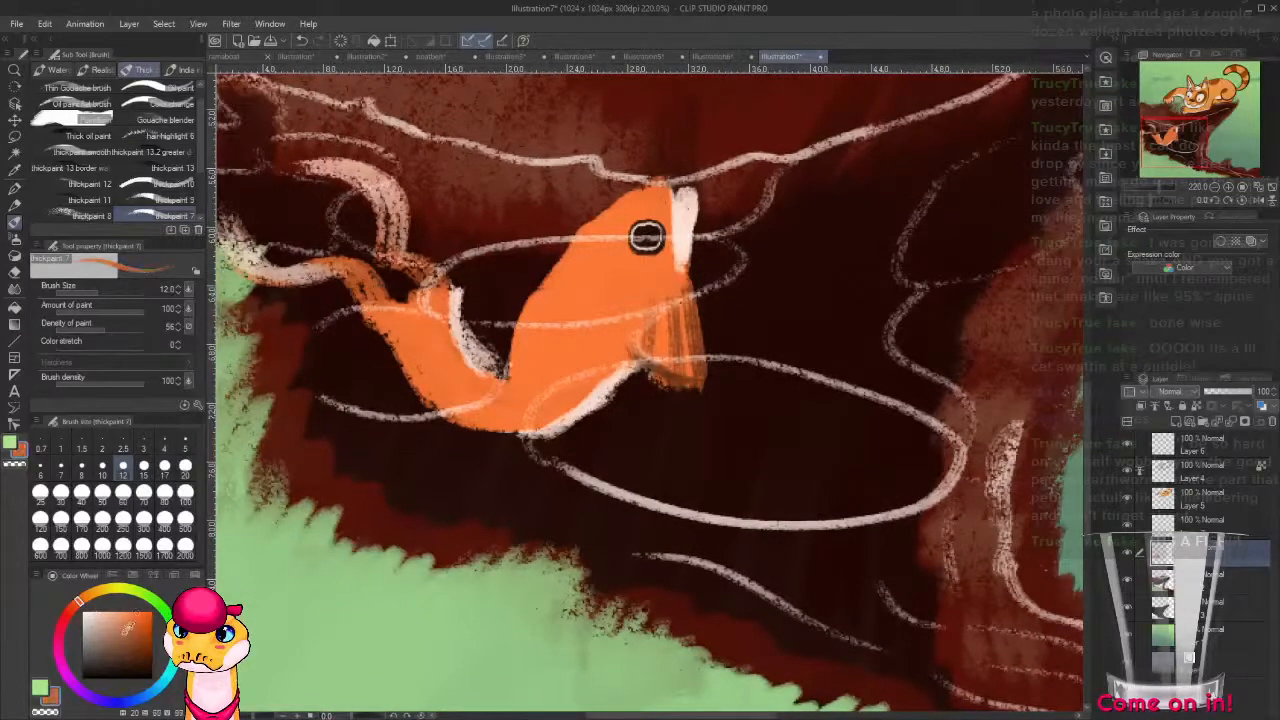
click(80, 607)
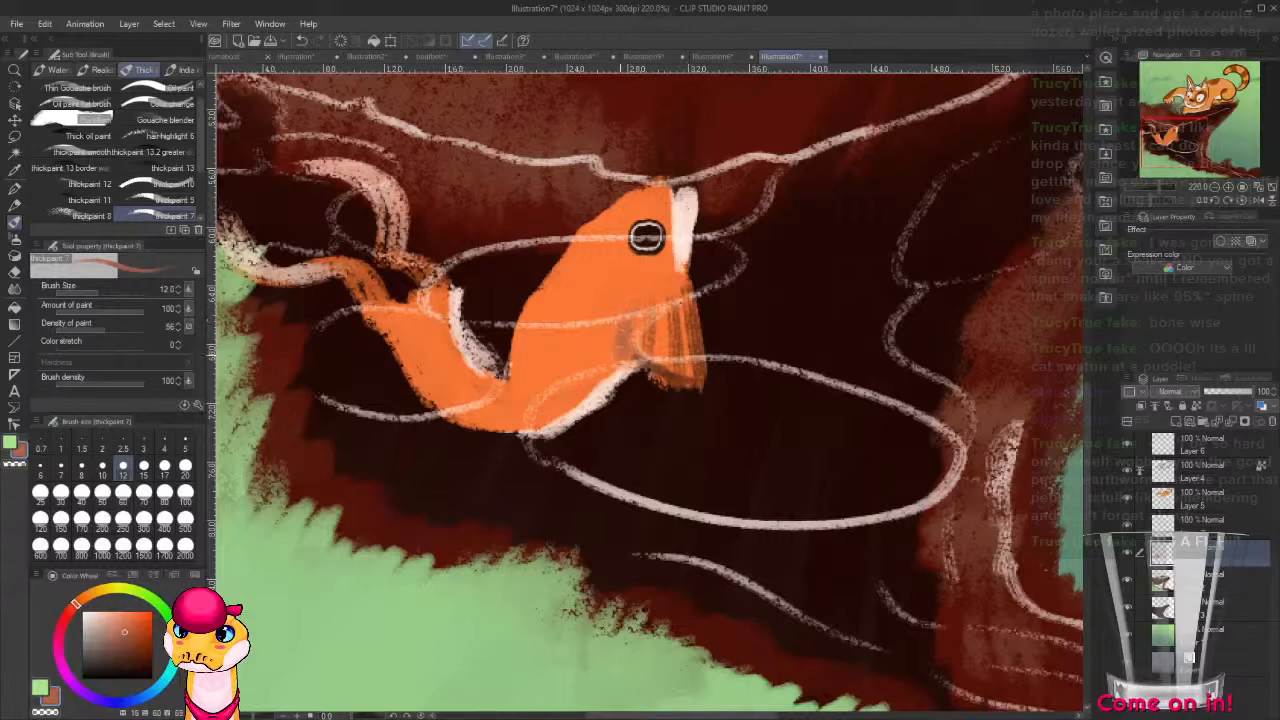
drag(620, 320, 616, 370)
mouse_move(611, 324)
mouse_down()
mouse_move(608, 376)
mouse_move(602, 364)
mouse_up()
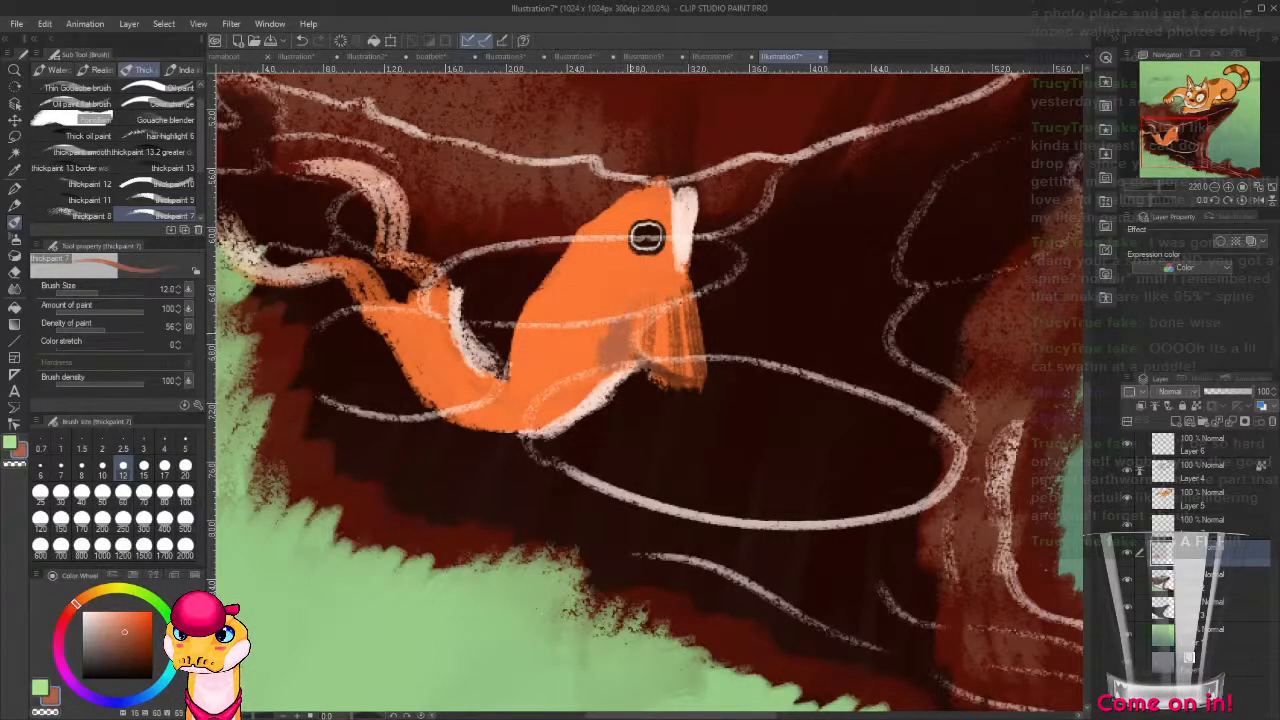
key(ctrl+z)
key(ctrl+z)
key(ctrl+z)
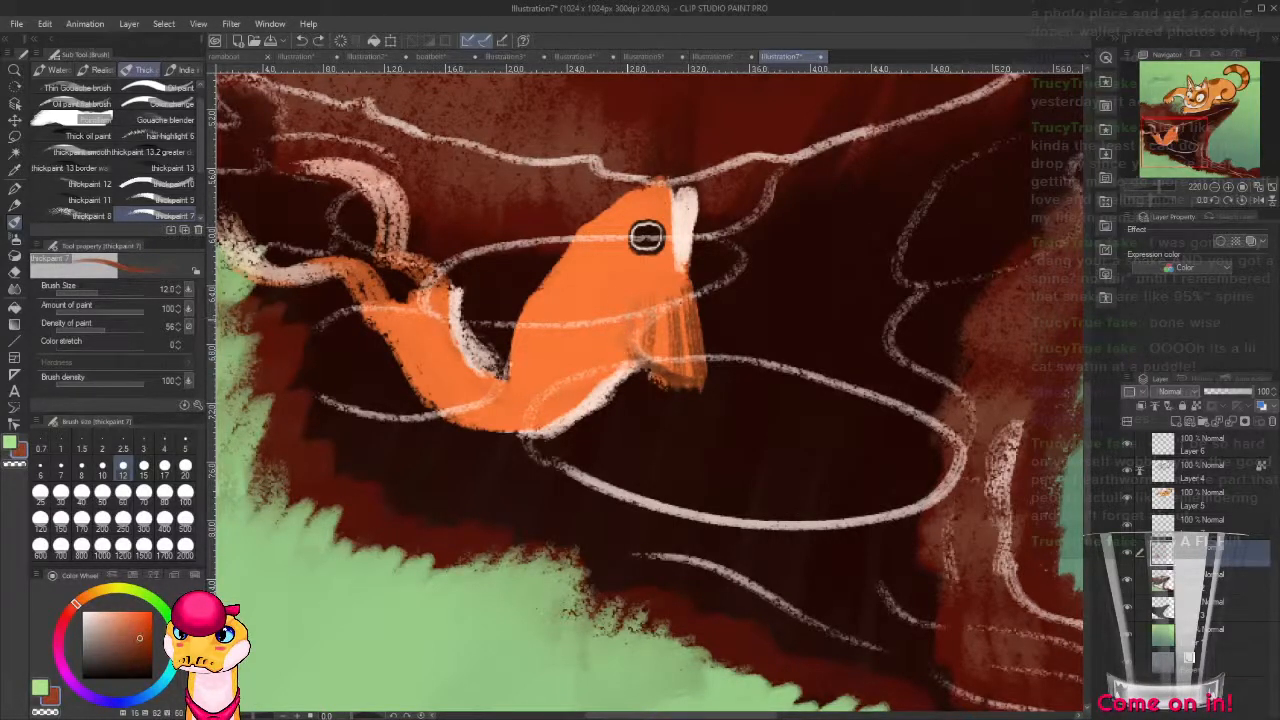
Shade the fish's underside, the area behind its side fin and its tail with translucent reddish-brown strokes.
mouse_move(630, 314)
mouse_down()
mouse_move(620, 350)
mouse_move(632, 348)
mouse_move(588, 400)
mouse_up()
mouse_move(584, 356)
mouse_down()
mouse_move(560, 414)
mouse_move(484, 425)
mouse_up()
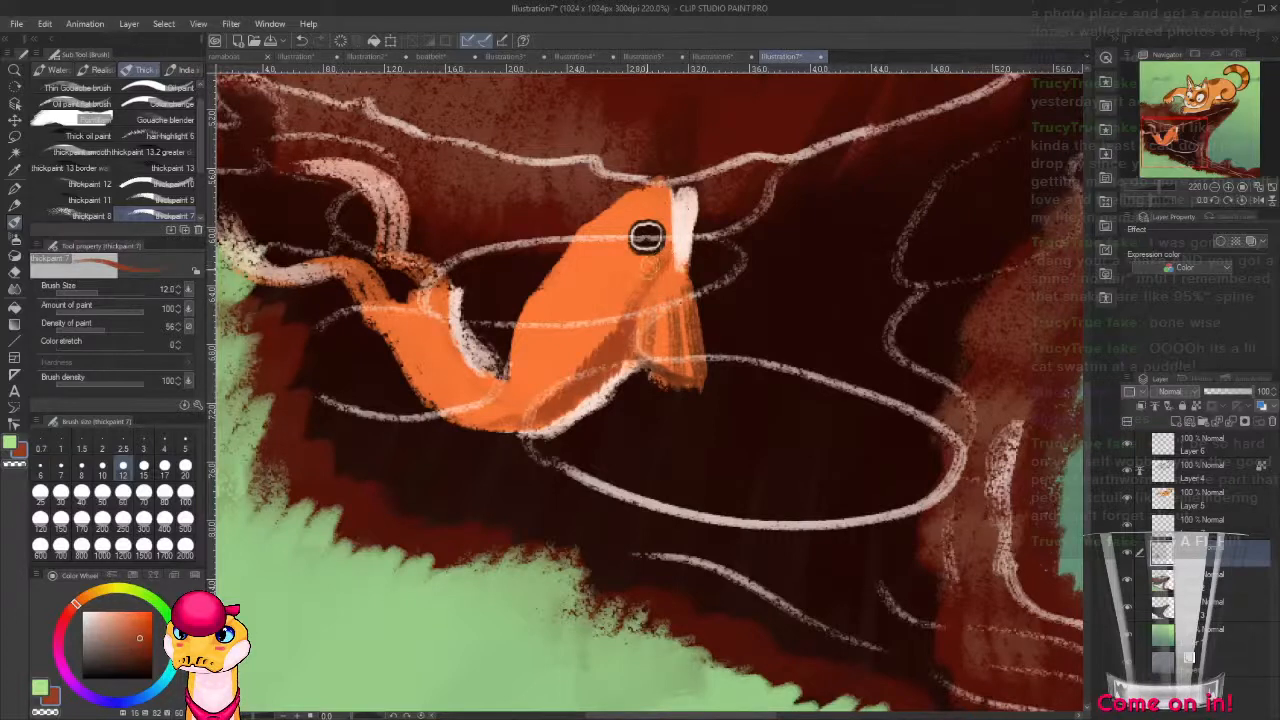
mouse_move(628, 282)
mouse_down()
mouse_move(604, 340)
mouse_move(546, 412)
mouse_move(463, 411)
mouse_move(452, 306)
mouse_move(412, 338)
mouse_move(385, 318)
mouse_move(420, 335)
mouse_move(388, 345)
mouse_move(440, 285)
mouse_move(455, 350)
mouse_move(385, 318)
mouse_up()
drag(627, 367, 604, 429)
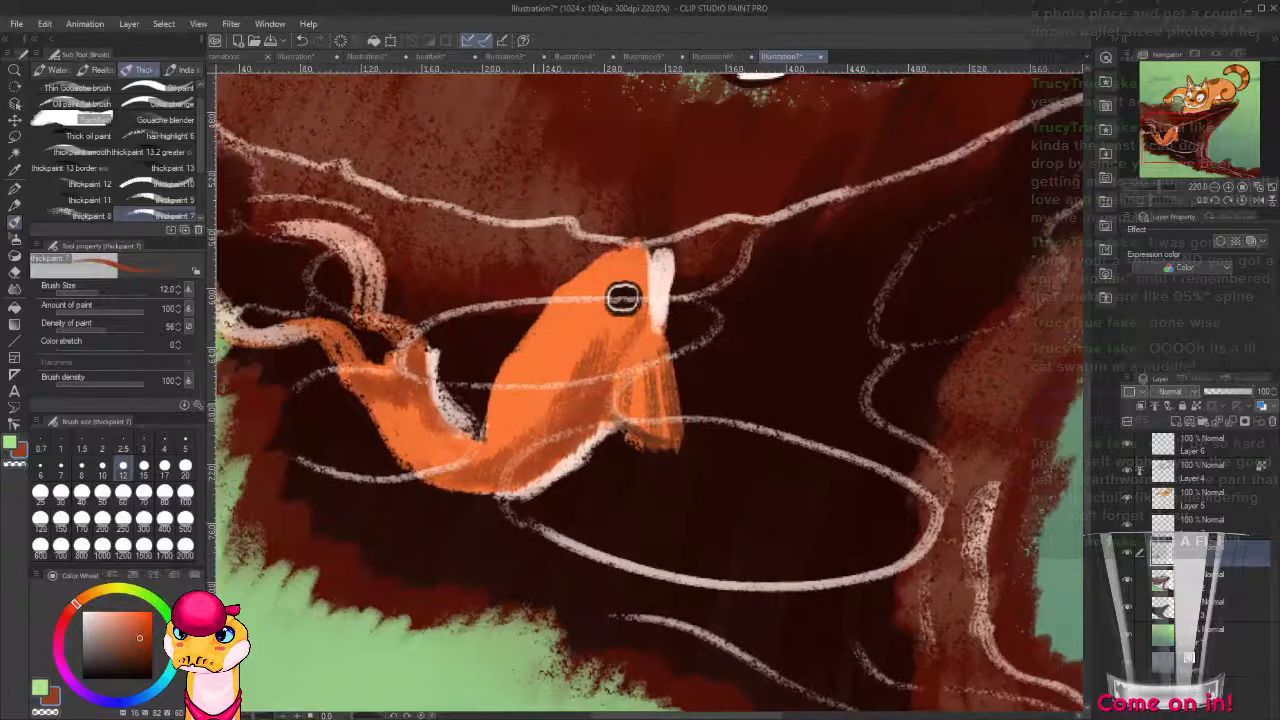
Choose a golden yellow and paint a highlight along the top of the fish's head.
alt+click(532, 405)
click(97, 591)
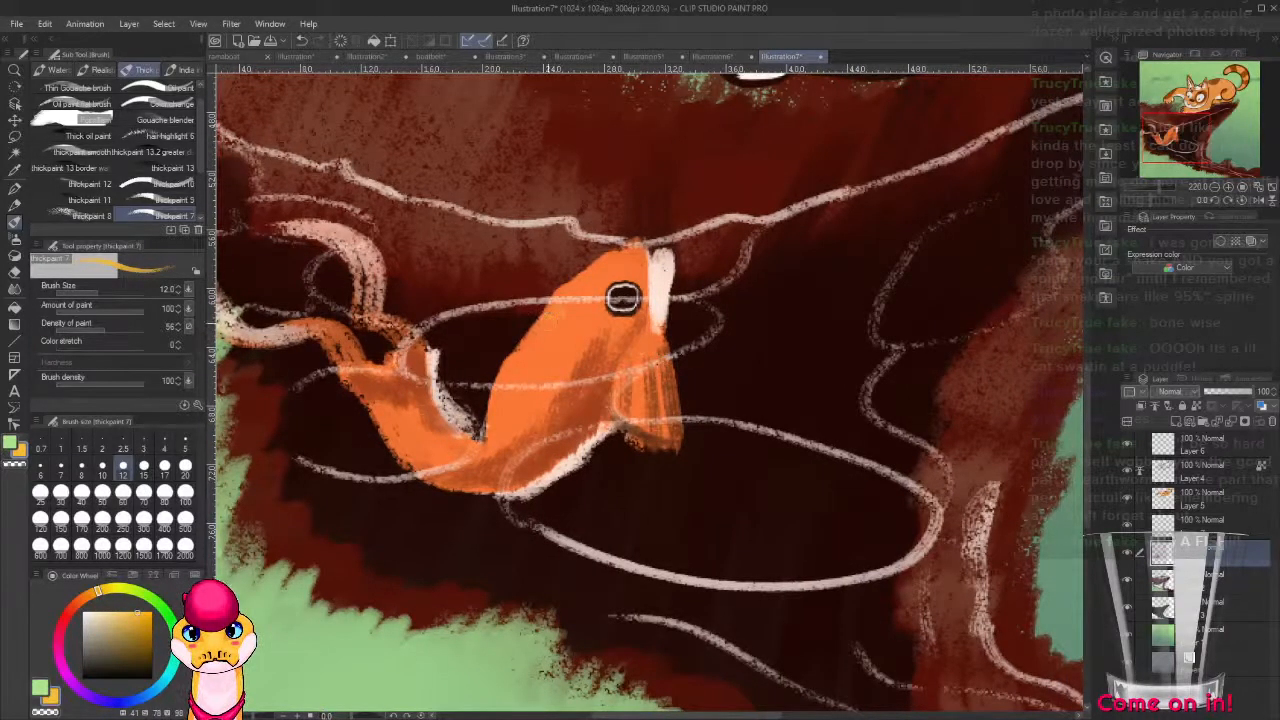
drag(560, 312, 603, 274)
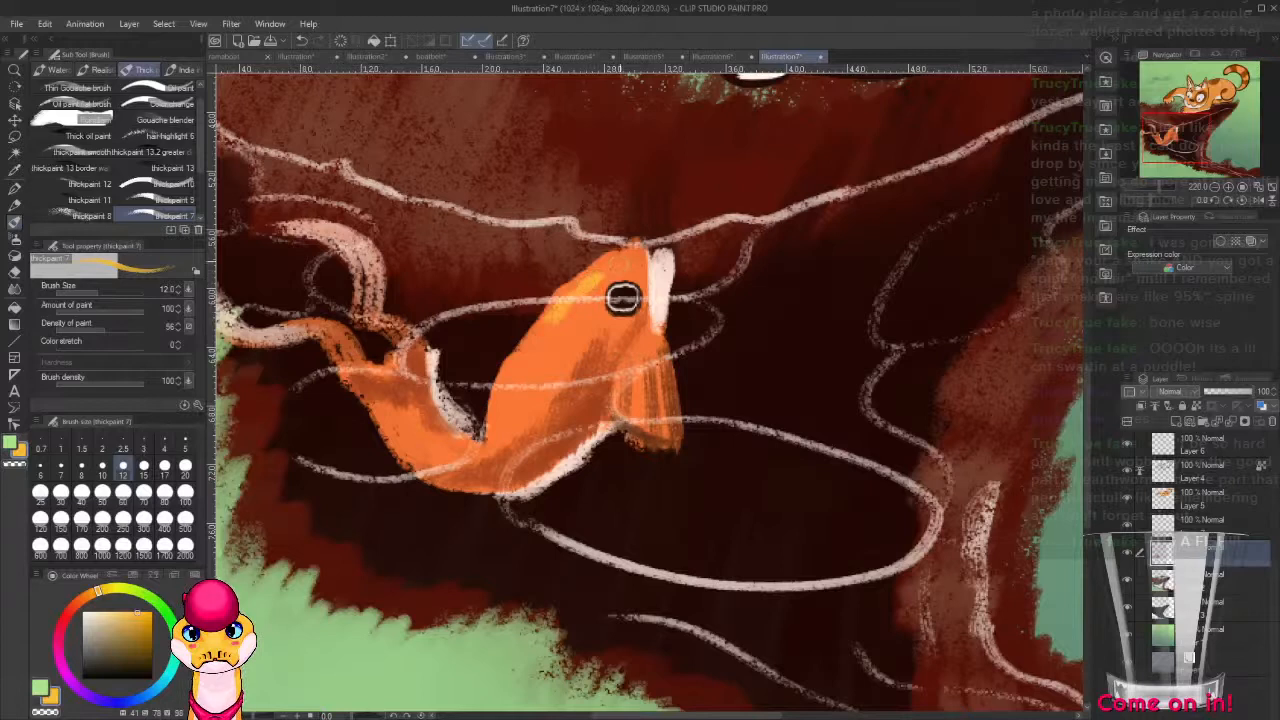
Paint a small orange dorsal fin on the fish's back with an 8-pixel brush and start shading its inside.
key(bracketleft)
key(bracketleft)
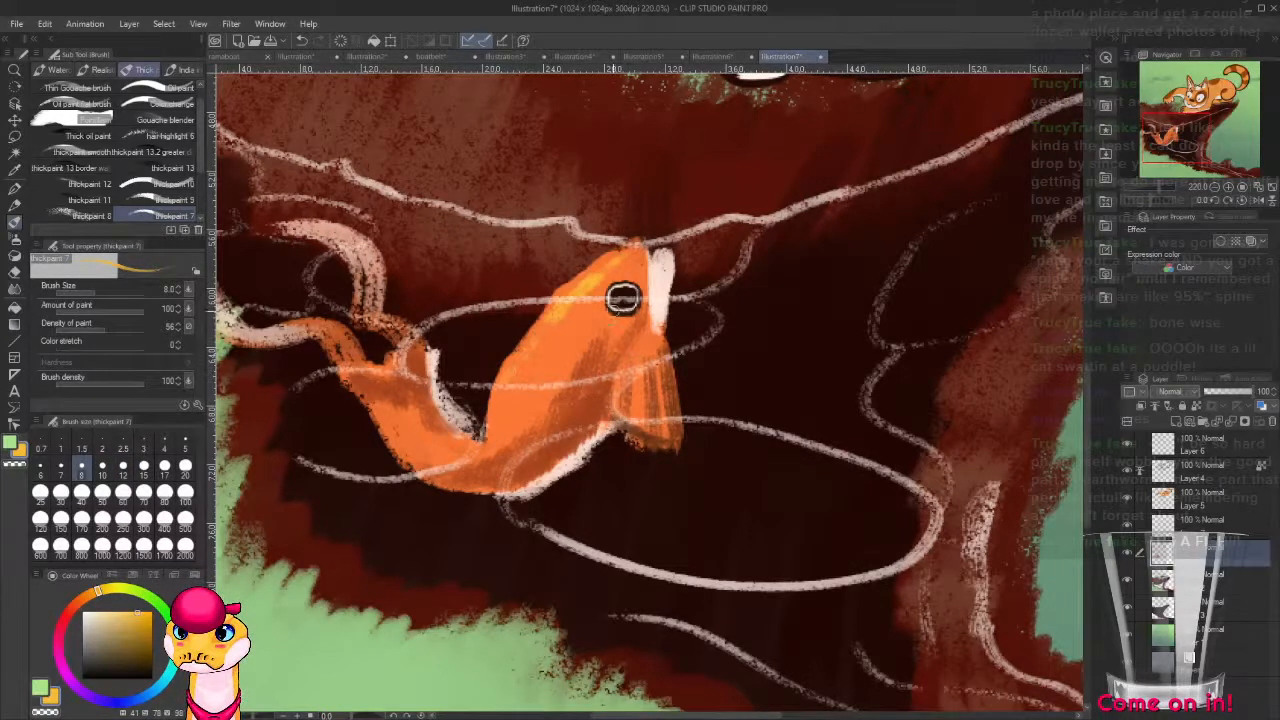
alt+click(530, 358)
mouse_move(533, 329)
mouse_down()
mouse_move(500, 338)
mouse_move(502, 372)
mouse_up()
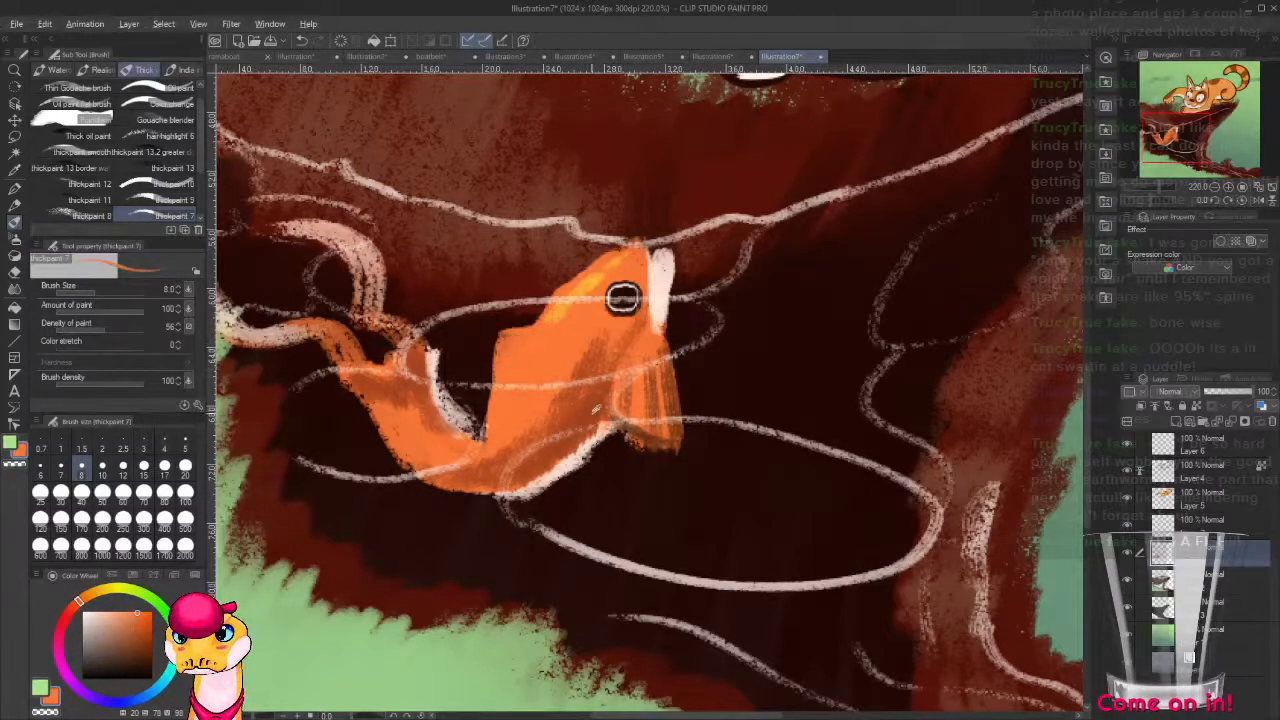
alt+click(622, 297)
mouse_move(552, 332)
mouse_down()
mouse_move(520, 338)
mouse_move(512, 369)
mouse_move(514, 349)
mouse_move(516, 406)
mouse_up()
alt+click(512, 404)
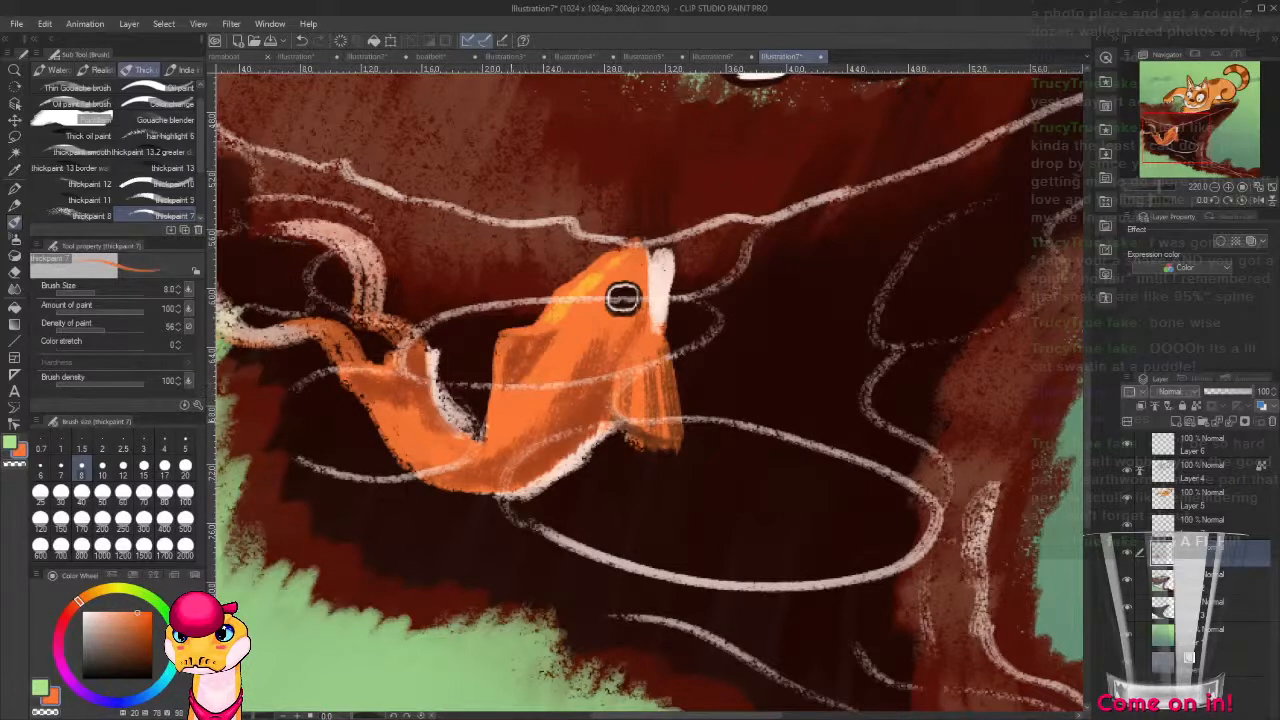
Darken the inside of the dorsal fin and edge the fin and upper back with golden yellow.
alt+click(586, 413)
mouse_move(549, 343)
mouse_down()
mouse_move(517, 377)
mouse_move(550, 332)
mouse_move(510, 340)
mouse_move(594, 278)
mouse_move(537, 328)
mouse_move(497, 332)
mouse_move(510, 326)
mouse_move(490, 370)
mouse_up()
alt+click(562, 308)
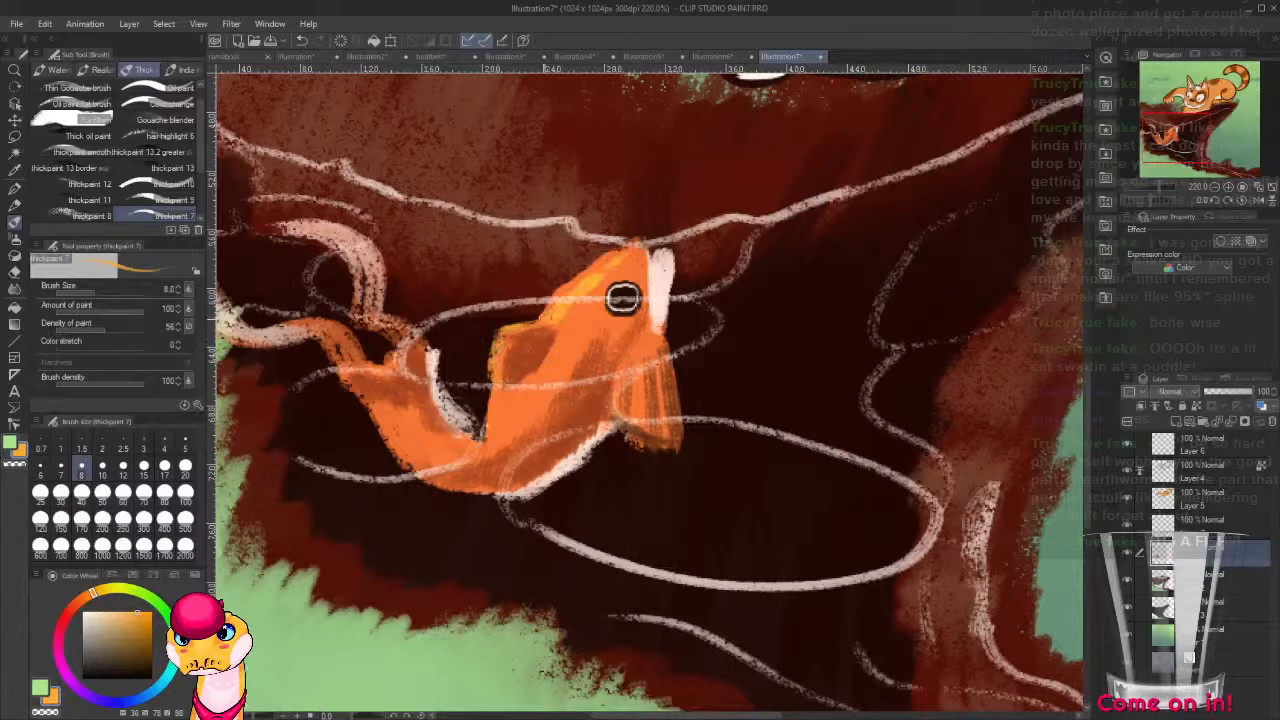
drag(540, 318, 600, 258)
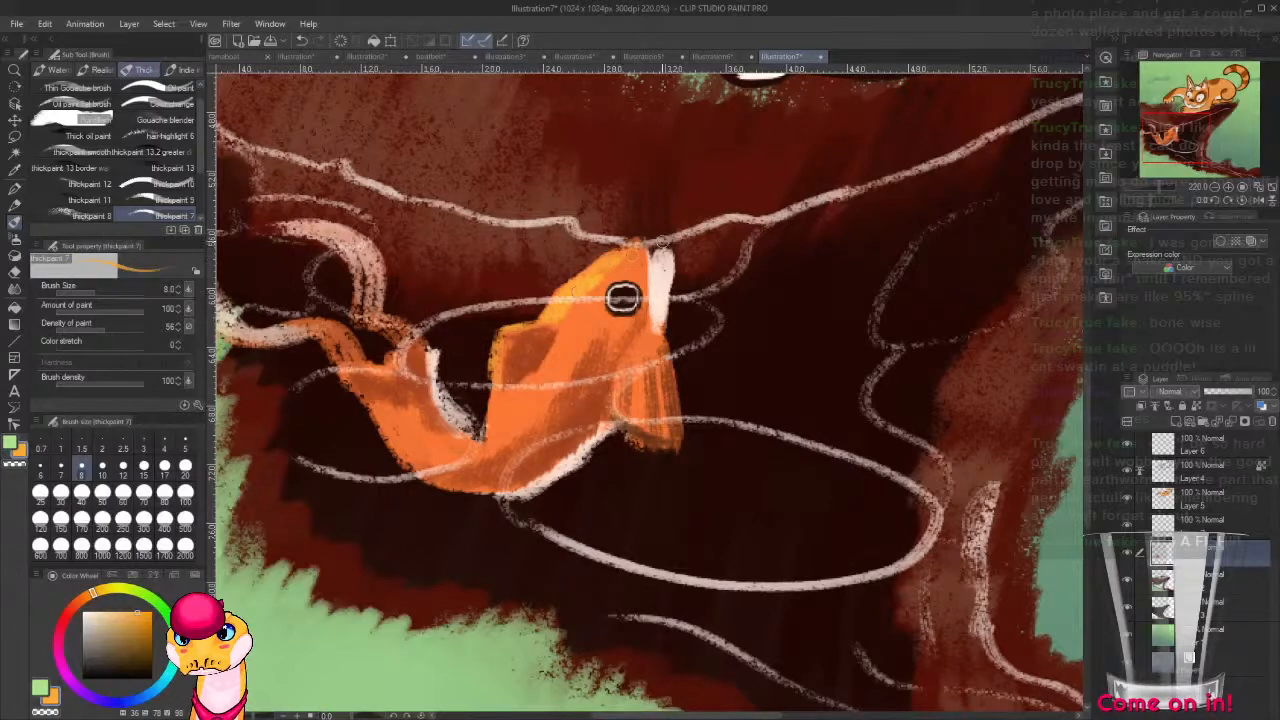
Extend the off-white face patch below the fish's eye and dab a peach shade at its snout.
alt+click(662, 292)
drag(660, 304, 642, 326)
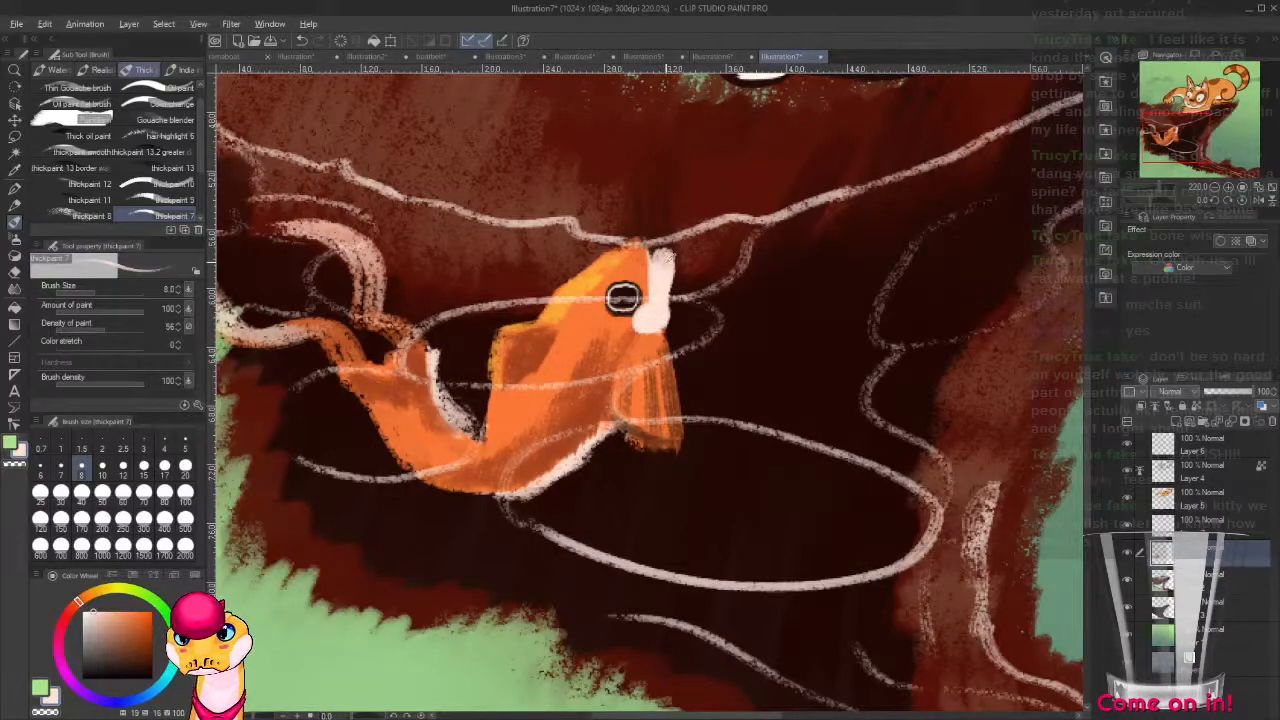
alt+click(474, 430)
click(110, 613)
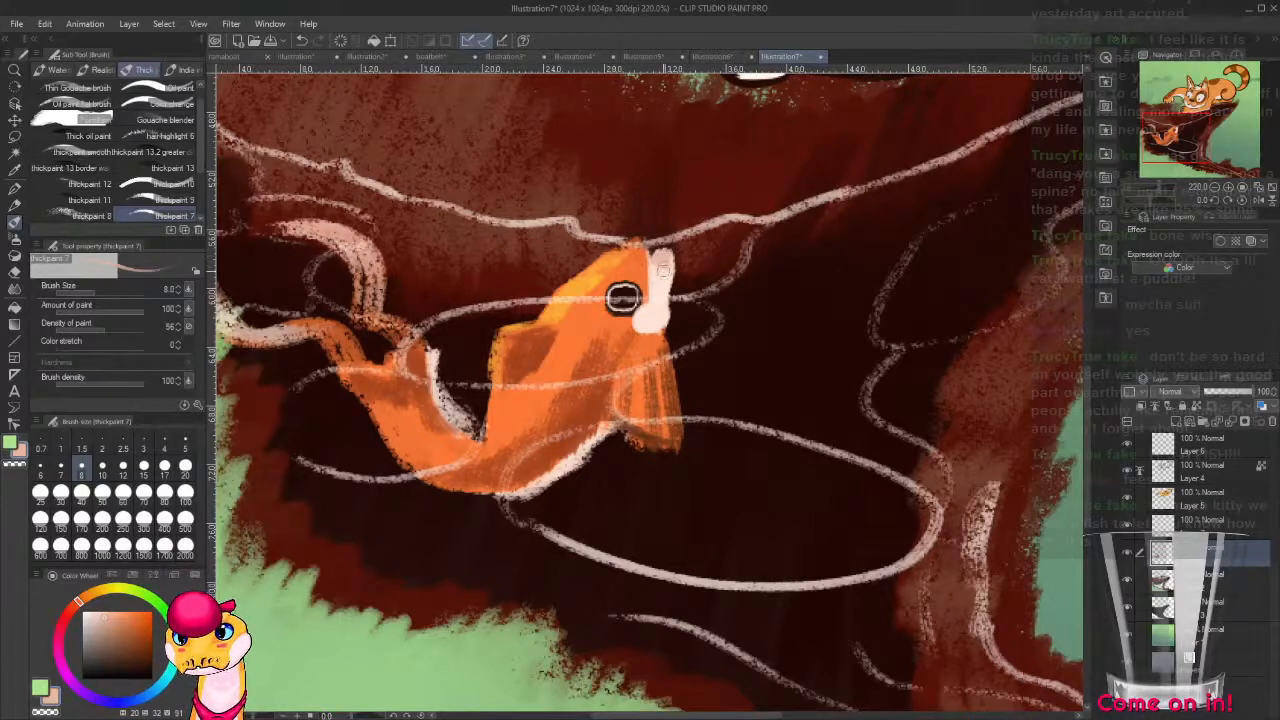
drag(664, 268, 661, 257)
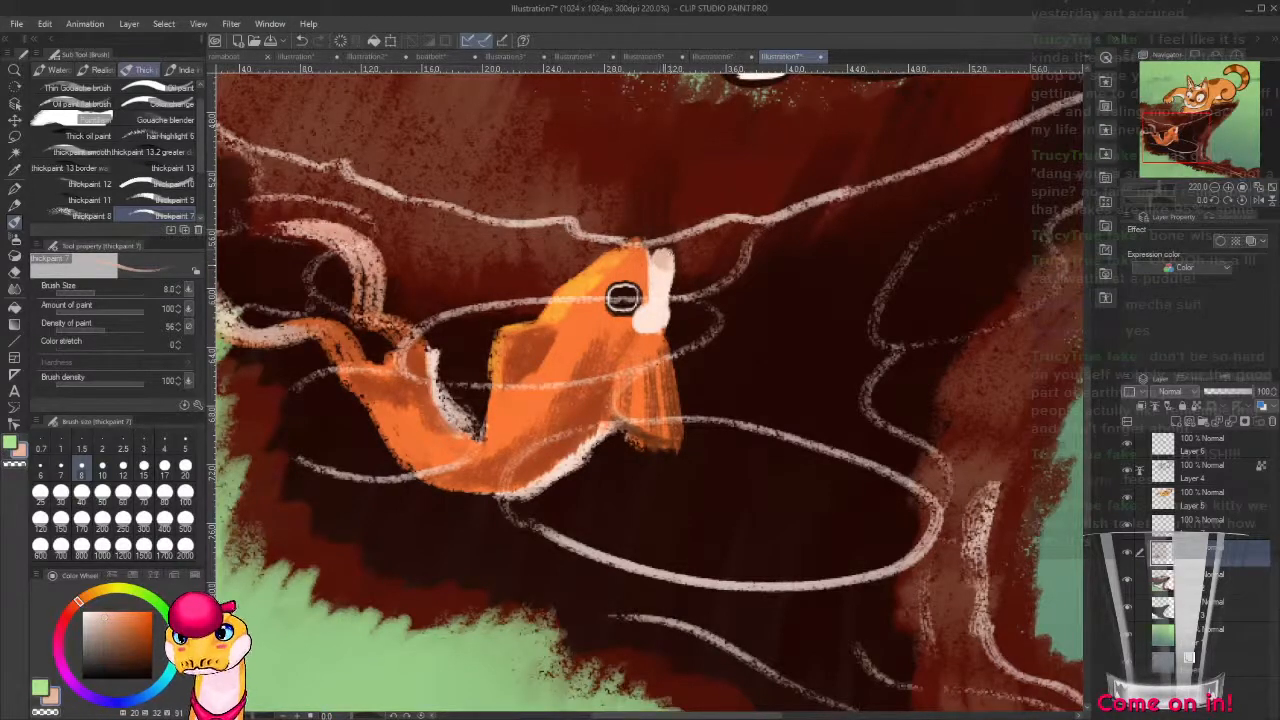
Add small near-white highlights to the fish's head and body with a 3-pixel brush.
alt+click(622, 297)
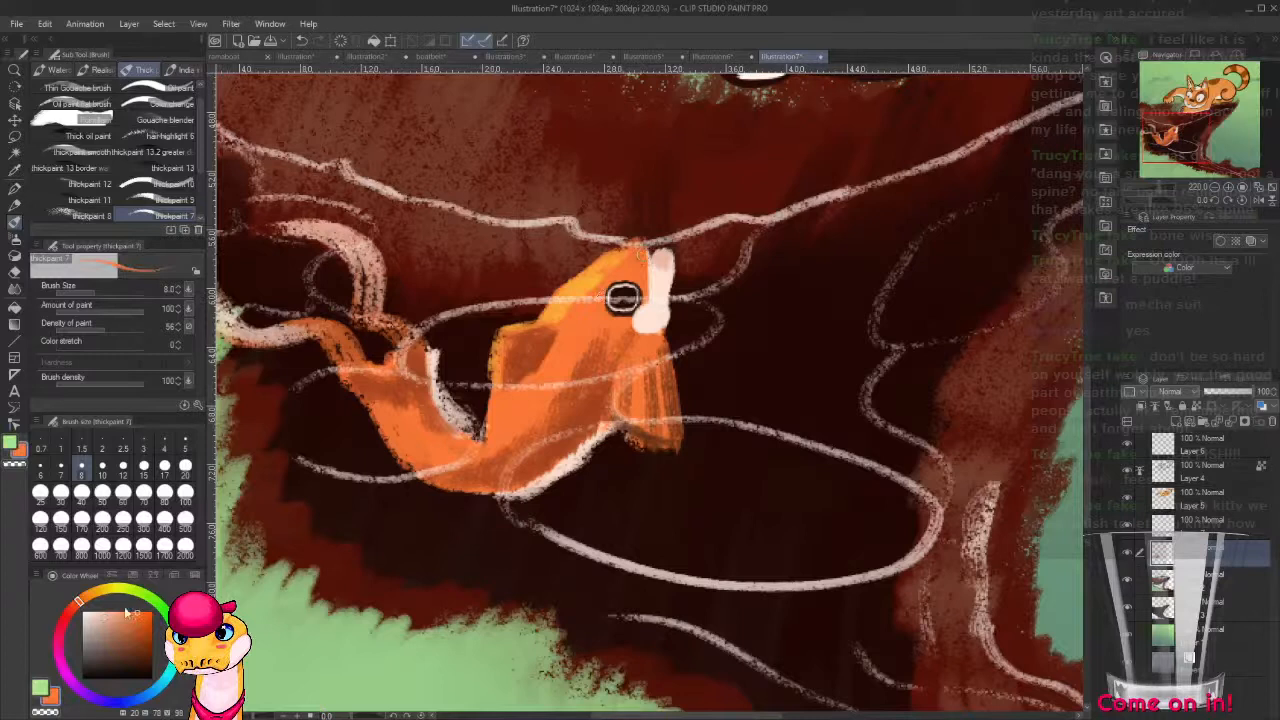
click(84, 612)
key(bracketleft)
key(bracketleft)
key(bracketleft)
key(bracketleft)
key(bracketleft)
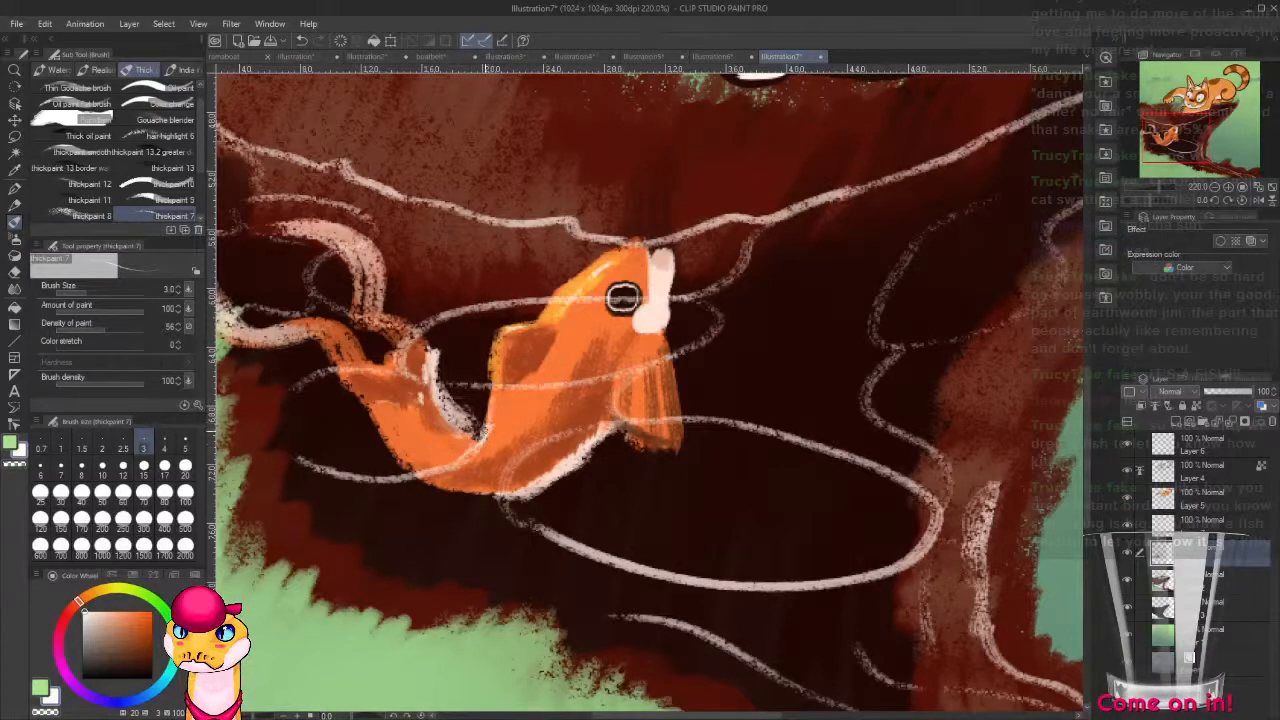
Auto-select the cat's orange body area on Layer 5 and return to the brush.
scroll(718, 356, down, 6)
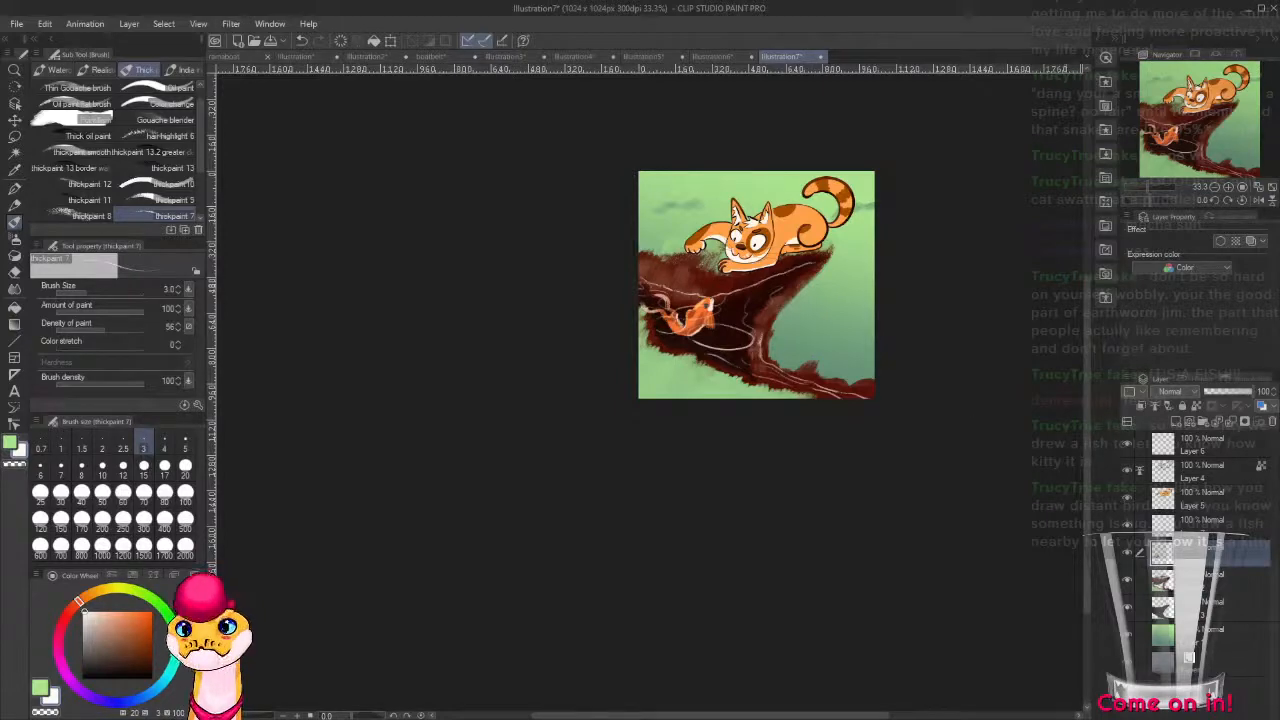
scroll(715, 342, up, 4)
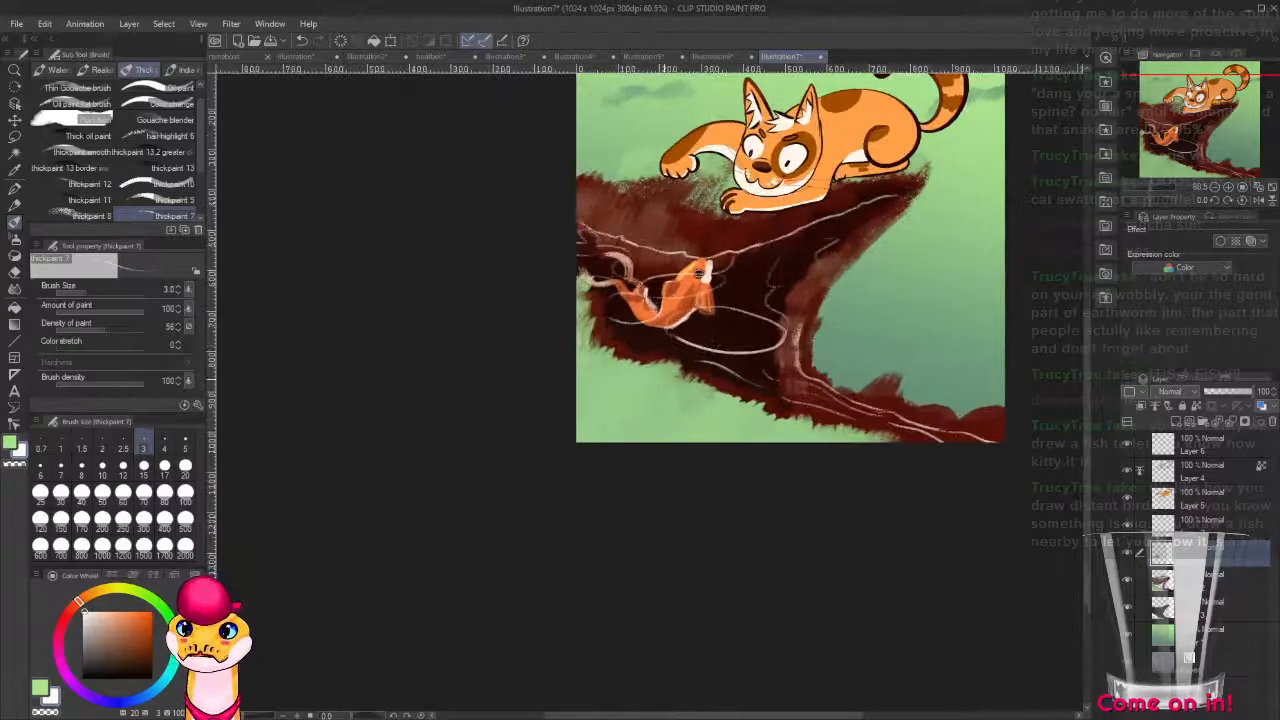
drag(904, 424, 779, 570)
scroll(760, 480, up, 4)
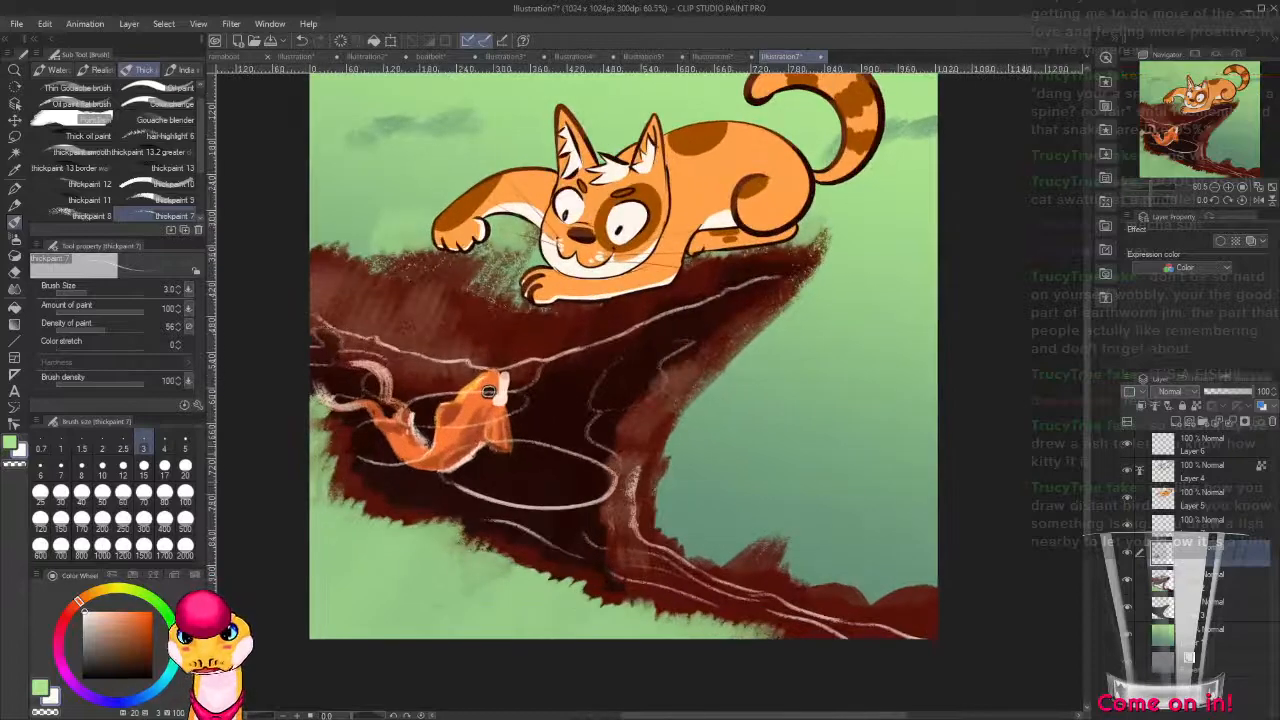
click(1224, 497)
drag(874, 378, 929, 540)
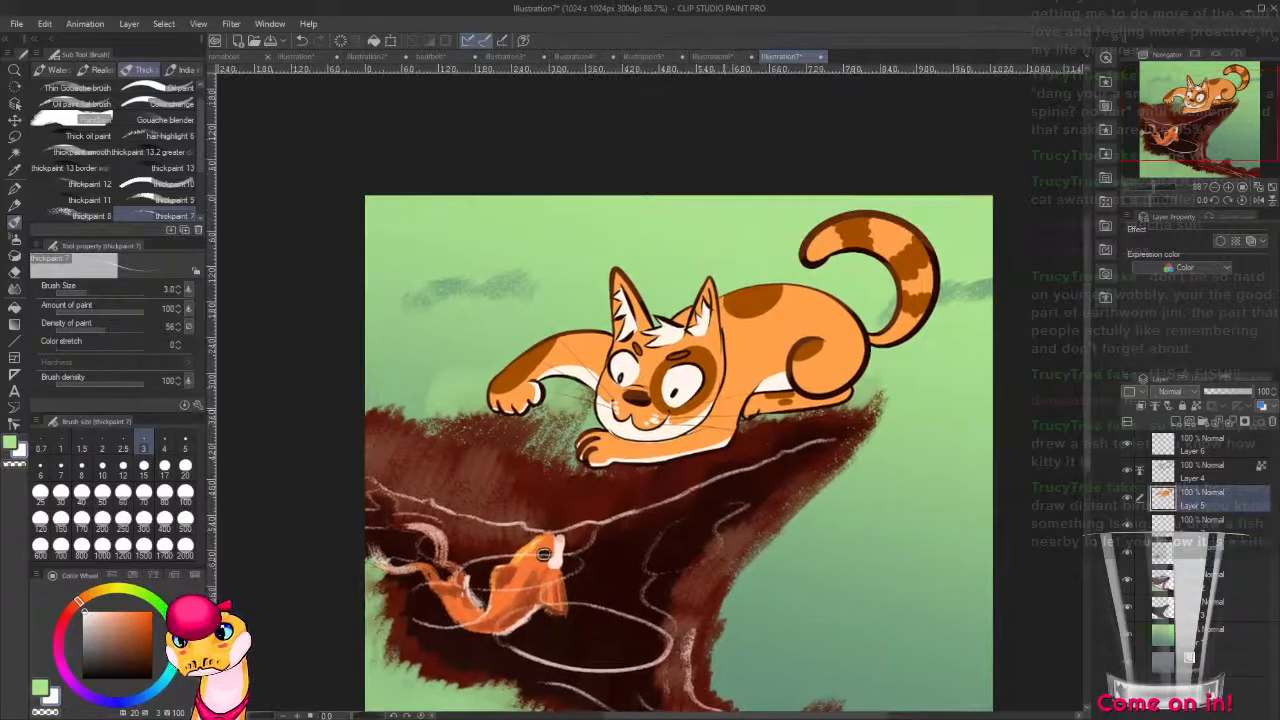
key(w)
click(748, 361)
key(b)
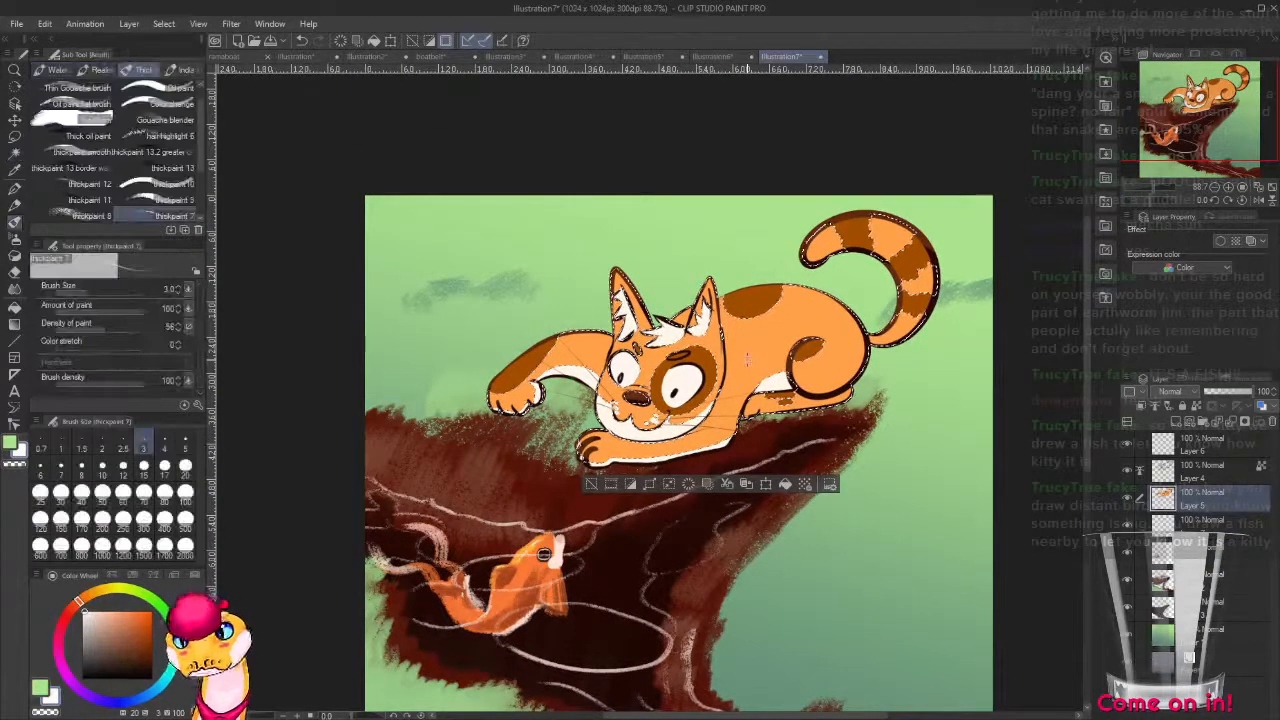
Sample the cat's orange, switch to the G-pen and shift the colour to a darker olive ochre (hue 42, saturation 71, value 74).
alt+click(742, 343)
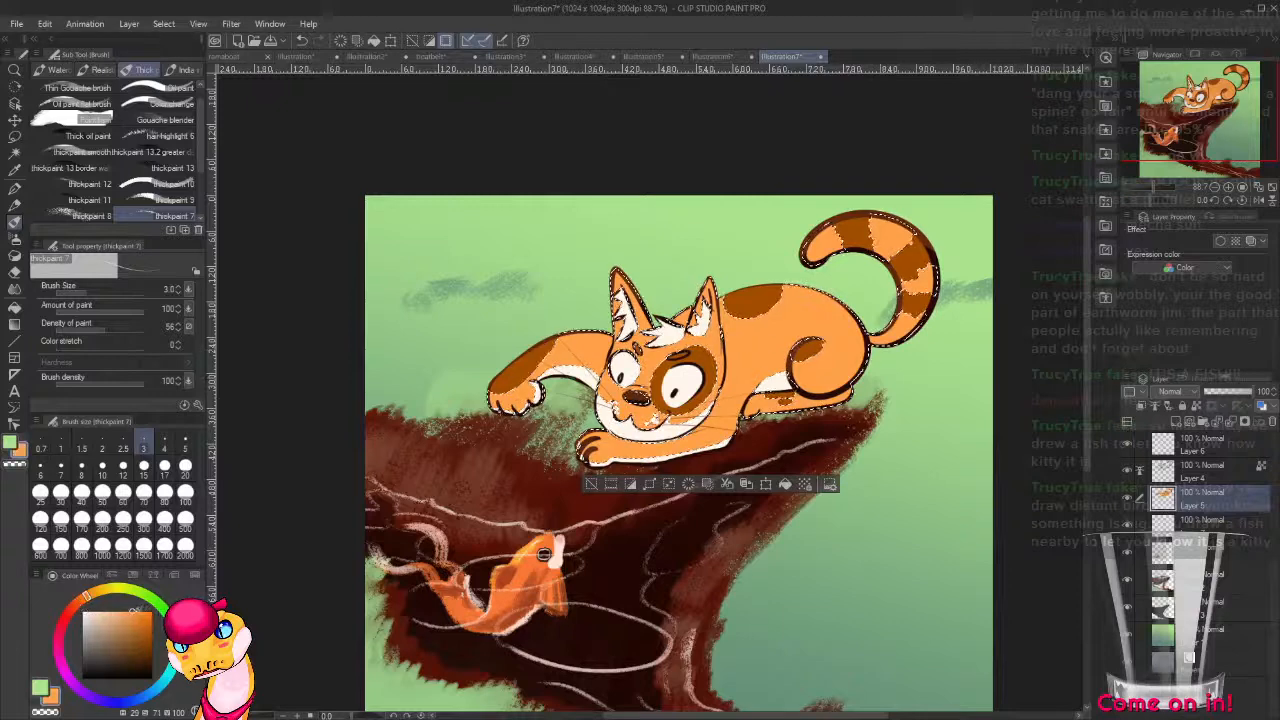
drag(136, 610, 144, 614)
key(p)
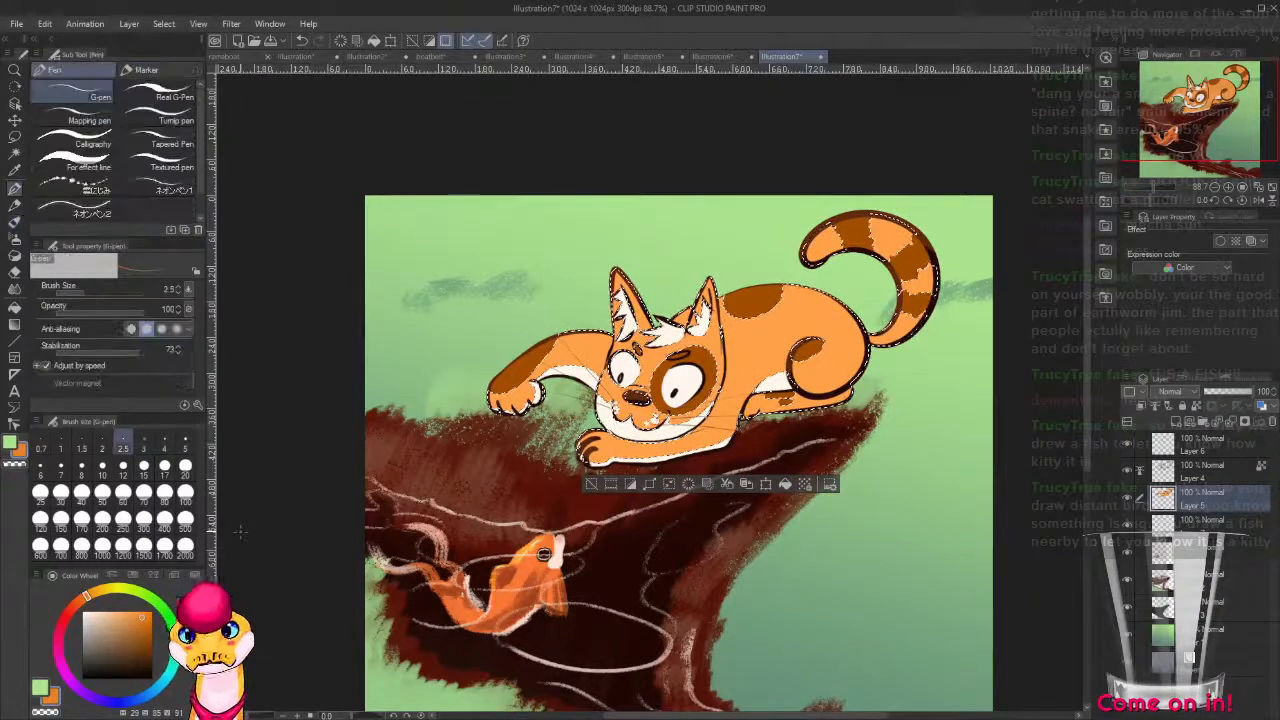
drag(87, 598, 131, 629)
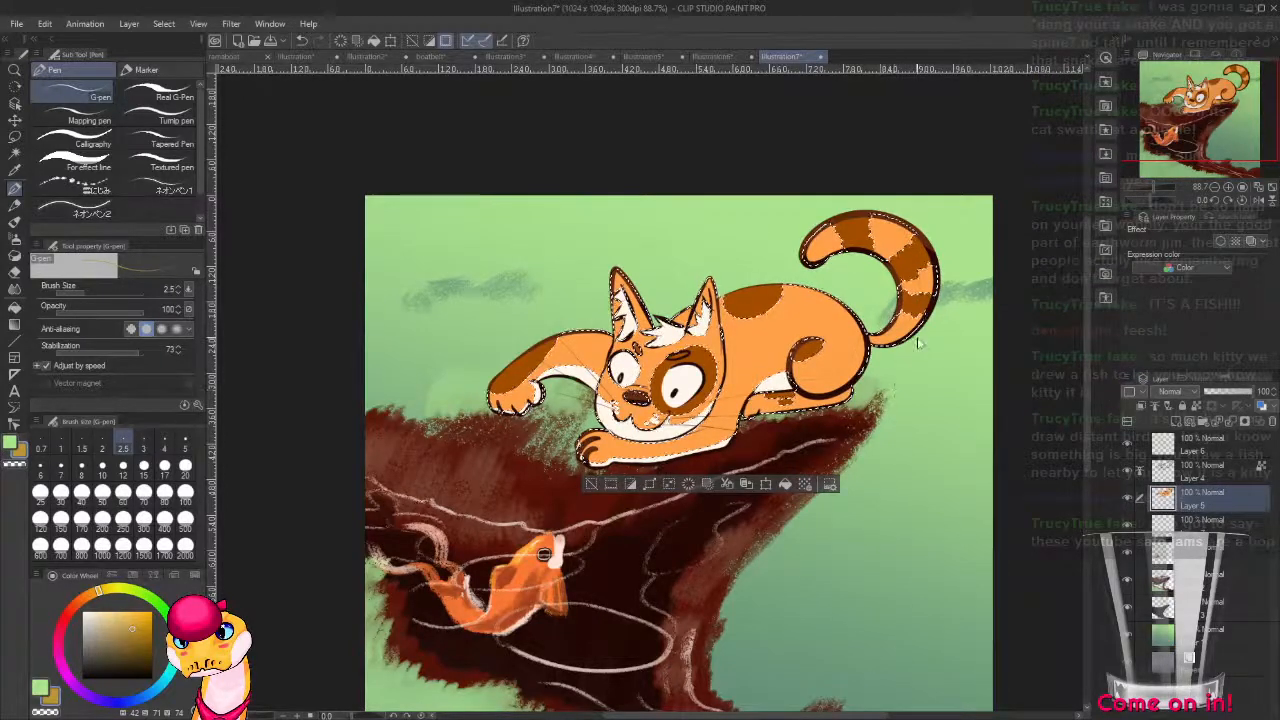
key(ctrl+z)
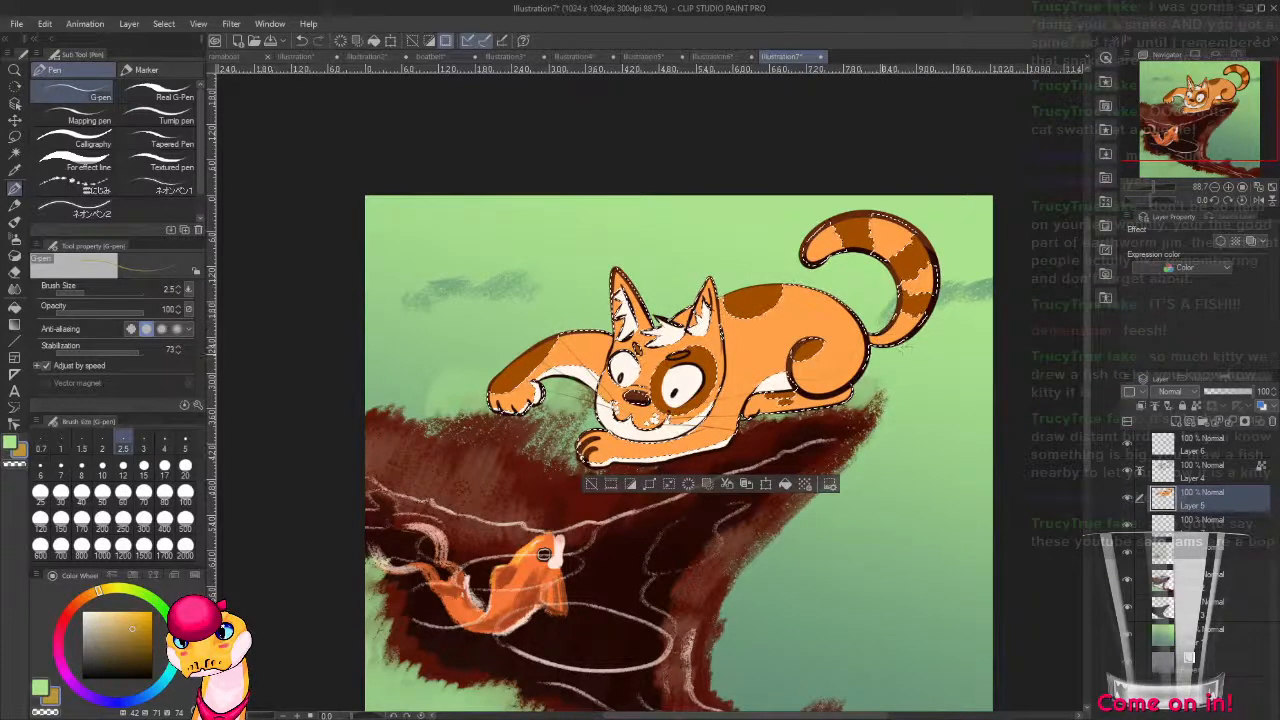
drag(543, 554, 628, 532)
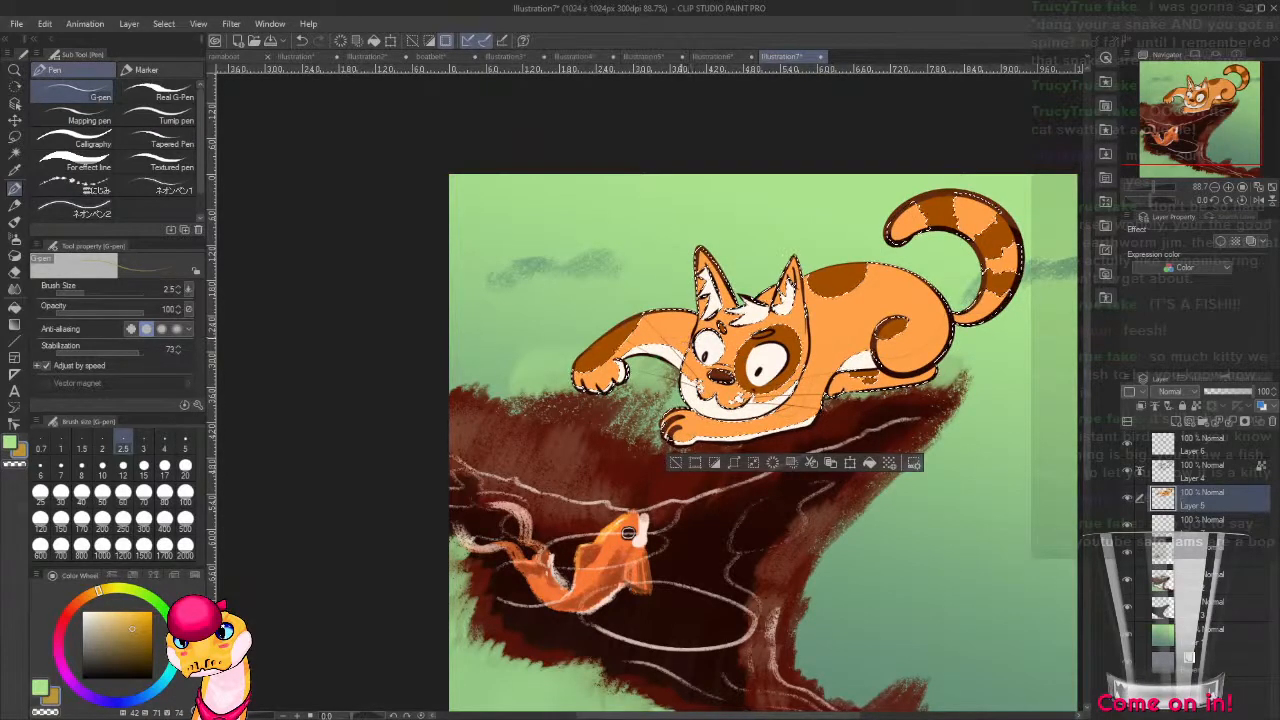
key(ctrl+z)
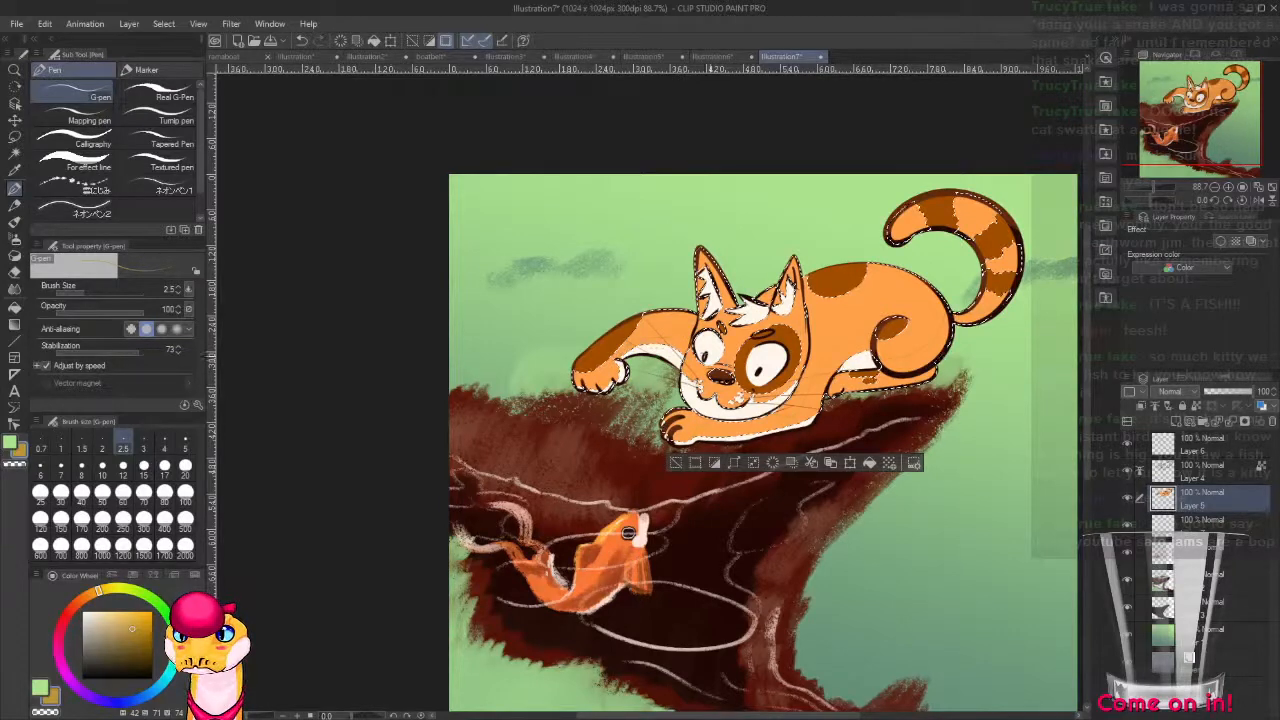
Outline a shadow shape across the cat's chest and front leg and fill it with the olive ochre.
drag(628, 533, 558, 537)
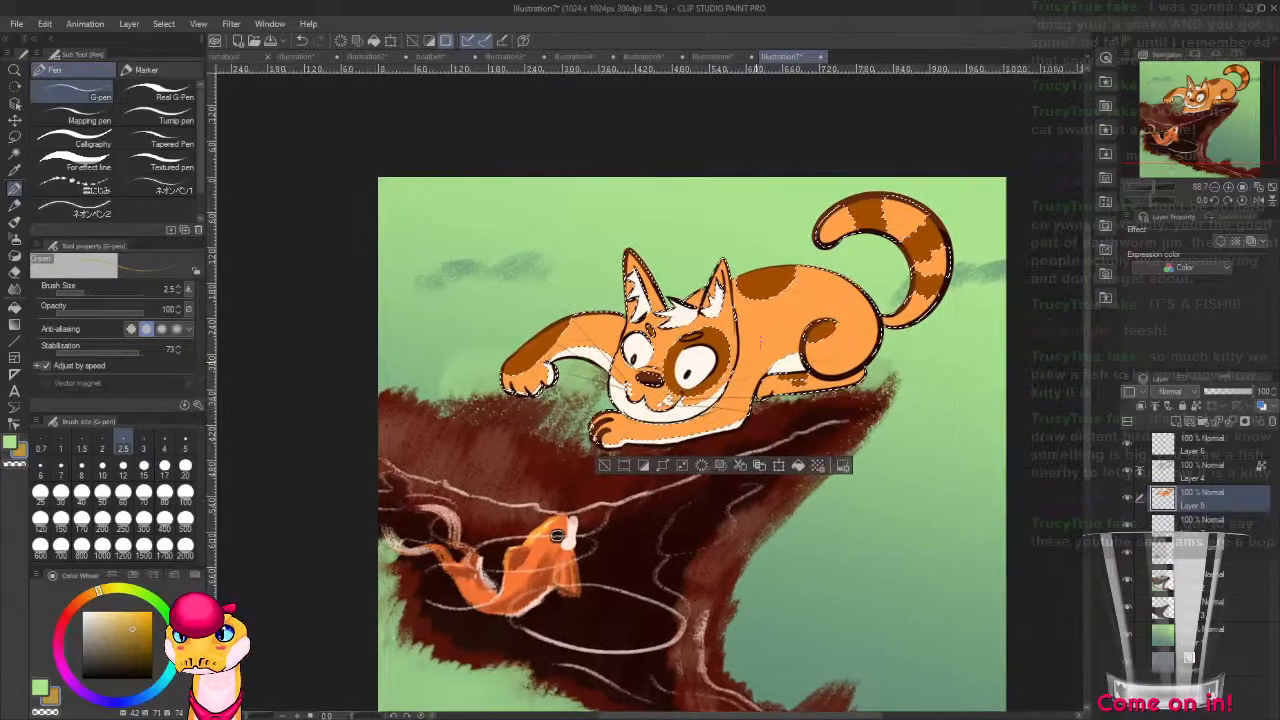
key(g)
key(g)
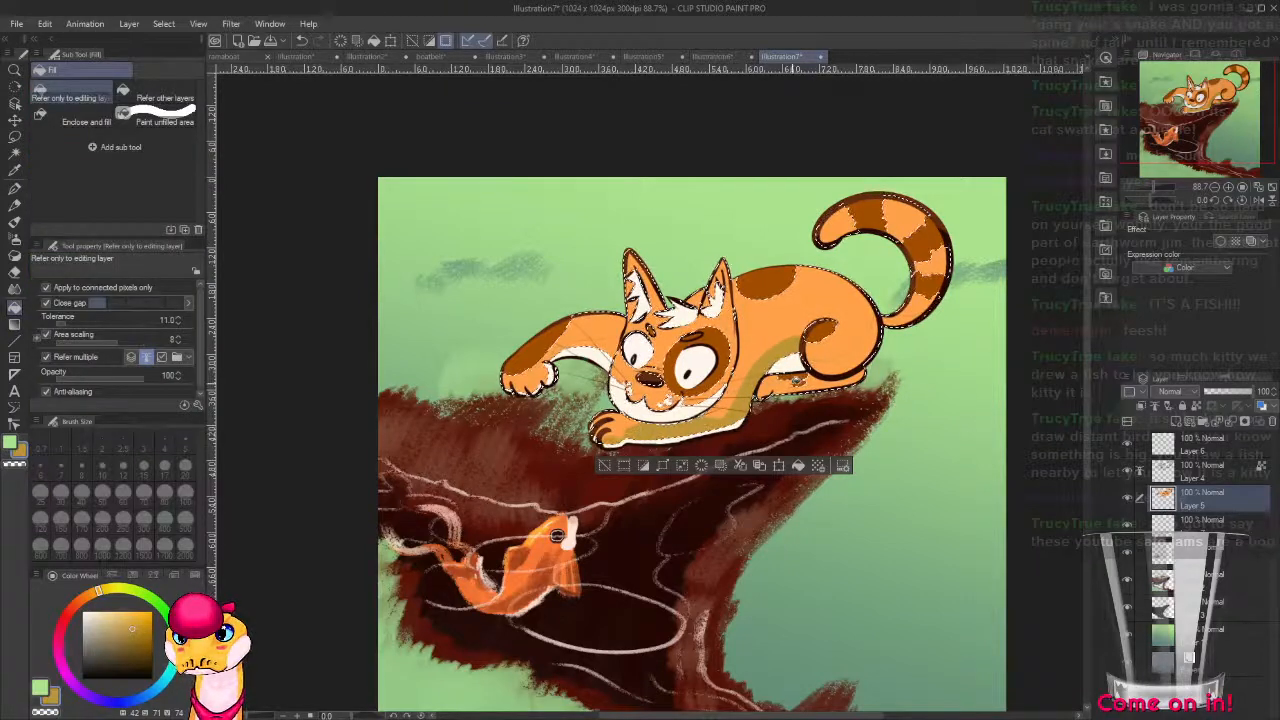
alt+click(557, 535)
Warm the shadow colour to hue 39, saturation 79, value 77 and fill the cat's tucked hind-leg shadow with it.
drag(139, 618, 134, 627)
click(96, 600)
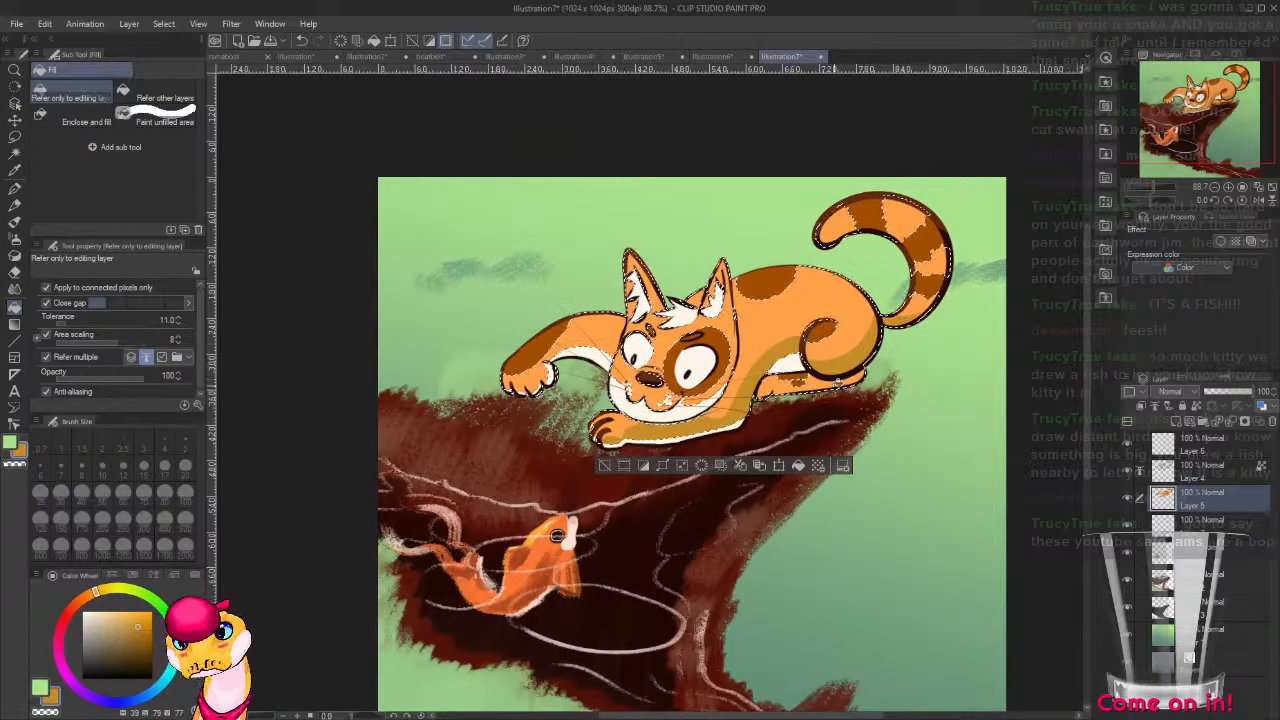
click(821, 386)
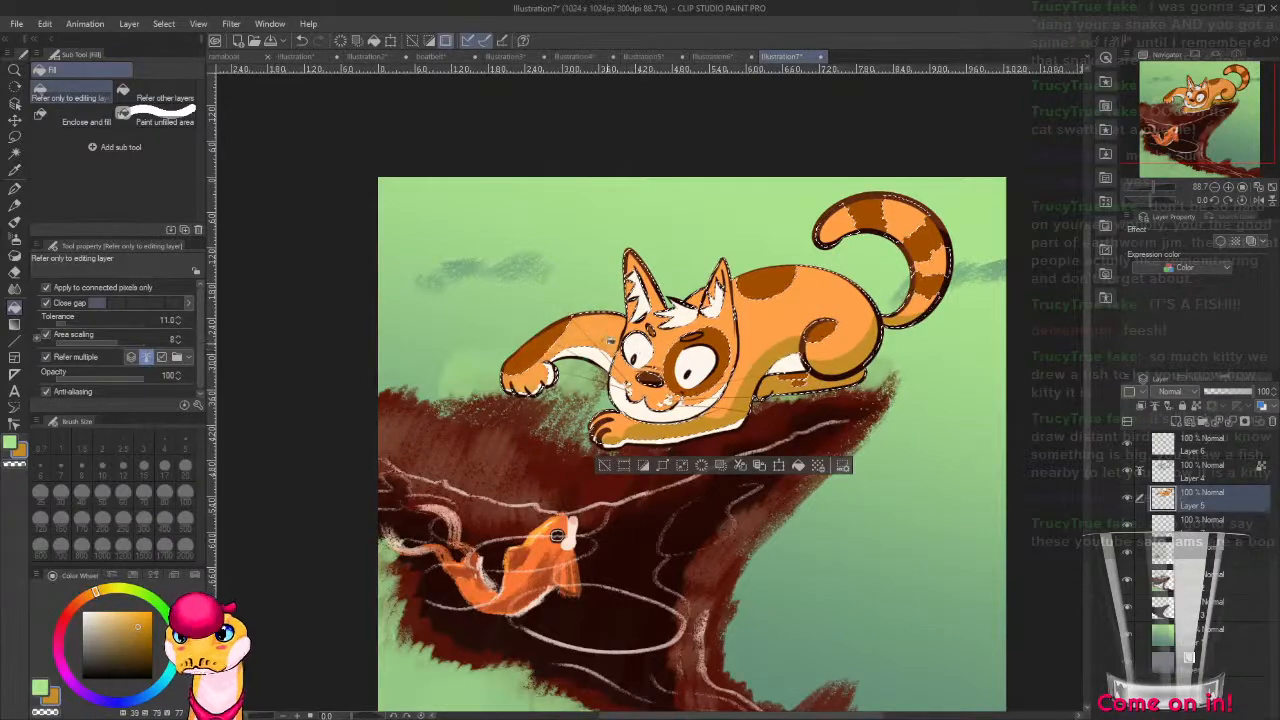
key(ctrl+z)
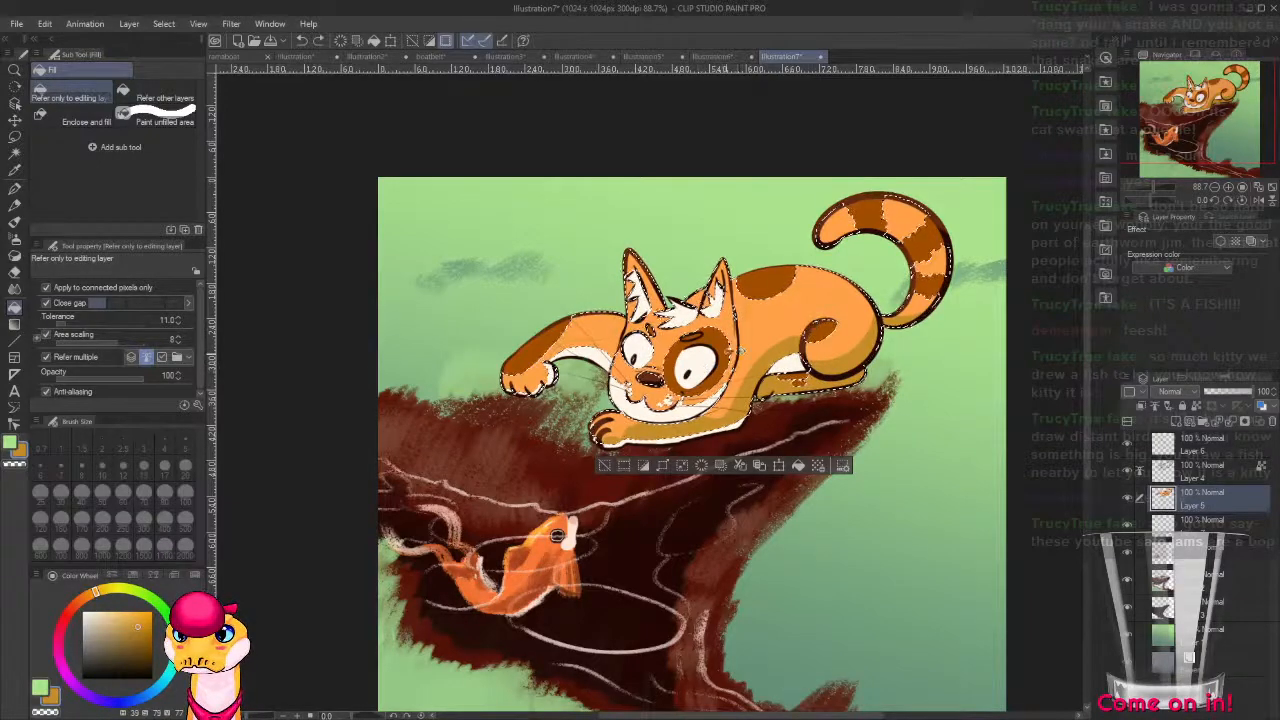
Outline a shadow along the underside of the raised front leg with the 2.5-pixel G-pen and fill it with the ochre.
scroll(677, 312, up, 7)
drag(369, 502, 619, 387)
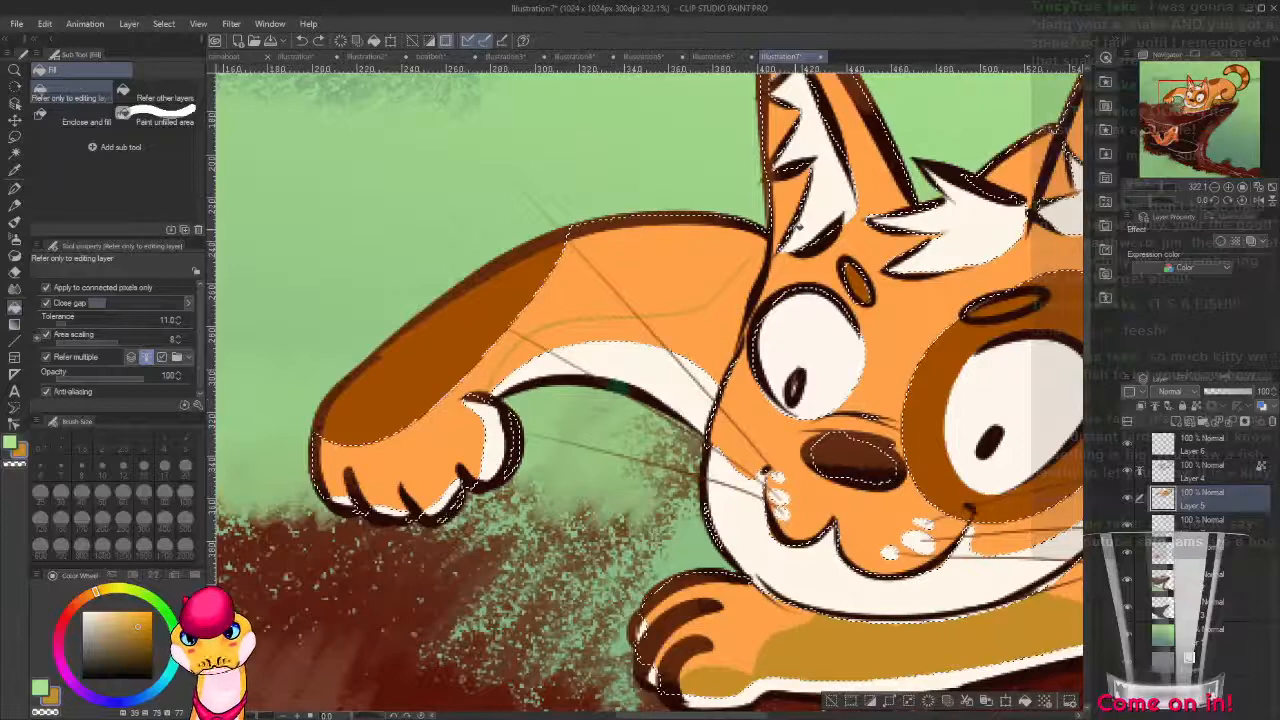
key(p)
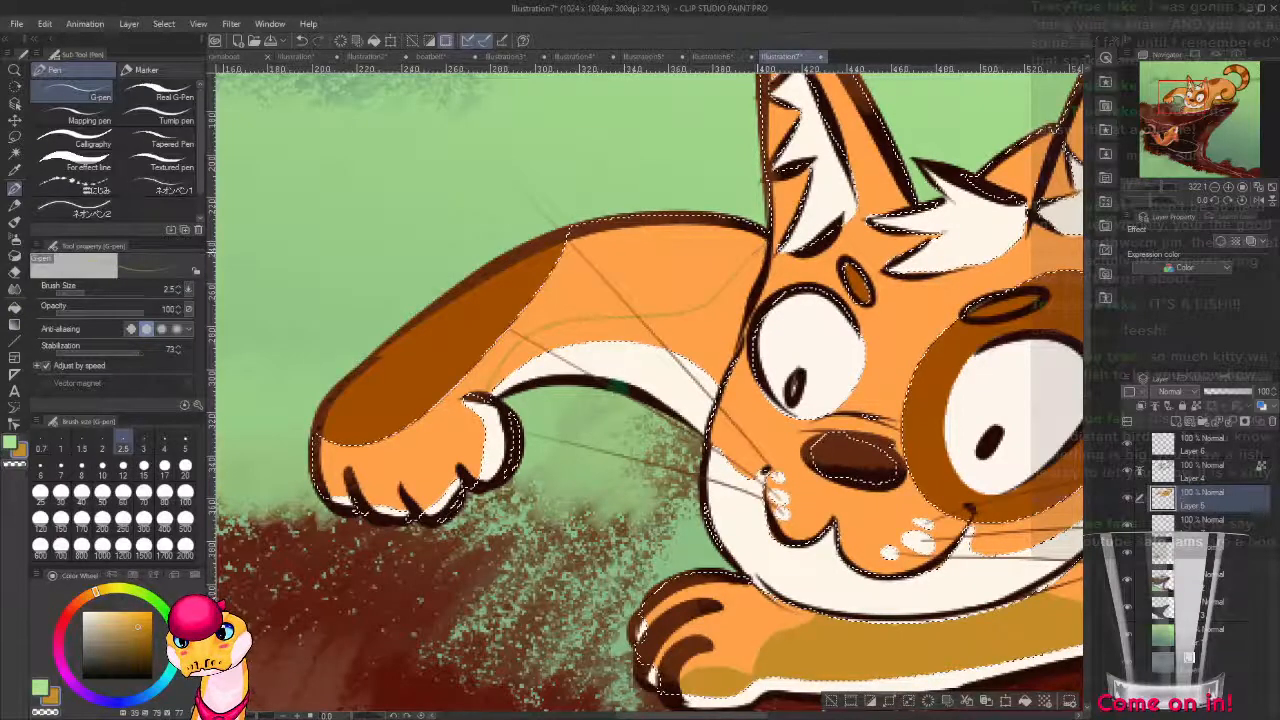
key(g)
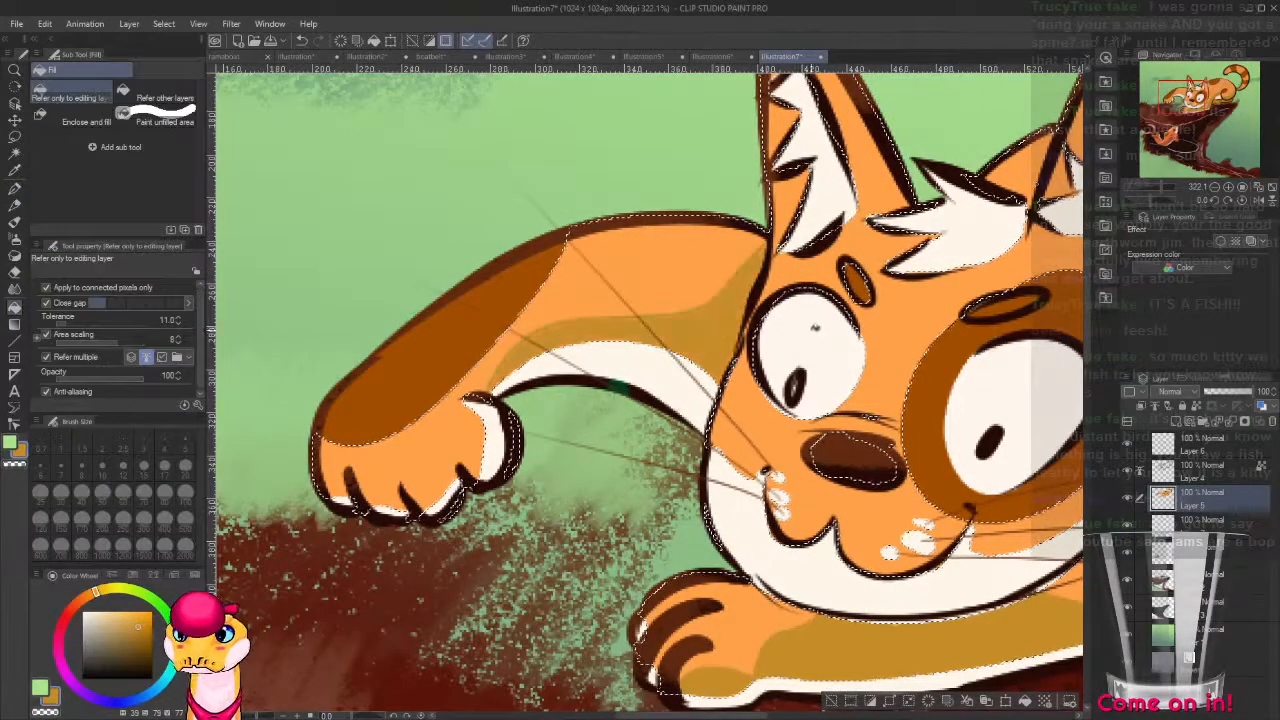
Outline a curved shadow on the cat's face between the eyes, along the brown eye patch, and fill it with the ochre.
drag(815, 327, 609, 247)
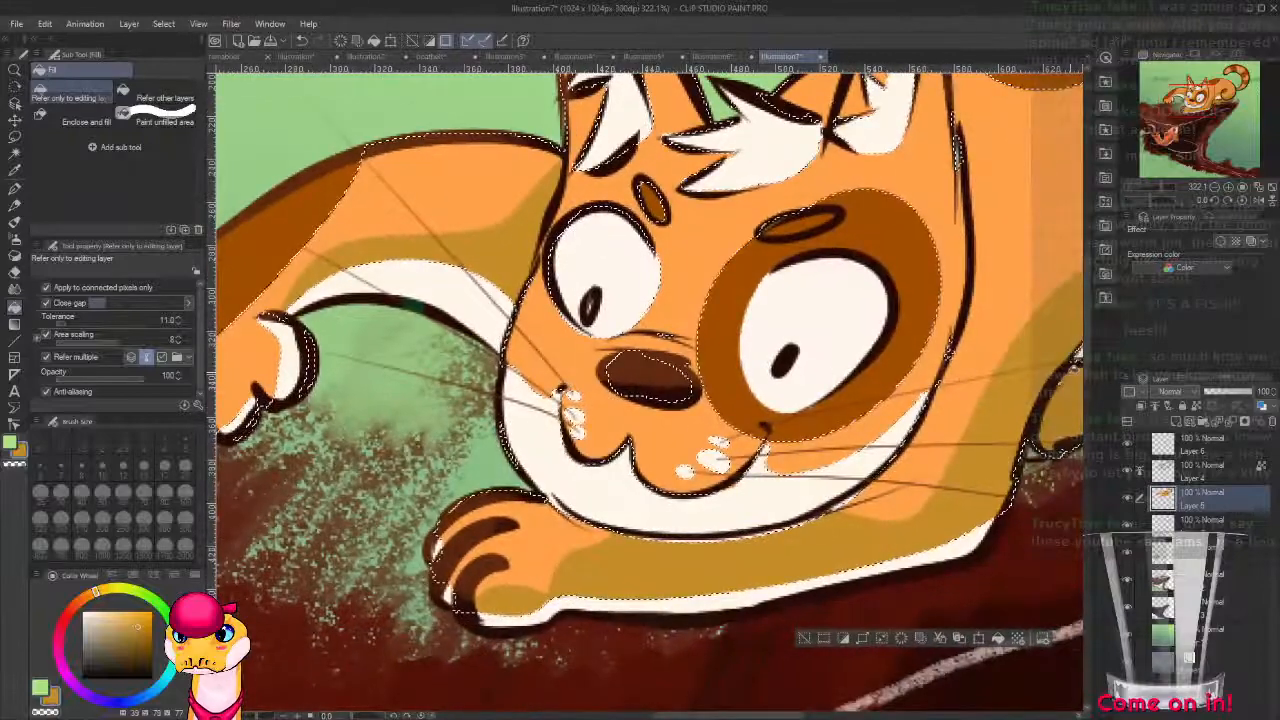
scroll(790, 418, down, 5)
drag(754, 414, 611, 457)
scroll(611, 457, up, 5)
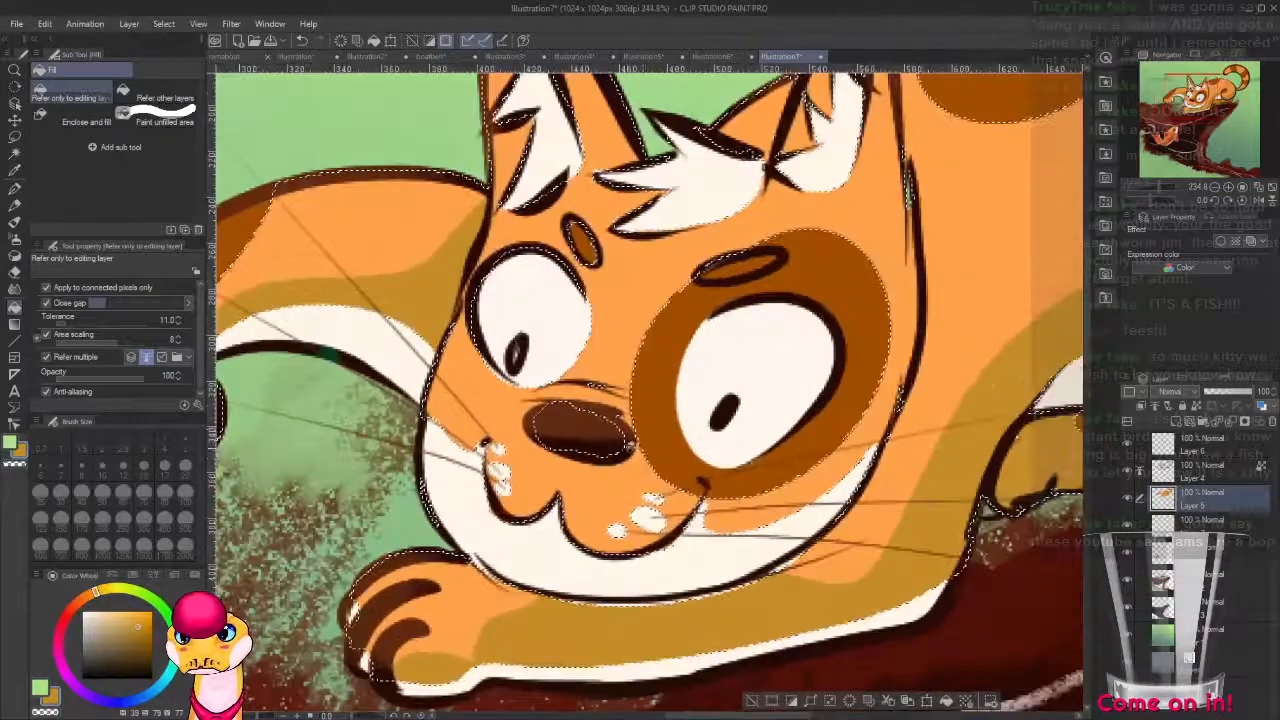
drag(650, 320, 533, 418)
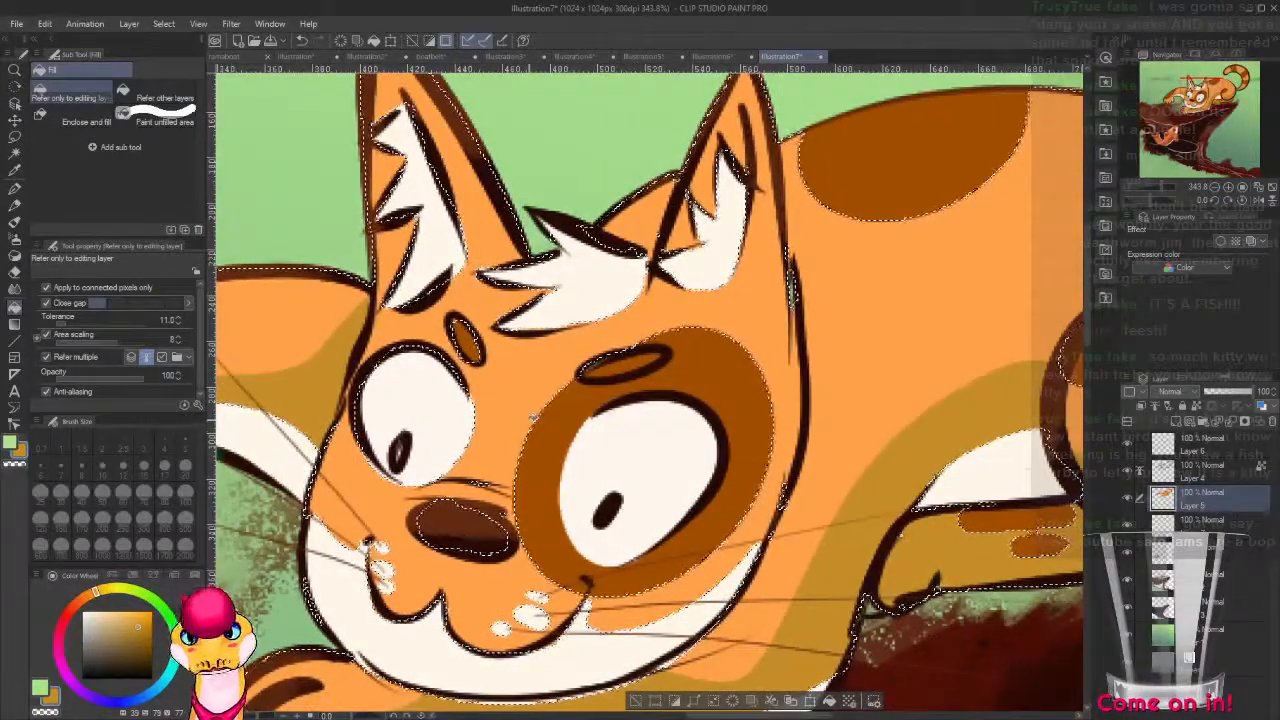
key(p)
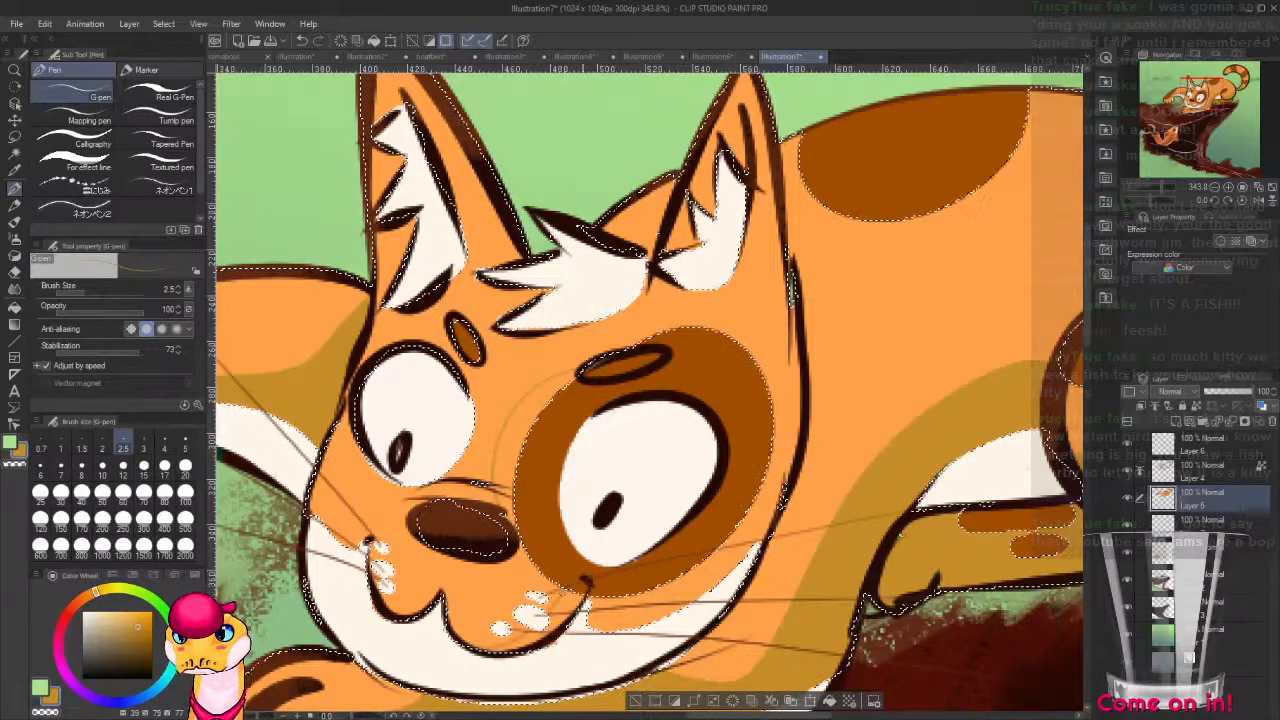
key(g)
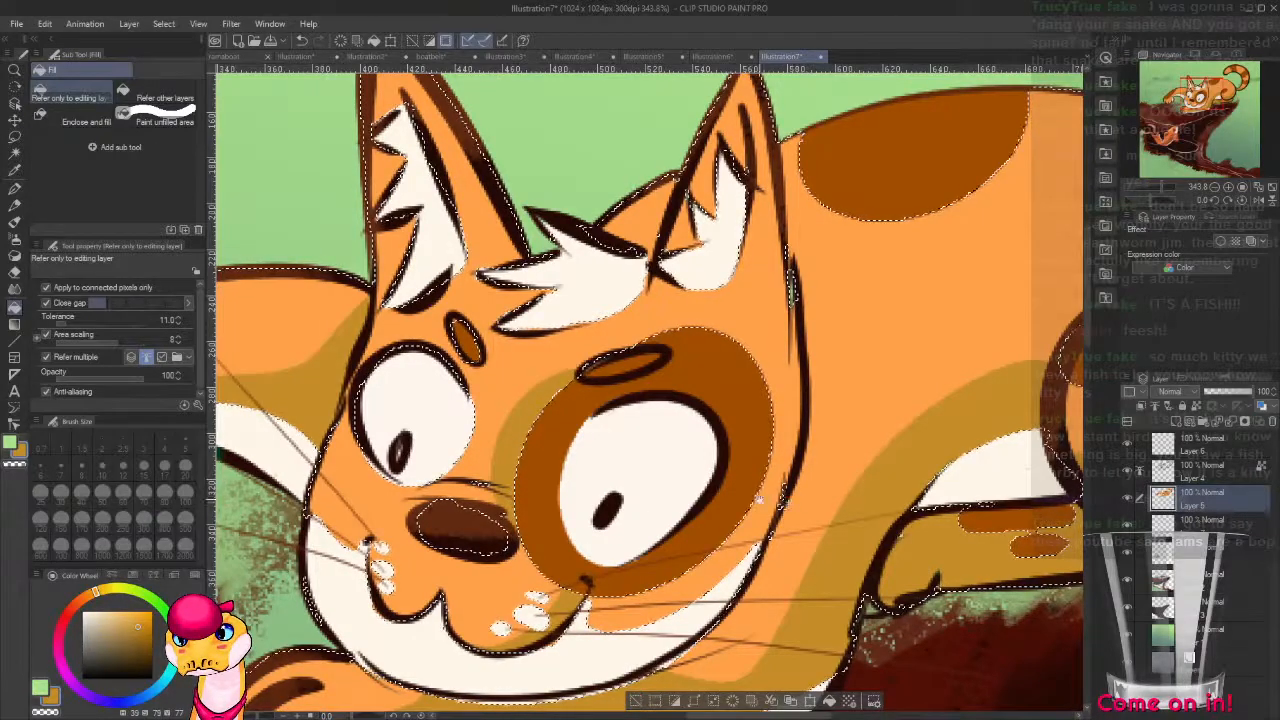
Shade the orange areas inside both of the cat's ears in ochre with the G-pen at size 10.
drag(759, 499, 706, 557)
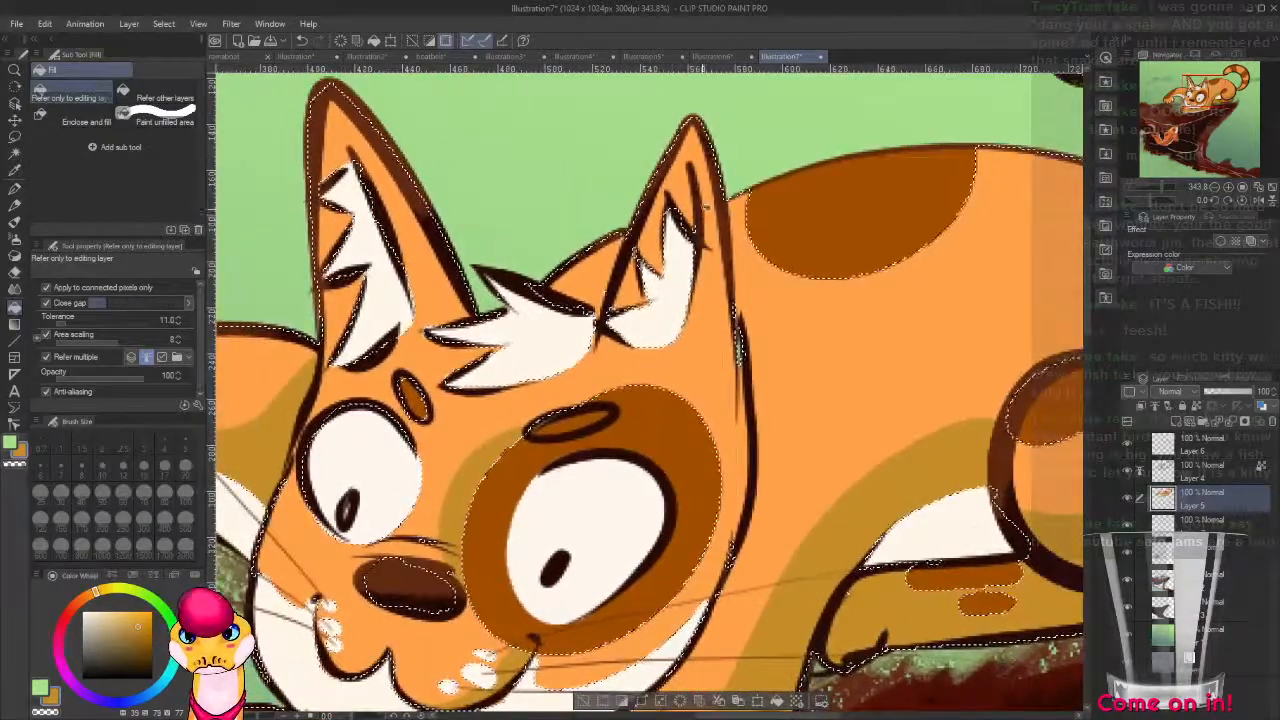
key(p)
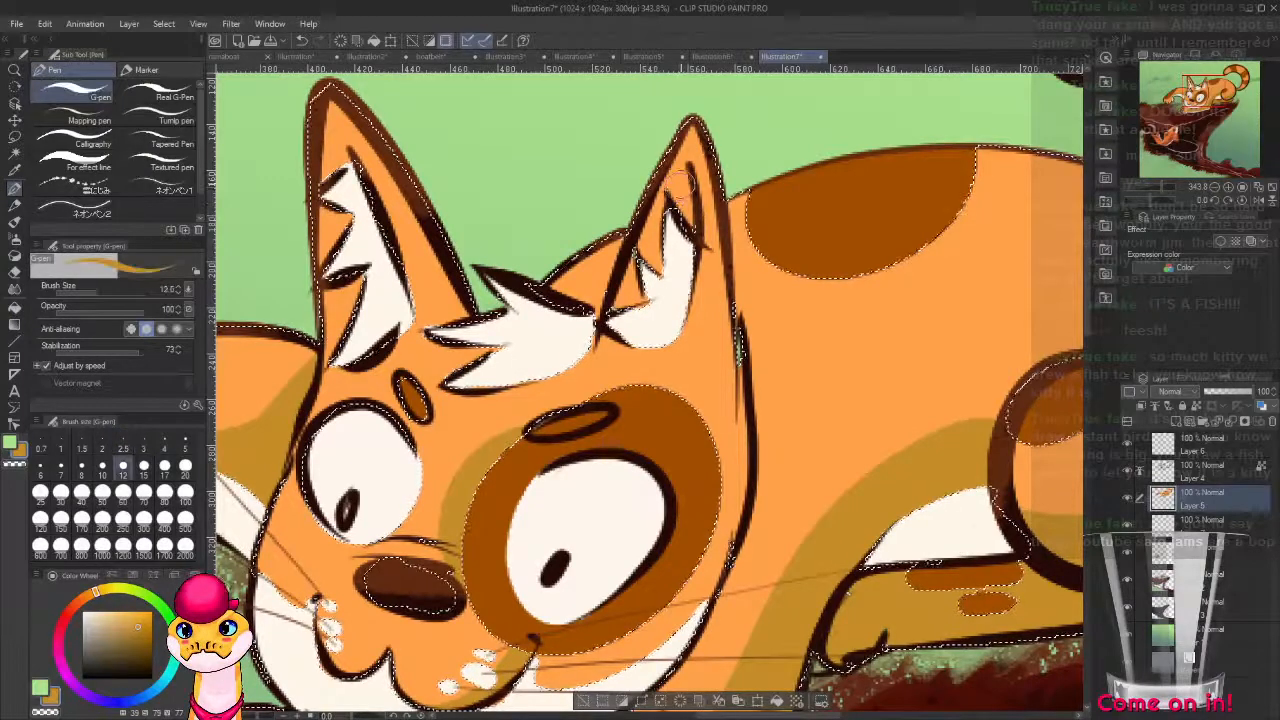
key([)
drag(681, 178, 685, 187)
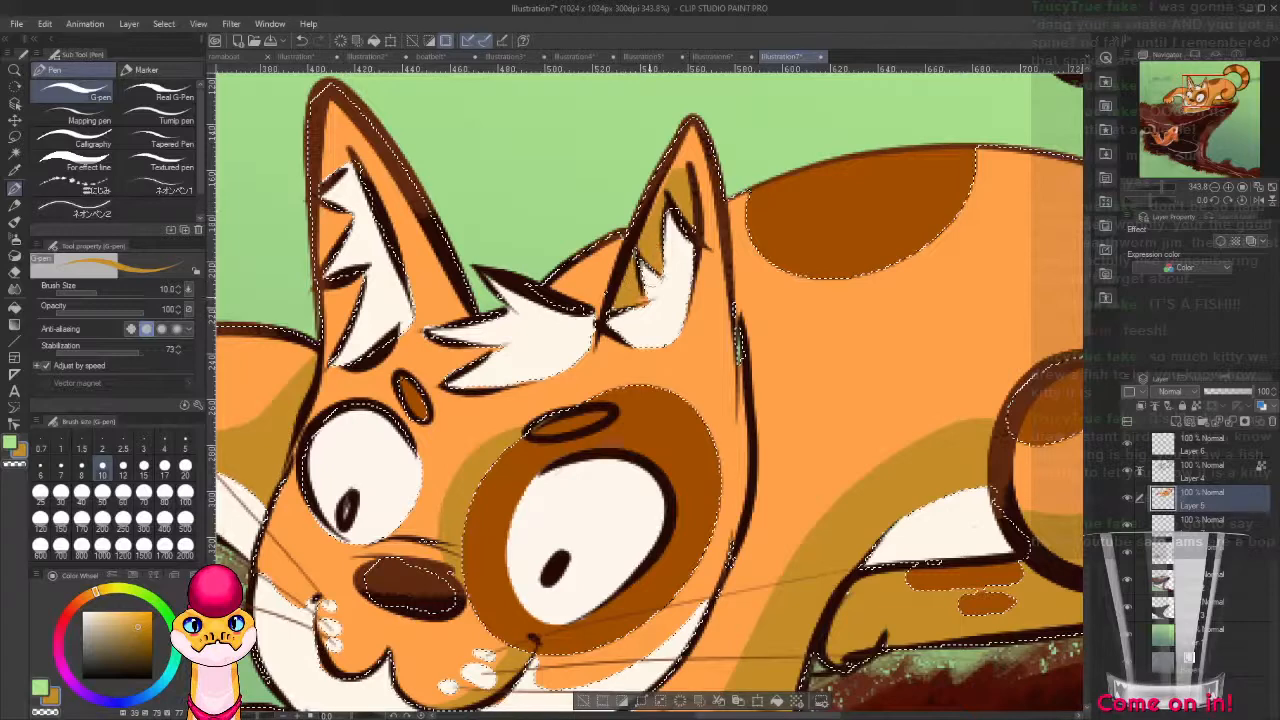
drag(648, 298, 642, 300)
mouse_move(350, 162)
mouse_down()
mouse_move(340, 152)
mouse_move(330, 174)
mouse_up()
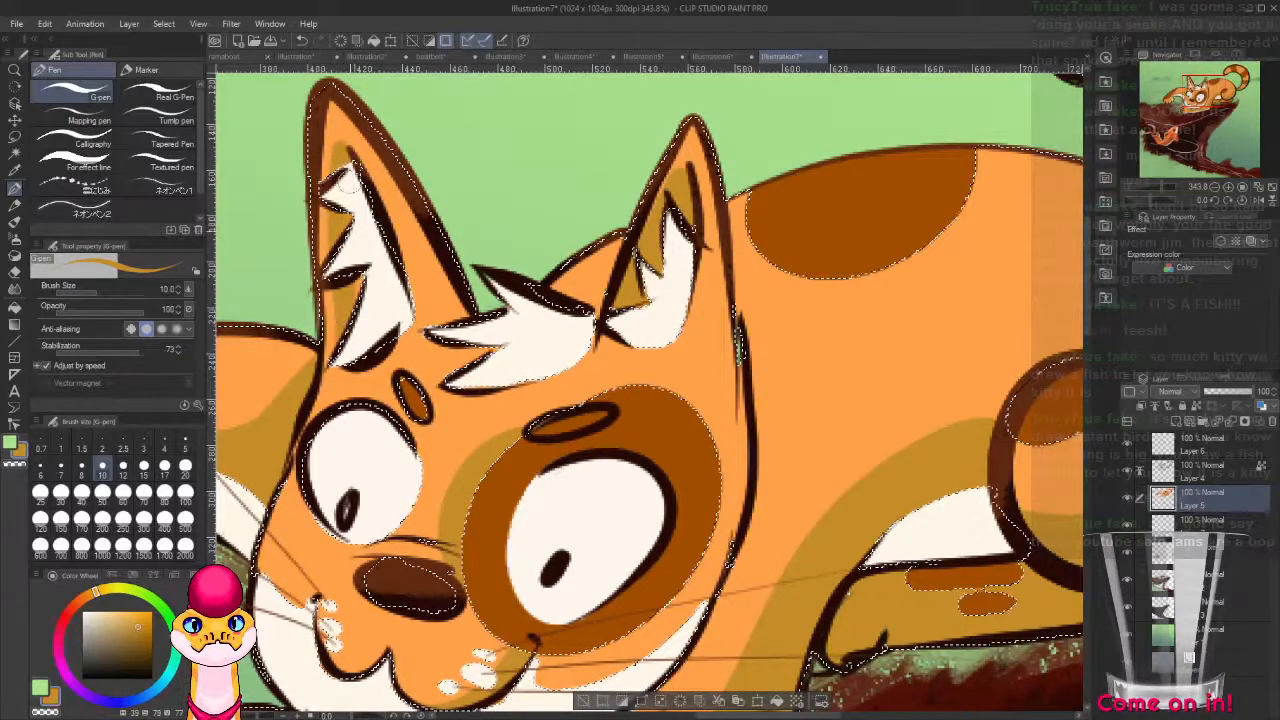
Sample the cat's orange (hue 29, saturation 71, value 100) and paint a lit area over the ochre on the tucked hind leg.
scroll(405, 240, down, 3)
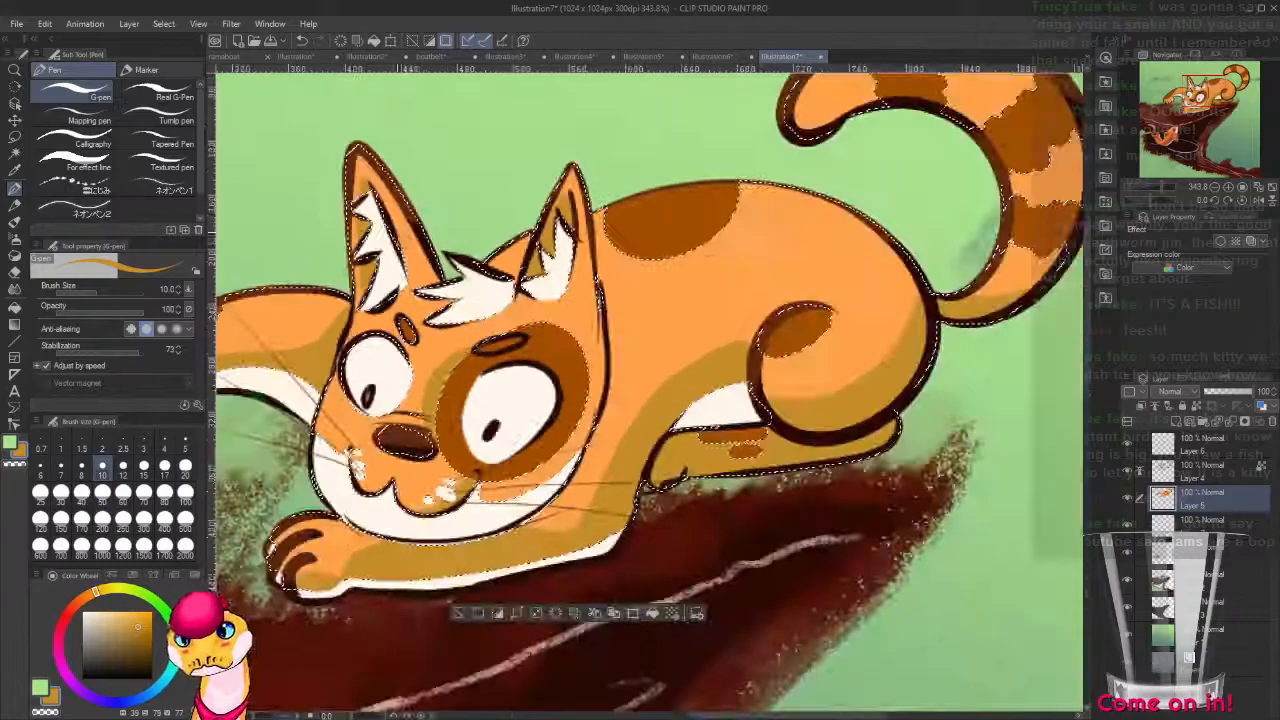
scroll(600, 330, down, 2)
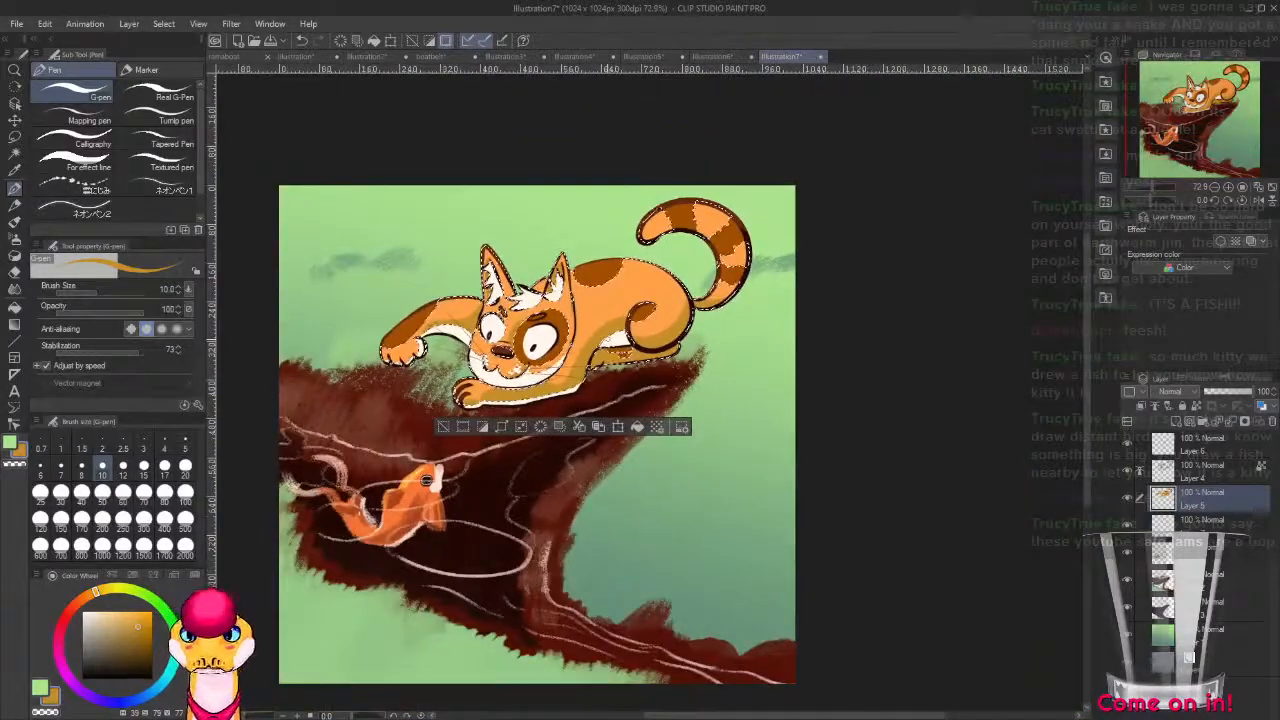
scroll(600, 330, down, 1)
scroll(551, 300, up, 2)
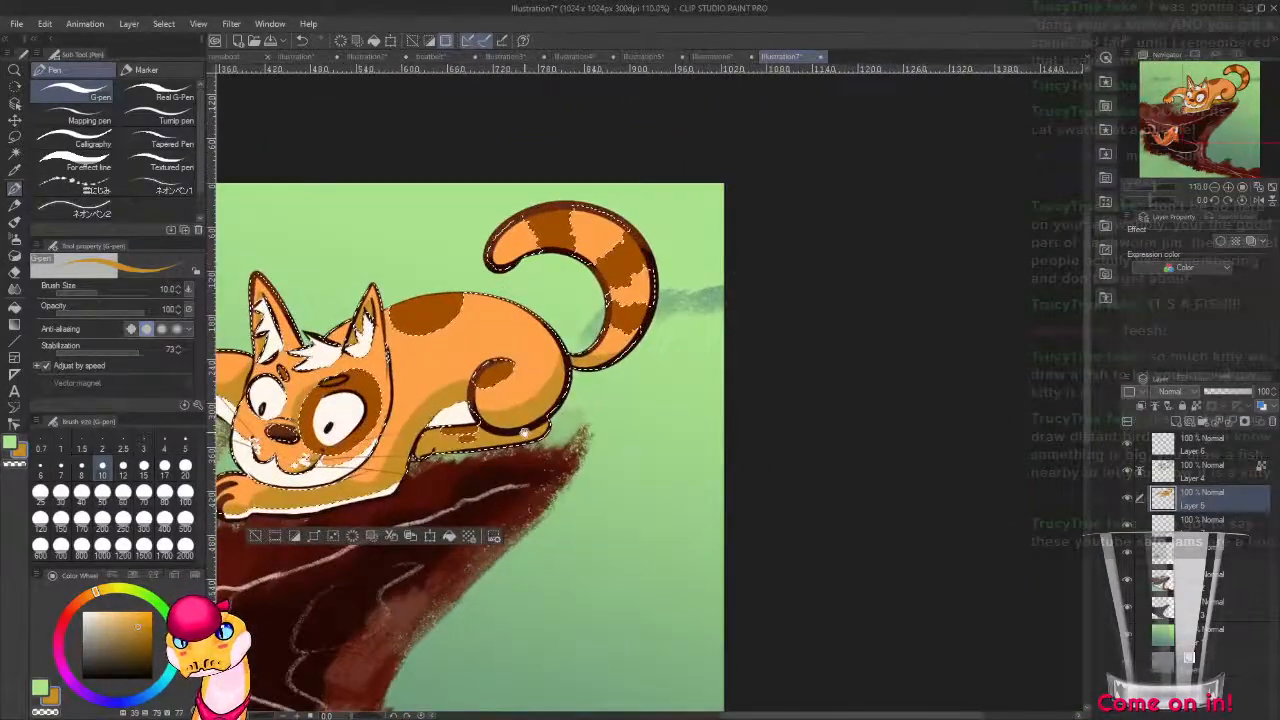
scroll(551, 300, up, 1)
scroll(718, 428, up, 2)
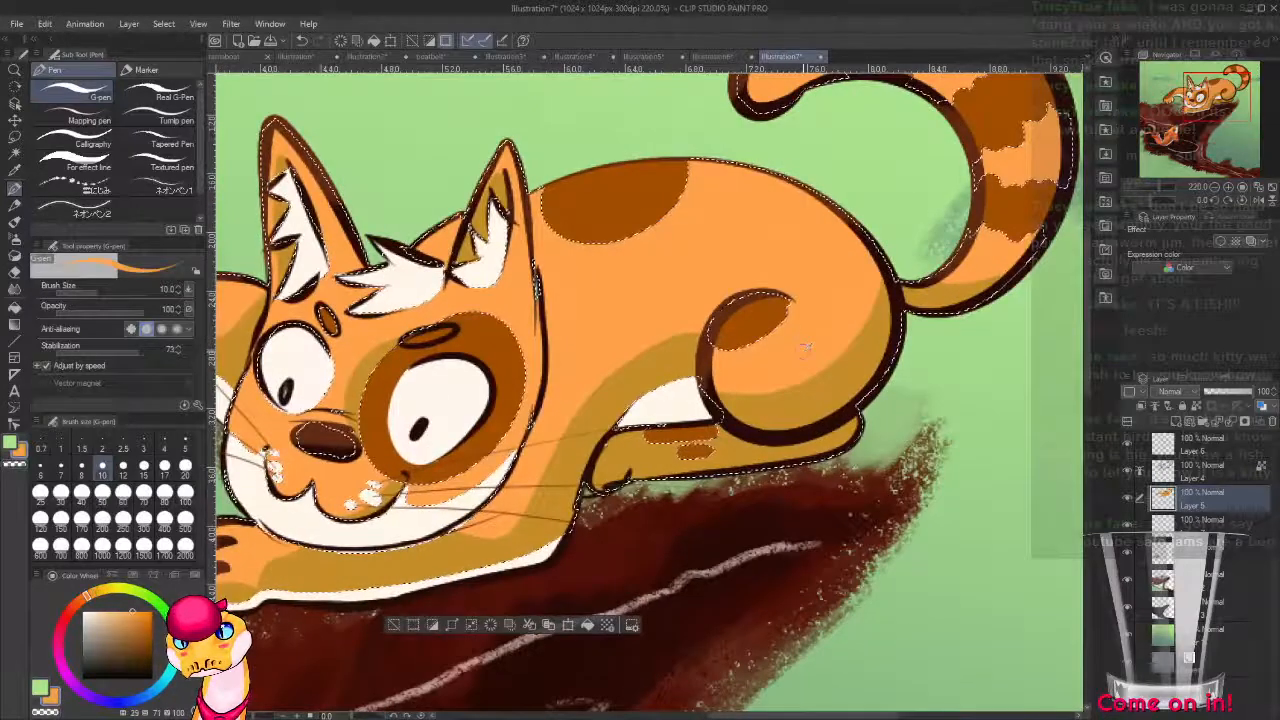
mouse_move(607, 469)
mouse_down()
mouse_move(635, 452)
mouse_move(742, 447)
mouse_move(648, 453)
mouse_move(660, 448)
mouse_up()
key(ctrl+z)
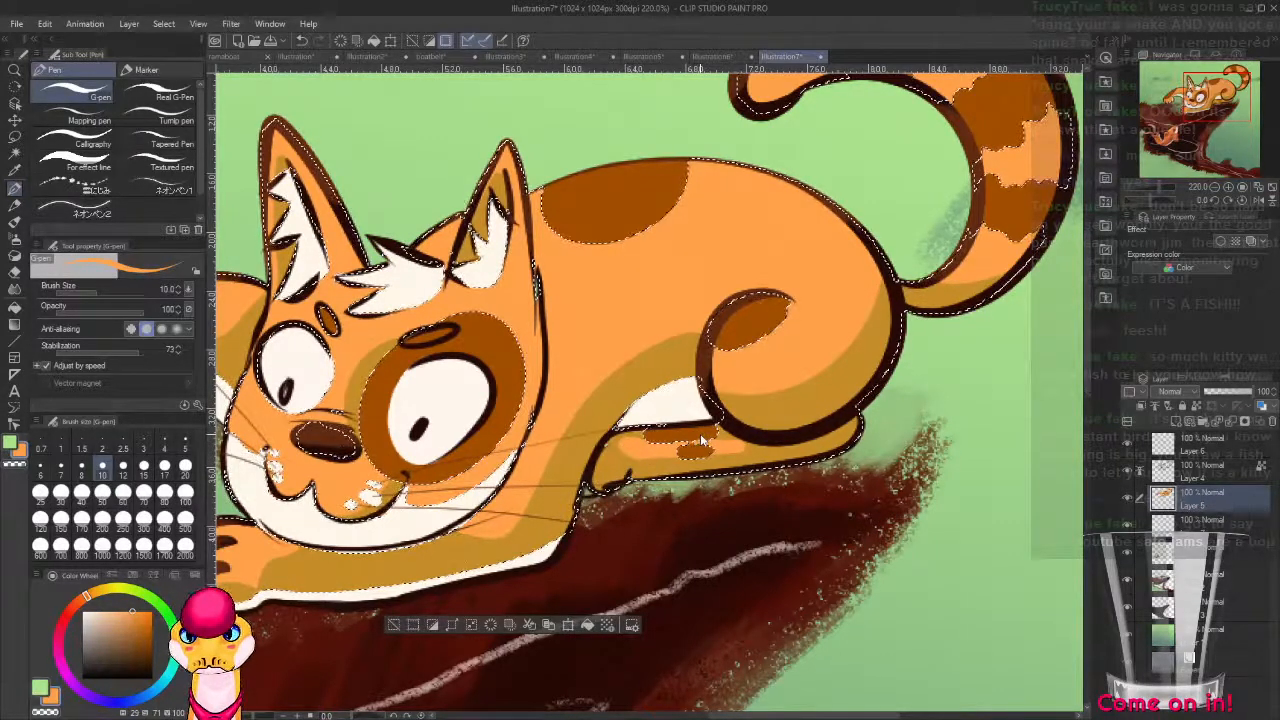
Clear the selection, auto-select the cat's brown markings on Layer 5 and set the G-pen to brown (hue 29, saturation 100, value 64).
key(ctrl+d)
scroll(702, 436, down, 8)
scroll(632, 460, up, 7)
key(w)
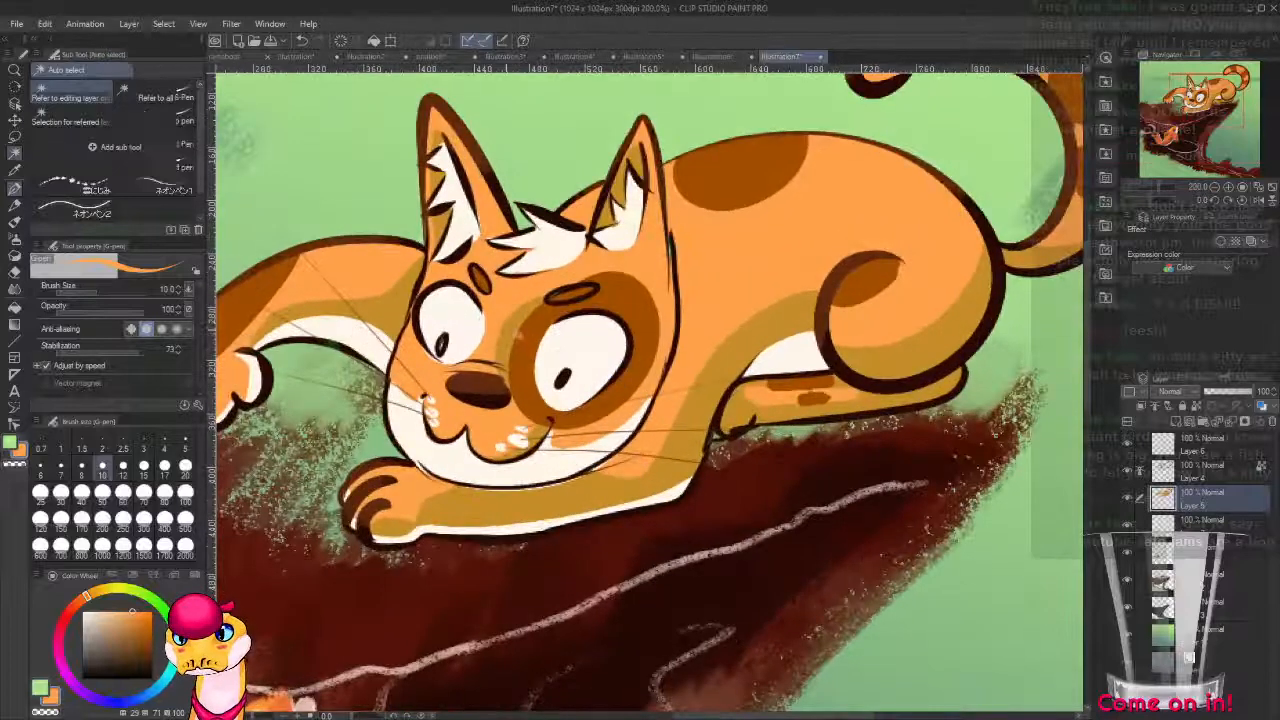
click(520, 335)
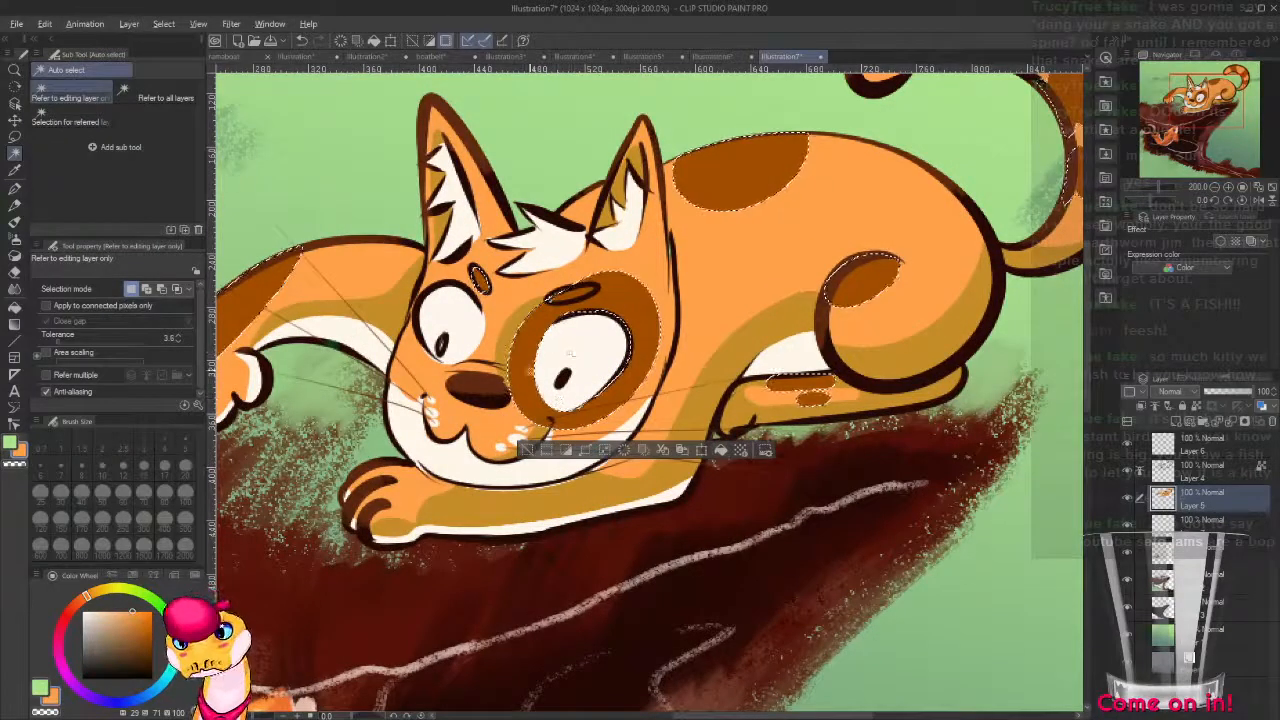
key(alt)
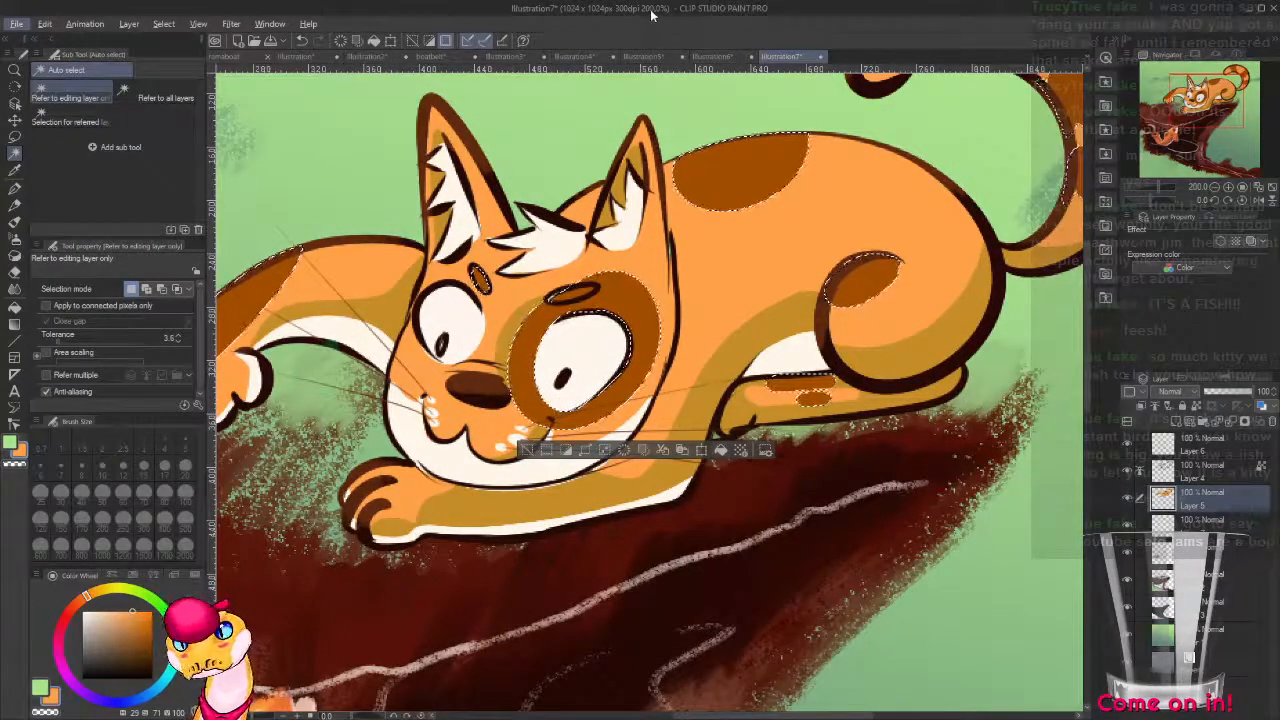
key(p)
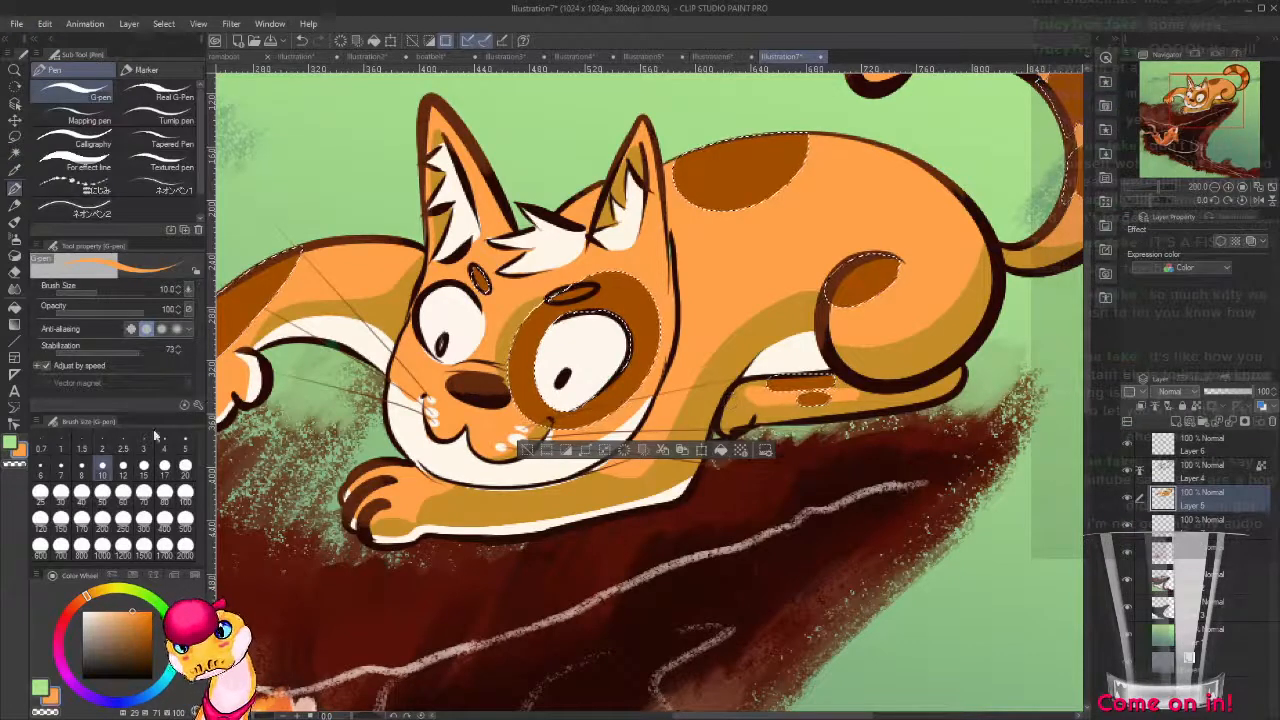
alt+click(233, 576)
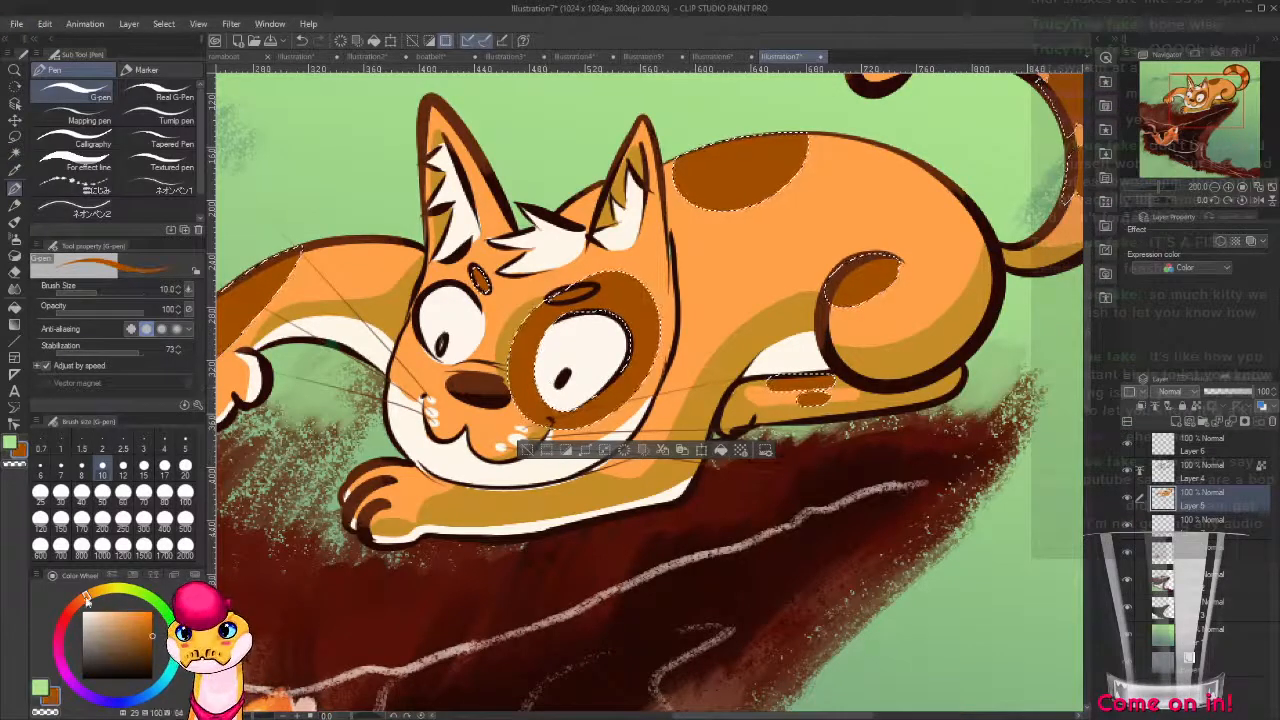
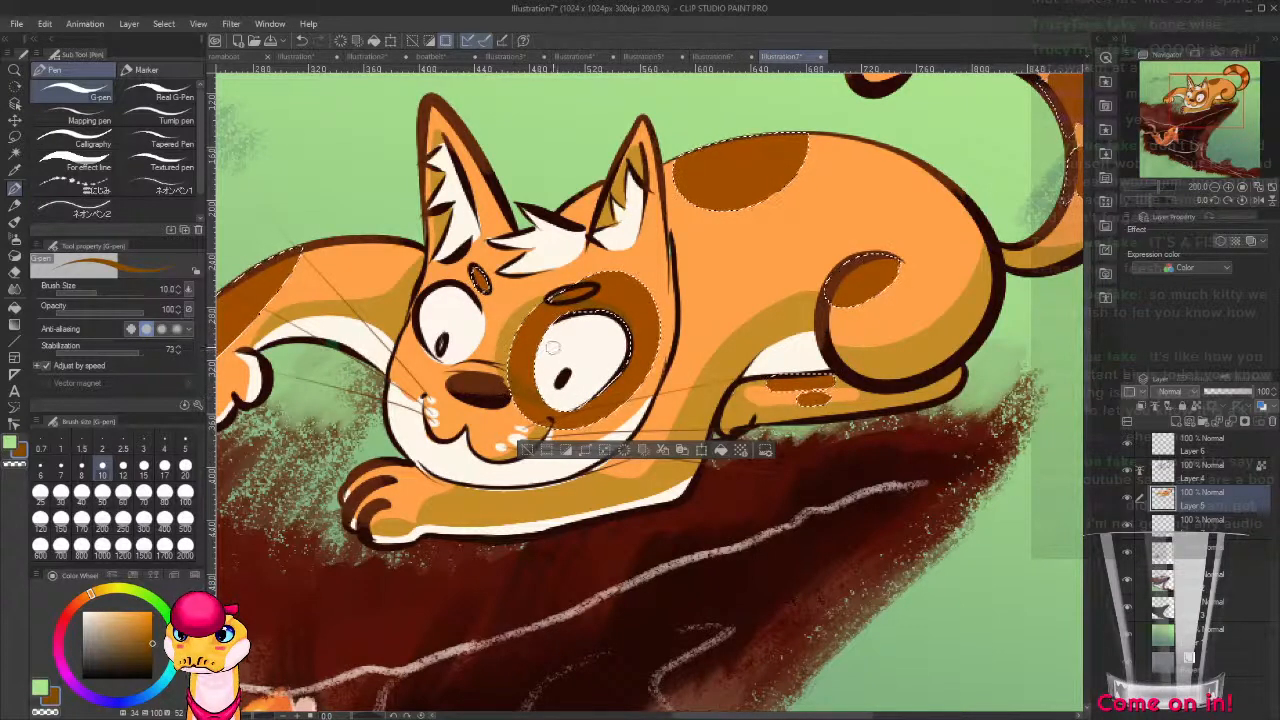
Shade the cat's brown eye patch and hind leg markings with darker brown using the G-pen at size 20.
key(g)
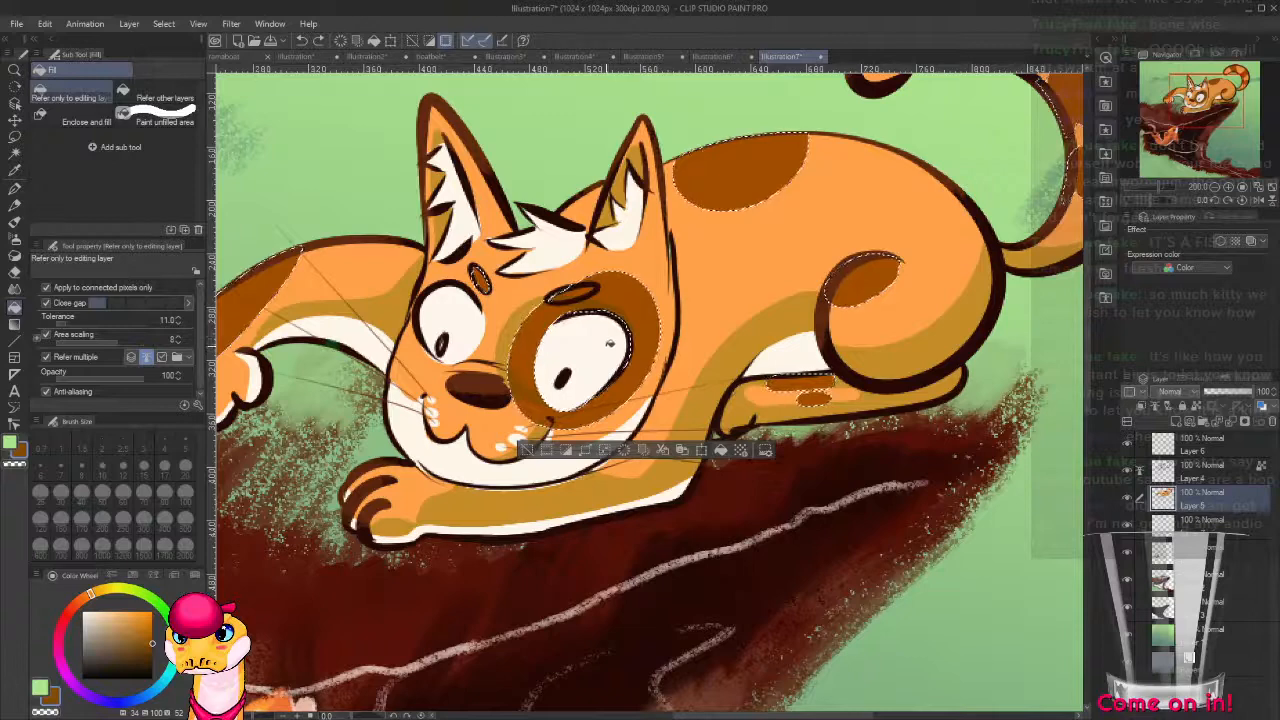
key(p)
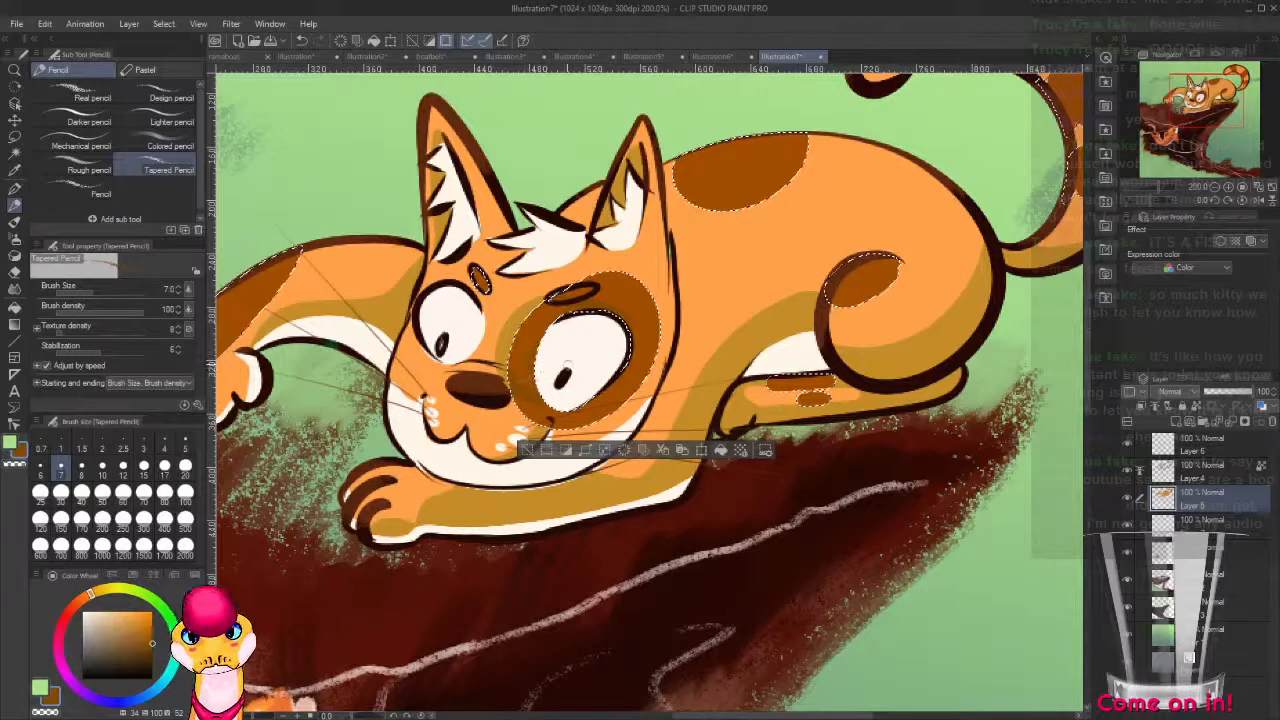
key(p)
key(bracketright)
key(bracketright)
key(bracketright)
key(bracketright)
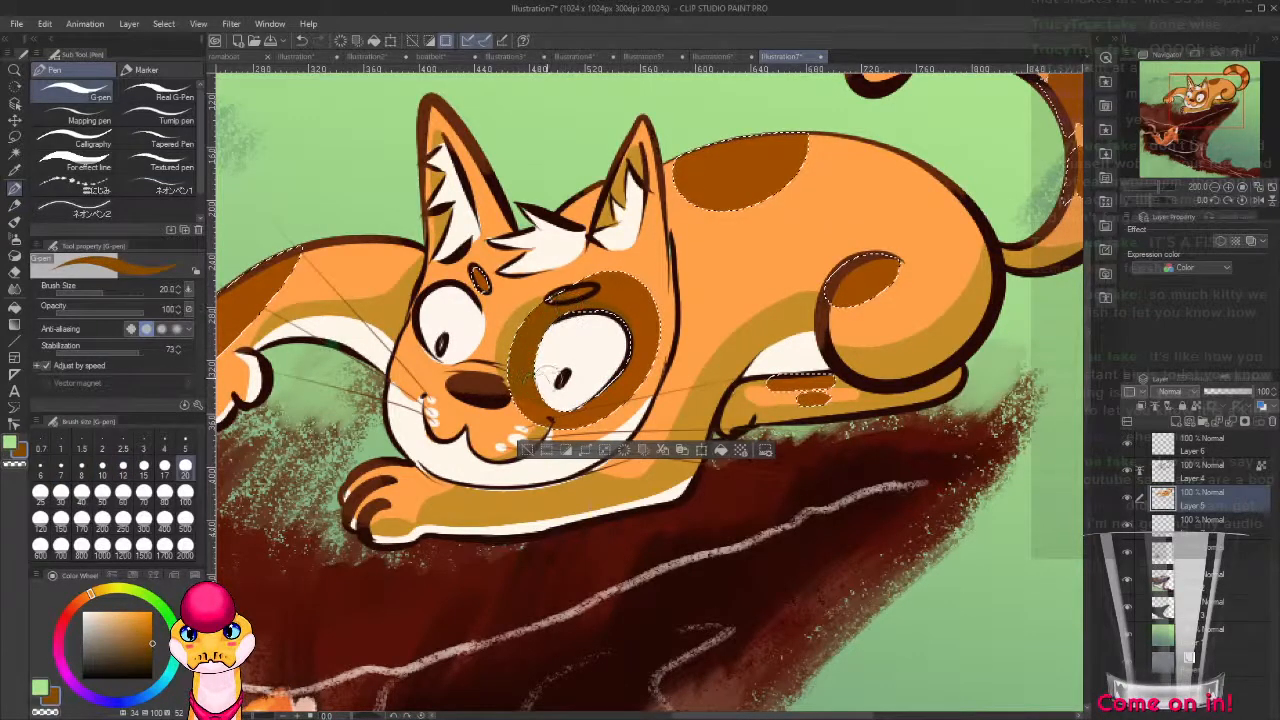
drag(530, 389, 401, 488)
drag(771, 399, 735, 327)
drag(598, 403, 643, 358)
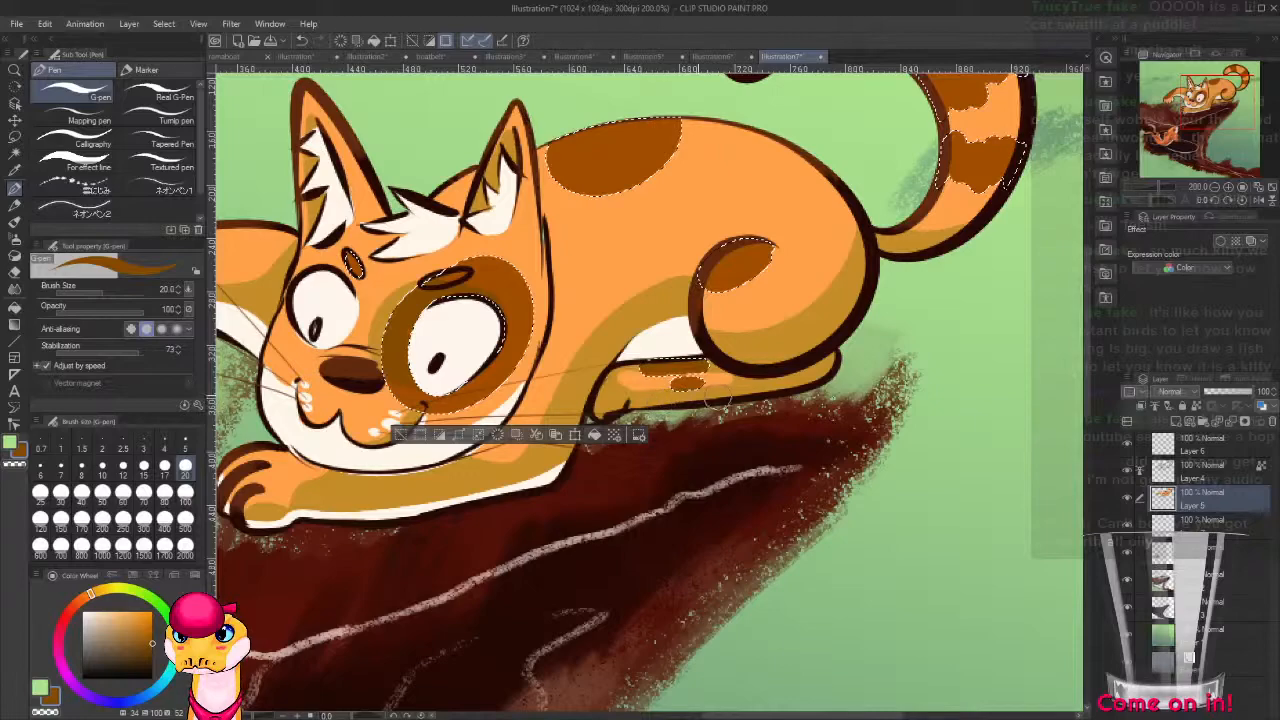
Shade the brown markings on the raised foreleg and the tail stripes with the darker brown, and clear the selection.
drag(575, 435, 828, 374)
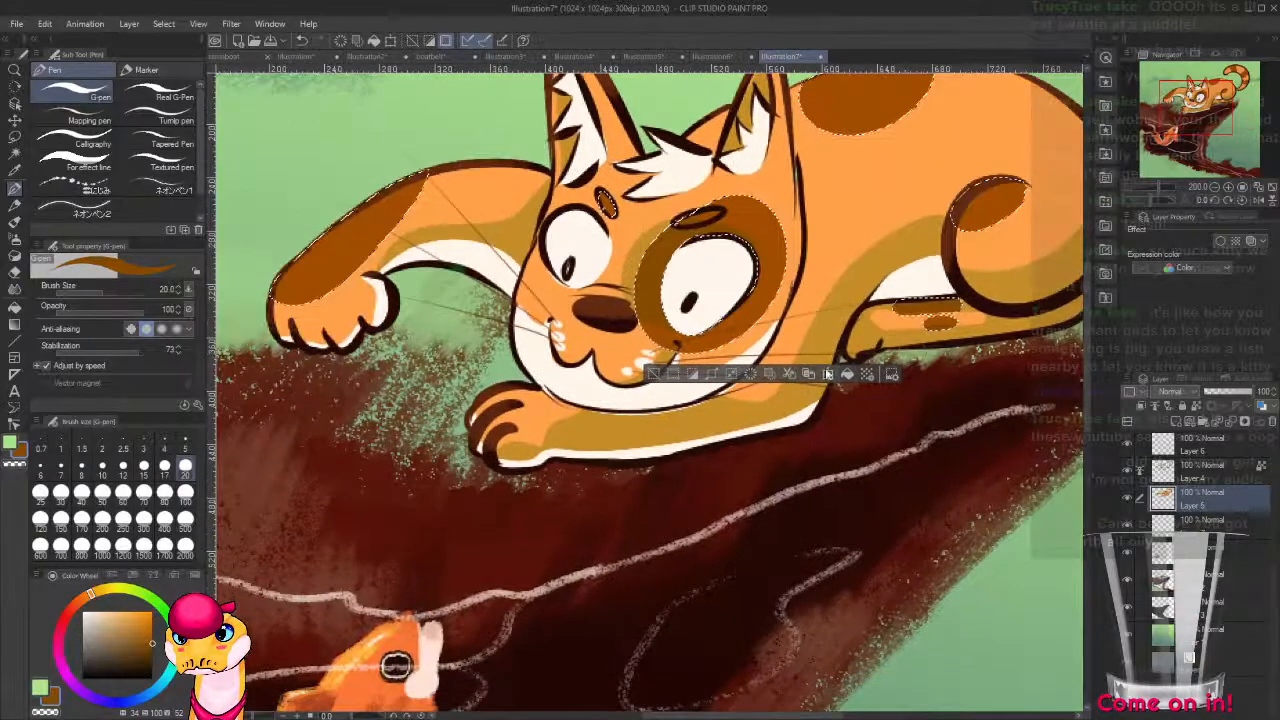
mouse_move(1061, 218)
mouse_down()
mouse_move(1007, 232)
mouse_move(634, 466)
mouse_up()
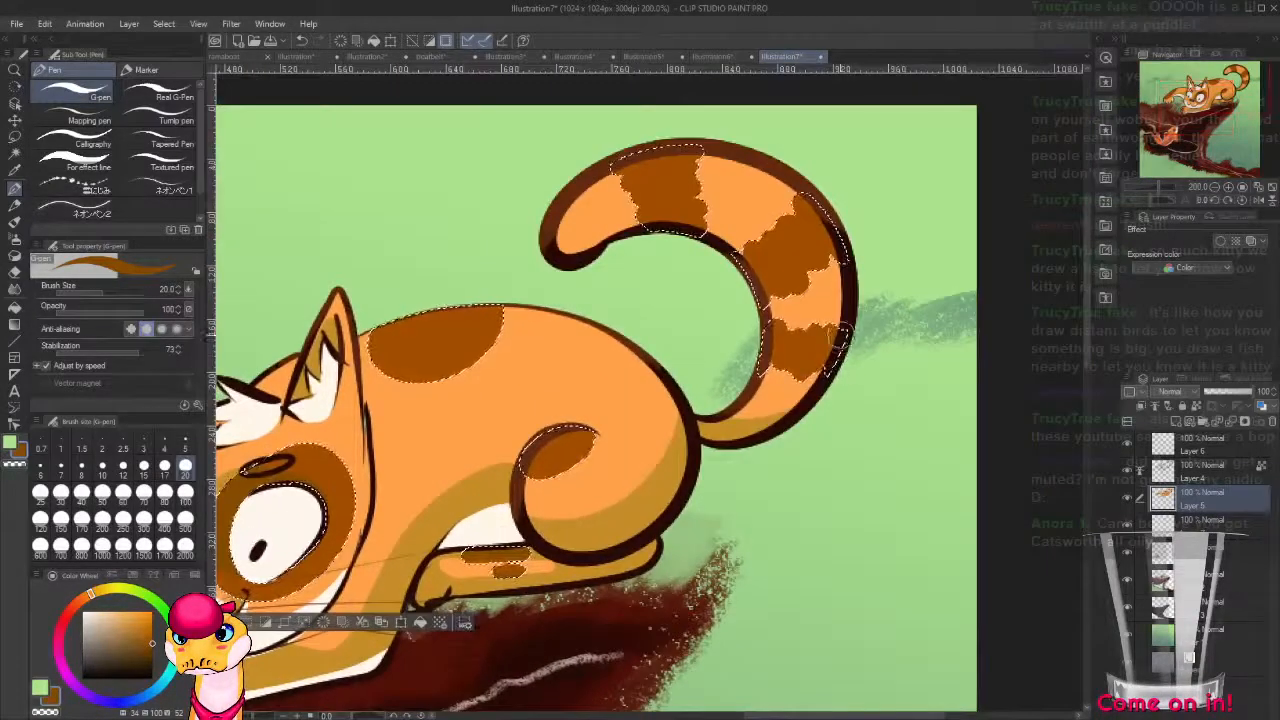
key(alt)
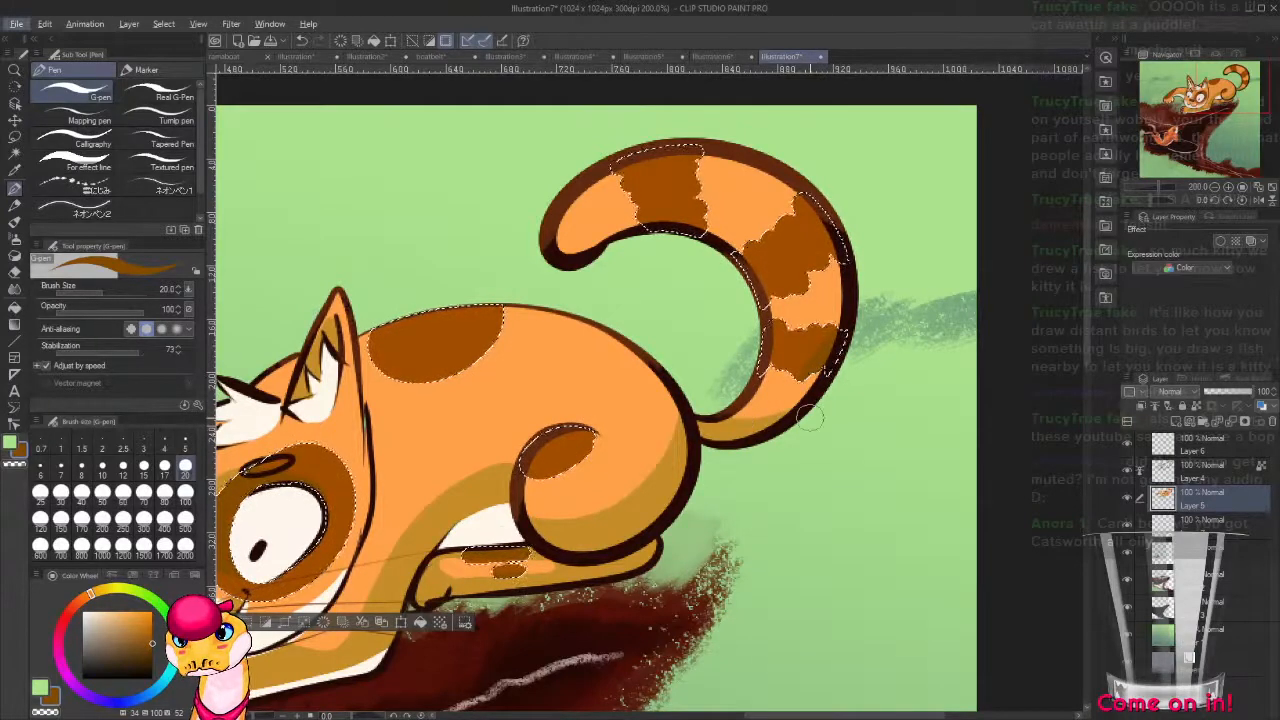
scroll(826, 345, down, 1)
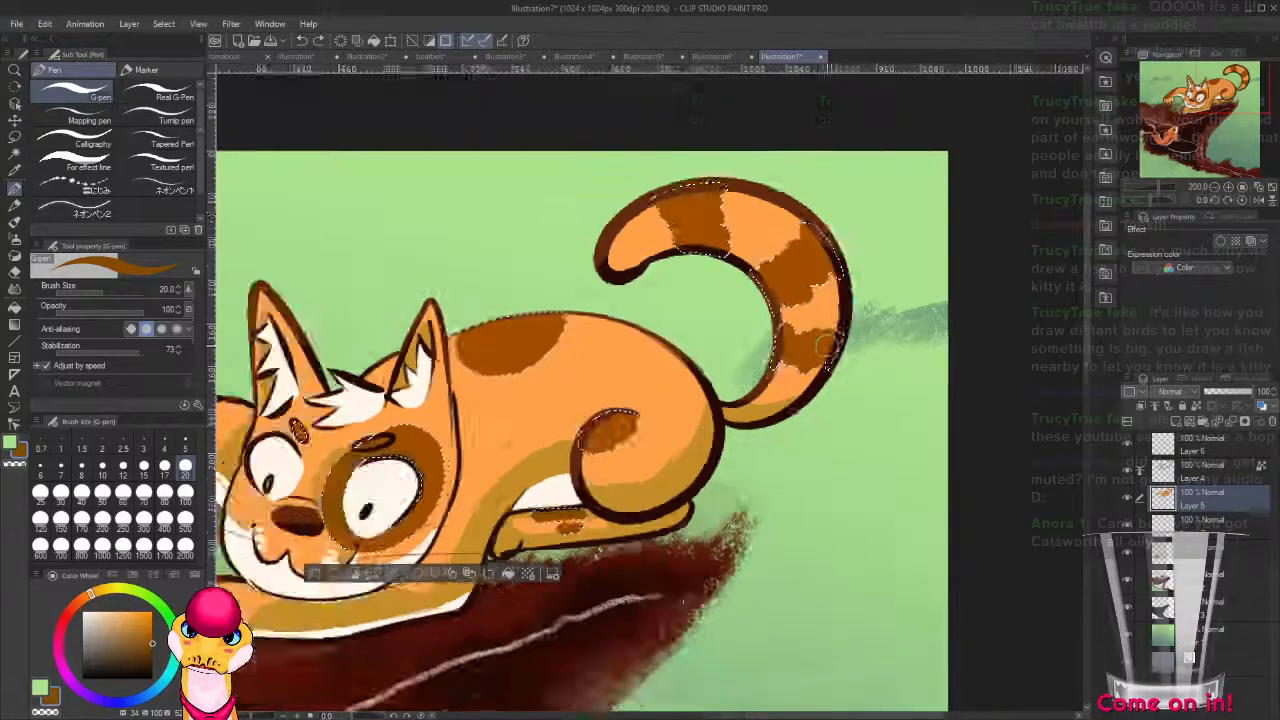
scroll(826, 345, down, 4)
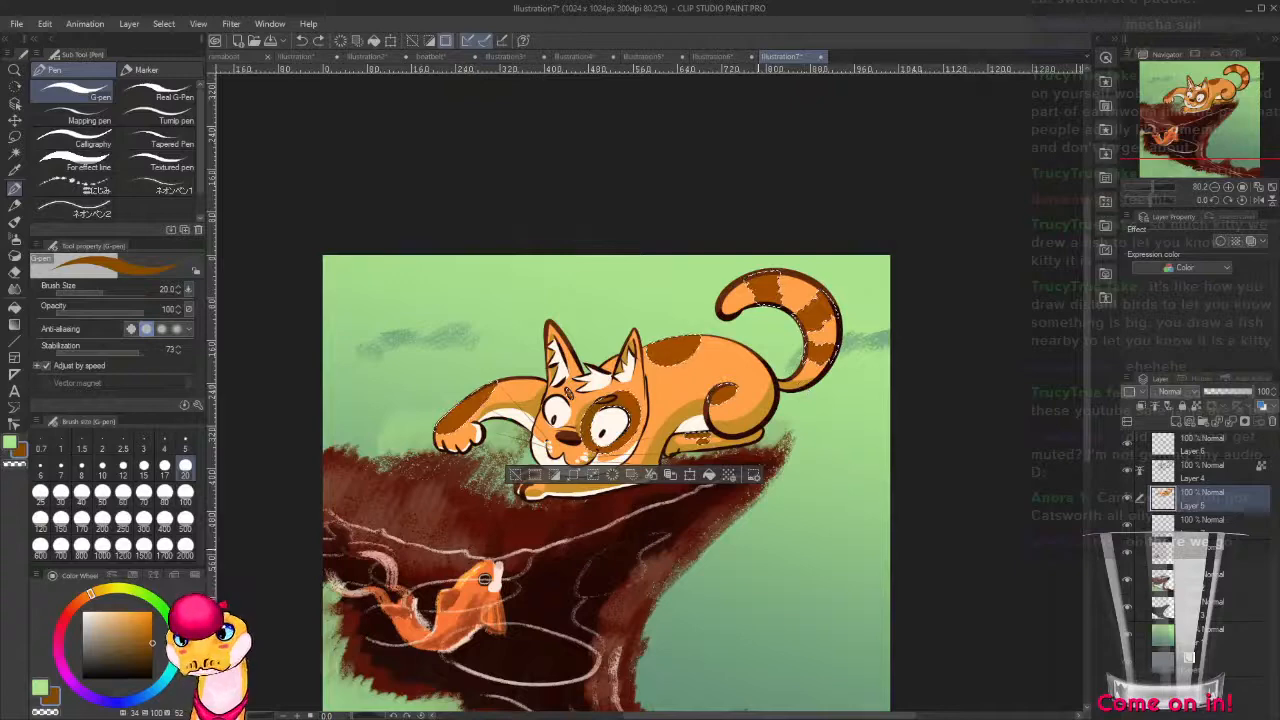
key(ctrl+d)
Auto-select the cat's white areas on Layer 5 and set the G-pen to pale yellow (hue 67, saturation 16, value 100).
drag(758, 576, 704, 494)
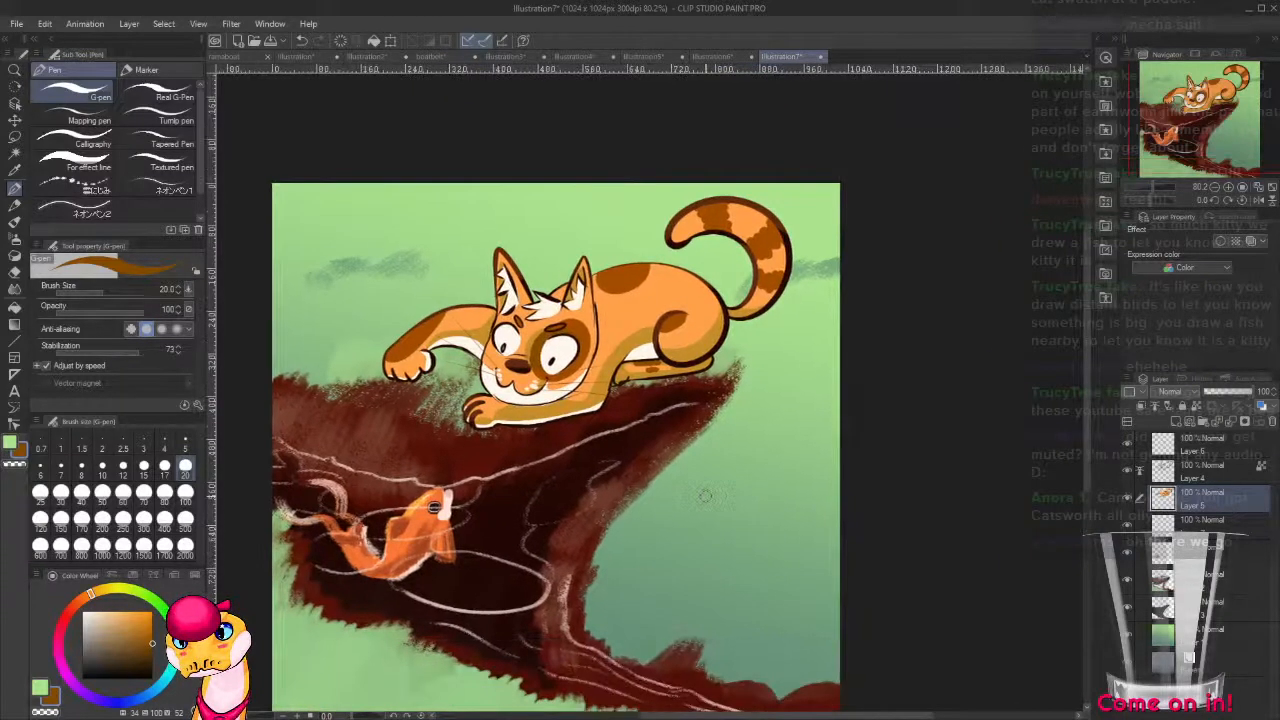
scroll(540, 380, up, 5)
key(w)
click(564, 313)
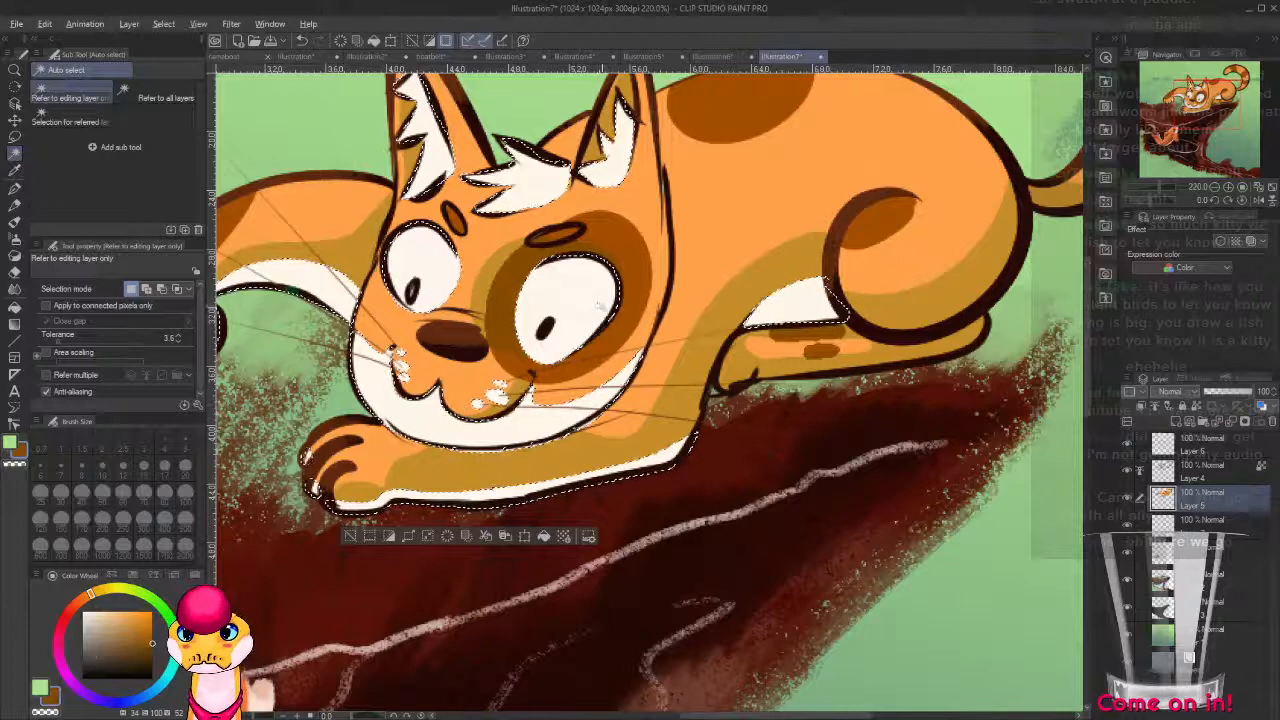
key(alt)
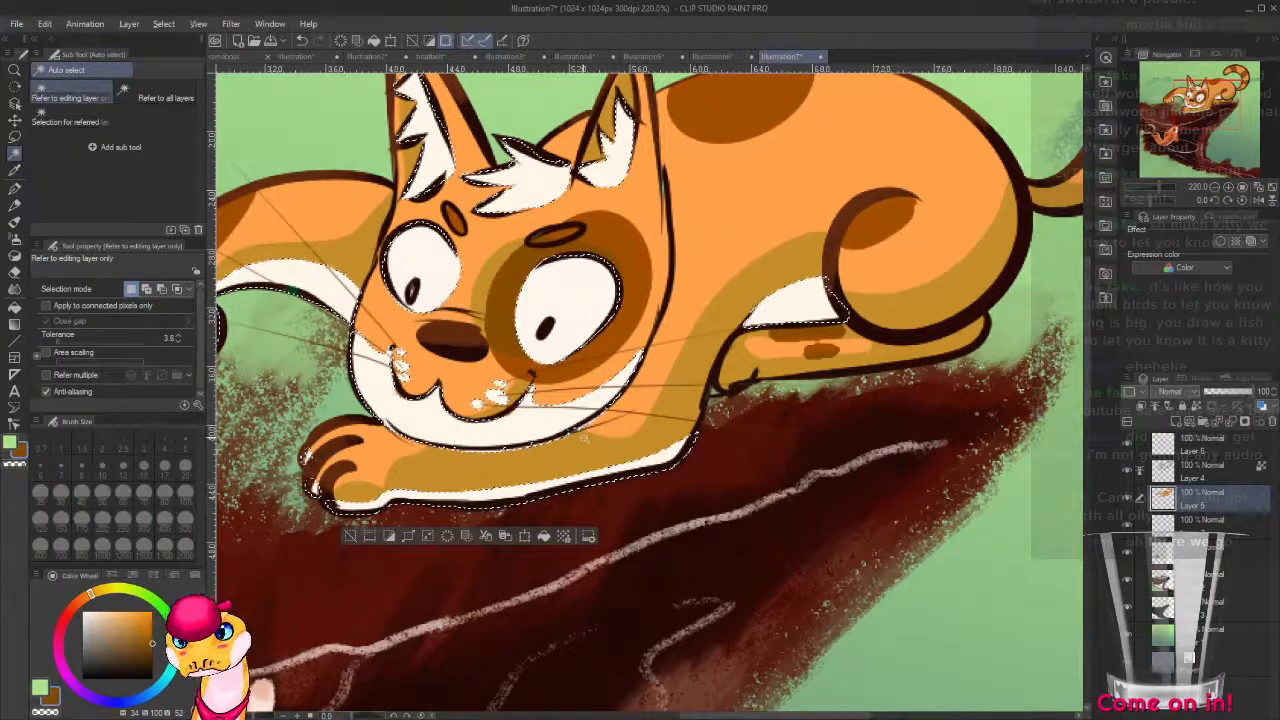
key(p)
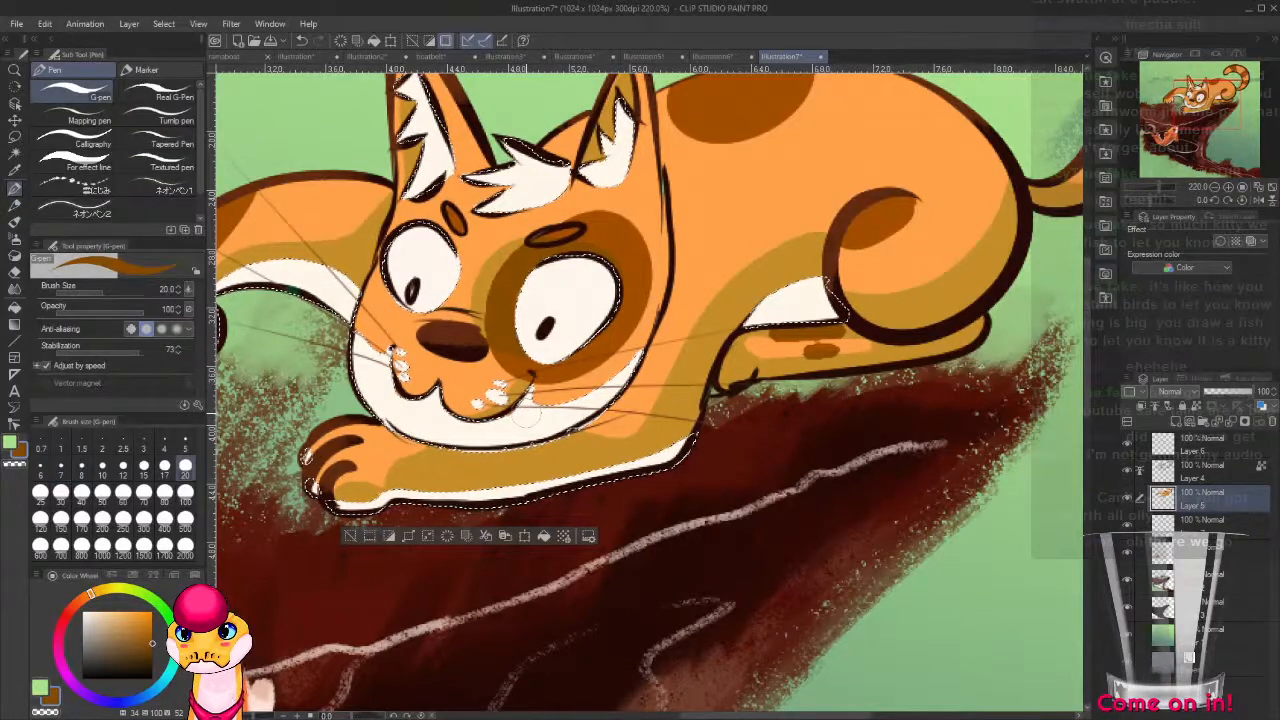
click(132, 590)
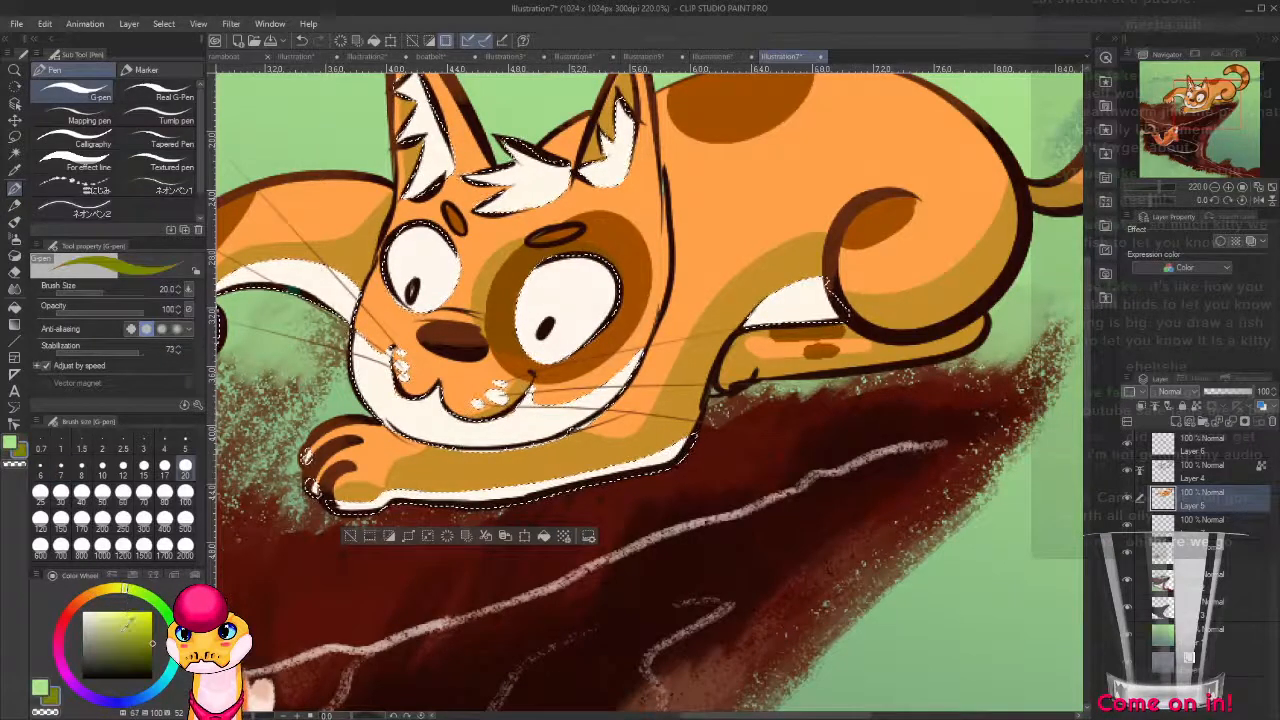
click(117, 628)
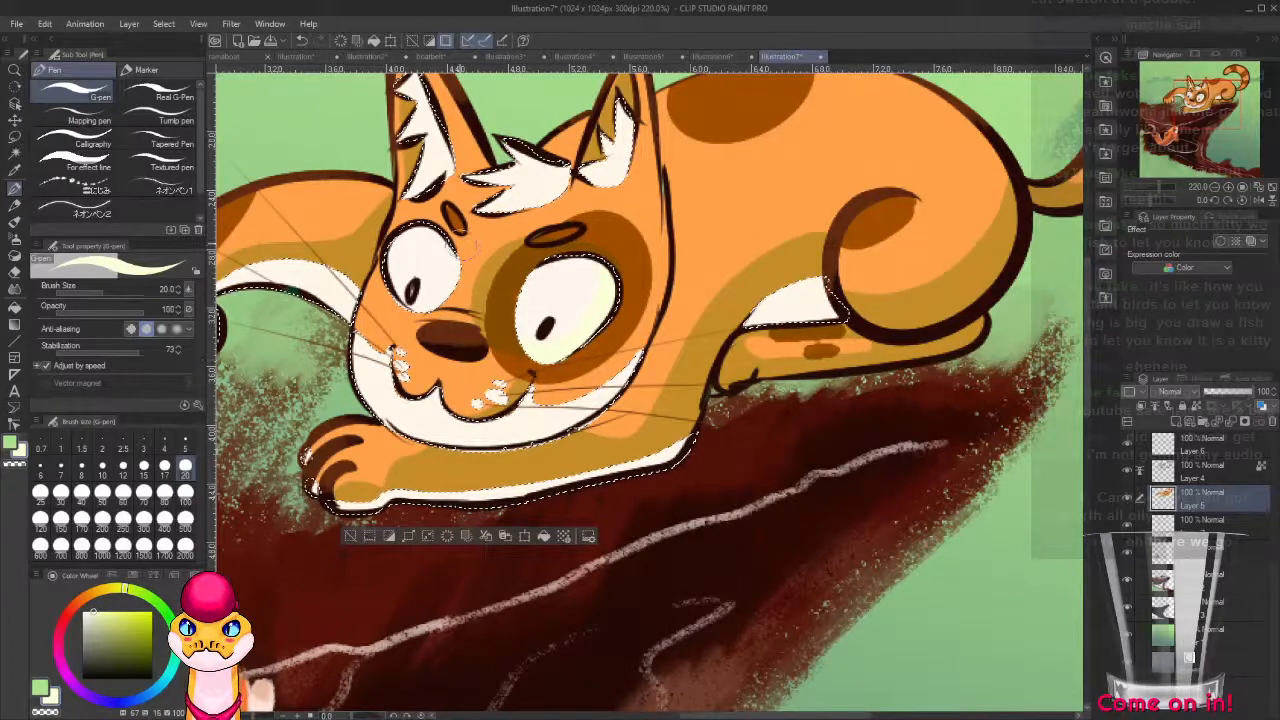
Shade the whites of the eyes and the white fur with the pale yellow, and clear the selection.
drag(512, 312, 554, 227)
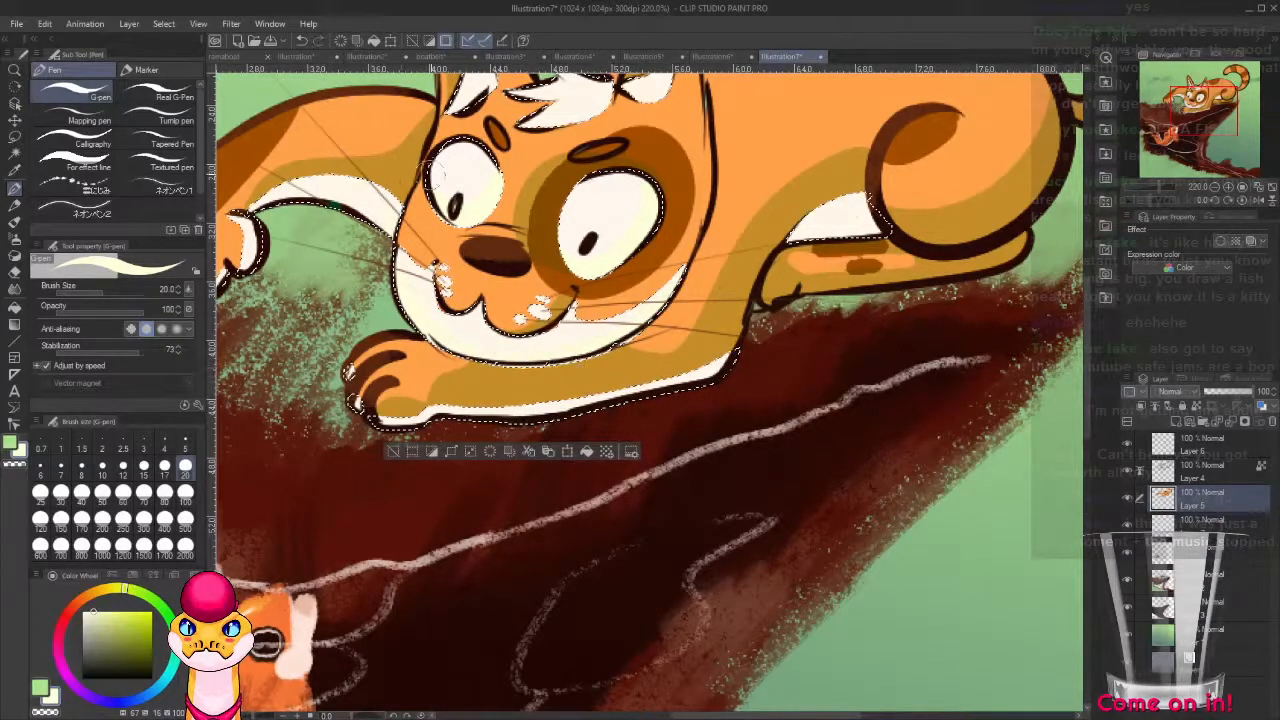
drag(352, 201, 582, 246)
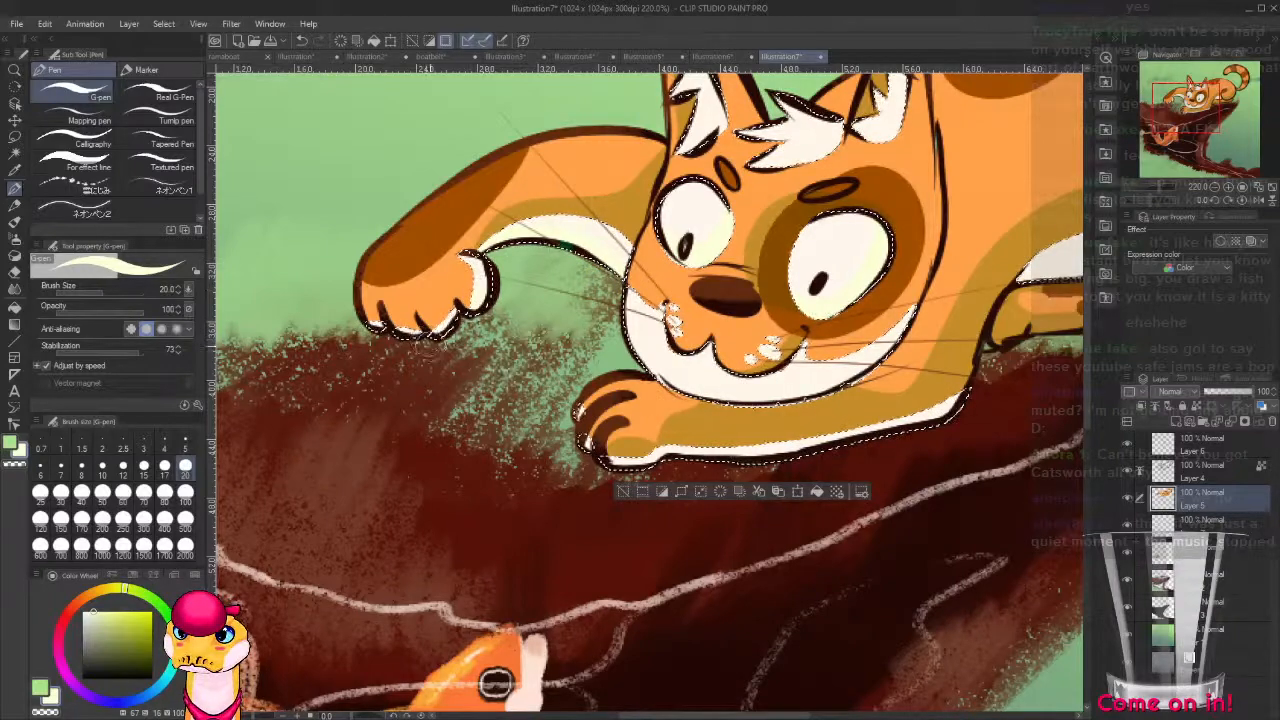
drag(867, 291, 474, 394)
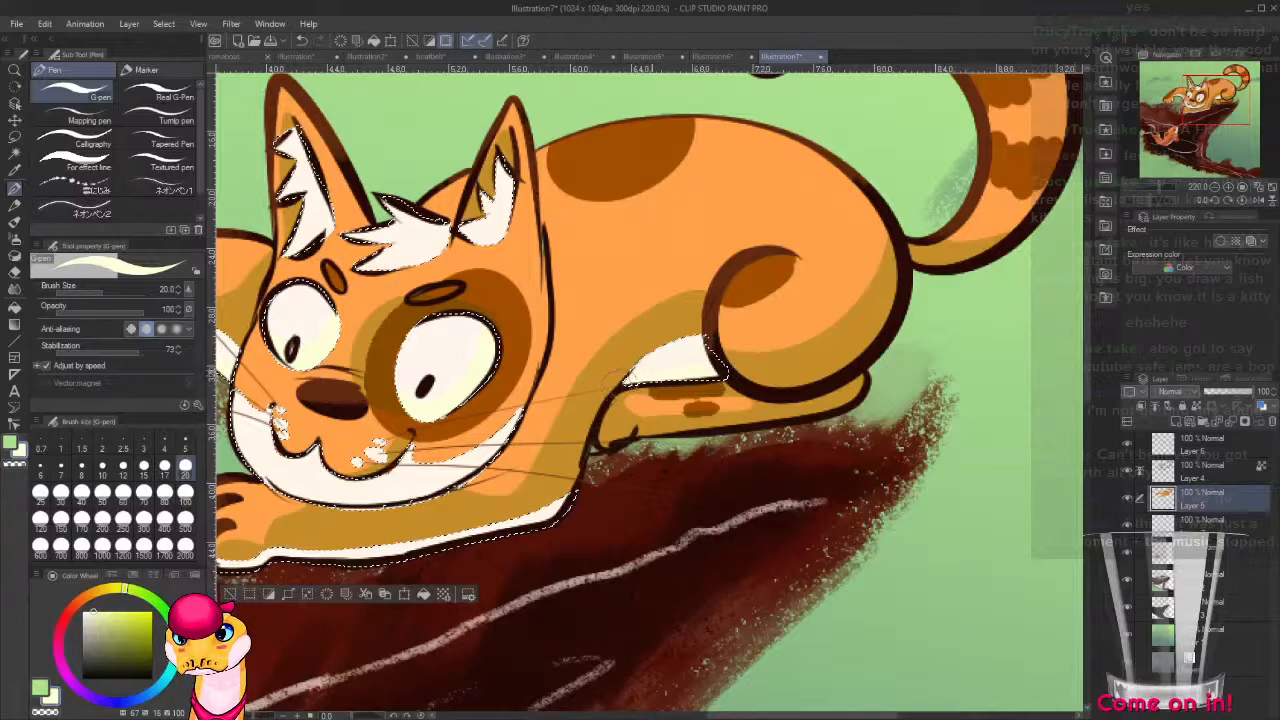
drag(782, 396, 882, 476)
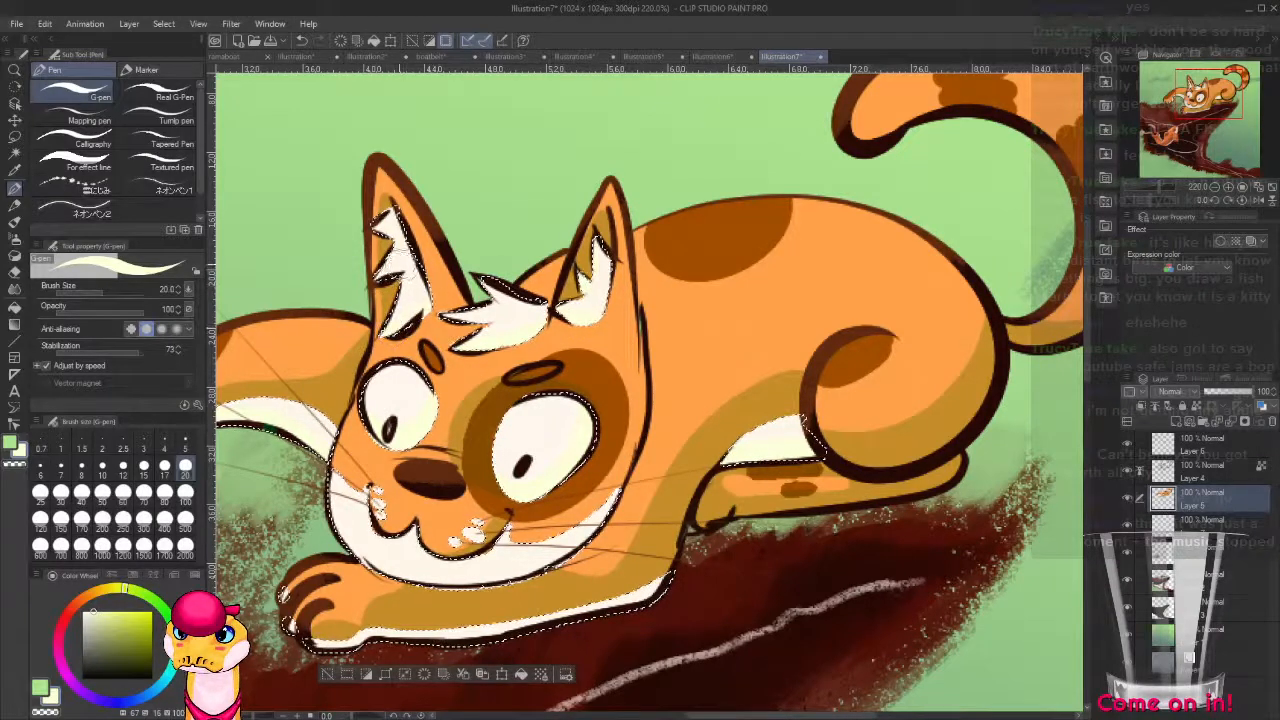
scroll(520, 330, down, 5)
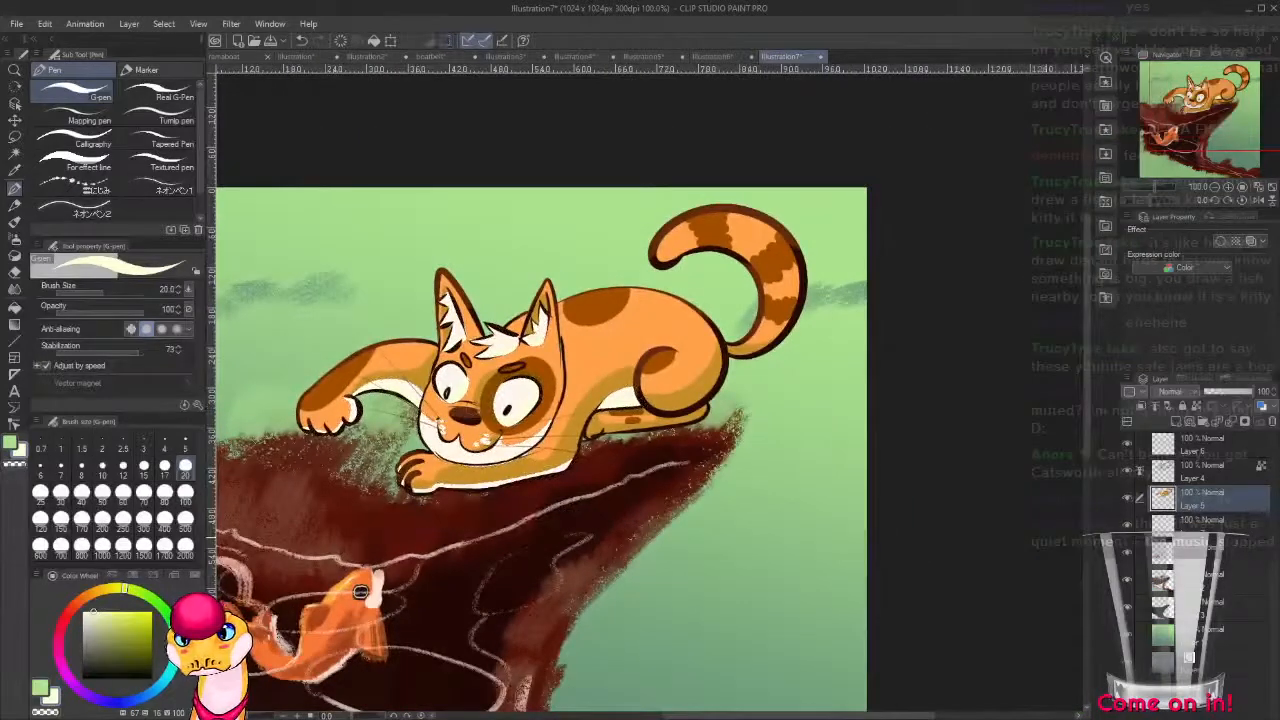
Create a new layer above Layer 6 and set its blending mode to Add (Glow).
click(1198, 454)
key(ctrl+shift+n)
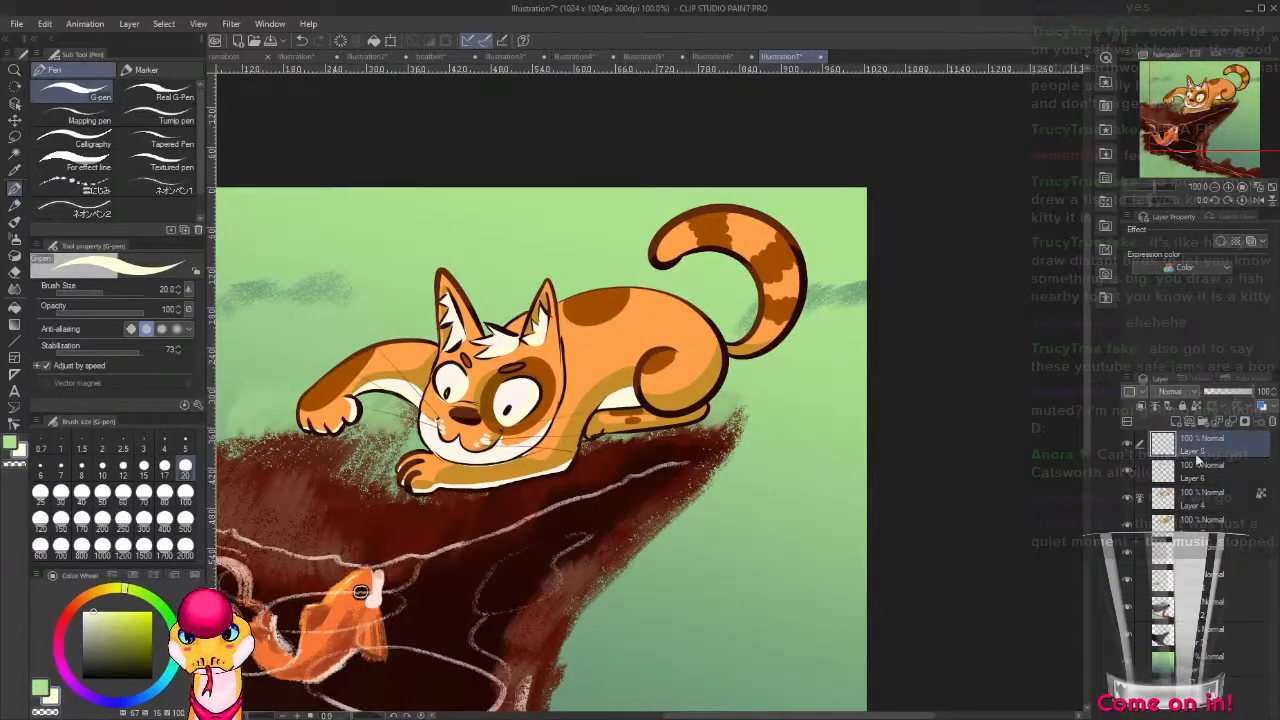
drag(607, 629, 785, 517)
scroll(745, 511, down, 2)
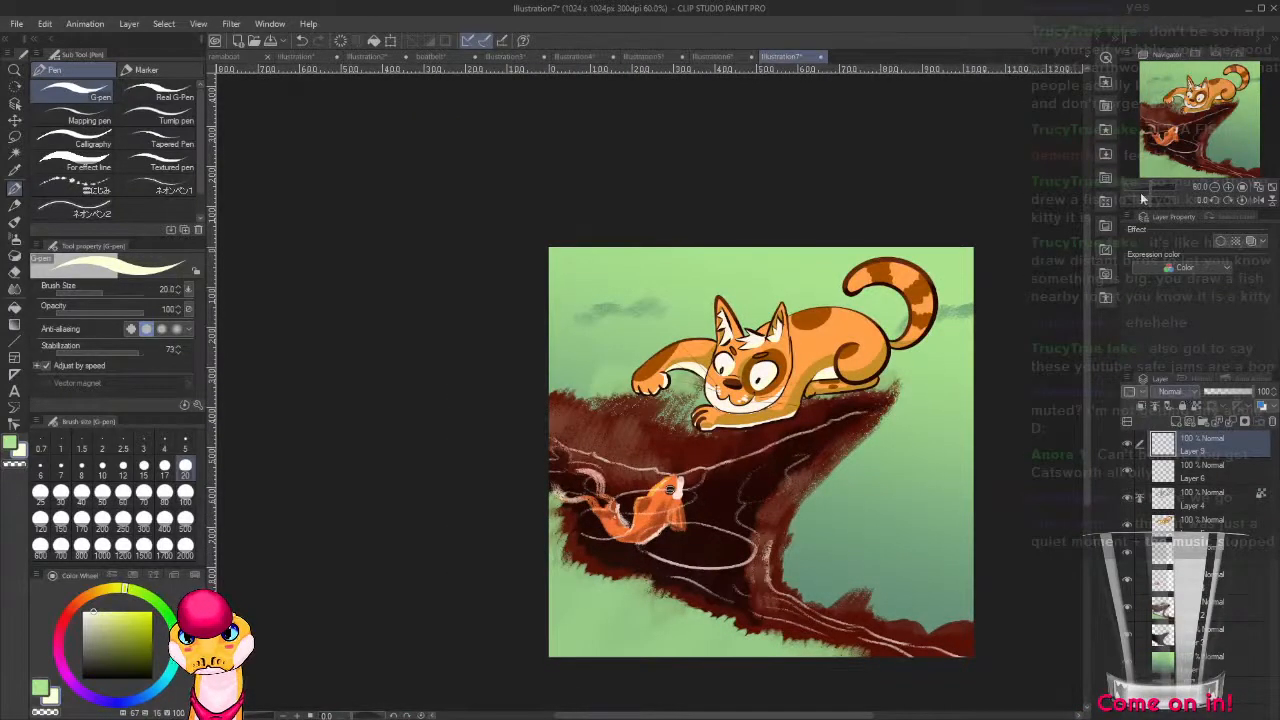
click(1175, 181)
Airbrush a pale yellow glow (hue 67, saturation 27, value 100) around the cat and its tail with the Shadow airbrush at size 100.
key(b)
key(b)
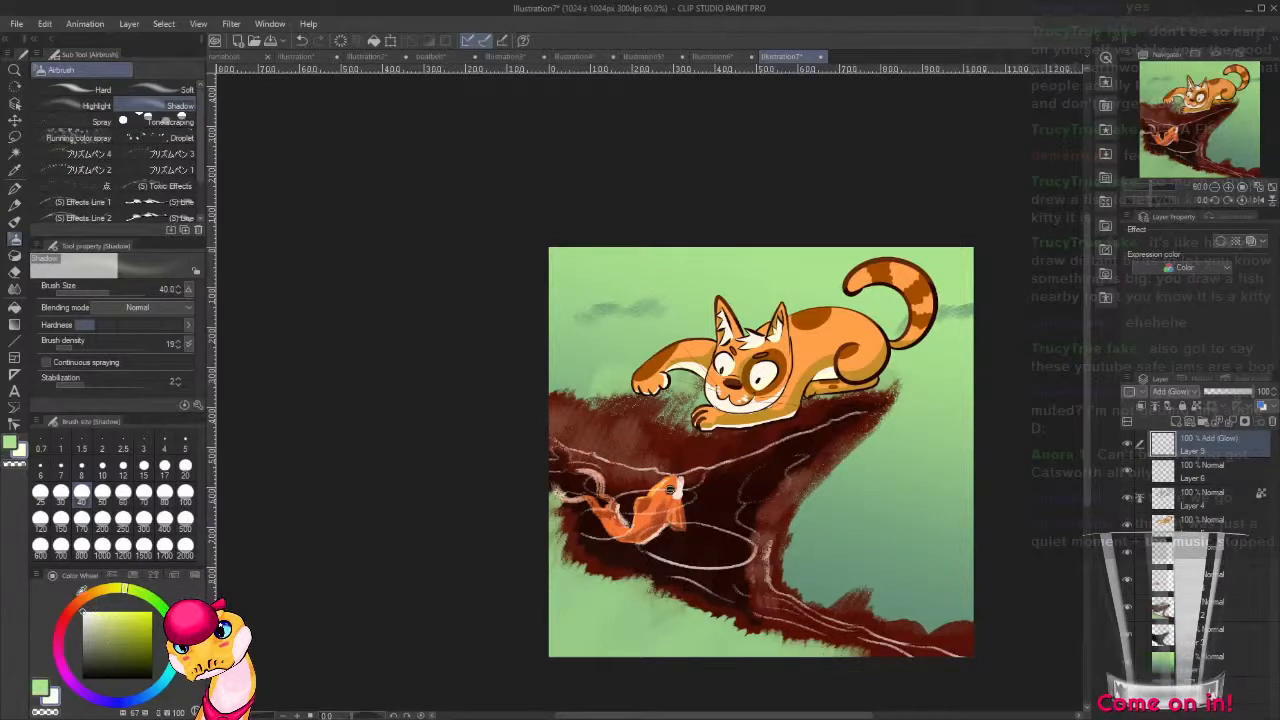
click(102, 608)
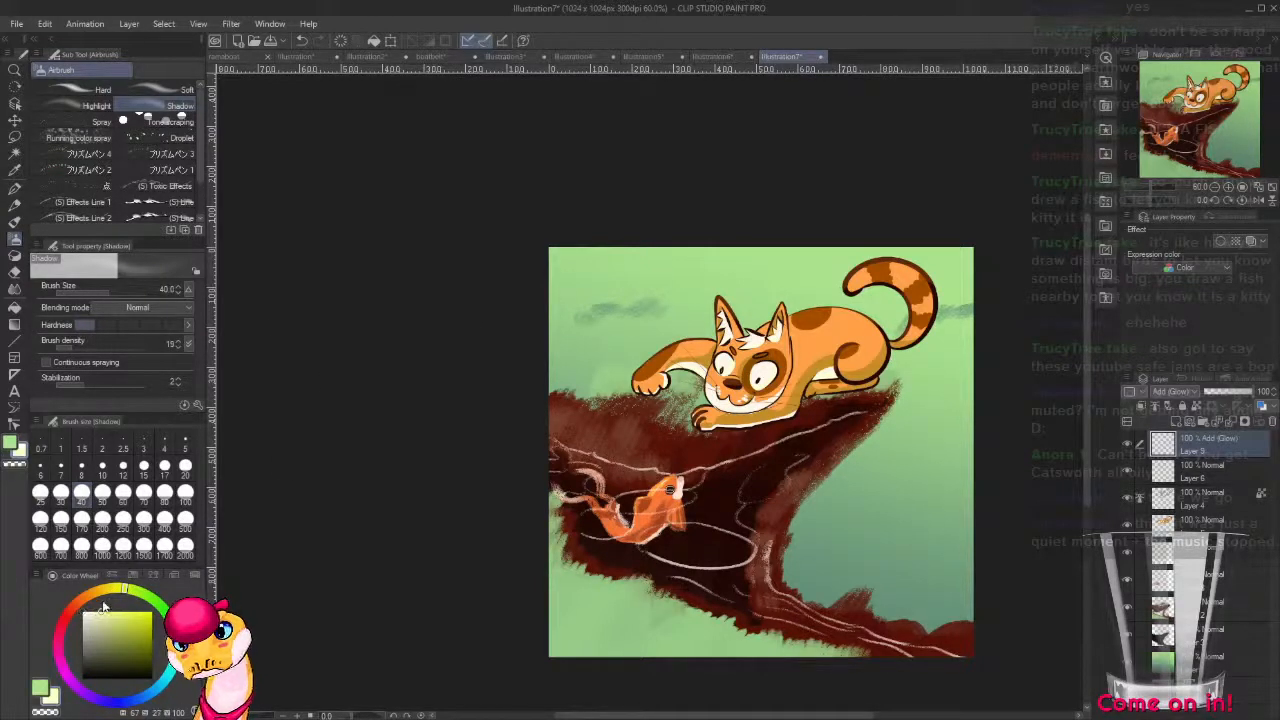
click(185, 491)
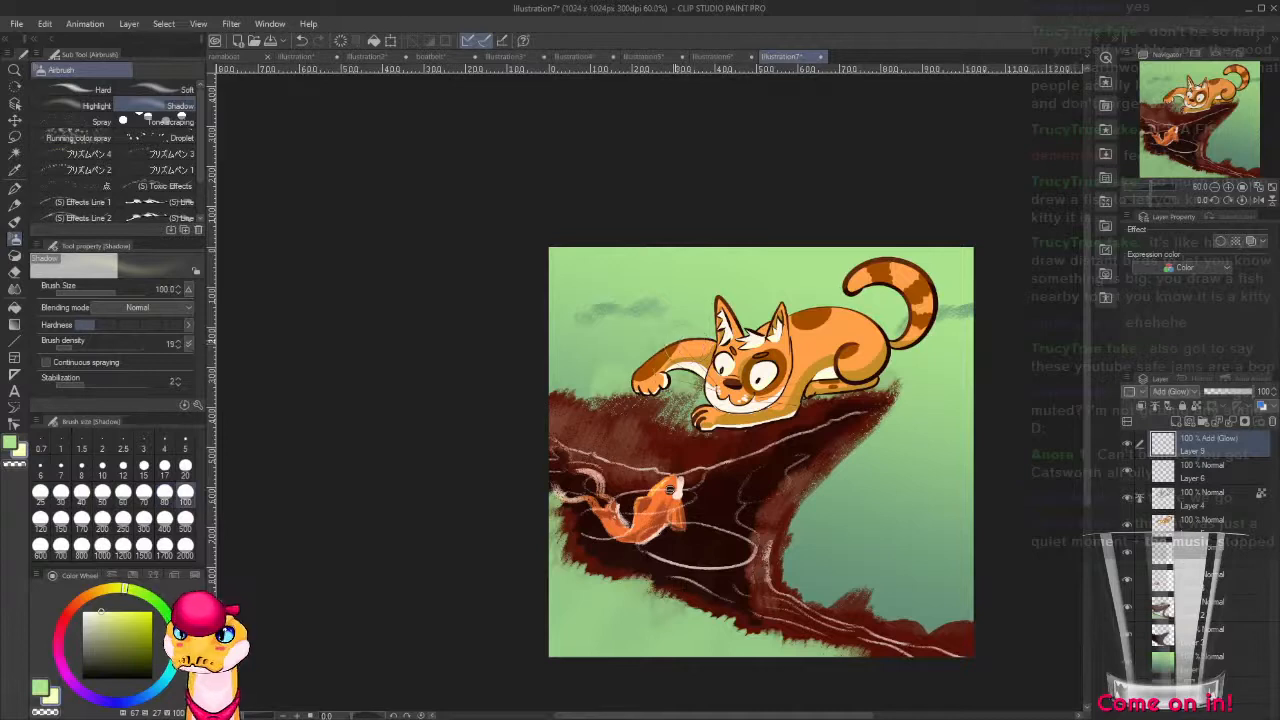
mouse_move(665, 352)
mouse_down()
mouse_move(630, 390)
mouse_move(708, 341)
mouse_move(872, 318)
mouse_move(778, 312)
mouse_up()
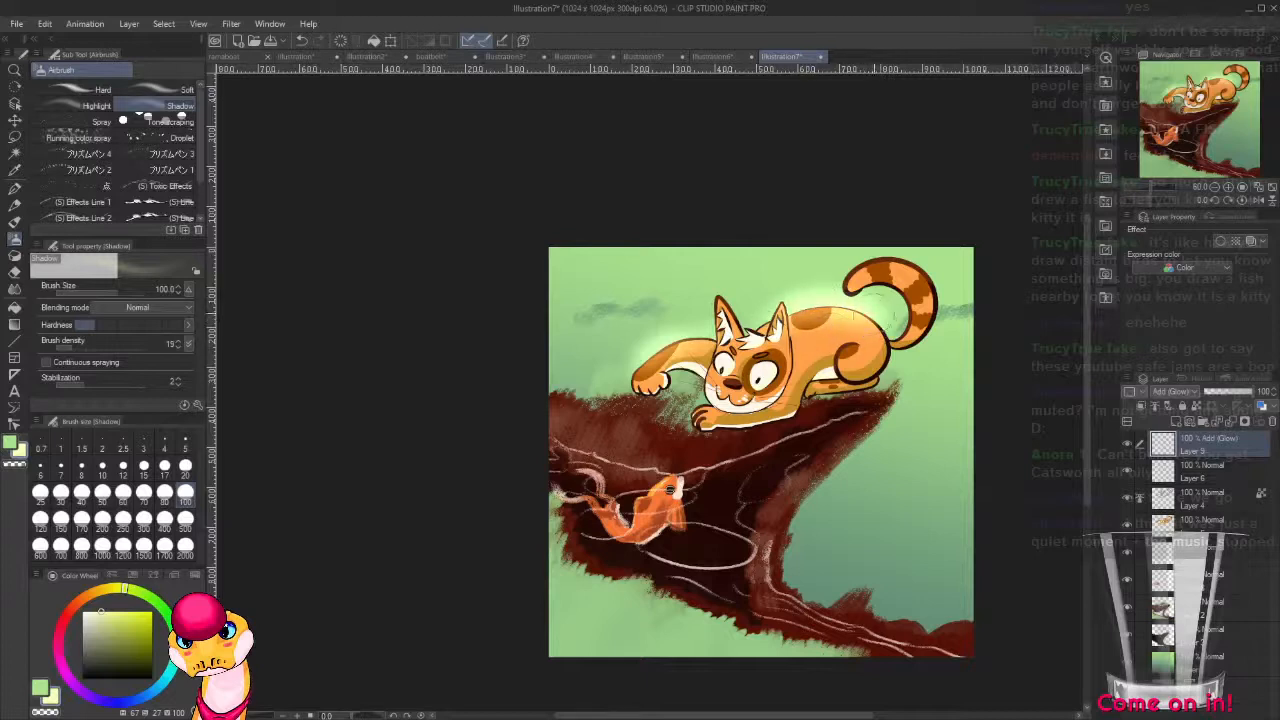
mouse_move(928, 276)
mouse_down()
mouse_move(829, 298)
mouse_move(842, 300)
mouse_move(850, 270)
mouse_move(944, 282)
mouse_move(940, 330)
mouse_move(944, 283)
mouse_up()
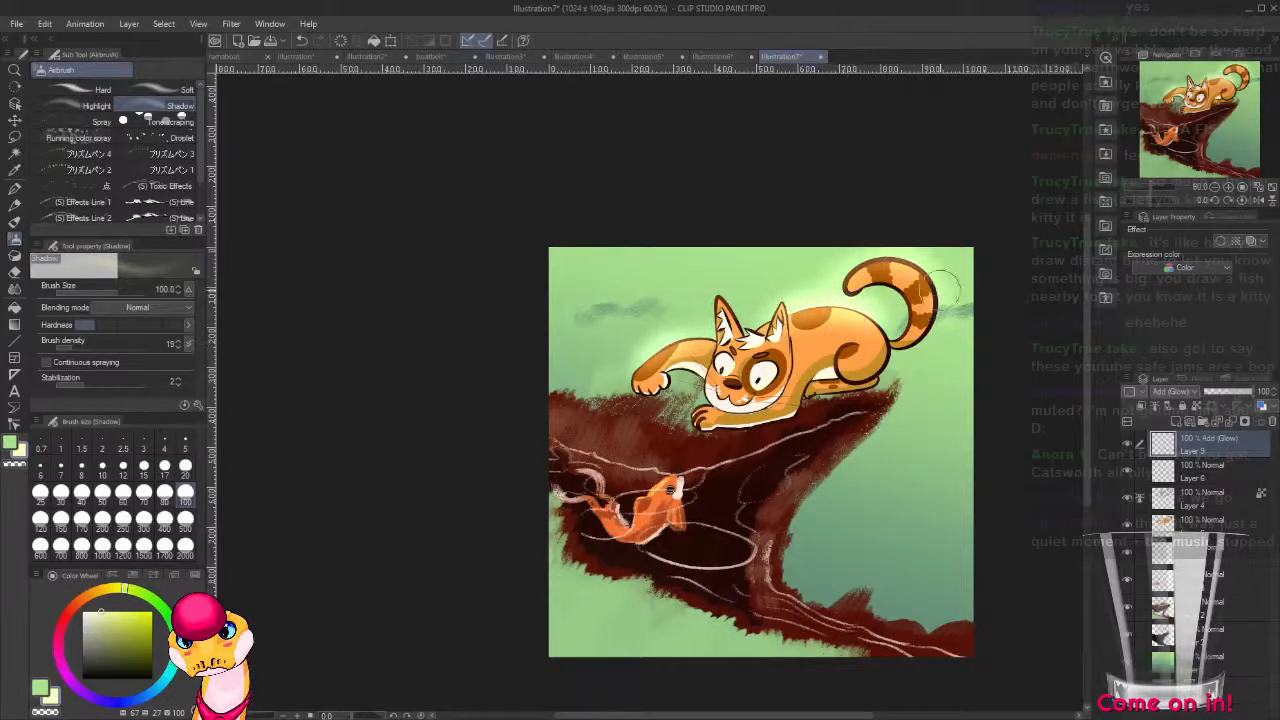
mouse_move(738, 309)
mouse_down()
mouse_move(719, 303)
mouse_move(716, 321)
mouse_up()
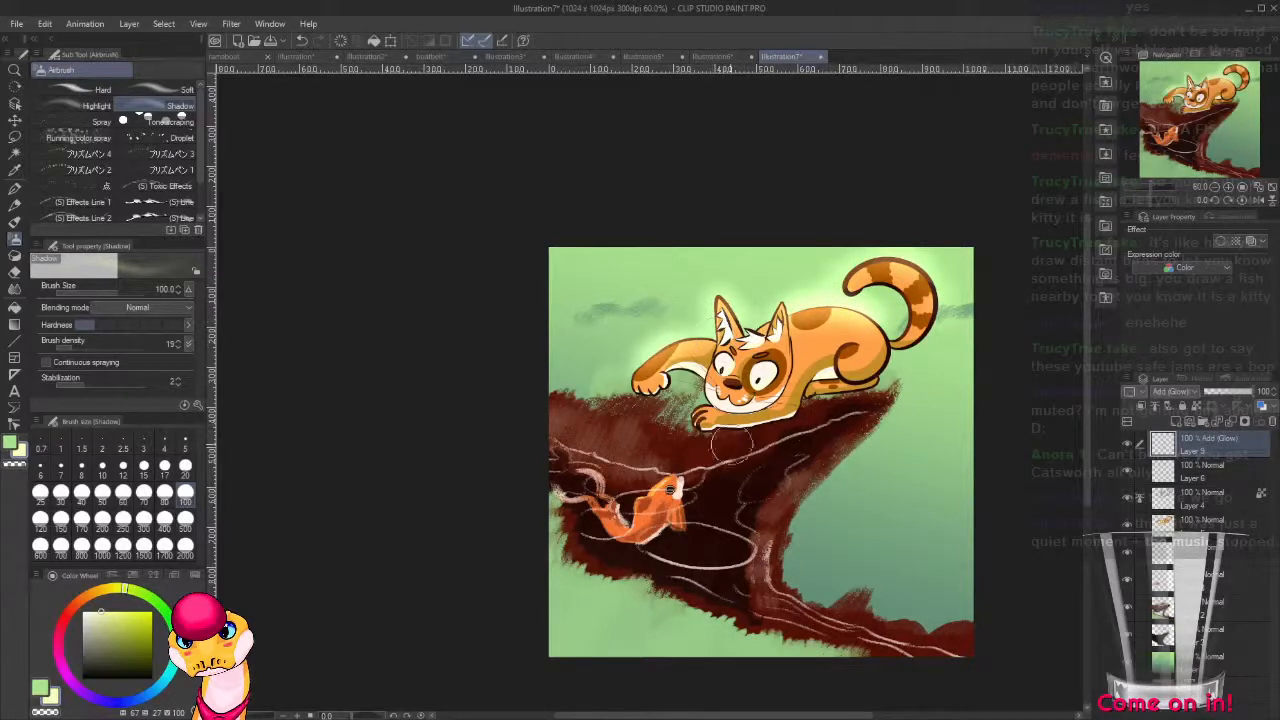
Airbrush the pale yellow glow over the fish and the dark inner area of the cliff.
mouse_move(673, 488)
mouse_down()
mouse_move(660, 480)
mouse_move(620, 530)
mouse_move(669, 489)
mouse_move(590, 508)
mouse_move(543, 451)
mouse_move(709, 473)
mouse_move(610, 476)
mouse_move(555, 460)
mouse_move(572, 478)
mouse_move(660, 500)
mouse_move(725, 498)
mouse_move(700, 498)
mouse_move(780, 475)
mouse_move(680, 520)
mouse_move(720, 535)
mouse_move(706, 553)
mouse_move(770, 600)
mouse_move(940, 655)
mouse_move(836, 626)
mouse_move(722, 565)
mouse_move(815, 453)
mouse_move(650, 535)
mouse_up()
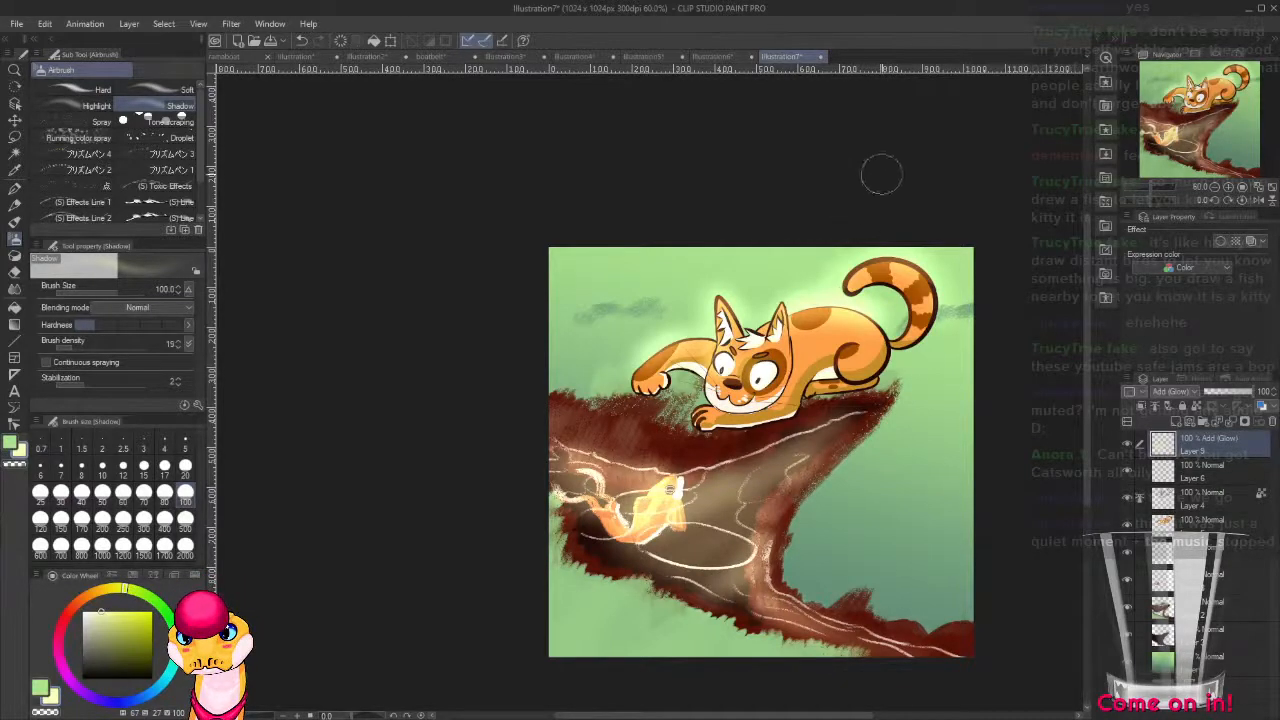
mouse_move(820, 223)
mouse_down()
mouse_move(743, 162)
mouse_move(697, 179)
mouse_up()
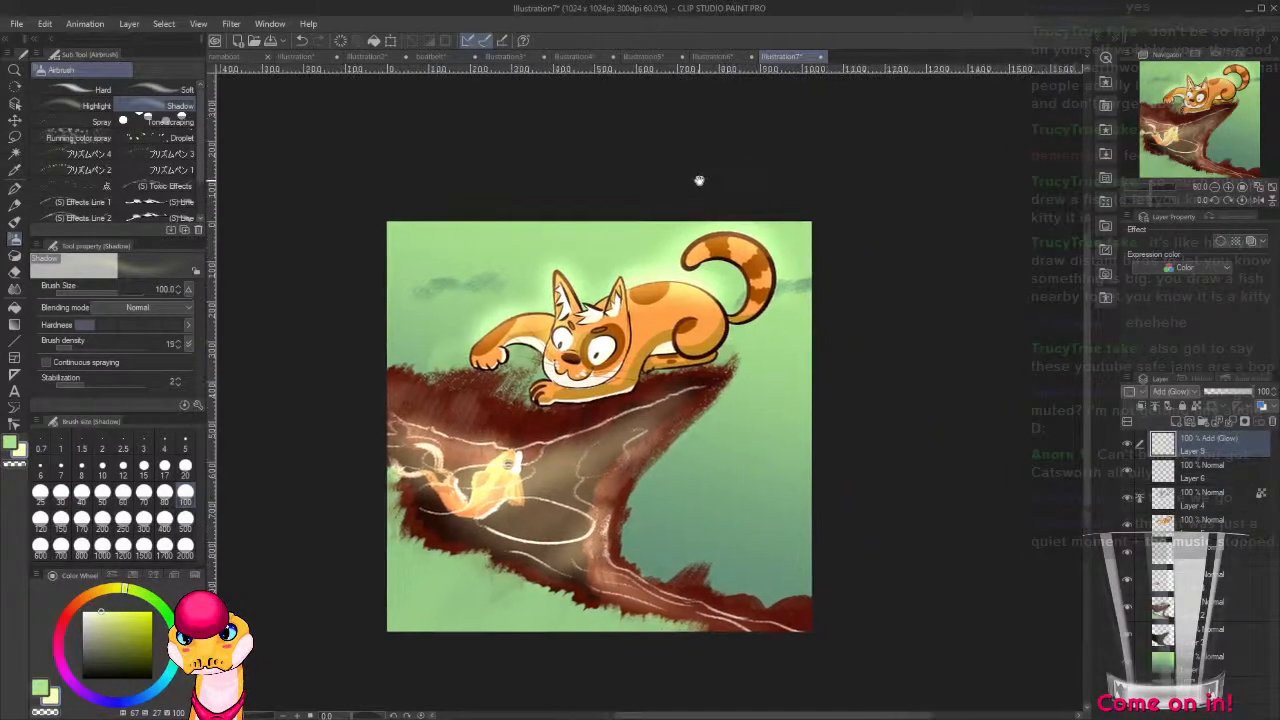
scroll(617, 494, down, 1)
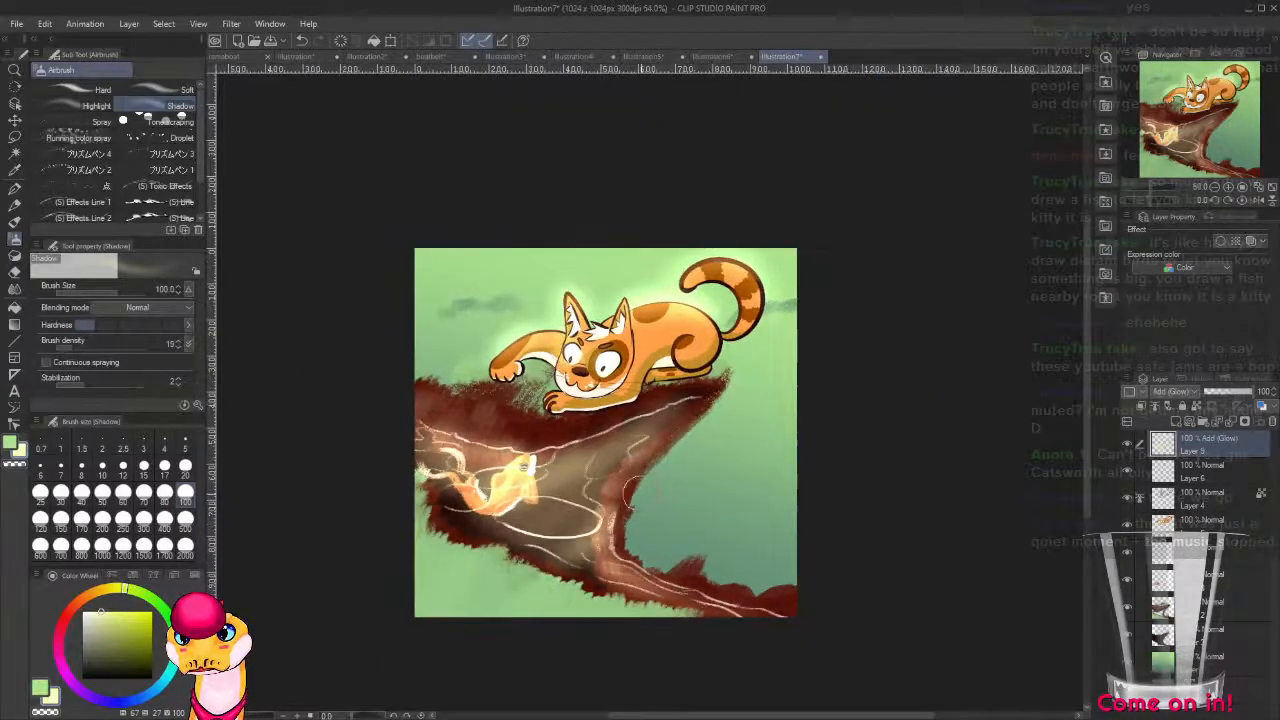
Paint soft green tones into the background beside the cliff on the background layer with the thickpaint 9 brush at size 100.
click(1193, 668)
alt+click(677, 532)
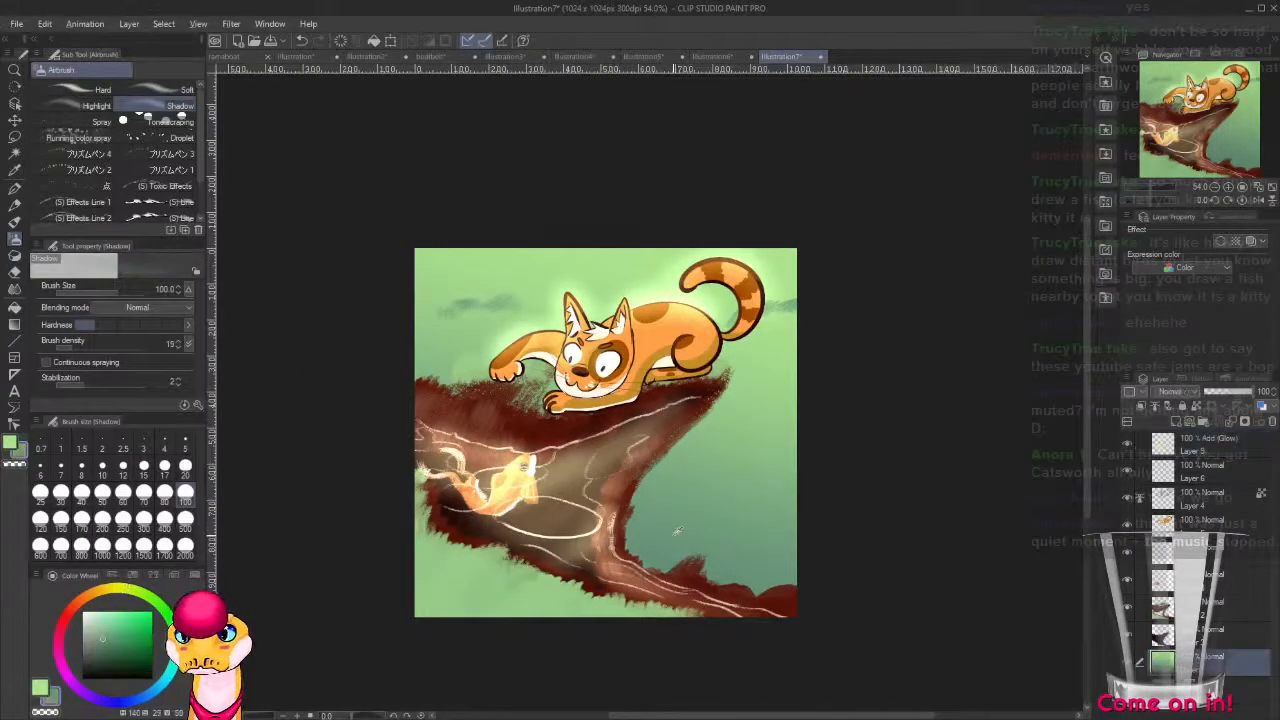
key(b)
key(b)
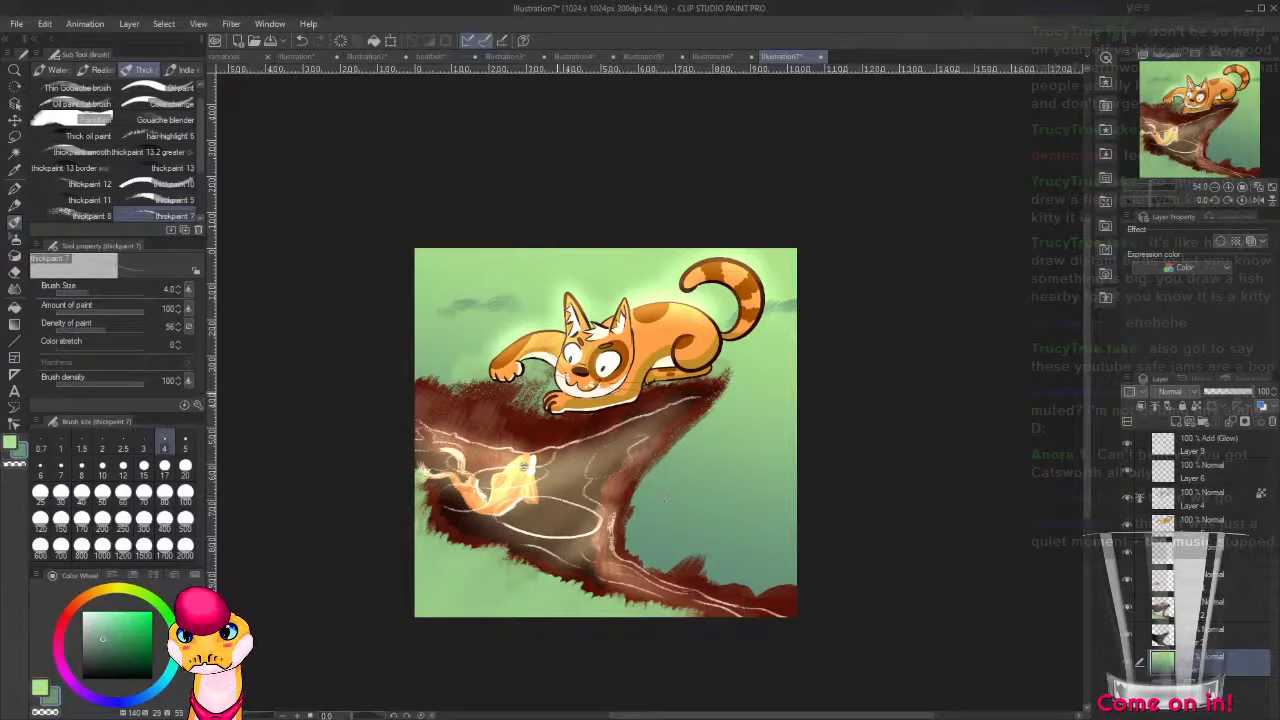
click(176, 201)
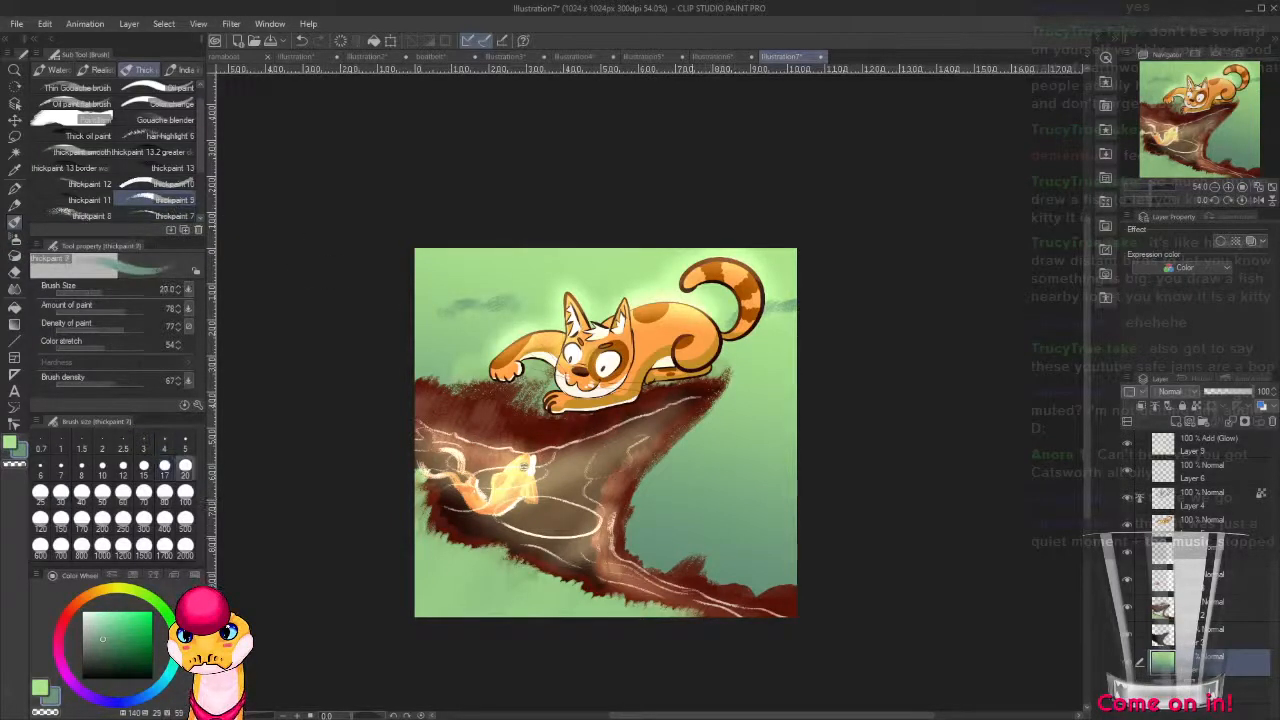
click(185, 492)
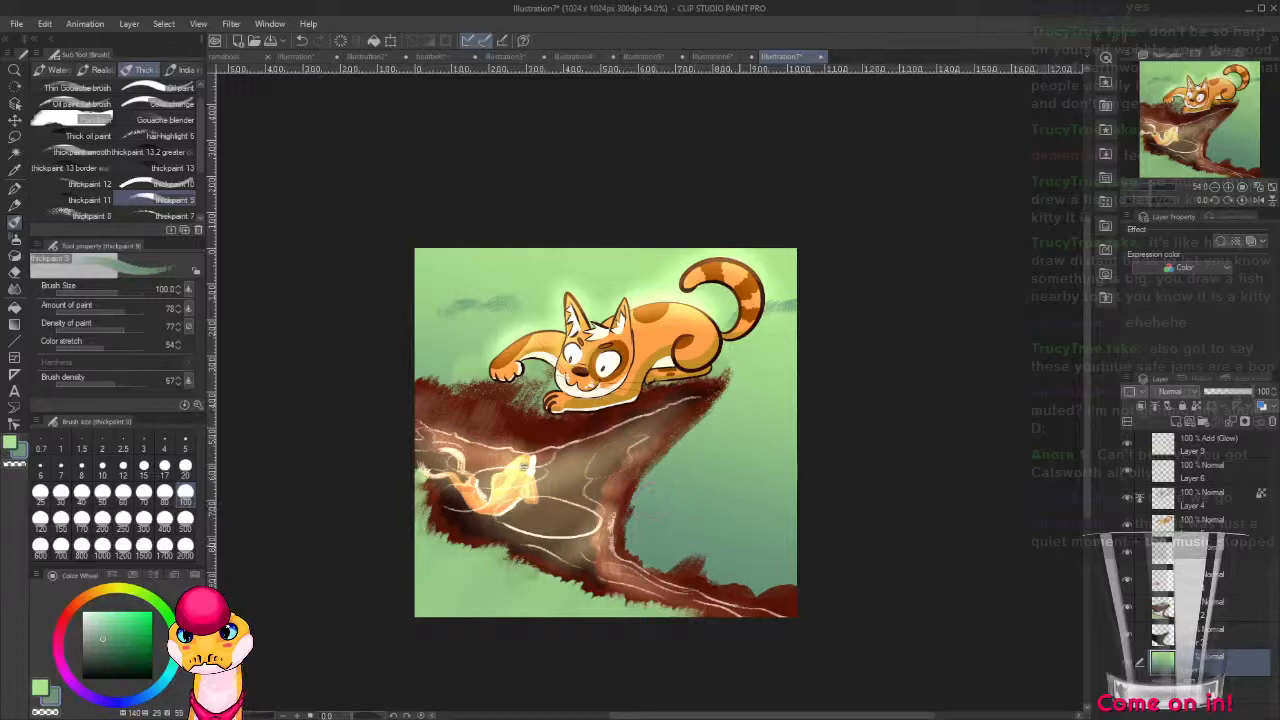
alt+click(678, 484)
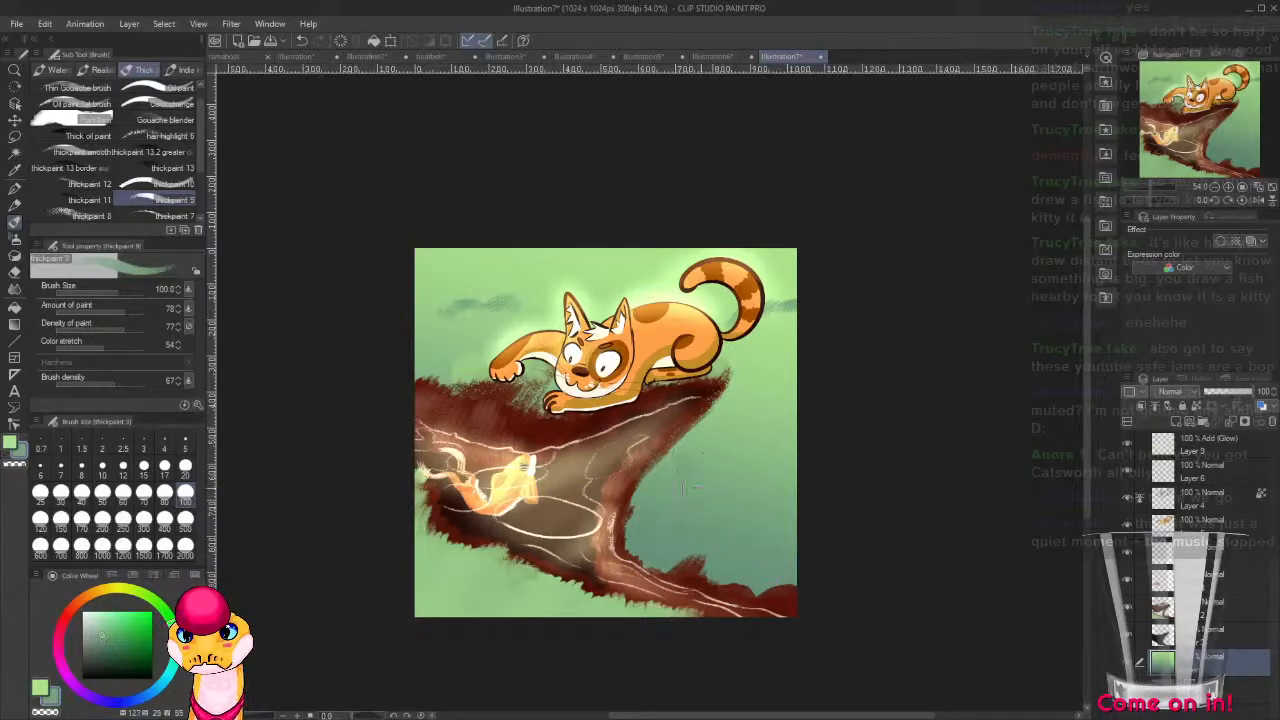
drag(753, 494, 793, 480)
alt+click(745, 425)
mouse_move(697, 420)
mouse_down()
mouse_move(708, 408)
mouse_move(765, 456)
mouse_up()
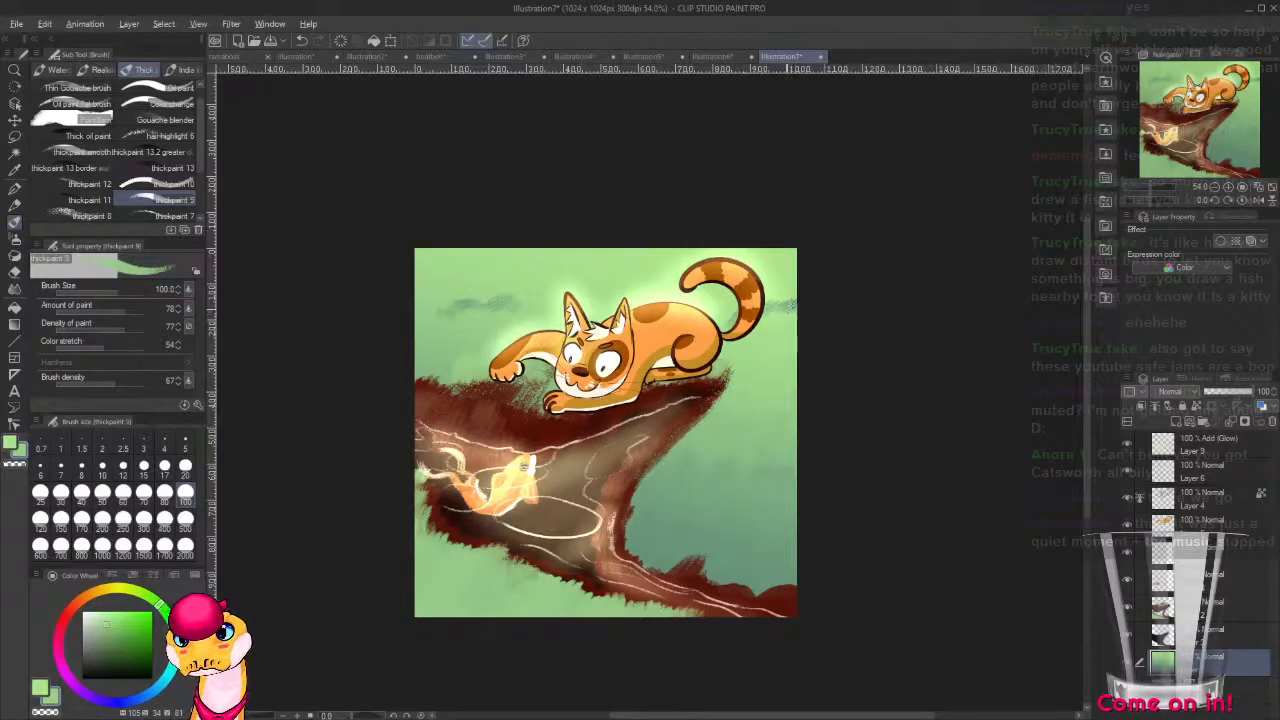
Blend sampled greens into the sky beneath the cat's tail, down the canvas edge and above the cat's raised paw.
alt+click(787, 304)
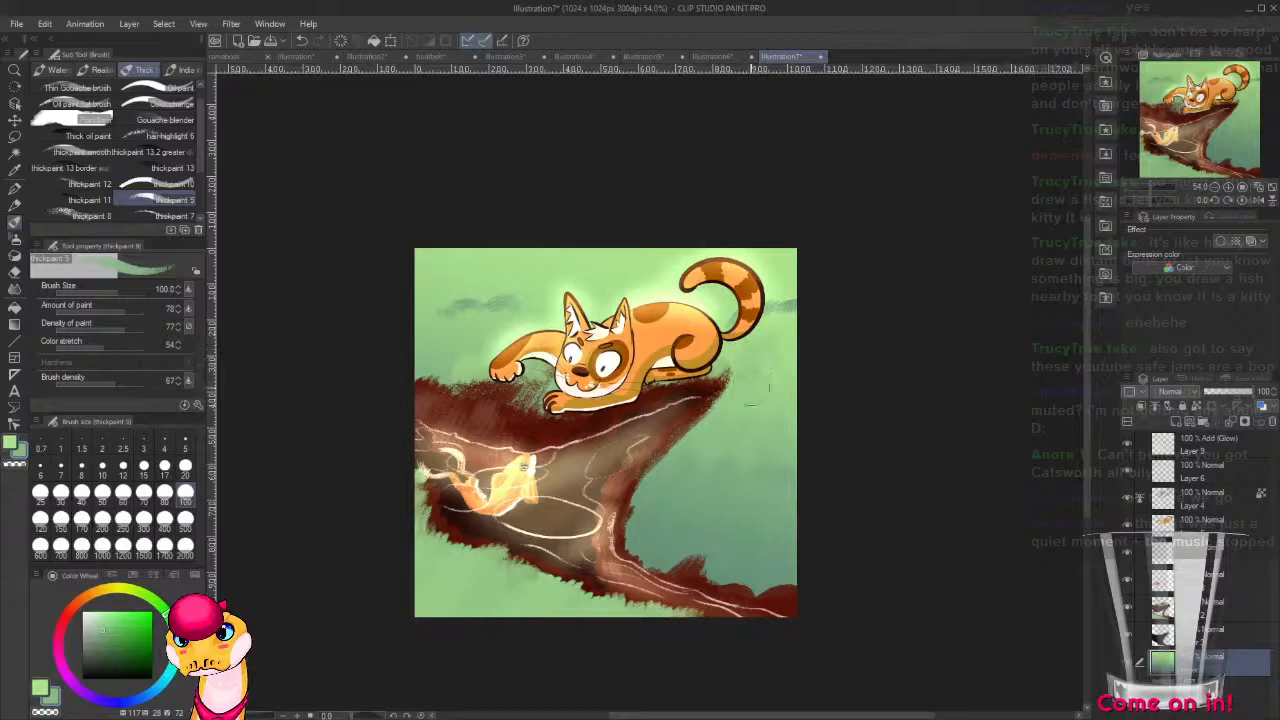
alt+click(765, 352)
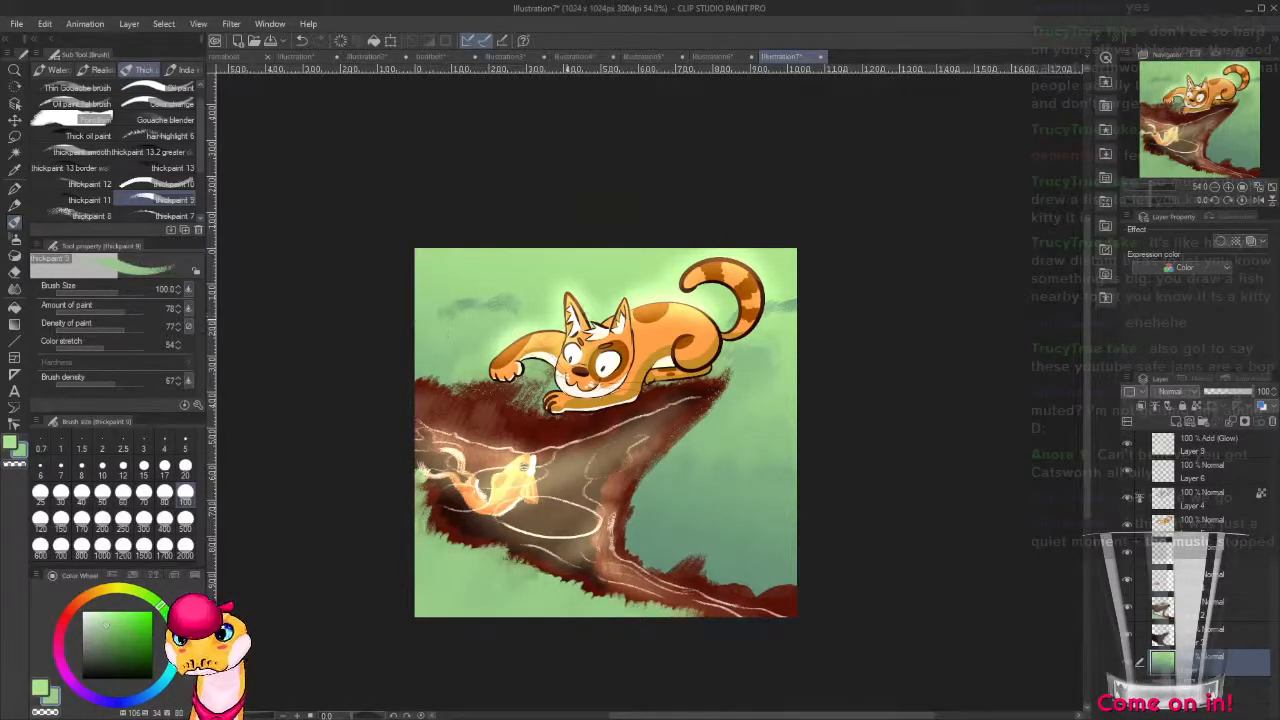
alt+click(782, 450)
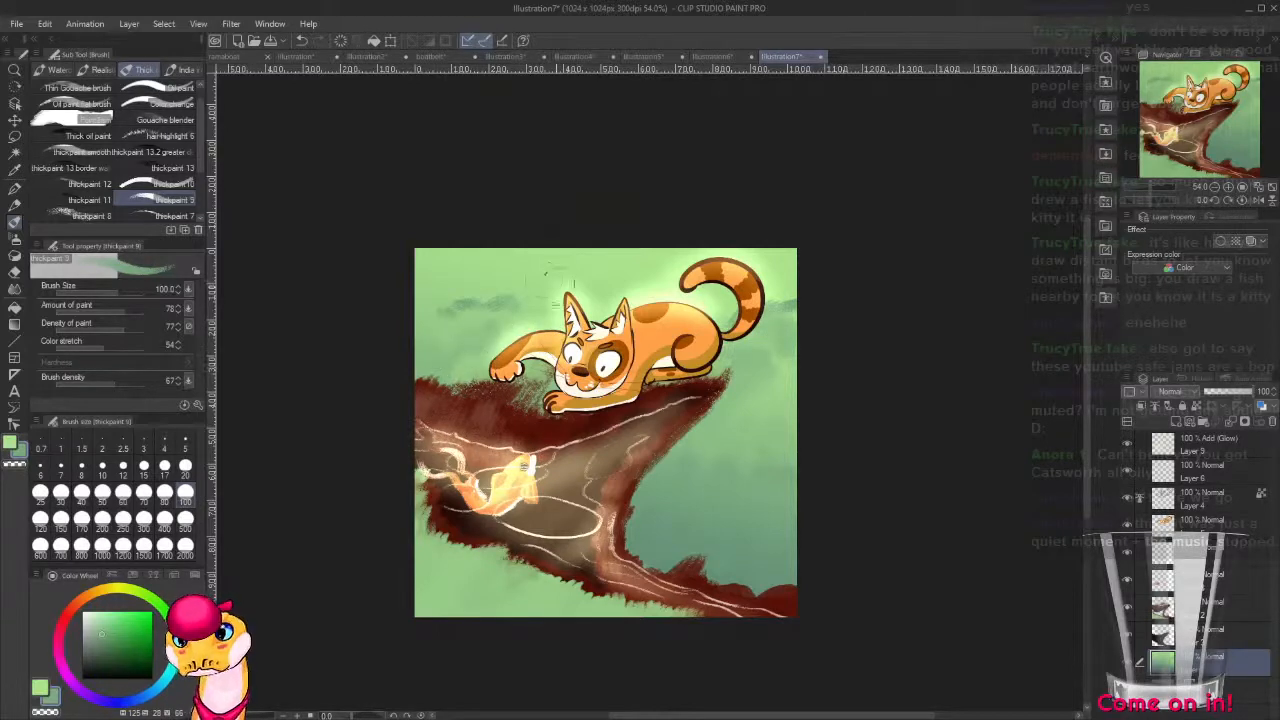
alt+click(513, 283)
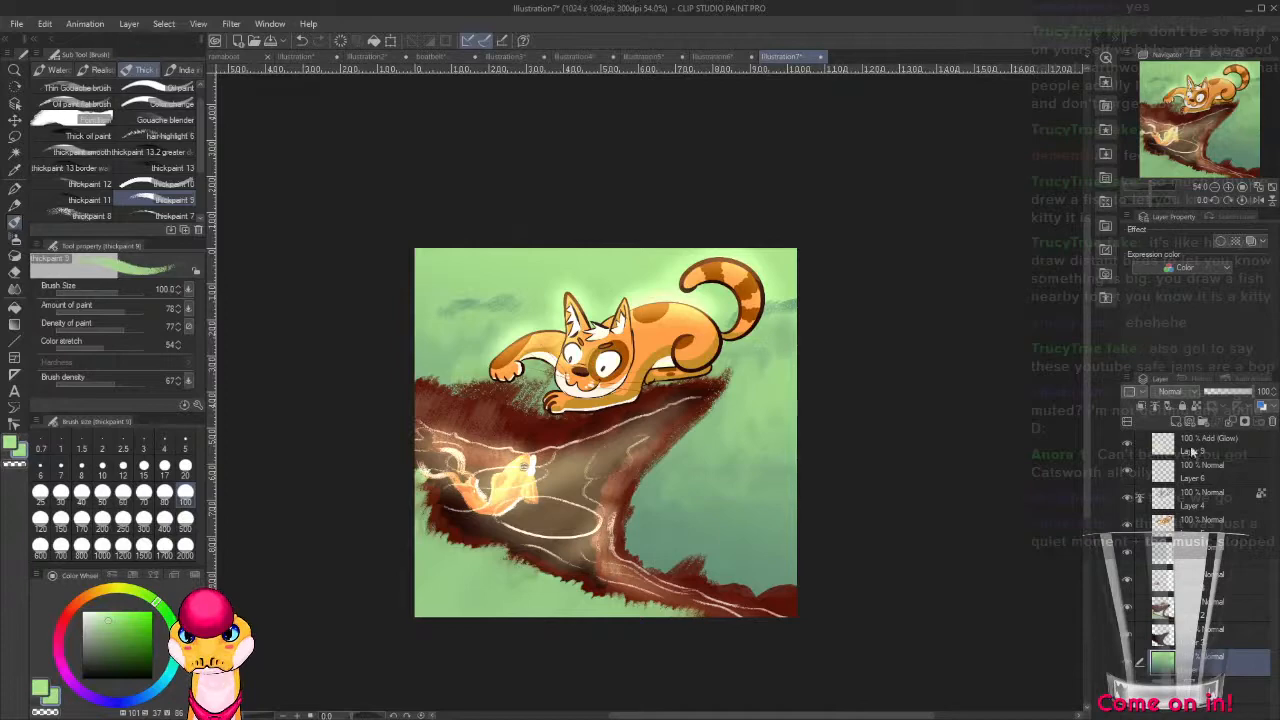
Create a new layer above the Add (Glow) layer and set the G-pen to size 6.
click(1193, 452)
click(1190, 422)
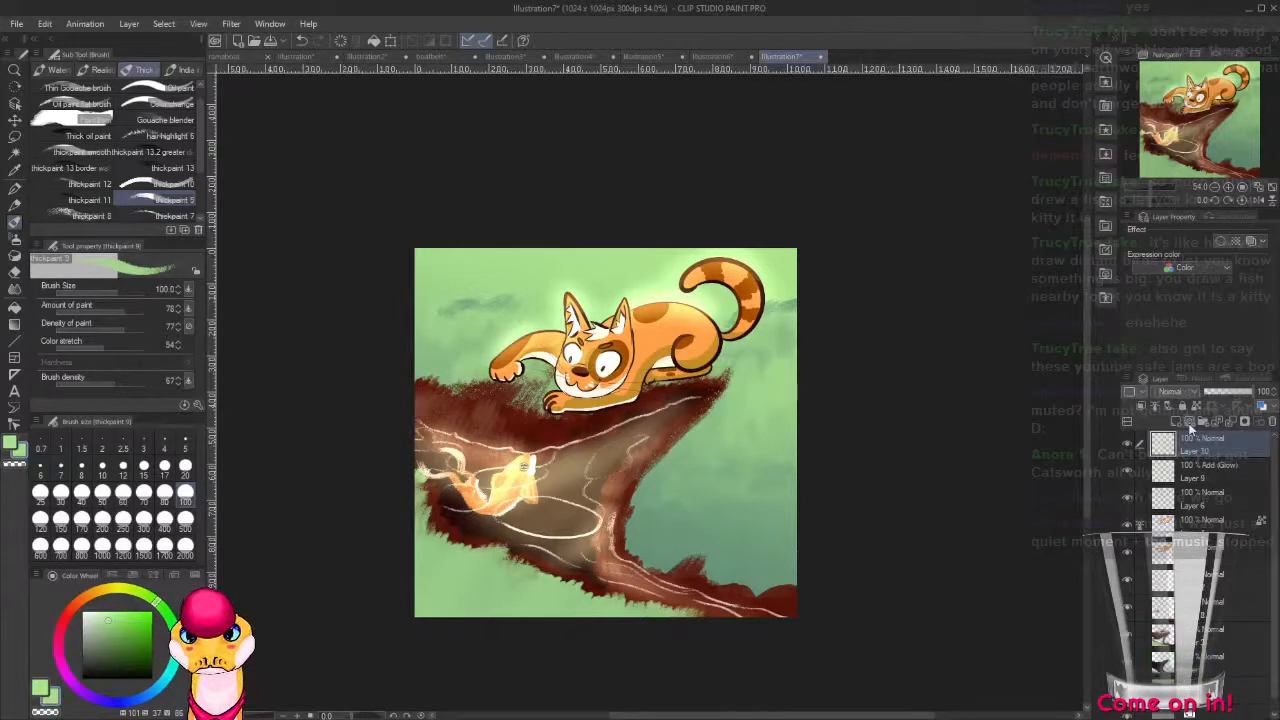
key(p)
scroll(792, 578, up, 5)
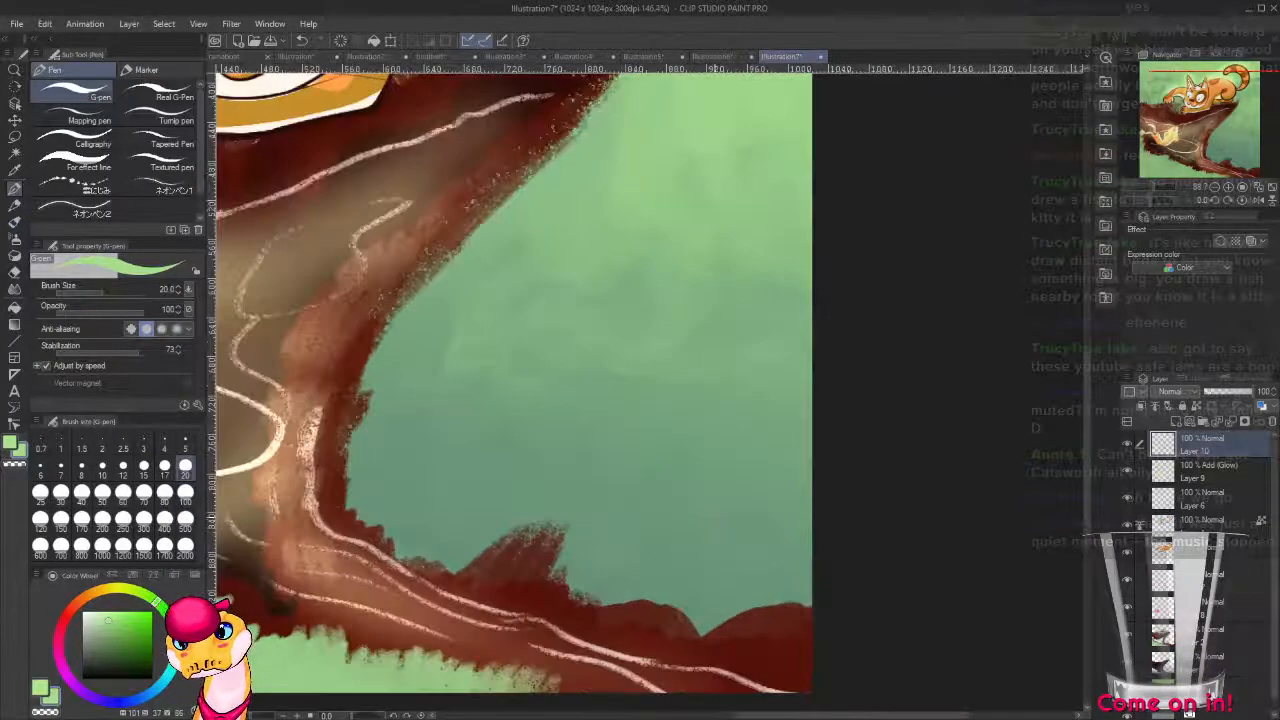
scroll(725, 500, up, 3)
key(bracketleft)
key(bracketleft)
key(bracketleft)
key(bracketleft)
key(bracketleft)
key(bracketleft)
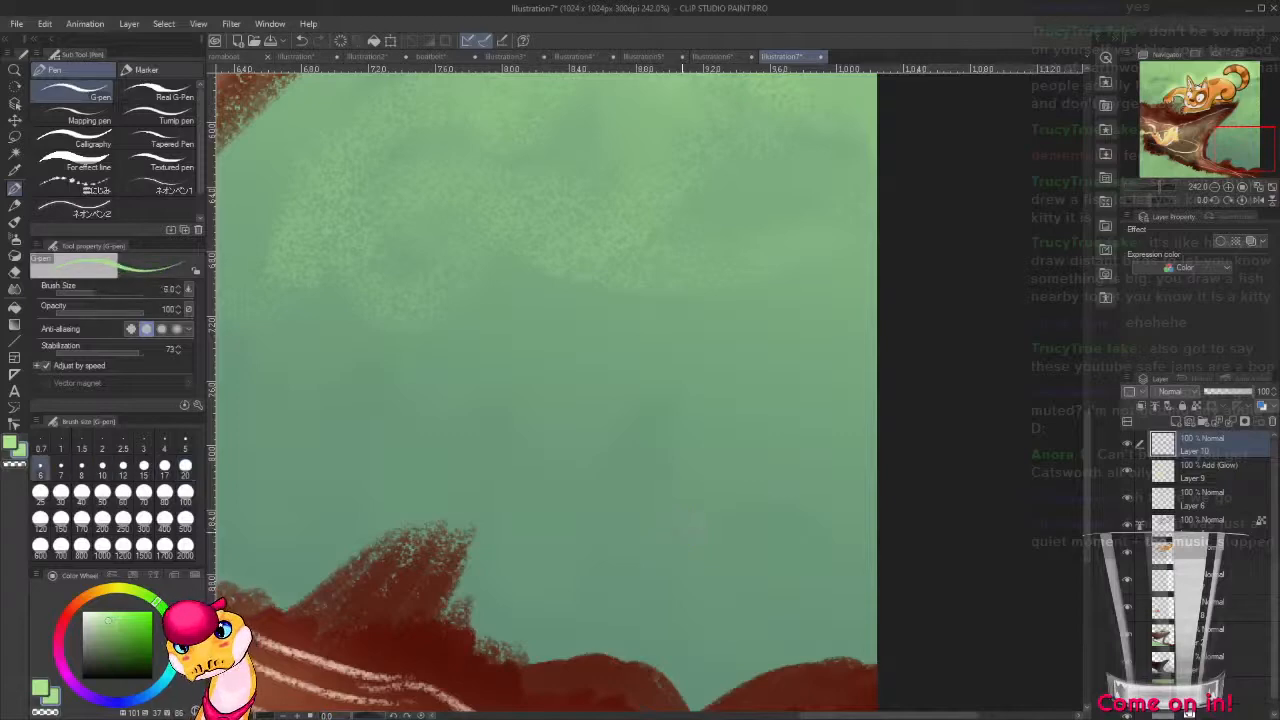
Handwrite the artist's signature in pale peach (hue 18, saturation 21, value 84) along the cliff's lower slope.
drag(569, 560, 1051, 417)
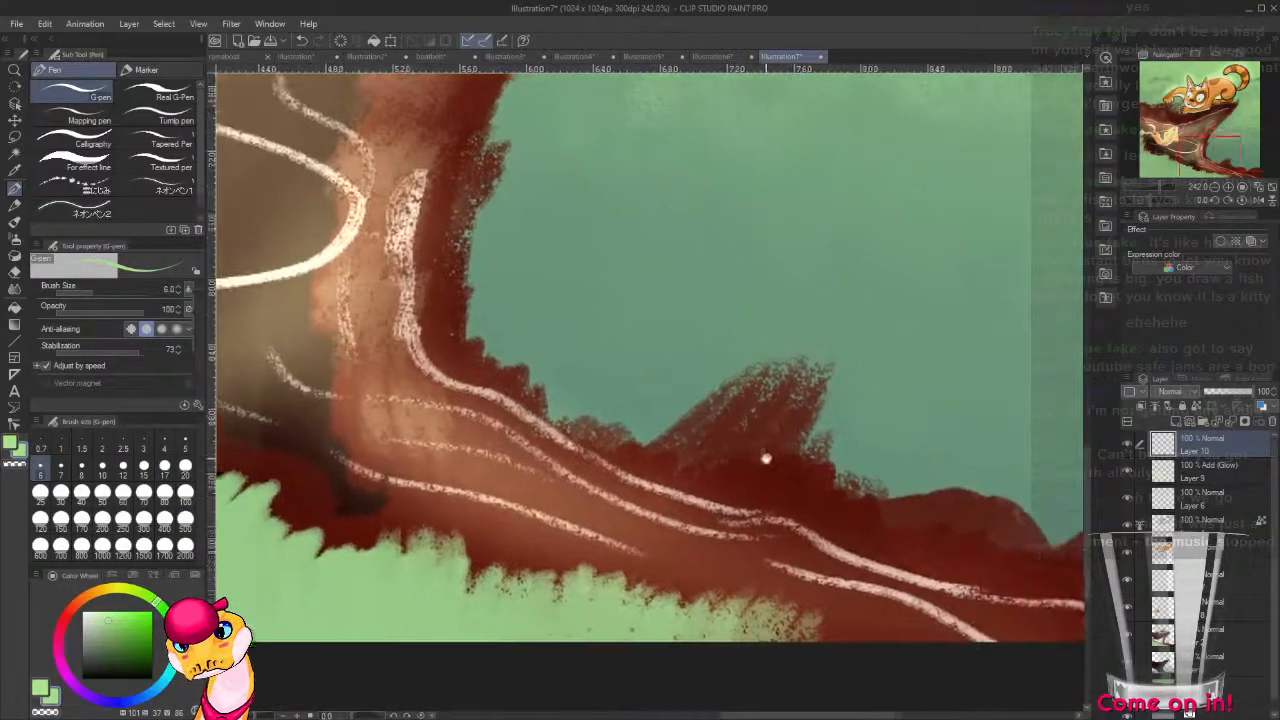
drag(765, 458, 640, 451)
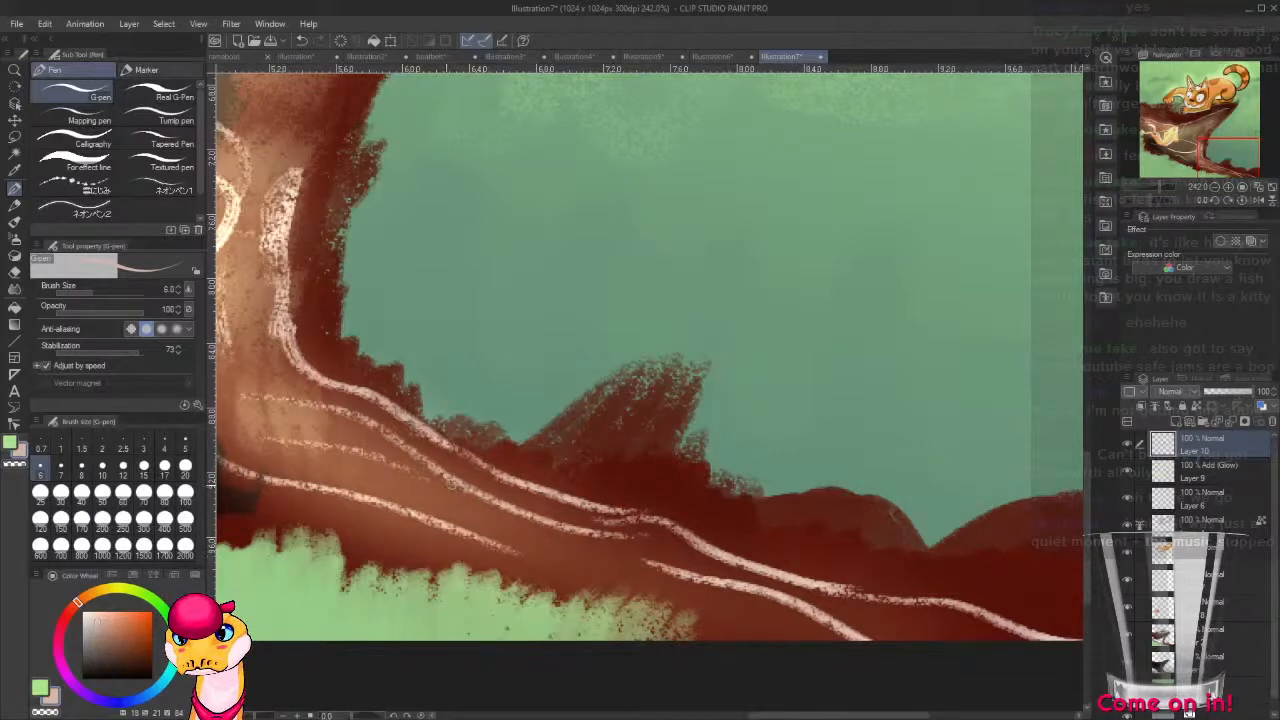
mouse_move(456, 484)
mouse_down()
mouse_move(428, 508)
mouse_move(470, 495)
mouse_move(490, 538)
mouse_move(565, 551)
mouse_move(512, 590)
mouse_move(476, 556)
mouse_move(641, 591)
mouse_up()
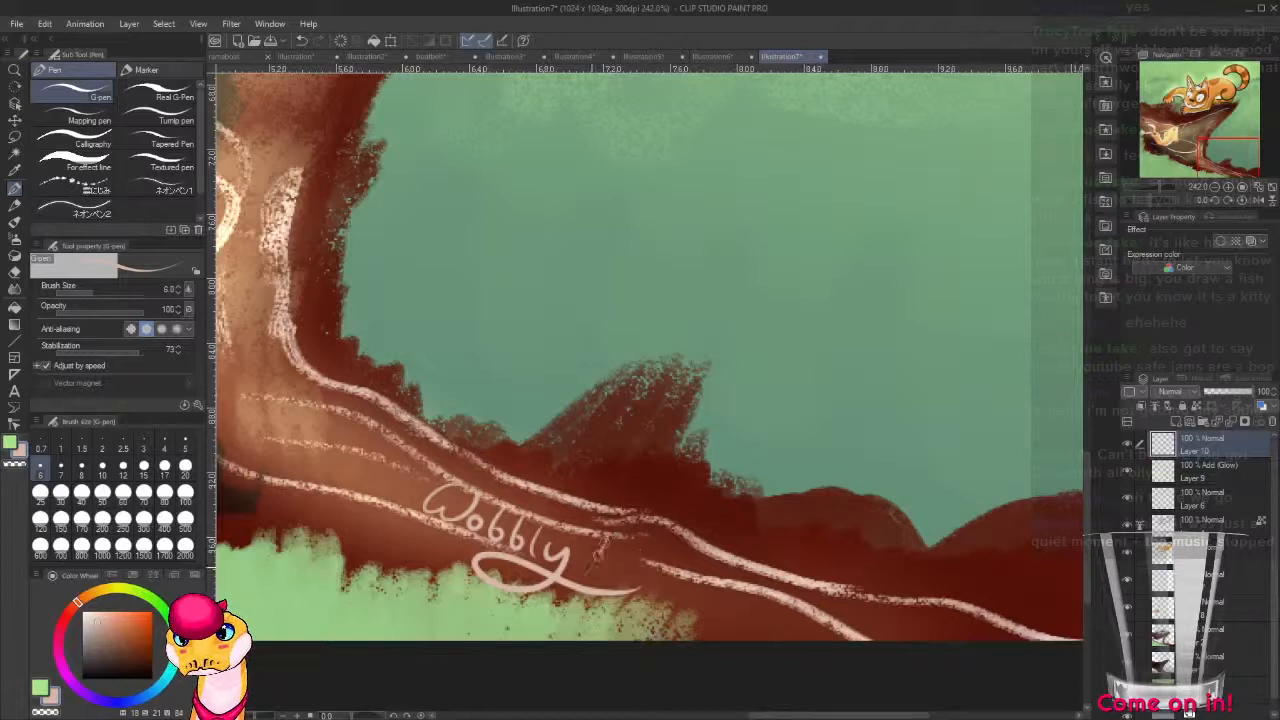
mouse_move(608, 534)
mouse_down()
mouse_move(590, 582)
mouse_move(642, 541)
mouse_move(581, 538)
mouse_up()
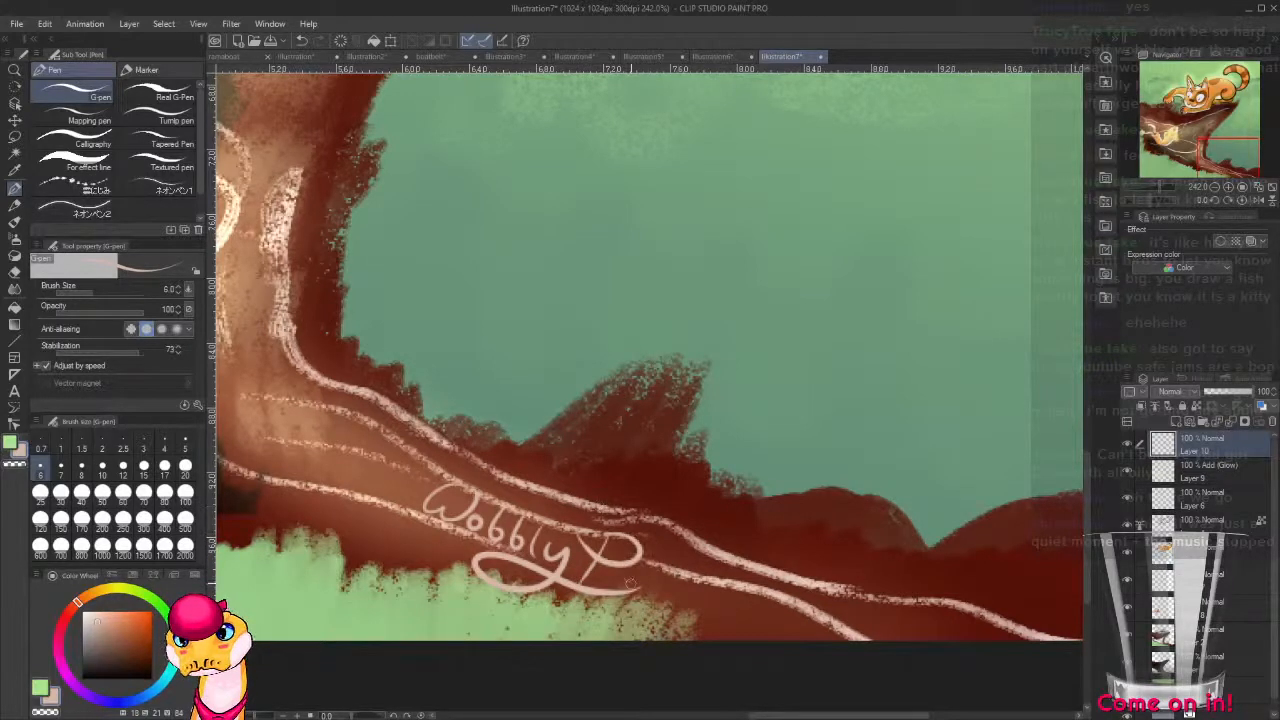
mouse_move(628, 573)
mouse_down()
mouse_move(648, 580)
mouse_move(610, 622)
mouse_move(553, 606)
mouse_move(684, 625)
mouse_move(706, 592)
mouse_up()
key(ctrl+z)
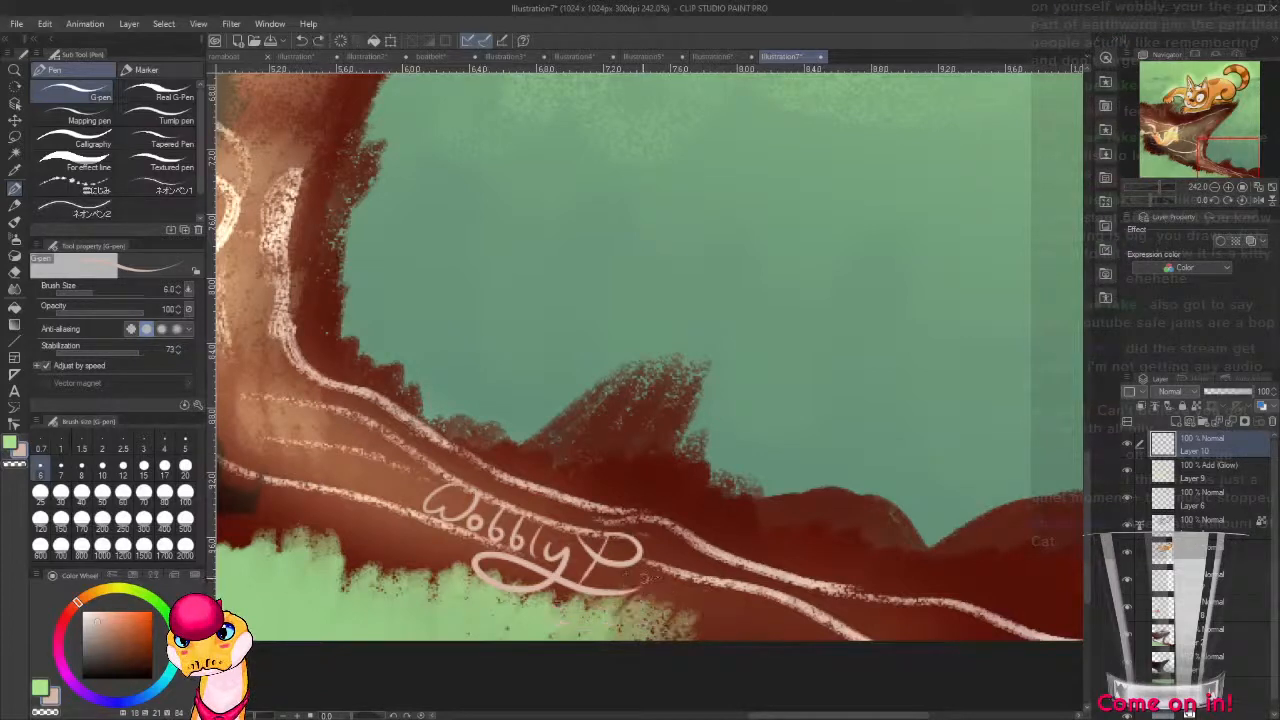
mouse_move(626, 570)
mouse_down()
mouse_move(617, 590)
mouse_move(645, 583)
mouse_move(618, 630)
mouse_move(565, 610)
mouse_move(645, 618)
mouse_move(692, 552)
mouse_move(770, 582)
mouse_up()
mouse_move(714, 550)
mouse_down()
mouse_move(675, 610)
mouse_move(703, 598)
mouse_move(707, 623)
mouse_move(747, 639)
mouse_move(752, 620)
mouse_move(795, 636)
mouse_up()
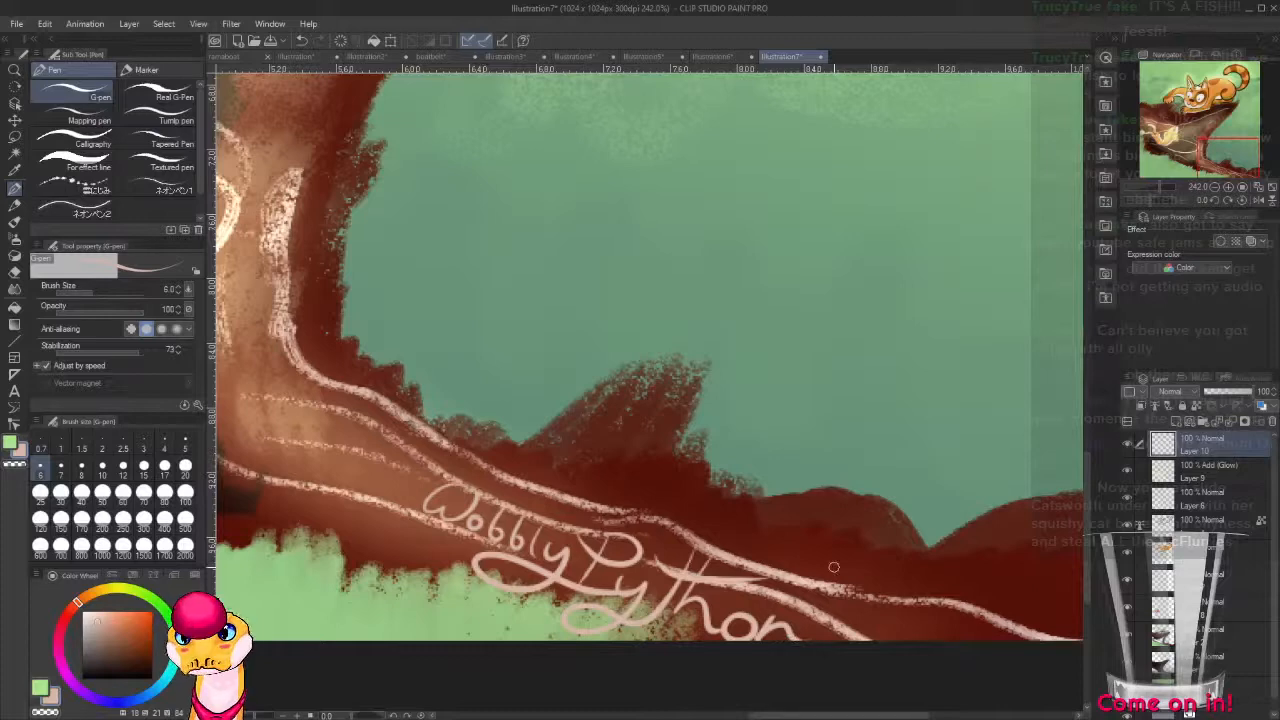
drag(856, 597, 722, 540)
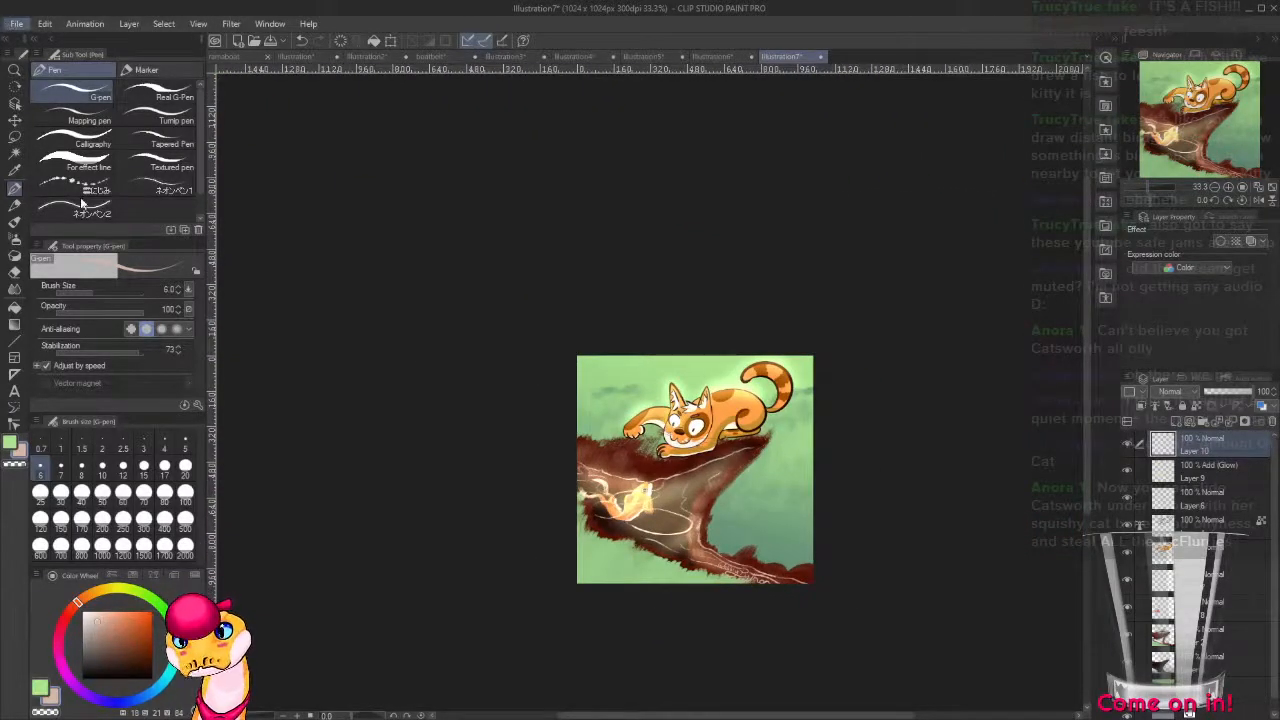
key(alt+Tab)
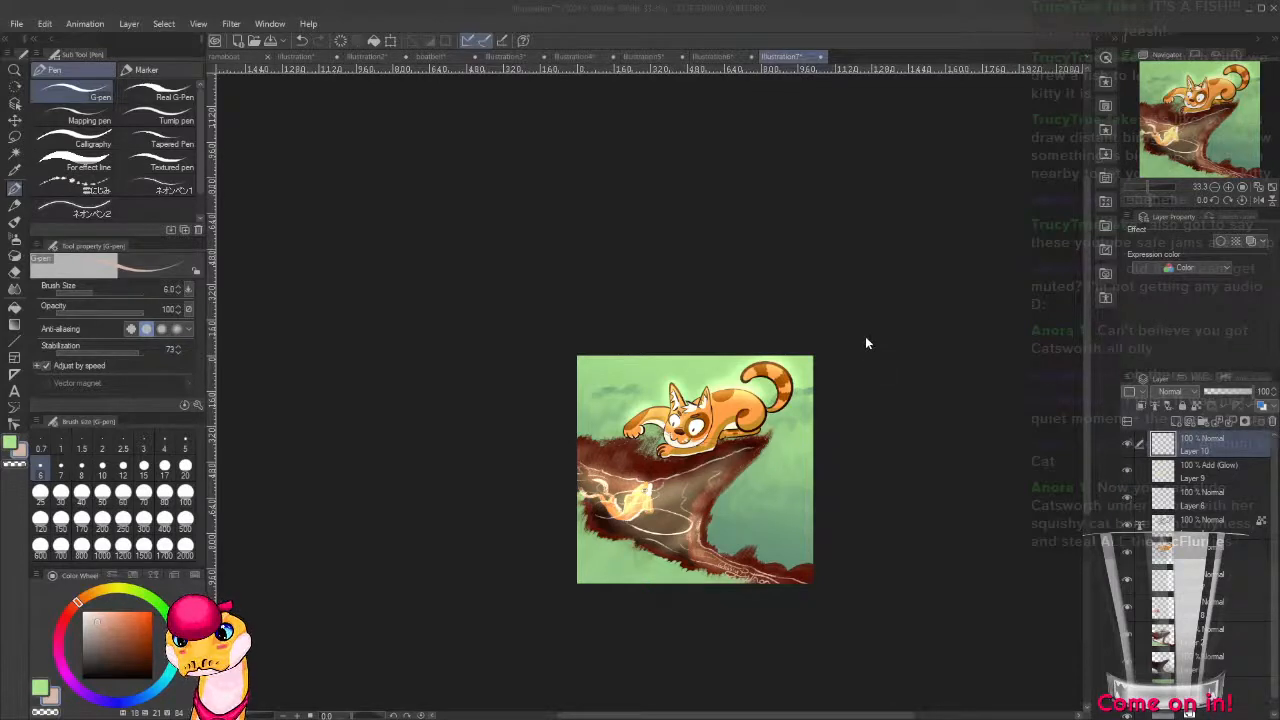
click(798, 245)
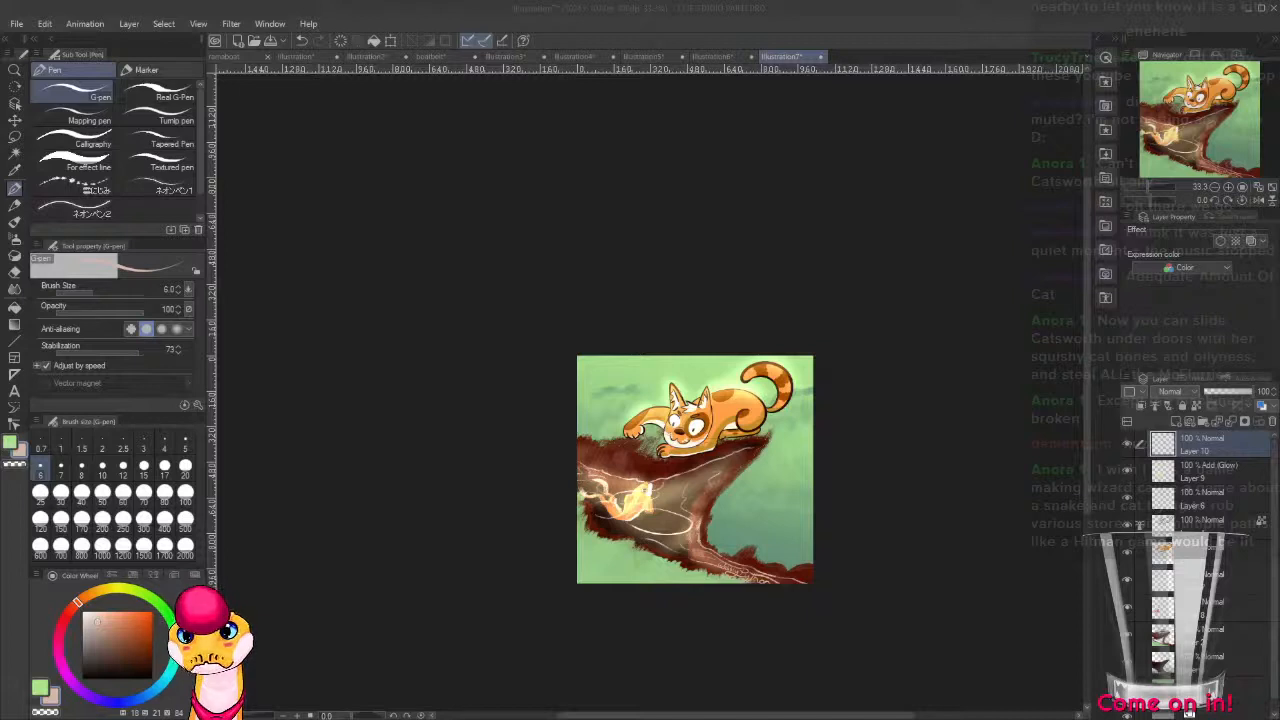
Create a new 512 x 512 px illustration at 300 dpi with grey paper.
click(18, 25)
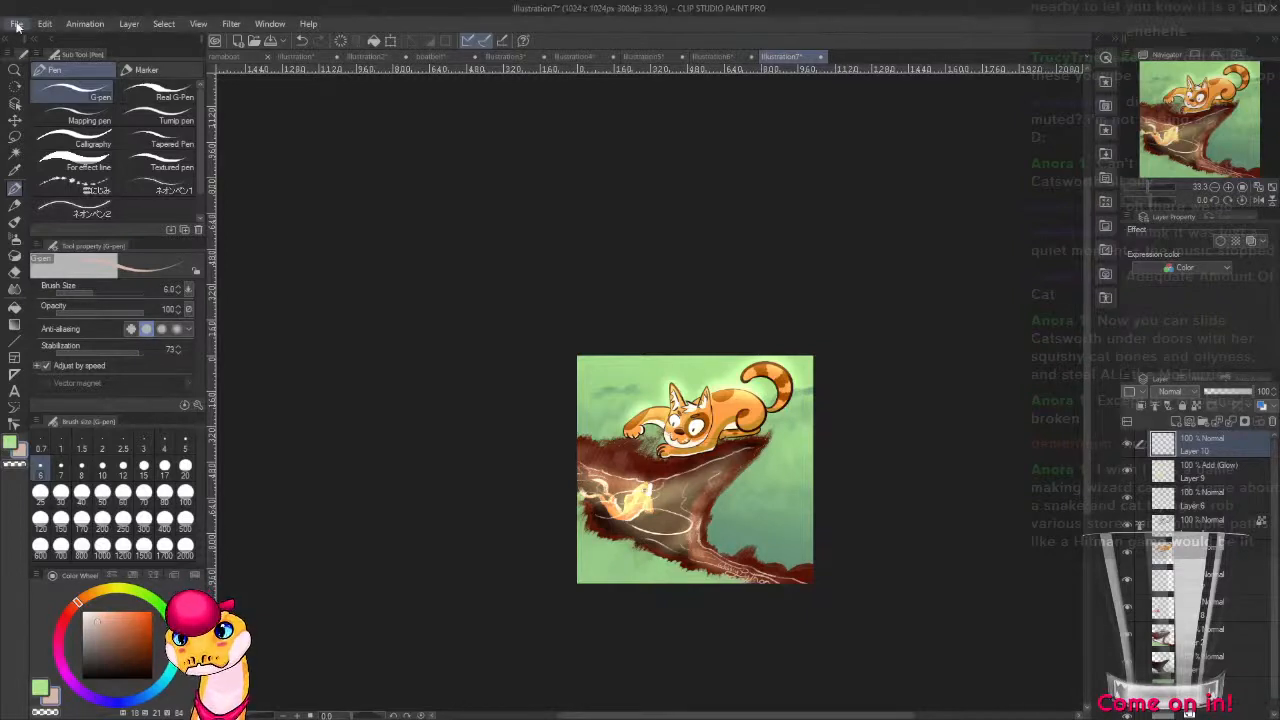
click(72, 46)
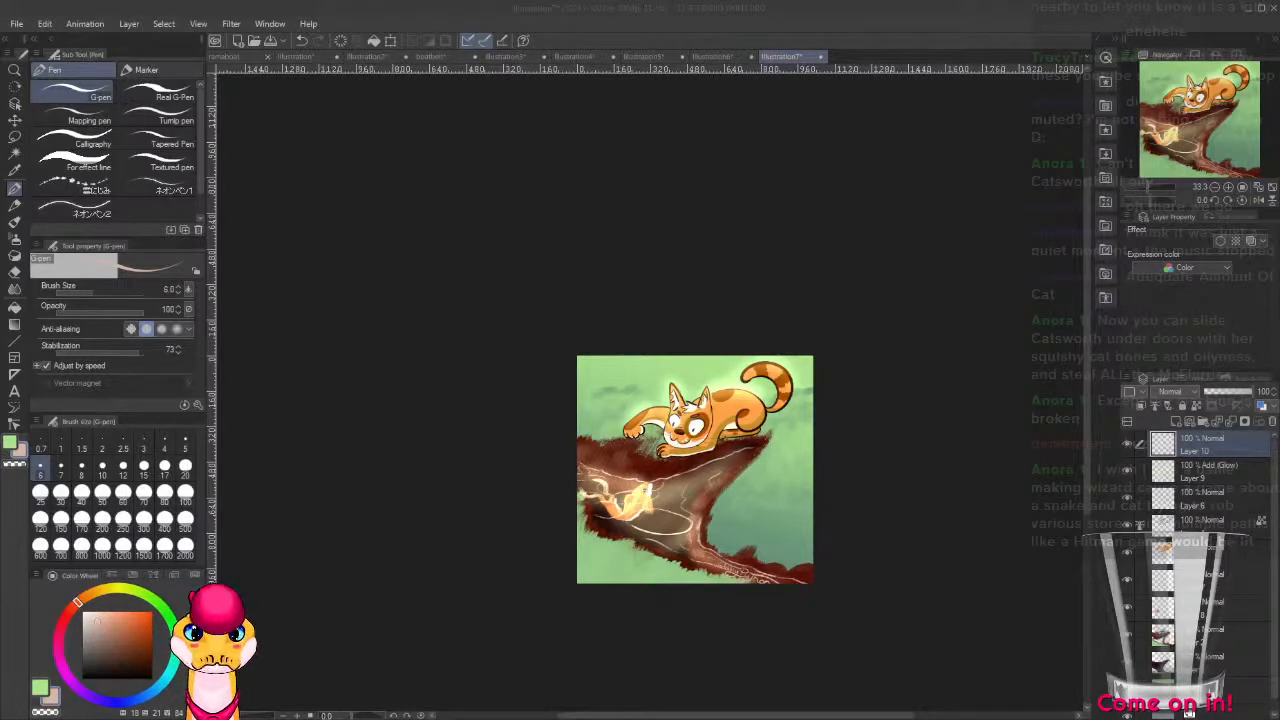
click(797, 220)
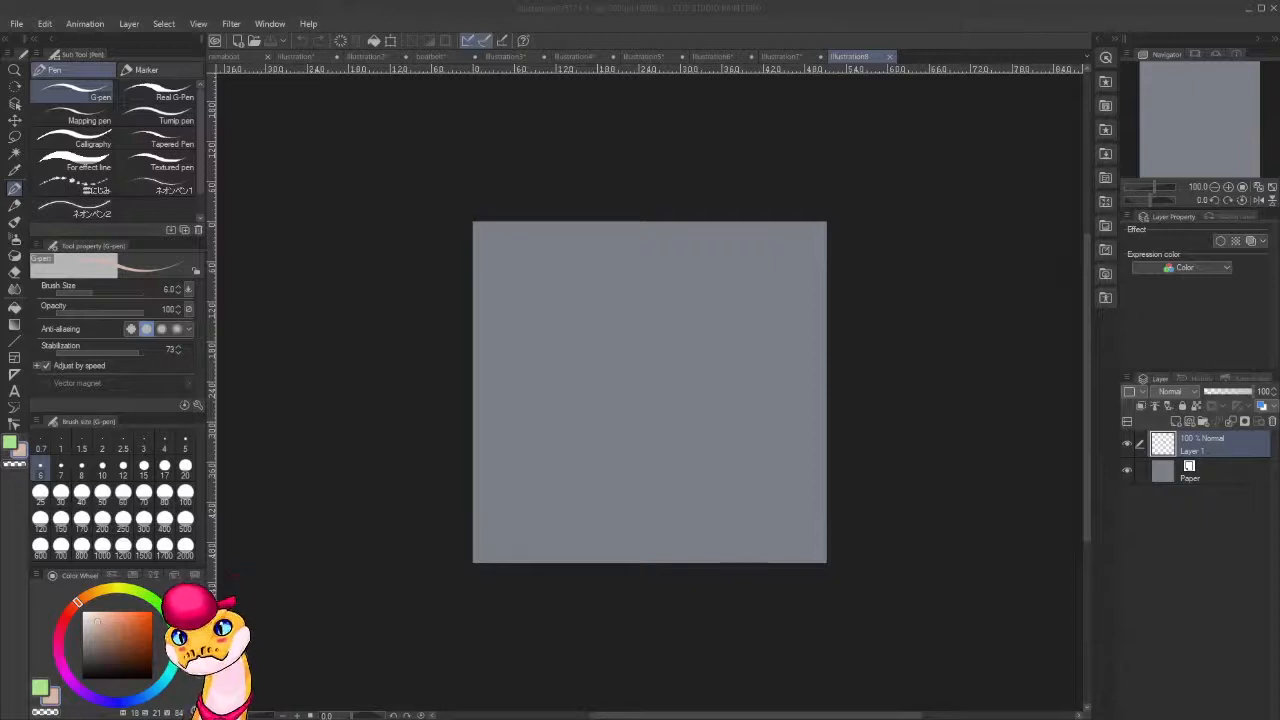
click(440, 9)
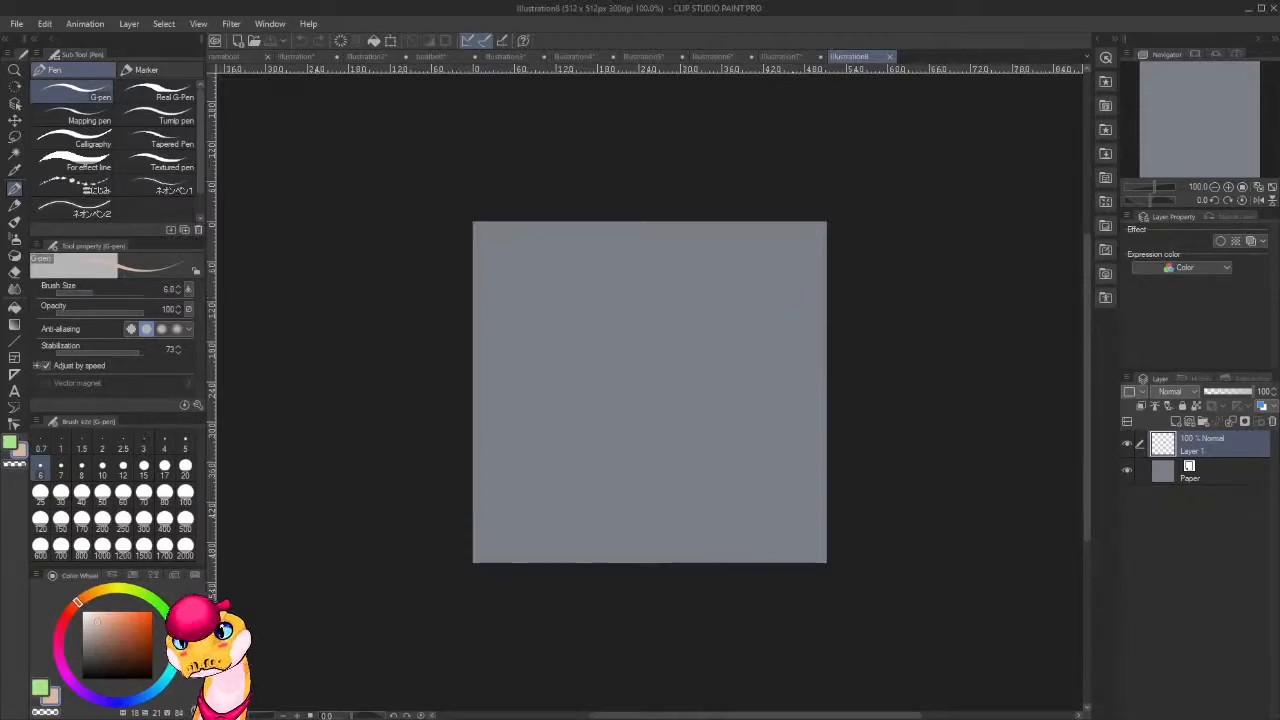
Choose the Sunset gradient and apply it as a small circular gradient near the middle of the canvas's upper edge.
key(b)
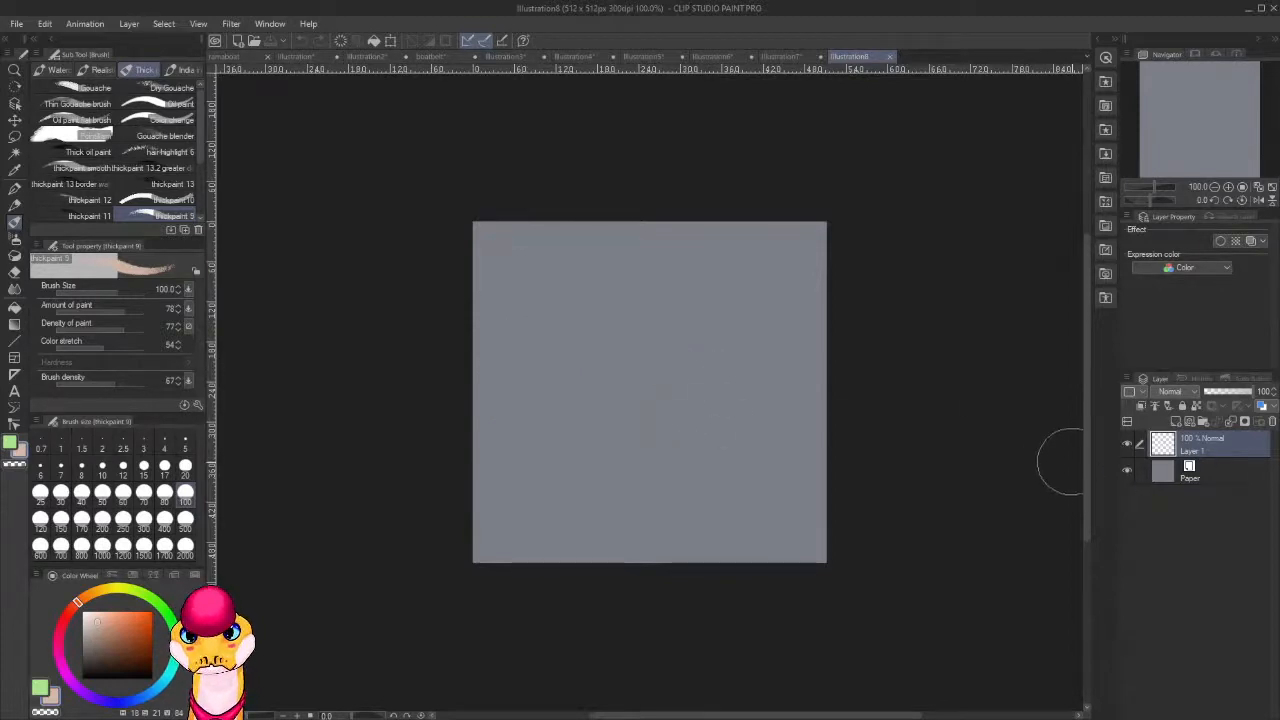
key(g)
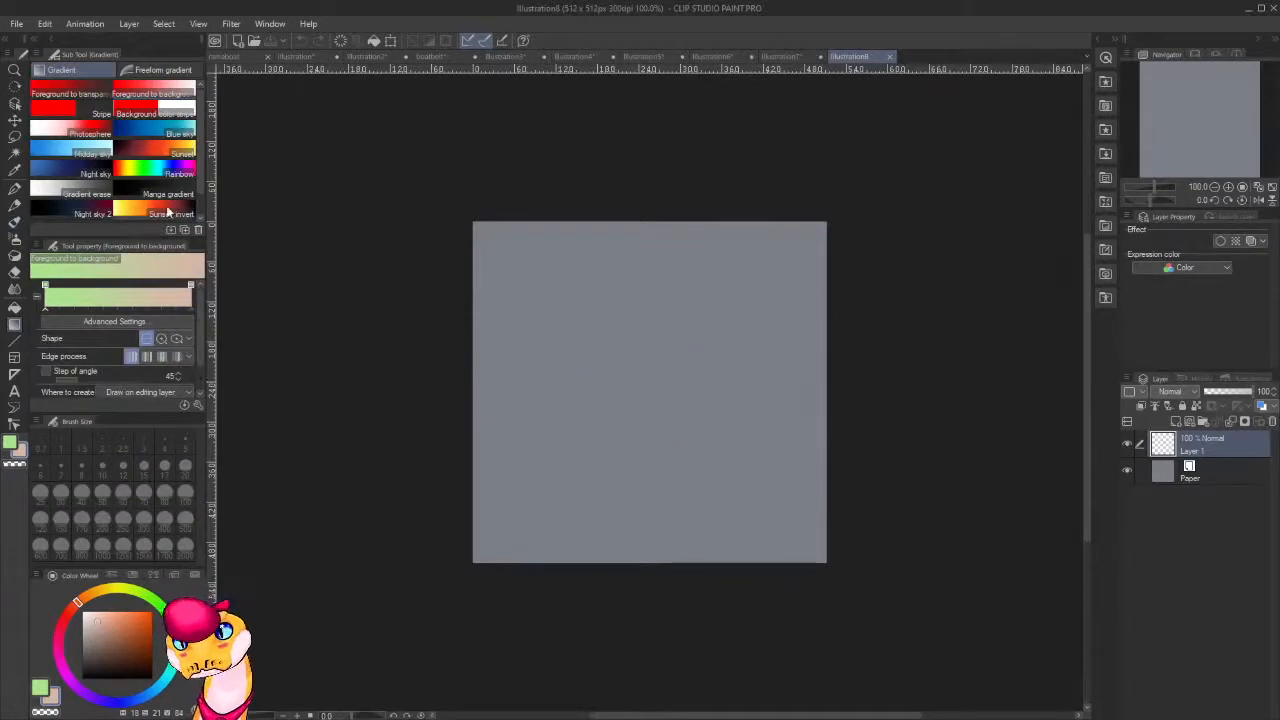
click(160, 152)
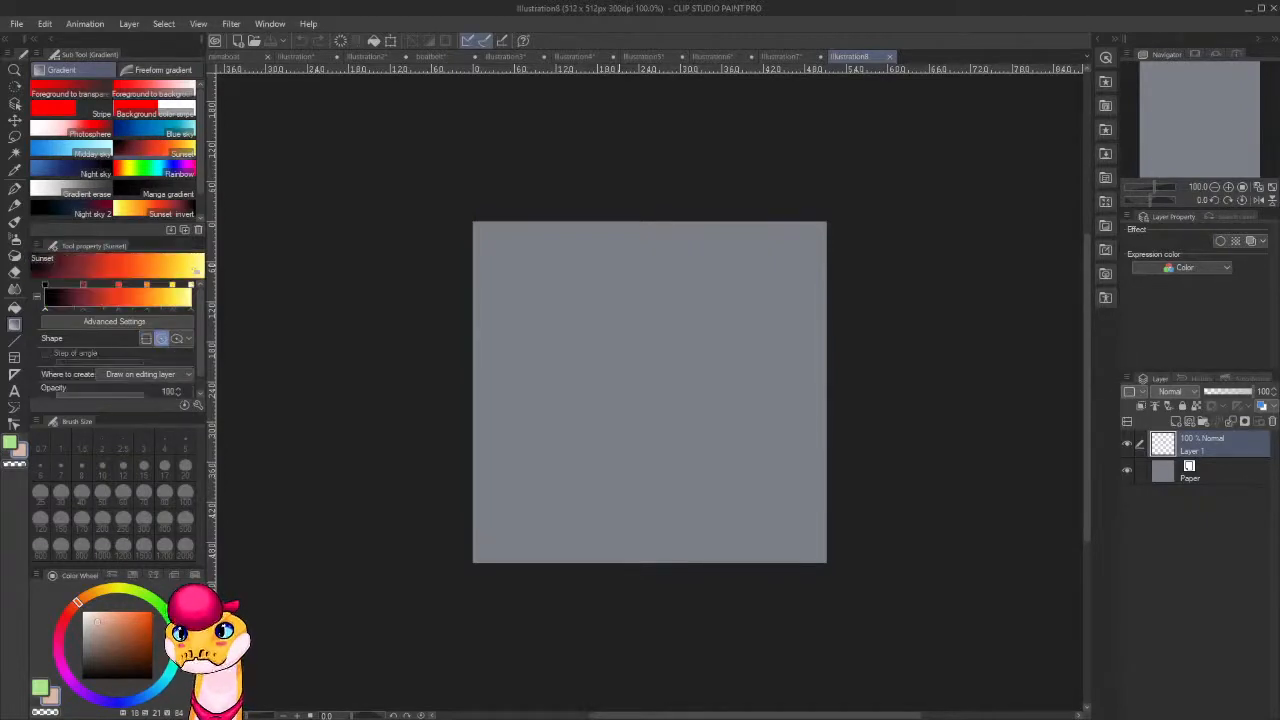
drag(636, 251, 651, 299)
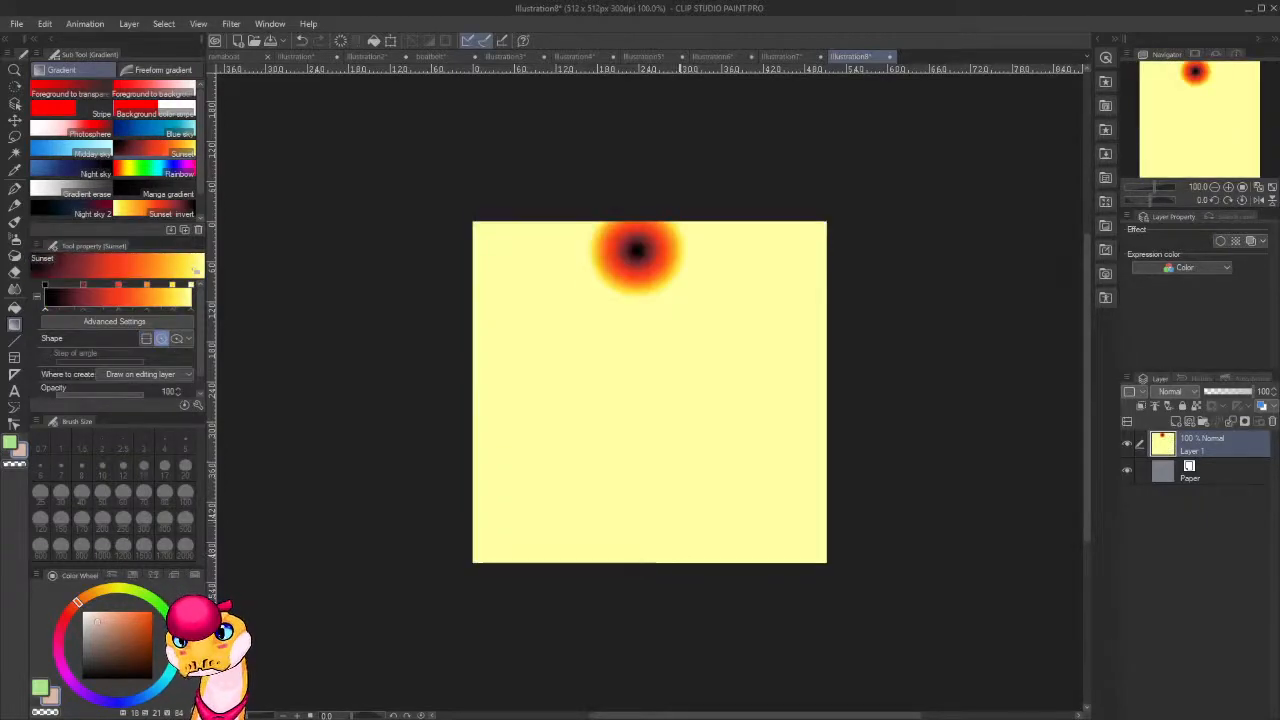
Switch the Sunset gradient to a straight shape, try it from the upper edge to the lower edge, and undo both gradients.
click(146, 338)
drag(650, 226, 673, 560)
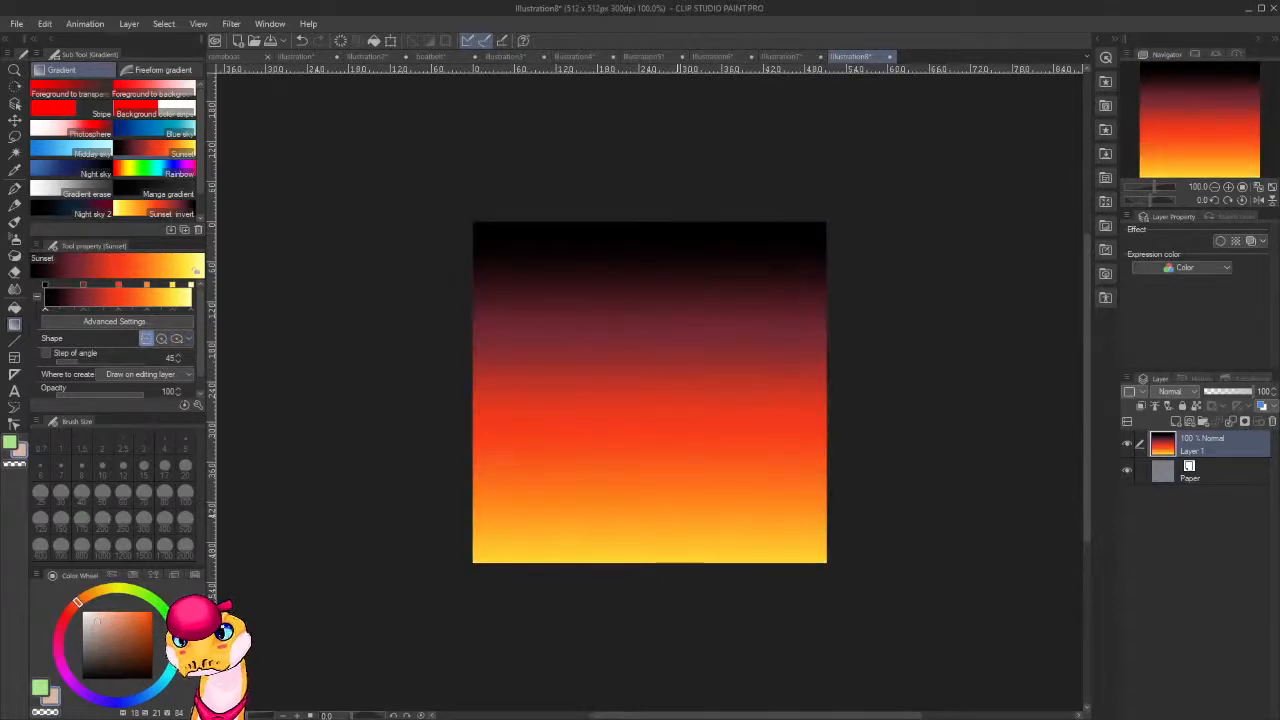
key(ctrl+z)
key(ctrl+z)
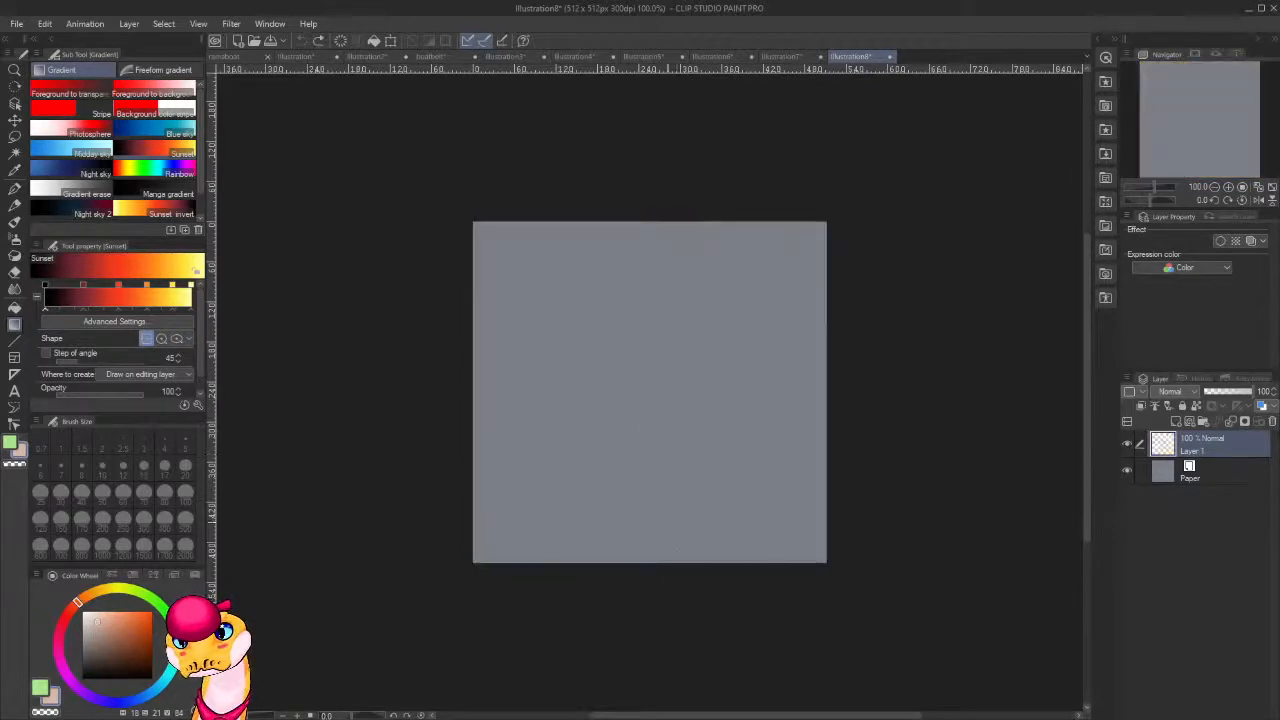
Fill Layer 1 with a vertical Sunset gradient running from black at the lower edge to pale yellow at the upper edge.
drag(662, 566, 622, 159)
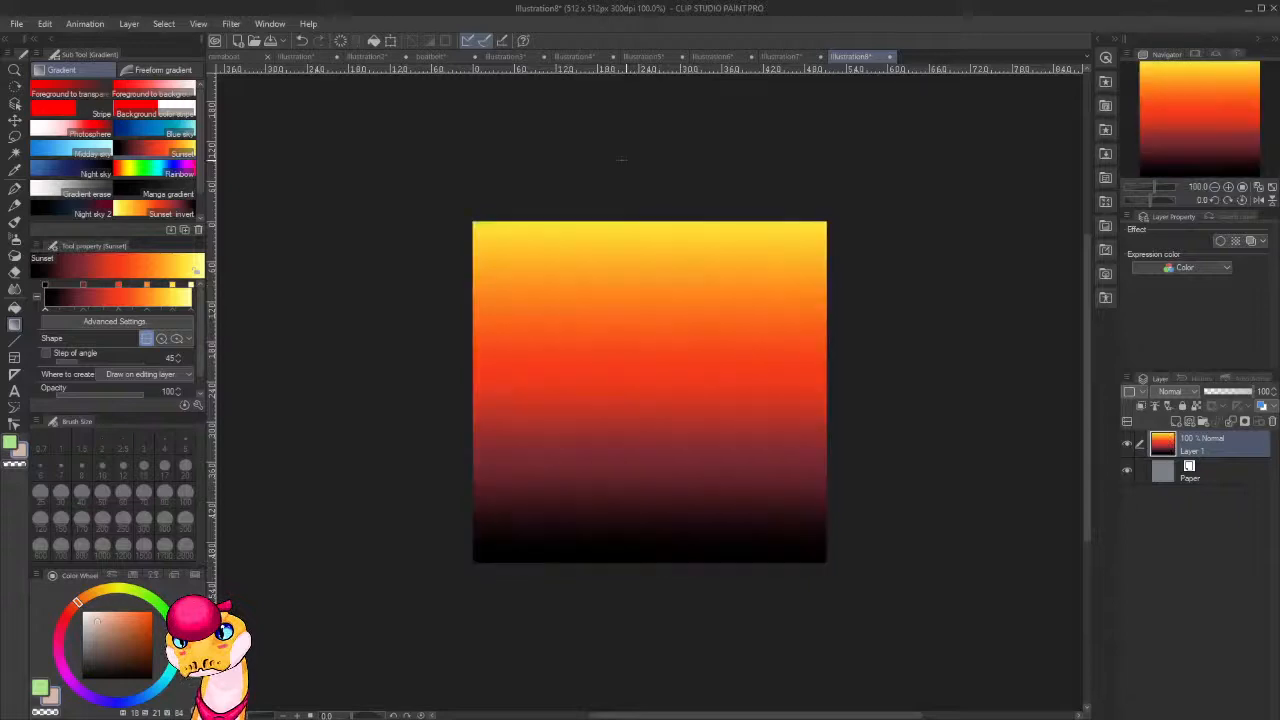
drag(668, 491, 689, 5)
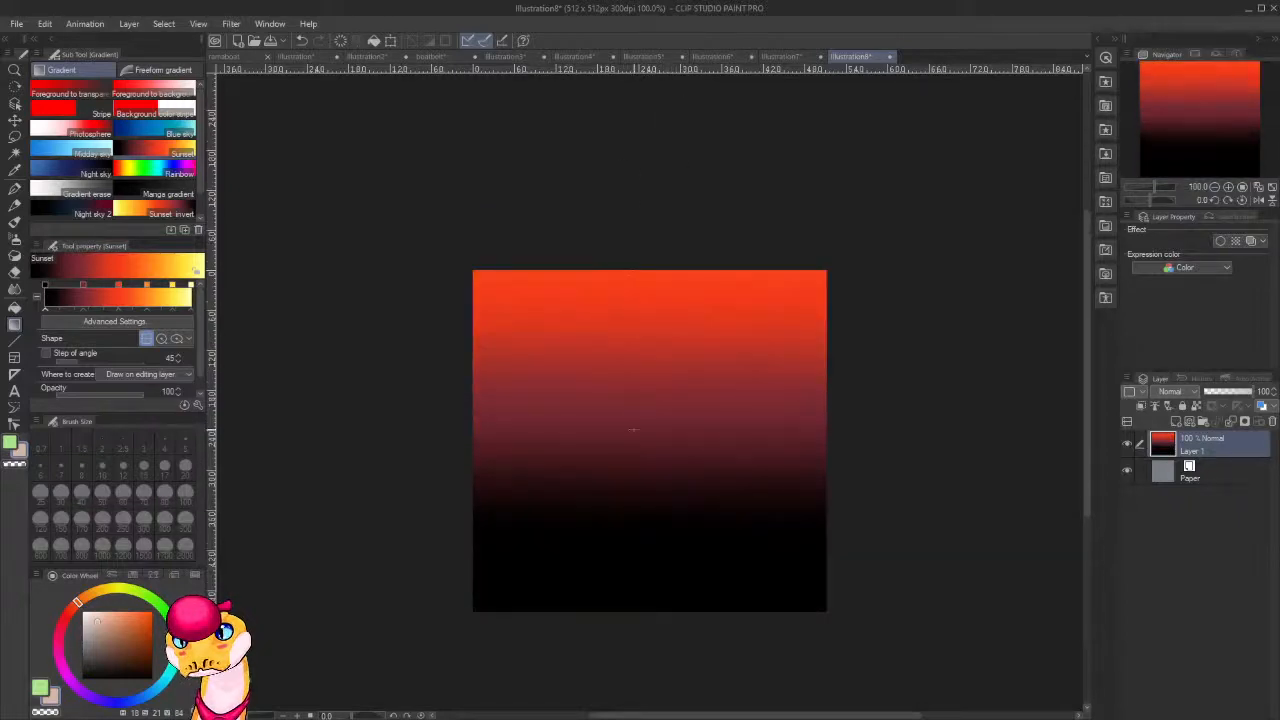
drag(659, 583, 648, 307)
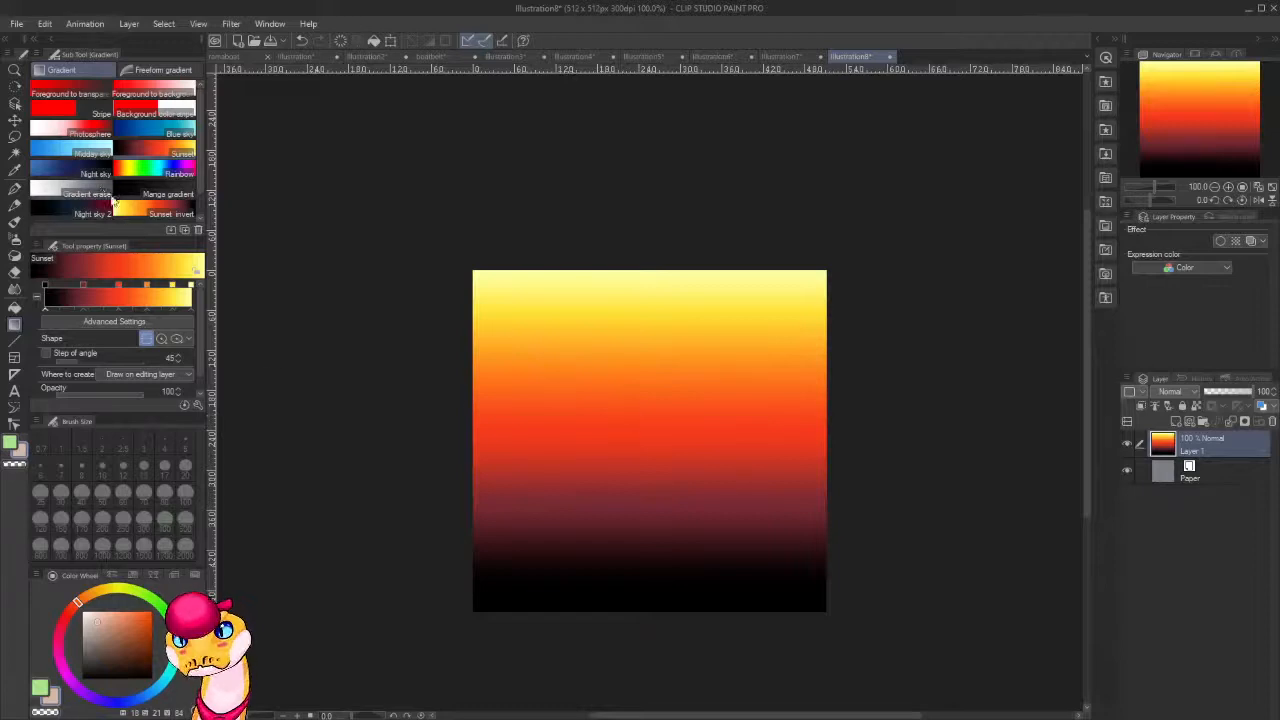
Try a light green Foreground to transparent gradient rising from the canvas's lower edge, and undo it.
scroll(112, 192, up, 1)
scroll(228, 231, down, 3)
scroll(108, 185, down, 2)
scroll(110, 187, up, 1)
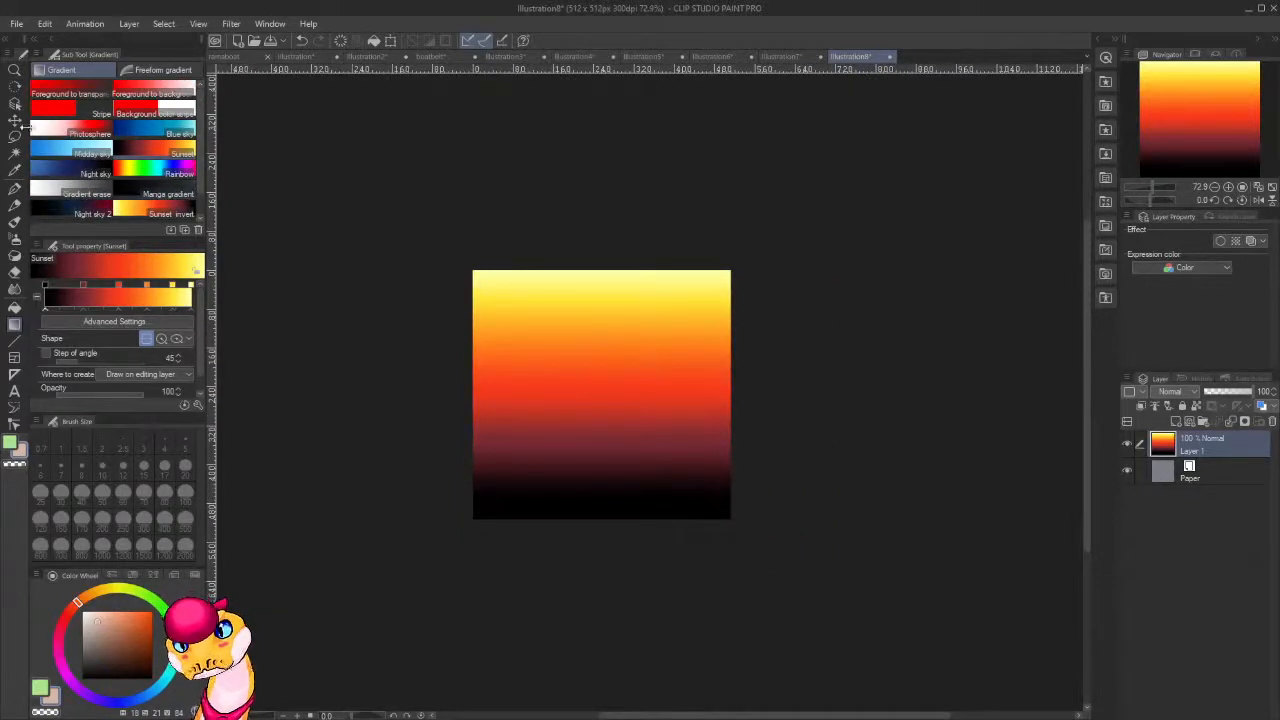
click(91, 103)
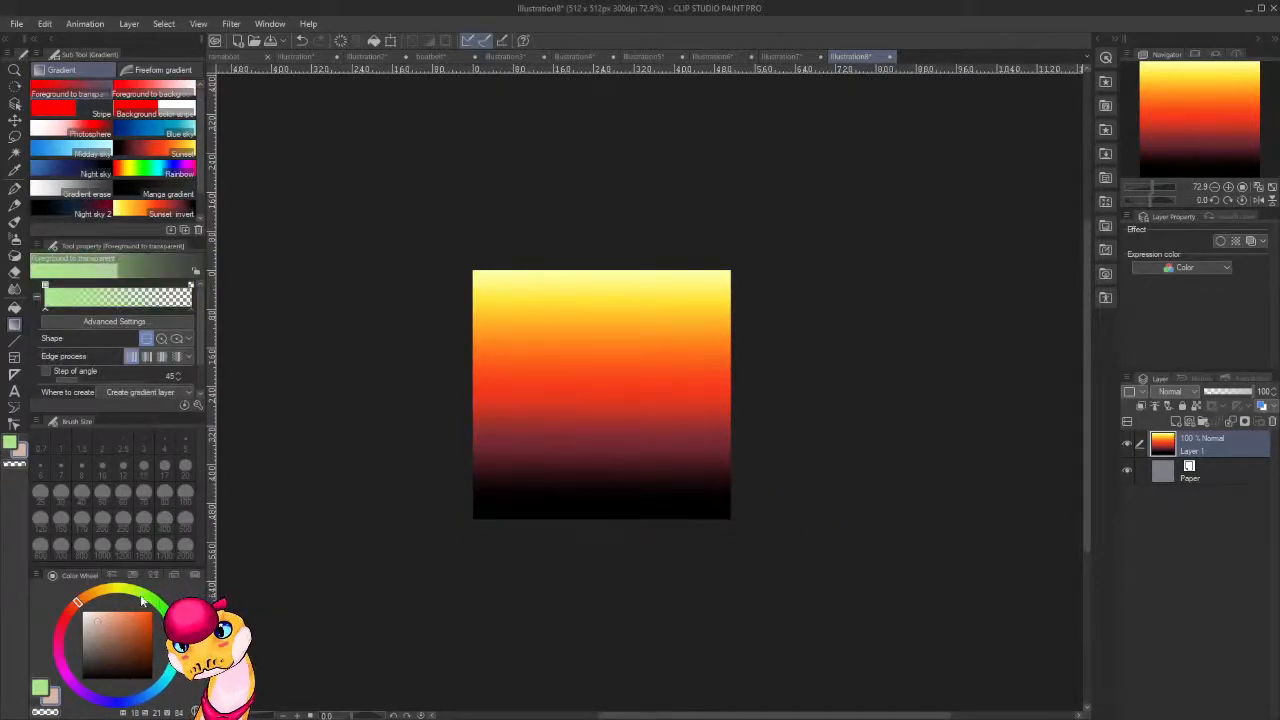
mouse_move(142, 598)
mouse_down()
mouse_move(160, 611)
mouse_move(117, 703)
mouse_up()
drag(128, 639, 152, 675)
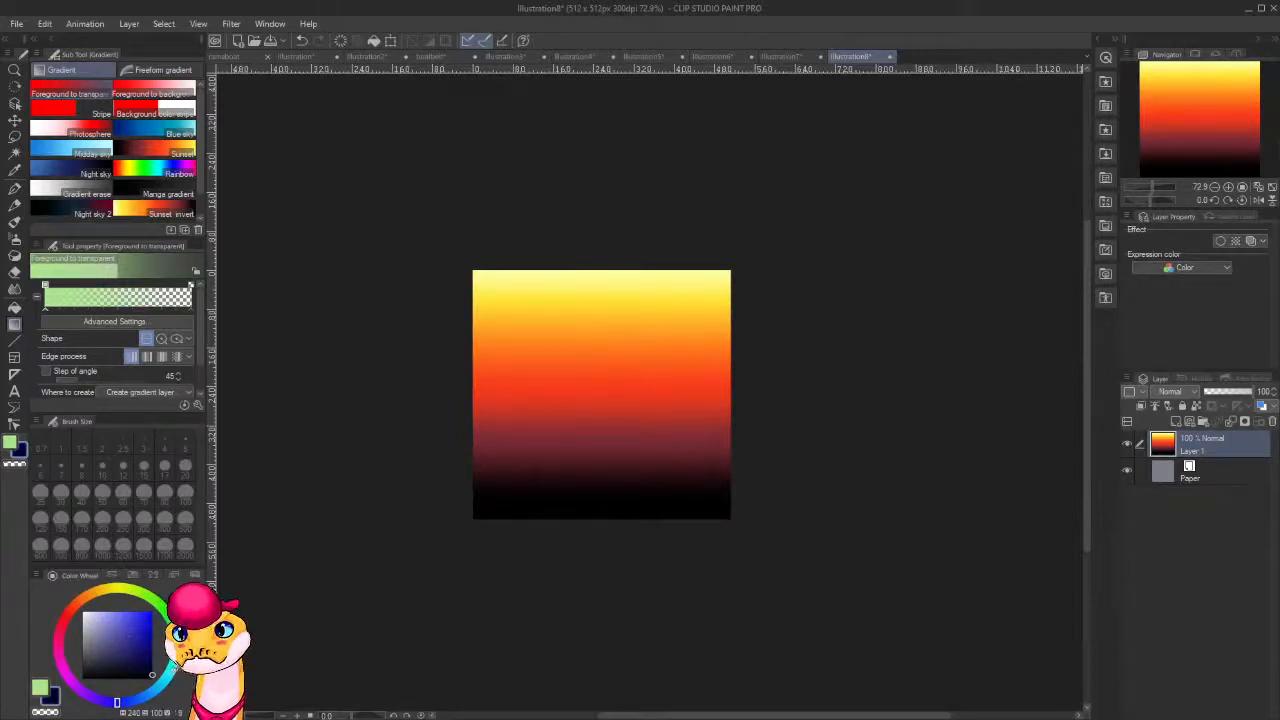
drag(600, 517, 618, 470)
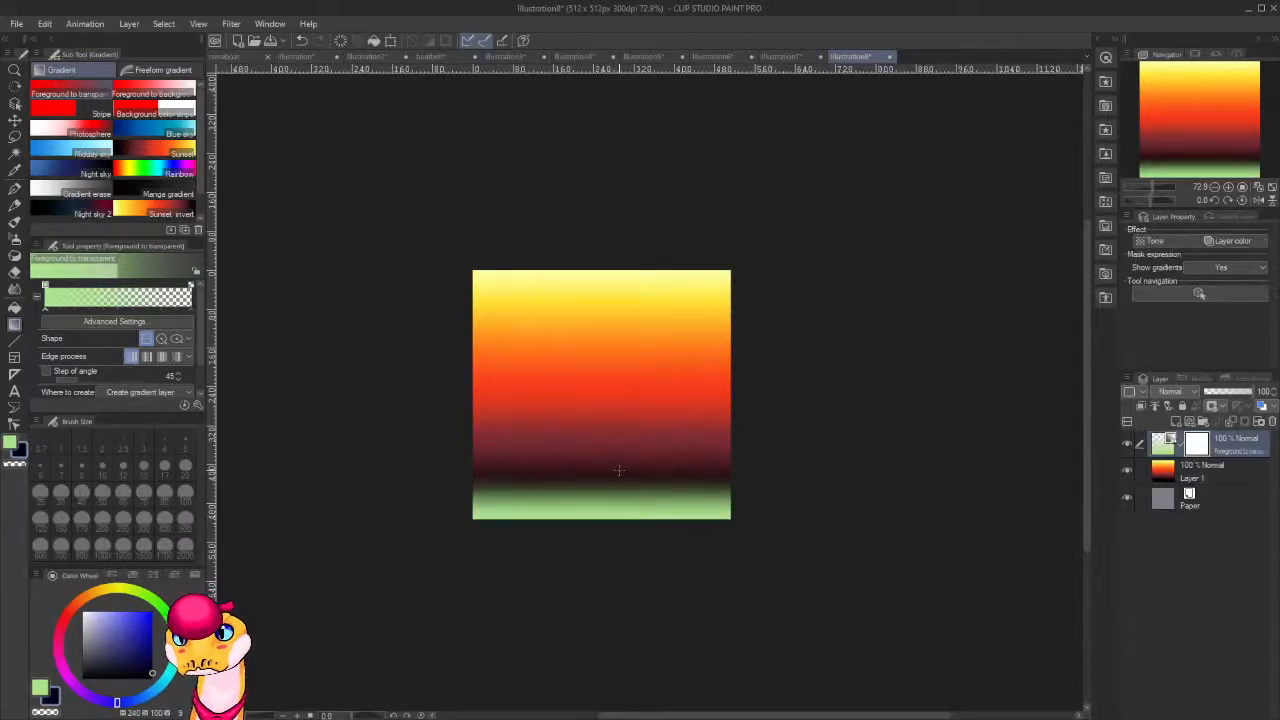
key(ctrl+z)
Set the drawing colour to near-black blue, try it as a Foreground to transparent gradient along the lower edge, and undo the gradient.
key(x)
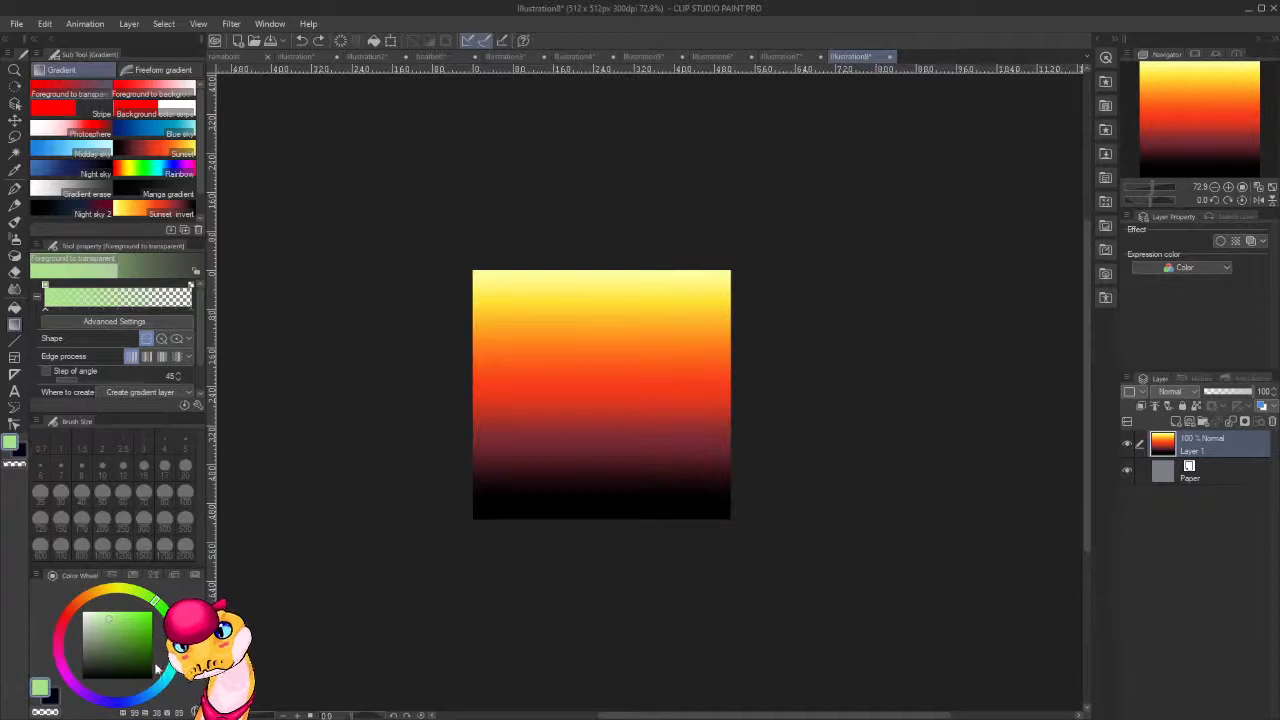
click(154, 670)
click(118, 702)
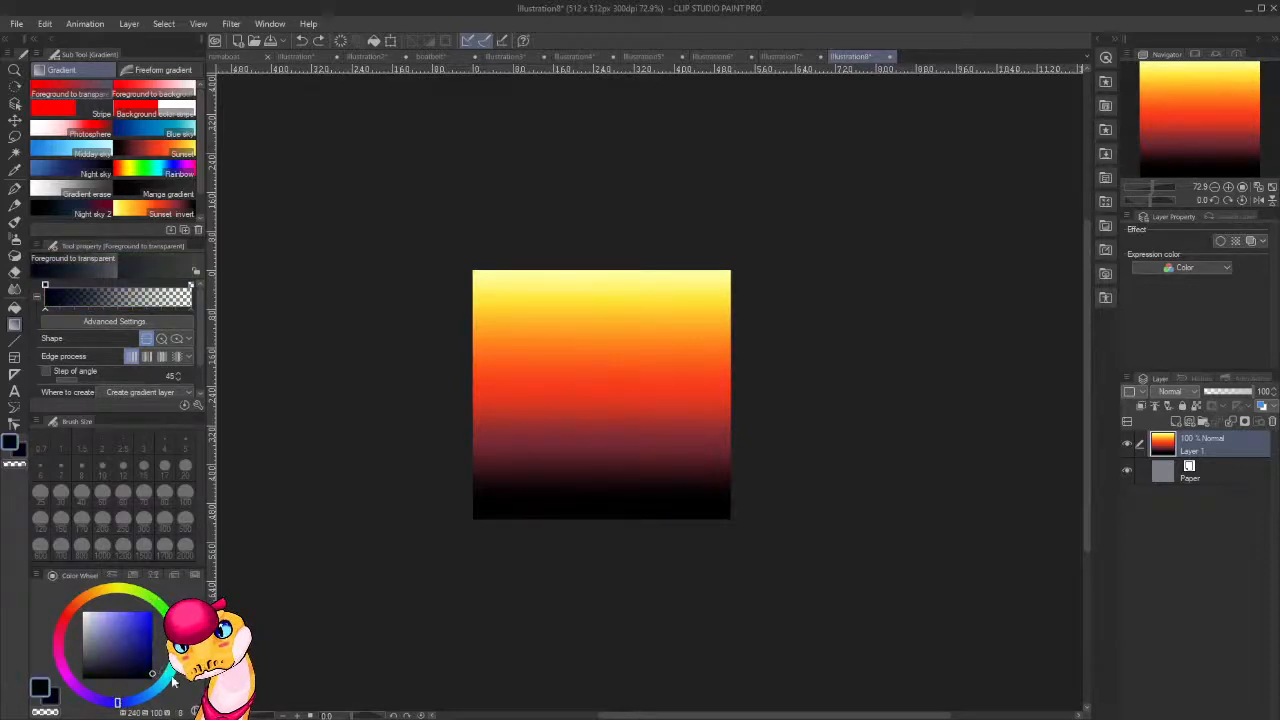
drag(614, 517, 612, 474)
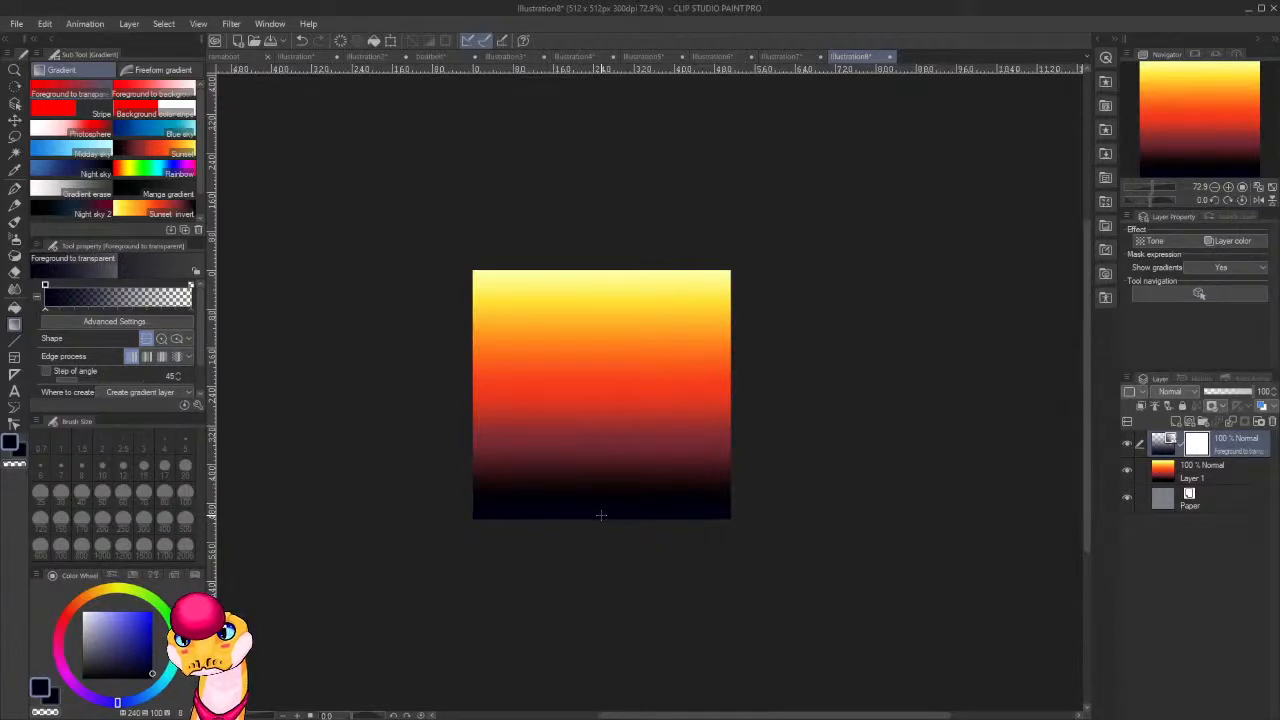
key(ctrl+z)
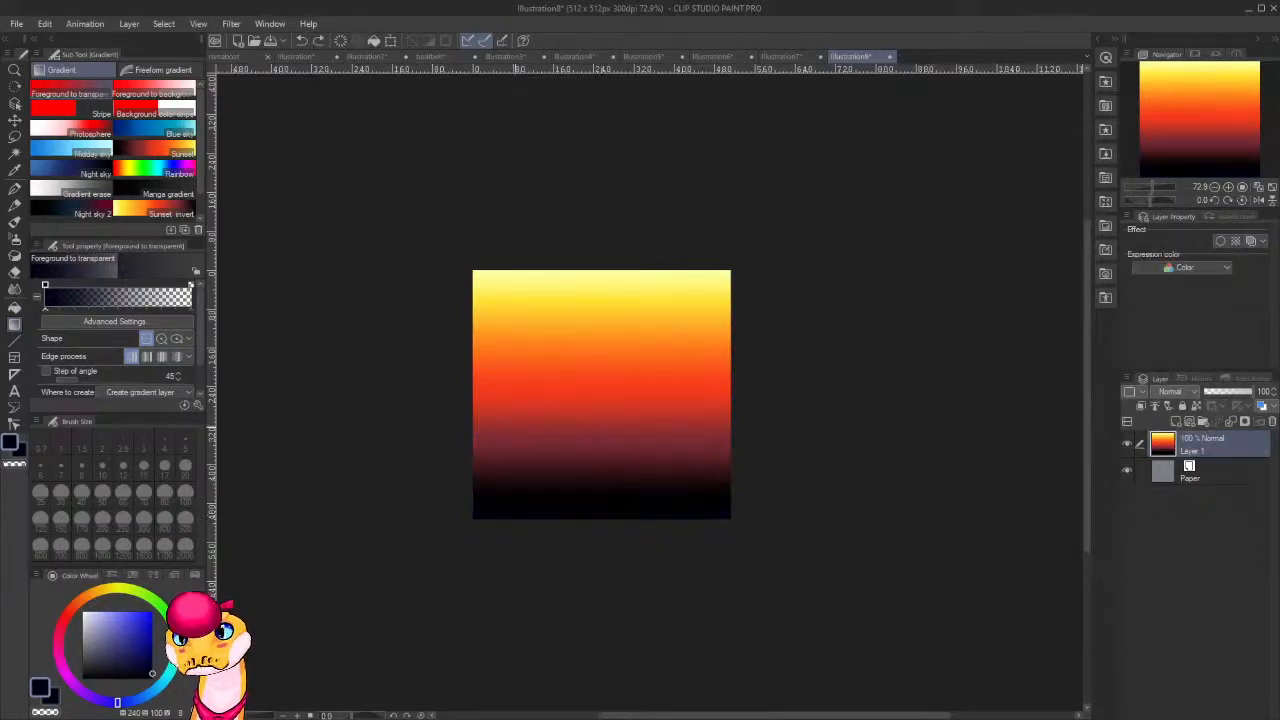
Fill Layer 1 with a vertical Sunset invert gradient running from pale yellow at the lower edge to black at the upper edge.
click(152, 211)
drag(623, 276, 651, 571)
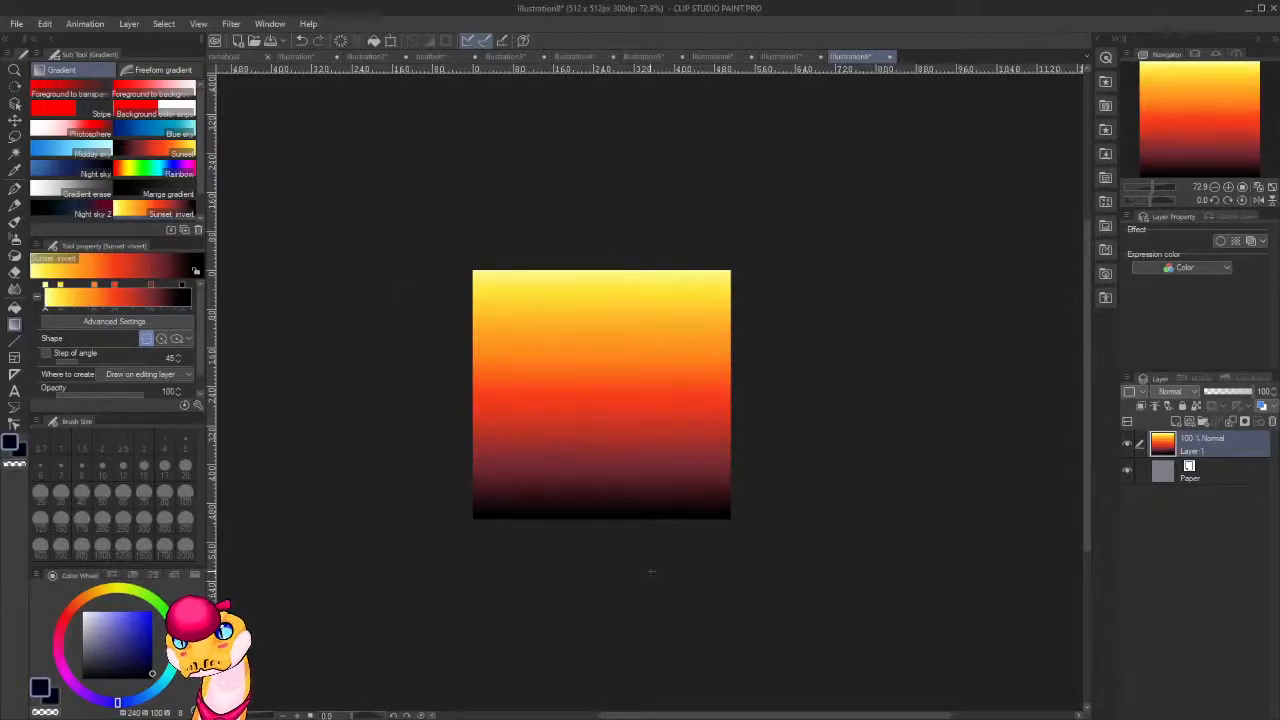
drag(617, 522, 564, 293)
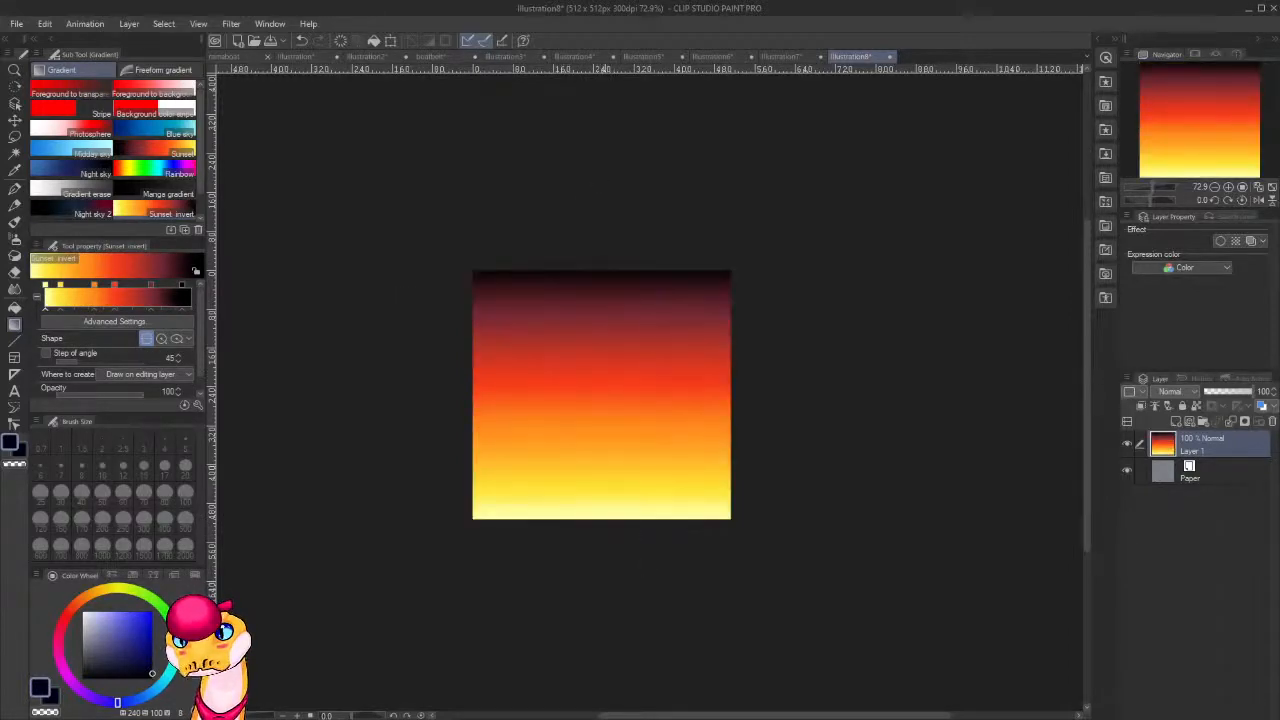
drag(609, 496, 600, 312)
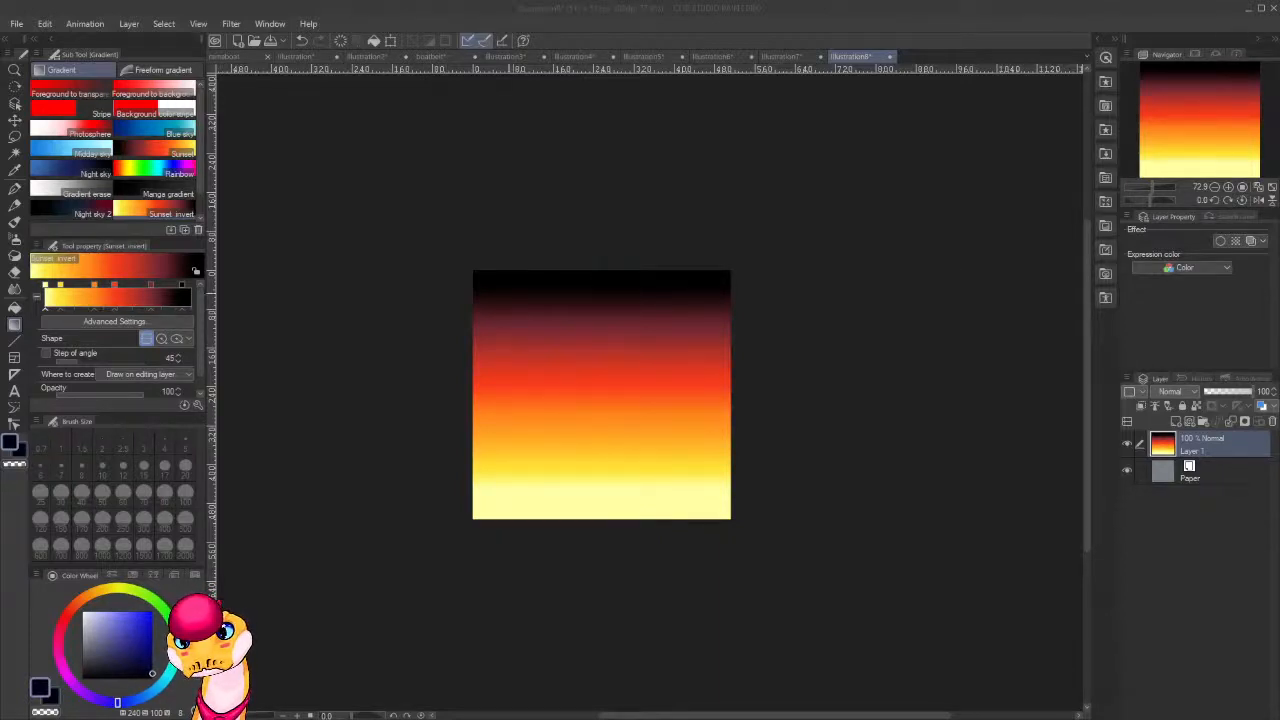
Add a new empty raster layer above the gradient layer.
click(449, 421)
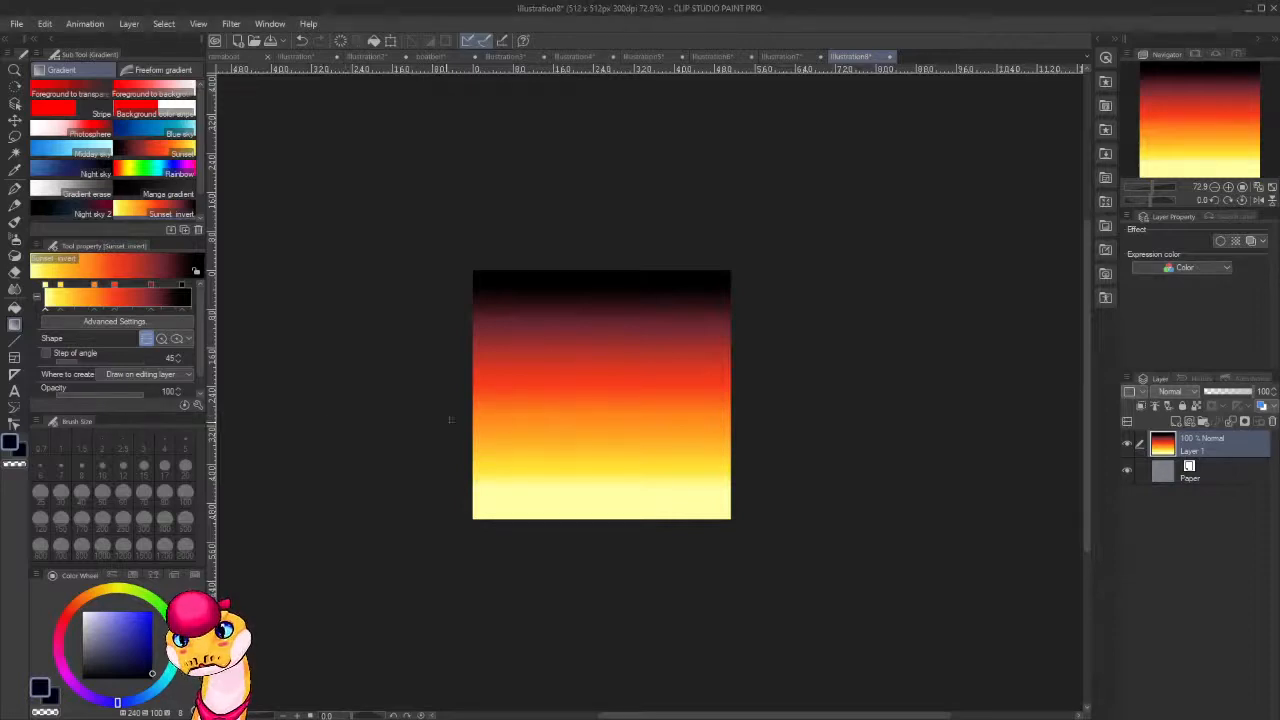
scroll(731, 494, up, 7)
drag(508, 443, 649, 523)
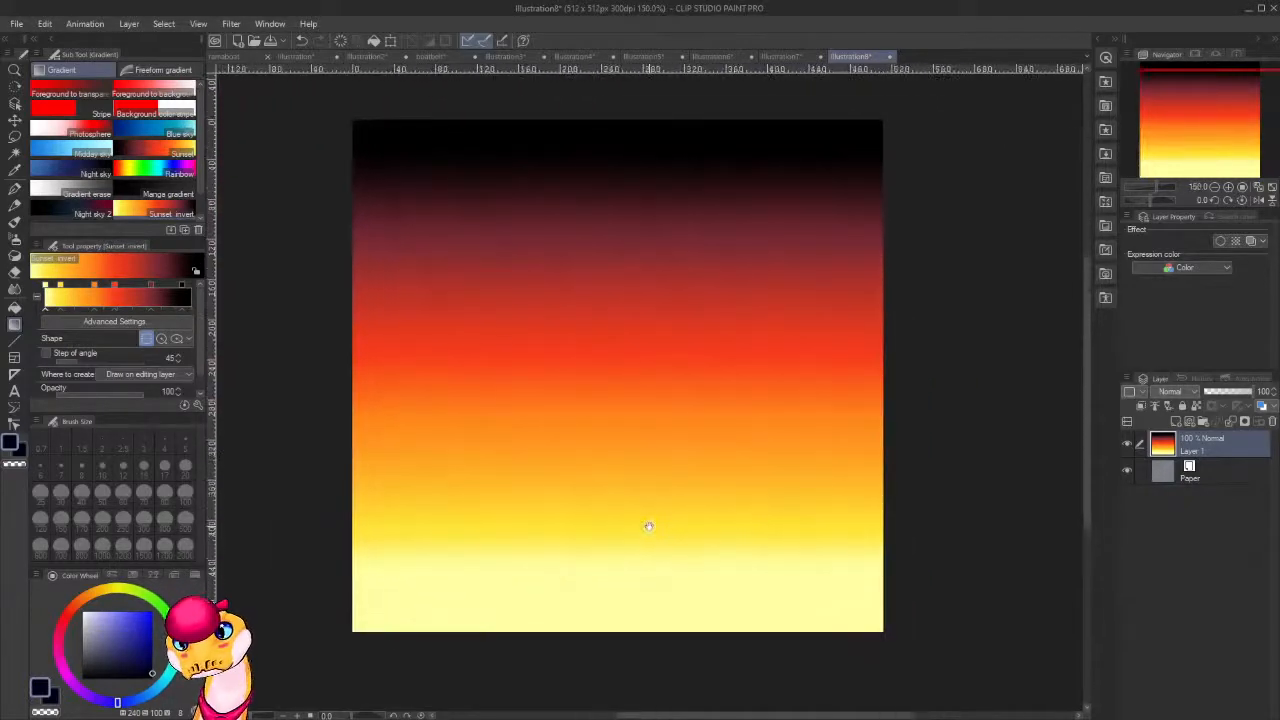
scroll(634, 514, up, 1)
scroll(636, 513, down, 1)
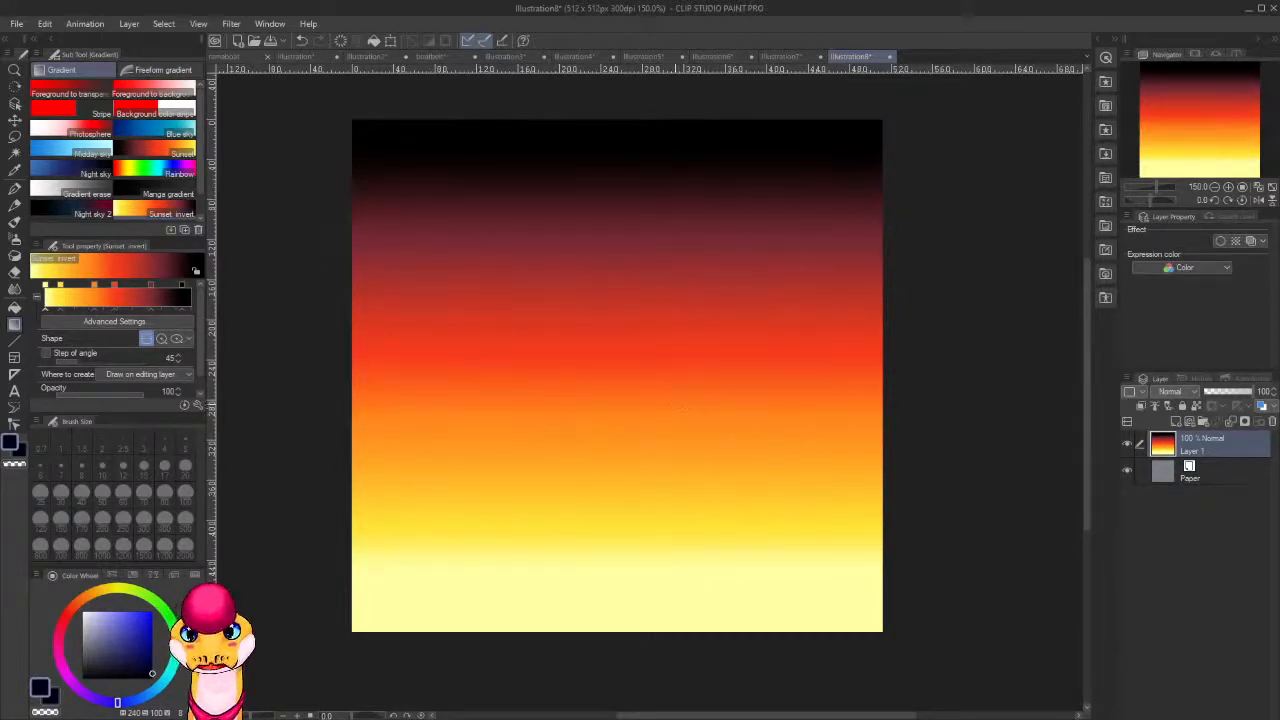
key(ctrl+shift+n)
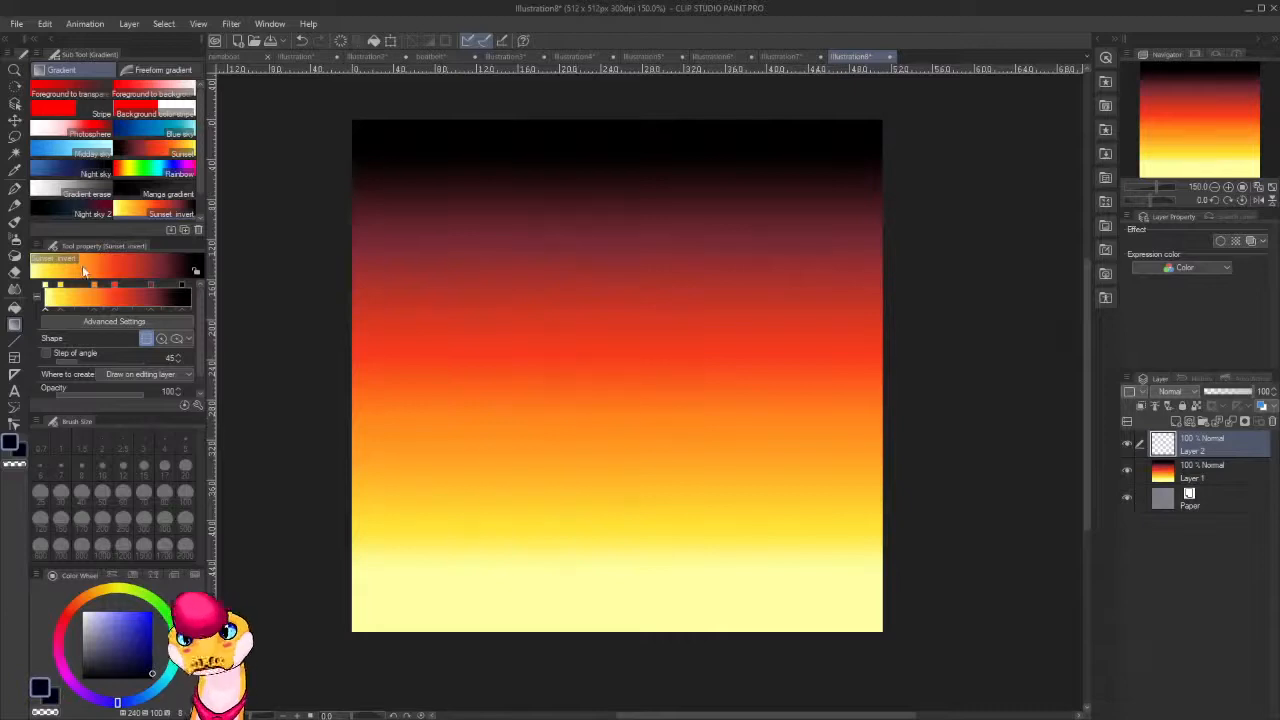
Paint a solid near-black camel silhouette at the canvas's lower edge with the thickpaint 9 brush at size 17.
key(b)
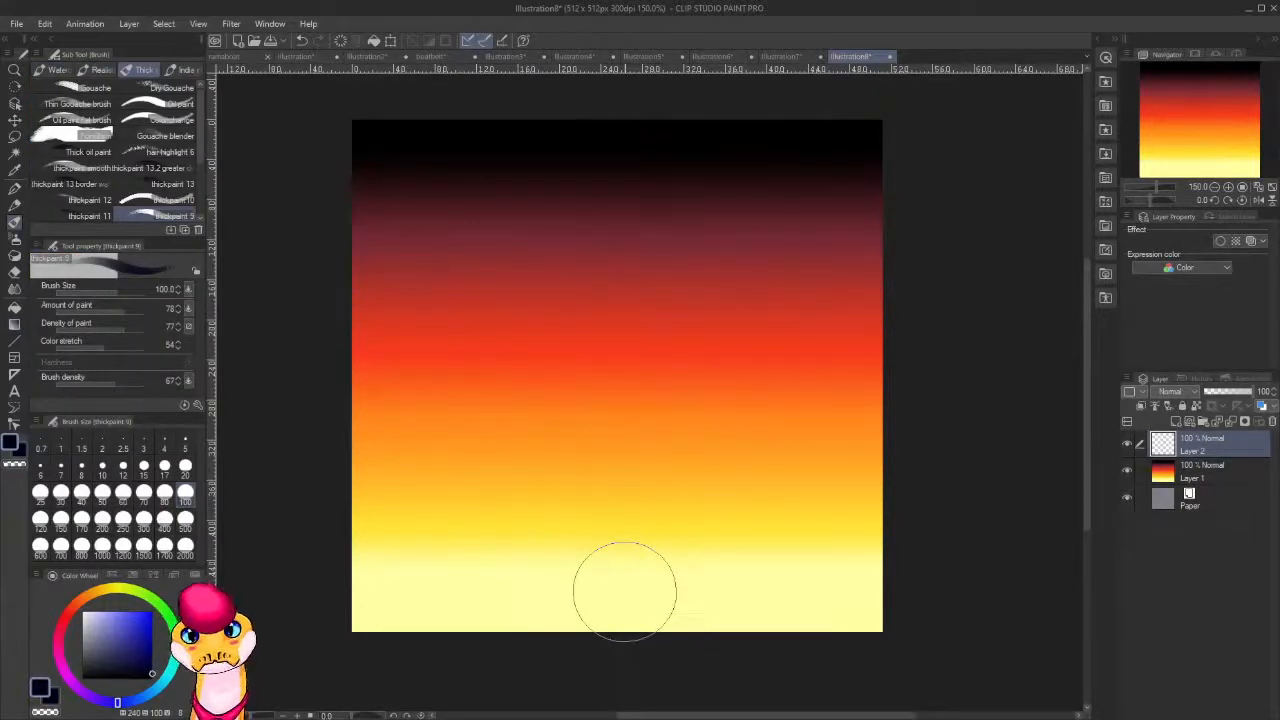
key(bracketleft)
key(bracketleft)
key(bracketleft)
key(bracketleft)
key(bracketleft)
key(bracketleft)
key(bracketleft)
key(bracketleft)
key(bracketleft)
key(bracketleft)
key(bracketleft)
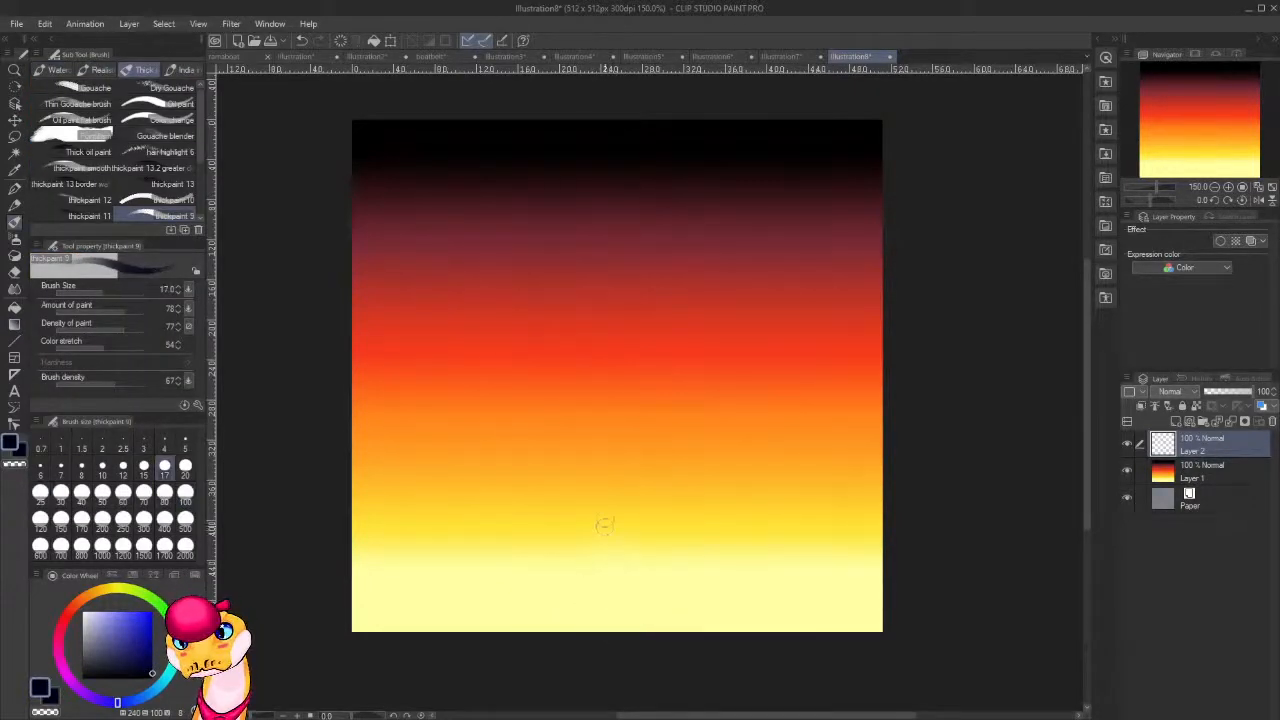
key(bracketright)
key(bracketright)
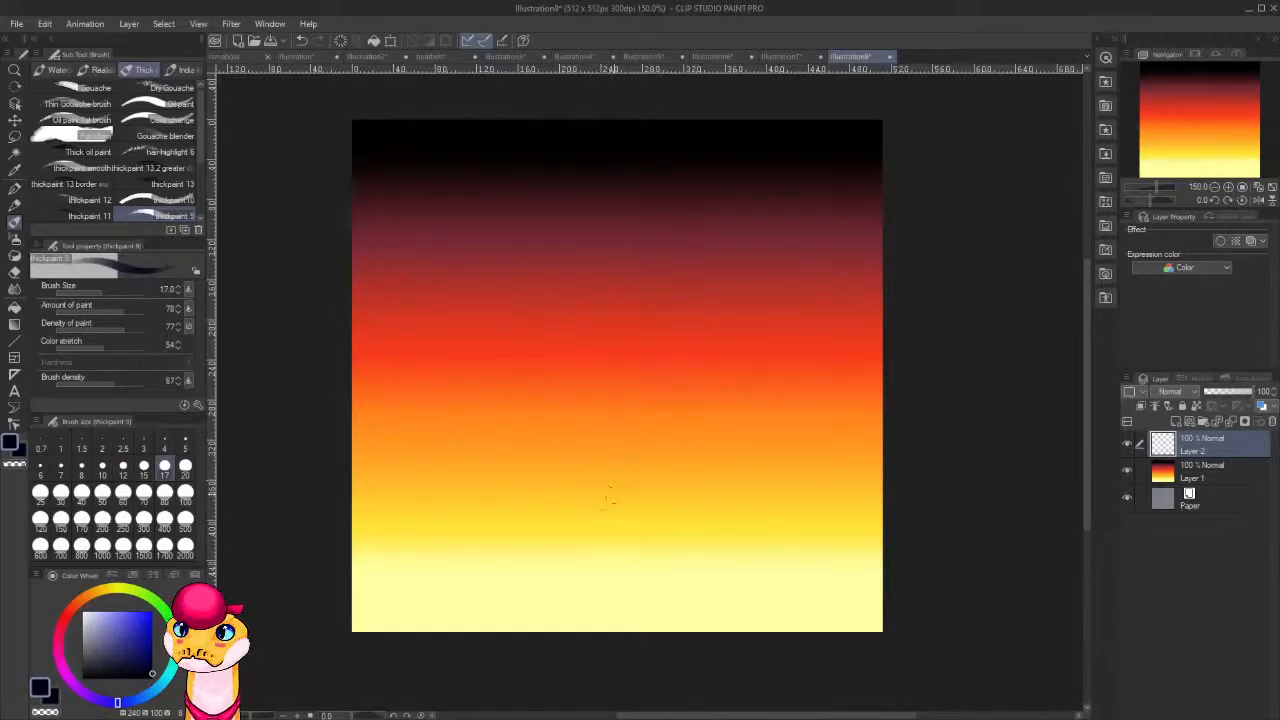
mouse_move(606, 518)
mouse_down()
mouse_move(572, 514)
mouse_move(618, 496)
mouse_move(573, 509)
mouse_move(612, 498)
mouse_move(612, 468)
mouse_move(606, 500)
mouse_move(590, 472)
mouse_move(614, 555)
mouse_move(612, 515)
mouse_move(614, 570)
mouse_move(598, 503)
mouse_move(574, 526)
mouse_move(594, 506)
mouse_move(607, 522)
mouse_move(604, 628)
mouse_move(640, 552)
mouse_move(674, 524)
mouse_move(730, 558)
mouse_move(758, 630)
mouse_move(752, 575)
mouse_move(748, 625)
mouse_move(740, 570)
mouse_move(737, 617)
mouse_move(712, 580)
mouse_move(706, 627)
mouse_move(696, 560)
mouse_move(690, 600)
mouse_move(665, 540)
mouse_move(650, 650)
mouse_move(634, 577)
mouse_move(632, 653)
mouse_move(612, 590)
mouse_move(617, 631)
mouse_move(686, 580)
mouse_move(706, 623)
mouse_move(726, 594)
mouse_move(746, 613)
mouse_move(752, 574)
mouse_move(709, 566)
mouse_move(640, 617)
mouse_move(620, 521)
mouse_up()
key(ctrl+z)
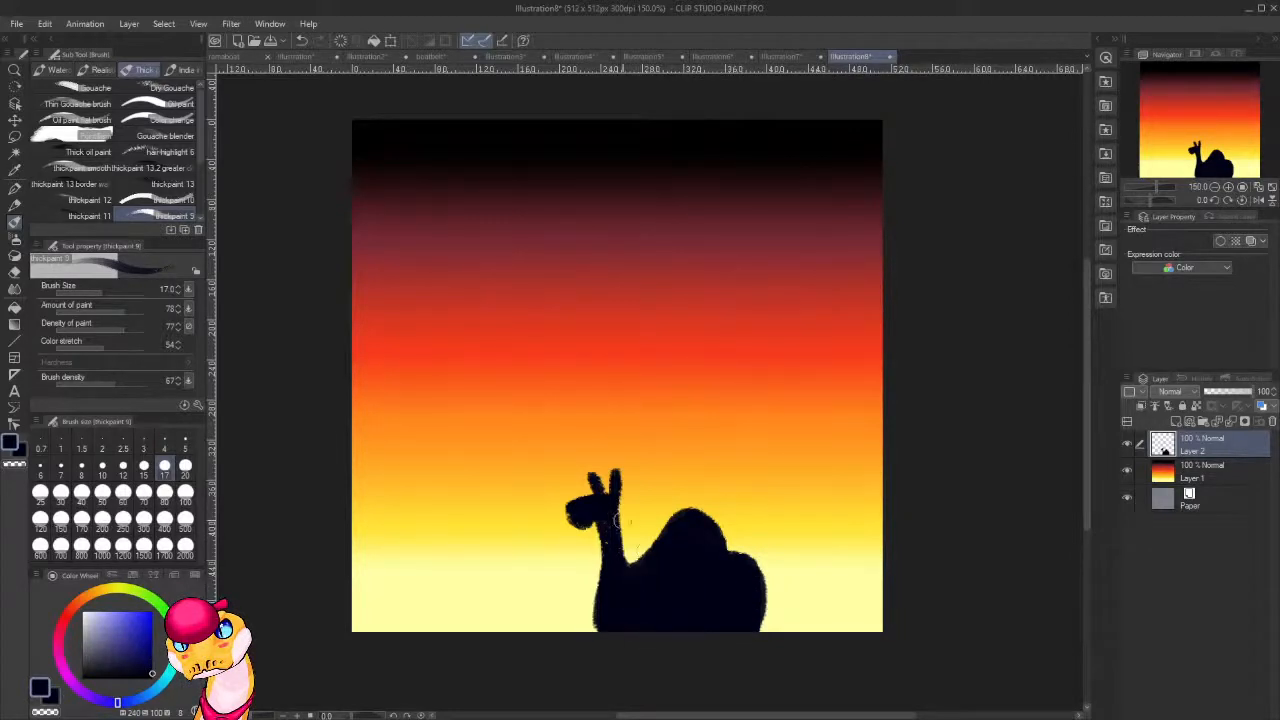
Paint the camel's eye as a near-white dot with a near-black pupil, using brush size 8 for the pupil.
drag(114, 630, 88, 586)
drag(604, 503, 602, 502)
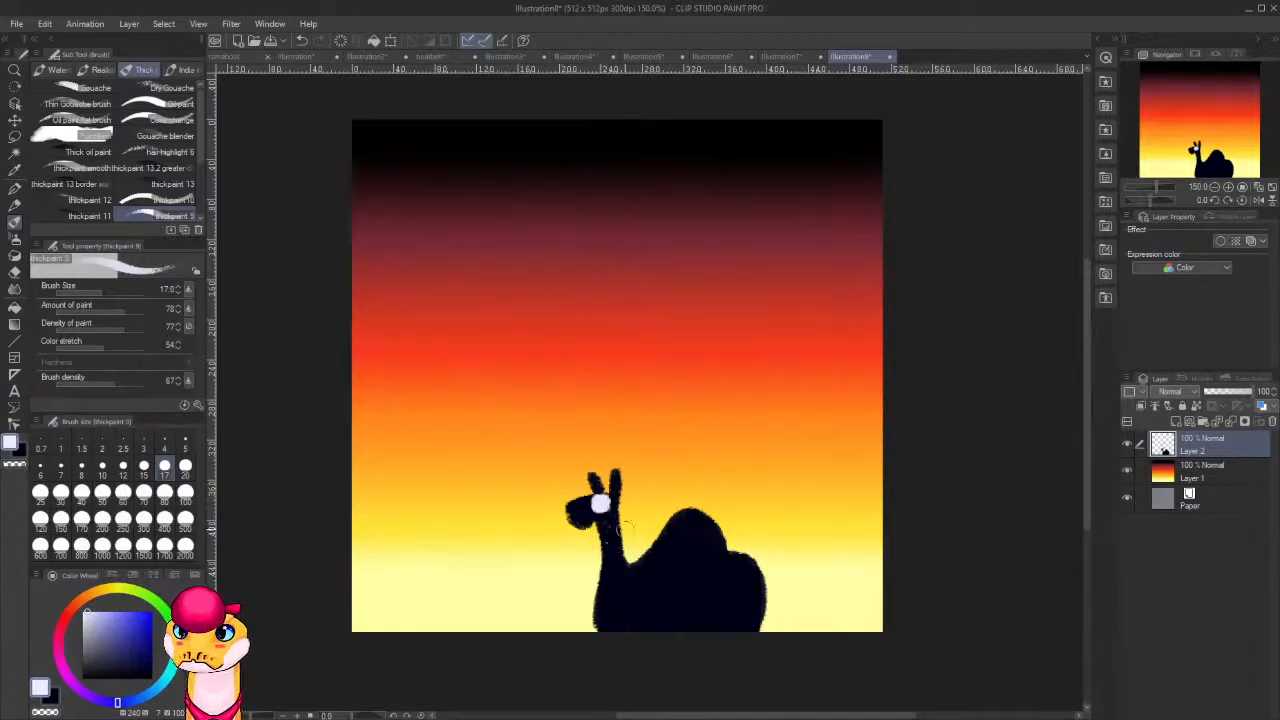
alt+click(670, 576)
key(bracketleft)
key(bracketleft)
key(bracketleft)
key(bracketleft)
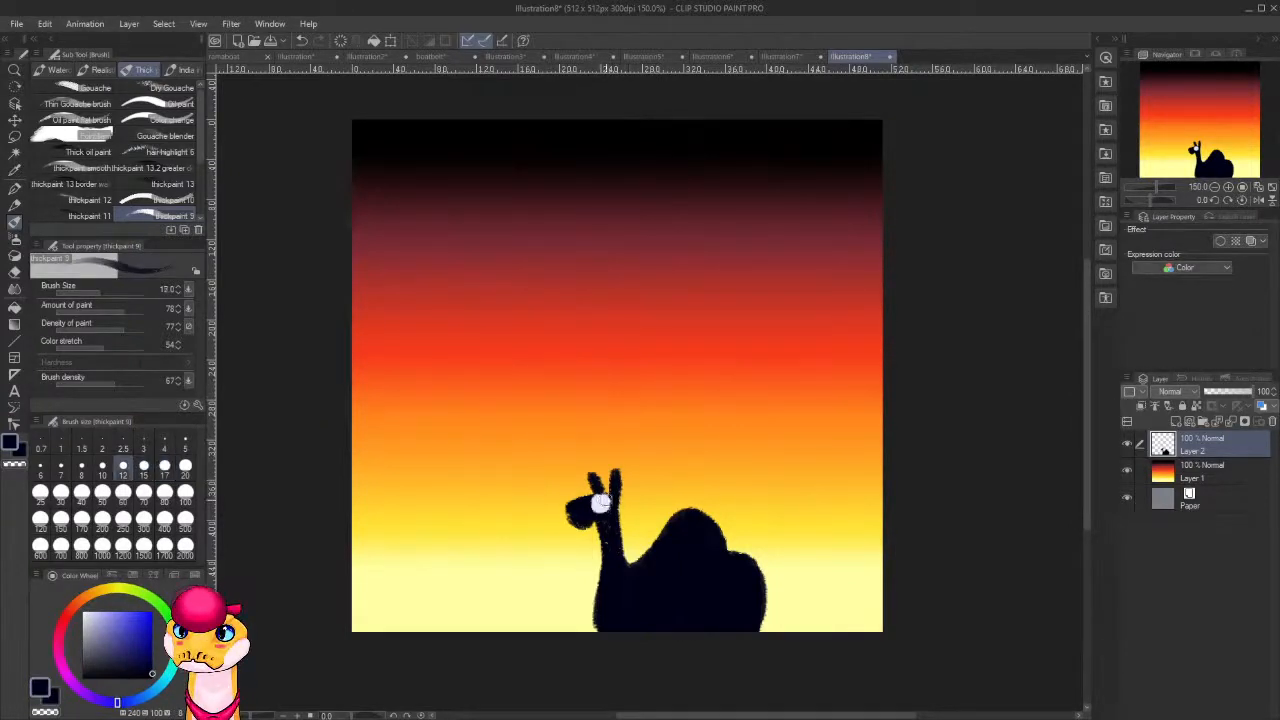
mouse_move(604, 500)
mouse_down()
mouse_move(586, 510)
mouse_move(610, 510)
mouse_up()
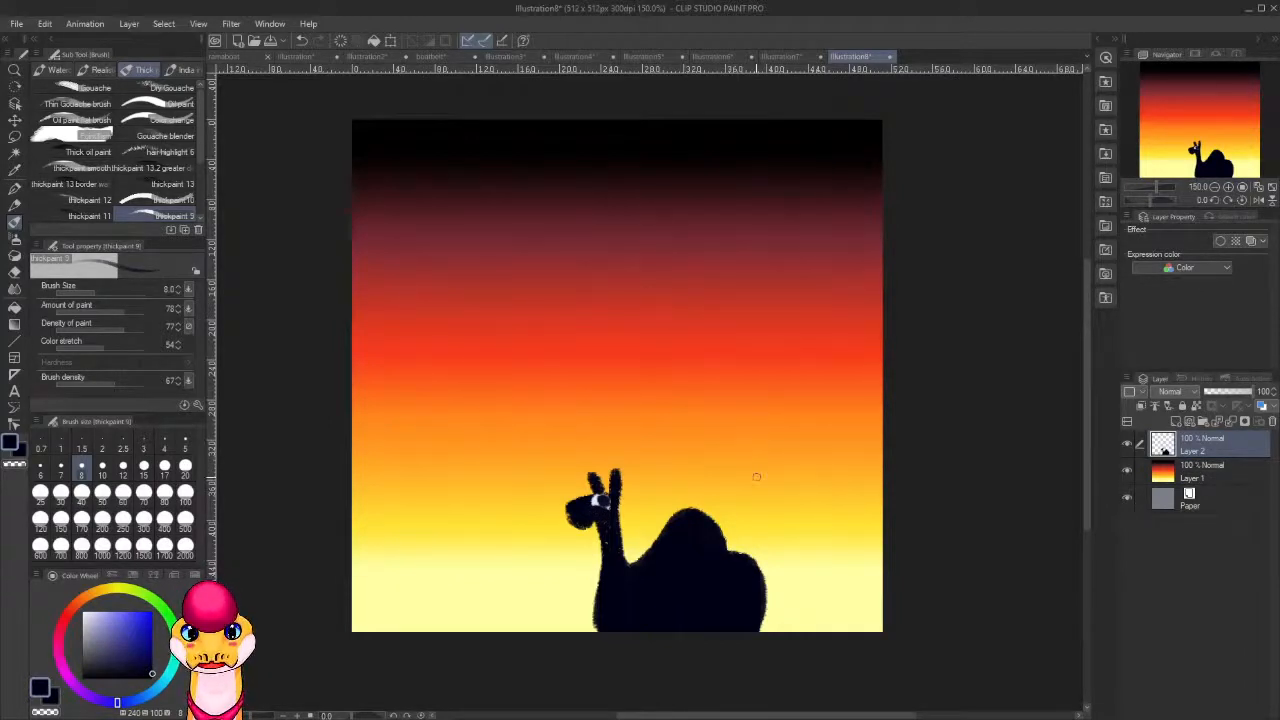
Add a new layer above the camel and sketch the outline of a large tilted ship hull behind it with brush size 8.
key(ctrl+shift+n)
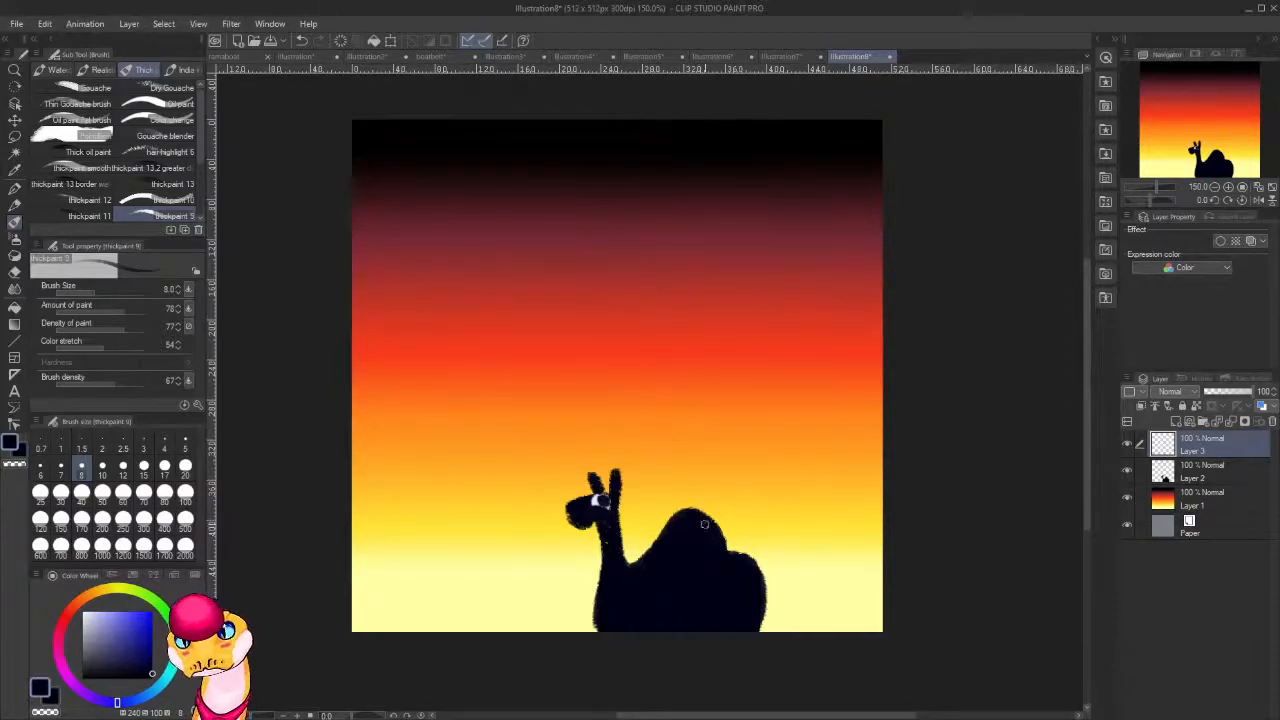
drag(708, 505, 850, 468)
mouse_move(768, 493)
mouse_down()
mouse_move(835, 470)
mouse_move(850, 386)
mouse_up()
mouse_move(846, 462)
mouse_down()
mouse_move(856, 352)
mouse_move(478, 285)
mouse_up()
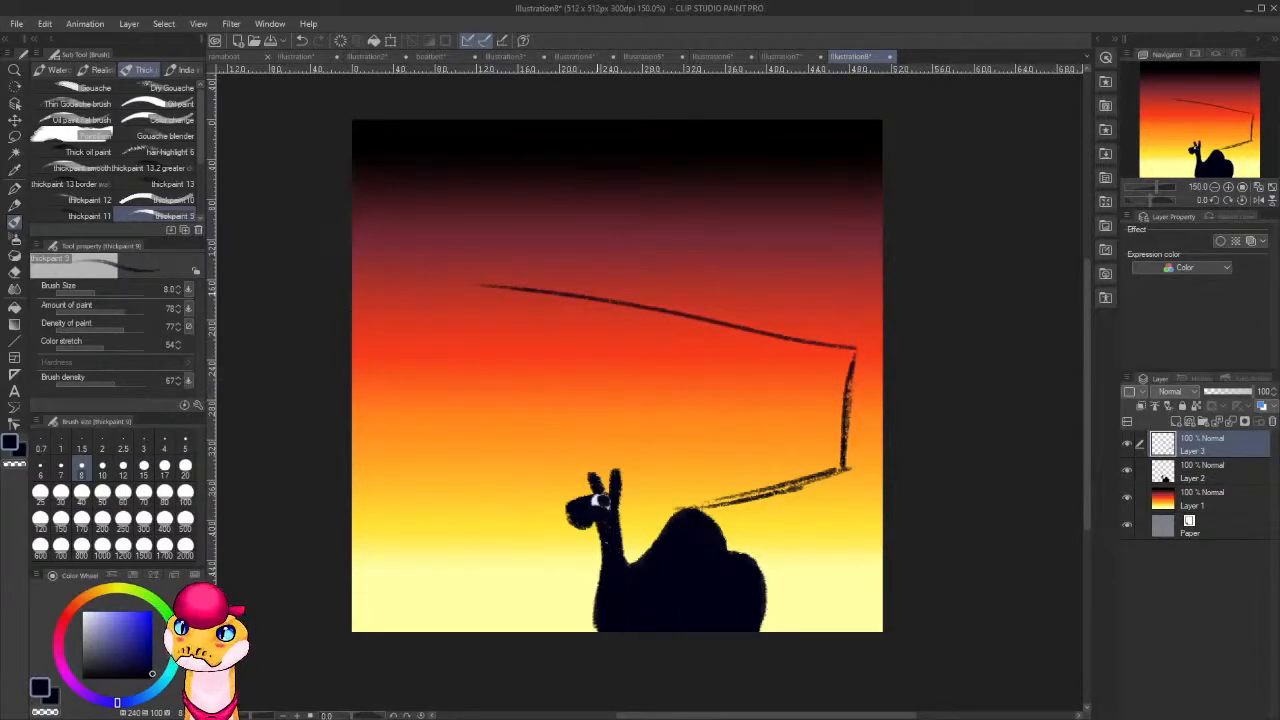
drag(400, 272, 672, 316)
drag(570, 303, 758, 328)
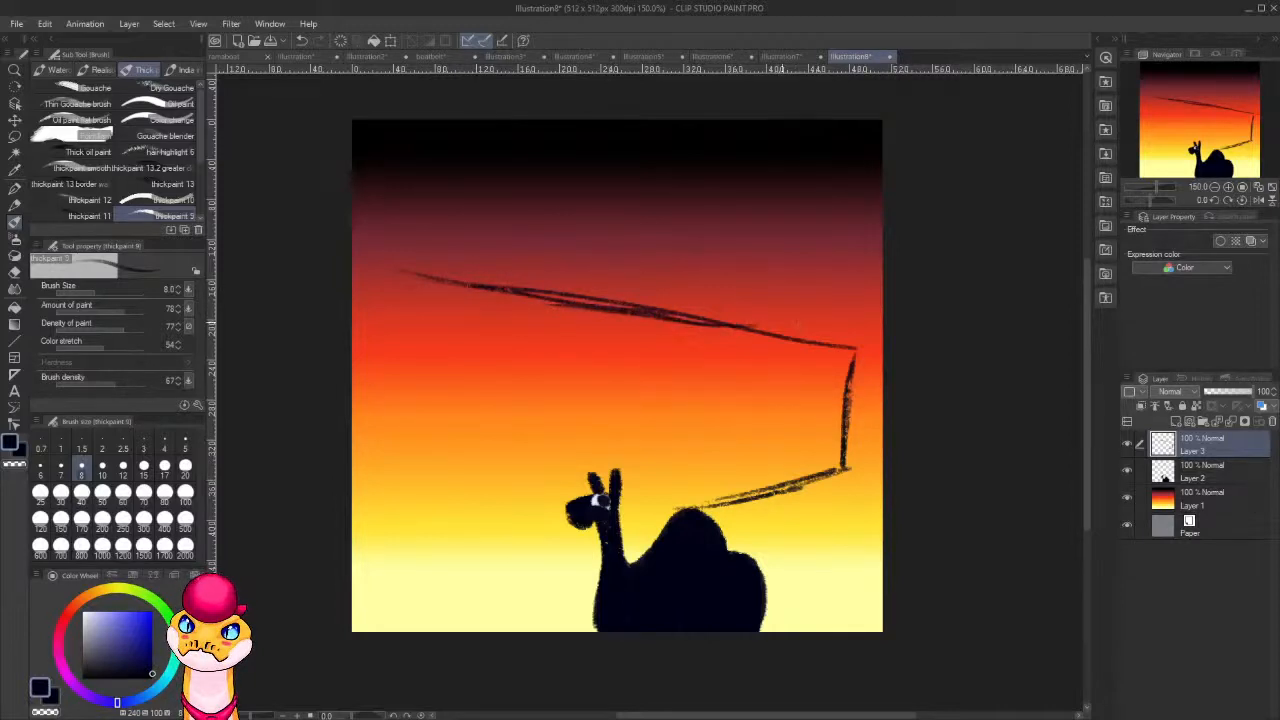
drag(393, 270, 411, 390)
mouse_move(396, 334)
mouse_down()
mouse_move(420, 416)
mouse_move(419, 481)
mouse_move(455, 500)
mouse_move(610, 530)
mouse_move(786, 497)
mouse_move(846, 468)
mouse_move(770, 503)
mouse_up()
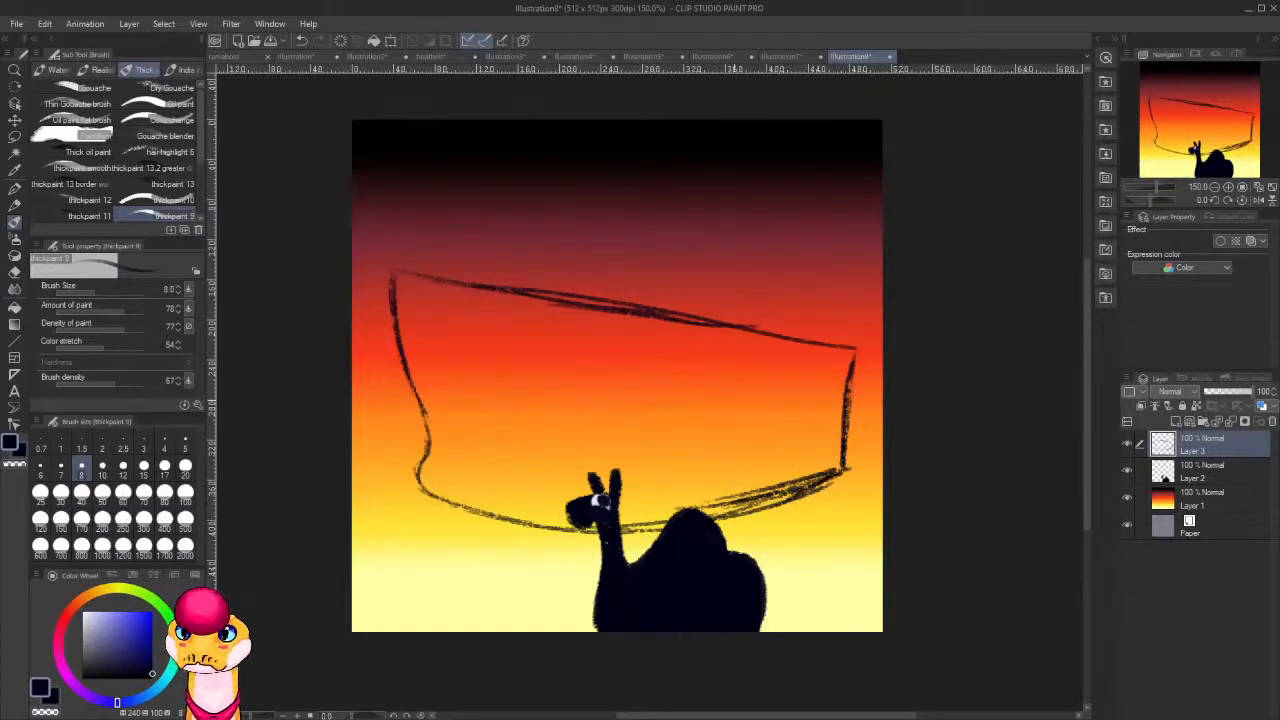
Sketch the ship's stepped superstructure and the sides of a funnel above the middle of the deck.
mouse_move(602, 300)
mouse_down()
mouse_move(605, 266)
mouse_move(661, 265)
mouse_move(627, 244)
mouse_move(696, 241)
mouse_move(656, 228)
mouse_move(625, 237)
mouse_move(666, 220)
mouse_move(643, 198)
mouse_up()
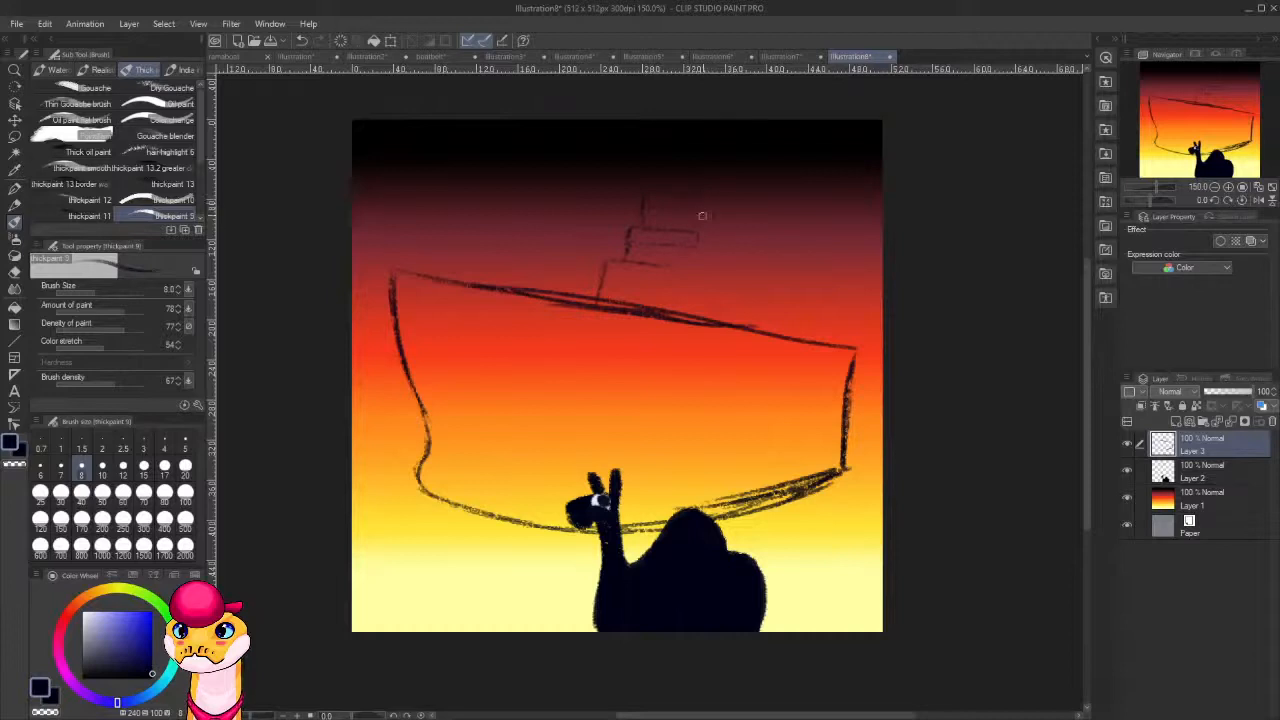
drag(698, 235, 702, 211)
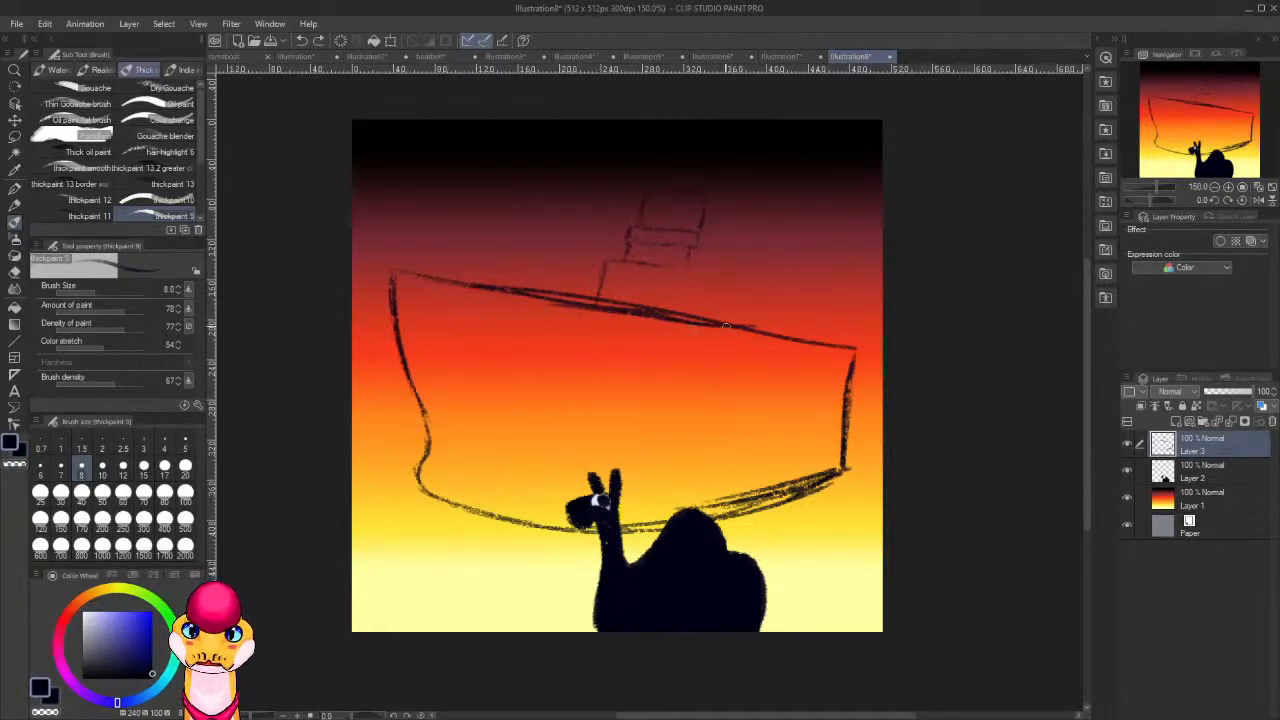
mouse_move(654, 263)
mouse_down()
mouse_move(688, 272)
mouse_move(638, 261)
mouse_up()
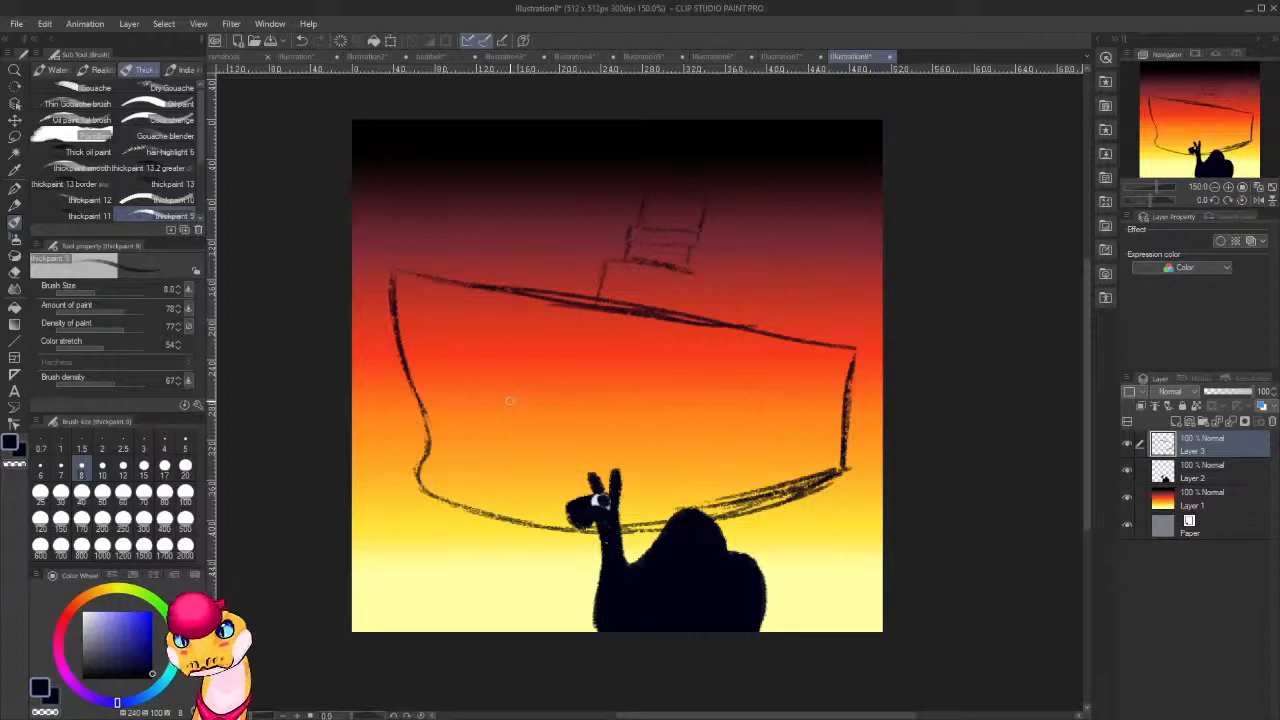
mouse_move(676, 266)
mouse_down()
mouse_move(712, 270)
mouse_move(644, 261)
mouse_move(708, 268)
mouse_move(723, 309)
mouse_move(722, 274)
mouse_move(722, 320)
mouse_up()
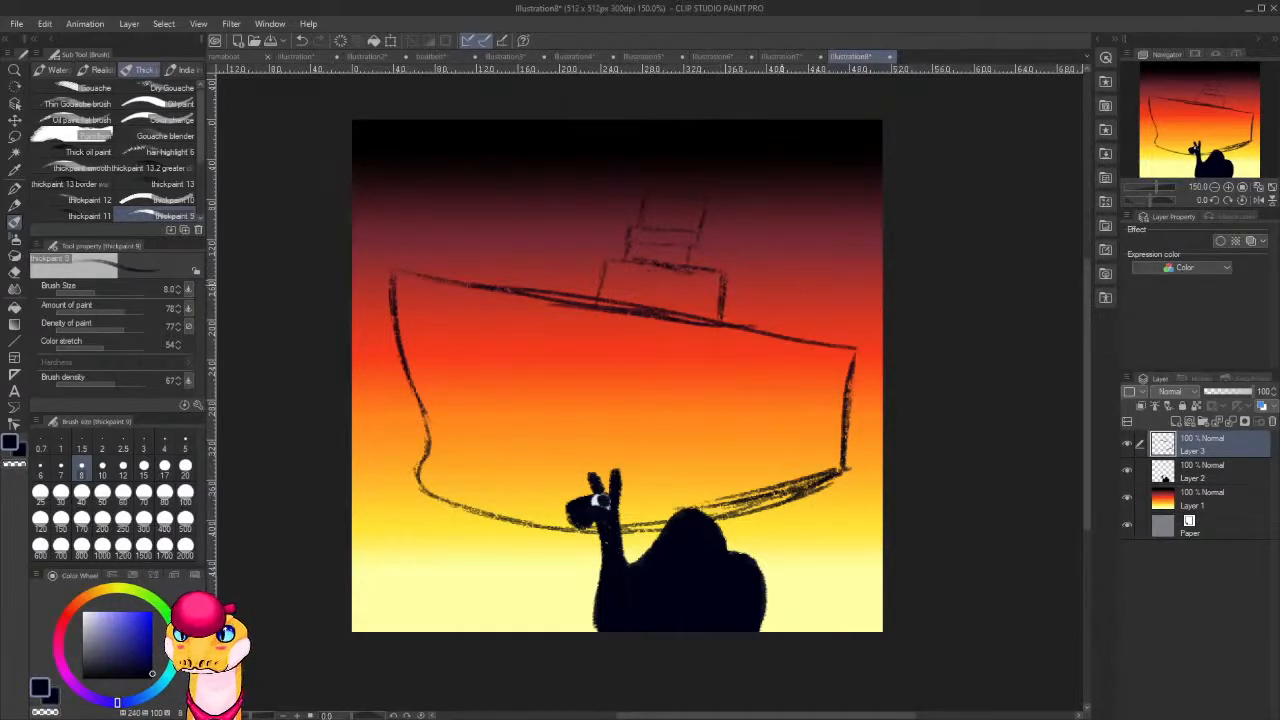
Redraw the ship's stern with an inward curve and a vertical rudder, and darken the hull's underside beside it.
drag(852, 356, 816, 475)
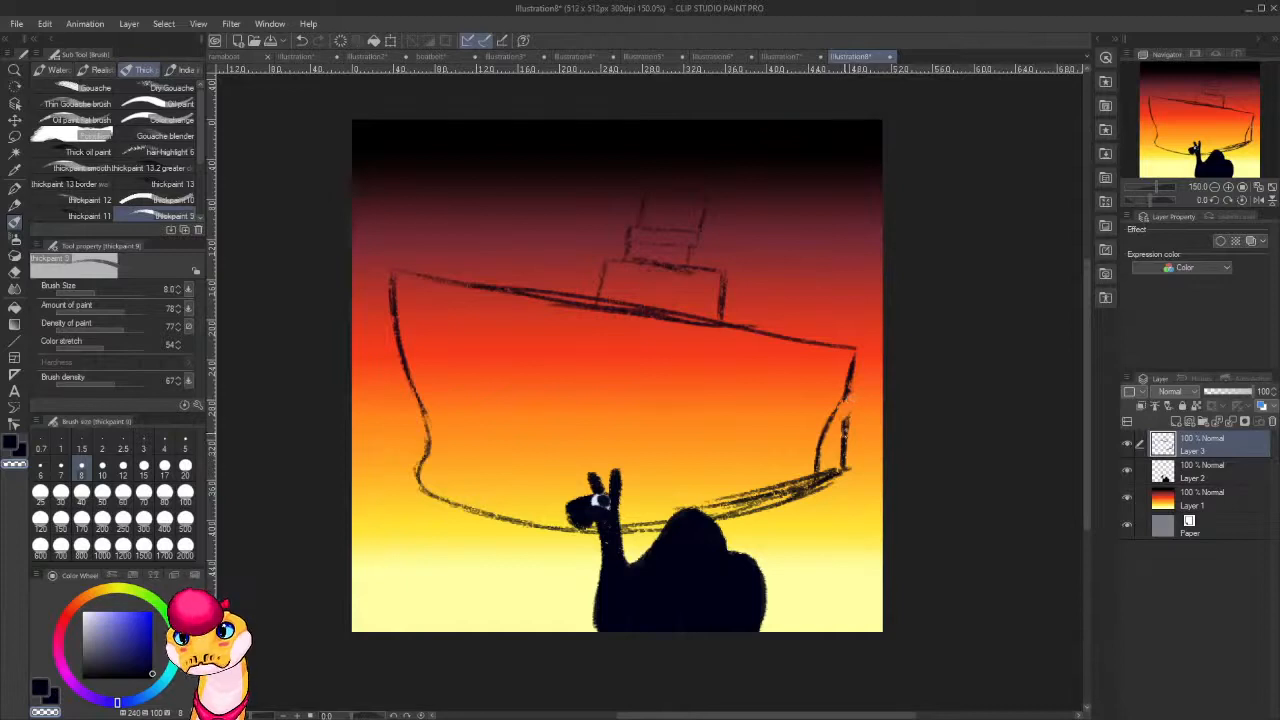
mouse_move(846, 456)
mouse_down()
mouse_move(838, 522)
mouse_move(842, 468)
mouse_move(816, 480)
mouse_up()
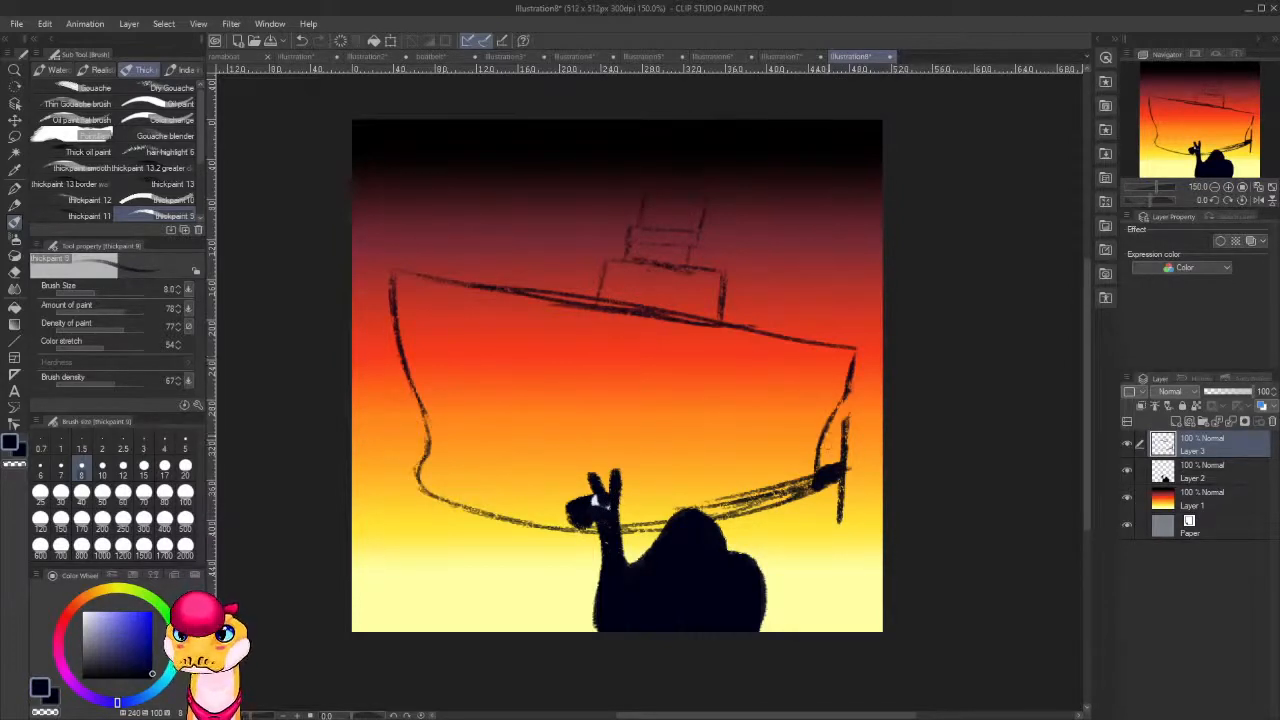
drag(826, 482, 733, 518)
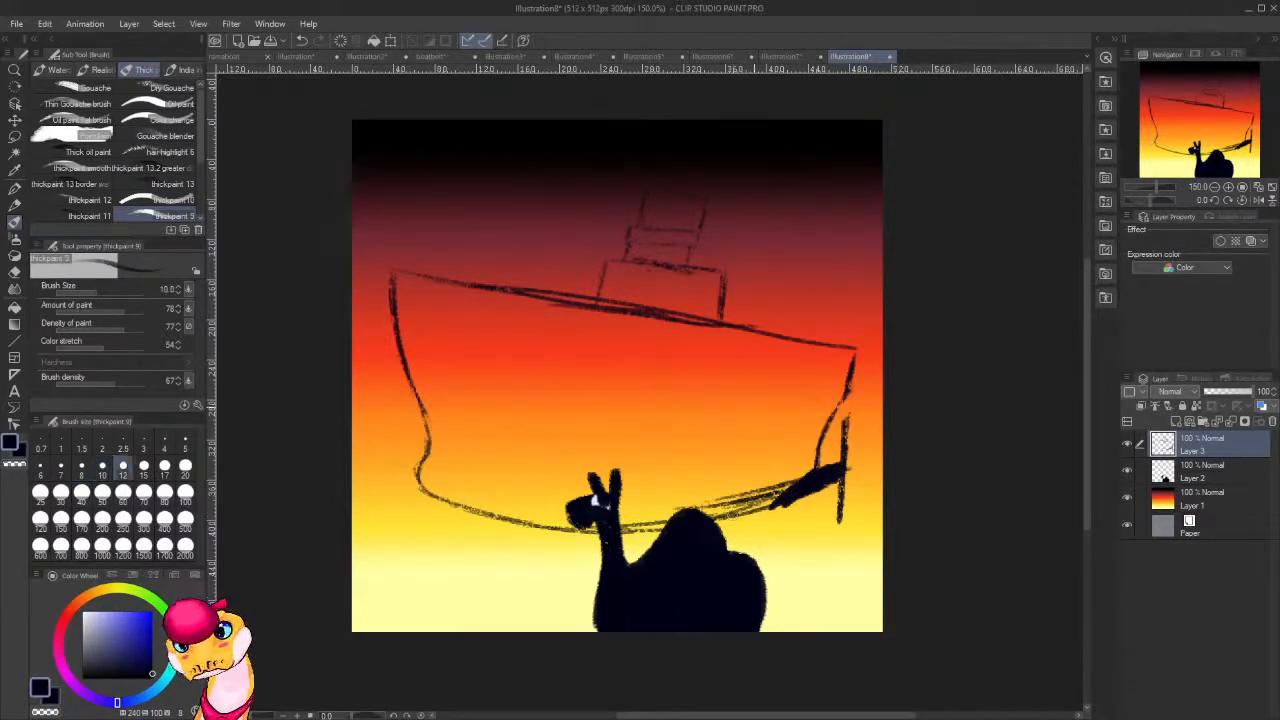
Thicken the ship's bow edge and fill the lower front of the hull in dark navy with brush size 20.
click(102, 492)
click(185, 465)
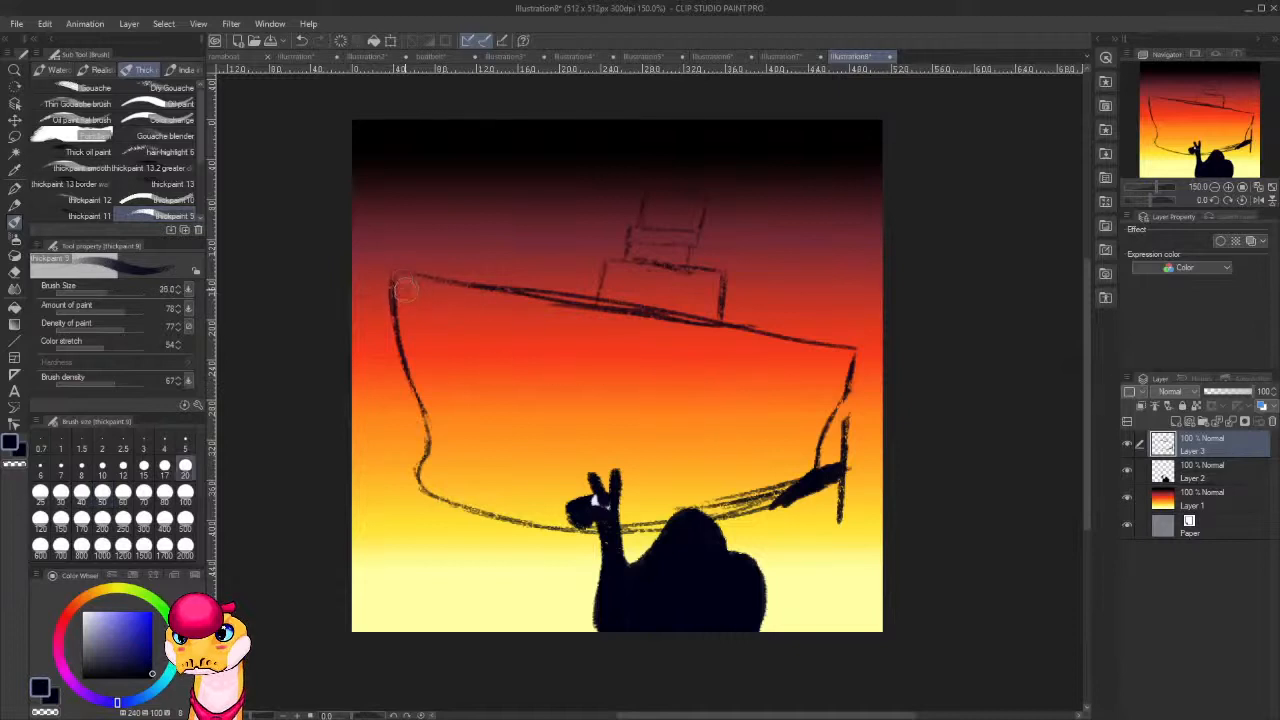
drag(398, 274, 403, 325)
mouse_move(404, 331)
mouse_down()
mouse_move(438, 420)
mouse_move(430, 408)
mouse_move(432, 486)
mouse_move(452, 491)
mouse_move(481, 449)
mouse_move(540, 515)
mouse_move(600, 530)
mouse_move(585, 520)
mouse_move(637, 517)
mouse_move(443, 463)
mouse_move(588, 507)
mouse_move(579, 460)
mouse_up()
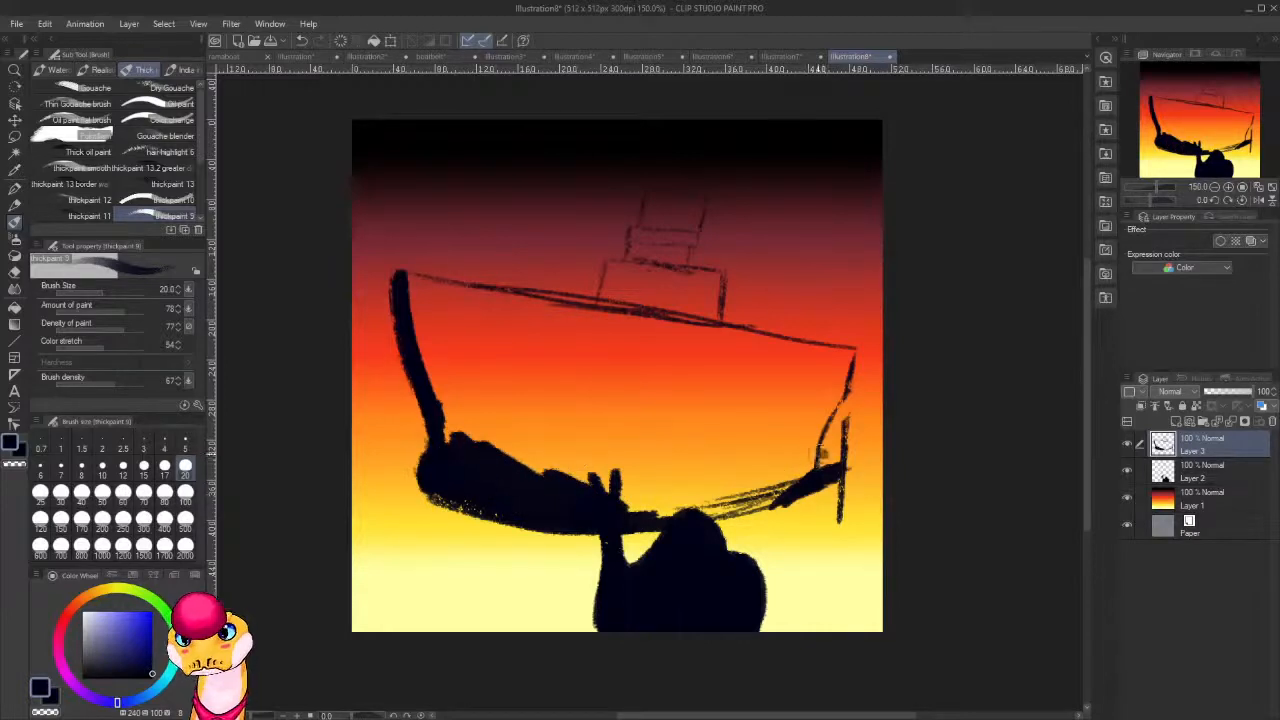
Thicken the ship's stern edge and fill the lower rear half of the hull with the dark color.
mouse_move(818, 452)
mouse_down()
mouse_move(770, 495)
mouse_move(813, 468)
mouse_up()
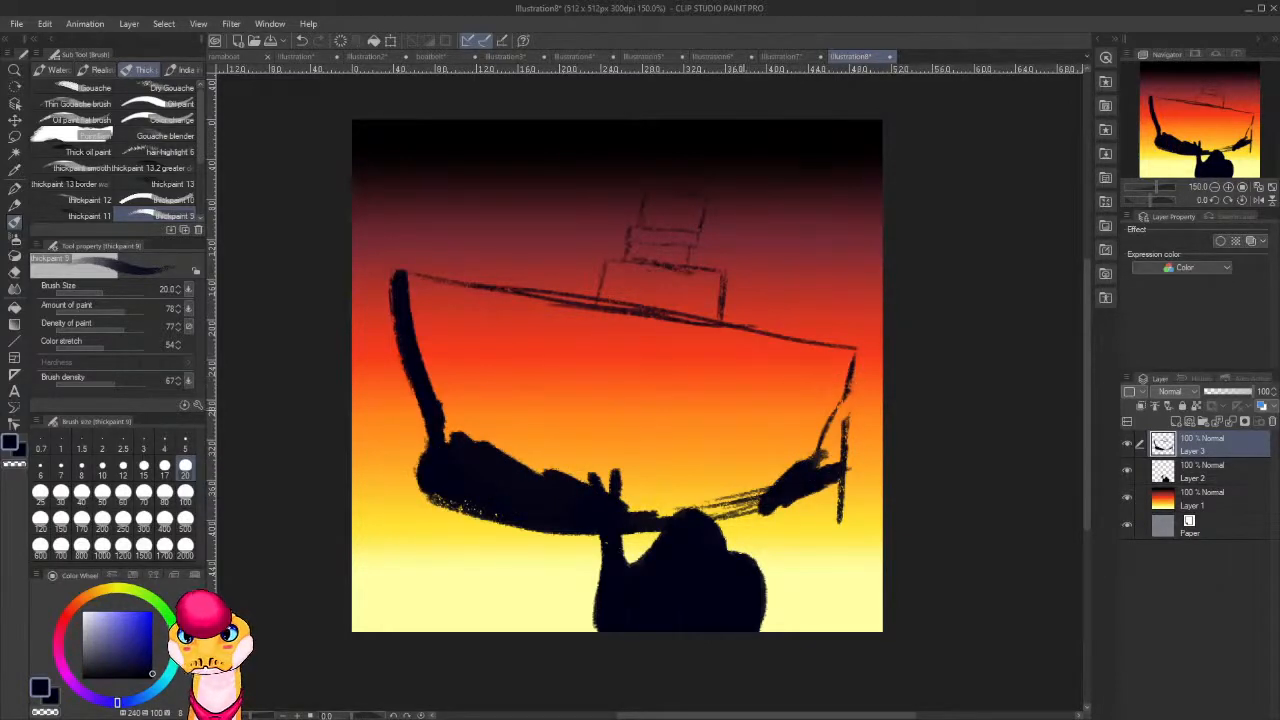
key(ctrl+z)
mouse_move(848, 358)
mouse_down()
mouse_move(808, 472)
mouse_move(825, 414)
mouse_move(808, 468)
mouse_move(812, 450)
mouse_move(806, 470)
mouse_move(744, 506)
mouse_up()
key(ctrl+z)
mouse_move(811, 483)
mouse_down()
mouse_move(665, 513)
mouse_move(777, 499)
mouse_move(684, 509)
mouse_move(797, 477)
mouse_move(771, 497)
mouse_move(785, 448)
mouse_up()
mouse_move(835, 392)
mouse_down()
mouse_move(721, 402)
mouse_move(833, 392)
mouse_move(787, 387)
mouse_move(655, 401)
mouse_up()
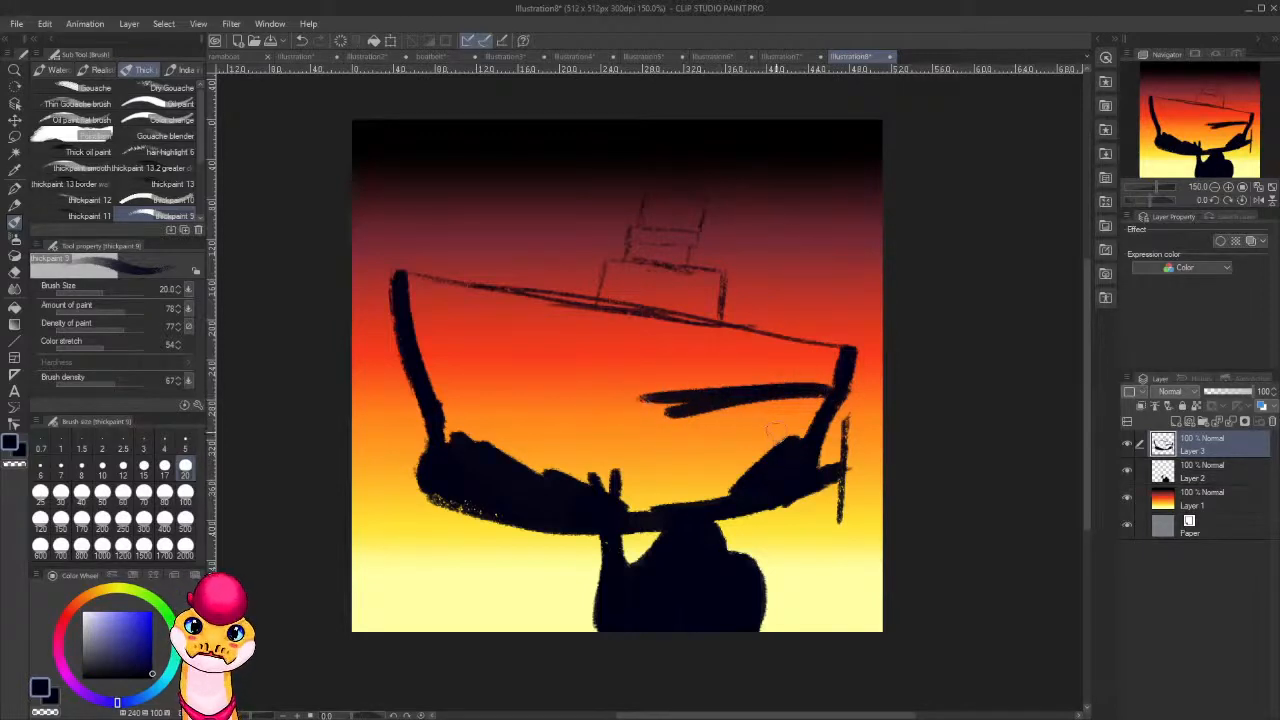
mouse_move(805, 463)
mouse_down()
mouse_move(809, 424)
mouse_move(726, 494)
mouse_move(729, 473)
mouse_move(712, 489)
mouse_move(718, 462)
mouse_move(656, 483)
mouse_move(685, 428)
mouse_move(665, 416)
mouse_move(650, 427)
mouse_move(708, 414)
mouse_move(673, 432)
mouse_move(686, 399)
mouse_up()
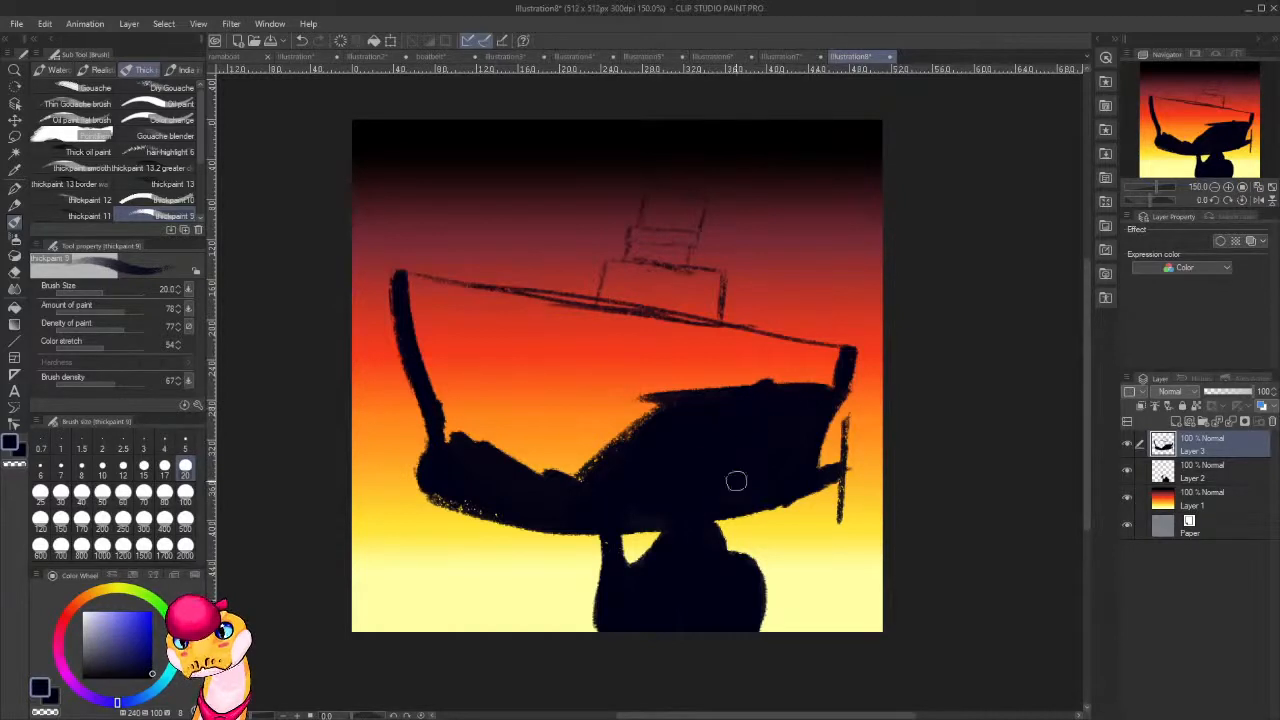
Move the ship layer below the camel layer and fill the superstructure and funnel with the dark color.
drag(1206, 452, 1206, 492)
mouse_move(834, 386)
mouse_down()
mouse_move(824, 353)
mouse_move(768, 342)
mouse_move(712, 282)
mouse_move(711, 317)
mouse_move(703, 279)
mouse_move(686, 310)
mouse_move(678, 254)
mouse_move(673, 291)
mouse_move(698, 197)
mouse_move(677, 247)
mouse_move(680, 205)
mouse_move(675, 194)
mouse_move(659, 246)
mouse_move(656, 200)
mouse_move(645, 243)
mouse_move(644, 232)
mouse_move(631, 243)
mouse_move(657, 245)
mouse_move(632, 262)
mouse_move(637, 242)
mouse_move(635, 284)
mouse_move(671, 274)
mouse_up()
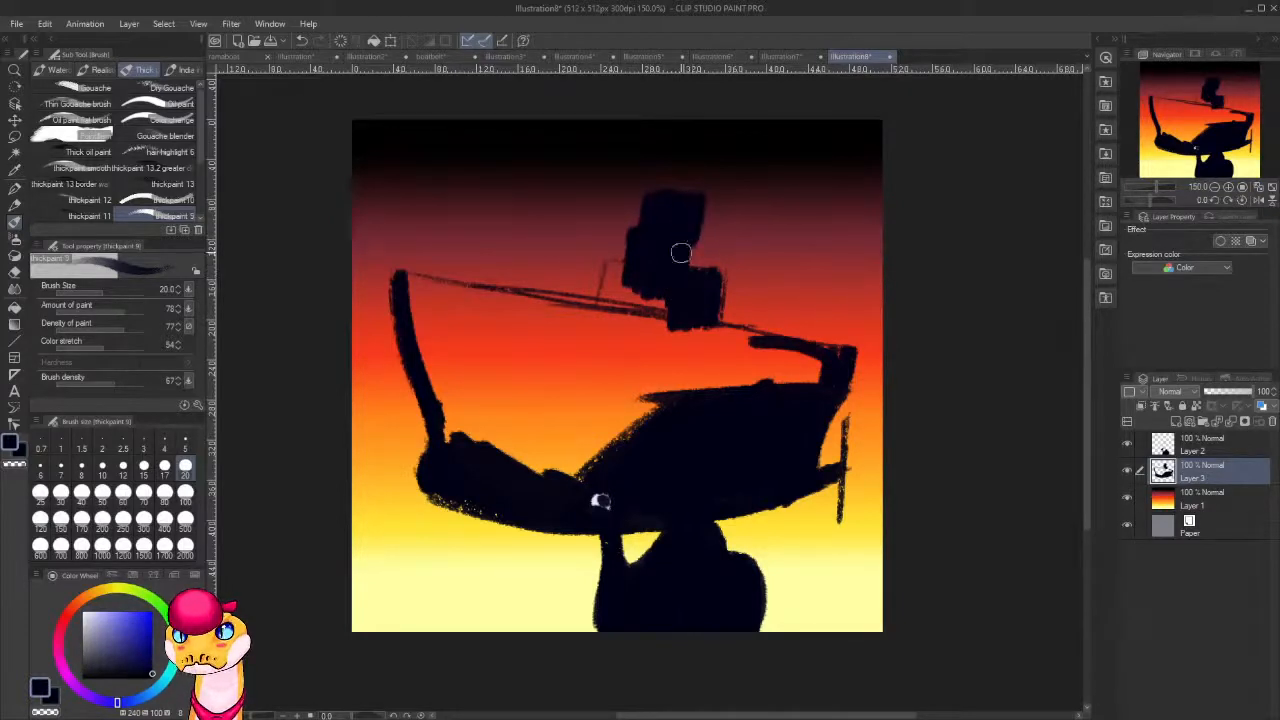
mouse_move(609, 268)
mouse_down()
mouse_move(610, 318)
mouse_move(635, 272)
mouse_move(644, 323)
mouse_move(660, 288)
mouse_move(669, 326)
mouse_up()
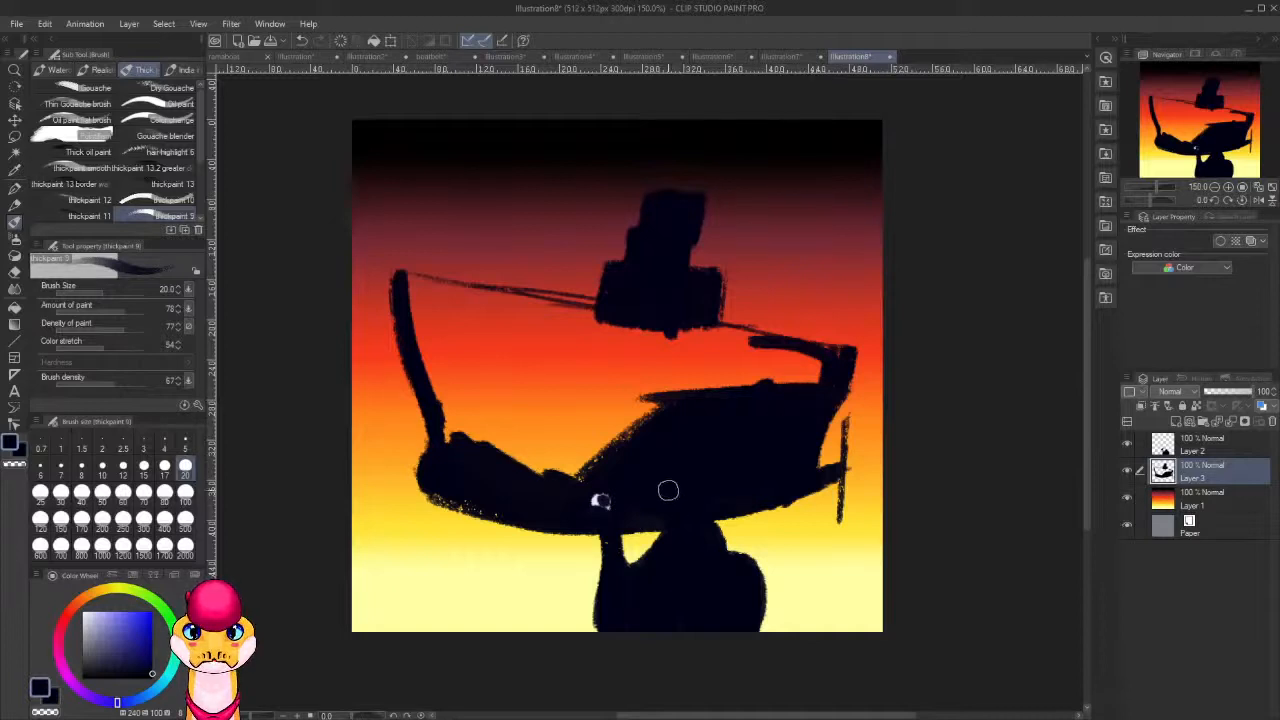
Thicken the deck line ahead of the superstructure and fill the front of the hull down to its lower edge.
mouse_move(408, 283)
mouse_down()
mouse_move(535, 312)
mouse_move(390, 278)
mouse_move(587, 308)
mouse_up()
drag(465, 293, 631, 317)
drag(394, 277, 575, 314)
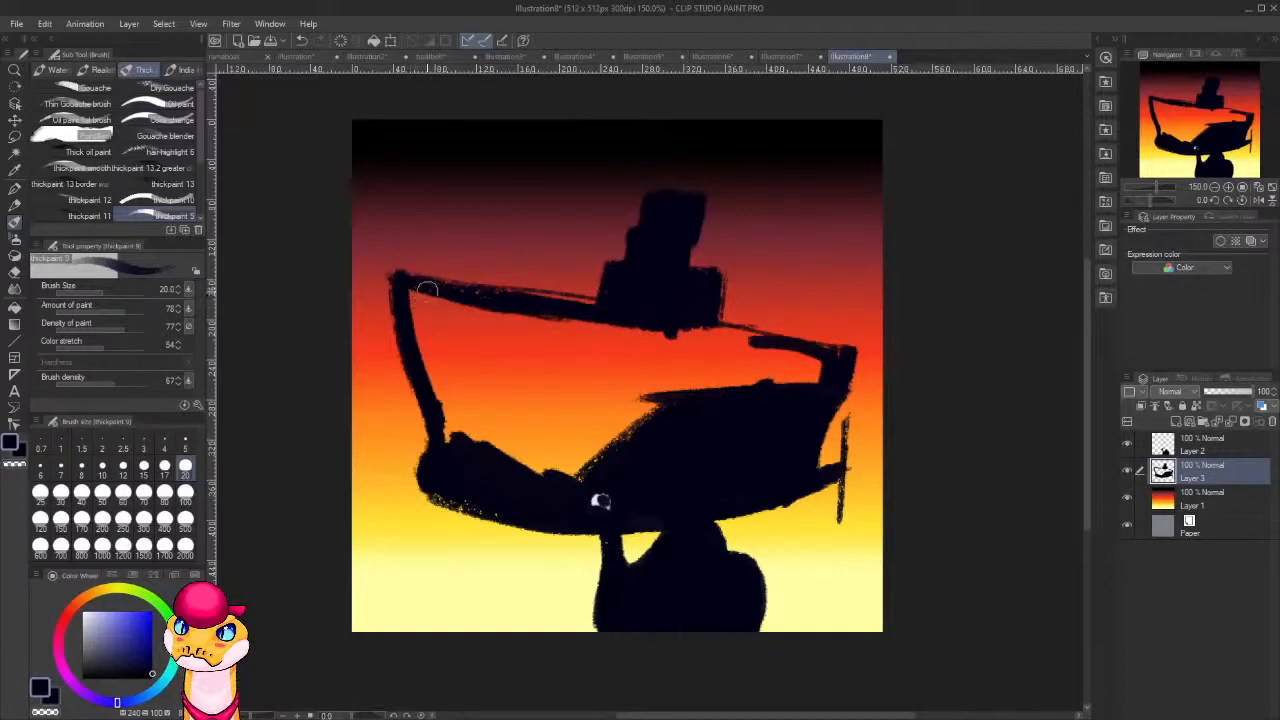
mouse_move(427, 289)
mouse_down()
mouse_move(400, 306)
mouse_move(432, 302)
mouse_move(412, 355)
mouse_up()
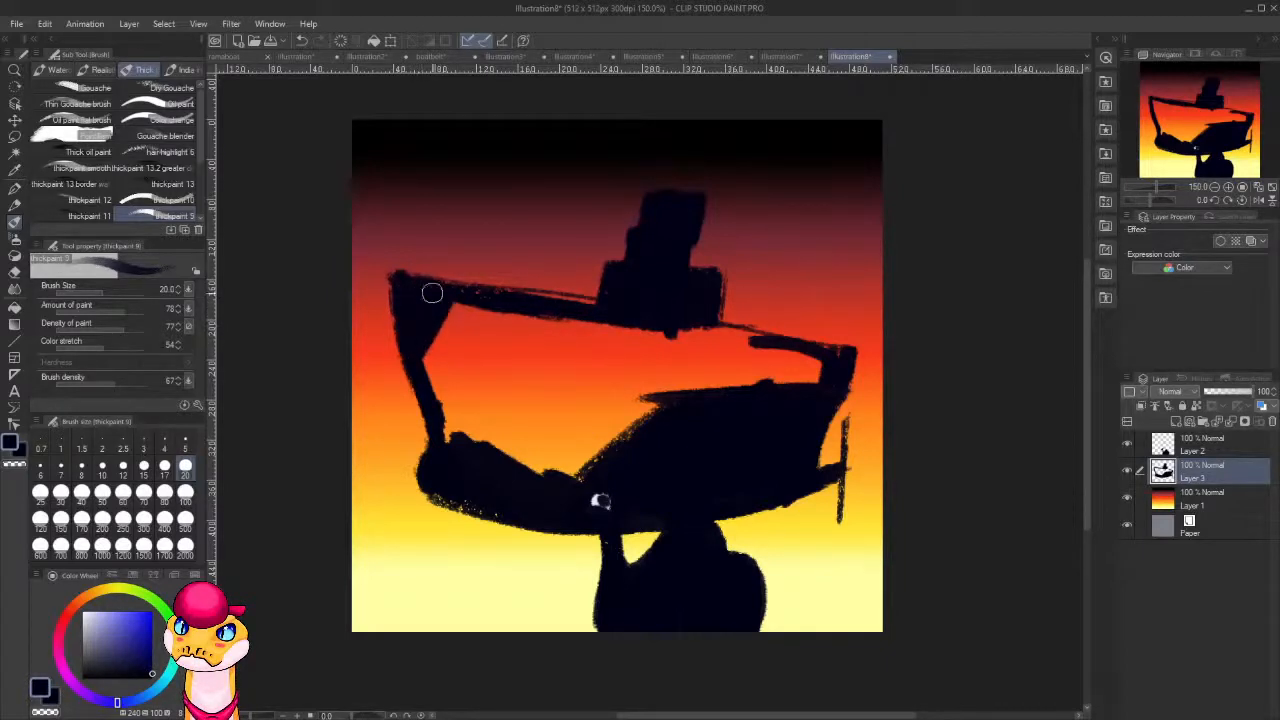
drag(463, 300, 436, 366)
mouse_move(440, 324)
mouse_down()
mouse_move(429, 397)
mouse_move(446, 429)
mouse_up()
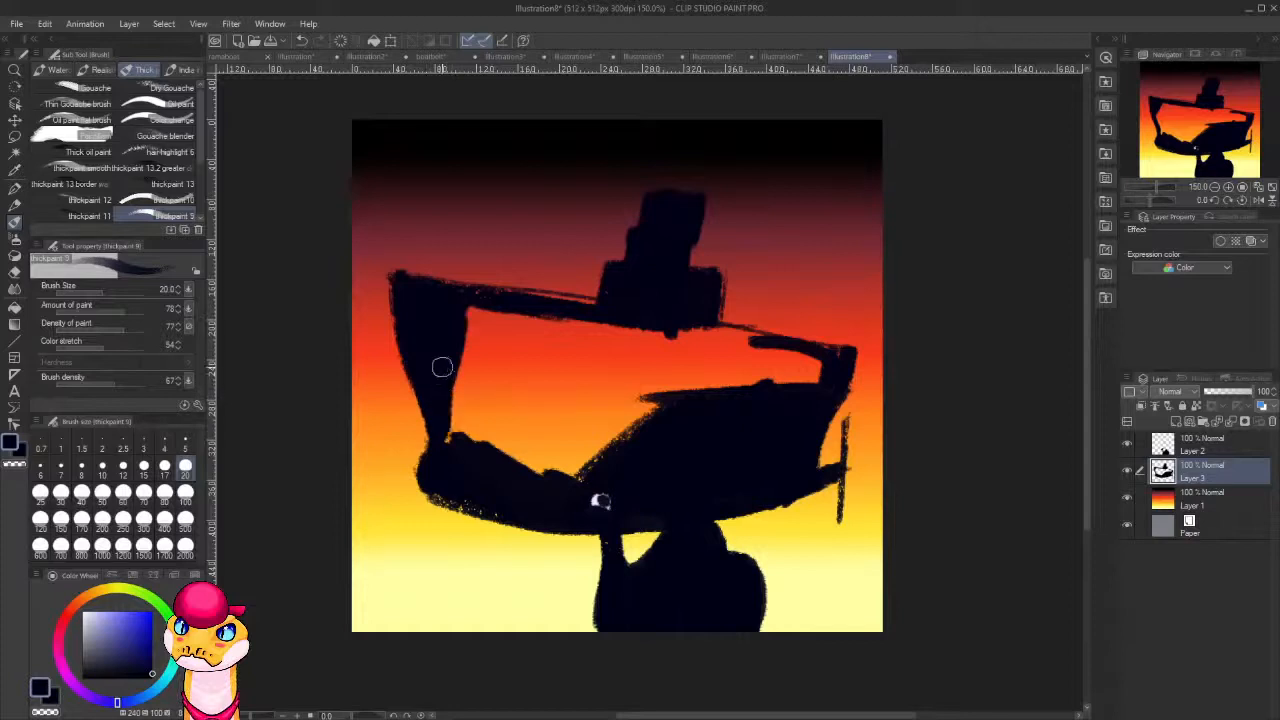
mouse_move(447, 375)
mouse_down()
mouse_move(452, 433)
mouse_move(480, 440)
mouse_up()
drag(455, 350, 545, 470)
mouse_move(452, 312)
mouse_down()
mouse_move(570, 470)
mouse_move(530, 395)
mouse_move(540, 380)
mouse_up()
Thicken the deck line behind the superstructure and fill the remaining gap in the middle of the hull.
mouse_move(820, 365)
mouse_down()
mouse_move(703, 325)
mouse_move(808, 351)
mouse_up()
drag(694, 327, 847, 349)
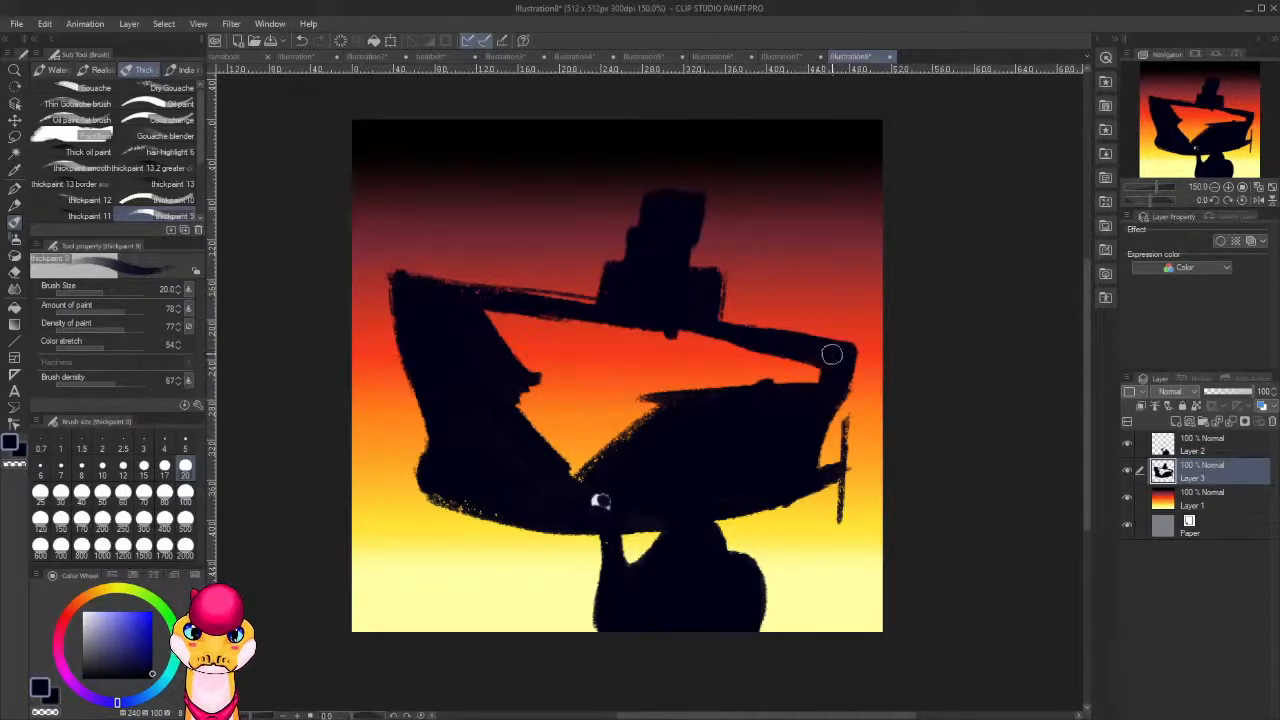
mouse_move(791, 411)
mouse_down()
mouse_move(822, 357)
mouse_move(793, 398)
mouse_move(795, 359)
mouse_move(753, 427)
mouse_move(760, 358)
mouse_move(706, 416)
mouse_move(730, 369)
mouse_move(714, 365)
mouse_move(686, 421)
mouse_move(721, 357)
mouse_move(646, 334)
mouse_move(729, 347)
mouse_move(689, 369)
mouse_move(680, 359)
mouse_move(633, 489)
mouse_move(662, 347)
mouse_move(581, 492)
mouse_move(607, 397)
mouse_move(678, 353)
mouse_move(560, 329)
mouse_move(615, 325)
mouse_move(460, 302)
mouse_move(583, 328)
mouse_move(543, 318)
mouse_move(489, 335)
mouse_move(480, 362)
mouse_move(561, 324)
mouse_move(500, 390)
mouse_move(497, 422)
mouse_move(626, 329)
mouse_move(537, 425)
mouse_move(534, 460)
mouse_move(658, 339)
mouse_move(566, 435)
mouse_up()
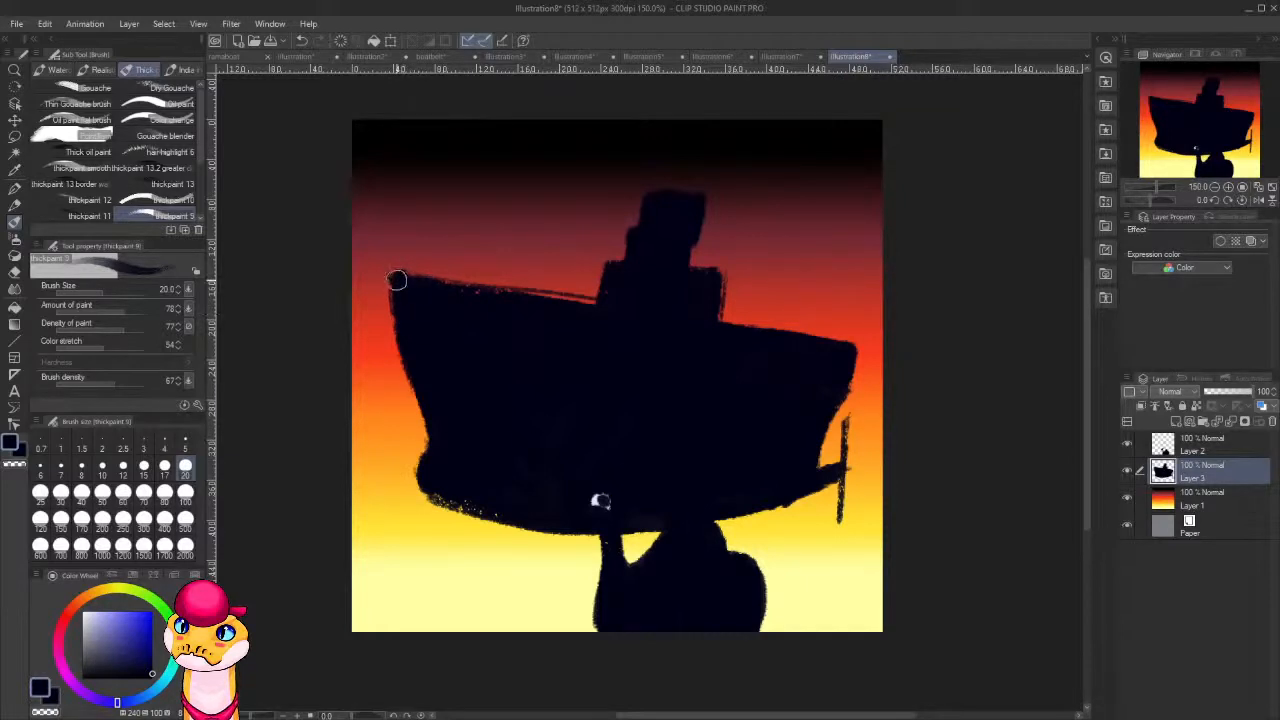
Extend the ship's bow forward into a raised point and erase the stray sketch line along the front deck.
drag(378, 274, 468, 293)
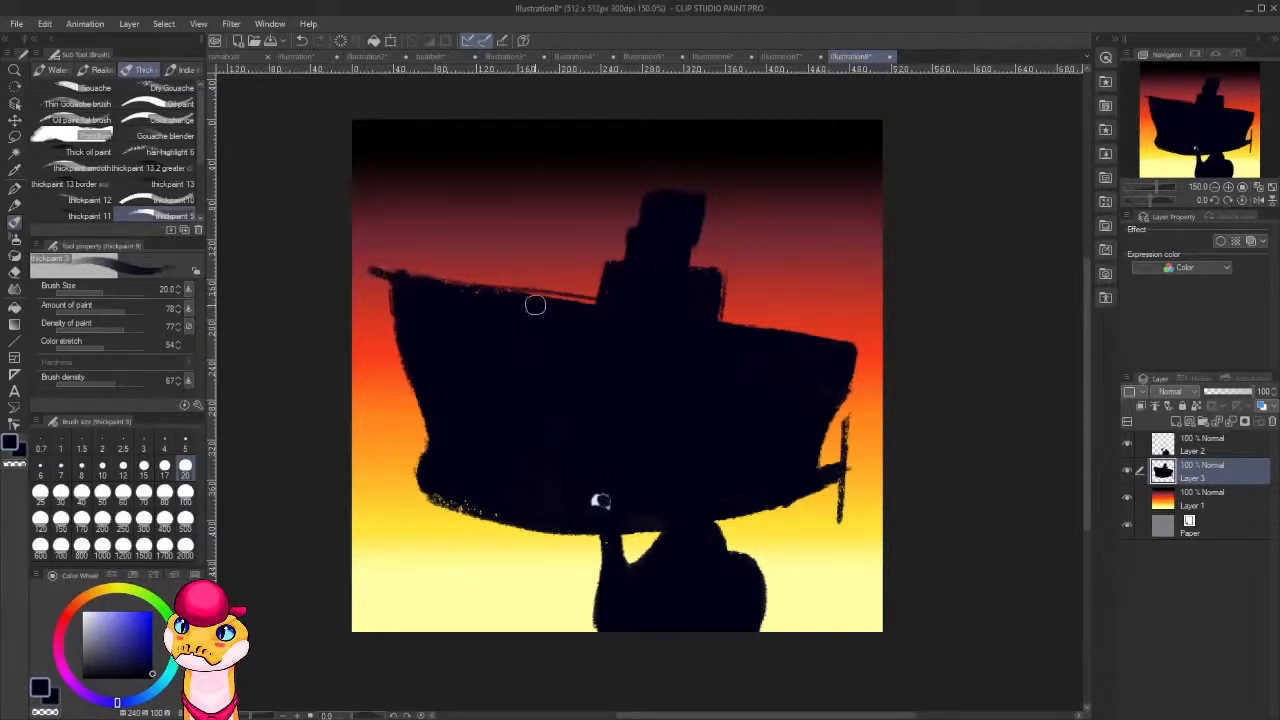
mouse_move(378, 272)
mouse_down()
mouse_move(364, 271)
mouse_move(395, 380)
mouse_up()
mouse_move(369, 293)
mouse_down()
mouse_move(428, 425)
mouse_move(390, 359)
mouse_move(394, 377)
mouse_move(430, 431)
mouse_move(371, 274)
mouse_move(396, 312)
mouse_up()
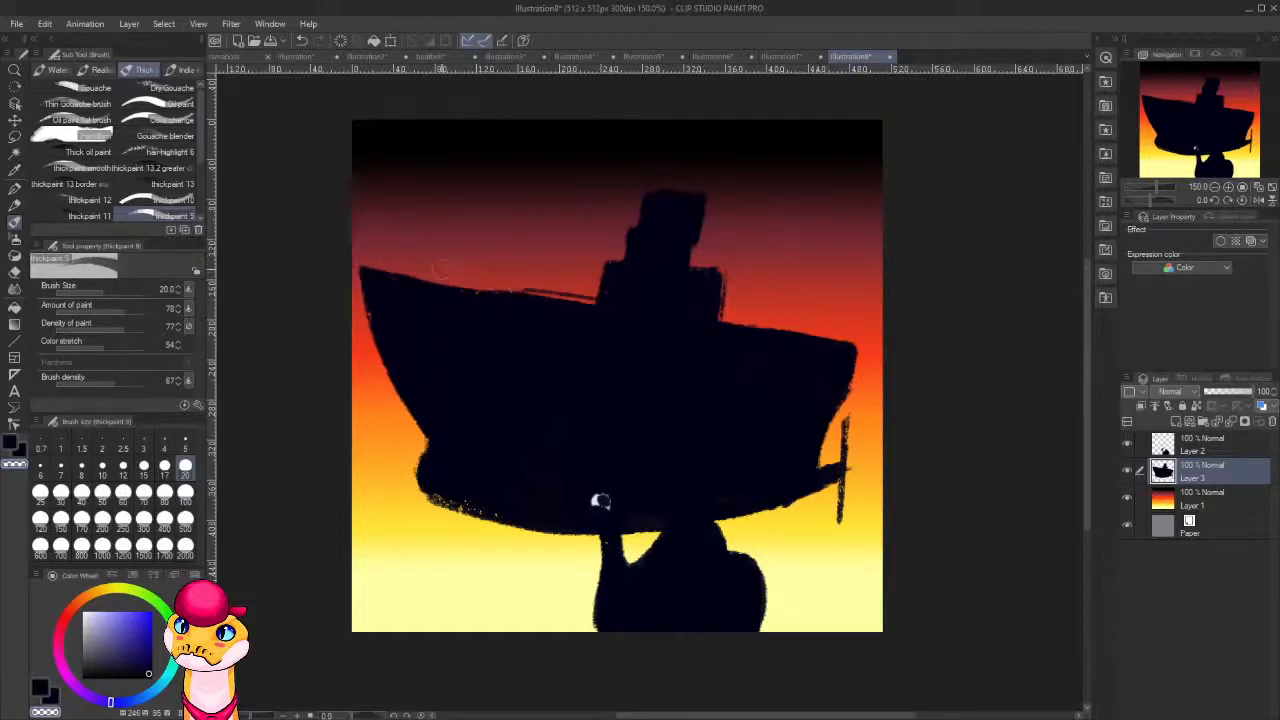
drag(510, 284, 597, 297)
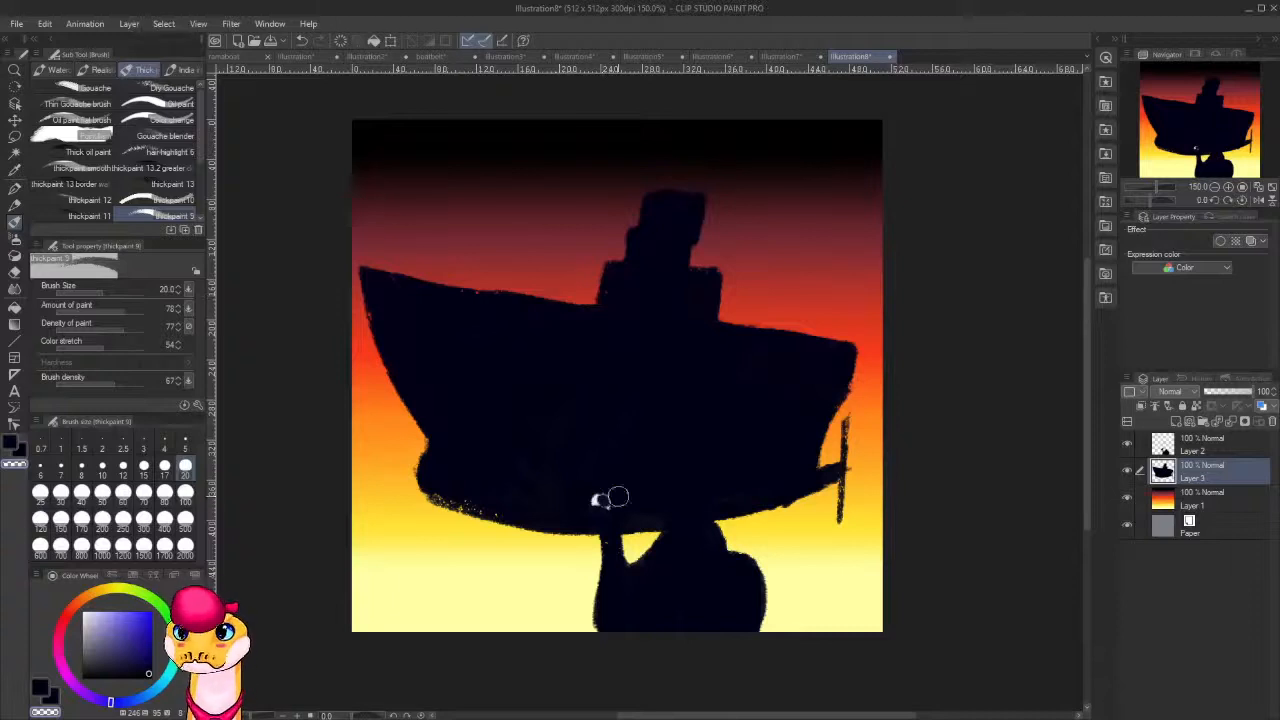
Recolor the camel bright orange with its layer's transparent pixels locked, and trim the top of its front hump.
click(1193, 453)
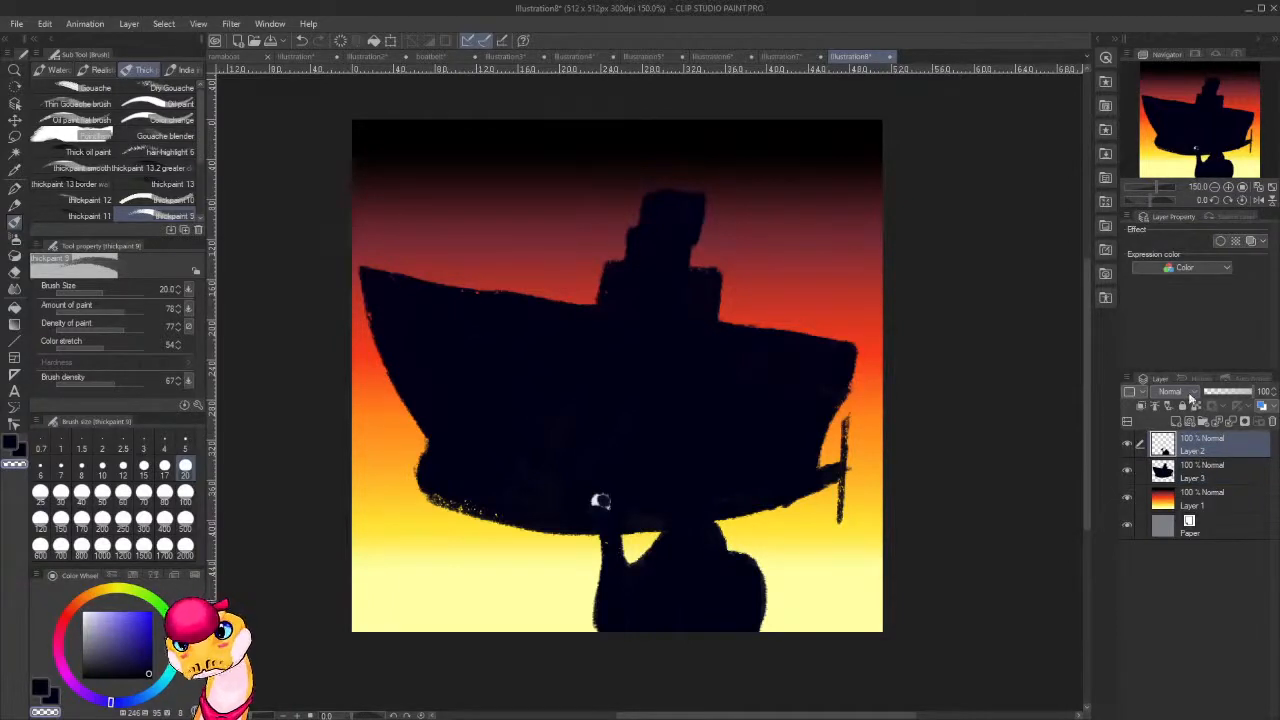
click(102, 597)
click(122, 612)
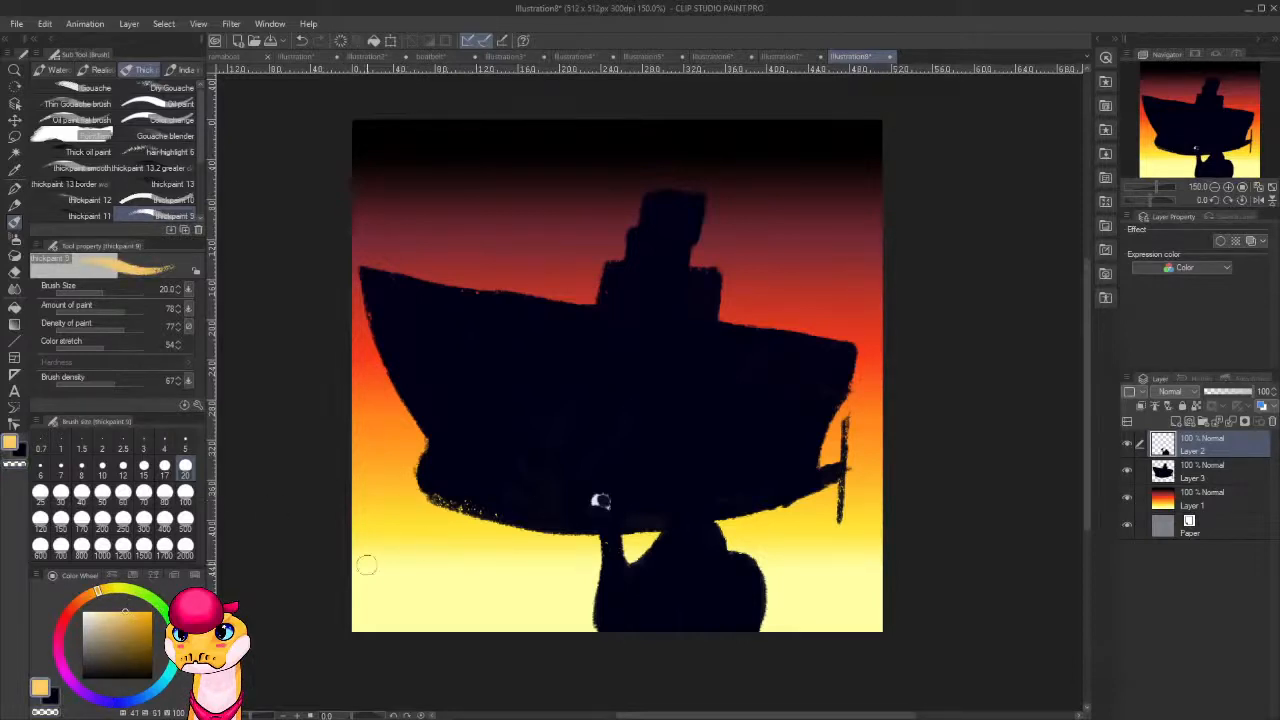
drag(88, 597, 81, 600)
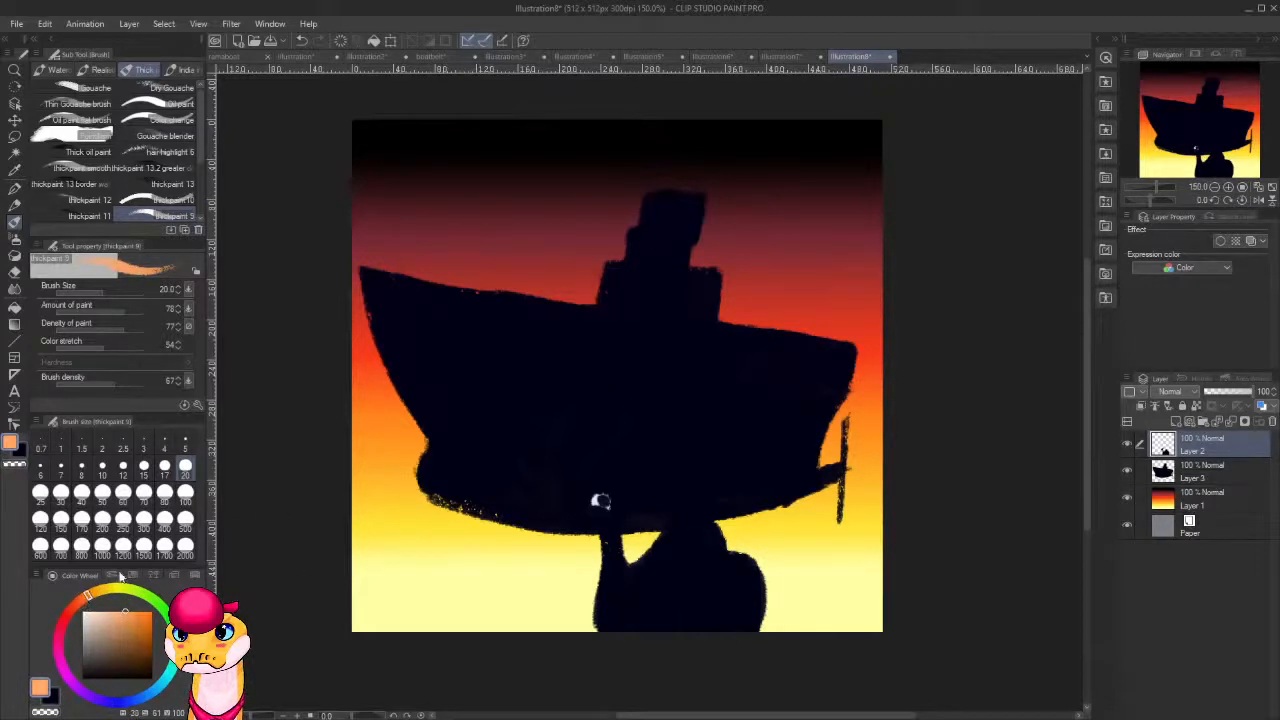
click(153, 612)
drag(611, 463, 574, 484)
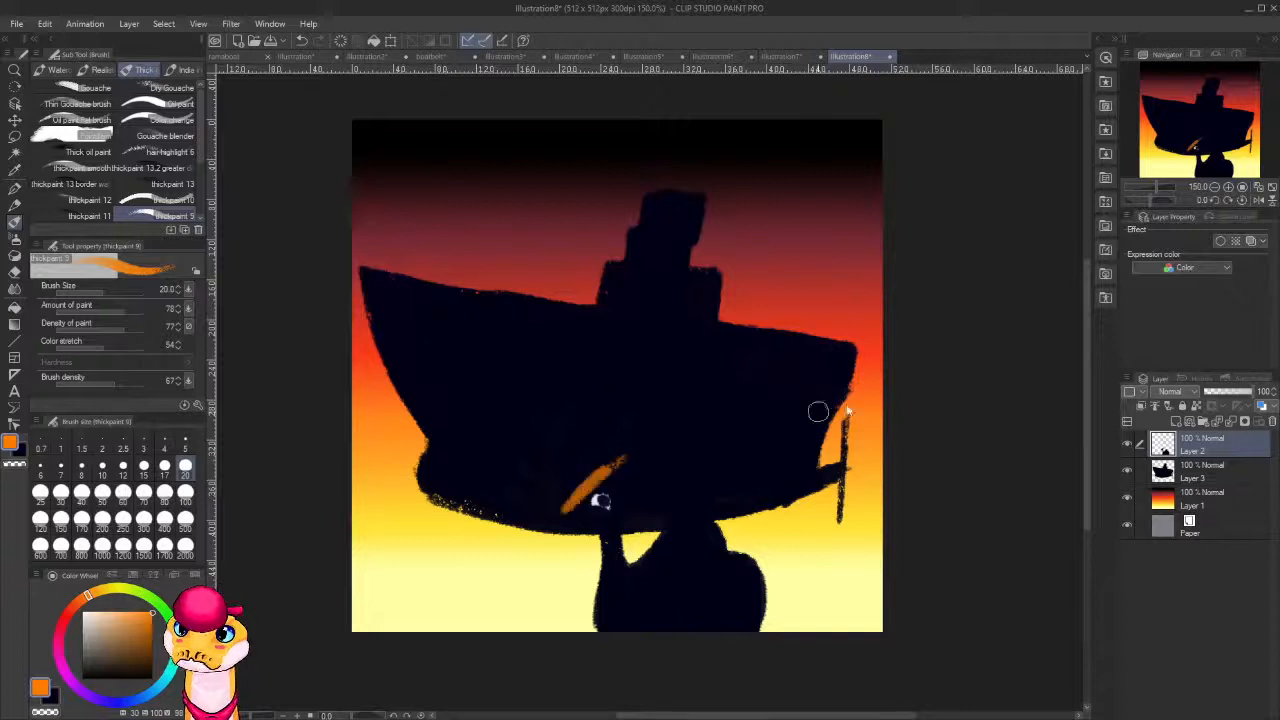
key(ctrl+z)
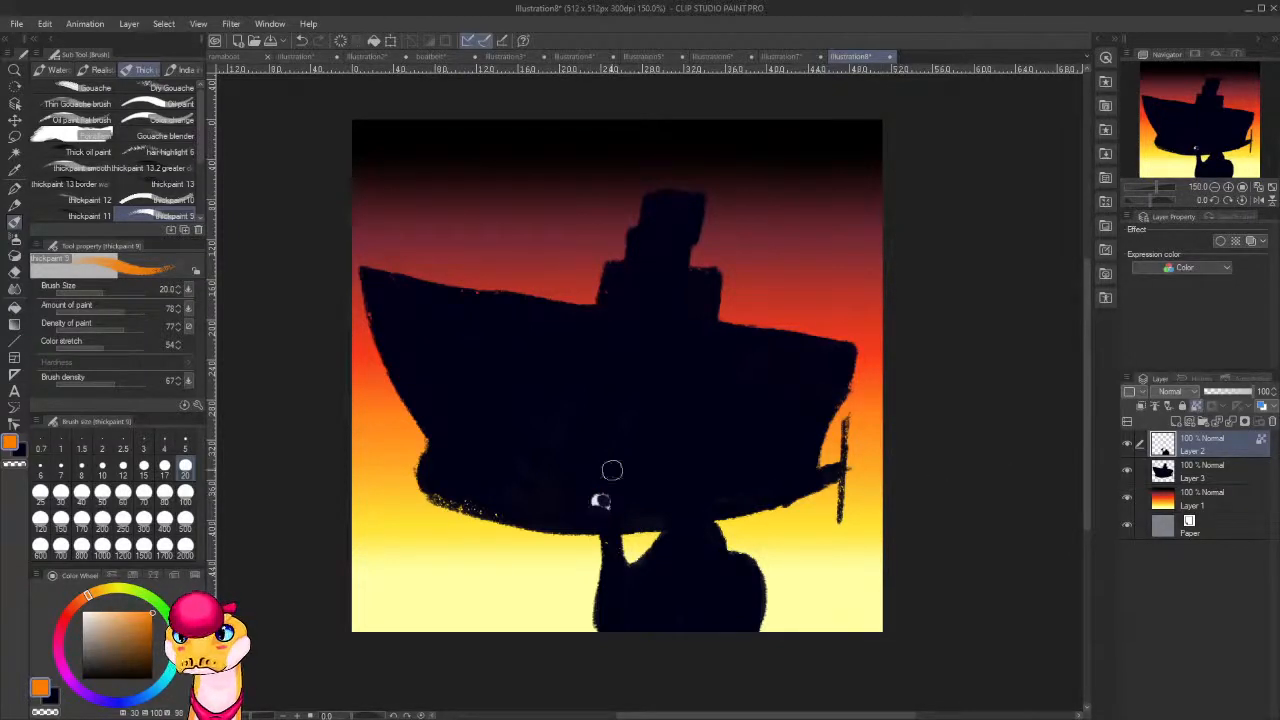
mouse_move(612, 470)
mouse_down()
mouse_move(552, 518)
mouse_move(576, 491)
mouse_move(630, 473)
mouse_move(555, 585)
mouse_move(640, 484)
mouse_move(575, 606)
mouse_move(673, 497)
mouse_move(629, 613)
mouse_move(694, 498)
mouse_move(644, 640)
mouse_move(702, 504)
mouse_move(669, 632)
mouse_move(716, 554)
mouse_move(702, 637)
mouse_move(752, 526)
mouse_move(719, 658)
mouse_move(764, 552)
mouse_move(746, 648)
mouse_up()
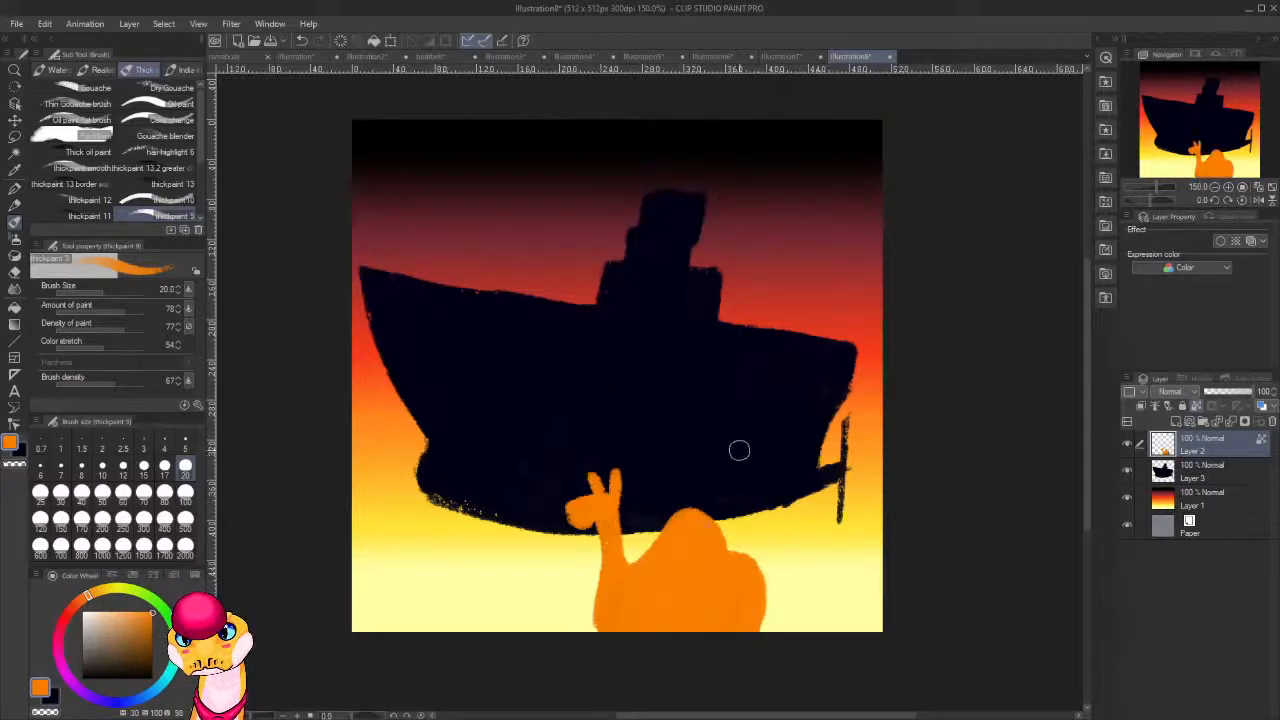
key(c)
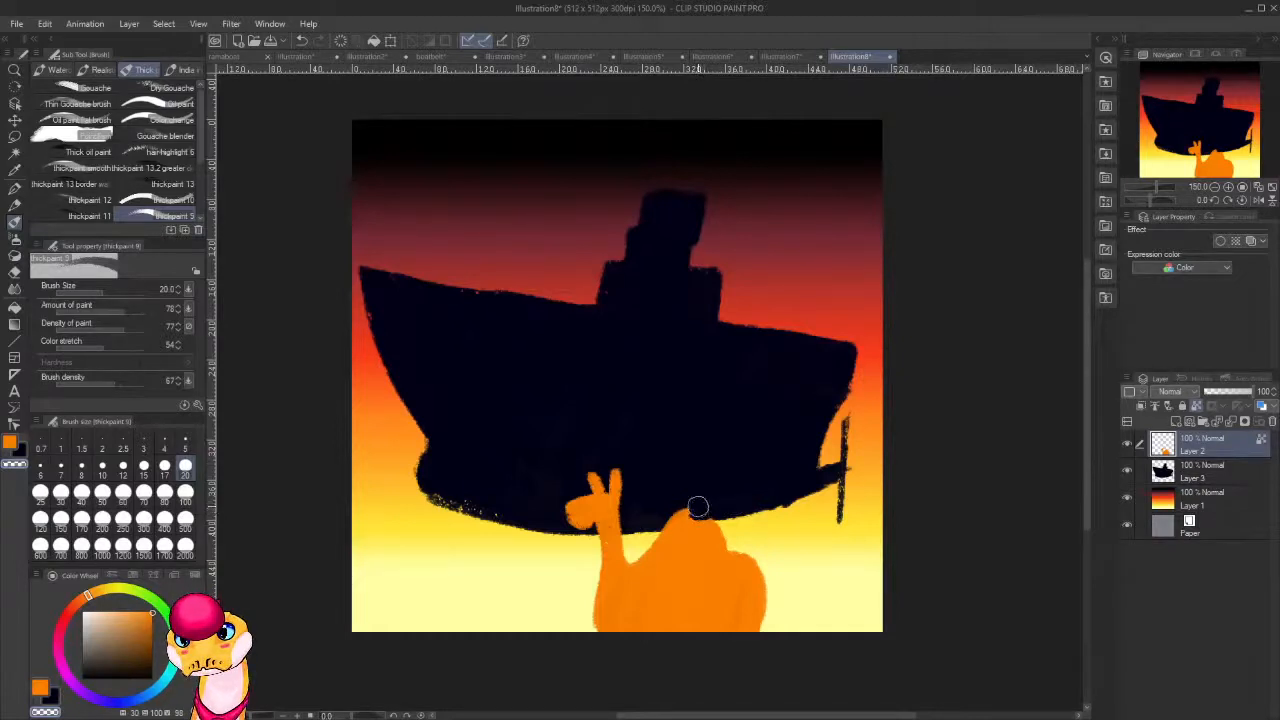
drag(697, 507, 722, 530)
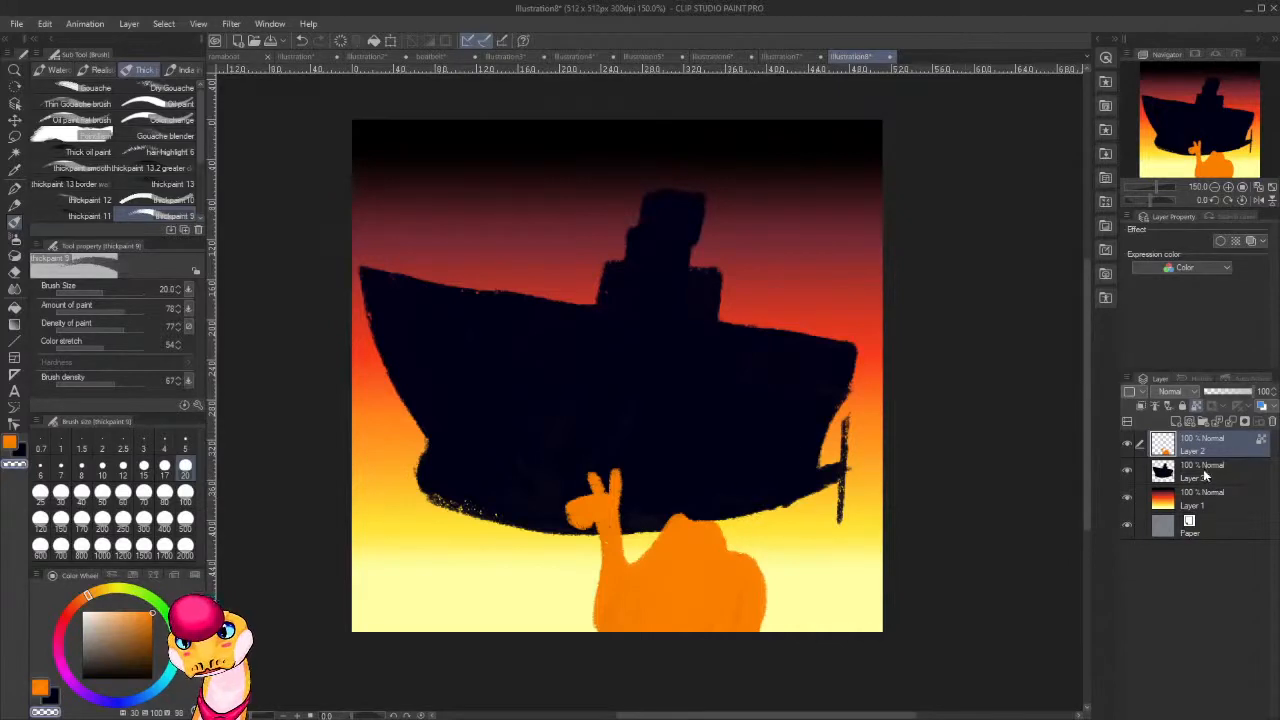
Paint a dark gun turret with two raised barrels on the ship layer's rear deck, and trim the turret's base.
click(1202, 477)
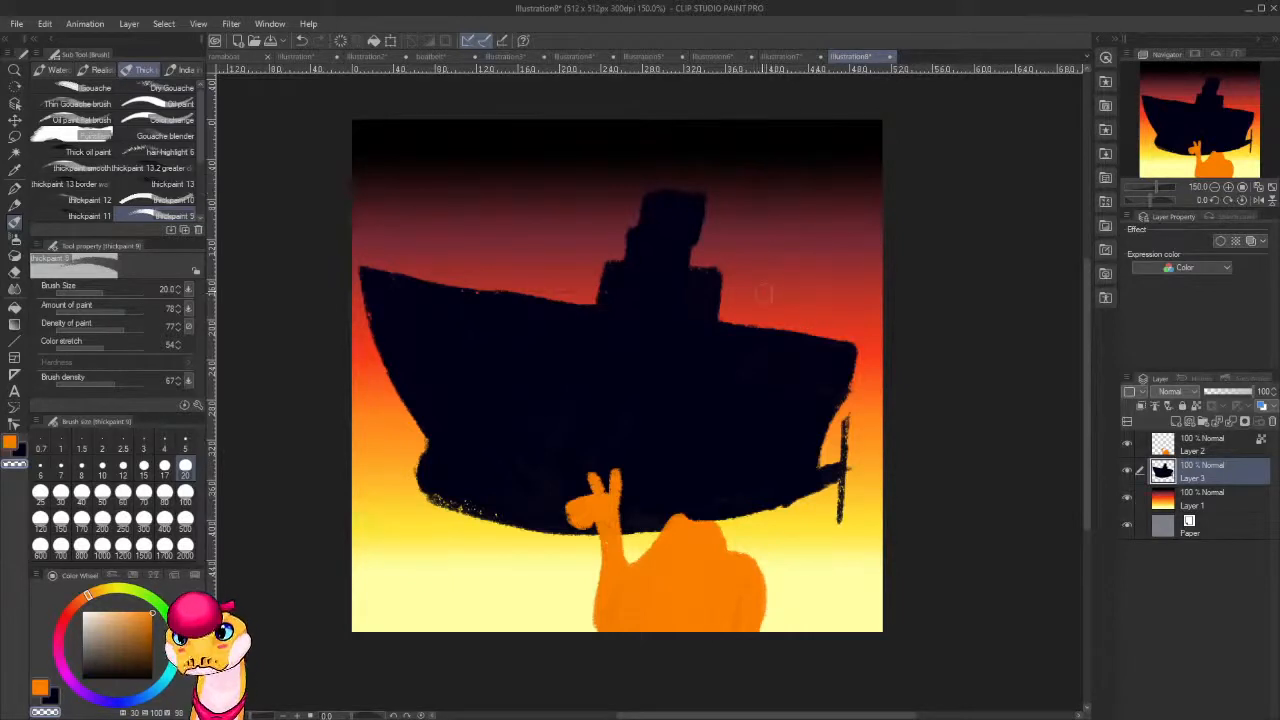
alt+click(748, 381)
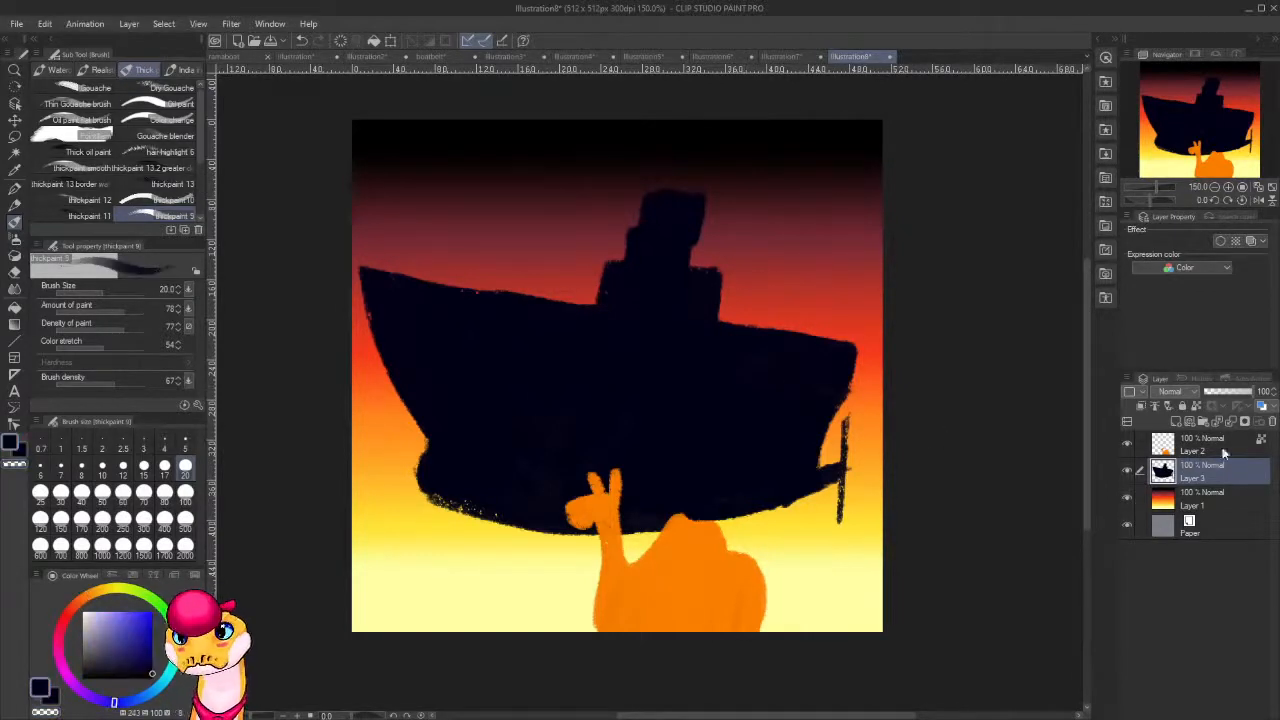
drag(767, 266, 760, 318)
key(ctrl+z)
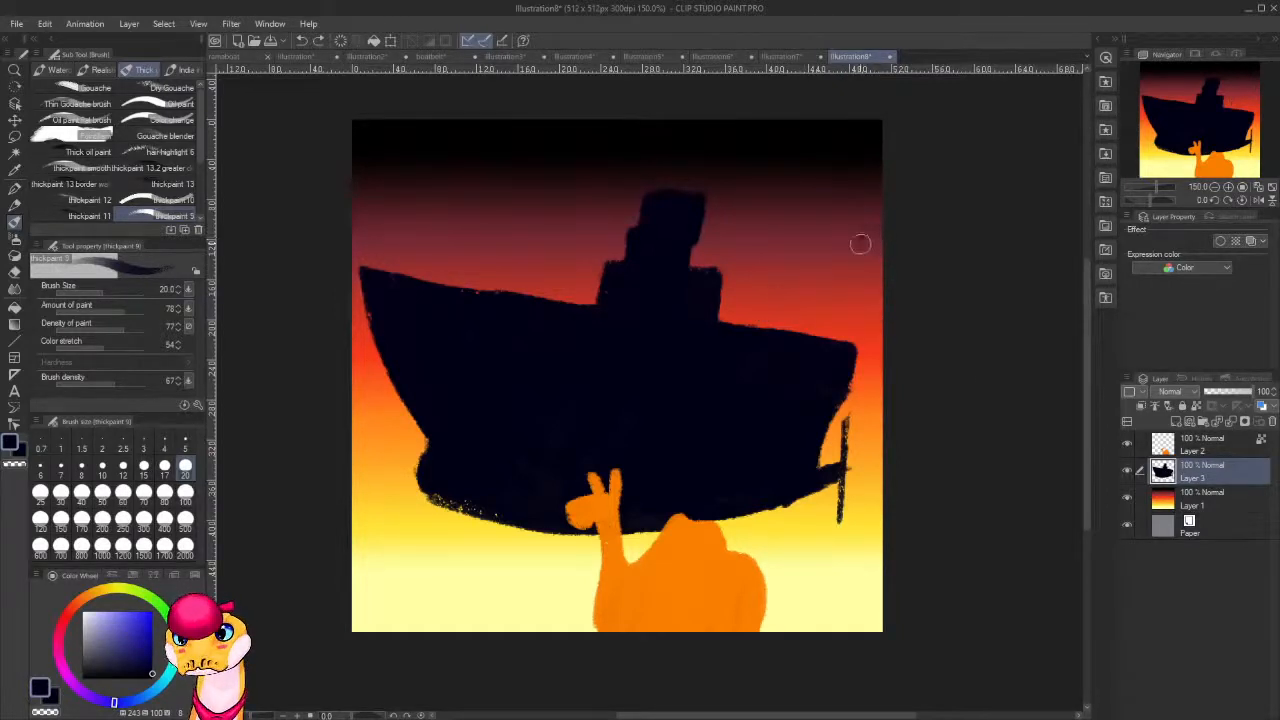
mouse_move(828, 234)
mouse_down()
mouse_move(770, 274)
mouse_move(826, 240)
mouse_move(812, 280)
mouse_move(847, 256)
mouse_move(815, 278)
mouse_move(760, 282)
mouse_move(818, 276)
mouse_move(814, 288)
mouse_move(771, 283)
mouse_move(761, 266)
mouse_move(795, 310)
mouse_move(826, 300)
mouse_move(760, 313)
mouse_move(774, 274)
mouse_move(757, 289)
mouse_move(758, 336)
mouse_move(797, 340)
mouse_move(733, 278)
mouse_move(731, 311)
mouse_up()
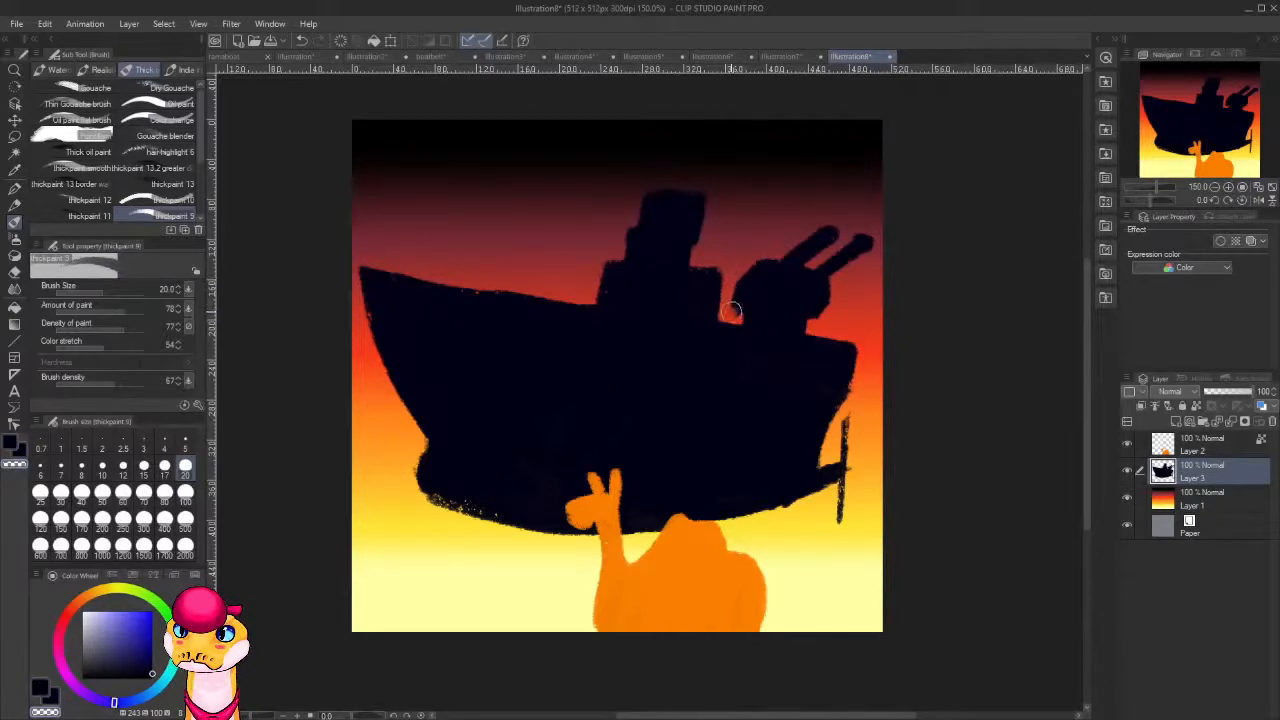
drag(737, 317, 820, 309)
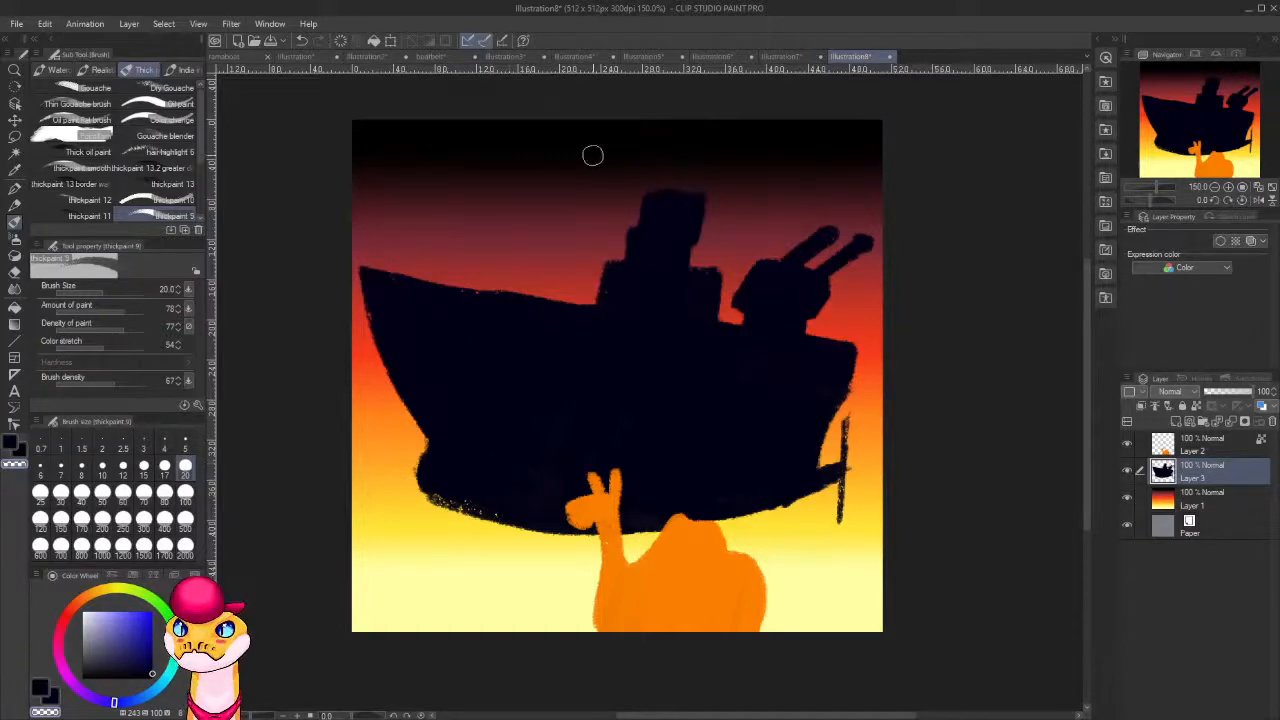
Add short projecting ledges to both sides of the ship's upper superstructure, below the funnel.
mouse_move(668, 230)
mouse_down()
mouse_move(714, 226)
mouse_move(649, 229)
mouse_move(713, 239)
mouse_up()
key(ctrl+z)
key(c)
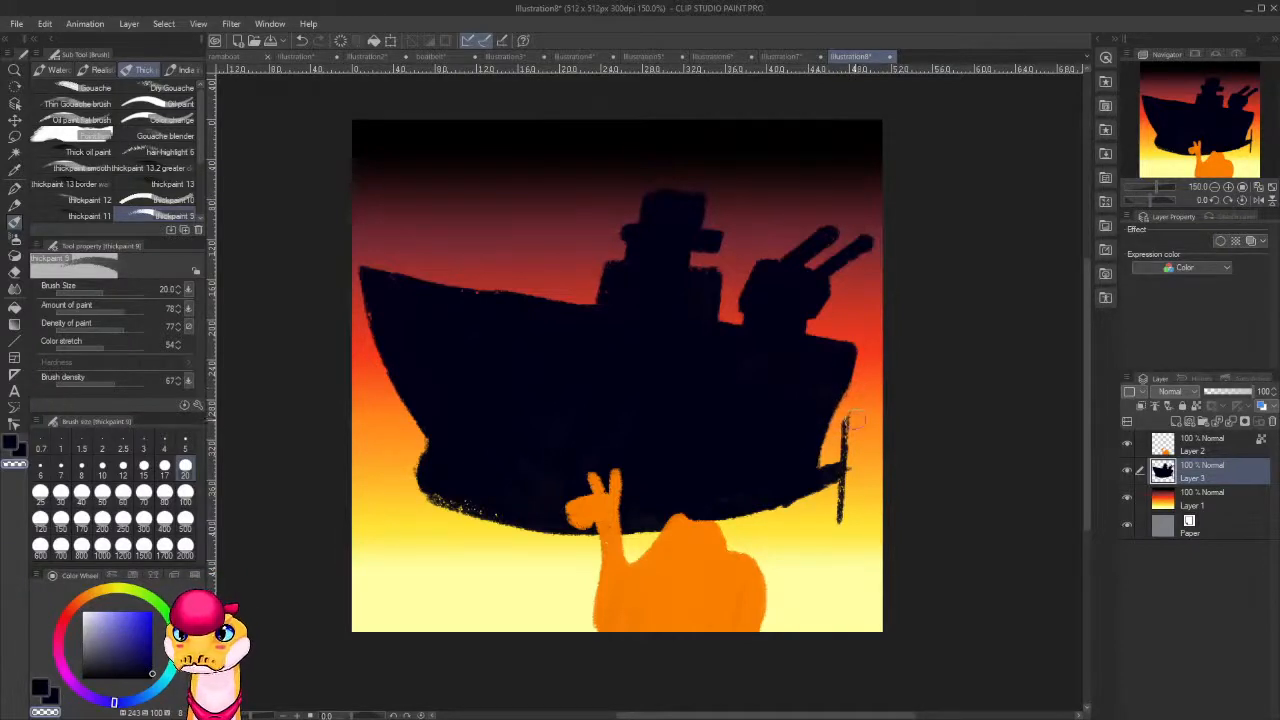
Extend the hull's rear tip past the rudder and fill the rough speckled edge beneath the bow.
key(c)
mouse_move(849, 420)
mouse_down()
mouse_move(839, 470)
mouse_move(862, 456)
mouse_move(826, 482)
mouse_move(862, 452)
mouse_up()
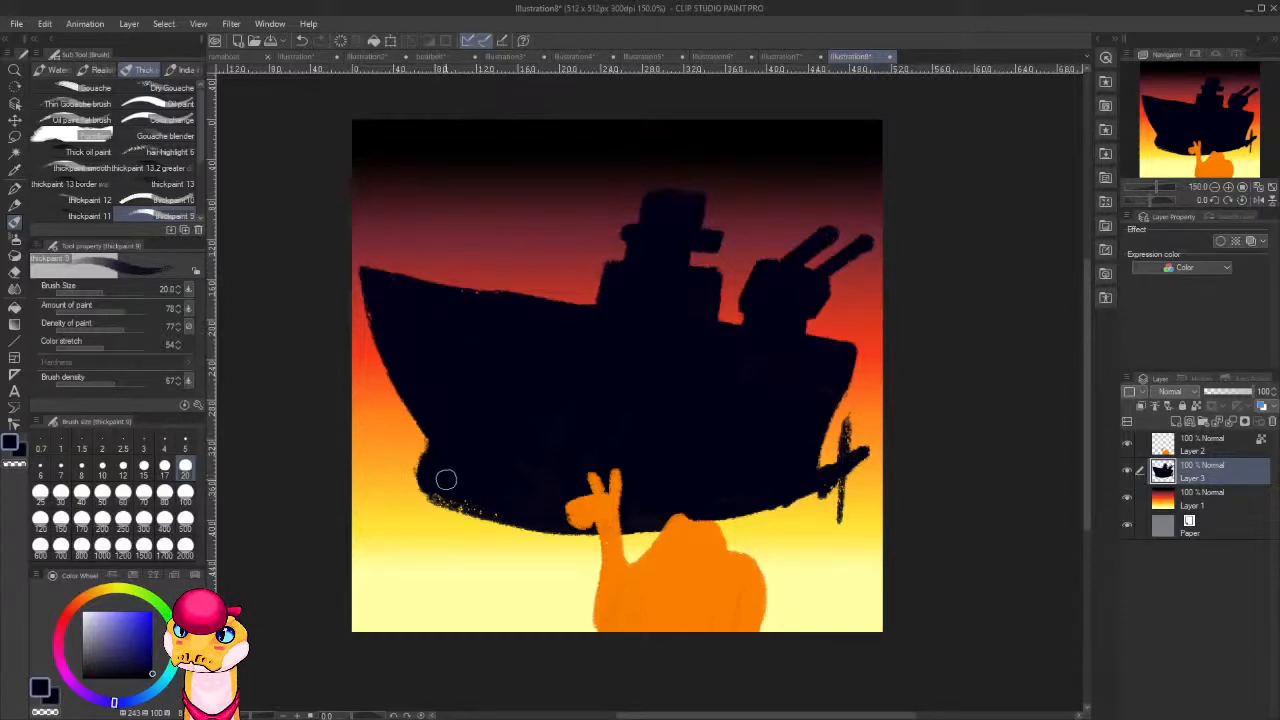
drag(443, 480, 523, 506)
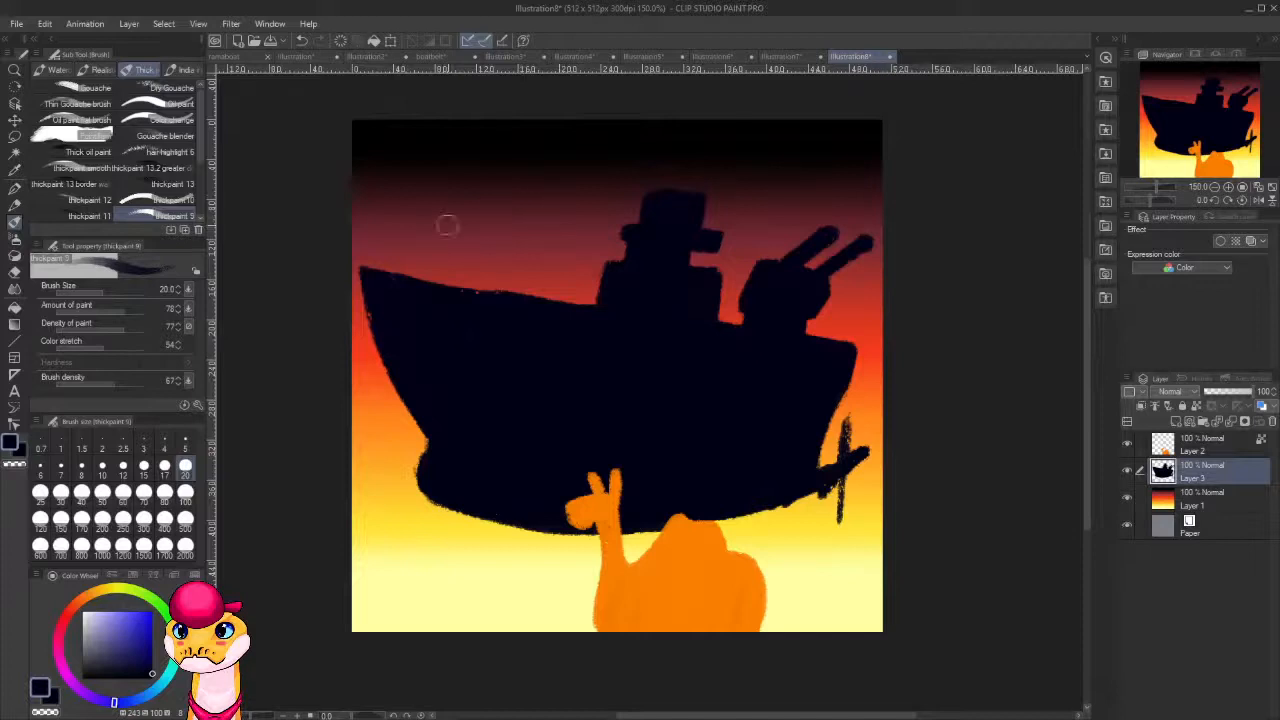
Paint a dark gun turret with two raised barrels above the ship's foredeck, barrels angled forward over the bow.
drag(403, 177, 463, 219)
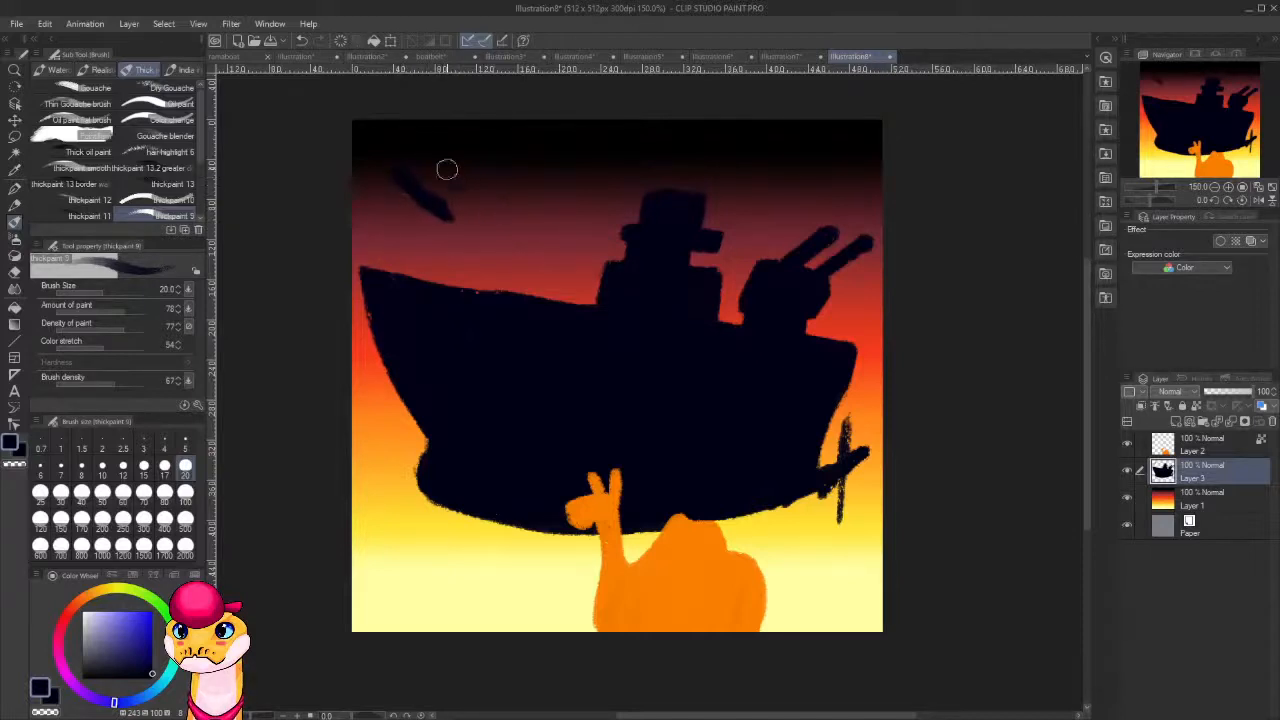
drag(449, 169, 481, 207)
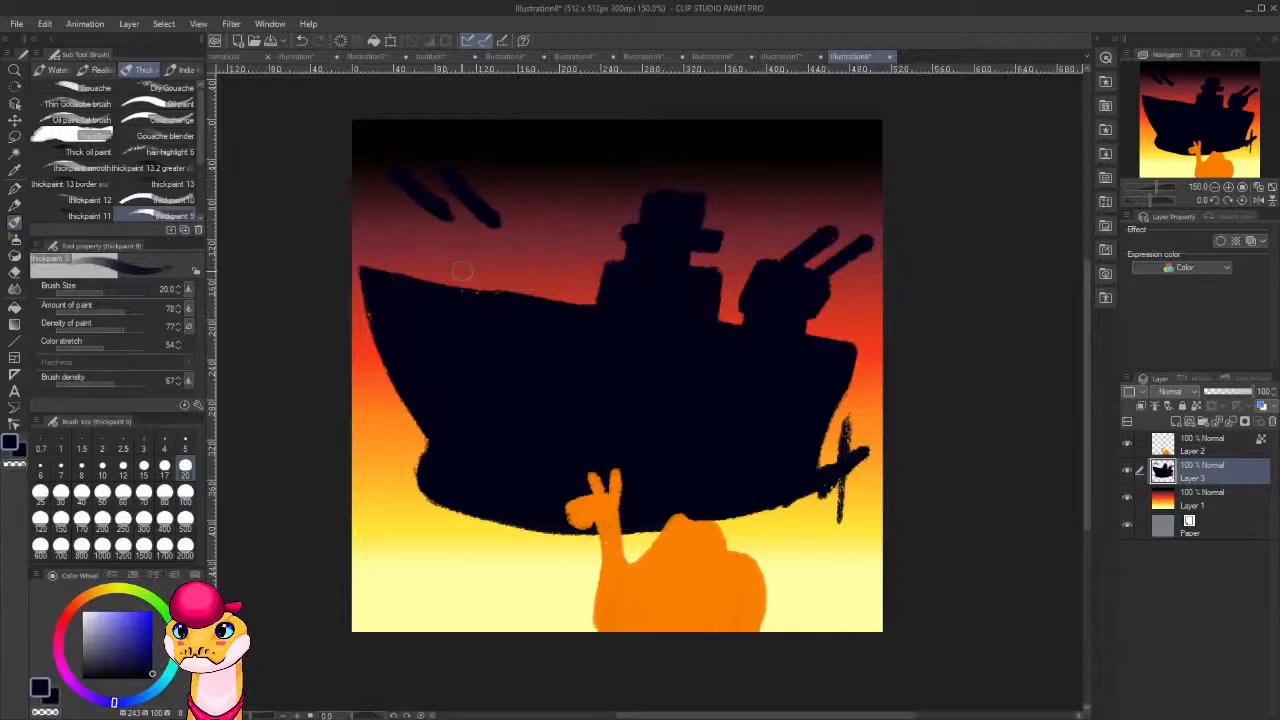
mouse_move(447, 199)
mouse_down()
mouse_move(511, 206)
mouse_move(491, 200)
mouse_move(511, 206)
mouse_move(507, 240)
mouse_up()
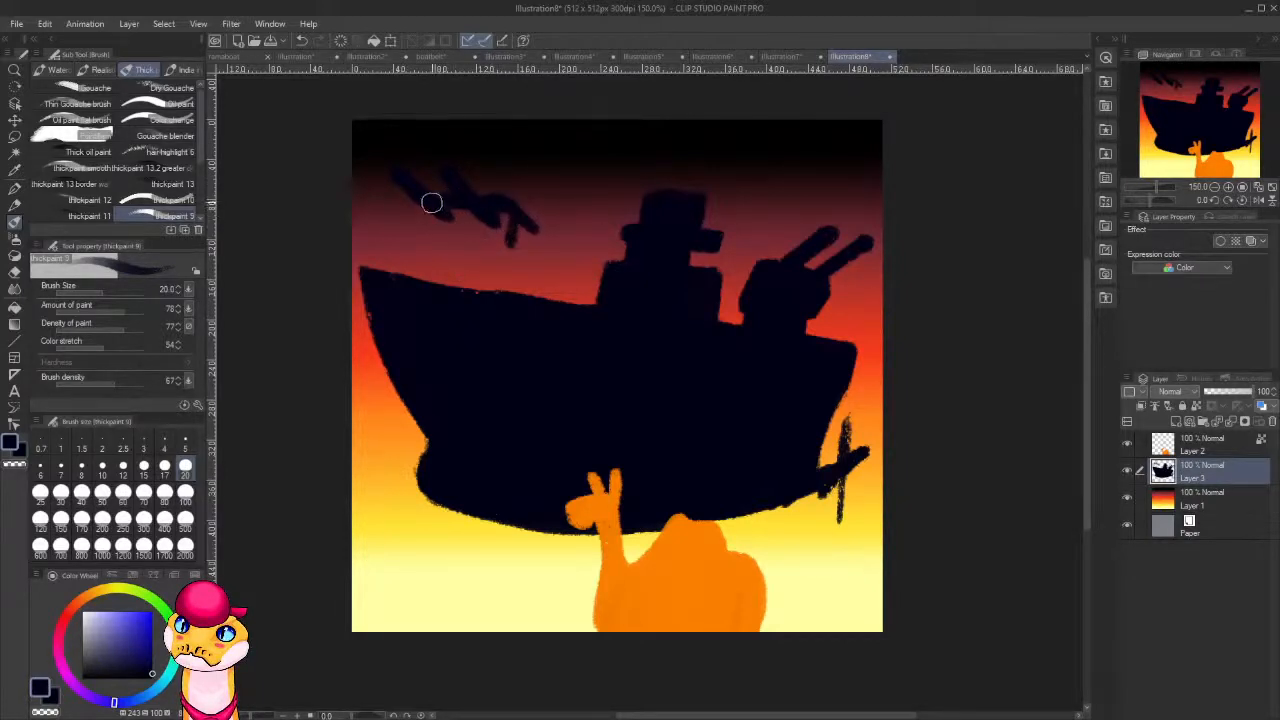
mouse_move(431, 200)
mouse_down()
mouse_move(430, 236)
mouse_move(497, 242)
mouse_move(504, 214)
mouse_move(494, 233)
mouse_move(482, 215)
mouse_move(462, 233)
mouse_move(458, 215)
mouse_move(439, 212)
mouse_move(453, 229)
mouse_move(528, 233)
mouse_move(518, 216)
mouse_move(543, 242)
mouse_move(535, 261)
mouse_move(531, 236)
mouse_move(545, 270)
mouse_move(438, 244)
mouse_move(451, 258)
mouse_move(519, 258)
mouse_move(471, 243)
mouse_up()
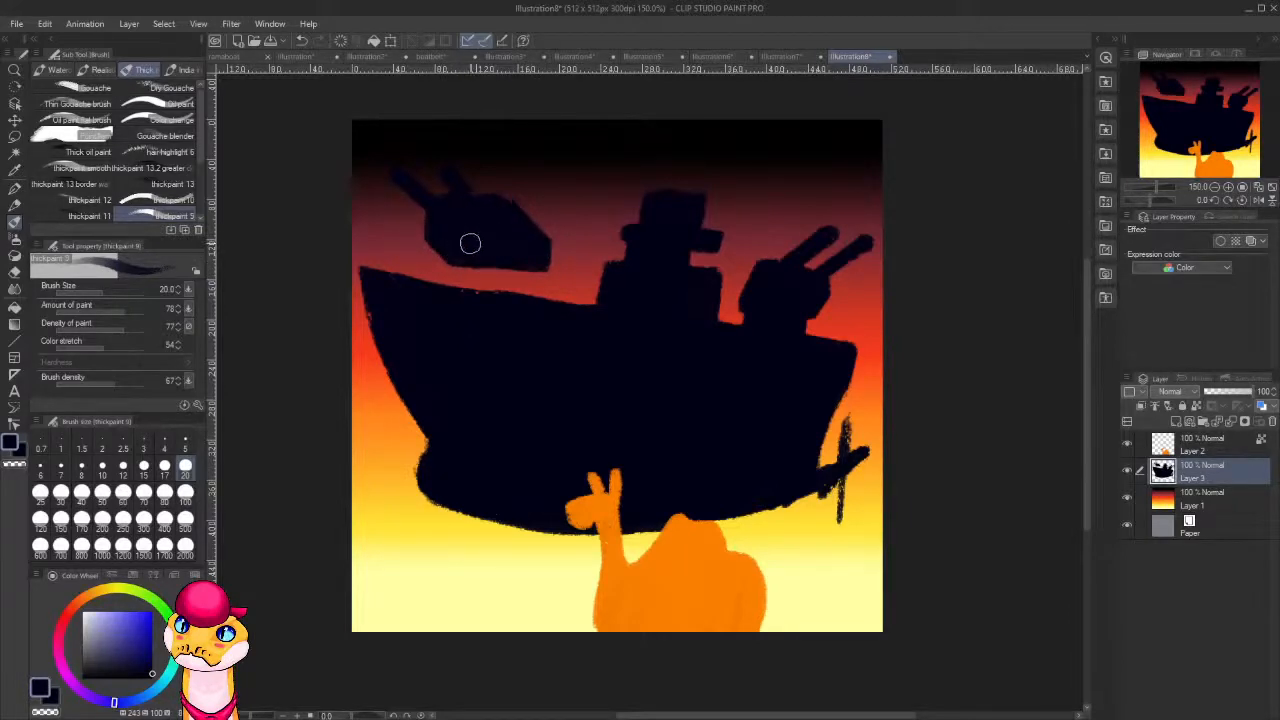
Trim the front turret's rear slope straight with transparent color and paint a dark base joining the turret to the foredeck.
key(c)
drag(547, 253, 504, 191)
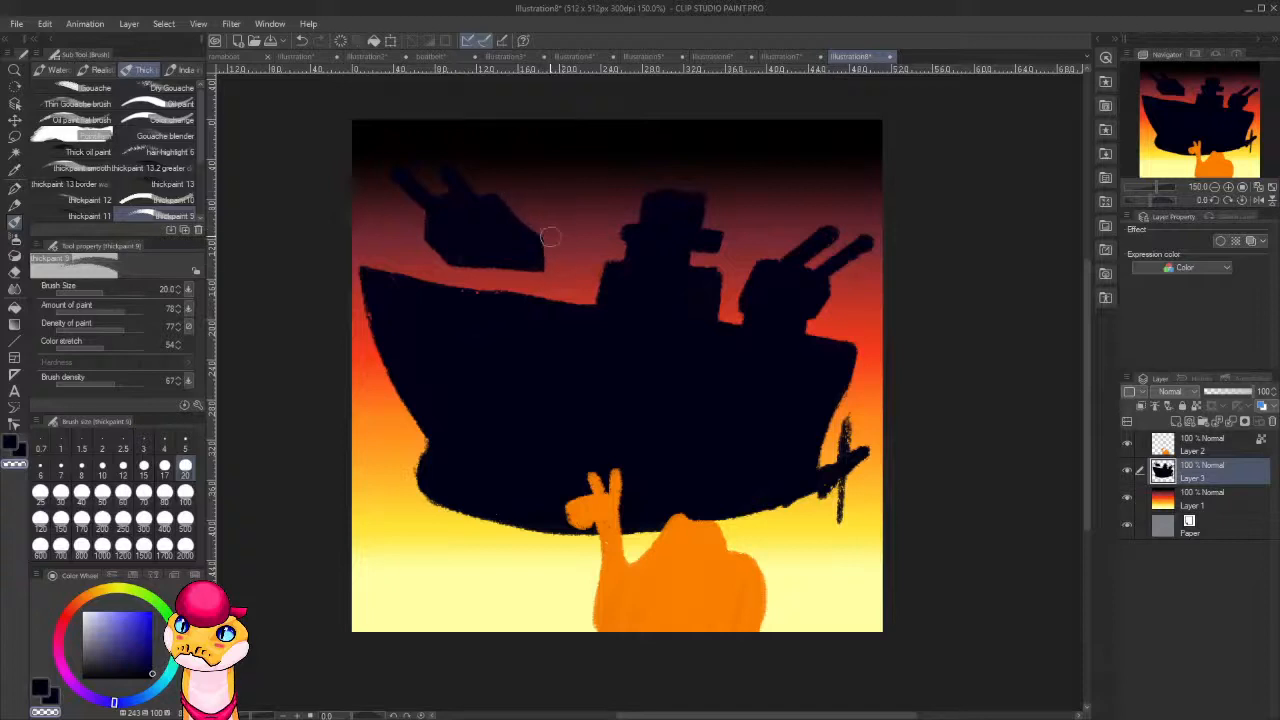
key(ctrl+z)
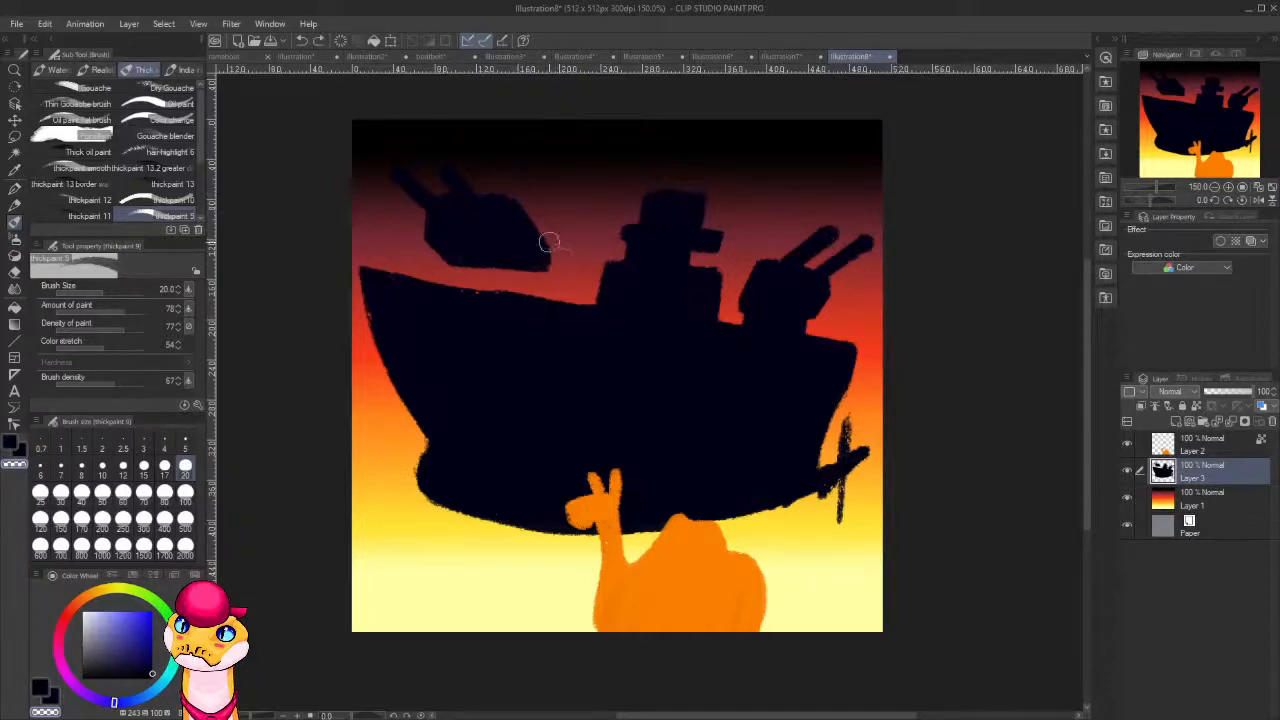
drag(555, 257, 525, 201)
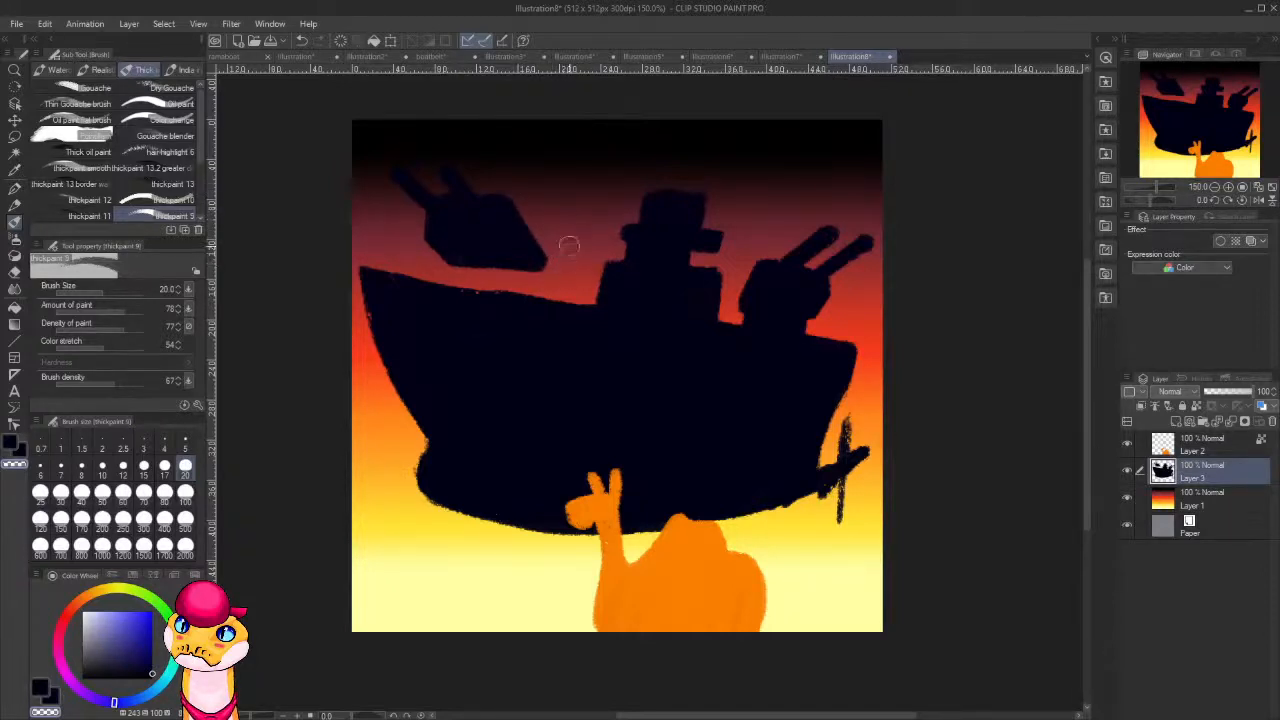
key(c)
mouse_move(538, 242)
mouse_down()
mouse_move(503, 292)
mouse_move(510, 260)
mouse_move(509, 297)
mouse_move(497, 256)
mouse_move(487, 296)
mouse_move(477, 290)
mouse_move(469, 251)
mouse_move(443, 300)
mouse_up()
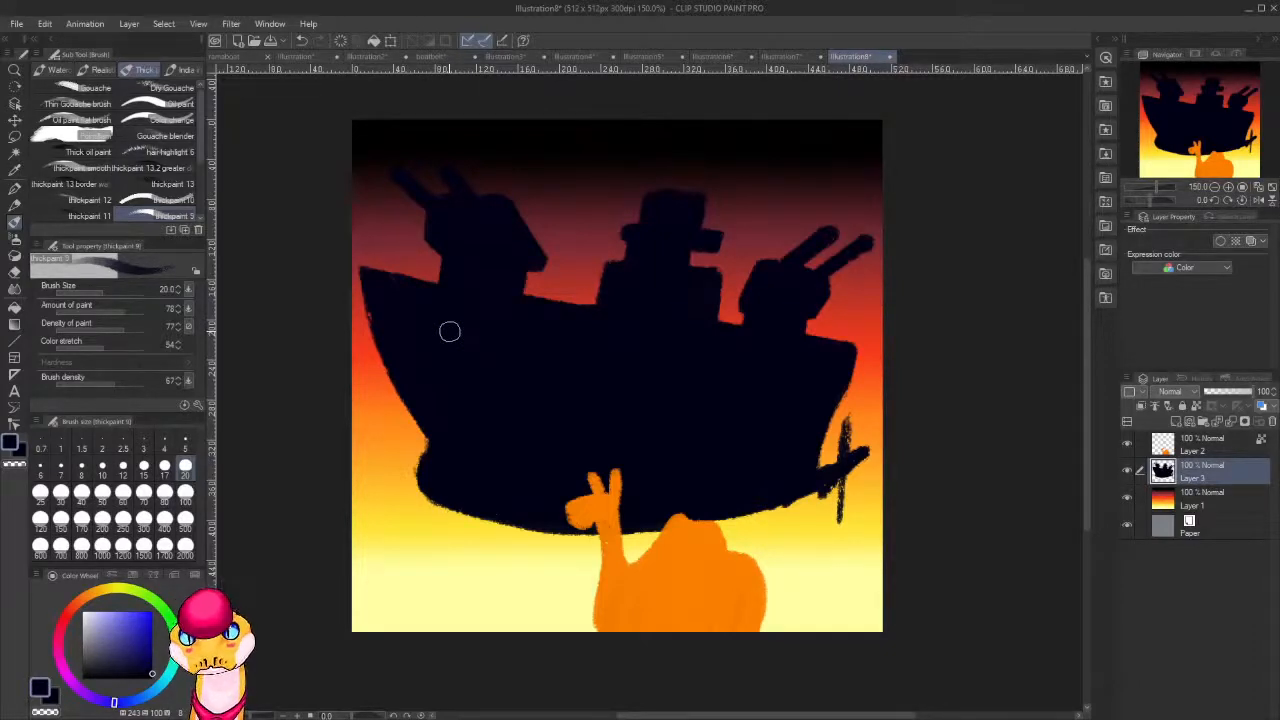
Mix a light warm grey, lock the ship layer's transparent pixels, and paint a grey patch at the hull's upper stern corner.
key(x)
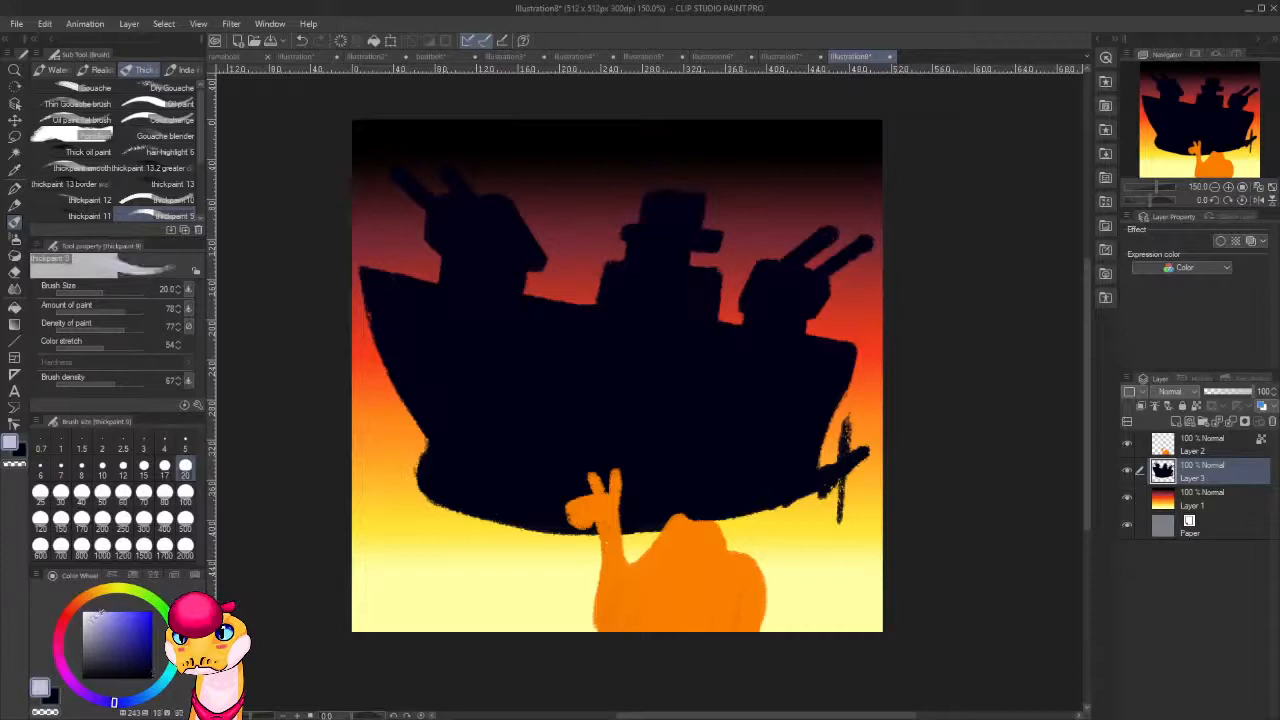
drag(93, 621, 91, 614)
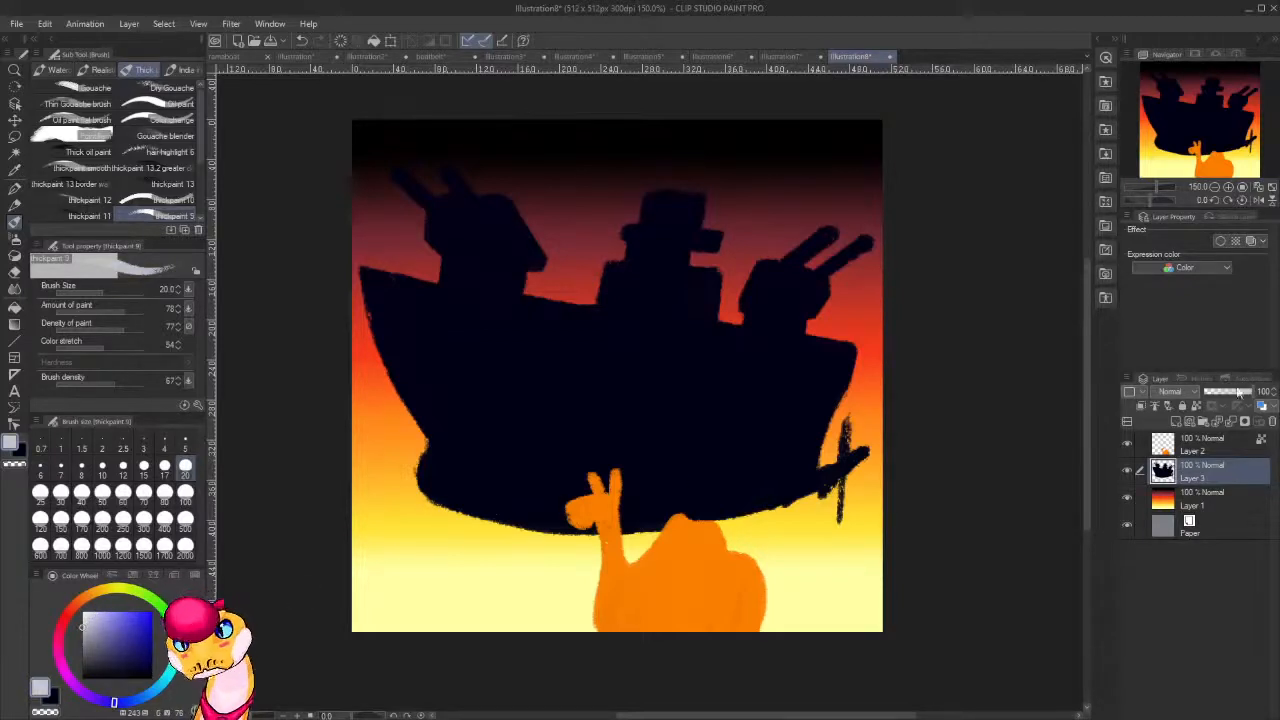
click(89, 604)
drag(91, 621, 97, 627)
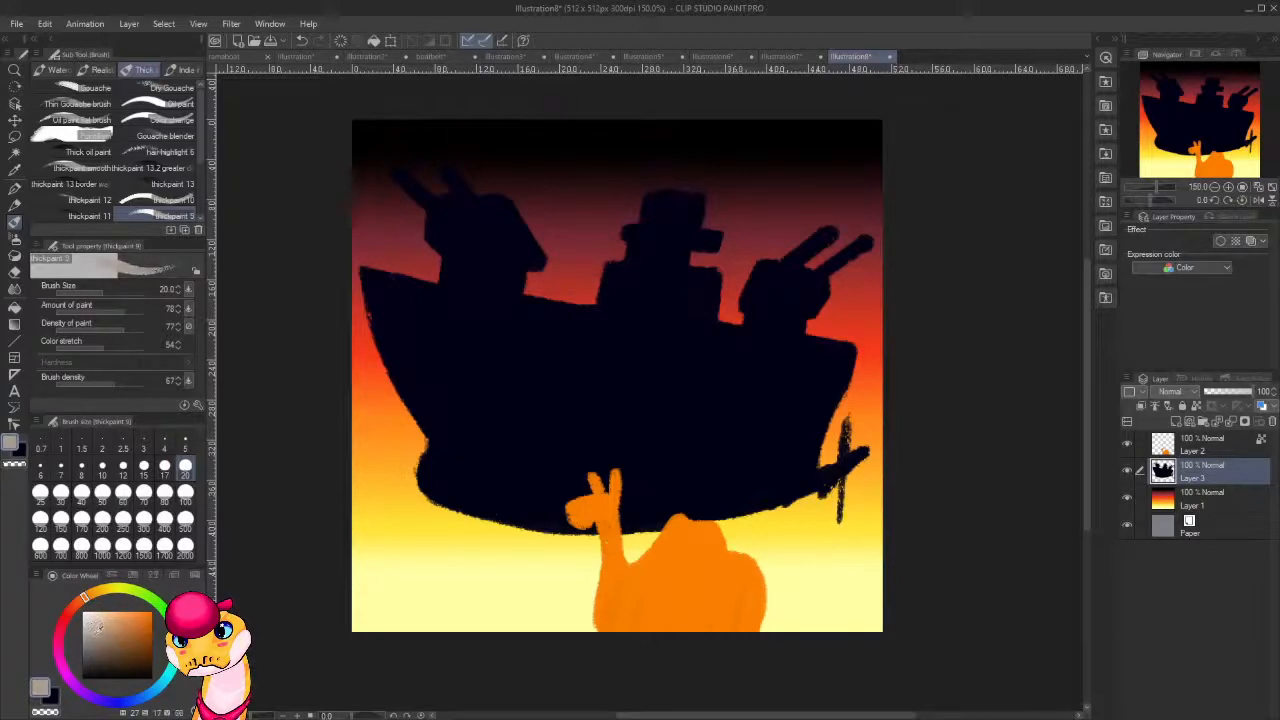
click(1195, 406)
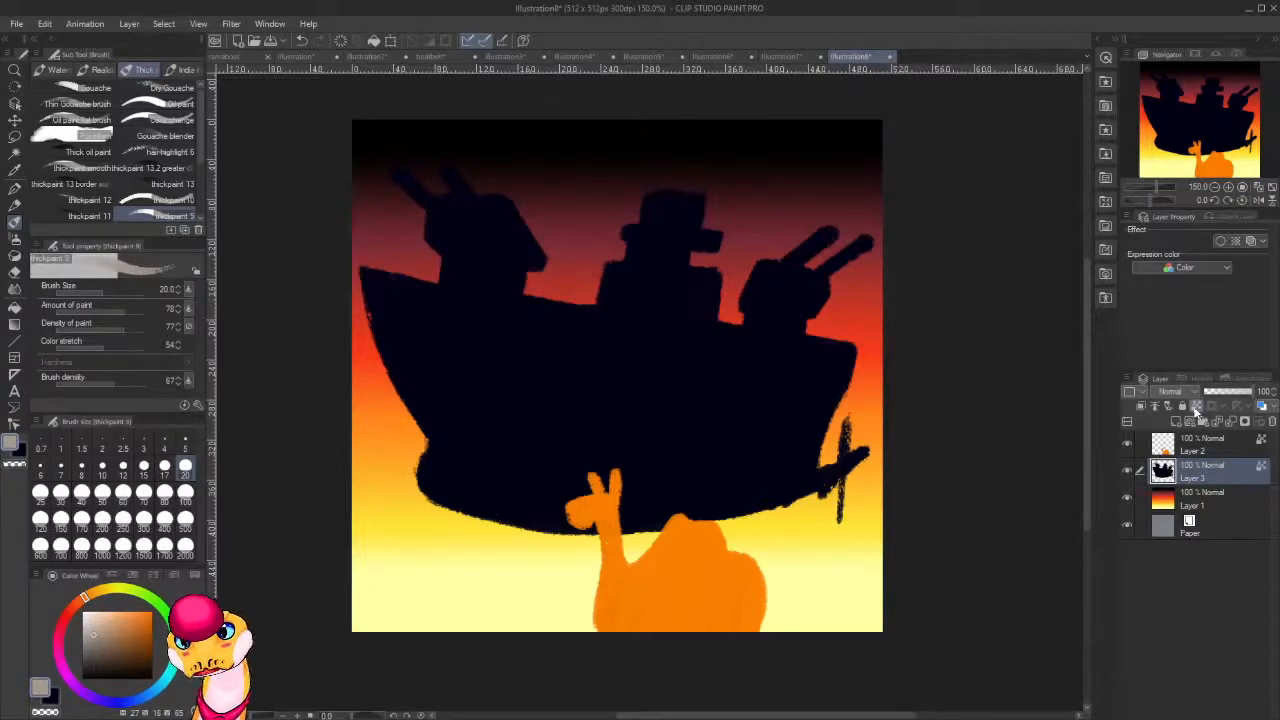
mouse_move(835, 379)
mouse_down()
mouse_move(834, 363)
mouse_move(828, 374)
mouse_up()
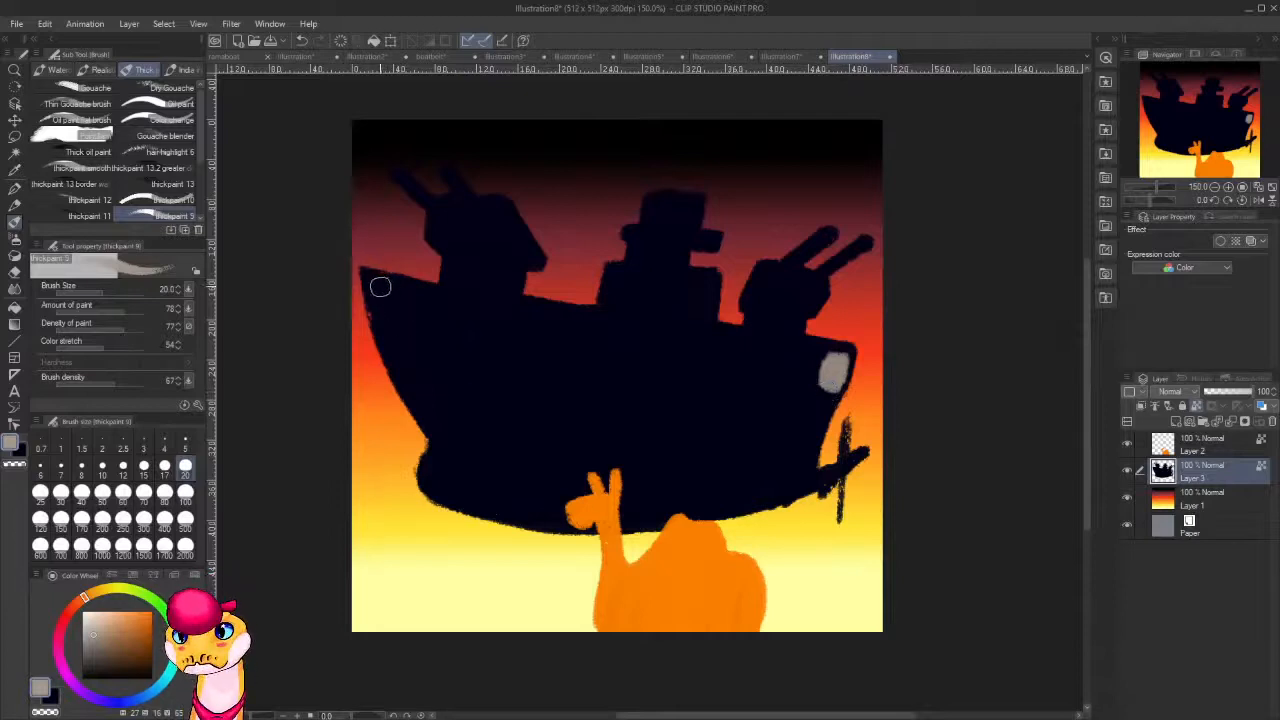
Paint the bow side of the hull warm grey and extend a grey band along the deck edge to the stern.
mouse_move(380, 283)
mouse_down()
mouse_move(394, 331)
mouse_move(373, 294)
mouse_move(432, 422)
mouse_move(383, 298)
mouse_move(389, 316)
mouse_move(408, 294)
mouse_move(485, 306)
mouse_up()
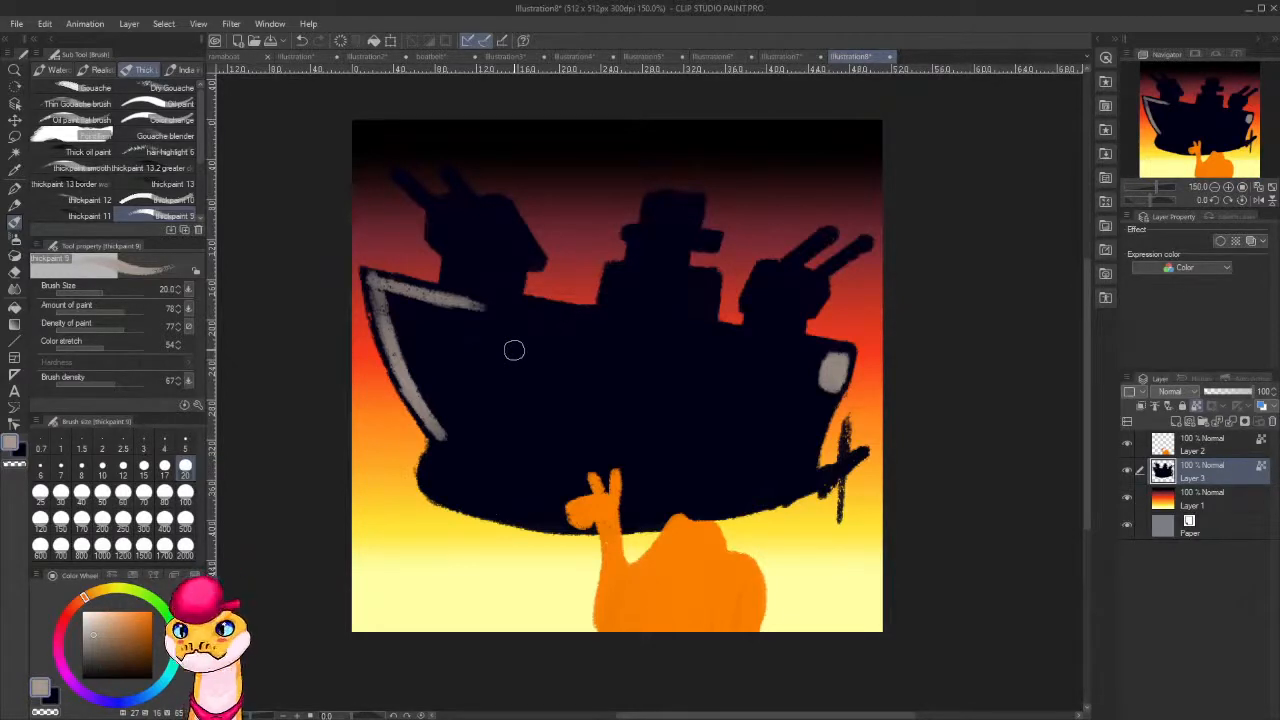
mouse_move(399, 285)
mouse_down()
mouse_move(391, 308)
mouse_move(374, 281)
mouse_move(390, 350)
mouse_move(412, 372)
mouse_move(395, 325)
mouse_move(414, 354)
mouse_move(433, 306)
mouse_move(362, 272)
mouse_move(498, 300)
mouse_up()
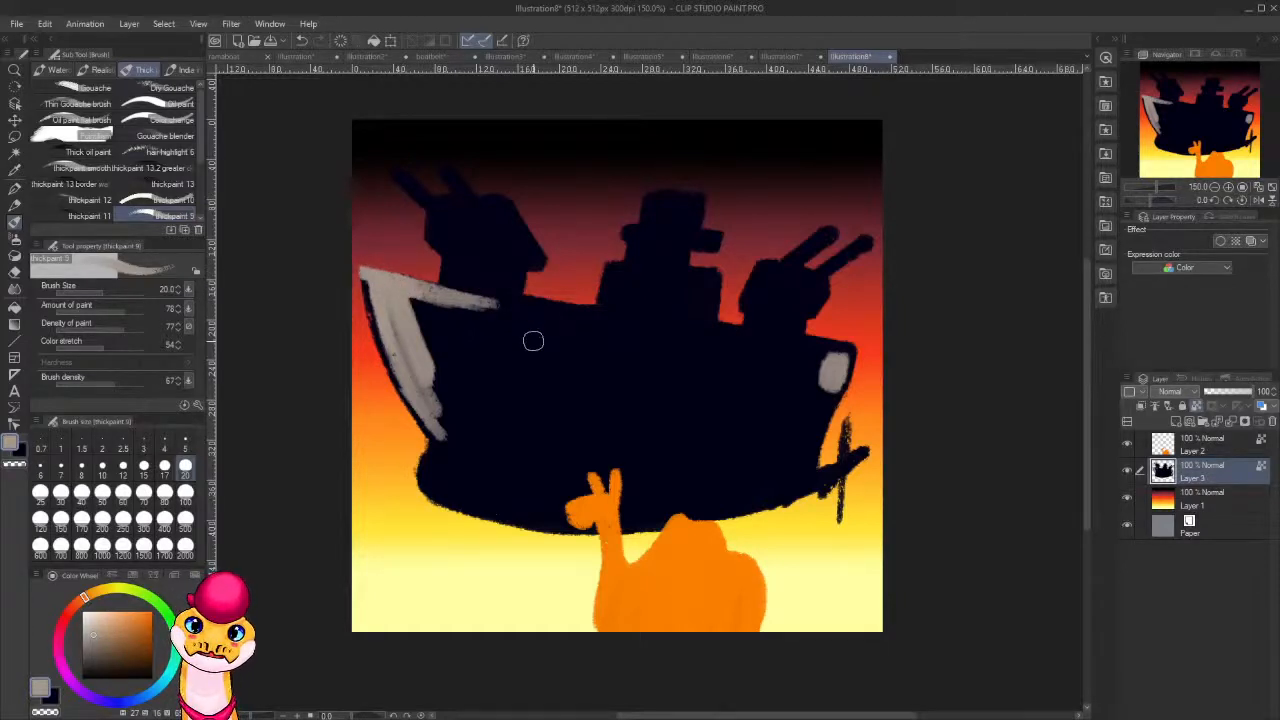
mouse_move(454, 301)
mouse_down()
mouse_move(551, 315)
mouse_move(473, 290)
mouse_move(590, 316)
mouse_move(455, 301)
mouse_move(544, 318)
mouse_up()
mouse_move(412, 310)
mouse_down()
mouse_move(510, 332)
mouse_move(465, 345)
mouse_move(465, 372)
mouse_up()
drag(380, 335, 476, 398)
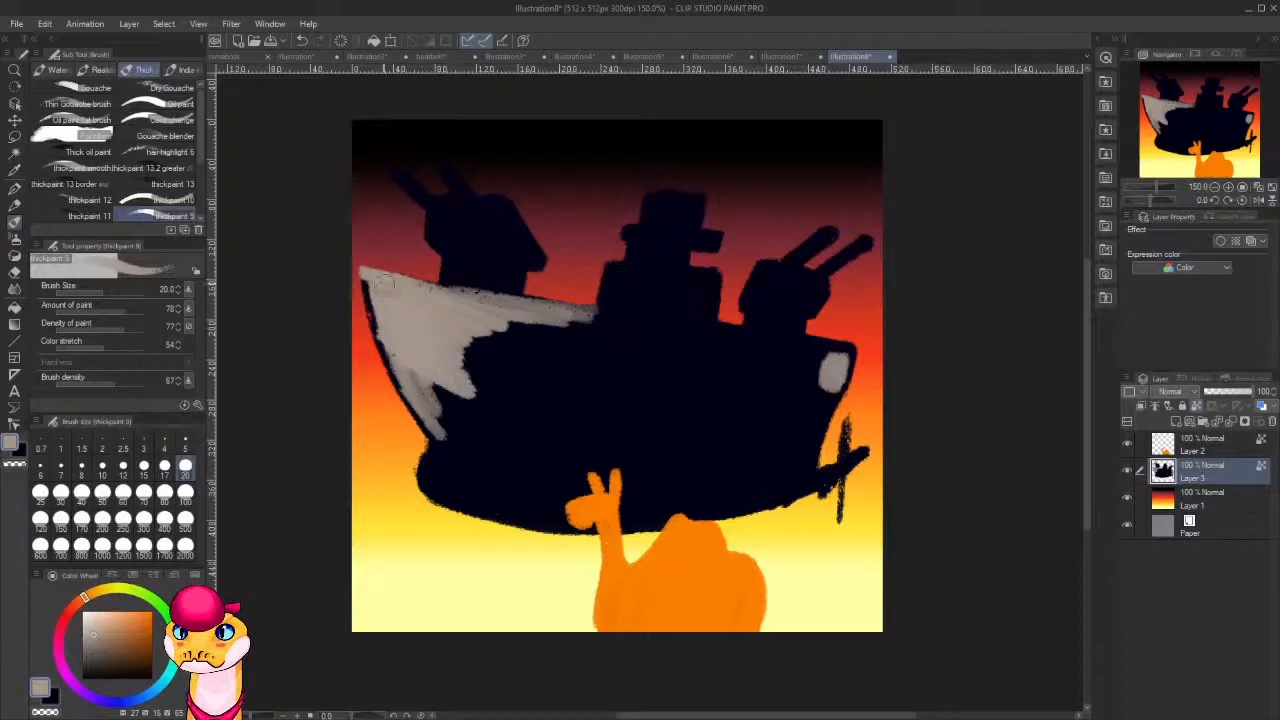
drag(394, 352, 366, 262)
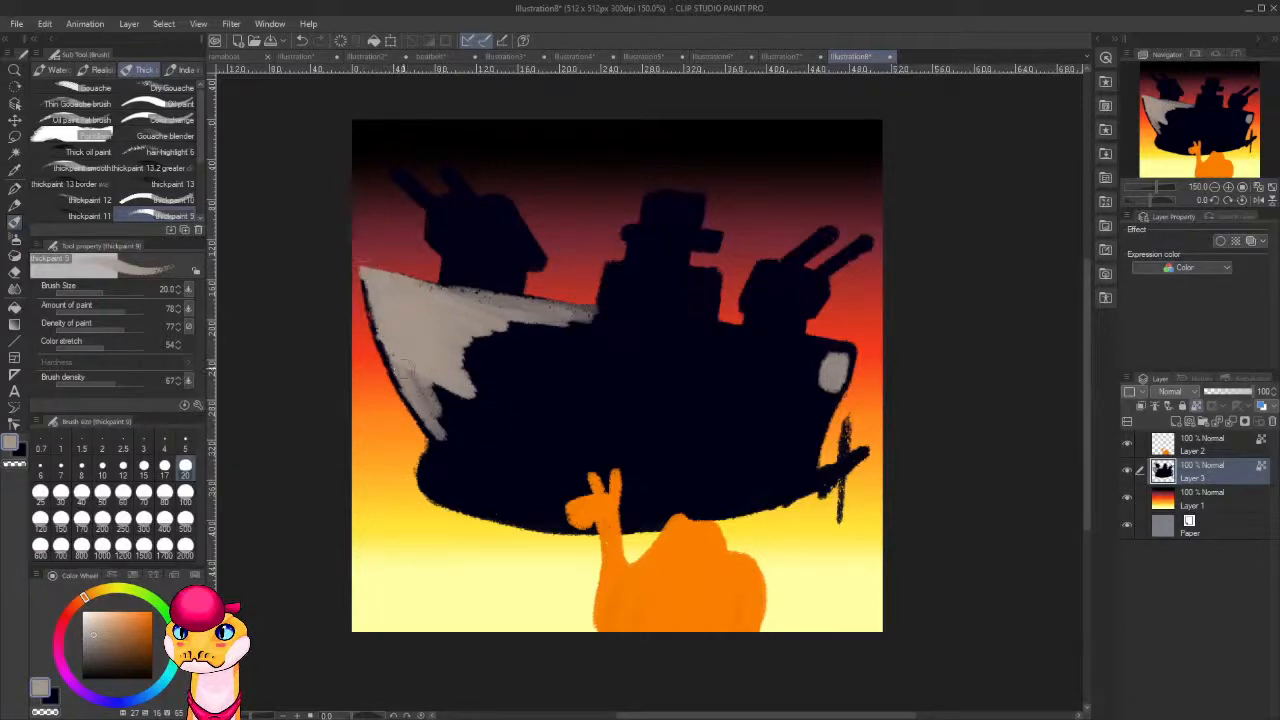
mouse_move(405, 368)
mouse_down()
mouse_move(438, 425)
mouse_move(452, 405)
mouse_move(440, 421)
mouse_move(555, 458)
mouse_move(440, 428)
mouse_move(505, 452)
mouse_move(445, 405)
mouse_move(508, 427)
mouse_up()
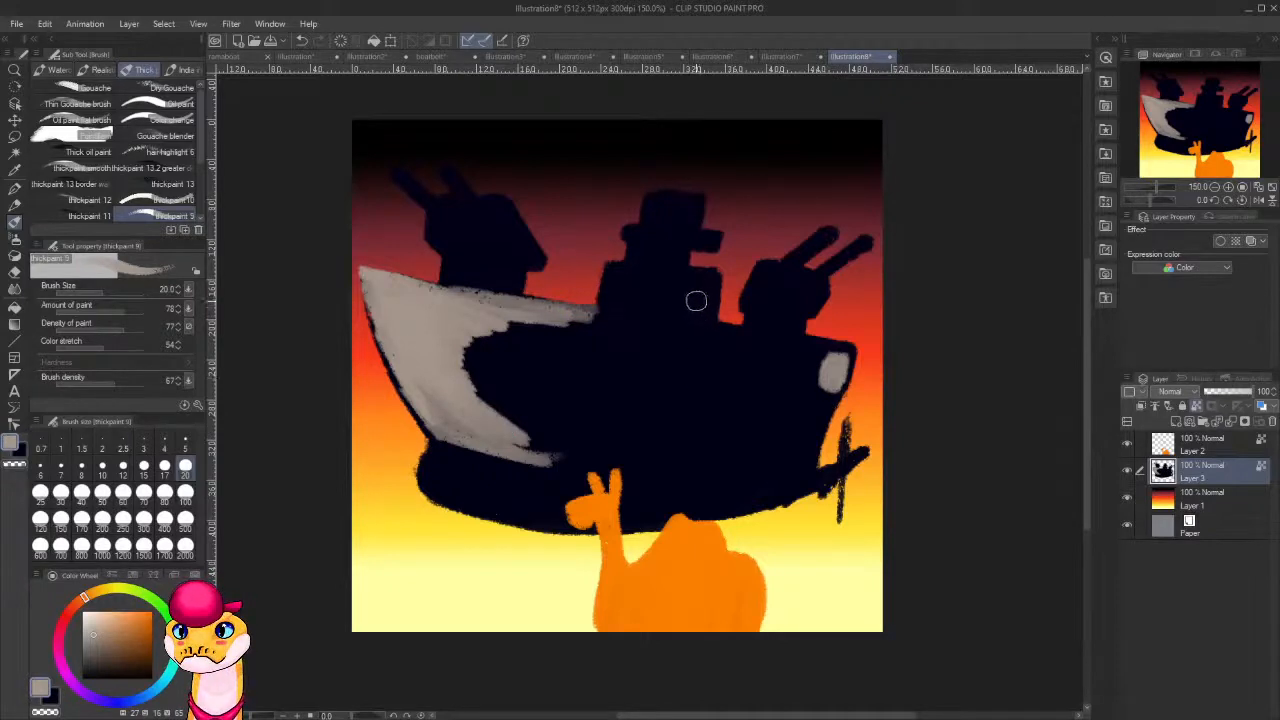
mouse_move(537, 313)
mouse_down()
mouse_move(668, 348)
mouse_move(705, 339)
mouse_move(505, 305)
mouse_move(711, 349)
mouse_move(559, 319)
mouse_move(706, 348)
mouse_move(811, 353)
mouse_move(658, 323)
mouse_move(827, 345)
mouse_move(697, 336)
mouse_up()
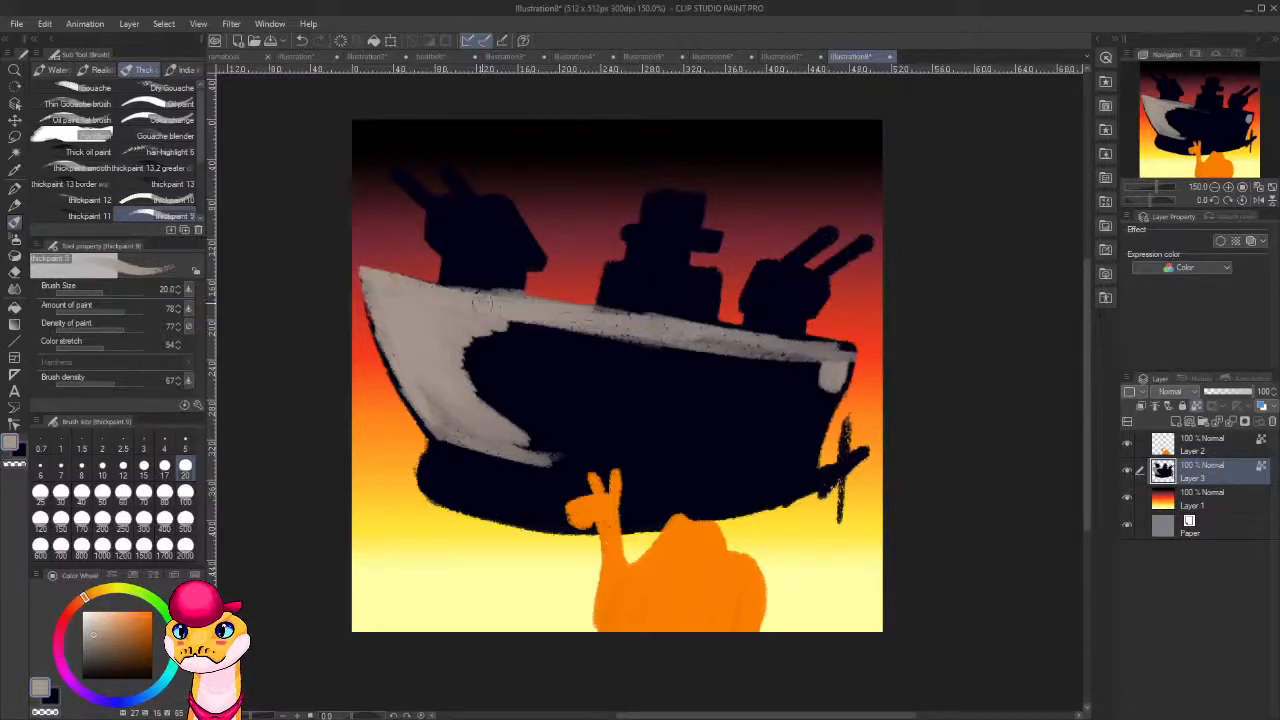
Paint grey panels on the front turret's rear slope and across the lower part of the rear turret.
mouse_move(515, 232)
mouse_down()
mouse_move(538, 262)
mouse_move(505, 198)
mouse_up()
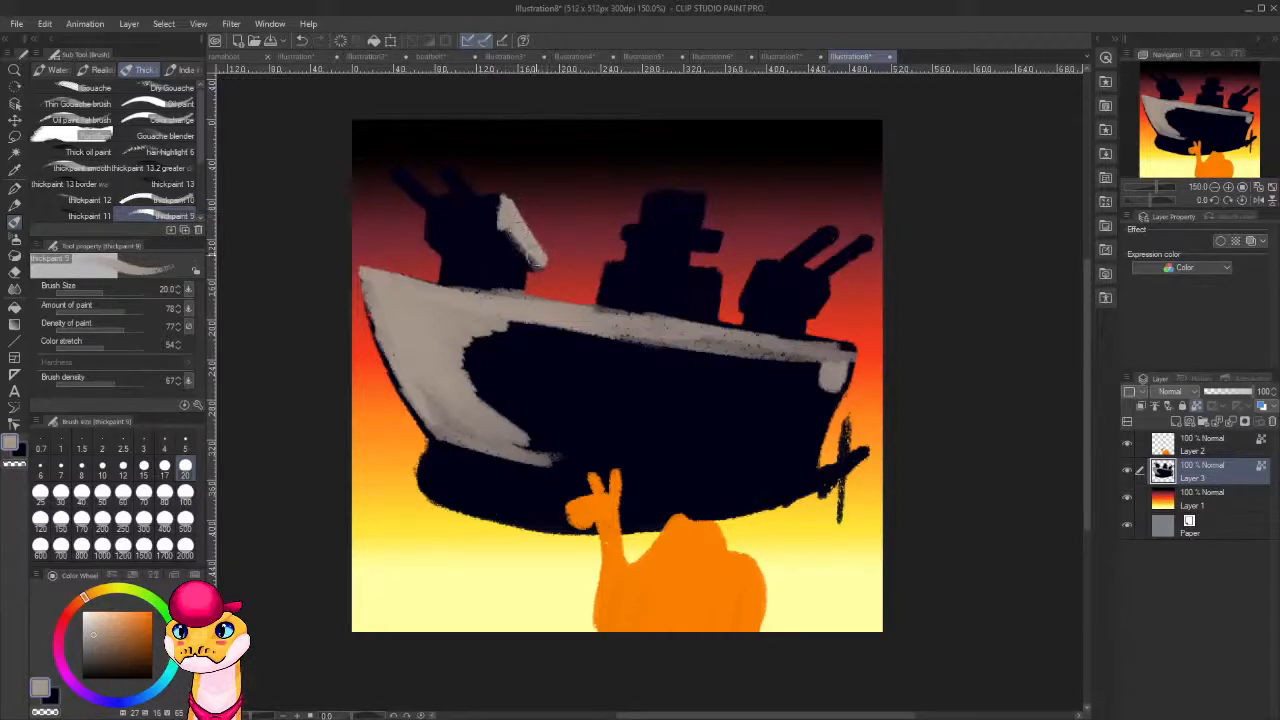
drag(530, 258, 510, 240)
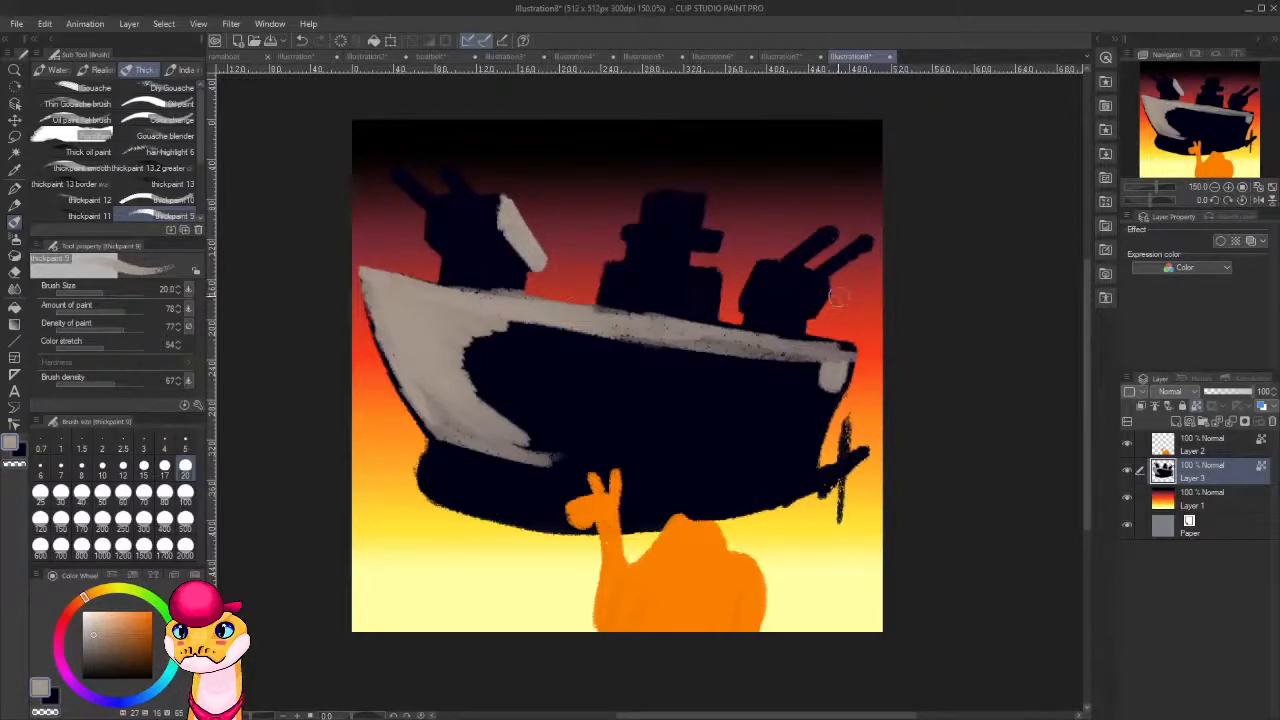
mouse_move(832, 296)
mouse_down()
mouse_move(815, 321)
mouse_move(800, 289)
mouse_move(746, 304)
mouse_up()
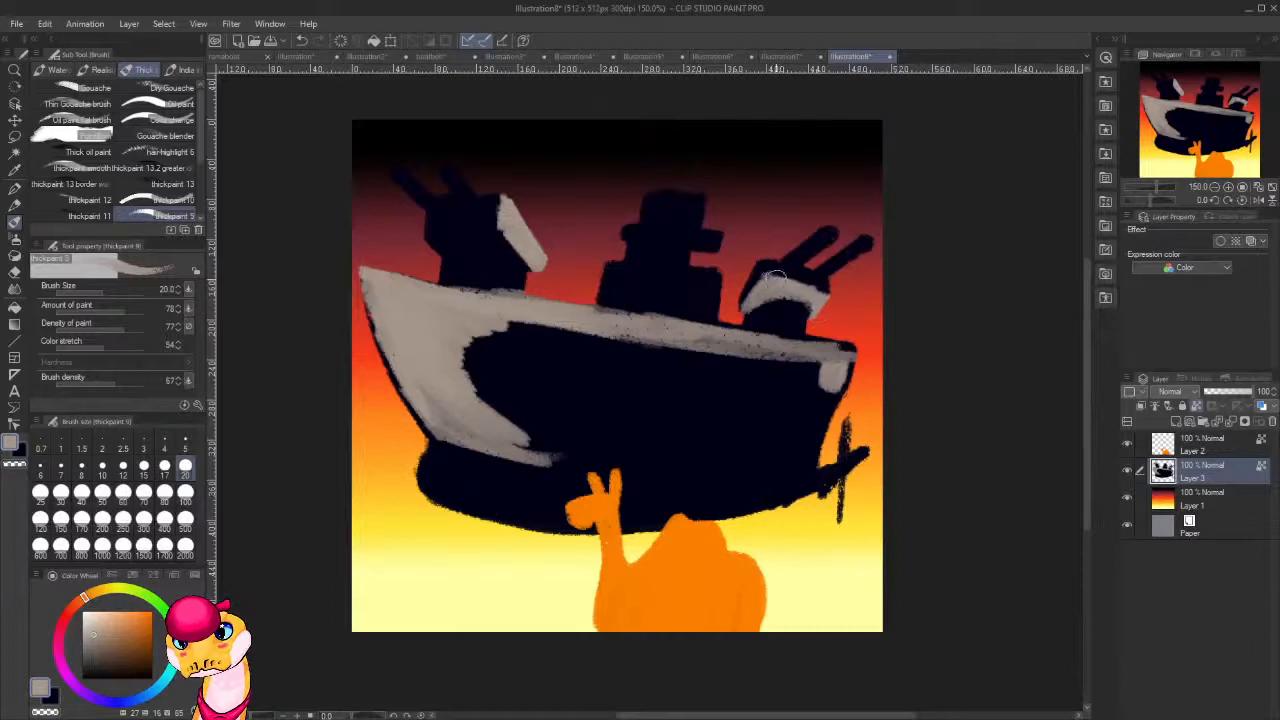
drag(776, 279, 750, 301)
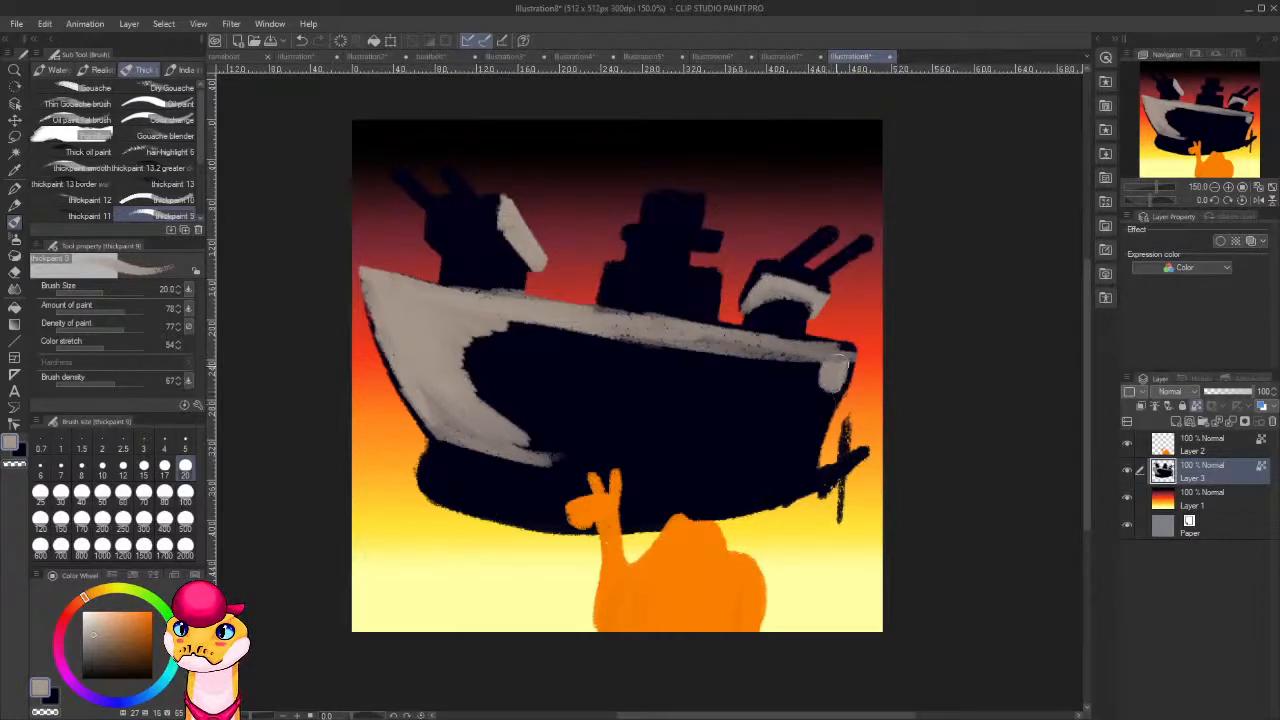
Fill the stern edge and the rest of the hull side with warm grey, leaving the band below the waterline dark.
mouse_move(840, 364)
mouse_down()
mouse_move(825, 404)
mouse_move(847, 377)
mouse_move(800, 462)
mouse_up()
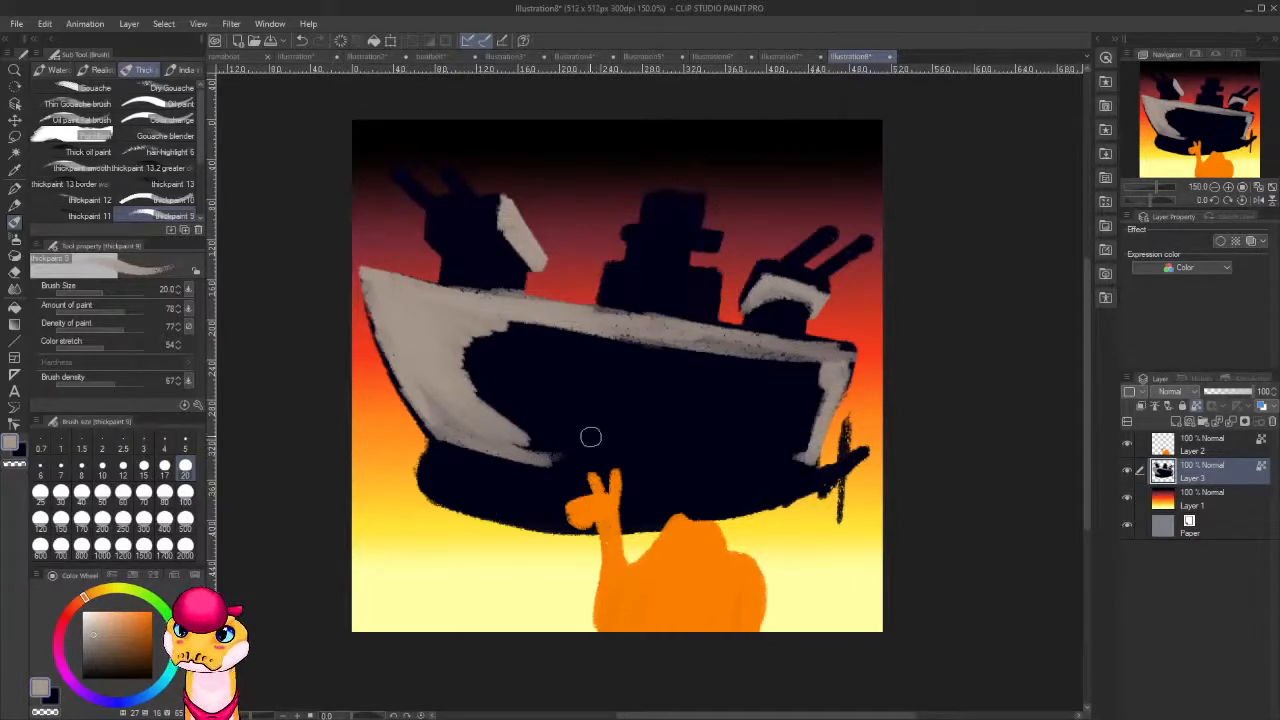
mouse_move(480, 405)
mouse_down()
mouse_move(522, 425)
mouse_move(562, 398)
mouse_move(462, 350)
mouse_move(584, 354)
mouse_move(640, 340)
mouse_move(570, 360)
mouse_move(523, 354)
mouse_up()
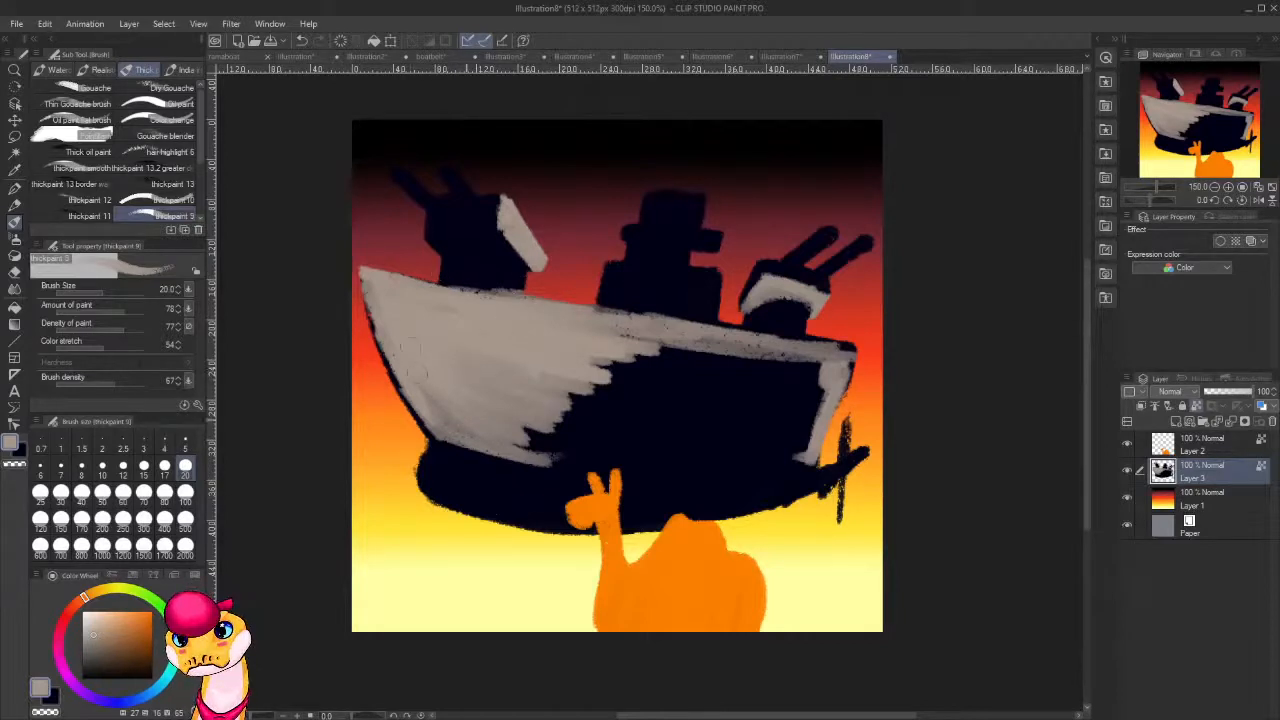
mouse_move(571, 443)
mouse_down()
mouse_move(508, 453)
mouse_move(715, 472)
mouse_move(602, 474)
mouse_move(570, 472)
mouse_move(795, 467)
mouse_move(542, 443)
mouse_move(569, 460)
mouse_move(522, 402)
mouse_move(690, 451)
mouse_move(650, 387)
mouse_move(710, 426)
mouse_move(742, 416)
mouse_move(738, 390)
mouse_move(773, 393)
mouse_move(739, 346)
mouse_move(818, 388)
mouse_move(829, 359)
mouse_move(796, 301)
mouse_move(861, 356)
mouse_move(831, 353)
mouse_move(801, 431)
mouse_move(821, 409)
mouse_move(813, 429)
mouse_move(797, 423)
mouse_move(768, 457)
mouse_move(791, 453)
mouse_move(801, 446)
mouse_move(761, 453)
mouse_move(795, 405)
mouse_move(692, 438)
mouse_move(777, 424)
mouse_move(678, 466)
mouse_move(746, 462)
mouse_up()
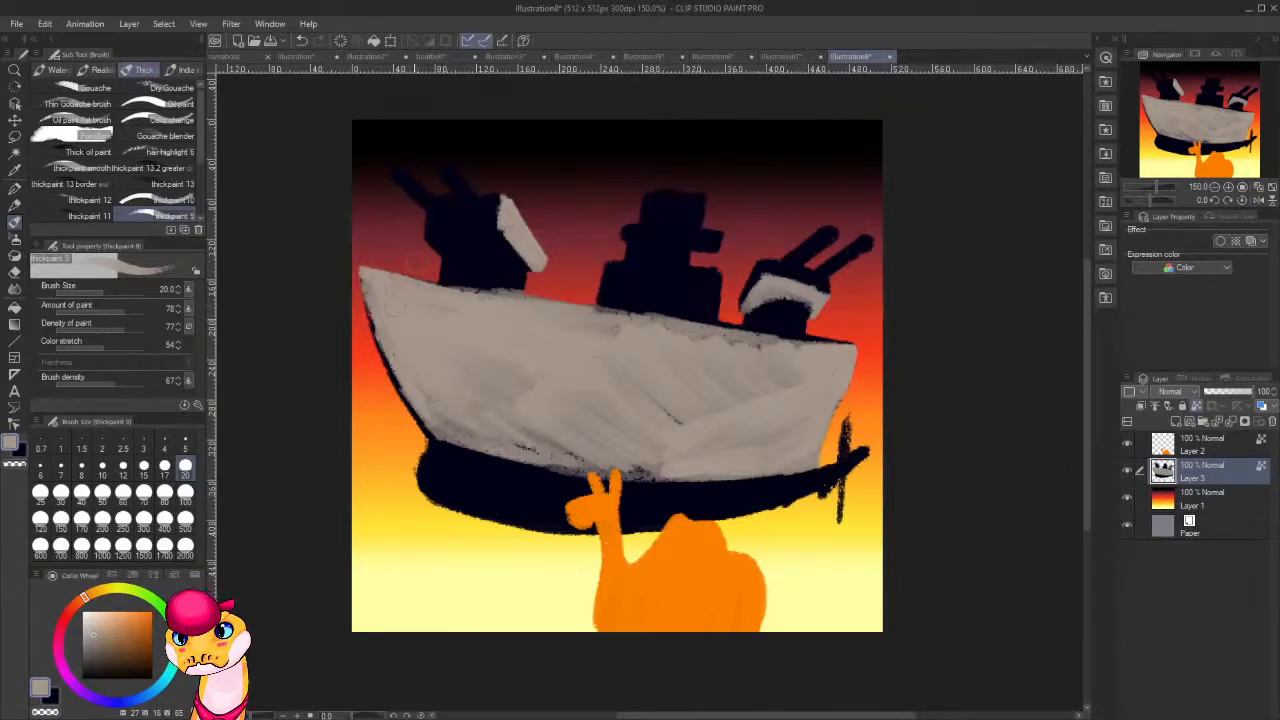
mouse_move(425, 395)
mouse_down()
mouse_move(475, 440)
mouse_move(550, 435)
mouse_move(600, 458)
mouse_up()
drag(500, 454, 664, 475)
drag(480, 372, 539, 405)
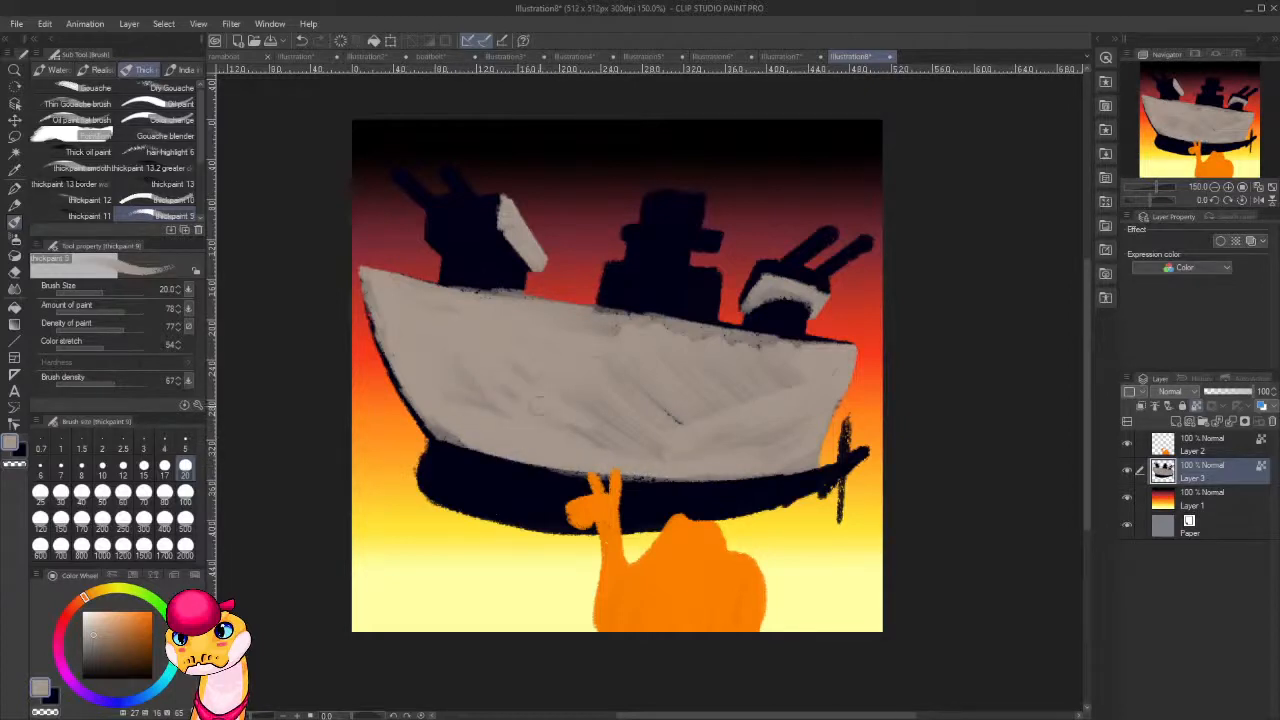
Smooth the grey at mid-hull and repaint the front turret's base in the dark ship color where grey overlaps it.
drag(445, 275, 490, 288)
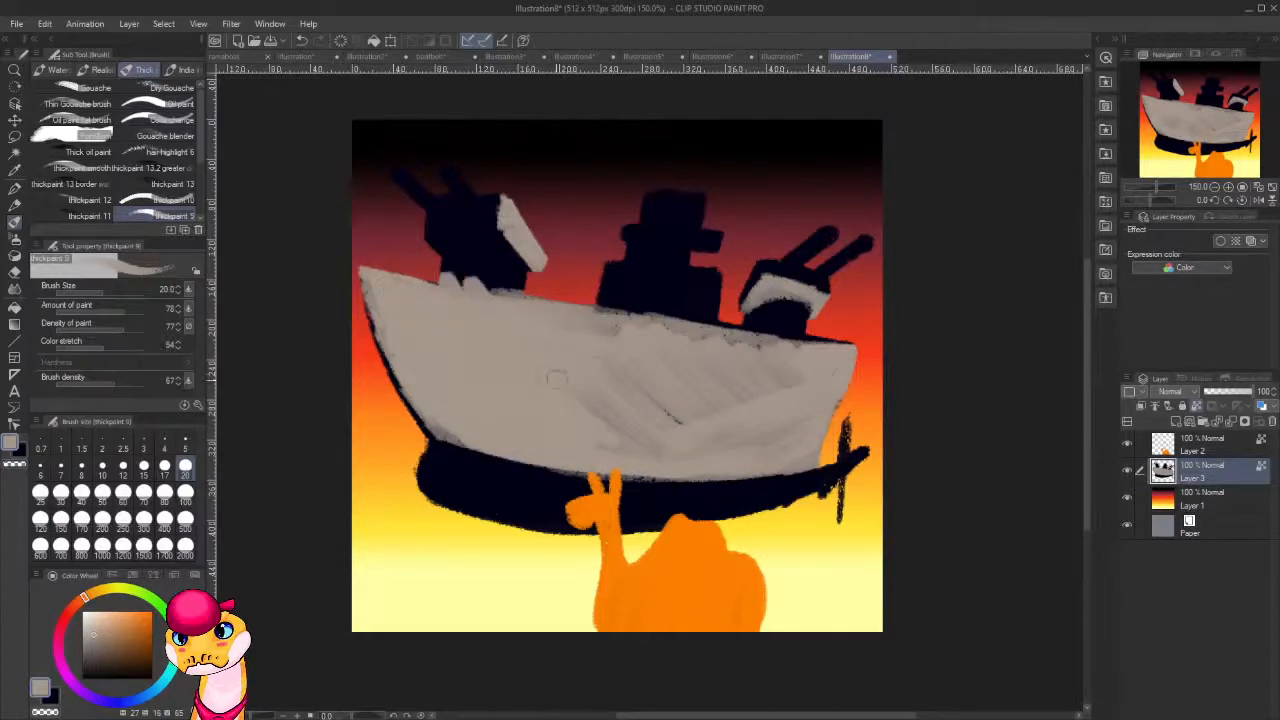
mouse_move(678, 420)
mouse_down()
mouse_move(610, 425)
mouse_move(715, 418)
mouse_up()
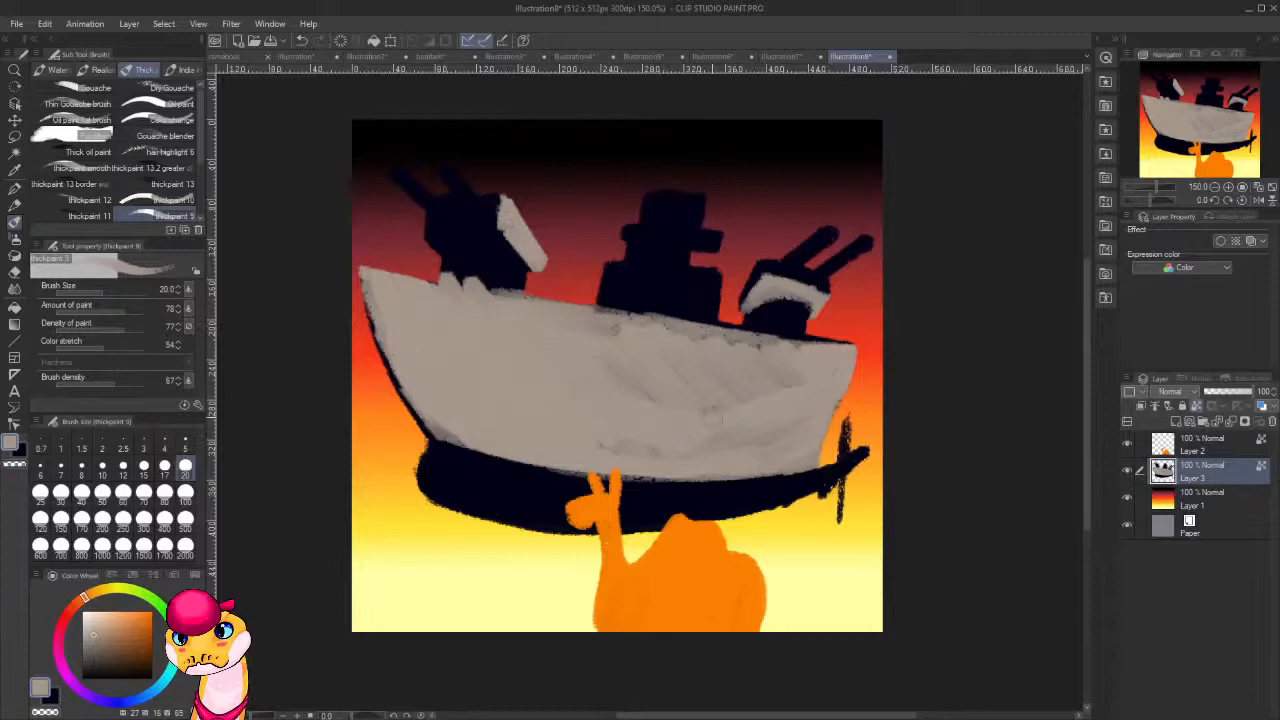
alt+click(509, 265)
mouse_move(460, 278)
mouse_down()
mouse_move(525, 273)
mouse_move(521, 288)
mouse_move(477, 281)
mouse_up()
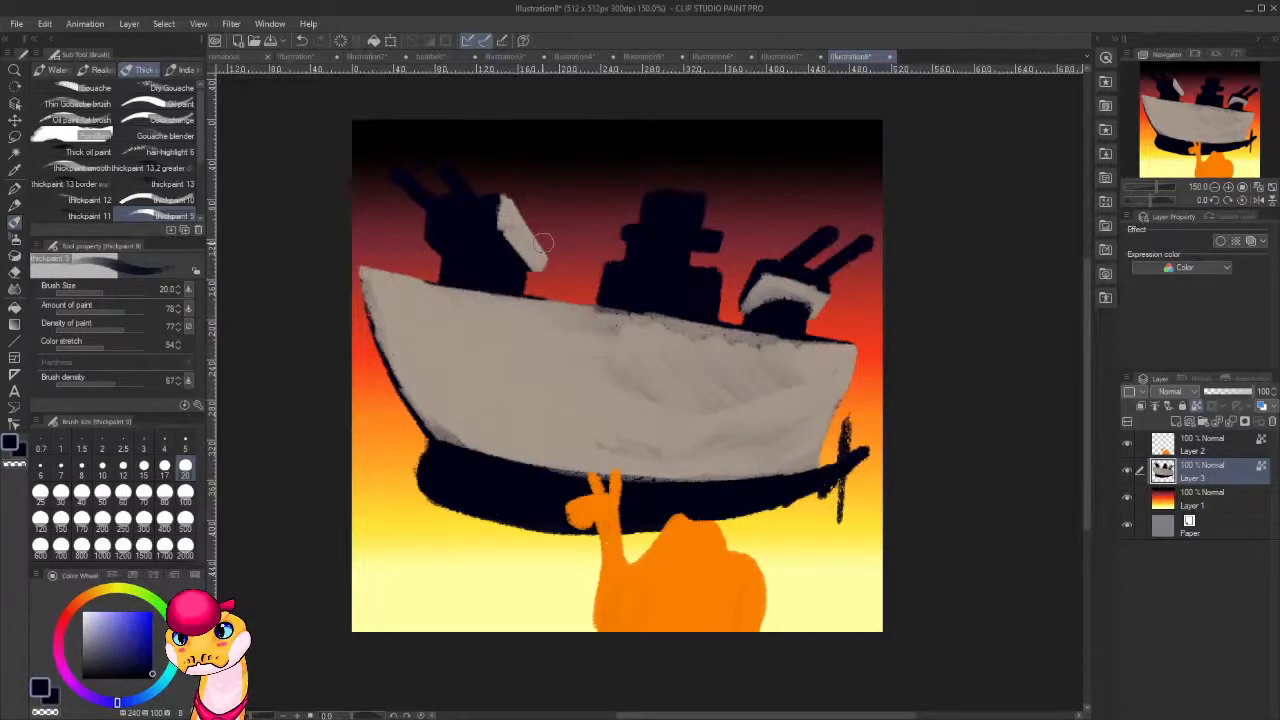
Pick up the hull's grey again and cover the ragged dark marks along the deck edge from stern to midship.
alt+click(724, 432)
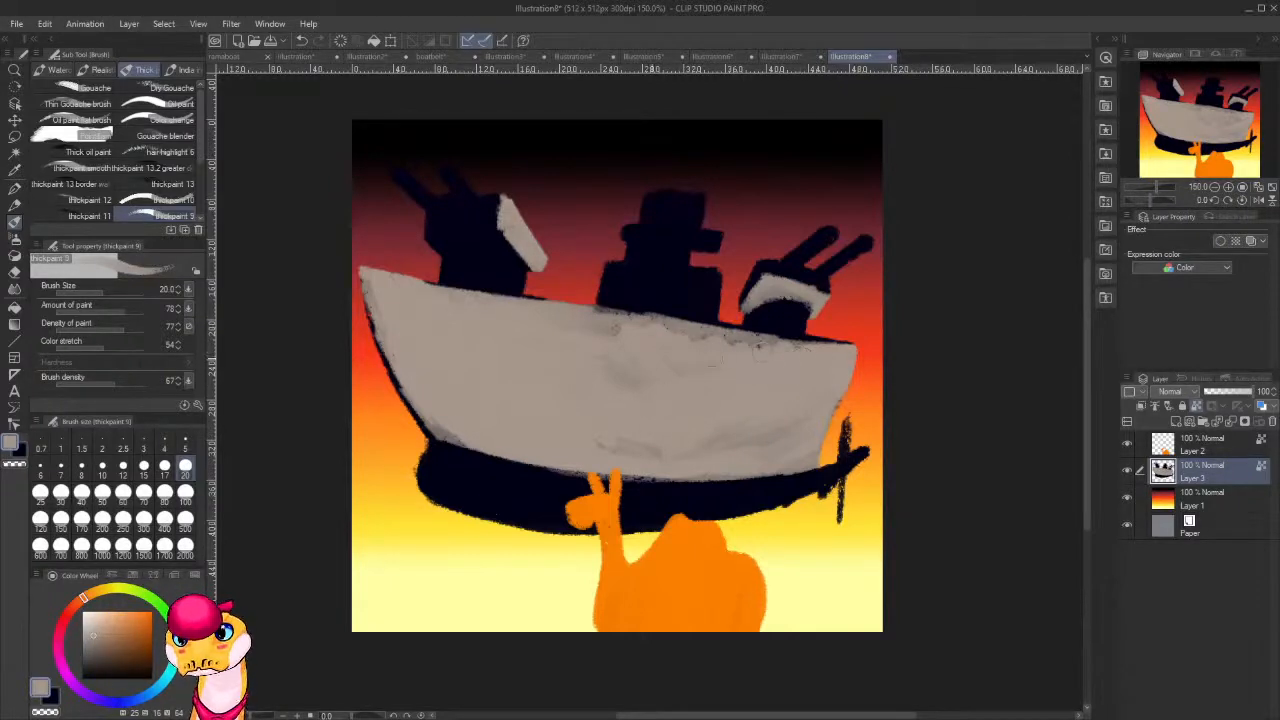
drag(822, 346, 645, 325)
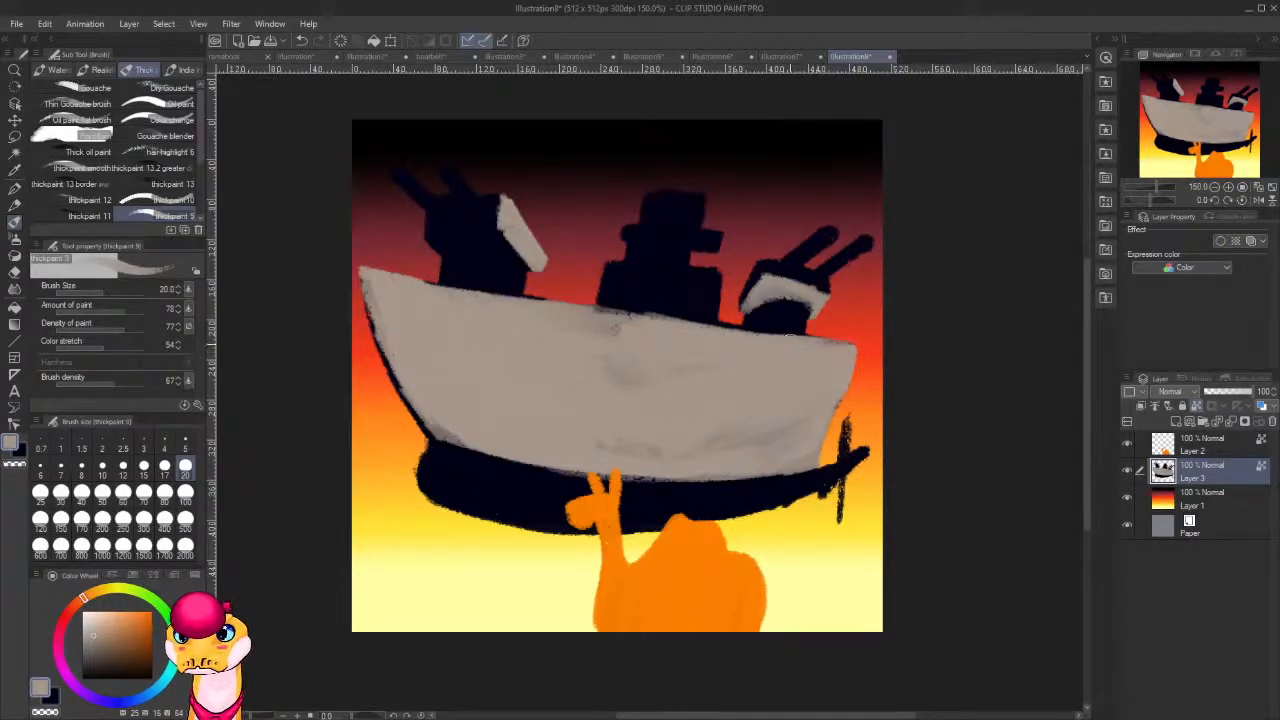
mouse_move(834, 340)
mouse_down()
mouse_move(719, 342)
mouse_move(592, 318)
mouse_up()
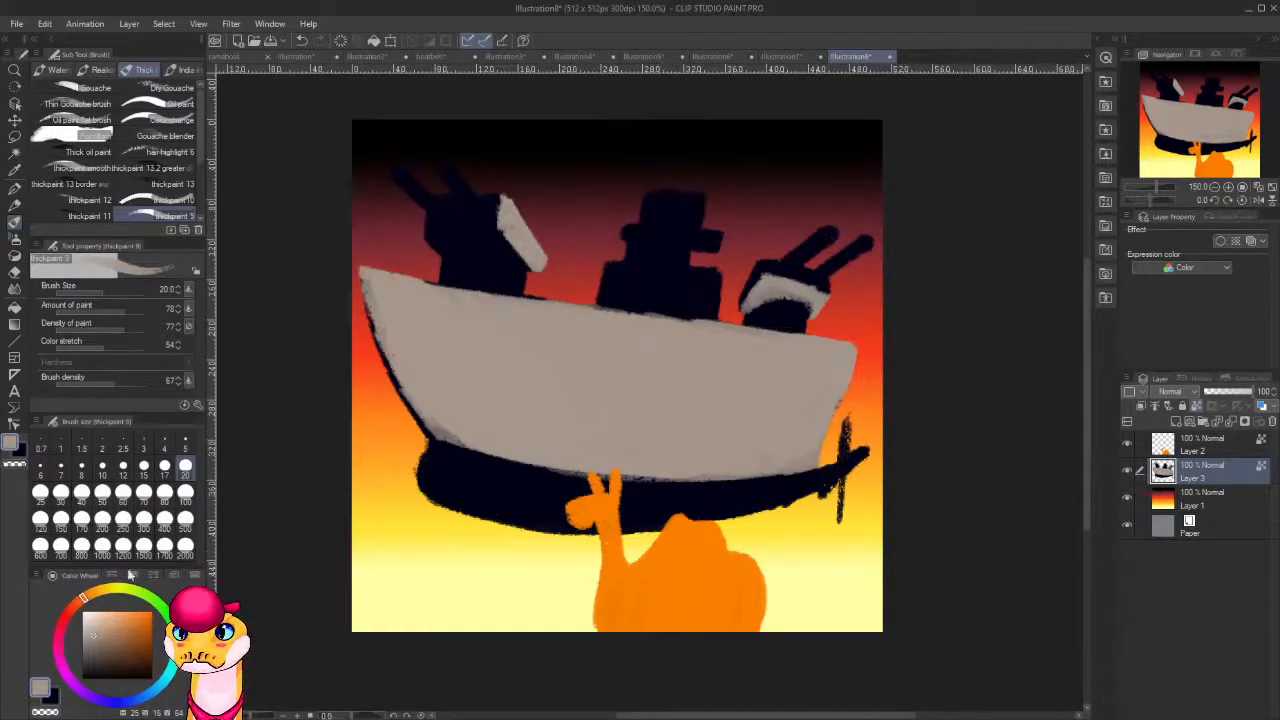
Choose a bright pure red and fill the hull band below the waterline from bow to stern.
click(68, 618)
click(150, 620)
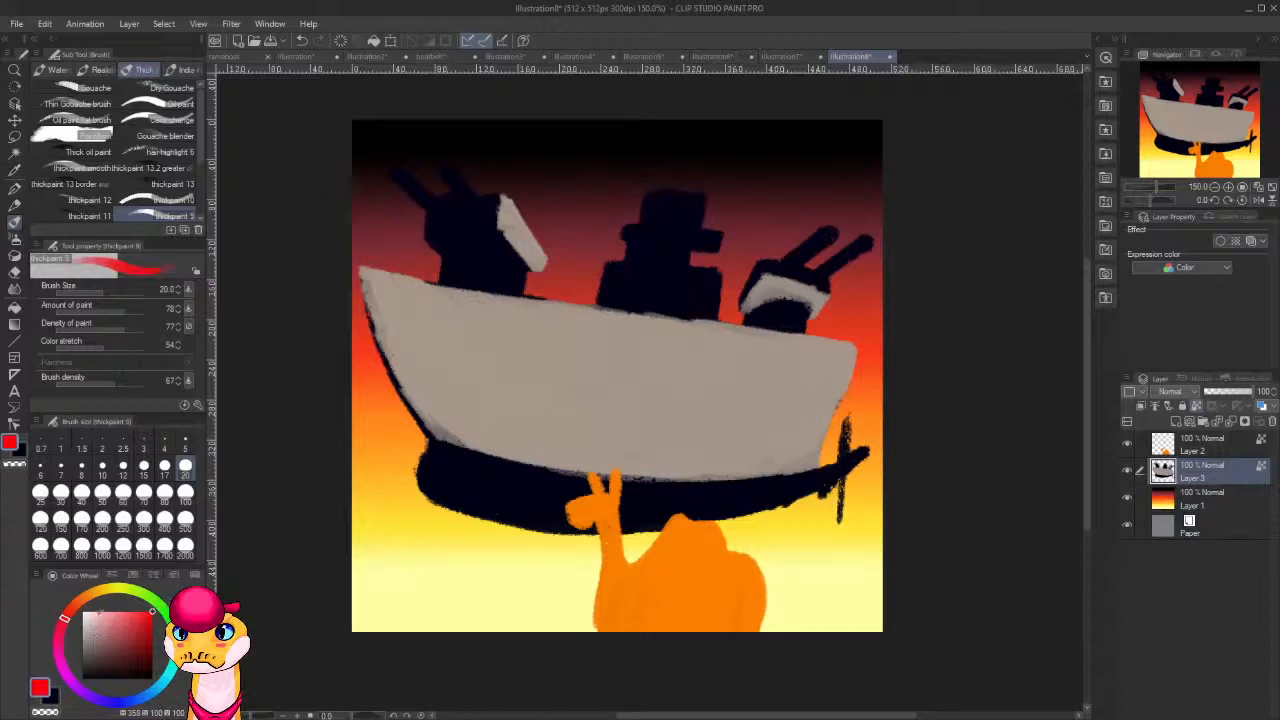
mouse_move(443, 463)
mouse_down()
mouse_move(429, 463)
mouse_move(598, 486)
mouse_move(470, 458)
mouse_move(512, 476)
mouse_move(438, 462)
mouse_move(481, 487)
mouse_move(470, 500)
mouse_move(432, 488)
mouse_move(449, 491)
mouse_move(450, 478)
mouse_move(560, 515)
mouse_move(515, 512)
mouse_move(562, 500)
mouse_move(484, 487)
mouse_move(512, 484)
mouse_up()
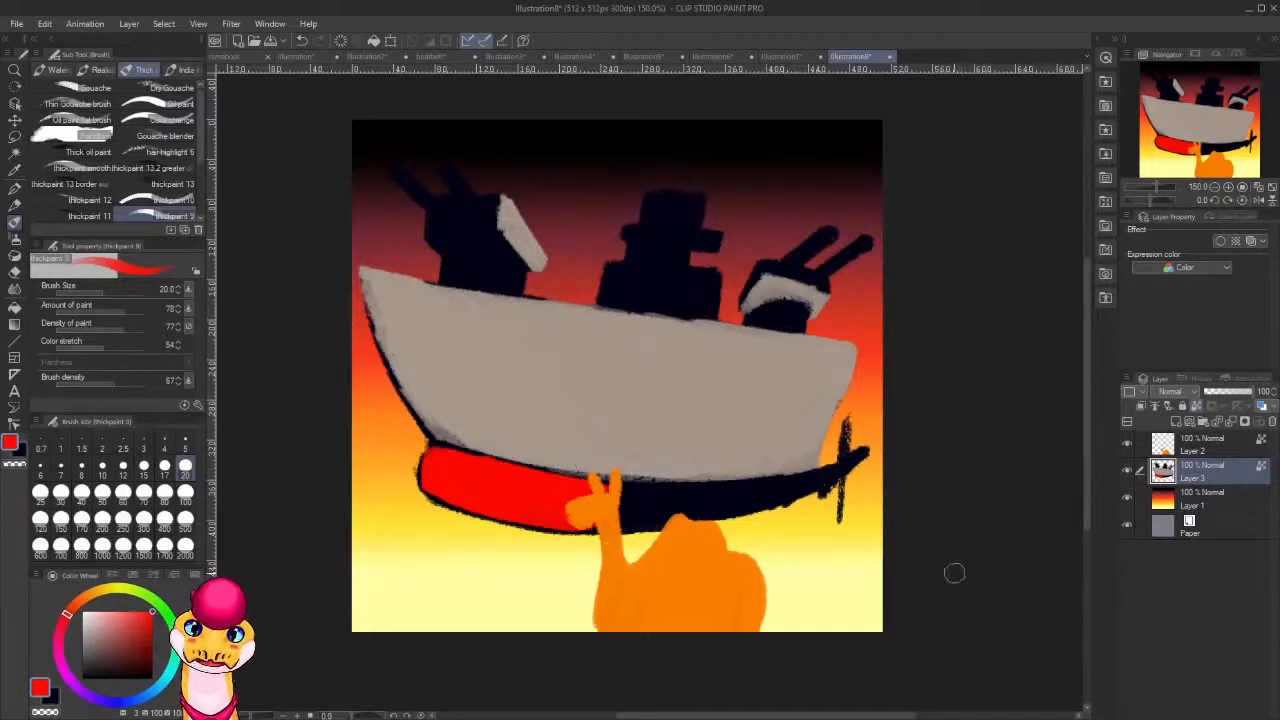
mouse_move(580, 497)
mouse_down()
mouse_move(700, 496)
mouse_move(584, 489)
mouse_move(704, 495)
mouse_move(572, 491)
mouse_move(812, 479)
mouse_move(718, 508)
mouse_move(763, 495)
mouse_move(734, 507)
mouse_move(664, 509)
mouse_move(764, 500)
mouse_move(734, 493)
mouse_move(803, 482)
mouse_up()
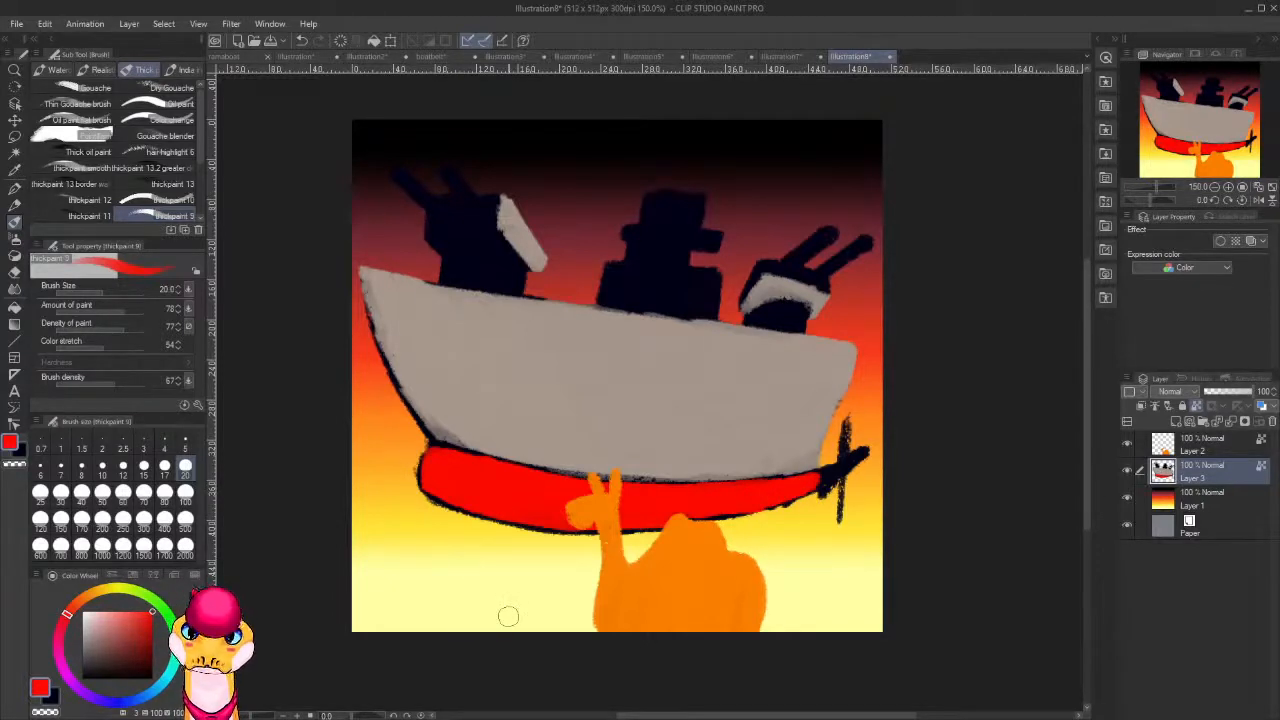
Choose a dark red and shade the lower part of the red band along its whole length, leaving the upper edge bright.
click(154, 658)
drag(154, 658, 150, 654)
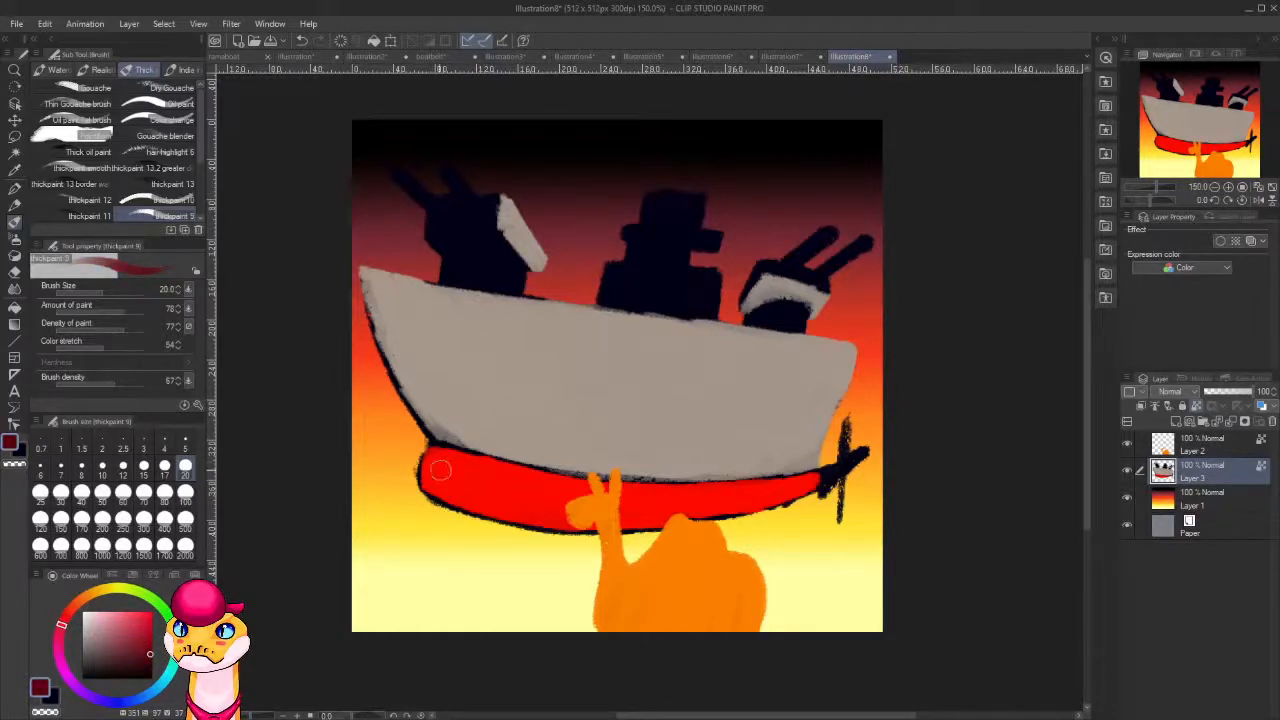
mouse_move(441, 470)
mouse_down()
mouse_move(429, 492)
mouse_move(433, 475)
mouse_move(450, 496)
mouse_move(500, 506)
mouse_up()
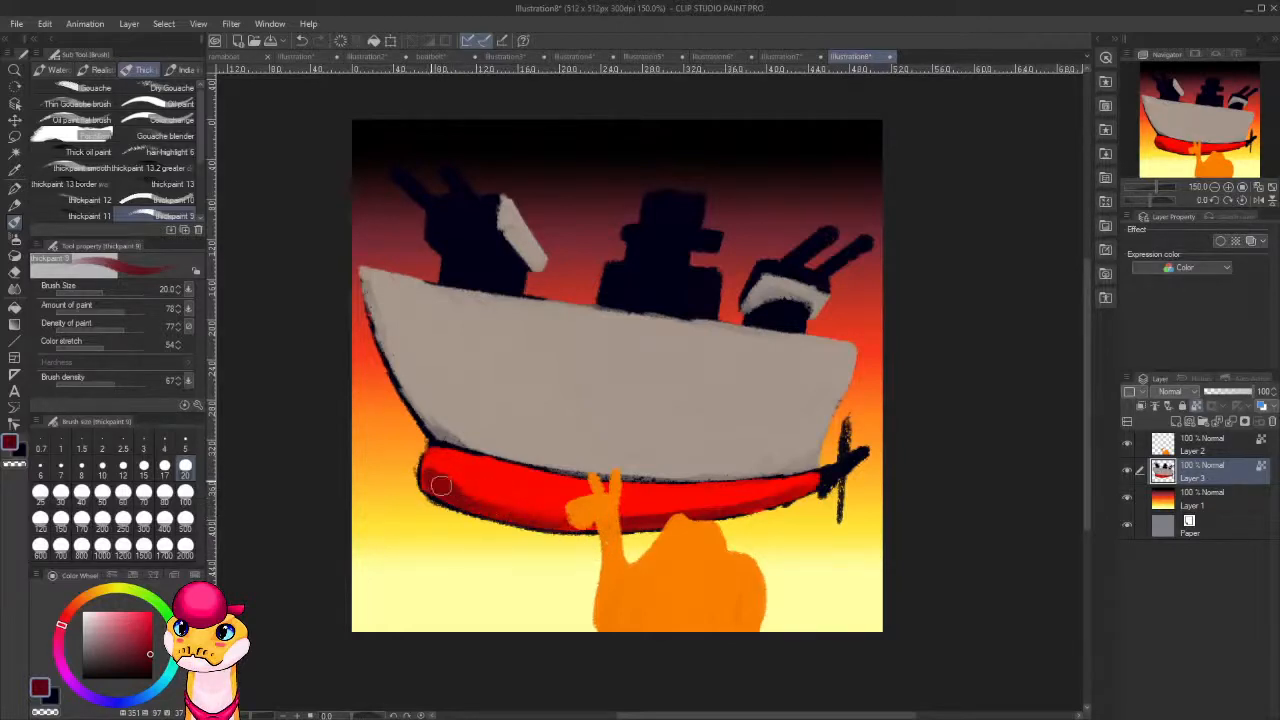
drag(440, 486, 556, 512)
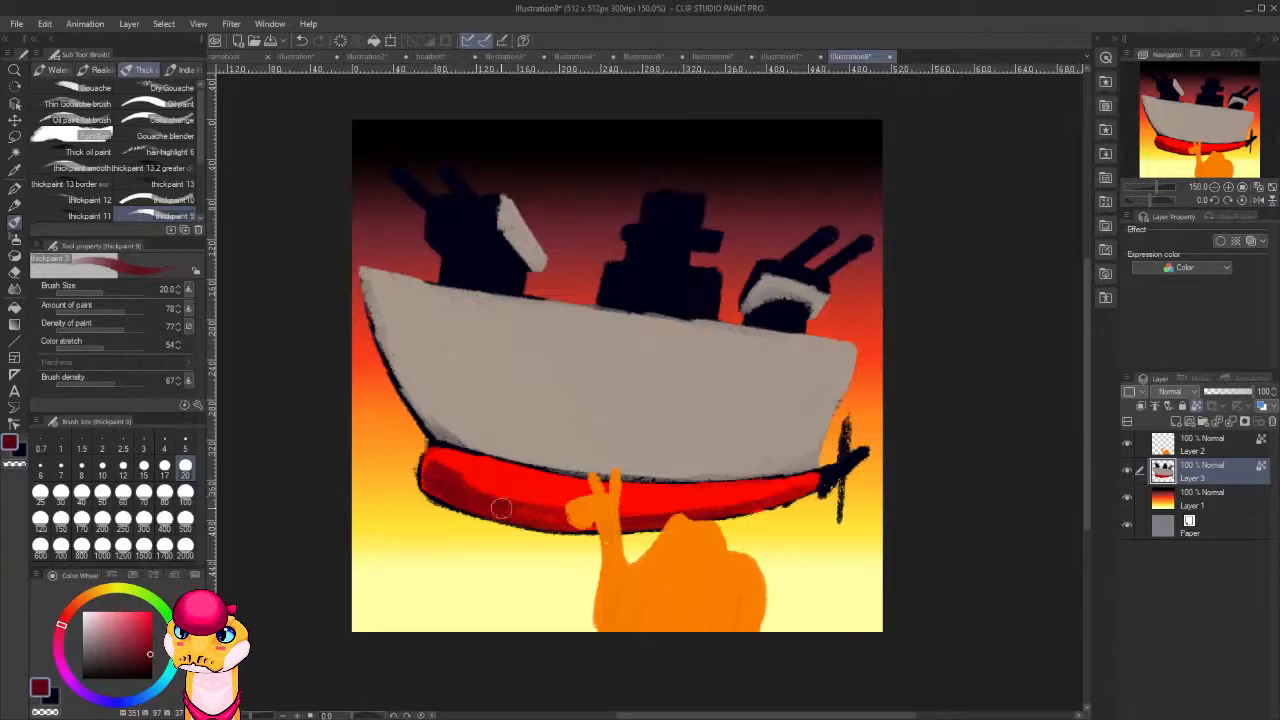
mouse_move(501, 509)
mouse_down()
mouse_move(538, 514)
mouse_move(483, 480)
mouse_move(634, 516)
mouse_move(740, 502)
mouse_up()
drag(566, 502, 750, 496)
drag(662, 498, 768, 496)
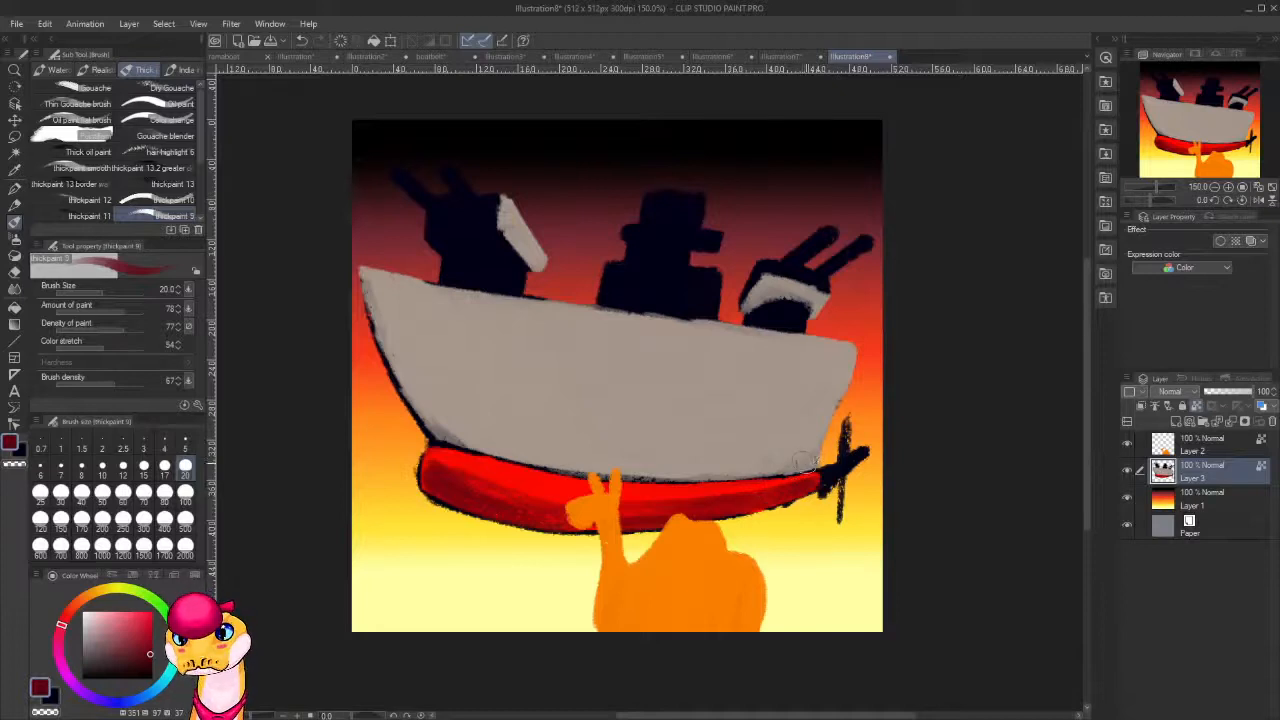
Pick up the hull grey, darken it to a brown-grey, and hatch shadow strokes over the hull's lower stern half.
alt+click(812, 460)
click(105, 645)
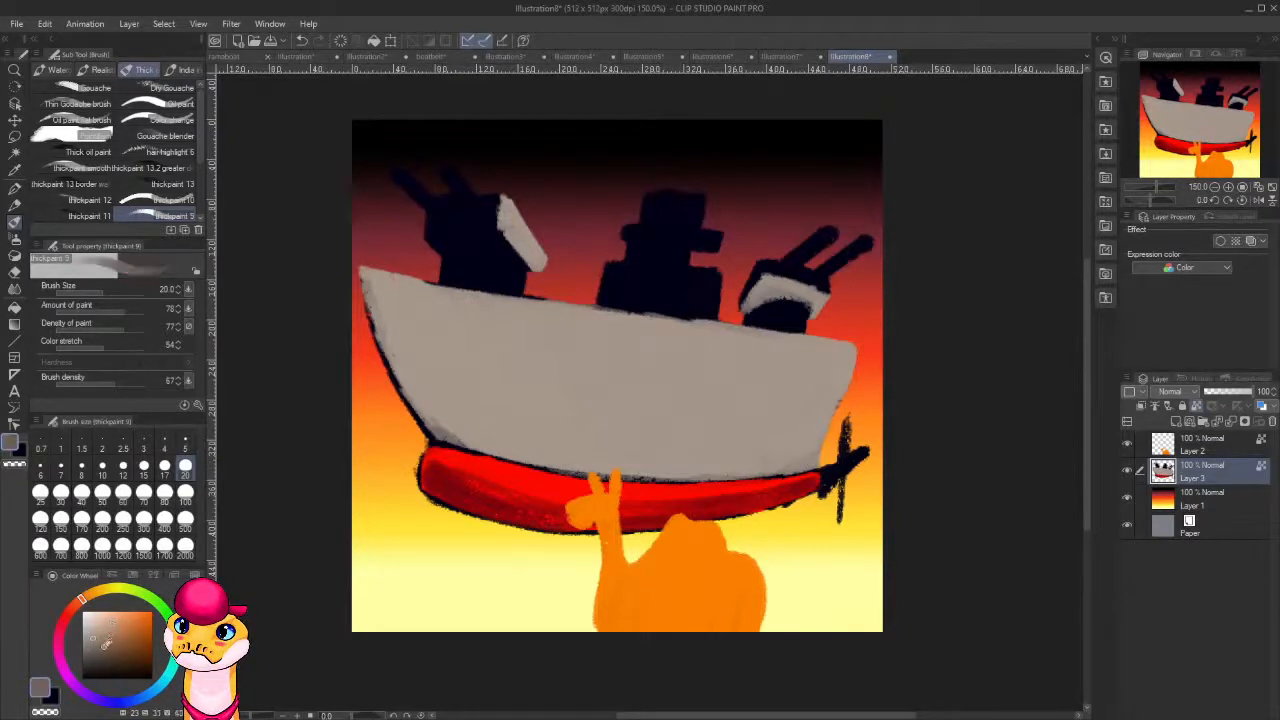
mouse_move(805, 462)
mouse_down()
mouse_move(765, 455)
mouse_move(810, 432)
mouse_up()
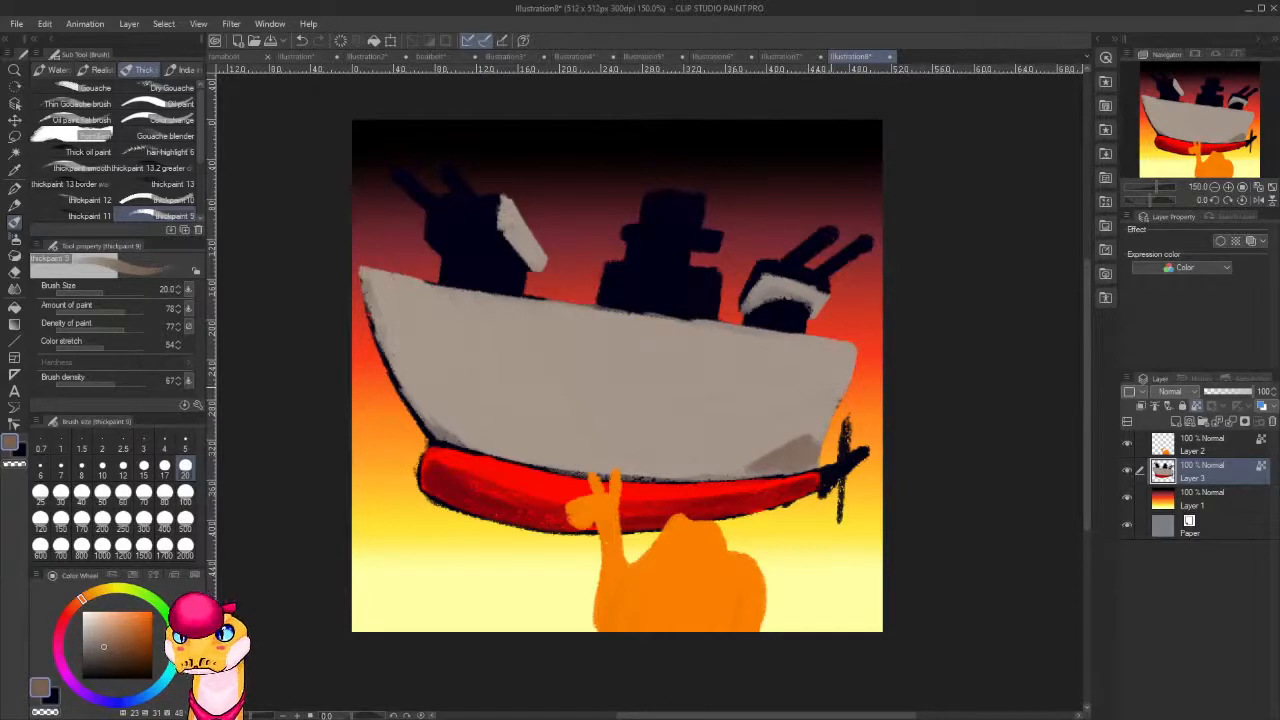
drag(794, 378, 704, 374)
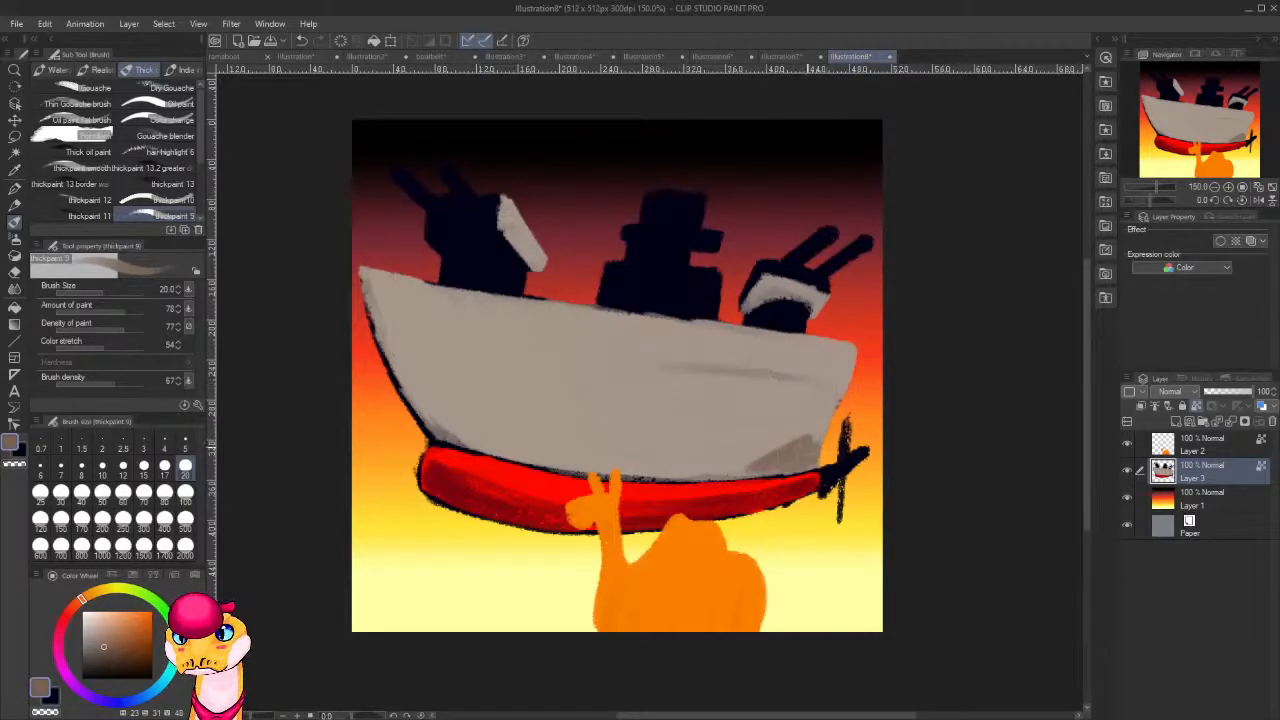
mouse_move(799, 429)
mouse_down()
mouse_move(702, 465)
mouse_move(819, 412)
mouse_move(652, 465)
mouse_move(724, 420)
mouse_move(612, 452)
mouse_move(609, 427)
mouse_move(737, 376)
mouse_up()
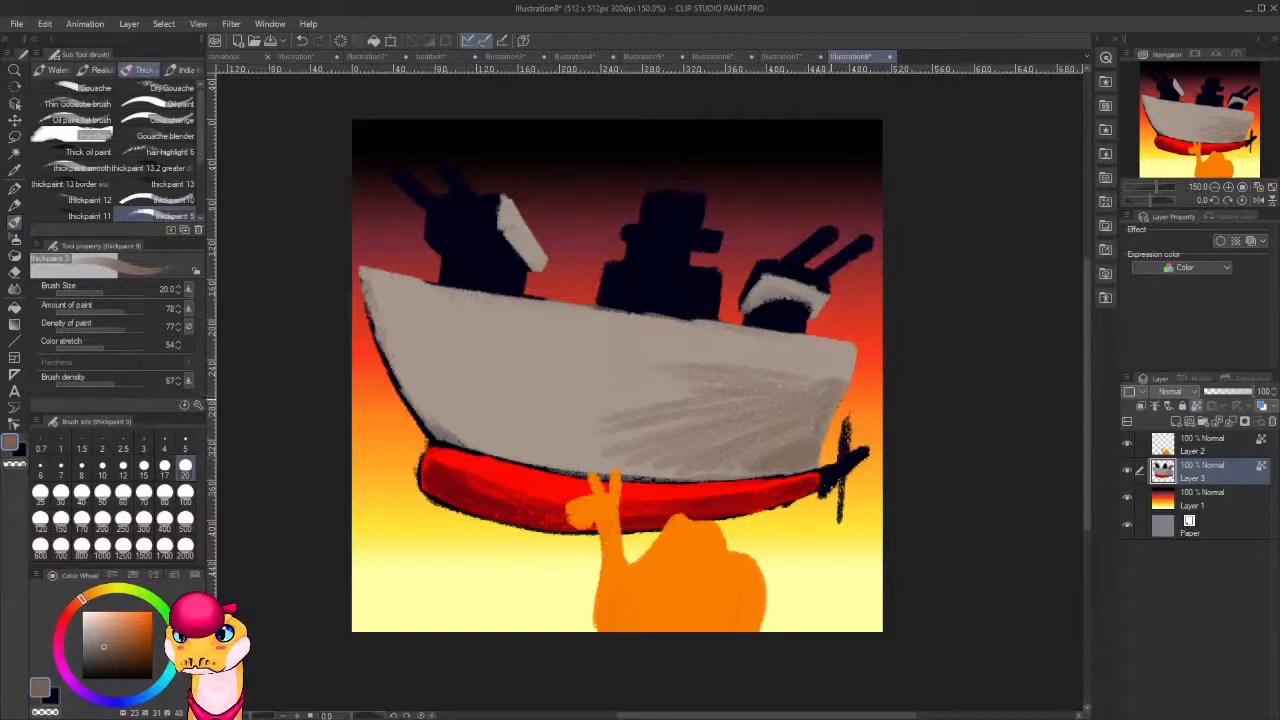
Fill in the brown-grey hull shadow at the stern and extend it in a curved shape past midship toward the bow.
mouse_move(815, 403)
mouse_down()
mouse_move(774, 461)
mouse_move(761, 457)
mouse_move(778, 411)
mouse_move(767, 398)
mouse_move(722, 454)
mouse_move(728, 383)
mouse_move(693, 443)
mouse_move(664, 448)
mouse_move(643, 427)
mouse_move(644, 458)
mouse_move(626, 445)
mouse_move(683, 393)
mouse_move(626, 438)
mouse_move(571, 448)
mouse_move(524, 433)
mouse_move(599, 389)
mouse_move(693, 372)
mouse_up()
drag(558, 420, 498, 446)
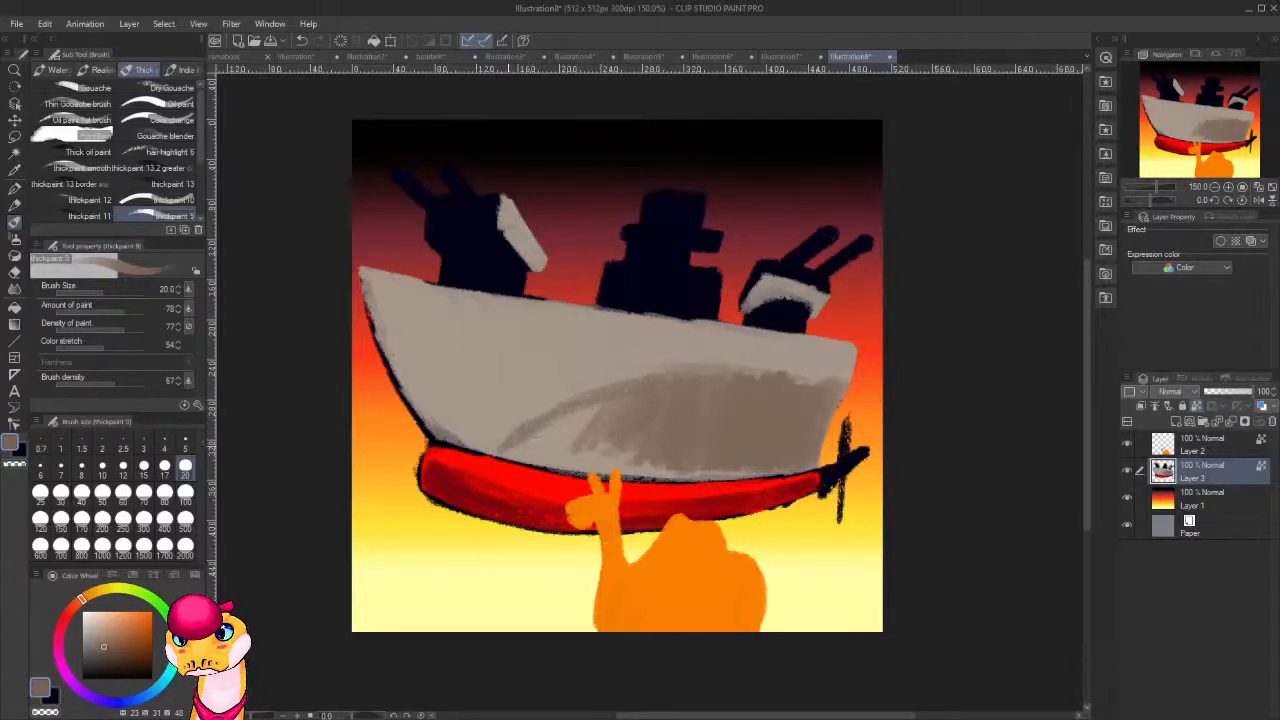
mouse_move(578, 410)
mouse_down()
mouse_move(516, 455)
mouse_move(660, 478)
mouse_up()
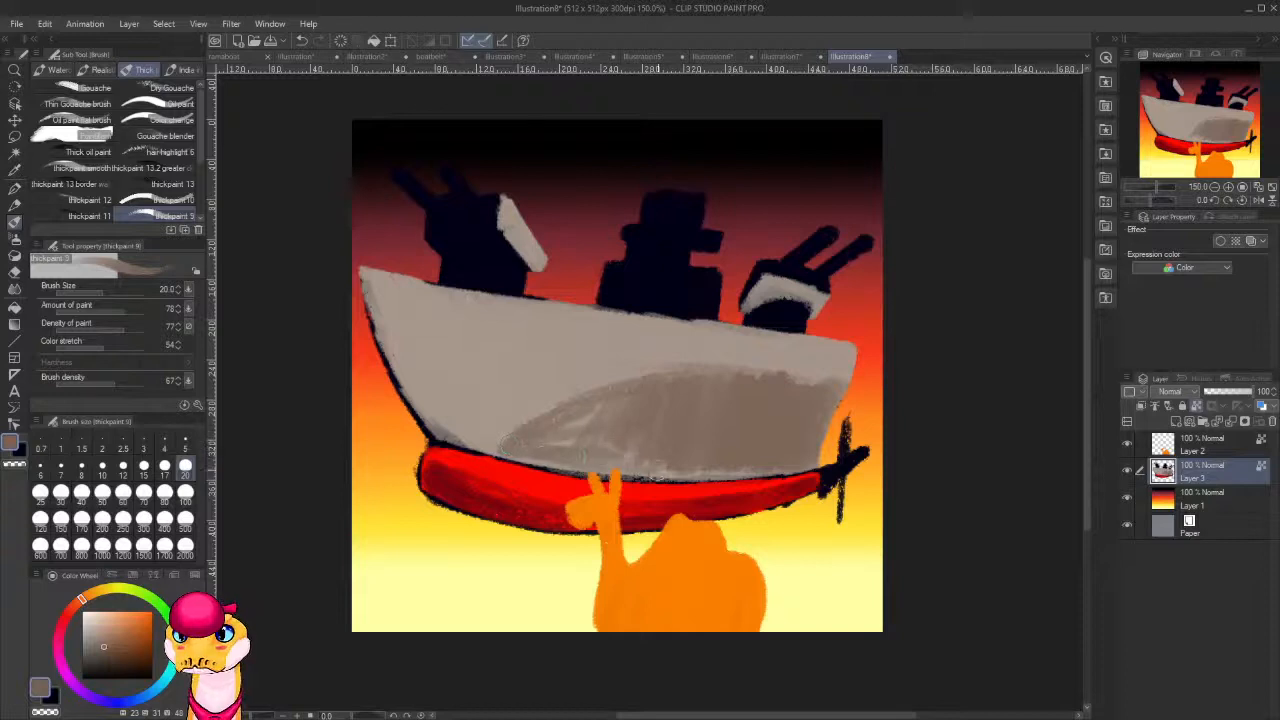
mouse_move(556, 465)
mouse_down()
mouse_move(672, 472)
mouse_move(540, 455)
mouse_up()
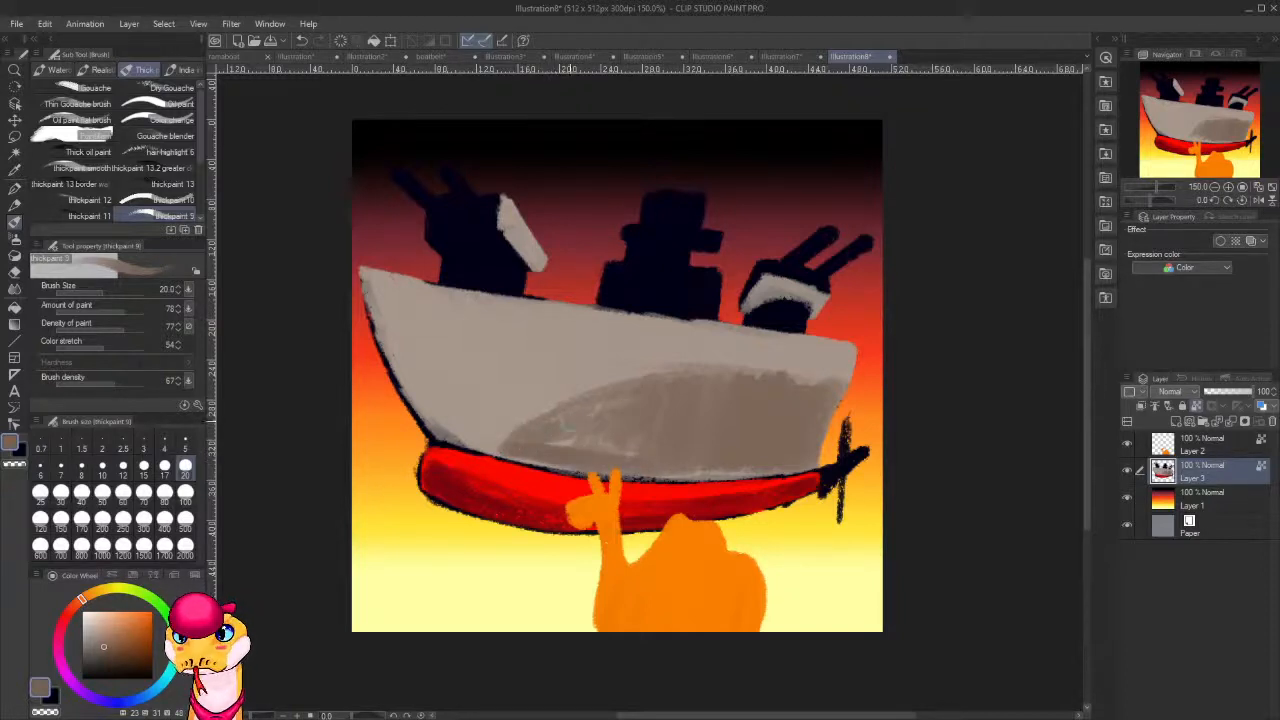
drag(614, 436, 611, 449)
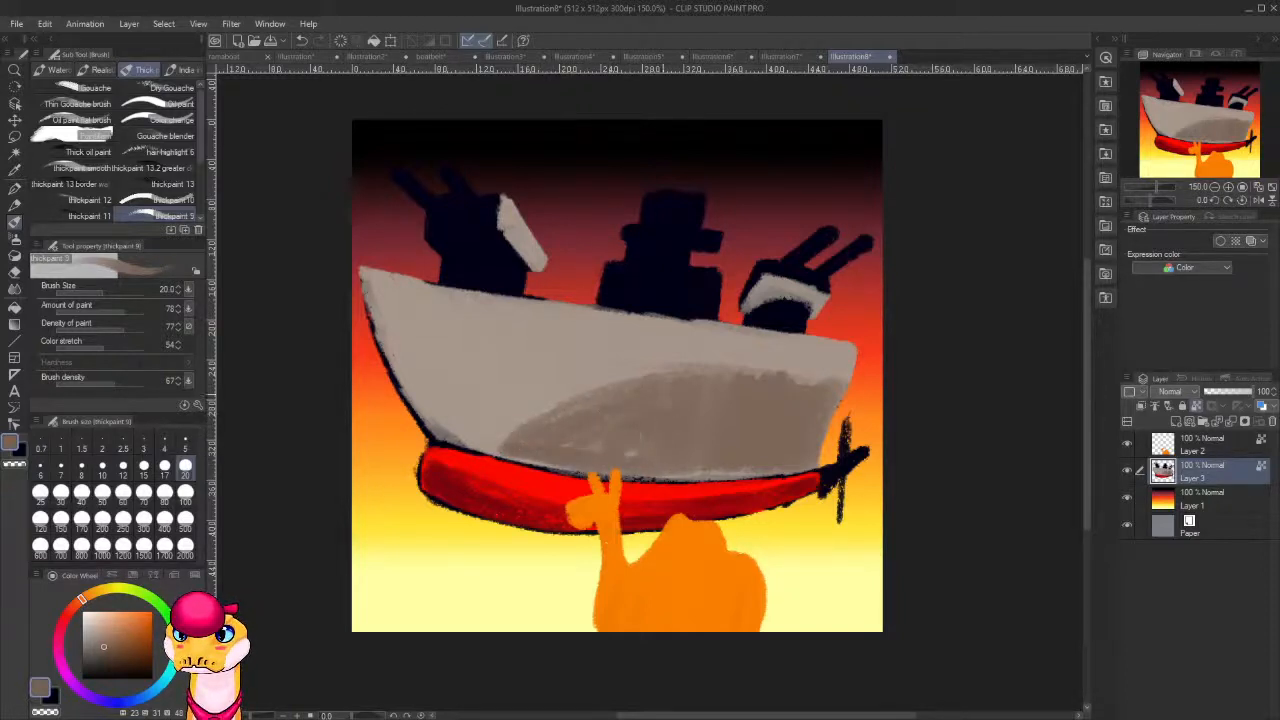
Paint brown-grey on the rear turret's top and one barrel, and on the bow-facing side of the central tower's blocks.
mouse_move(712, 282)
mouse_down()
mouse_move(698, 311)
mouse_move(706, 275)
mouse_move(686, 300)
mouse_move(680, 272)
mouse_up()
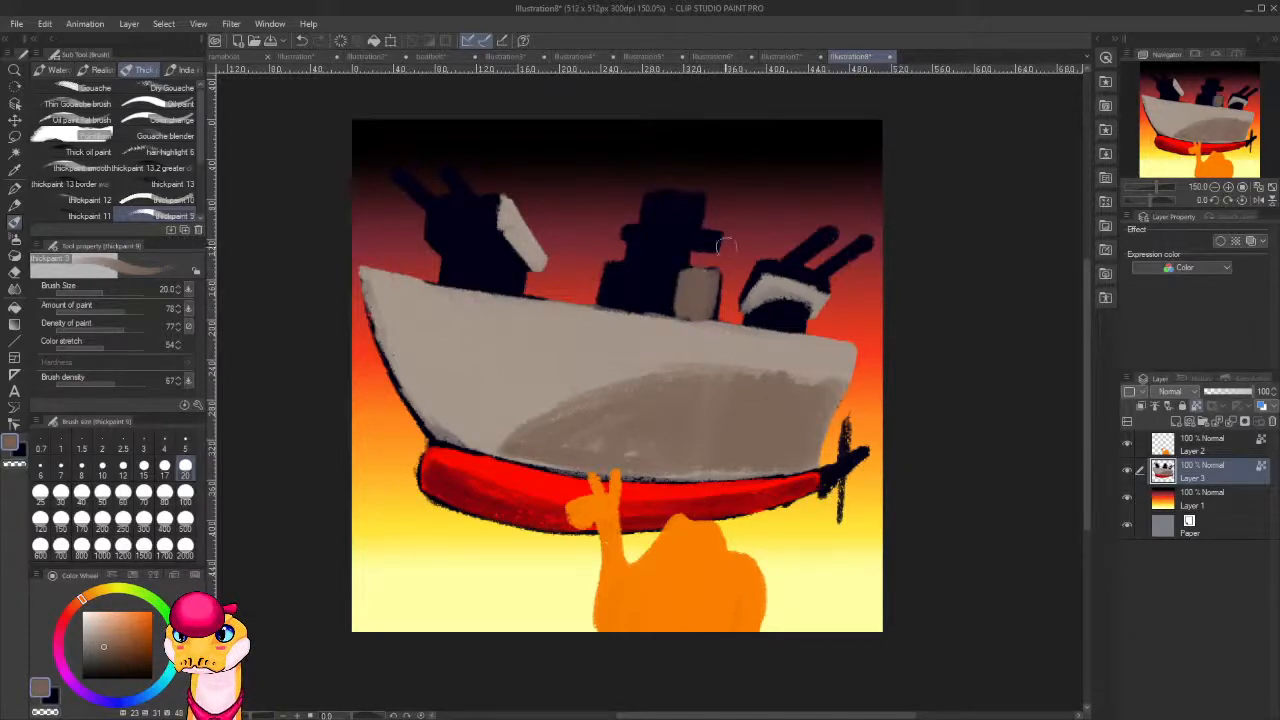
key(ctrl+z)
mouse_move(761, 278)
mouse_down()
mouse_move(742, 297)
mouse_move(758, 267)
mouse_up()
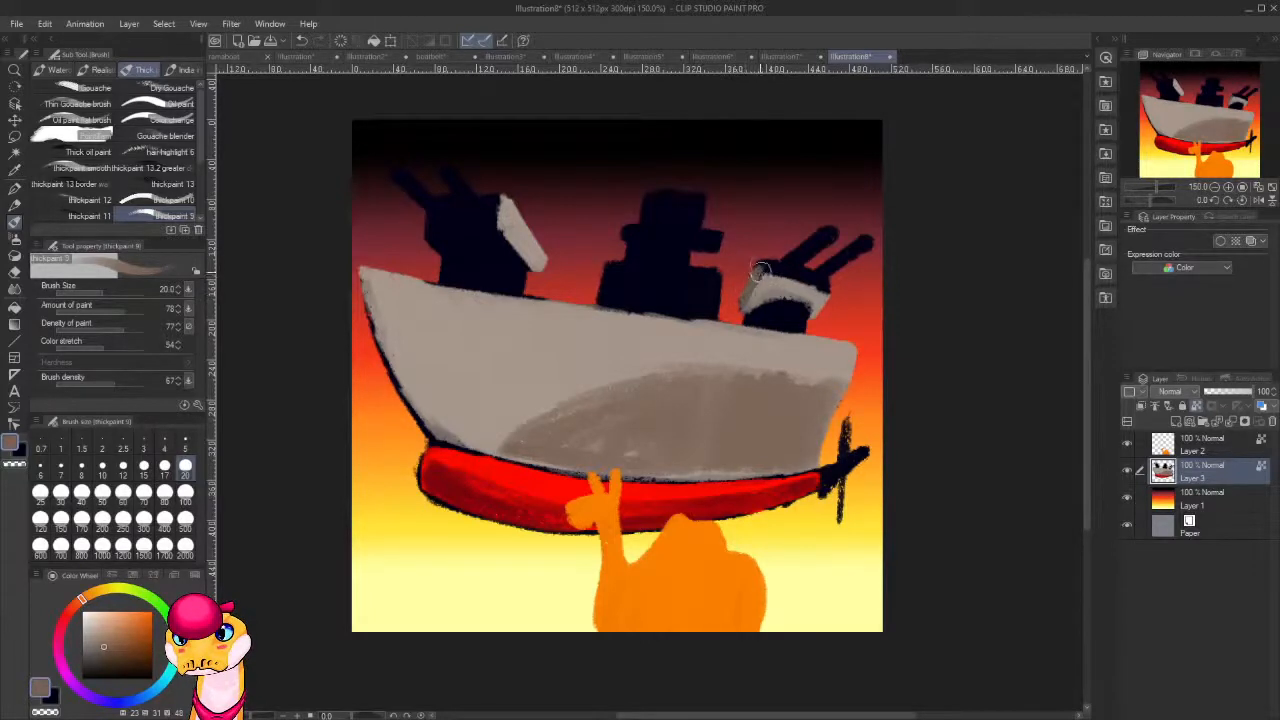
mouse_move(762, 268)
mouse_down()
mouse_move(797, 279)
mouse_move(824, 231)
mouse_move(805, 242)
mouse_move(847, 253)
mouse_move(853, 241)
mouse_move(812, 268)
mouse_up()
mouse_move(658, 200)
mouse_down()
mouse_move(620, 230)
mouse_move(666, 239)
mouse_move(626, 249)
mouse_move(646, 248)
mouse_move(631, 252)
mouse_move(660, 296)
mouse_move(664, 273)
mouse_move(653, 308)
mouse_move(657, 271)
mouse_move(643, 309)
mouse_move(636, 274)
mouse_move(621, 302)
mouse_move(623, 274)
mouse_move(606, 302)
mouse_move(602, 272)
mouse_up()
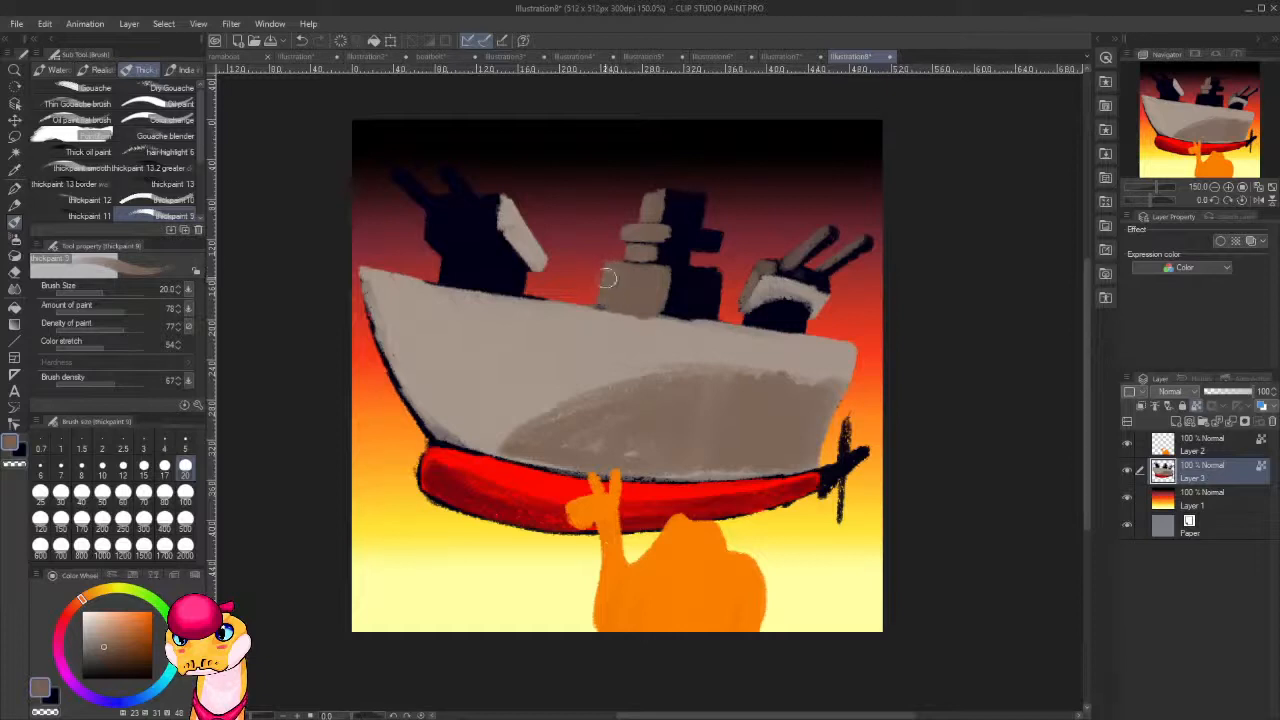
Pick up the hull's shadow color and paint a shadow down the bow edge that curves into the midship shadow.
alt+click(645, 329)
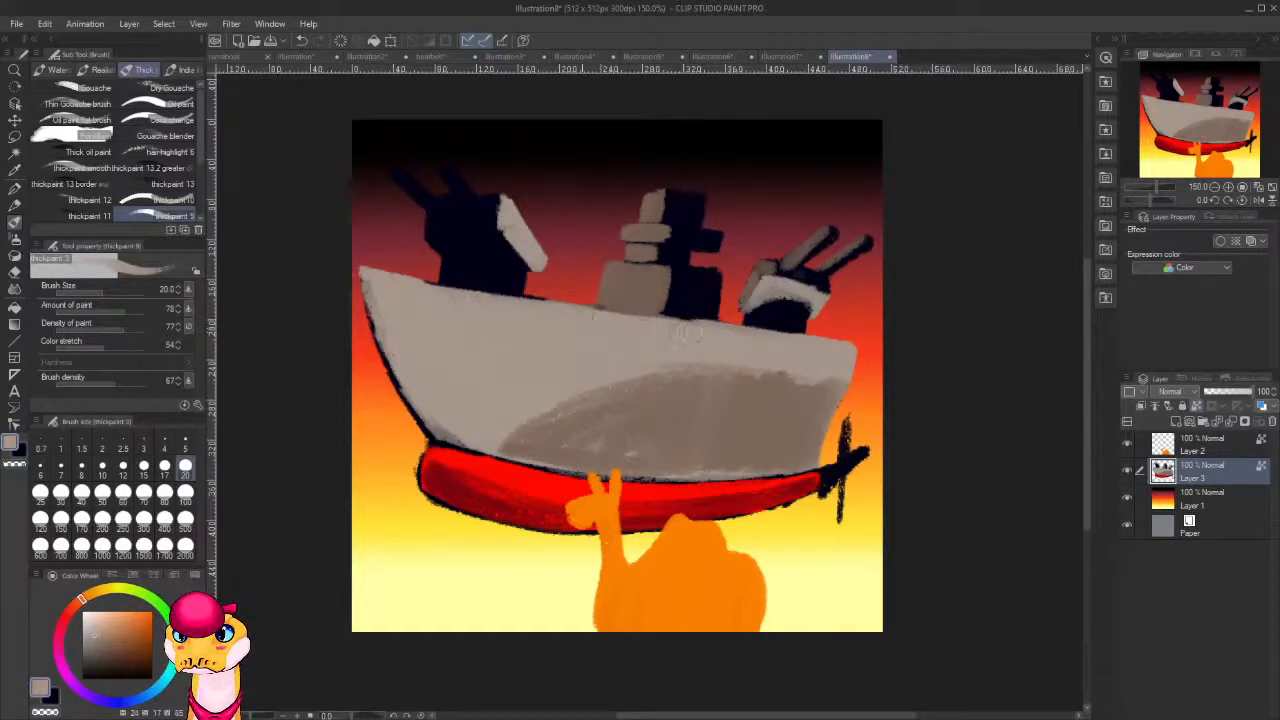
alt+click(677, 415)
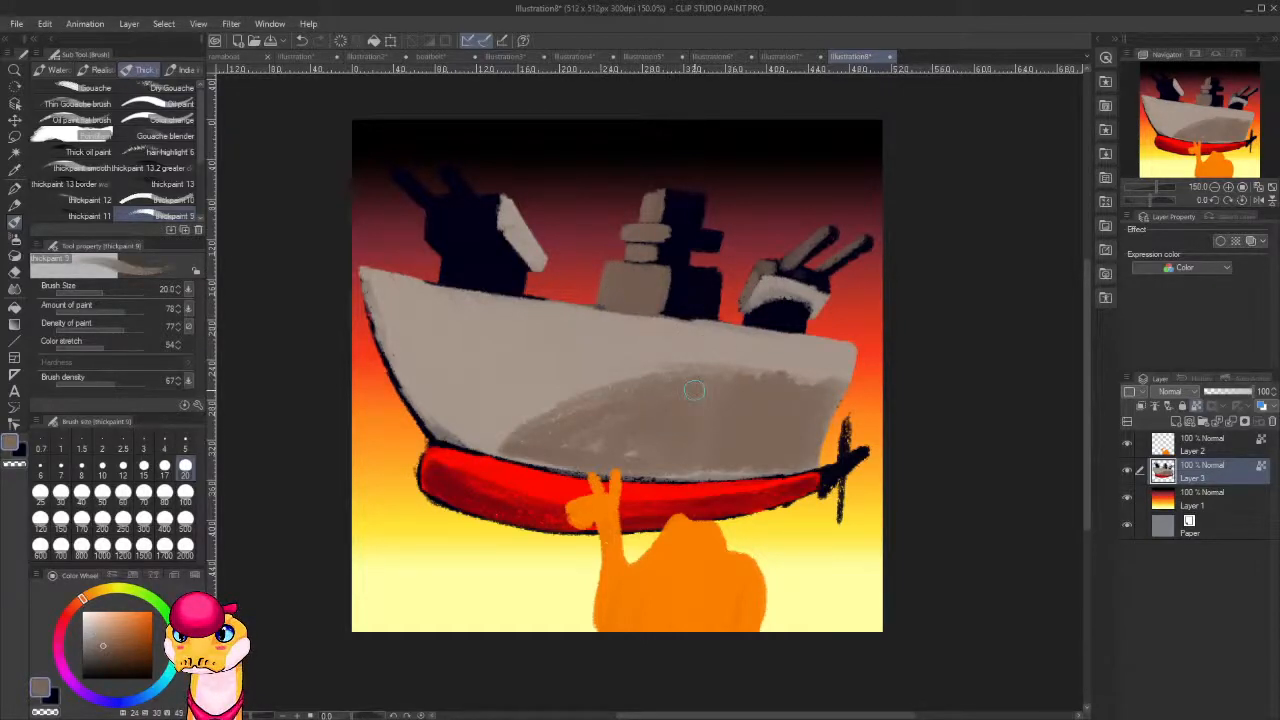
mouse_move(372, 280)
mouse_down()
mouse_move(440, 402)
mouse_move(374, 297)
mouse_move(440, 412)
mouse_move(429, 415)
mouse_move(372, 310)
mouse_move(459, 436)
mouse_move(379, 302)
mouse_move(449, 410)
mouse_move(517, 410)
mouse_up()
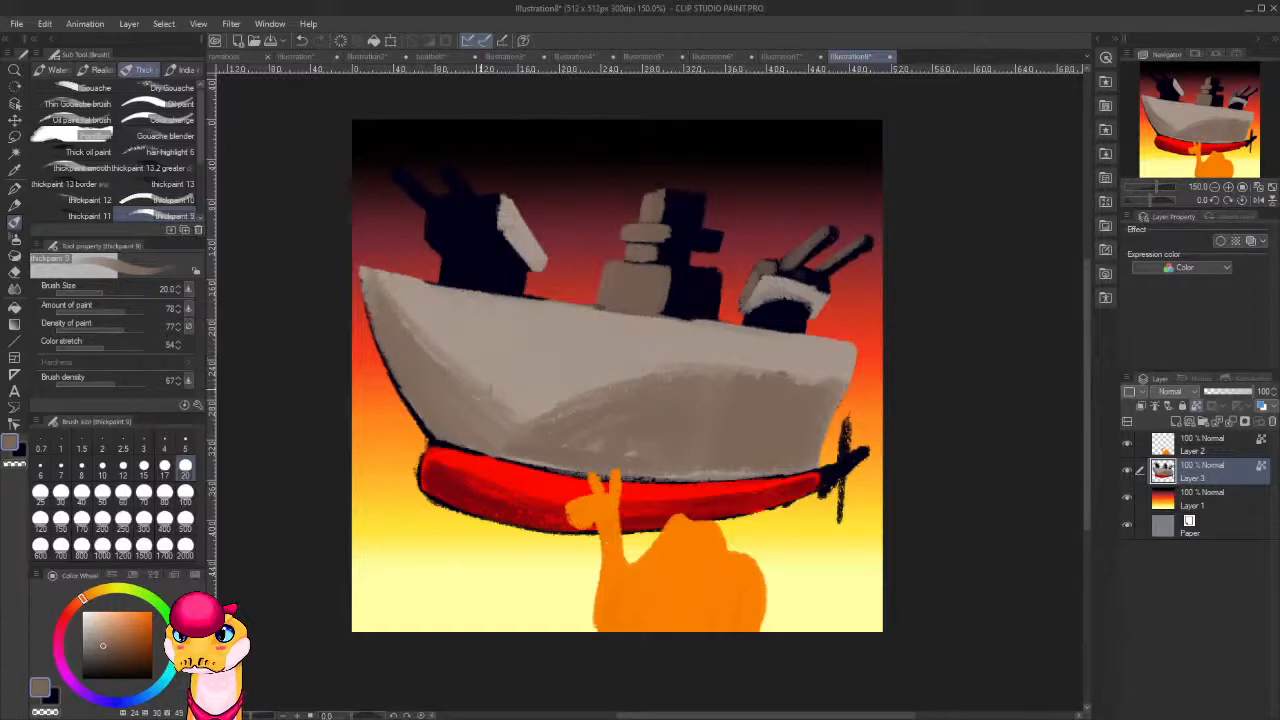
drag(407, 311, 538, 416)
drag(442, 338, 548, 414)
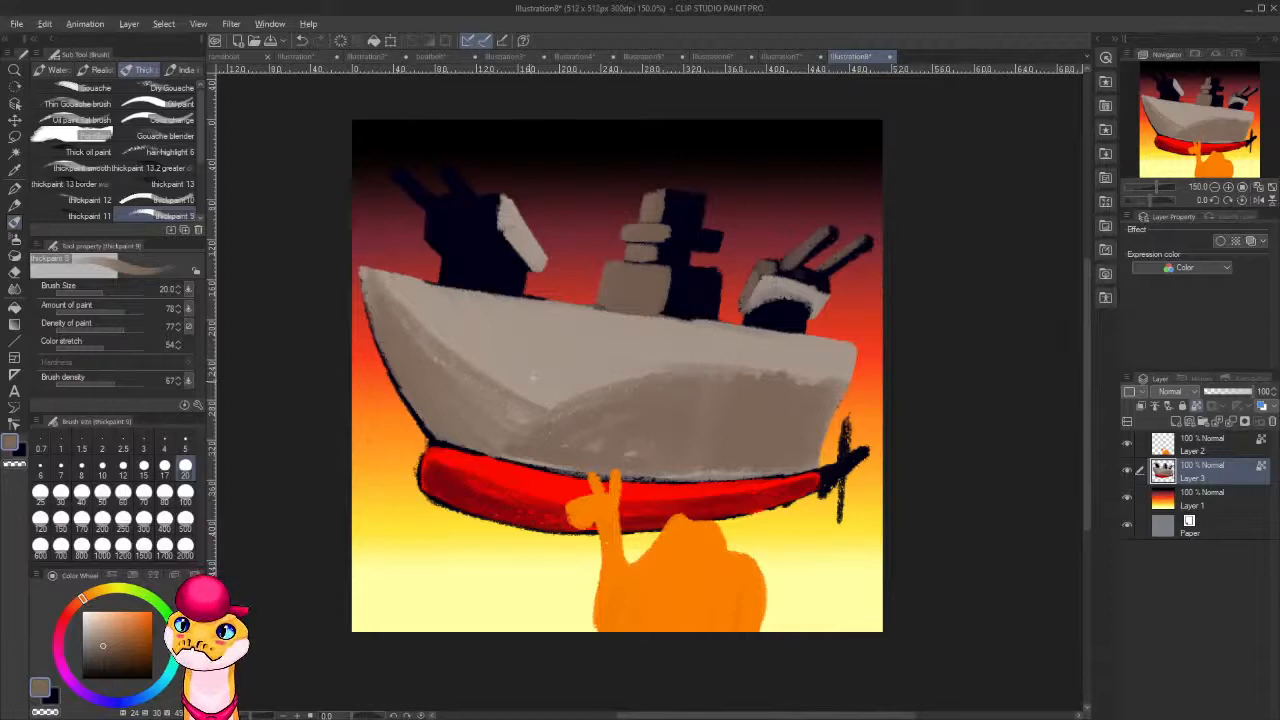
With paint amount 52 and density 56, blend the hull's light-to-shadow edge toward the stern and smooth the shadow along the waterline.
alt+click(533, 377)
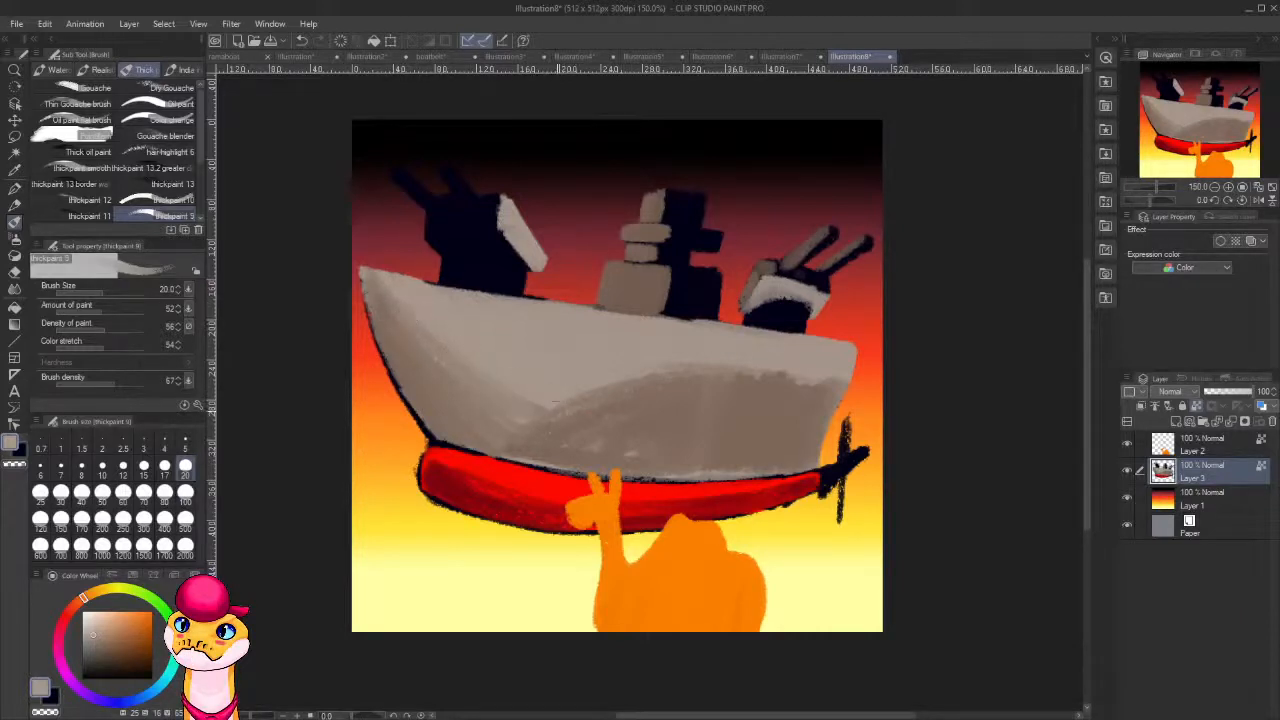
drag(555, 403, 705, 373)
drag(532, 413, 700, 396)
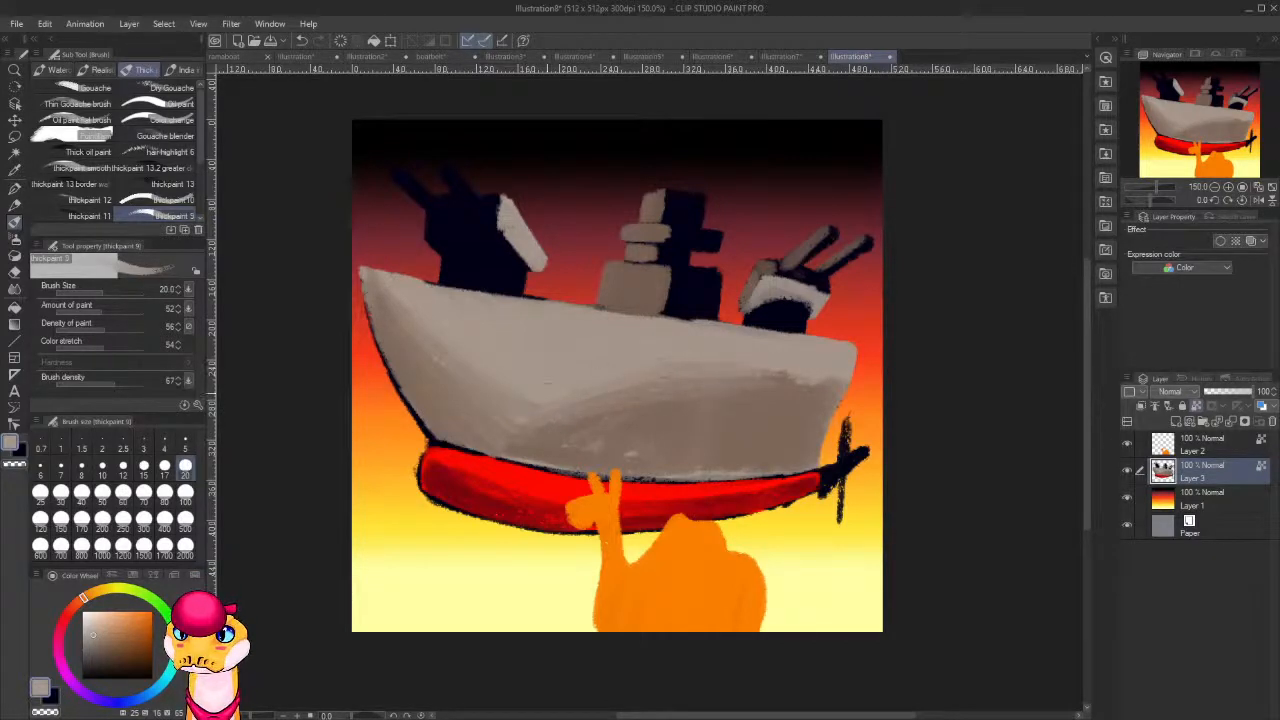
mouse_move(828, 380)
mouse_down()
mouse_move(746, 382)
mouse_move(830, 388)
mouse_up()
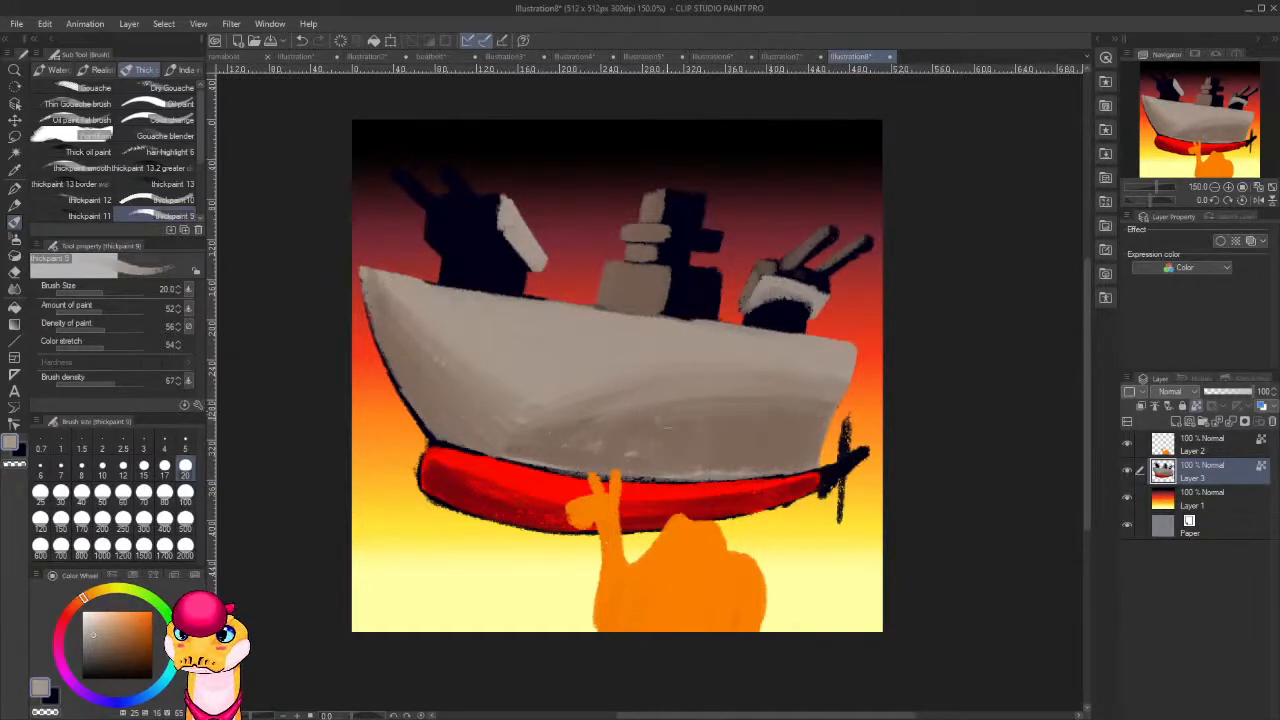
drag(847, 422, 690, 416)
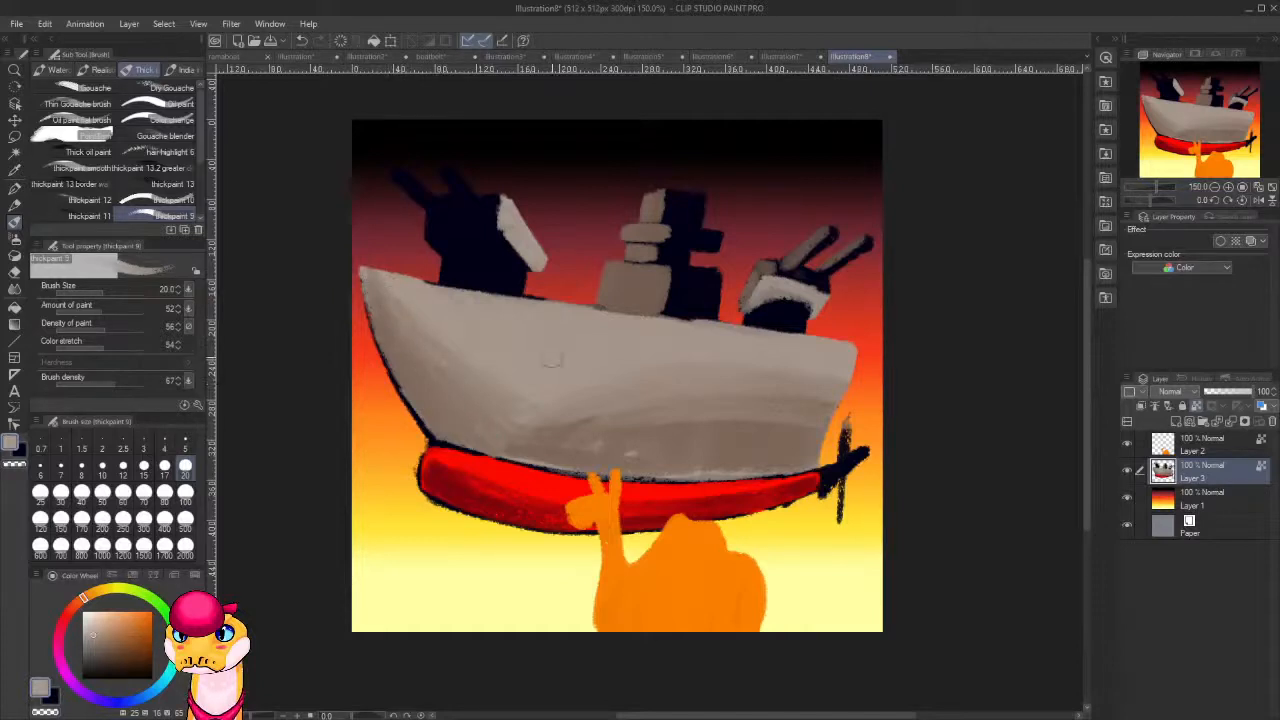
alt+click(541, 449)
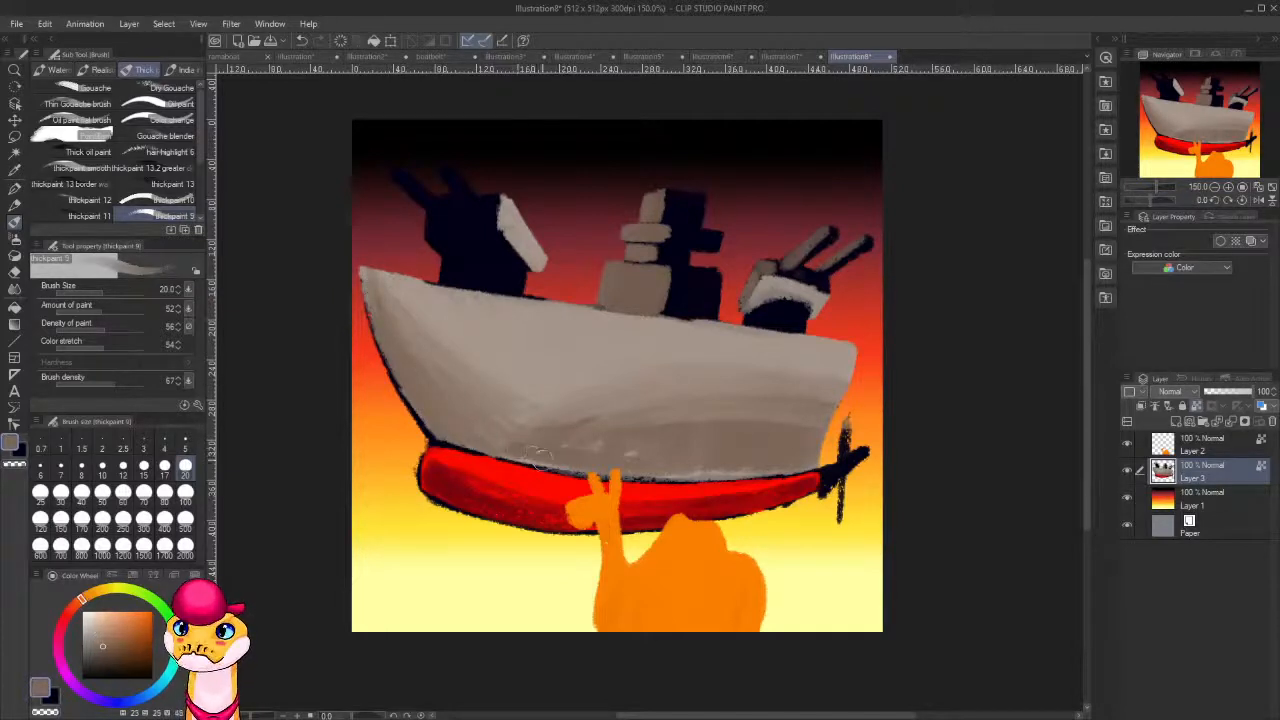
drag(541, 459, 543, 462)
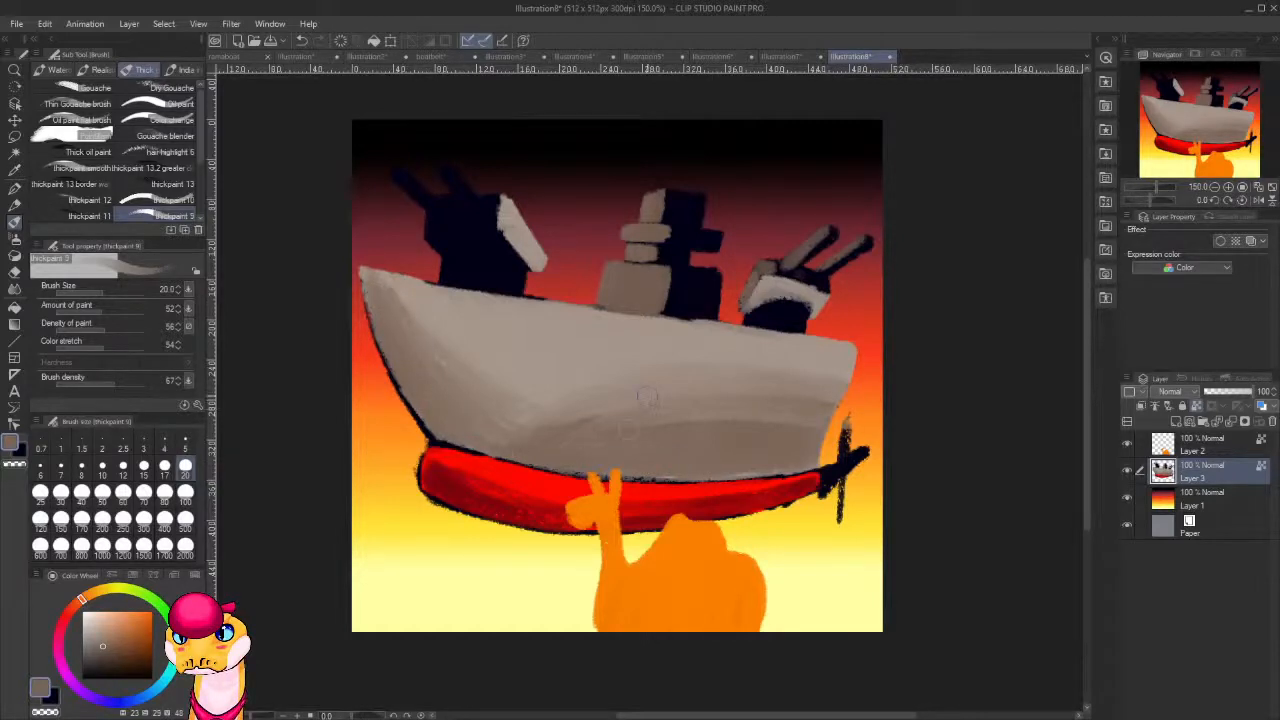
Paint brown-grey faces on the front turret's housing beside the light slope, and grey patches on its dark base.
mouse_move(487, 207)
mouse_down()
mouse_move(492, 216)
mouse_move(484, 198)
mouse_move(437, 186)
mouse_move(446, 198)
mouse_up()
mouse_move(500, 230)
mouse_down()
mouse_move(455, 211)
mouse_move(468, 226)
mouse_move(419, 215)
mouse_move(429, 224)
mouse_move(418, 226)
mouse_move(499, 228)
mouse_move(440, 225)
mouse_move(483, 231)
mouse_move(493, 199)
mouse_move(489, 221)
mouse_move(500, 212)
mouse_move(527, 233)
mouse_move(509, 243)
mouse_move(504, 228)
mouse_move(520, 258)
mouse_move(499, 230)
mouse_move(538, 285)
mouse_up()
alt+click(526, 232)
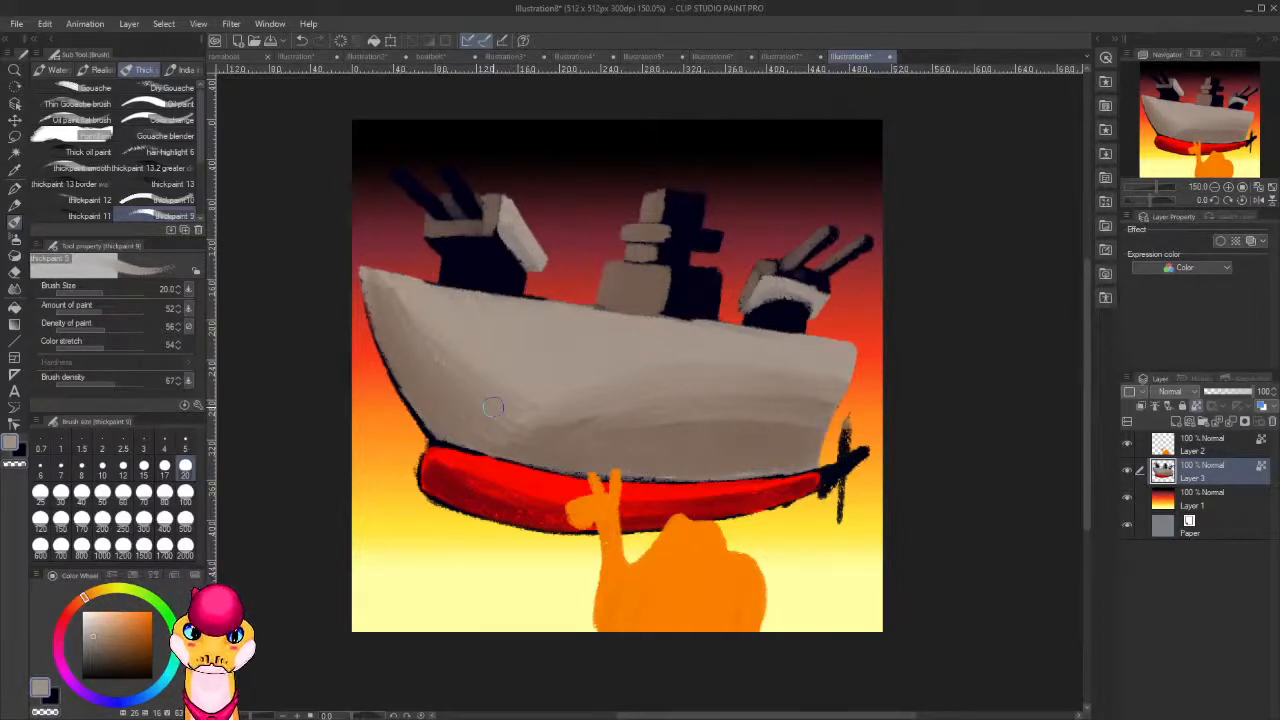
alt+click(484, 228)
mouse_move(451, 260)
mouse_down()
mouse_move(447, 277)
mouse_move(454, 266)
mouse_move(476, 280)
mouse_move(505, 256)
mouse_move(516, 285)
mouse_move(503, 274)
mouse_move(484, 292)
mouse_up()
alt+click(532, 238)
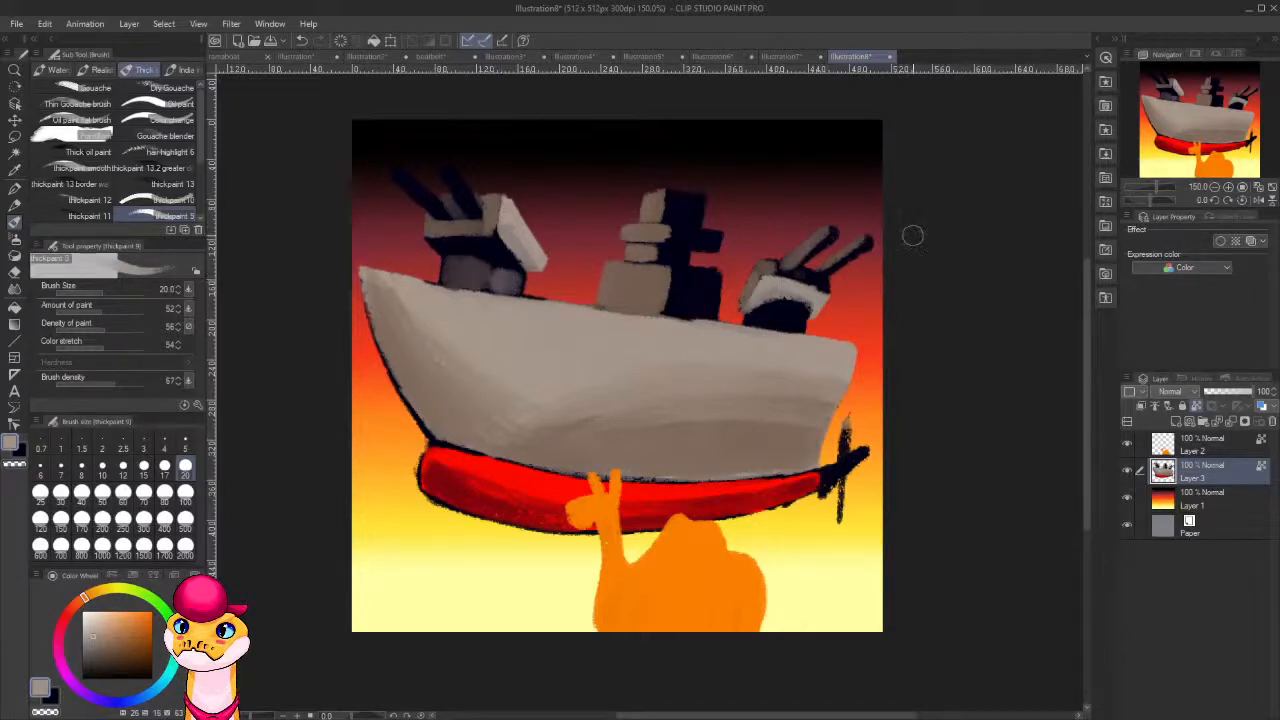
Repaint the rear turret's light panel in dark navy, and highlight its barrels in grey with the brush reduced to size 8.
alt+click(787, 305)
mouse_move(800, 310)
mouse_down()
mouse_move(810, 297)
mouse_move(778, 284)
mouse_move(765, 289)
mouse_move(787, 289)
mouse_move(762, 297)
mouse_move(808, 295)
mouse_move(806, 313)
mouse_move(820, 303)
mouse_move(791, 291)
mouse_up()
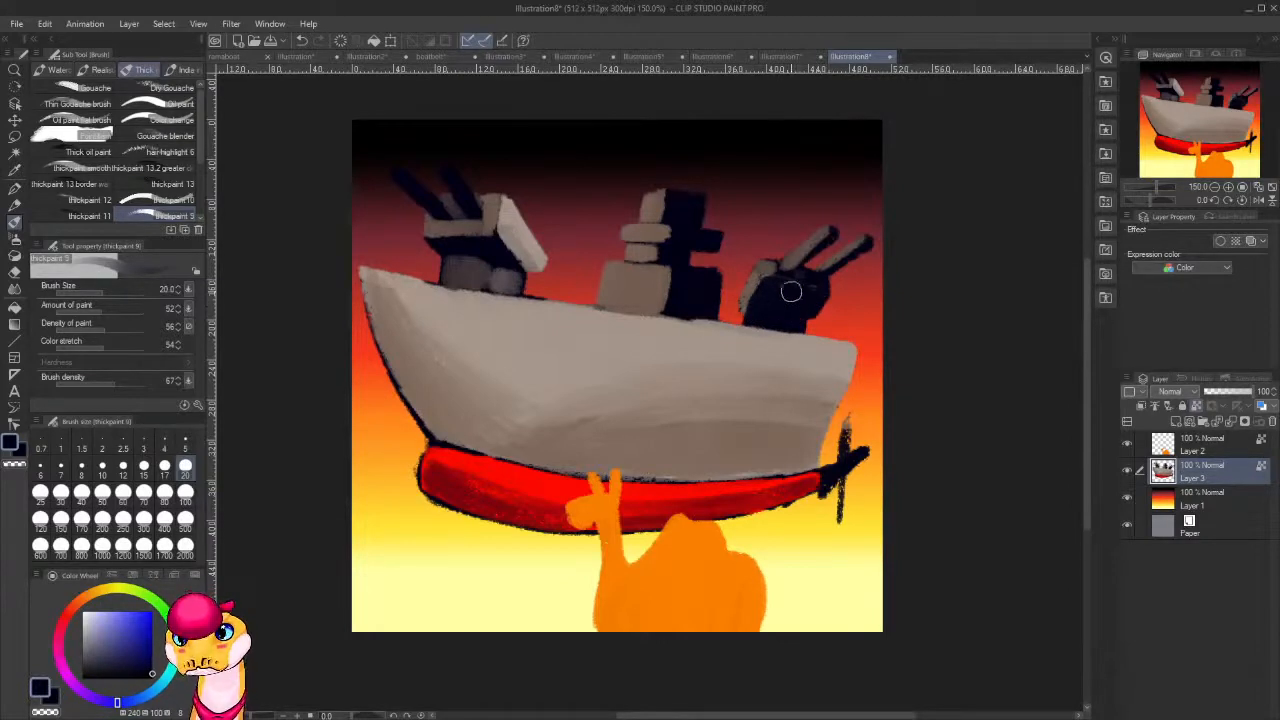
alt+click(521, 223)
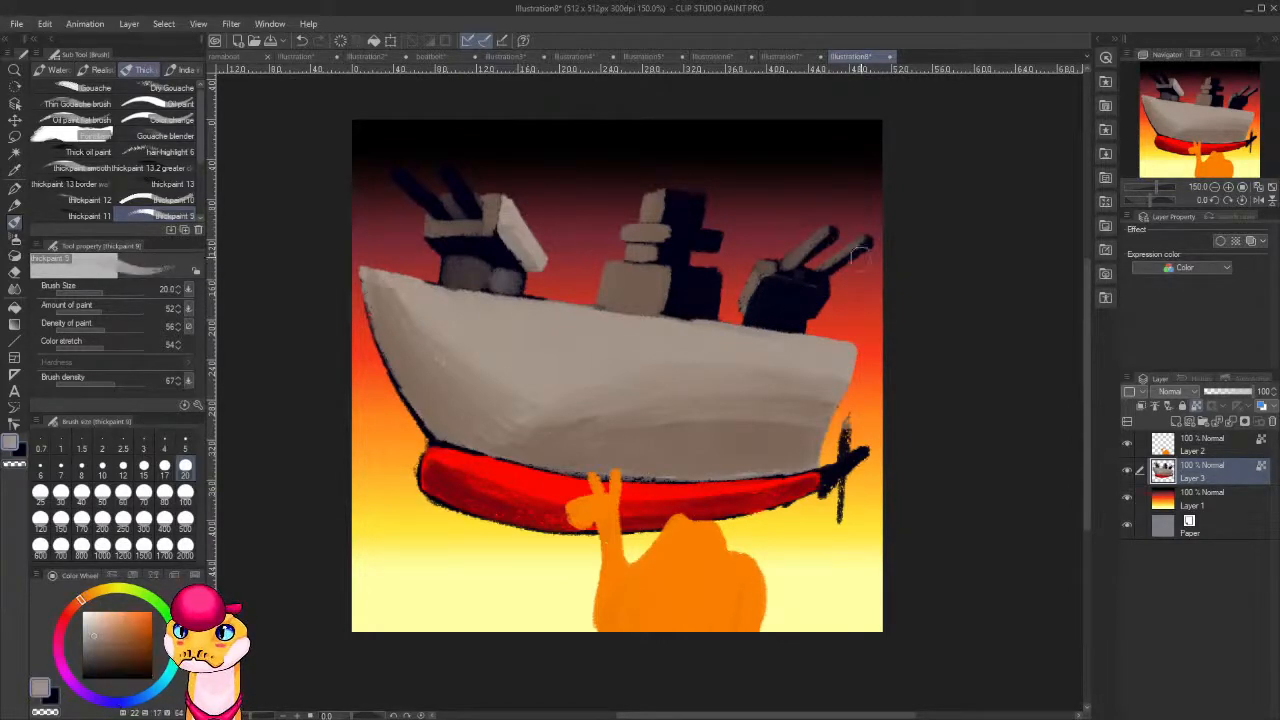
key(bracketleft)
key(bracketleft)
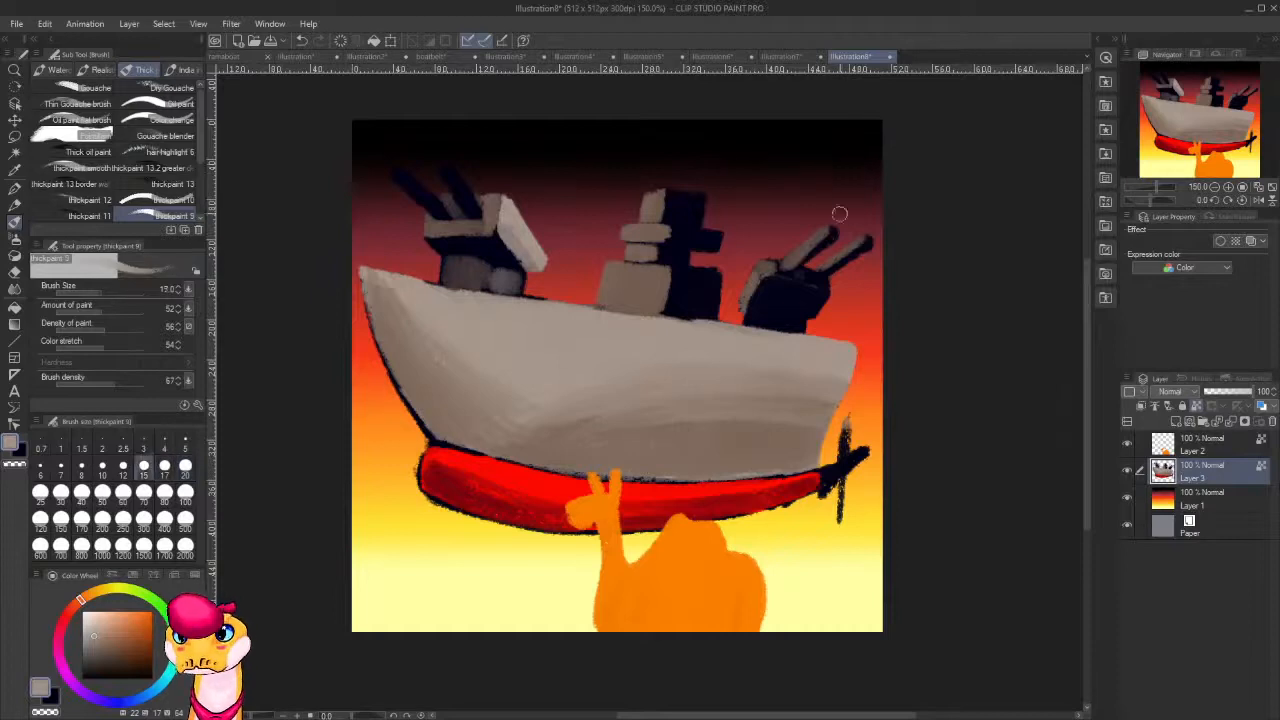
key(bracketleft)
key(bracketleft)
key(bracketleft)
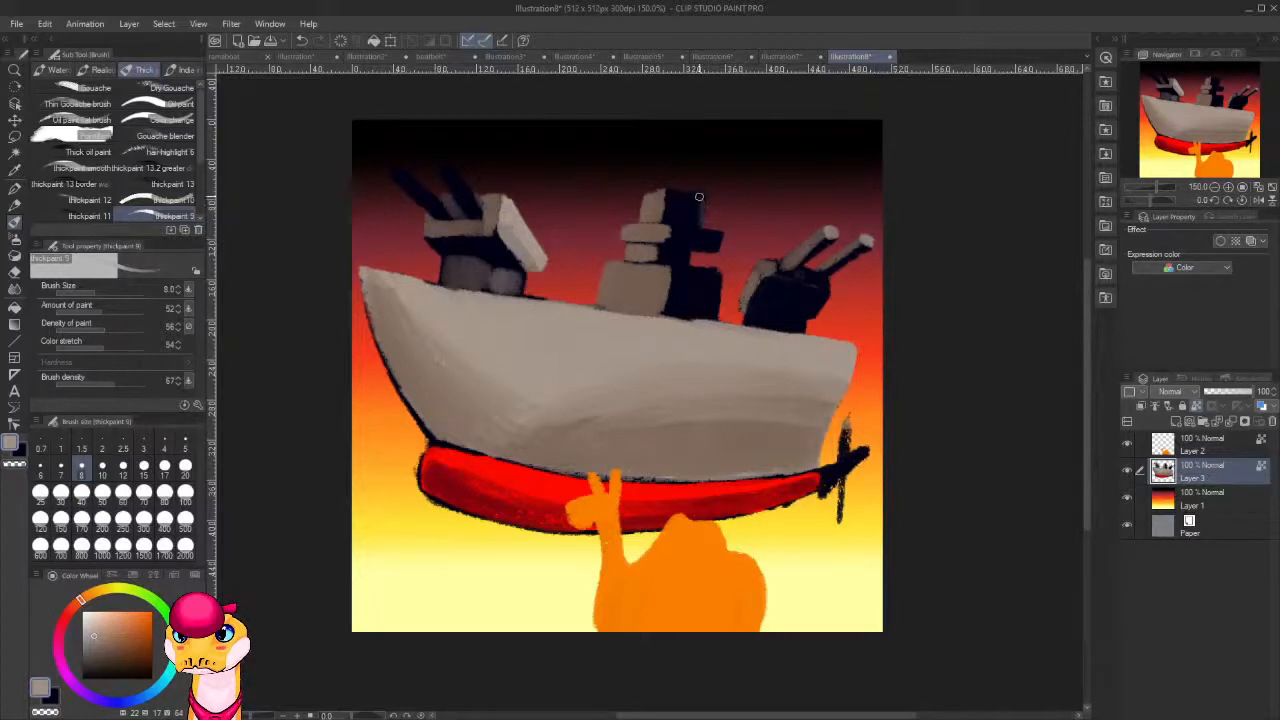
With the brush enlarged to size 17, paint a grey face over the dark side of the central tower's top block.
key(bracketright)
key(bracketright)
key(bracketright)
key(bracketright)
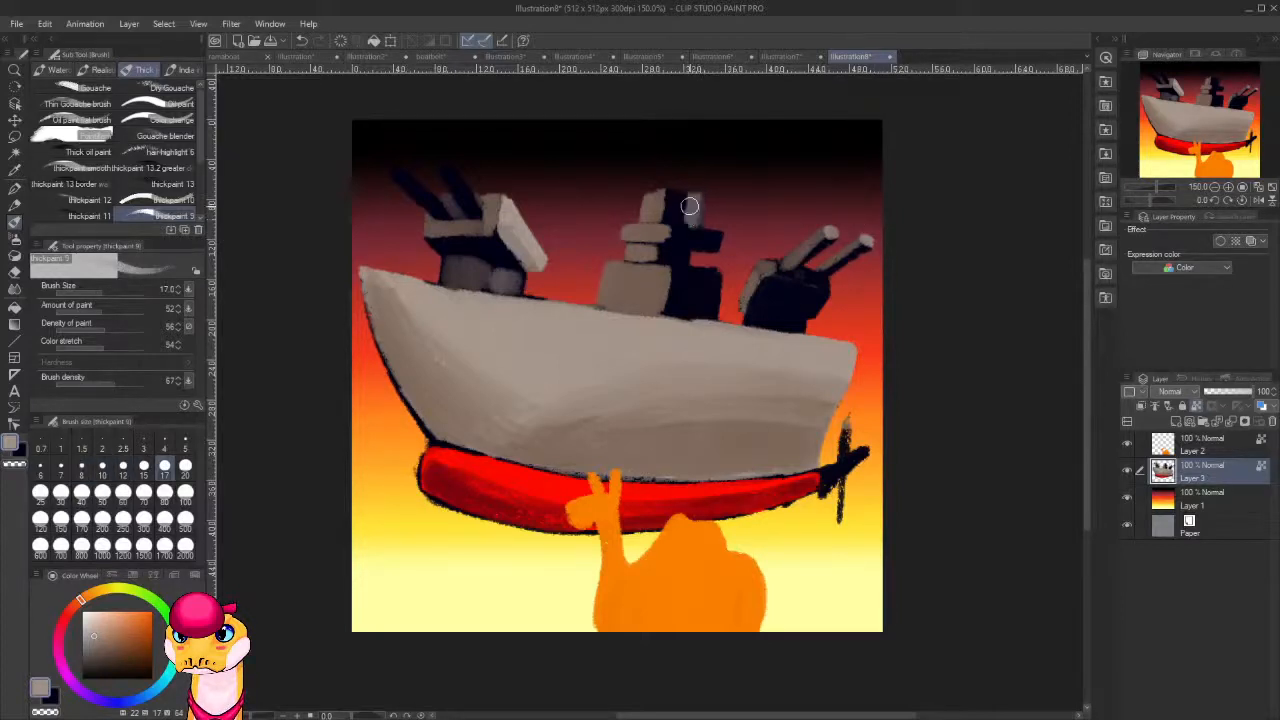
mouse_move(689, 206)
mouse_down()
mouse_move(668, 208)
mouse_move(680, 200)
mouse_up()
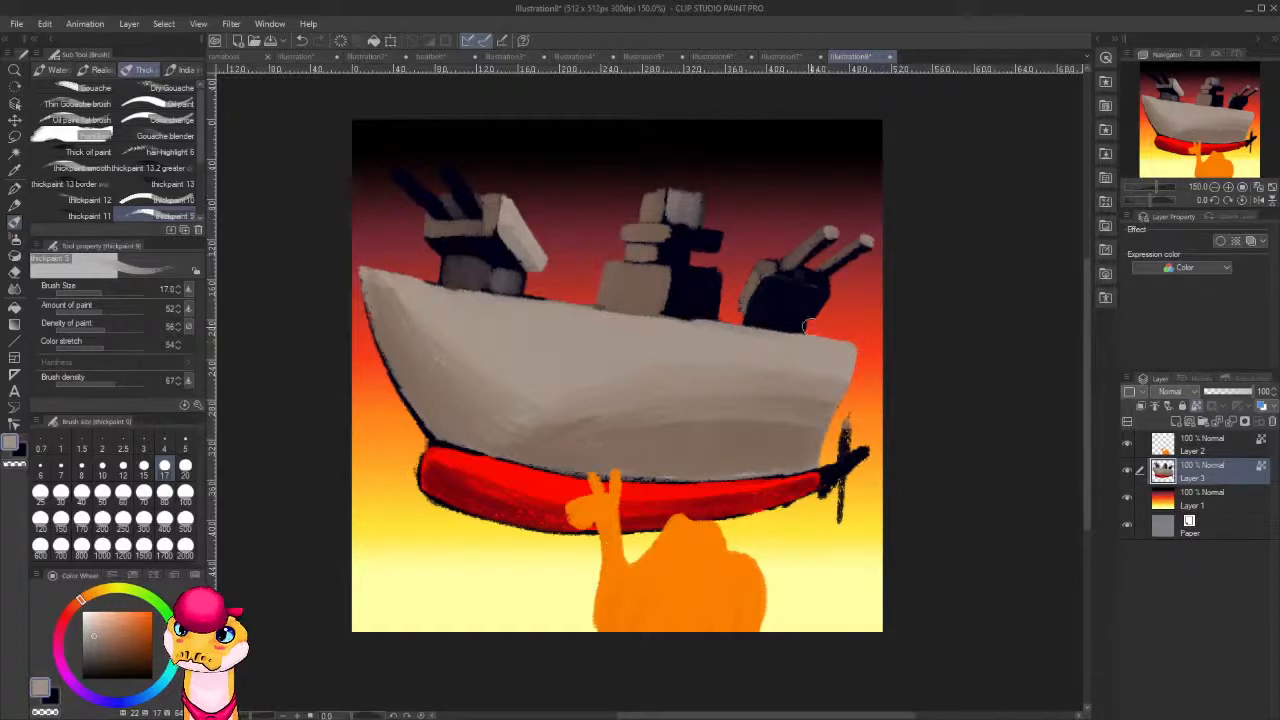
Paint light grey faces over the dark sides of the central tower's middle ledge and large lower block, leaving dark gaps between them.
mouse_move(722, 240)
mouse_down()
mouse_move(669, 238)
mouse_move(729, 245)
mouse_up()
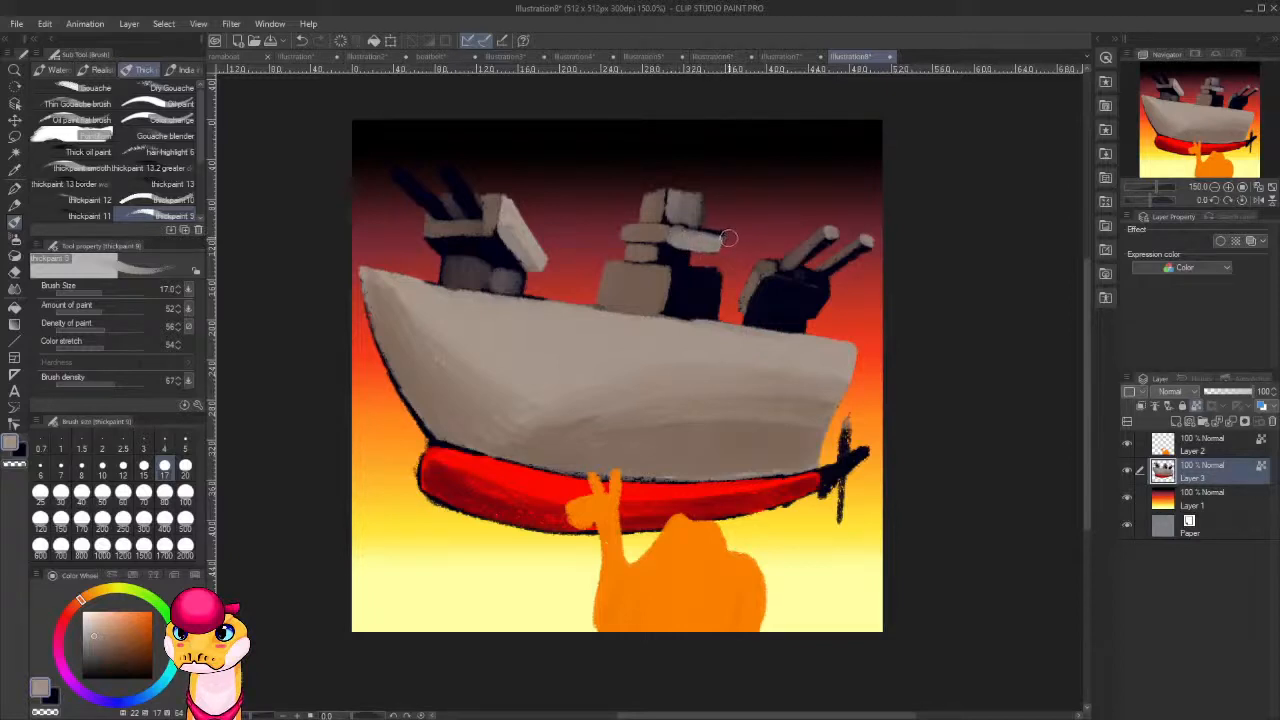
key(ctrl+z)
mouse_move(692, 231)
mouse_down()
mouse_move(730, 233)
mouse_move(686, 244)
mouse_move(700, 247)
mouse_move(688, 234)
mouse_up()
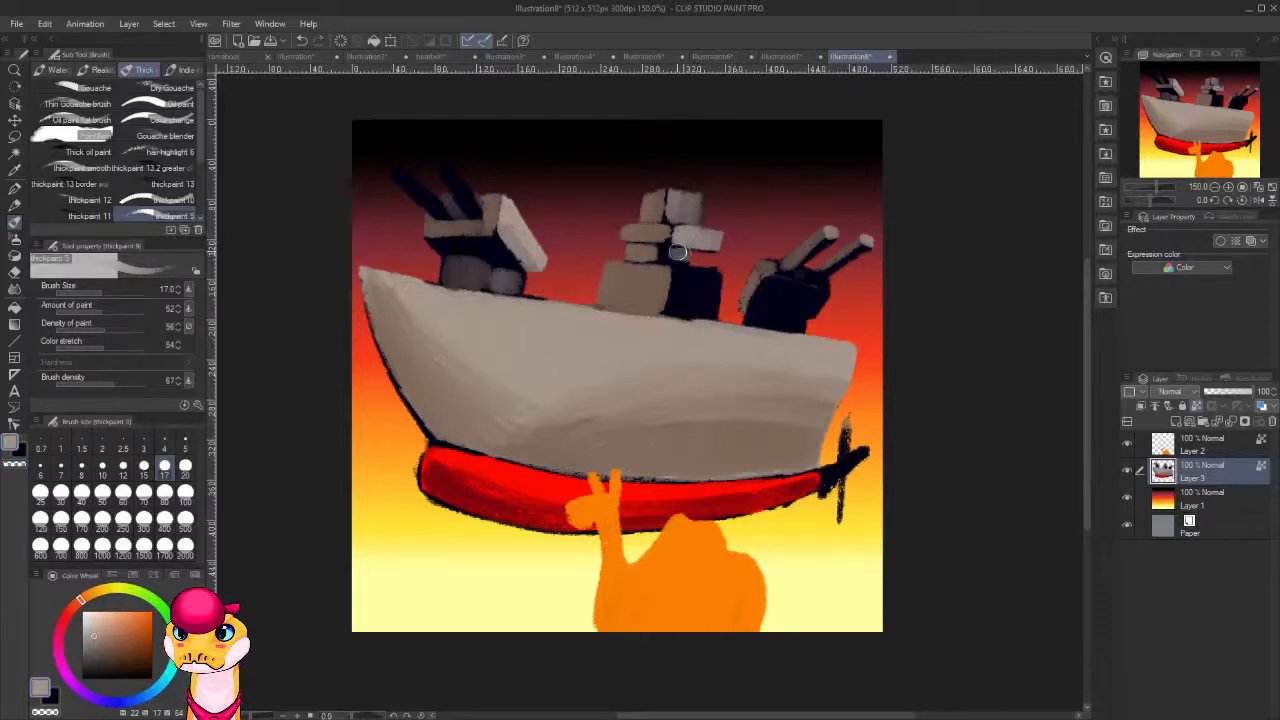
key(ctrl+z)
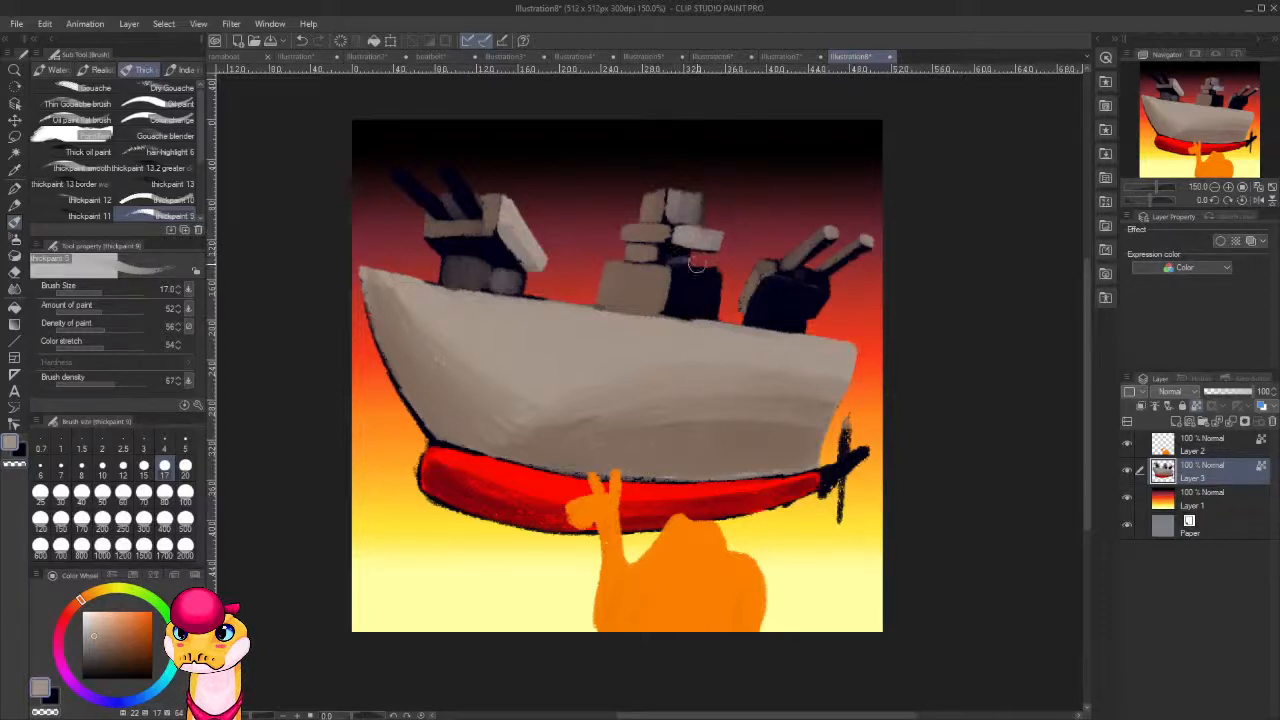
mouse_move(722, 277)
mouse_down()
mouse_move(686, 279)
mouse_move(715, 279)
mouse_move(682, 275)
mouse_move(675, 297)
mouse_move(707, 304)
mouse_move(718, 286)
mouse_move(713, 309)
mouse_move(671, 309)
mouse_move(676, 290)
mouse_move(706, 296)
mouse_up()
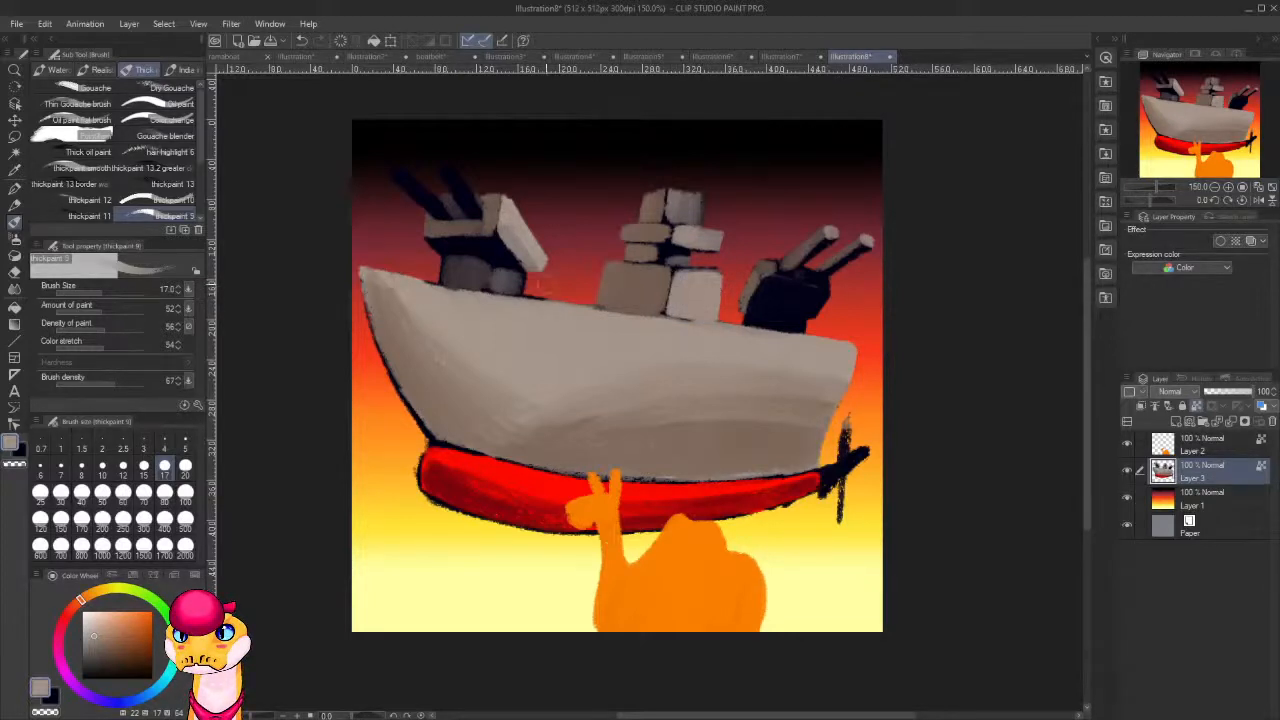
Paint a grey face on the front turret's base, and shade beneath the housing with the picked-up dark navy.
mouse_move(518, 288)
mouse_down()
mouse_move(485, 259)
mouse_move(493, 274)
mouse_up()
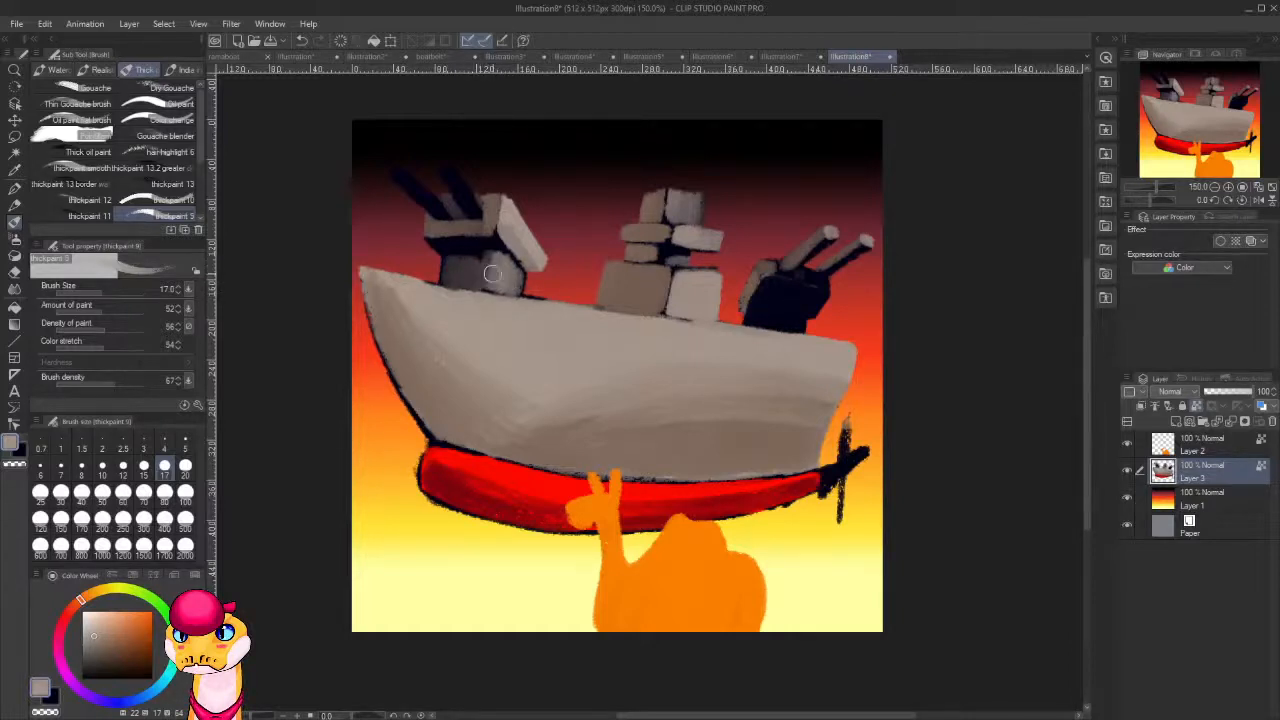
alt+click(492, 236)
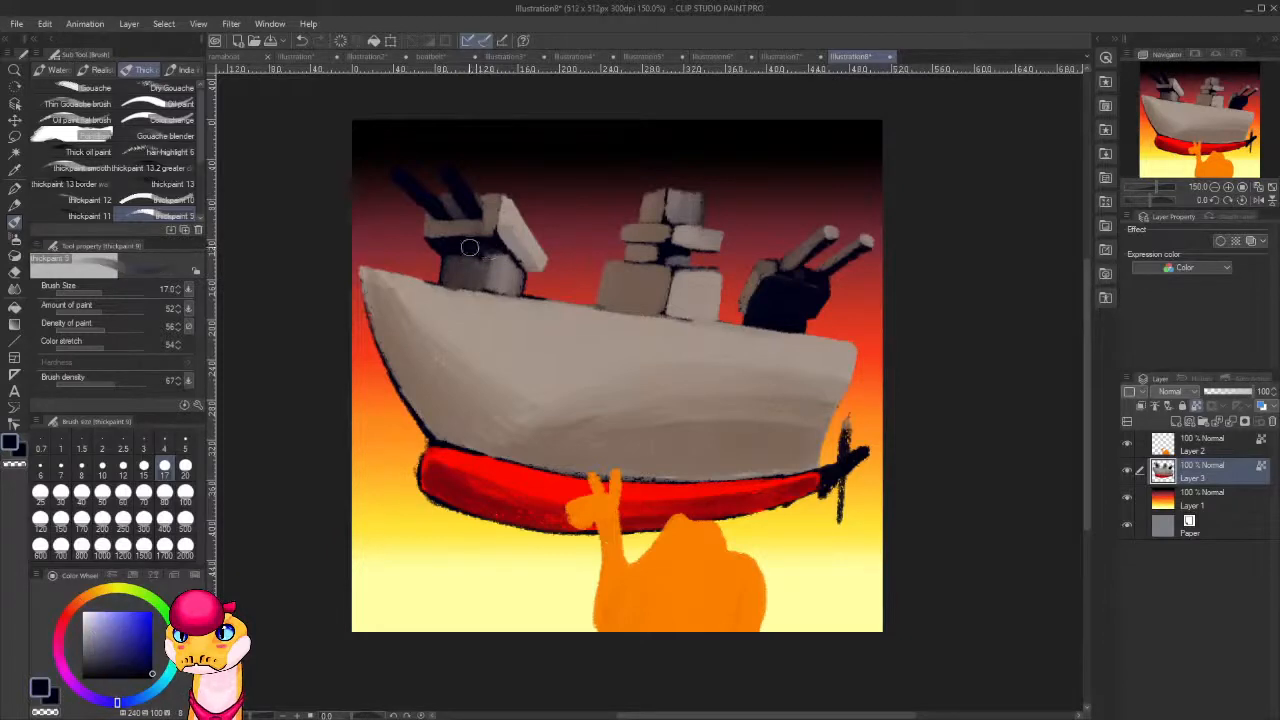
drag(502, 257, 489, 263)
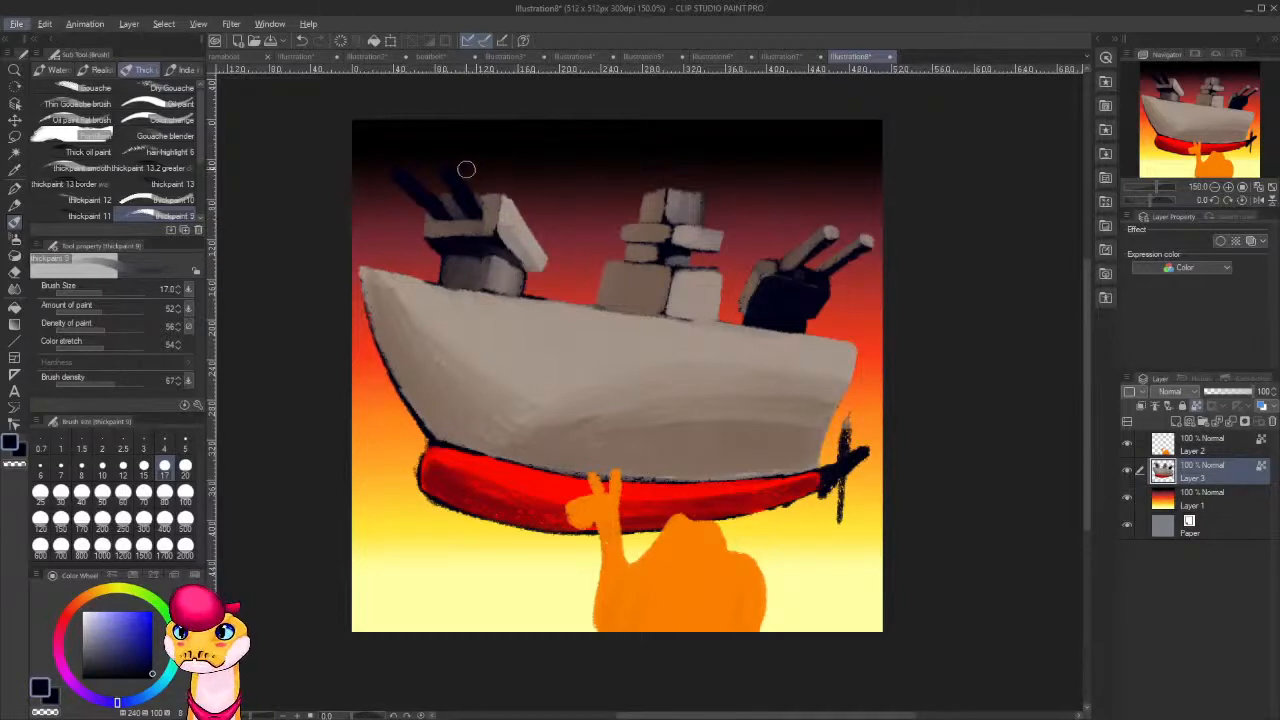
With the brush reduced to size 7 and the turret's grey picked up, paint thin highlights and tips on the front turret's two barrels.
key(bracketleft)
key(bracketleft)
key(bracketleft)
key(bracketleft)
key(bracketleft)
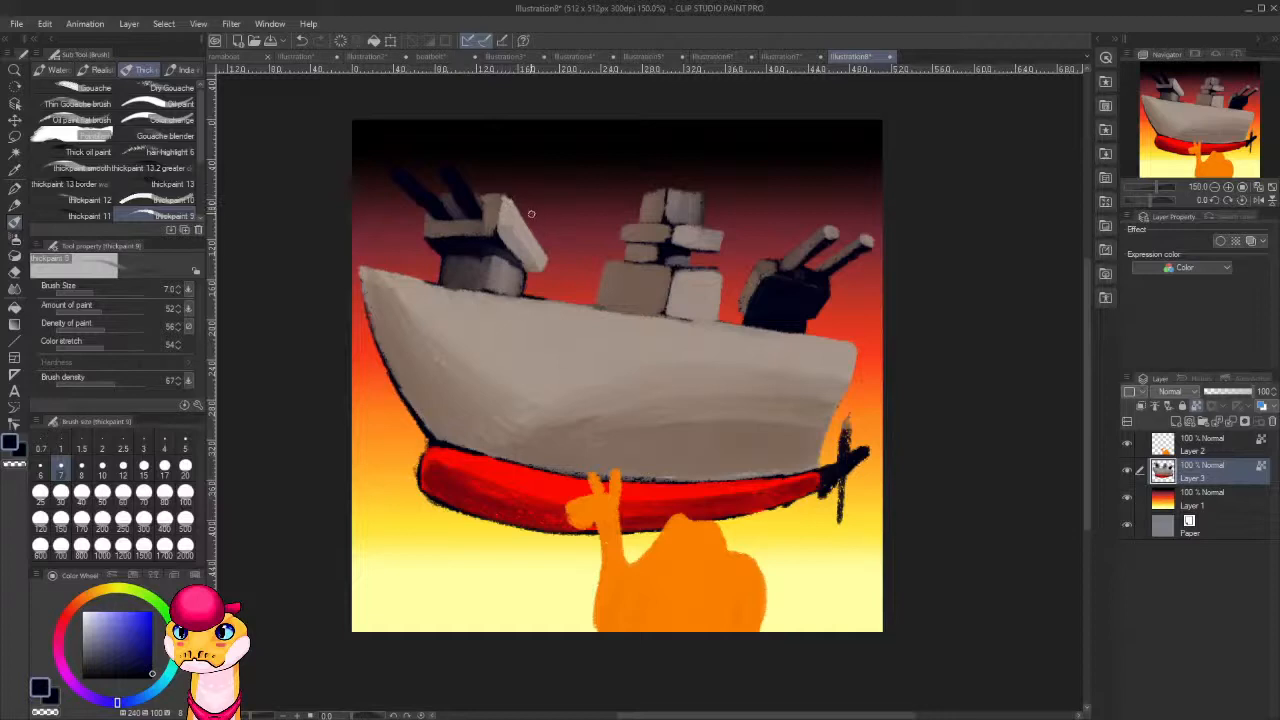
alt+click(500, 197)
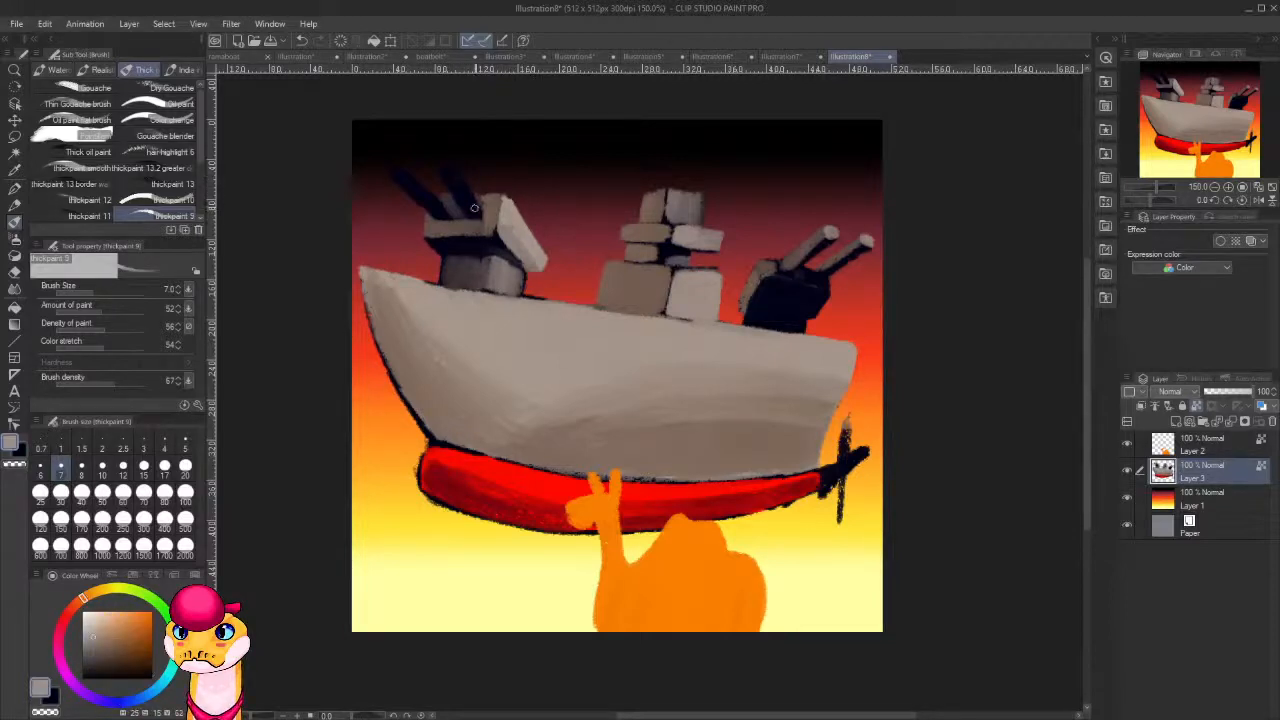
drag(457, 179, 477, 208)
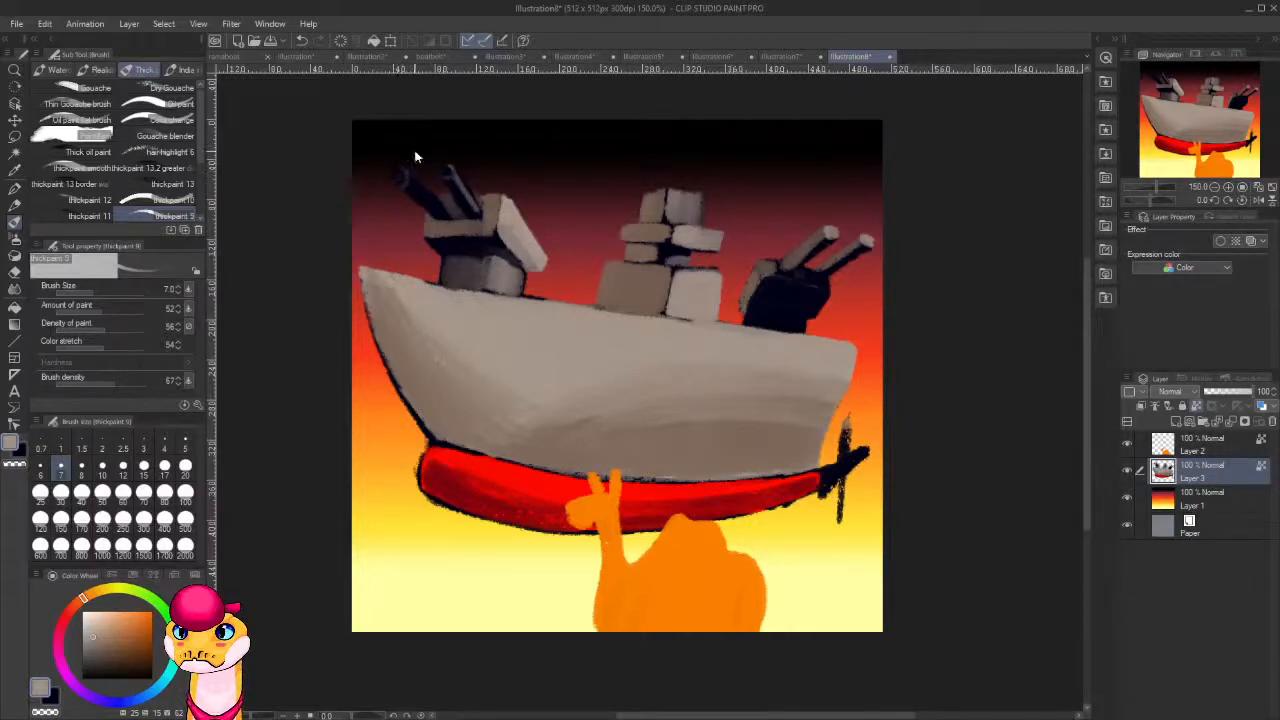
key(ctrl+z)
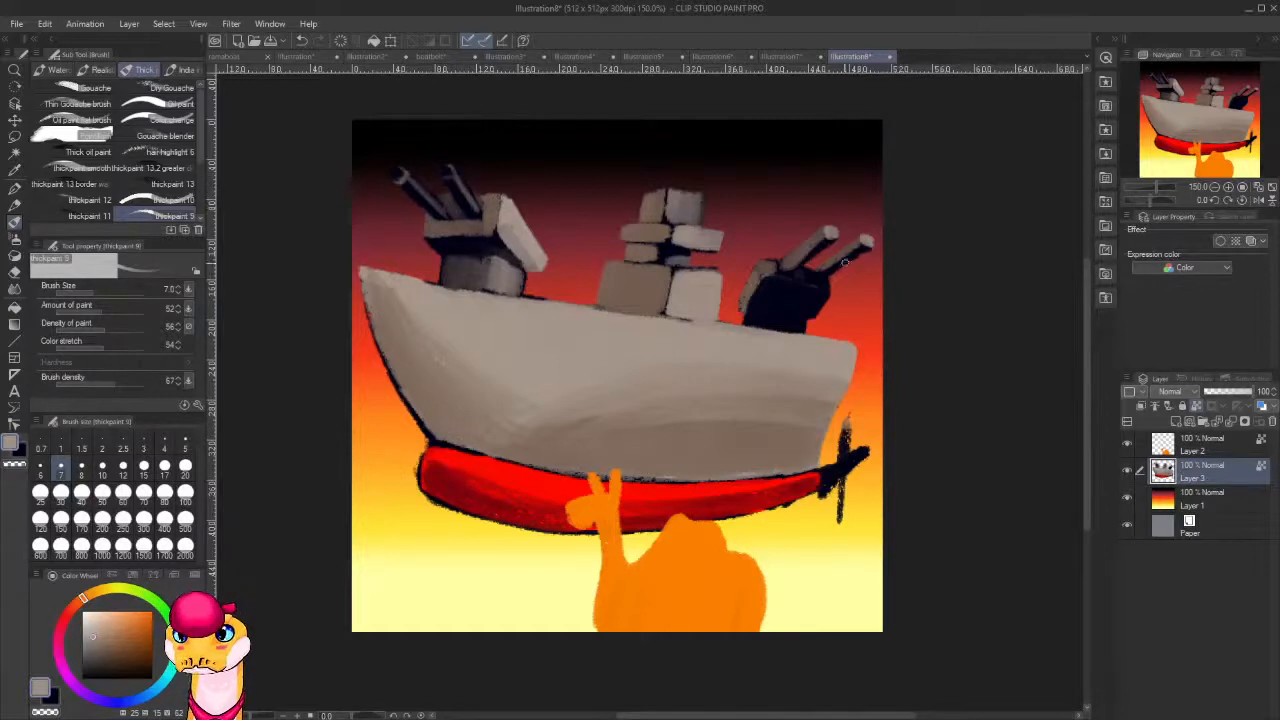
Paint grey highlights along the upper edge and side of the rear turret's dark housing, and pick up its dark navy.
mouse_move(812, 260)
mouse_down()
mouse_move(838, 241)
mouse_move(829, 289)
mouse_up()
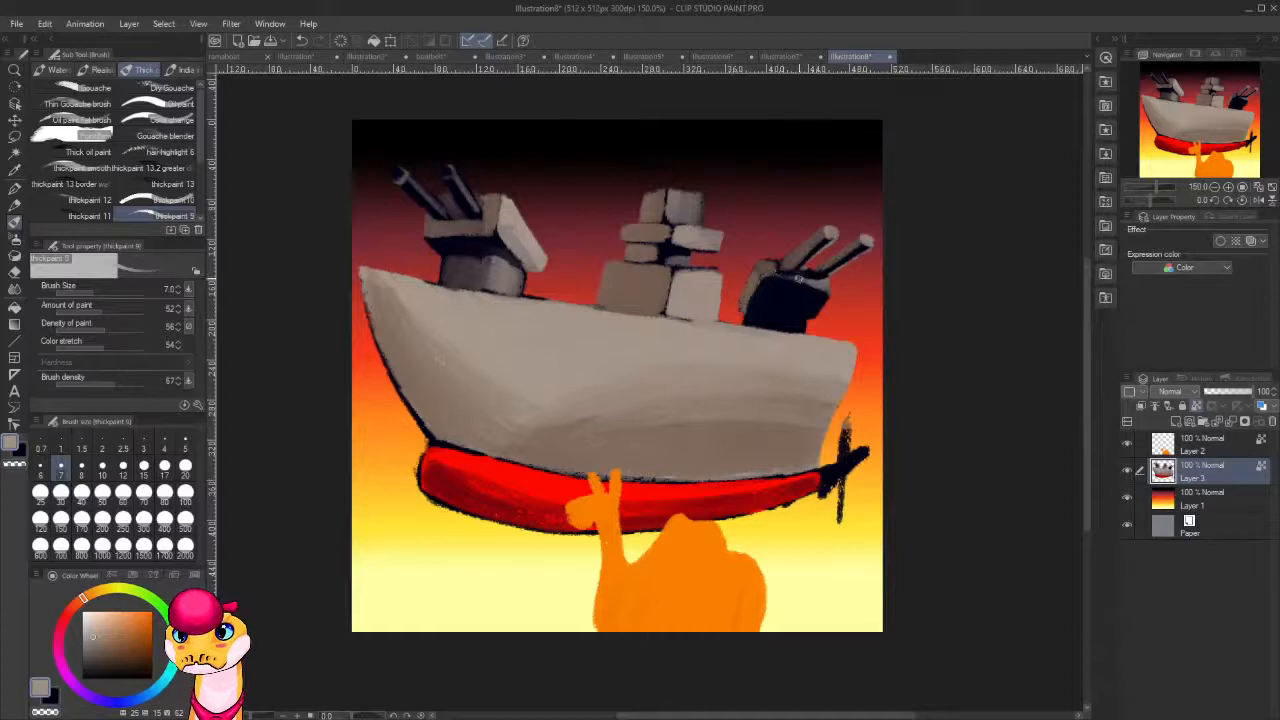
alt+click(767, 272)
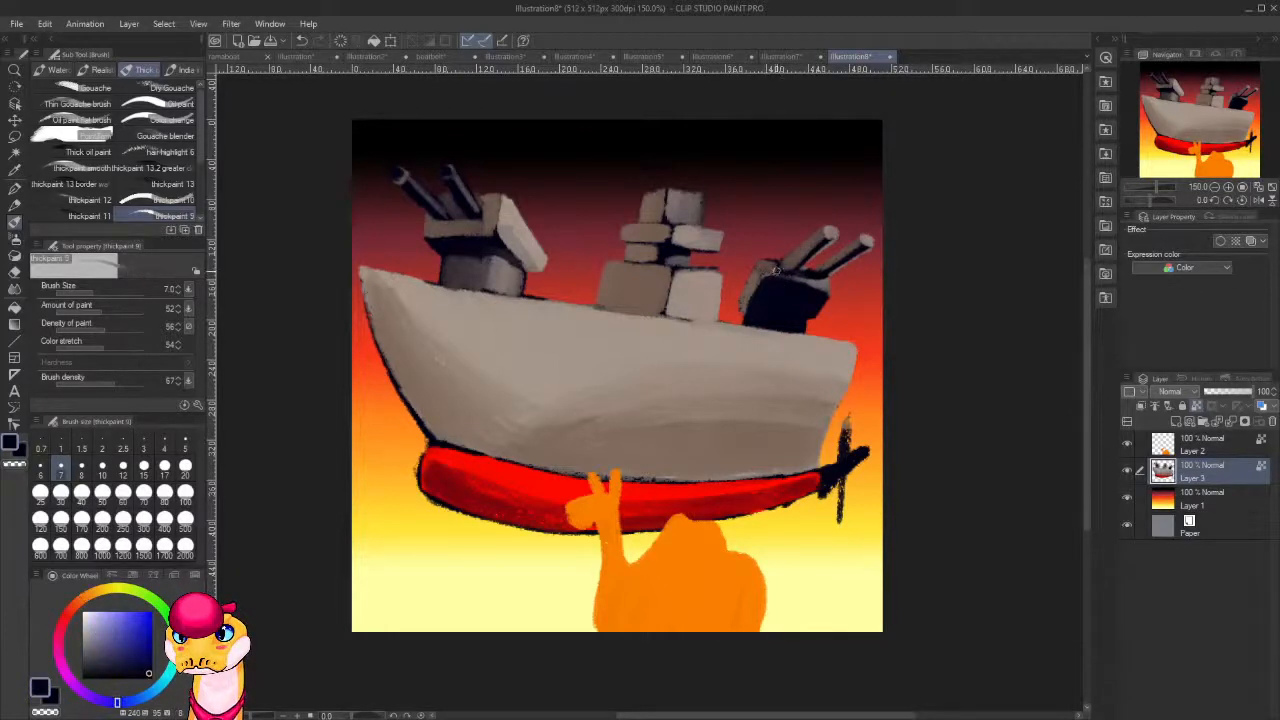
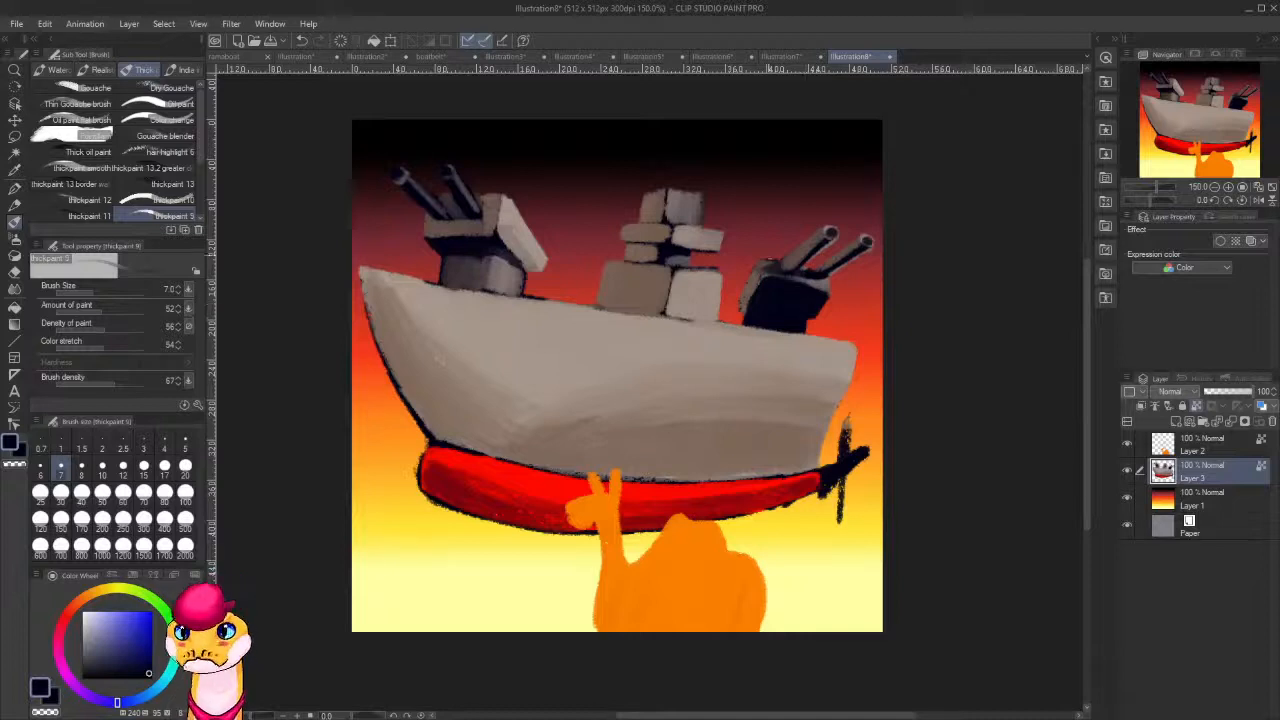
Refine the front turret's barrels and housing with picked-up grey and dark navy, cleaning the edges around the barrel bases.
alt+click(511, 215)
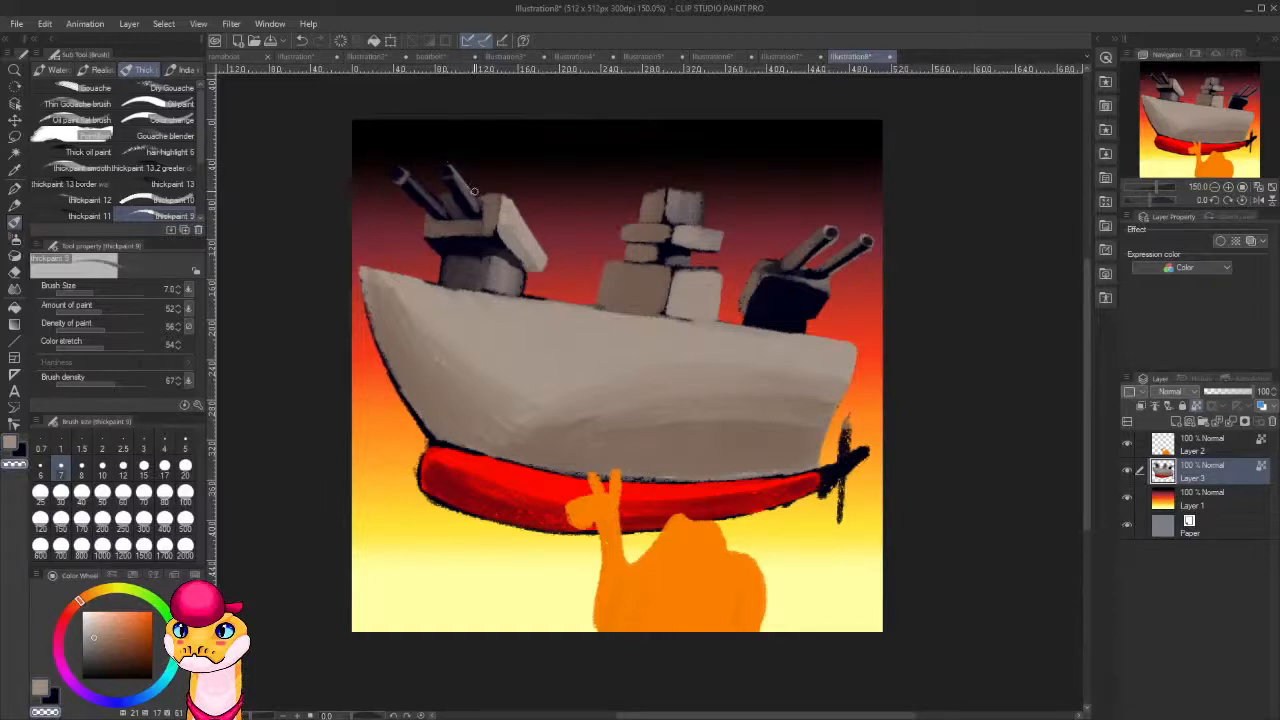
alt+click(420, 180)
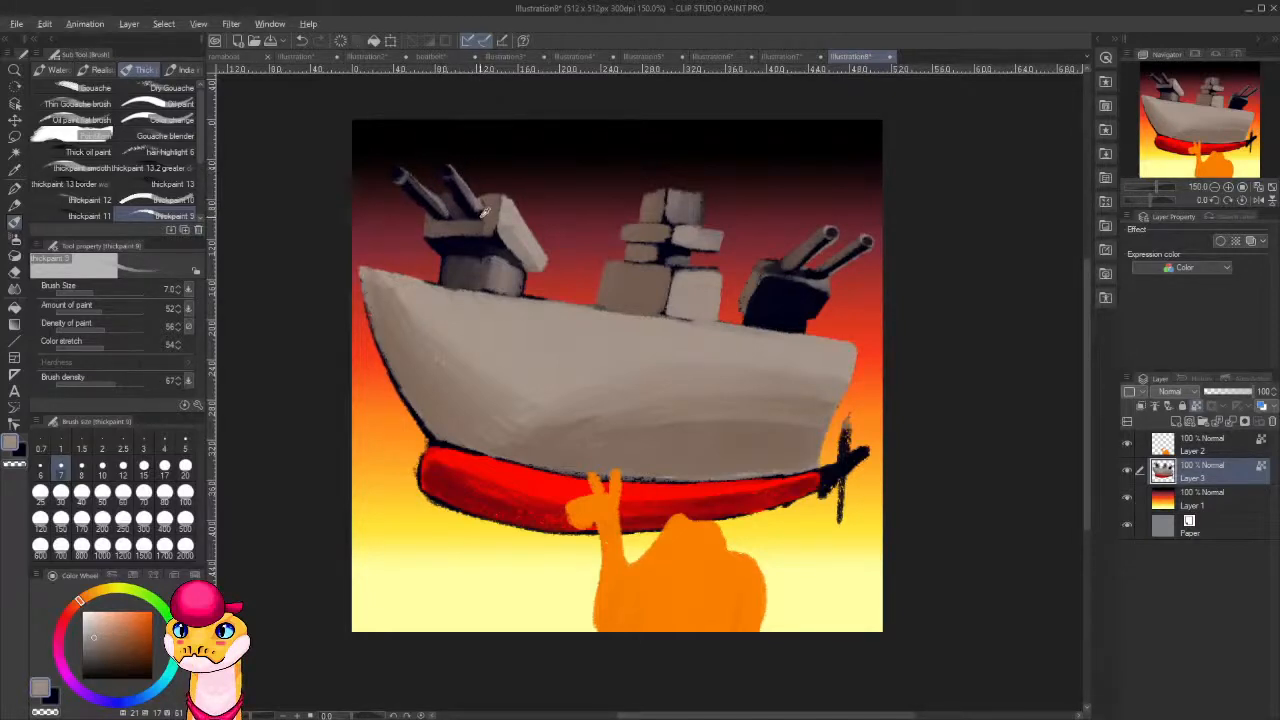
key(x)
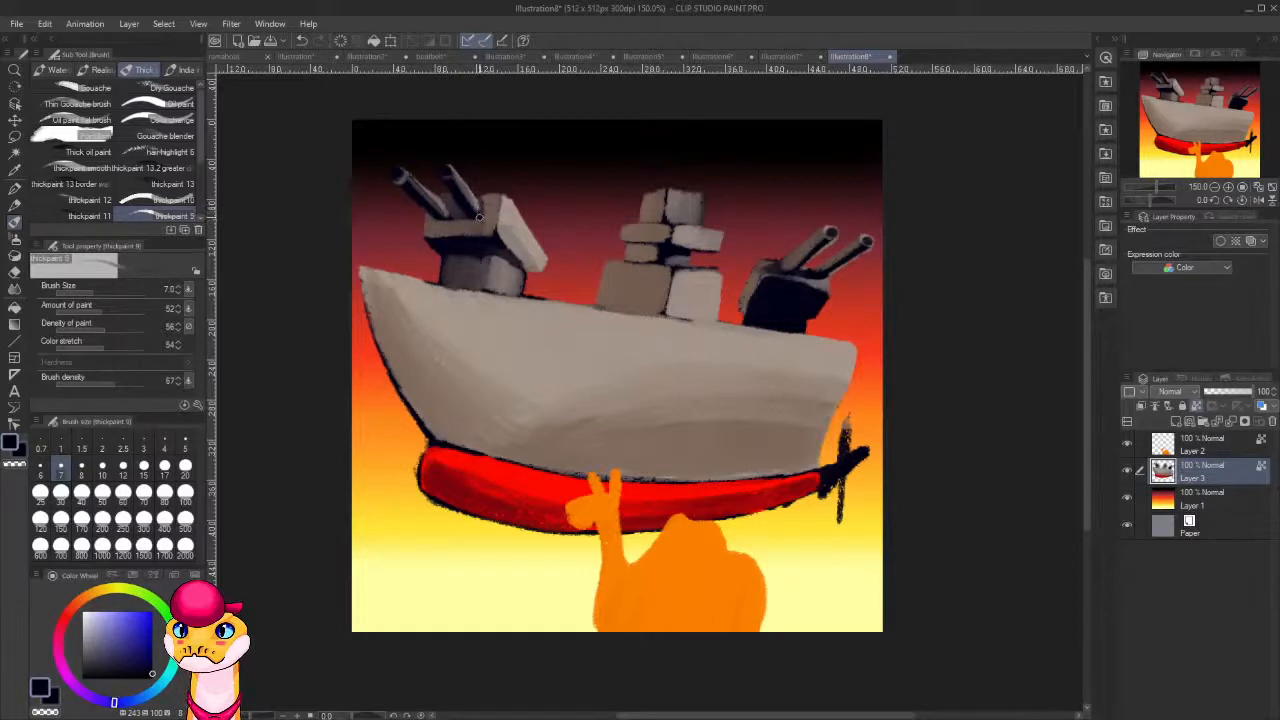
key(x)
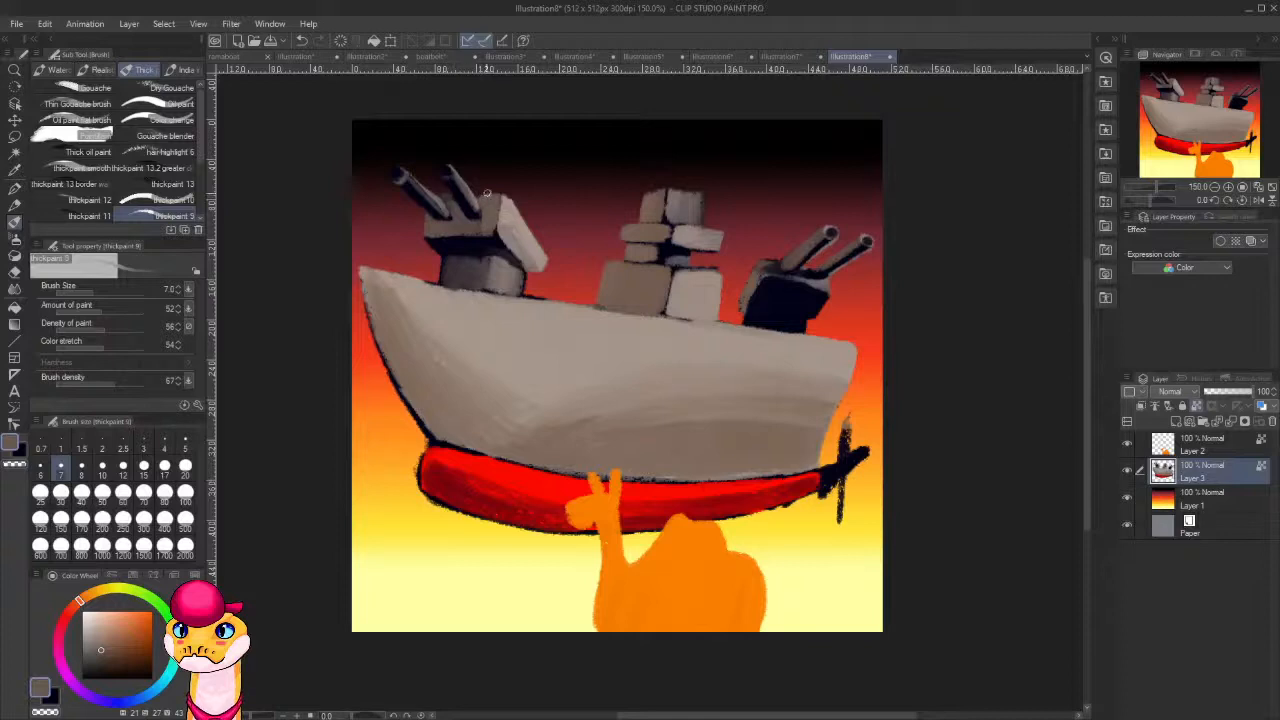
key(c)
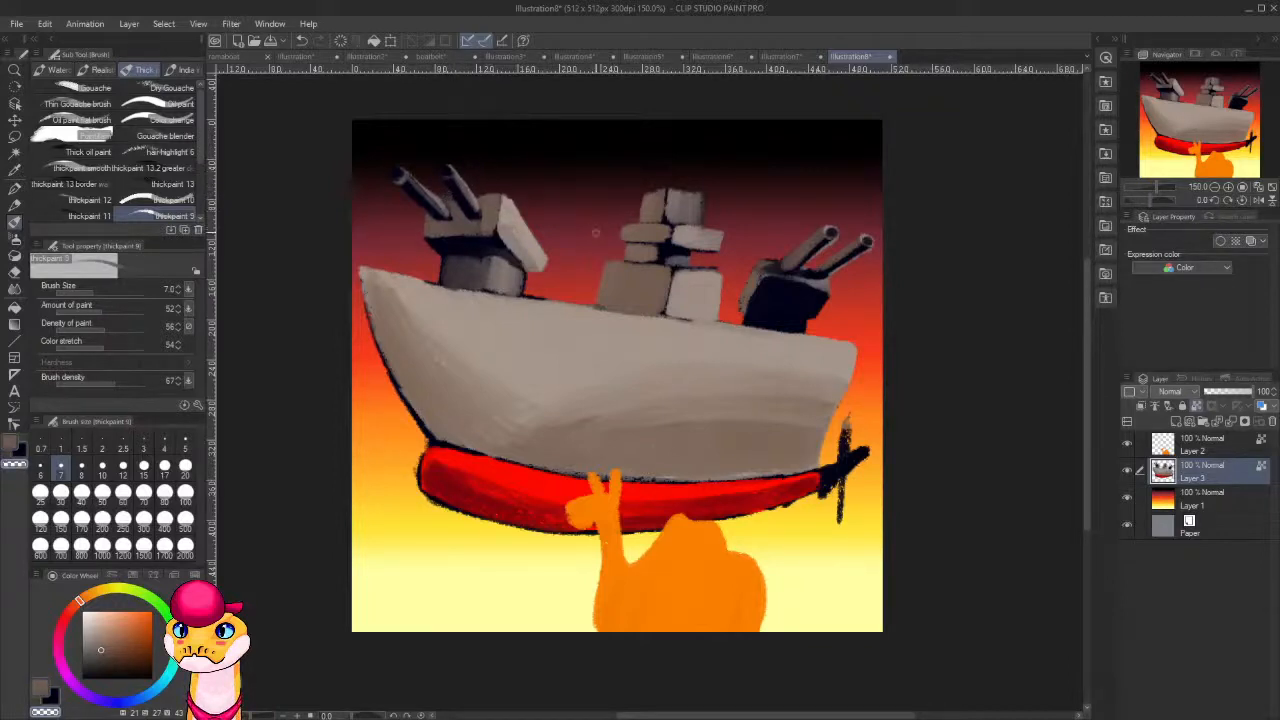
Paint light and darker grey faces on the rear turret's base using greys picked up from the ship.
scroll(800, 390, down, 4)
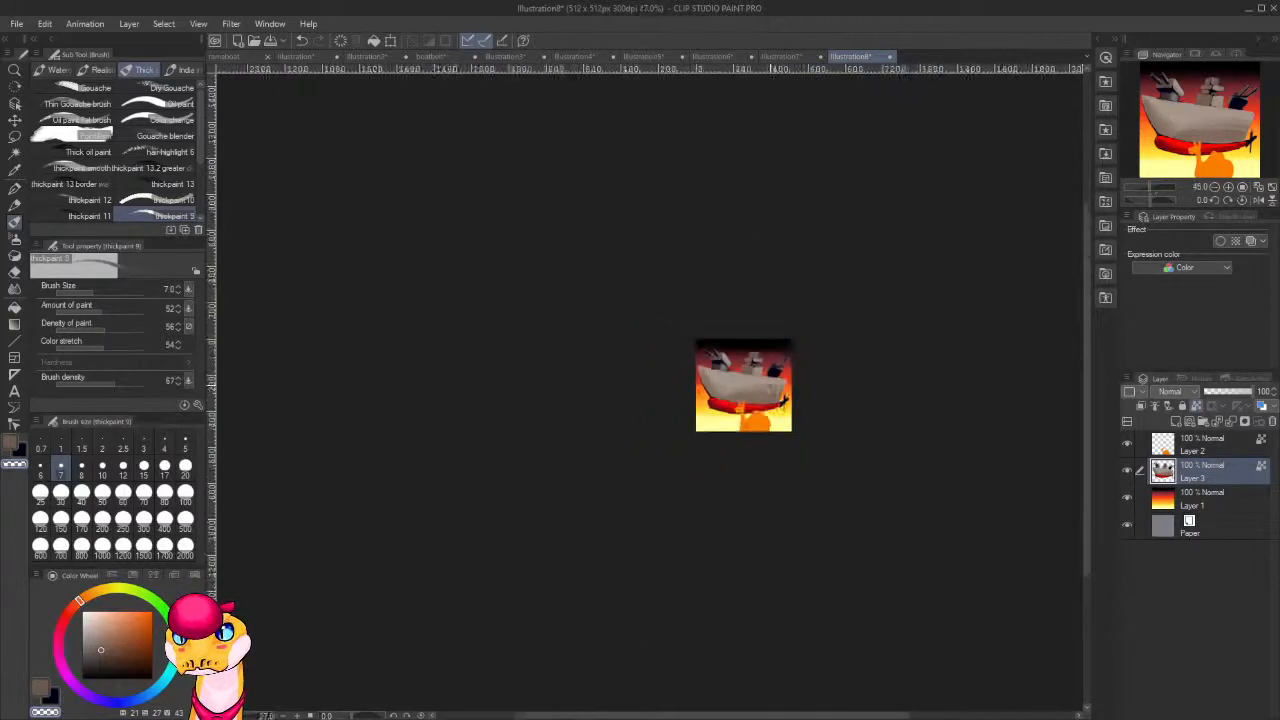
scroll(767, 362, up, 5)
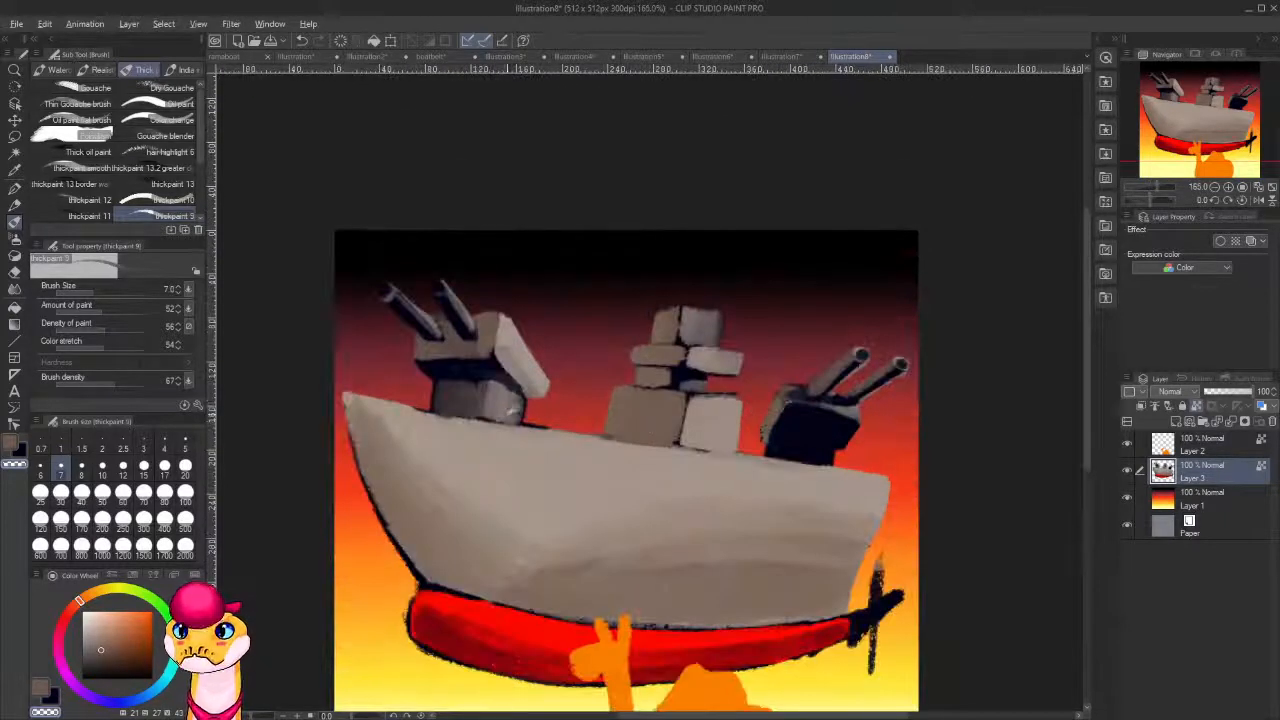
alt+click(517, 333)
drag(781, 441, 681, 401)
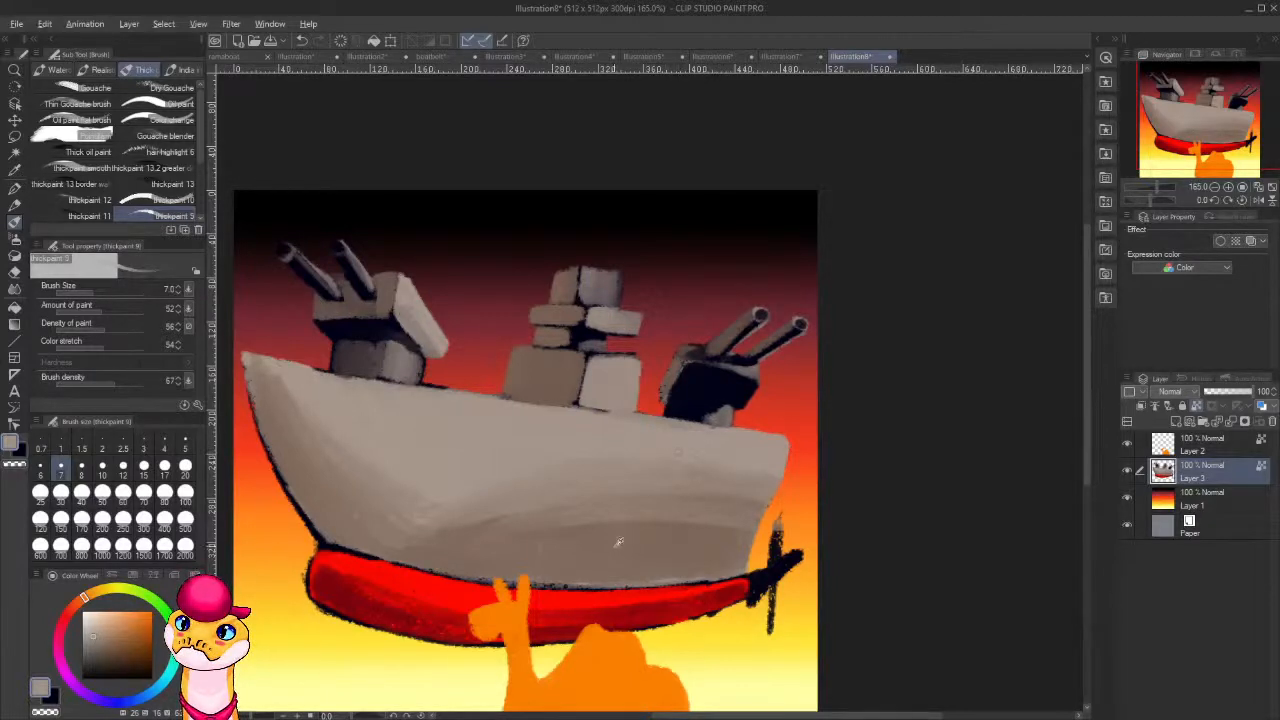
alt+click(703, 410)
drag(671, 404, 708, 420)
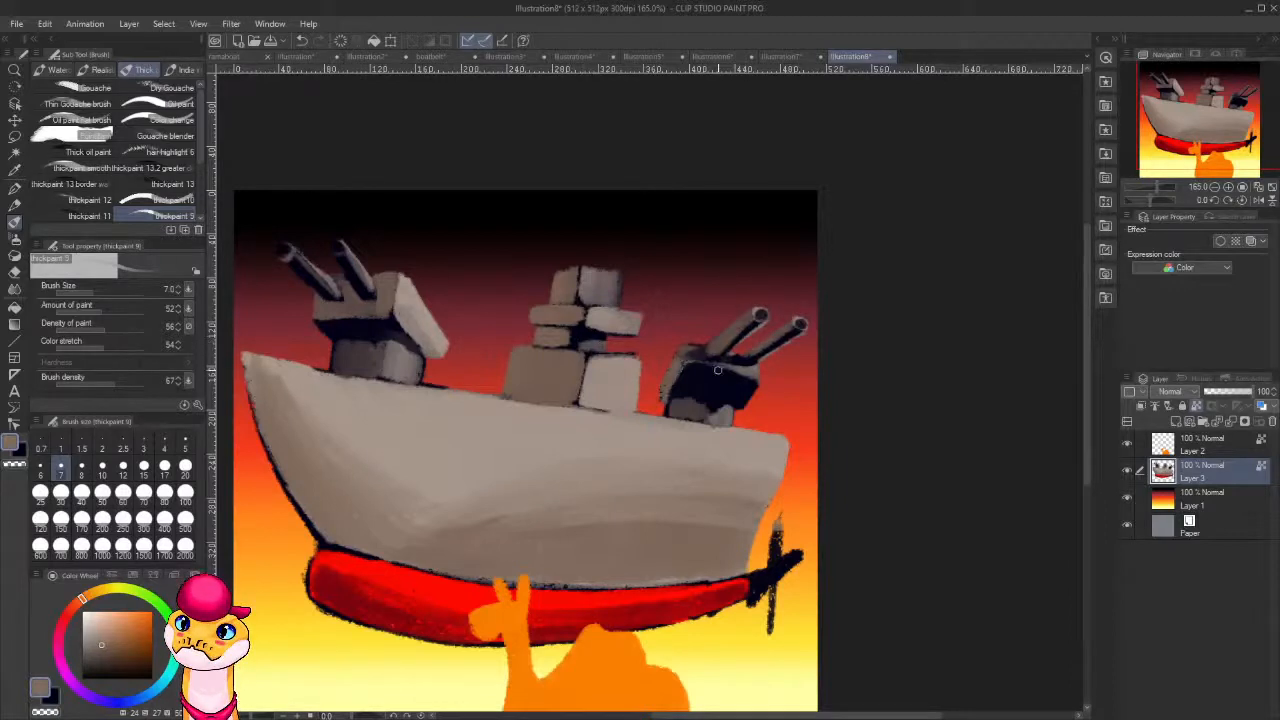
Unlock the ship layer's transparent pixels and paint thin grey antennas rising from the central tower's top and side ledges.
alt+click(604, 278)
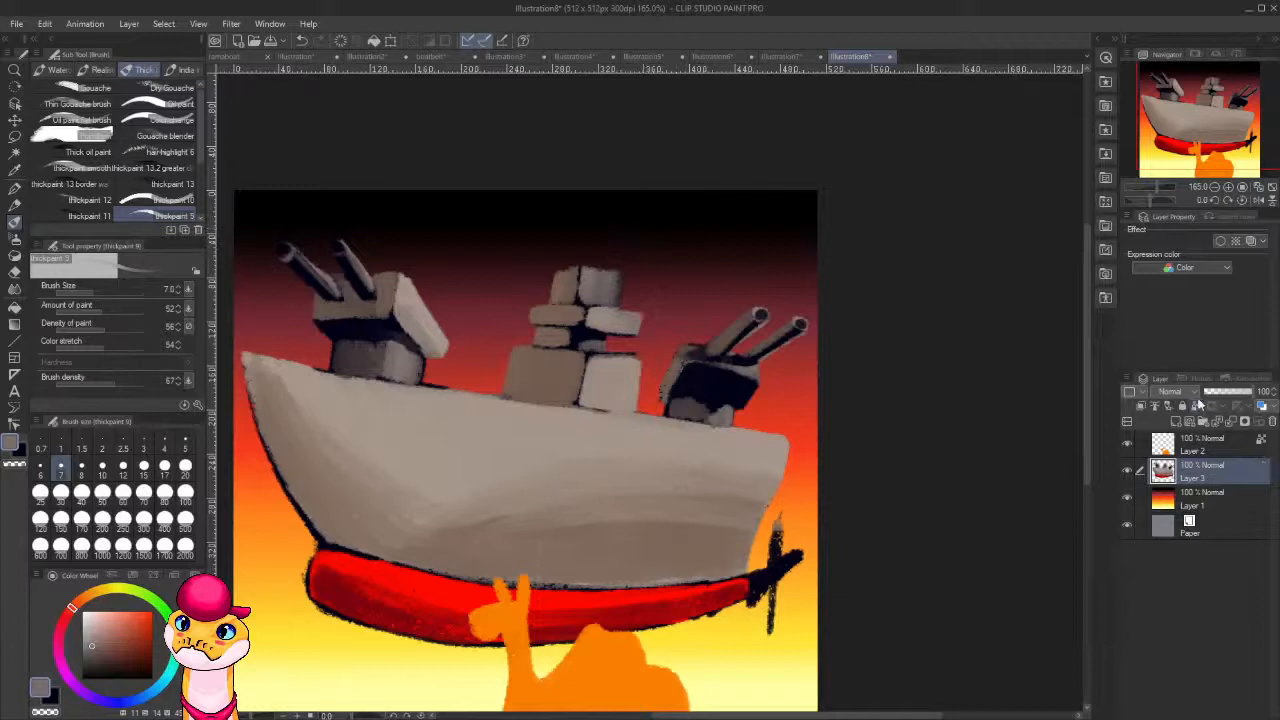
drag(609, 278, 616, 213)
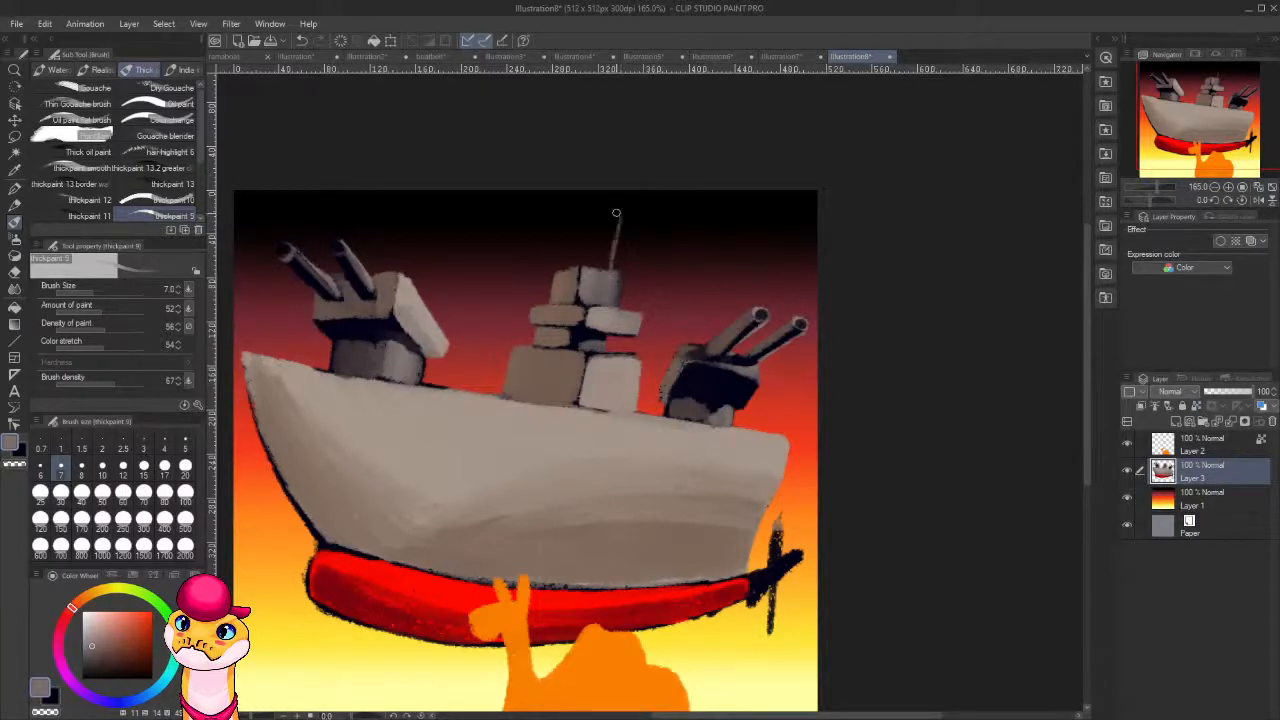
mouse_move(586, 277)
mouse_down()
mouse_move(592, 243)
mouse_move(566, 232)
mouse_up()
key(ctrl+z)
key(ctrl+z)
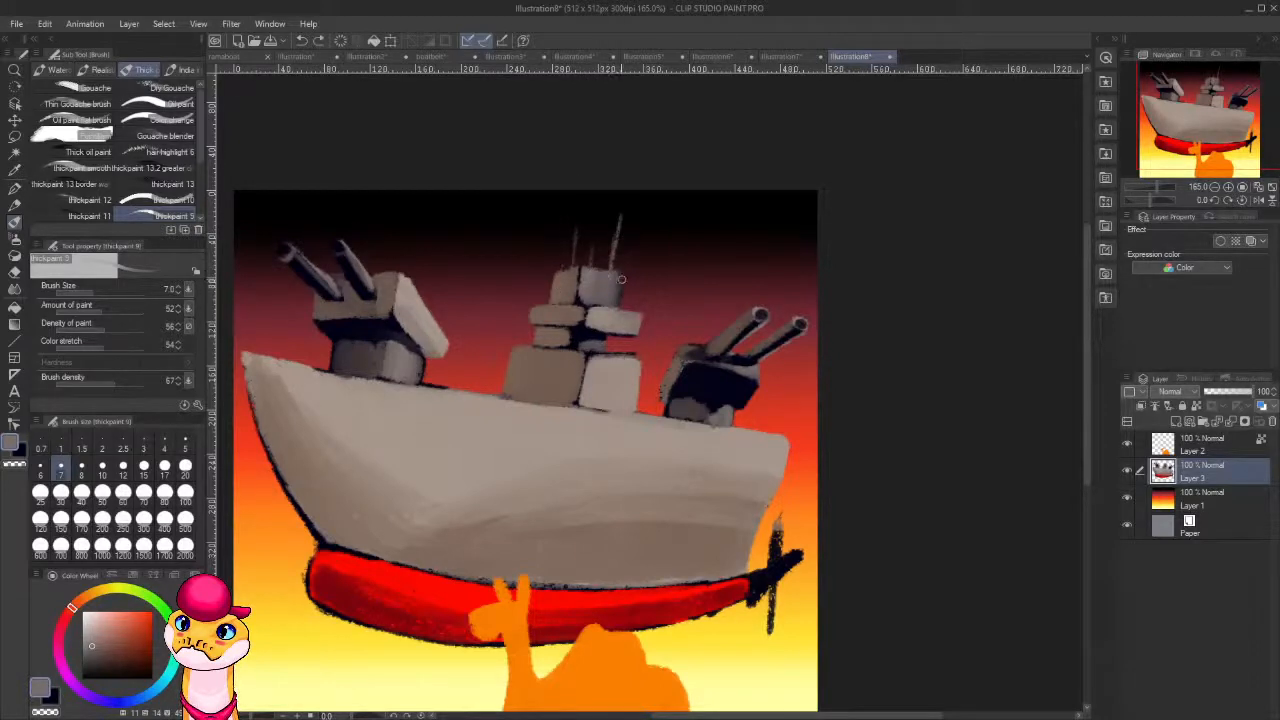
drag(645, 285, 649, 263)
drag(542, 282, 546, 257)
drag(649, 280, 658, 232)
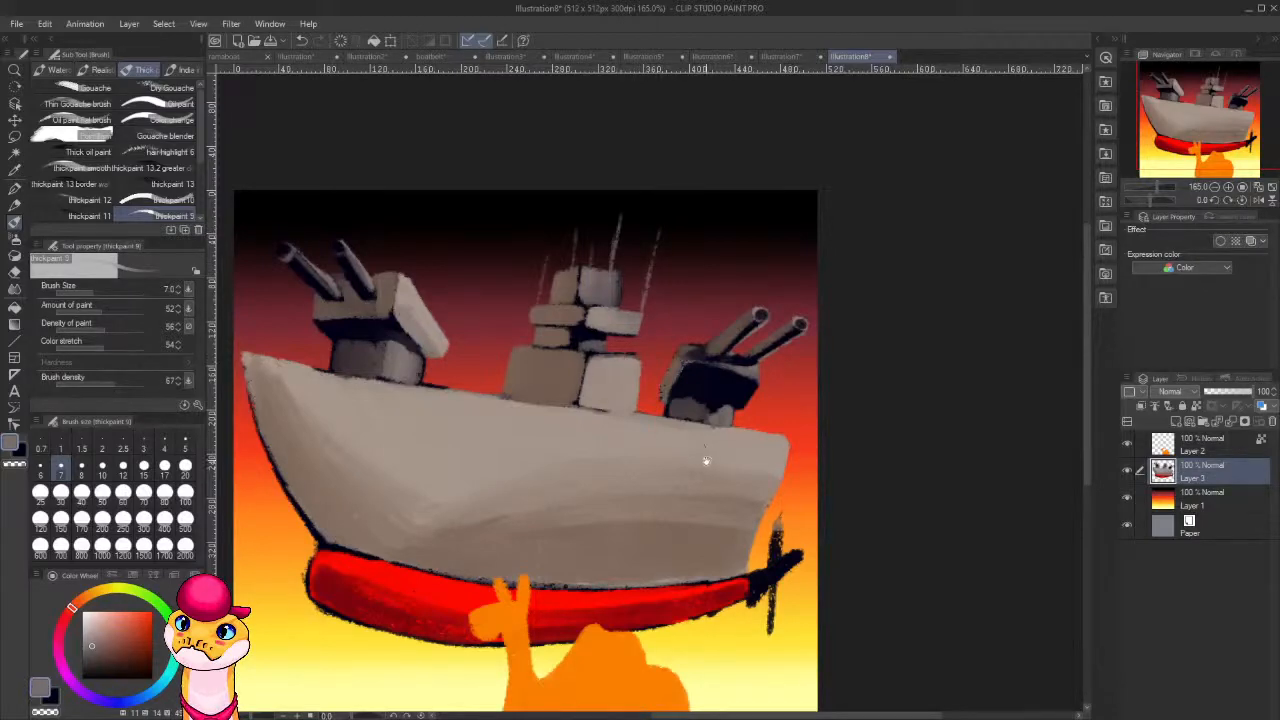
Repaint the propeller's blades in solid dark navy and trim their edges with transparent colour.
drag(702, 462, 694, 391)
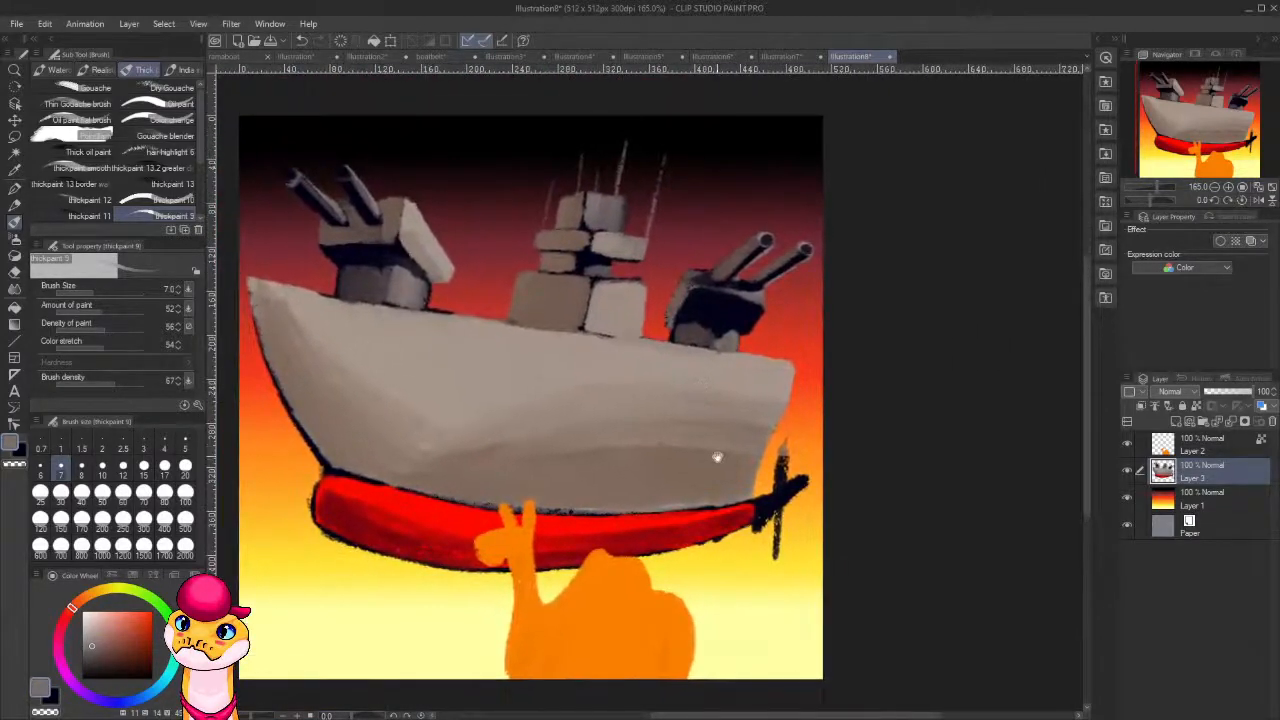
mouse_move(717, 457)
mouse_down()
mouse_move(764, 417)
mouse_move(831, 404)
mouse_move(822, 516)
mouse_move(820, 498)
mouse_up()
alt+click(832, 455)
mouse_move(828, 446)
mouse_down()
mouse_move(848, 428)
mouse_move(850, 452)
mouse_move(848, 428)
mouse_move(840, 460)
mouse_move(825, 418)
mouse_move(826, 502)
mouse_up()
click(14, 464)
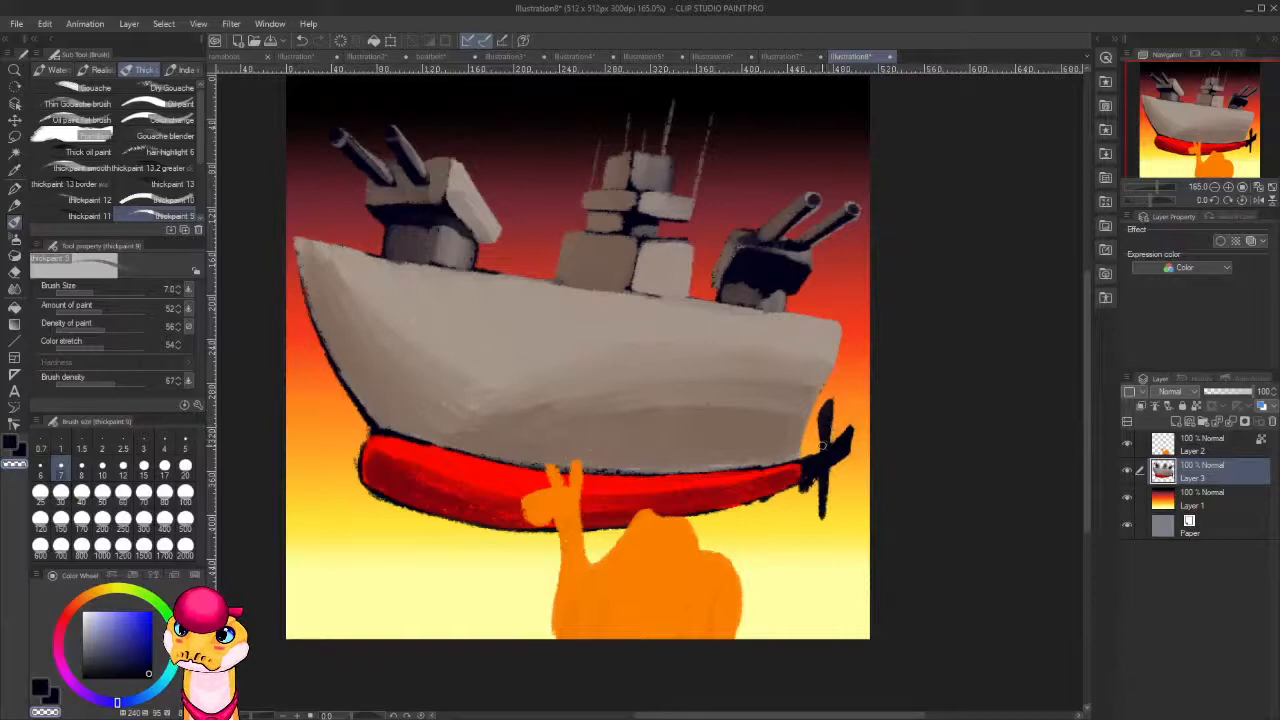
scroll(743, 507, down, 5)
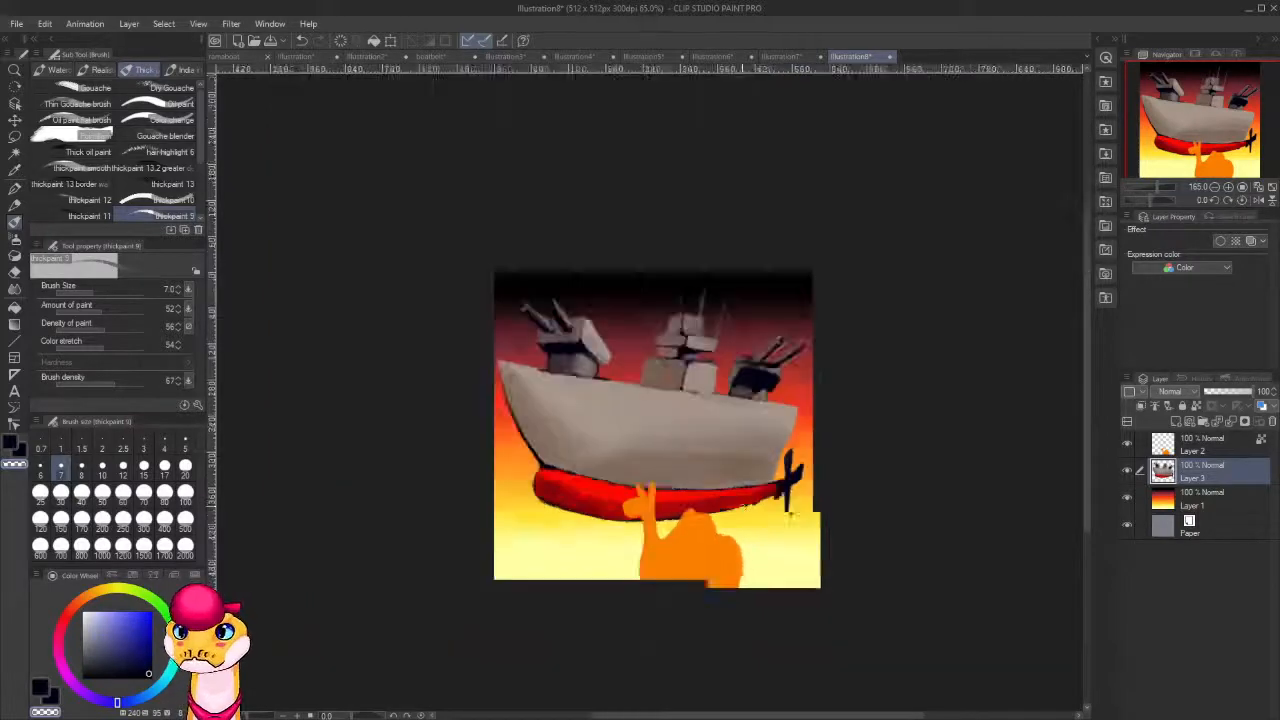
scroll(743, 506, up, 4)
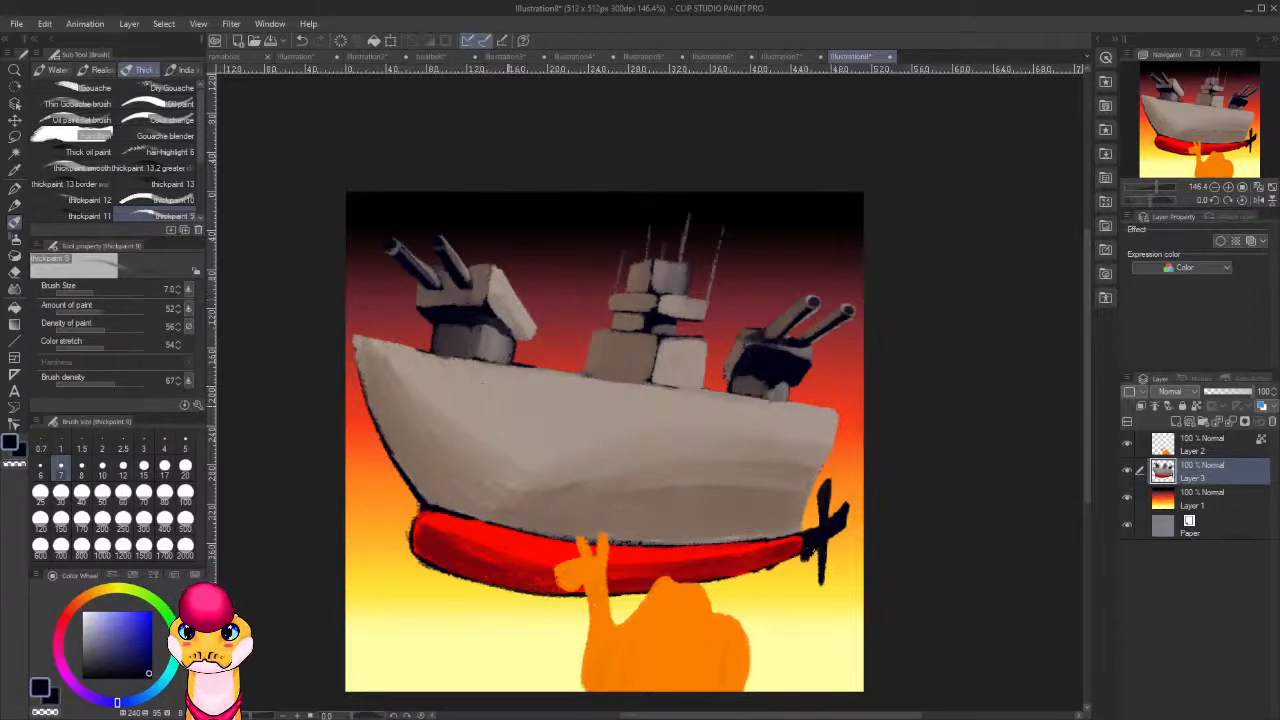
Create a new layer above the ship and, at brush size 12, dab four dark navy portholes along the upper hull, shrinking toward the stern.
click(123, 466)
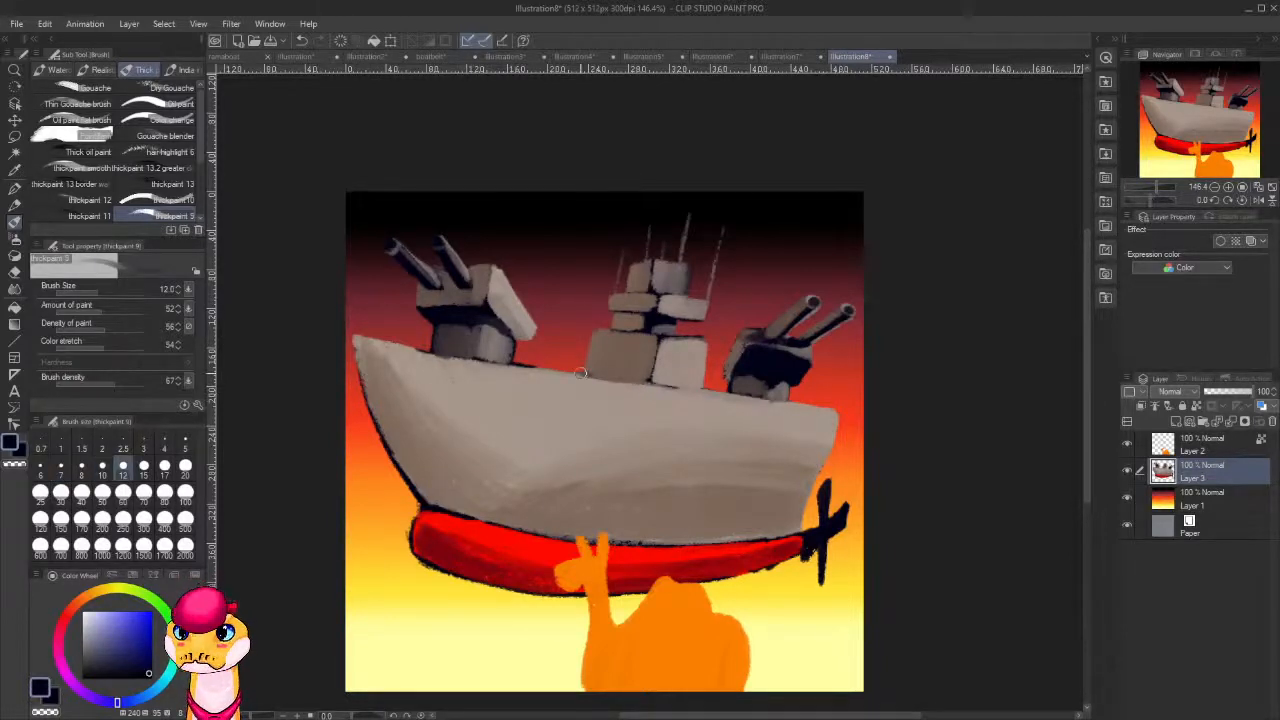
key(ctrl+shift+n)
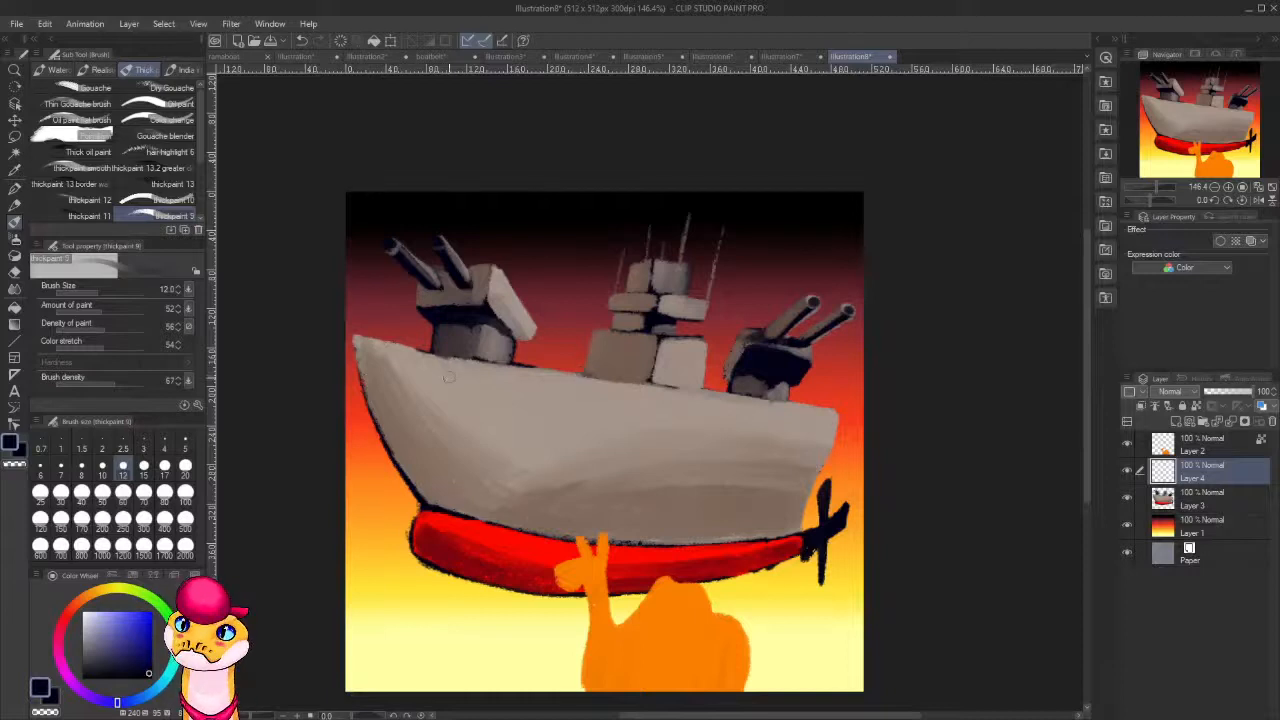
click(449, 382)
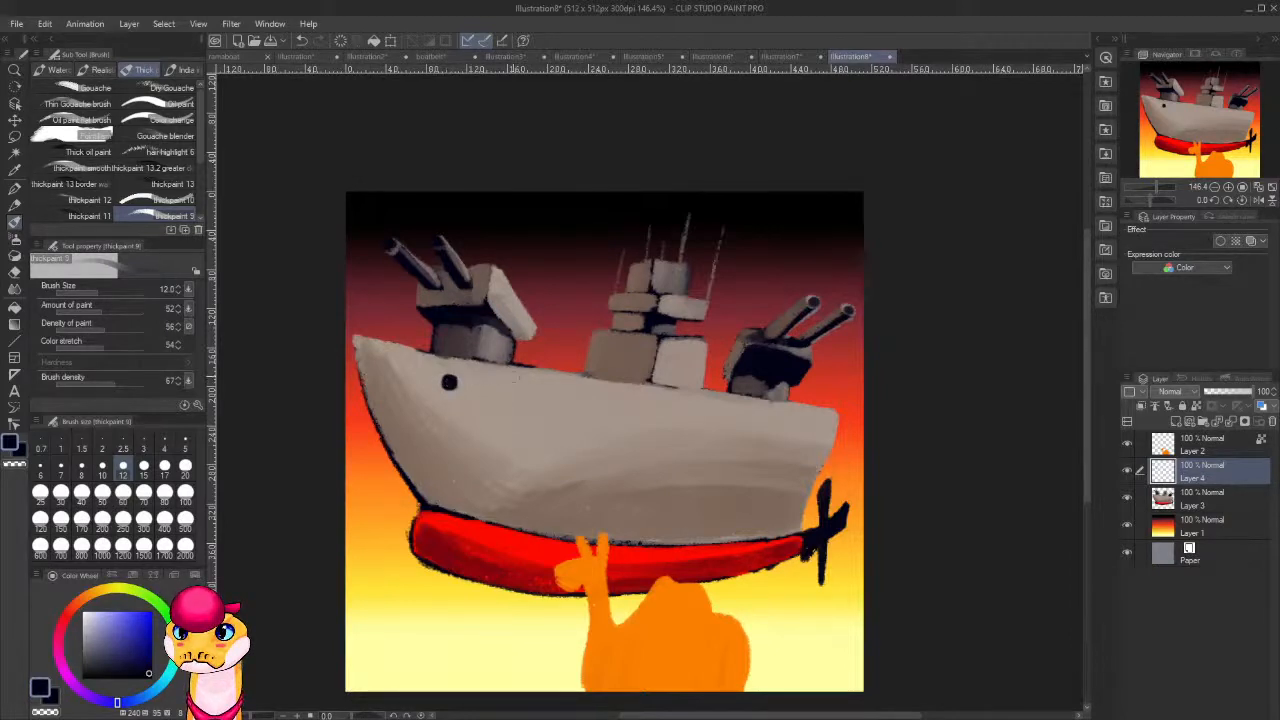
click(591, 404)
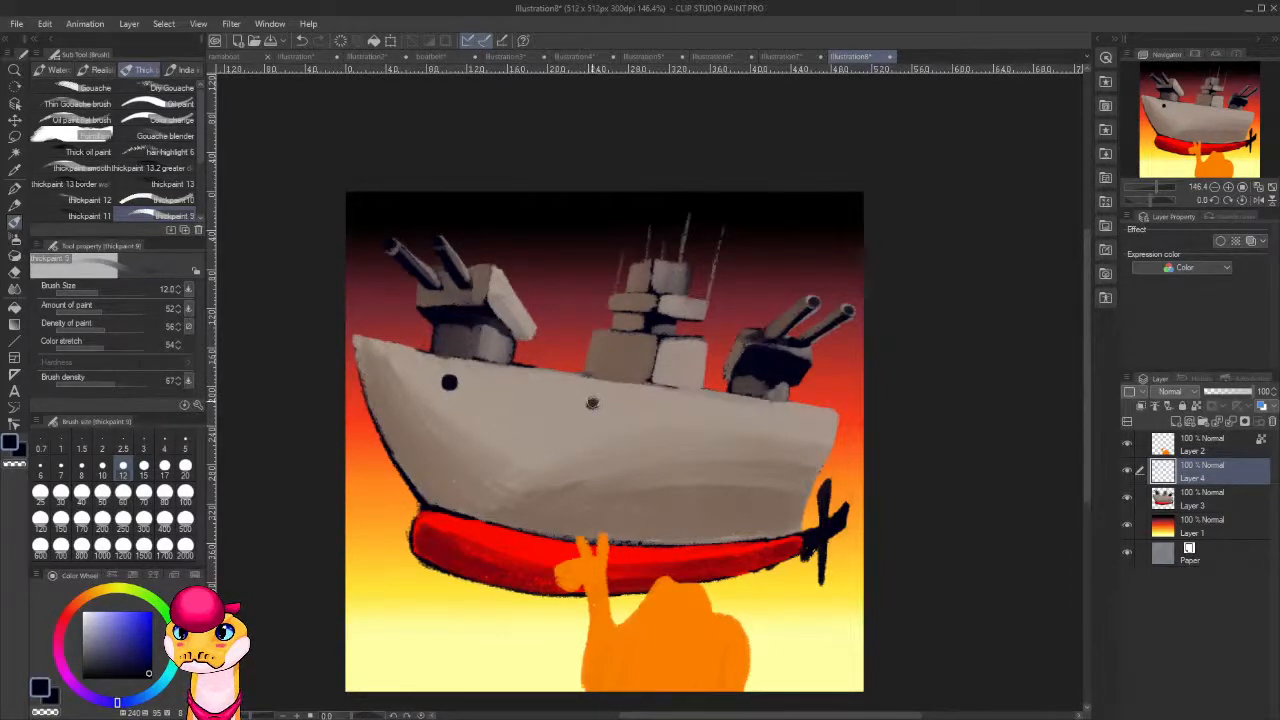
click(719, 417)
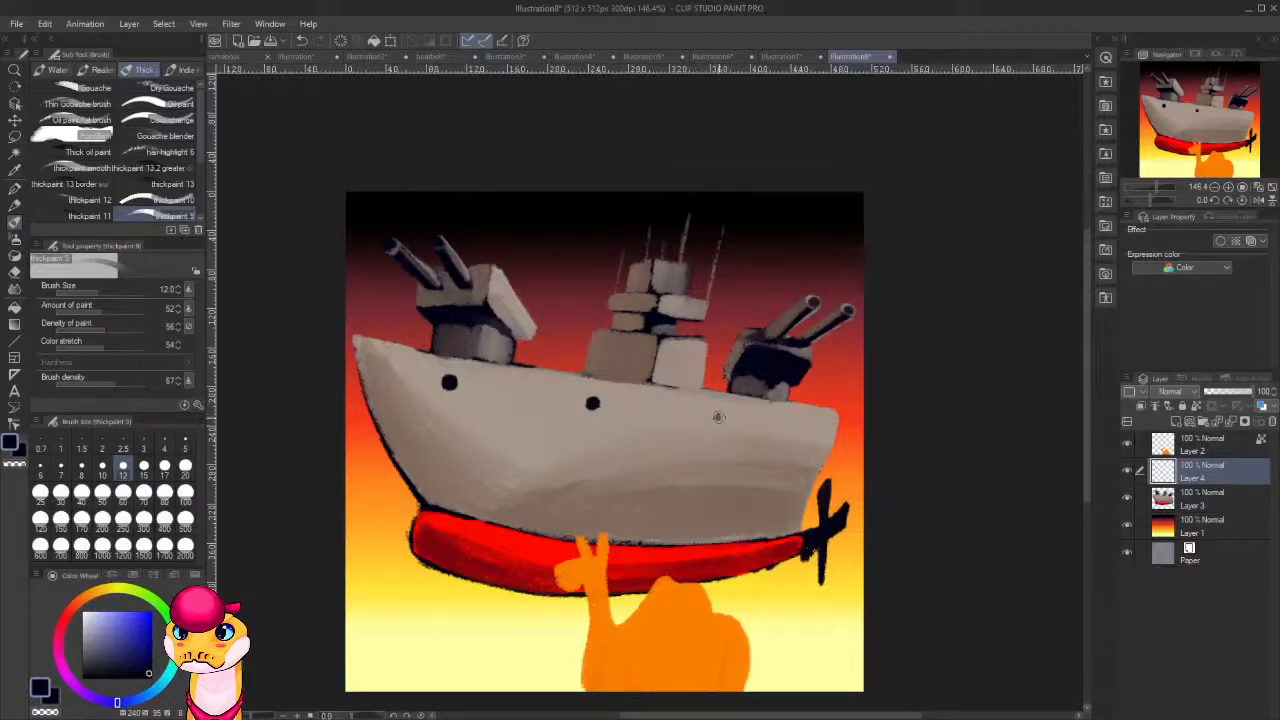
click(808, 422)
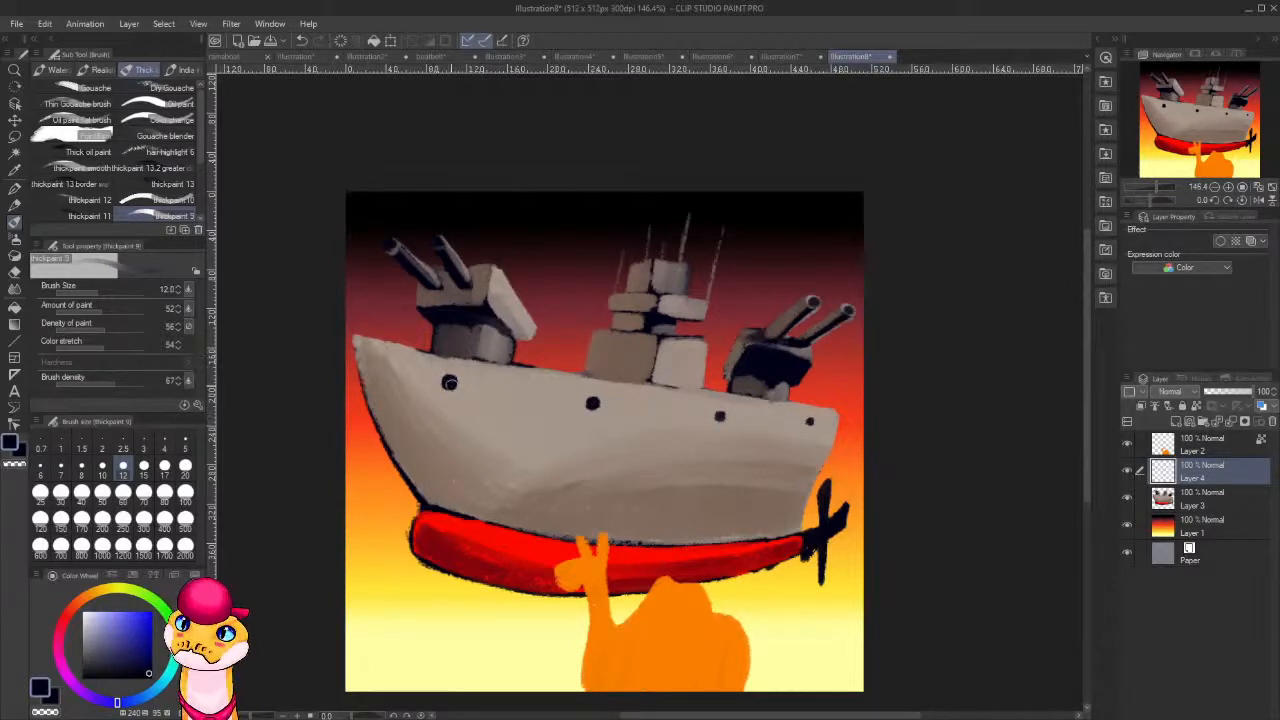
Paint an anchor's ring and shank below the frontmost porthole in dark navy, using brush sizes 7 and 10.
key(bracketleft)
key(bracketleft)
key(bracketleft)
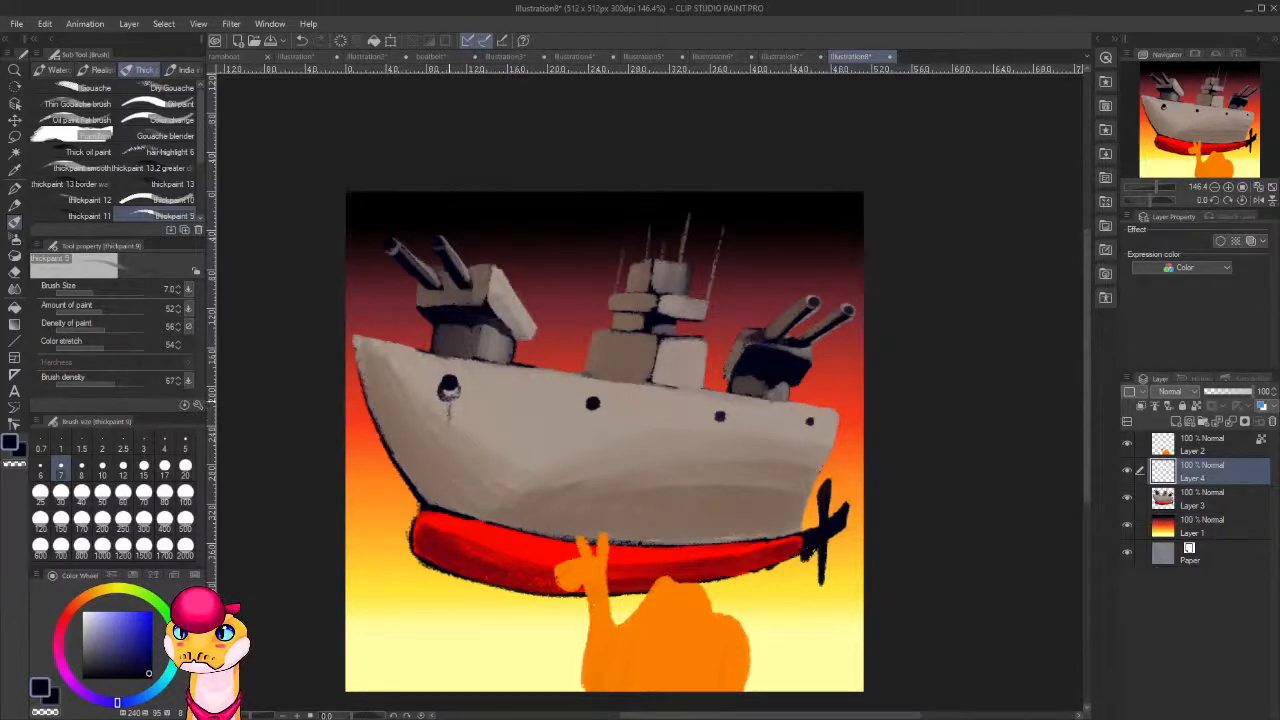
key(bracketright)
key(bracketright)
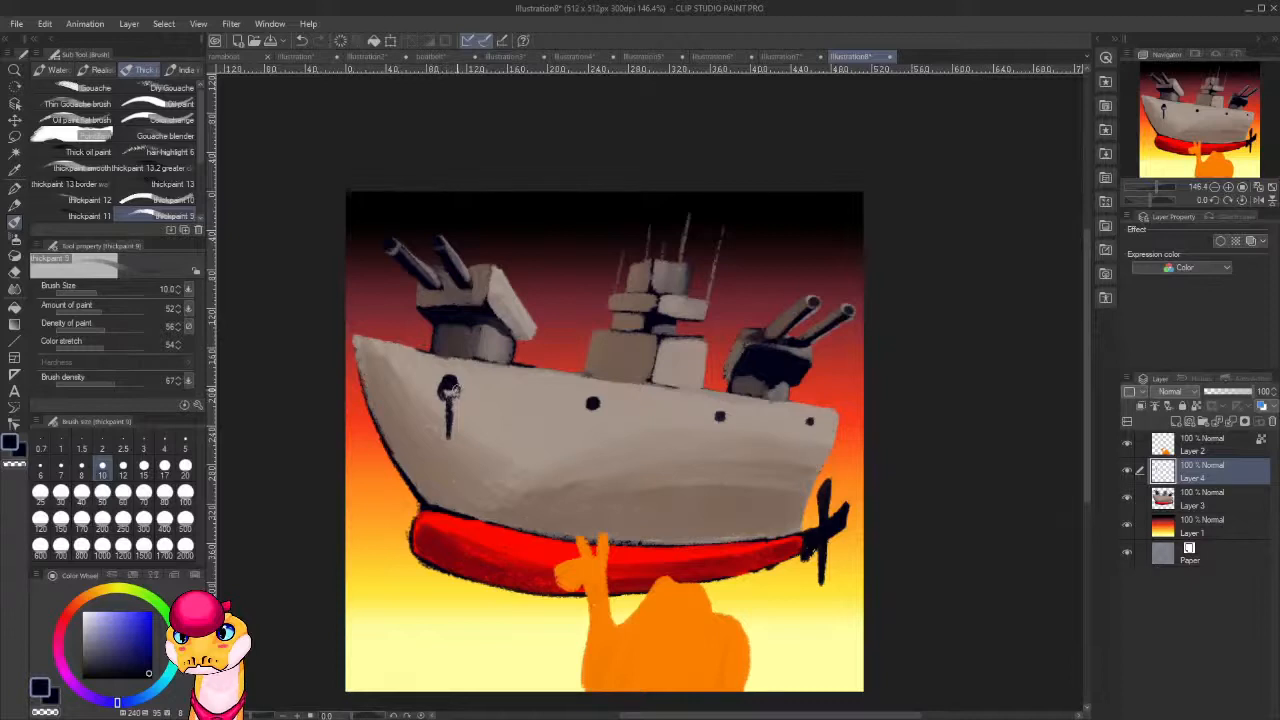
key([)
key([)
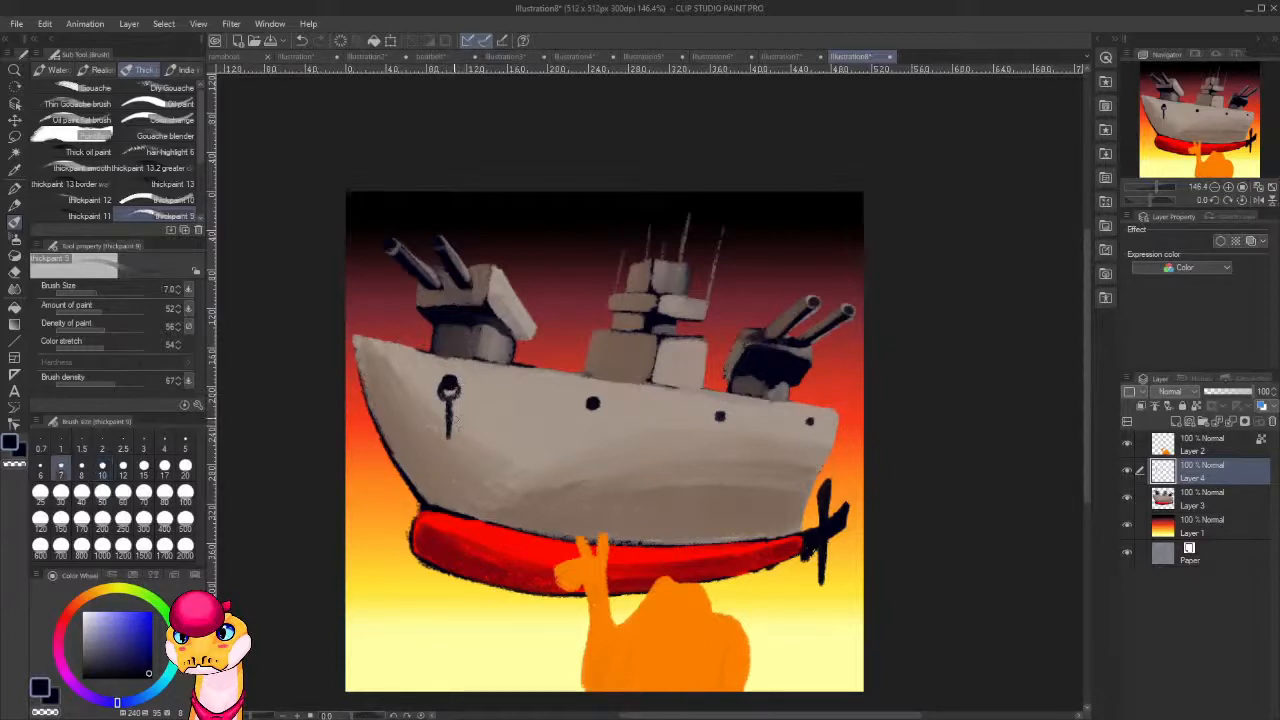
With brush size 12, paint the anchor's curved arms, fluke ends and crossbar in dark navy.
key(])
key(])
key(])
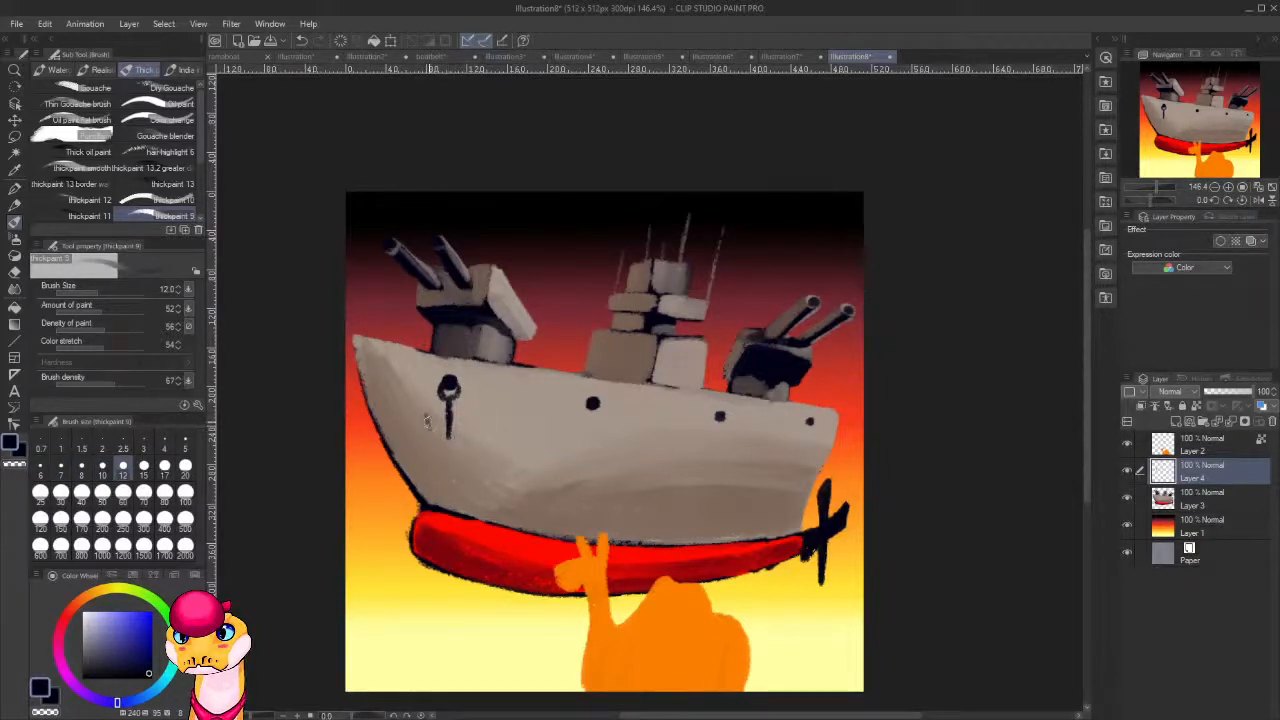
mouse_move(427, 422)
mouse_down()
mouse_move(471, 418)
mouse_move(446, 445)
mouse_up()
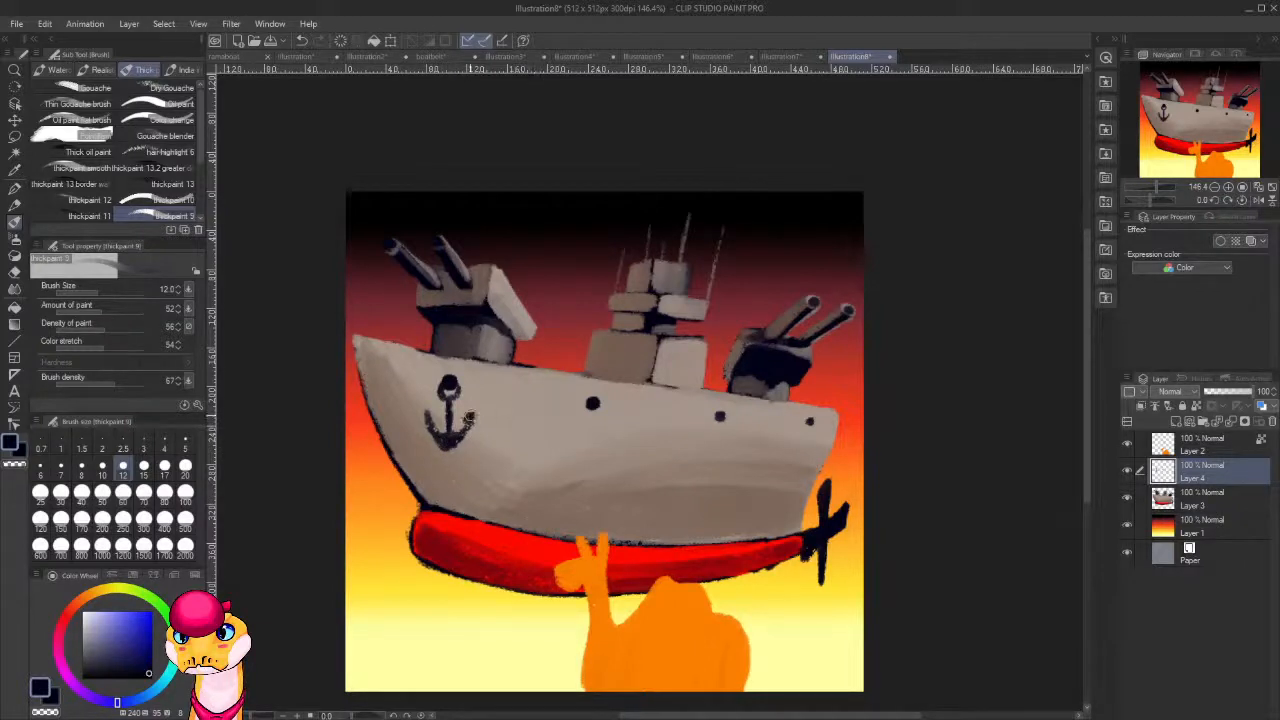
mouse_move(431, 413)
mouse_down()
mouse_move(452, 440)
mouse_move(463, 428)
mouse_move(452, 414)
mouse_up()
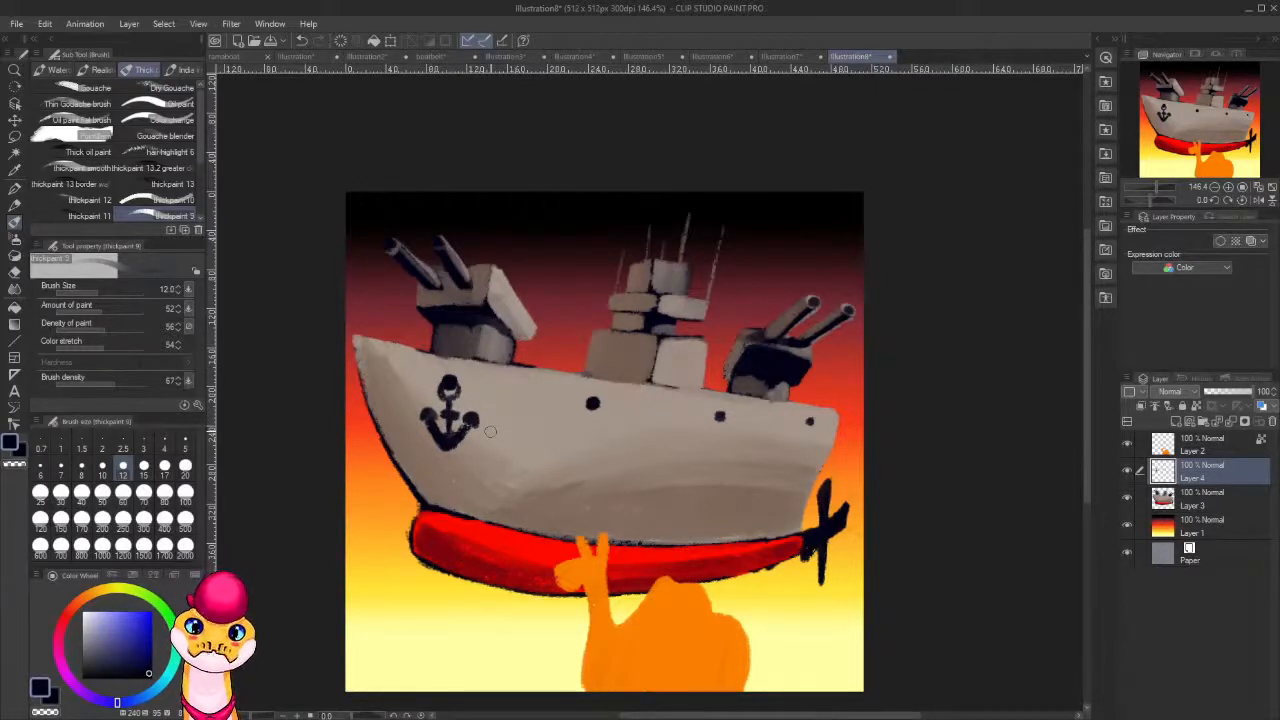
Sharpen the anchor's two fluke tips by alternating between dark navy strokes and erasing with transparent colour.
key(c)
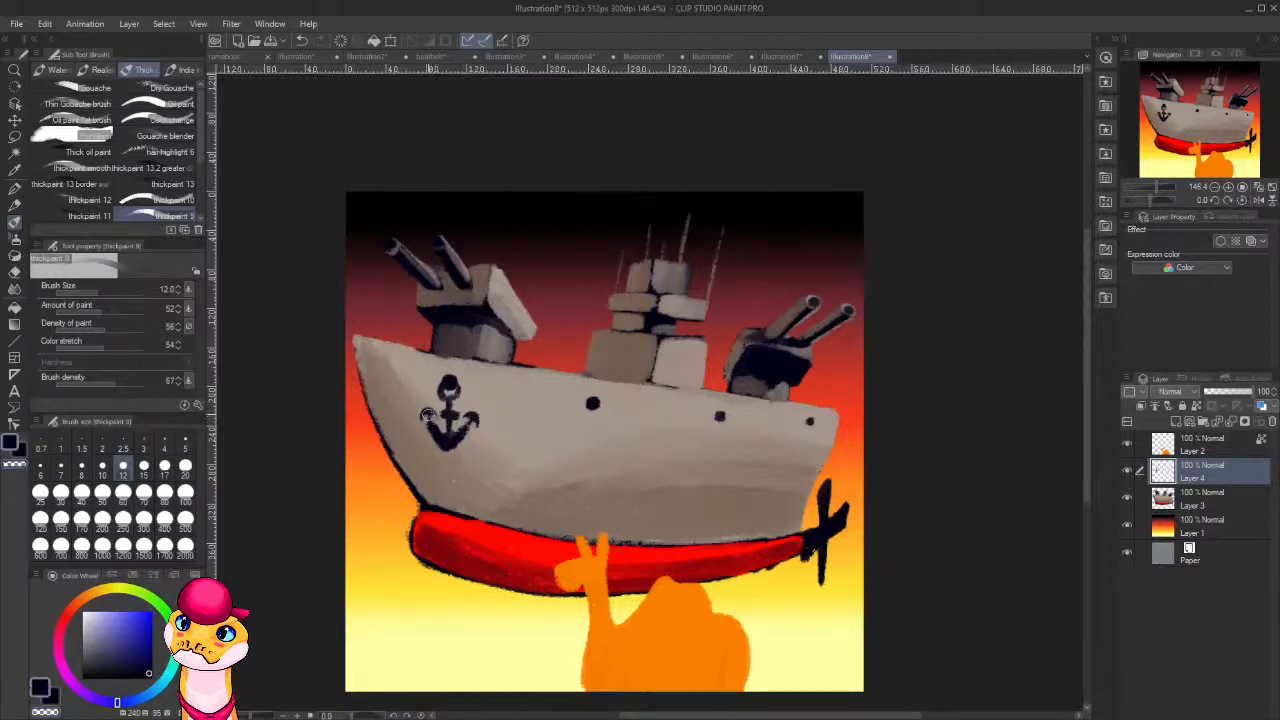
key(c)
drag(422, 407, 426, 412)
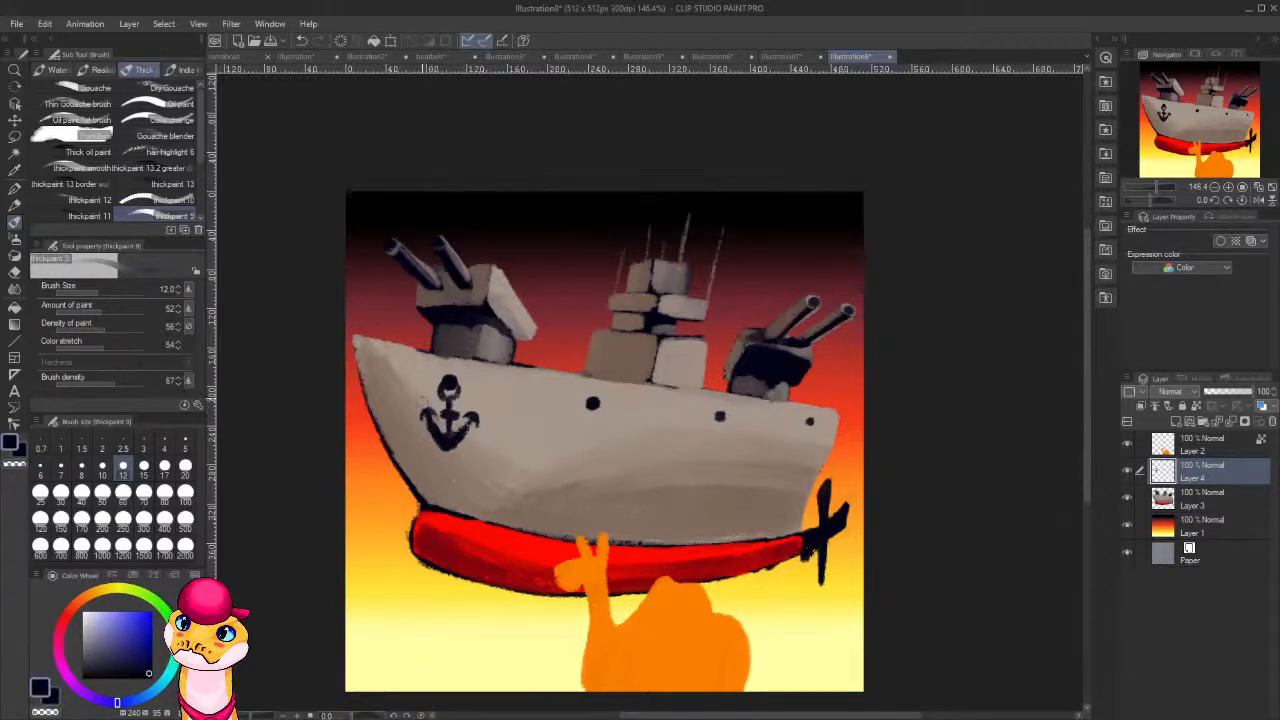
key(c)
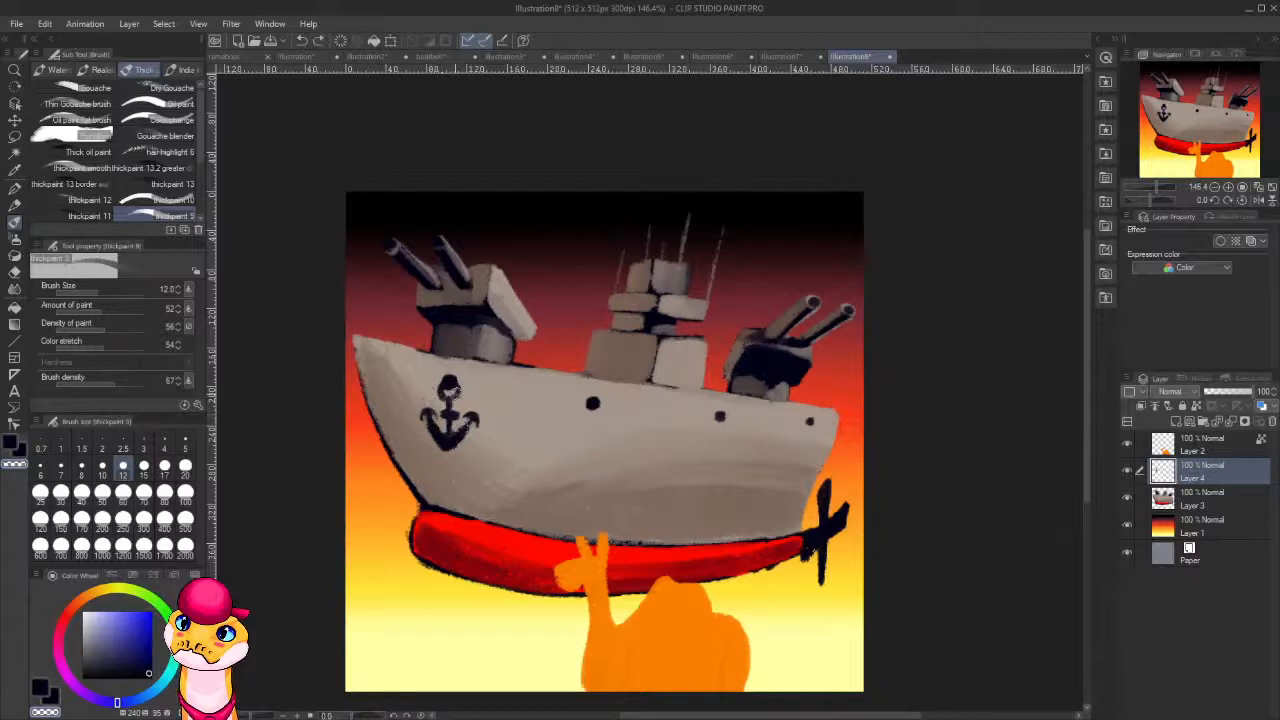
key(c)
key(c)
key(c)
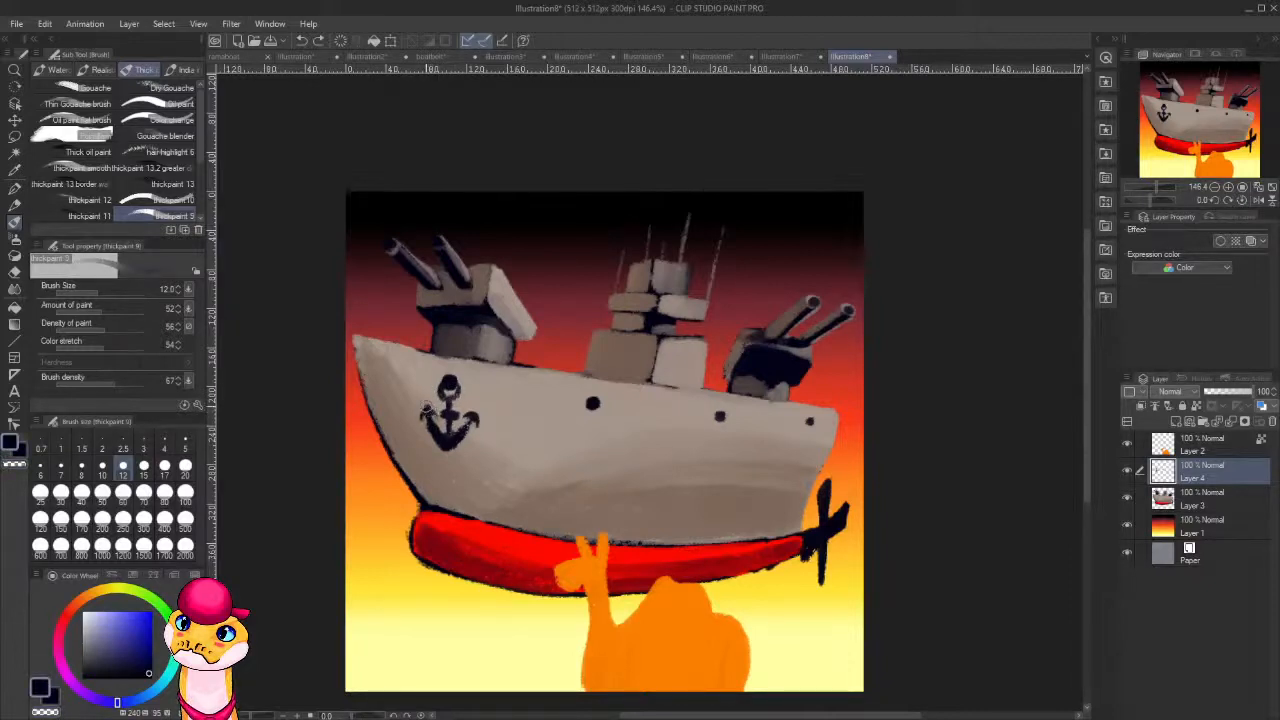
key(c)
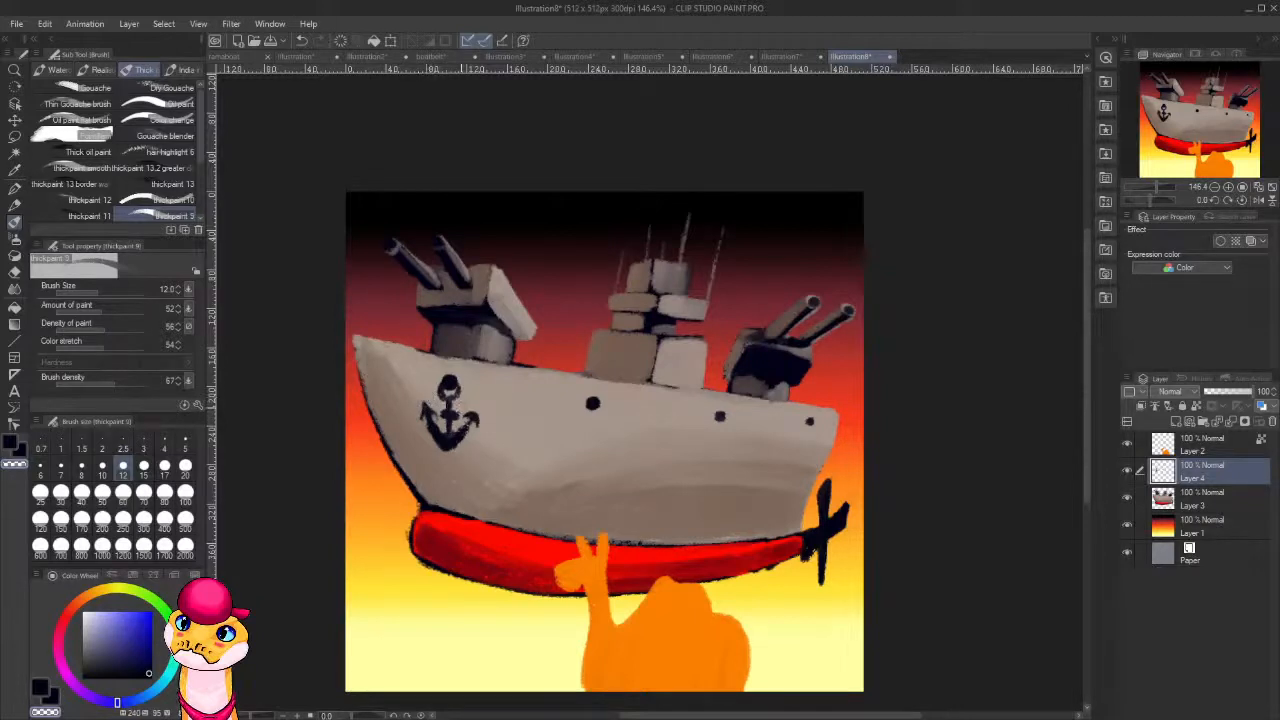
key(c)
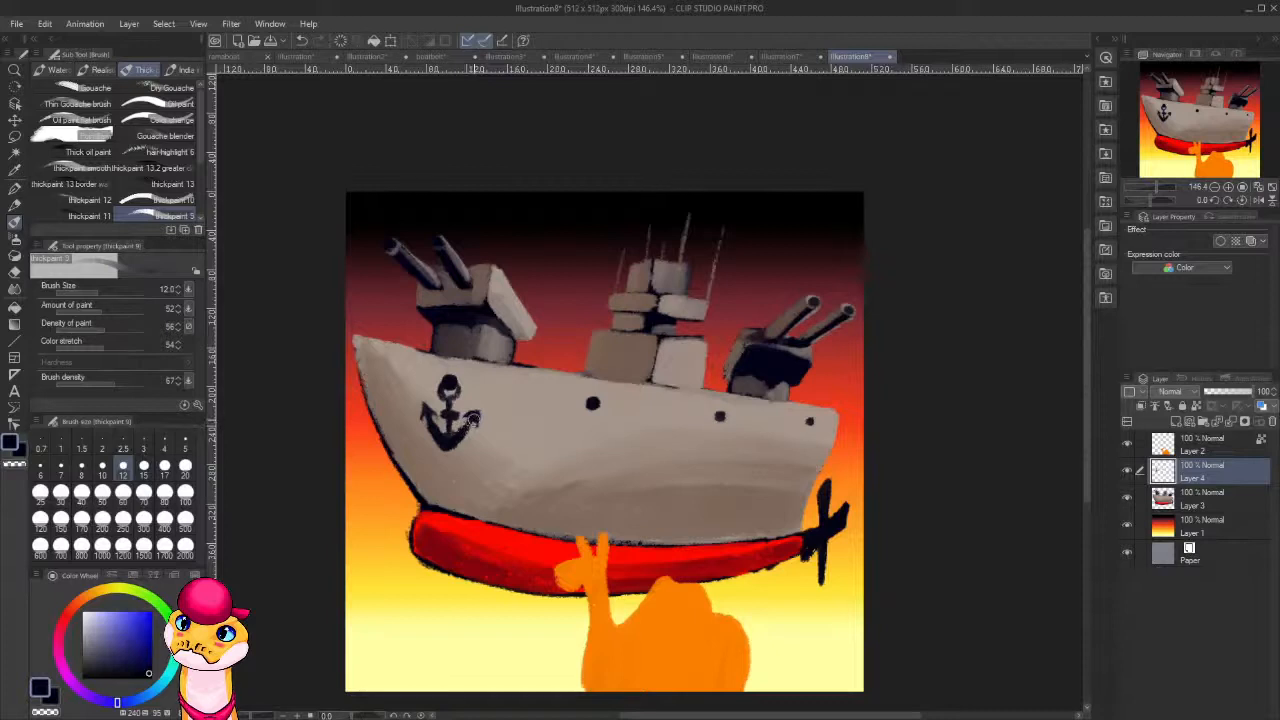
key(c)
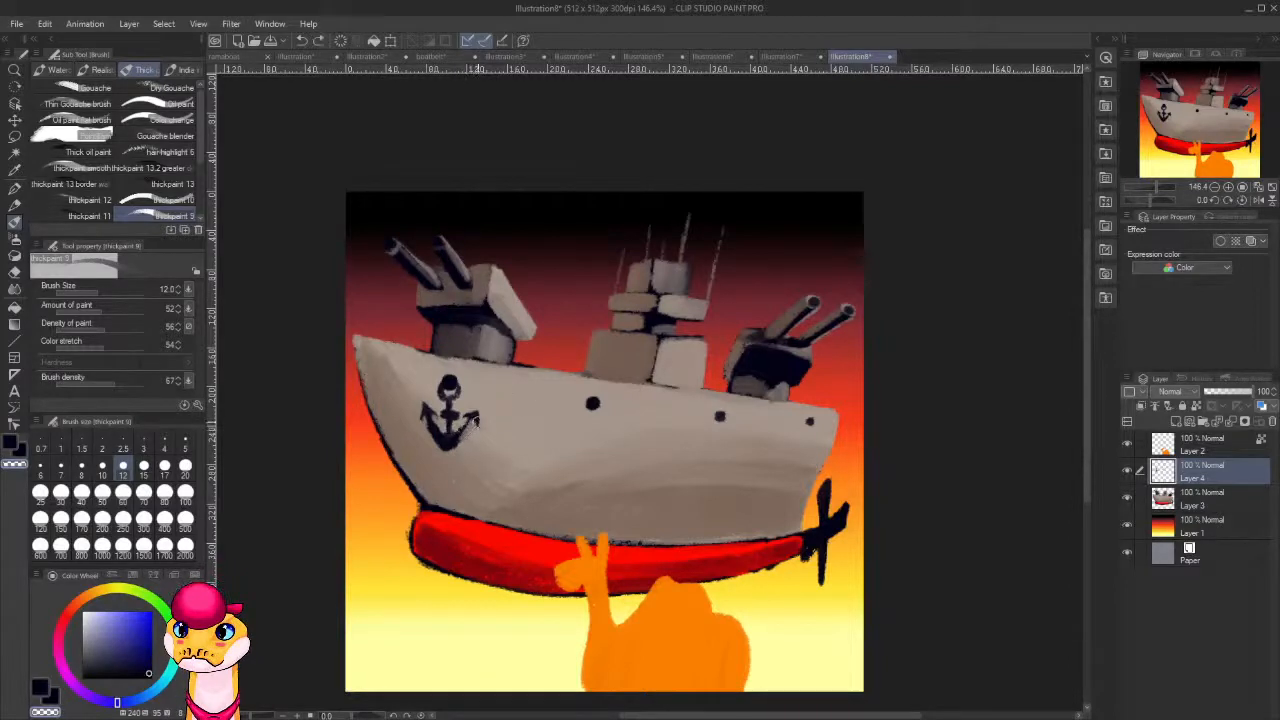
Touch up the anchor's shank in dark navy, then add yellow highlights to the anchor at brush size 6, sampling yellow from the background.
key(x)
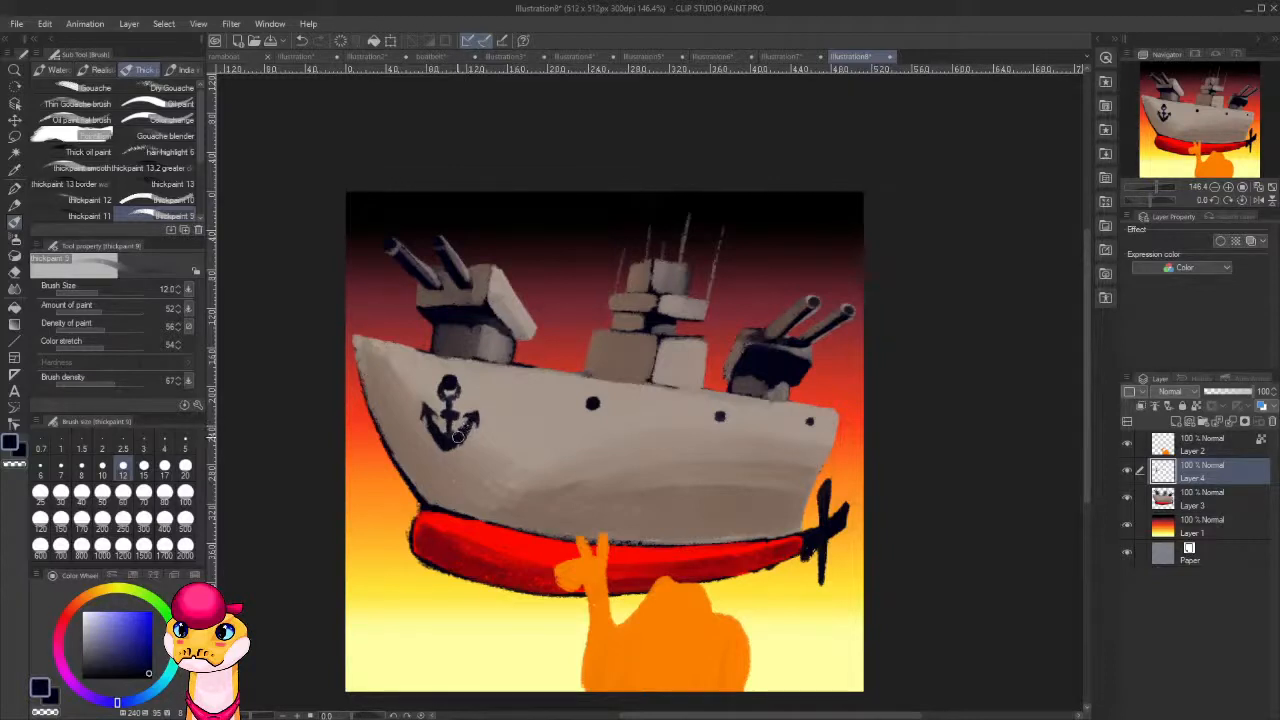
drag(447, 437, 447, 426)
alt+click(815, 599)
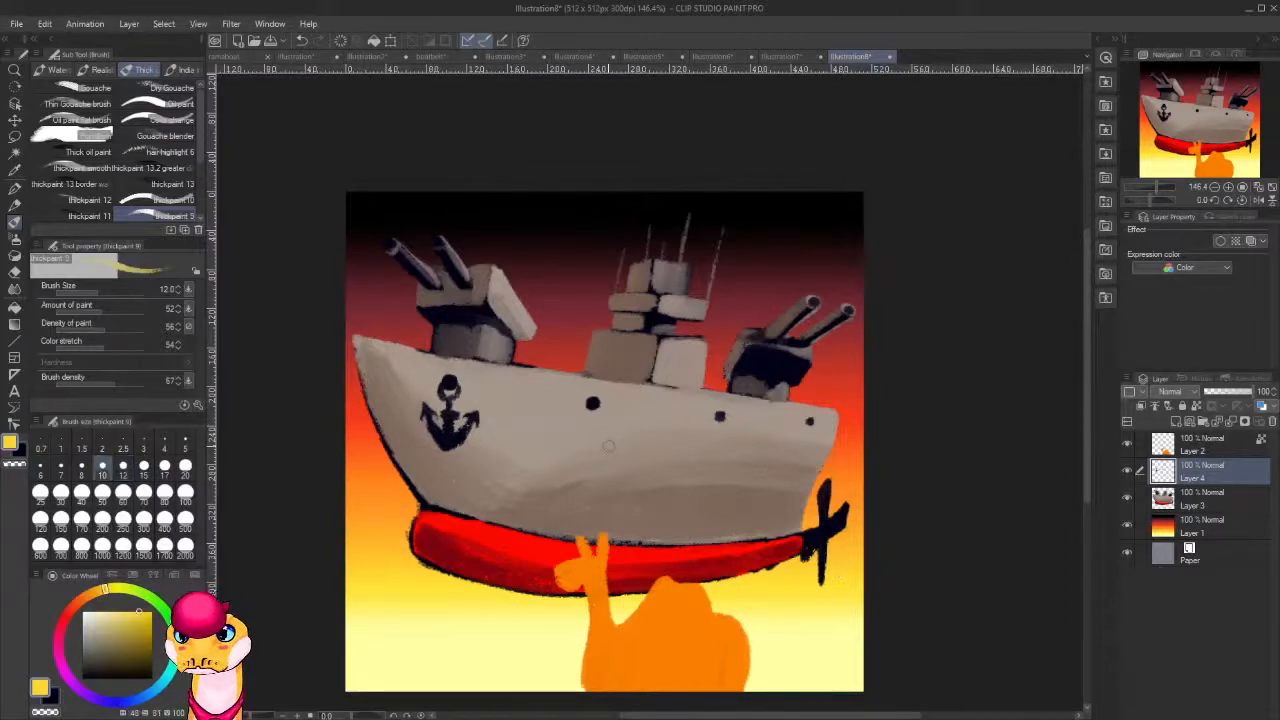
key(bracketleft)
key(bracketleft)
key(bracketleft)
key(bracketleft)
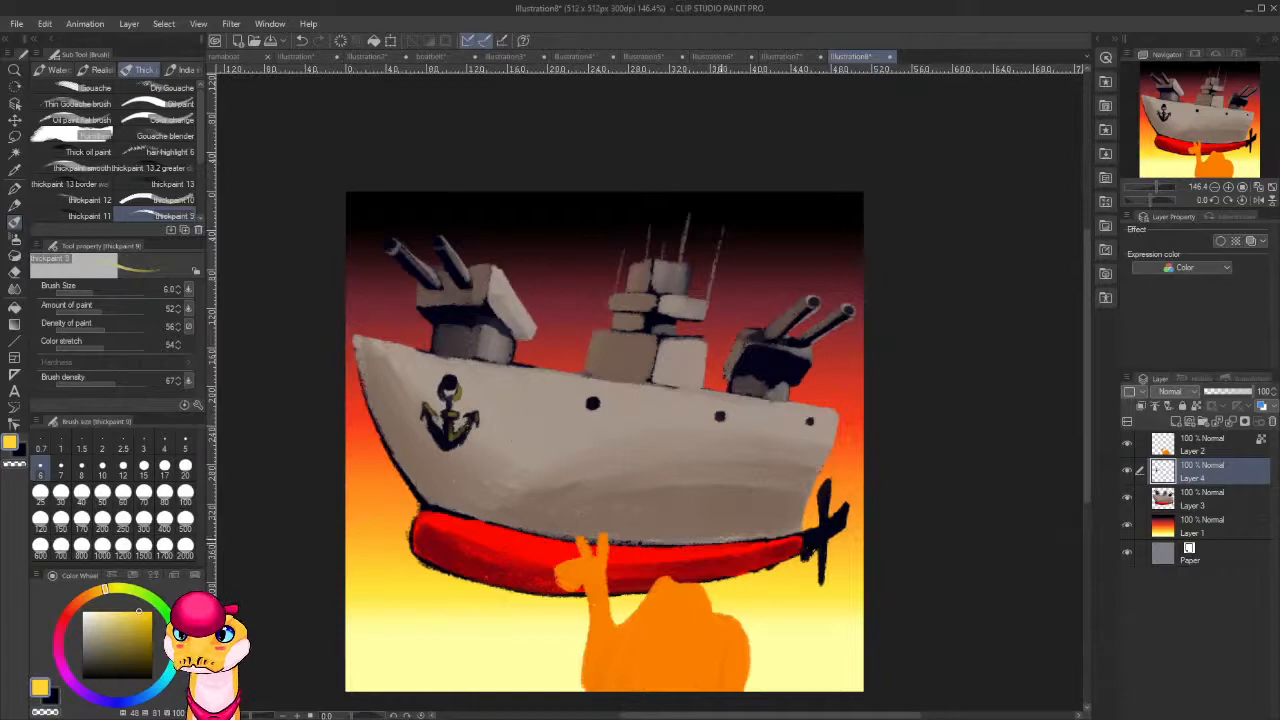
Sample the superstructure's light grey and lighten it to a near-white with hue 21, saturation 11 and value 97.
drag(718, 545, 619, 428)
scroll(619, 428, down, 1)
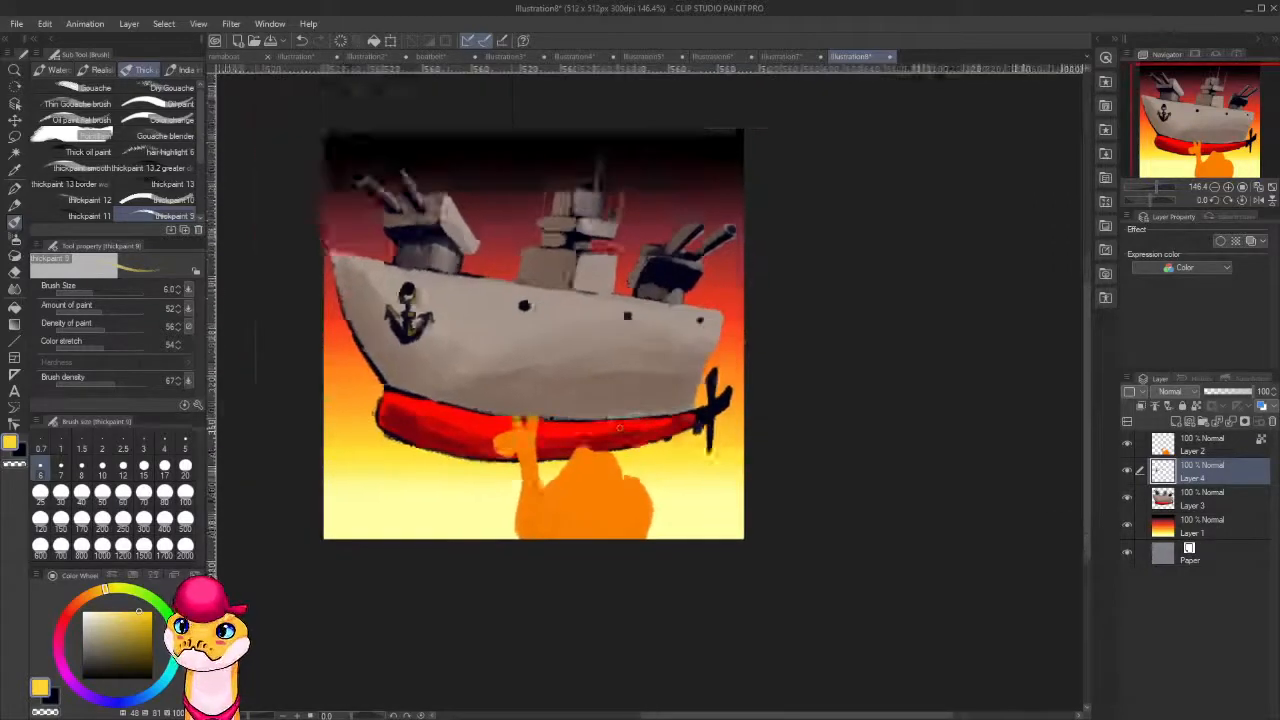
scroll(618, 430, down, 12)
scroll(607, 402, up, 15)
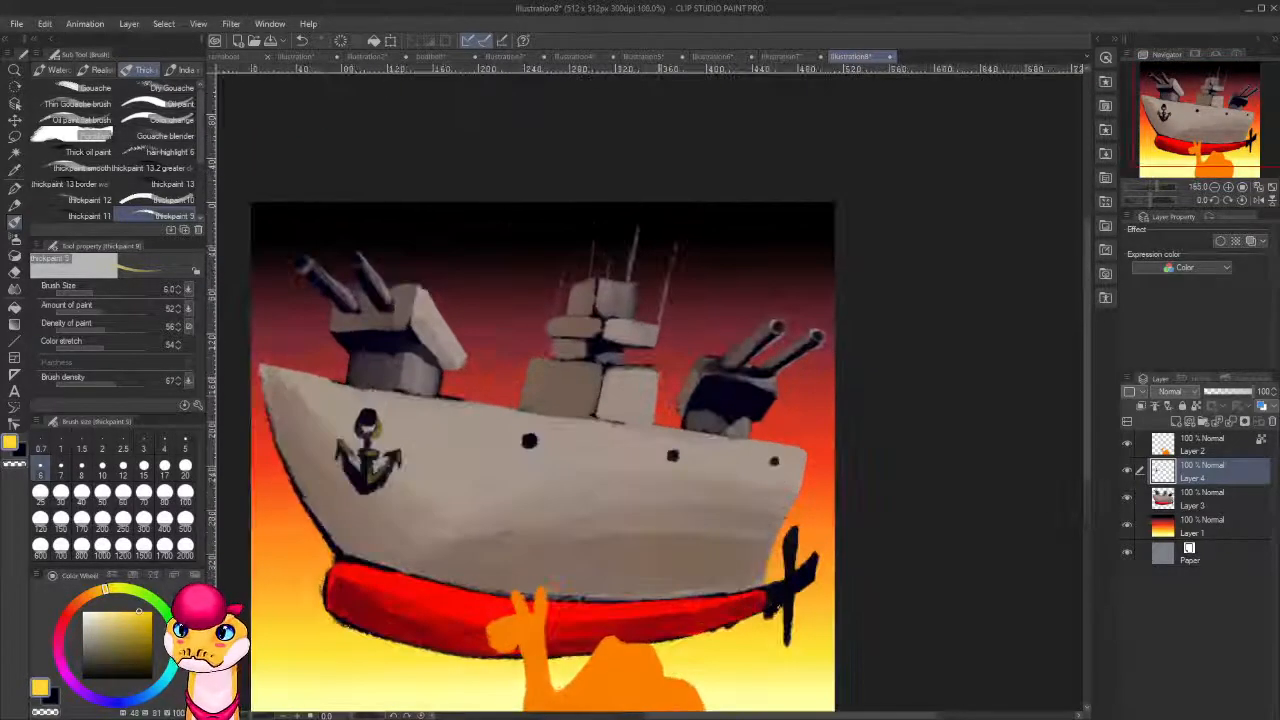
alt+click(634, 363)
drag(97, 615, 90, 614)
drag(624, 370, 654, 367)
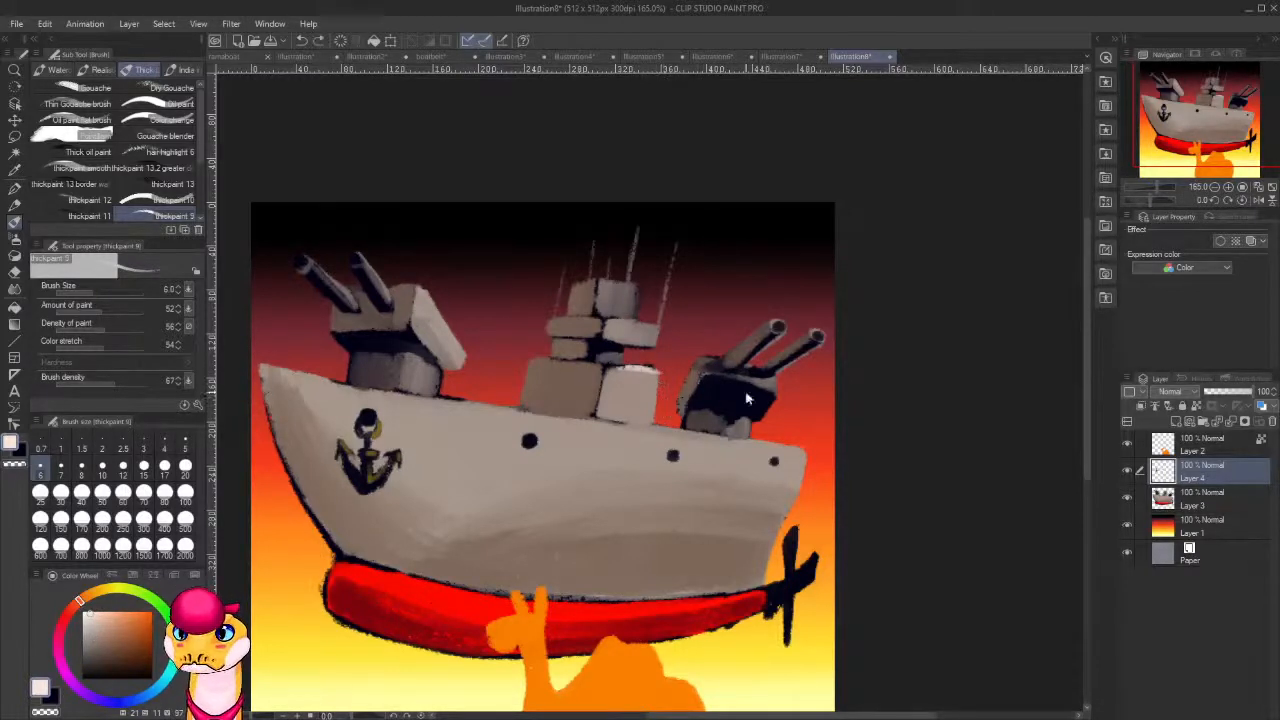
key(ctrl+z)
key(ctrl+z)
On Layer 3 with transparent pixels locked, paint near-white highlights along the top and stern-side edges of the lower superstructure's light block.
click(1207, 510)
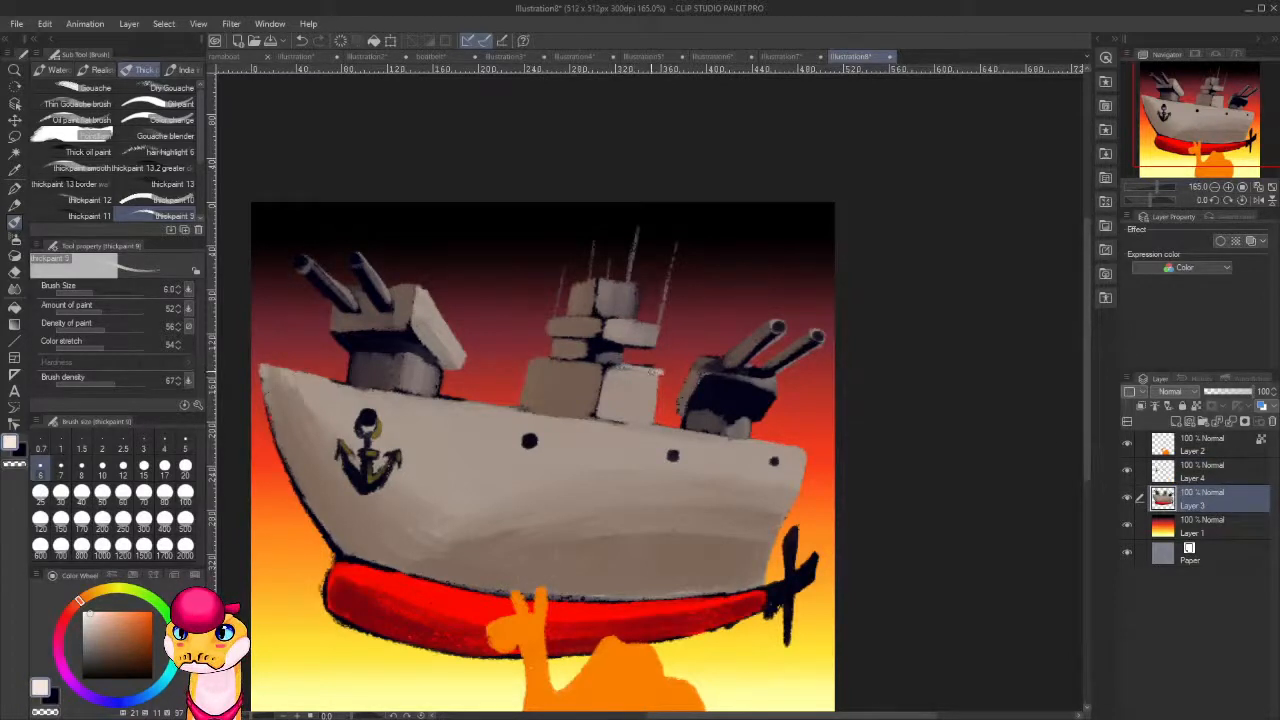
drag(620, 370, 656, 367)
key(ctrl+z)
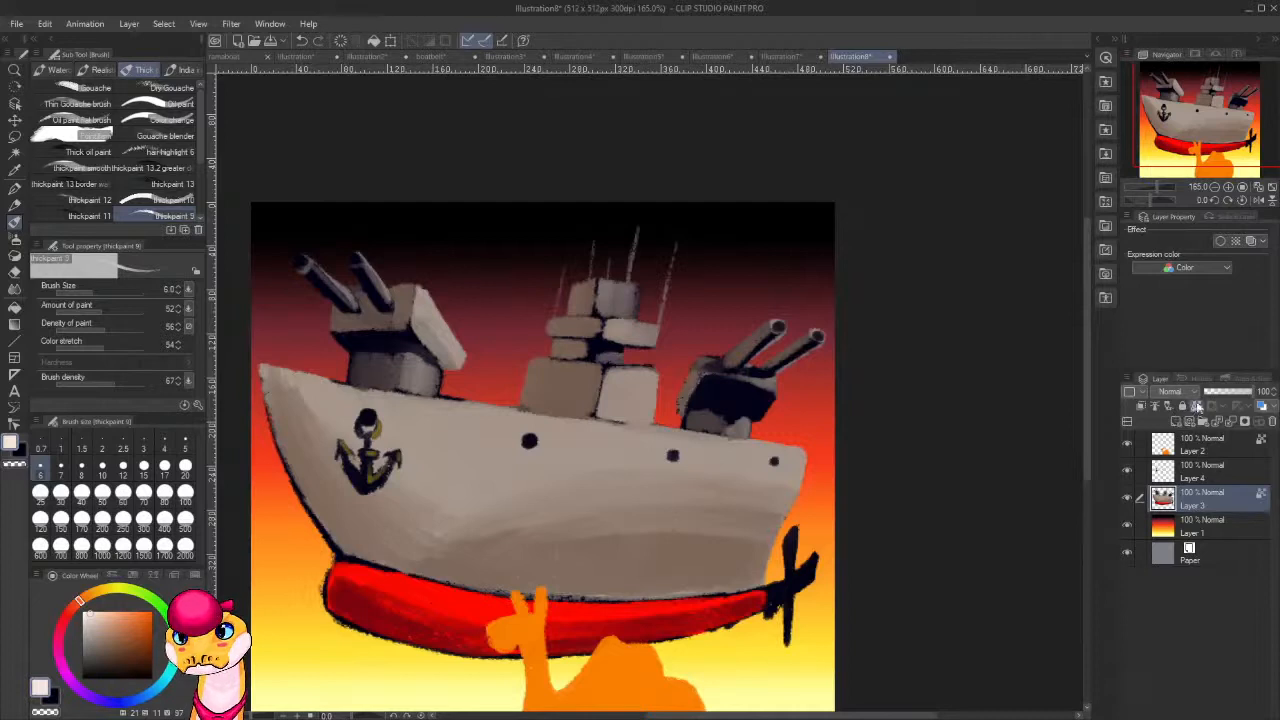
mouse_move(655, 370)
mouse_down()
mouse_move(618, 372)
mouse_move(632, 375)
mouse_move(597, 416)
mouse_move(654, 416)
mouse_move(651, 372)
mouse_up()
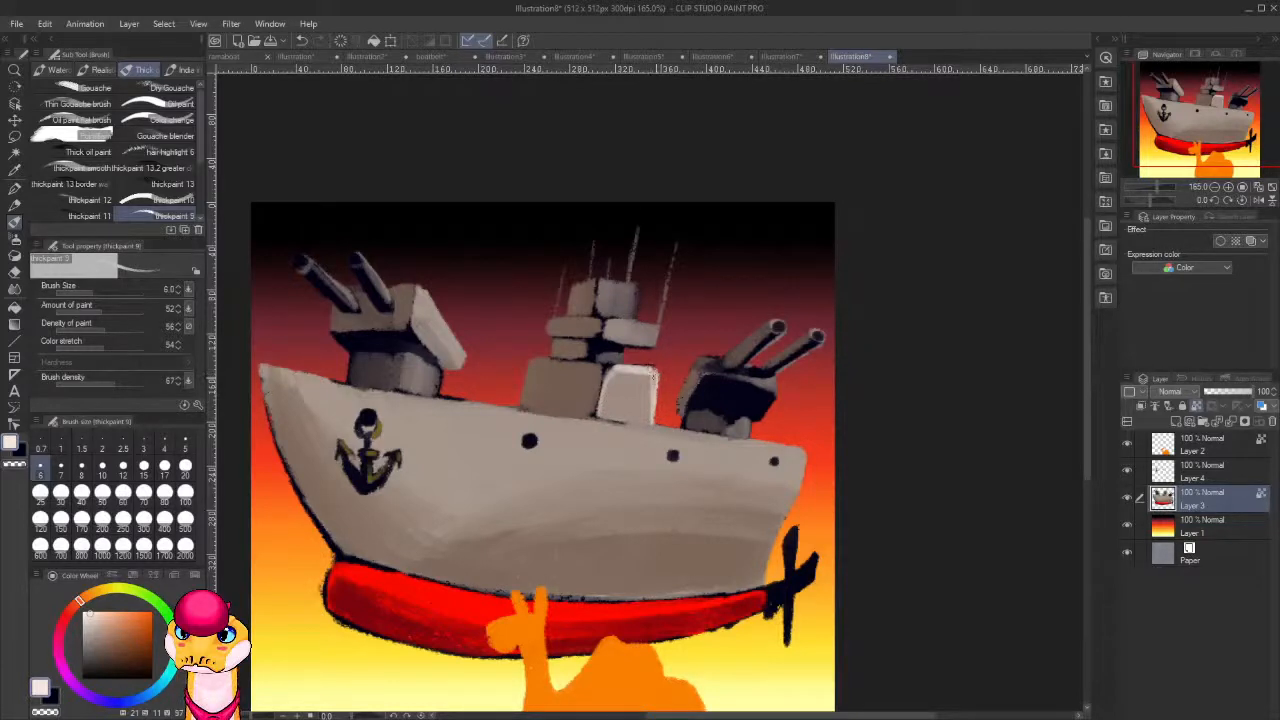
alt+click(660, 375)
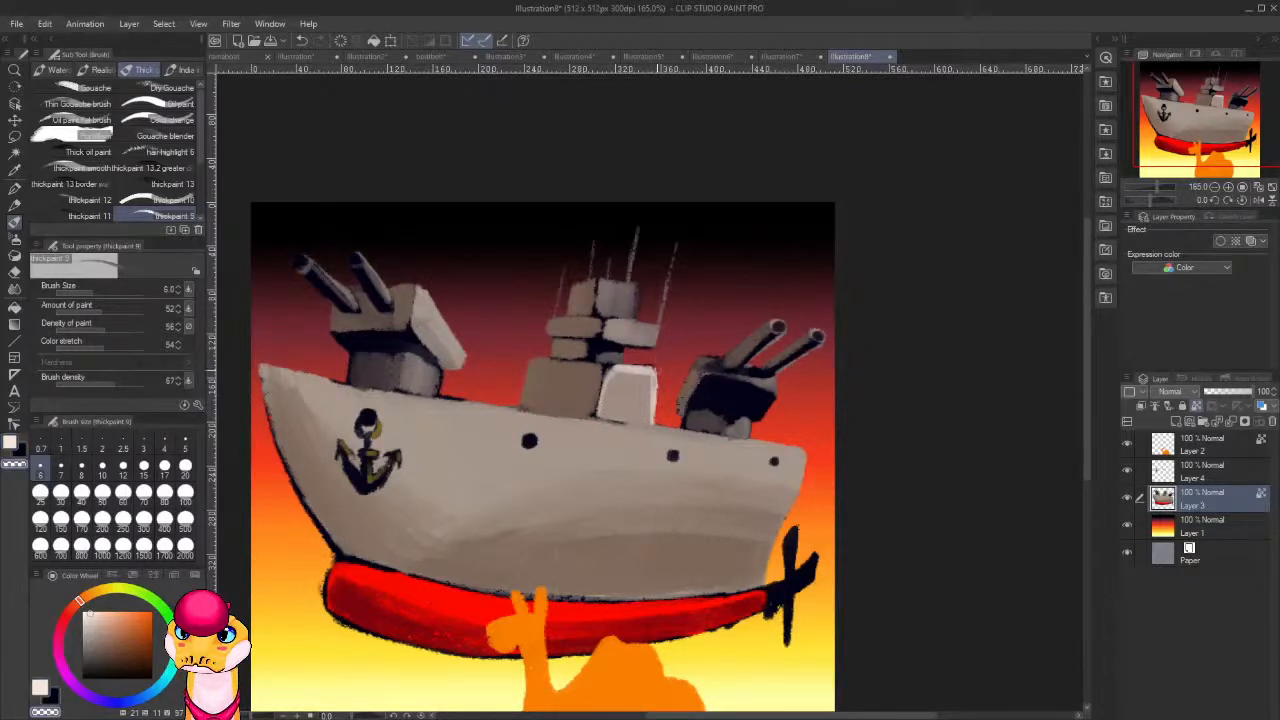
drag(657, 371, 659, 394)
key(c)
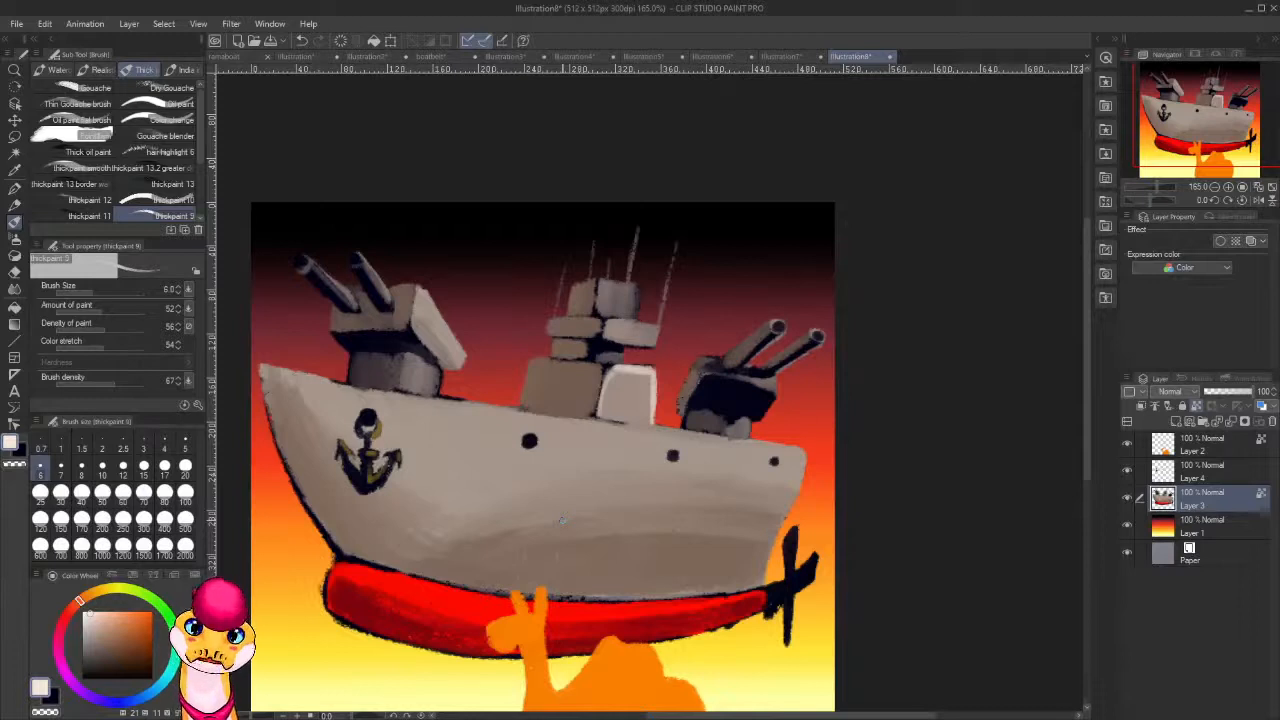
Enlarge the brush to 8 and extend the near-white highlights over the lower light block's bow-side edge and the platform above it.
key(bracketright)
key(bracketright)
key(bracketright)
key(bracketright)
key(bracketright)
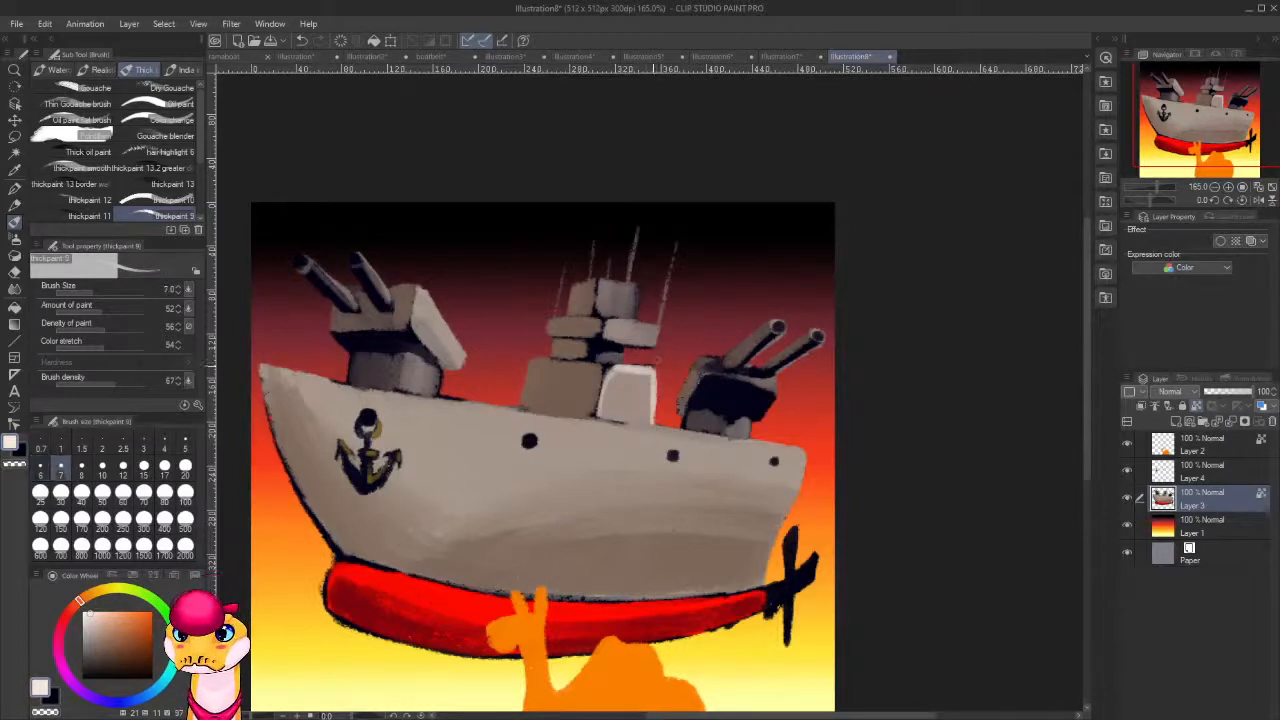
mouse_move(641, 376)
mouse_down()
mouse_move(615, 372)
mouse_move(604, 396)
mouse_move(650, 378)
mouse_move(613, 382)
mouse_move(604, 412)
mouse_up()
mouse_move(660, 329)
mouse_down()
mouse_move(658, 341)
mouse_move(628, 319)
mouse_move(657, 340)
mouse_up()
key(bracketleft)
key(bracketleft)
key(bracketleft)
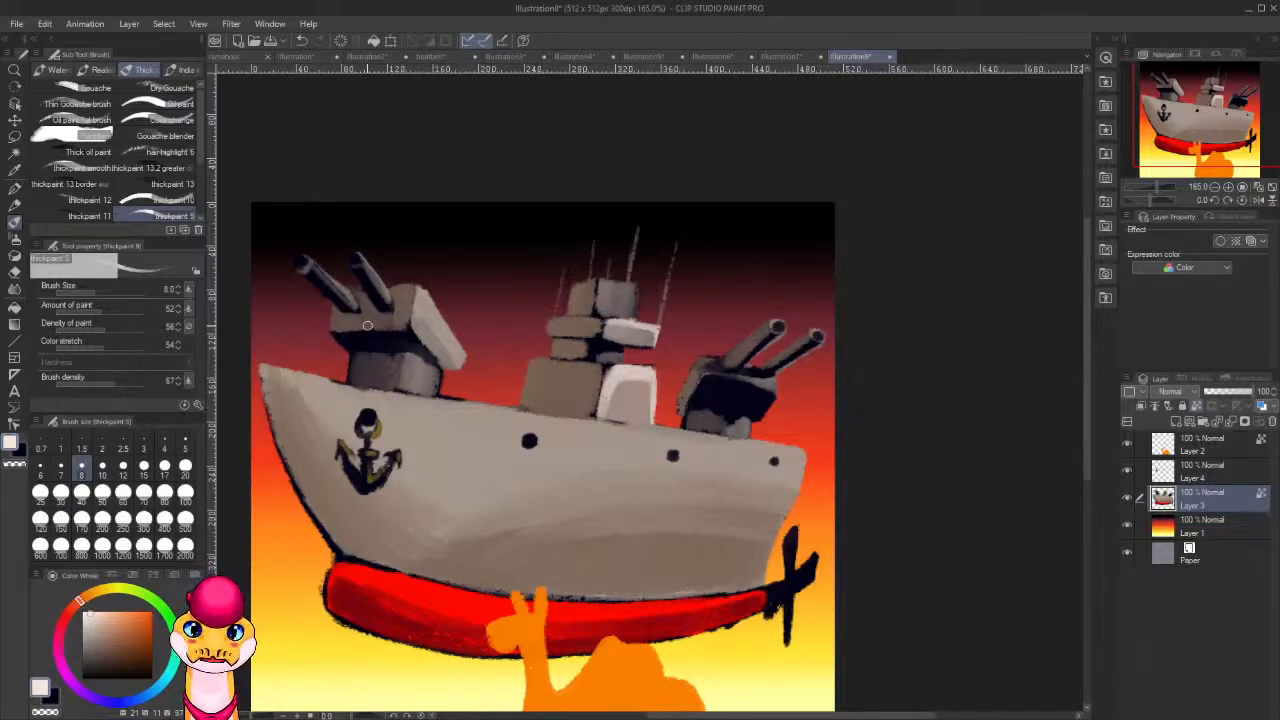
Paint near-white highlights on the topmost superstructure block, the antennas and the rear gun barrels at brush size 8.
mouse_move(637, 288)
mouse_down()
mouse_move(634, 314)
mouse_move(634, 286)
mouse_move(612, 279)
mouse_up()
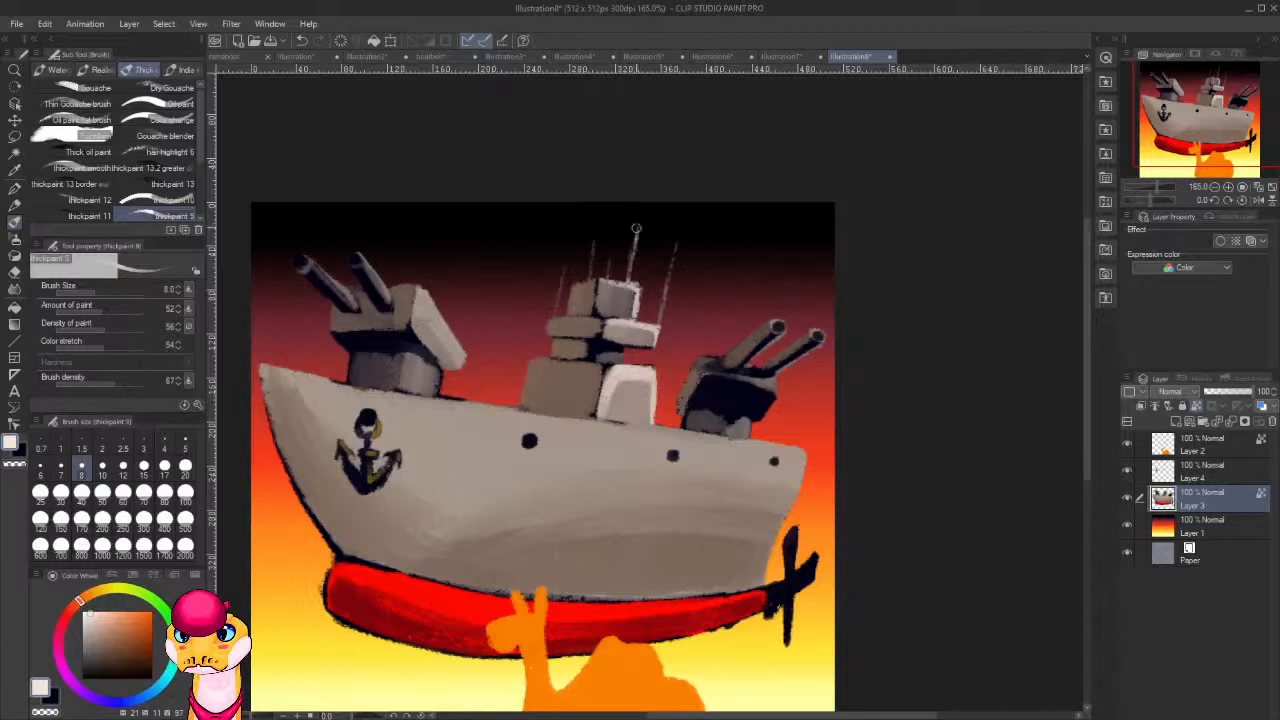
drag(635, 229, 632, 272)
drag(679, 234, 670, 300)
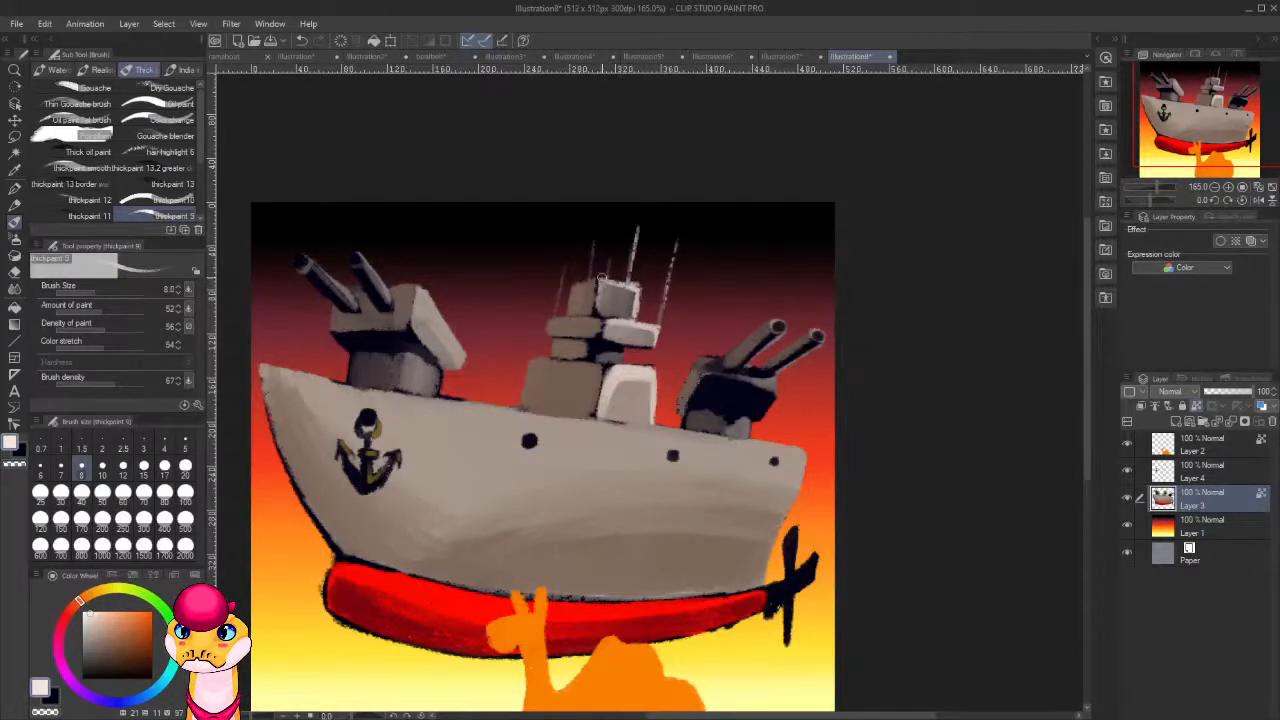
mouse_move(598, 306)
mouse_down()
mouse_move(642, 309)
mouse_move(644, 276)
mouse_move(639, 314)
mouse_up()
key(c)
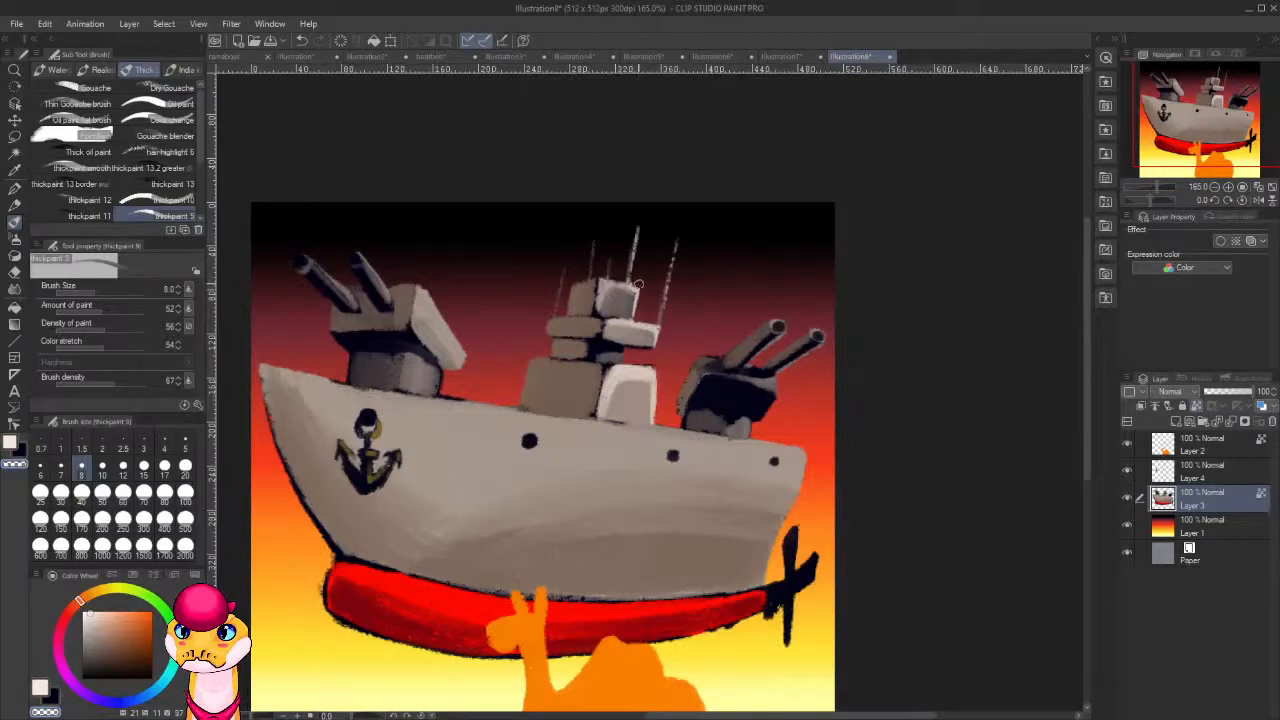
key(c)
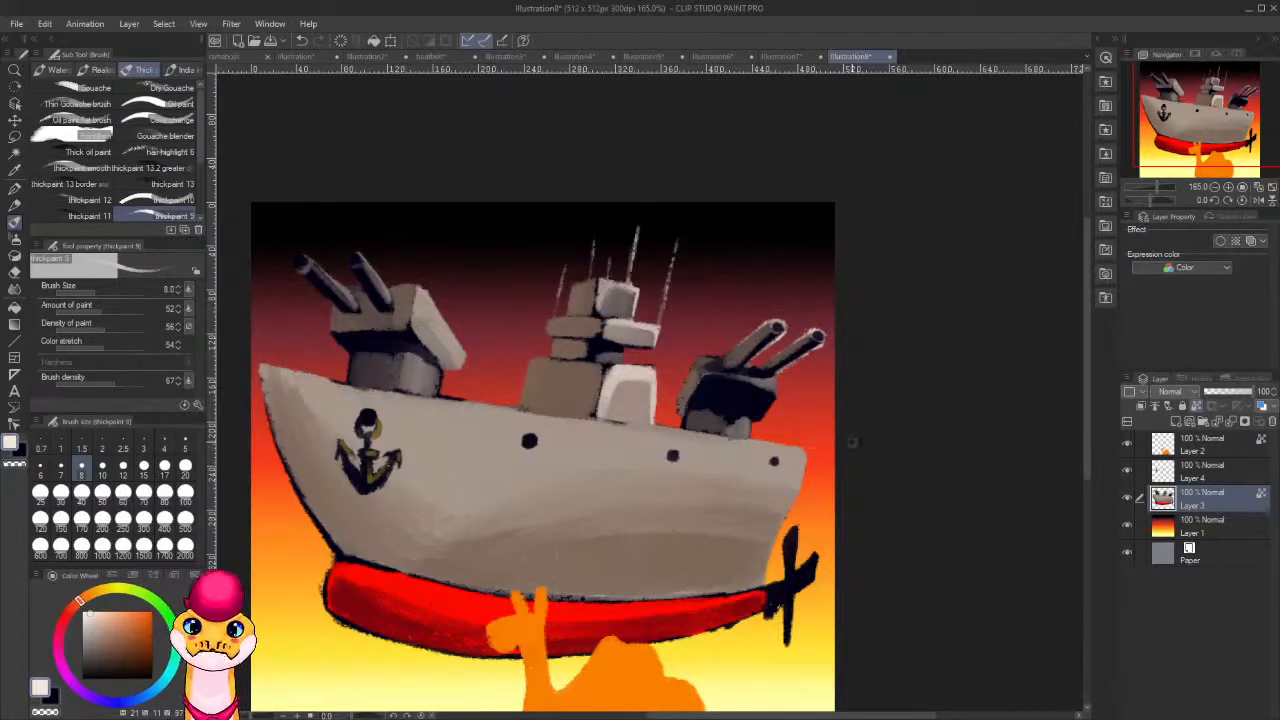
Highlight the hull's stern edge and the rear deck edge up to the superstructure in near-white.
drag(804, 452, 785, 516)
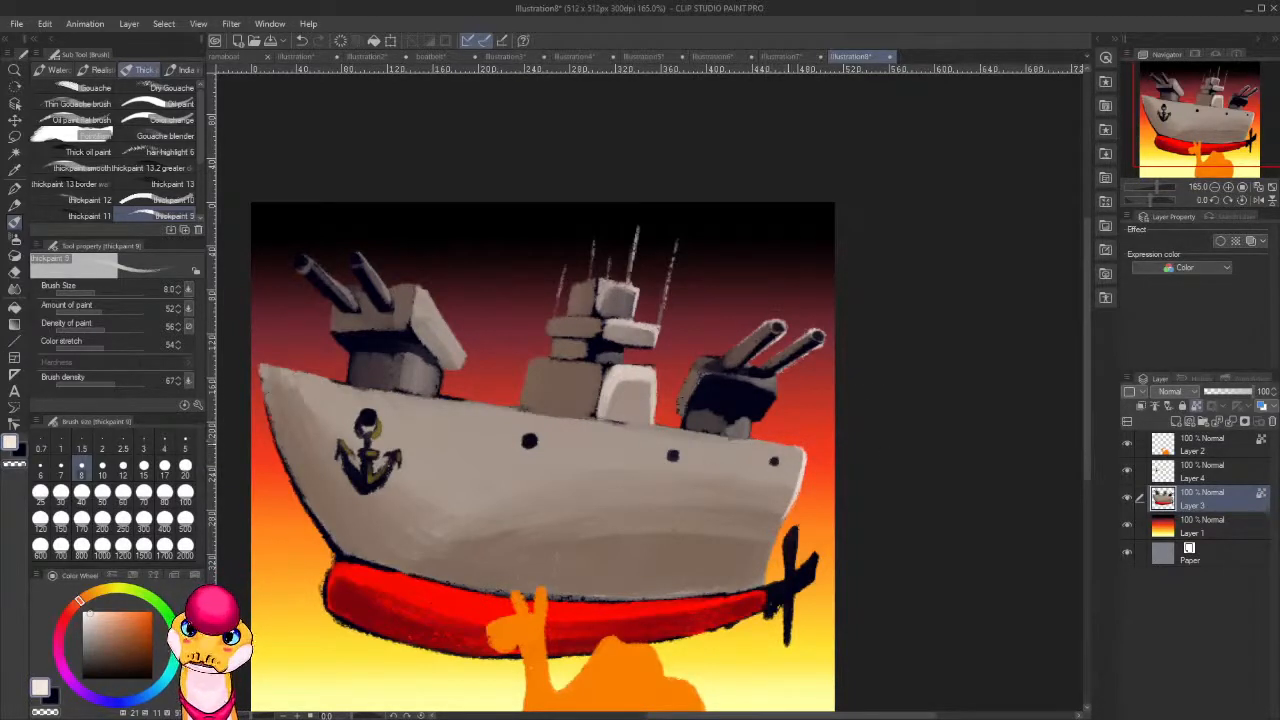
mouse_move(762, 442)
mouse_down()
mouse_move(803, 451)
mouse_move(654, 429)
mouse_up()
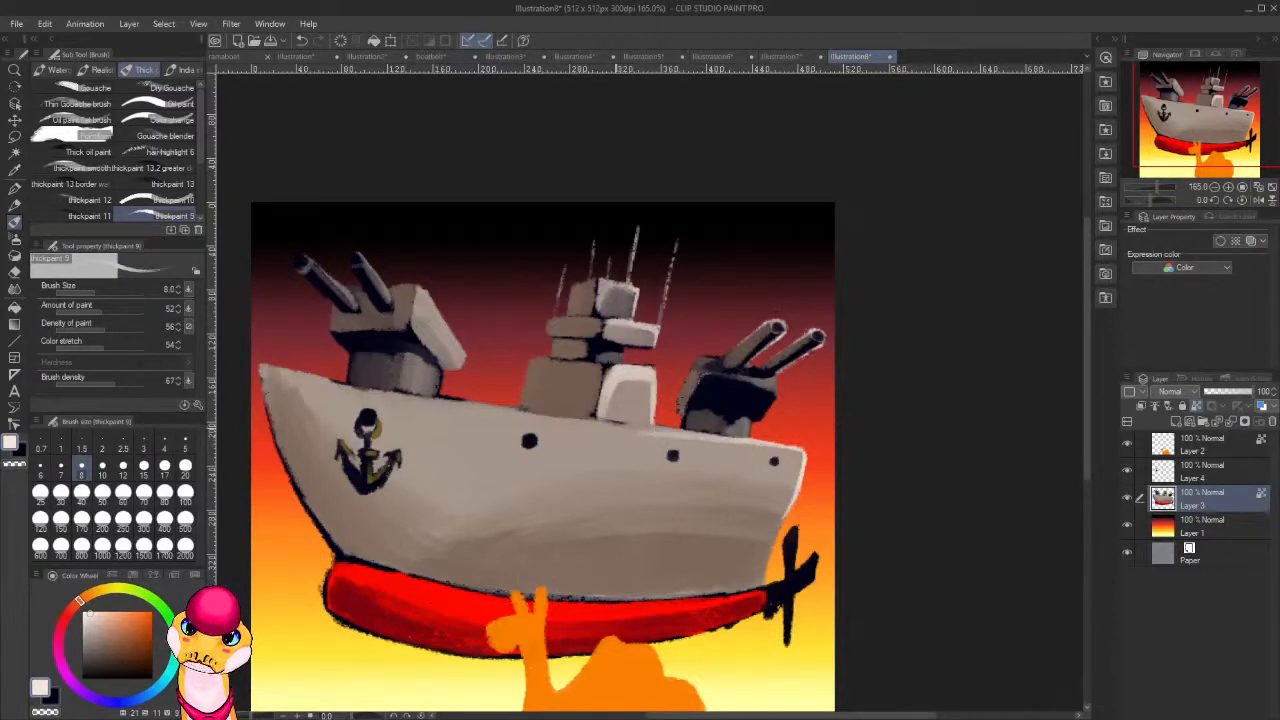
drag(652, 433, 592, 422)
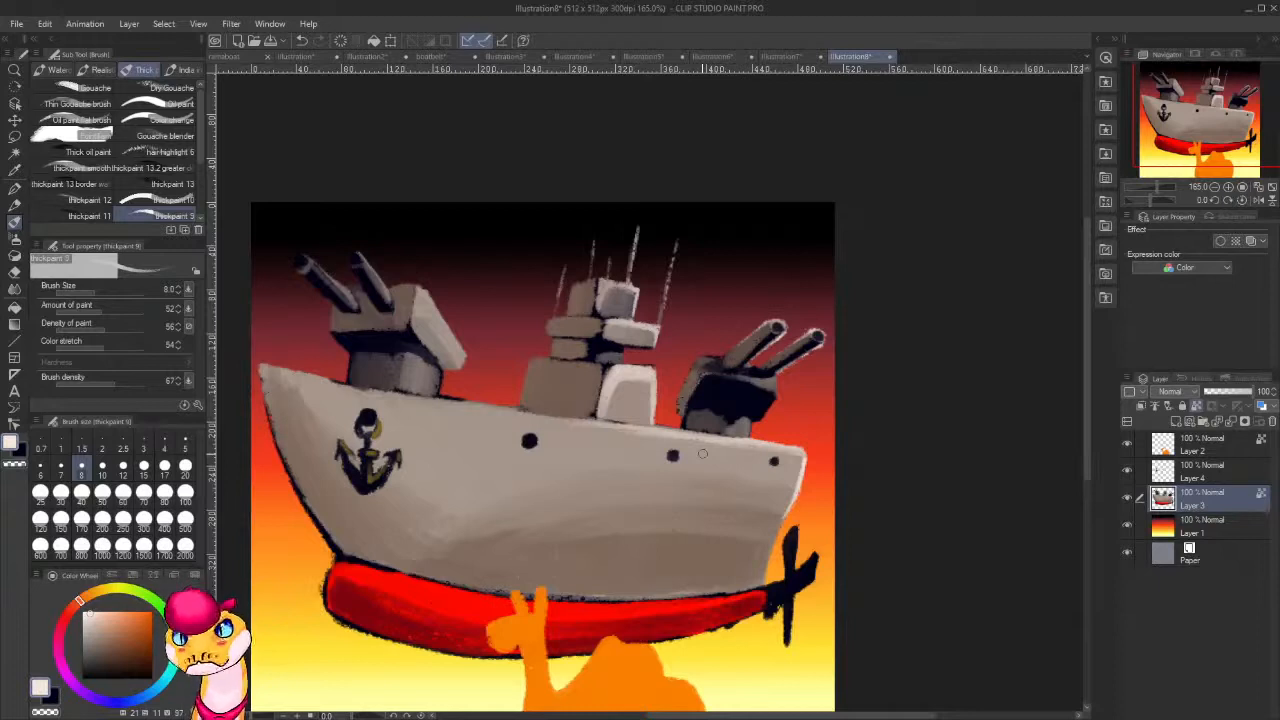
Brighten the front turret's slanted side face with near-white and add a light stroke to the turret's base.
drag(422, 290, 459, 368)
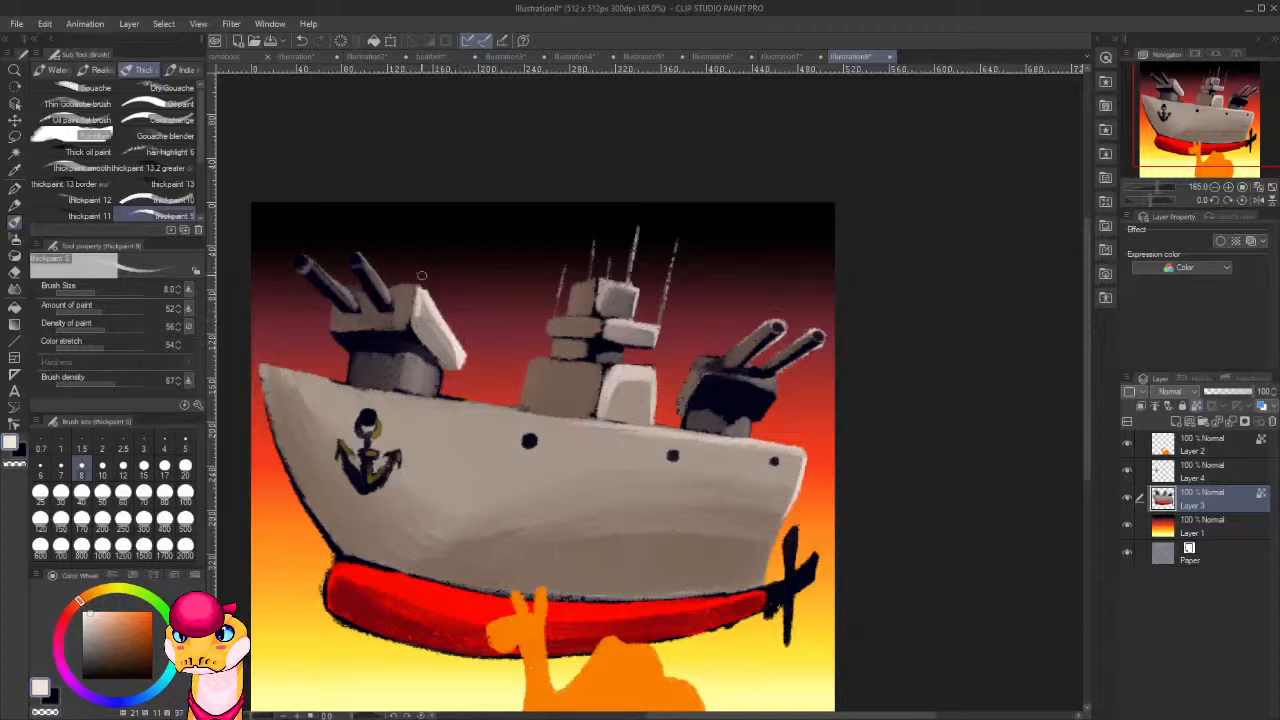
mouse_move(420, 290)
mouse_down()
mouse_move(414, 322)
mouse_move(427, 314)
mouse_up()
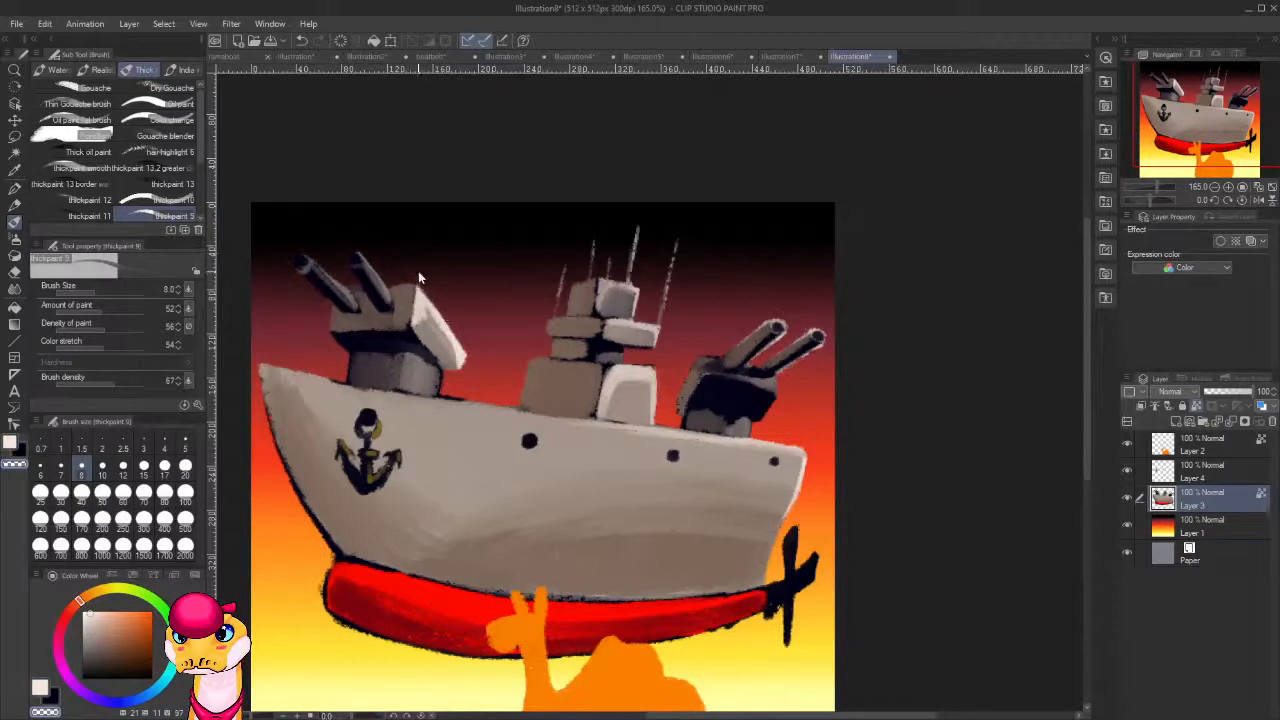
drag(412, 270, 450, 321)
key(c)
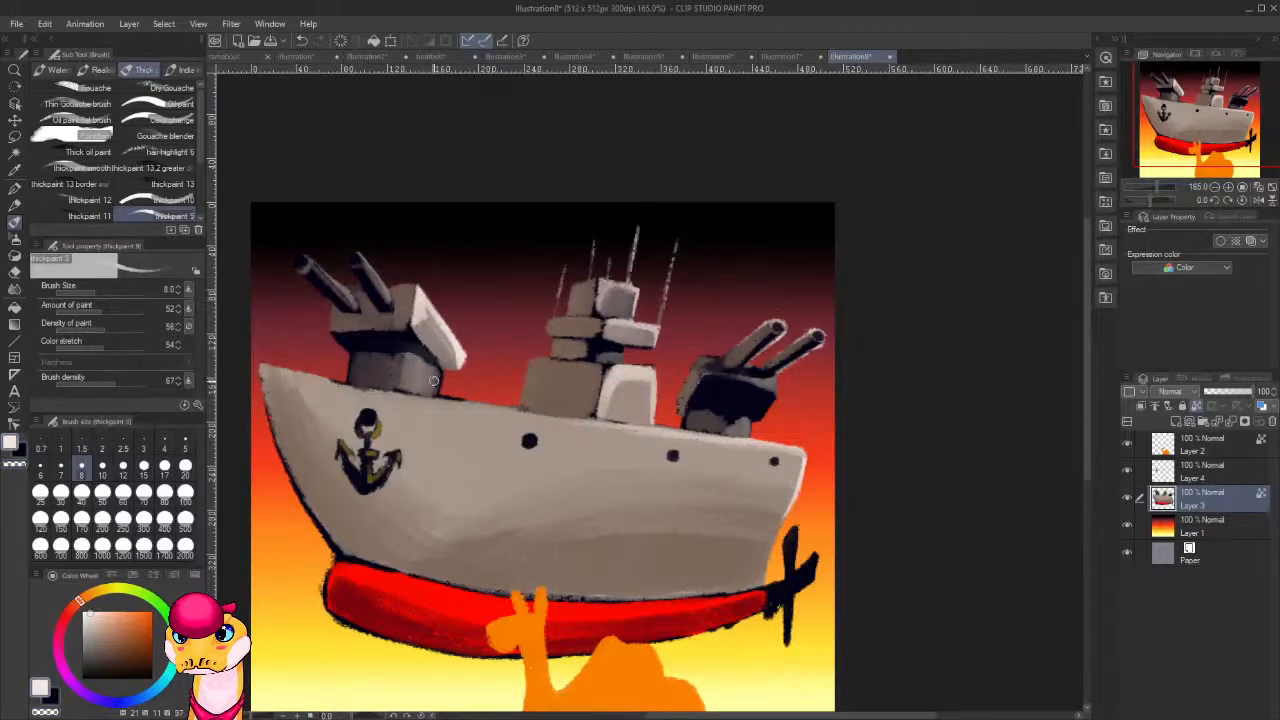
drag(428, 389, 430, 366)
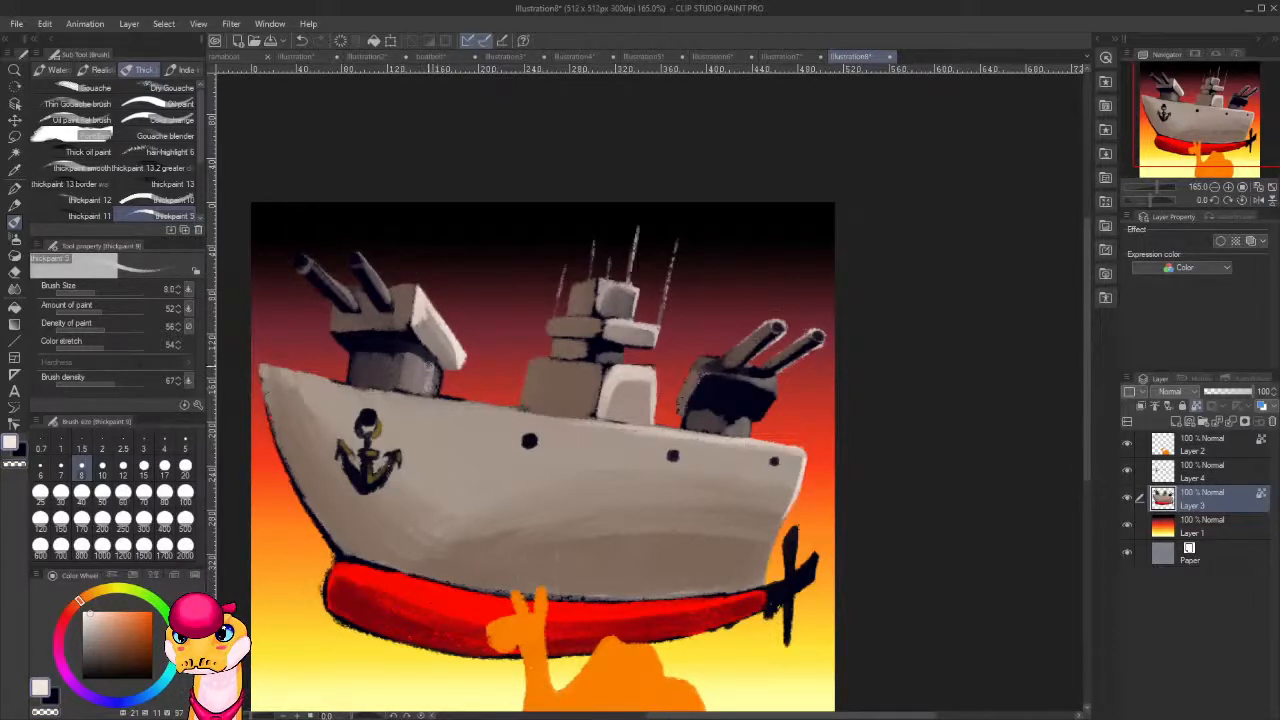
Run a near-white highlight along the deck edge from the bow to the superstructure and thicken the highlight at the stern corner.
drag(264, 367, 430, 398)
drag(348, 385, 604, 423)
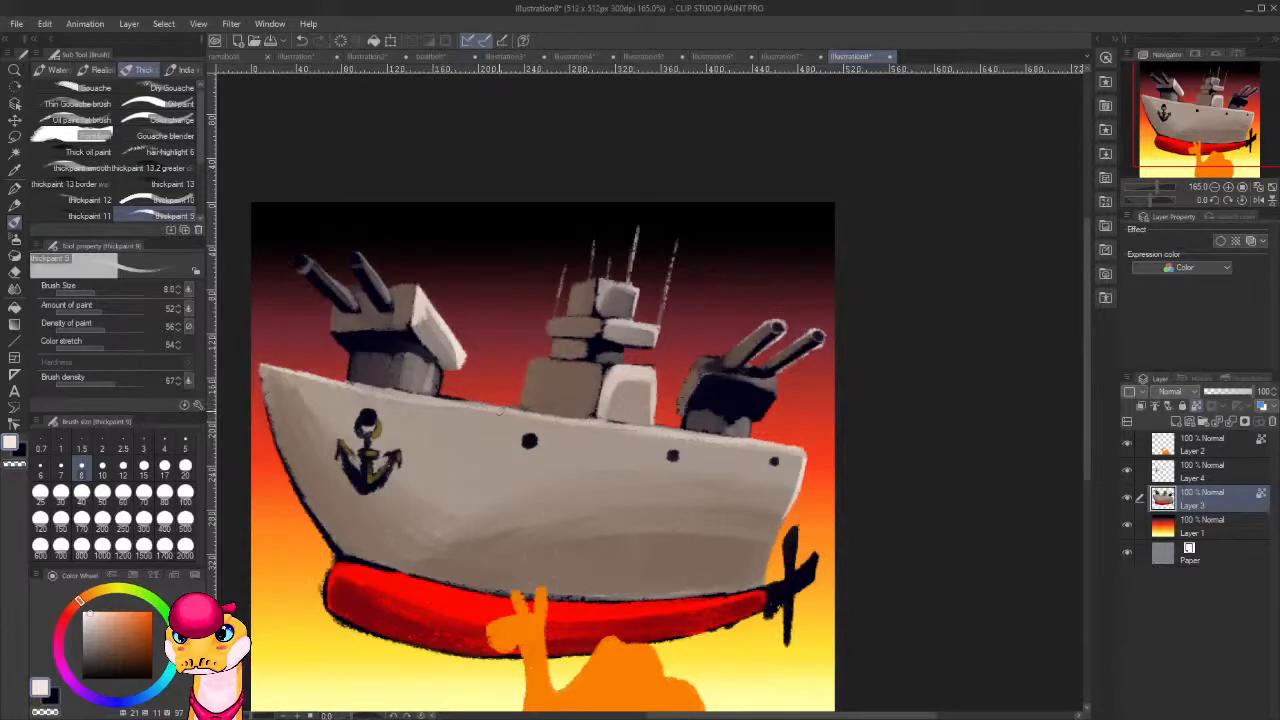
mouse_move(464, 403)
mouse_down()
mouse_move(564, 415)
mouse_move(502, 410)
mouse_up()
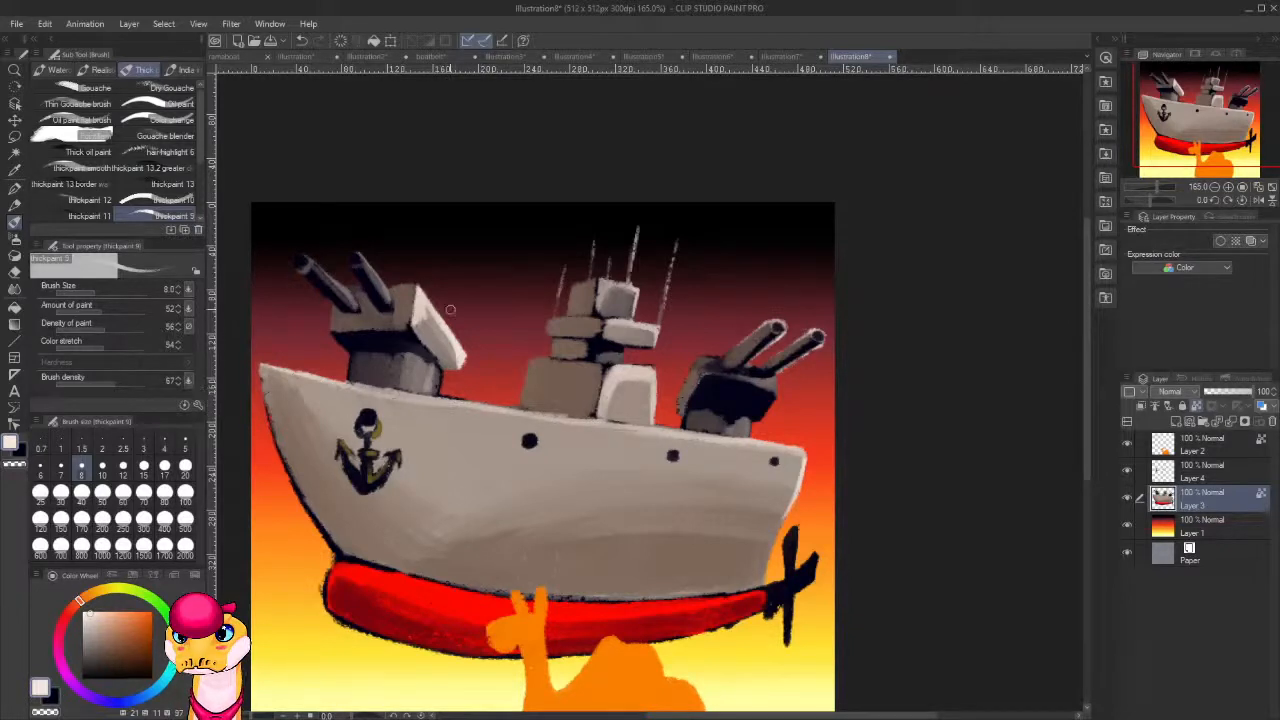
mouse_move(797, 459)
mouse_down()
mouse_move(788, 508)
mouse_move(786, 456)
mouse_move(792, 492)
mouse_move(802, 465)
mouse_move(793, 494)
mouse_up()
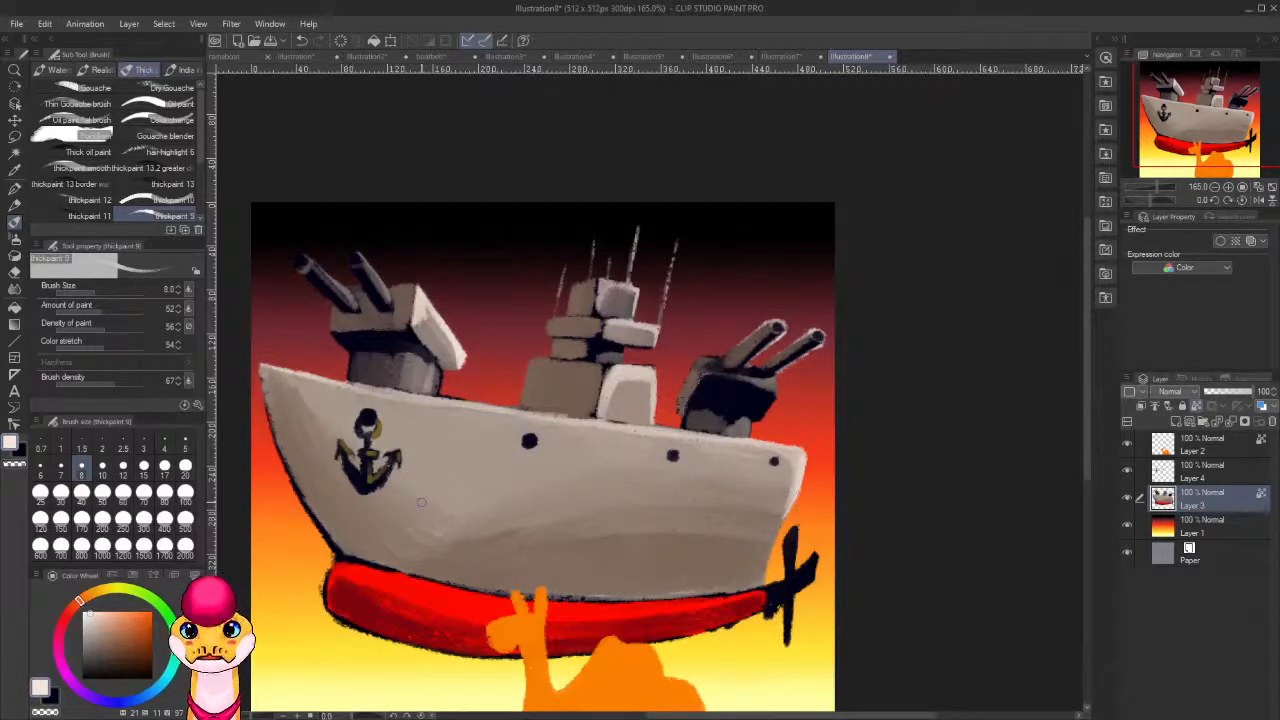
Brighten the edges of both gun turrets and the stern-facing sides of the superstructure blocks with near-white strokes.
drag(730, 452, 740, 421)
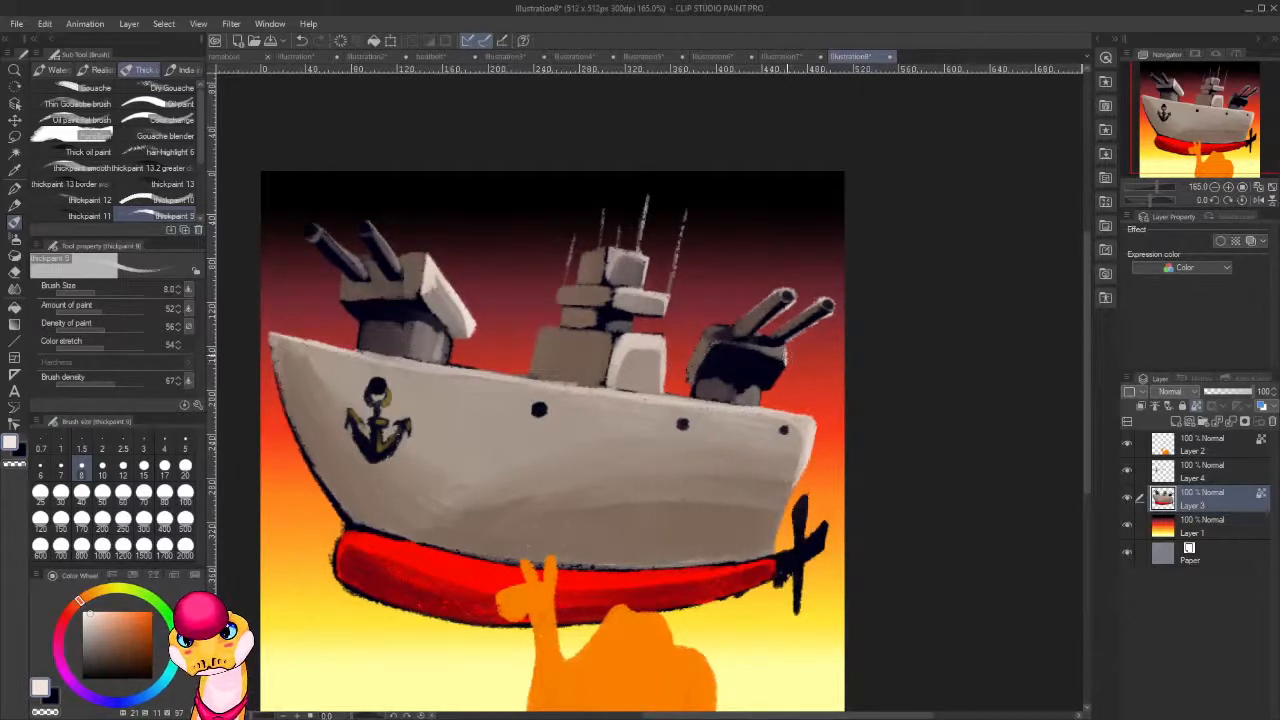
mouse_move(766, 354)
mouse_down()
mouse_move(779, 356)
mouse_move(735, 346)
mouse_move(771, 354)
mouse_up()
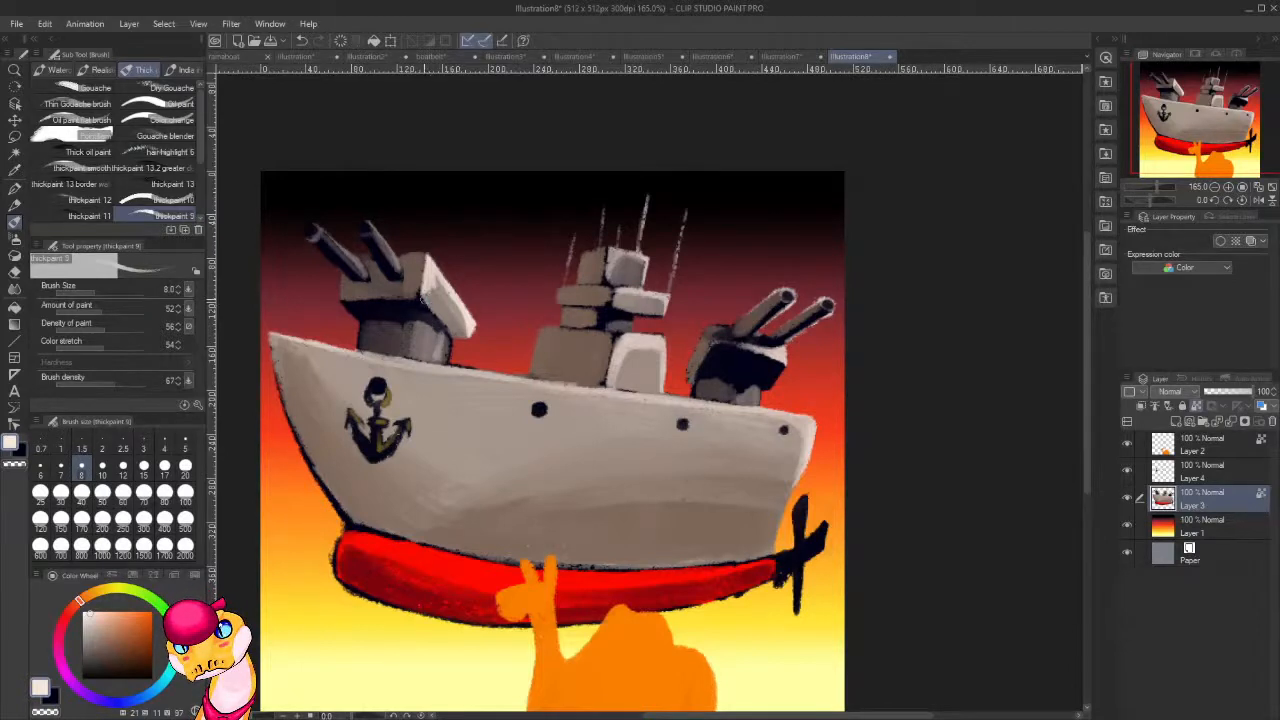
drag(427, 300, 453, 333)
drag(428, 301, 453, 335)
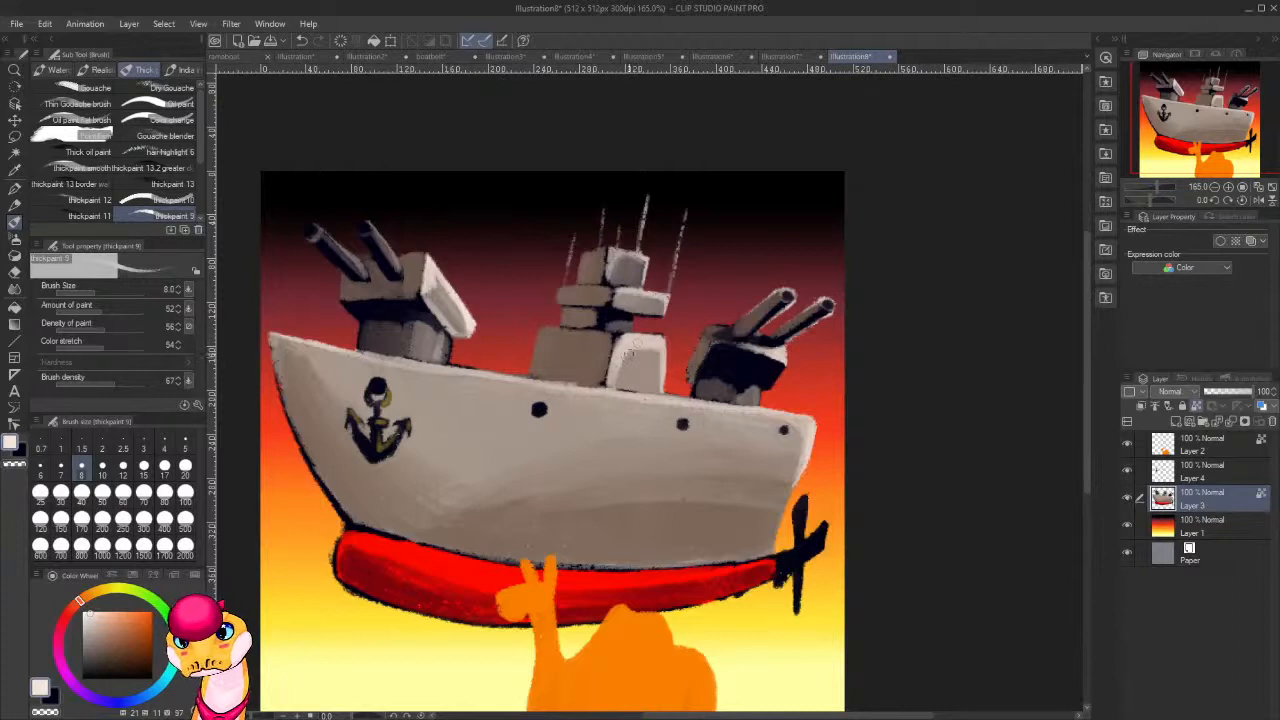
mouse_move(628, 352)
mouse_down()
mouse_move(628, 368)
mouse_move(644, 346)
mouse_move(620, 378)
mouse_up()
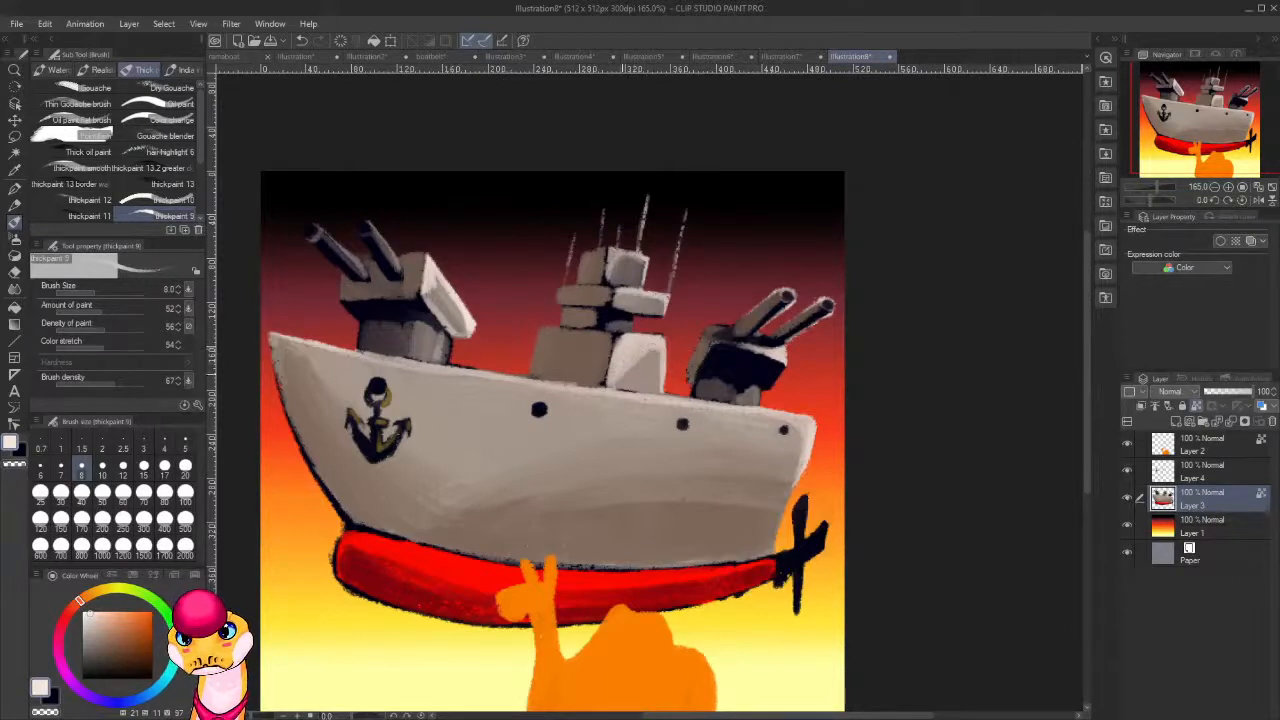
mouse_move(616, 293)
mouse_down()
mouse_move(618, 306)
mouse_move(642, 301)
mouse_move(635, 278)
mouse_move(607, 276)
mouse_move(658, 314)
mouse_up()
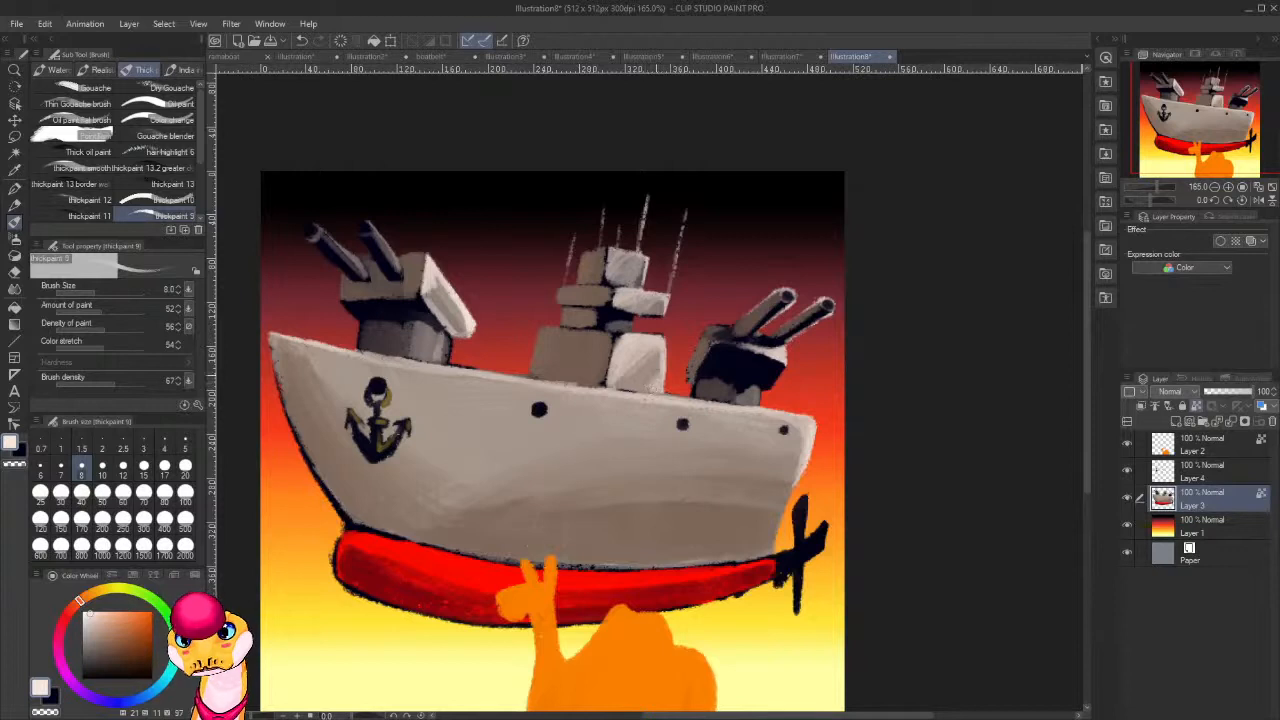
Shade the superstructure's bow-facing sides and the rear turret's base with dark brown of hue 21, saturation 53 and value 24.
alt+click(584, 372)
alt+click(590, 364)
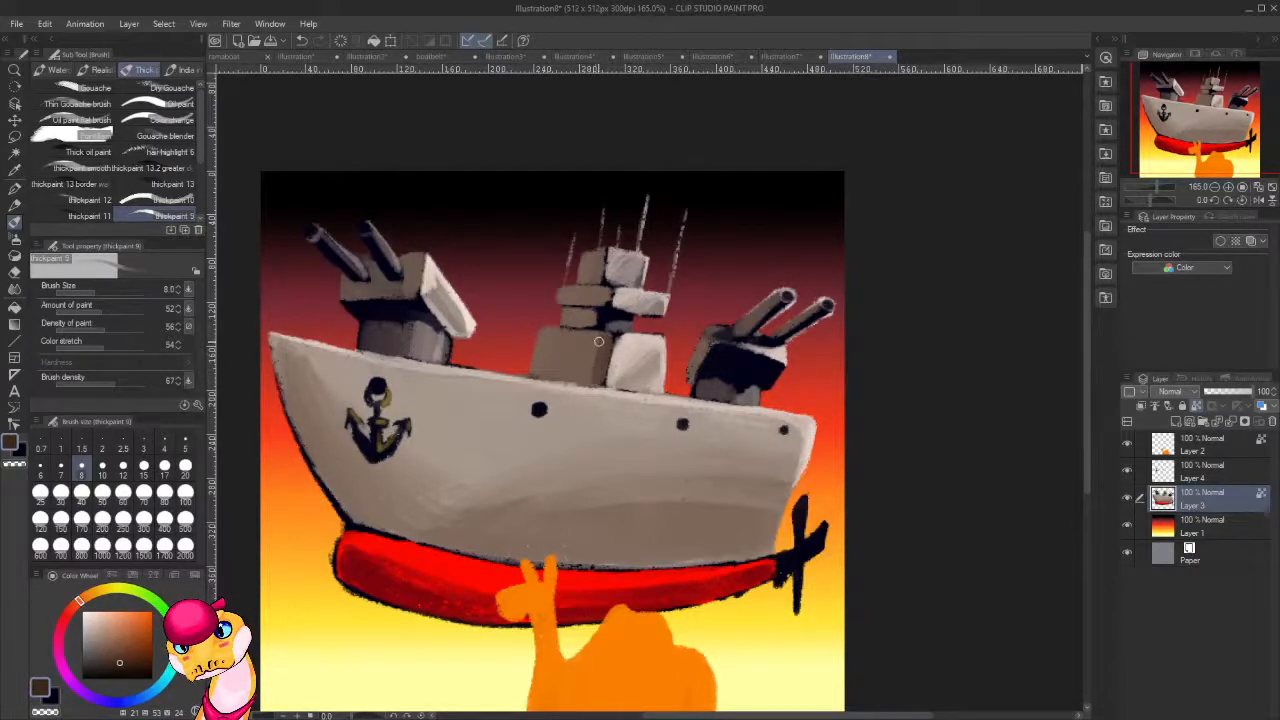
mouse_move(592, 333)
mouse_down()
mouse_move(578, 375)
mouse_move(576, 340)
mouse_move(572, 370)
mouse_move(566, 341)
mouse_move(558, 372)
mouse_move(552, 338)
mouse_move(544, 370)
mouse_move(561, 354)
mouse_up()
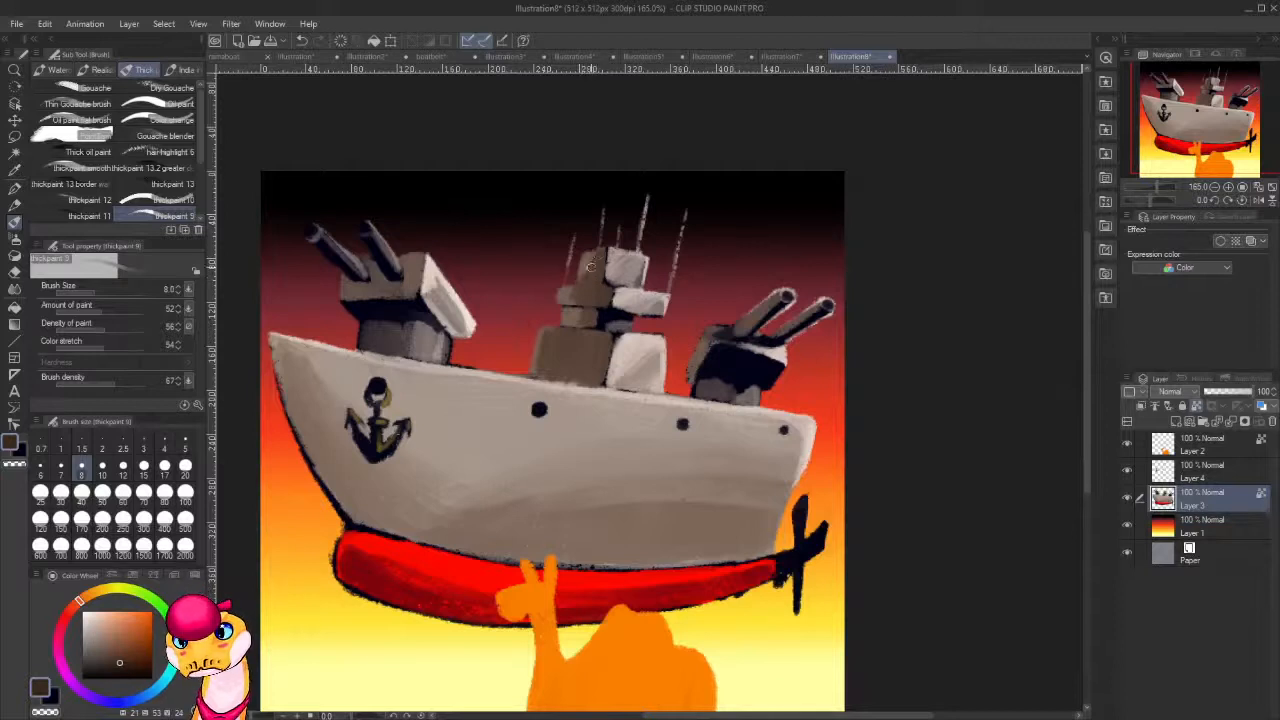
drag(477, 343, 609, 260)
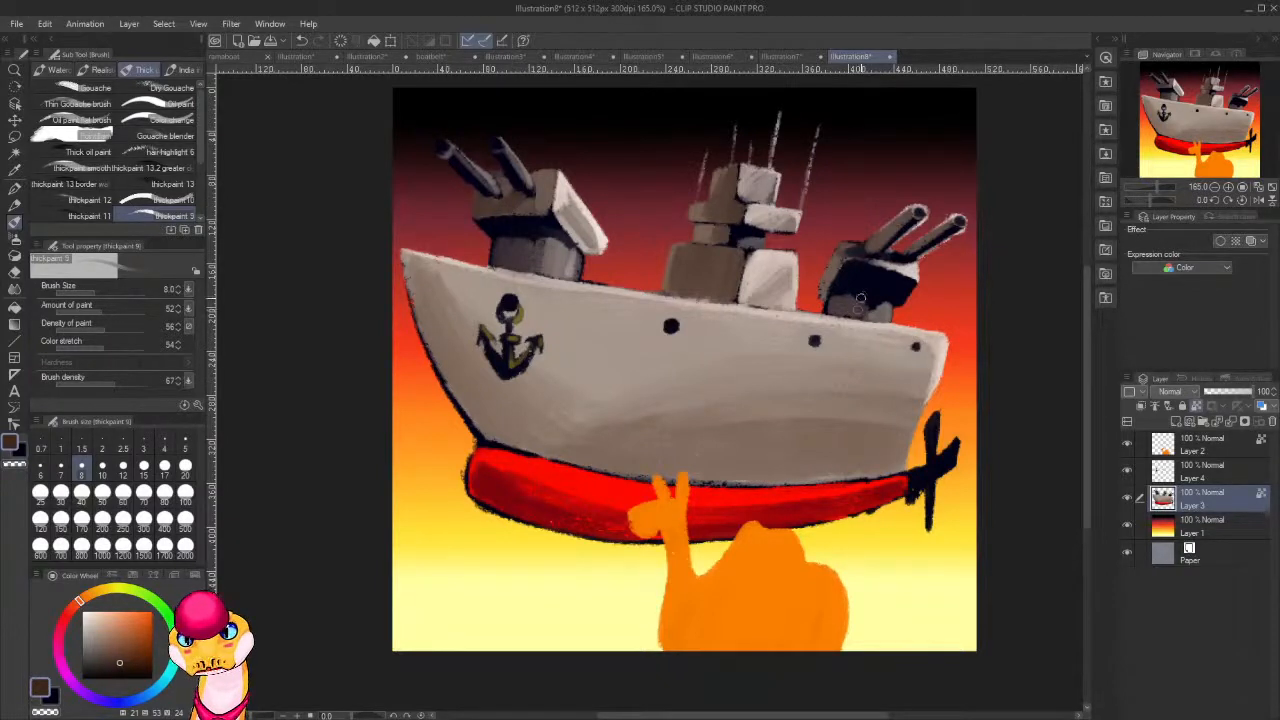
Refine the shading on the bases of both gun turrets with dark brown, grey-brown sampled from the superstructure and near-black.
mouse_move(856, 300)
mouse_down()
mouse_move(853, 314)
mouse_move(844, 303)
mouse_up()
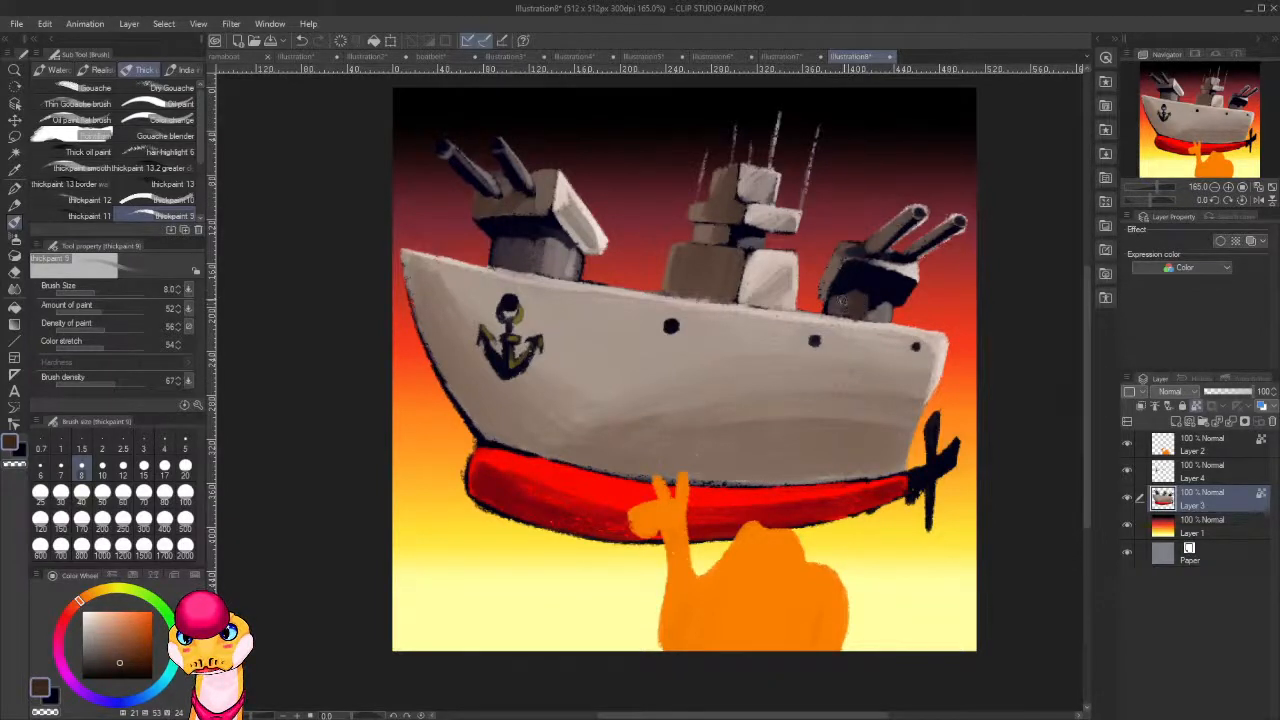
mouse_move(535, 254)
mouse_down()
mouse_move(540, 243)
mouse_move(523, 268)
mouse_move(518, 247)
mouse_move(529, 254)
mouse_up()
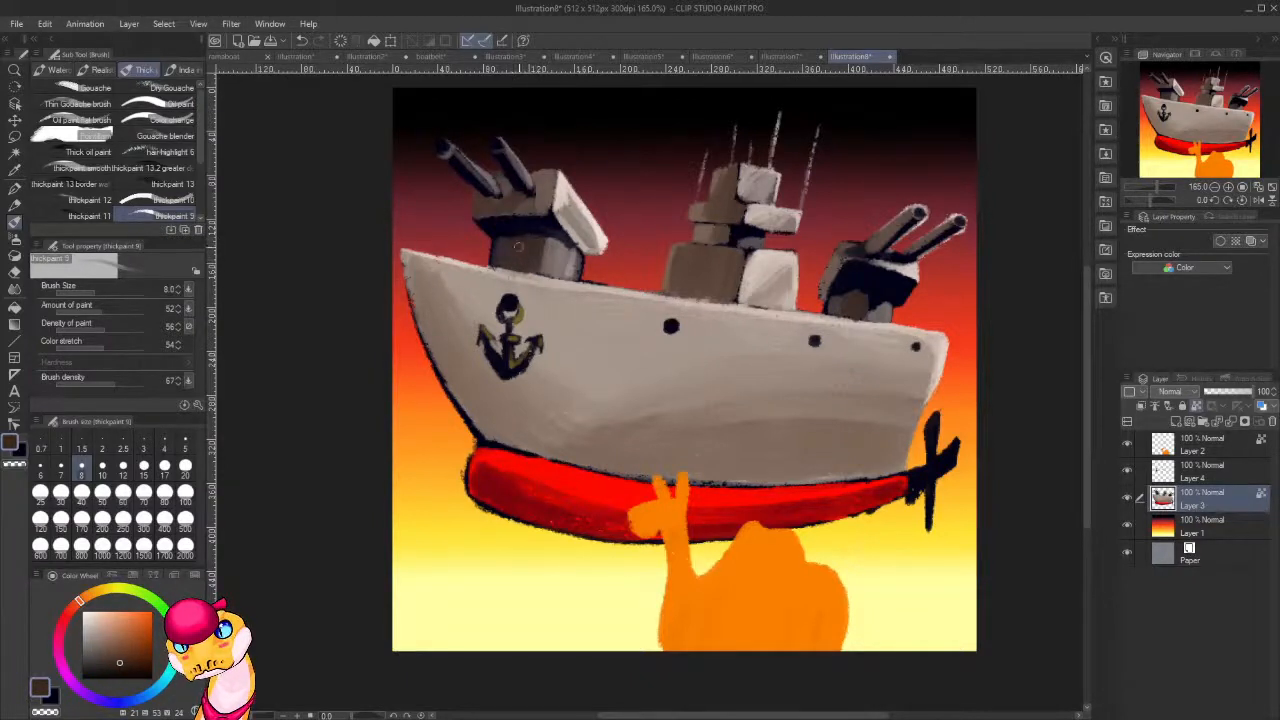
alt+click(710, 228)
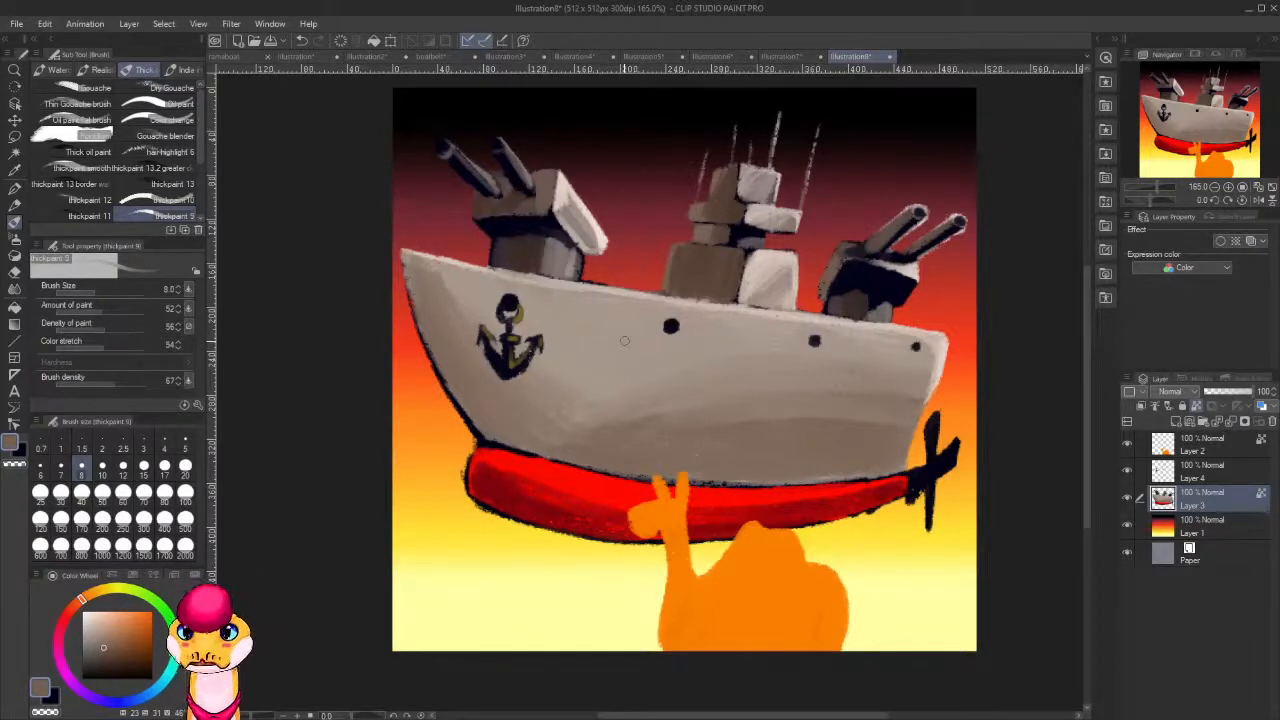
mouse_move(862, 305)
mouse_down()
mouse_move(888, 303)
mouse_move(858, 290)
mouse_move(866, 305)
mouse_move(855, 306)
mouse_up()
alt+click(881, 299)
alt+click(879, 309)
alt+click(879, 290)
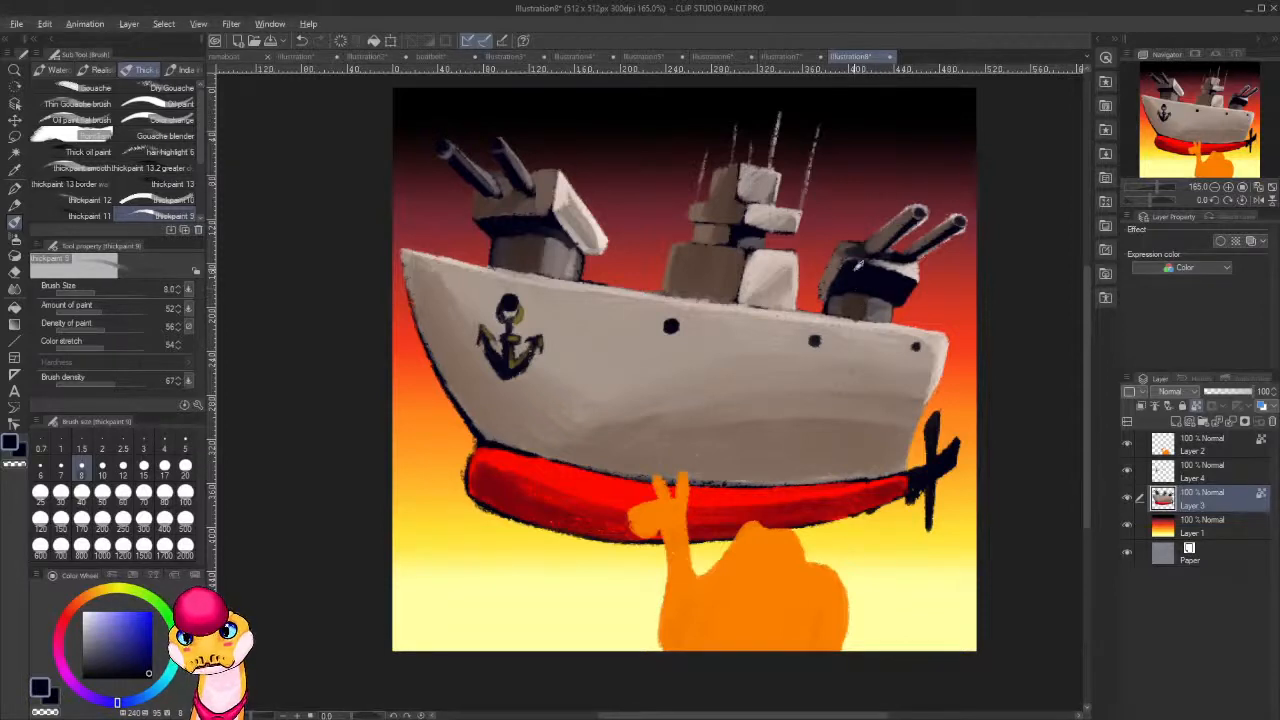
alt+click(568, 230)
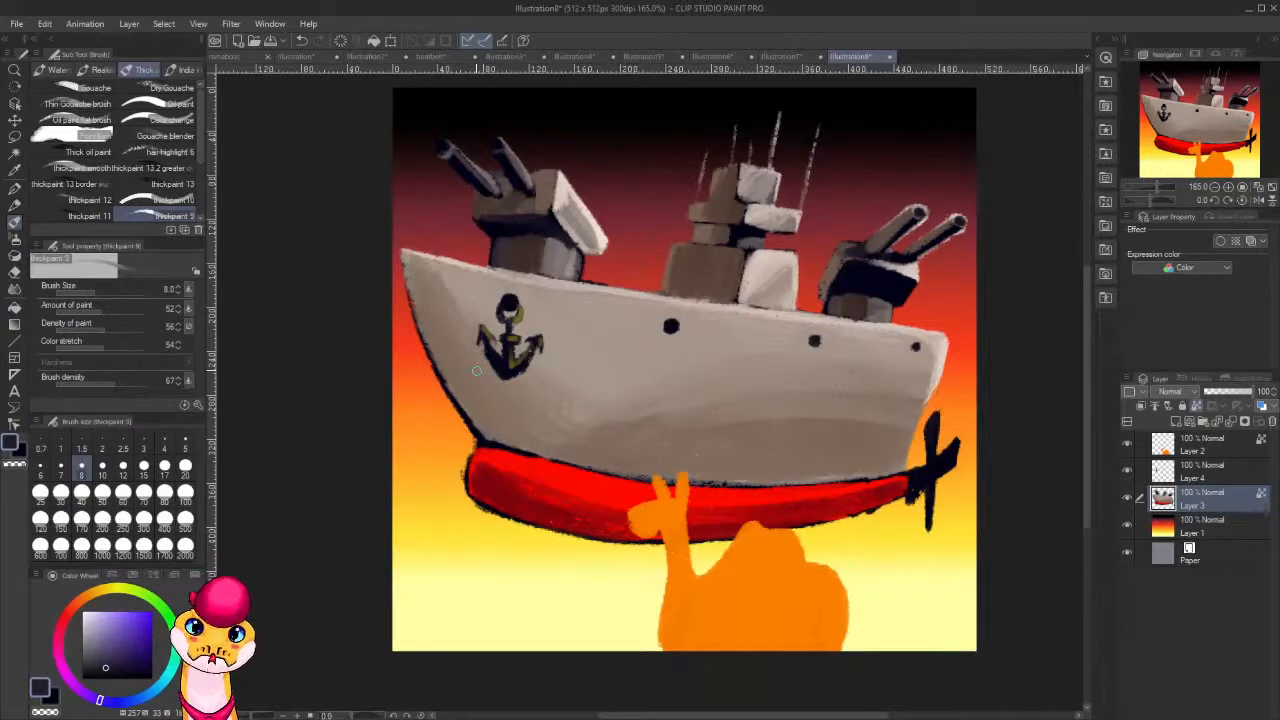
alt+click(705, 290)
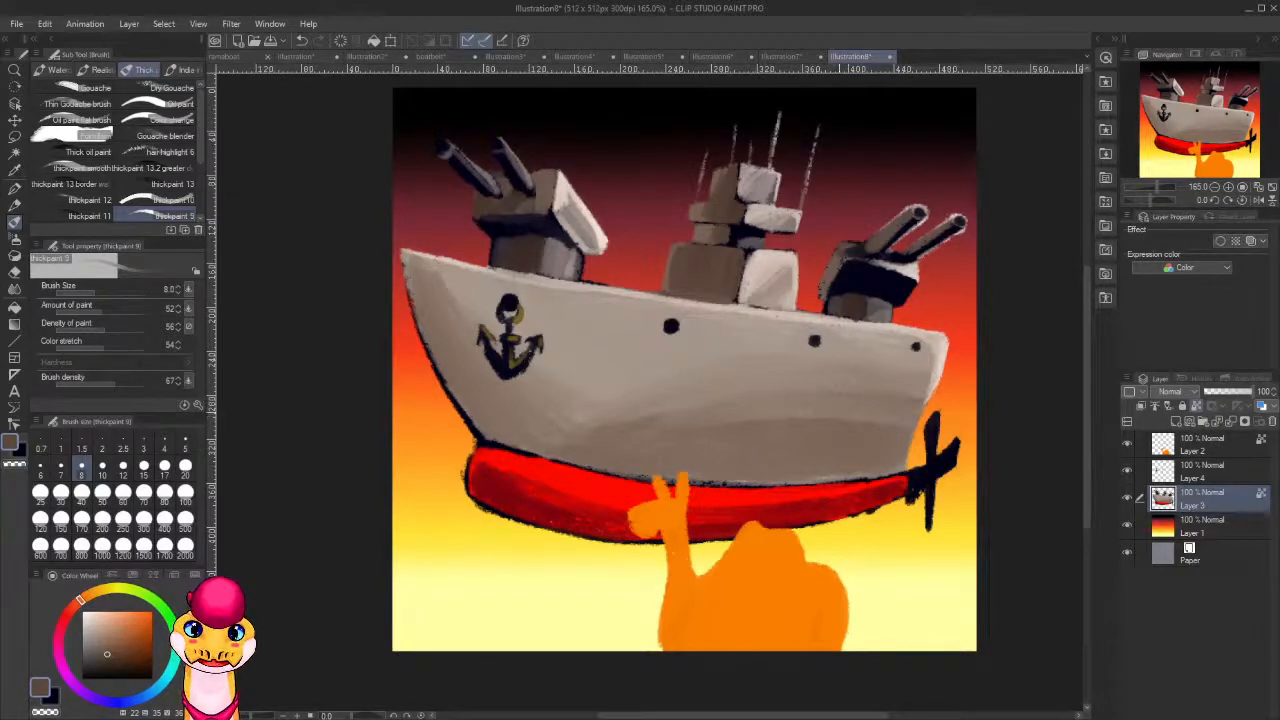
Paint a light pink highlight of hue 2, saturation 44 and value 100 along the red lower hull from stern to bow.
alt+click(748, 491)
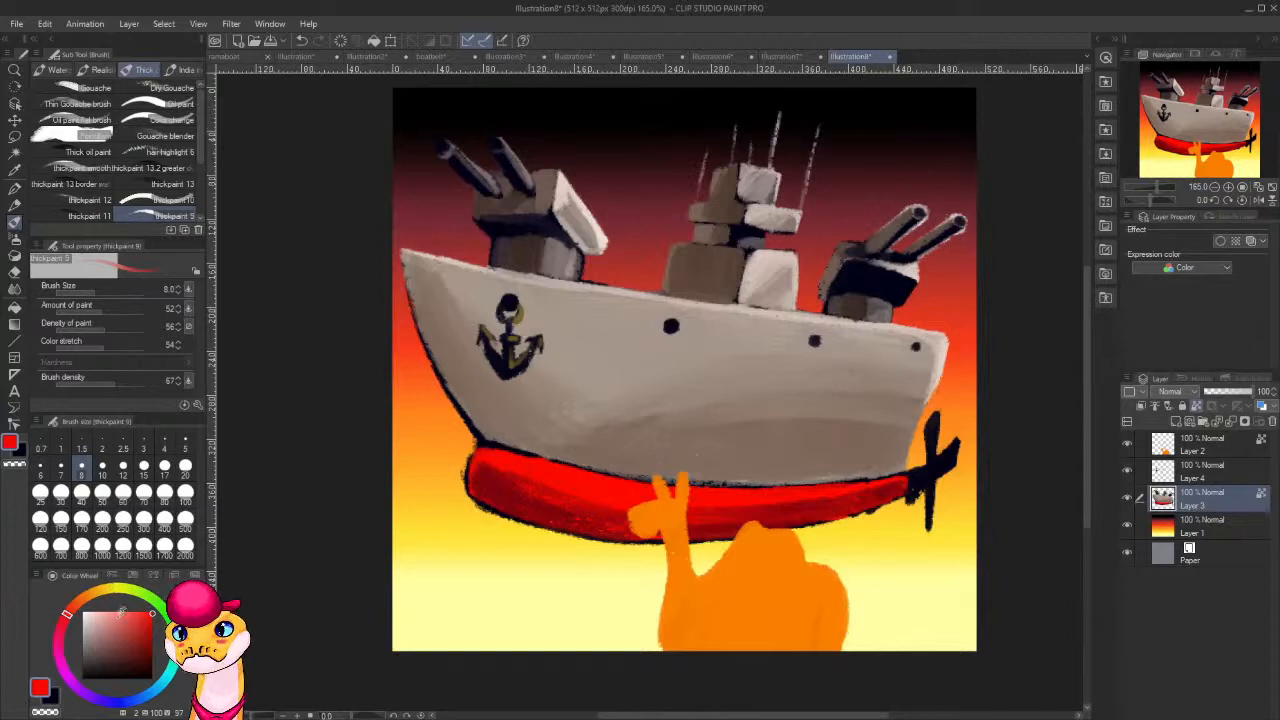
click(113, 611)
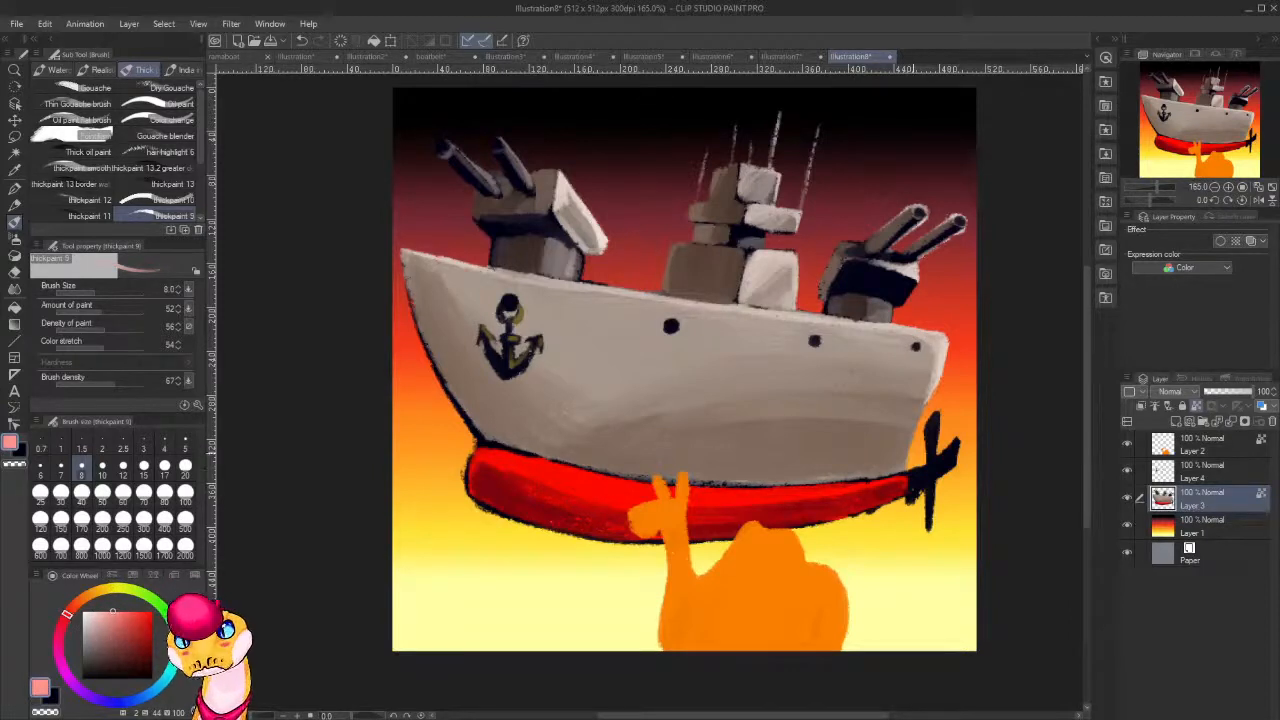
mouse_move(892, 482)
mouse_down()
mouse_move(859, 489)
mouse_move(898, 484)
mouse_move(750, 501)
mouse_up()
mouse_move(846, 496)
mouse_down()
mouse_move(720, 500)
mouse_move(811, 497)
mouse_move(730, 498)
mouse_up()
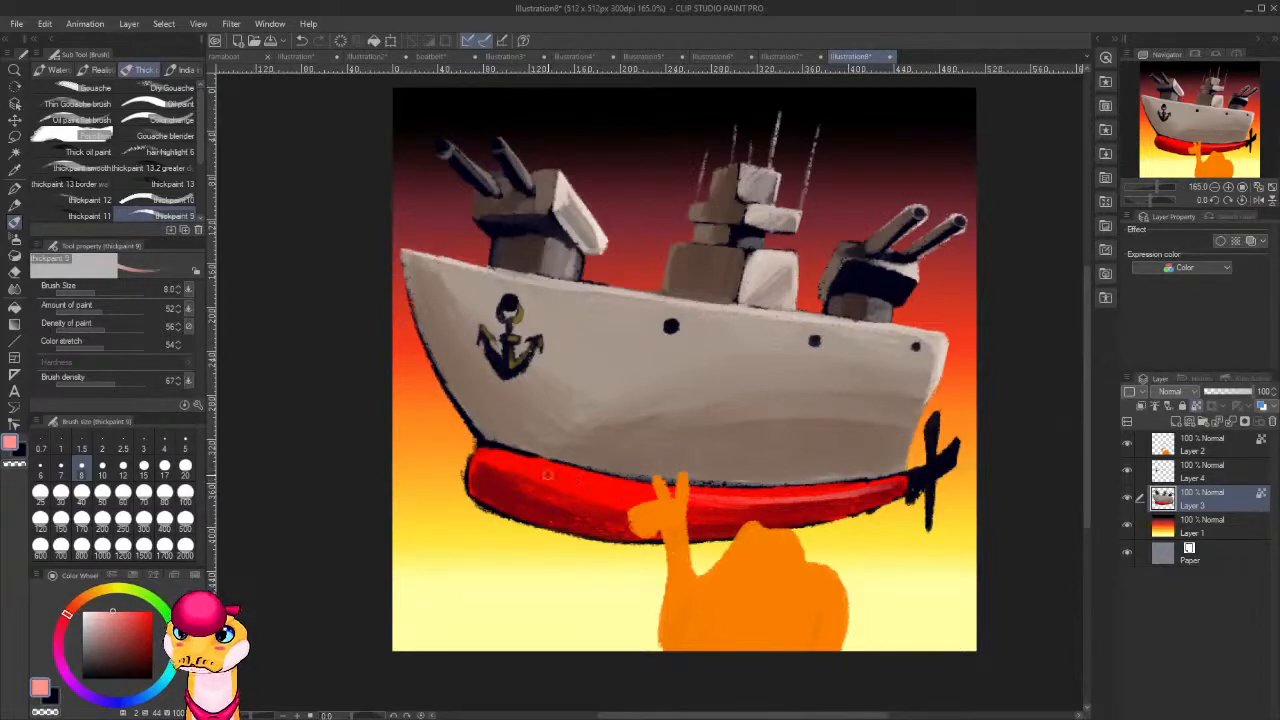
drag(646, 499, 508, 461)
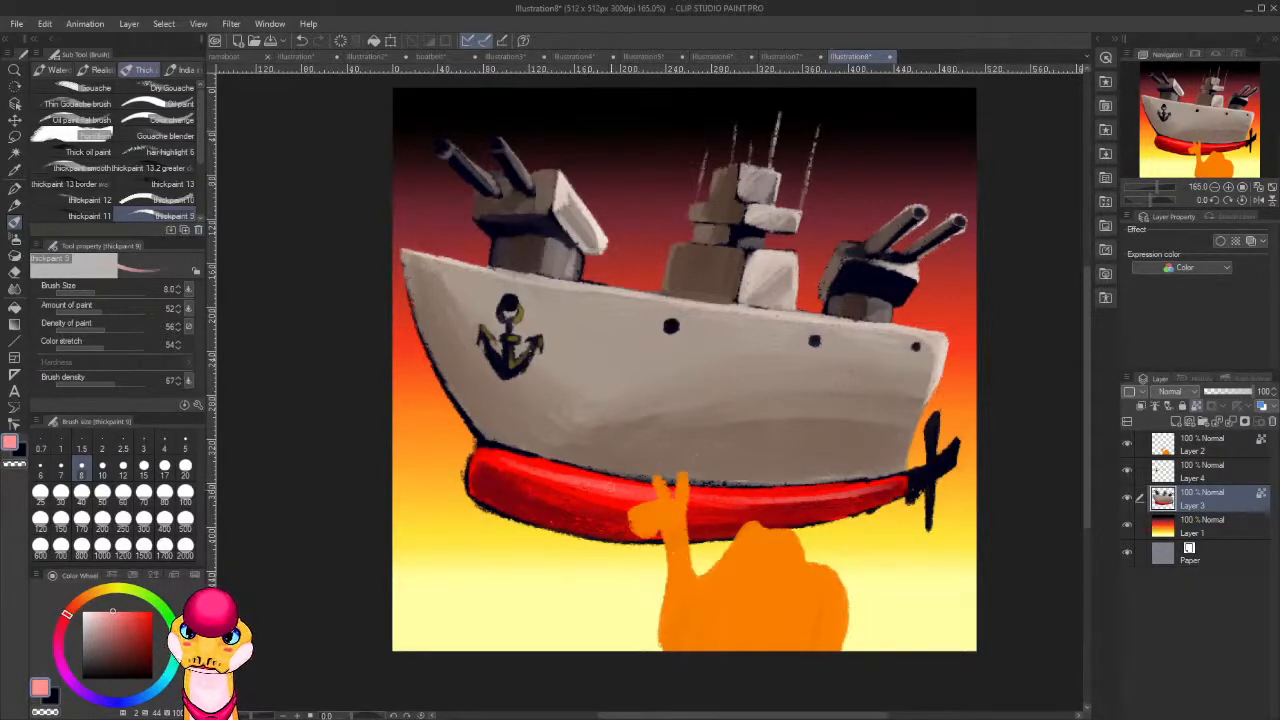
drag(634, 489, 794, 497)
drag(716, 500, 778, 502)
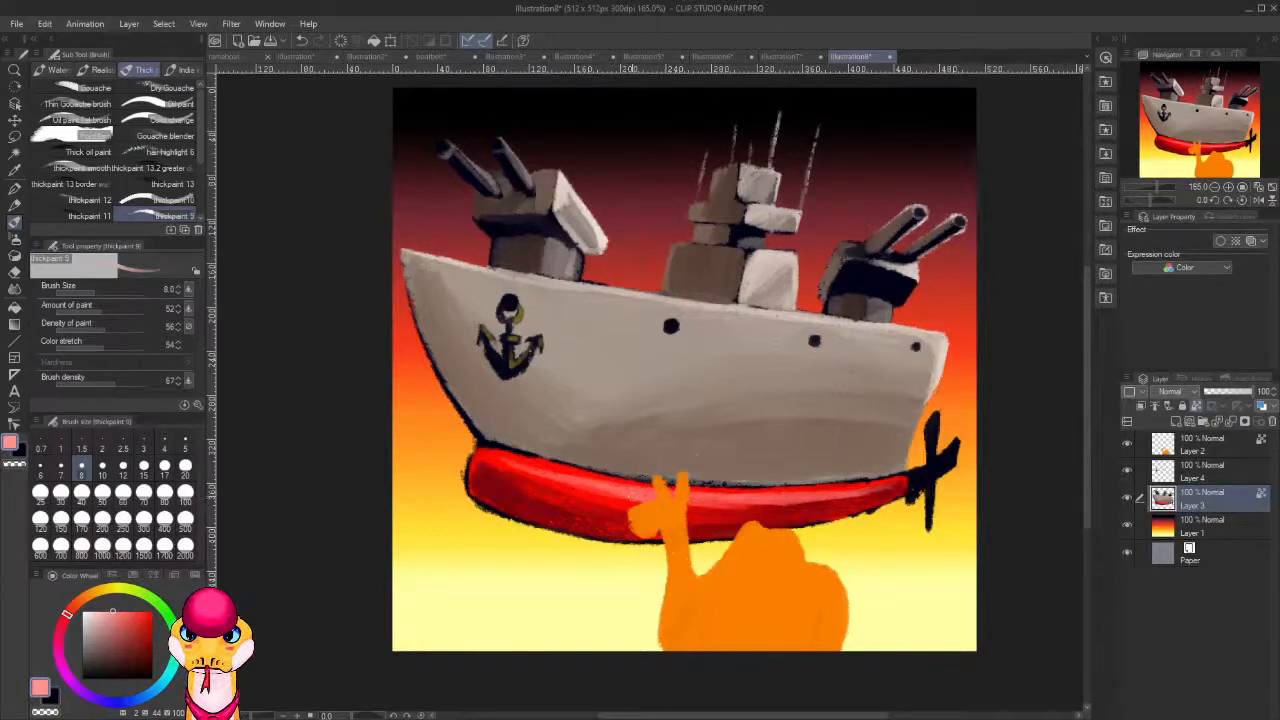
Strengthen the shine on the stern half of the red lower hull with white strokes.
key(c)
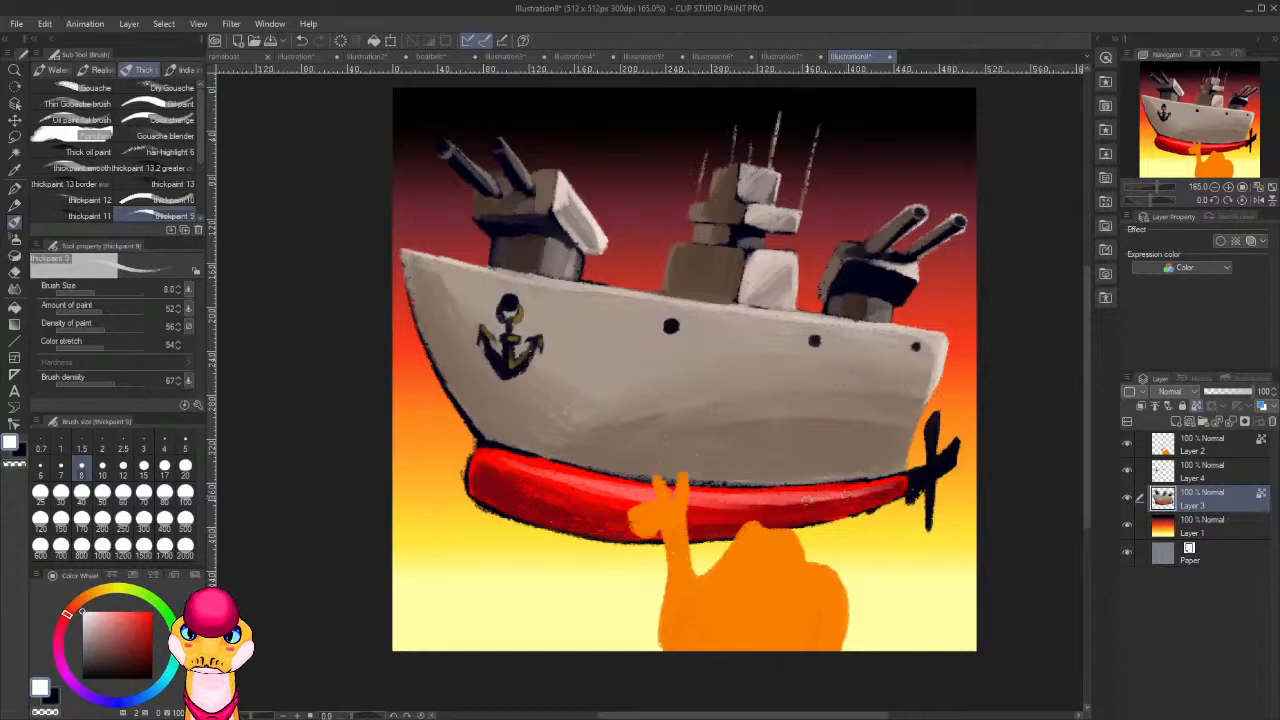
drag(854, 494, 728, 499)
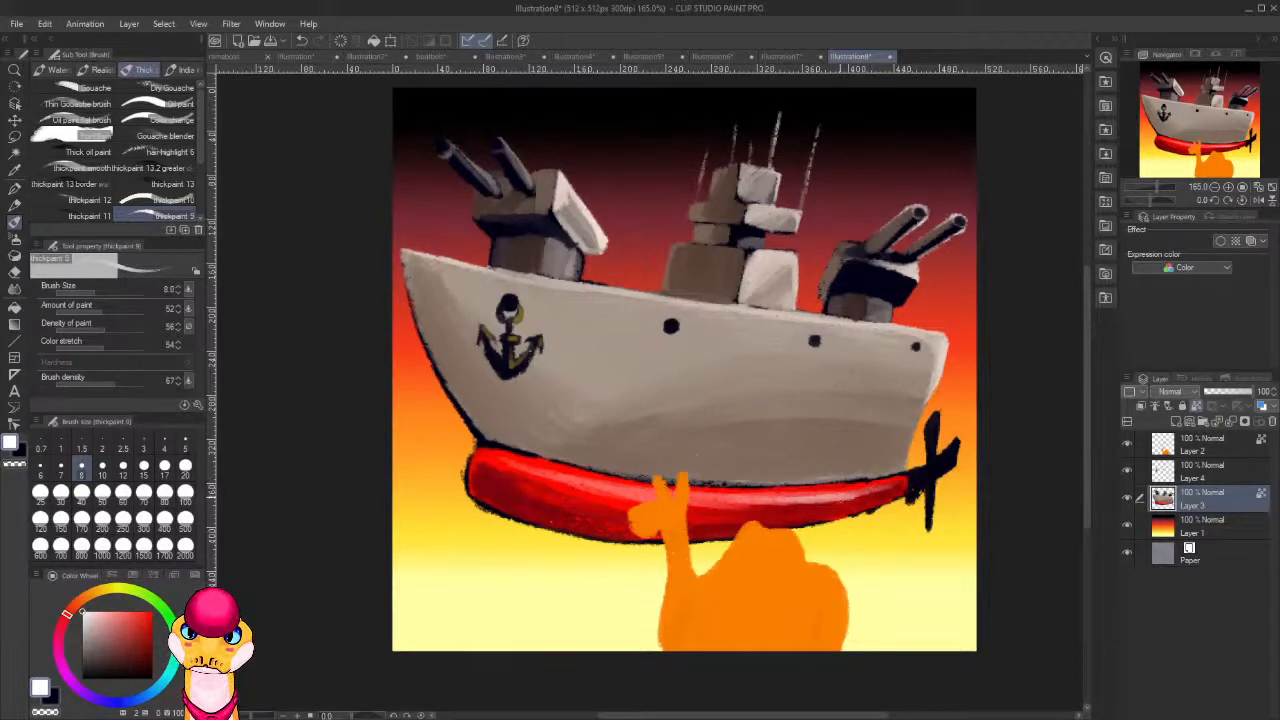
drag(892, 493, 772, 490)
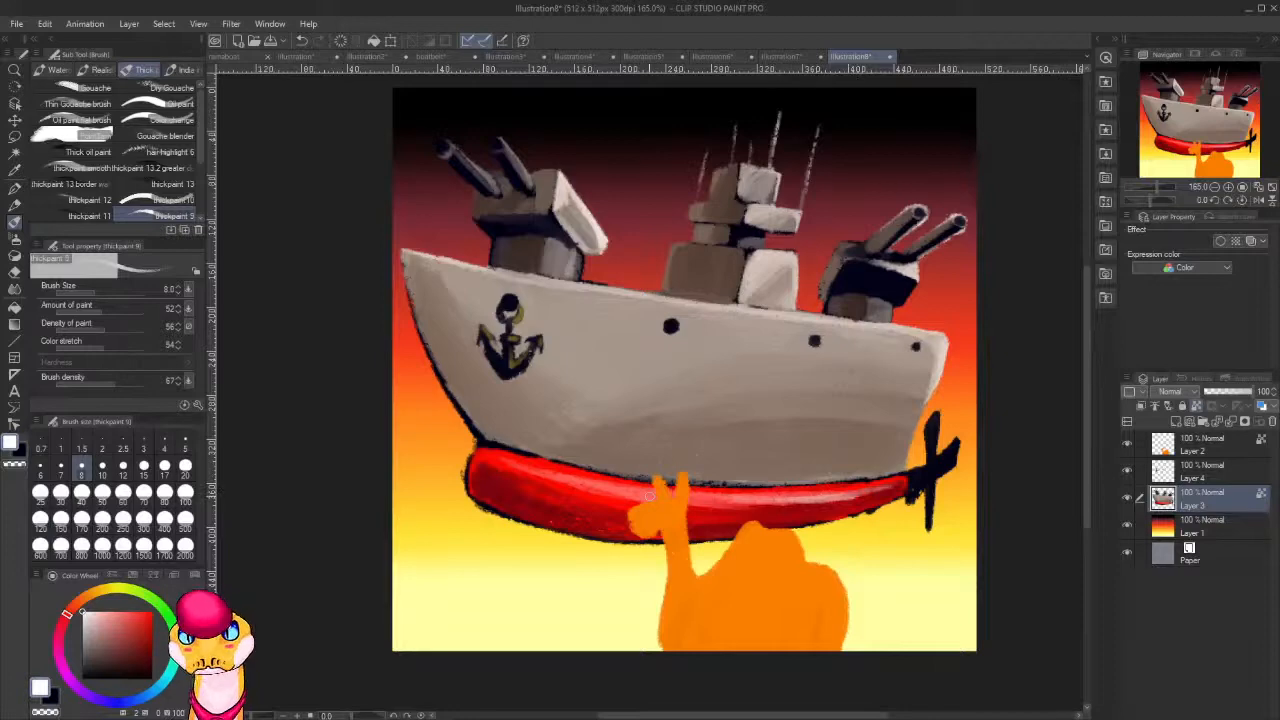
On Layer 2, shade the camel's neck, jaw and ears with dark red-brown of hue 14, saturation 88 and value 39 at brush size 15.
scroll(649, 496, down, 10)
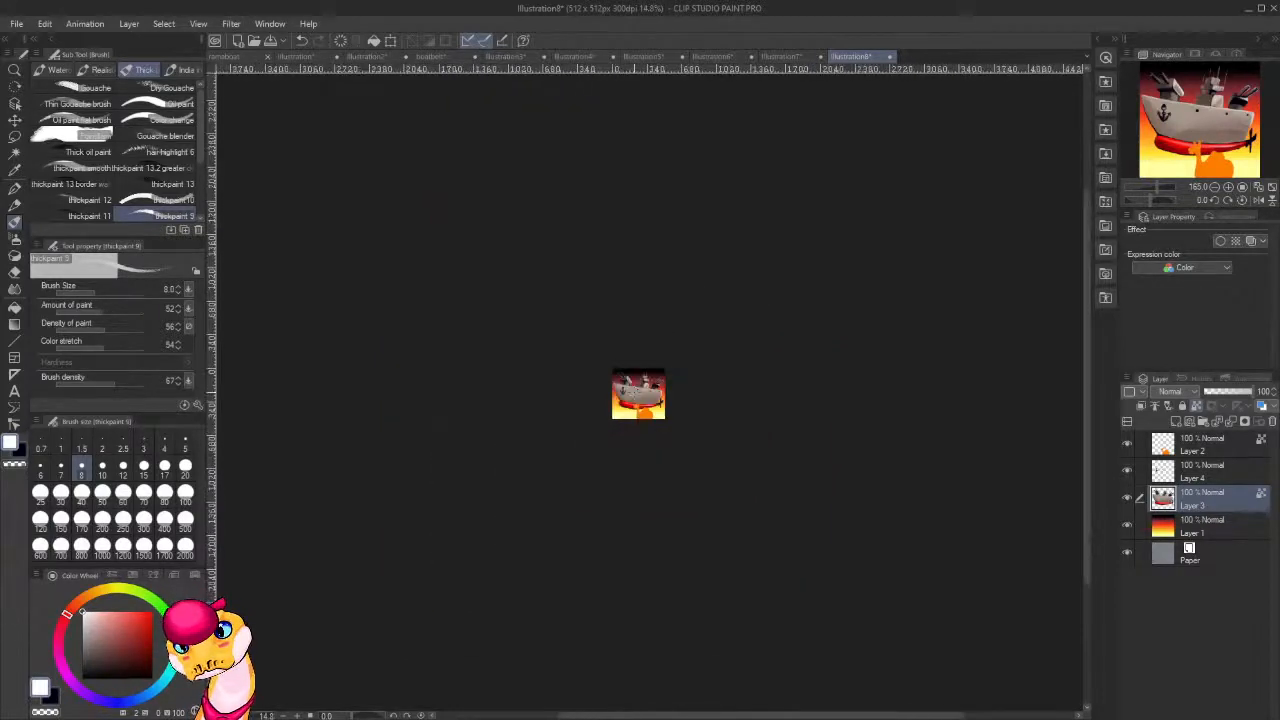
scroll(646, 395, up, 10)
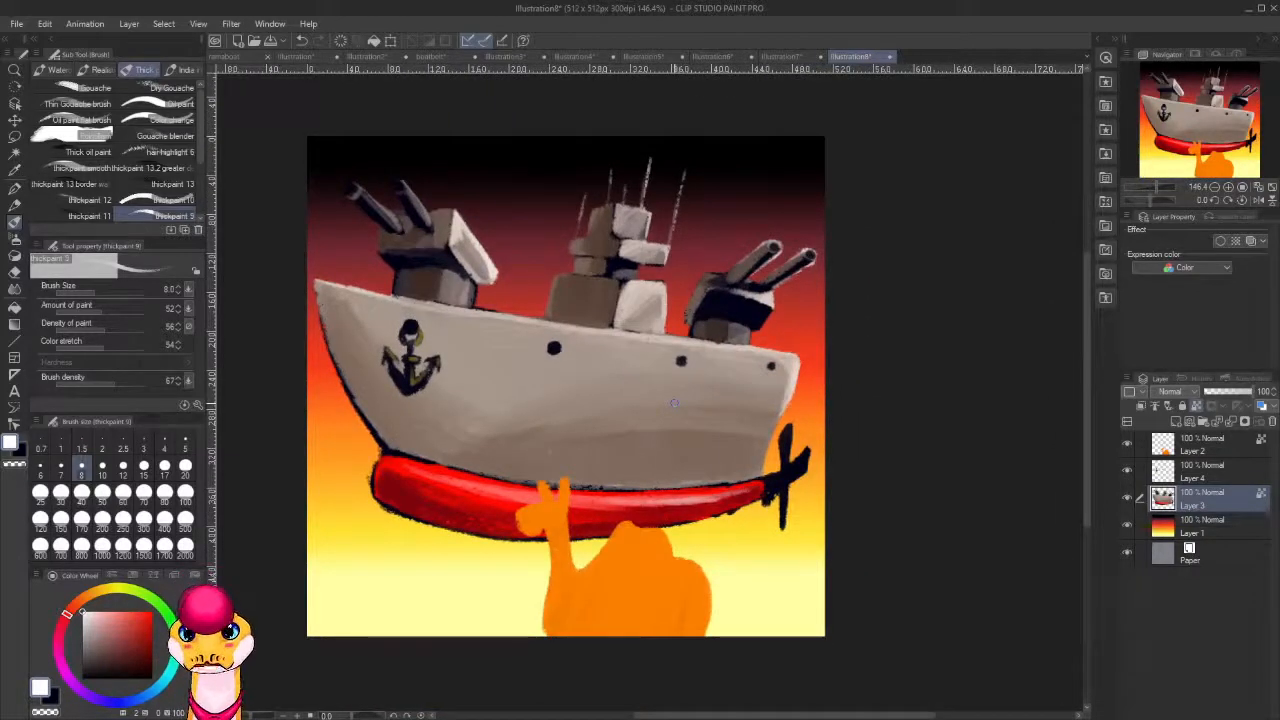
click(1192, 455)
alt+click(552, 610)
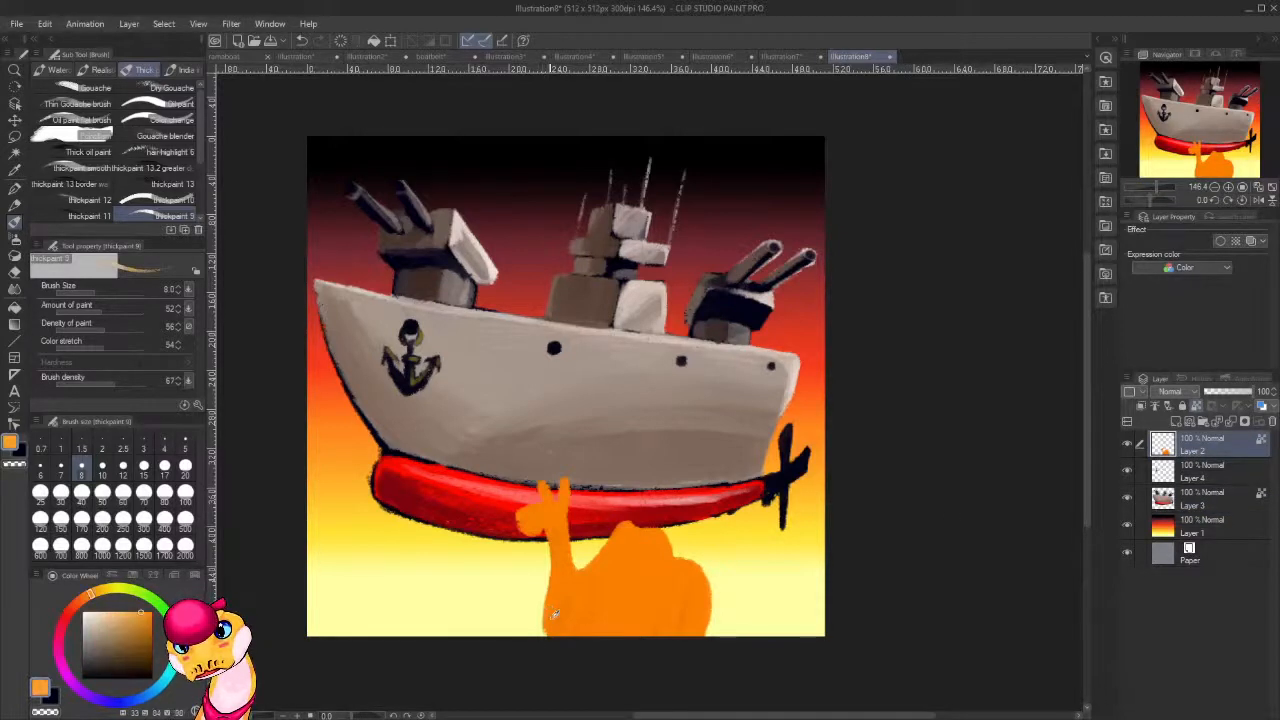
drag(84, 603, 74, 604)
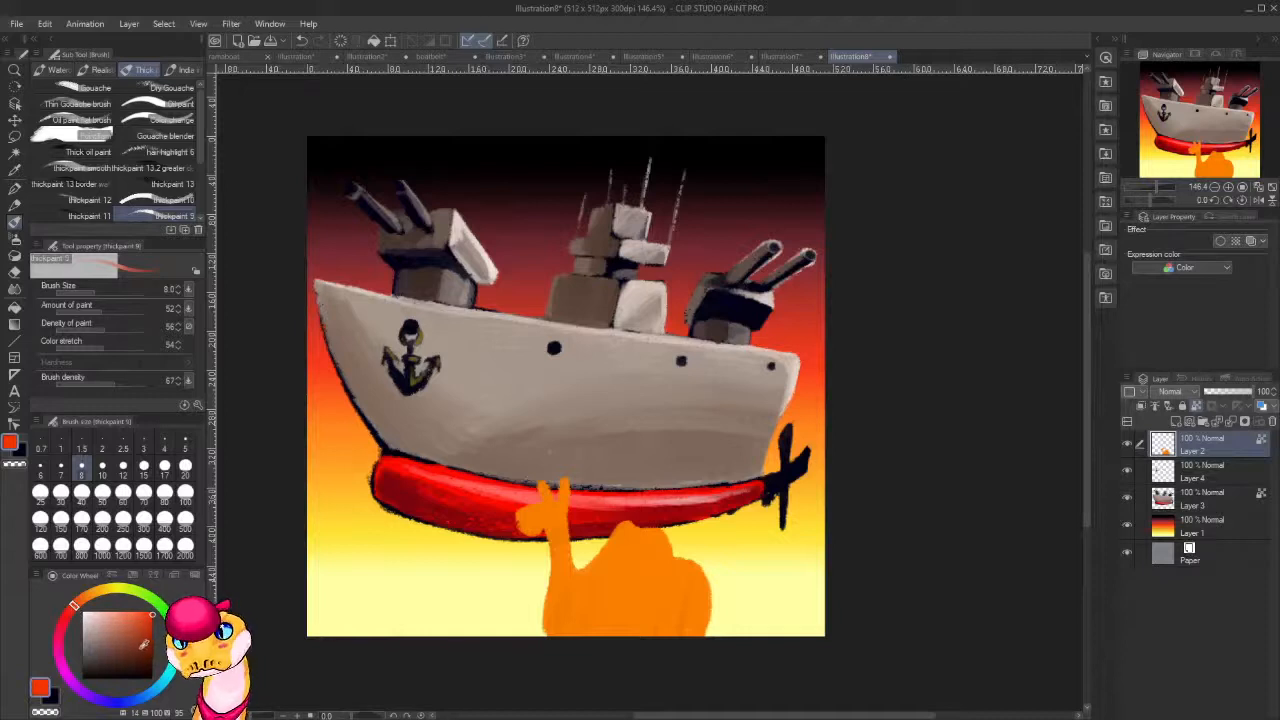
drag(144, 644, 147, 649)
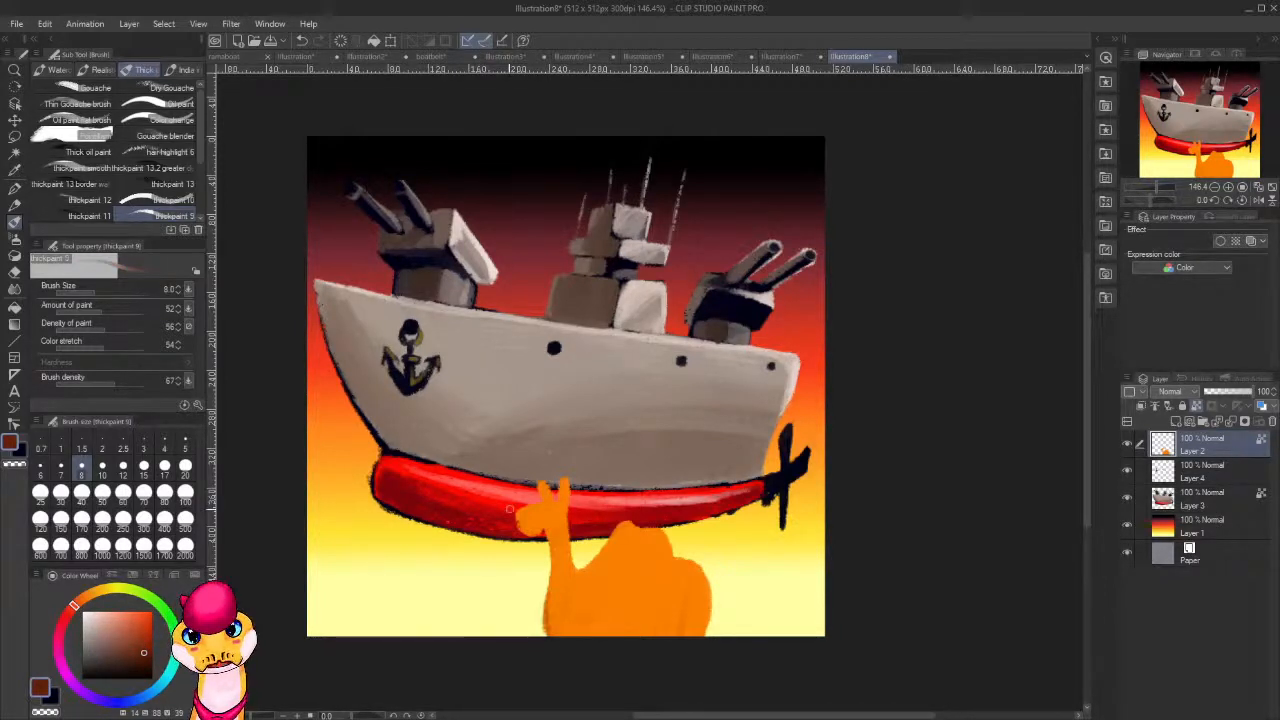
key(bracketright)
key(bracketright)
key(bracketright)
key(bracketright)
key(bracketright)
key(bracketleft)
key(bracketleft)
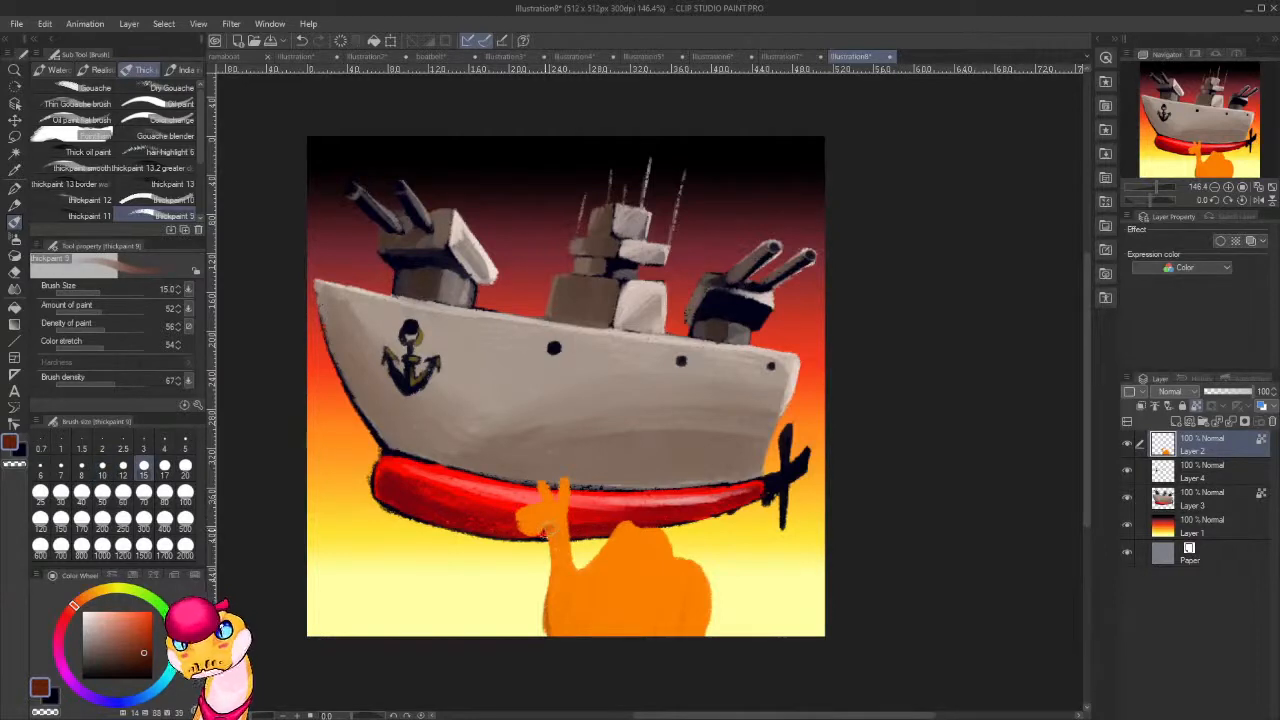
mouse_move(547, 530)
mouse_down()
mouse_move(550, 635)
mouse_move(549, 533)
mouse_move(520, 510)
mouse_move(535, 540)
mouse_move(522, 528)
mouse_move(545, 490)
mouse_move(562, 490)
mouse_up()
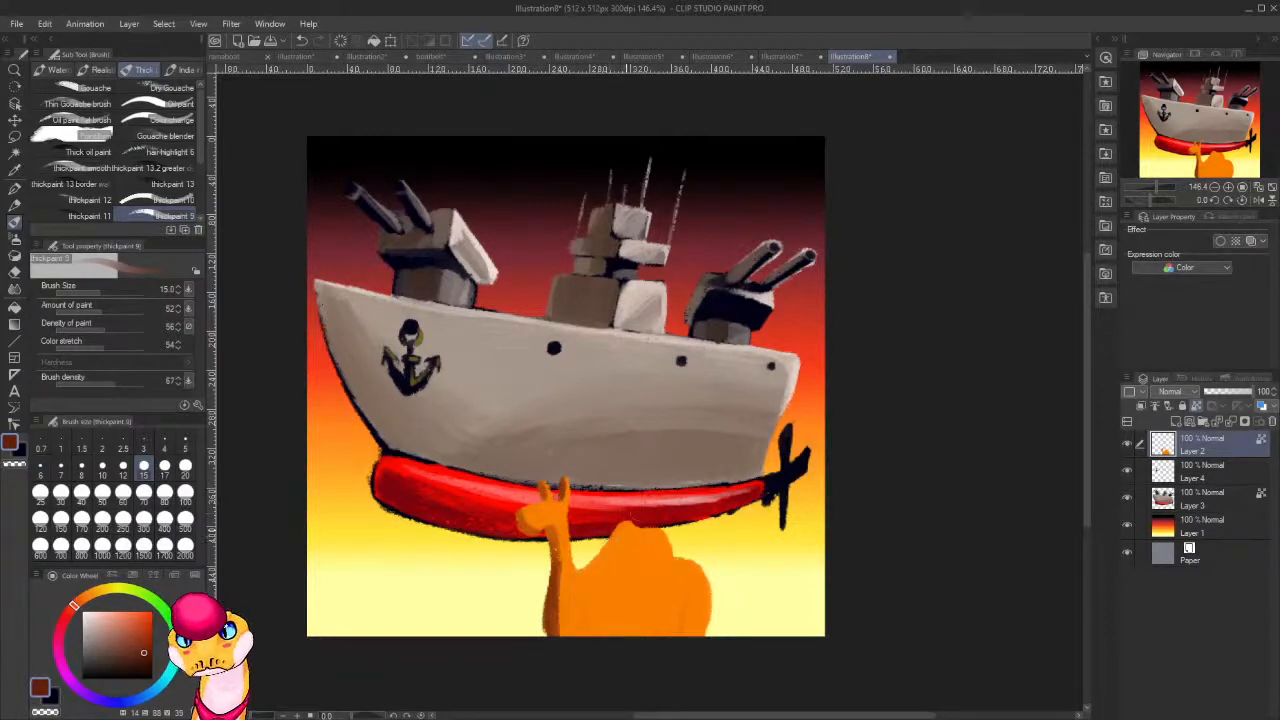
Shade the front side of the camel's hump, its chest and its lower belly with the dark red-brown.
mouse_move(648, 523)
mouse_down()
mouse_move(610, 525)
mouse_move(620, 515)
mouse_move(583, 565)
mouse_move(613, 530)
mouse_move(595, 568)
mouse_move(617, 520)
mouse_move(600, 565)
mouse_move(626, 515)
mouse_move(684, 519)
mouse_move(634, 568)
mouse_move(605, 566)
mouse_move(615, 574)
mouse_move(616, 534)
mouse_move(621, 566)
mouse_up()
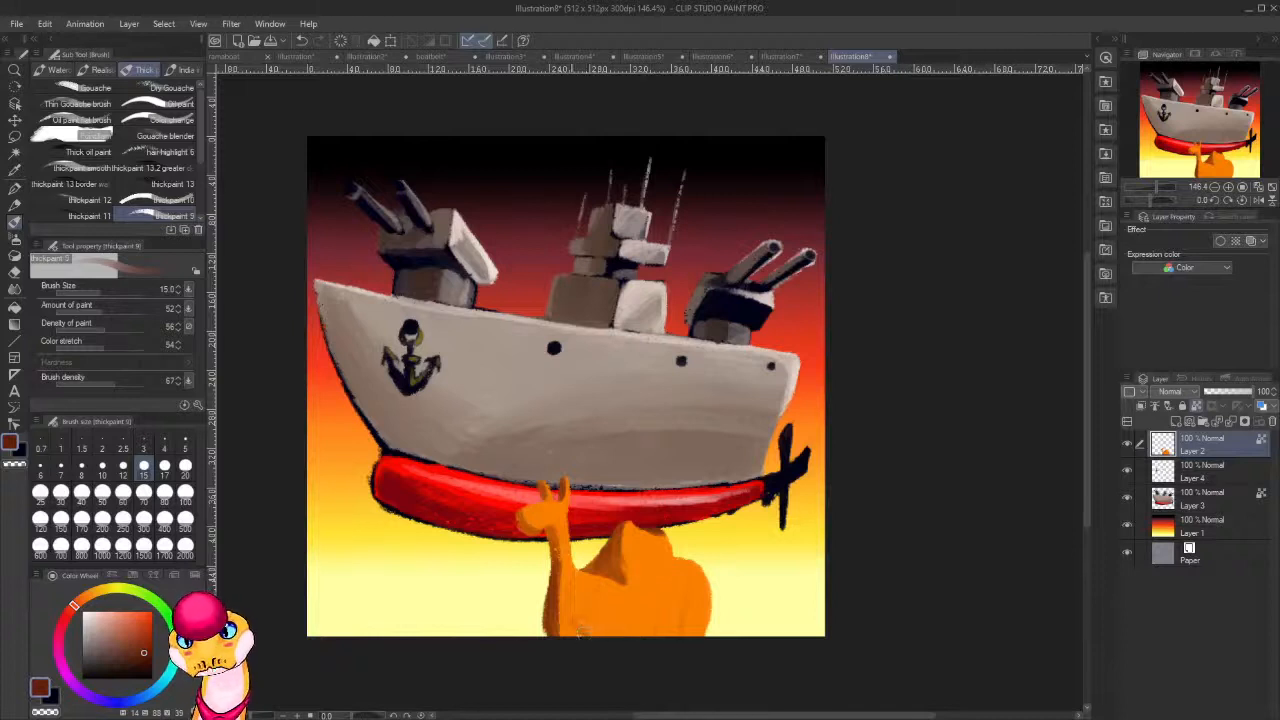
mouse_move(582, 631)
mouse_down()
mouse_move(575, 622)
mouse_move(598, 633)
mouse_move(560, 636)
mouse_move(552, 586)
mouse_up()
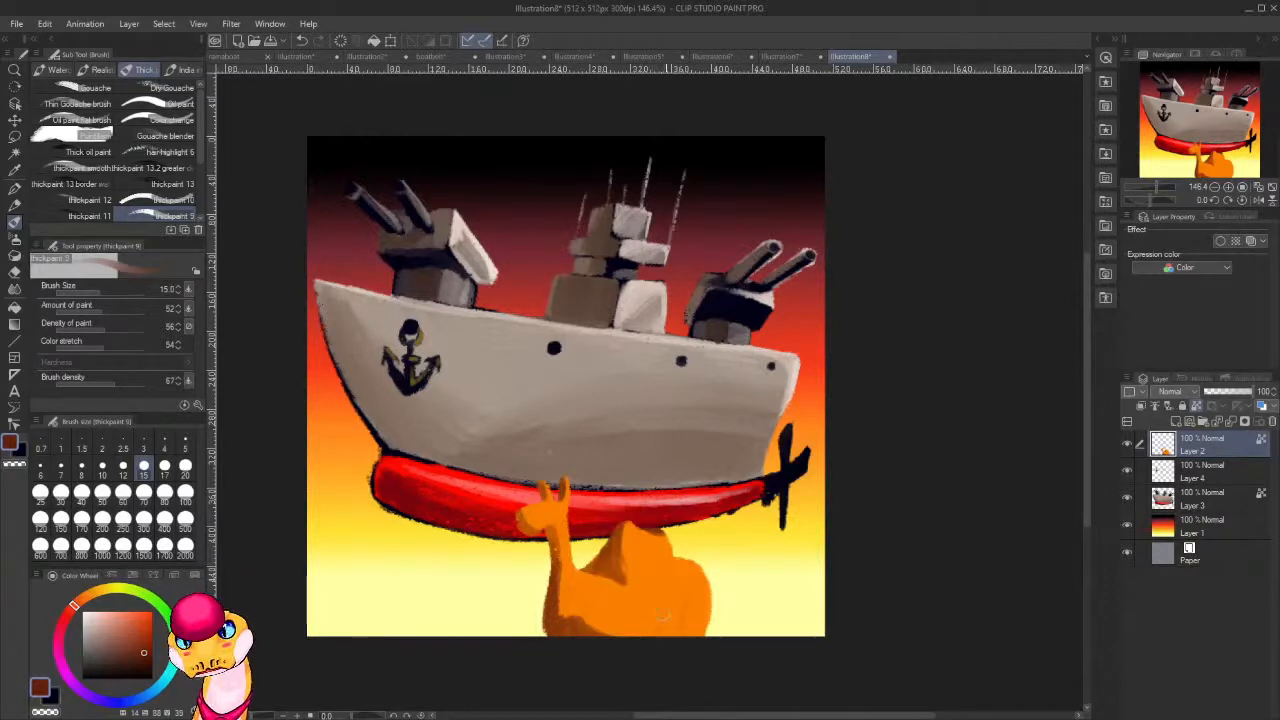
mouse_move(640, 634)
mouse_down()
mouse_move(629, 619)
mouse_move(631, 645)
mouse_move(646, 638)
mouse_move(627, 634)
mouse_up()
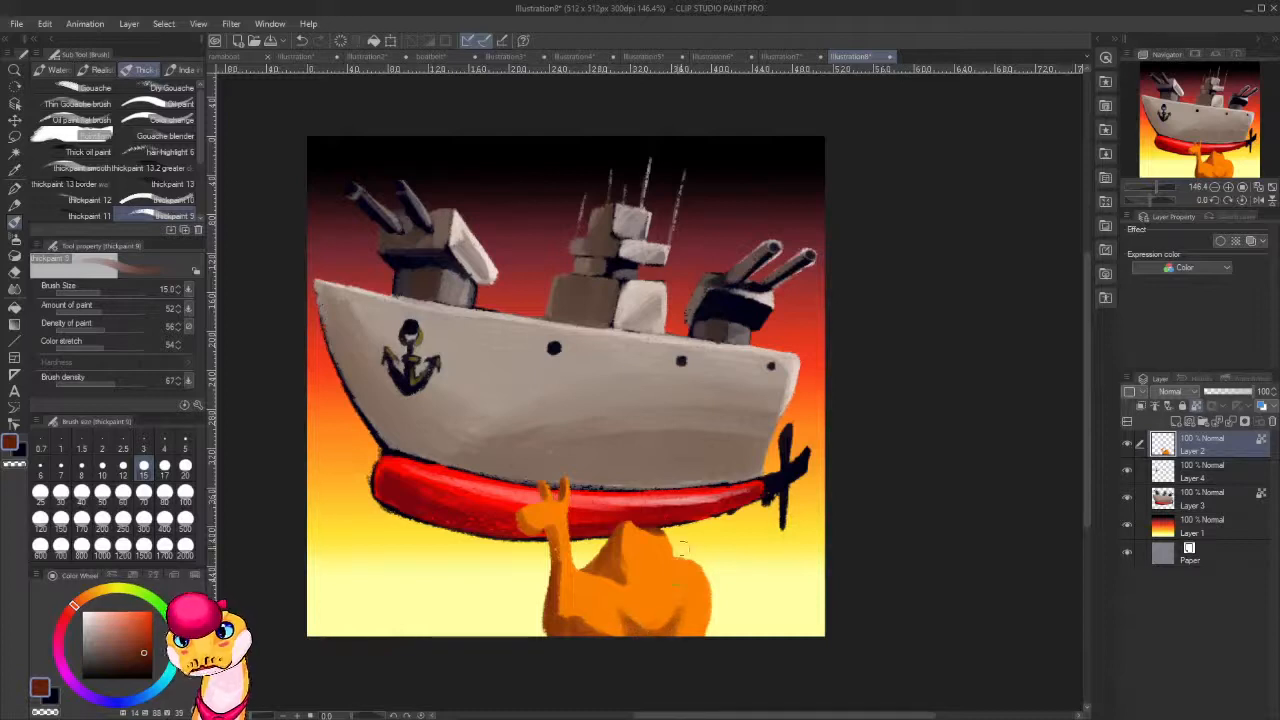
Highlight the camel's hump, flank and hindquarters with light orange of hue 38, saturation 72 and value 100.
alt+click(661, 587)
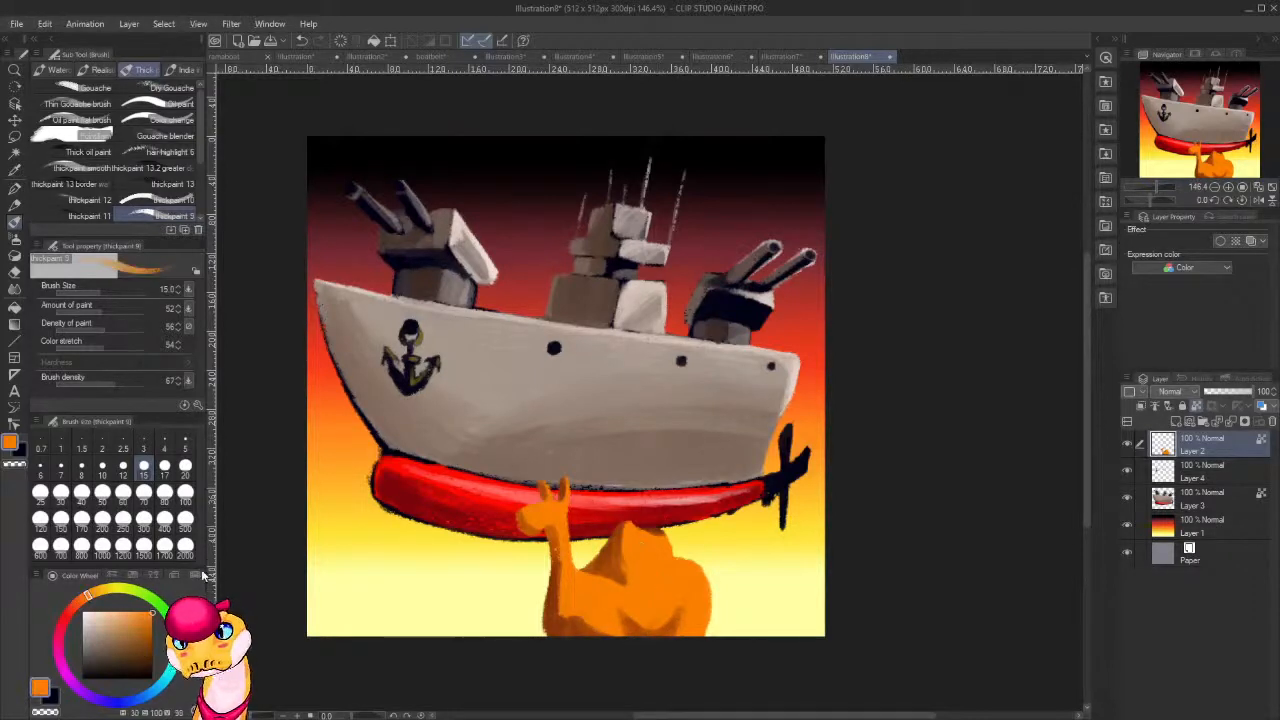
click(96, 592)
click(133, 606)
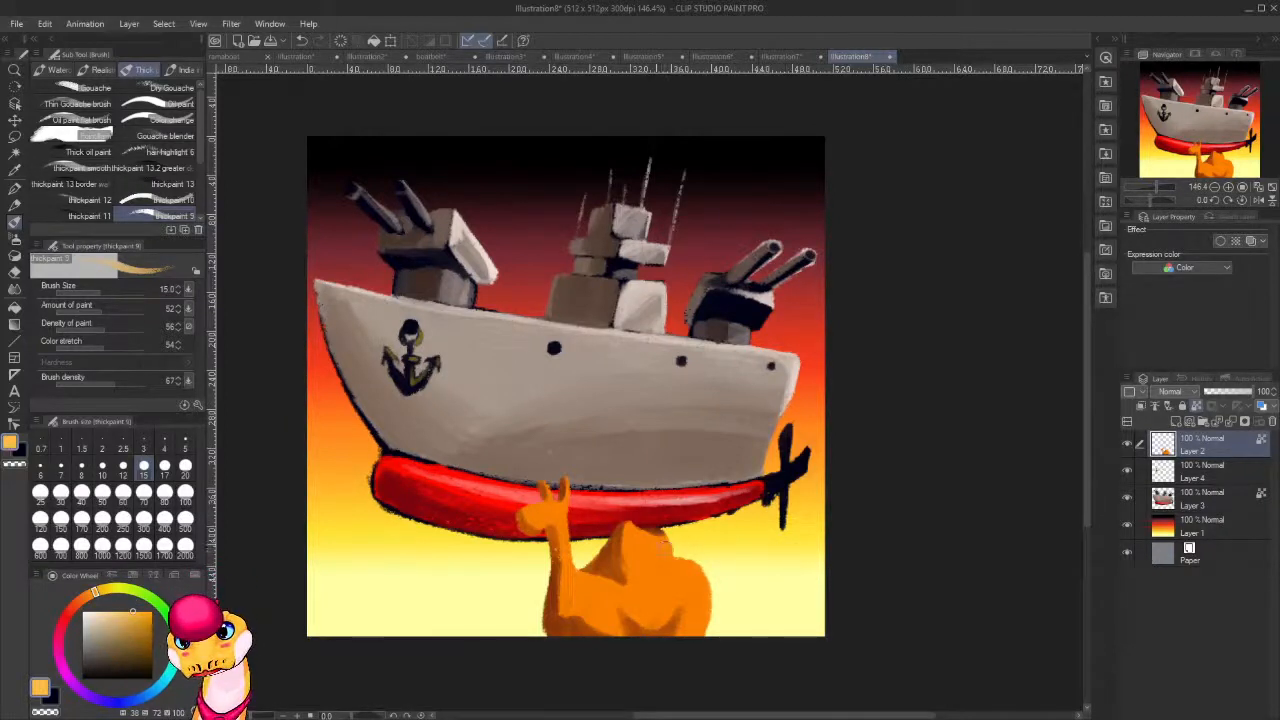
drag(655, 549, 670, 598)
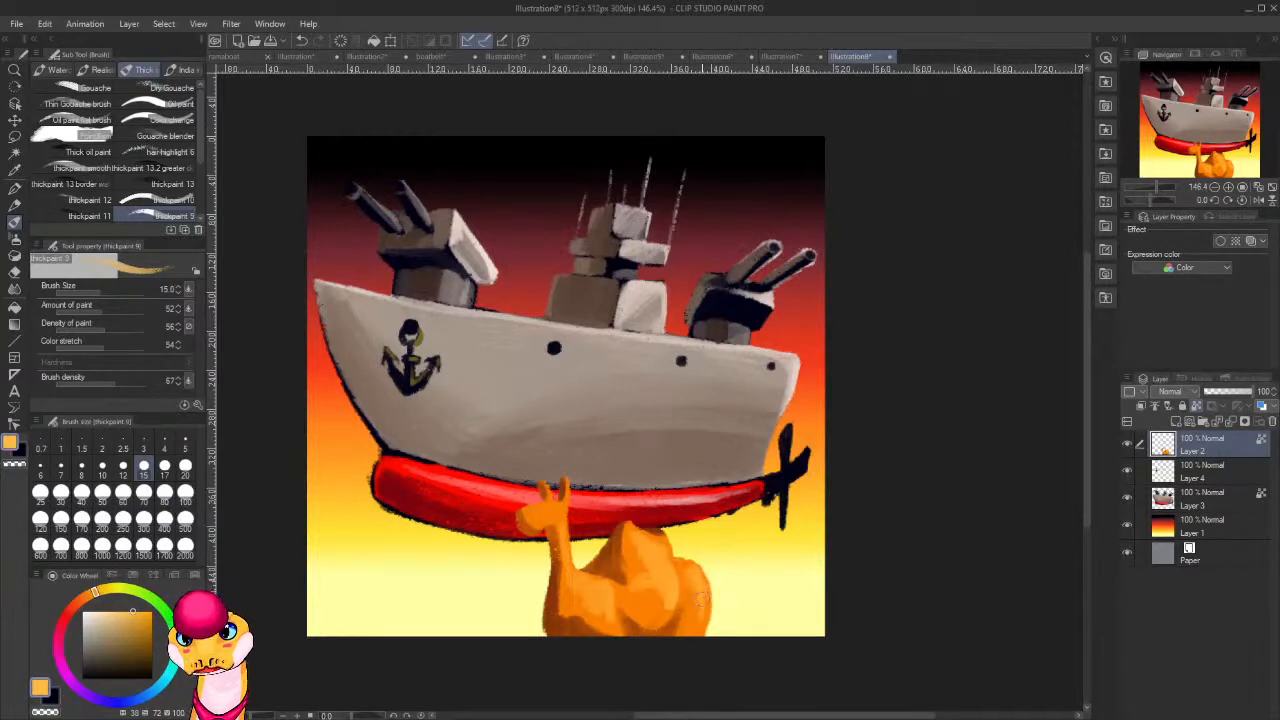
Deepen the camel's shadows with dark red-brown of hue 13, saturation 98 and value 35, and blend its chest and flank with sampled oranges.
click(83, 598)
click(149, 637)
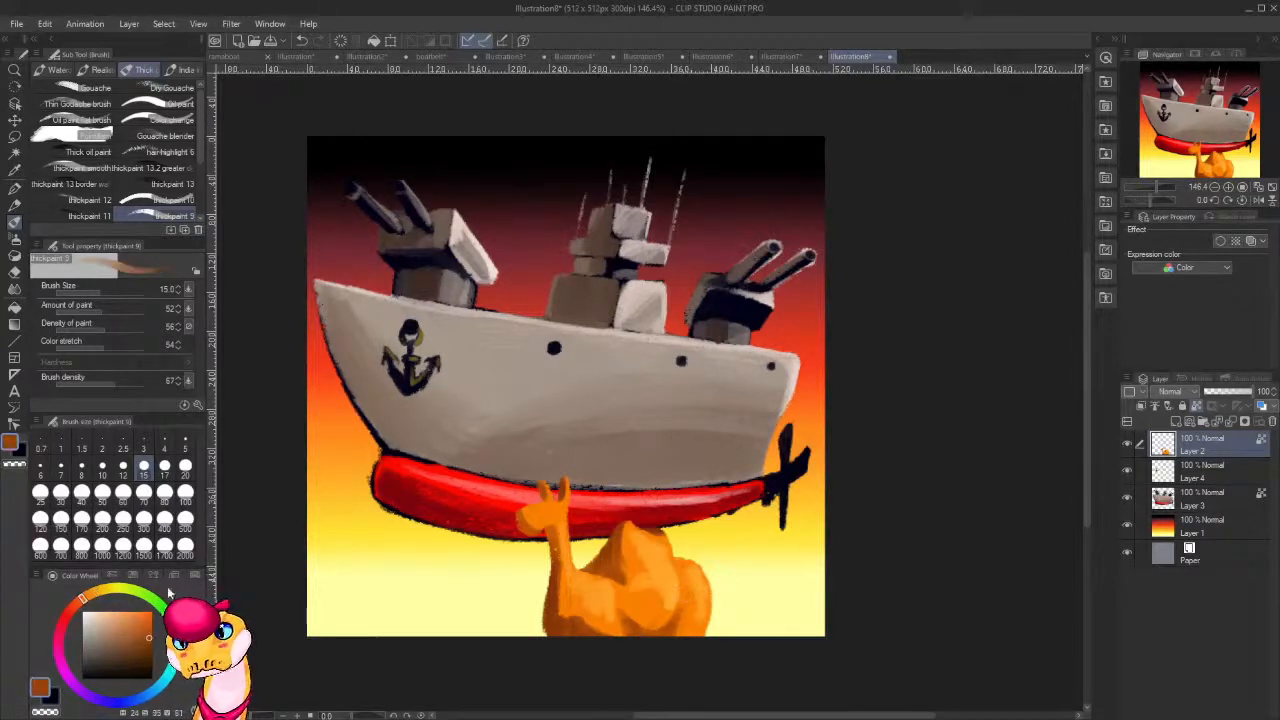
click(151, 656)
click(74, 606)
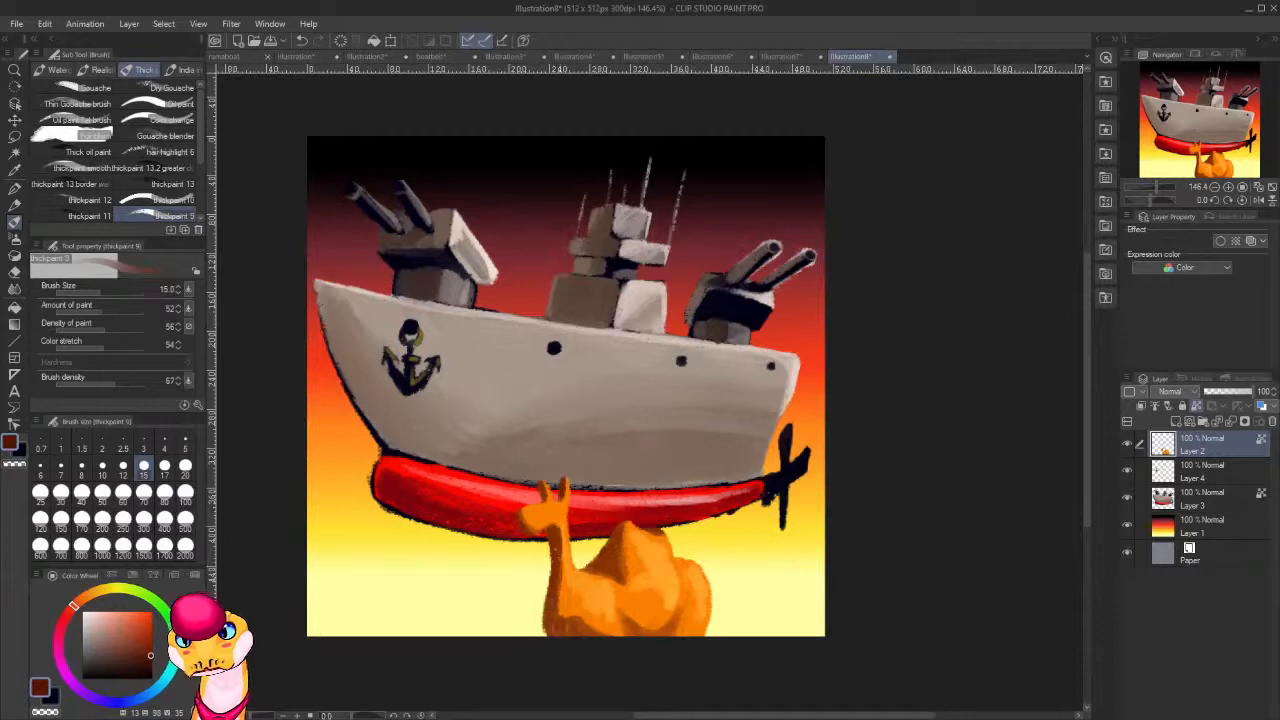
alt+click(572, 622)
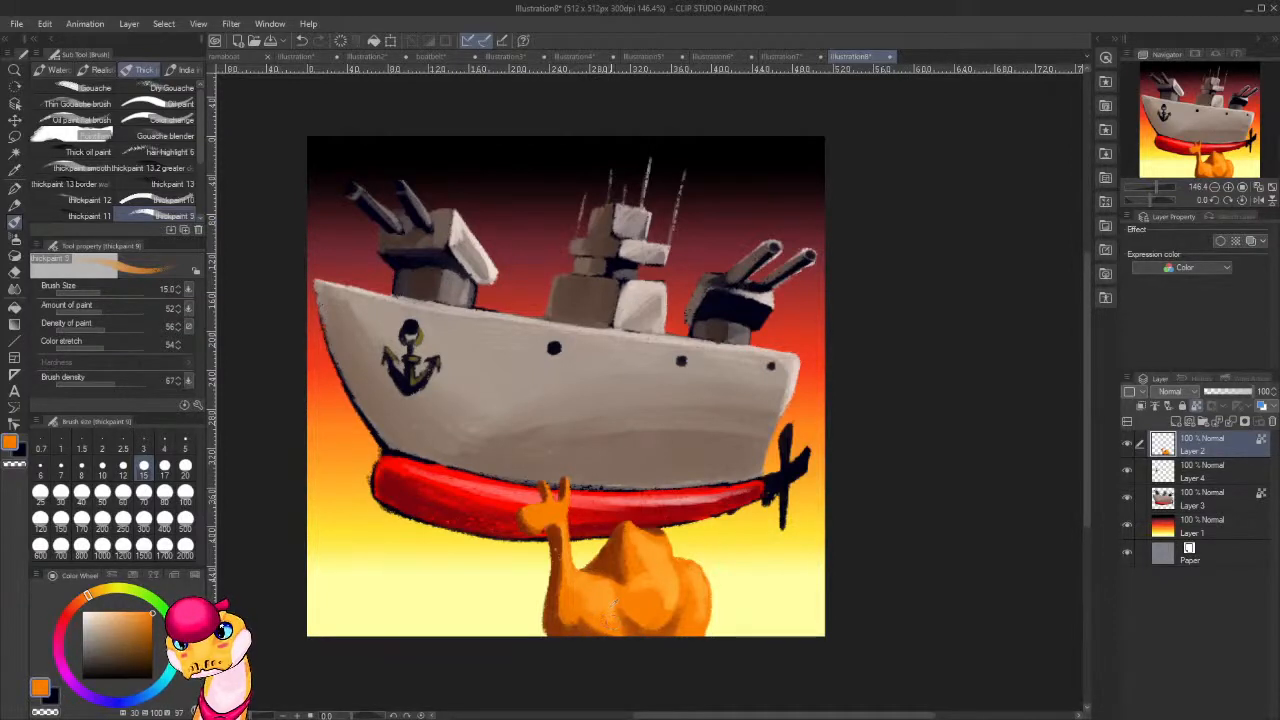
alt+click(608, 620)
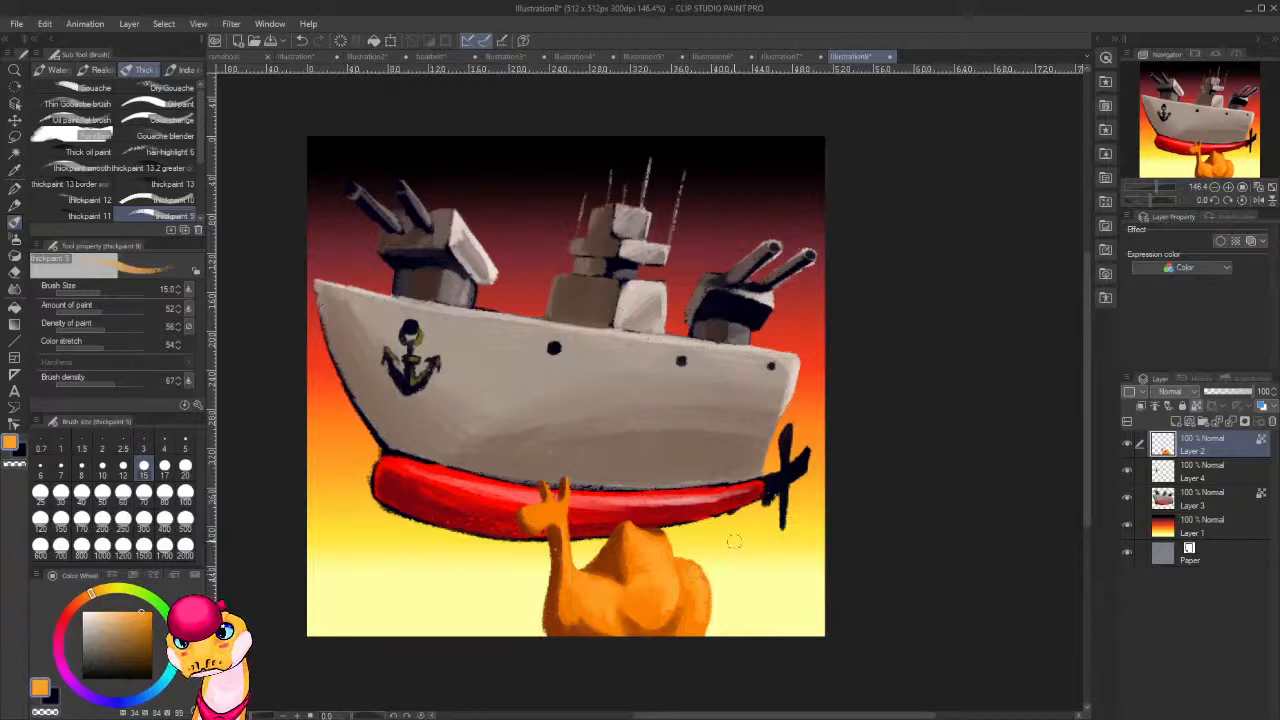
Paint a round white eyeball on the camel's head below its ears at brush size 6.
scroll(806, 431, down, 5)
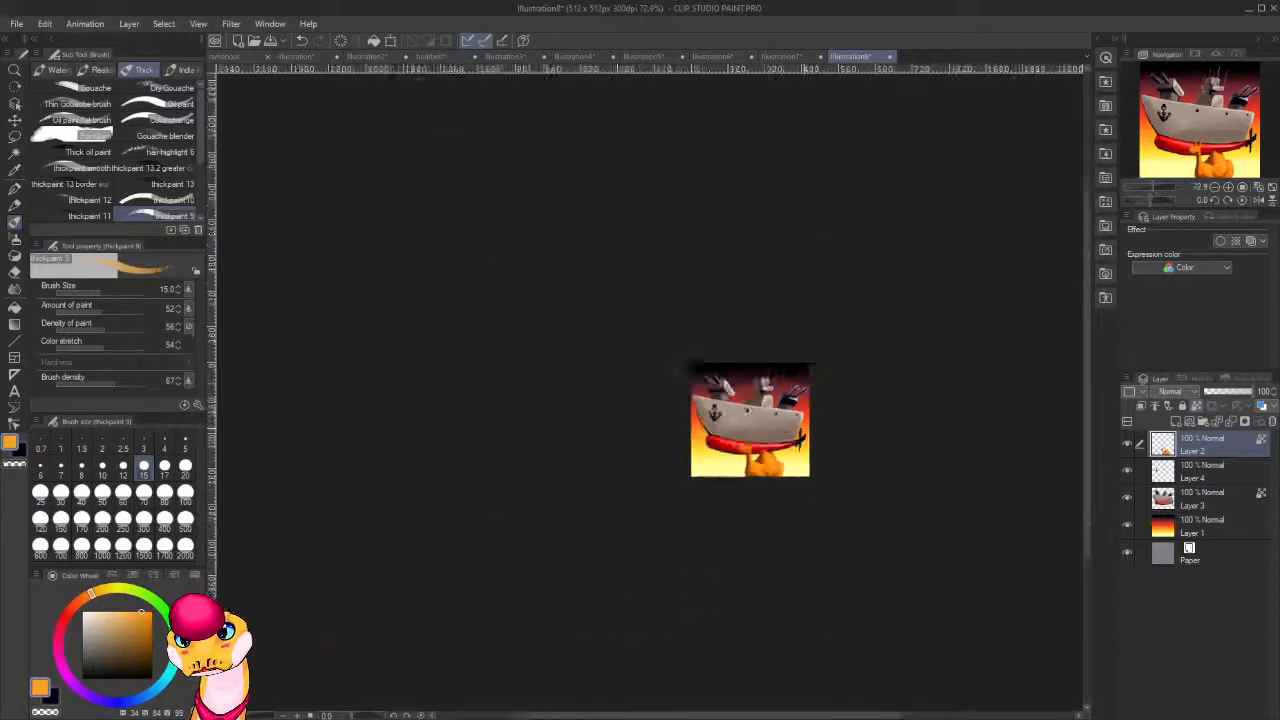
scroll(794, 384, up, 5)
drag(835, 601, 806, 391)
scroll(544, 412, up, 3)
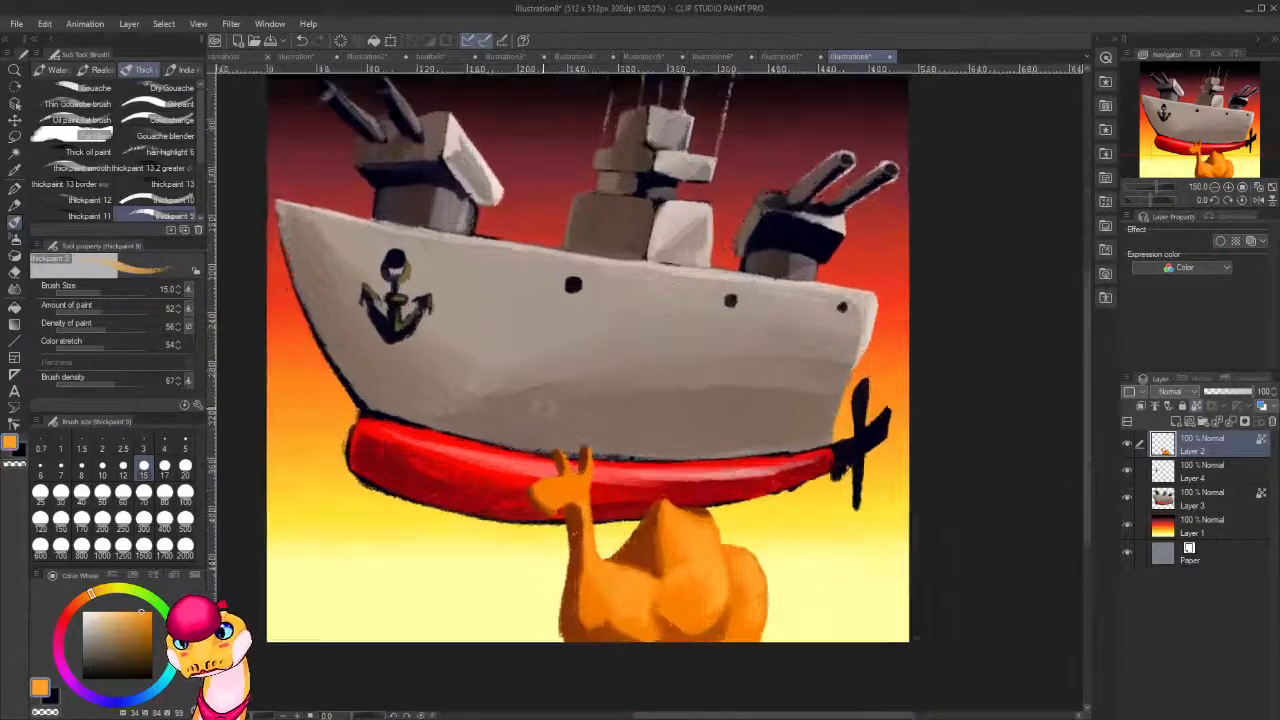
drag(124, 634, 36, 558)
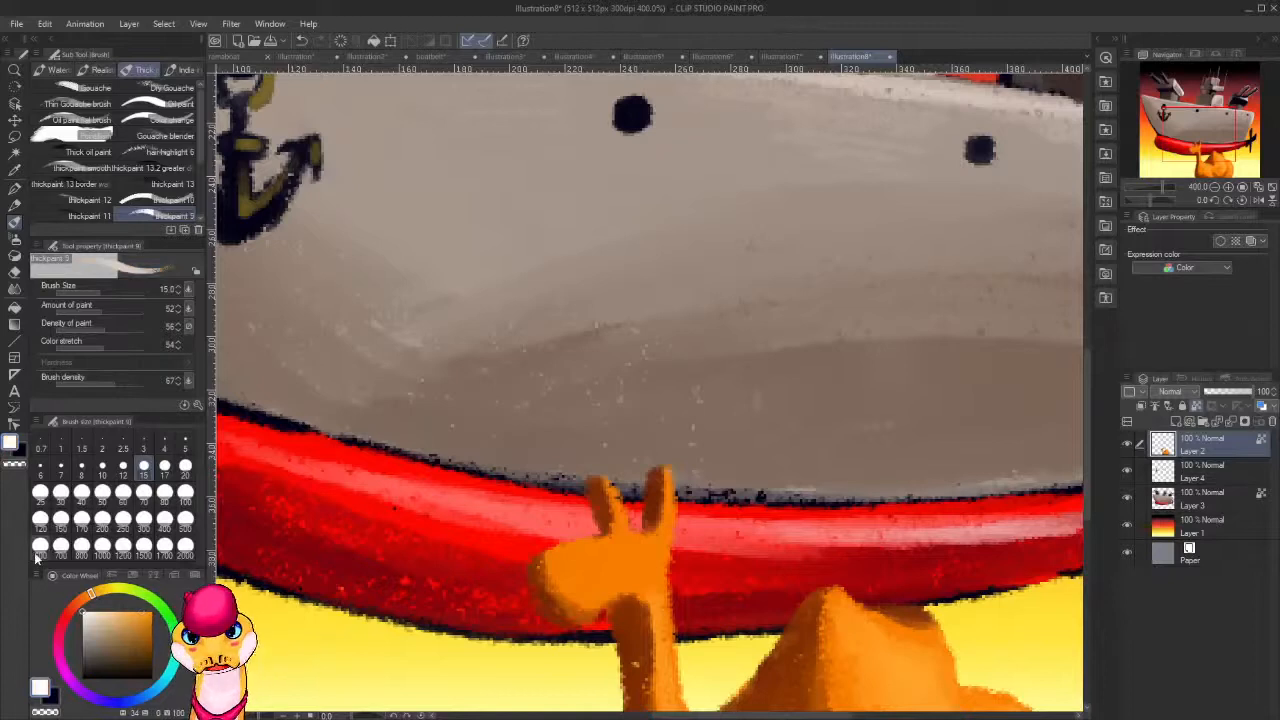
click(40, 465)
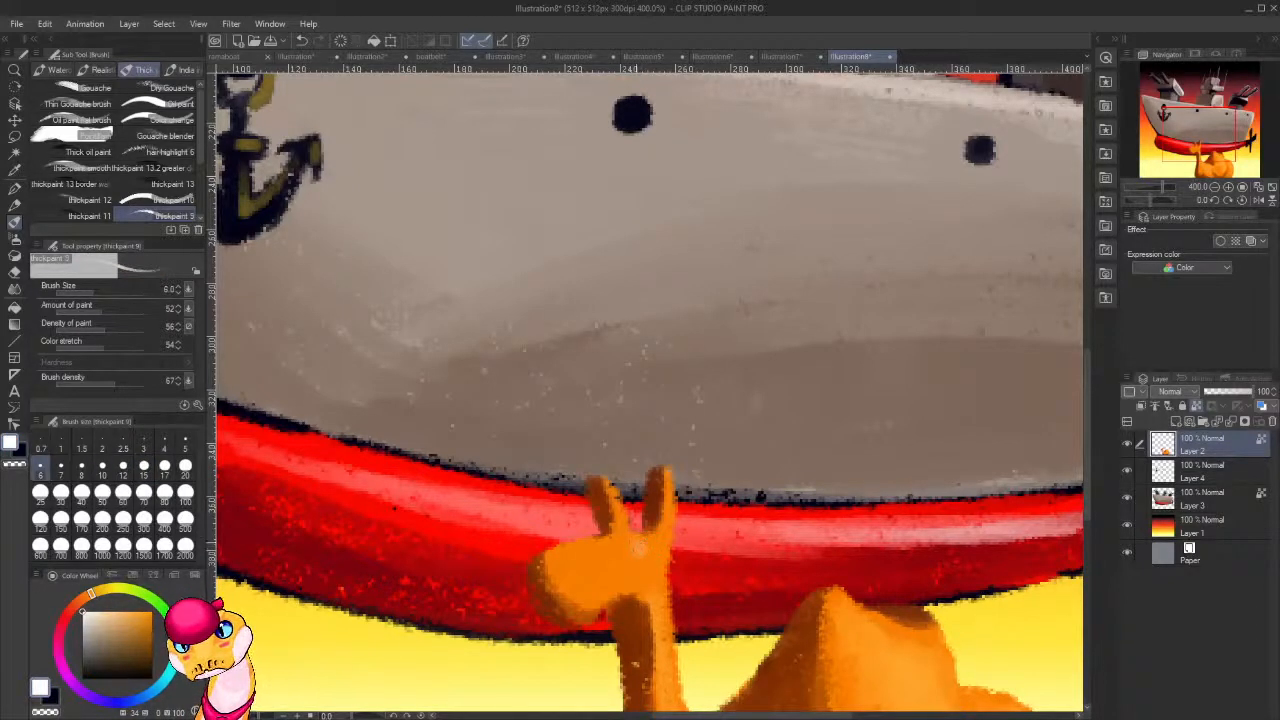
drag(636, 548, 764, 487)
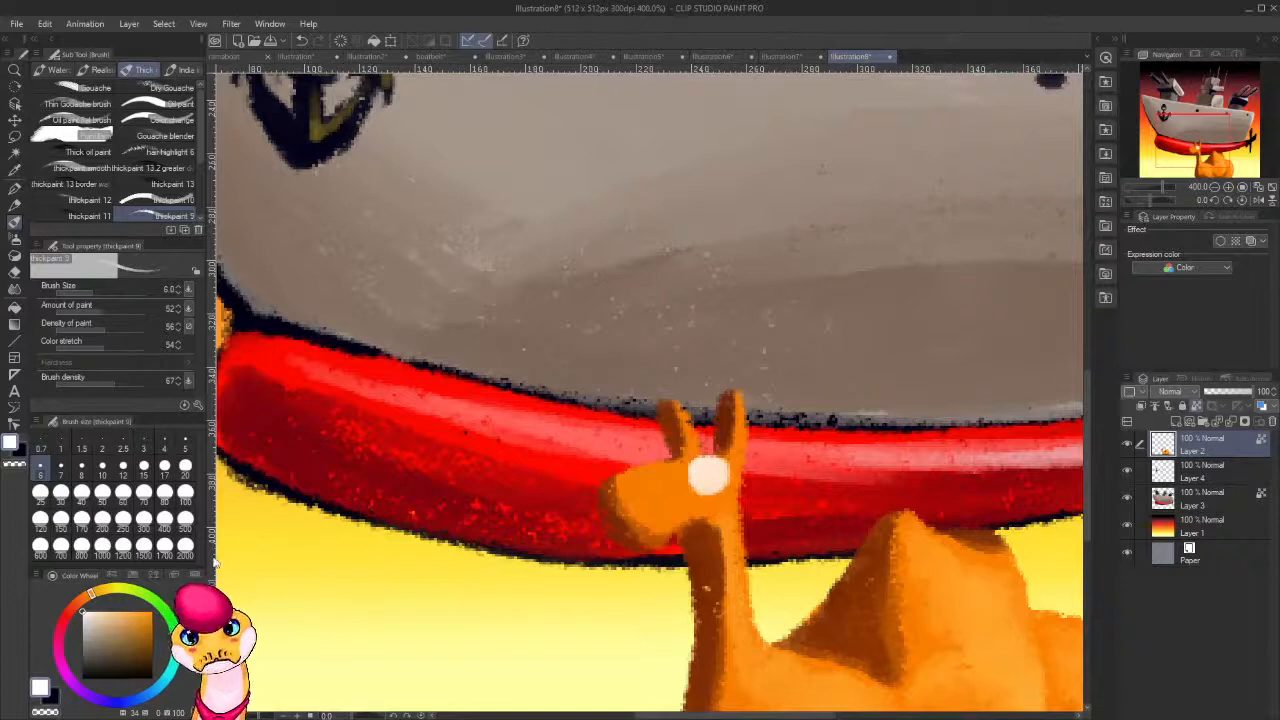
Paint a dark navy pupil of hue 240, saturation 100 and value 9 in the white eye, using brush sizes 2.5 and 5.
key(x)
key(bracketleft)
key(bracketleft)
key(bracketleft)
key(bracketleft)
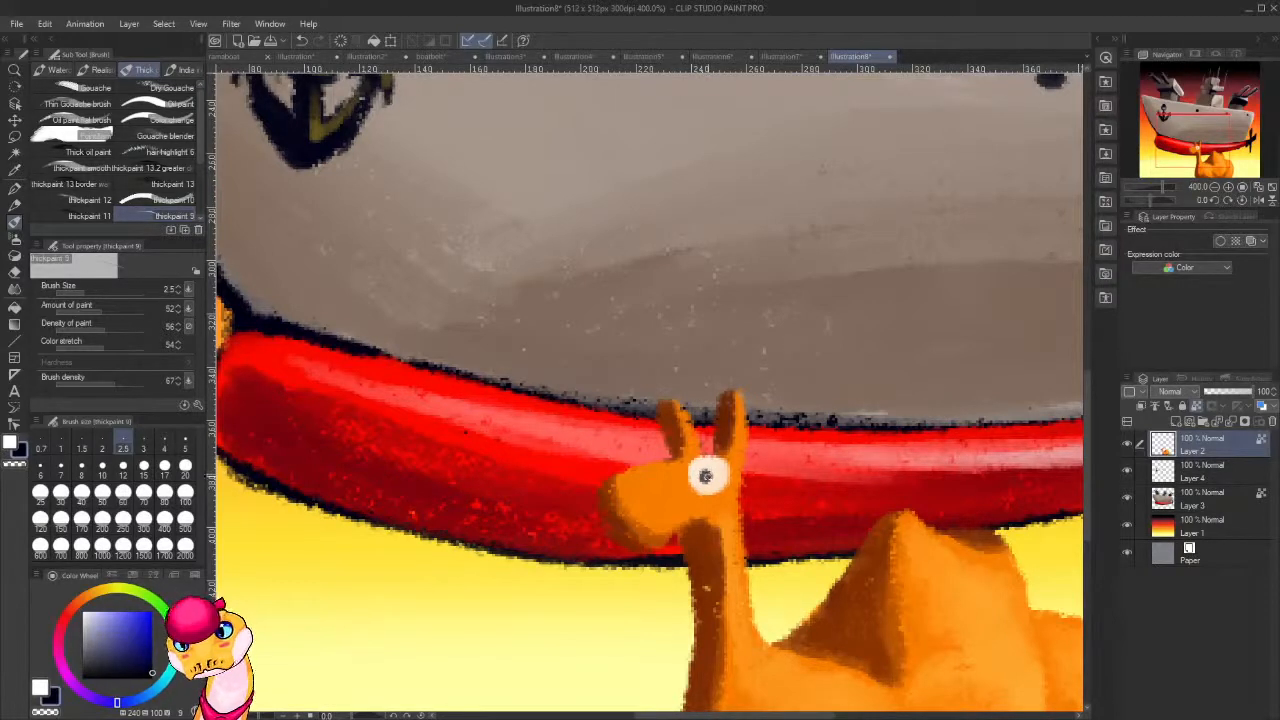
key(bracketright)
key(bracketright)
key(bracketright)
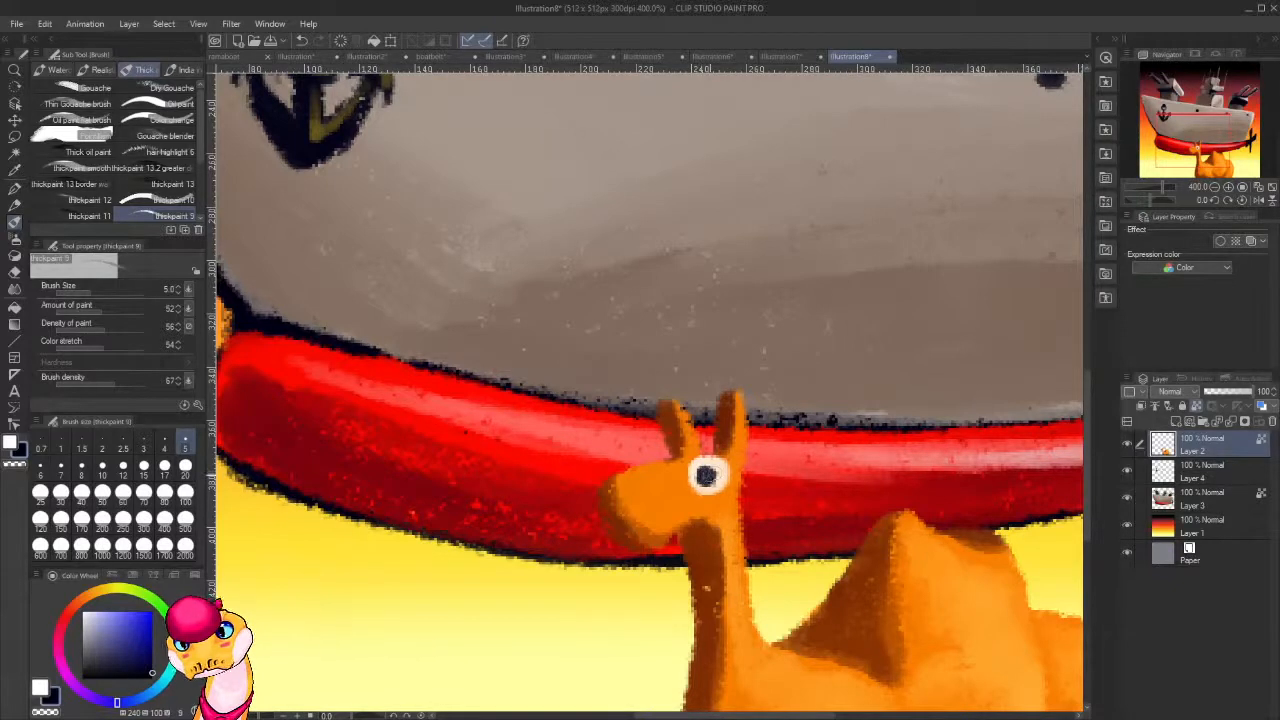
Trim the top and bottom edges of the camel's eye with sampled orange at brush size 5 for a narrowed look.
scroll(864, 484, down, 8)
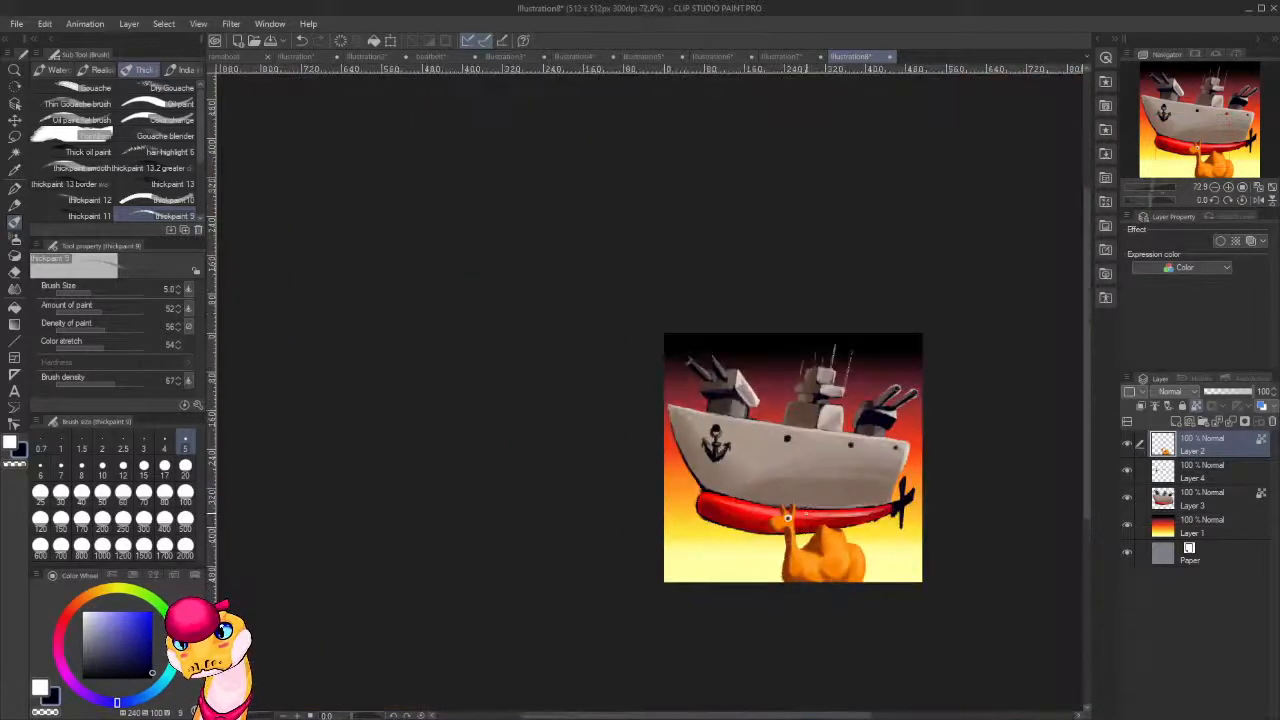
scroll(890, 534, up, 6)
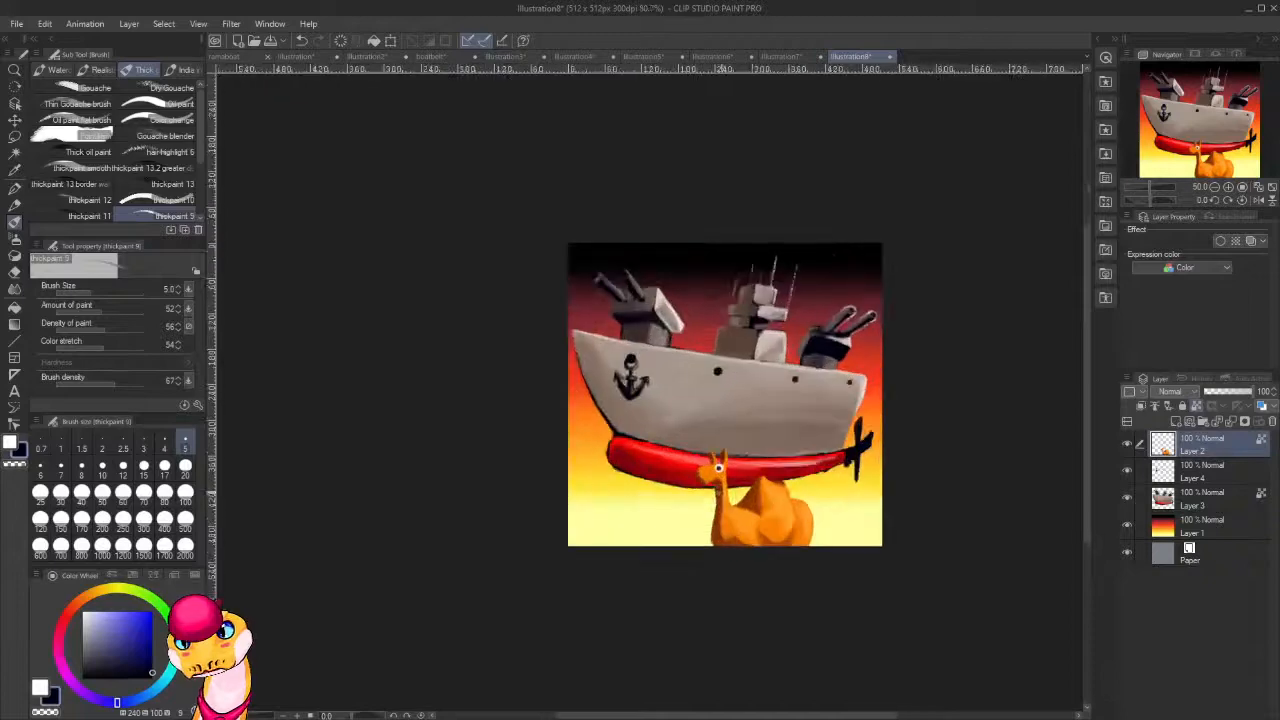
scroll(713, 453, up, 4)
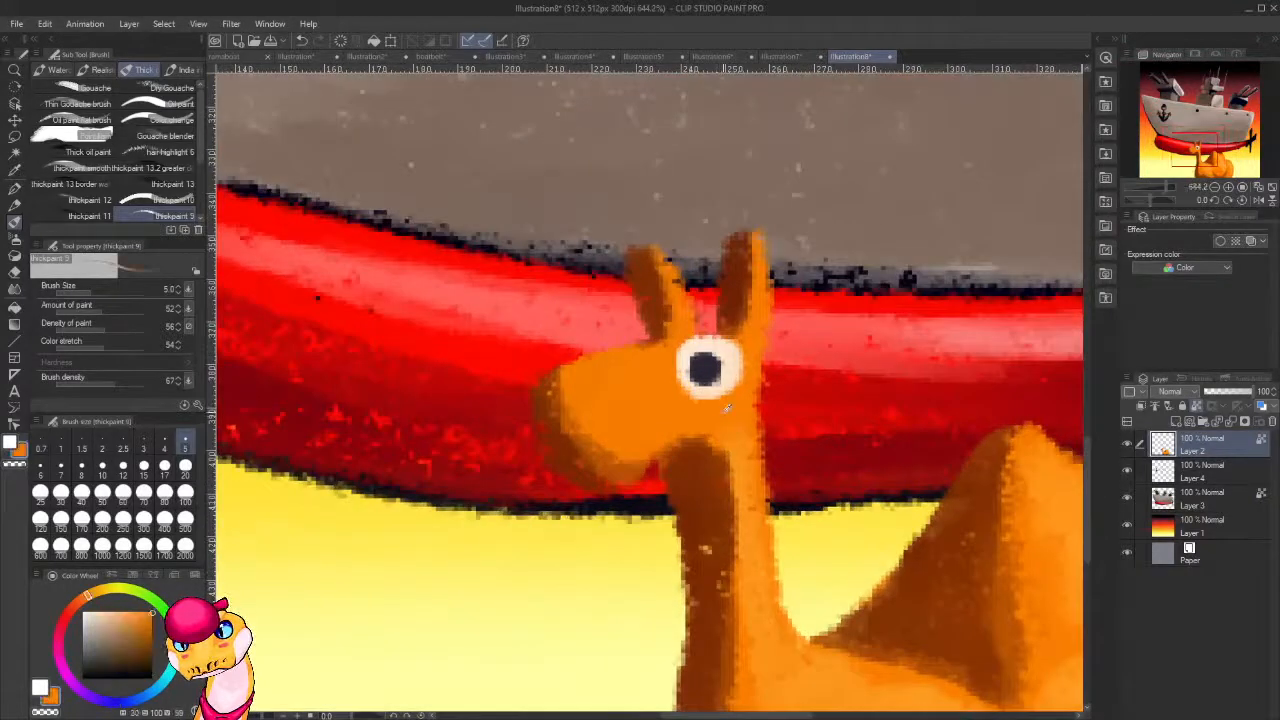
mouse_move(740, 384)
mouse_down()
mouse_move(722, 400)
mouse_move(682, 395)
mouse_move(726, 396)
mouse_up()
mouse_move(740, 345)
mouse_down()
mouse_move(700, 350)
mouse_move(738, 348)
mouse_move(712, 338)
mouse_up()
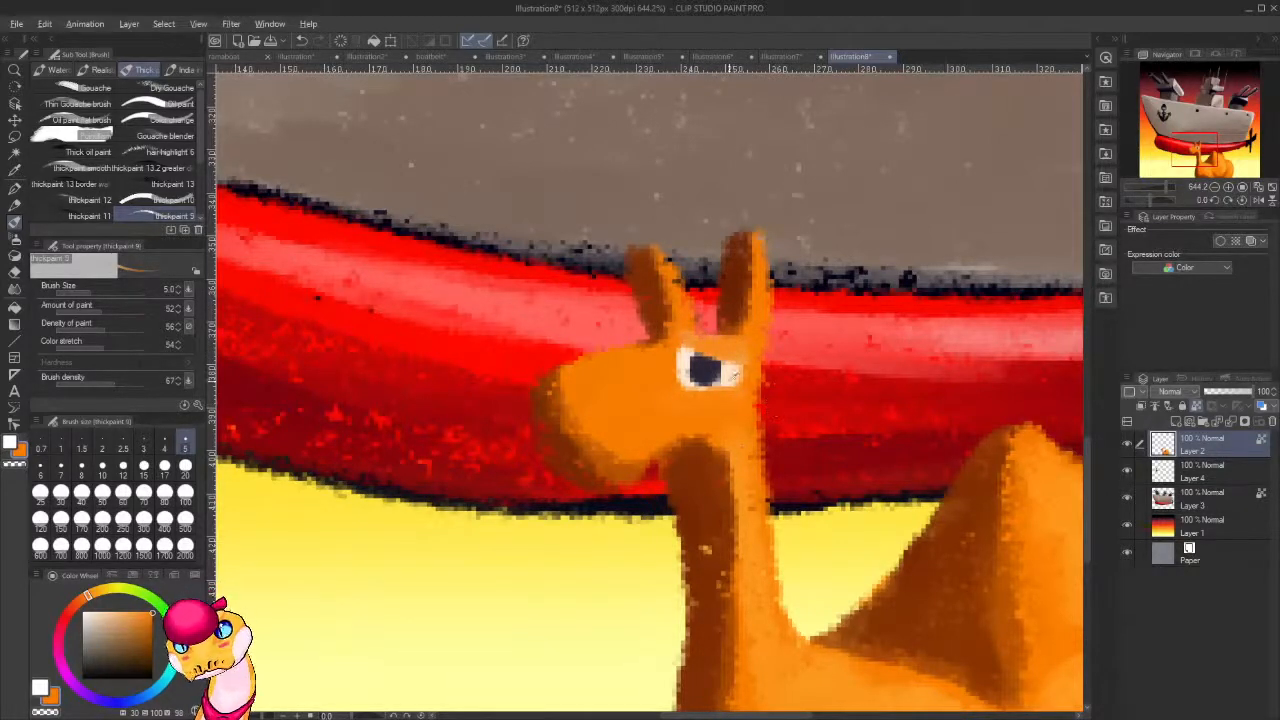
Try a curved, frowning mouth on the camel's muzzle in near-black of hue 256, saturation 66 and value 7, then undo its strokes.
alt+click(706, 370)
click(133, 672)
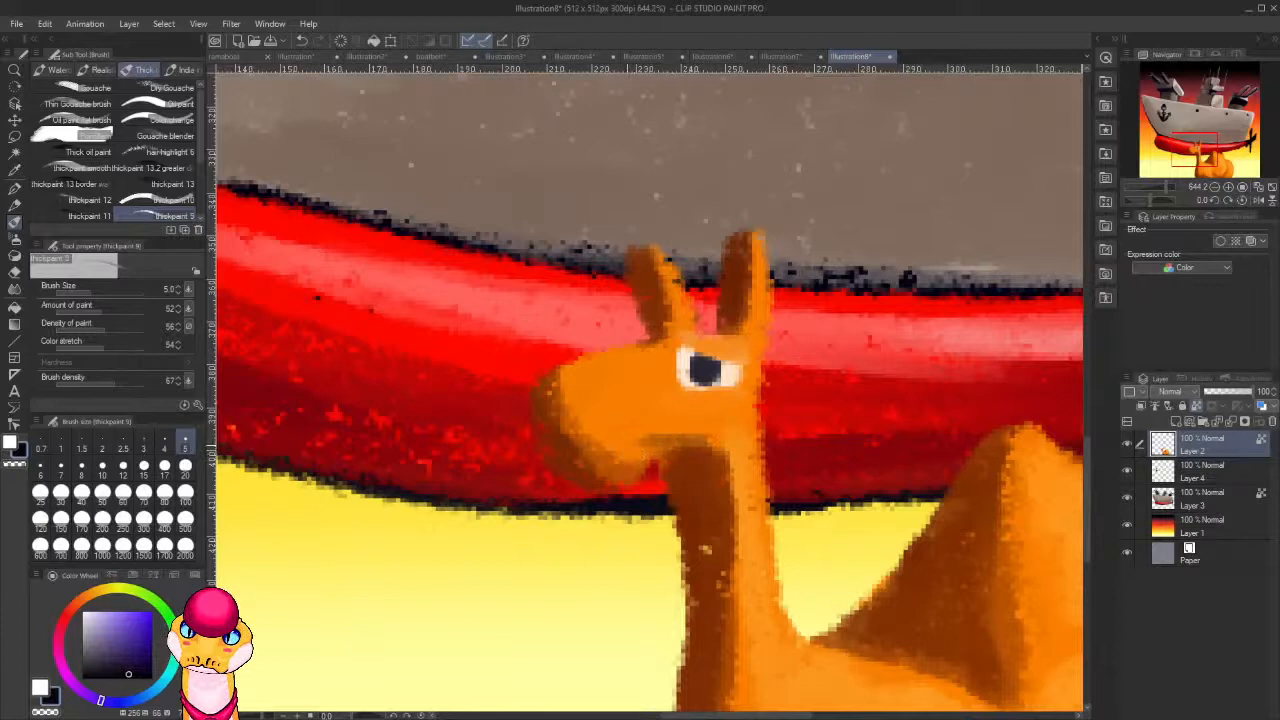
key(ctrl+z)
mouse_move(688, 447)
mouse_down()
mouse_move(604, 466)
mouse_move(656, 431)
mouse_move(687, 453)
mouse_move(580, 457)
mouse_move(686, 463)
mouse_move(590, 445)
mouse_move(568, 502)
mouse_move(690, 454)
mouse_up()
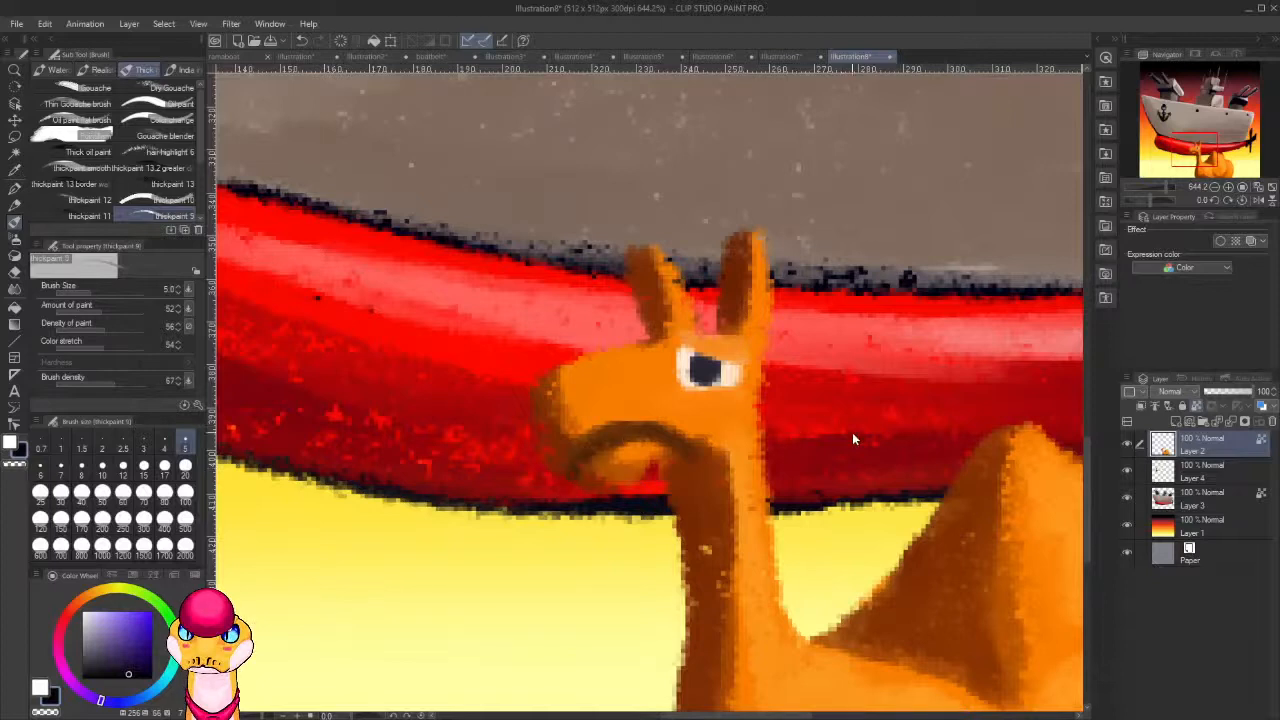
key(ctrl+z)
key(ctrl+z)
key(ctrl+z)
key(ctrl+z)
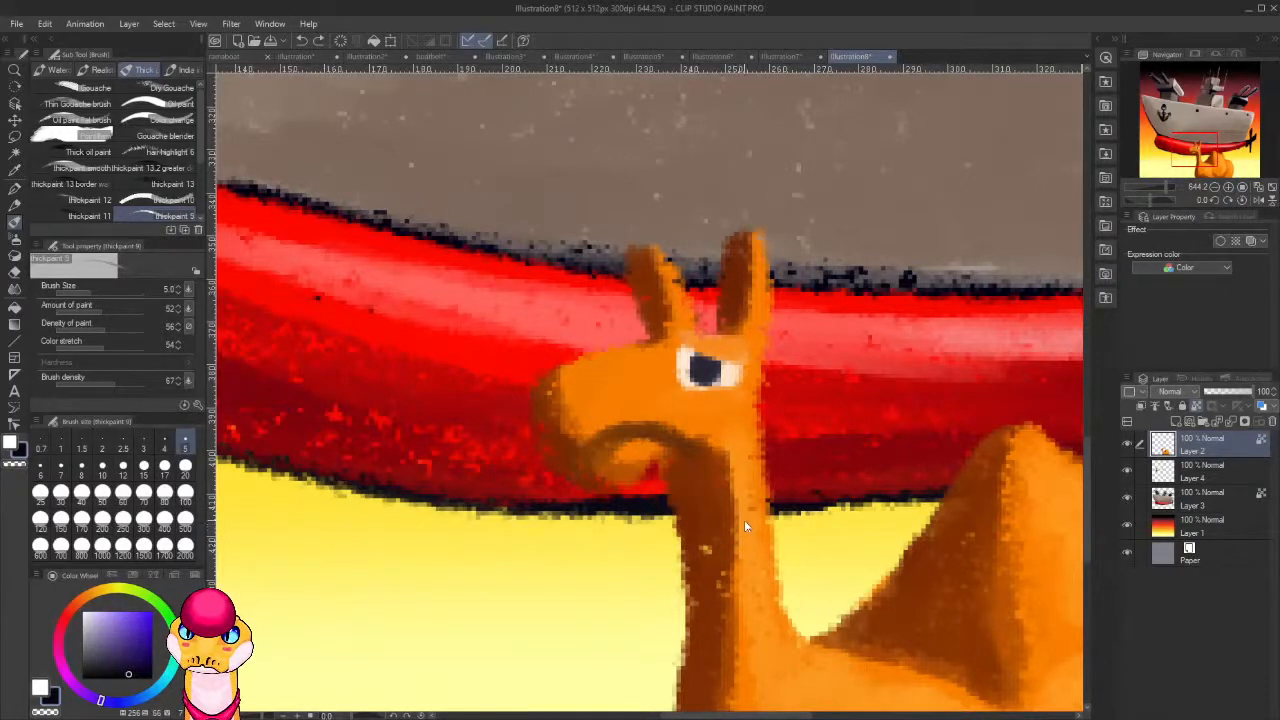
key(ctrl+z)
key(ctrl+z)
key(ctrl+z)
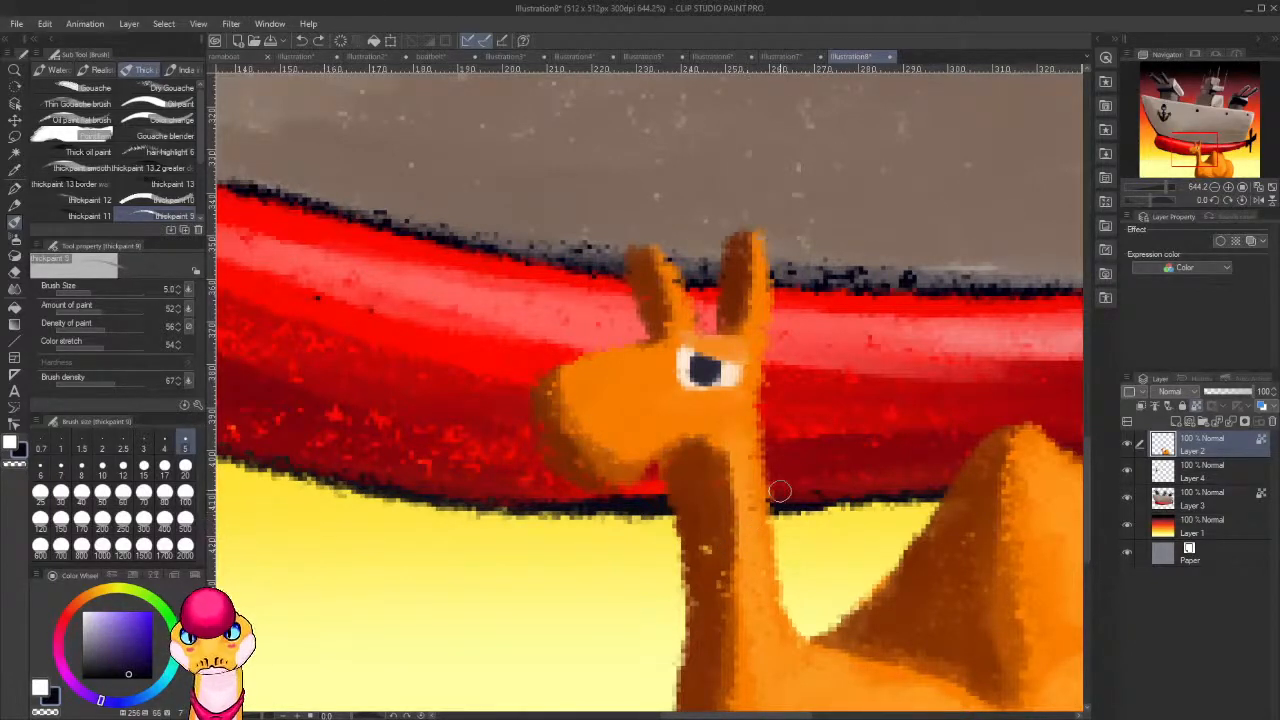
Paint over the camel's whole eye with orange sampled from its face.
alt+click(738, 424)
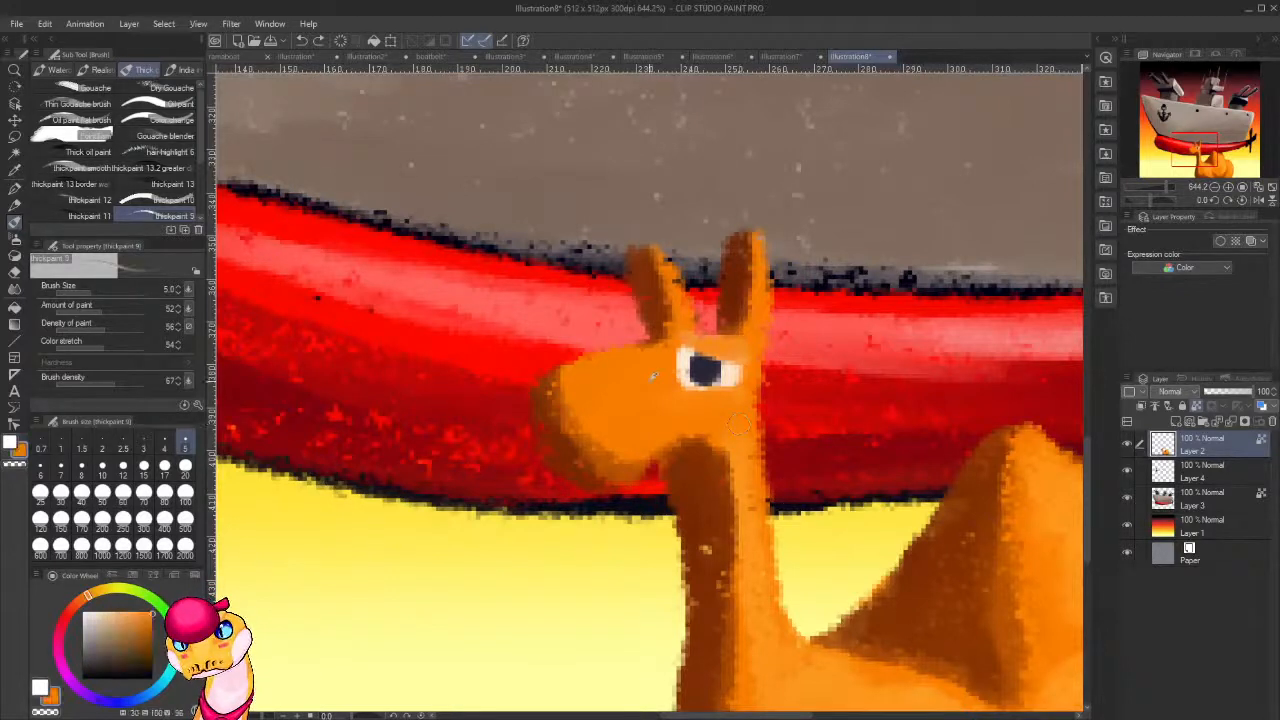
mouse_move(684, 372)
mouse_down()
mouse_move(700, 349)
mouse_move(682, 372)
mouse_move(694, 382)
mouse_move(738, 378)
mouse_up()
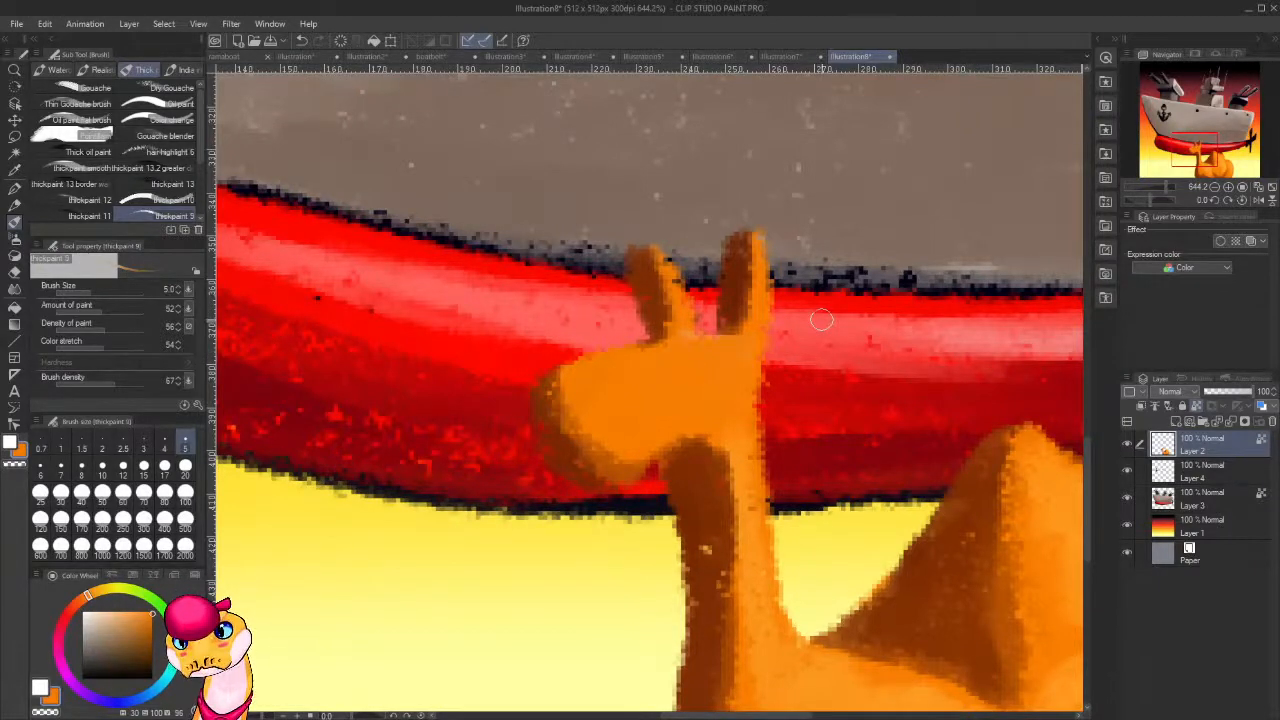
On a new layer above Layer 2, draw the camel's cheek curve and slanted mouth line in black with the G-pen at size 6.
scroll(821, 319, down, 15)
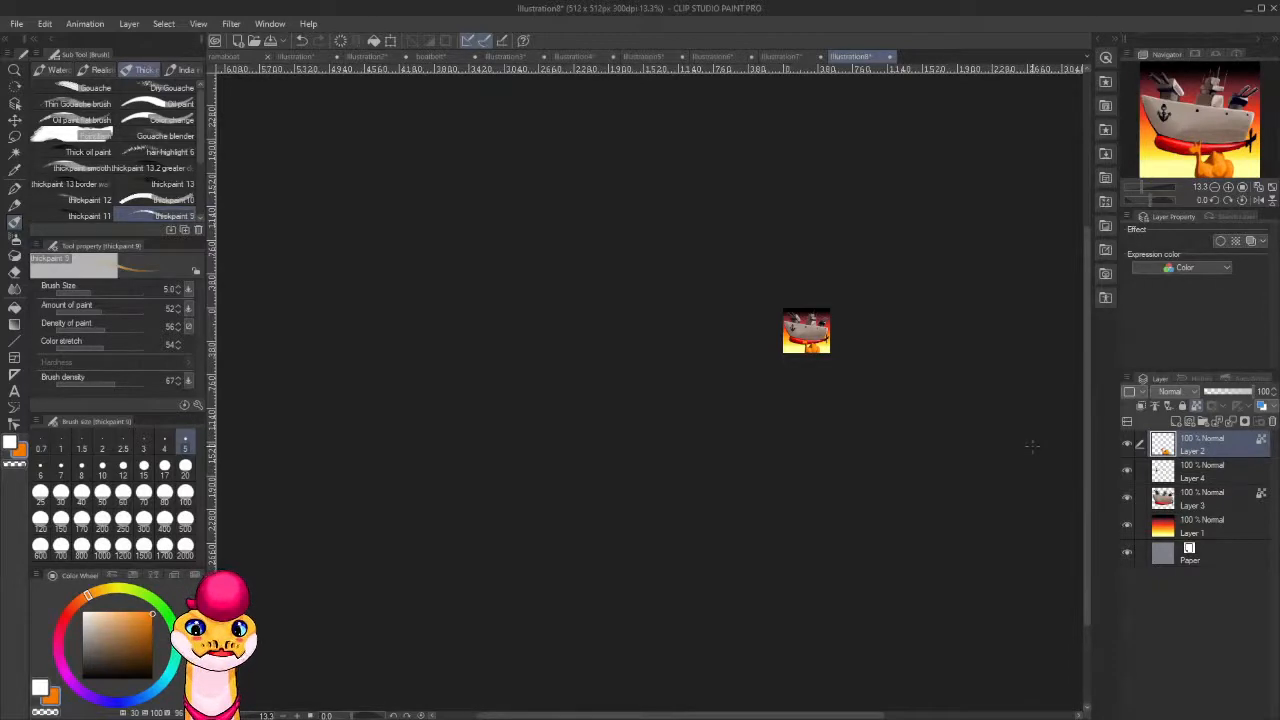
scroll(830, 345, up, 7)
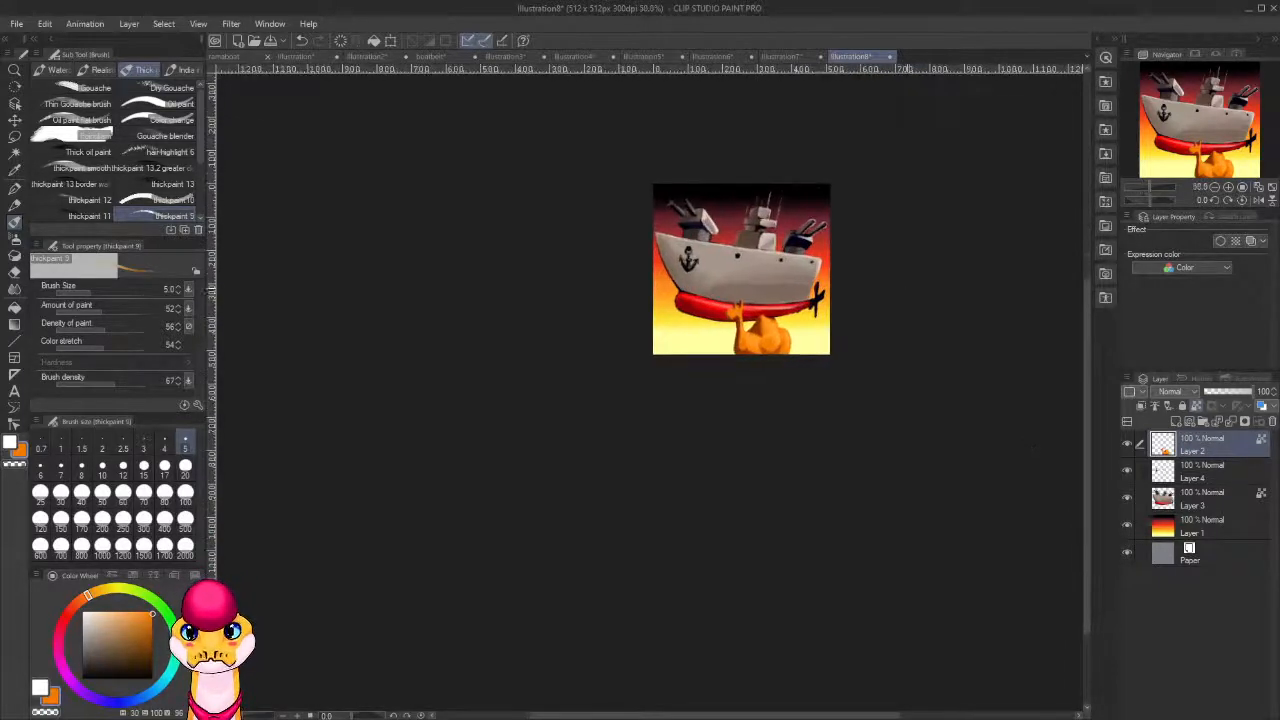
scroll(803, 339, up, 4)
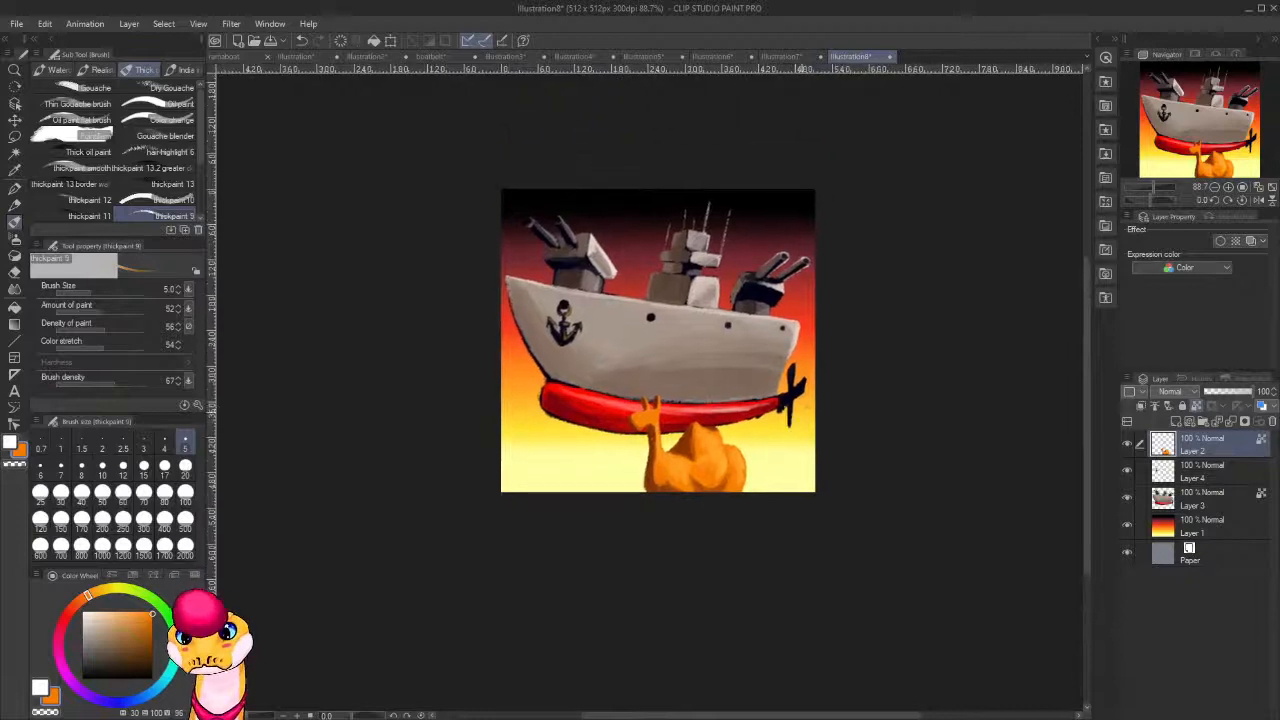
scroll(797, 421, up, 4)
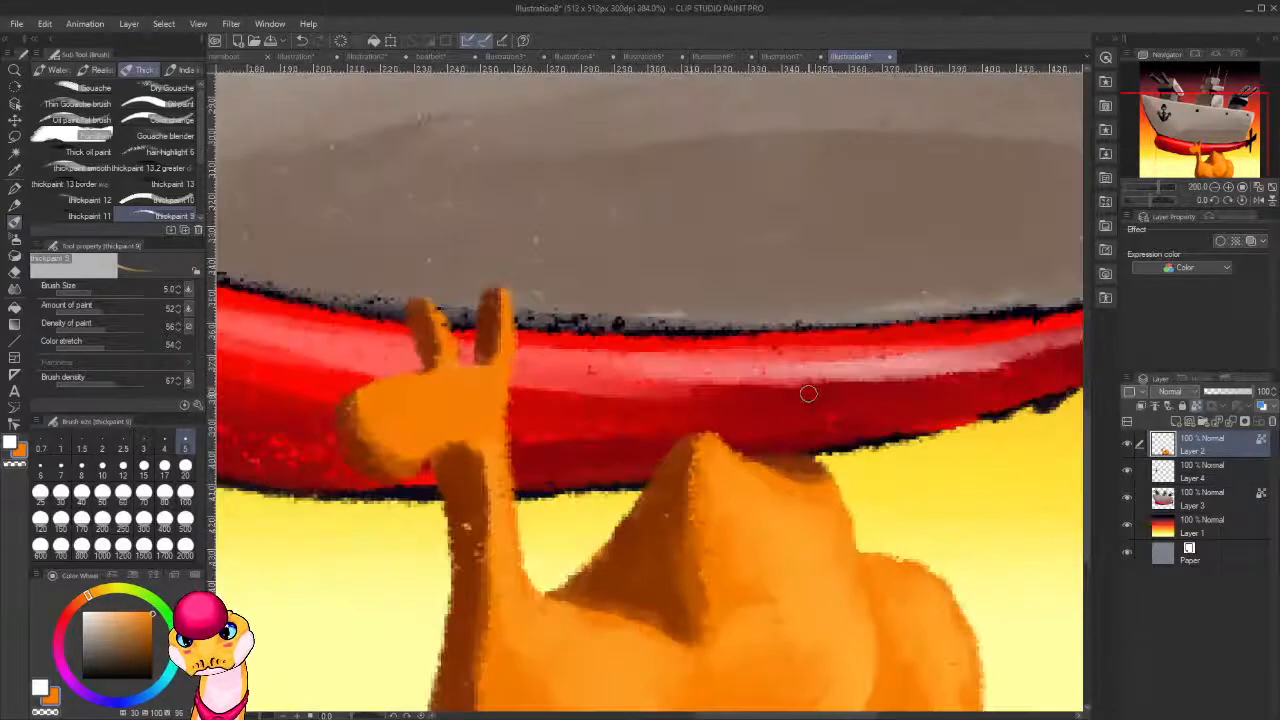
key(ctrl+shift+n)
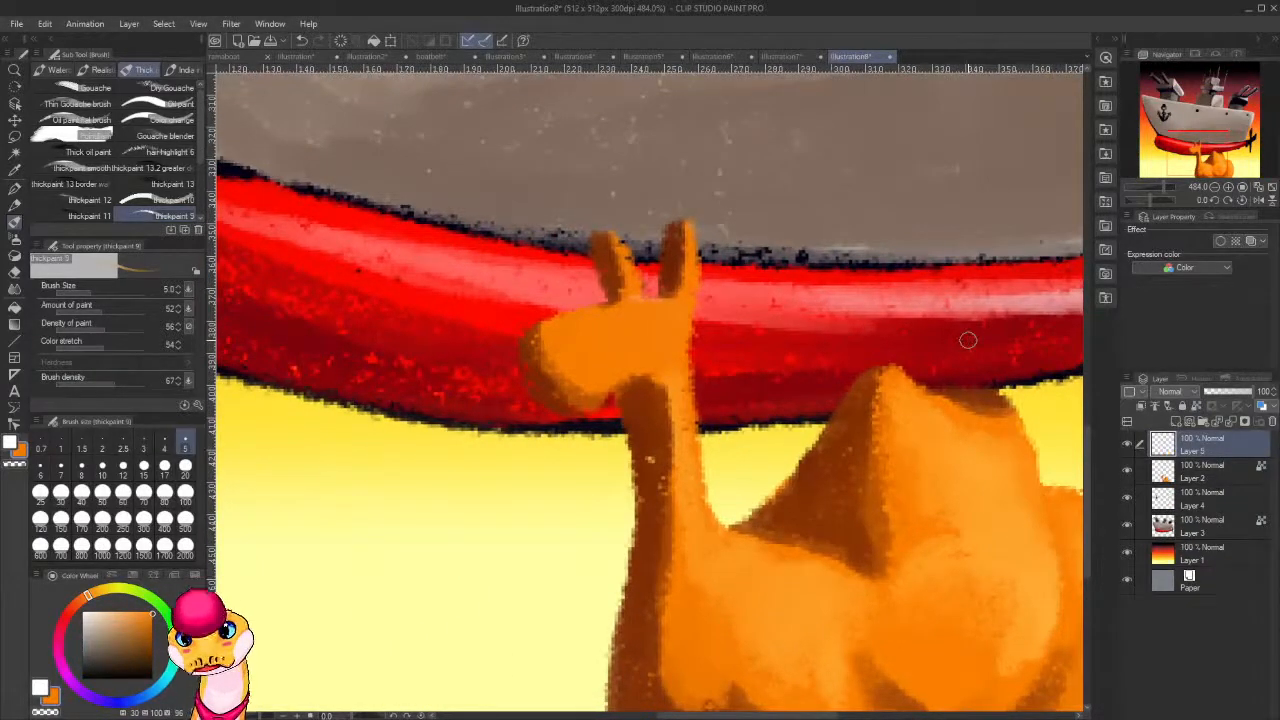
click(151, 679)
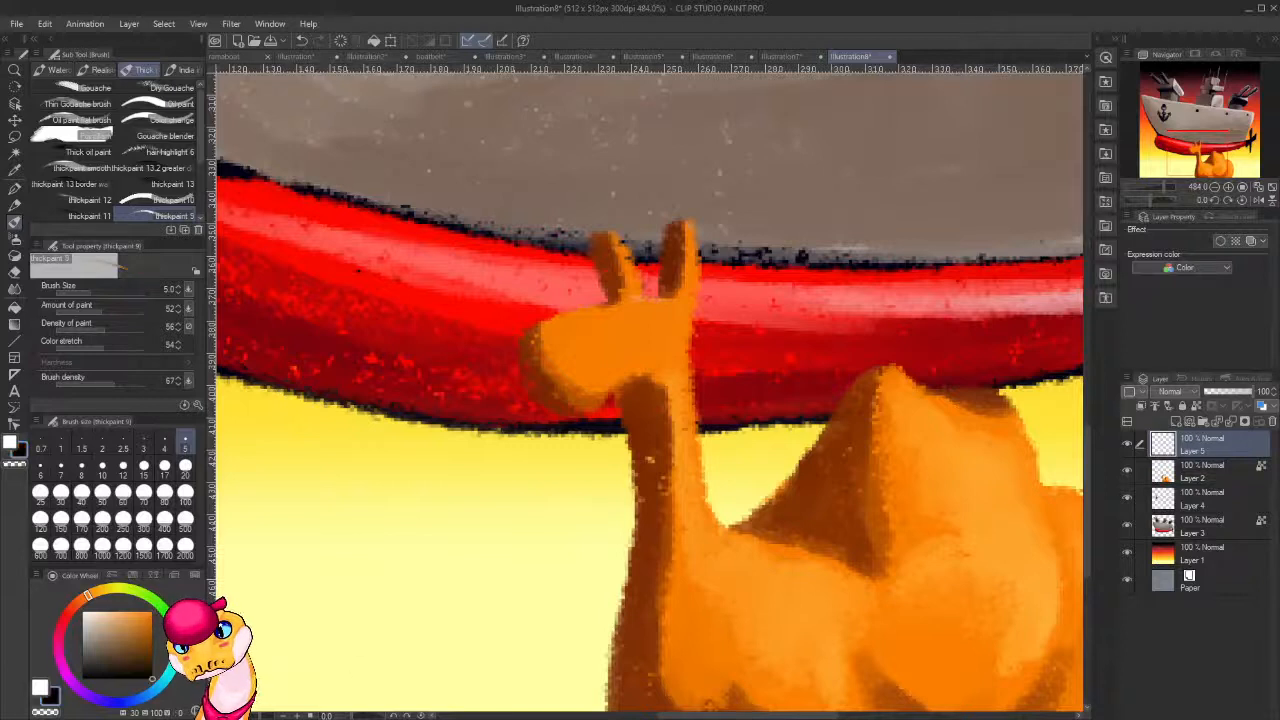
key(p)
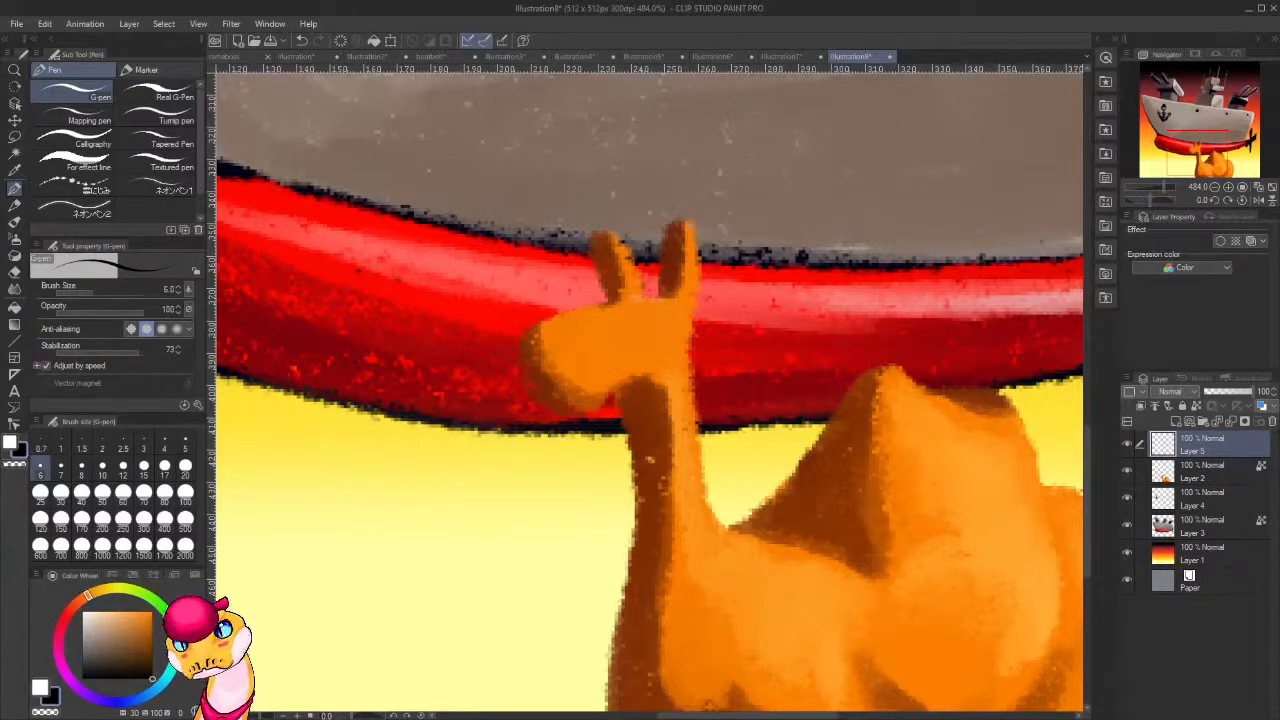
drag(702, 343, 688, 390)
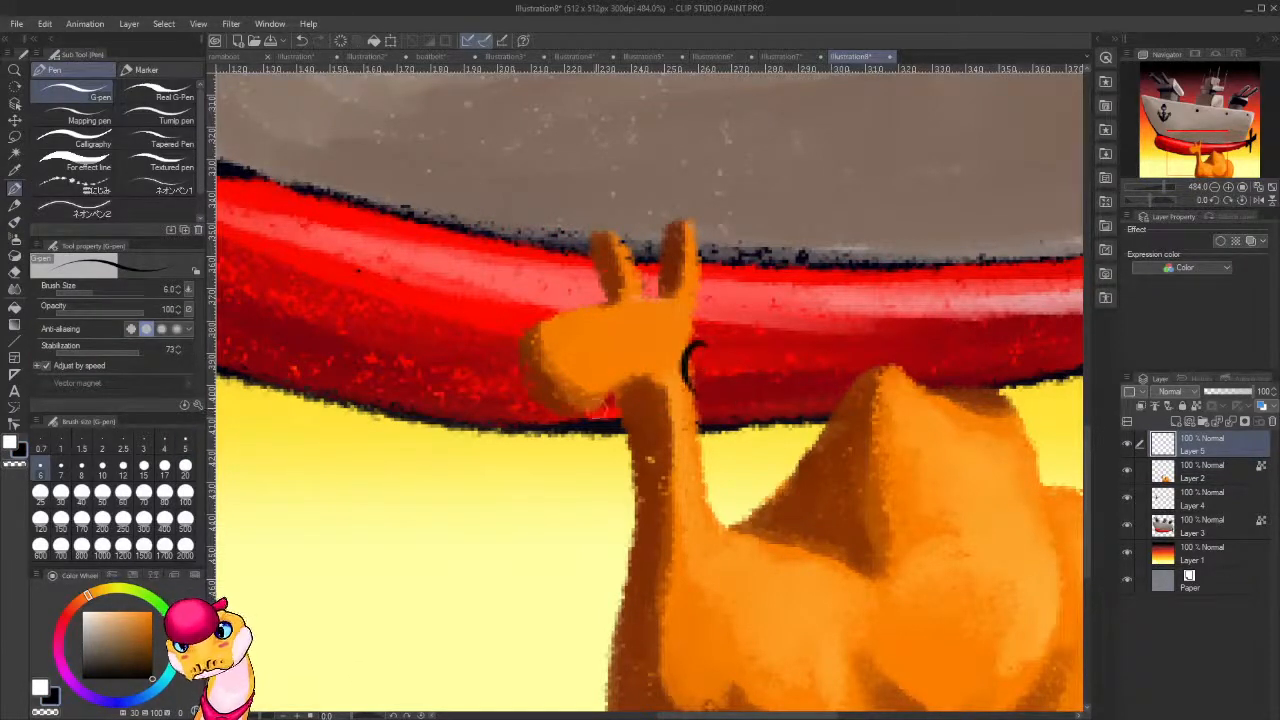
key(ctrl+z)
mouse_move(652, 338)
mouse_down()
mouse_move(647, 386)
mouse_move(631, 362)
mouse_move(560, 382)
mouse_up()
key(ctrl+z)
drag(639, 360, 568, 392)
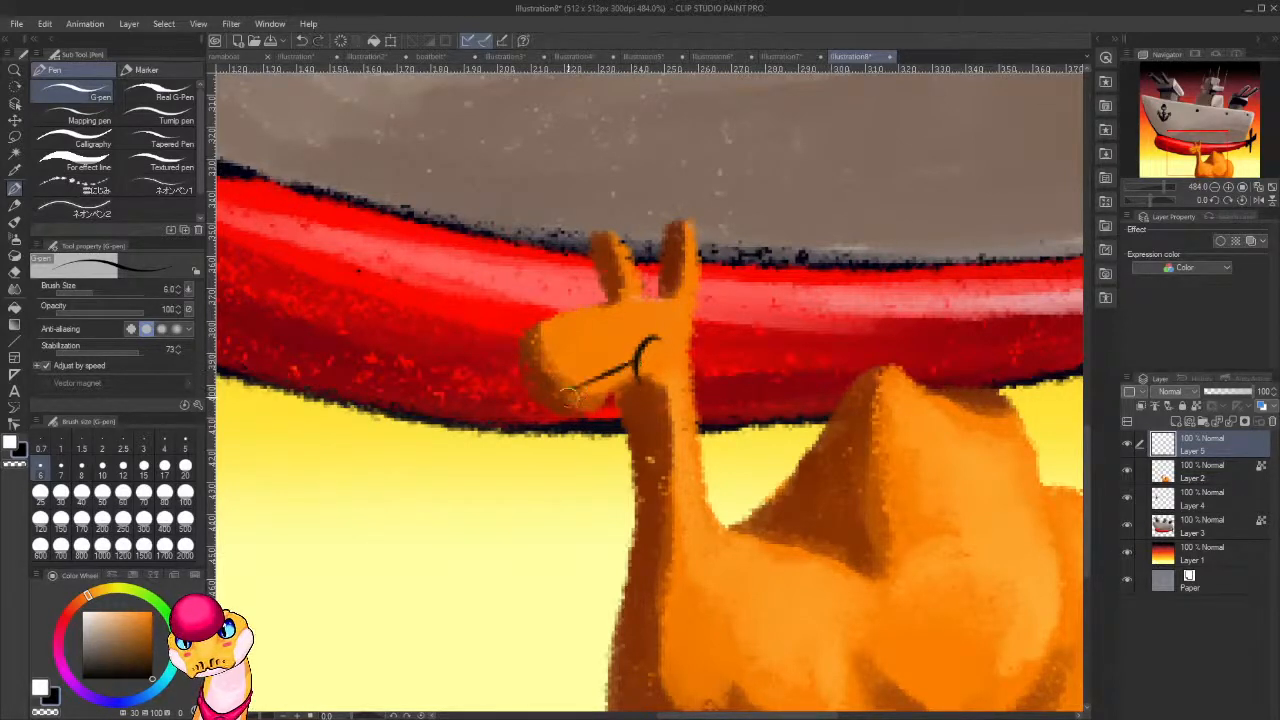
Outline the camel's near eye and the far eye beyond the snout, and add an arched lip line above the mouth in black.
mouse_move(664, 311)
mouse_down()
mouse_move(623, 311)
mouse_move(652, 330)
mouse_move(656, 317)
mouse_move(620, 282)
mouse_move(622, 327)
mouse_move(664, 320)
mouse_up()
key(ctrl+z)
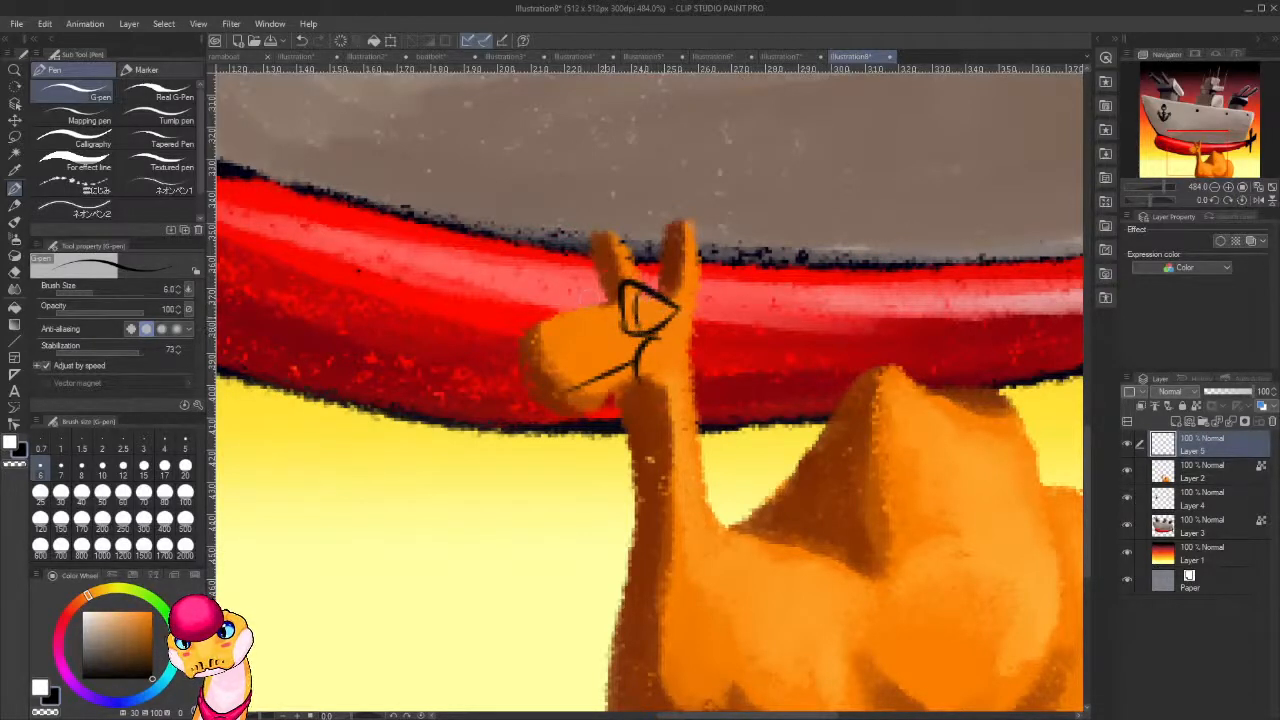
drag(562, 310, 596, 298)
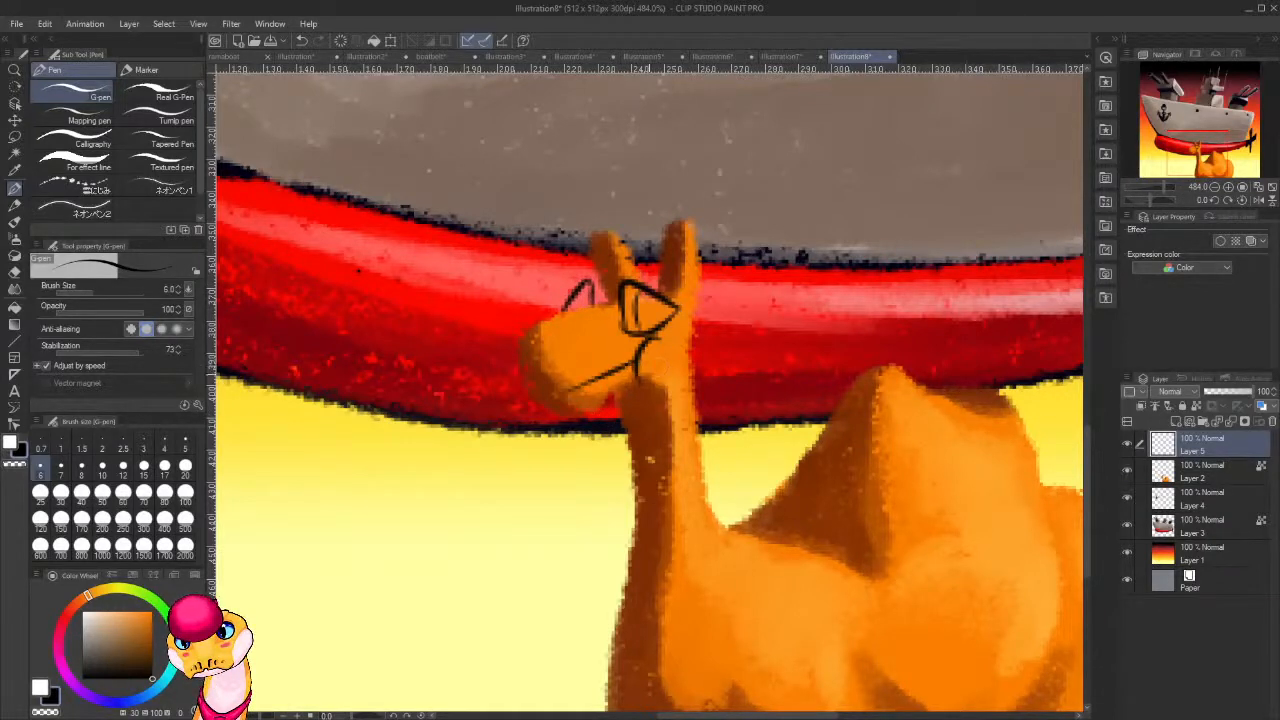
drag(636, 366, 566, 390)
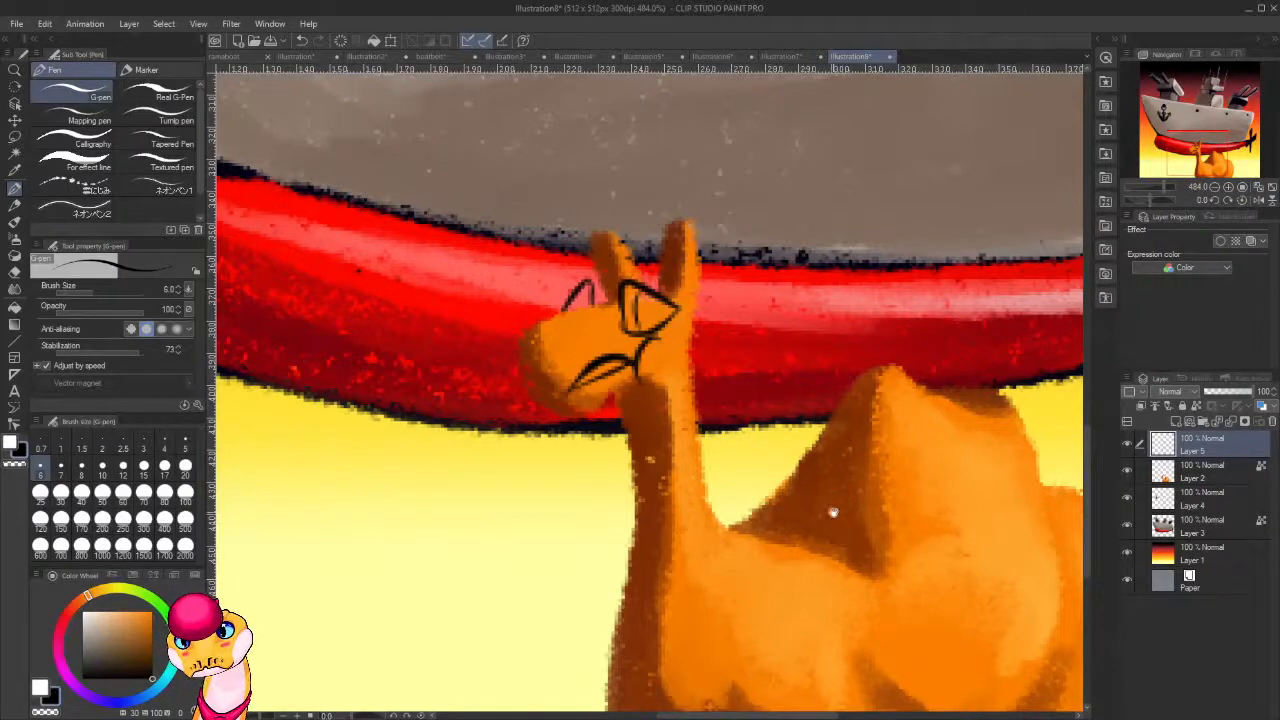
Clear the inner curve from the camel's near eye and fill the eye's rear corner with black using the G-pen at size 6.
mouse_move(833, 512)
mouse_down()
mouse_move(809, 404)
mouse_move(698, 406)
mouse_move(758, 519)
mouse_move(851, 521)
mouse_up()
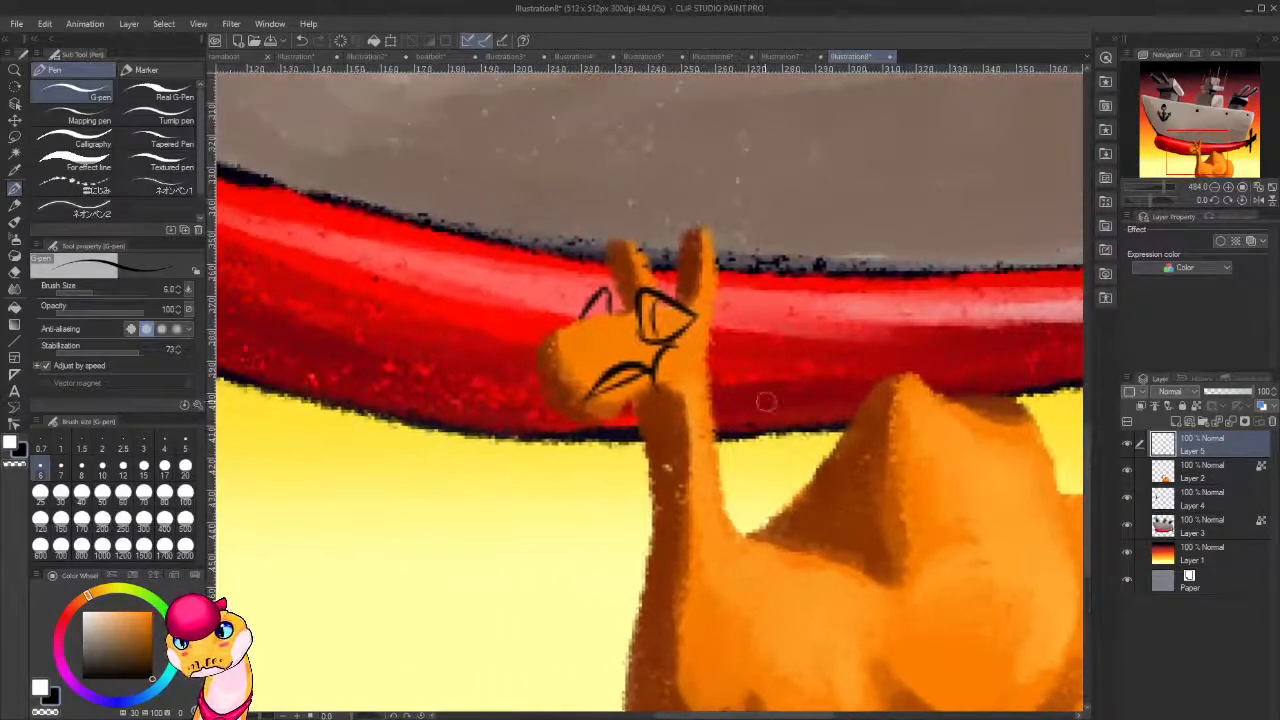
key(e)
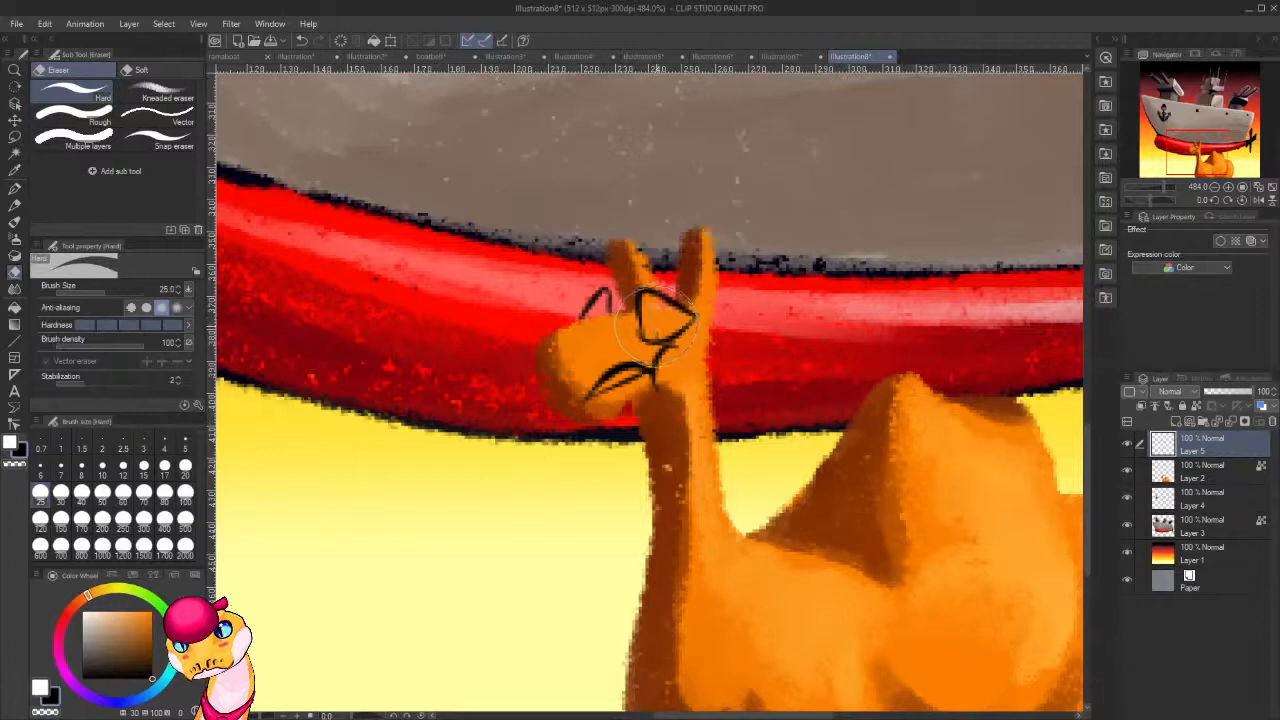
key(p)
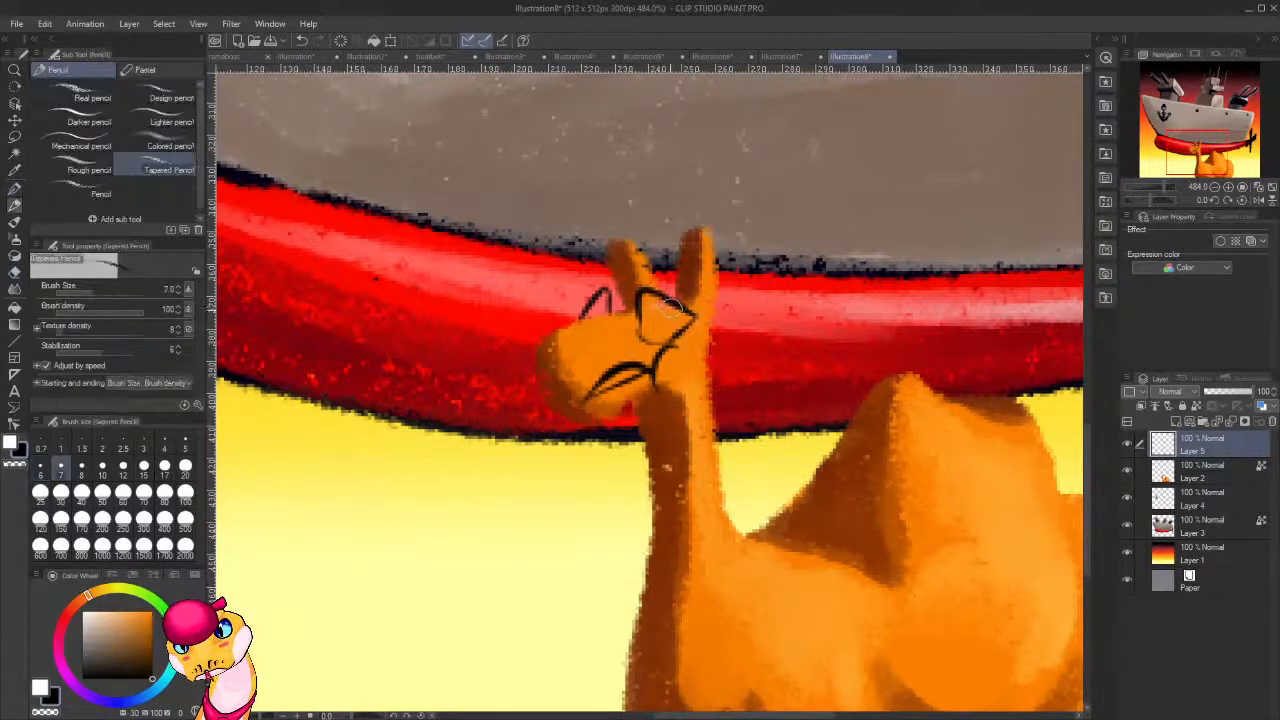
key(p)
drag(674, 300, 671, 337)
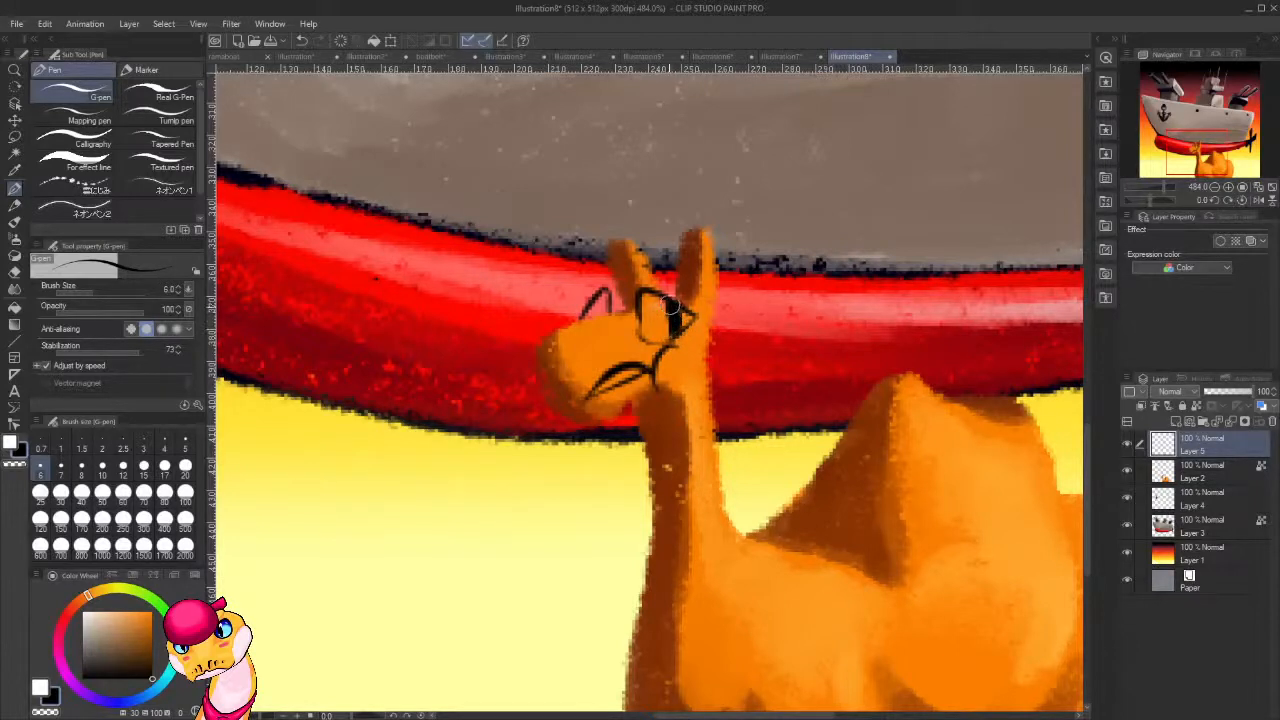
drag(674, 318, 682, 330)
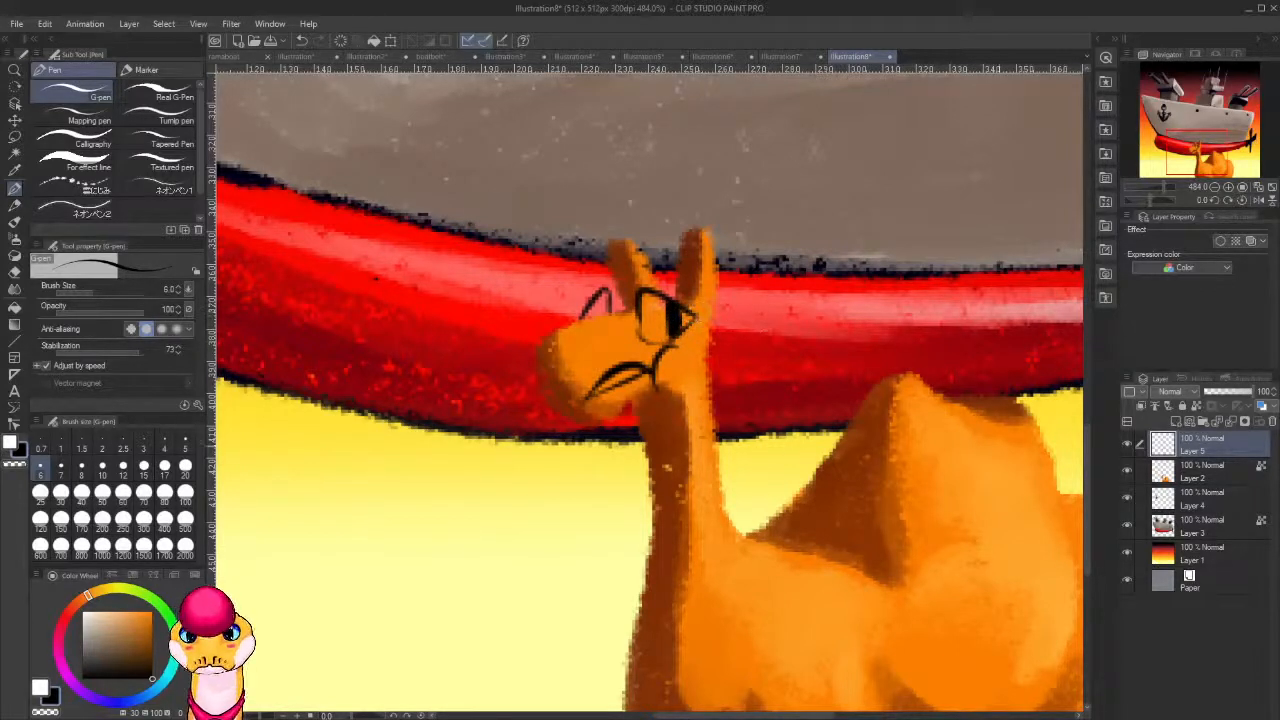
Fill both of the camel's eyes and its open mouth with white using the G-pen.
drag(87, 617, 75, 597)
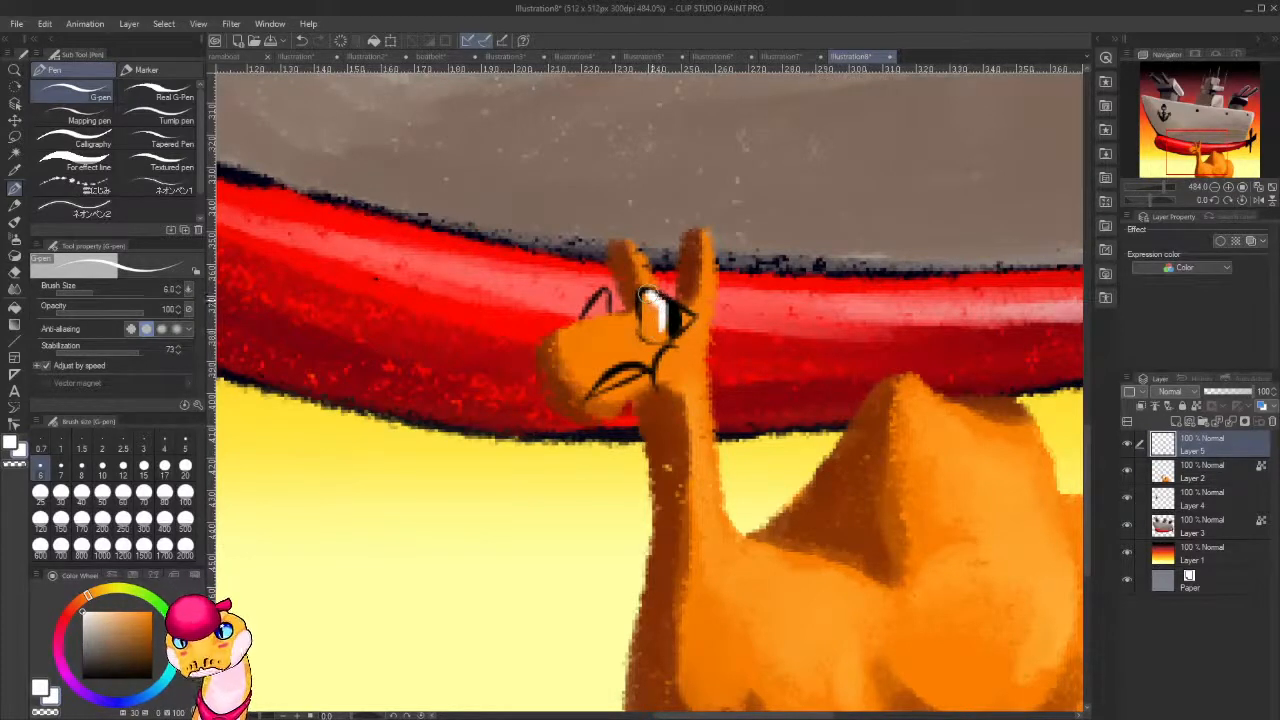
mouse_move(648, 300)
mouse_down()
mouse_move(648, 336)
mouse_move(660, 338)
mouse_move(655, 312)
mouse_move(652, 330)
mouse_move(693, 320)
mouse_move(606, 296)
mouse_move(584, 318)
mouse_move(604, 292)
mouse_move(611, 309)
mouse_up()
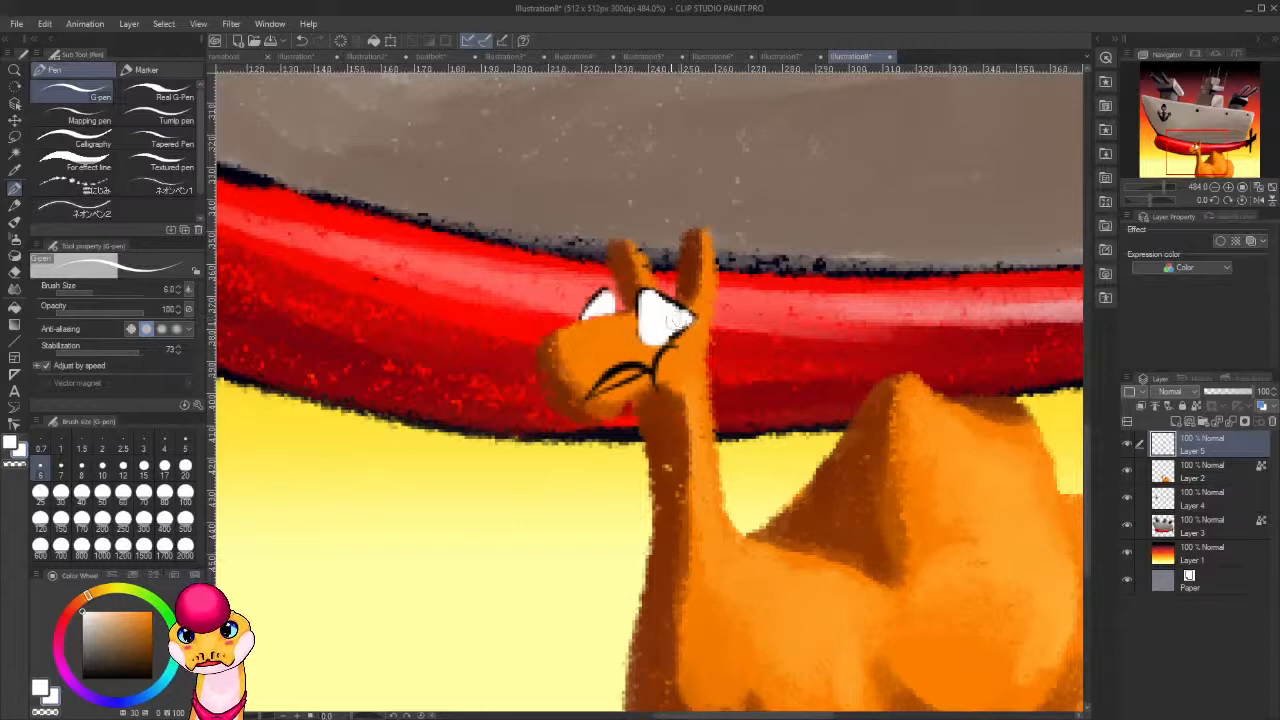
mouse_move(620, 372)
mouse_down()
mouse_move(640, 370)
mouse_move(600, 390)
mouse_up()
key(x)
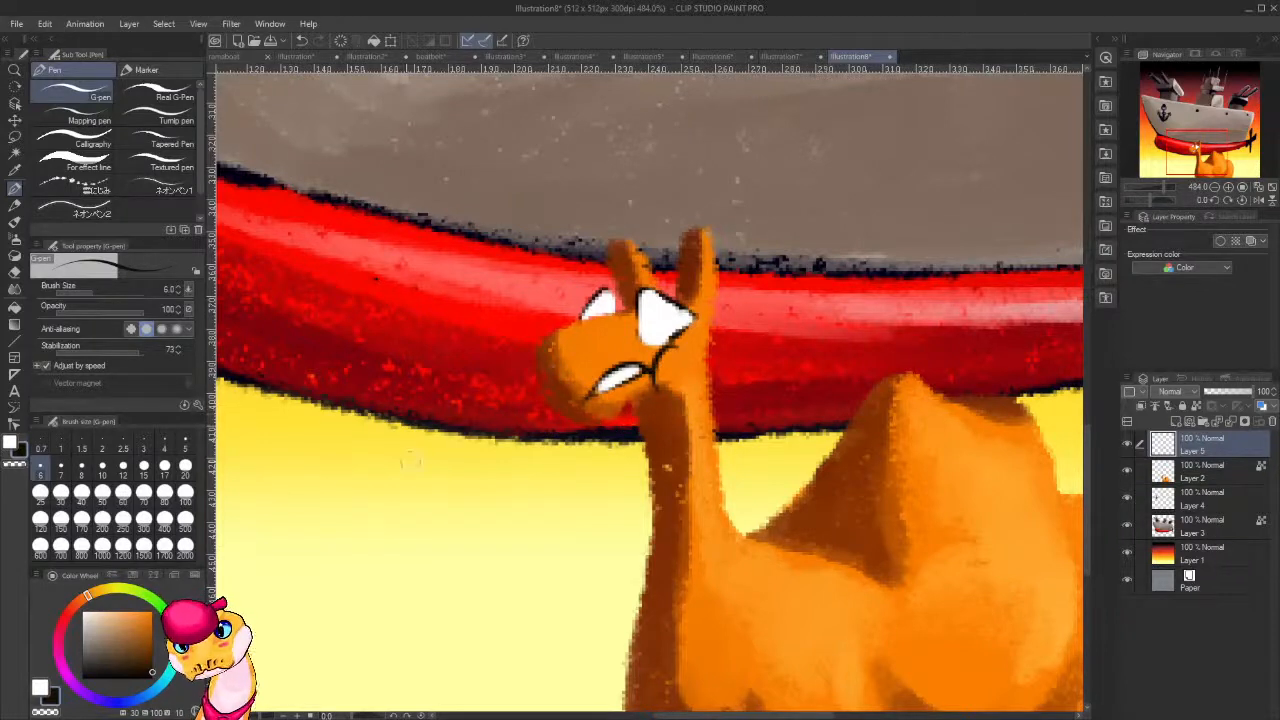
Redraw the camel's cheek curve in black at the mouth's rear corner, clearing the old curve, and add black pupils to both eyes.
key(ctrl+z)
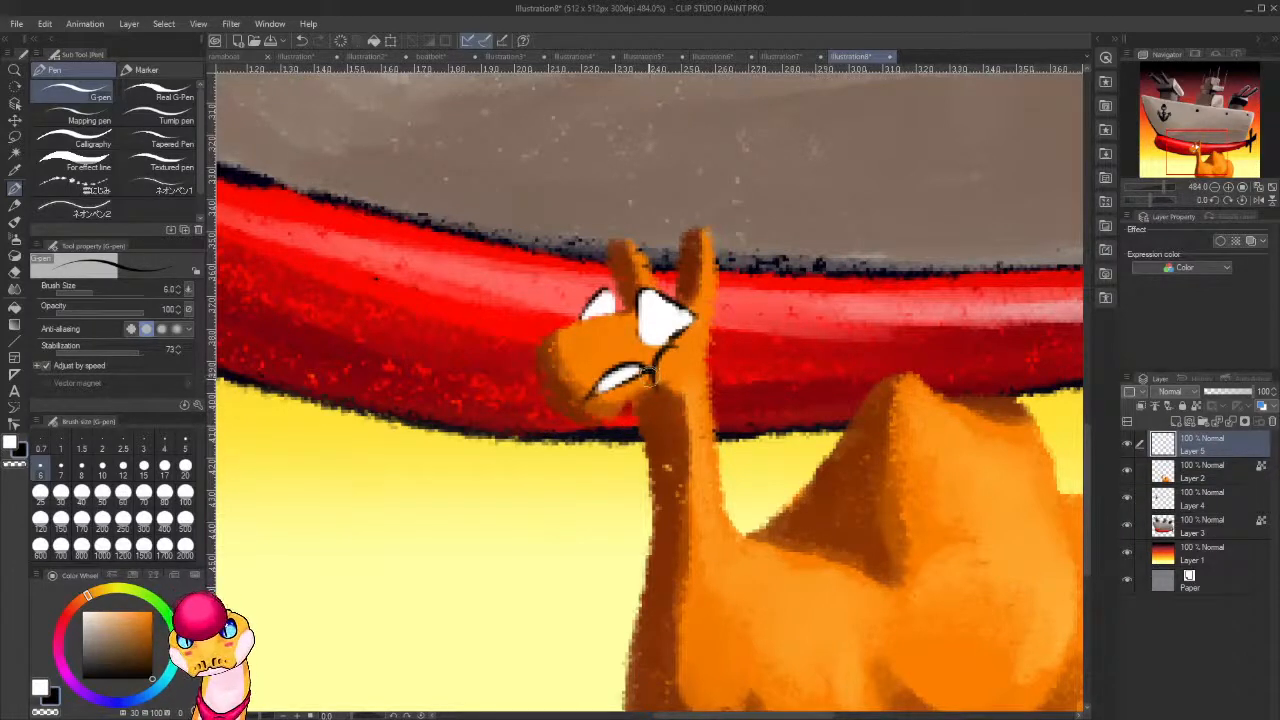
mouse_move(647, 347)
mouse_down()
mouse_move(636, 373)
mouse_move(655, 386)
mouse_up()
key(alt)
key(alt)
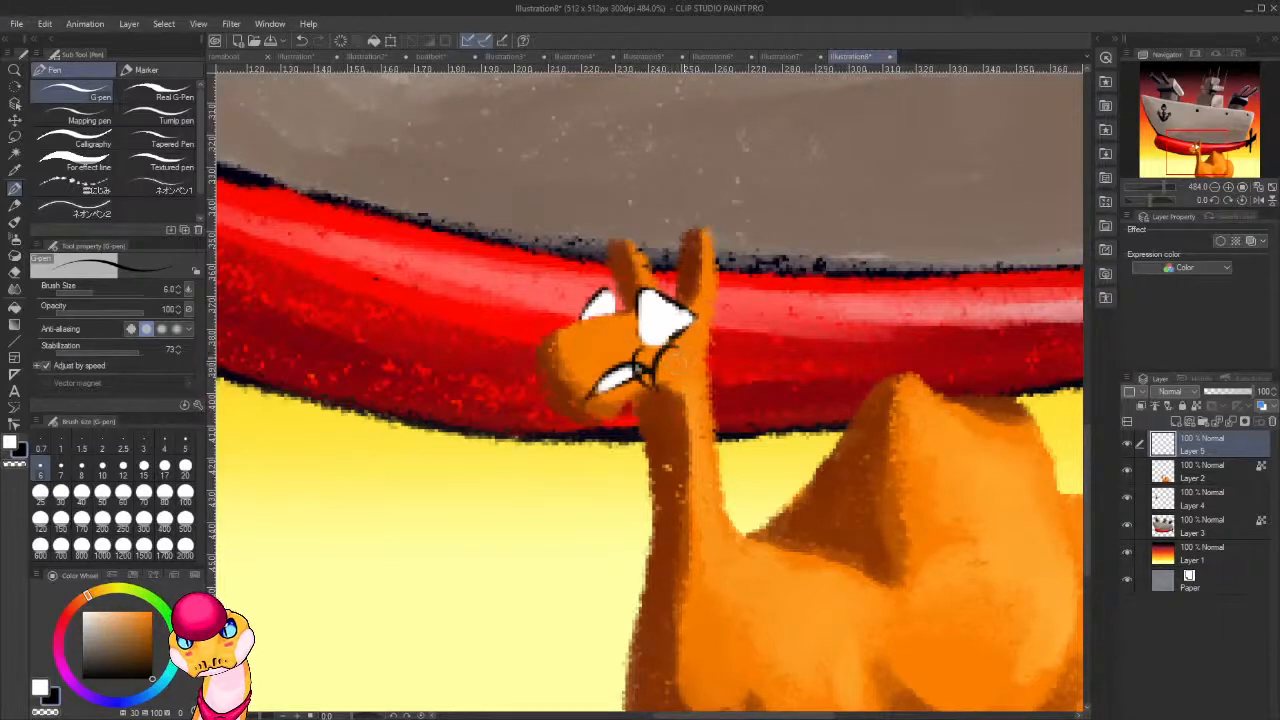
mouse_move(678, 340)
mouse_down()
mouse_move(656, 380)
mouse_move(660, 361)
mouse_move(640, 358)
mouse_move(606, 385)
mouse_move(629, 381)
mouse_up()
key(c)
key(c)
mouse_move(616, 371)
mouse_down()
mouse_move(627, 380)
mouse_move(608, 386)
mouse_up()
key(ctrl+z)
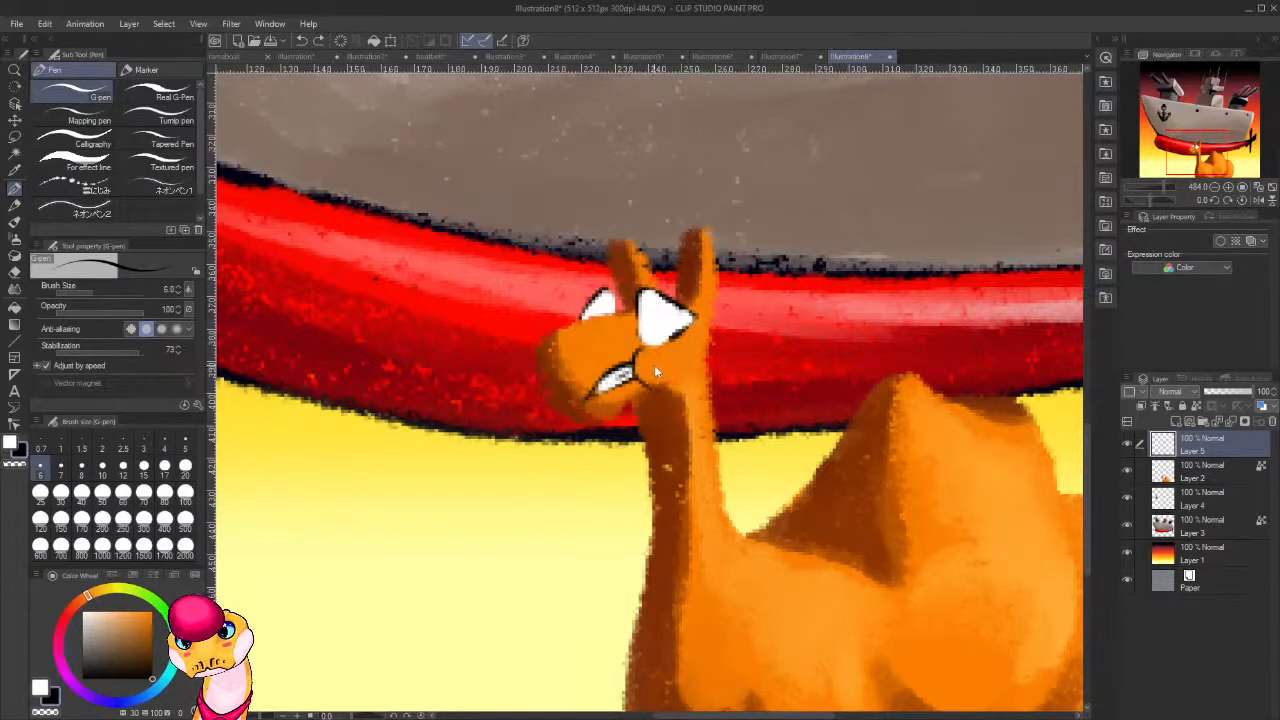
mouse_move(660, 332)
mouse_down()
mouse_move(672, 315)
mouse_move(603, 309)
mouse_move(603, 292)
mouse_move(614, 299)
mouse_up()
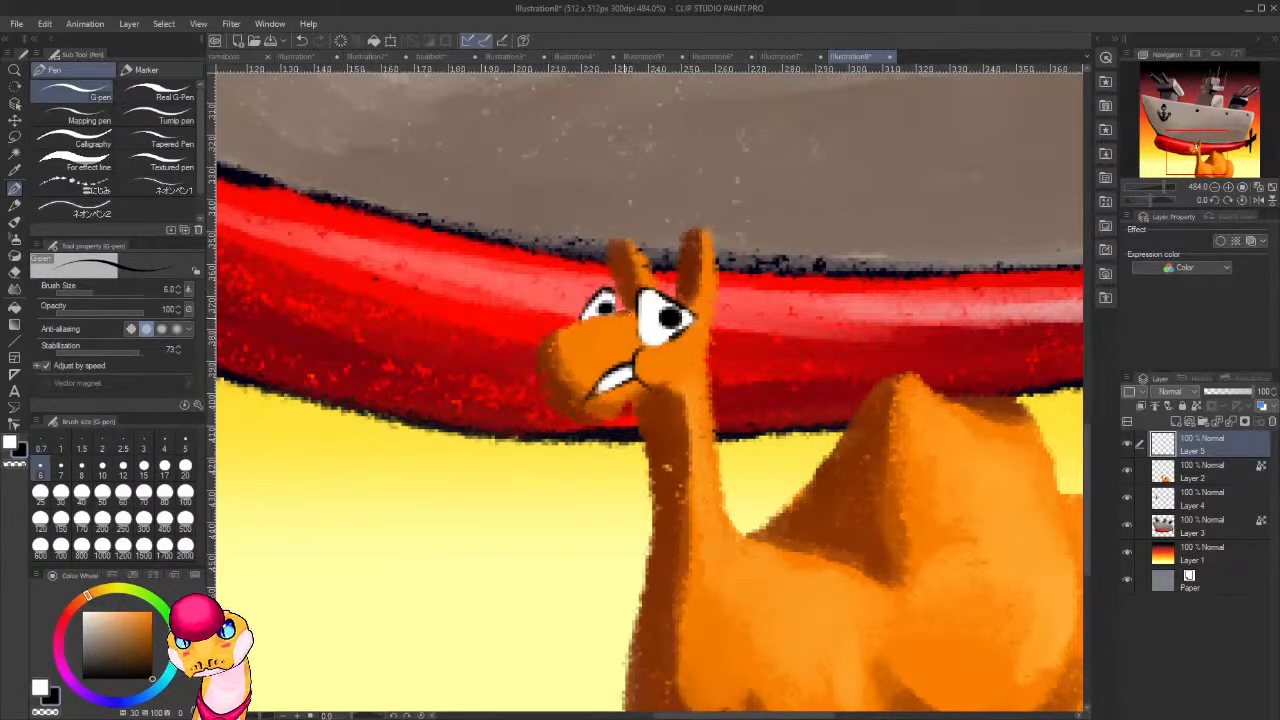
Outline sweat drops in black beside the camel's cheek, snout and ear, on and in front of its neck, and on its chest.
mouse_move(698, 344)
mouse_down()
mouse_move(579, 380)
mouse_move(597, 401)
mouse_up()
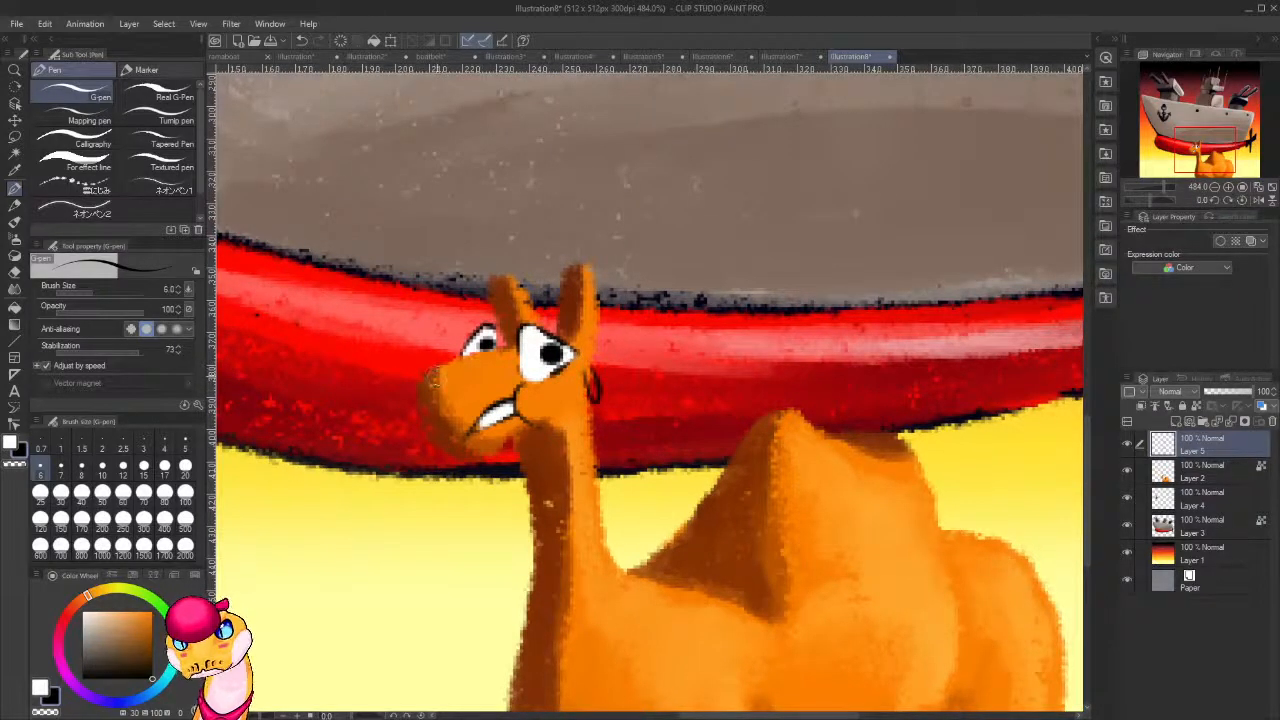
drag(416, 421, 430, 368)
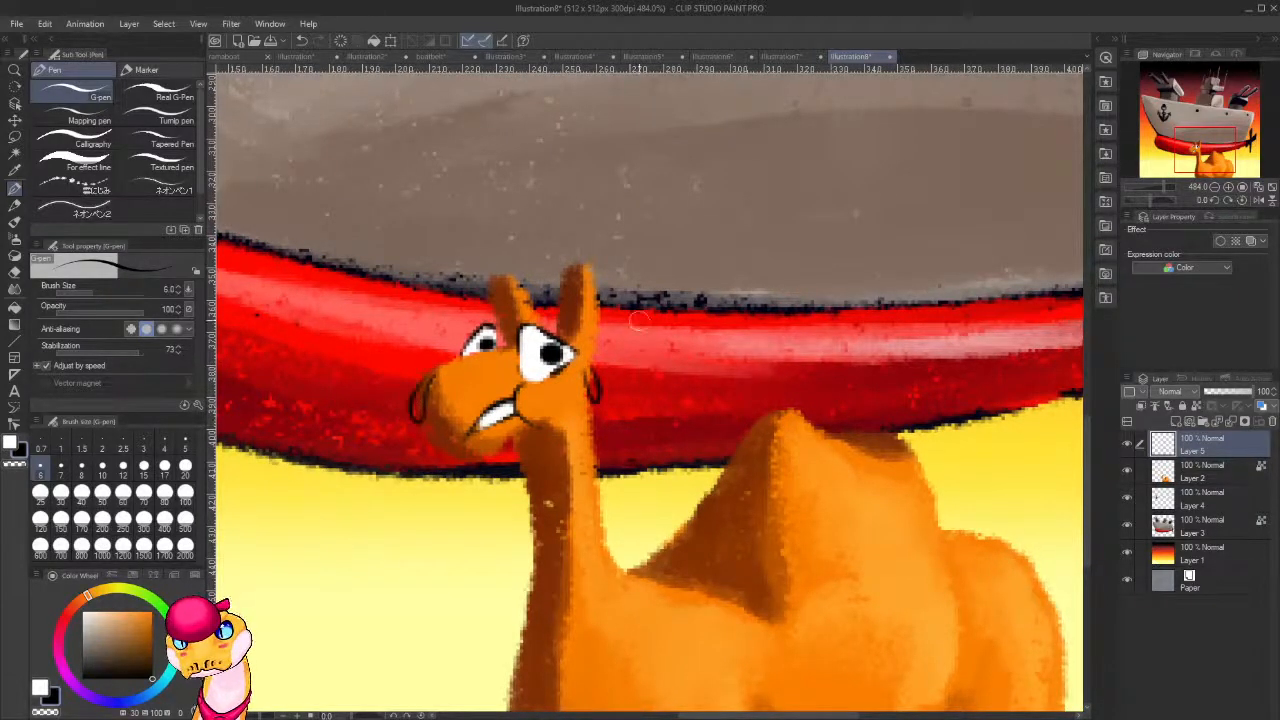
drag(602, 286, 611, 332)
mouse_move(563, 444)
mouse_down()
mouse_move(567, 498)
mouse_move(582, 506)
mouse_move(646, 384)
mouse_move(552, 474)
mouse_move(573, 461)
mouse_up()
scroll(607, 497, down, 1)
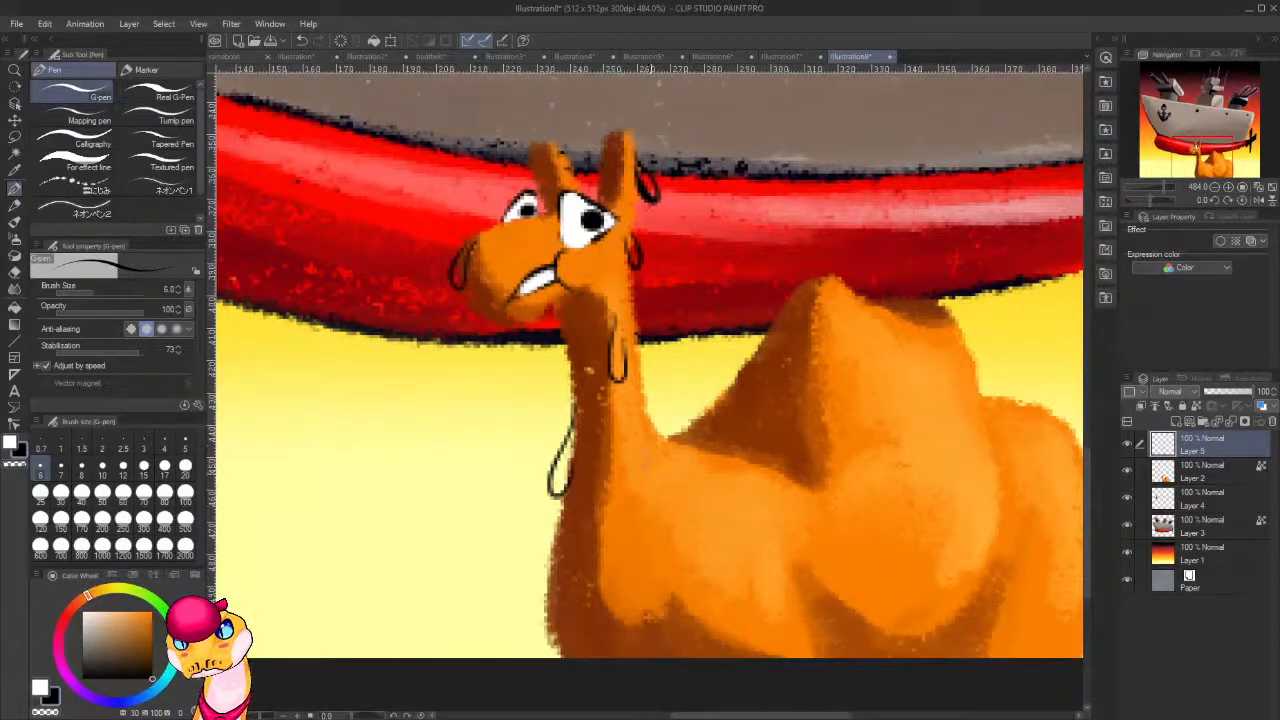
drag(670, 510, 613, 475)
mouse_move(612, 430)
mouse_down()
mouse_move(646, 488)
mouse_move(620, 465)
mouse_up()
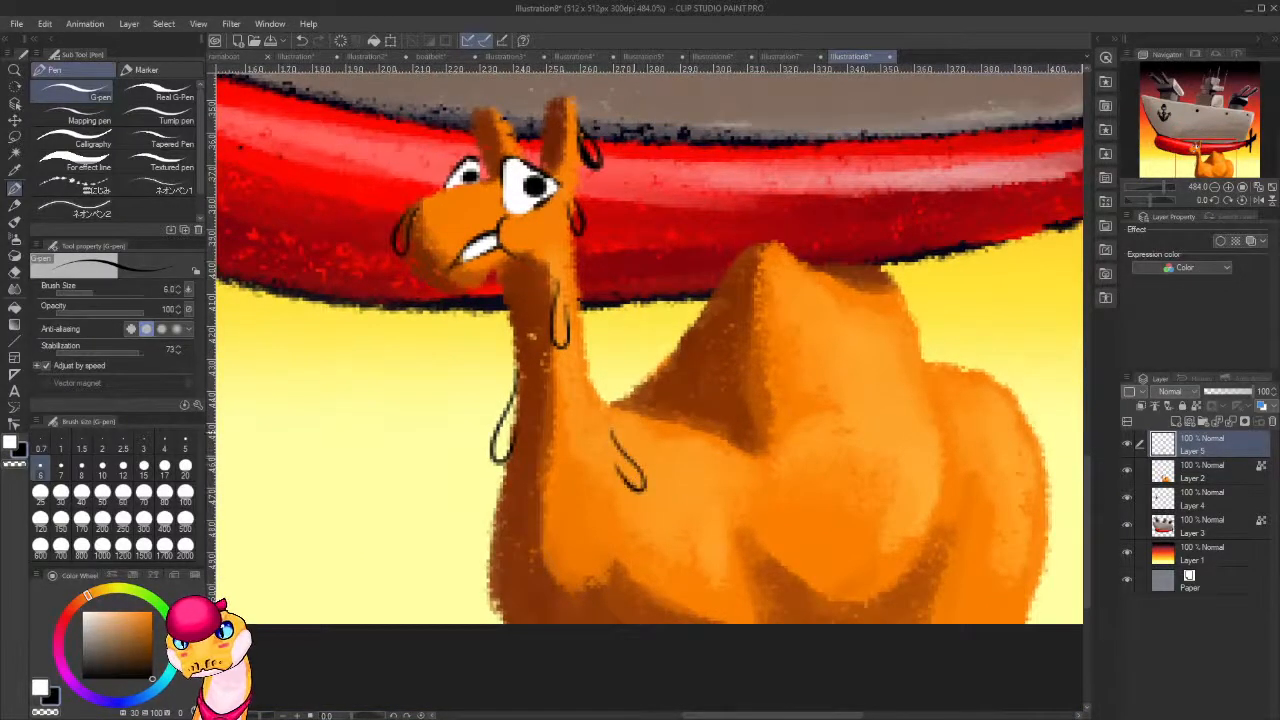
Draw pairs of curved black motion lines behind the camel's rump and in front of its chest.
drag(806, 526, 690, 501)
drag(938, 417, 939, 545)
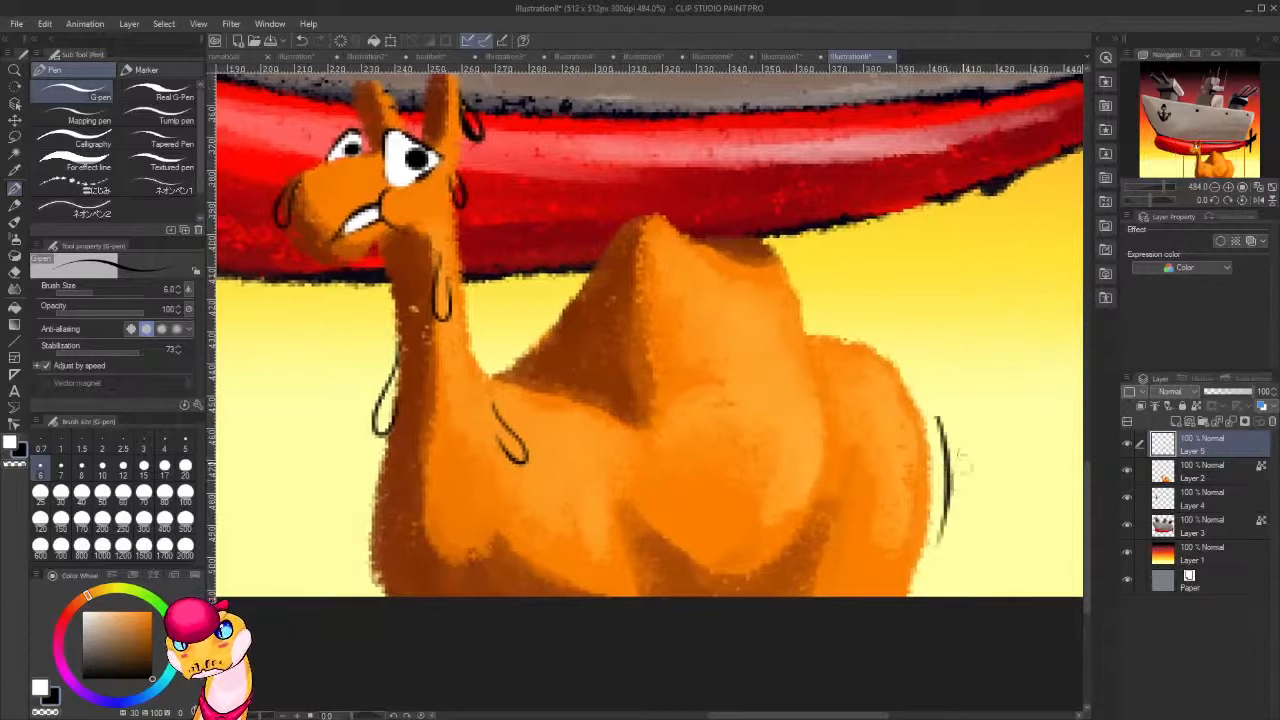
drag(966, 450, 967, 508)
drag(360, 466, 372, 590)
drag(338, 488, 356, 568)
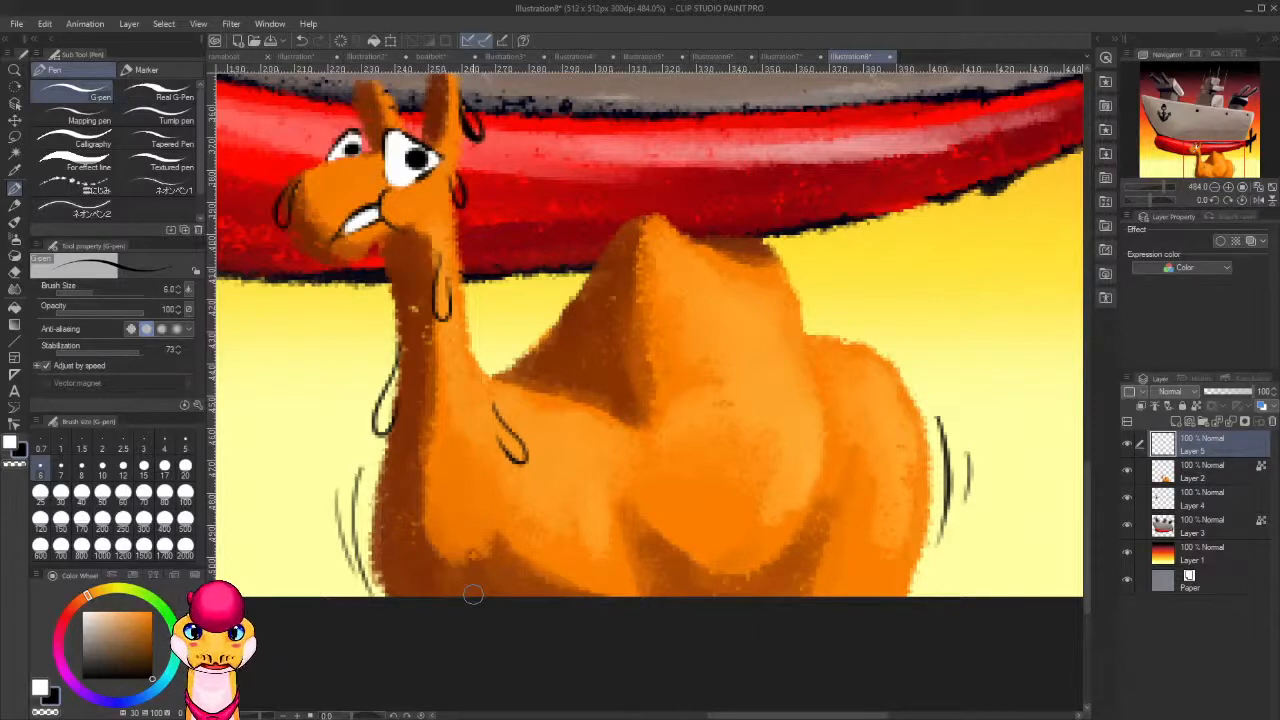
Fill all the sweat drops around the camel's head, neck and chest with white.
alt+click(394, 179)
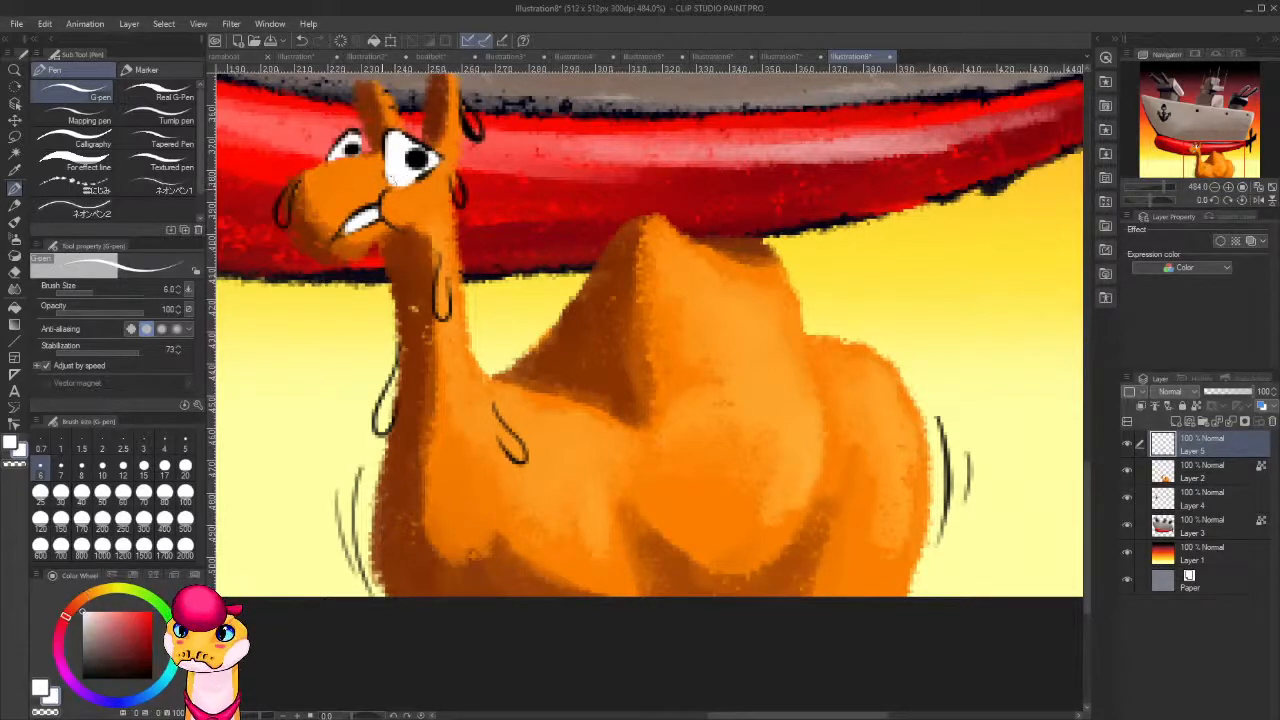
drag(289, 193, 285, 220)
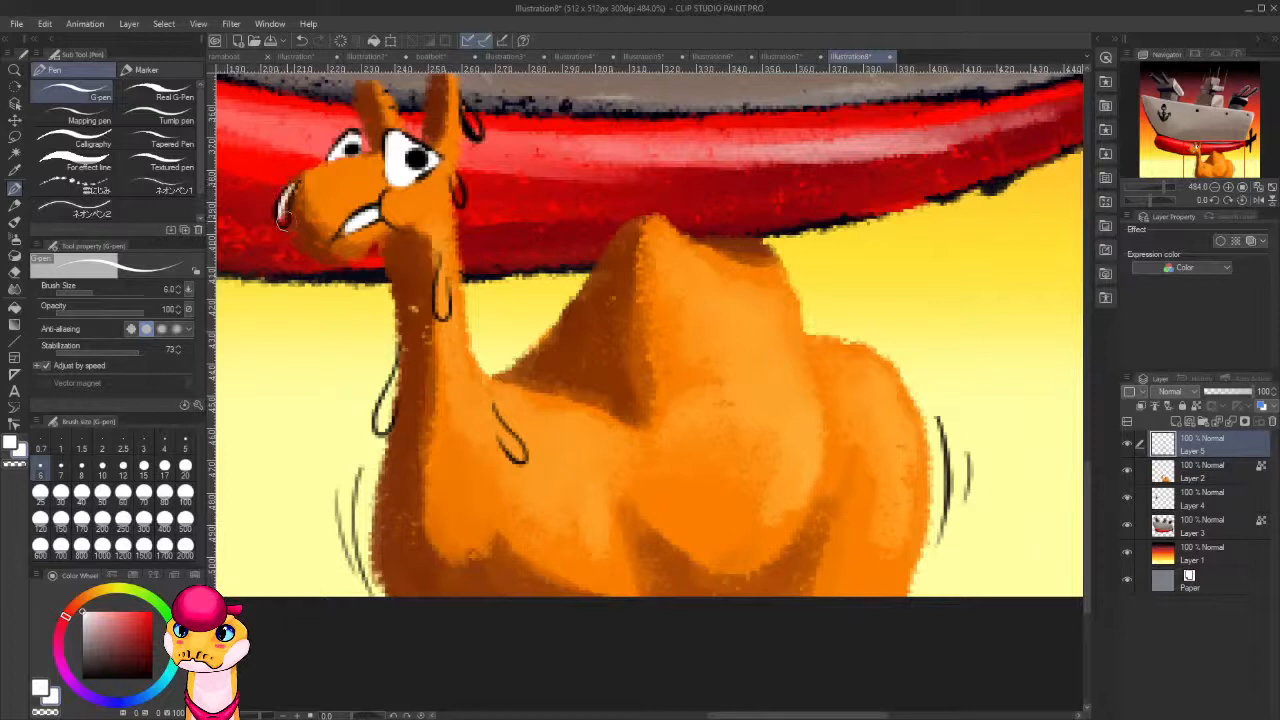
mouse_move(467, 108)
mouse_down()
mouse_move(476, 128)
mouse_move(457, 80)
mouse_up()
mouse_move(487, 197)
mouse_down()
mouse_move(483, 239)
mouse_move(456, 246)
mouse_up()
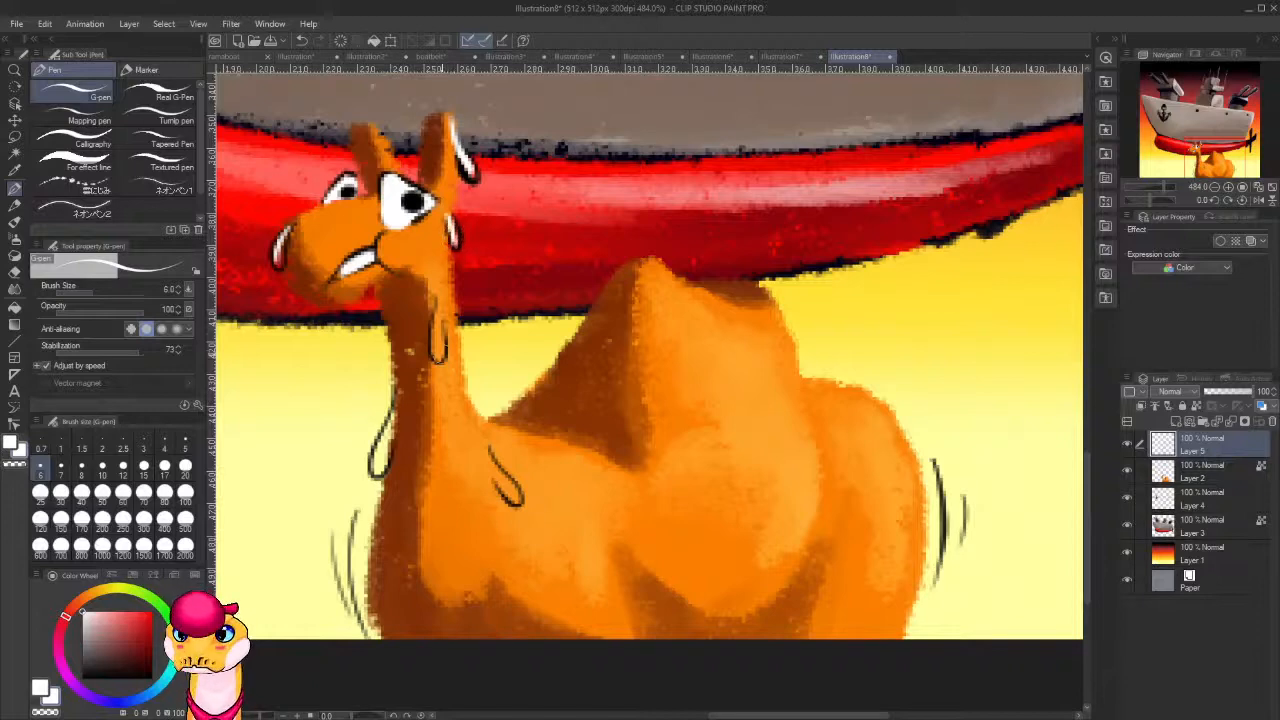
mouse_move(443, 314)
mouse_down()
mouse_move(438, 356)
mouse_move(440, 300)
mouse_up()
mouse_move(508, 434)
mouse_down()
mouse_move(464, 340)
mouse_move(485, 374)
mouse_up()
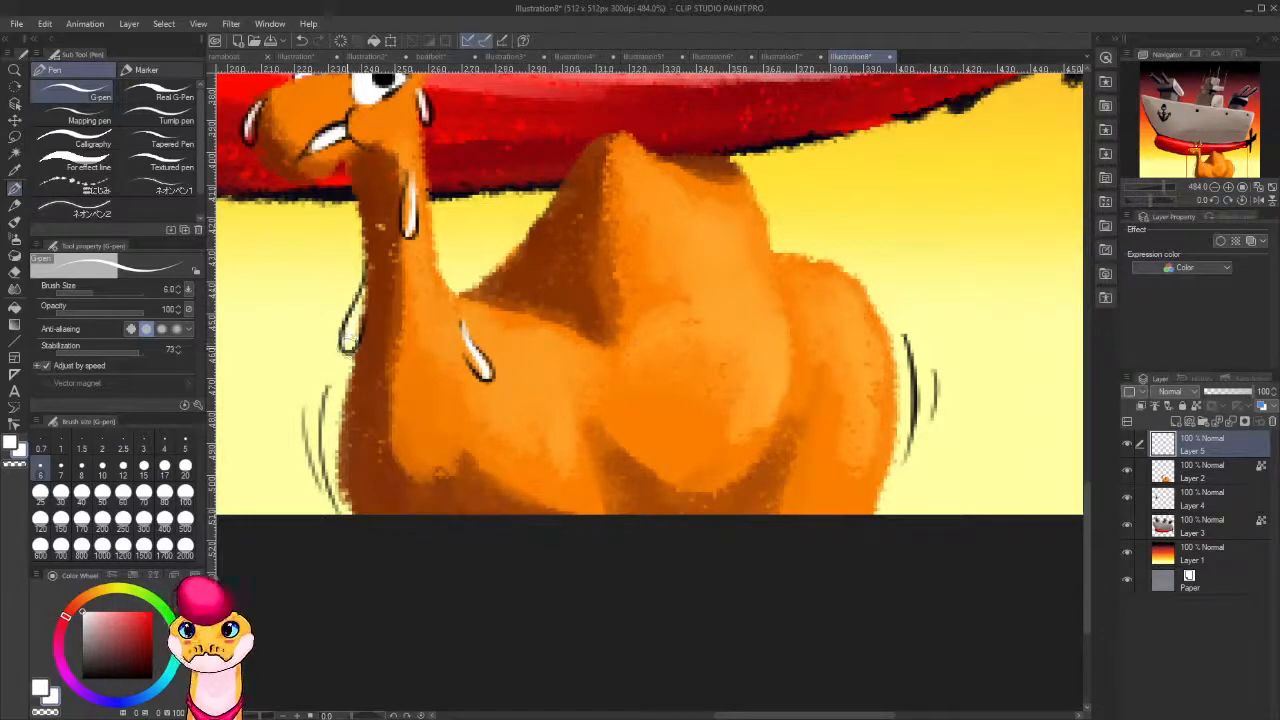
On a new layer above Layer 5, sketch a white feather's shaft and notched outer vane over the propeller with the G-pen at size 8.
scroll(477, 279, down, 8)
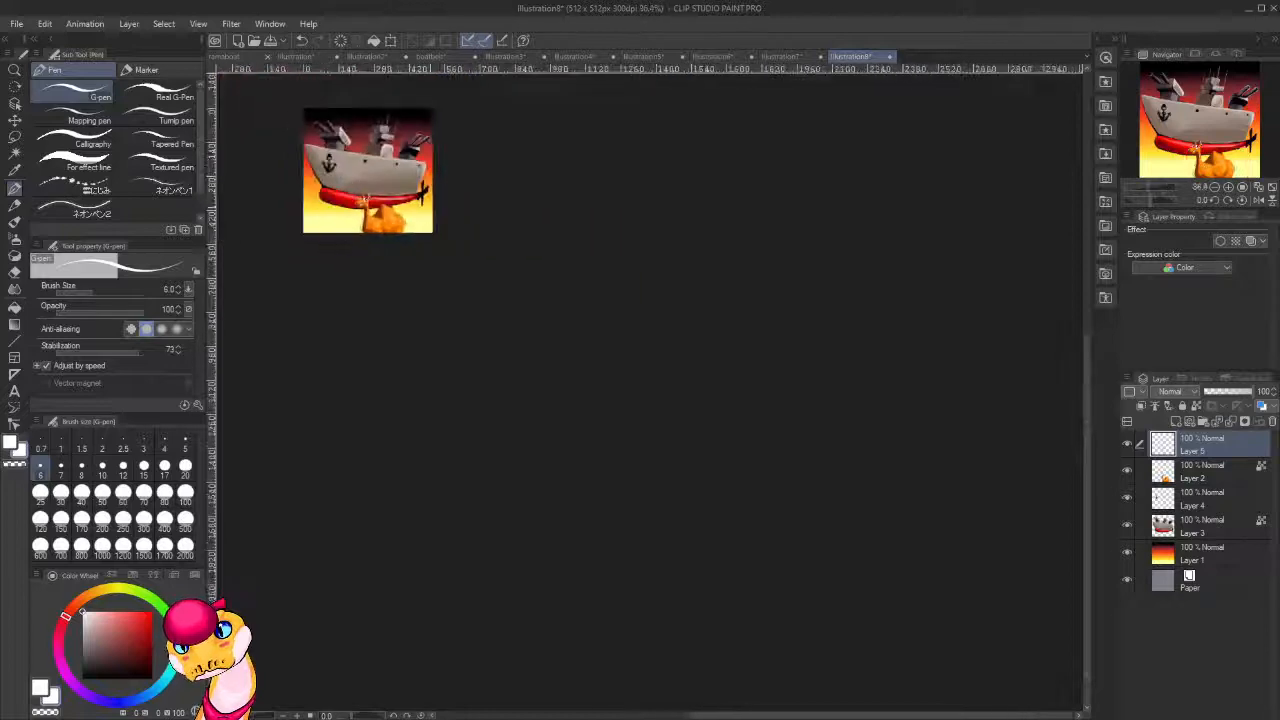
scroll(616, 346, up, 3)
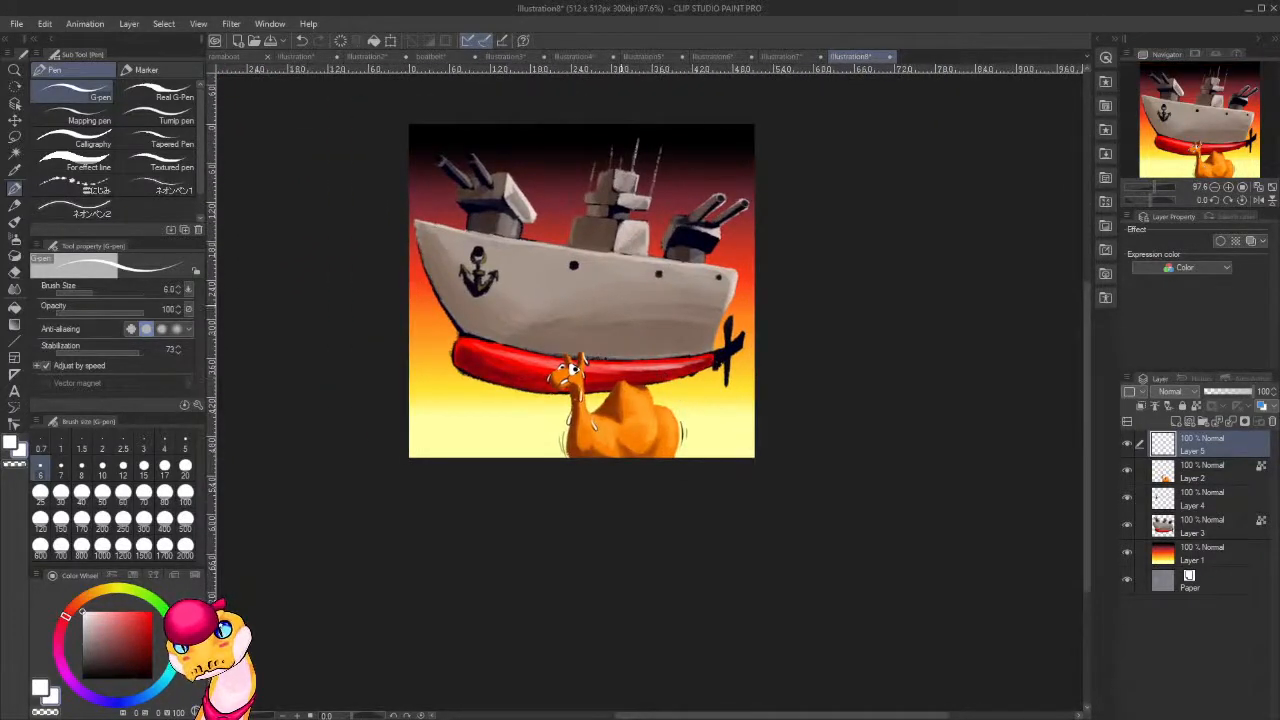
scroll(600, 320, down, 2)
scroll(620, 297, up, 4)
scroll(620, 297, down, 2)
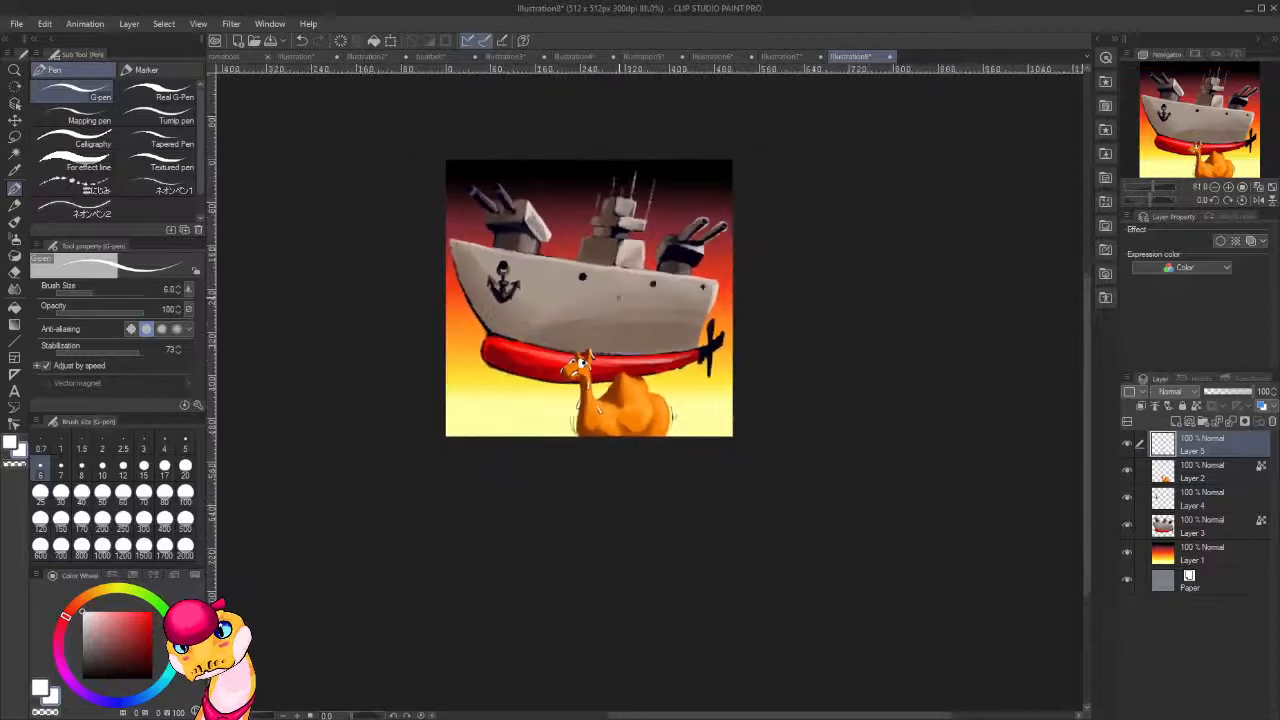
scroll(616, 296, up, 2)
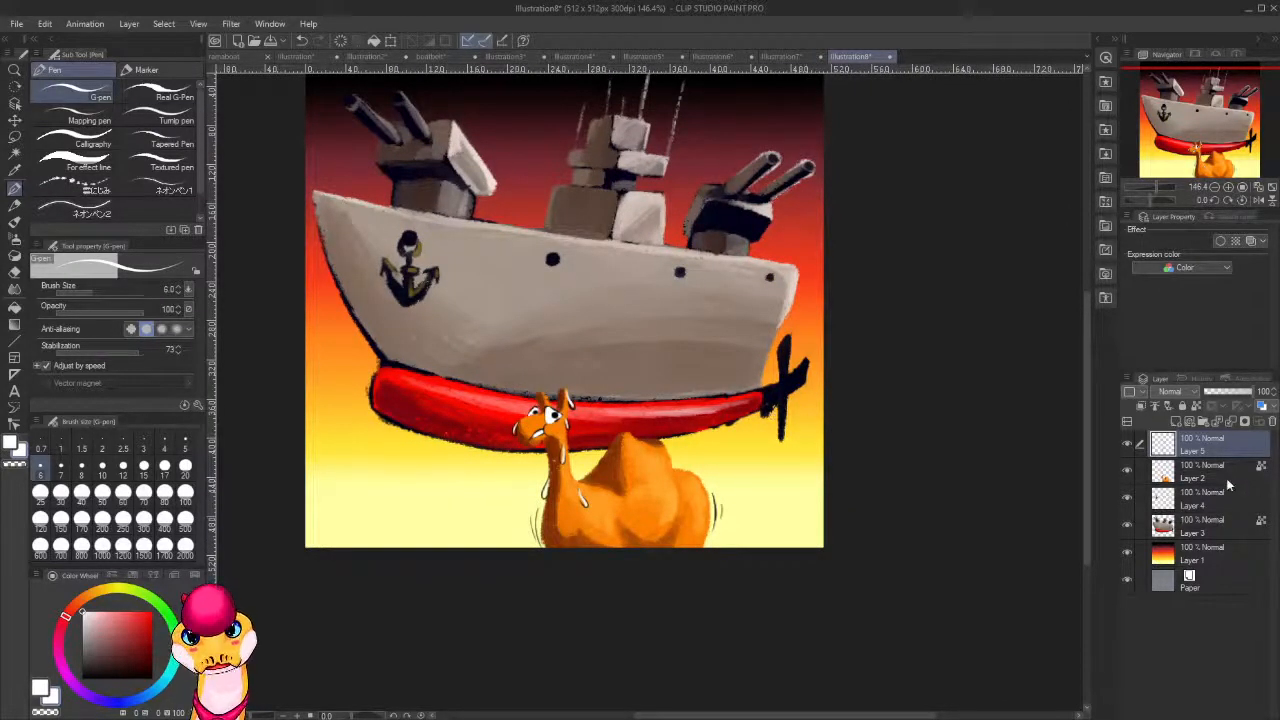
key(ctrl+shift+n)
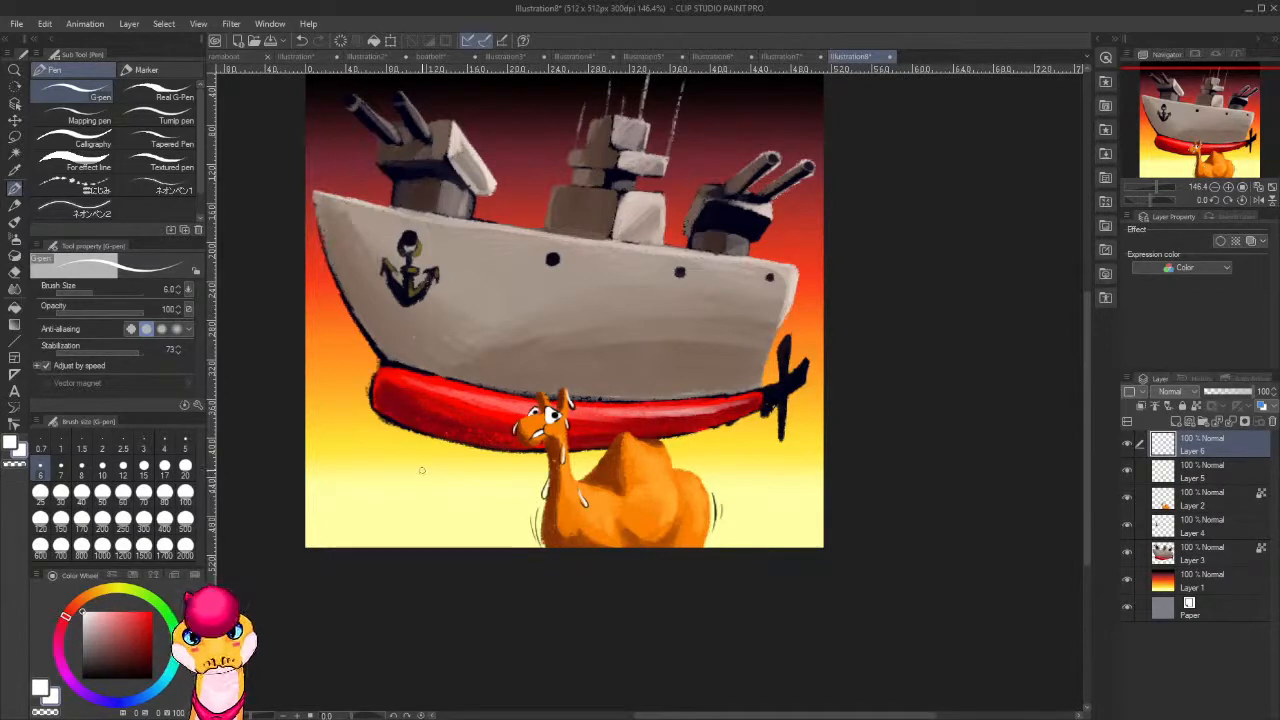
key(])
key(])
key(])
key(])
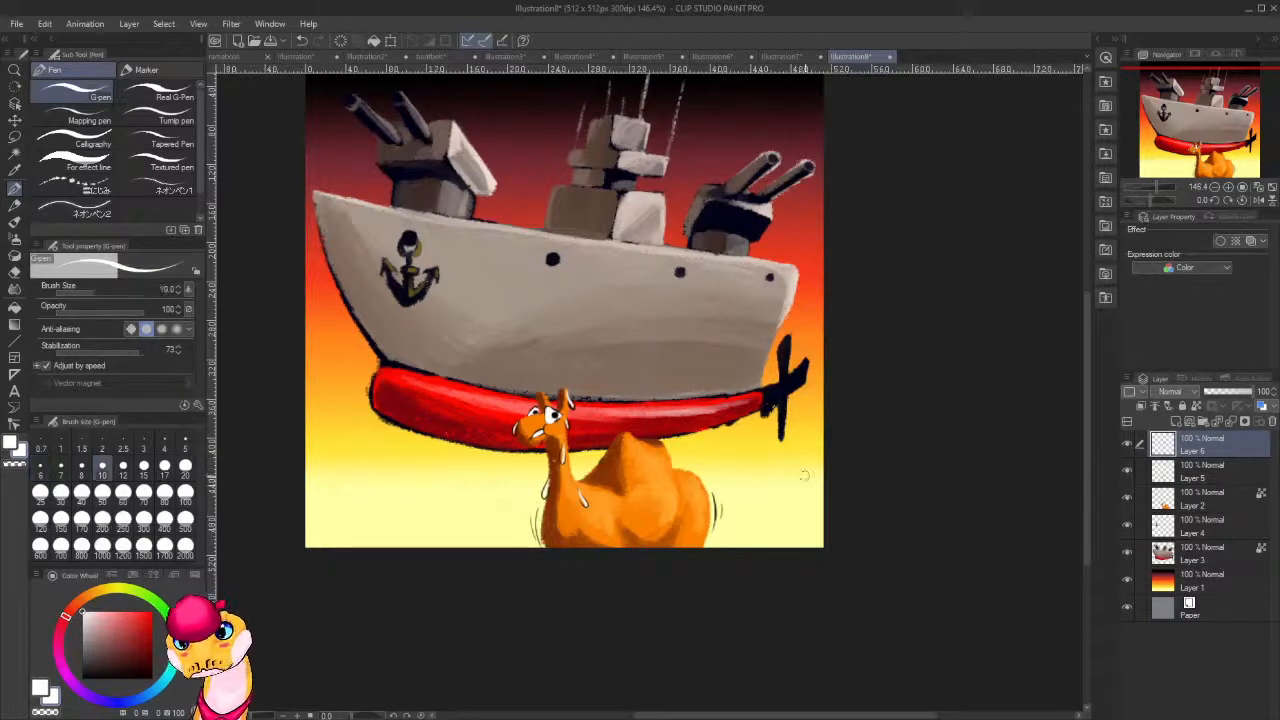
key([)
key([)
drag(757, 514, 795, 331)
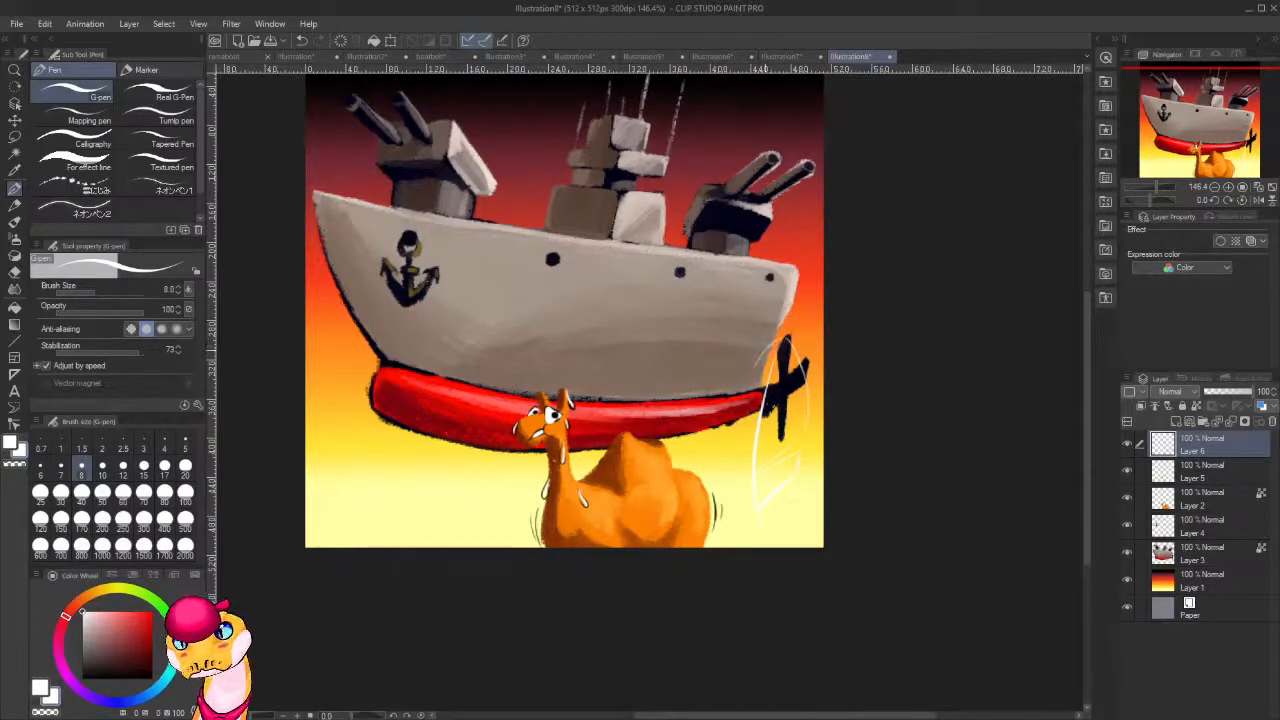
Draw the feather's curved inner edge in white from its tip beside the hull down to its base, redoing the first attempt.
drag(772, 342, 742, 422)
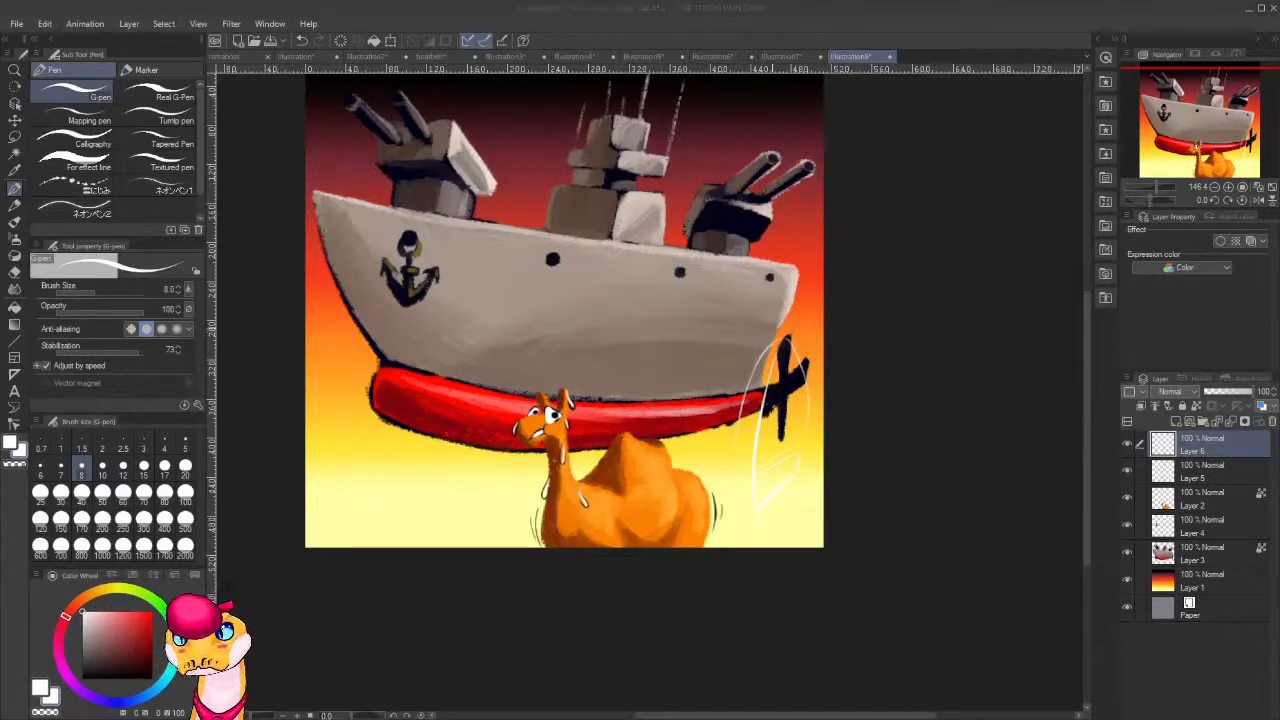
click(789, 346)
key(ctrl+z)
key(ctrl+z)
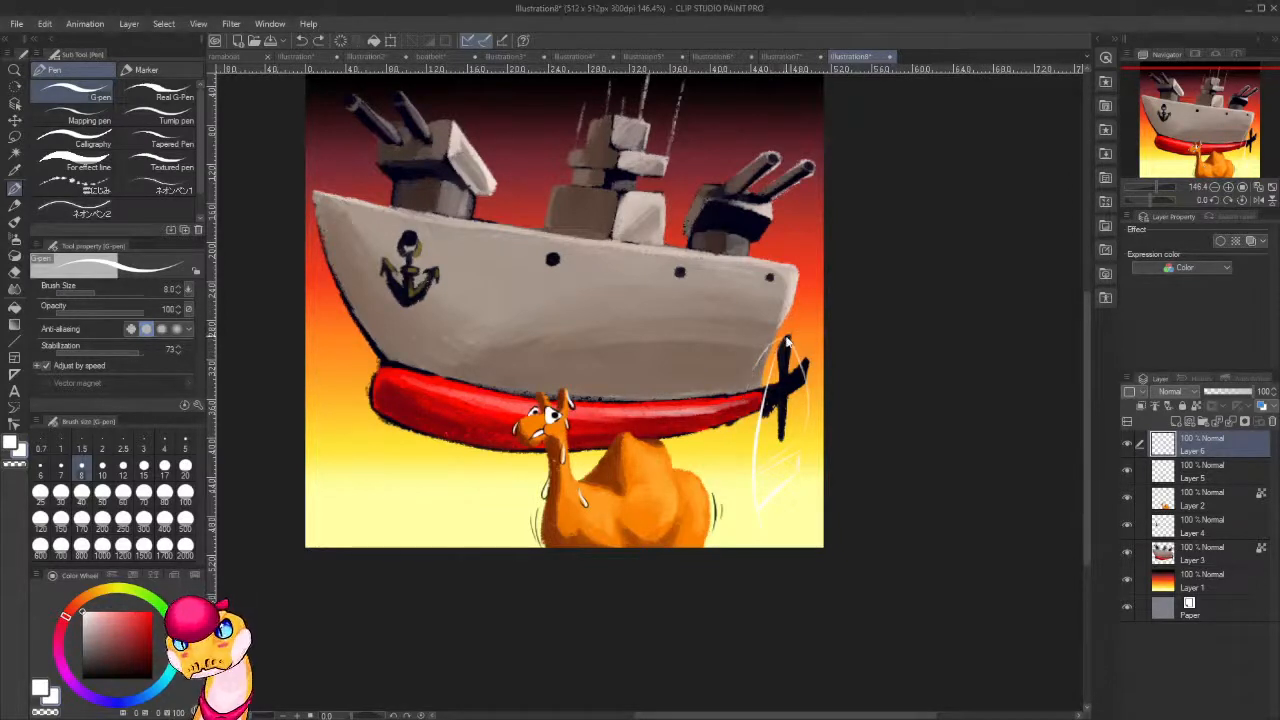
mouse_move(786, 338)
mouse_down()
mouse_move(757, 364)
mouse_move(728, 428)
mouse_up()
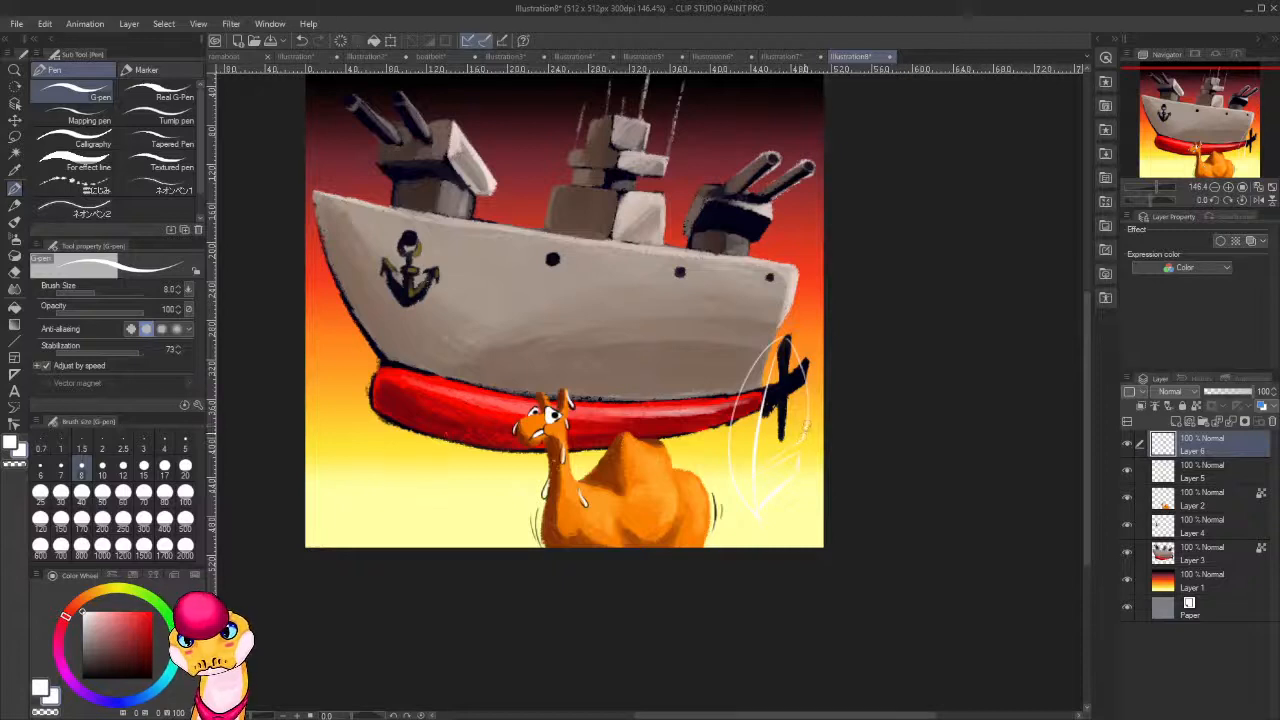
key(ctrl+z)
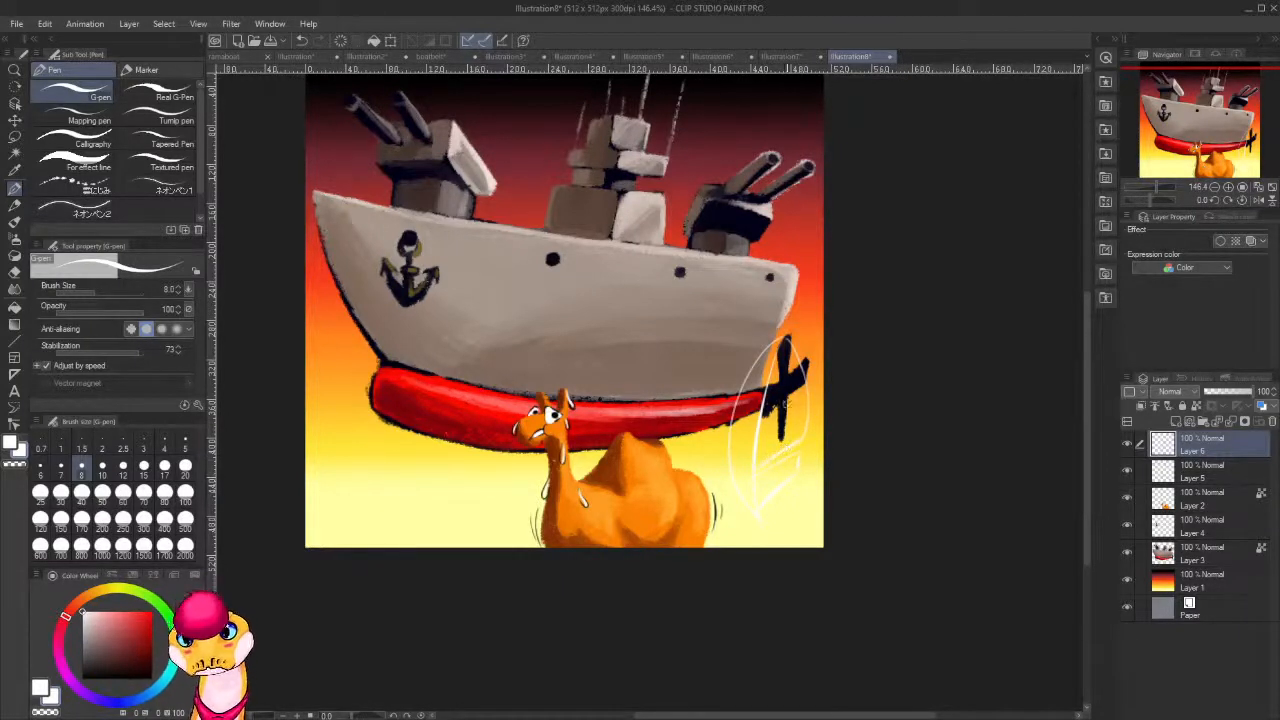
Fill the feather's upper outer vane and lower section with white and its inner vane with a pale off-white.
key(g)
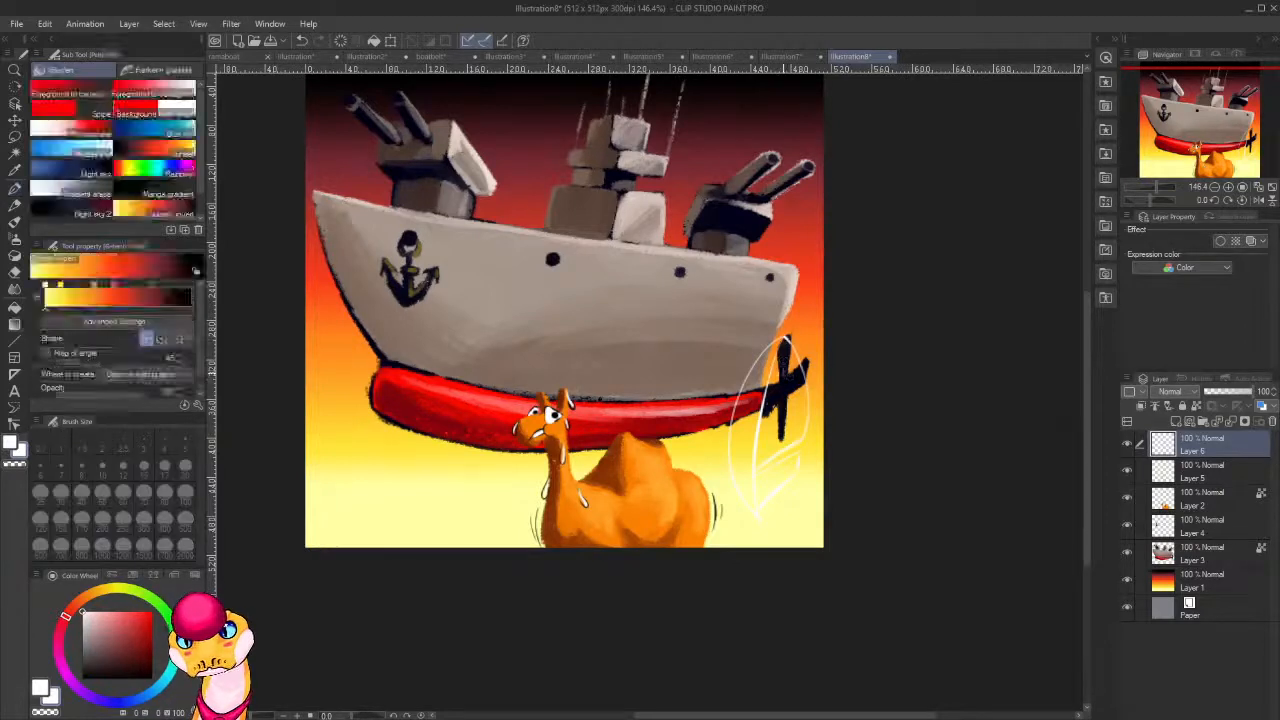
key(g)
click(788, 385)
click(762, 400)
key(ctrl+z)
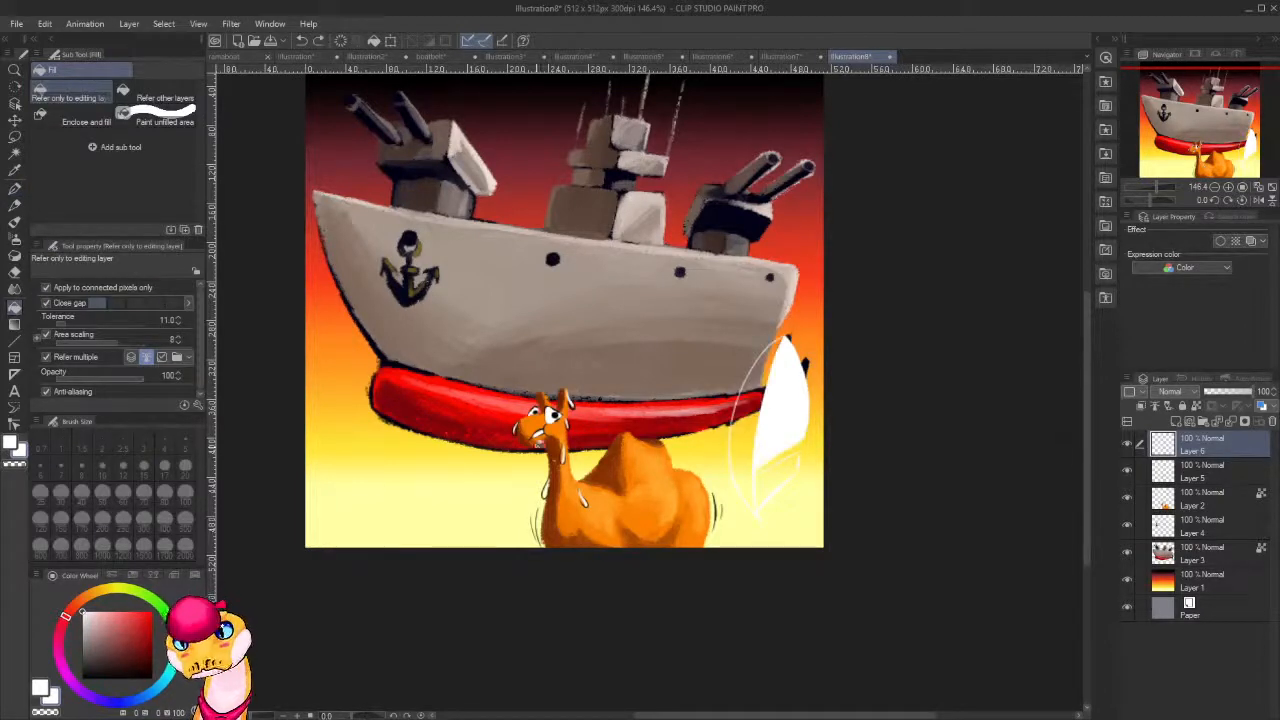
click(724, 414)
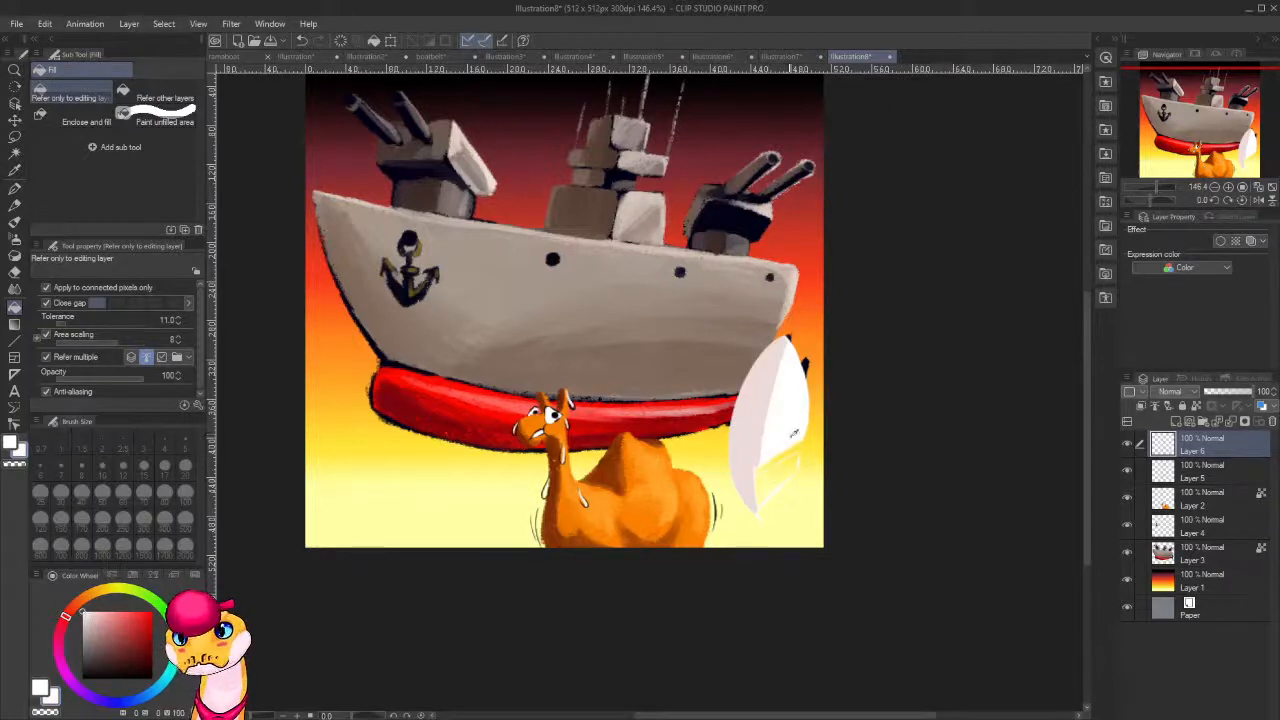
click(783, 470)
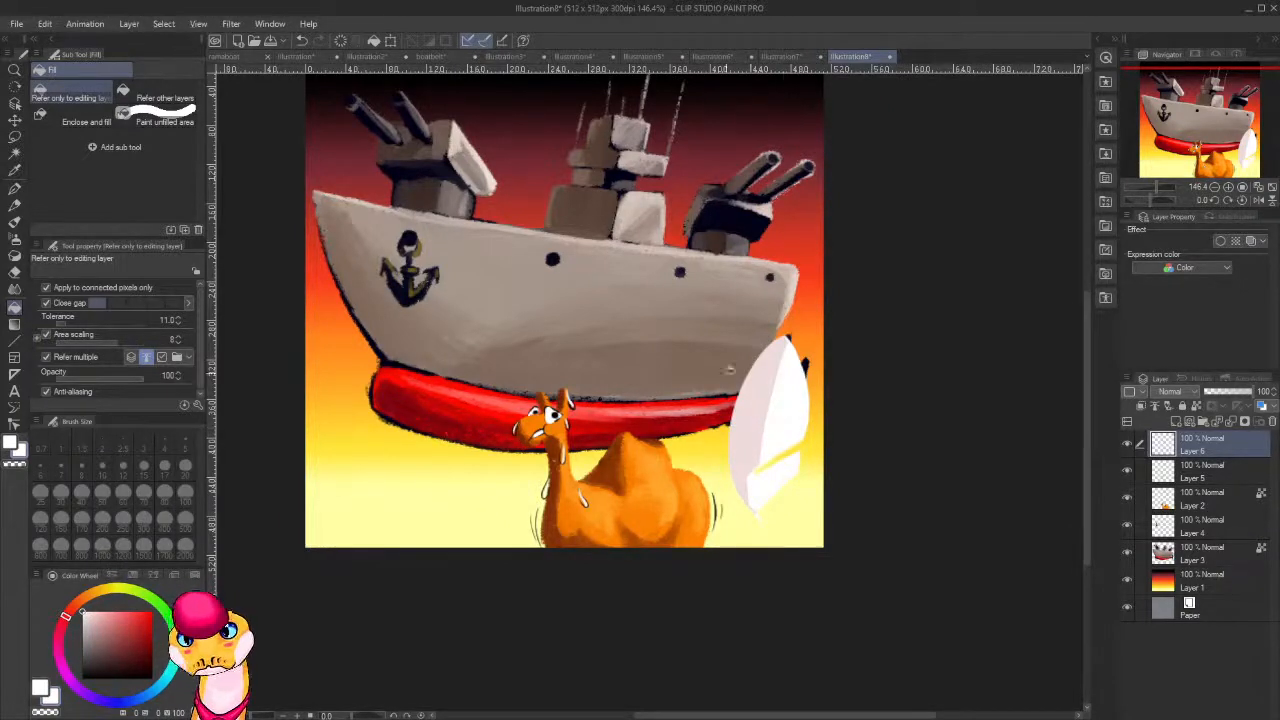
Draw fine pale barb lines across the feather's outer vane and lower section and extend its quill with the G-pen at size 8.
key(p)
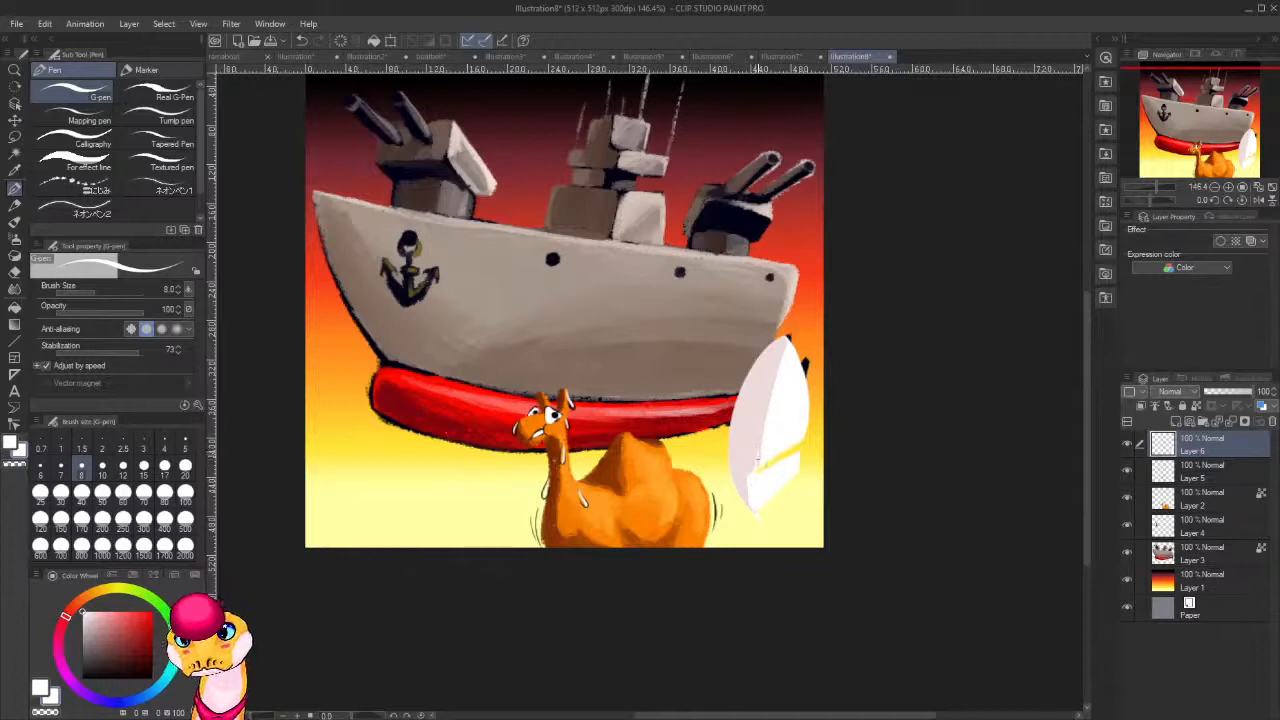
key(ctrl+z)
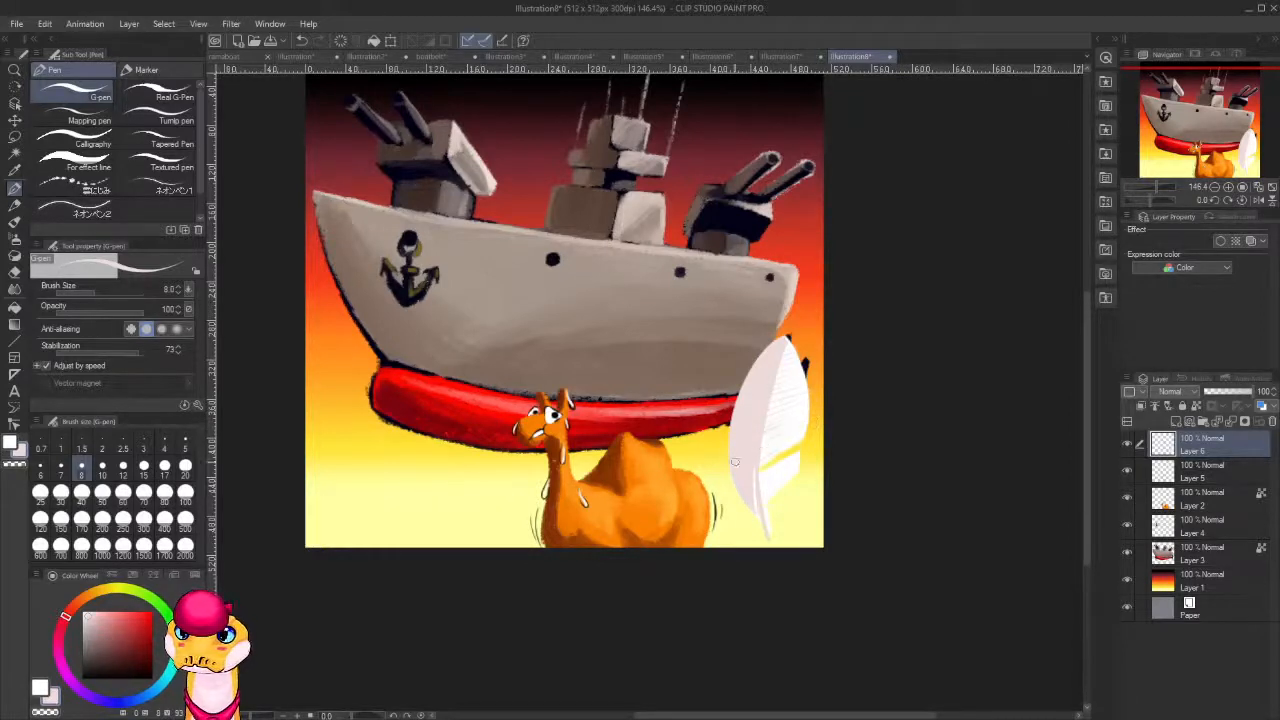
key(ctrl+z)
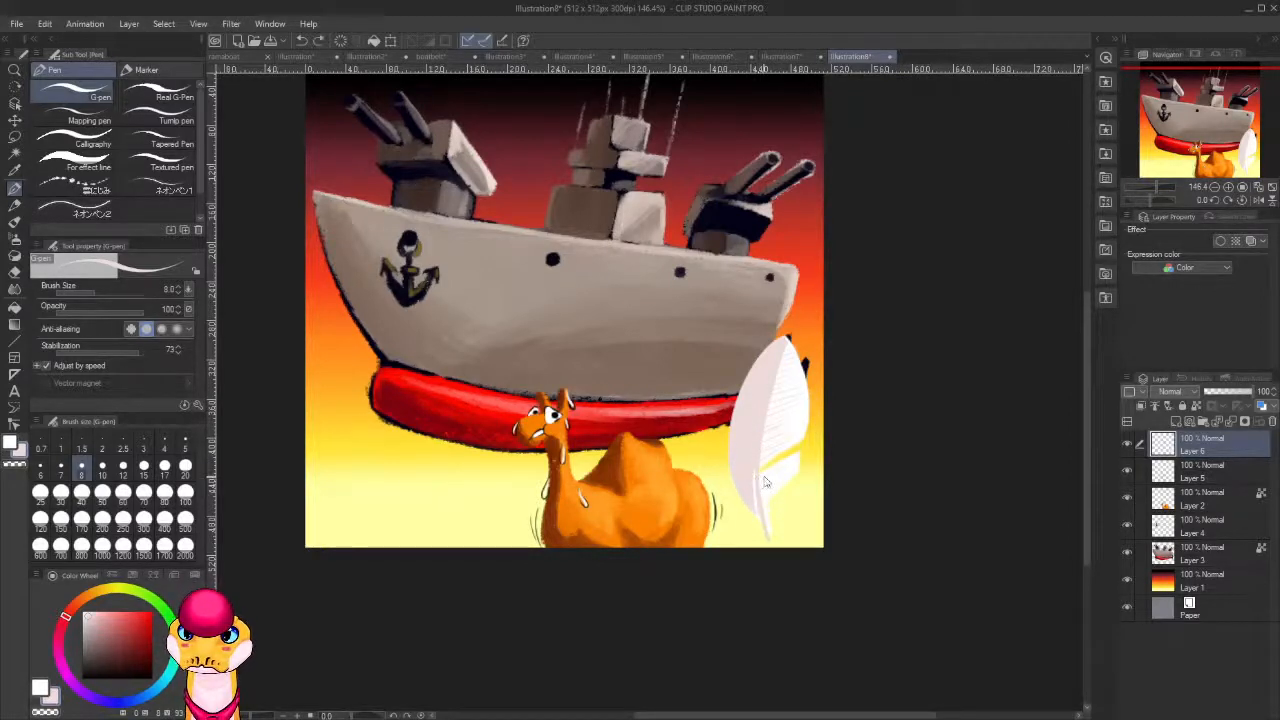
key(ctrl+z)
drag(761, 470, 796, 449)
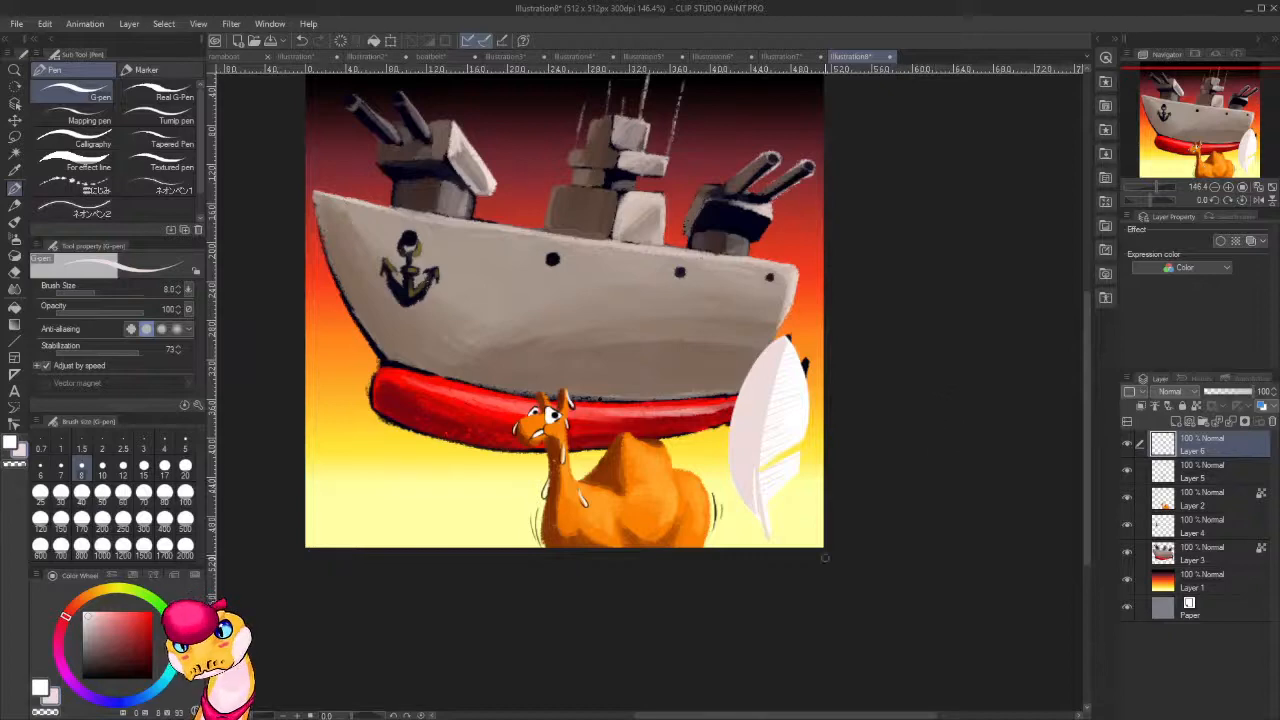
Lock Layer 6's transparent pixels and draw fine white barb lines along the full length of the feather's inner vane.
scroll(825, 559, down, 17)
scroll(808, 482, up, 9)
drag(1061, 590, 958, 533)
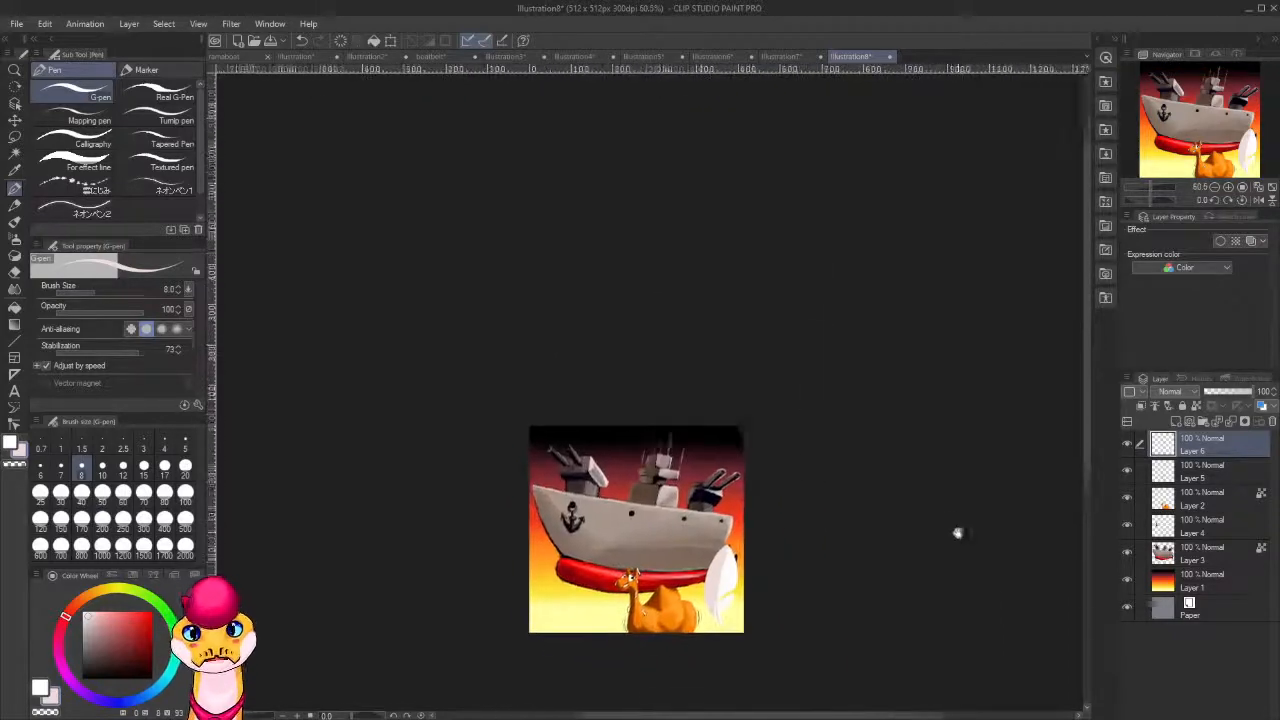
scroll(951, 540, up, 6)
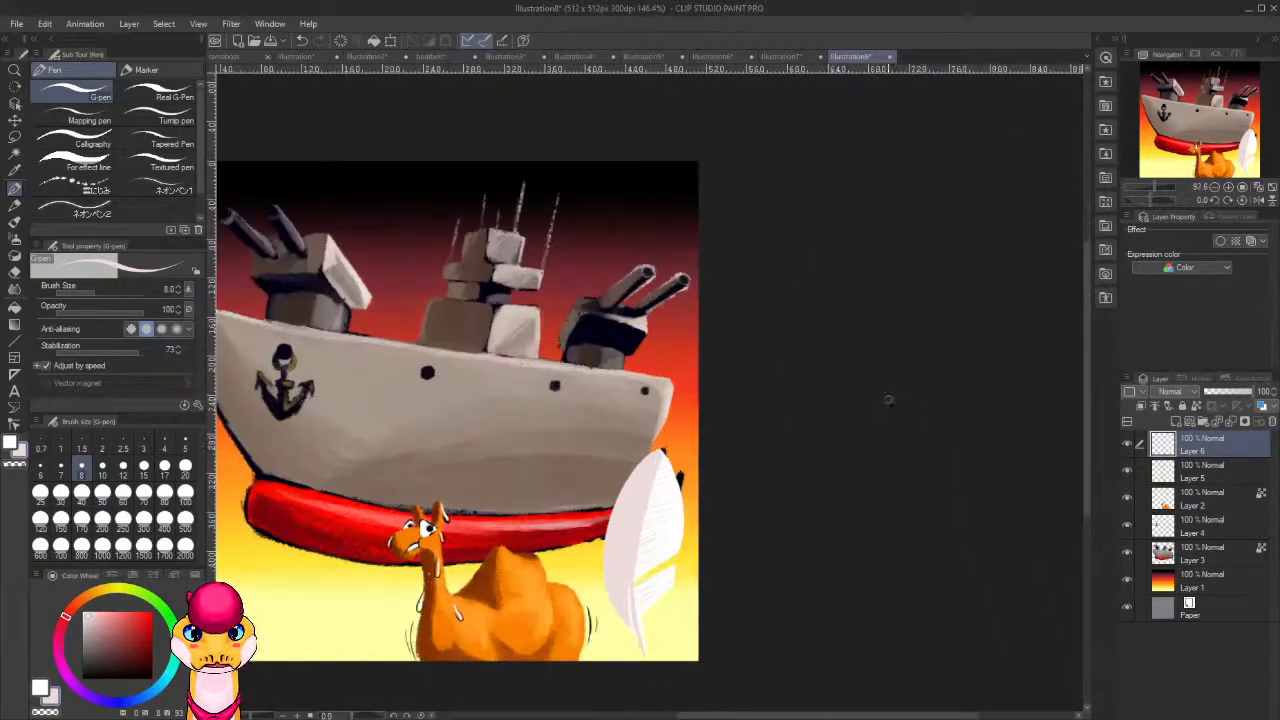
scroll(1012, 312, down, 3)
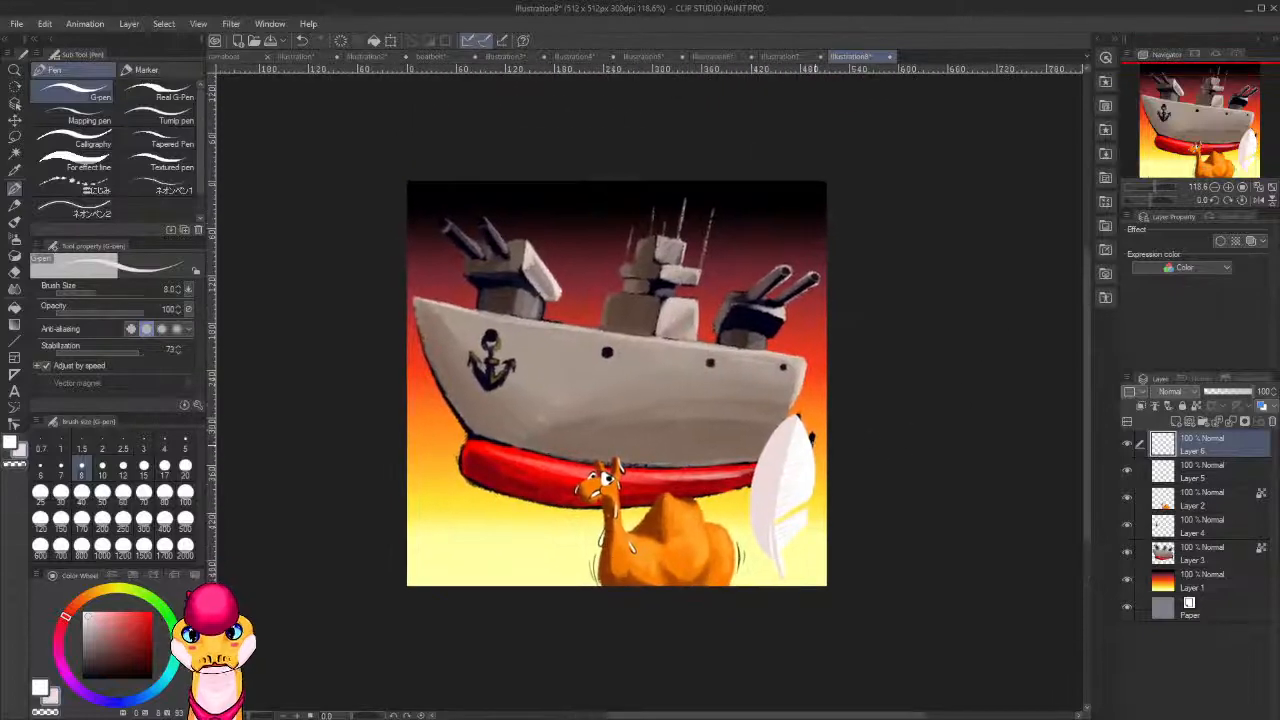
scroll(685, 440, up, 7)
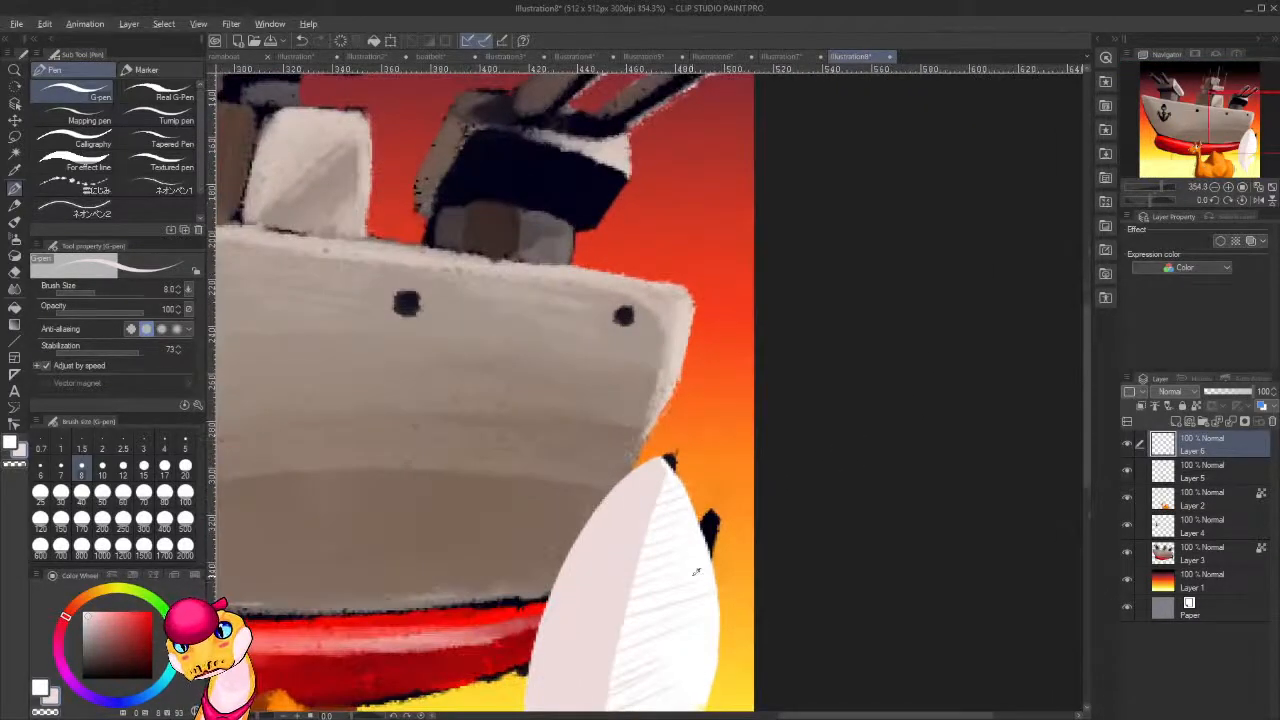
drag(696, 571, 656, 315)
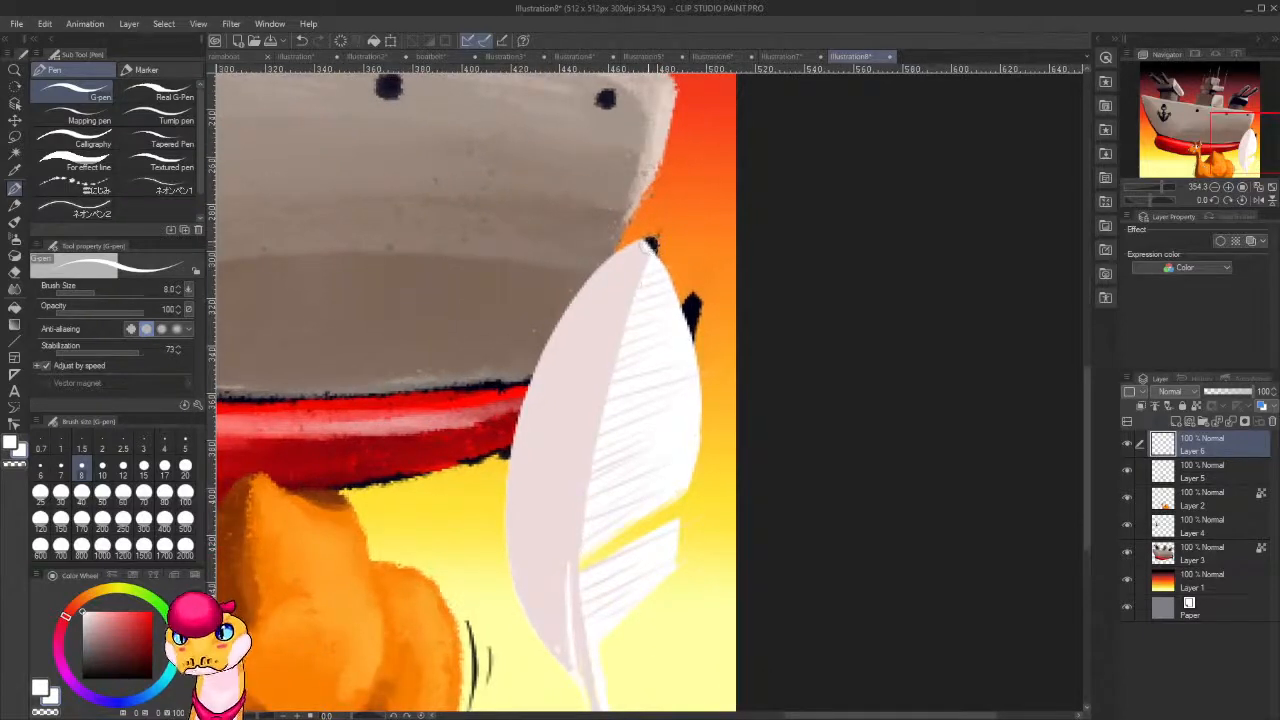
drag(646, 243, 652, 254)
key(ctrl+z)
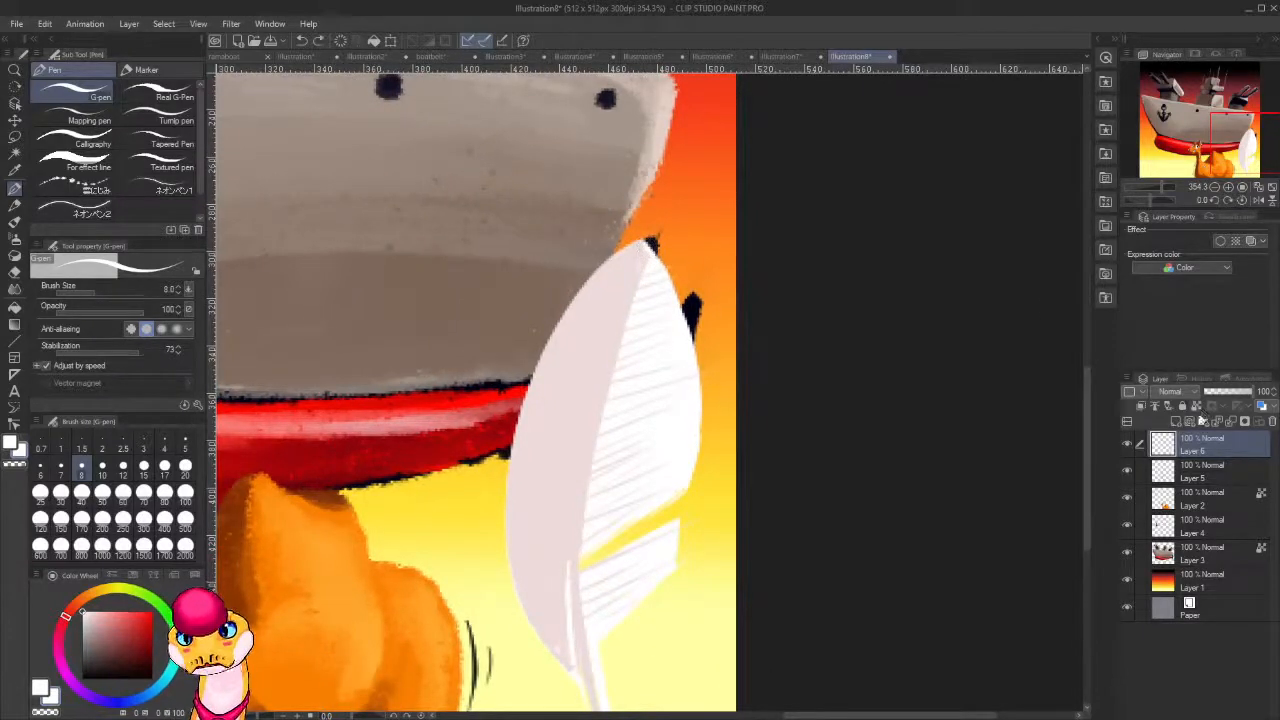
click(1196, 406)
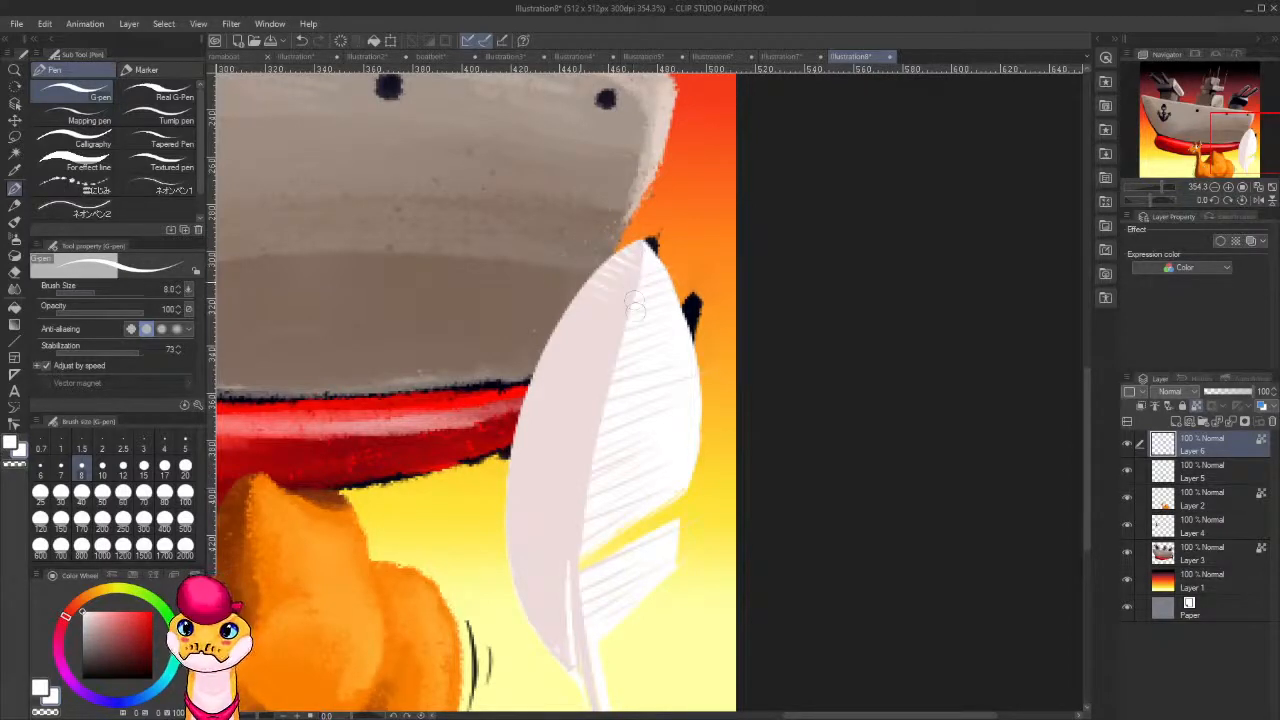
drag(634, 325, 562, 299)
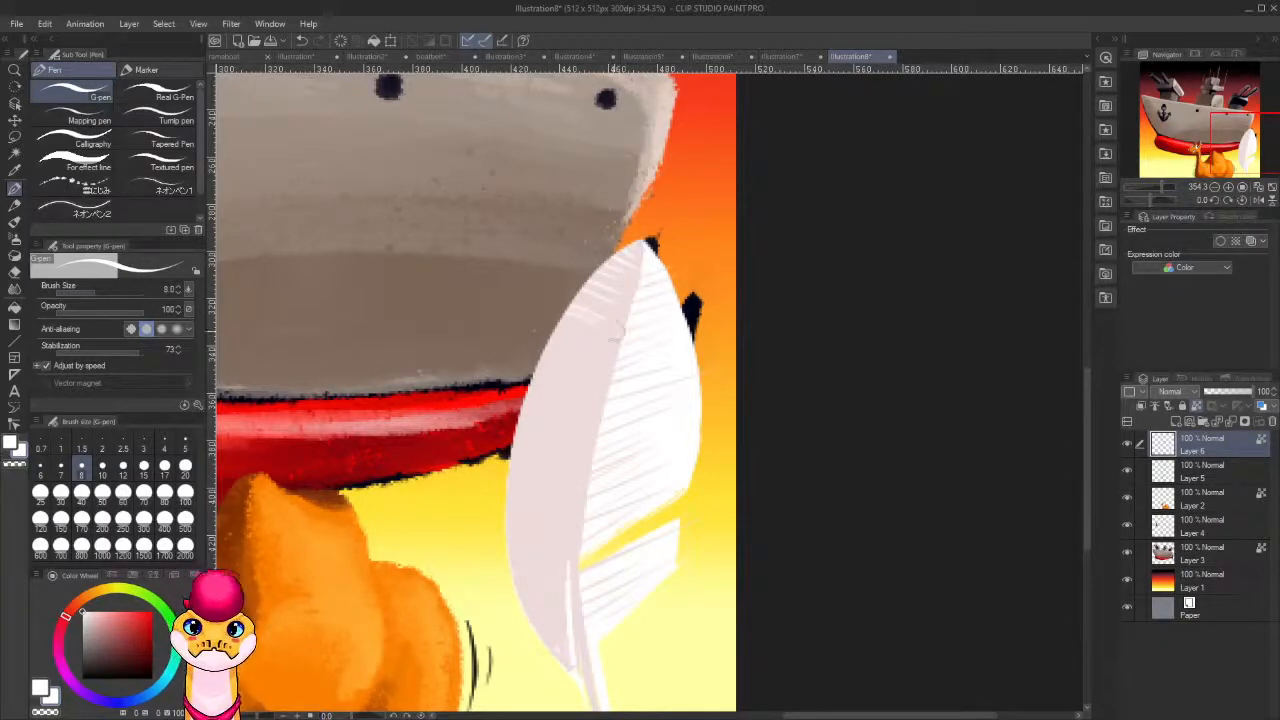
mouse_move(601, 348)
mouse_down()
mouse_move(534, 340)
mouse_move(626, 359)
mouse_move(614, 307)
mouse_move(624, 317)
mouse_move(596, 317)
mouse_move(595, 357)
mouse_move(572, 188)
mouse_up()
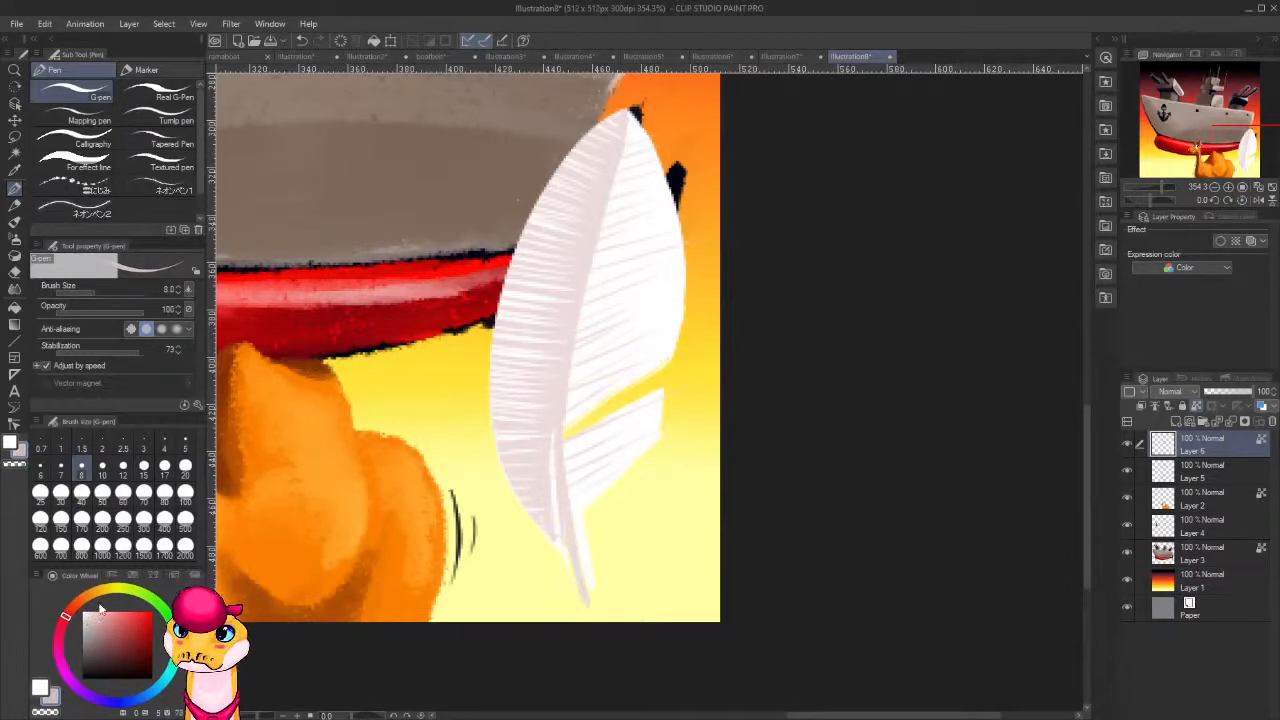
Paint the feather's central shaft from the tip to the quill in a darker greyish pink and shade the quill's edge.
click(93, 629)
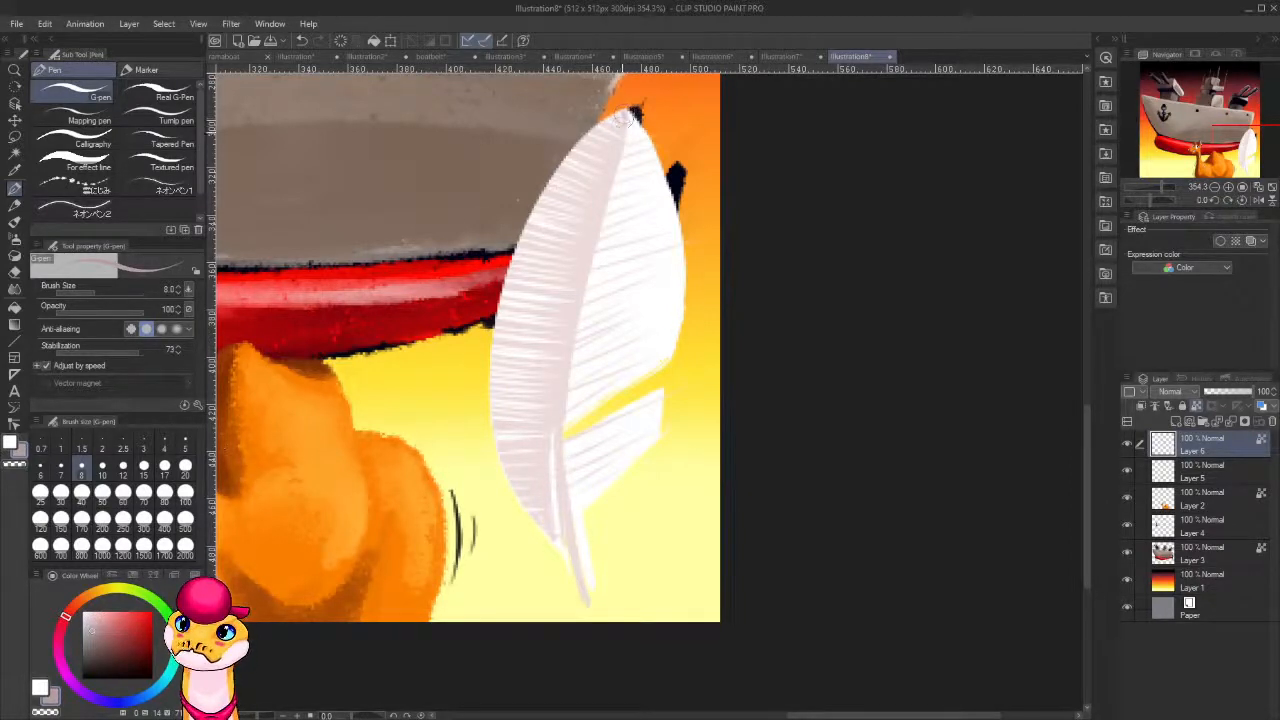
mouse_move(622, 118)
mouse_down()
mouse_move(557, 381)
mouse_move(549, 498)
mouse_move(562, 582)
mouse_up()
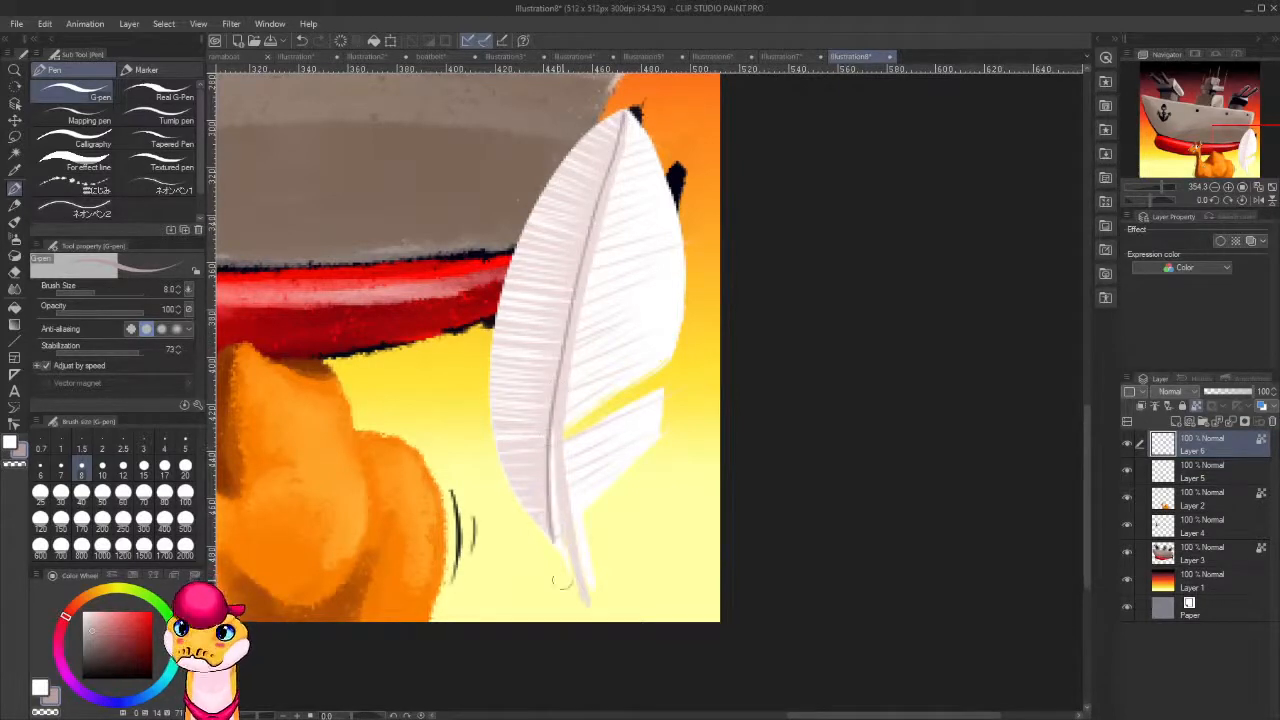
drag(617, 482, 714, 366)
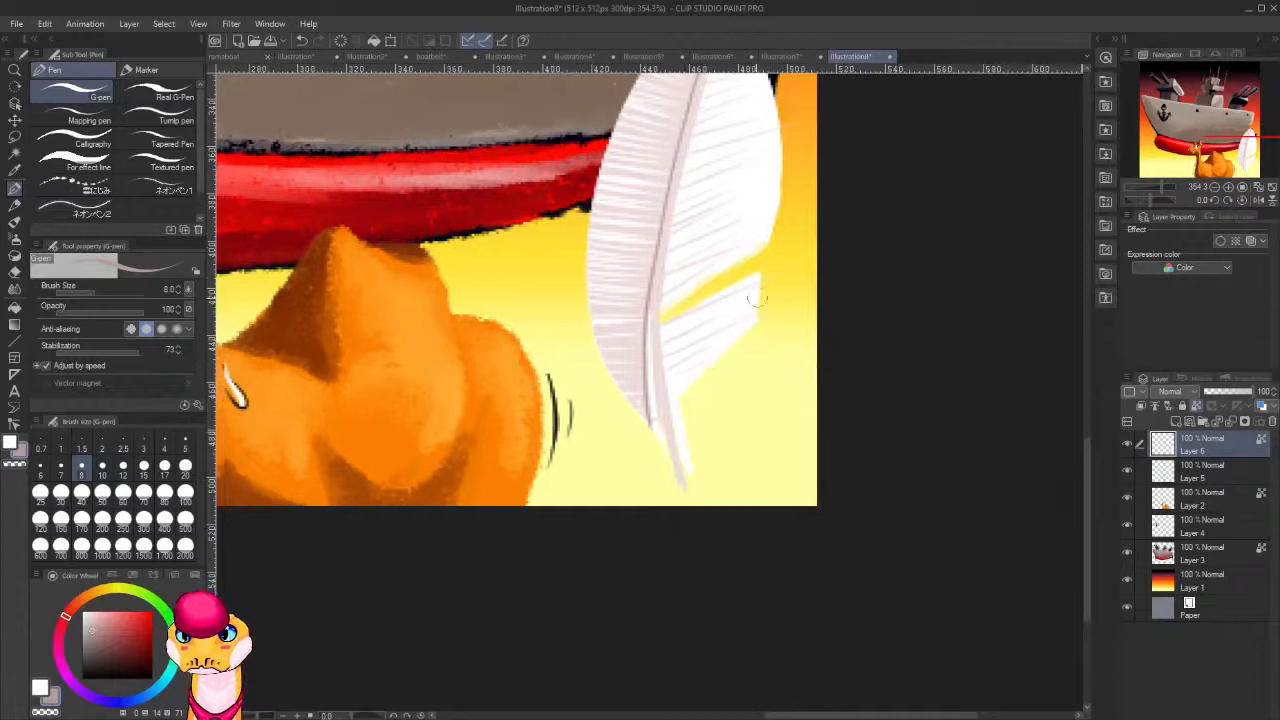
drag(648, 394, 660, 461)
mouse_move(650, 400)
mouse_down()
mouse_move(685, 508)
mouse_move(650, 383)
mouse_move(688, 504)
mouse_up()
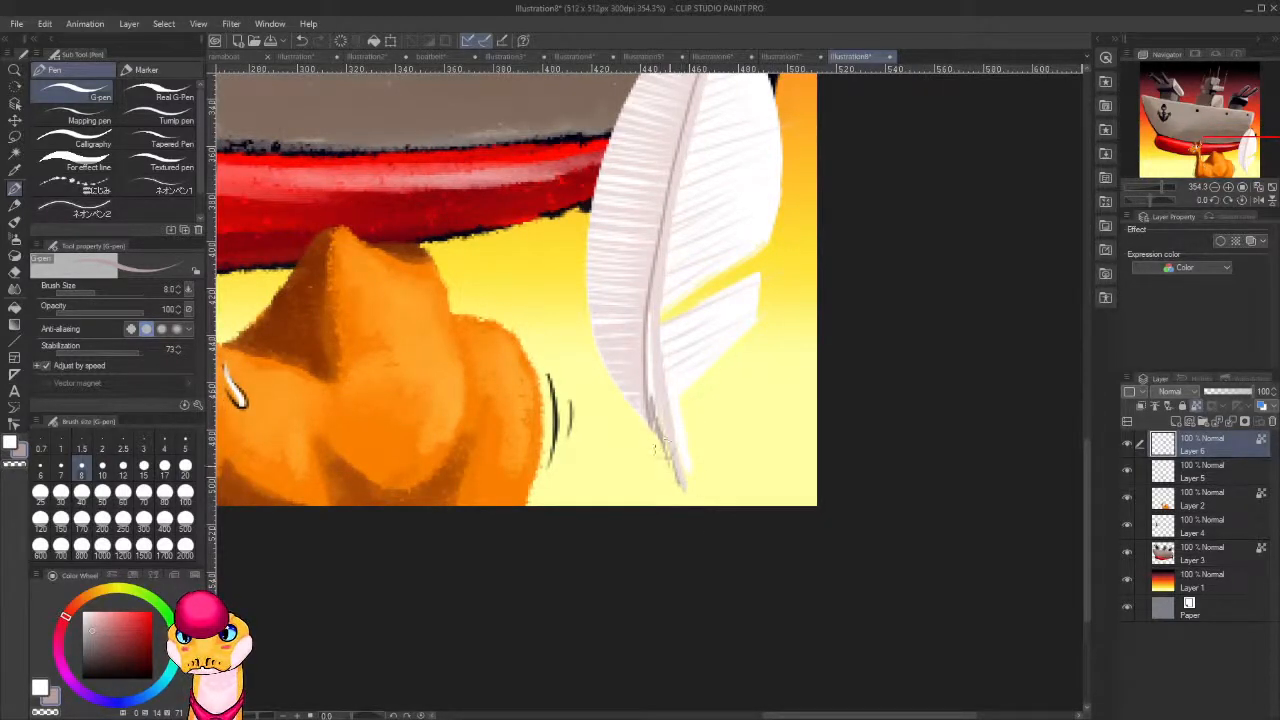
drag(671, 457, 683, 505)
drag(671, 359, 663, 437)
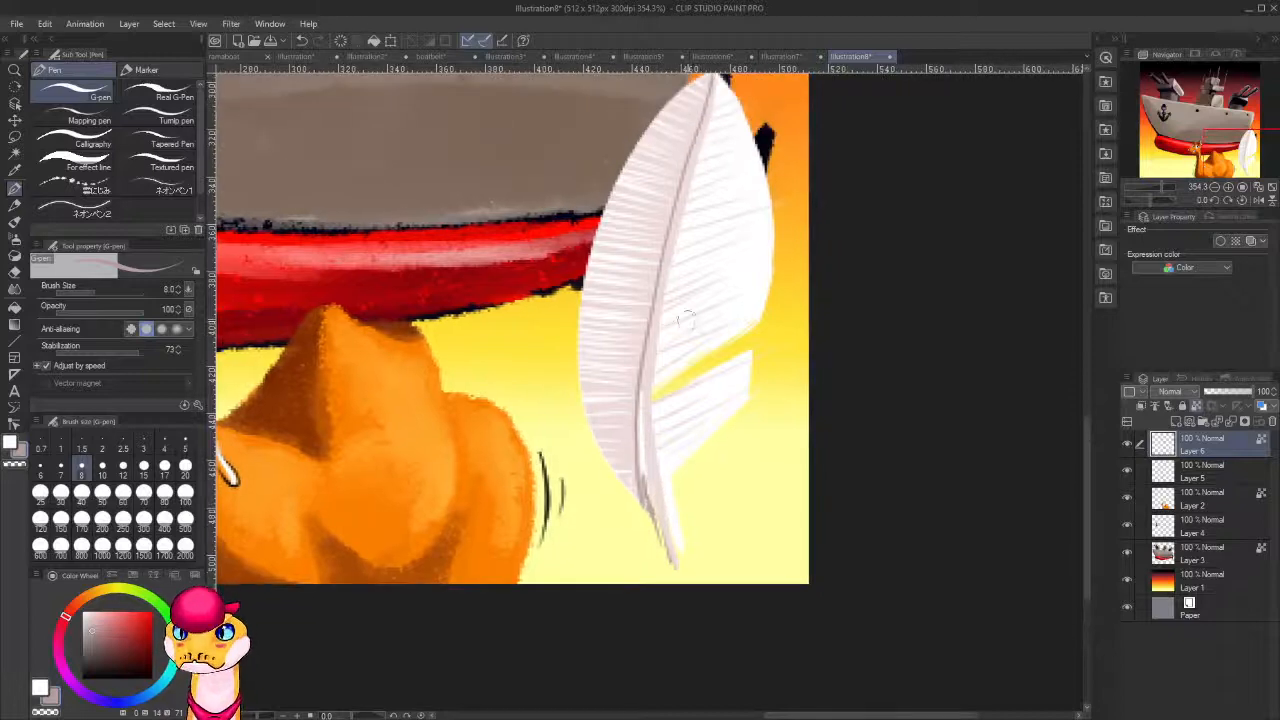
Select the gradient's Layer 1 and show the downloaded brushes in the material library's Download > Material folder.
scroll(952, 252, down, 20)
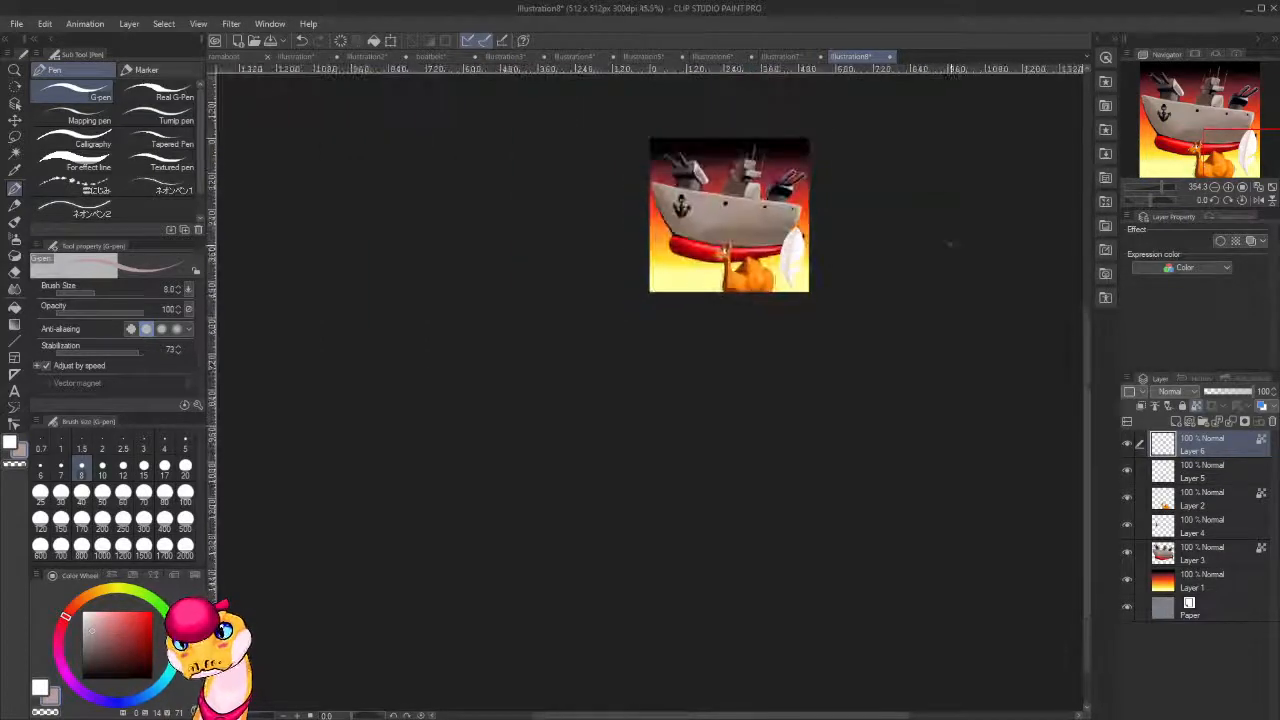
scroll(952, 243, up, 5)
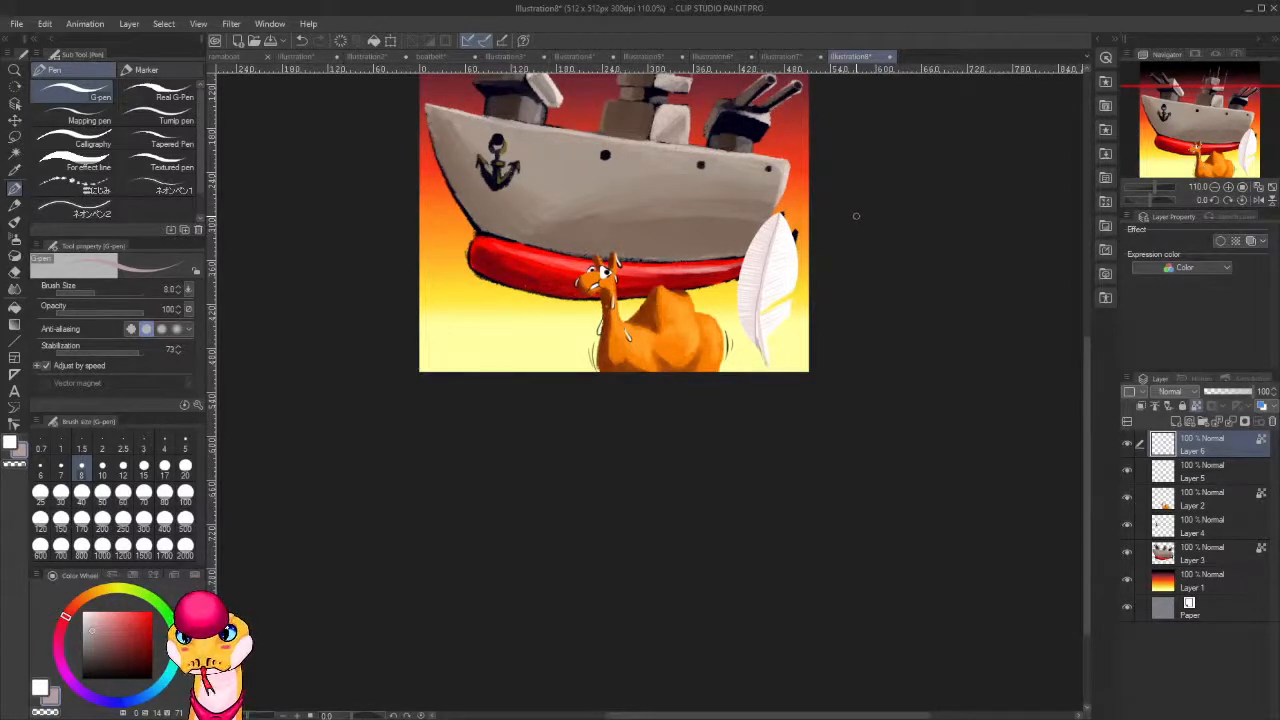
scroll(856, 215, down, 2)
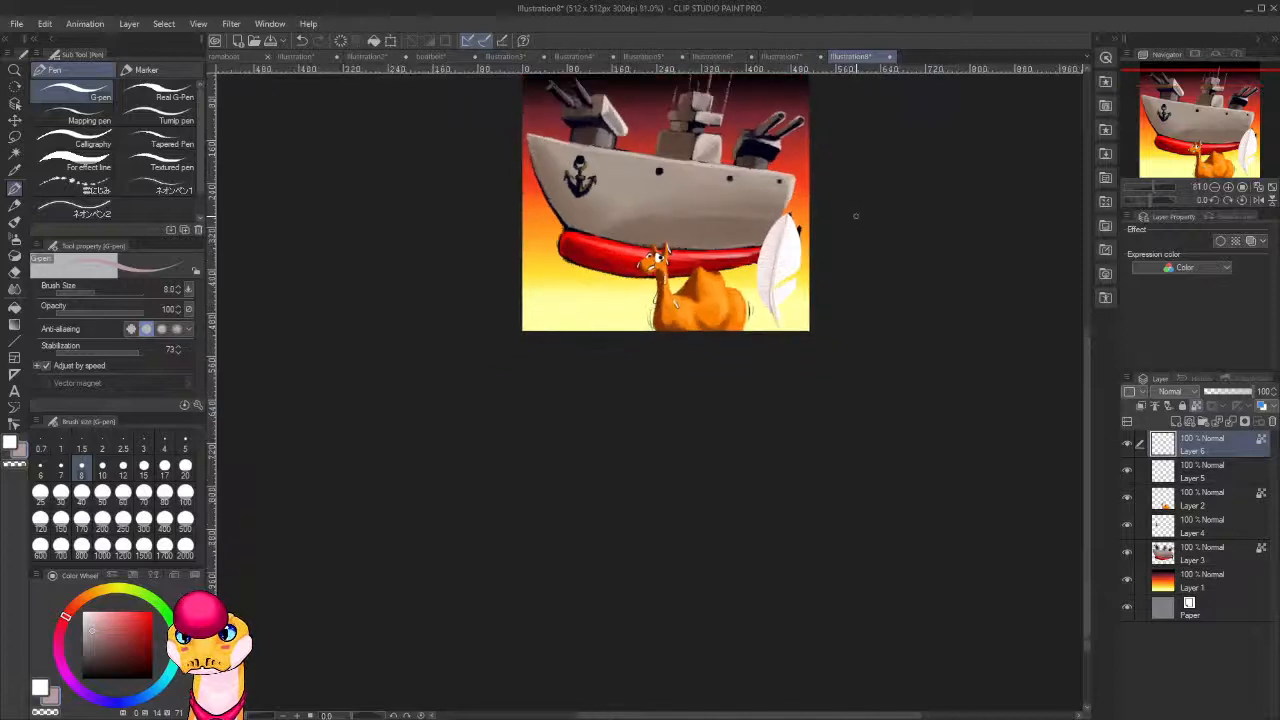
click(1212, 583)
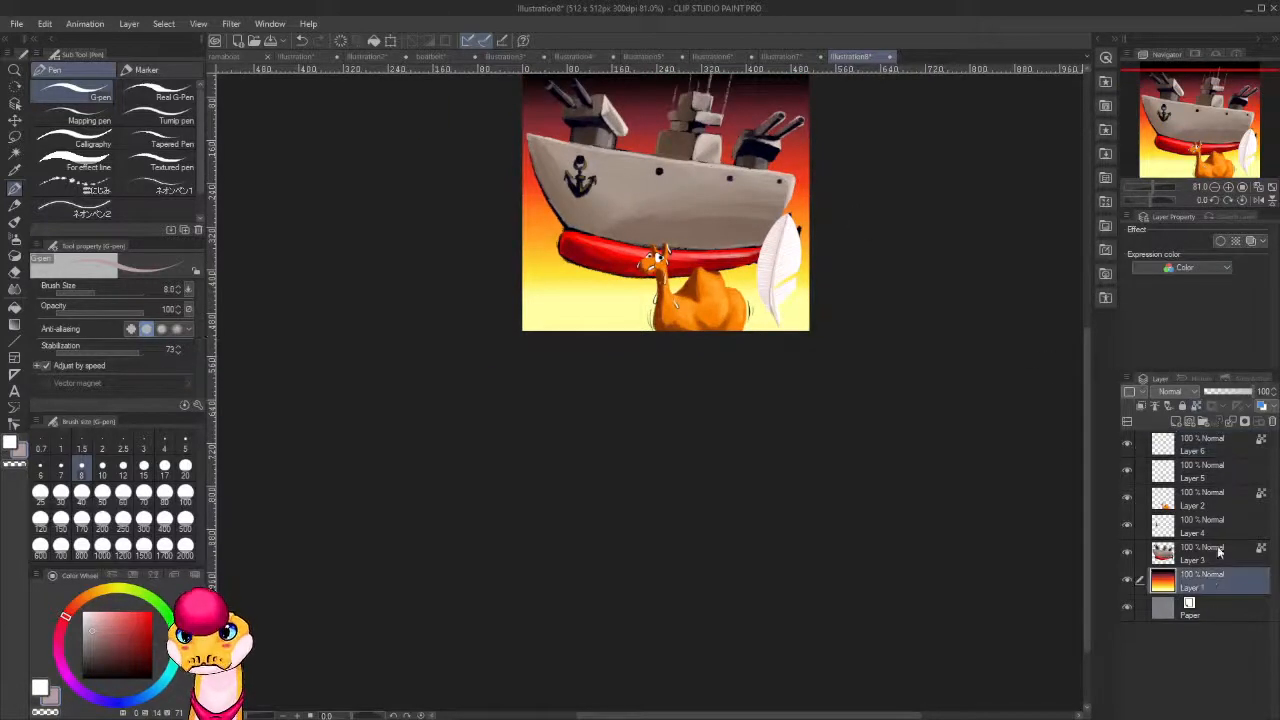
click(1098, 39)
scroll(949, 221, down, 1)
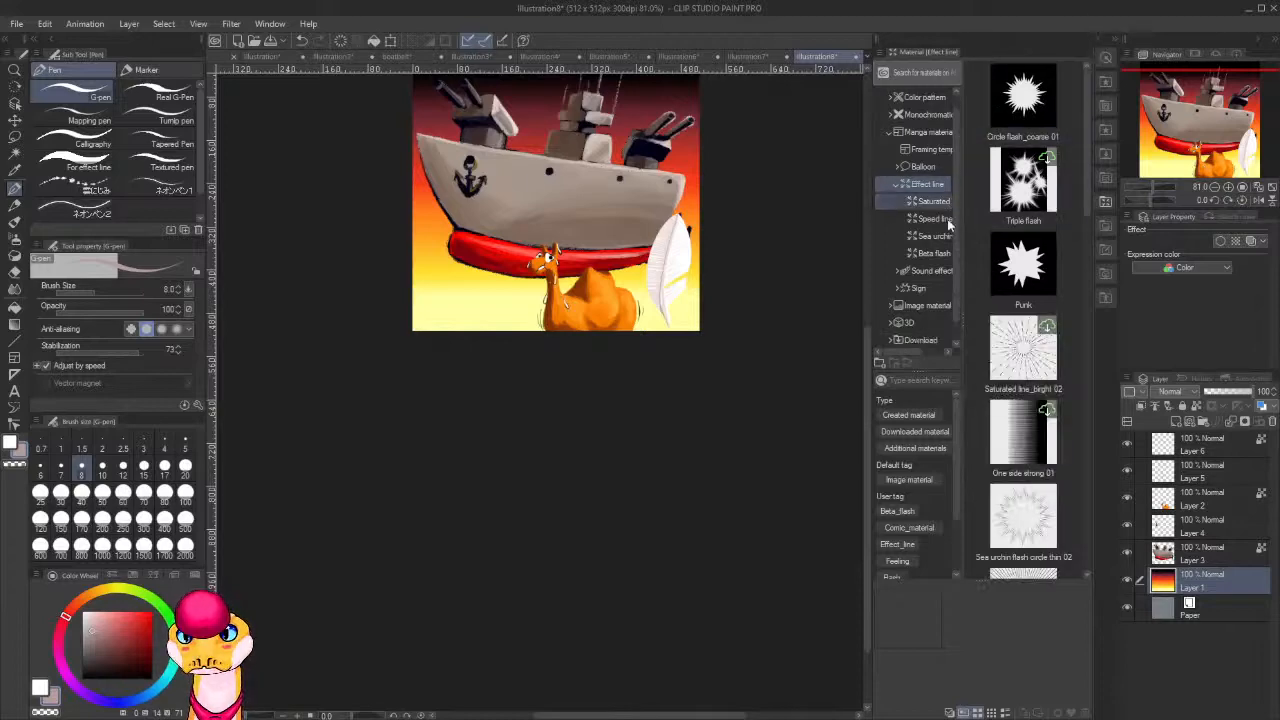
drag(870, 205, 737, 200)
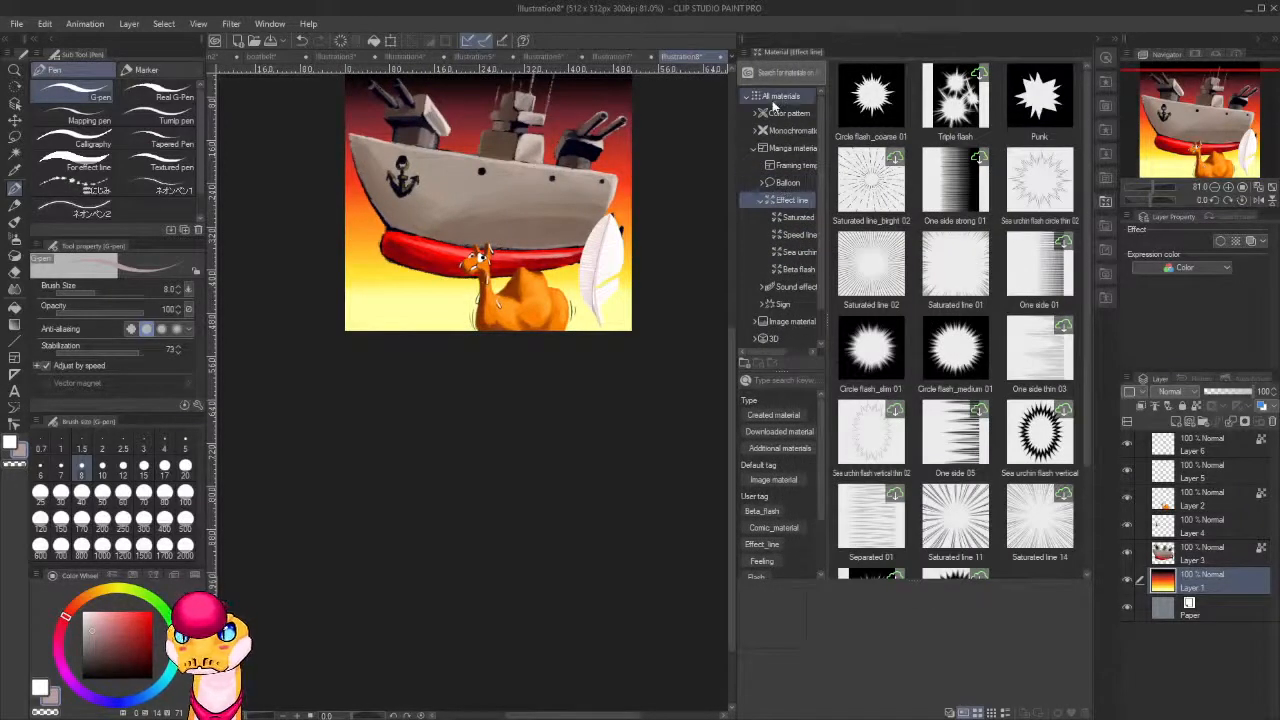
click(754, 150)
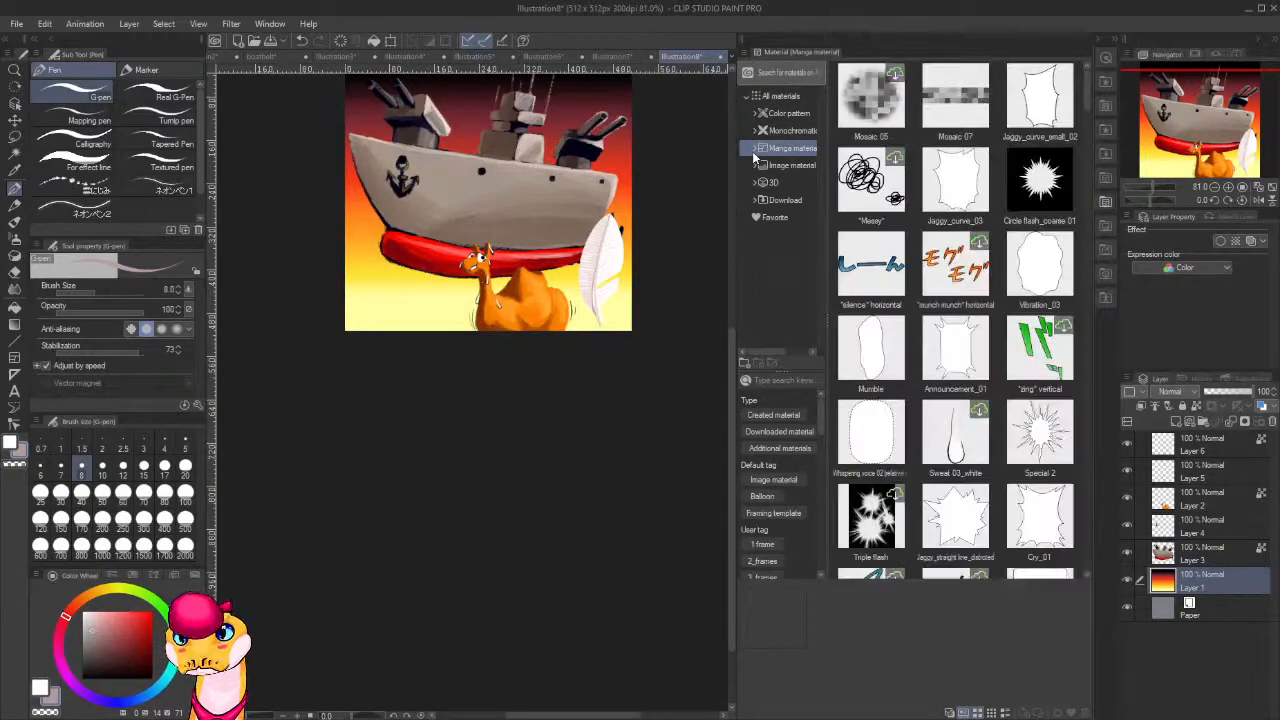
click(755, 200)
scroll(770, 180, down, 3)
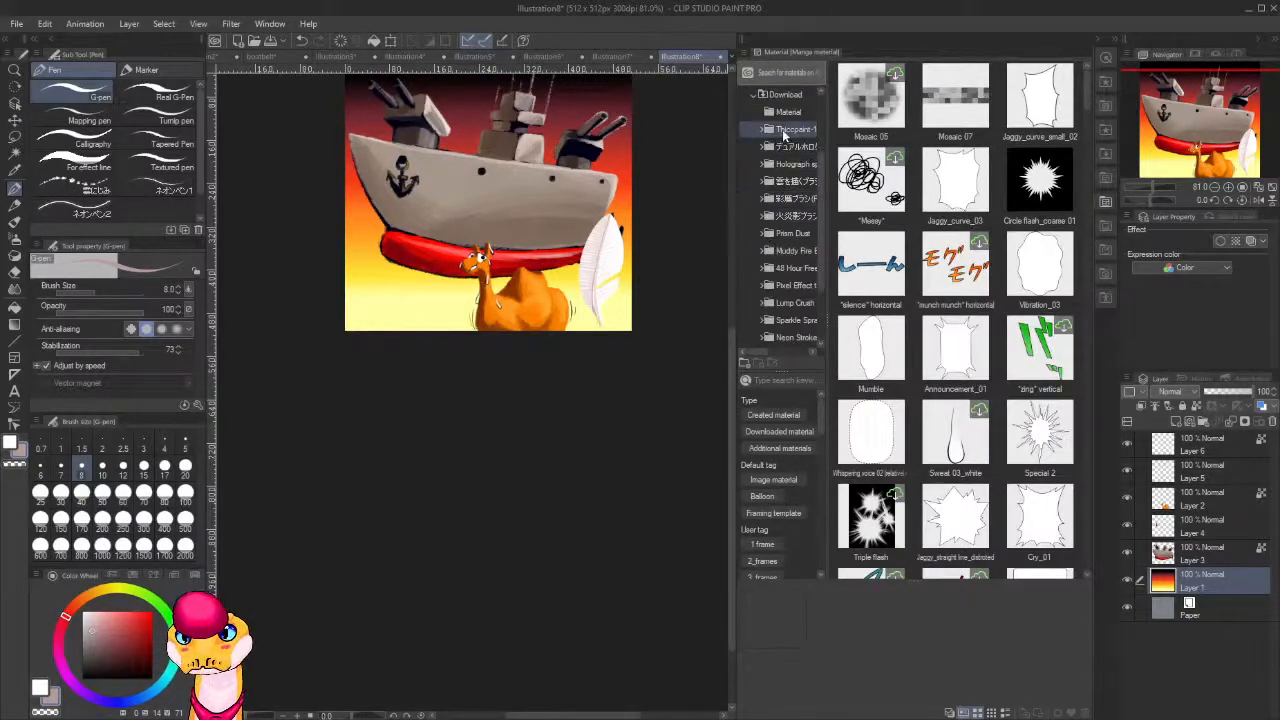
click(783, 130)
click(790, 111)
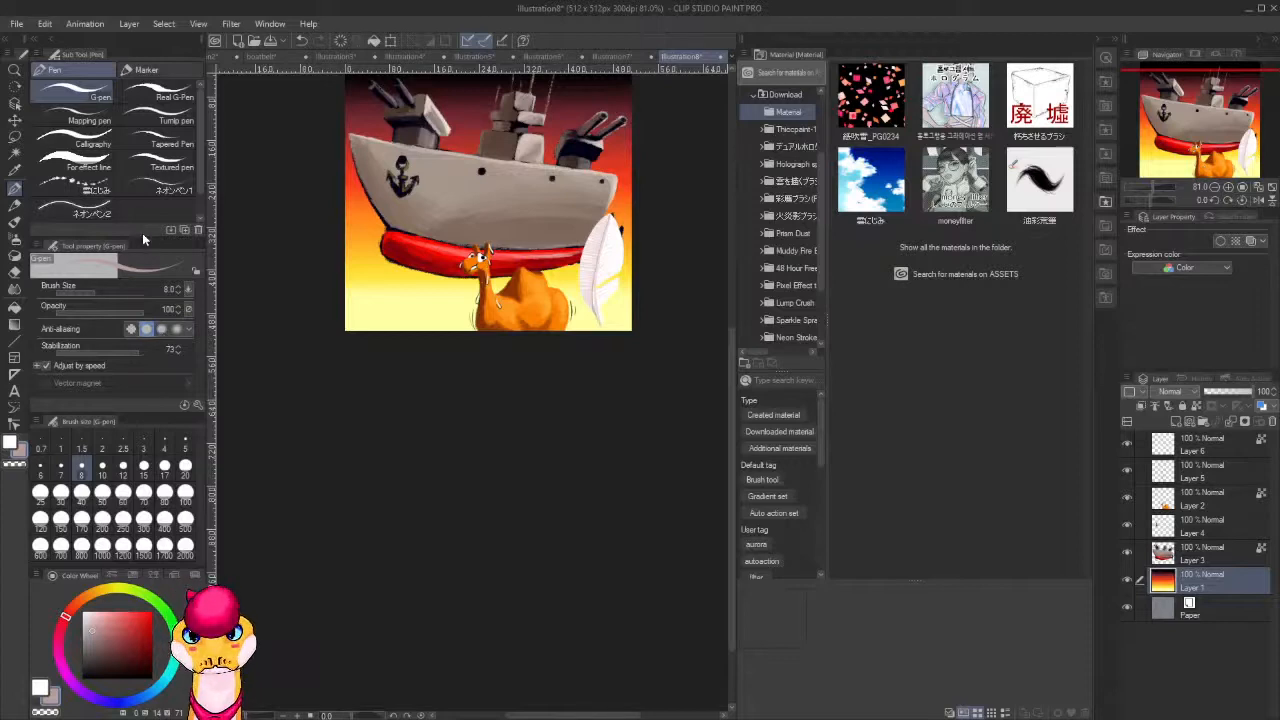
Add the downloaded 雲にじみ cloud brush to the Decoration tool's nature brushes.
key(b)
key(b)
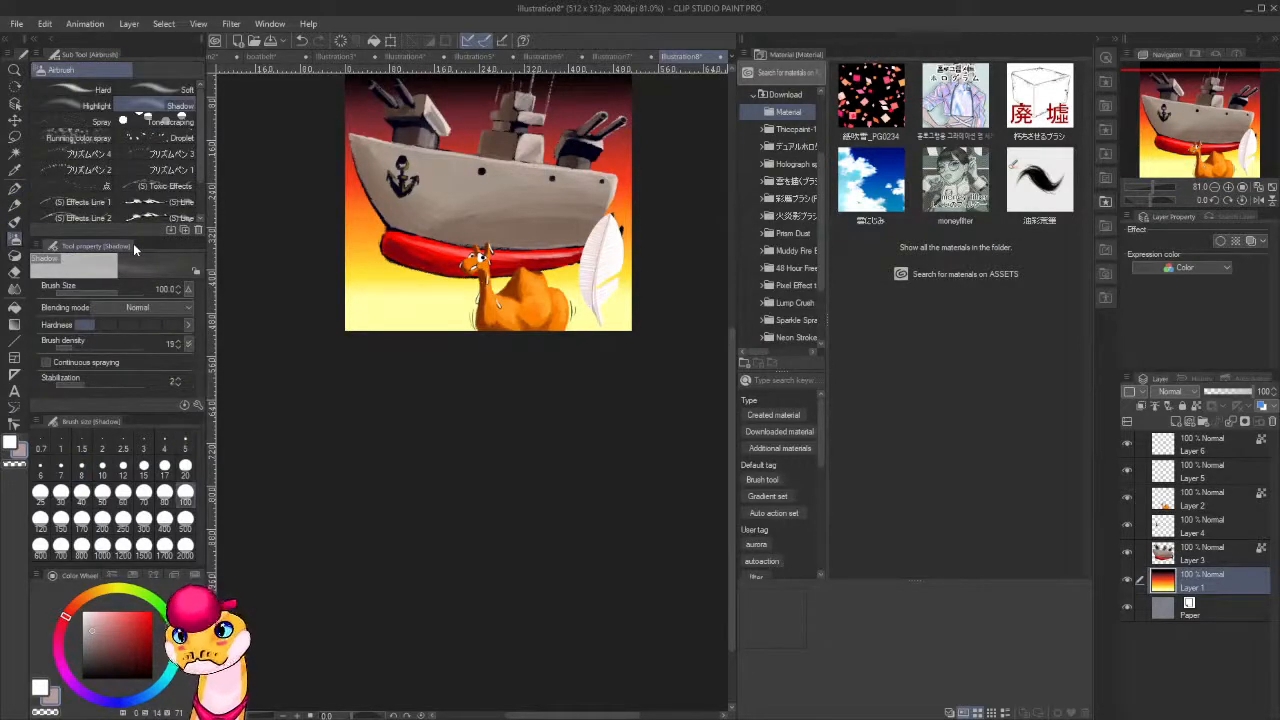
key(b)
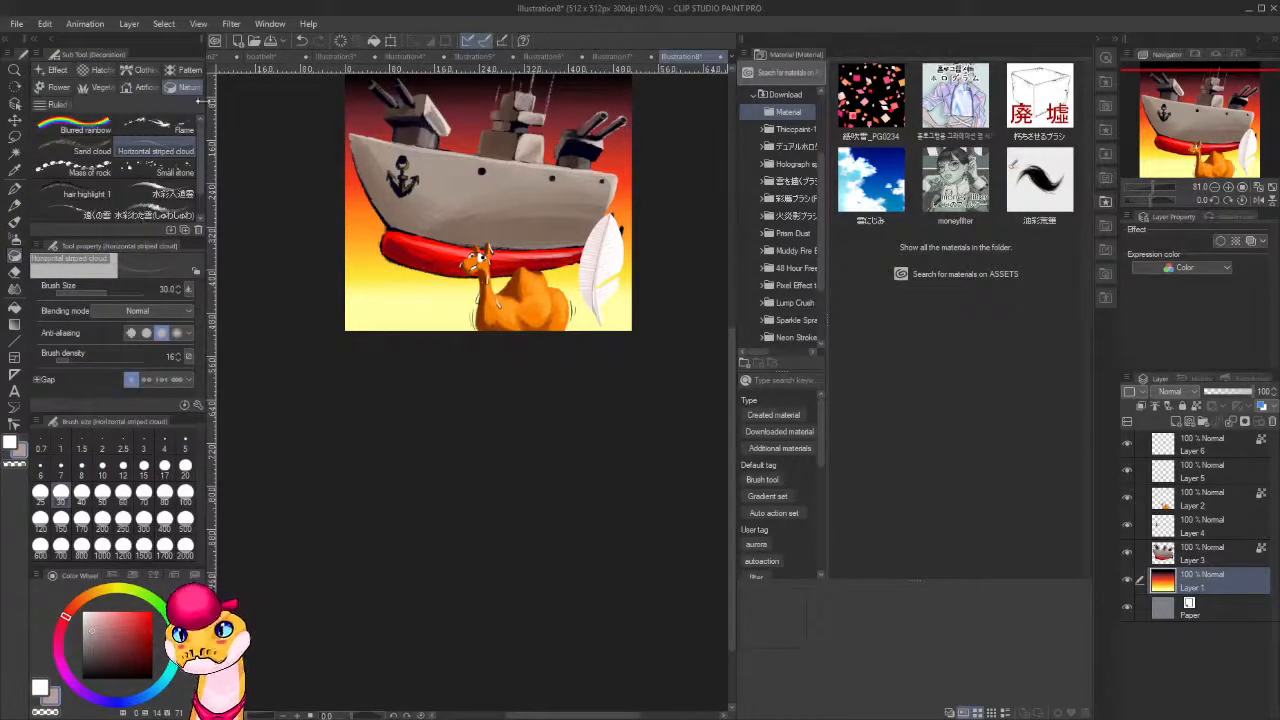
click(892, 204)
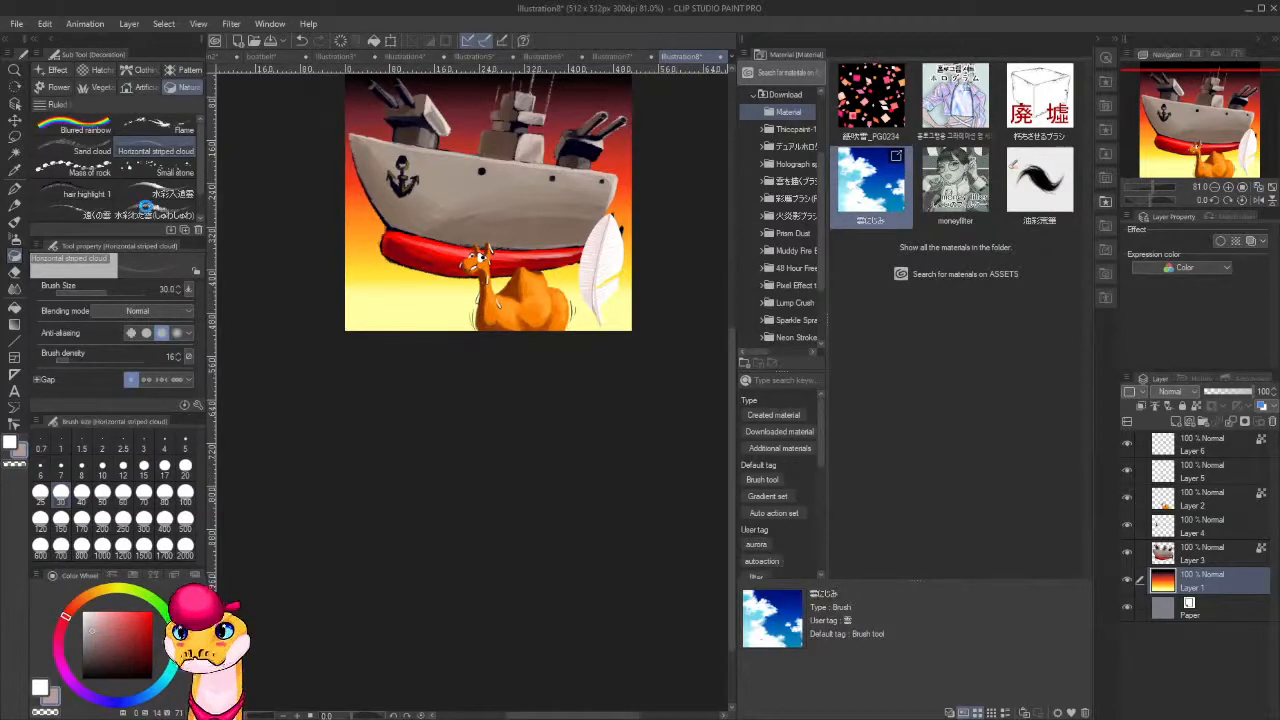
drag(147, 207, 147, 211)
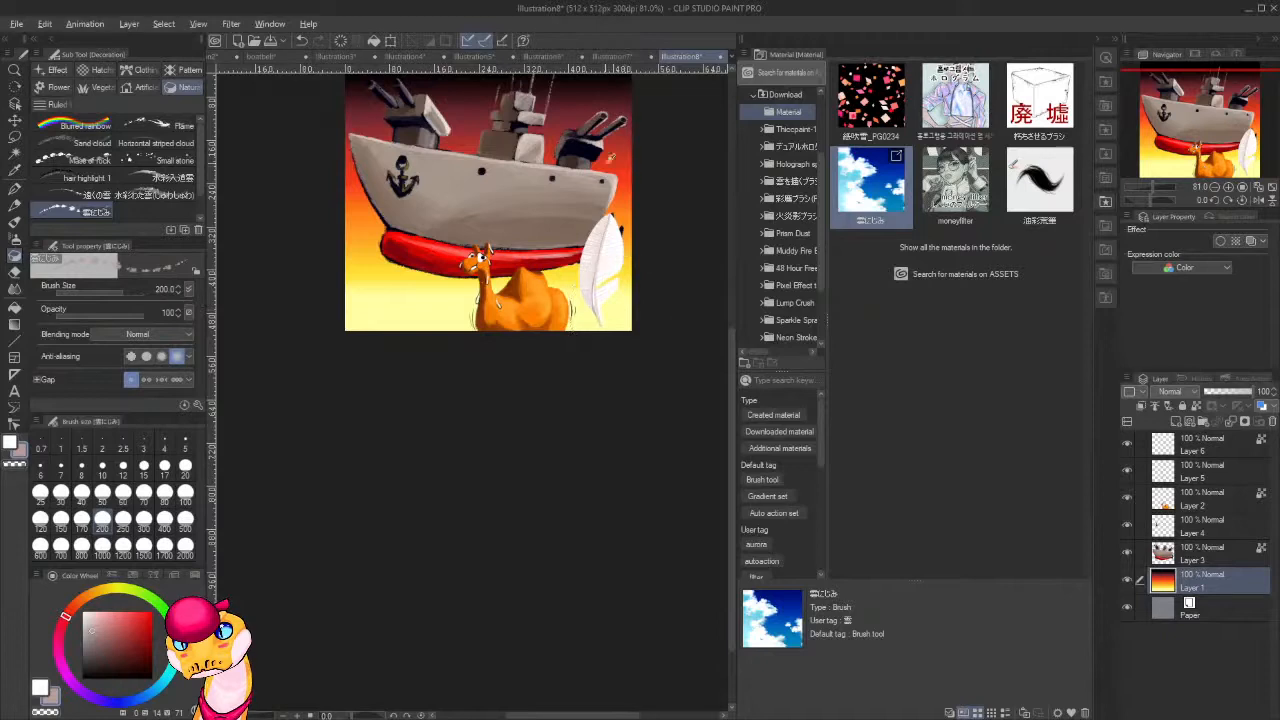
Add a layer above the gradient and paint dark red and black clouds across the upper sky at brush size 200.
drag(645, 170, 650, 303)
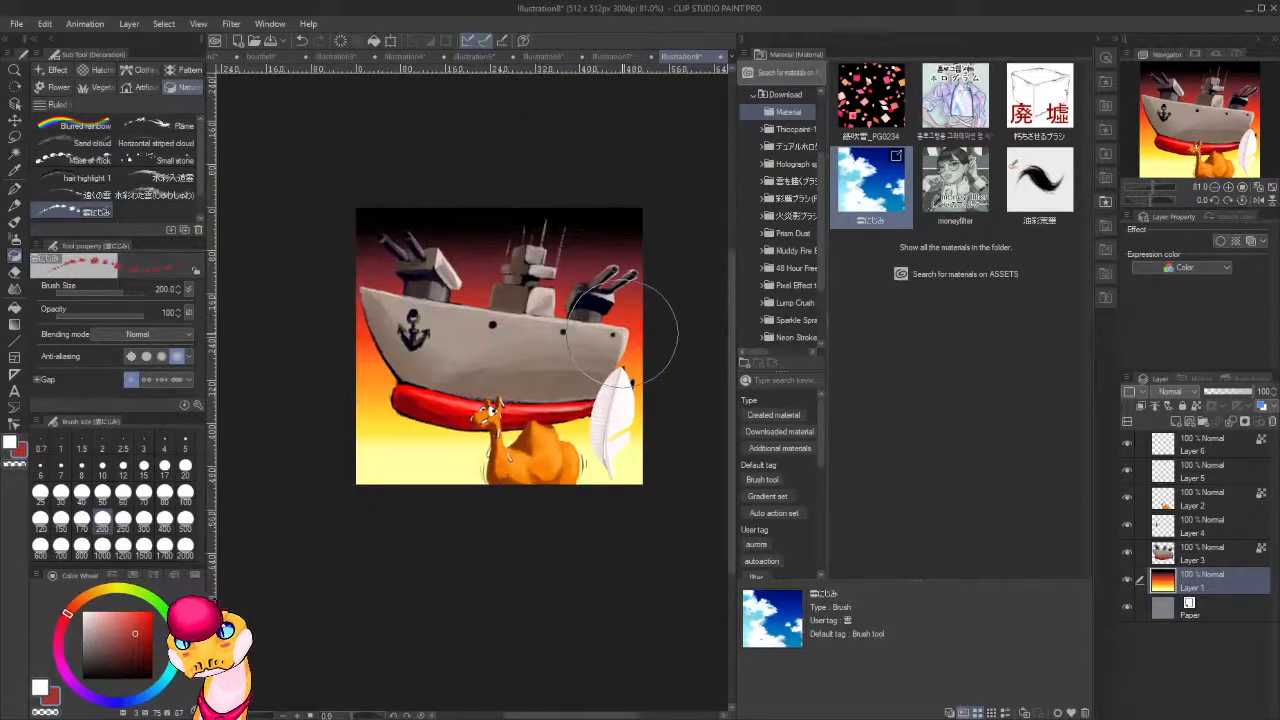
key(ctrl+shift+n)
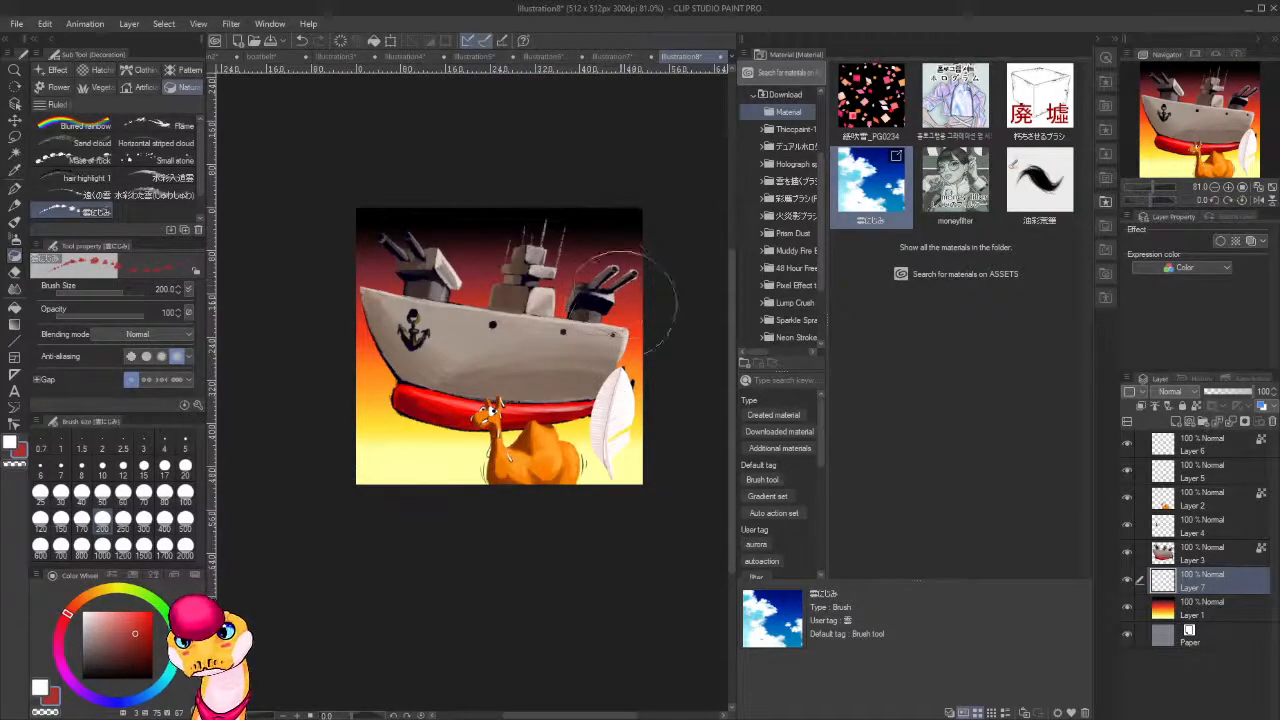
mouse_move(515, 298)
mouse_down()
mouse_move(458, 295)
mouse_move(545, 290)
mouse_move(408, 288)
mouse_move(398, 305)
mouse_move(605, 276)
mouse_move(640, 250)
mouse_move(625, 270)
mouse_move(585, 253)
mouse_move(290, 265)
mouse_up()
alt+click(580, 258)
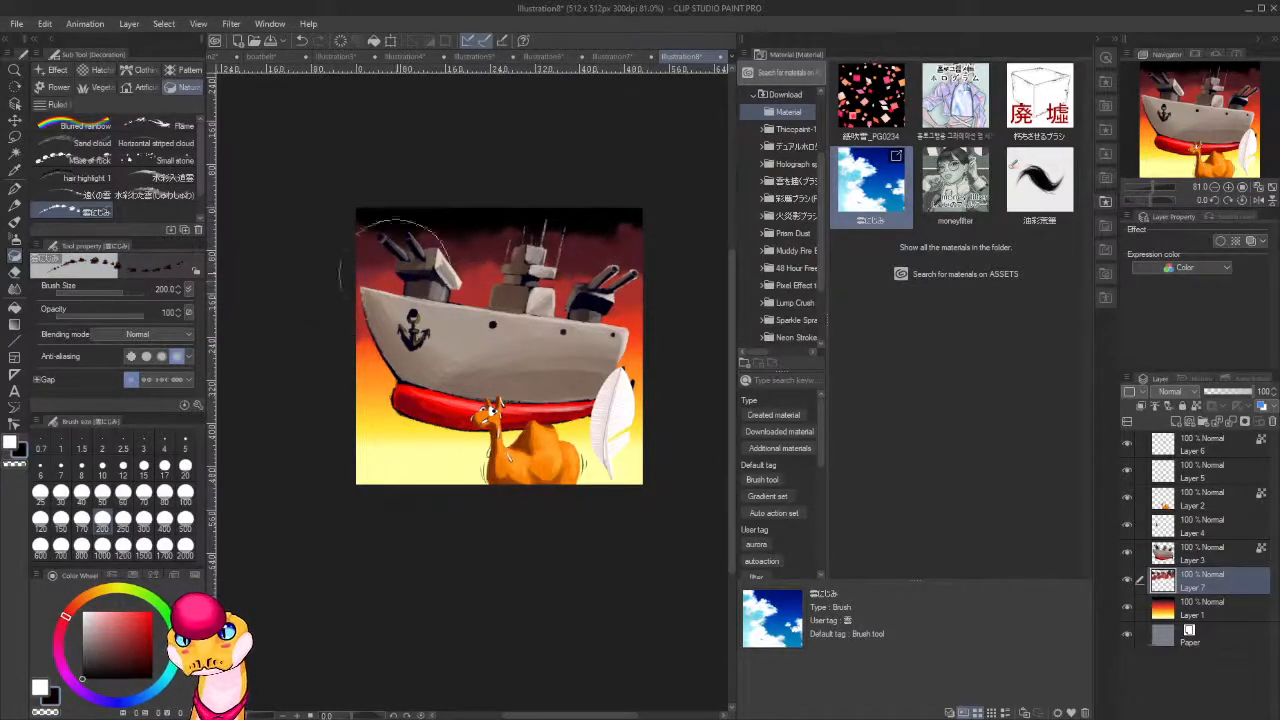
alt+click(592, 253)
alt+click(594, 256)
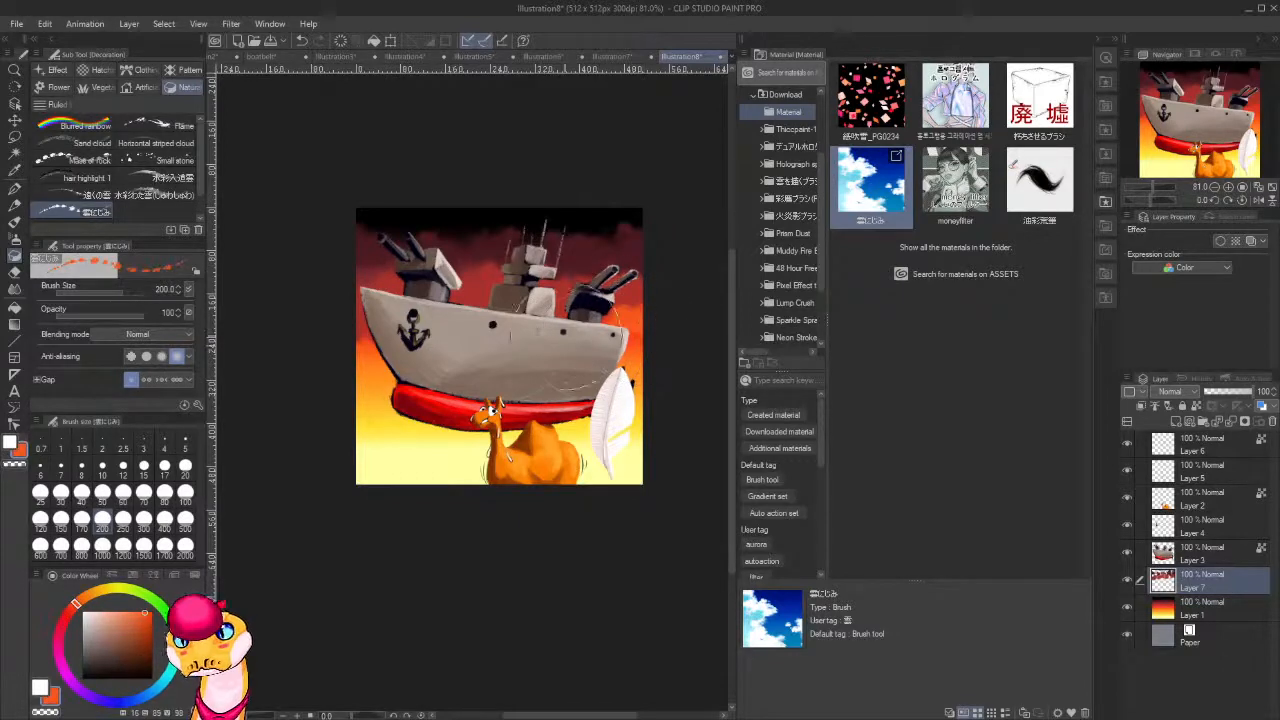
Paint orange, golden yellow and pale yellow clouds across the lower sky, matching the colours of the gradient.
alt+click(641, 372)
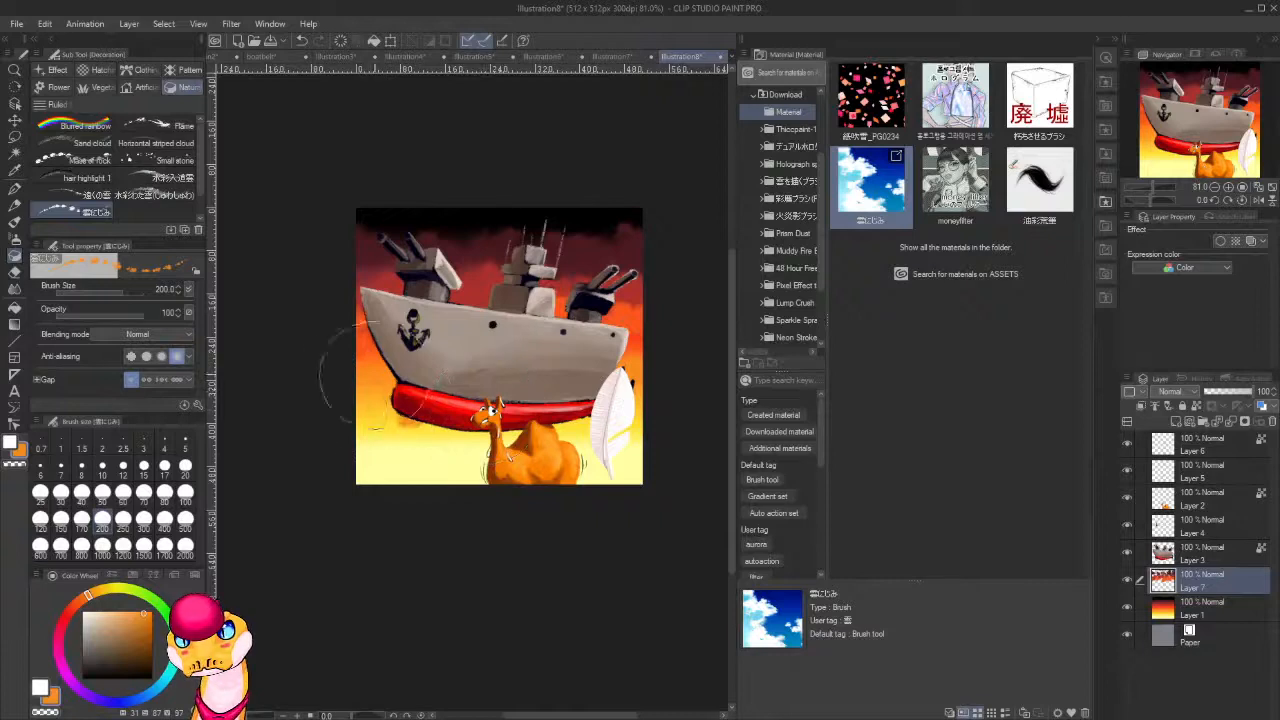
alt+click(362, 425)
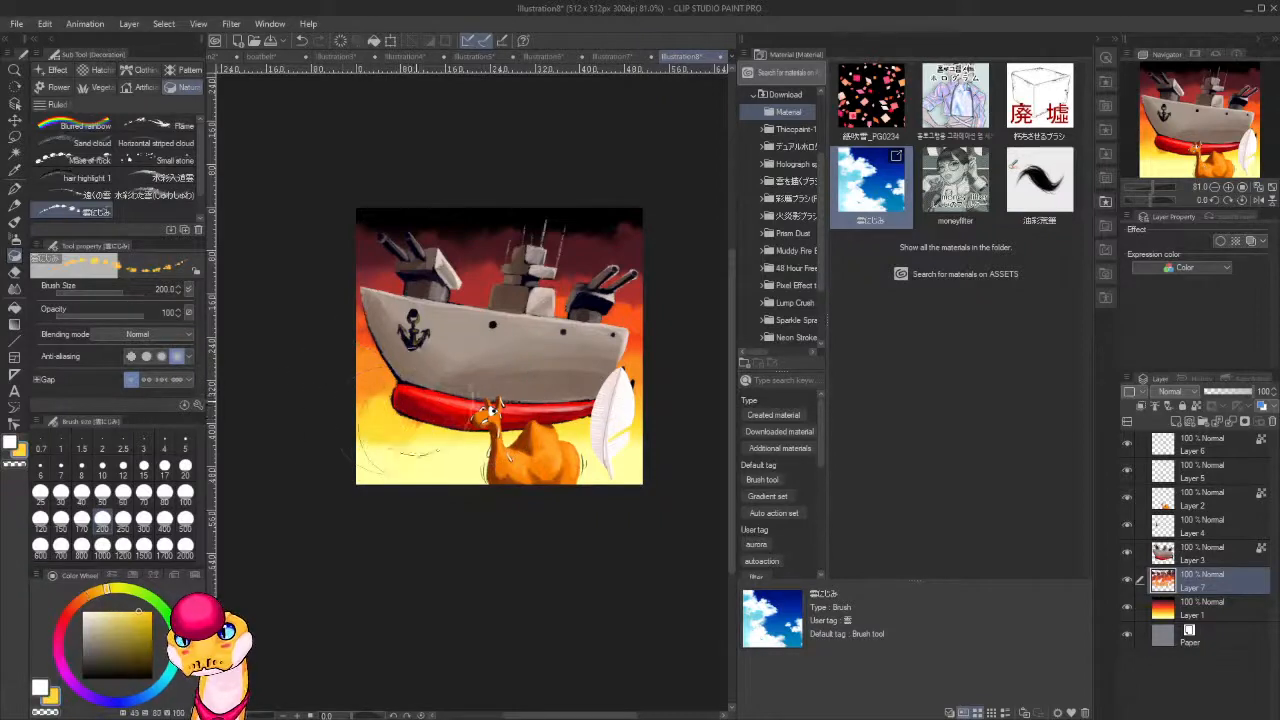
alt+click(390, 464)
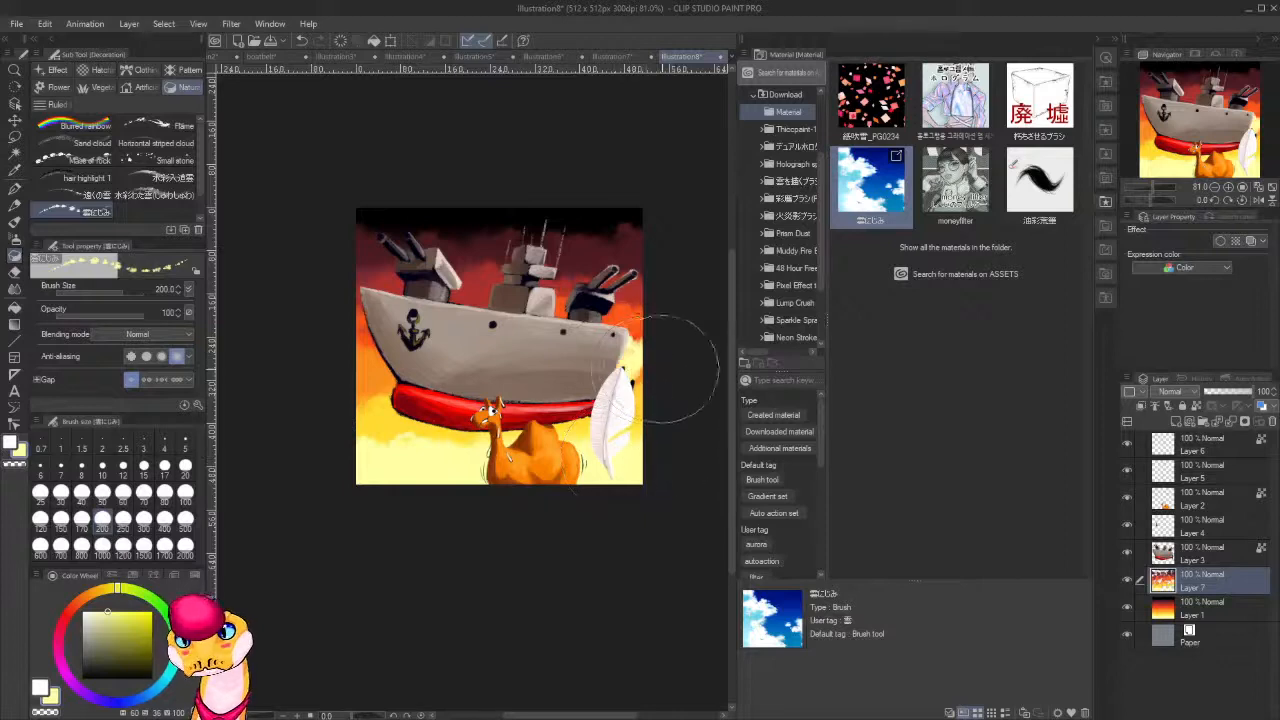
Try a pale yellow cloud stroke beside the feather with the brush size reduced to 70, and undo it.
key(bracketleft)
key(bracketleft)
key(bracketleft)
key(bracketleft)
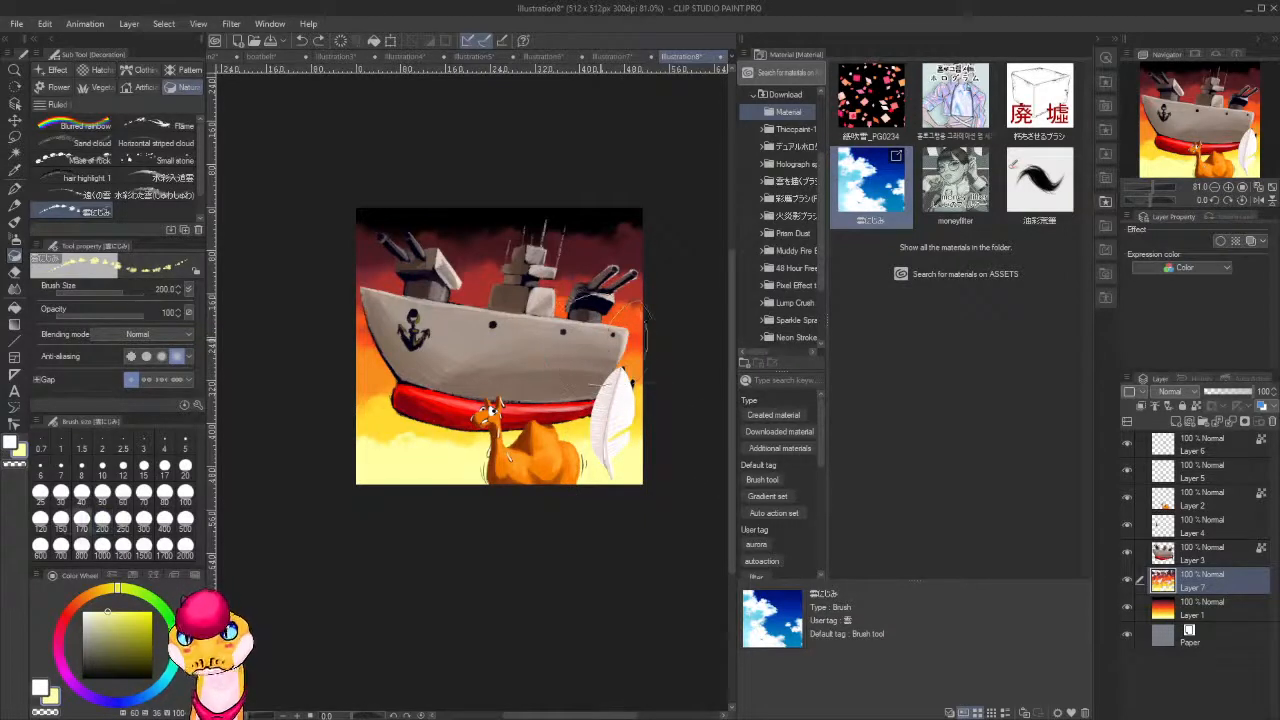
key(bracketleft)
key(bracketleft)
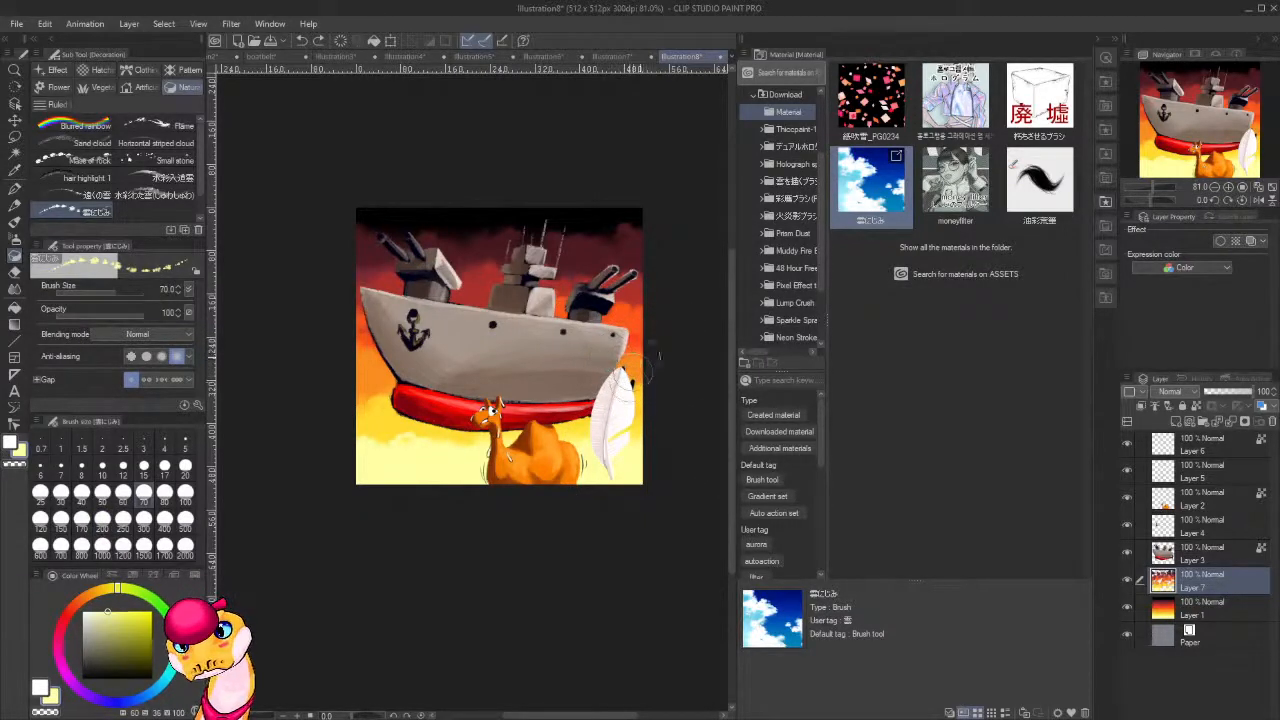
key(ctrl+z)
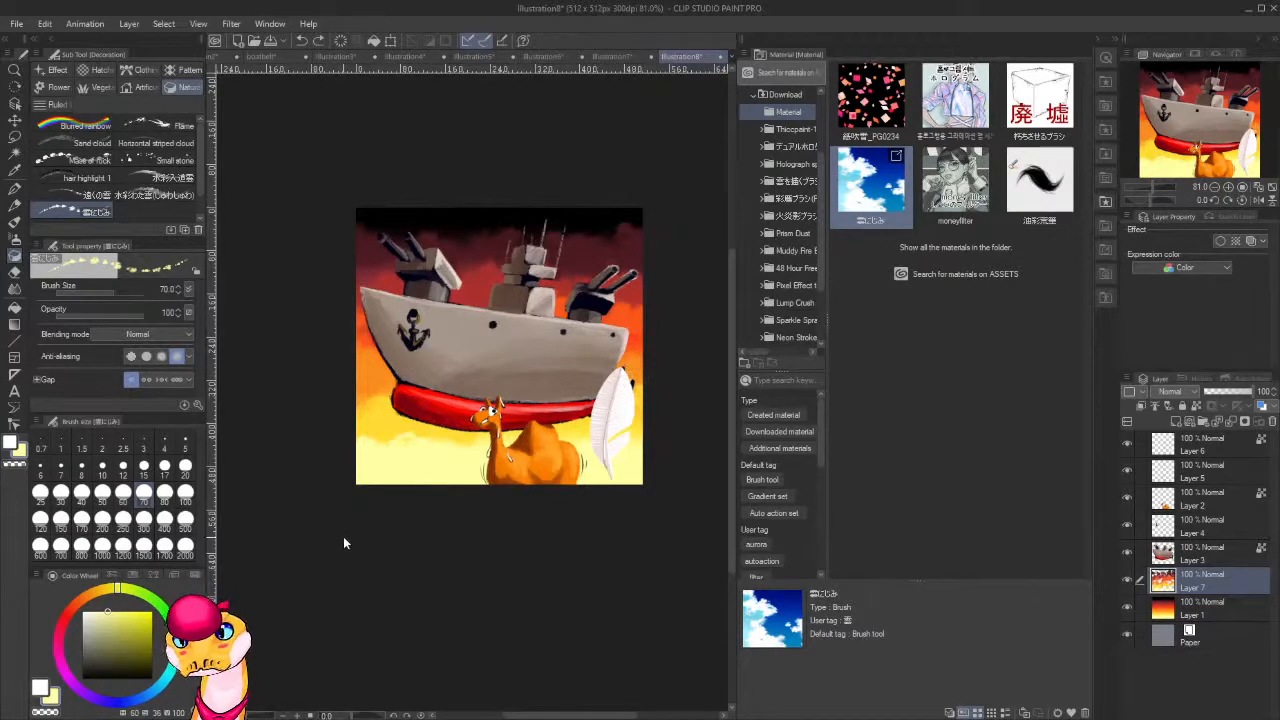
Lower the cloud brush's opacity to 38, set its size to 100 and layer soft orange clouds around the ship.
drag(118, 313, 93, 313)
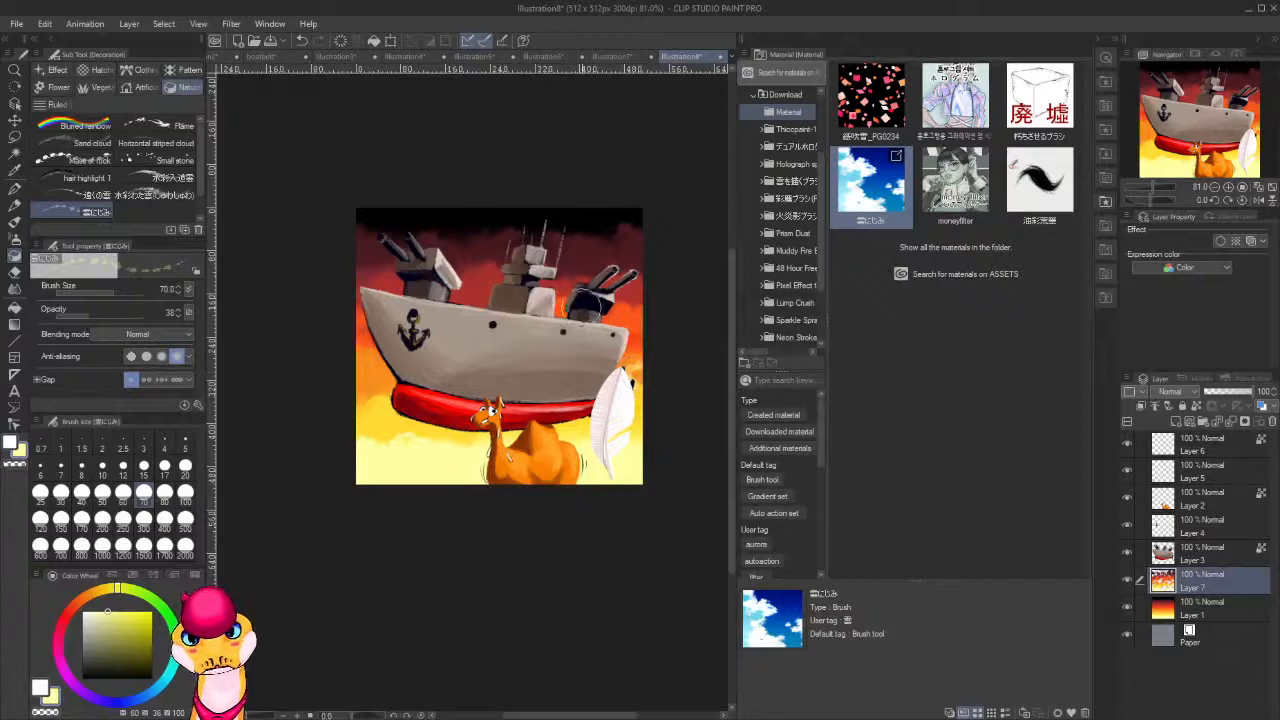
key(bracketright)
key(bracketright)
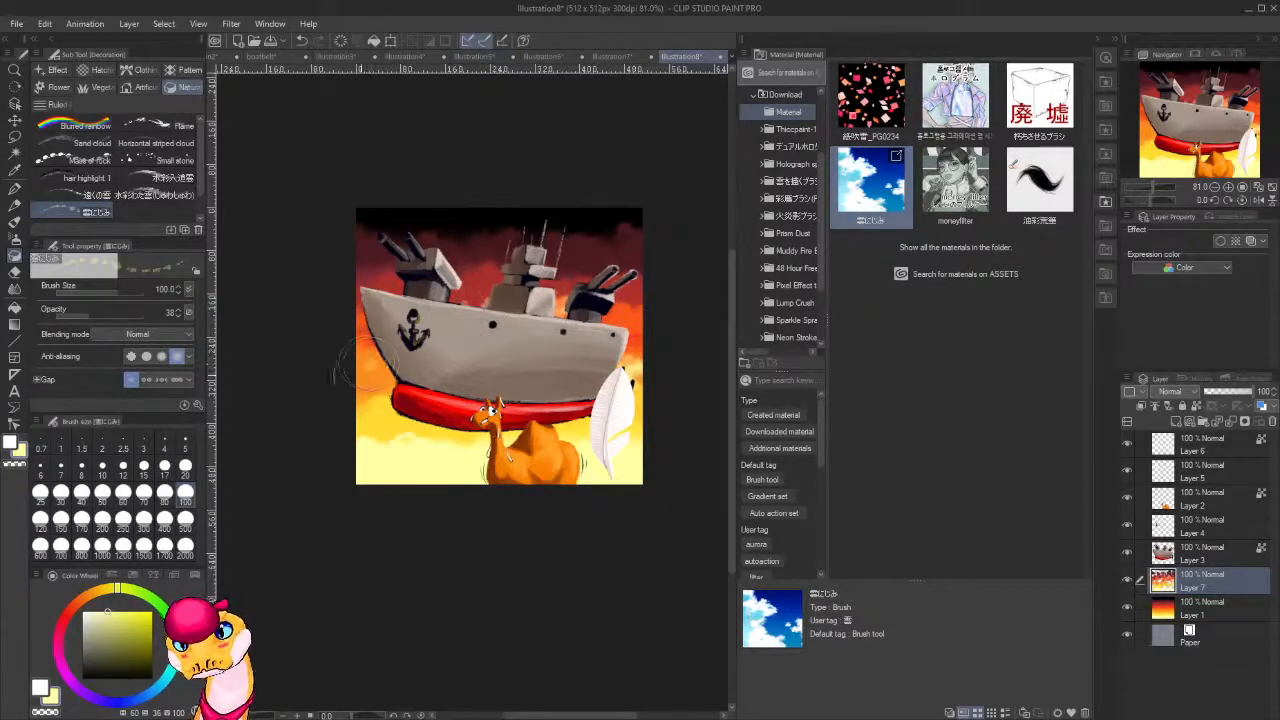
alt+click(397, 378)
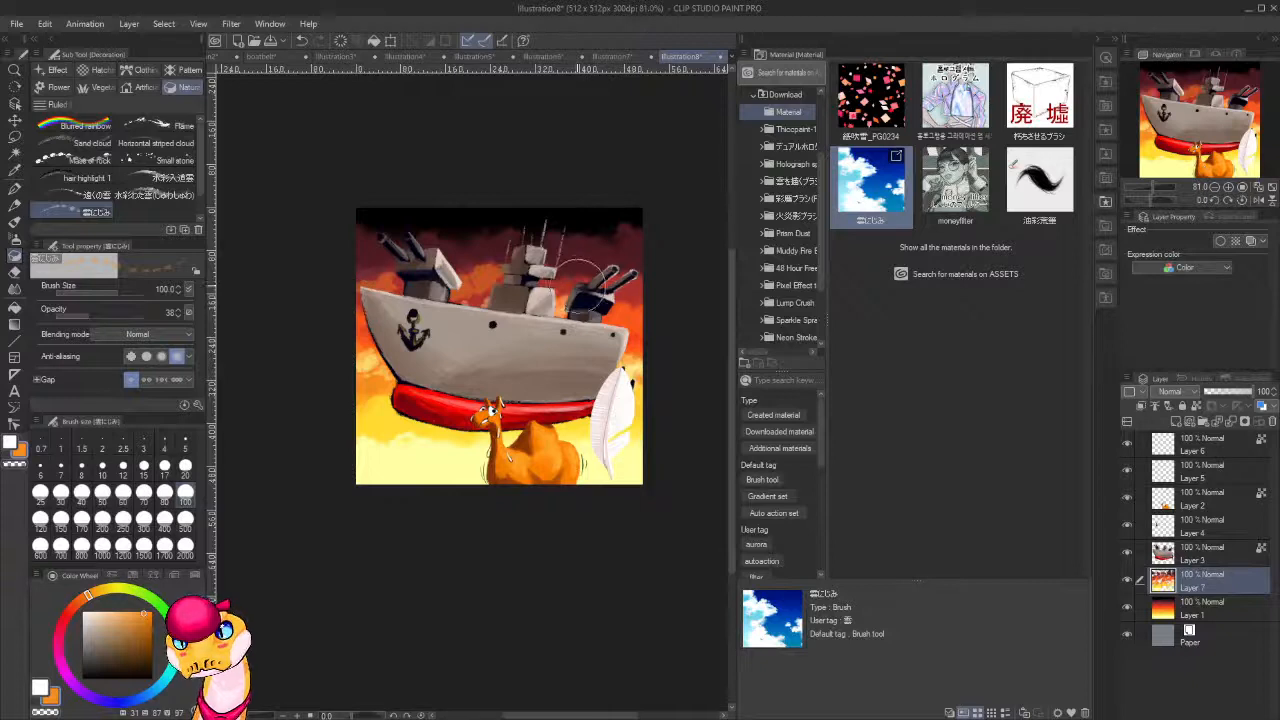
Paint translucent brownish-red clouds across the dark upper sky behind the guns and masts.
alt+click(640, 266)
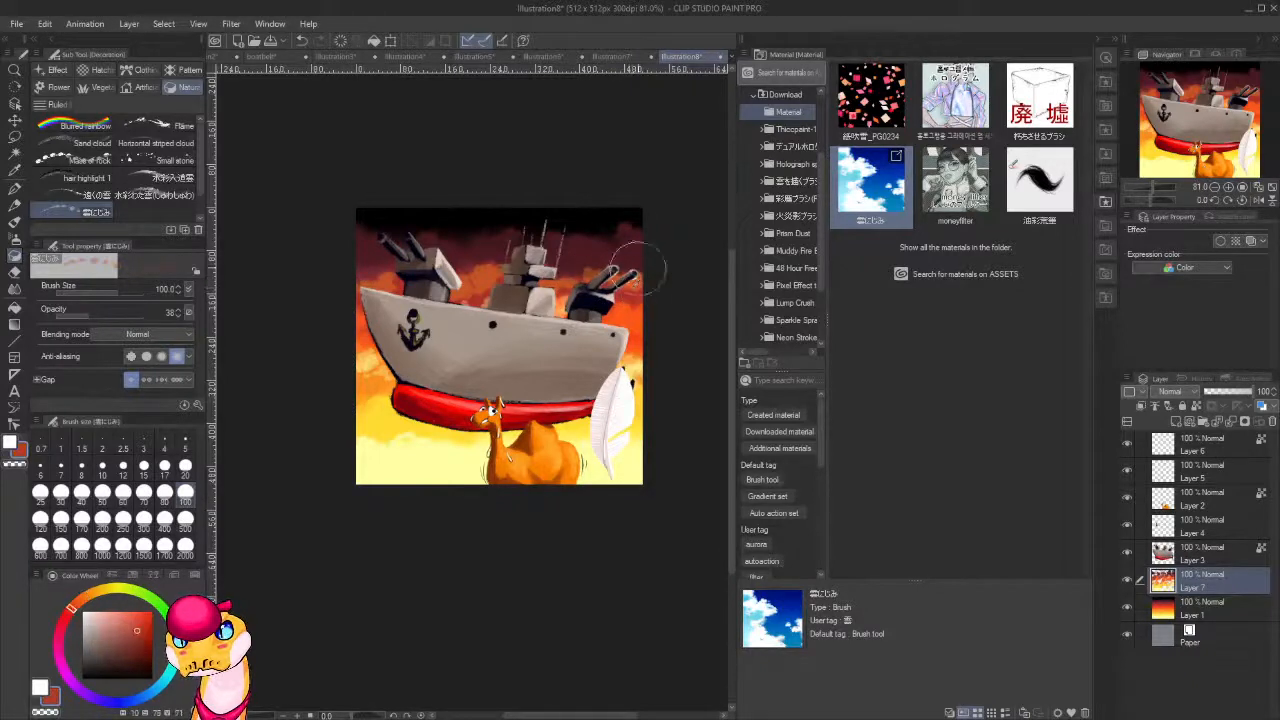
mouse_move(619, 240)
mouse_down()
mouse_move(533, 252)
mouse_move(508, 238)
mouse_move(460, 255)
mouse_up()
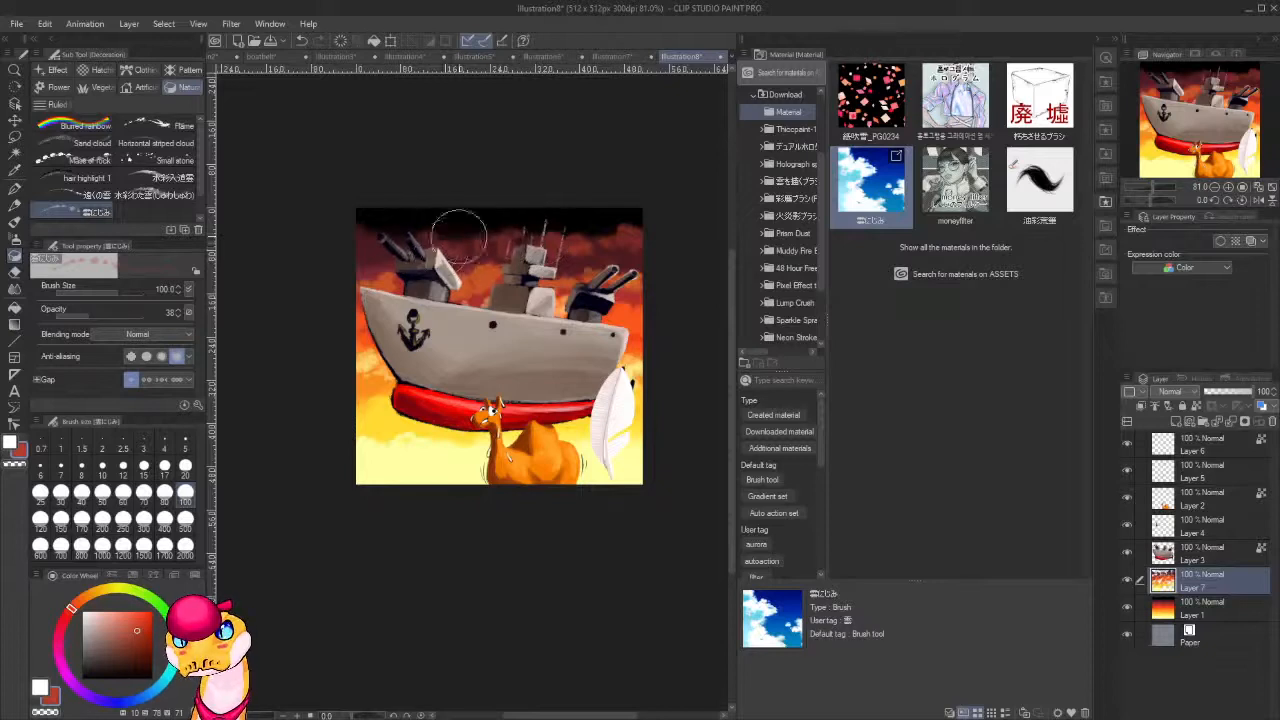
mouse_move(352, 233)
mouse_down()
mouse_move(373, 249)
mouse_move(437, 240)
mouse_move(348, 251)
mouse_move(456, 240)
mouse_up()
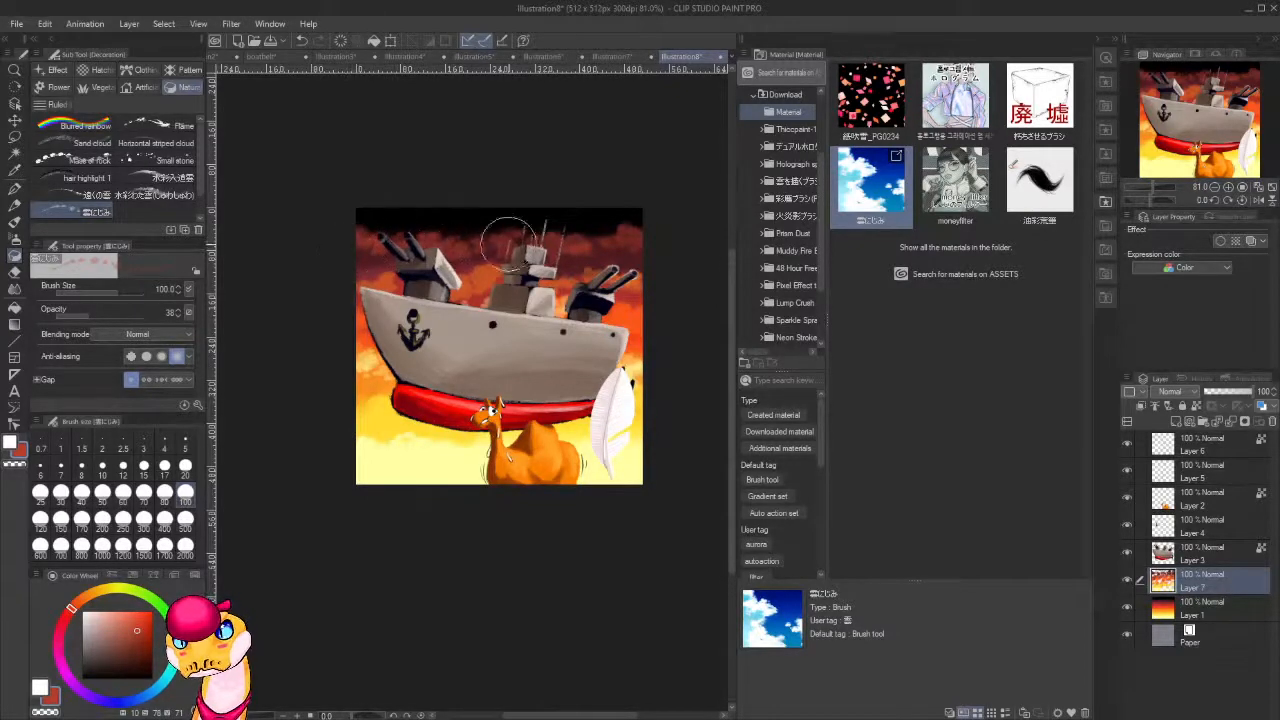
alt+click(587, 259)
mouse_move(574, 258)
mouse_down()
mouse_move(376, 254)
mouse_move(614, 276)
mouse_move(534, 245)
mouse_move(576, 250)
mouse_move(524, 245)
mouse_move(586, 256)
mouse_move(619, 245)
mouse_move(609, 287)
mouse_move(644, 302)
mouse_move(601, 285)
mouse_move(480, 282)
mouse_move(354, 295)
mouse_up()
Add translucent red and orange-red cloud strokes to the middle of the sky on both sides of the ship.
alt+click(641, 299)
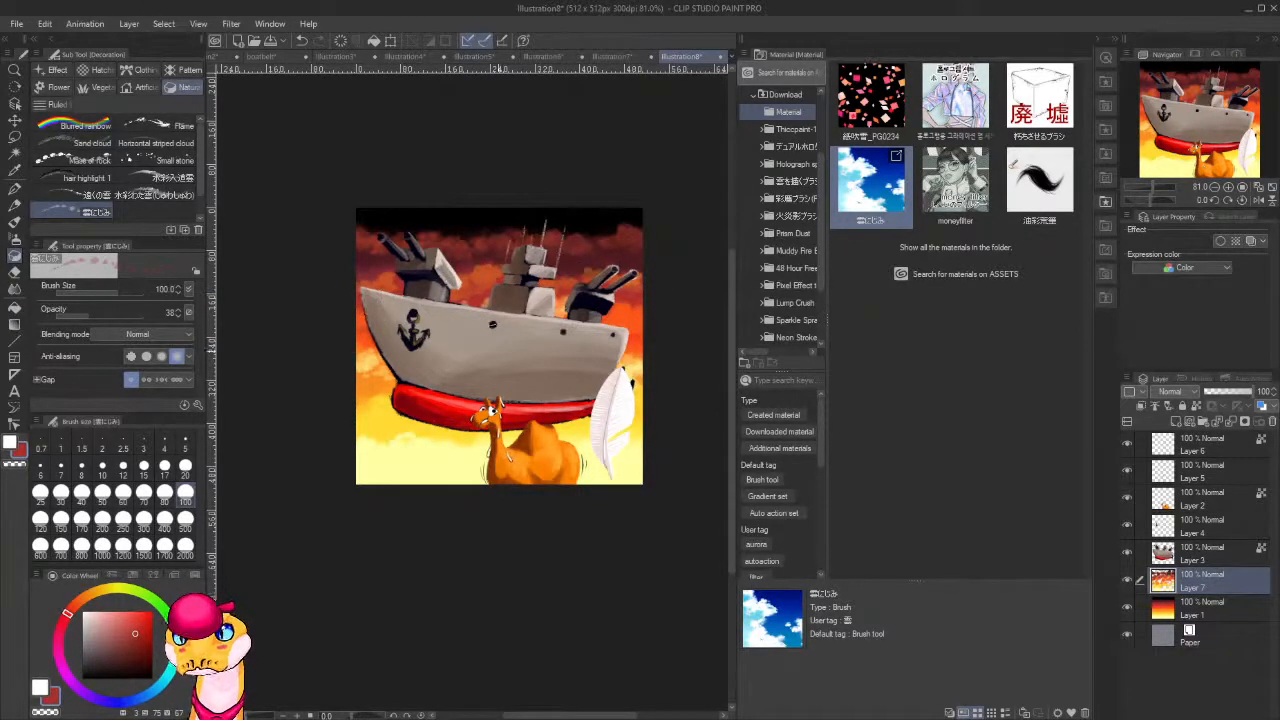
alt+click(632, 330)
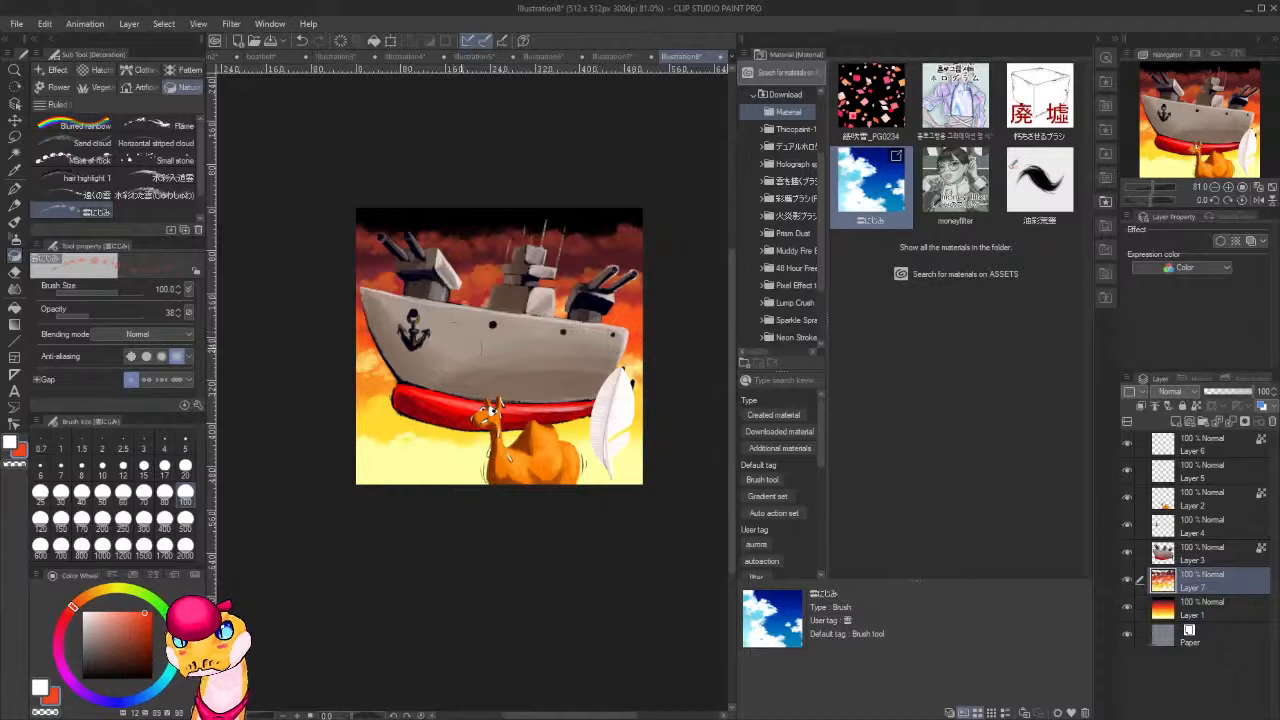
drag(398, 372, 360, 383)
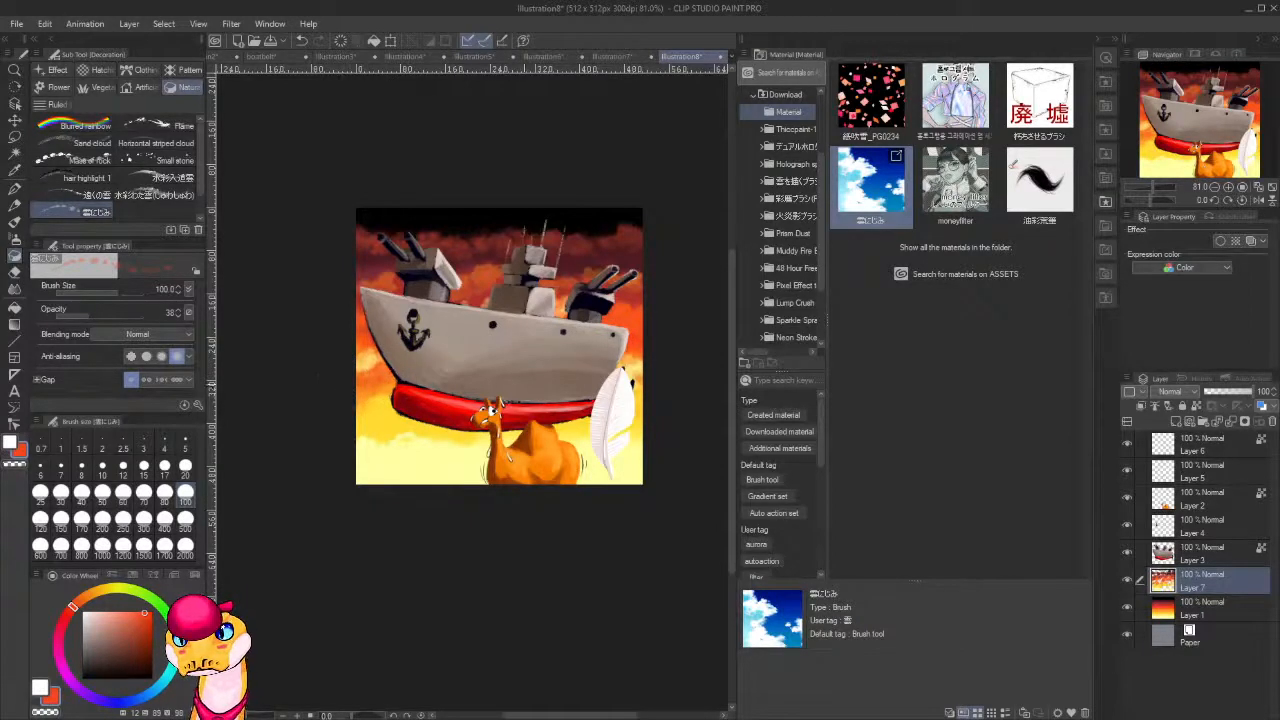
Paint translucent pale and golden yellow clouds along the bottom of the sky around the camel and feather.
alt+click(430, 447)
alt+click(433, 455)
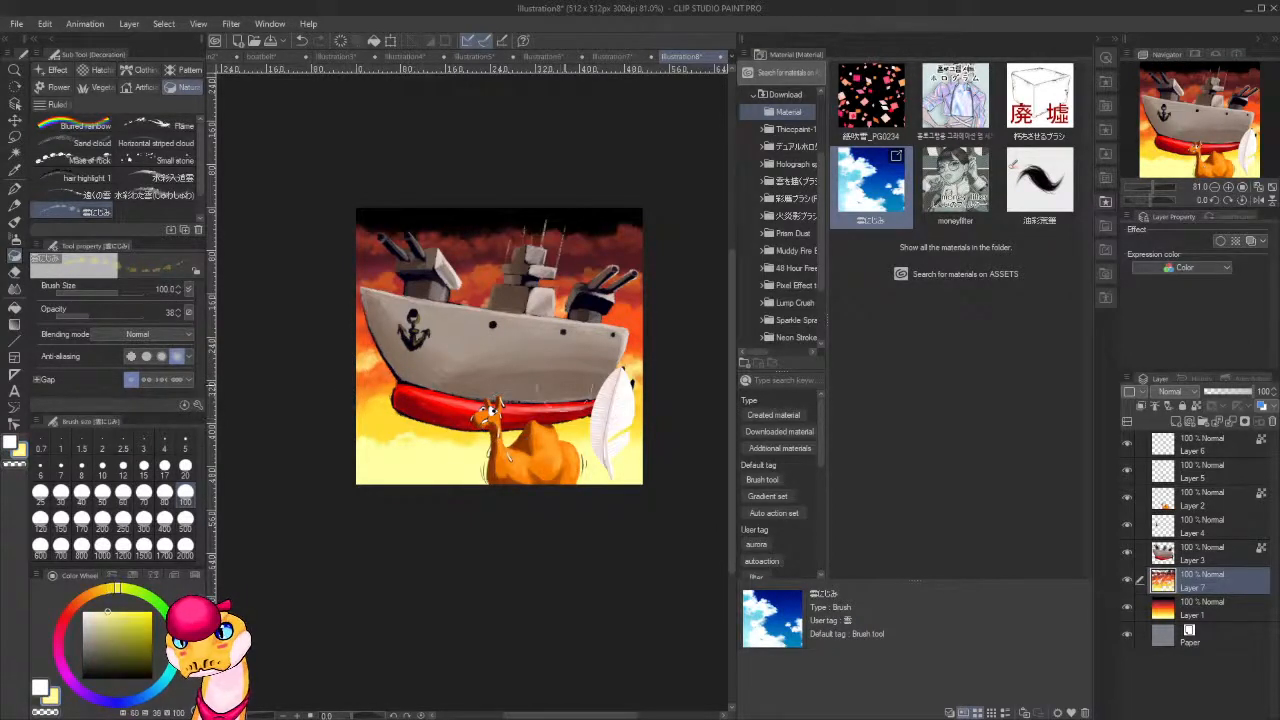
alt+click(384, 415)
mouse_move(357, 480)
mouse_down()
mouse_move(349, 463)
mouse_move(485, 487)
mouse_move(466, 501)
mouse_up()
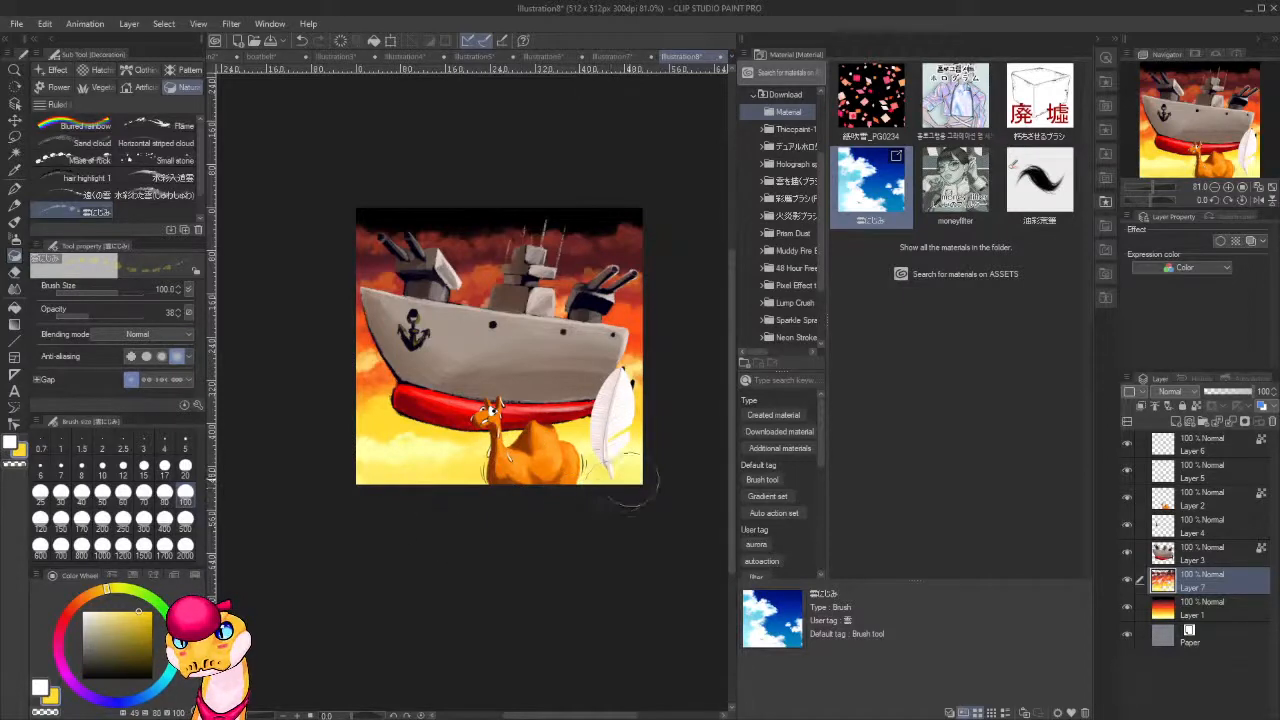
Examine the whole illustration at several zoom levels, from thumbnail size to 100%.
scroll(640, 440, down, 3)
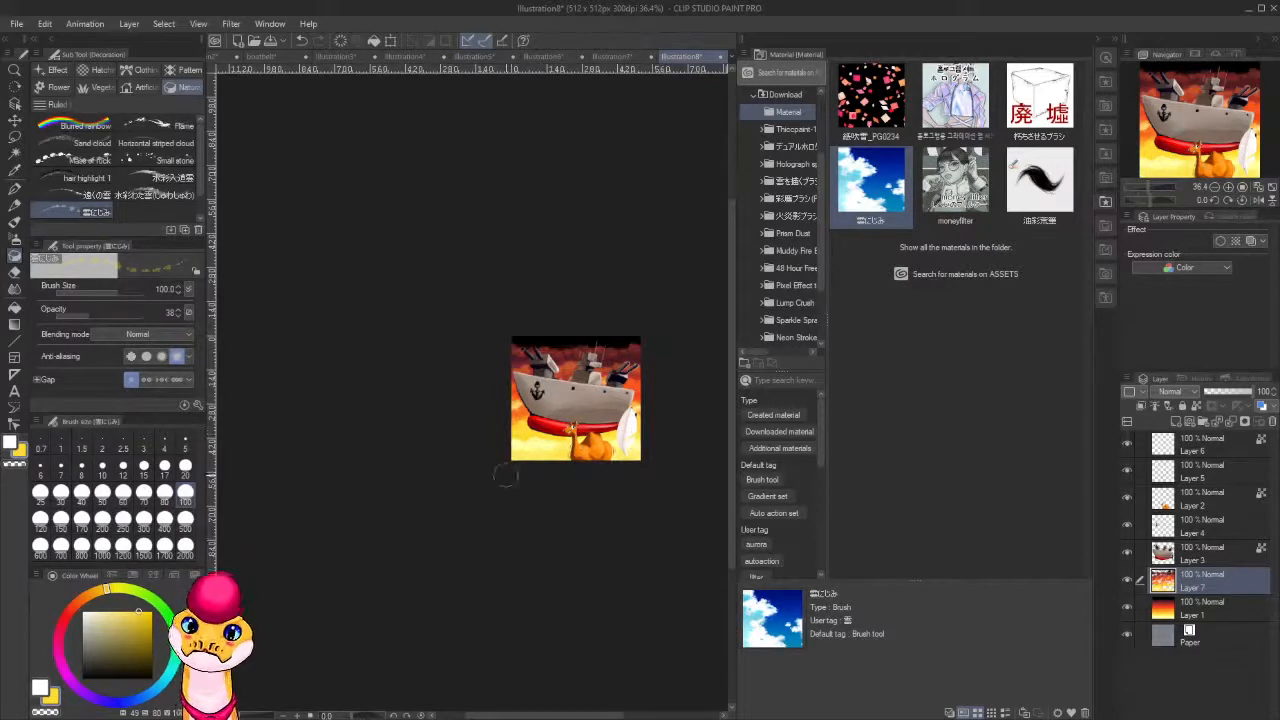
scroll(478, 402, up, 1)
scroll(478, 402, up, 1)
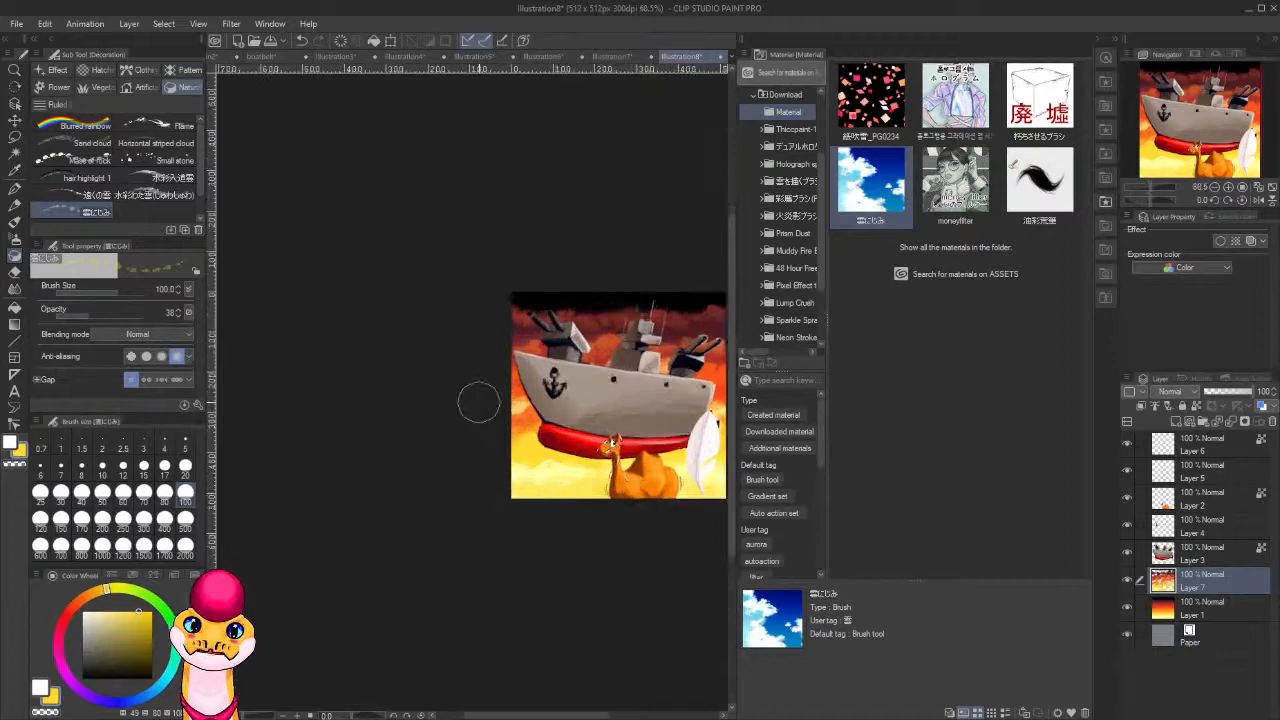
scroll(477, 400, down, 3)
scroll(500, 440, up, 4)
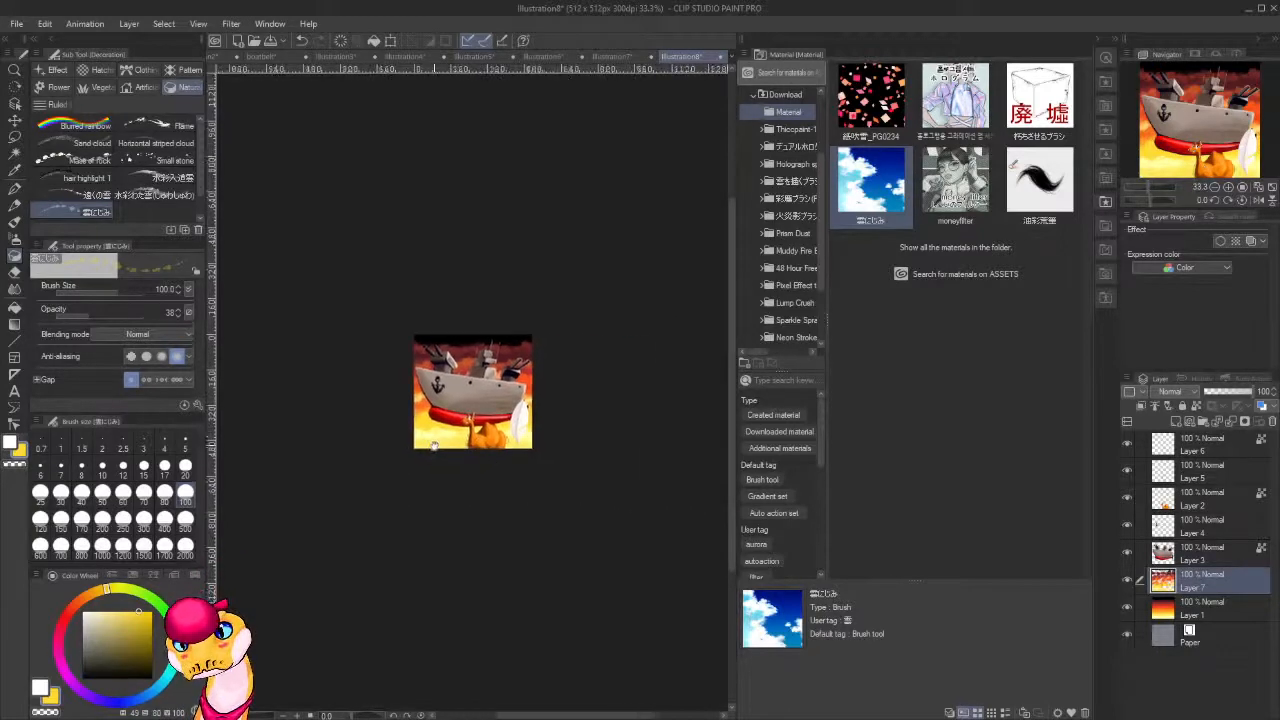
drag(518, 419, 336, 430)
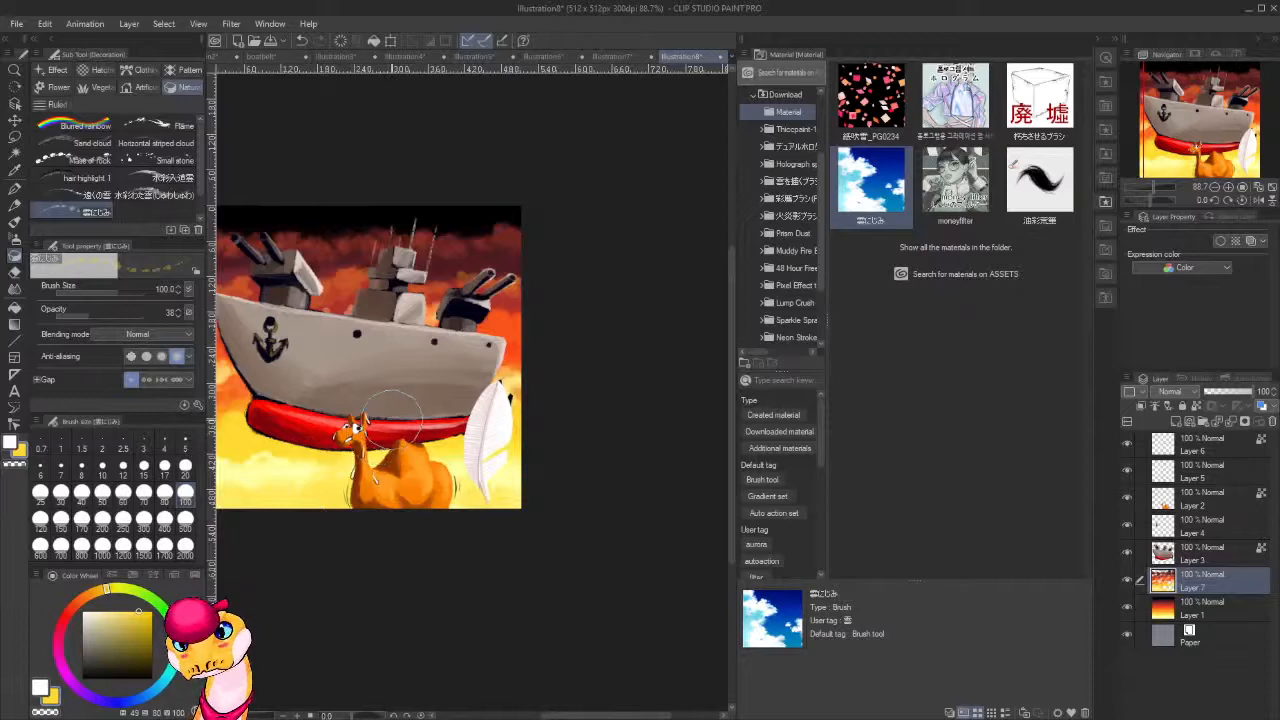
scroll(388, 410, down, 3)
scroll(376, 360, up, 2)
scroll(366, 380, up, 3)
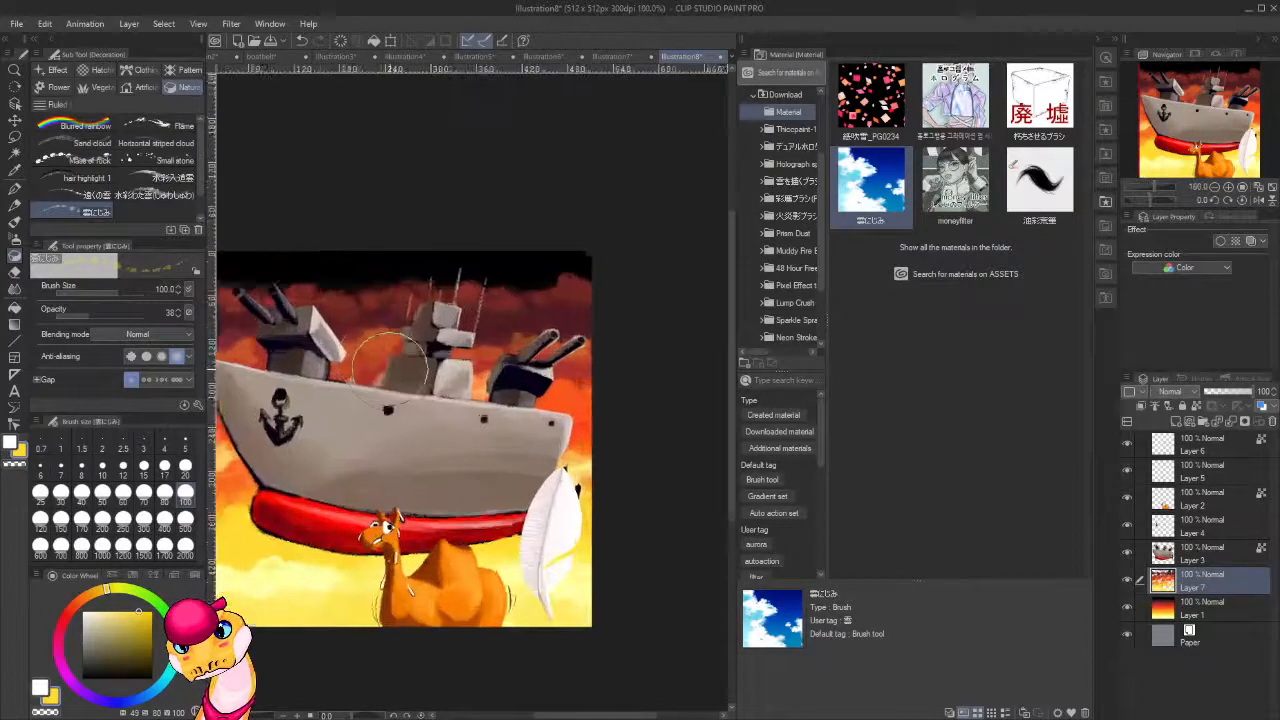
scroll(446, 414, down, 3)
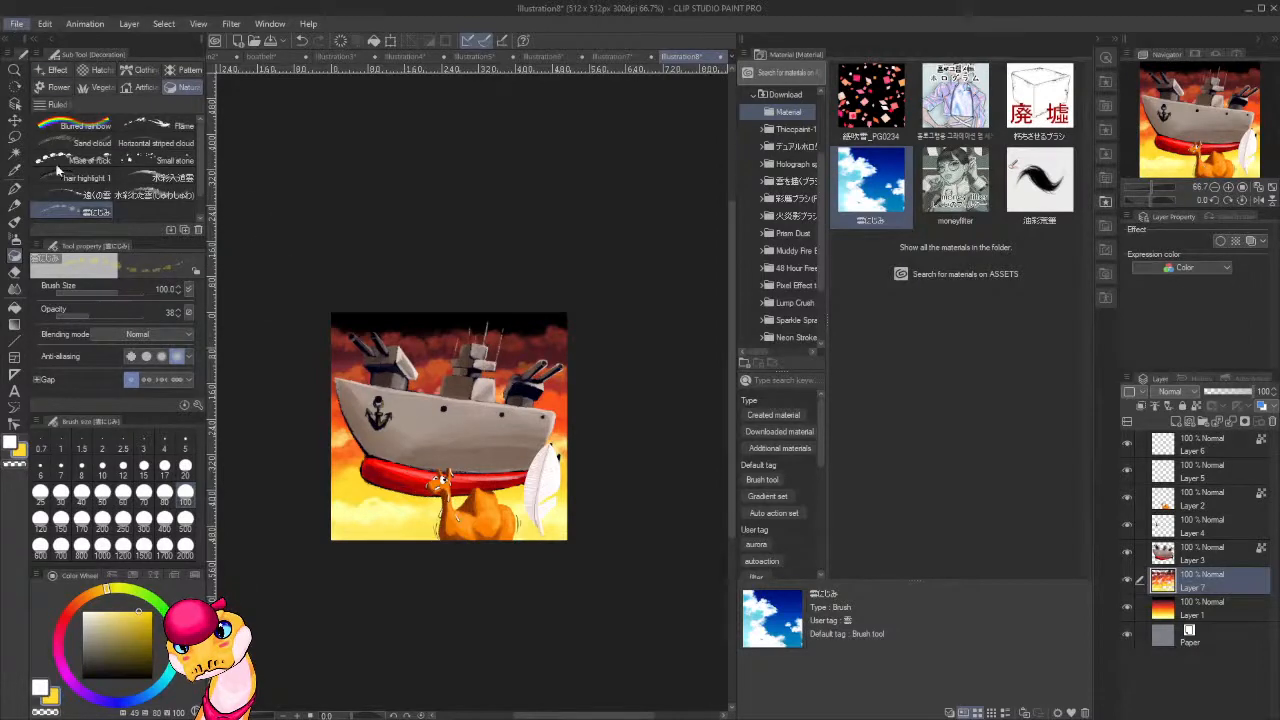
Save the illustration under the name "Ship that almost broke the camel's back".
click(257, 230)
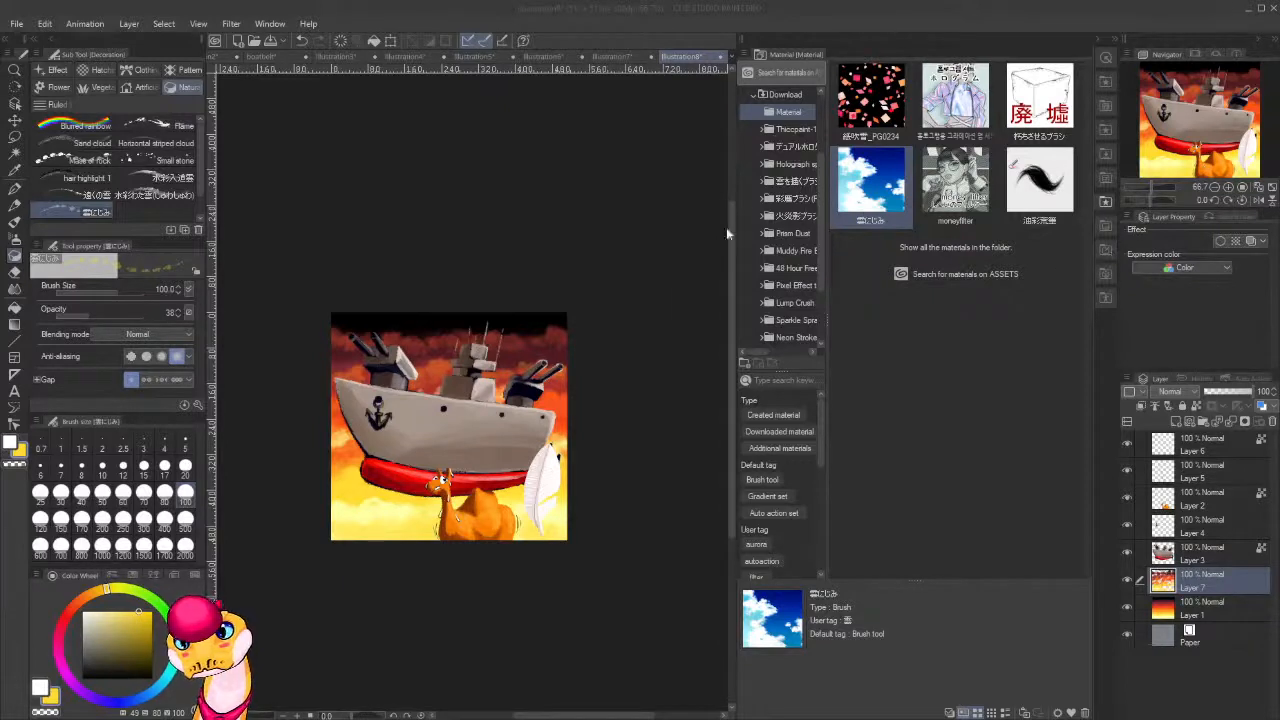
click(787, 253)
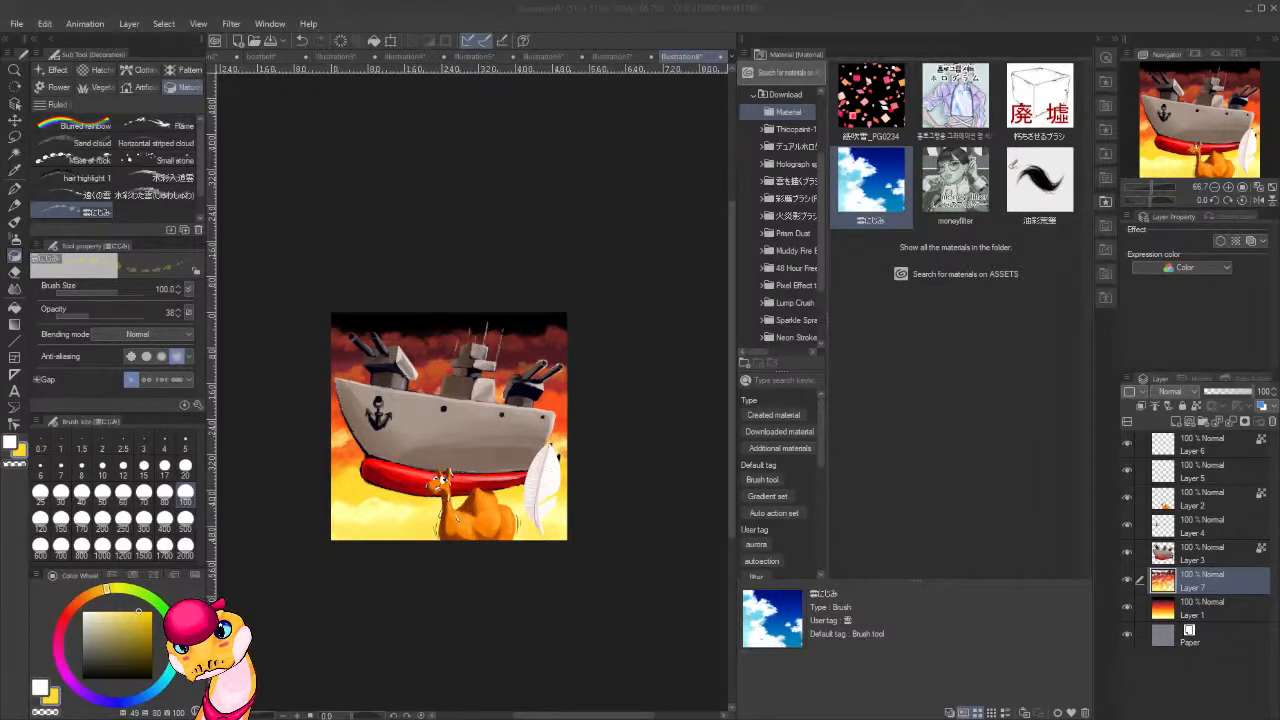
key(Return)
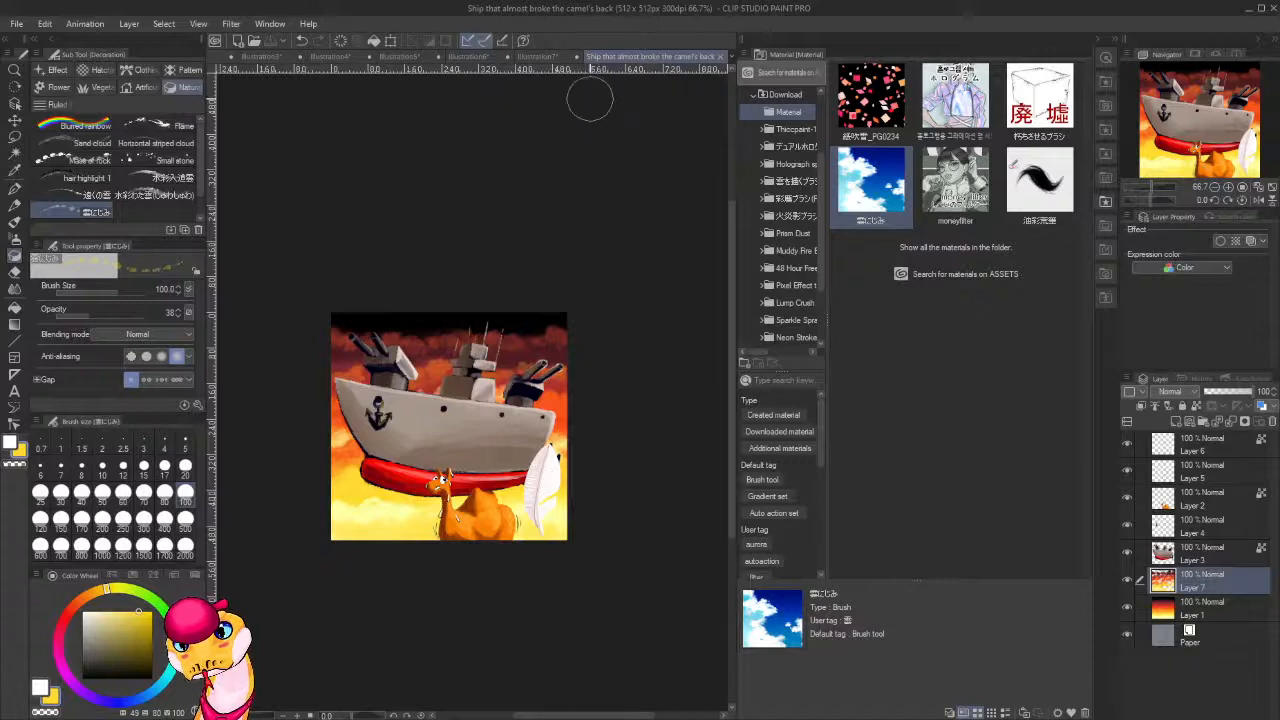
Create a new blank 512 x 512 px illustration at 300 dpi.
click(8, 30)
click(41, 41)
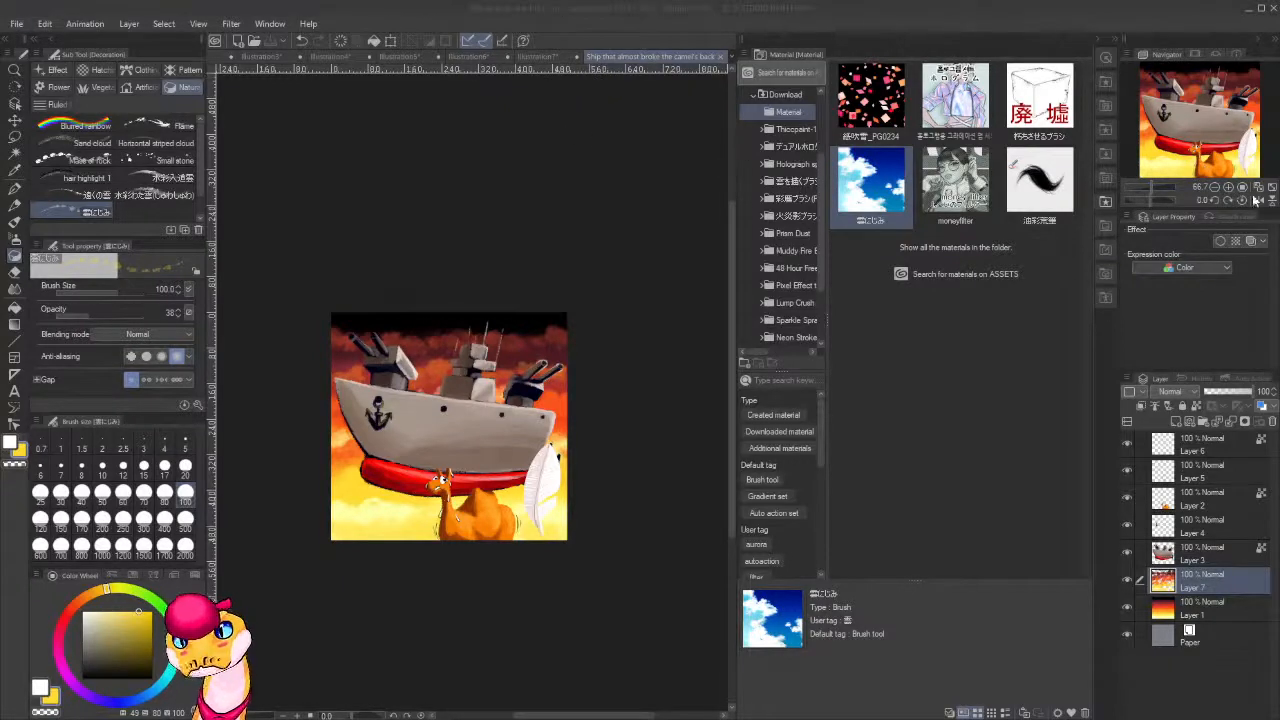
key(Return)
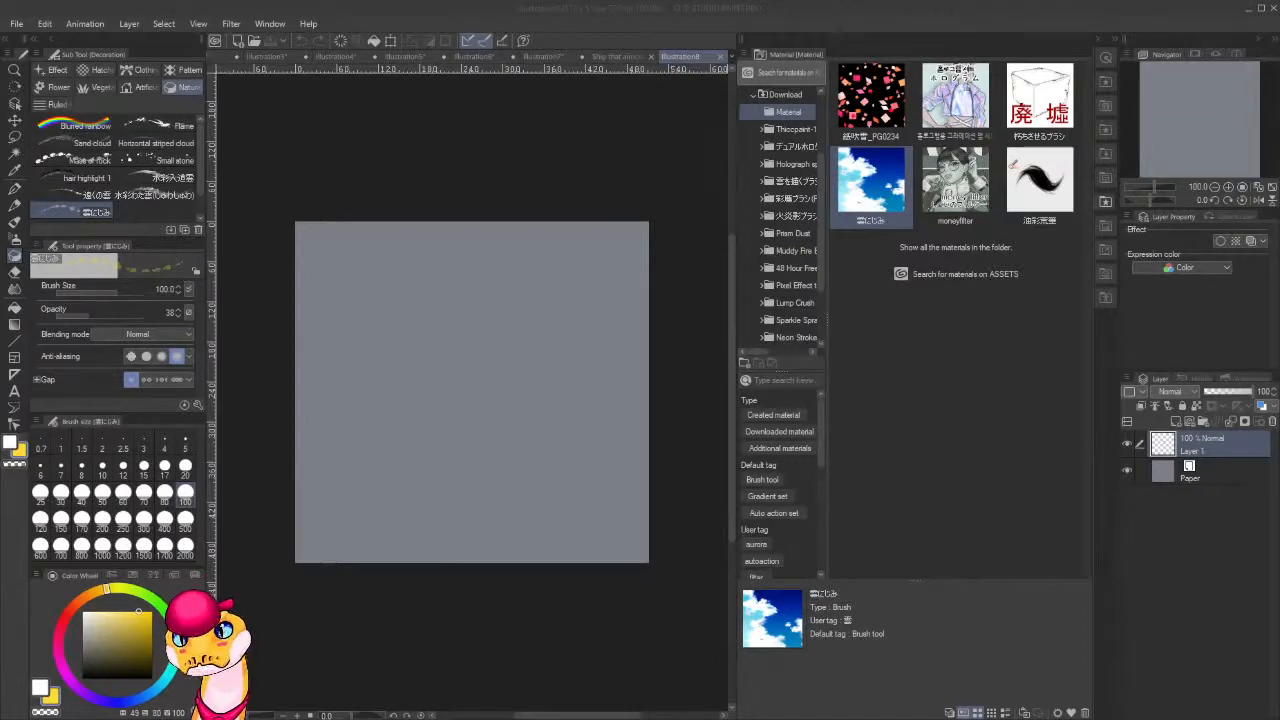
click(492, 9)
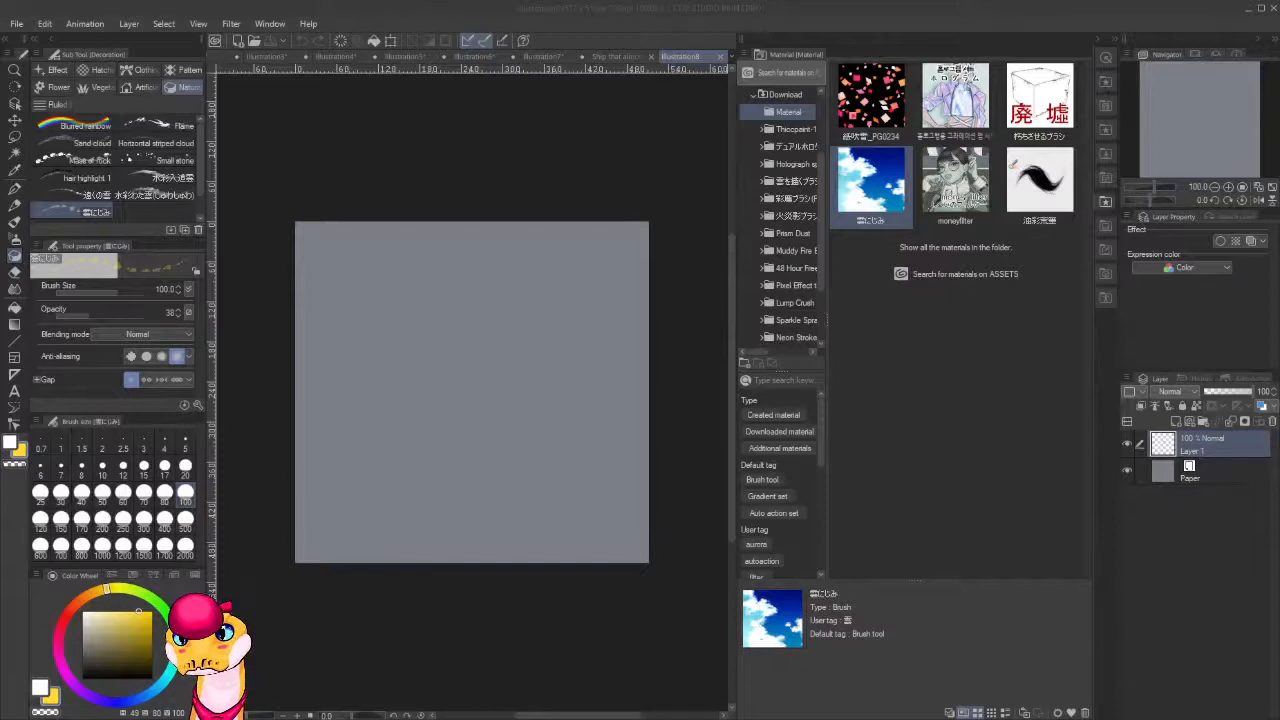
click(450, 9)
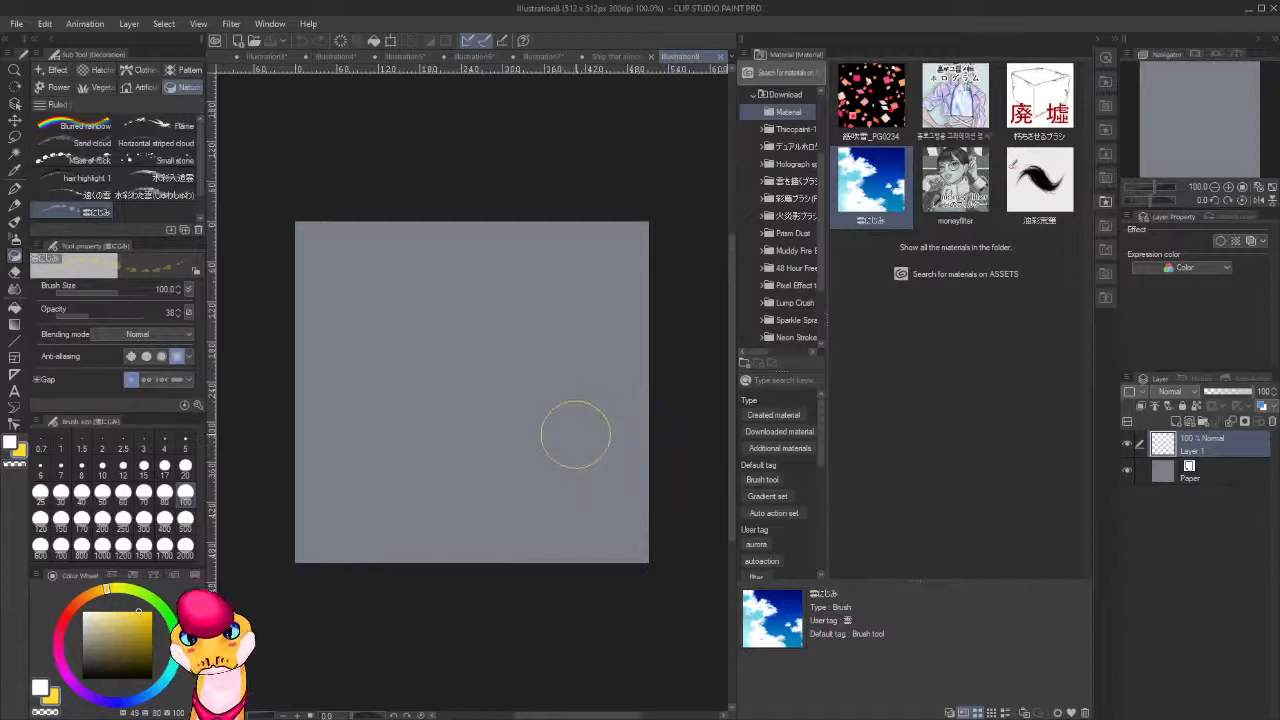
Fill Layer 1 with the Night sky 2 gradient diagonally, running from black in the upper-right corner through blue to dark red.
key(g)
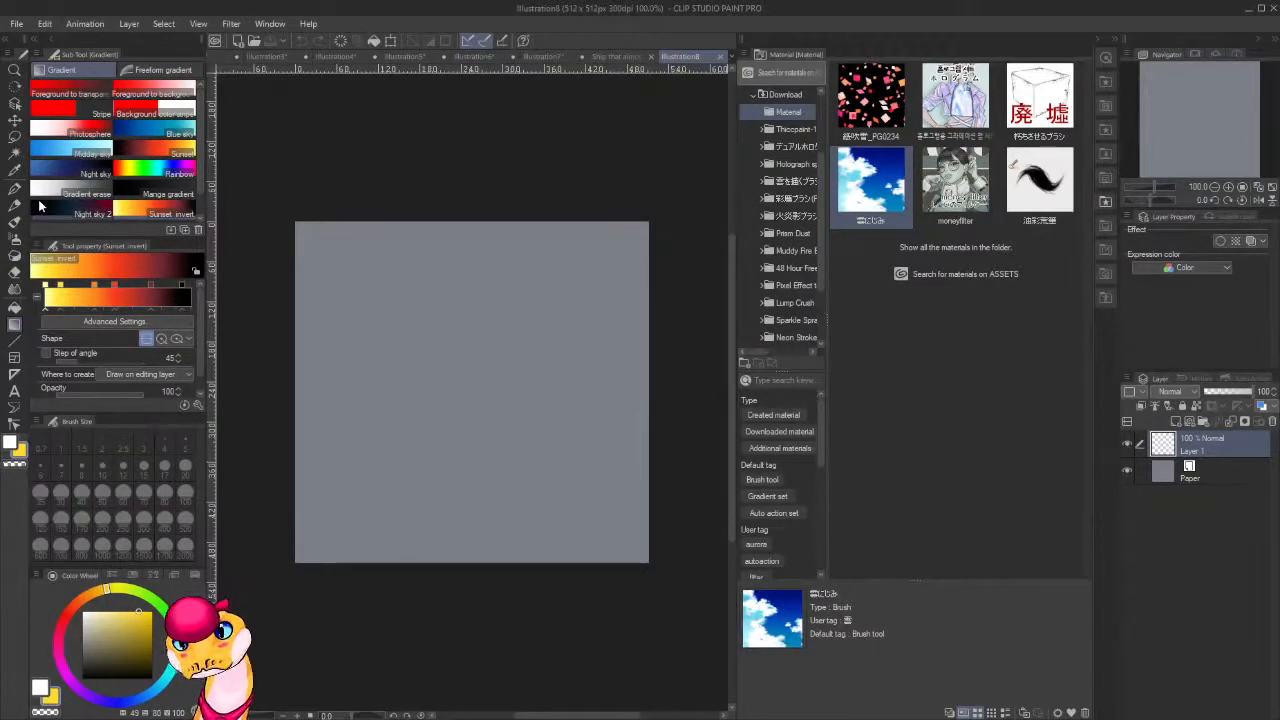
click(63, 213)
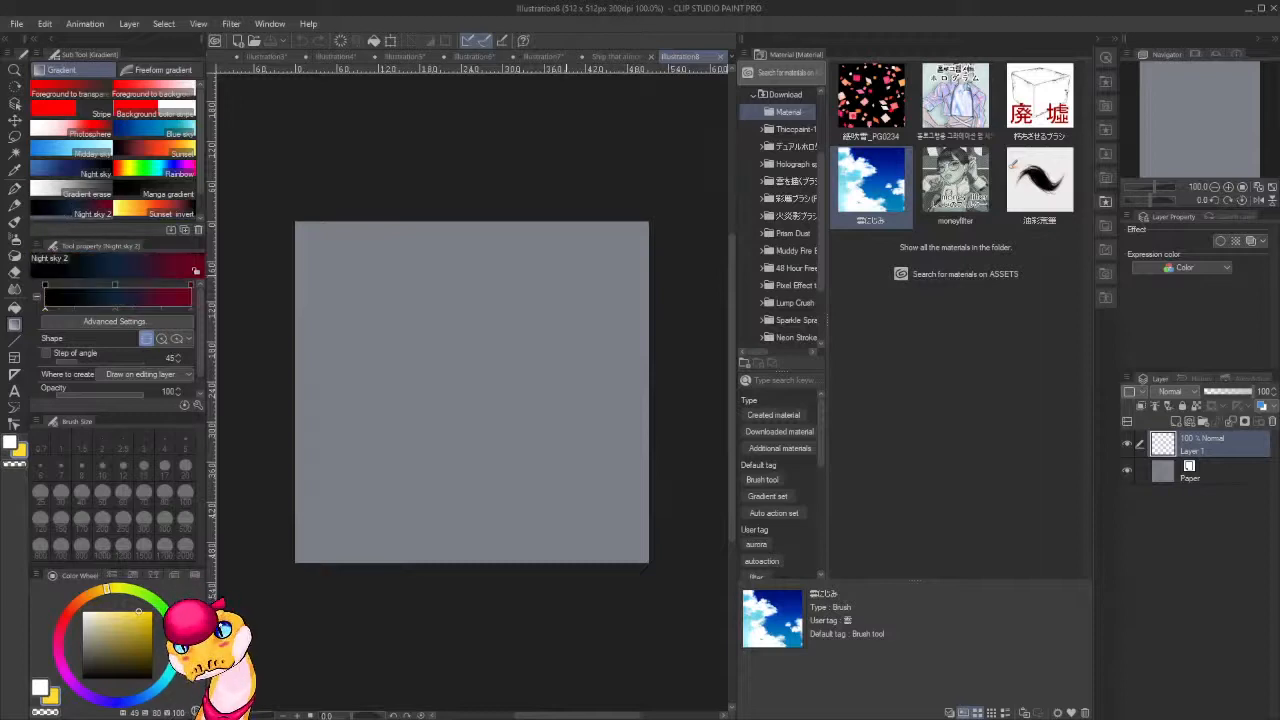
drag(566, 262, 345, 500)
key(ctrl+z)
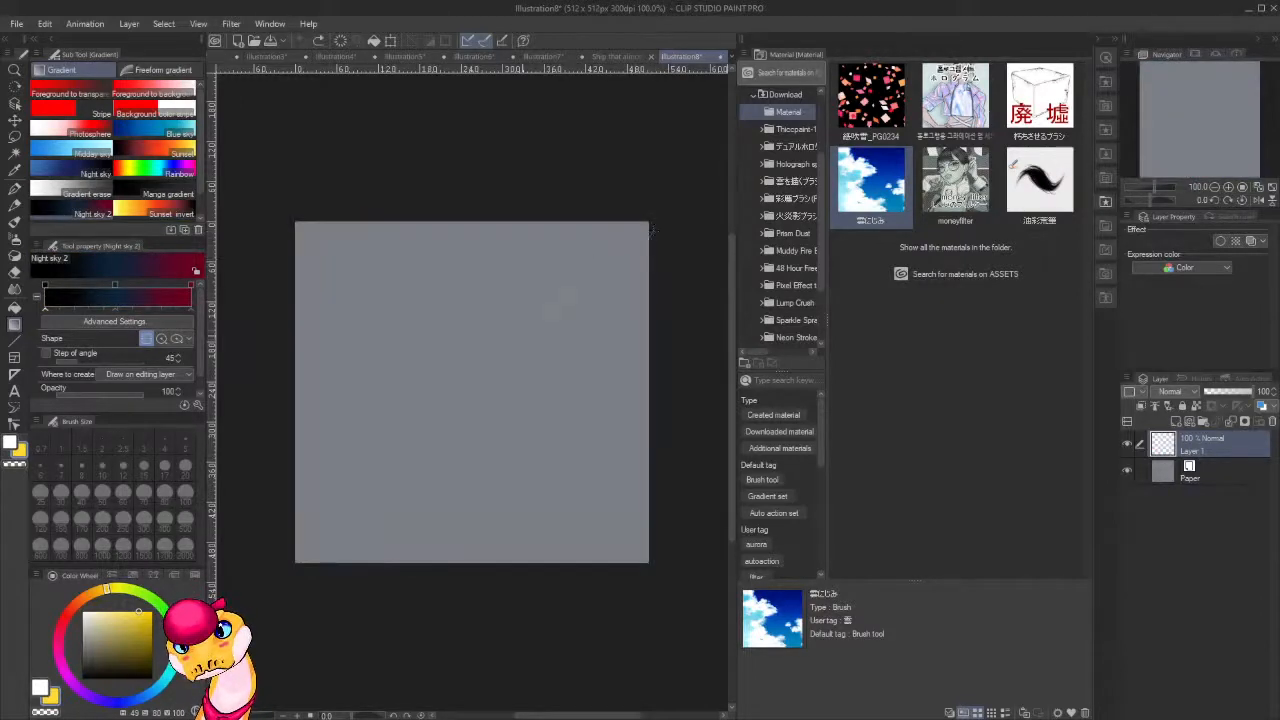
key(ctrl+y)
Add Foreground to transparent gradients in dark blue sampled from the sky, fading diagonally inward from the canvas's lower-left corner.
click(46, 119)
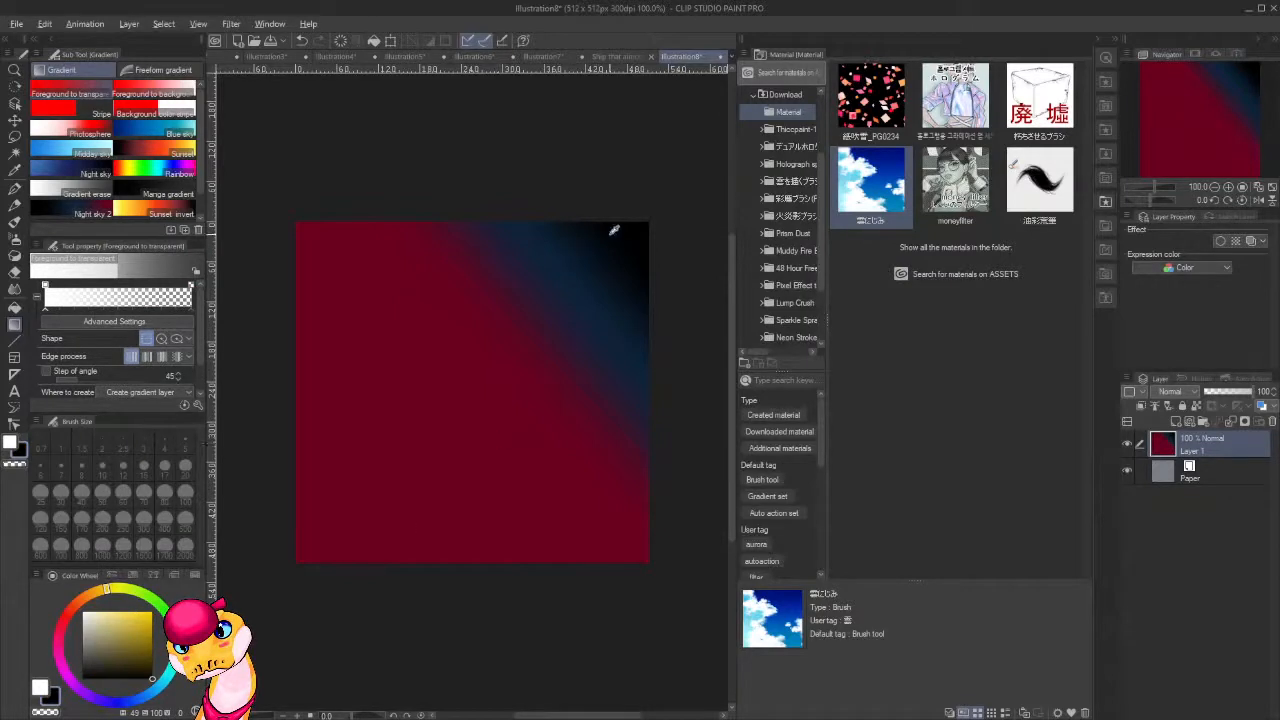
alt+click(597, 309)
drag(296, 560, 440, 385)
key(ctrl+z)
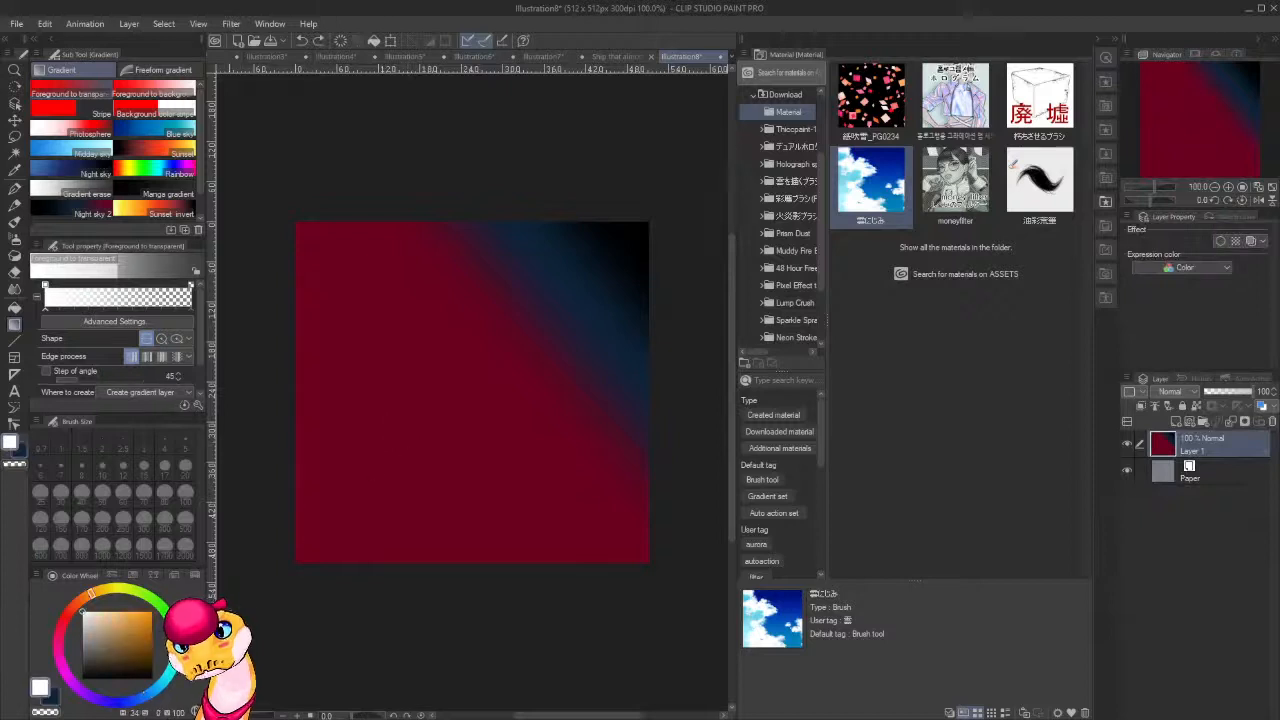
alt+click(593, 304)
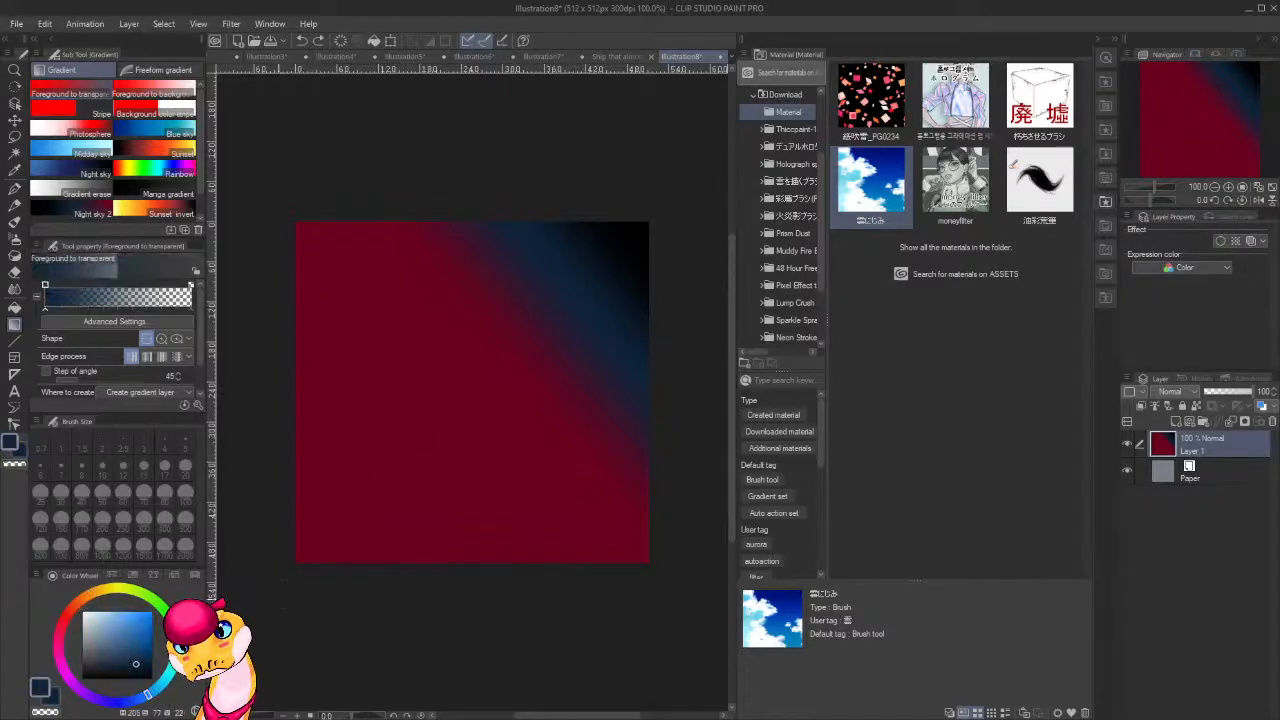
drag(298, 572, 500, 409)
drag(267, 580, 508, 386)
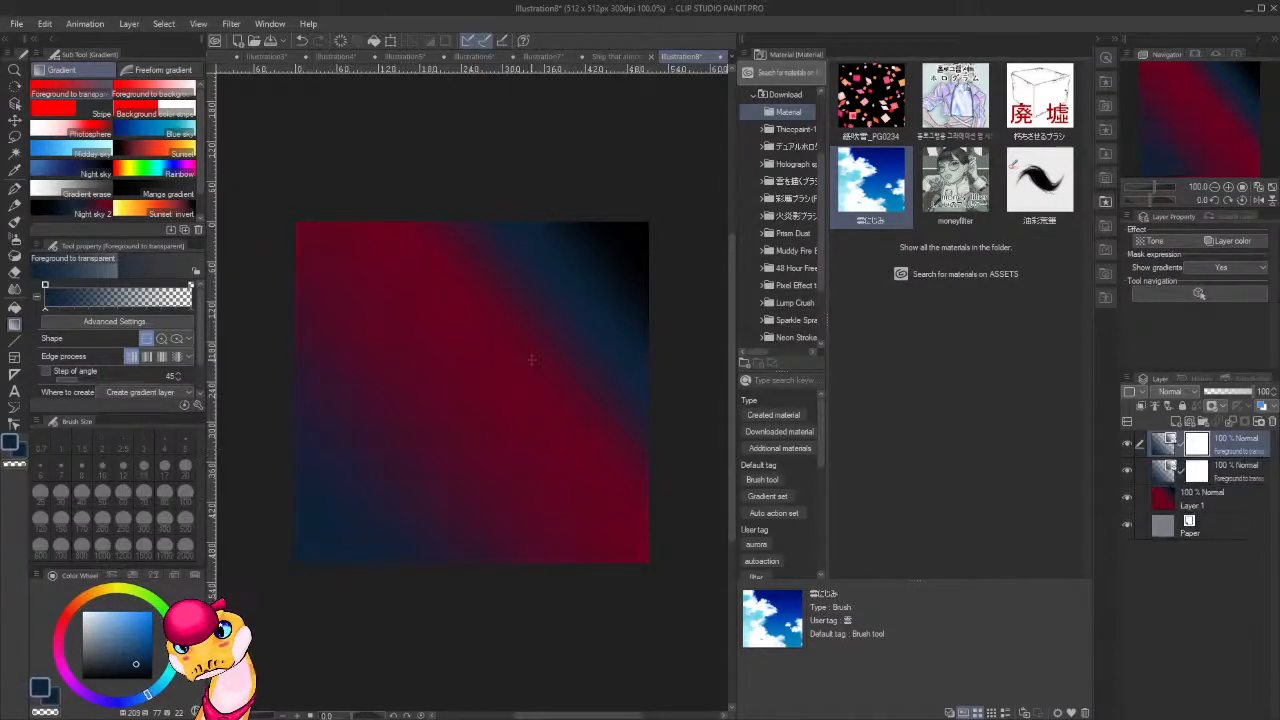
Darken the canvas's lower-left corner with diagonal Foreground to transparent gradients in black sampled from the upper-right corner.
alt+click(642, 222)
drag(276, 584, 376, 500)
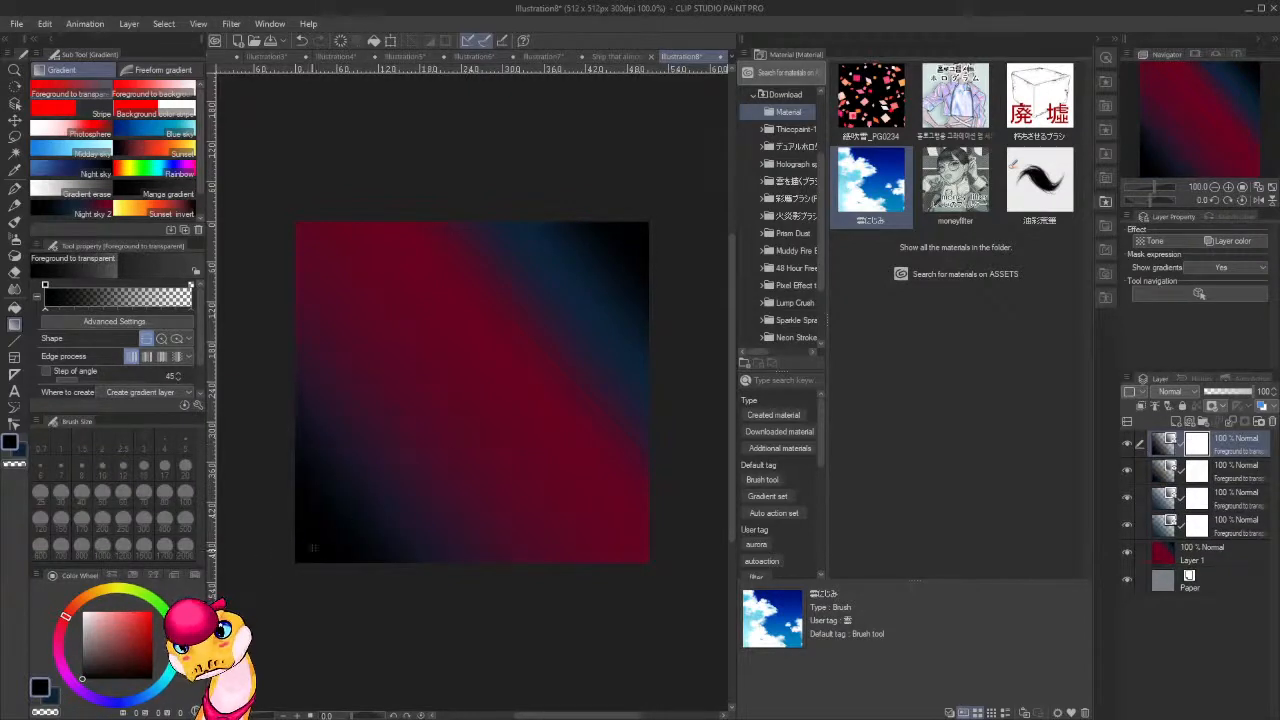
drag(328, 540, 404, 483)
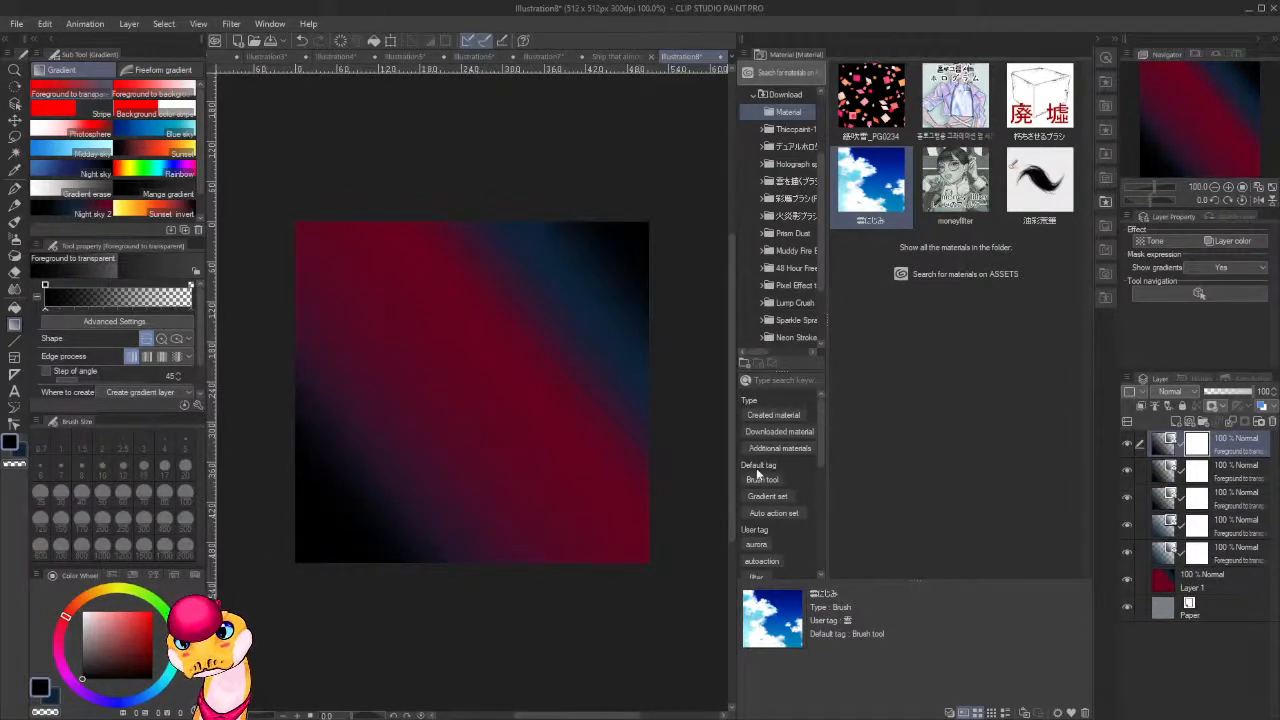
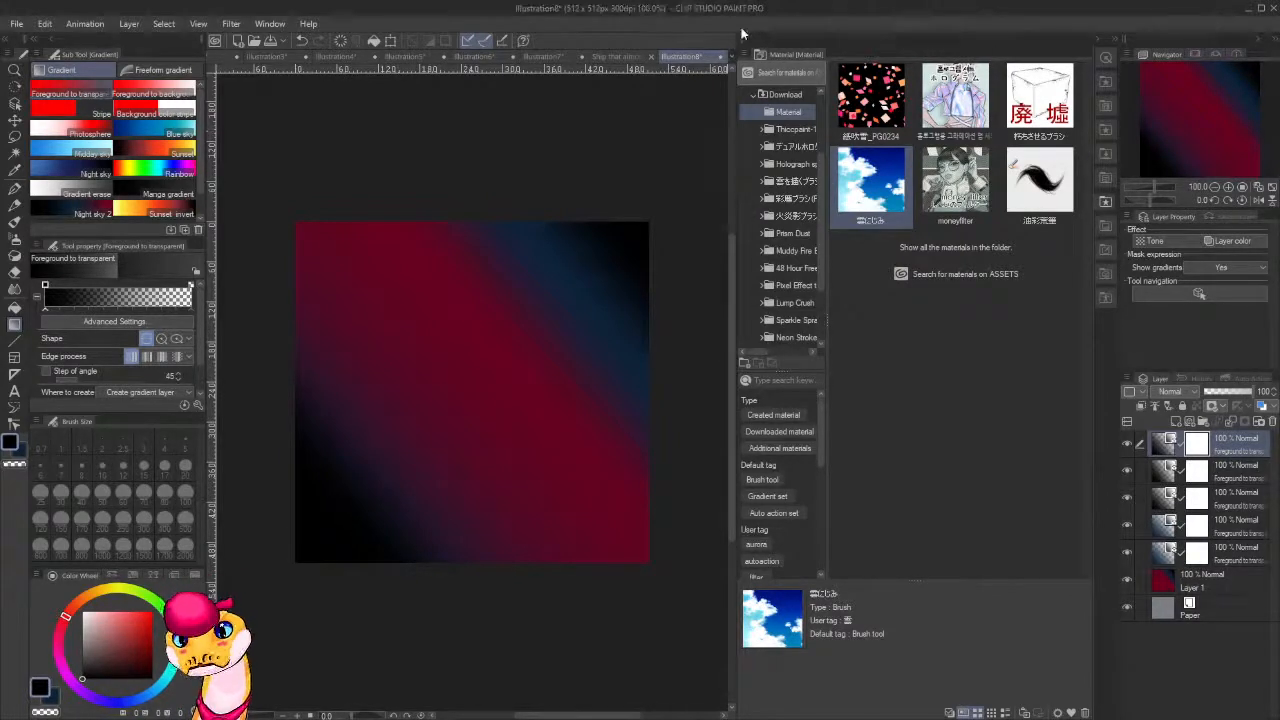
Look through the other open illustrations, including the camel-and-ship painting, the cat drawings and the boatbelt painting.
click(618, 56)
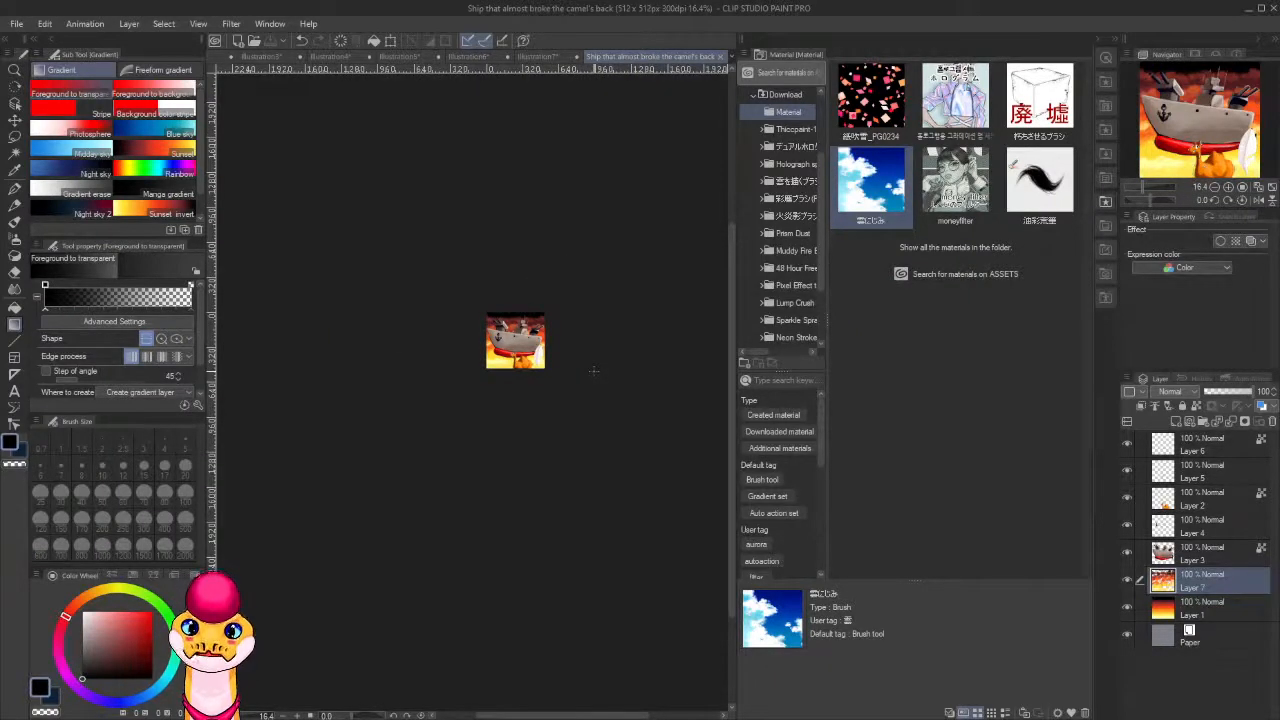
scroll(594, 371, up, 8)
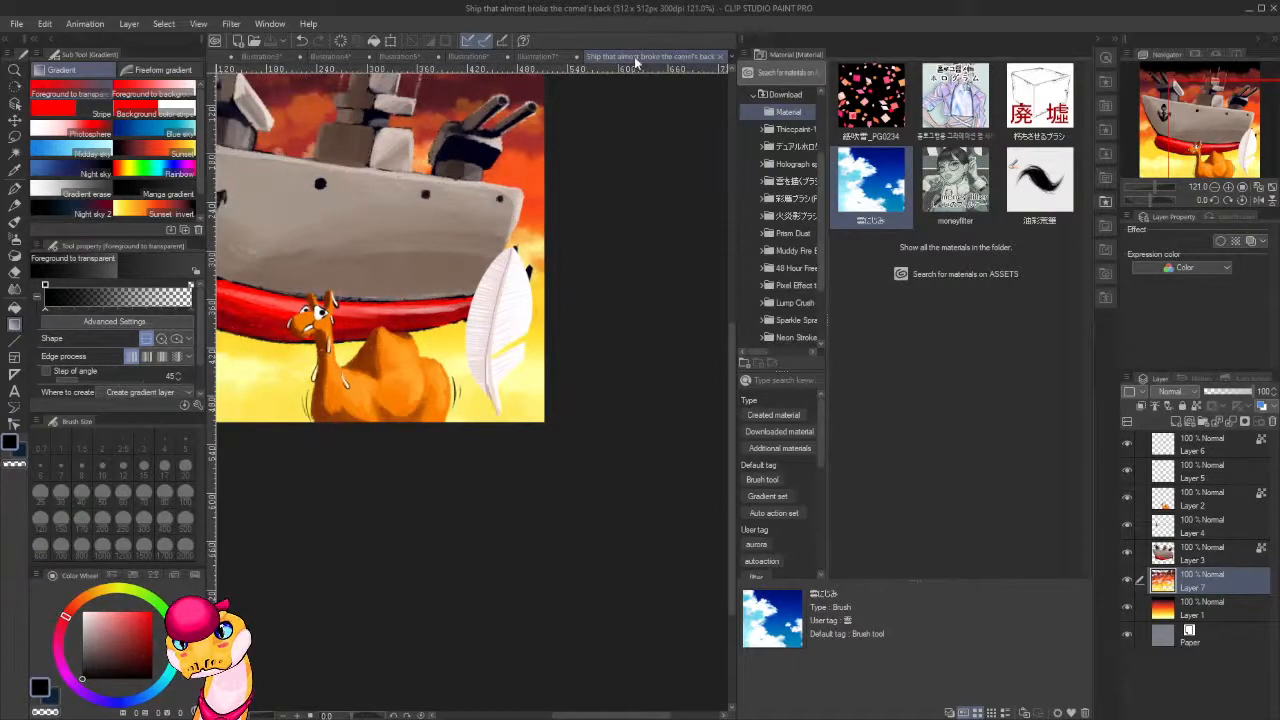
click(549, 55)
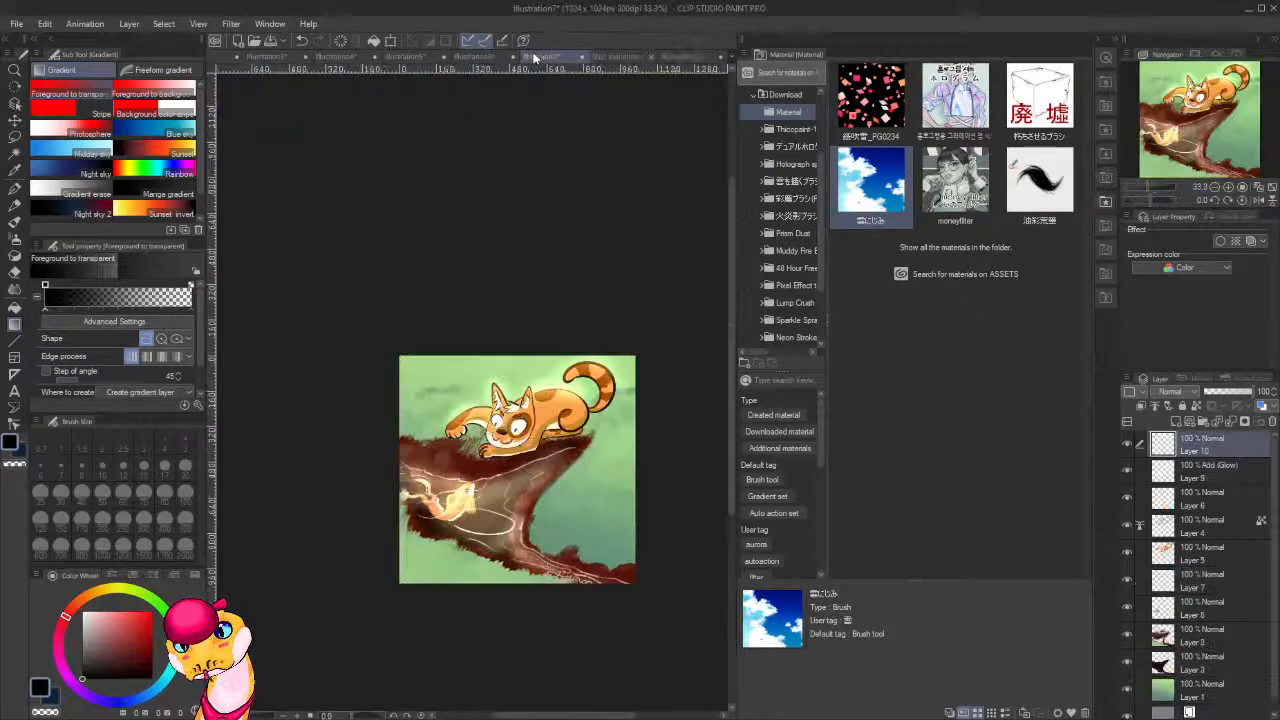
click(689, 57)
click(478, 56)
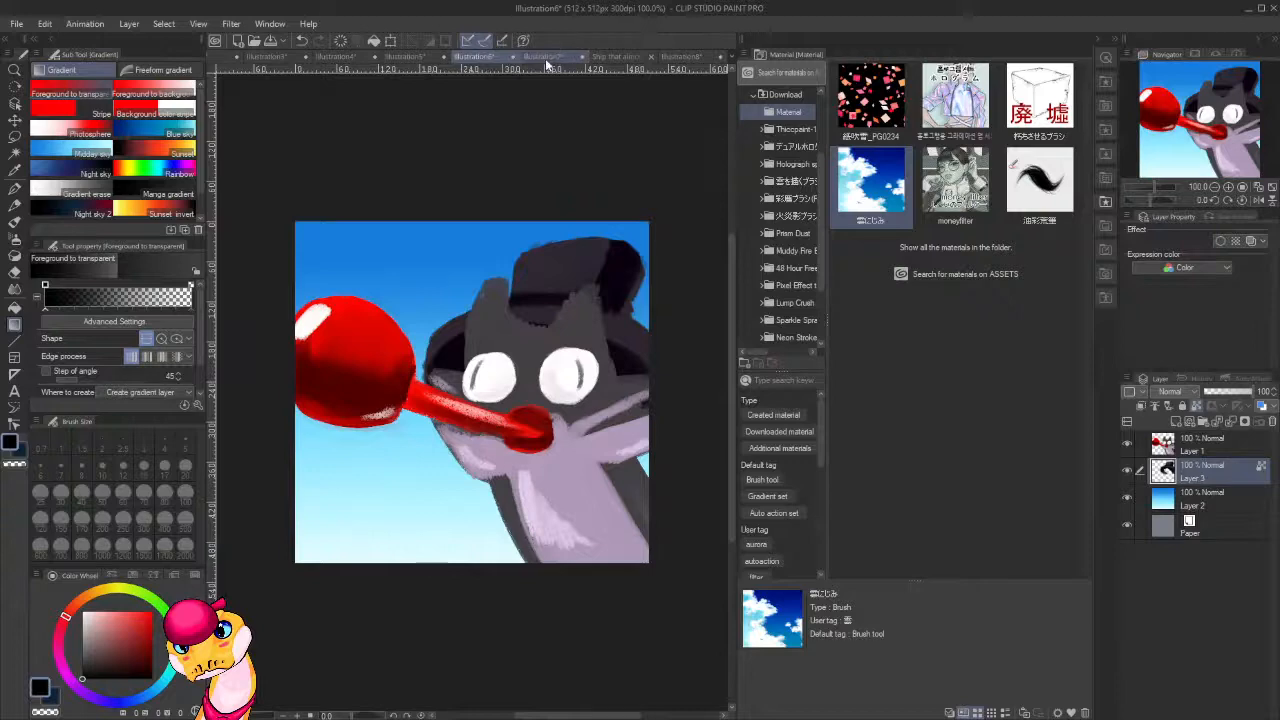
click(412, 57)
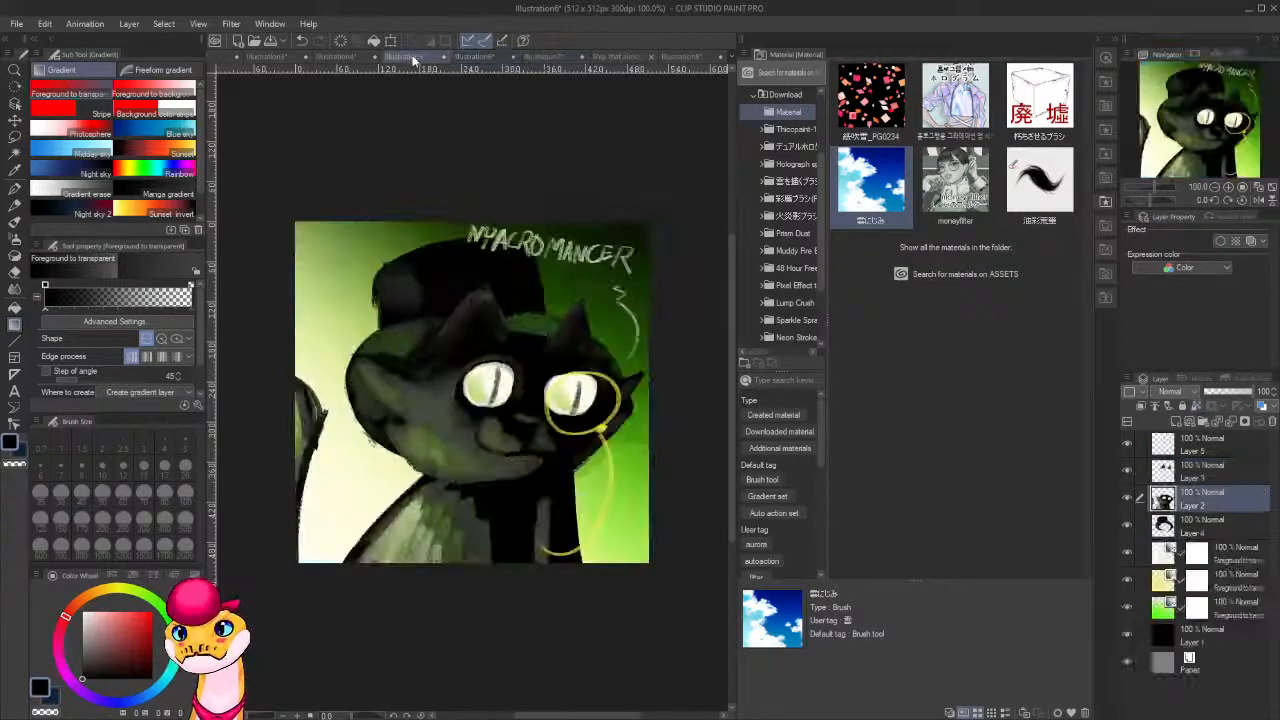
click(339, 60)
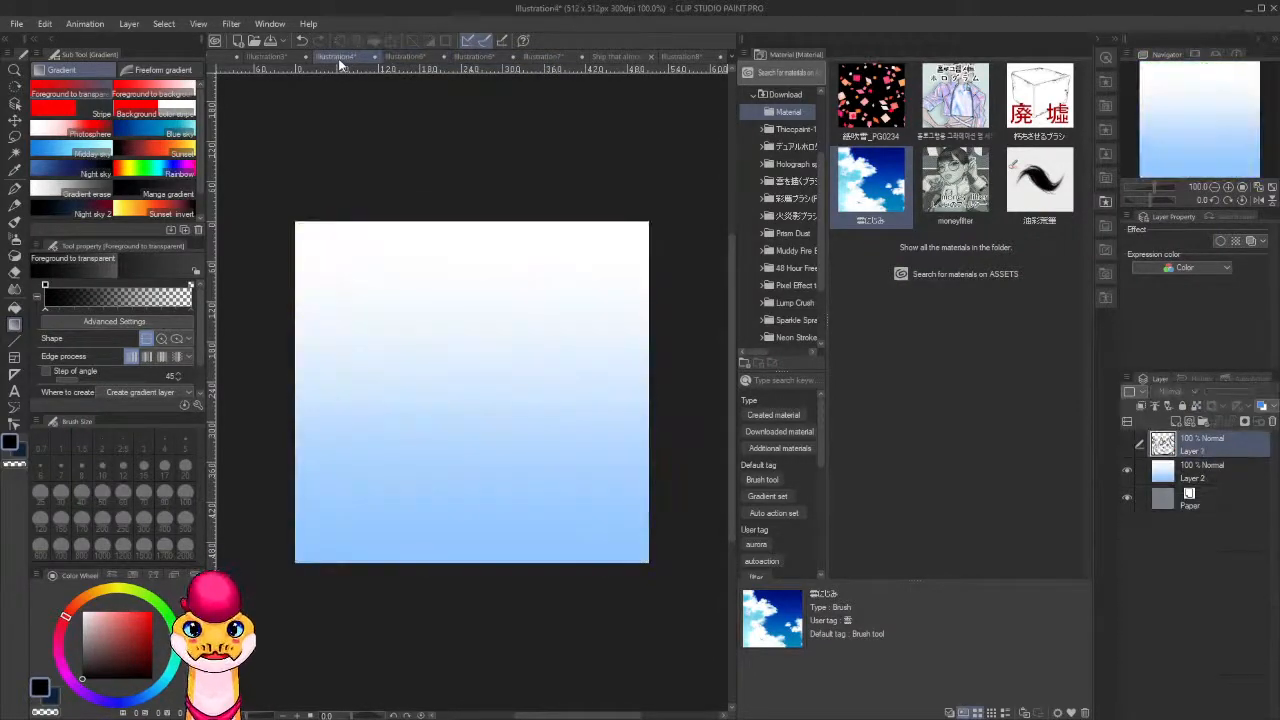
click(286, 60)
click(250, 57)
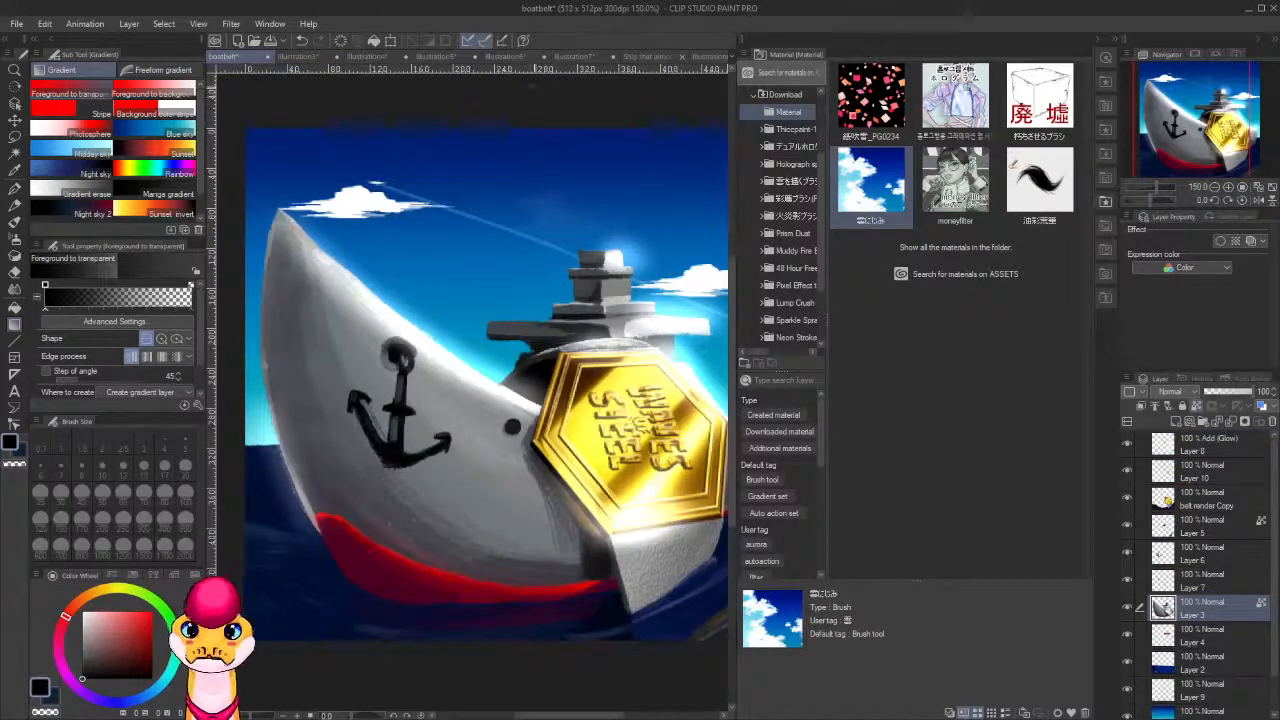
click(638, 56)
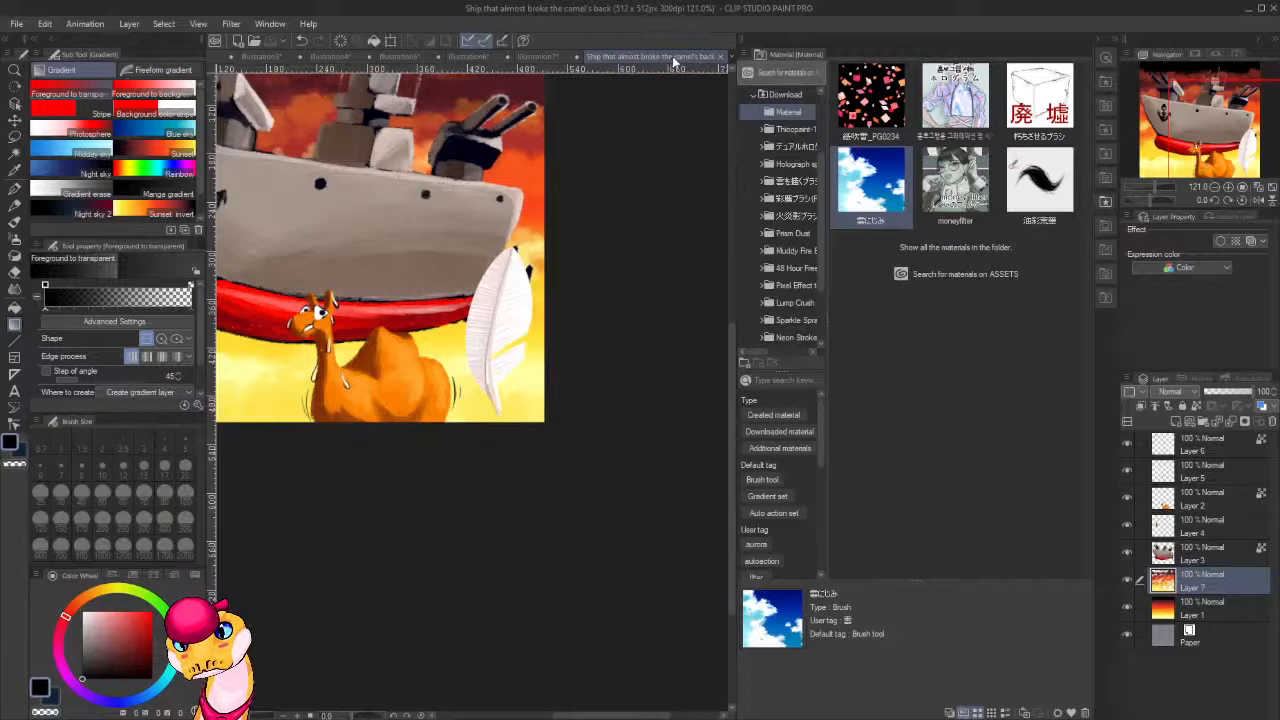
drag(673, 58, 683, 55)
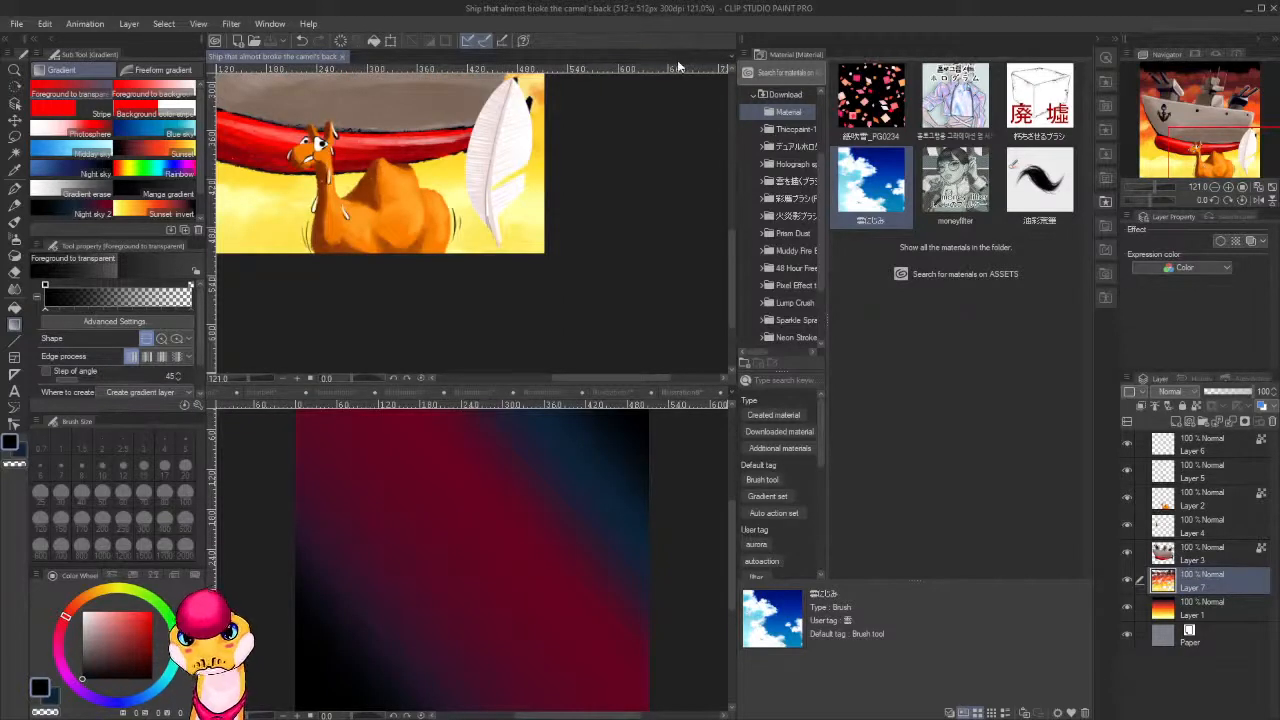
key(ctrl+z)
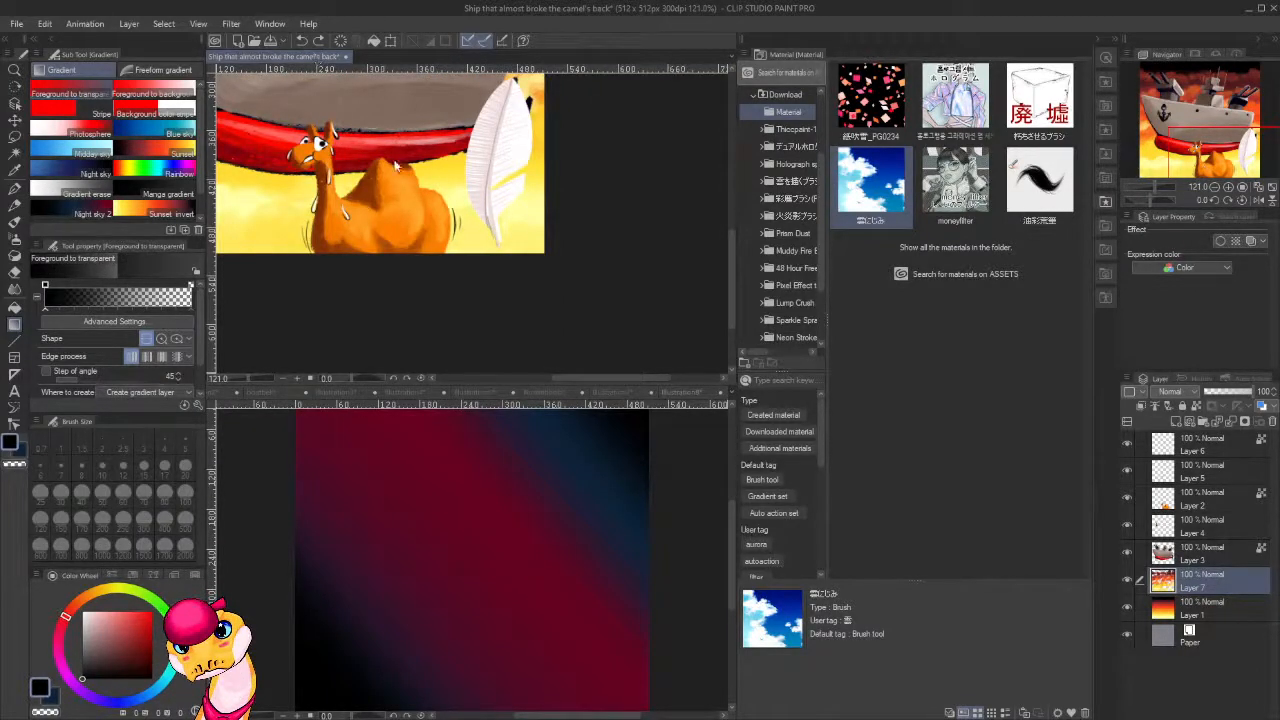
drag(668, 386, 602, 387)
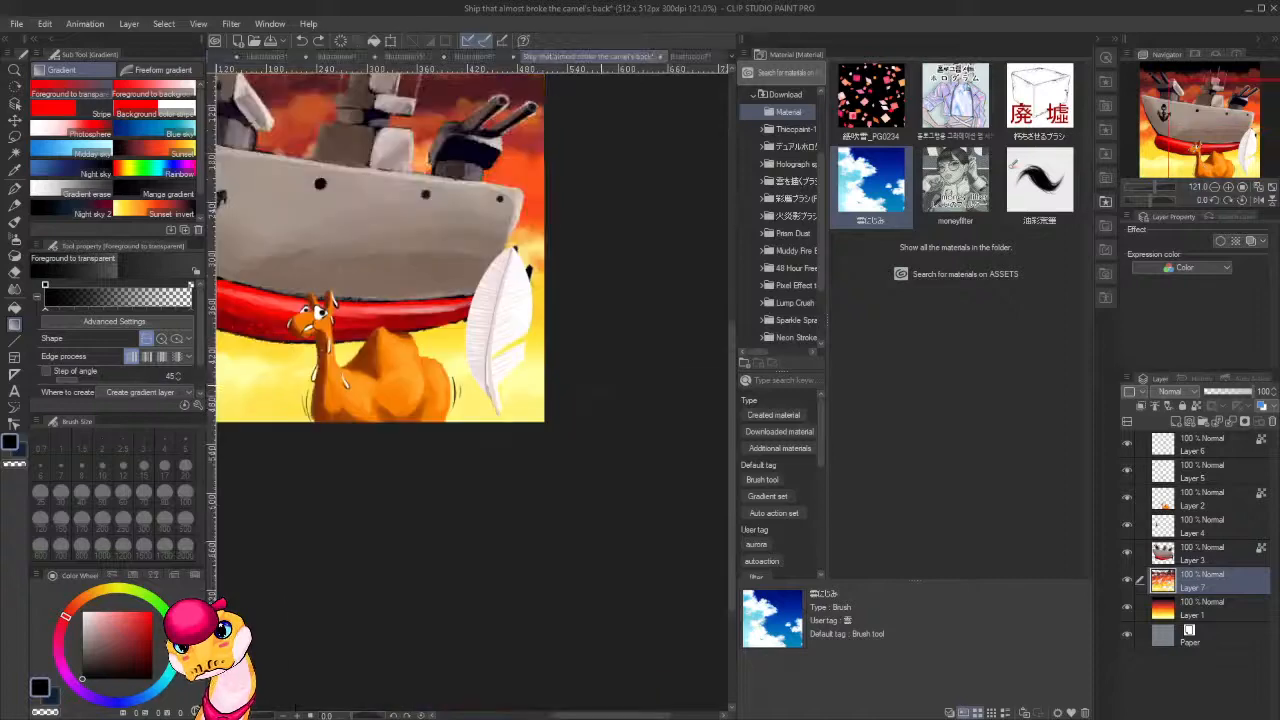
Narrow the Material palette to widen the canvas area and return to the night-sky gradient illustration.
click(698, 57)
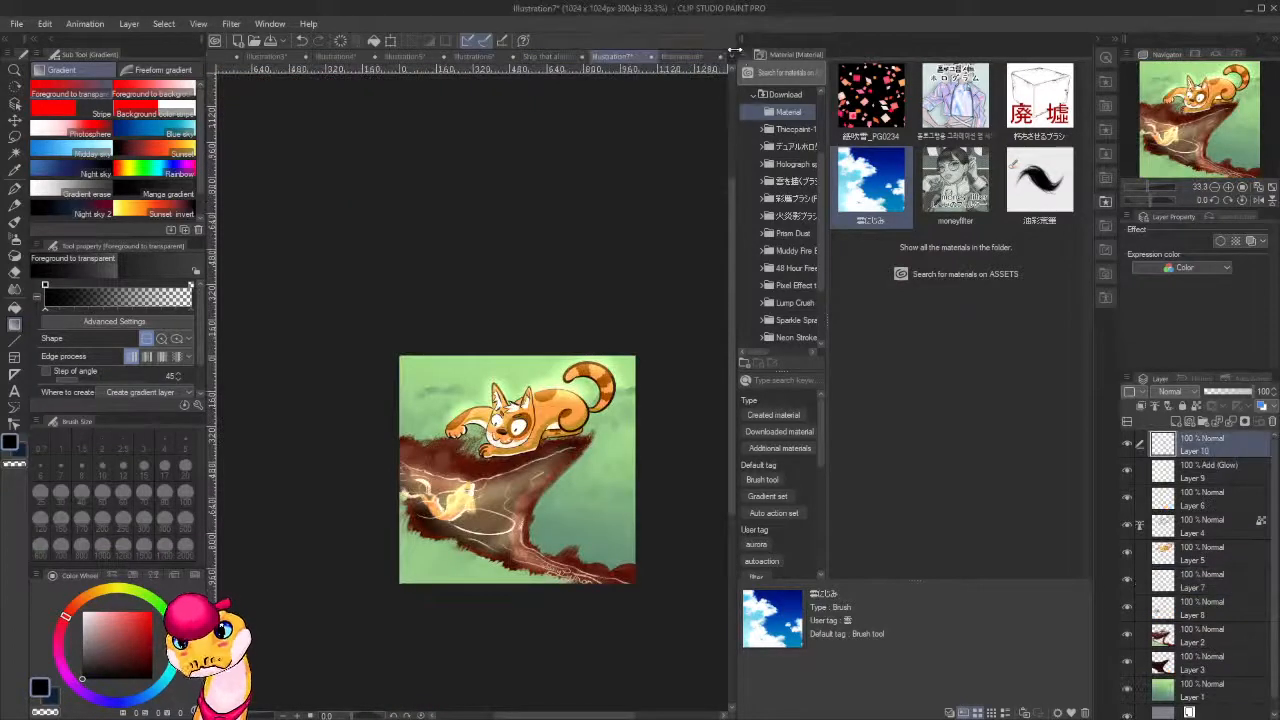
drag(737, 56, 1014, 72)
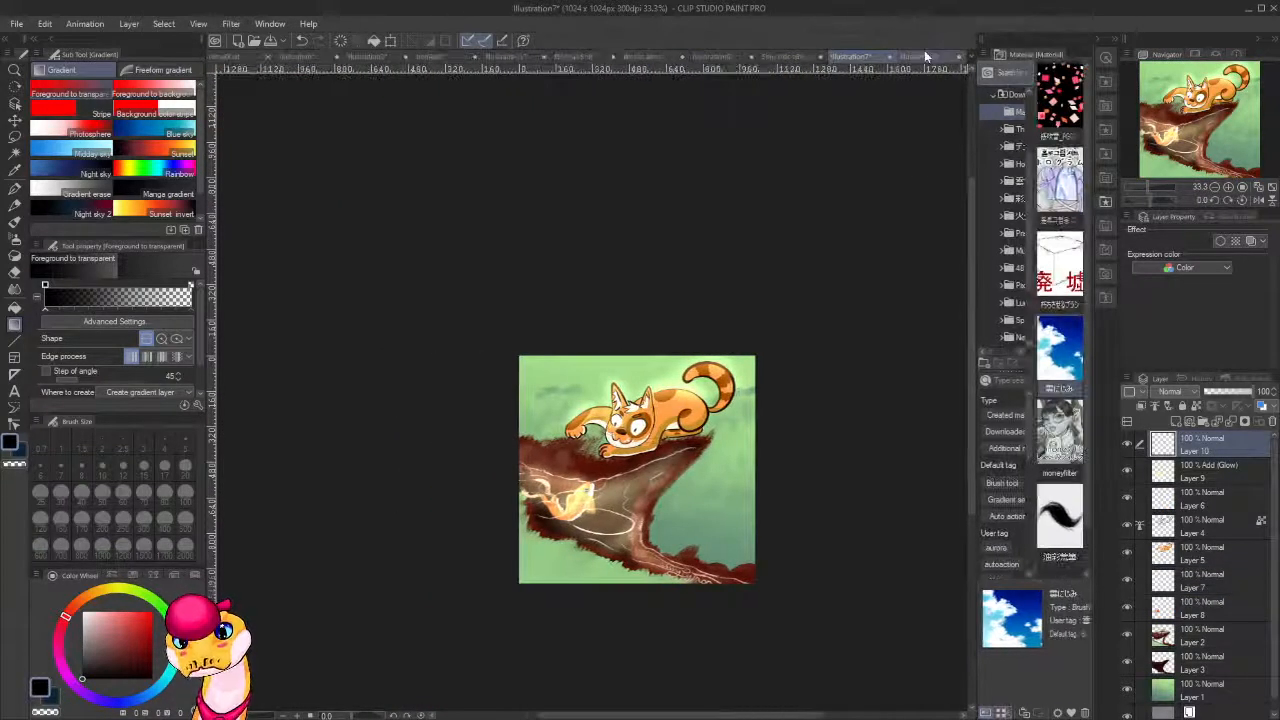
click(918, 56)
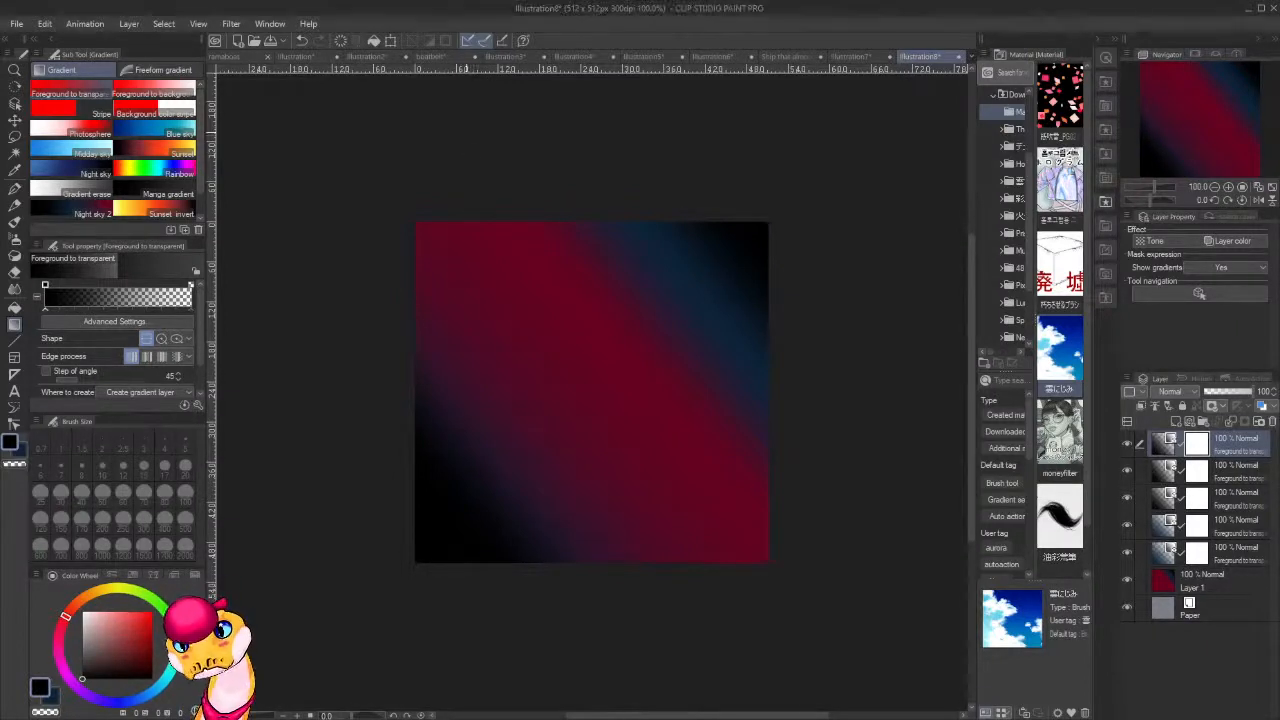
Set the thickpaint brush to dark blue at size 20 and add a new raster layer above the gradients.
key(b)
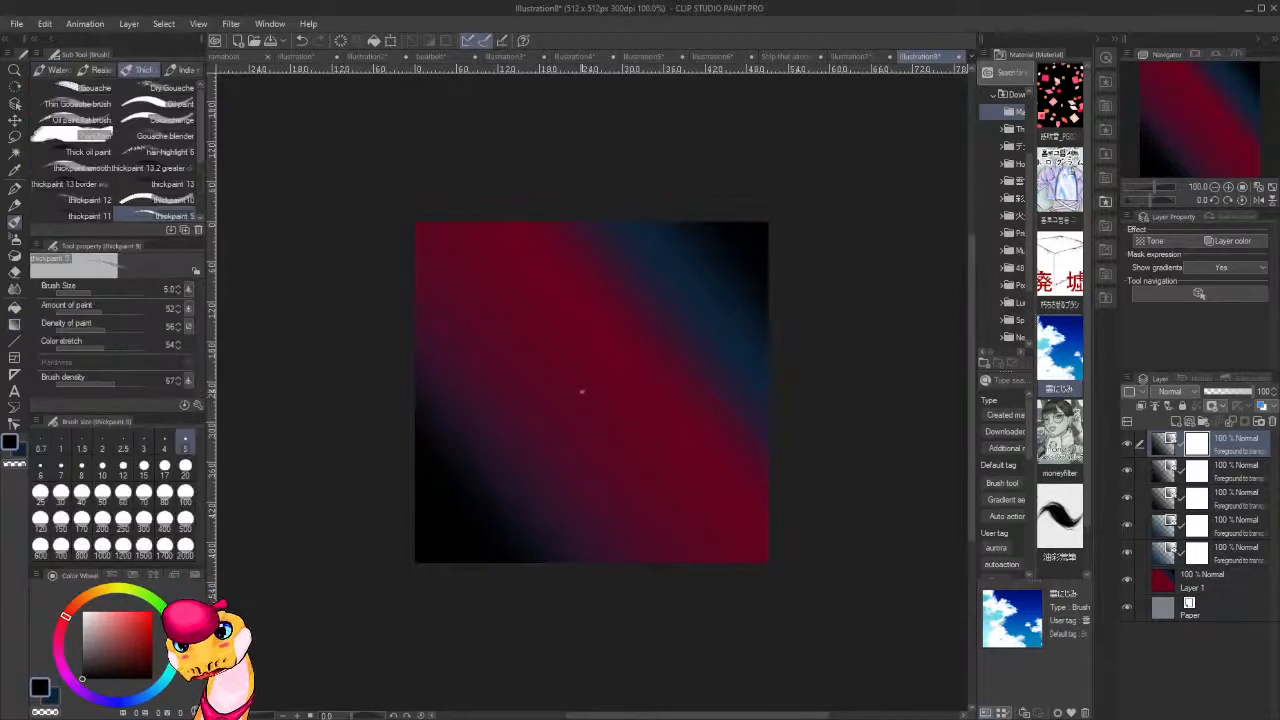
click(118, 706)
click(153, 648)
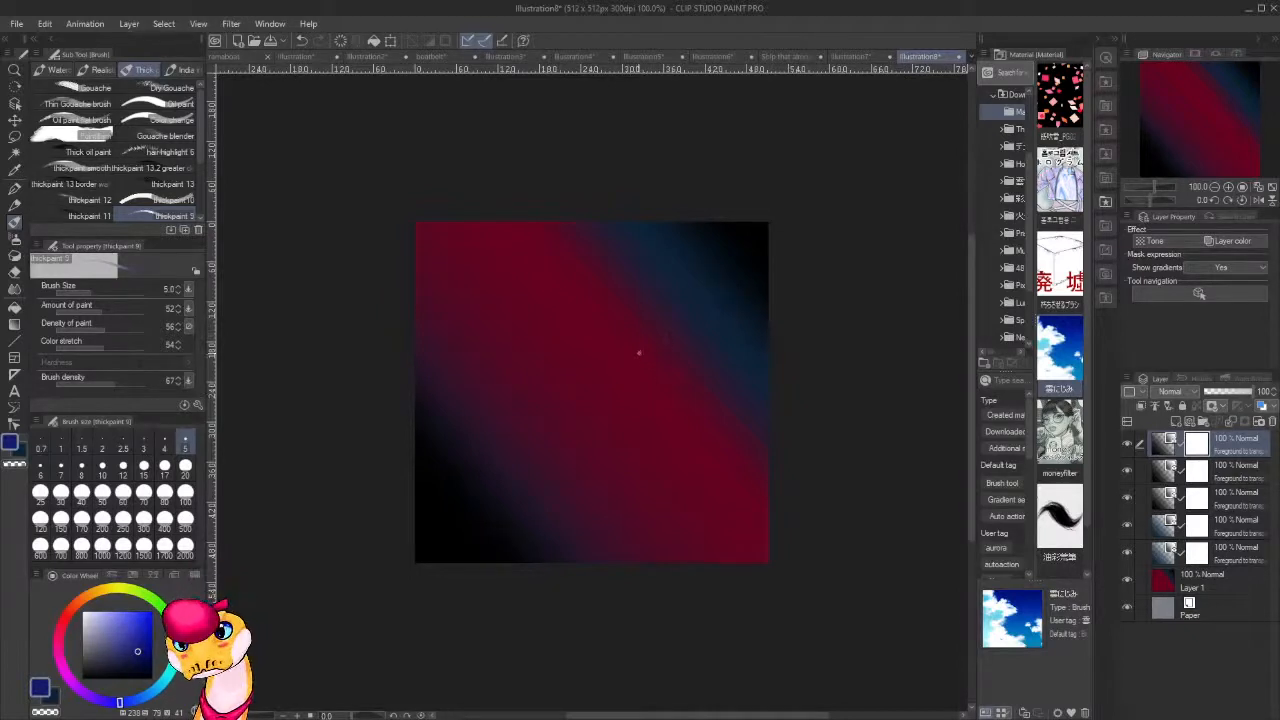
key(bracketright)
key(bracketright)
key(bracketright)
key(bracketright)
key(bracketright)
key(bracketright)
key(bracketright)
key(bracketright)
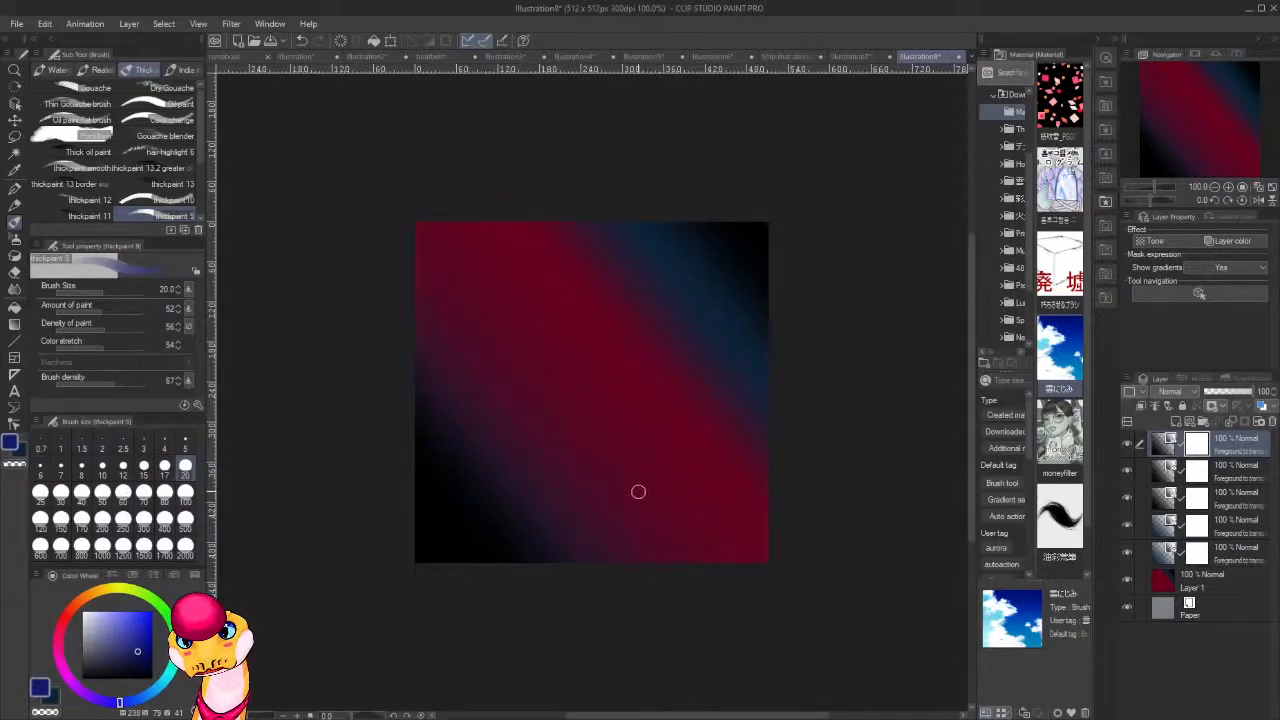
key(ctrl+shift+n)
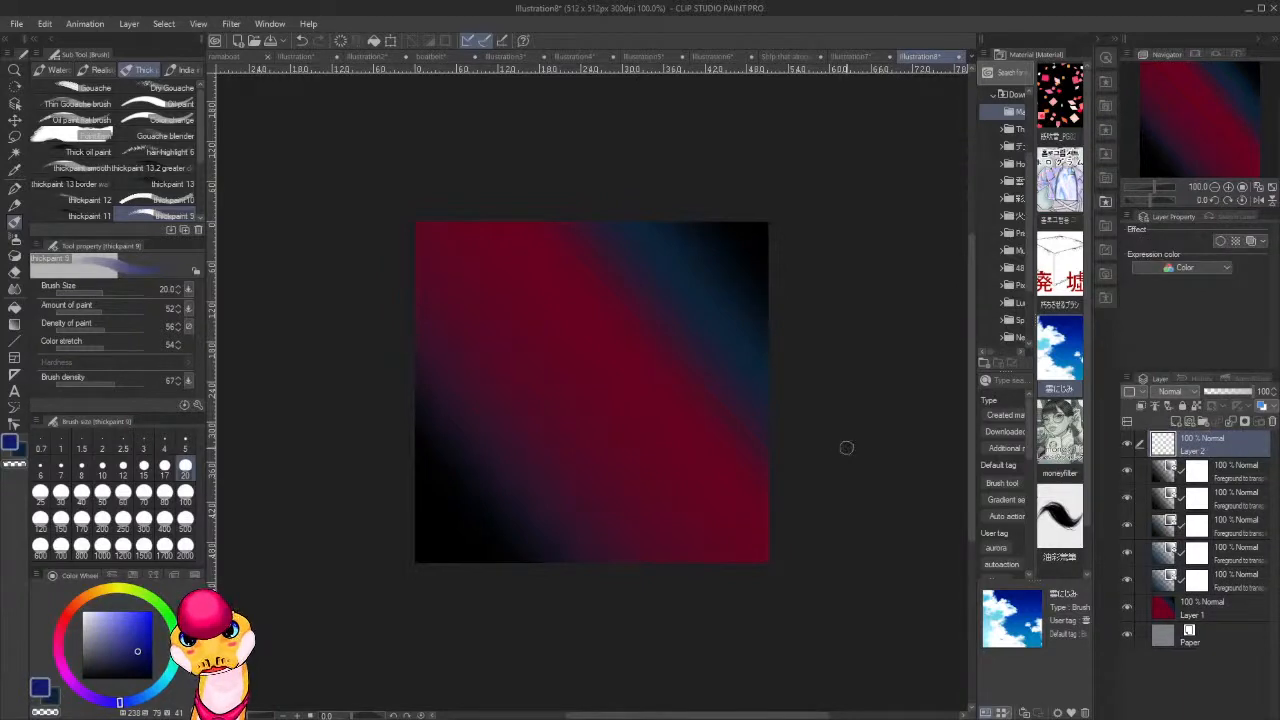
shift+click(1240, 618)
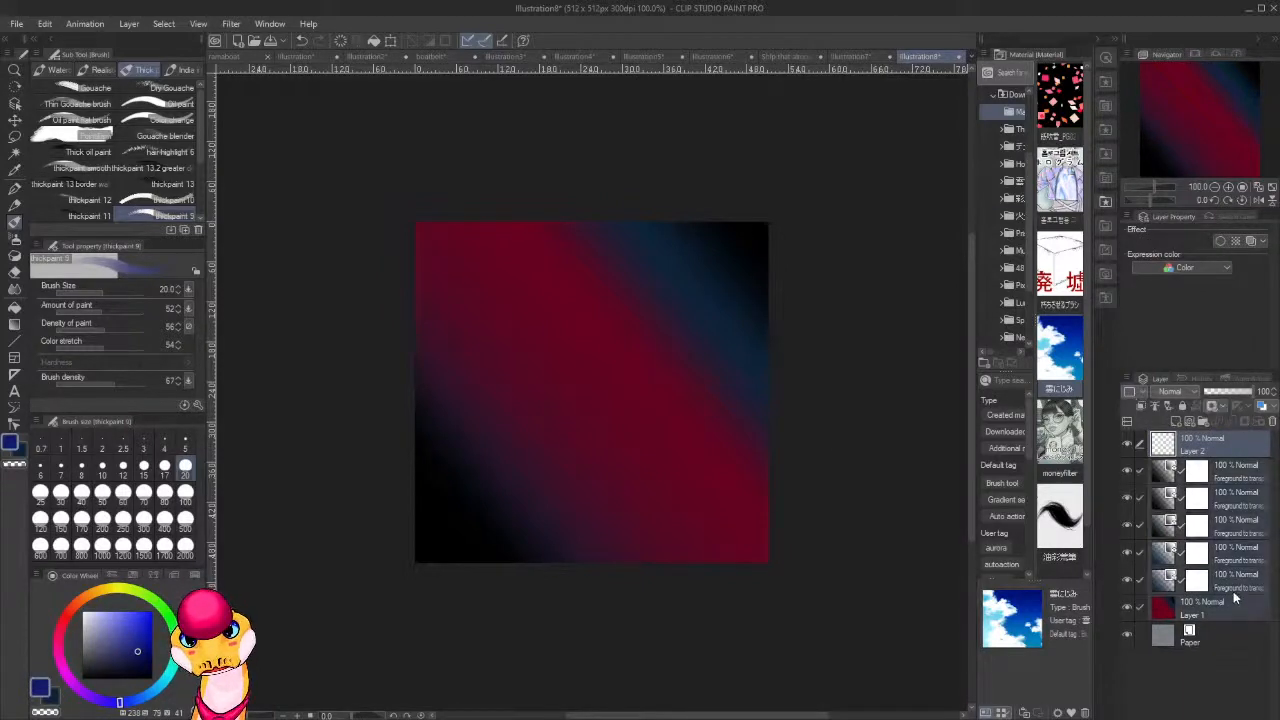
click(1215, 478)
shift+click(1238, 620)
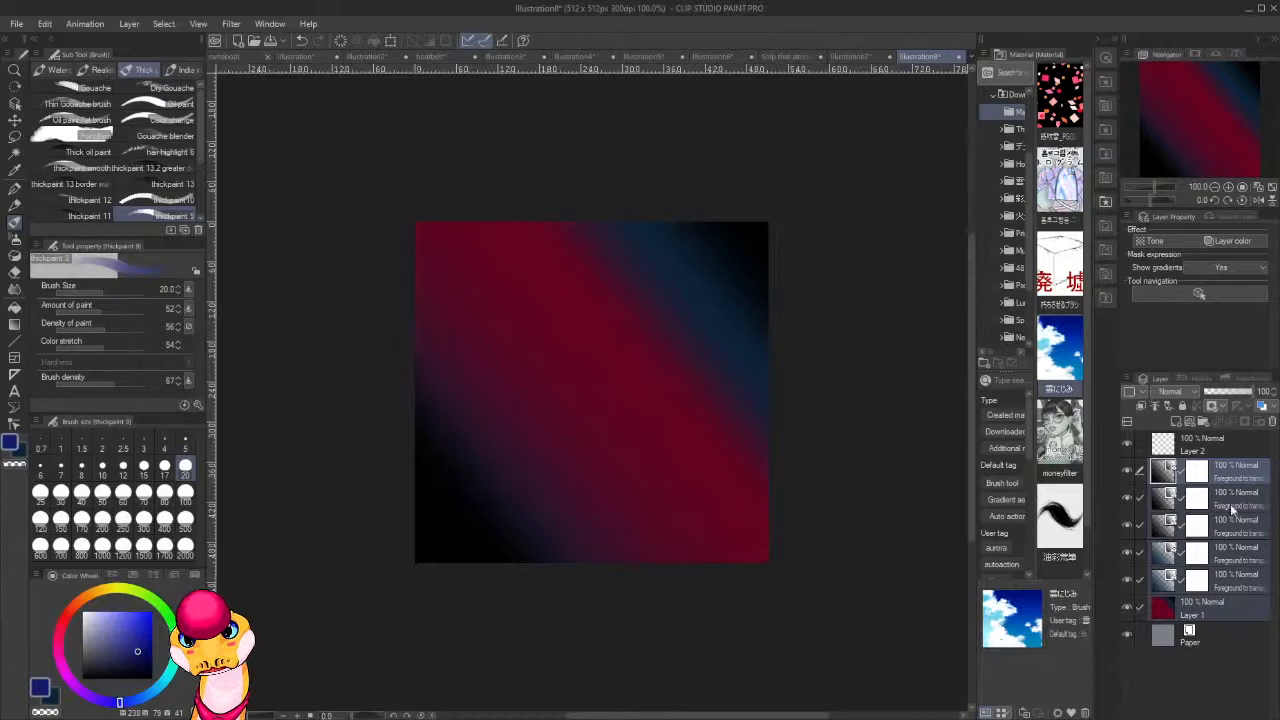
key(ctrl+shift+e)
key(ctrl+z)
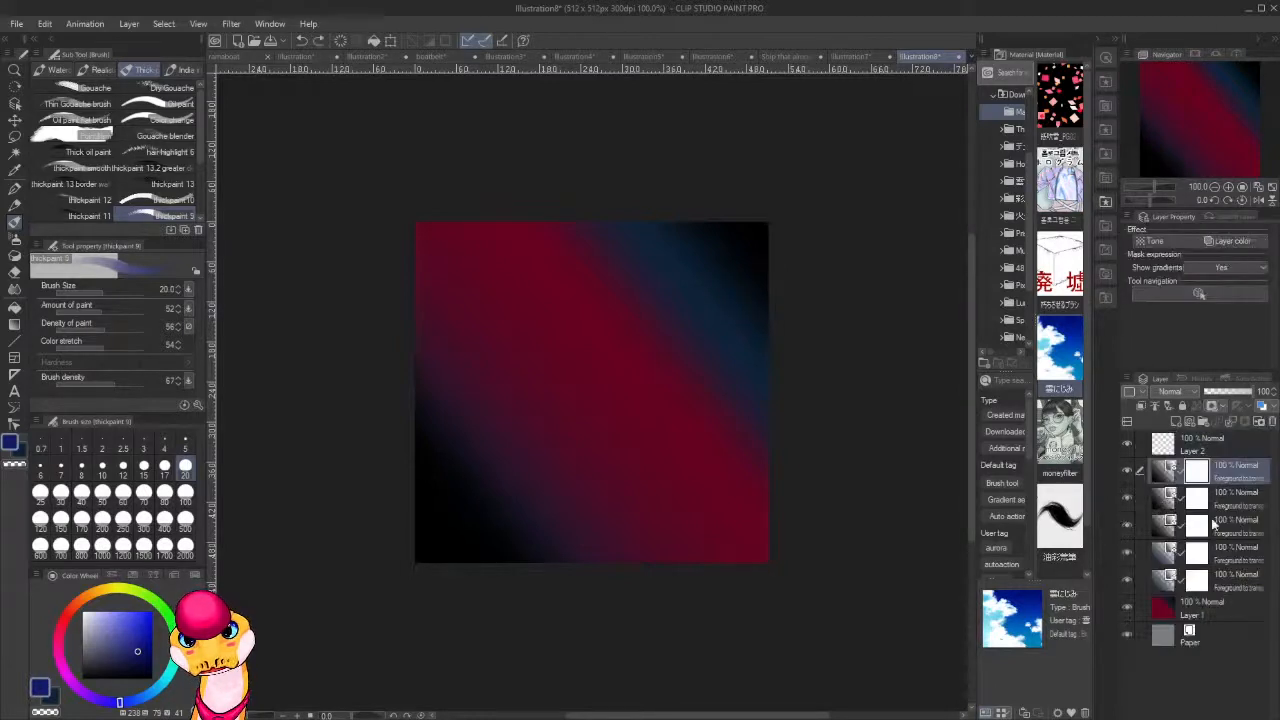
Merge all five gradient layers with Layer 1 into a single background layer and make the empty Layer 2 active.
click(1215, 523)
click(1228, 605)
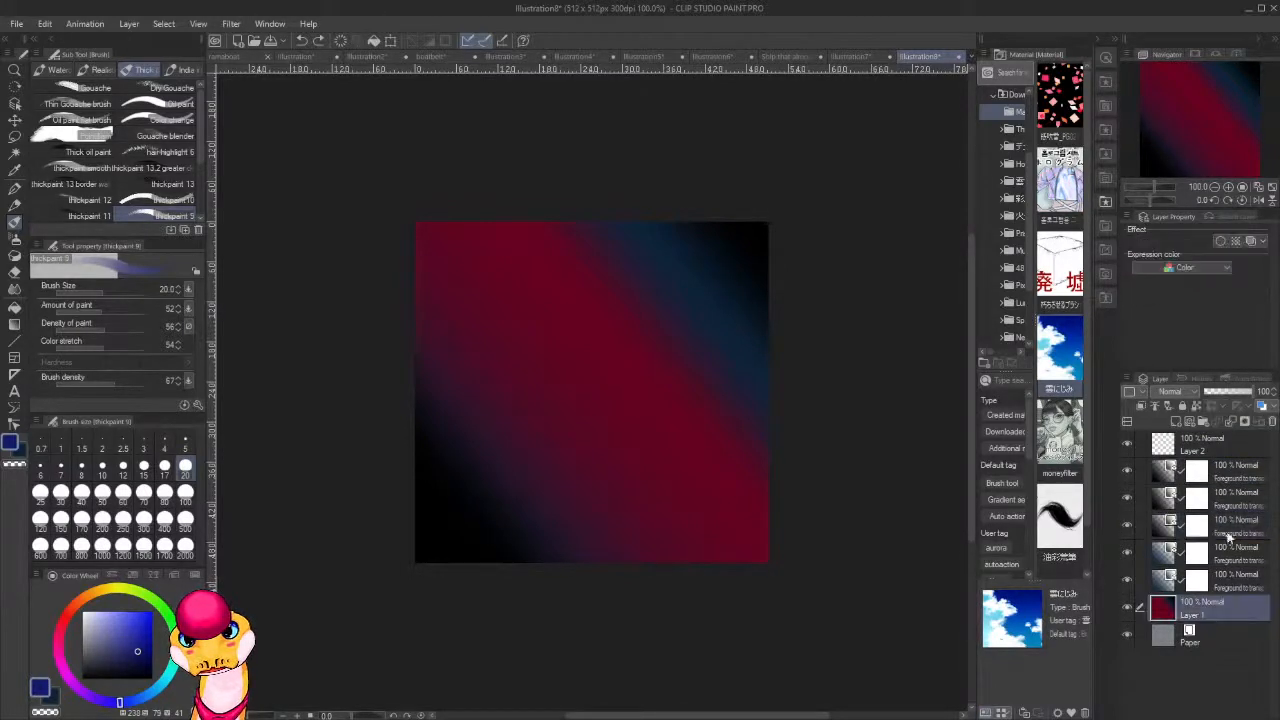
shift+click(1230, 478)
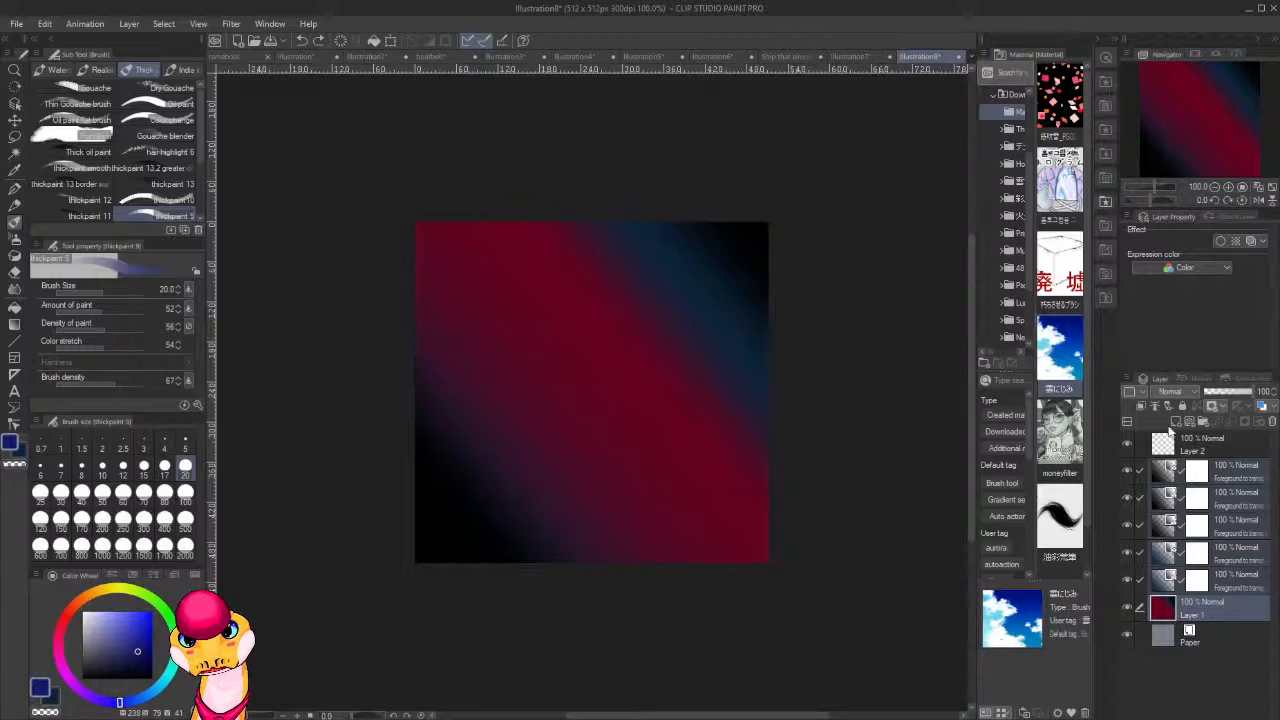
click(1175, 422)
click(1213, 447)
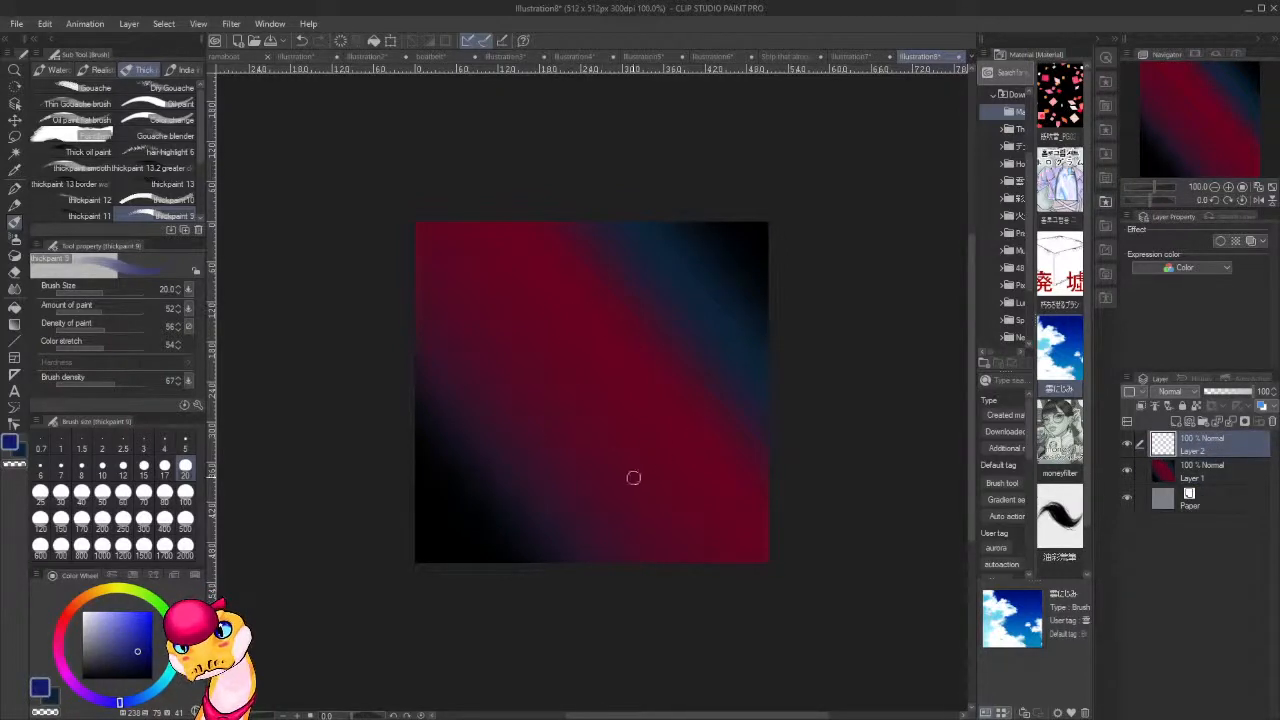
Sketch a wide dark blue arc across the canvas's lower half, from the right edge down to the lower-left corner.
mouse_move(757, 431)
mouse_down()
mouse_move(669, 418)
mouse_move(741, 444)
mouse_move(692, 423)
mouse_move(572, 437)
mouse_move(653, 424)
mouse_move(639, 402)
mouse_move(636, 430)
mouse_move(668, 418)
mouse_move(497, 452)
mouse_up()
mouse_move(563, 426)
mouse_down()
mouse_move(500, 460)
mouse_move(464, 522)
mouse_up()
mouse_move(516, 451)
mouse_down()
mouse_move(453, 539)
mouse_move(493, 460)
mouse_move(443, 562)
mouse_up()
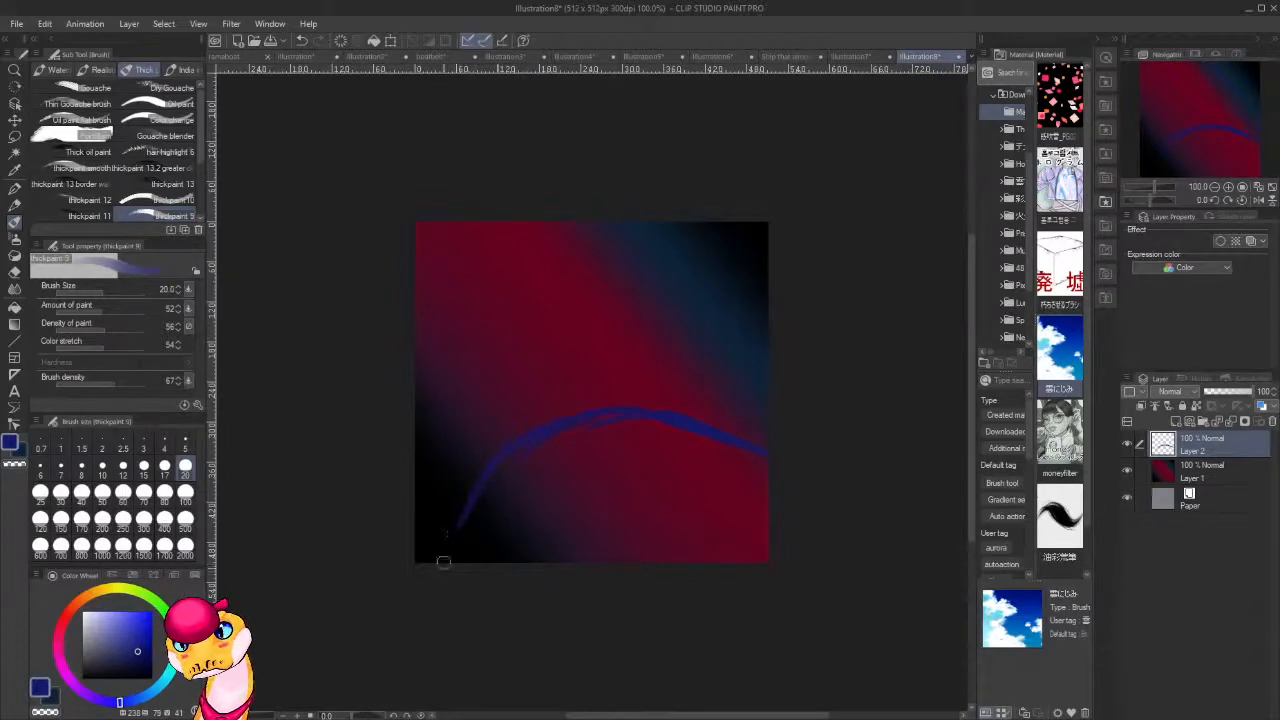
drag(752, 456, 790, 484)
drag(566, 258, 652, 419)
key(ctrl+z)
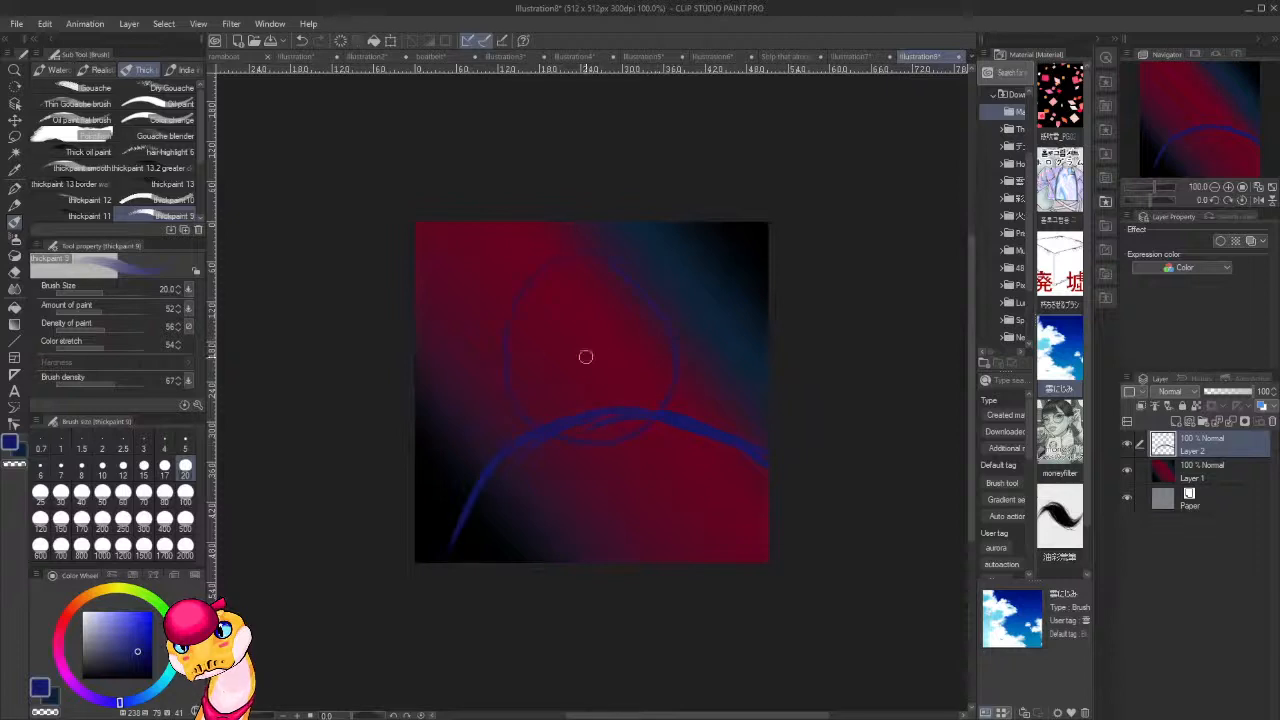
mouse_move(622, 252)
mouse_down()
mouse_move(674, 386)
mouse_move(565, 353)
mouse_up()
key(ctrl+z)
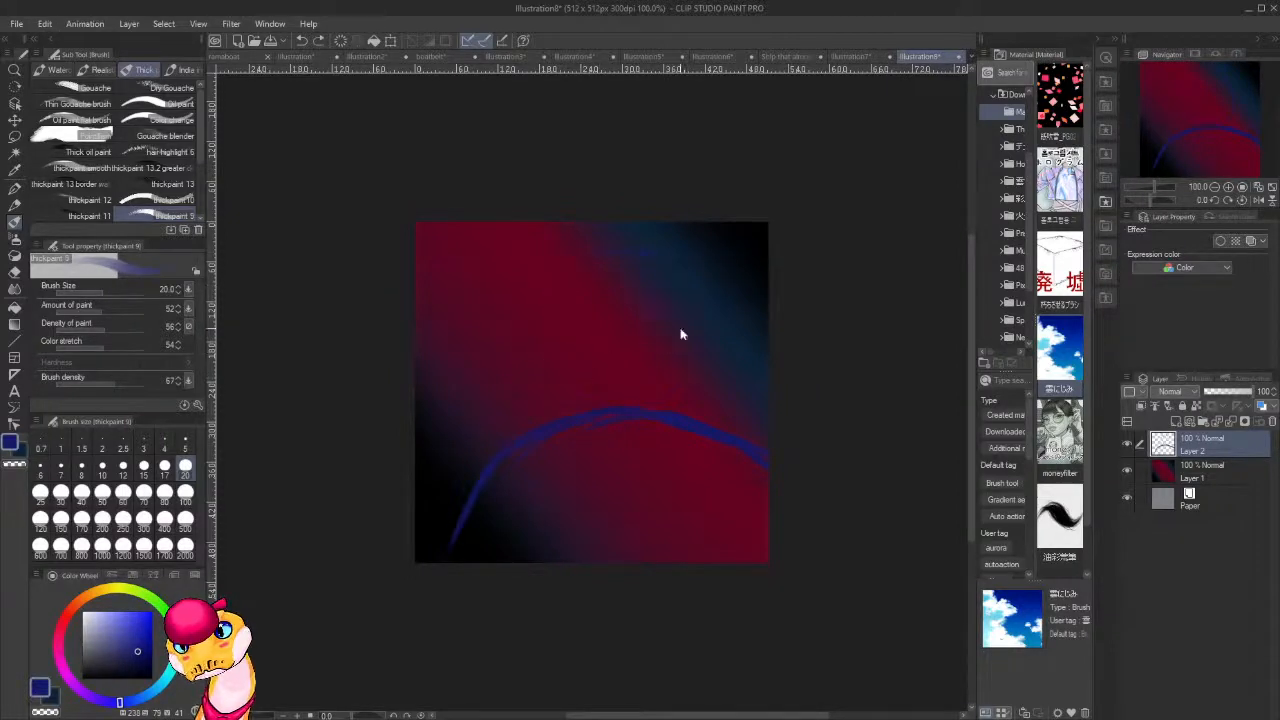
drag(600, 226, 523, 340)
mouse_move(523, 340)
mouse_down()
mouse_move(659, 246)
mouse_move(519, 326)
mouse_up()
key(ctrl+z)
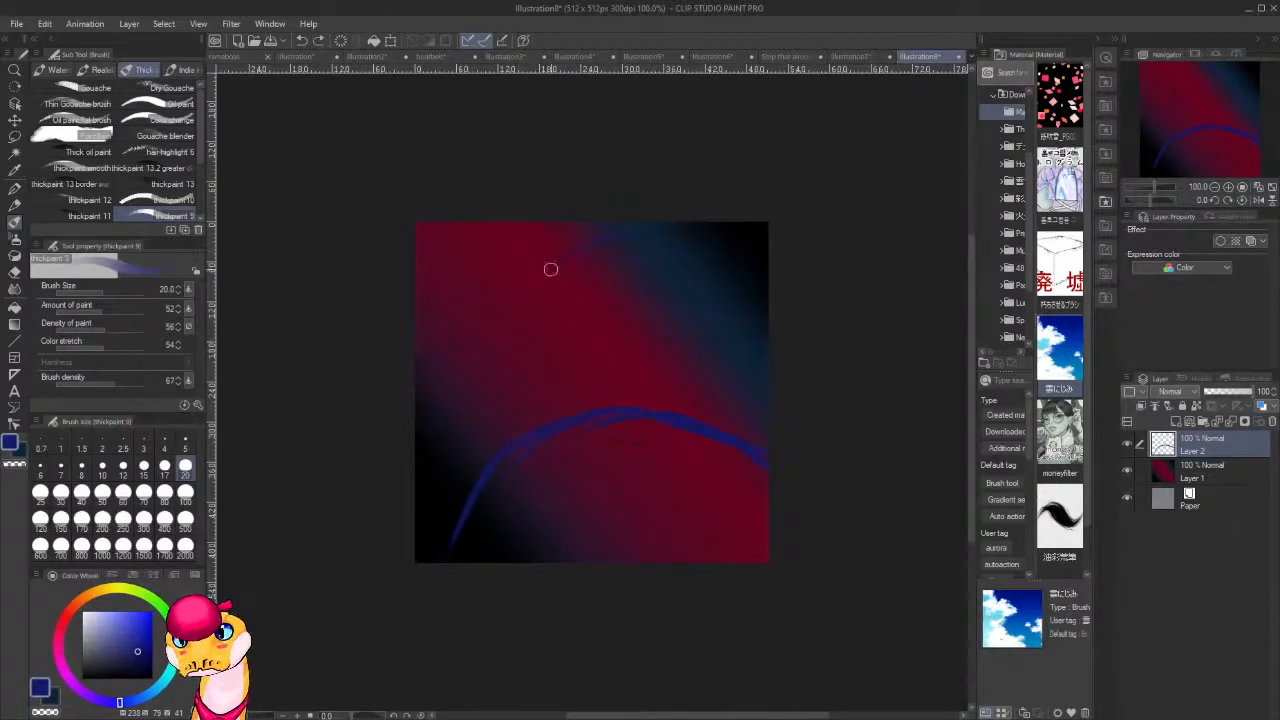
Sketch a large round head above the arc, with rough facial guide lines inside it.
mouse_move(549, 269)
mouse_down()
mouse_move(635, 388)
mouse_move(661, 246)
mouse_move(669, 375)
mouse_up()
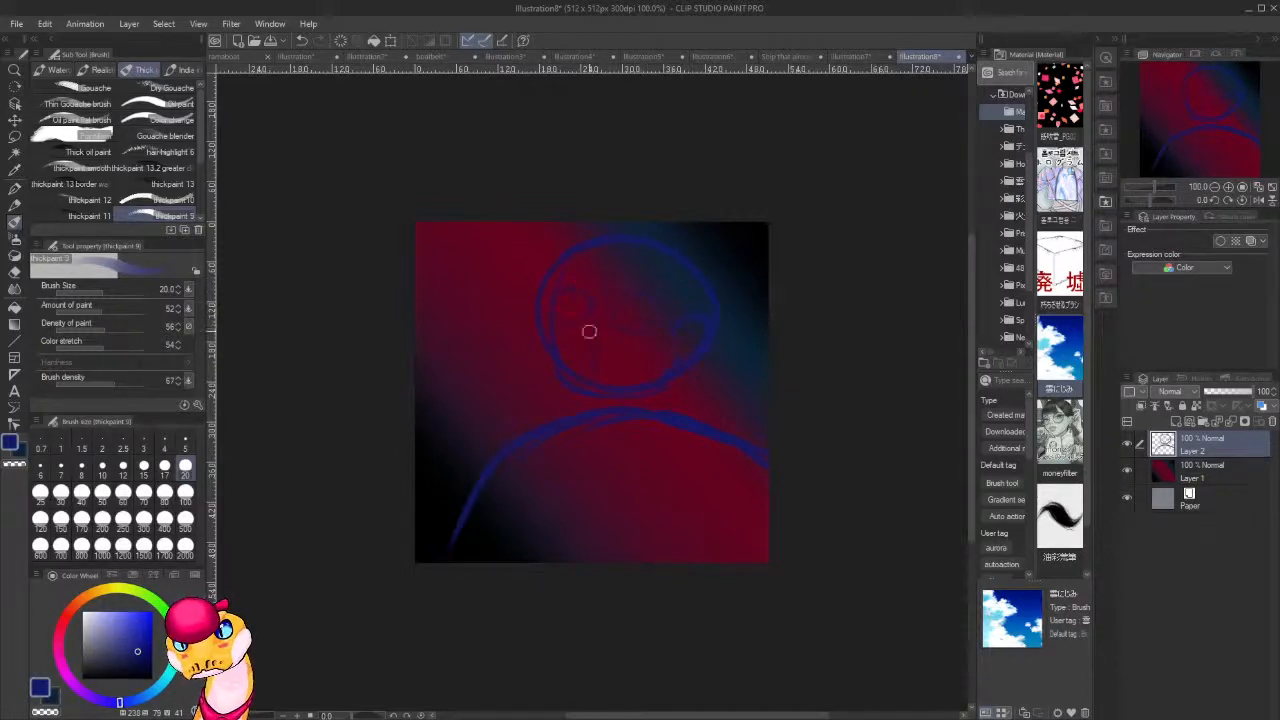
key(ctrl+z)
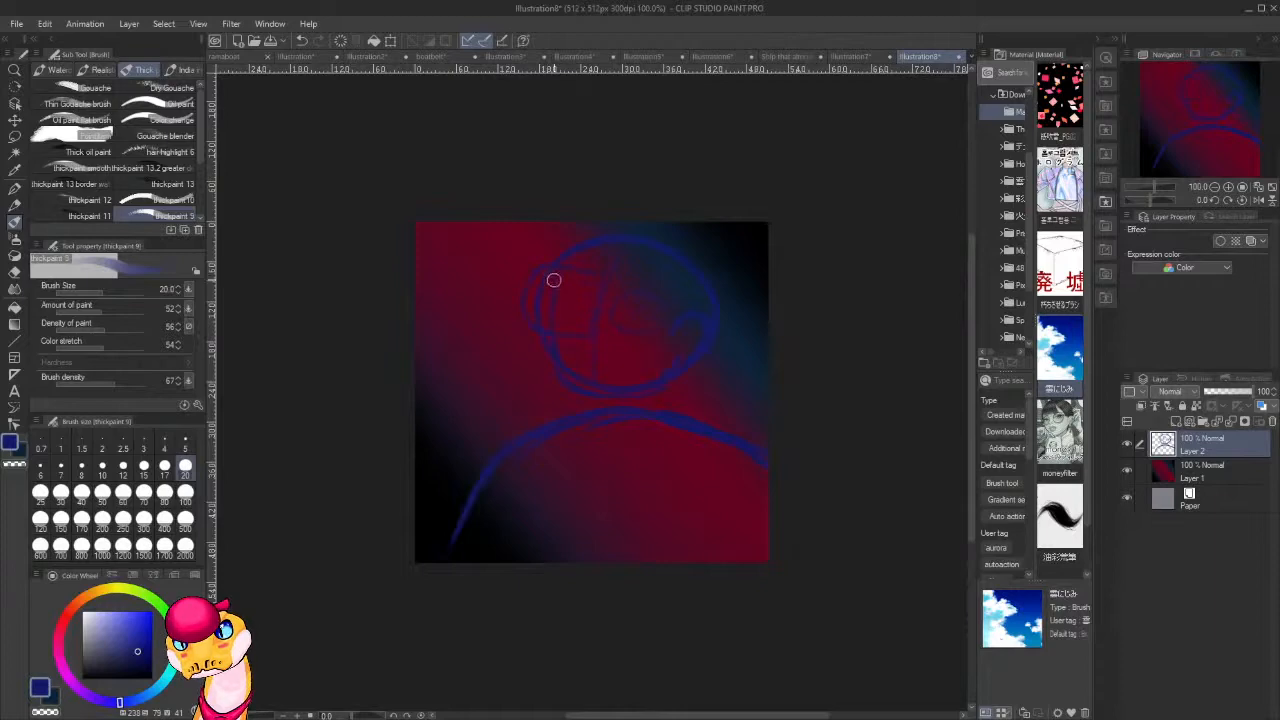
Erase the upper-left section of the head outline and thin the guide lines inside the face.
key(e)
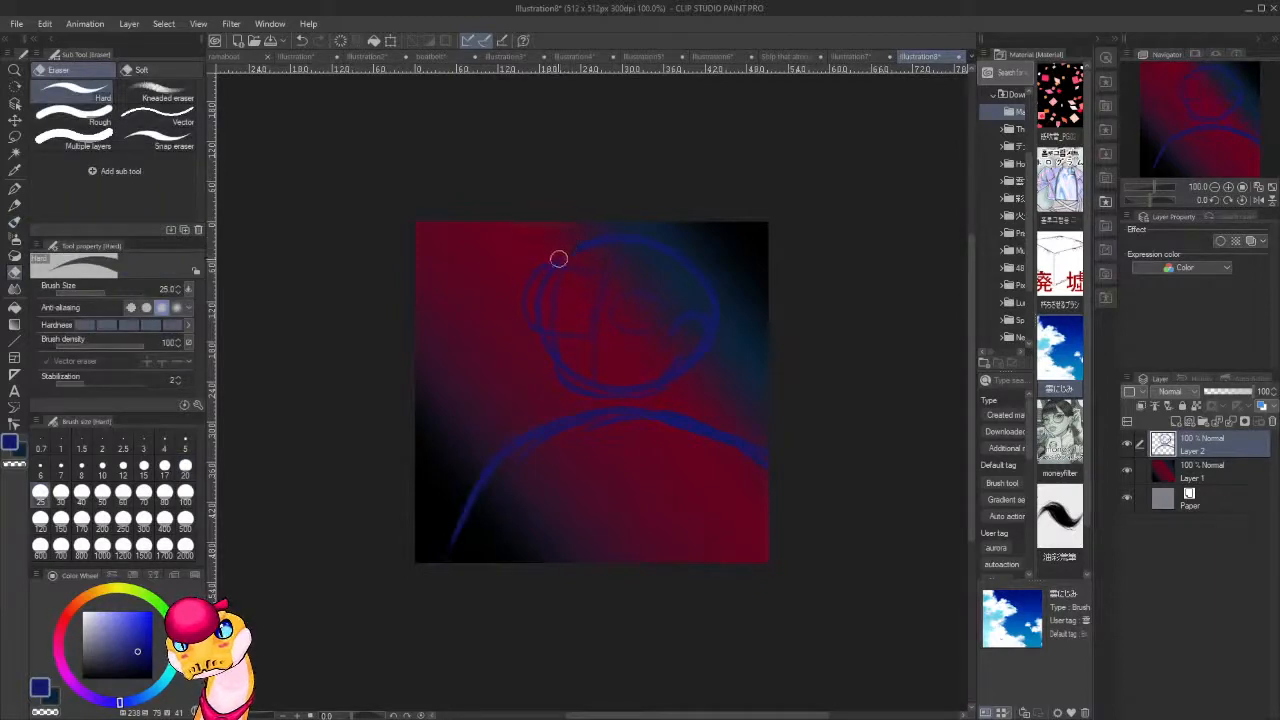
key(b)
key(b)
key(b)
key(b)
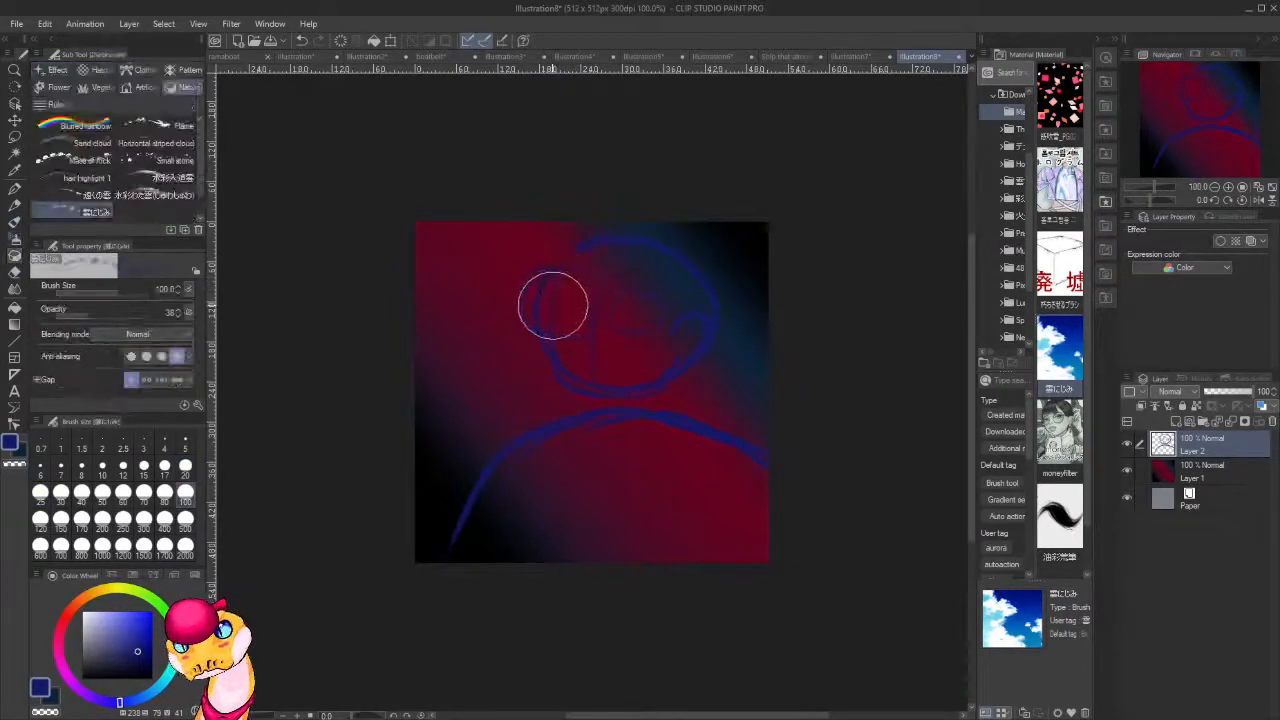
Redraw the square eyepiece with a rounded outer frame at the head's left edge, erasing stray lines around it.
key(c)
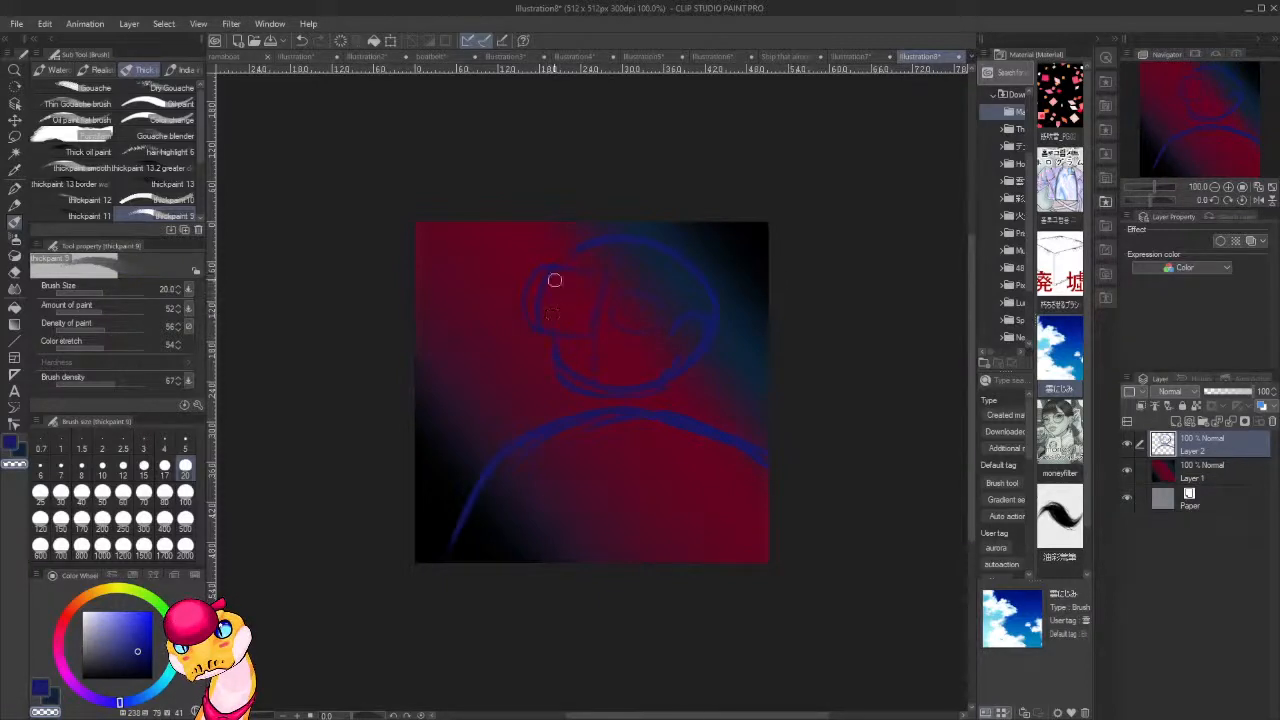
key(c)
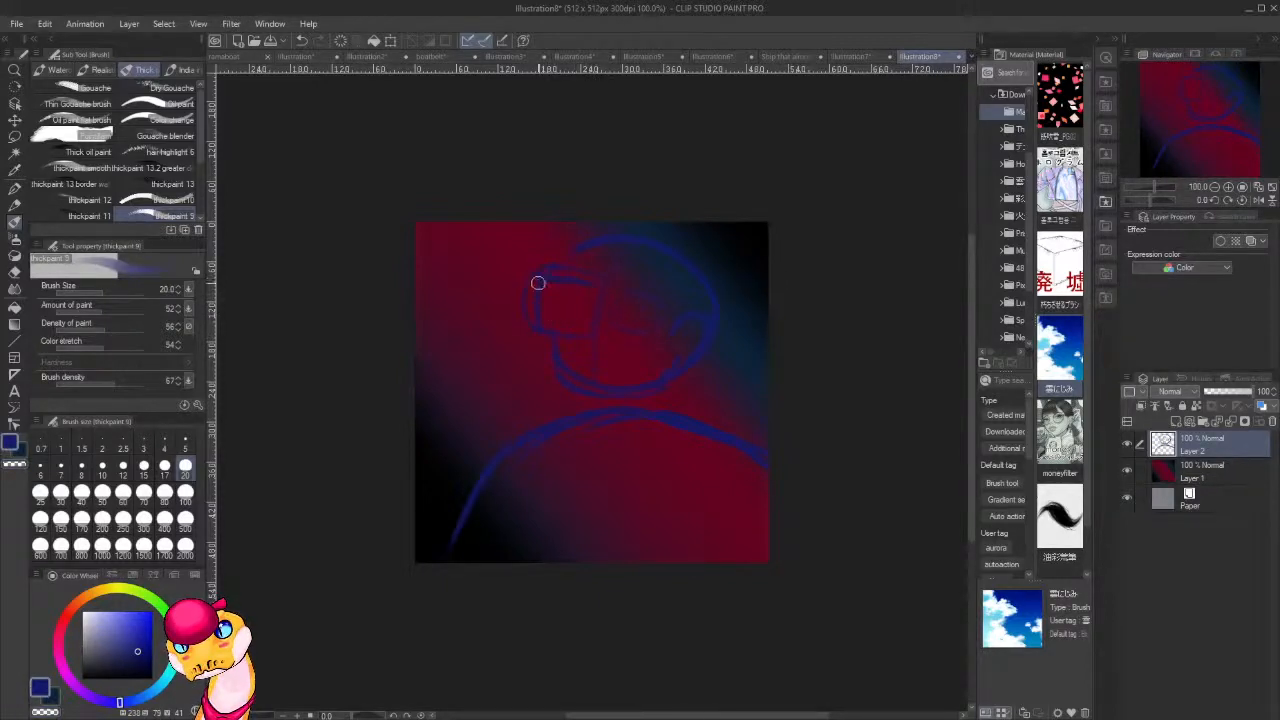
key(c)
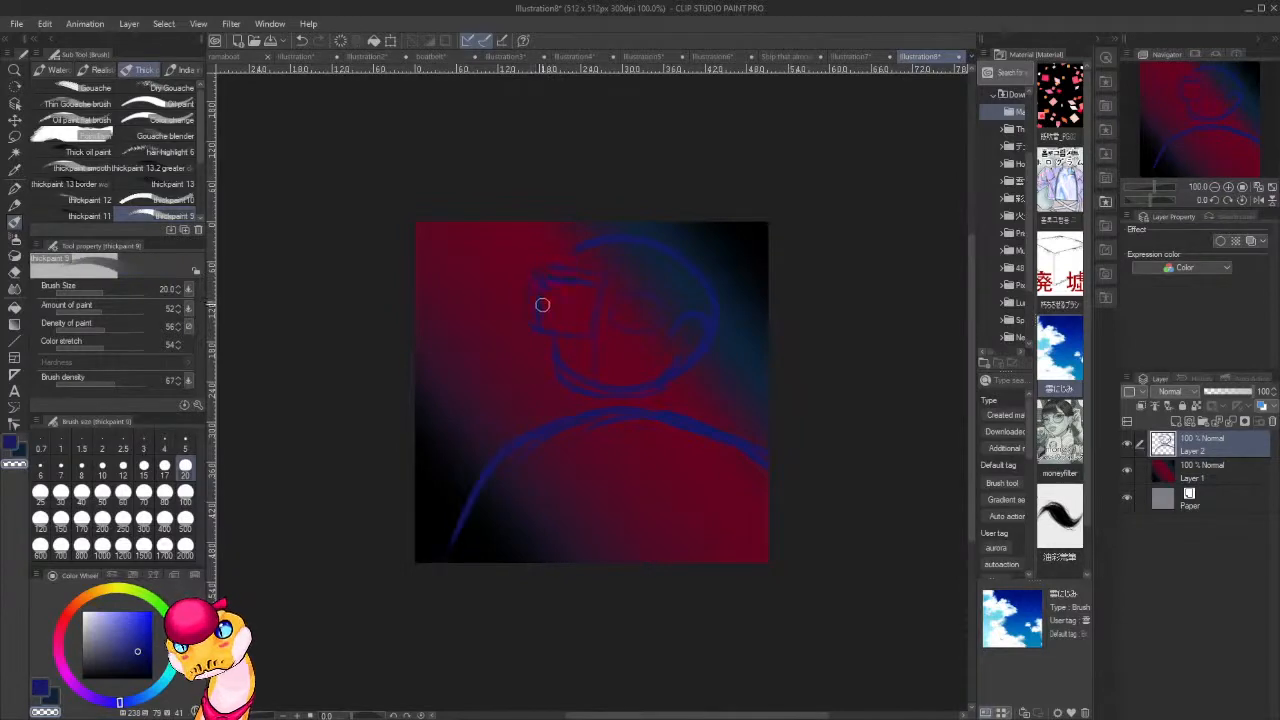
key(c)
key(c)
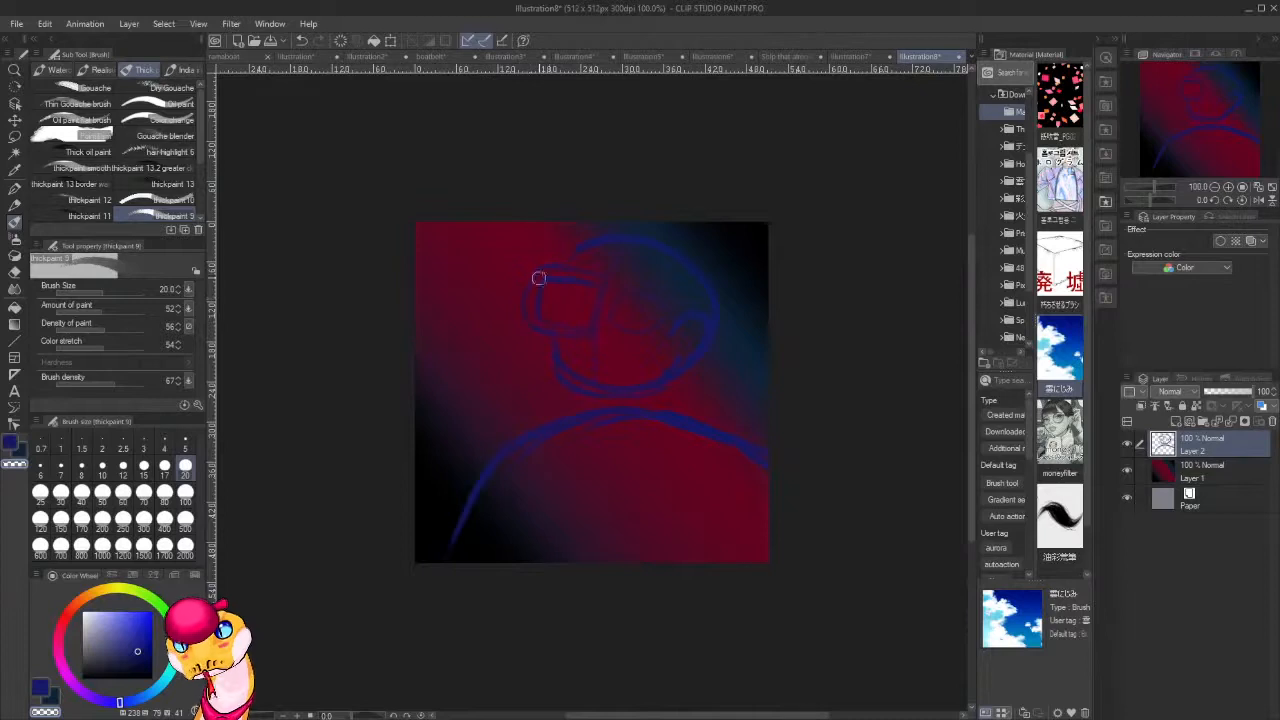
key(c)
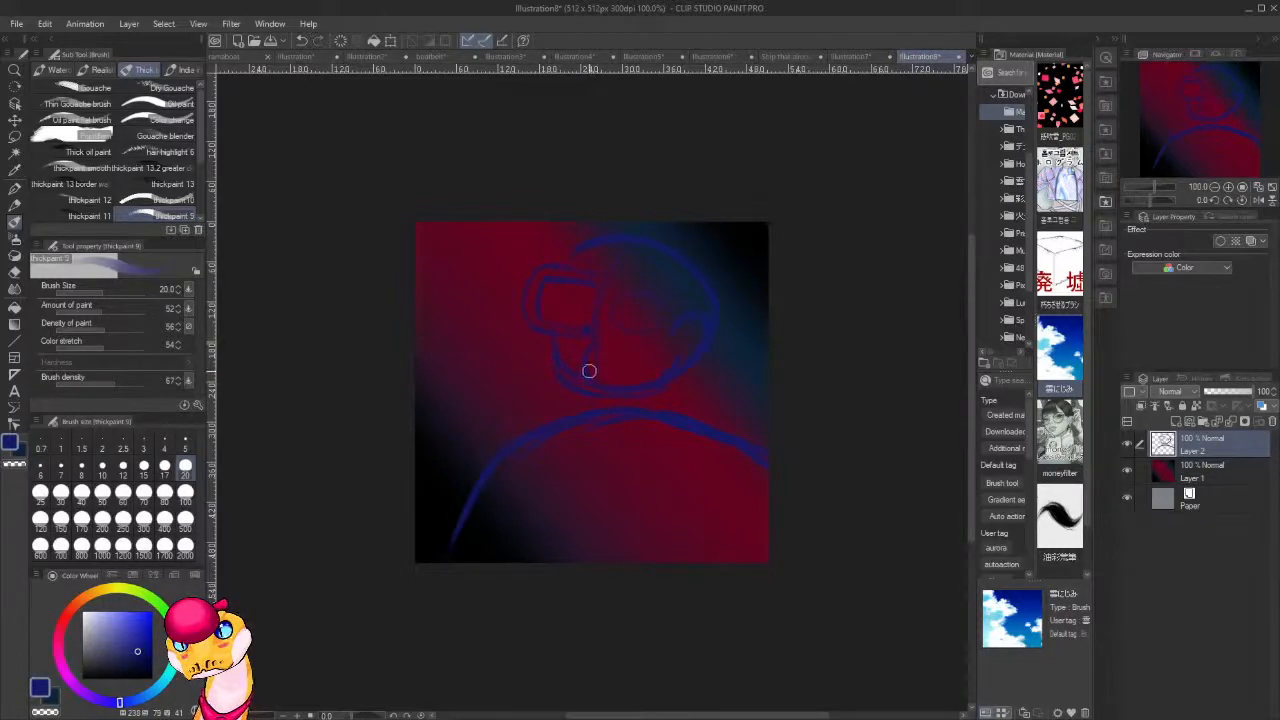
Sketch a vertical band and a round filter beside and below the square eyepiece, and fill the eyepiece solid dark blue.
drag(596, 348, 586, 380)
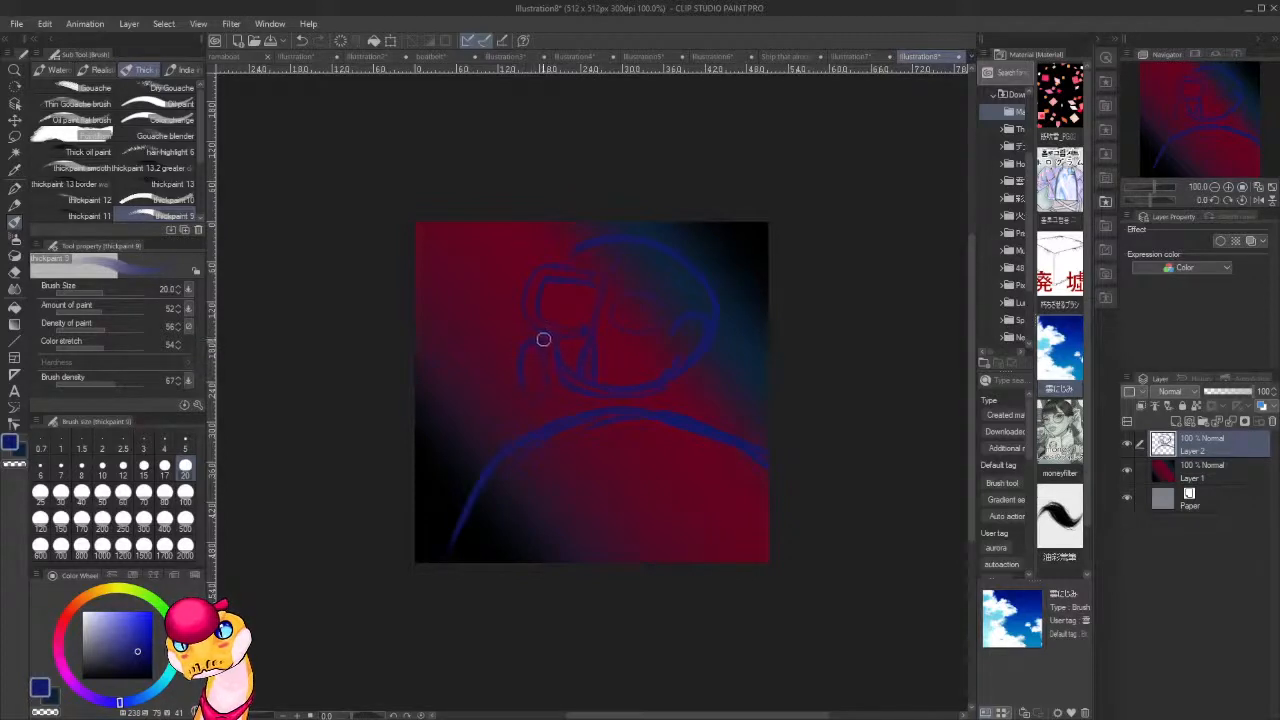
mouse_move(549, 388)
mouse_down()
mouse_move(521, 354)
mouse_move(533, 368)
mouse_move(522, 393)
mouse_move(530, 348)
mouse_move(538, 387)
mouse_move(521, 344)
mouse_move(541, 364)
mouse_move(524, 381)
mouse_move(560, 387)
mouse_up()
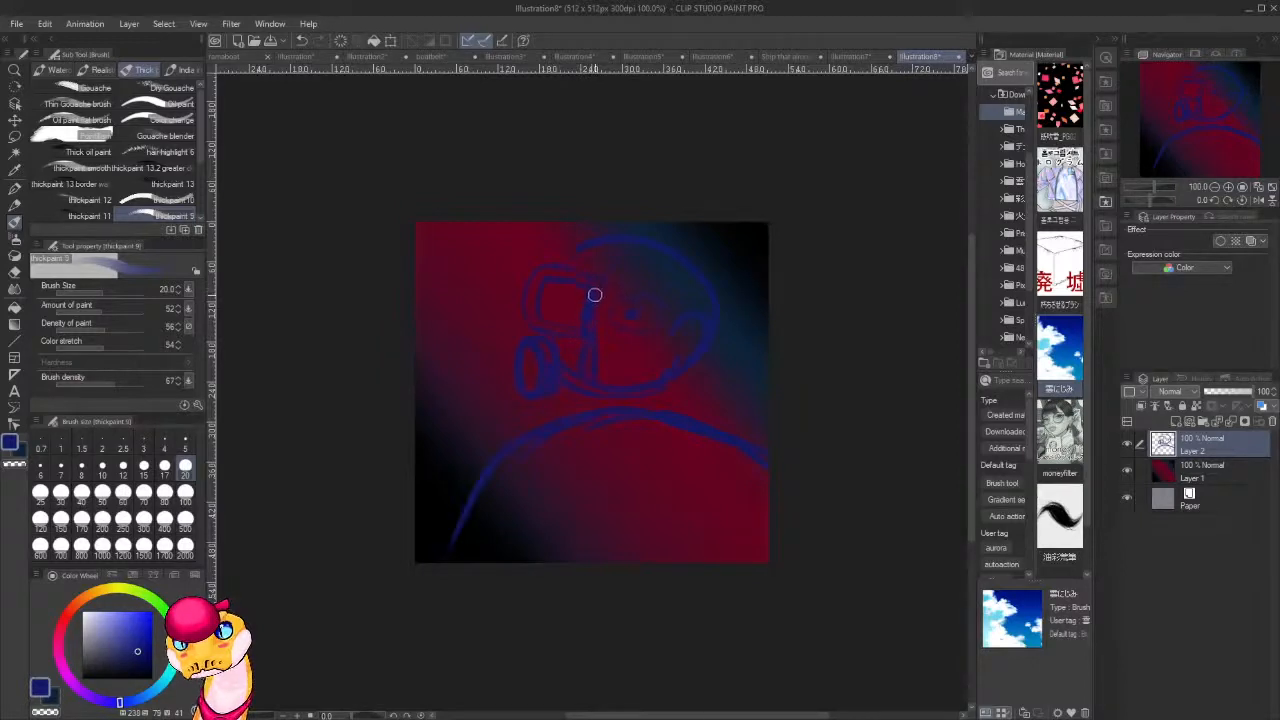
mouse_move(580, 290)
mouse_down()
mouse_move(571, 320)
mouse_move(557, 294)
mouse_move(549, 314)
mouse_up()
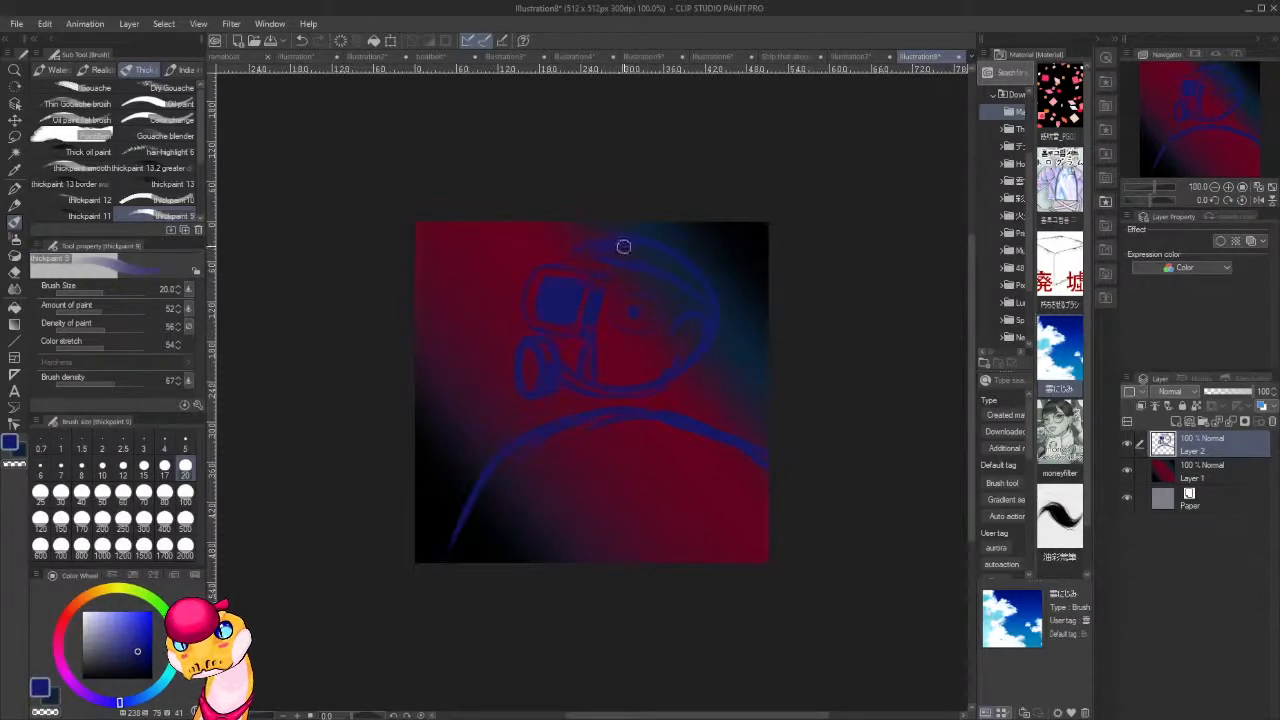
Erase the head's top outline above the brow curve and sketch a cap shape reaching the canvas's upper edge.
key(c)
drag(634, 232, 674, 250)
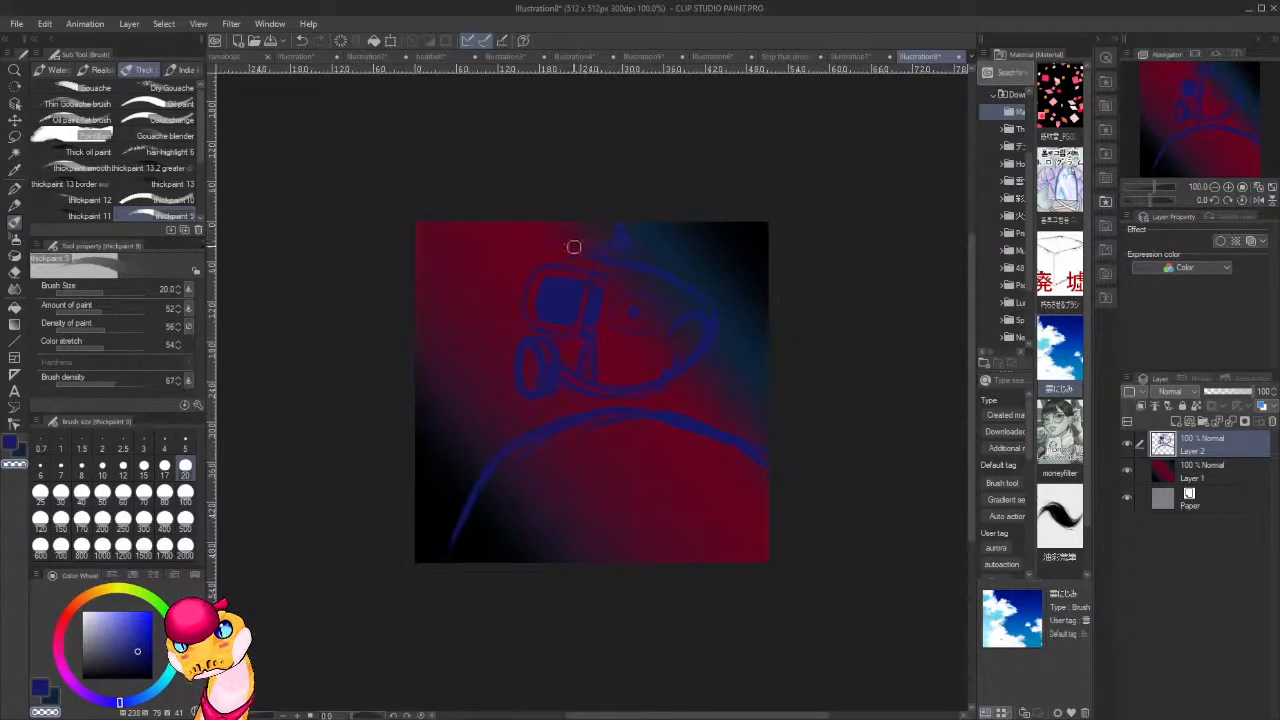
key(c)
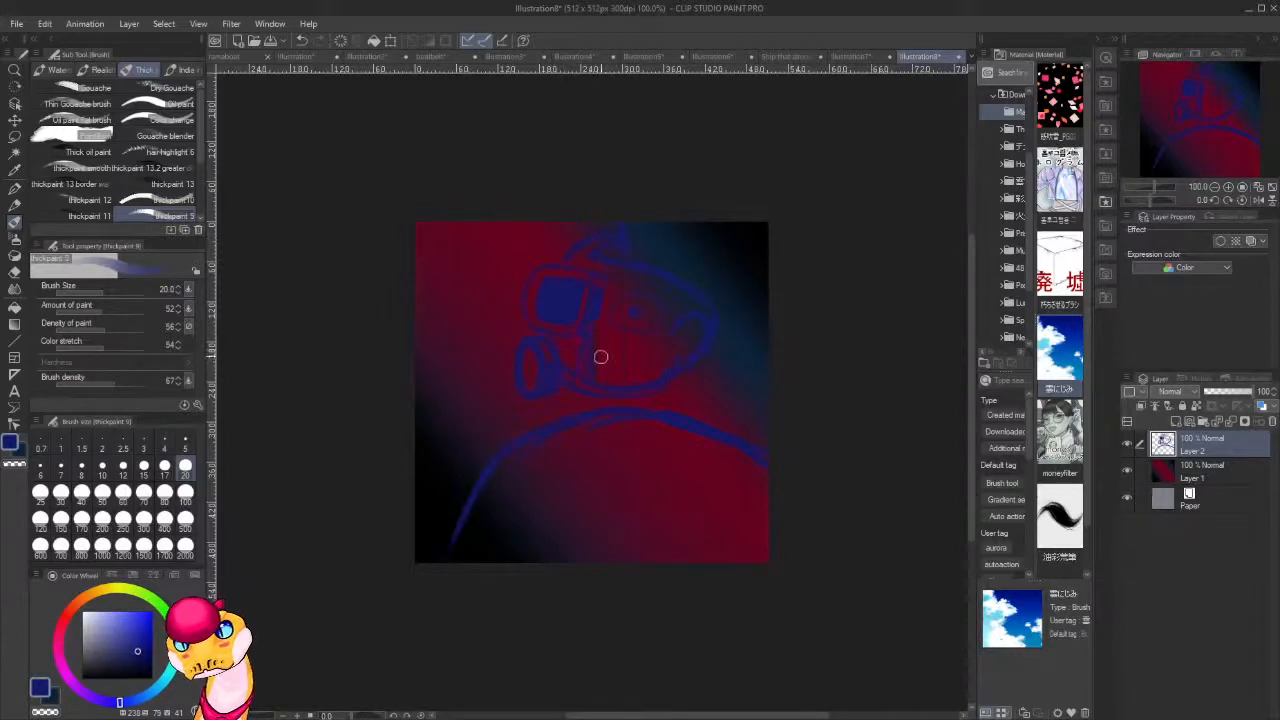
Paint a solid dark blue mouth shape beside the mask and clean up the chin and jaw lines beneath it.
mouse_move(597, 347)
mouse_down()
mouse_move(627, 360)
mouse_move(594, 368)
mouse_move(634, 366)
mouse_up()
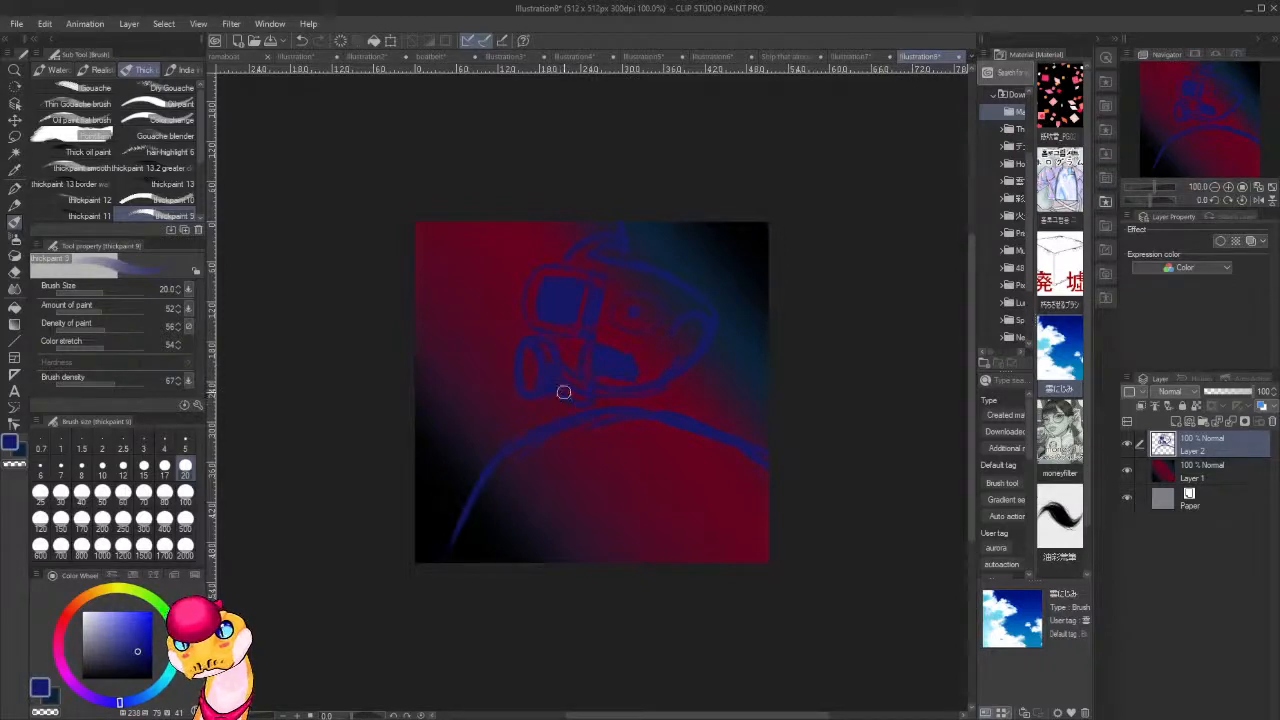
mouse_move(638, 408)
mouse_down()
mouse_move(670, 369)
mouse_move(660, 387)
mouse_move(616, 399)
mouse_up()
key(c)
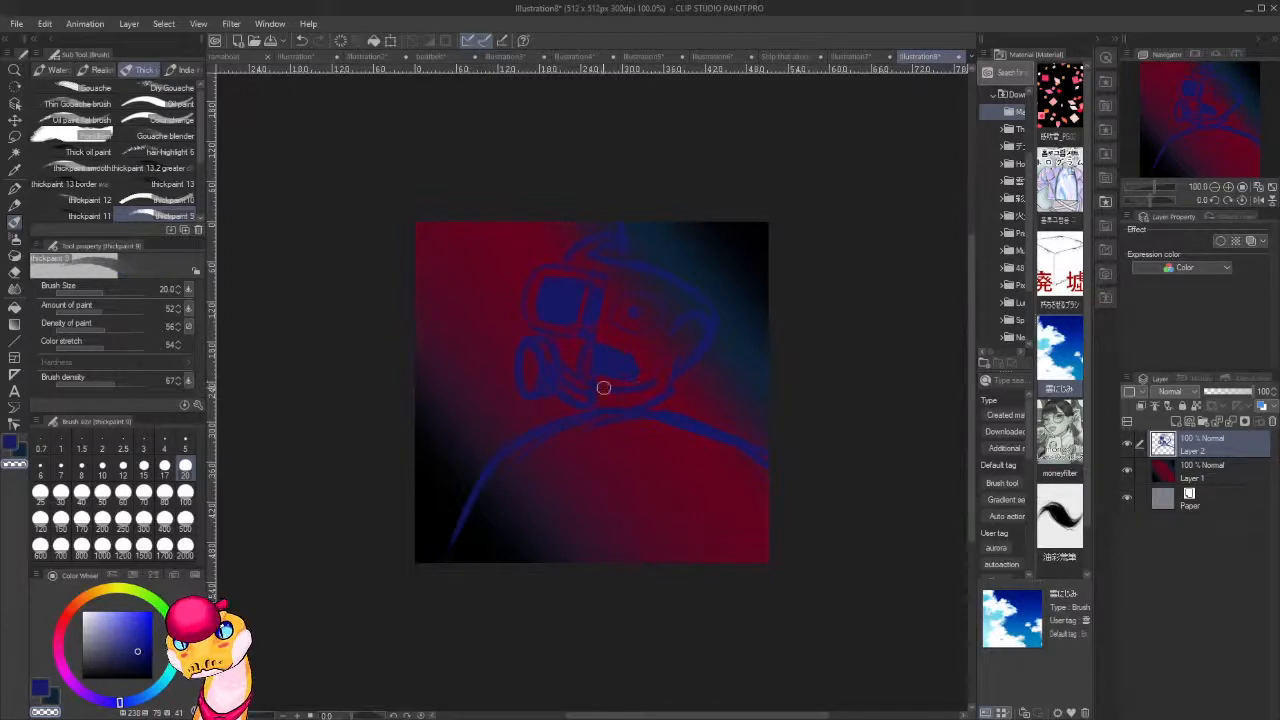
key(c)
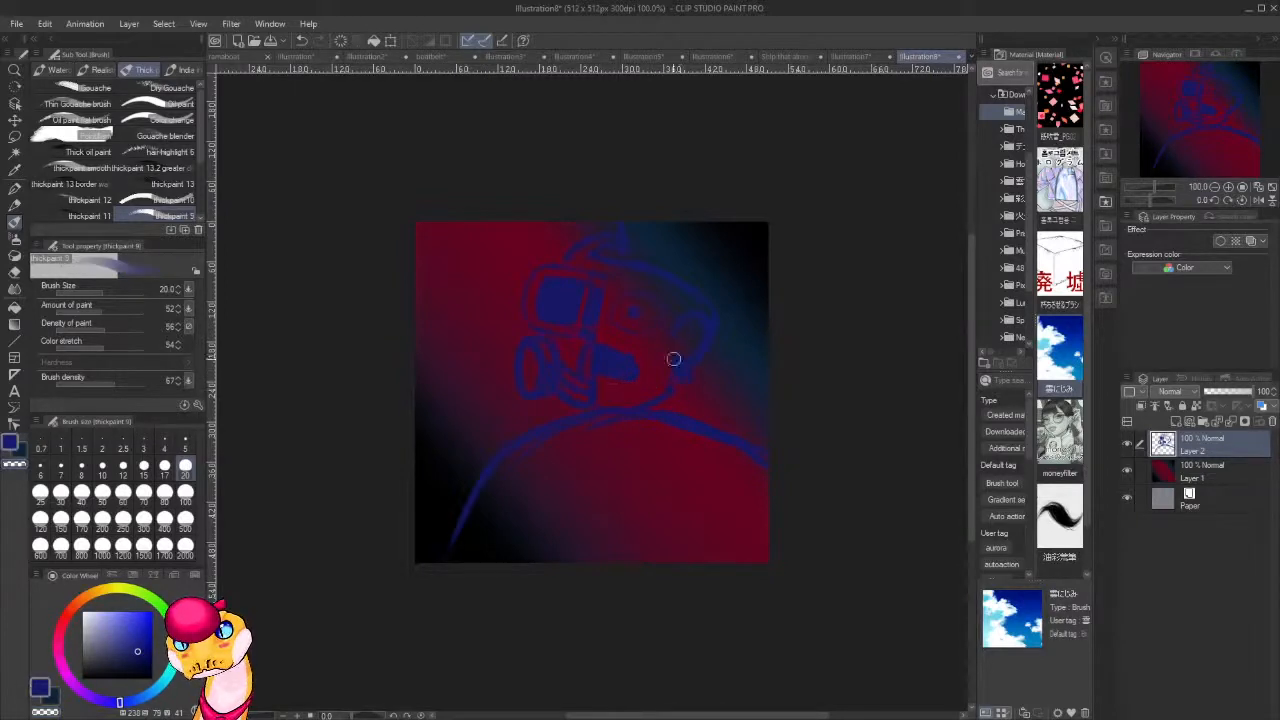
Fill a thick dark blue beard along the jaw and draw the hat's long side edge behind the head.
mouse_move(673, 358)
mouse_down()
mouse_move(671, 400)
mouse_move(617, 428)
mouse_move(600, 409)
mouse_move(592, 429)
mouse_up()
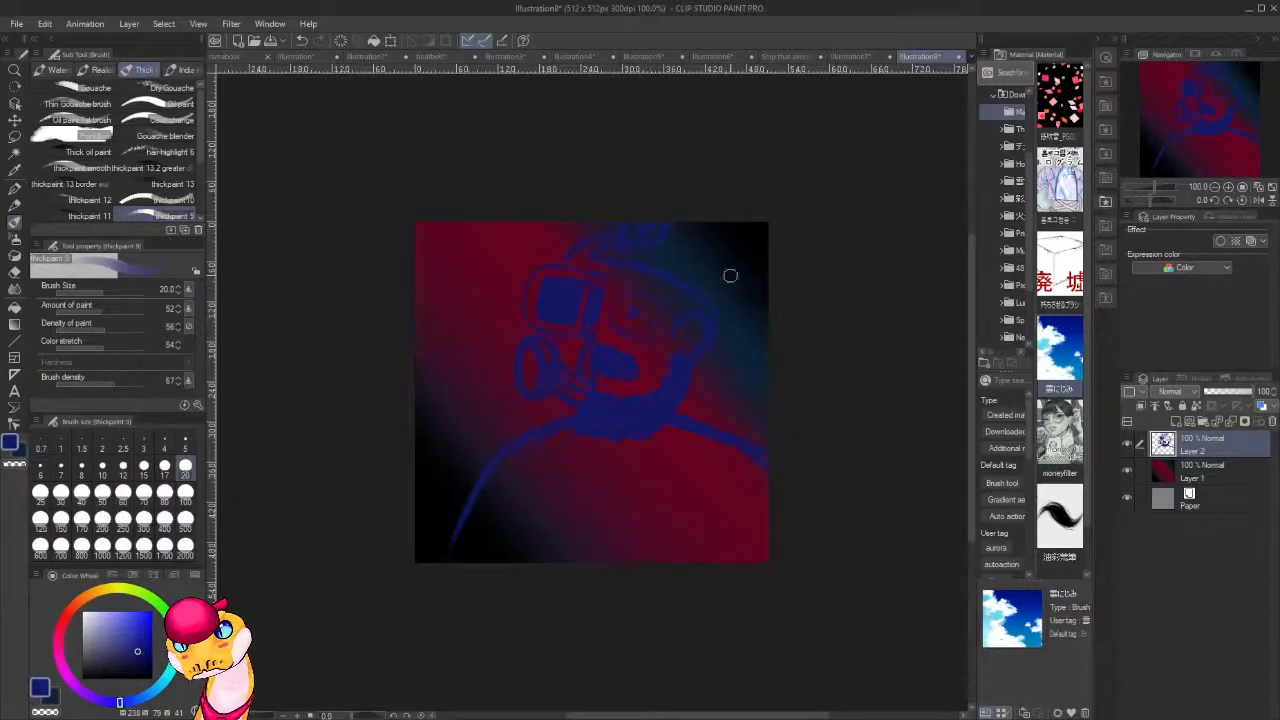
mouse_move(703, 206)
mouse_down()
mouse_move(725, 236)
mouse_move(726, 320)
mouse_up()
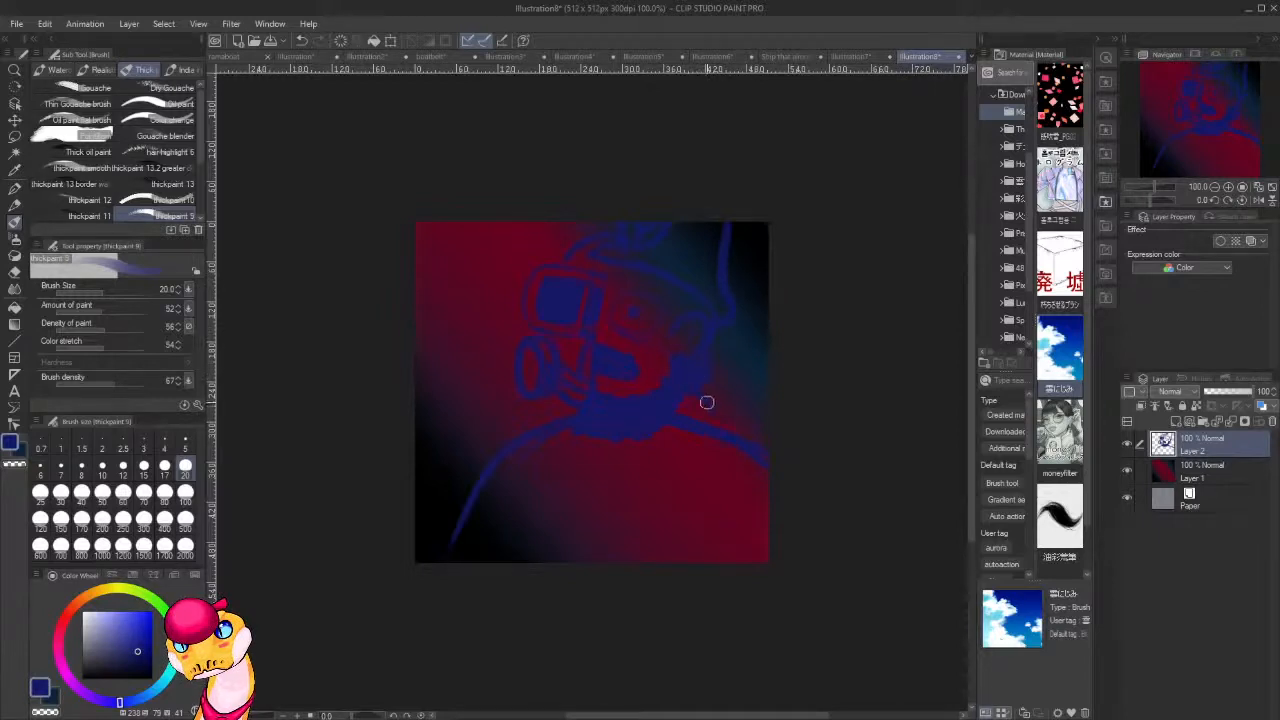
Sketch the coat's front lines and collar loop below the beard, and replace the right end of the arc with a shoulder and sleeve.
drag(603, 451, 596, 605)
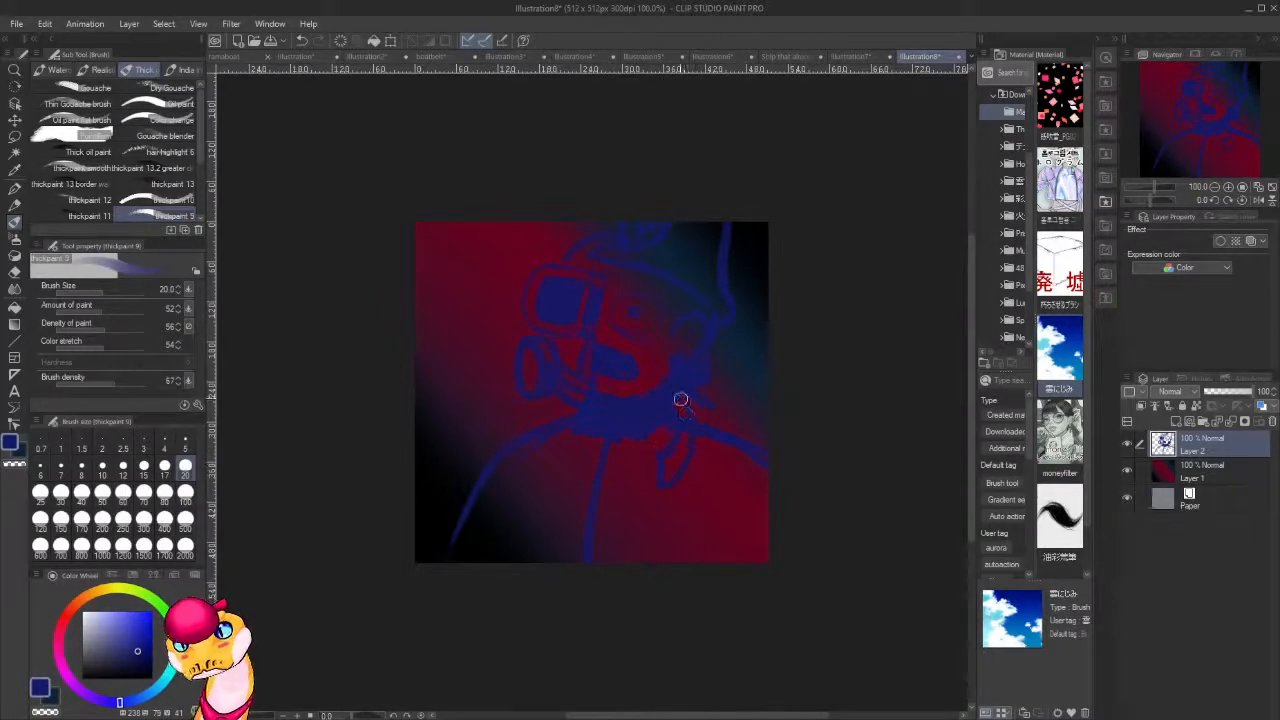
key(c)
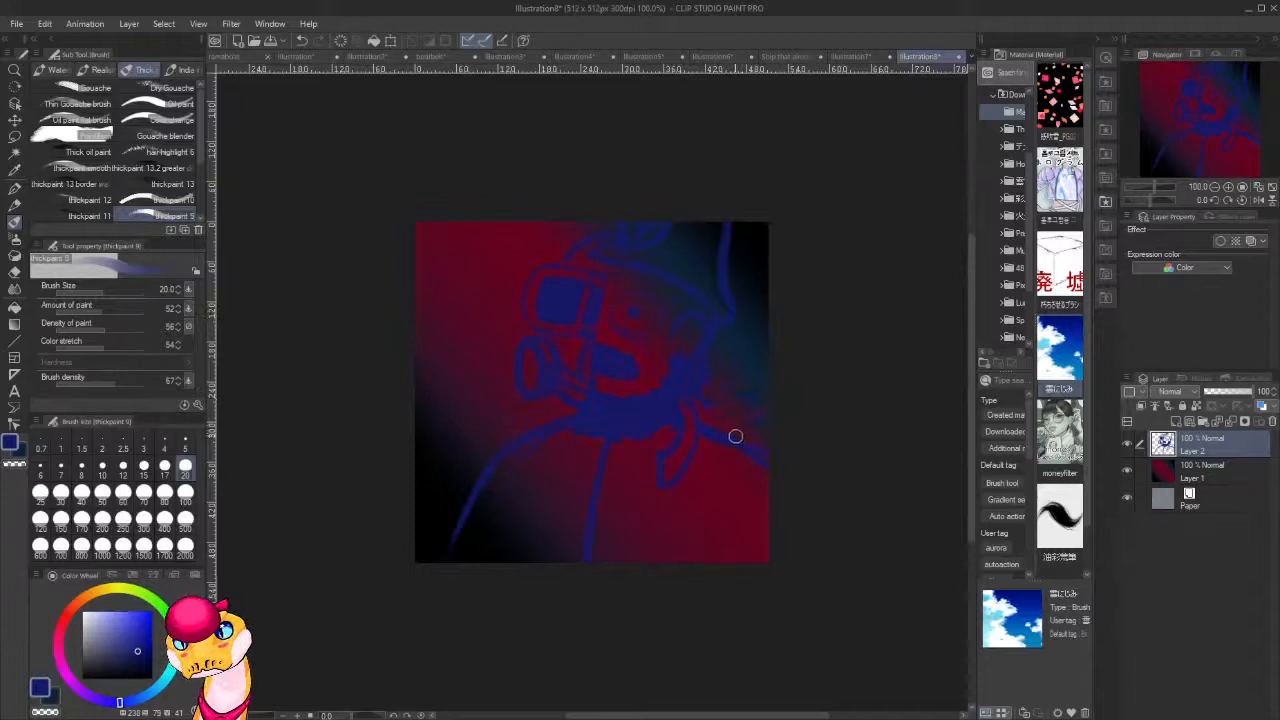
key(c)
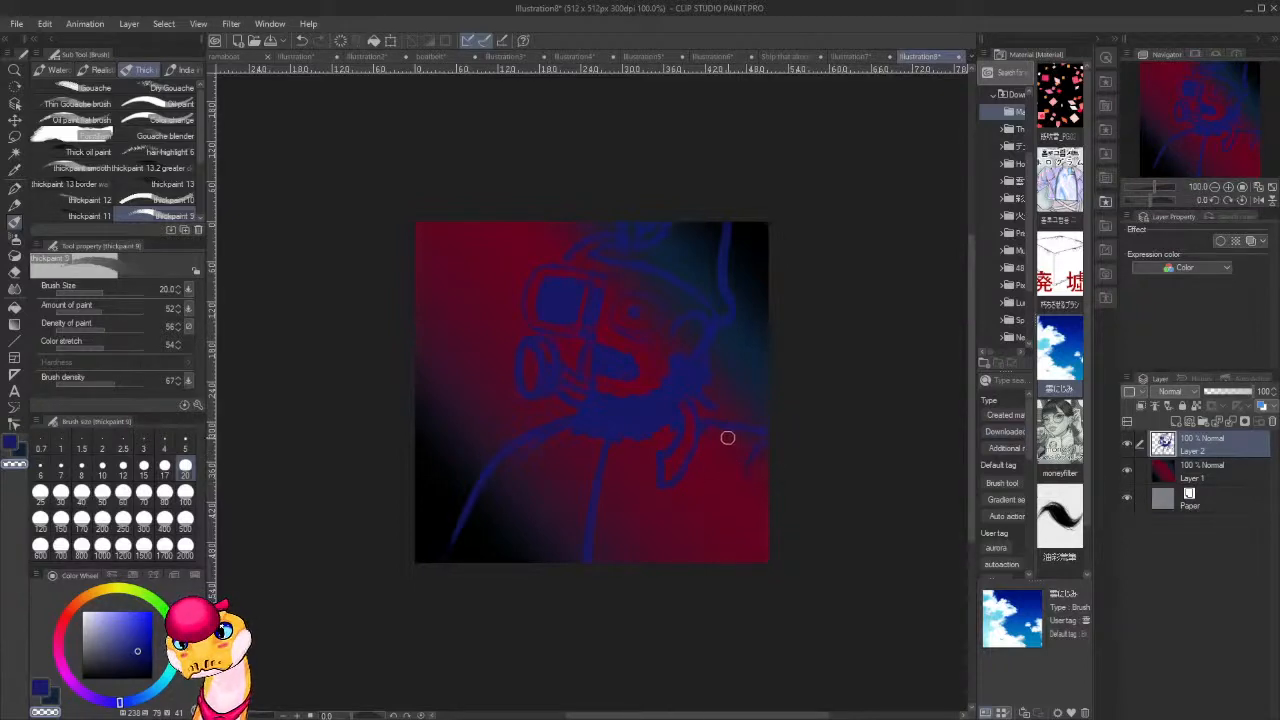
key(c)
drag(768, 443, 742, 488)
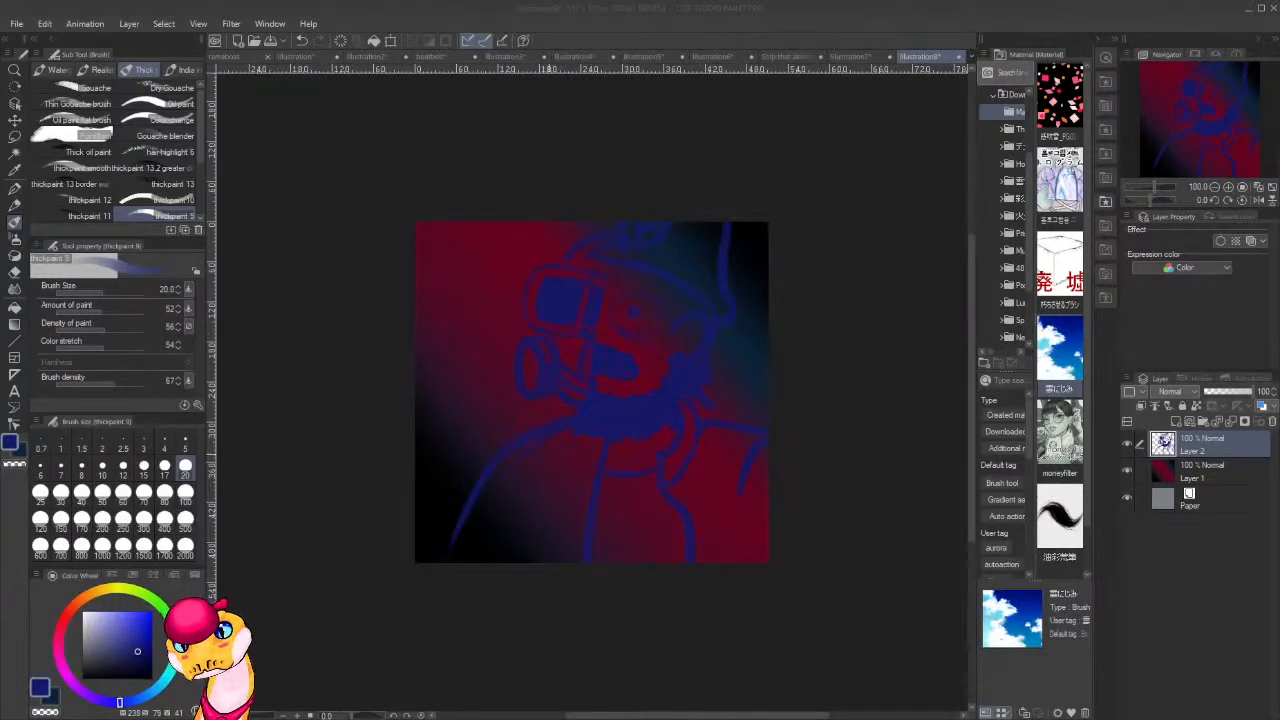
Draw the figure's left-hand shoulder and arm contours down to the canvas's lower edge, erasing the old arc between them.
mouse_move(576, 408)
mouse_down()
mouse_move(463, 490)
mouse_move(477, 464)
mouse_move(453, 505)
mouse_move(447, 578)
mouse_up()
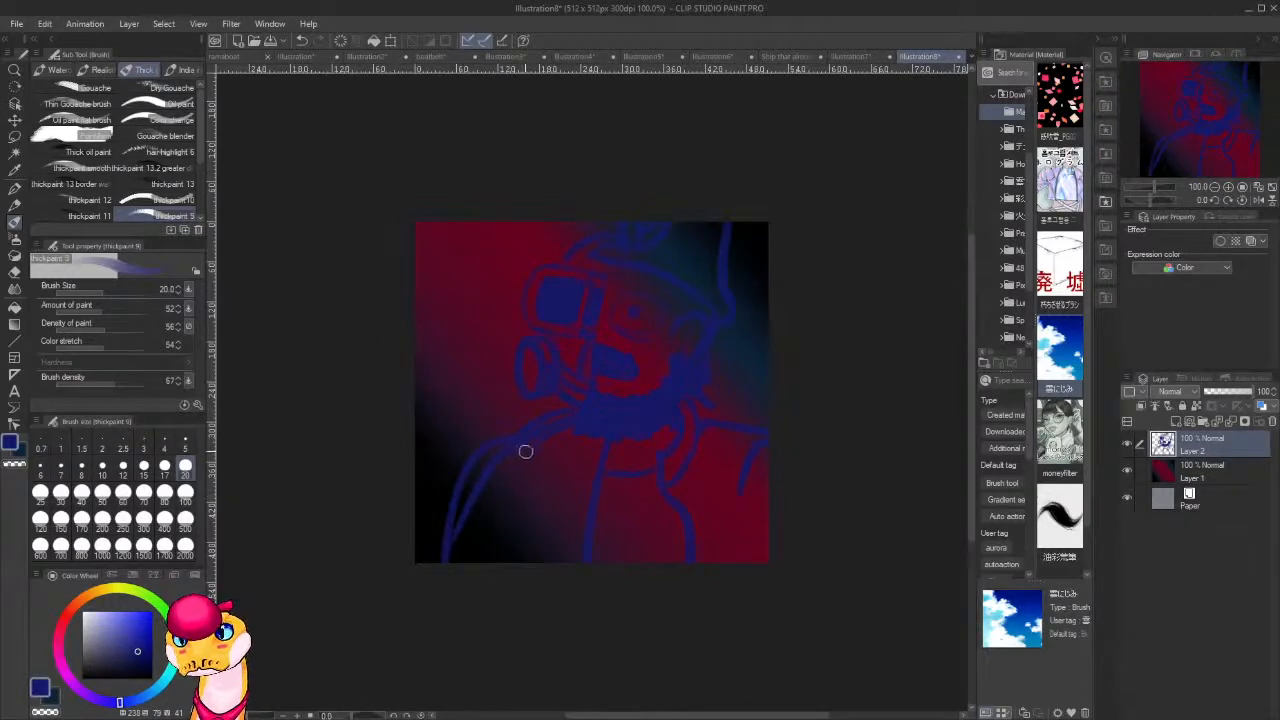
key(c)
mouse_move(524, 452)
mouse_down()
mouse_move(493, 492)
mouse_move(488, 468)
mouse_move(461, 529)
mouse_move(488, 482)
mouse_move(478, 570)
mouse_up()
key(c)
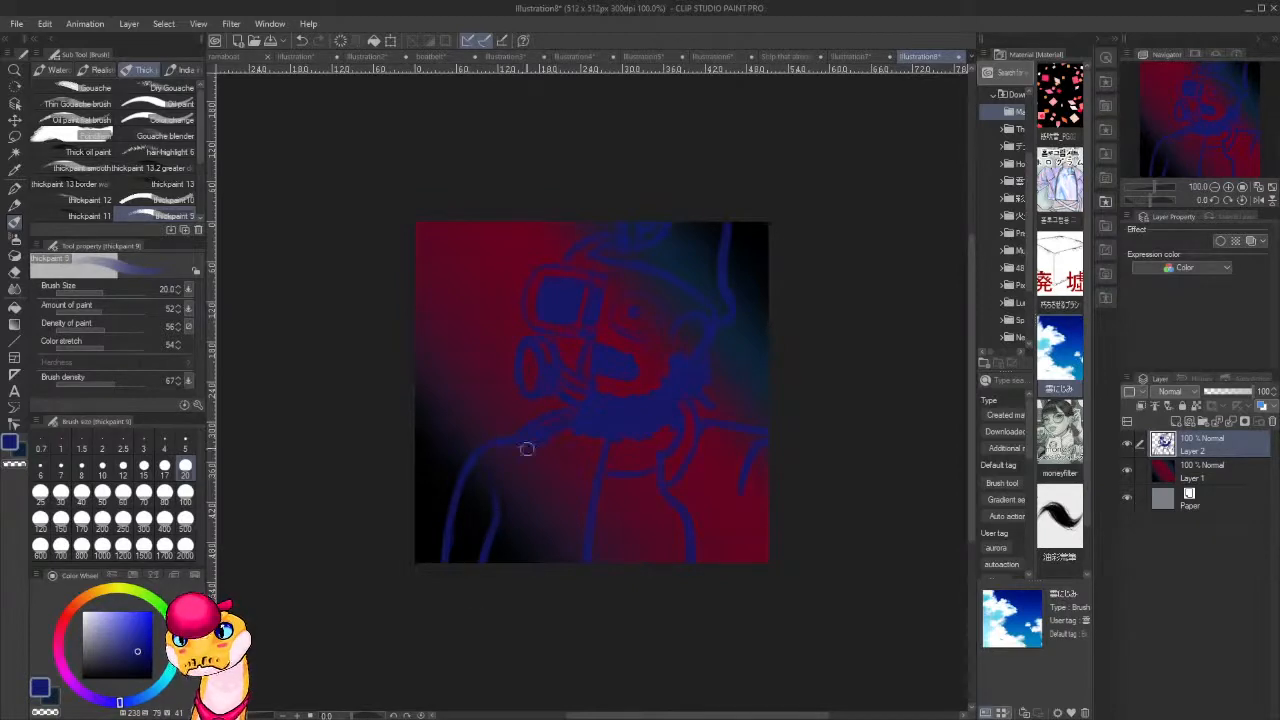
key(c)
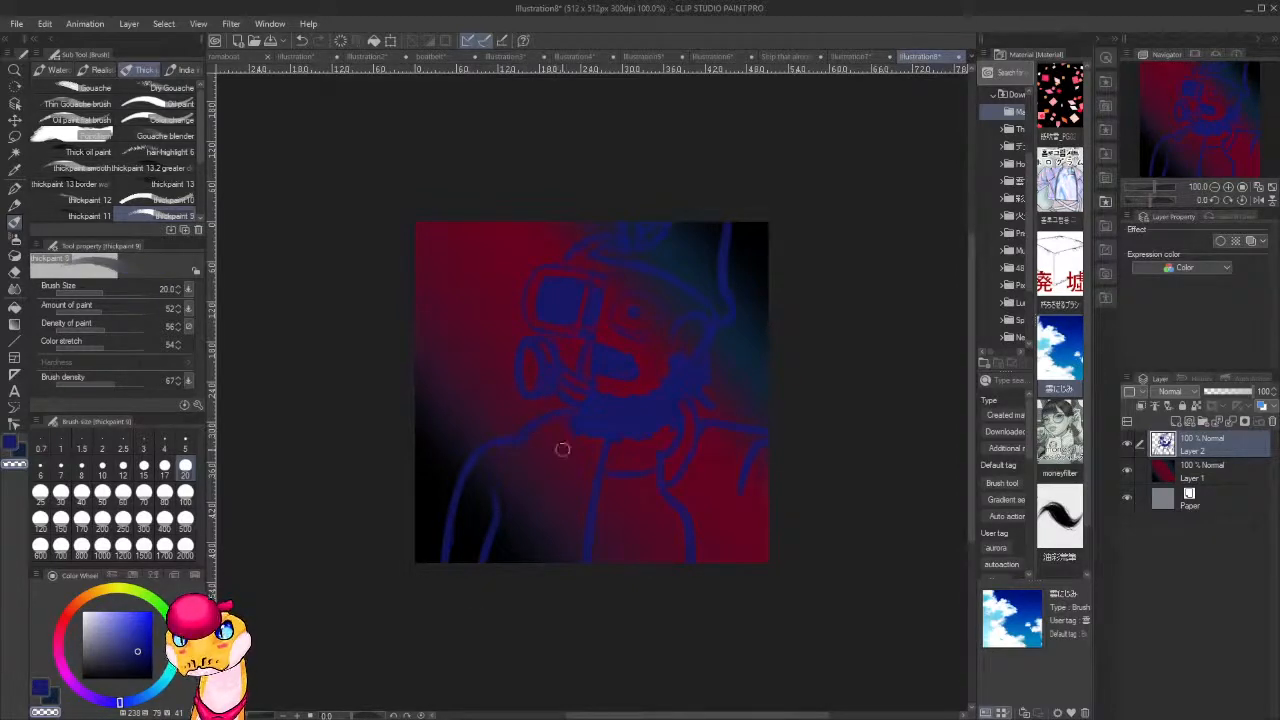
Sketch a round canister at the chest's lower left and a curved ribbed hose linking it to the mask.
key(c)
mouse_move(544, 492)
mouse_down()
mouse_move(515, 562)
mouse_move(532, 554)
mouse_up()
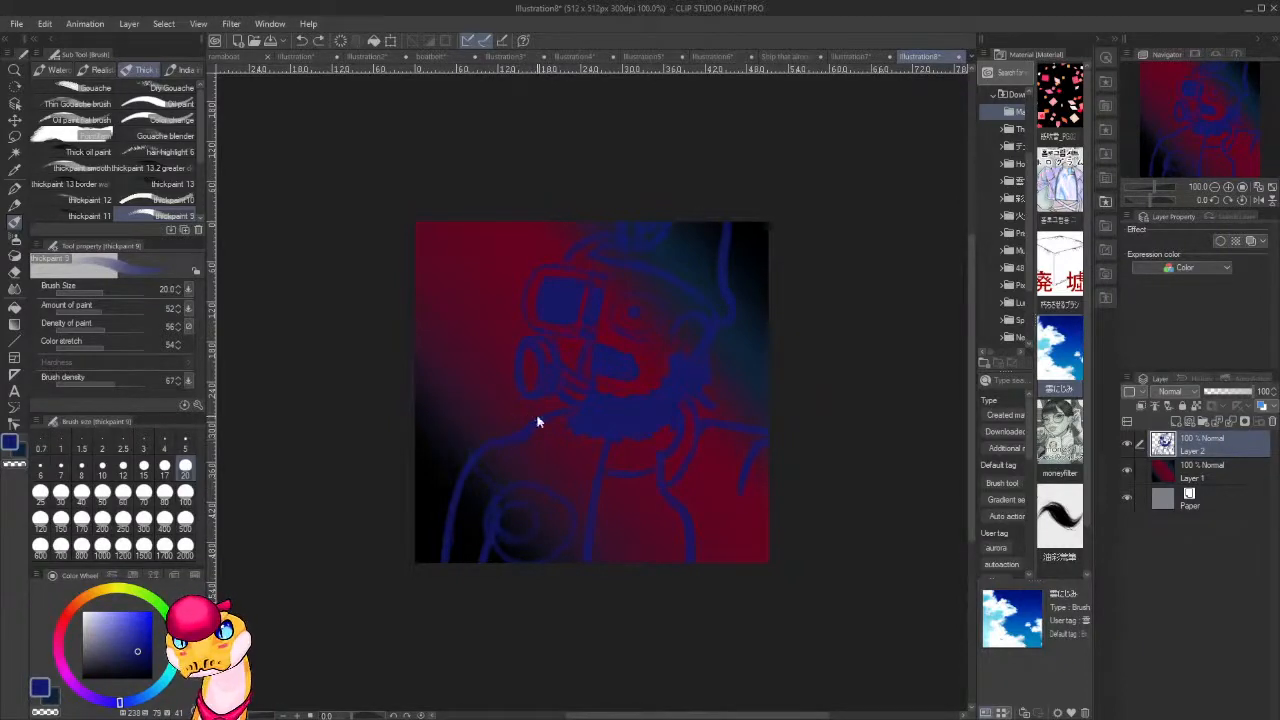
drag(527, 404, 458, 476)
key(c)
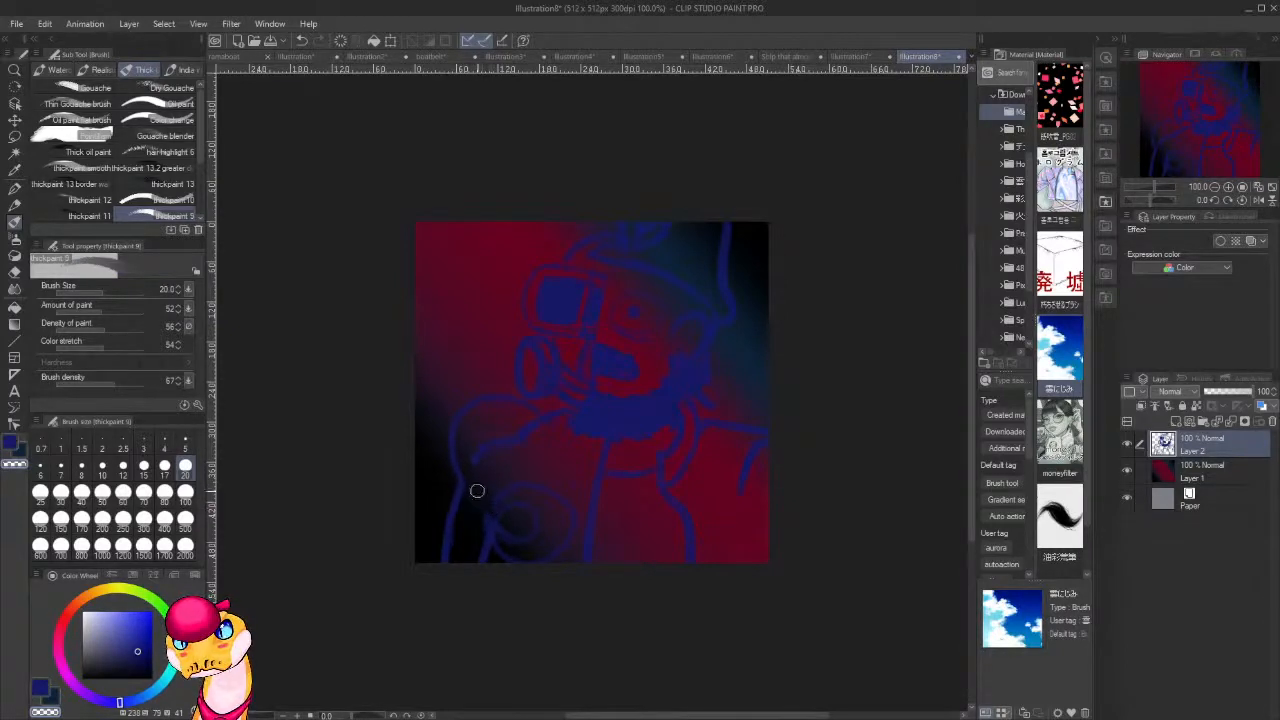
key(c)
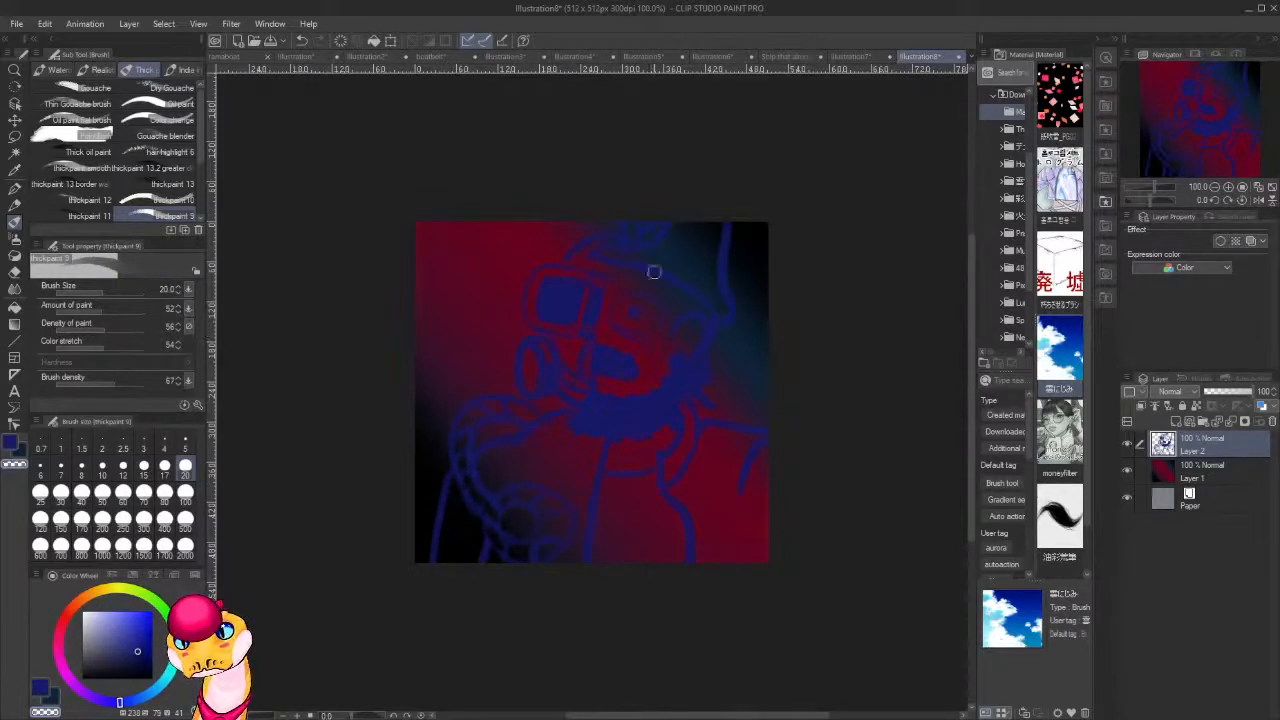
Erase the band segment between the eyepiece and the mouth, and tidy the strap lines beside the eyepiece.
alt+click(595, 328)
alt+click(597, 330)
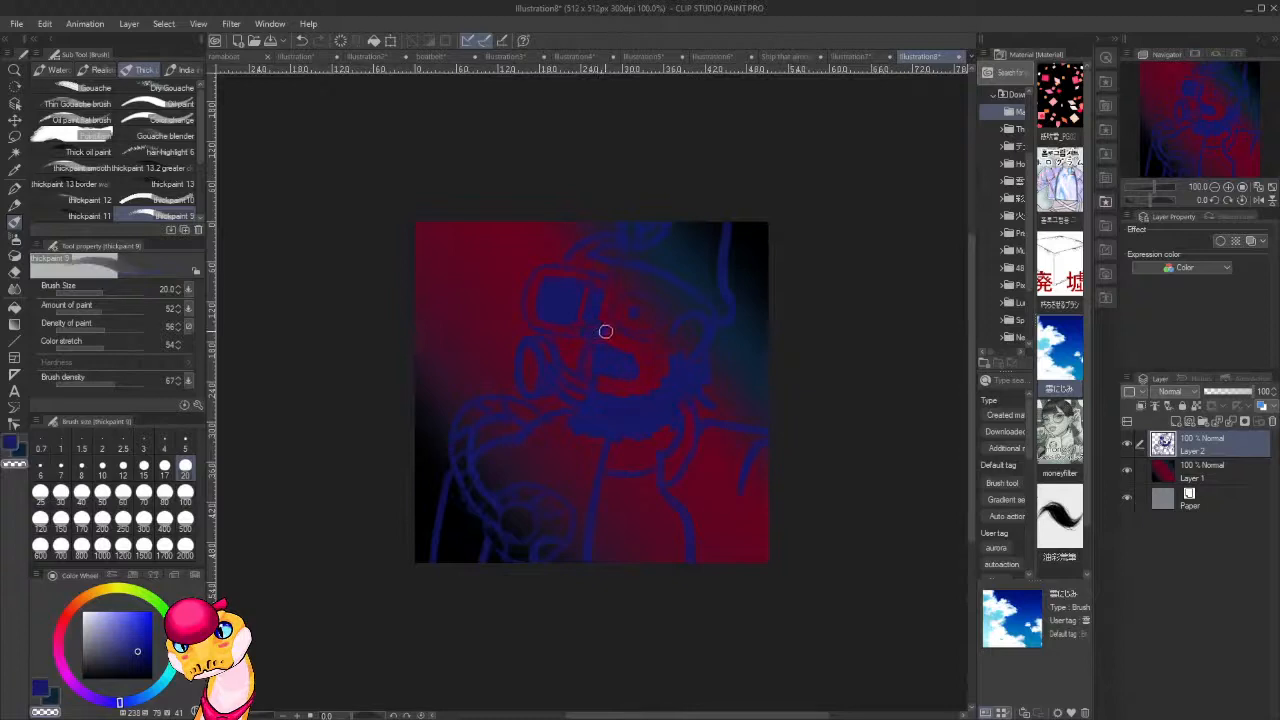
alt+click(608, 338)
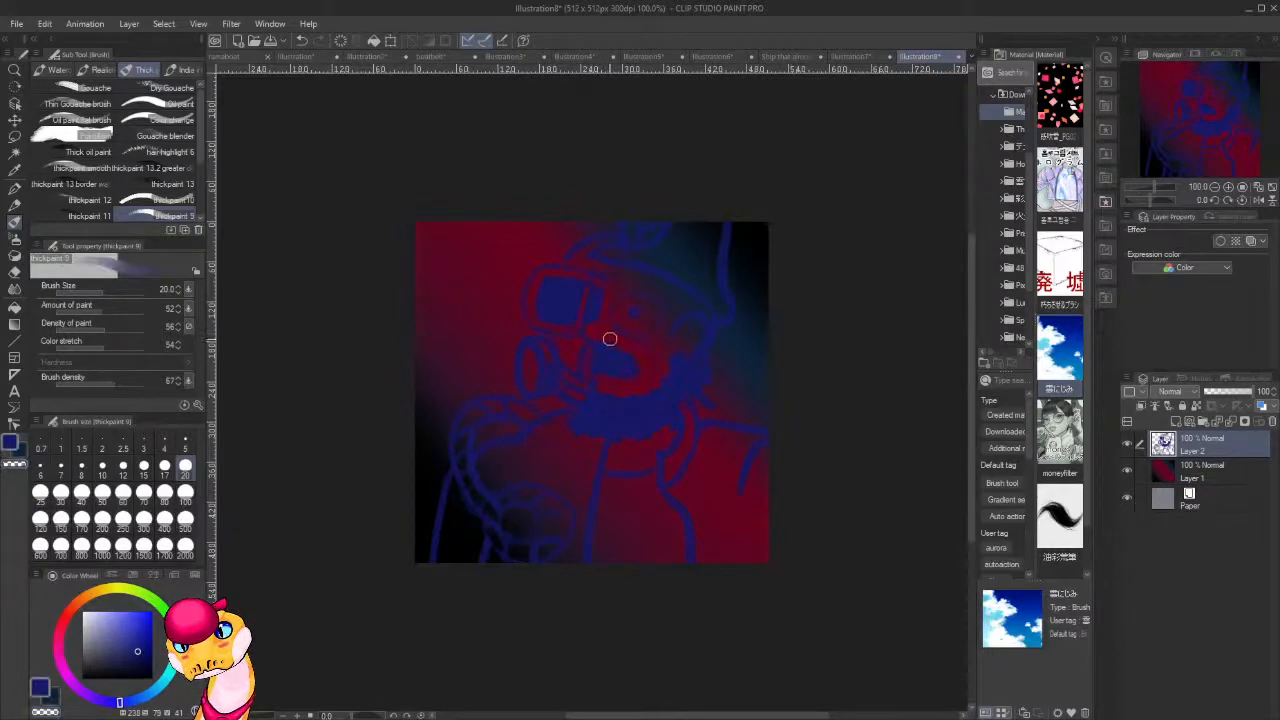
key(c)
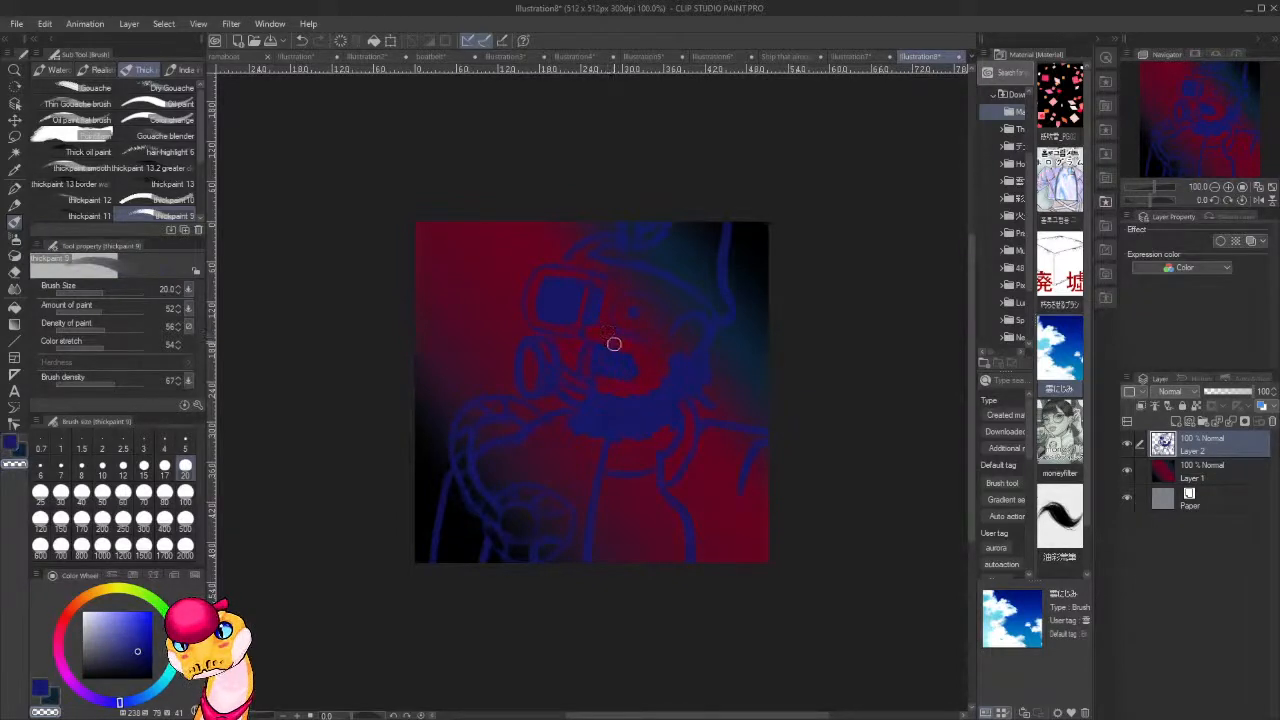
key(c)
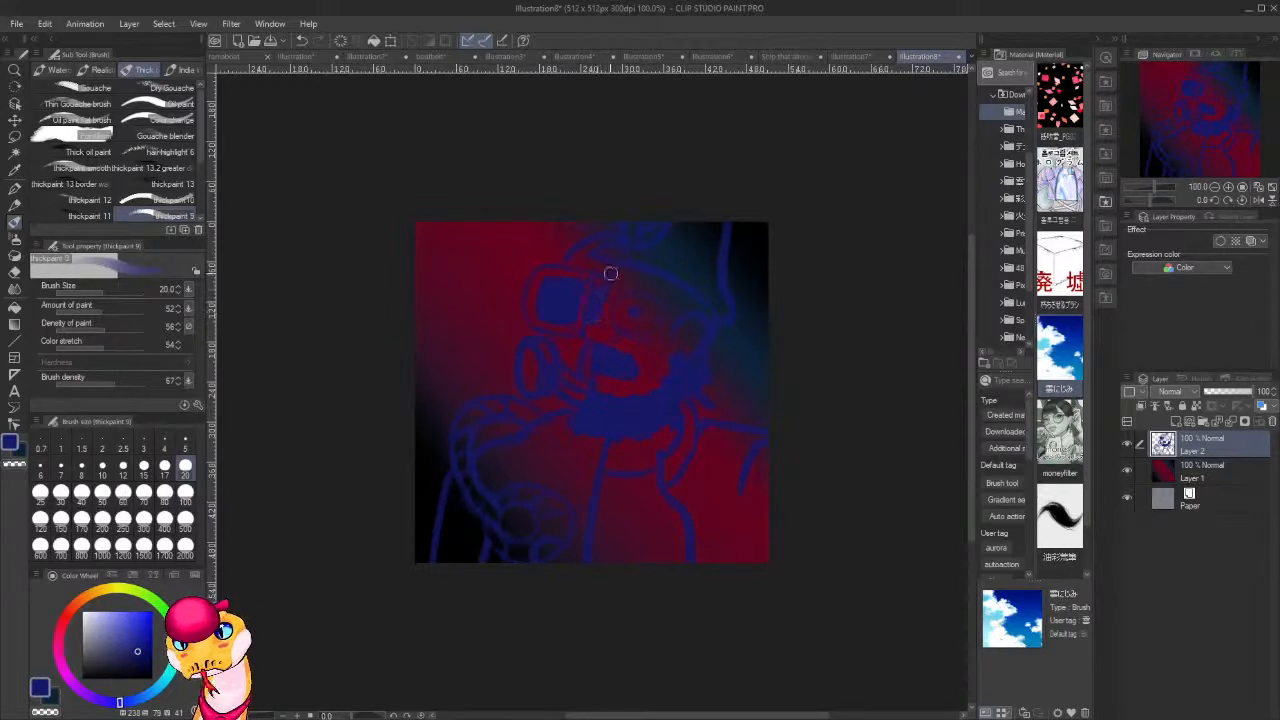
Choose a saturated dark orange-red with hue 15 as the paint colour.
drag(686, 374, 658, 302)
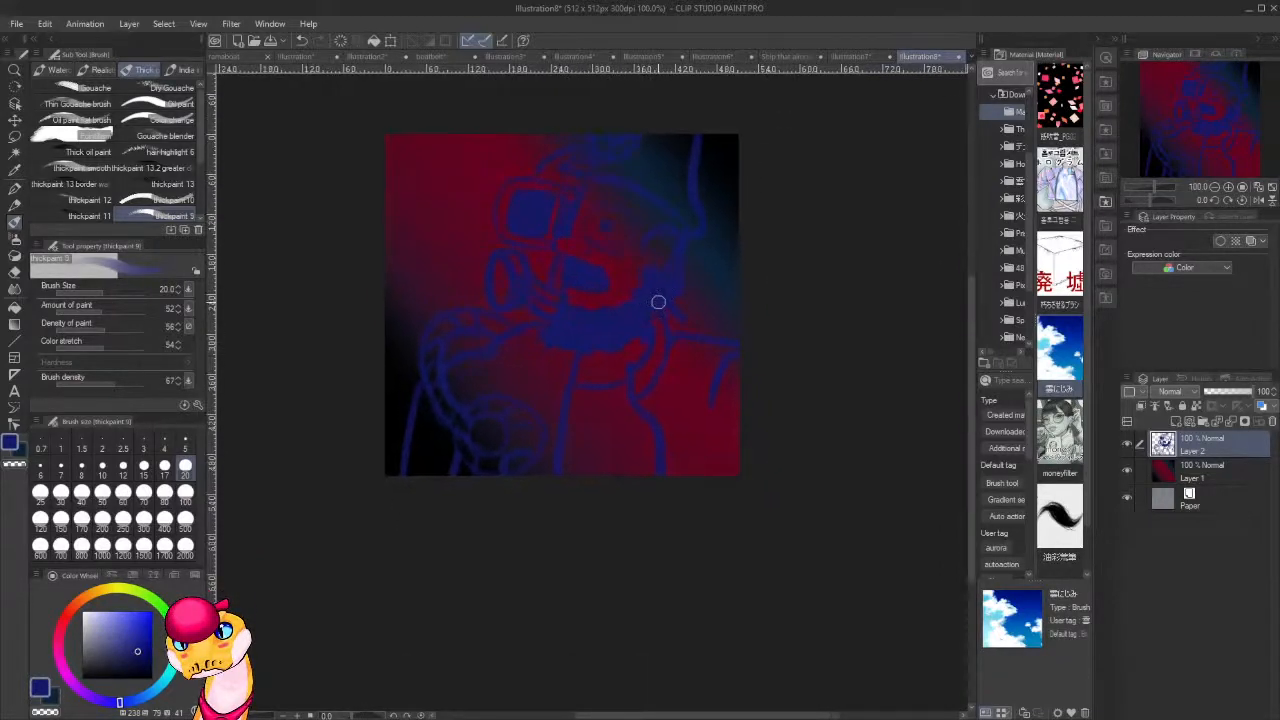
drag(646, 253, 634, 394)
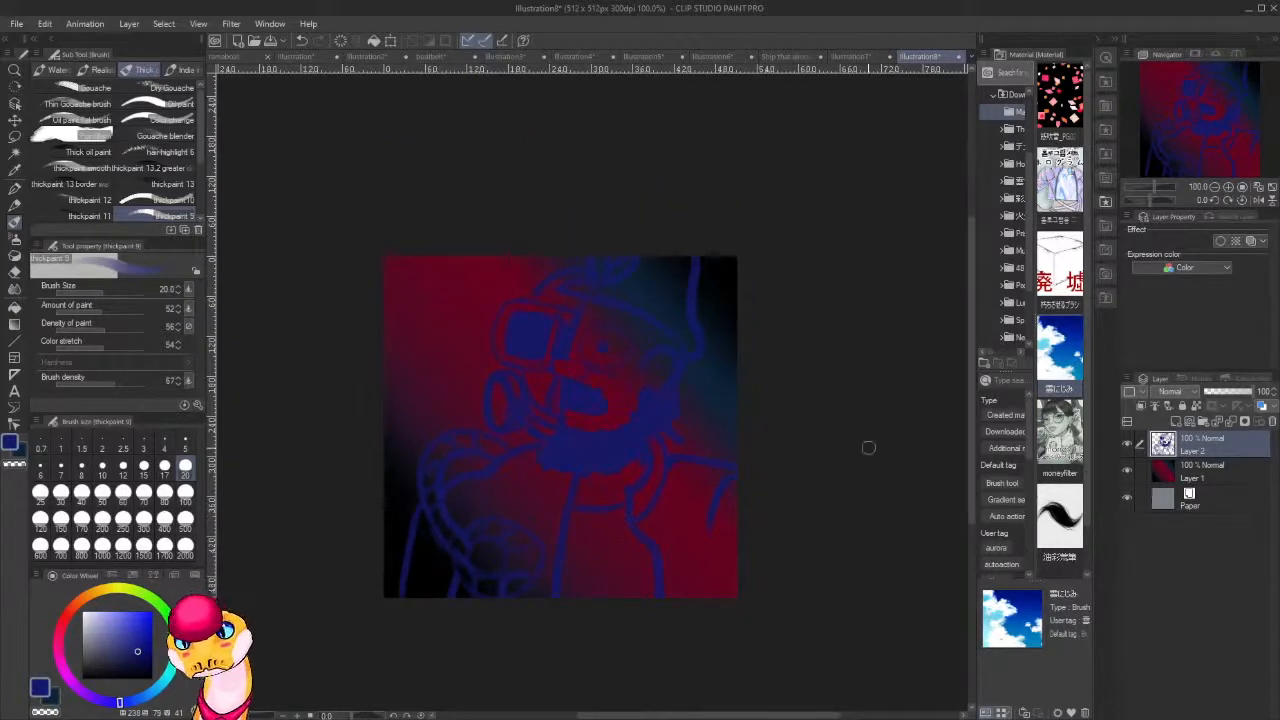
click(73, 608)
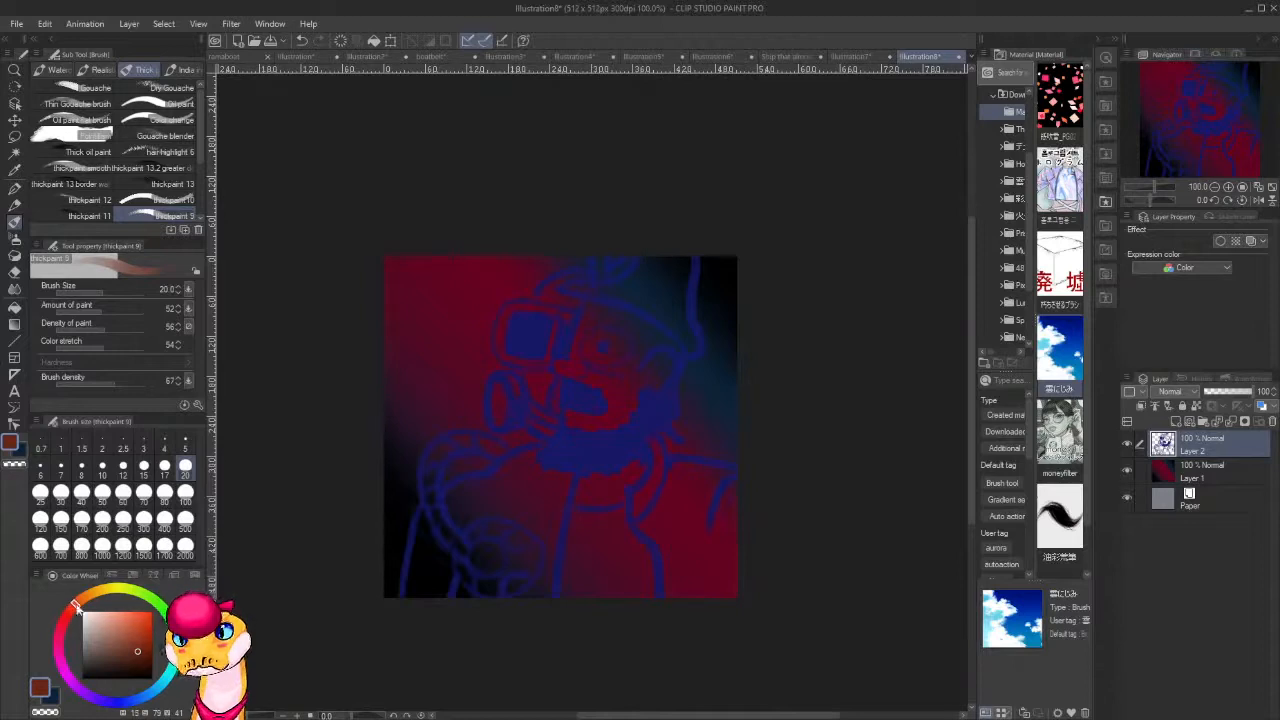
click(150, 632)
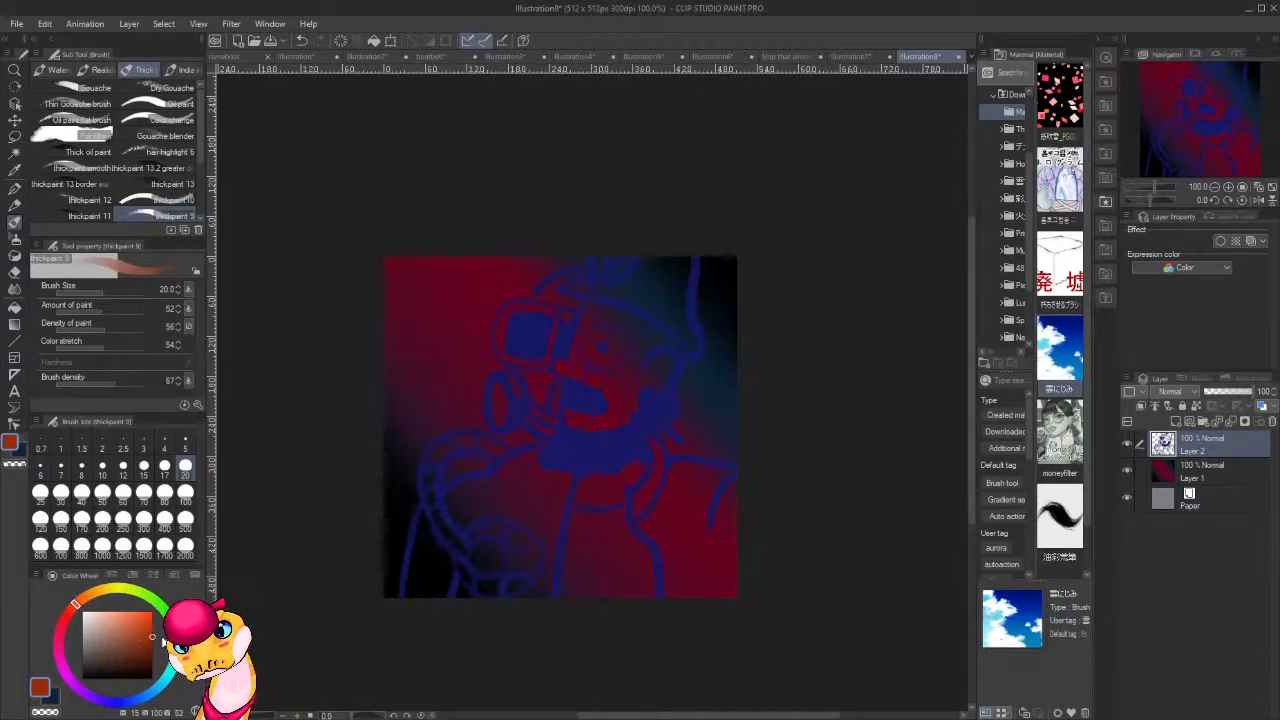
mouse_move(560, 428)
mouse_down()
mouse_move(545, 452)
mouse_move(552, 438)
mouse_move(562, 465)
mouse_move(577, 431)
mouse_up()
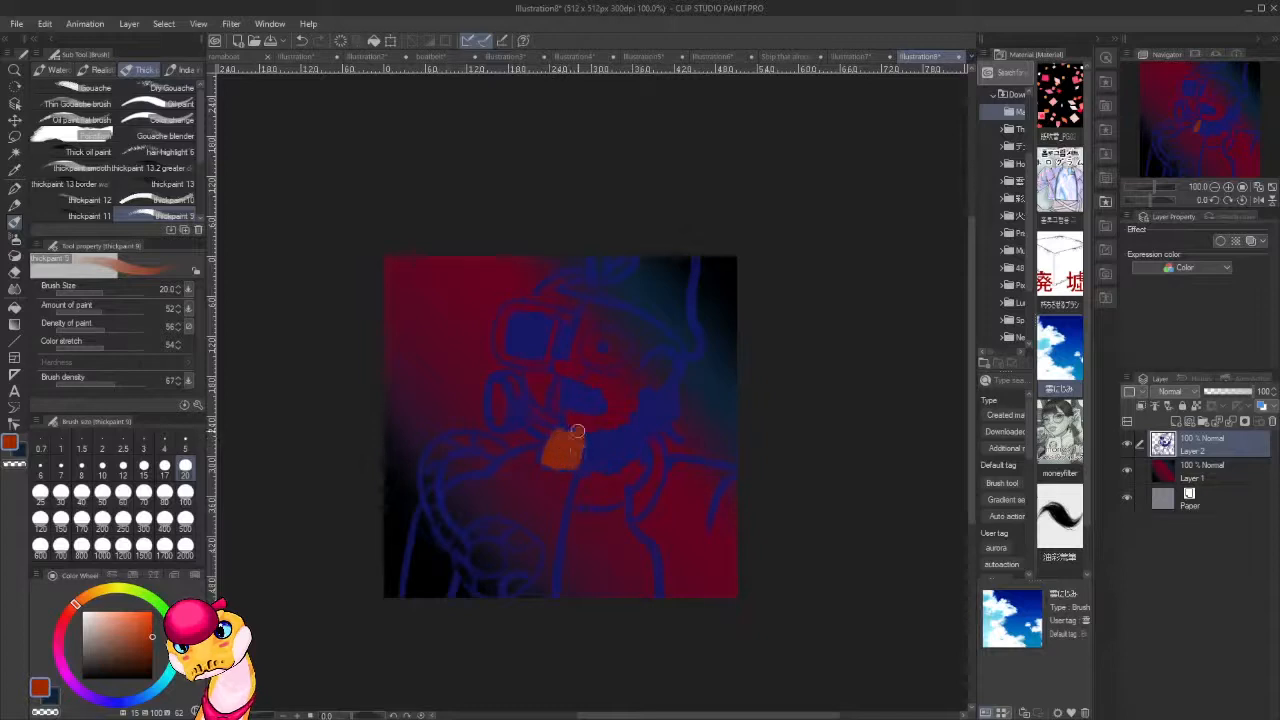
key(ctrl+z)
key(ctrl+z)
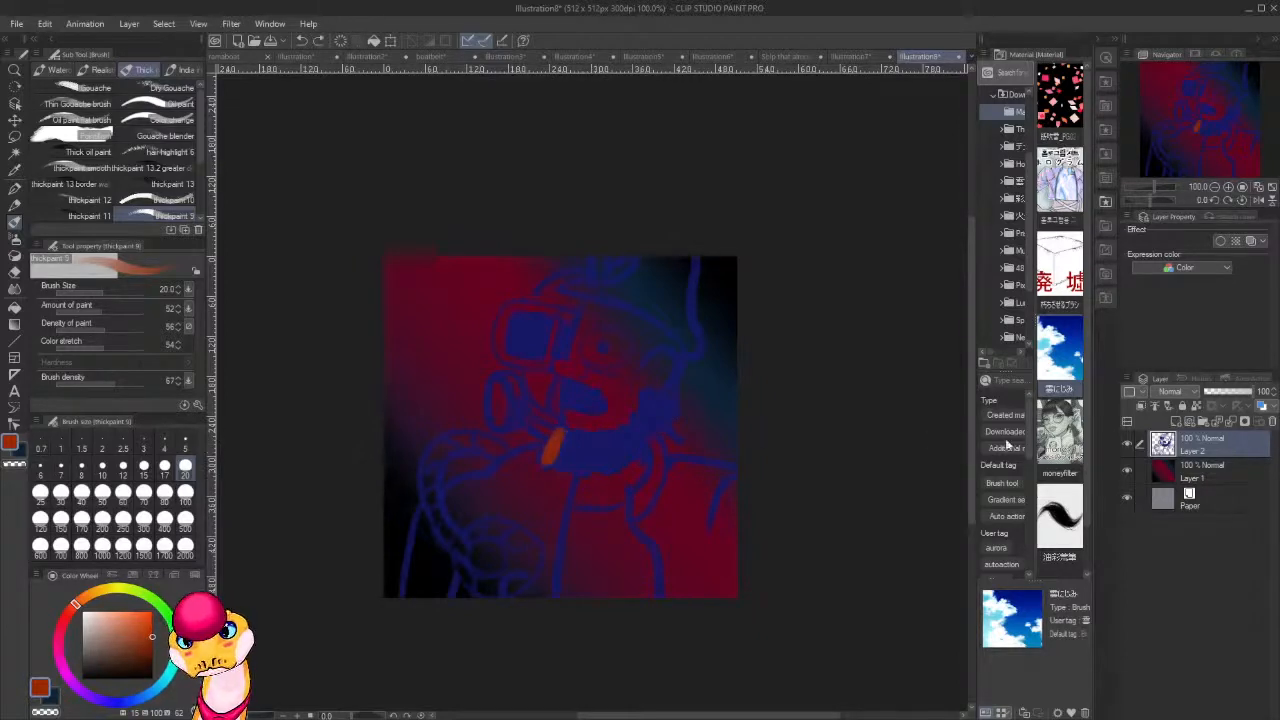
click(1150, 476)
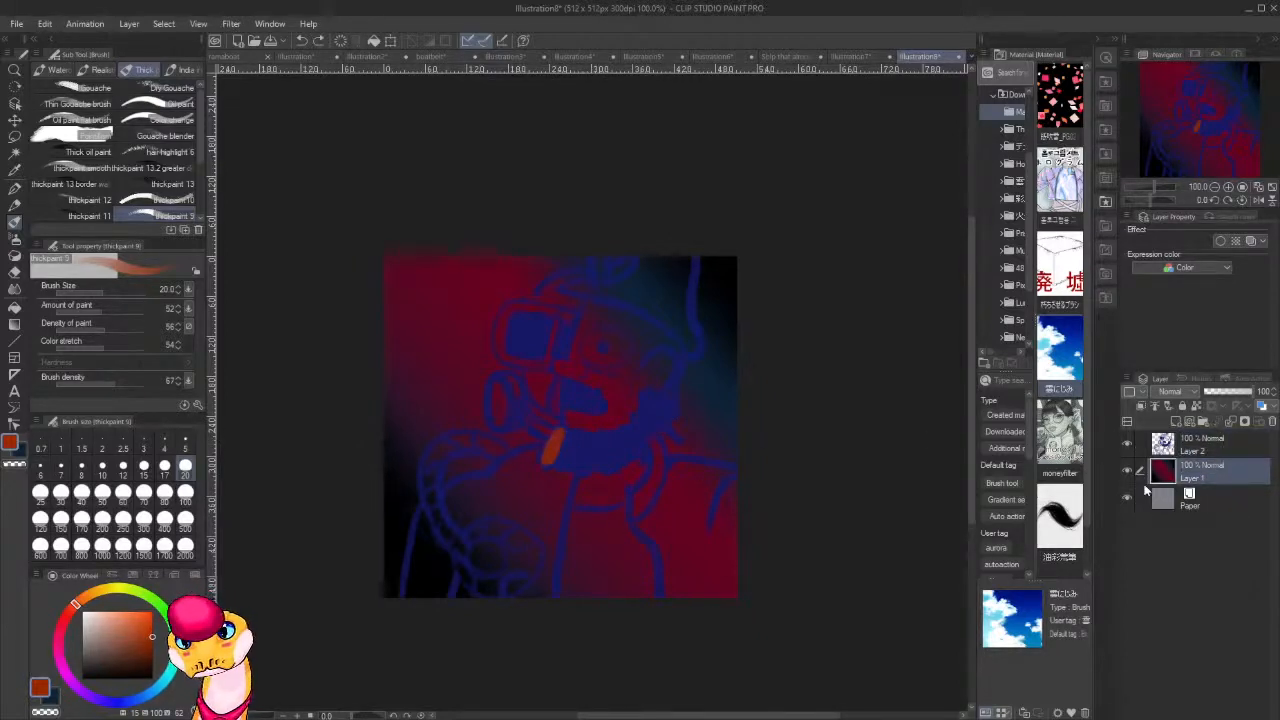
key(ctrl+z)
Add a new layer between the sketch and the background gradient, and lower the sketch layer's opacity to 79%.
click(1217, 443)
key(ctrl+shift+n)
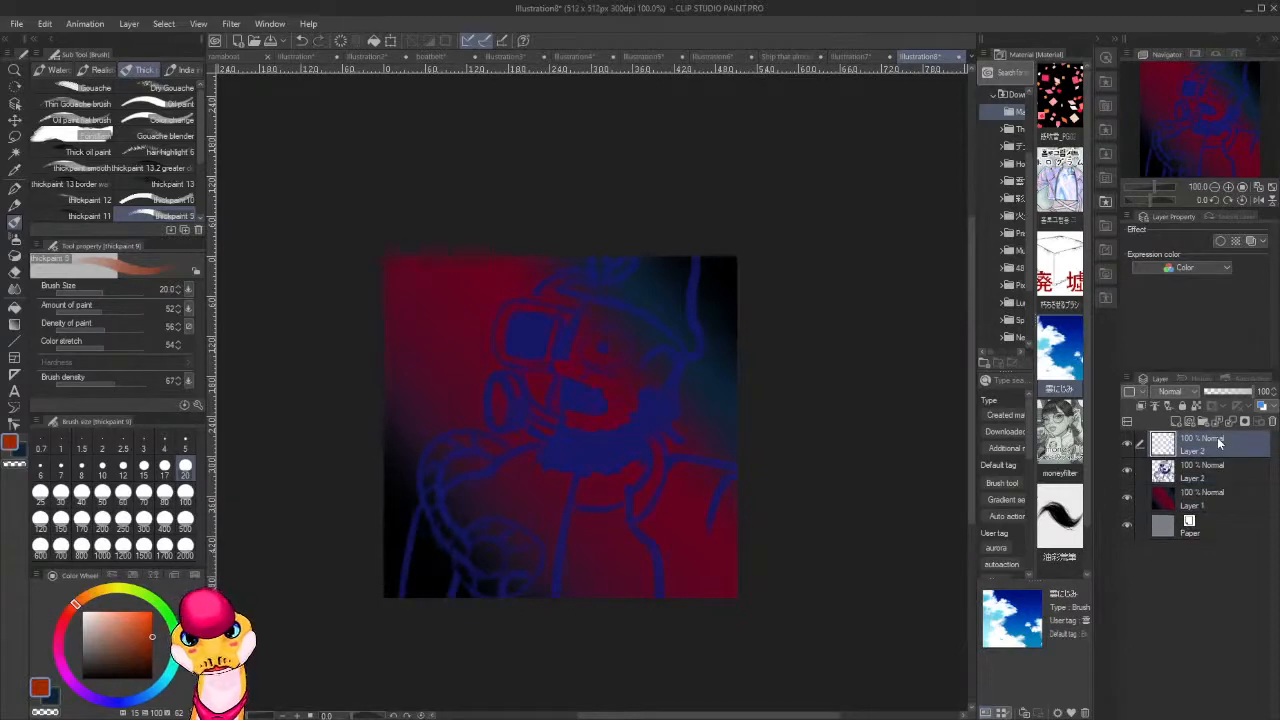
drag(1240, 440, 1243, 484)
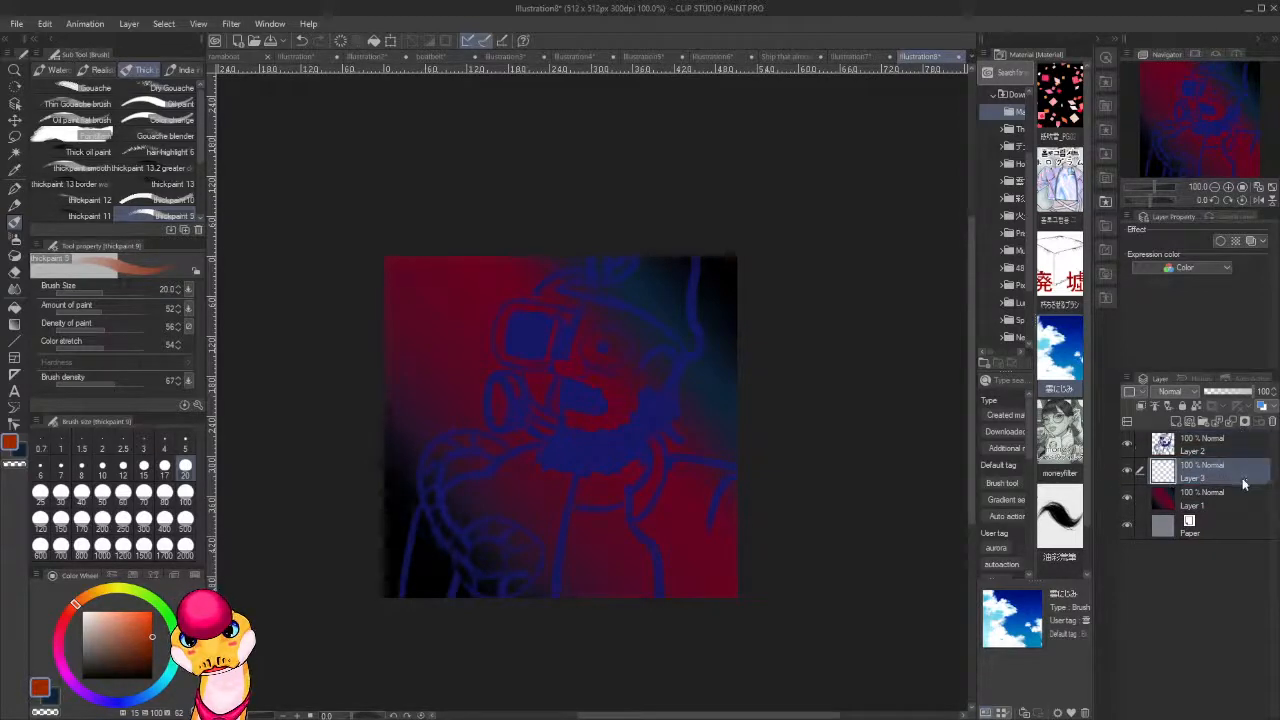
click(1220, 445)
mouse_move(1235, 390)
mouse_down()
mouse_move(1208, 390)
mouse_move(1245, 388)
mouse_up()
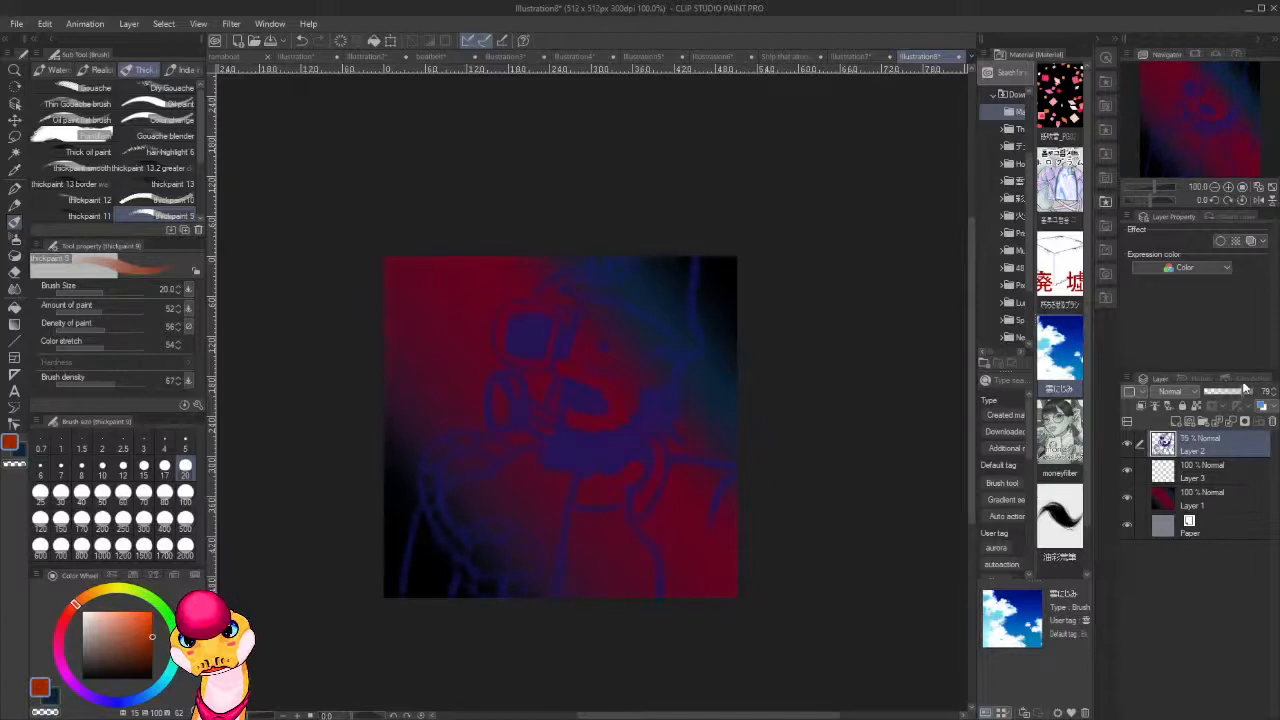
On the new layer, paint the beard, sideburn and hairline under the hat in a brighter orange-red.
click(1223, 469)
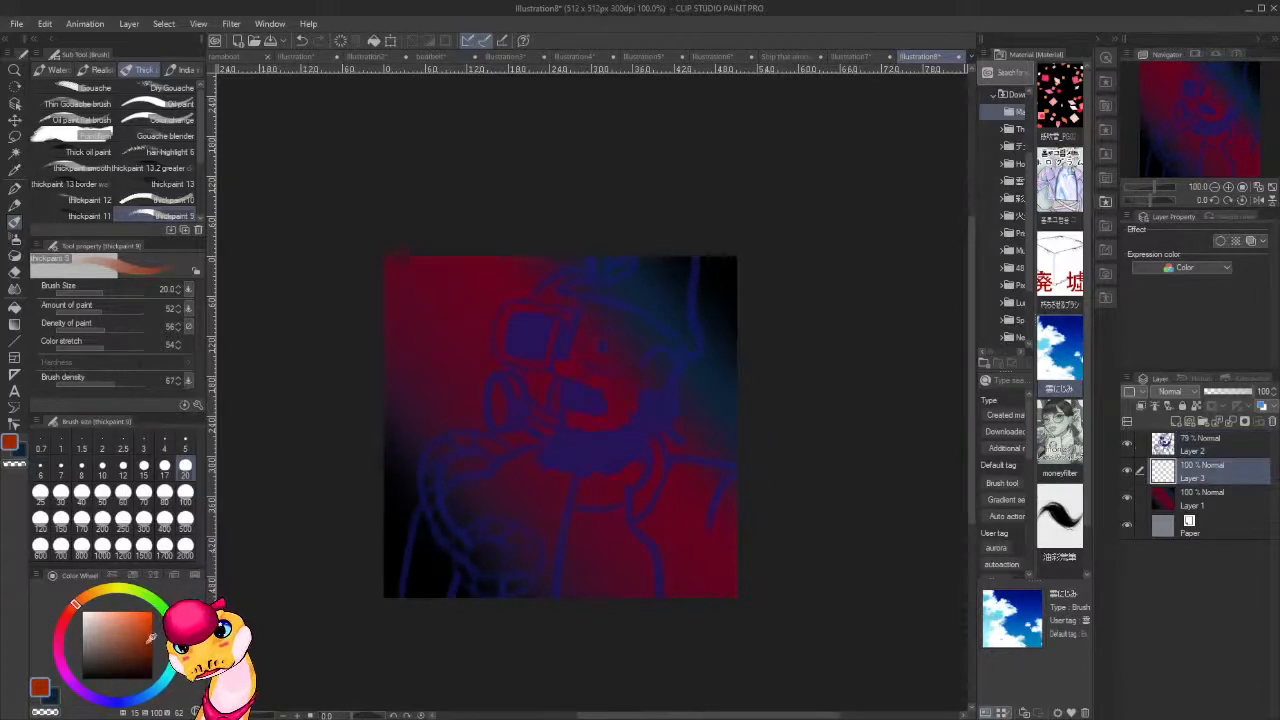
drag(151, 637, 152, 627)
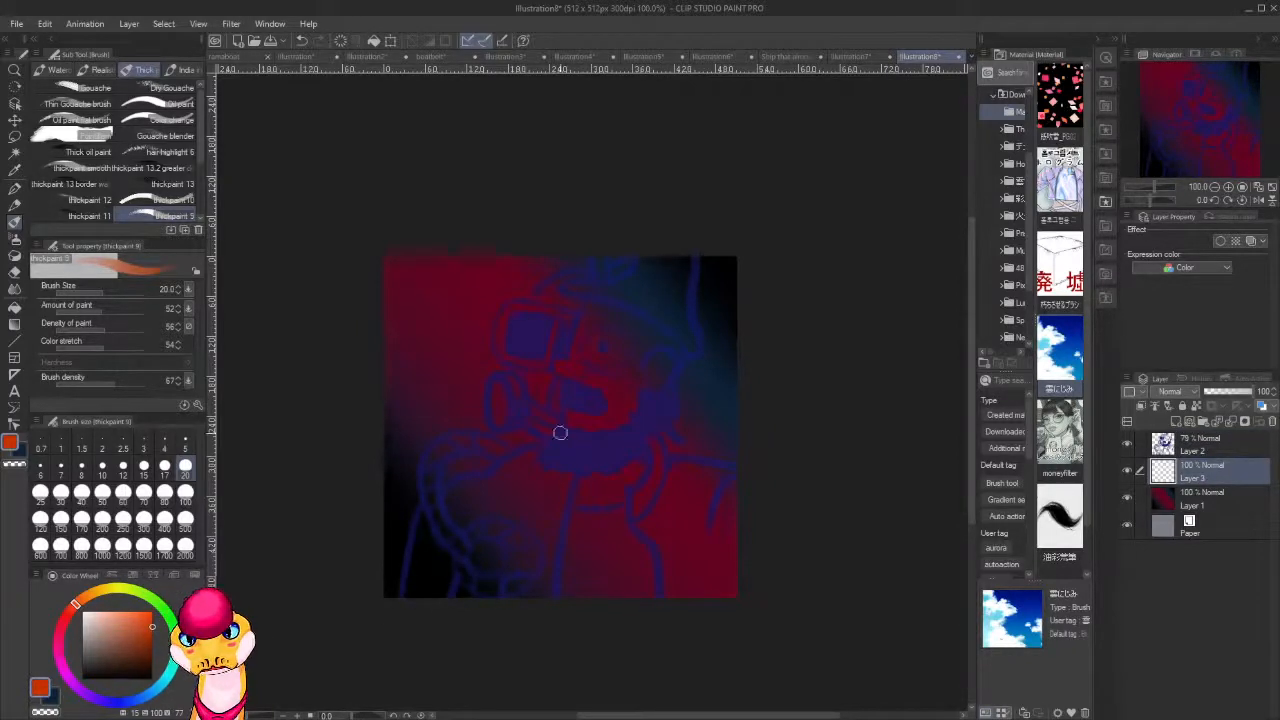
mouse_move(543, 442)
mouse_down()
mouse_move(556, 429)
mouse_move(557, 454)
mouse_move(574, 436)
mouse_move(586, 463)
mouse_move(591, 437)
mouse_move(630, 450)
mouse_move(626, 434)
mouse_move(654, 423)
mouse_move(636, 395)
mouse_move(665, 339)
mouse_move(598, 294)
mouse_move(666, 337)
mouse_move(588, 306)
mouse_move(668, 339)
mouse_up()
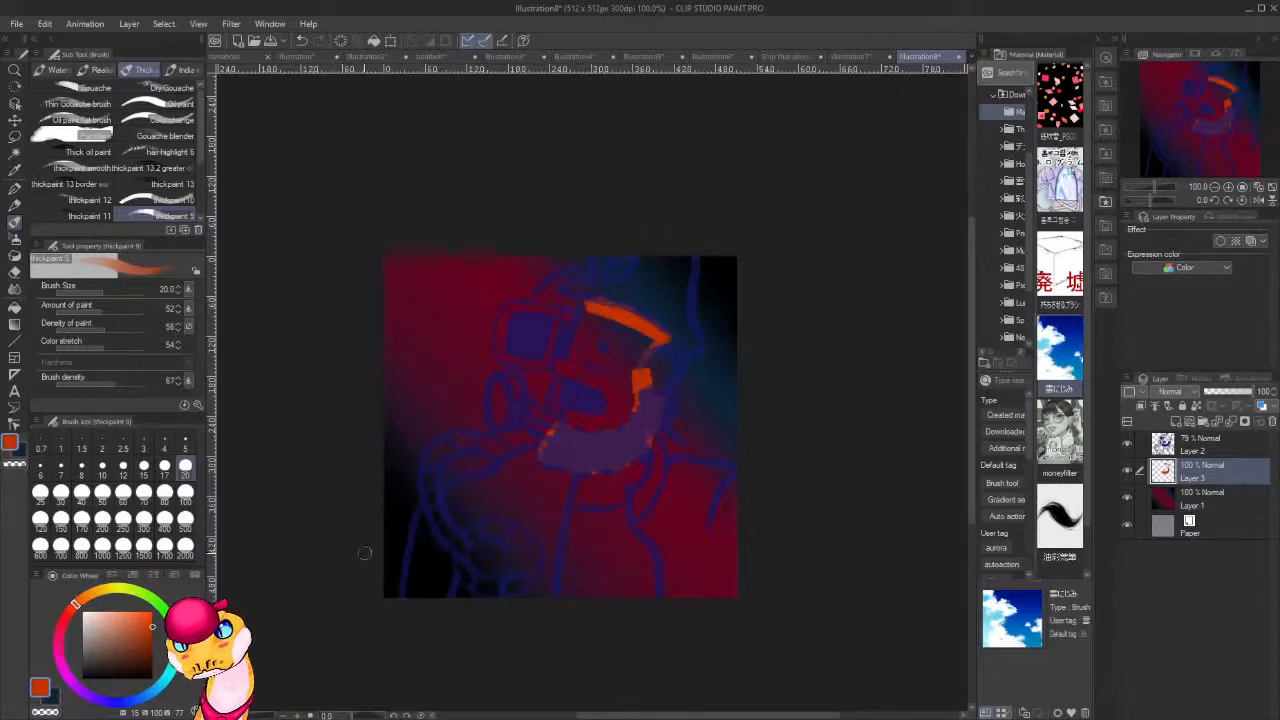
Paint the forehead, nose, cheek and jaw in a pale peach skin tone, leaving the eye and mouth open.
click(105, 610)
mouse_move(594, 316)
mouse_down()
mouse_move(570, 368)
mouse_move(556, 370)
mouse_move(642, 366)
mouse_move(624, 368)
mouse_move(650, 348)
mouse_move(642, 328)
mouse_move(582, 311)
mouse_up()
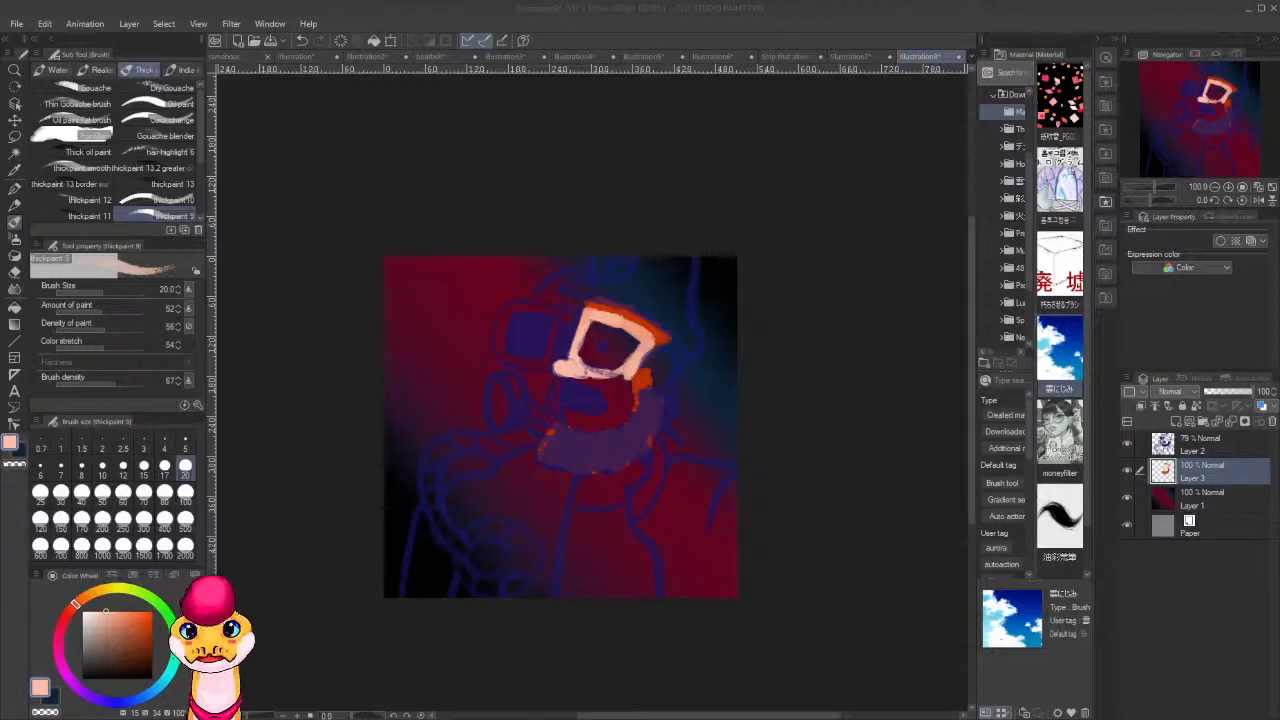
mouse_move(580, 374)
mouse_down()
mouse_move(632, 390)
mouse_move(628, 414)
mouse_move(610, 425)
mouse_move(600, 408)
mouse_move(608, 428)
mouse_move(588, 432)
mouse_move(567, 420)
mouse_up()
Paint the ear in the skin tone and refine the sideburn and beard edge with the orange-red hair colour.
alt+click(644, 378)
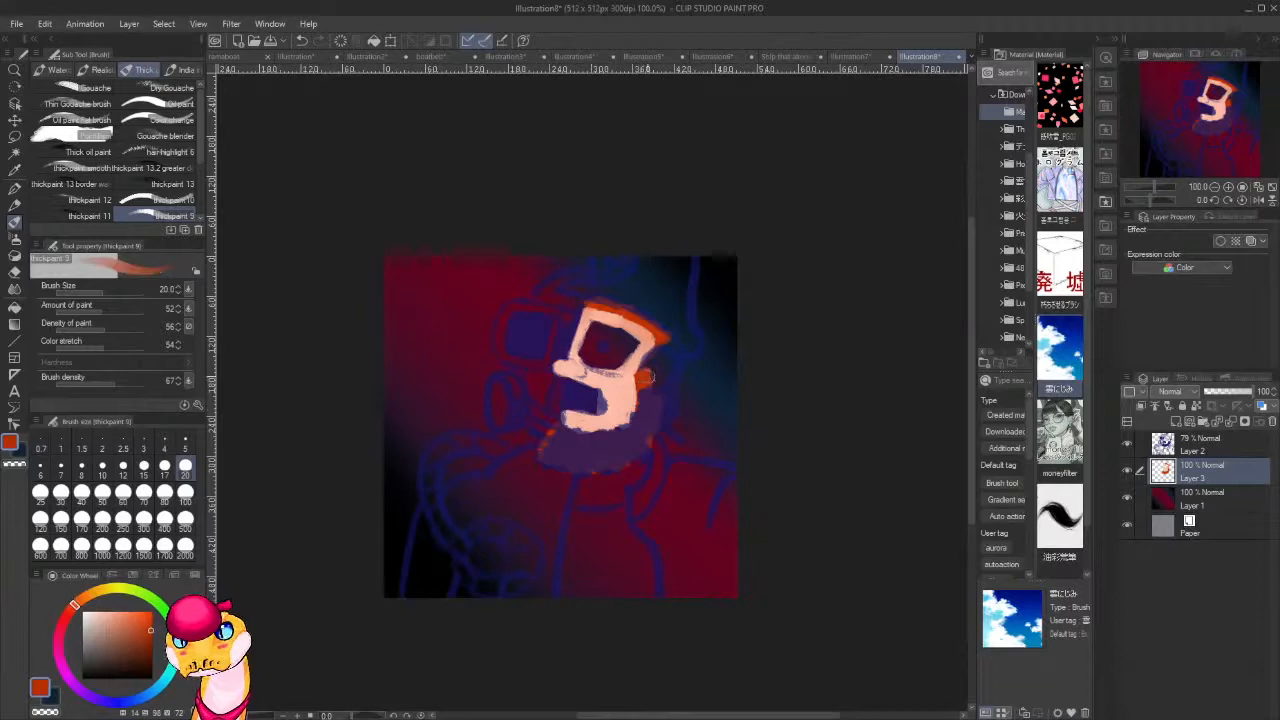
mouse_move(646, 352)
mouse_down()
mouse_move(642, 372)
mouse_move(666, 356)
mouse_move(654, 380)
mouse_move(646, 366)
mouse_move(660, 380)
mouse_move(646, 360)
mouse_up()
alt+click(628, 385)
alt+click(664, 330)
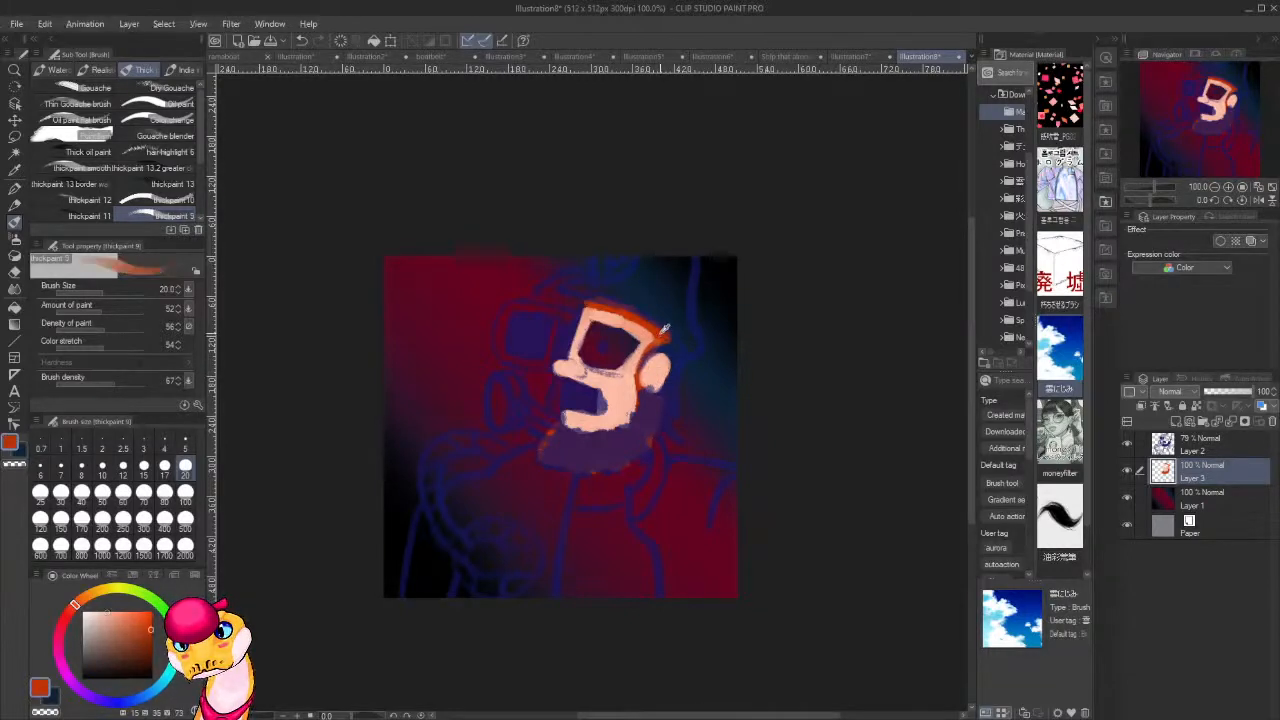
mouse_move(640, 408)
mouse_down()
mouse_move(619, 441)
mouse_move(579, 454)
mouse_move(583, 440)
mouse_move(562, 443)
mouse_move(541, 419)
mouse_move(551, 458)
mouse_move(556, 445)
mouse_move(549, 465)
mouse_move(596, 456)
mouse_up()
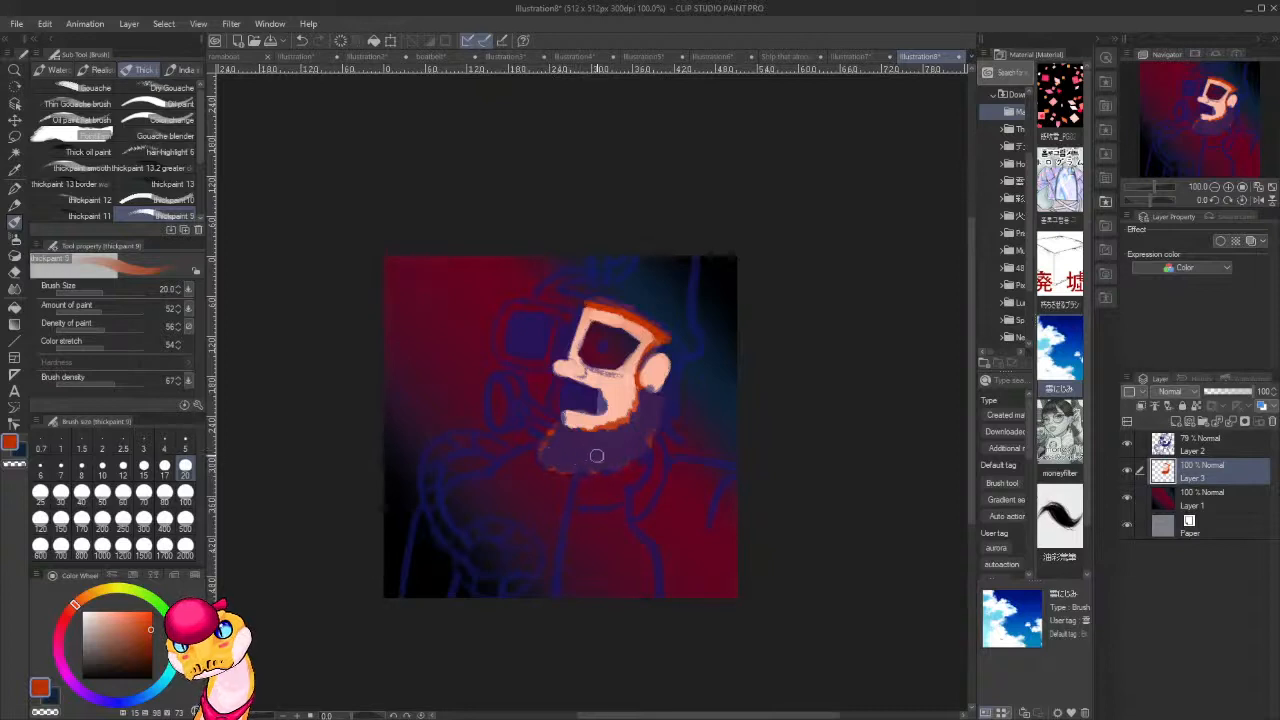
Paint orange-red over the mouth shape, fill the eyeball near-white, and fill the skin around the eye in peach.
mouse_move(576, 389)
mouse_down()
mouse_move(563, 395)
mouse_move(598, 405)
mouse_move(576, 385)
mouse_move(590, 380)
mouse_up()
drag(117, 629, 98, 611)
mouse_move(633, 342)
mouse_down()
mouse_move(605, 347)
mouse_move(604, 335)
mouse_move(599, 350)
mouse_move(631, 378)
mouse_move(624, 333)
mouse_move(631, 348)
mouse_move(641, 338)
mouse_move(626, 323)
mouse_move(594, 323)
mouse_move(607, 321)
mouse_move(579, 338)
mouse_move(604, 368)
mouse_up()
alt+click(631, 371)
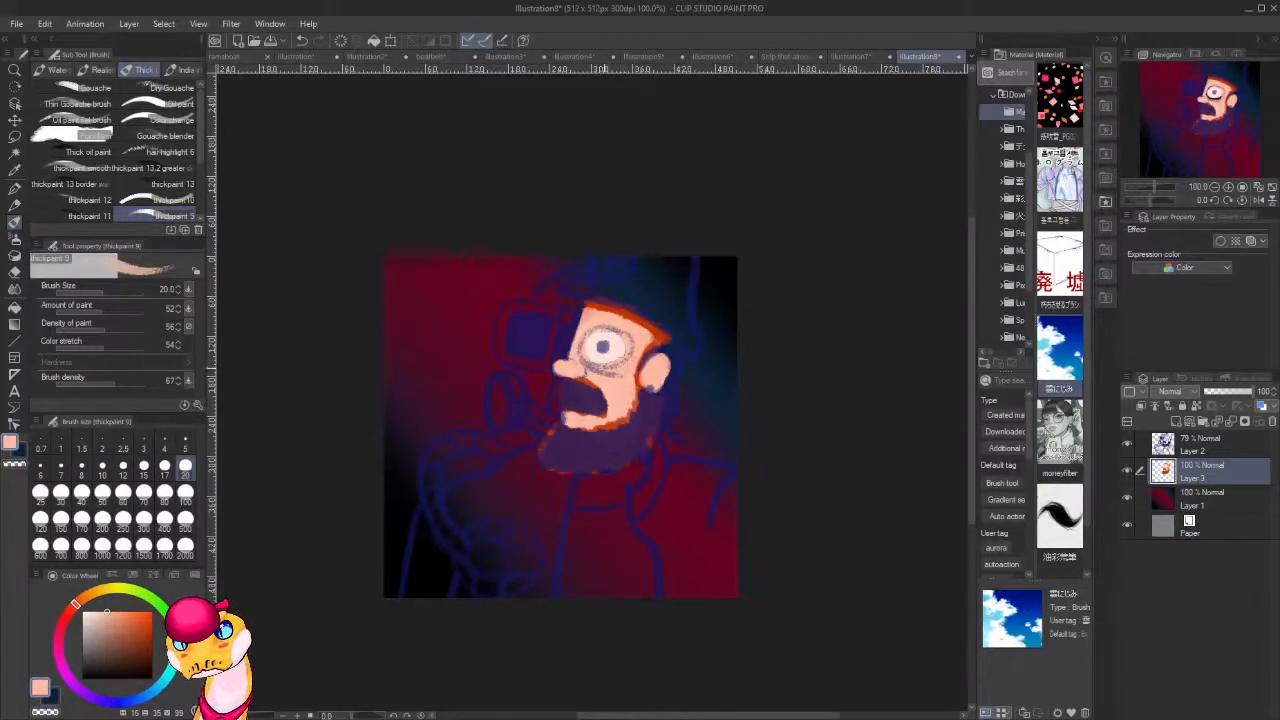
drag(621, 361, 616, 328)
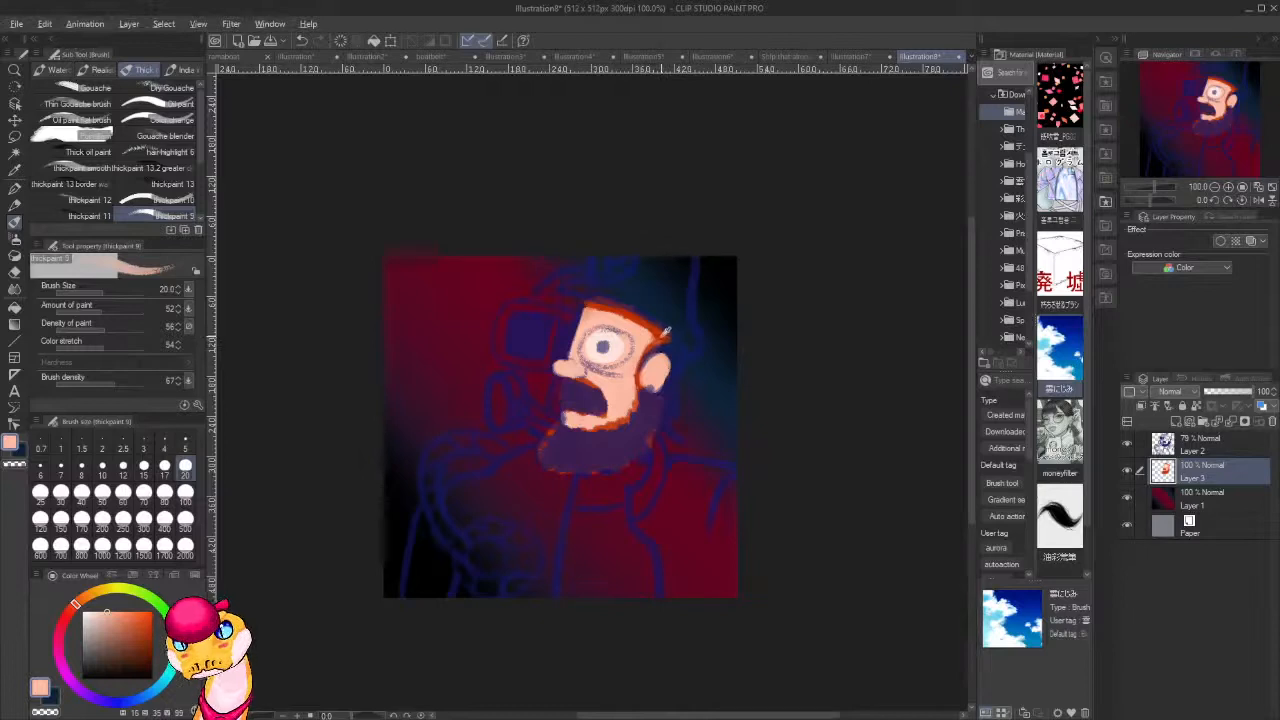
Choose a muted dark green and add a new layer between the face colours and the background gradient.
alt+click(664, 333)
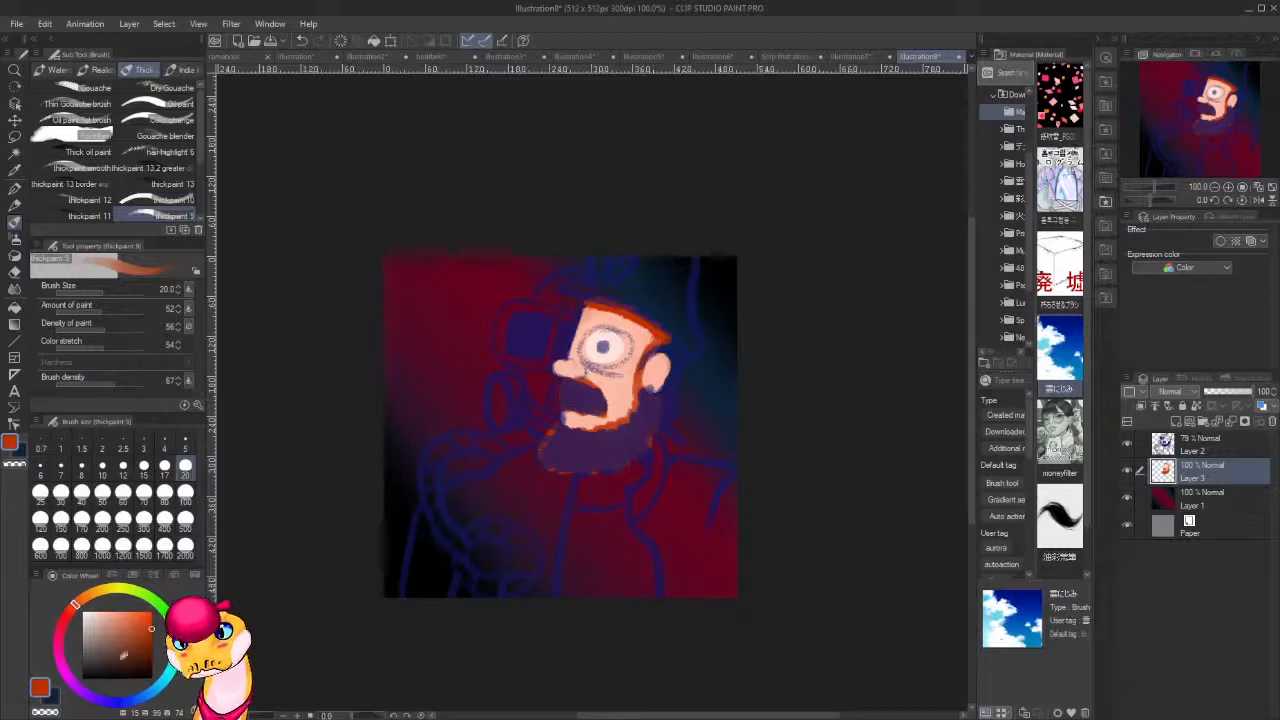
click(160, 636)
click(115, 661)
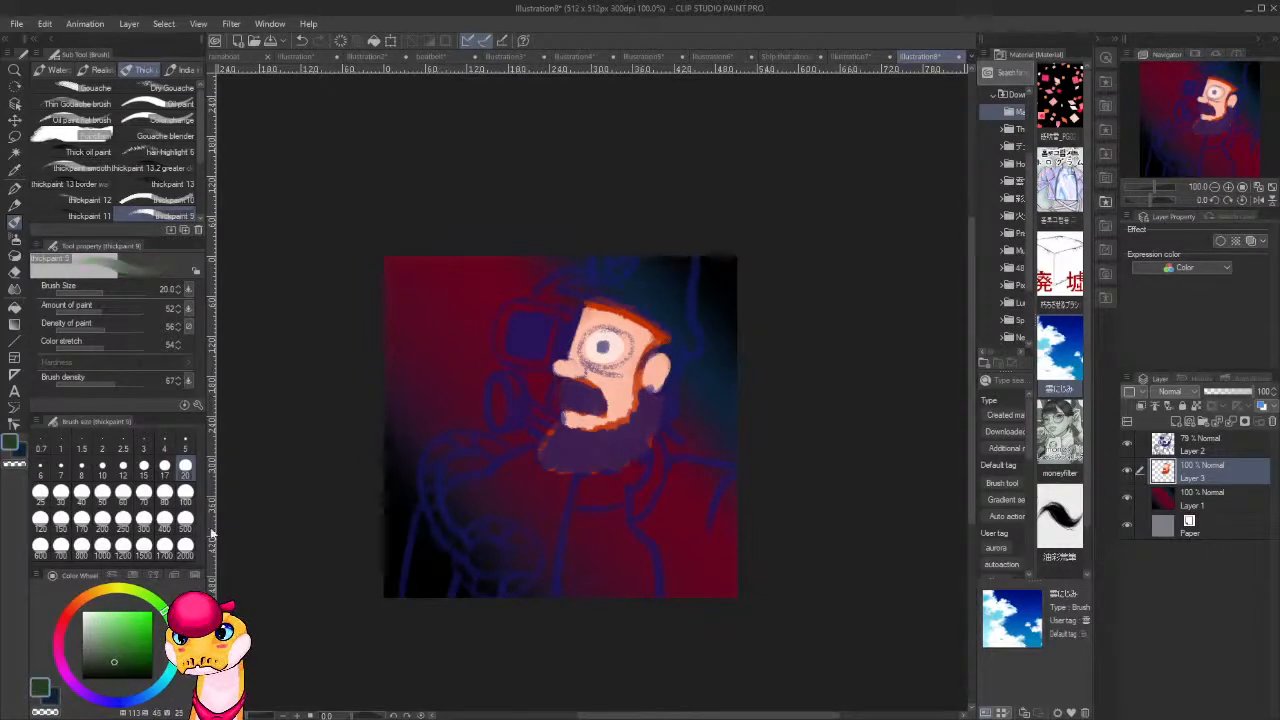
mouse_move(547, 285)
mouse_down()
mouse_move(540, 296)
mouse_move(574, 302)
mouse_up()
key(ctrl+z)
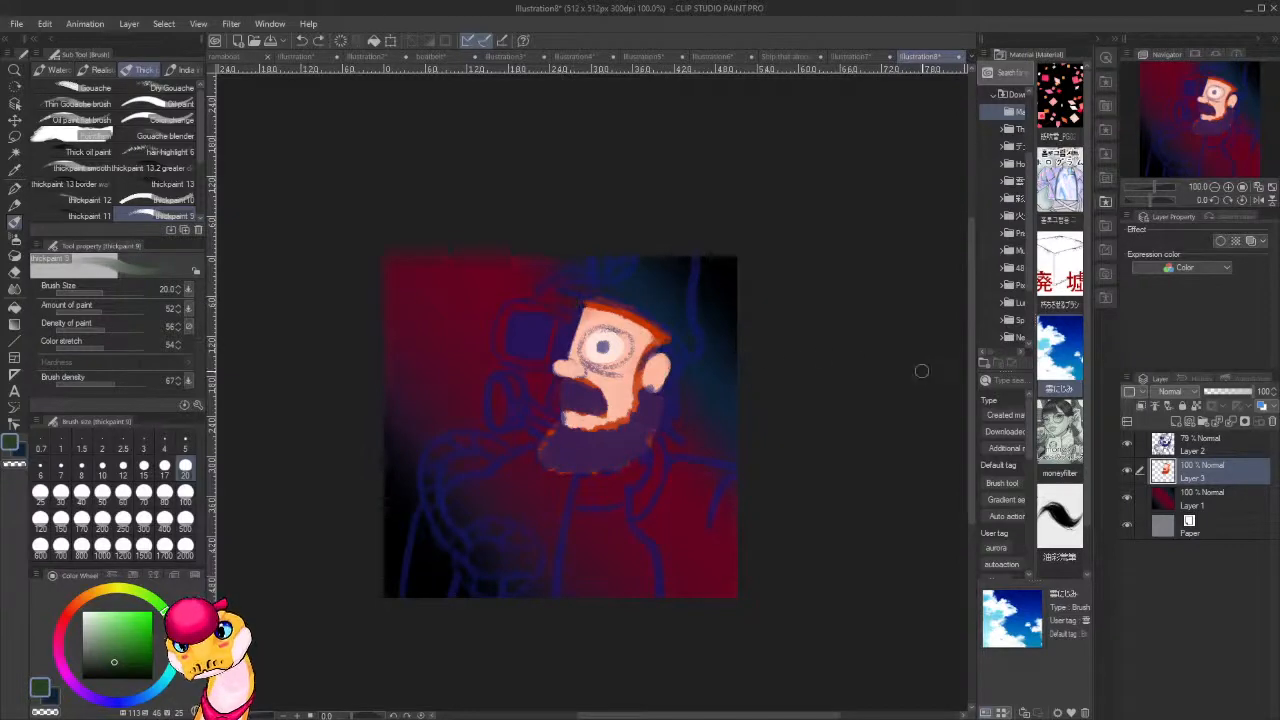
click(1225, 497)
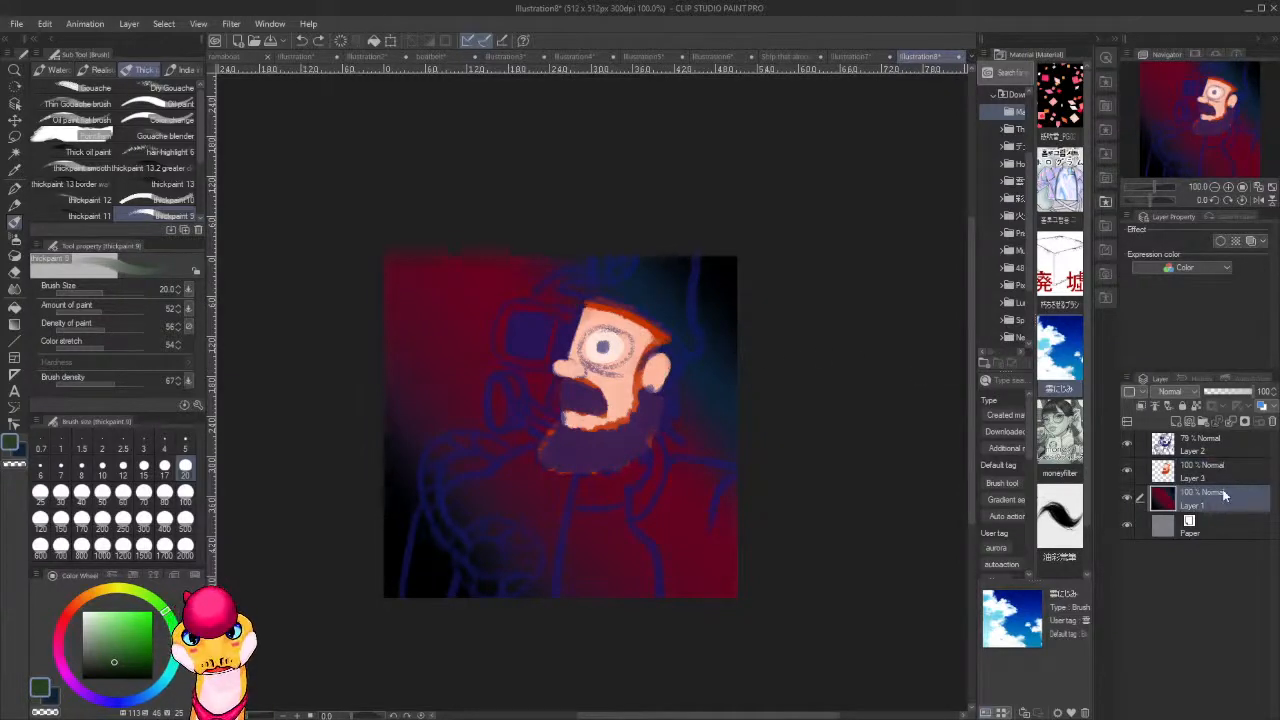
key(ctrl+shift+n)
Paint the mask's top and cheek, the sleeve, and the coat's front around the canister in dark green.
mouse_move(579, 279)
mouse_down()
mouse_move(536, 298)
mouse_move(554, 289)
mouse_move(546, 296)
mouse_move(572, 305)
mouse_move(547, 294)
mouse_move(579, 270)
mouse_up()
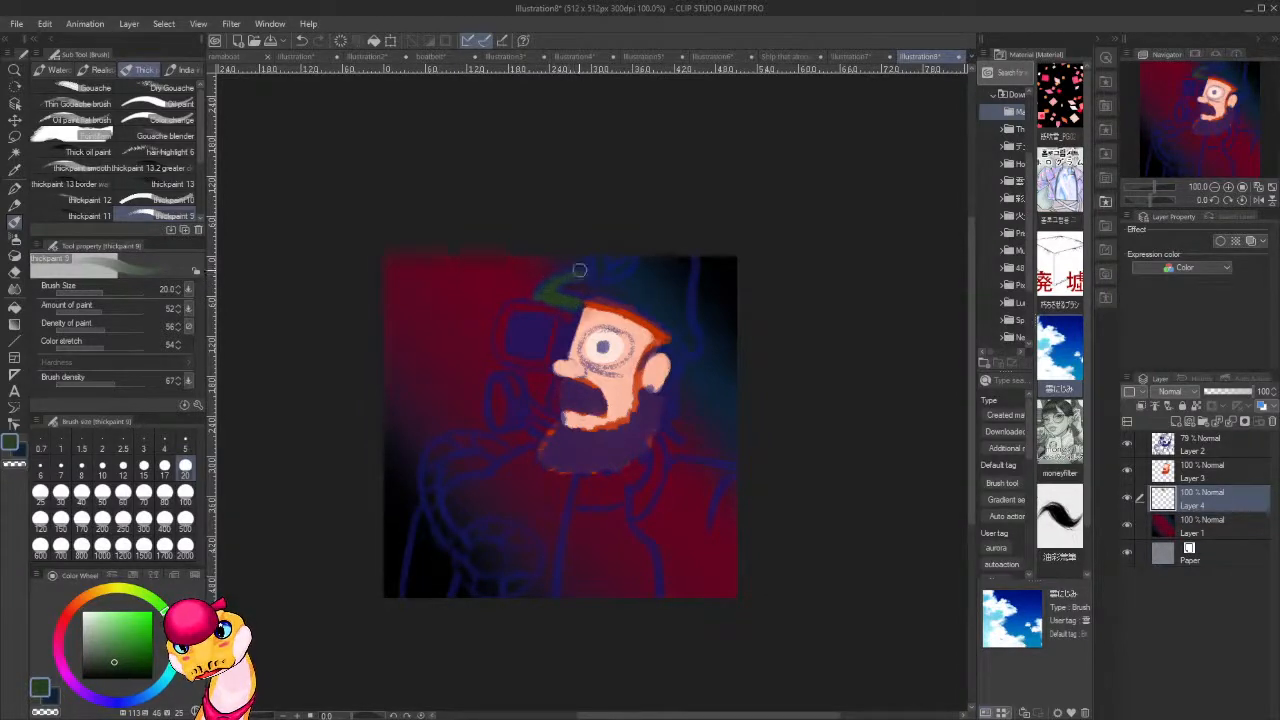
mouse_move(524, 377)
mouse_down()
mouse_move(553, 419)
mouse_move(569, 426)
mouse_move(553, 394)
mouse_move(551, 425)
mouse_move(545, 434)
mouse_move(540, 396)
mouse_move(531, 429)
mouse_move(534, 416)
mouse_move(532, 430)
mouse_move(572, 452)
mouse_move(538, 468)
mouse_move(533, 435)
mouse_move(551, 451)
mouse_move(561, 425)
mouse_move(484, 487)
mouse_move(450, 486)
mouse_move(408, 568)
mouse_move(419, 545)
mouse_move(420, 606)
mouse_move(435, 540)
mouse_move(437, 603)
mouse_move(447, 568)
mouse_up()
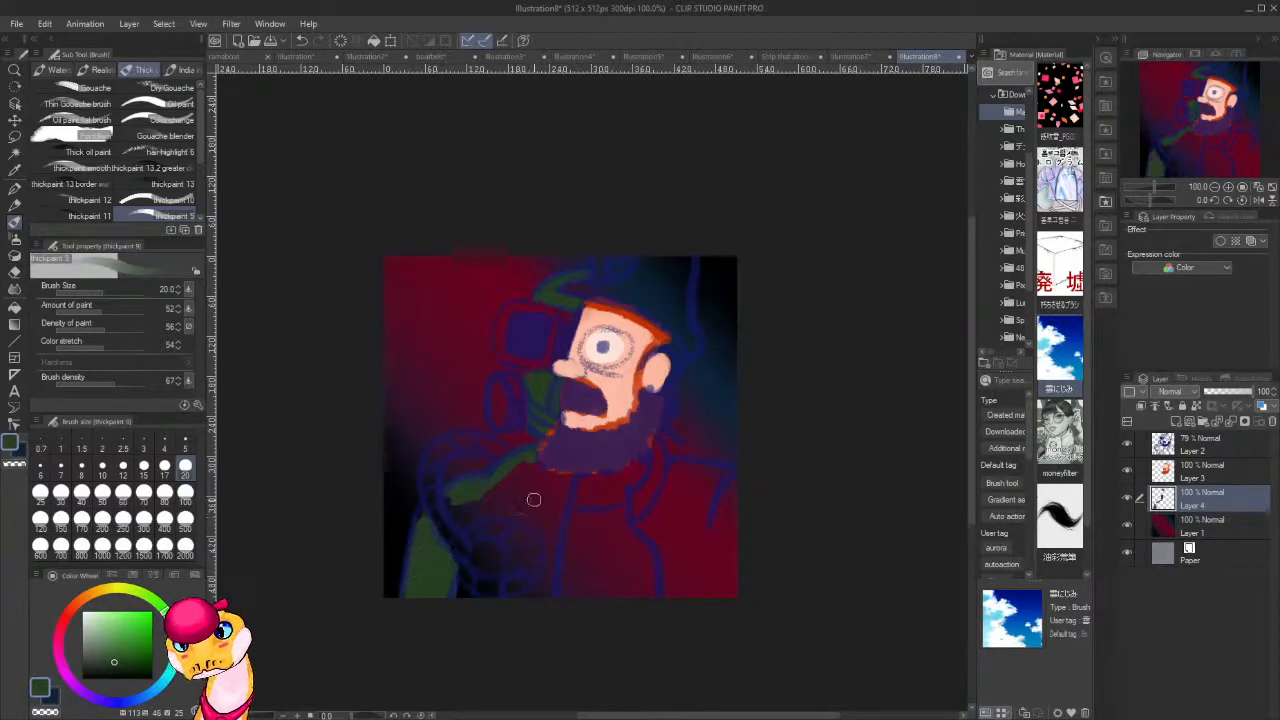
mouse_move(557, 482)
mouse_down()
mouse_move(545, 593)
mouse_move(554, 534)
mouse_move(508, 600)
mouse_up()
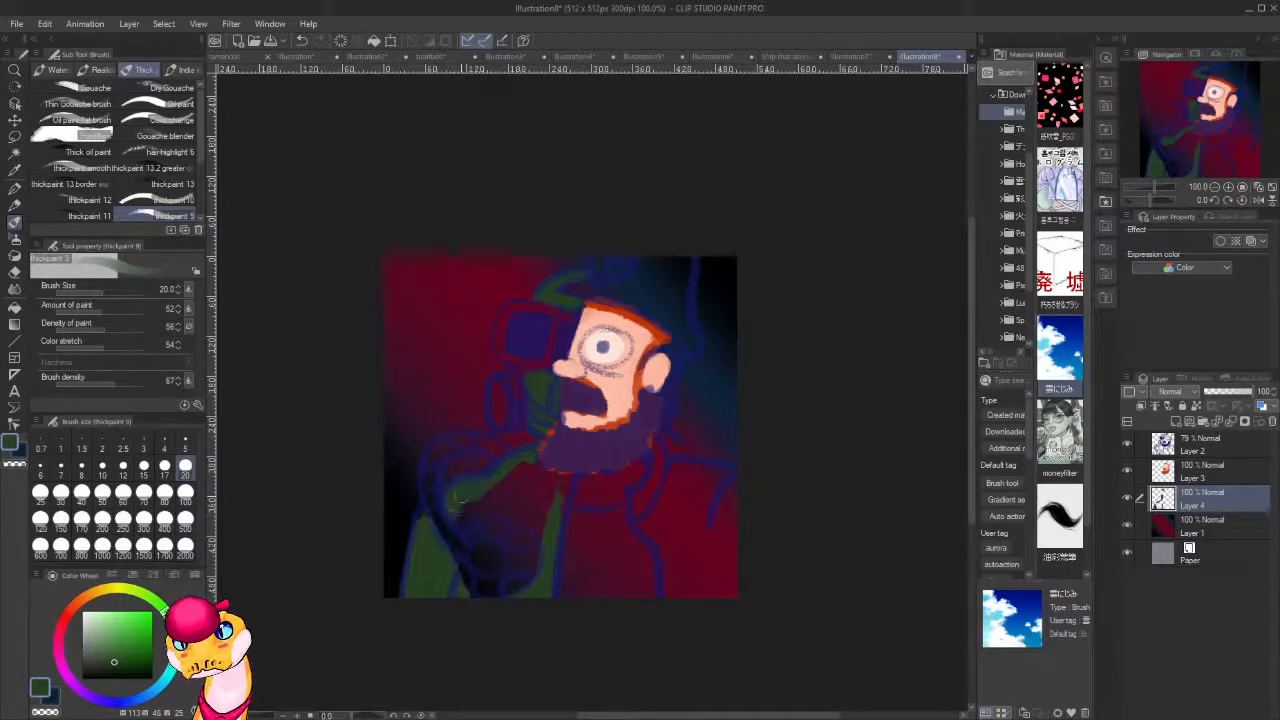
mouse_move(458, 500)
mouse_down()
mouse_move(465, 515)
mouse_move(490, 500)
mouse_move(508, 462)
mouse_move(509, 510)
mouse_move(532, 474)
mouse_move(565, 489)
mouse_move(547, 473)
mouse_move(562, 472)
mouse_up()
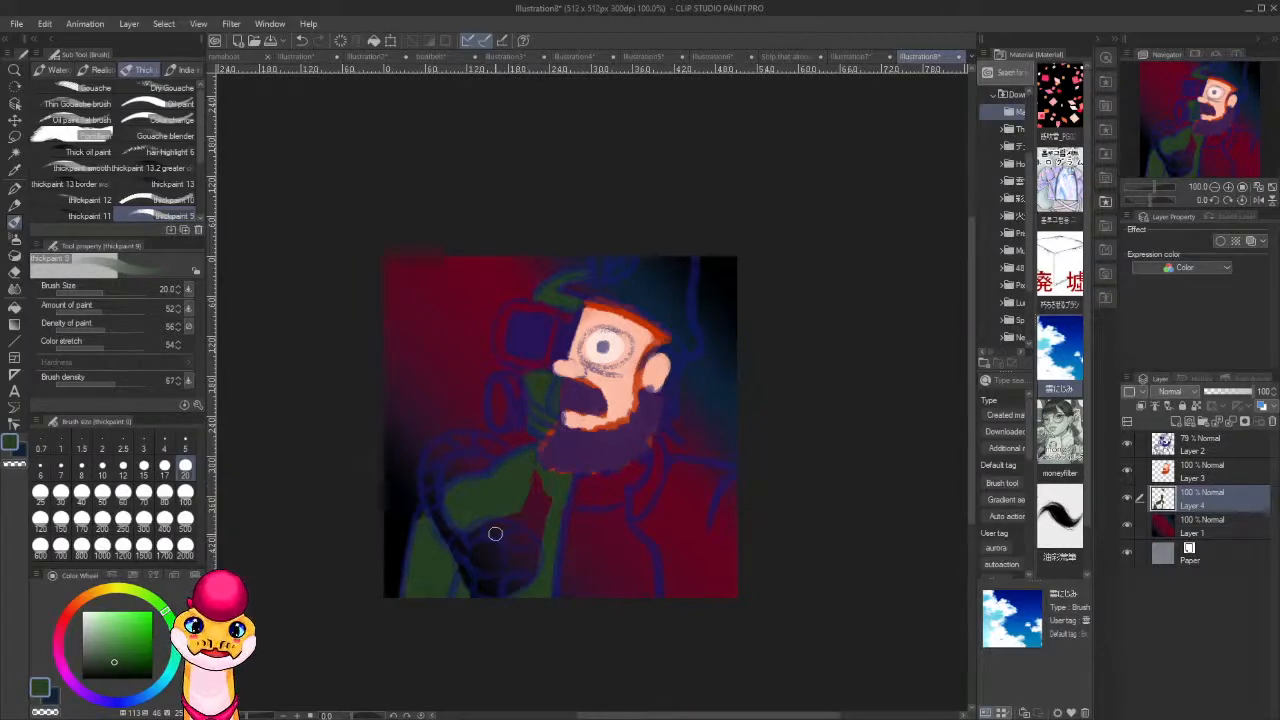
drag(554, 482, 541, 548)
mouse_move(545, 476)
mouse_down()
mouse_move(533, 532)
mouse_move(533, 479)
mouse_move(510, 529)
mouse_move(504, 487)
mouse_move(487, 516)
mouse_move(480, 507)
mouse_move(480, 533)
mouse_move(489, 488)
mouse_up()
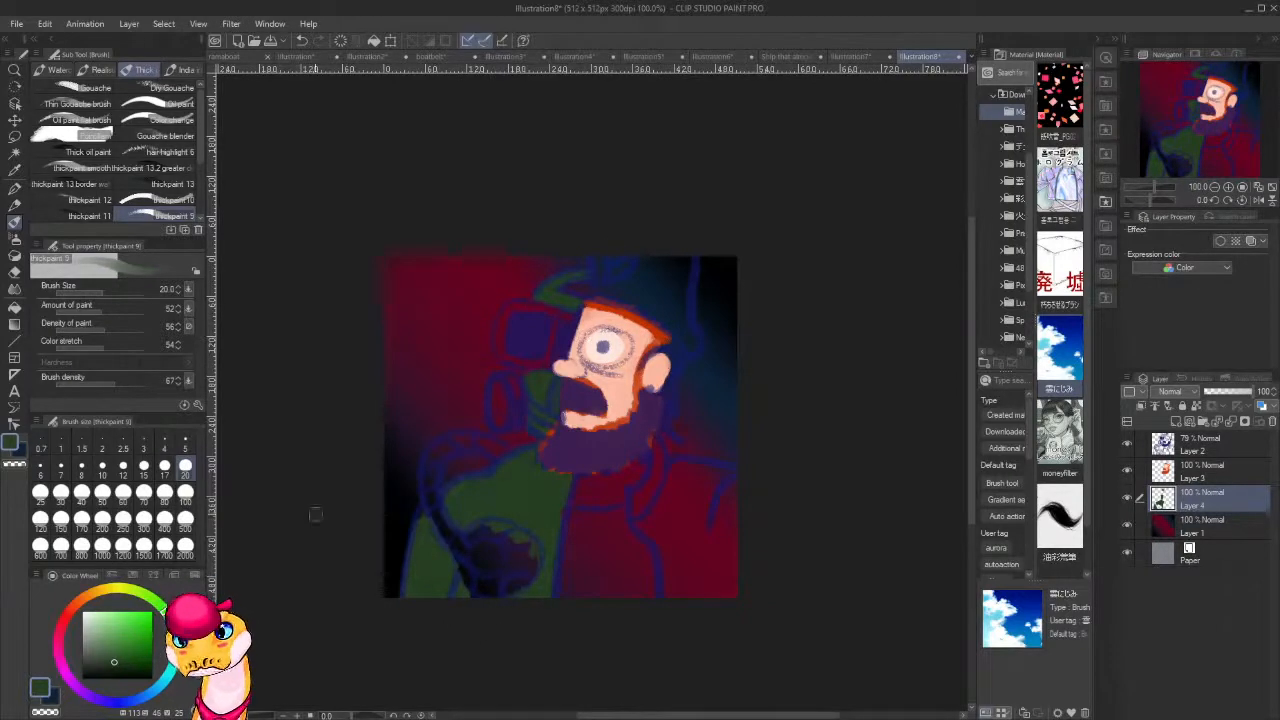
Paint the frame around the mask's square eyepiece in bright yellow.
drag(87, 602, 153, 610)
mouse_move(576, 320)
mouse_down()
mouse_move(506, 311)
mouse_move(497, 349)
mouse_move(506, 317)
mouse_move(541, 366)
mouse_up()
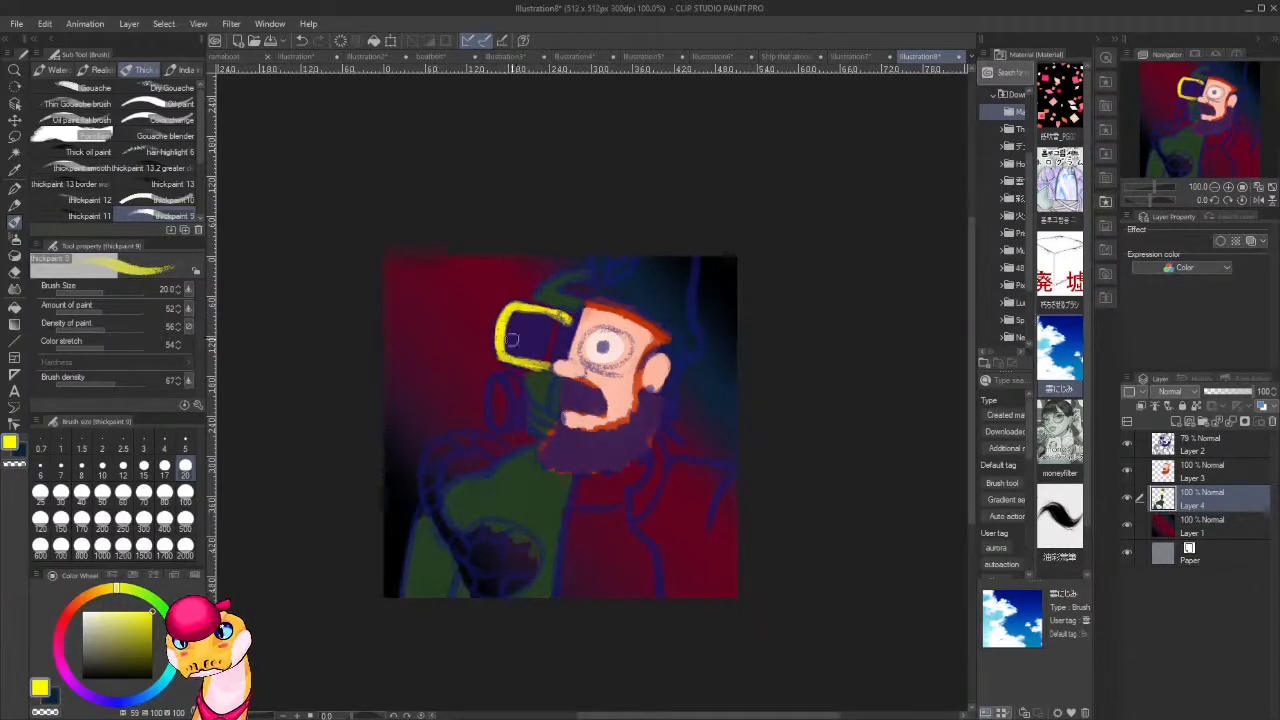
drag(506, 309, 497, 350)
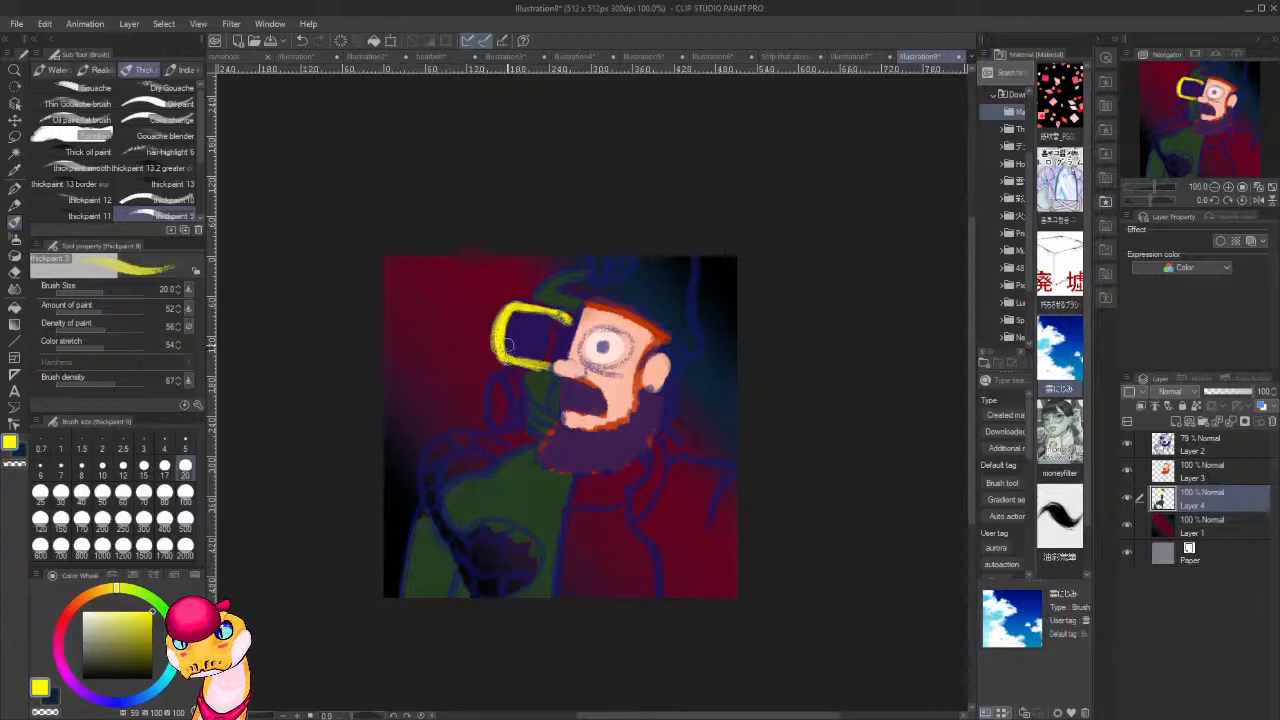
Paint the mask's round filter and the strap linking it to the mouth in neutral grey.
alt+click(547, 379)
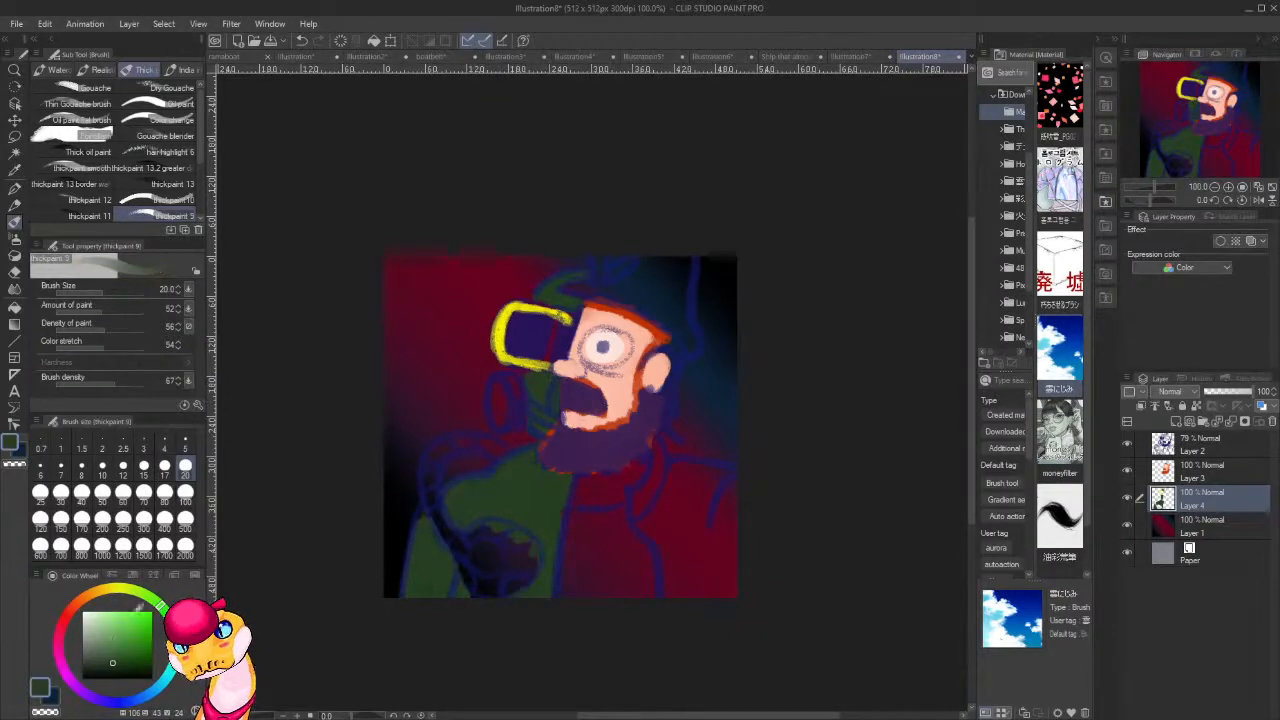
click(81, 641)
mouse_move(506, 387)
mouse_down()
mouse_move(500, 418)
mouse_move(510, 382)
mouse_move(514, 431)
mouse_up()
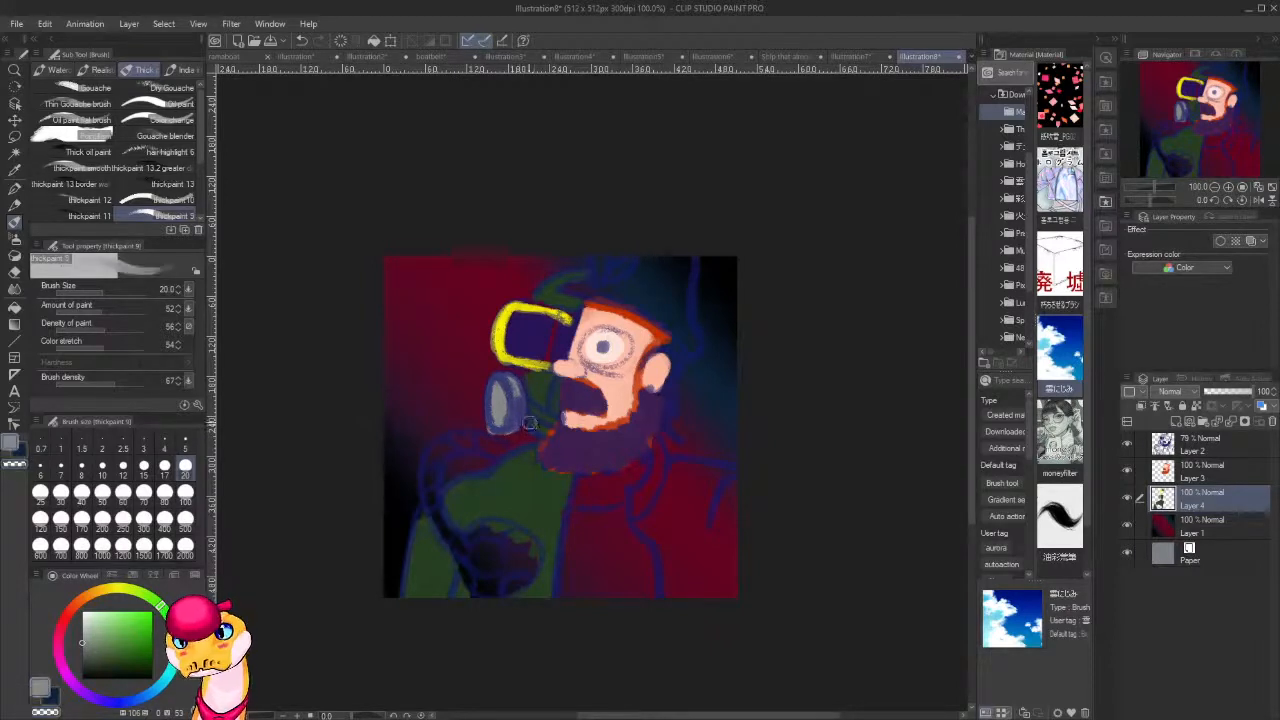
drag(532, 408, 555, 417)
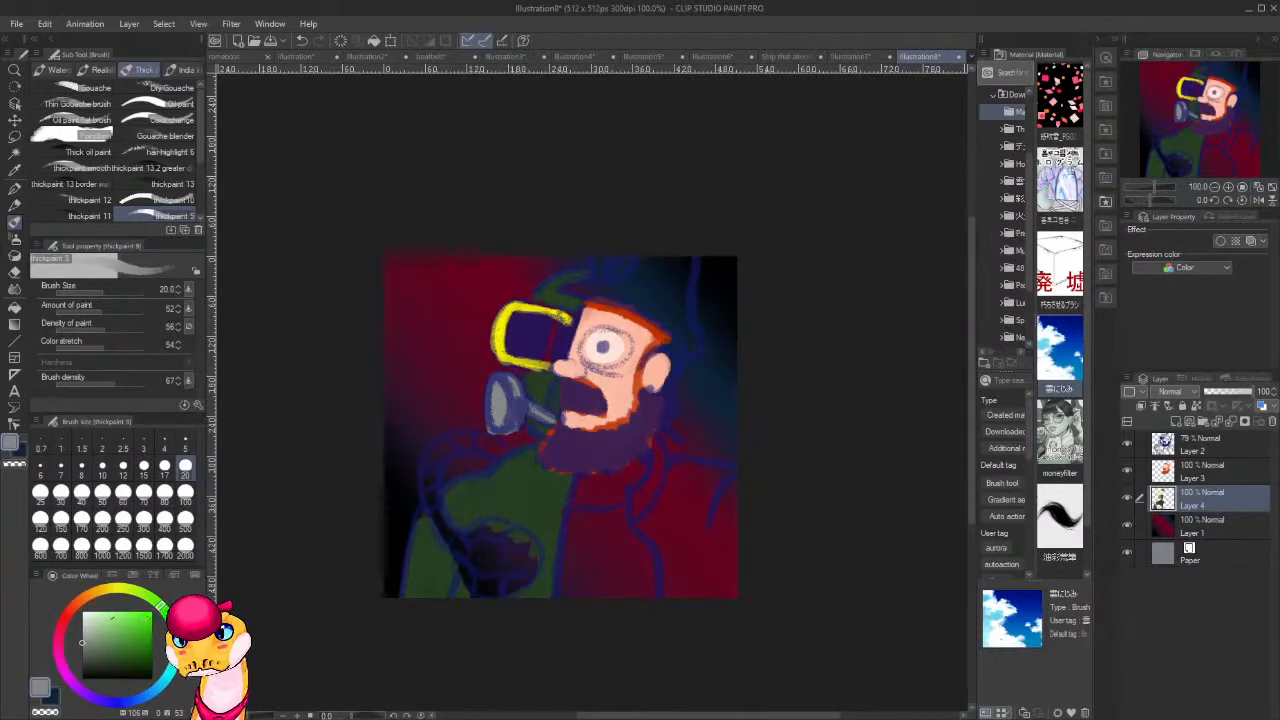
Paint a white highlight strip across the mask's square eyepiece, and fill the lens around it with black.
click(82, 611)
mouse_move(556, 330)
mouse_down()
mouse_move(541, 362)
mouse_move(554, 326)
mouse_up()
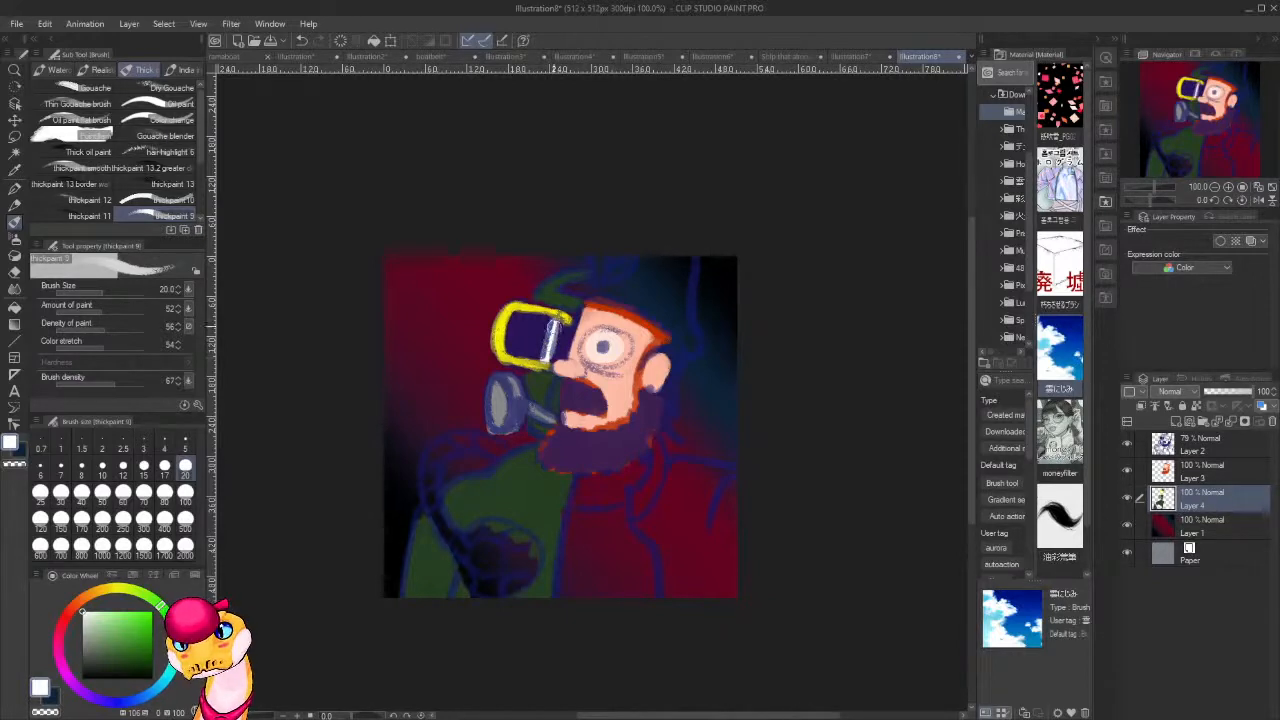
click(152, 678)
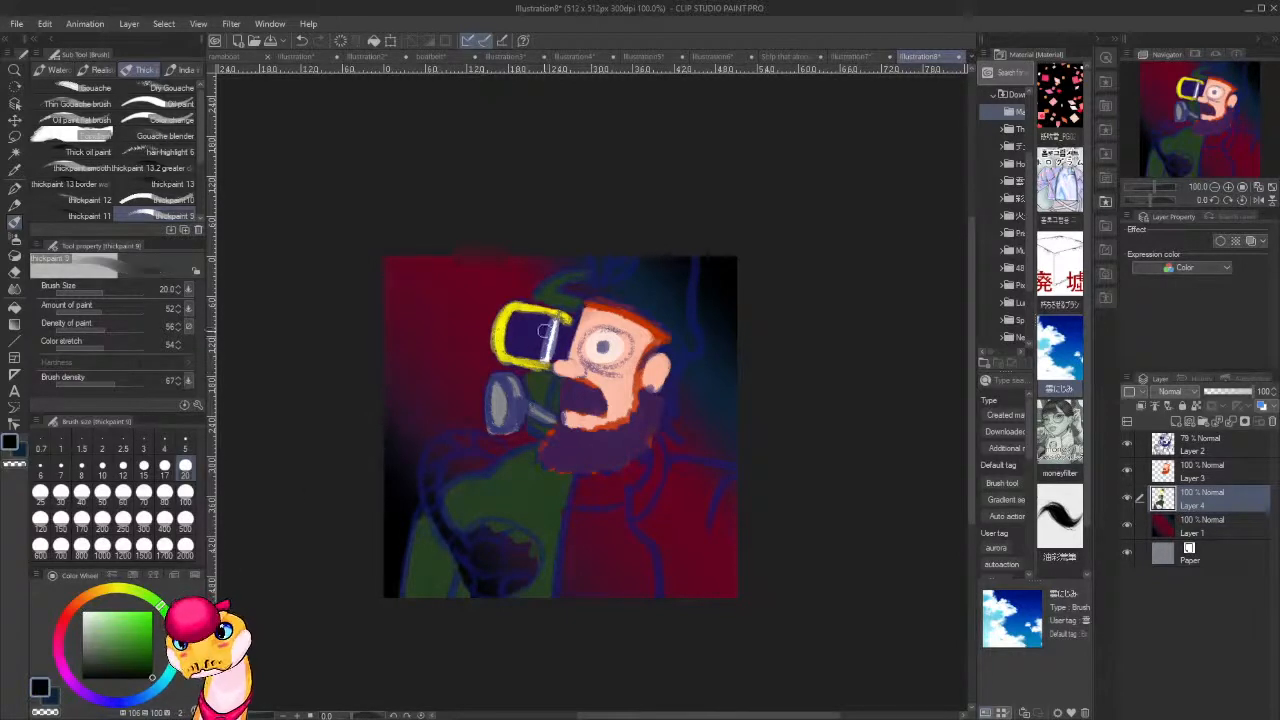
mouse_move(537, 351)
mouse_down()
mouse_move(541, 336)
mouse_move(526, 352)
mouse_move(518, 318)
mouse_move(512, 346)
mouse_move(560, 348)
mouse_up()
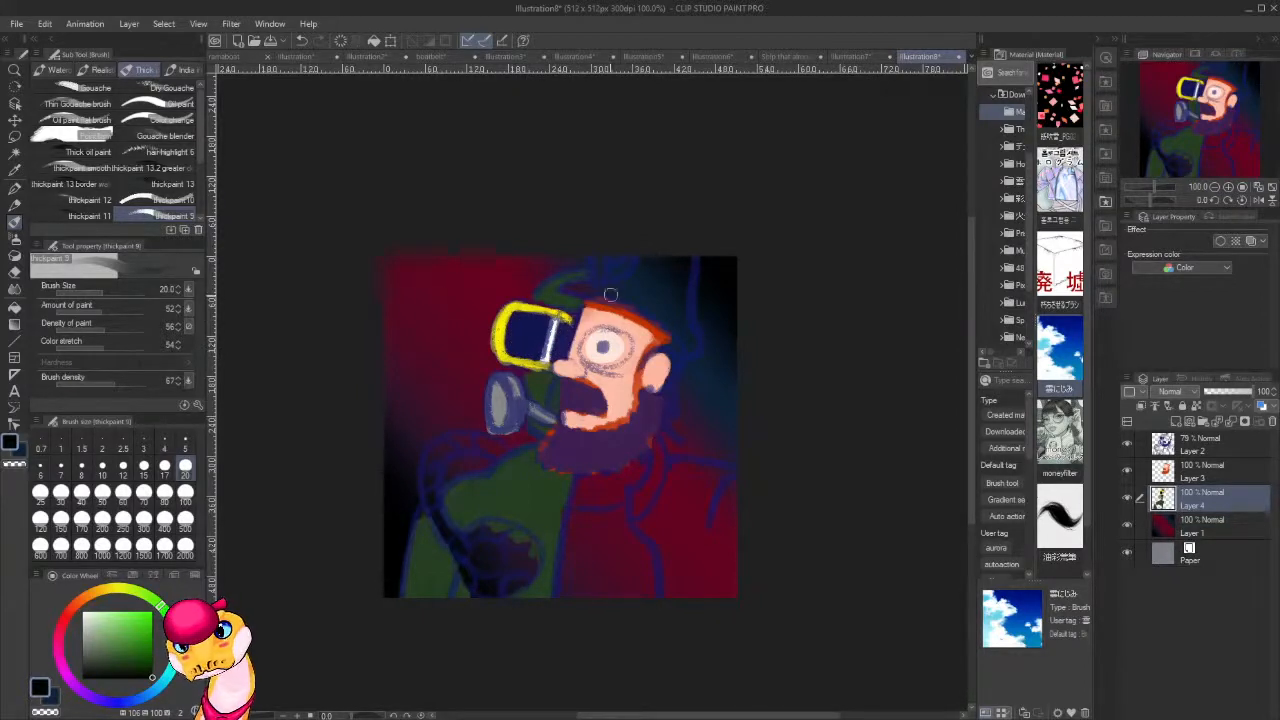
Touch up the mask in its sampled dark green, and clean the edges around the eyepiece and filter with transparent colour.
alt+click(566, 301)
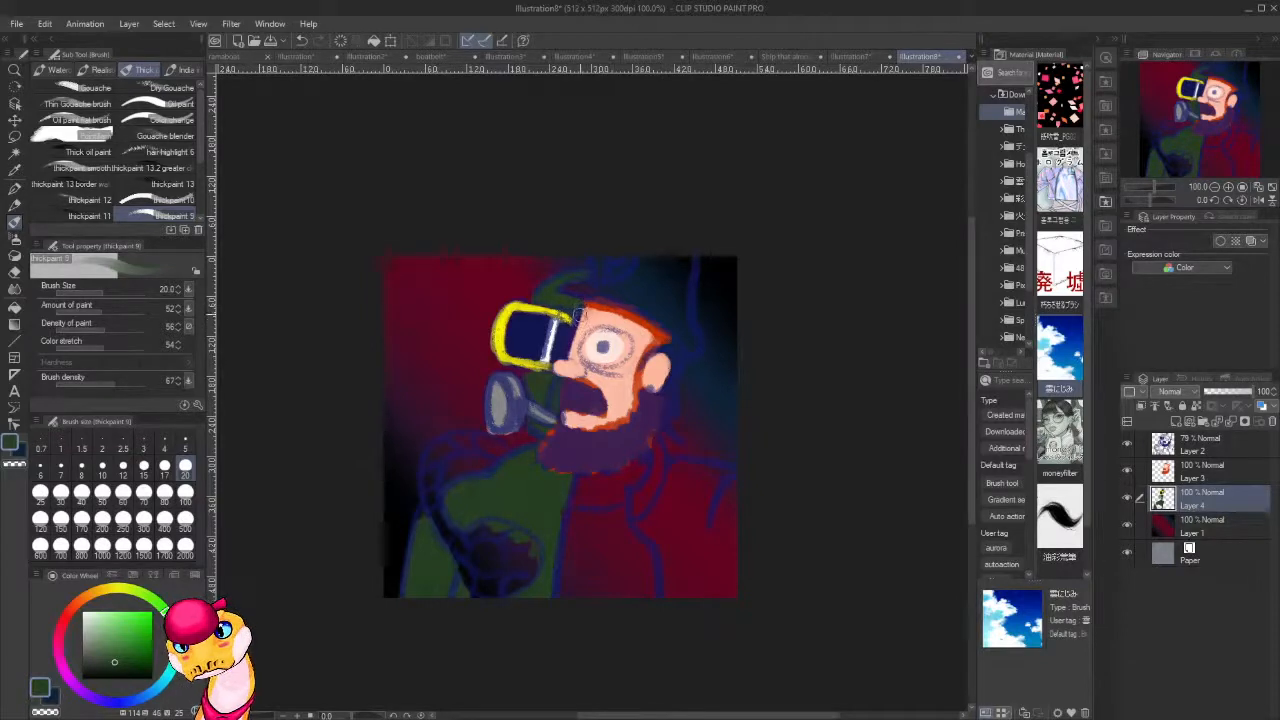
key(c)
drag(508, 368, 486, 339)
key(c)
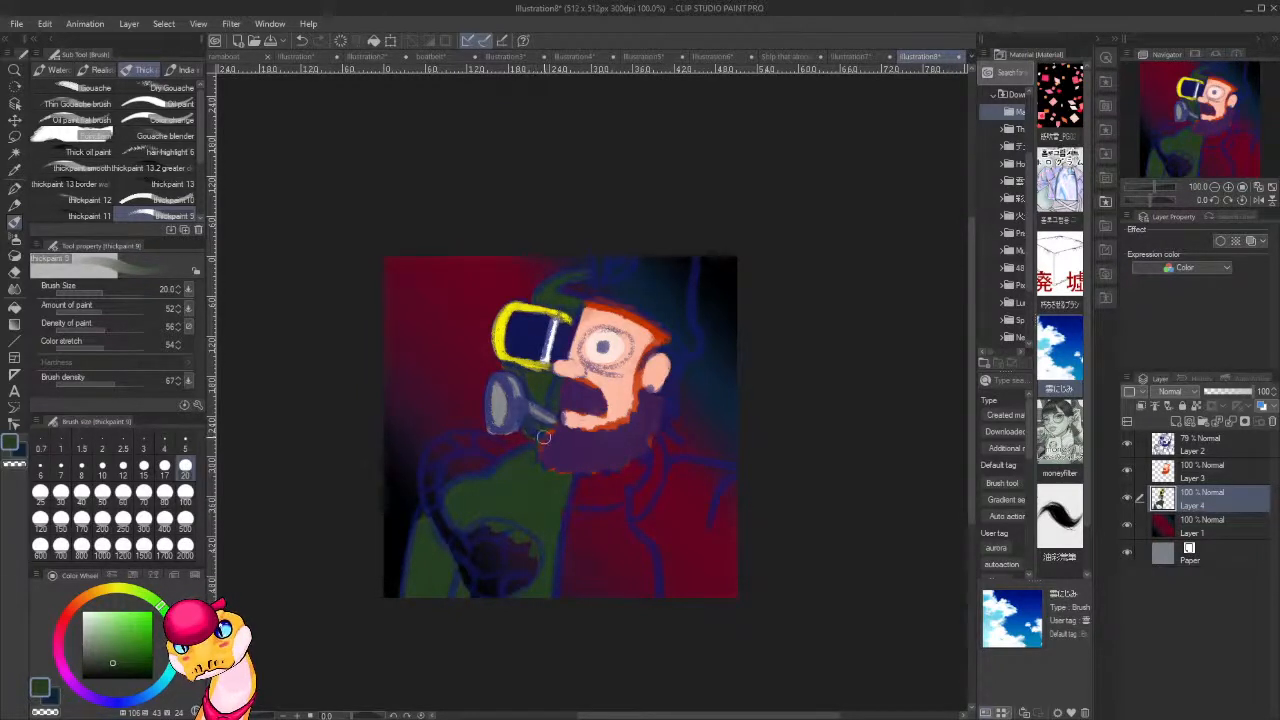
key(alt)
alt+click(487, 412)
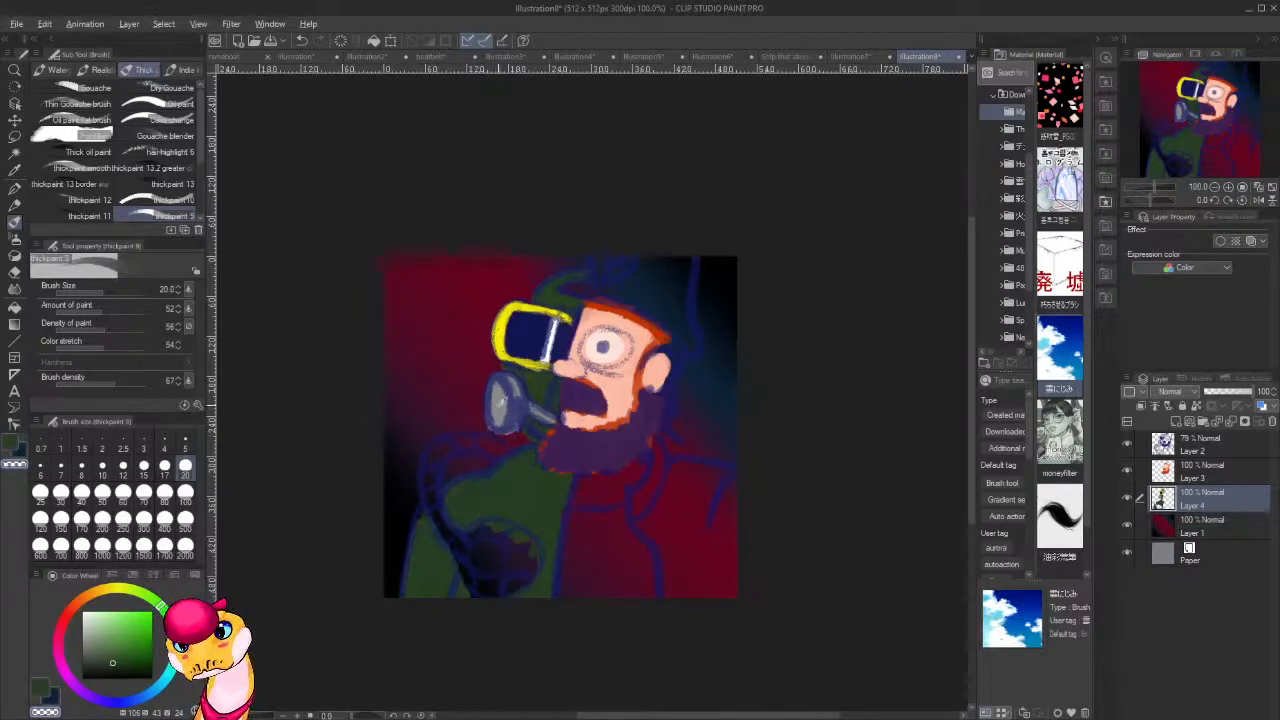
Paint the canister's centre and cross-shaped arms in the grey sampled from the mask's filter.
alt+click(503, 401)
mouse_move(510, 588)
mouse_down()
mouse_move(537, 545)
mouse_move(530, 567)
mouse_move(522, 549)
mouse_move(517, 566)
mouse_move(492, 550)
mouse_move(485, 589)
mouse_move(491, 559)
mouse_move(491, 586)
mouse_move(481, 563)
mouse_move(459, 561)
mouse_move(481, 534)
mouse_up()
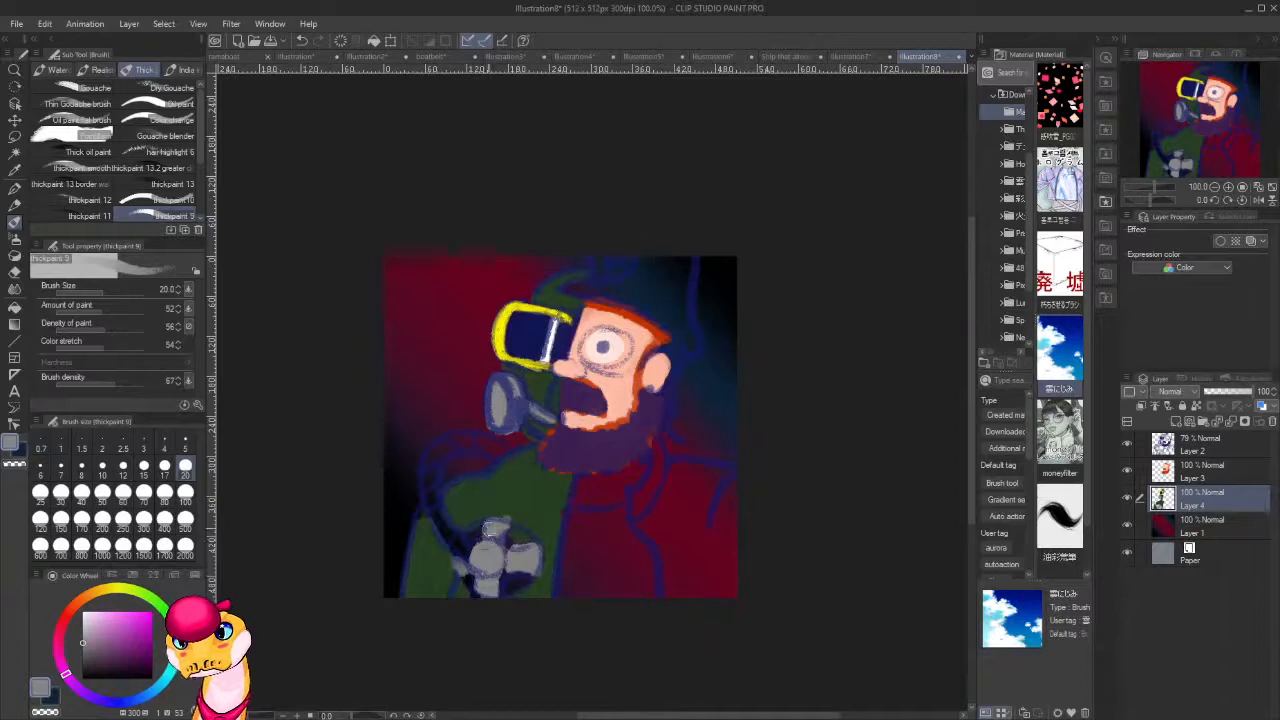
drag(476, 545, 472, 554)
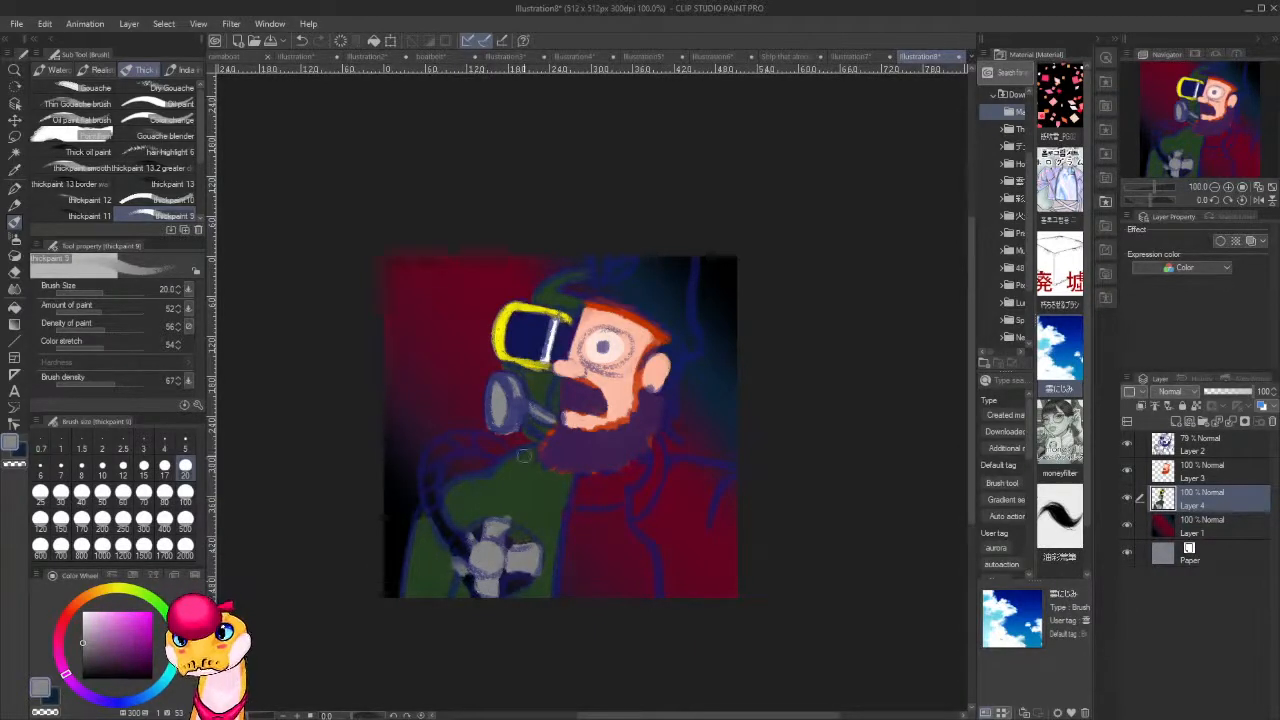
Paint the gaps between the canister's arms and the full curve of the hose in dark muted purple.
click(102, 660)
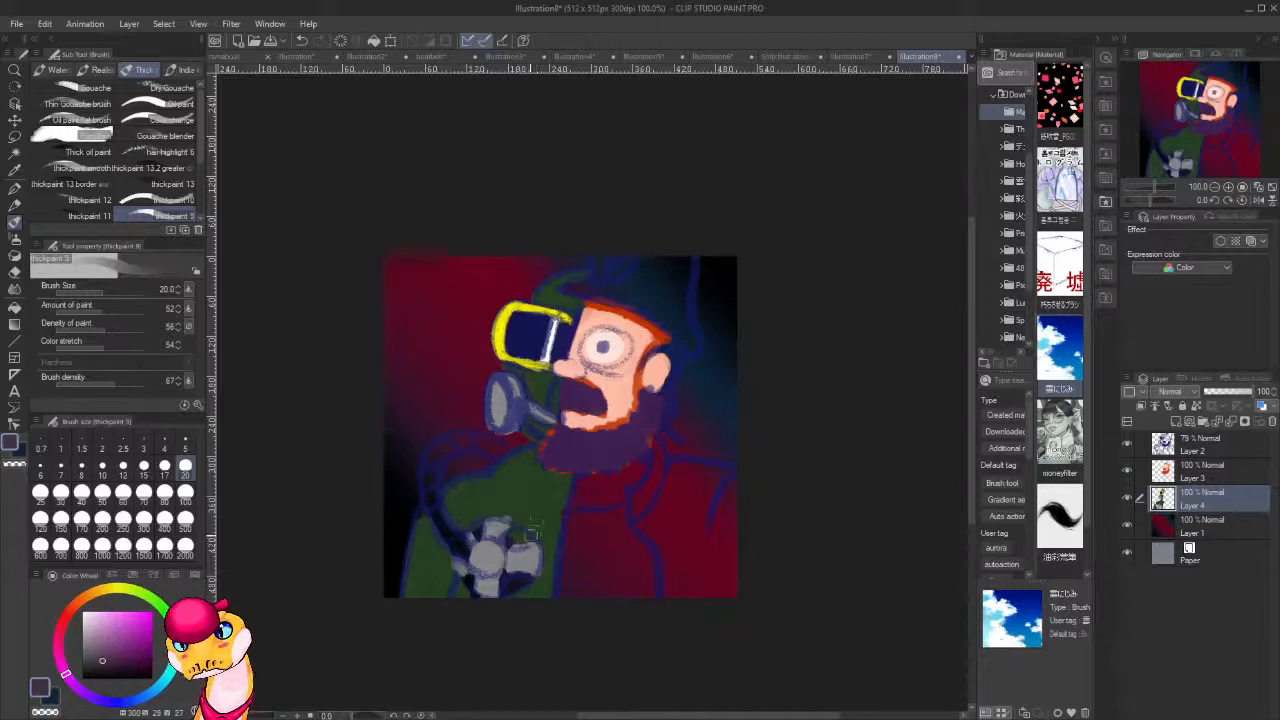
mouse_move(524, 535)
mouse_down()
mouse_move(505, 589)
mouse_move(522, 579)
mouse_move(508, 590)
mouse_move(461, 578)
mouse_move(471, 592)
mouse_up()
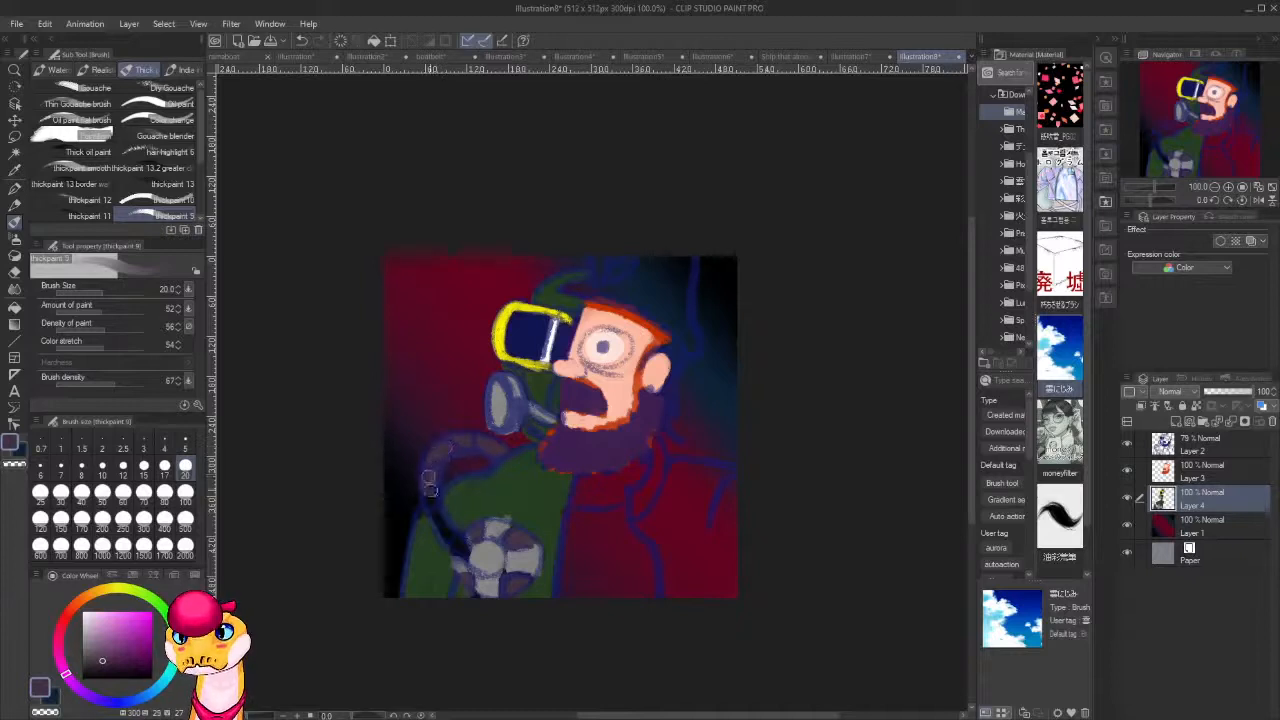
mouse_move(431, 497)
mouse_down()
mouse_move(458, 549)
mouse_move(444, 521)
mouse_up()
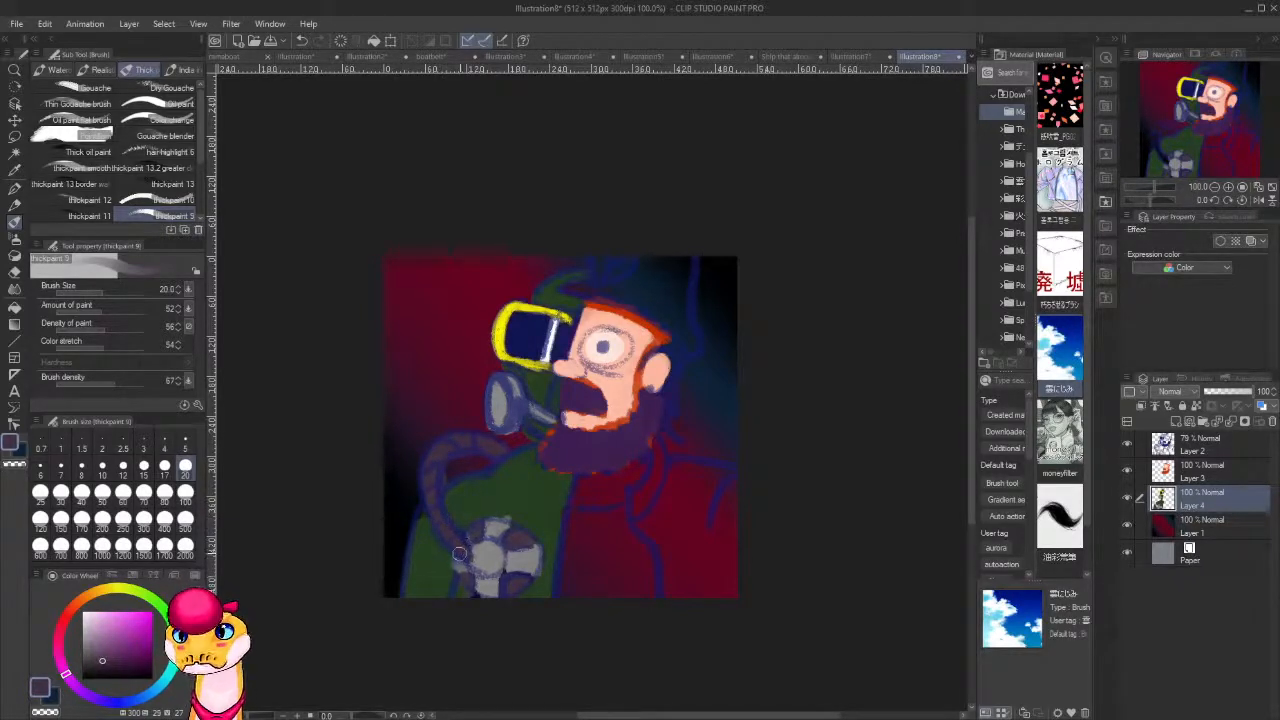
Trim the hose's edges with transparent colour, and choose a muted mid blue as the drawing colour.
alt+click(455, 469)
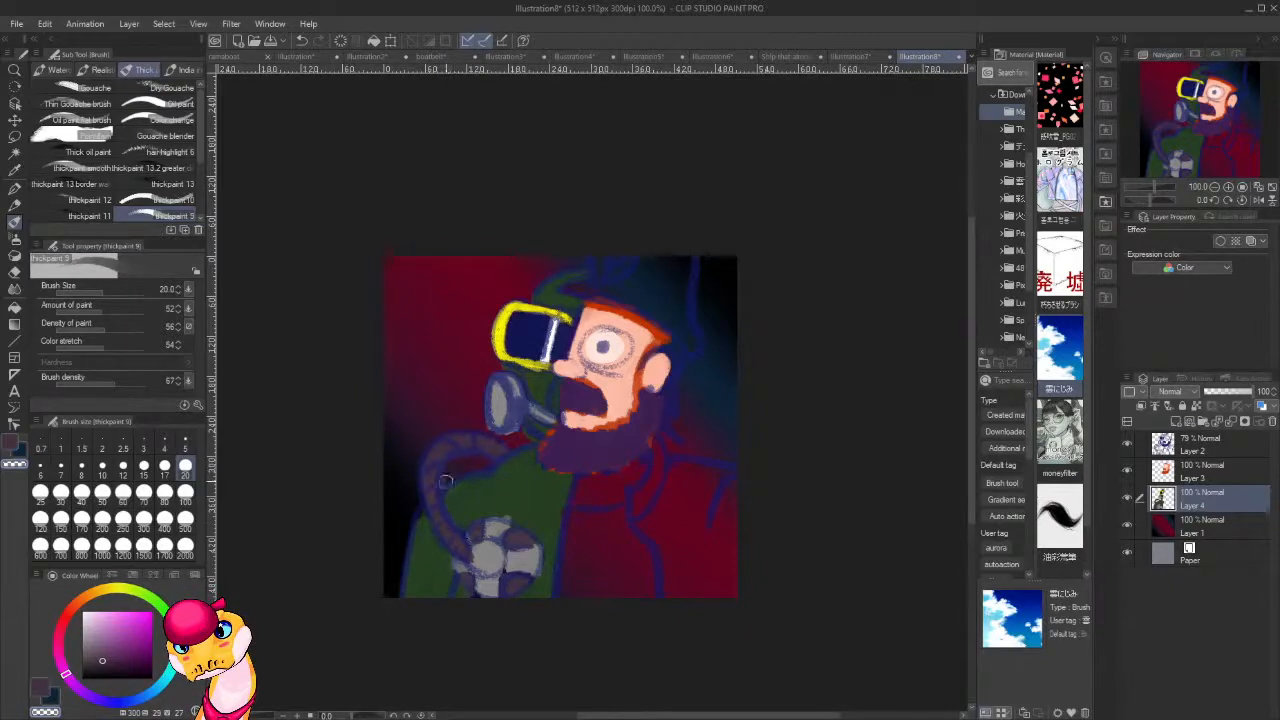
drag(446, 481, 438, 497)
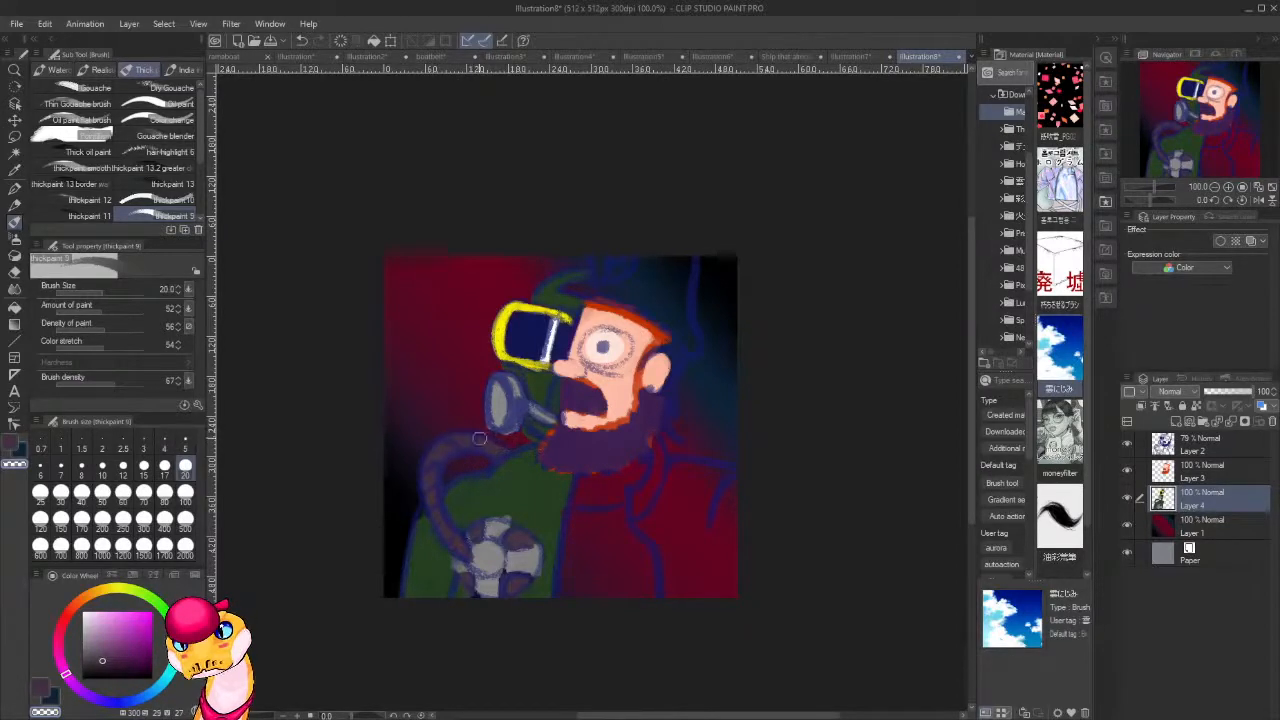
alt+click(485, 445)
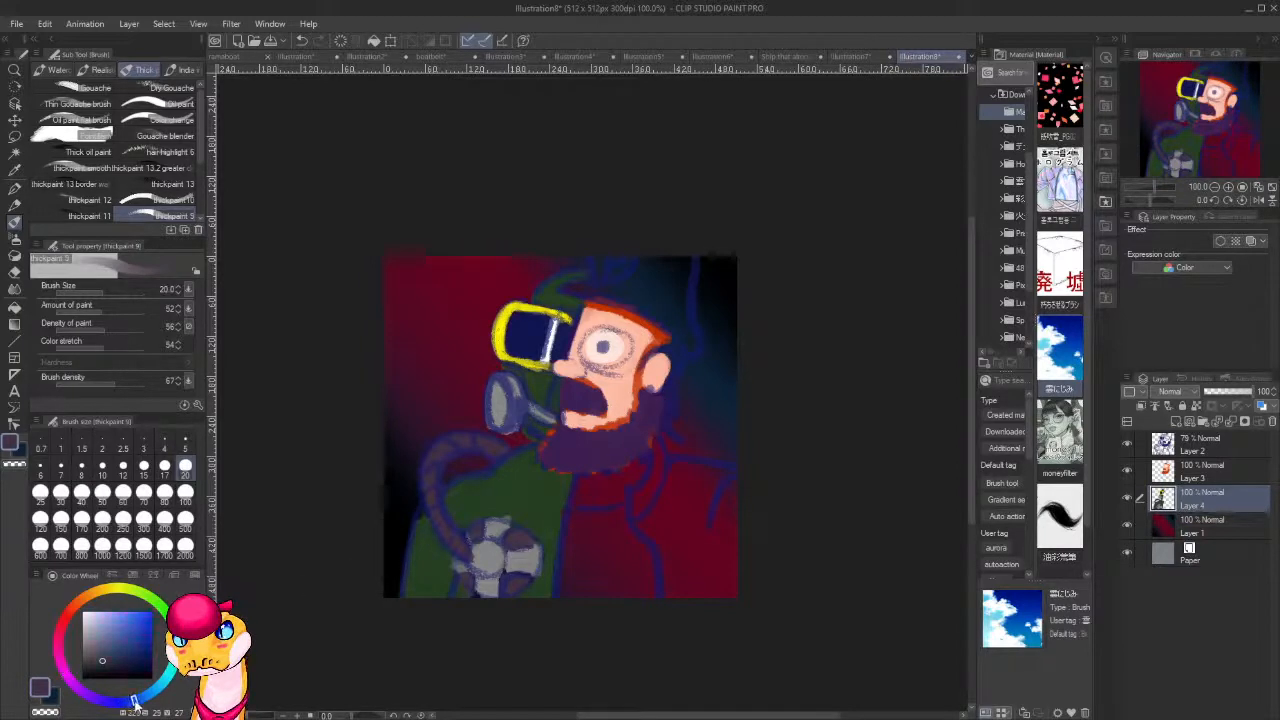
click(116, 637)
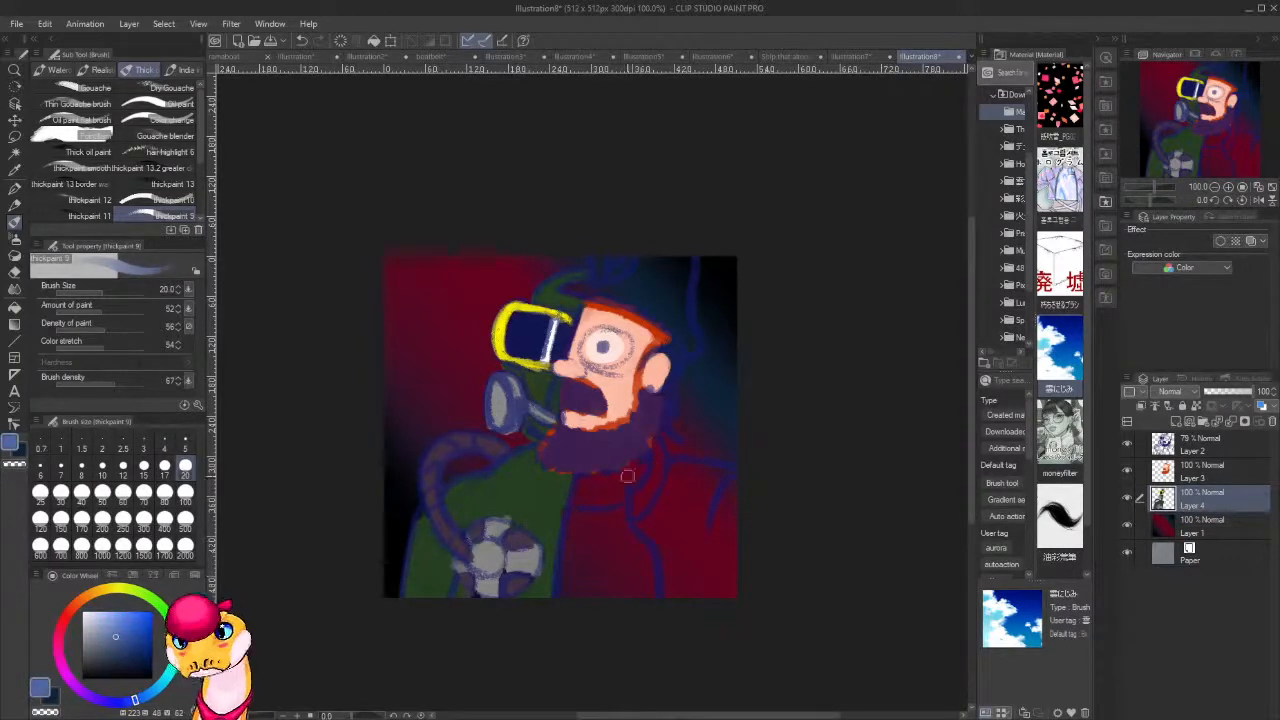
click(1215, 447)
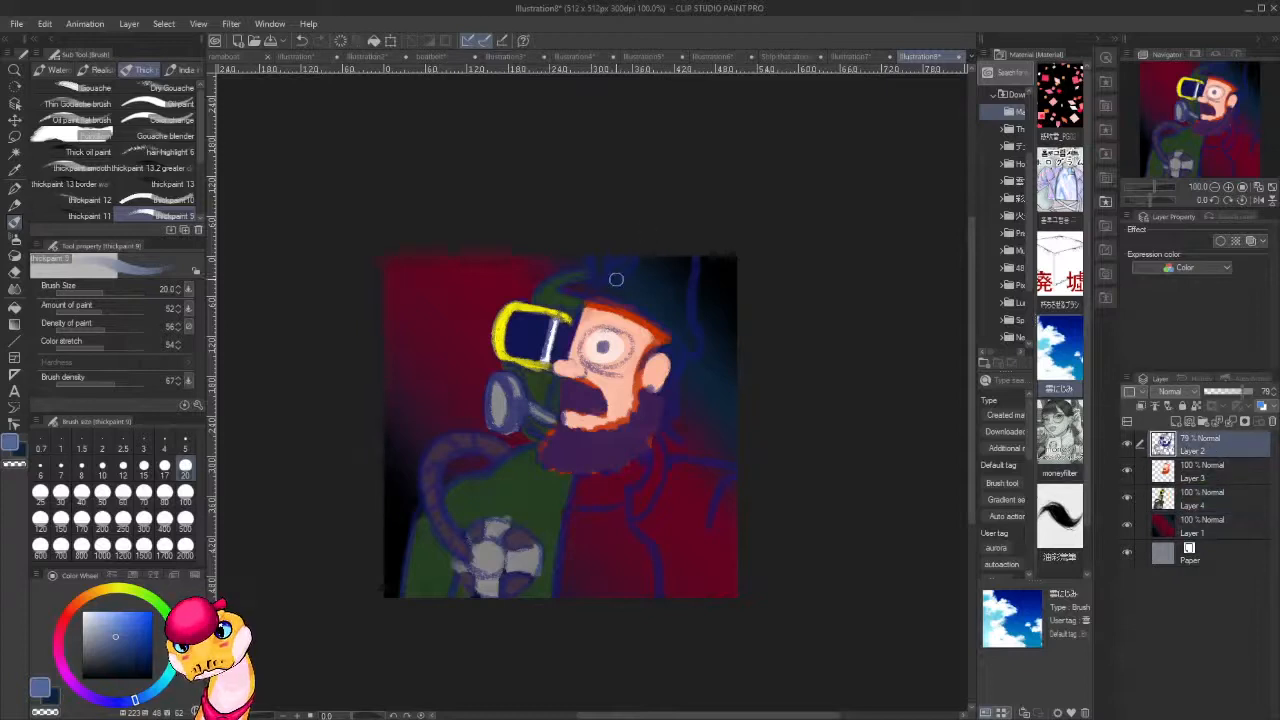
mouse_move(608, 289)
mouse_down()
mouse_move(637, 265)
mouse_move(641, 296)
mouse_move(658, 251)
mouse_move(669, 303)
mouse_move(683, 248)
mouse_move(686, 297)
mouse_move(692, 256)
mouse_move(688, 290)
mouse_up()
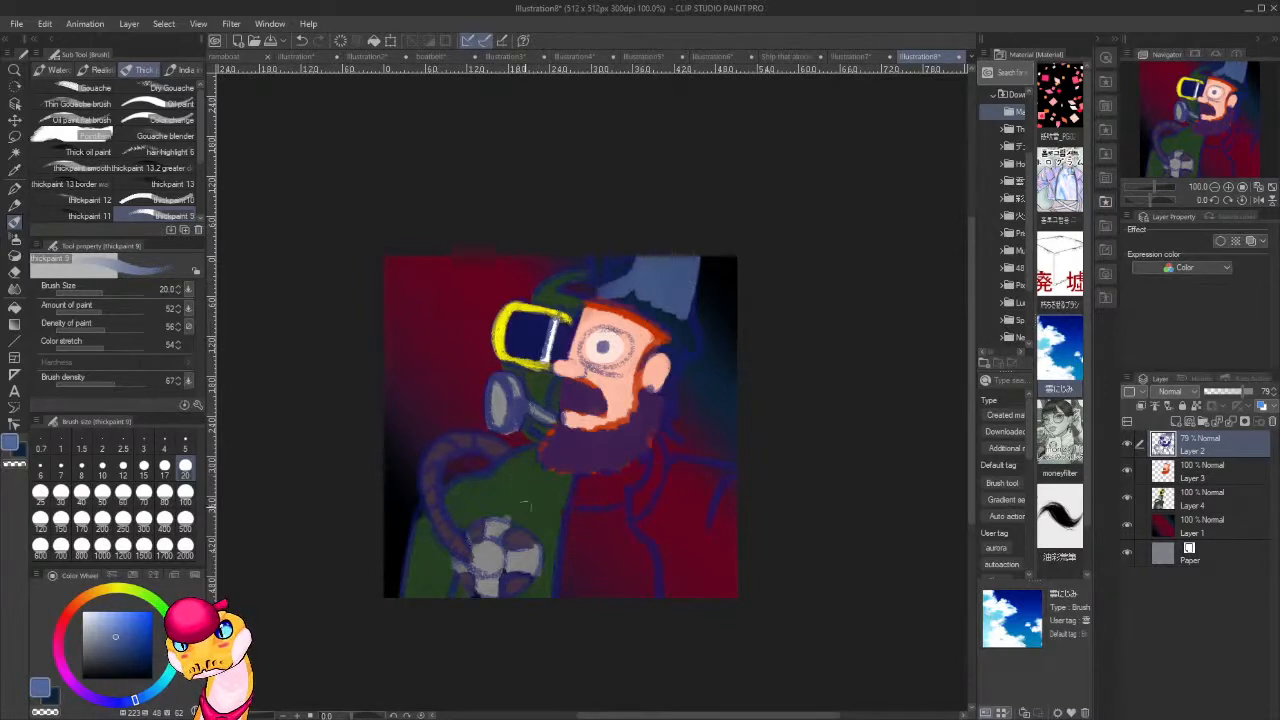
key(ctrl+z)
On Layer 3, paint the hat's brim and crown in muted blue and the hair behind the ear in orange-red.
click(1205, 471)
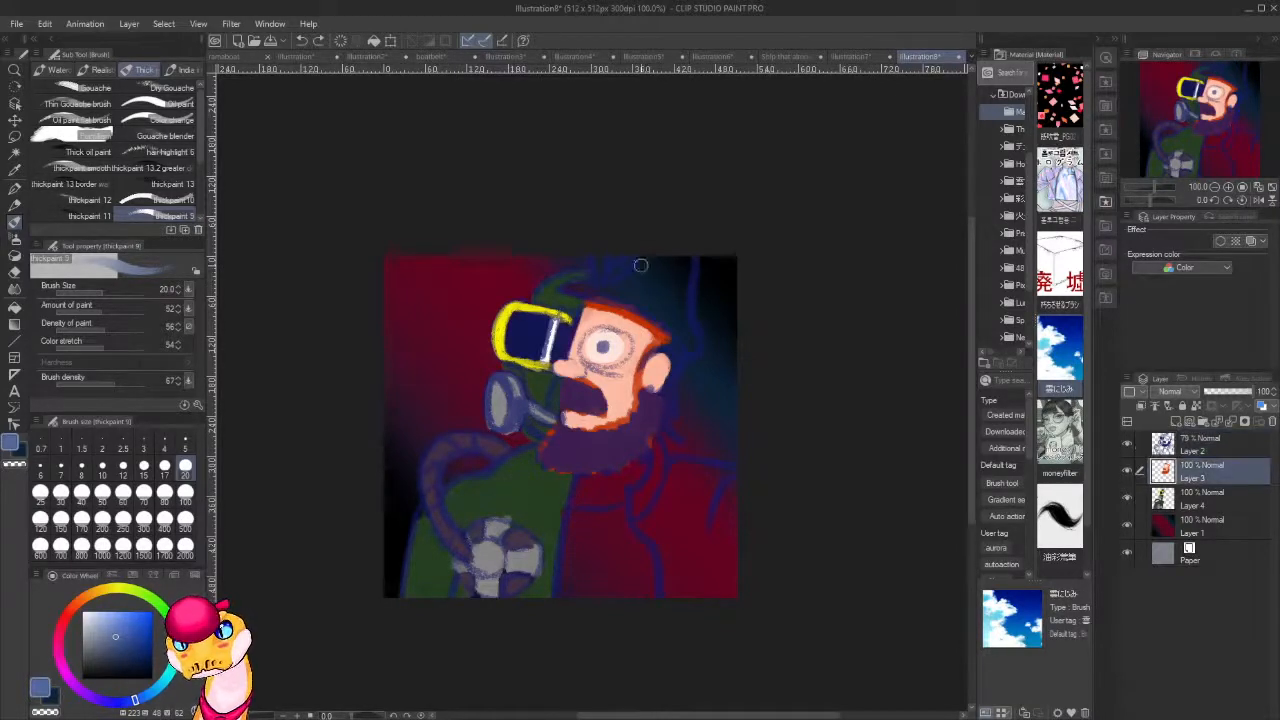
mouse_move(602, 291)
mouse_down()
mouse_move(560, 289)
mouse_move(582, 274)
mouse_move(549, 287)
mouse_move(575, 274)
mouse_move(583, 286)
mouse_move(548, 290)
mouse_move(580, 271)
mouse_move(613, 288)
mouse_move(567, 289)
mouse_move(632, 287)
mouse_move(584, 295)
mouse_move(620, 301)
mouse_move(583, 292)
mouse_move(686, 341)
mouse_up()
key(c)
key(c)
key(c)
key(c)
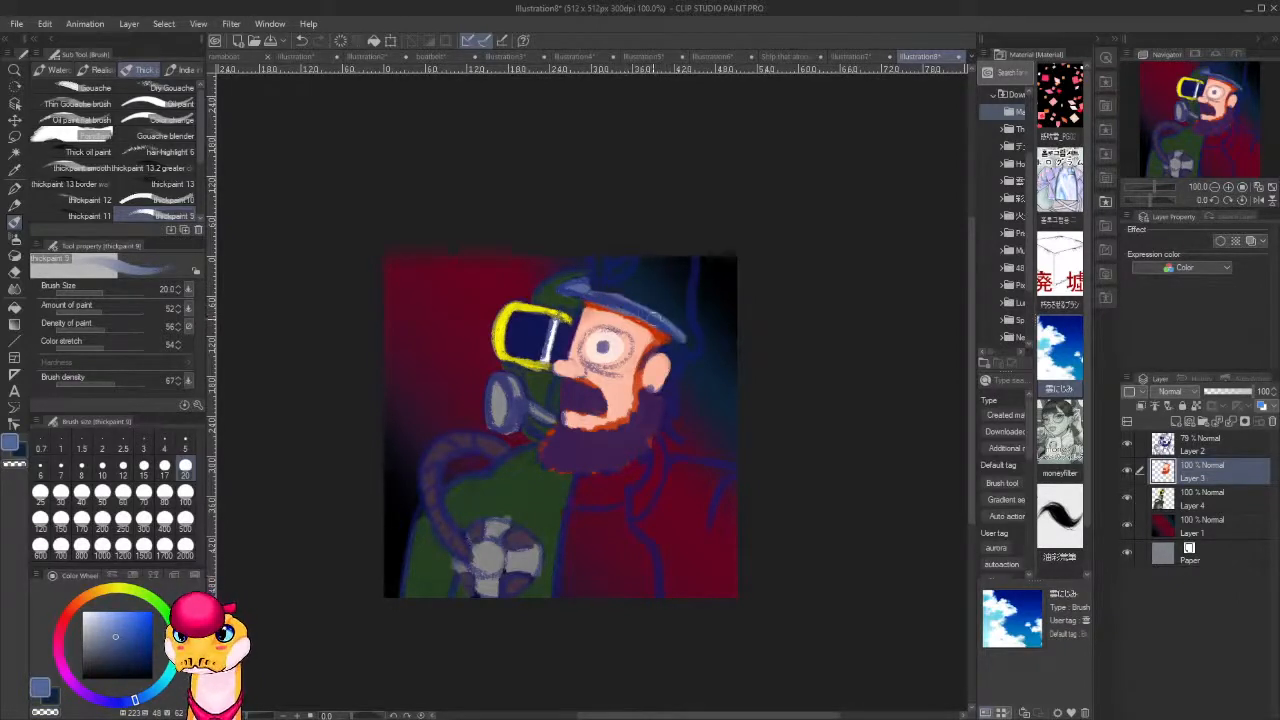
mouse_move(622, 292)
mouse_down()
mouse_move(598, 240)
mouse_move(590, 278)
mouse_move(615, 238)
mouse_move(620, 290)
mouse_move(642, 244)
mouse_move(631, 287)
mouse_move(632, 265)
mouse_move(648, 311)
mouse_move(666, 243)
mouse_move(677, 327)
mouse_move(696, 247)
mouse_move(692, 346)
mouse_move(679, 313)
mouse_move(695, 339)
mouse_move(671, 347)
mouse_move(665, 418)
mouse_up()
alt+click(663, 334)
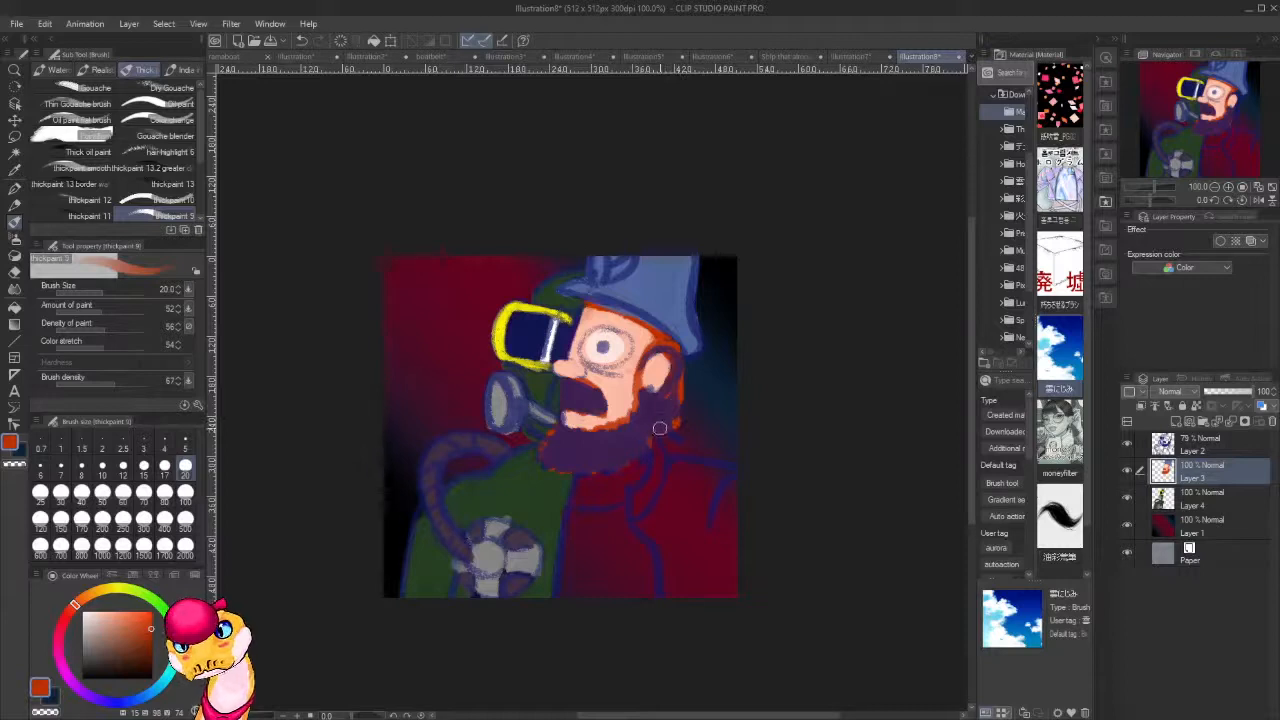
Paint the jacket's collar, shoulder and body in the blue sampled from the hat.
alt+click(680, 307)
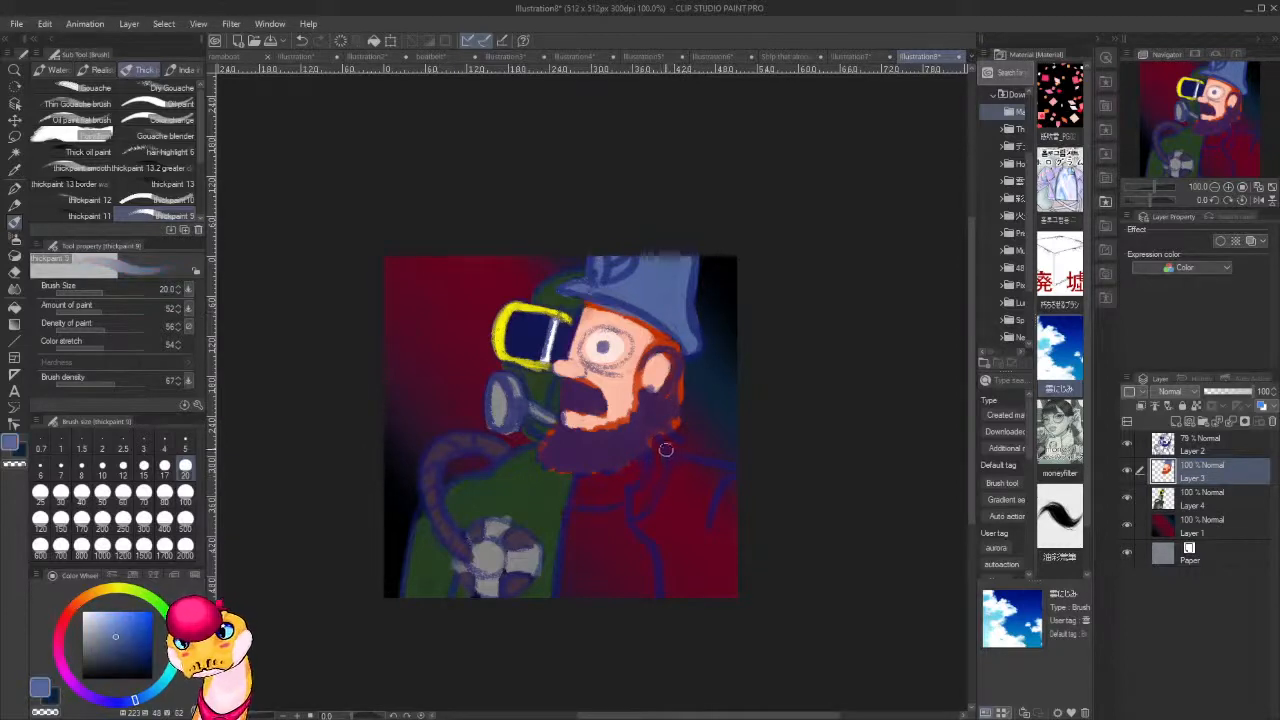
drag(661, 448, 634, 515)
mouse_move(660, 462)
mouse_down()
mouse_move(747, 480)
mouse_move(718, 476)
mouse_move(743, 556)
mouse_move(743, 579)
mouse_move(729, 567)
mouse_move(738, 589)
mouse_move(685, 471)
mouse_move(699, 543)
mouse_move(667, 473)
mouse_move(674, 535)
mouse_move(655, 494)
mouse_move(663, 541)
mouse_move(638, 516)
mouse_move(669, 555)
mouse_move(647, 527)
mouse_move(683, 622)
mouse_move(682, 529)
mouse_move(724, 620)
mouse_move(704, 530)
mouse_up()
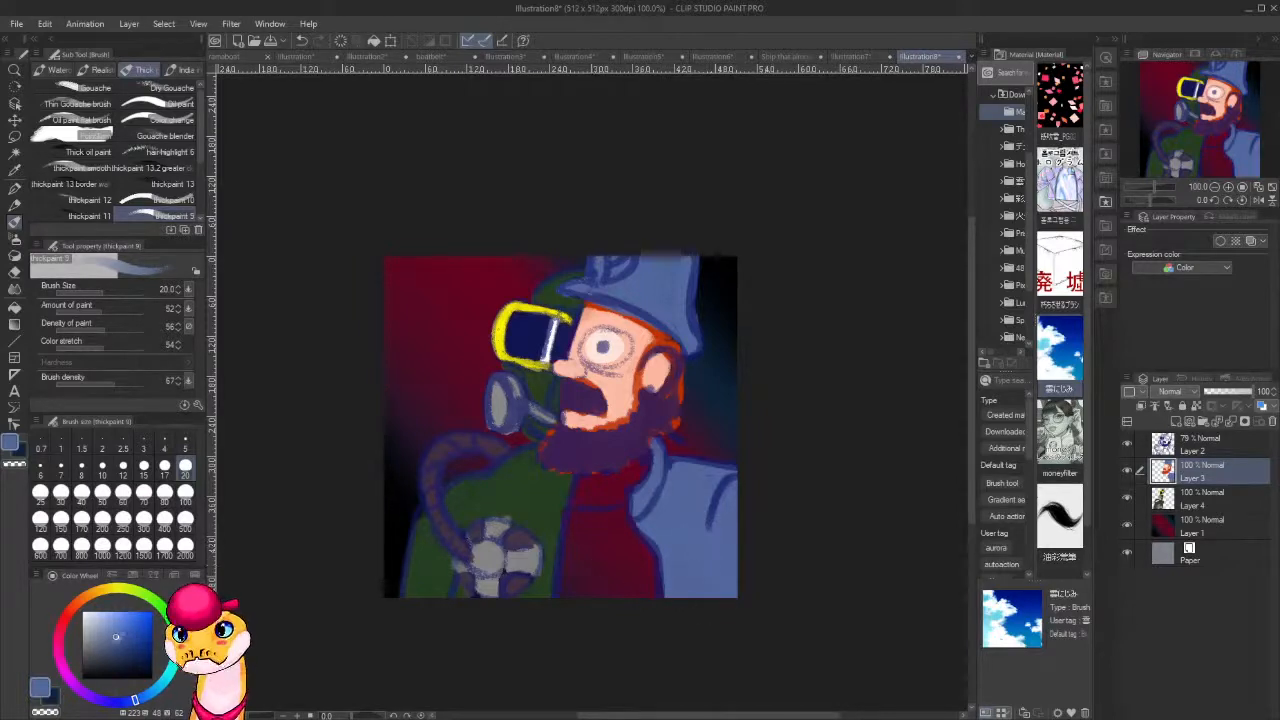
Fill the shirt between the two coat halves with a very pale lavender, and undo the last stroke.
drag(121, 608, 90, 608)
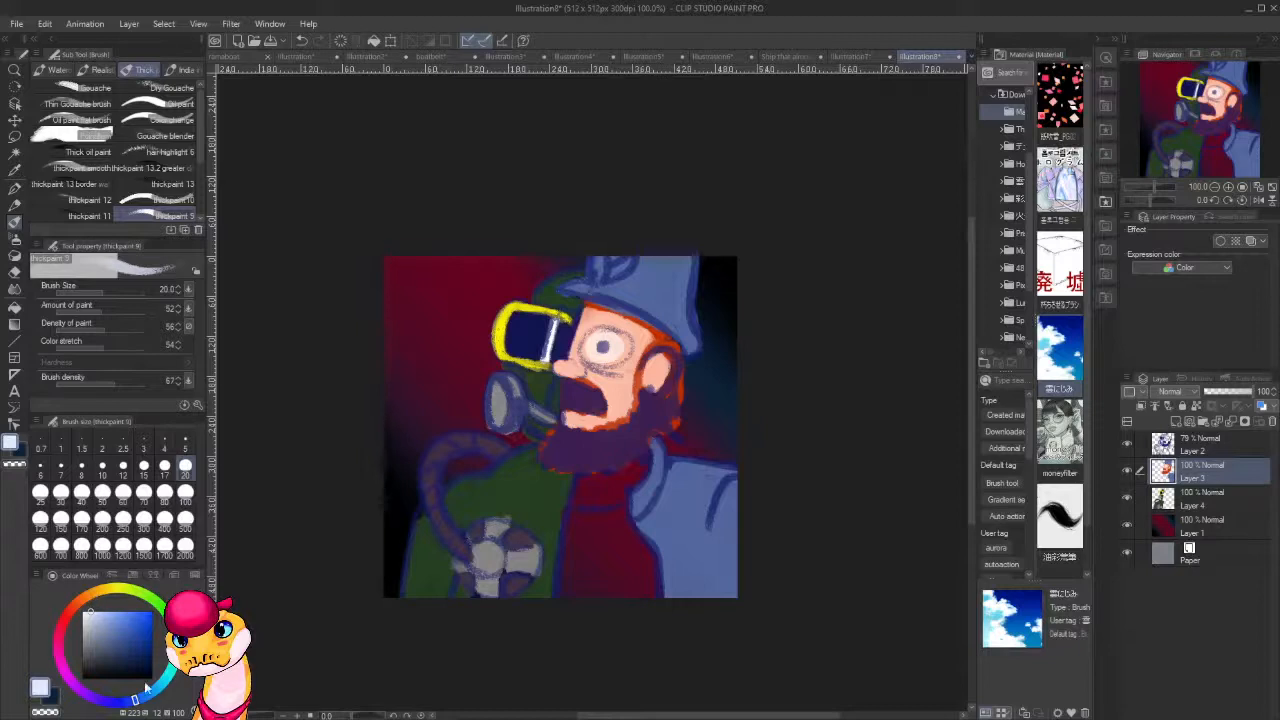
click(96, 702)
mouse_move(580, 500)
mouse_down()
mouse_move(565, 547)
mouse_move(575, 603)
mouse_move(584, 513)
mouse_move(600, 607)
mouse_move(618, 609)
mouse_move(617, 586)
mouse_move(647, 590)
mouse_move(645, 559)
mouse_move(655, 584)
mouse_move(620, 512)
mouse_move(587, 515)
mouse_move(602, 516)
mouse_move(622, 591)
mouse_move(630, 599)
mouse_move(644, 581)
mouse_move(647, 604)
mouse_move(595, 534)
mouse_move(593, 610)
mouse_move(574, 546)
mouse_move(569, 578)
mouse_up()
key(ctrl+z)
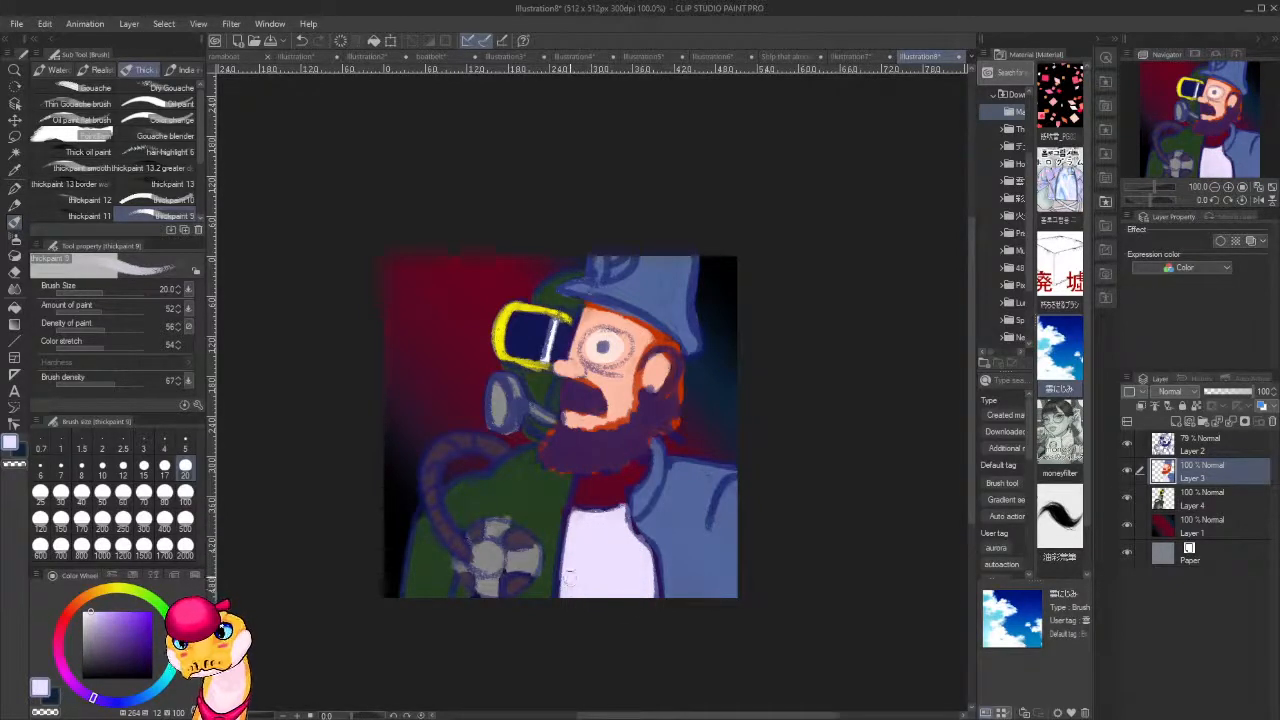
Paint the neck between the beard and the shirt in the sampled skin tone, and pick up the jacket's blue.
alt+click(654, 377)
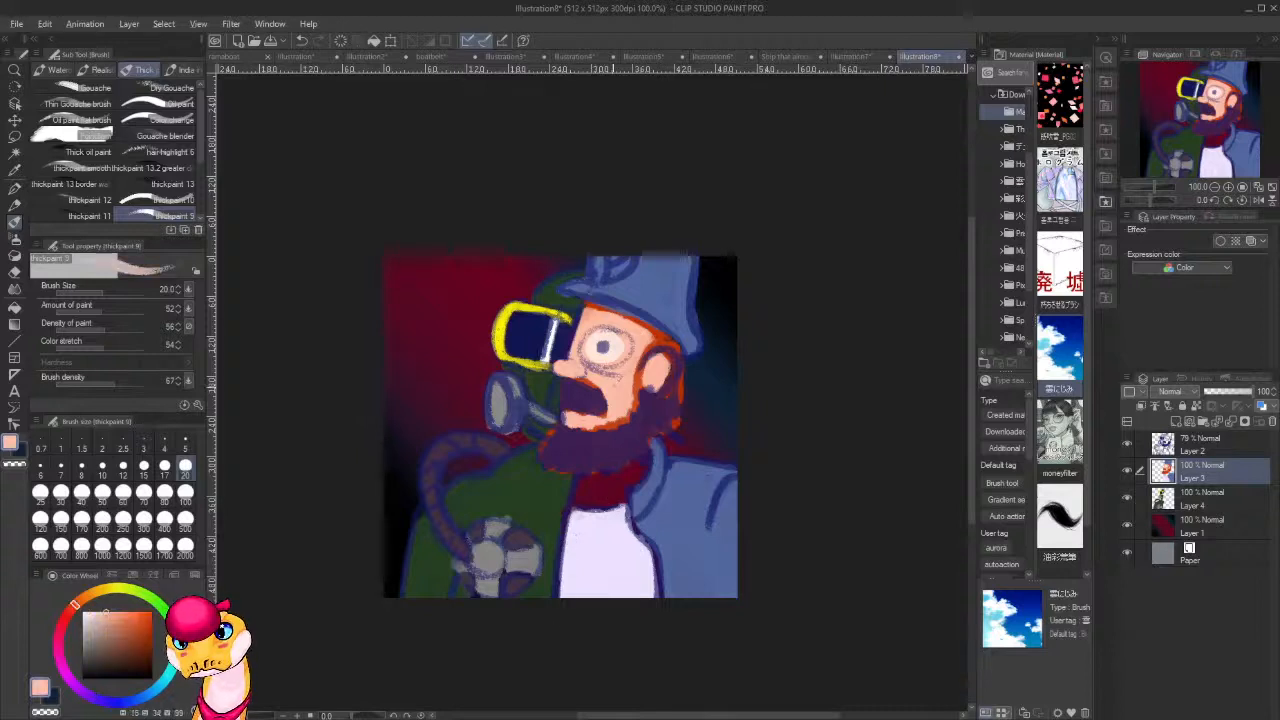
mouse_move(645, 461)
mouse_down()
mouse_move(579, 493)
mouse_move(591, 483)
mouse_move(592, 494)
mouse_move(636, 496)
mouse_move(657, 466)
mouse_move(629, 509)
mouse_move(660, 578)
mouse_up()
alt+click(652, 486)
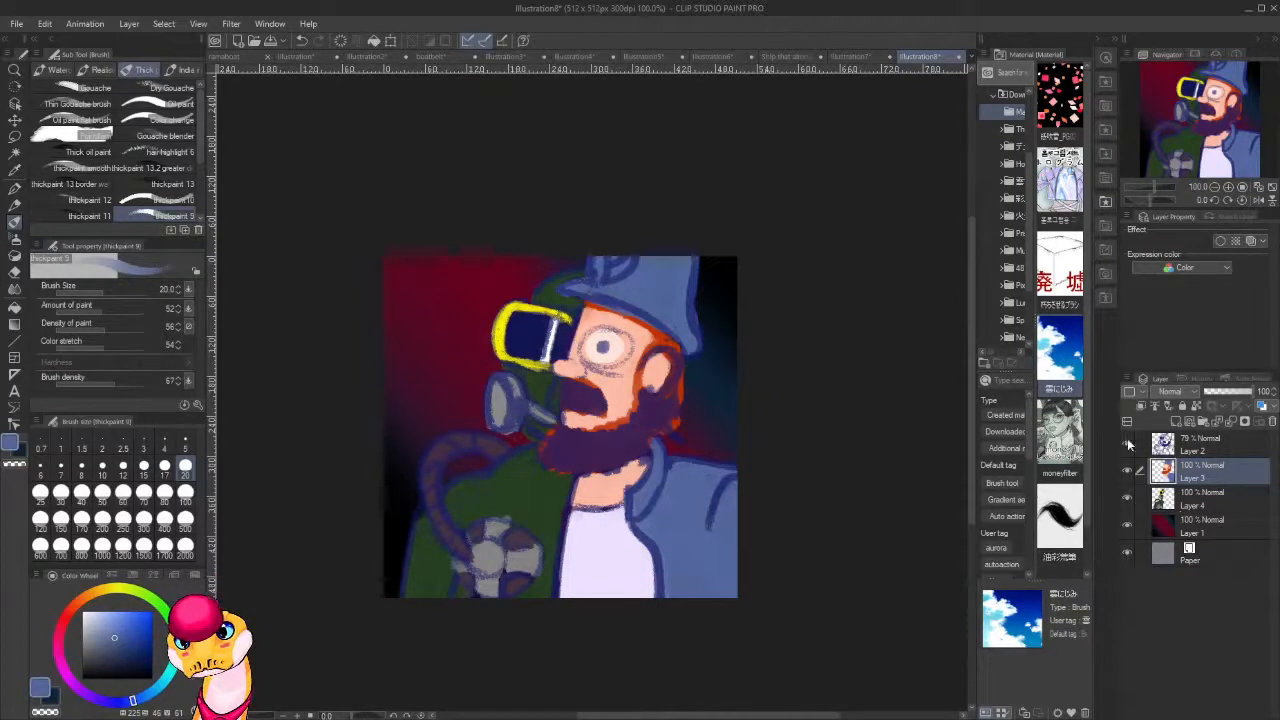
Hide the sketch layer and, with brush size 8, fill the gap between the coat and the shirt in dark green.
click(1127, 444)
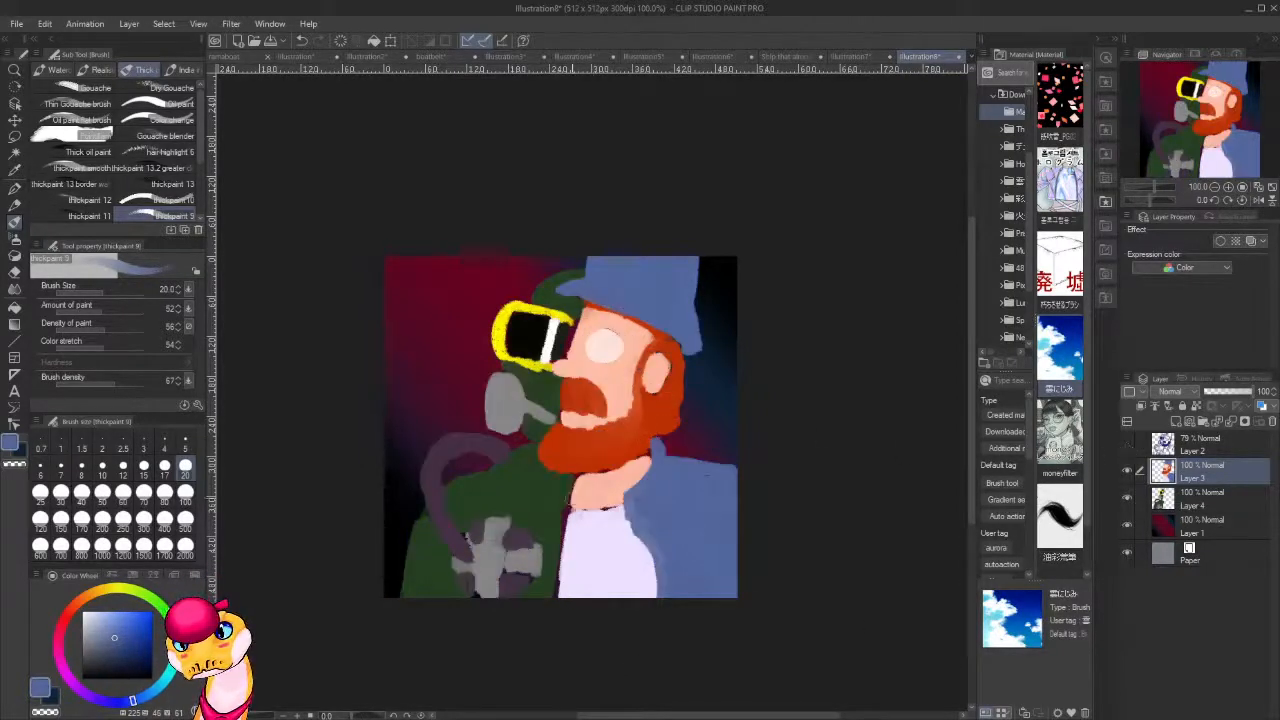
scroll(592, 516, up, 2)
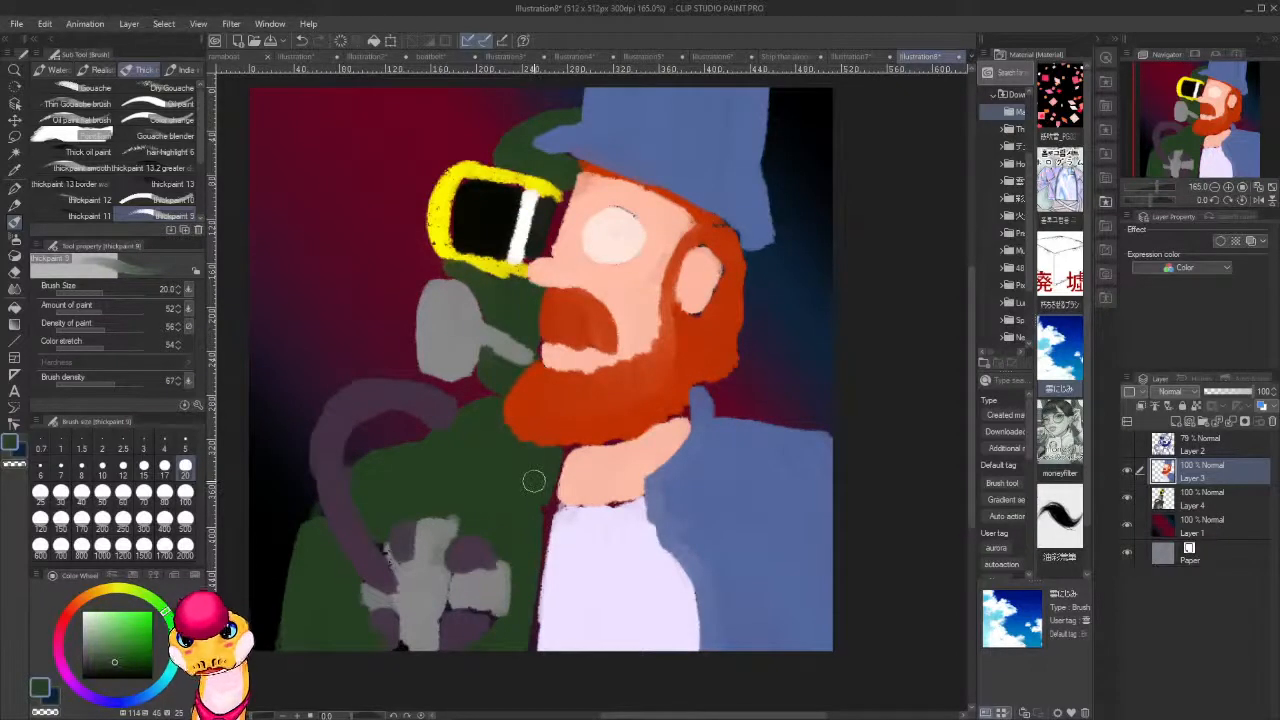
key(bracketleft)
key(bracketleft)
key(bracketleft)
key(bracketleft)
key(bracketleft)
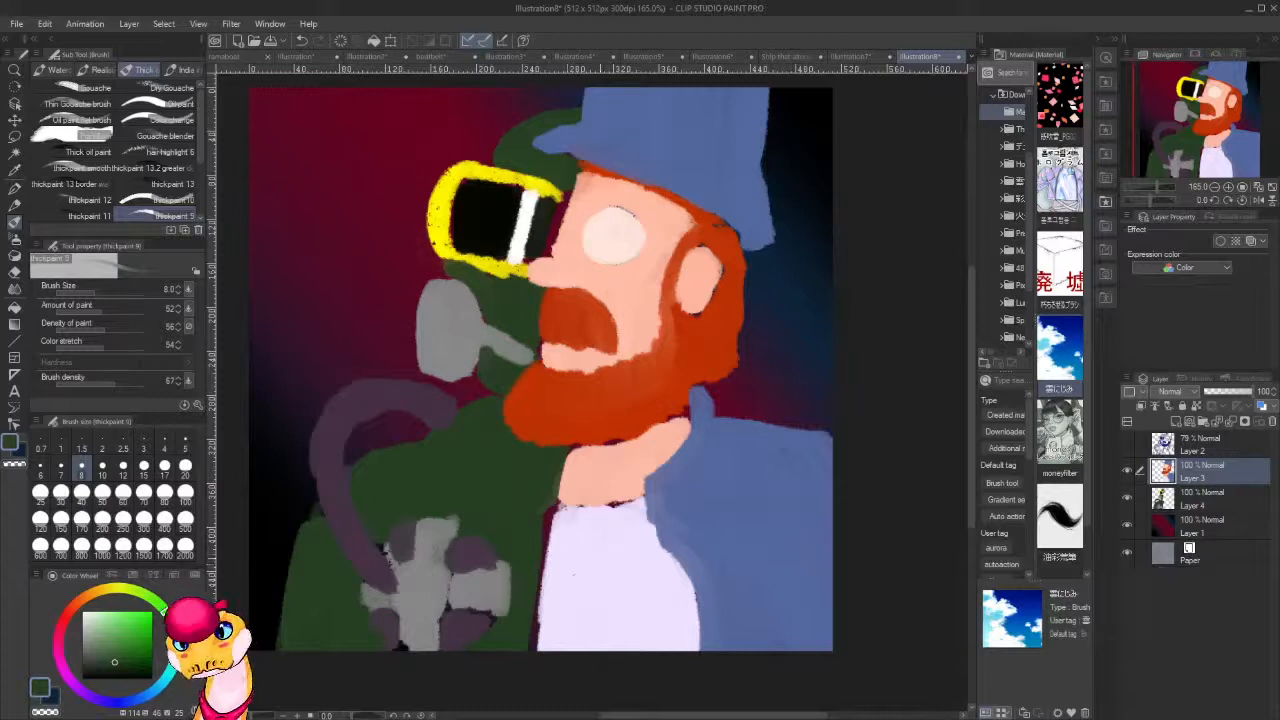
drag(548, 500, 546, 555)
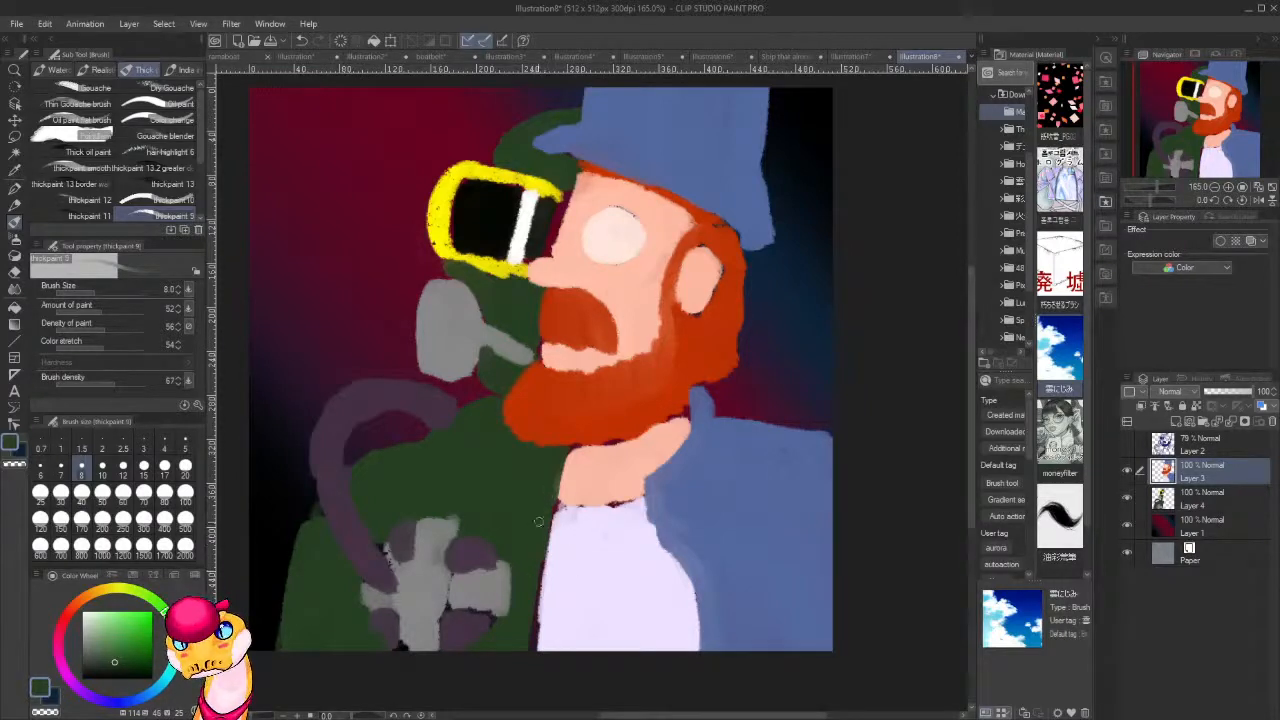
mouse_move(529, 605)
mouse_down()
mouse_move(536, 640)
mouse_move(538, 558)
mouse_up()
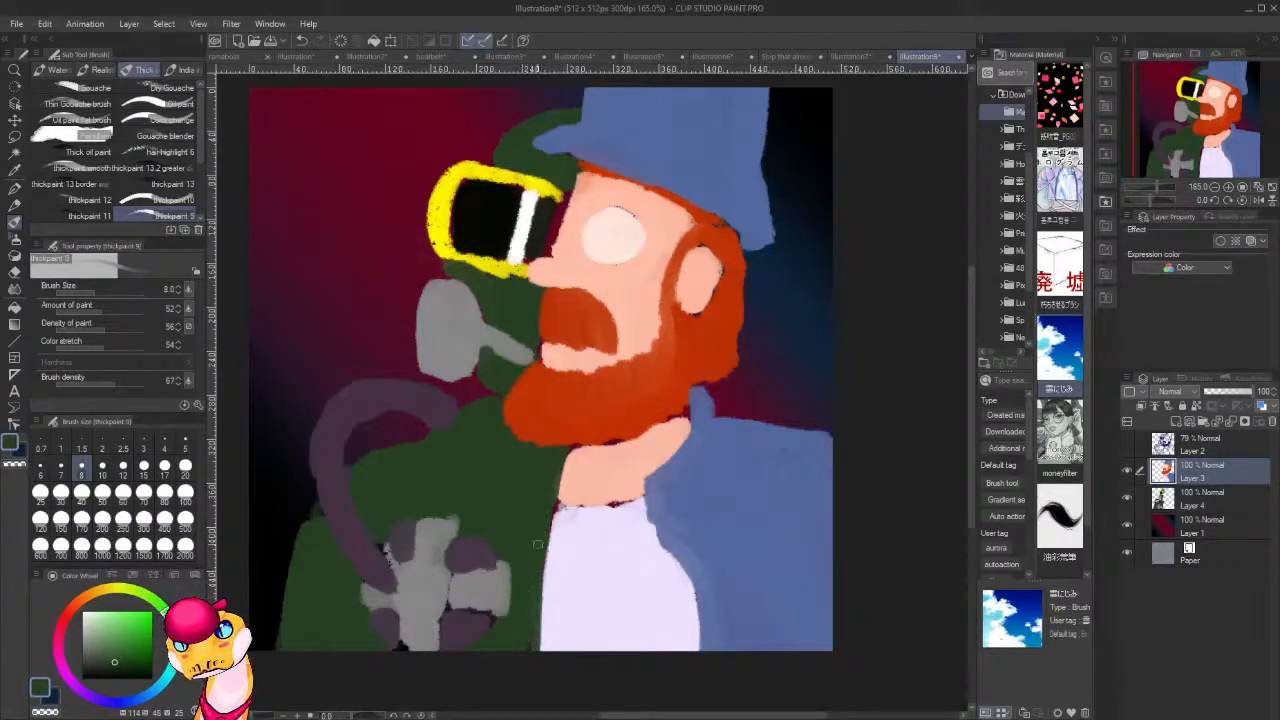
Fill the gaps along the neck below the beard and above the shirt in skin tone, and resample the coat's green.
alt+click(574, 474)
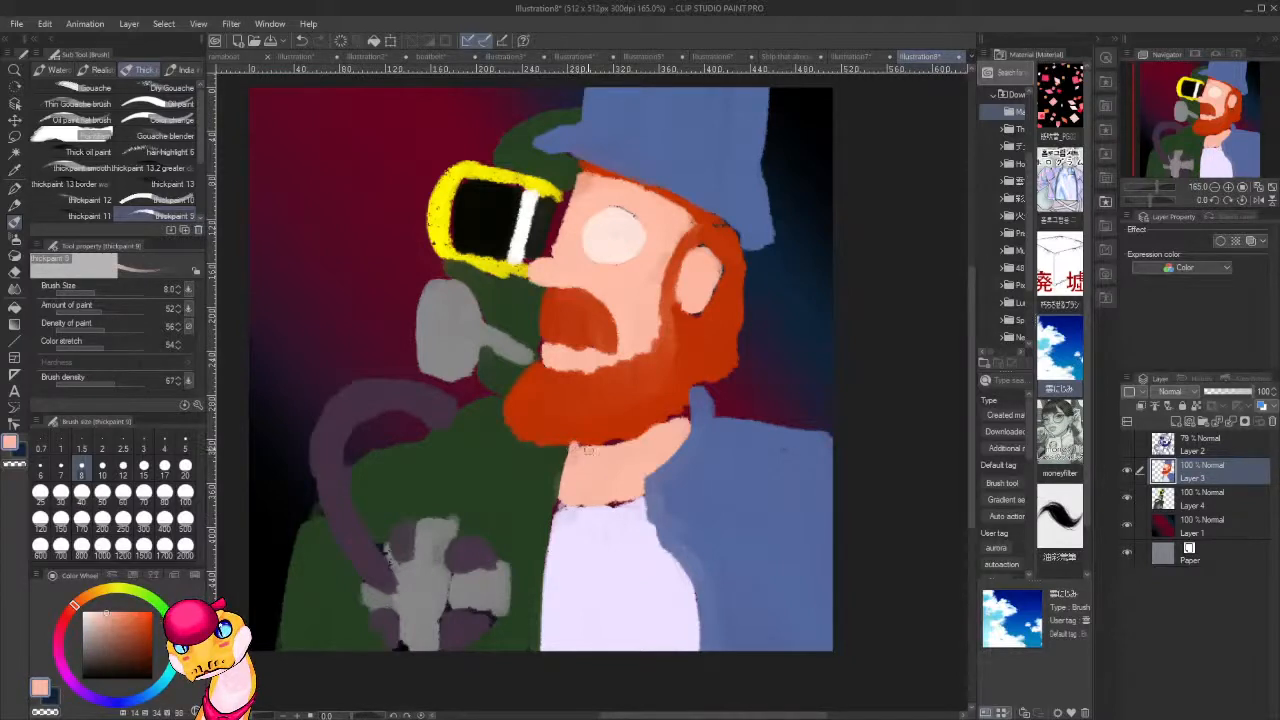
drag(612, 441, 620, 446)
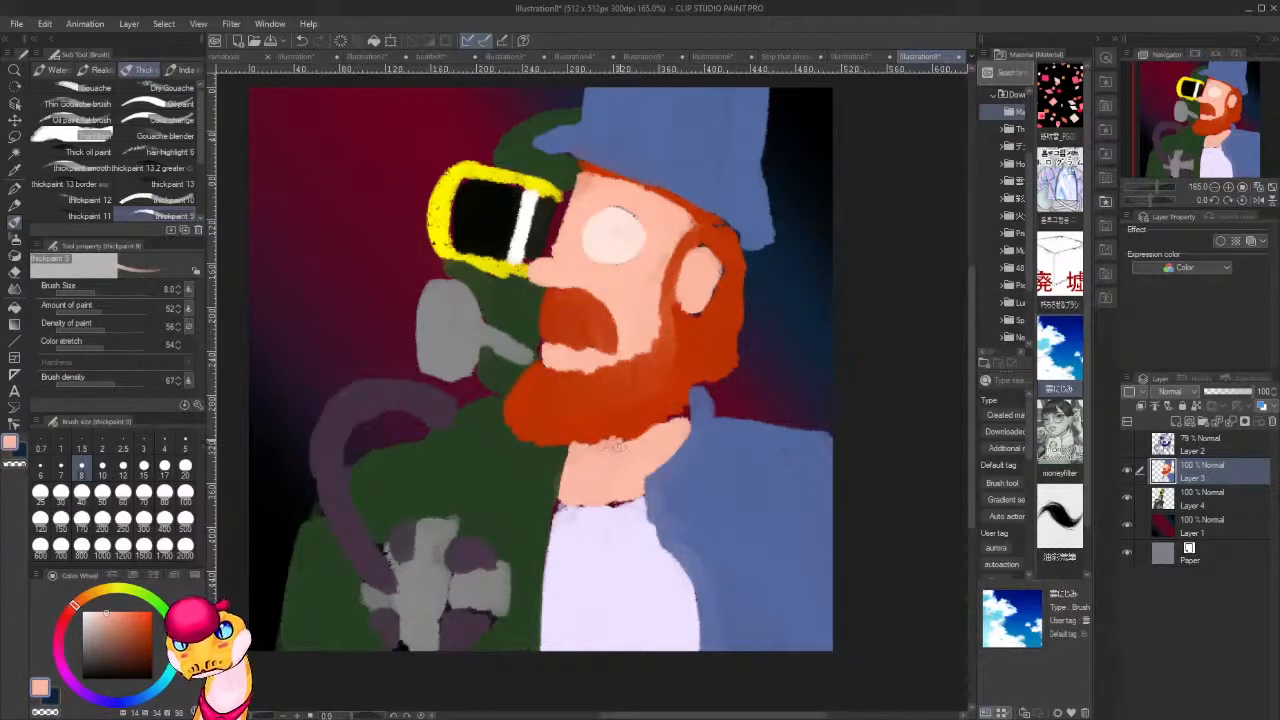
mouse_move(677, 415)
mouse_down()
mouse_move(644, 464)
mouse_move(642, 494)
mouse_move(617, 505)
mouse_move(560, 495)
mouse_move(620, 504)
mouse_up()
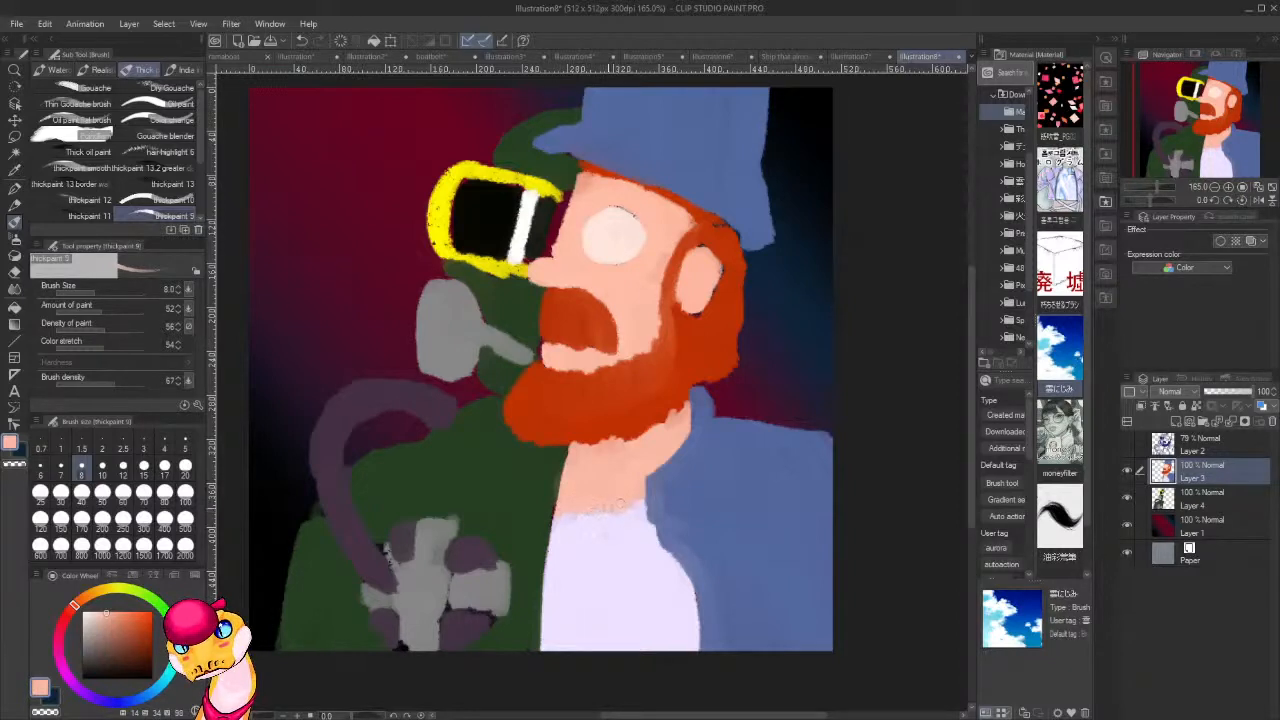
alt+click(552, 506)
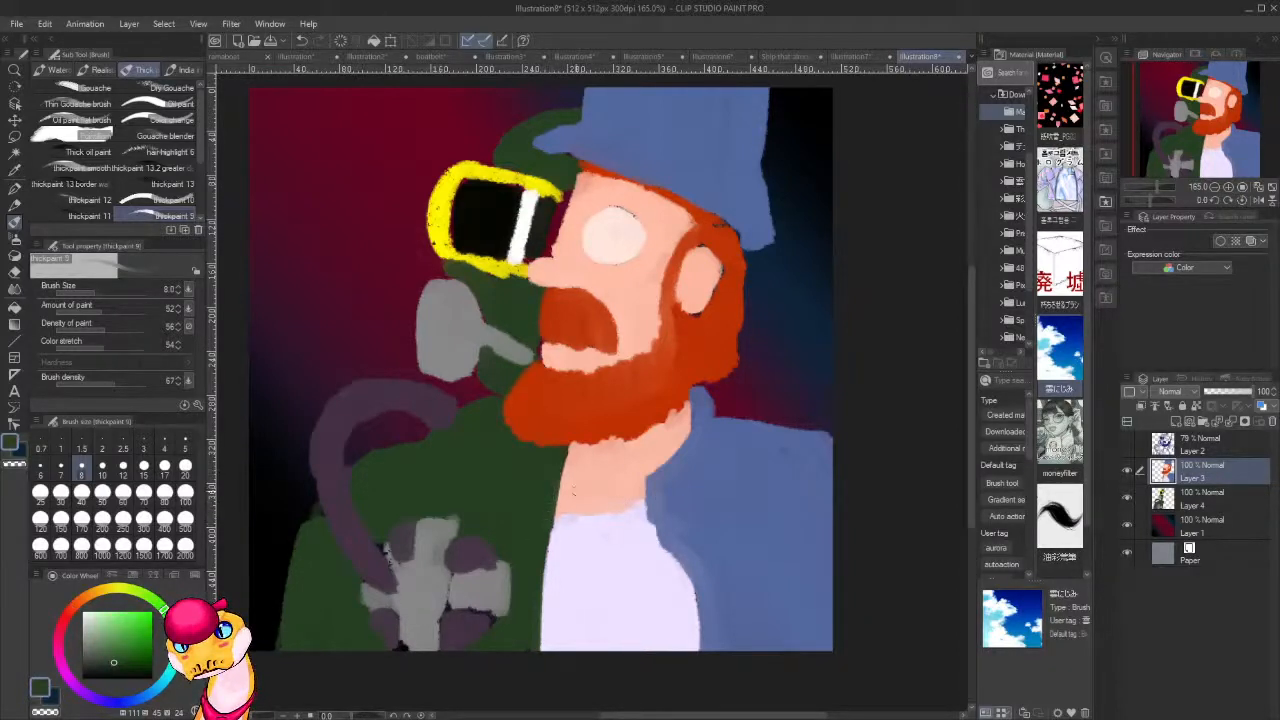
Fill the gap between the goggles and the face in sampled dark tone, and tidy the forehead edge in skin tone.
drag(620, 462, 593, 534)
alt+click(527, 283)
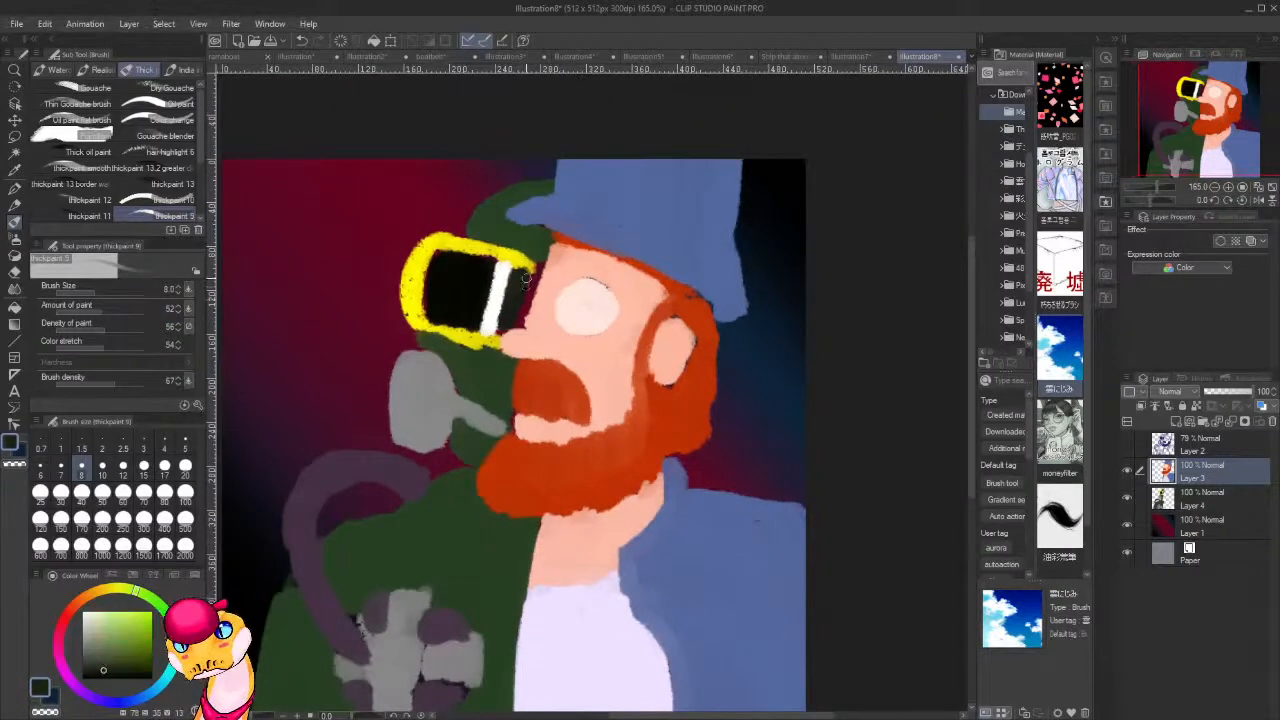
mouse_move(525, 307)
mouse_down()
mouse_move(506, 327)
mouse_move(540, 282)
mouse_move(528, 317)
mouse_up()
alt+click(549, 292)
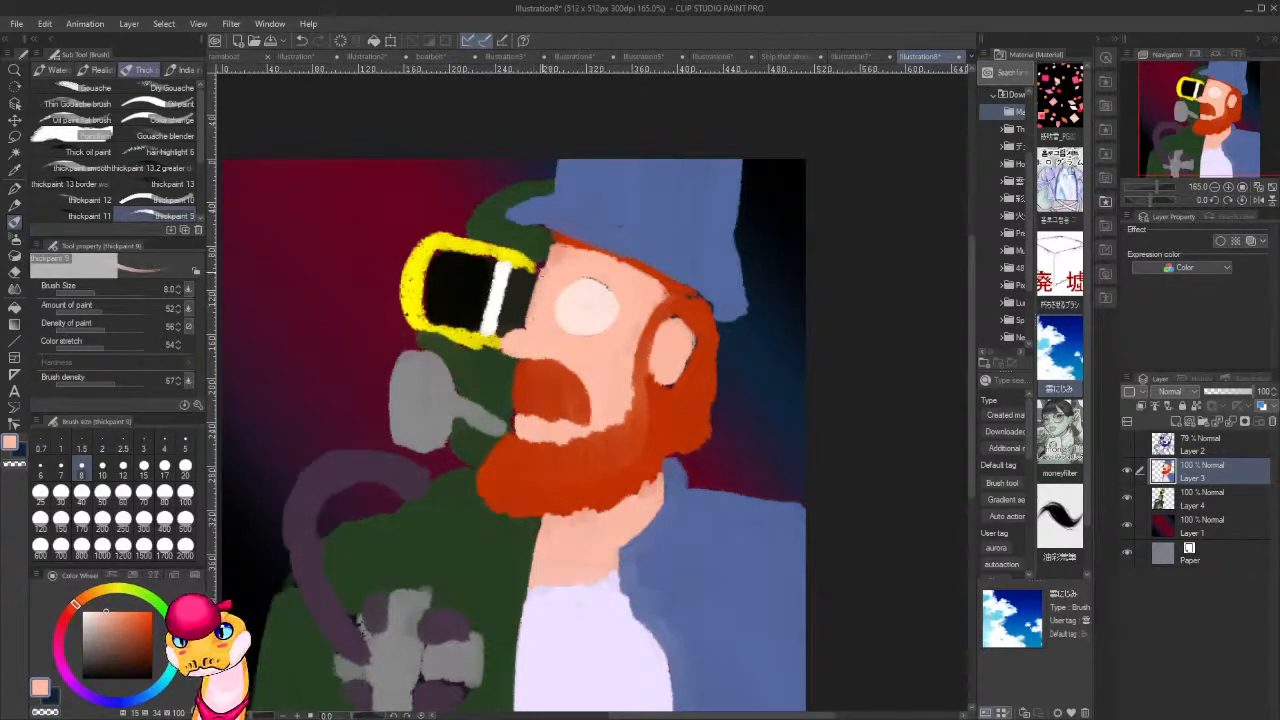
mouse_move(544, 268)
mouse_down()
mouse_move(540, 278)
mouse_move(556, 244)
mouse_up()
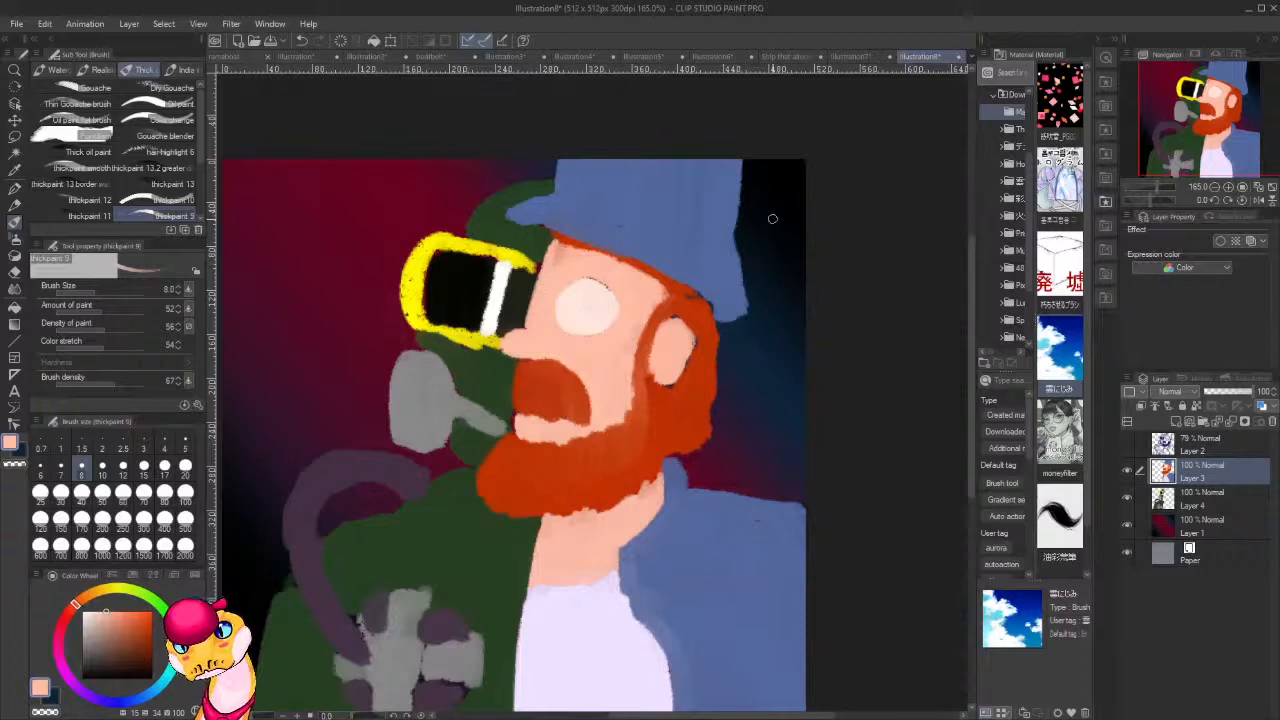
alt+click(510, 398)
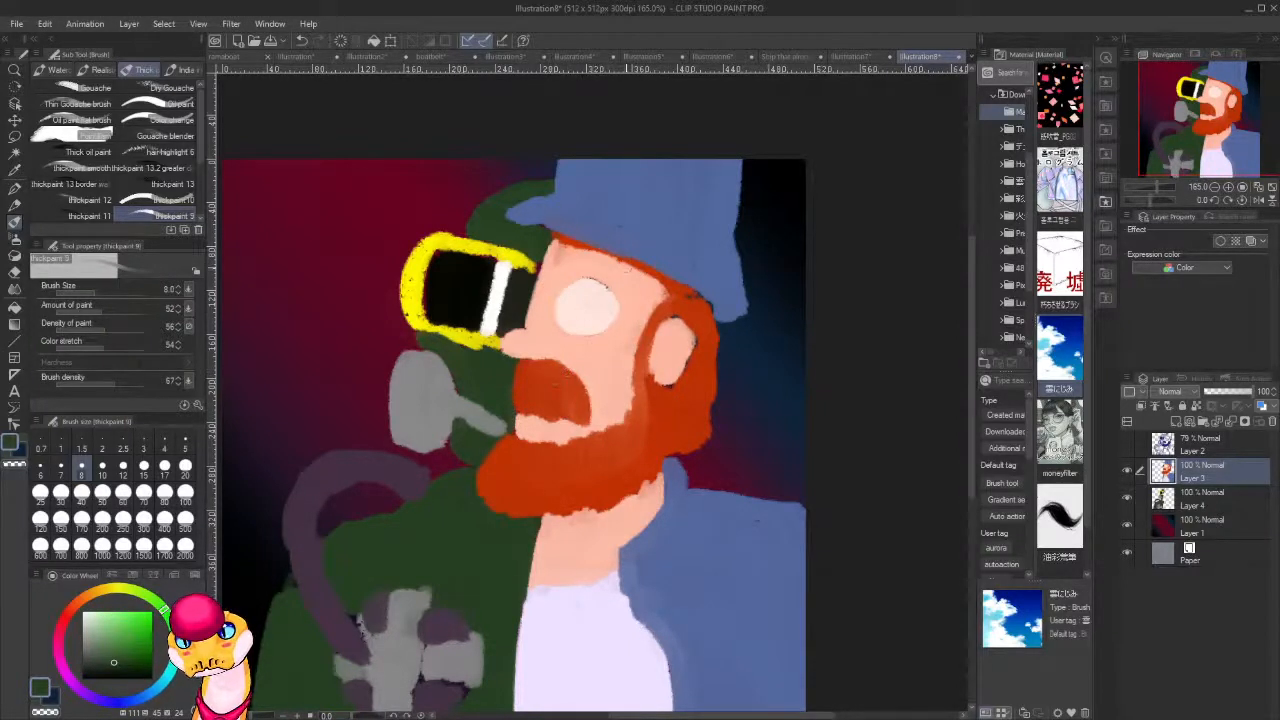
Paint a round black pupil in the eye and clean up the eye's outline with its off-white and the skin tone.
alt+click(483, 282)
drag(602, 304, 580, 304)
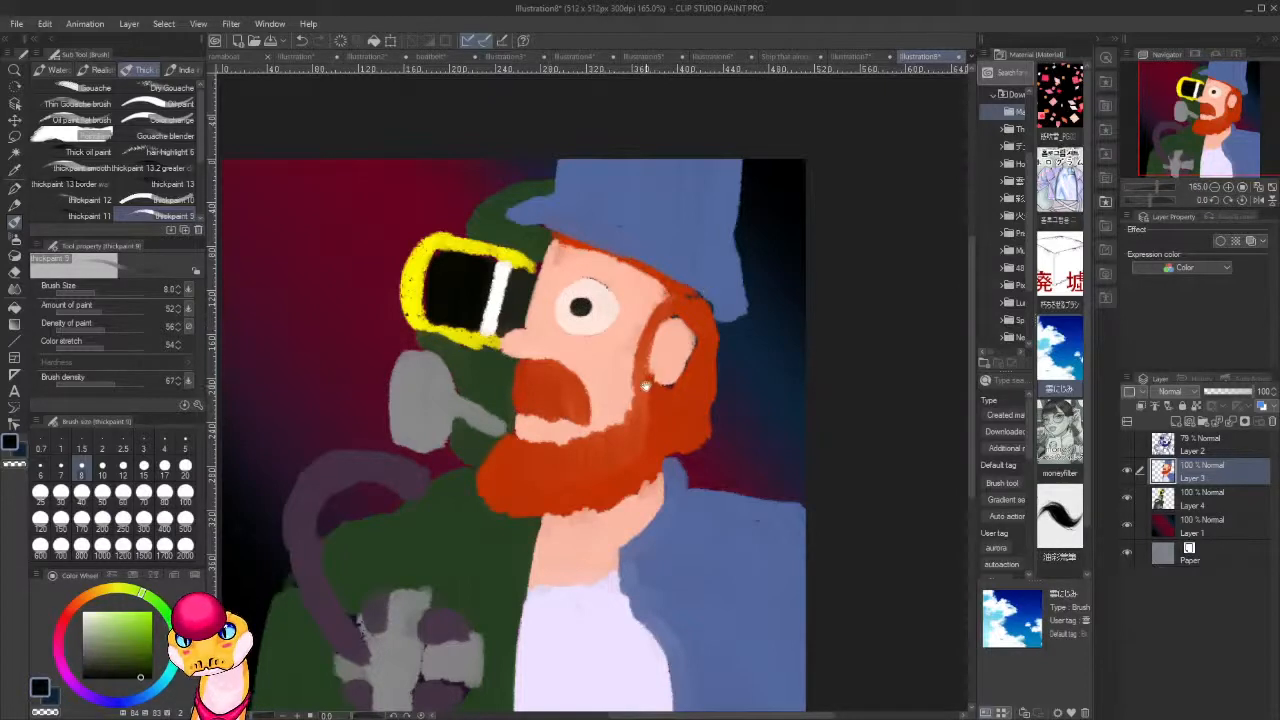
drag(638, 404, 606, 487)
alt+click(573, 396)
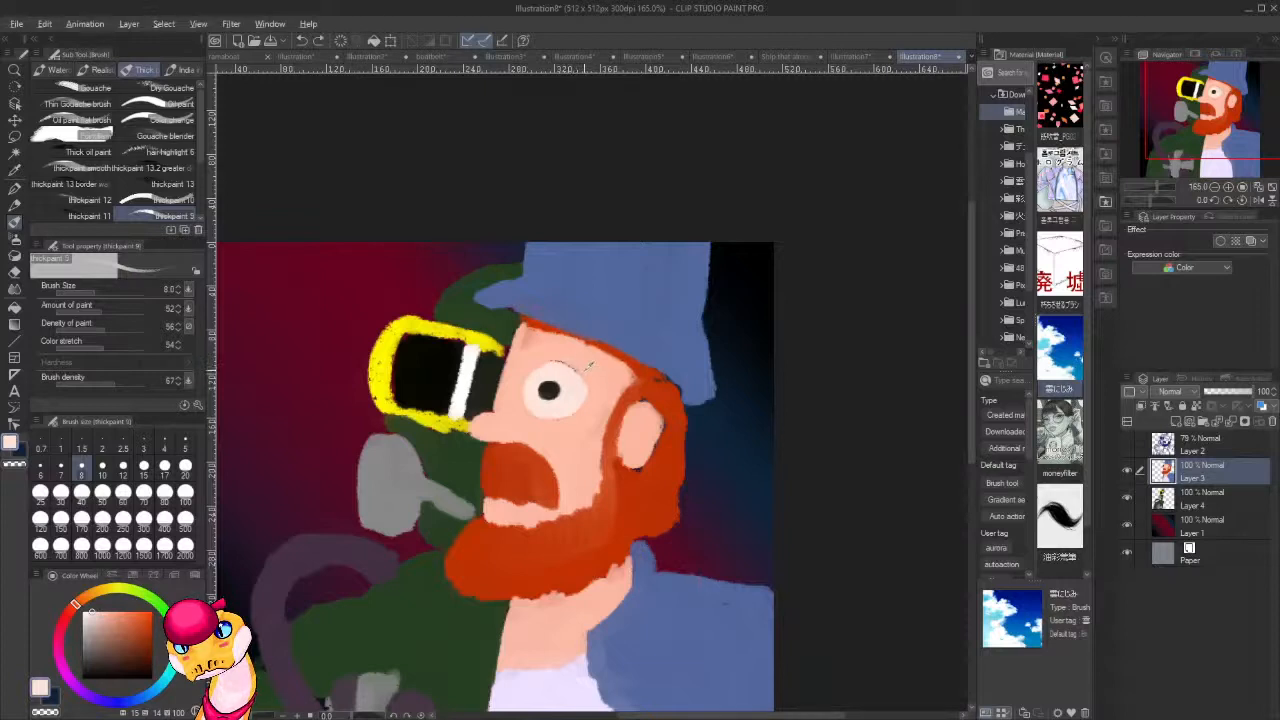
alt+click(575, 366)
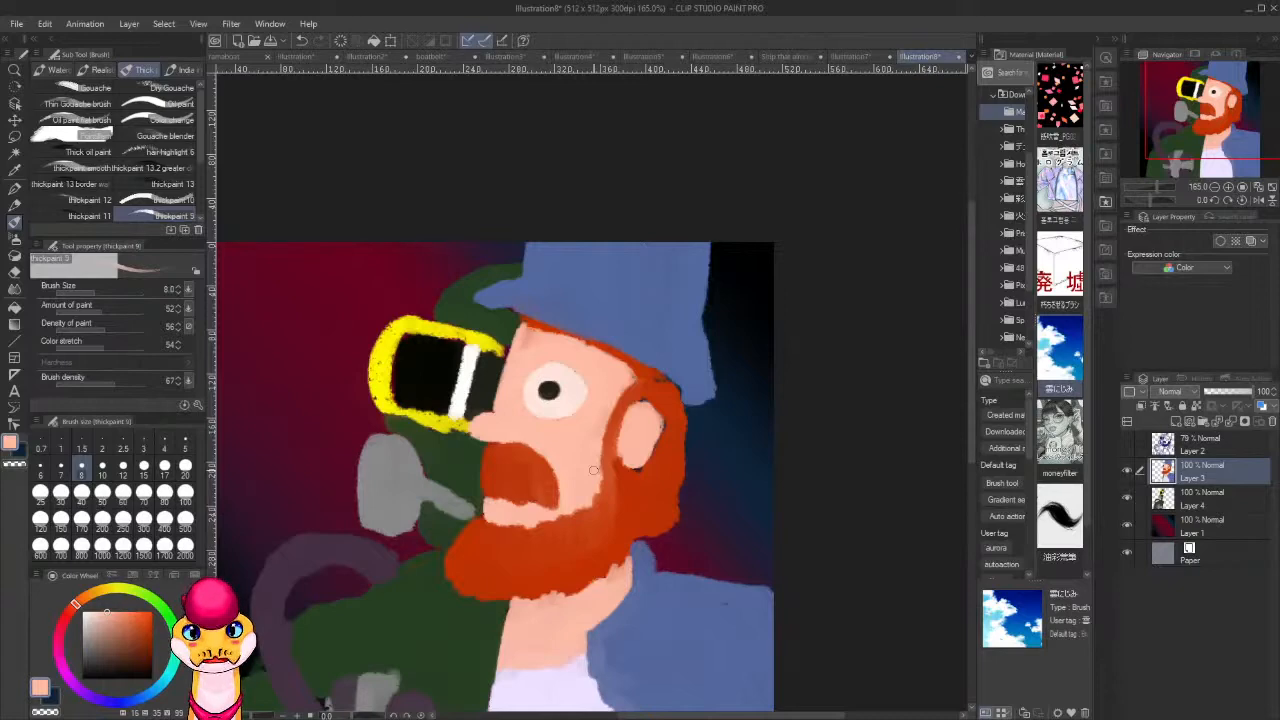
Paint a reddish-pink blush on the cheek and the nose, and resample the skin tone.
drag(531, 547, 432, 413)
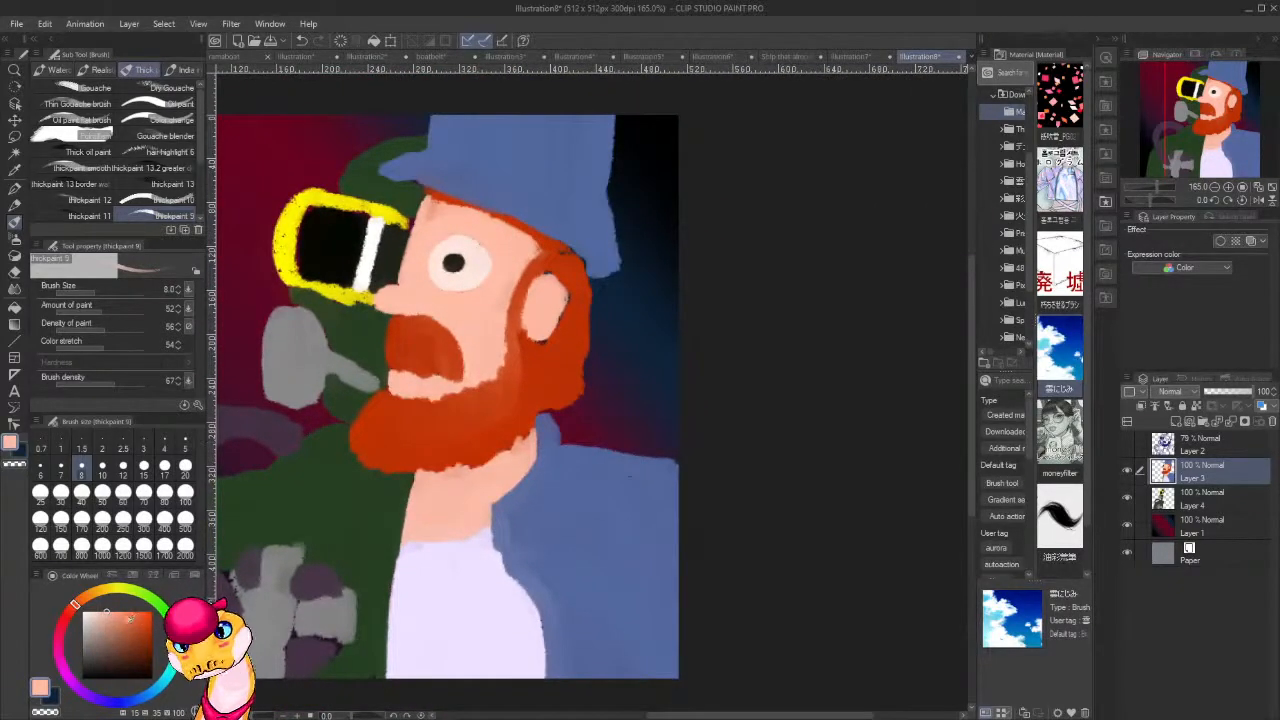
click(121, 619)
click(73, 608)
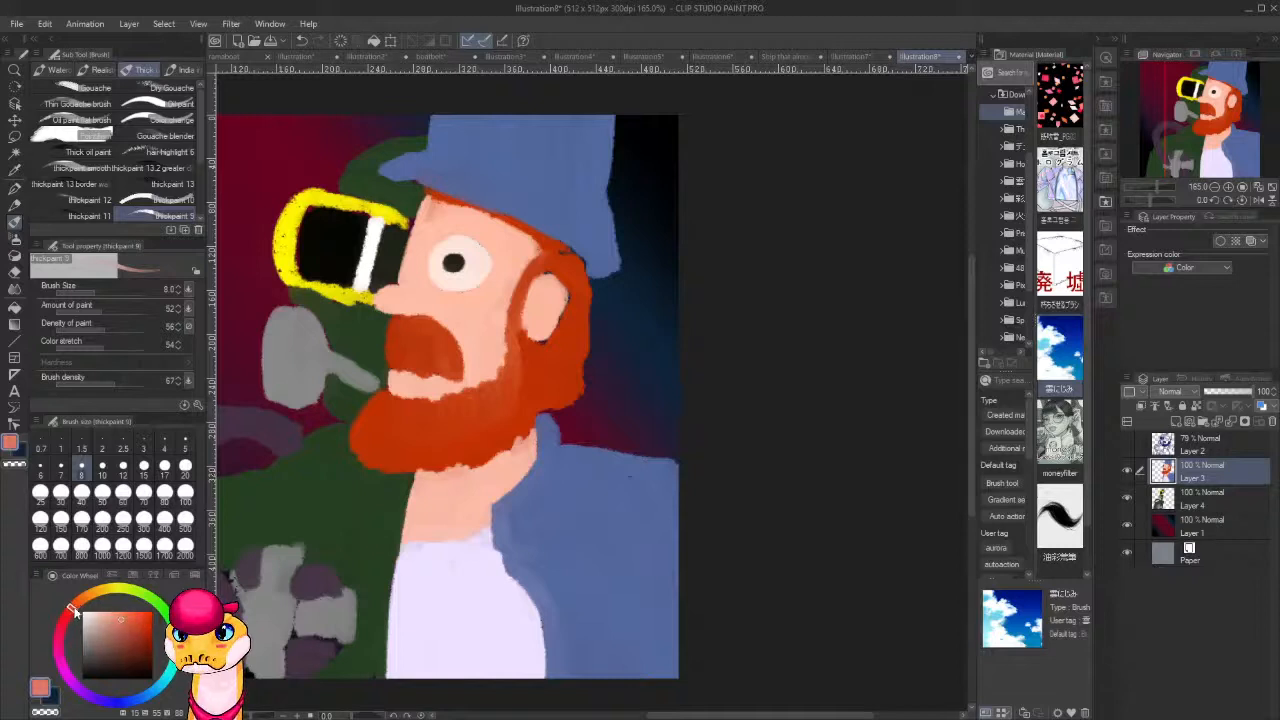
mouse_move(457, 309)
mouse_down()
mouse_move(488, 310)
mouse_move(381, 296)
mouse_move(427, 304)
mouse_up()
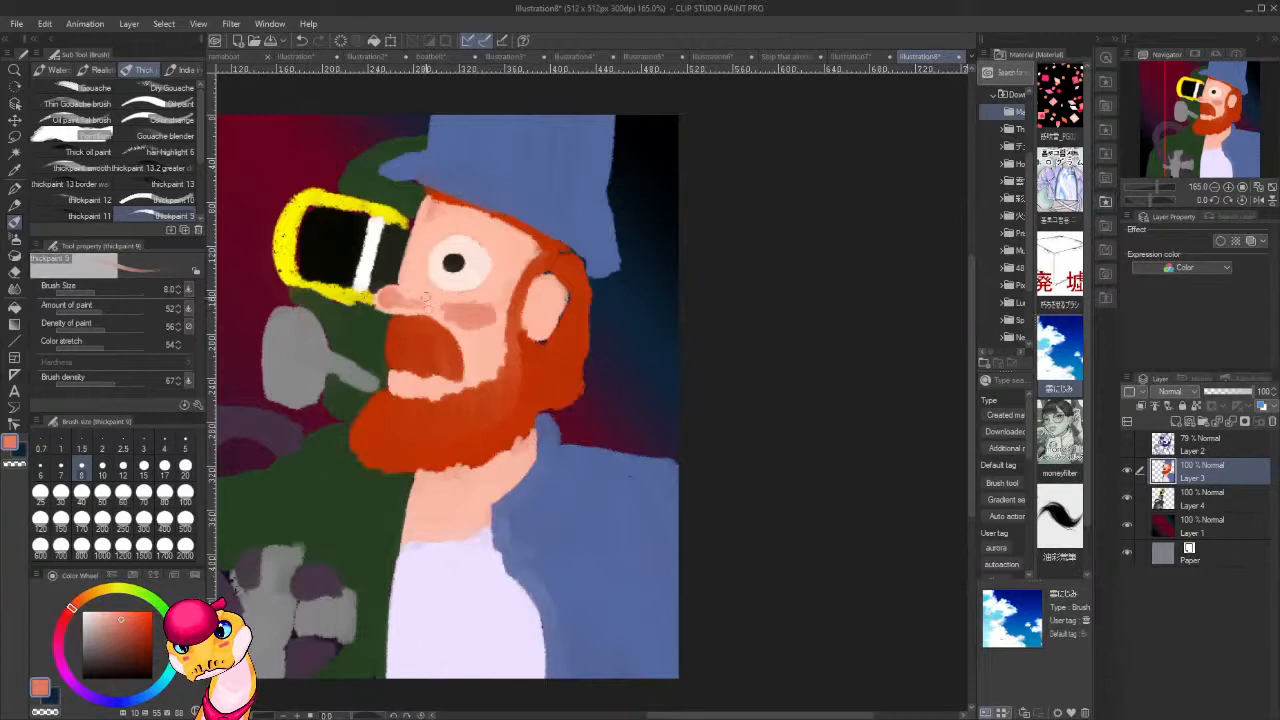
scroll(506, 324, up, 2)
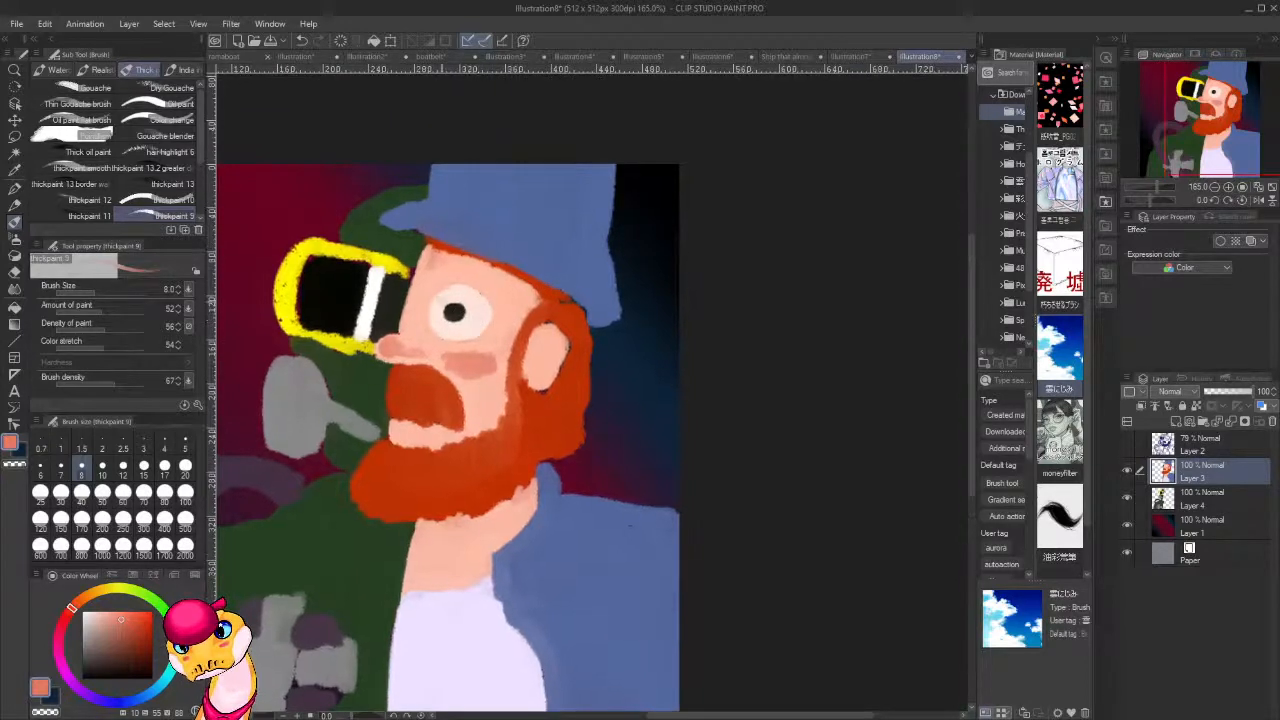
alt+click(430, 285)
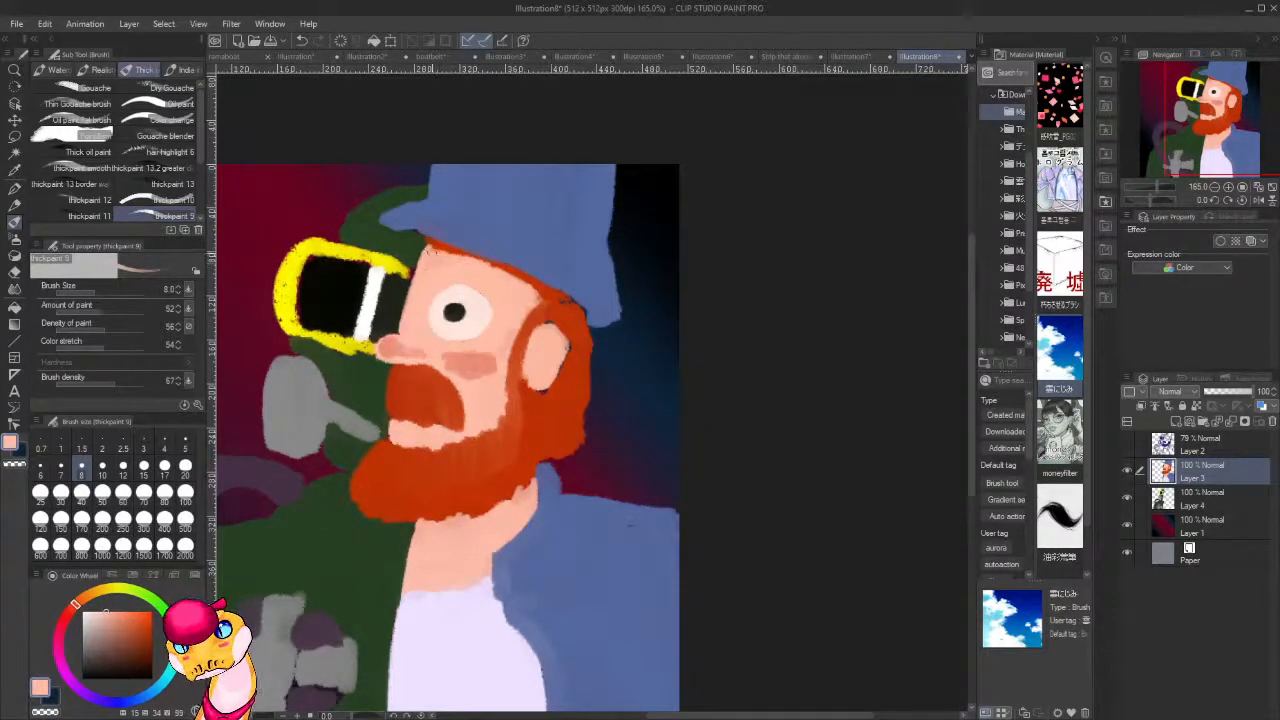
Paint the hat's brim in the black sampled from the goggle lens, along the hat's lower edge above the forehead.
alt+click(346, 291)
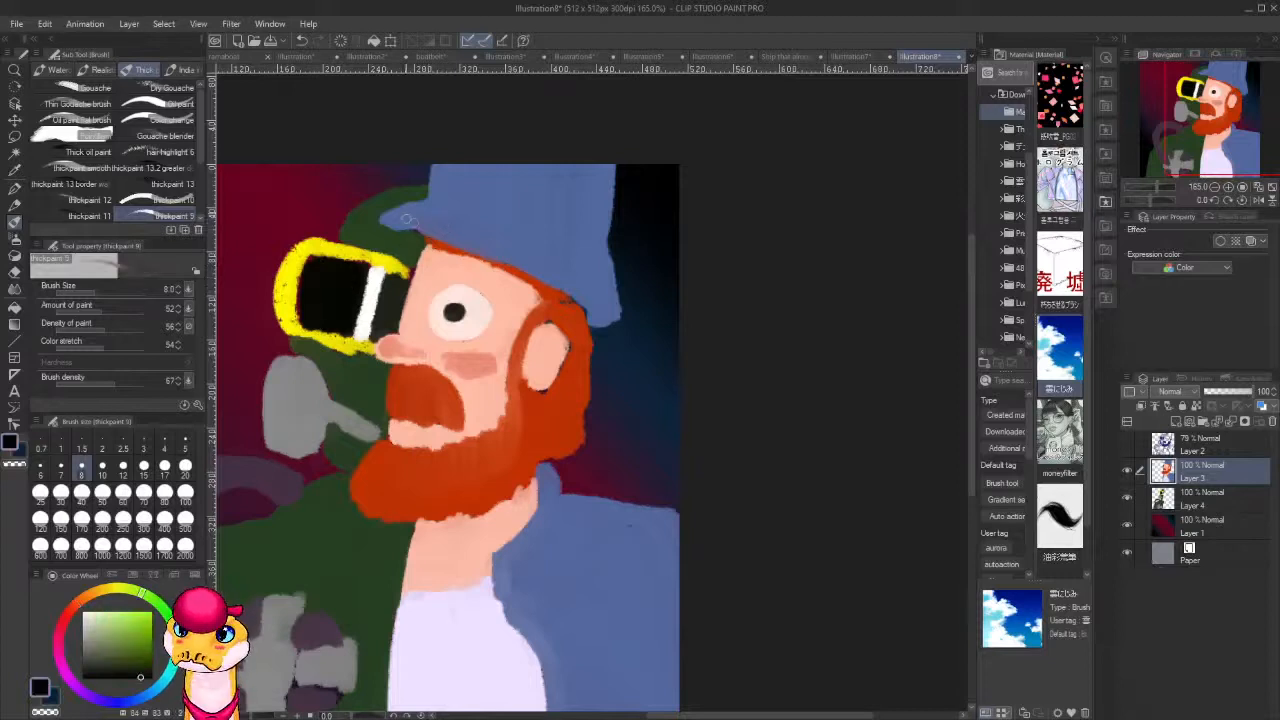
mouse_move(388, 219)
mouse_down()
mouse_move(503, 259)
mouse_move(434, 205)
mouse_move(544, 276)
mouse_move(488, 249)
mouse_up()
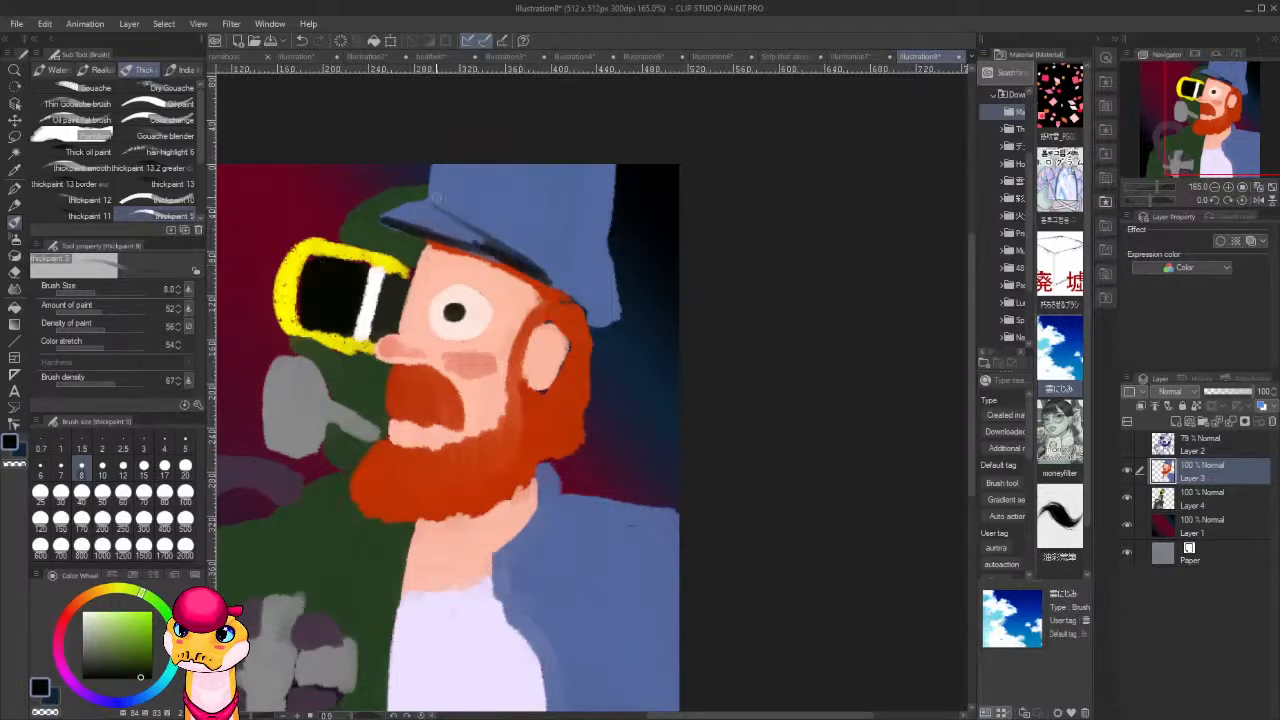
mouse_move(426, 205)
mouse_down()
mouse_move(381, 218)
mouse_move(430, 203)
mouse_move(412, 226)
mouse_move(463, 223)
mouse_move(446, 237)
mouse_move(478, 235)
mouse_move(533, 271)
mouse_move(455, 228)
mouse_move(473, 243)
mouse_move(443, 234)
mouse_move(468, 249)
mouse_move(442, 237)
mouse_move(525, 271)
mouse_move(452, 224)
mouse_move(482, 234)
mouse_move(550, 283)
mouse_up()
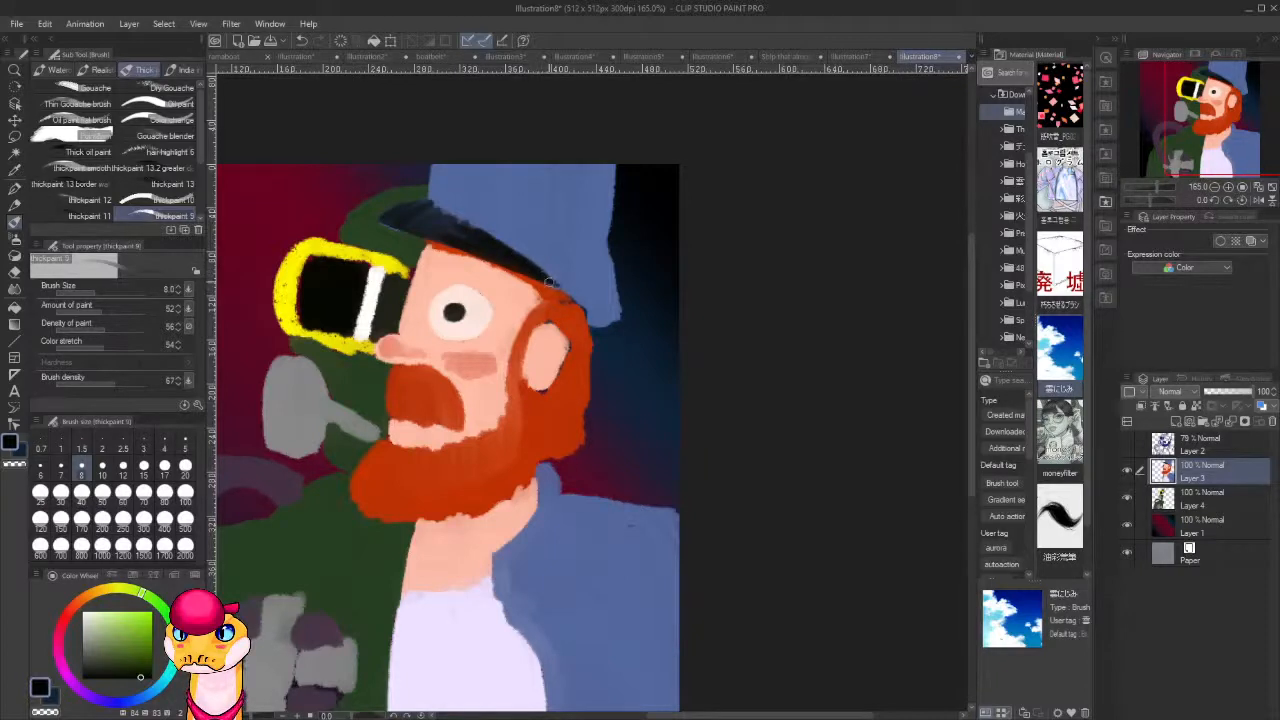
Clean up the goggle frame with its yellow and the area beneath it with the mask's dark green.
alt+click(297, 249)
mouse_move(300, 254)
mouse_down()
mouse_move(300, 318)
mouse_move(306, 252)
mouse_move(328, 240)
mouse_up()
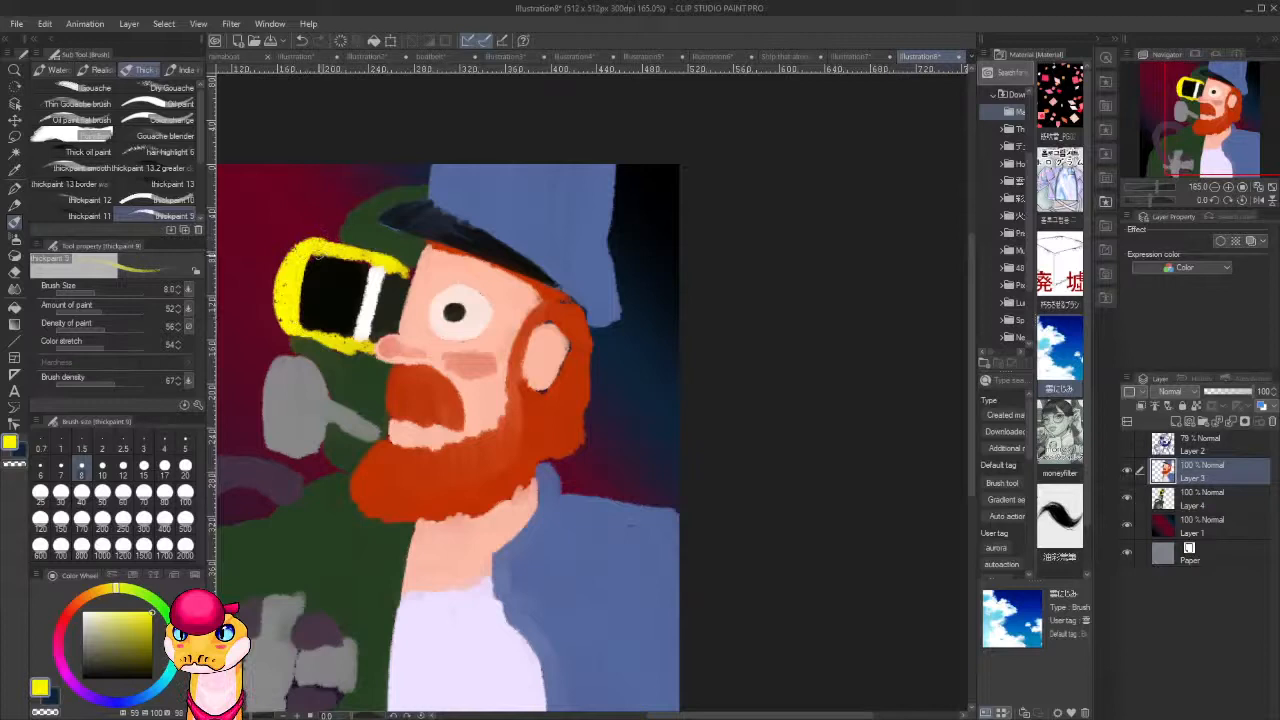
alt+click(342, 365)
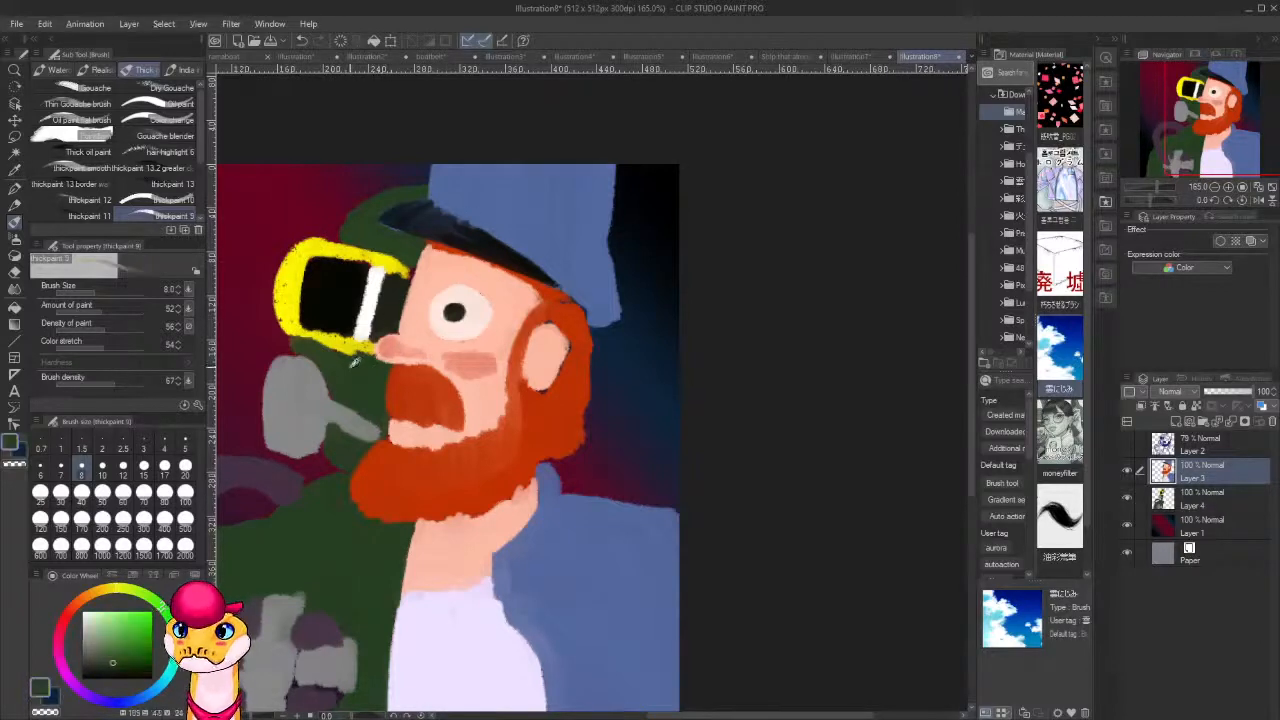
mouse_move(311, 345)
mouse_down()
mouse_move(366, 350)
mouse_move(356, 360)
mouse_up()
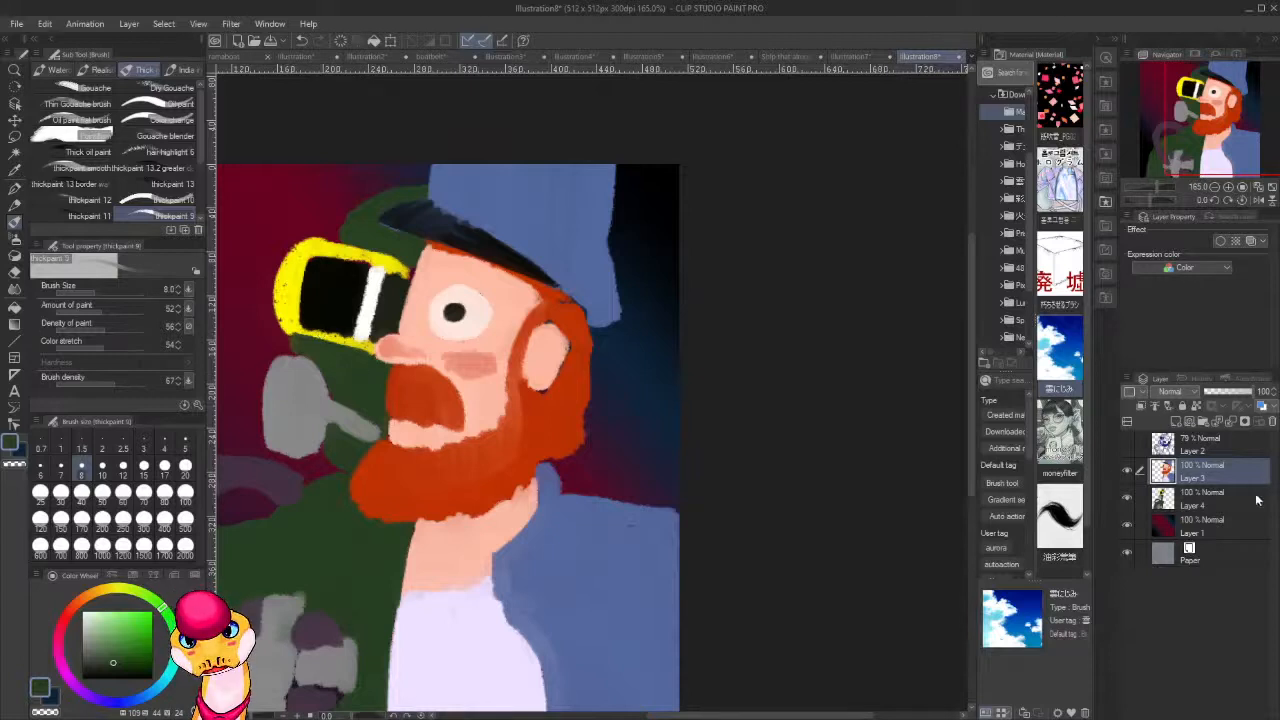
Merge Layer 3 down into Layer 4, and even out the black brim with light grey highlights across its middle.
key(ctrl+e)
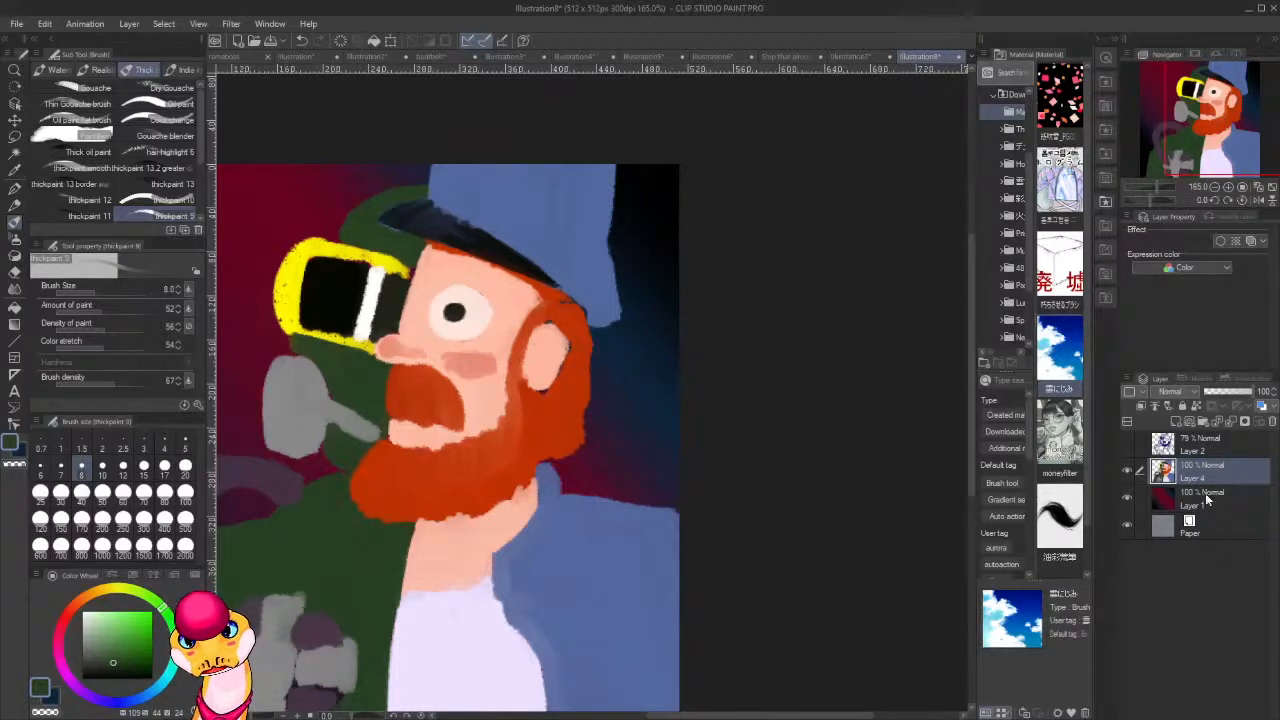
alt+click(462, 212)
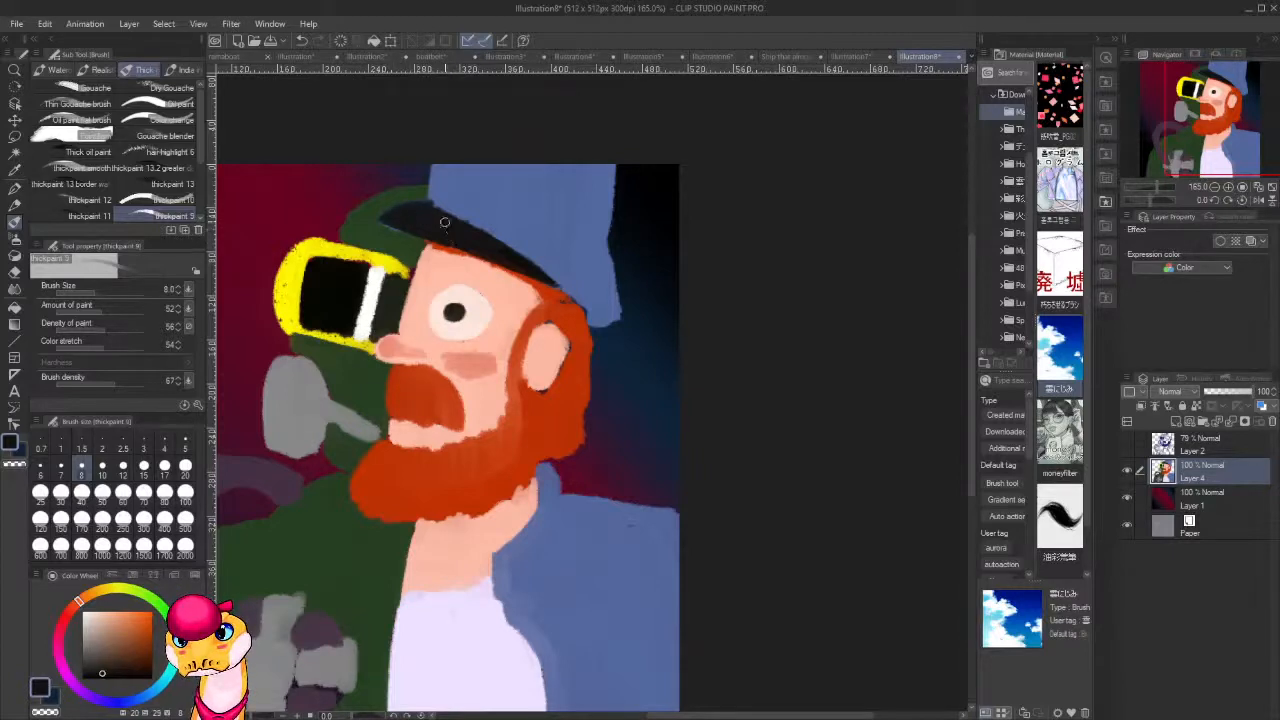
key(x)
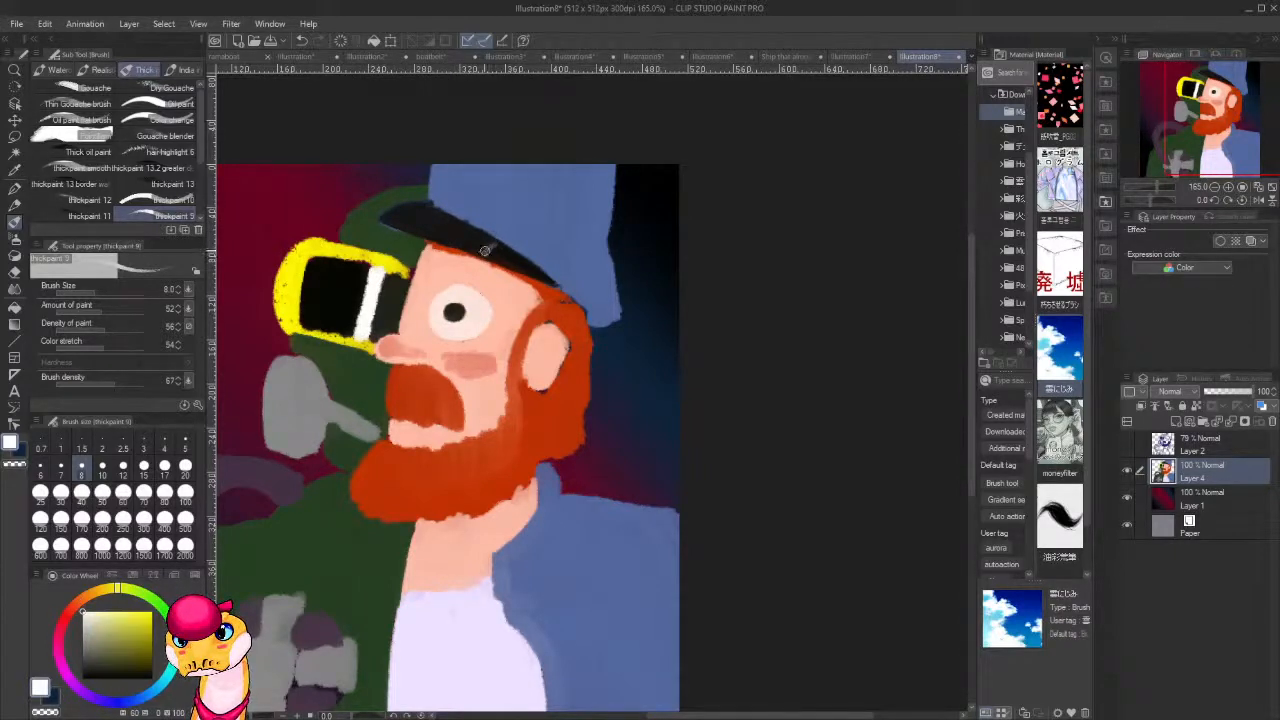
mouse_move(490, 246)
mouse_down()
mouse_move(474, 234)
mouse_move(496, 242)
mouse_move(485, 252)
mouse_move(538, 266)
mouse_up()
alt+click(460, 232)
mouse_move(460, 236)
mouse_down()
mouse_move(530, 275)
mouse_move(480, 255)
mouse_move(503, 266)
mouse_up()
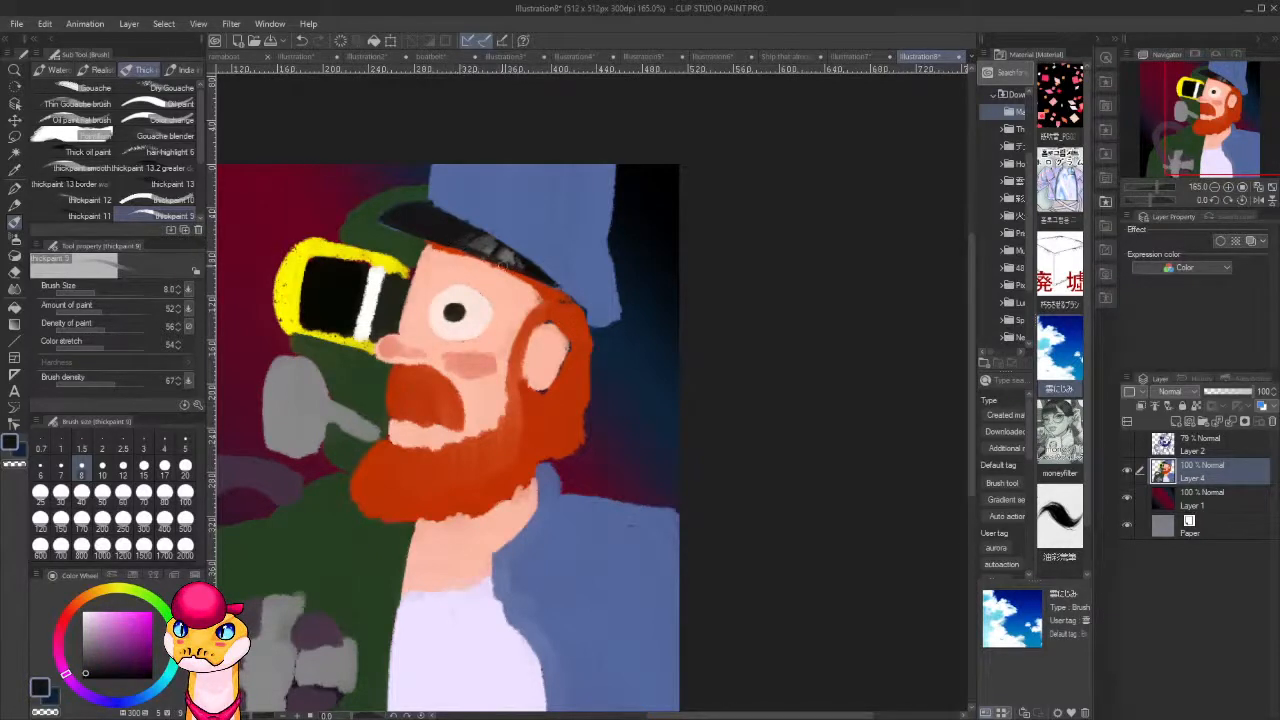
Paint a bright yellow emblem on the front of the hat above the brim, at the canvas edge.
alt+click(376, 307)
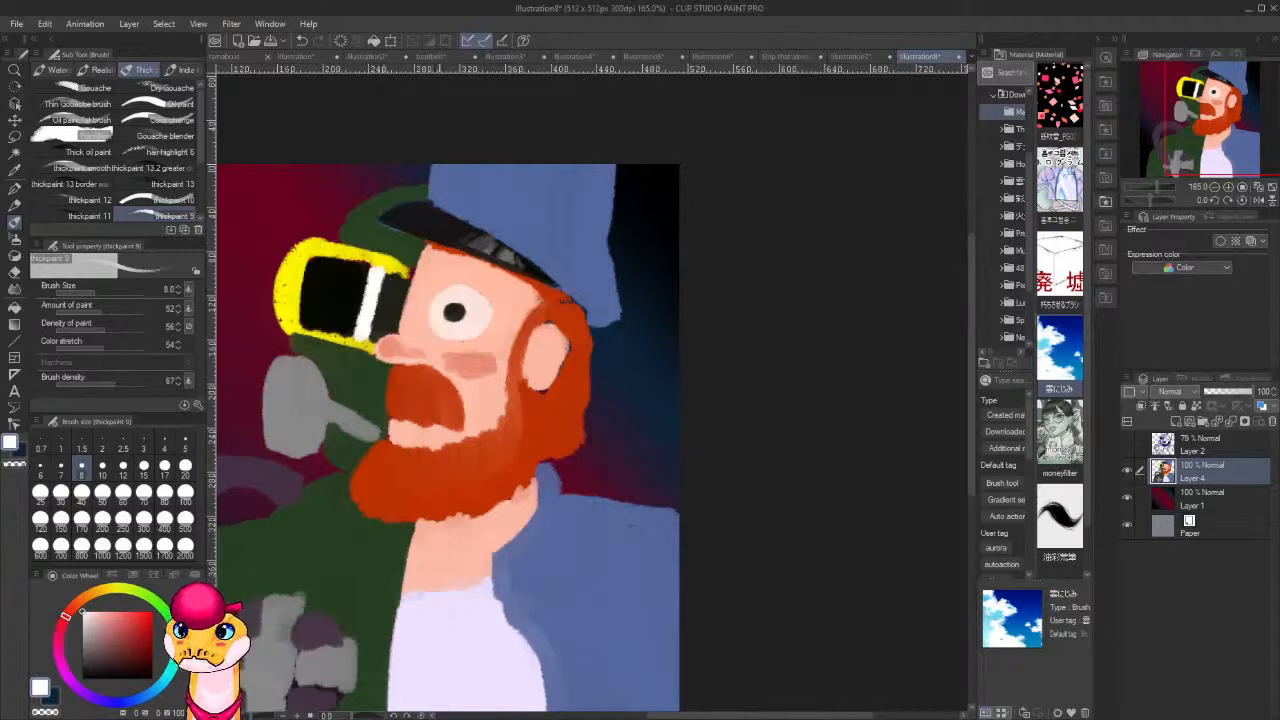
alt+click(299, 257)
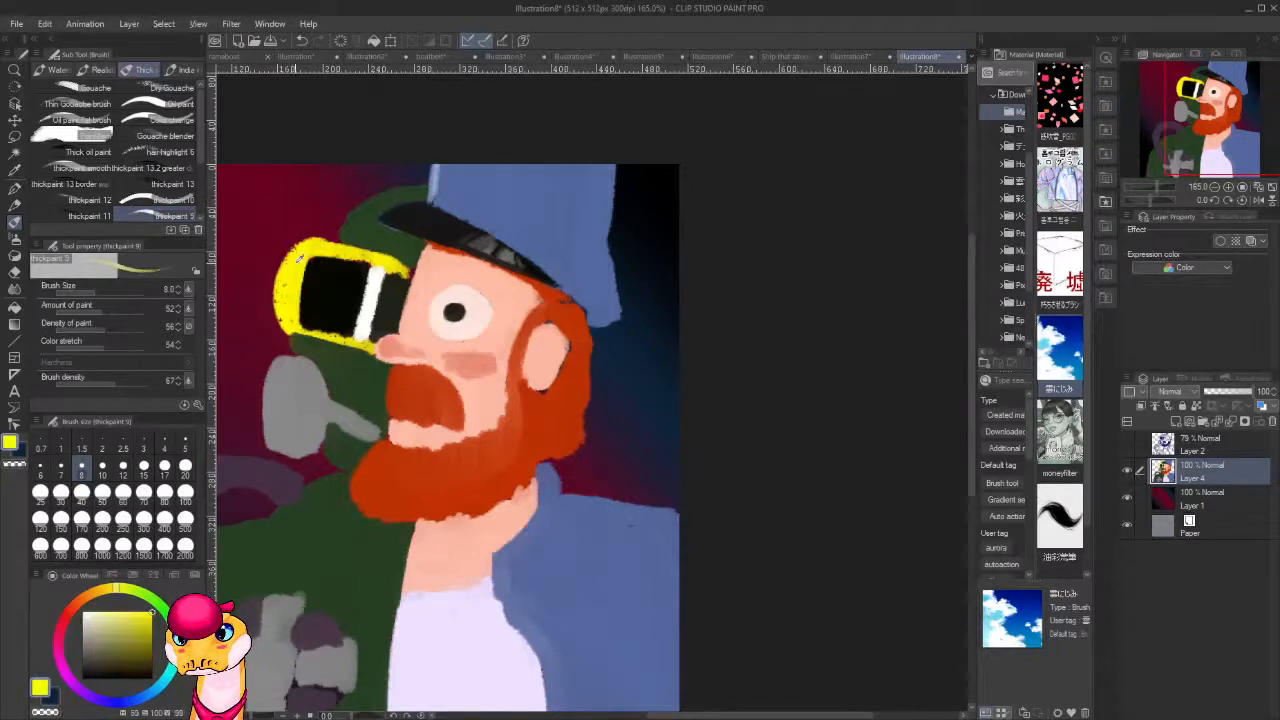
mouse_move(436, 166)
mouse_down()
mouse_move(440, 202)
mouse_move(467, 167)
mouse_move(445, 195)
mouse_move(452, 152)
mouse_move(436, 196)
mouse_move(470, 166)
mouse_move(436, 196)
mouse_up()
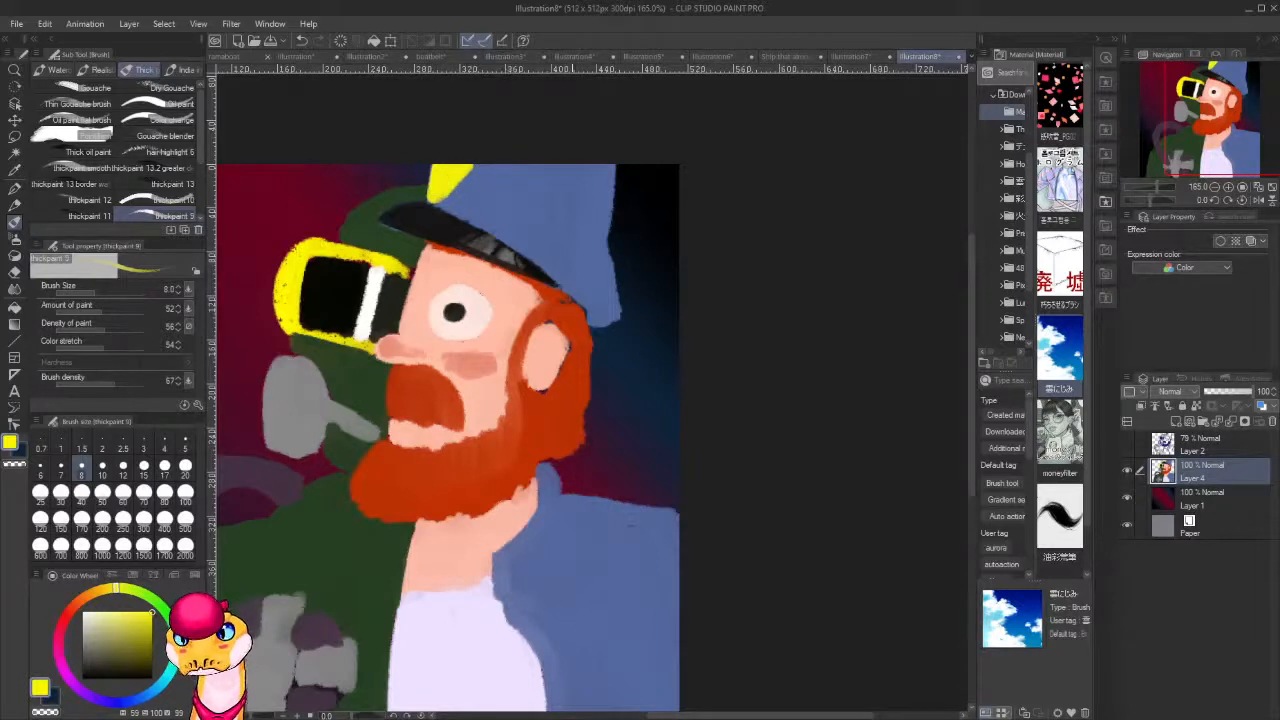
Add dark detail to the yellow hat emblem and touch up the hair in the beard's orange-red.
drag(492, 420, 612, 493)
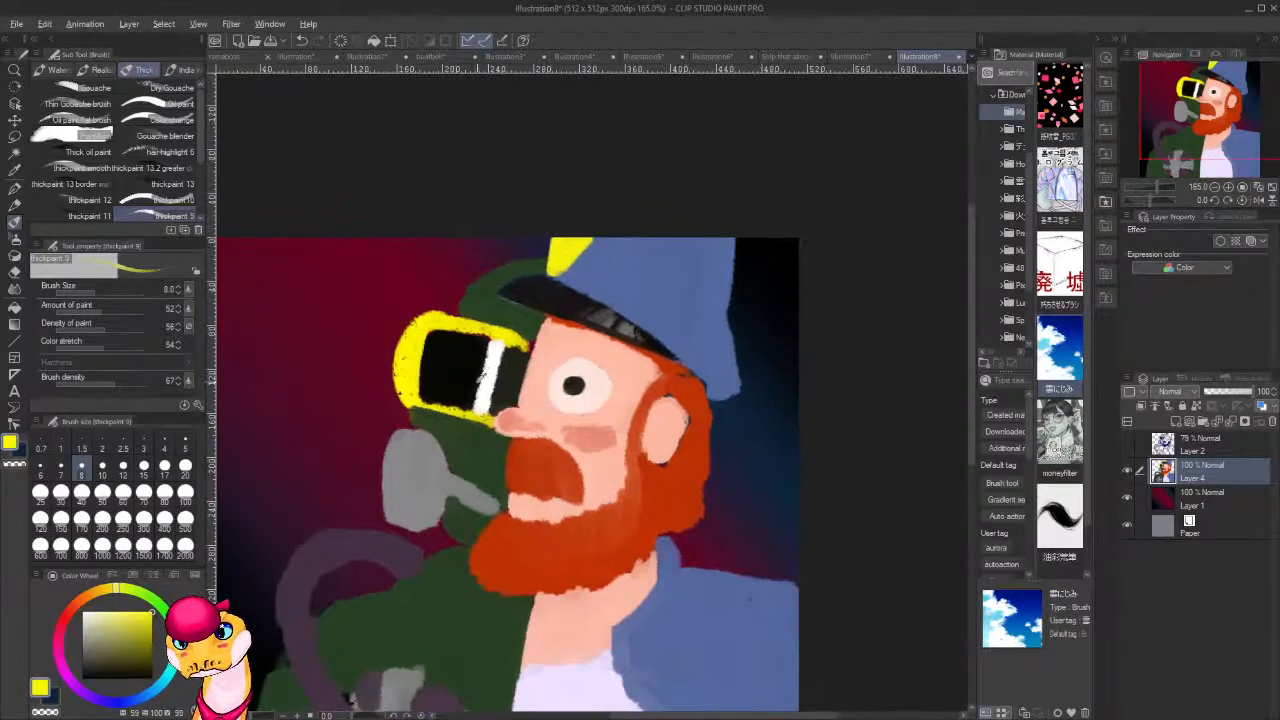
alt+click(513, 555)
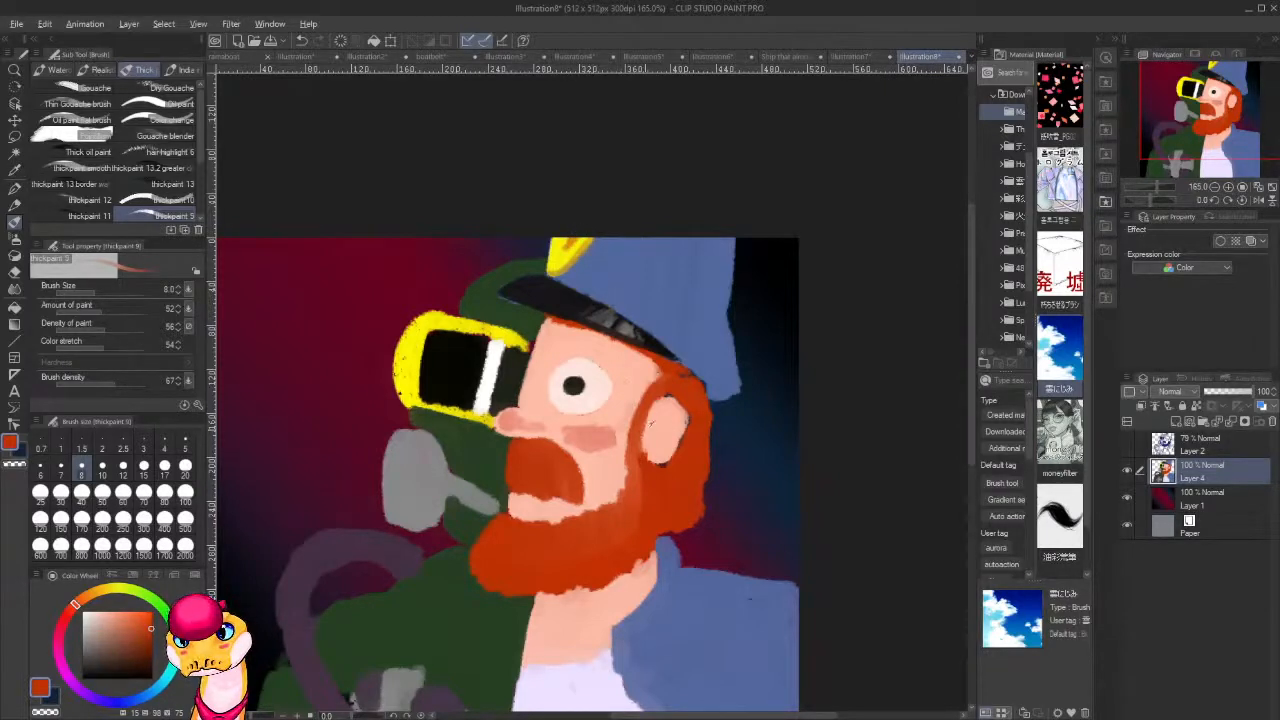
drag(676, 527, 648, 491)
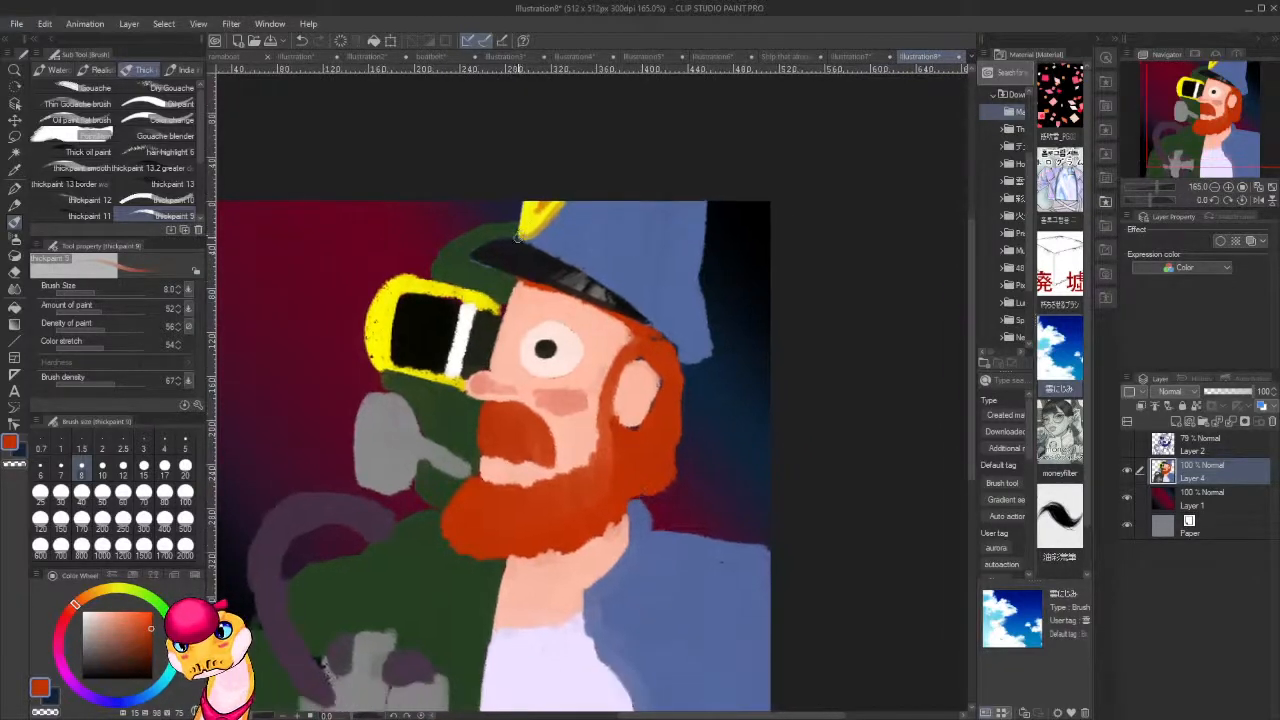
alt+click(535, 255)
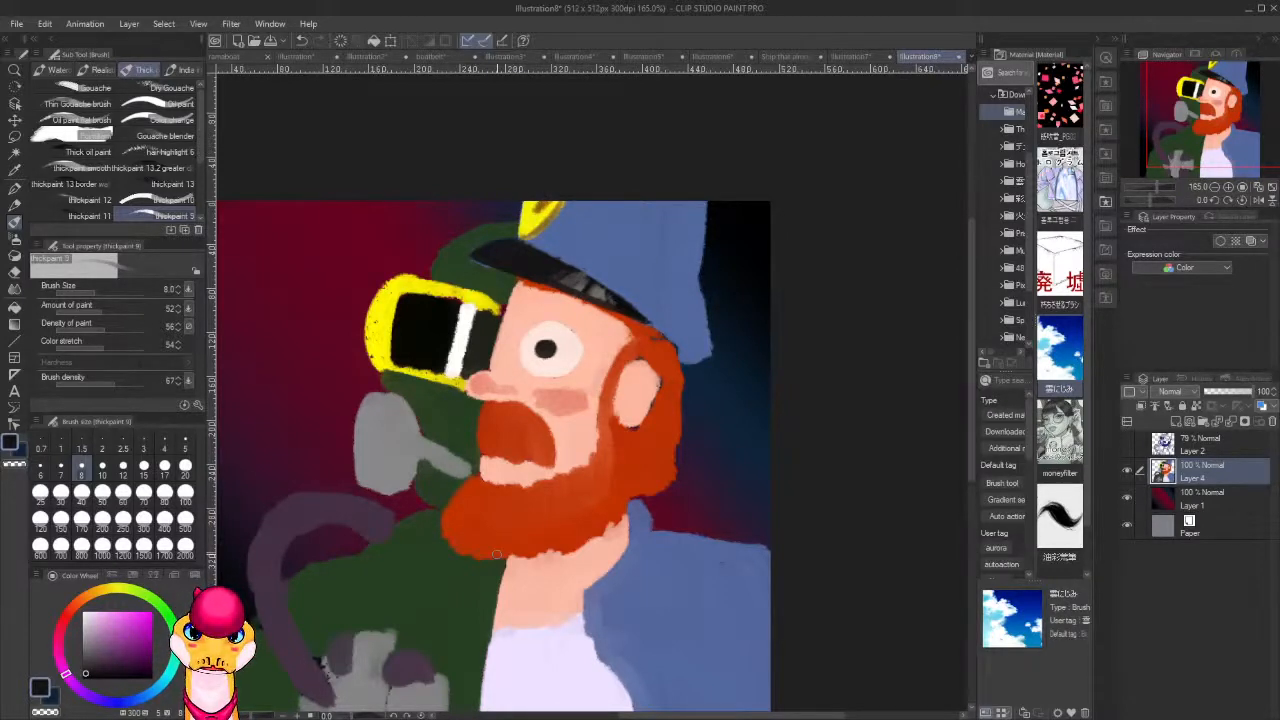
drag(603, 472, 679, 408)
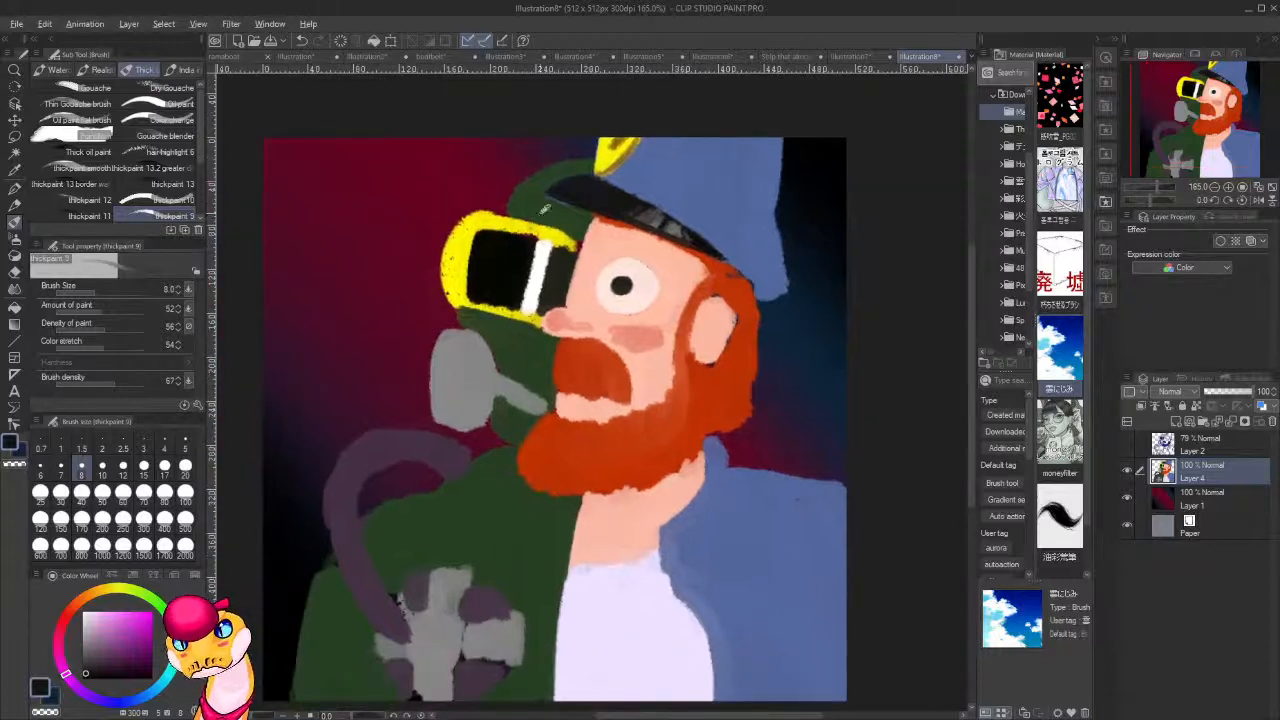
Repaint the goggle lens in solid black and extend it outward to thin the yellow frame.
alt+click(562, 180)
alt+click(564, 234)
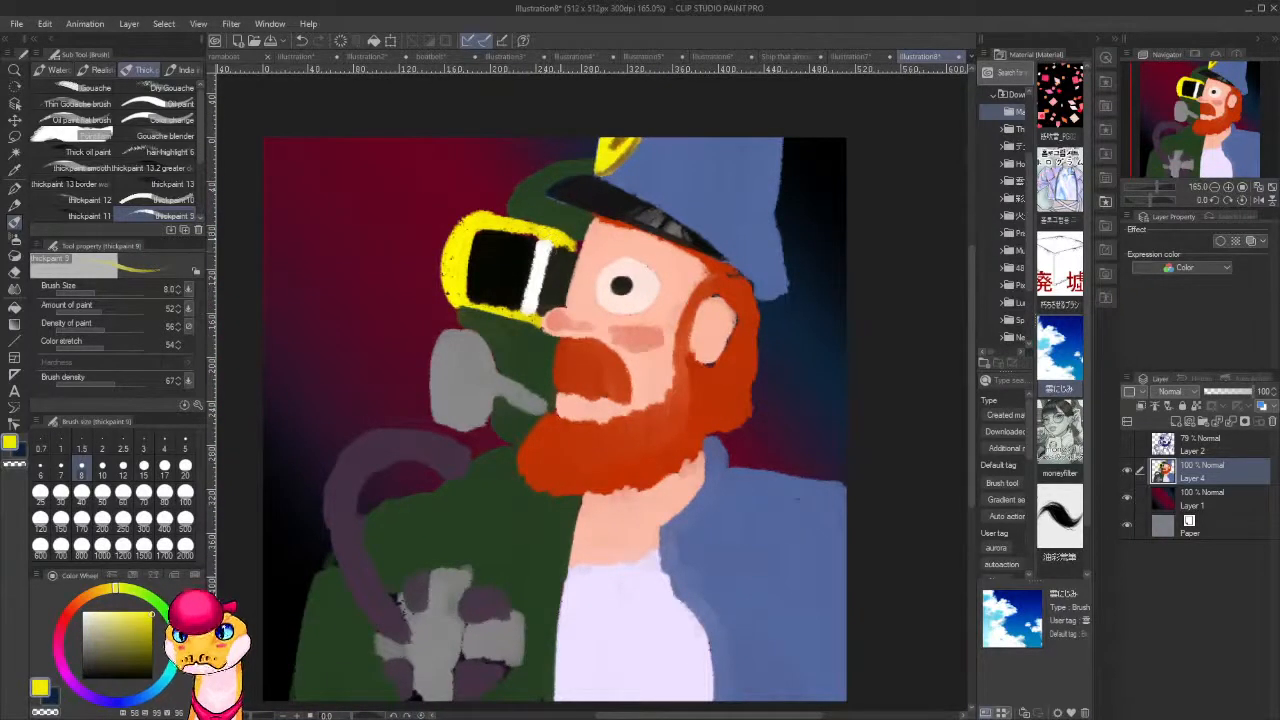
alt+click(546, 248)
alt+click(530, 236)
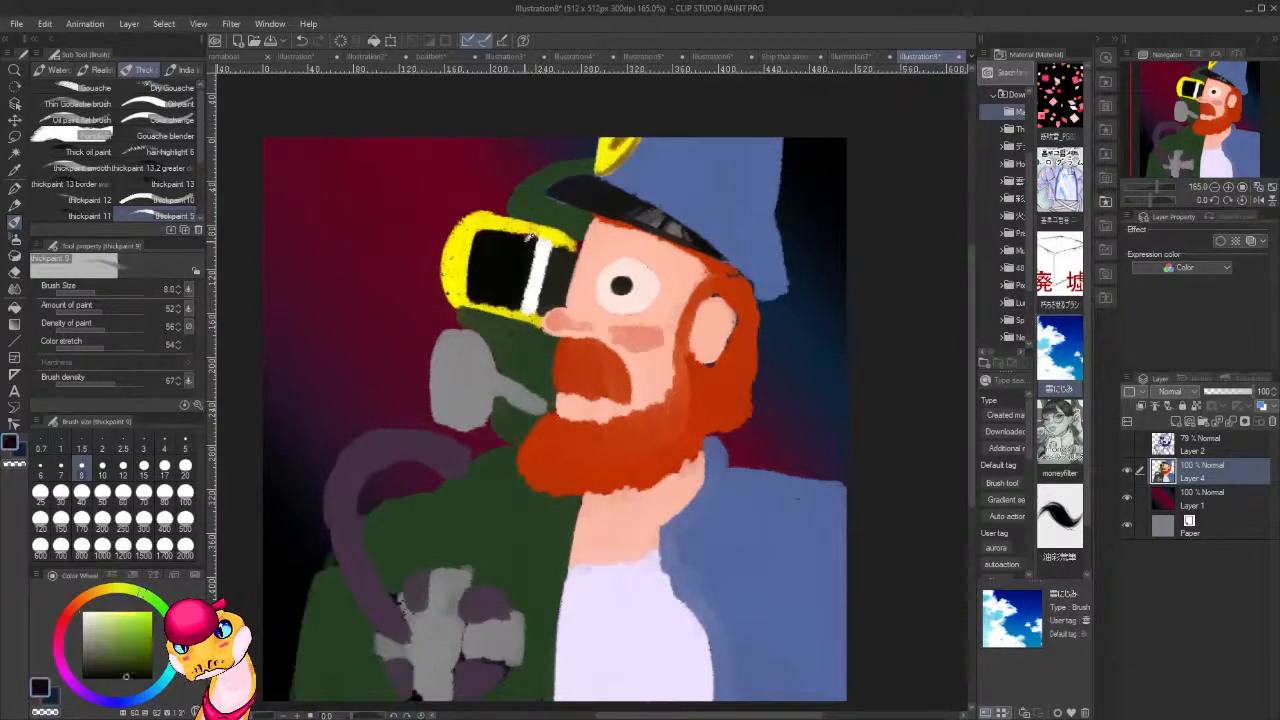
mouse_move(478, 232)
mouse_down()
mouse_move(478, 244)
mouse_move(532, 234)
mouse_move(519, 235)
mouse_up()
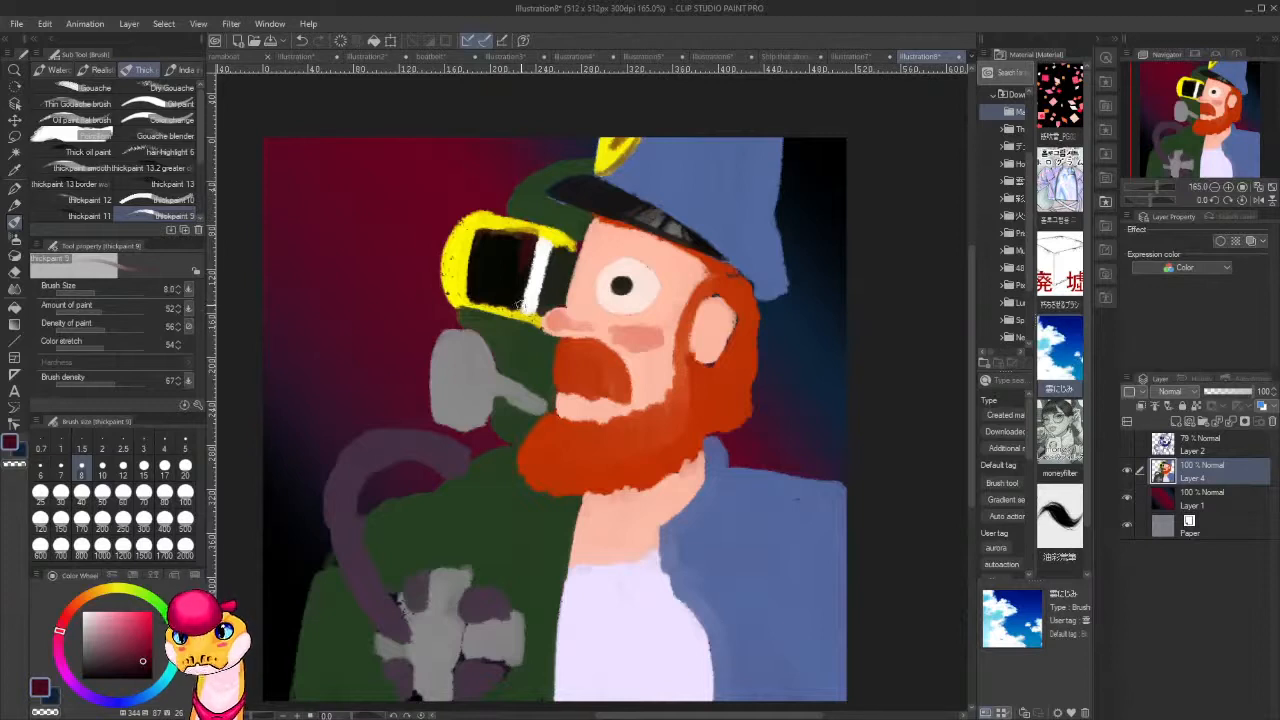
alt+click(511, 265)
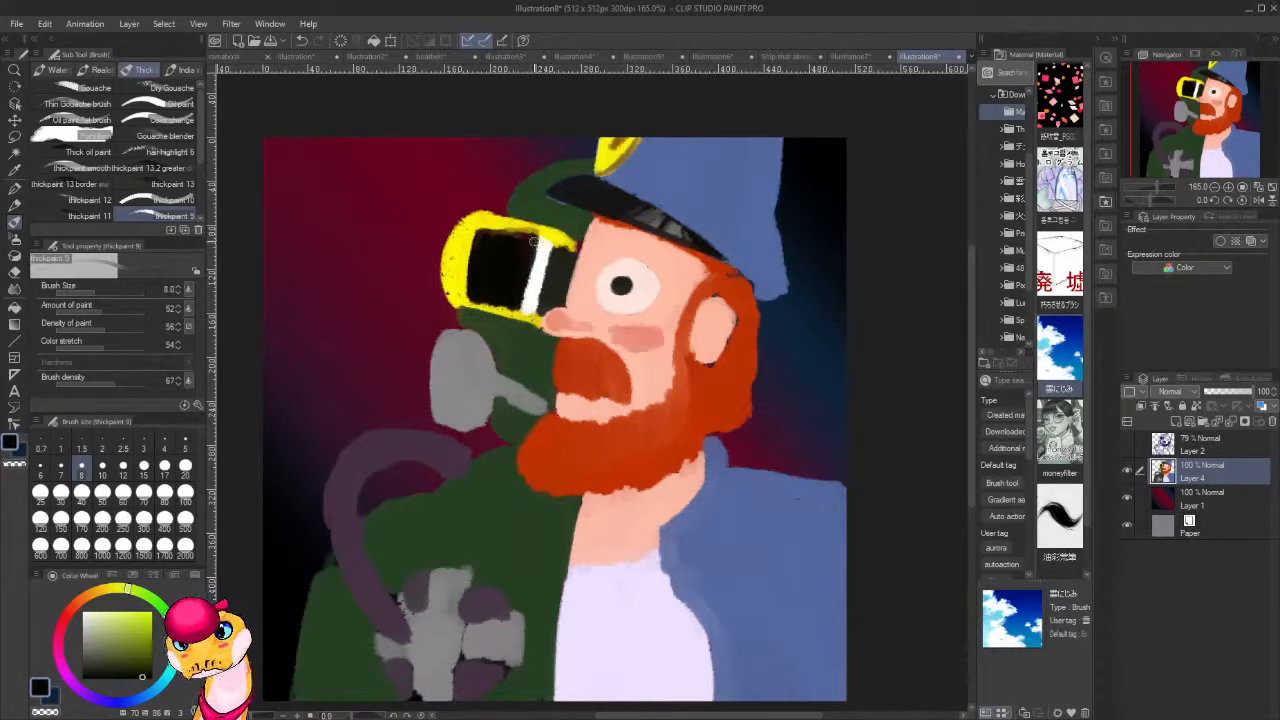
mouse_move(512, 232)
mouse_down()
mouse_move(478, 232)
mouse_move(483, 249)
mouse_move(488, 228)
mouse_move(500, 234)
mouse_move(472, 226)
mouse_move(453, 292)
mouse_move(466, 298)
mouse_move(456, 292)
mouse_move(474, 232)
mouse_move(452, 288)
mouse_move(466, 257)
mouse_move(470, 282)
mouse_up()
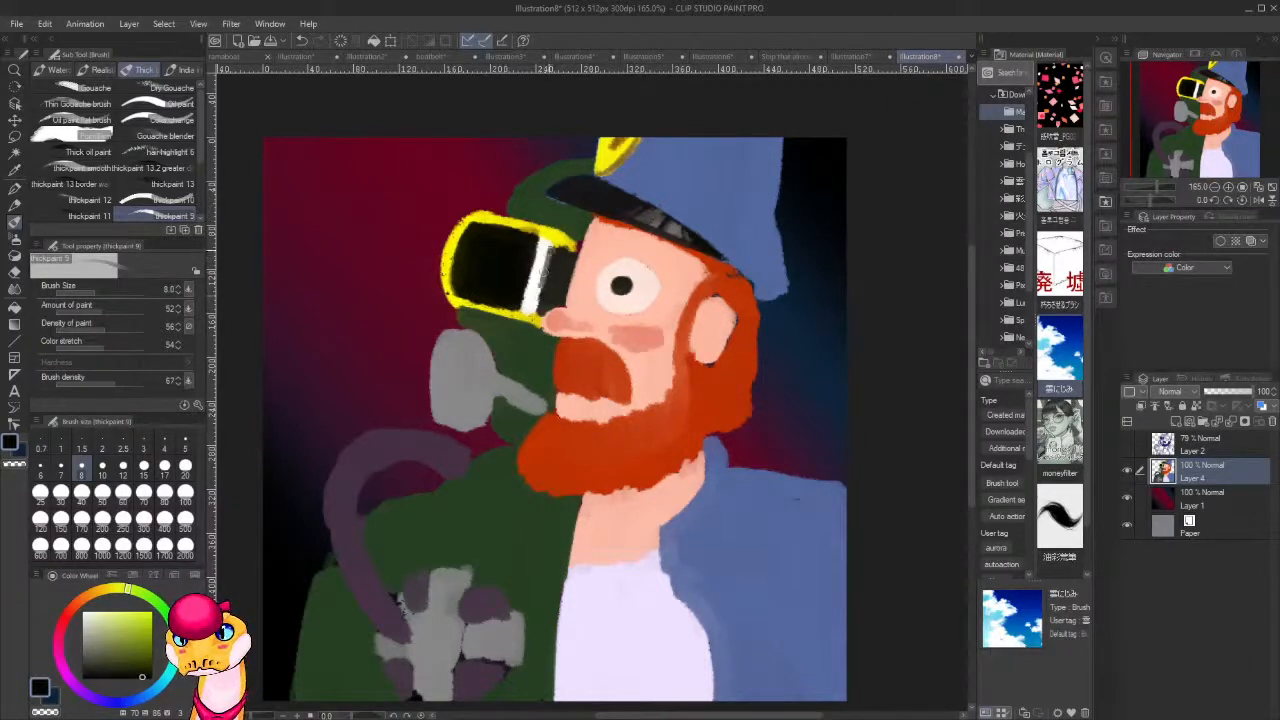
Darken the goggles' side section with black and narrow the white stripe next to the lens.
drag(549, 249, 538, 302)
mouse_move(548, 245)
mouse_down()
mouse_move(541, 298)
mouse_move(570, 249)
mouse_up()
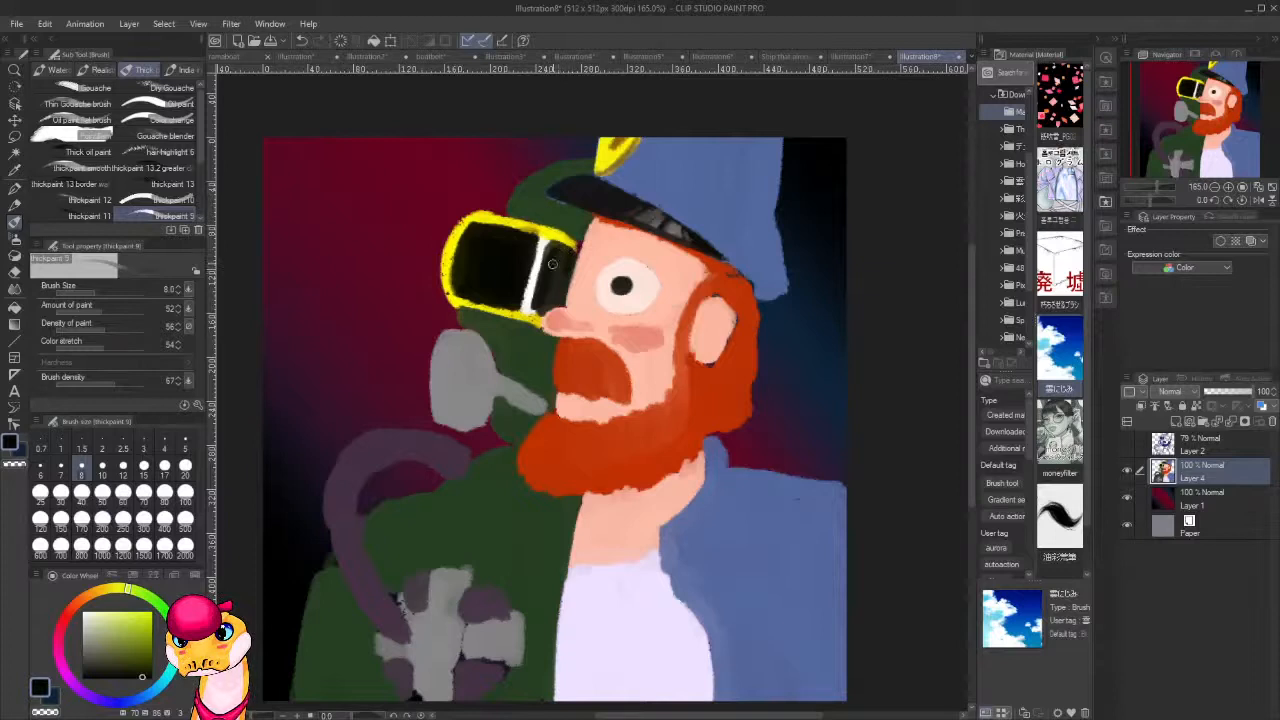
mouse_move(546, 252)
mouse_down()
mouse_move(533, 312)
mouse_move(538, 285)
mouse_up()
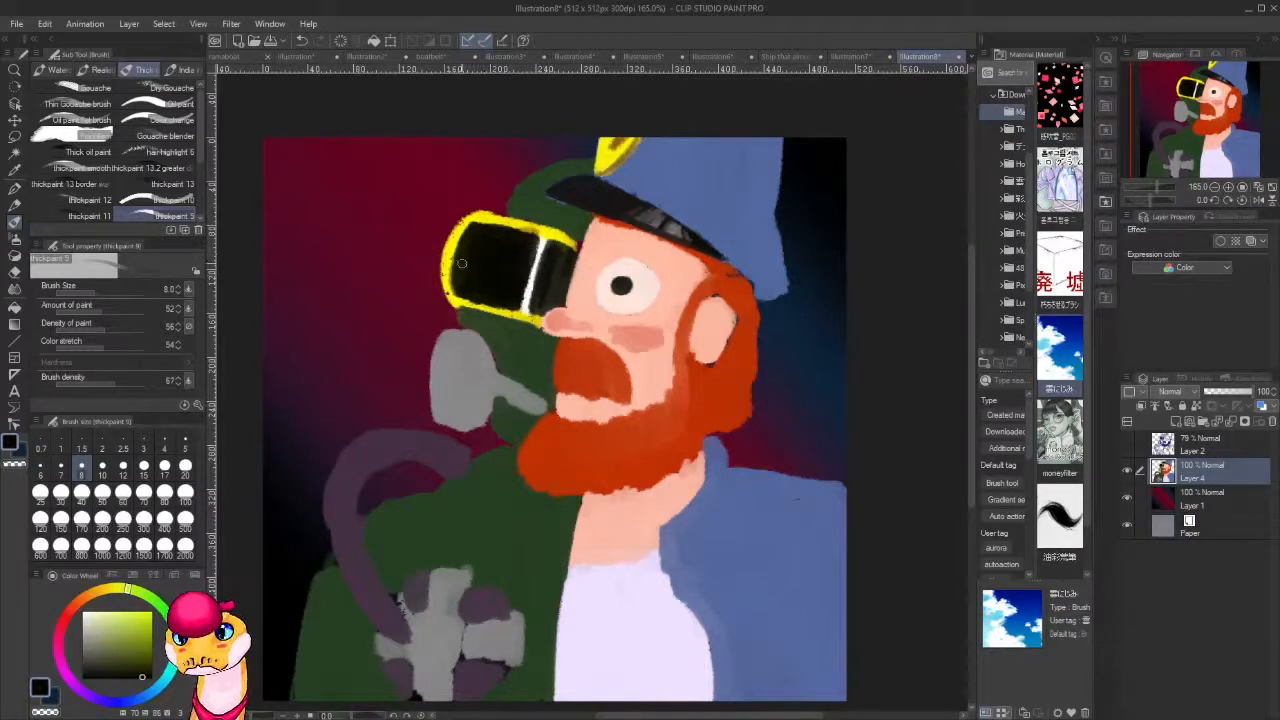
Refine the grey connector between the mask's filter and the mouth using dark green and grey, and paint a black oval opening in the filter.
alt+click(476, 314)
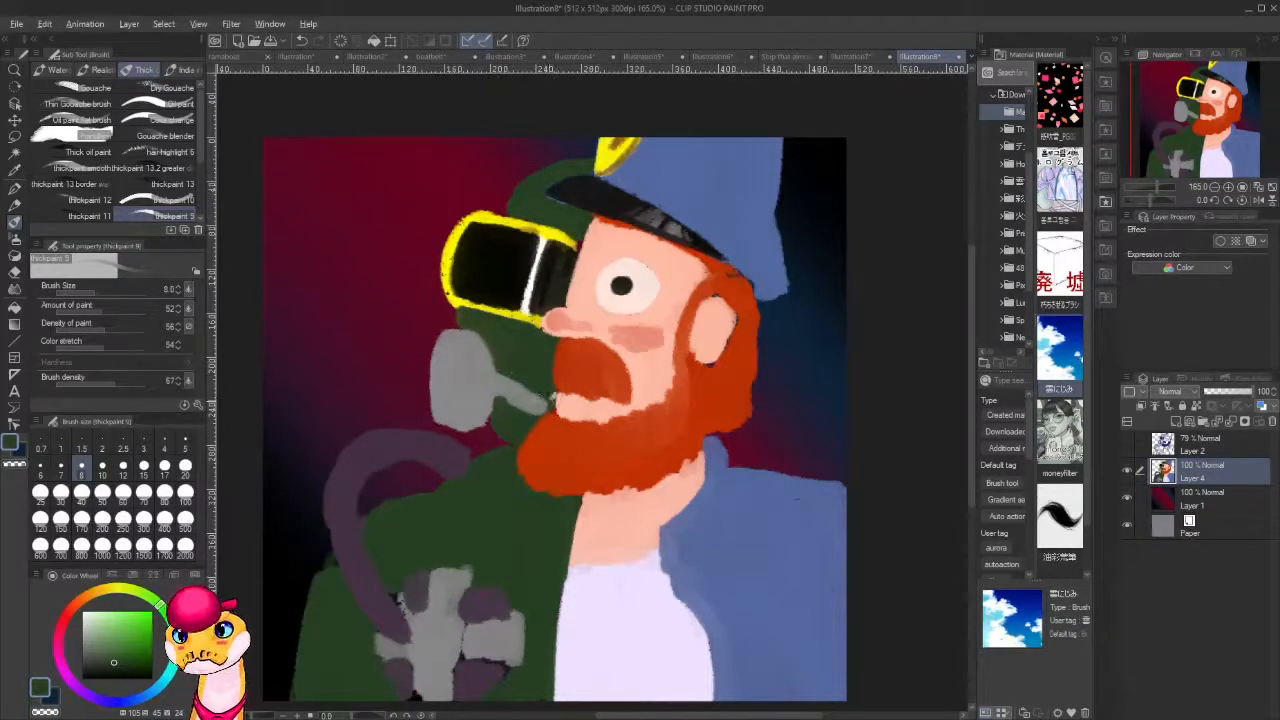
alt+click(542, 399)
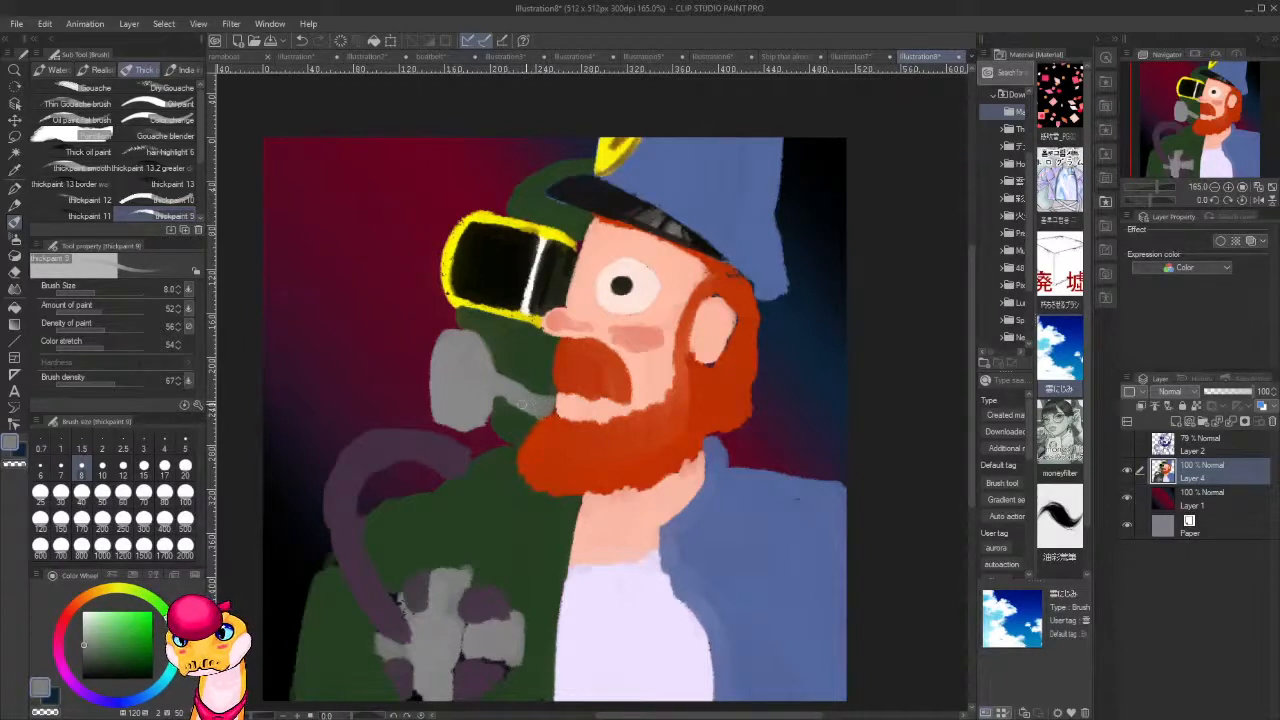
alt+click(493, 260)
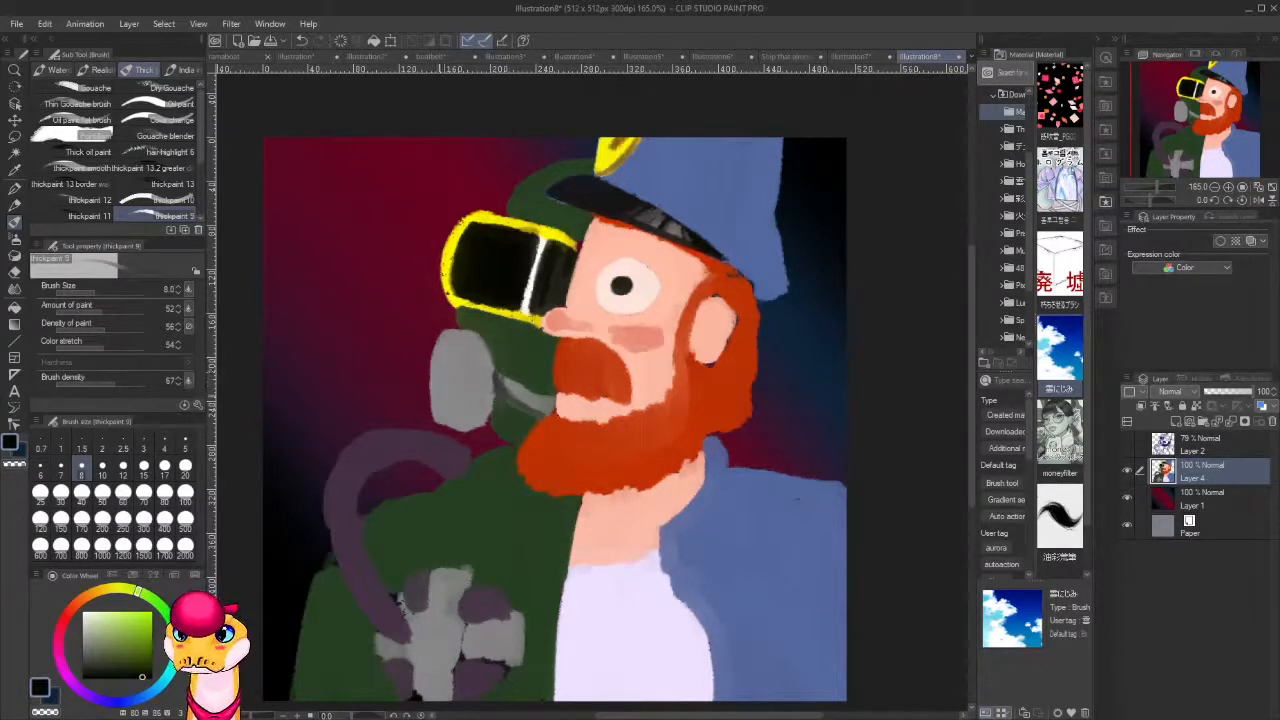
mouse_move(444, 352)
mouse_down()
mouse_move(446, 392)
mouse_move(442, 348)
mouse_move(440, 393)
mouse_move(457, 356)
mouse_up()
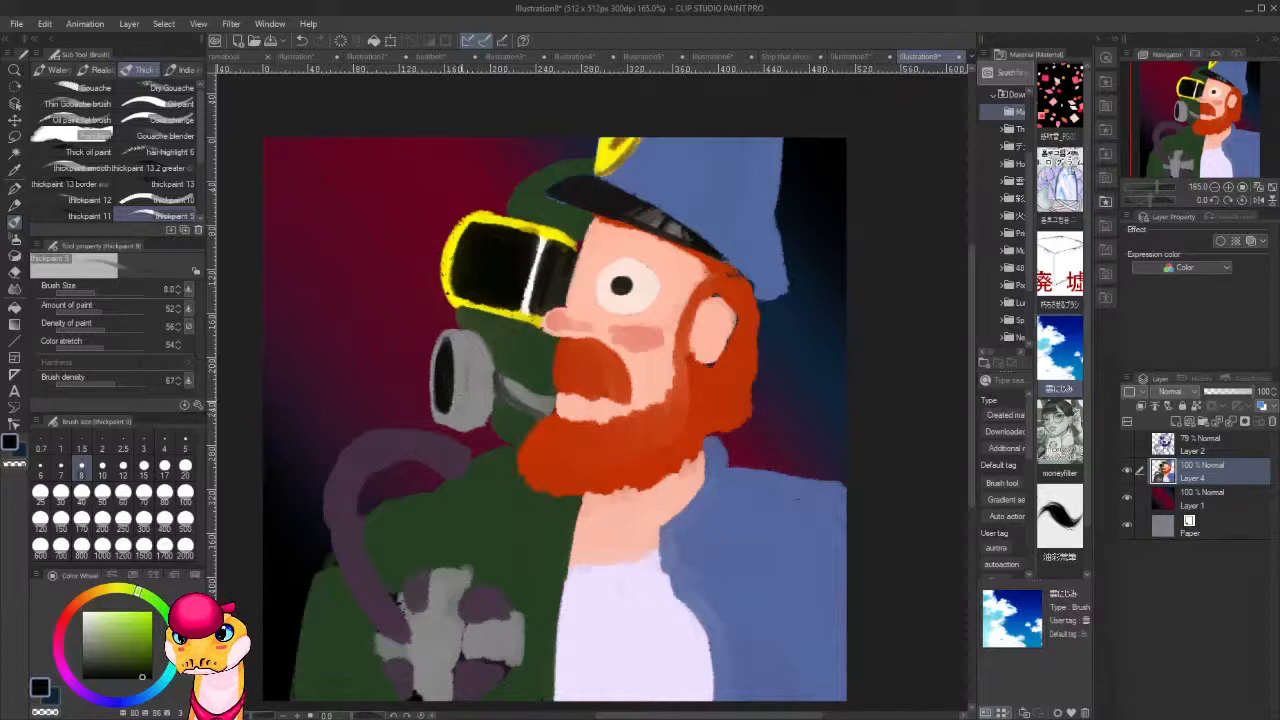
Shade the side of the grey mask filter with dark tones using a larger brush.
key(bracketright)
key(bracketright)
key(bracketright)
key(bracketright)
key(bracketright)
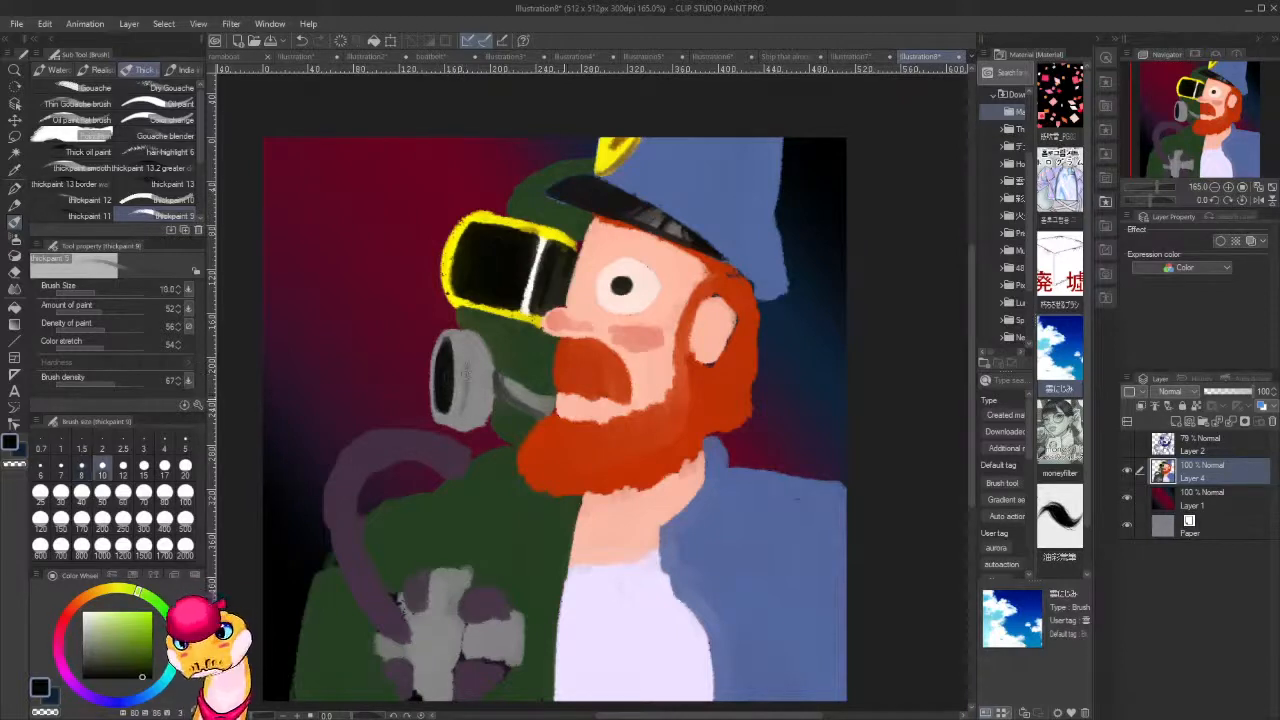
mouse_move(471, 401)
mouse_down()
mouse_move(462, 398)
mouse_move(468, 364)
mouse_move(472, 402)
mouse_move(480, 392)
mouse_move(478, 370)
mouse_move(450, 500)
mouse_move(488, 395)
mouse_move(478, 386)
mouse_move(474, 416)
mouse_move(454, 413)
mouse_move(462, 423)
mouse_move(484, 374)
mouse_move(476, 420)
mouse_move(478, 384)
mouse_move(500, 370)
mouse_move(473, 340)
mouse_up()
Paint light grey highlights on the mask filter at brush size 20 and along its connector at size 7.
alt+click(472, 348)
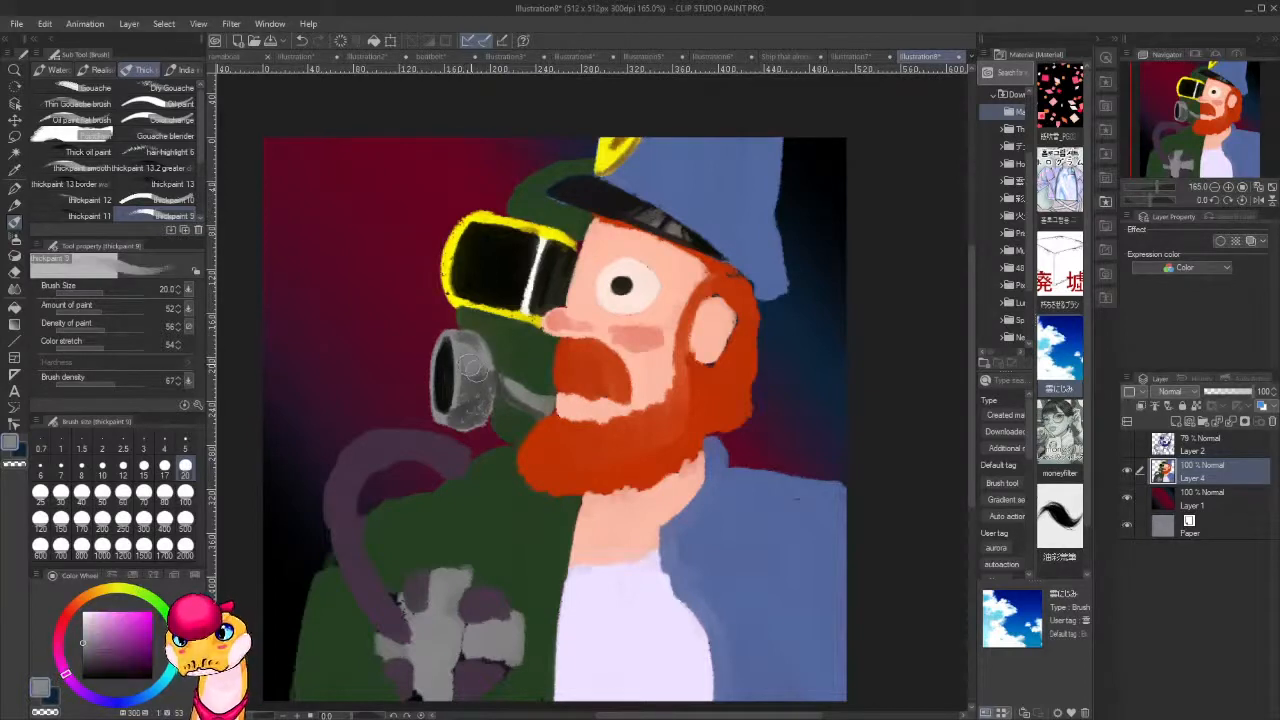
click(88, 622)
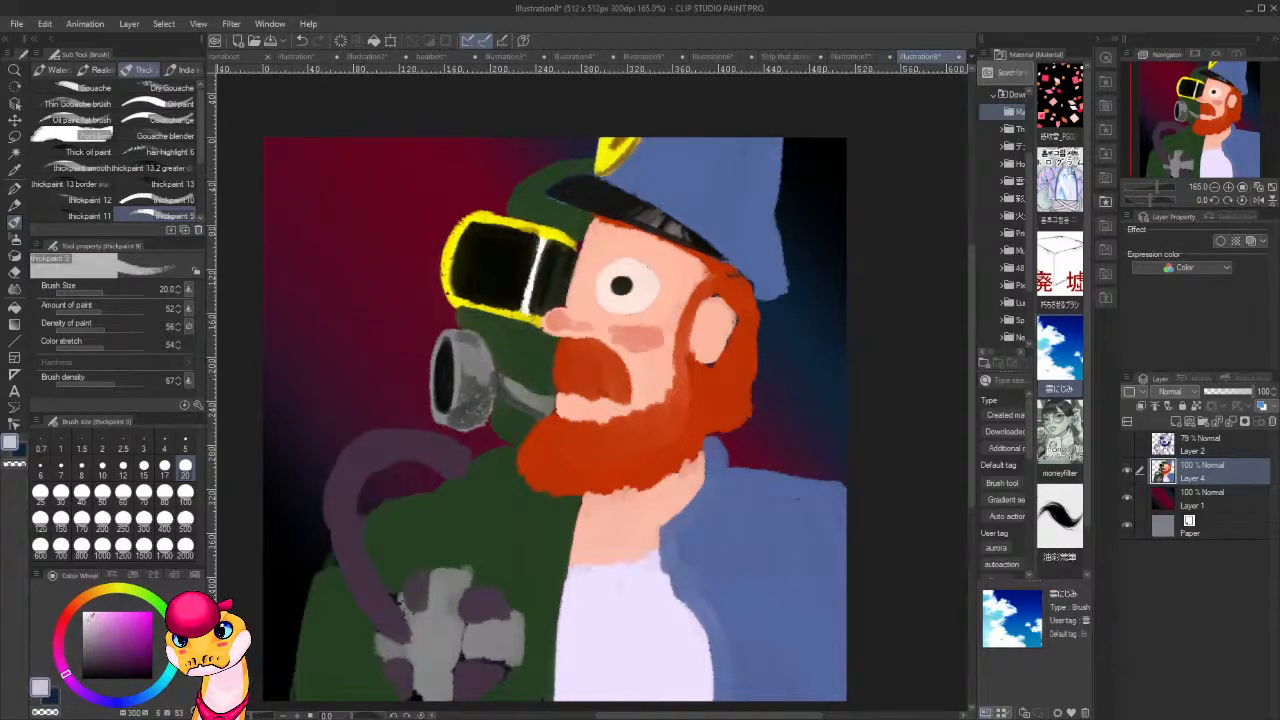
mouse_move(471, 352)
mouse_down()
mouse_move(465, 370)
mouse_move(480, 376)
mouse_up()
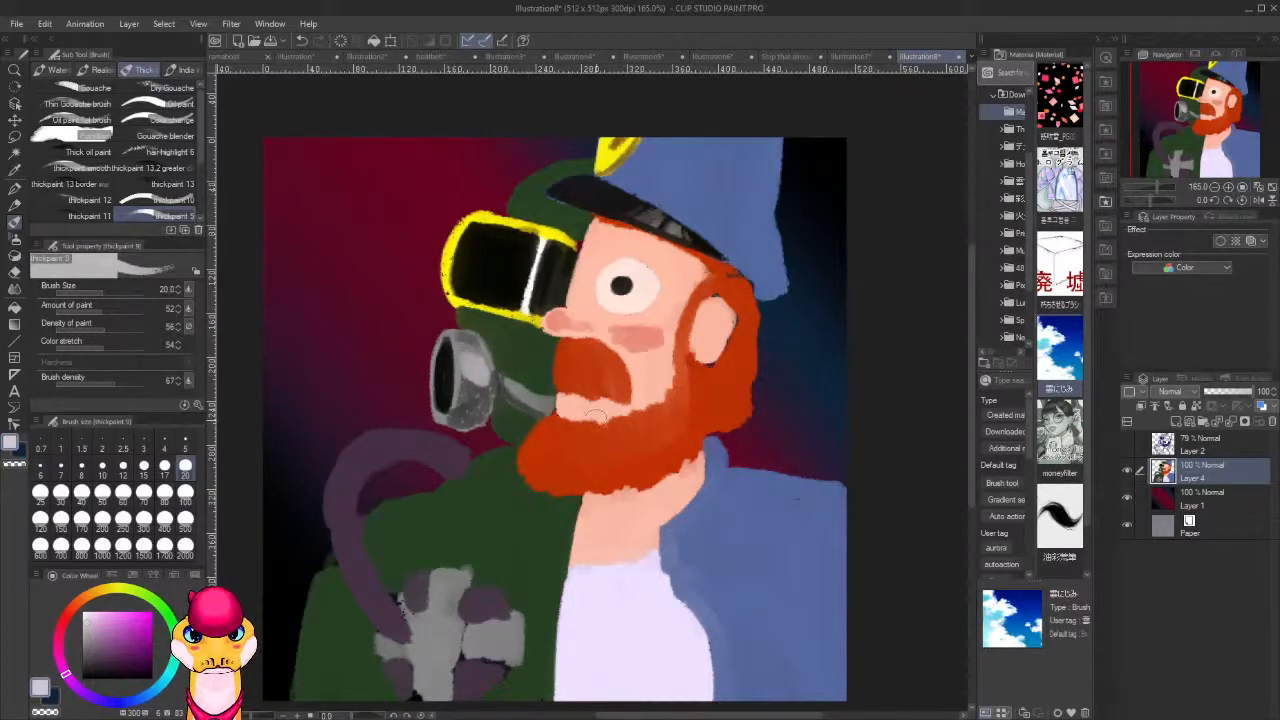
click(61, 465)
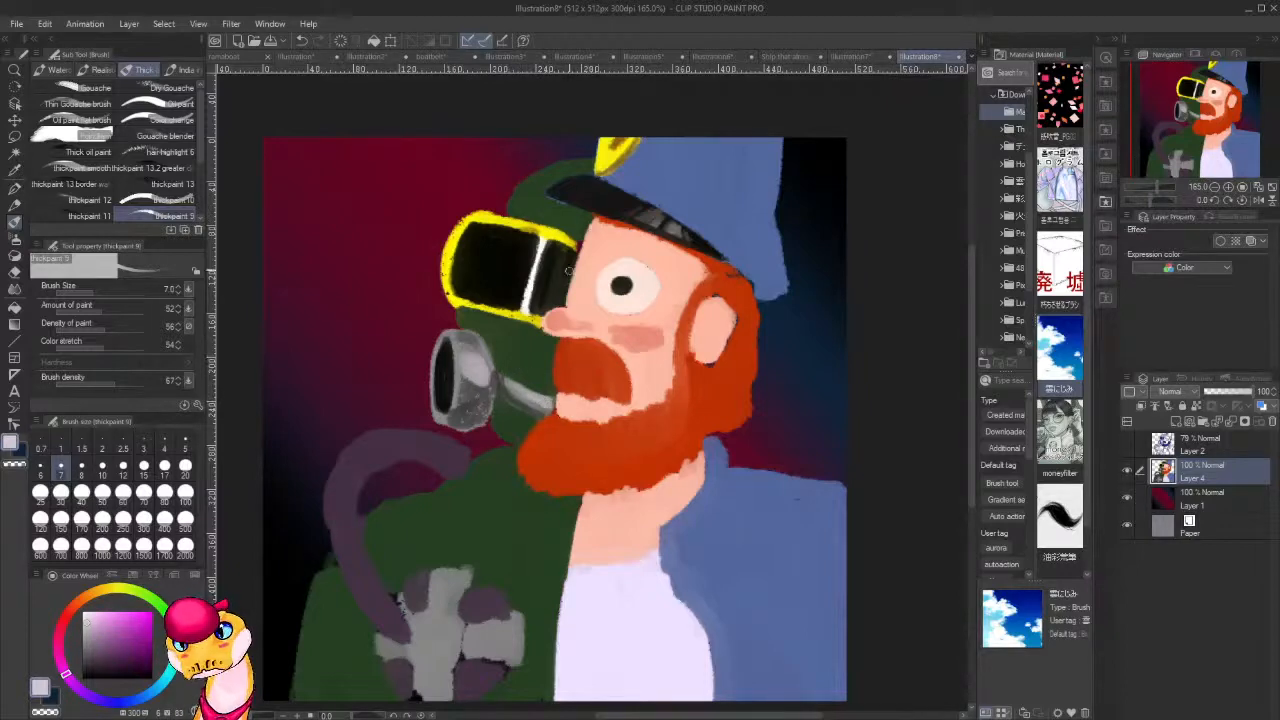
Define the lower end of the purple hose against the grey chest piece with near-black sampled from the filter opening.
drag(609, 423, 634, 366)
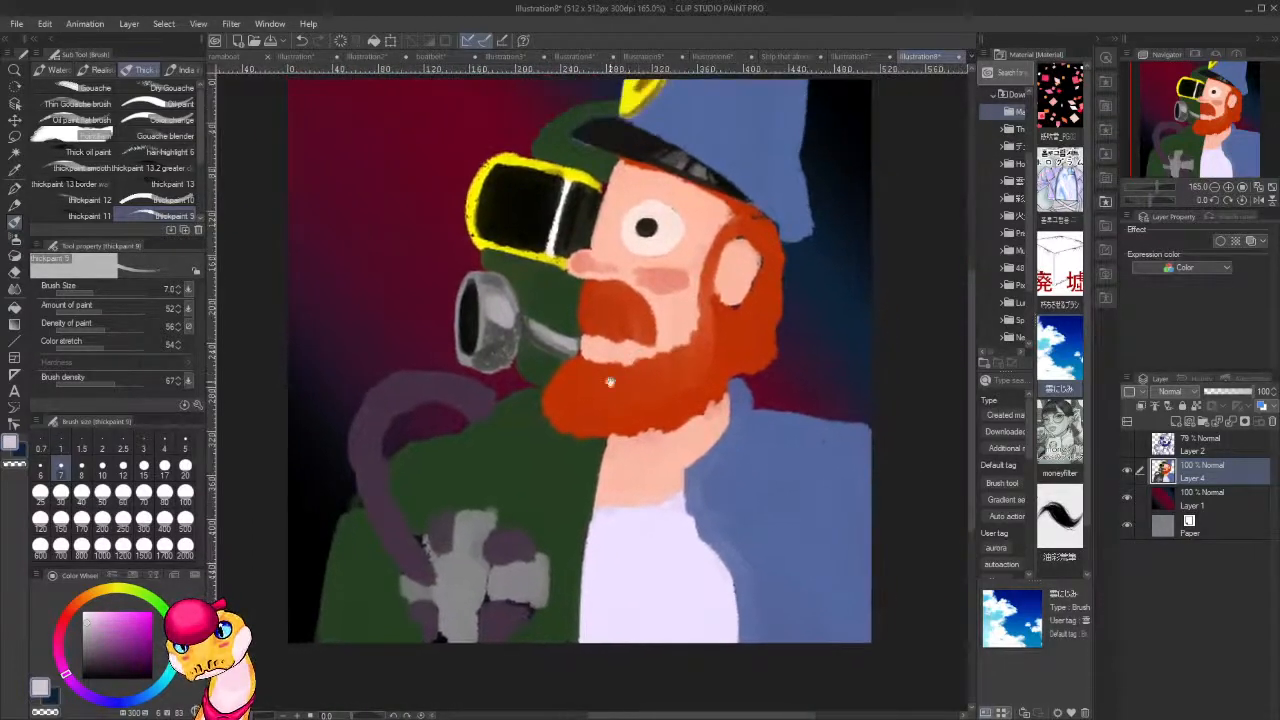
drag(640, 462, 674, 396)
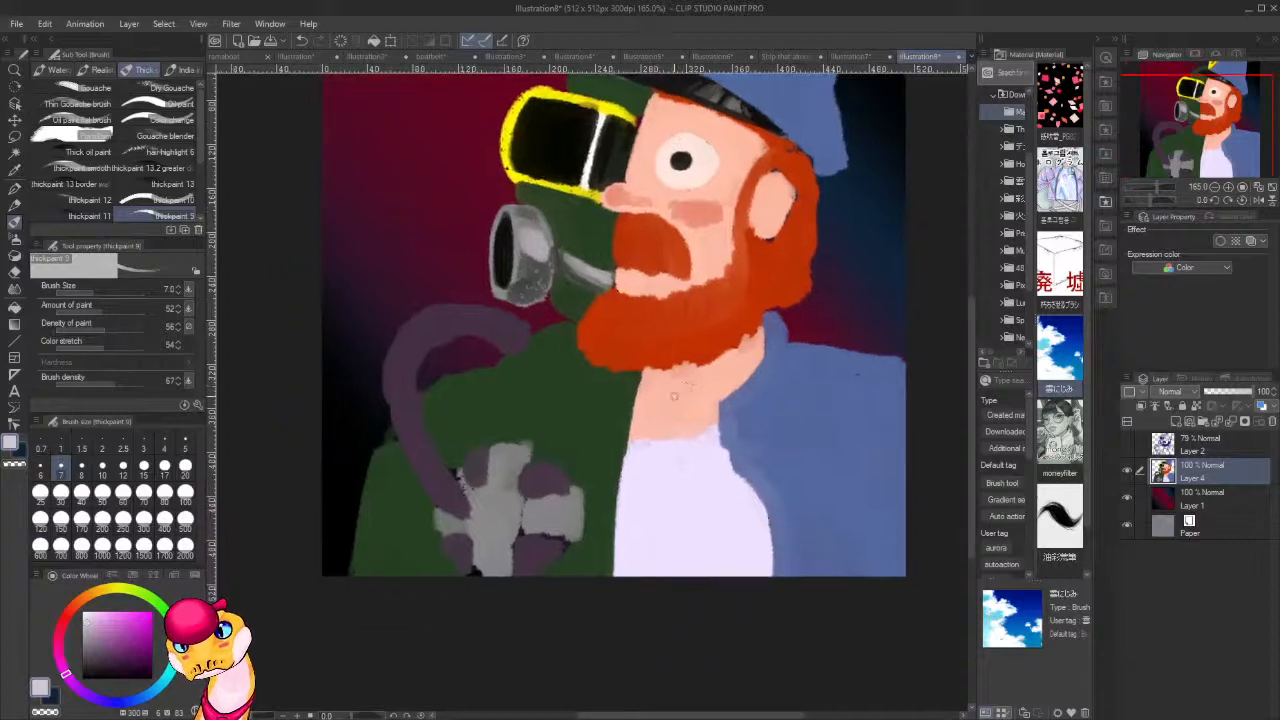
alt+click(504, 242)
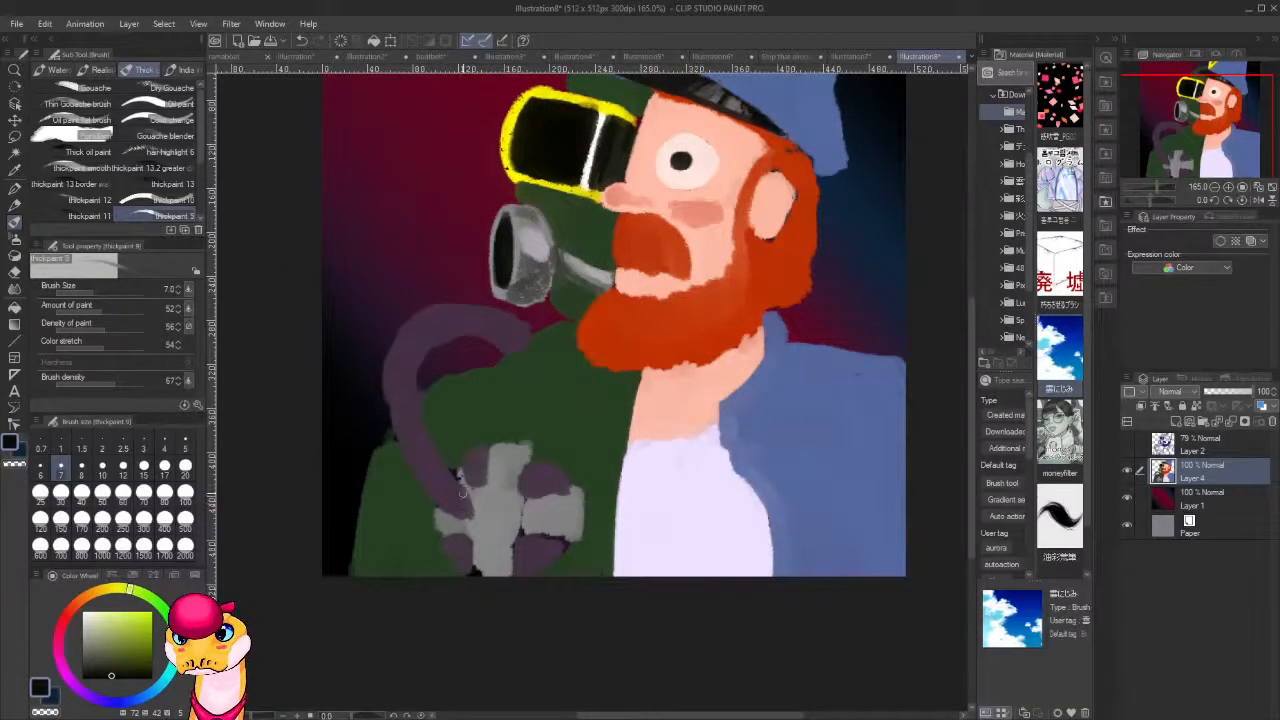
drag(462, 491, 450, 516)
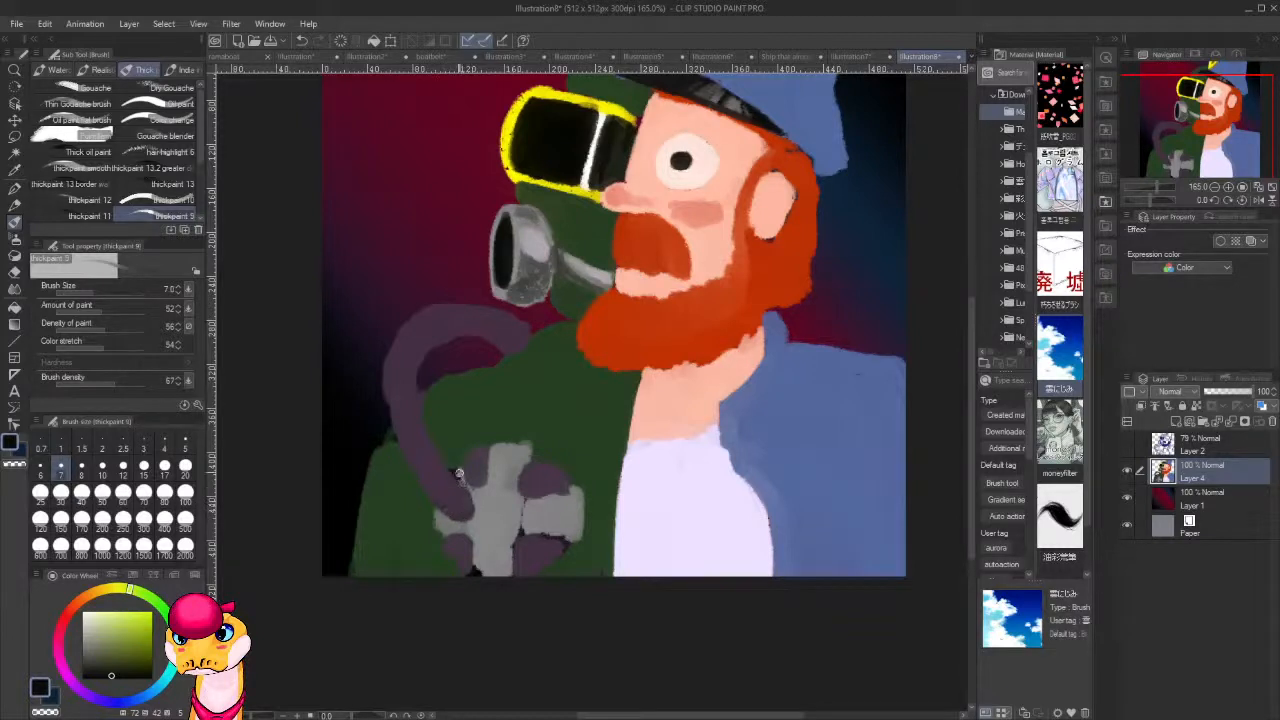
Shade the inner edge of the purple hose's curve in near-black with brush size 12.
key(bracketright)
key(bracketright)
key(bracketright)
mouse_move(422, 400)
mouse_down()
mouse_move(464, 491)
mouse_move(456, 480)
mouse_up()
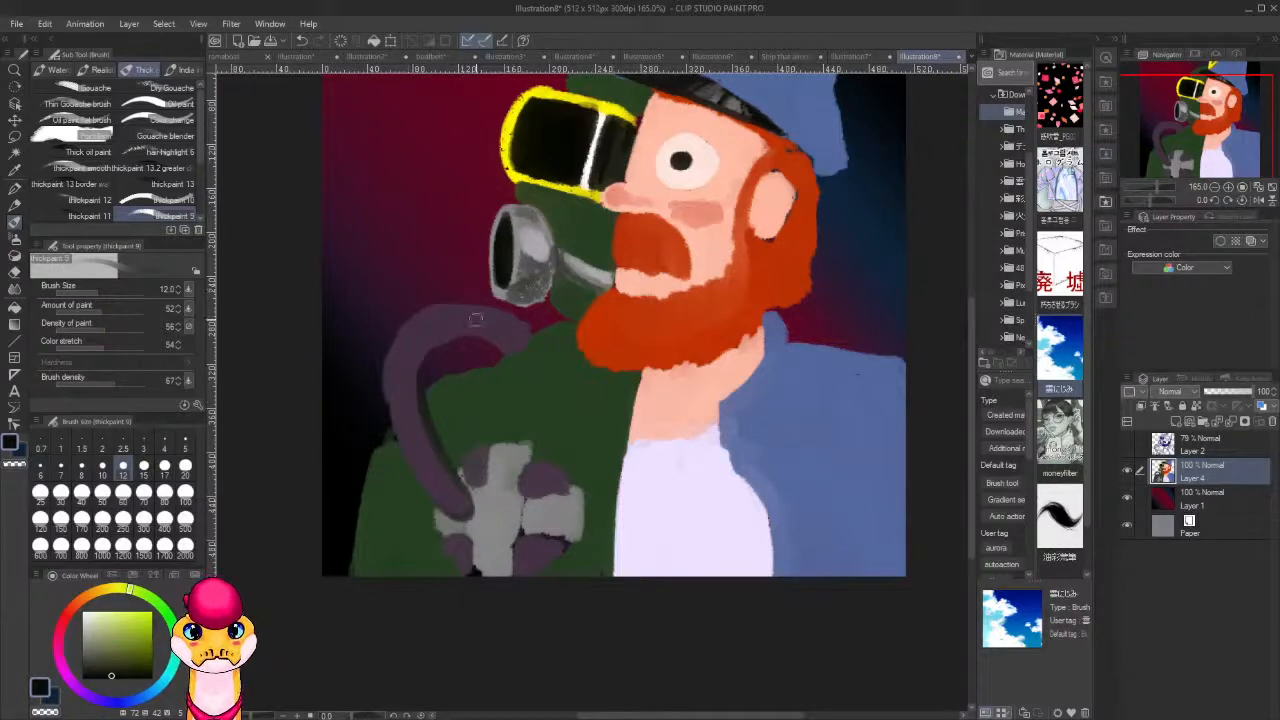
mouse_move(488, 343)
mouse_down()
mouse_move(439, 358)
mouse_move(456, 335)
mouse_move(437, 363)
mouse_up()
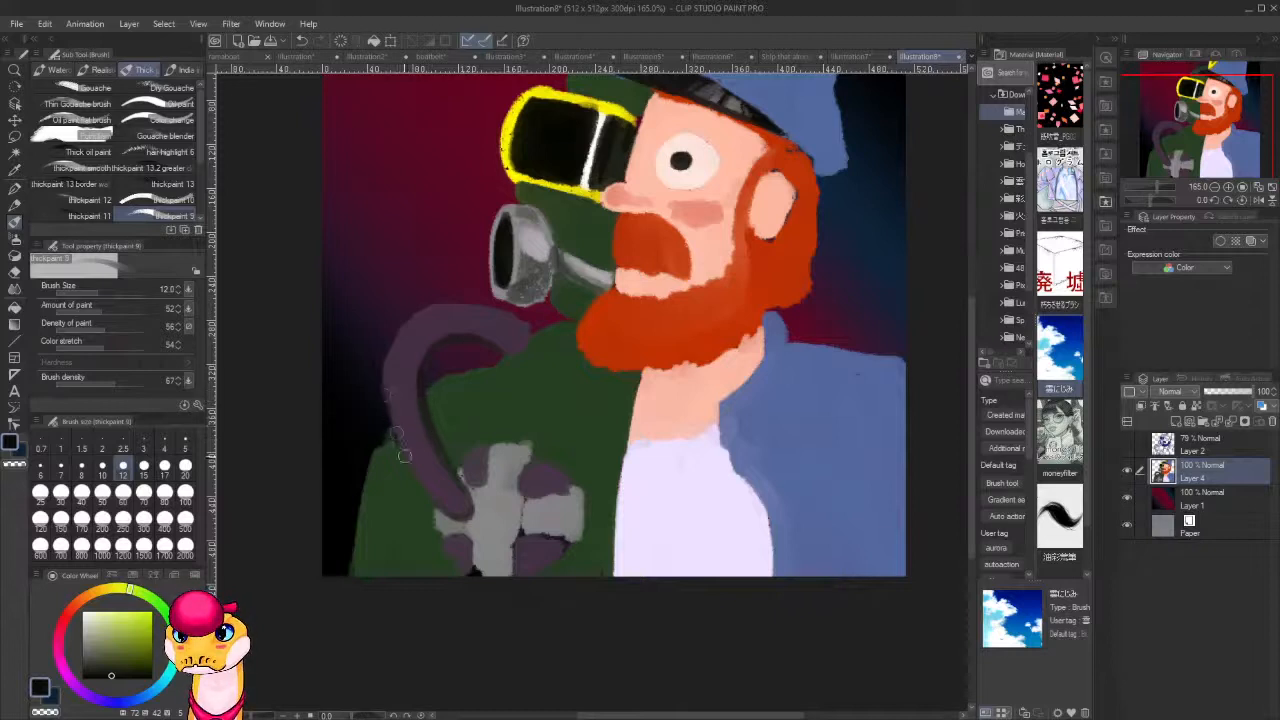
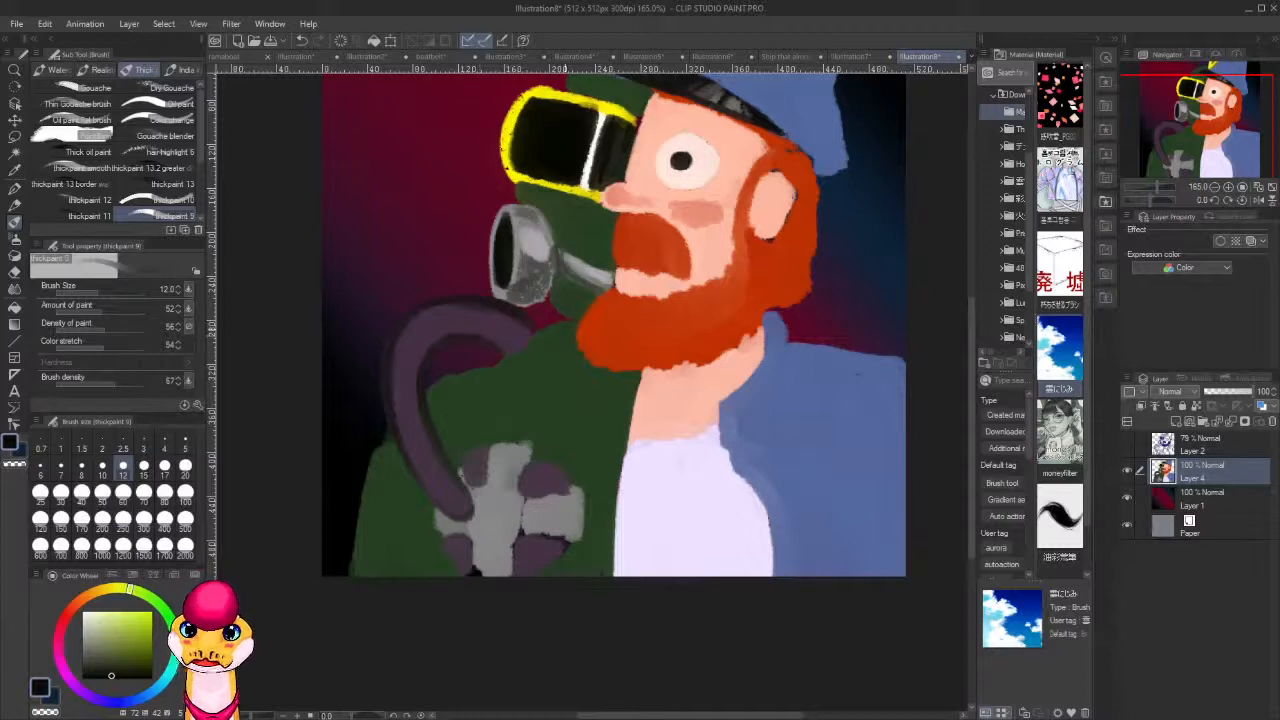
Darken the edges of the purple hose and the green shoulder line beneath it with a near-black colour sampled from the painting.
drag(516, 276, 492, 314)
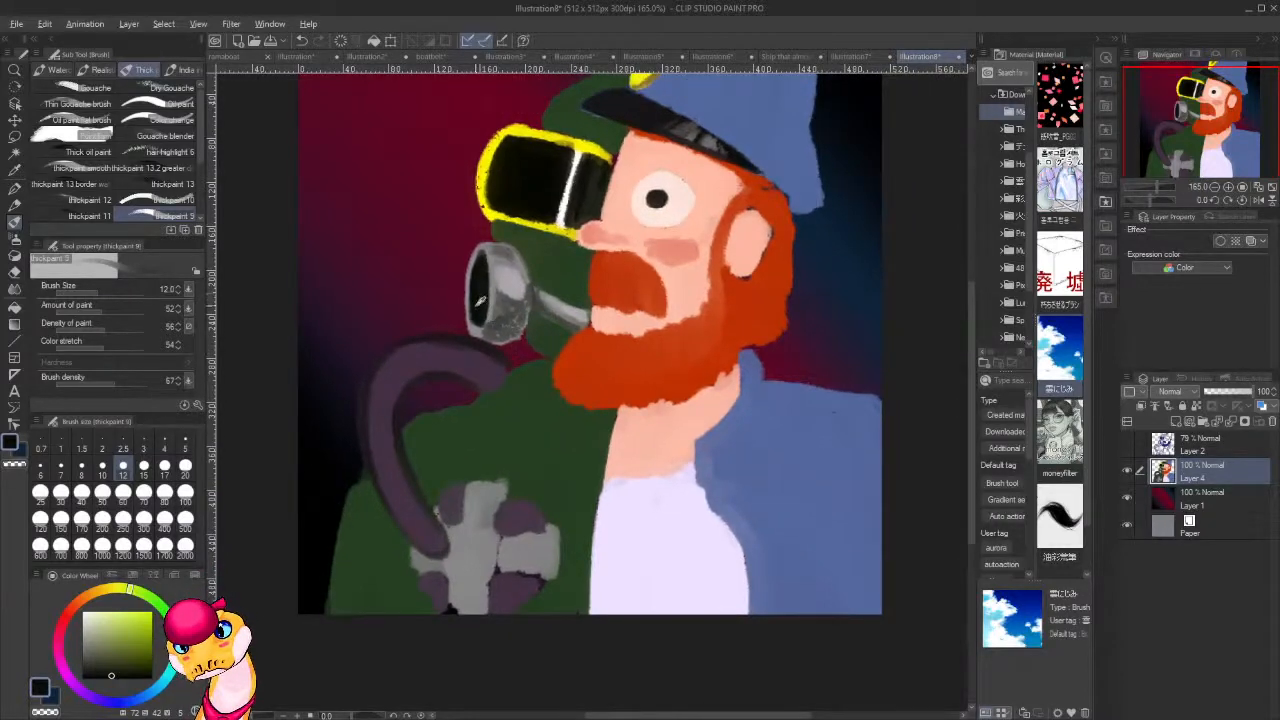
alt+click(481, 293)
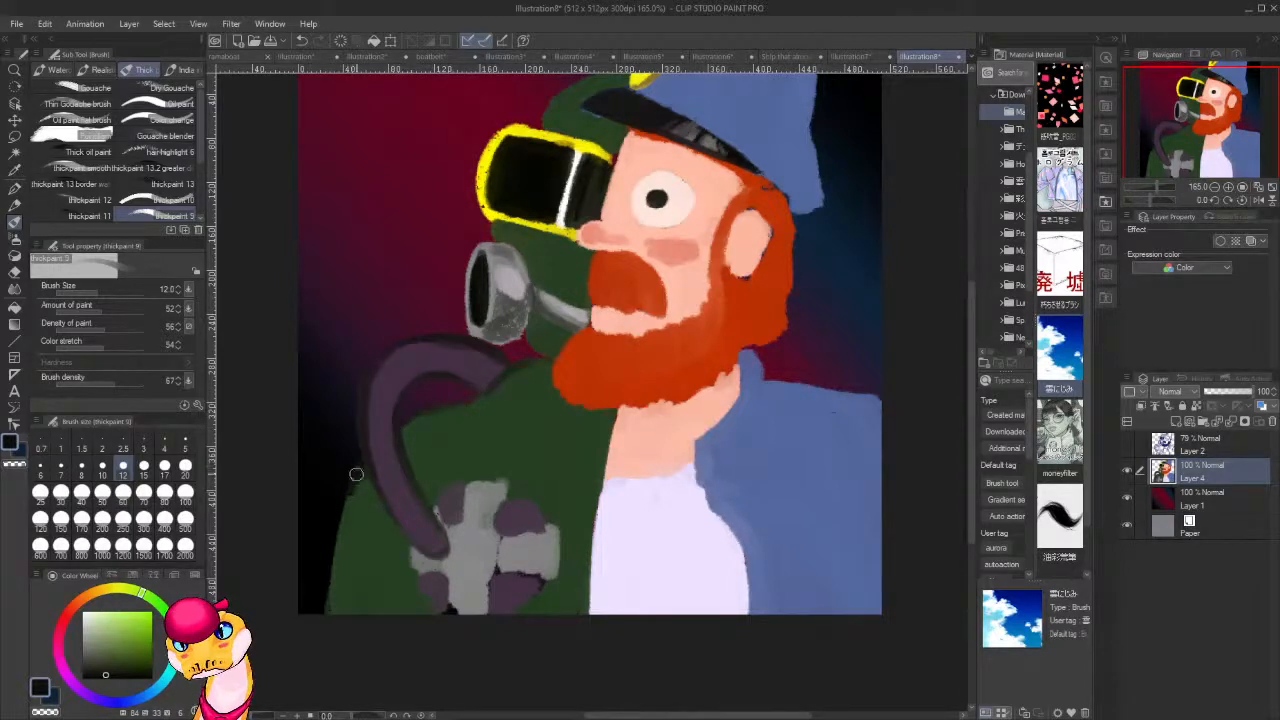
alt+click(370, 505)
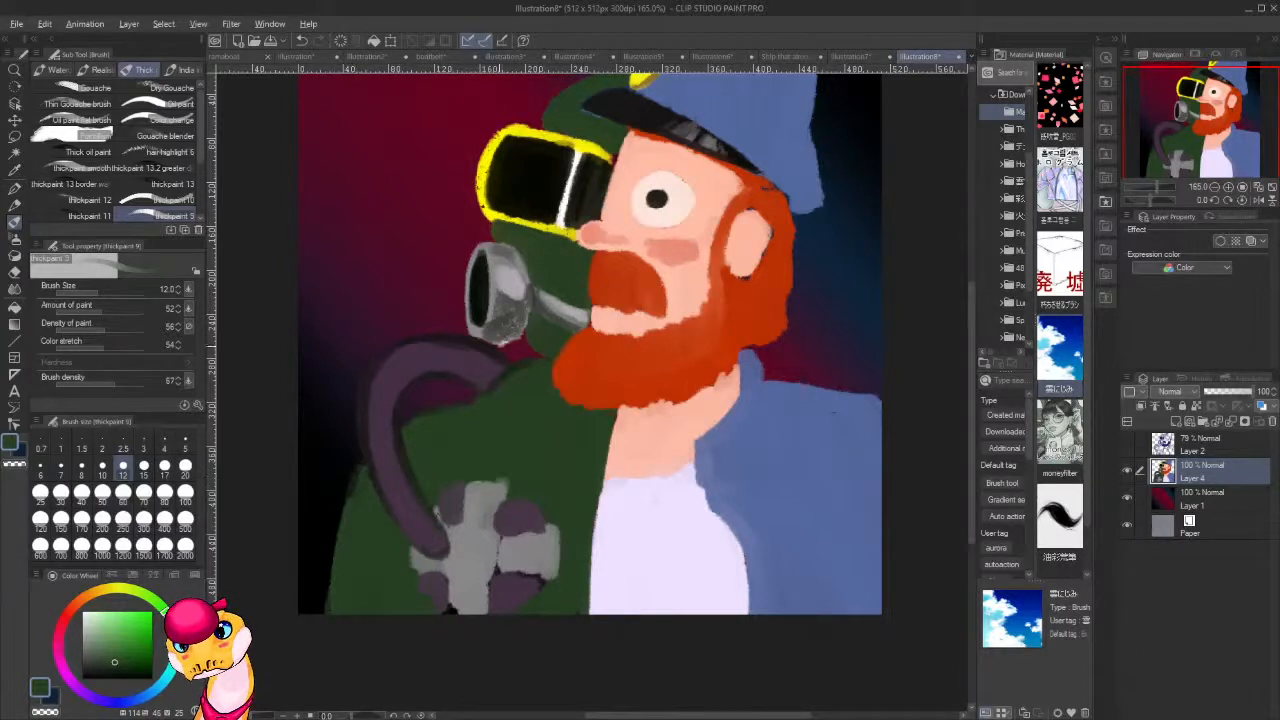
alt+click(524, 174)
mouse_move(545, 359)
mouse_down()
mouse_move(451, 408)
mouse_move(472, 407)
mouse_move(432, 414)
mouse_up()
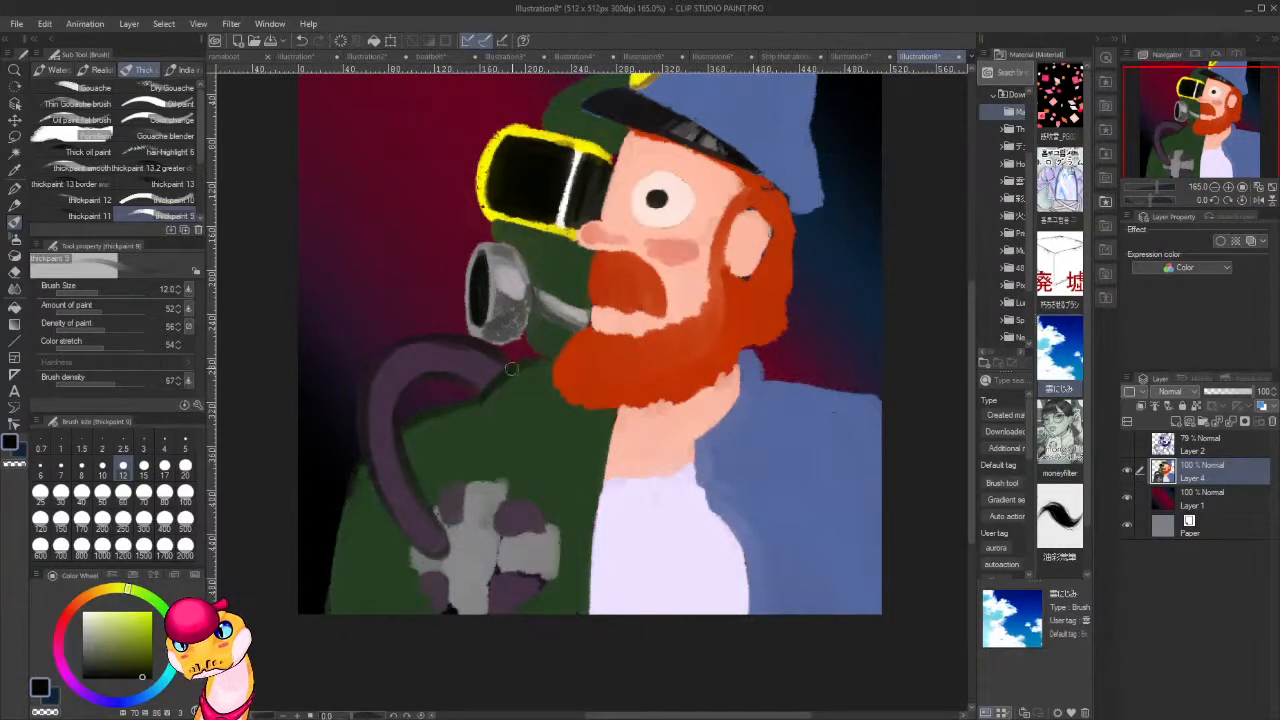
drag(503, 419, 628, 342)
mouse_move(484, 388)
mouse_down()
mouse_move(453, 487)
mouse_move(468, 534)
mouse_up()
Paint dark shadow strokes on the green sleeve and along both sides of the hose's lower end.
drag(546, 517, 527, 431)
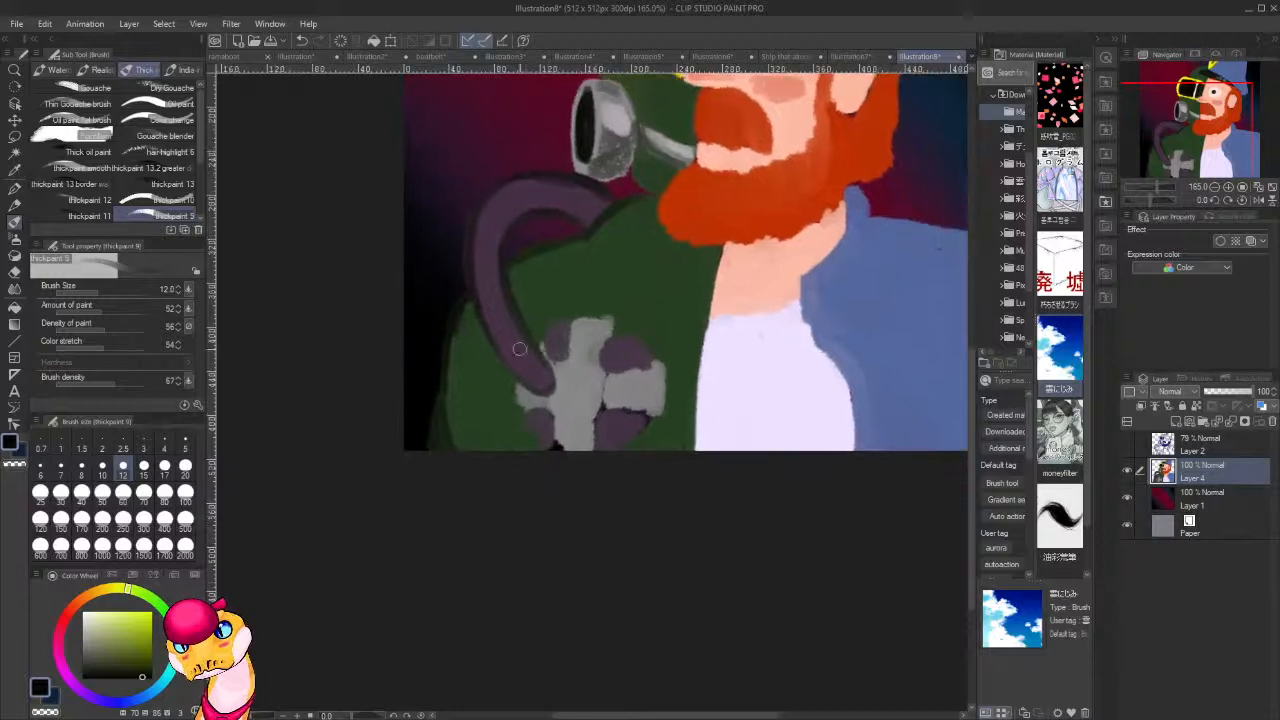
mouse_move(459, 352)
mouse_down()
mouse_move(458, 378)
mouse_move(458, 325)
mouse_up()
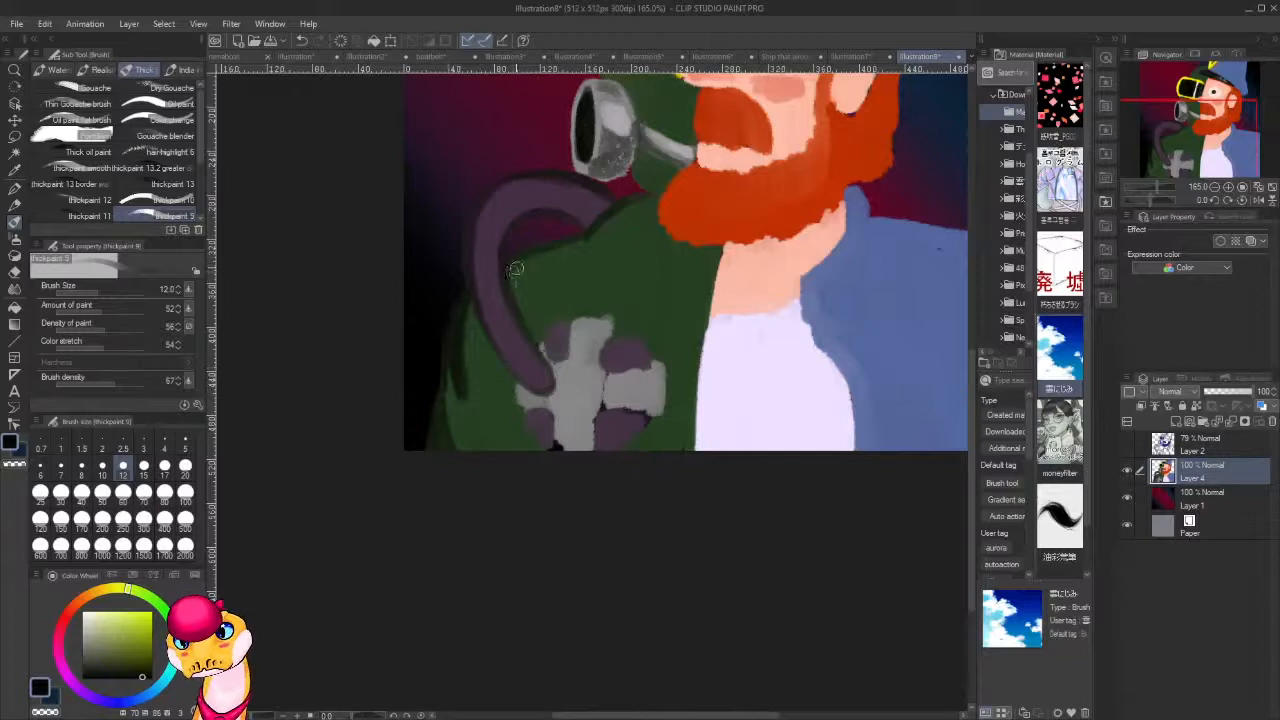
mouse_move(476, 332)
mouse_down()
mouse_move(470, 296)
mouse_move(474, 350)
mouse_move(478, 360)
mouse_move(482, 330)
mouse_move(506, 386)
mouse_move(588, 345)
mouse_move(516, 379)
mouse_move(548, 458)
mouse_move(548, 410)
mouse_up()
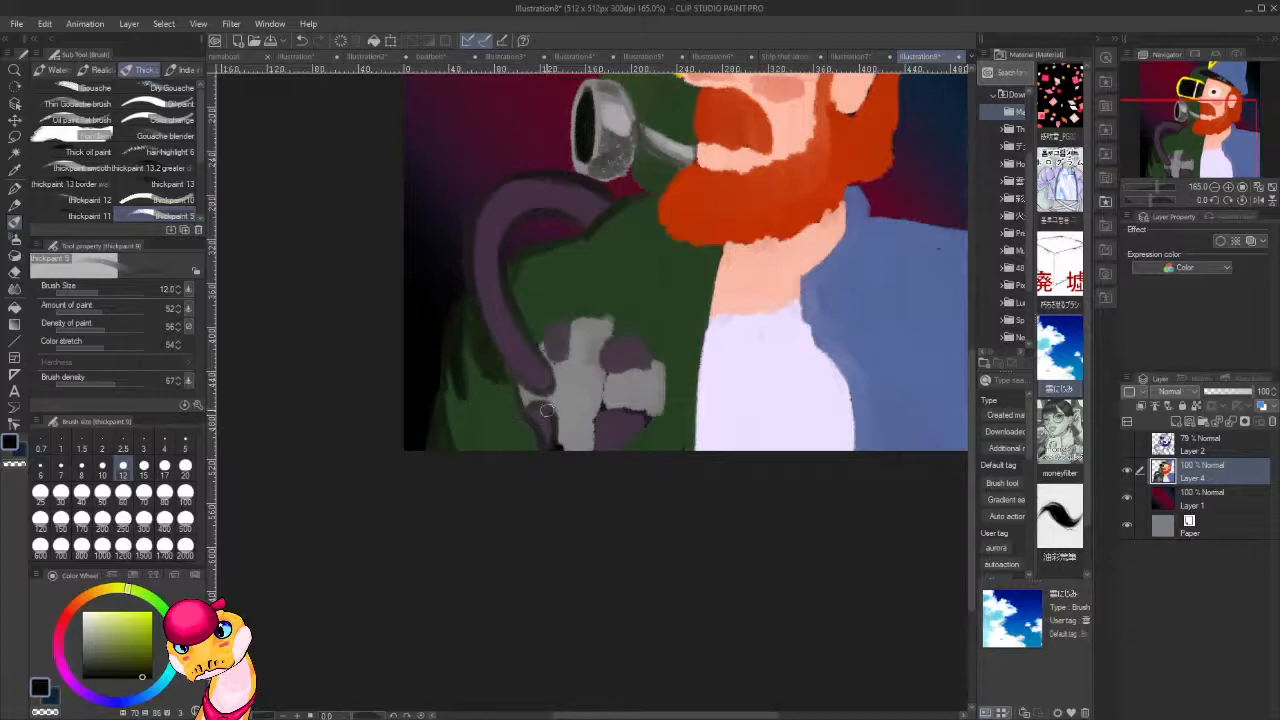
Outline the purple pads around the grey cross-shaped chest piece with dark strokes.
mouse_move(556, 327)
mouse_down()
mouse_move(546, 359)
mouse_move(570, 320)
mouse_up()
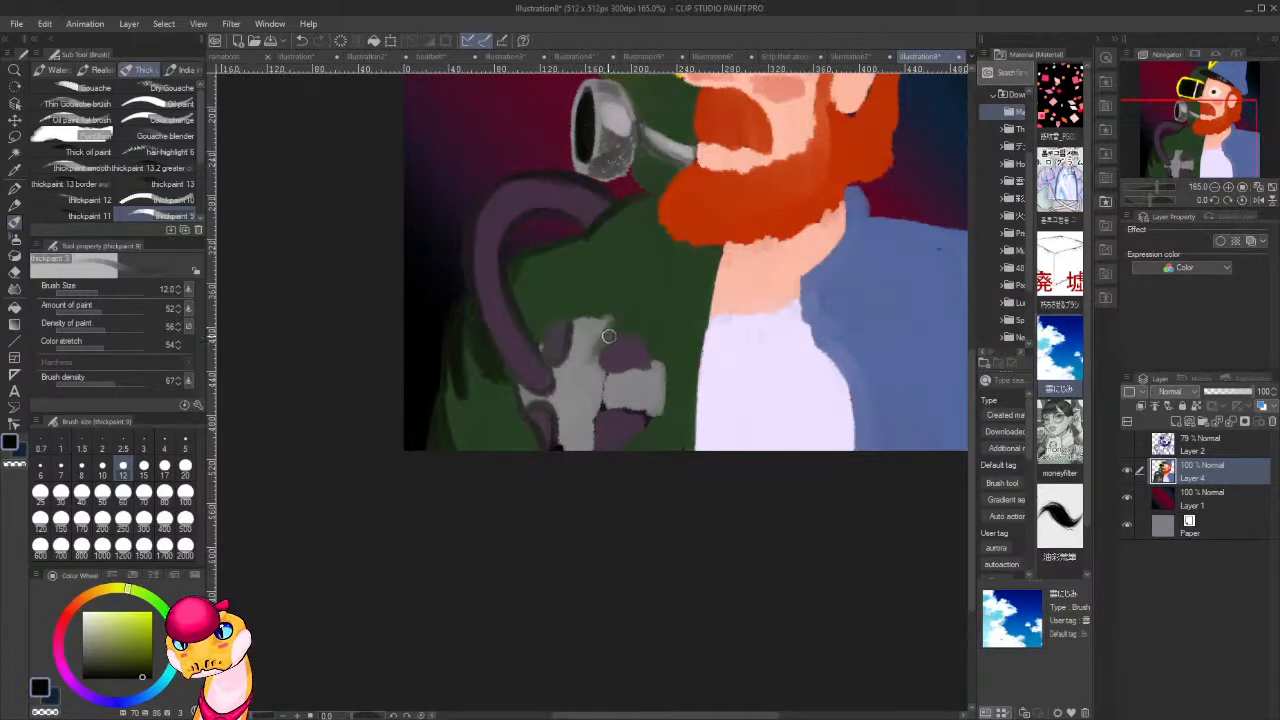
mouse_move(620, 365)
mouse_down()
mouse_move(660, 368)
mouse_move(660, 410)
mouse_move(600, 410)
mouse_move(603, 439)
mouse_up()
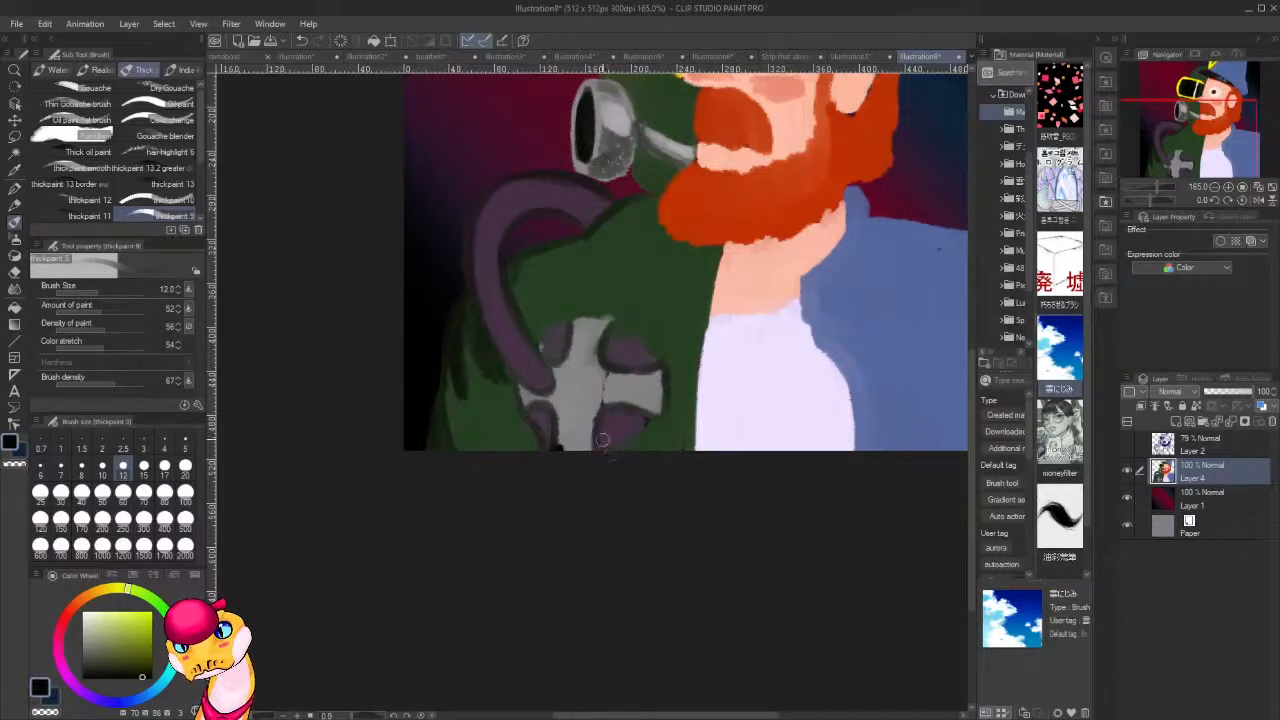
drag(640, 386, 627, 441)
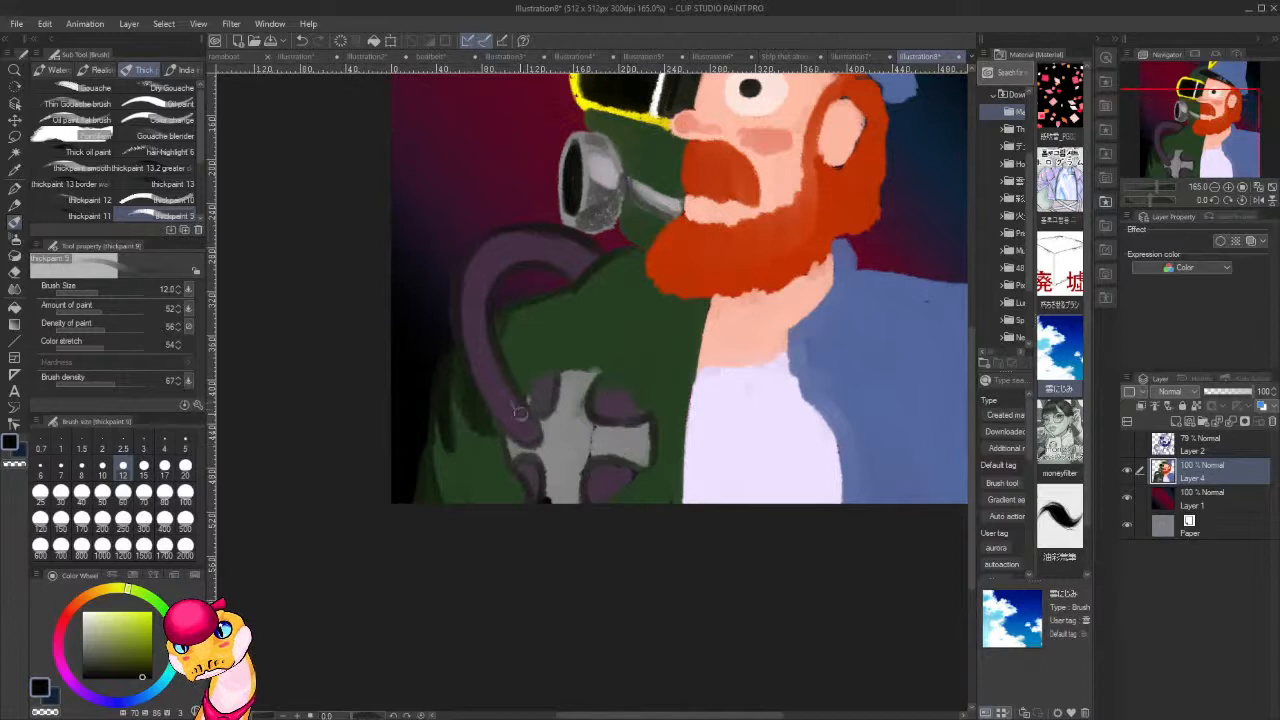
Paint dark cross bands along the purple hose to divide it into ribbed segments.
mouse_move(521, 404)
mouse_down()
mouse_move(467, 395)
mouse_move(488, 402)
mouse_move(502, 363)
mouse_move(463, 358)
mouse_move(475, 371)
mouse_move(538, 291)
mouse_move(574, 303)
mouse_up()
drag(688, 380, 586, 501)
drag(598, 449, 631, 274)
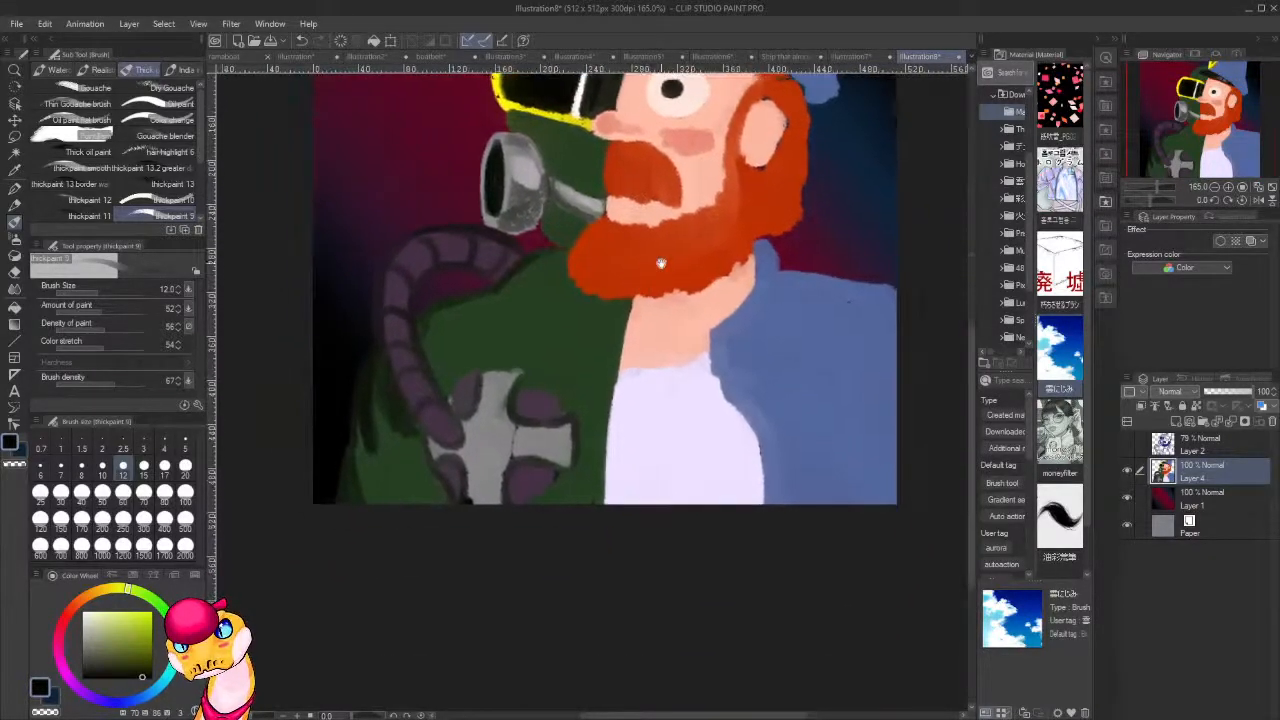
drag(800, 283, 633, 490)
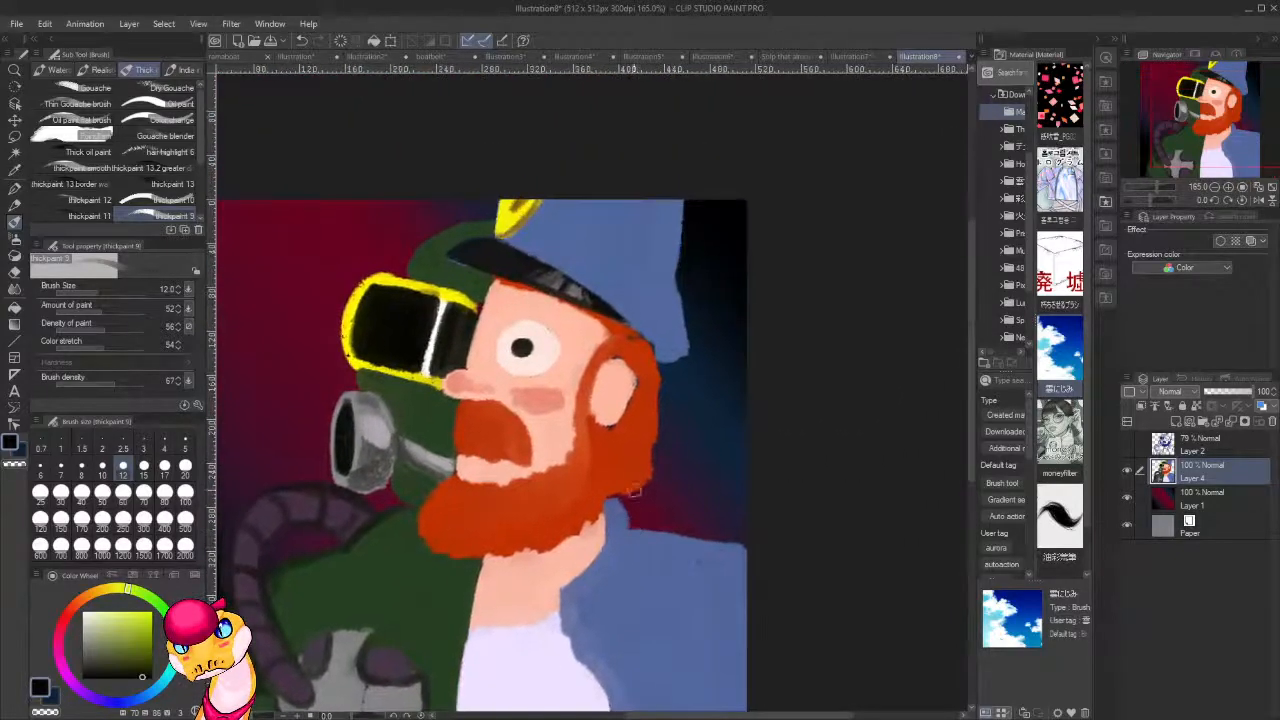
Sample a dark green and blend it over the shadows of the green sleeve beside the hose.
drag(610, 581, 752, 332)
alt+click(572, 322)
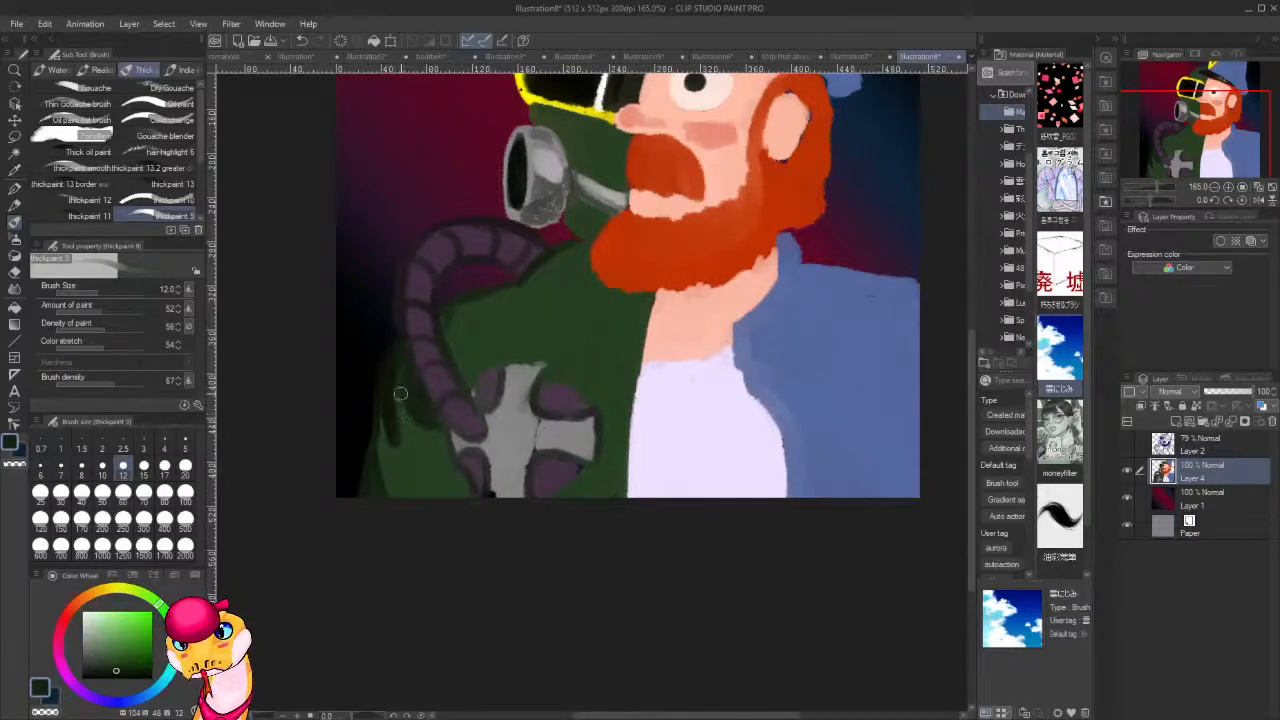
drag(400, 394, 397, 380)
mouse_move(406, 443)
mouse_down()
mouse_move(432, 420)
mouse_move(428, 447)
mouse_move(444, 443)
mouse_move(423, 413)
mouse_move(387, 450)
mouse_up()
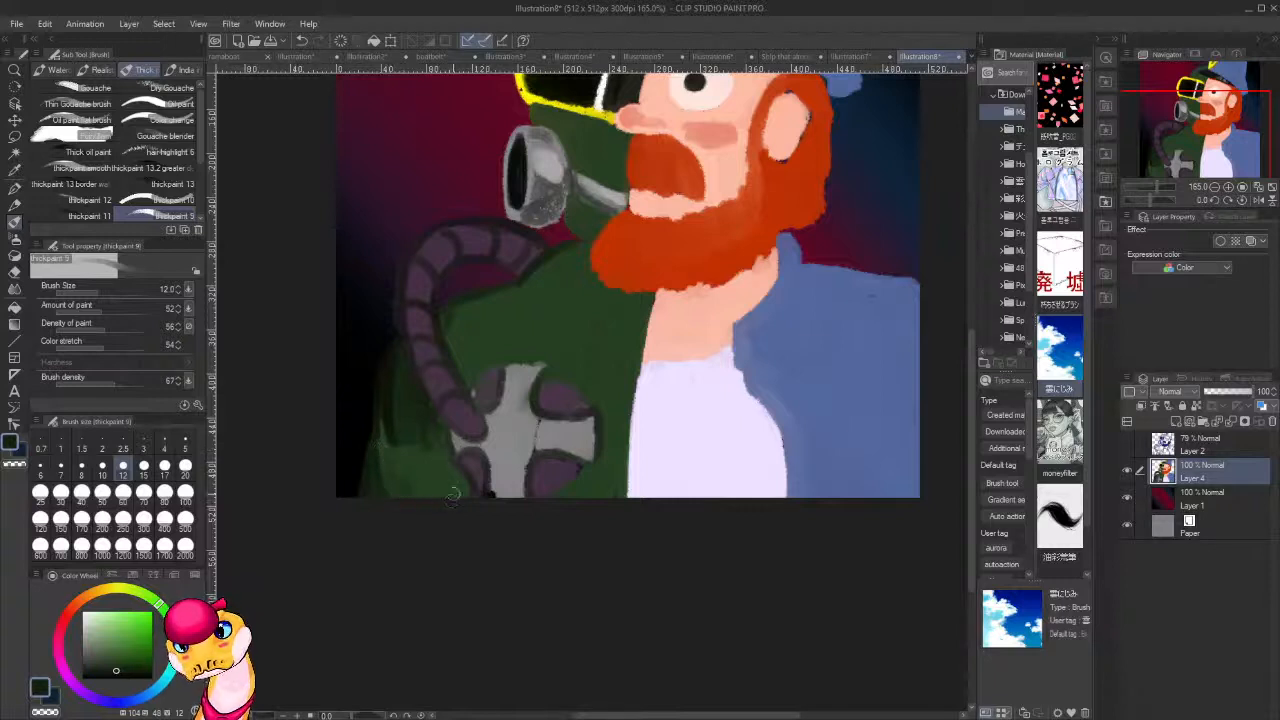
mouse_move(463, 495)
mouse_down()
mouse_move(442, 444)
mouse_move(443, 485)
mouse_move(435, 444)
mouse_move(433, 509)
mouse_move(422, 479)
mouse_move(410, 509)
mouse_move(429, 445)
mouse_move(406, 469)
mouse_up()
Pick a lighter green based on the sleeve colour and paint a highlight on the lower part of the sleeve.
alt+click(406, 469)
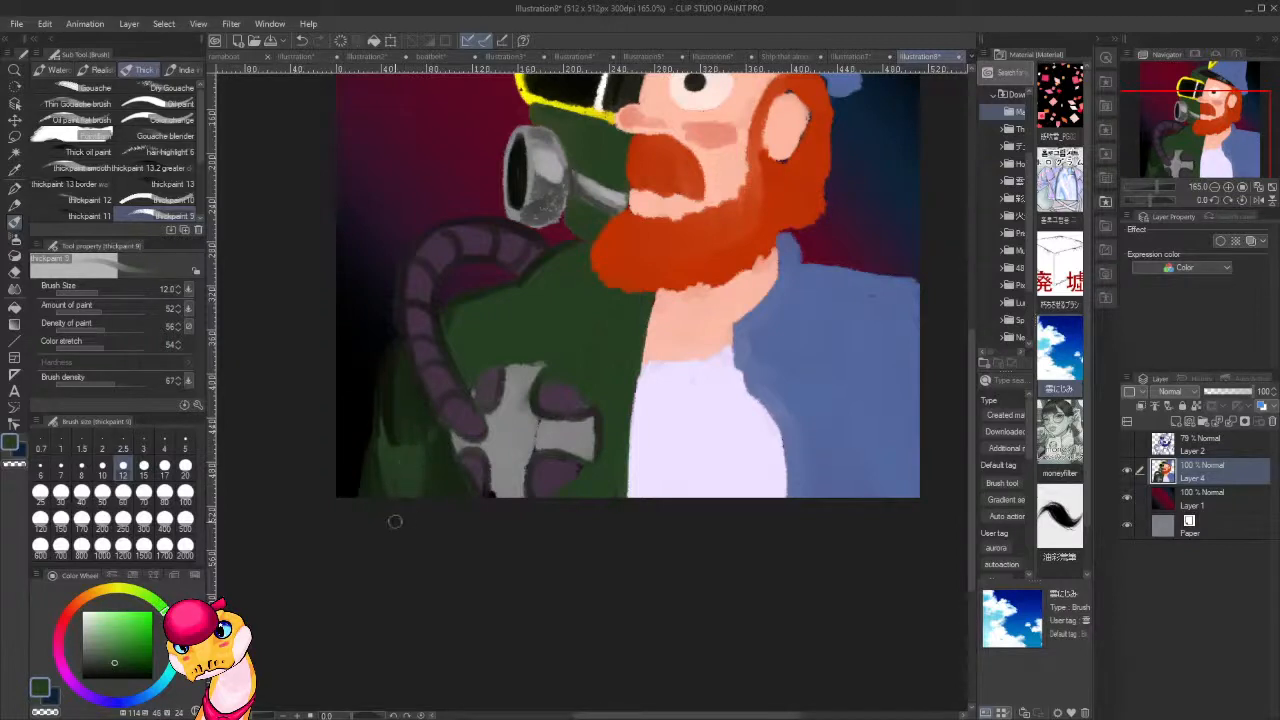
click(128, 625)
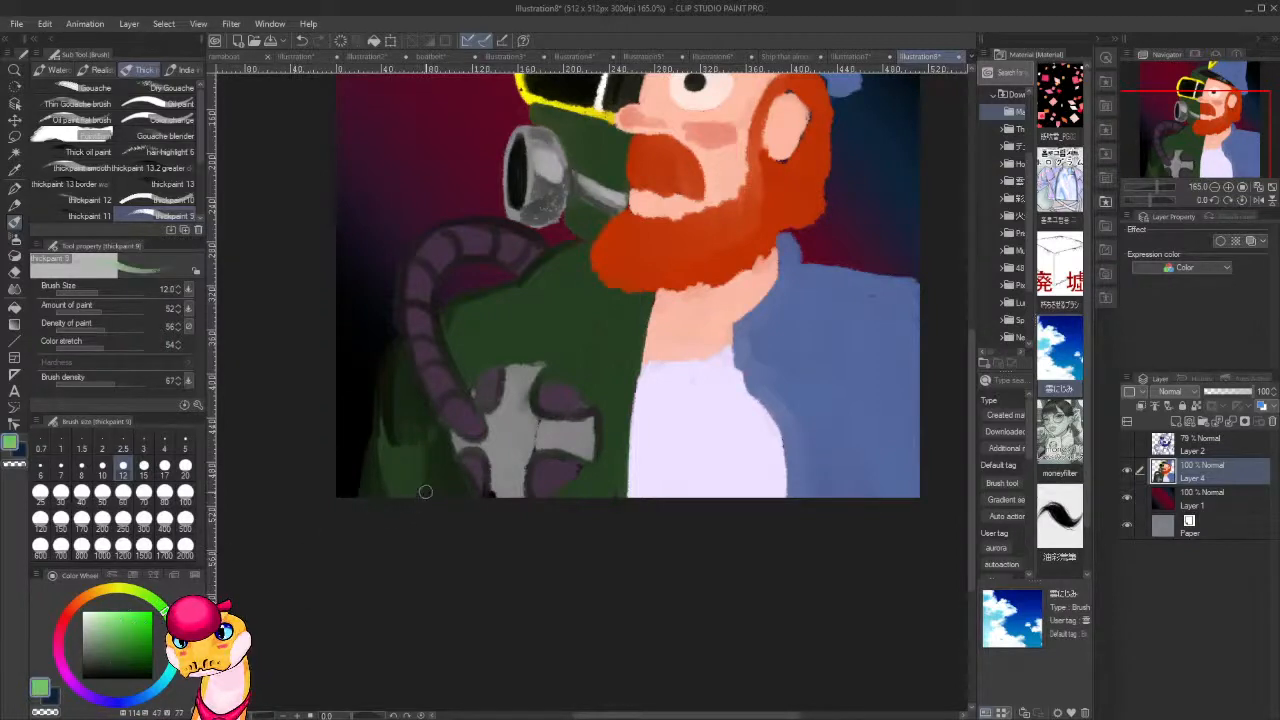
mouse_move(425, 494)
mouse_down()
mouse_move(418, 458)
mouse_move(408, 466)
mouse_up()
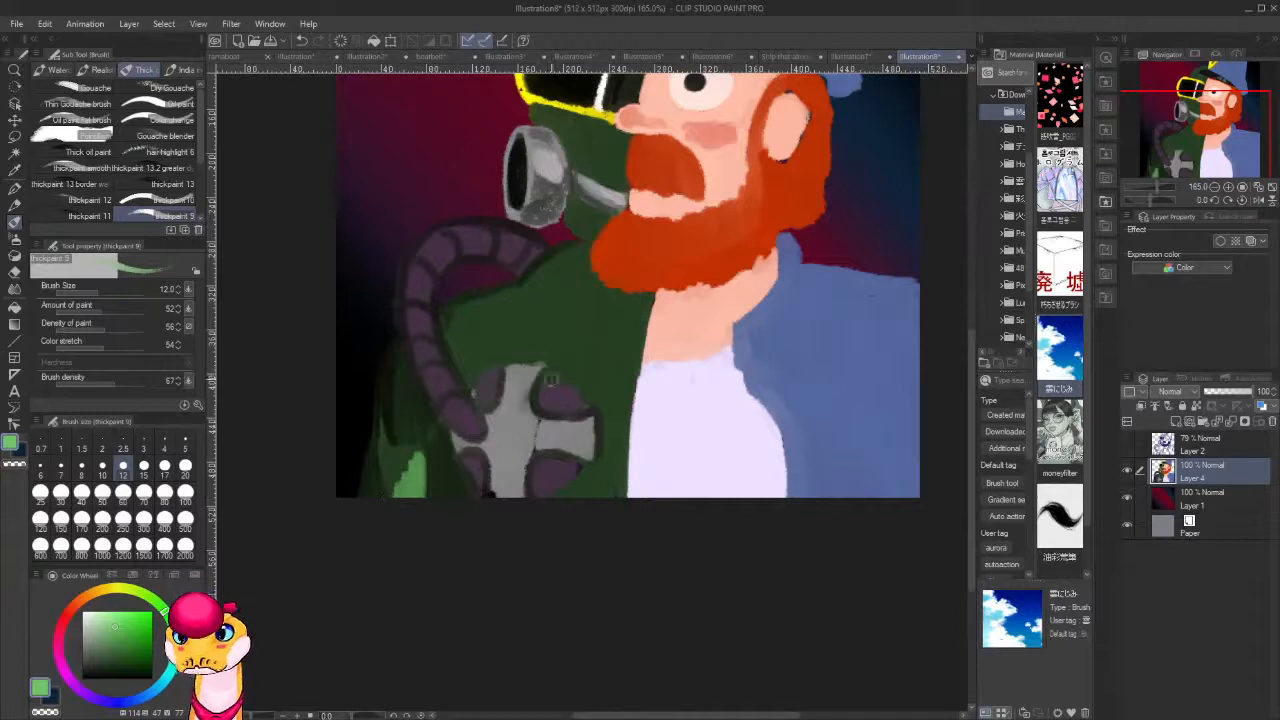
Sample a very dark green and shade the chest beside the hose and the shoulder just under the beard.
alt+click(394, 394)
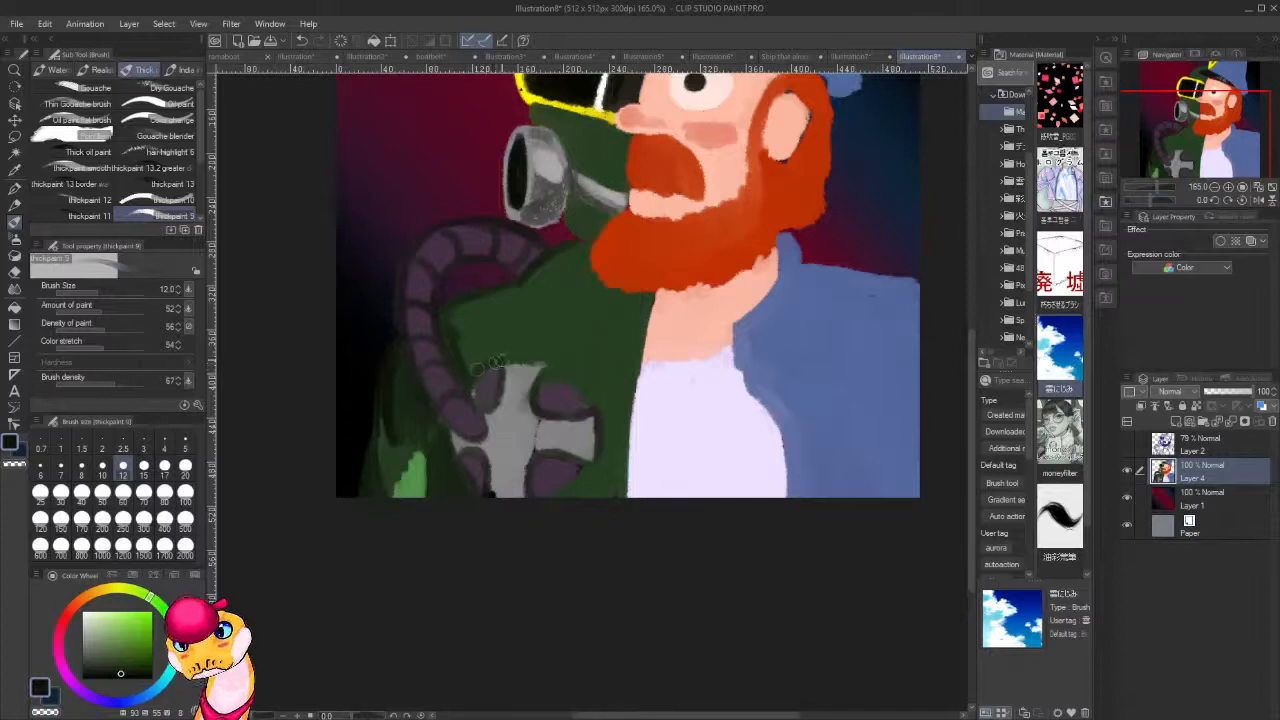
mouse_move(491, 337)
mouse_down()
mouse_move(482, 350)
mouse_move(455, 333)
mouse_move(448, 310)
mouse_move(445, 320)
mouse_move(466, 312)
mouse_up()
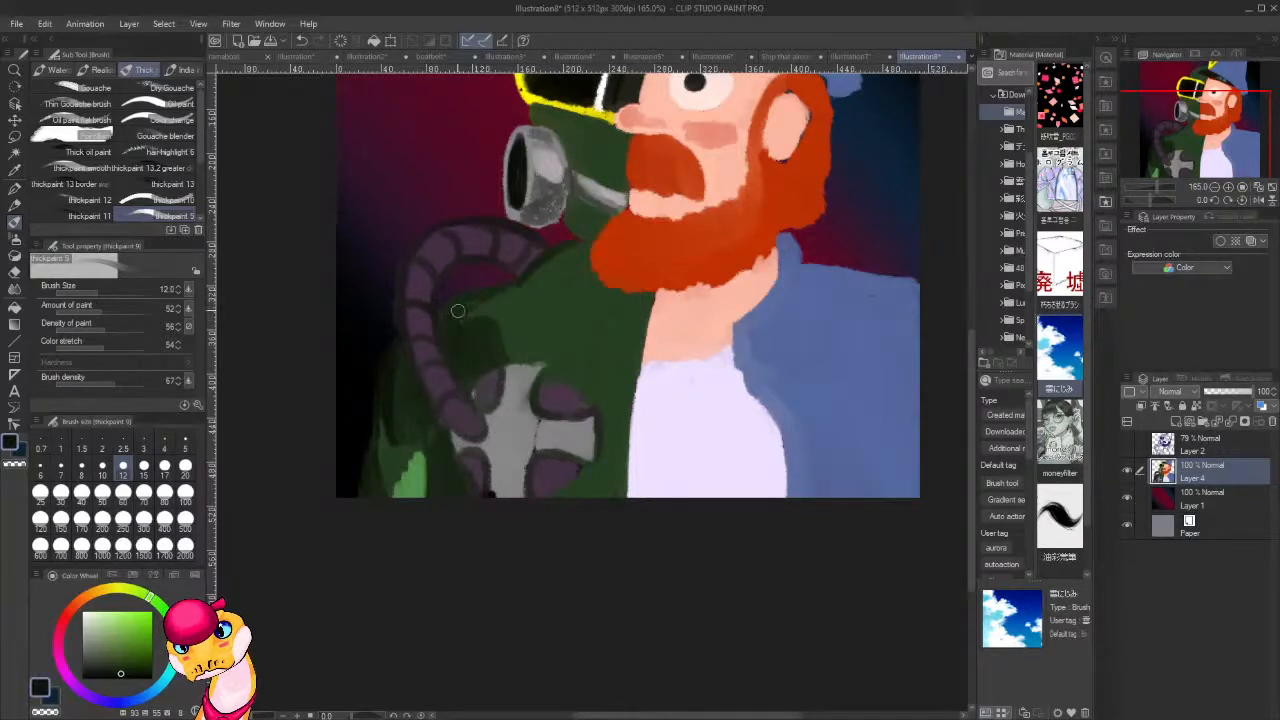
mouse_move(580, 245)
mouse_down()
mouse_move(591, 273)
mouse_move(552, 270)
mouse_move(566, 268)
mouse_up()
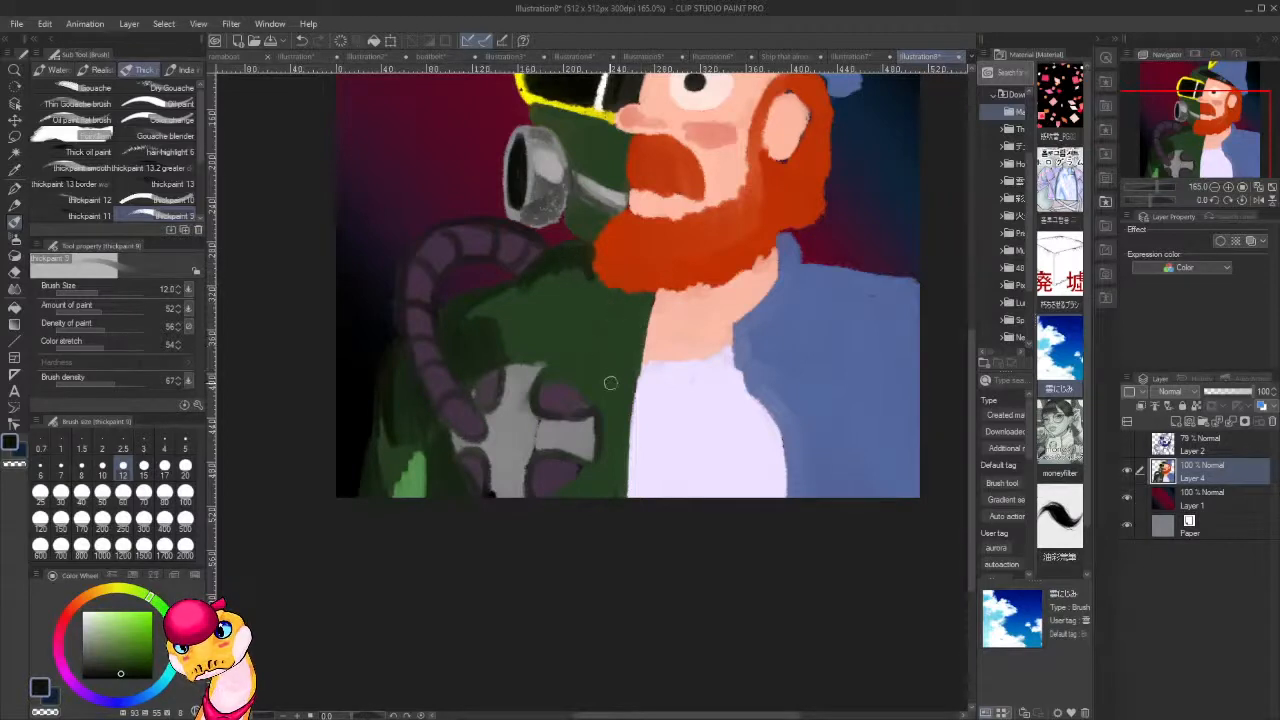
Paint a dark fold line across the green jacket's chest toward its front edge, undoing and redrawing the stroke near the neck.
mouse_move(600, 354)
mouse_down()
mouse_move(635, 360)
mouse_move(561, 339)
mouse_move(607, 351)
mouse_move(642, 343)
mouse_up()
key(ctrl+z)
drag(625, 337, 645, 344)
Sample a lighter green and highlight the chest fold and the jacket's front edge beside the white shirt.
alt+click(424, 473)
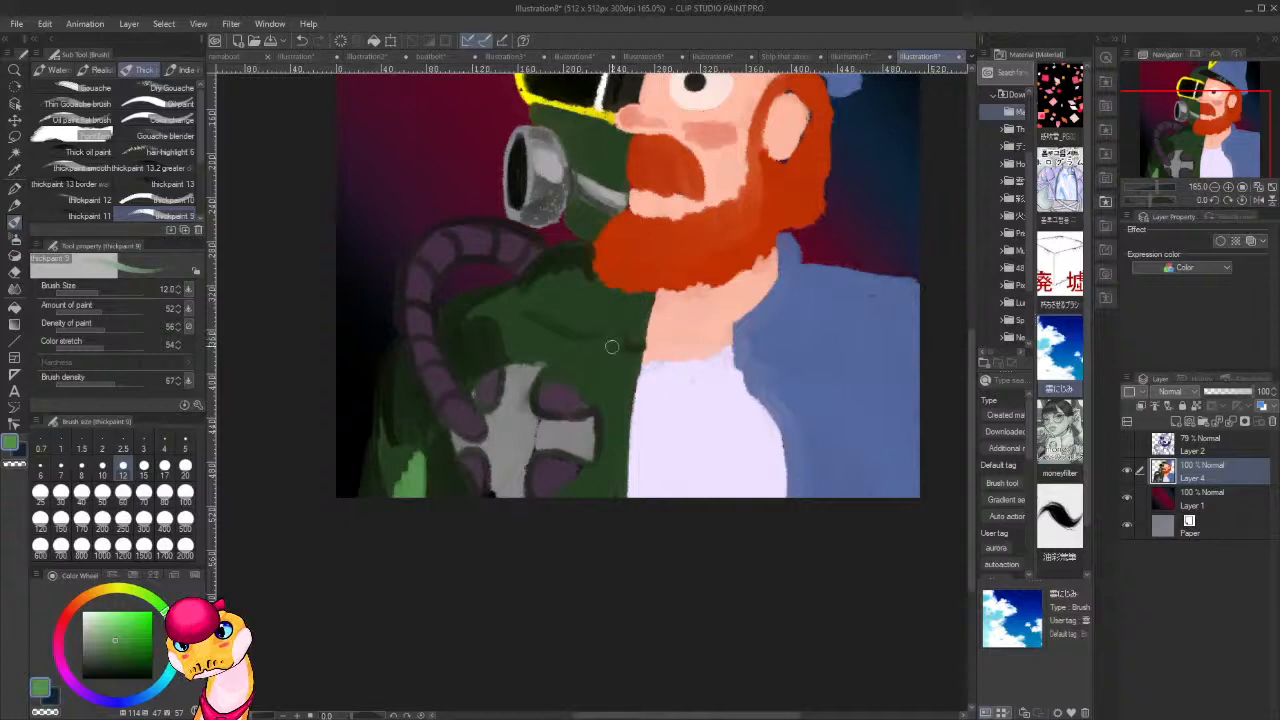
mouse_move(616, 336)
mouse_down()
mouse_move(578, 339)
mouse_move(603, 336)
mouse_move(607, 288)
mouse_move(660, 303)
mouse_move(644, 315)
mouse_move(648, 299)
mouse_move(639, 341)
mouse_up()
mouse_move(628, 384)
mouse_down()
mouse_move(632, 356)
mouse_move(612, 340)
mouse_move(626, 400)
mouse_move(623, 351)
mouse_up()
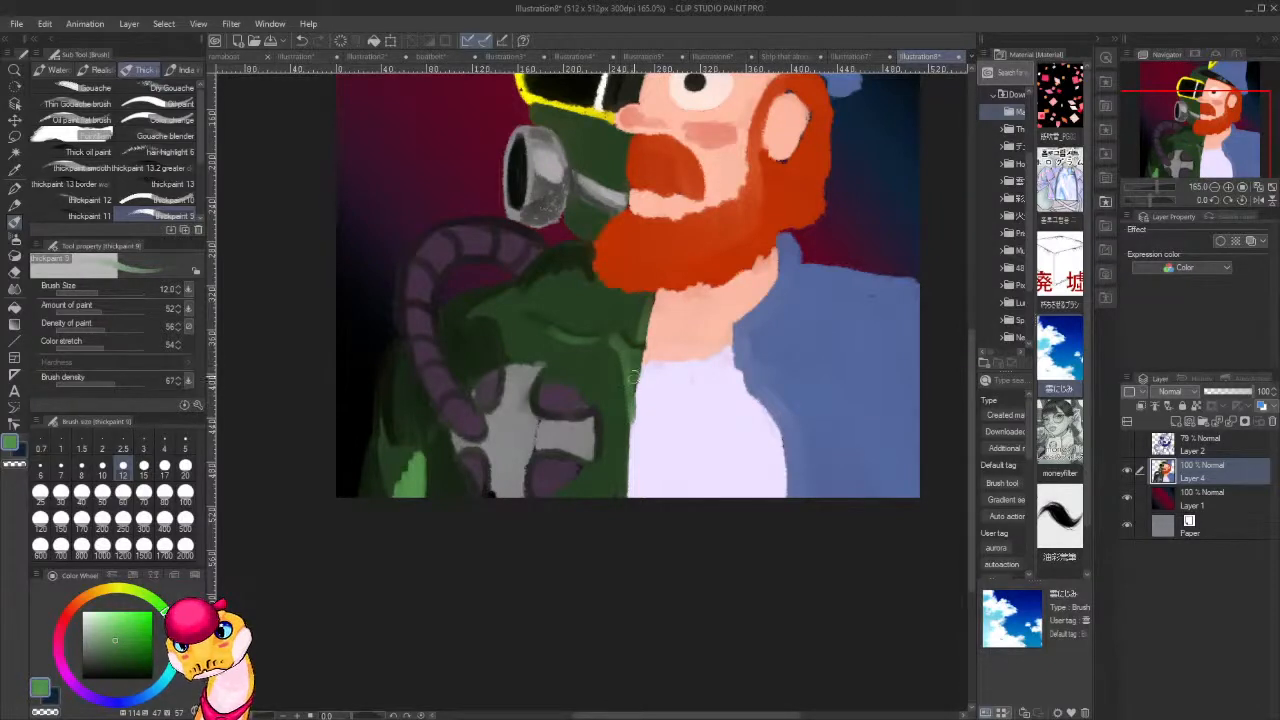
mouse_move(626, 404)
mouse_down()
mouse_move(624, 452)
mouse_move(621, 389)
mouse_up()
drag(611, 345, 607, 340)
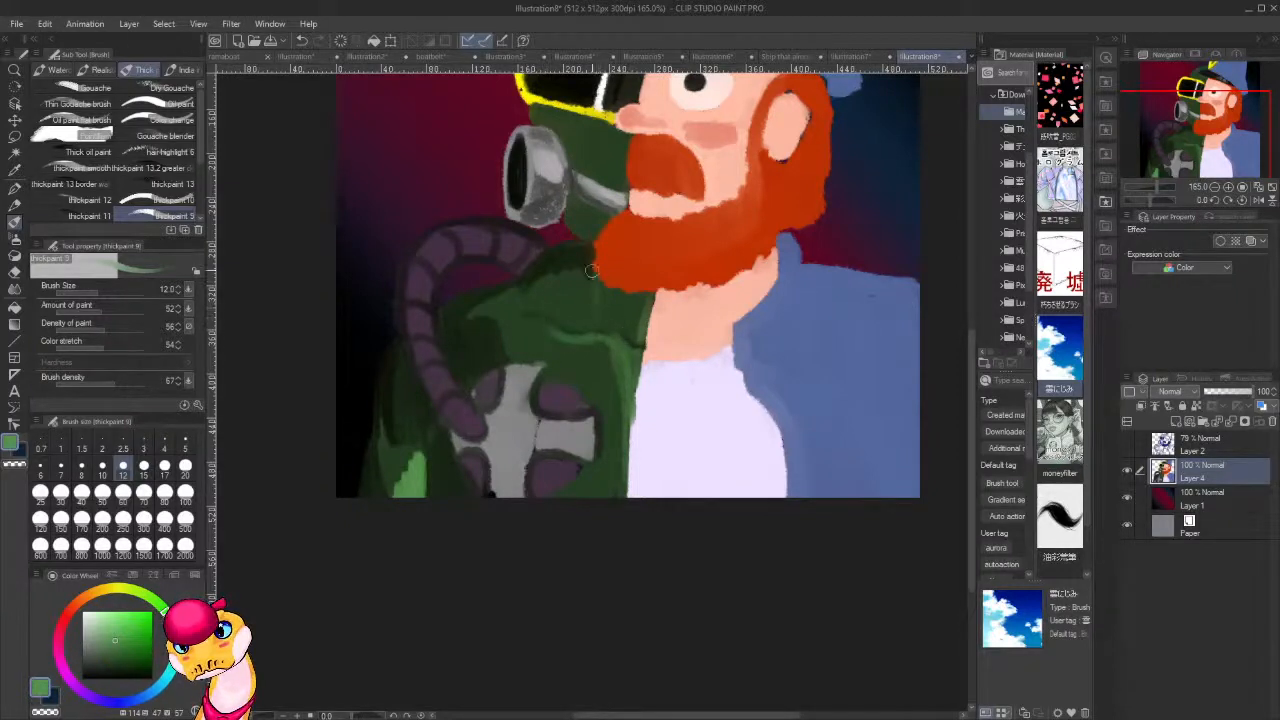
Add lighter green highlights to the shoulder below the beard and to the mask's cheek above the grey strap.
mouse_move(591, 270)
mouse_down()
mouse_move(585, 312)
mouse_move(574, 270)
mouse_move(532, 295)
mouse_up()
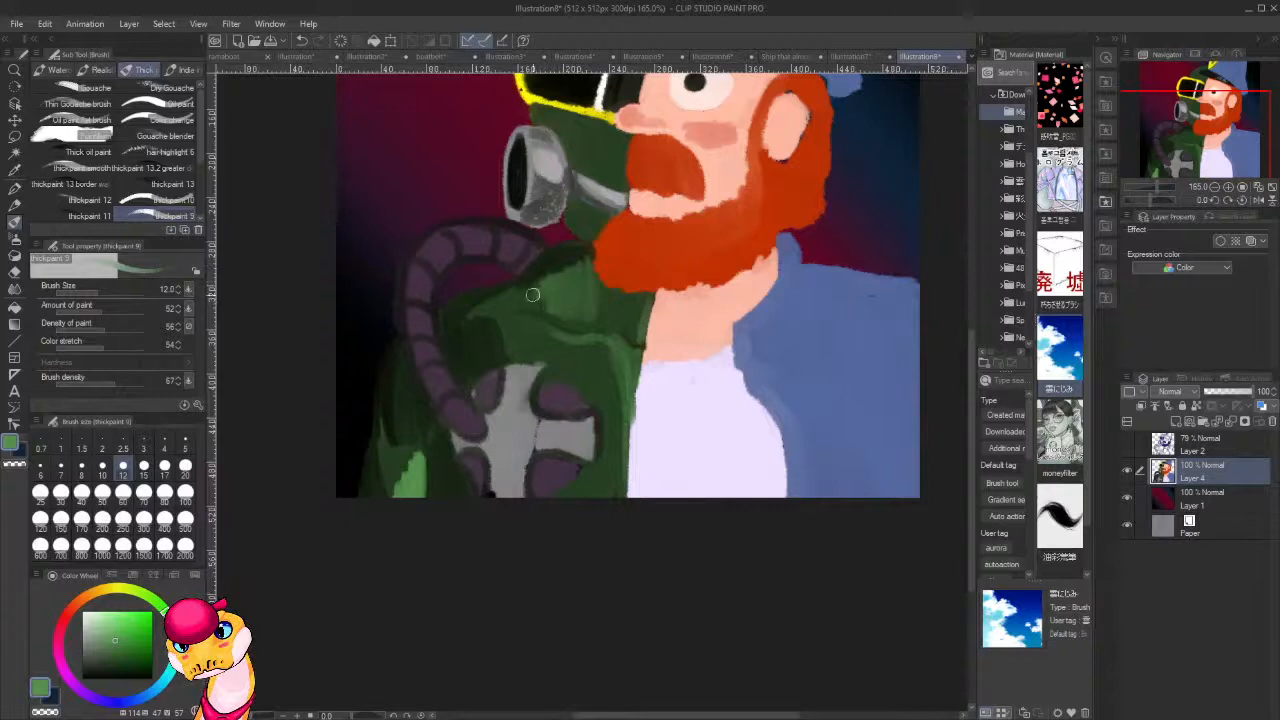
scroll(628, 340, up, 3)
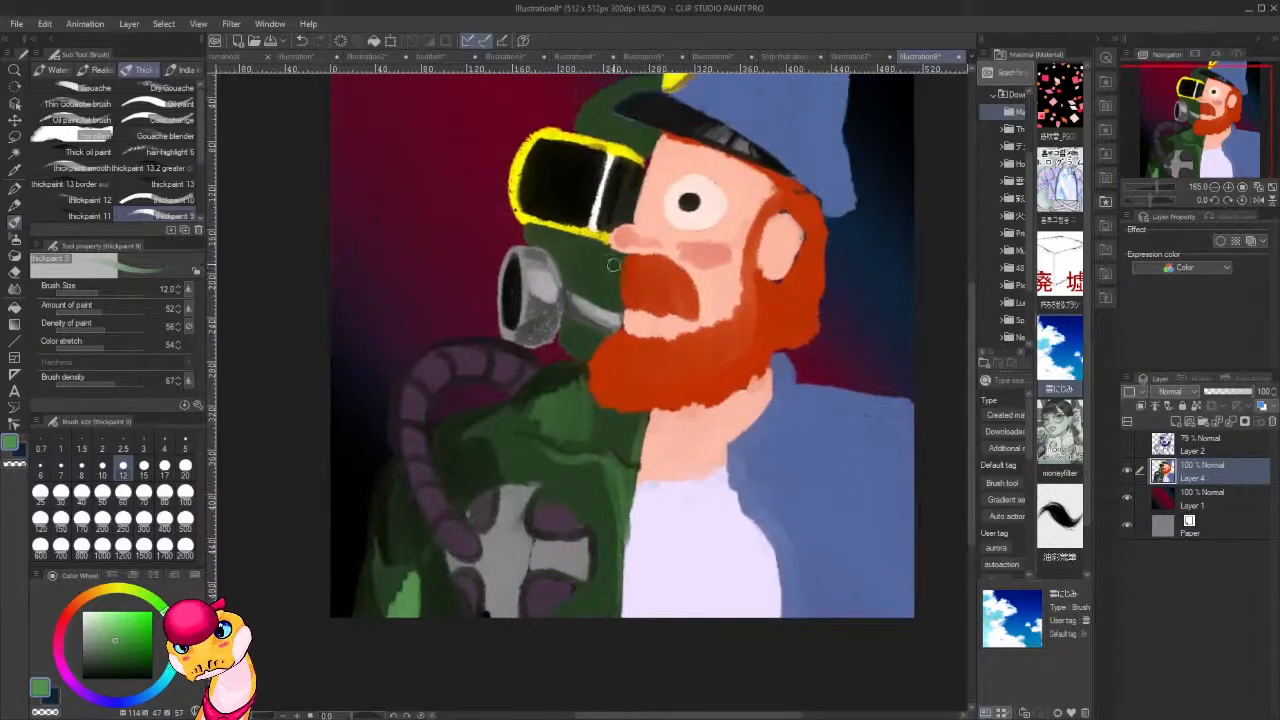
mouse_move(616, 286)
mouse_down()
mouse_move(616, 305)
mouse_move(599, 255)
mouse_move(566, 264)
mouse_up()
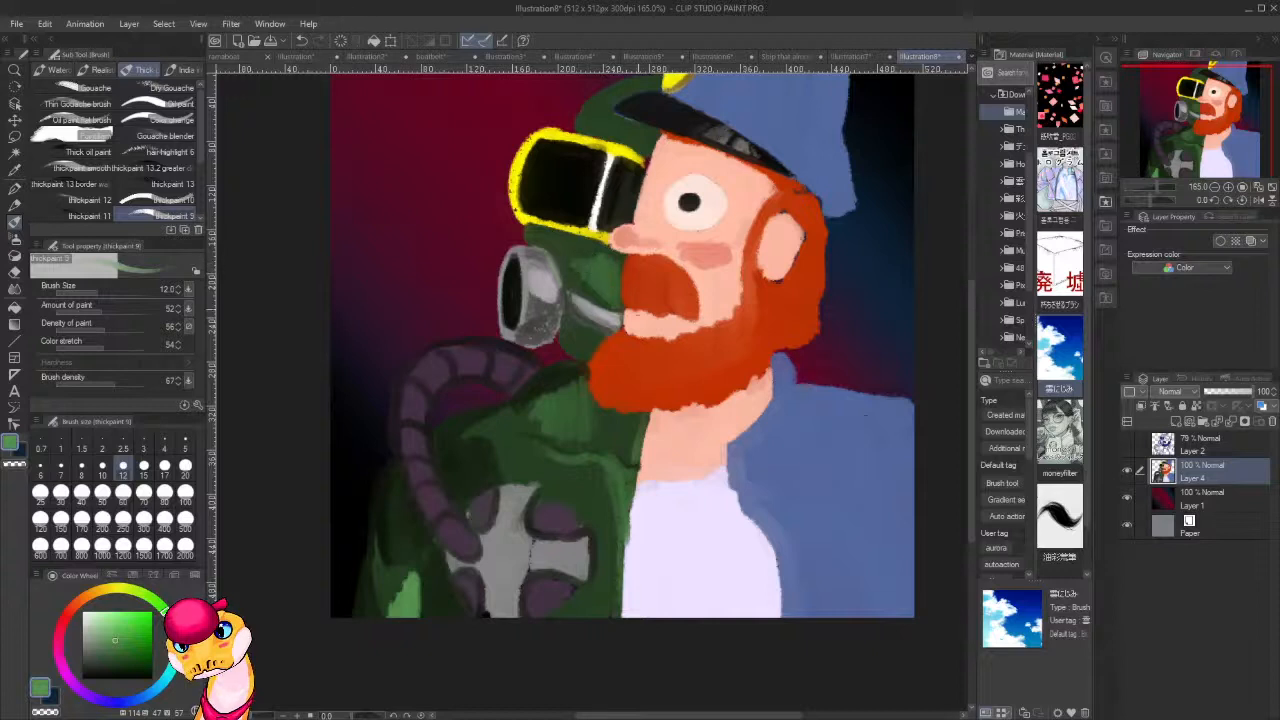
Shade the green hood between the goggles and the cap brim with sampled near-black and dark green tones.
mouse_move(590, 344)
mouse_down()
mouse_move(620, 328)
mouse_move(618, 435)
mouse_up()
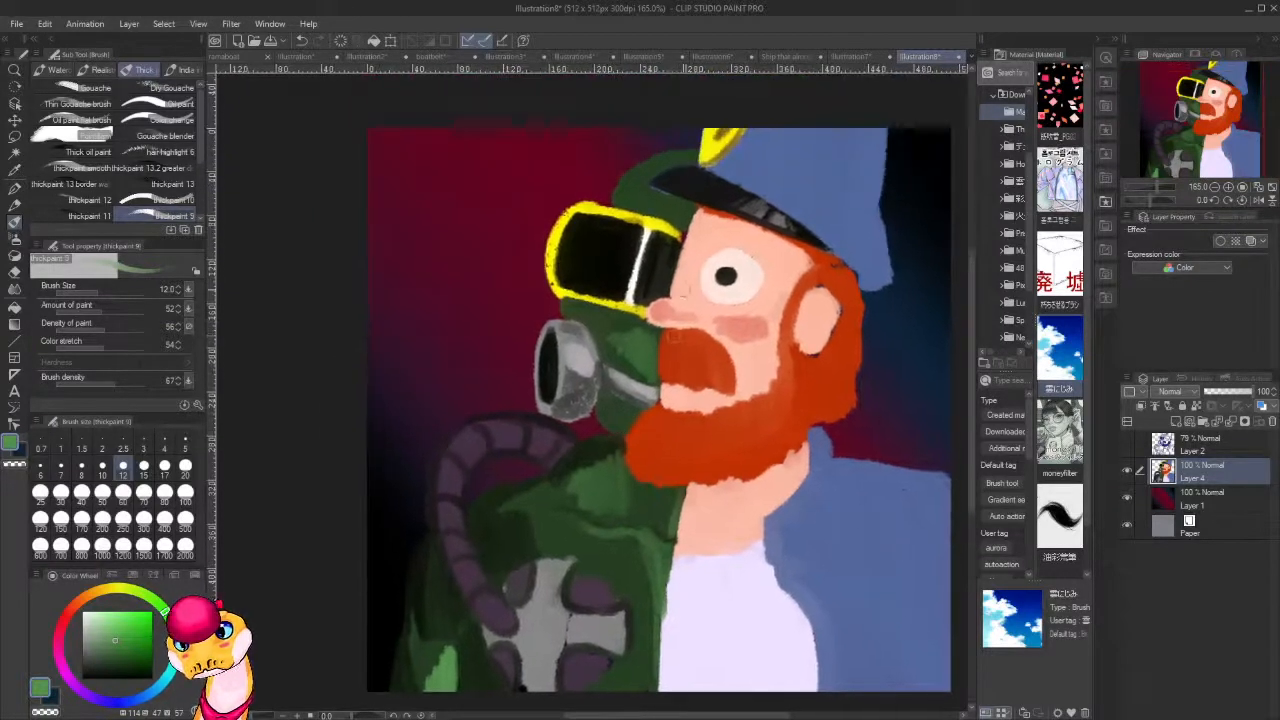
alt+click(618, 257)
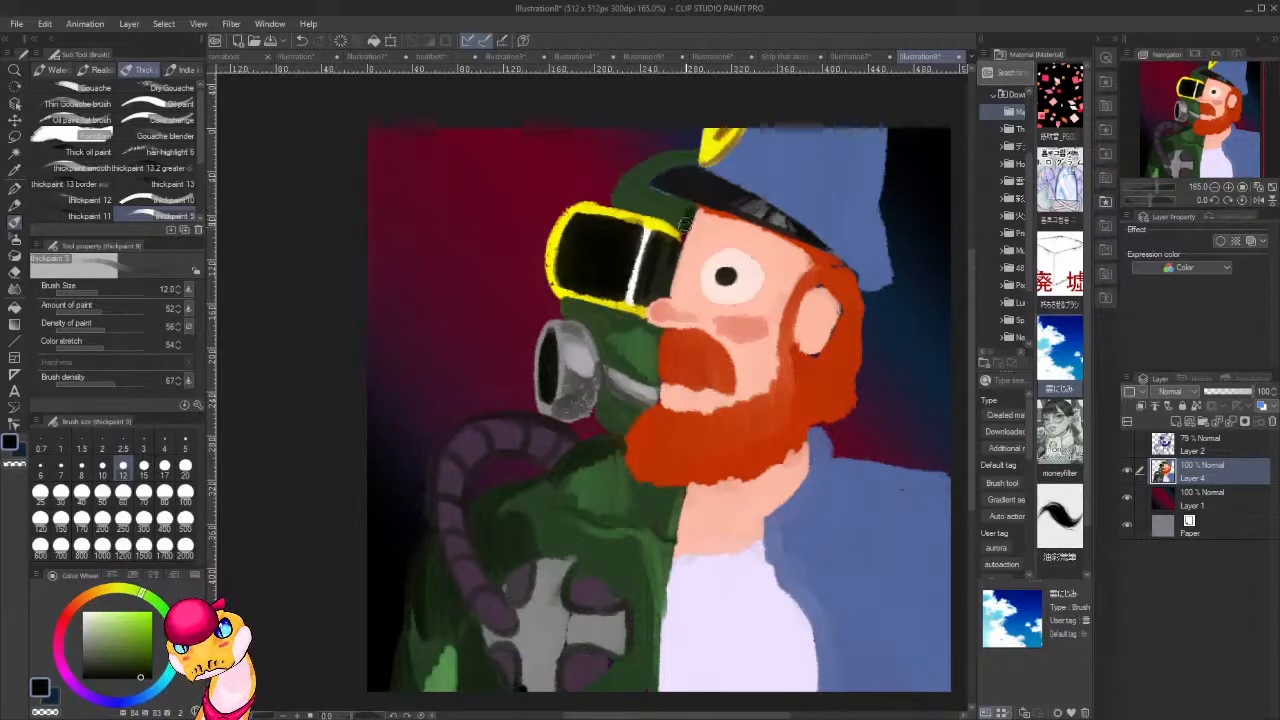
drag(685, 227, 628, 204)
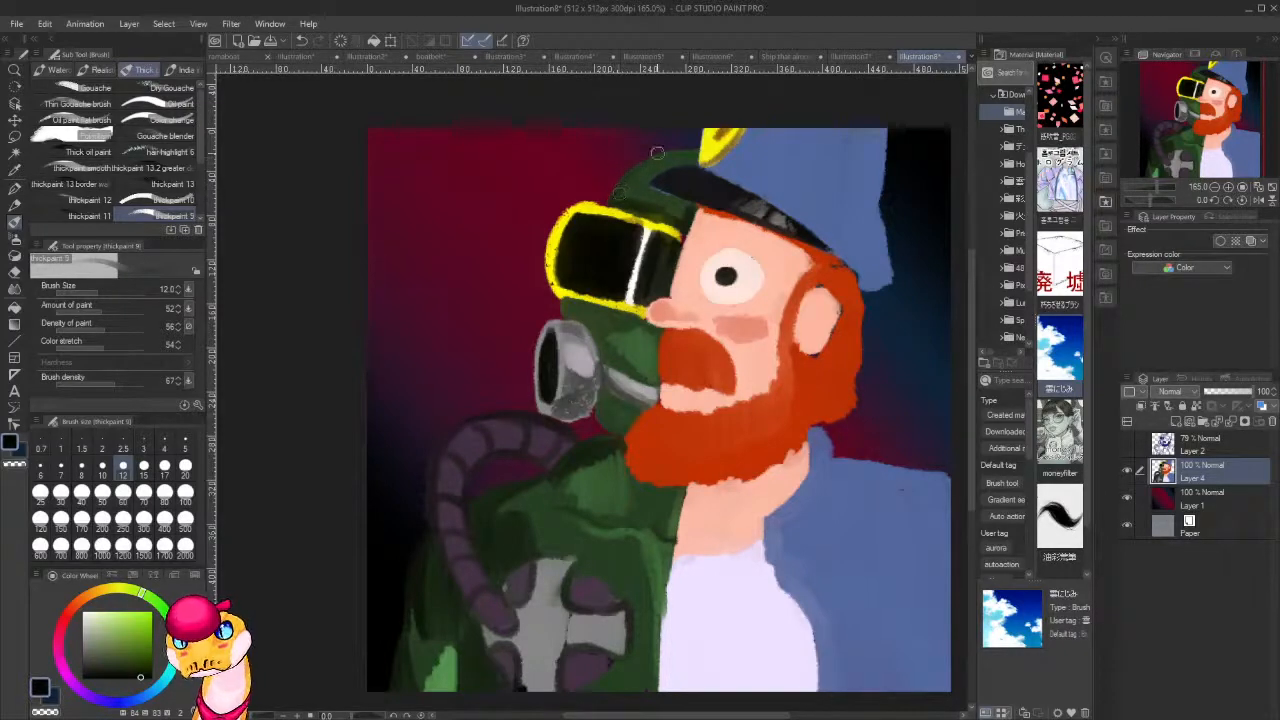
mouse_move(619, 197)
mouse_down()
mouse_move(628, 177)
mouse_move(676, 211)
mouse_move(684, 200)
mouse_move(621, 191)
mouse_move(628, 172)
mouse_move(618, 195)
mouse_move(660, 162)
mouse_move(640, 184)
mouse_move(683, 153)
mouse_move(686, 163)
mouse_up()
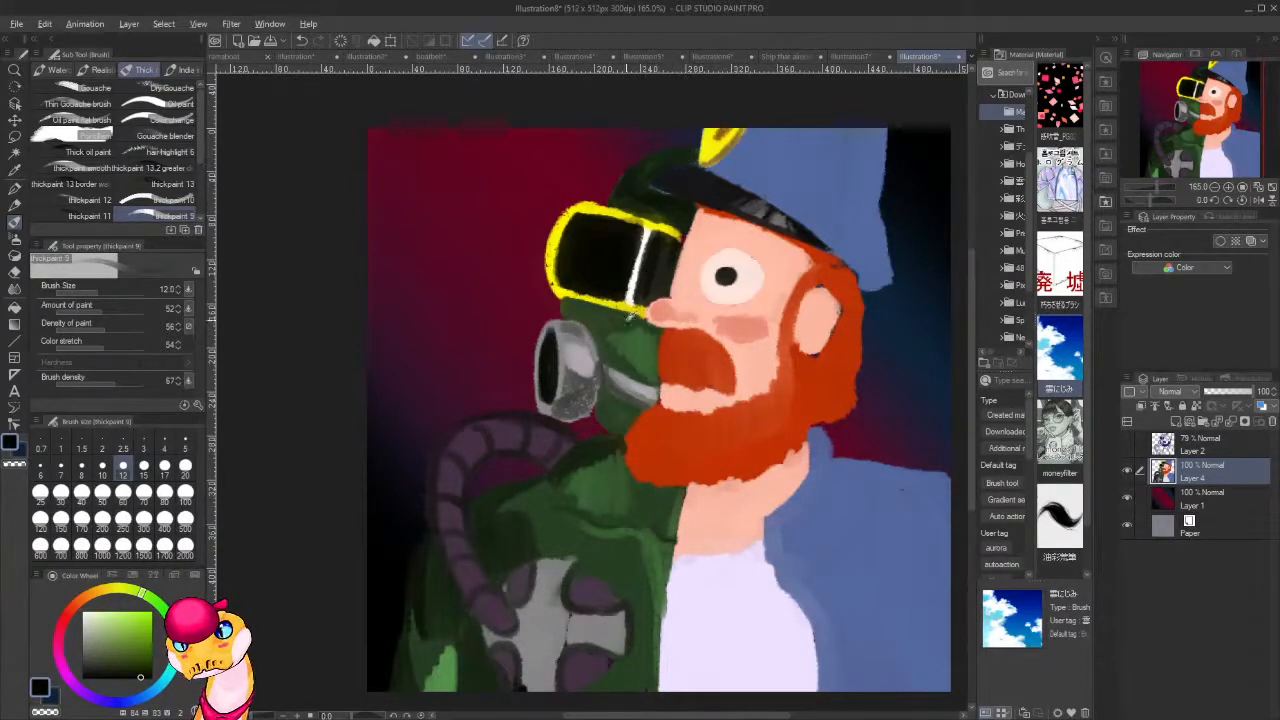
alt+click(618, 323)
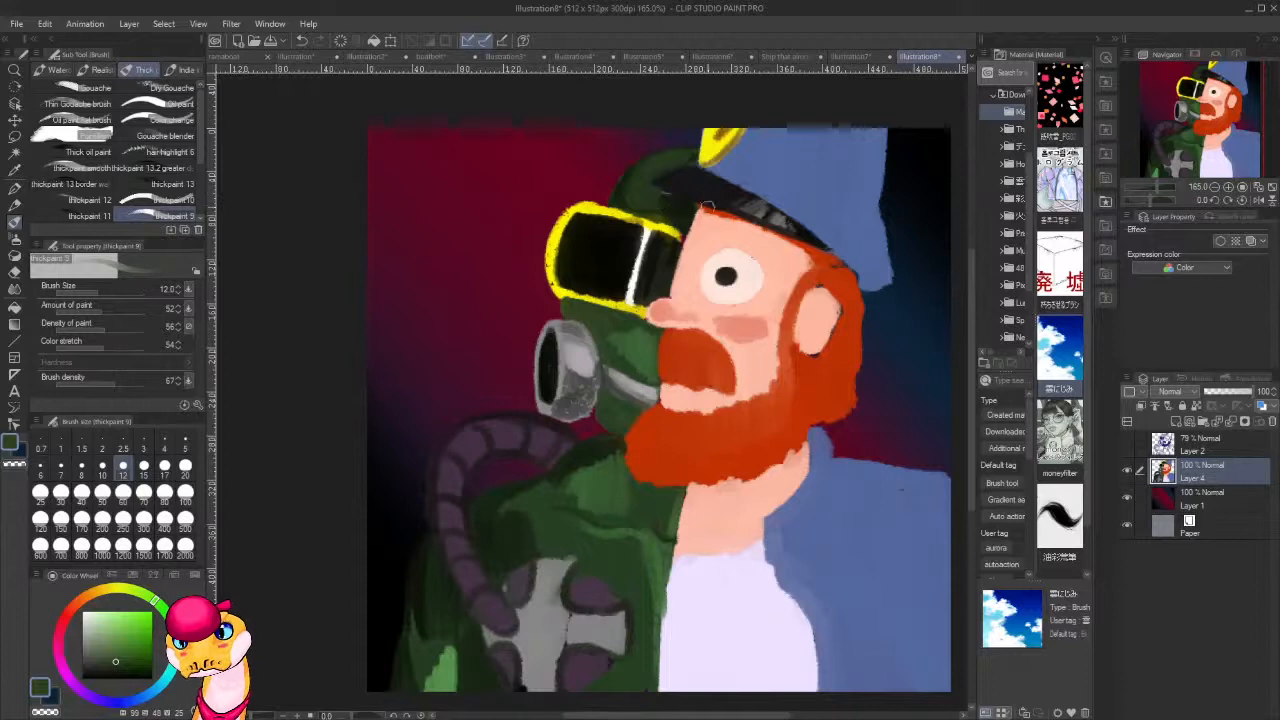
alt+click(552, 377)
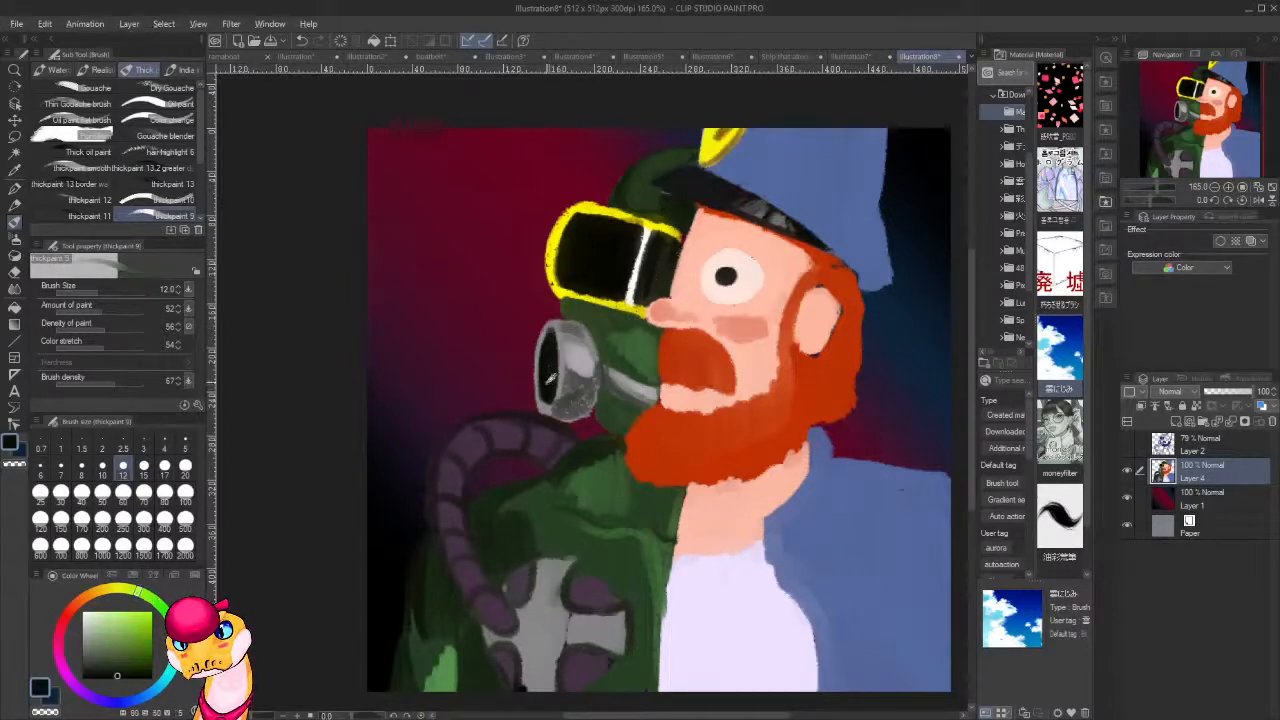
mouse_move(672, 219)
mouse_down()
mouse_move(617, 198)
mouse_move(651, 153)
mouse_up()
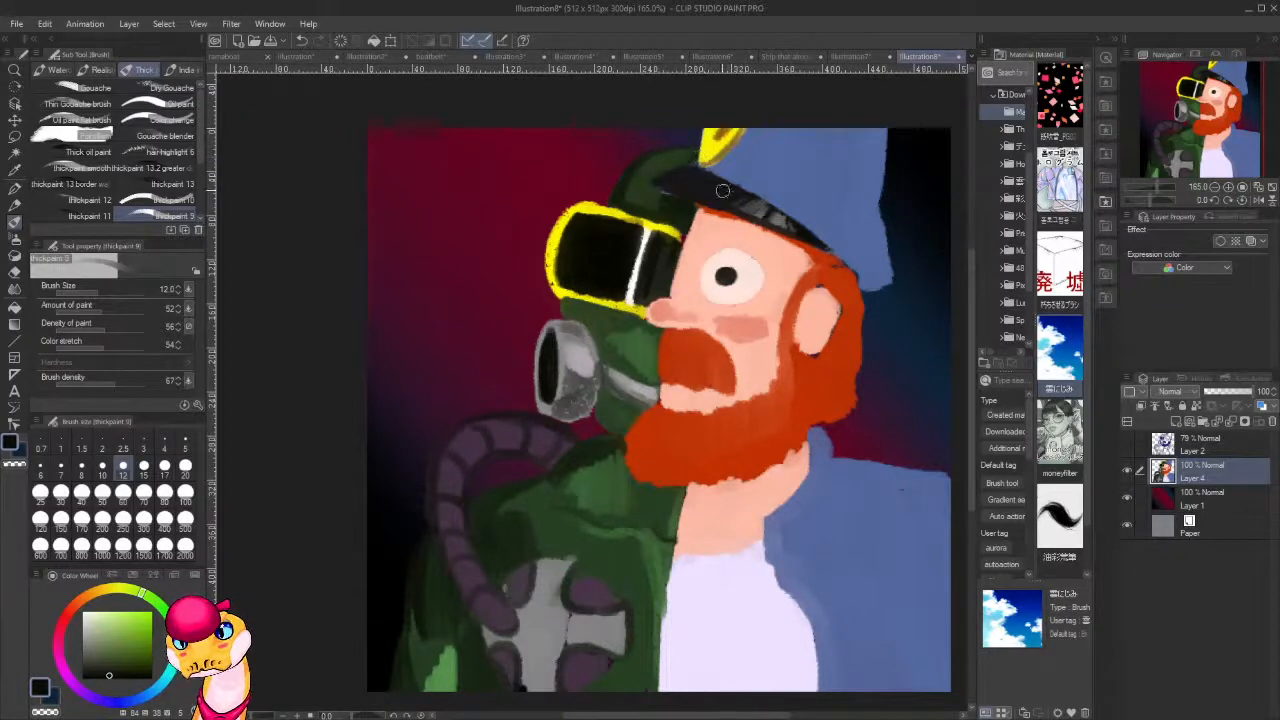
Sample the goggle frame's yellow and repaint the frame's lower edge more evenly.
drag(672, 359, 732, 317)
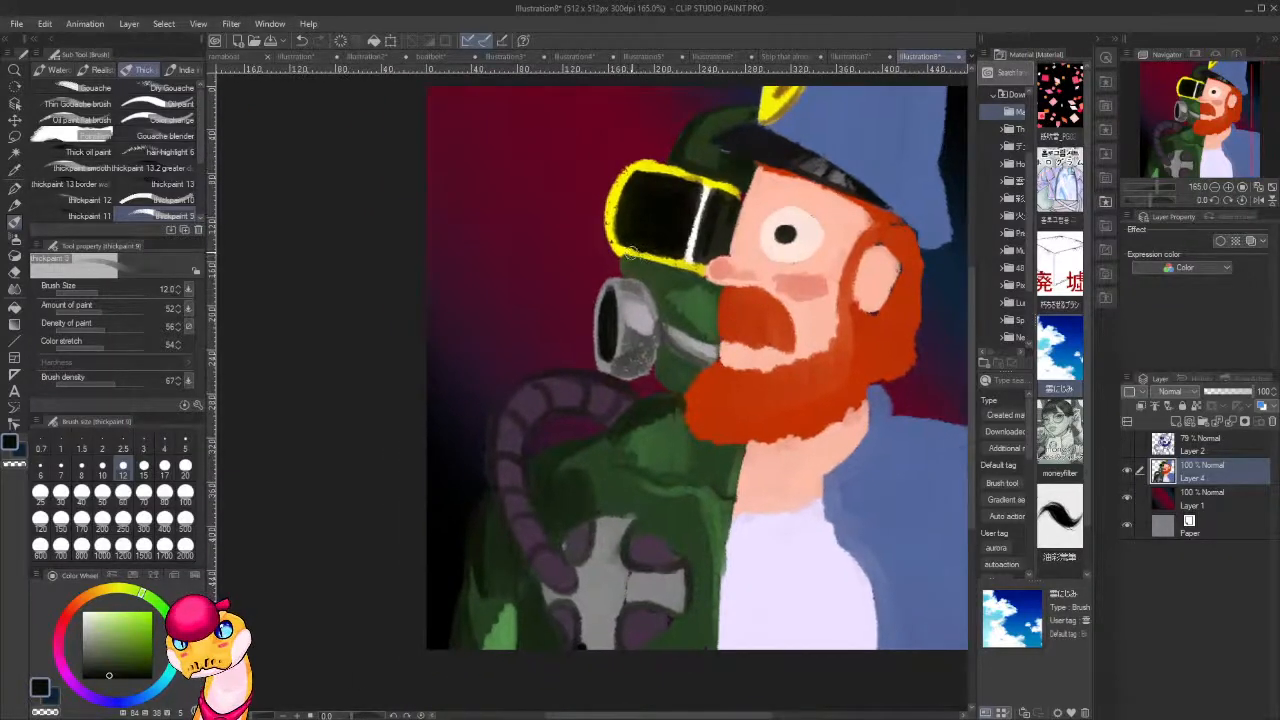
alt+click(630, 245)
drag(620, 252, 690, 270)
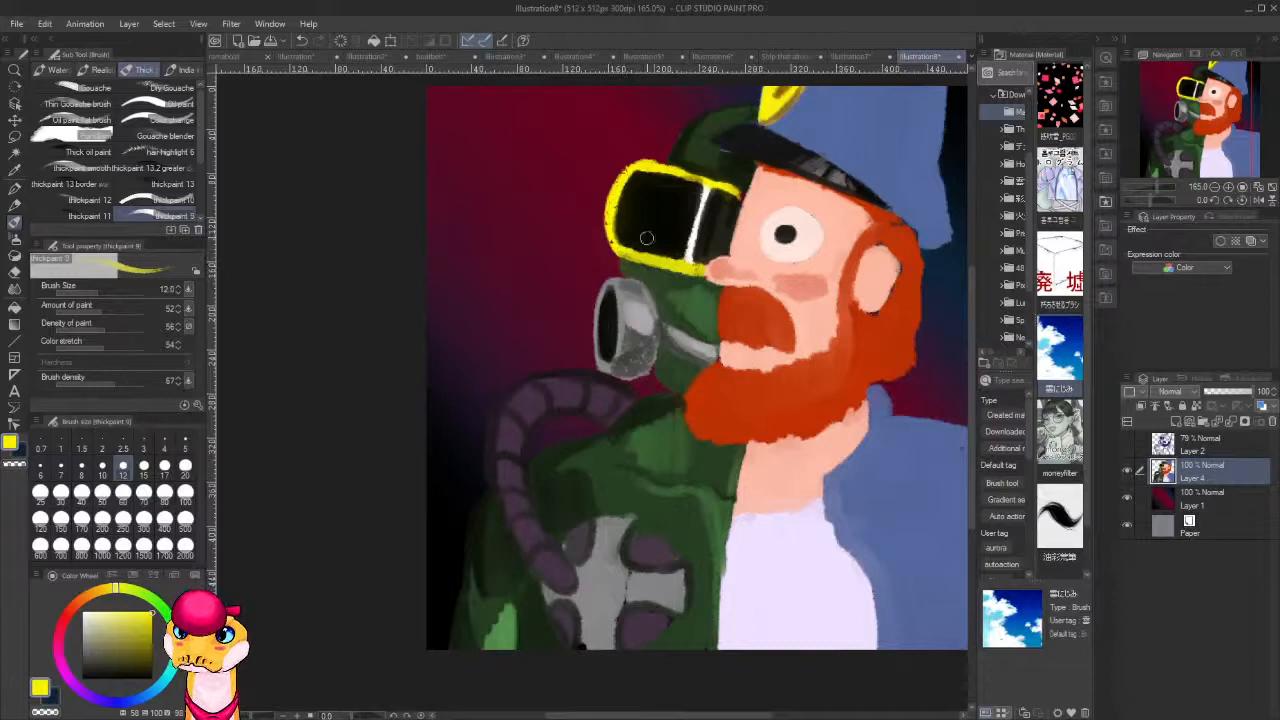
Shade the mask's green cheek below the goggles and around the grey filter with sampled near-black and dark green tones.
alt+click(681, 218)
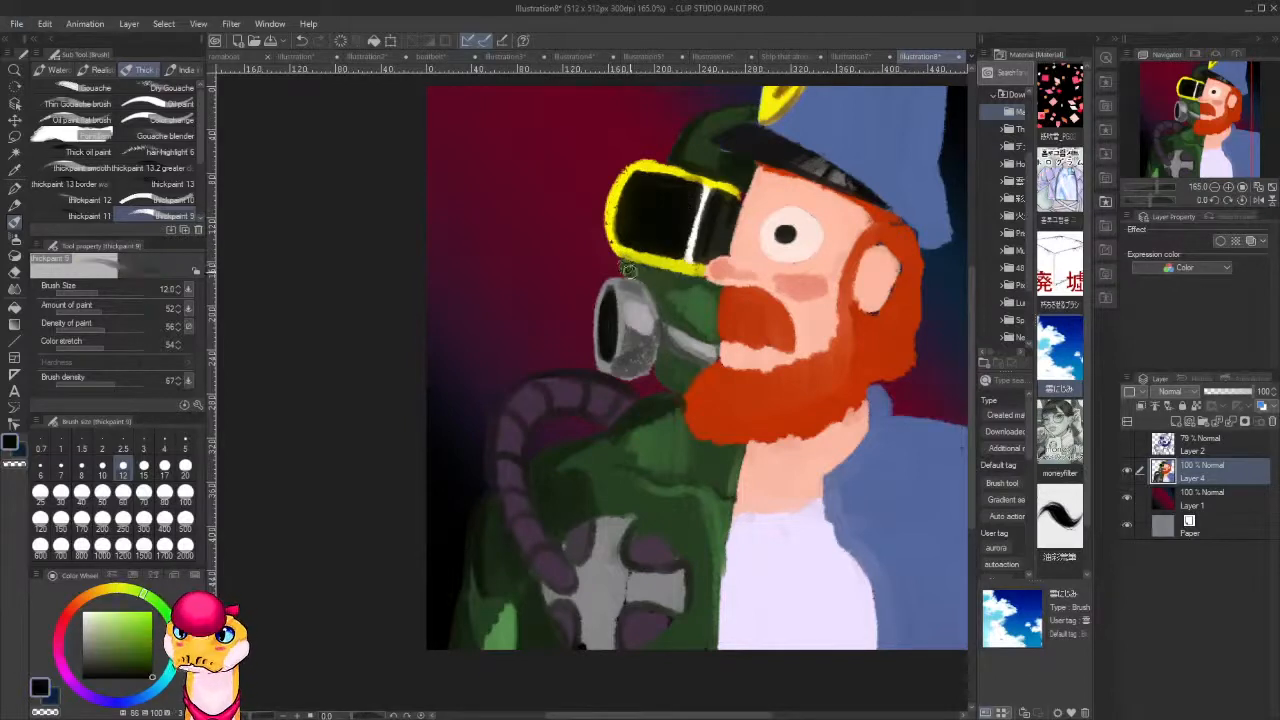
mouse_move(628, 270)
mouse_down()
mouse_move(680, 326)
mouse_move(662, 320)
mouse_move(651, 371)
mouse_up()
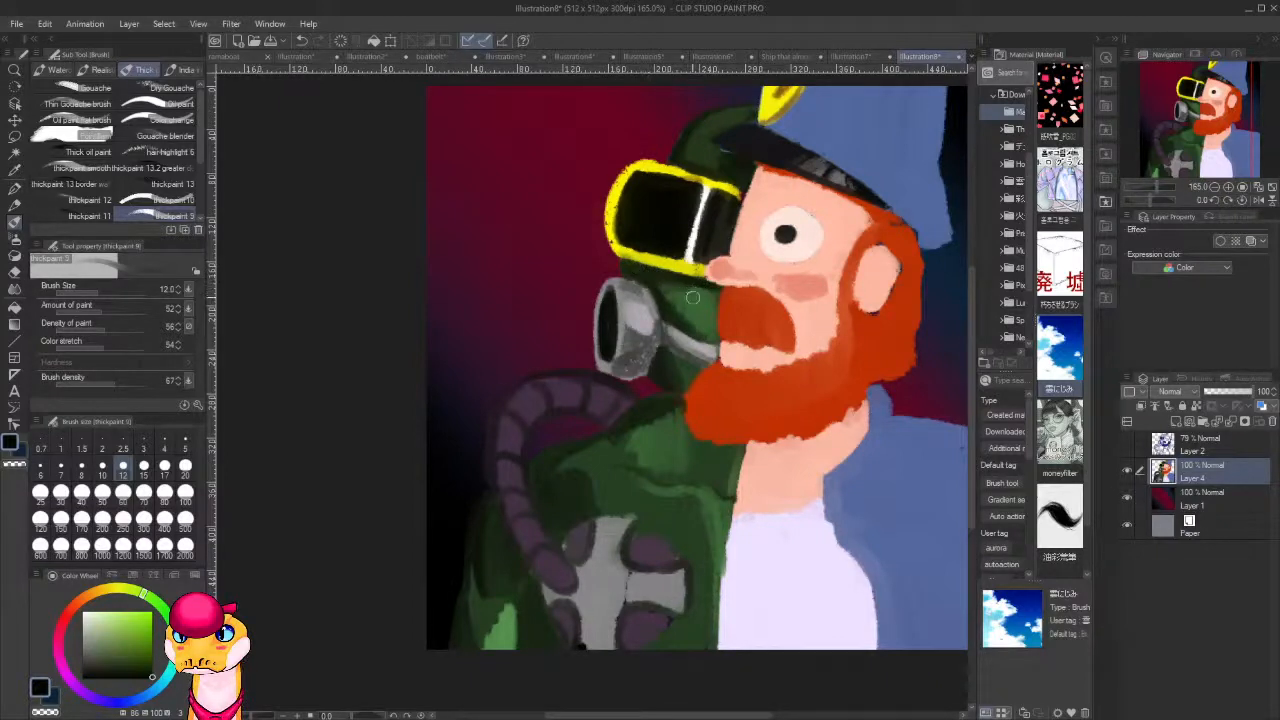
alt+click(697, 194)
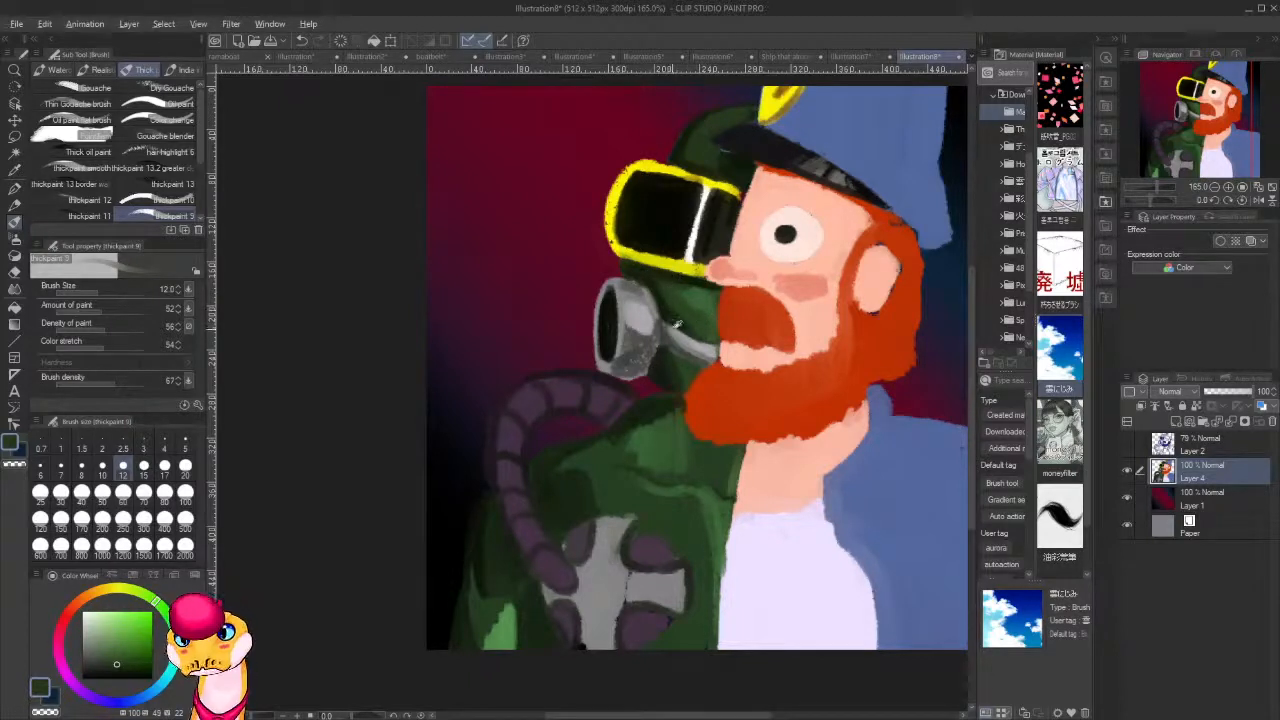
alt+click(678, 316)
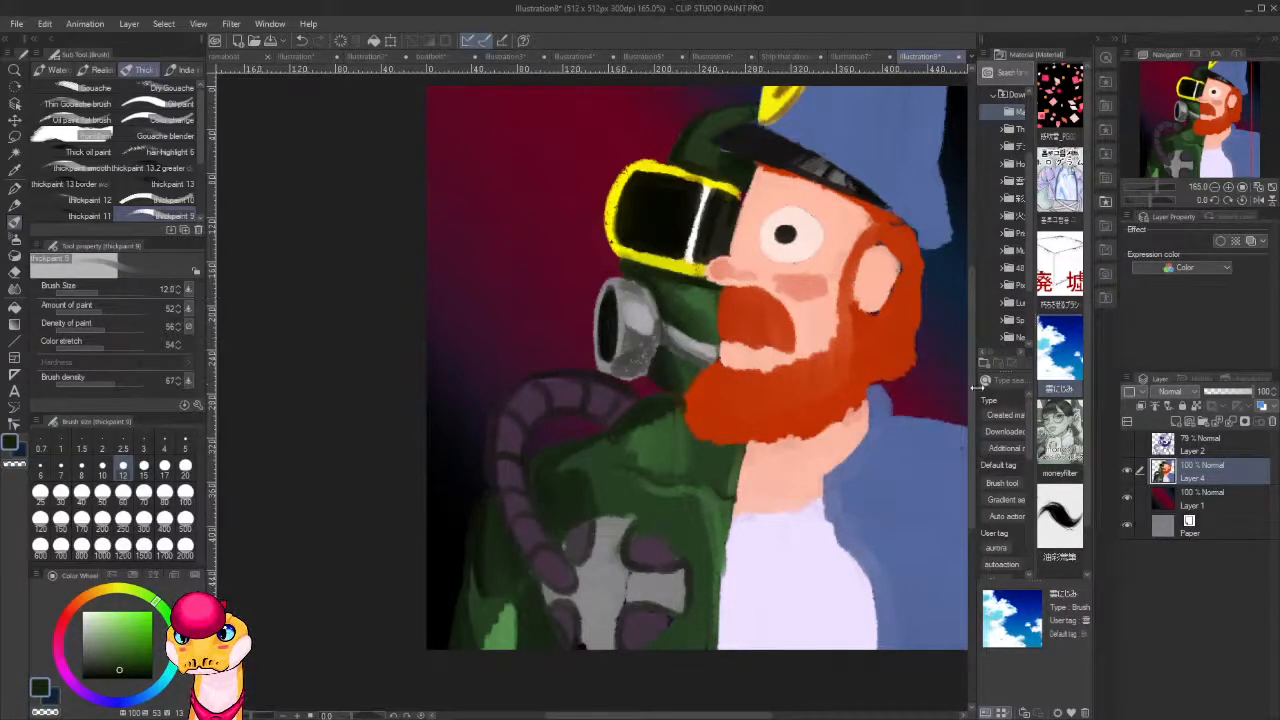
Darken the jacket shoulder under the beard with dark green and blend it towards the front edge using sampled mid greens.
scroll(1012, 364, down, 1)
scroll(715, 375, down, 8)
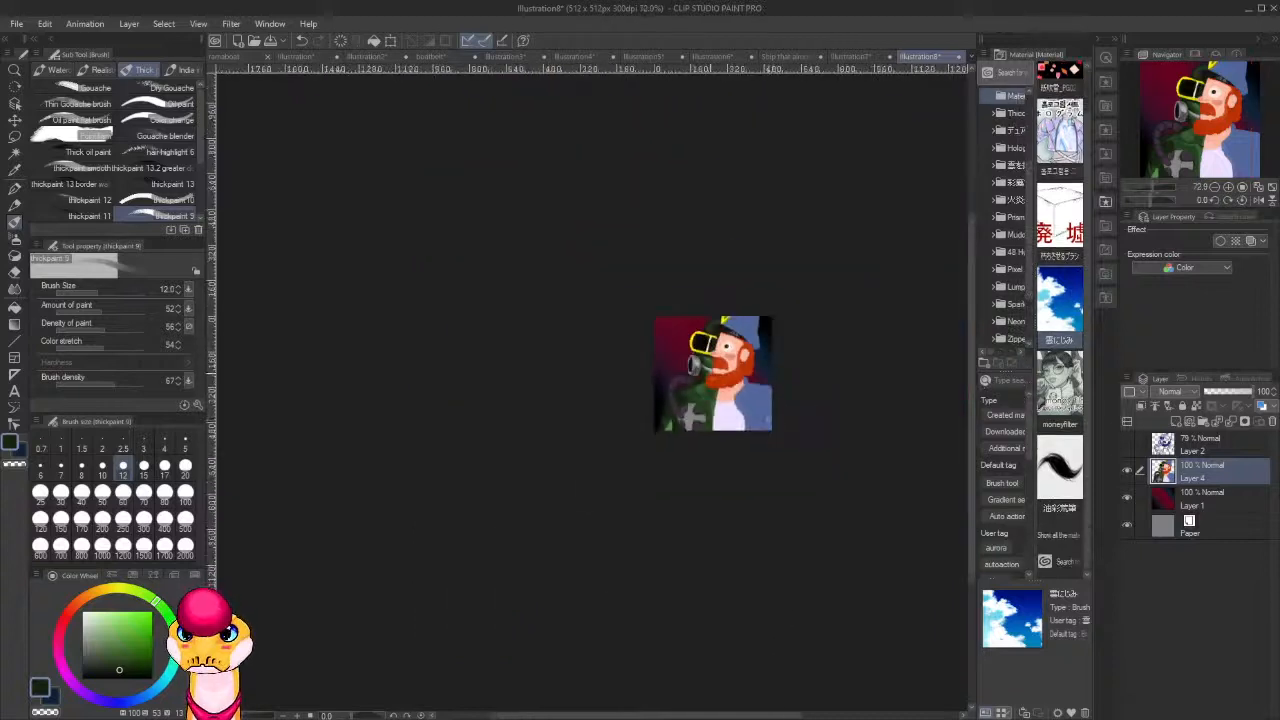
drag(821, 445, 783, 465)
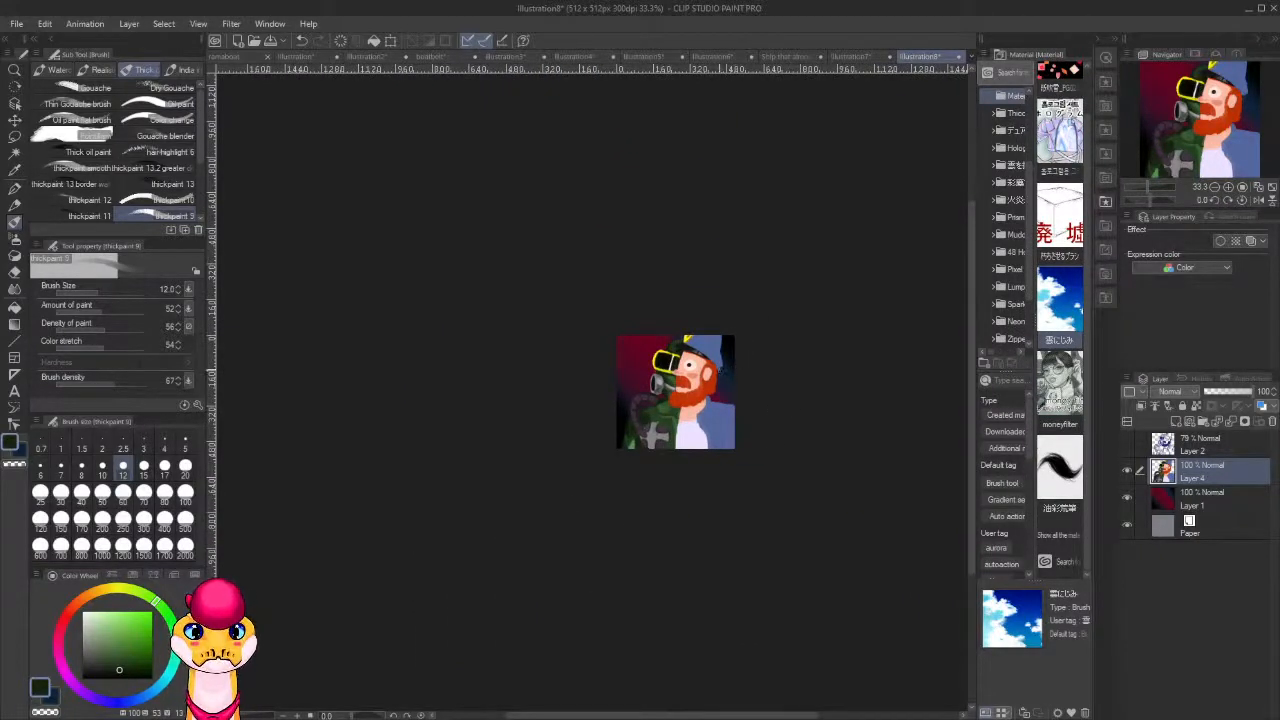
scroll(634, 428, up, 7)
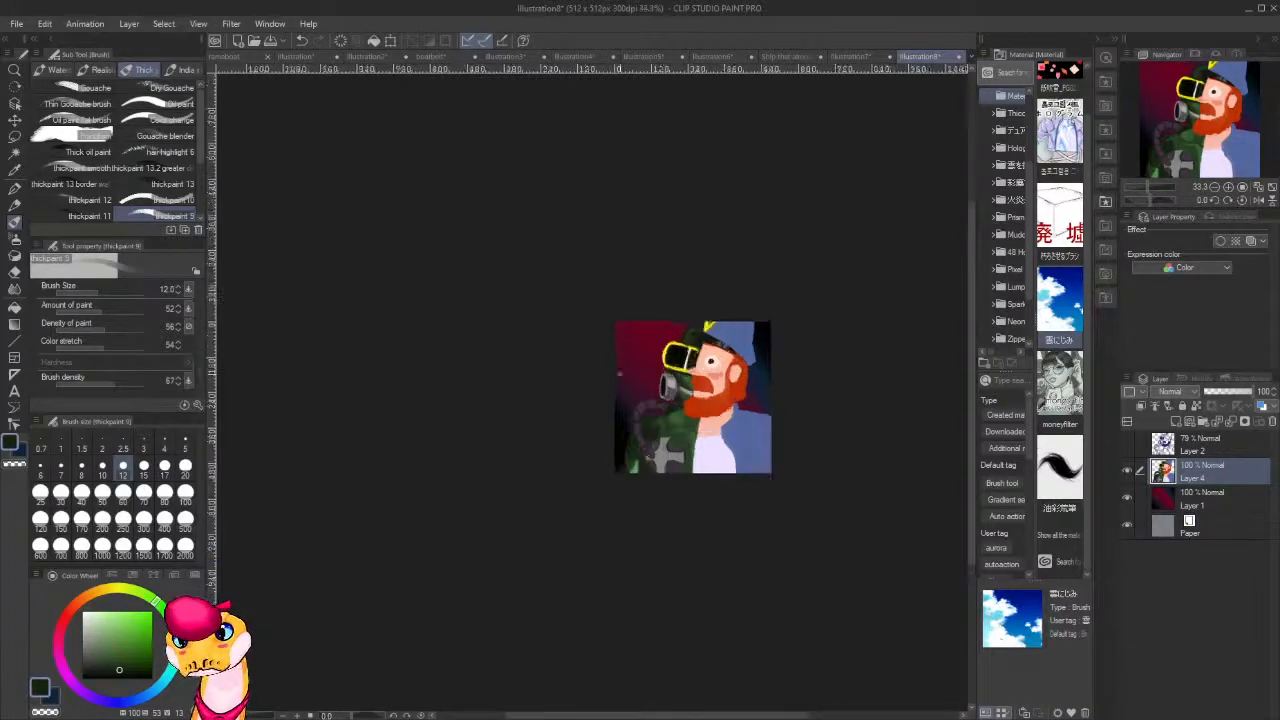
drag(668, 459, 534, 349)
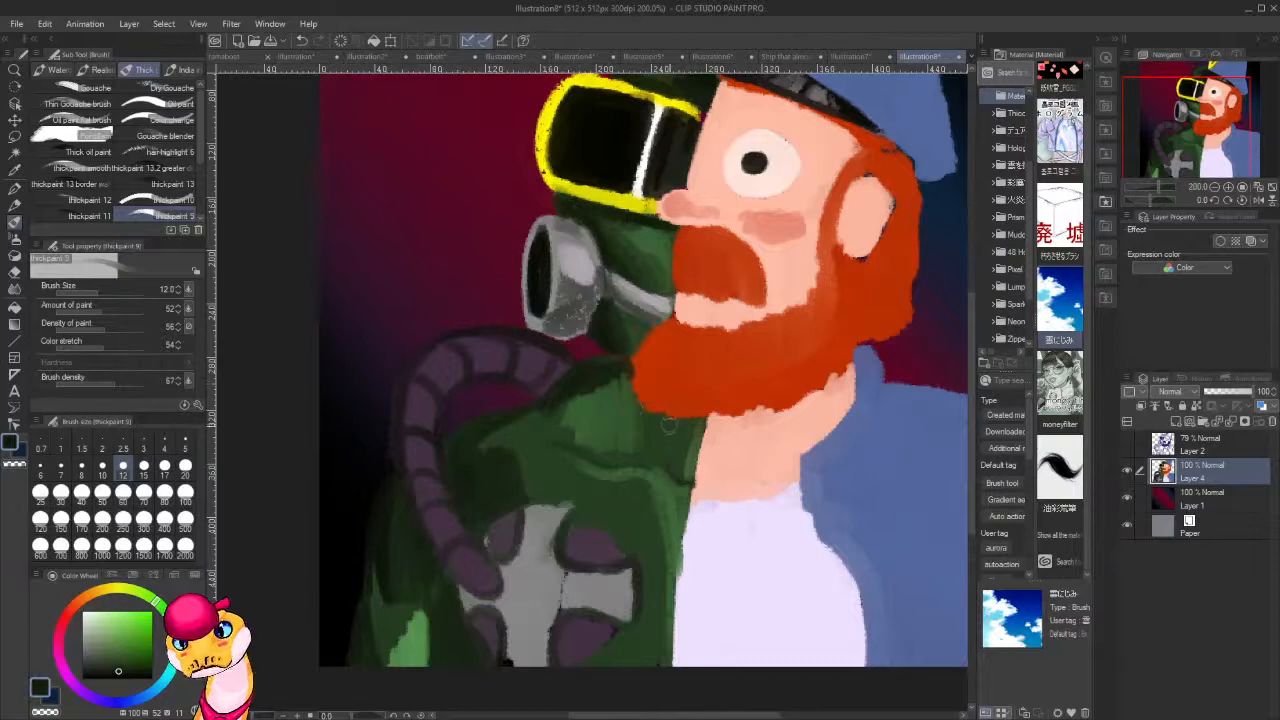
mouse_move(634, 412)
mouse_down()
mouse_move(628, 392)
mouse_move(655, 432)
mouse_move(700, 440)
mouse_move(690, 452)
mouse_up()
alt+click(676, 482)
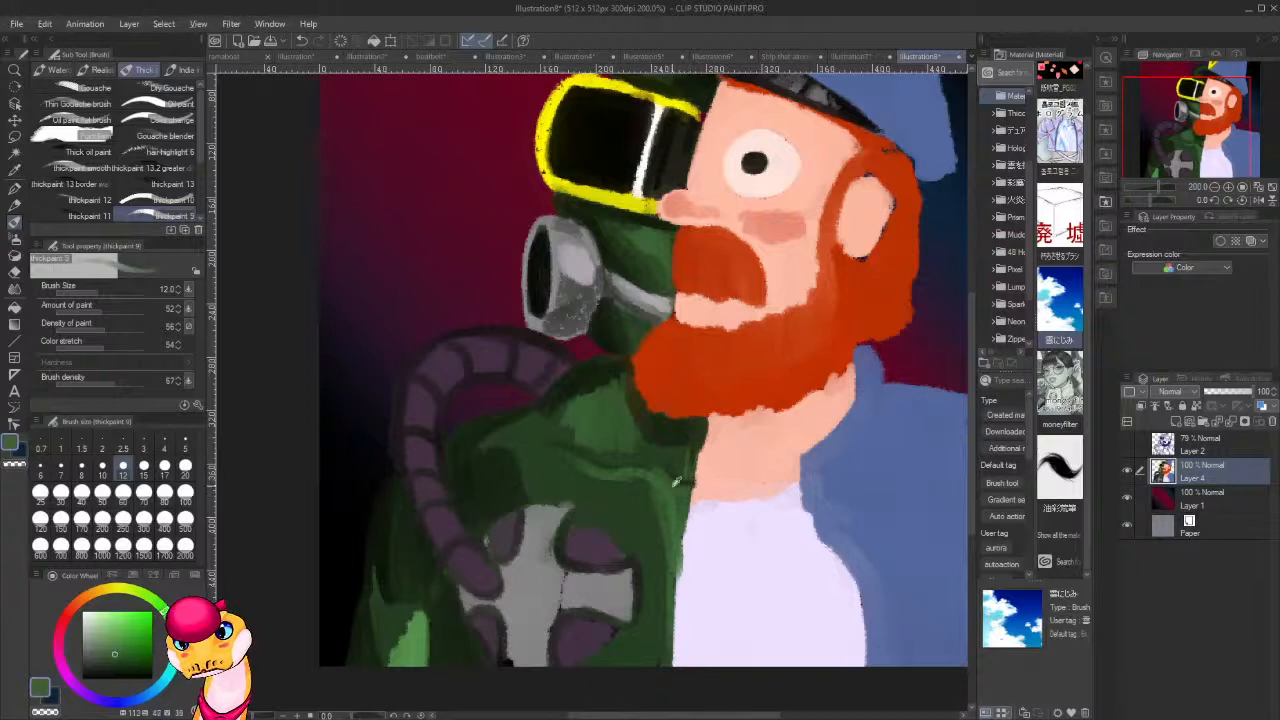
alt+click(676, 456)
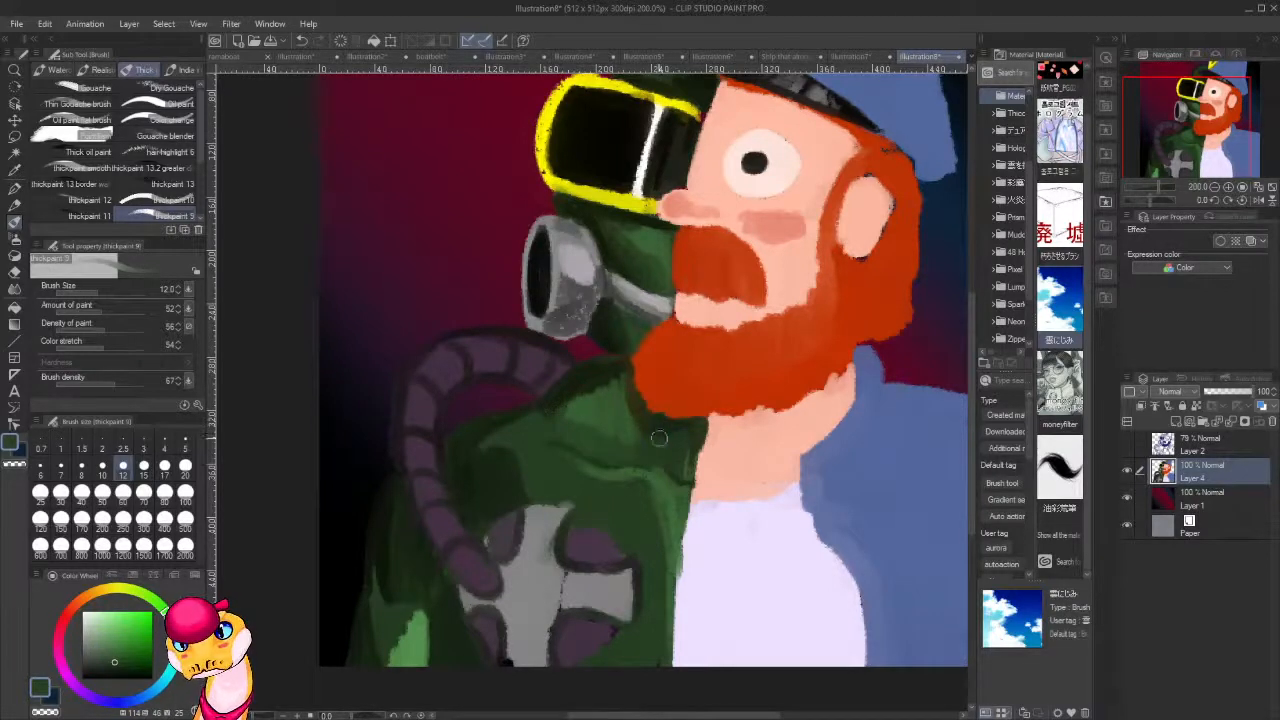
Deepen the shadow above the chest fold with near-black green and clean up the neck edge with the sampled skin tone.
drag(633, 541, 616, 508)
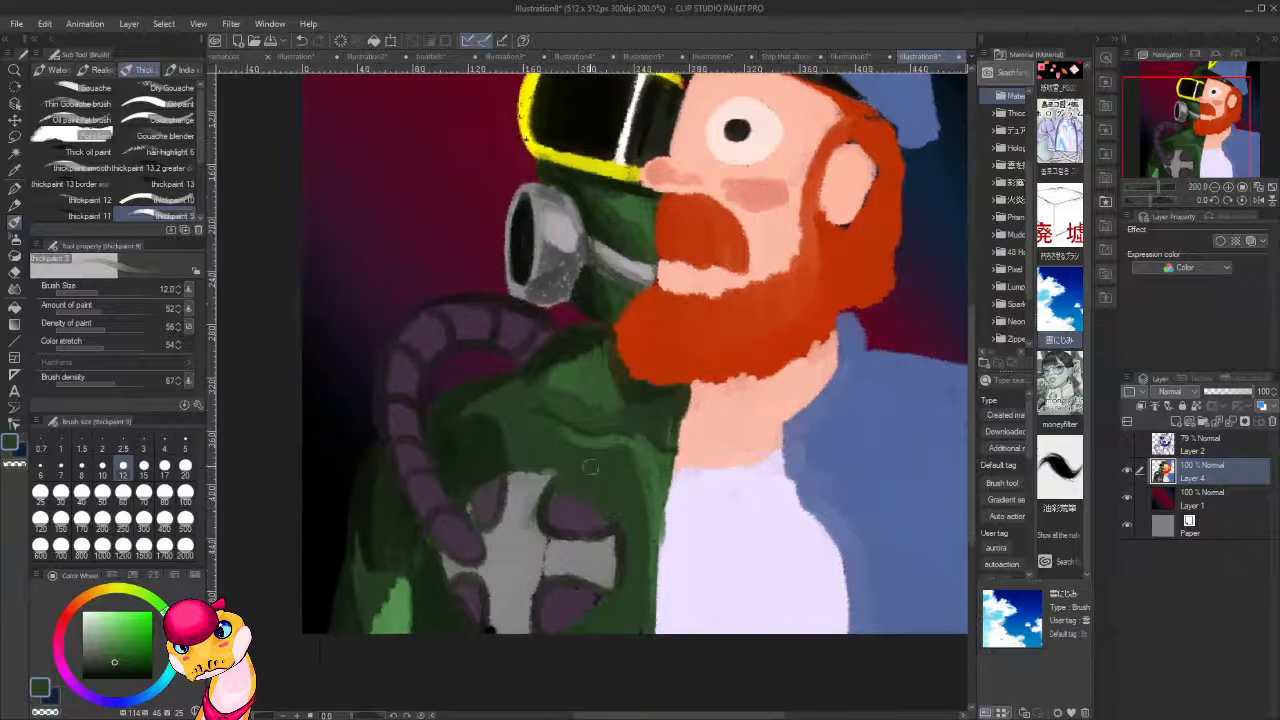
alt+click(368, 503)
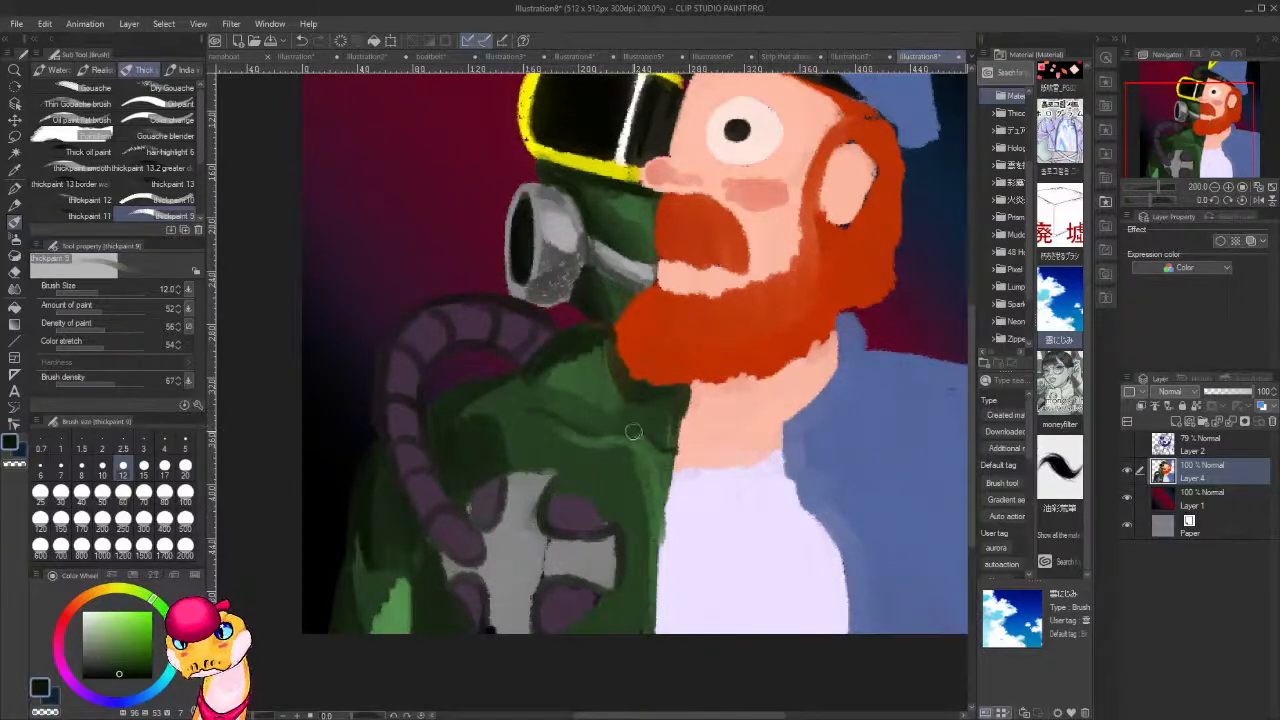
mouse_move(599, 420)
mouse_down()
mouse_move(578, 428)
mouse_move(538, 404)
mouse_move(579, 420)
mouse_up()
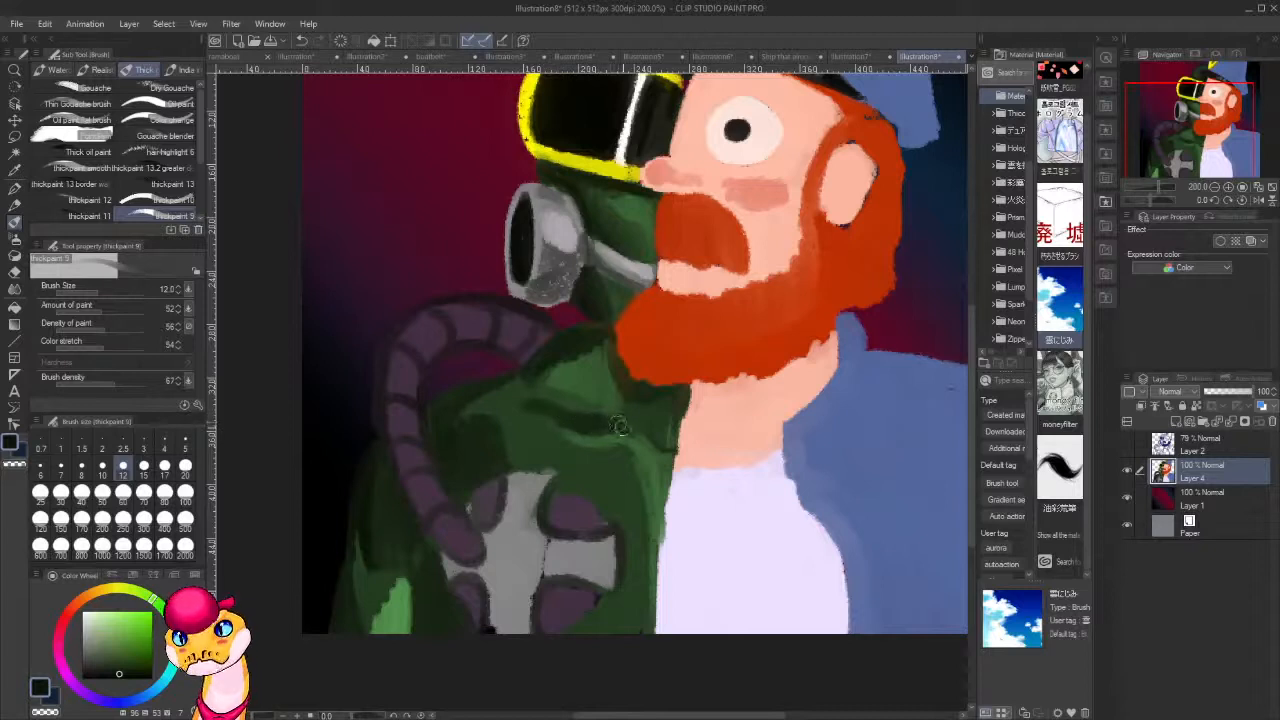
alt+click(684, 445)
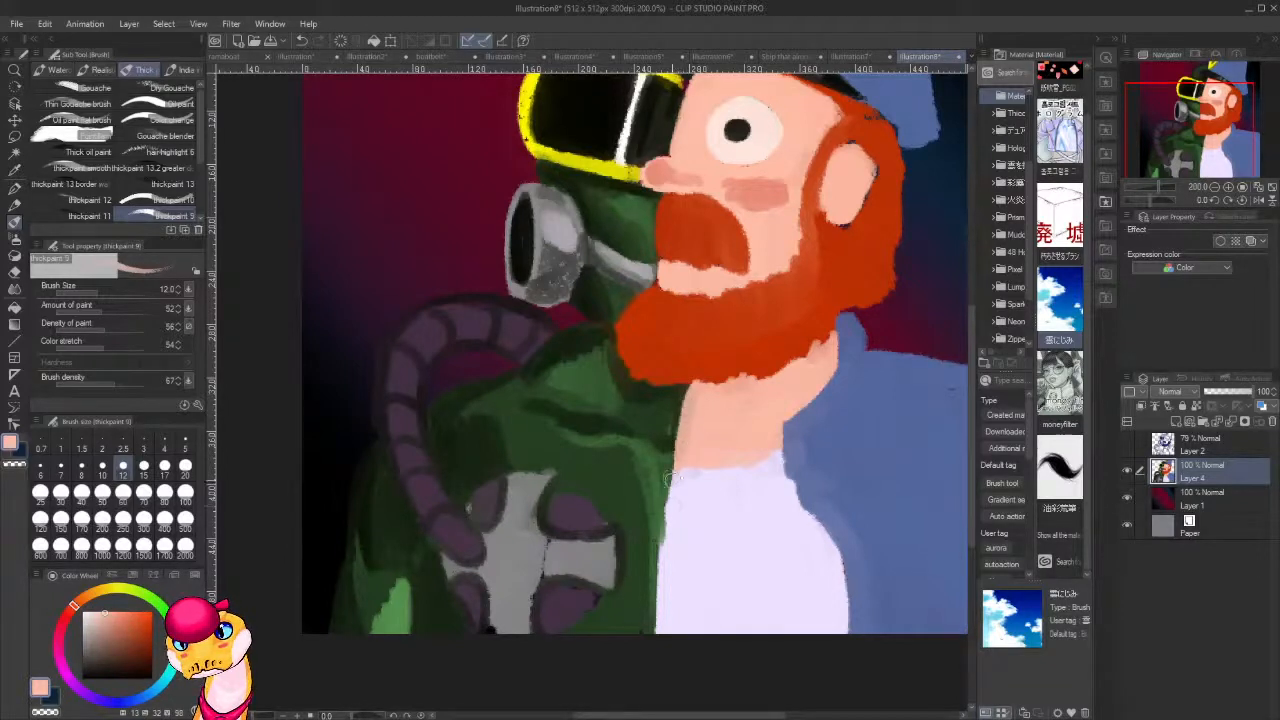
Sample the shirt's pale lavender and highlight the arms of the grey cross-shaped chest piece.
mouse_move(682, 546)
mouse_down()
mouse_move(703, 426)
mouse_move(694, 370)
mouse_up()
alt+click(712, 408)
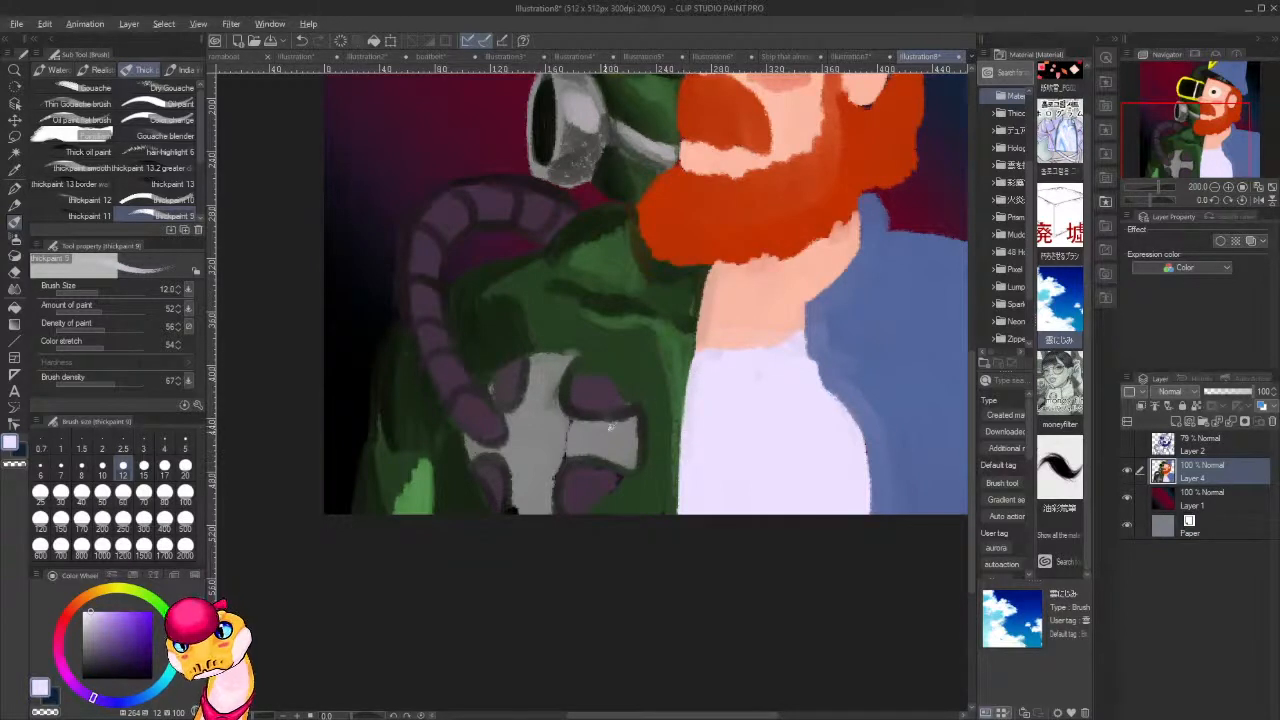
mouse_move(620, 425)
mouse_down()
mouse_move(606, 426)
mouse_move(610, 452)
mouse_move(630, 425)
mouse_up()
mouse_move(590, 430)
mouse_down()
mouse_move(565, 425)
mouse_move(557, 484)
mouse_move(554, 466)
mouse_up()
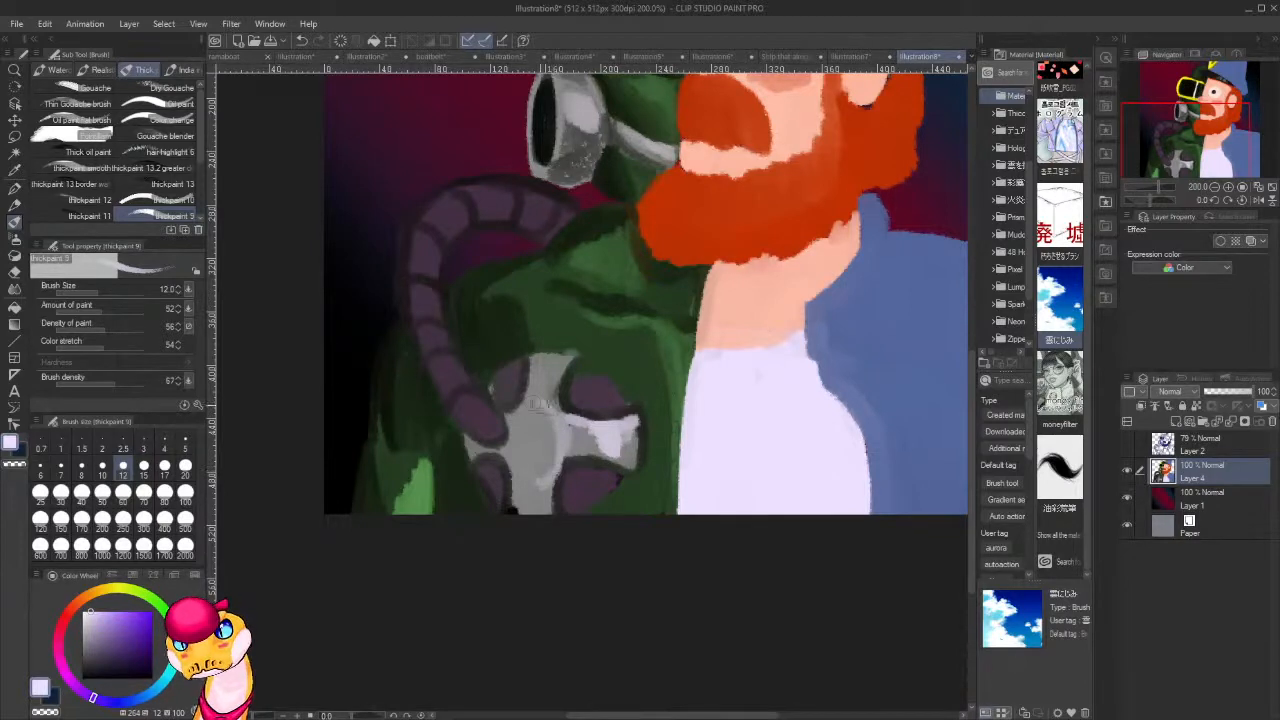
drag(571, 354, 562, 403)
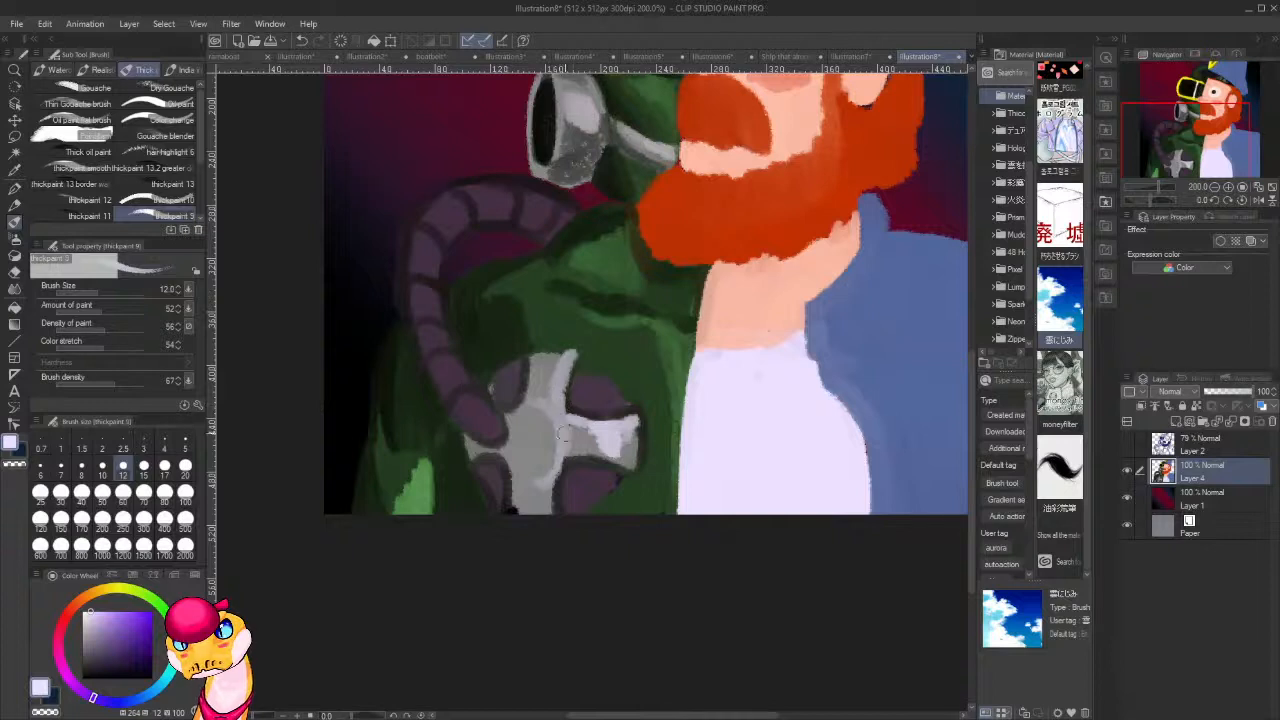
drag(561, 484, 552, 508)
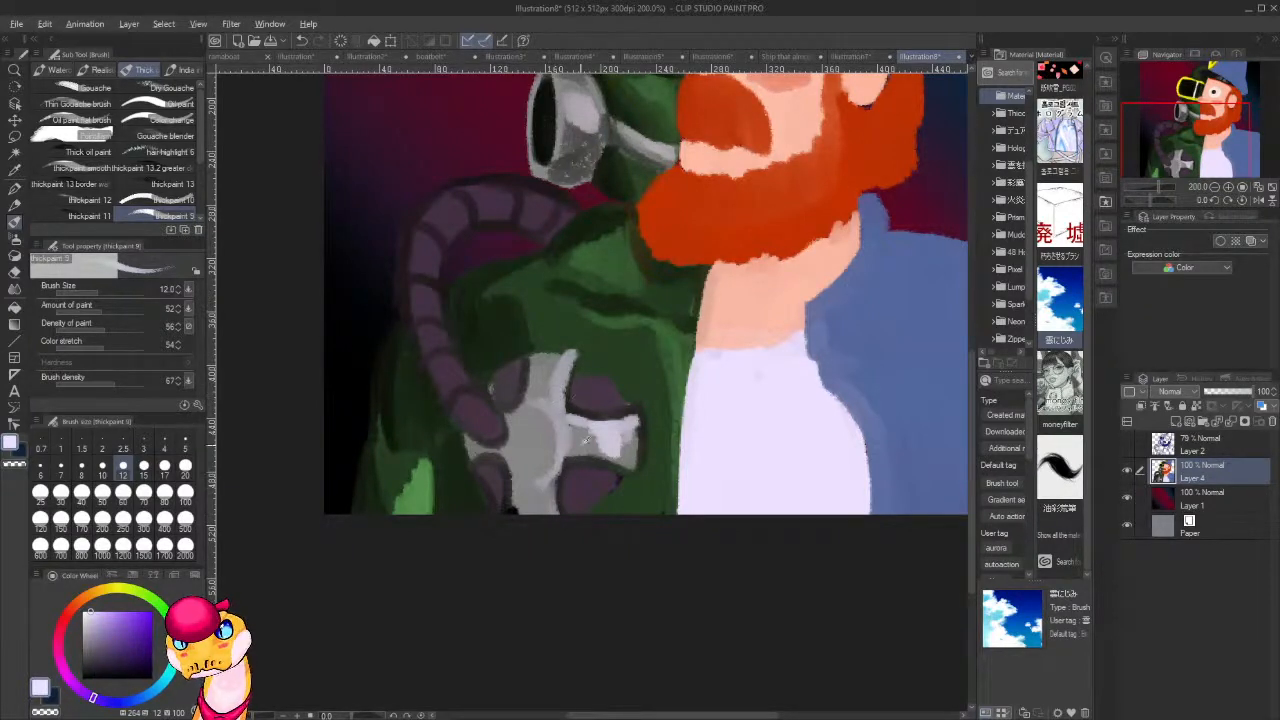
Outline the round hub of the chest piece with a darker ring and highlight it with sampled grey and pale lavender.
alt+click(576, 460)
mouse_move(548, 412)
mouse_down()
mouse_move(550, 450)
mouse_move(530, 478)
mouse_move(520, 410)
mouse_up()
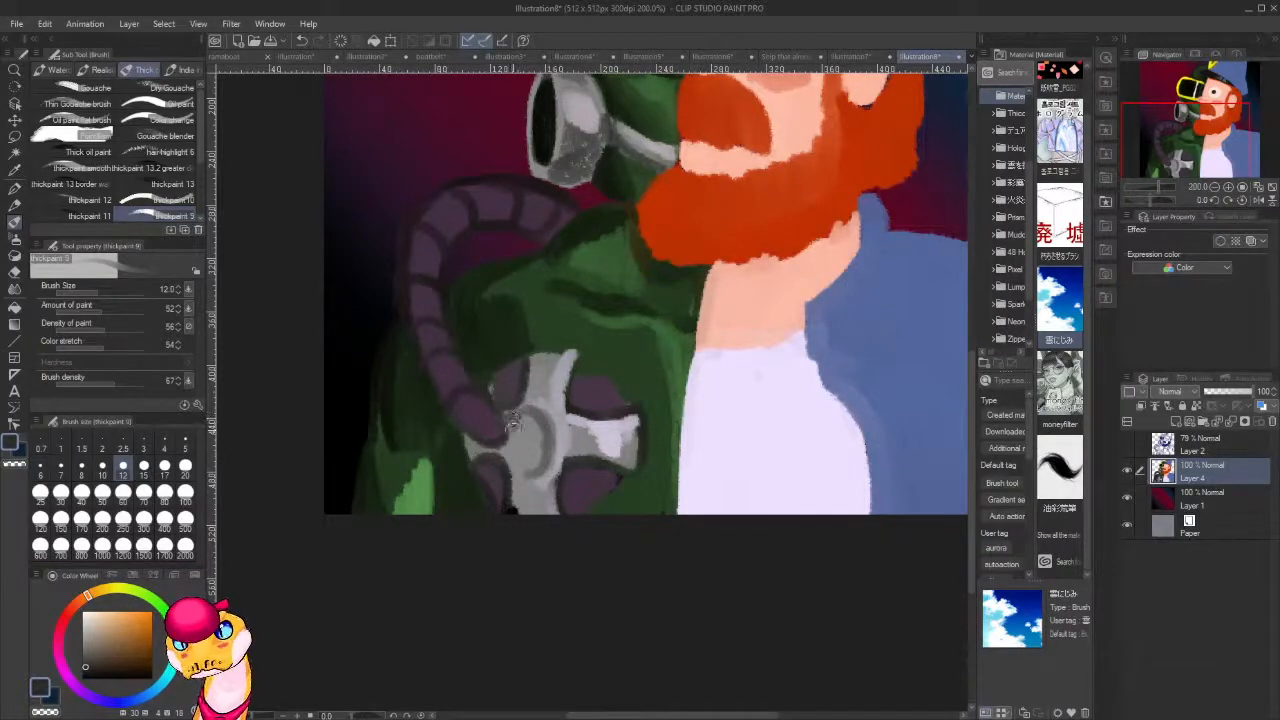
alt+click(568, 425)
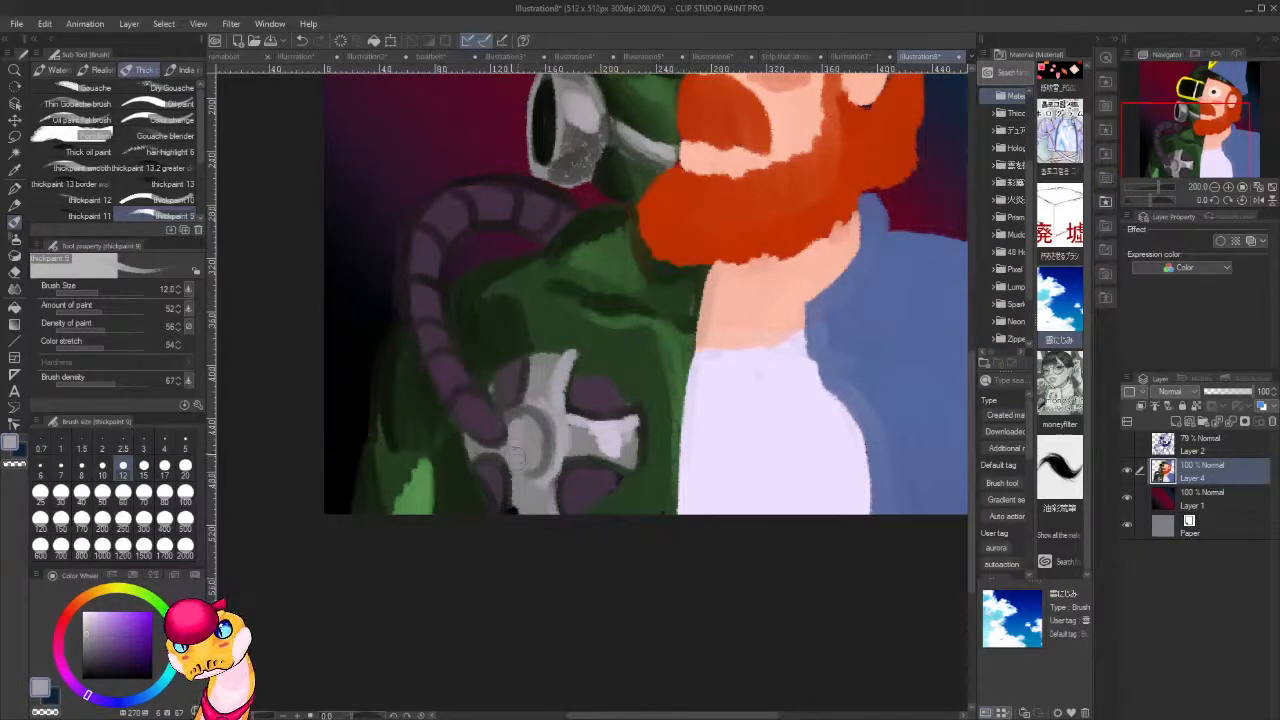
alt+click(615, 425)
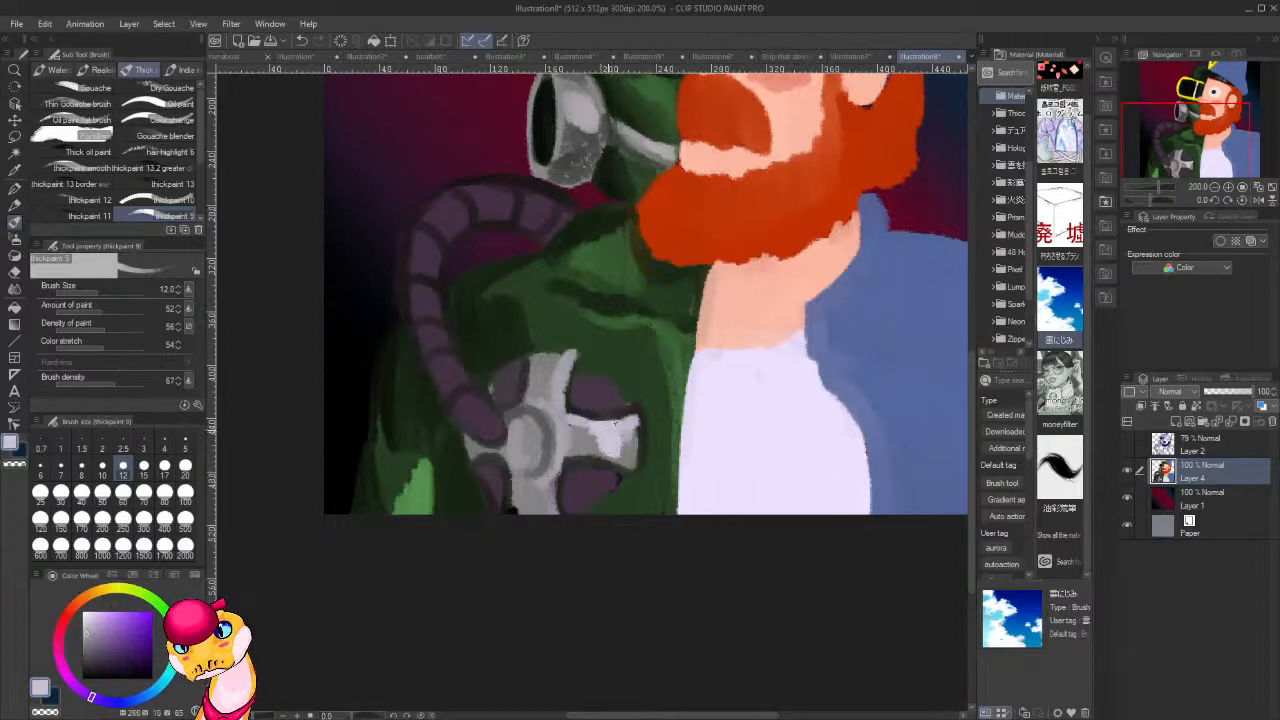
alt+click(722, 460)
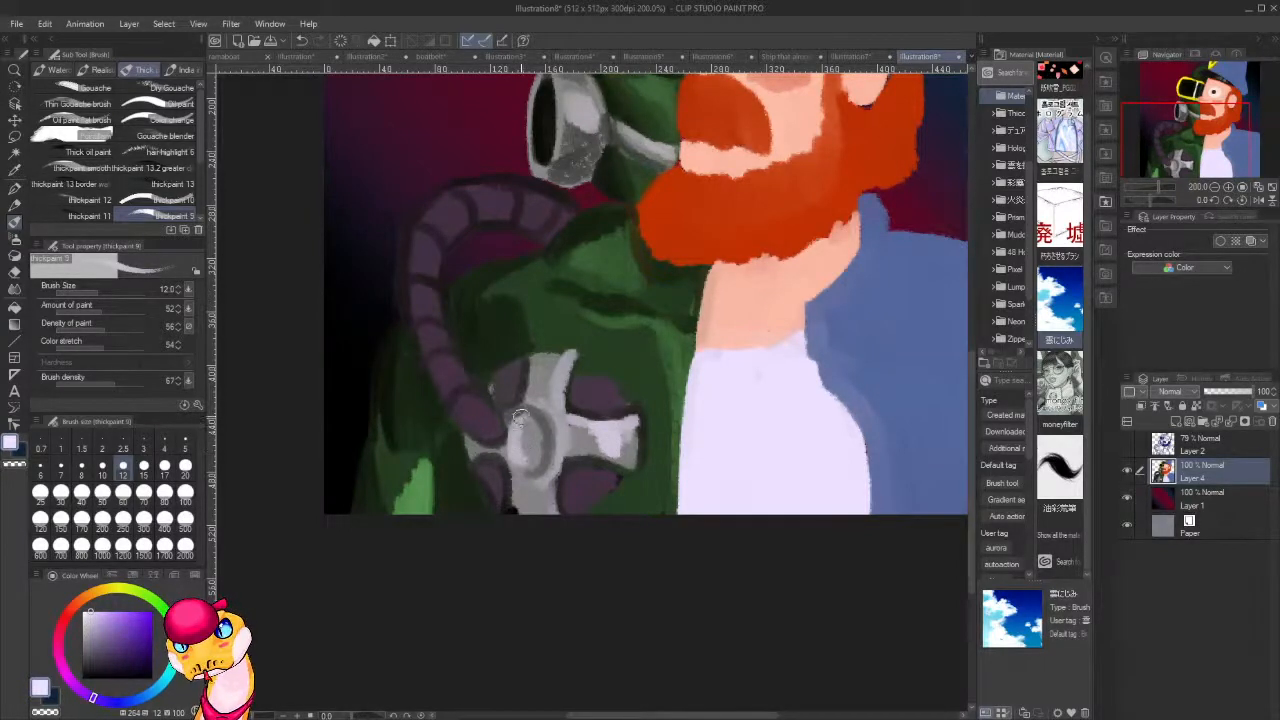
drag(514, 452, 505, 454)
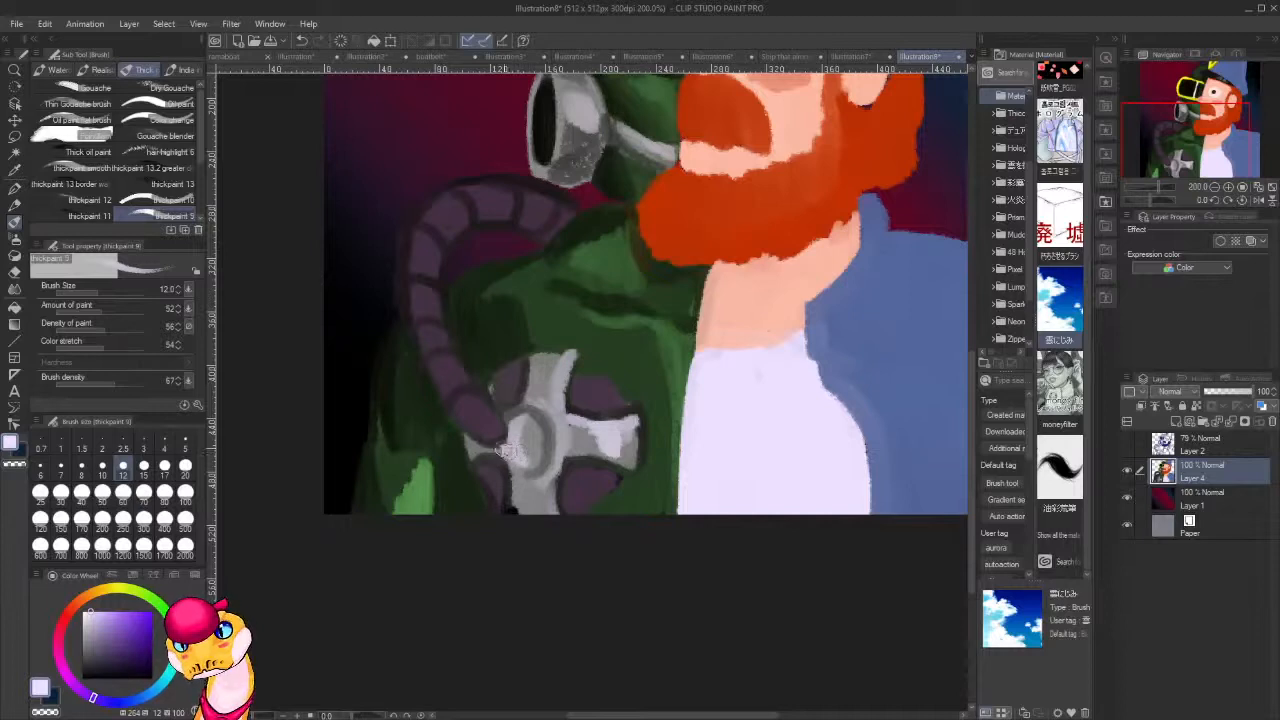
Add pale lavender highlights to the segments of the purple hose, from its lower end up around the bend.
mouse_move(481, 409)
mouse_down()
mouse_move(489, 425)
mouse_move(482, 410)
mouse_up()
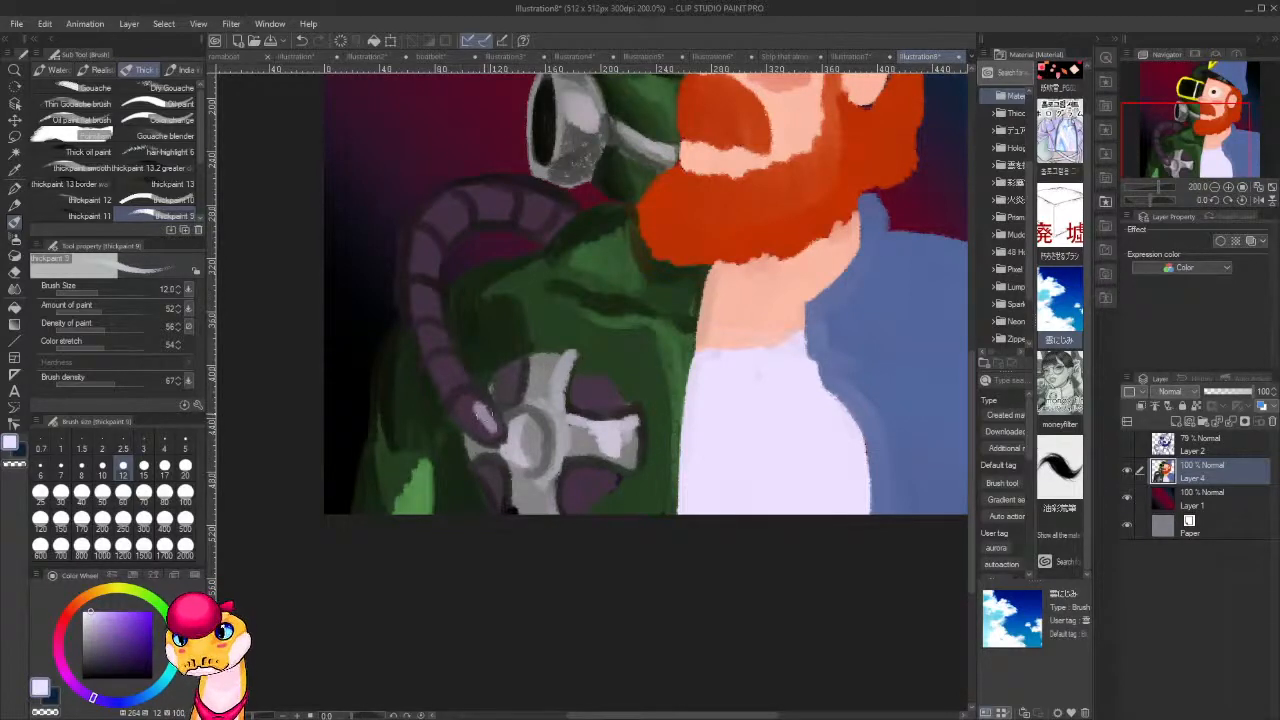
drag(456, 367, 461, 379)
drag(440, 333, 442, 341)
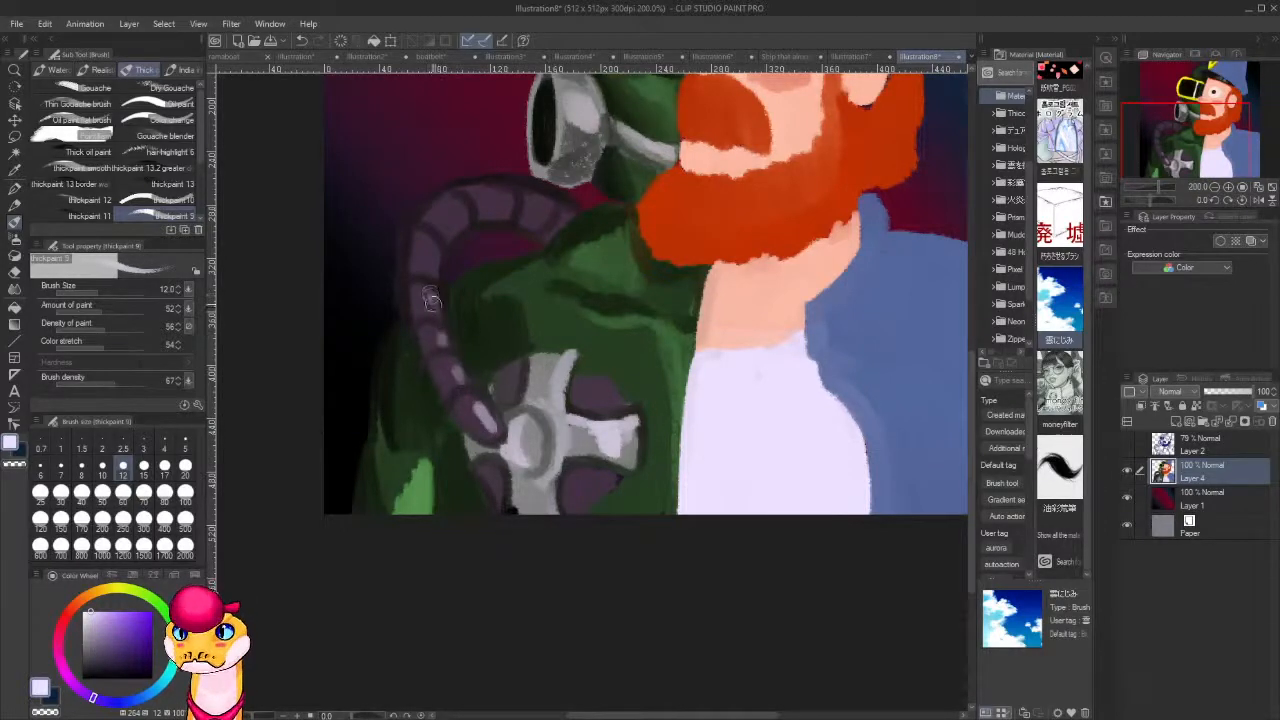
drag(432, 292, 435, 308)
drag(431, 250, 431, 267)
drag(453, 219, 535, 217)
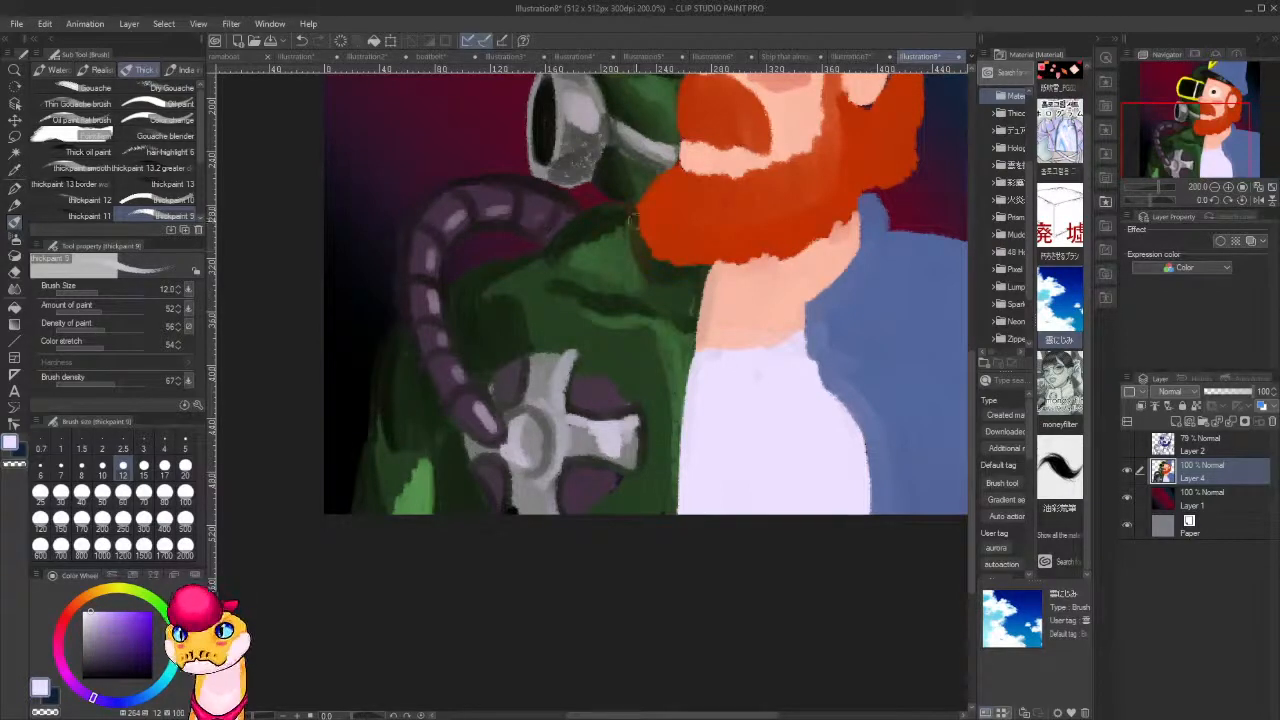
Sample the lens black, repaint the goggle lenses solid and thin the white divider between them.
drag(623, 383, 557, 490)
mouse_move(509, 232)
mouse_down()
mouse_move(506, 247)
mouse_move(488, 232)
mouse_up()
drag(594, 142, 541, 273)
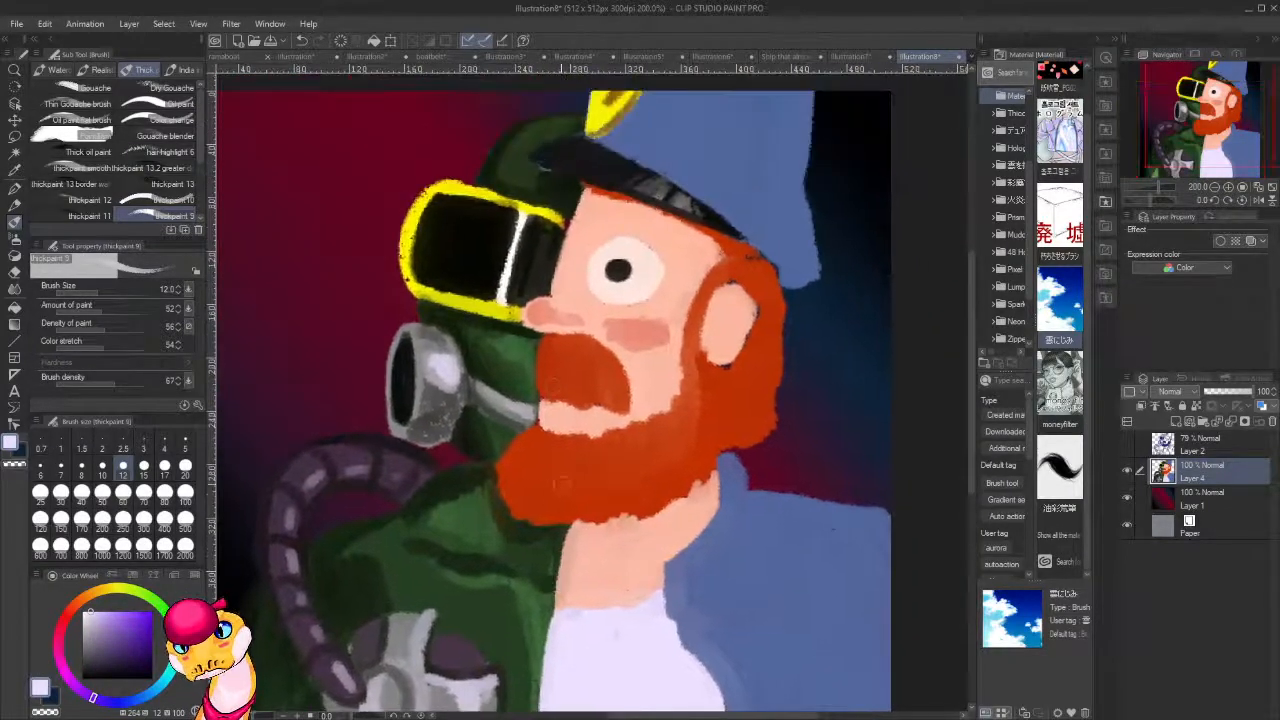
alt+click(508, 240)
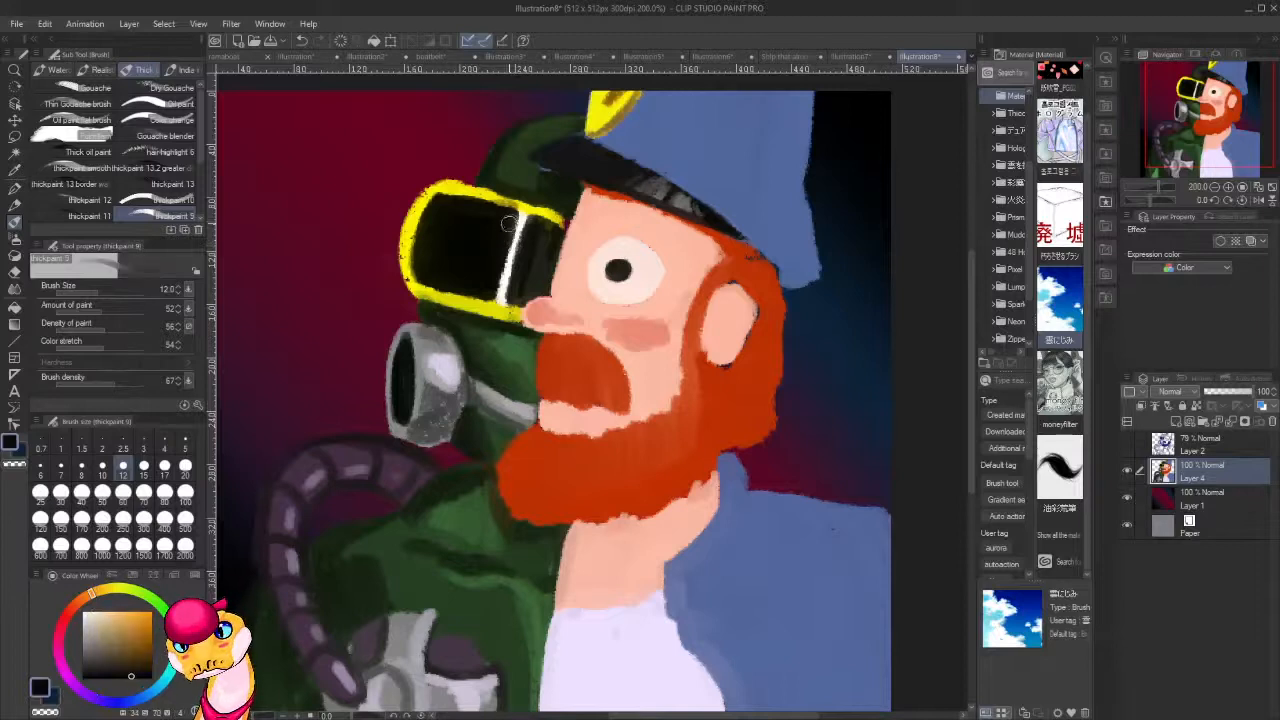
mouse_move(512, 218)
mouse_down()
mouse_move(491, 294)
mouse_move(530, 251)
mouse_move(530, 286)
mouse_move(551, 230)
mouse_move(531, 224)
mouse_move(521, 296)
mouse_up()
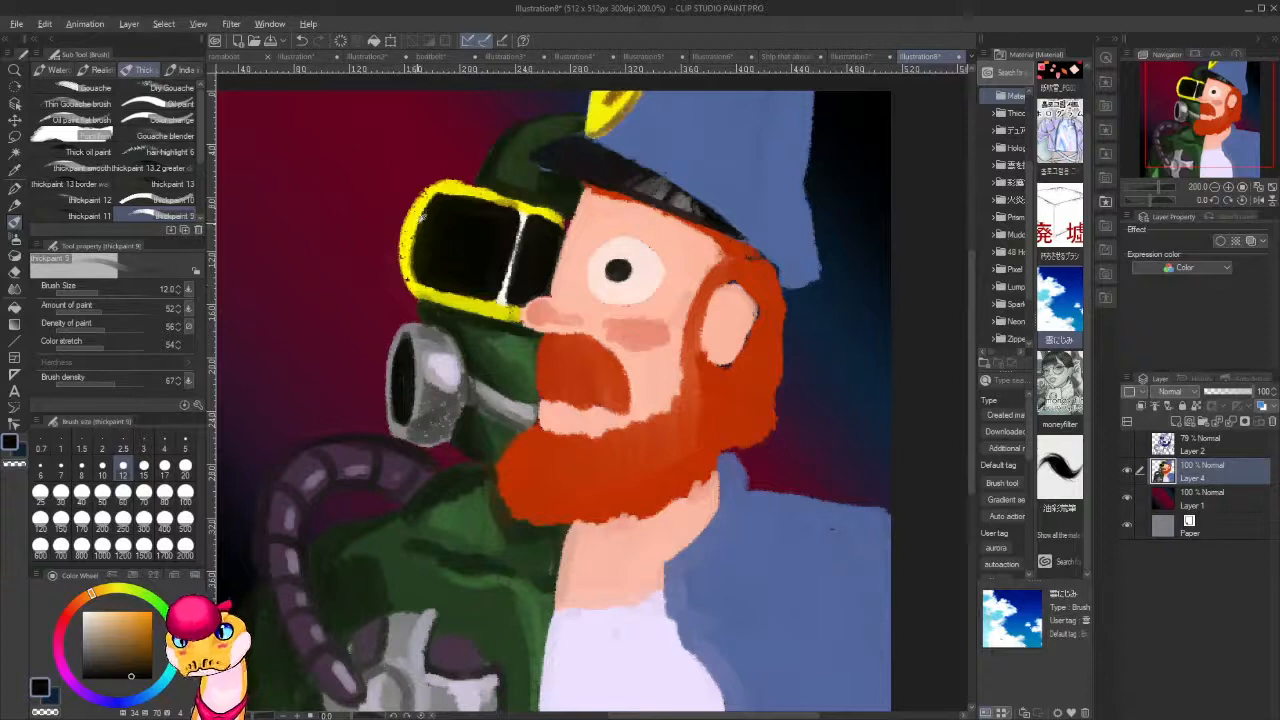
Mix a darker golden yellow from the goggle frame's colour and shade the frame's lower, outer and upper edges.
alt+click(420, 217)
click(152, 629)
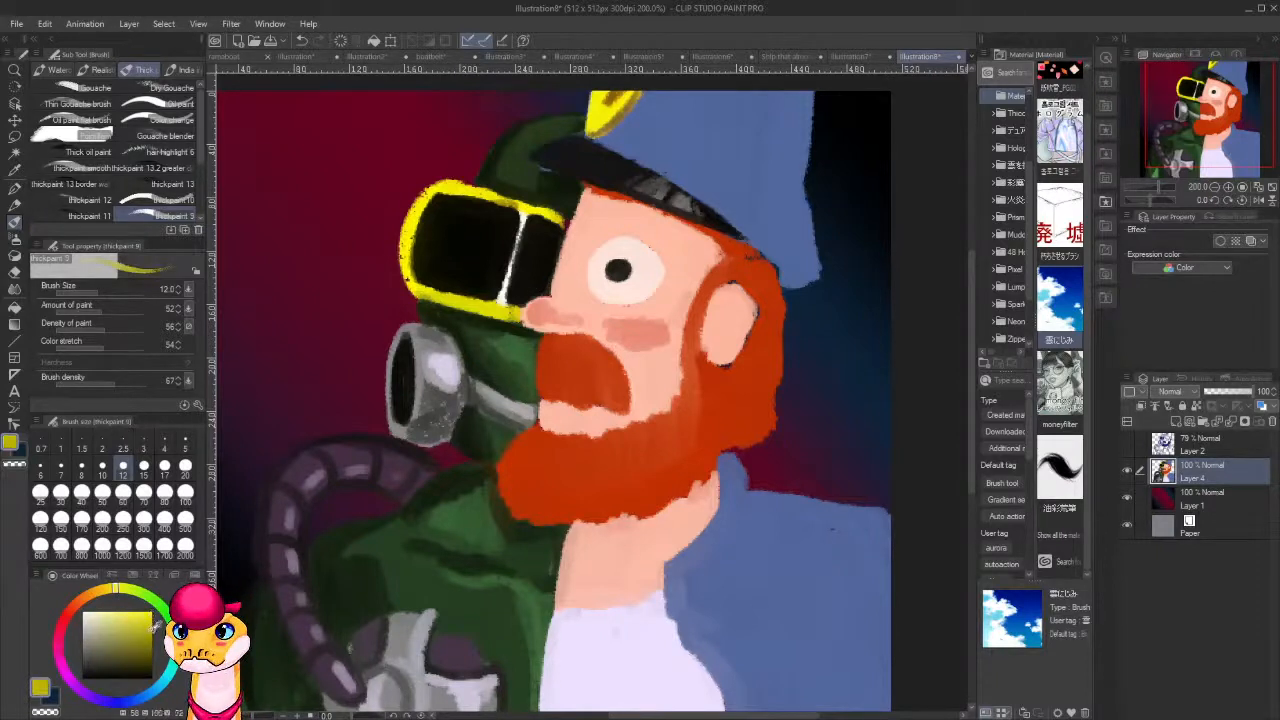
click(106, 590)
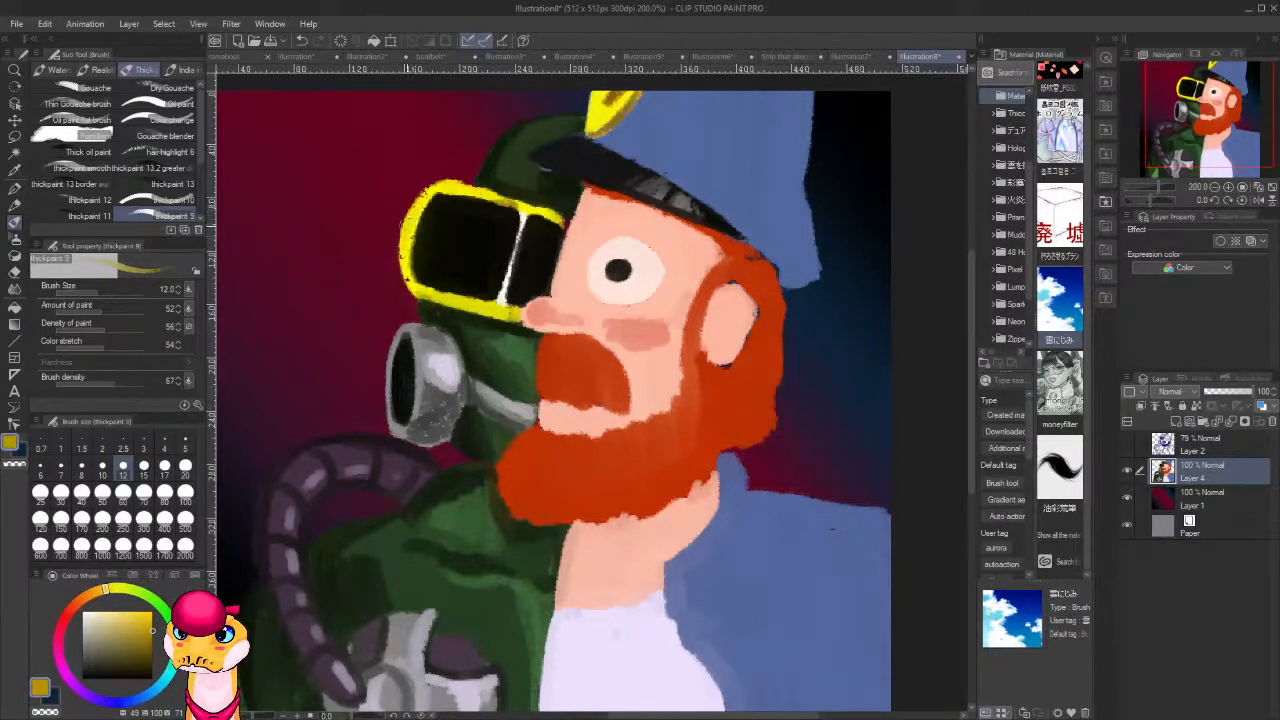
mouse_move(407, 234)
mouse_down()
mouse_move(414, 293)
mouse_move(518, 326)
mouse_up()
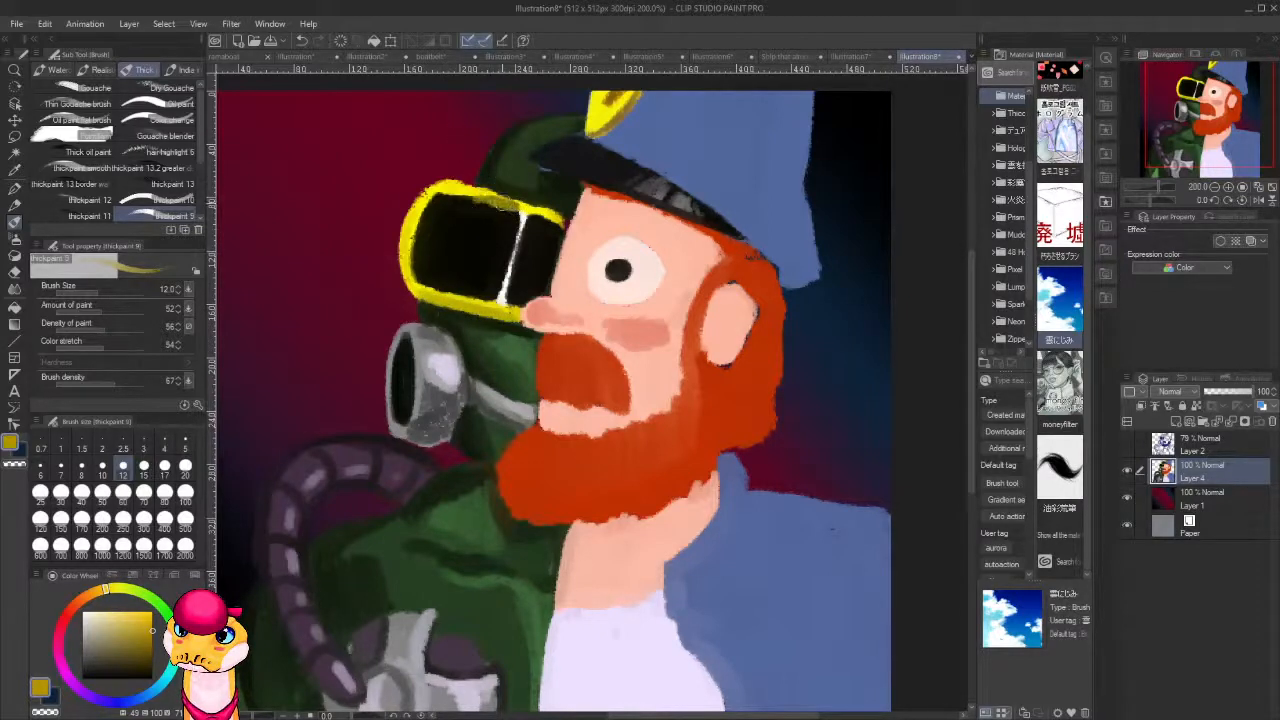
drag(500, 203, 445, 191)
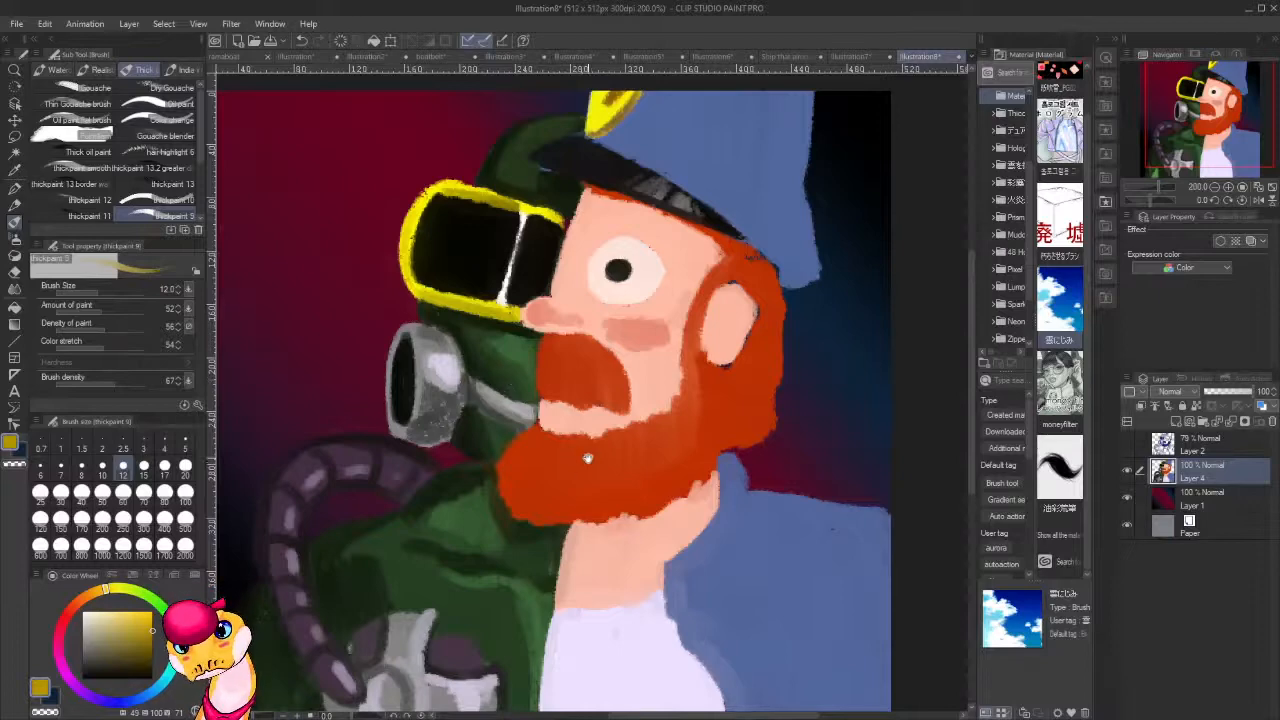
Repaint the mask's cheek and the area below the grey strap with sampled mid and darker greens.
drag(588, 458, 663, 352)
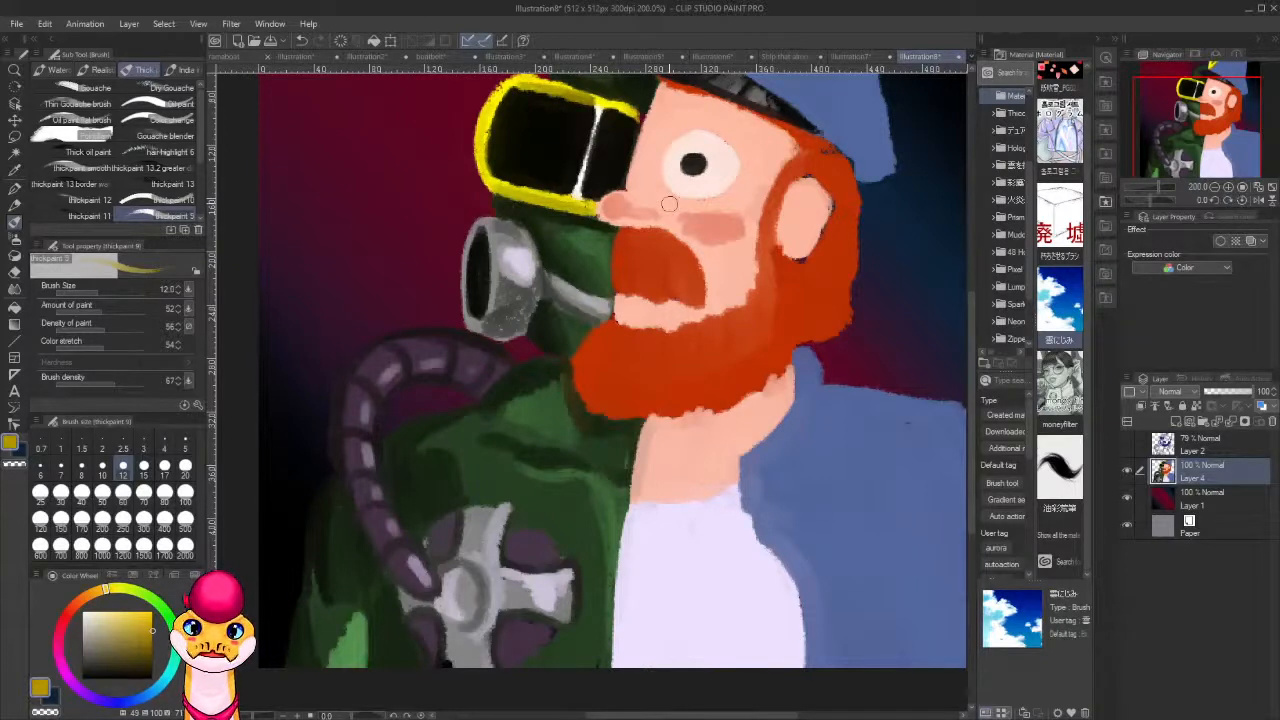
alt+click(600, 242)
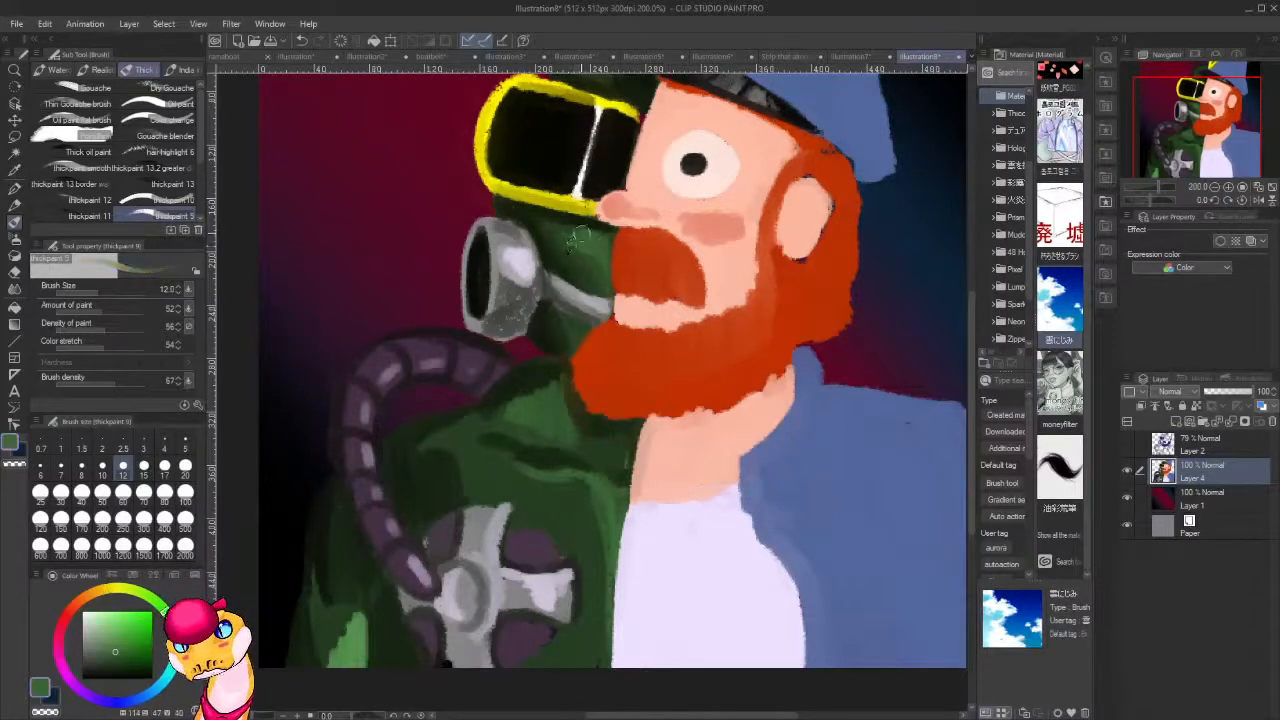
mouse_move(598, 261)
mouse_down()
mouse_move(574, 274)
mouse_move(586, 239)
mouse_move(561, 247)
mouse_move(556, 236)
mouse_move(611, 271)
mouse_up()
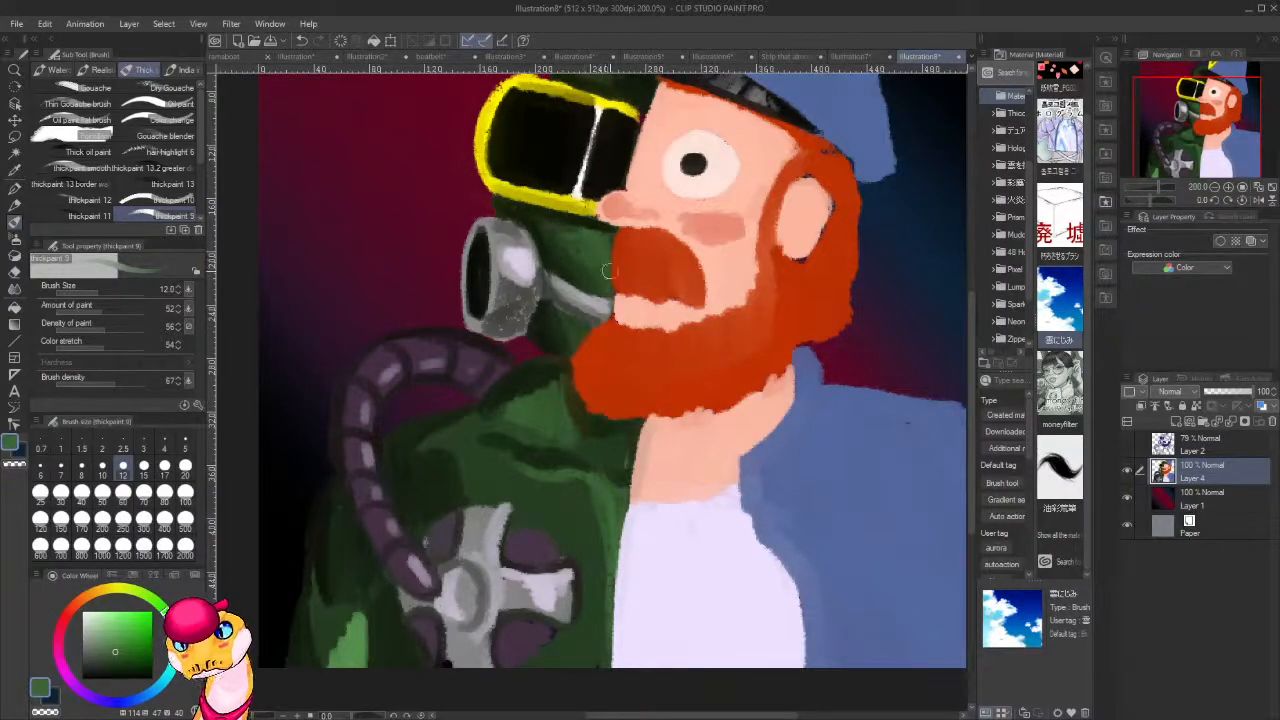
drag(585, 331, 565, 339)
key(alt)
alt+click(570, 335)
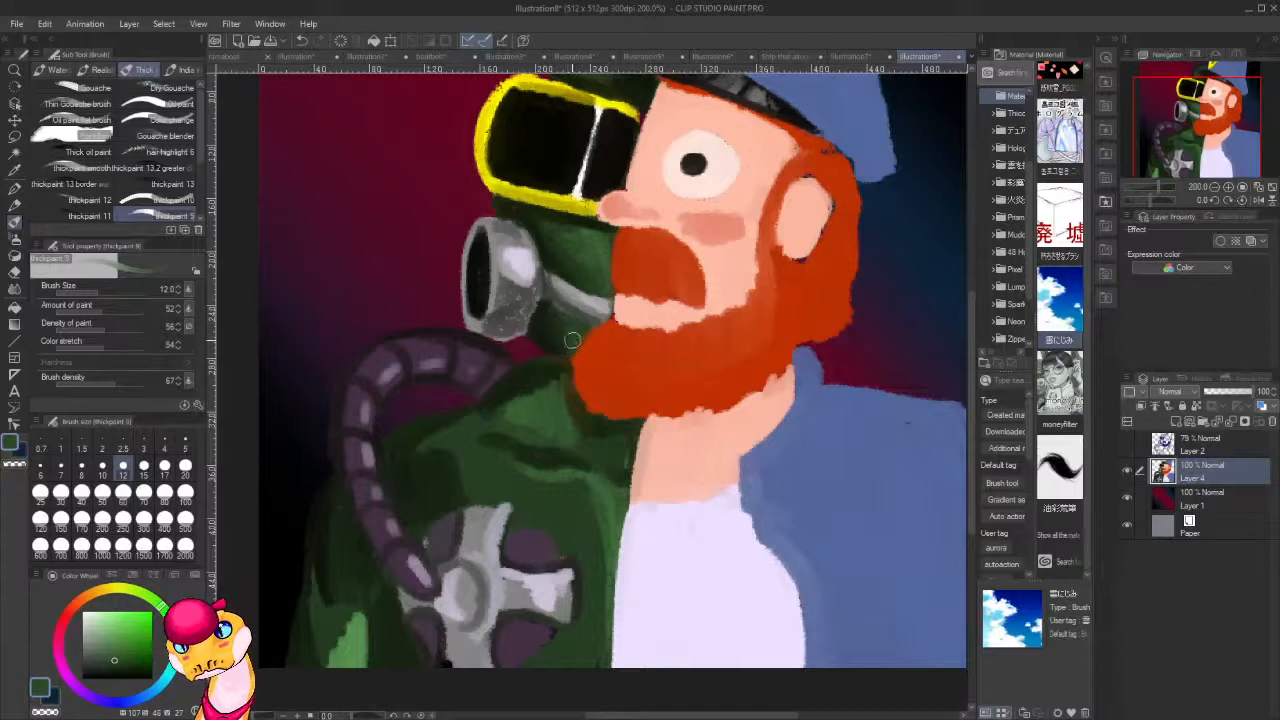
drag(553, 319, 562, 336)
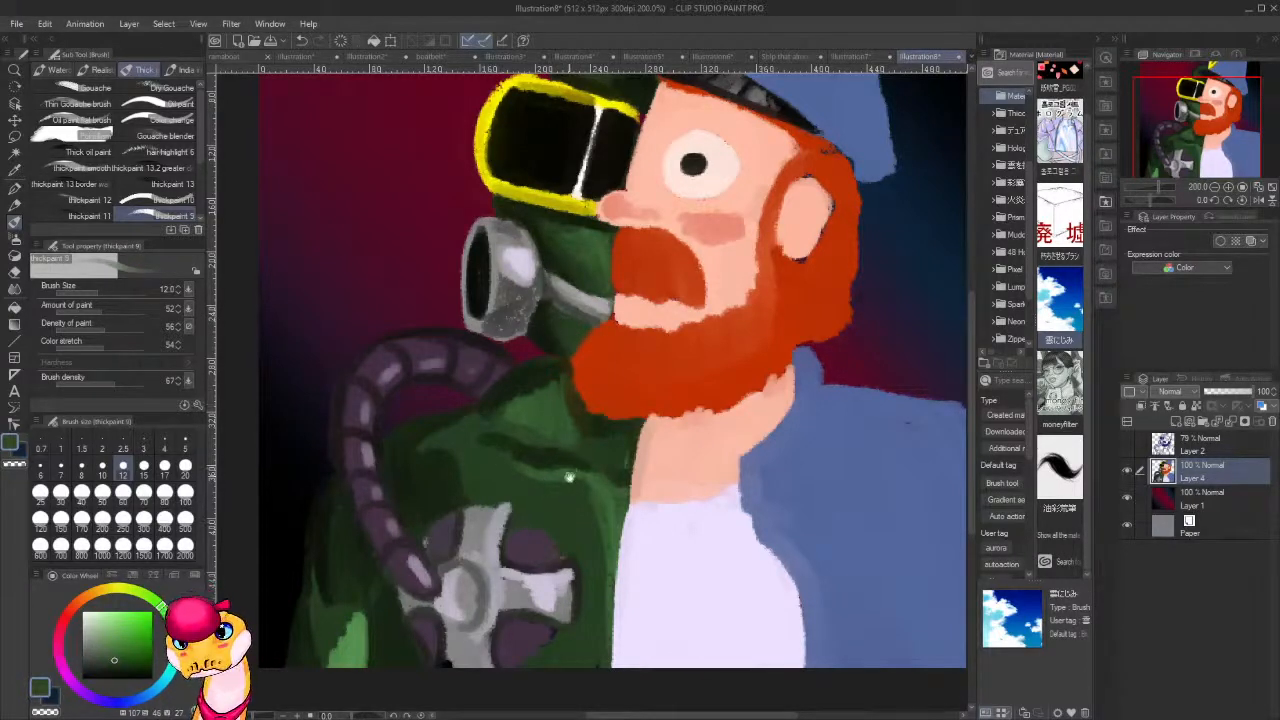
Sample a deep green and brush darker shading into the jacket's collar beside the beard.
drag(570, 477, 617, 419)
alt+click(597, 322)
mouse_move(597, 322)
mouse_down()
mouse_move(607, 336)
mouse_move(598, 320)
mouse_move(588, 345)
mouse_move(571, 321)
mouse_move(558, 360)
mouse_move(568, 326)
mouse_move(548, 339)
mouse_up()
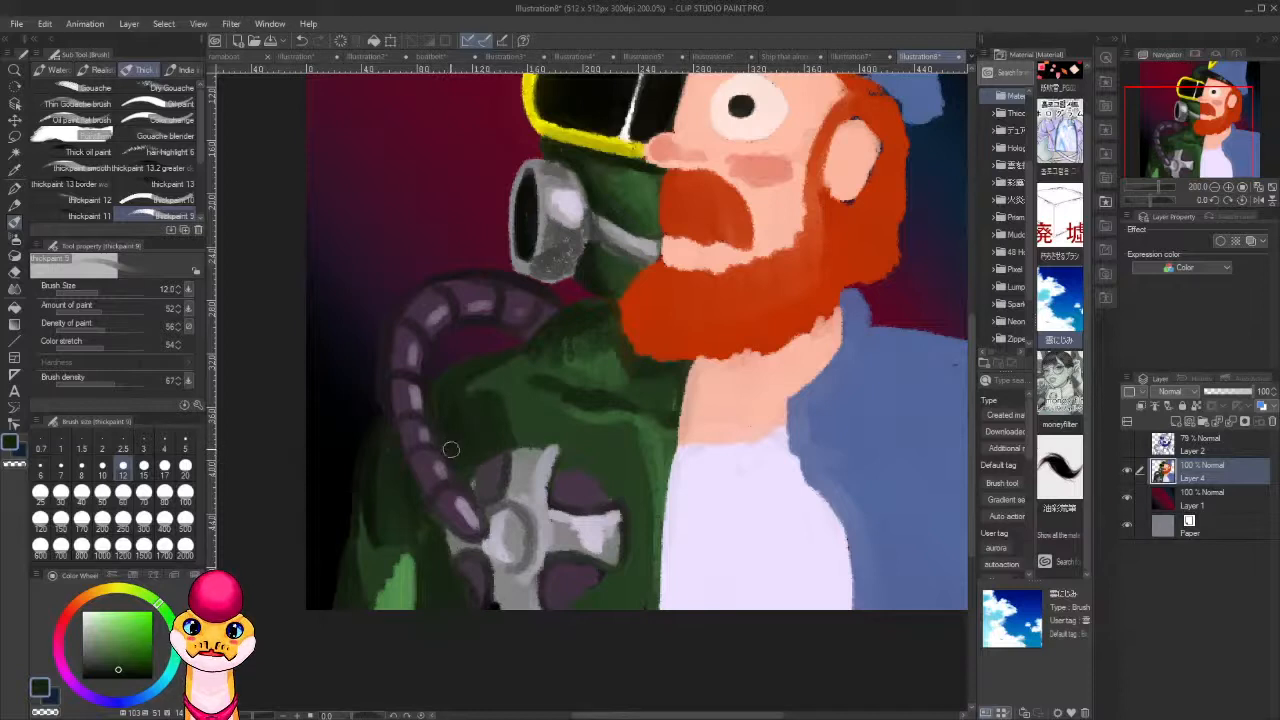
Sample the jacket's green and blend the bright green patch on the lower sleeve into it.
drag(568, 513, 621, 421)
alt+click(441, 472)
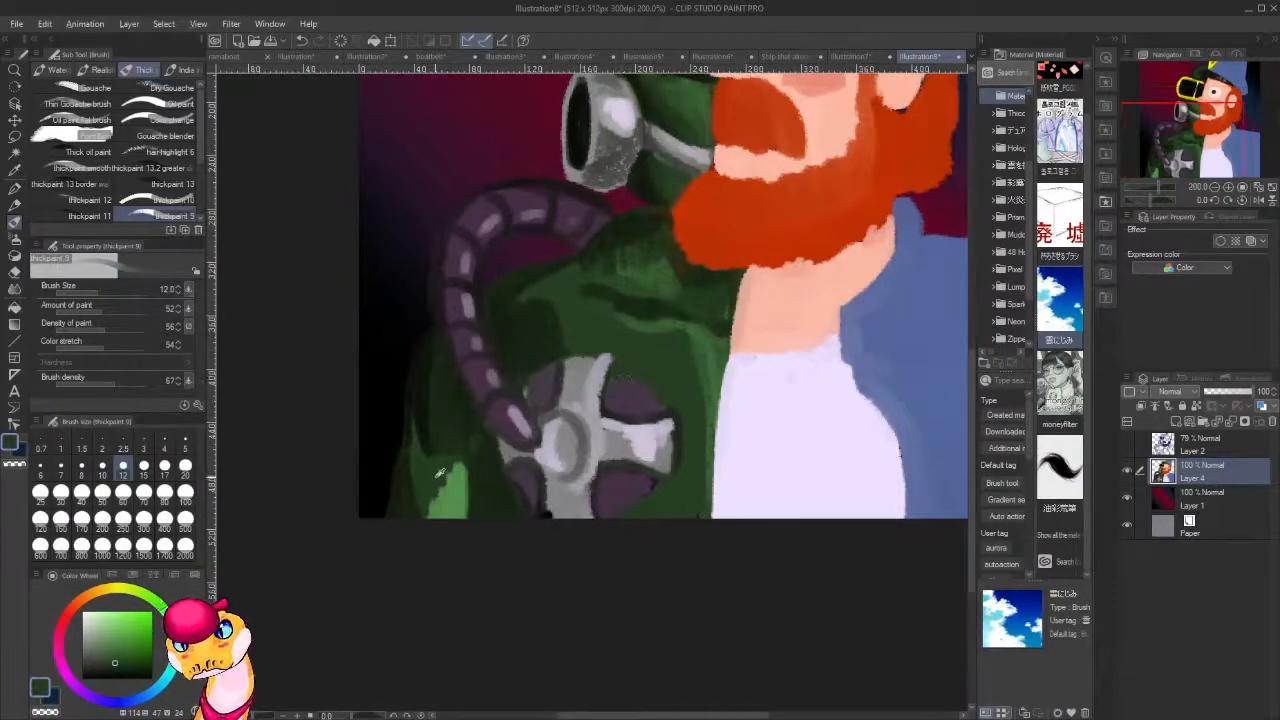
mouse_move(462, 461)
mouse_down()
mouse_move(431, 485)
mouse_move(428, 527)
mouse_up()
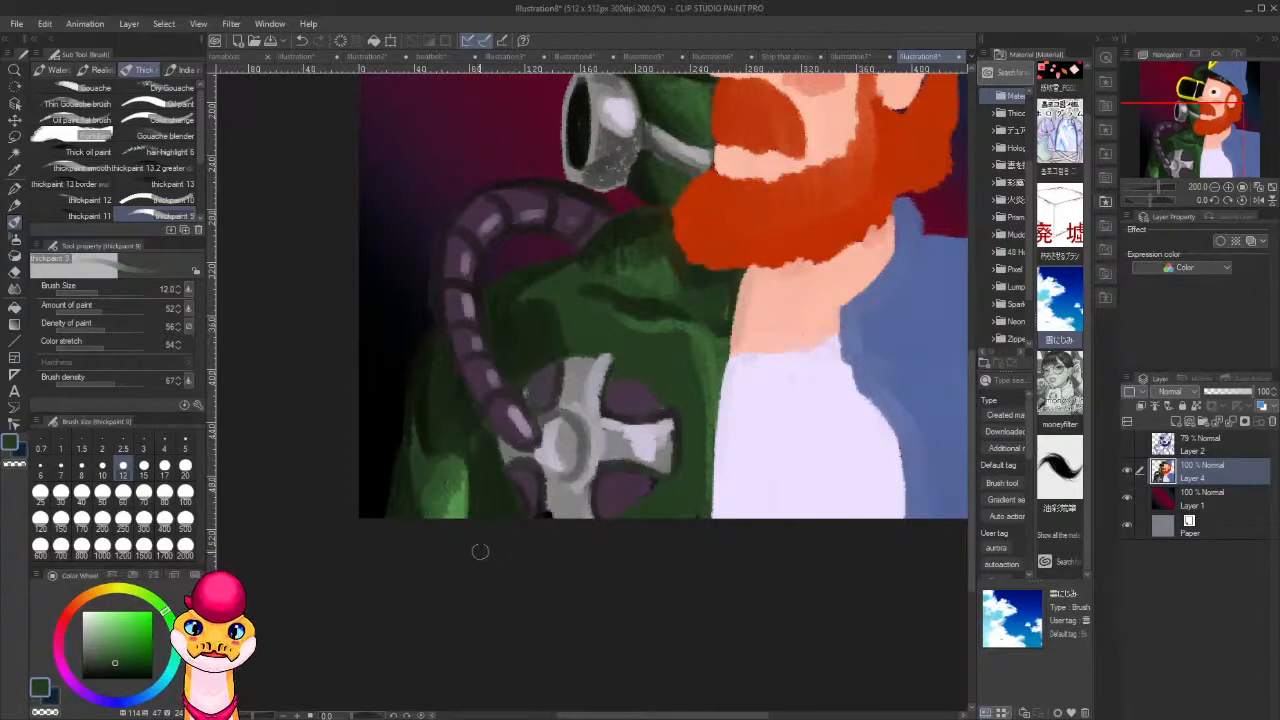
Sample dark green from the jacket and paint around the chest piece, trimming its spokes and rim into a rounder outline.
mouse_move(661, 484)
mouse_down()
mouse_move(620, 517)
mouse_move(583, 524)
mouse_up()
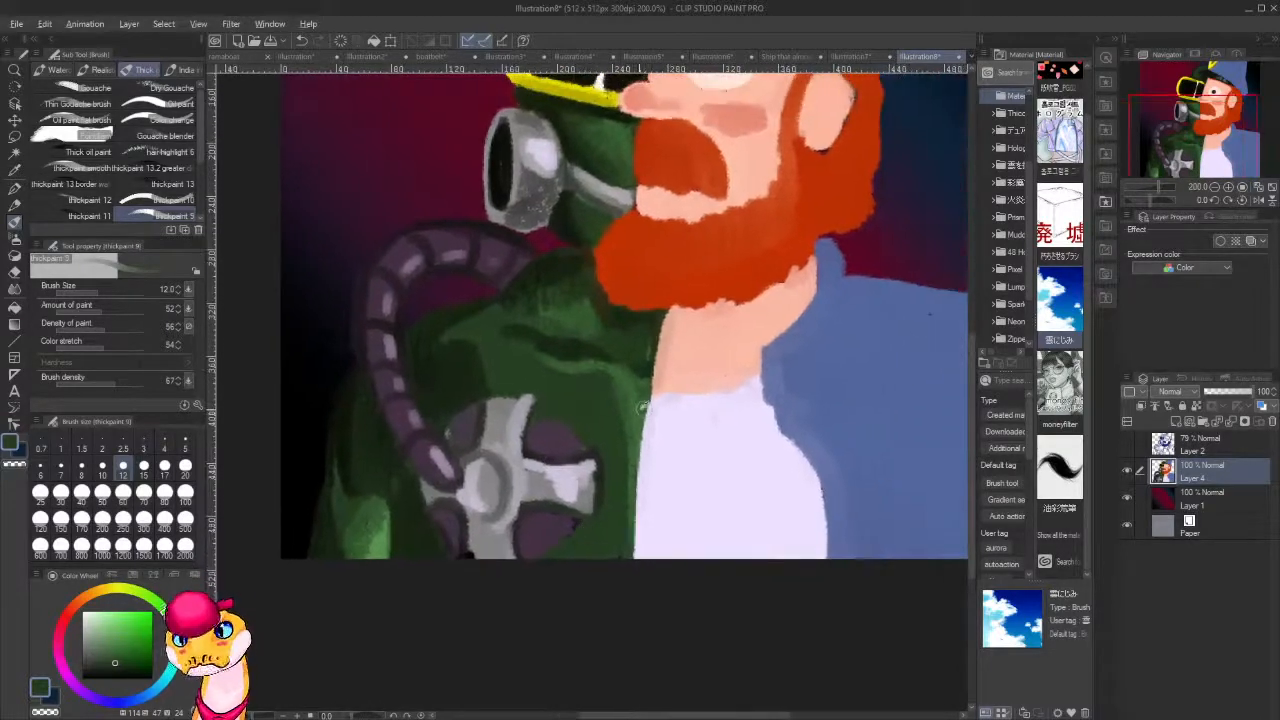
alt+click(638, 411)
alt+click(464, 377)
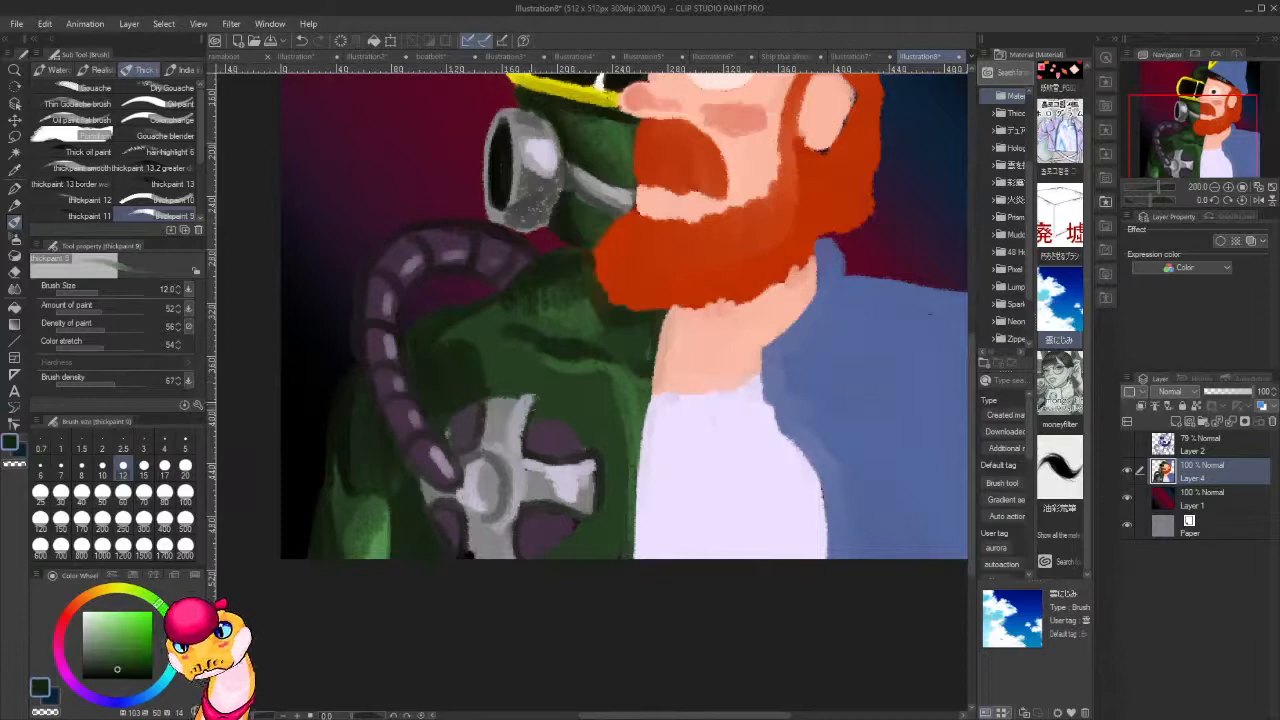
mouse_move(505, 397)
mouse_down()
mouse_move(568, 421)
mouse_move(554, 405)
mouse_move(590, 438)
mouse_move(533, 395)
mouse_move(597, 459)
mouse_move(557, 398)
mouse_move(601, 484)
mouse_up()
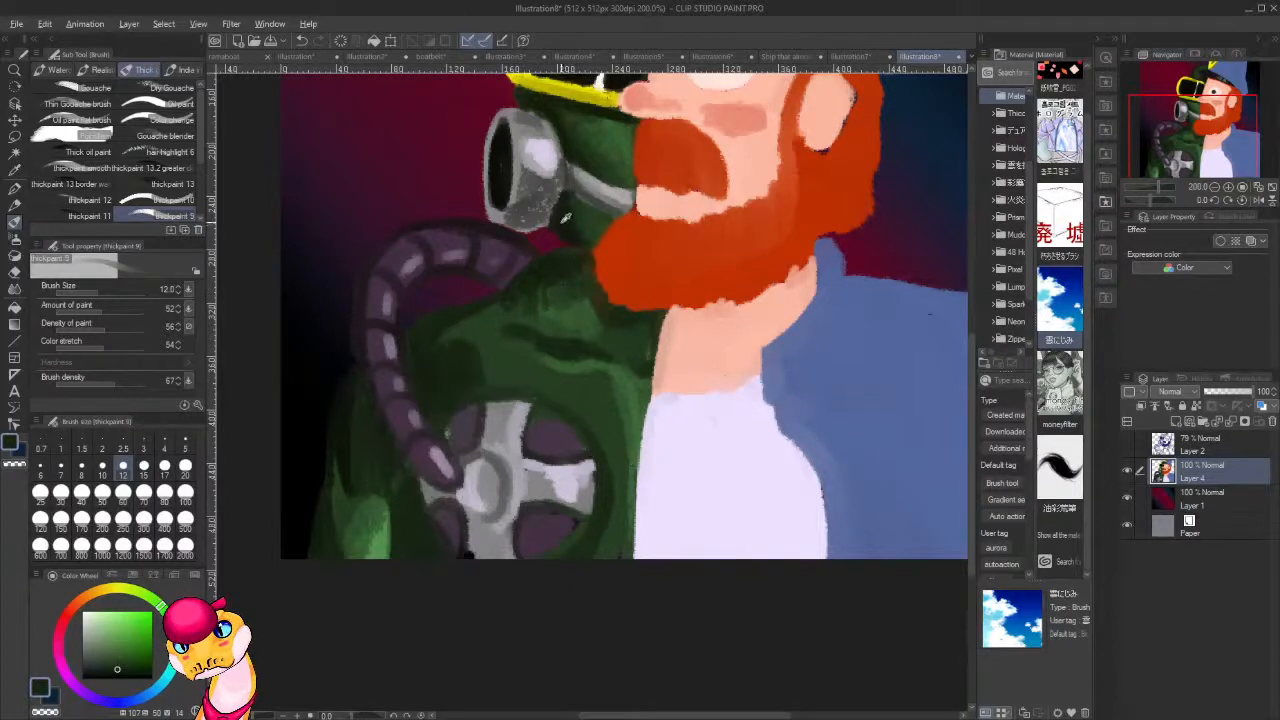
Sample near-black from the filter opening and deepen the jacket shadow above the chest piece and its two windows beside the hose.
alt+click(508, 173)
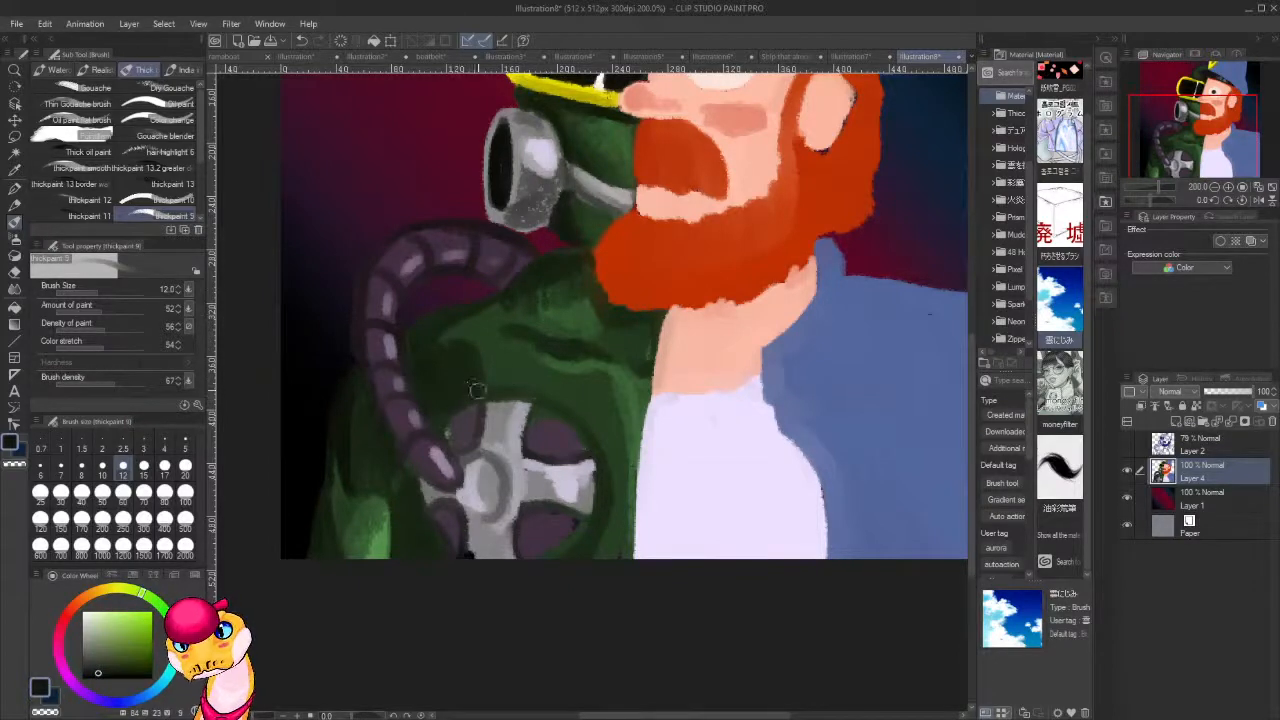
mouse_move(477, 390)
mouse_down()
mouse_move(457, 348)
mouse_move(456, 396)
mouse_move(445, 395)
mouse_move(427, 356)
mouse_up()
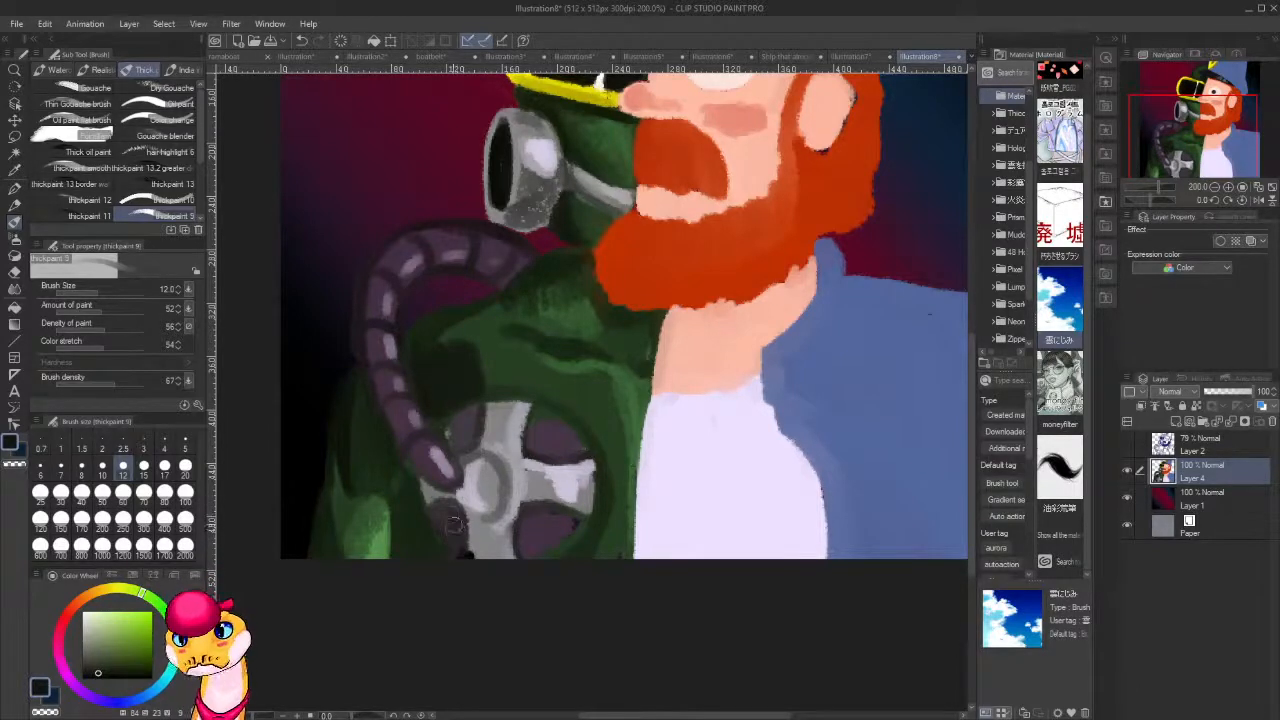
mouse_move(434, 509)
mouse_down()
mouse_move(460, 517)
mouse_move(459, 540)
mouse_up()
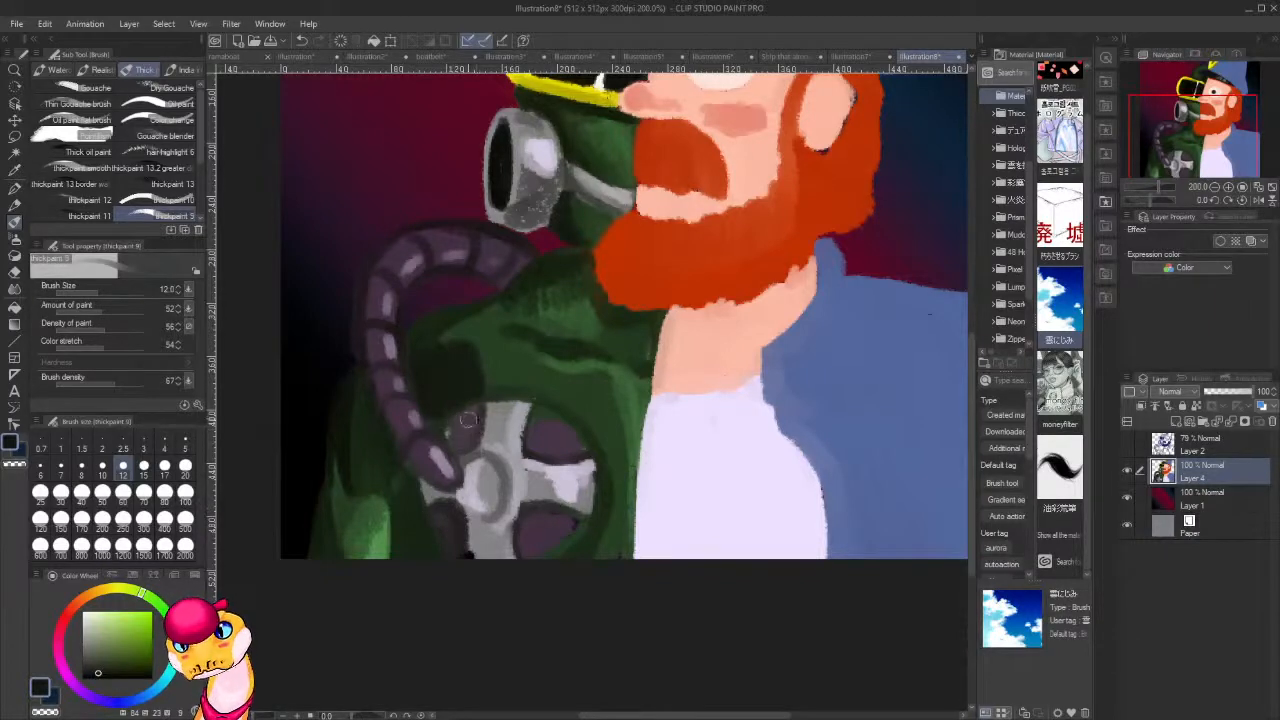
mouse_move(468, 420)
mouse_down()
mouse_move(478, 412)
mouse_move(460, 445)
mouse_move(486, 420)
mouse_up()
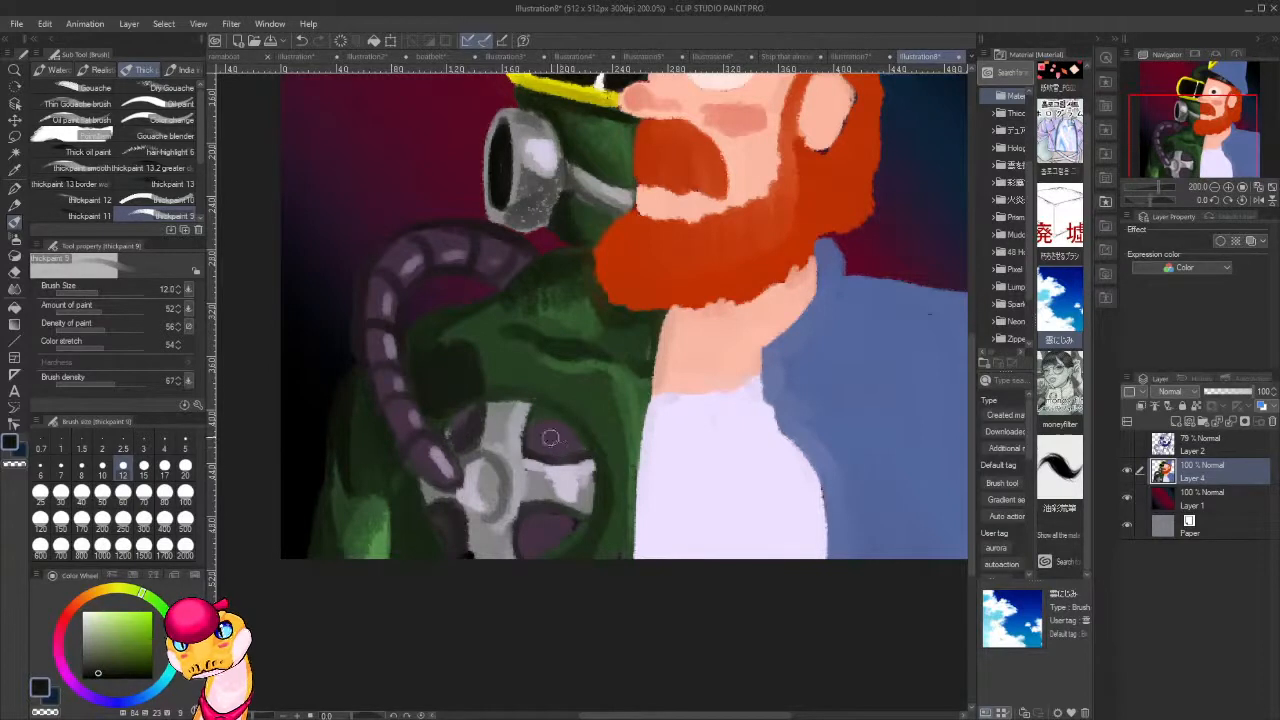
Sample the dark purple and repaint the two chest piece windows farther from the hose.
alt+click(541, 438)
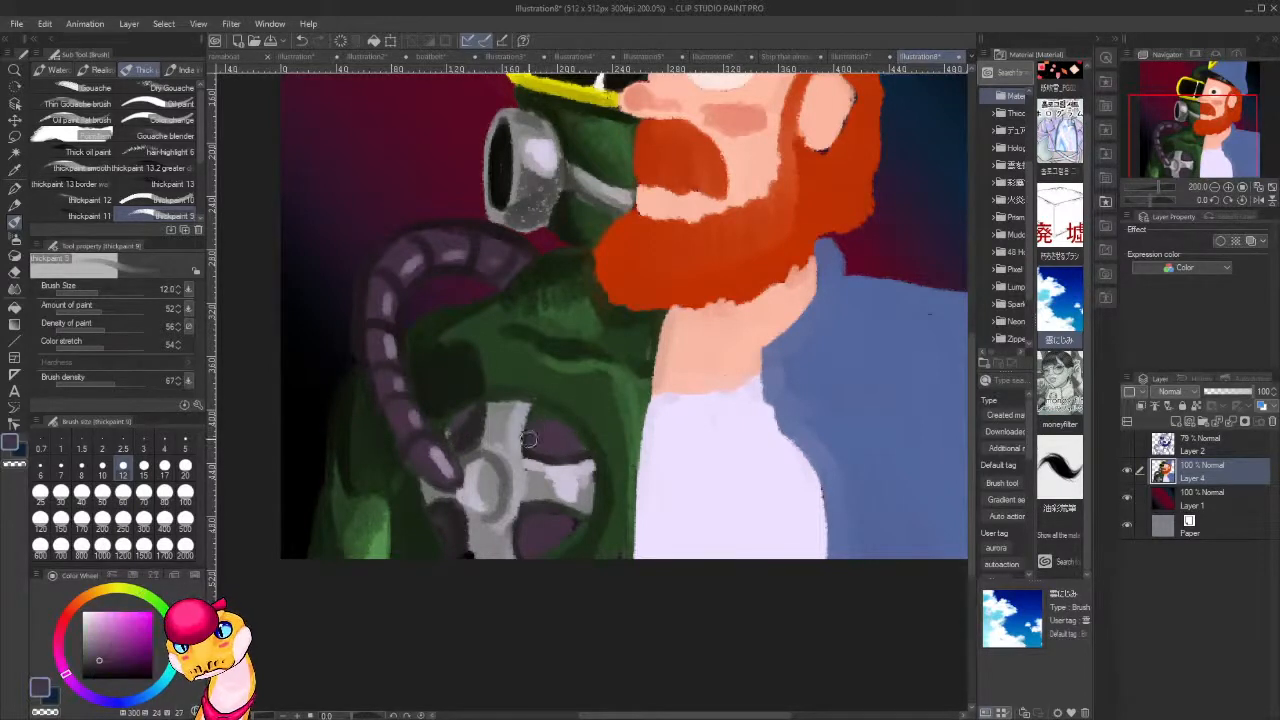
mouse_move(529, 439)
mouse_down()
mouse_move(559, 434)
mouse_move(567, 423)
mouse_move(545, 421)
mouse_move(577, 446)
mouse_move(556, 420)
mouse_up()
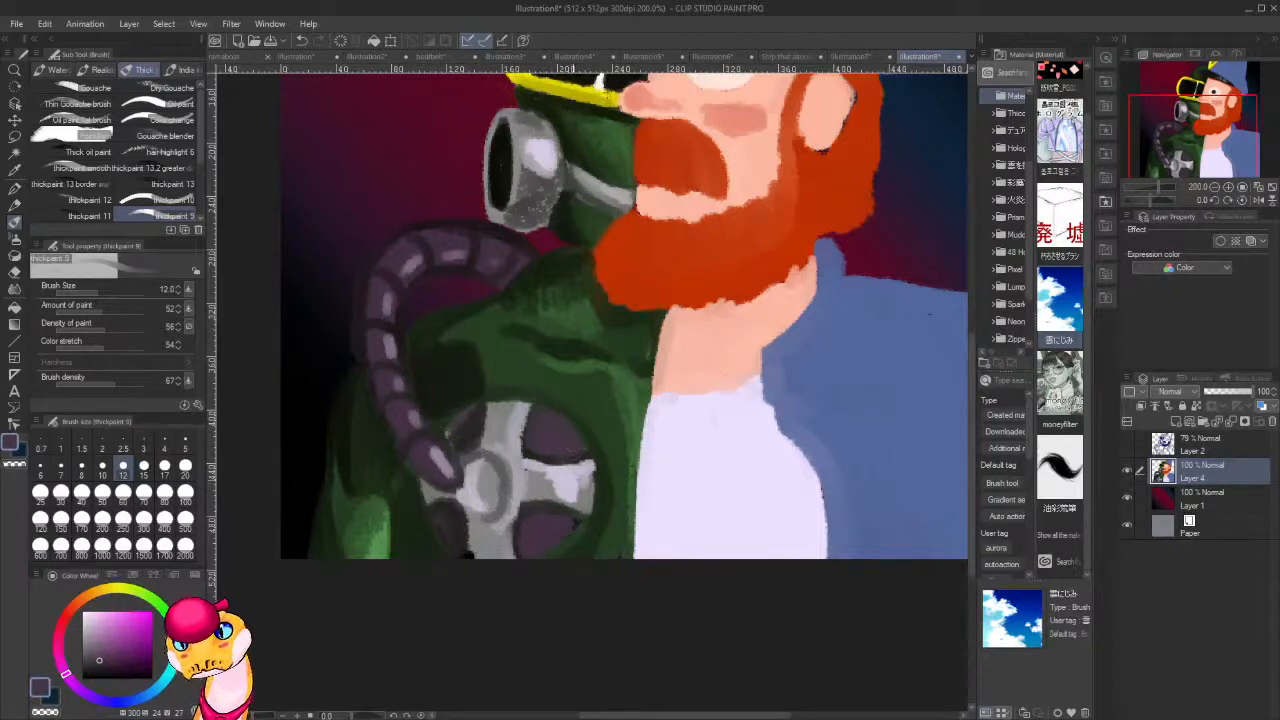
mouse_move(563, 530)
mouse_down()
mouse_move(570, 521)
mouse_move(557, 542)
mouse_move(566, 537)
mouse_up()
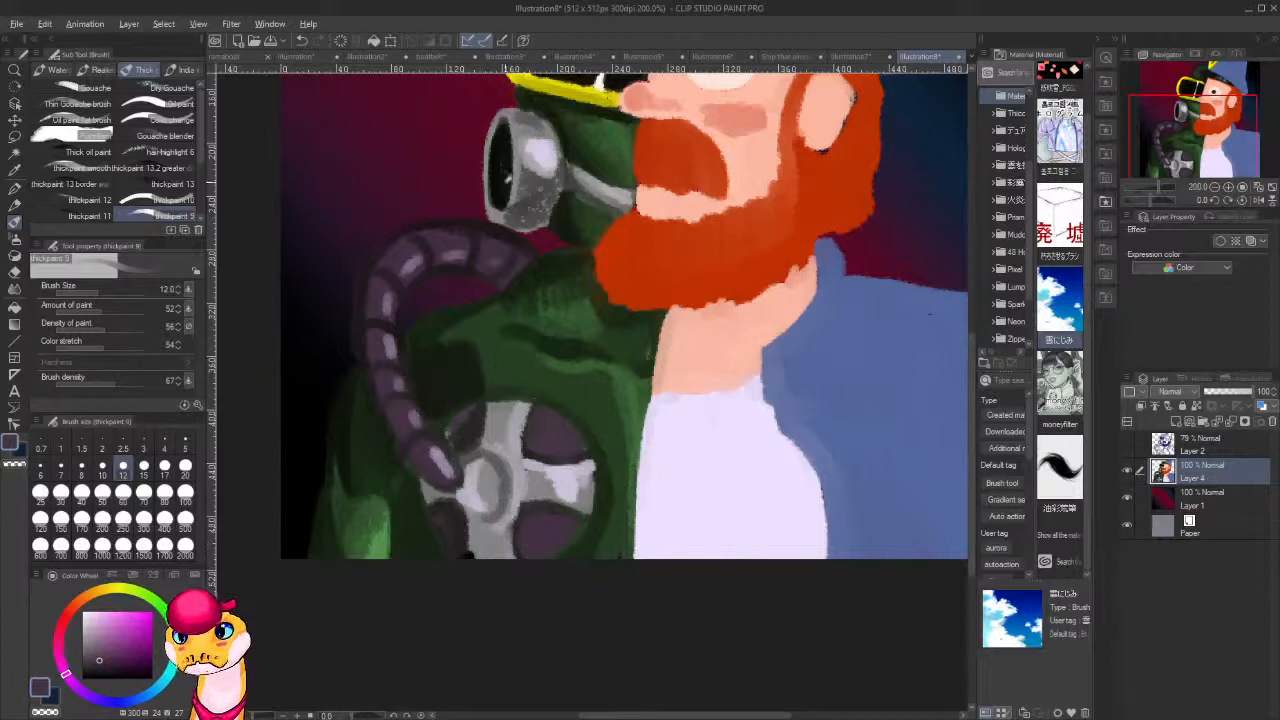
Reduce the brush size to 5 and outline the chest piece's hub and windows with near-black sampled from the filter opening.
alt+click(502, 180)
key(bracketleft)
key(bracketleft)
key(bracketleft)
key(bracketleft)
key(bracketleft)
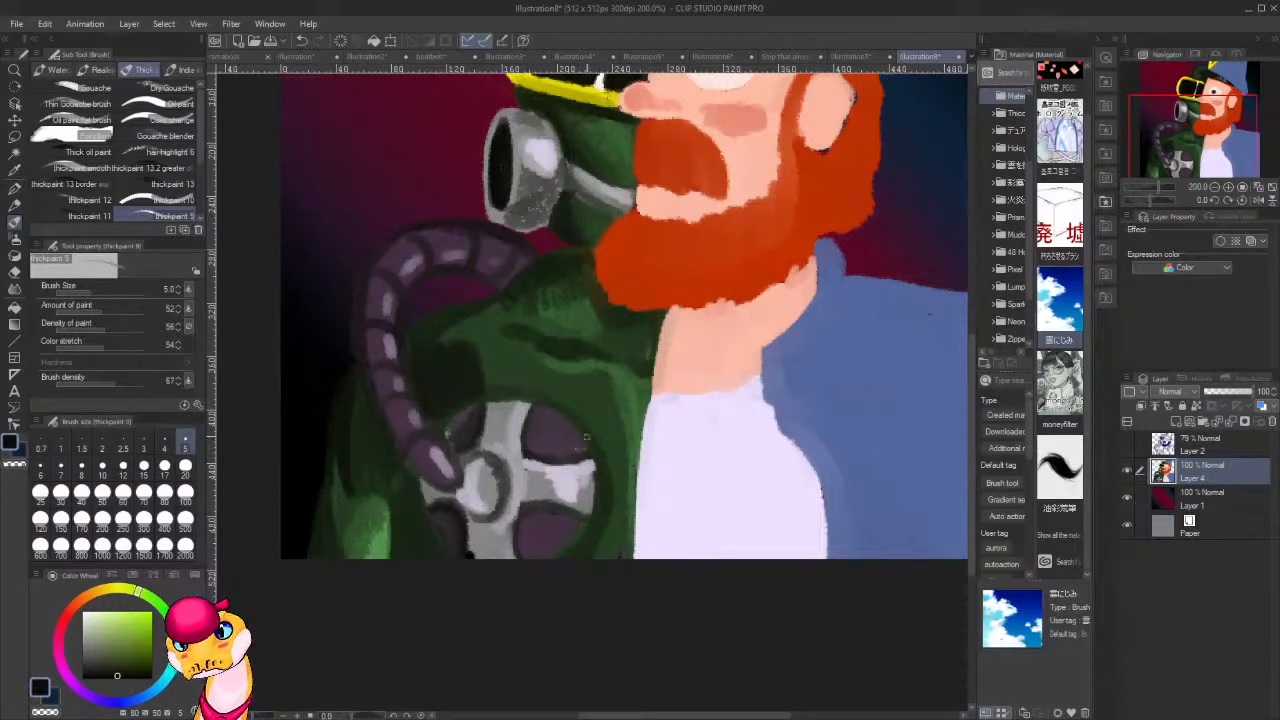
Highlight the chest piece's windows with a lighter purple and shade its metal spokes with a darker grey mixed from their colour.
alt+click(536, 452)
click(105, 632)
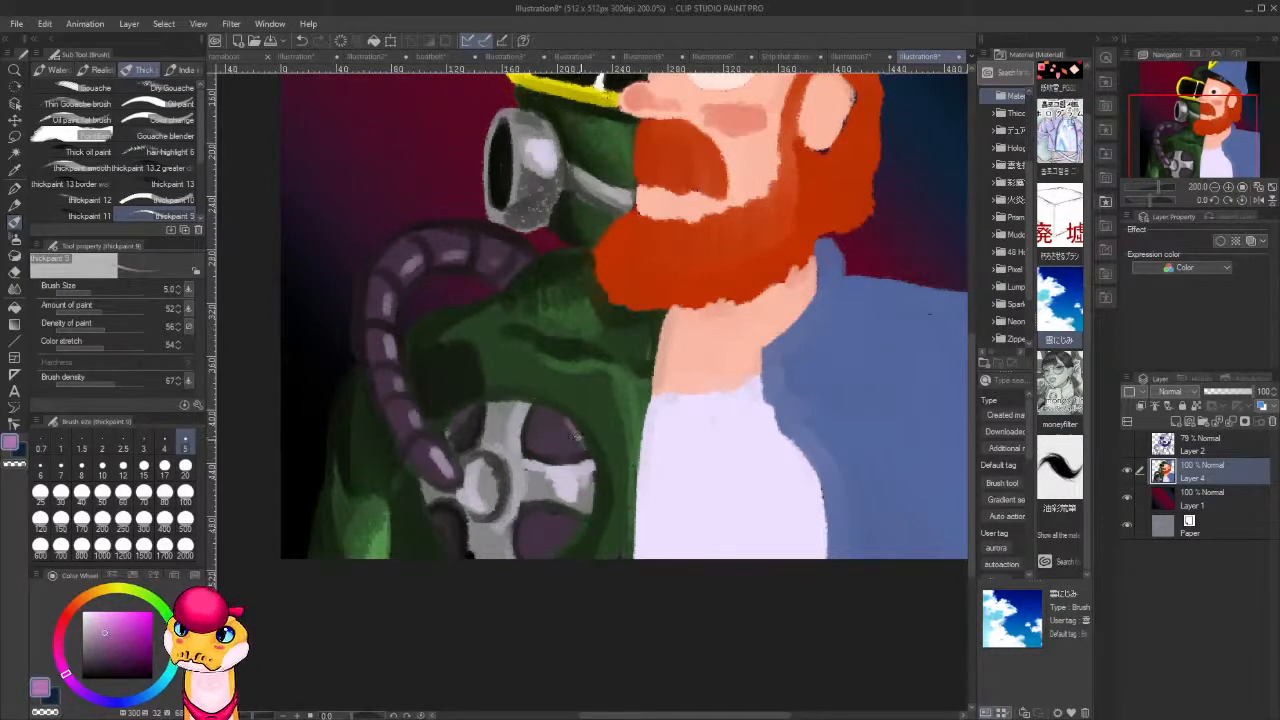
mouse_move(562, 418)
mouse_down()
mouse_move(568, 440)
mouse_move(534, 446)
mouse_move(544, 440)
mouse_up()
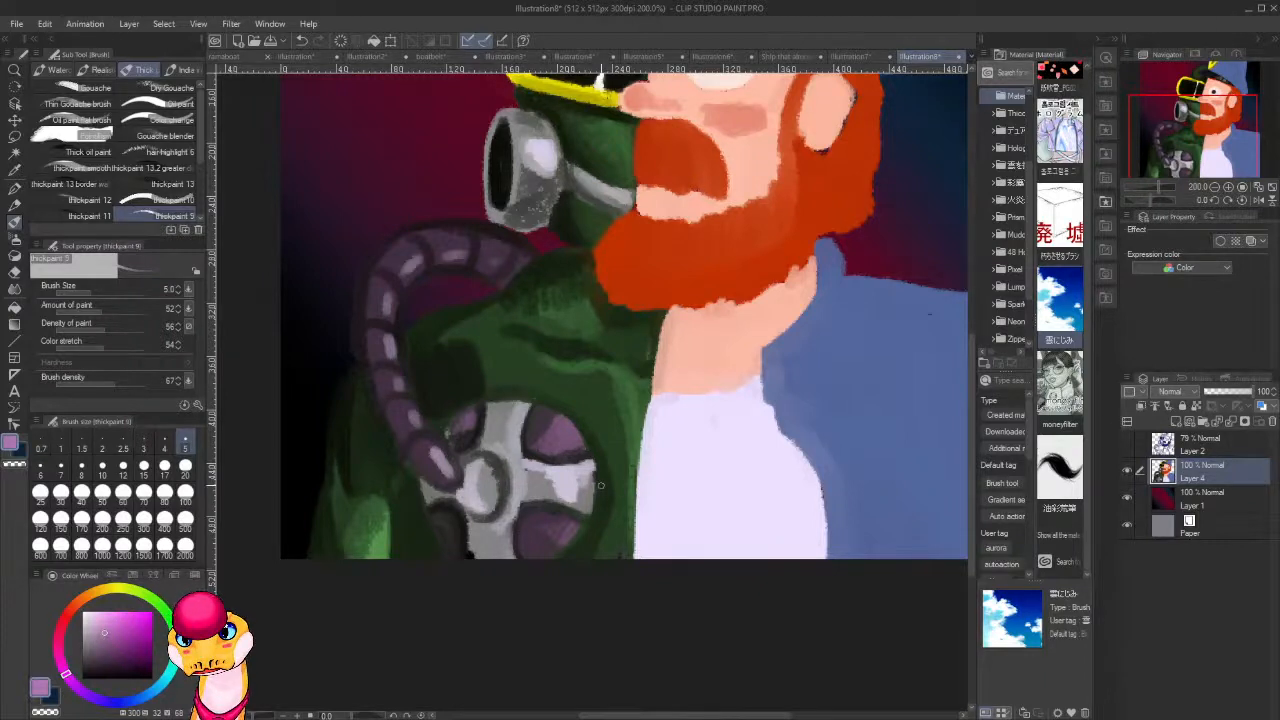
alt+click(503, 422)
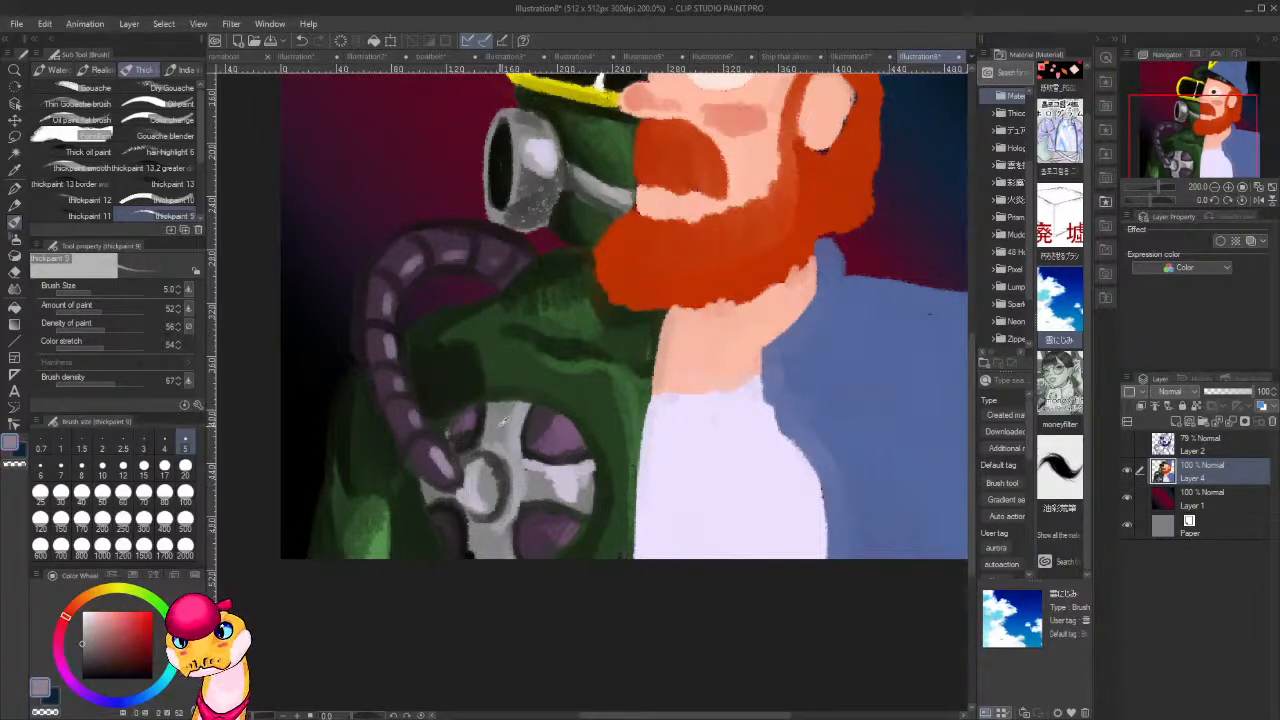
click(94, 657)
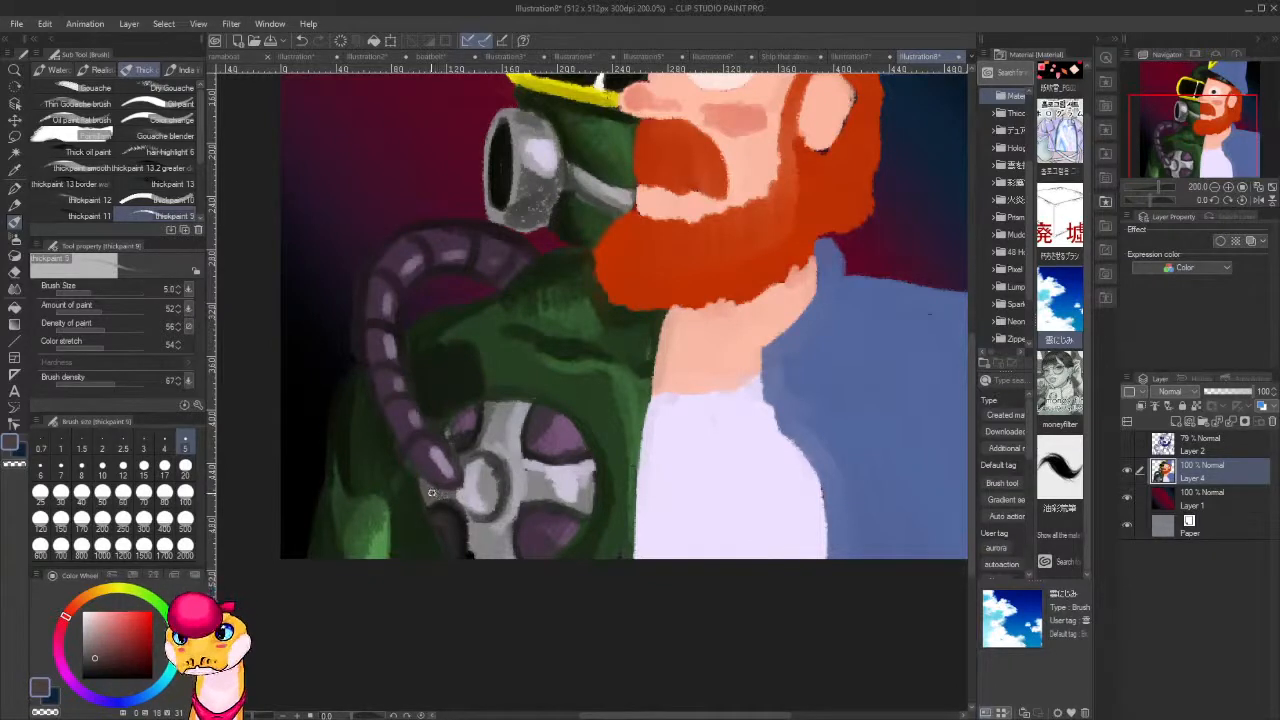
Refine the hose's dark edges and tone down its upper segments with sampled dark green, near-black and purple.
alt+click(467, 371)
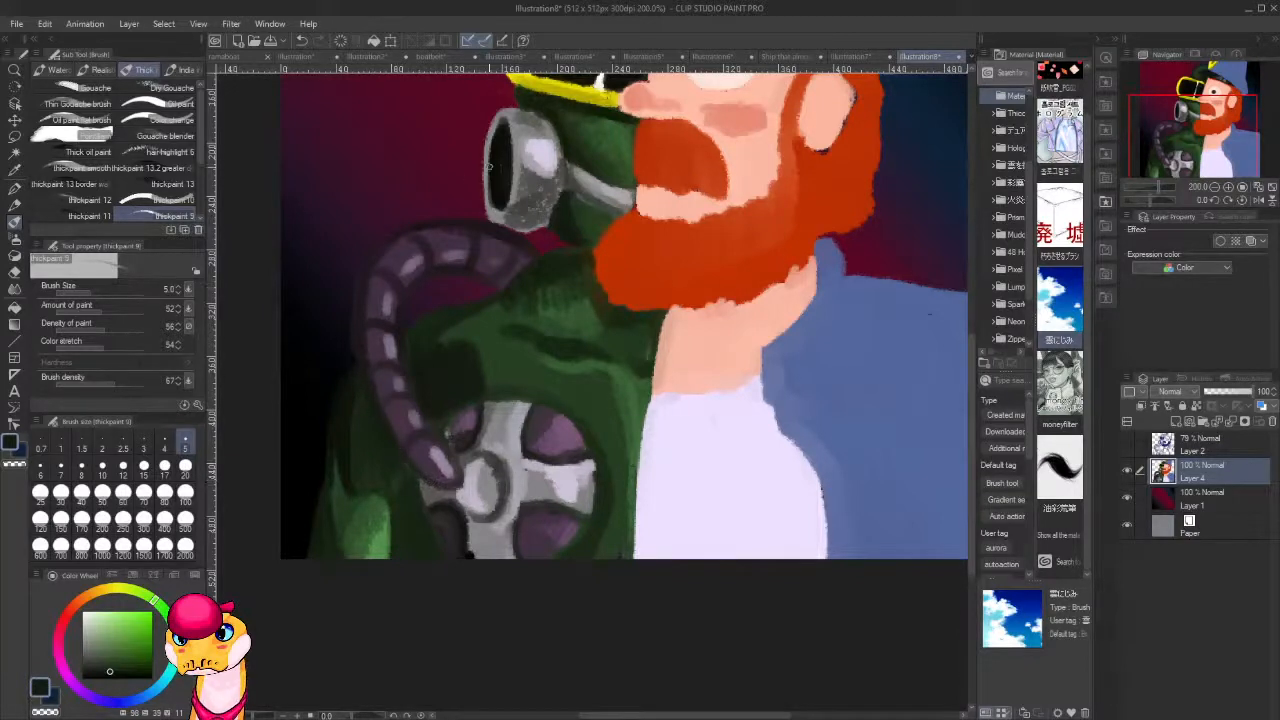
alt+click(498, 164)
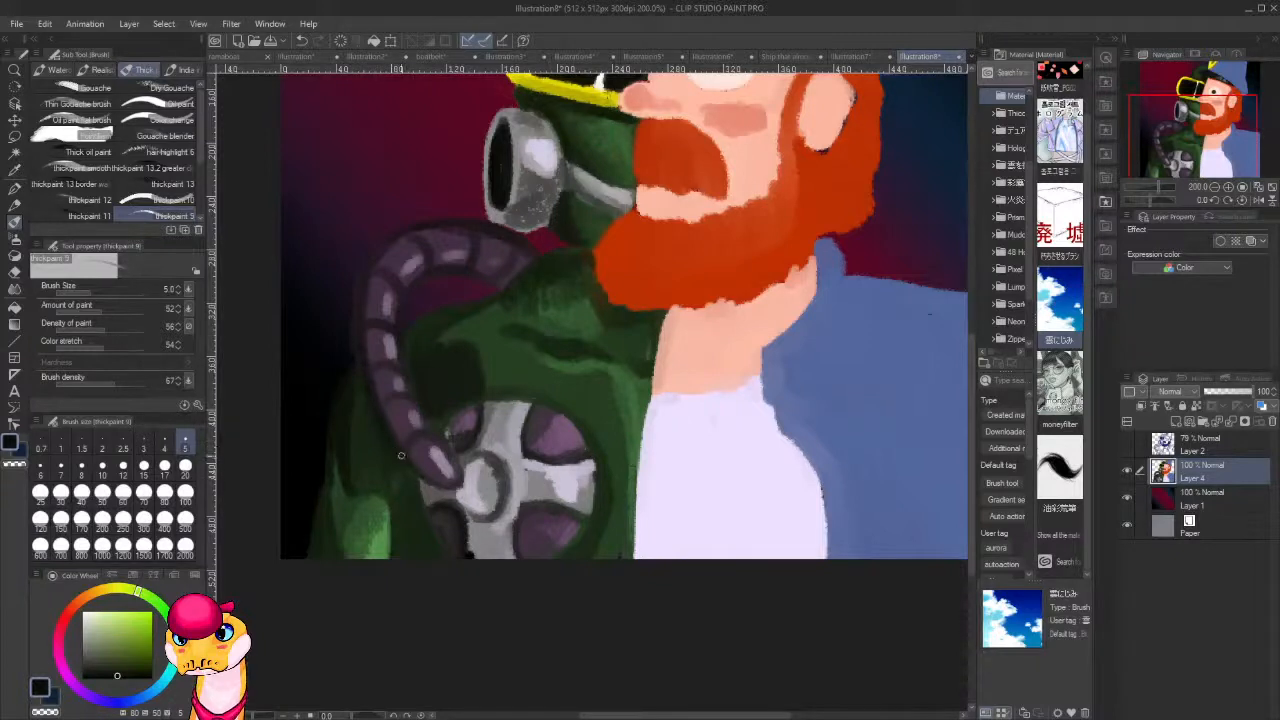
drag(441, 385, 593, 446)
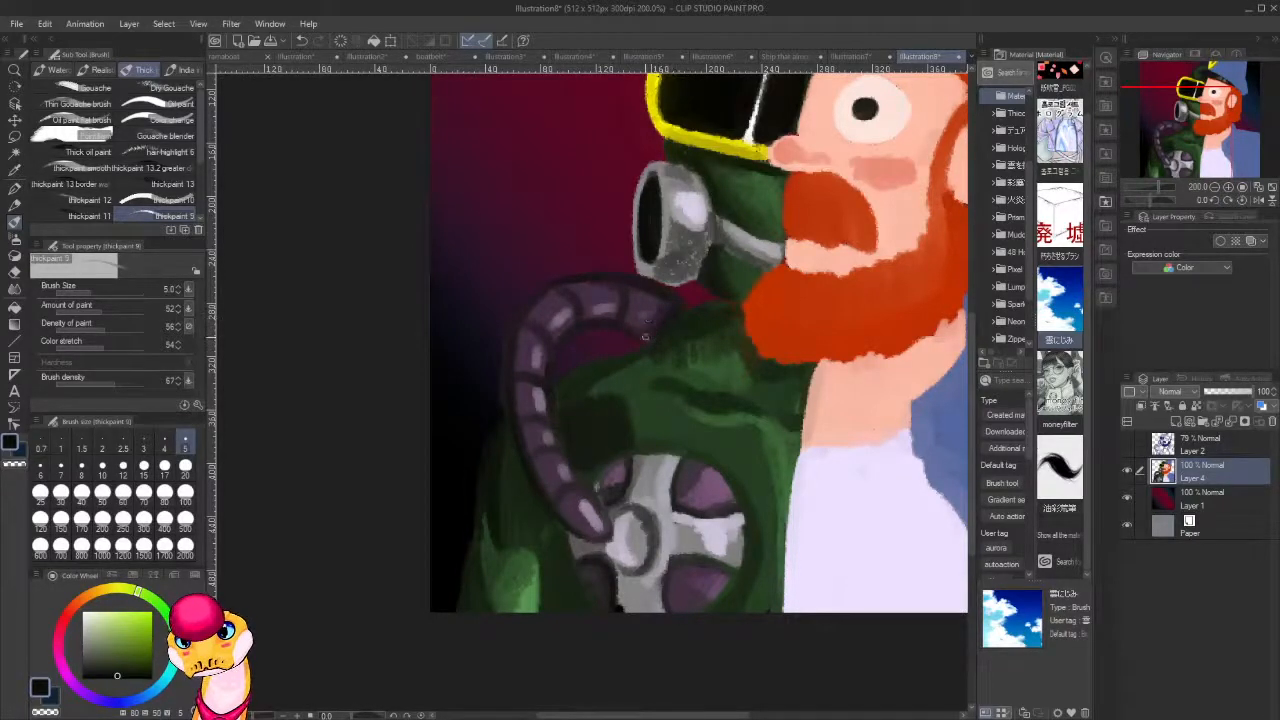
alt+click(594, 292)
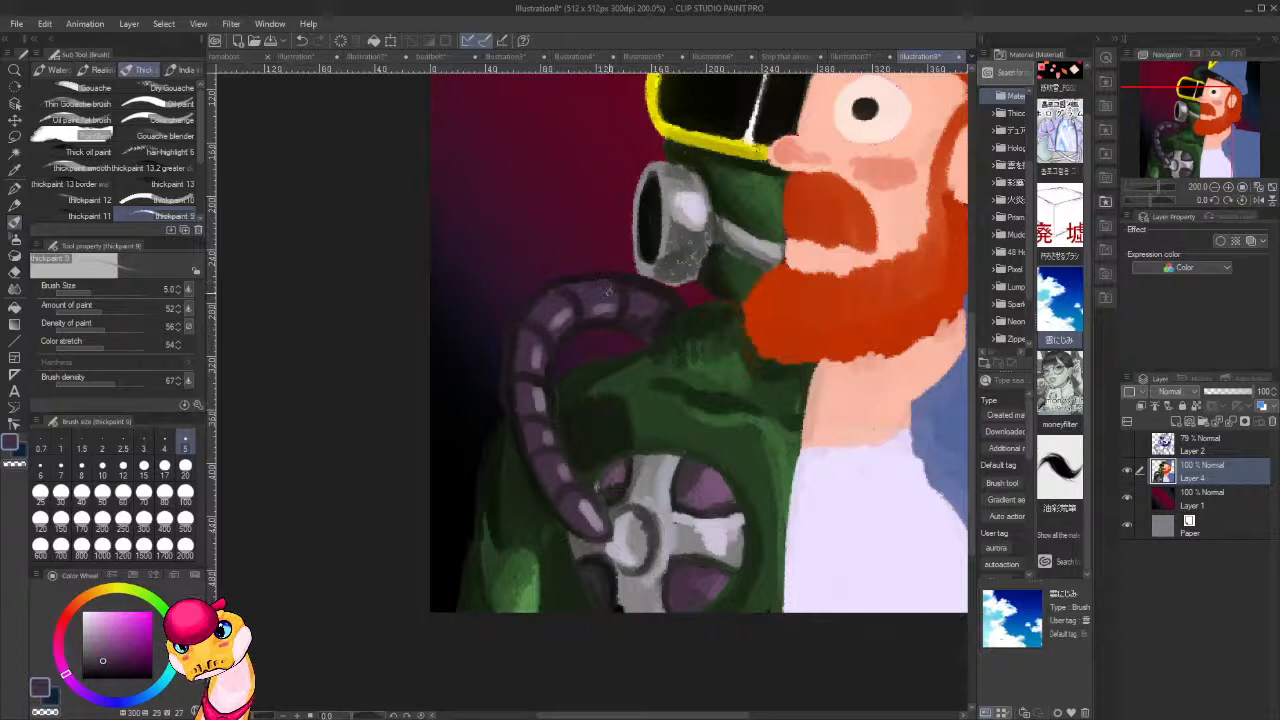
alt+click(586, 322)
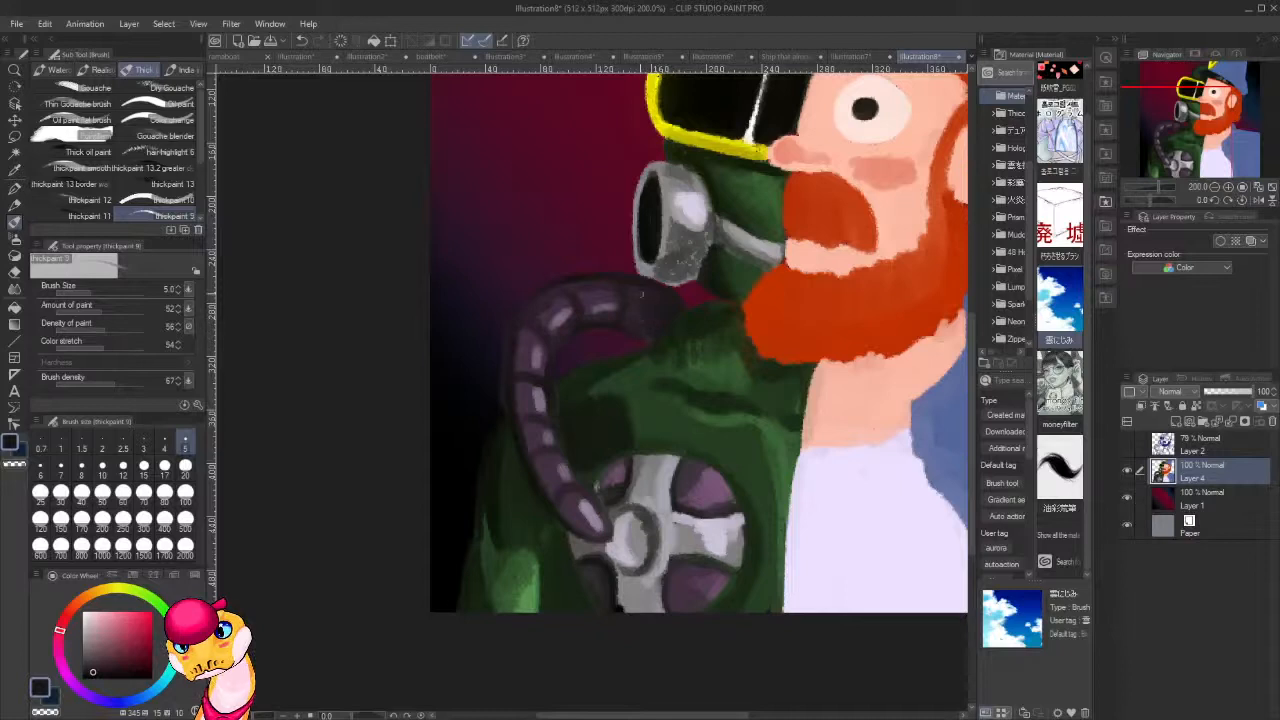
alt+click(618, 298)
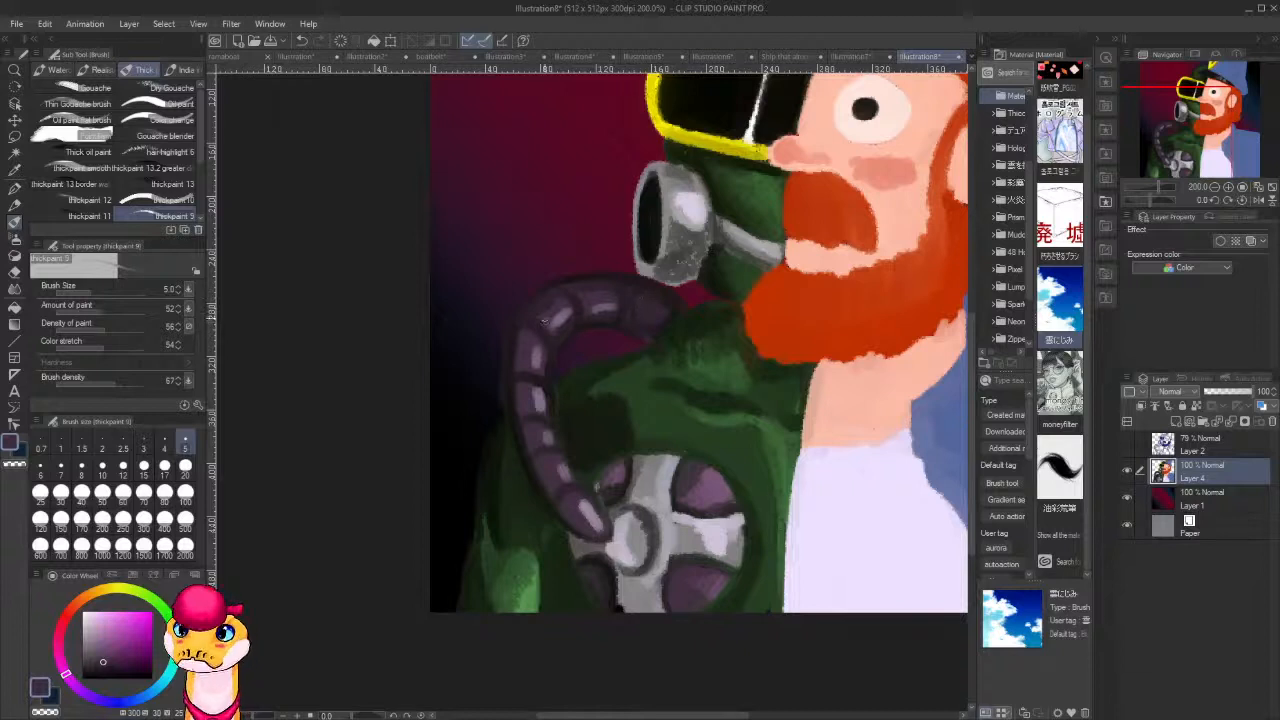
alt+click(524, 444)
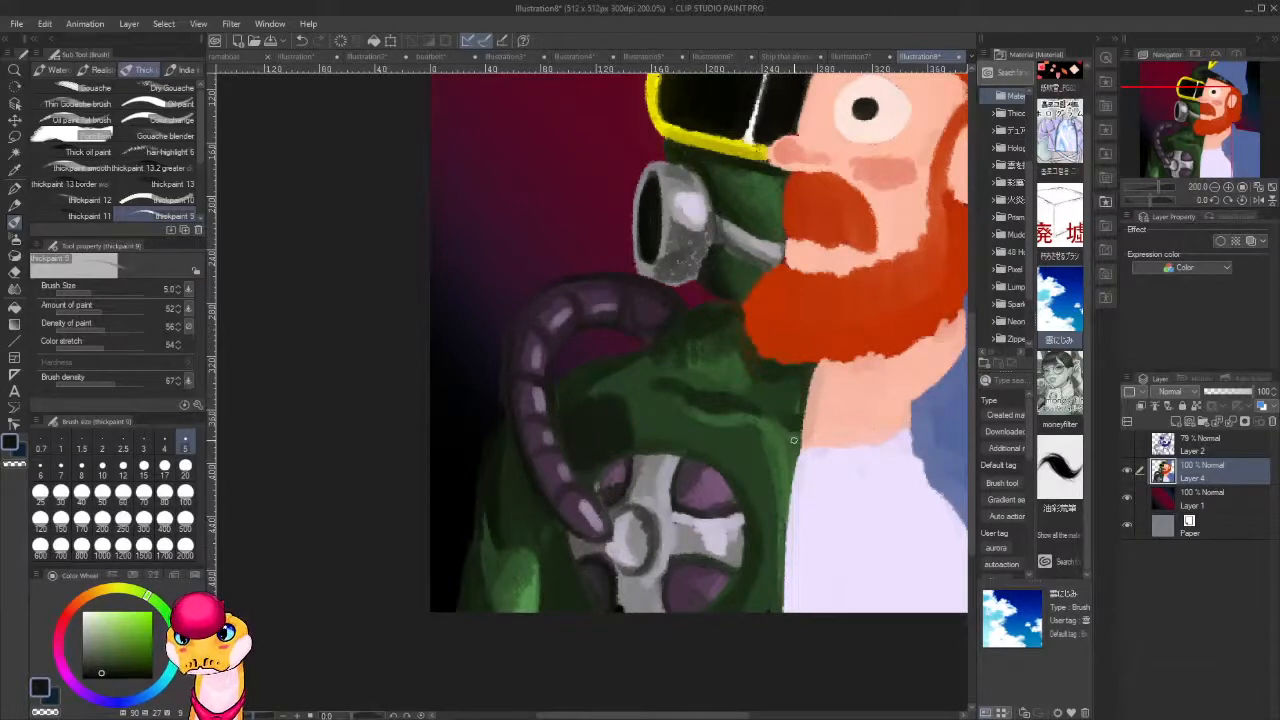
Sample the beard's orange, darken it to reddish brown, and shade the beard's front edge with the brush size at 17.
scroll(793, 440, down, 6)
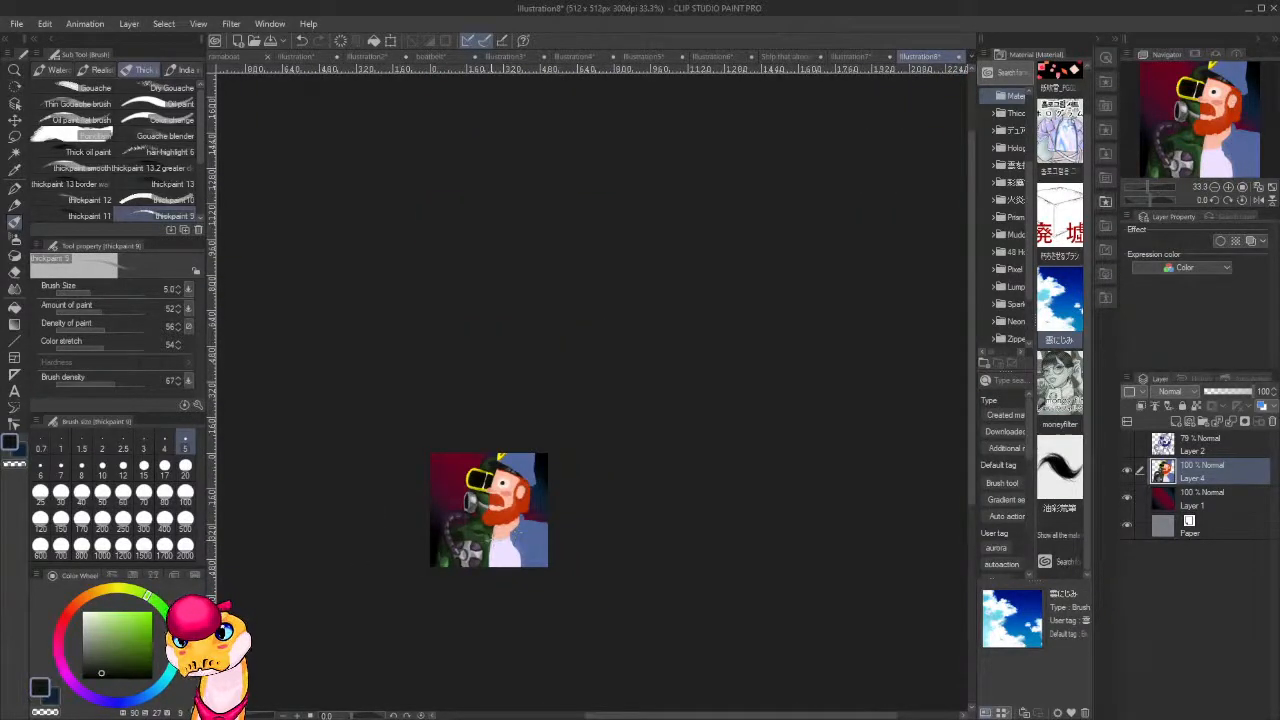
scroll(489, 532, down, 3)
scroll(626, 543, up, 6)
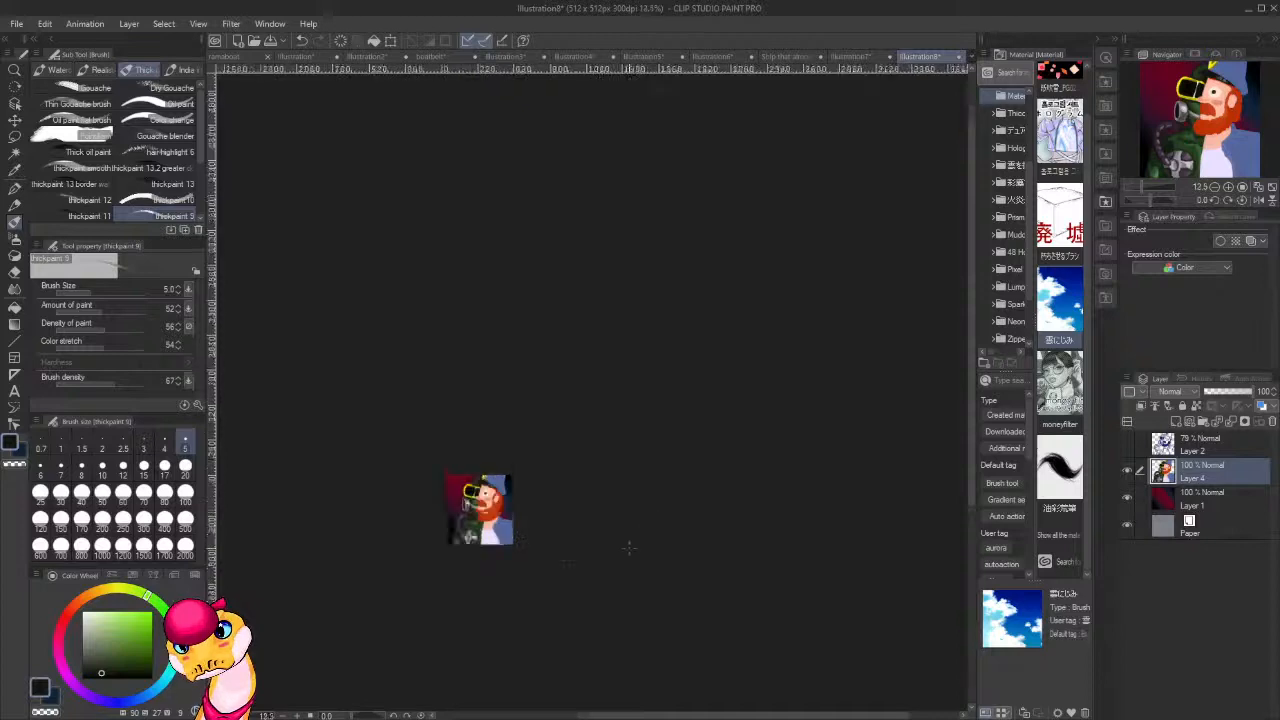
drag(539, 536, 812, 541)
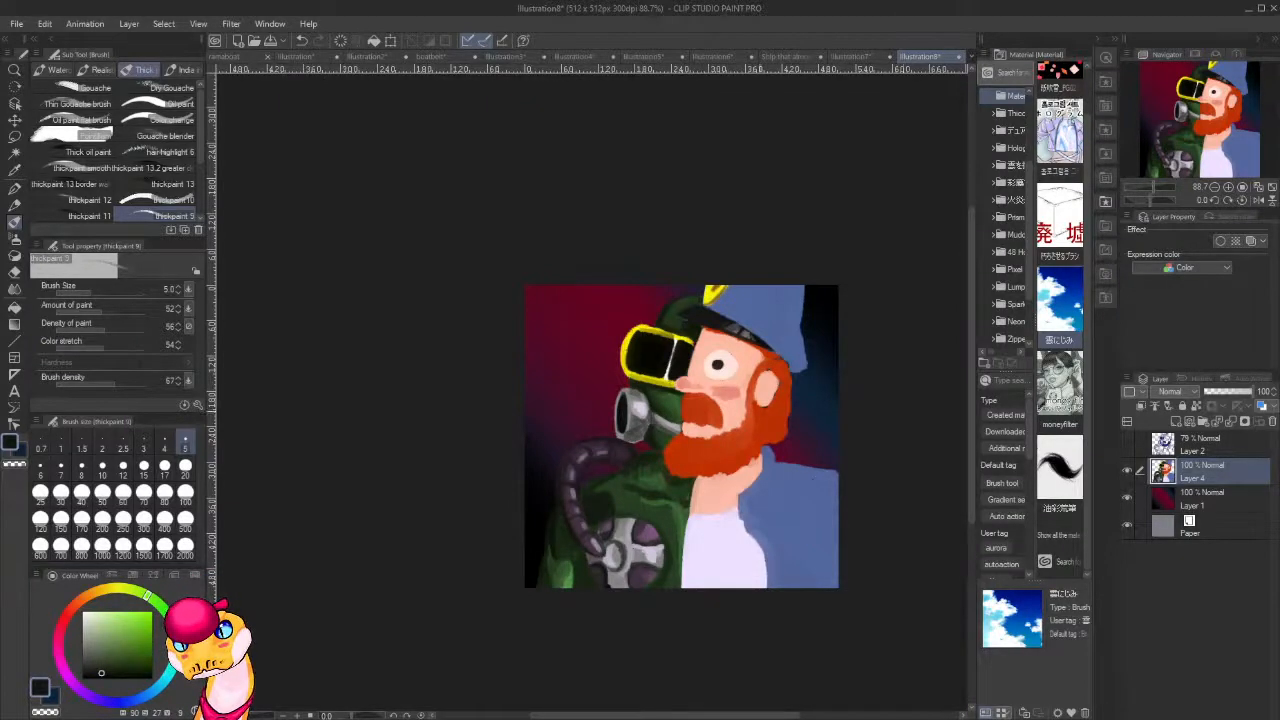
scroll(694, 402, up, 7)
drag(770, 532, 643, 463)
alt+click(535, 454)
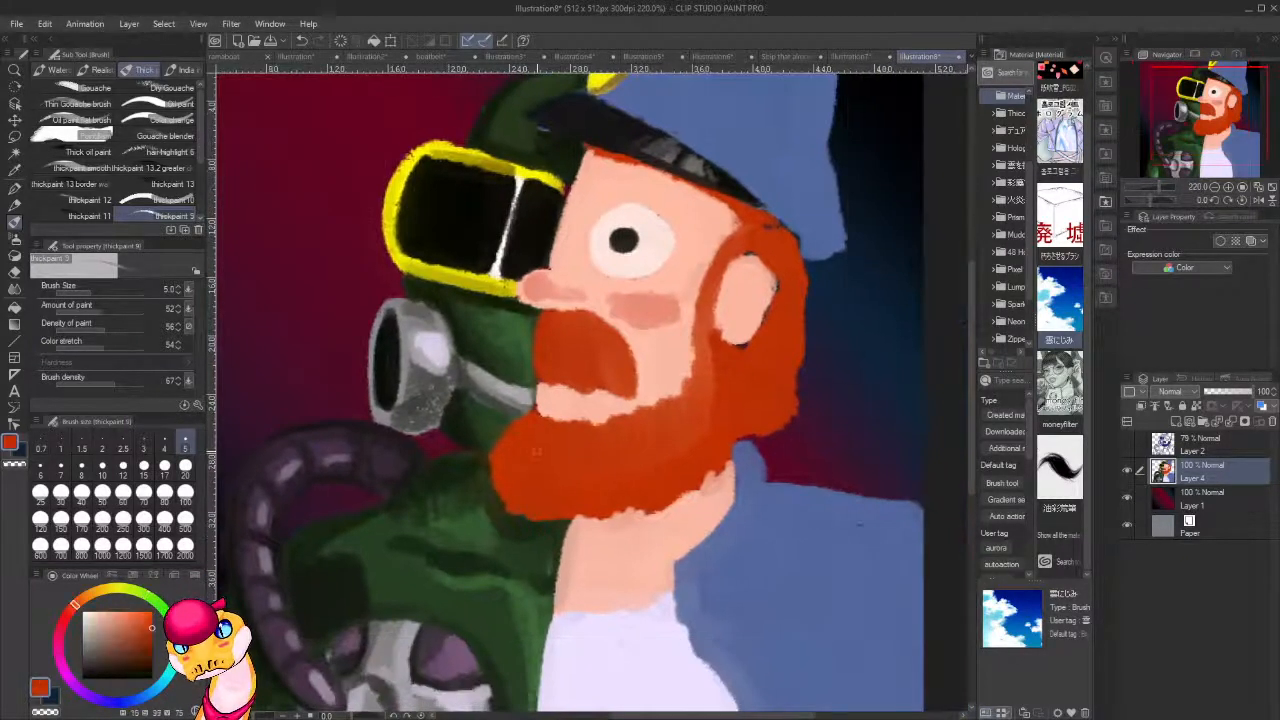
click(151, 648)
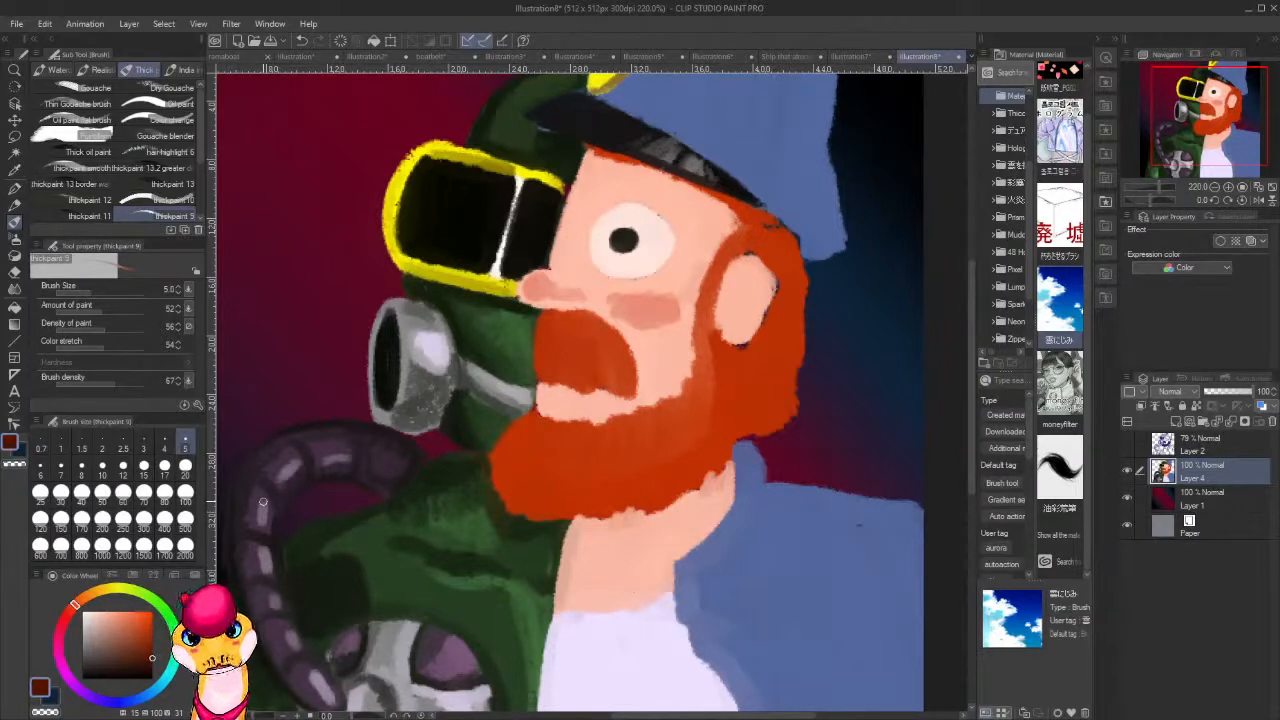
click(165, 466)
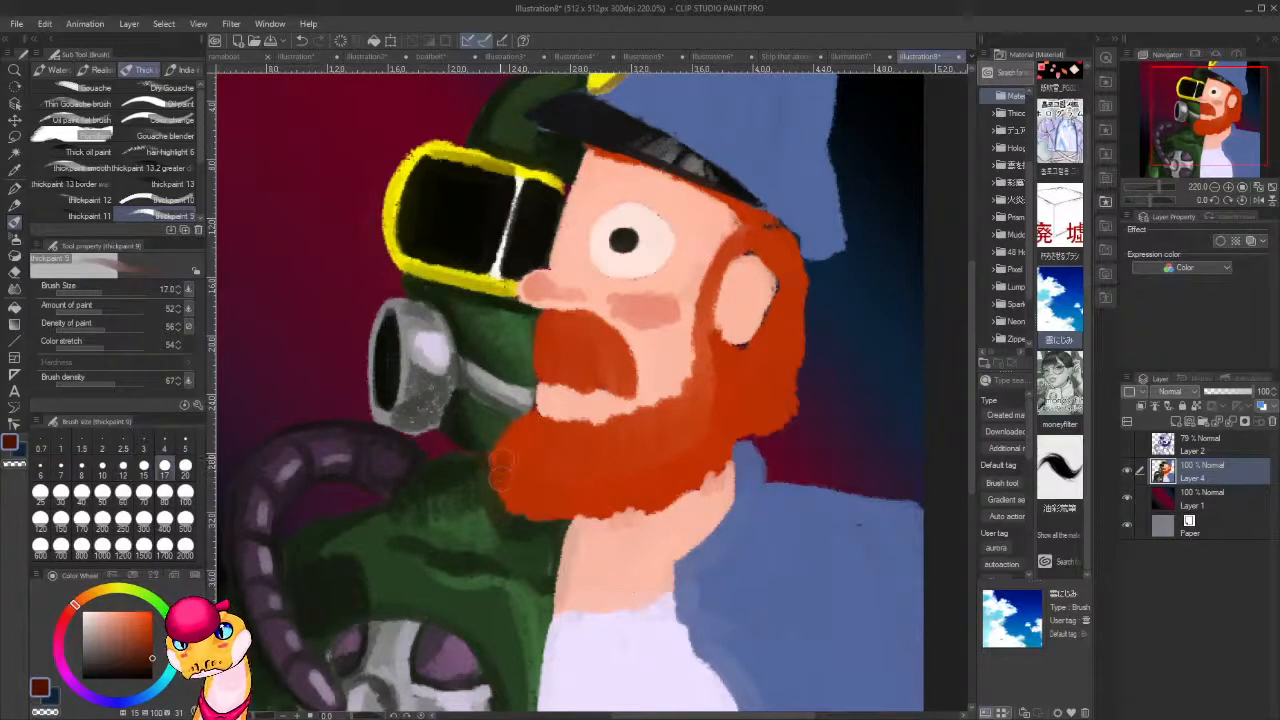
drag(496, 466, 556, 527)
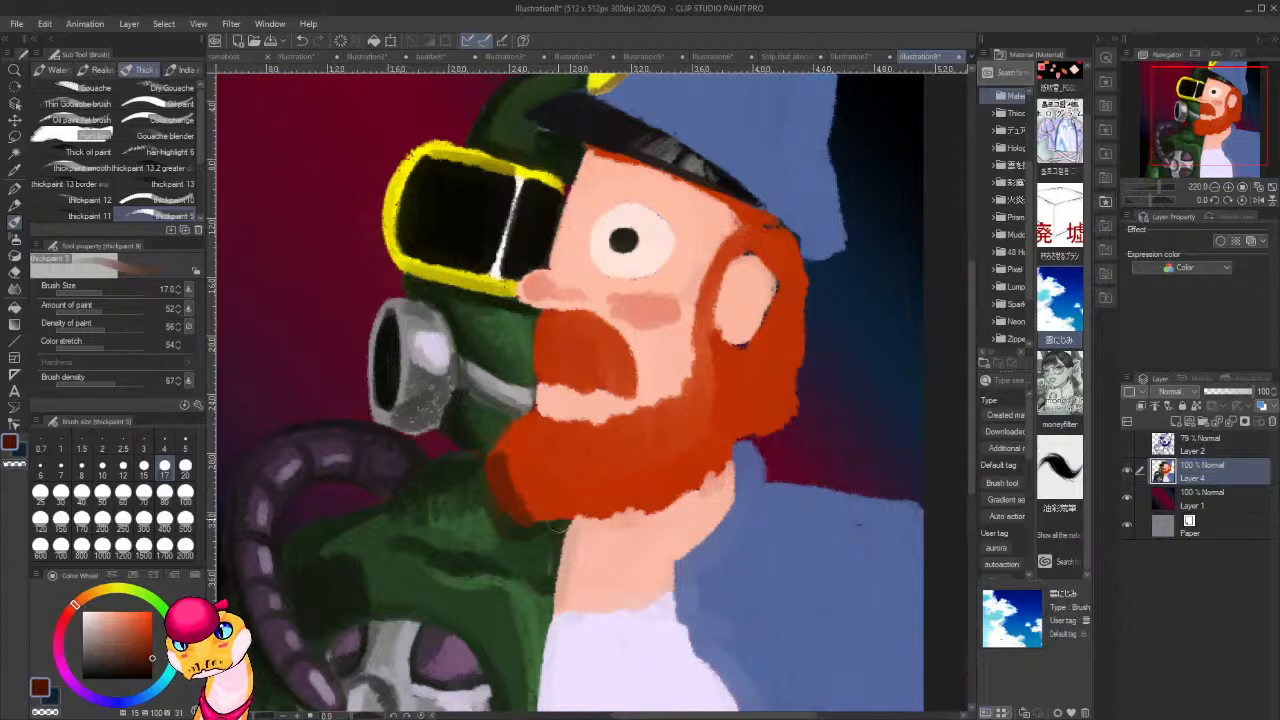
Shade the moustache and the lower front of the beard with the same dark reddish brown.
mouse_move(545, 363)
mouse_down()
mouse_move(543, 379)
mouse_move(582, 382)
mouse_move(582, 345)
mouse_move(588, 378)
mouse_move(630, 393)
mouse_move(600, 378)
mouse_up()
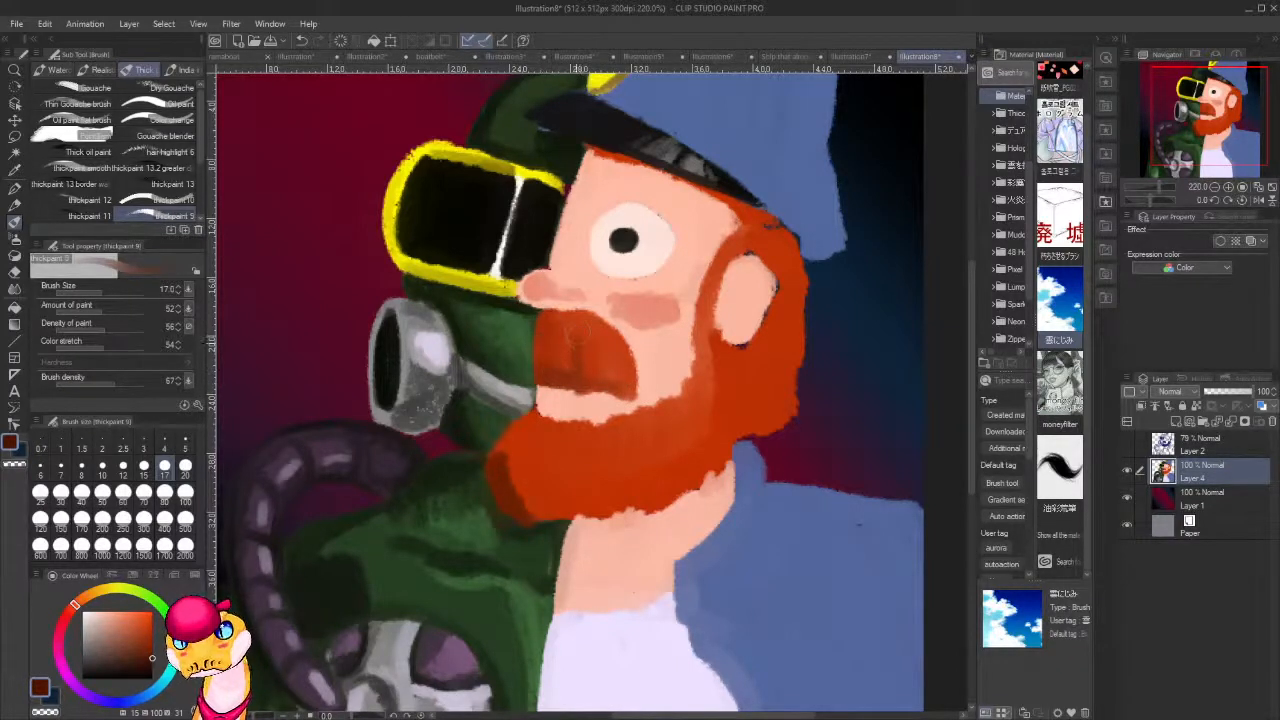
drag(597, 354, 624, 386)
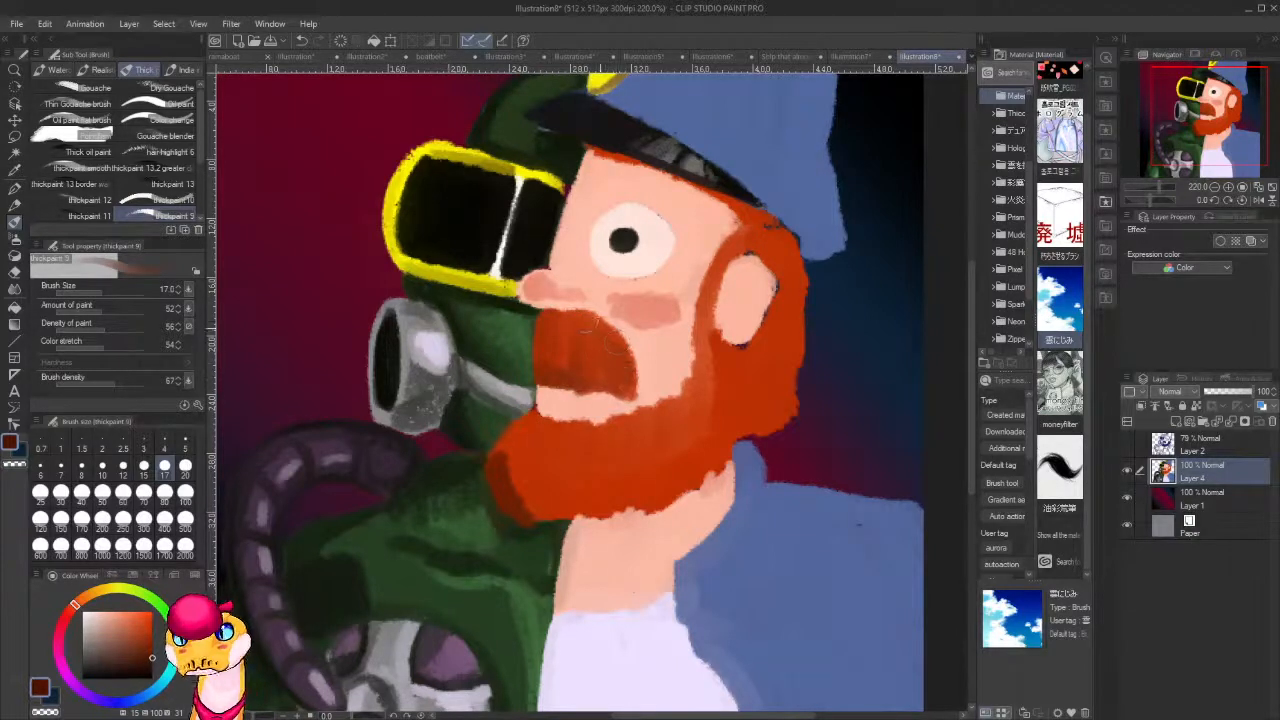
mouse_move(518, 486)
mouse_down()
mouse_move(531, 517)
mouse_move(592, 502)
mouse_up()
mouse_move(508, 431)
mouse_down()
mouse_move(490, 479)
mouse_move(514, 432)
mouse_move(503, 443)
mouse_up()
drag(592, 515, 653, 508)
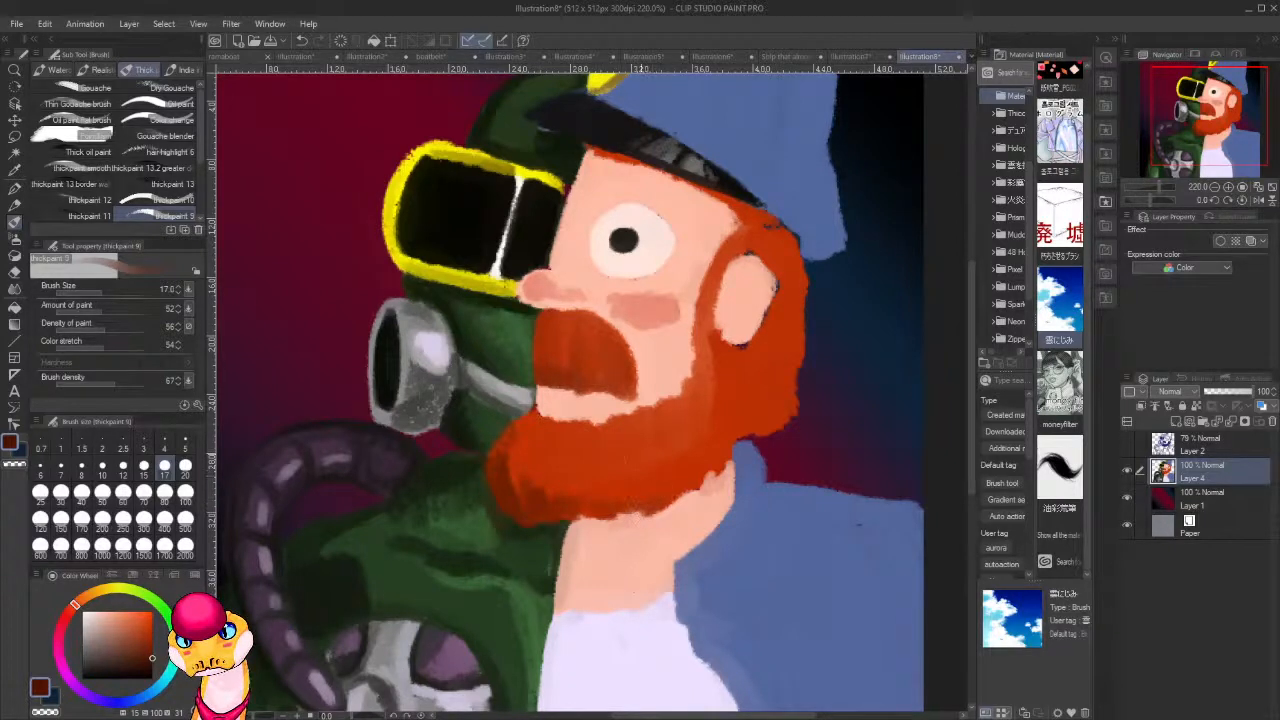
Blend the beard with sampled oranges and shade the hair behind the ear and beneath the cap with darker reddish brown.
alt+click(657, 472)
mouse_move(610, 466)
mouse_down()
mouse_move(626, 430)
mouse_move(685, 410)
mouse_move(704, 380)
mouse_move(717, 278)
mouse_up()
alt+click(532, 484)
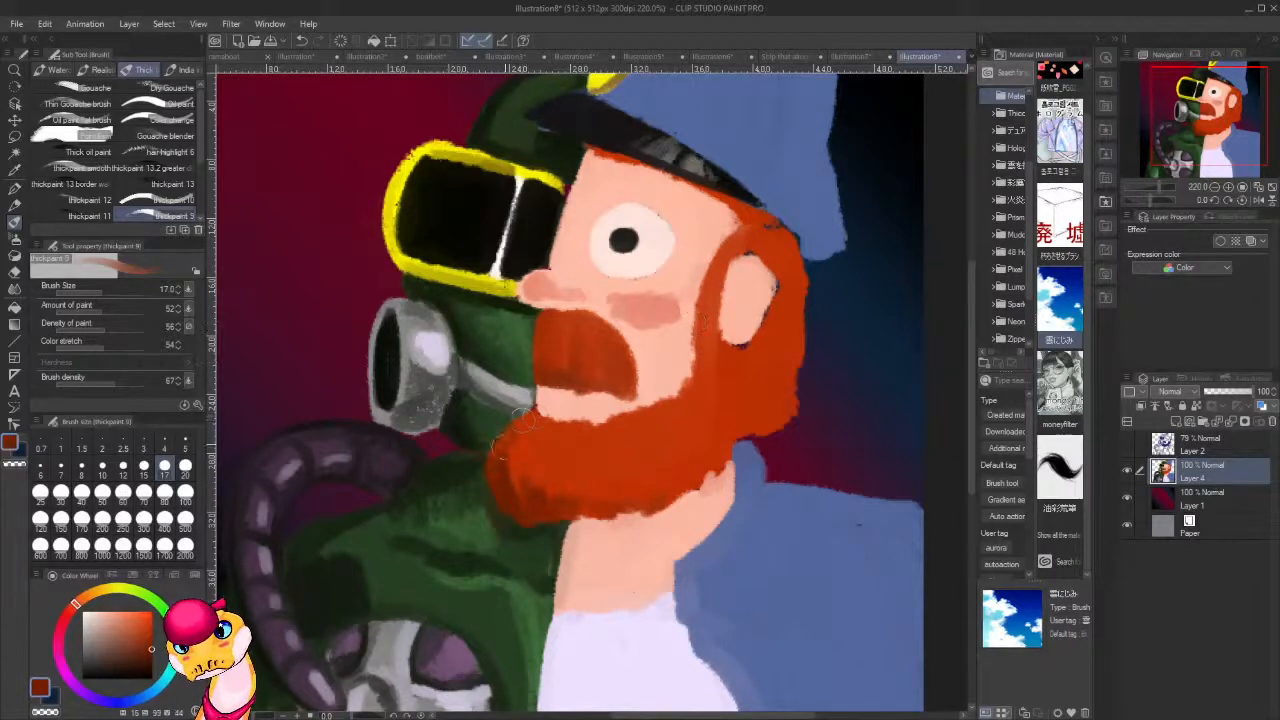
mouse_move(519, 504)
mouse_down()
mouse_move(537, 445)
mouse_move(570, 492)
mouse_move(651, 495)
mouse_move(663, 462)
mouse_move(730, 437)
mouse_move(728, 410)
mouse_move(741, 410)
mouse_move(773, 322)
mouse_move(770, 336)
mouse_move(773, 308)
mouse_move(744, 350)
mouse_move(747, 385)
mouse_move(757, 282)
mouse_move(771, 308)
mouse_move(777, 283)
mouse_move(776, 310)
mouse_move(742, 245)
mouse_move(773, 261)
mouse_move(771, 228)
mouse_move(799, 238)
mouse_move(787, 260)
mouse_move(761, 210)
mouse_move(689, 190)
mouse_move(774, 233)
mouse_move(702, 197)
mouse_move(750, 195)
mouse_move(649, 180)
mouse_move(699, 203)
mouse_move(652, 172)
mouse_move(677, 178)
mouse_move(600, 156)
mouse_move(650, 174)
mouse_up()
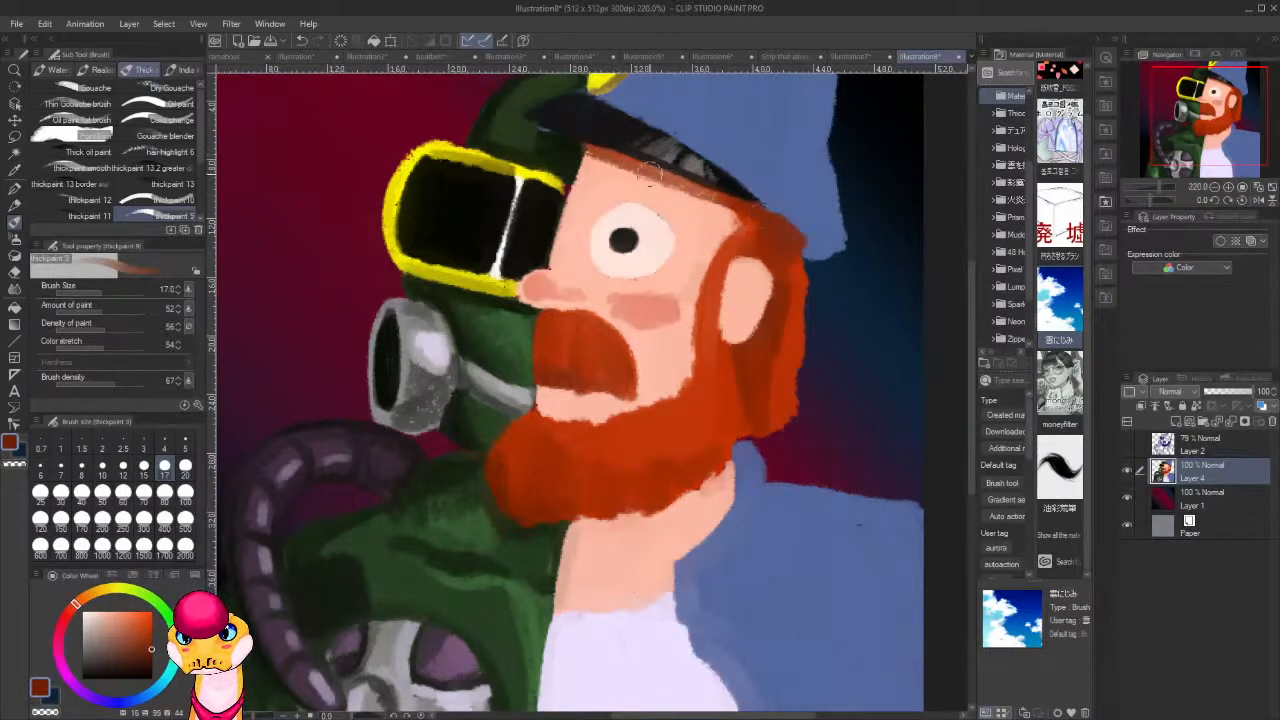
Paint a brownish crease above the bearded half's eye and soften its outer edge with sampled skin tone.
mouse_move(682, 234)
mouse_down()
mouse_move(689, 244)
mouse_move(677, 218)
mouse_move(662, 218)
mouse_up()
drag(626, 195, 593, 217)
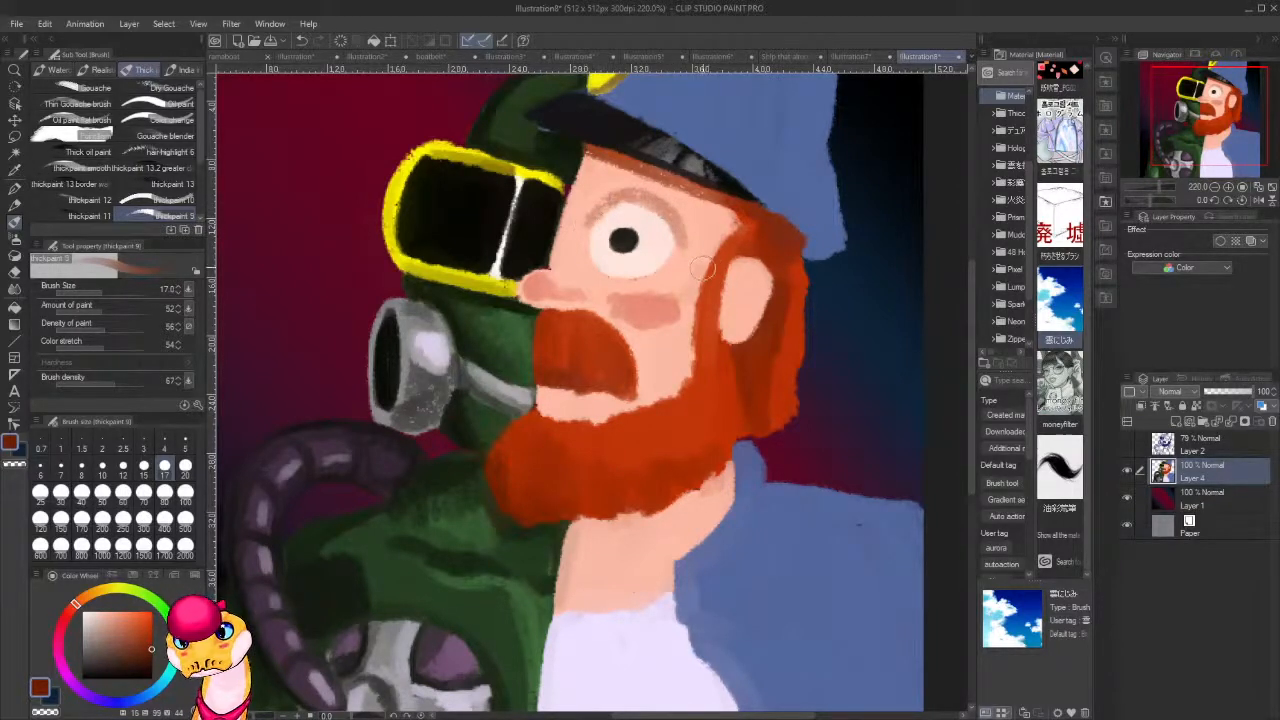
alt+click(703, 220)
mouse_move(693, 241)
mouse_down()
mouse_move(682, 264)
mouse_move(685, 238)
mouse_up()
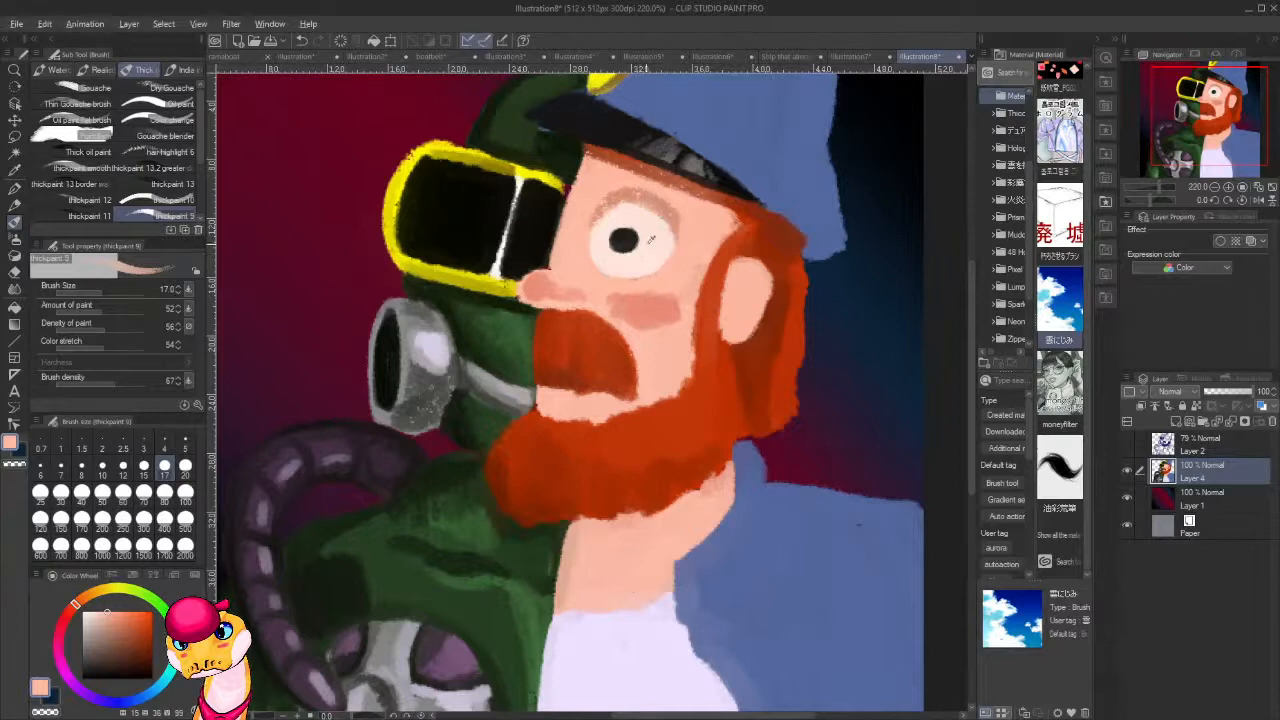
Sample the eye's white, shift it to a pale blue-grey to shade the eyeball, and sample the pupil's dark colour.
alt+click(645, 242)
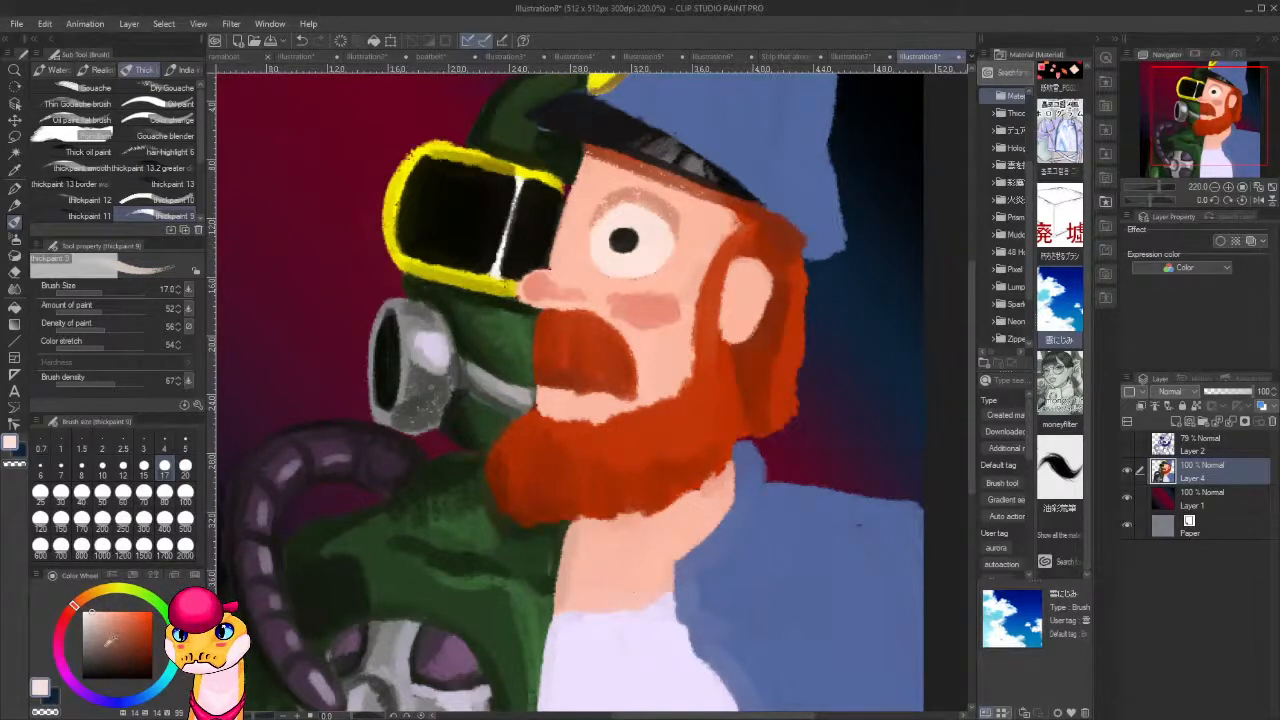
click(150, 693)
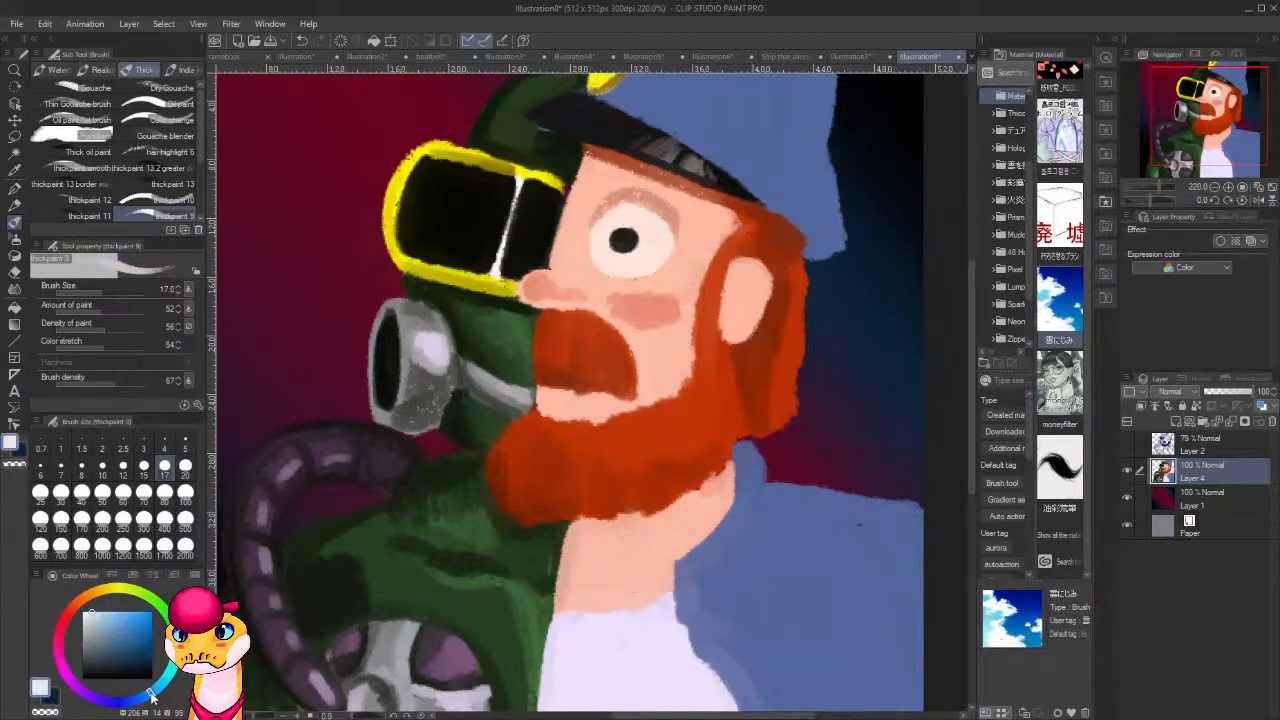
click(93, 616)
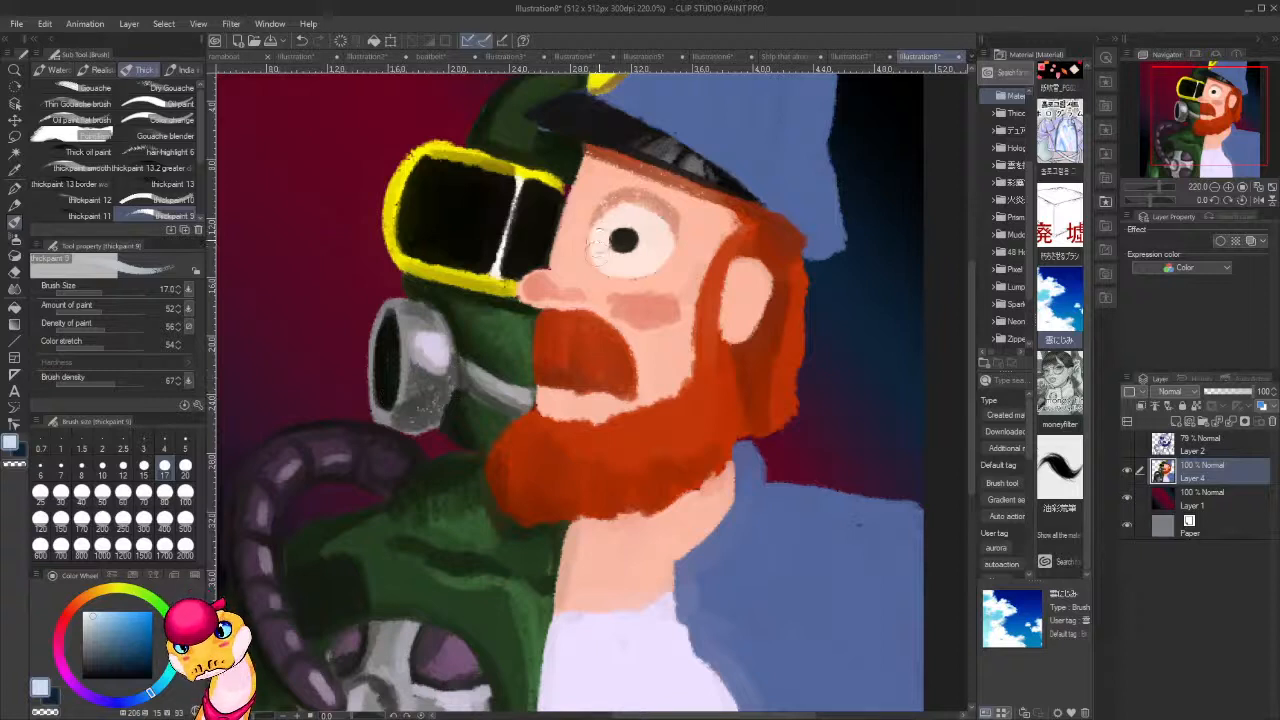
mouse_move(598, 240)
mouse_down()
mouse_move(603, 266)
mouse_move(650, 260)
mouse_move(596, 249)
mouse_move(622, 247)
mouse_up()
alt+click(626, 239)
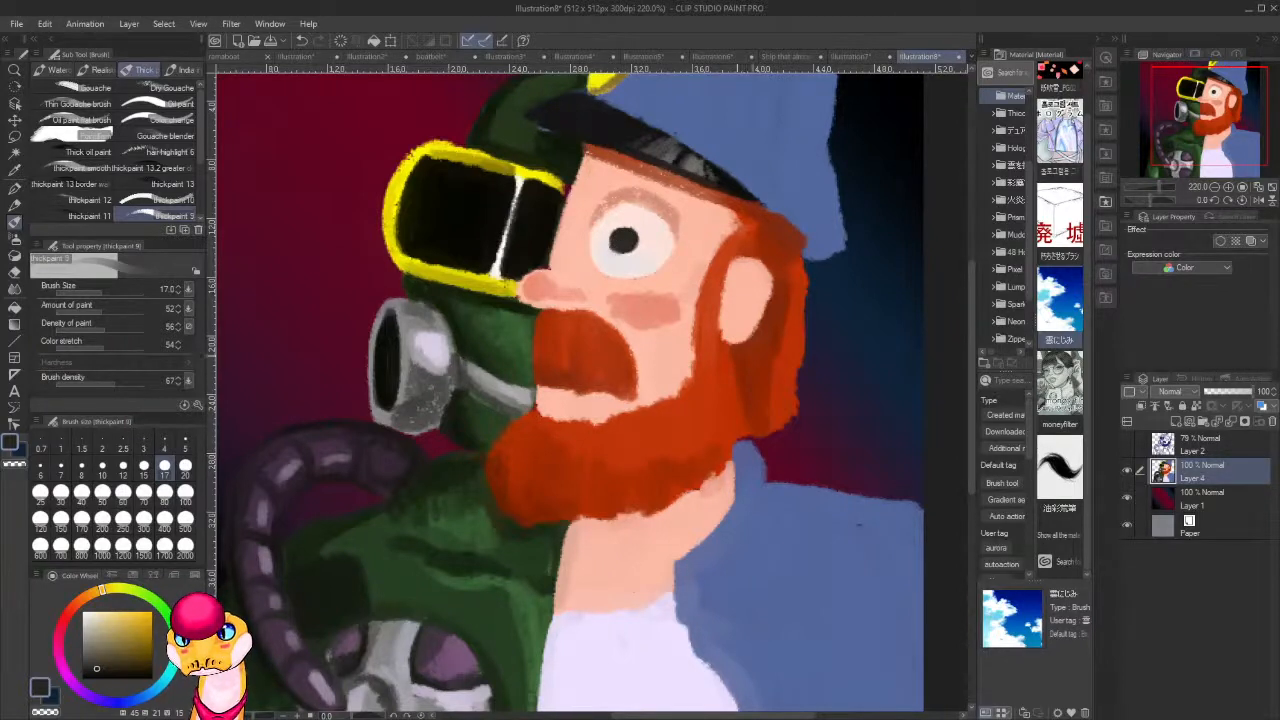
Paint the inner ear shadow with the sampled cheek blush and resample the ear's skin tone.
alt+click(666, 308)
mouse_move(750, 286)
mouse_down()
mouse_move(735, 322)
mouse_move(737, 311)
mouse_up()
alt+click(729, 297)
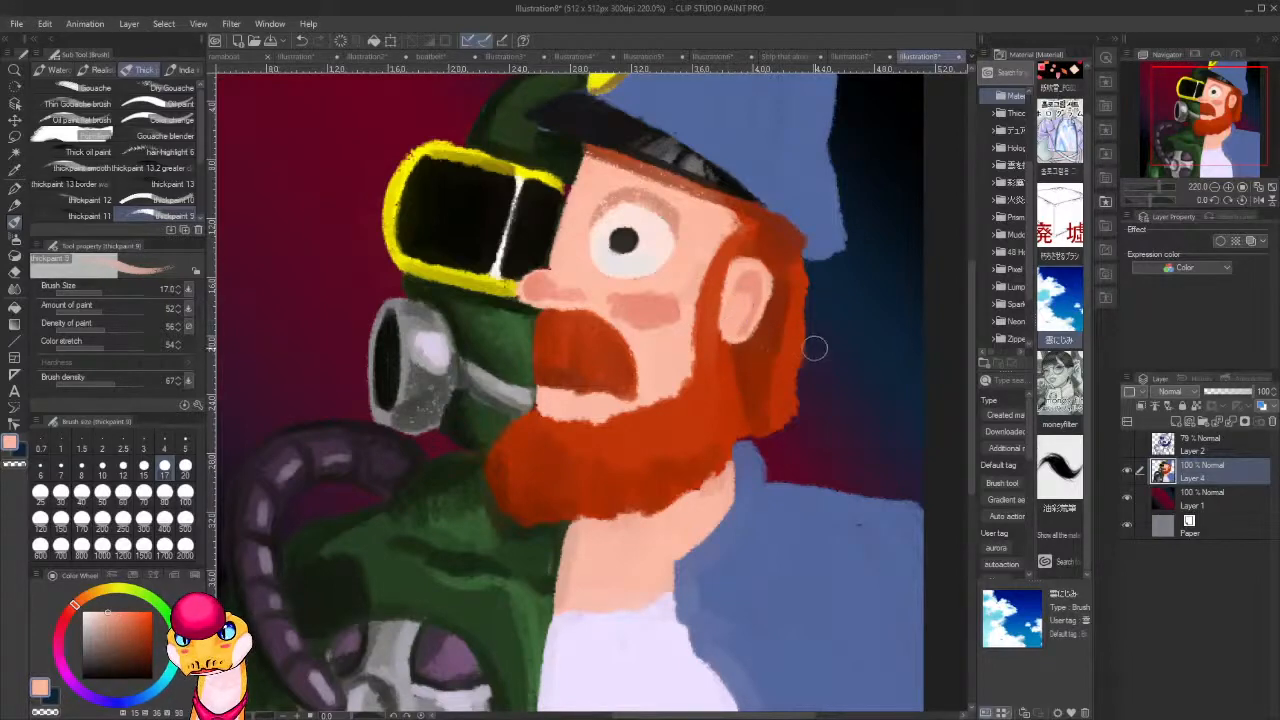
Clean up the goggles' yellow frame and dark lens along the face's edge with sampled colours.
drag(814, 346, 824, 445)
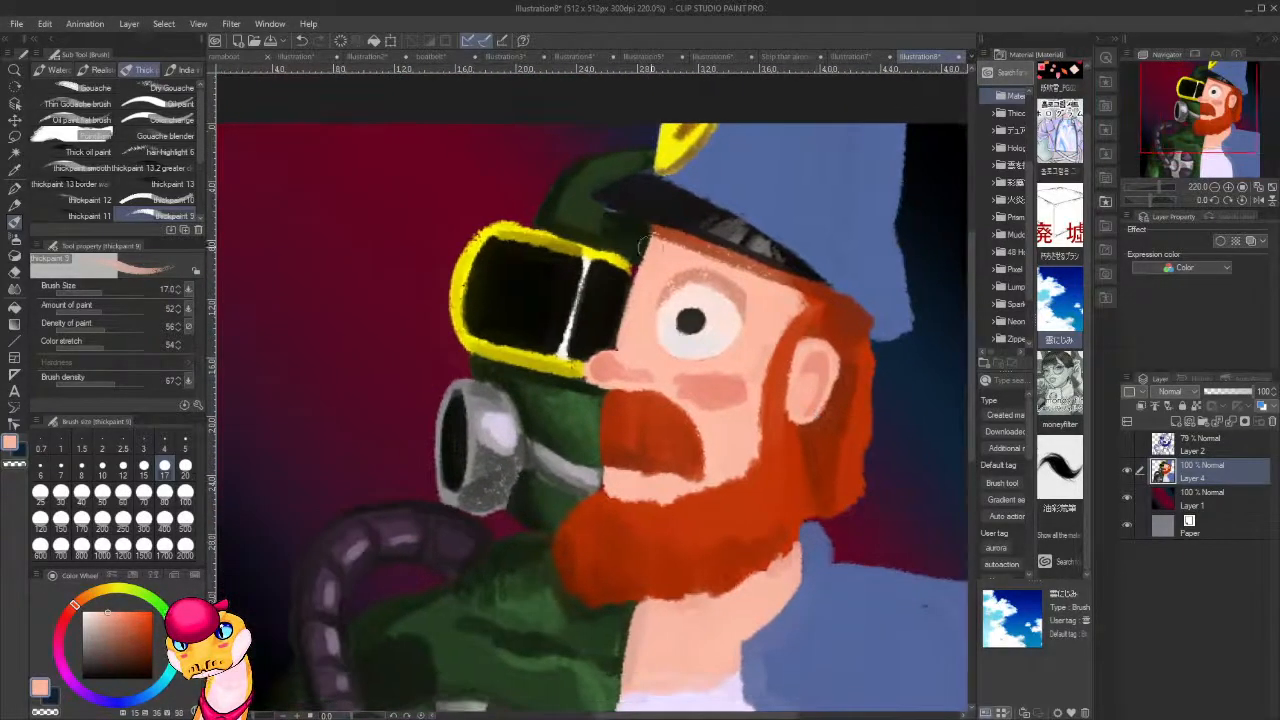
alt+click(640, 248)
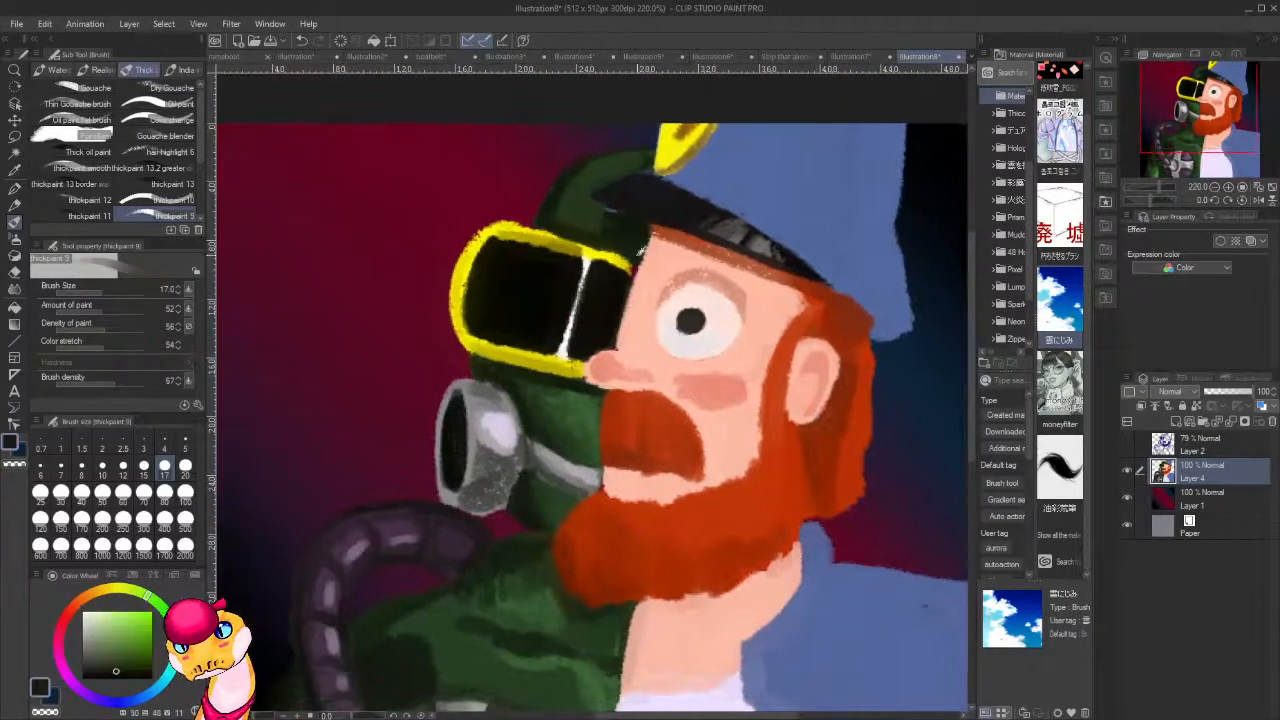
alt+click(626, 266)
drag(628, 268, 622, 290)
alt+click(617, 286)
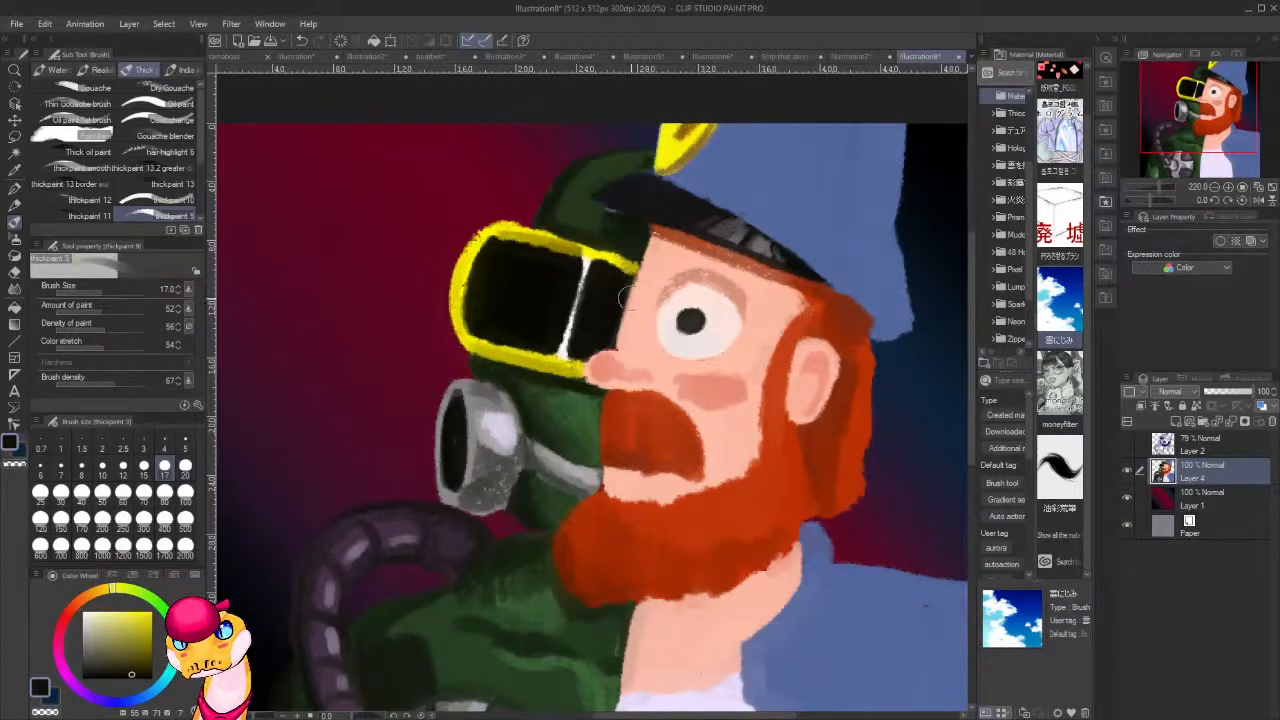
Highlight the cheek with a pale skin tone, reducing the brush size to 6 for the finer strokes.
drag(726, 442, 650, 406)
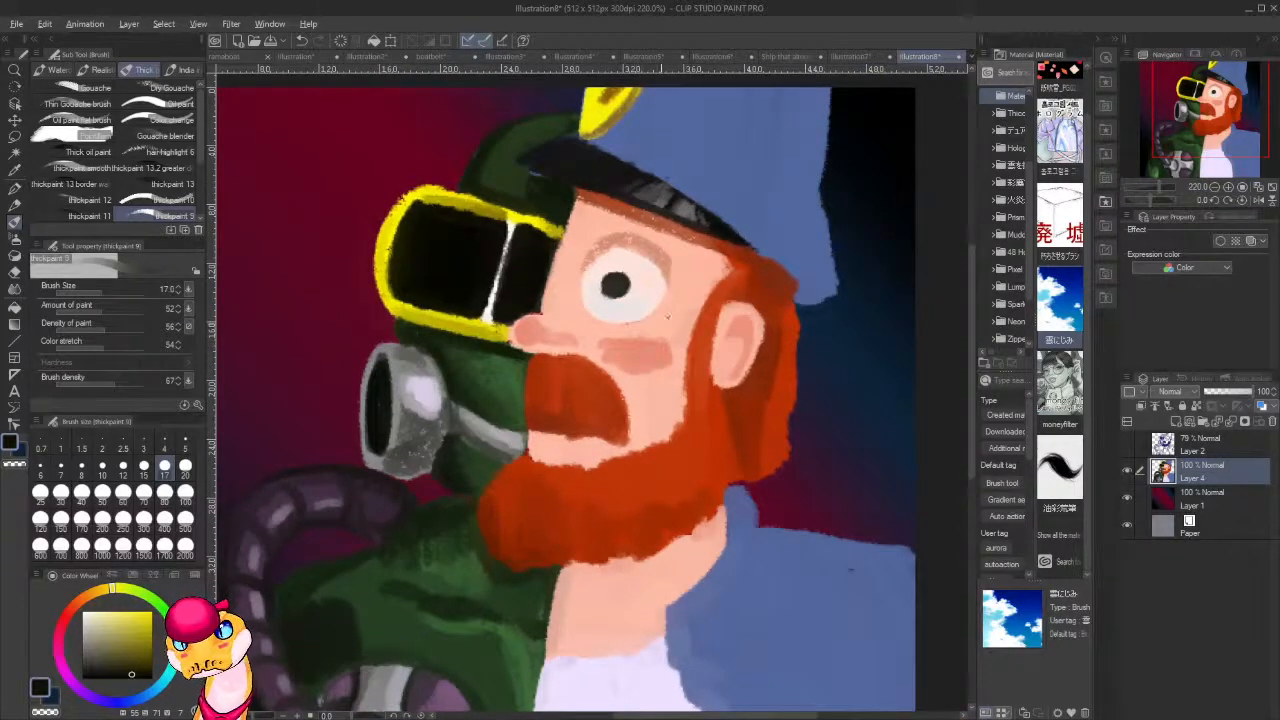
alt+click(668, 316)
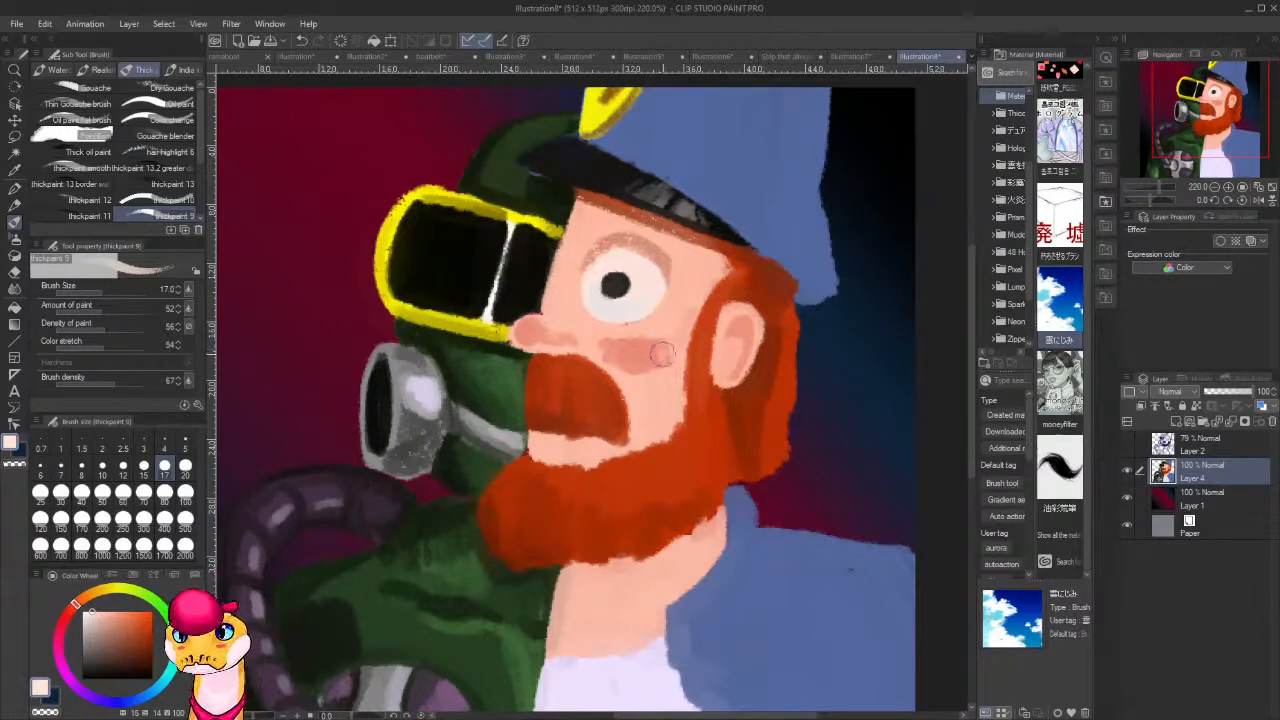
mouse_move(649, 356)
mouse_down()
mouse_move(614, 352)
mouse_move(655, 351)
mouse_up()
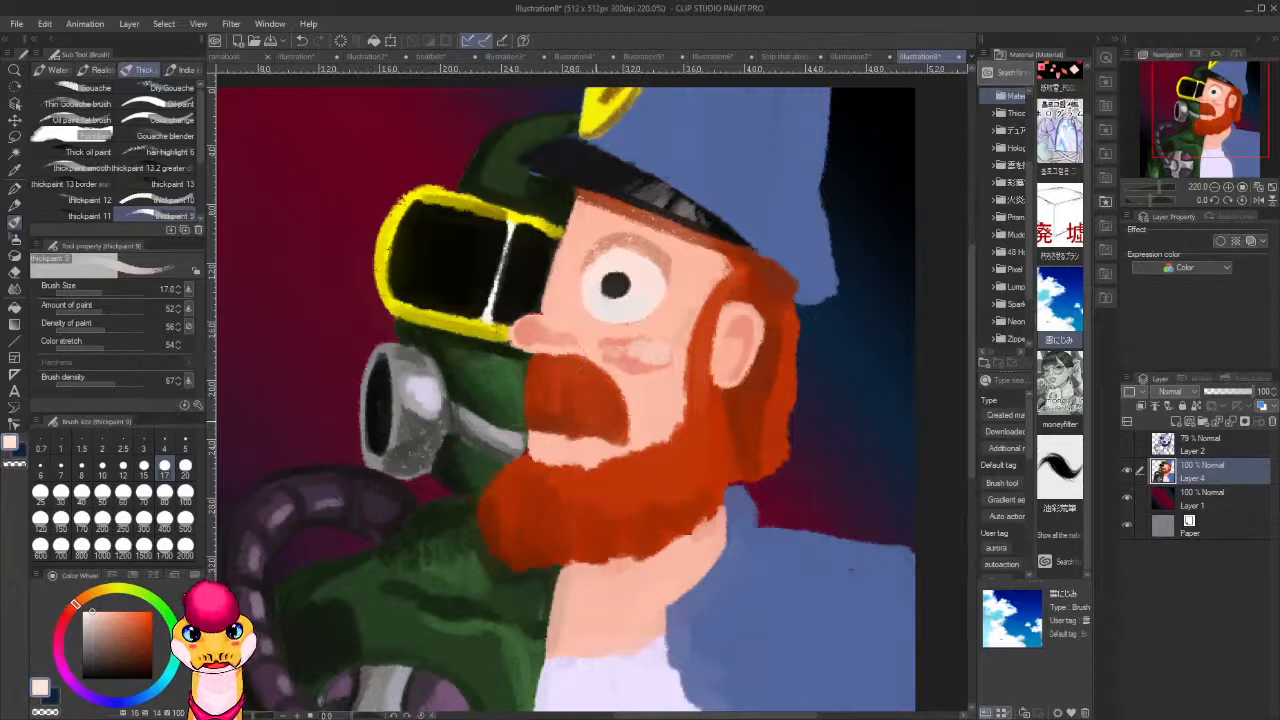
key(bracketright)
key(bracketright)
key(bracketright)
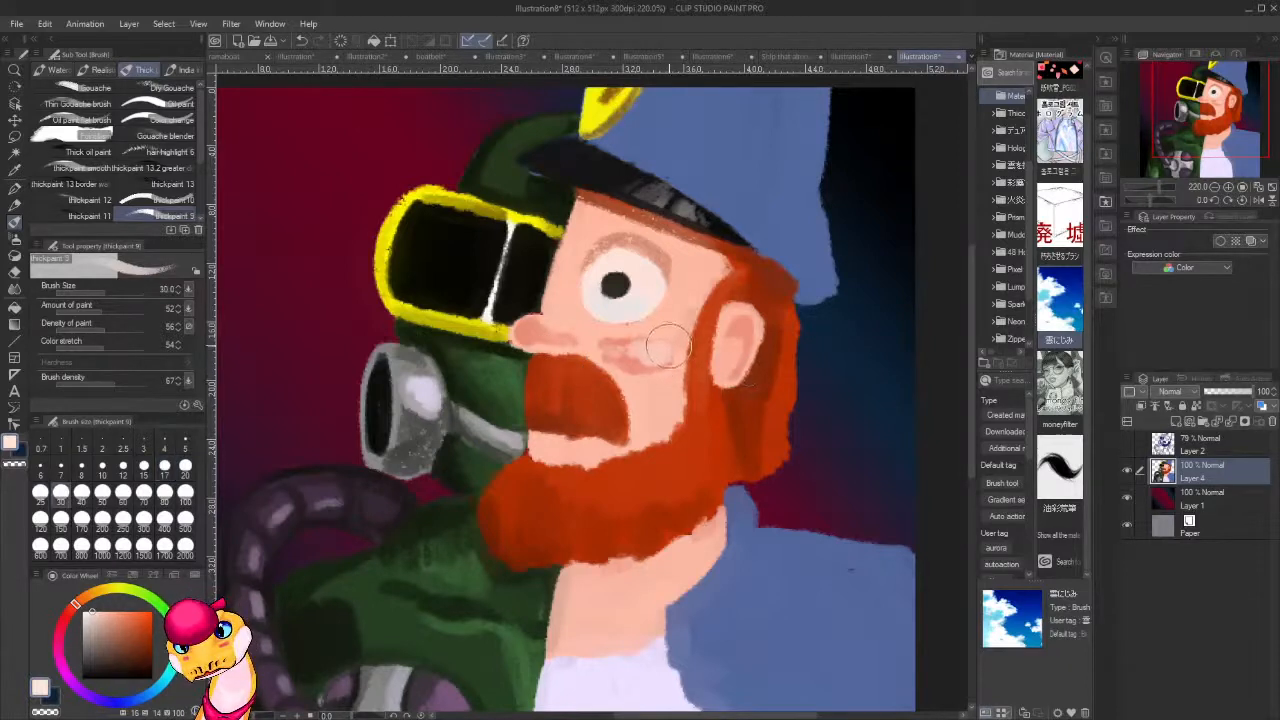
key(bracketleft)
key(bracketleft)
key(bracketleft)
key(bracketleft)
key(bracketleft)
key(bracketleft)
key(bracketleft)
key(bracketleft)
key(bracketleft)
drag(671, 342, 644, 352)
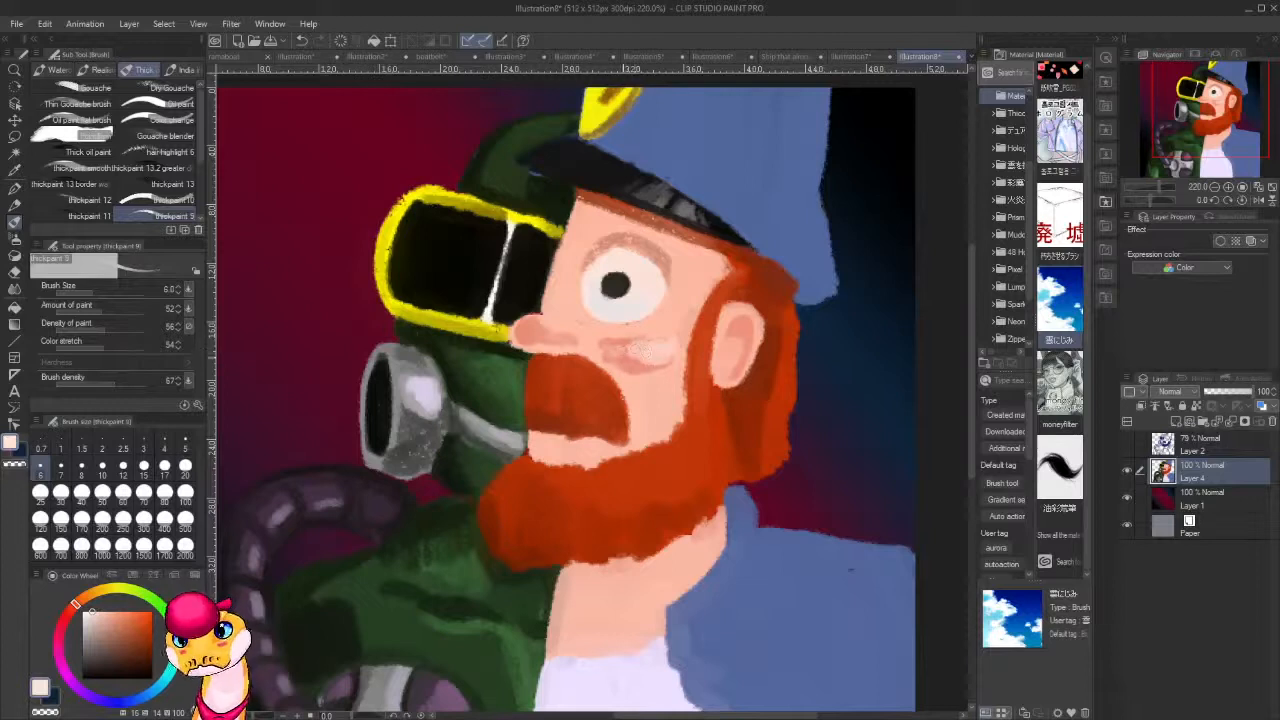
Highlight the nose's tip, bridge and nostril in pale skin tone and blend them with sampled salmon and skin tones.
drag(538, 326, 536, 322)
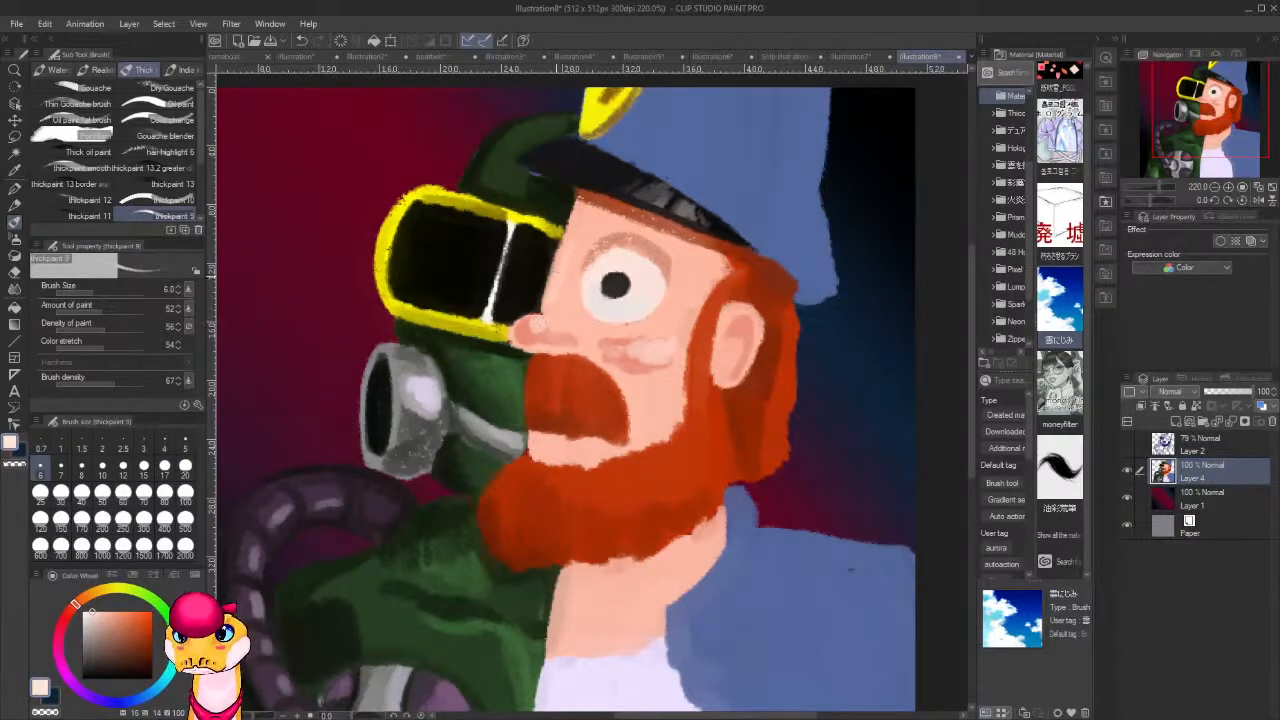
drag(550, 278, 541, 314)
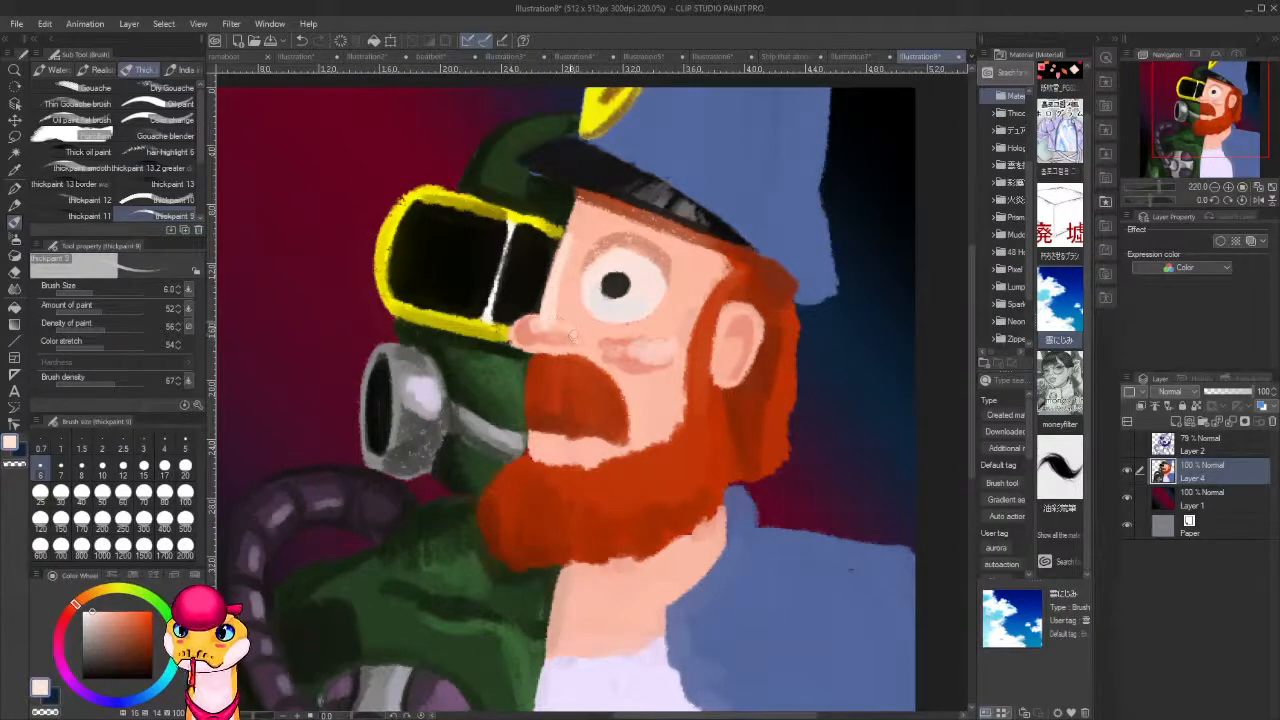
mouse_move(556, 329)
mouse_down()
mouse_move(571, 335)
mouse_move(558, 324)
mouse_up()
alt+click(546, 325)
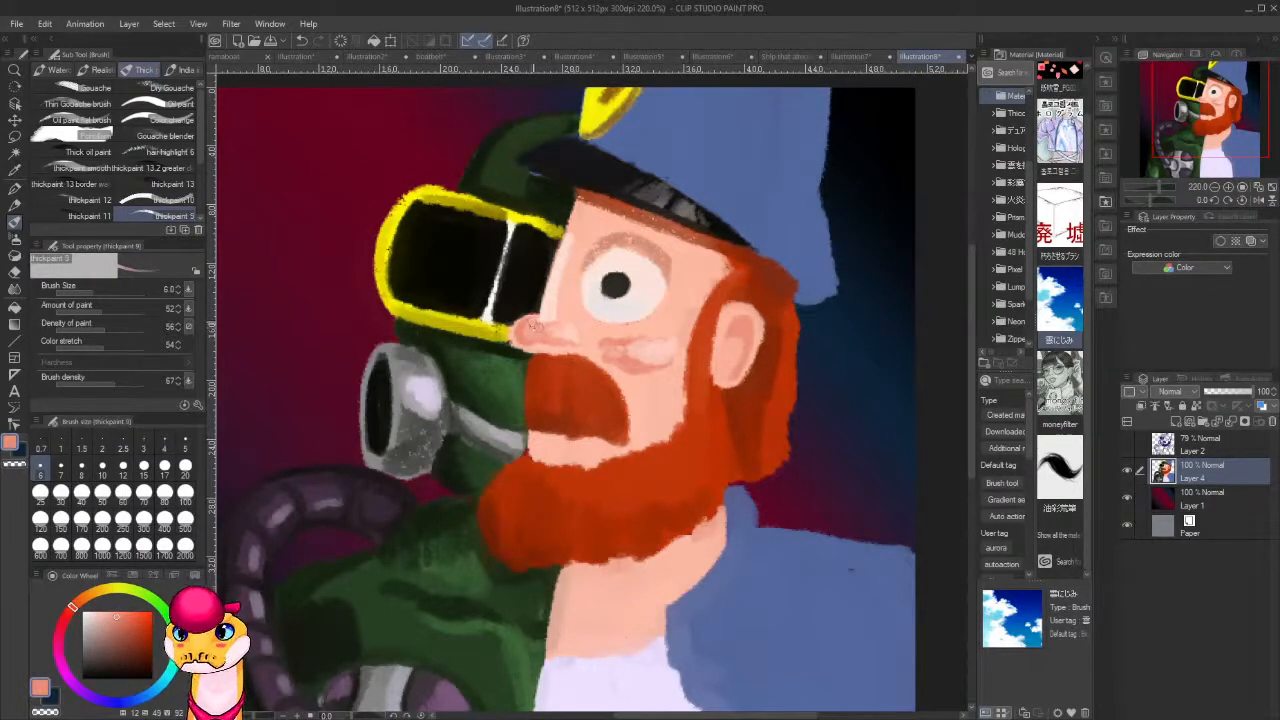
alt+click(537, 325)
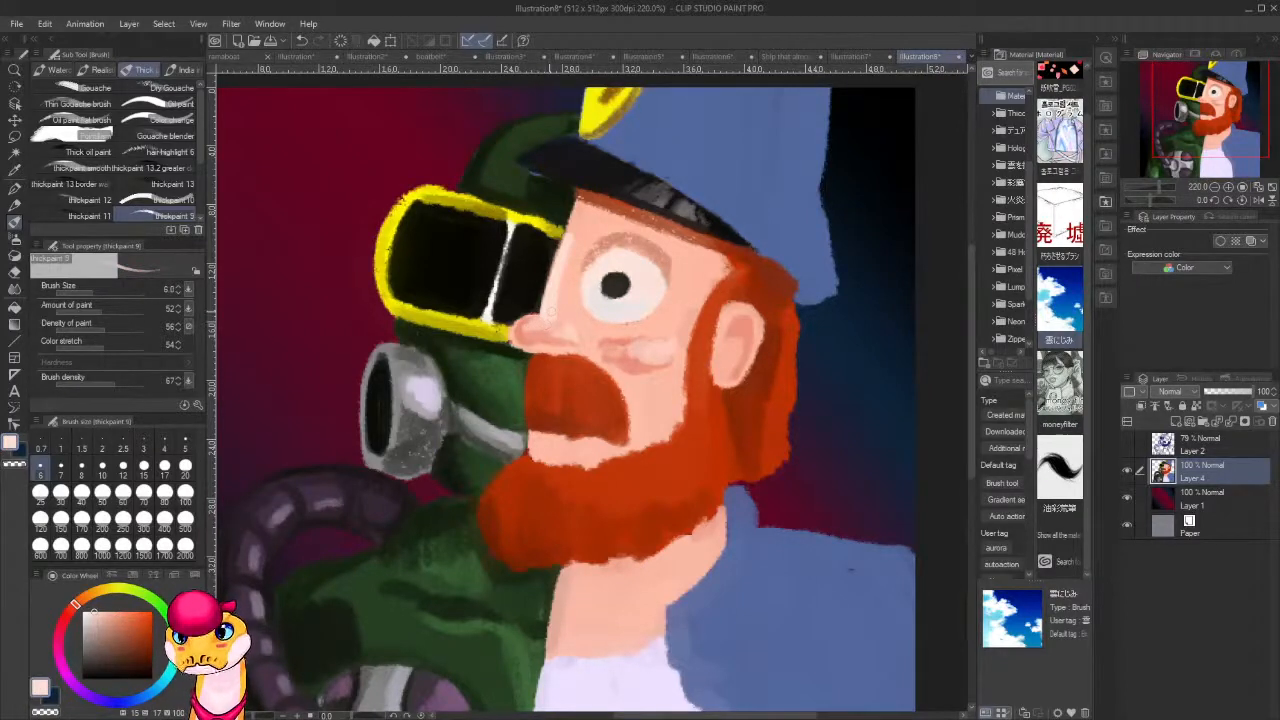
alt+click(552, 311)
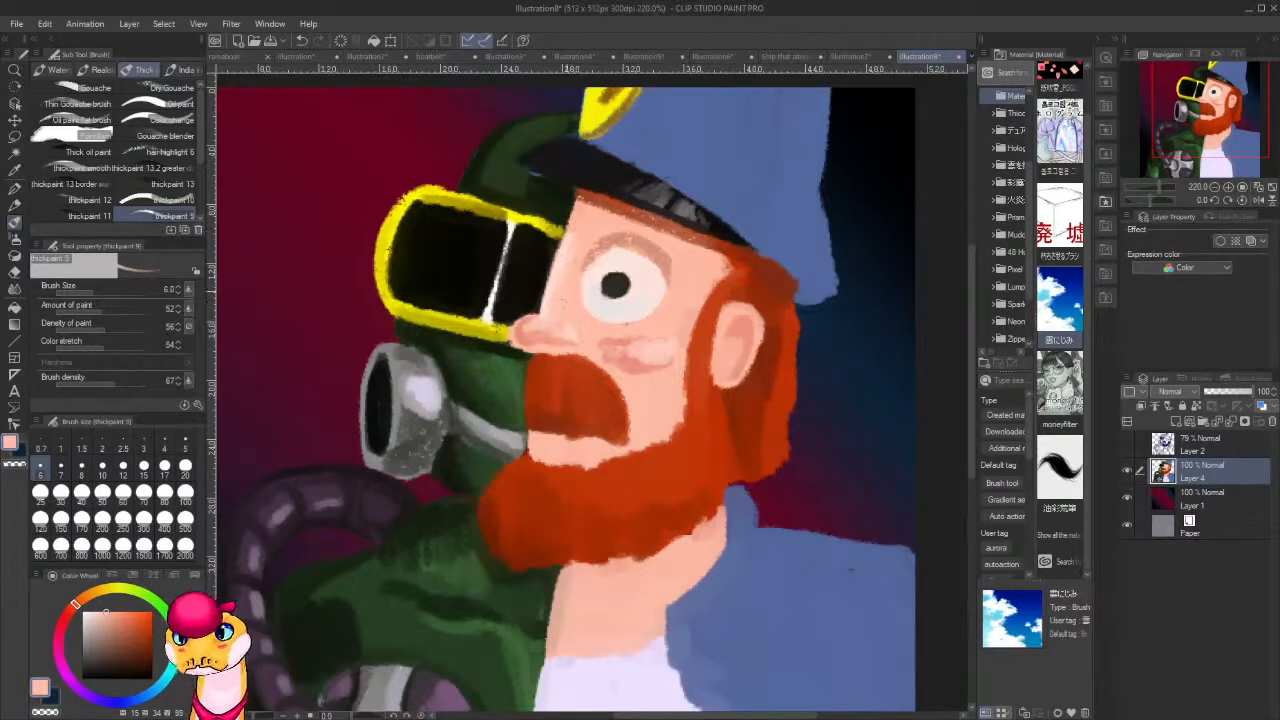
Define the nose's underside, under-eye crease and cheek fold with the sampled brow shade and pupil colour, and sample skin tone for blending.
alt+click(620, 238)
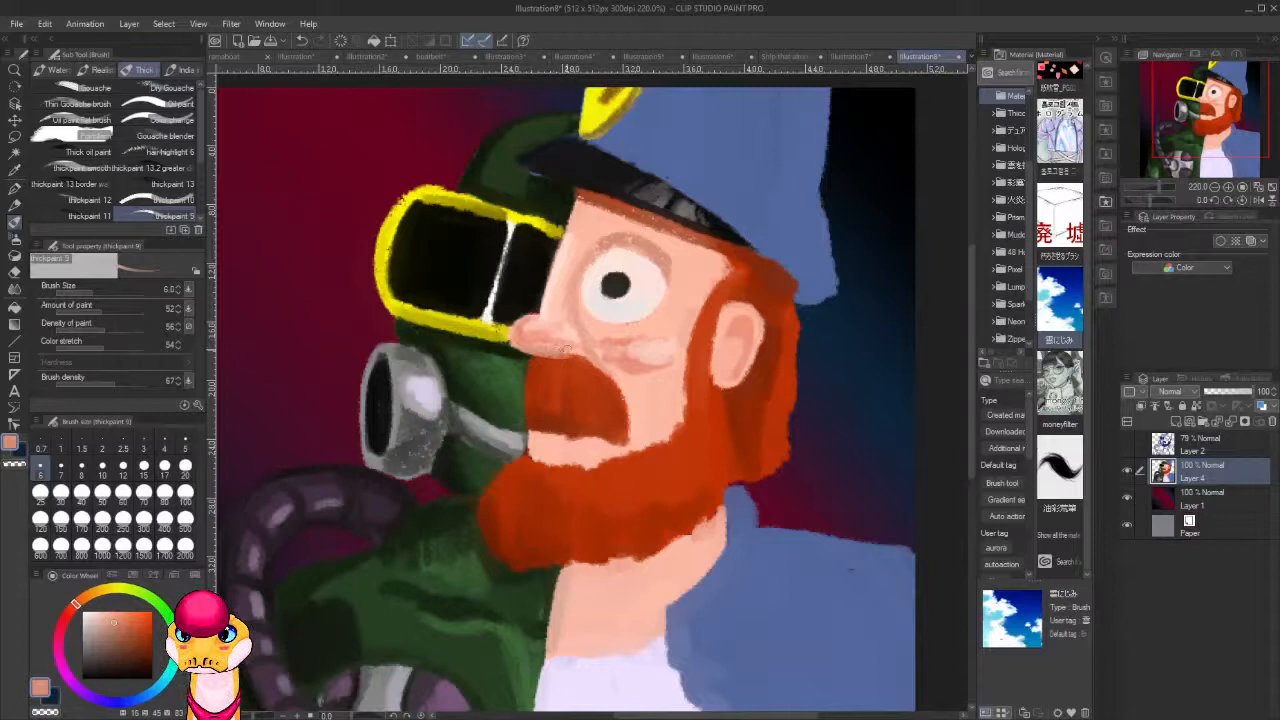
alt+click(625, 284)
mouse_move(560, 349)
mouse_down()
mouse_move(573, 349)
mouse_move(522, 345)
mouse_move(591, 343)
mouse_move(603, 370)
mouse_up()
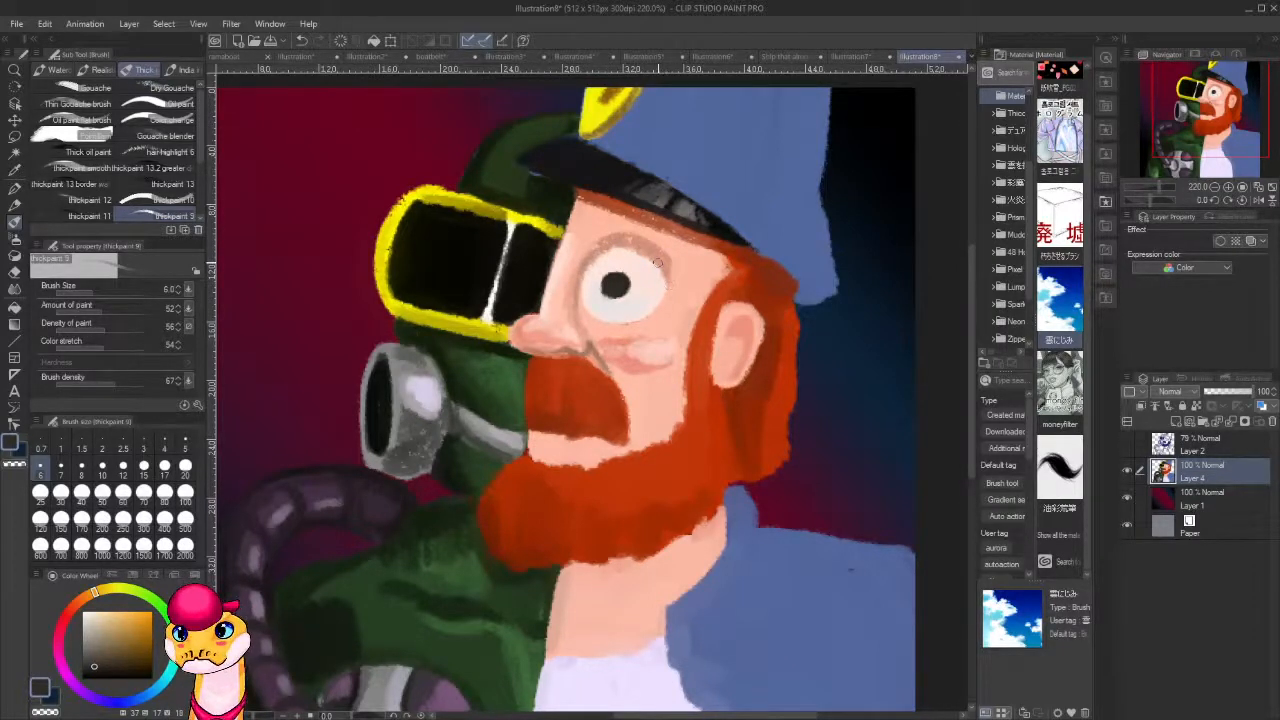
alt+click(595, 330)
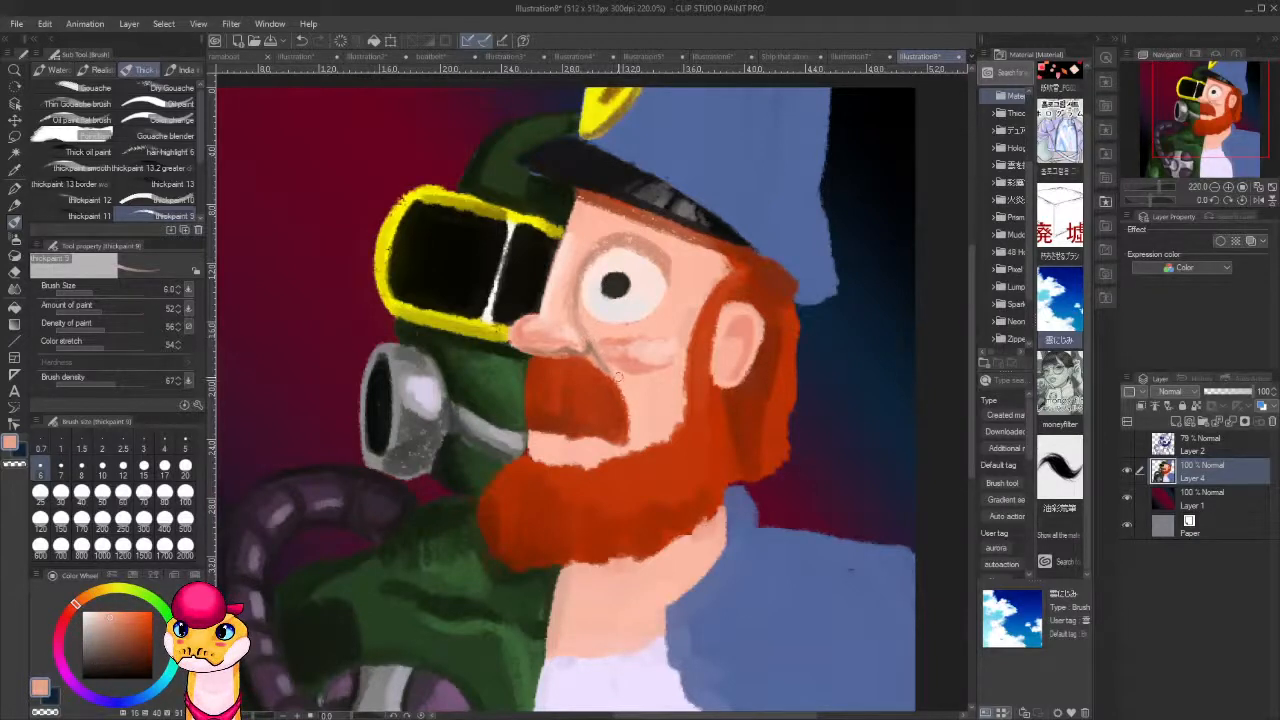
Refine the ear's inner rim and lobe with a sampled off-white highlight, the tan eye-socket shade and neighbouring skin tones.
alt+click(655, 350)
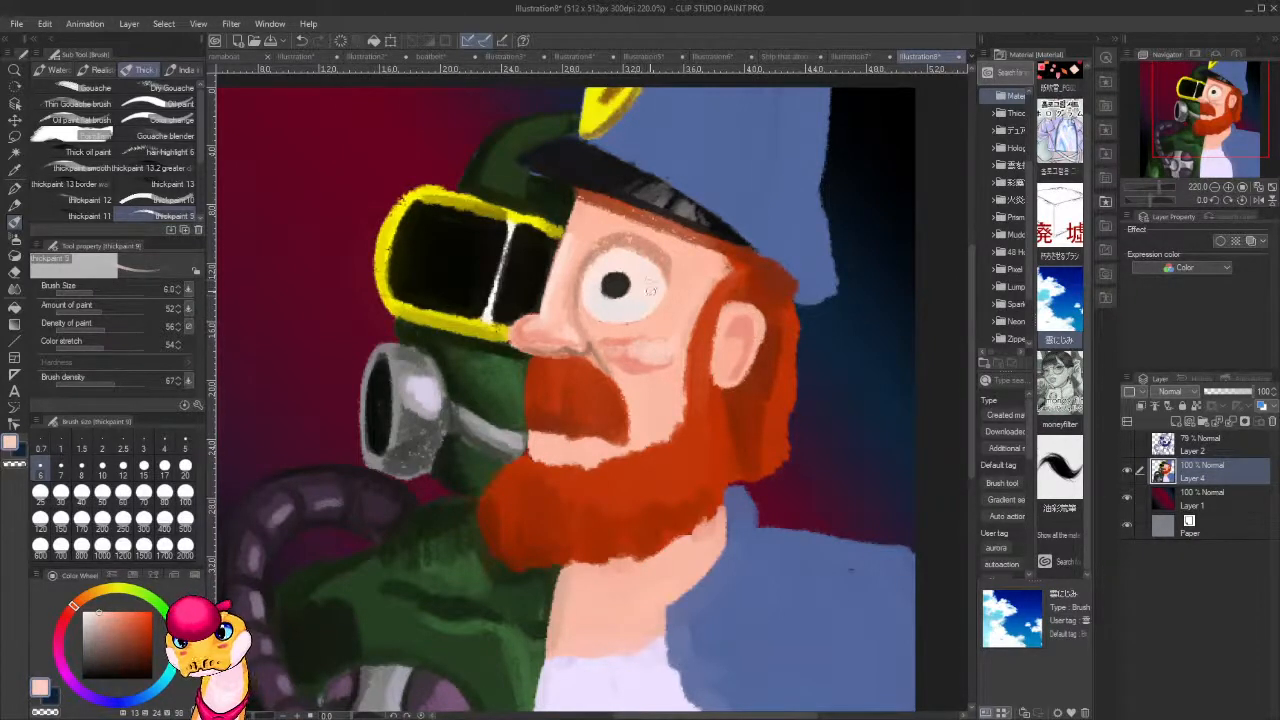
alt+click(651, 291)
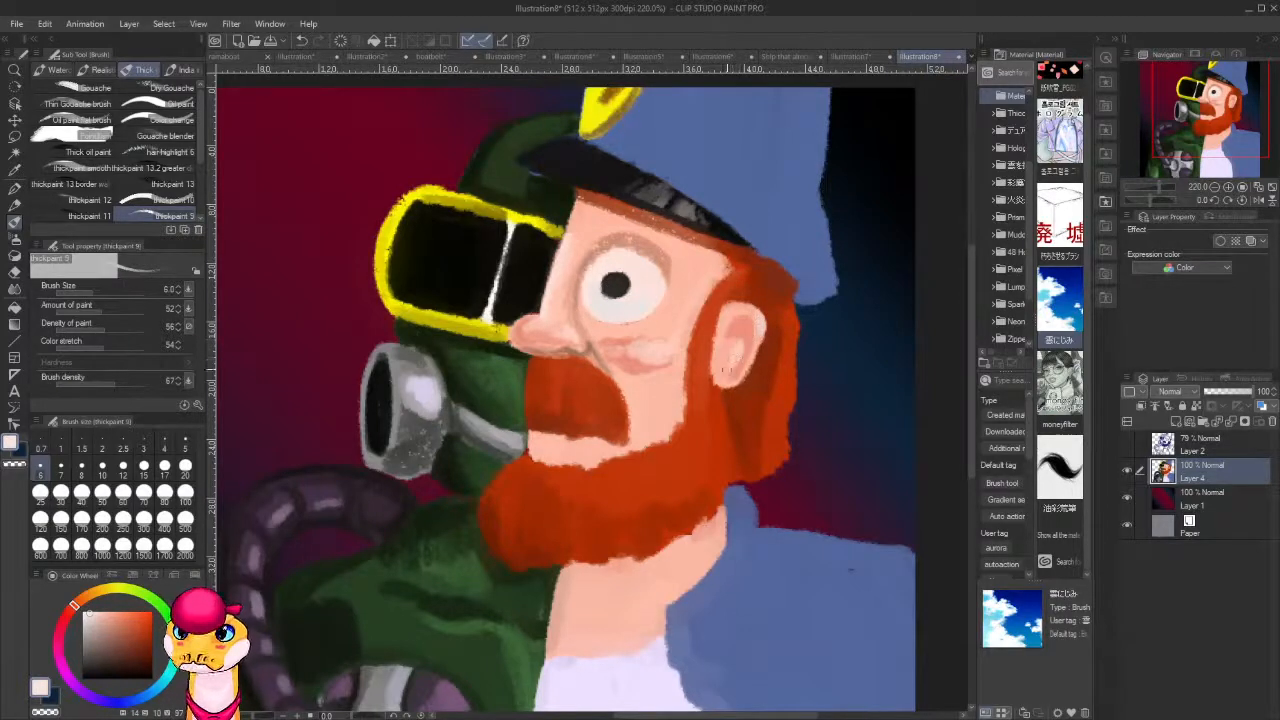
alt+click(730, 368)
alt+click(596, 259)
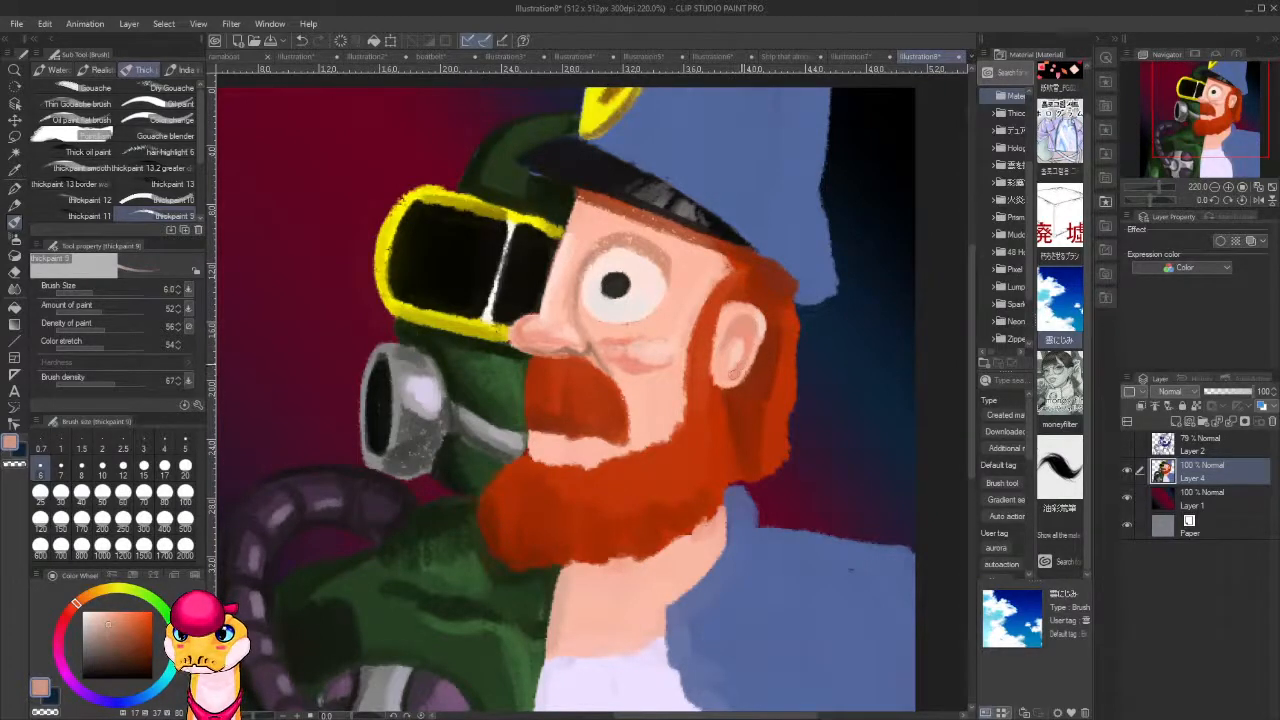
alt+click(729, 362)
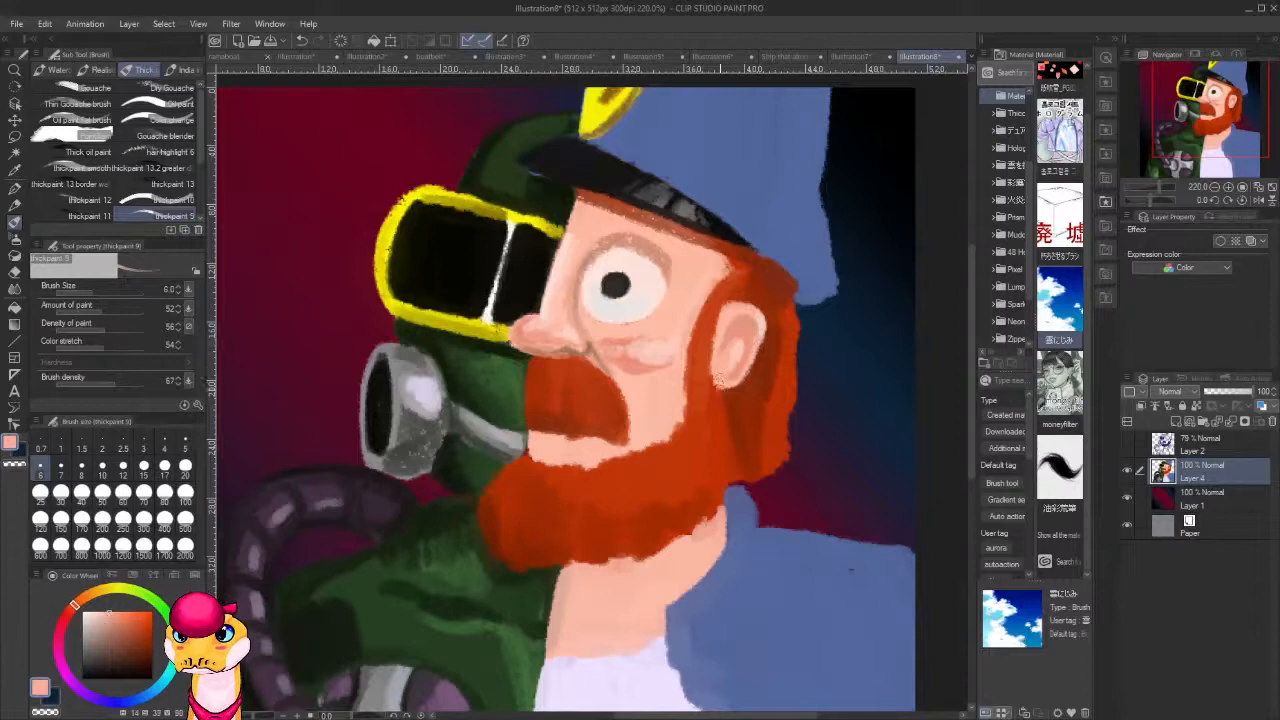
alt+click(685, 304)
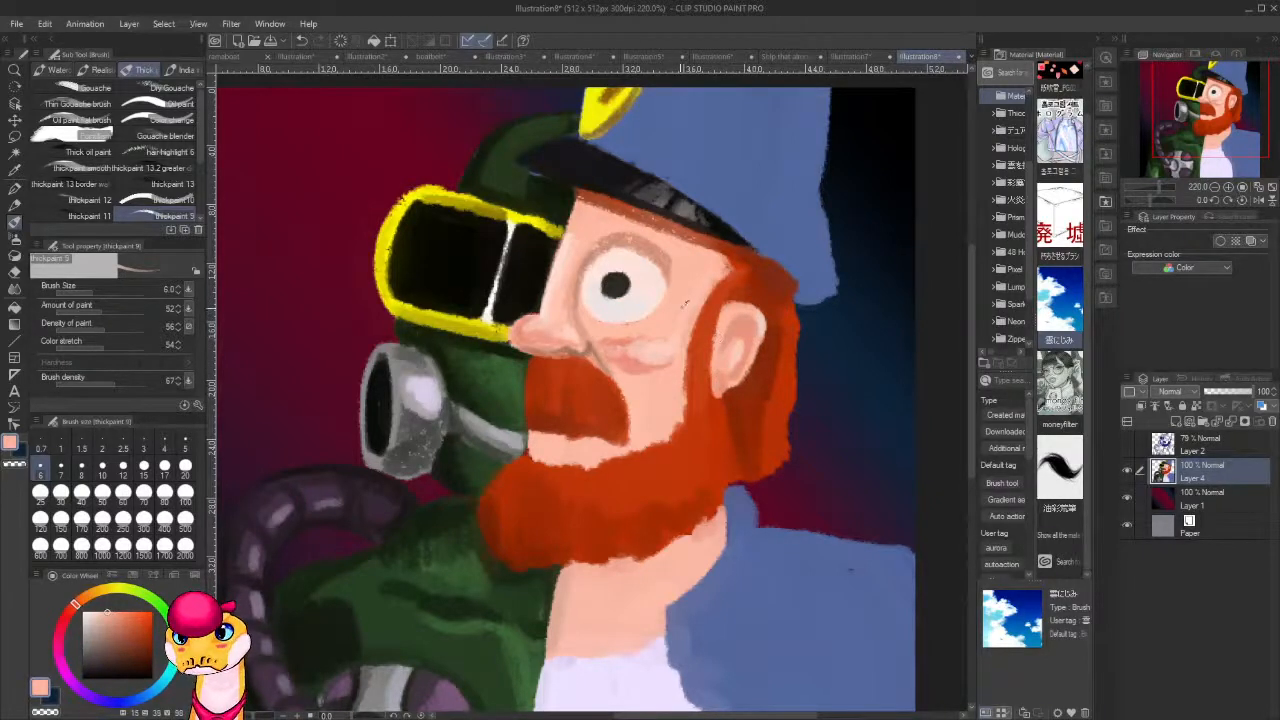
alt+click(721, 370)
drag(719, 378, 721, 394)
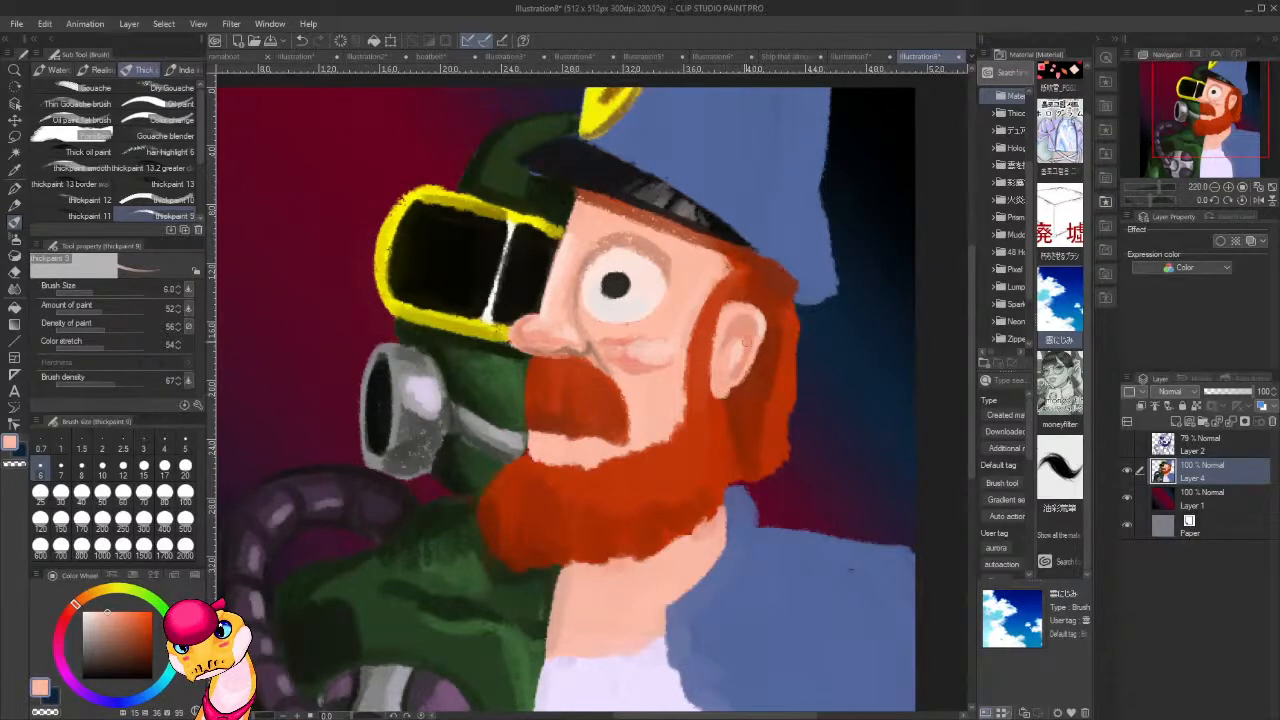
drag(762, 454, 724, 401)
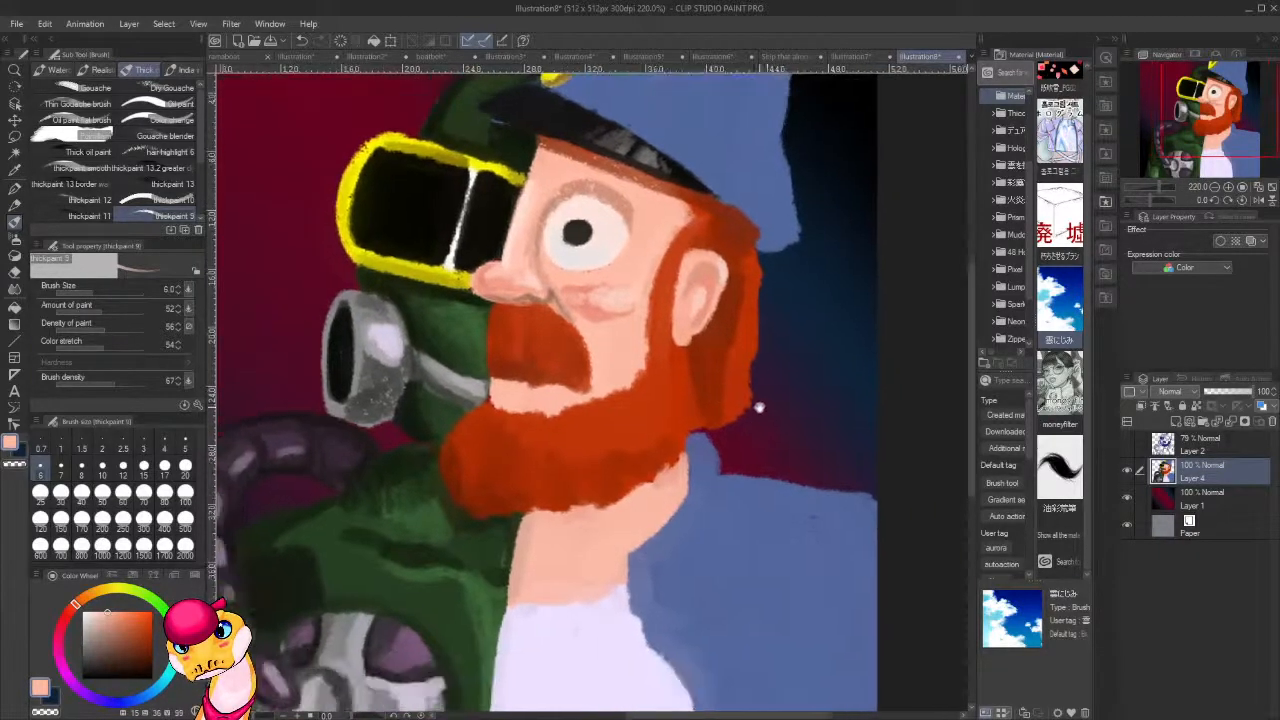
Shade the beard, the hair beneath the ear and the sideburn with strokes of sampled dark orange-red.
alt+click(704, 362)
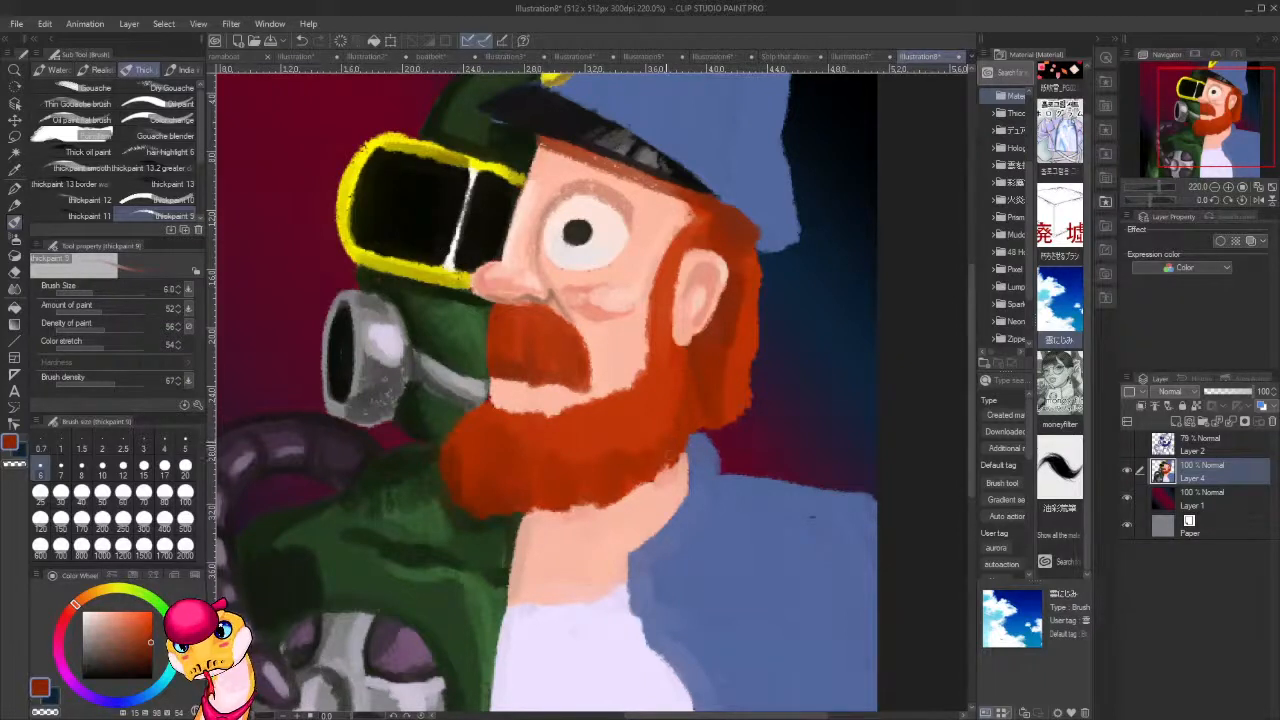
drag(668, 466, 646, 484)
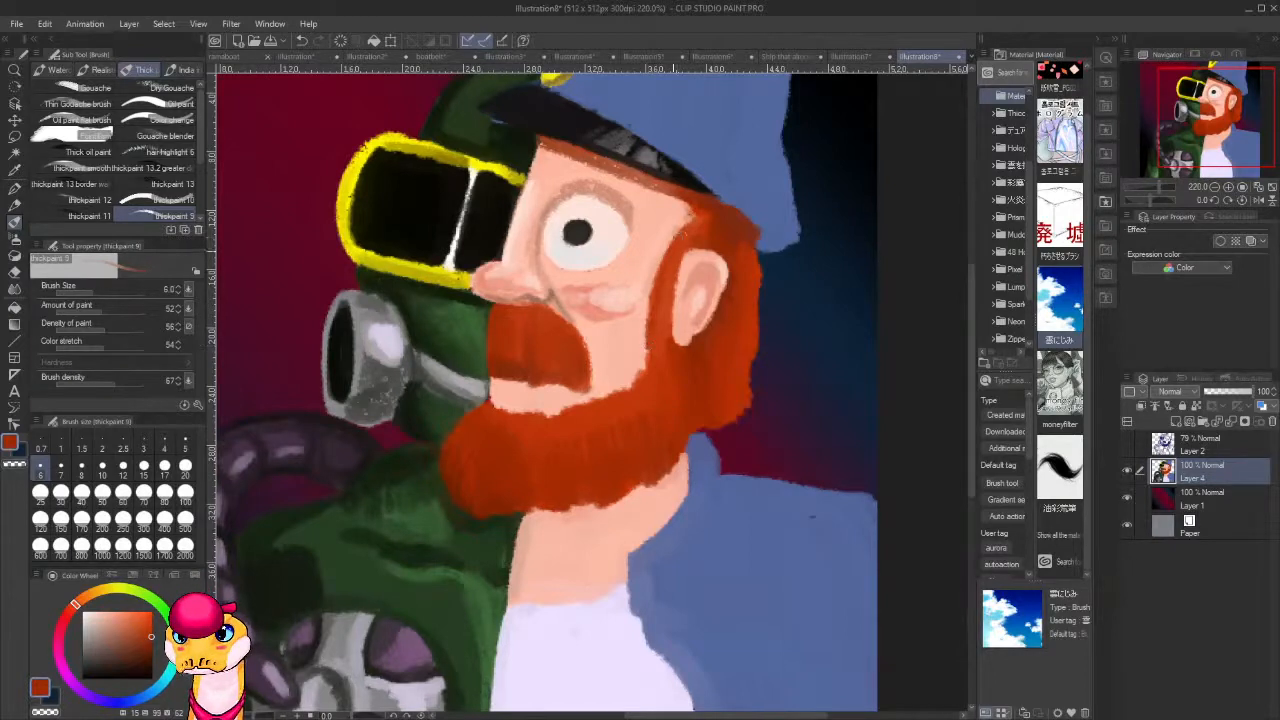
drag(664, 279, 644, 358)
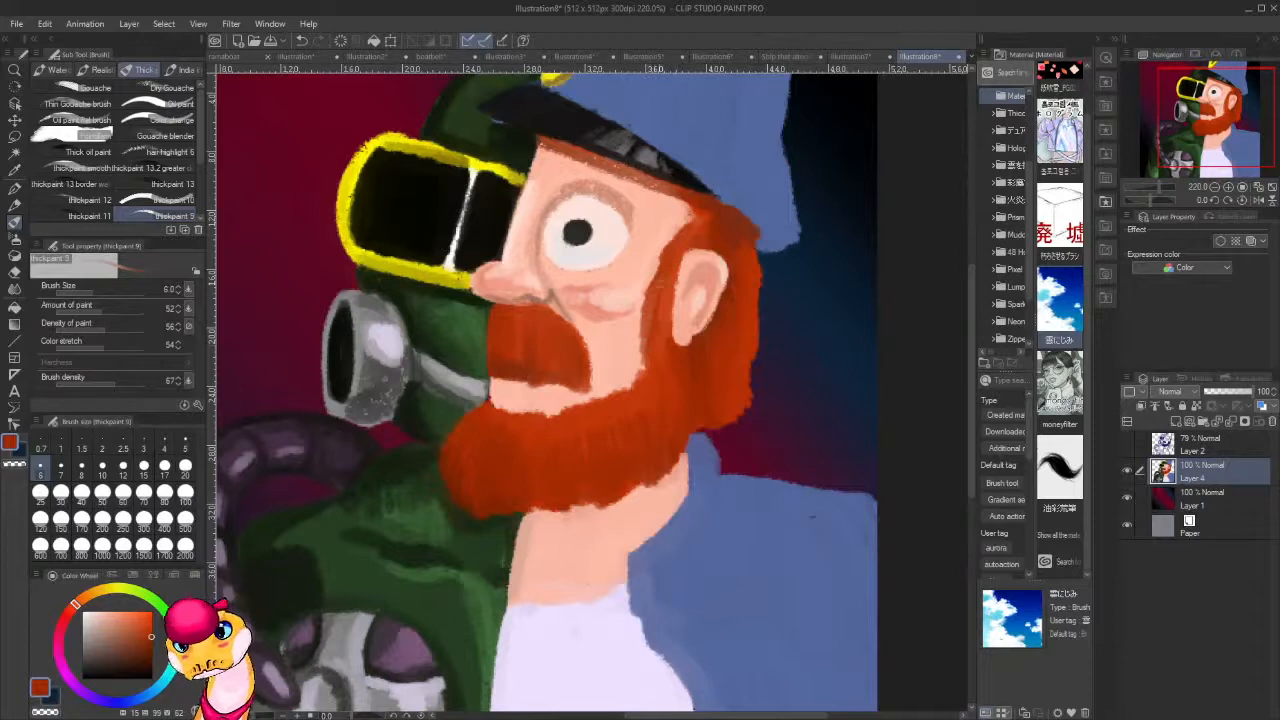
drag(653, 292, 648, 333)
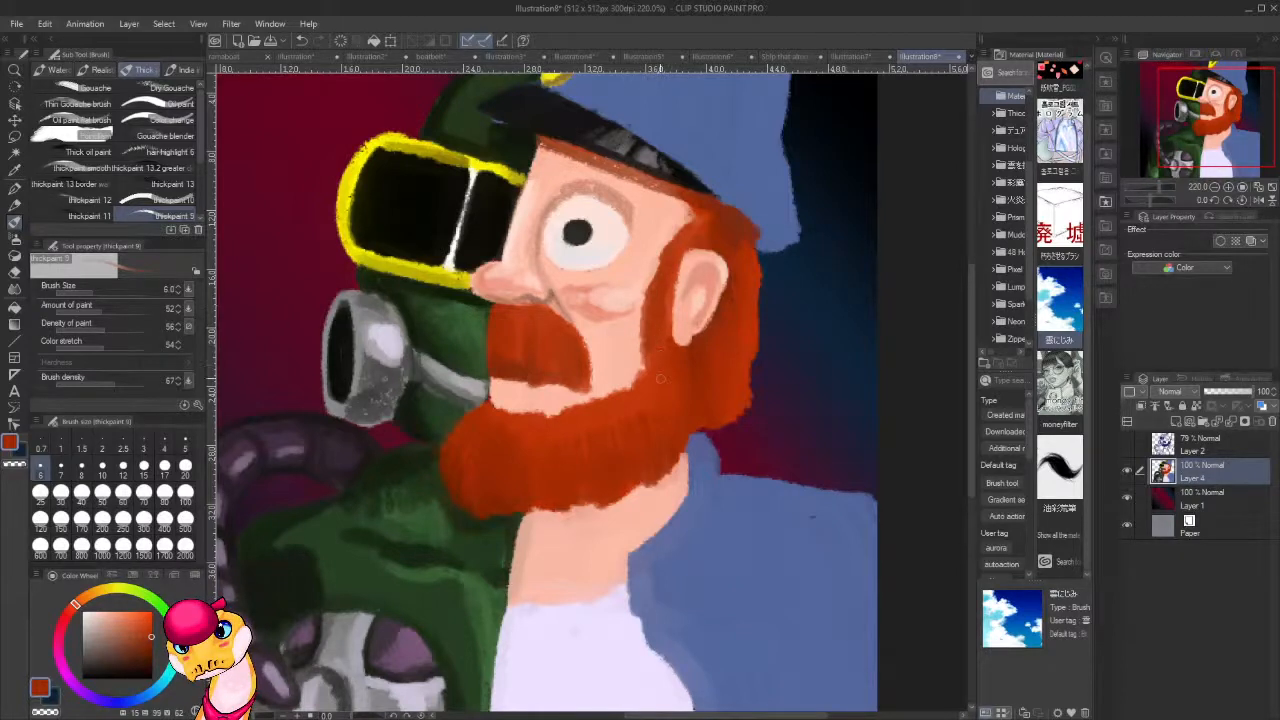
Choose a light orange and add highlight strands where the beard meets the hair below the ear.
click(100, 603)
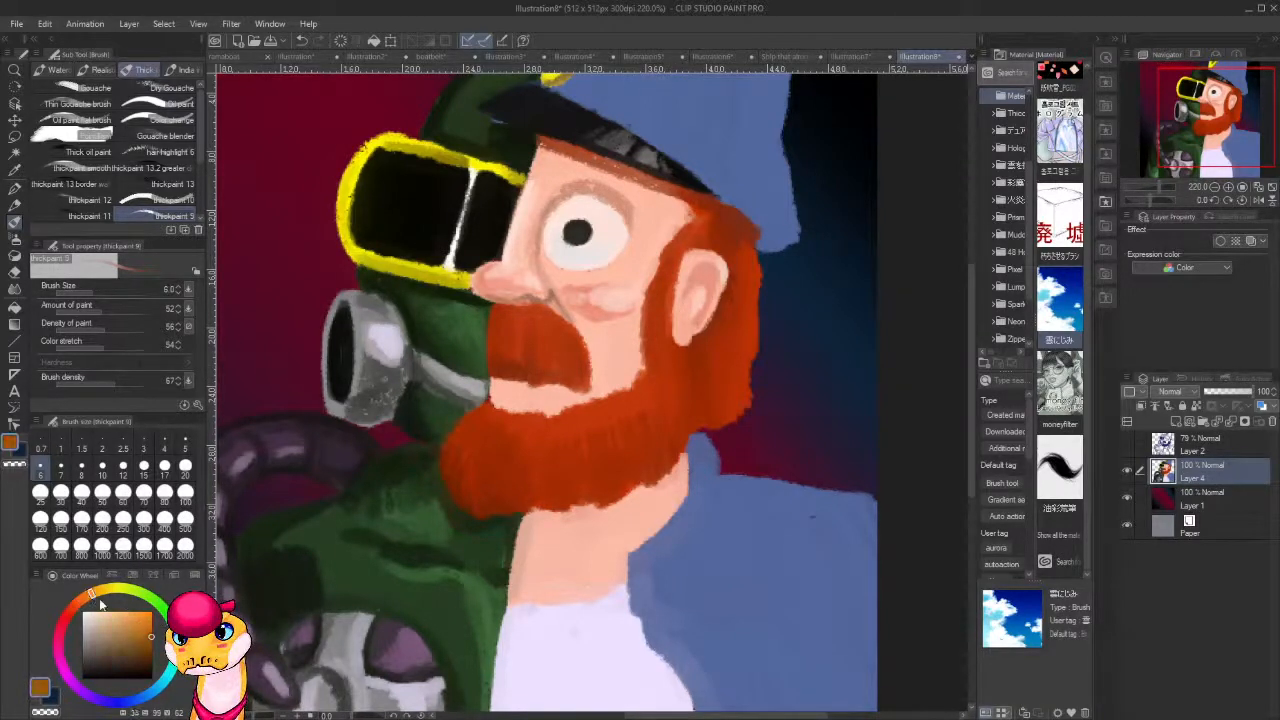
drag(150, 621, 139, 606)
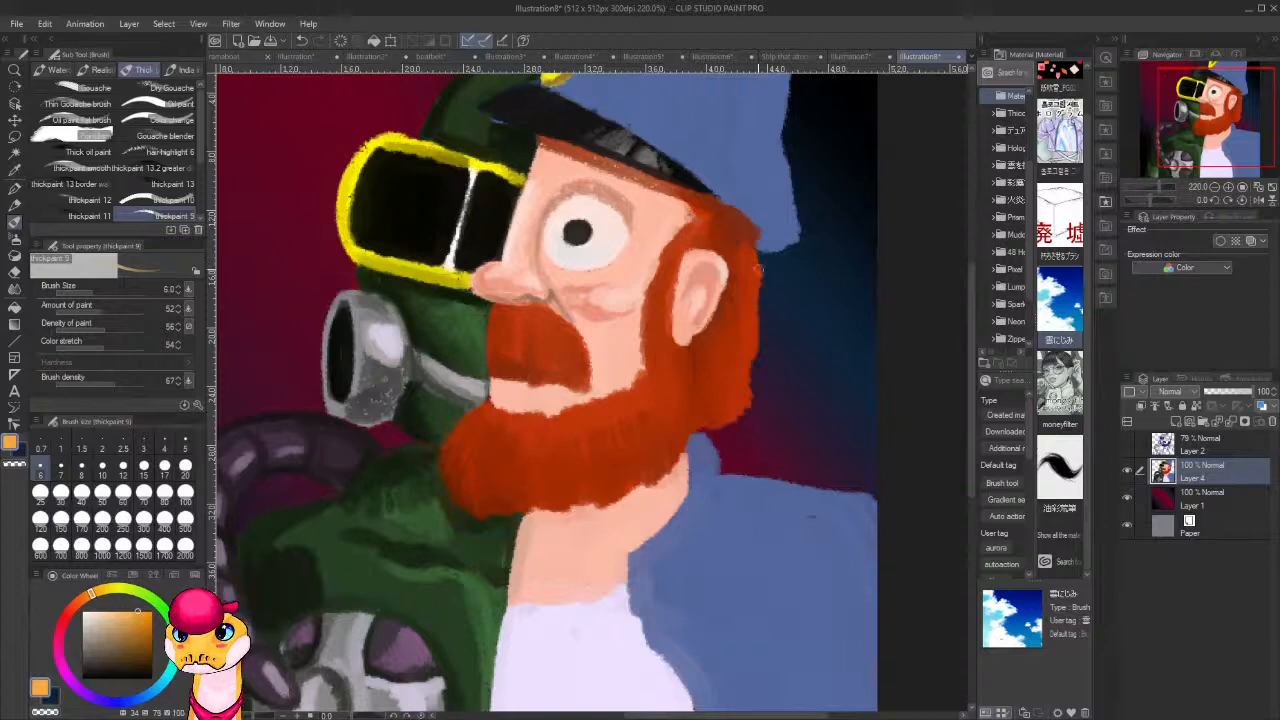
drag(760, 260, 748, 387)
key(ctrl+z)
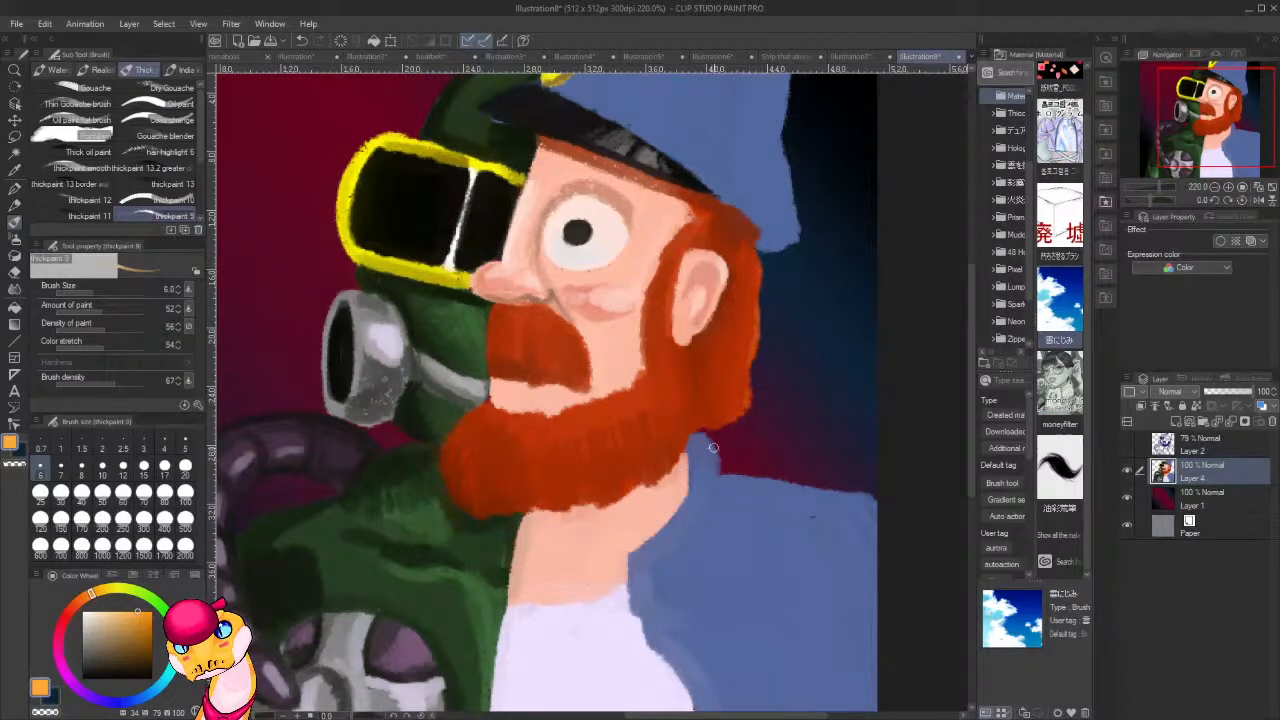
drag(713, 448, 787, 380)
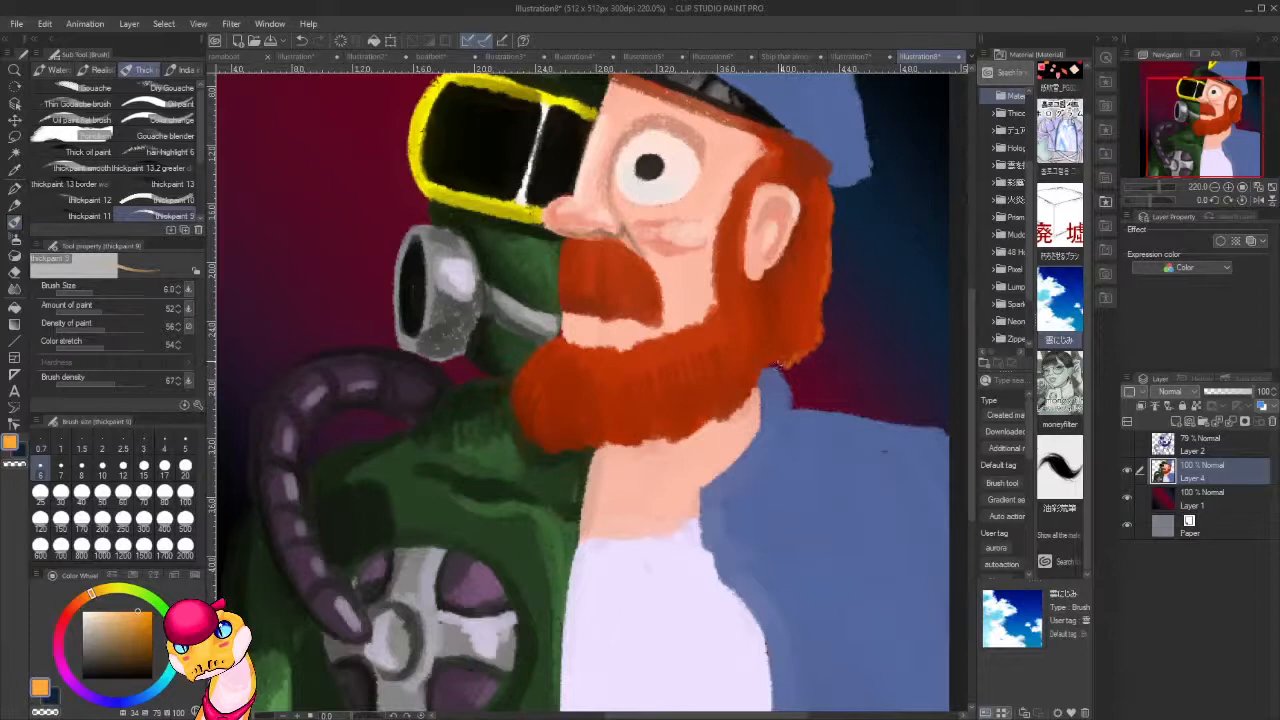
drag(766, 337, 758, 380)
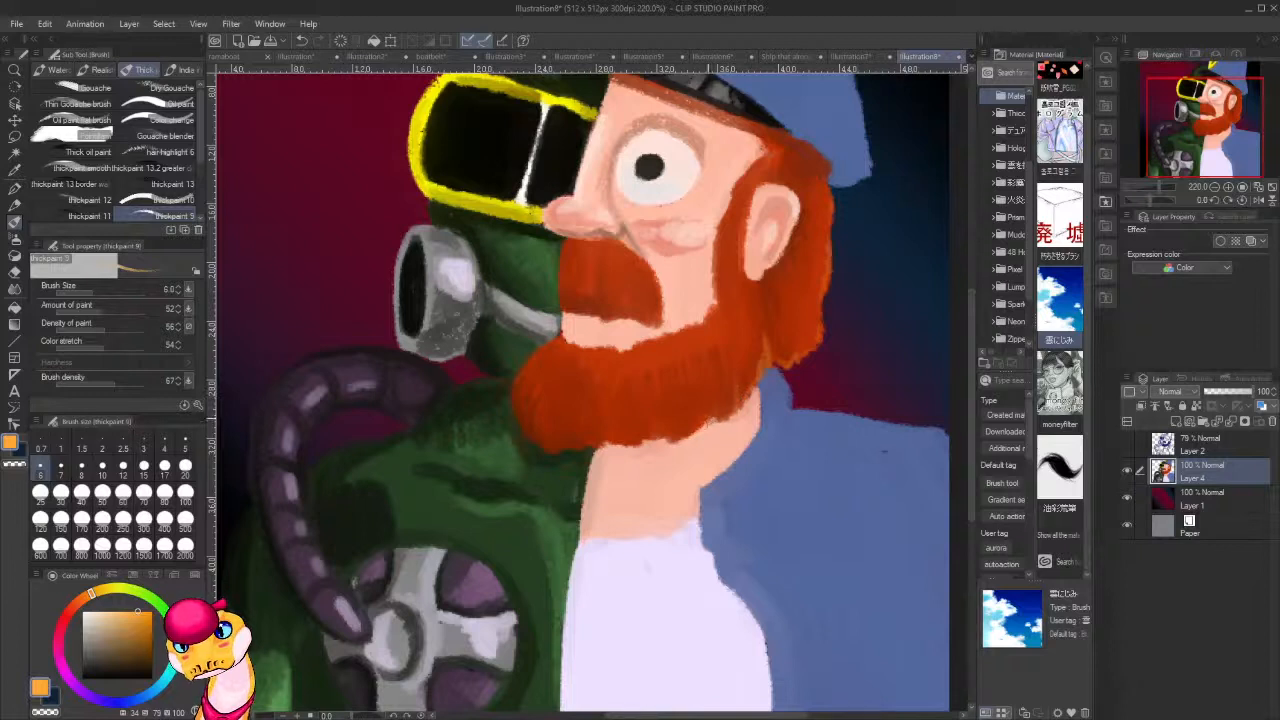
Paint light orange hair strands along the beard's lower edge and middle, blending them with sampled beard oranges.
mouse_move(697, 393)
mouse_down()
mouse_move(702, 420)
mouse_move(703, 405)
mouse_up()
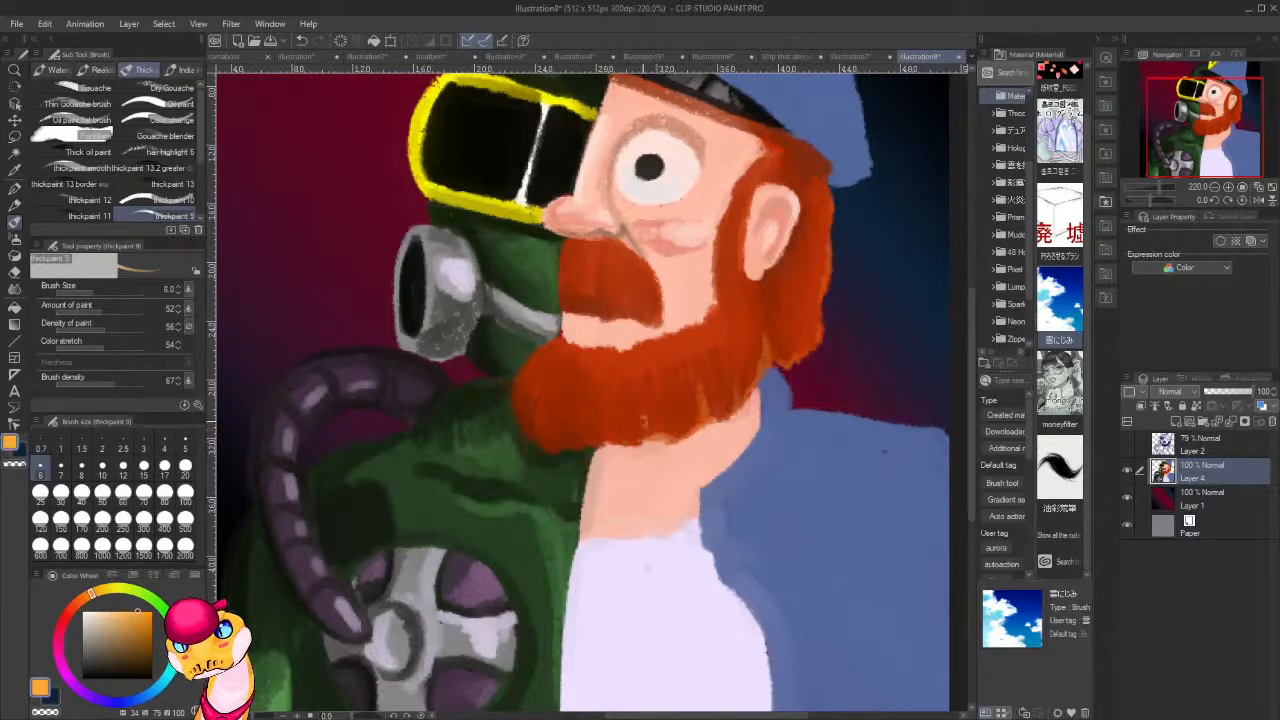
drag(644, 422, 643, 439)
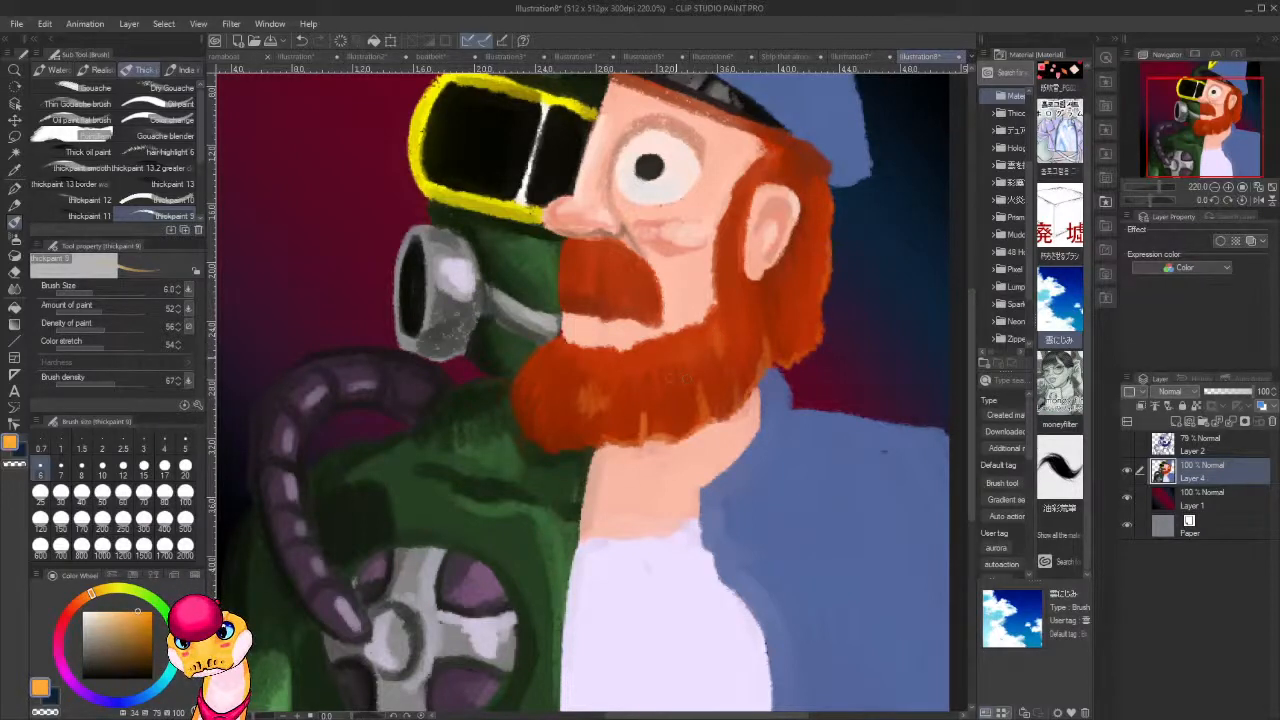
click(667, 374)
click(657, 357)
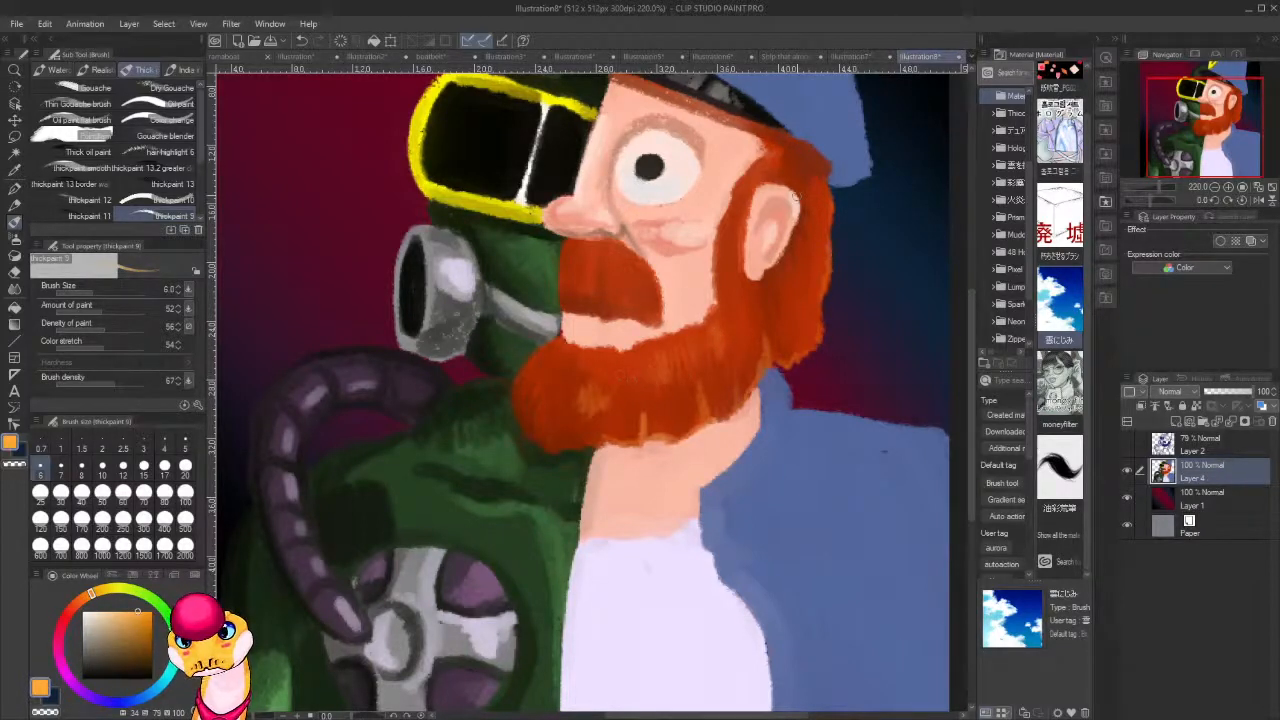
alt+click(626, 365)
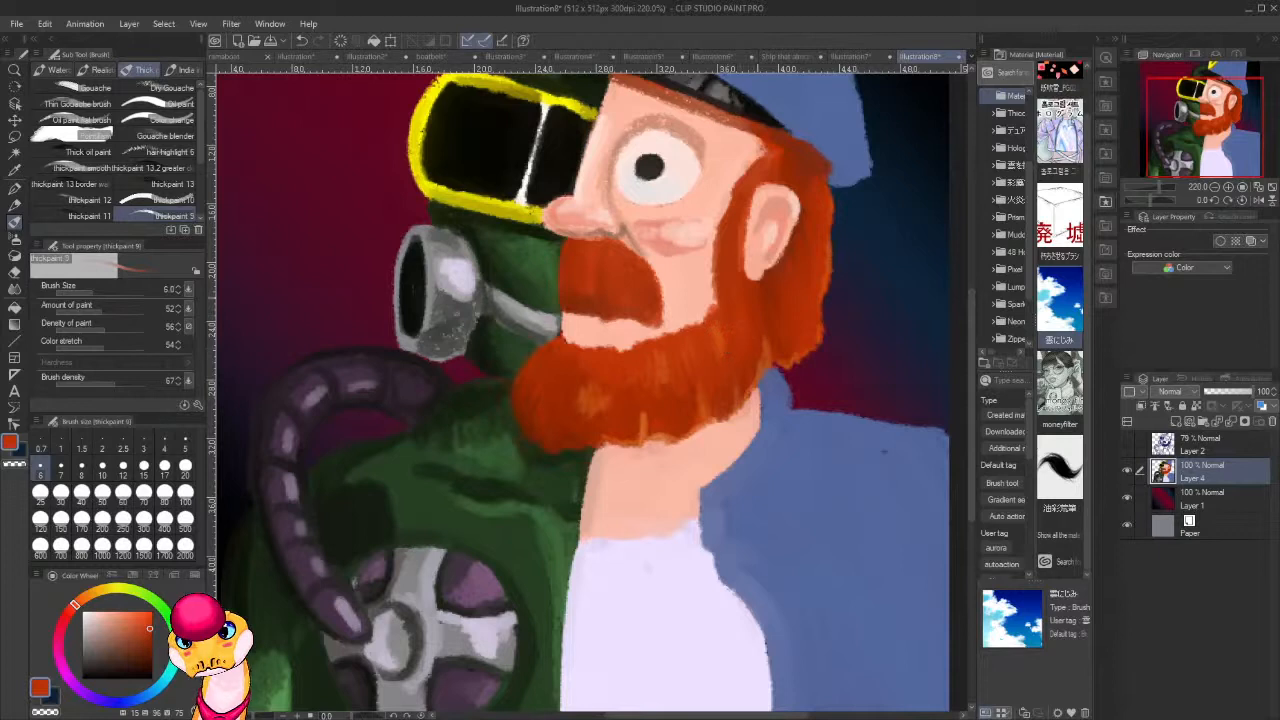
alt+click(726, 336)
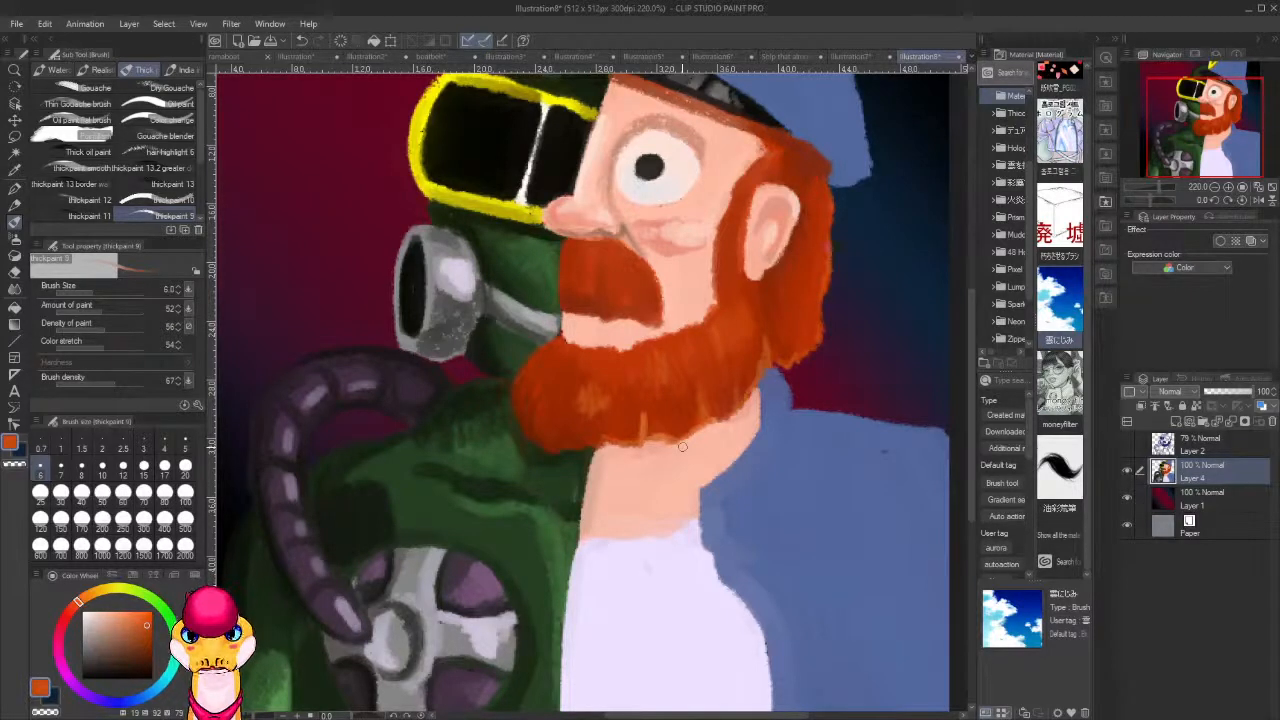
Rough in the eyebrow above the eye with sampled darker tones, then fill it with the beard's orange and sample skin tone for its edge.
drag(711, 449, 668, 537)
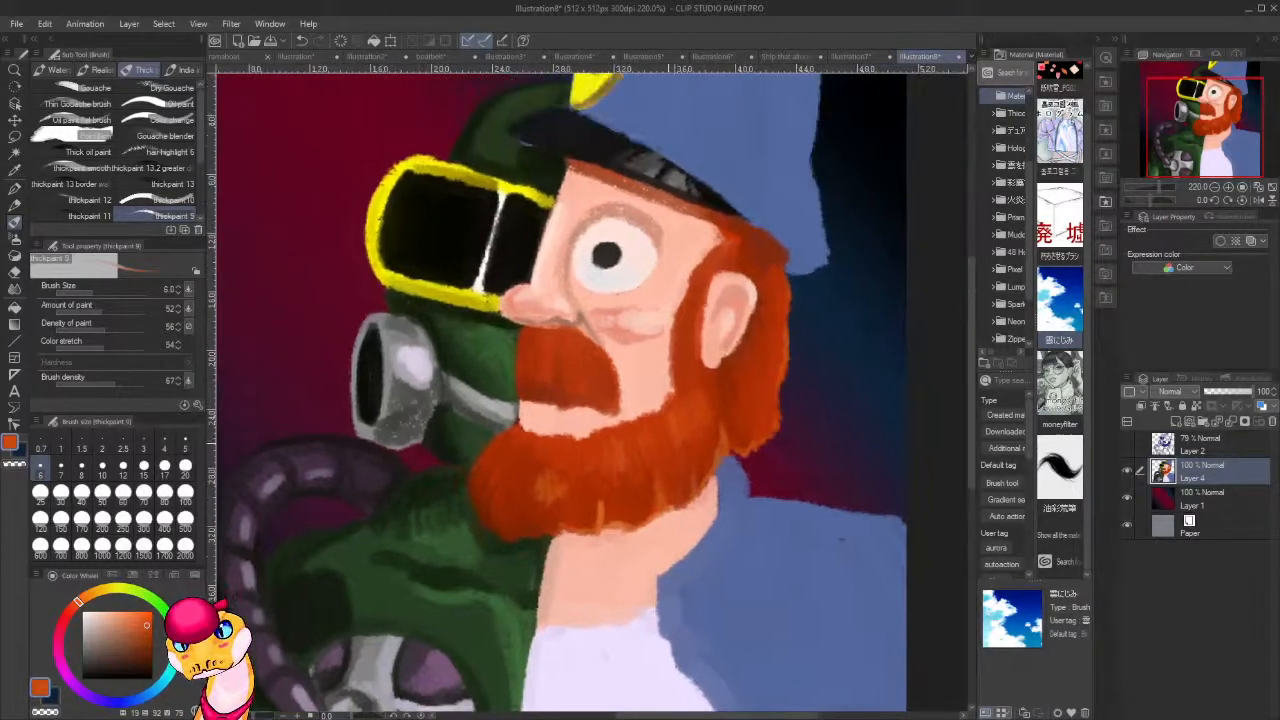
alt+click(580, 317)
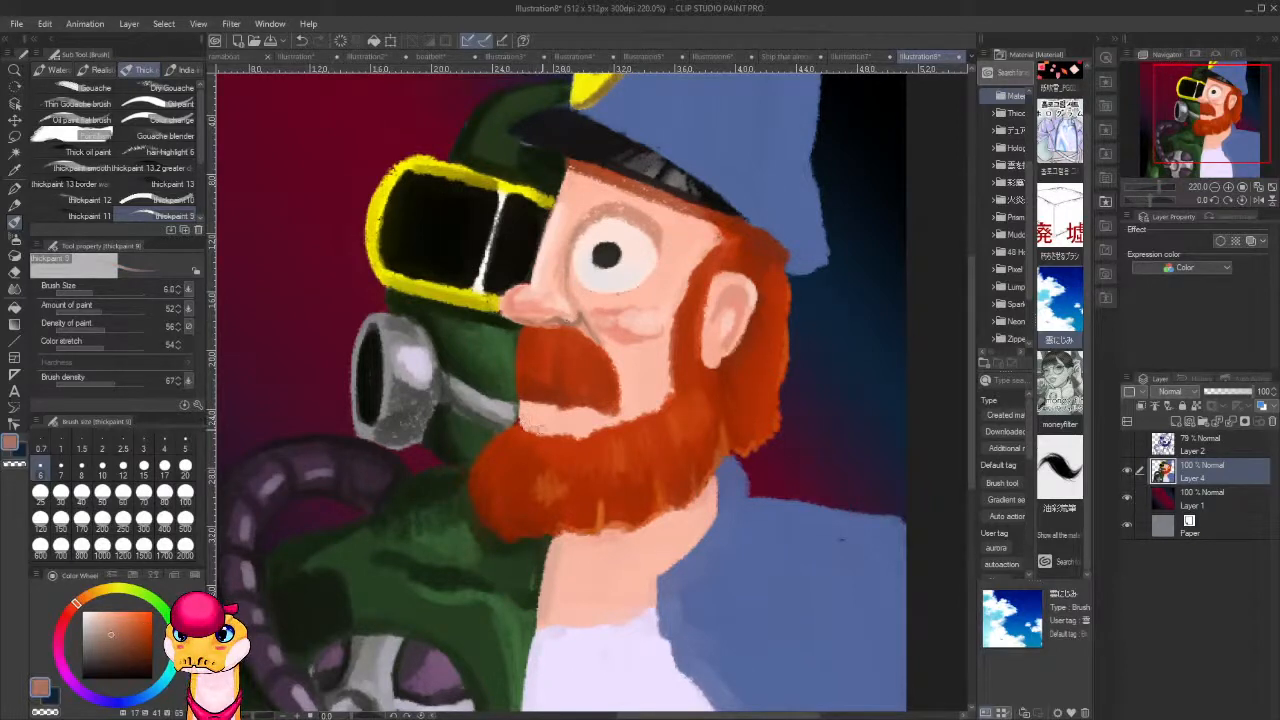
alt+click(606, 250)
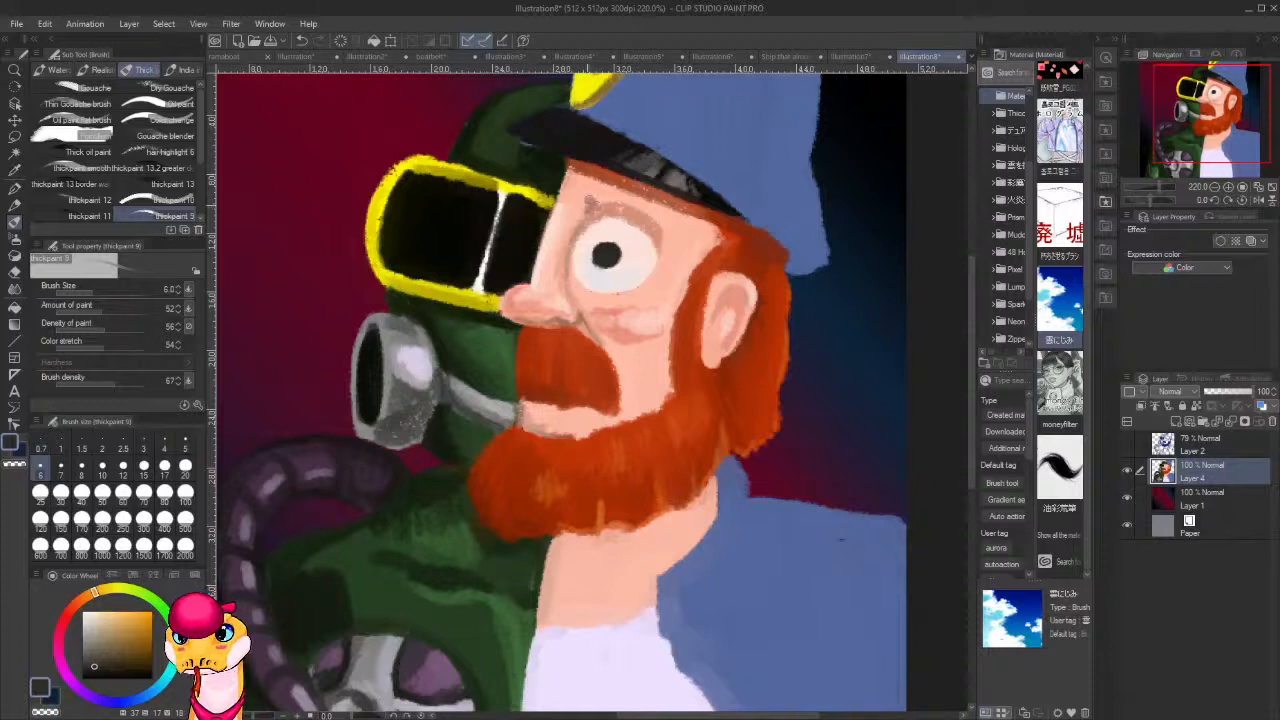
alt+click(633, 201)
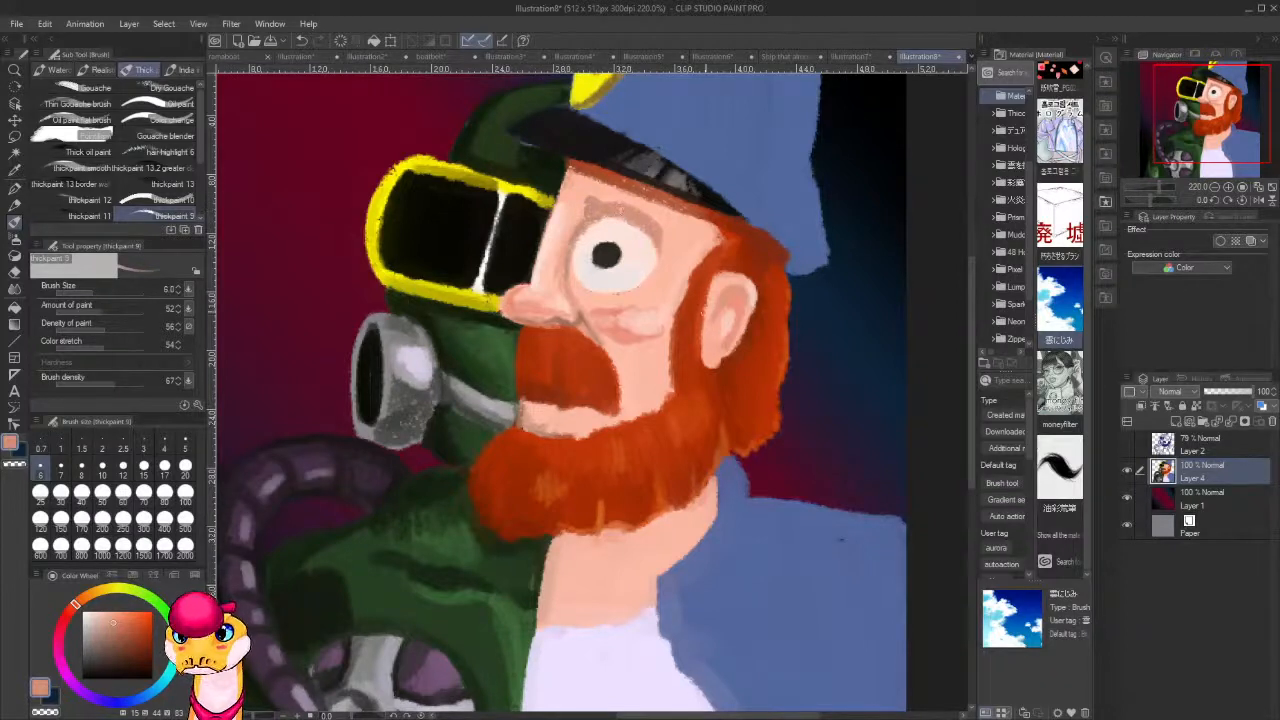
alt+click(704, 401)
mouse_move(666, 210)
mouse_down()
mouse_move(625, 207)
mouse_move(600, 183)
mouse_move(583, 193)
mouse_move(673, 210)
mouse_up()
alt+click(689, 229)
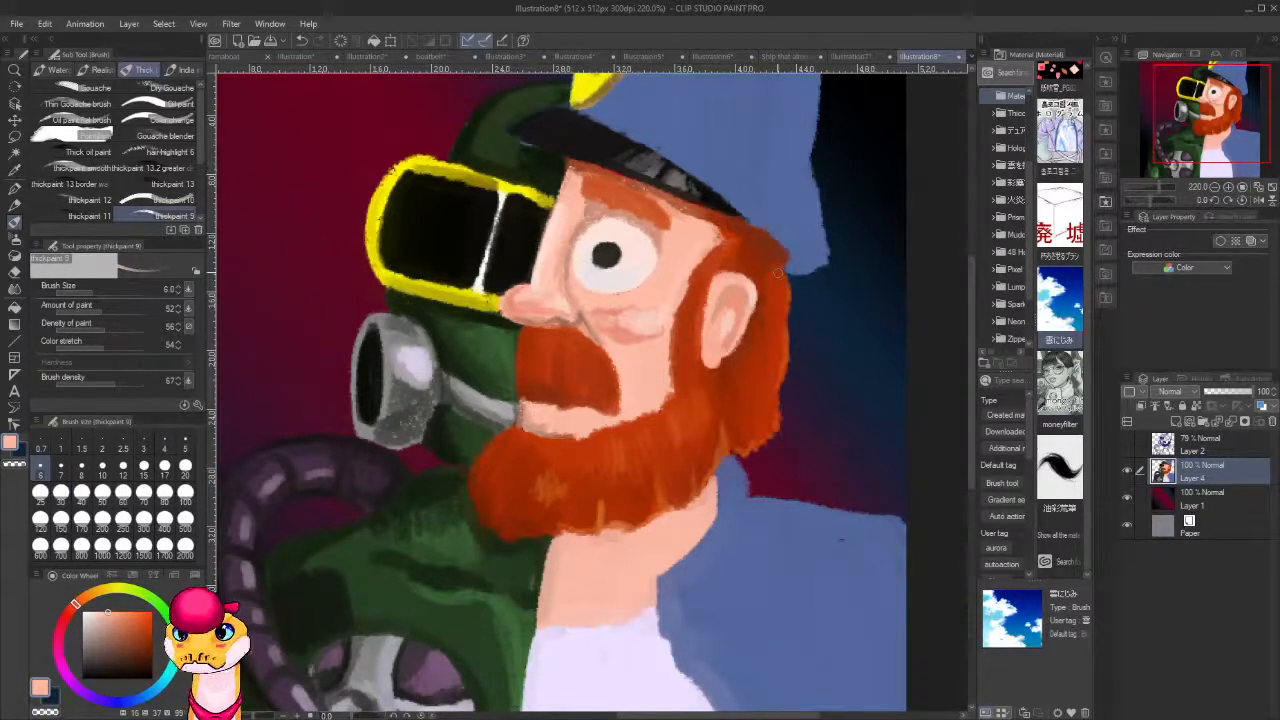
Shade the blue cap along the top of its brim in a darker, more saturated blue at brush size 15.
scroll(812, 275, down, 8)
drag(802, 350, 676, 414)
scroll(743, 400, down, 3)
scroll(669, 411, up, 10)
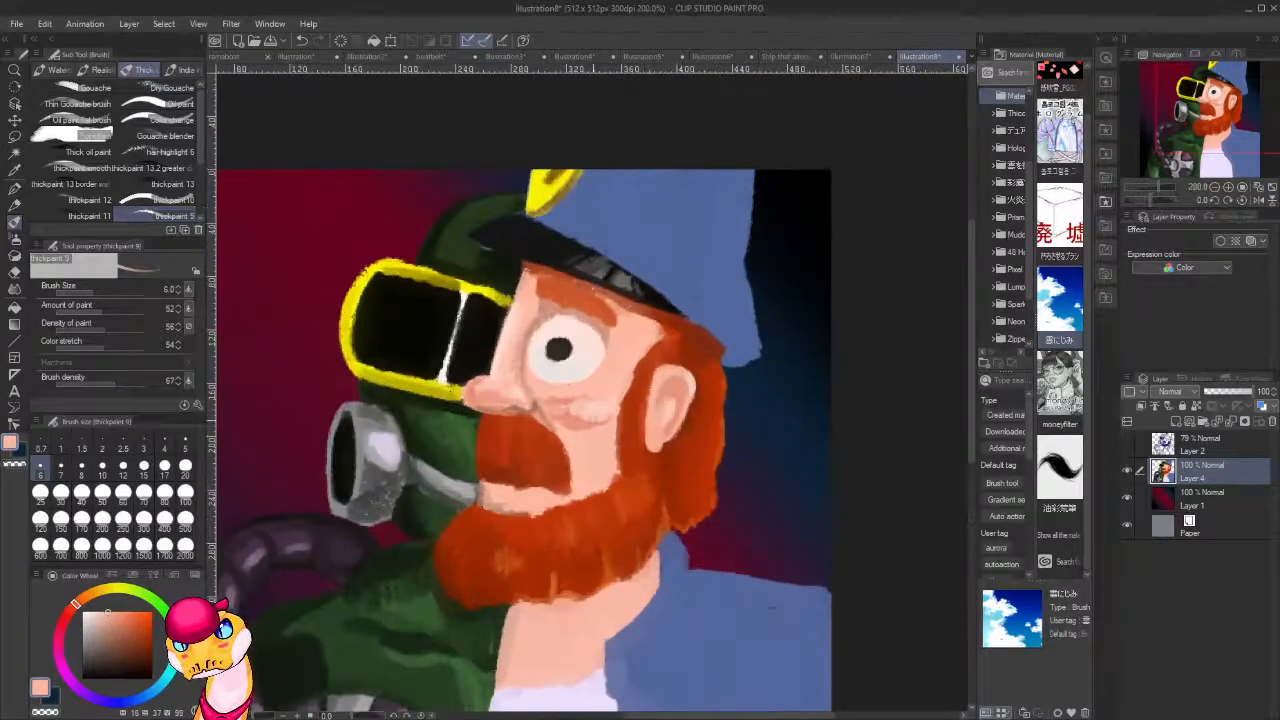
scroll(594, 404, up, 5)
scroll(590, 402, down, 10)
scroll(617, 355, up, 3)
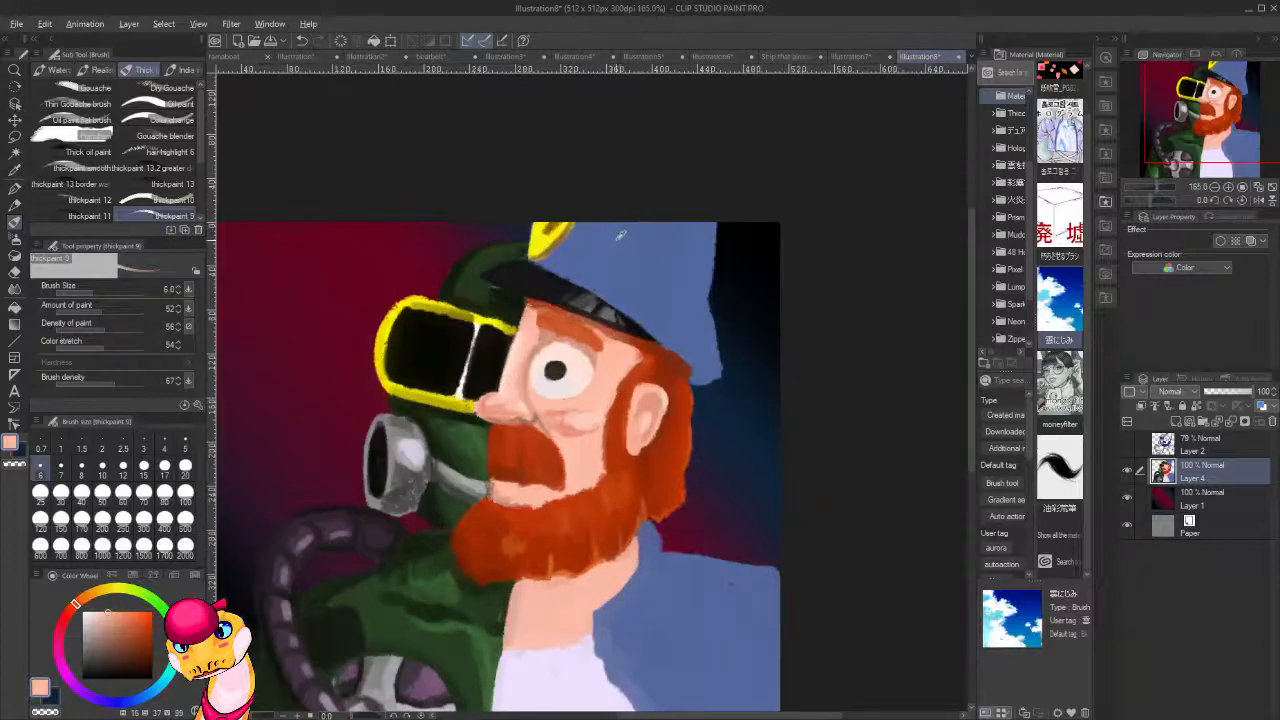
alt+click(612, 240)
click(137, 647)
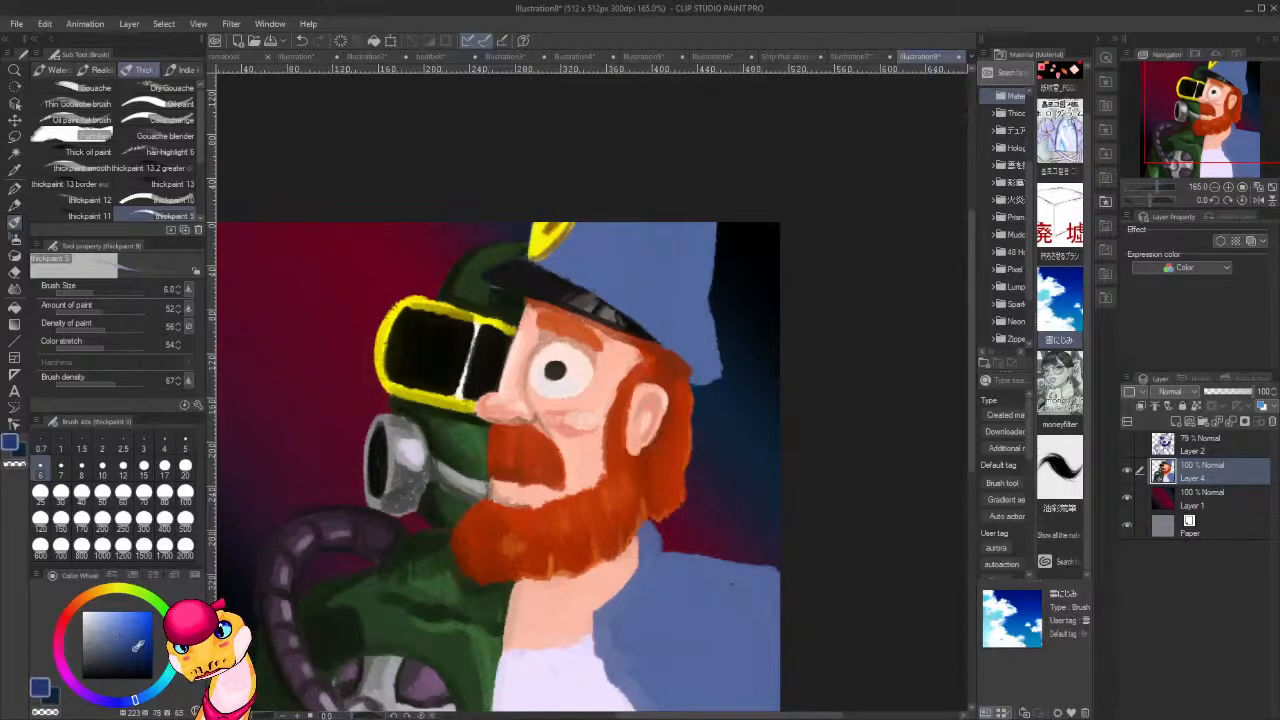
drag(131, 703, 121, 705)
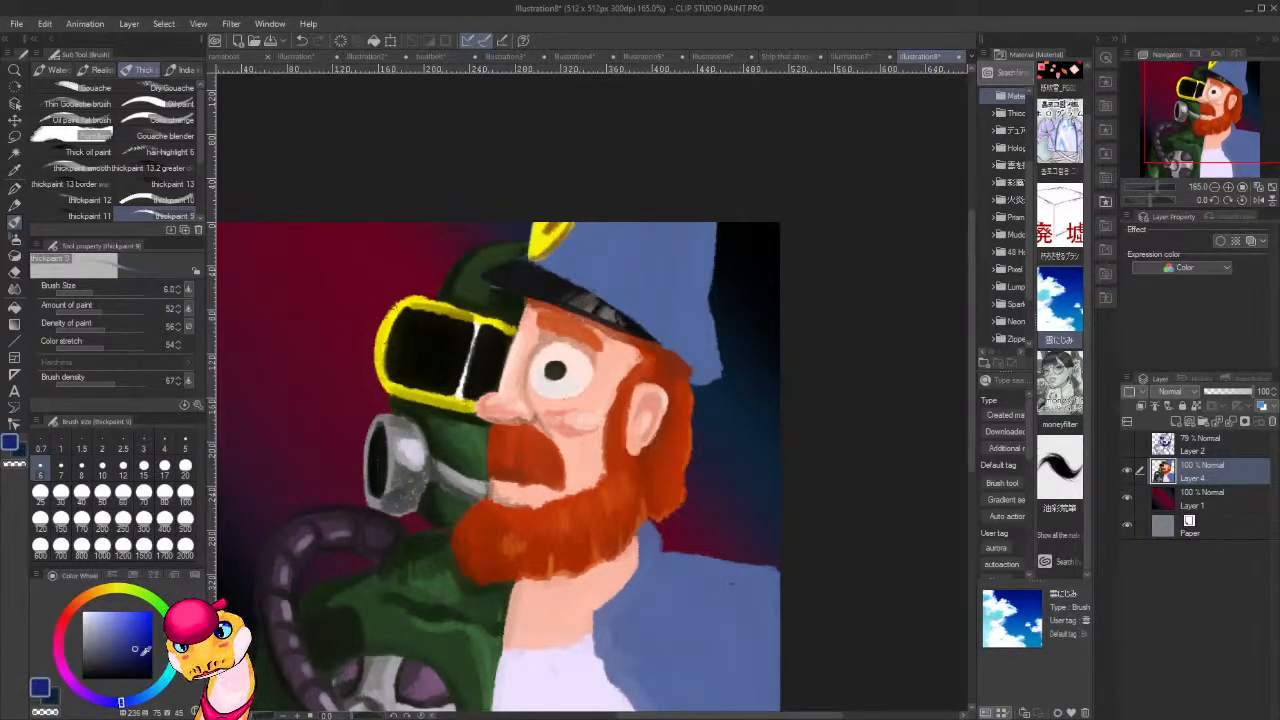
click(144, 465)
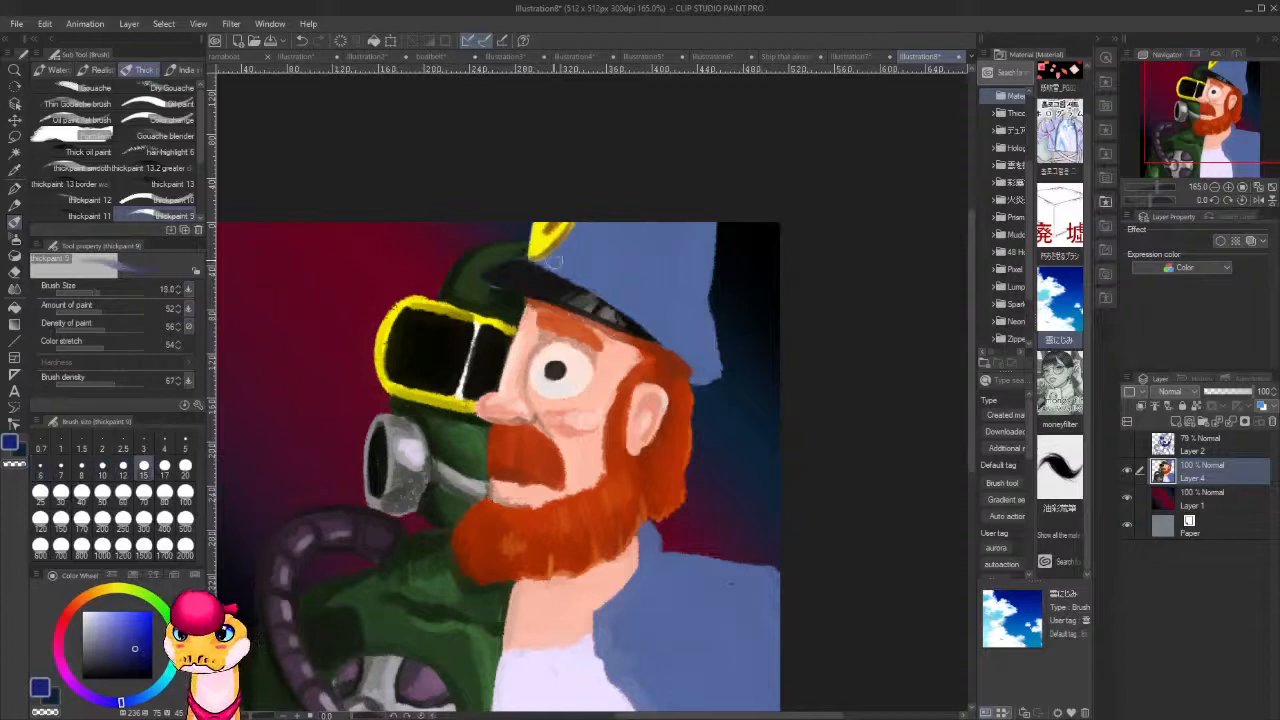
mouse_move(547, 262)
mouse_down()
mouse_move(576, 274)
mouse_move(564, 272)
mouse_move(611, 300)
mouse_move(625, 293)
mouse_move(555, 264)
mouse_move(601, 293)
mouse_up()
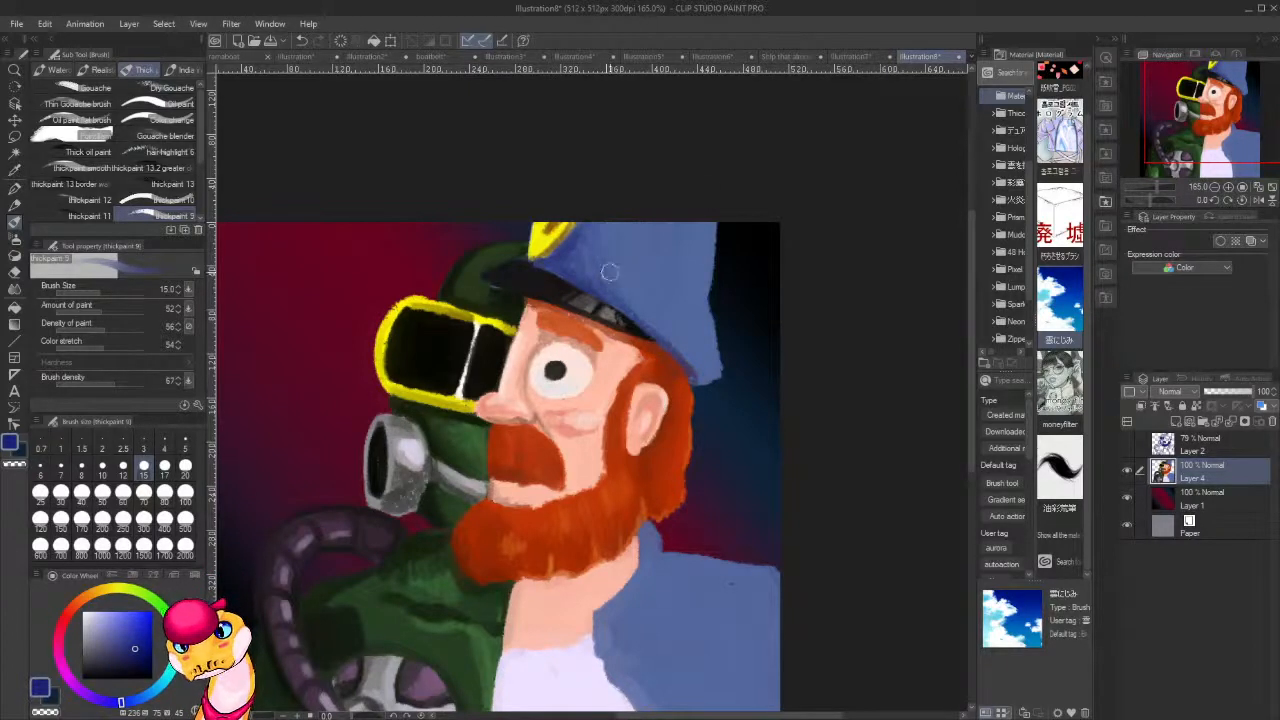
mouse_move(610, 272)
mouse_down()
mouse_move(639, 314)
mouse_move(672, 342)
mouse_up()
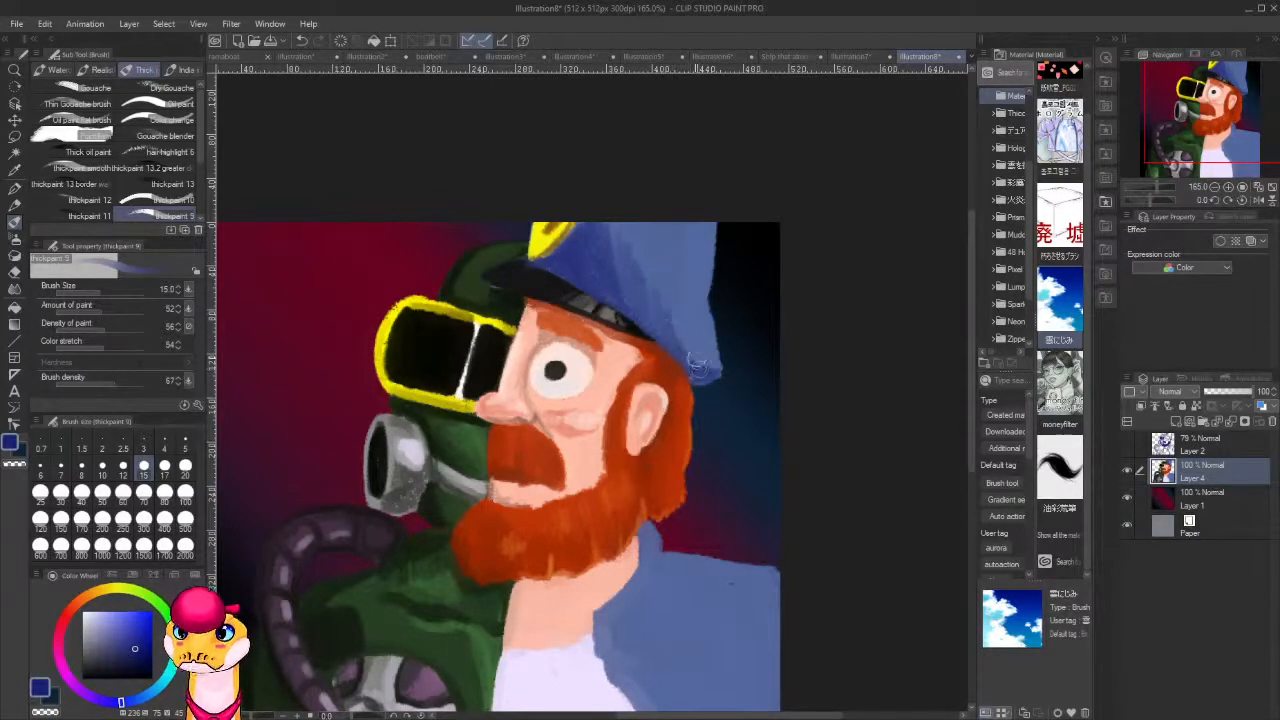
Shade the blue cap's crown with darker blue strokes and touch up its back edge against the background.
mouse_move(694, 368)
mouse_down()
mouse_move(659, 294)
mouse_move(676, 331)
mouse_move(655, 218)
mouse_up()
mouse_move(652, 296)
mouse_down()
mouse_move(621, 211)
mouse_move(611, 268)
mouse_move(617, 250)
mouse_move(664, 345)
mouse_move(576, 275)
mouse_move(609, 270)
mouse_move(564, 260)
mouse_move(571, 220)
mouse_move(559, 243)
mouse_move(585, 240)
mouse_move(590, 223)
mouse_move(608, 301)
mouse_move(628, 233)
mouse_up()
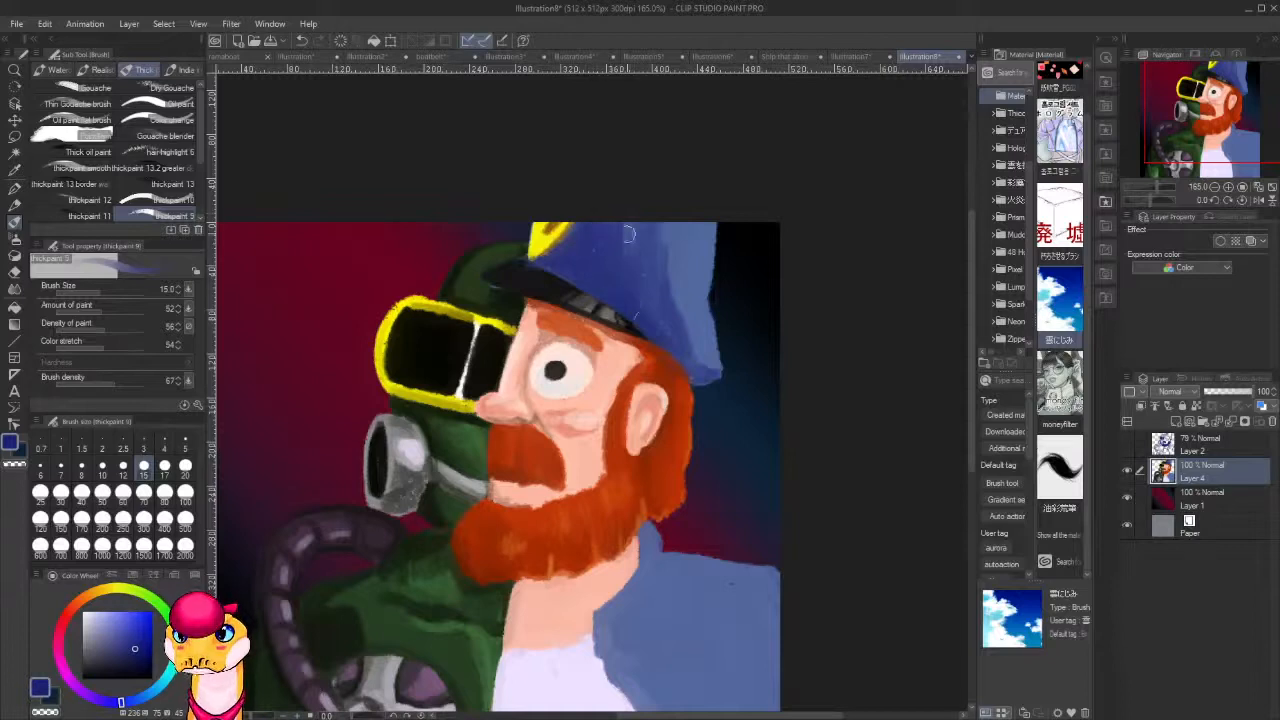
drag(742, 395, 804, 329)
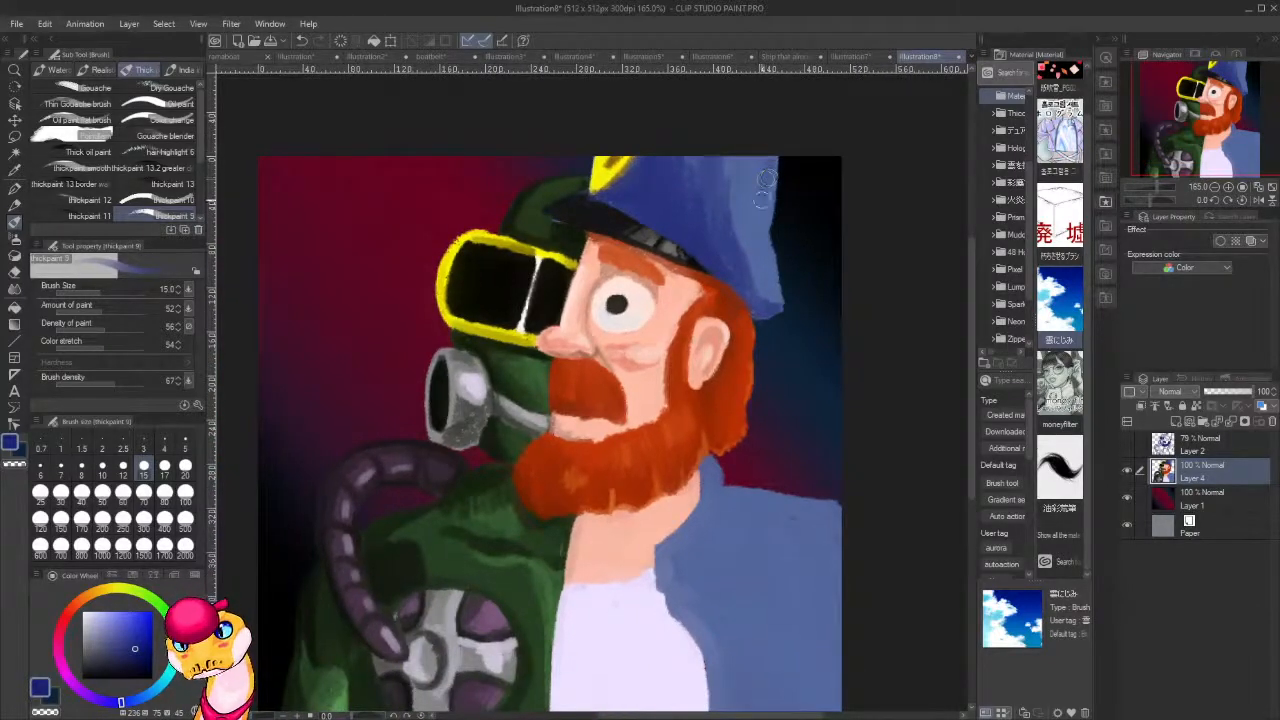
drag(767, 190, 778, 146)
key(ctrl+z)
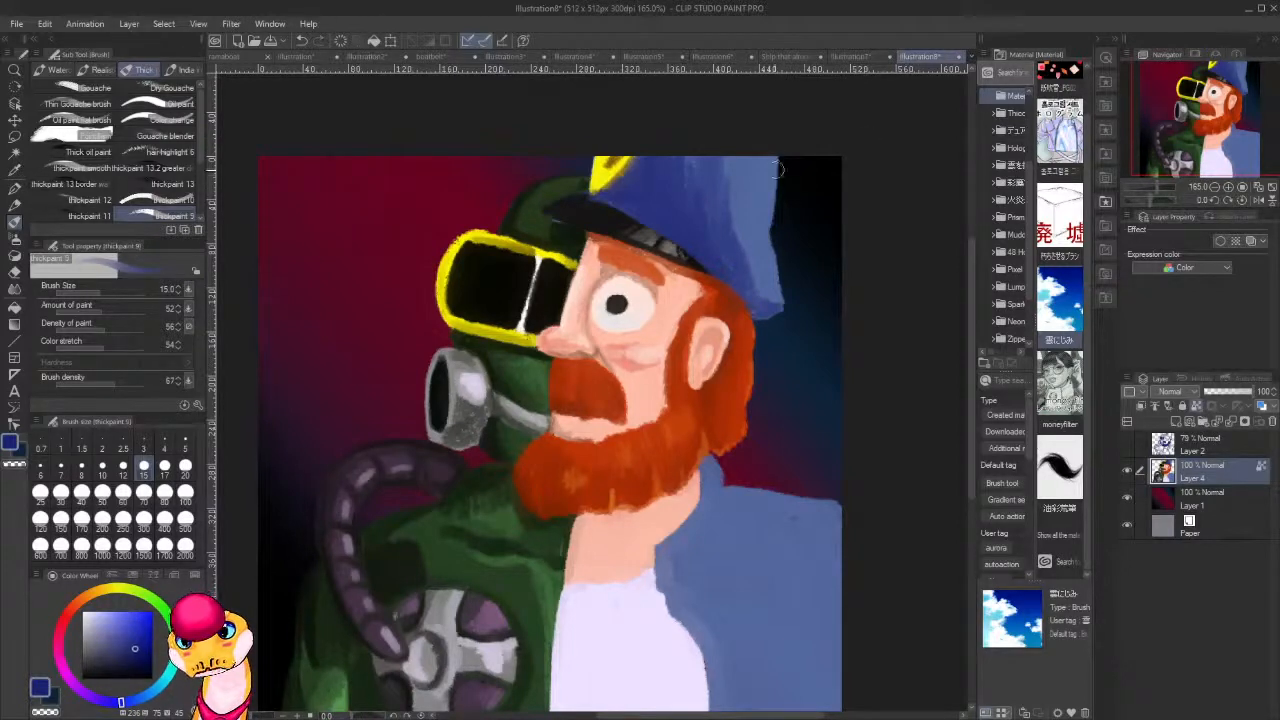
mouse_move(773, 165)
mouse_down()
mouse_move(782, 319)
mouse_move(772, 253)
mouse_up()
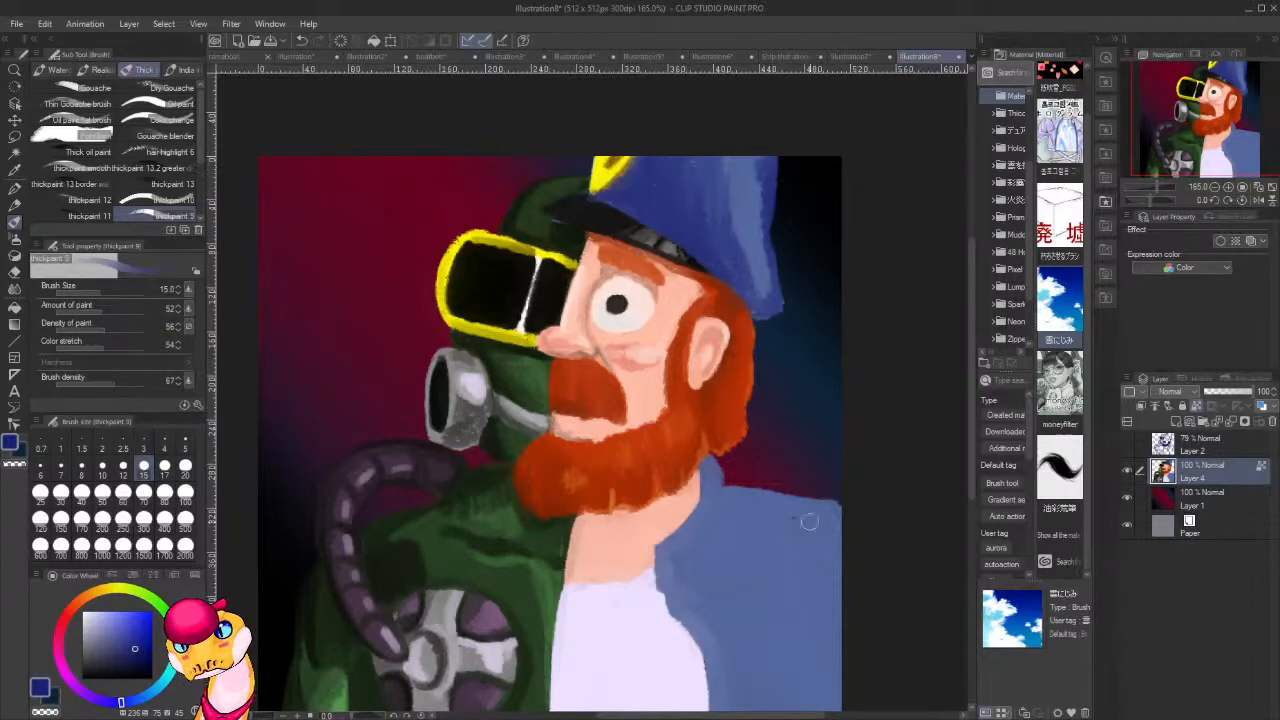
Outline the jacket's collar and front opening in dark blue, and soften the collar with a sampled mid-blue.
scroll(794, 558, down, 3)
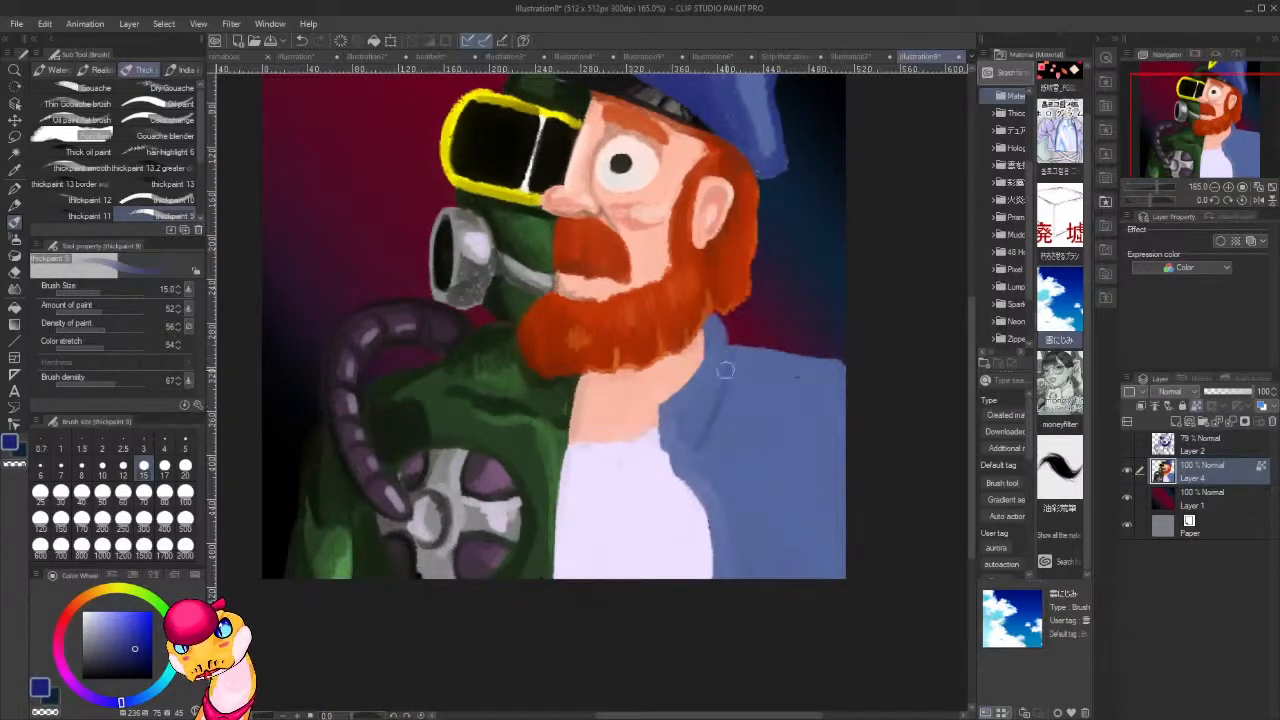
mouse_move(733, 352)
mouse_down()
mouse_move(714, 422)
mouse_move(692, 443)
mouse_move(678, 445)
mouse_move(667, 422)
mouse_move(664, 446)
mouse_move(664, 435)
mouse_move(721, 528)
mouse_move(699, 497)
mouse_move(715, 588)
mouse_move(710, 518)
mouse_up()
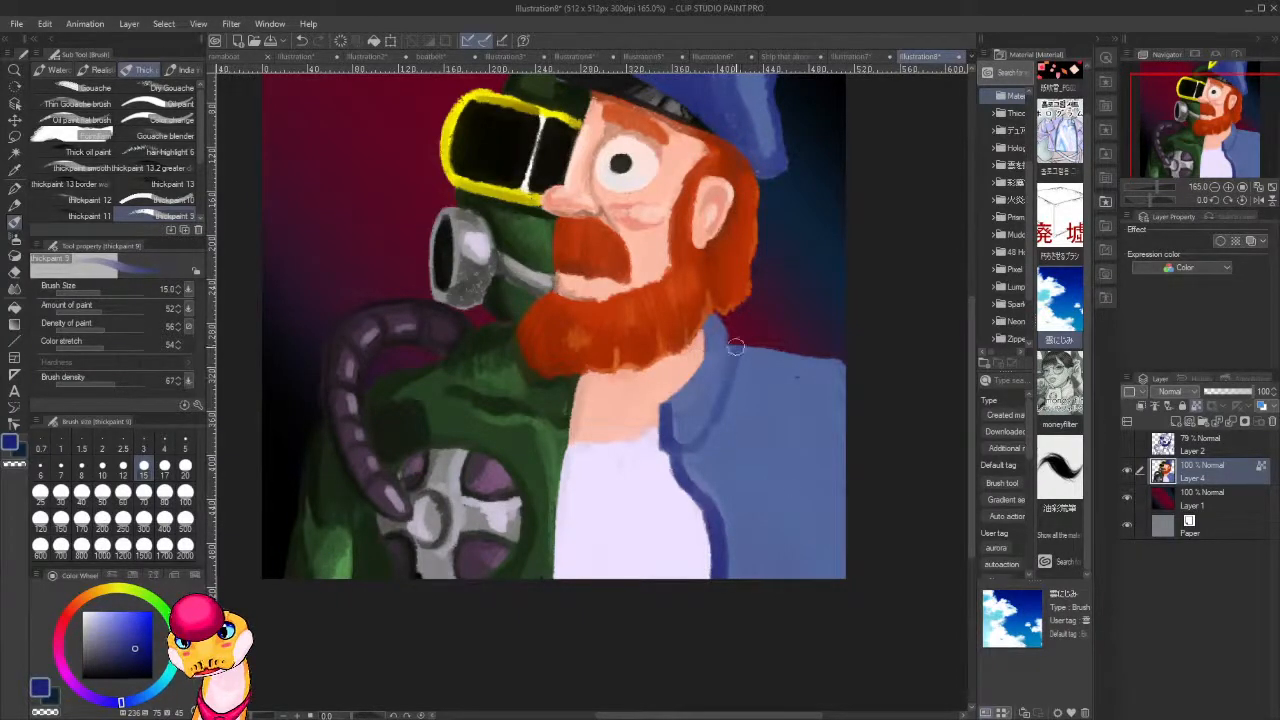
mouse_move(736, 346)
mouse_down()
mouse_move(727, 378)
mouse_move(734, 332)
mouse_move(687, 441)
mouse_move(714, 410)
mouse_move(702, 421)
mouse_move(727, 351)
mouse_move(709, 326)
mouse_move(675, 391)
mouse_move(698, 356)
mouse_up()
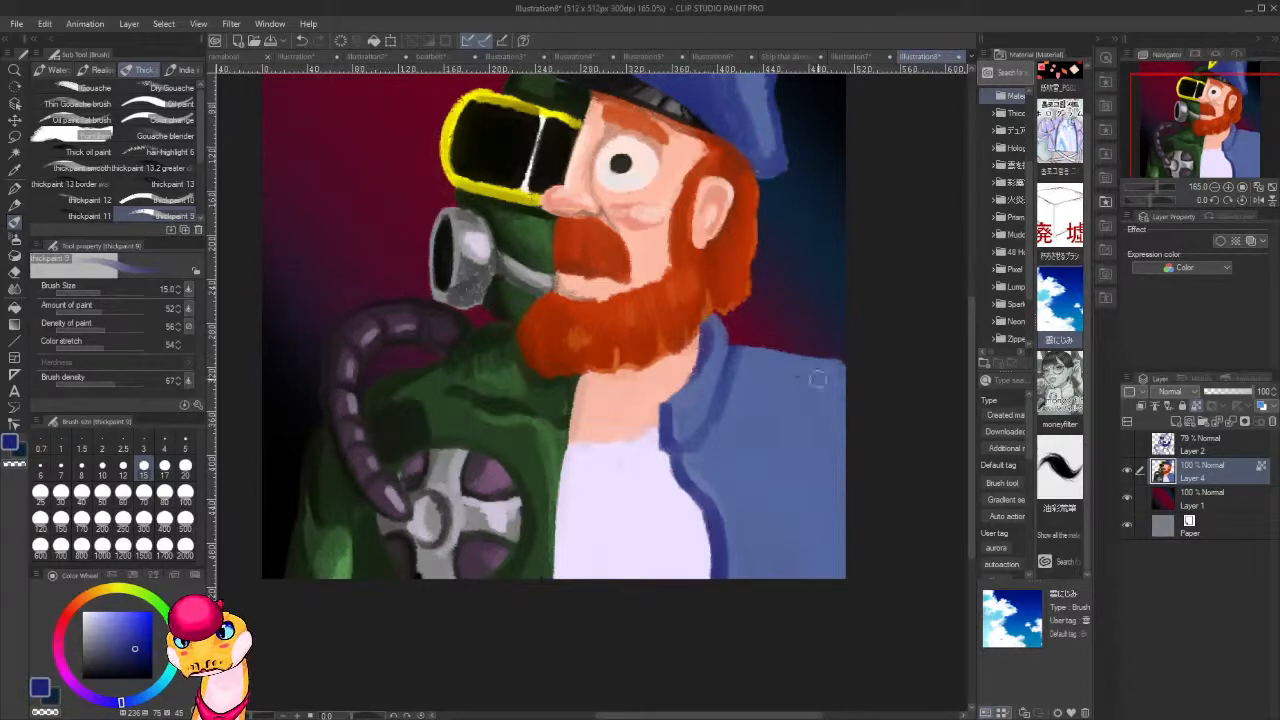
alt+click(717, 333)
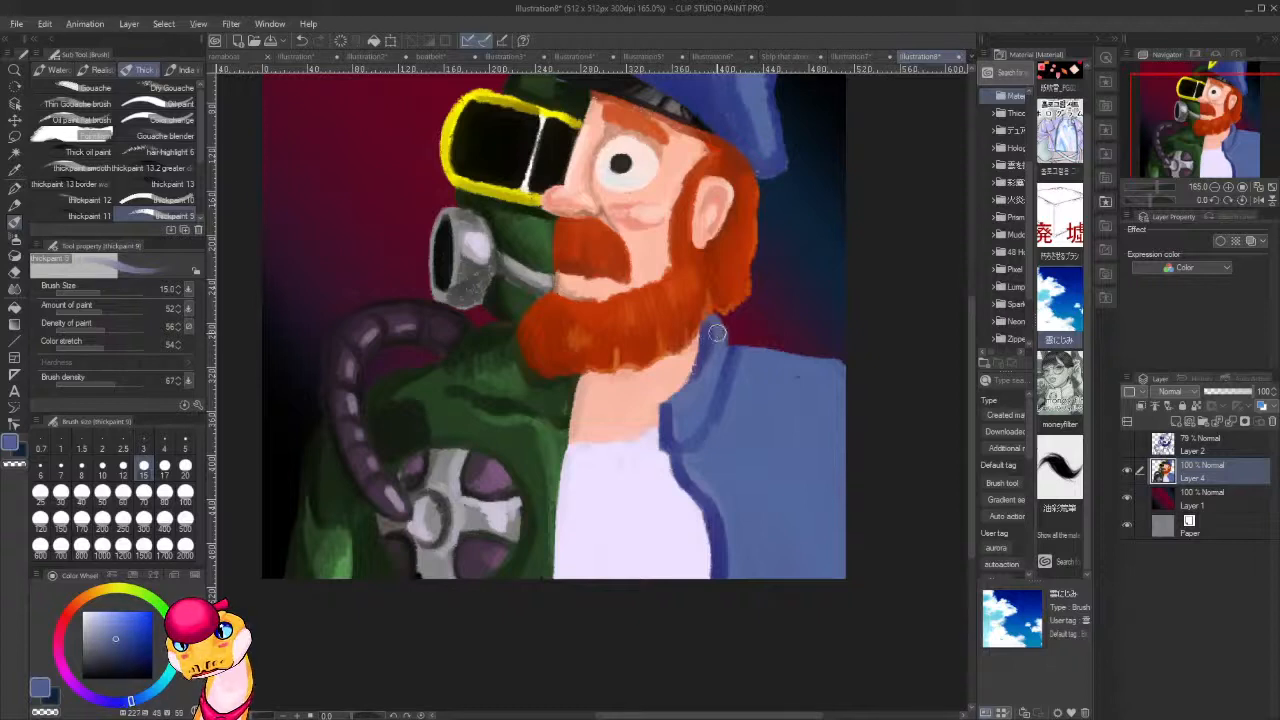
drag(711, 350, 690, 388)
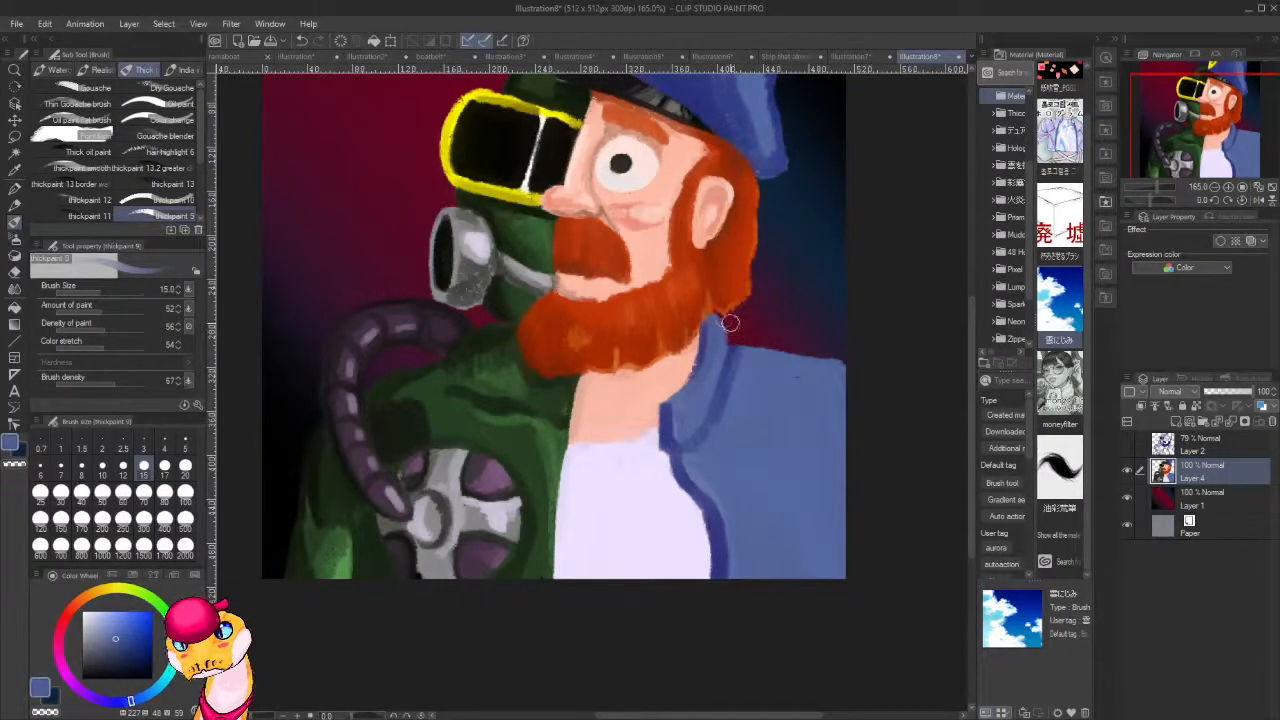
Clean up the collar's outer edge with transparent colour and build up the shoulder beside it with sampled jacket blues.
key(c)
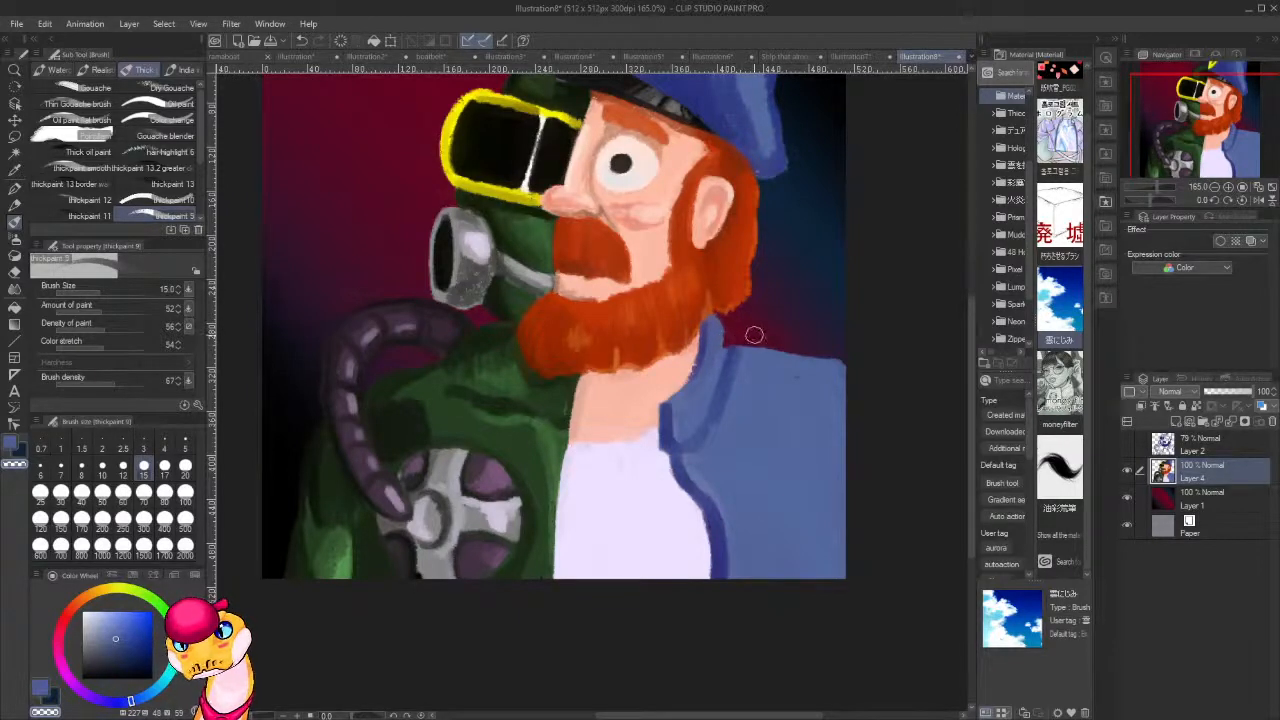
key(c)
alt+click(678, 420)
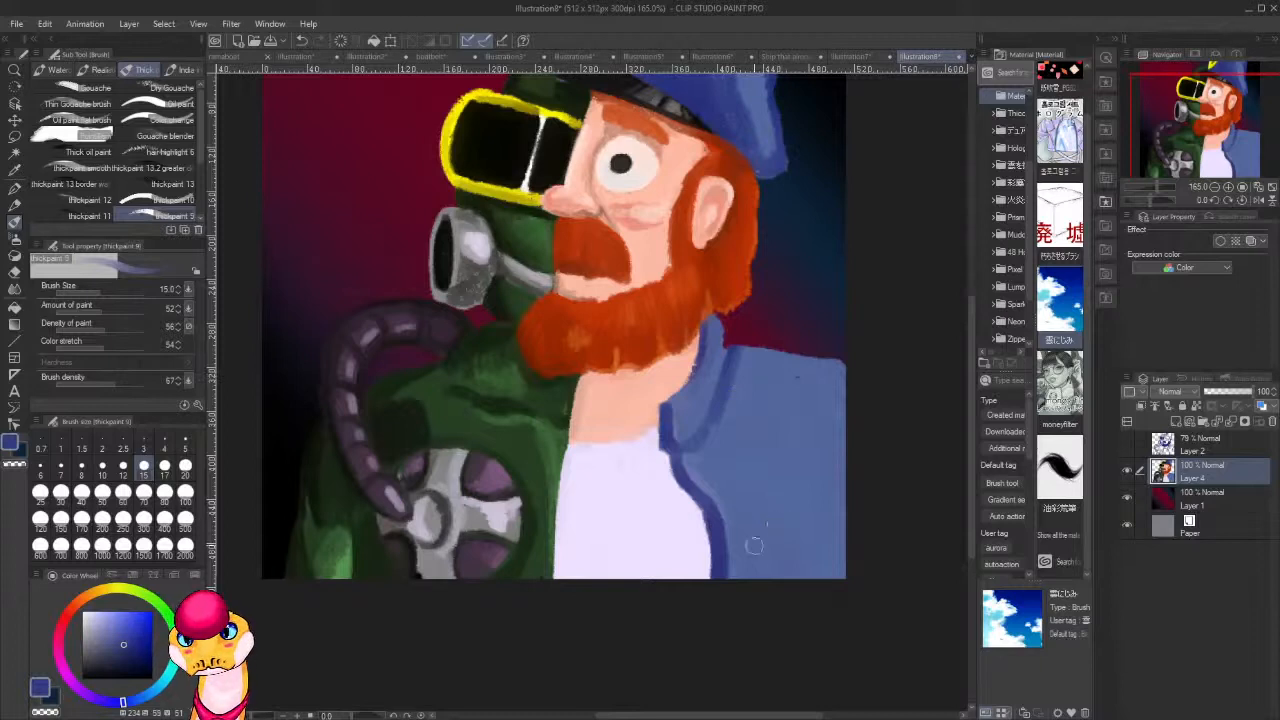
alt+click(718, 356)
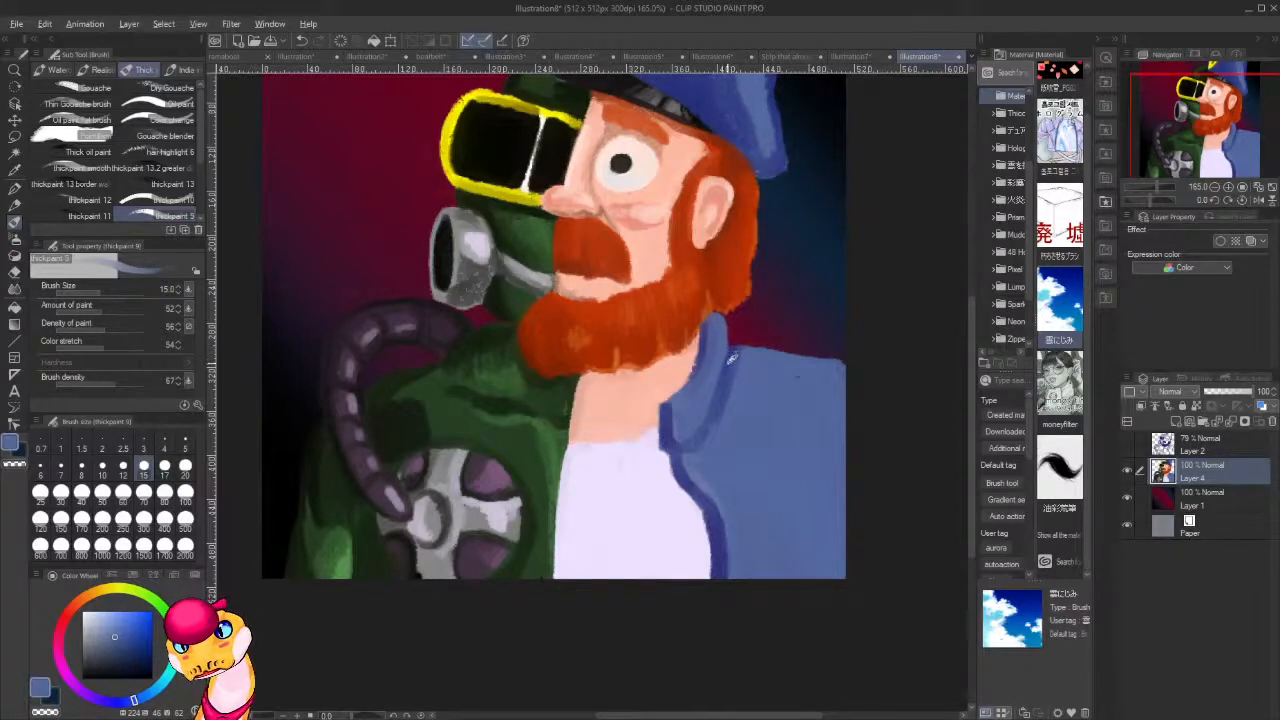
alt+click(752, 350)
mouse_move(743, 344)
mouse_down()
mouse_move(734, 349)
mouse_move(758, 348)
mouse_up()
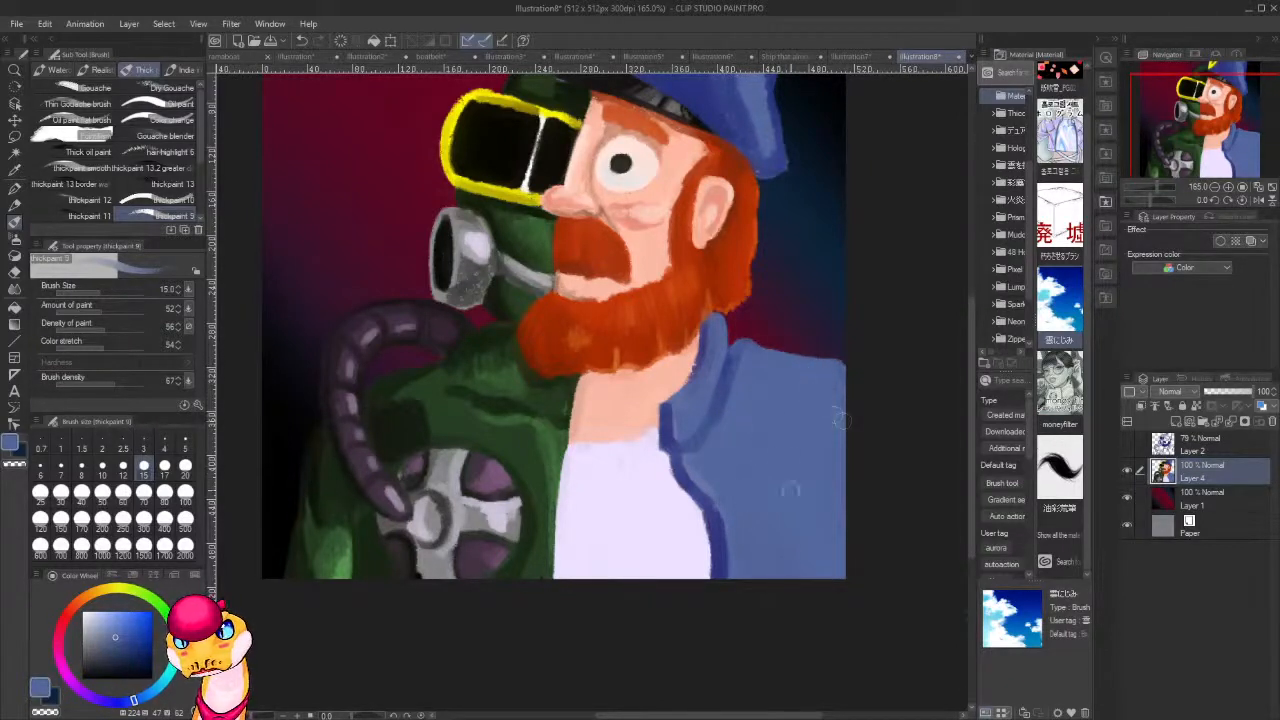
Sample a darker blue from the cap and paint shadows along the jacket's front opening and folds on the sleeve.
alt+click(746, 470)
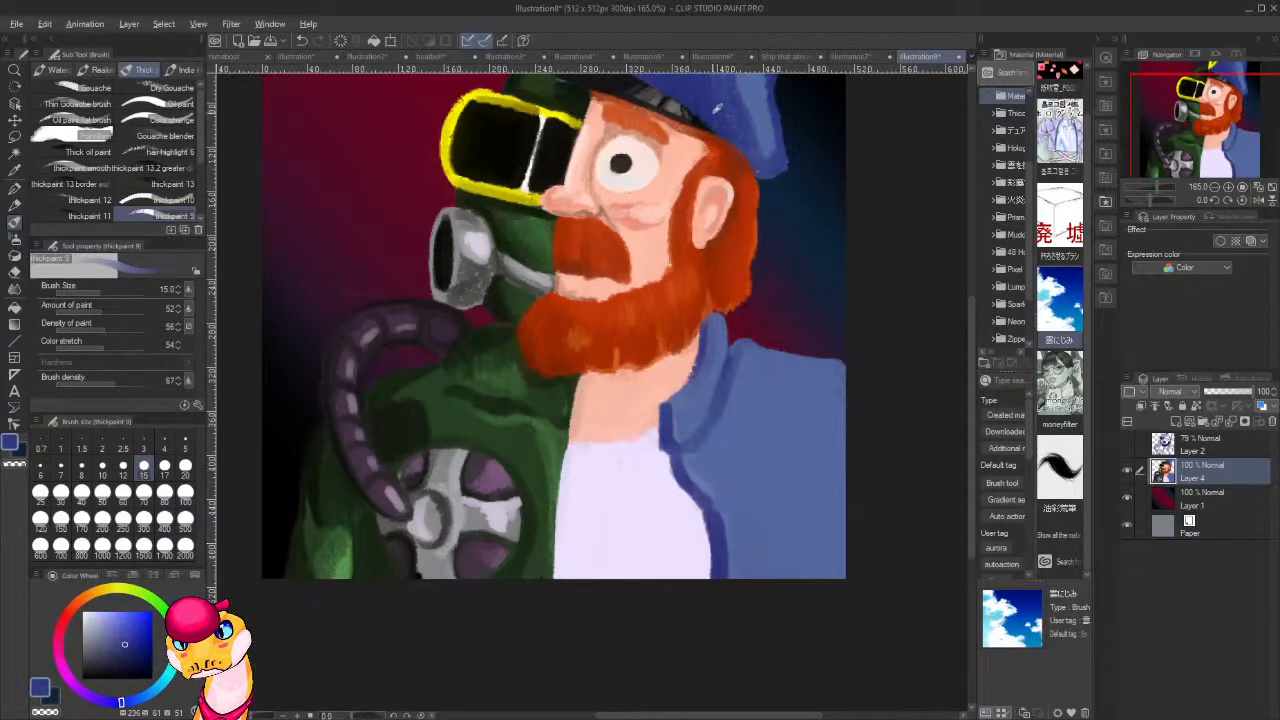
alt+click(714, 104)
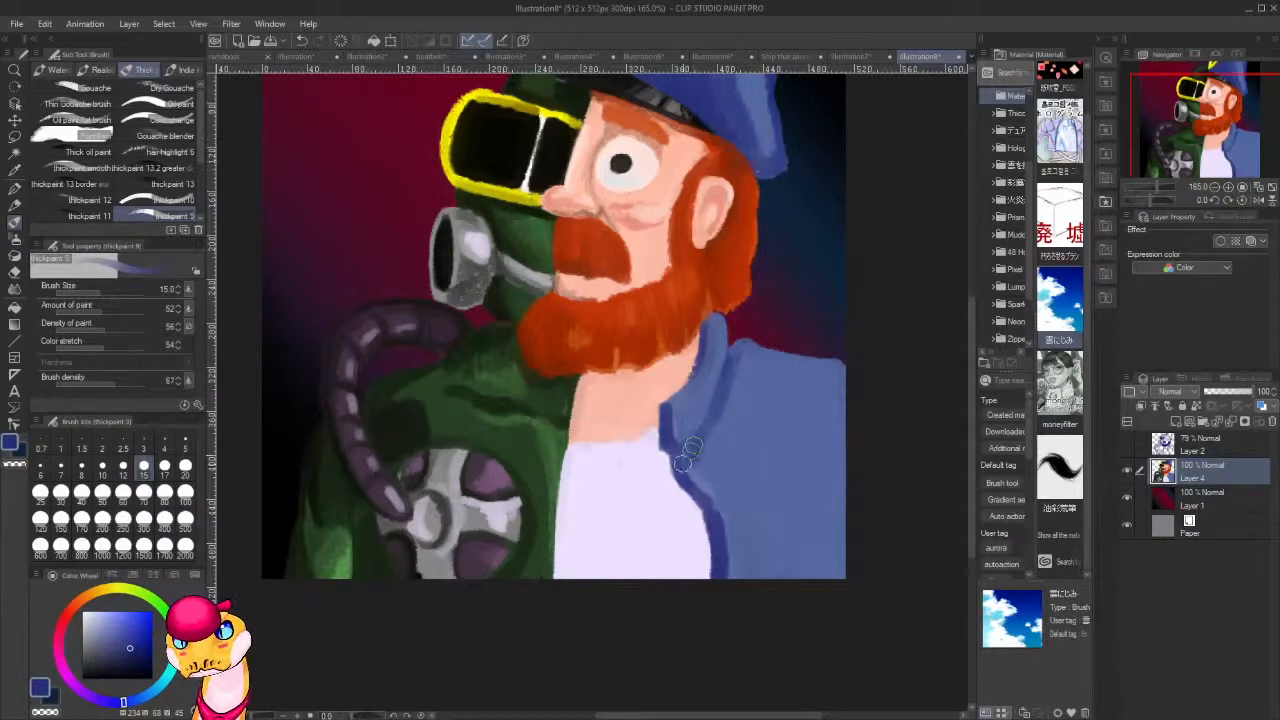
mouse_move(692, 447)
mouse_down()
mouse_move(721, 480)
mouse_move(720, 525)
mouse_move(738, 562)
mouse_up()
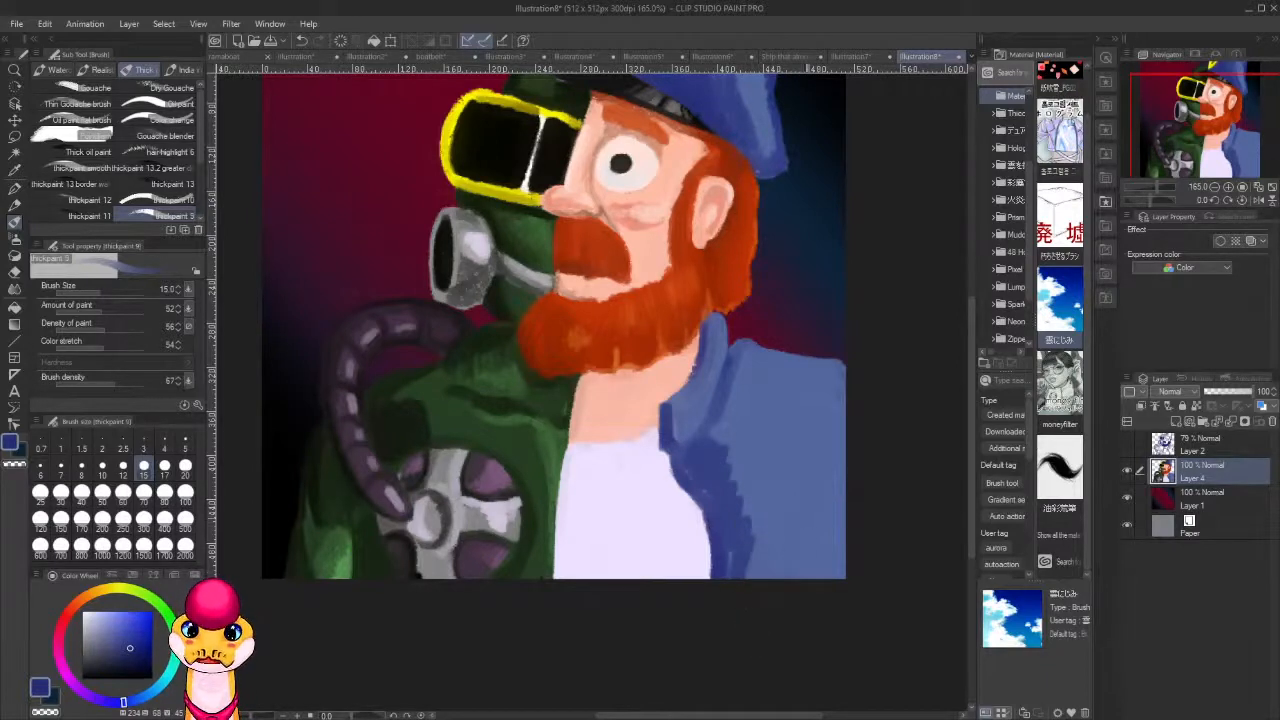
mouse_move(841, 574)
mouse_down()
mouse_move(811, 486)
mouse_move(816, 522)
mouse_up()
drag(820, 574, 797, 513)
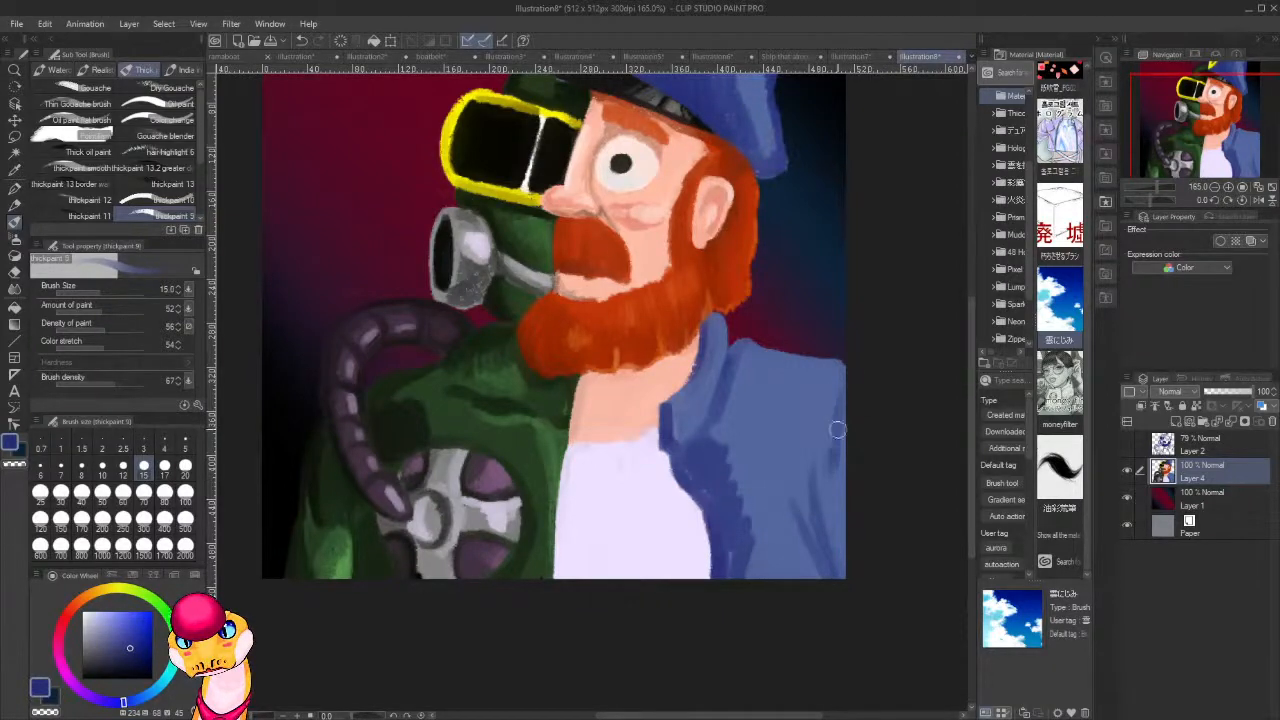
drag(832, 485, 845, 378)
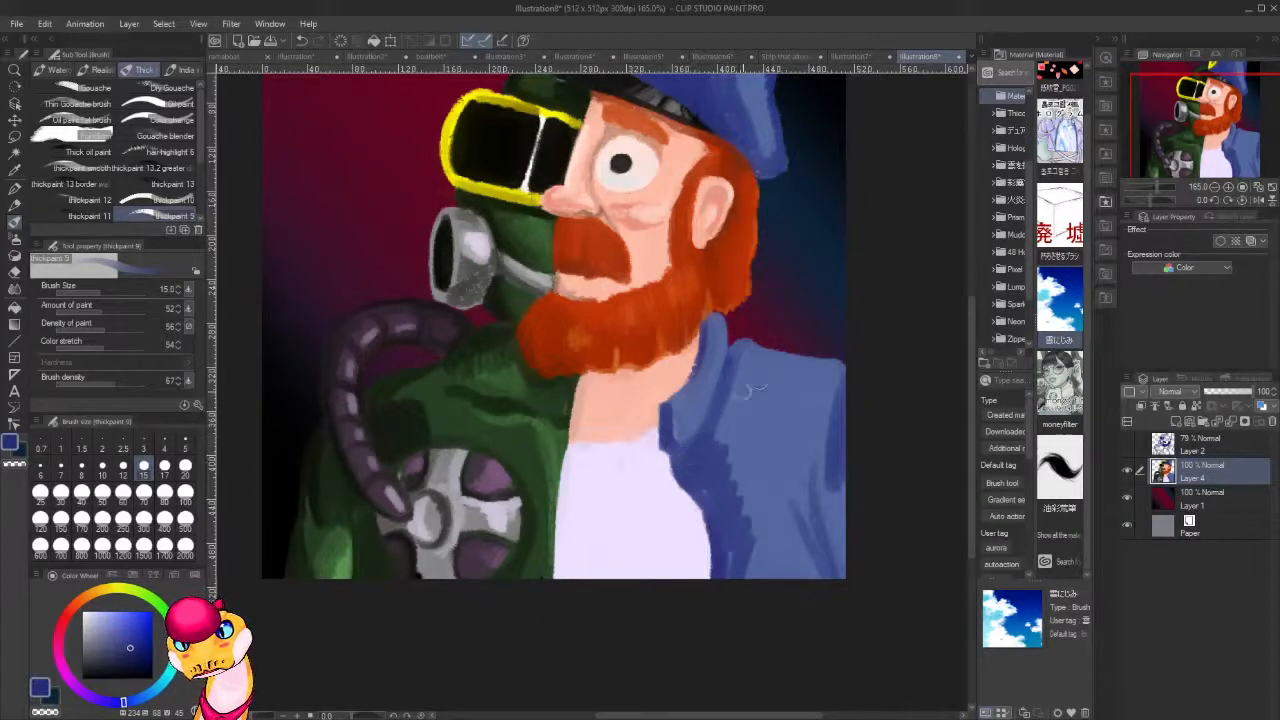
Sample the jacket's base blue and refine the shadow edge where the collar meets the shoulder.
alt+click(757, 364)
drag(744, 351, 718, 423)
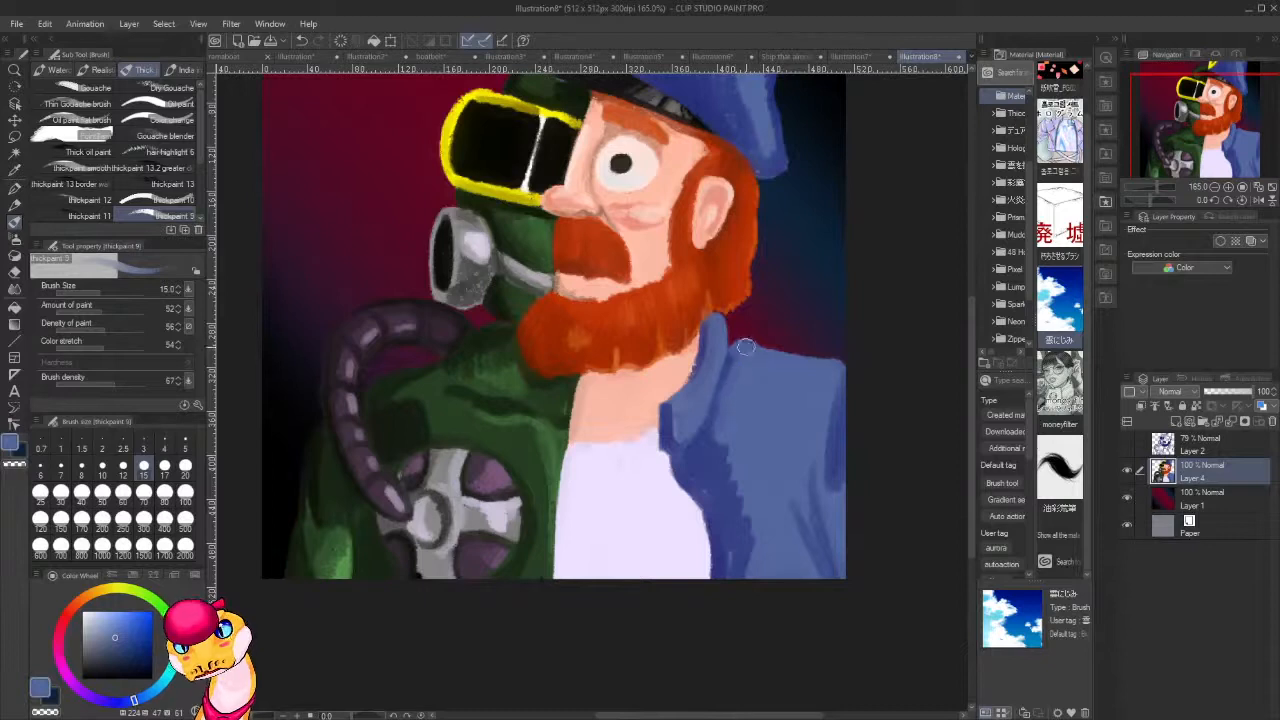
drag(738, 370, 729, 414)
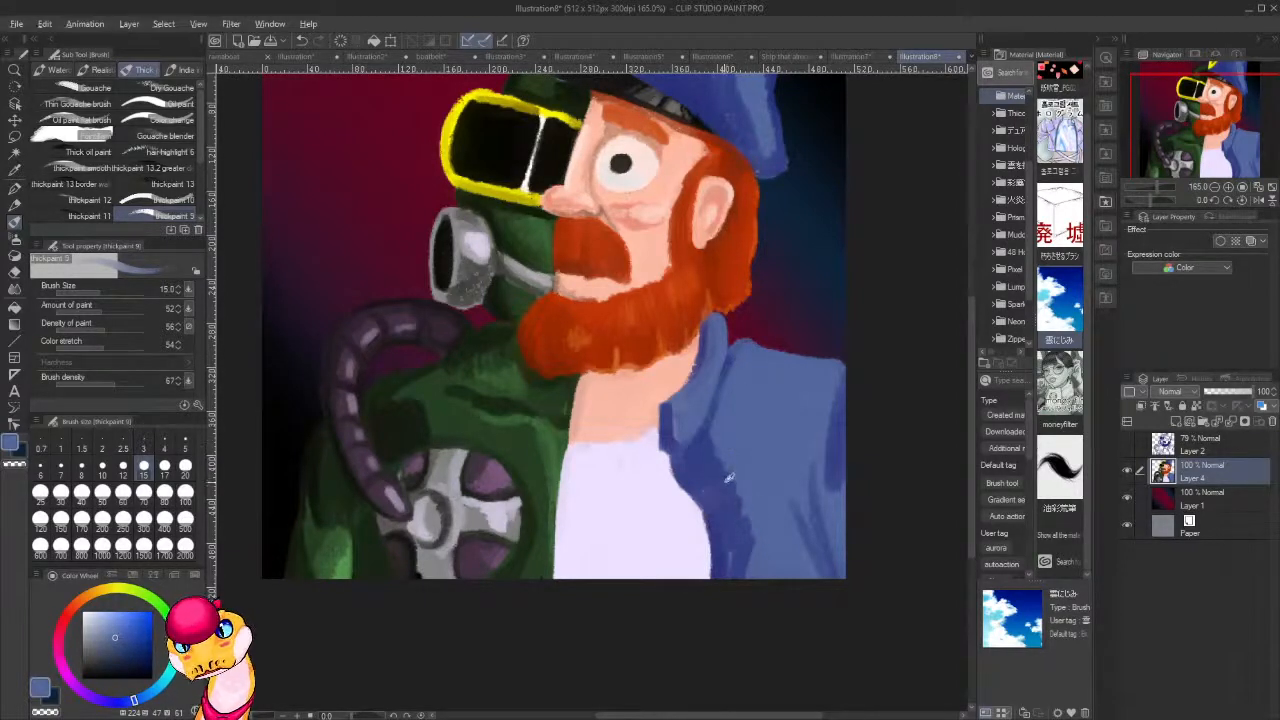
Blend the jacket's front shadow into its base colour with long strokes of a sampled in-between blue.
alt+click(726, 479)
drag(742, 510, 748, 558)
alt+click(747, 510)
drag(745, 498, 754, 528)
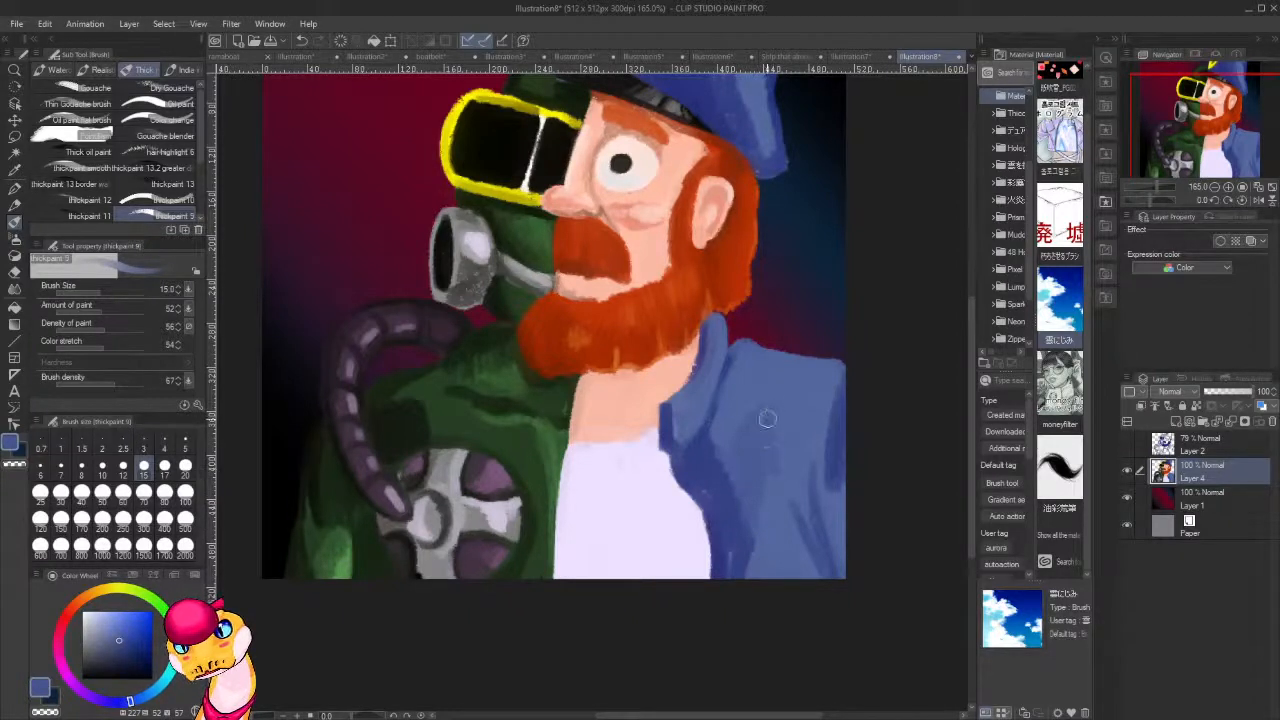
mouse_move(780, 559)
mouse_down()
mouse_move(769, 506)
mouse_move(763, 537)
mouse_up()
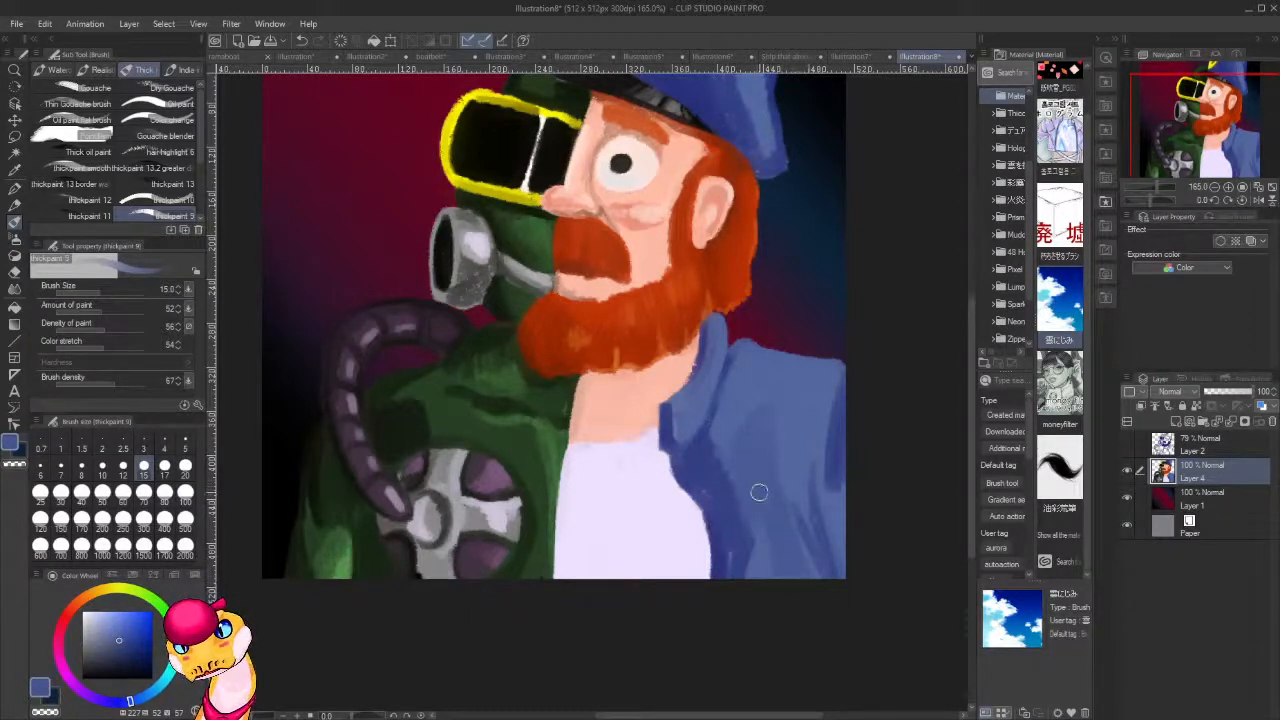
drag(758, 466, 754, 591)
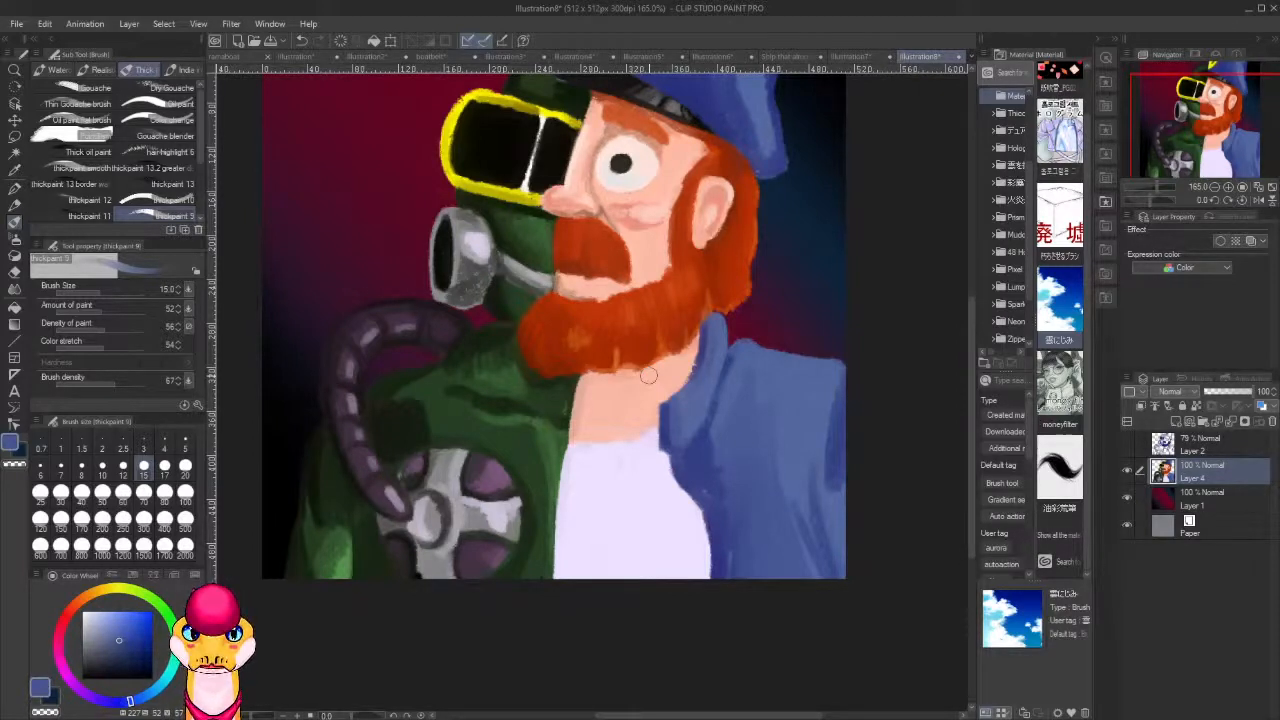
Paint light blue highlights on the jacket's collar, shoulder and sleeve folds, and clean the shoulder's outer edge with transparent colour.
alt+click(714, 368)
click(102, 611)
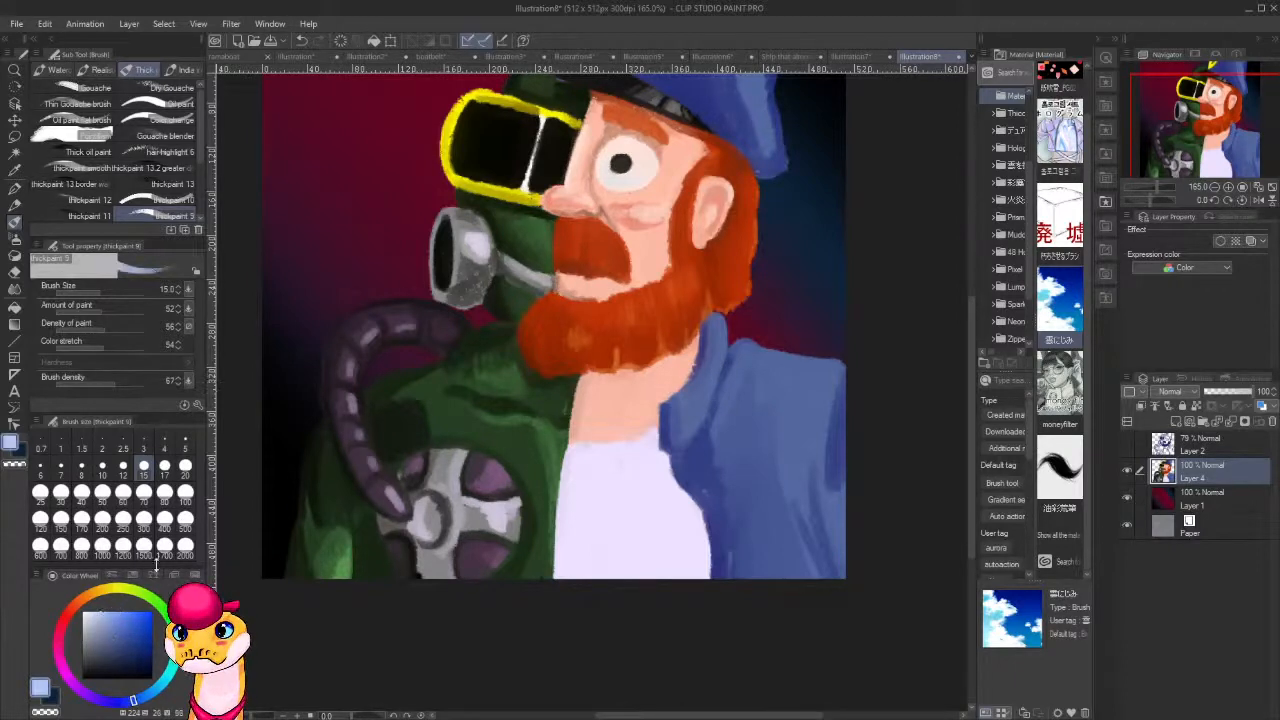
mouse_move(704, 359)
mouse_down()
mouse_move(718, 323)
mouse_move(681, 419)
mouse_move(732, 355)
mouse_move(773, 368)
mouse_move(740, 369)
mouse_move(750, 344)
mouse_move(735, 391)
mouse_move(759, 341)
mouse_move(748, 377)
mouse_move(758, 393)
mouse_move(837, 372)
mouse_move(821, 418)
mouse_move(839, 371)
mouse_move(820, 454)
mouse_up()
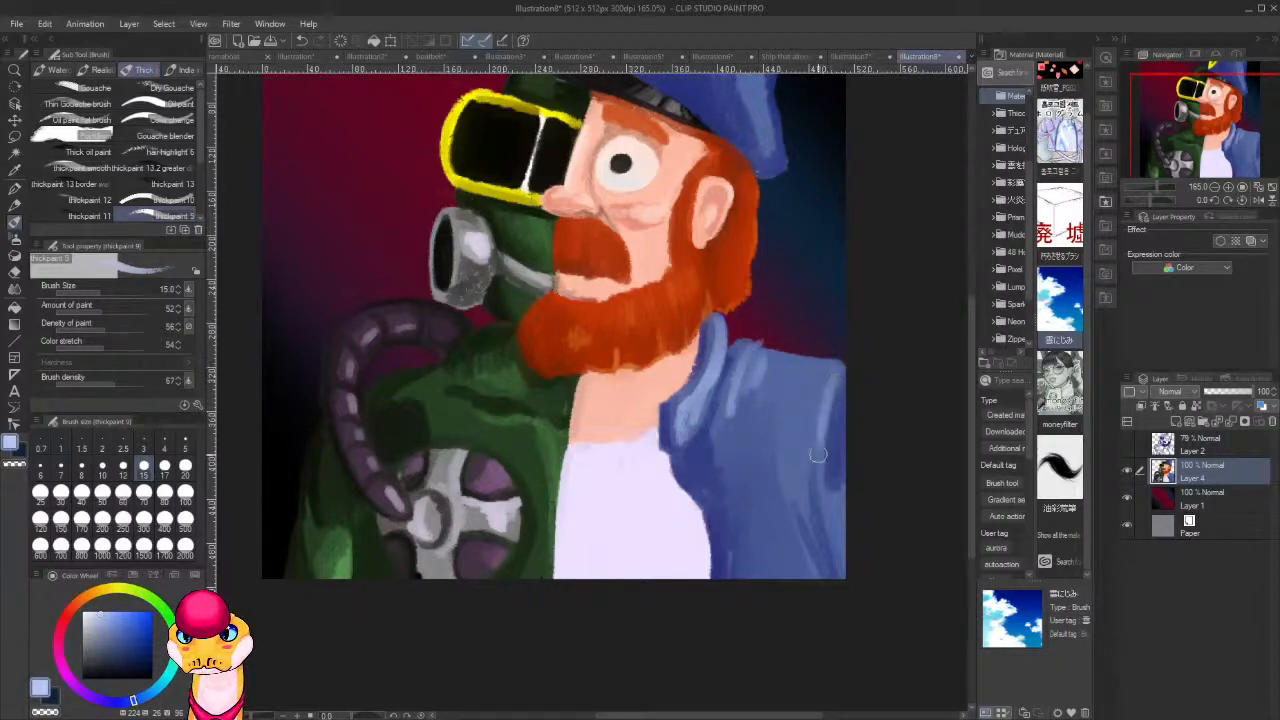
drag(839, 376, 828, 506)
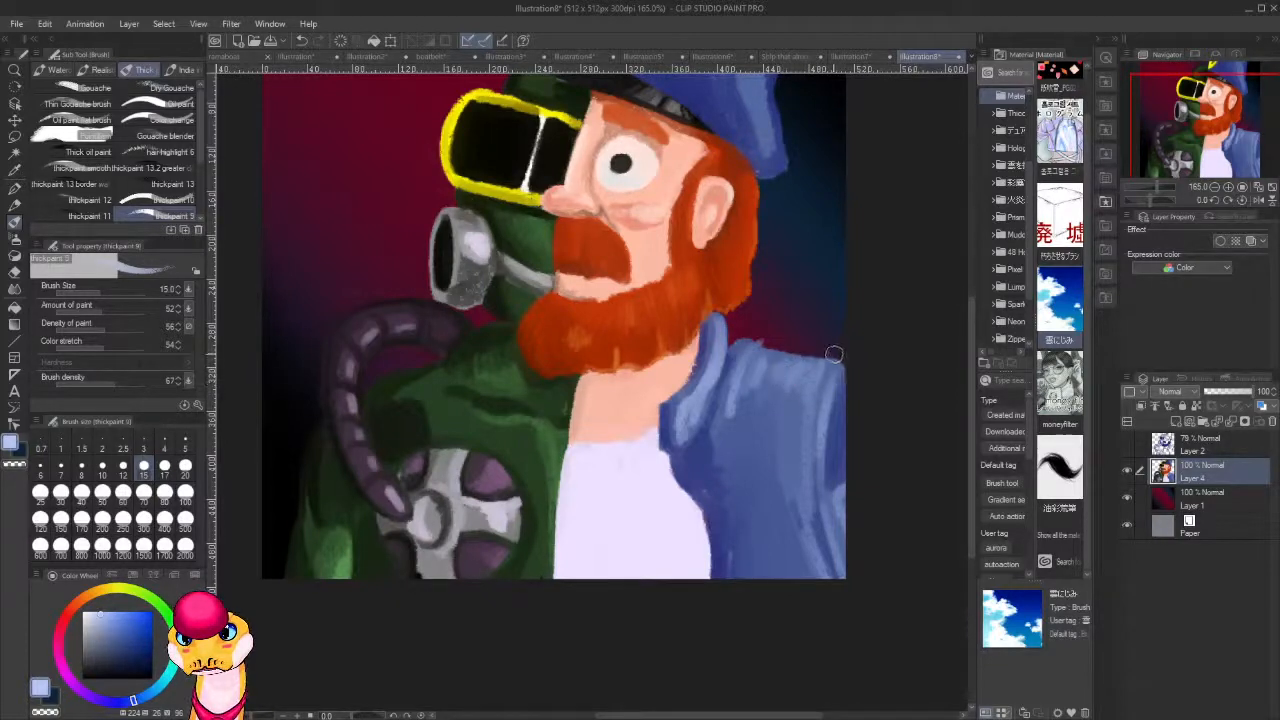
key(c)
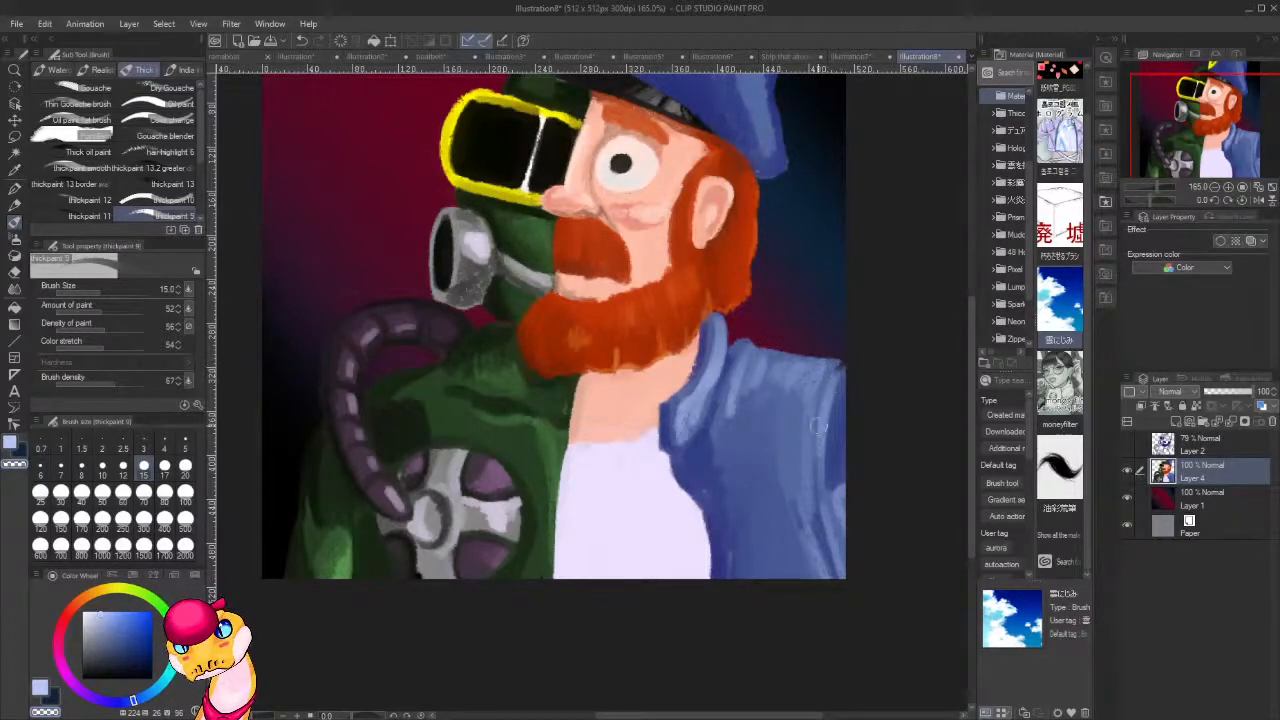
alt+click(838, 368)
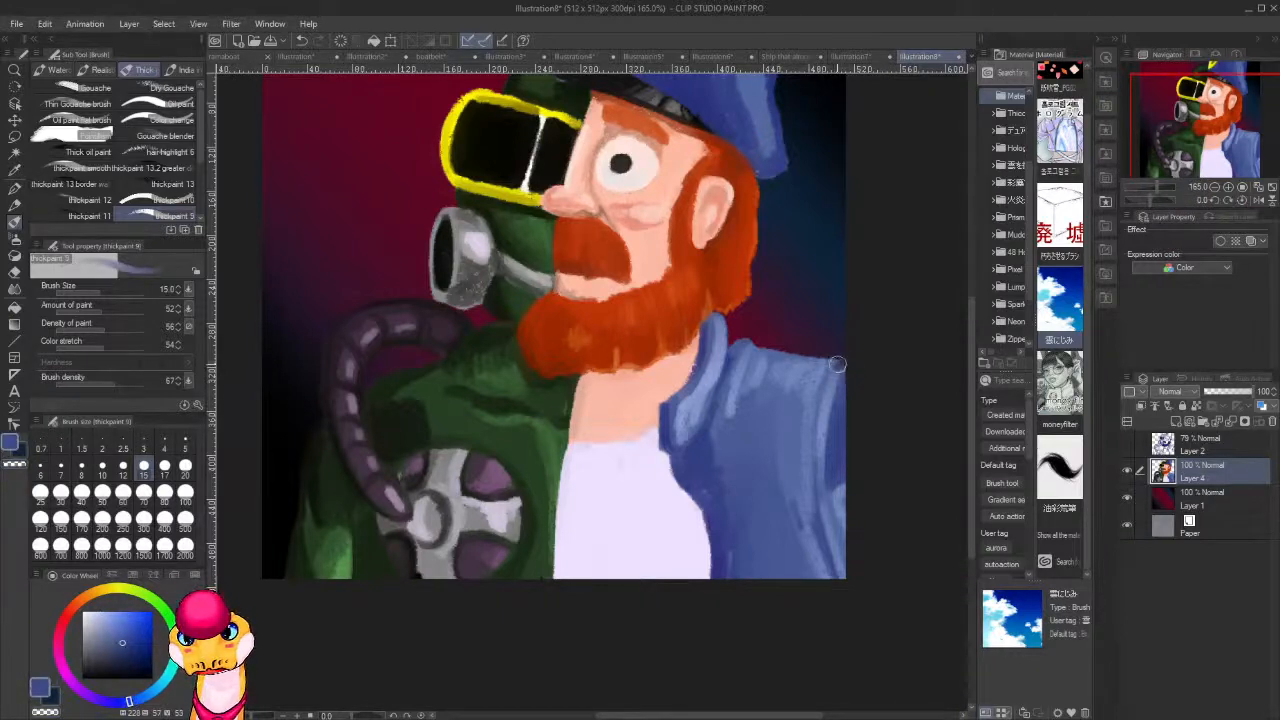
Set the brush size to 6 and touch up the cap's visor edge with its sampled near-black.
click(40, 466)
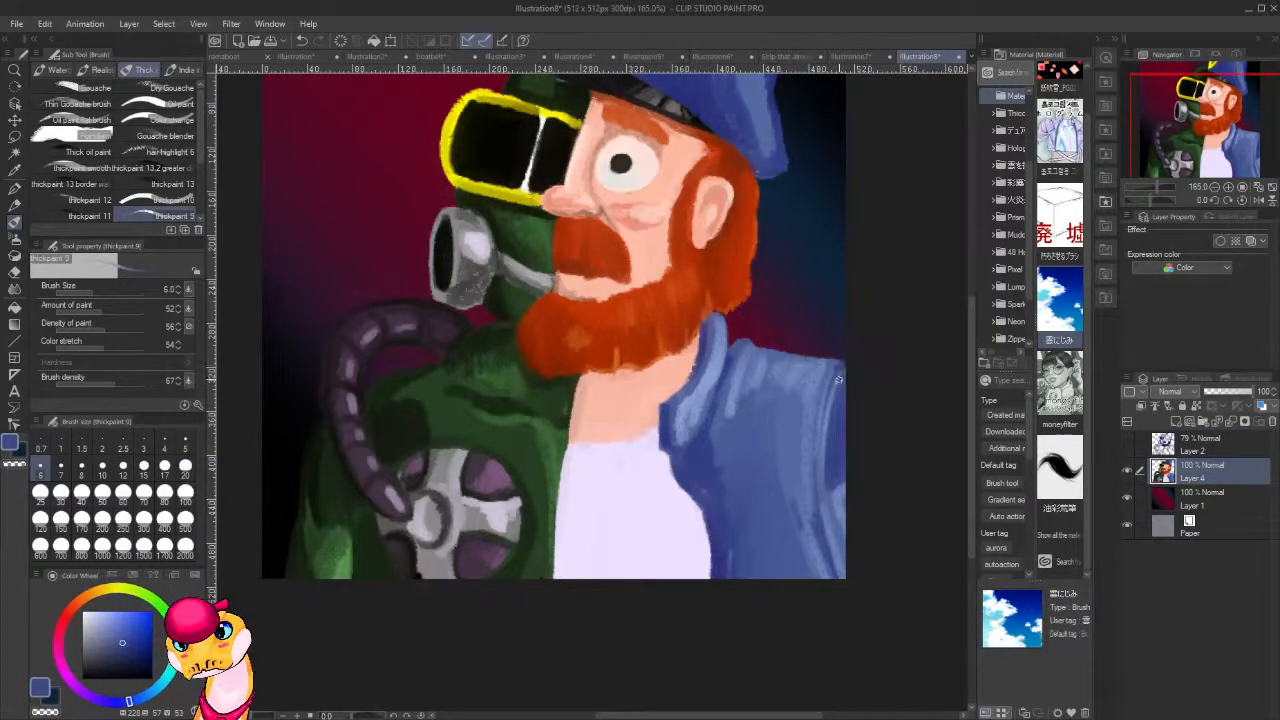
alt+click(669, 419)
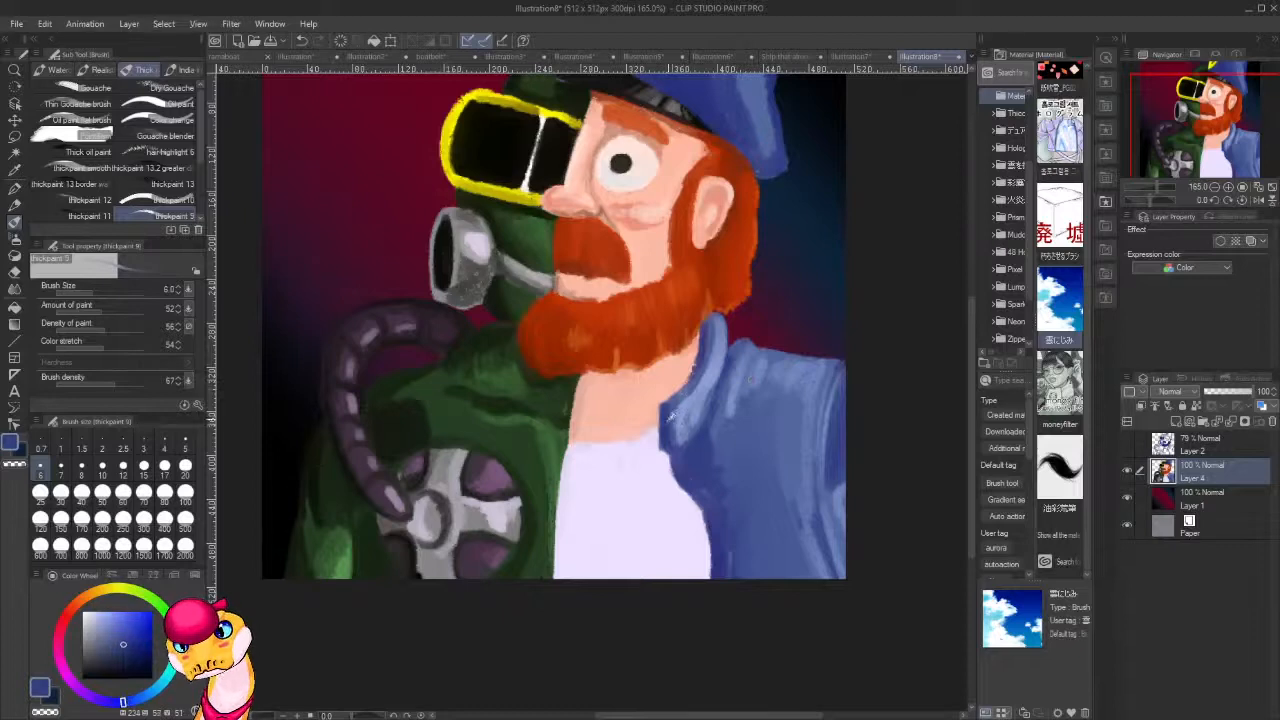
drag(773, 372, 756, 566)
alt+click(602, 266)
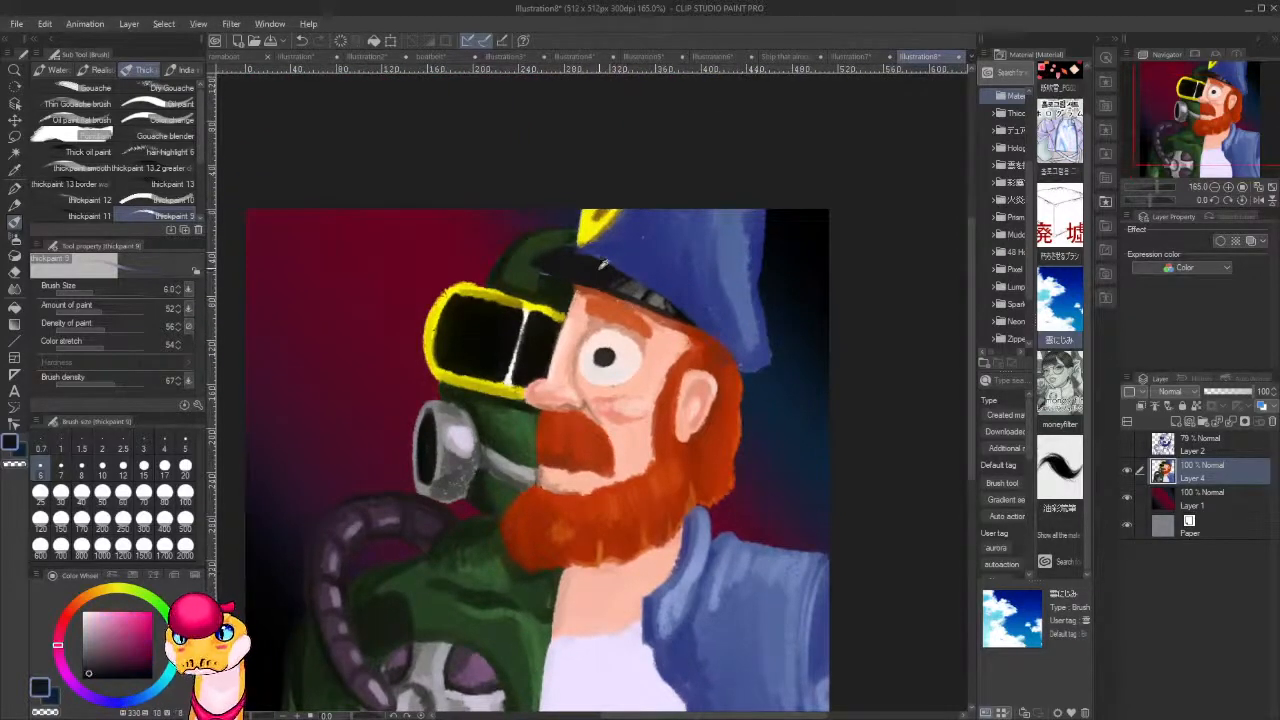
mouse_move(679, 308)
mouse_down()
mouse_move(688, 319)
mouse_move(666, 297)
mouse_up()
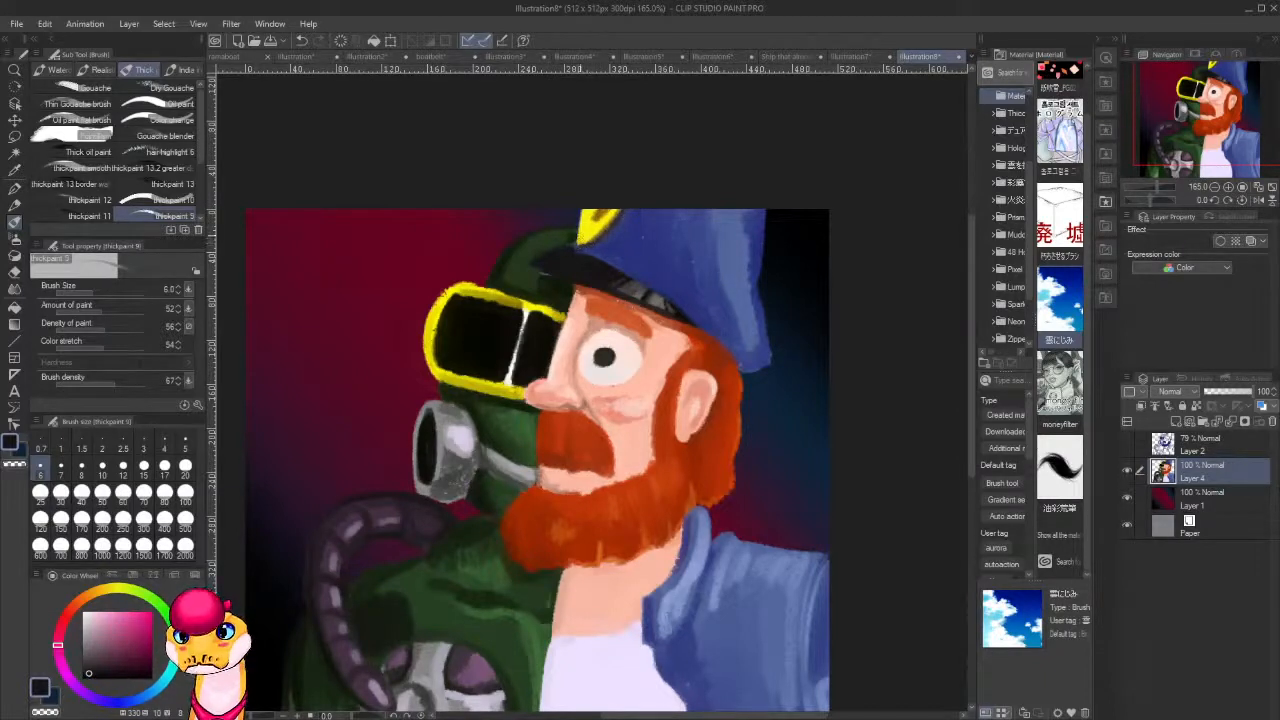
Touch up the bearded half's neck shadow beside the jacket collar with a sampled darker skin tone.
alt+click(588, 228)
click(104, 611)
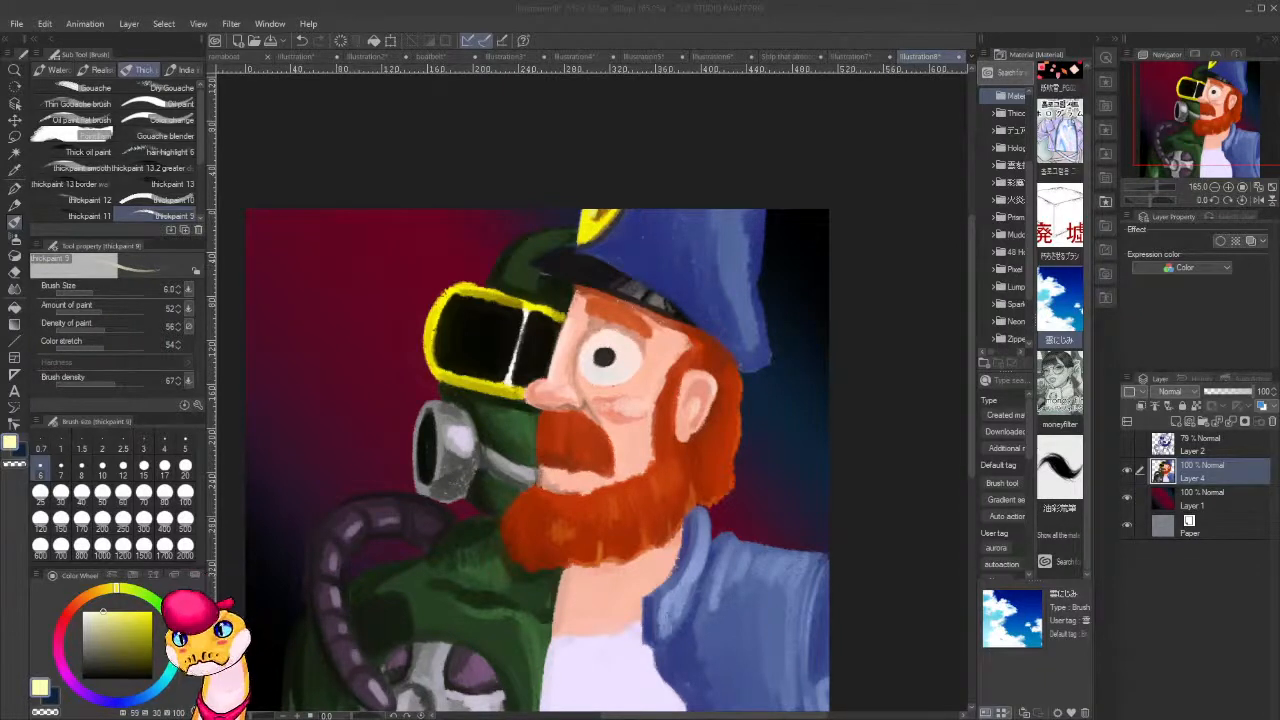
drag(579, 519, 478, 367)
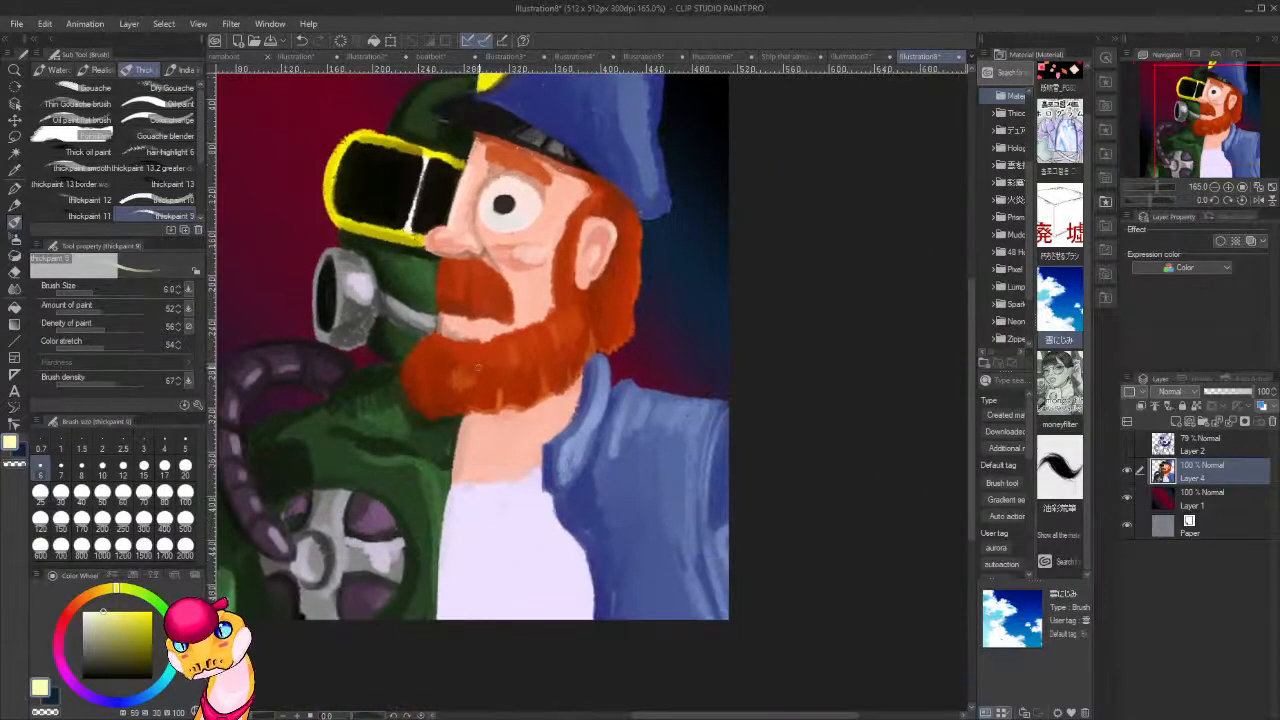
alt+click(459, 328)
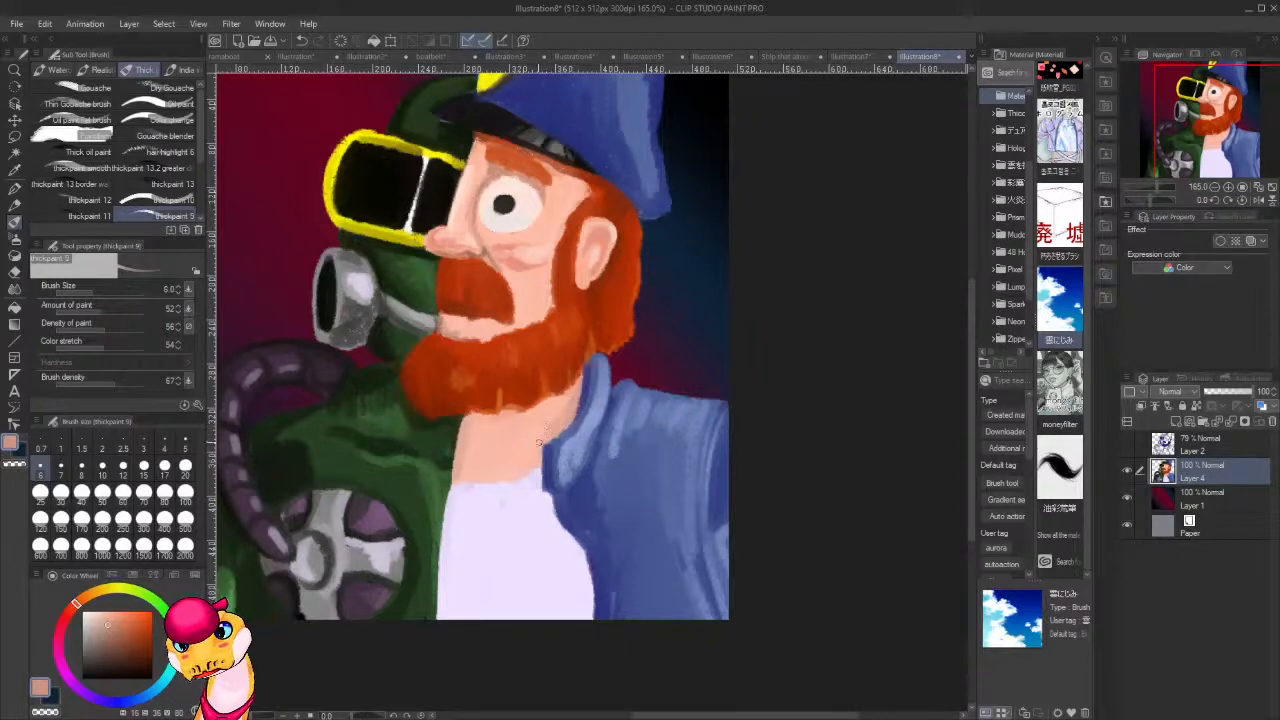
mouse_move(532, 440)
mouse_down()
mouse_move(530, 466)
mouse_move(537, 442)
mouse_up()
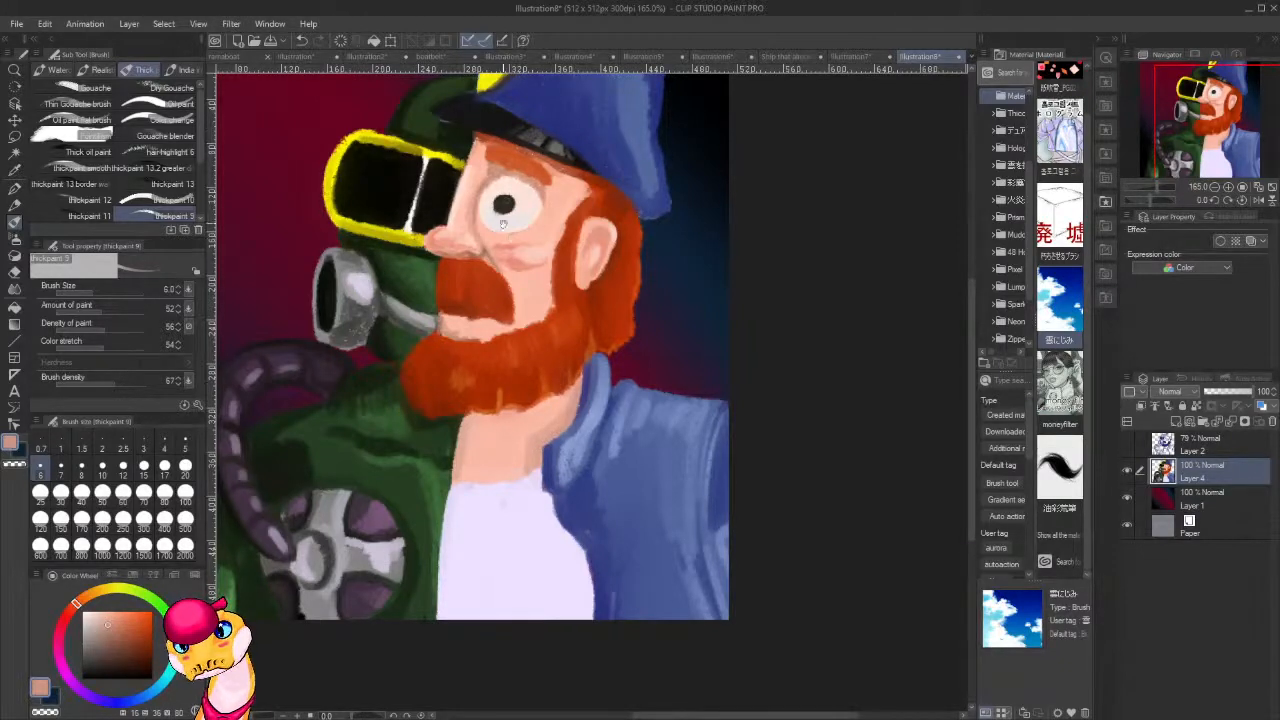
drag(503, 222, 482, 388)
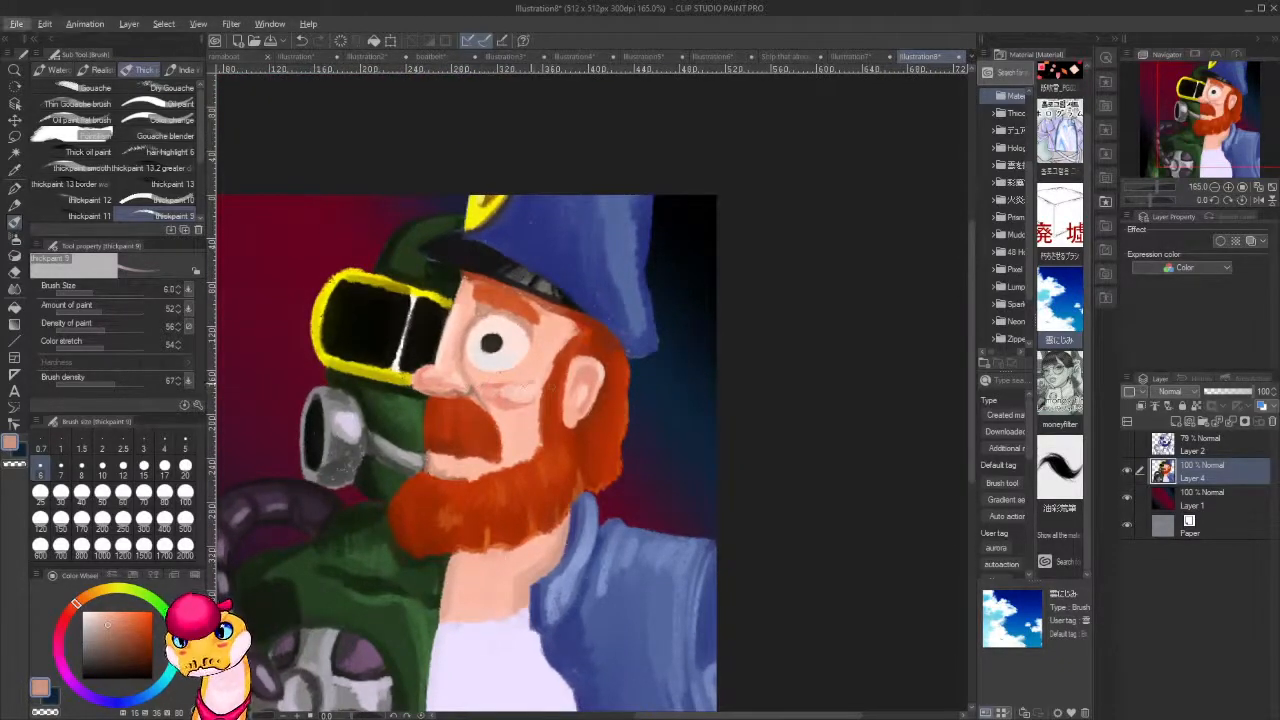
Paint a white highlight and a dark gold shaded edge on the cap's yellow emblem, with 77 amount and 76 density of paint.
alt+click(487, 254)
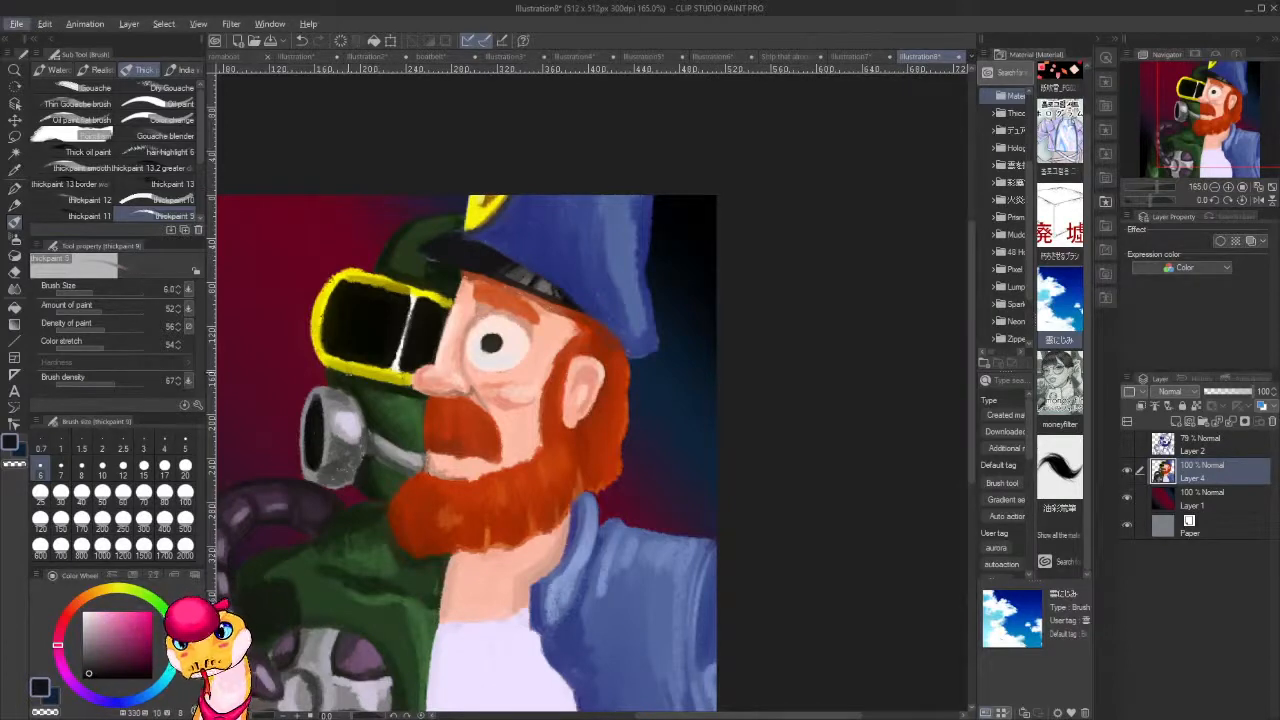
key(x)
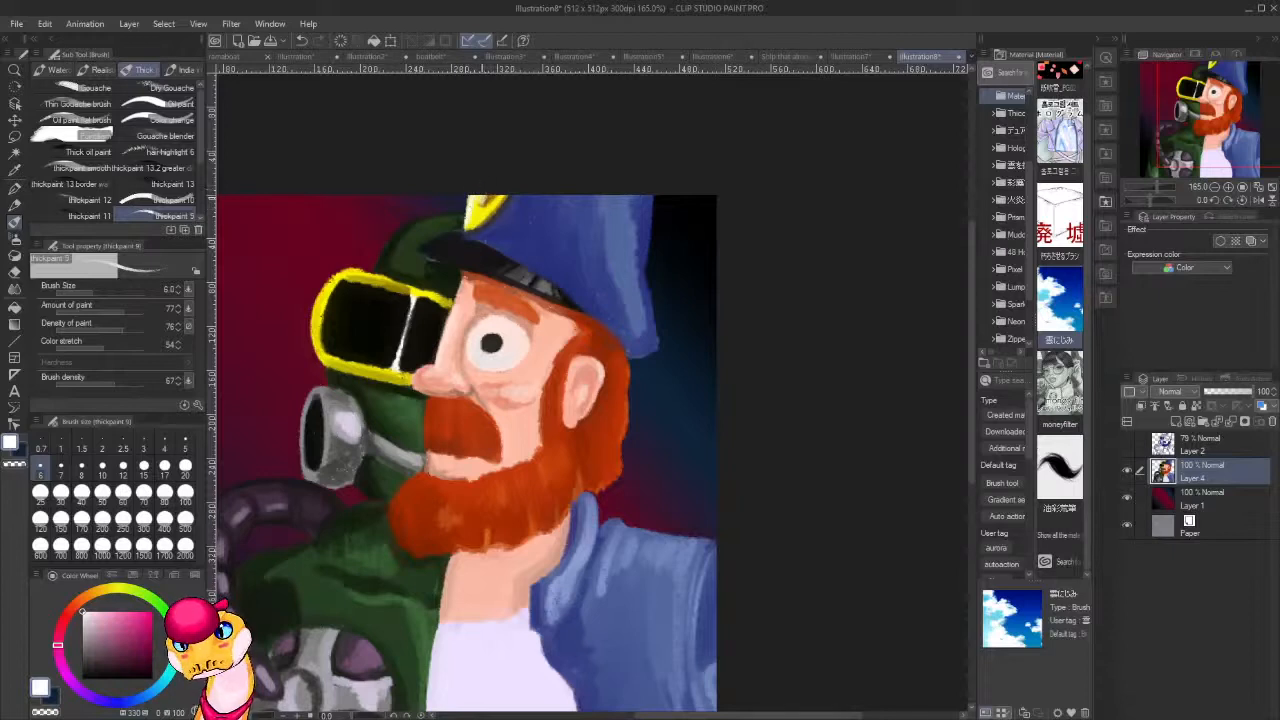
mouse_move(496, 203)
mouse_down()
mouse_move(480, 220)
mouse_move(491, 211)
mouse_up()
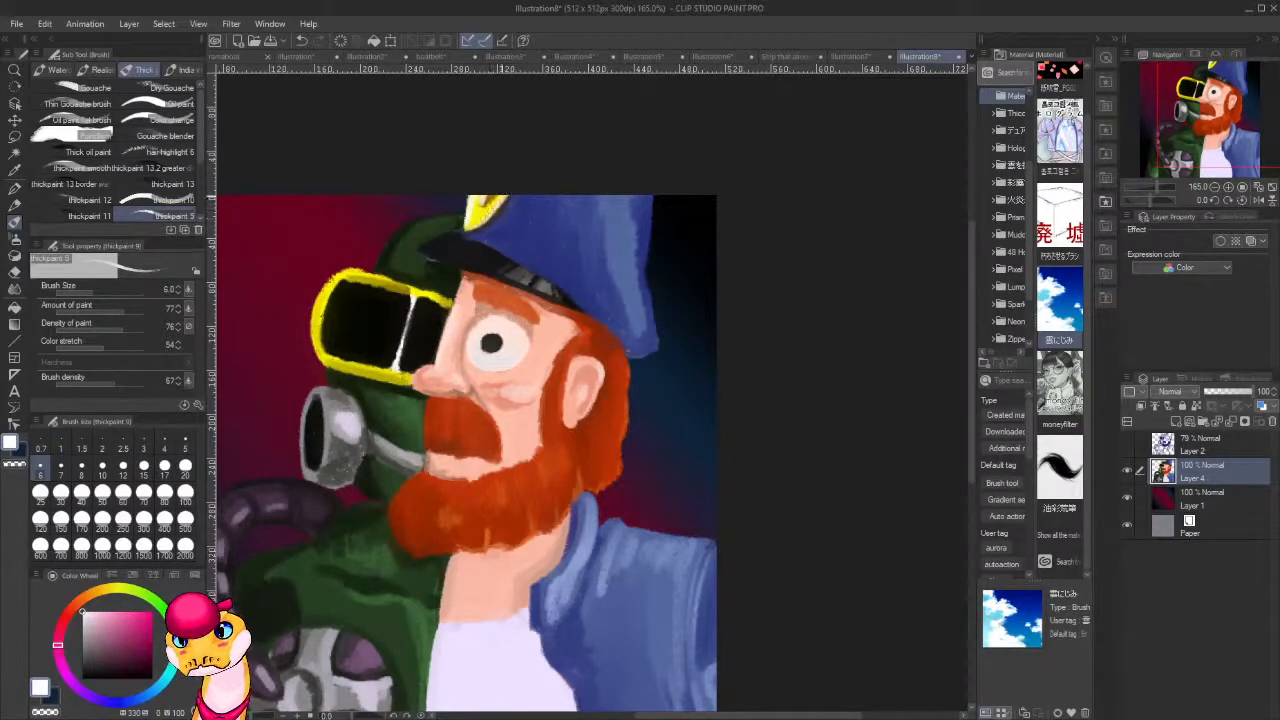
alt+click(490, 202)
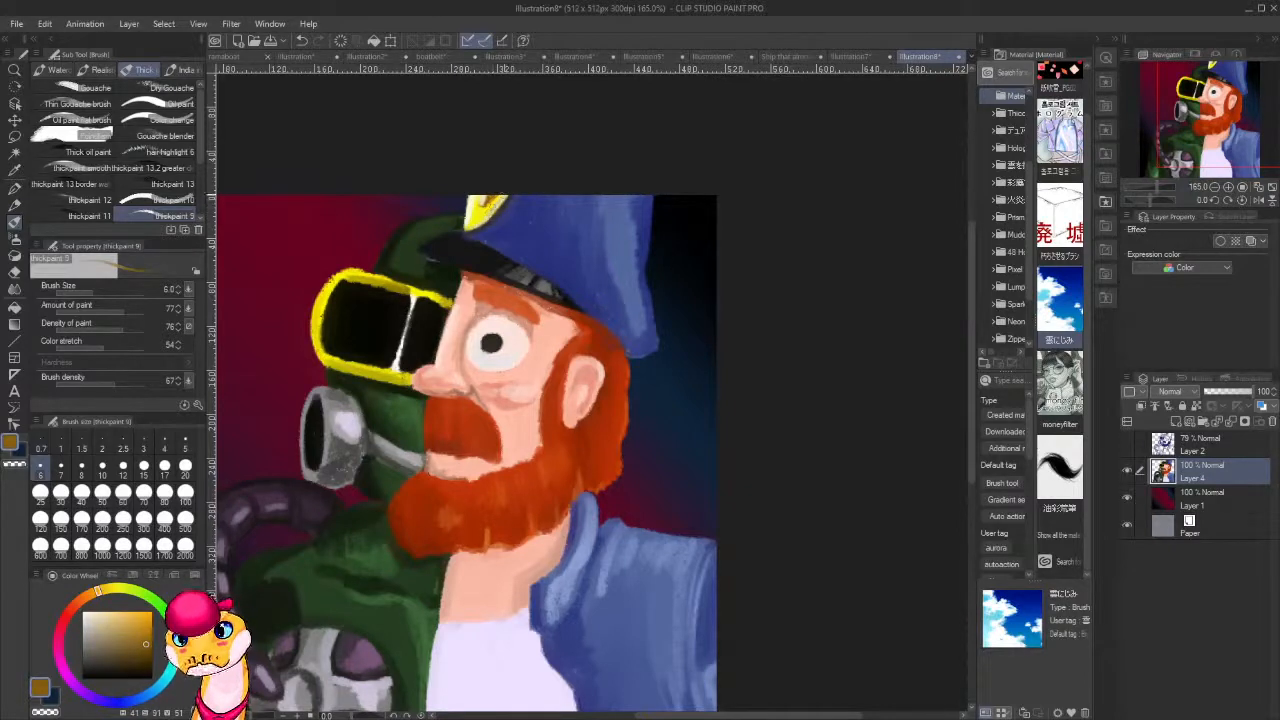
drag(508, 194, 468, 229)
Lighten a sampled blue and enlarge the brush to size 30 to highlight the blue cap.
scroll(635, 322, down, 2)
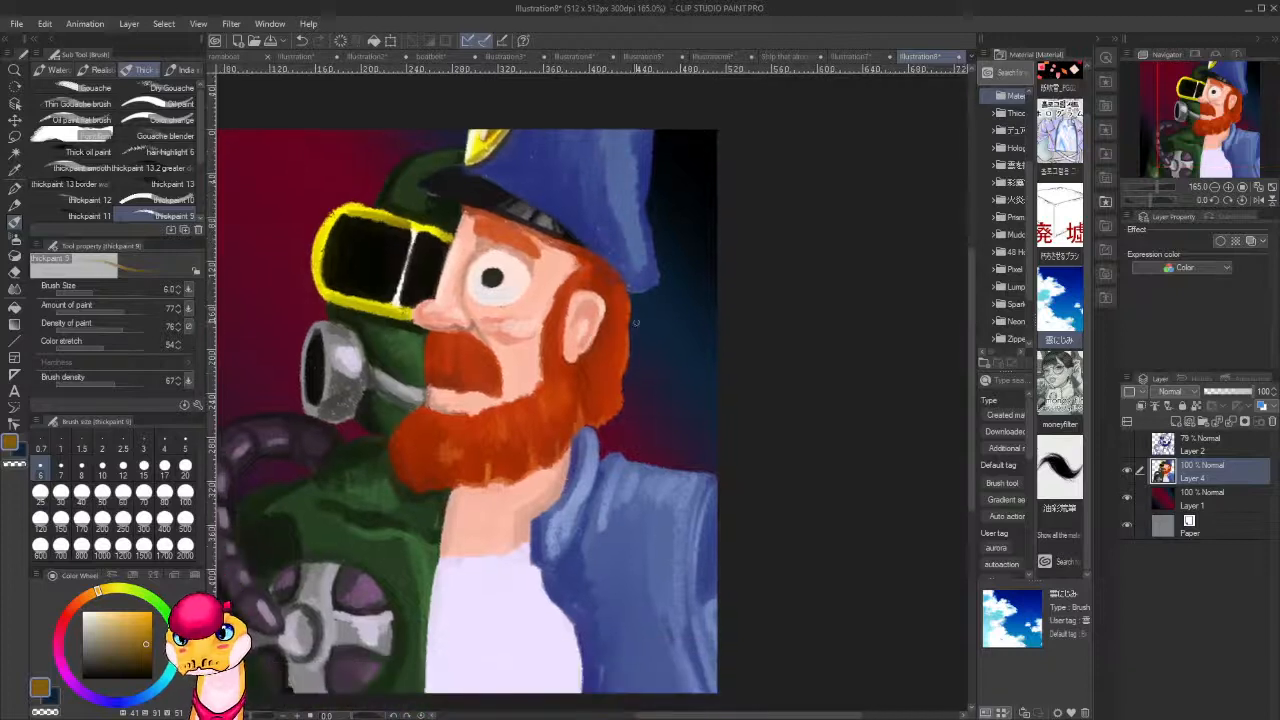
alt+click(652, 320)
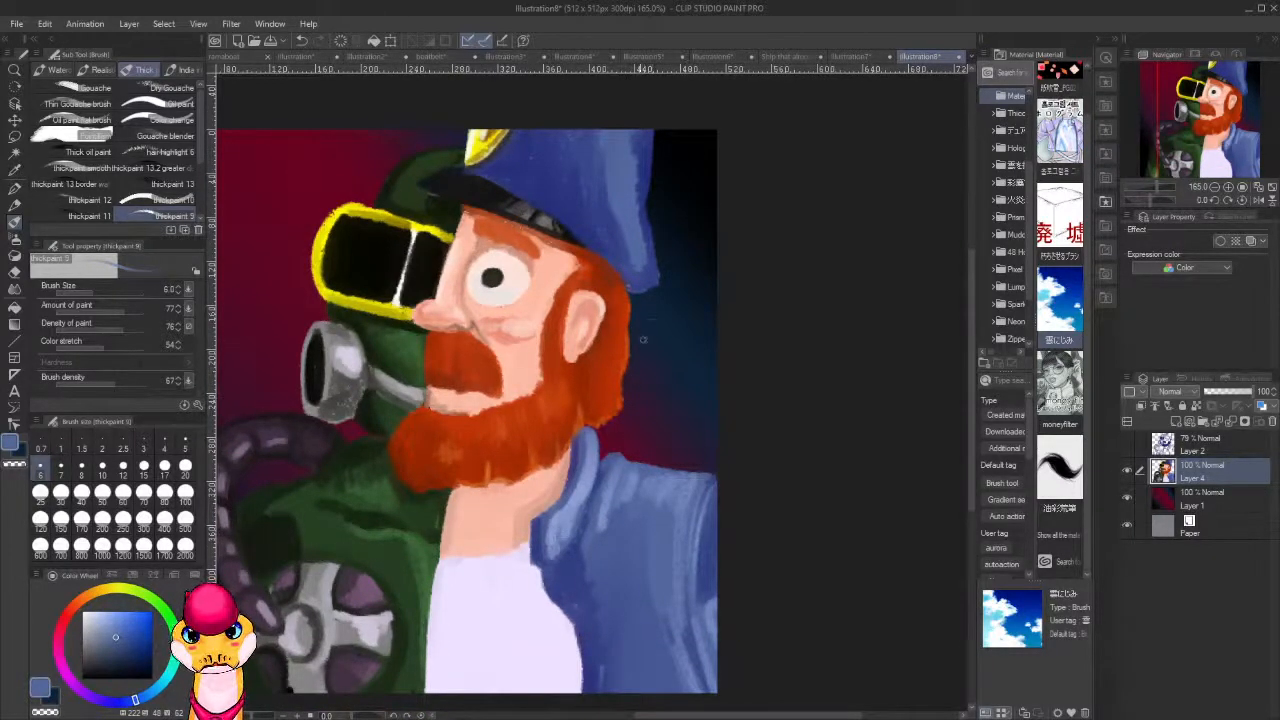
click(110, 616)
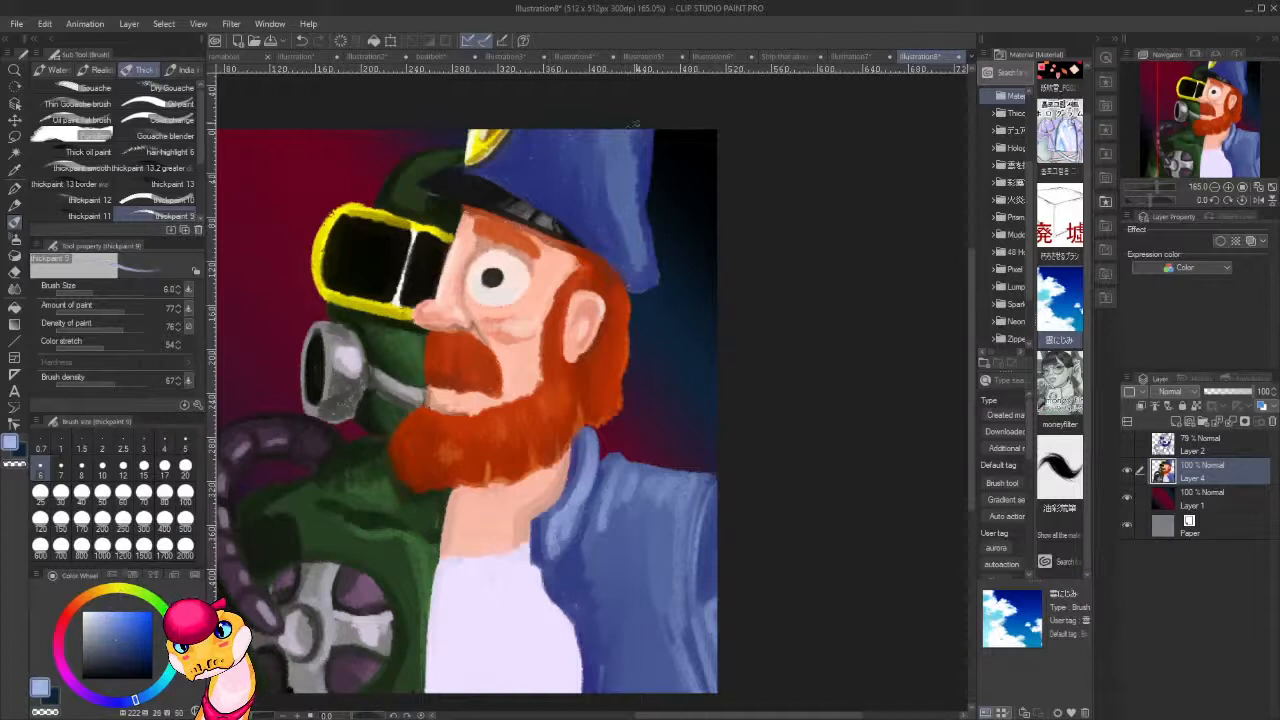
key(bracketright)
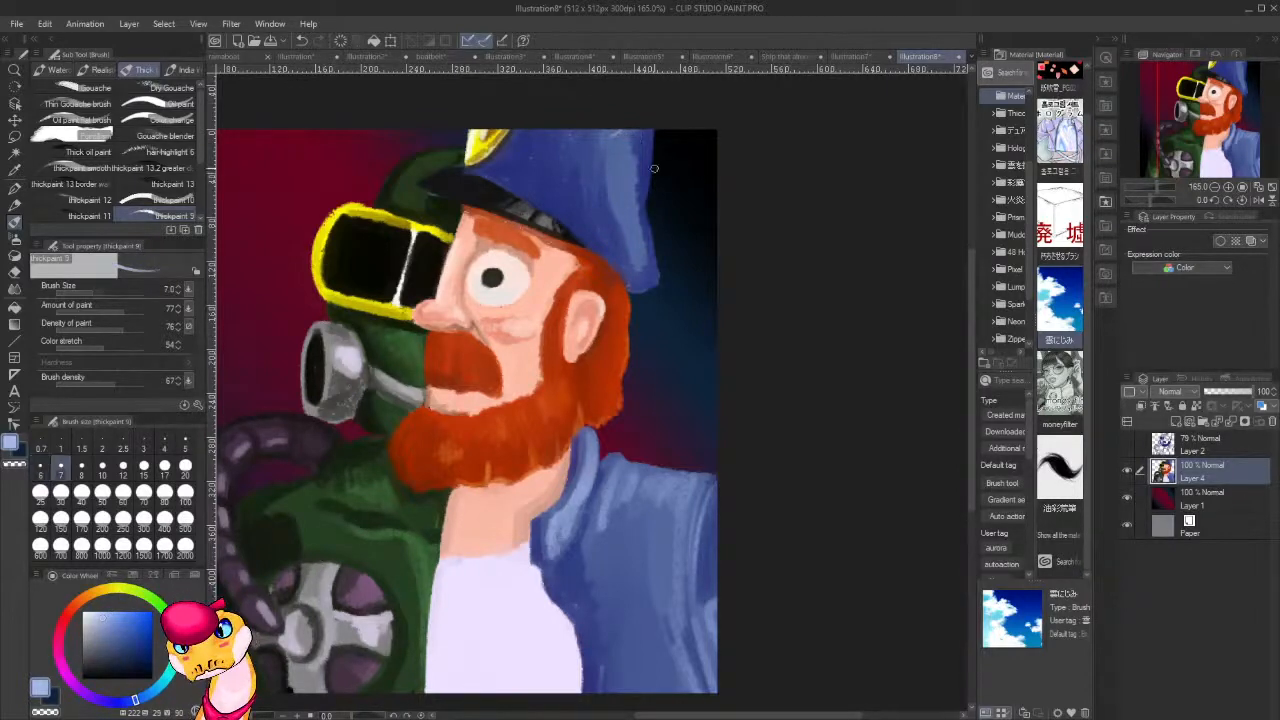
key(bracketright)
key(bracketright)
key(bracketright)
key(bracketright)
key(bracketright)
key(bracketright)
key(bracketright)
key(bracketright)
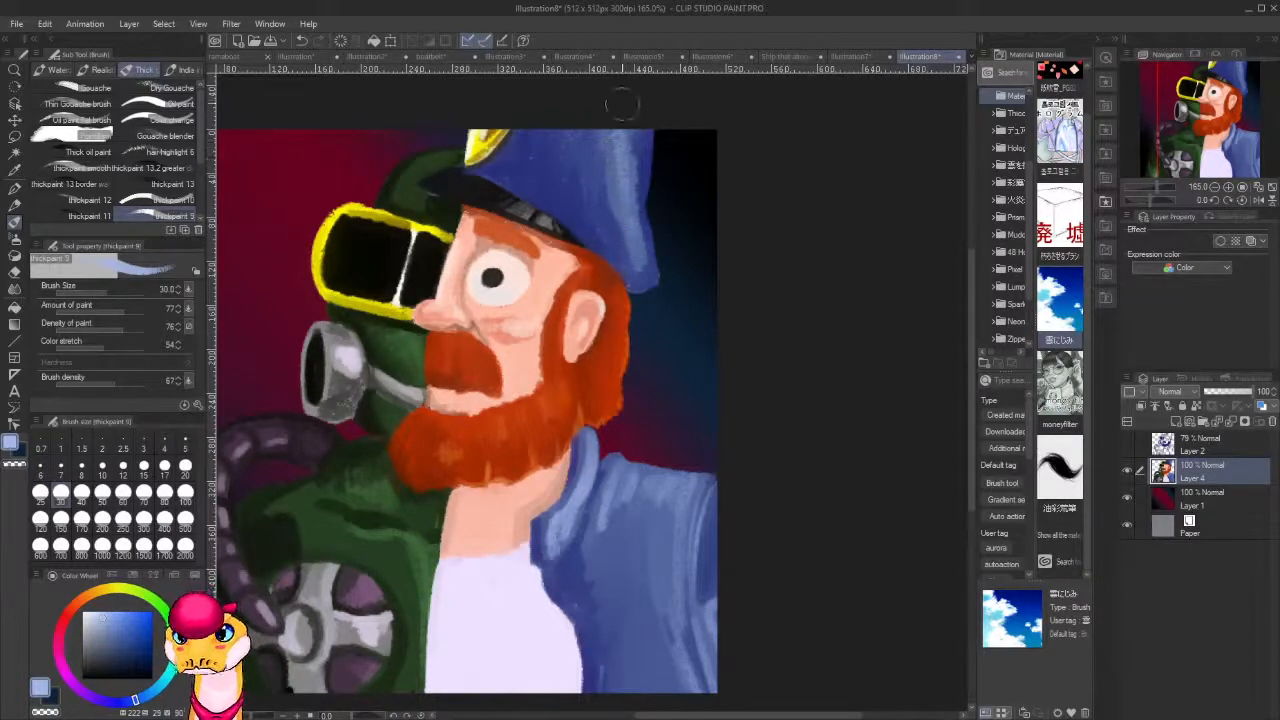
Darken the jacket's sampled blue to navy and outline the collar and front edge with brush size 8.
drag(676, 547, 724, 414)
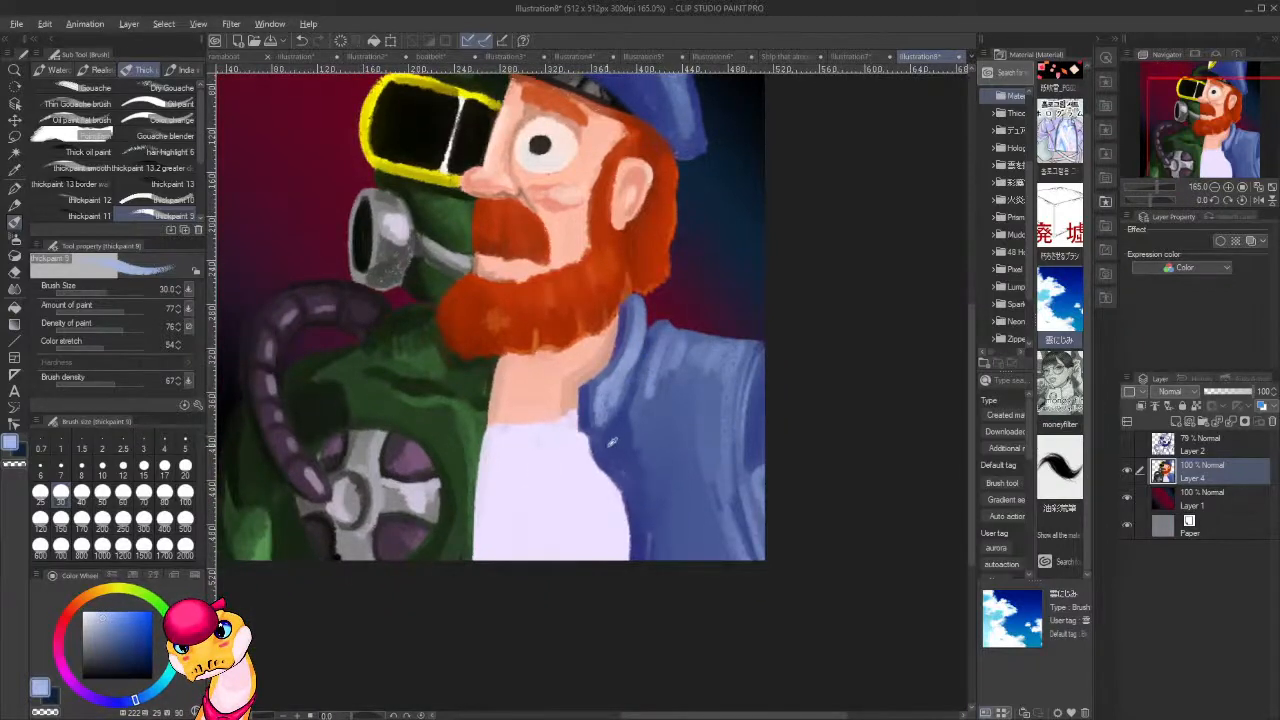
alt+click(612, 442)
click(145, 663)
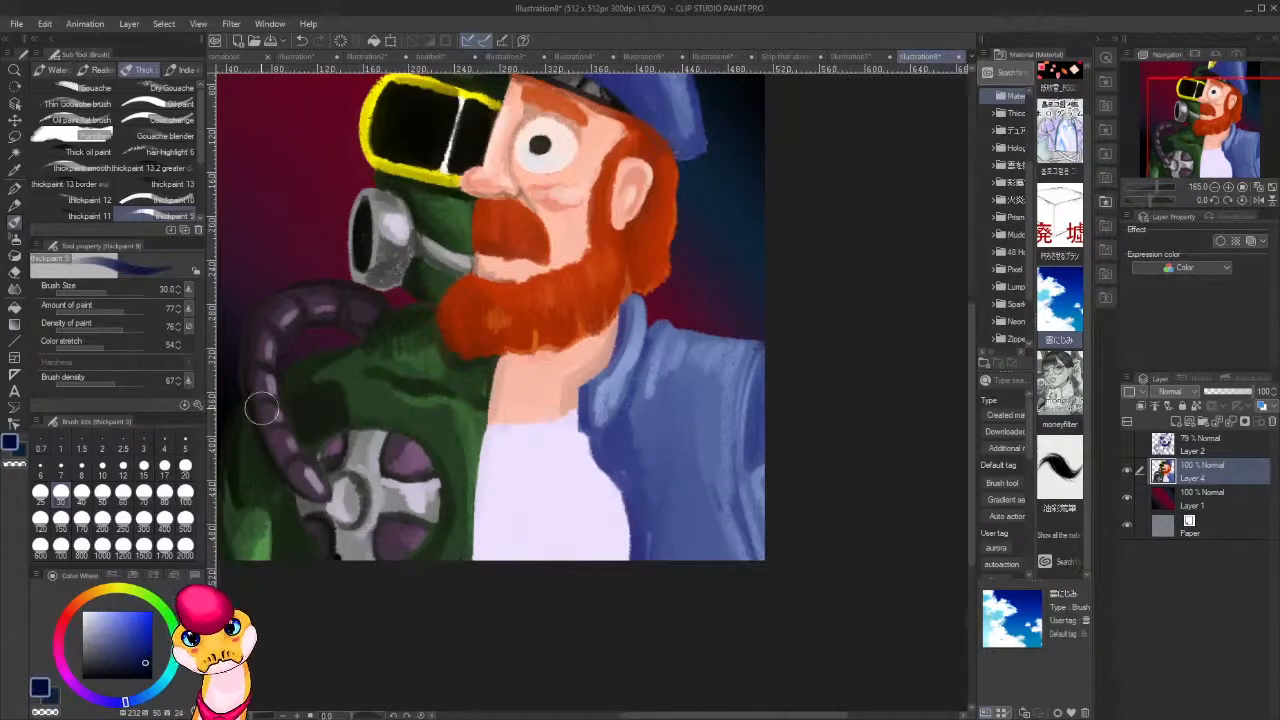
key(bracketleft)
key(bracketleft)
key(bracketleft)
key(bracketleft)
key(bracketleft)
key(bracketleft)
key(bracketleft)
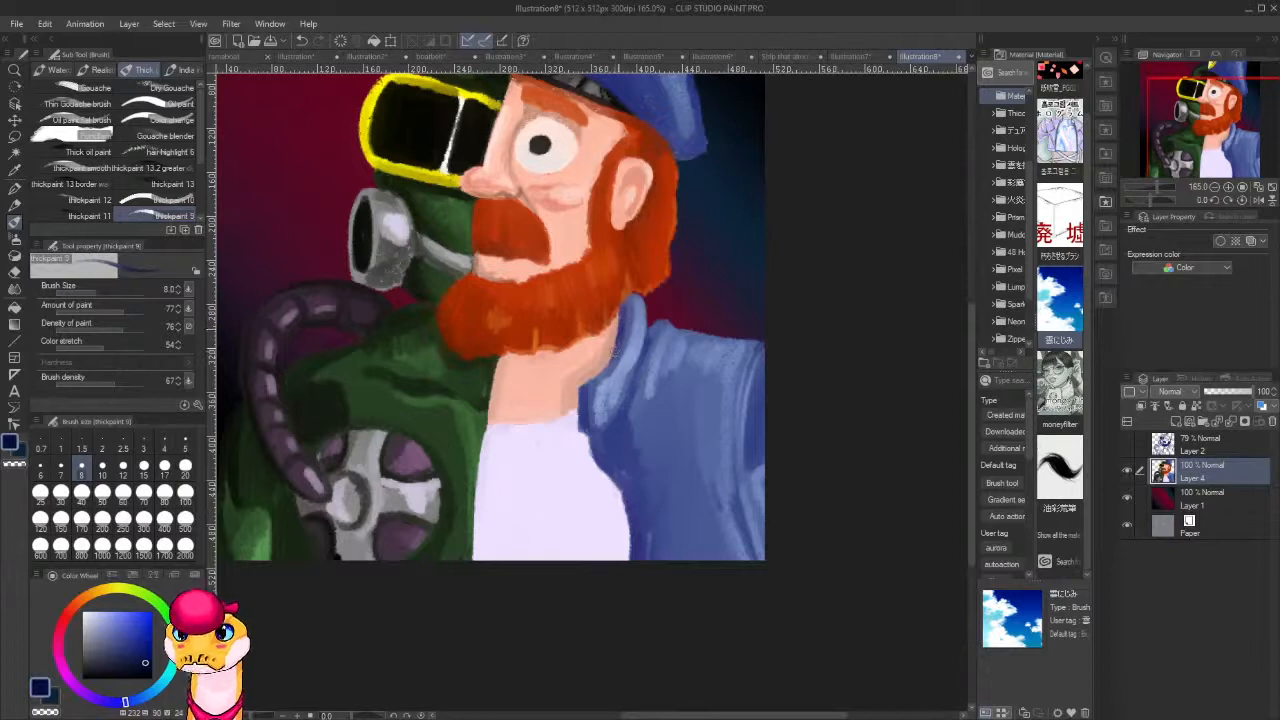
drag(618, 346, 580, 395)
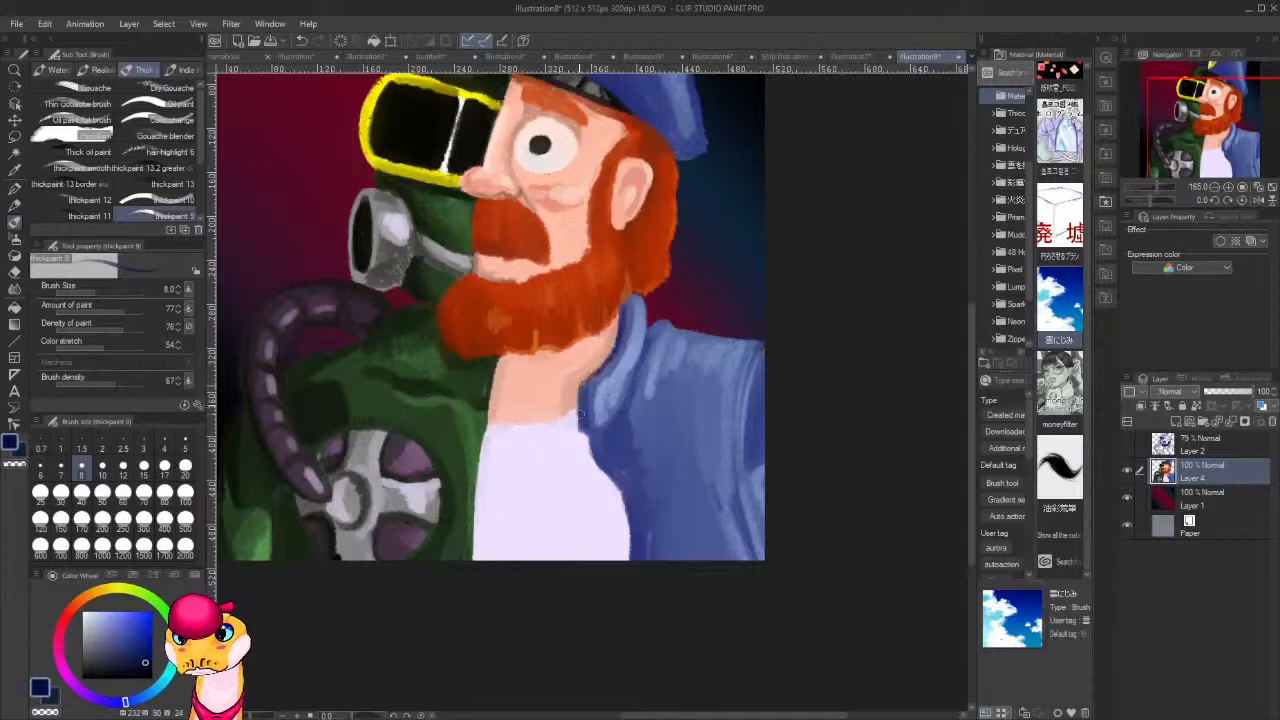
mouse_move(581, 388)
mouse_down()
mouse_move(580, 428)
mouse_move(606, 431)
mouse_move(594, 430)
mouse_move(645, 340)
mouse_move(598, 465)
mouse_move(618, 494)
mouse_move(596, 456)
mouse_move(628, 502)
mouse_move(620, 490)
mouse_move(630, 554)
mouse_move(594, 446)
mouse_move(602, 430)
mouse_up()
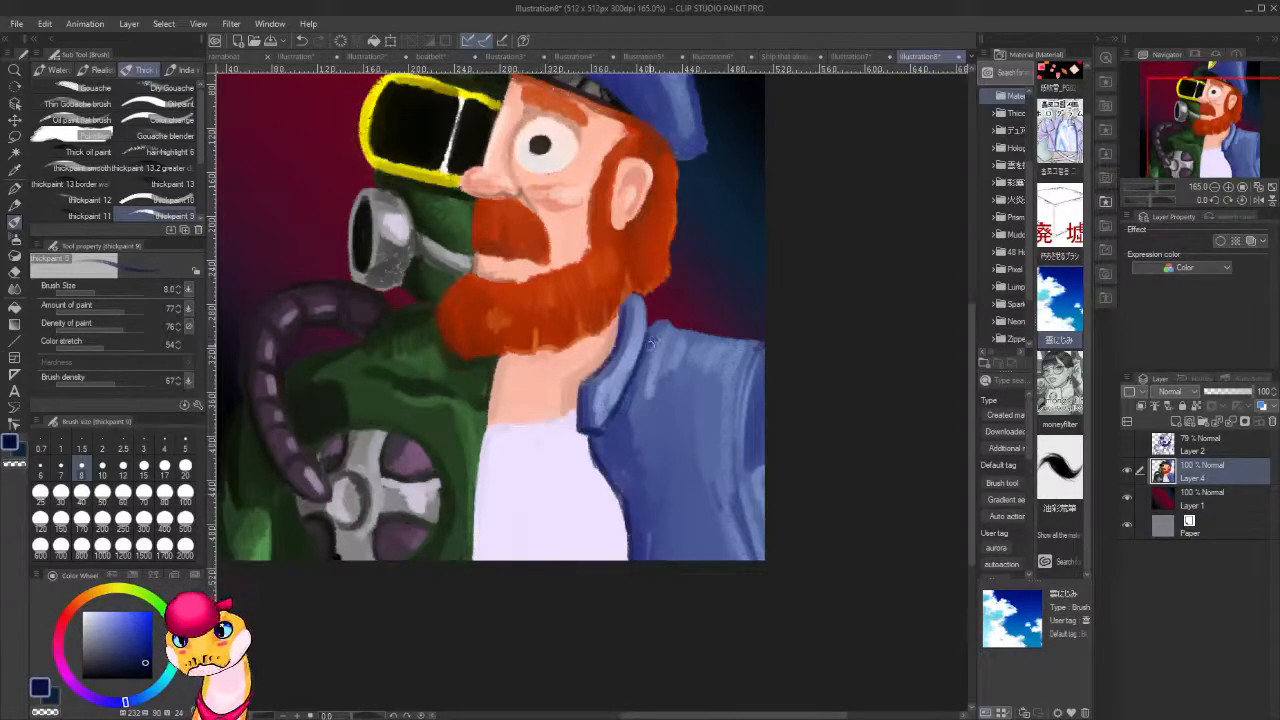
Draw navy fold lines on the jacket beneath the collar at the shoulder and along the lower sleeve.
drag(669, 331, 658, 378)
drag(667, 332, 655, 400)
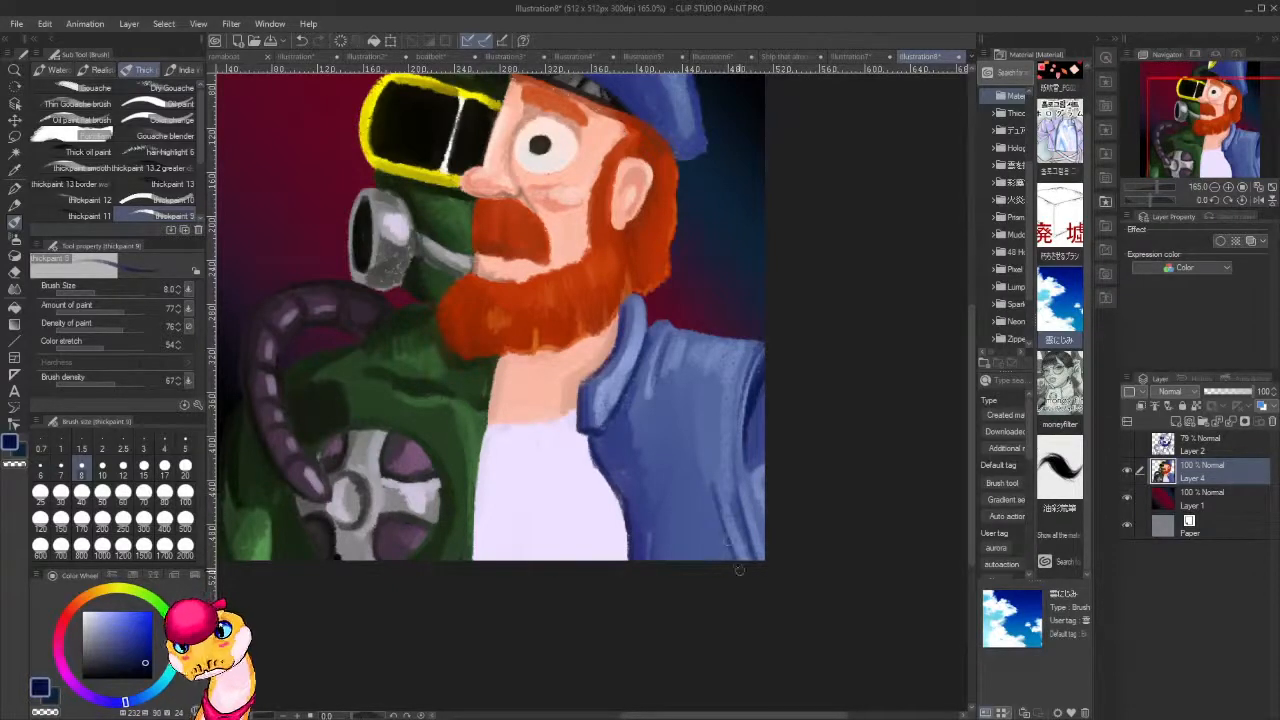
drag(711, 487, 749, 571)
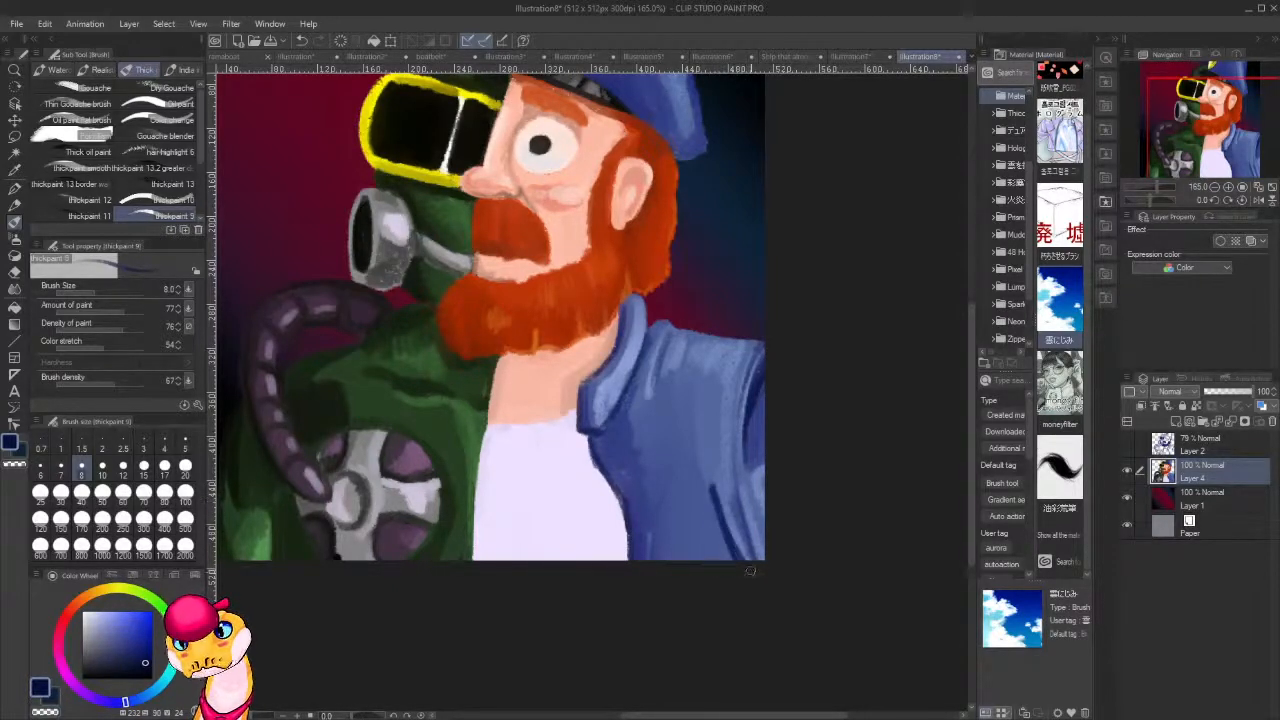
mouse_move(713, 495)
mouse_down()
mouse_move(718, 558)
mouse_move(733, 572)
mouse_up()
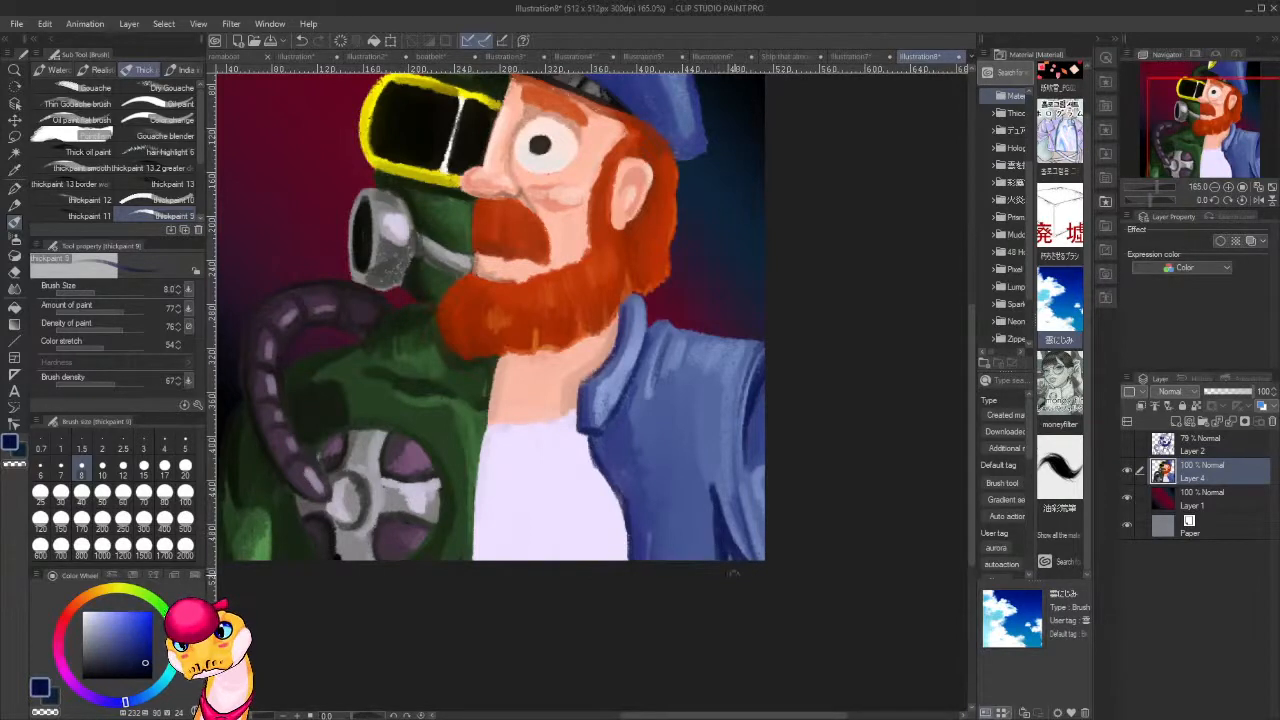
Sample the shoulder's lighter blue and brush highlights onto the lower front of the jacket beside the sleeve fold.
alt+click(727, 350)
mouse_move(709, 507)
mouse_down()
mouse_move(710, 482)
mouse_move(710, 552)
mouse_move(706, 520)
mouse_move(700, 537)
mouse_up()
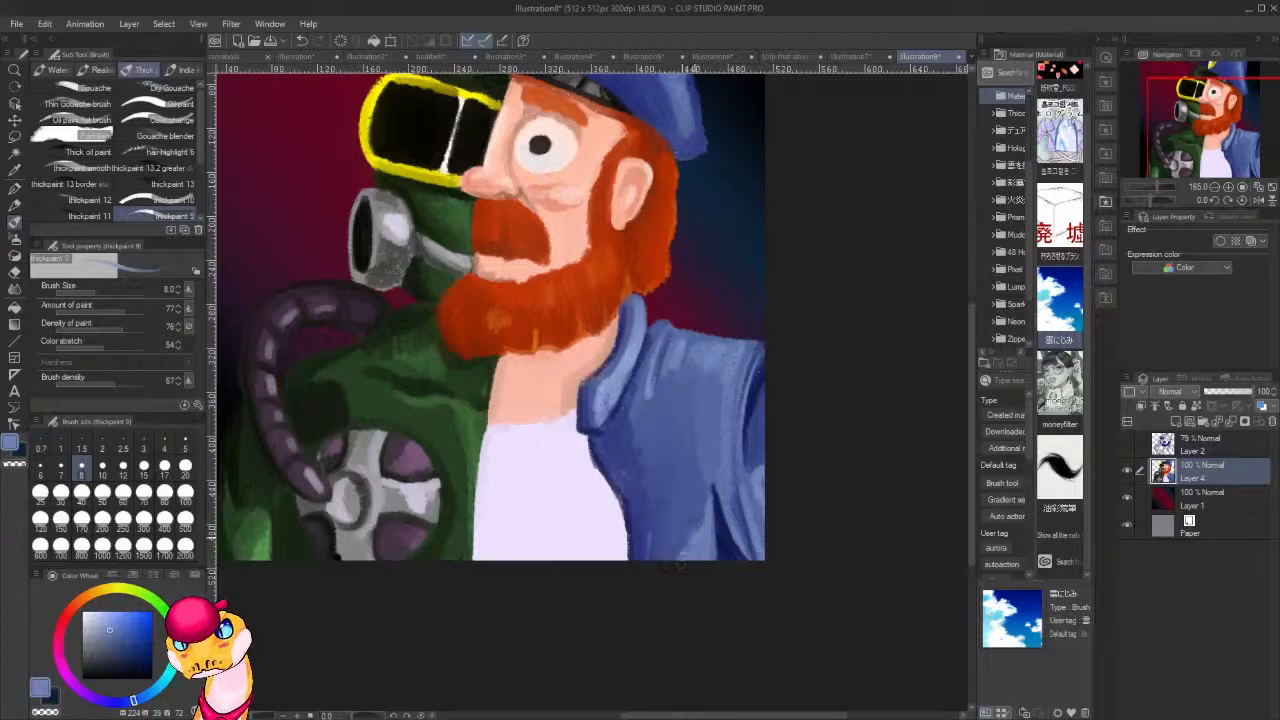
drag(691, 467, 645, 573)
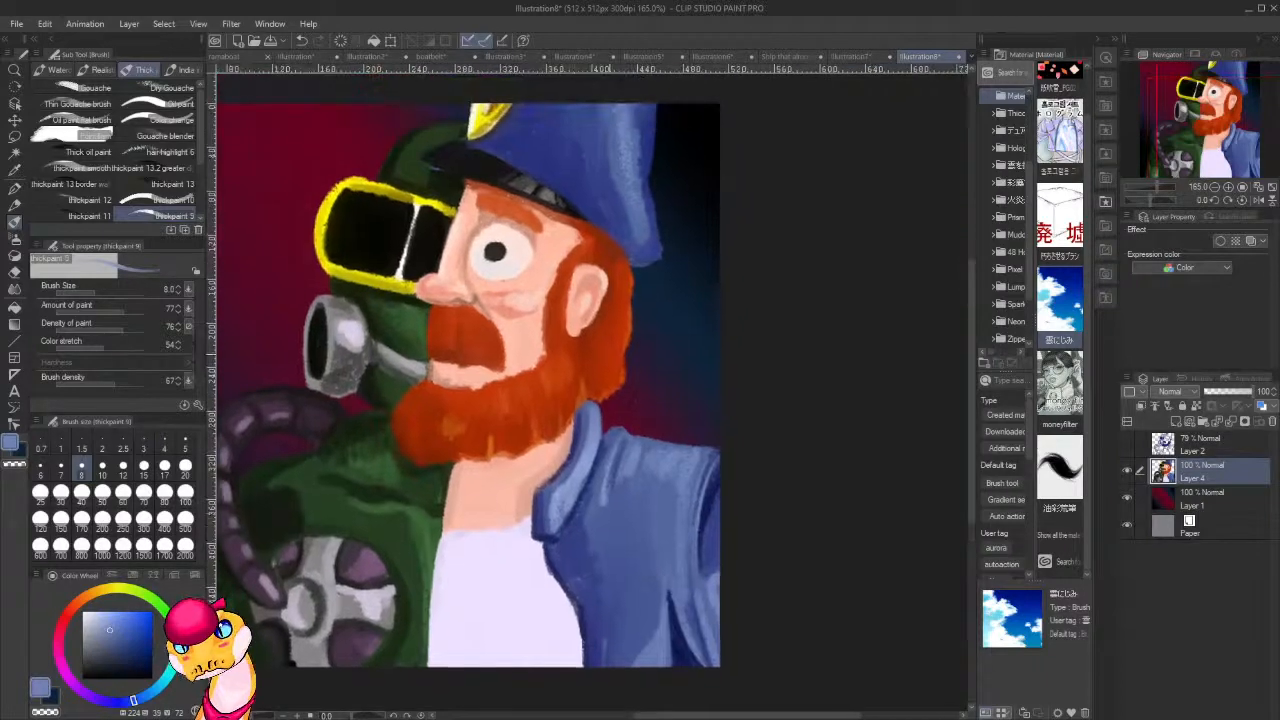
Darken the neck's edge along the collar with sampled near-black and grey, and sample skin tones to blend the shadow.
alt+click(485, 160)
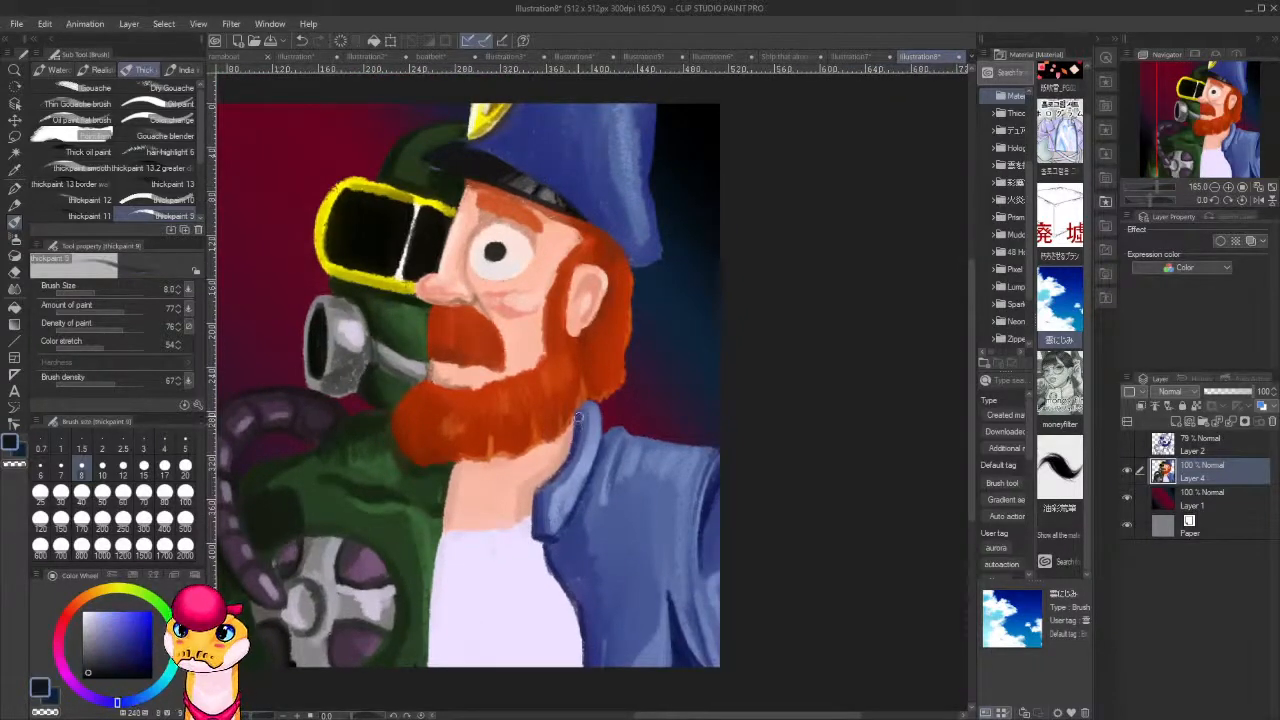
drag(579, 416, 566, 452)
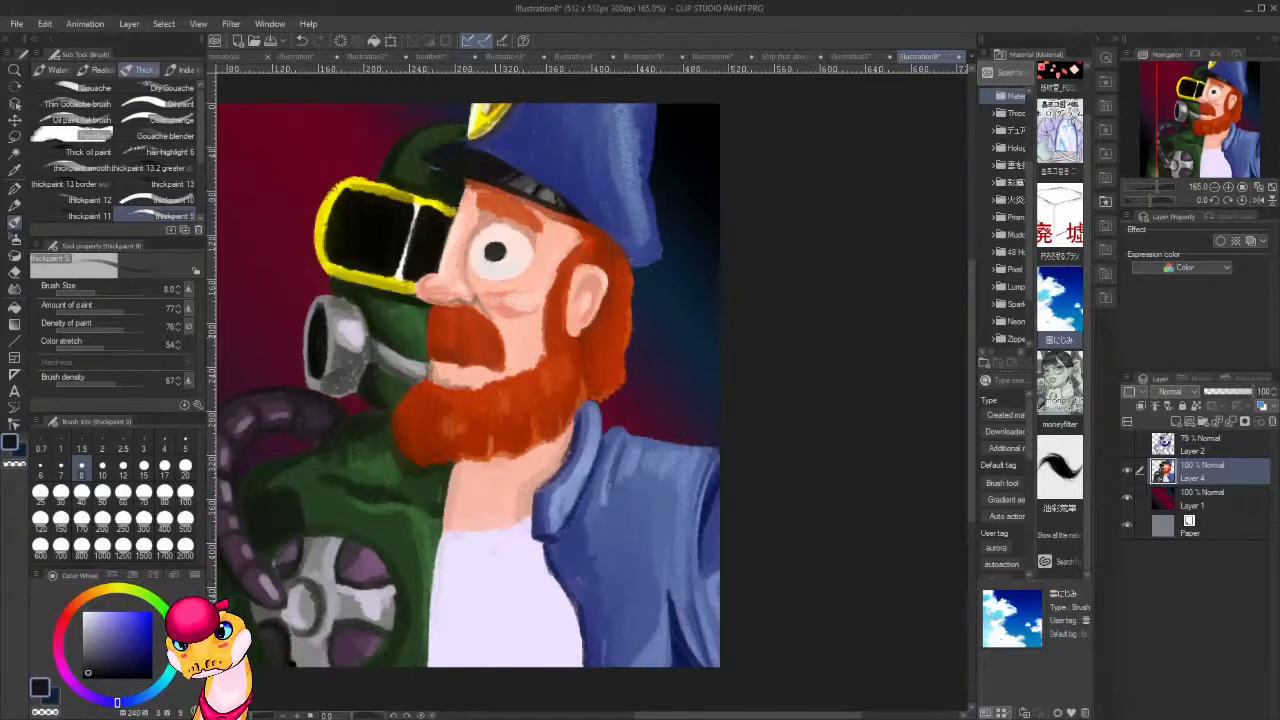
alt+click(436, 364)
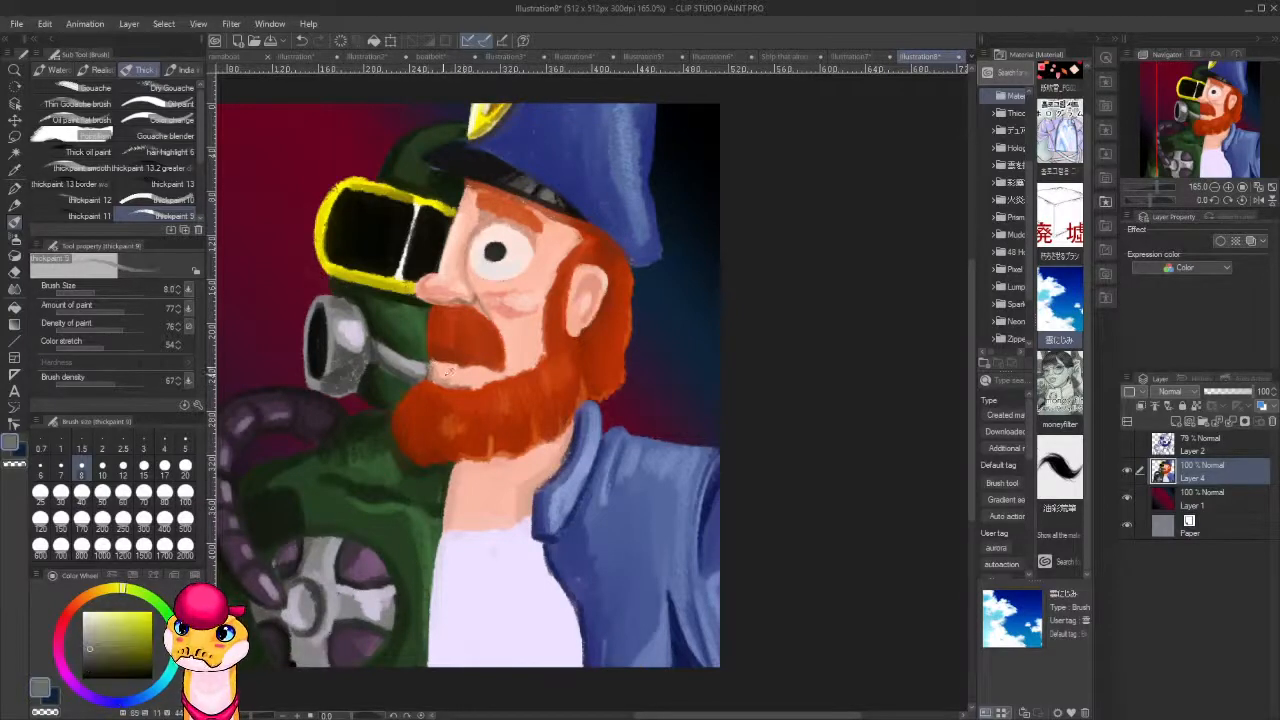
mouse_move(570, 422)
mouse_down()
mouse_move(559, 461)
mouse_move(519, 488)
mouse_move(525, 514)
mouse_up()
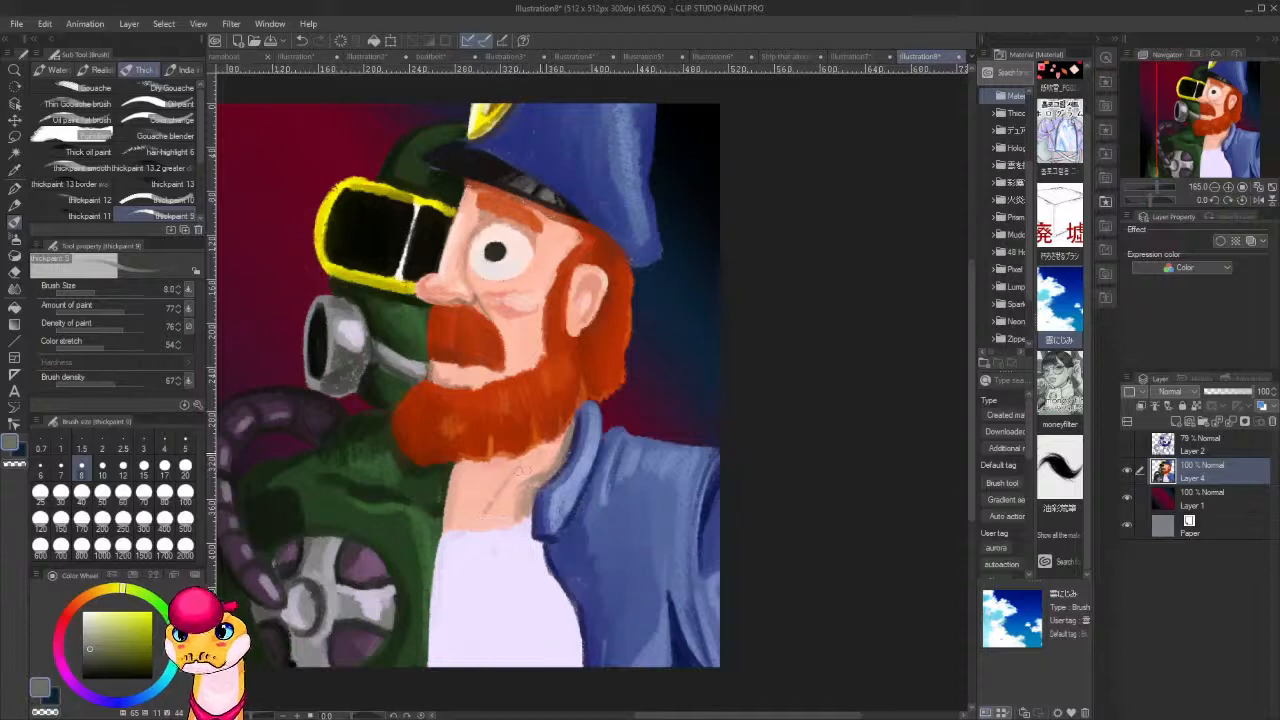
alt+click(535, 467)
alt+click(513, 301)
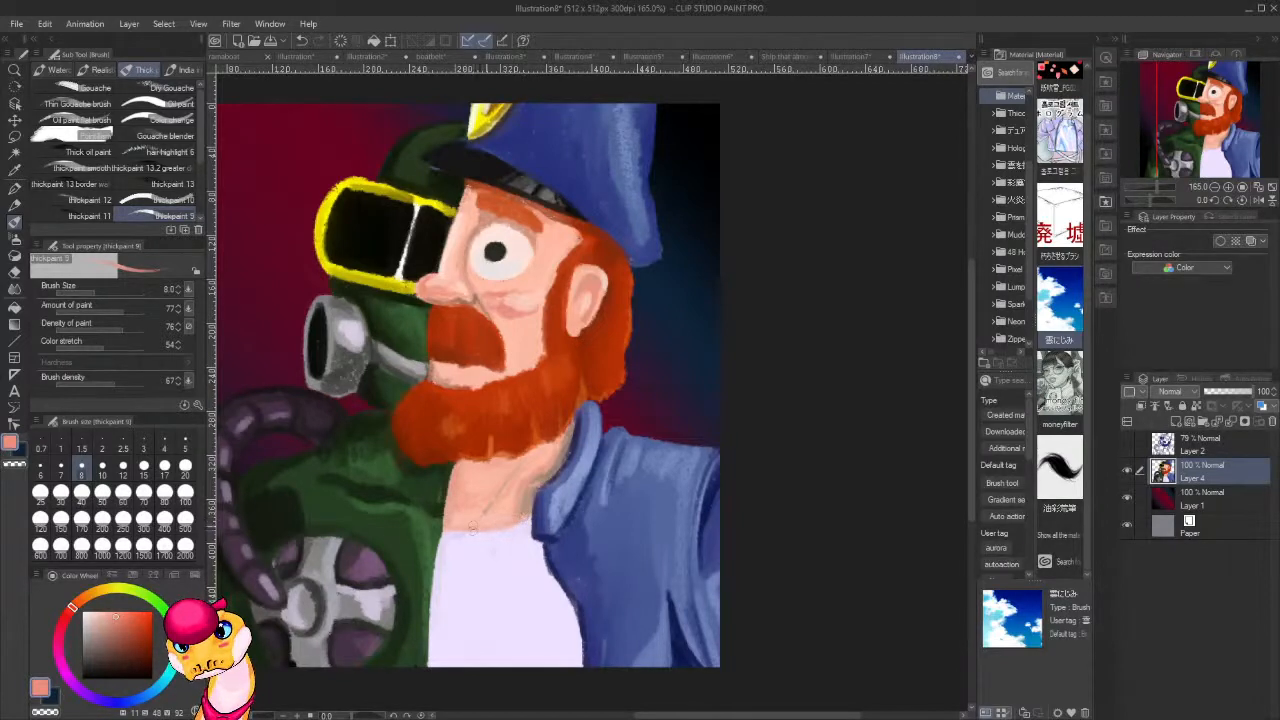
Clean up stray marks on the white shirt using near-white tones sampled from the shirt and the eye.
drag(538, 612, 522, 456)
alt+click(522, 445)
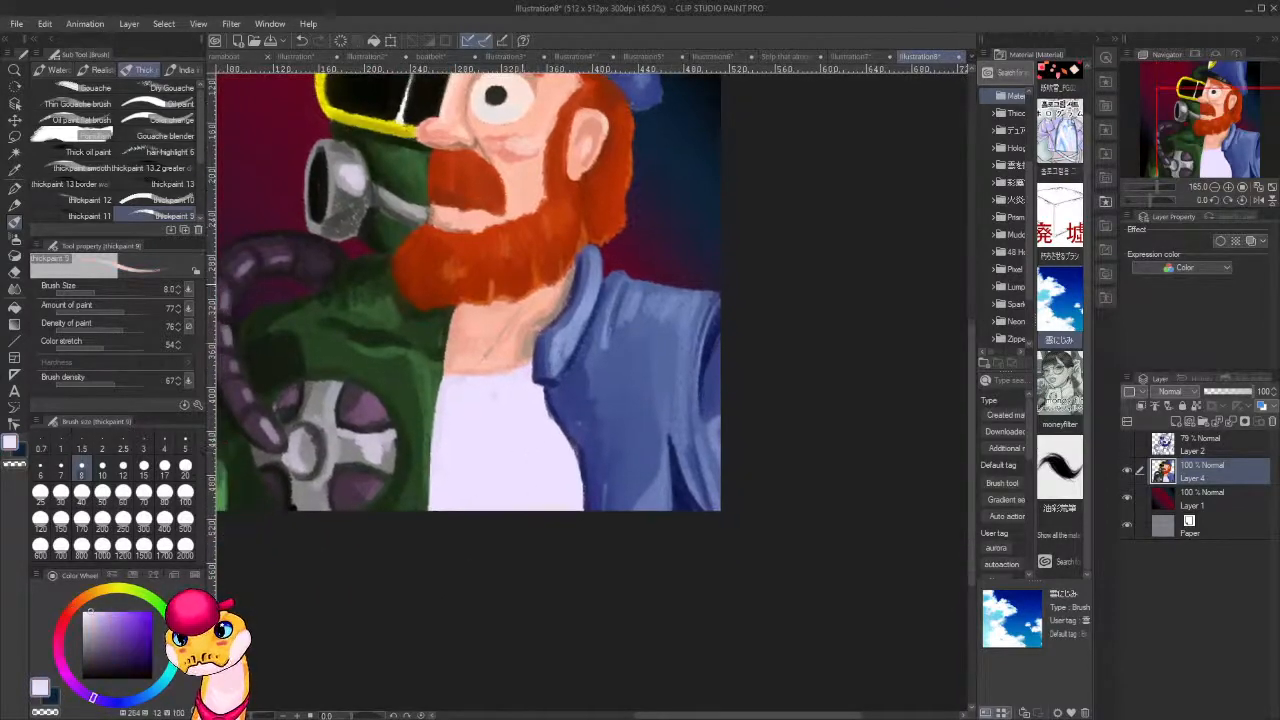
alt+click(500, 106)
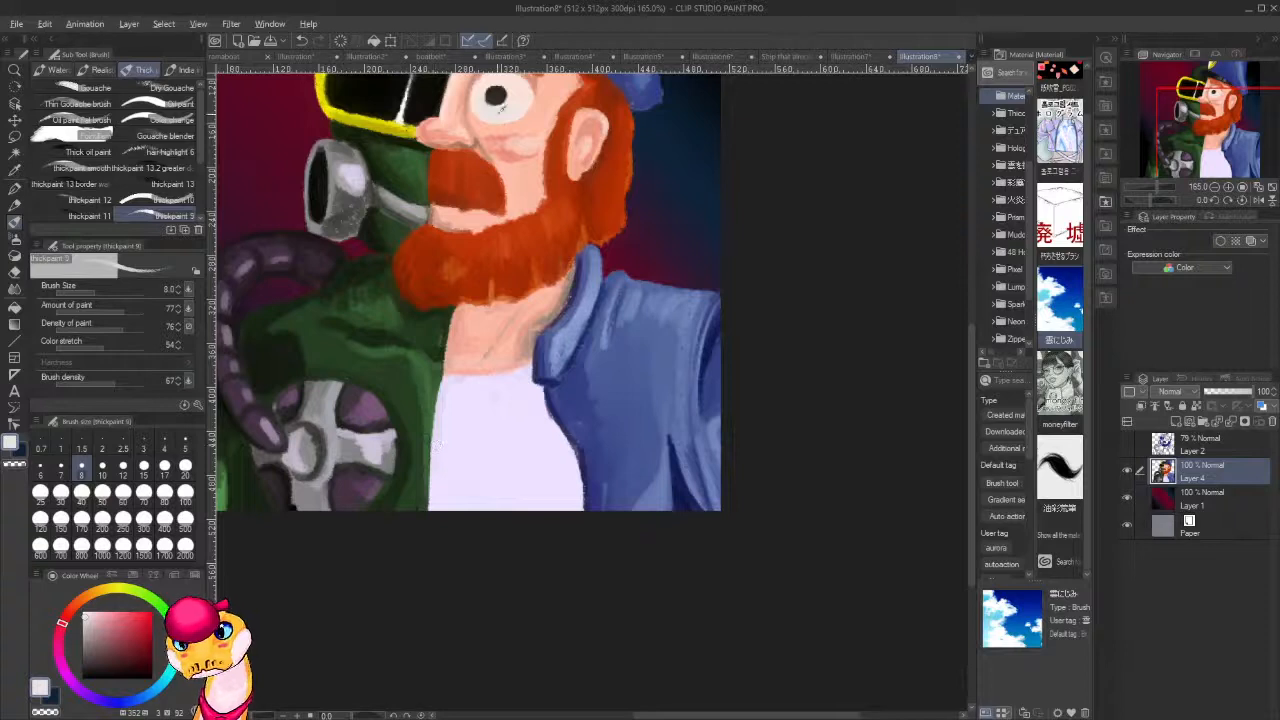
alt+click(497, 111)
alt+click(489, 109)
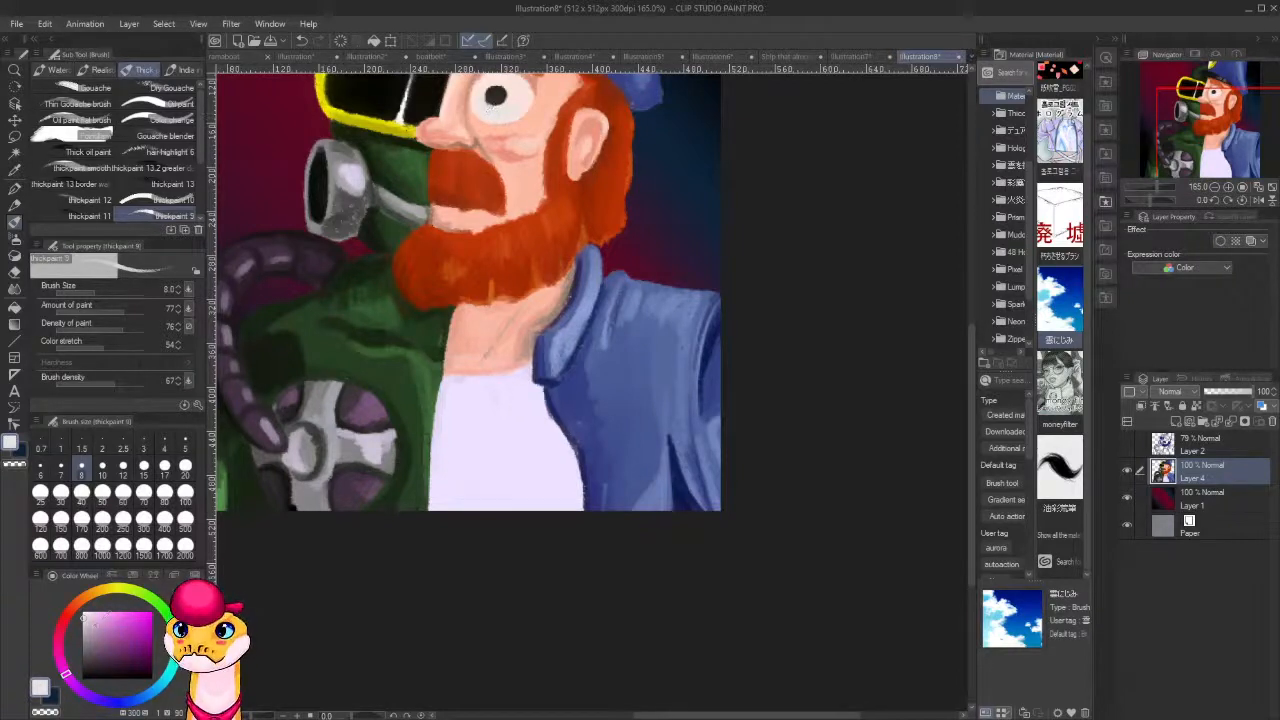
Pick a muted grey-lavender, enlarge the brush to 30, and paint a broad shadow over the lower edge of the white shirt beside the green coat.
click(89, 628)
key(bracketright)
key(bracketright)
key(bracketright)
key(bracketright)
key(bracketright)
key(bracketright)
key(bracketright)
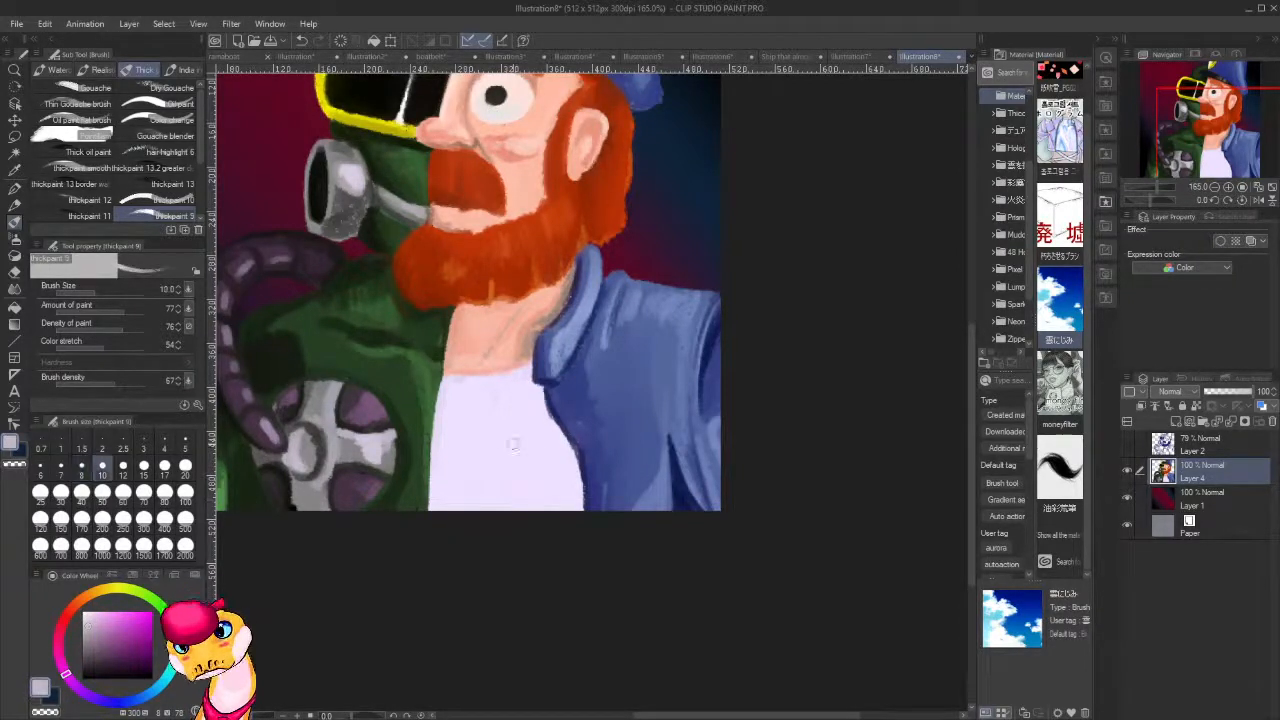
mouse_move(448, 418)
mouse_down()
mouse_move(440, 515)
mouse_move(448, 506)
mouse_move(478, 529)
mouse_up()
drag(472, 455, 508, 522)
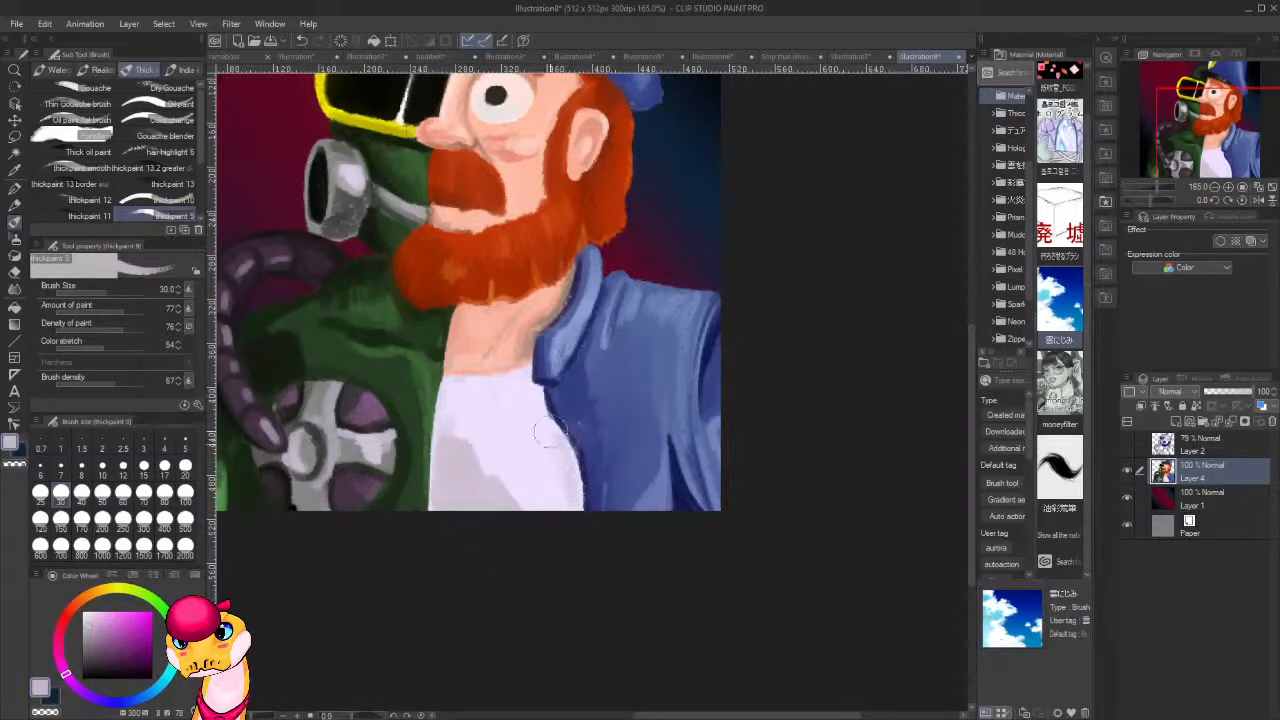
Reduce the brush to 17 and shade the white shirt along the jacket edge, beneath the neck and through the existing shadow.
key(bracketleft)
key(bracketleft)
key(bracketleft)
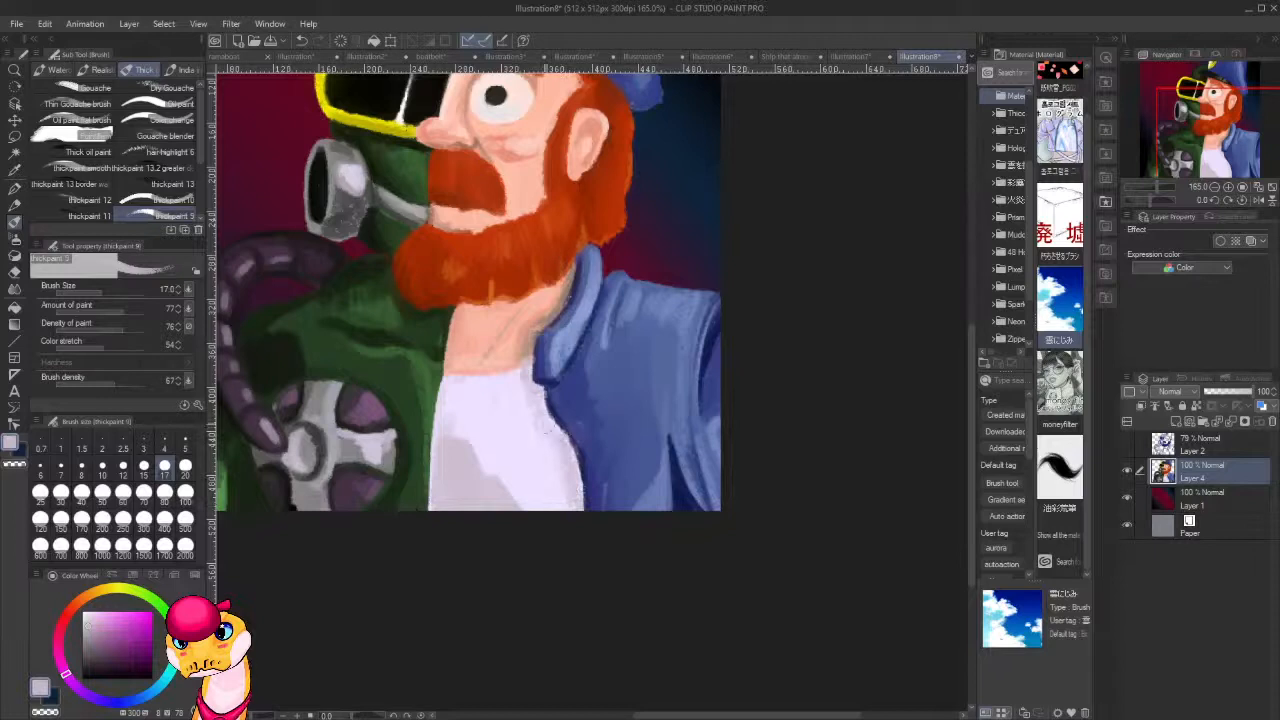
mouse_move(551, 430)
mouse_down()
mouse_move(568, 511)
mouse_move(529, 437)
mouse_move(522, 498)
mouse_up()
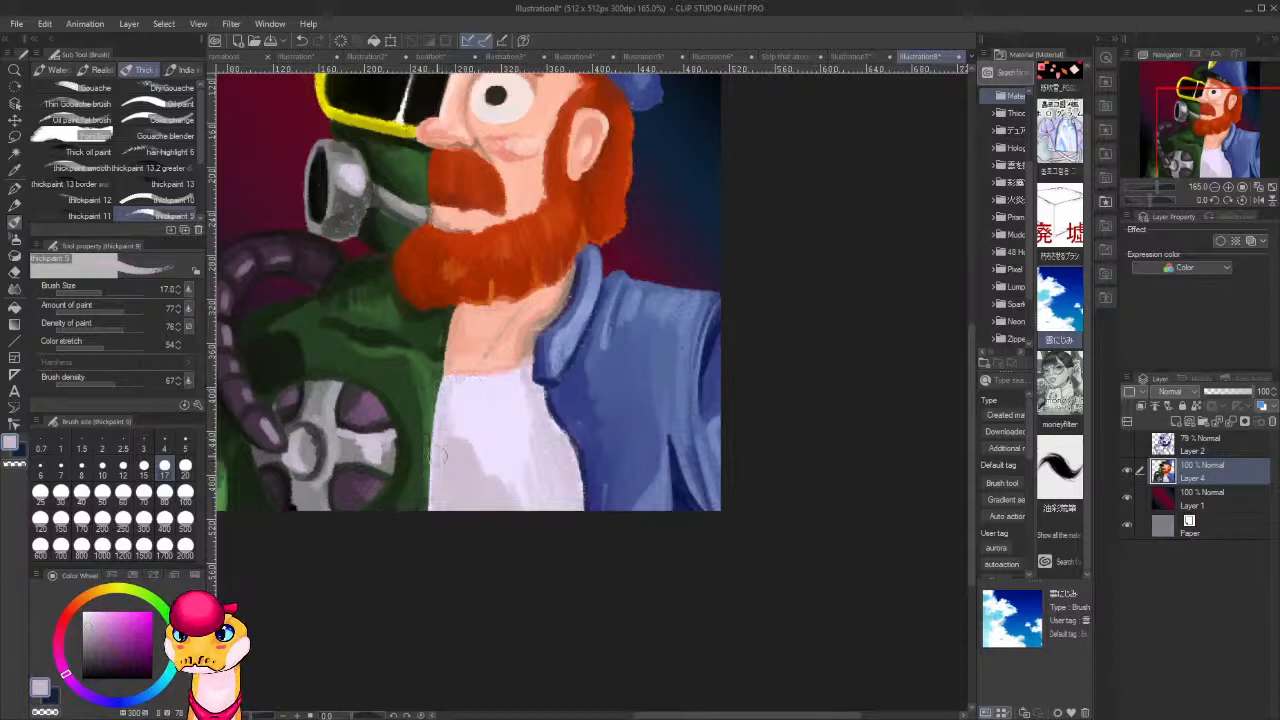
drag(465, 384, 494, 380)
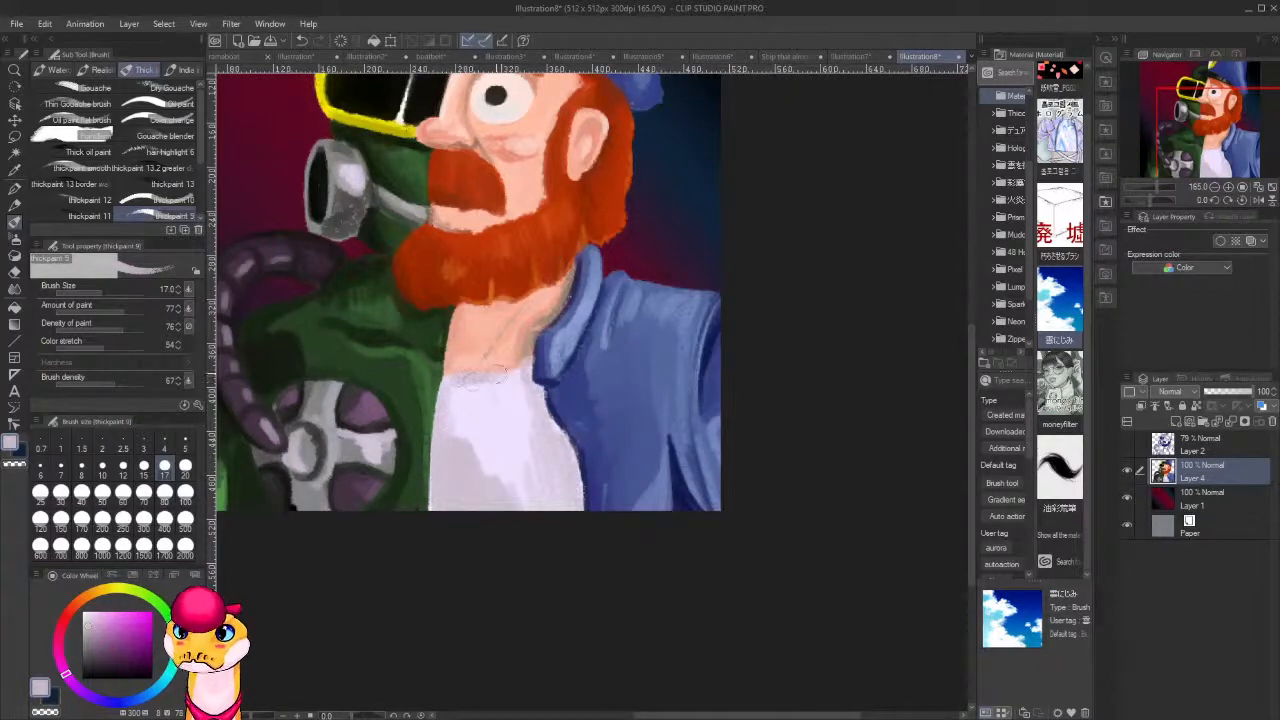
mouse_move(448, 415)
mouse_down()
mouse_move(491, 378)
mouse_move(520, 399)
mouse_move(502, 404)
mouse_move(514, 382)
mouse_move(493, 381)
mouse_move(456, 427)
mouse_move(463, 440)
mouse_move(466, 420)
mouse_move(495, 503)
mouse_move(507, 445)
mouse_move(553, 518)
mouse_up()
Paint white highlights on the lower shirt front beside the jacket and blend them with pale lavender tones sampled from the shirt.
alt+click(500, 408)
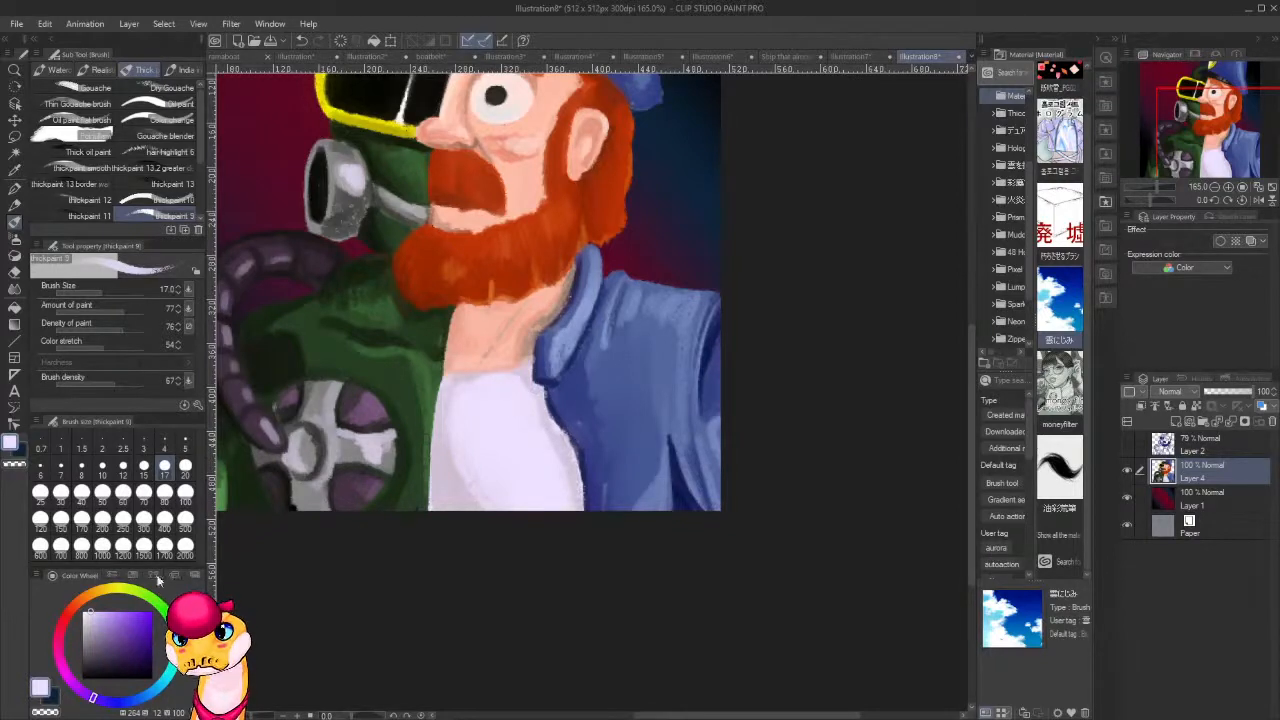
click(83, 612)
mouse_move(545, 445)
mouse_down()
mouse_move(532, 404)
mouse_move(537, 473)
mouse_move(521, 444)
mouse_move(518, 492)
mouse_move(505, 468)
mouse_move(543, 430)
mouse_move(564, 500)
mouse_move(540, 447)
mouse_move(549, 505)
mouse_move(528, 485)
mouse_move(526, 414)
mouse_move(542, 498)
mouse_move(506, 486)
mouse_up()
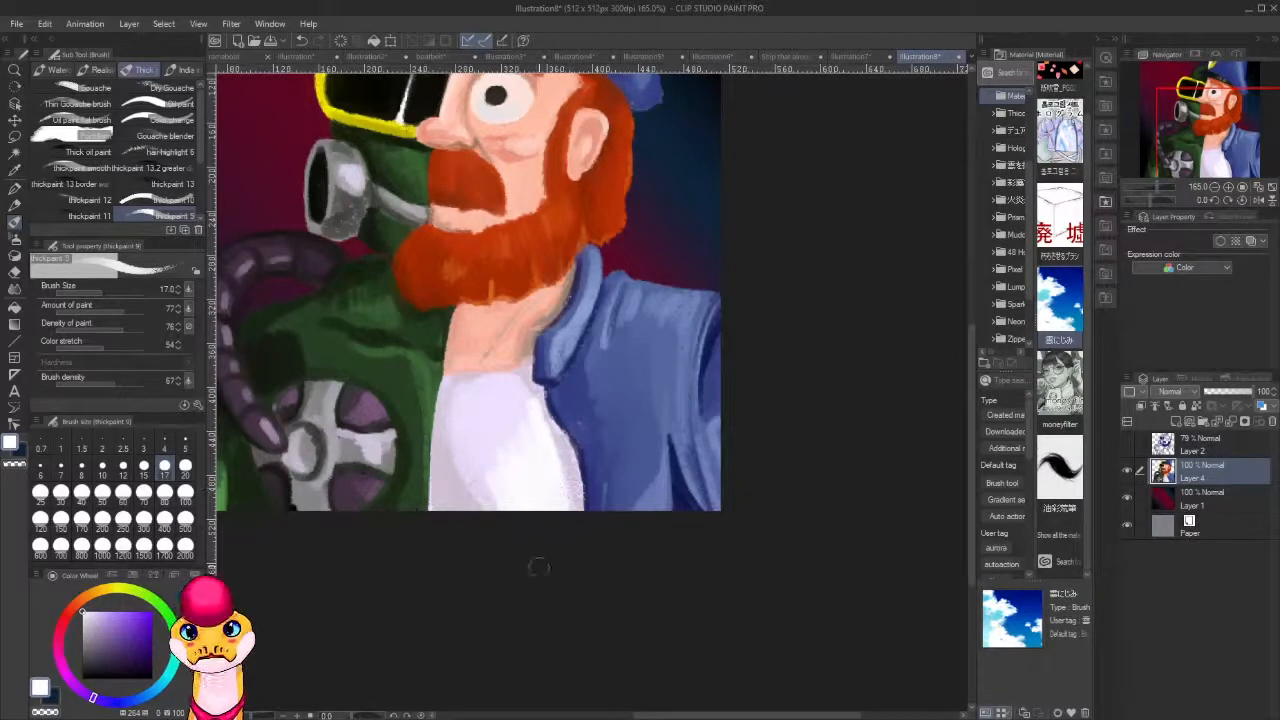
drag(556, 479, 546, 542)
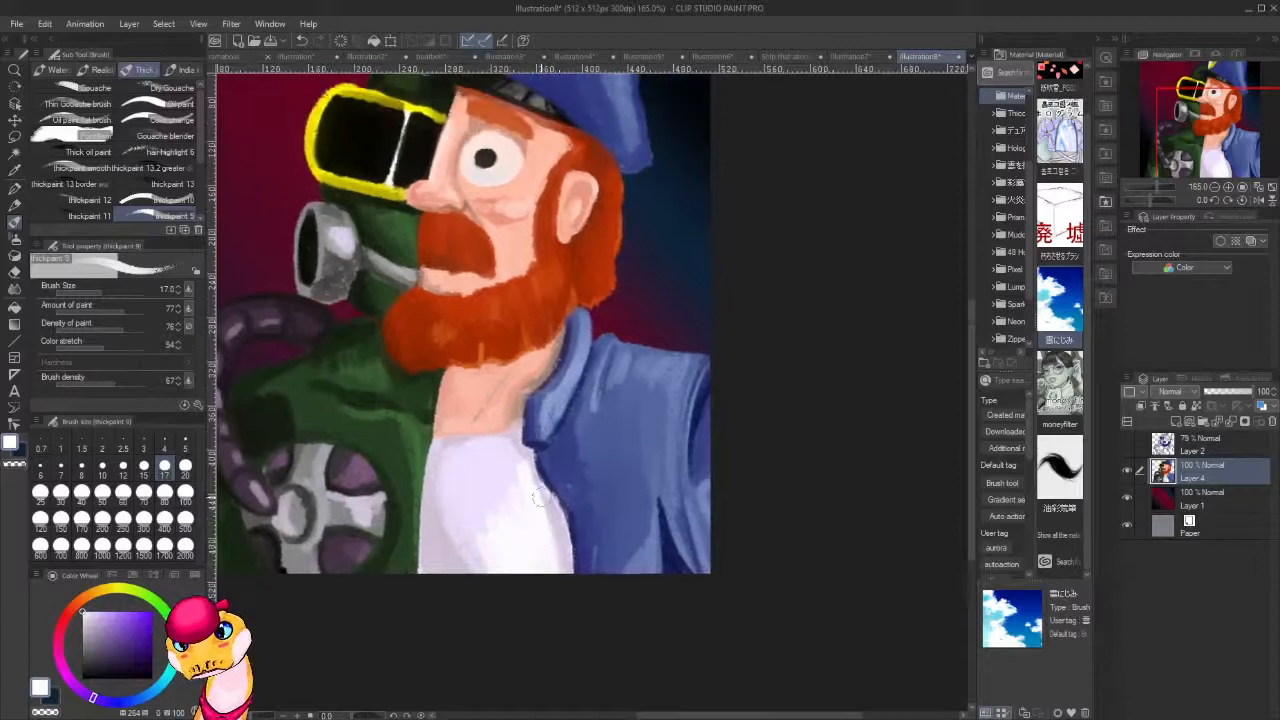
alt+click(508, 453)
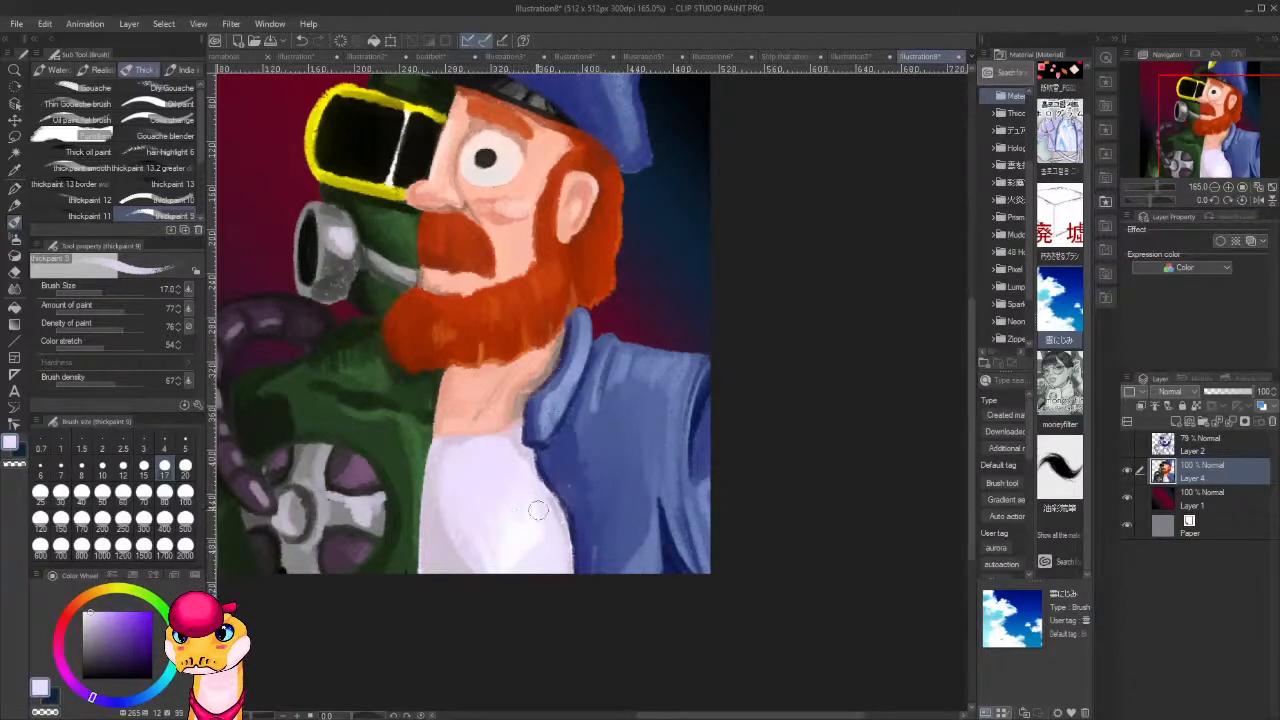
scroll(537, 511, up, 2)
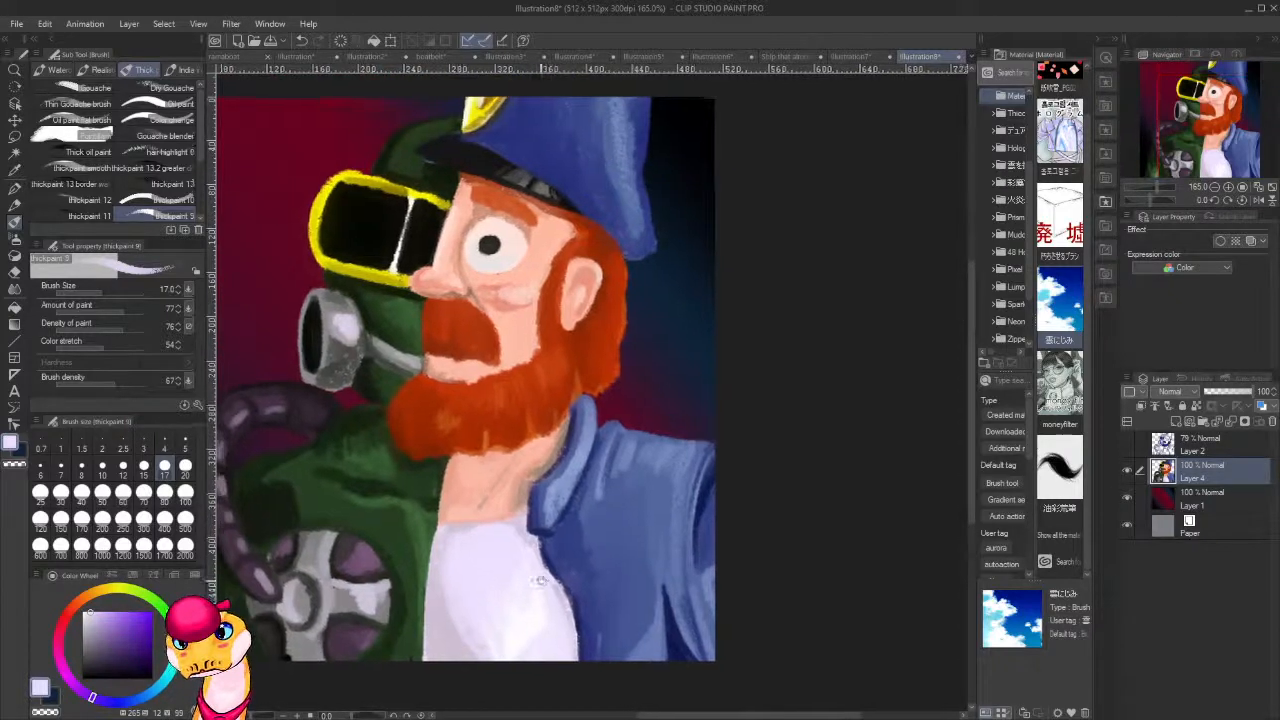
drag(540, 580, 502, 523)
alt+click(492, 569)
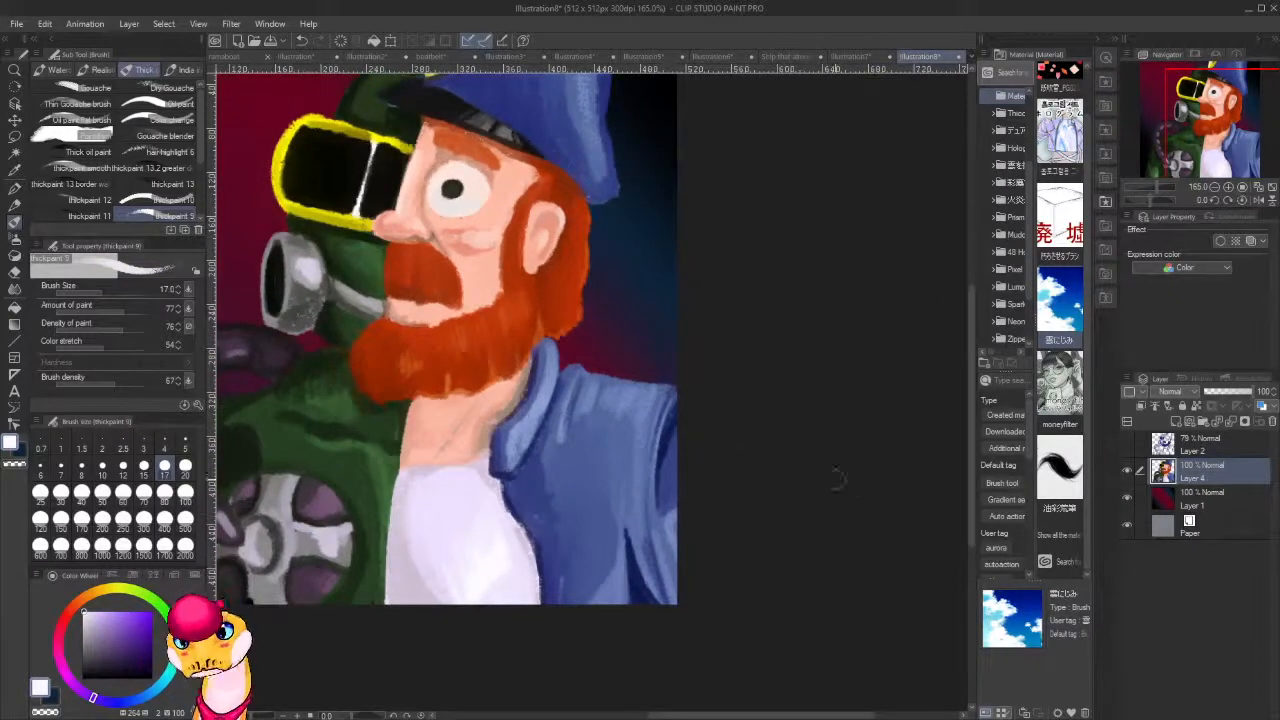
Pick a light blue, reduce the brush to 5, and refine the jacket's shoulder highlights and collar edge with light and mid blue.
alt+click(627, 397)
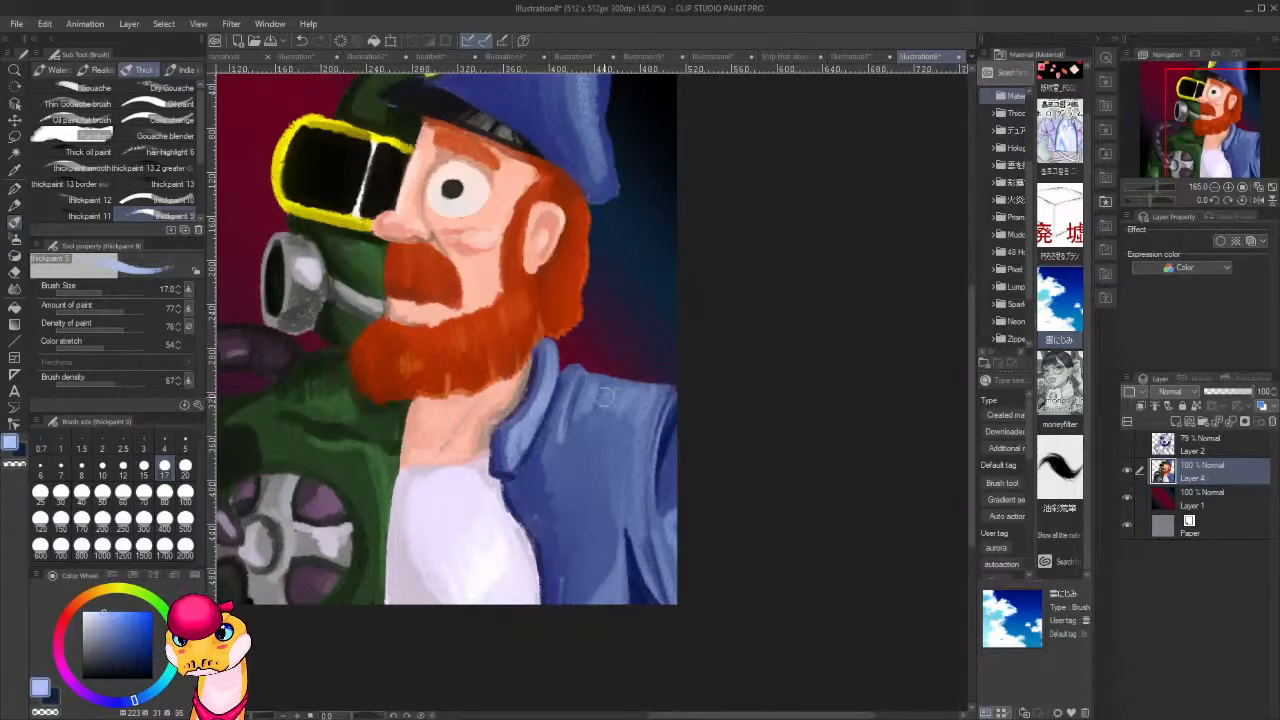
key(bracketleft)
key(bracketleft)
key(bracketleft)
key(bracketleft)
key(bracketleft)
key(bracketleft)
key(bracketleft)
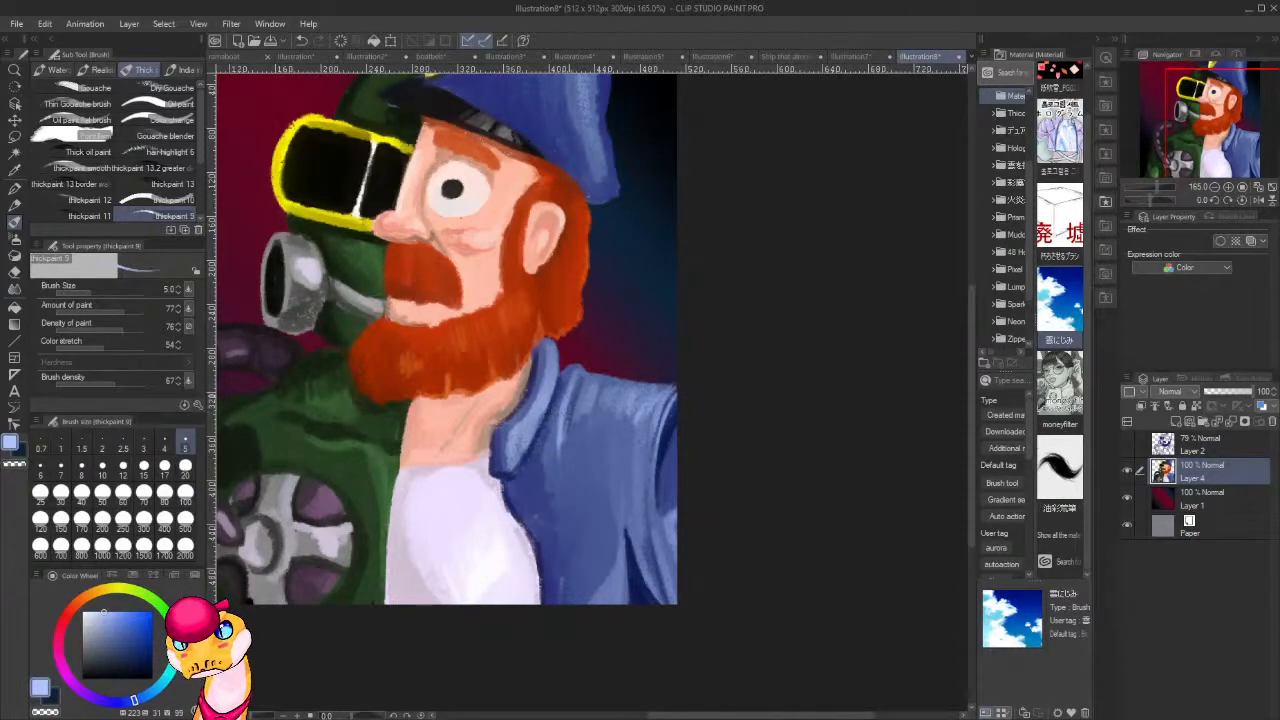
alt+click(557, 414)
mouse_move(544, 353)
mouse_down()
mouse_move(506, 462)
mouse_move(552, 391)
mouse_up()
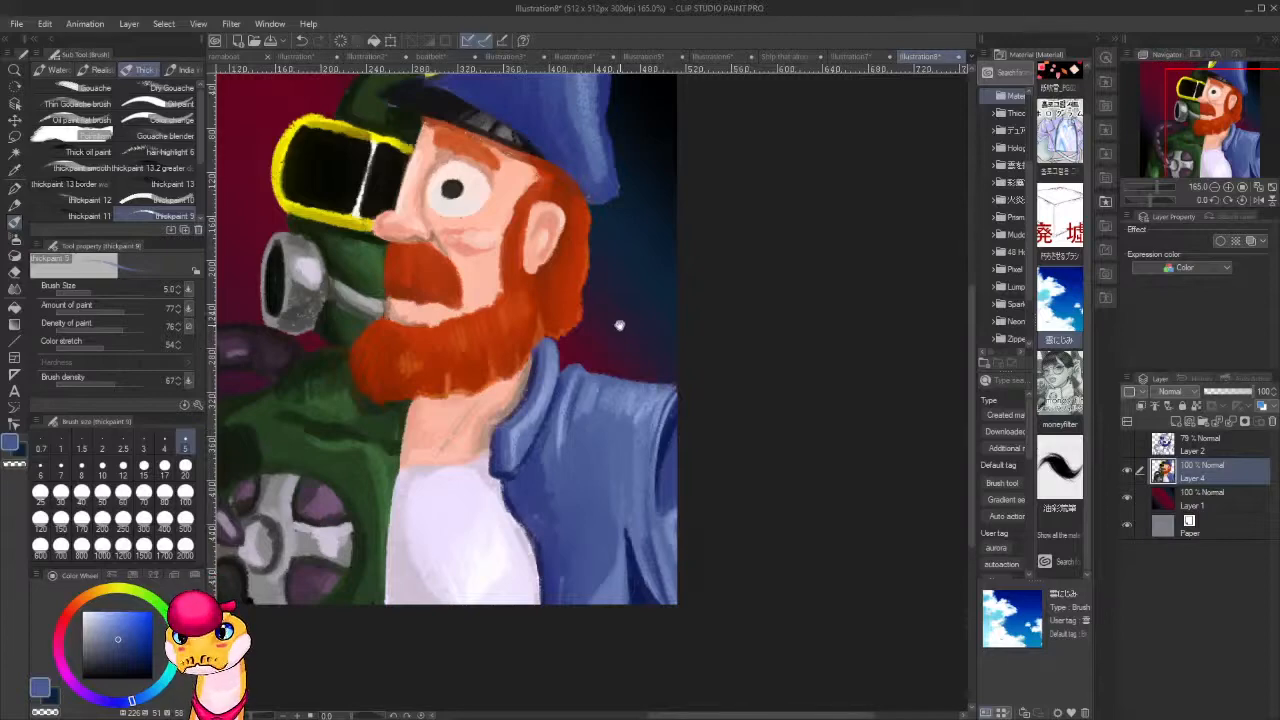
Sample near-black beside the cap and paint thin dark lines inside the ear and along the underside of the nose.
mouse_move(620, 326)
mouse_down()
mouse_move(623, 491)
mouse_move(619, 469)
mouse_up()
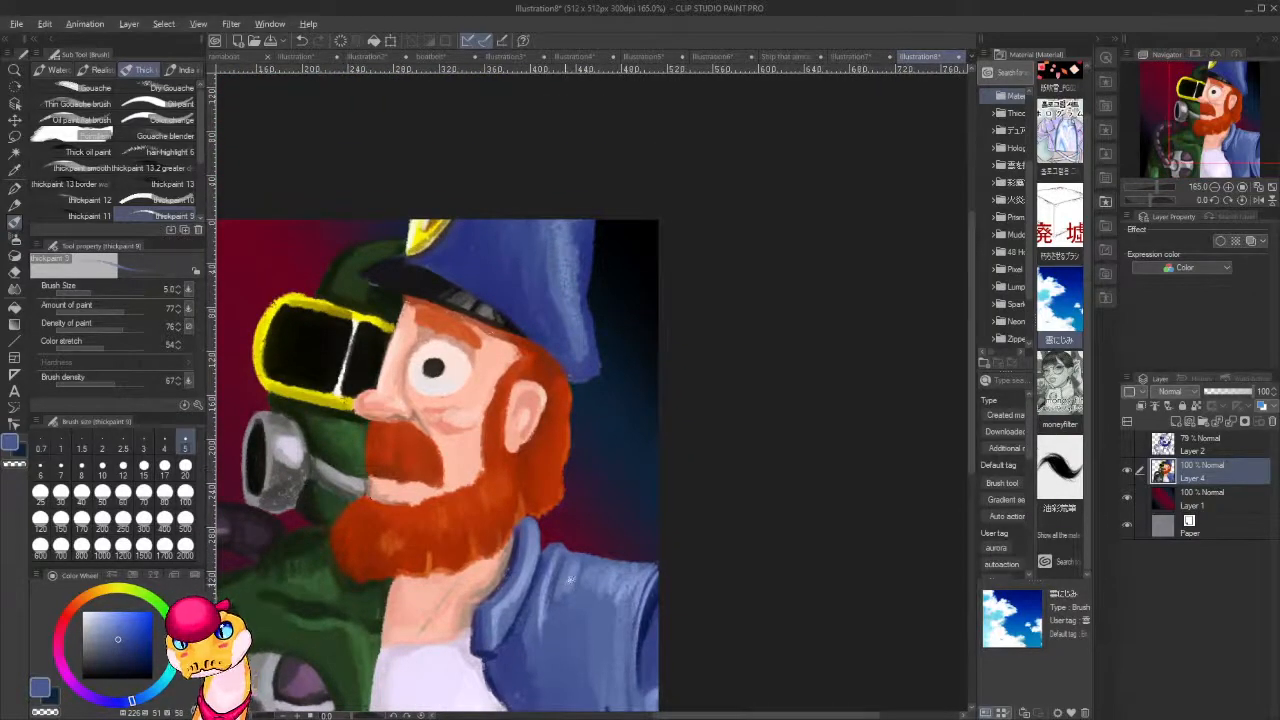
key(alt)
scroll(645, 464, down, 1)
scroll(590, 447, up, 2)
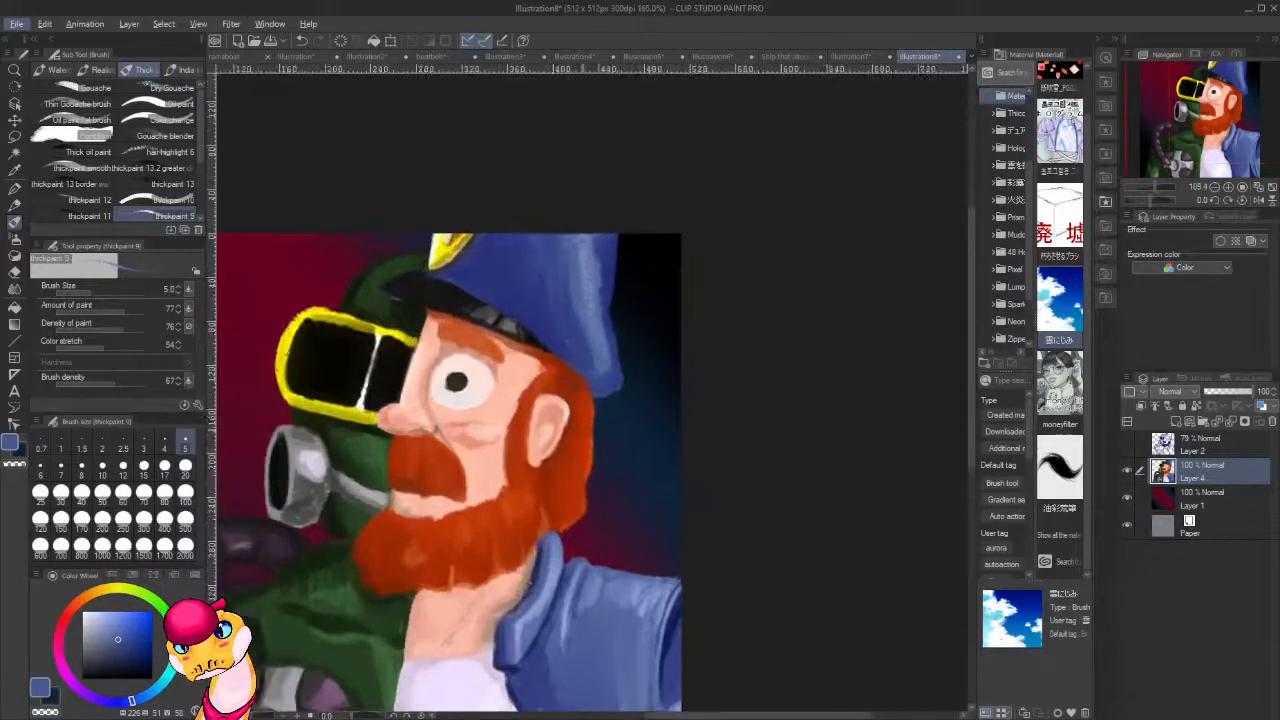
alt+click(411, 247)
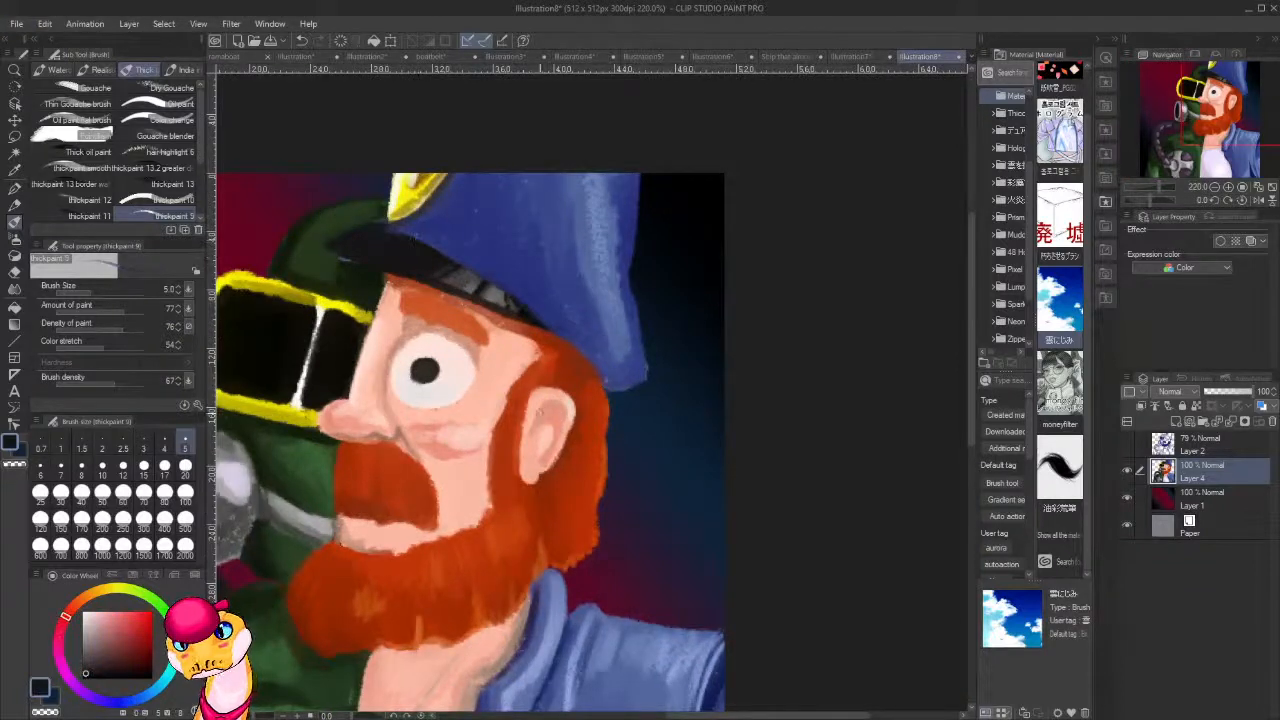
drag(538, 428, 543, 405)
key(ctrl+z)
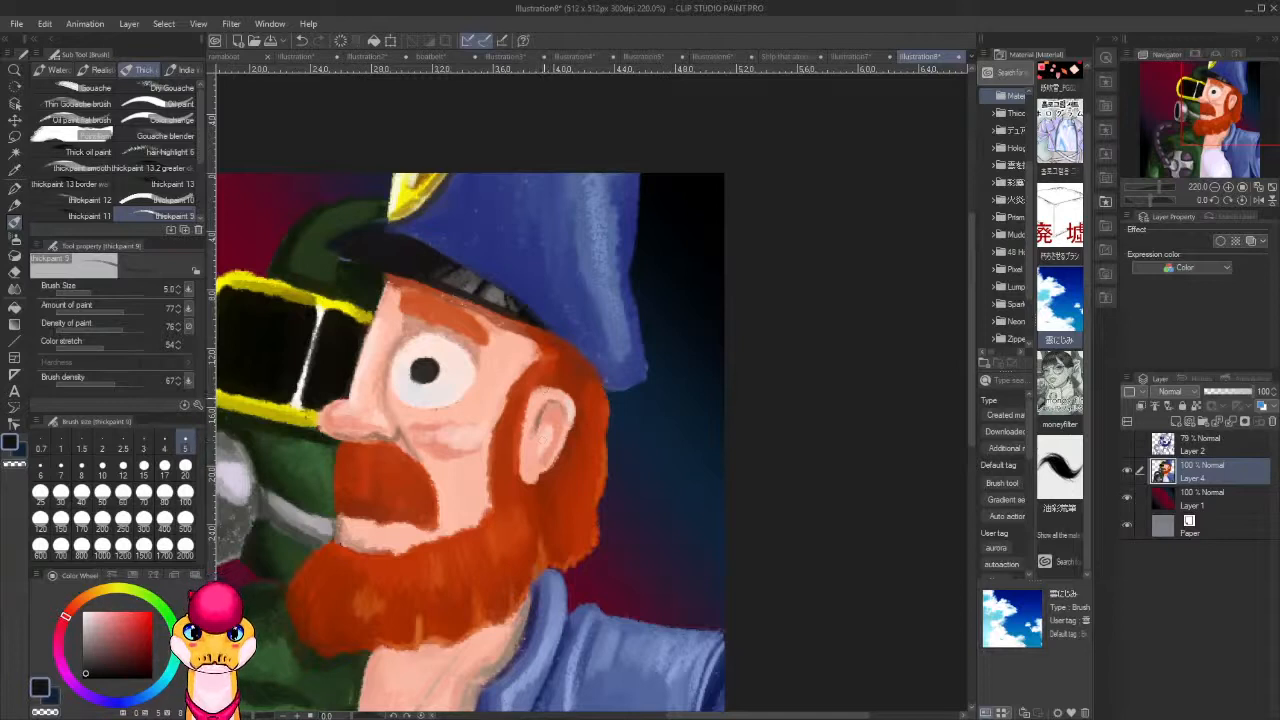
drag(542, 418, 548, 462)
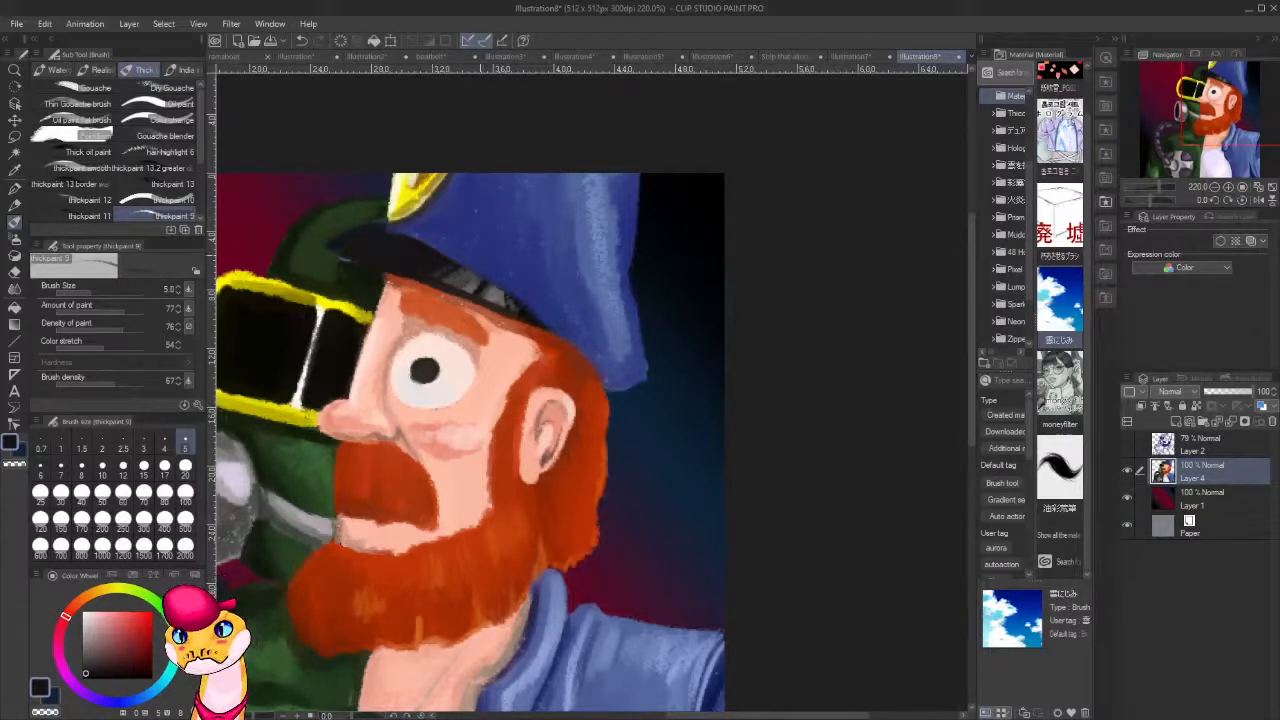
drag(380, 438, 398, 429)
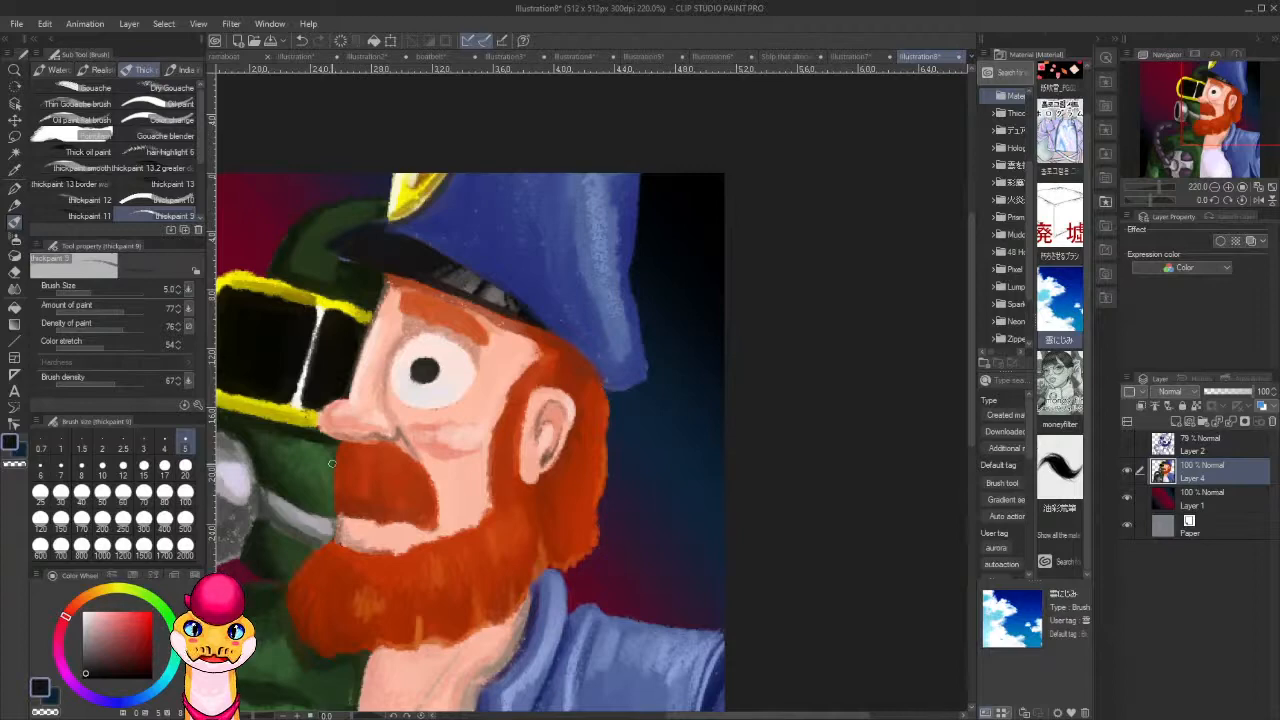
Sample a reddish-brown skin tone and the shirt's pale lavender, and brush a light highlight along the neck tendon.
drag(540, 567, 726, 419)
alt+click(588, 292)
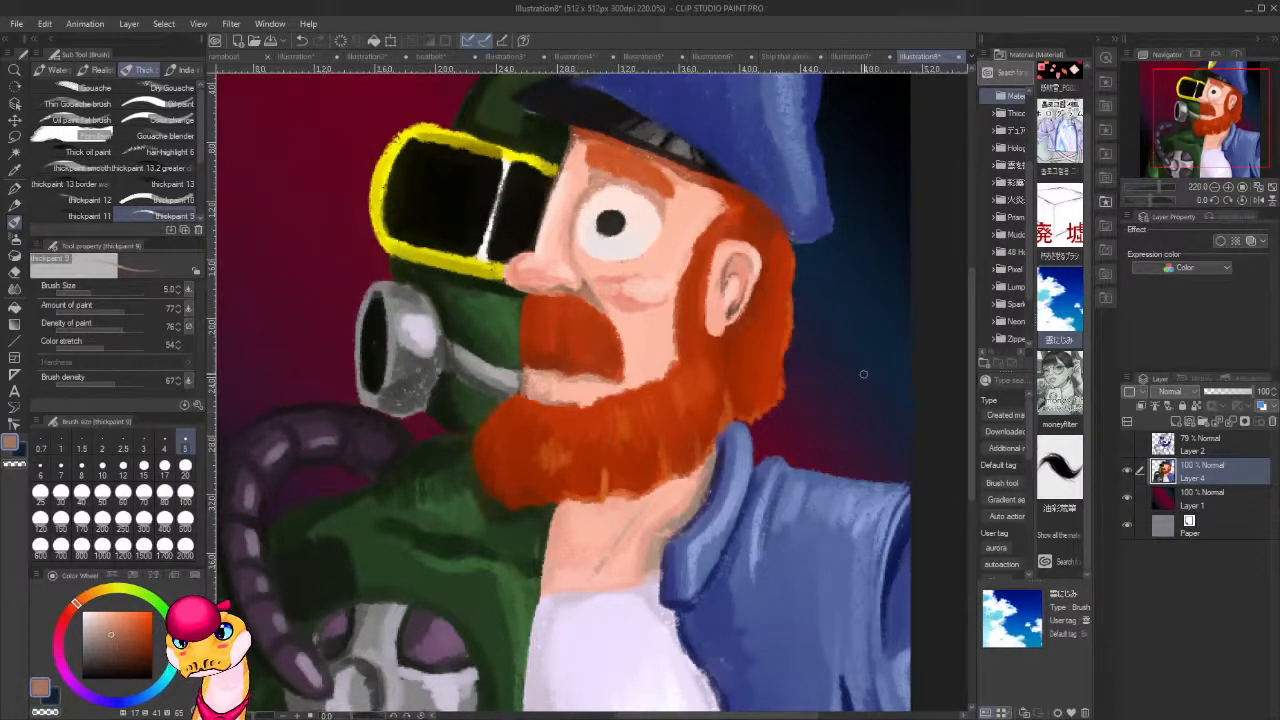
scroll(660, 378, down, 10)
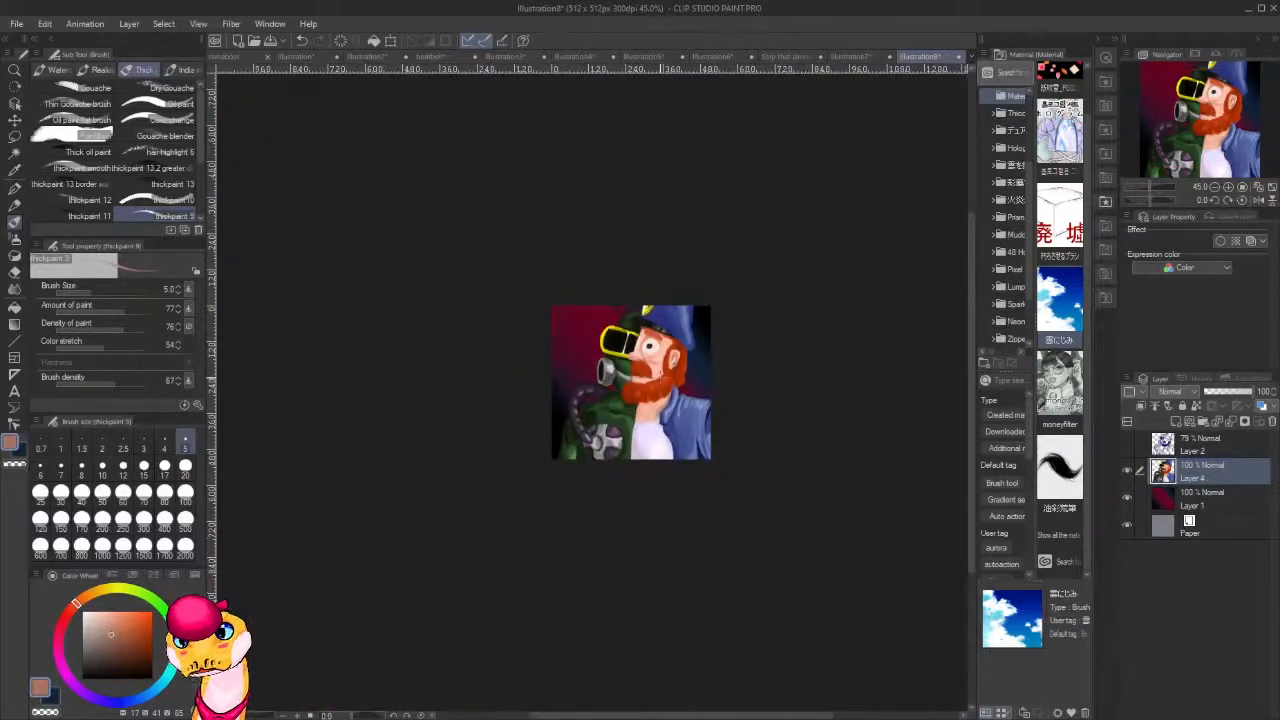
scroll(666, 406, up, 8)
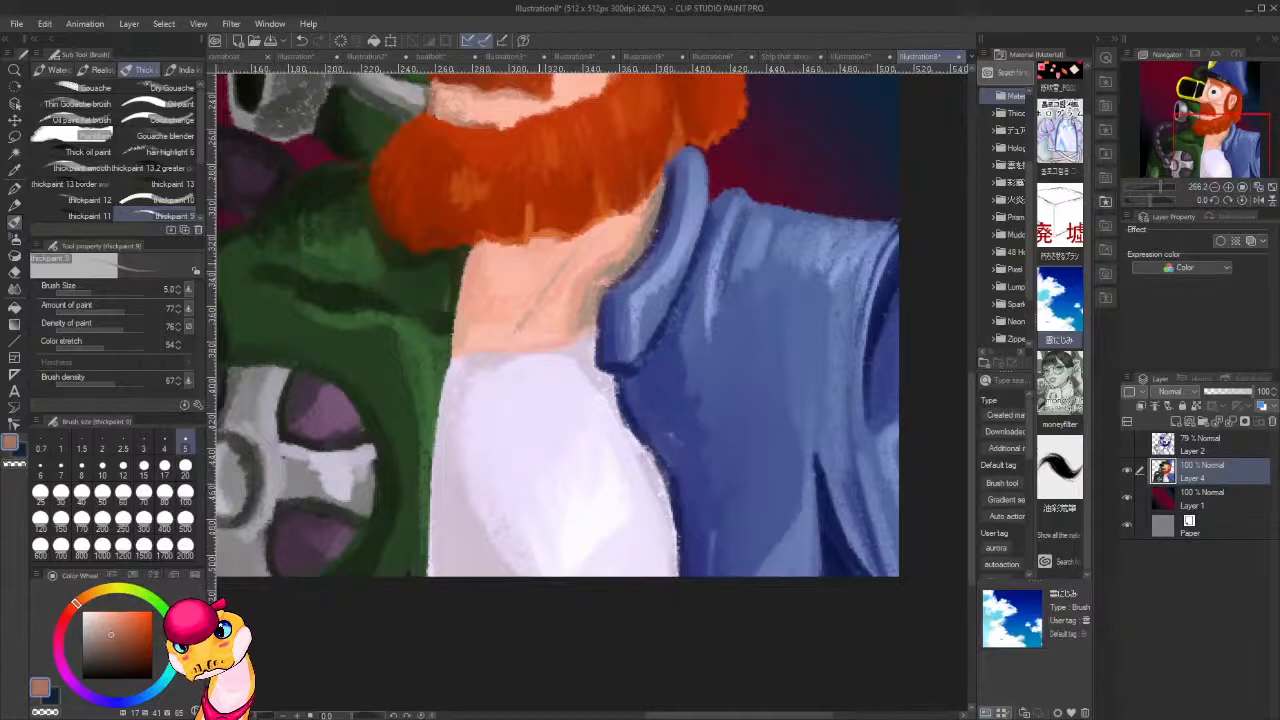
alt+click(556, 308)
alt+click(566, 419)
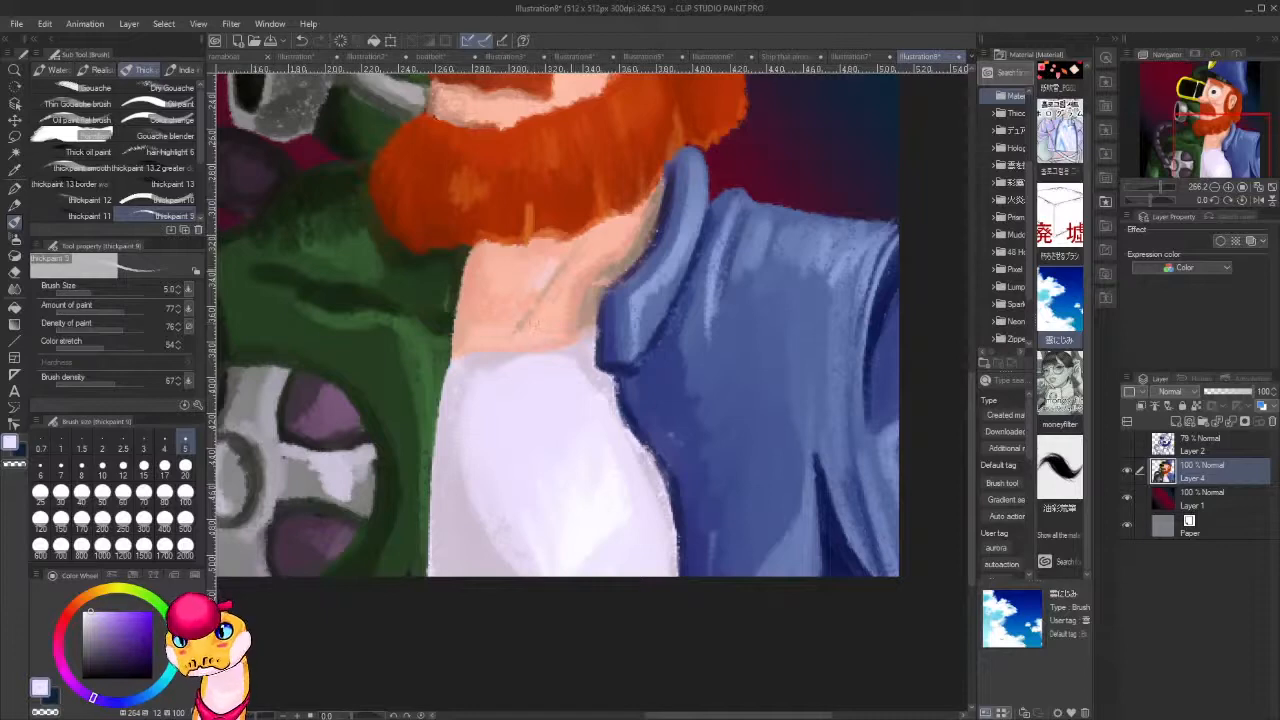
drag(613, 280, 565, 344)
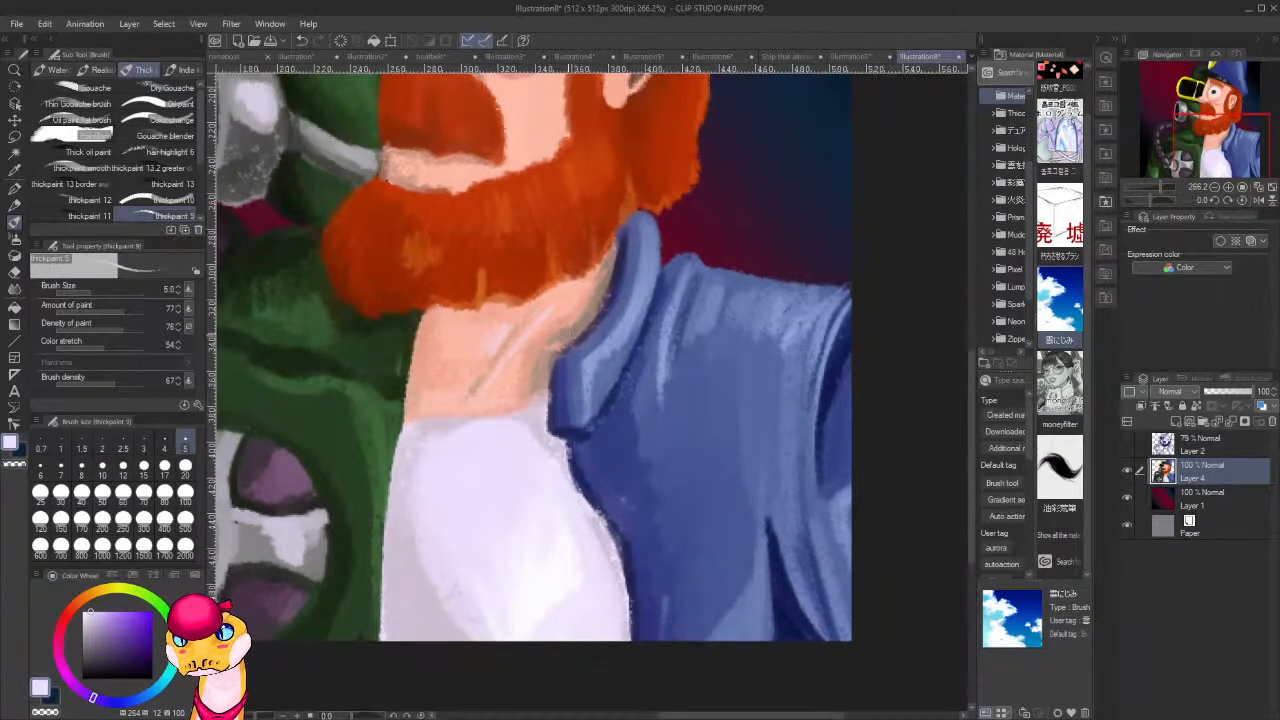
scroll(658, 340, down, 5)
scroll(658, 340, up, 2)
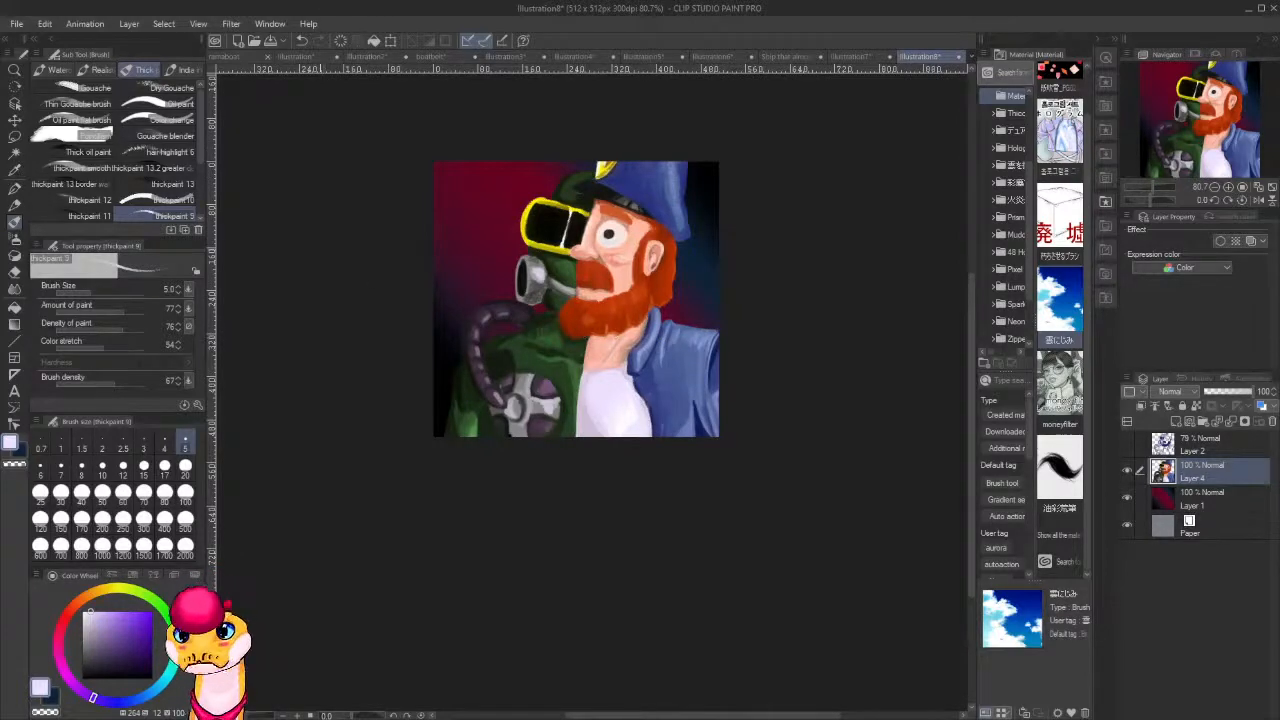
Sample light and dark greys from the gas mask's canister and refine the shading on its lower rim.
scroll(604, 248, up, 4)
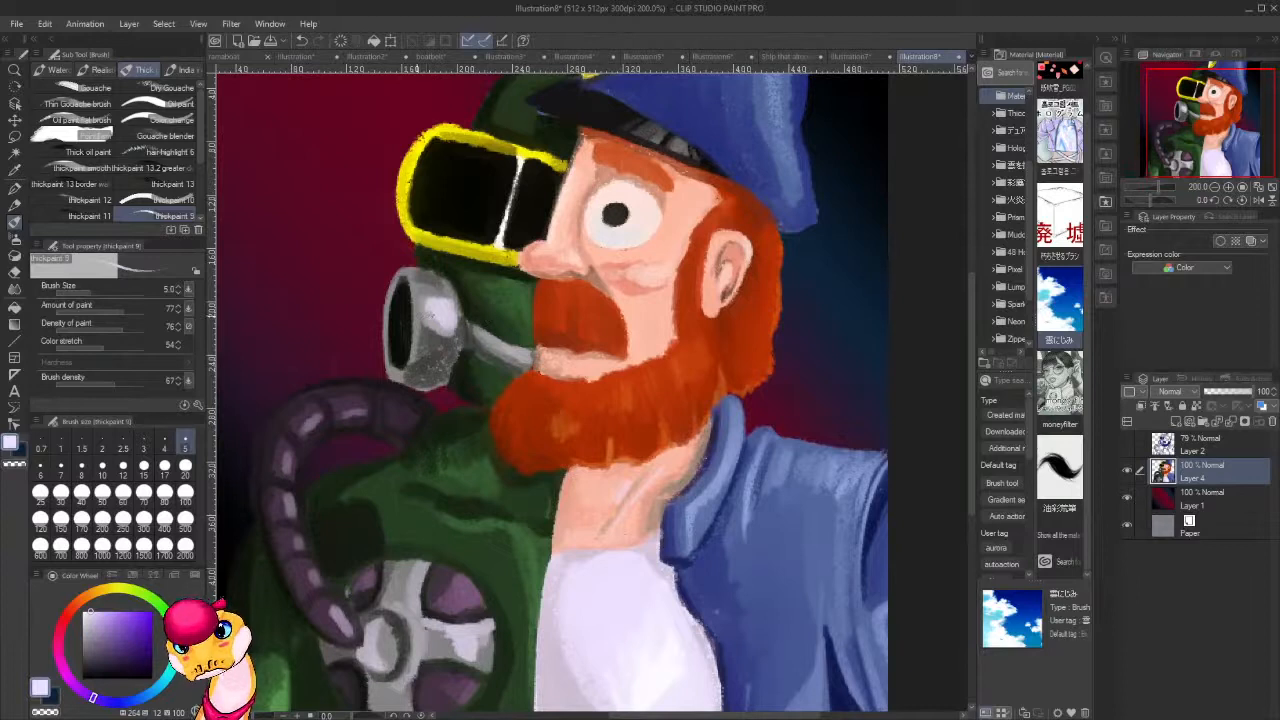
alt+click(436, 315)
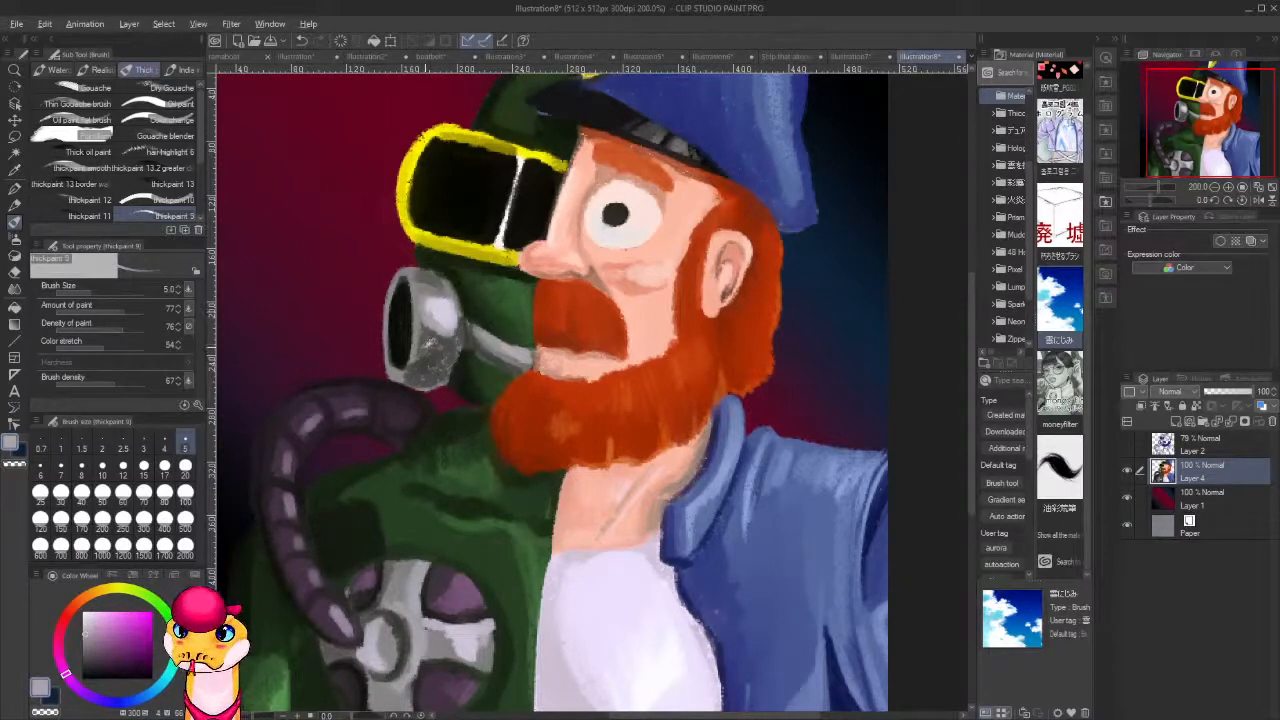
alt+click(426, 344)
alt+click(410, 362)
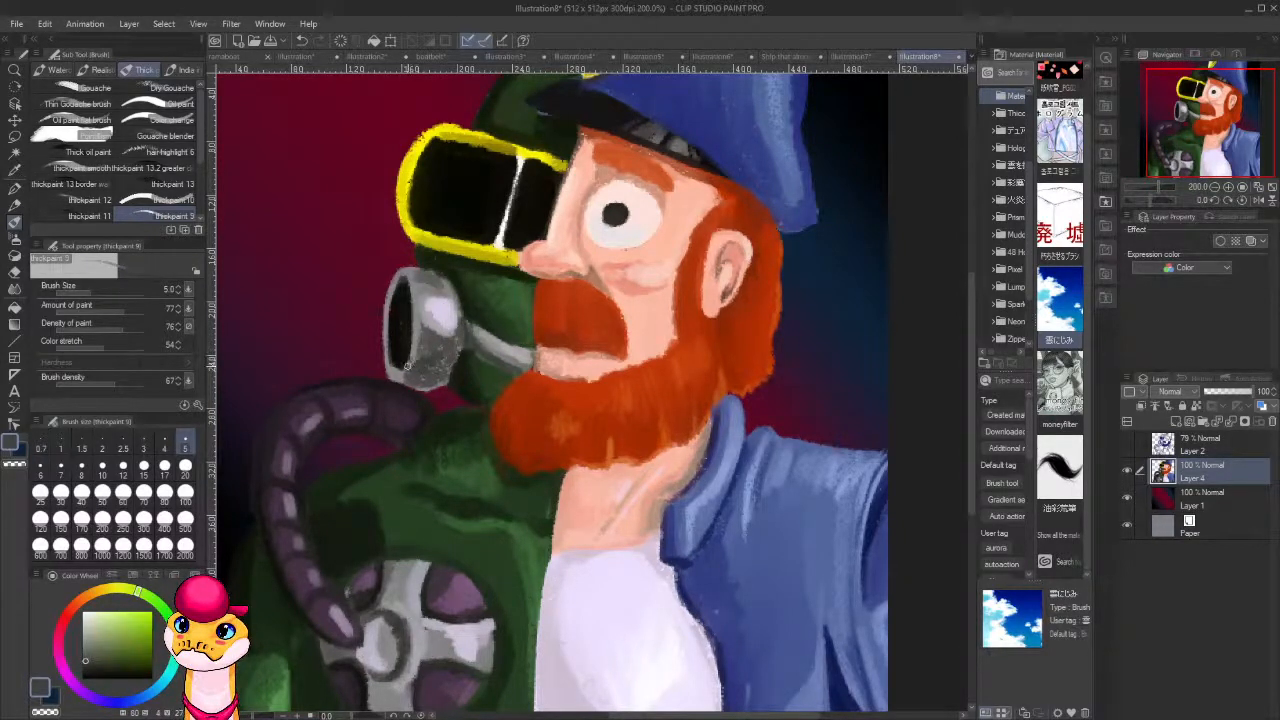
mouse_move(408, 360)
mouse_down()
mouse_move(414, 298)
mouse_move(412, 314)
mouse_move(402, 276)
mouse_move(386, 338)
mouse_move(406, 382)
mouse_up()
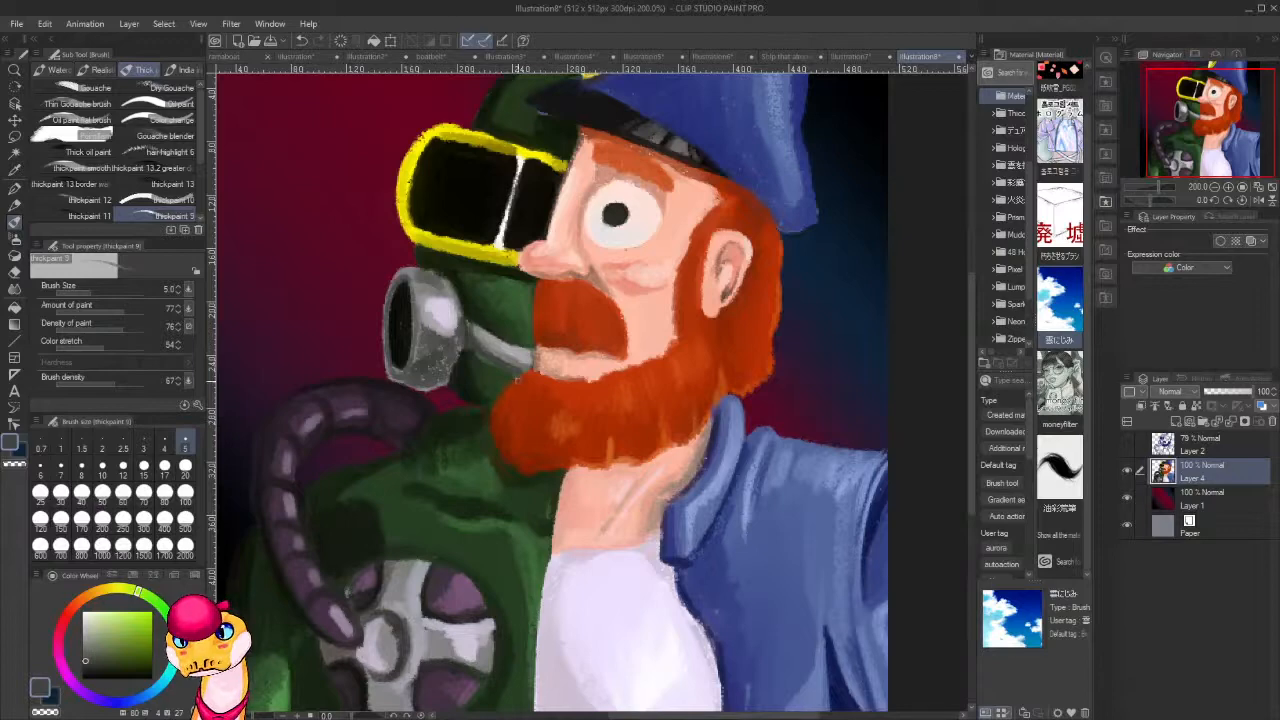
Sample near-white from the shirt and add small highlights to the green coat's shoulder fold and the round metal valve on the chest.
scroll(518, 381, down, 4)
scroll(518, 381, up, 1)
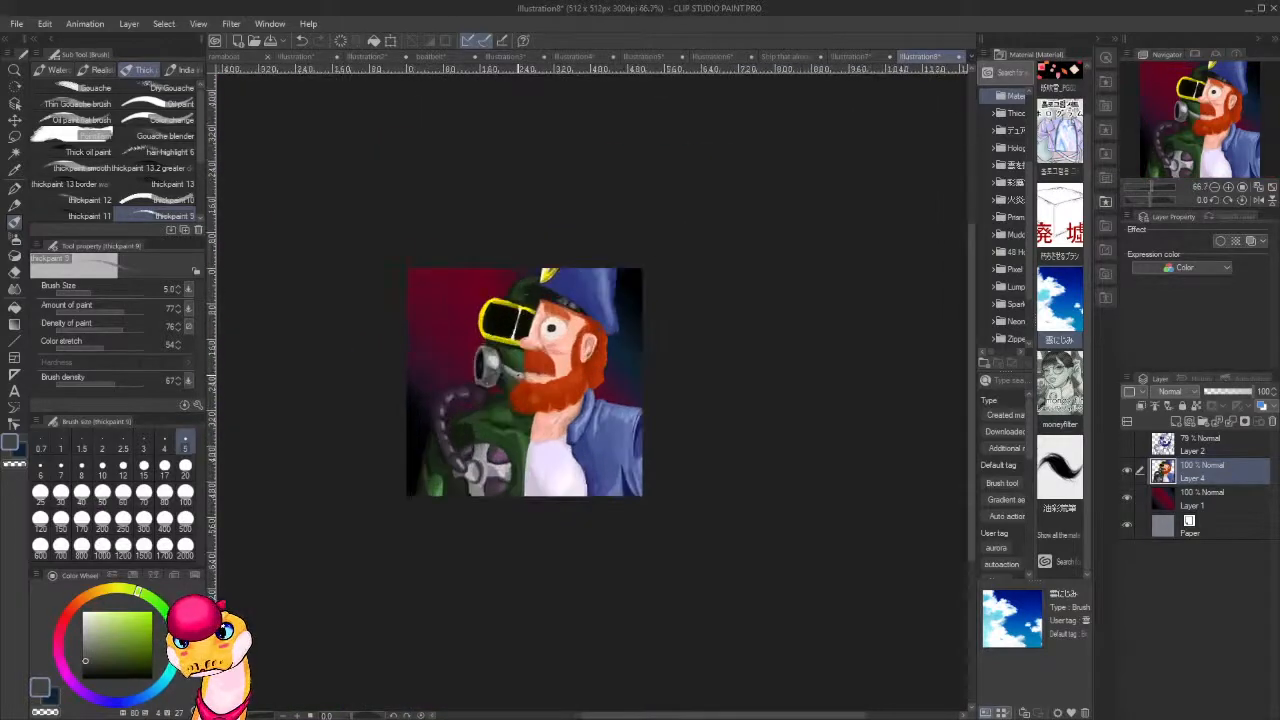
scroll(517, 308, down, 1)
scroll(517, 308, up, 3)
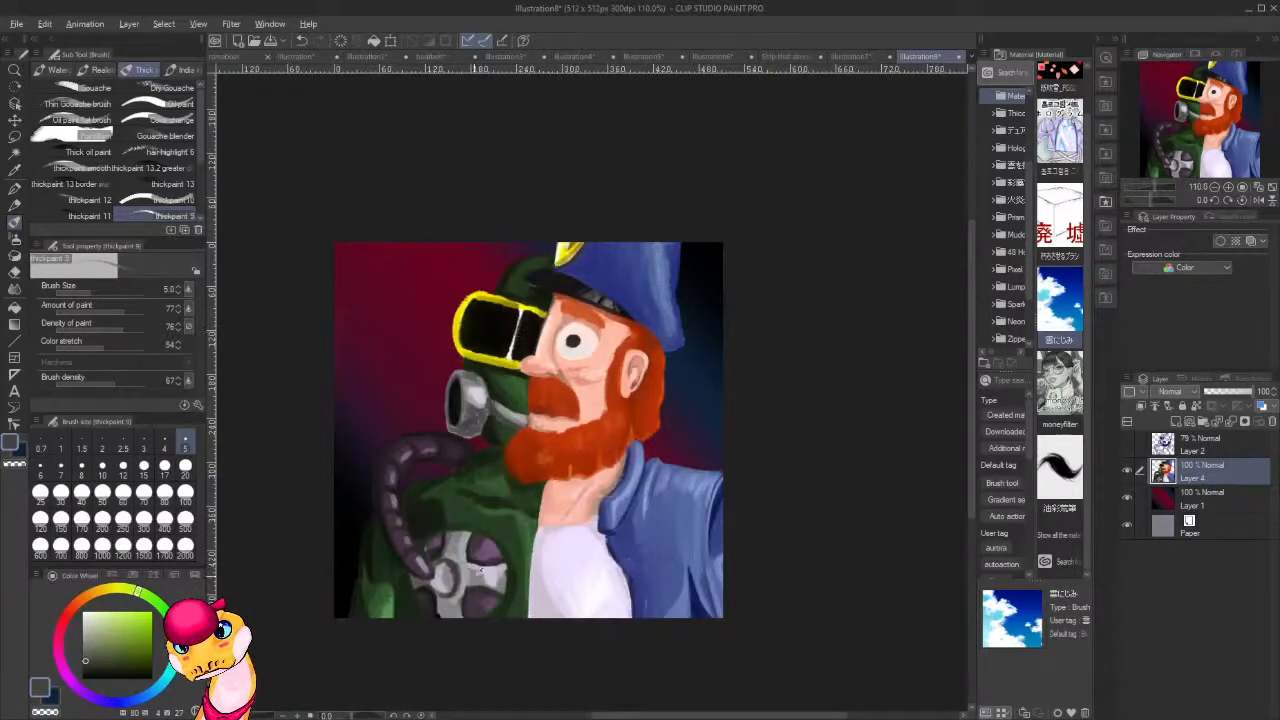
alt+click(553, 563)
alt+click(598, 576)
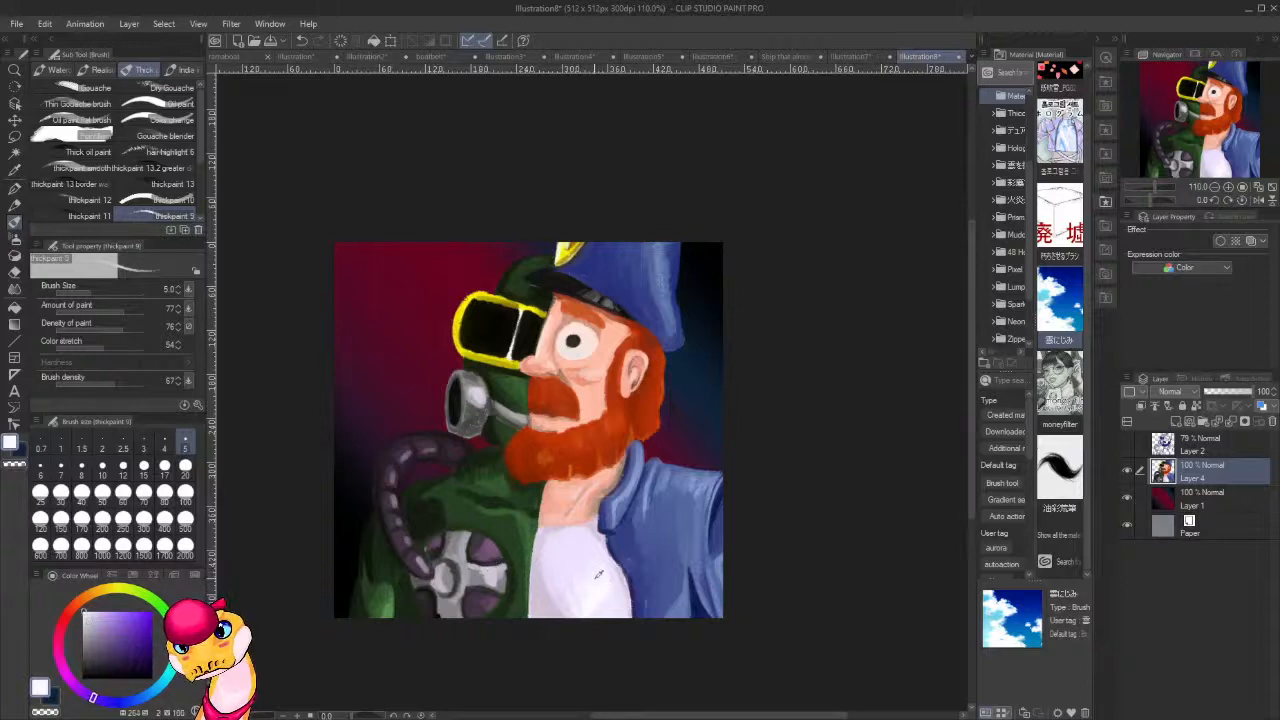
drag(528, 516, 527, 537)
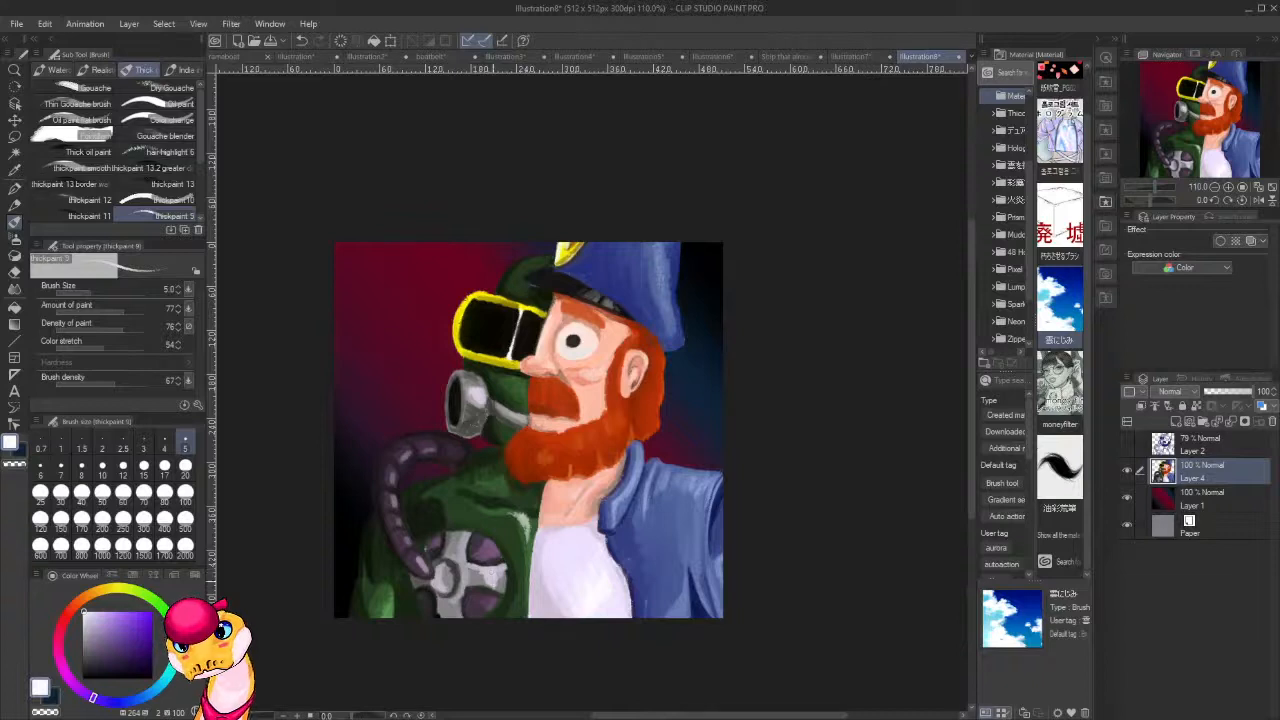
drag(466, 537, 467, 545)
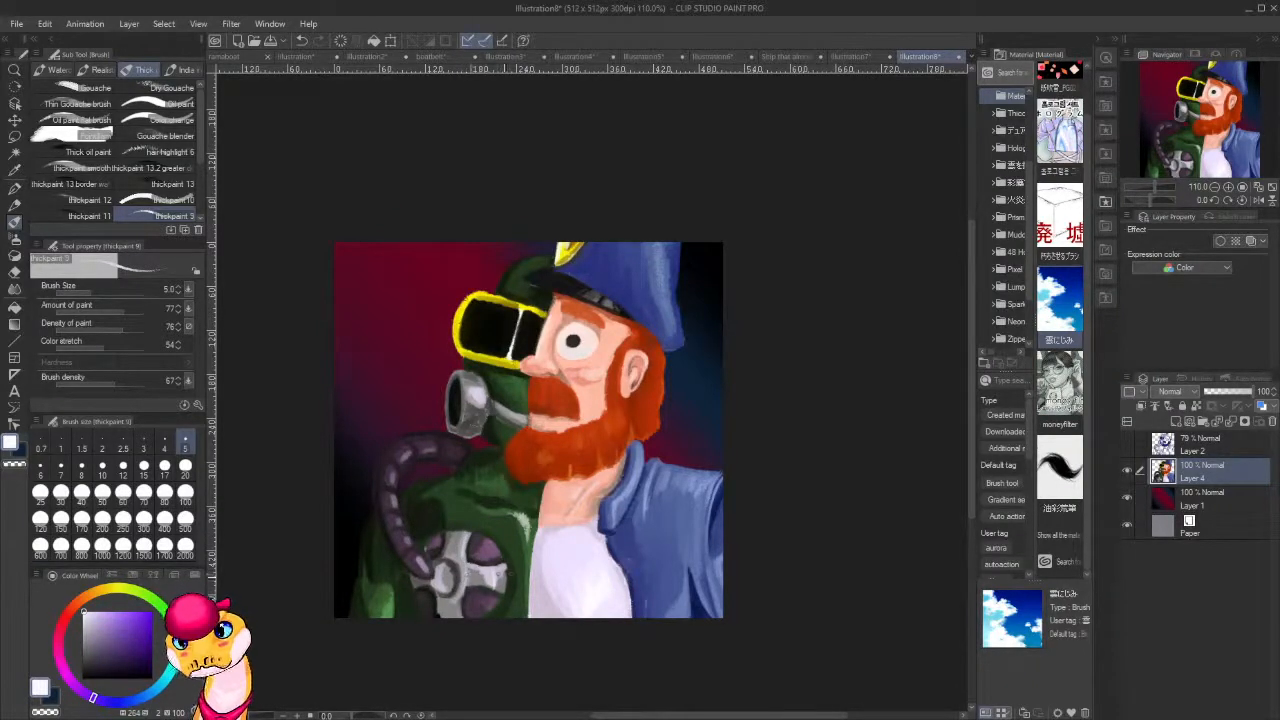
drag(508, 567, 505, 585)
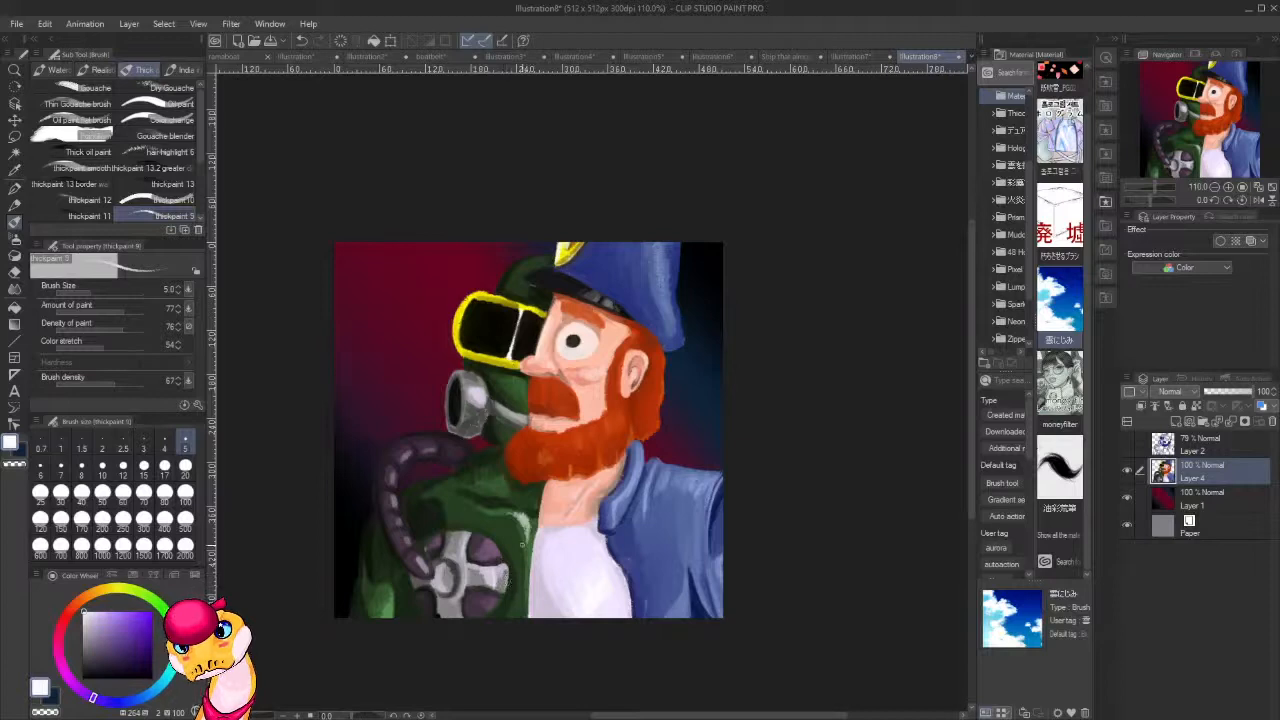
Deepen the shadows around the chest valve with dark green and near-black sampled from the coat and goggles, enlarging the brush to 8.
alt+click(436, 512)
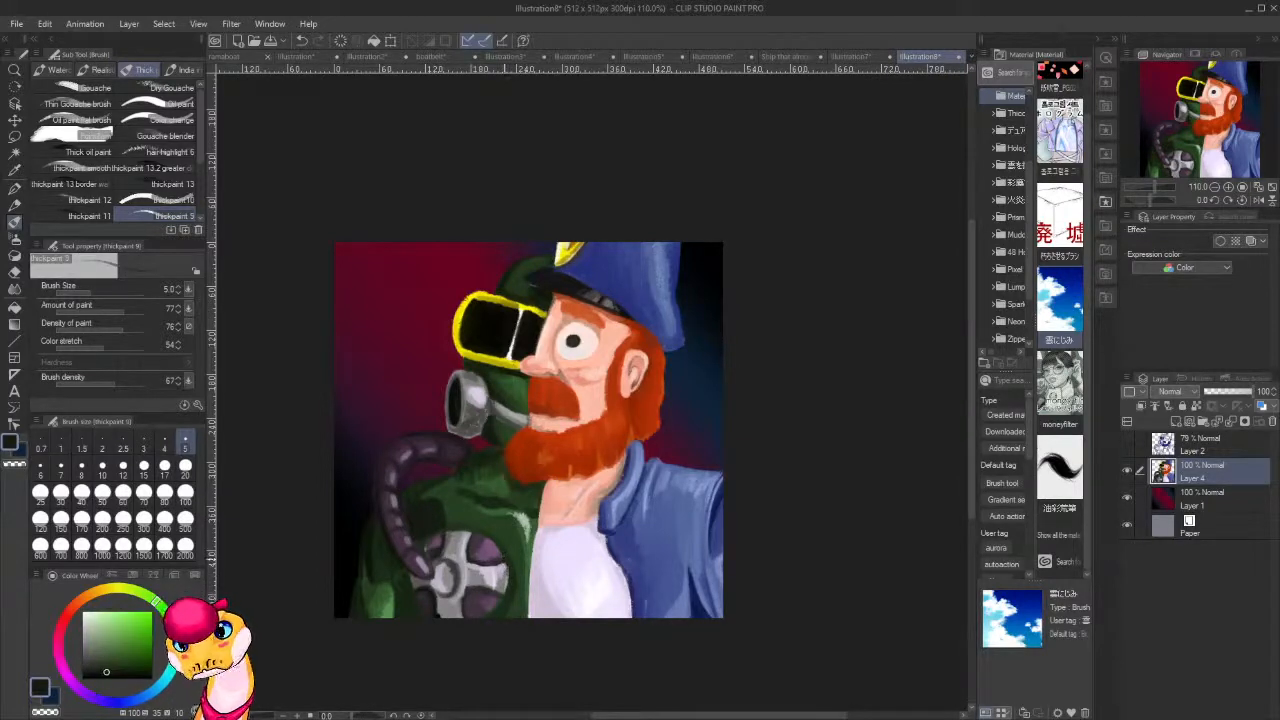
alt+click(494, 319)
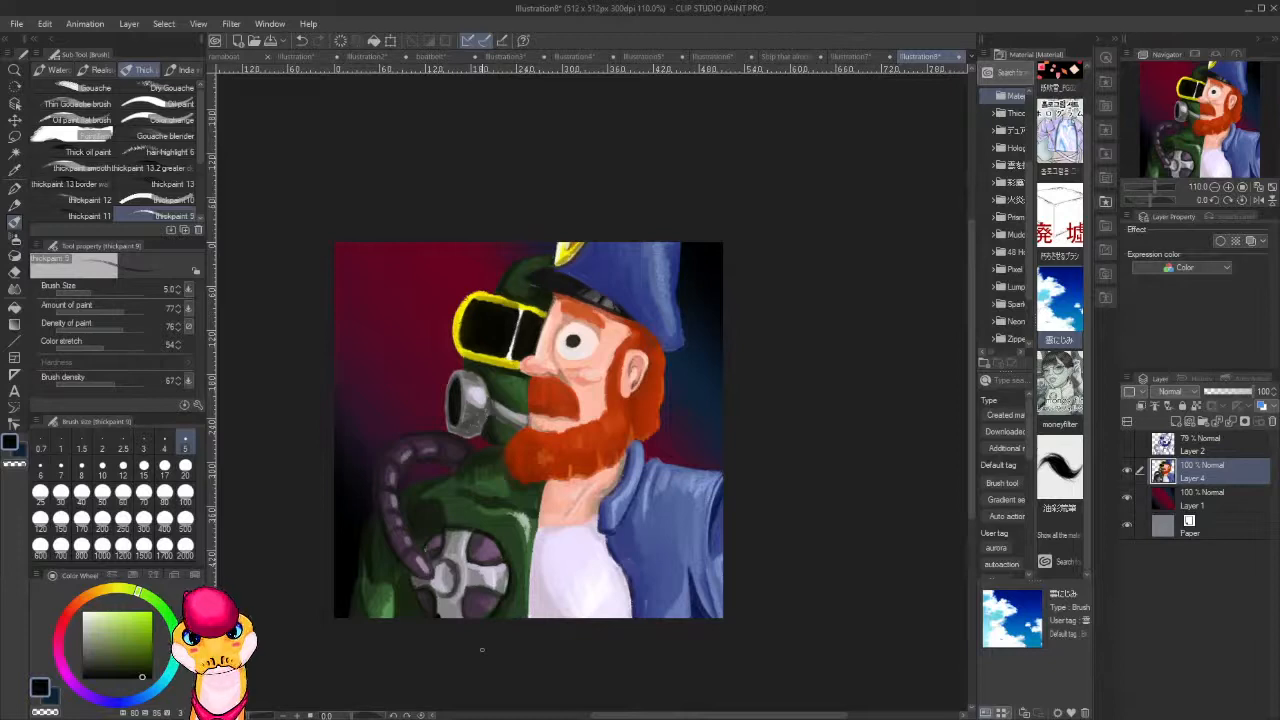
key(bracketright)
key(bracketright)
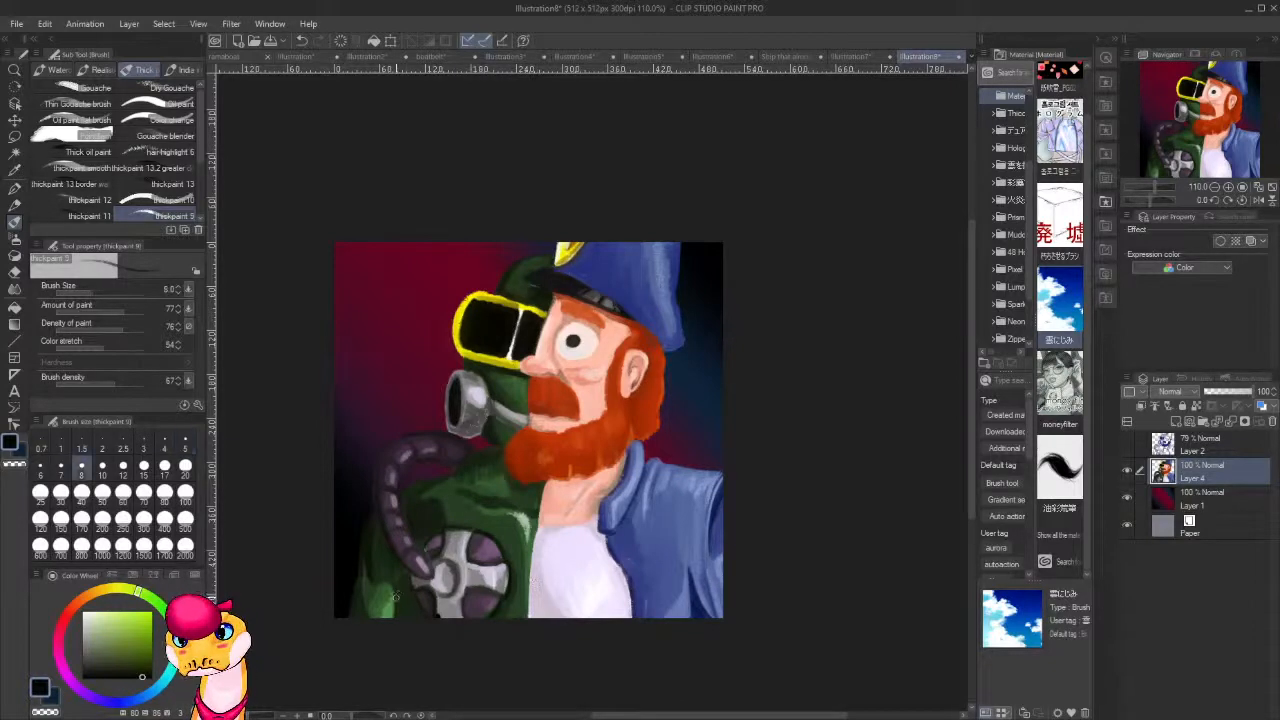
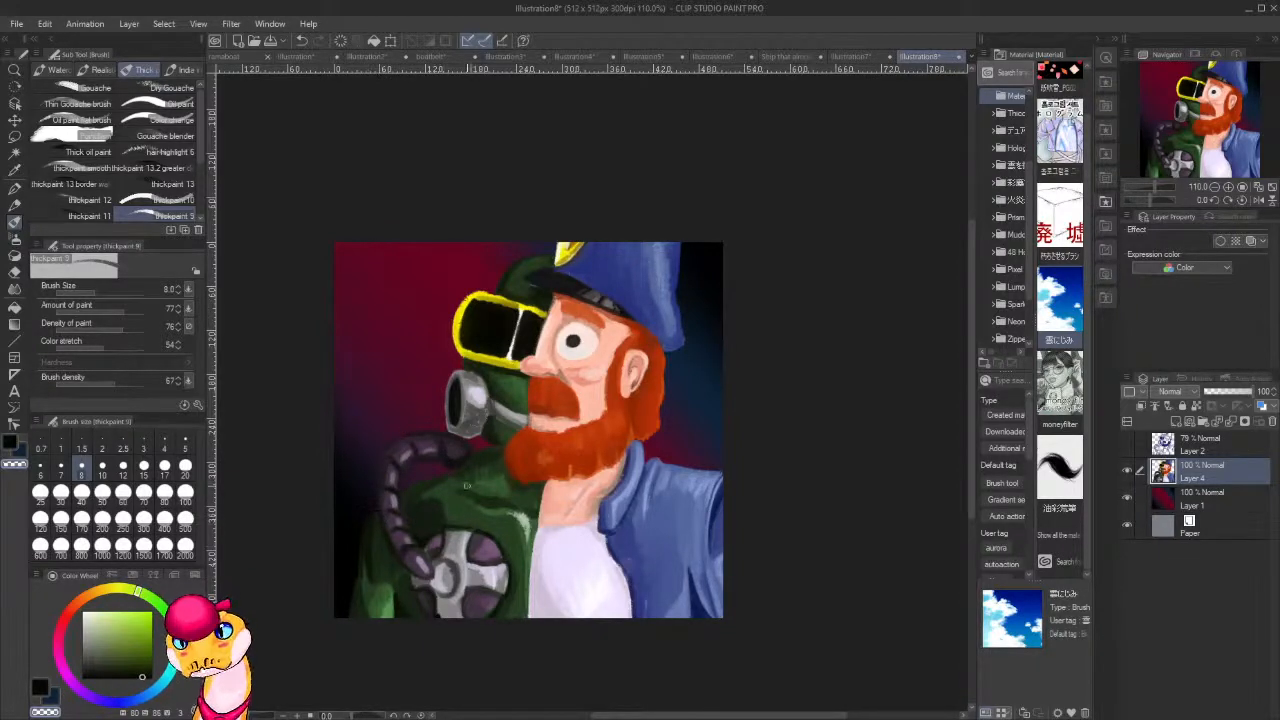
Sample dark greens from the coat and blend the shading across the gas-mask half's shoulder.
drag(552, 568, 560, 522)
alt+click(450, 458)
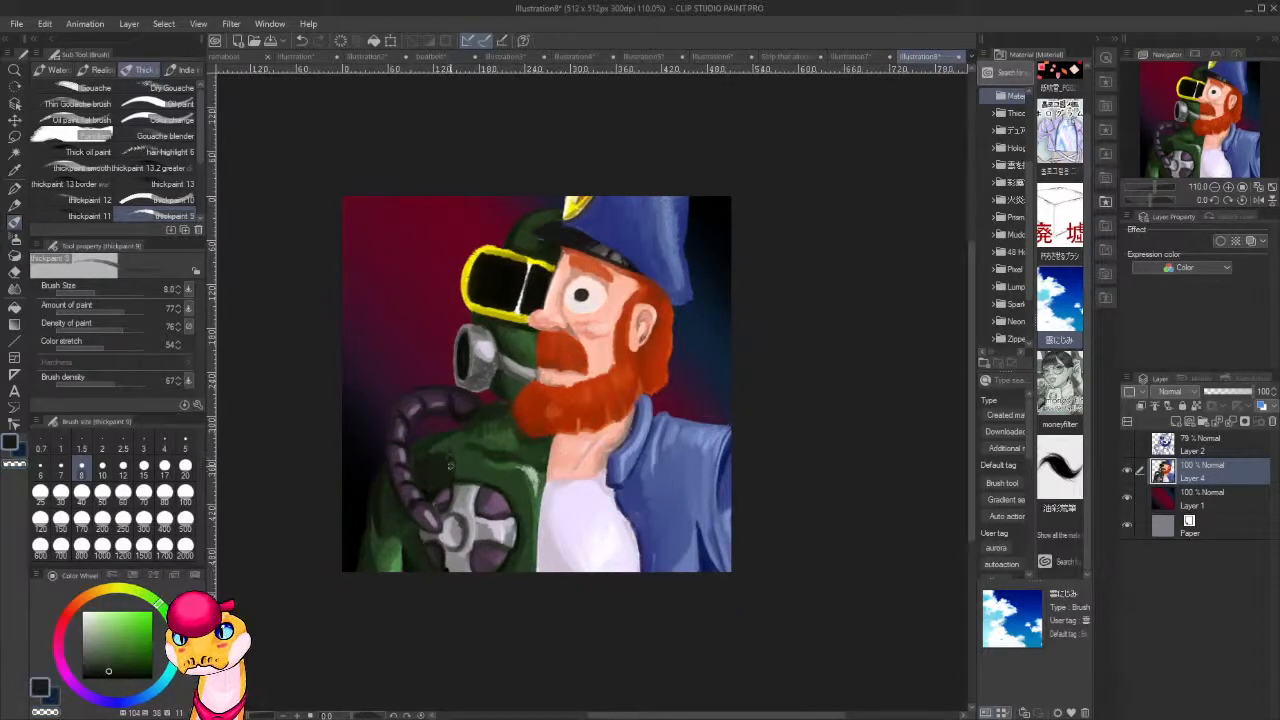
alt+click(455, 452)
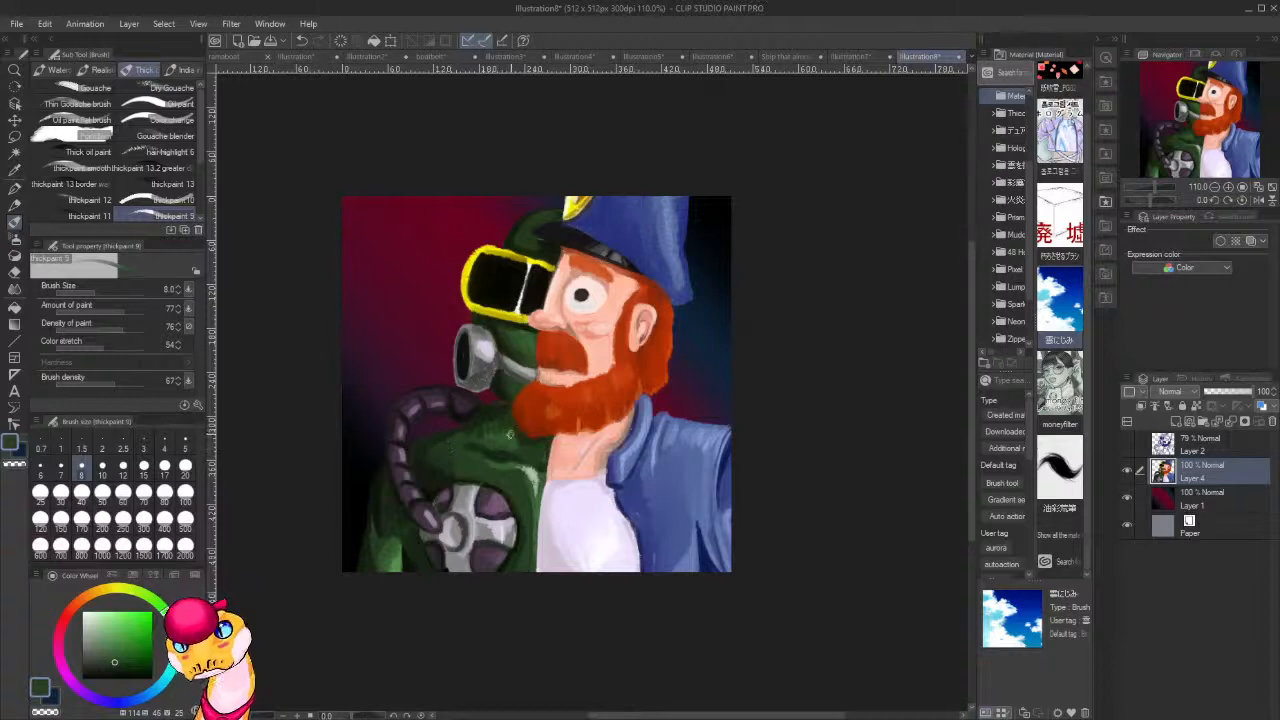
alt+click(508, 433)
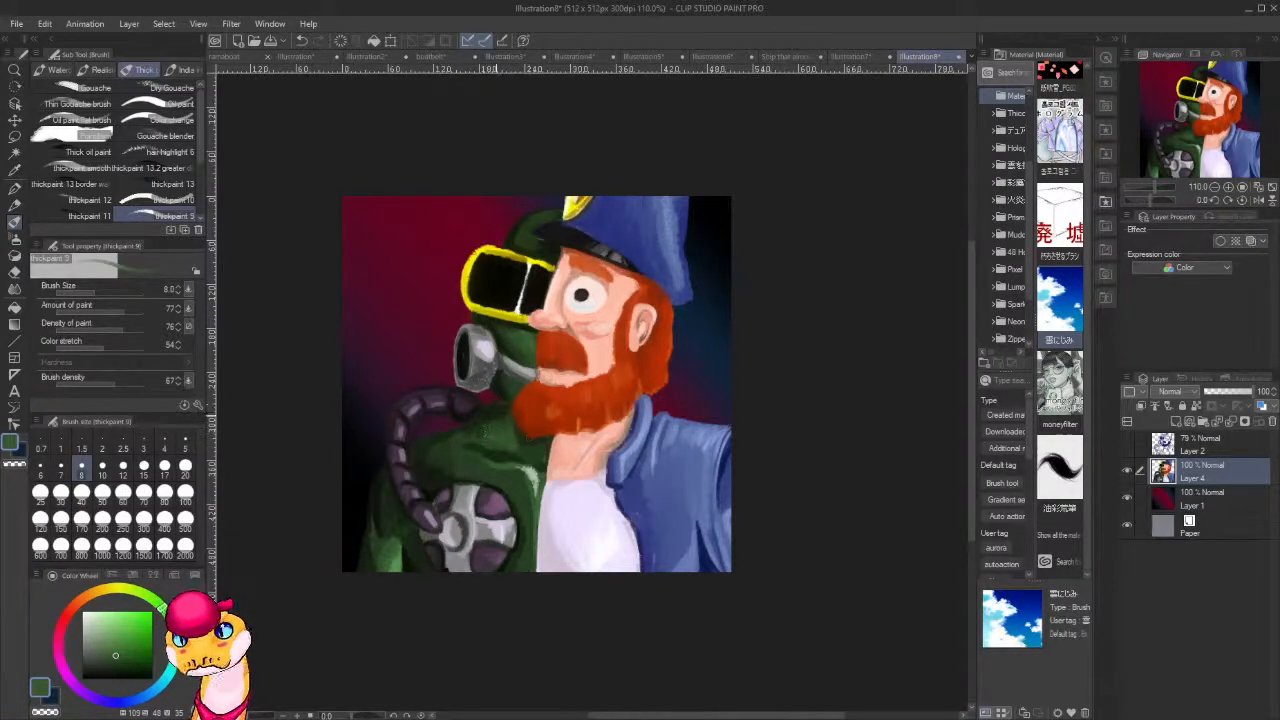
Add a new layer above the character painting and sample pale lavender grey from the chest valve.
scroll(497, 368, down, 2)
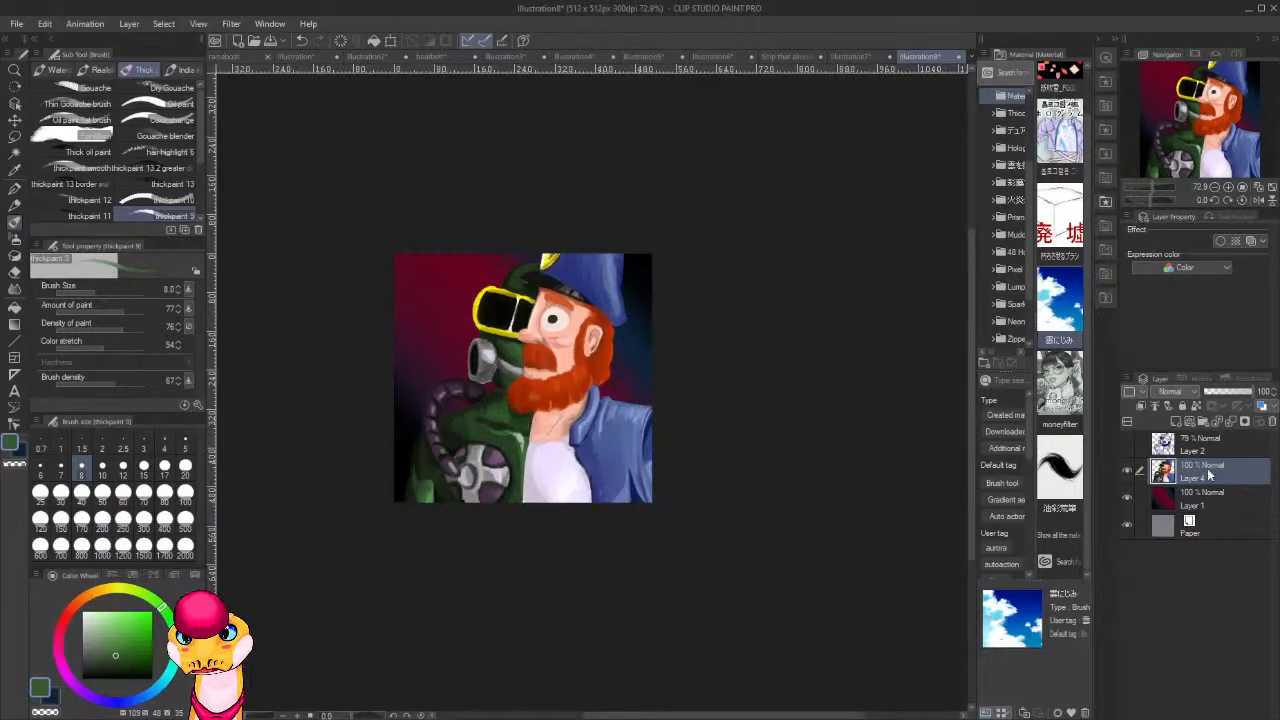
key(ctrl+shift+n)
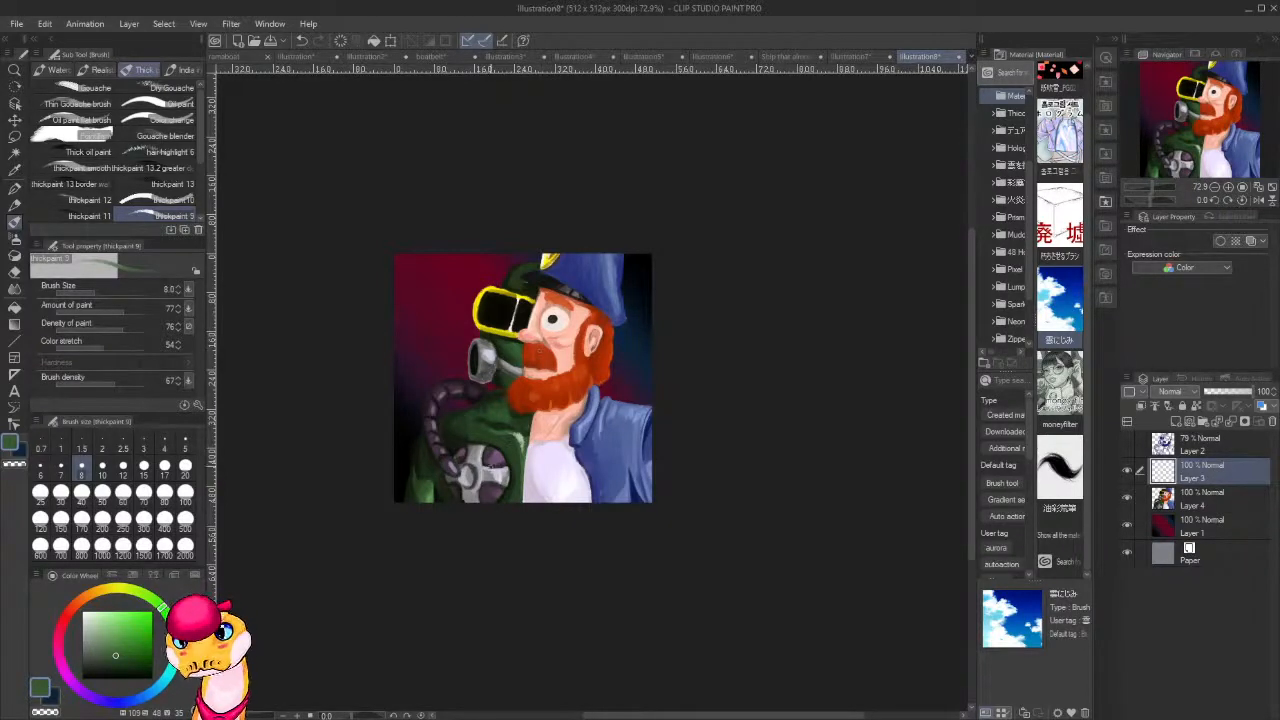
alt+click(494, 470)
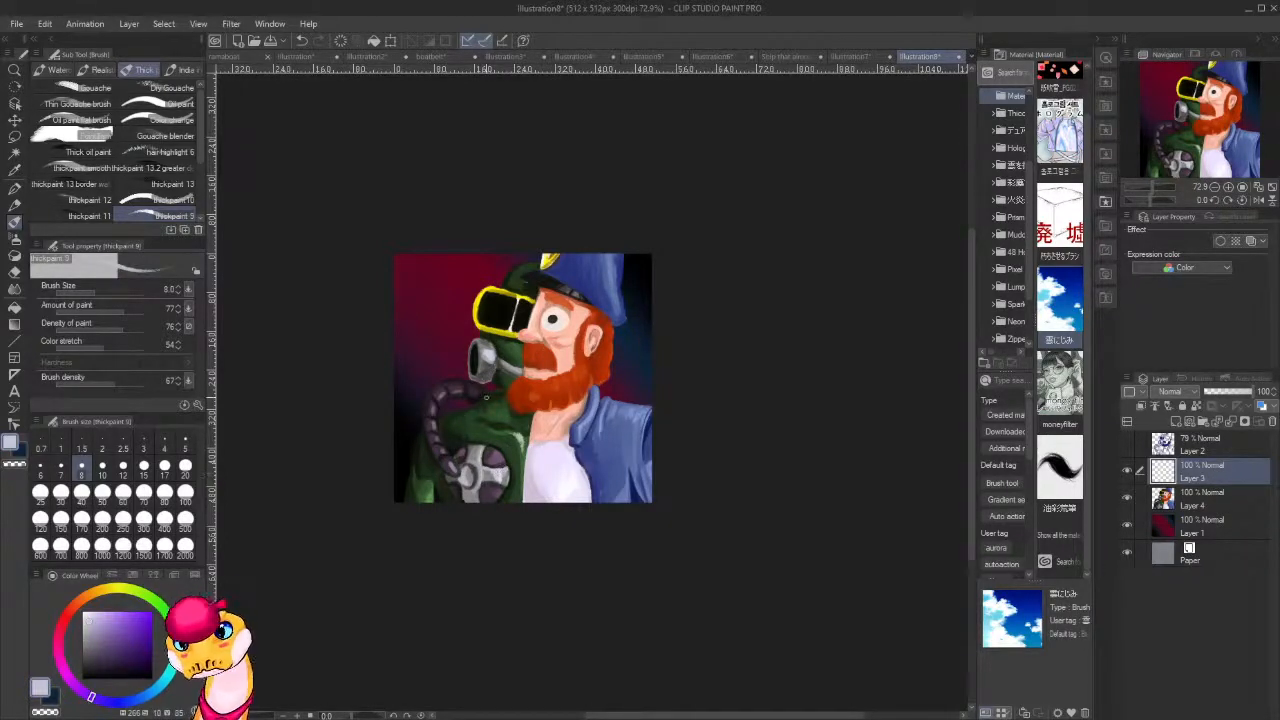
key(])
key(])
key([)
key([)
drag(613, 331, 630, 341)
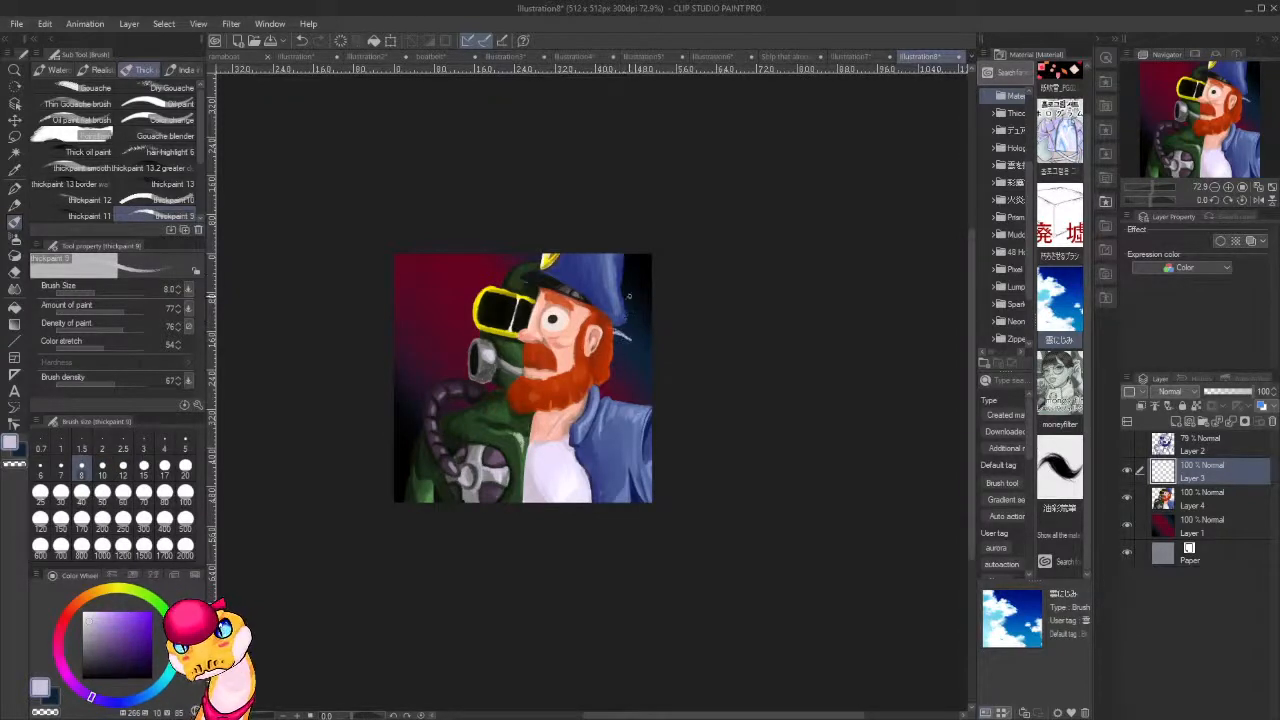
key(ctrl+z)
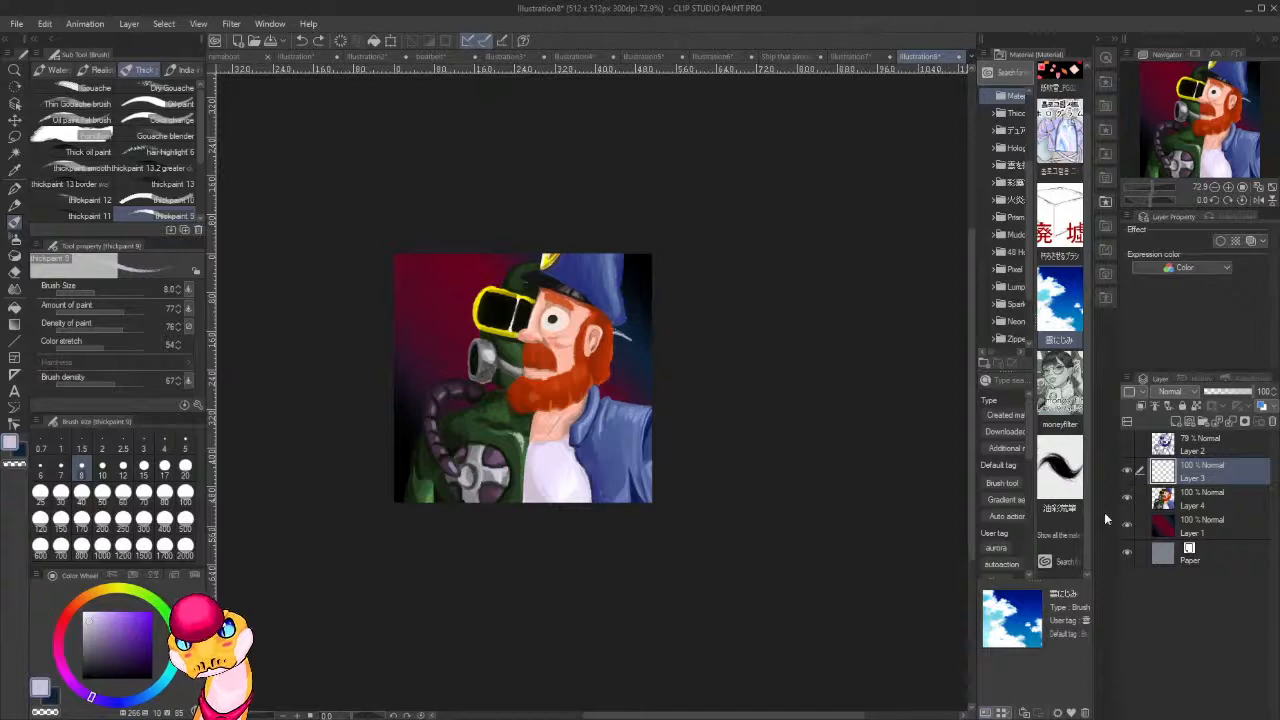
Add a layer above the background Layer 1 and paint a pale lavender barbed tip sticking out behind the bearded half's head.
click(1223, 514)
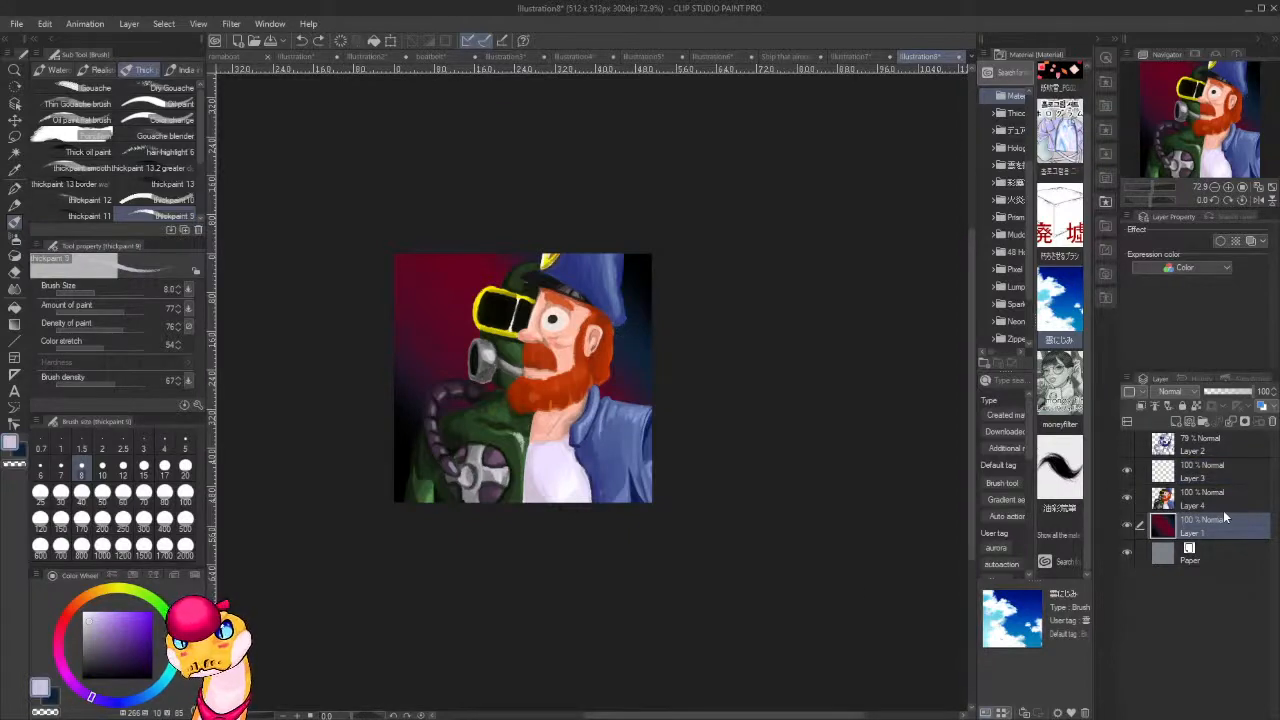
key(ctrl+shift+n)
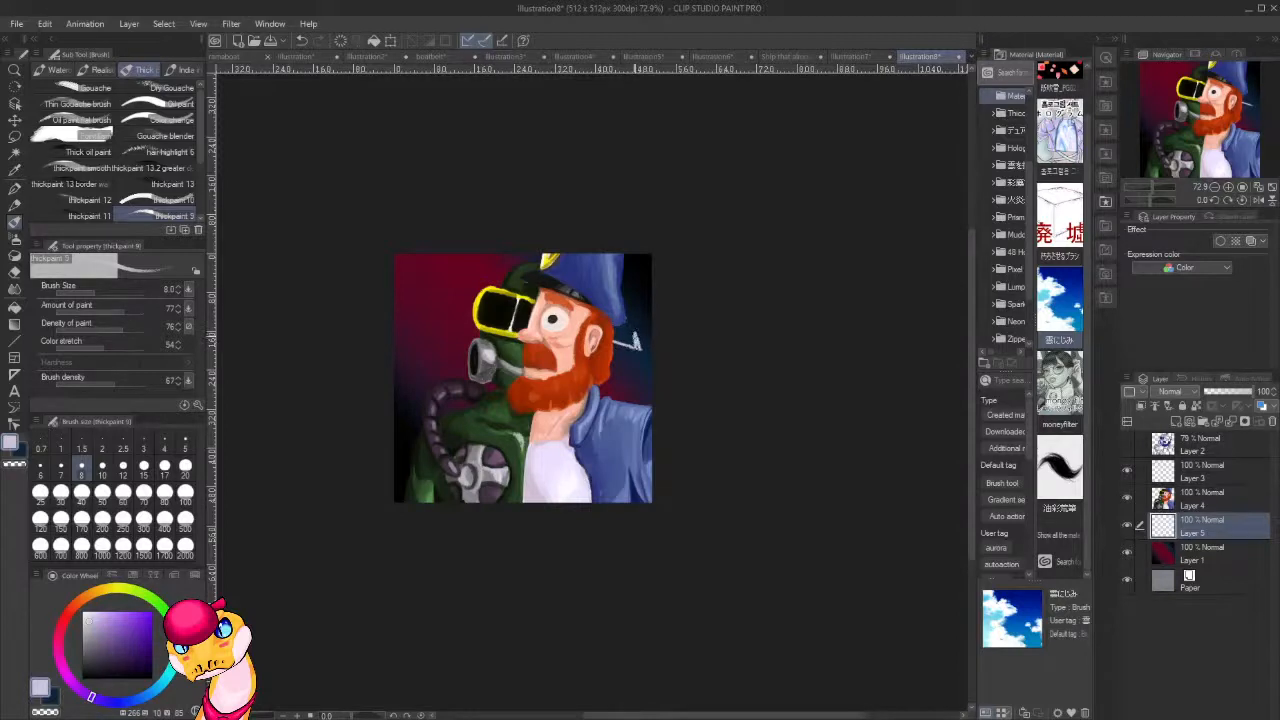
drag(638, 345, 635, 336)
key(c)
key(c)
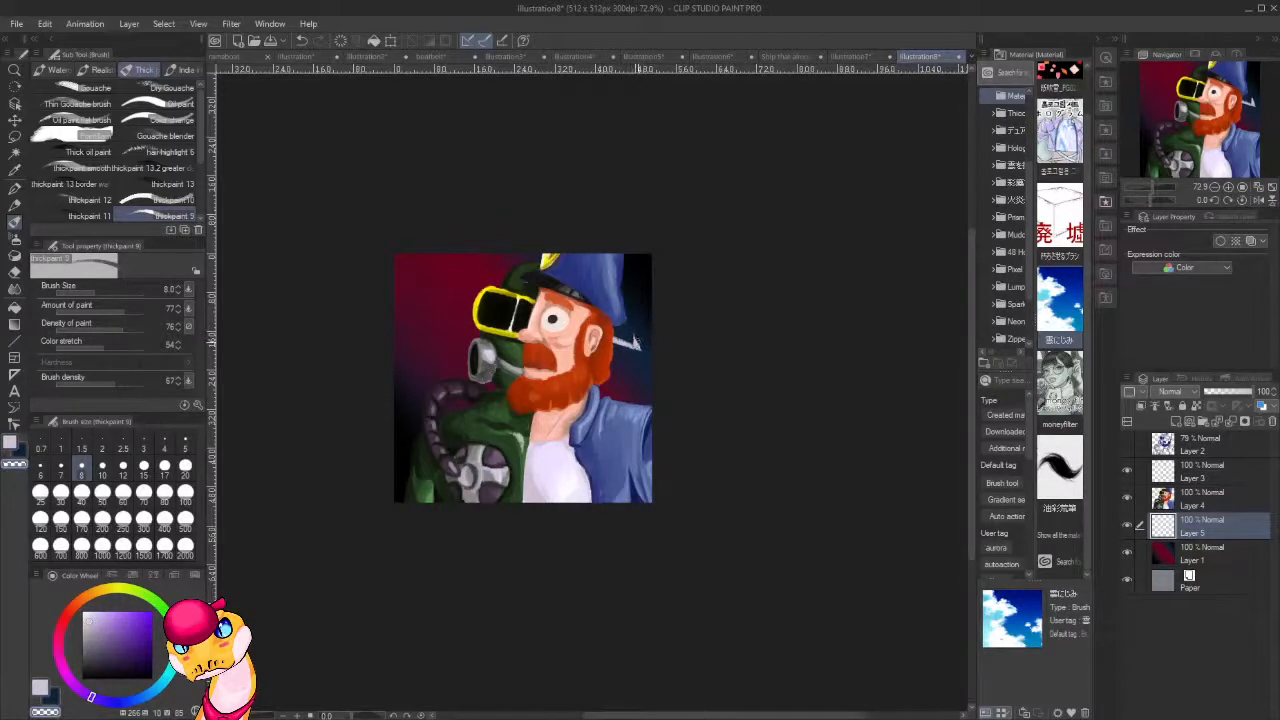
drag(642, 346, 636, 333)
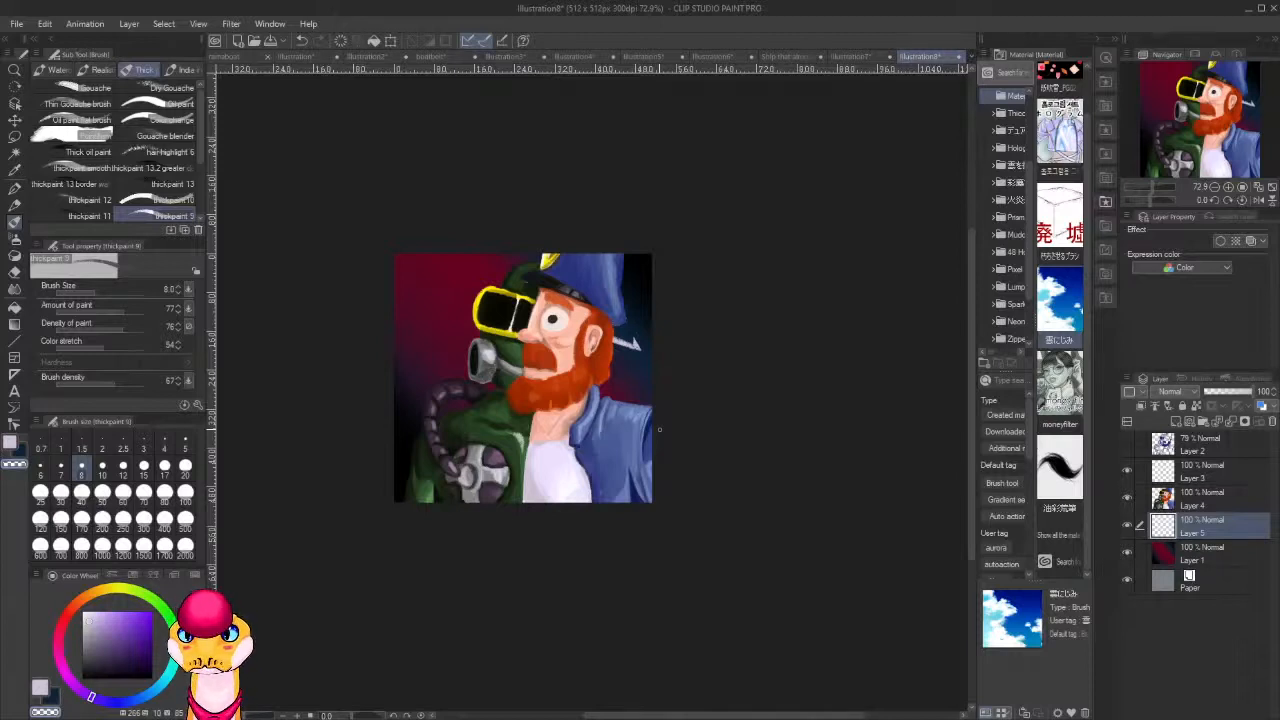
On Layer 3, paint a thick pale lavender shaft from the canvas's upper-left corner across the goggles to the bearded half's brow.
click(1192, 482)
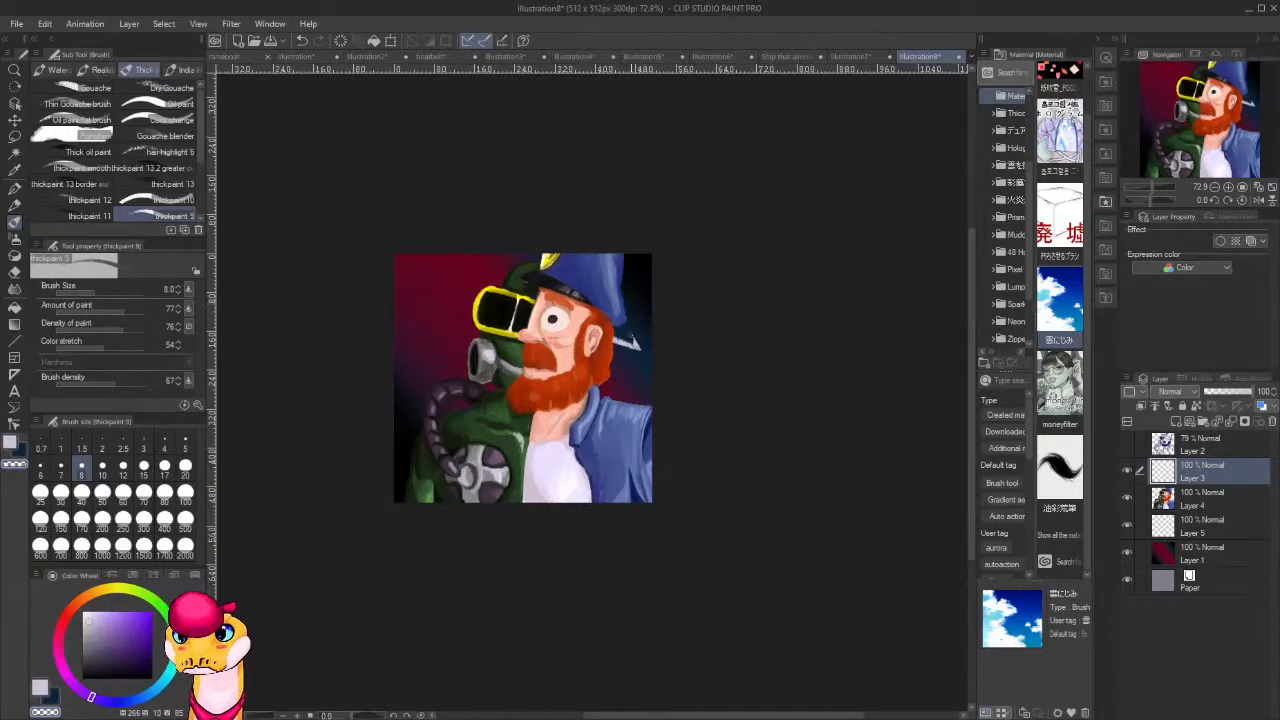
key(c)
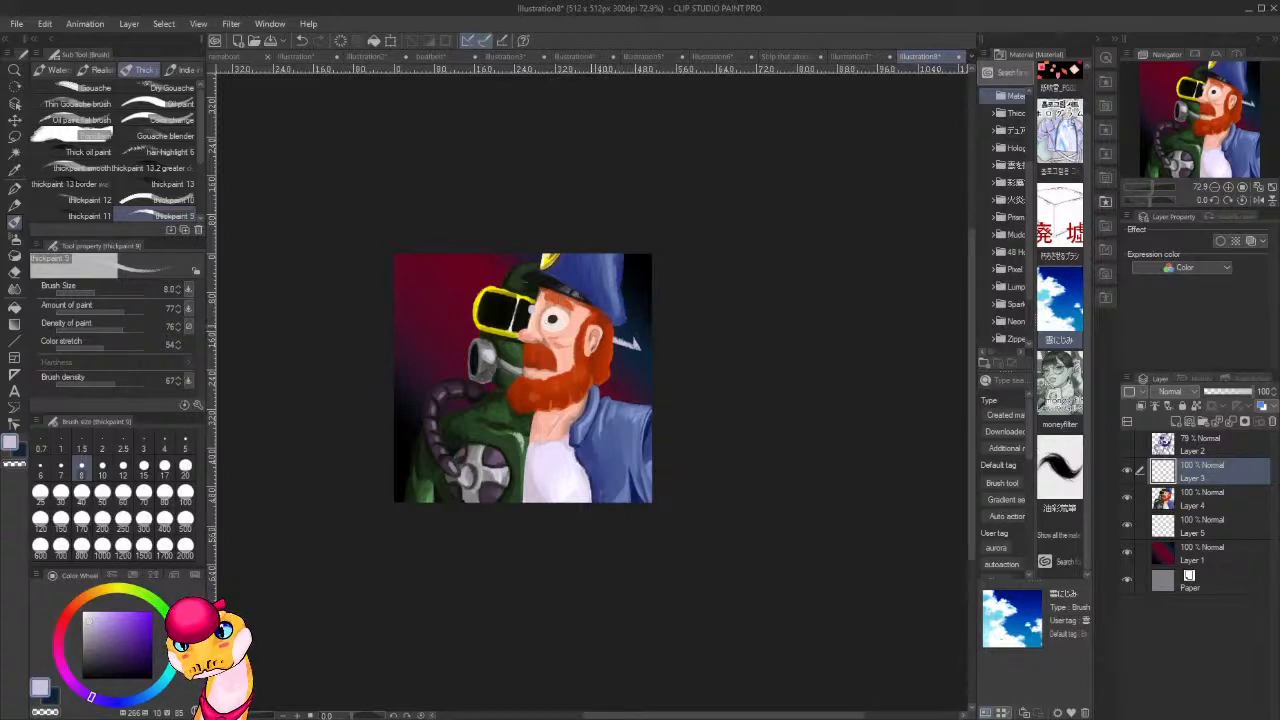
drag(518, 302, 410, 254)
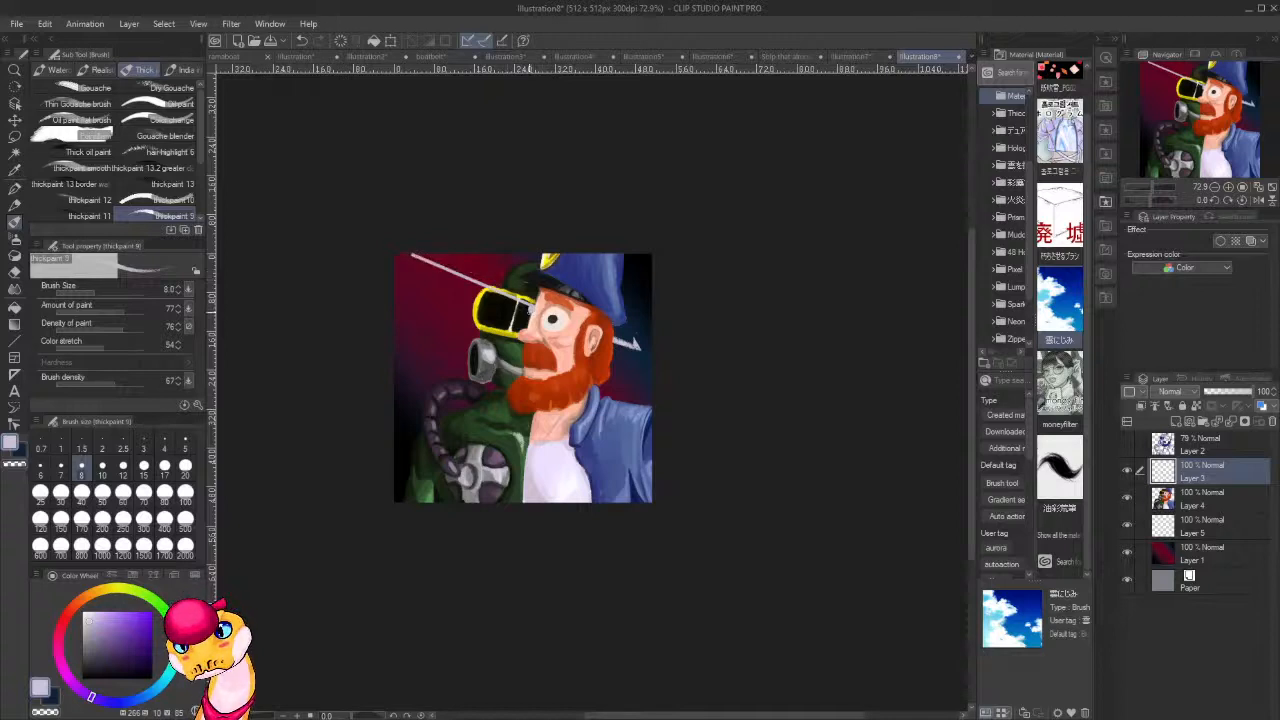
mouse_move(532, 316)
mouse_down()
mouse_move(402, 266)
mouse_move(483, 286)
mouse_up()
mouse_move(419, 262)
mouse_down()
mouse_move(469, 281)
mouse_move(406, 259)
mouse_move(518, 300)
mouse_move(442, 277)
mouse_move(490, 293)
mouse_up()
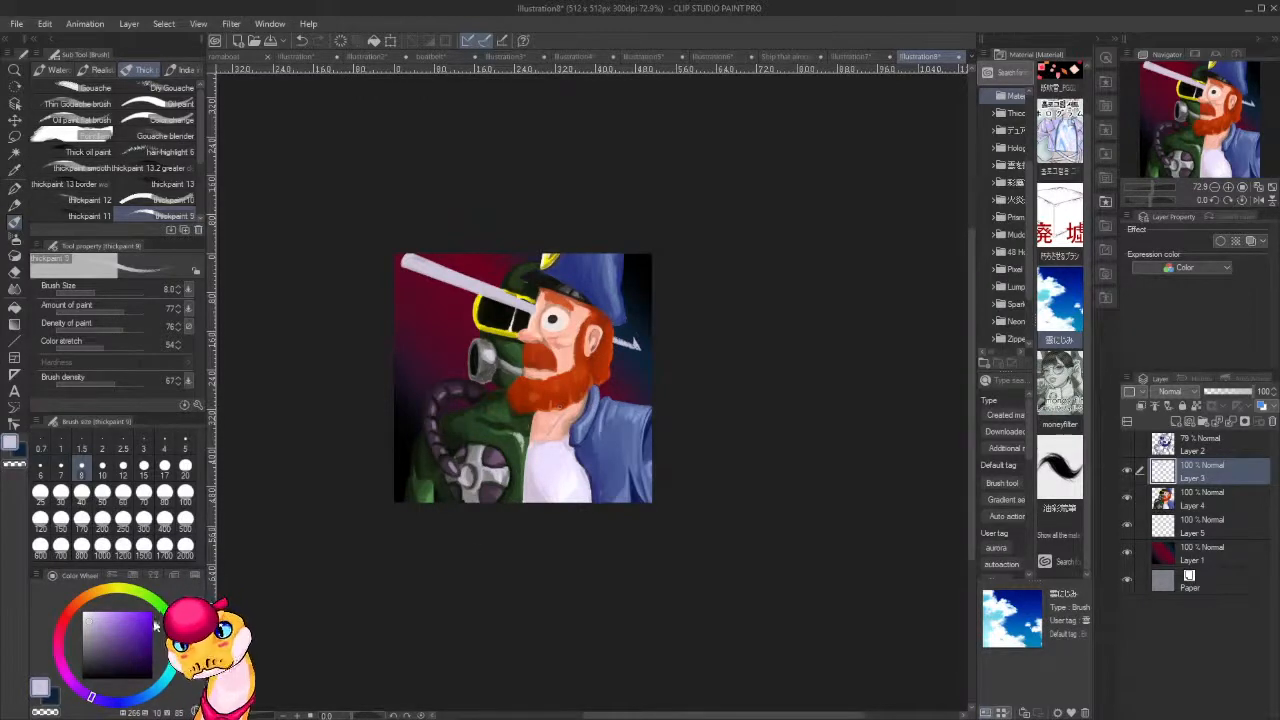
Pick a dark navy and paint the shaft's open end and a shadow line along its length.
click(110, 664)
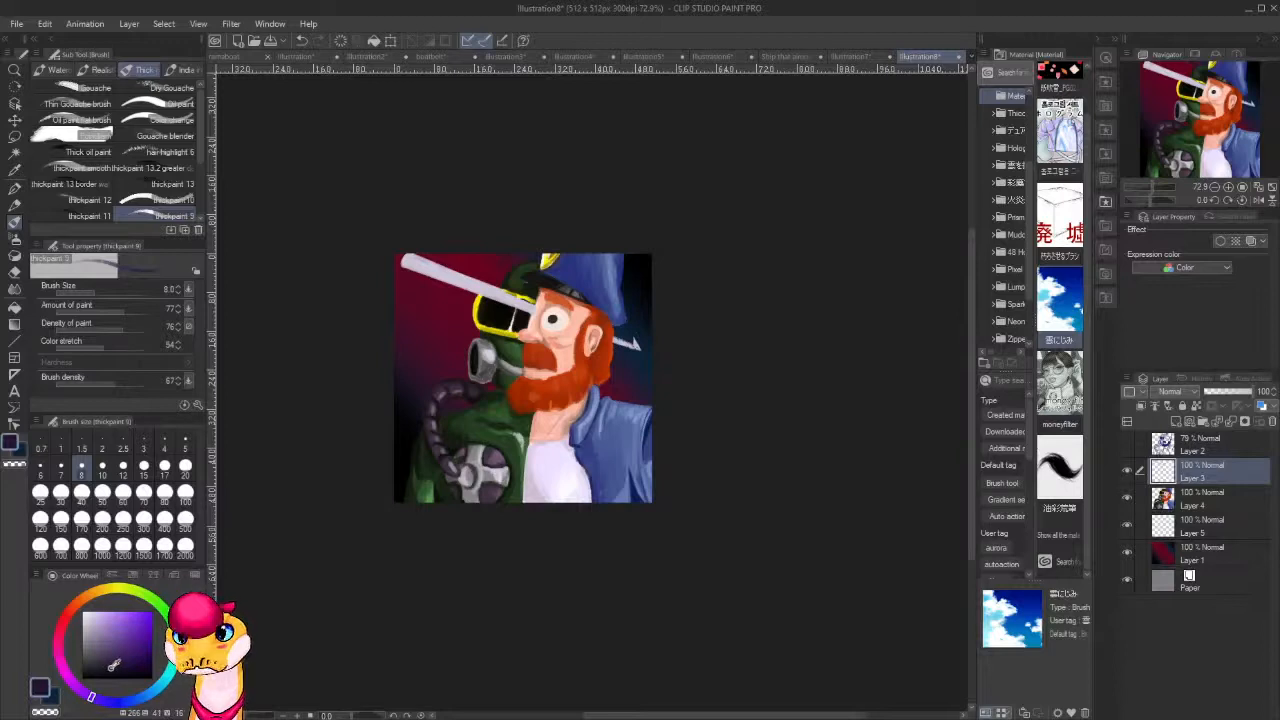
click(156, 605)
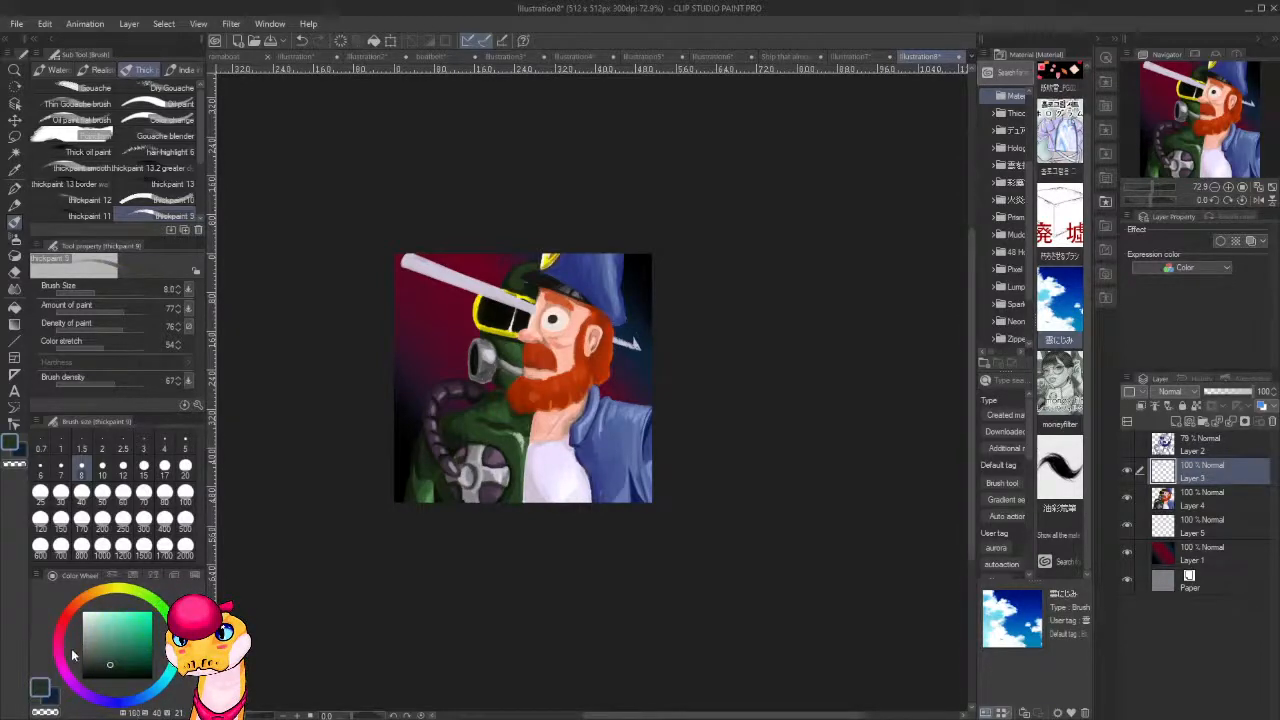
click(114, 703)
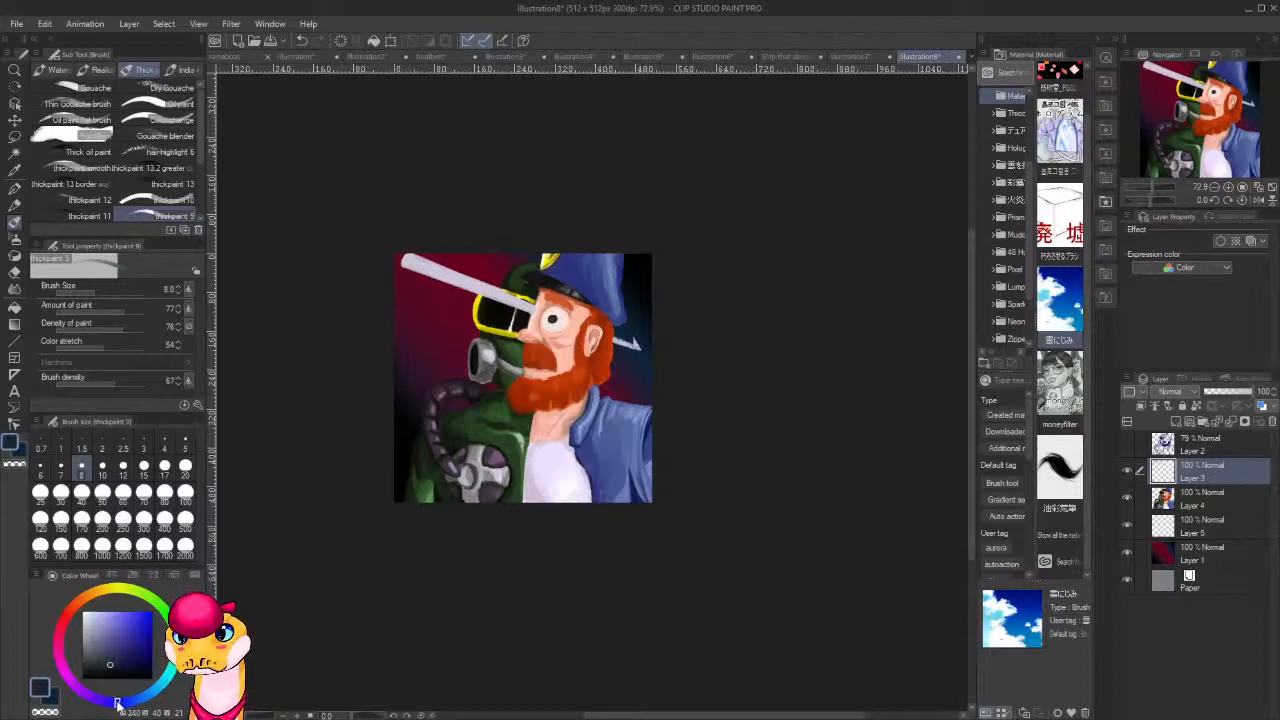
drag(407, 259, 406, 262)
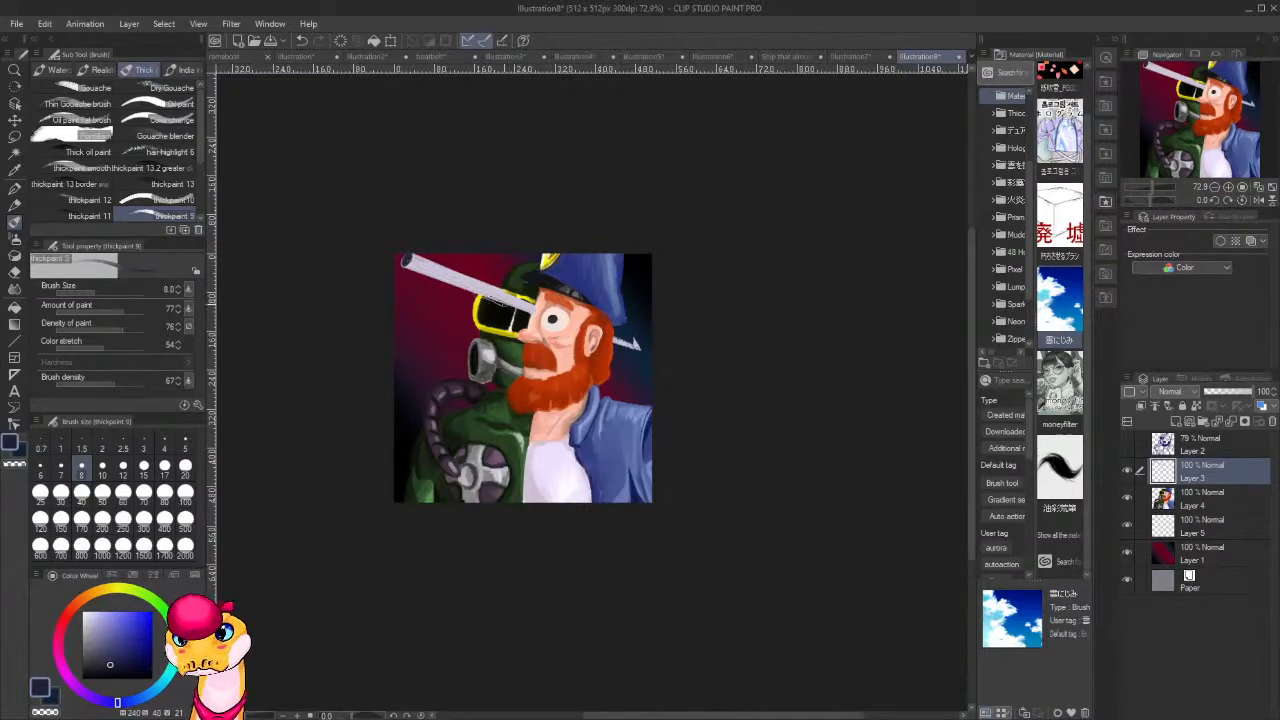
drag(472, 289, 532, 309)
drag(411, 263, 532, 309)
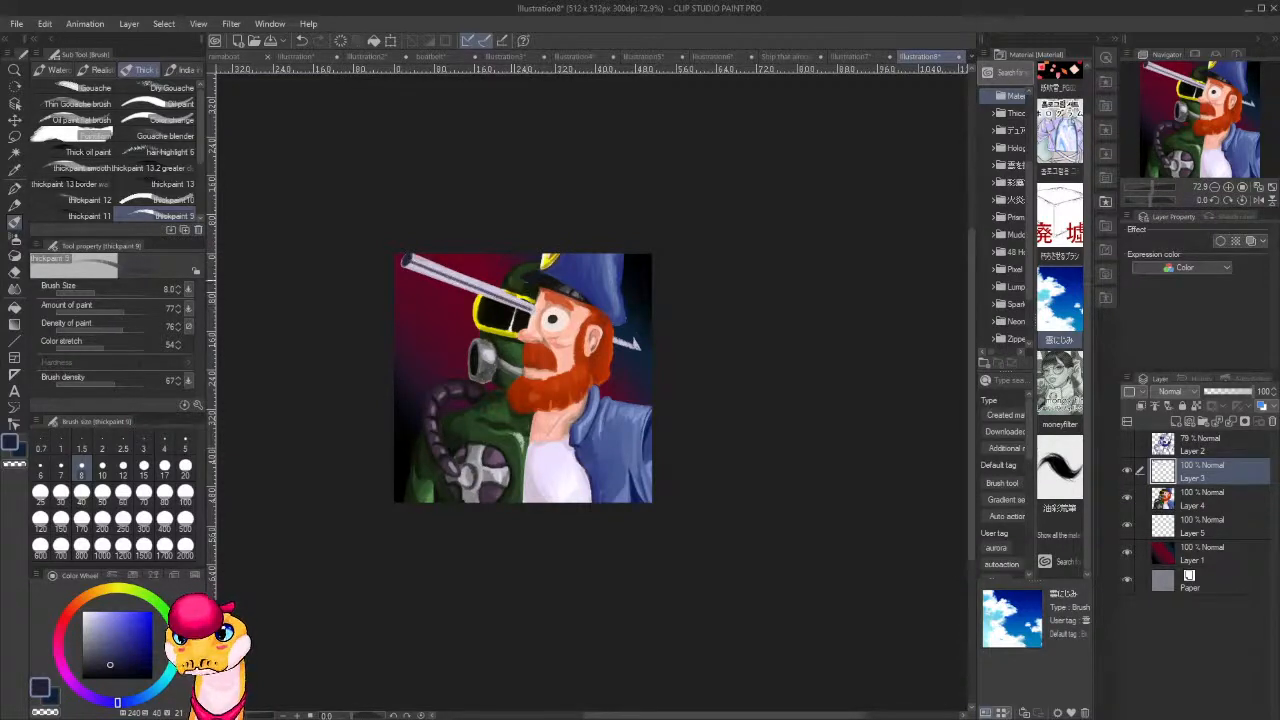
Switch to white and brush a thin highlight along the shaft from its open end to the face.
key(x)
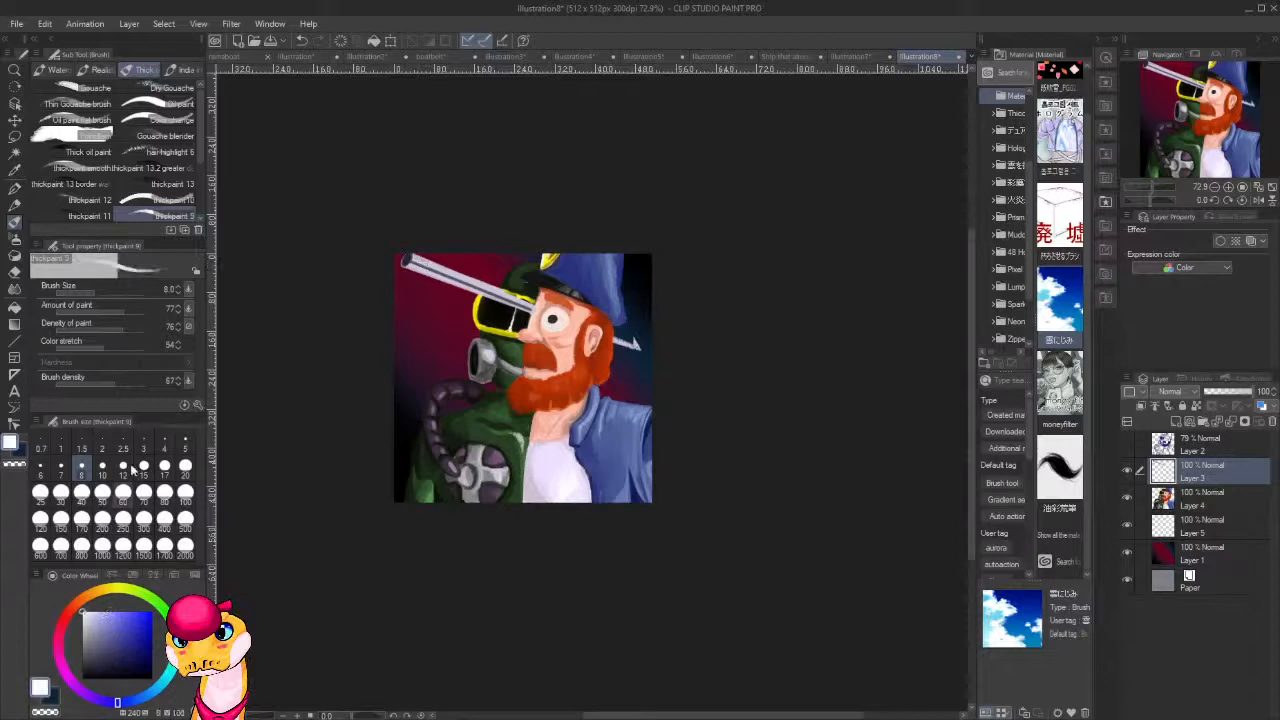
click(410, 260)
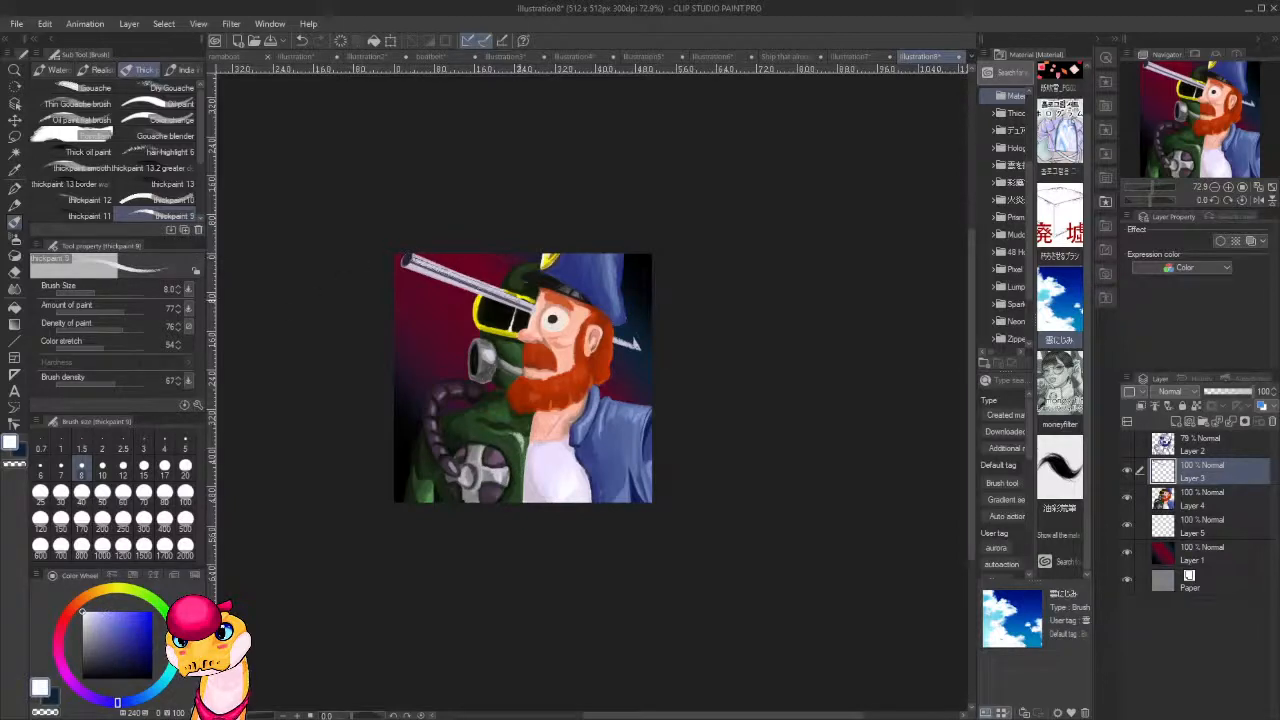
shift+click(532, 308)
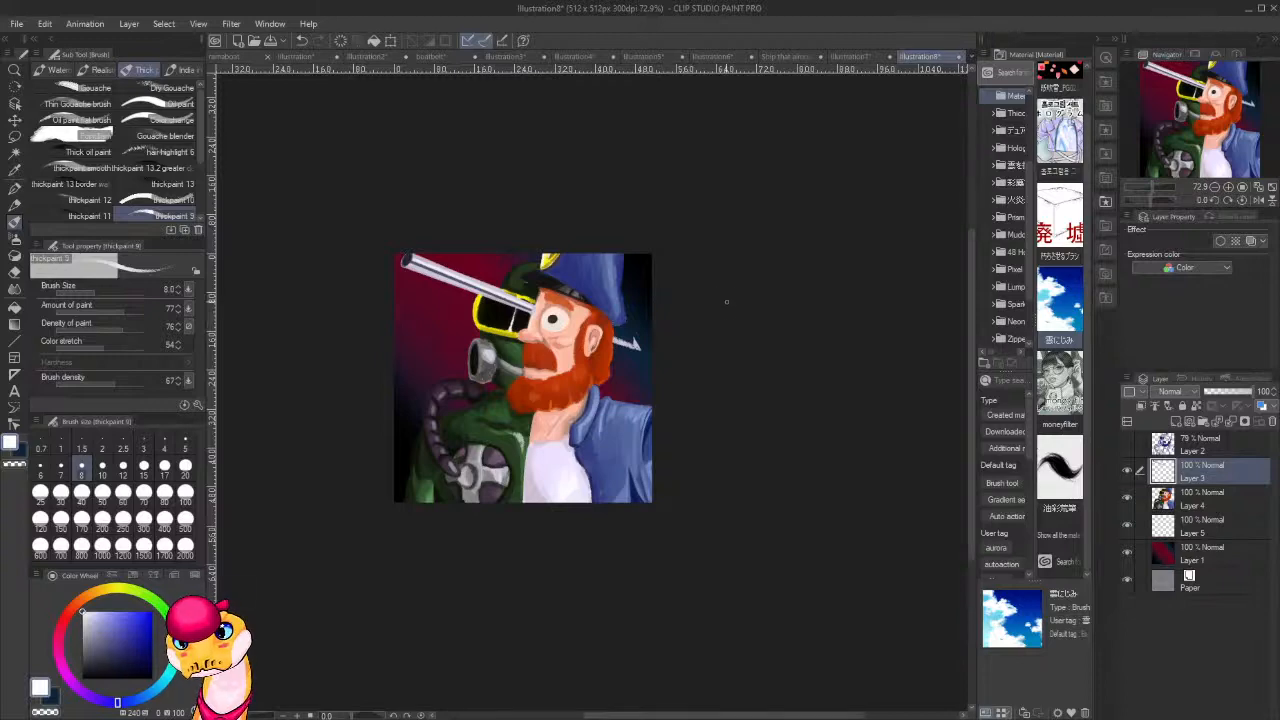
Sample dark navy from the shaft and darken the shading along its lower side.
scroll(660, 304, up, 5)
drag(466, 381, 815, 462)
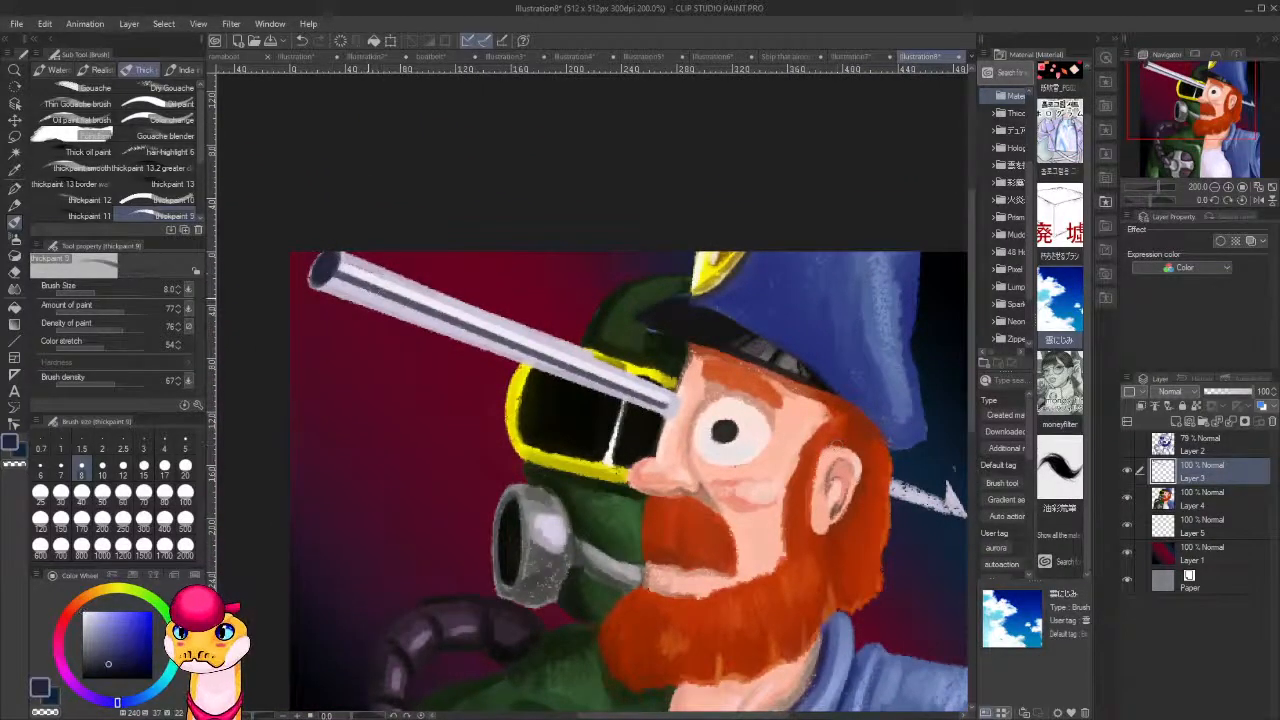
drag(343, 280, 658, 406)
mouse_move(340, 286)
mouse_down()
mouse_move(446, 334)
mouse_move(436, 328)
mouse_up()
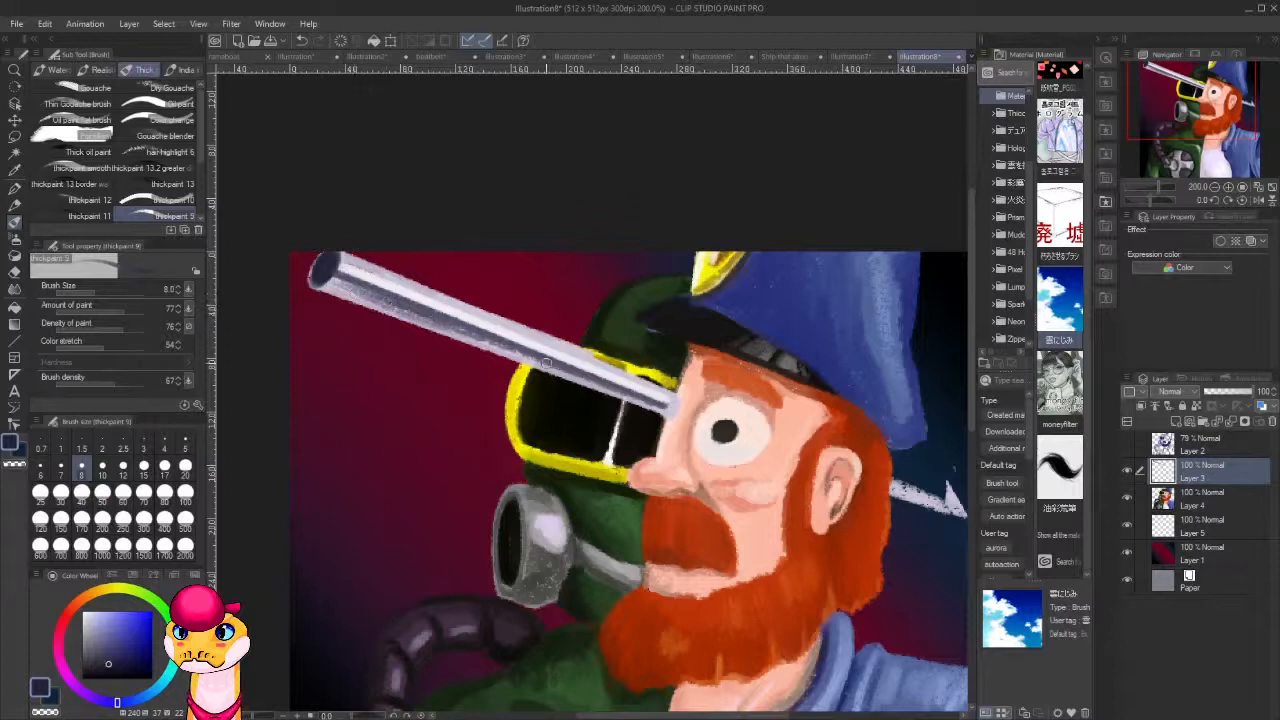
Sample near-white, grey and navy from the shaft and refine its highlight and the end meeting the face.
alt+click(362, 266)
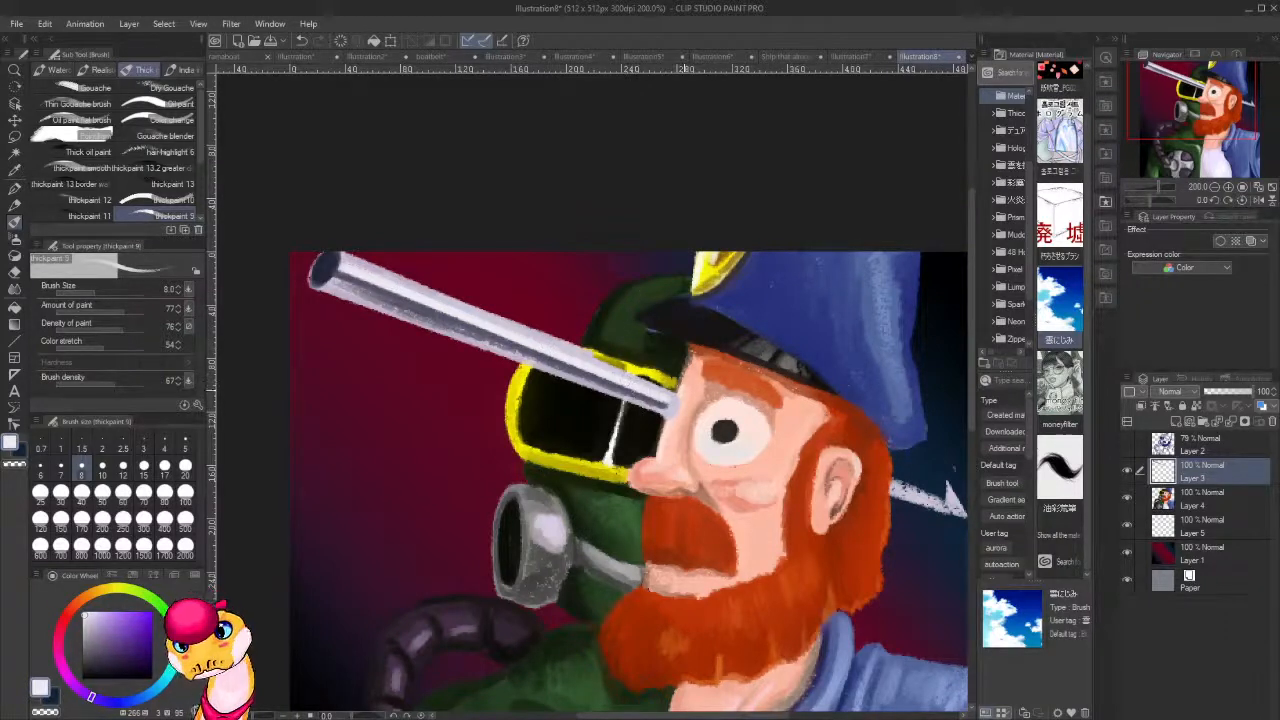
alt+click(664, 402)
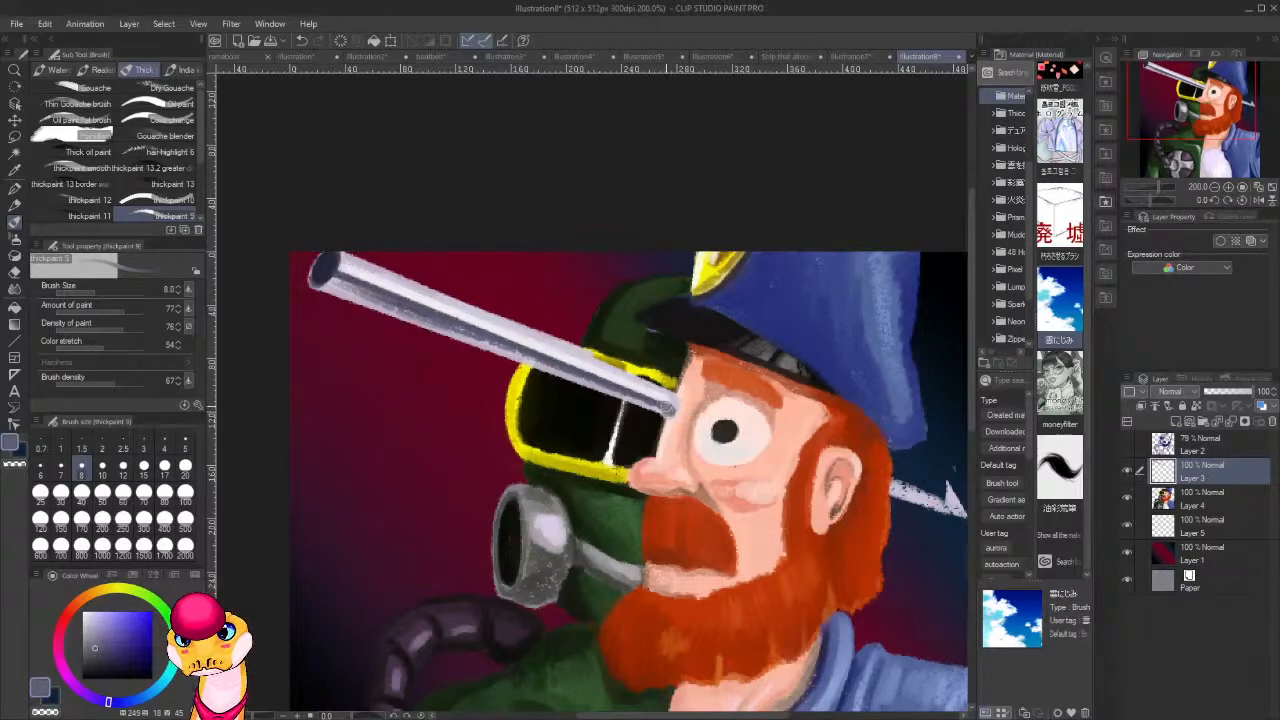
alt+click(325, 263)
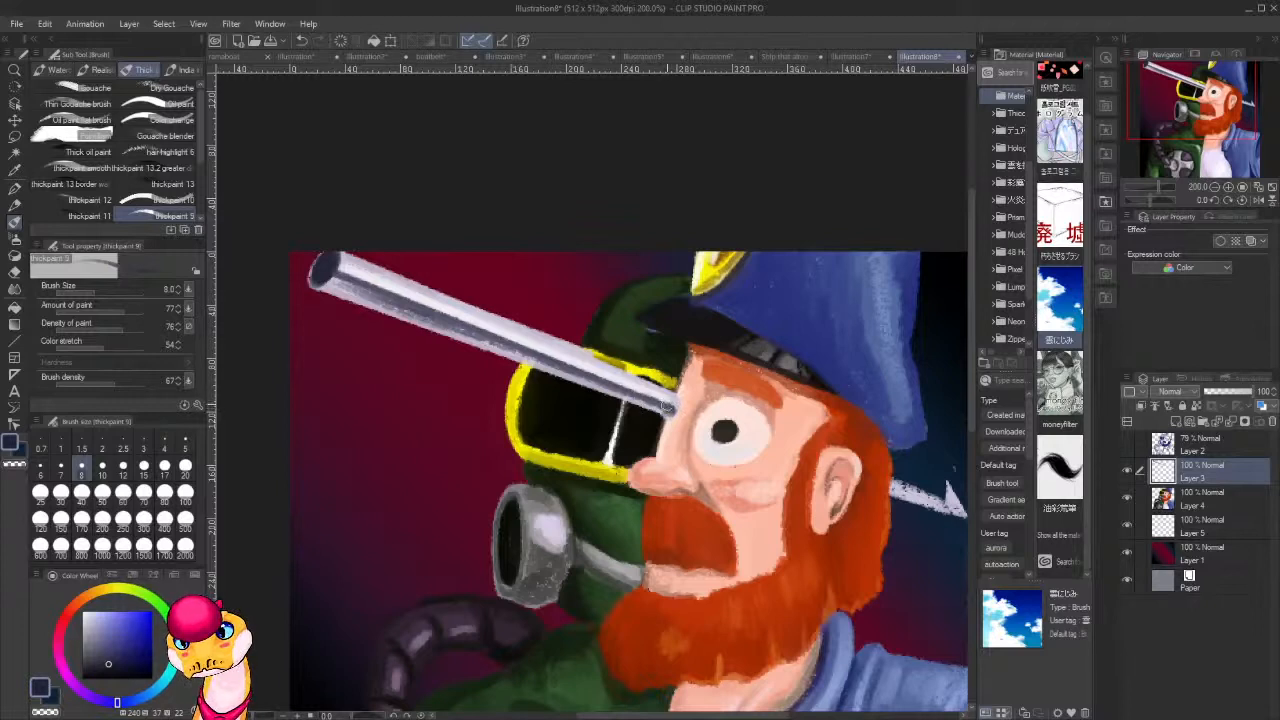
alt+click(670, 393)
drag(670, 401, 670, 401)
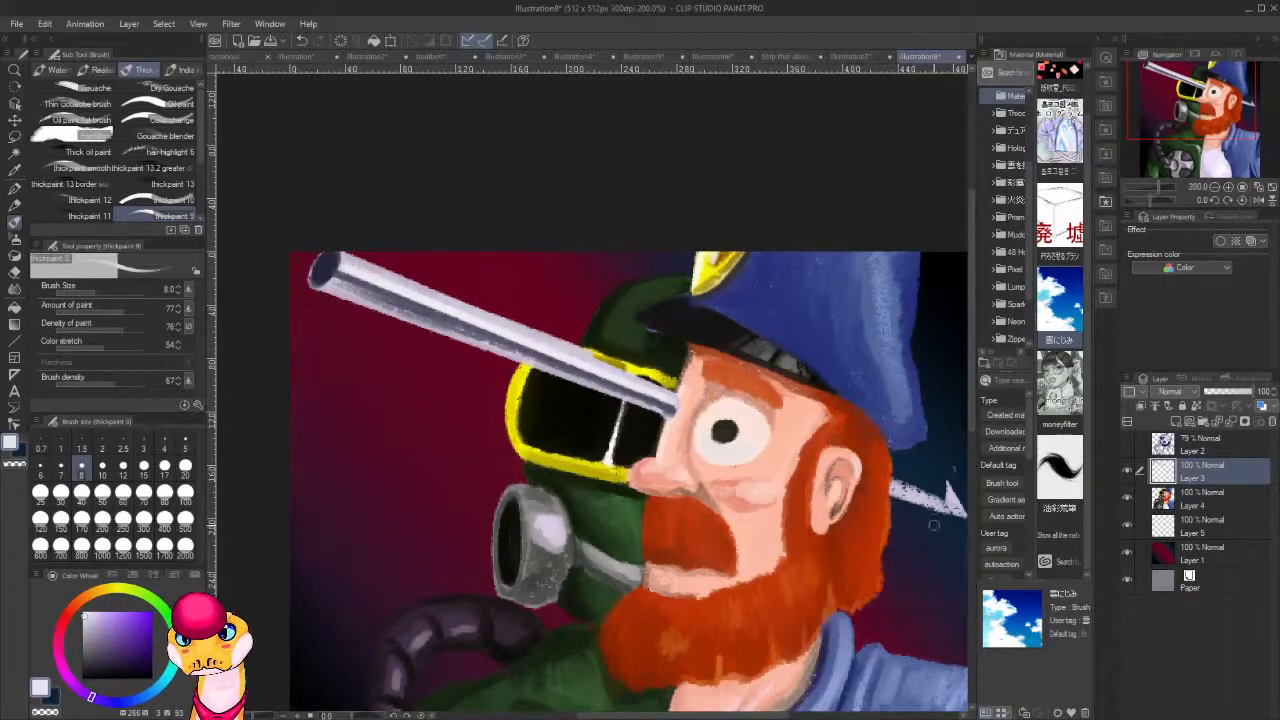
drag(902, 549, 782, 526)
drag(457, 373, 723, 399)
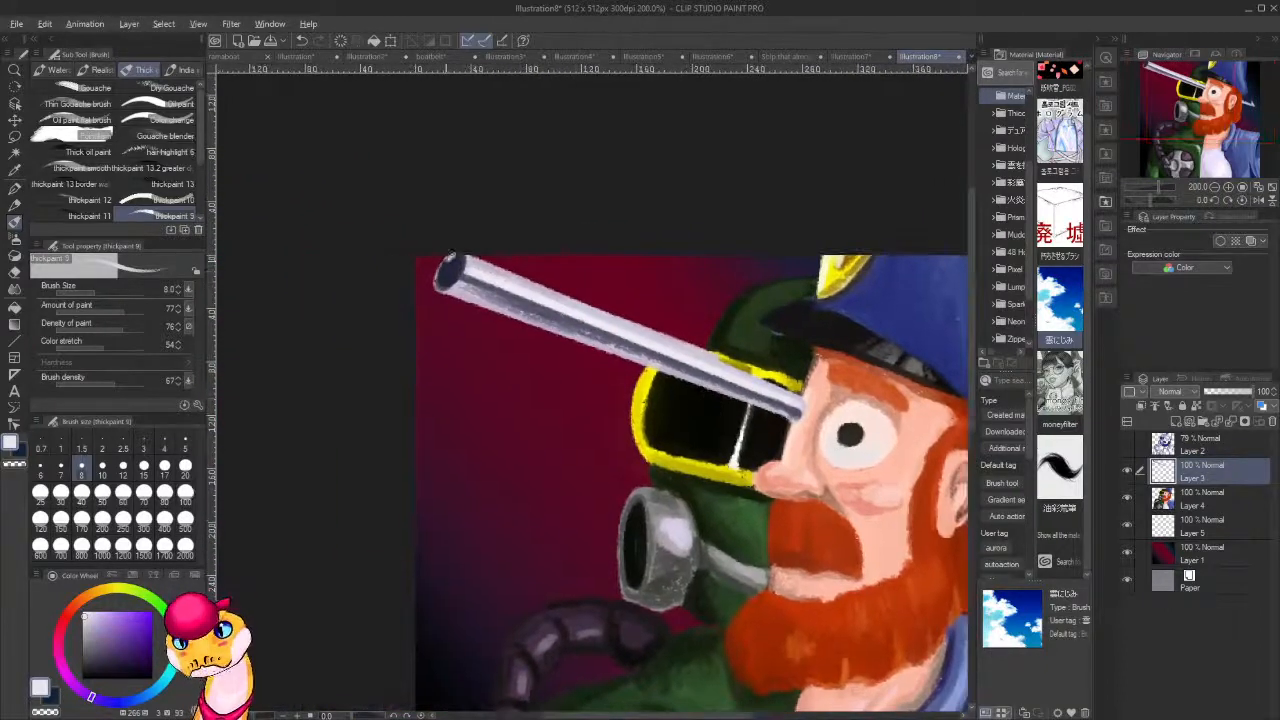
Undo the last dark strokes on the barbed tip behind the head and make its layer, Layer 5, active.
drag(891, 553, 423, 456)
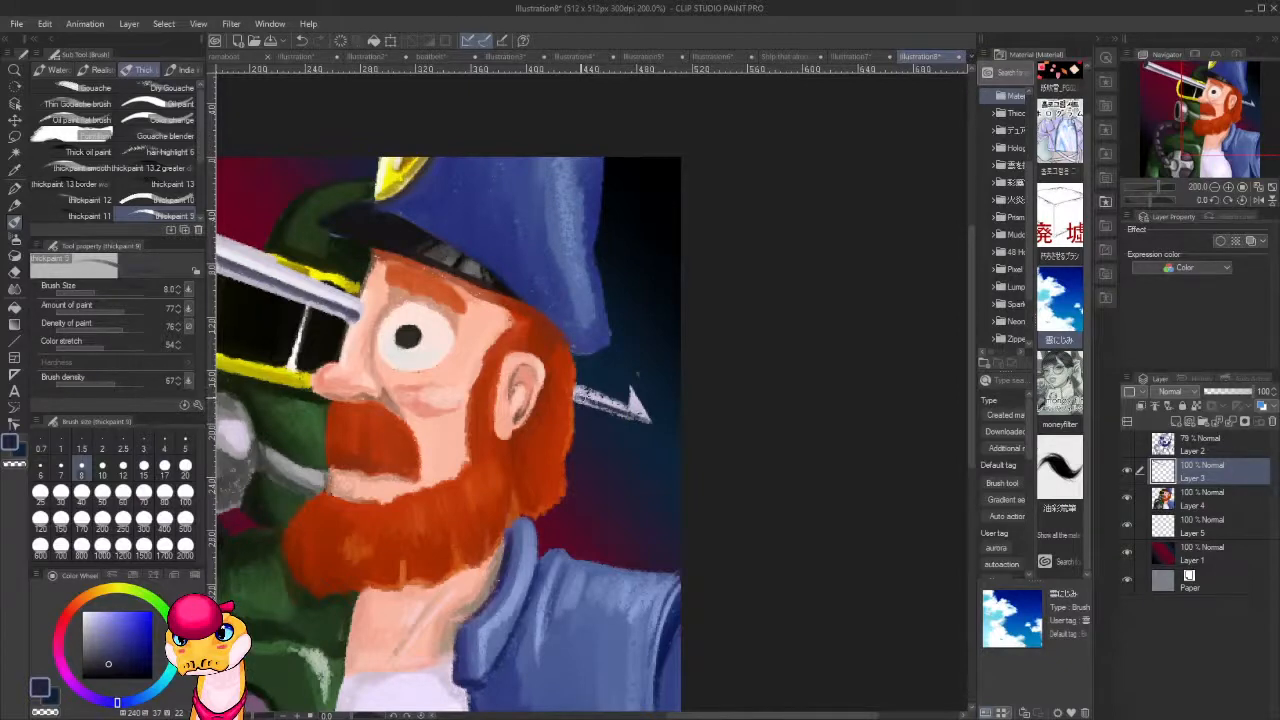
key(ctrl+z)
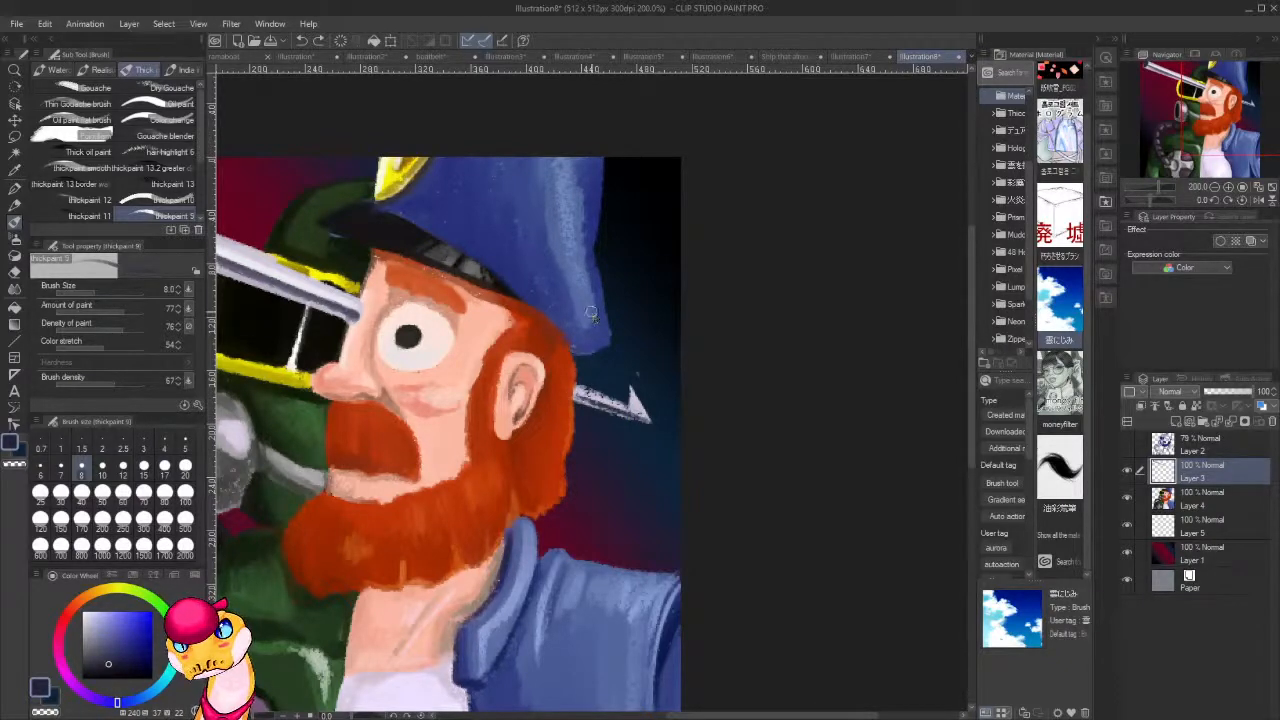
key(ctrl+z)
key(ctrl+z)
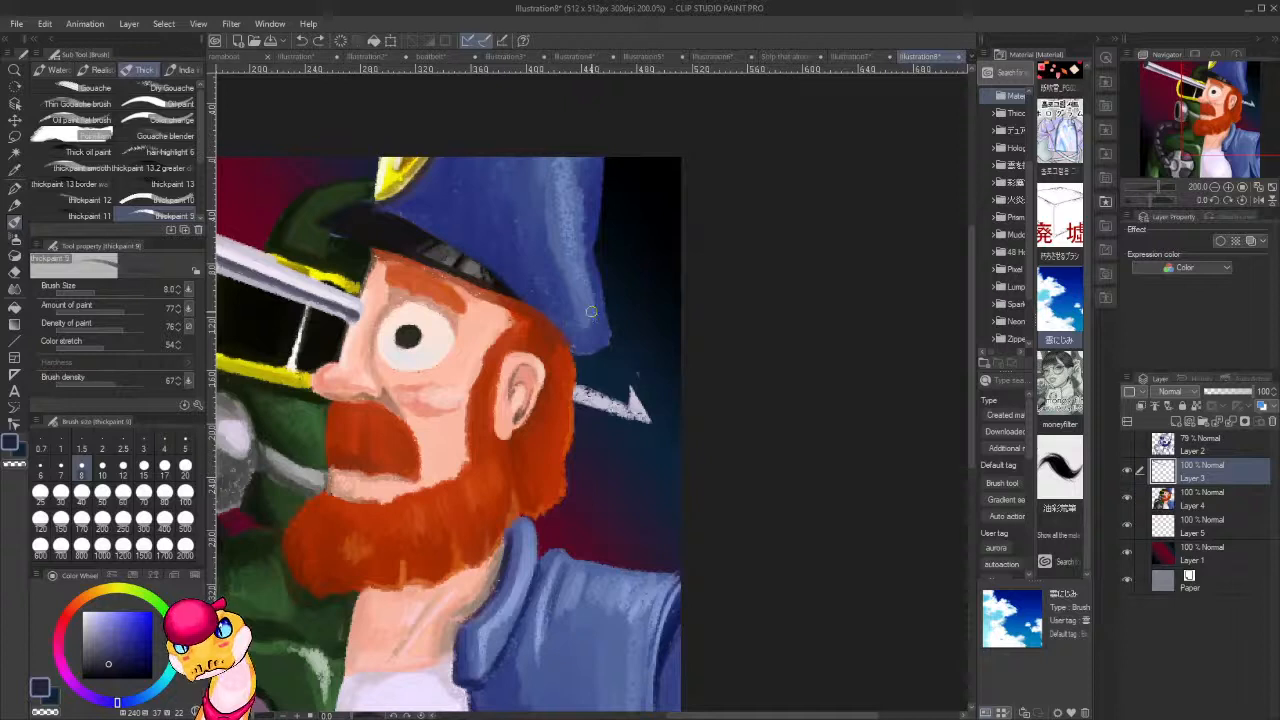
click(1203, 532)
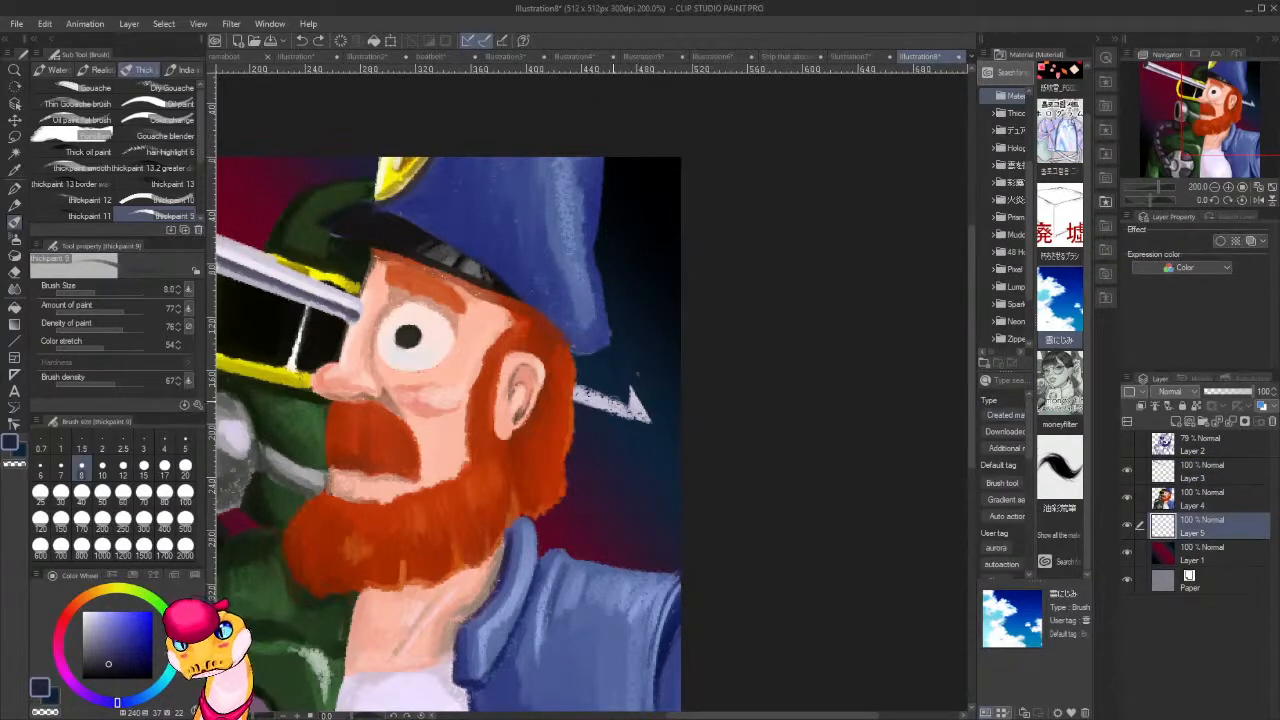
With Layer 5's transparency locked, shade the shaft behind the head in dark navy and brighten its barb with white.
drag(575, 401, 643, 421)
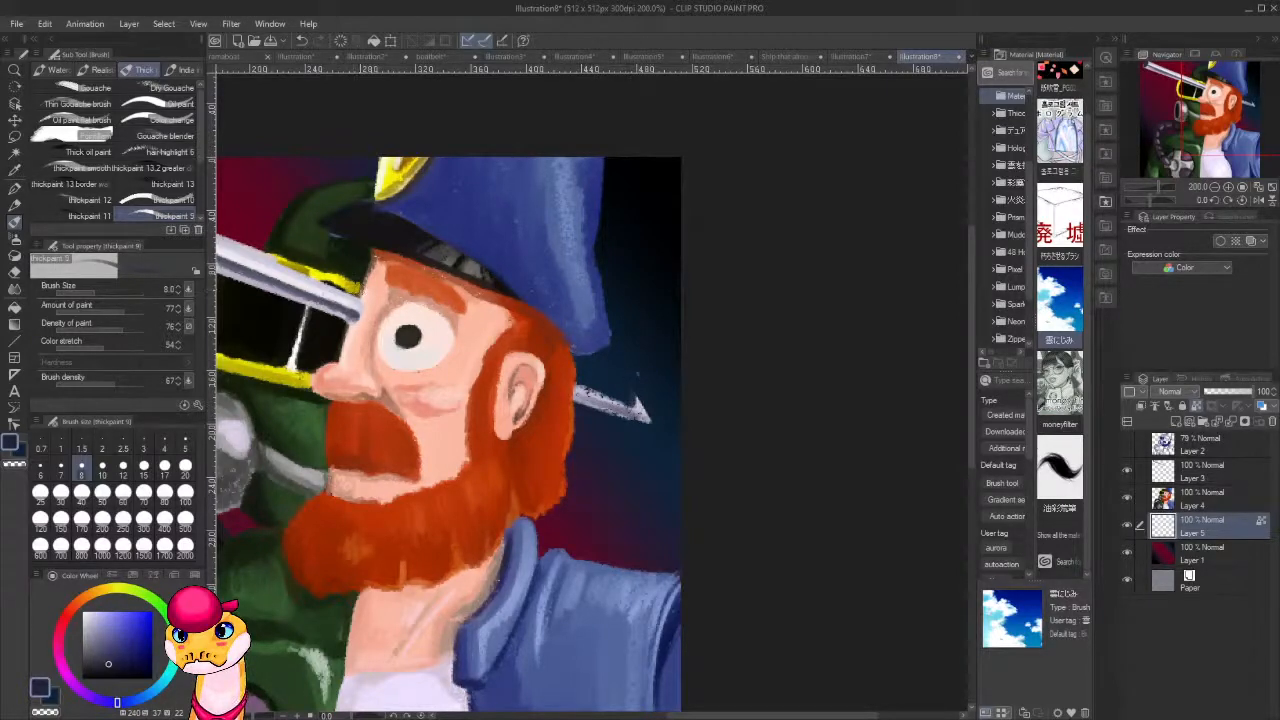
alt+click(437, 346)
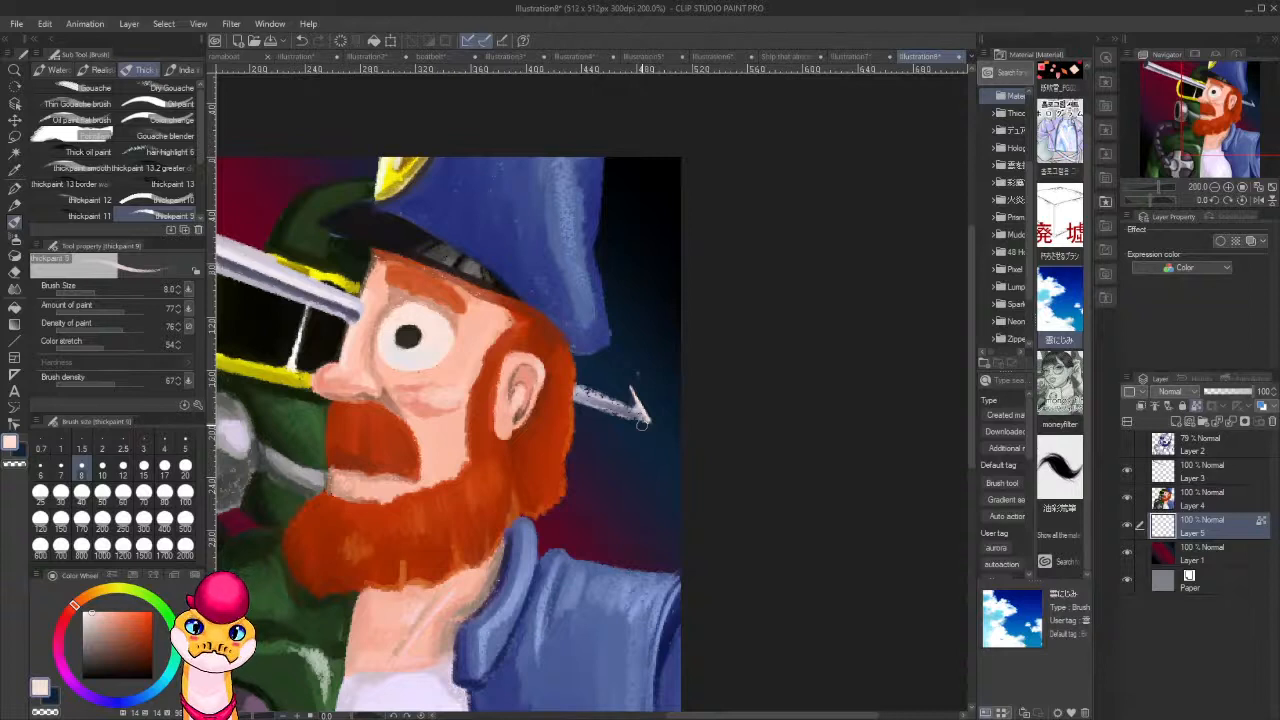
drag(662, 403, 692, 376)
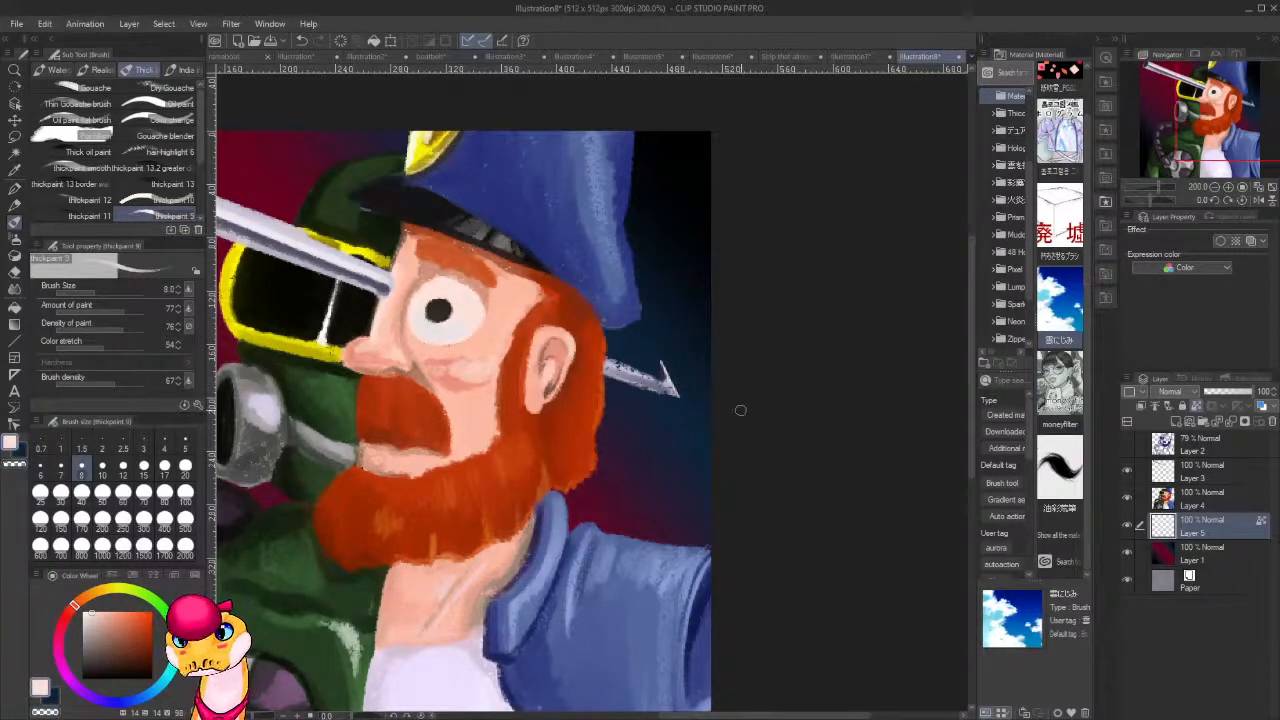
drag(92, 612, 68, 556)
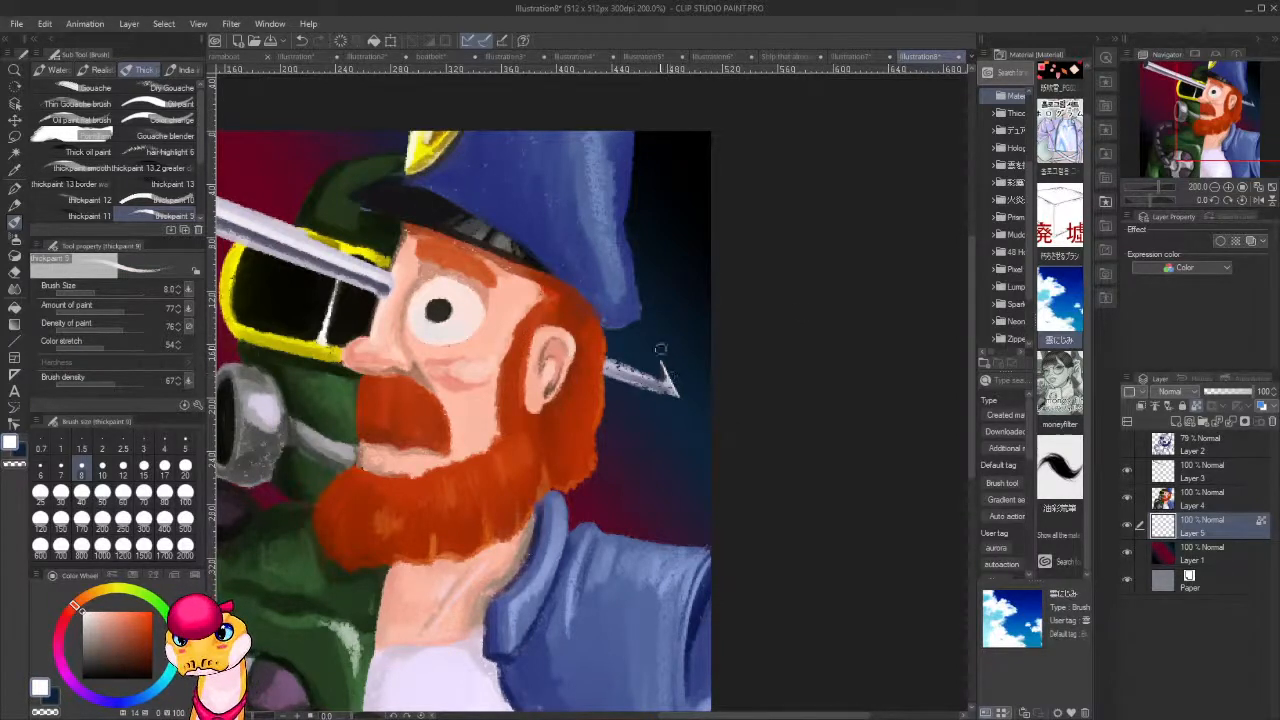
drag(663, 357, 680, 398)
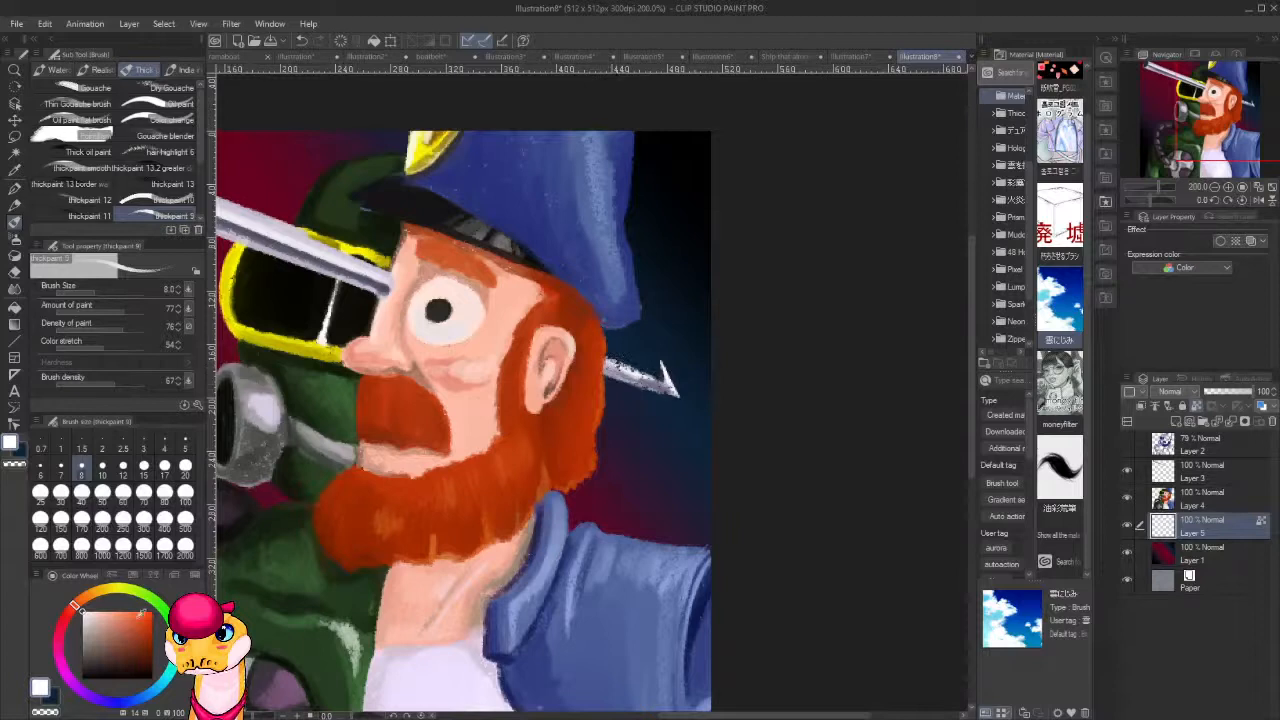
Sample a grey-blue from the shaft in front of the face and tone the shaft section behind the head with it.
click(102, 657)
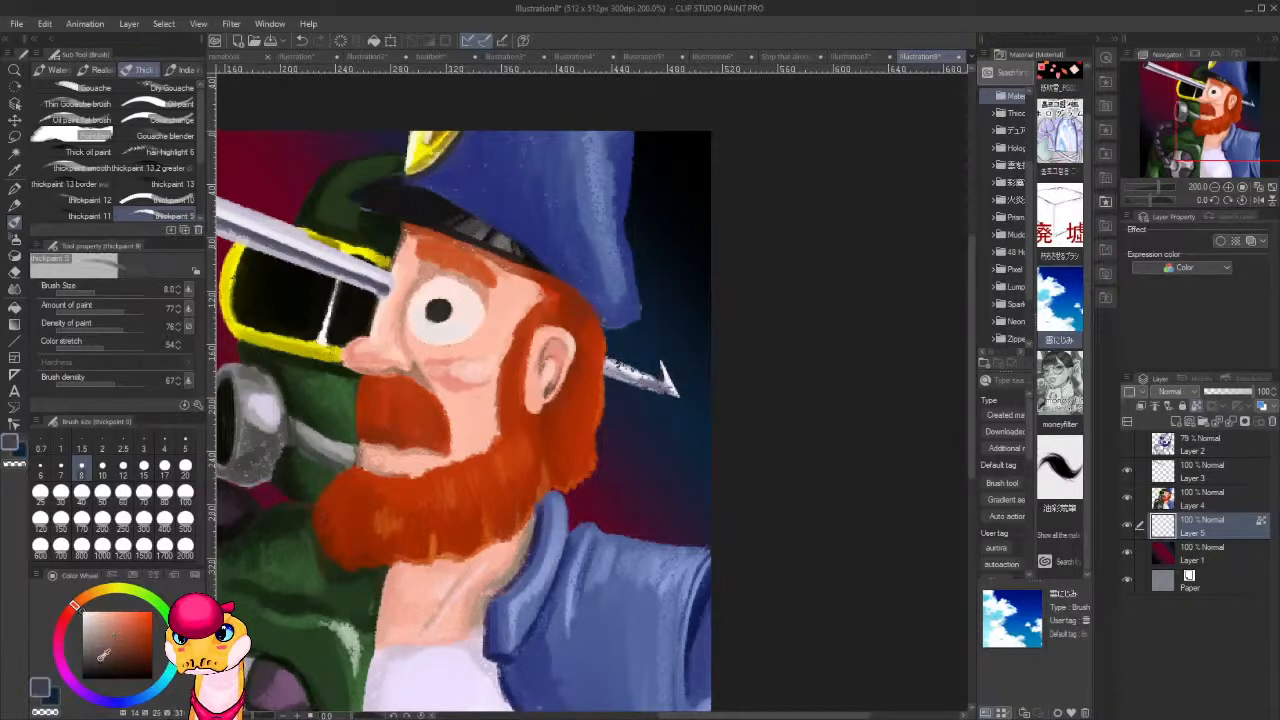
alt+click(327, 258)
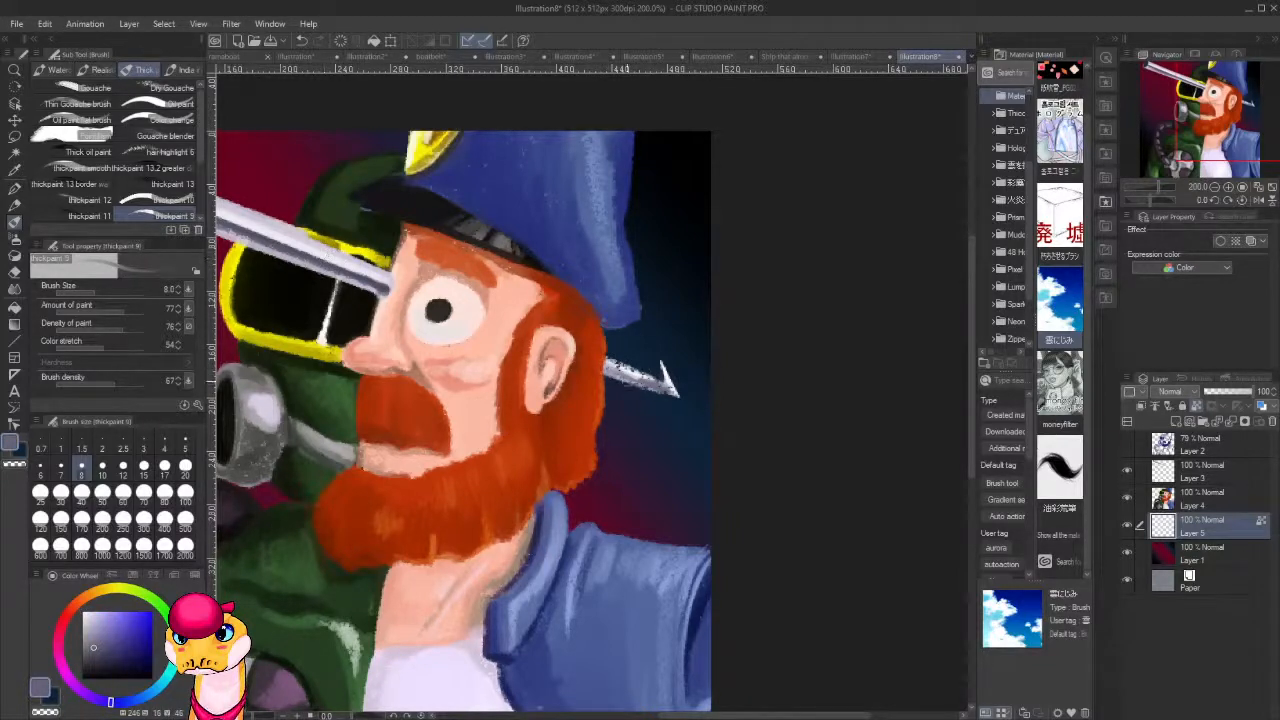
drag(608, 370, 675, 393)
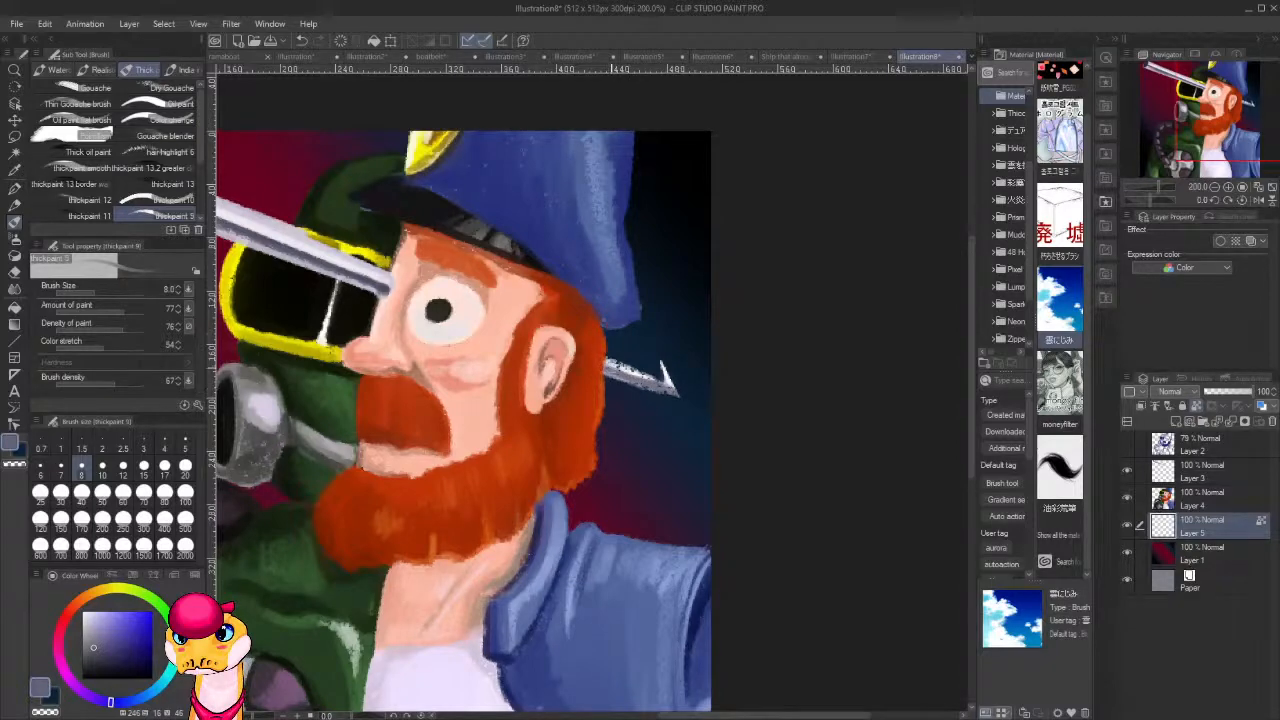
Set the brush size to 4, darken the lower side of the shaft behind the head with navy and refine its upper edge.
drag(420, 349, 269, 322)
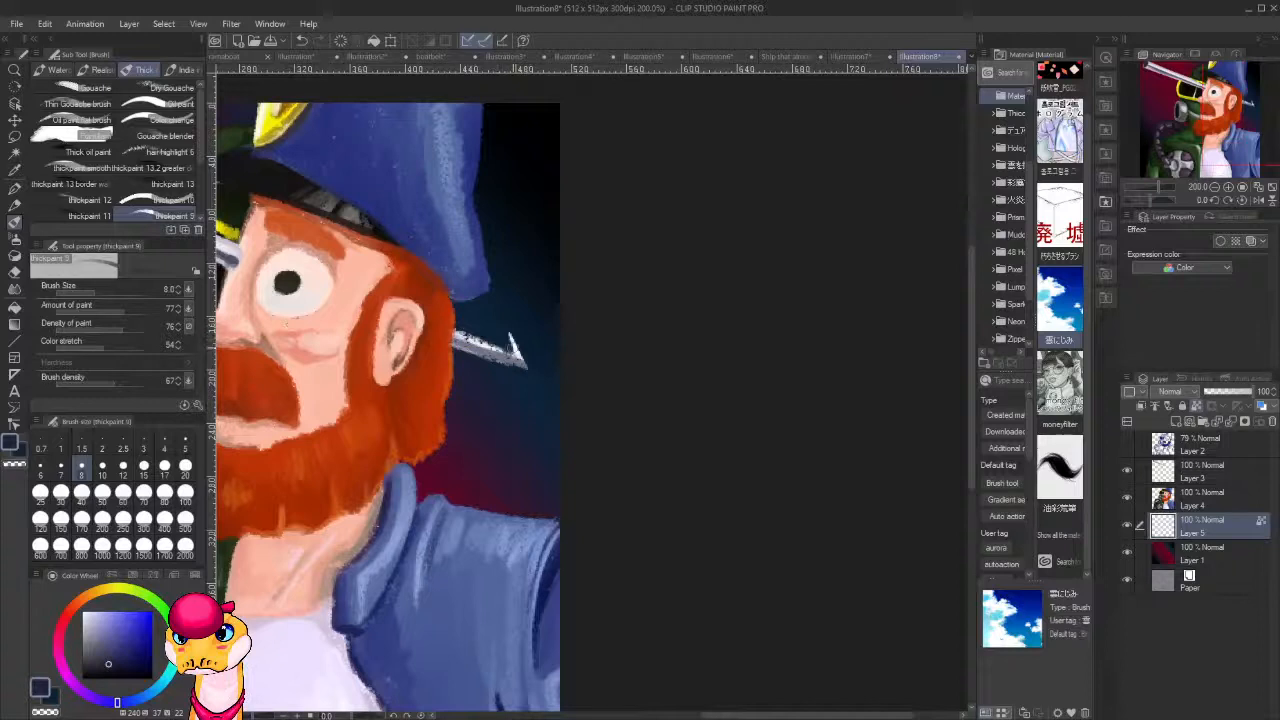
click(164, 448)
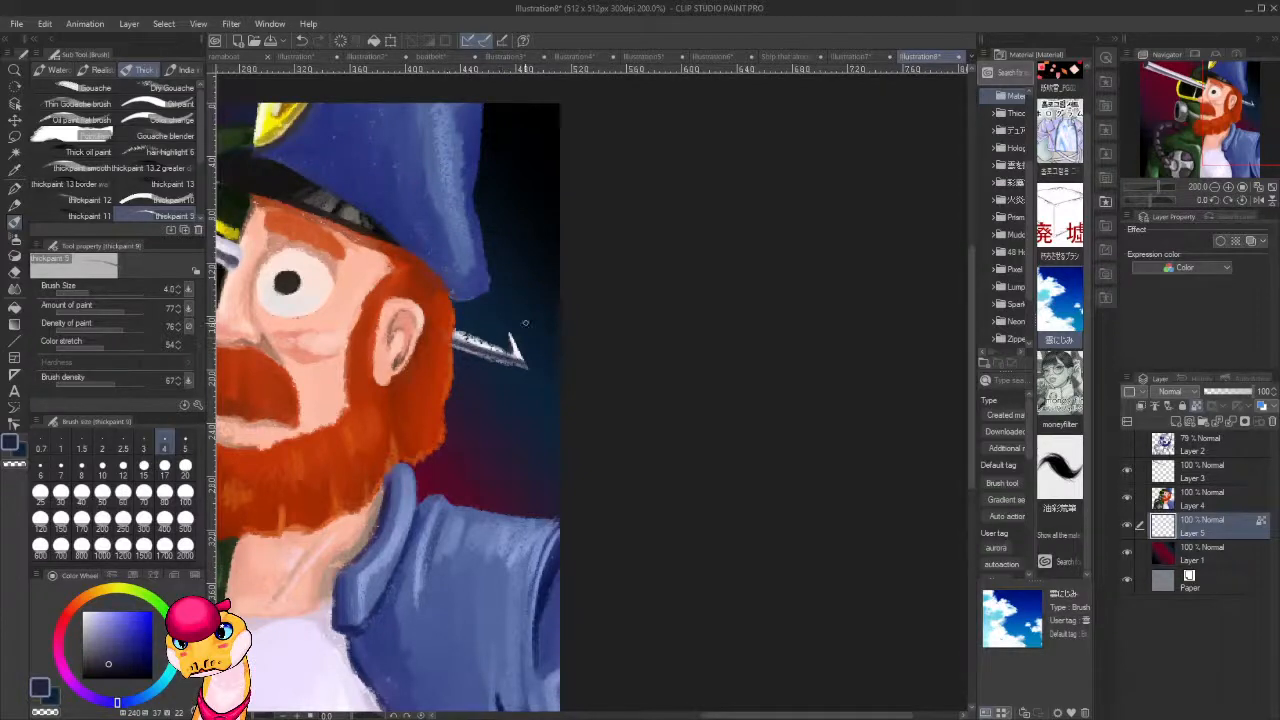
alt+click(487, 362)
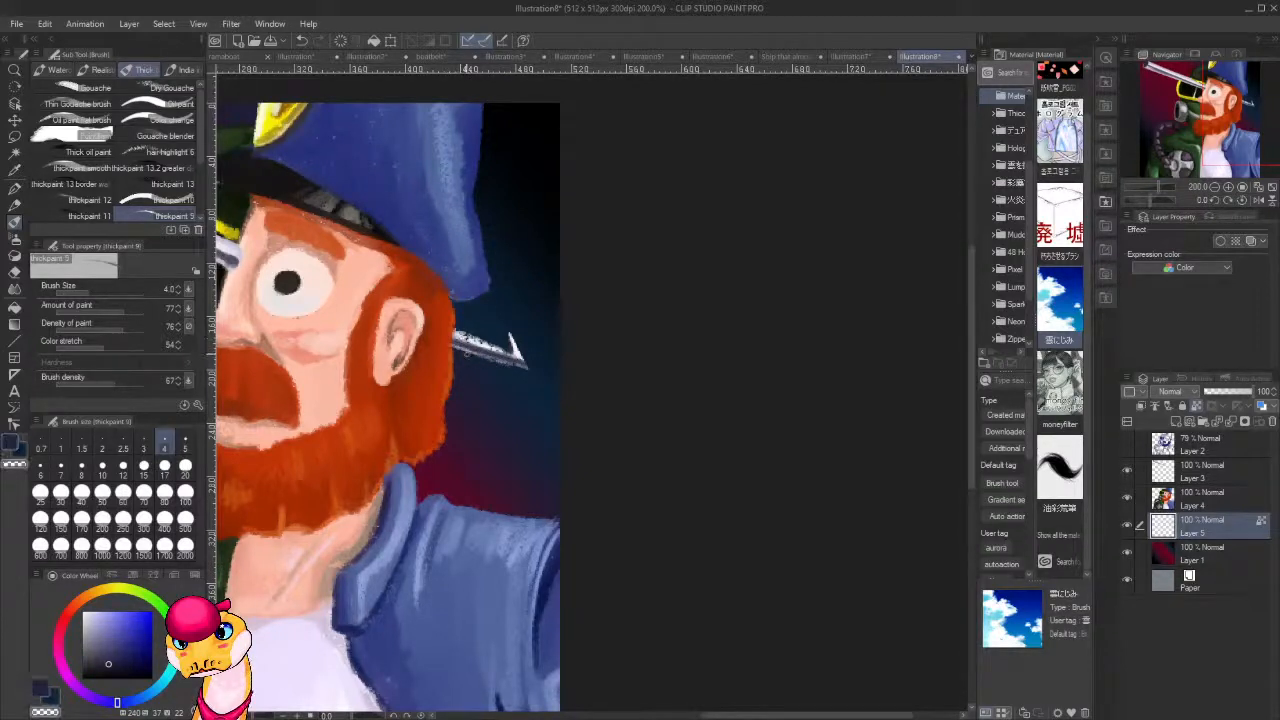
drag(467, 352, 517, 369)
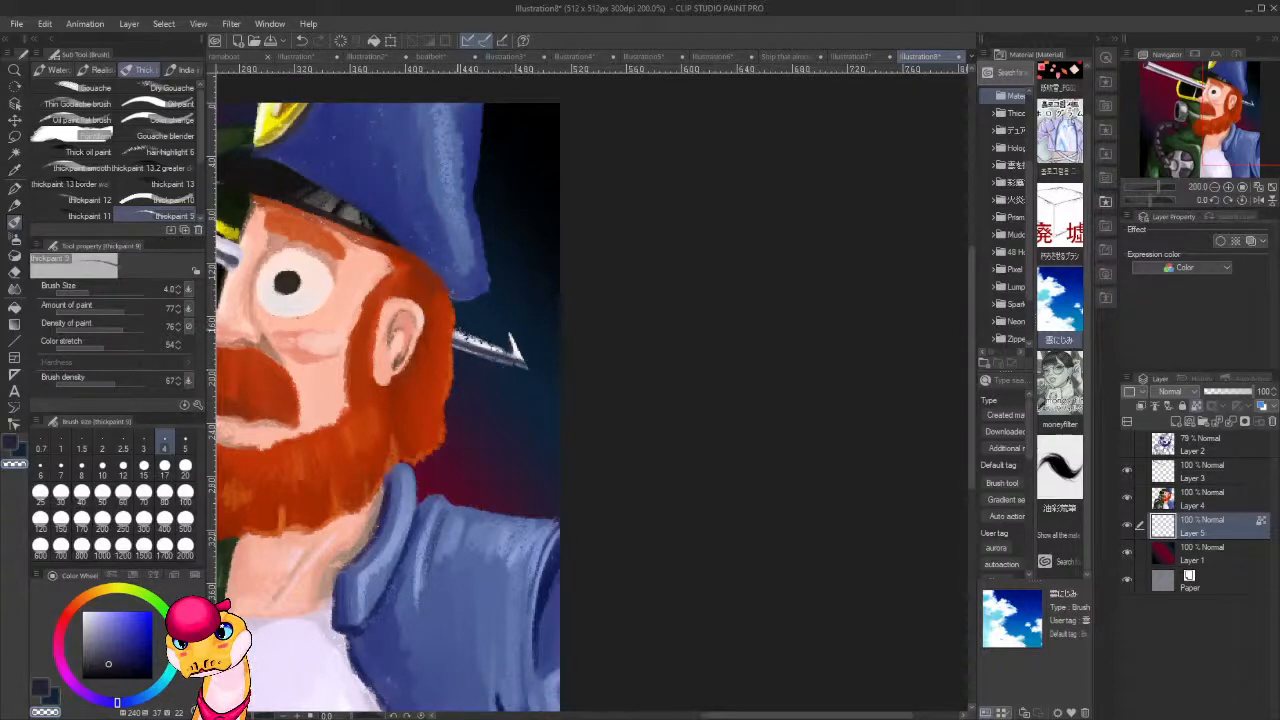
drag(457, 330, 491, 346)
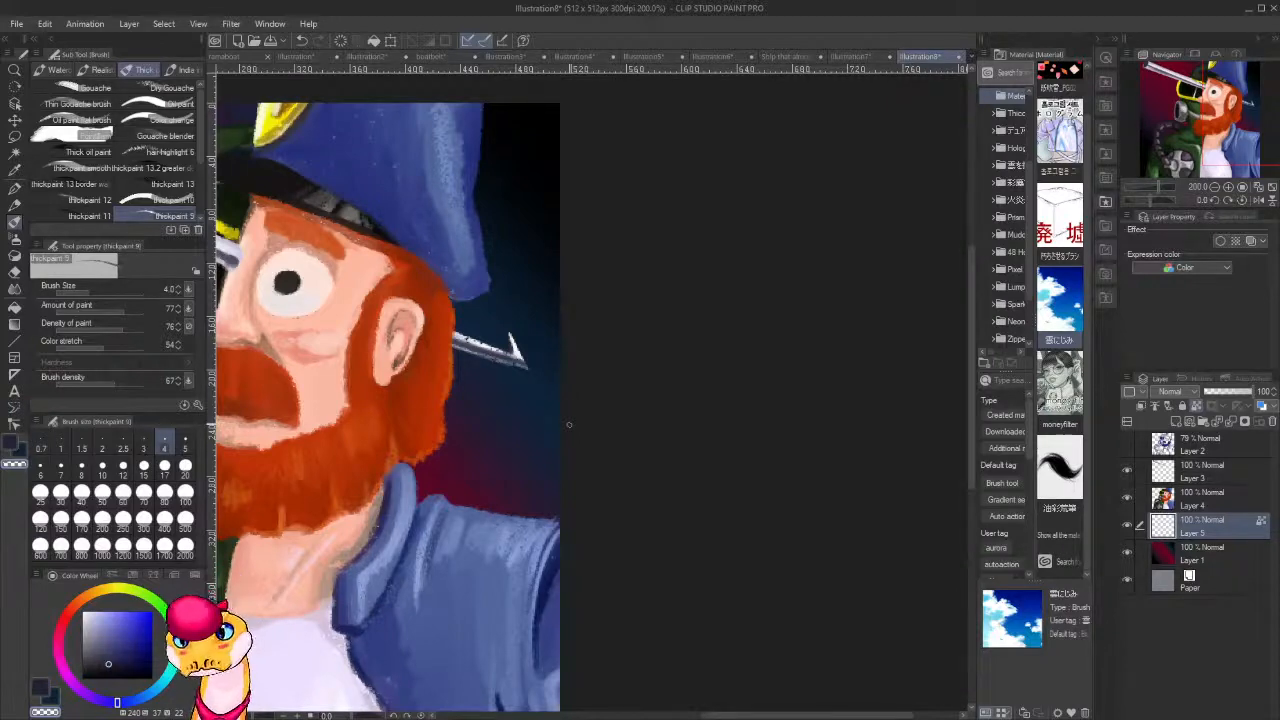
Add a new layer above Layer 3 and switch to the G-pen in white.
scroll(563, 423, down, 5)
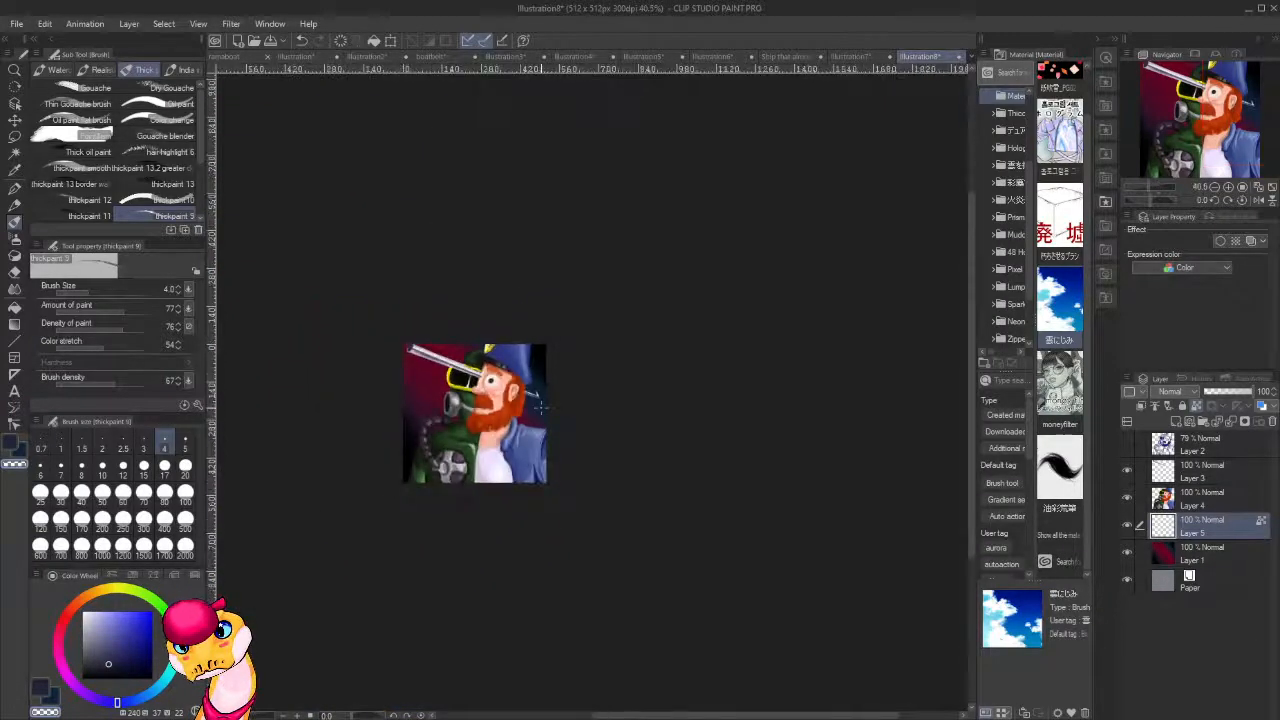
scroll(540, 407, up, 2)
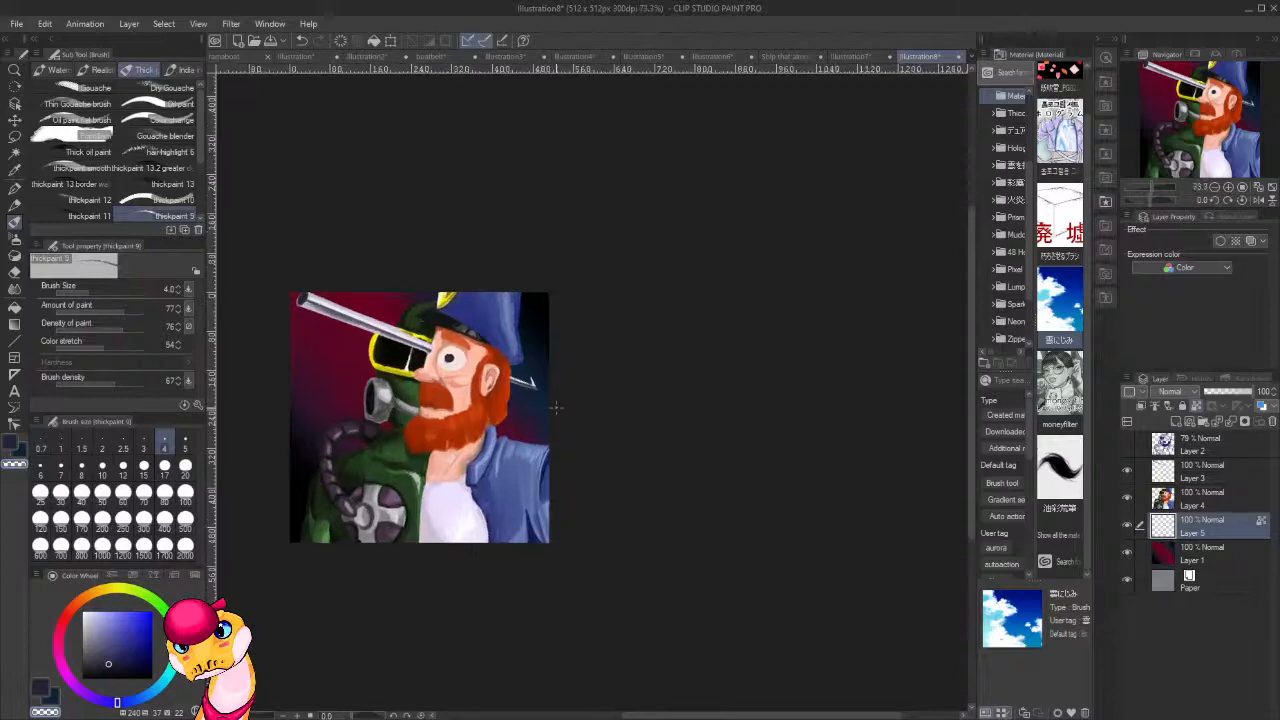
scroll(540, 407, down, 5)
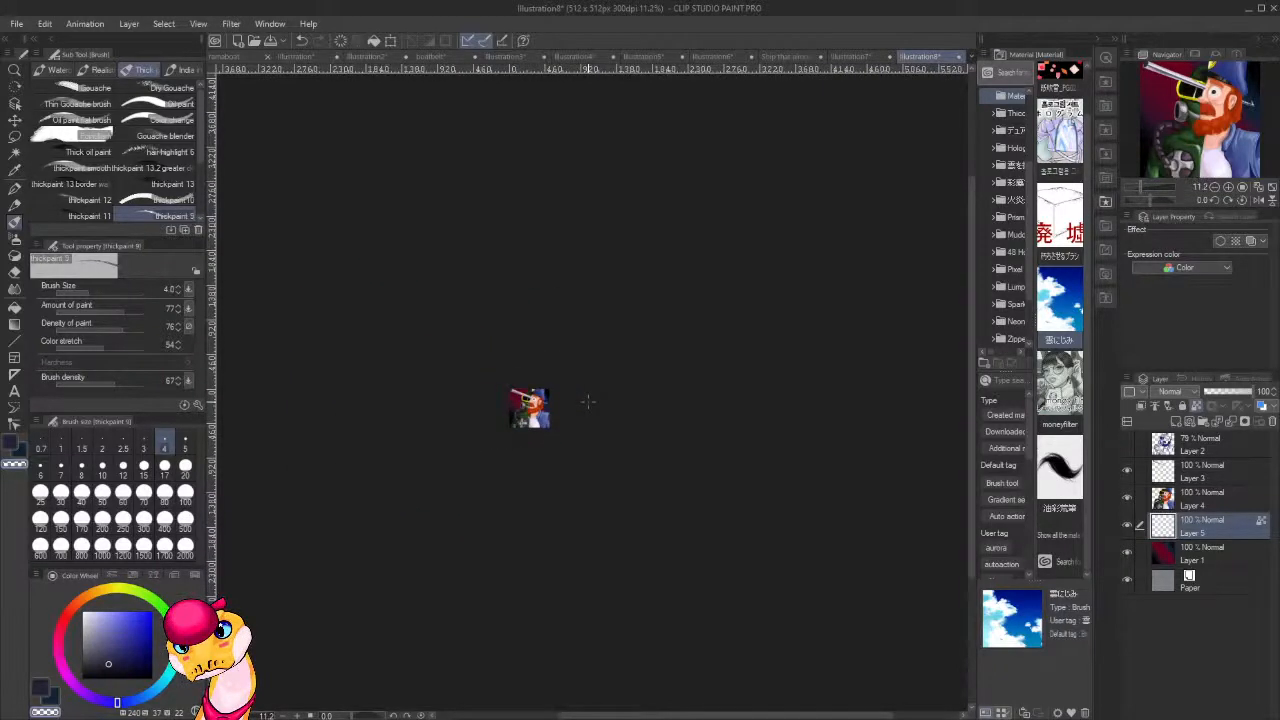
scroll(588, 401, up, 8)
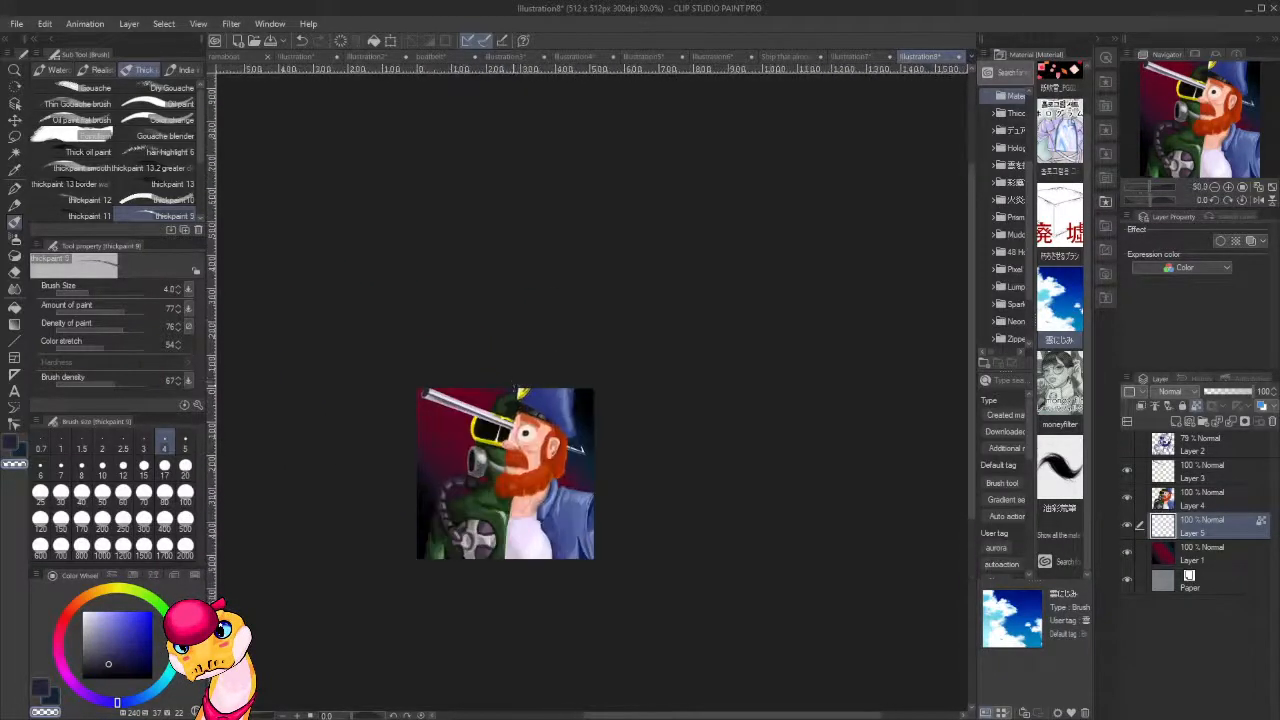
scroll(462, 444, up, 2)
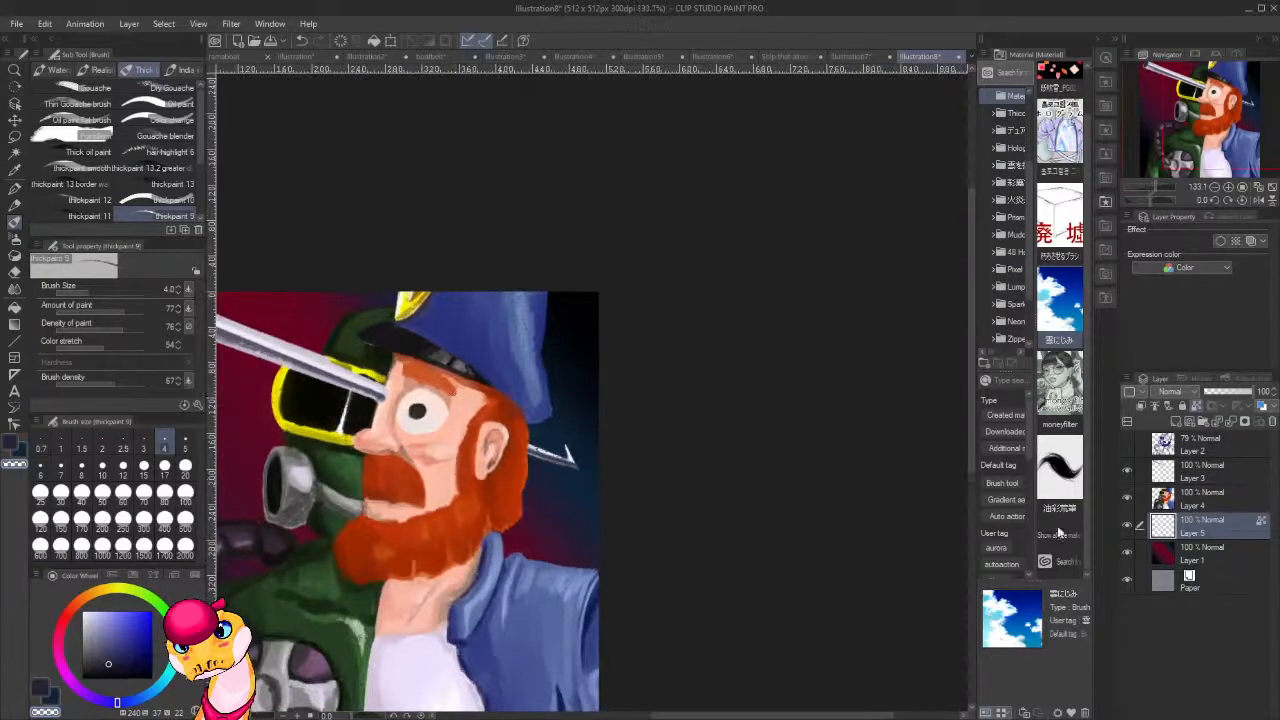
click(1205, 476)
key(ctrl+shift+n)
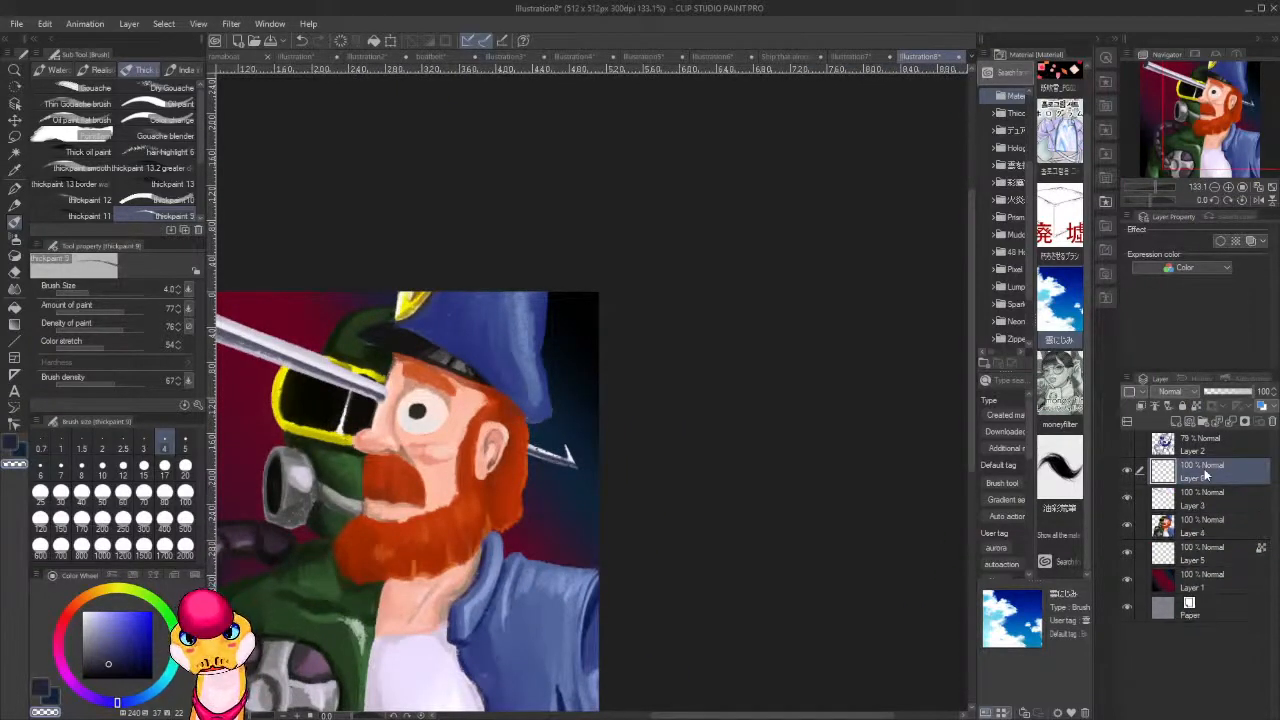
key(p)
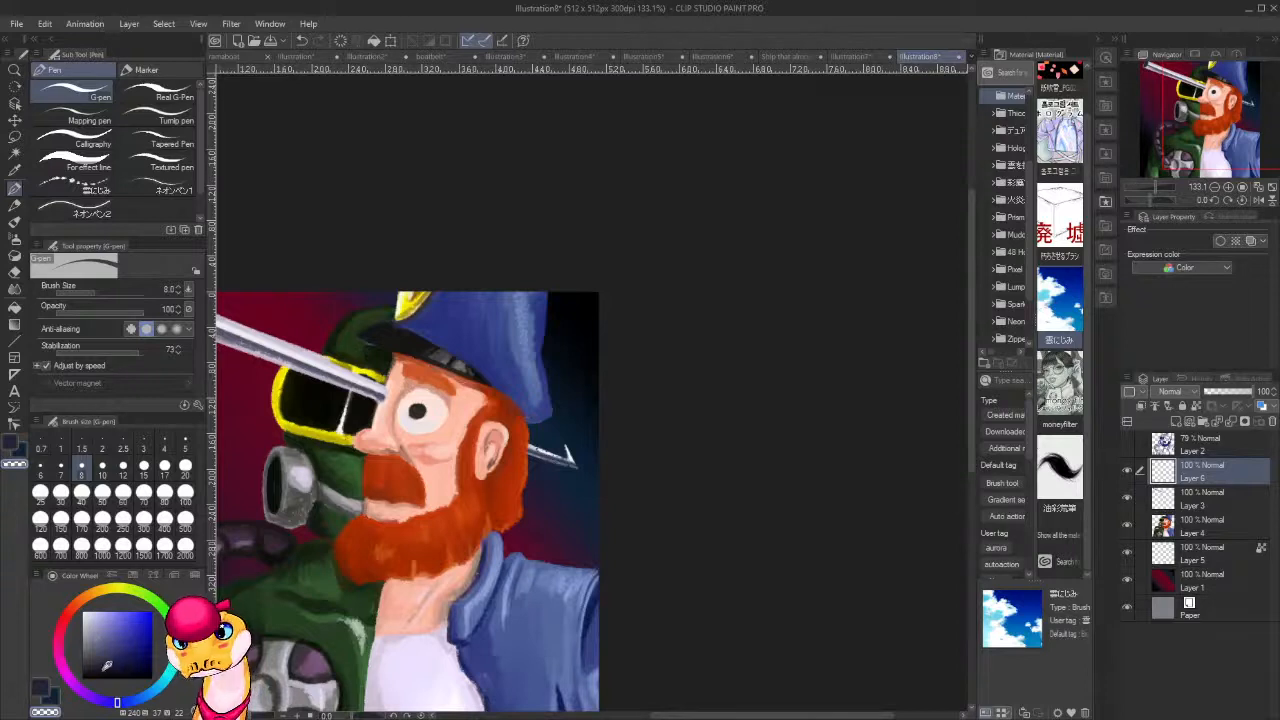
key(x)
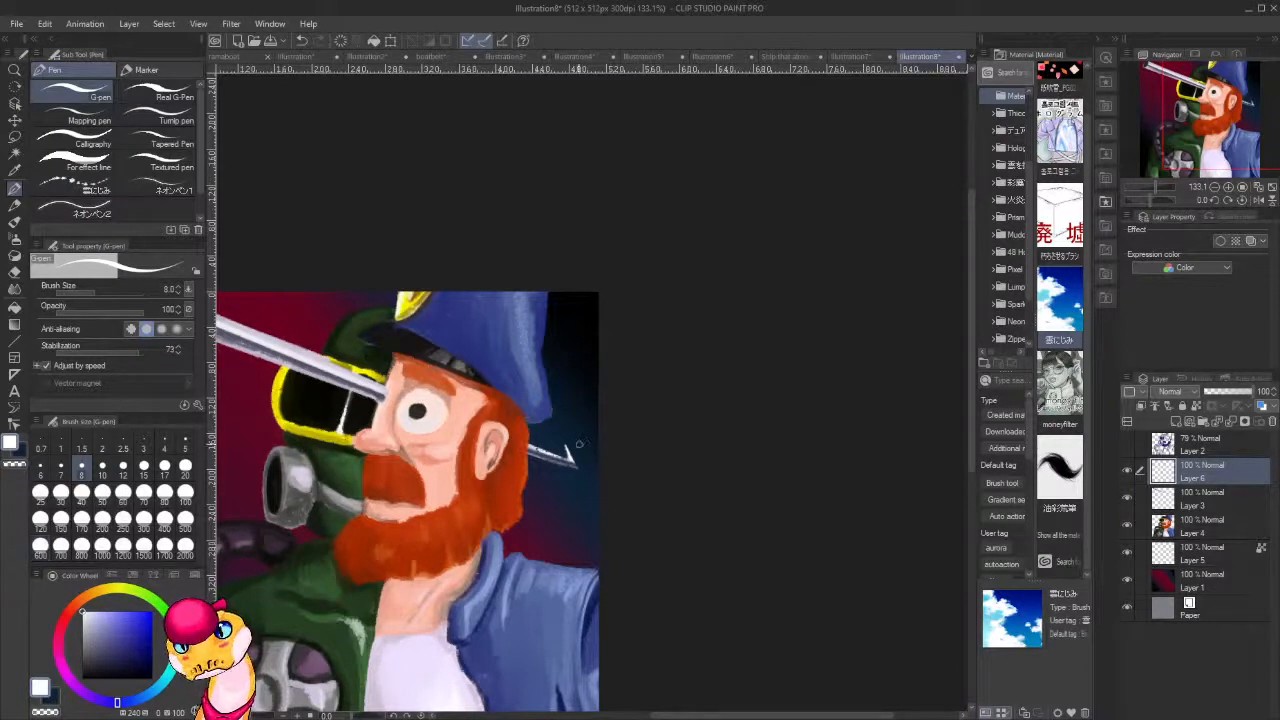
Draw a thin white circle around the barbed tip and a steep diagonal ray through it, undoing the rejected strokes.
mouse_move(566, 443)
mouse_down()
mouse_move(572, 471)
mouse_move(565, 444)
mouse_up()
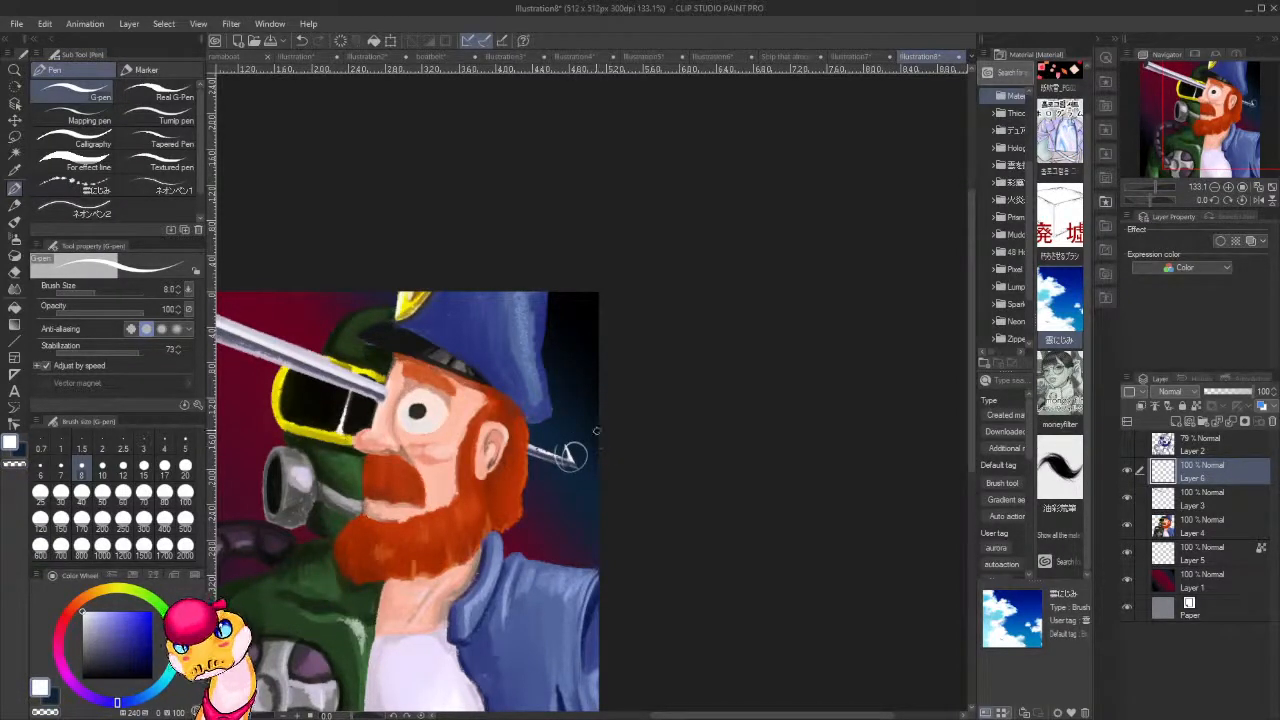
key(ctrl+z)
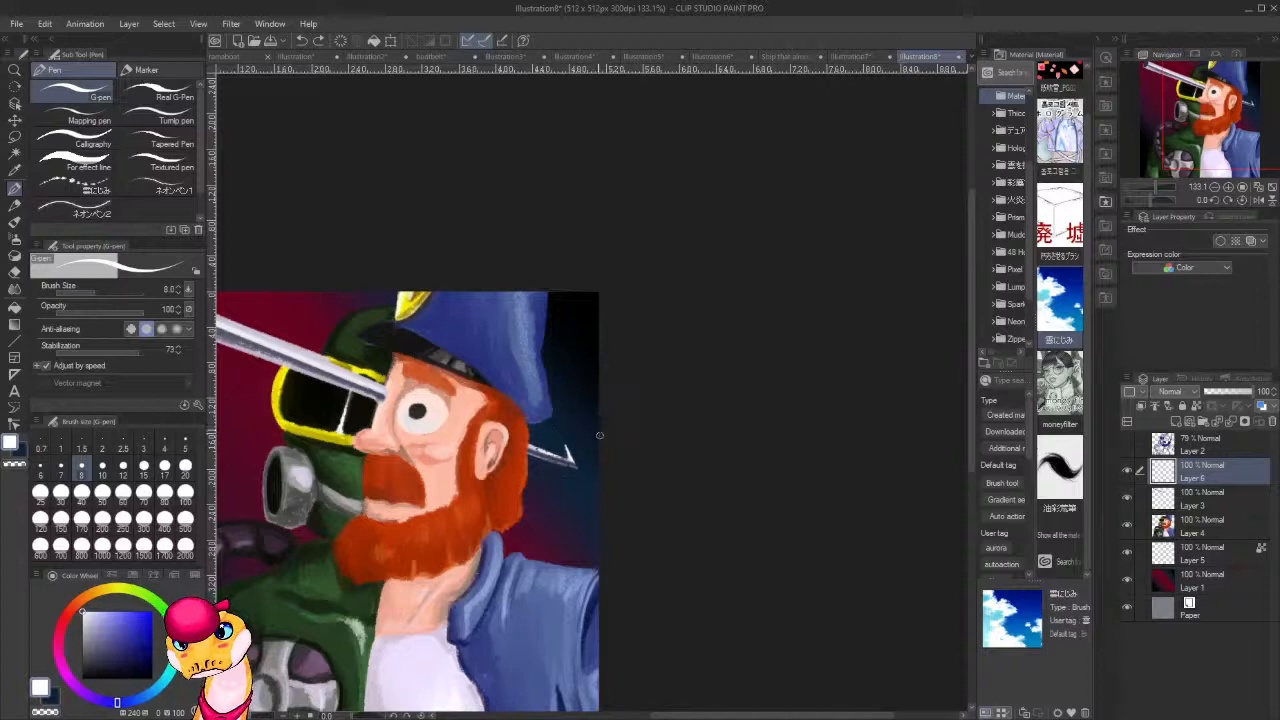
mouse_move(572, 427)
mouse_down()
mouse_move(547, 452)
mouse_move(584, 438)
mouse_move(566, 432)
mouse_move(588, 469)
mouse_move(562, 434)
mouse_move(574, 480)
mouse_move(572, 432)
mouse_move(543, 442)
mouse_up()
key(ctrl+z)
key(ctrl+z)
drag(591, 379, 562, 464)
key(ctrl+z)
drag(594, 380, 551, 513)
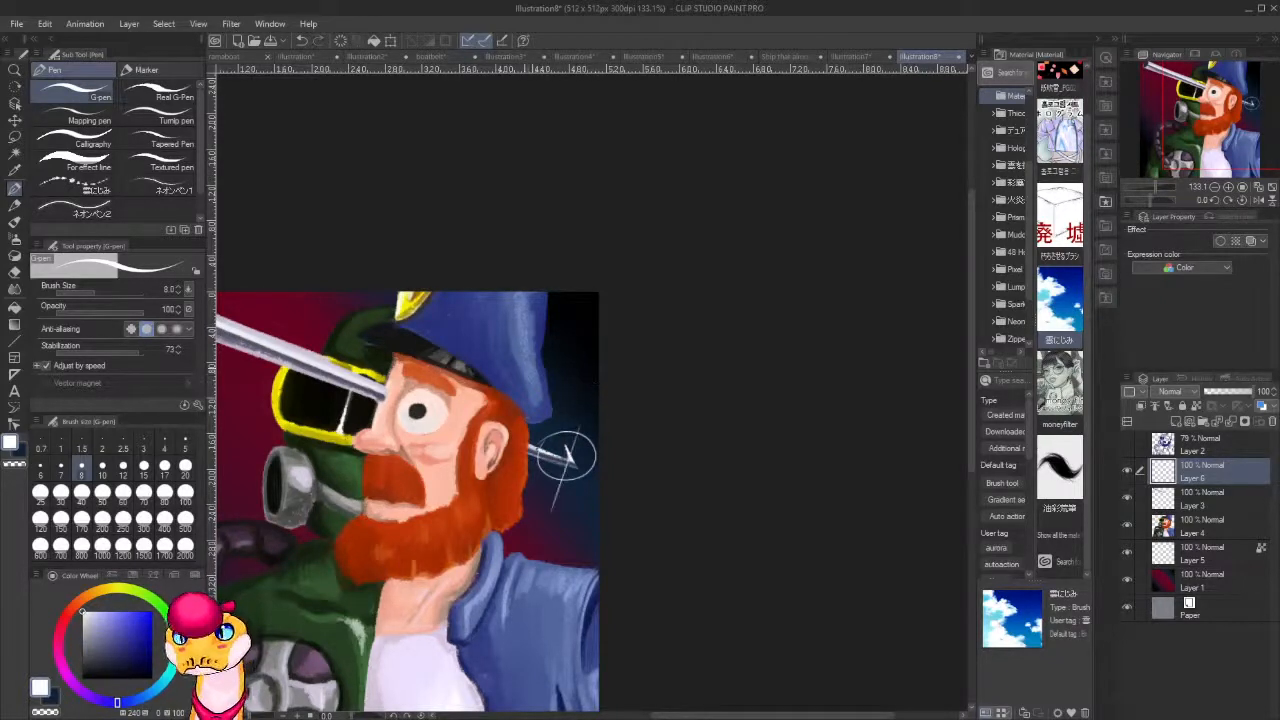
Cross the glint with a long shallow white ray running from the back of the head through the barbed tip.
drag(530, 380, 597, 503)
key(ctrl+z)
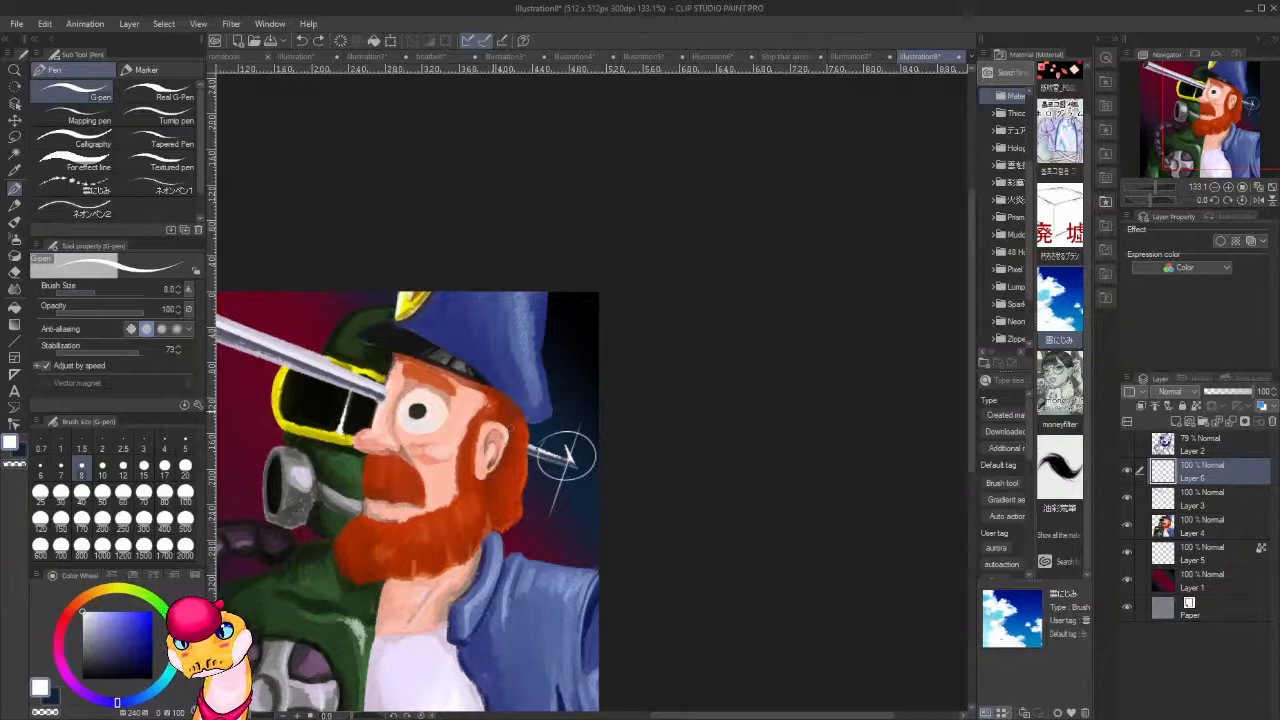
drag(488, 406, 598, 470)
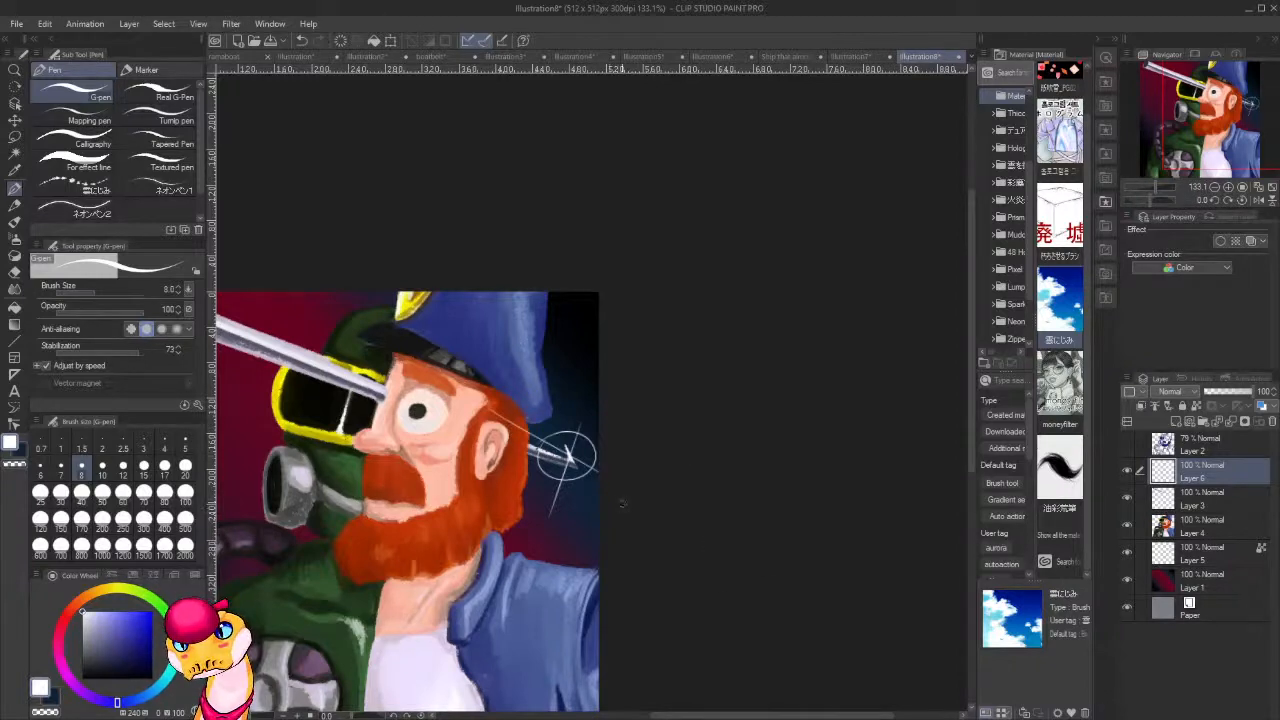
Examine the whole painting and its new glint at several zoom levels.
drag(593, 529, 639, 478)
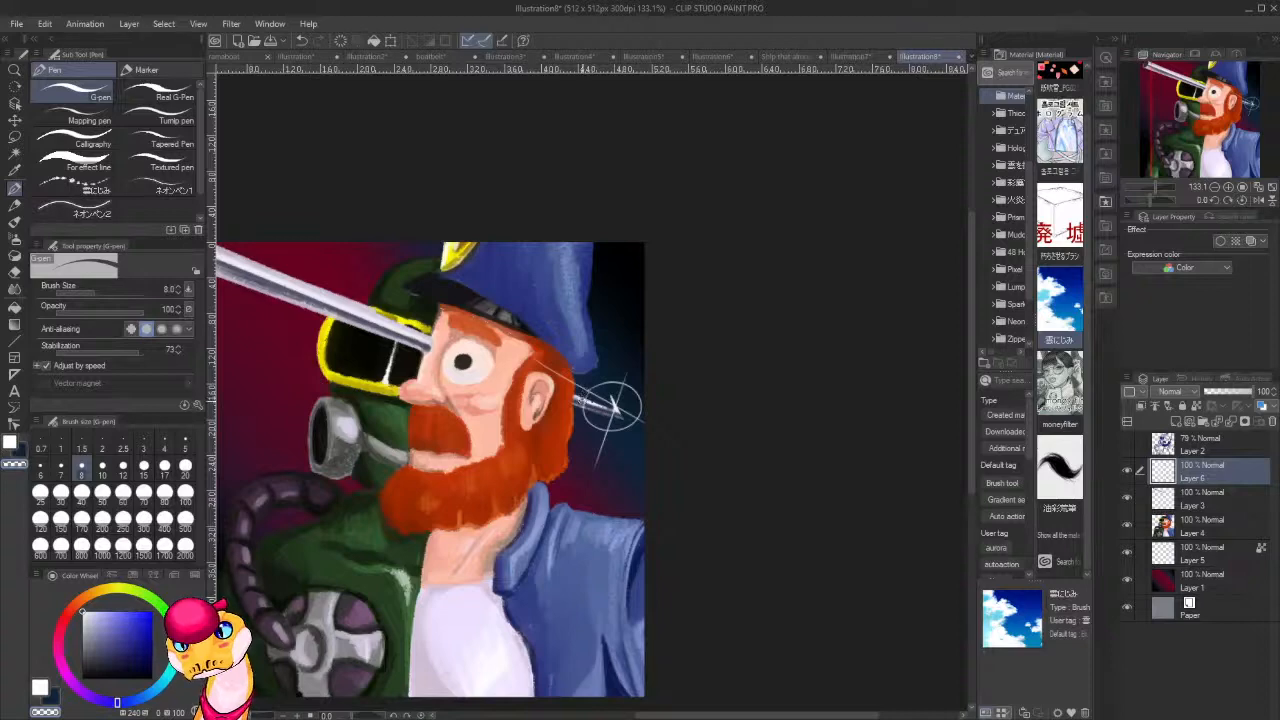
scroll(650, 404, down, 6)
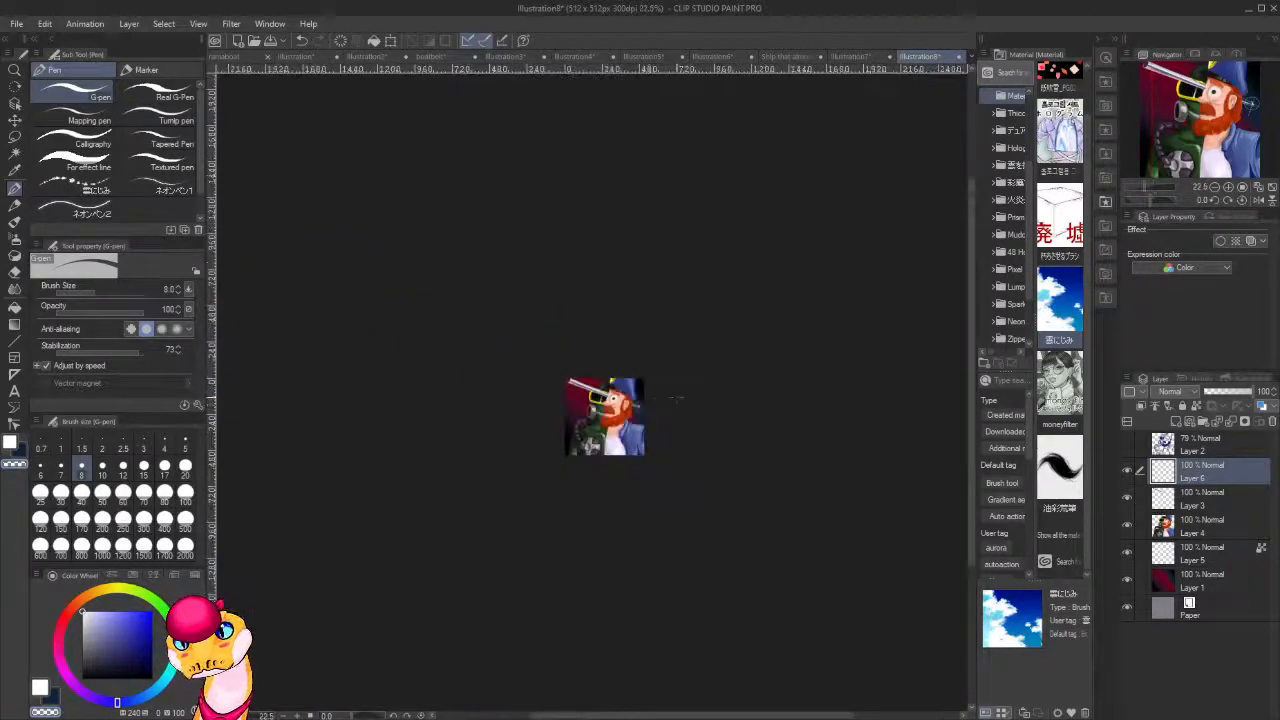
scroll(676, 395, up, 3)
scroll(682, 405, up, 3)
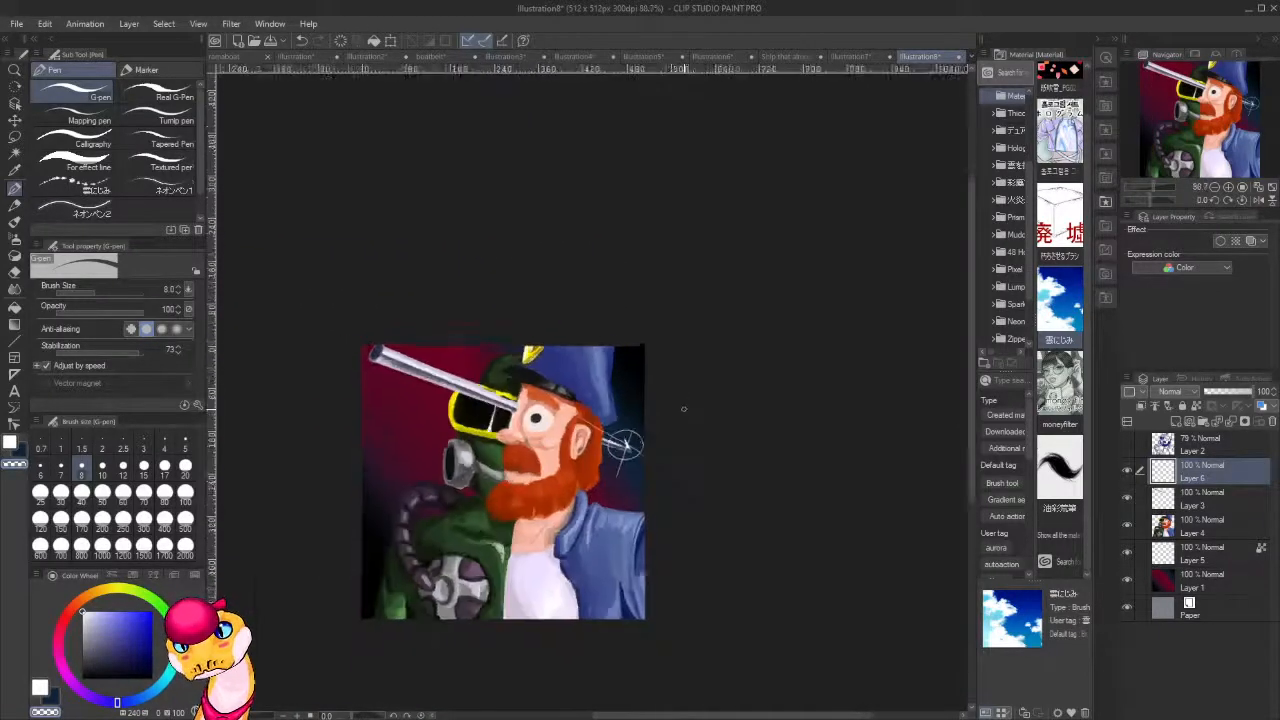
scroll(684, 408, down, 5)
scroll(684, 408, down, 2)
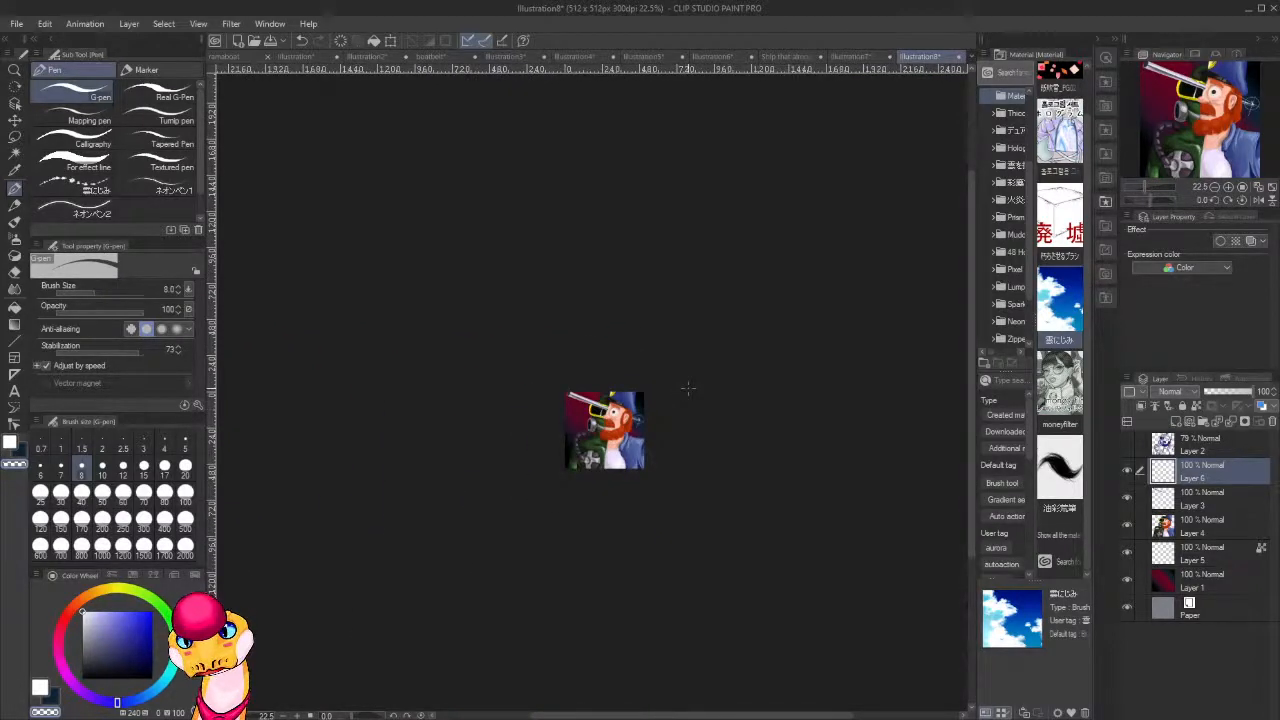
scroll(643, 418, up, 5)
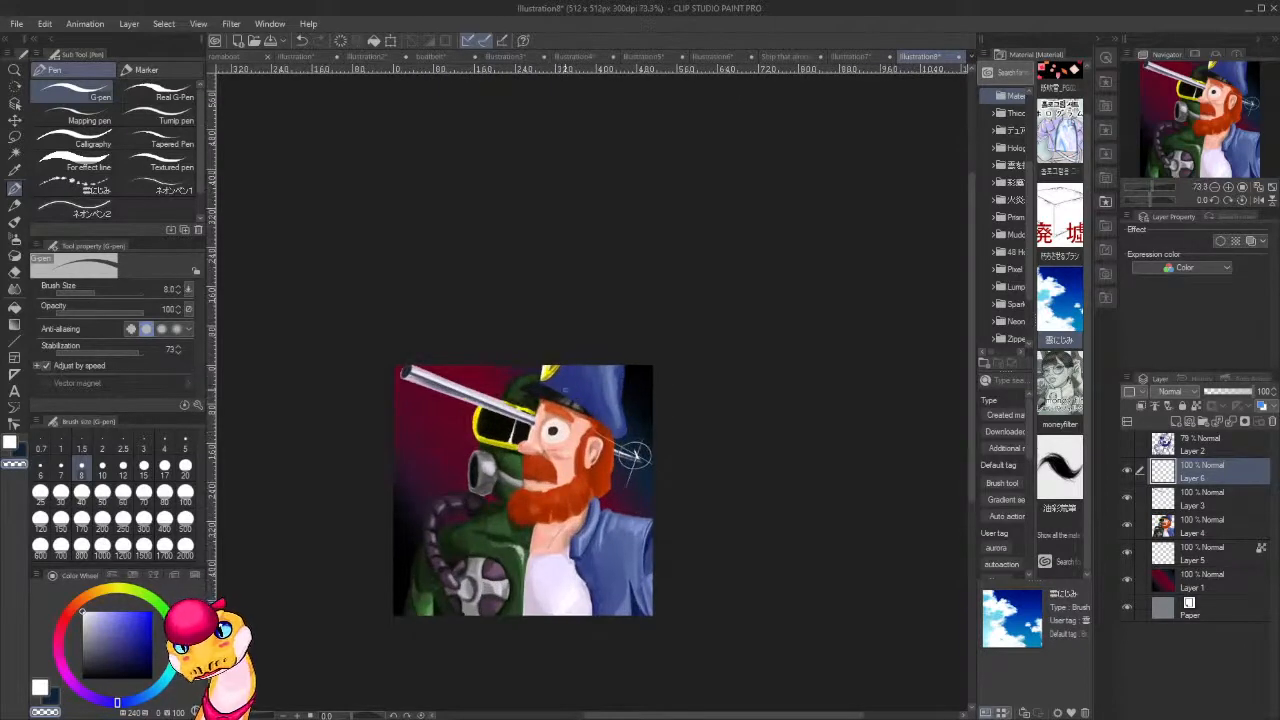
scroll(440, 350, down, 4)
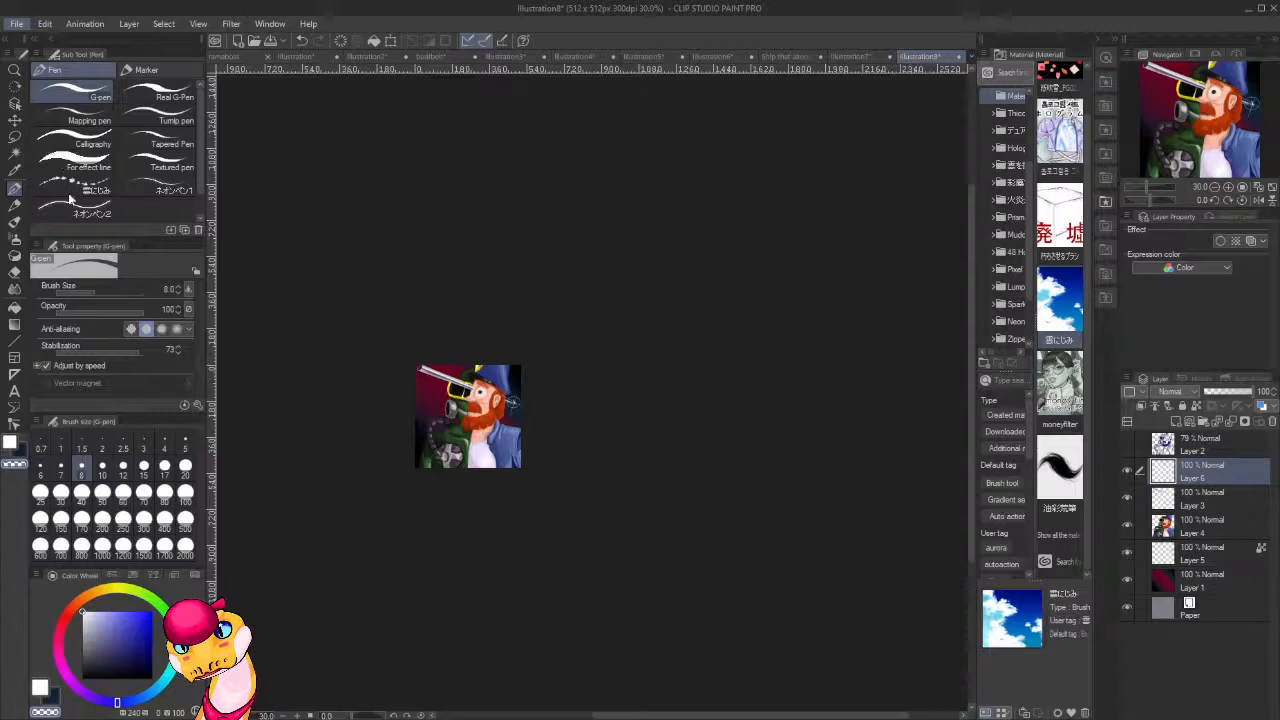
Save the finished portrait as Two Faced to No Faced and export it as an image.
key(alt+Tab)
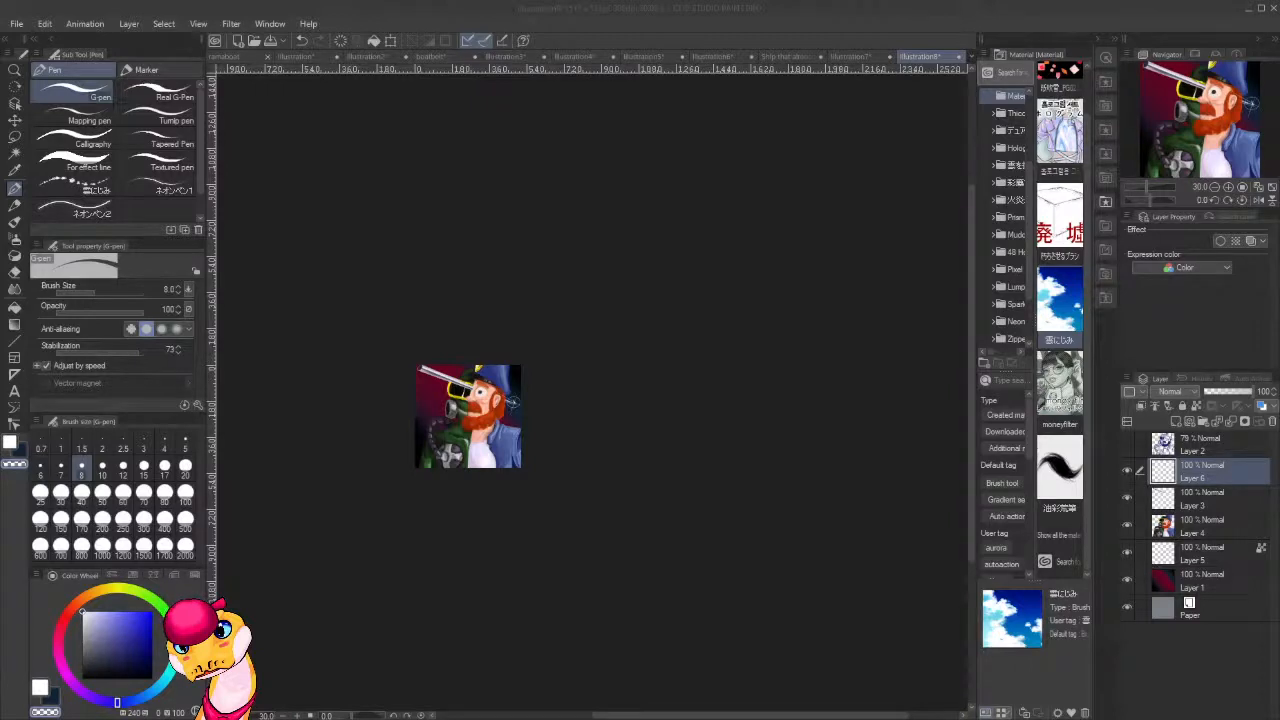
key(Return)
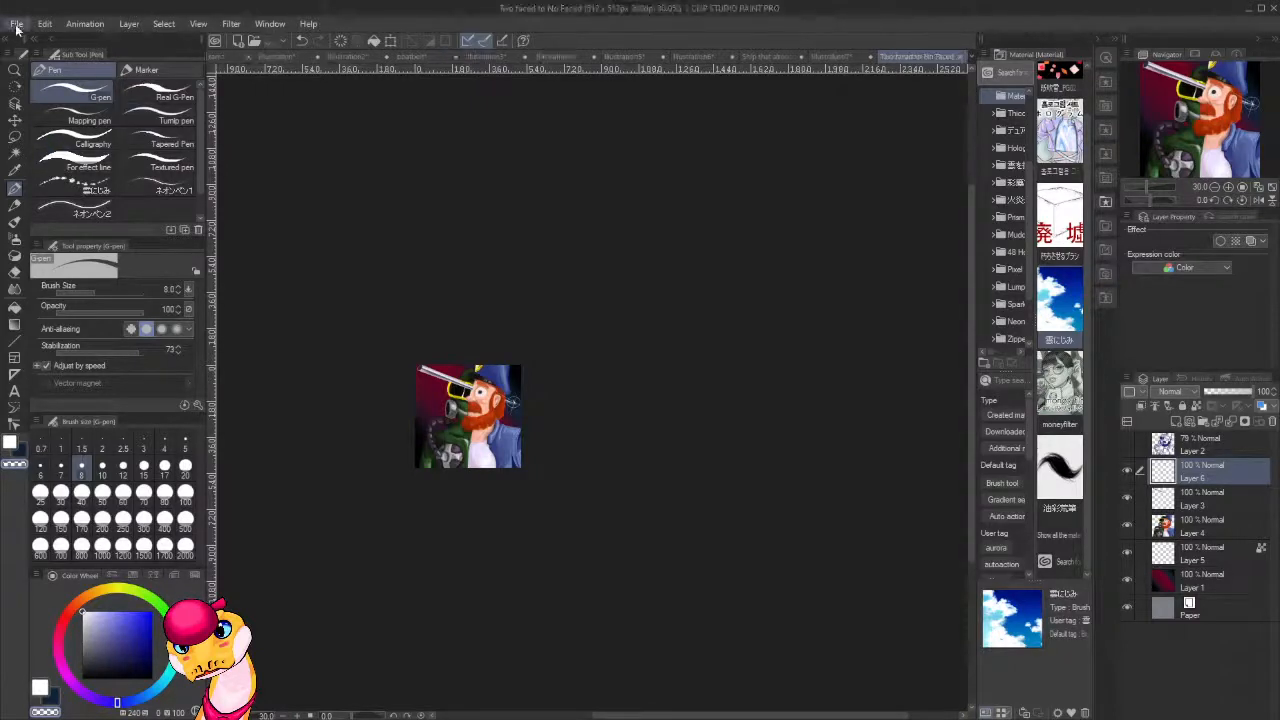
click(17, 25)
click(277, 234)
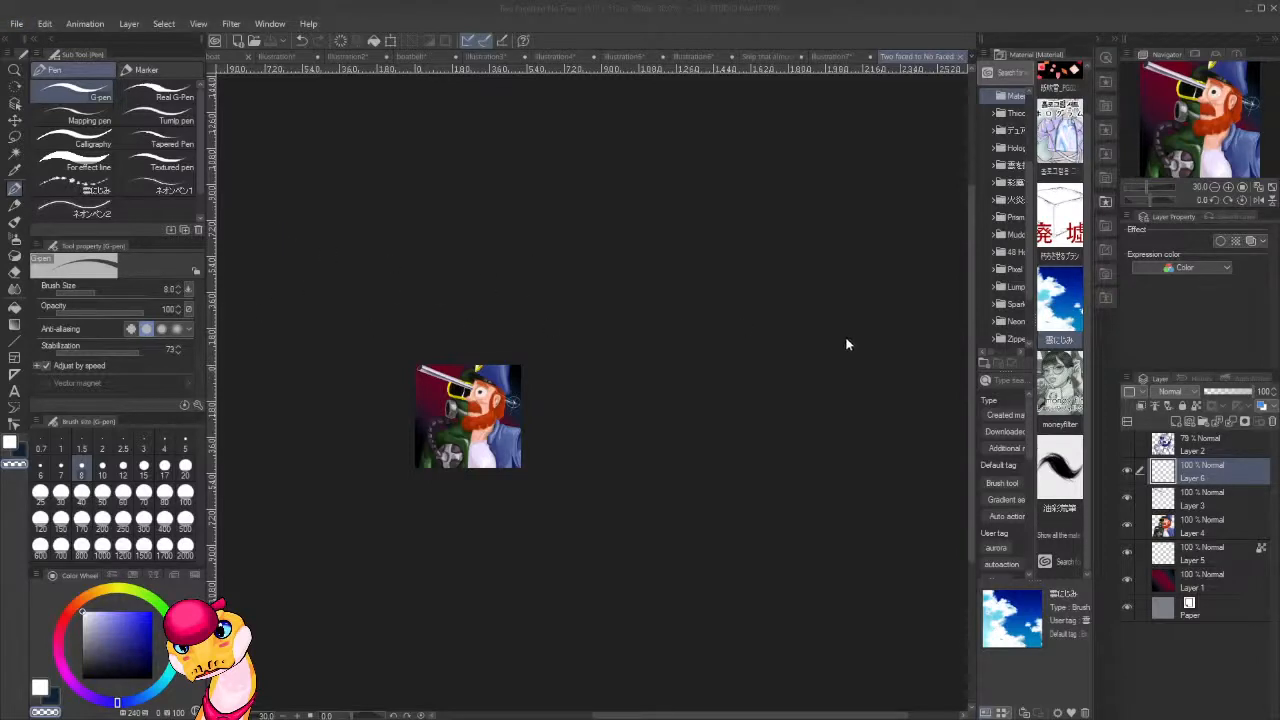
click(797, 247)
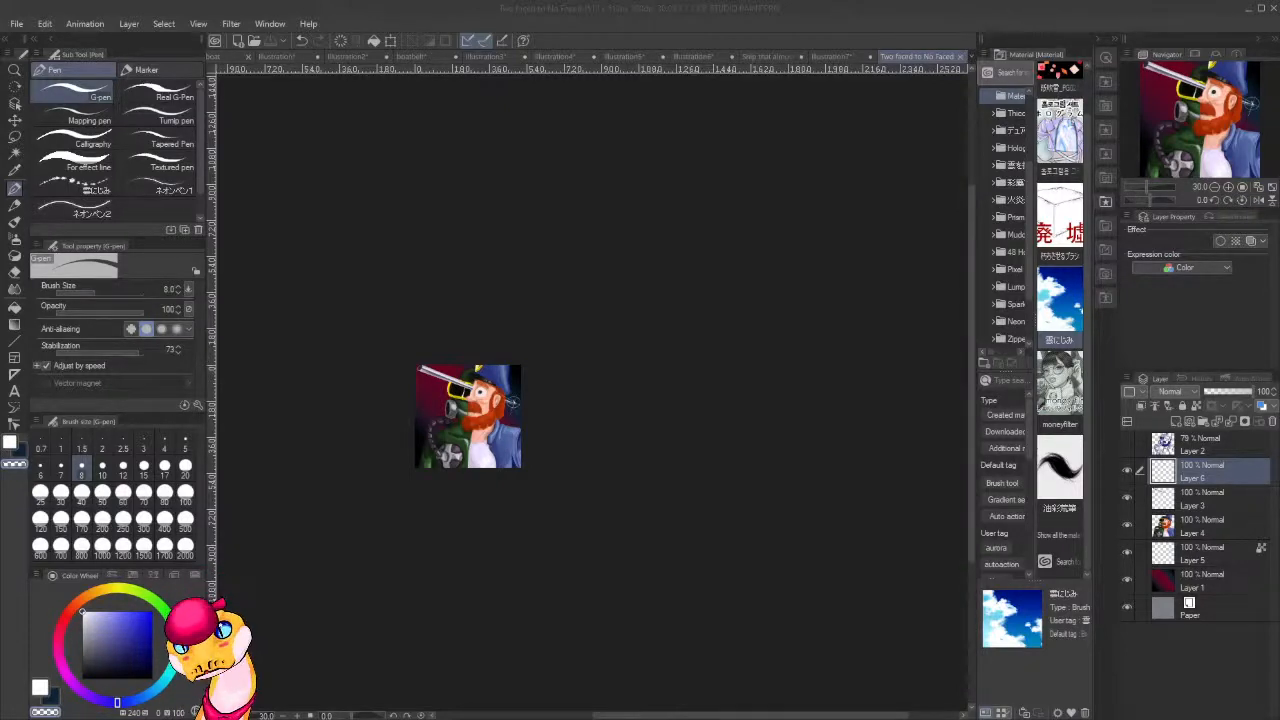
Create a new 512 x 512 px illustration at 300 dpi.
click(276, 6)
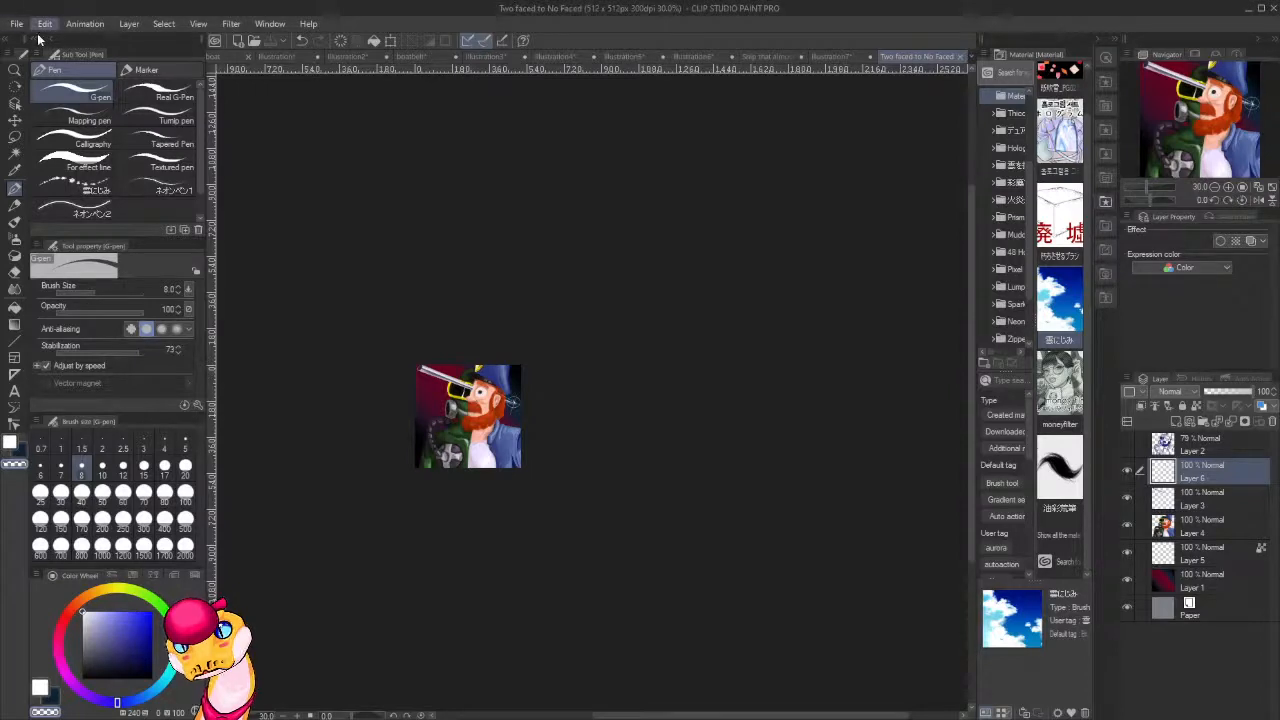
click(24, 45)
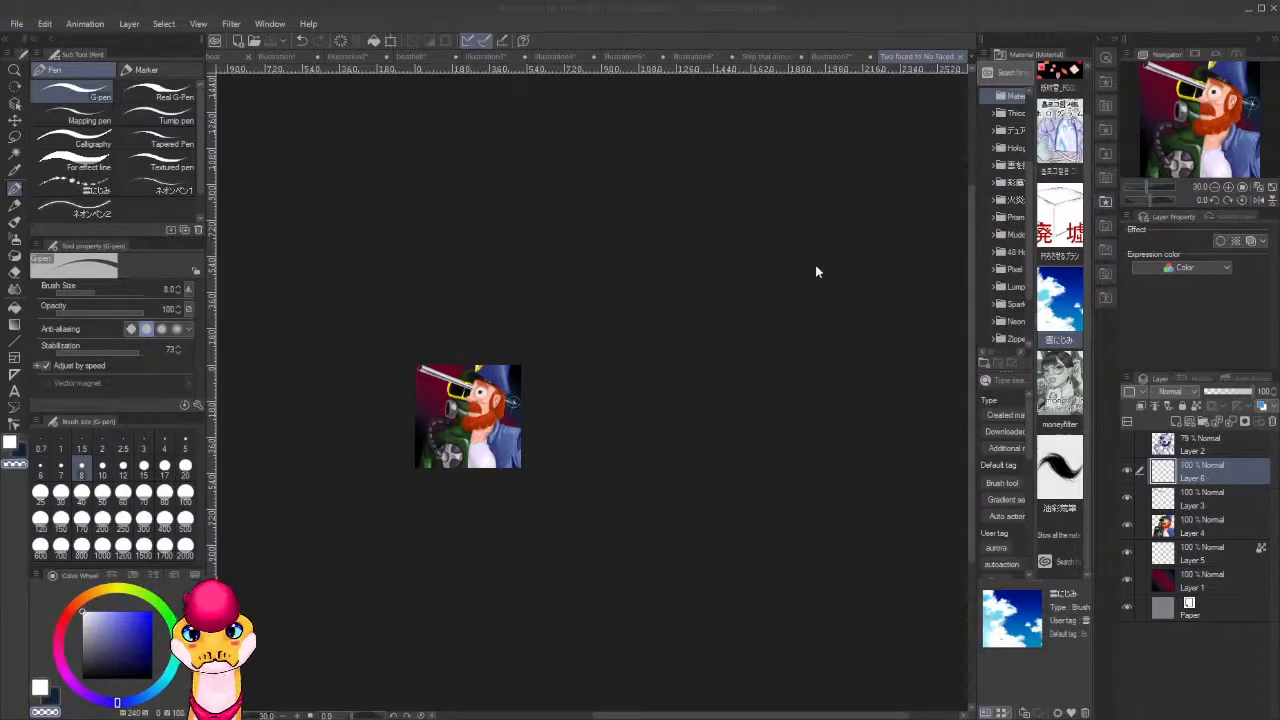
key(Return)
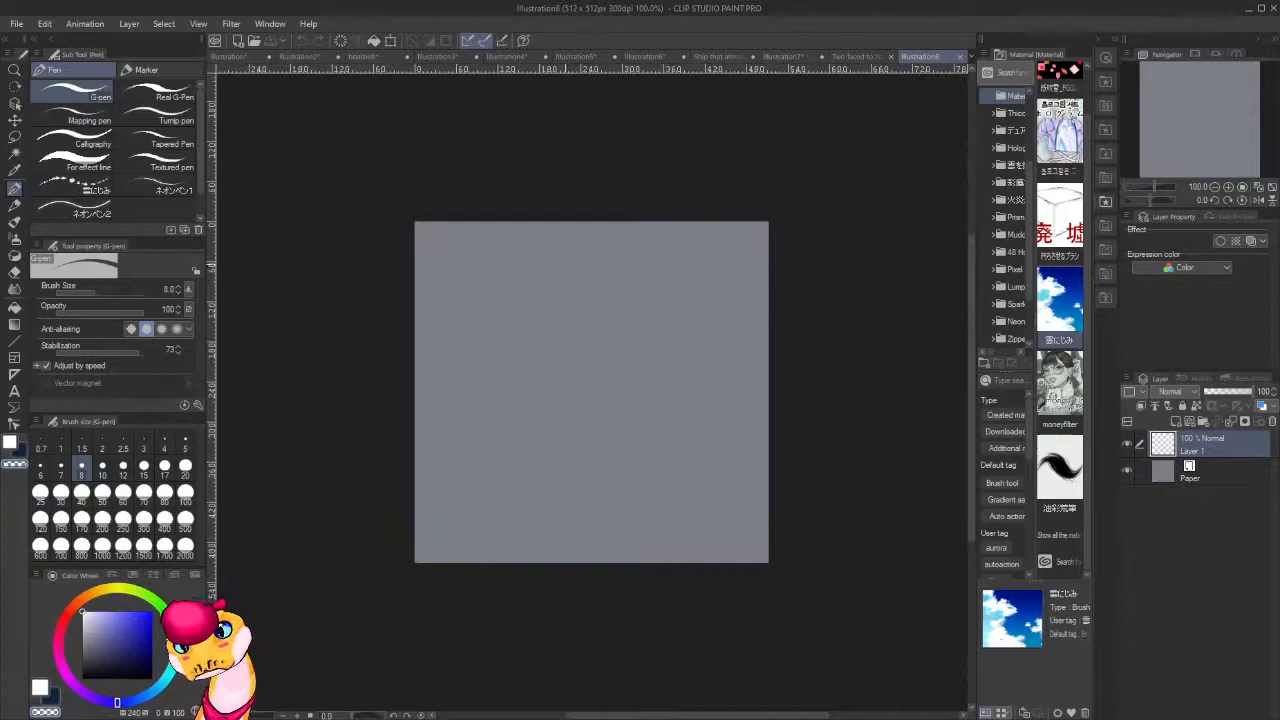
Fill the blank layer with a vertical Sunset gradient, running from black at the canvas's upper edge to pale yellow about two-thirds down.
click(14, 324)
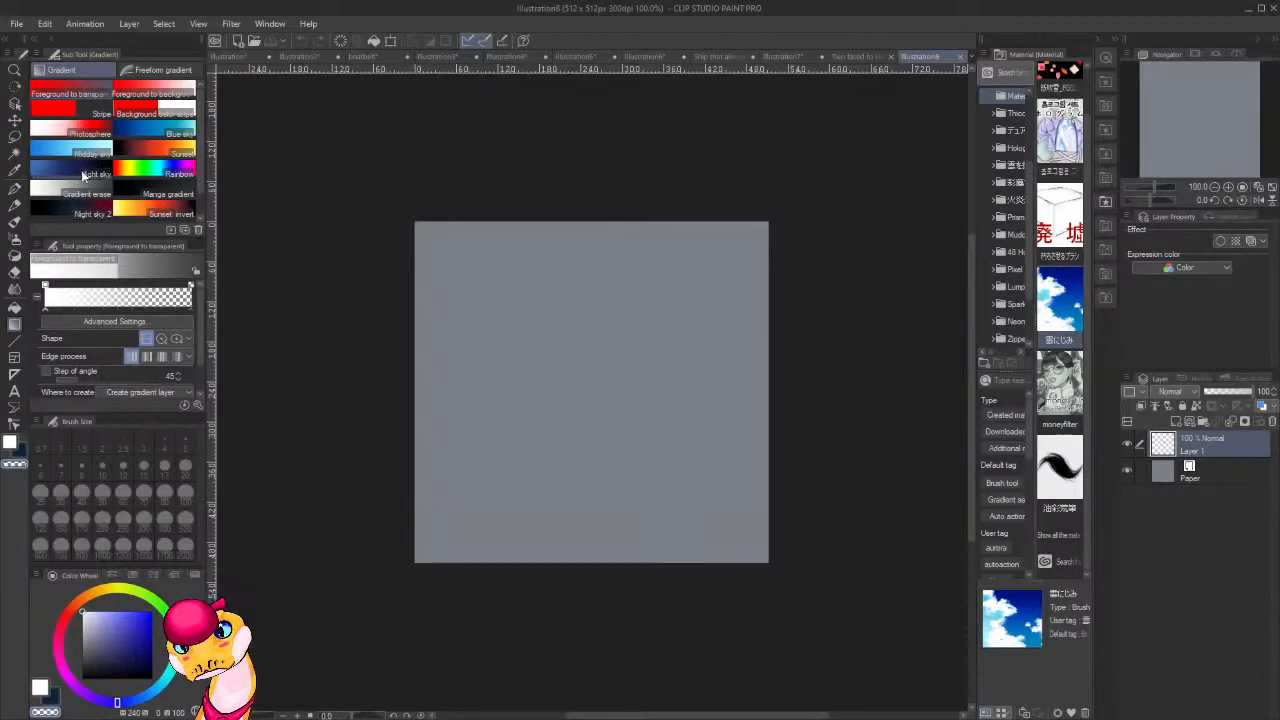
click(153, 148)
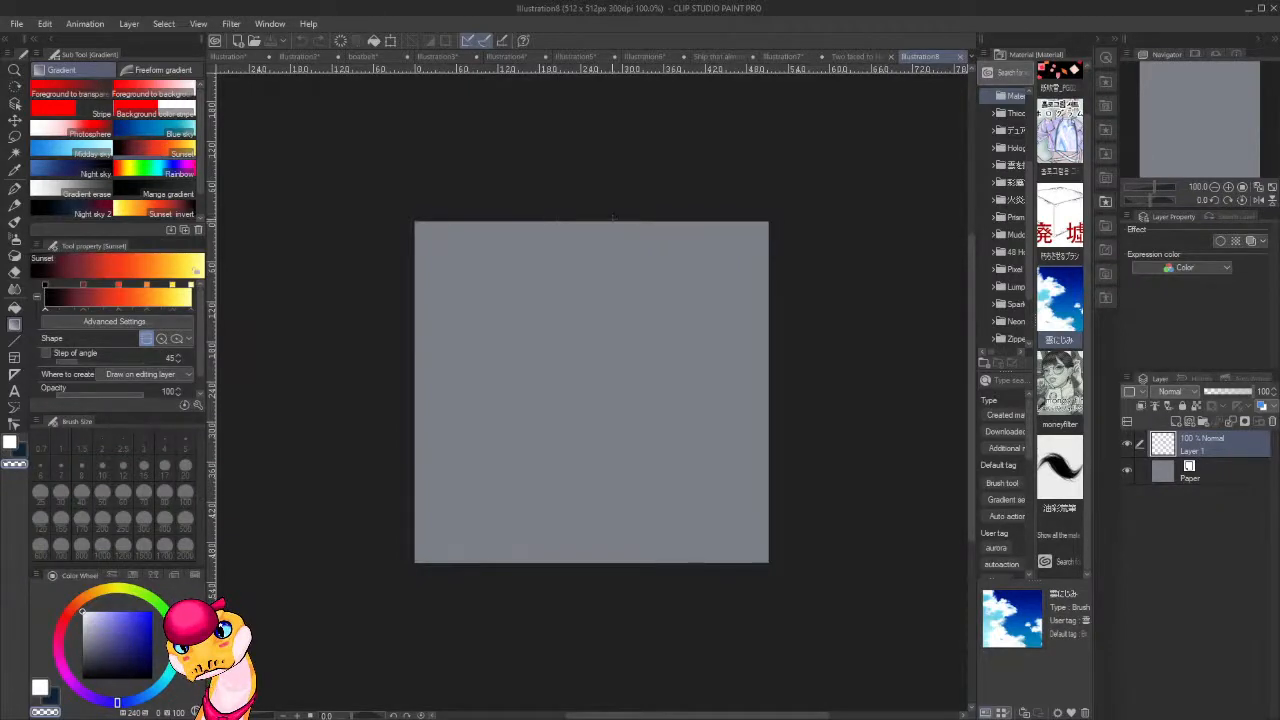
drag(612, 216, 613, 458)
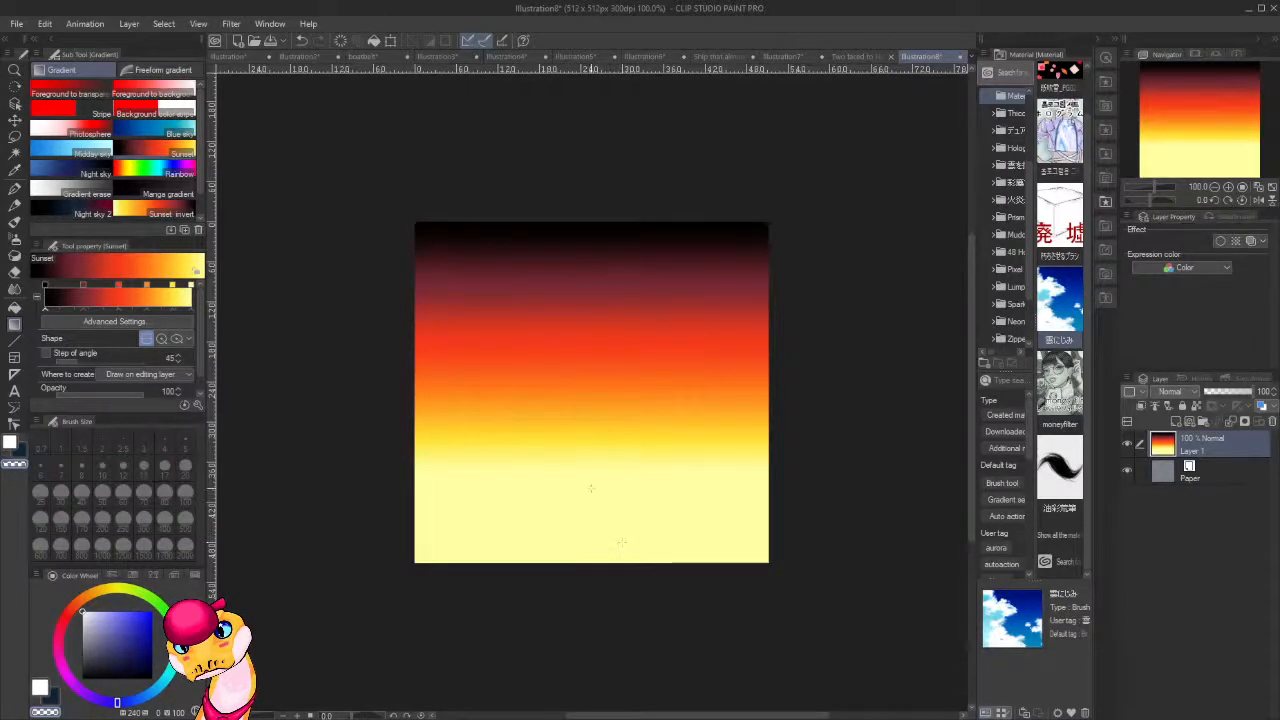
Add a layer above the gradient and ready a thickpaint brush at size 40 in dark red sampled from the gradient.
scroll(762, 455, up, 1)
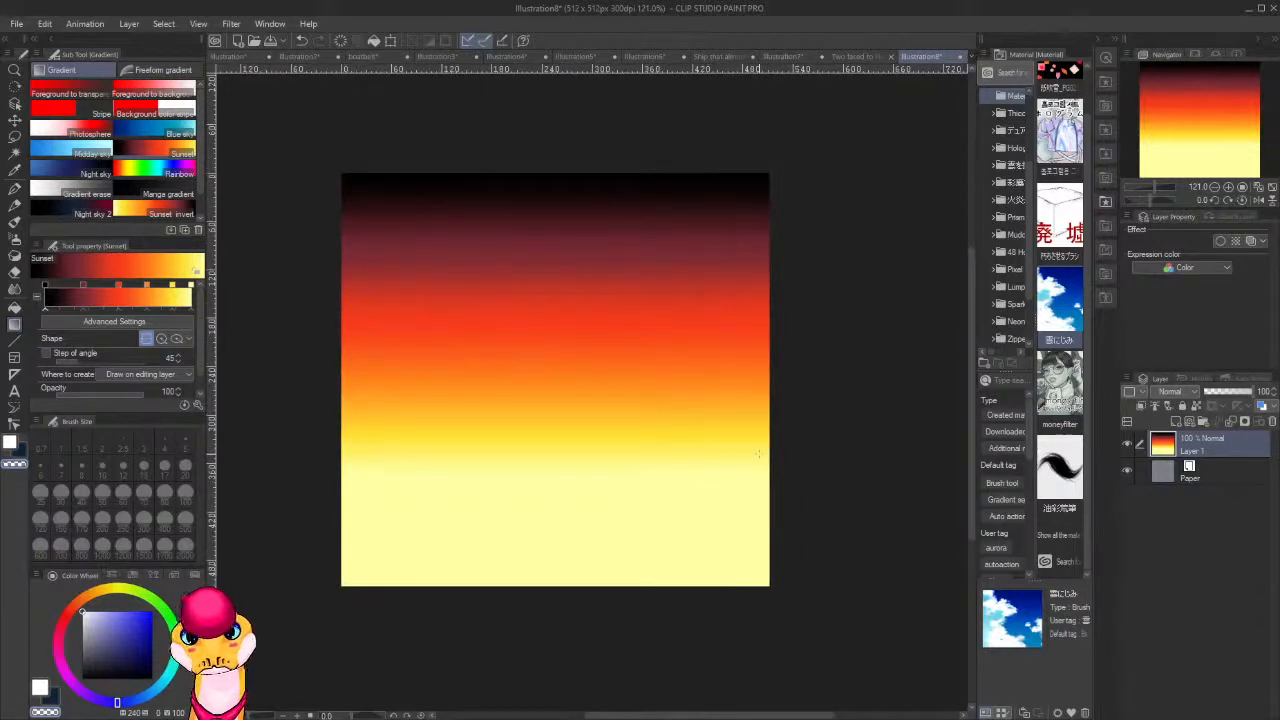
key(ctrl+shift+n)
key(b)
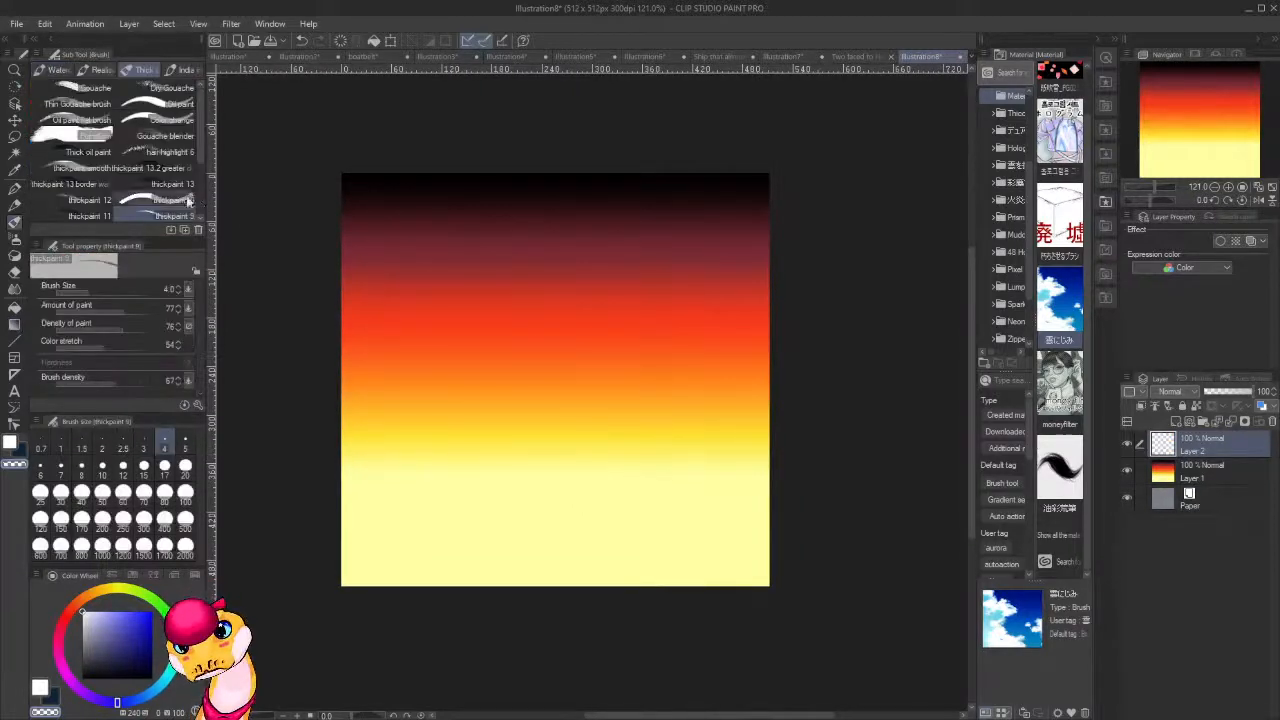
scroll(580, 464, up, 2)
scroll(573, 465, down, 1)
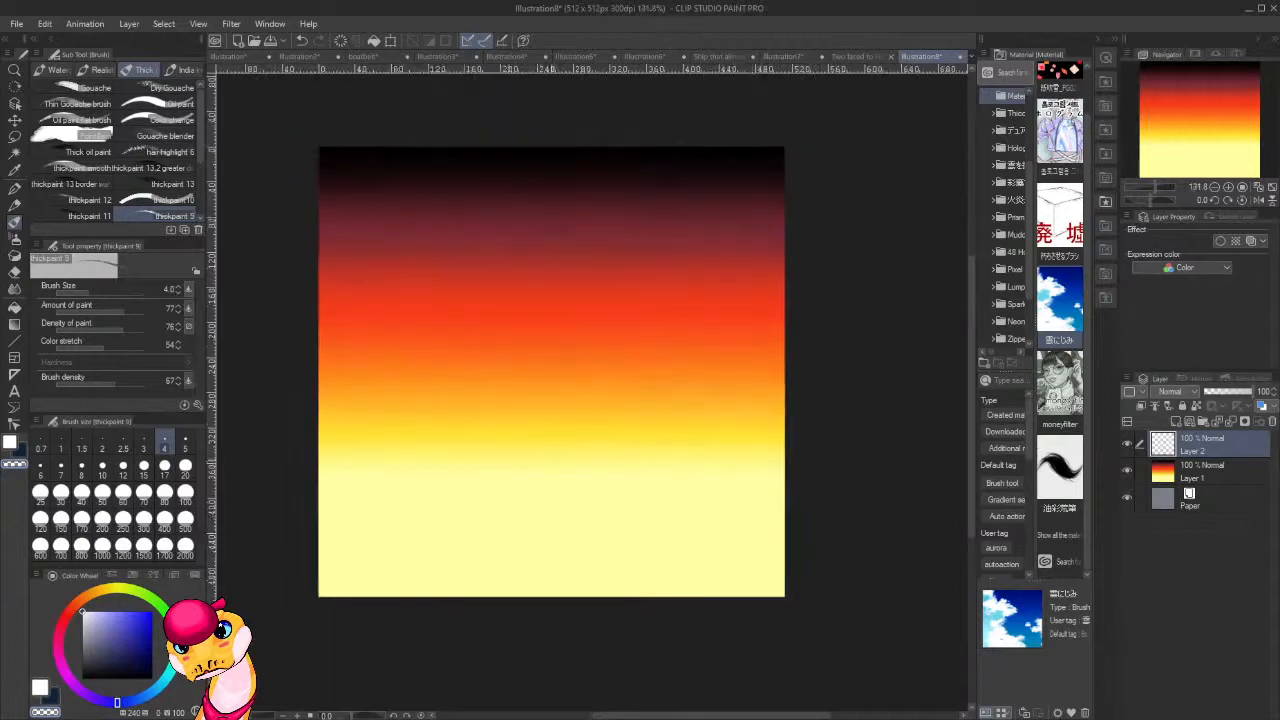
alt+click(558, 378)
key(])
key(bracketright)
key(bracketright)
key(bracketright)
key(bracketright)
key(bracketright)
key(bracketright)
key(bracketright)
key(bracketright)
key(bracketright)
key(bracketright)
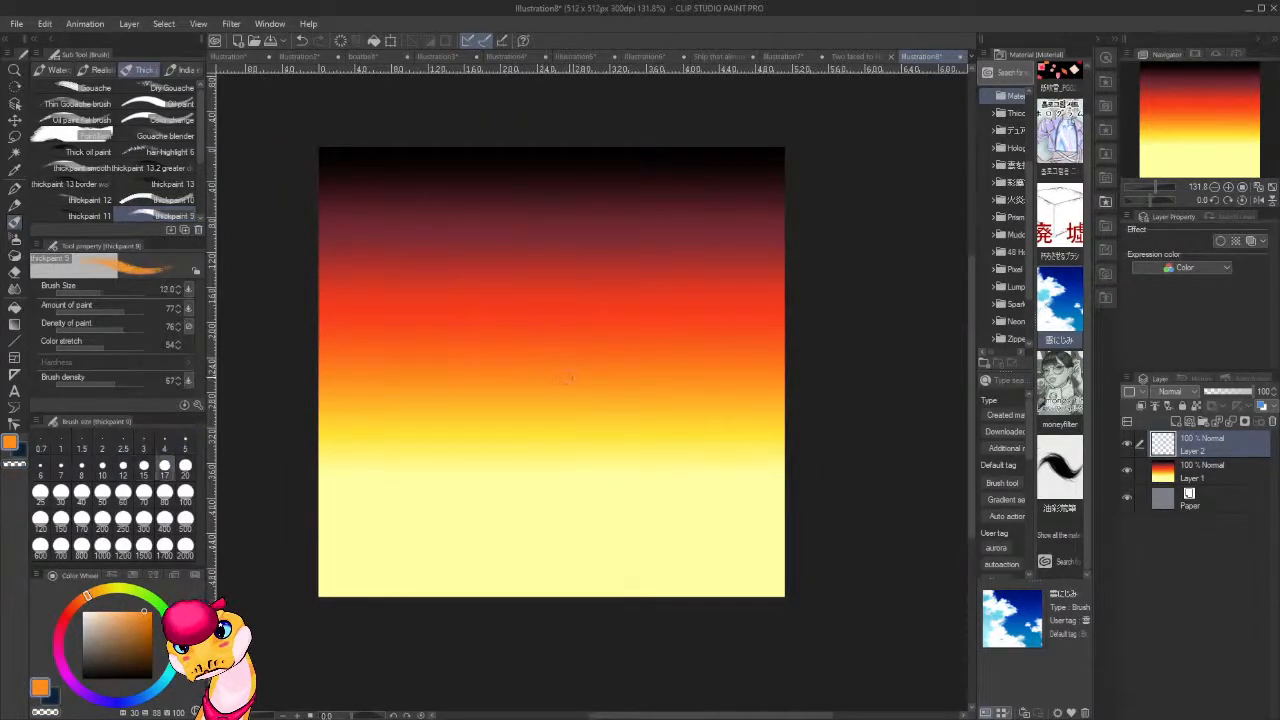
key(bracketright)
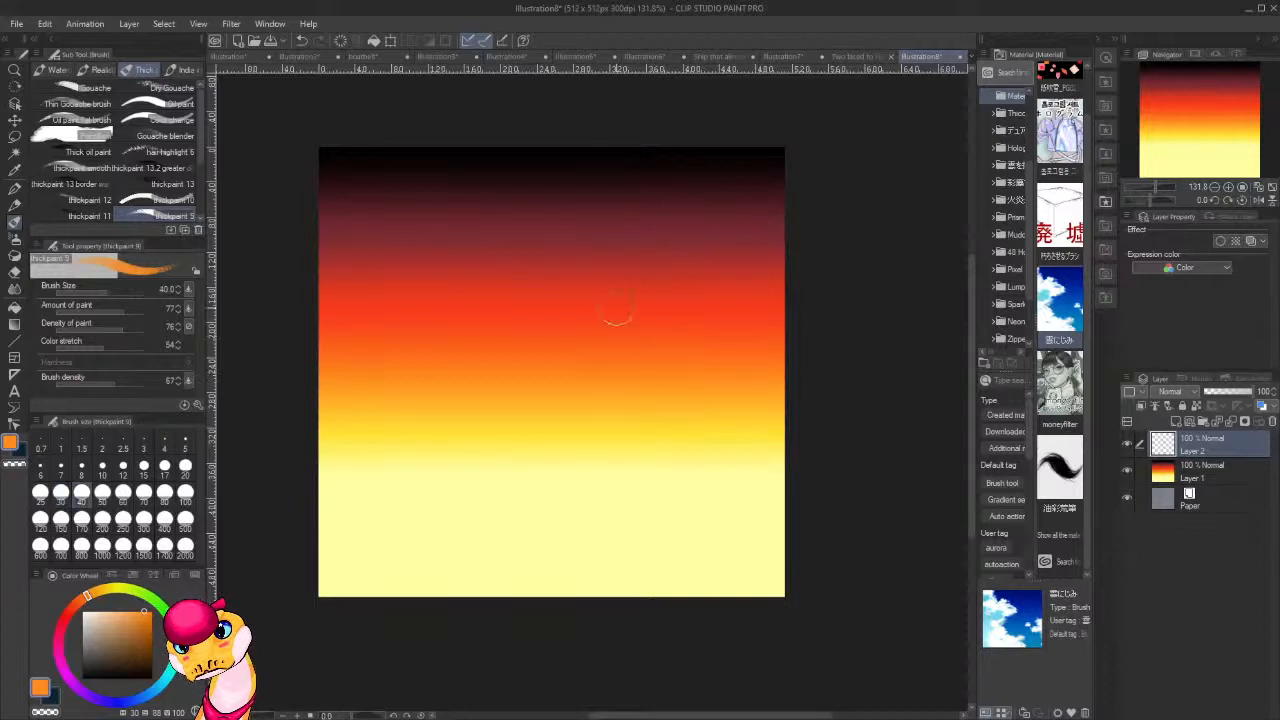
alt+click(589, 232)
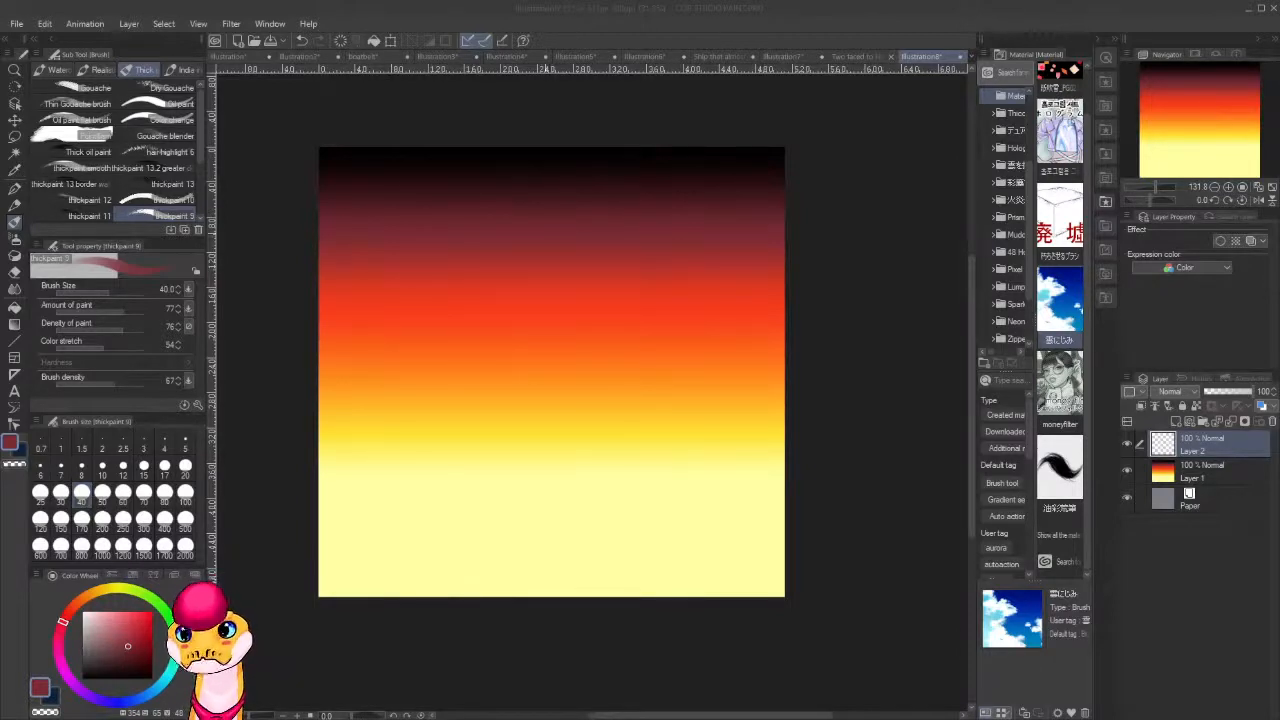
Paint a slanted dark red oval for the head above the canvas centre, undoing the rejected strokes.
mouse_move(509, 283)
mouse_down()
mouse_move(560, 268)
mouse_move(480, 305)
mouse_up()
key(ctrl+z)
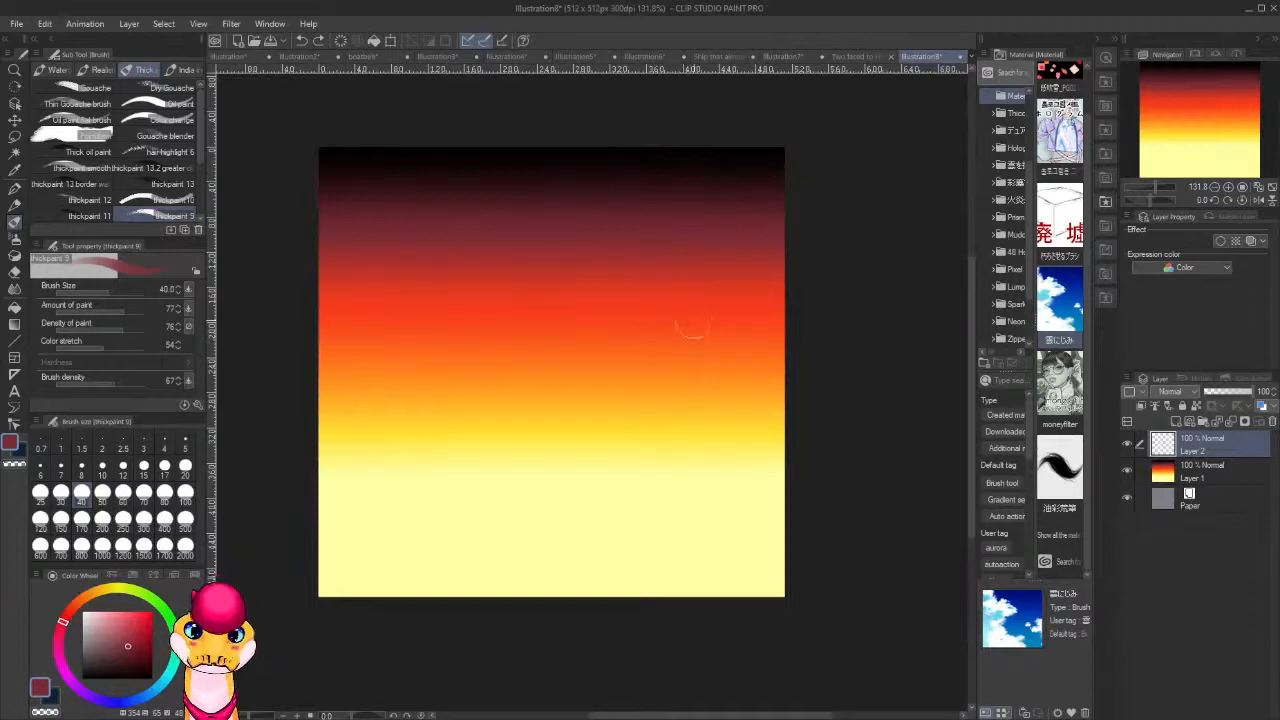
mouse_move(610, 266)
mouse_down()
mouse_move(560, 292)
mouse_move(625, 300)
mouse_move(605, 320)
mouse_move(571, 286)
mouse_move(555, 300)
mouse_move(623, 289)
mouse_move(593, 270)
mouse_move(548, 292)
mouse_move(620, 295)
mouse_up()
key(ctrl+z)
mouse_move(512, 307)
mouse_down()
mouse_move(490, 340)
mouse_move(562, 265)
mouse_up()
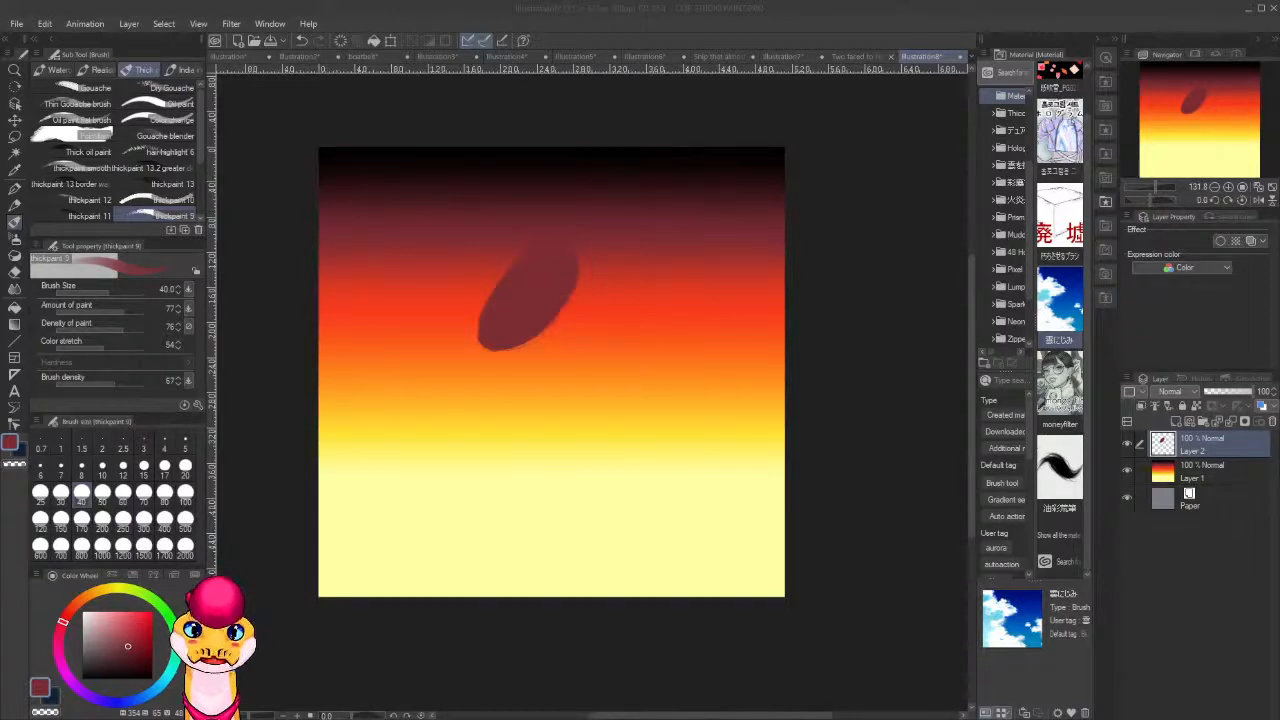
Paint a curved, tapering dark red body beside the oval head and a thin limb rising diagonally from it.
mouse_move(575, 262)
mouse_down()
mouse_move(620, 356)
mouse_move(616, 331)
mouse_move(620, 358)
mouse_move(619, 344)
mouse_move(603, 381)
mouse_move(620, 348)
mouse_move(608, 341)
mouse_move(625, 343)
mouse_move(620, 363)
mouse_move(620, 318)
mouse_move(633, 359)
mouse_move(615, 383)
mouse_move(617, 289)
mouse_move(650, 323)
mouse_move(640, 378)
mouse_up()
key(ctrl+z)
key(ctrl+z)
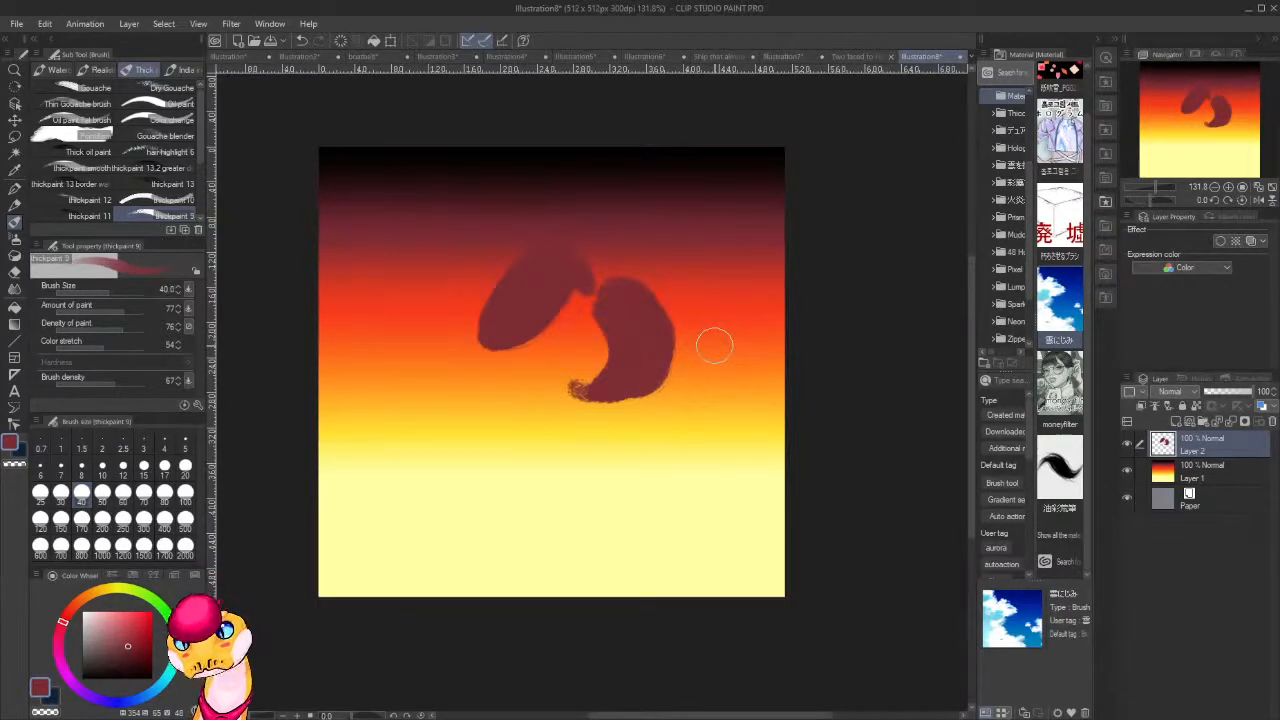
mouse_move(662, 324)
mouse_down()
mouse_move(682, 294)
mouse_move(748, 260)
mouse_up()
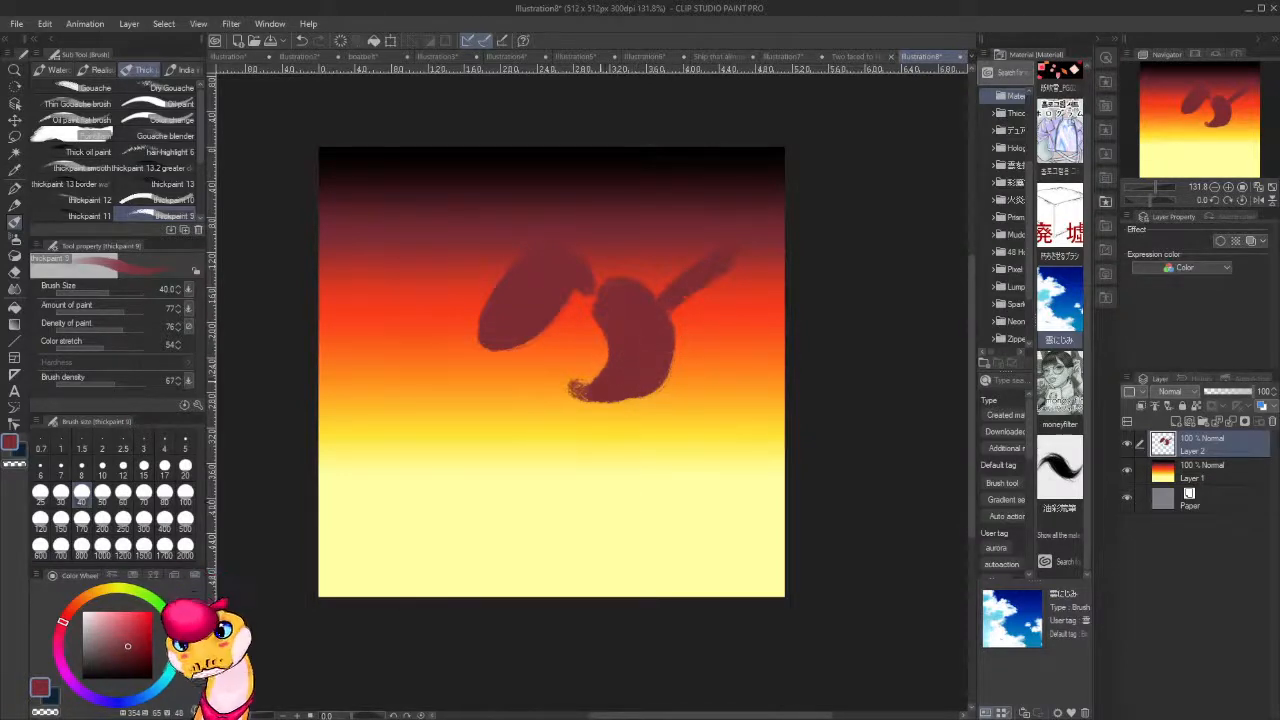
Round out the dark red head and paint an orange face over it with the layer's transparent pixels locked.
mouse_move(478, 340)
mouse_down()
mouse_move(556, 343)
mouse_move(575, 285)
mouse_move(554, 340)
mouse_move(578, 300)
mouse_move(577, 315)
mouse_move(514, 340)
mouse_up()
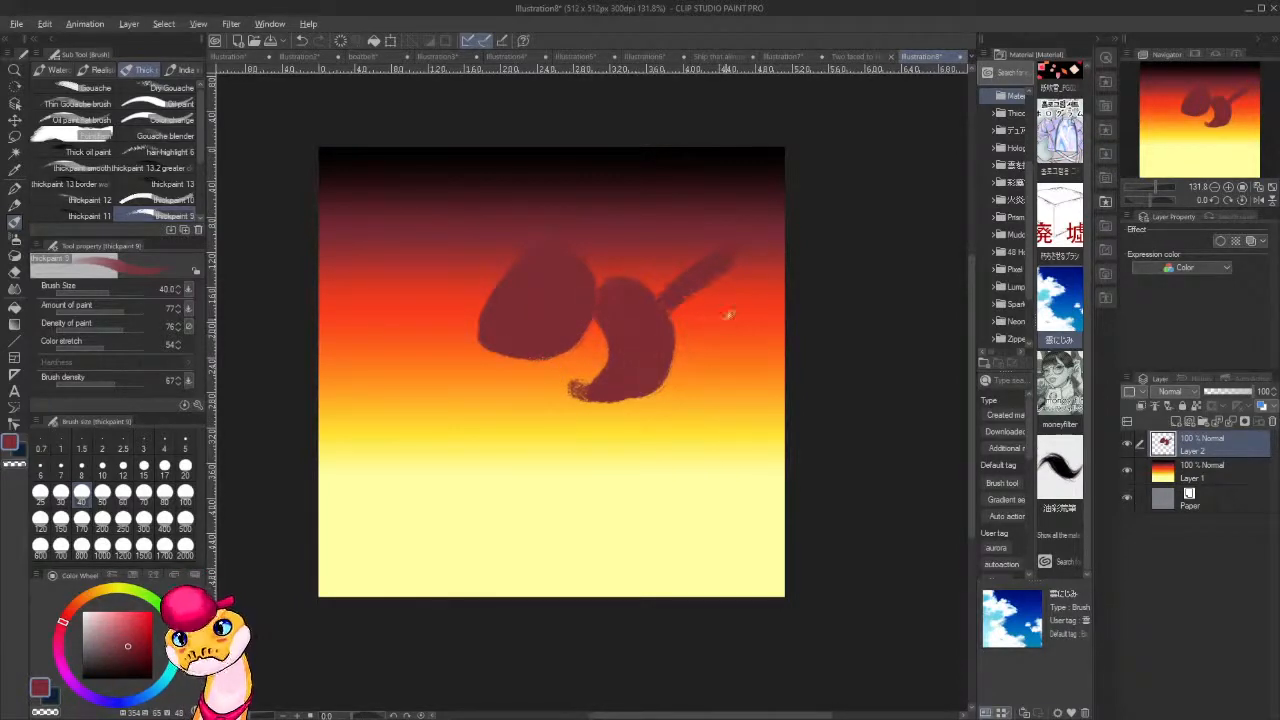
alt+click(735, 372)
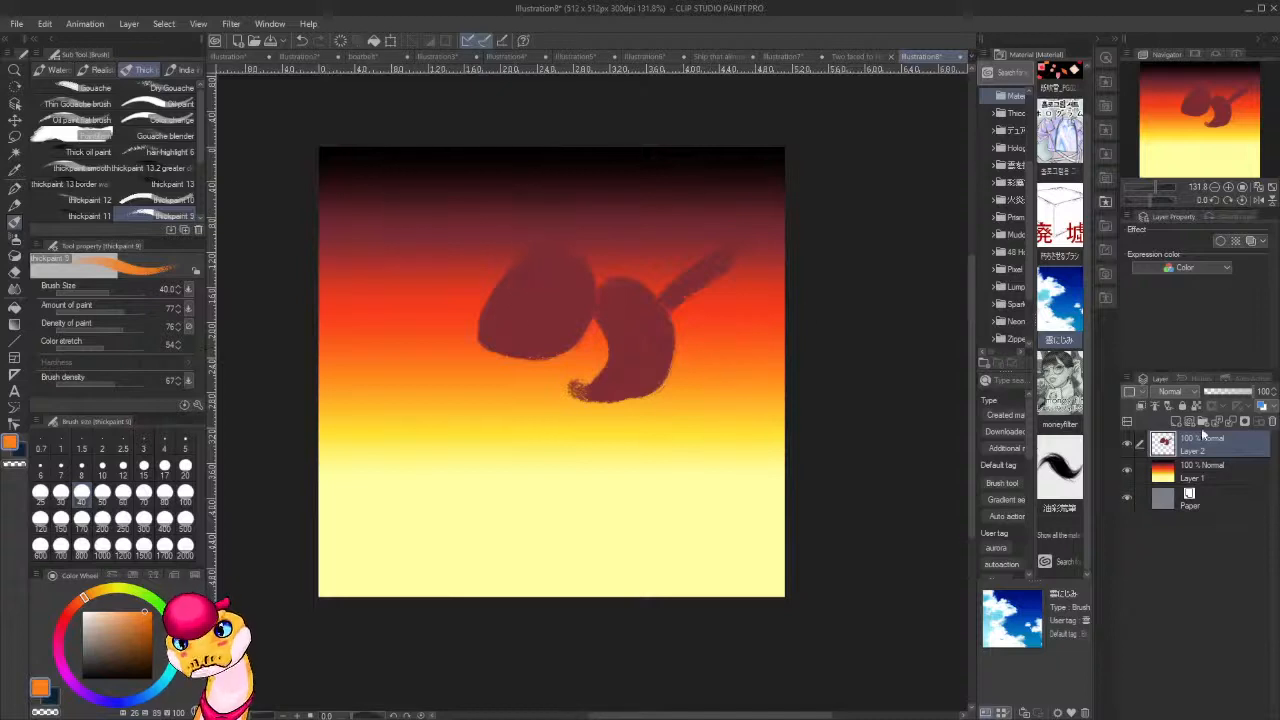
mouse_move(529, 269)
mouse_down()
mouse_move(496, 309)
mouse_move(567, 267)
mouse_move(532, 332)
mouse_move(503, 311)
mouse_move(540, 330)
mouse_up()
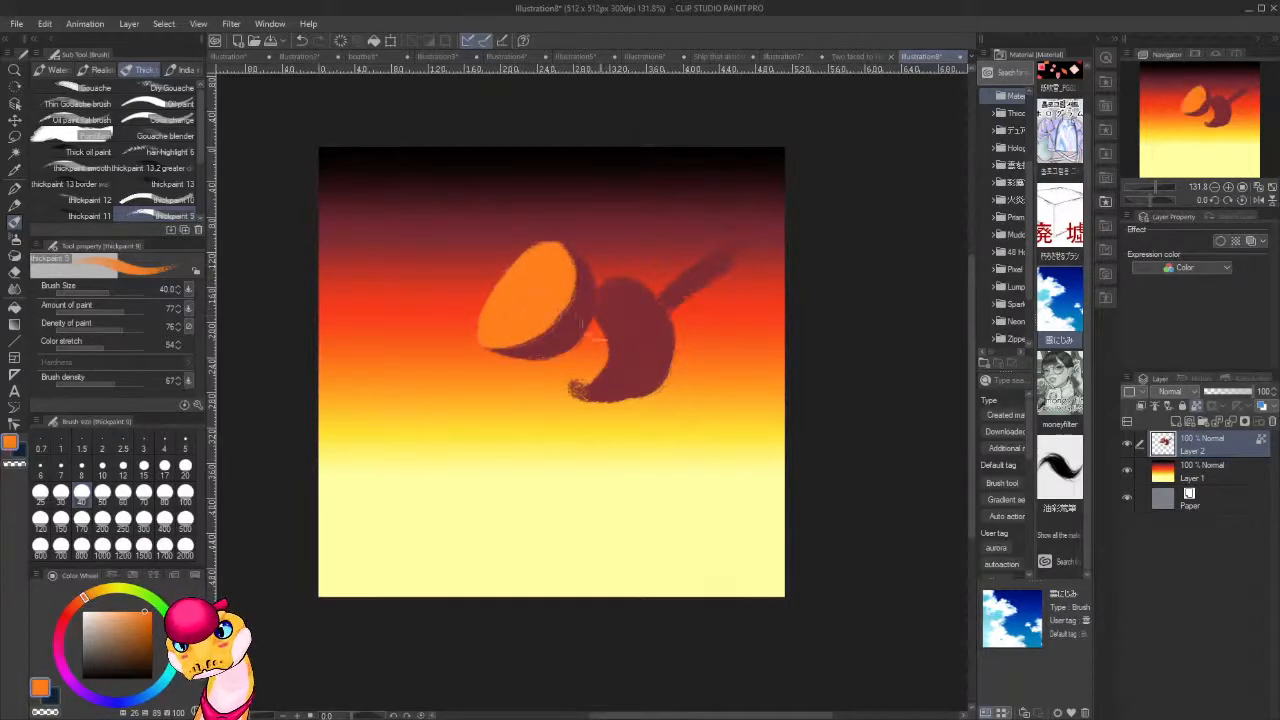
With transparent pixels unlocked, paint a dark red bent arm above the face and extend the diagonal limb to the canvas edge, undoing the rejected stroke.
alt+click(658, 352)
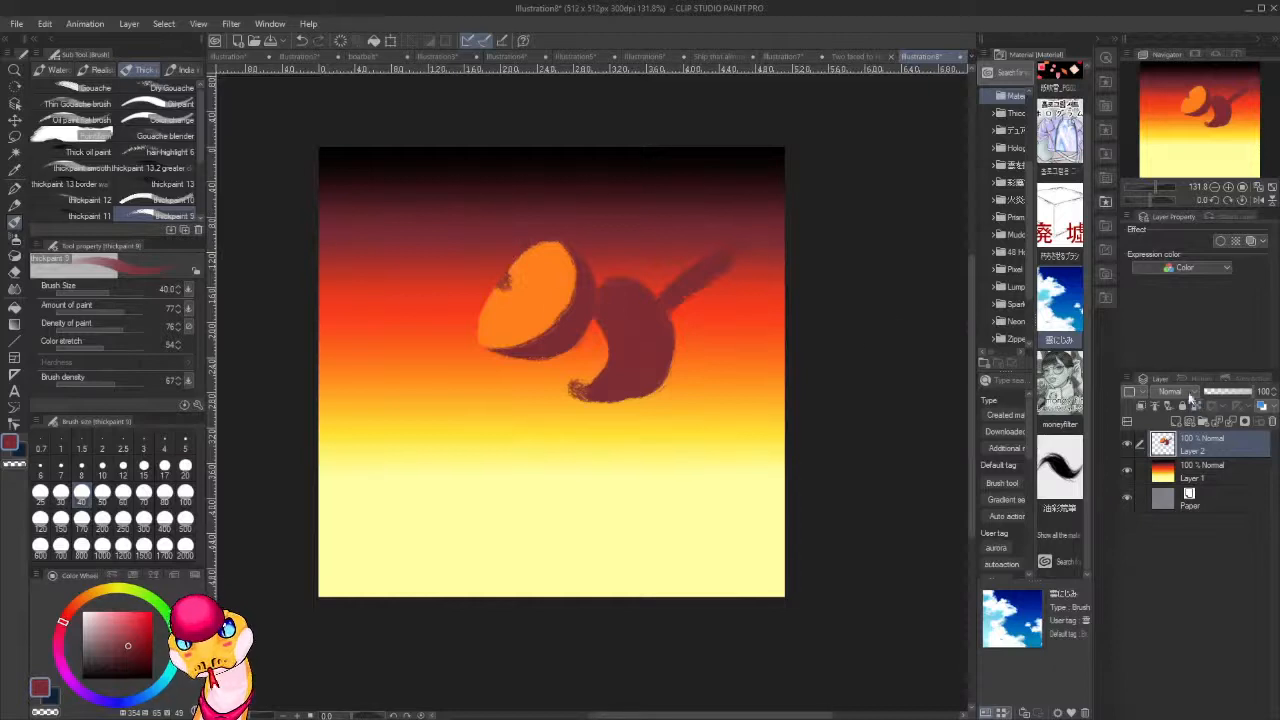
mouse_move(492, 230)
mouse_down()
mouse_move(480, 191)
mouse_move(500, 177)
mouse_move(513, 188)
mouse_up()
drag(716, 260, 782, 210)
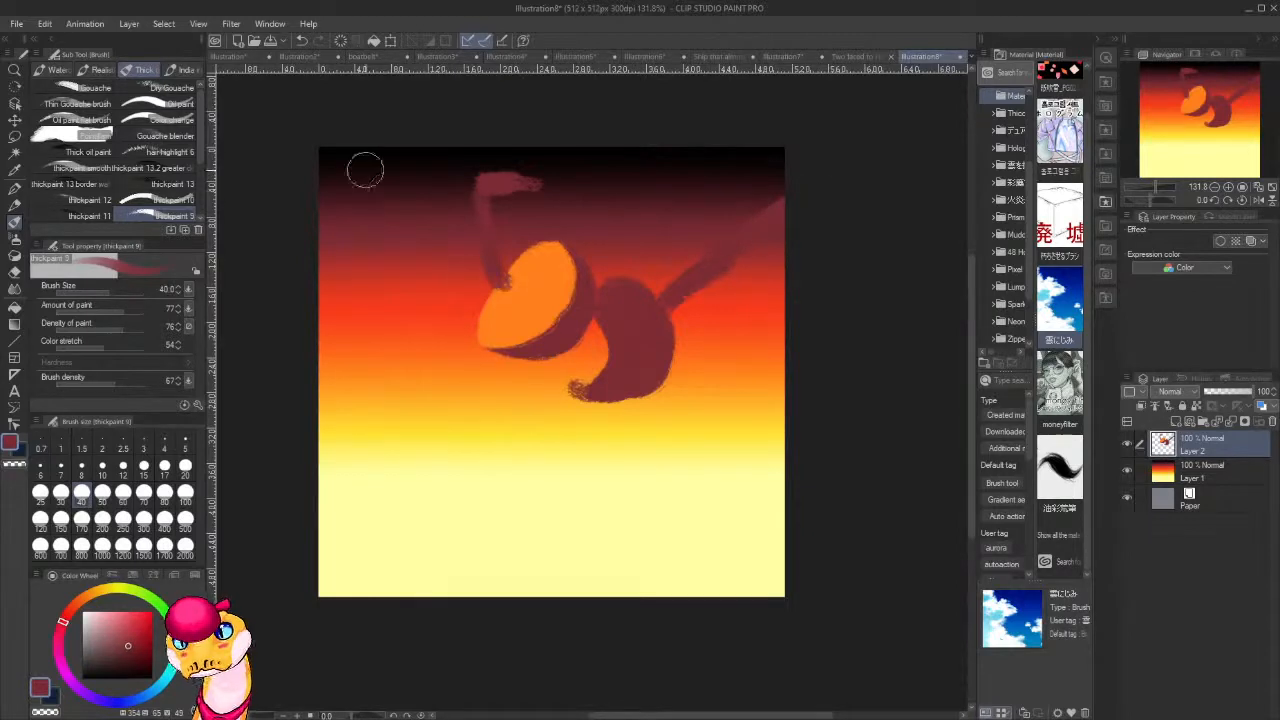
mouse_move(520, 142)
mouse_down()
mouse_move(625, 270)
mouse_move(684, 378)
mouse_up()
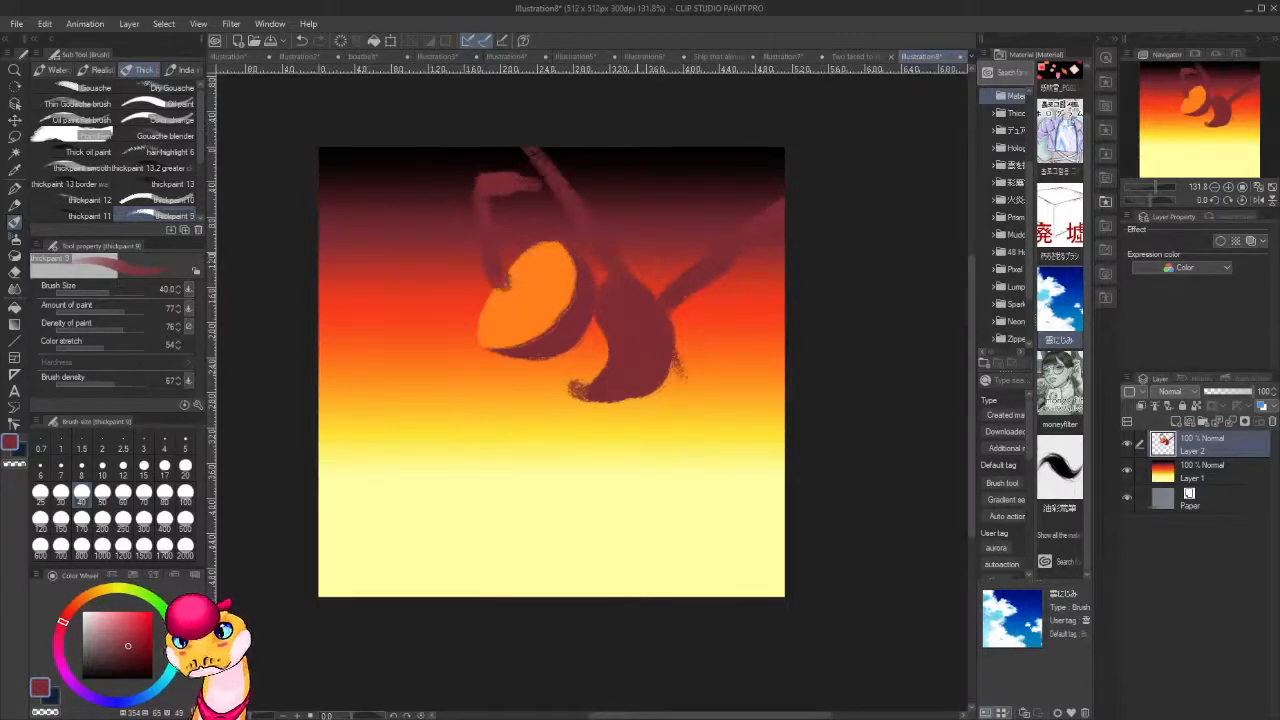
key(ctrl+z)
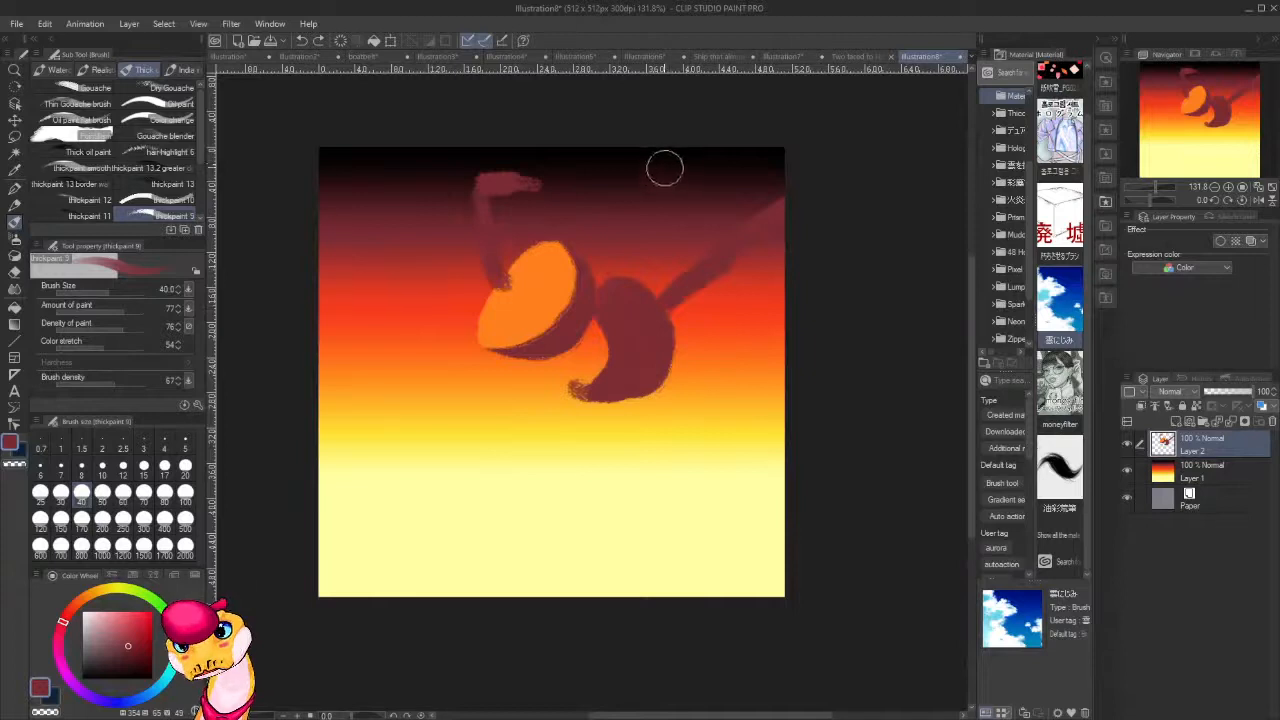
Paint a dark red limb rising from the body to the canvas's upper edge and a thick, tapering leg descending toward the lower-right corner.
mouse_move(630, 172)
mouse_down()
mouse_move(673, 158)
mouse_move(654, 164)
mouse_move(612, 346)
mouse_up()
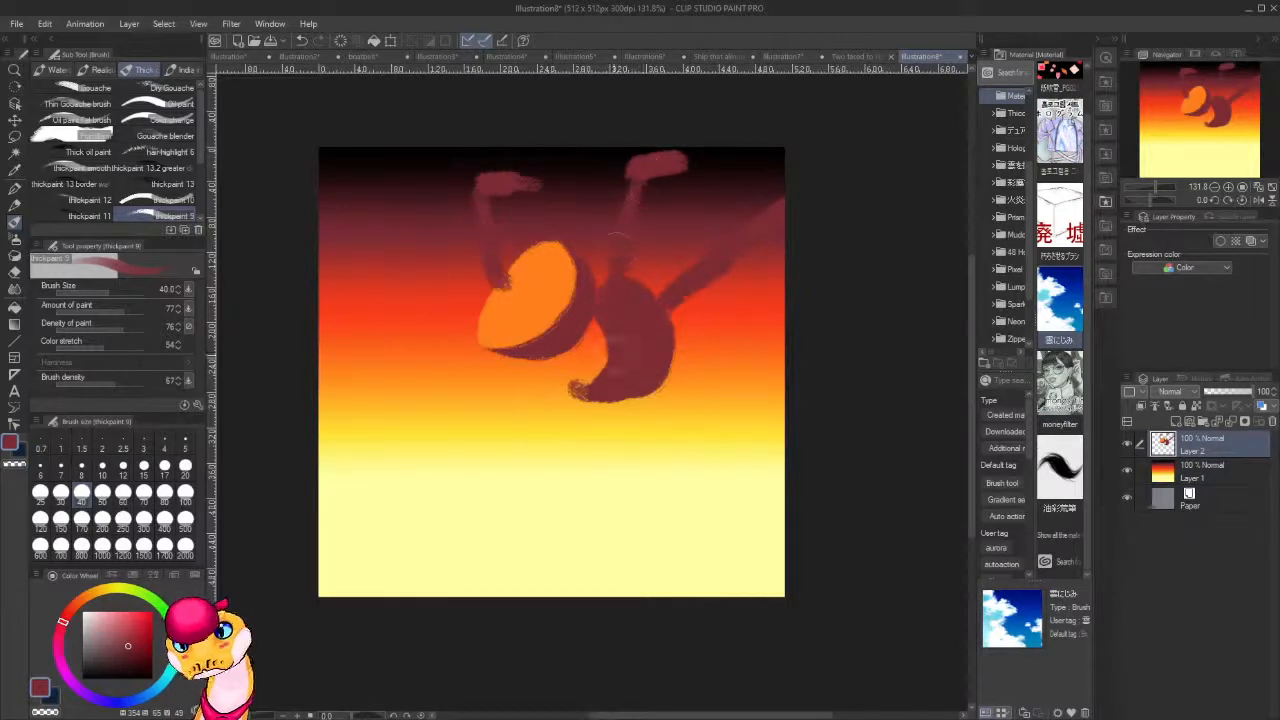
drag(676, 168, 768, 525)
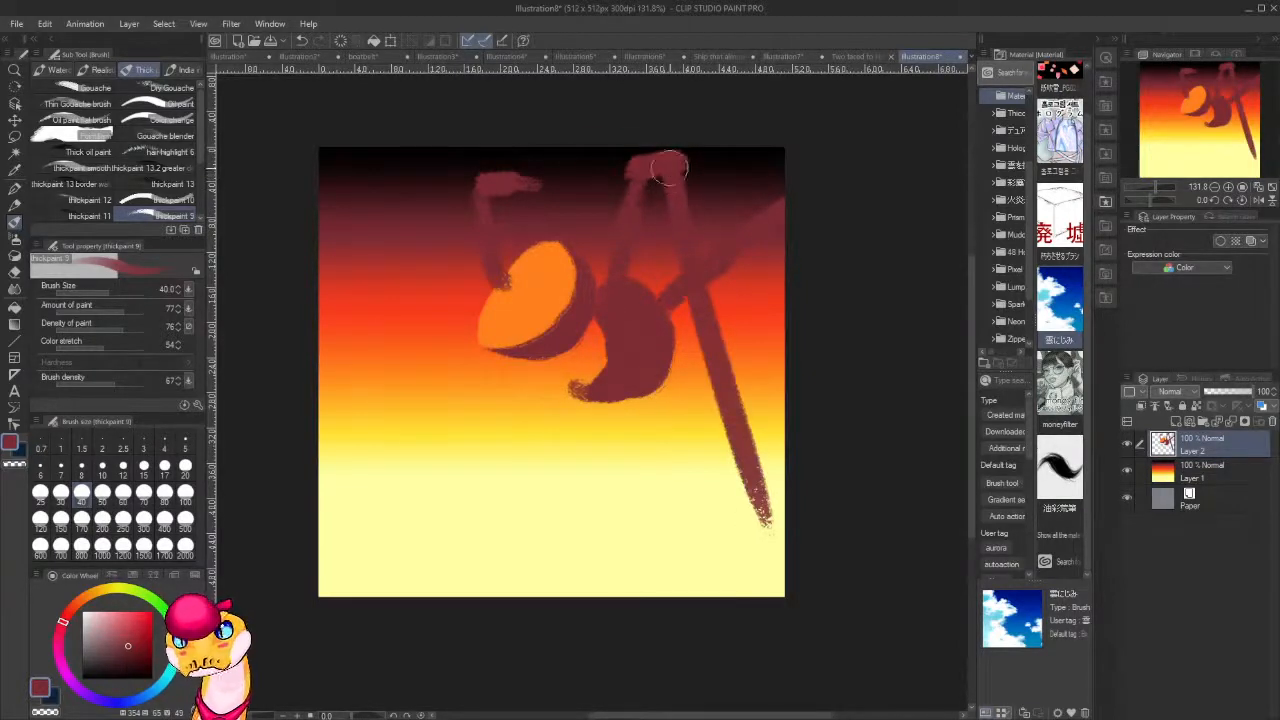
drag(654, 196, 745, 498)
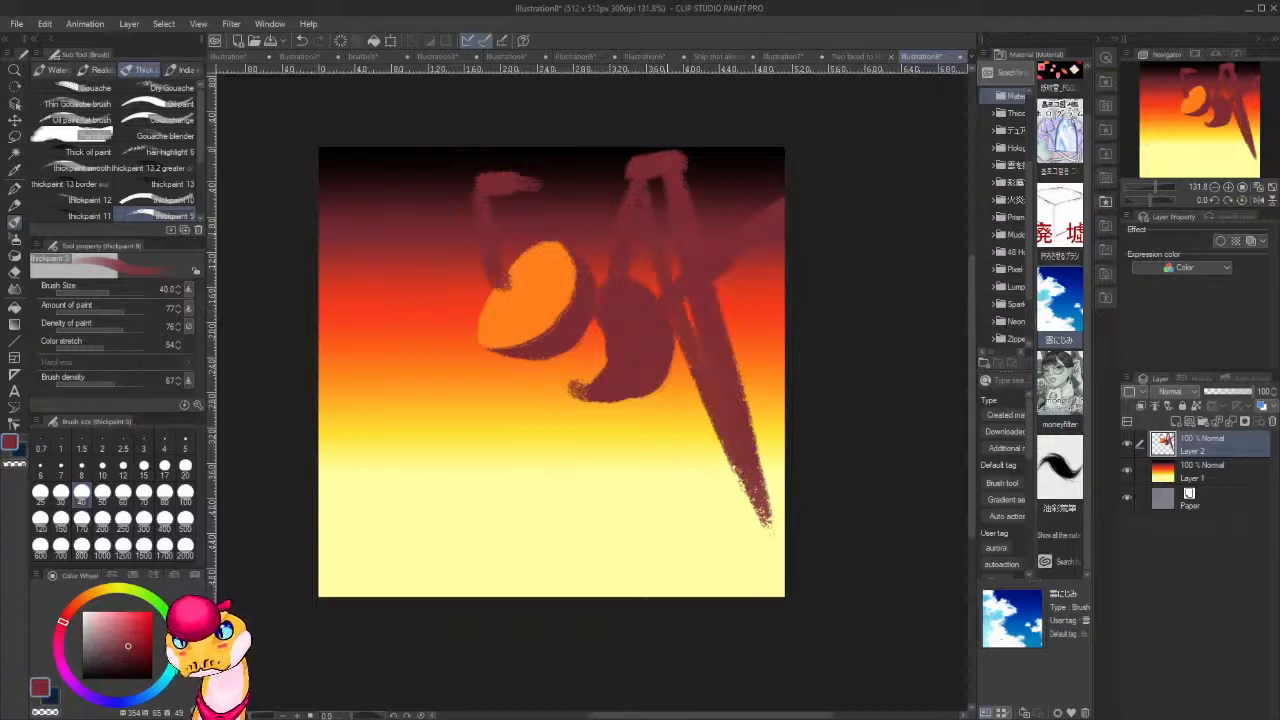
drag(641, 163, 770, 522)
drag(653, 151, 712, 404)
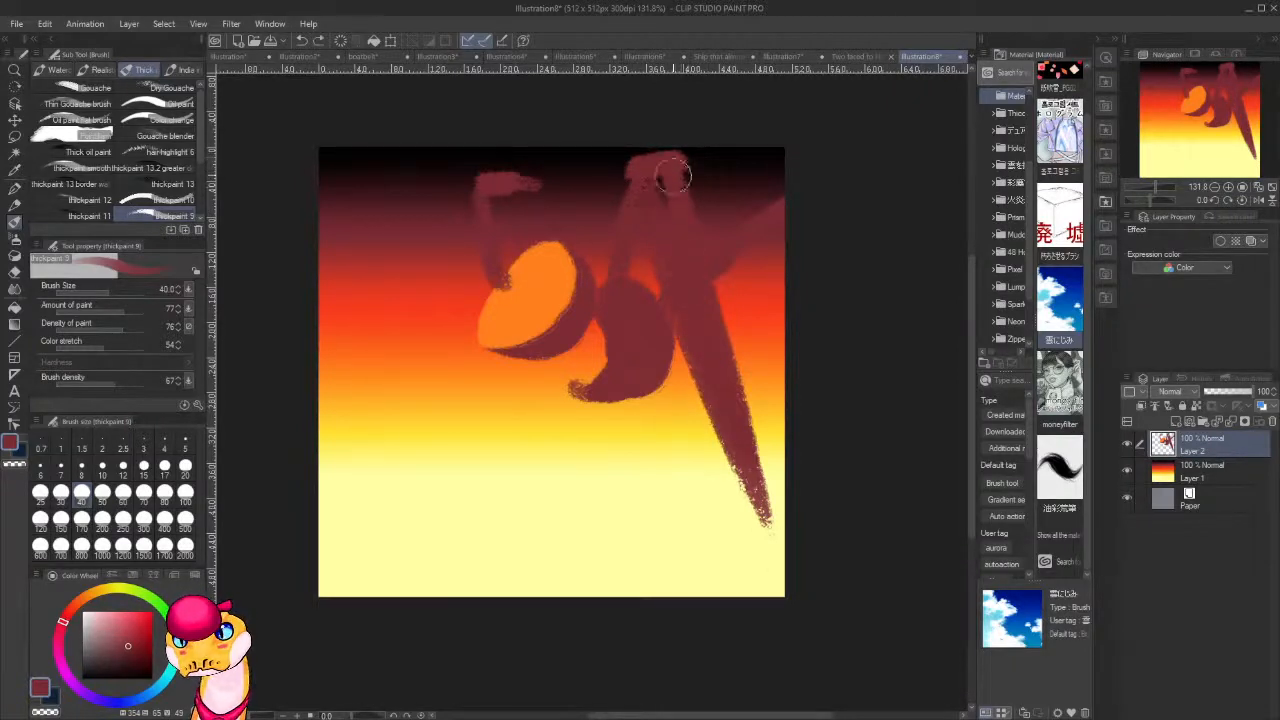
drag(673, 177, 750, 537)
drag(628, 183, 762, 545)
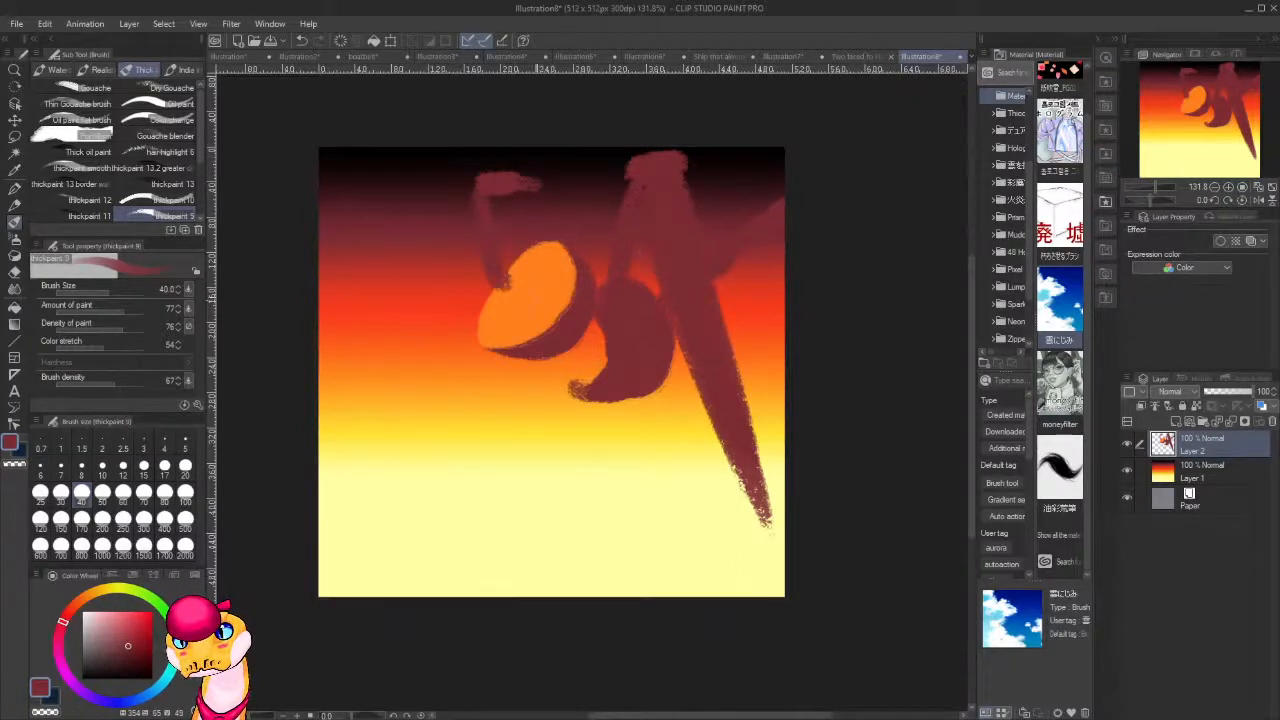
Enlarge the orange face over the bent arm and paint a dark red segment joining the raised hand to the body.
alt+click(528, 289)
mouse_move(519, 277)
mouse_down()
mouse_move(496, 304)
mouse_move(538, 257)
mouse_move(497, 286)
mouse_move(495, 330)
mouse_move(489, 308)
mouse_up()
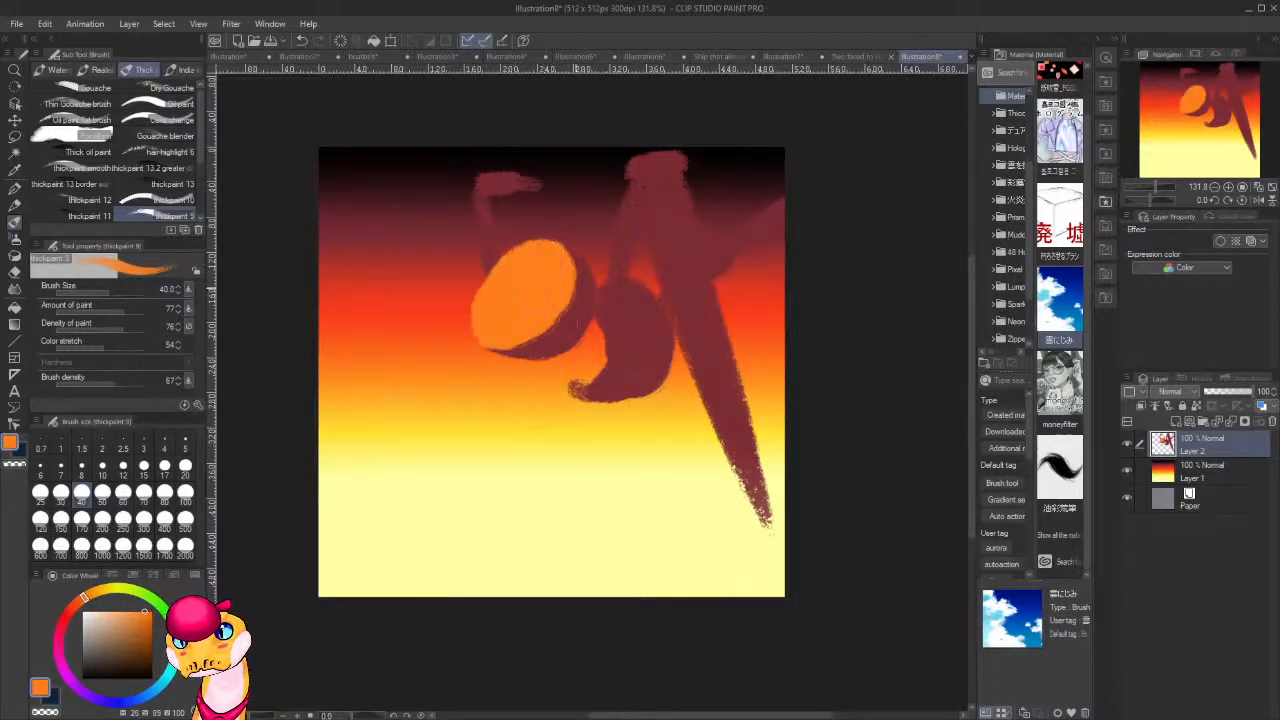
alt+click(494, 181)
mouse_move(506, 187)
mouse_down()
mouse_move(541, 190)
mouse_move(523, 188)
mouse_move(586, 249)
mouse_move(565, 222)
mouse_move(596, 283)
mouse_up()
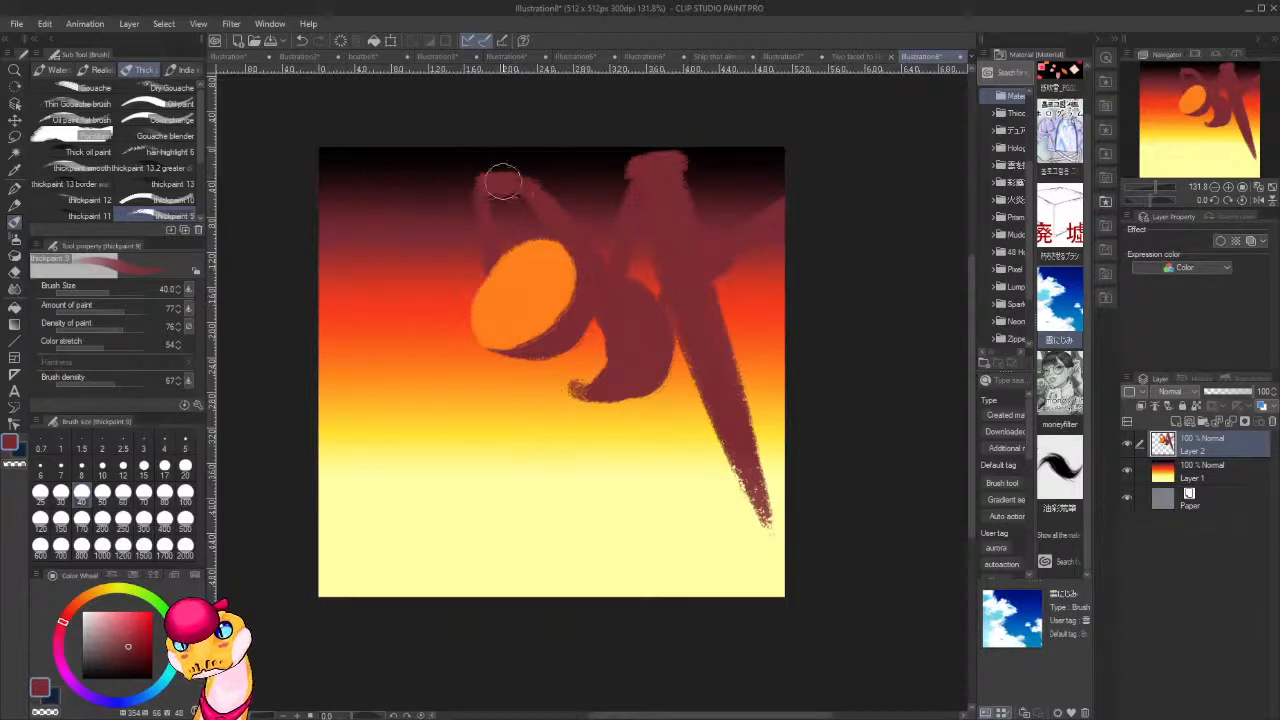
mouse_move(503, 180)
mouse_down()
mouse_move(562, 245)
mouse_move(547, 283)
mouse_move(552, 254)
mouse_move(498, 300)
mouse_move(474, 262)
mouse_move(464, 322)
mouse_move(503, 293)
mouse_up()
alt+click(551, 261)
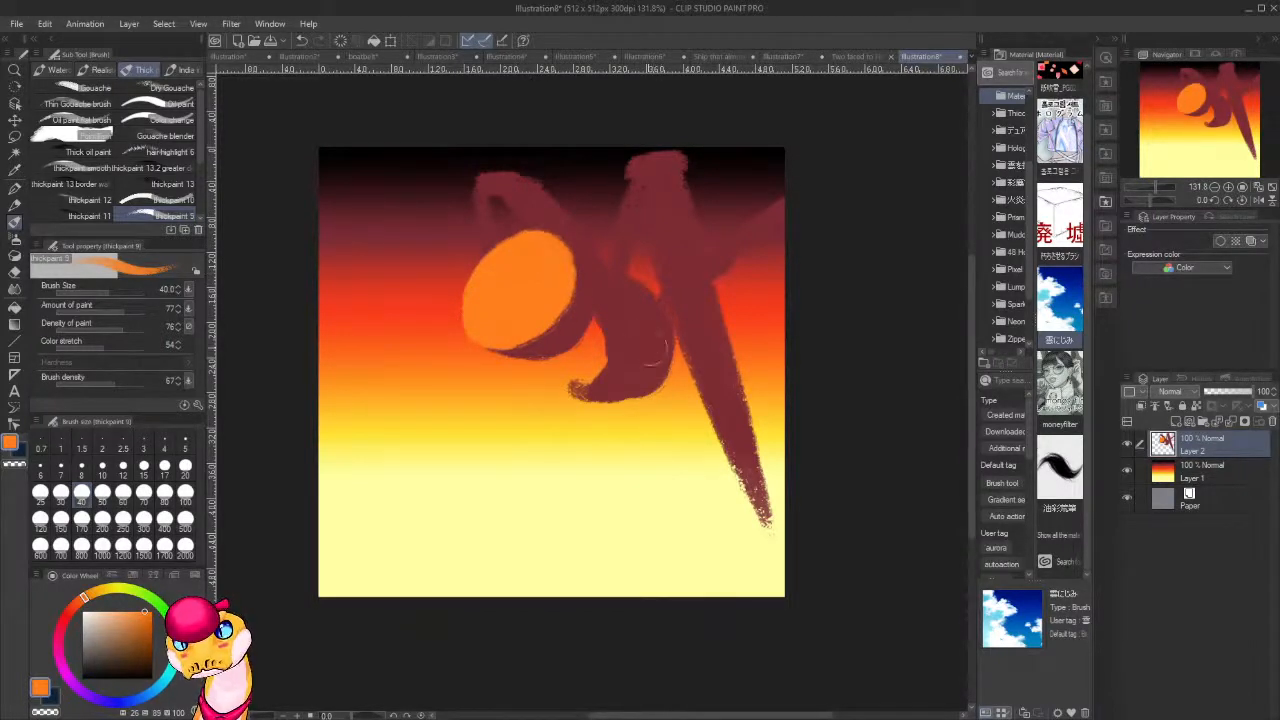
Paint a curved orange band on the dark red body segment just behind the orange face.
key(alt)
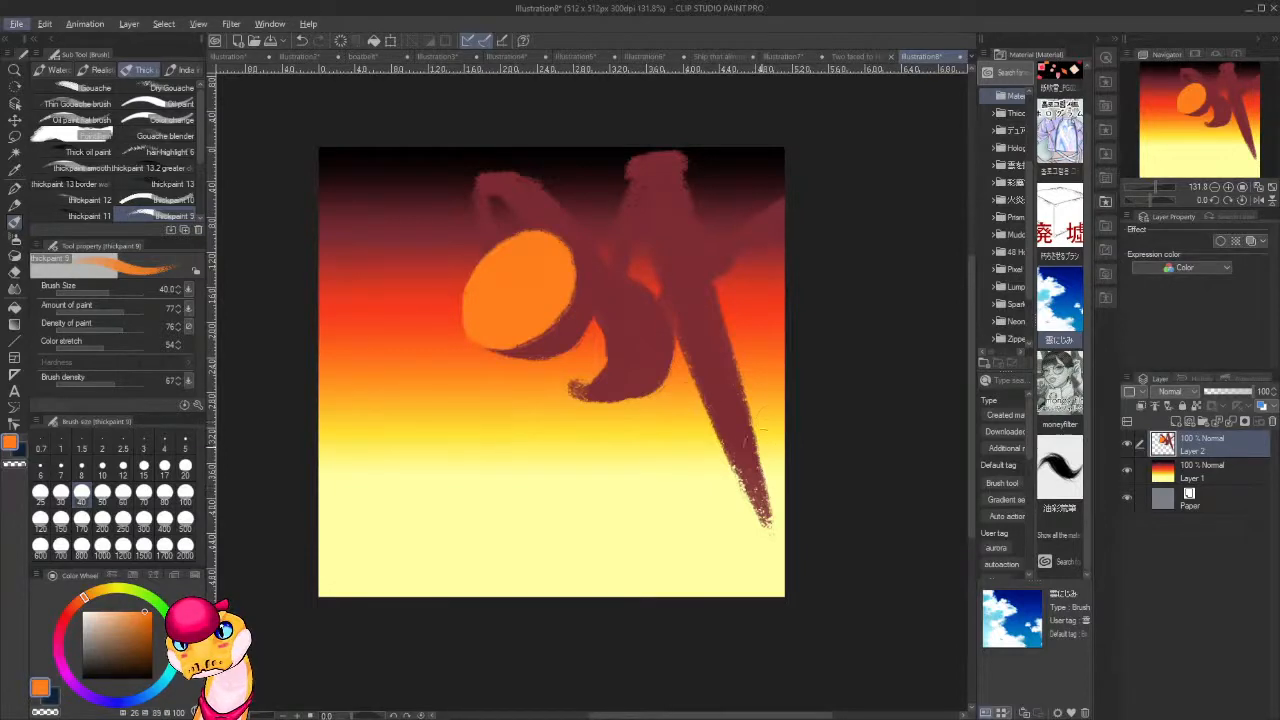
alt+click(612, 368)
mouse_move(608, 363)
mouse_down()
mouse_move(607, 314)
mouse_move(574, 354)
mouse_move(594, 315)
mouse_move(576, 345)
mouse_move(582, 366)
mouse_move(594, 354)
mouse_move(572, 359)
mouse_move(593, 360)
mouse_move(591, 277)
mouse_move(583, 358)
mouse_move(591, 351)
mouse_move(553, 363)
mouse_move(606, 384)
mouse_up()
alt+click(546, 330)
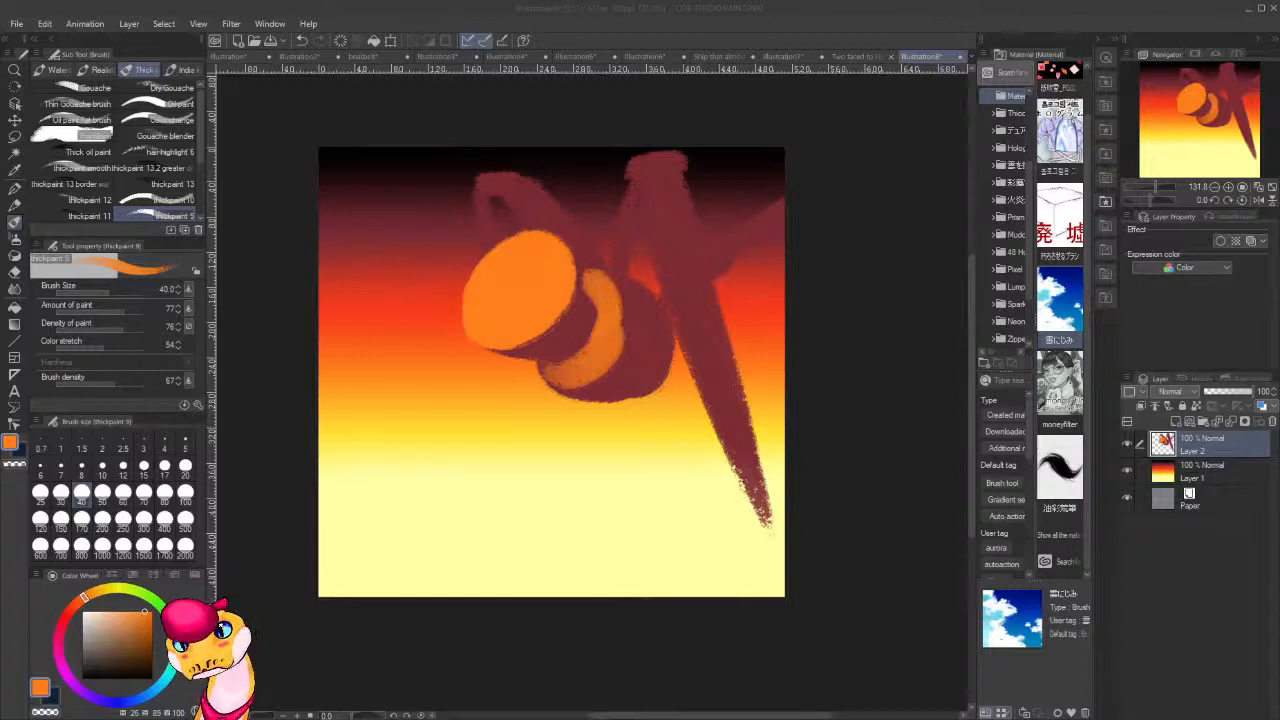
mouse_move(599, 286)
mouse_down()
mouse_move(615, 338)
mouse_move(585, 347)
mouse_move(594, 280)
mouse_move(598, 318)
mouse_up()
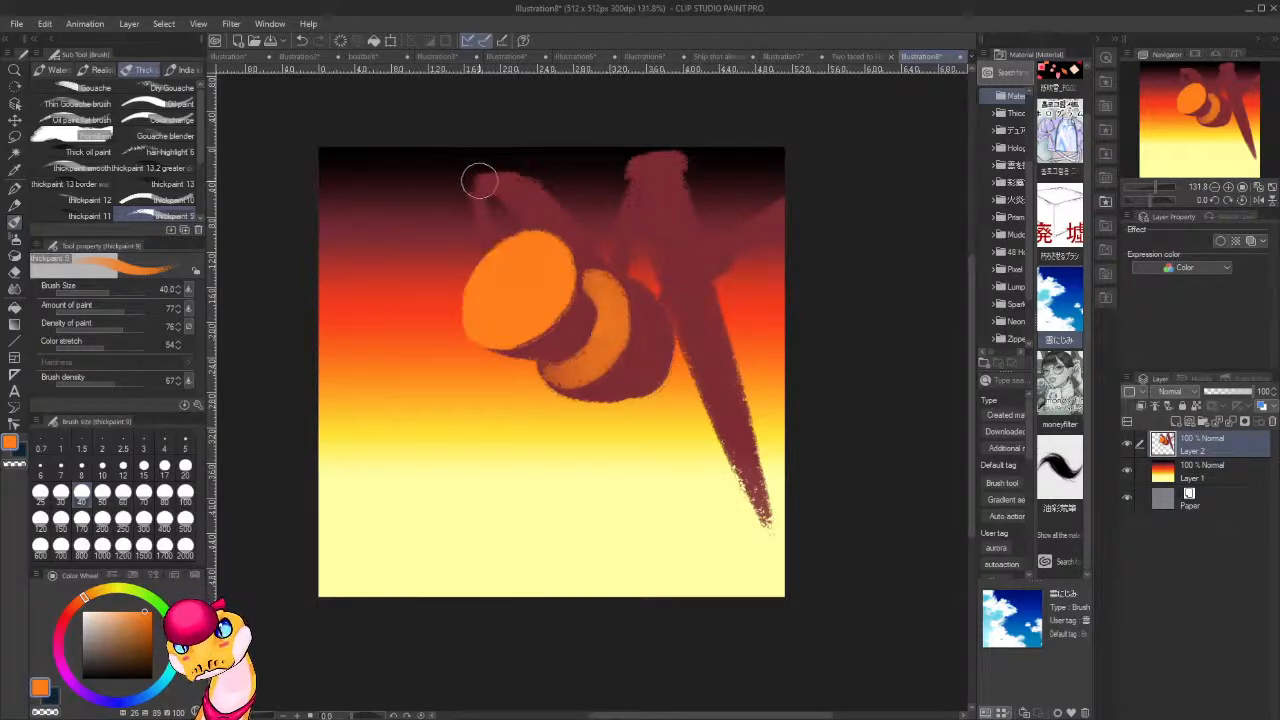
Dab orange onto the tips of the two raised limbs and streak orange along the limb reaching the canvas's right edge.
drag(477, 181, 475, 184)
drag(636, 177, 634, 165)
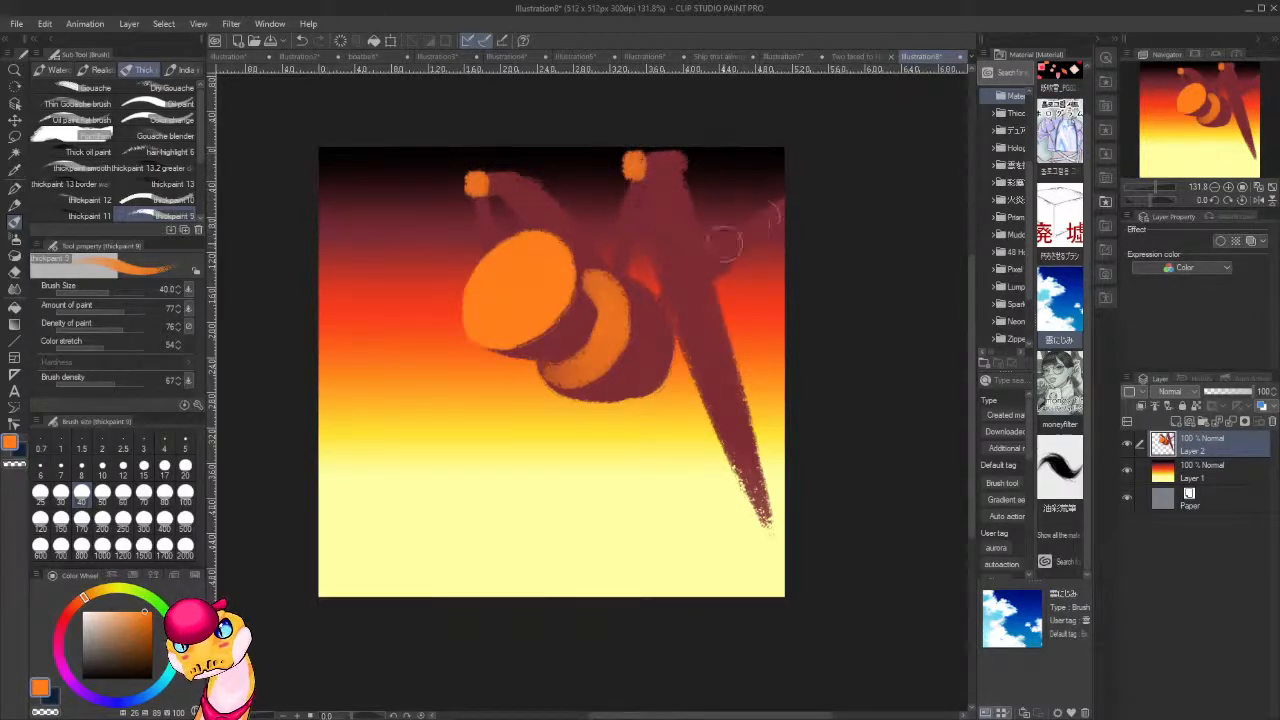
drag(714, 243, 797, 191)
Paint a long orange highlight down the near edge of the tapering leg, from its upper end to the canvas's lower edge.
drag(665, 252, 742, 490)
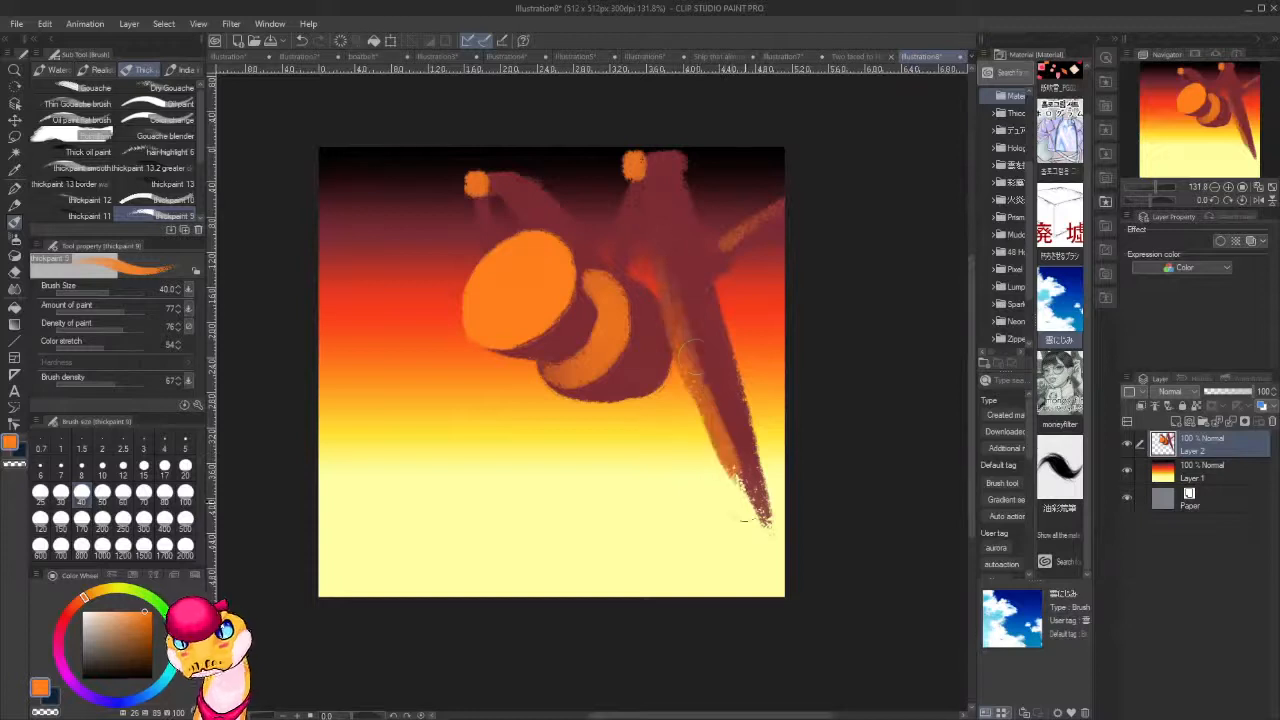
drag(674, 260, 756, 520)
drag(677, 300, 771, 566)
drag(686, 337, 800, 691)
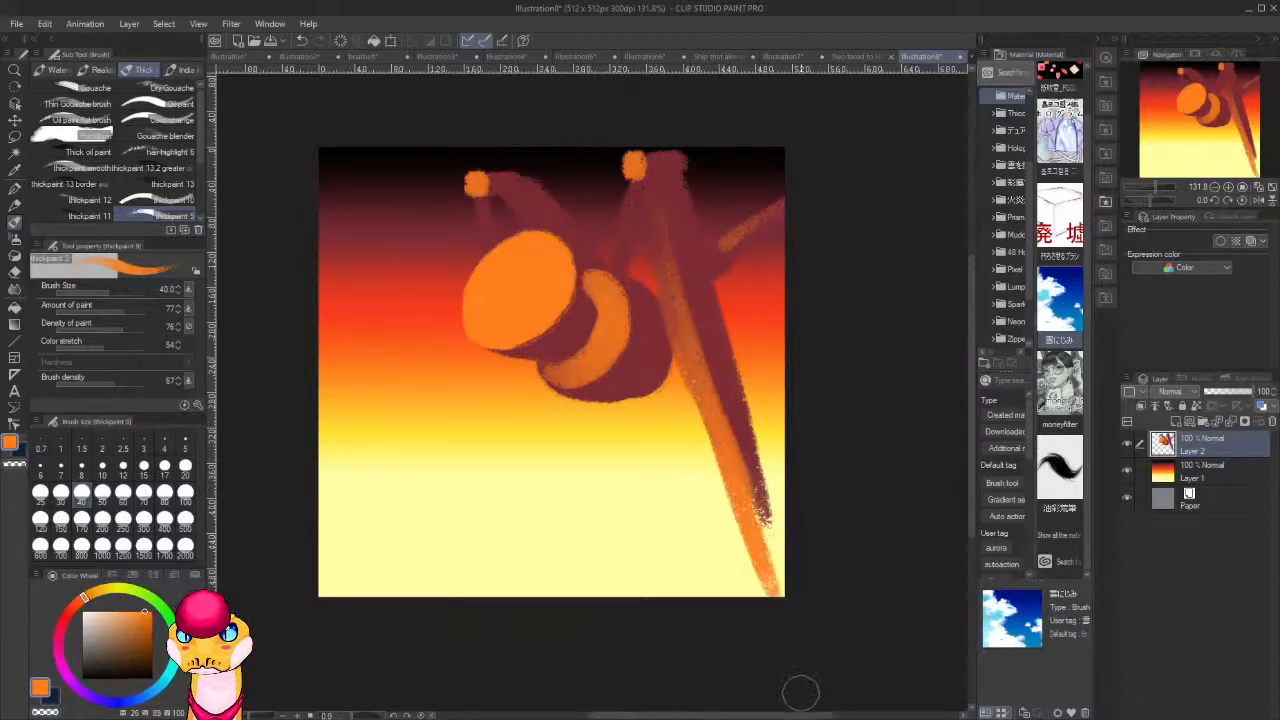
mouse_move(648, 196)
mouse_down()
mouse_move(698, 378)
mouse_move(683, 362)
mouse_up()
Sample the dark red, define the edge between the face and the orange band, and extend the body toward the long leg.
alt+click(595, 284)
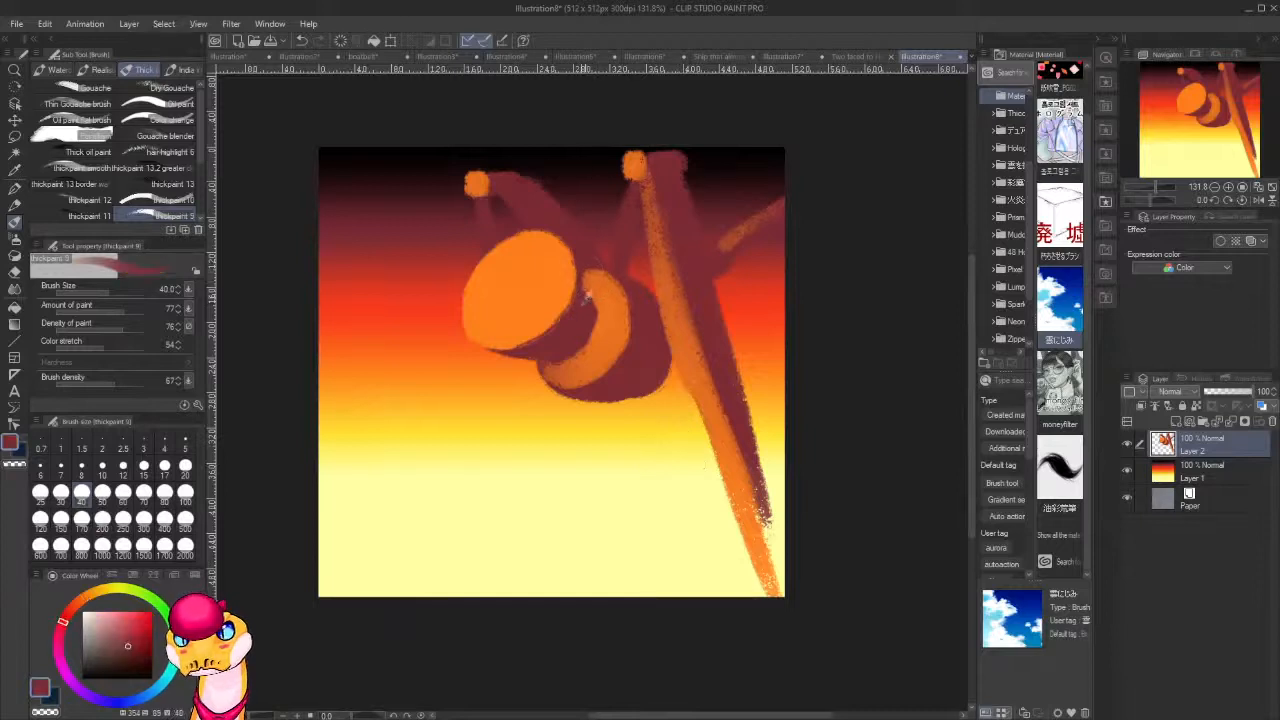
drag(585, 283, 579, 311)
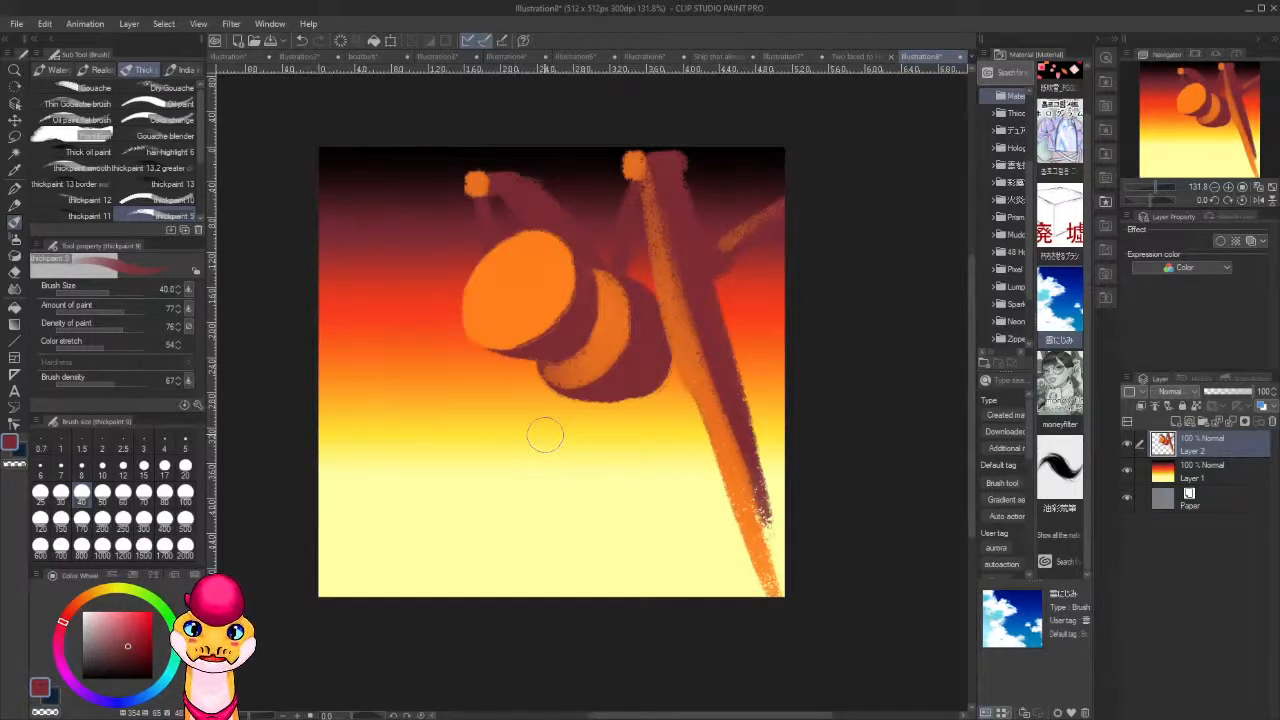
mouse_move(652, 343)
mouse_down()
mouse_move(665, 374)
mouse_move(652, 383)
mouse_move(667, 388)
mouse_move(664, 366)
mouse_move(669, 384)
mouse_move(699, 365)
mouse_move(682, 353)
mouse_move(732, 483)
mouse_up()
Sample orange, reduce the brush size to 15, and highlight the upper edge of the bent arm, trimming it with transparent colour.
alt+click(686, 368)
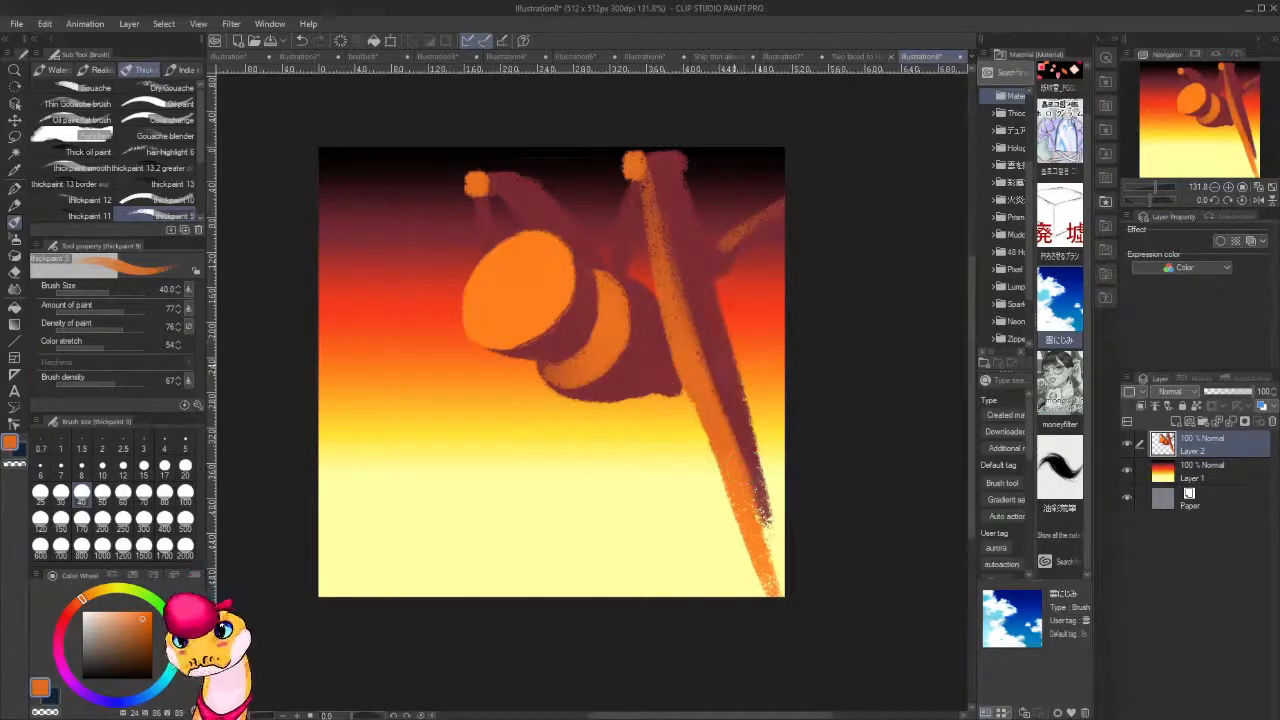
alt+click(714, 328)
alt+click(649, 172)
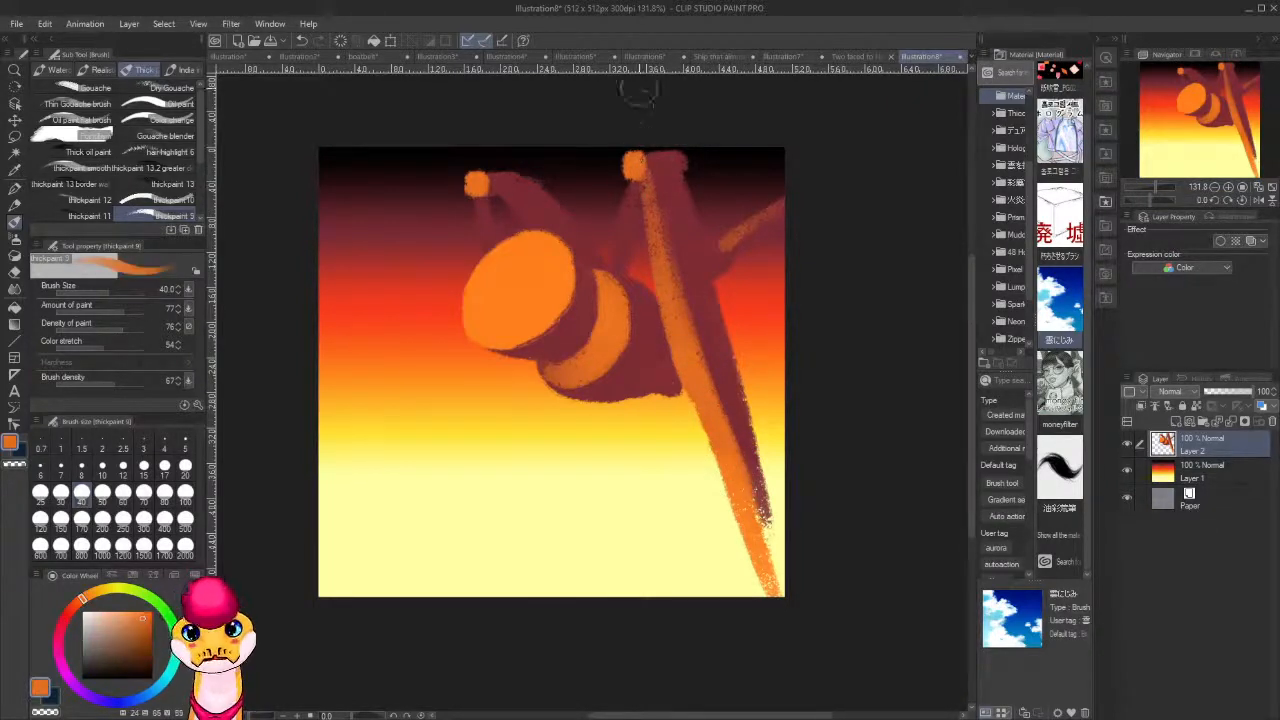
key(bracketleft)
key(bracketleft)
key(bracketleft)
key(bracketleft)
key(bracketleft)
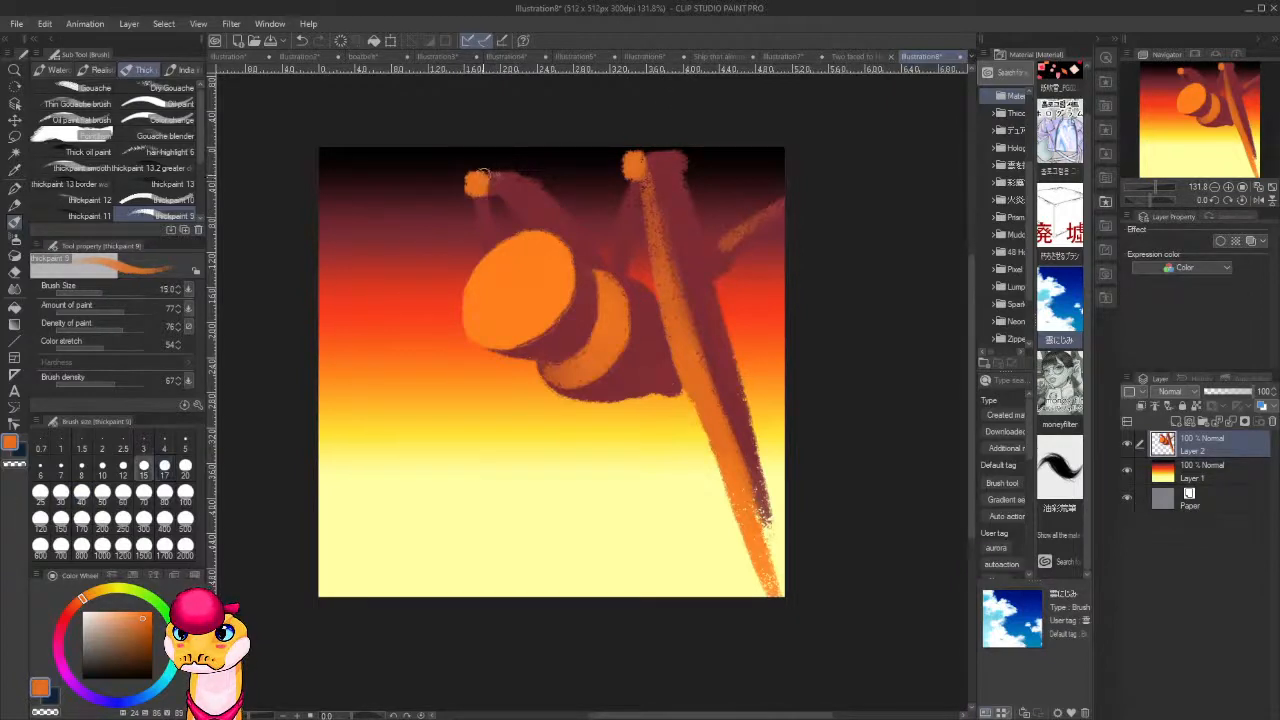
drag(481, 176, 554, 193)
key(c)
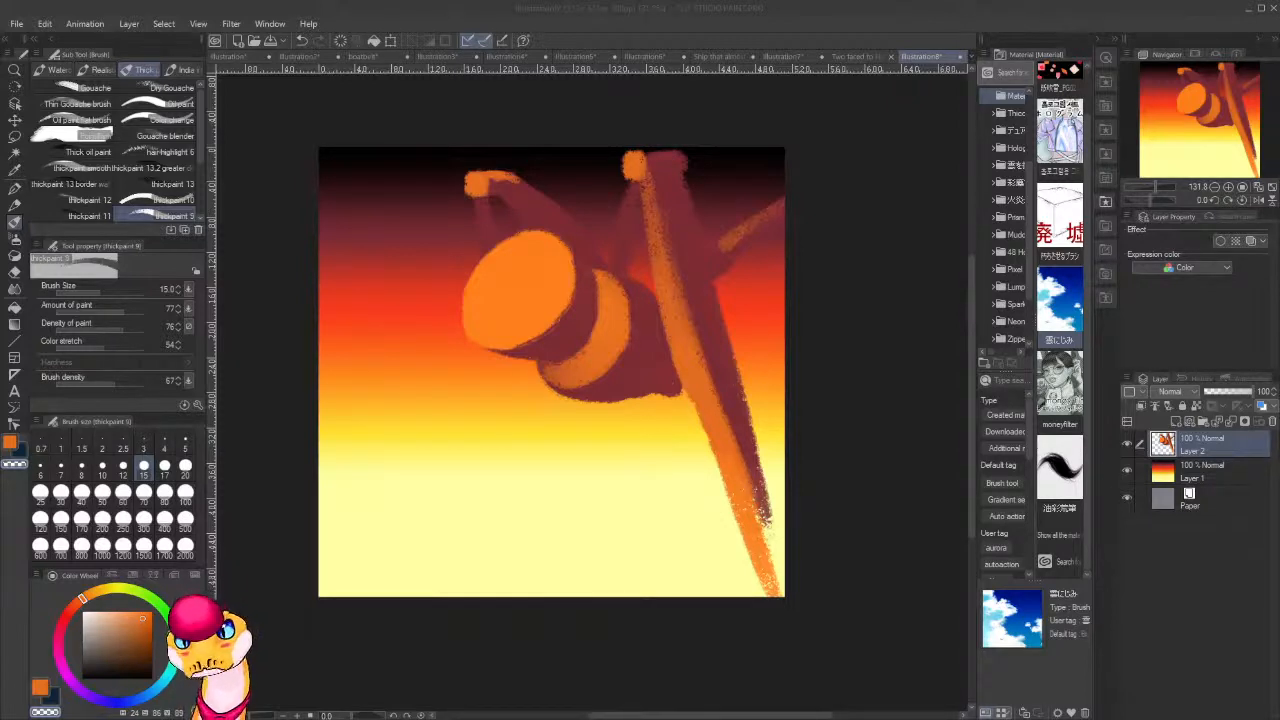
click(592, 148)
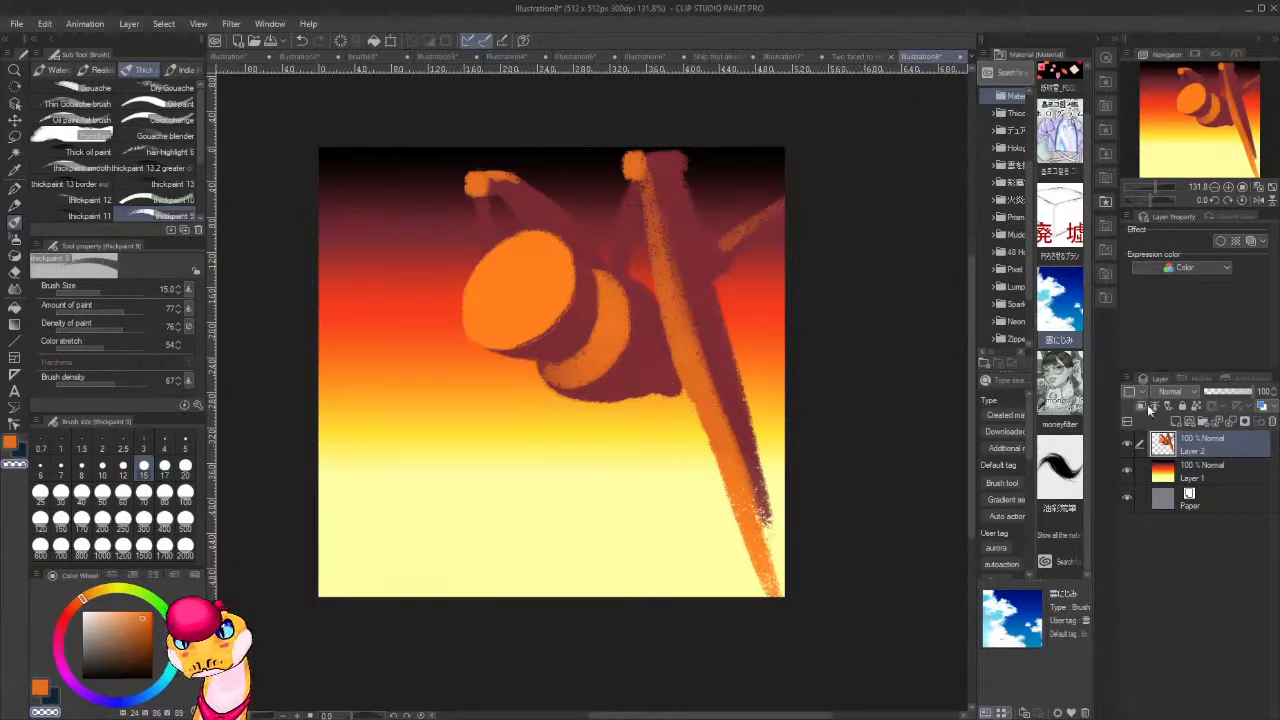
Add a new layer directly above the gradient on Layer 1 and sample a dark red from the canvas.
click(1215, 476)
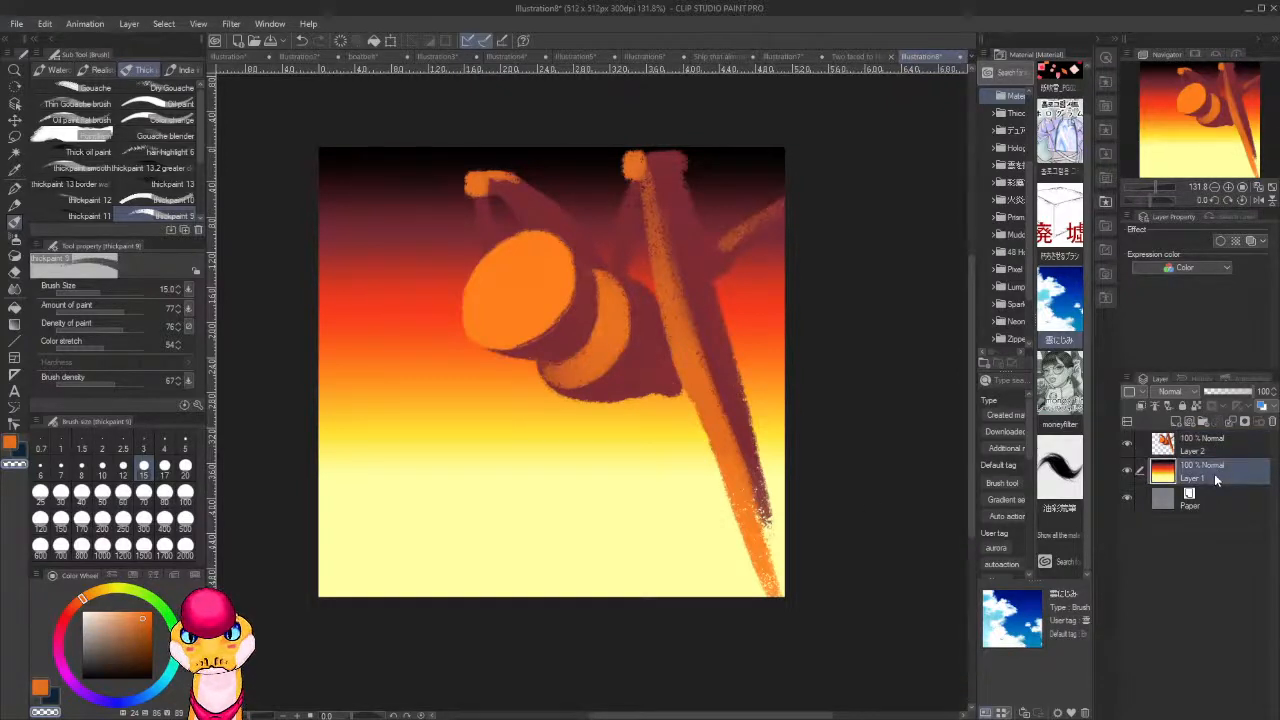
key(ctrl+shift+n)
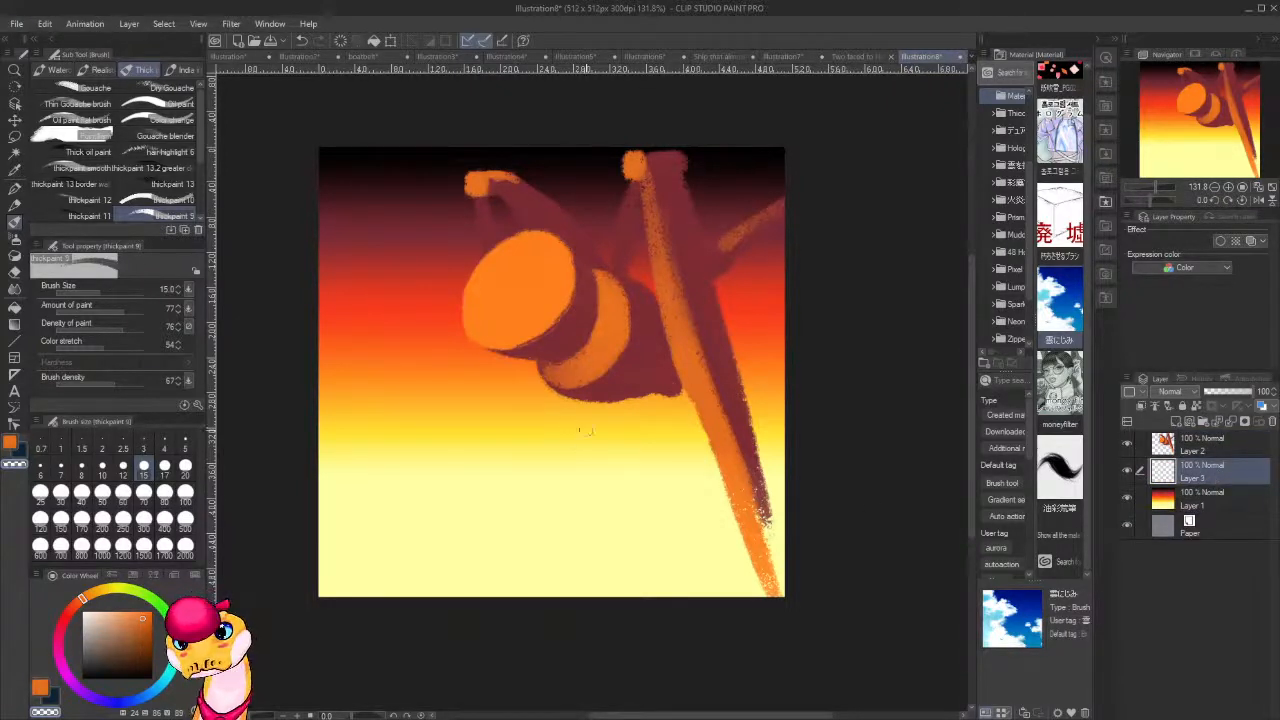
alt+click(561, 417)
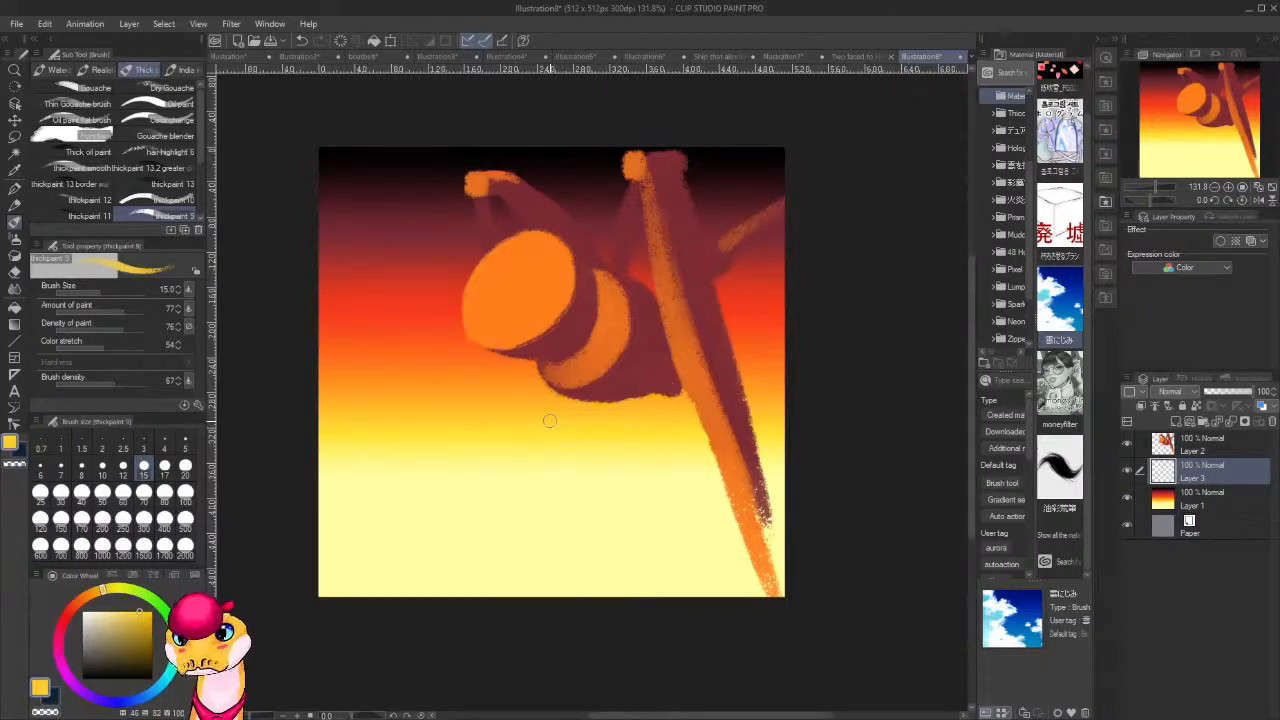
alt+click(426, 302)
alt+click(424, 229)
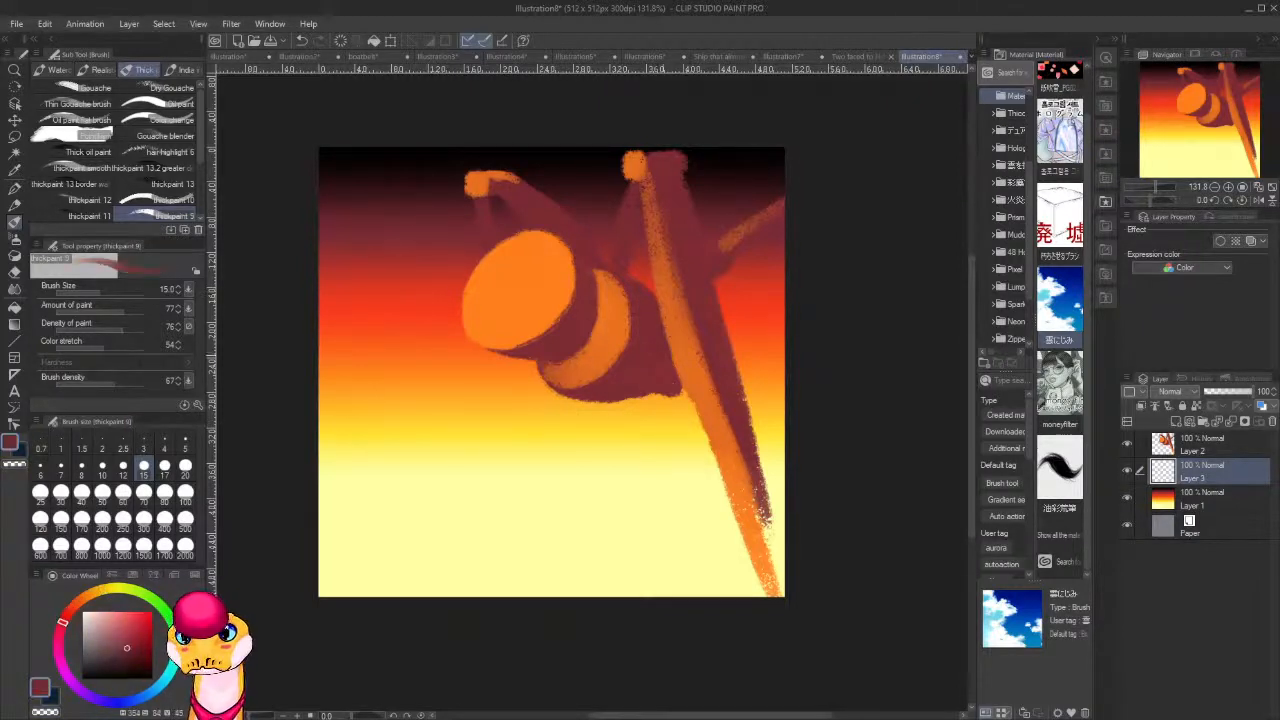
Enlarge the brush to size 50 and fill the lower third of the canvas with dark red up to a horizontal horizon.
key(bracketright)
key(bracketright)
key(bracketright)
key(bracketright)
key(bracketright)
key(bracketright)
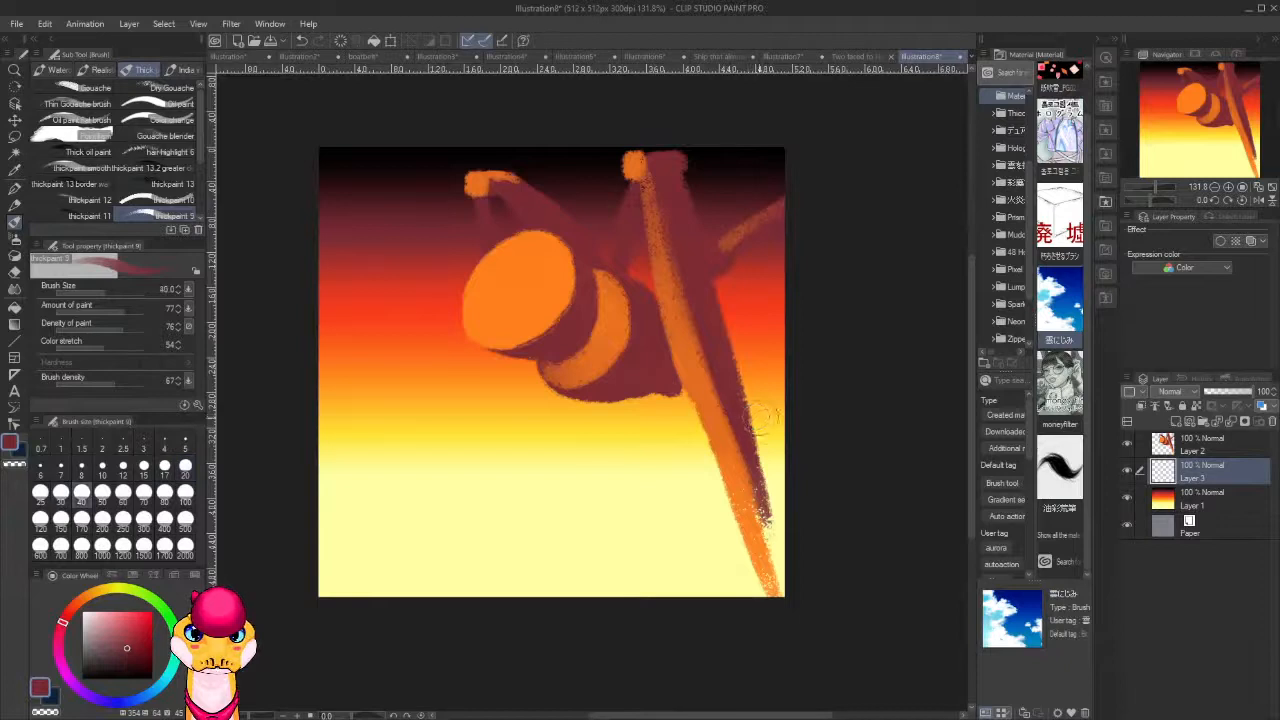
drag(785, 466, 377, 477)
drag(530, 463, 355, 470)
mouse_move(670, 469)
mouse_down()
mouse_move(328, 465)
mouse_move(664, 486)
mouse_move(276, 457)
mouse_up()
drag(610, 468, 291, 479)
drag(300, 480, 715, 474)
mouse_move(817, 512)
mouse_down()
mouse_move(852, 567)
mouse_move(806, 590)
mouse_move(706, 601)
mouse_move(814, 554)
mouse_up()
mouse_move(528, 478)
mouse_down()
mouse_move(776, 494)
mouse_move(482, 469)
mouse_move(831, 497)
mouse_move(342, 465)
mouse_move(862, 503)
mouse_move(404, 482)
mouse_move(817, 501)
mouse_move(550, 472)
mouse_move(433, 488)
mouse_move(861, 469)
mouse_move(506, 476)
mouse_move(835, 465)
mouse_move(493, 455)
mouse_move(652, 473)
mouse_up()
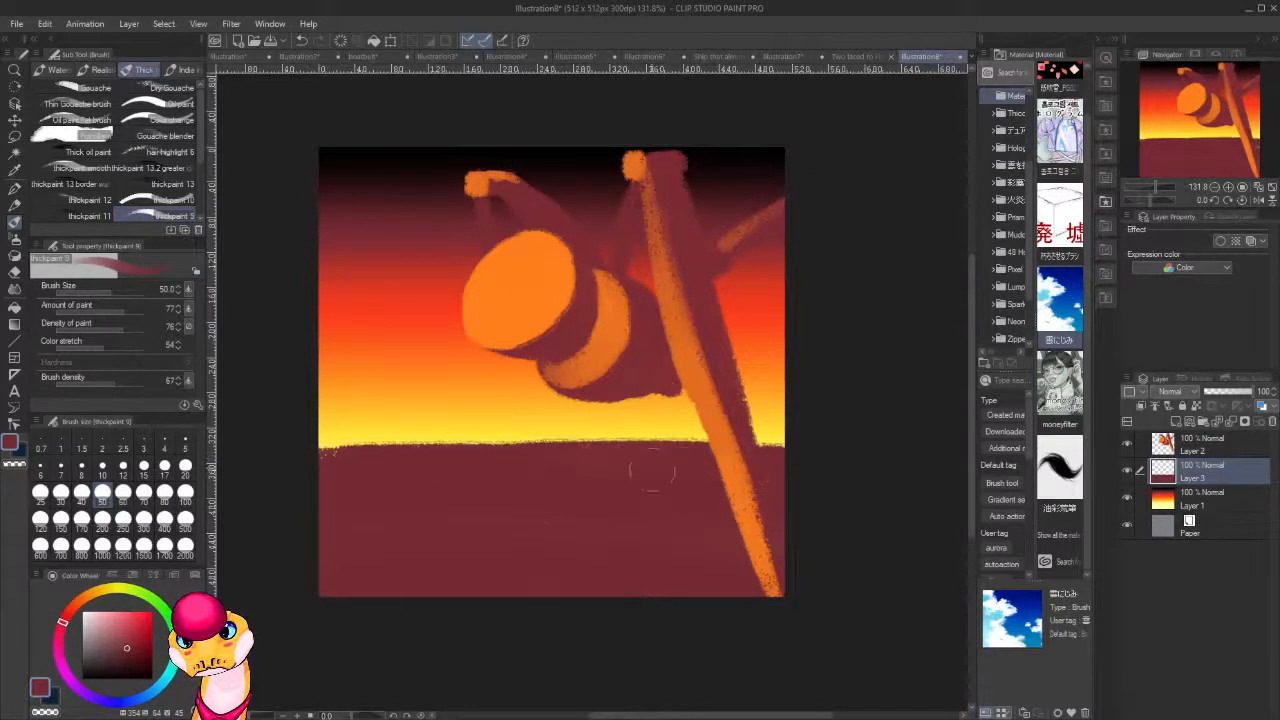
Sample yellow from the sky and paint broad horizontal yellow bands across the dark red foreground.
alt+click(603, 432)
mouse_move(600, 455)
mouse_down()
mouse_move(682, 455)
mouse_move(520, 456)
mouse_move(700, 465)
mouse_move(500, 470)
mouse_move(691, 478)
mouse_move(450, 475)
mouse_move(720, 485)
mouse_move(475, 483)
mouse_move(690, 505)
mouse_move(471, 500)
mouse_move(580, 520)
mouse_move(286, 491)
mouse_move(366, 520)
mouse_move(798, 570)
mouse_move(325, 562)
mouse_up()
drag(325, 562, 712, 566)
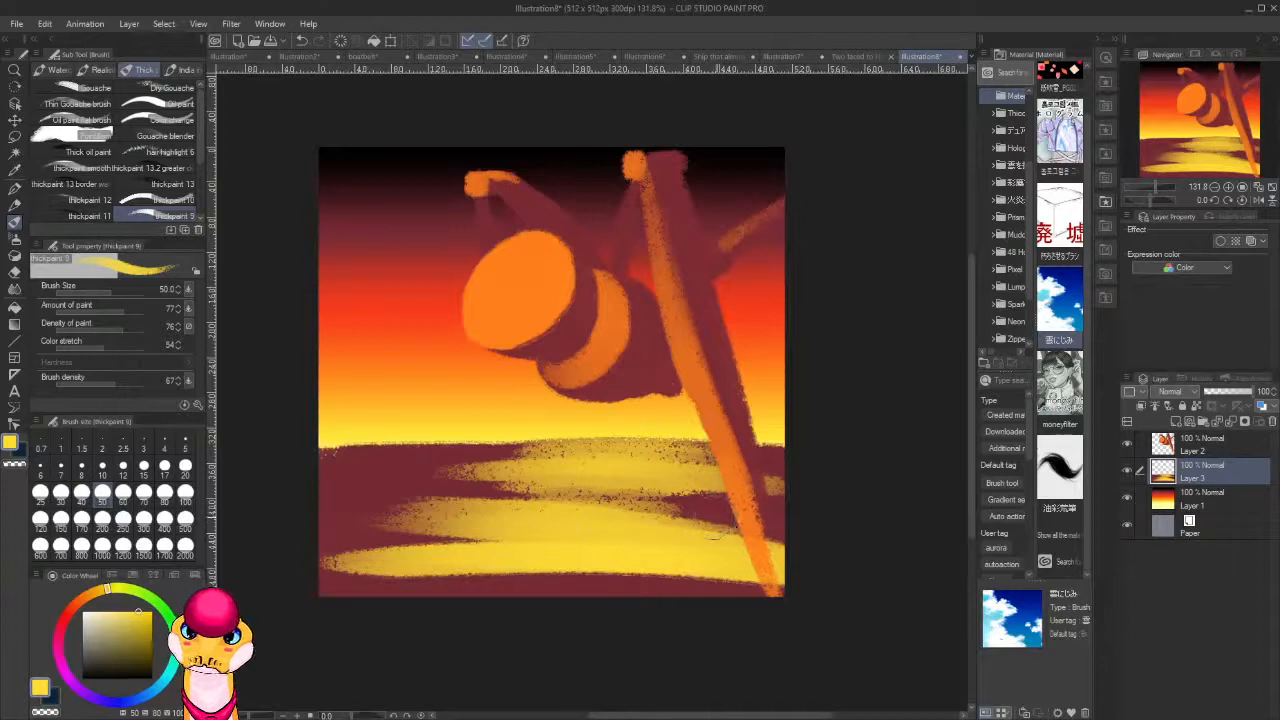
Sample dark red and paint over the ends of the upper yellow band, undoing the rejected strokes.
alt+click(715, 518)
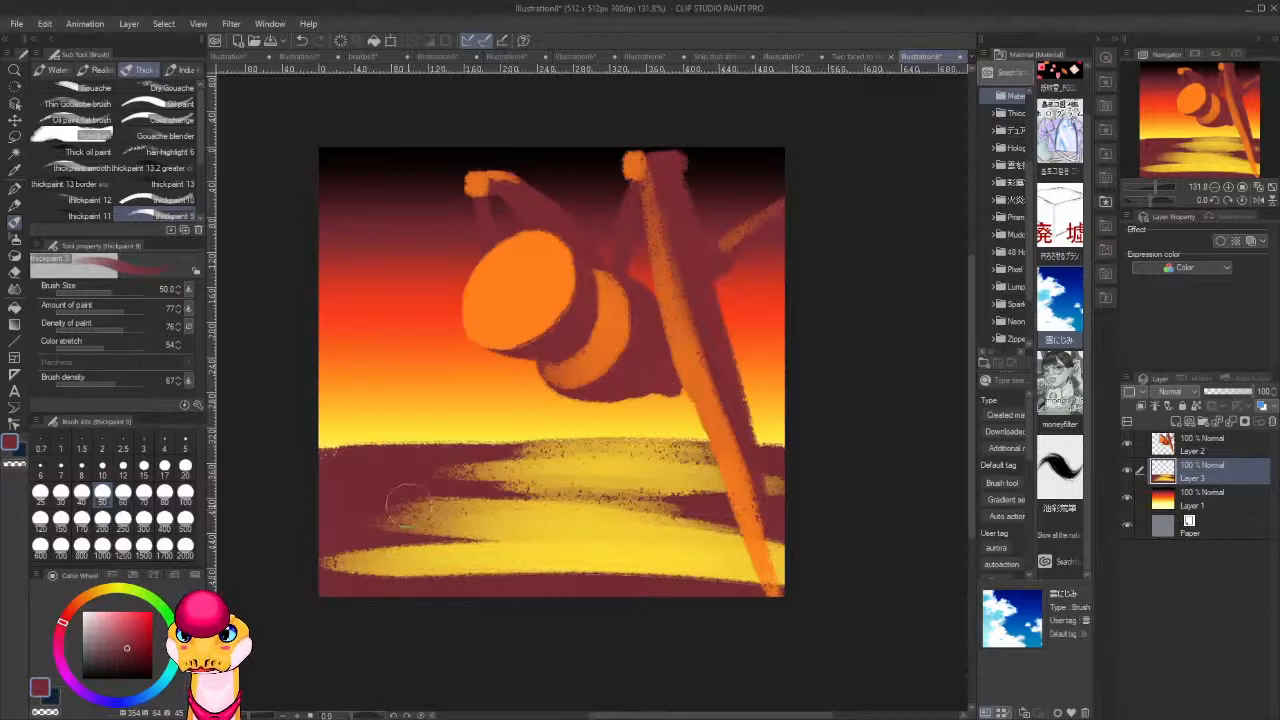
mouse_move(410, 492)
mouse_down()
mouse_move(470, 471)
mouse_move(402, 484)
mouse_move(640, 472)
mouse_up()
mouse_move(541, 470)
mouse_down()
mouse_move(670, 466)
mouse_move(684, 450)
mouse_up()
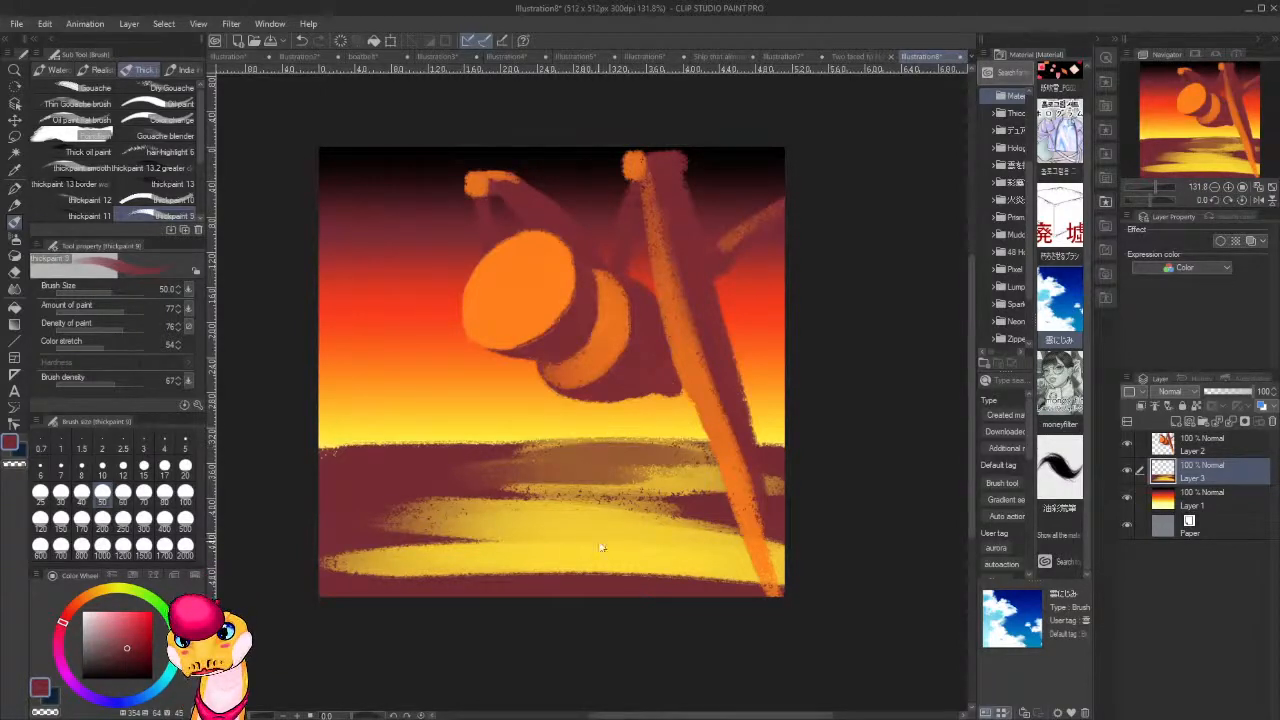
key(ctrl+z)
key(ctrl+z)
key(ctrl+z)
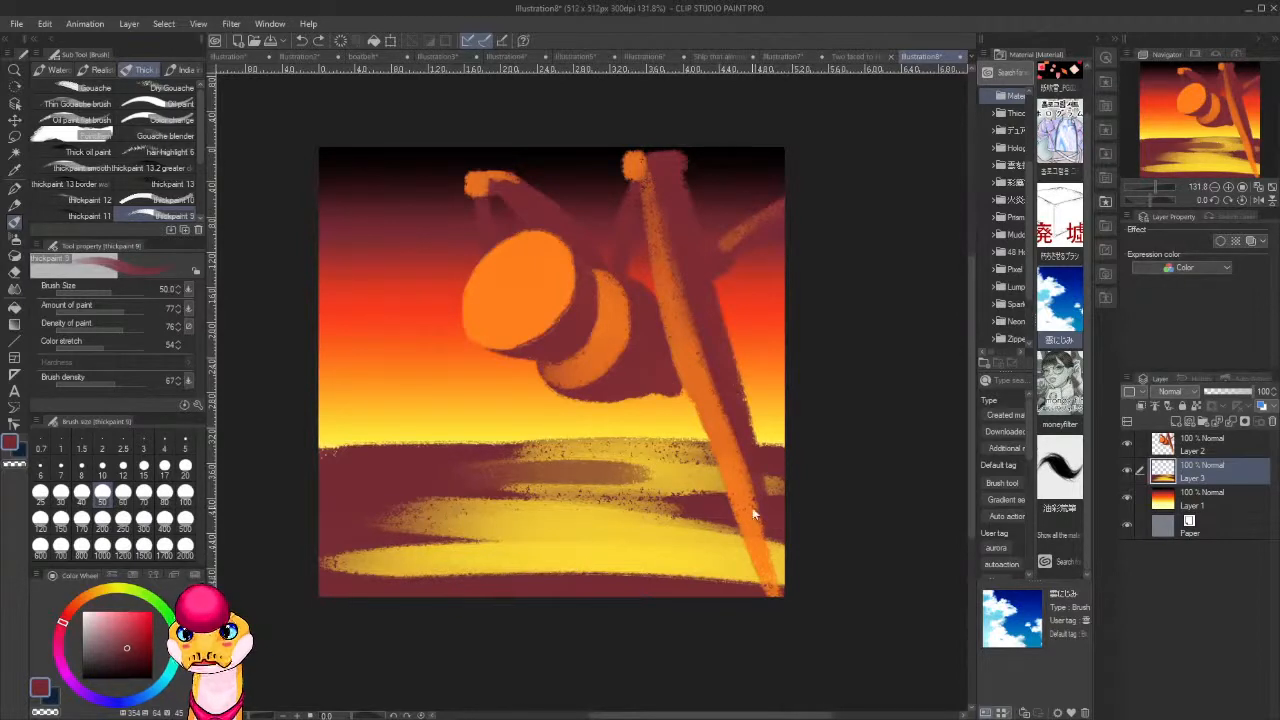
key(ctrl+z)
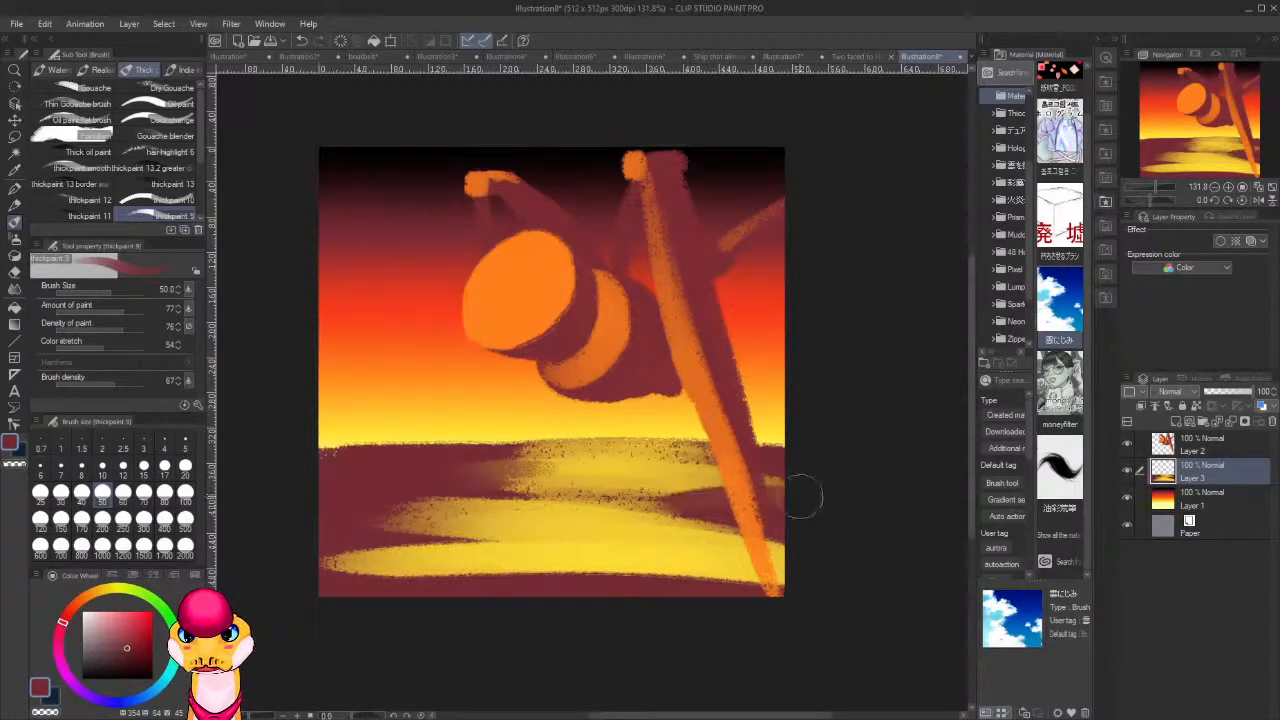
mouse_move(801, 497)
mouse_down()
mouse_move(667, 495)
mouse_move(807, 505)
mouse_move(617, 491)
mouse_up()
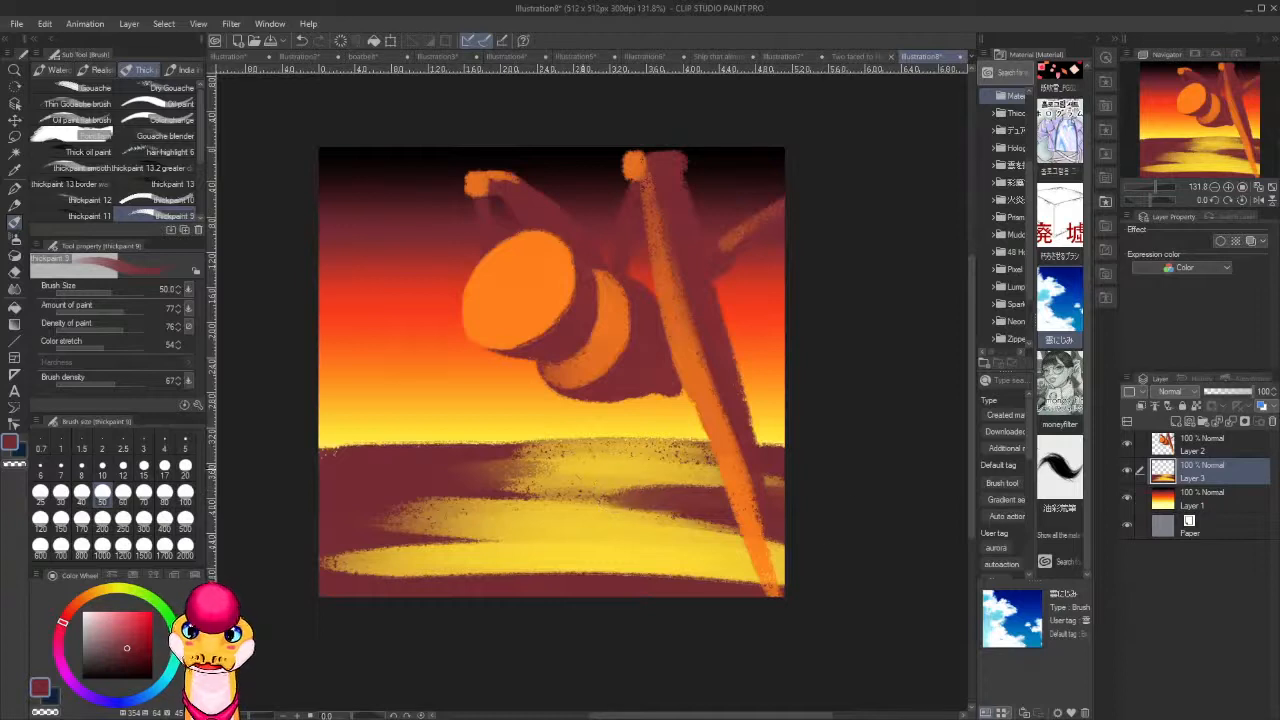
Set the brush size to 17 and break up the upper yellow band with thin horizontal dark red streaks.
click(165, 465)
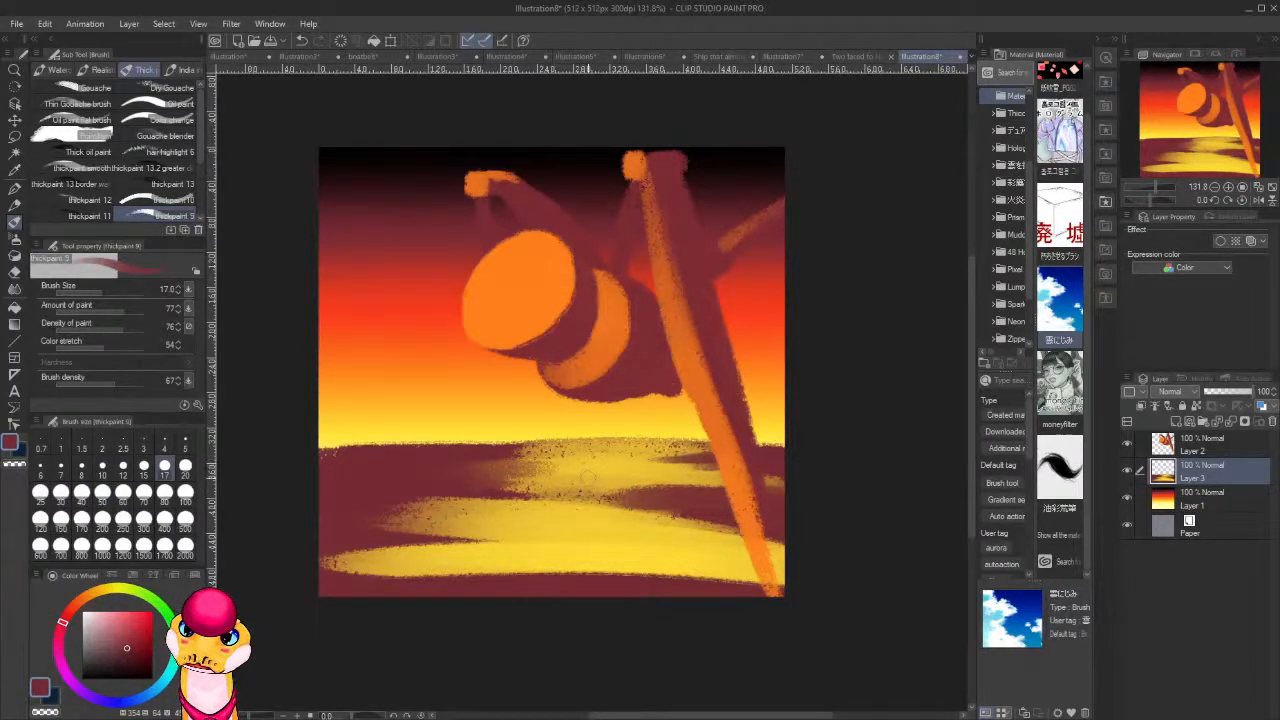
drag(502, 463, 590, 456)
drag(407, 460, 602, 460)
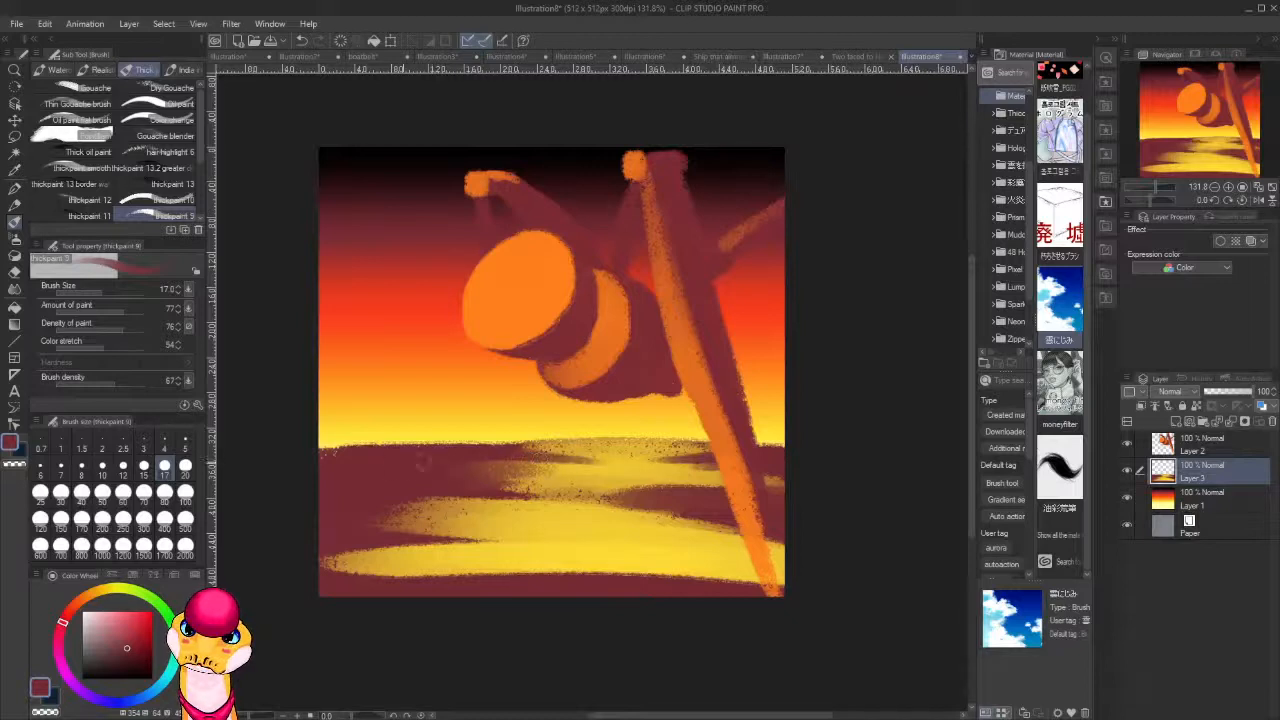
drag(424, 461, 602, 457)
drag(474, 454, 638, 450)
drag(534, 441, 654, 447)
drag(500, 460, 632, 455)
mouse_move(512, 474)
mouse_down()
mouse_move(680, 476)
mouse_move(666, 481)
mouse_up()
drag(504, 479, 624, 488)
drag(544, 490, 634, 494)
mouse_move(498, 490)
mouse_down()
mouse_move(652, 506)
mouse_move(620, 512)
mouse_up()
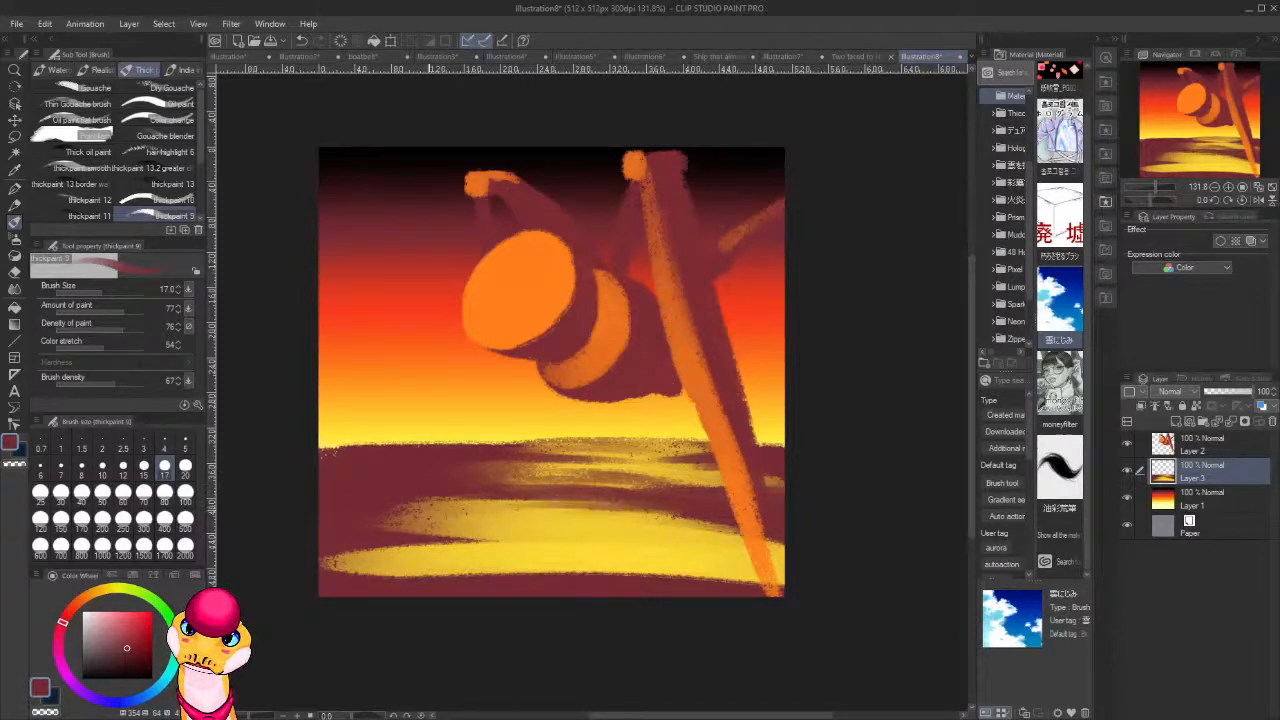
Streak thin dark red lines through the middle yellow band, mainly across its left half.
drag(470, 516, 656, 522)
mouse_move(444, 504)
mouse_down()
mouse_move(580, 497)
mouse_move(528, 500)
mouse_up()
mouse_move(396, 518)
mouse_down()
mouse_move(508, 506)
mouse_move(496, 516)
mouse_up()
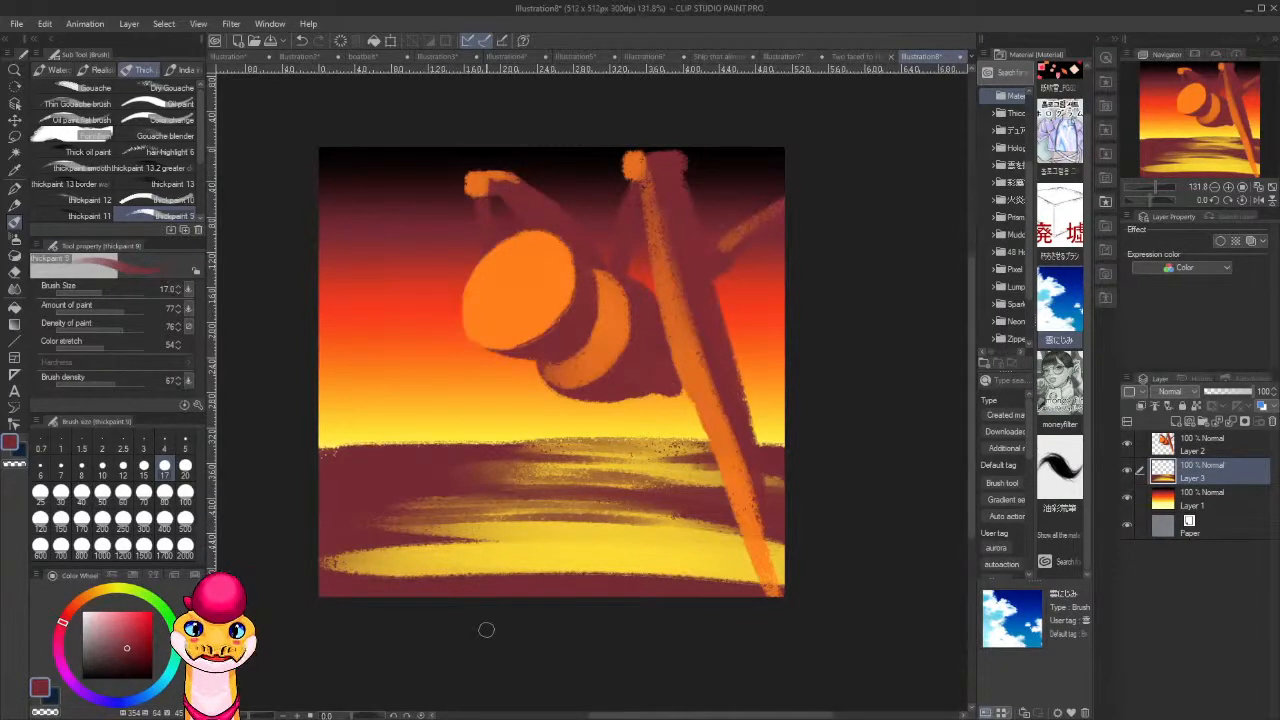
Paint thin horizontal dark red streaks through the left half of the lowest yellow band.
drag(458, 553, 315, 569)
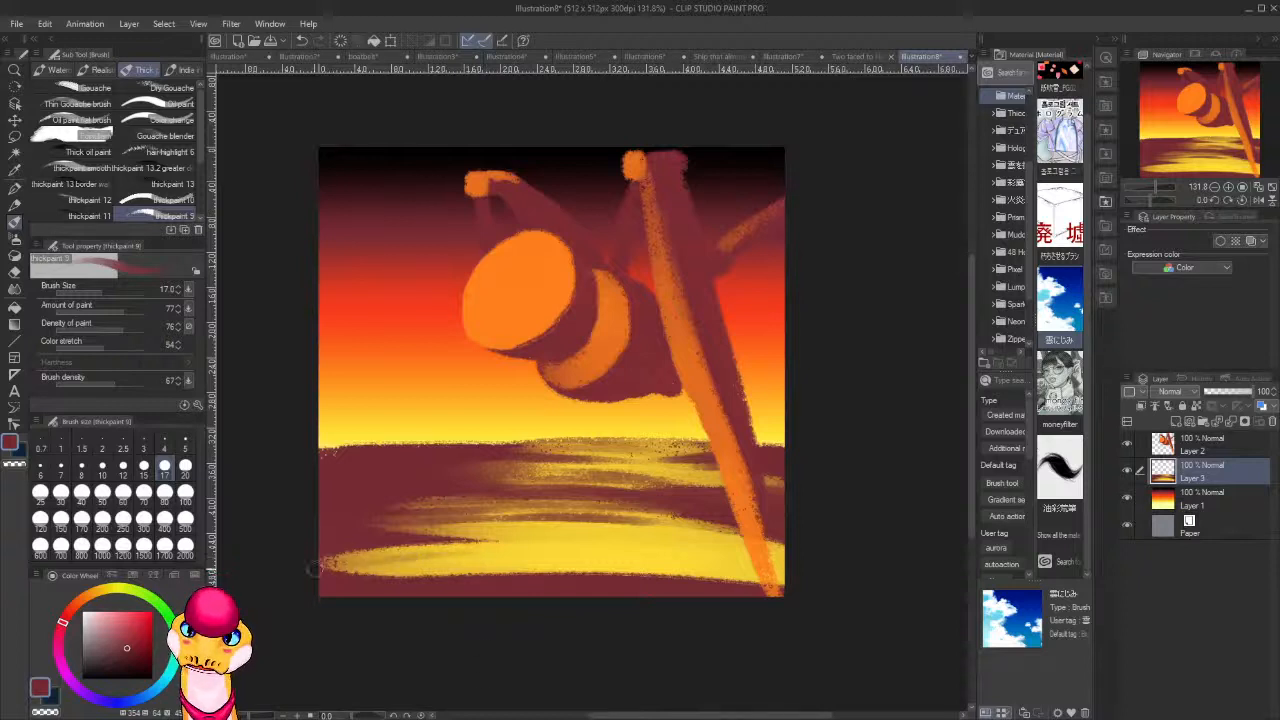
mouse_move(400, 571)
mouse_down()
mouse_move(536, 569)
mouse_move(490, 567)
mouse_up()
drag(345, 564, 518, 556)
drag(410, 555, 528, 551)
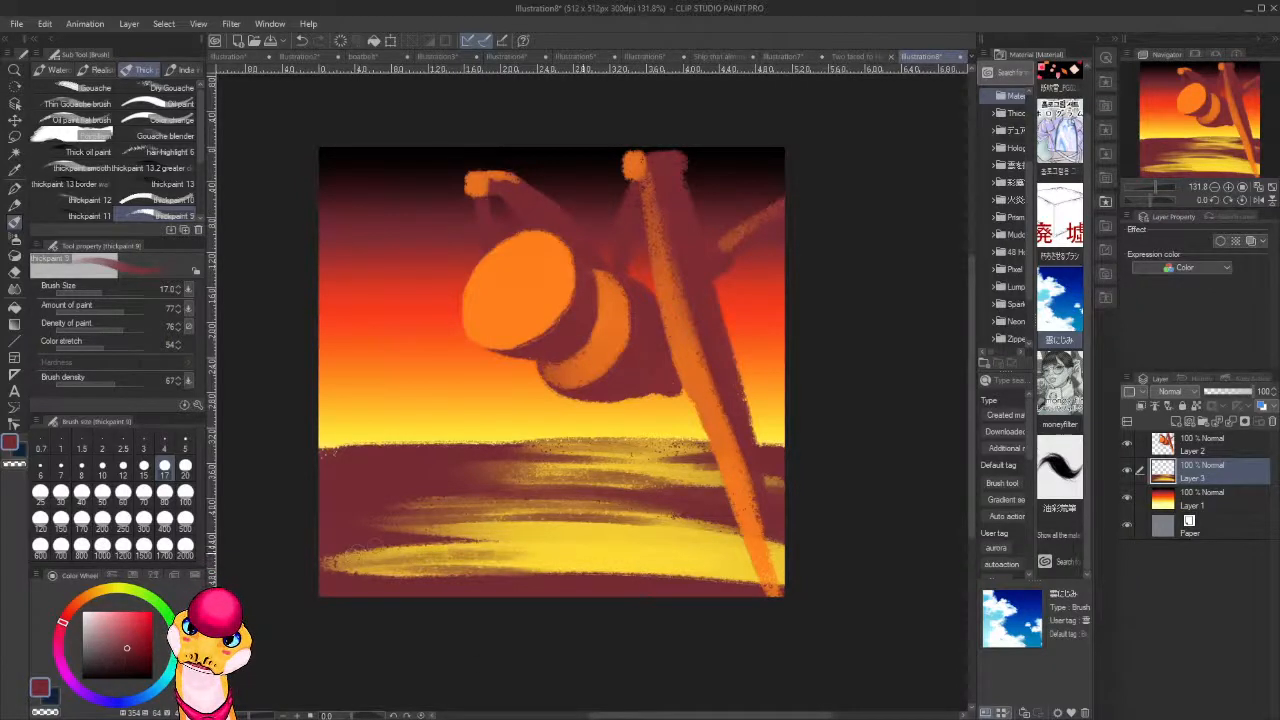
drag(368, 550, 512, 547)
drag(408, 544, 512, 541)
drag(345, 538, 490, 537)
Continue the thin dark red streaks across the centre and right side of the middle and lowest yellow bands.
drag(404, 546, 748, 538)
drag(596, 534, 724, 541)
mouse_move(556, 530)
mouse_down()
mouse_move(702, 528)
mouse_move(690, 523)
mouse_up()
drag(596, 515, 670, 517)
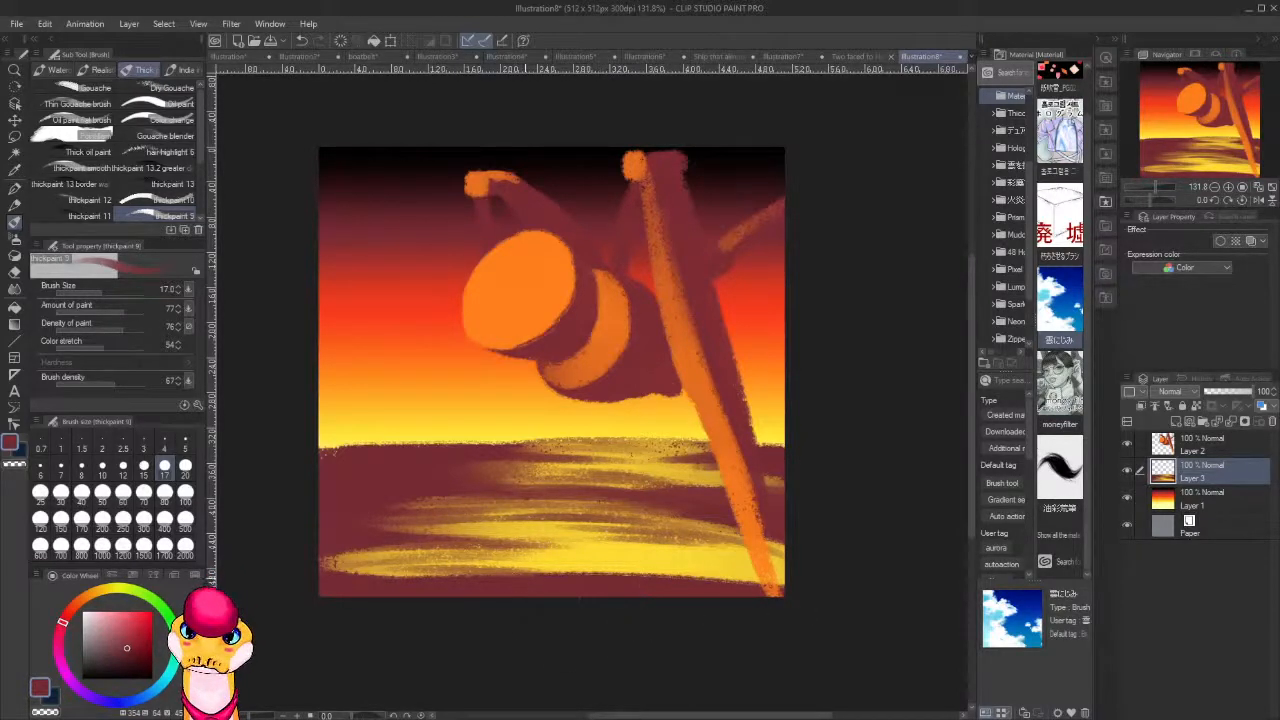
mouse_move(522, 566)
mouse_down()
mouse_move(754, 562)
mouse_move(789, 574)
mouse_move(752, 535)
mouse_up()
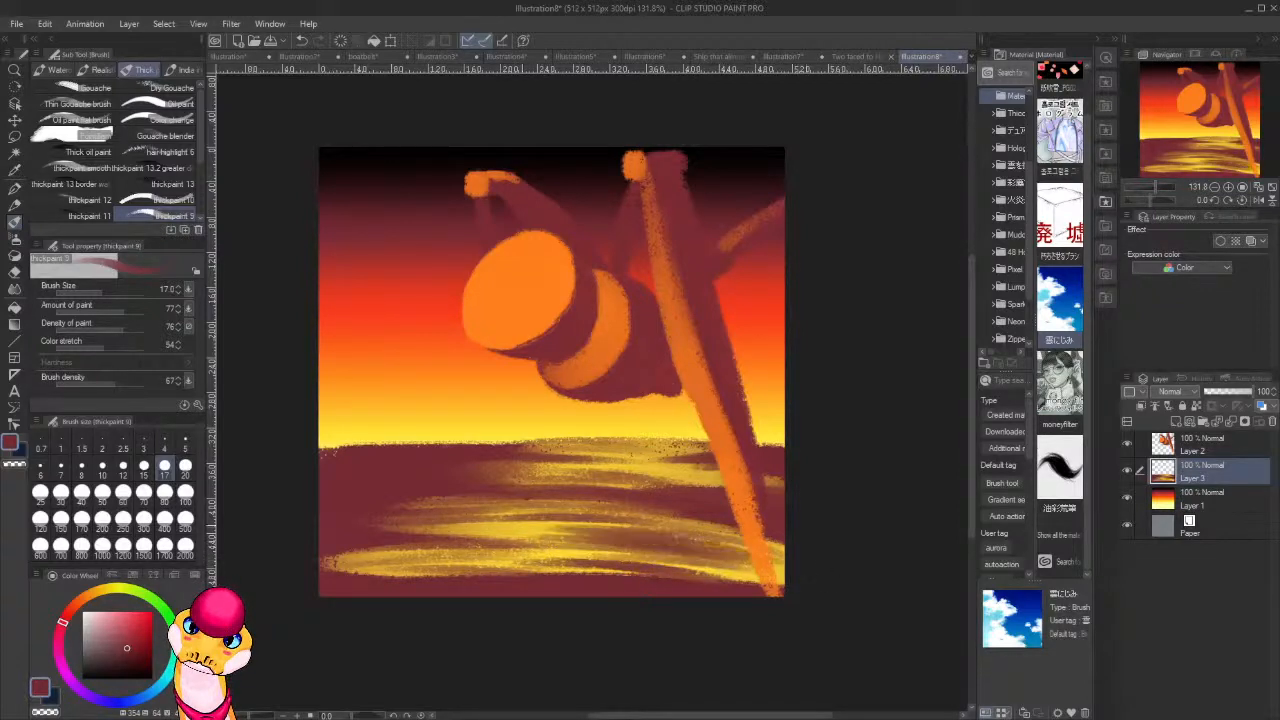
drag(648, 534, 786, 568)
drag(612, 552, 706, 552)
mouse_move(550, 554)
mouse_down()
mouse_move(732, 570)
mouse_move(638, 552)
mouse_up()
drag(496, 529, 638, 529)
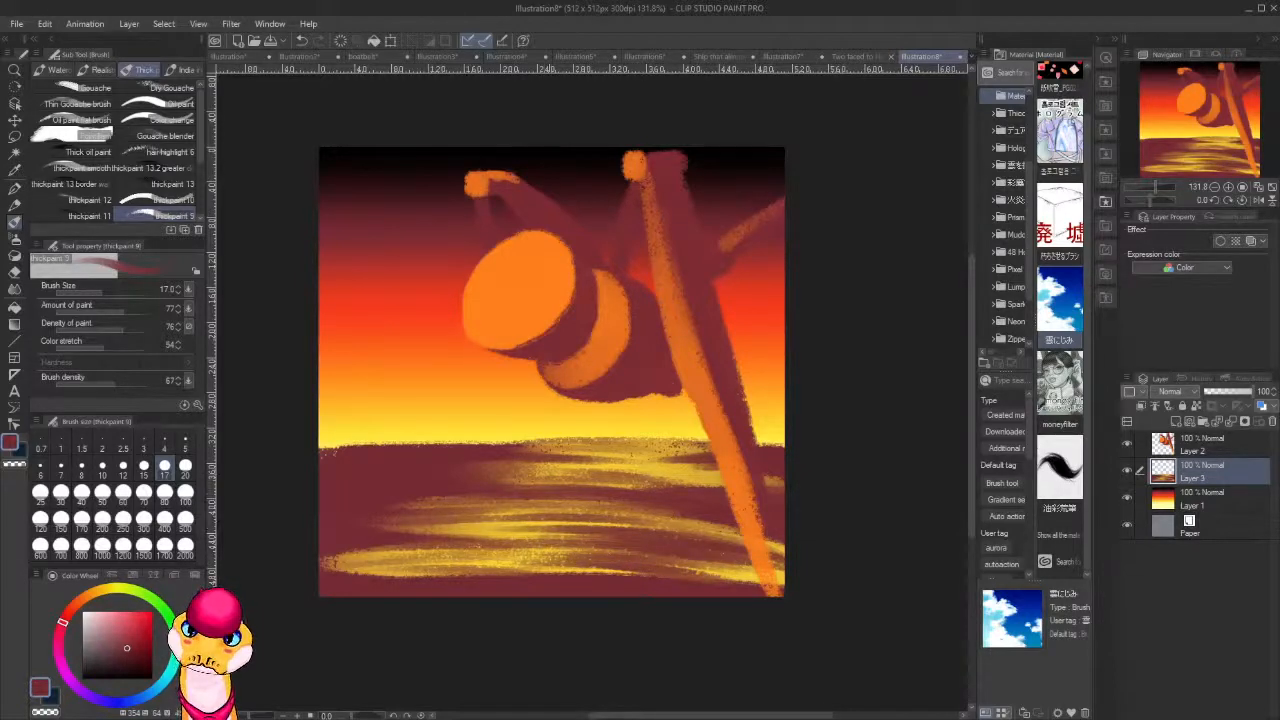
Pick a pale cream yellow and paint horizontal highlights through the centre of the yellow foreground bands on Layer 3.
click(94, 621)
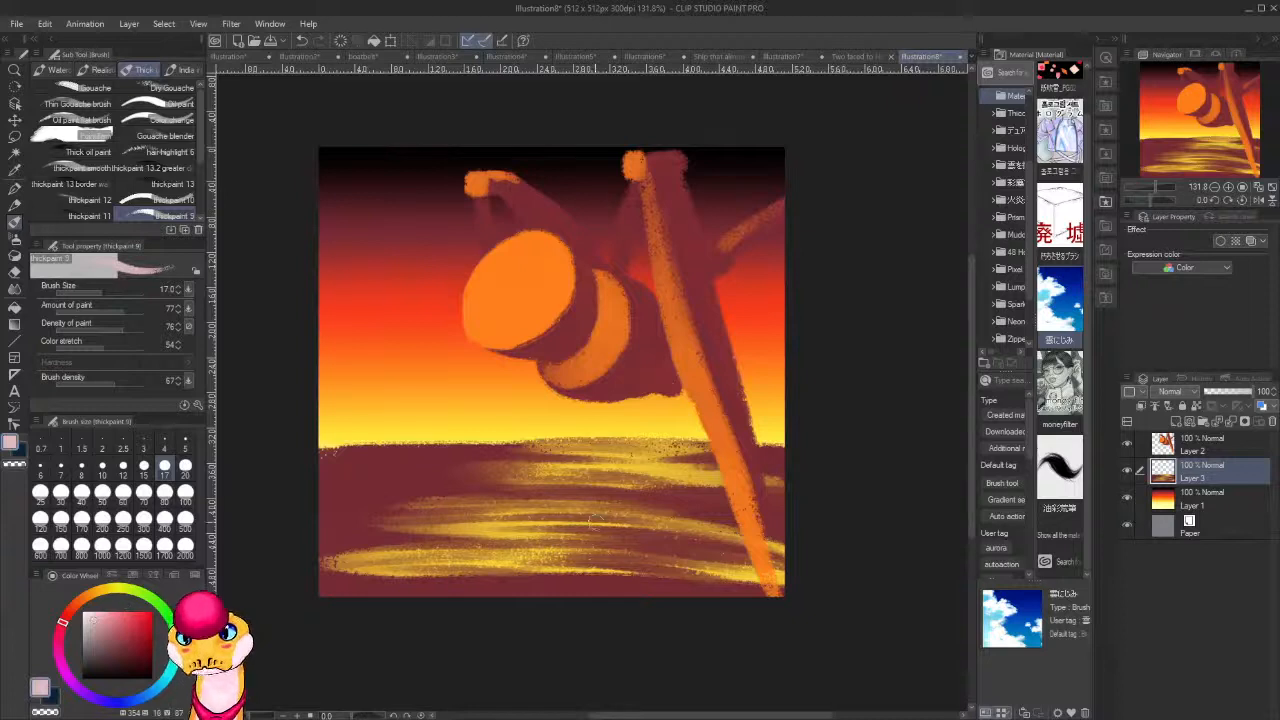
alt+click(572, 431)
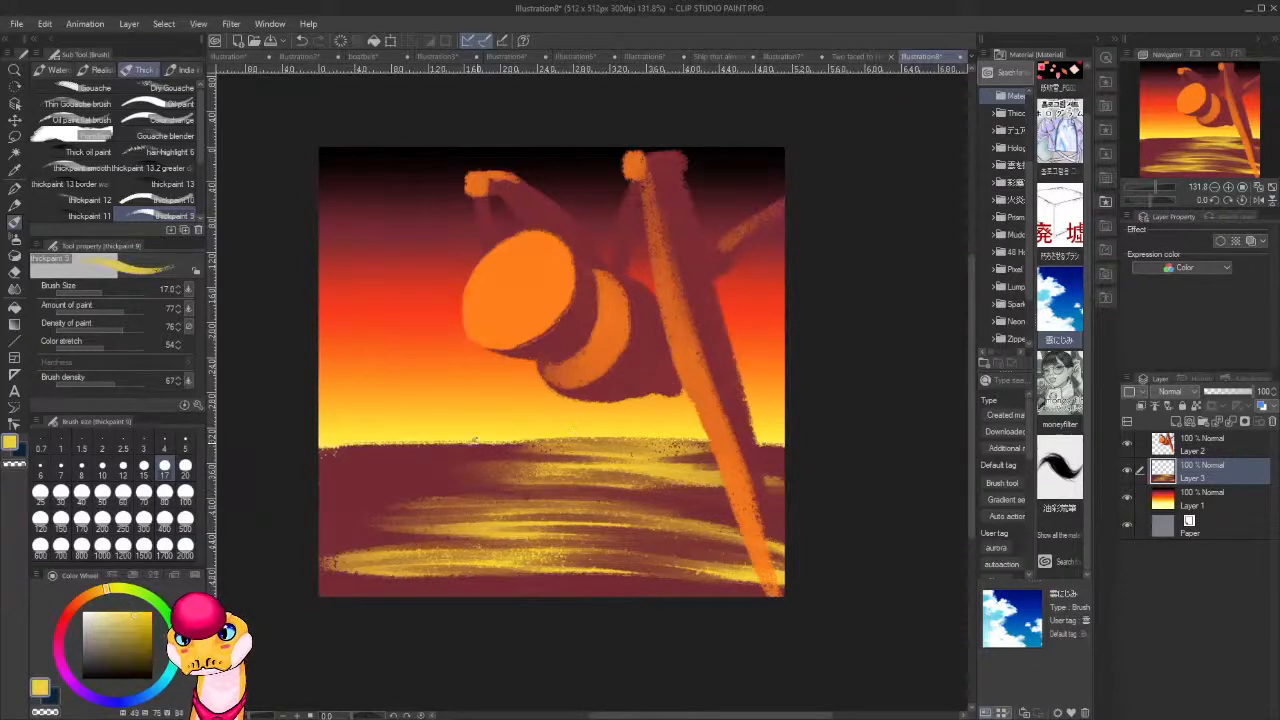
click(110, 607)
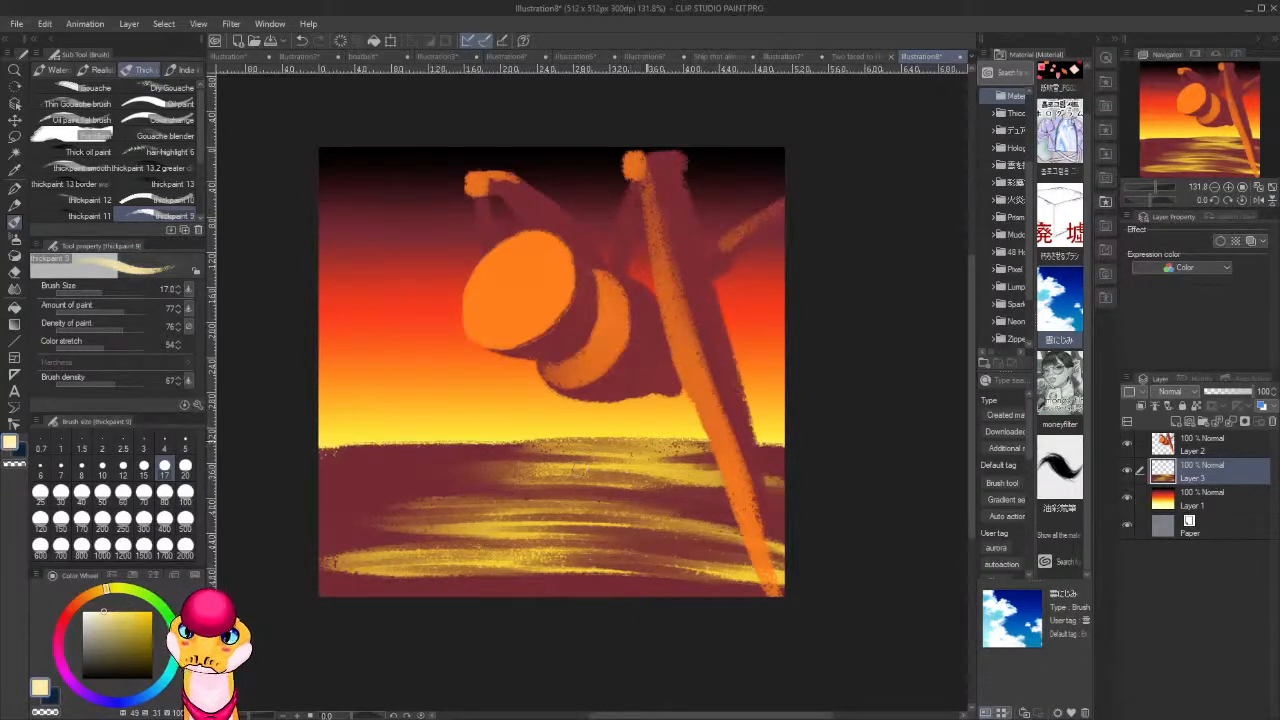
mouse_move(622, 442)
mouse_down()
mouse_move(563, 436)
mouse_move(624, 452)
mouse_move(598, 455)
mouse_move(672, 461)
mouse_move(585, 458)
mouse_move(700, 468)
mouse_move(518, 457)
mouse_move(640, 470)
mouse_move(498, 475)
mouse_move(636, 484)
mouse_move(506, 488)
mouse_move(630, 496)
mouse_move(465, 506)
mouse_move(730, 511)
mouse_move(439, 506)
mouse_up()
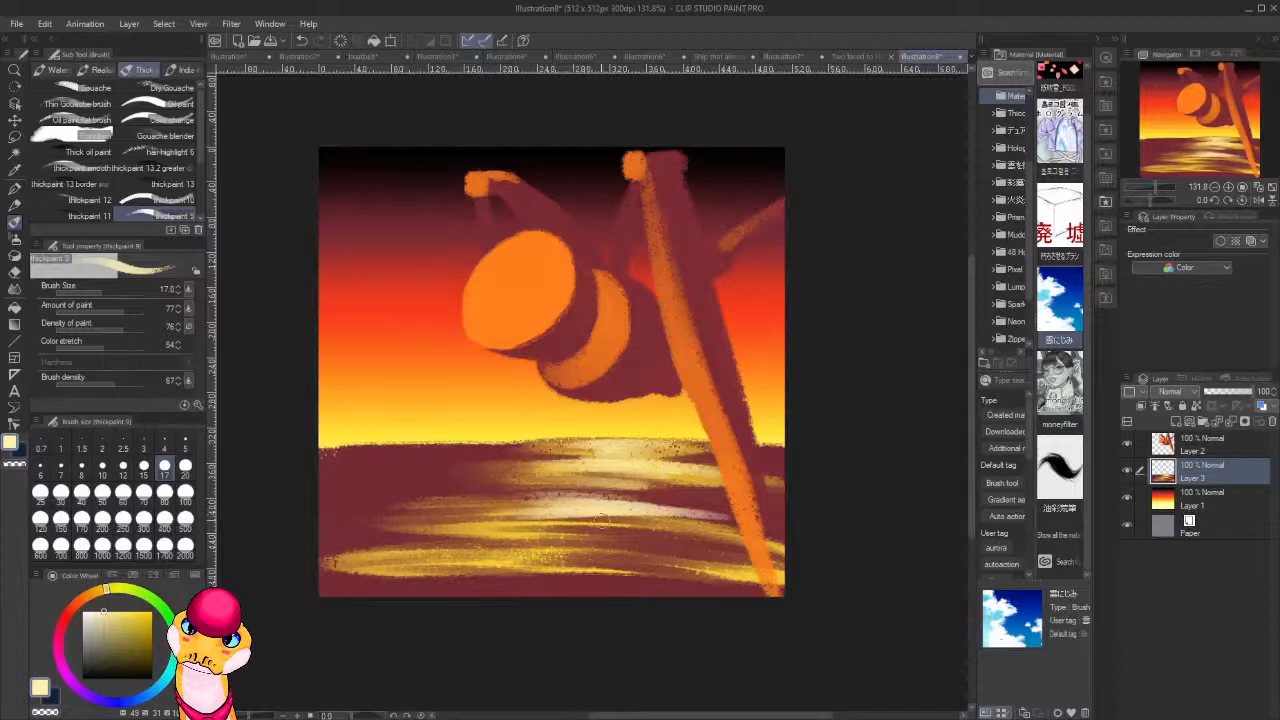
mouse_move(600, 521)
mouse_down()
mouse_move(610, 525)
mouse_move(490, 532)
mouse_up()
mouse_move(636, 535)
mouse_down()
mouse_move(480, 530)
mouse_move(720, 548)
mouse_move(442, 558)
mouse_move(670, 566)
mouse_move(396, 566)
mouse_up()
drag(396, 566, 696, 570)
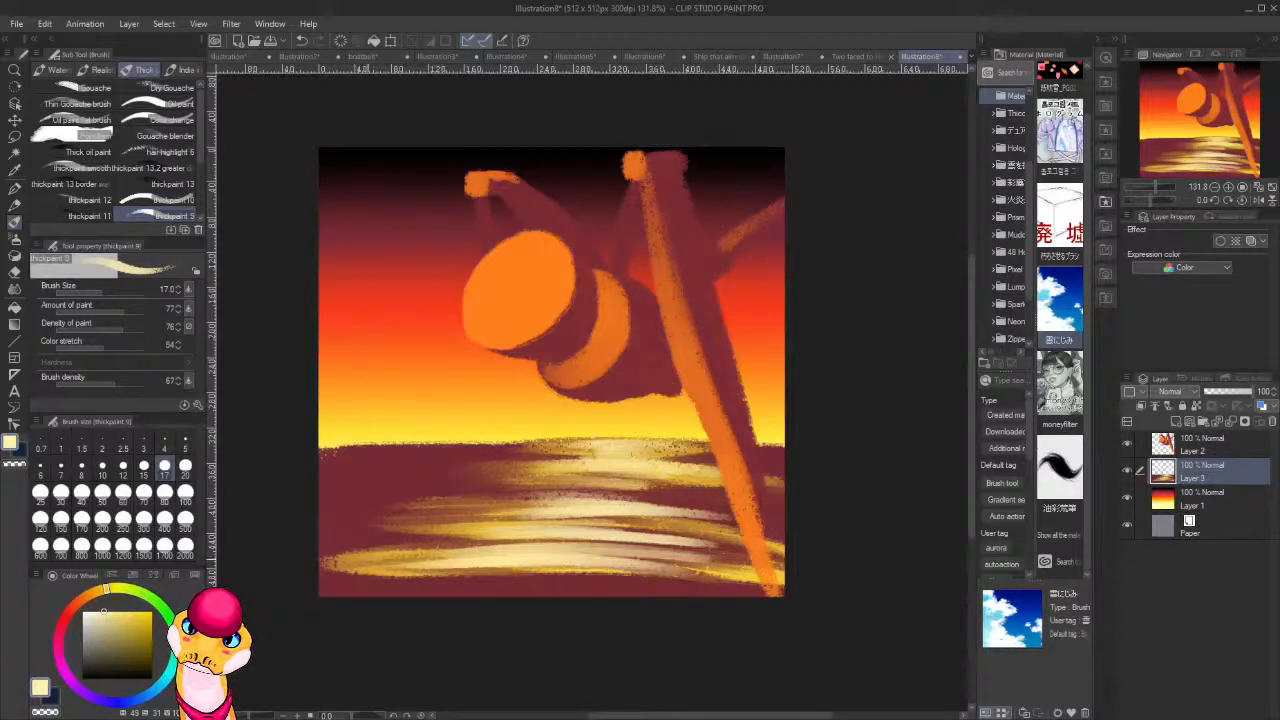
Sample the head's orange and, on Layer 2, paint orange light along the upper sides of the body segments behind the head.
alt+click(510, 308)
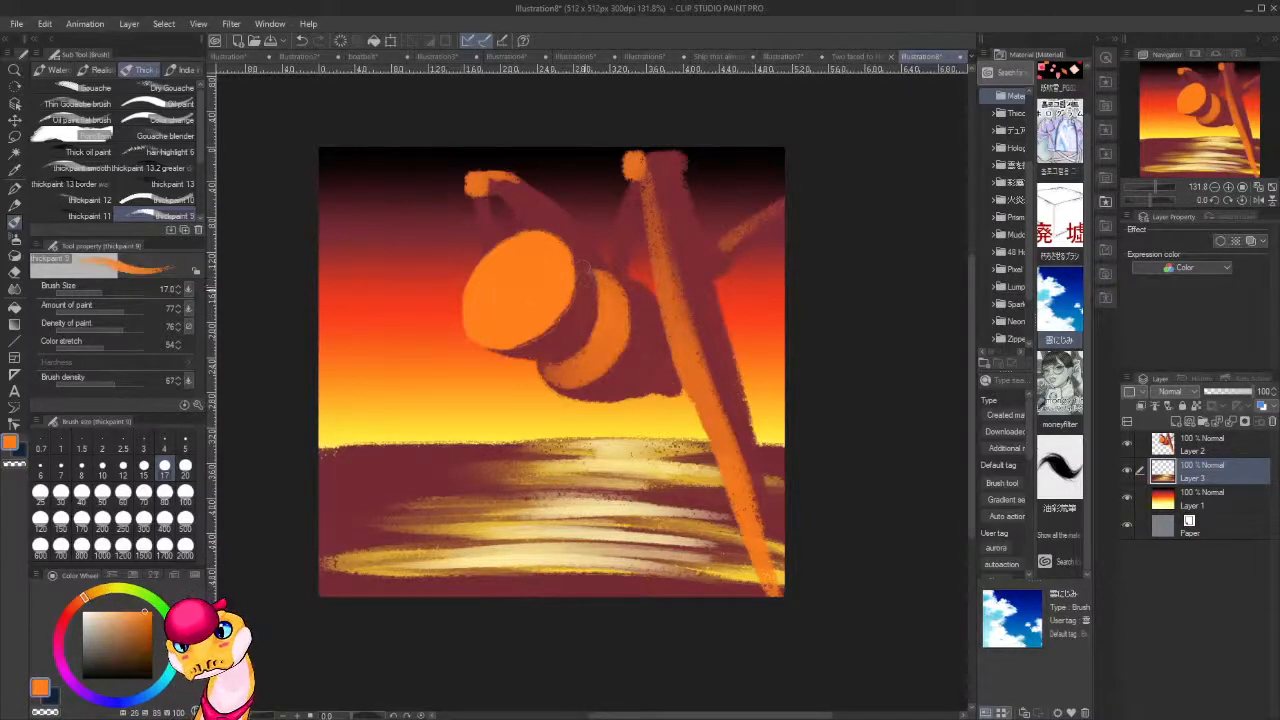
key(ctrl+z)
click(1217, 449)
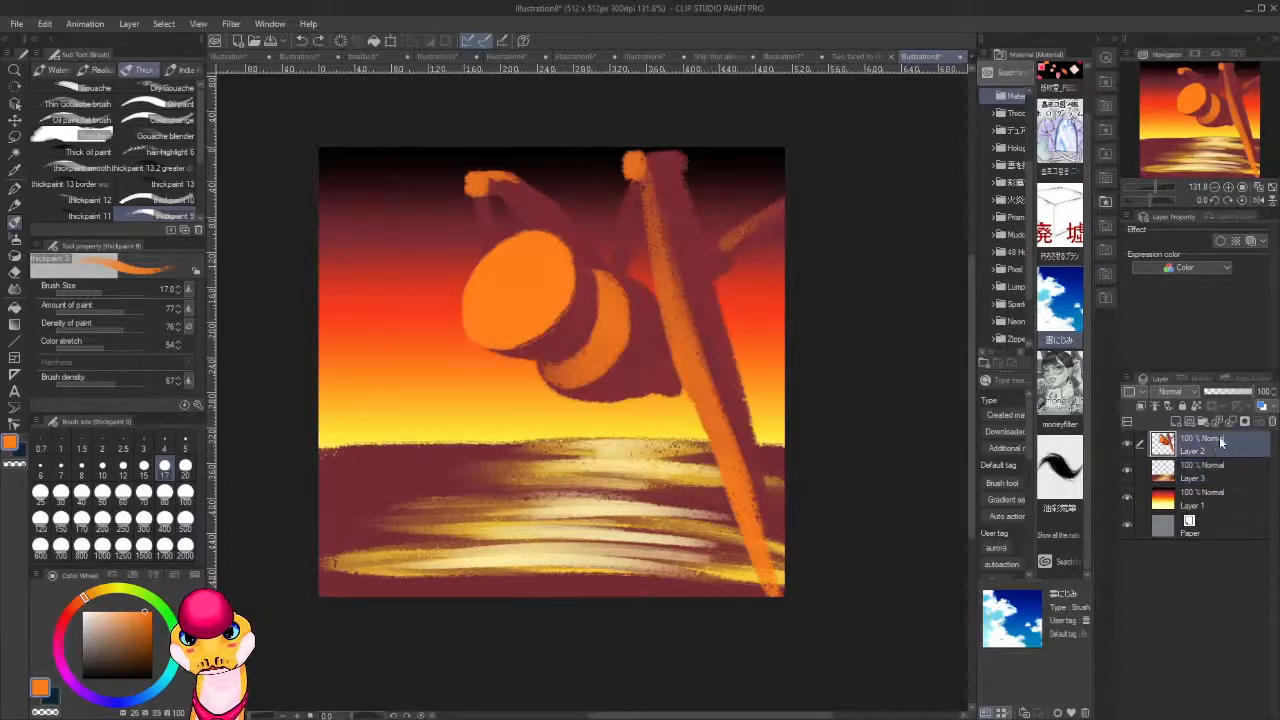
mouse_move(577, 288)
mouse_down()
mouse_move(580, 312)
mouse_move(582, 276)
mouse_move(569, 317)
mouse_move(585, 297)
mouse_move(580, 307)
mouse_up()
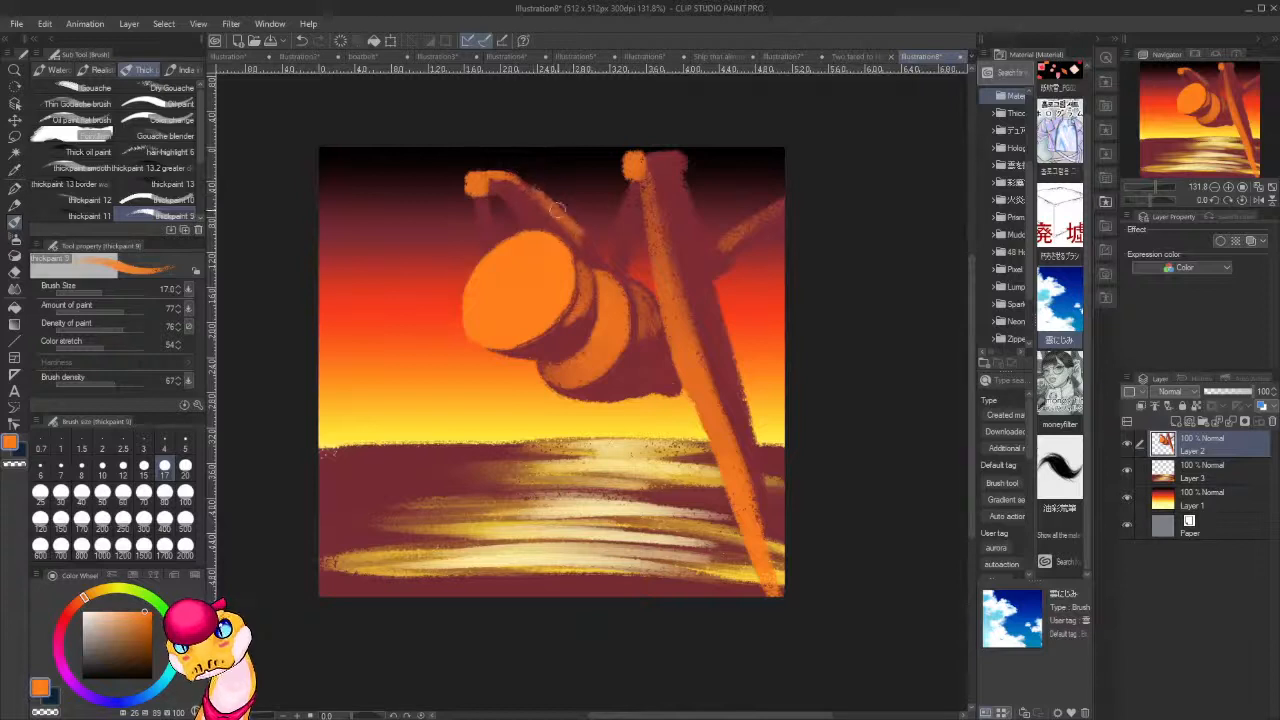
Trim the outer edge of the limb above the head with transparent colour and extend its orange light down to the body.
key(c)
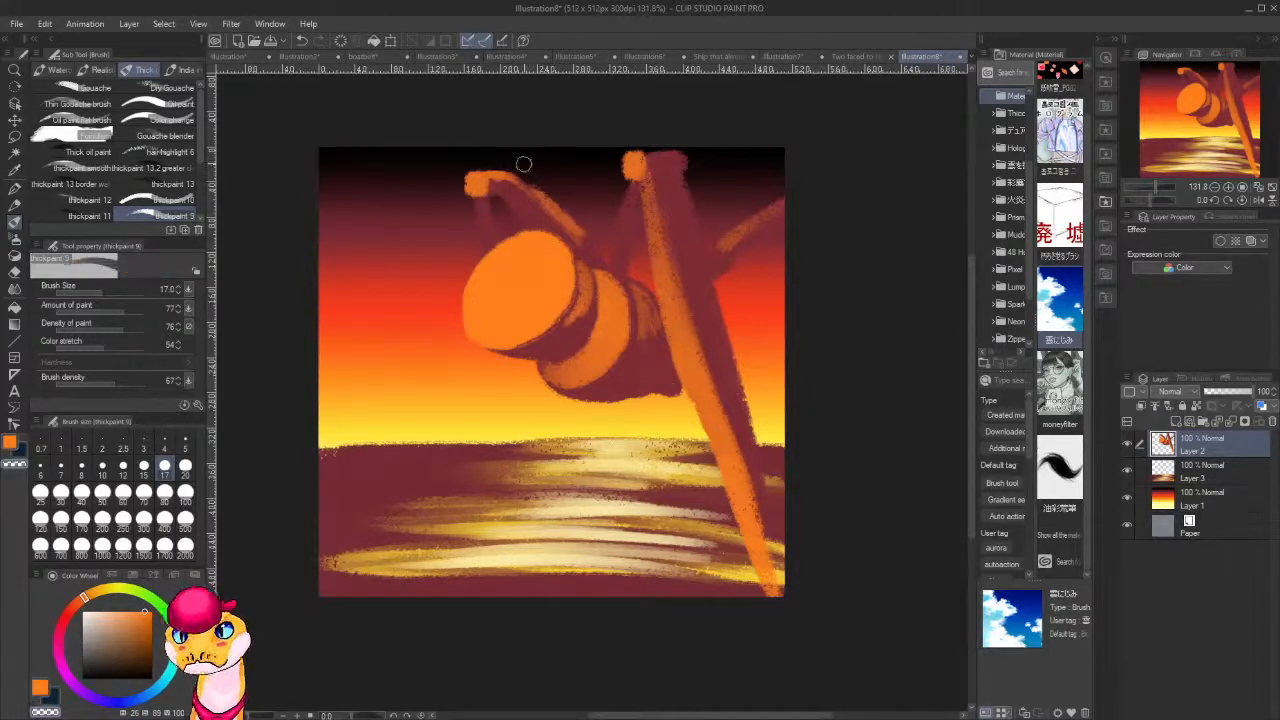
drag(530, 171, 575, 219)
key(c)
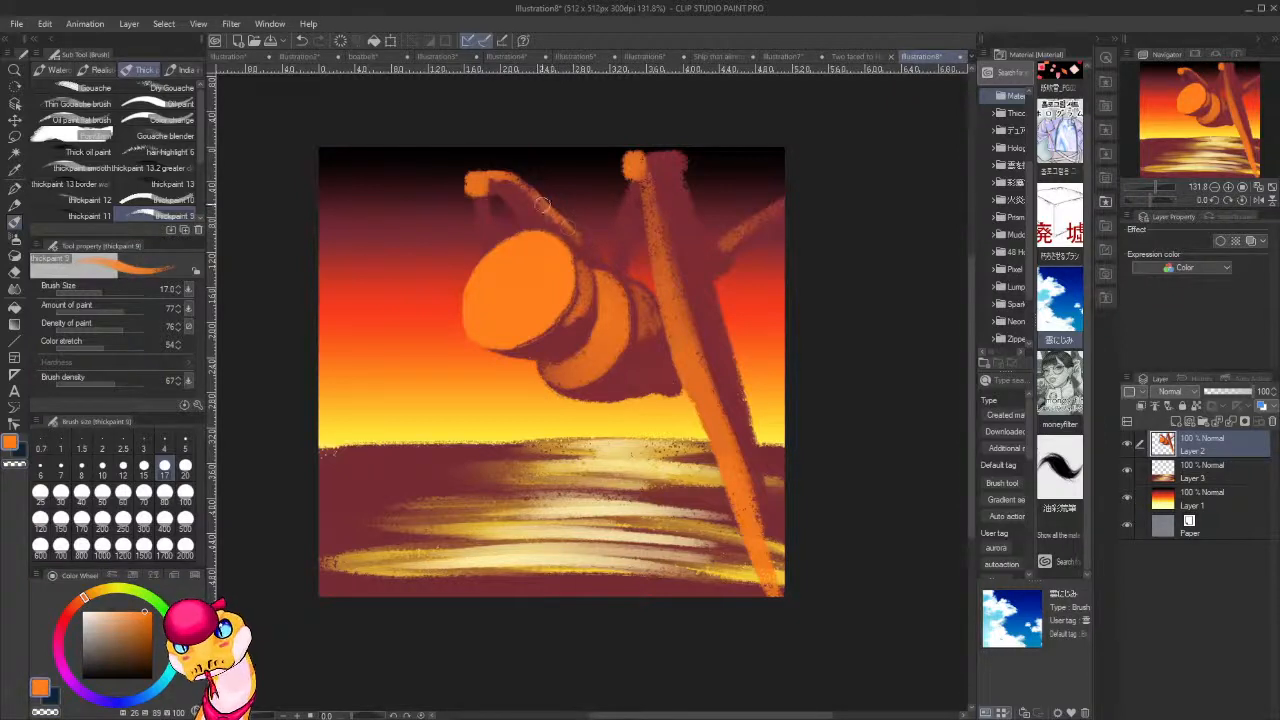
drag(497, 184, 593, 252)
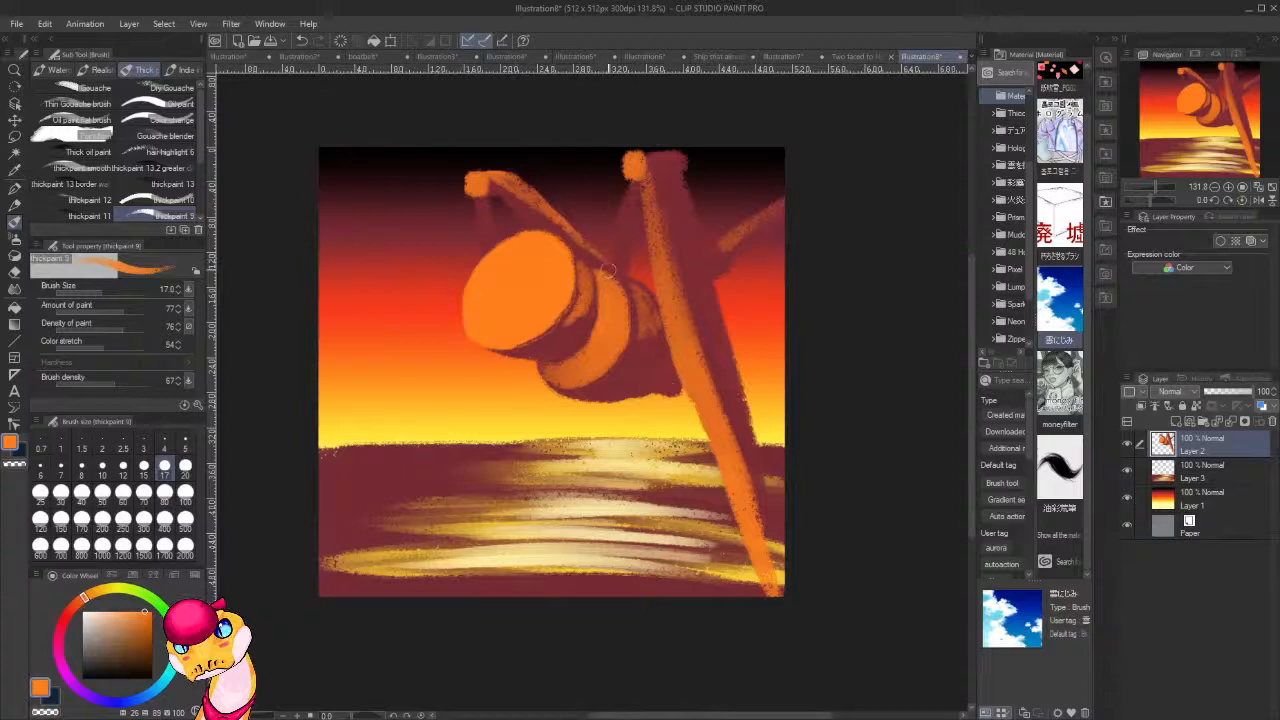
Paint orange light along the thin limb beside the tall leg and across the tall leg's top, undoing the last stray strokes.
drag(628, 186, 614, 248)
mouse_move(644, 150)
mouse_down()
mouse_move(683, 152)
mouse_move(626, 154)
mouse_move(694, 155)
mouse_up()
key(ctrl+z)
key(ctrl+z)
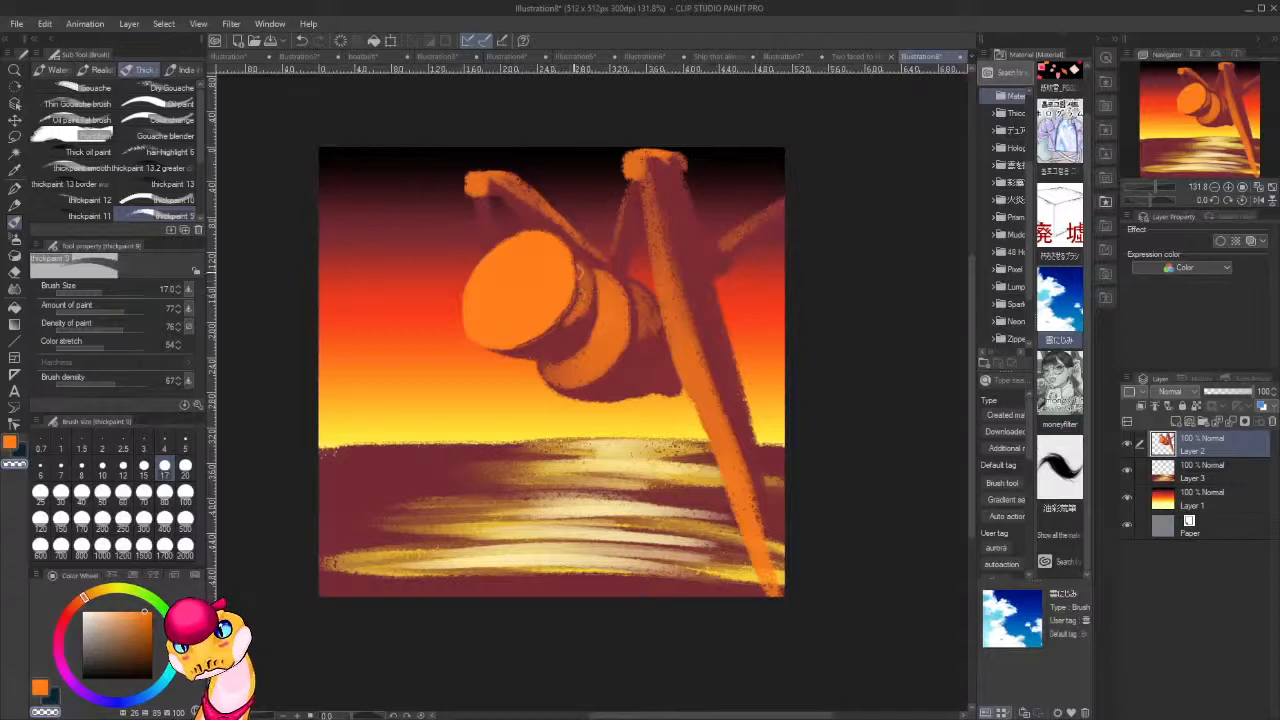
Sample the dark red, paint a thin lower leg from under the head into the foreground, and darken its part above the head.
alt+click(492, 228)
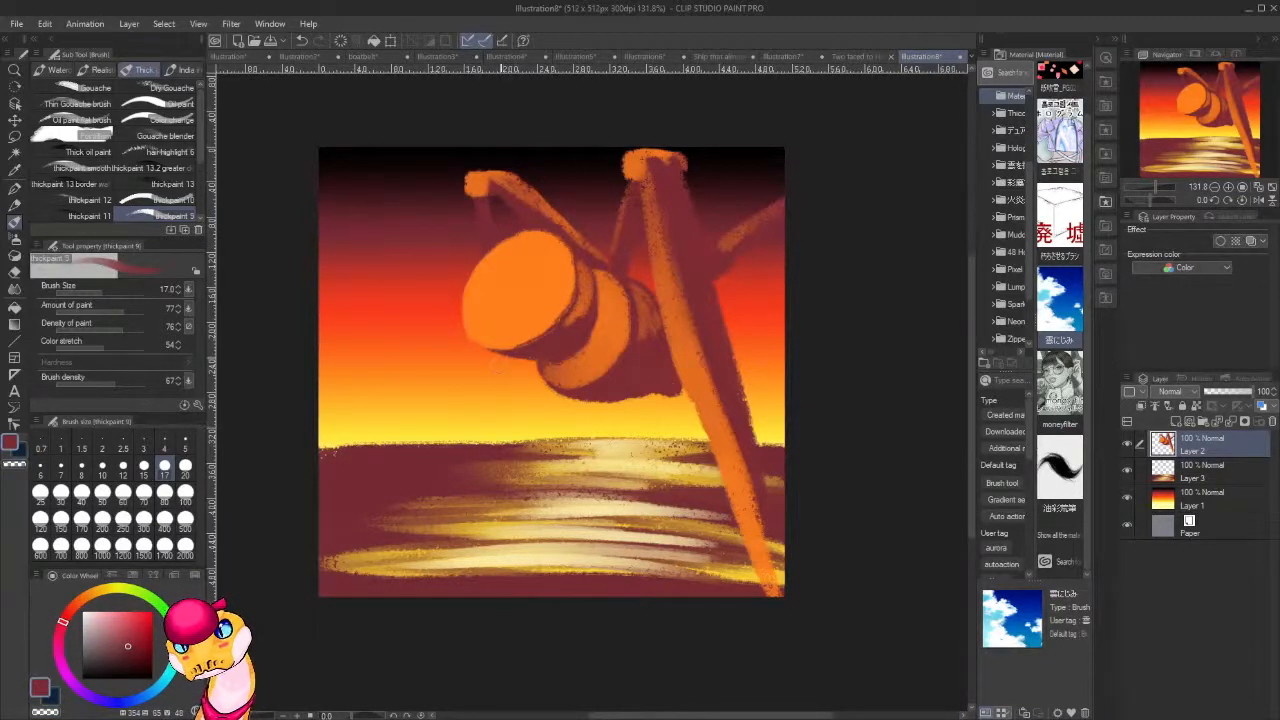
drag(501, 357, 514, 444)
drag(503, 358, 514, 443)
drag(500, 356, 522, 476)
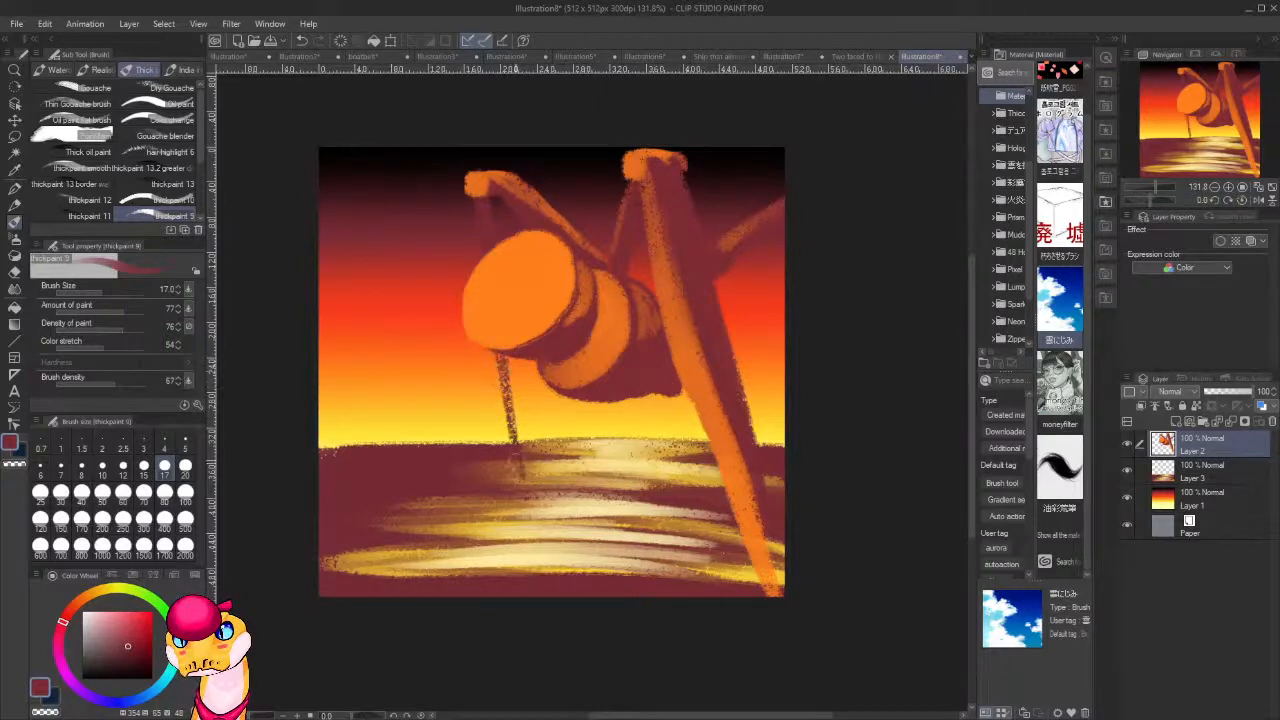
drag(503, 410, 520, 486)
mouse_move(500, 354)
mouse_down()
mouse_move(518, 444)
mouse_move(507, 424)
mouse_up()
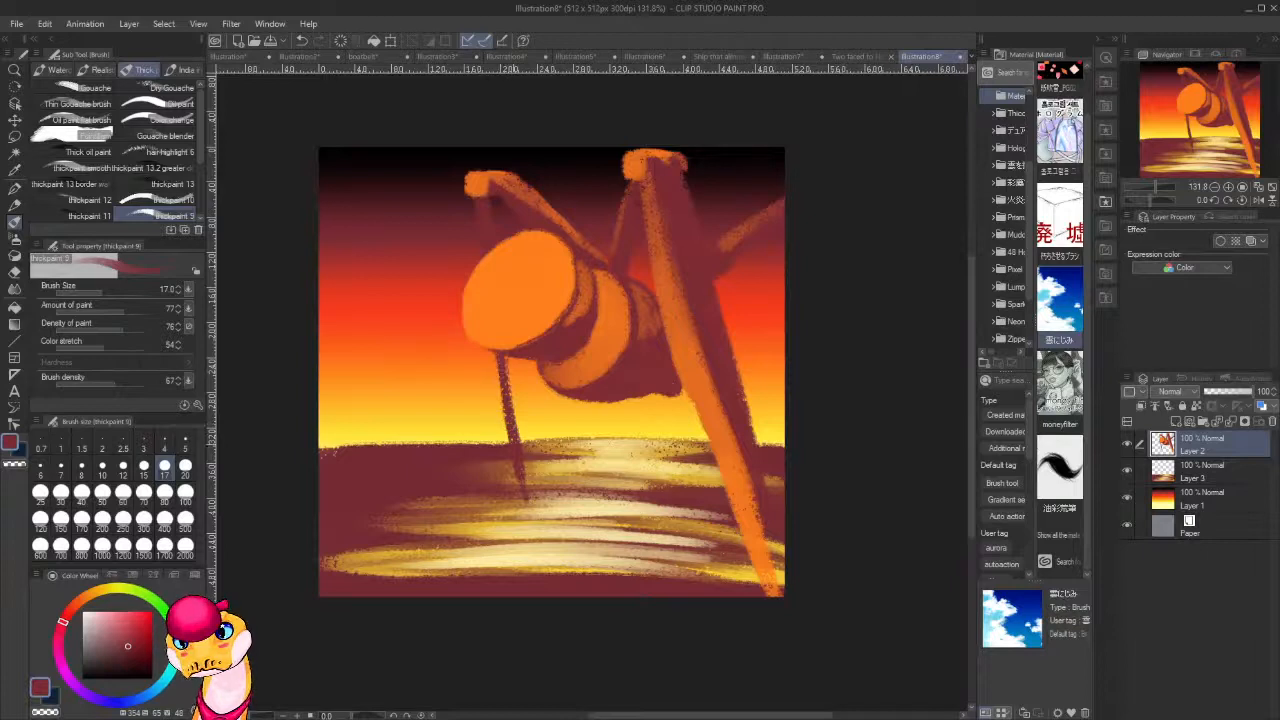
drag(502, 356, 508, 420)
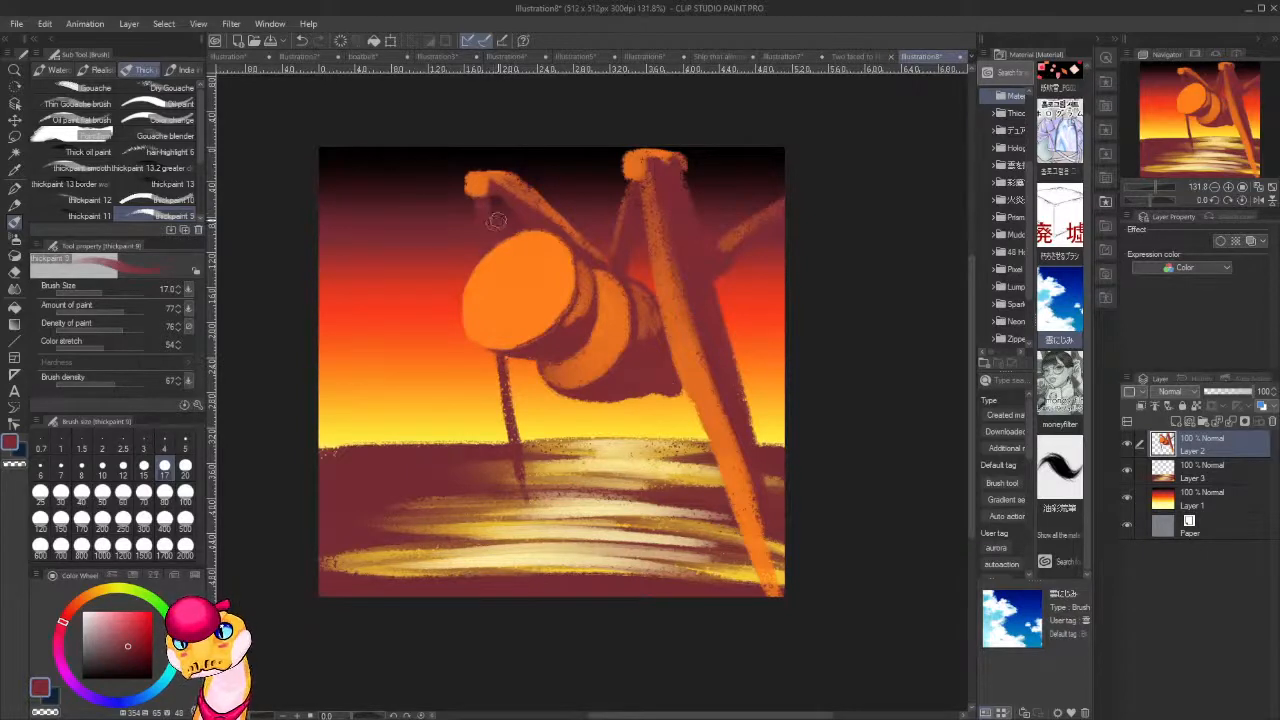
drag(490, 218, 491, 233)
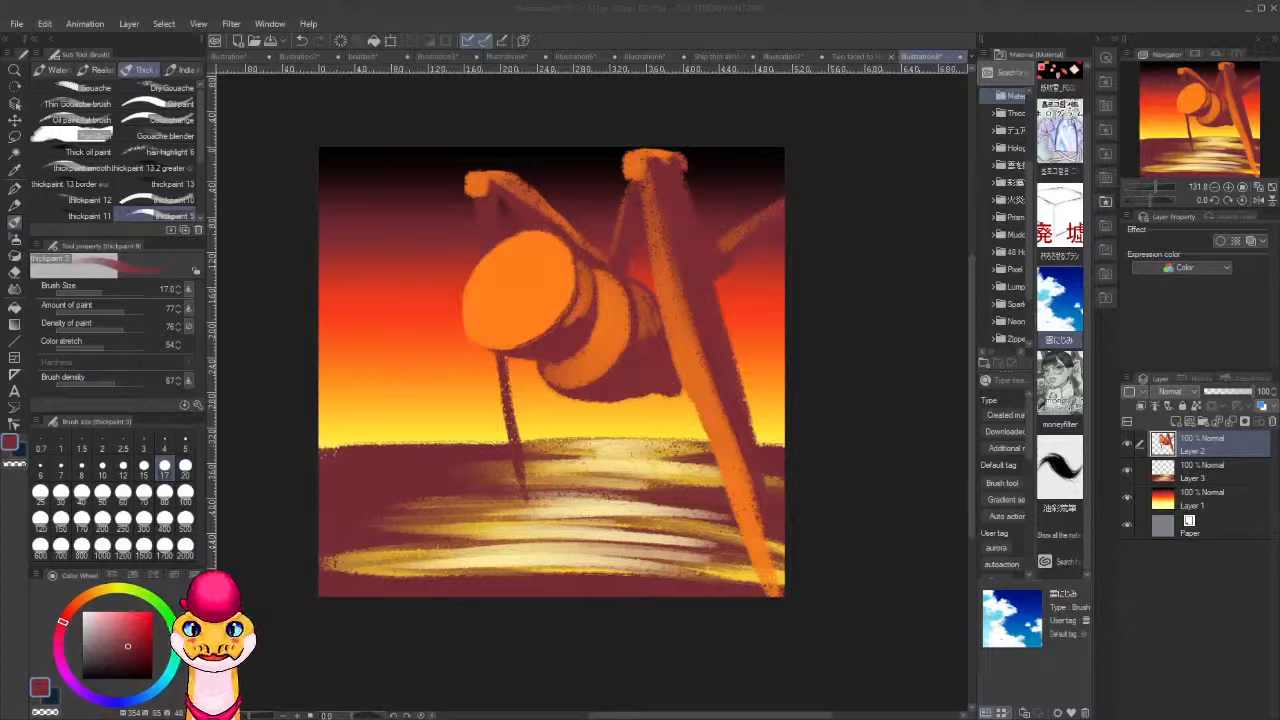
Repaint the thin limb beside the tall leg and the rear body segment in dark red, and erase the limb's outer edge.
right_click(628, 376)
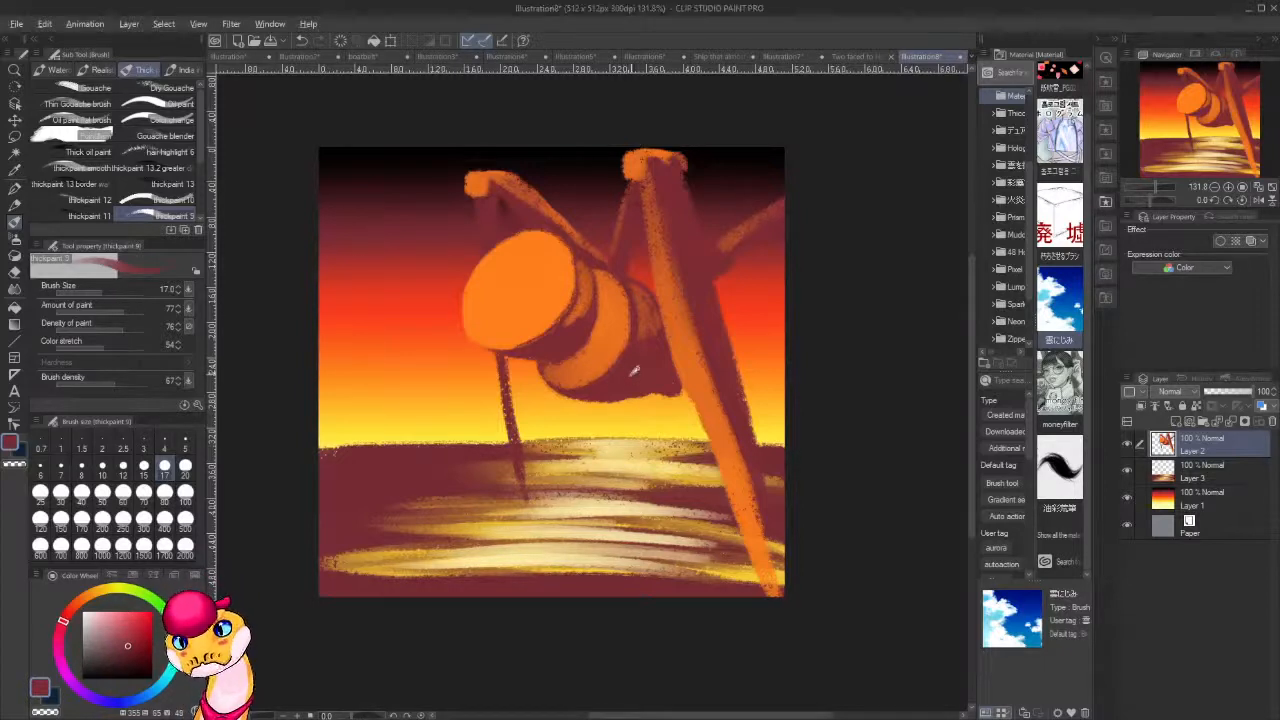
click(148, 662)
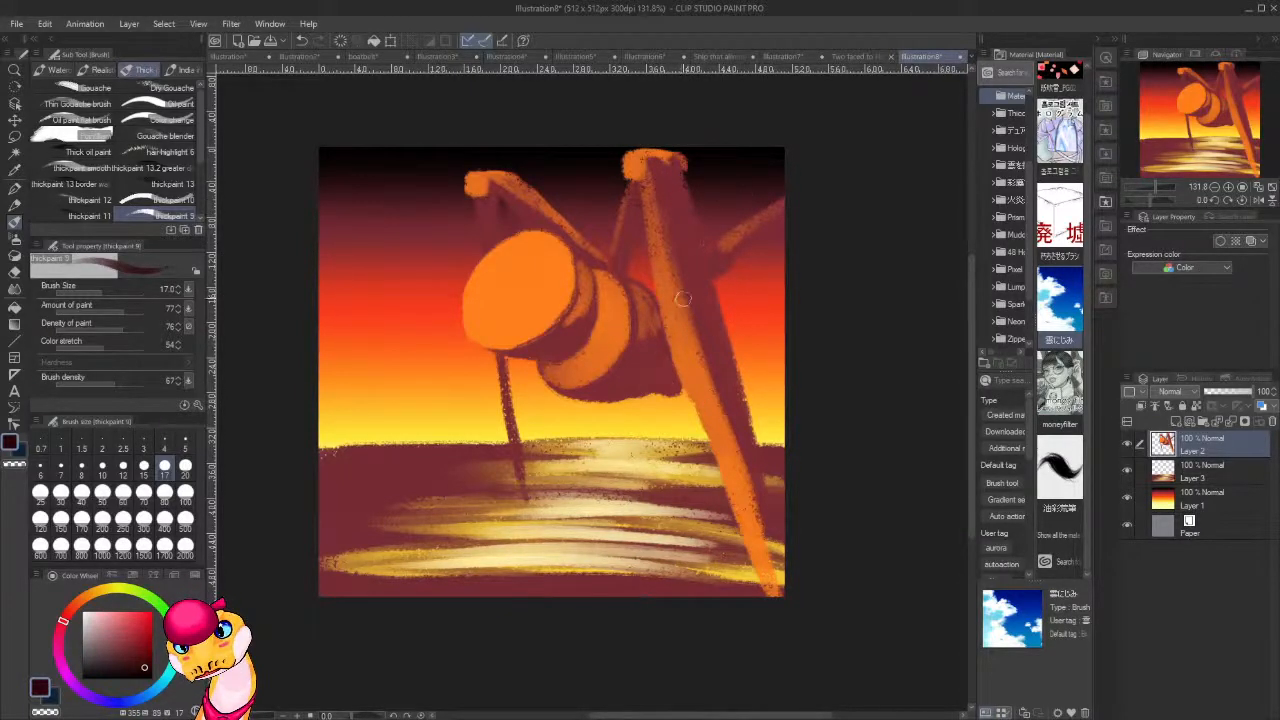
alt+click(730, 262)
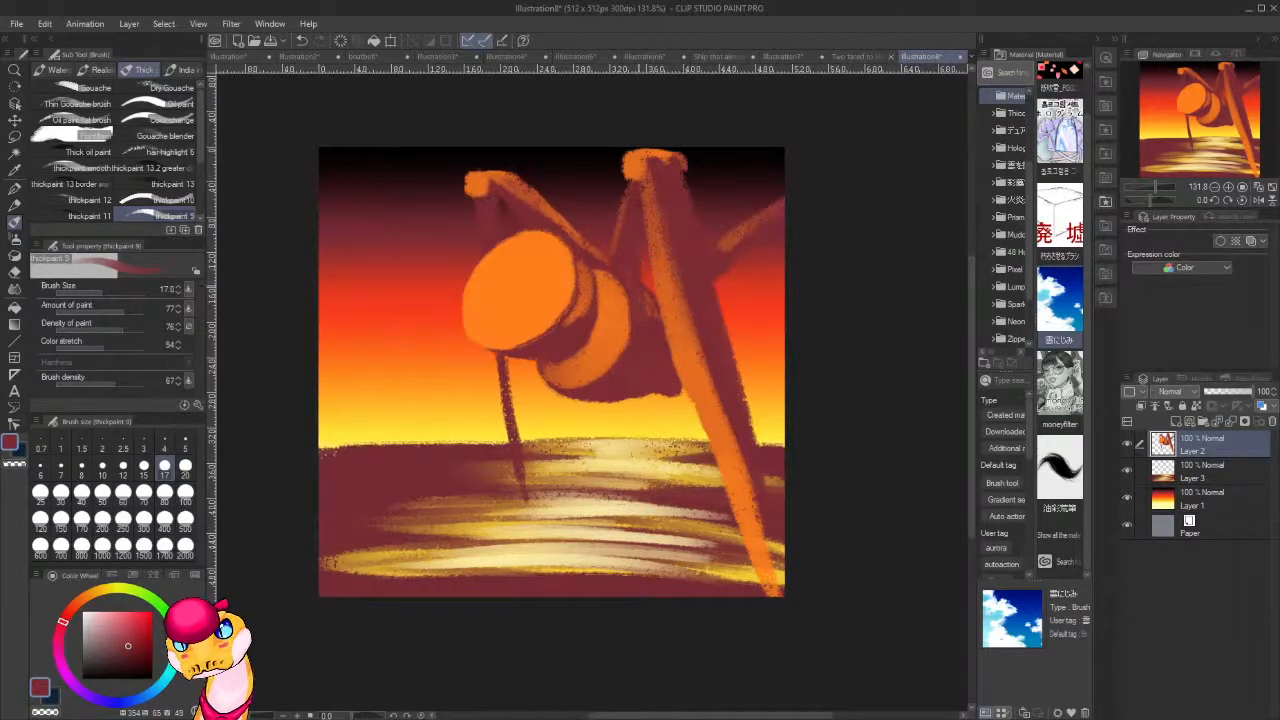
key(c)
drag(620, 188, 620, 217)
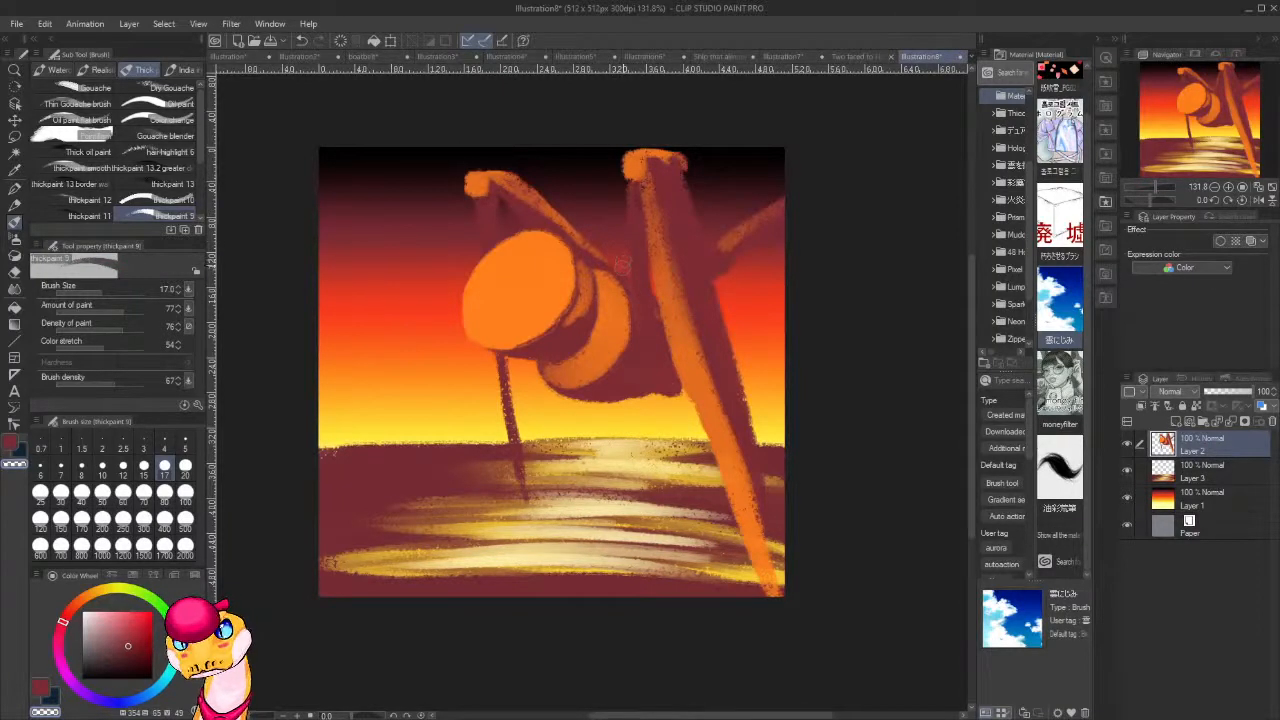
Sample the orange and paint light down the thin limb's left edge, plus short orange marks on the rear body.
alt+click(635, 165)
drag(625, 202, 628, 258)
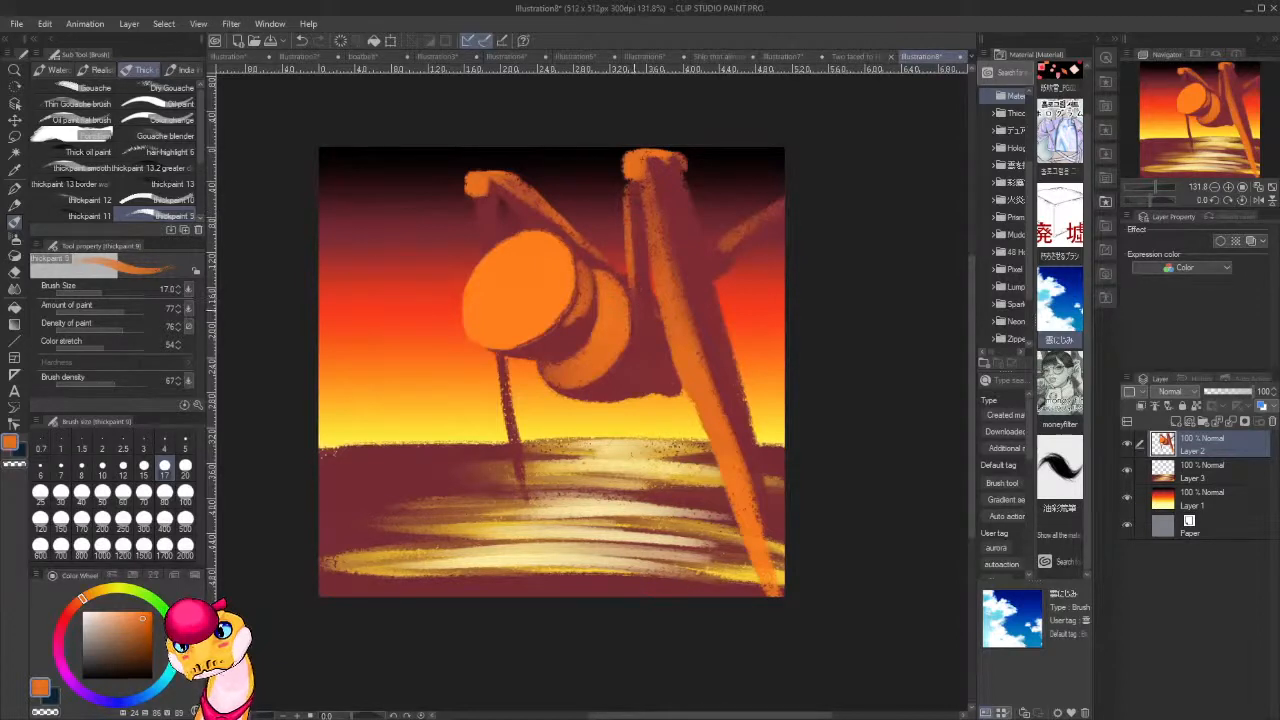
mouse_move(647, 331)
mouse_down()
mouse_move(641, 350)
mouse_move(648, 335)
mouse_move(643, 355)
mouse_move(657, 356)
mouse_up()
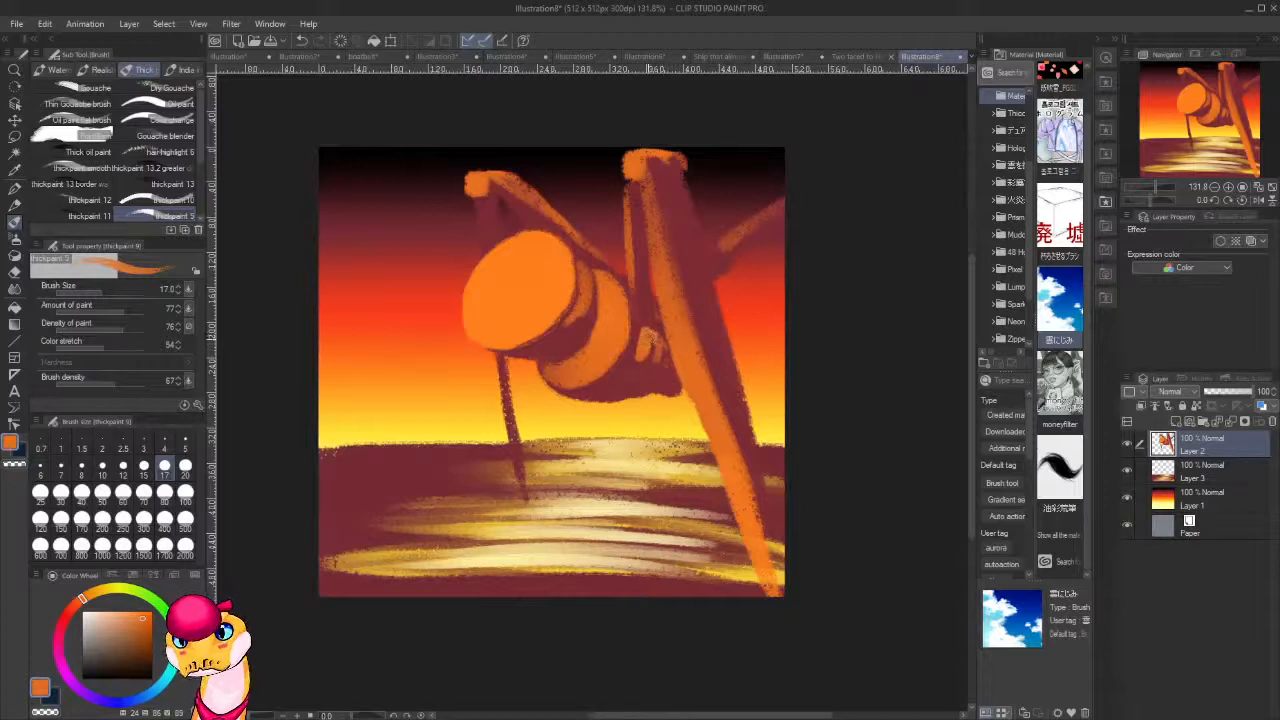
drag(617, 228, 623, 180)
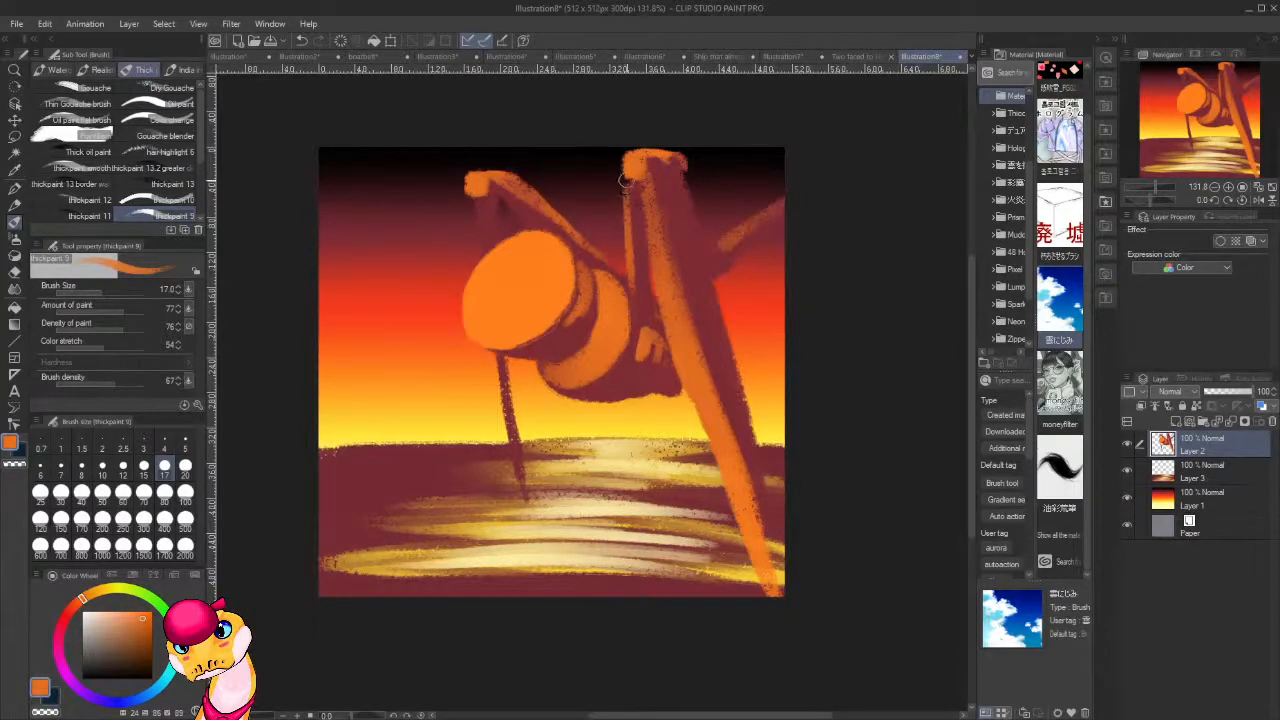
Paint orange light along the upper edge of the far-right limb down to the tall leg, and undo the last stroke.
mouse_move(720, 242)
mouse_down()
mouse_move(793, 187)
mouse_move(729, 232)
mouse_move(787, 196)
mouse_up()
drag(726, 234, 708, 258)
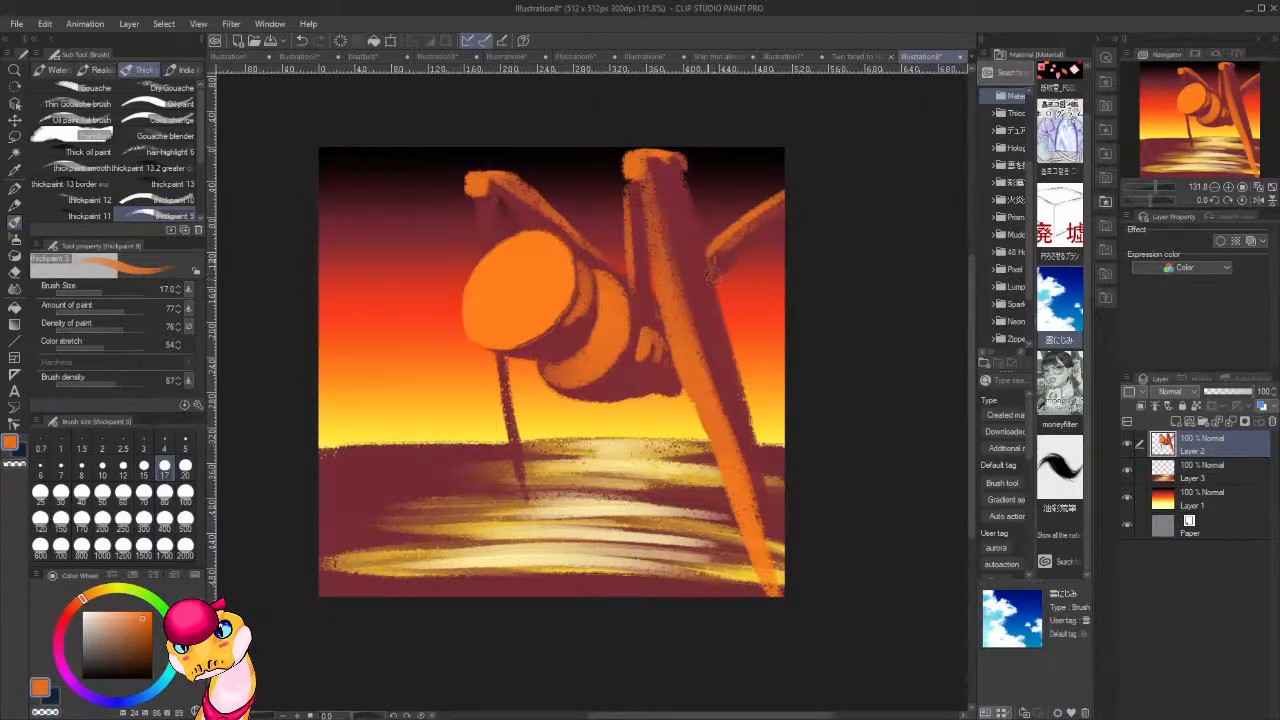
drag(713, 259, 711, 268)
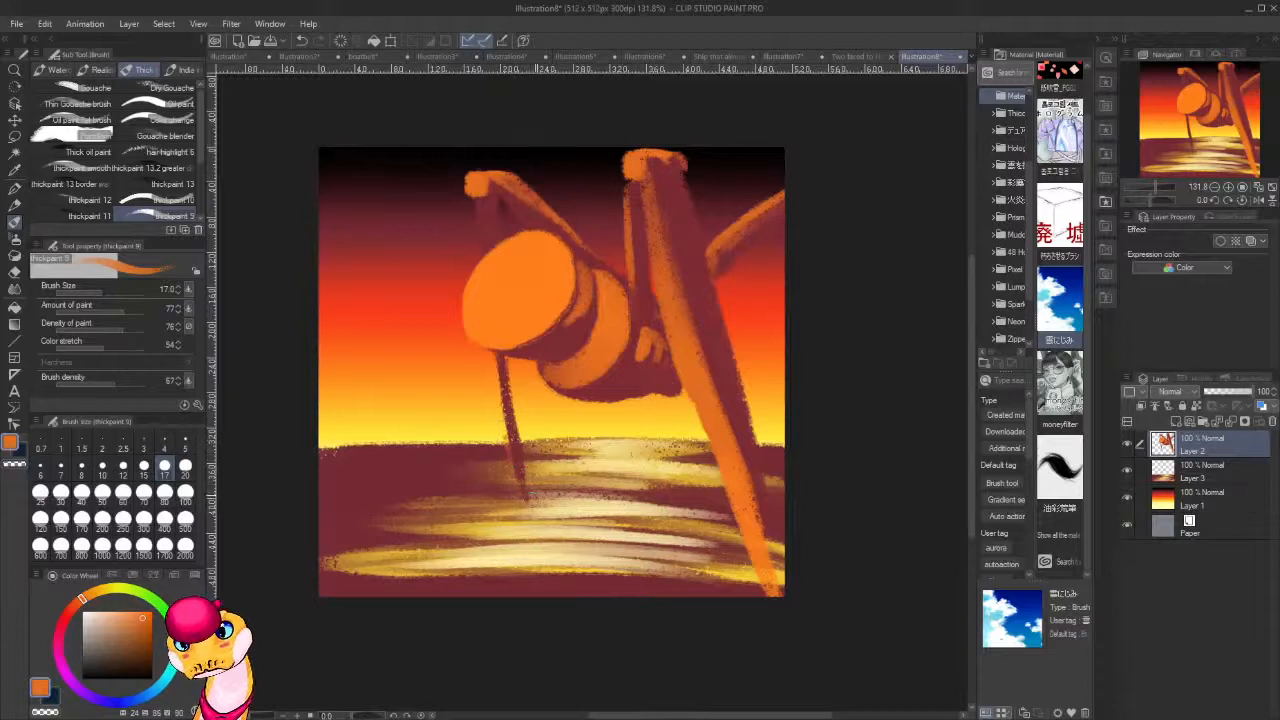
key(ctrl+z)
Paint orange light down the left edge of the thin front leg, both above and below the head.
drag(472, 198, 479, 250)
drag(500, 360, 516, 469)
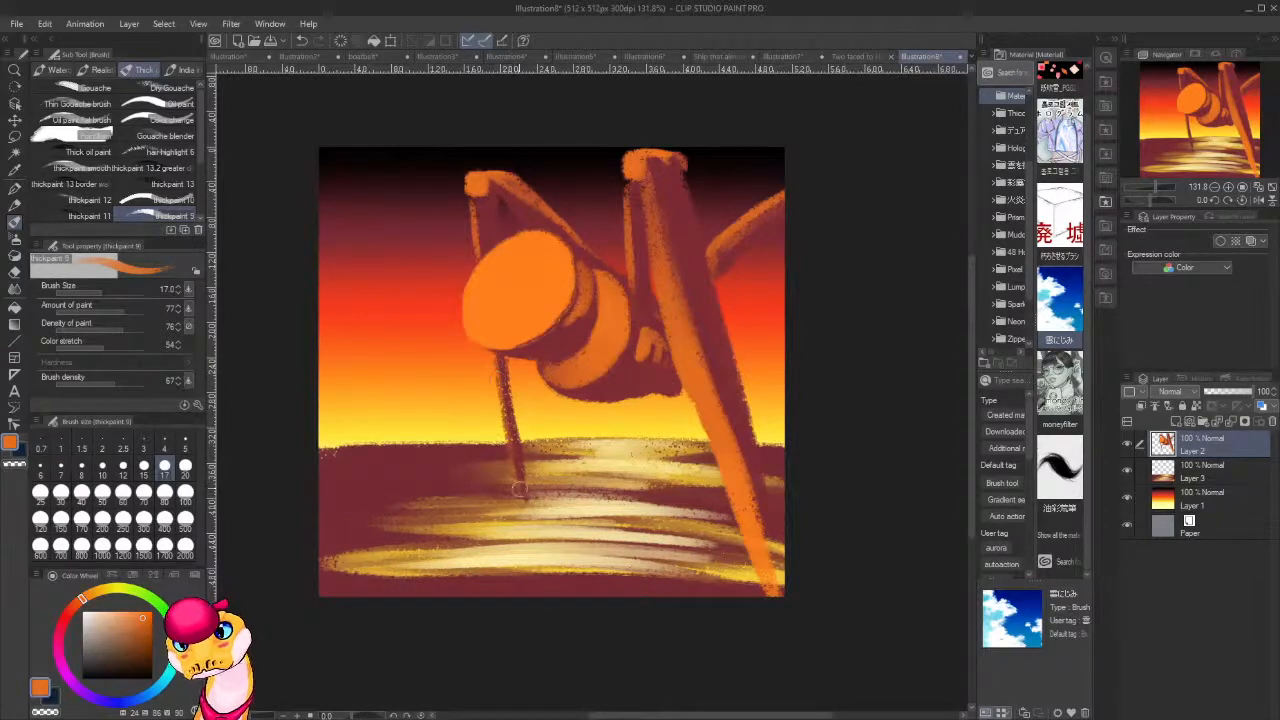
alt+click(522, 325)
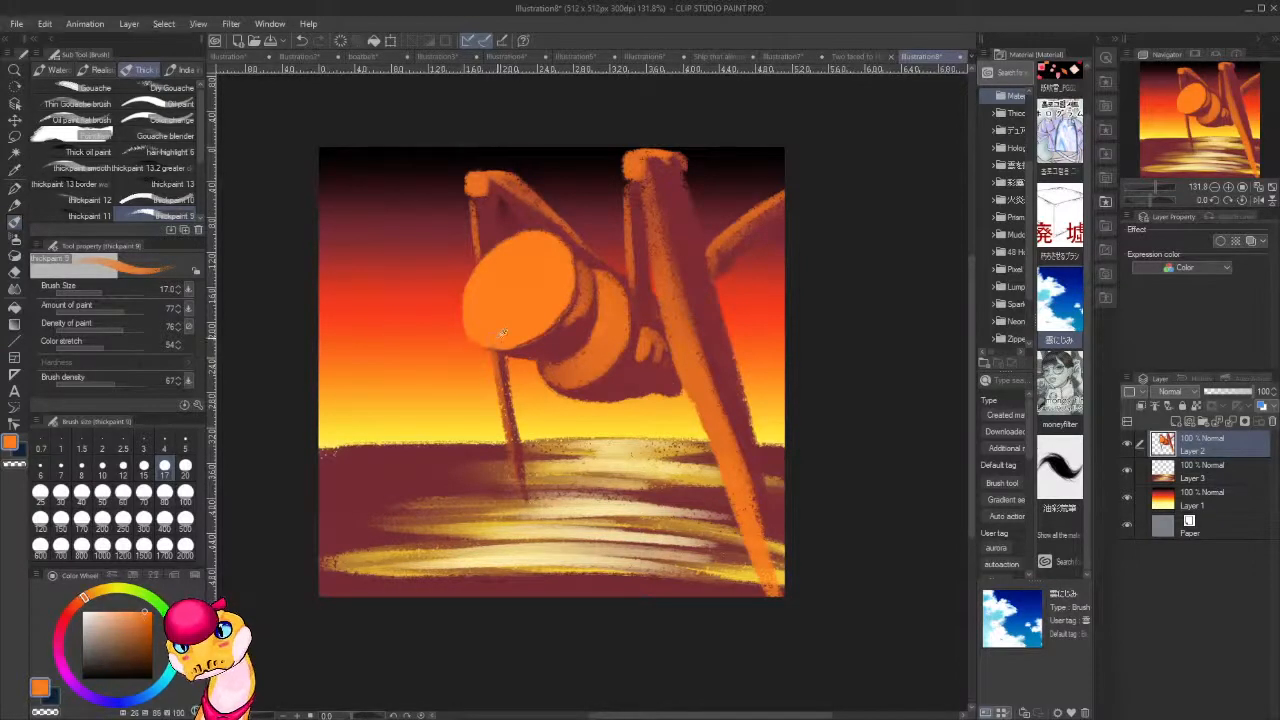
Pick a very dark purplish red and shade the underside behind the head and between the marks on the rear body.
alt+click(524, 350)
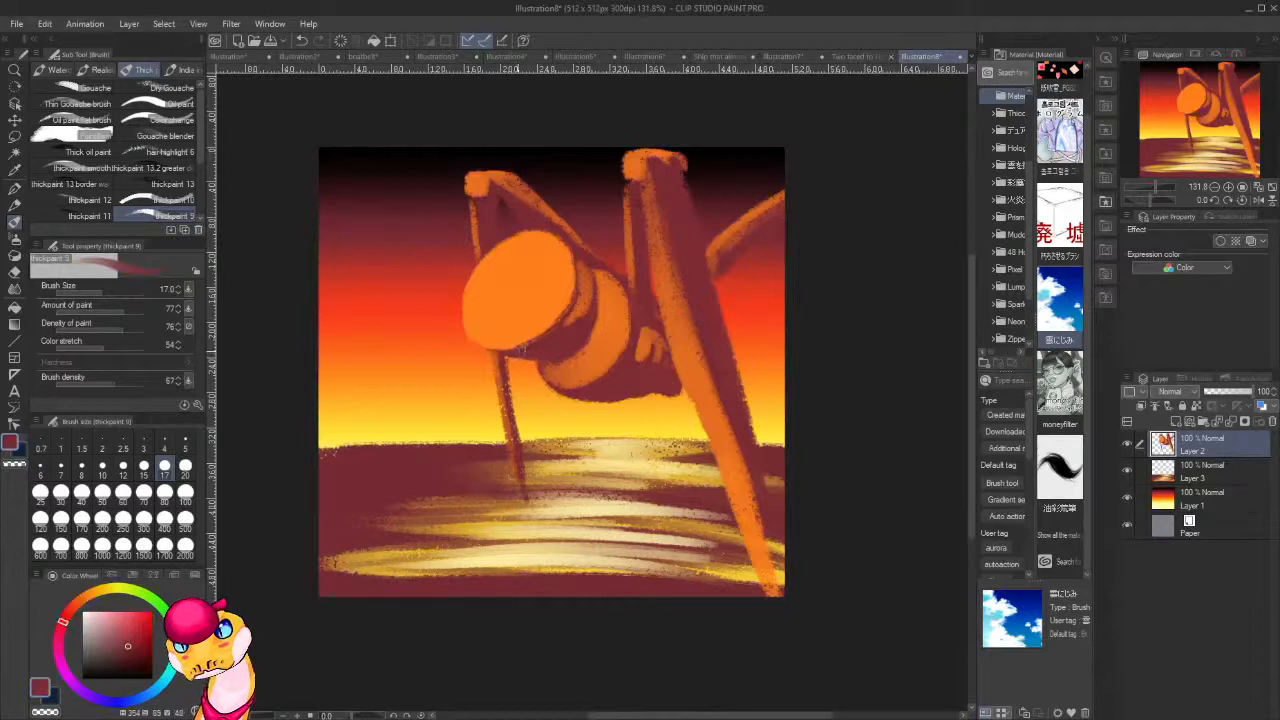
click(144, 667)
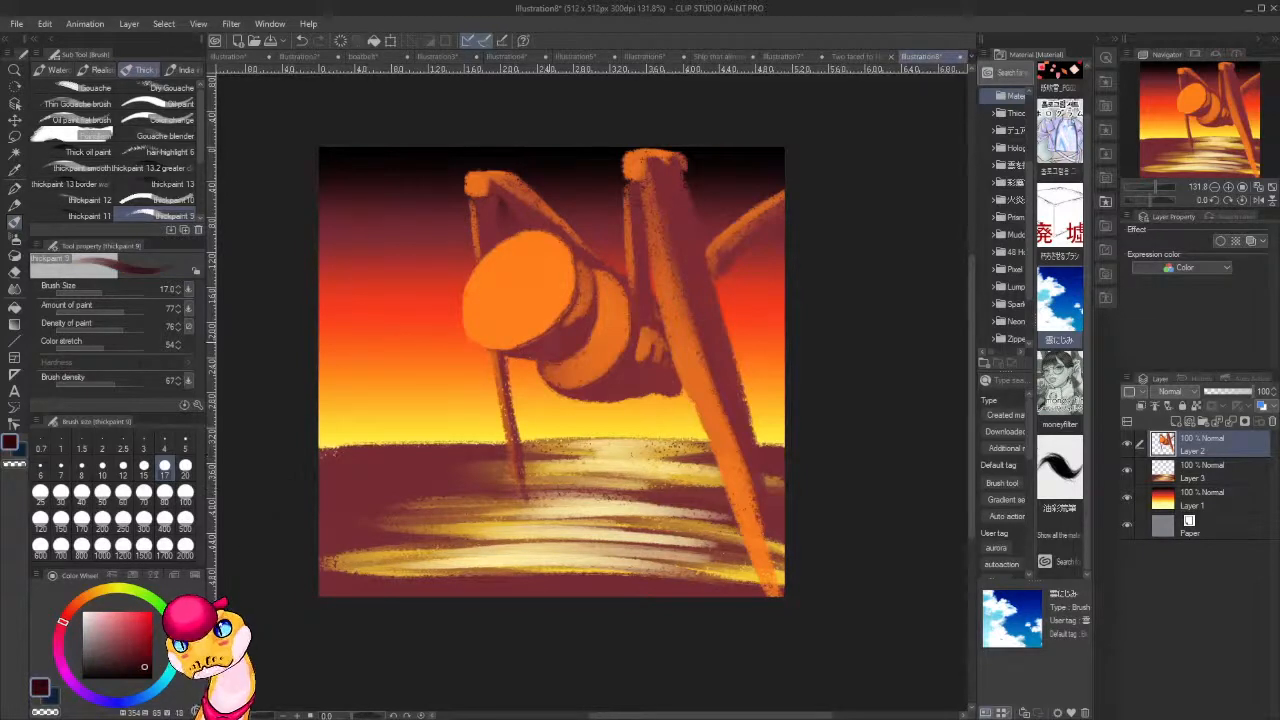
click(127, 646)
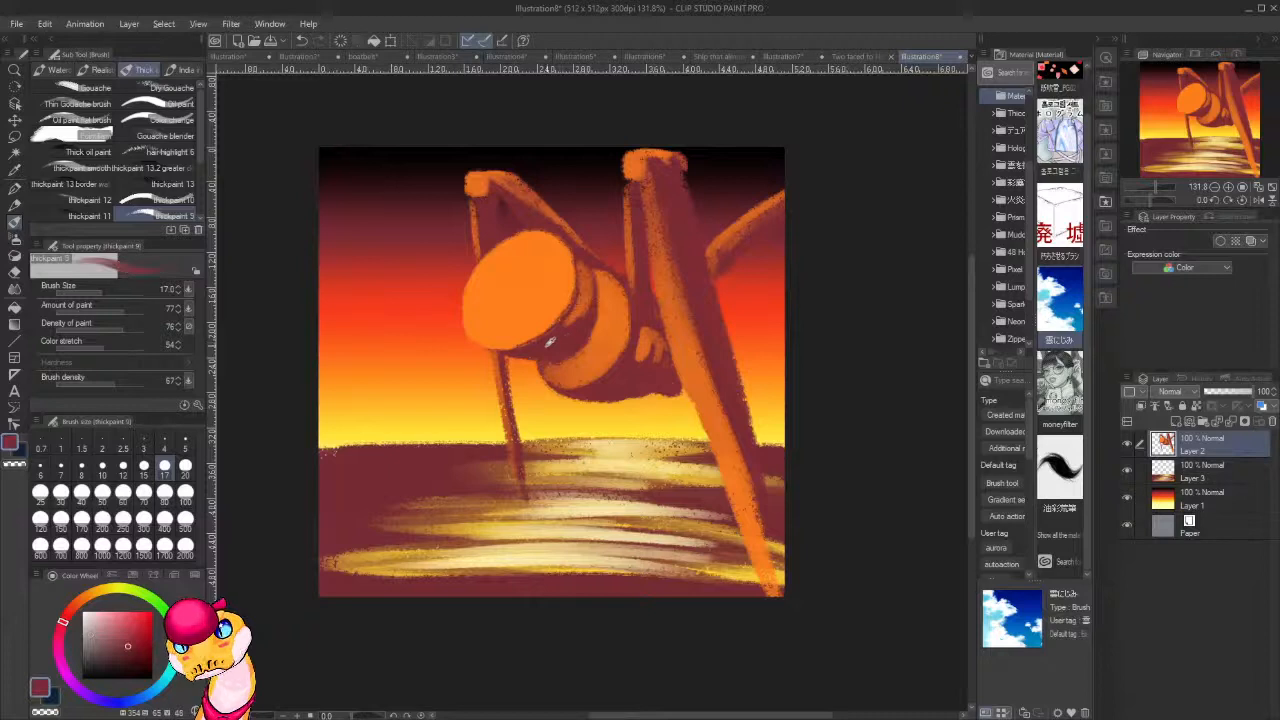
click(141, 667)
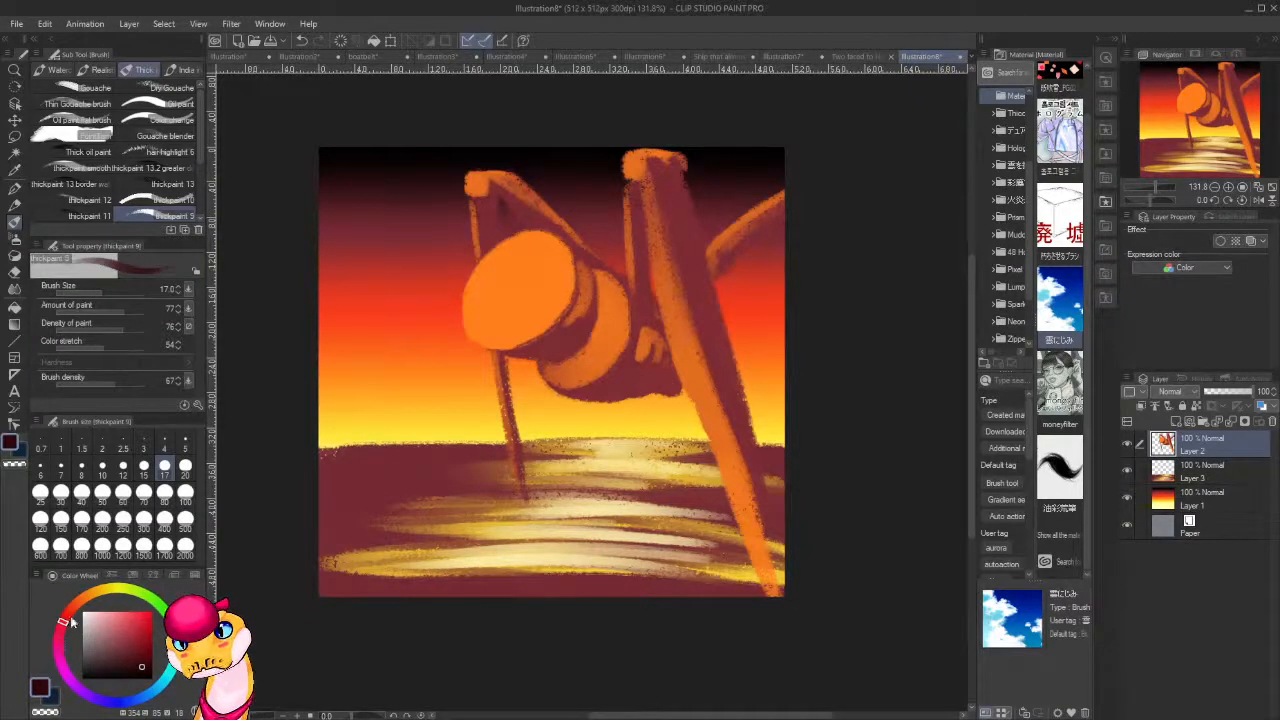
click(61, 642)
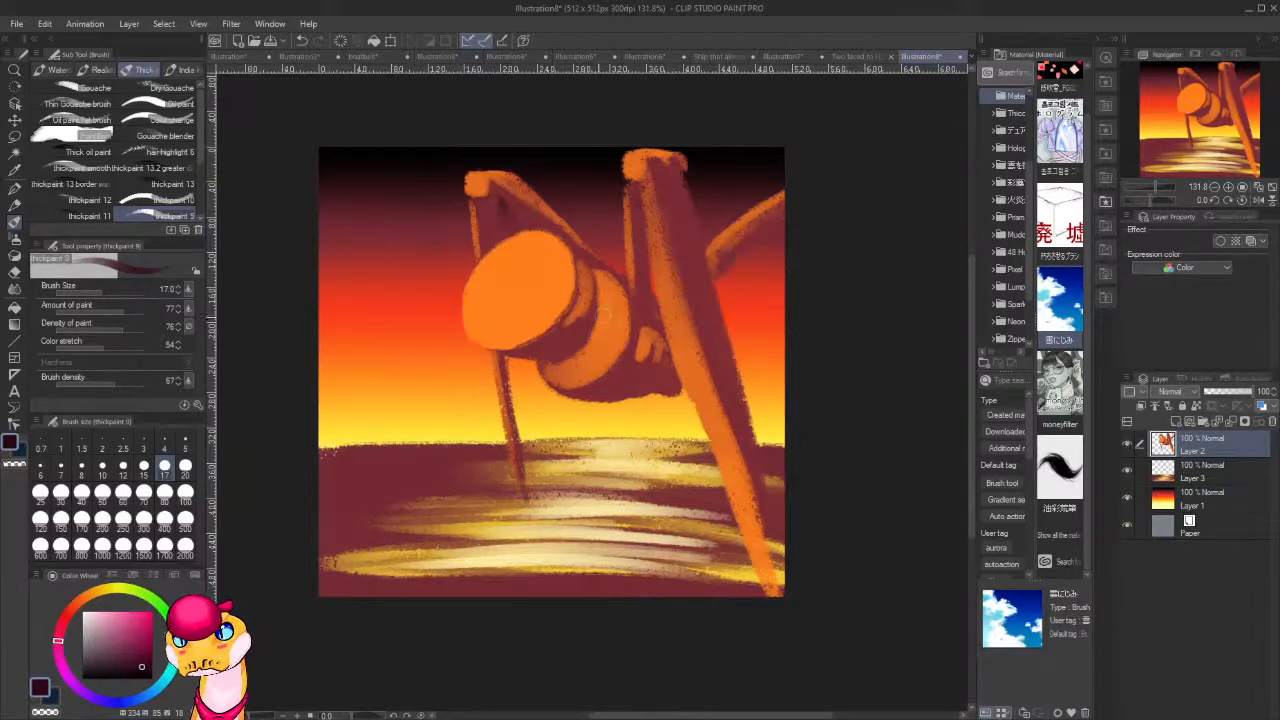
mouse_move(586, 332)
mouse_down()
mouse_move(591, 272)
mouse_move(580, 347)
mouse_move(552, 359)
mouse_move(593, 322)
mouse_move(550, 339)
mouse_move(579, 272)
mouse_move(577, 304)
mouse_move(520, 351)
mouse_move(566, 312)
mouse_move(530, 348)
mouse_move(558, 347)
mouse_move(541, 350)
mouse_move(582, 319)
mouse_move(591, 324)
mouse_move(557, 354)
mouse_move(570, 370)
mouse_move(559, 347)
mouse_move(524, 350)
mouse_up()
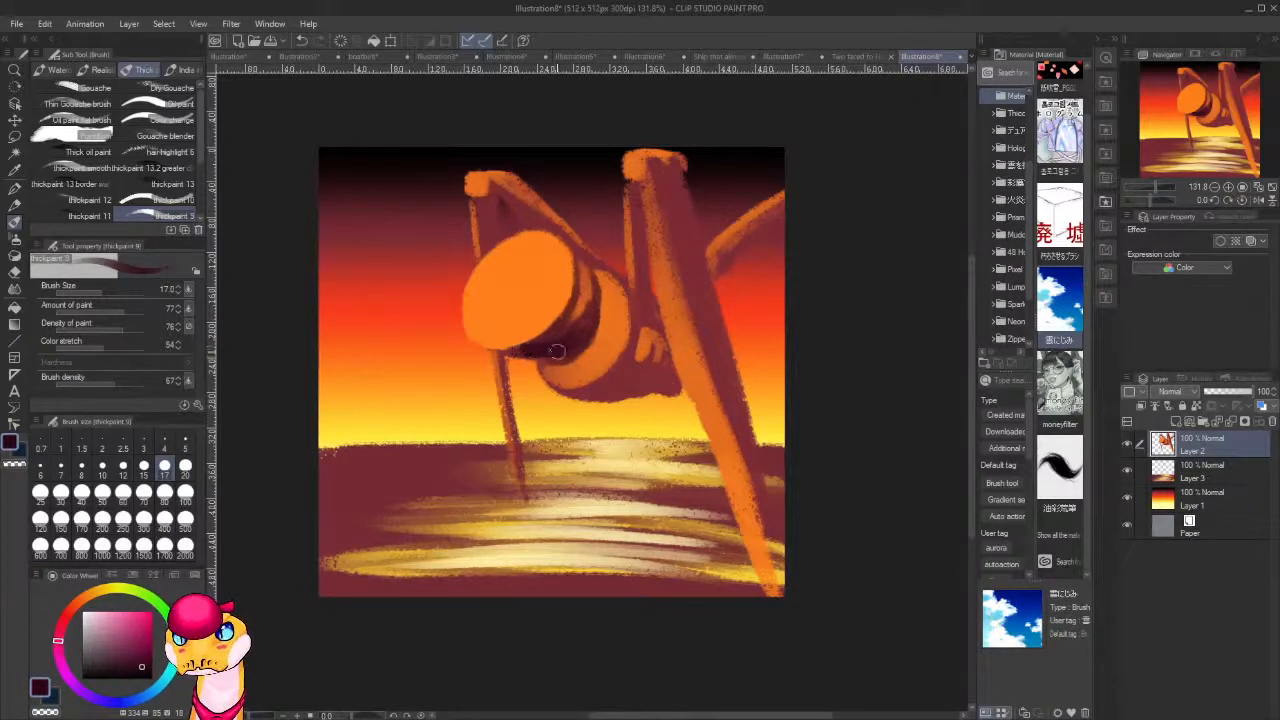
mouse_move(632, 367)
mouse_down()
mouse_move(656, 372)
mouse_move(648, 356)
mouse_move(640, 366)
mouse_move(664, 372)
mouse_move(660, 350)
mouse_up()
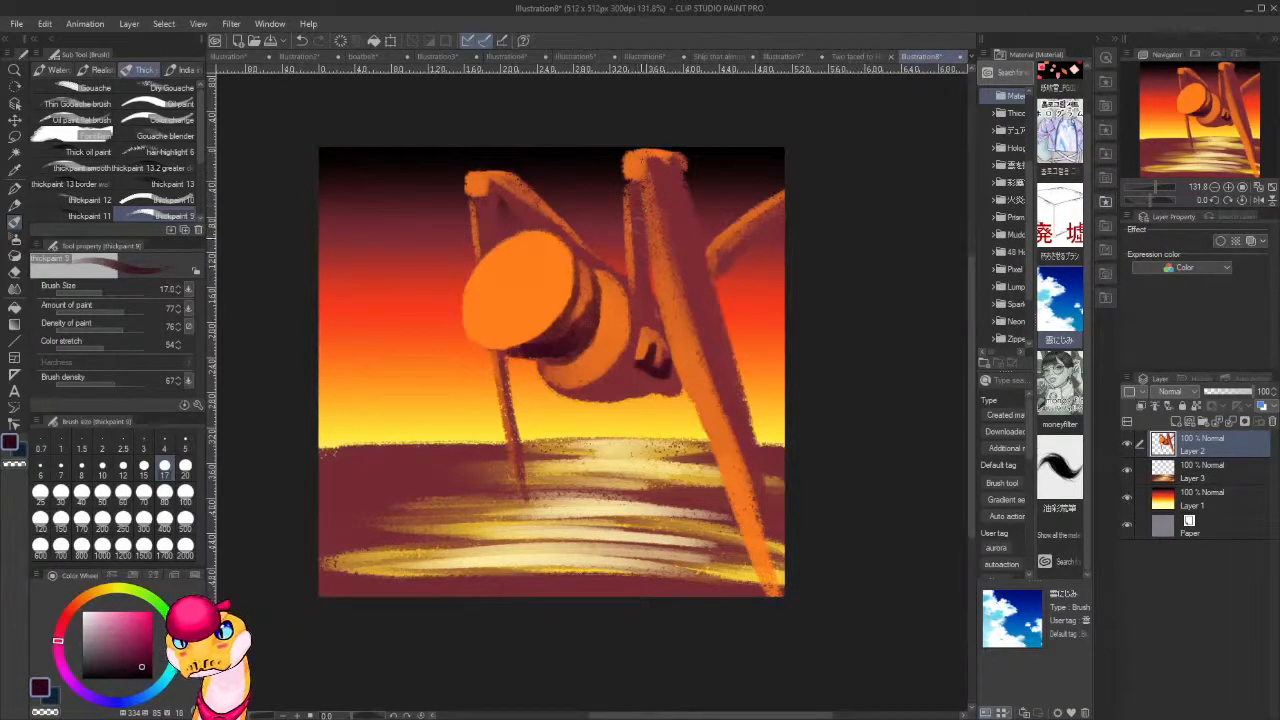
Shade the limb beside the tall leg and the thin front leg in dark purplish red, erasing spill along the front leg's right edge.
drag(638, 280, 655, 343)
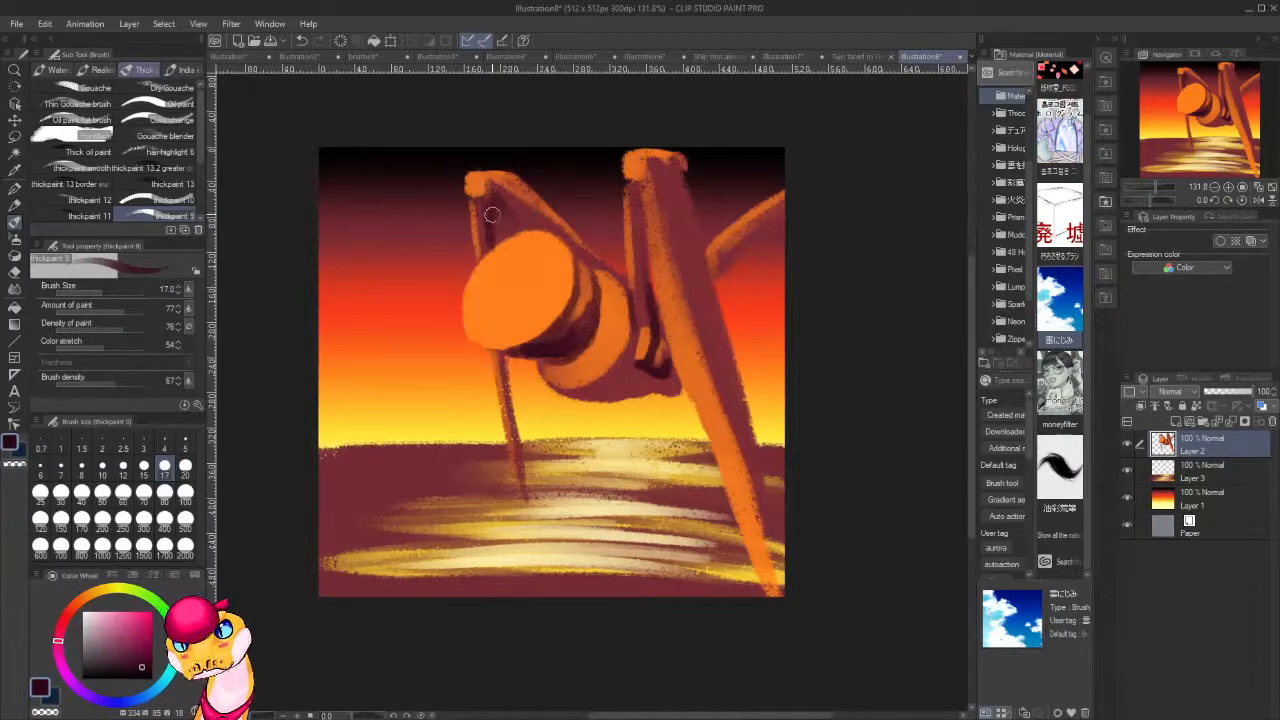
drag(509, 366, 526, 486)
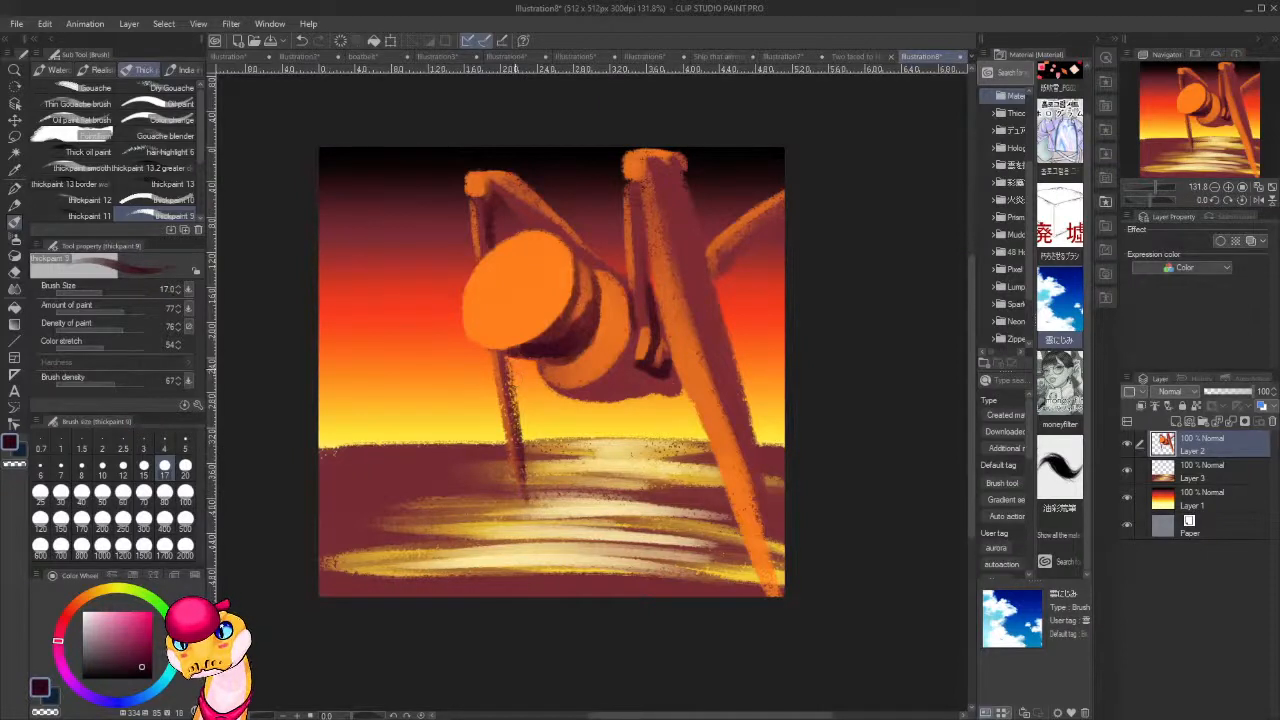
key(c)
mouse_move(518, 408)
mouse_down()
mouse_move(511, 364)
mouse_move(527, 470)
mouse_up()
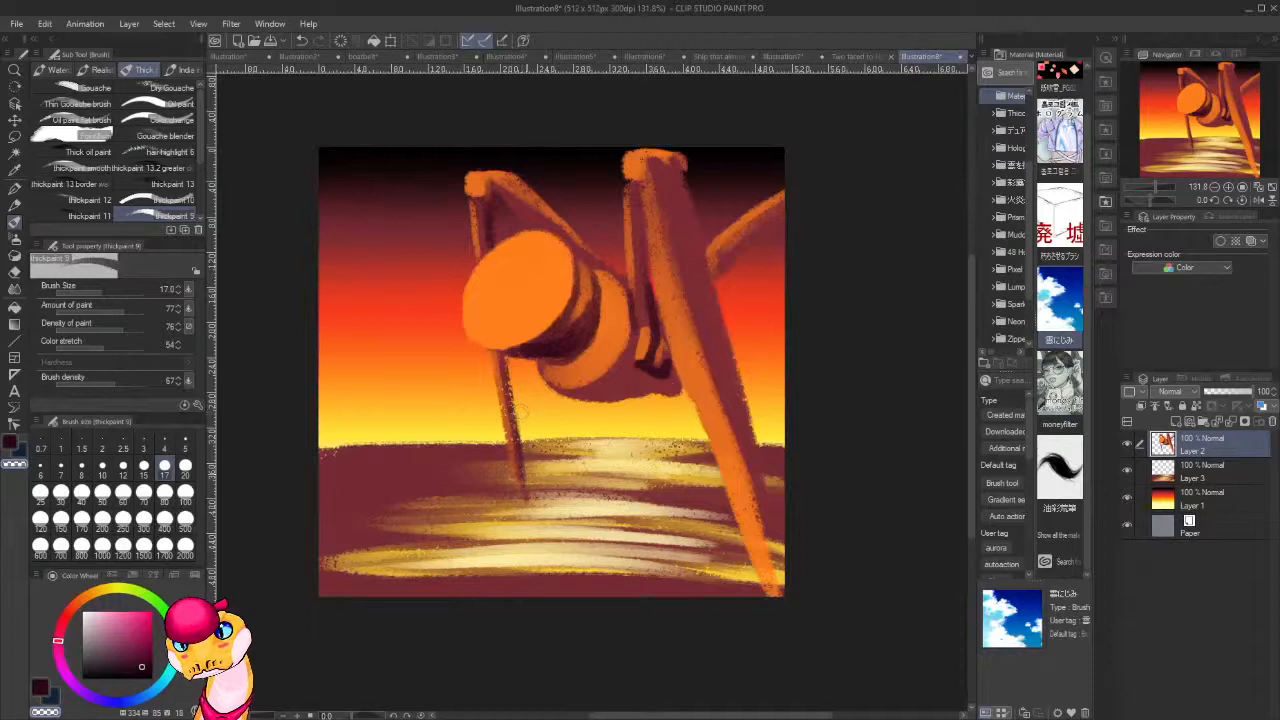
key(c)
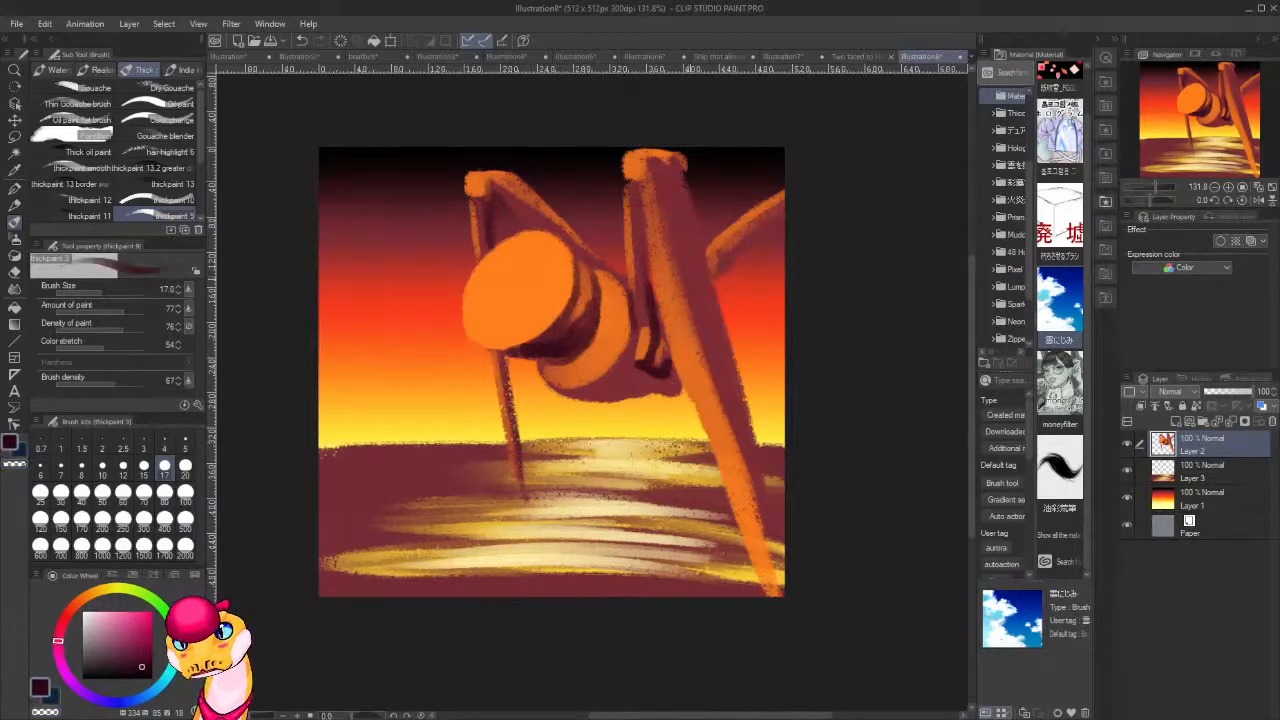
Deepen the shadow around the orange marks on the rear body and up the inner side of the adjoining limb.
mouse_move(634, 372)
mouse_down()
mouse_move(608, 391)
mouse_move(651, 378)
mouse_up()
mouse_move(648, 380)
mouse_down()
mouse_move(593, 392)
mouse_move(671, 376)
mouse_move(656, 379)
mouse_move(664, 351)
mouse_move(656, 371)
mouse_move(635, 283)
mouse_move(652, 256)
mouse_up()
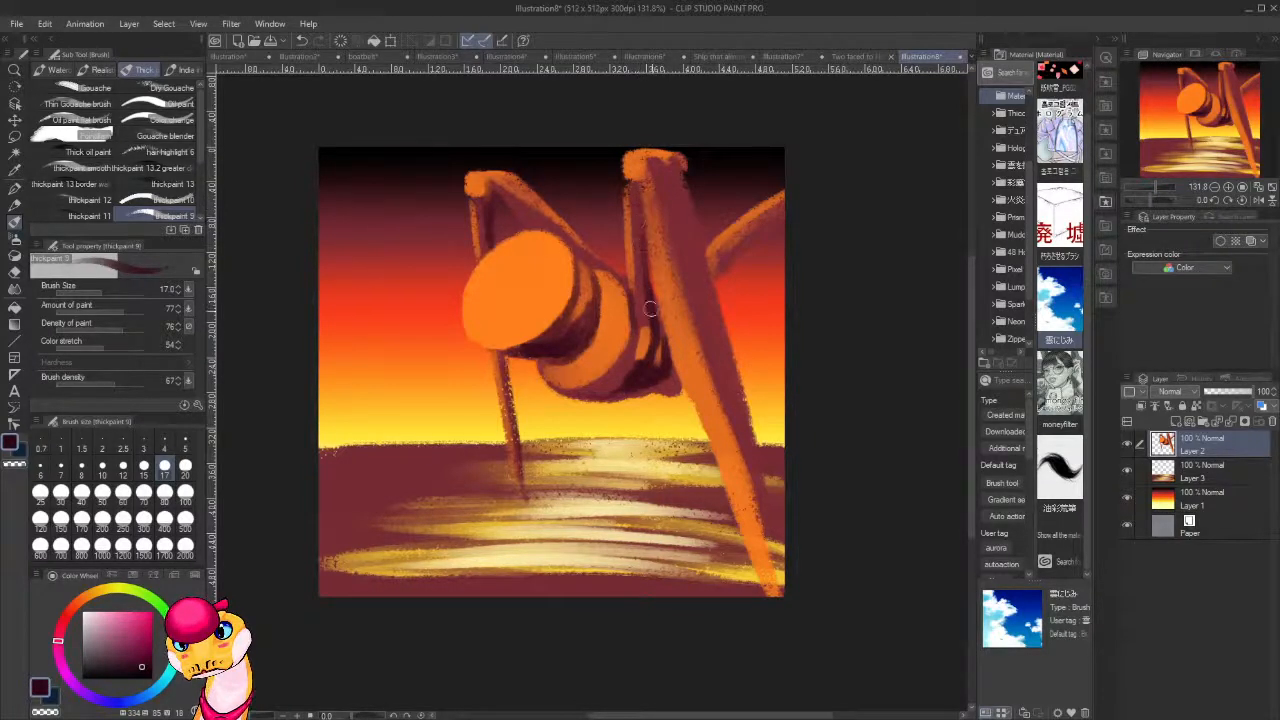
drag(644, 238, 651, 294)
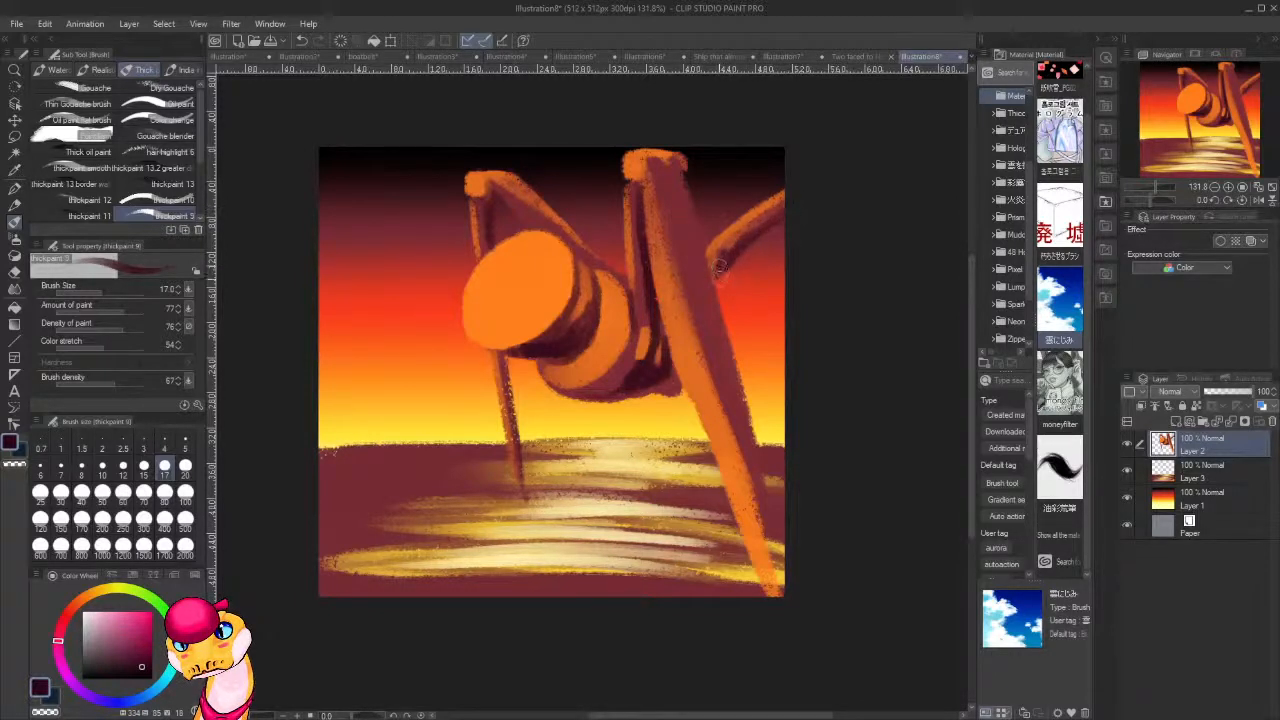
Sample the dark red from the shaded areas and paint a shadow down the right side of the tall leg.
alt+click(721, 348)
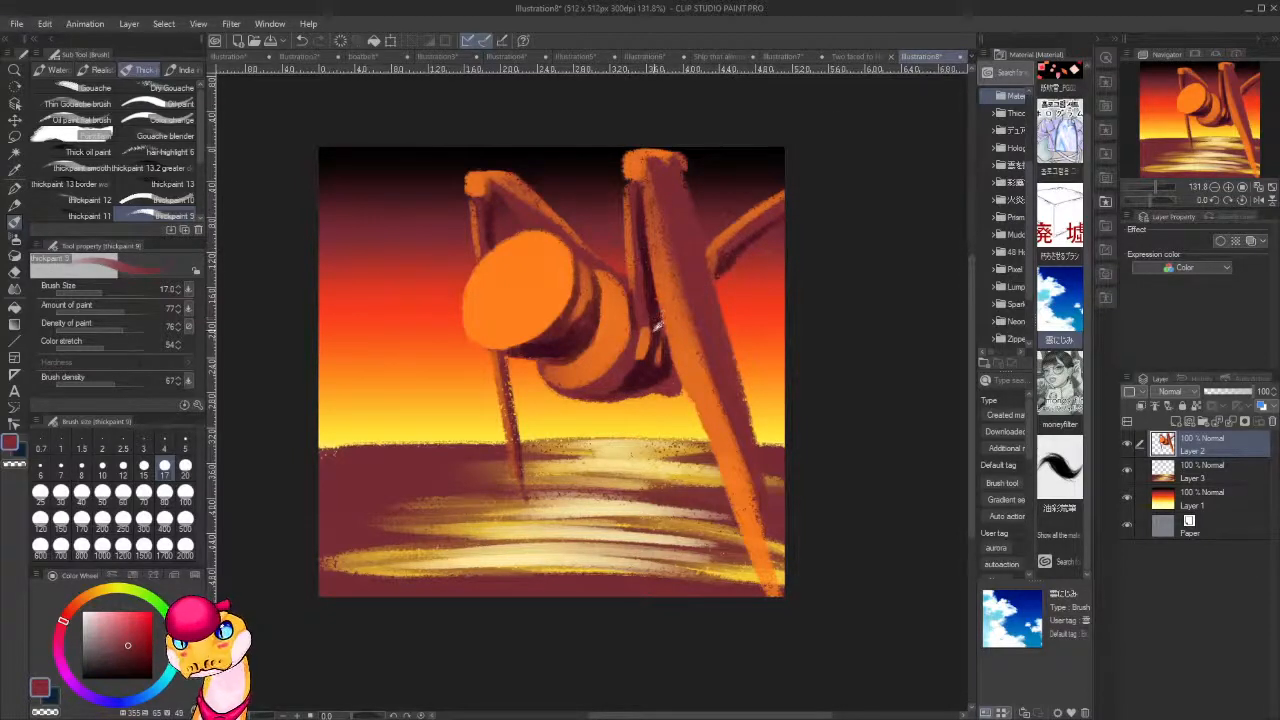
alt+click(650, 303)
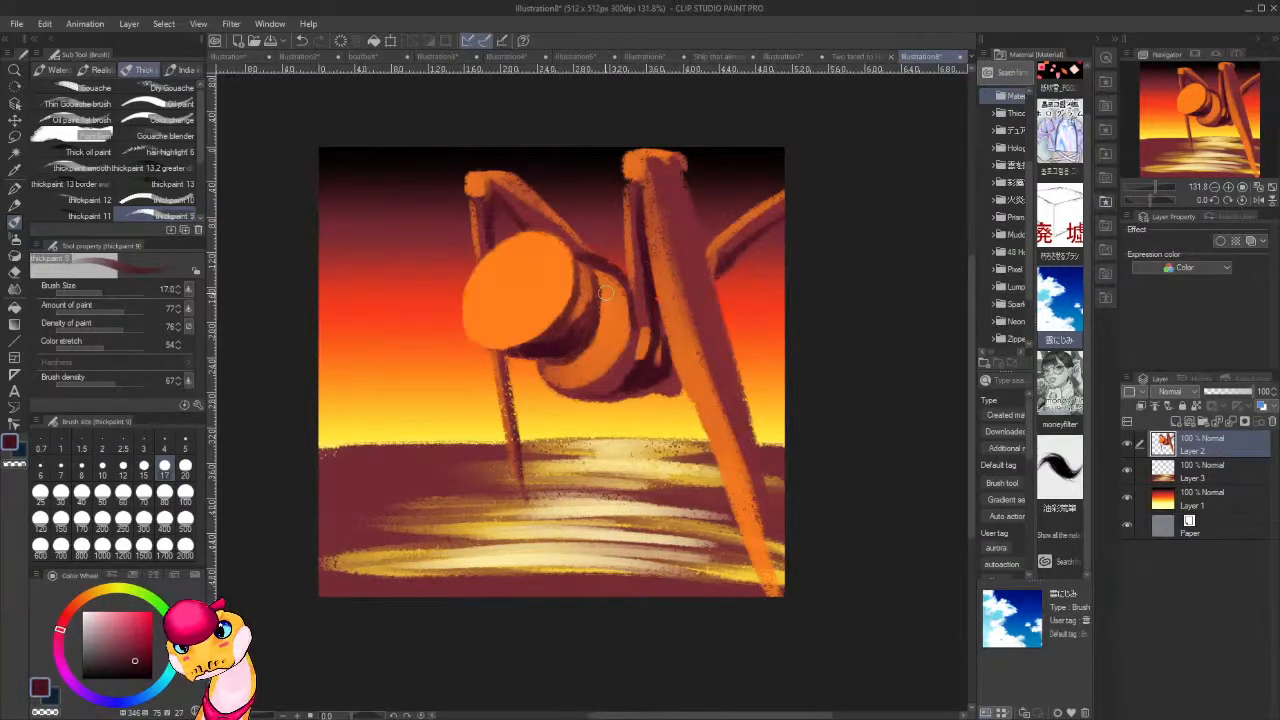
key(alt)
key(alt)
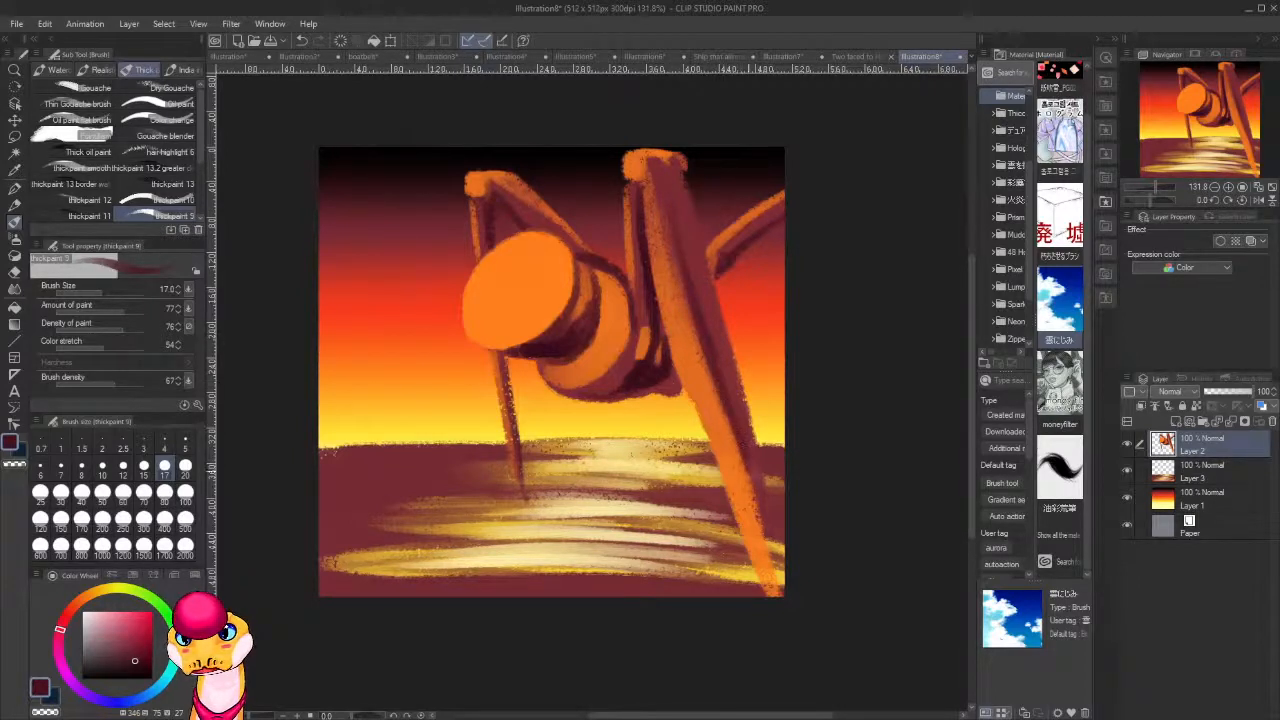
mouse_move(718, 366)
mouse_down()
mouse_move(752, 450)
mouse_move(740, 380)
mouse_move(762, 445)
mouse_move(756, 500)
mouse_up()
mouse_move(746, 434)
mouse_down()
mouse_move(782, 596)
mouse_move(748, 459)
mouse_move(747, 483)
mouse_move(786, 604)
mouse_move(752, 460)
mouse_up()
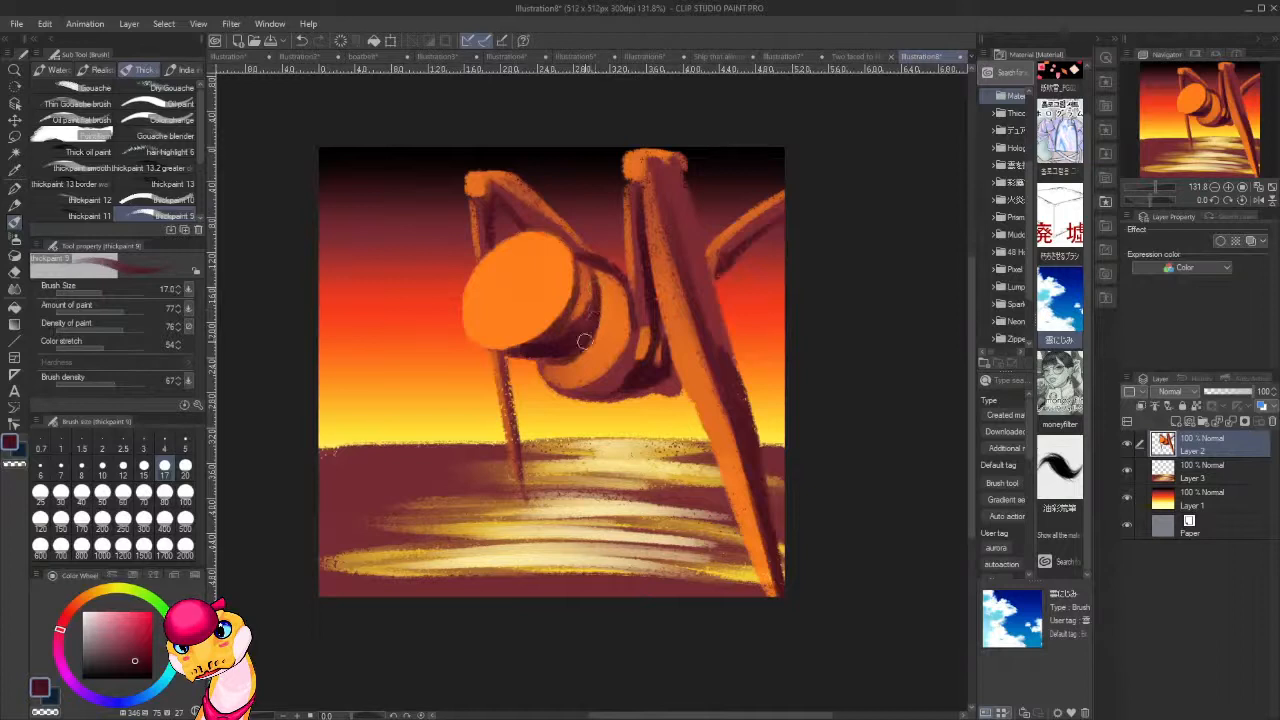
Sample a darker red beneath the head and darken the neck shadow and the thin front leg below the head.
alt+click(538, 346)
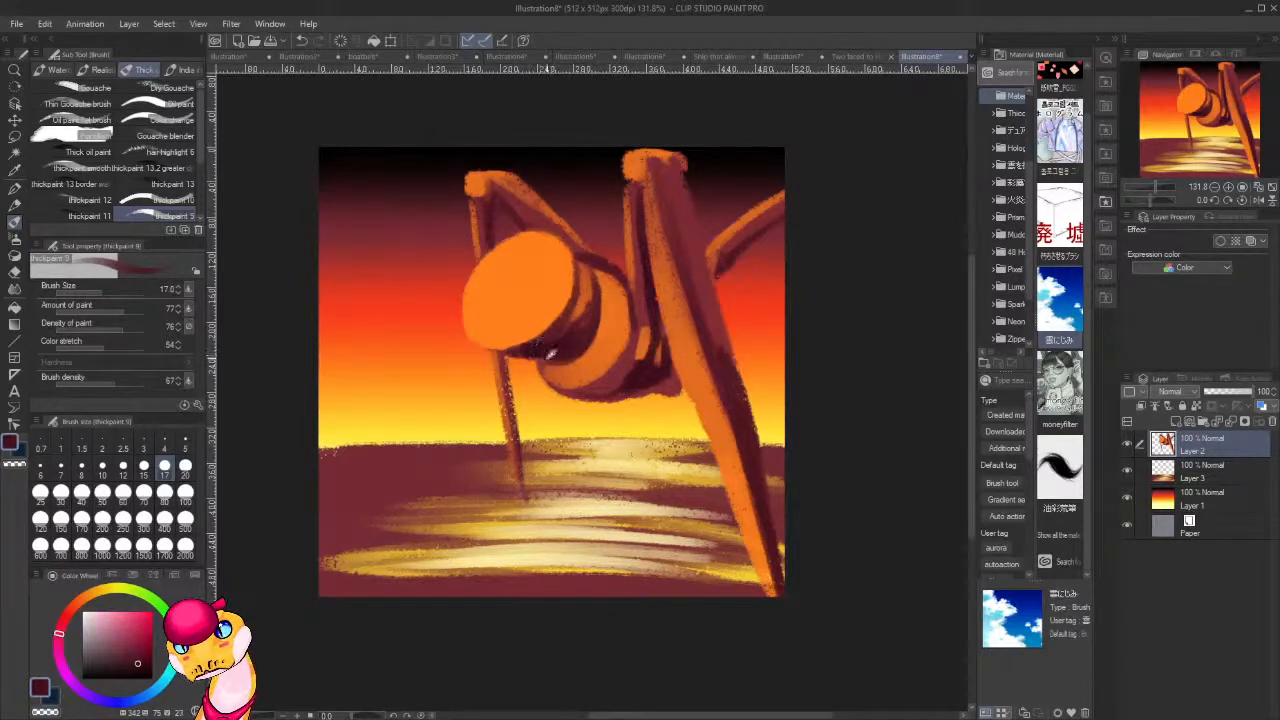
mouse_move(540, 352)
mouse_down()
mouse_move(578, 347)
mouse_move(588, 312)
mouse_move(587, 338)
mouse_move(595, 290)
mouse_move(595, 316)
mouse_move(583, 262)
mouse_move(600, 388)
mouse_move(515, 352)
mouse_move(502, 360)
mouse_move(512, 433)
mouse_up()
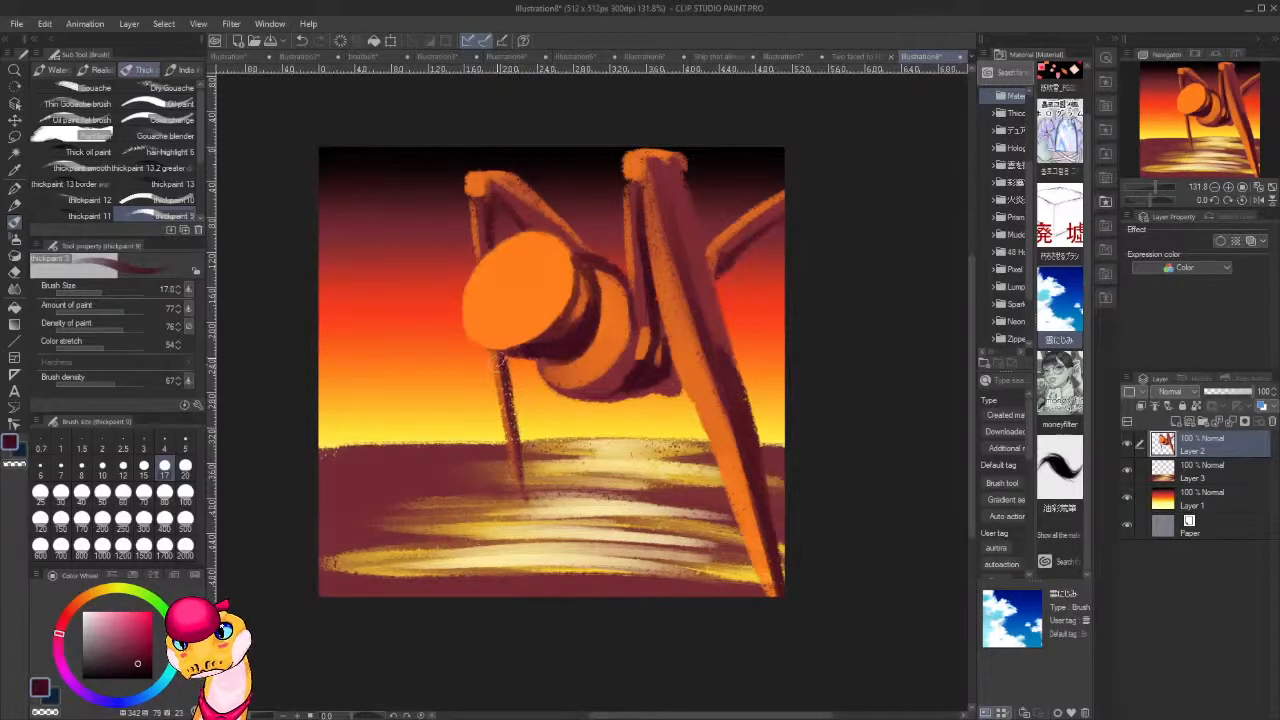
drag(501, 365, 512, 440)
alt+click(500, 382)
drag(500, 370, 512, 432)
Sample pale yellow from the water streaks and paint highlights down the orange face of the tall leg to its foot.
alt+click(599, 504)
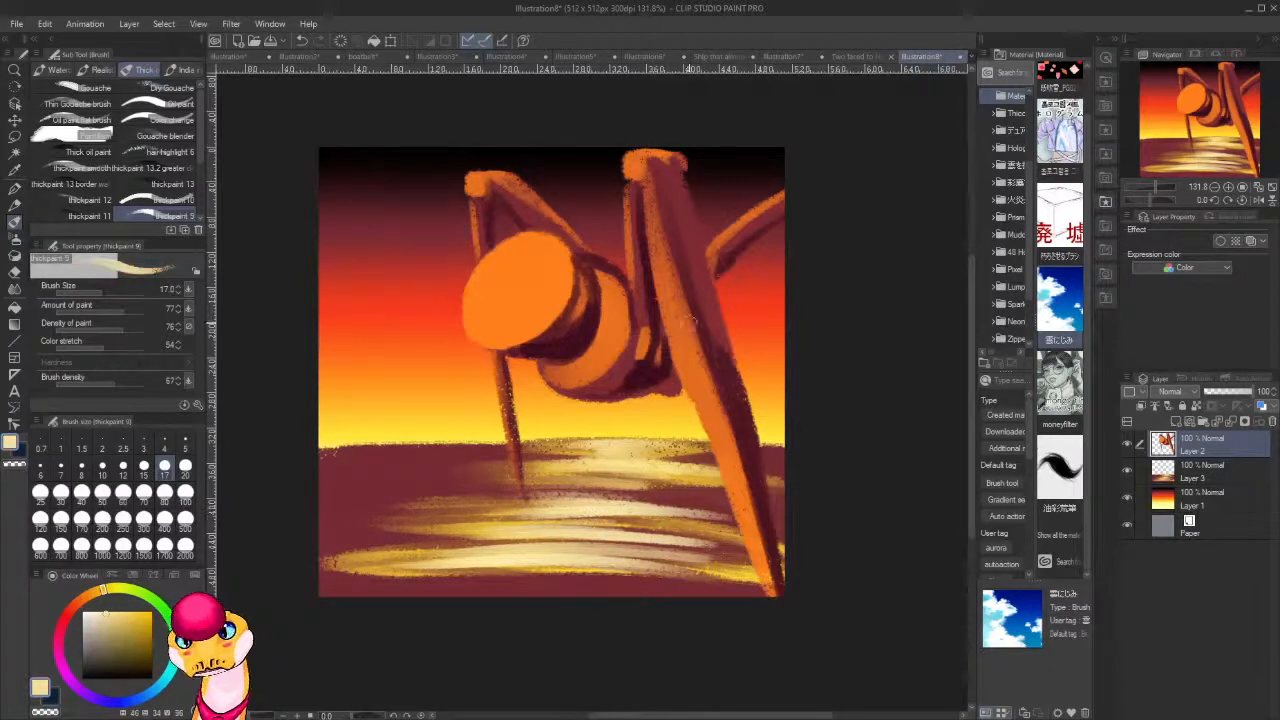
drag(663, 262, 690, 368)
drag(656, 210, 696, 378)
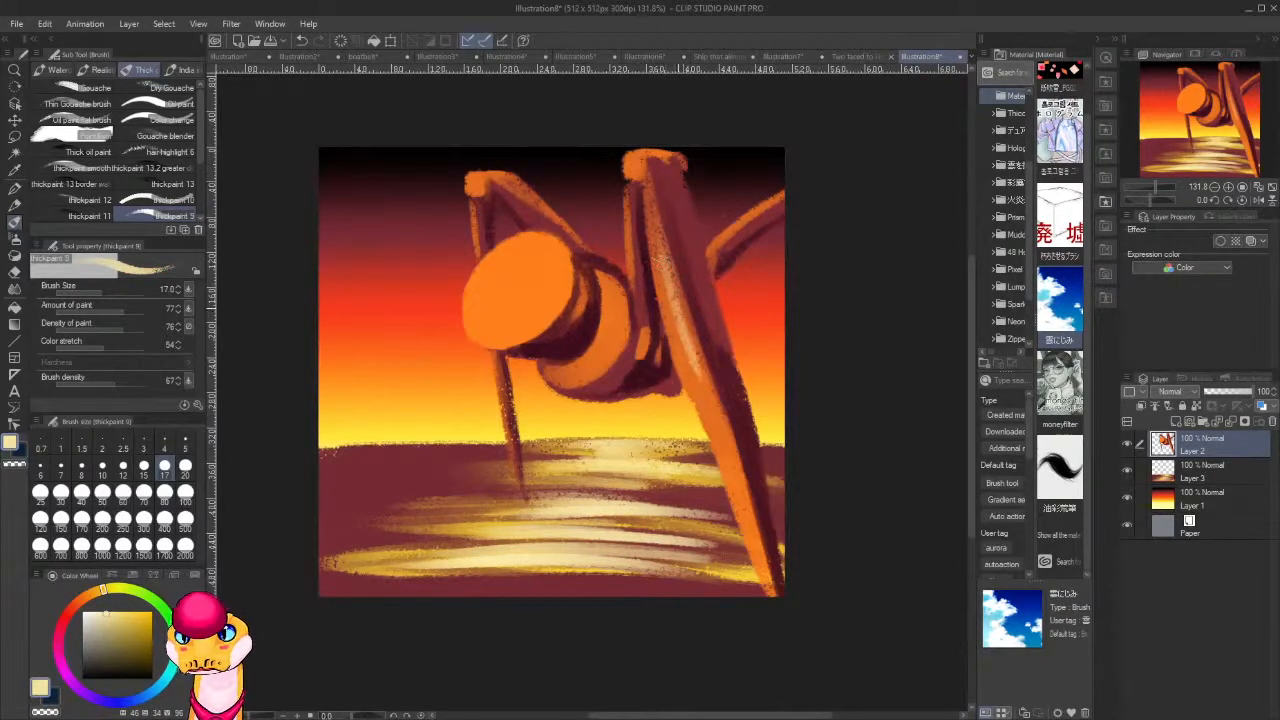
drag(678, 286, 730, 446)
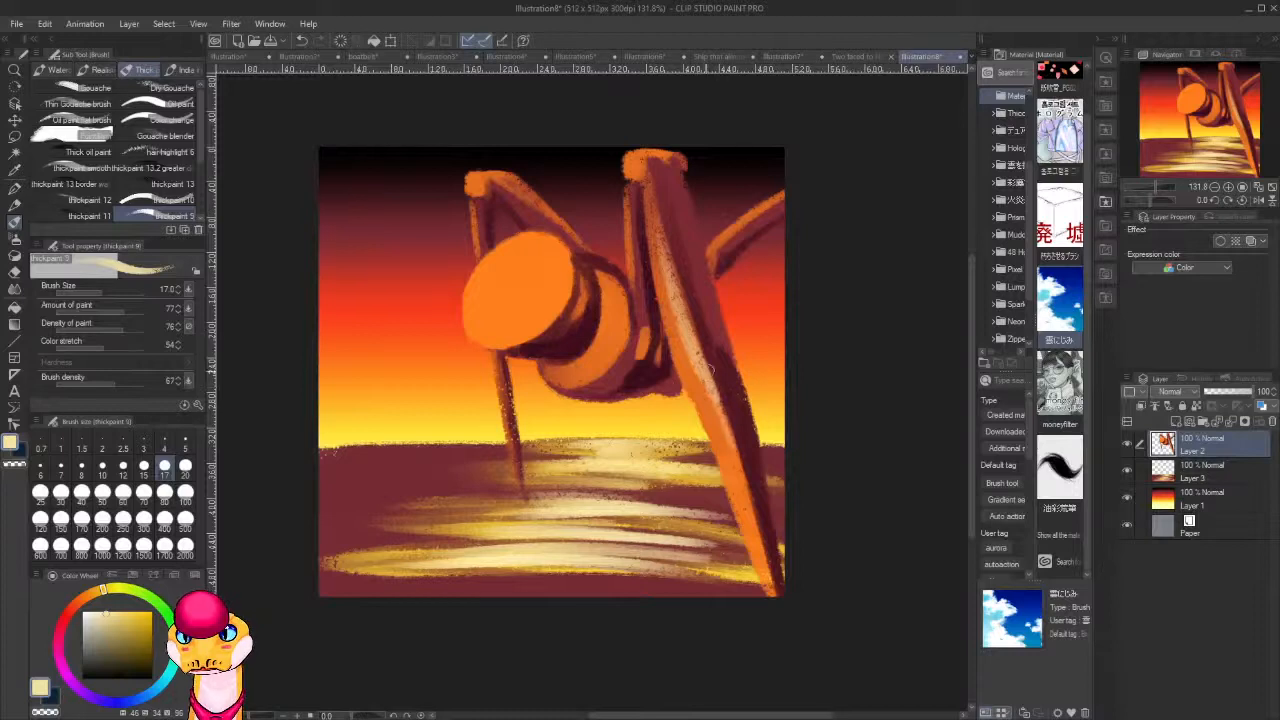
drag(712, 394, 745, 508)
drag(718, 428, 772, 588)
drag(750, 540, 762, 584)
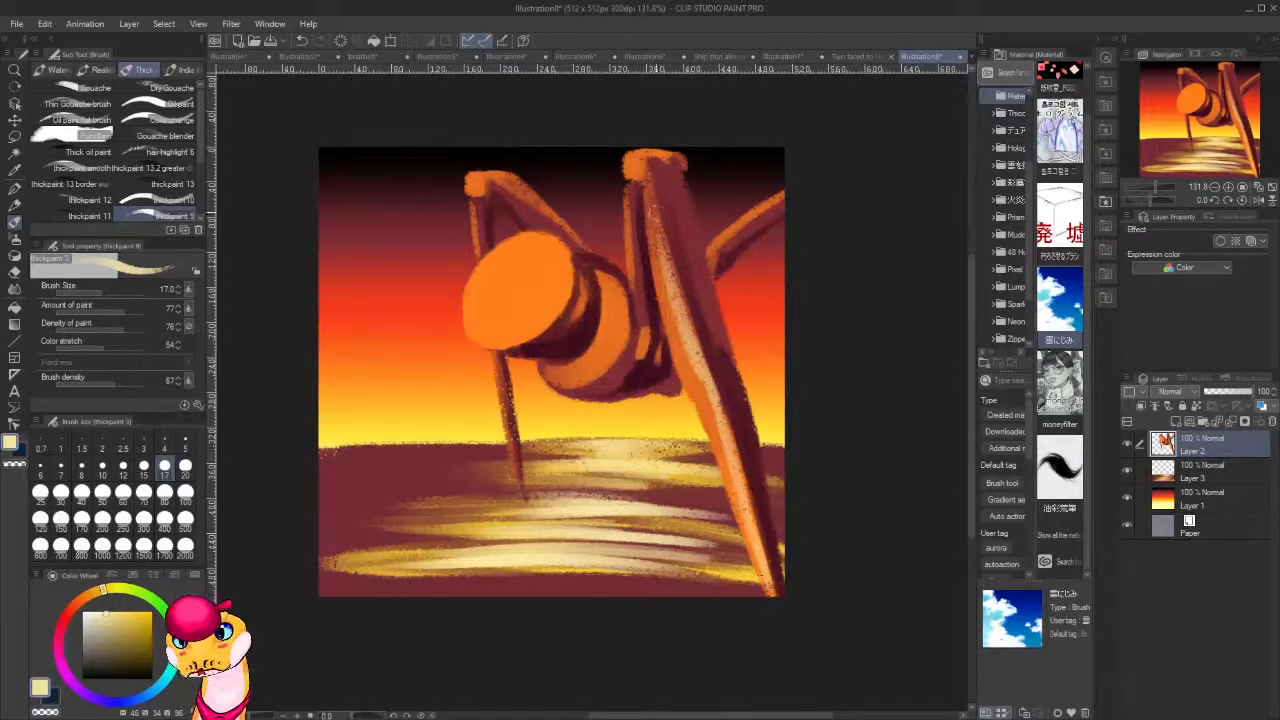
drag(650, 185, 660, 258)
Try pale yellow highlights on the rounded ends of both upper joints and clear the stray paint above the left joint.
drag(630, 150, 632, 180)
drag(472, 170, 474, 196)
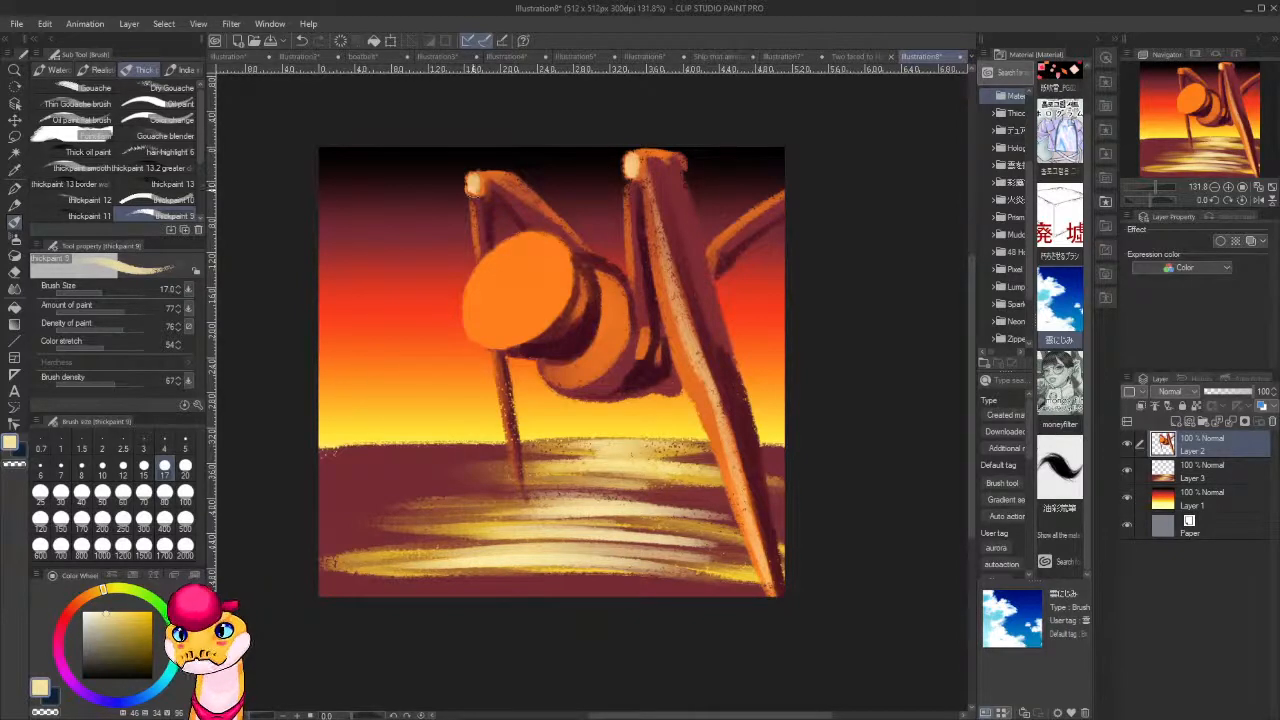
key(ctrl+z)
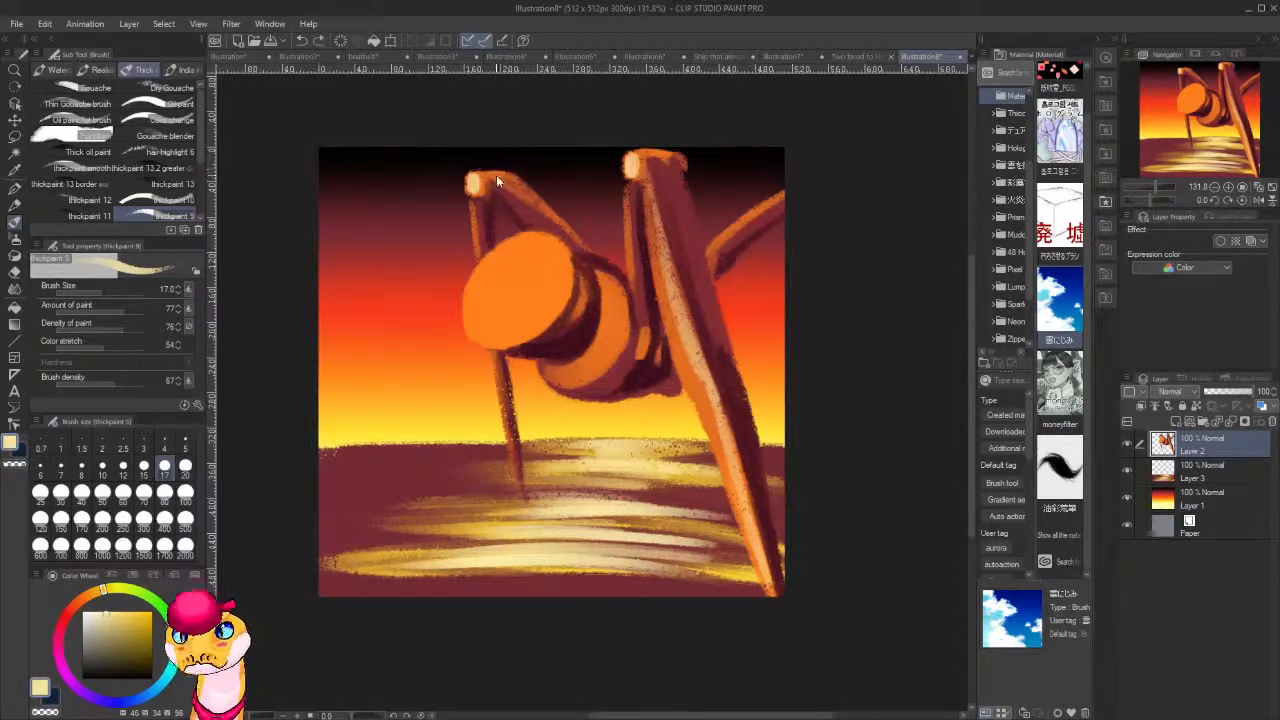
drag(474, 174, 500, 171)
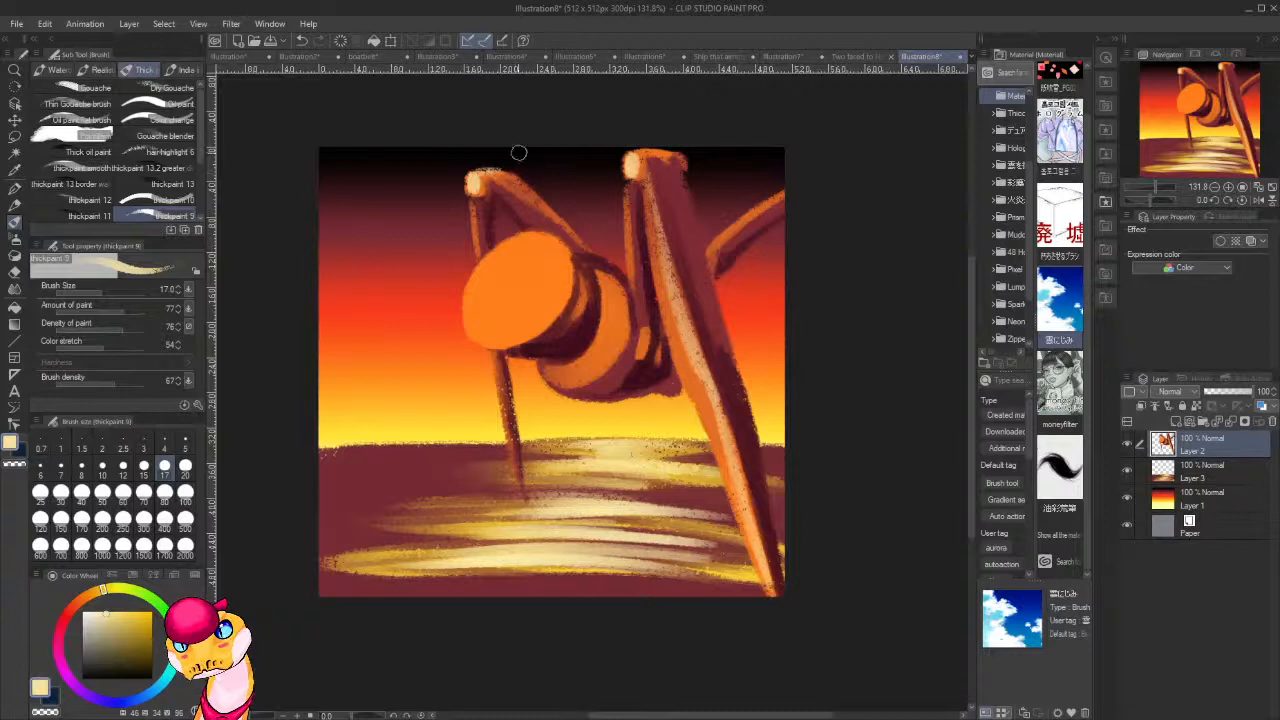
key(c)
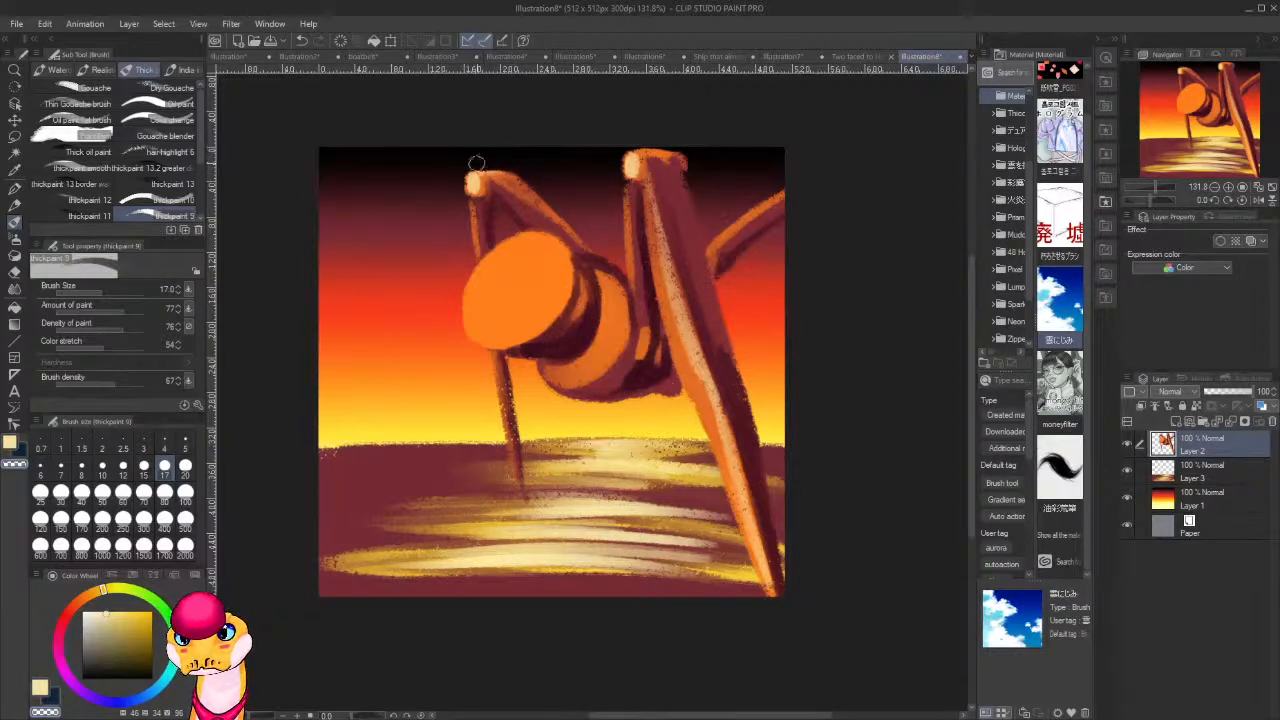
key(c)
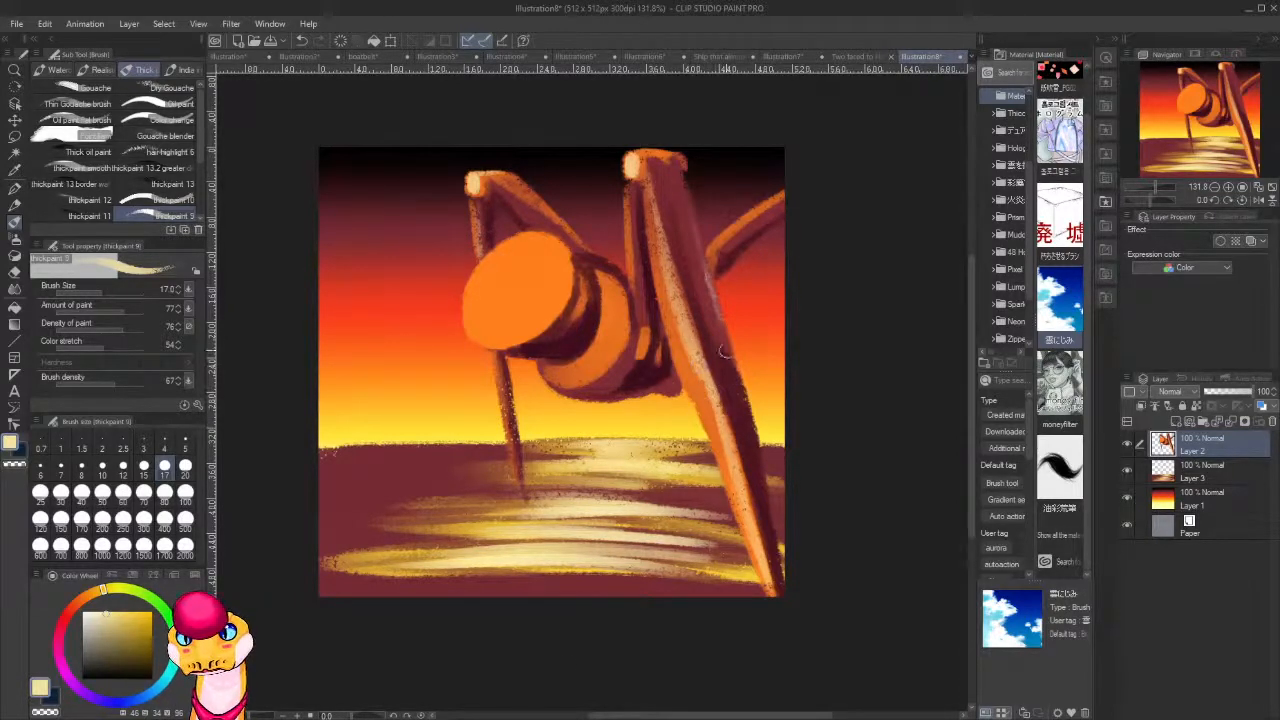
Paint a thin rim light down the right edge of the tall leg in pale yellow and brighter yellow.
drag(724, 328, 759, 488)
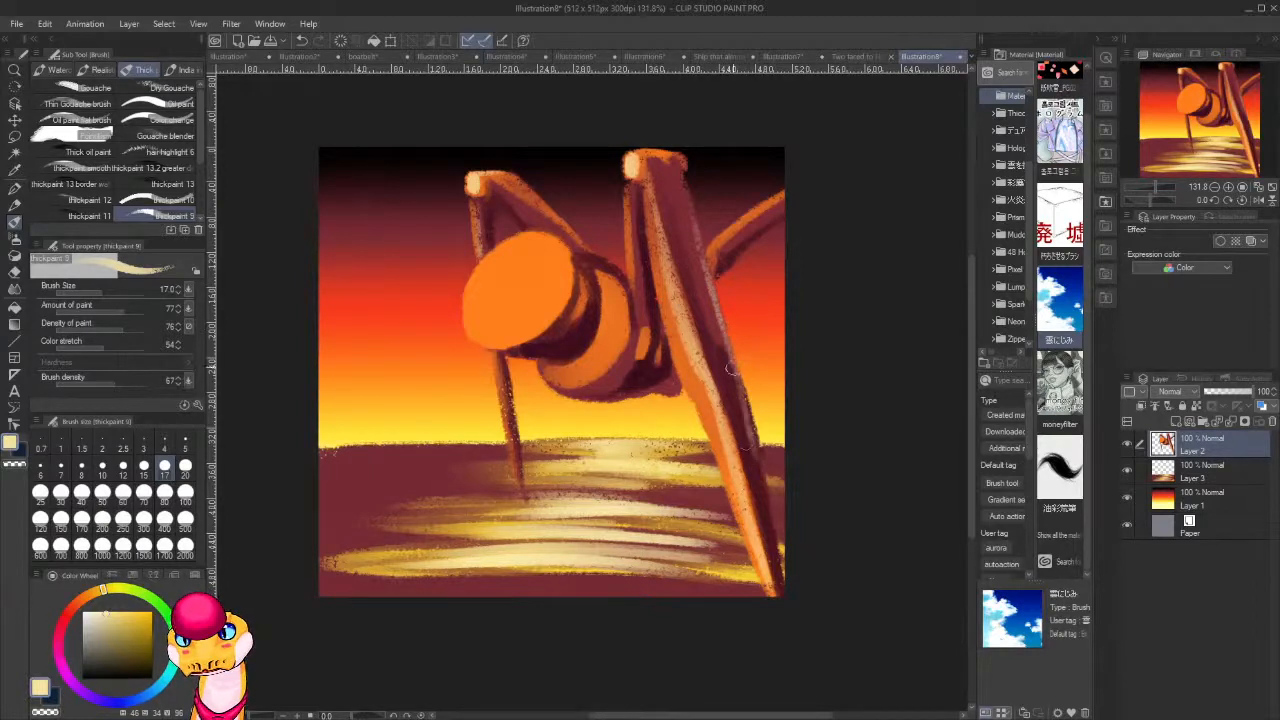
drag(741, 385, 774, 520)
drag(762, 470, 778, 574)
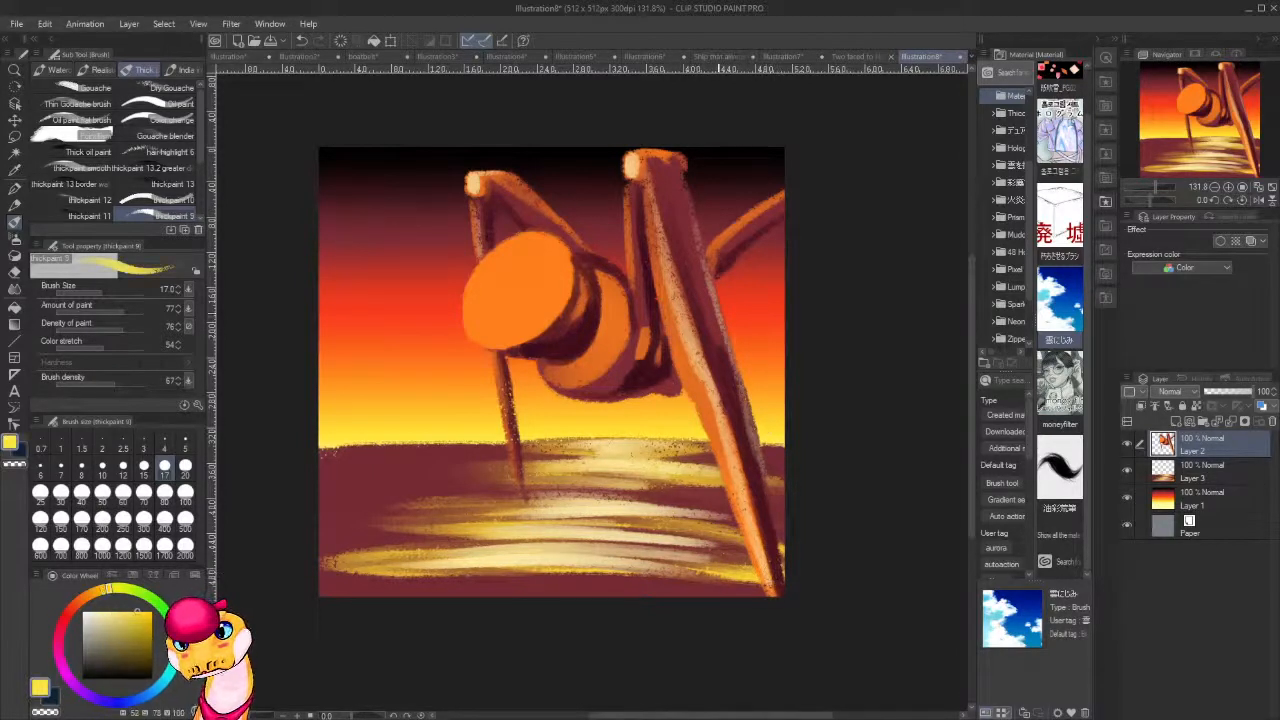
drag(686, 198, 722, 348)
drag(687, 222, 737, 411)
drag(720, 318, 736, 398)
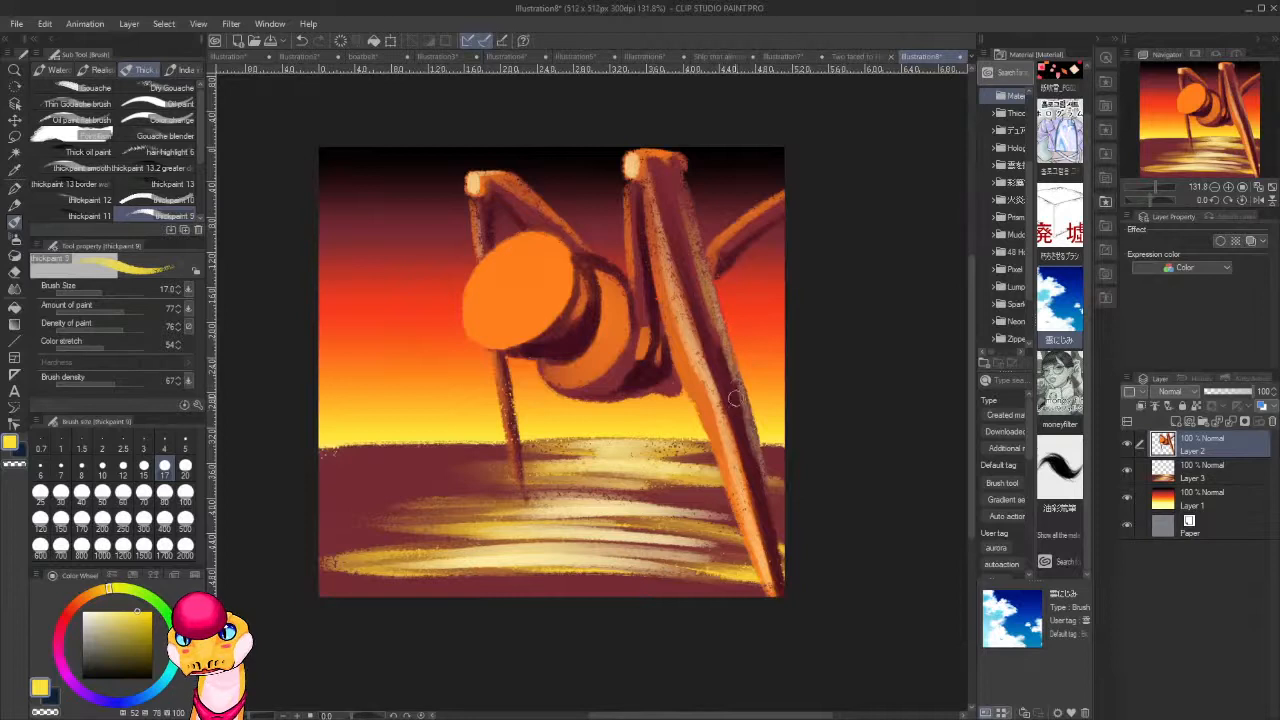
Sample a dark red from the figure and paint over the rounded ends of both upper joints.
alt+click(670, 147)
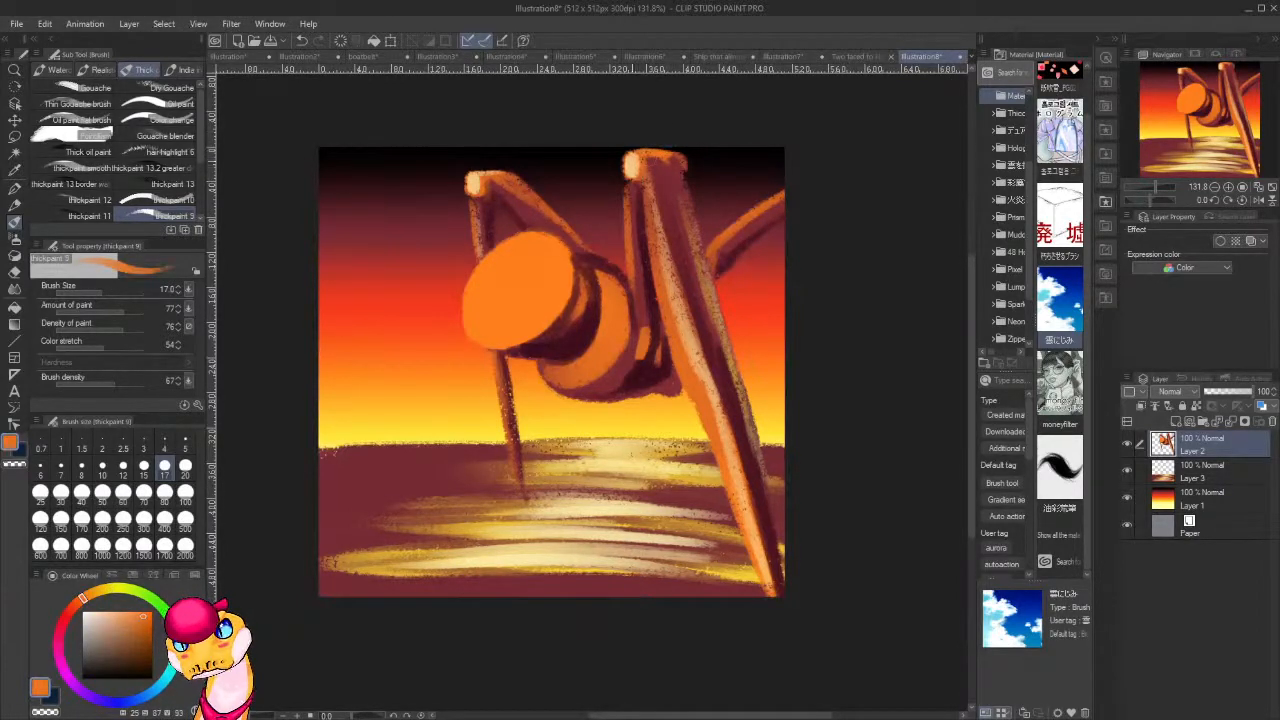
alt+click(648, 229)
mouse_move(632, 158)
mouse_down()
mouse_move(631, 174)
mouse_move(633, 162)
mouse_up()
drag(477, 180, 490, 192)
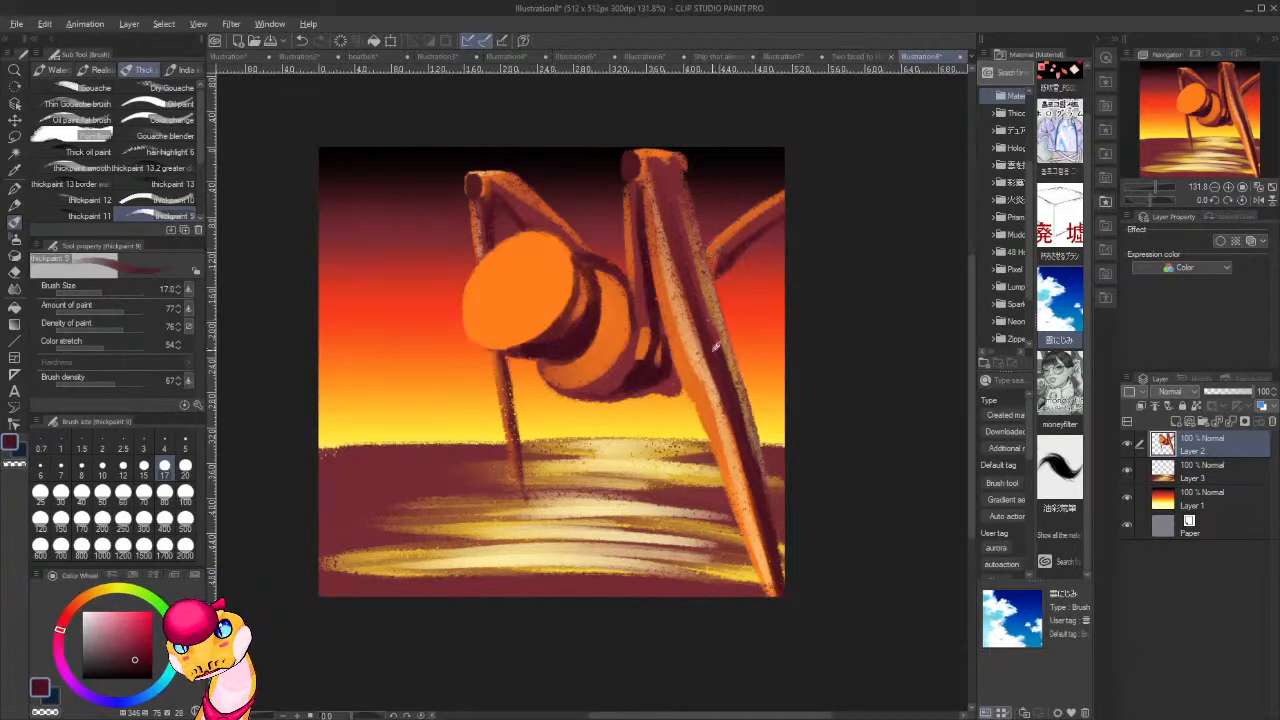
Sample the mid red of the tall leg and blend it down the leg beside the right-edge rim light.
alt+click(687, 242)
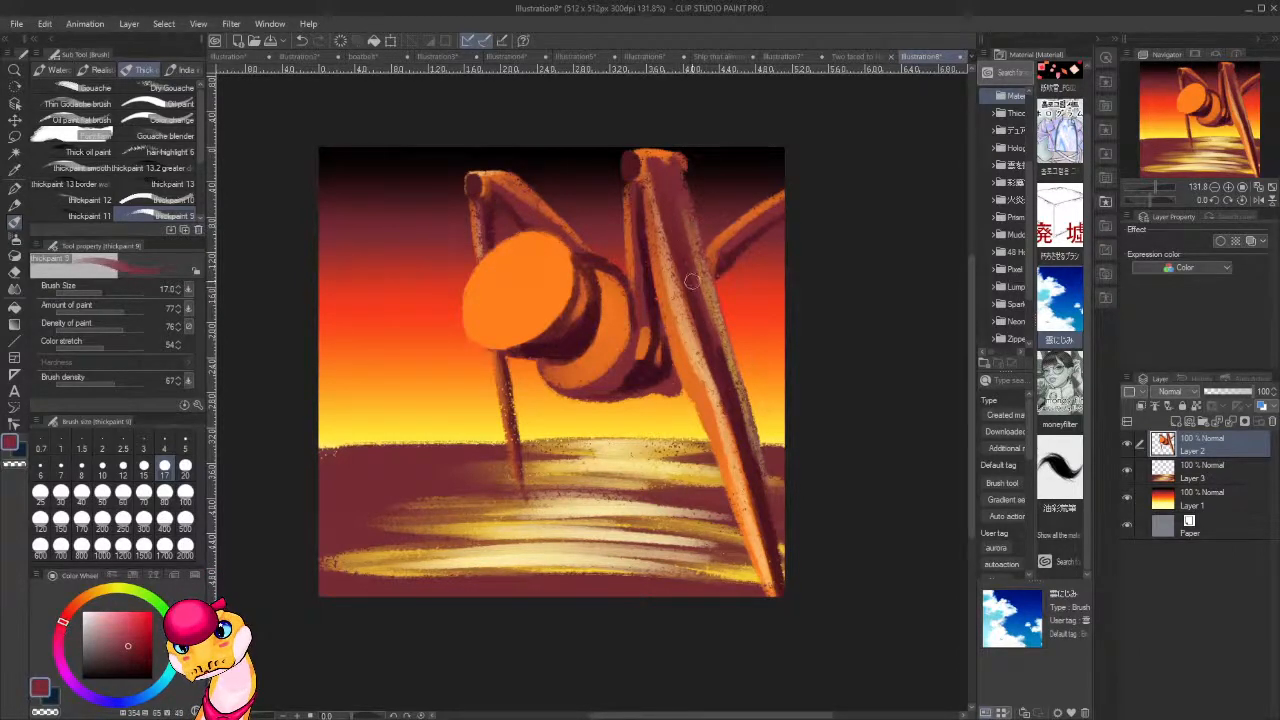
mouse_move(687, 217)
mouse_down()
mouse_move(726, 376)
mouse_move(724, 362)
mouse_up()
mouse_move(713, 308)
mouse_down()
mouse_move(730, 396)
mouse_move(684, 262)
mouse_move(682, 209)
mouse_up()
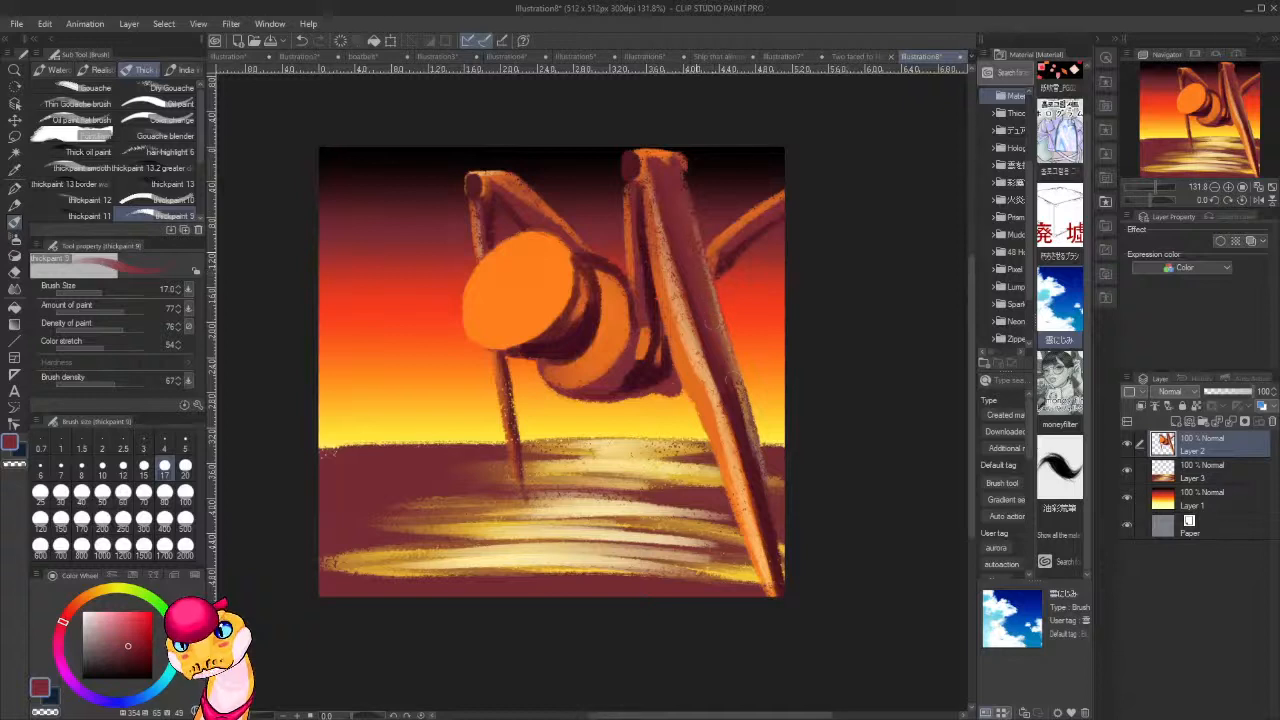
mouse_move(735, 397)
mouse_down()
mouse_move(711, 319)
mouse_move(750, 460)
mouse_up()
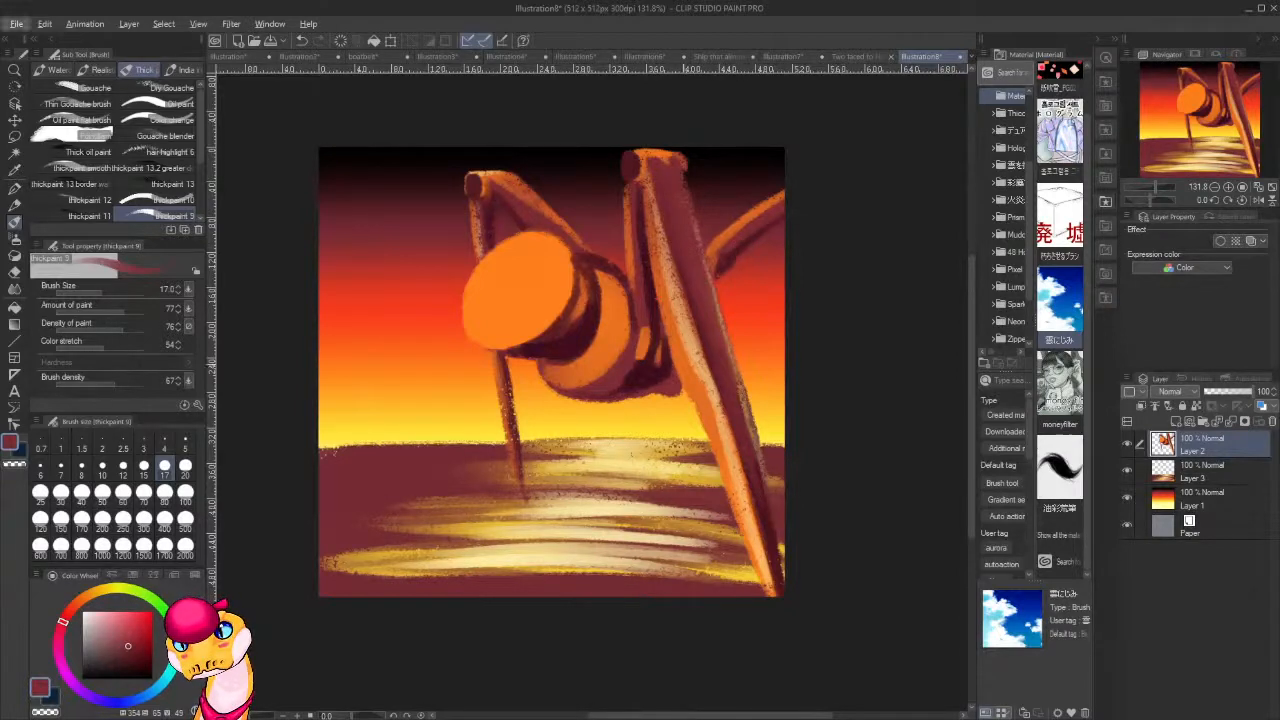
Add a new layer above the sky gradient on Layer 1 and paint a small white sun at the horizon.
click(1208, 500)
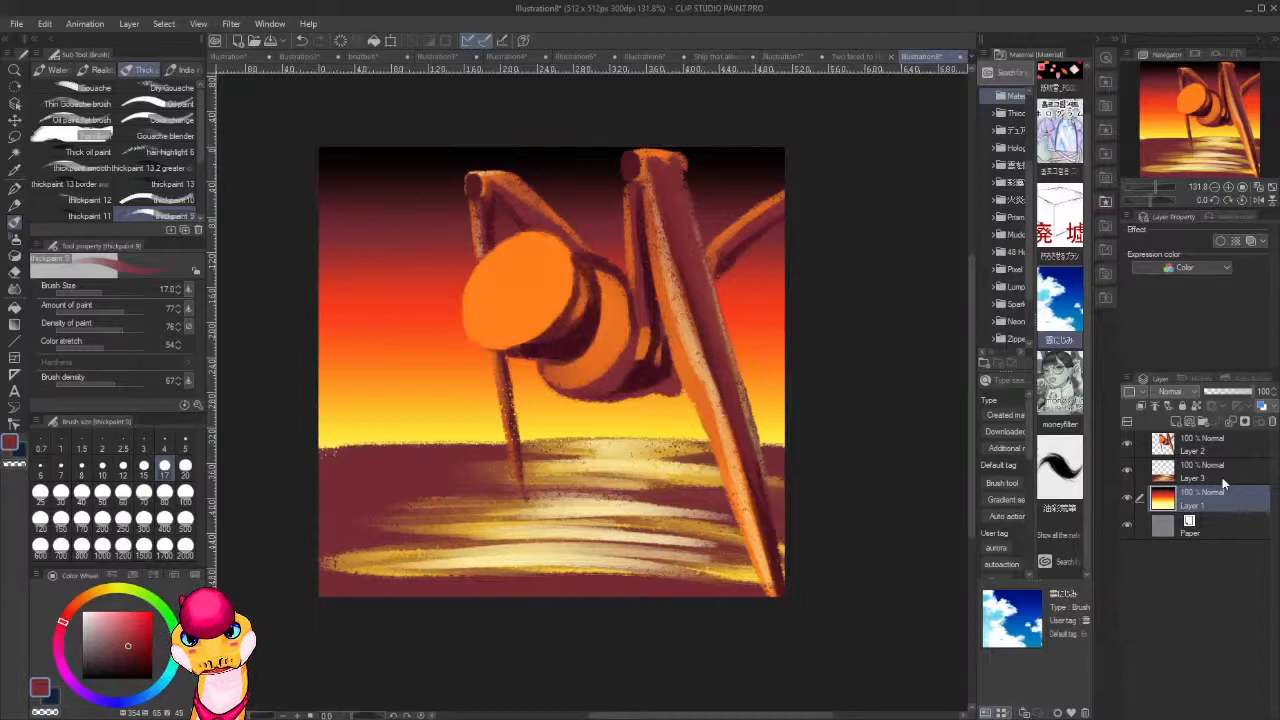
key(ctrl+shift+n)
alt+click(616, 446)
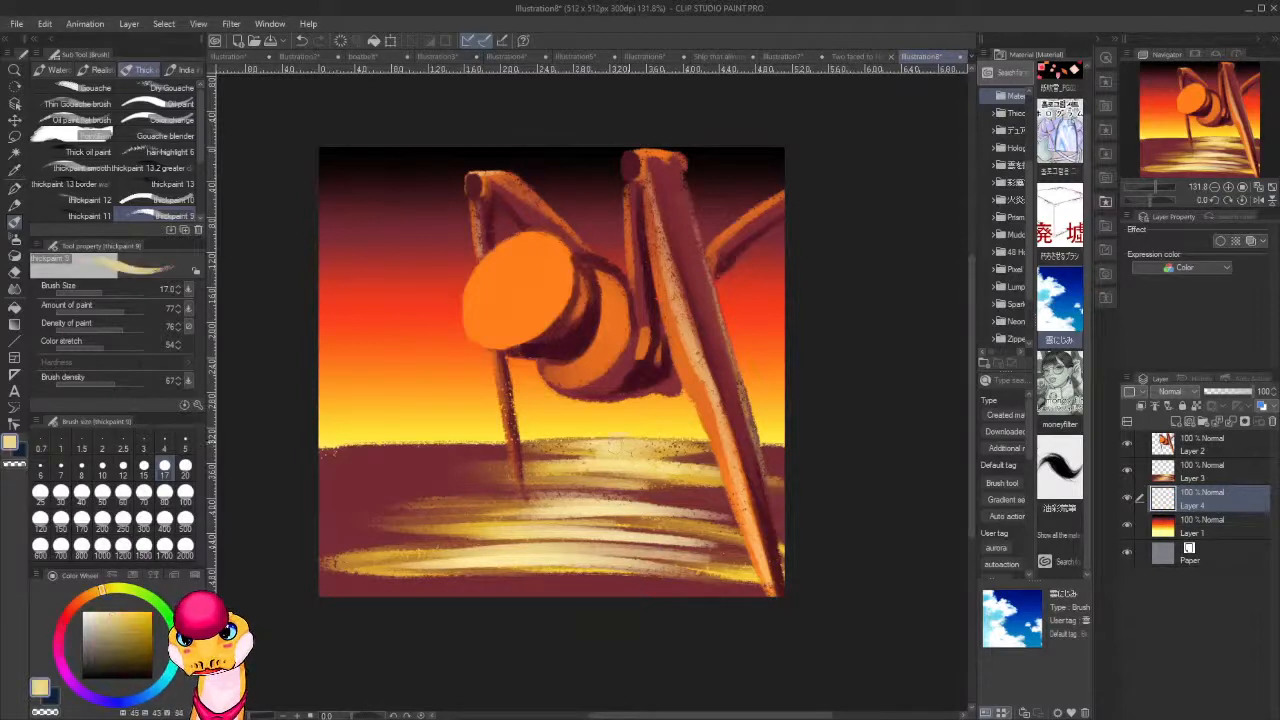
click(83, 611)
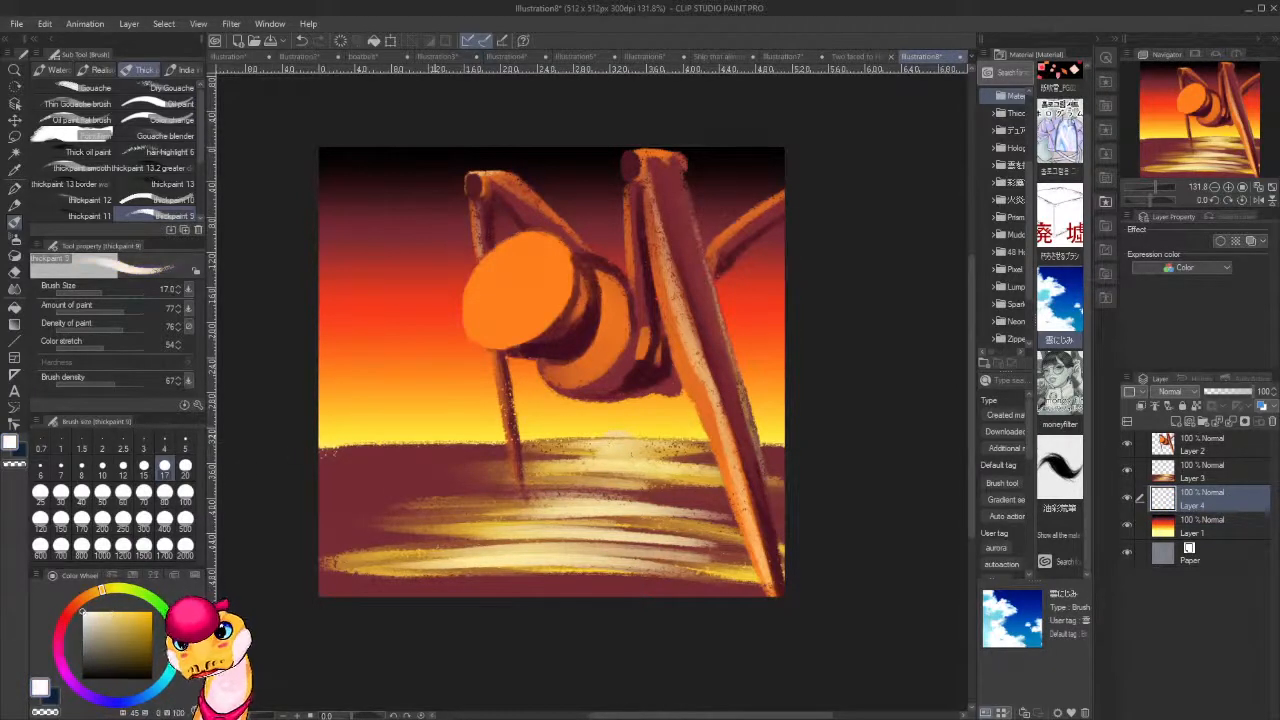
click(618, 432)
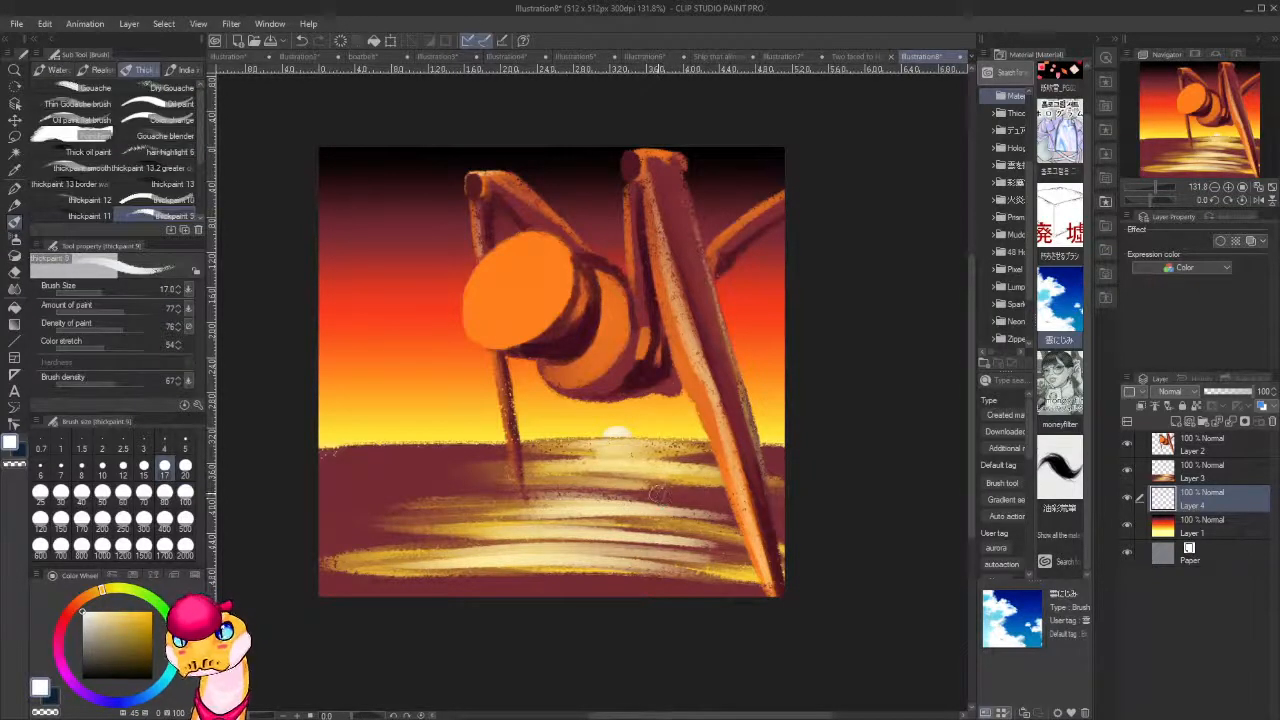
Switch to the Soft airbrush at size 70 and spray a white glow around the sun on the horizon.
key(b)
key(b)
key(b)
key(b)
click(170, 91)
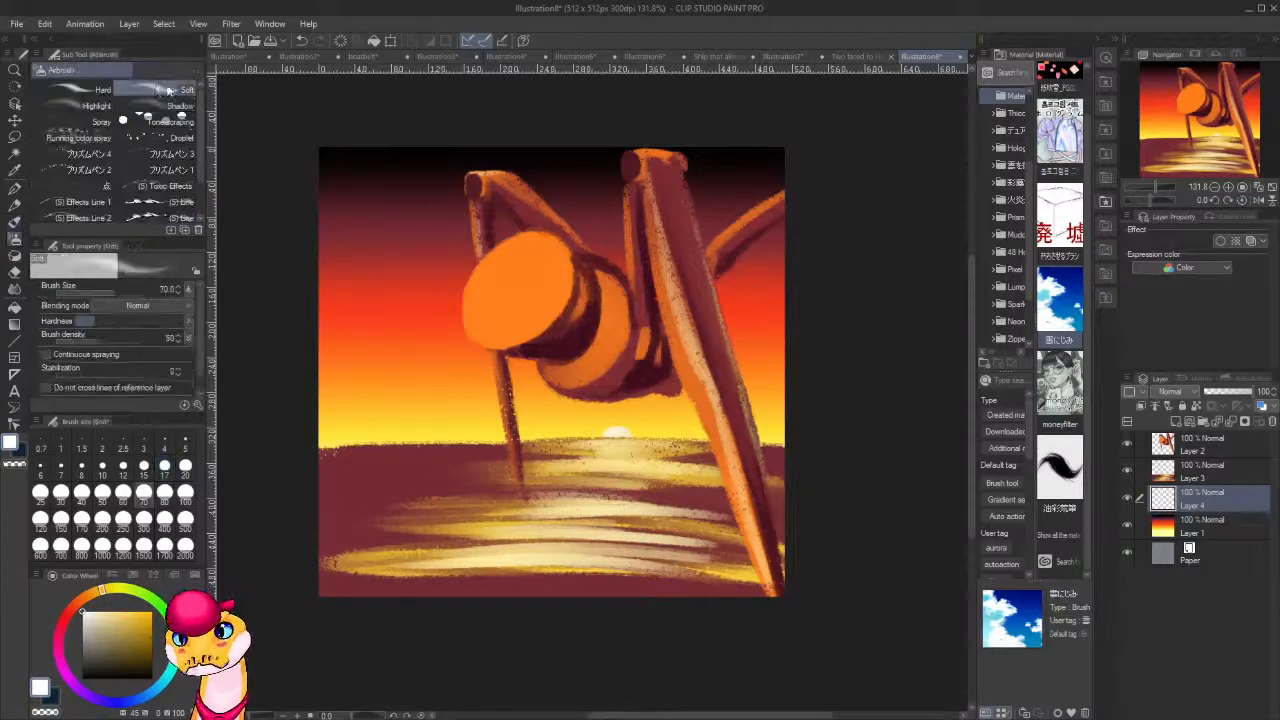
mouse_move(612, 428)
mouse_down()
mouse_move(645, 443)
mouse_move(590, 420)
mouse_move(650, 410)
mouse_move(614, 431)
mouse_up()
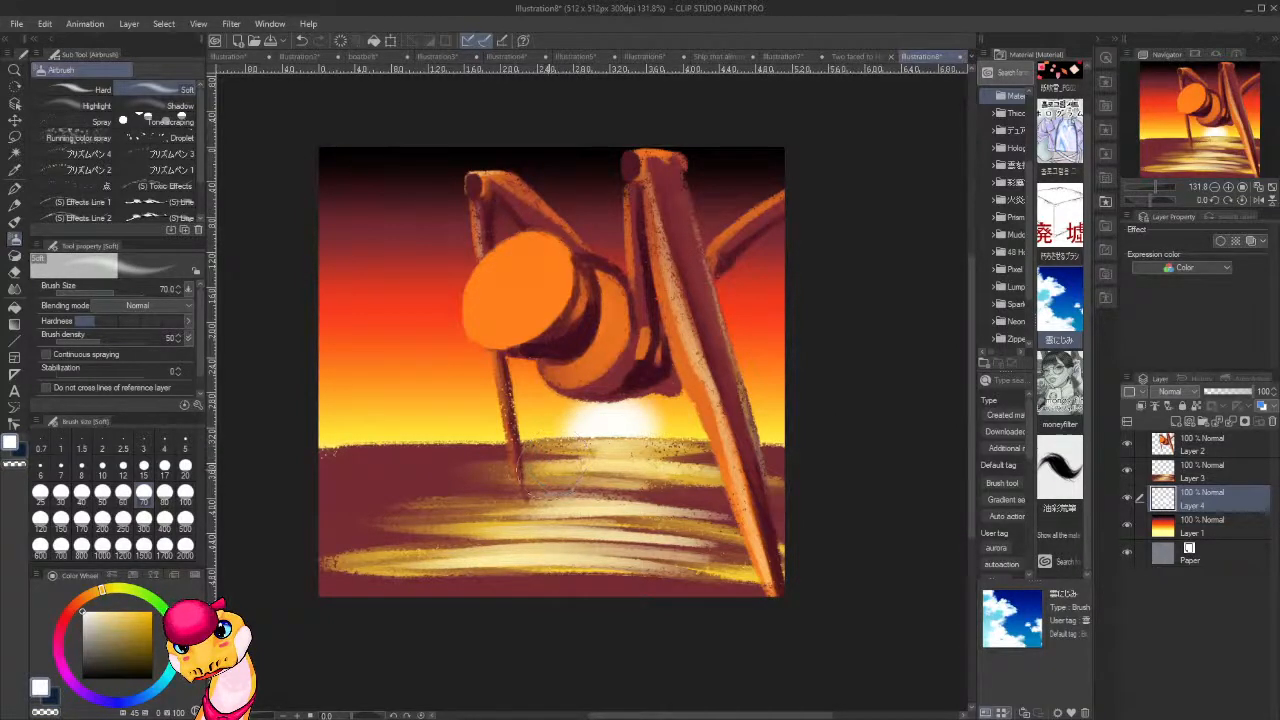
With the thick paint brush, paint a thin rim highlight along the head's upper edge on Layer 2, using pale yellow sampled from the sun's glow.
key(b)
key(b)
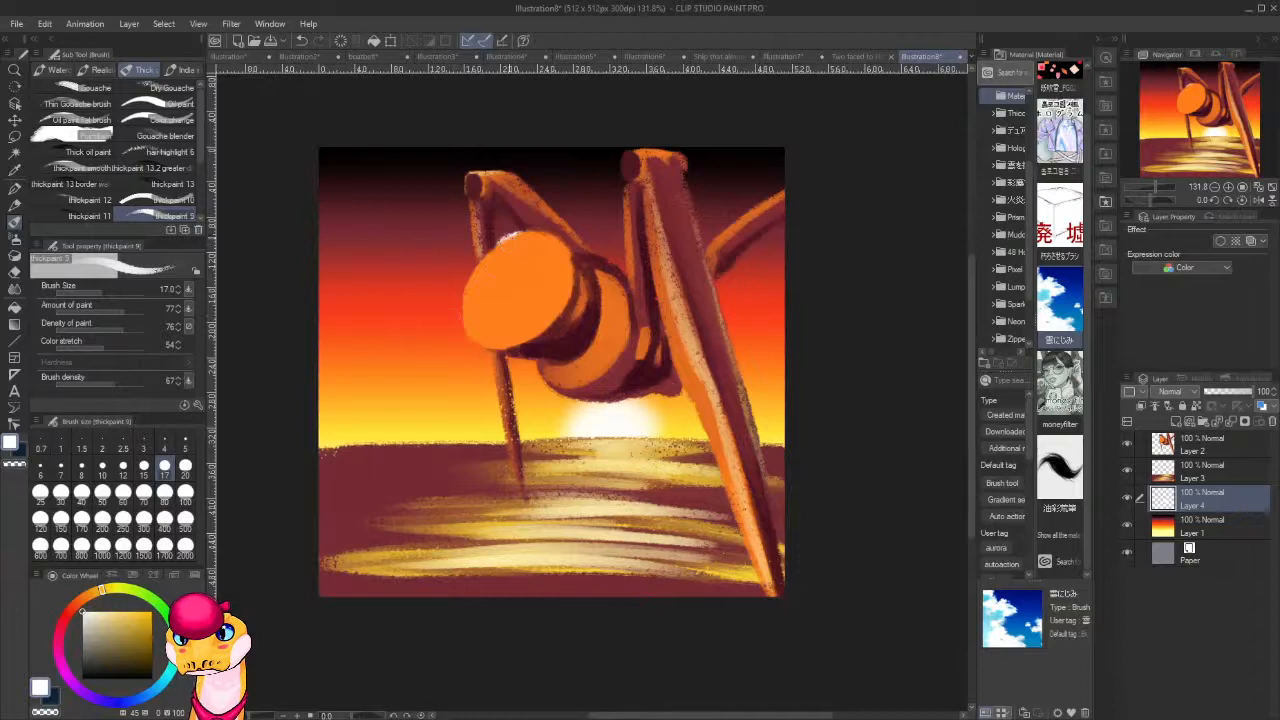
key(ctrl+z)
key(ctrl+z)
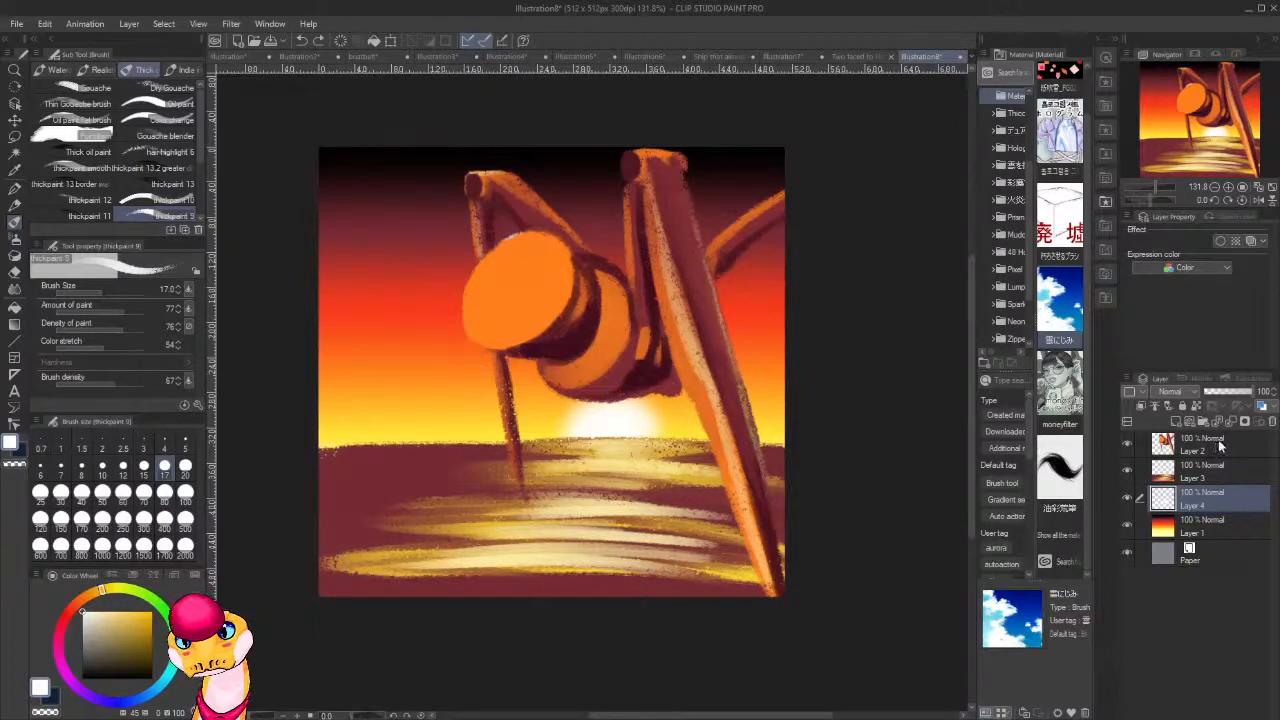
click(1222, 446)
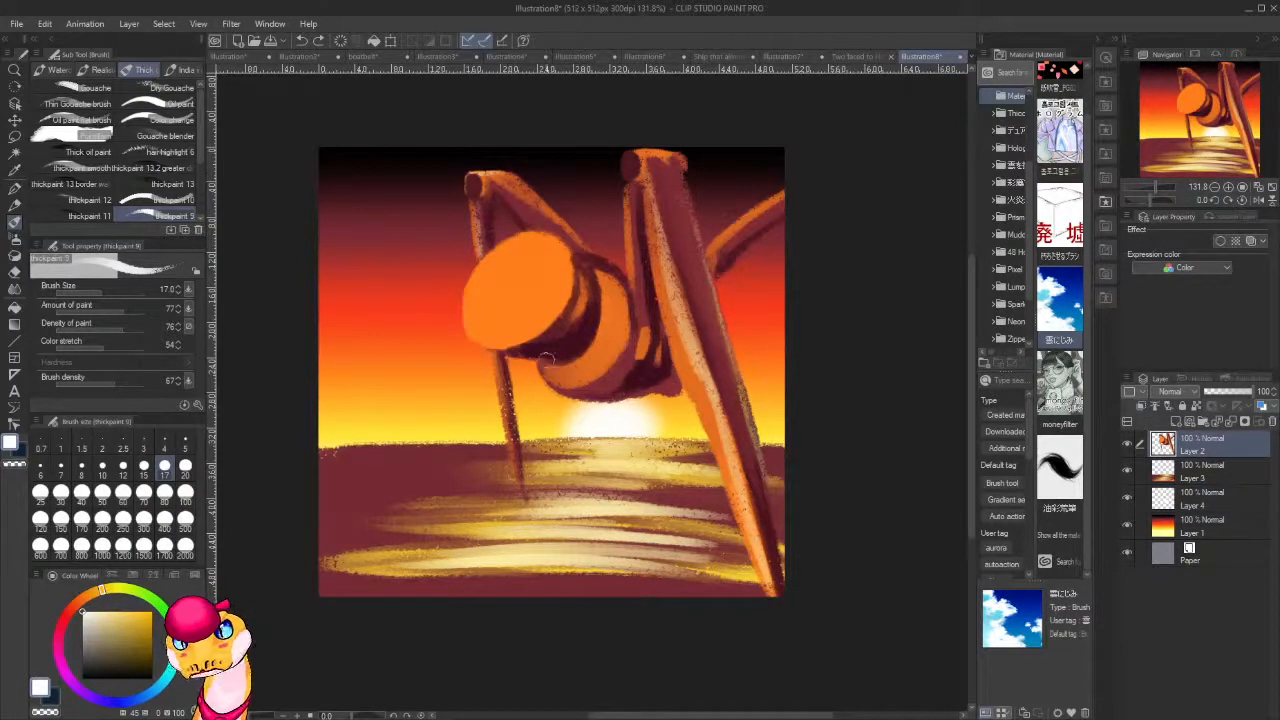
alt+click(574, 422)
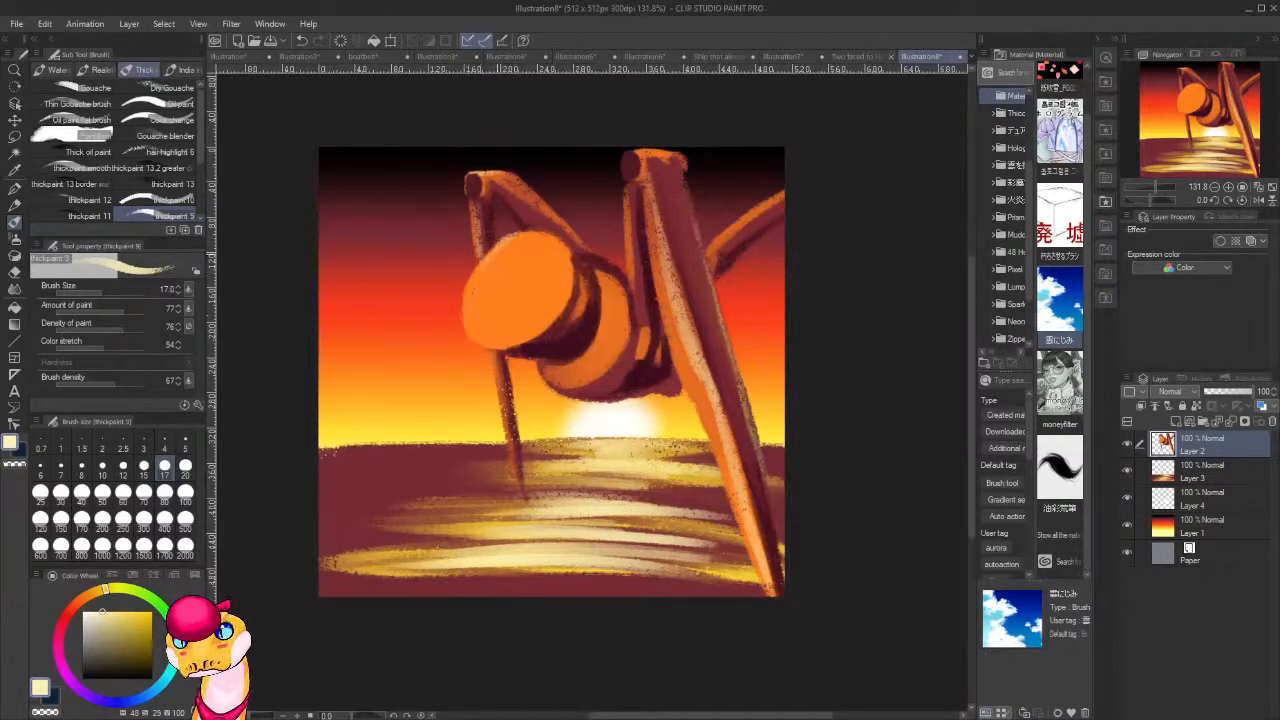
drag(470, 274, 460, 314)
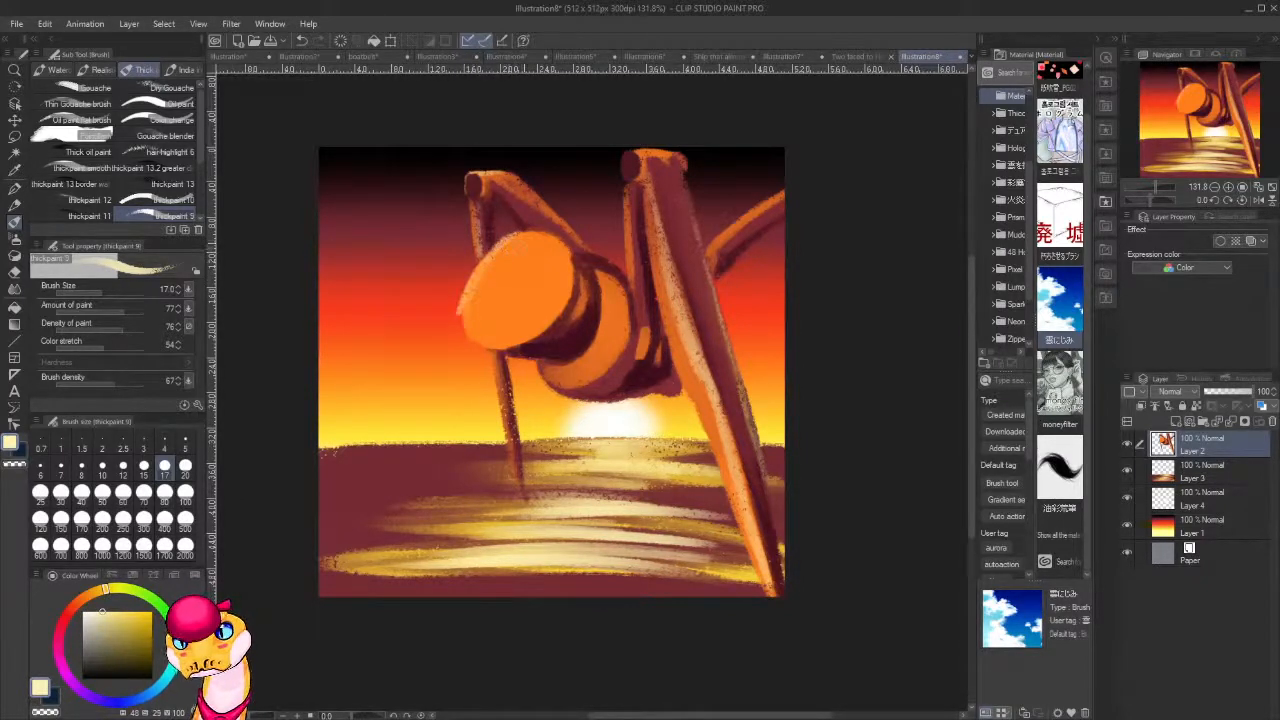
key(ctrl+z)
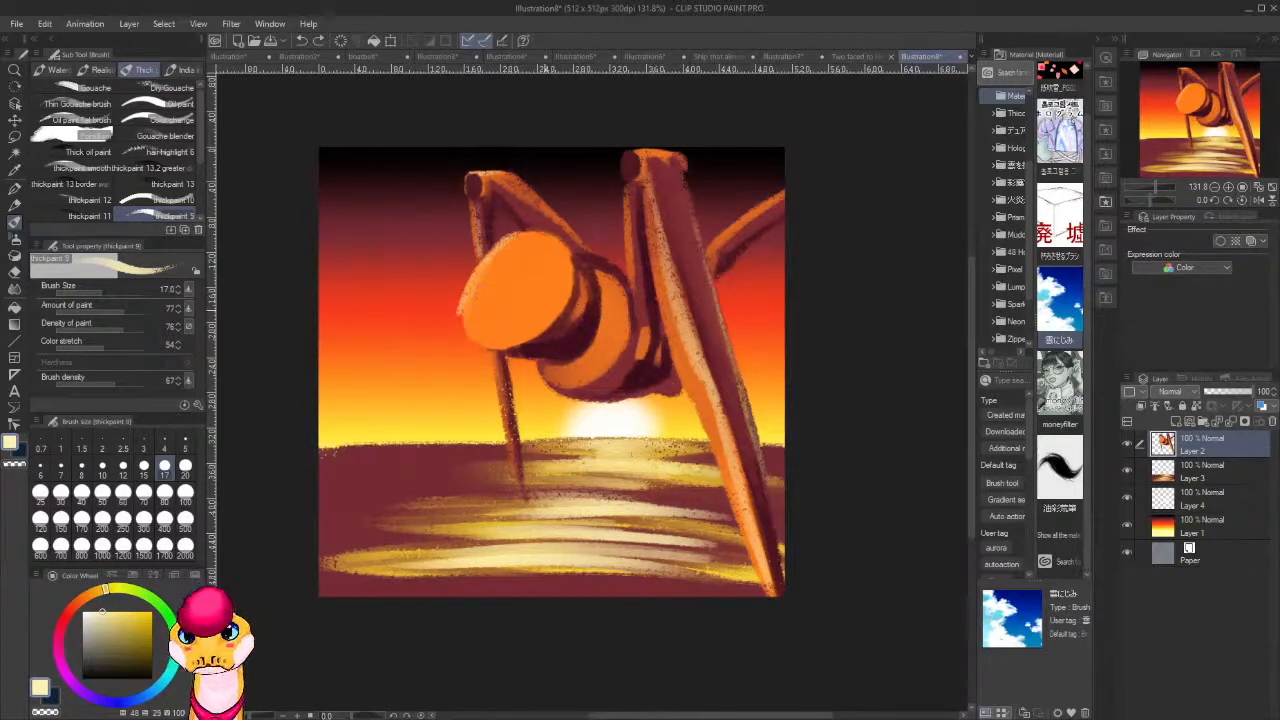
key(ctrl+z)
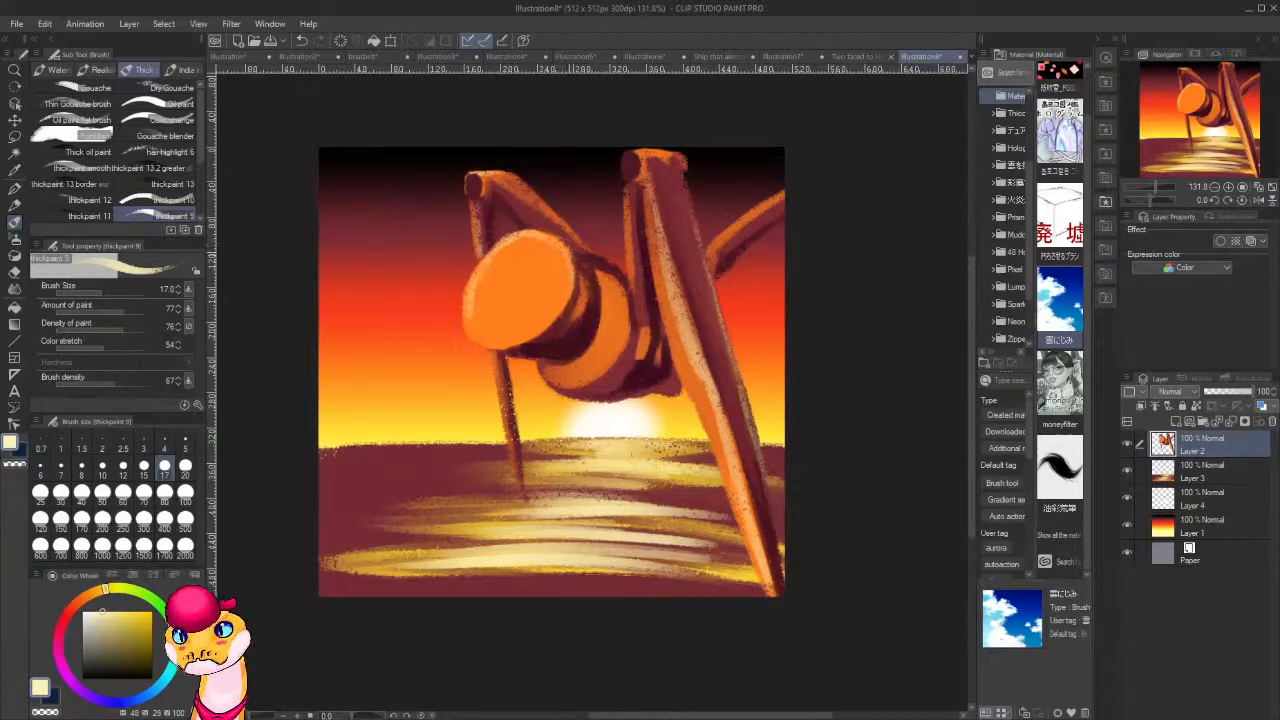
drag(505, 242, 562, 245)
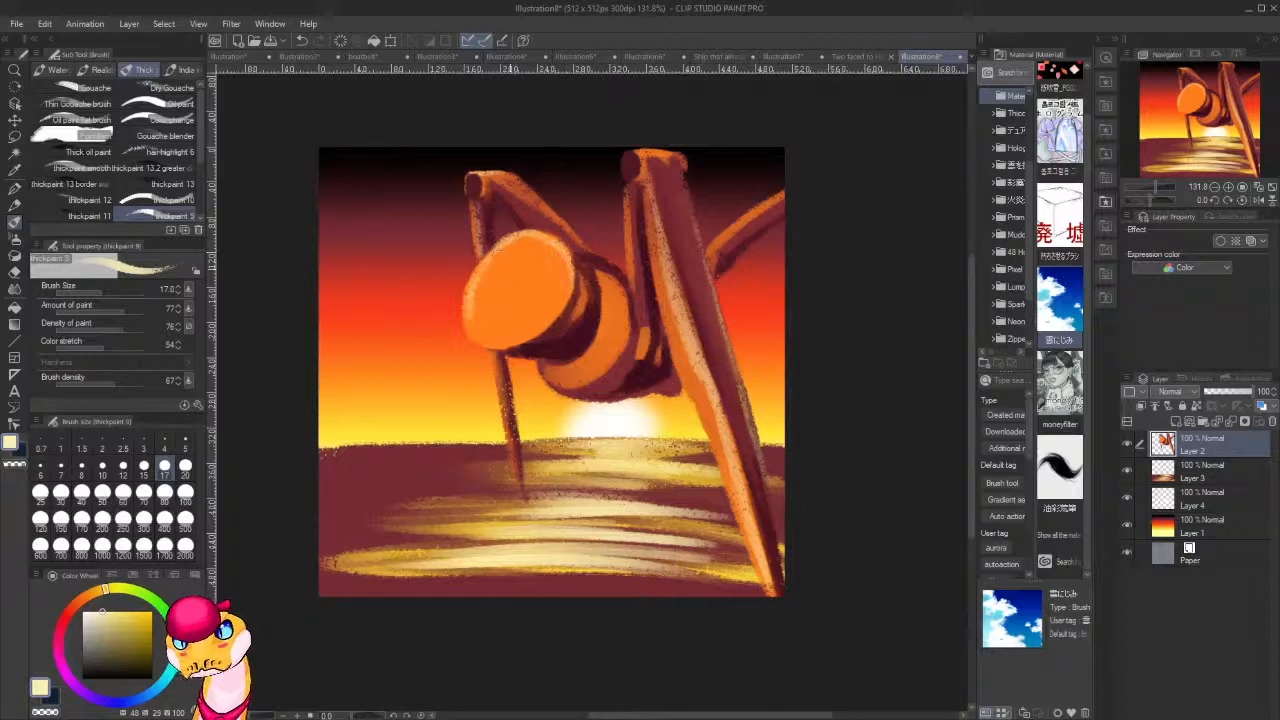
Sample orange, dark maroon and brown from the figure and blend shading over the neck ring and the rear body cylinder.
alt+click(522, 283)
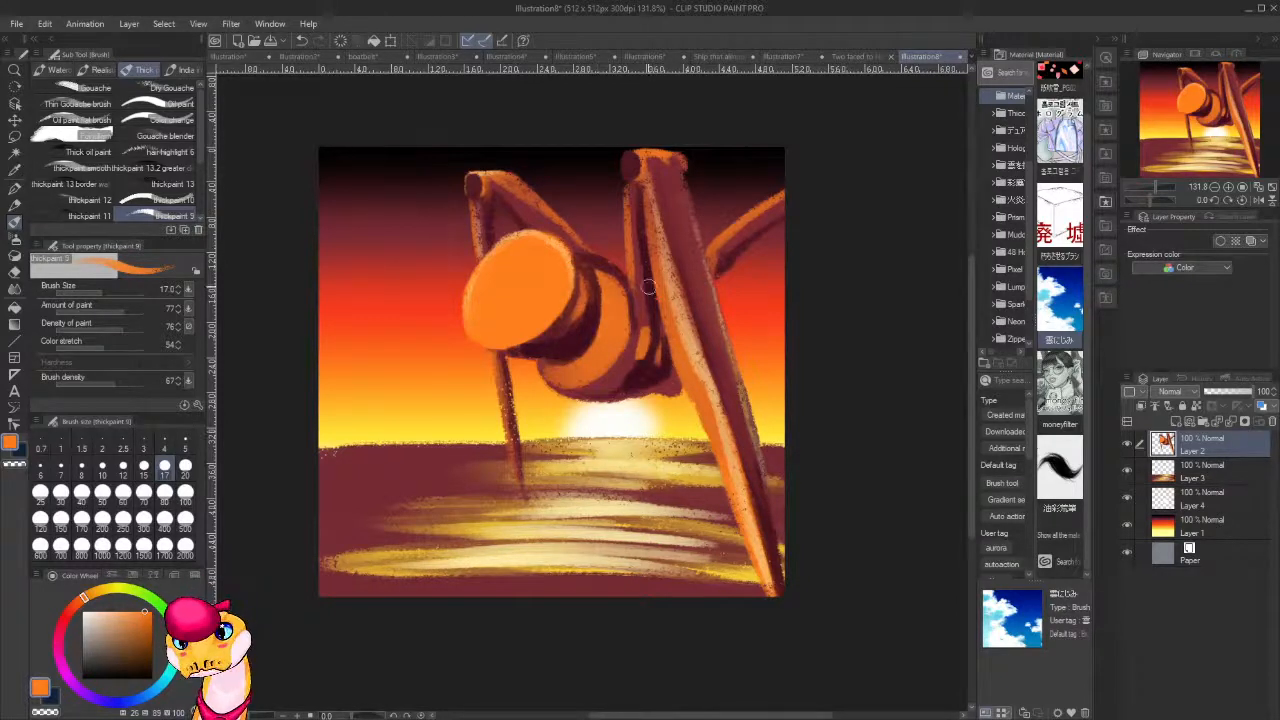
alt+click(585, 297)
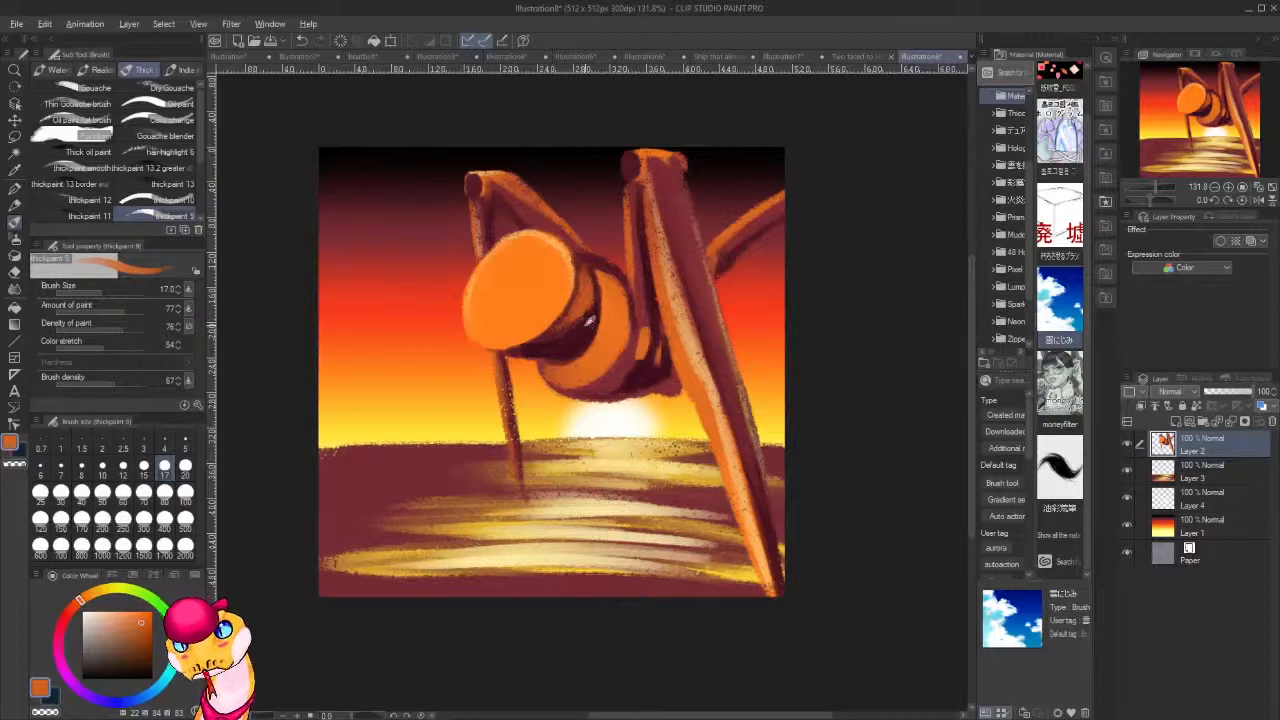
alt+click(590, 320)
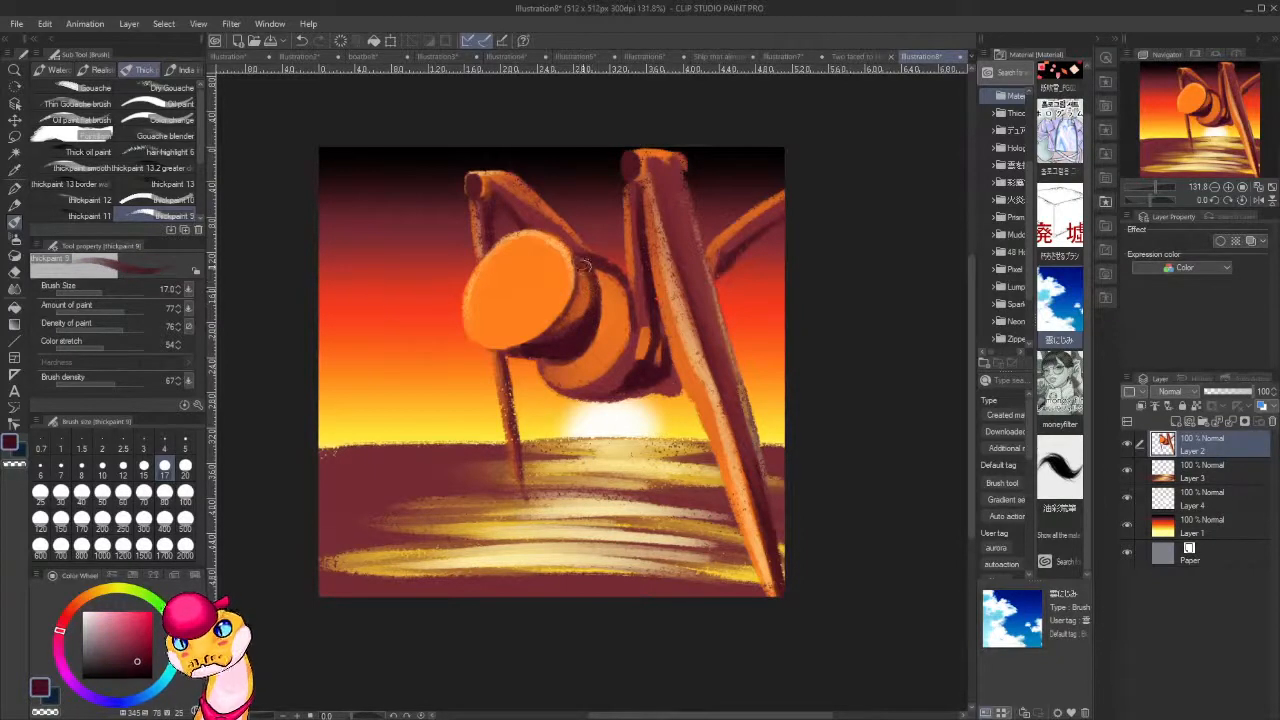
drag(585, 265, 589, 291)
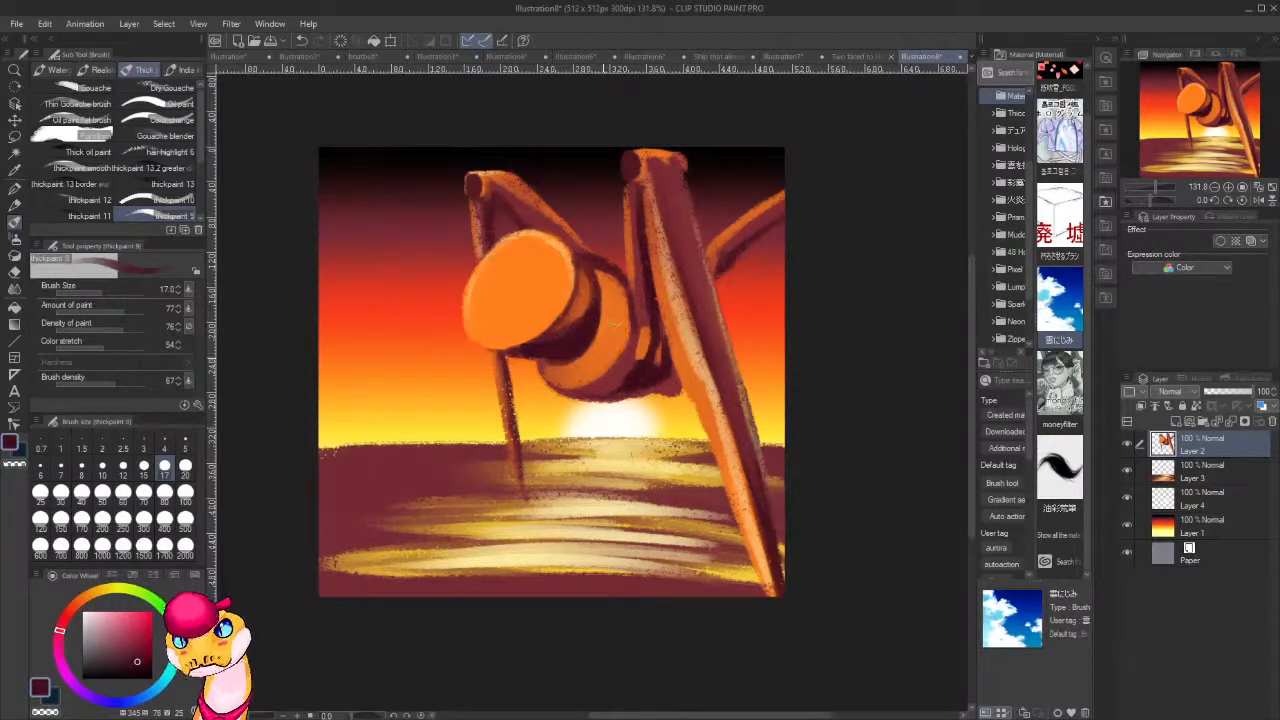
mouse_move(572, 355)
mouse_down()
mouse_move(602, 305)
mouse_move(616, 363)
mouse_move(604, 325)
mouse_move(596, 371)
mouse_move(599, 343)
mouse_move(584, 373)
mouse_move(580, 358)
mouse_move(578, 373)
mouse_move(551, 365)
mouse_move(564, 373)
mouse_move(585, 353)
mouse_move(584, 371)
mouse_move(600, 310)
mouse_move(612, 352)
mouse_up()
alt+click(590, 352)
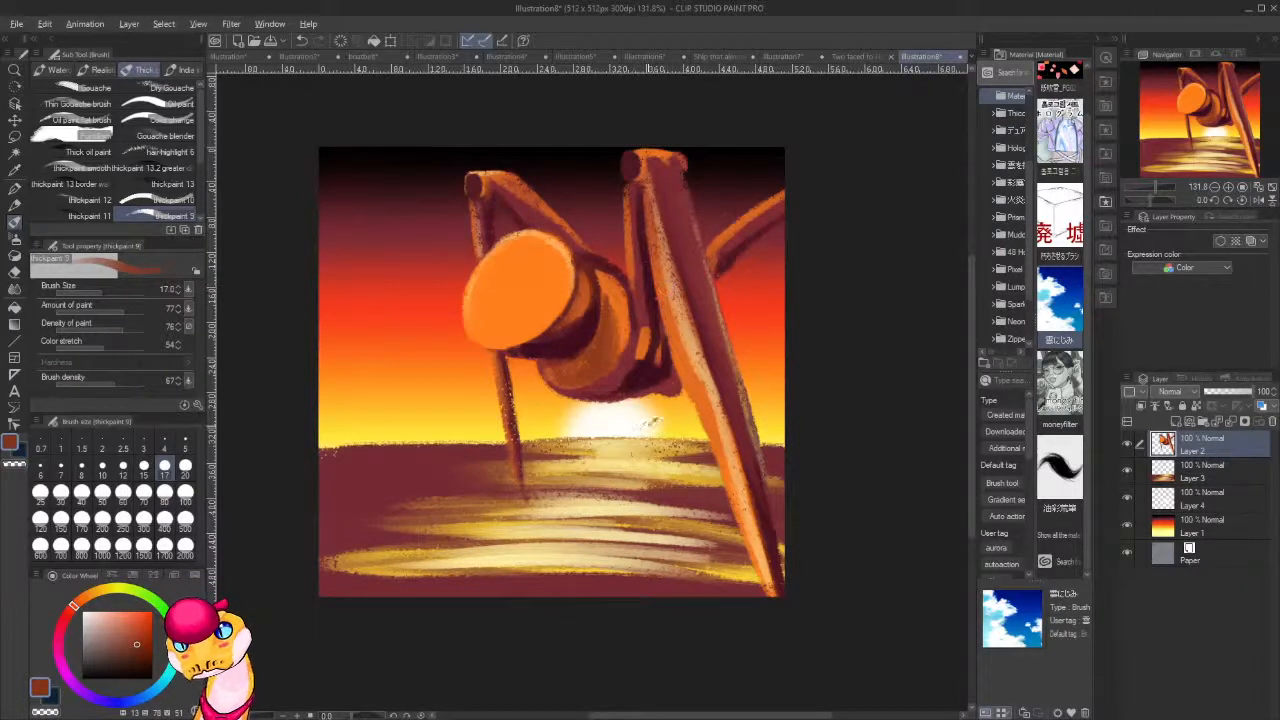
alt+click(652, 421)
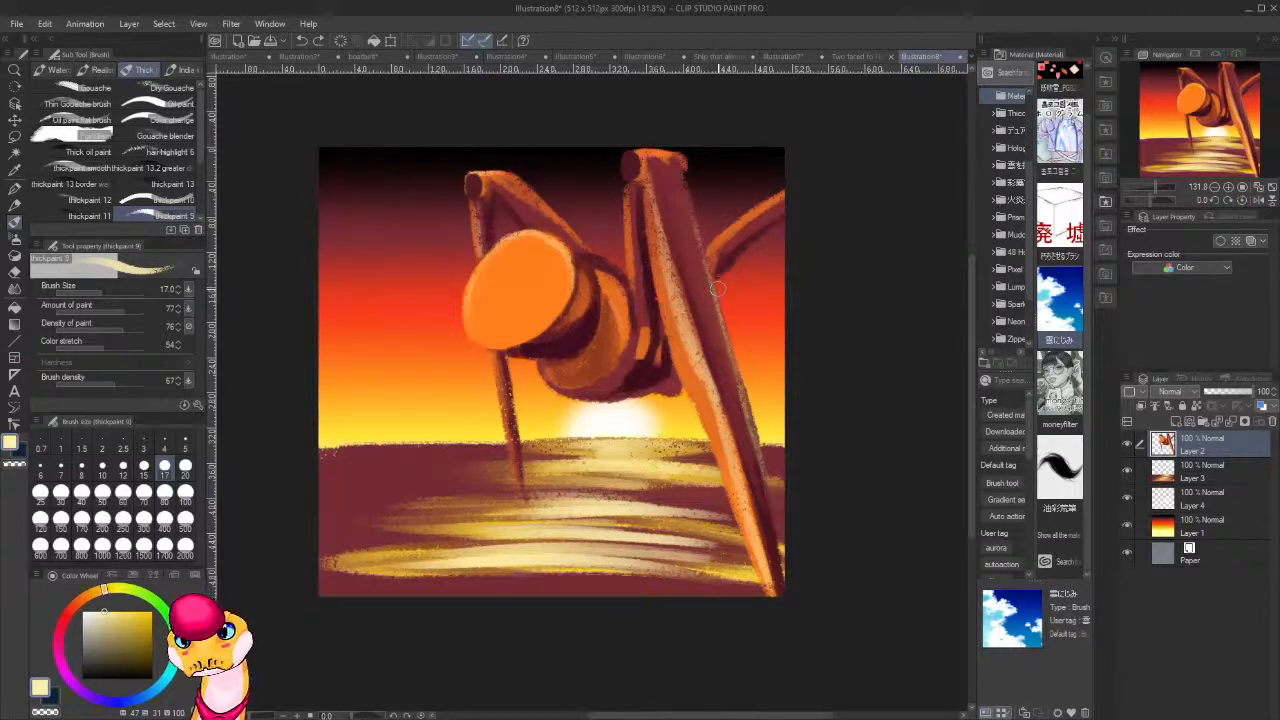
Add a new layer above the figure on Layer 2 and outline a wide ship hull in black across the water.
key(ctrl+shift+n)
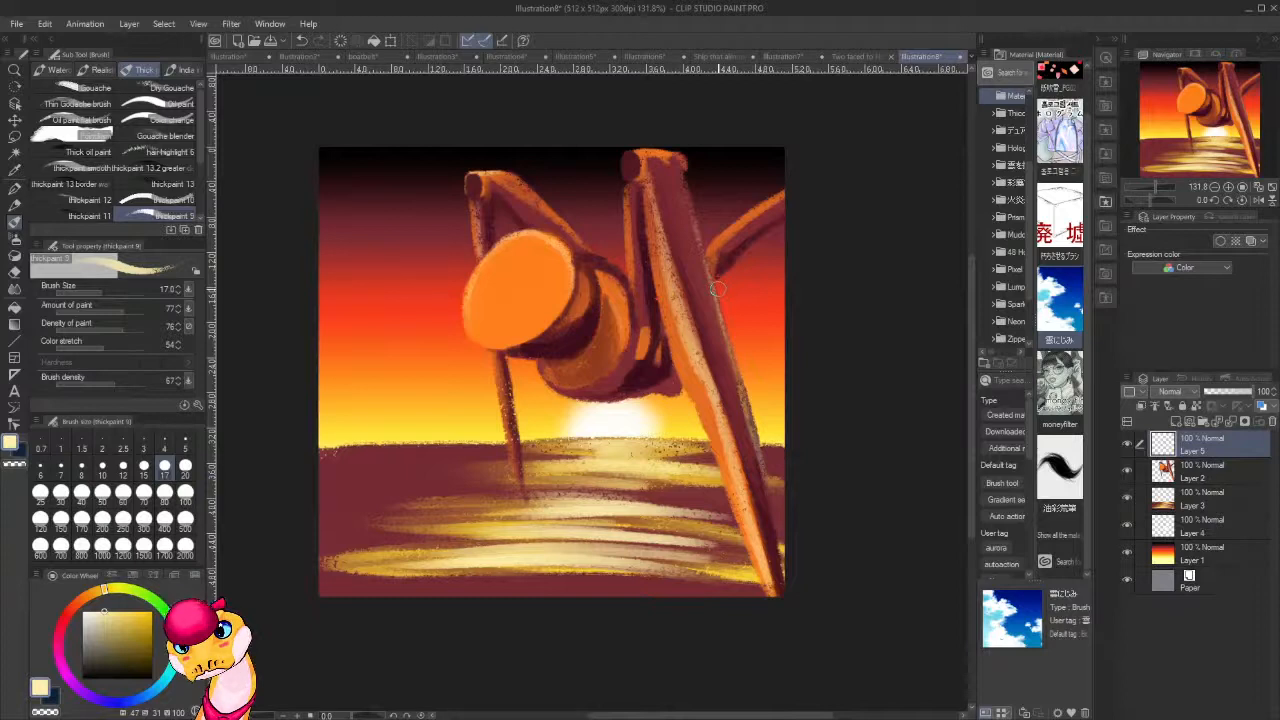
drag(142, 662, 153, 680)
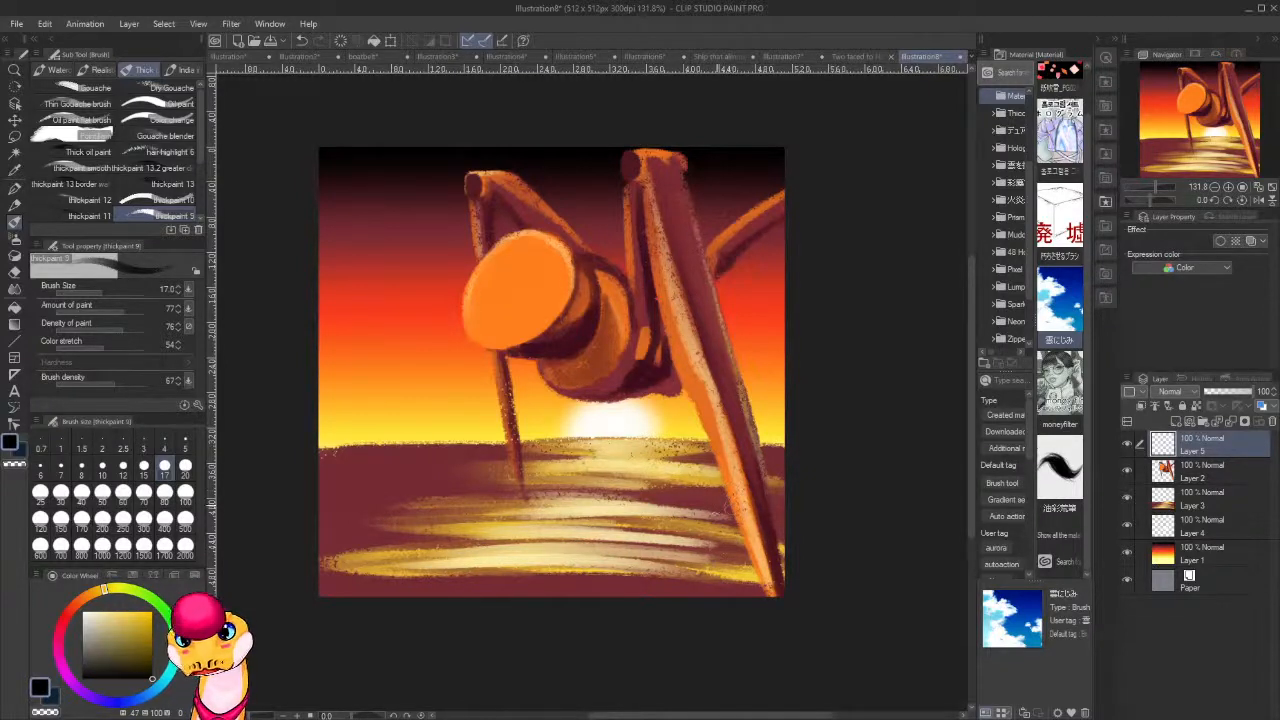
mouse_move(730, 512)
mouse_down()
mouse_move(679, 555)
mouse_move(536, 561)
mouse_up()
drag(672, 556, 442, 562)
drag(562, 559, 412, 565)
drag(510, 561, 384, 566)
mouse_move(713, 519)
mouse_down()
mouse_move(738, 498)
mouse_move(684, 549)
mouse_move(624, 557)
mouse_up()
mouse_move(726, 507)
mouse_down()
mouse_move(678, 492)
mouse_move(454, 495)
mouse_up()
mouse_move(582, 494)
mouse_down()
mouse_move(321, 493)
mouse_move(416, 498)
mouse_move(327, 495)
mouse_move(351, 496)
mouse_move(372, 566)
mouse_up()
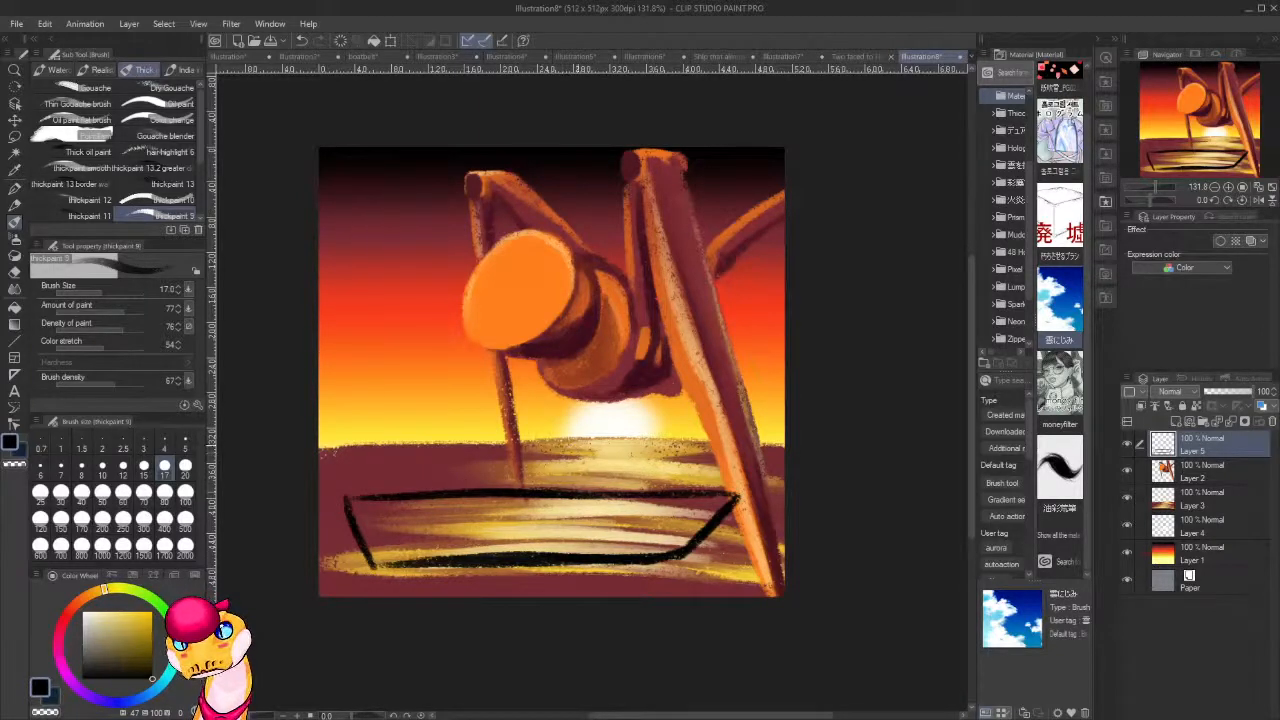
drag(619, 495, 608, 432)
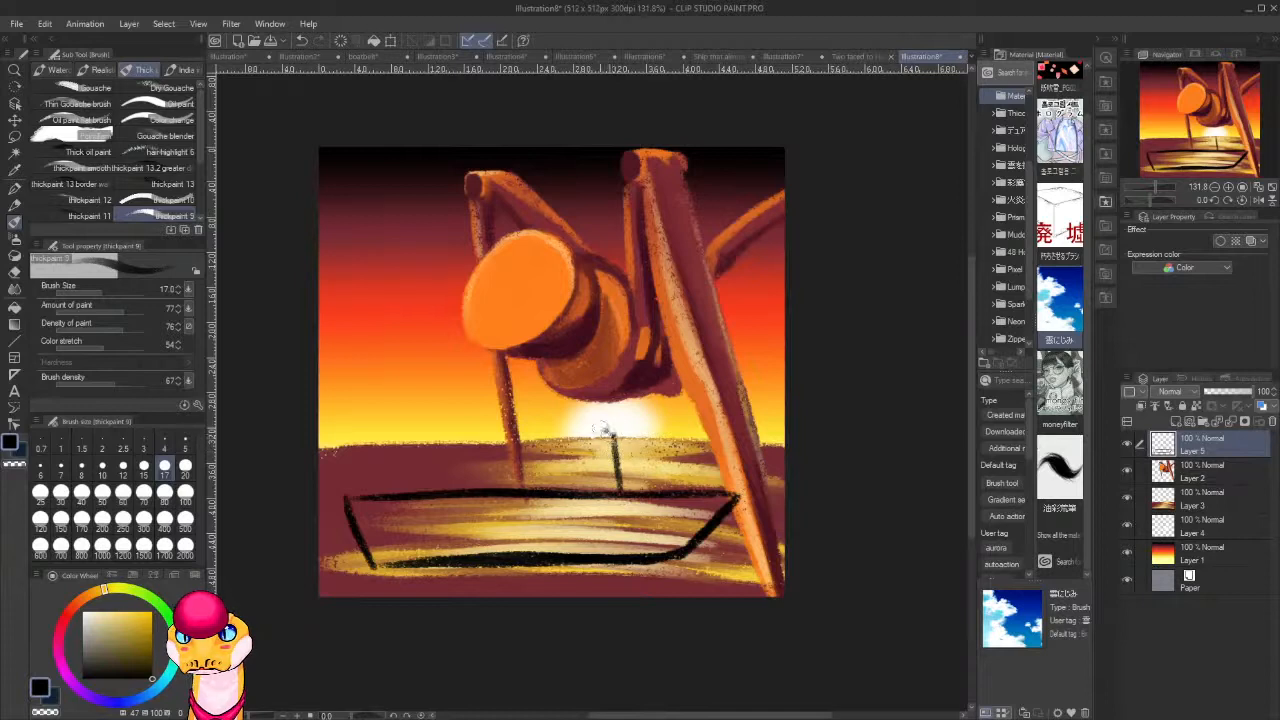
key(ctrl+z)
key(ctrl+z)
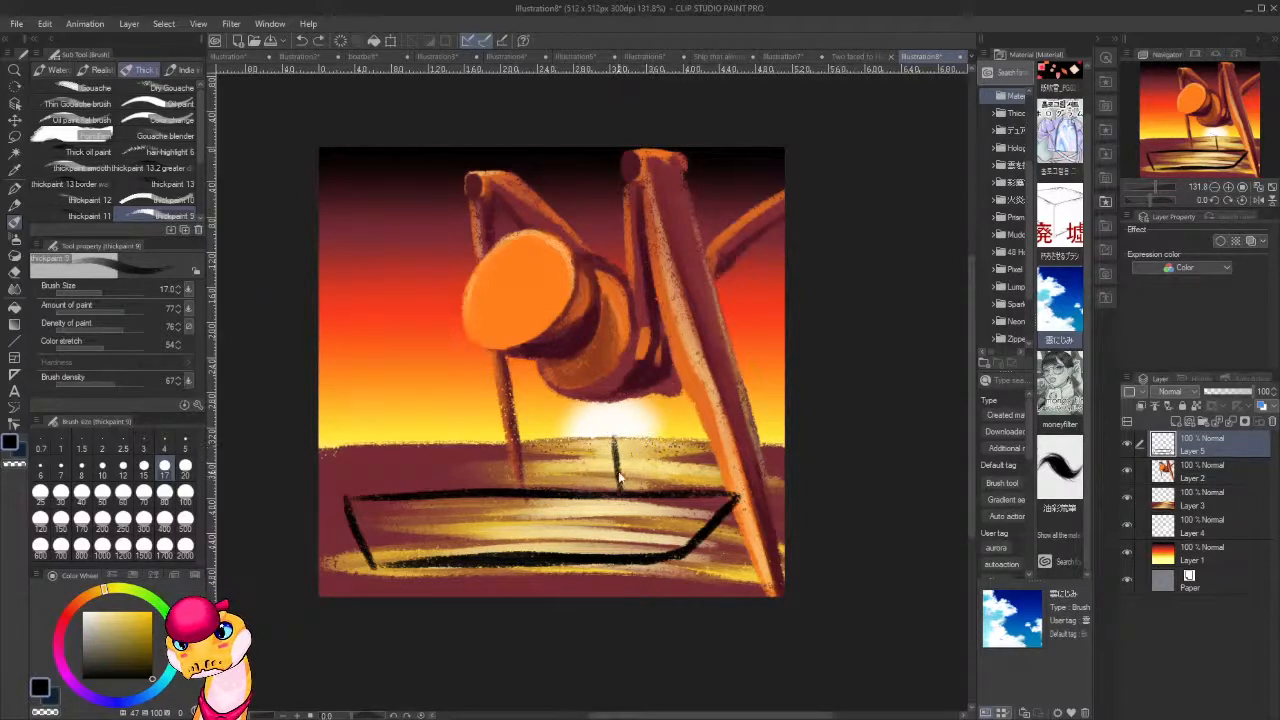
Paint three solid black funnels side by side on the ship's deck and tidy their edges.
mouse_move(580, 430)
mouse_down()
mouse_move(580, 488)
mouse_move(566, 424)
mouse_move(542, 424)
mouse_move(542, 478)
mouse_move(544, 430)
mouse_move(554, 484)
mouse_move(562, 466)
mouse_move(578, 490)
mouse_move(563, 428)
mouse_up()
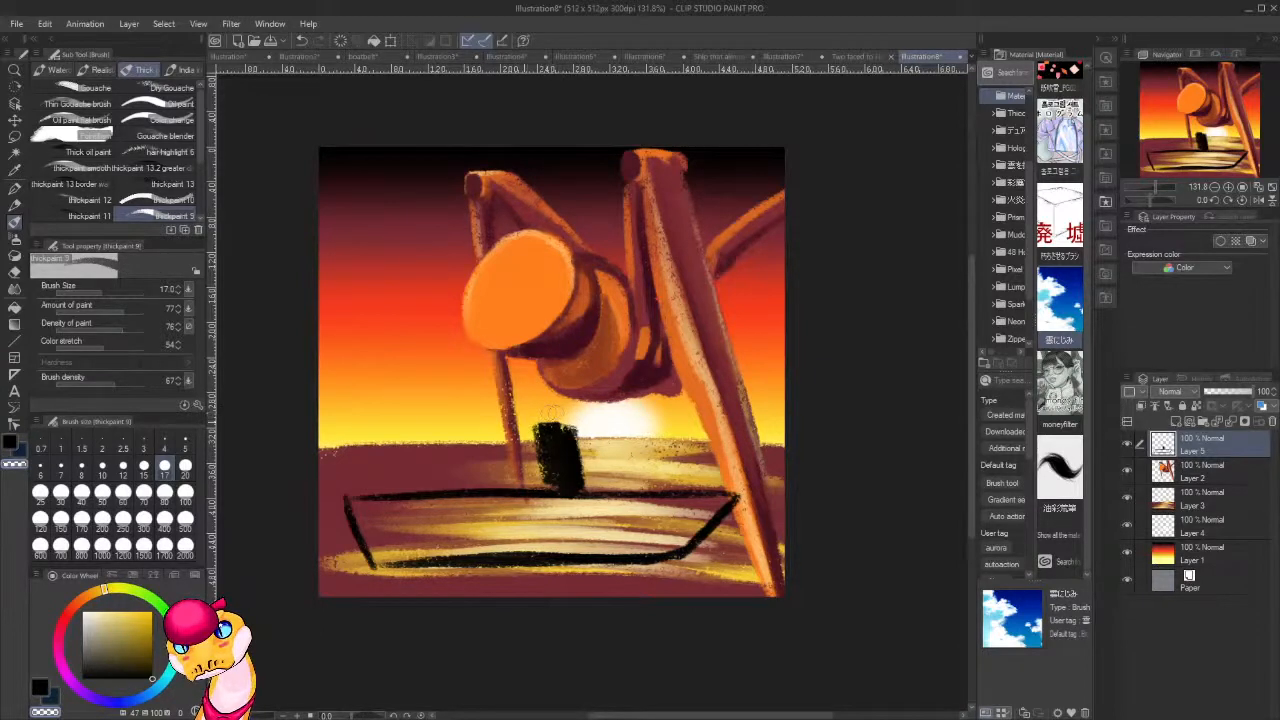
key(c)
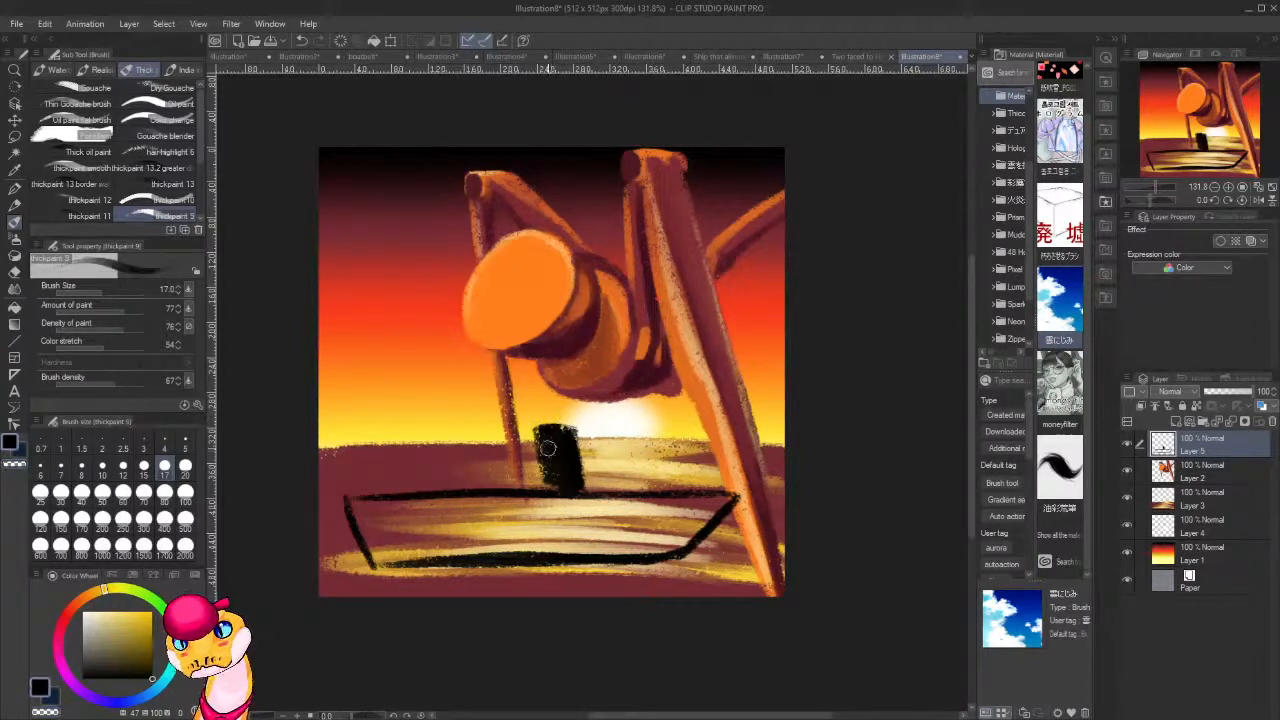
mouse_move(548, 446)
mouse_down()
mouse_move(550, 482)
mouse_move(577, 476)
mouse_up()
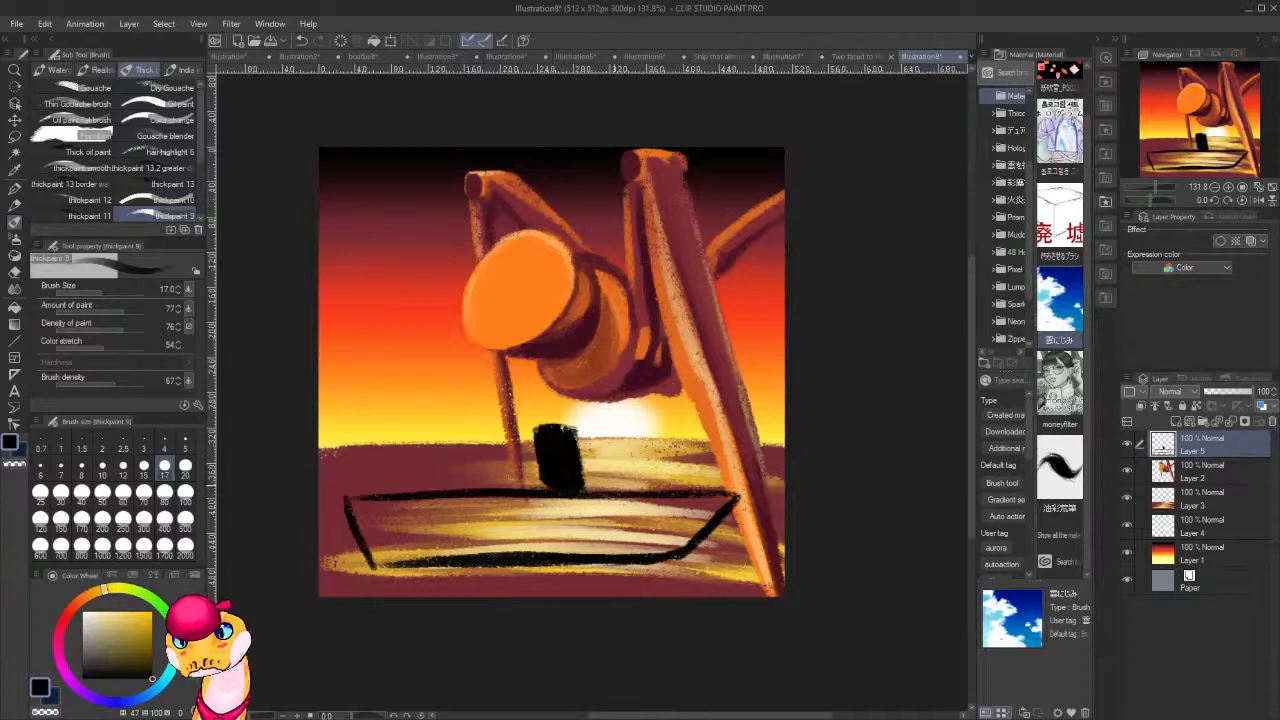
drag(497, 432, 516, 496)
mouse_move(510, 448)
mouse_down()
mouse_move(504, 481)
mouse_move(493, 434)
mouse_move(483, 469)
mouse_move(511, 488)
mouse_move(507, 433)
mouse_move(483, 431)
mouse_move(501, 427)
mouse_move(445, 488)
mouse_move(438, 433)
mouse_move(396, 434)
mouse_move(408, 485)
mouse_up()
alt+click(404, 448)
mouse_move(412, 436)
mouse_down()
mouse_move(410, 482)
mouse_move(424, 447)
mouse_move(442, 490)
mouse_move(426, 475)
mouse_up()
Sample black from a funnel, fill in the ship's hull and paint its dark reflection on the water below.
alt+click(564, 455)
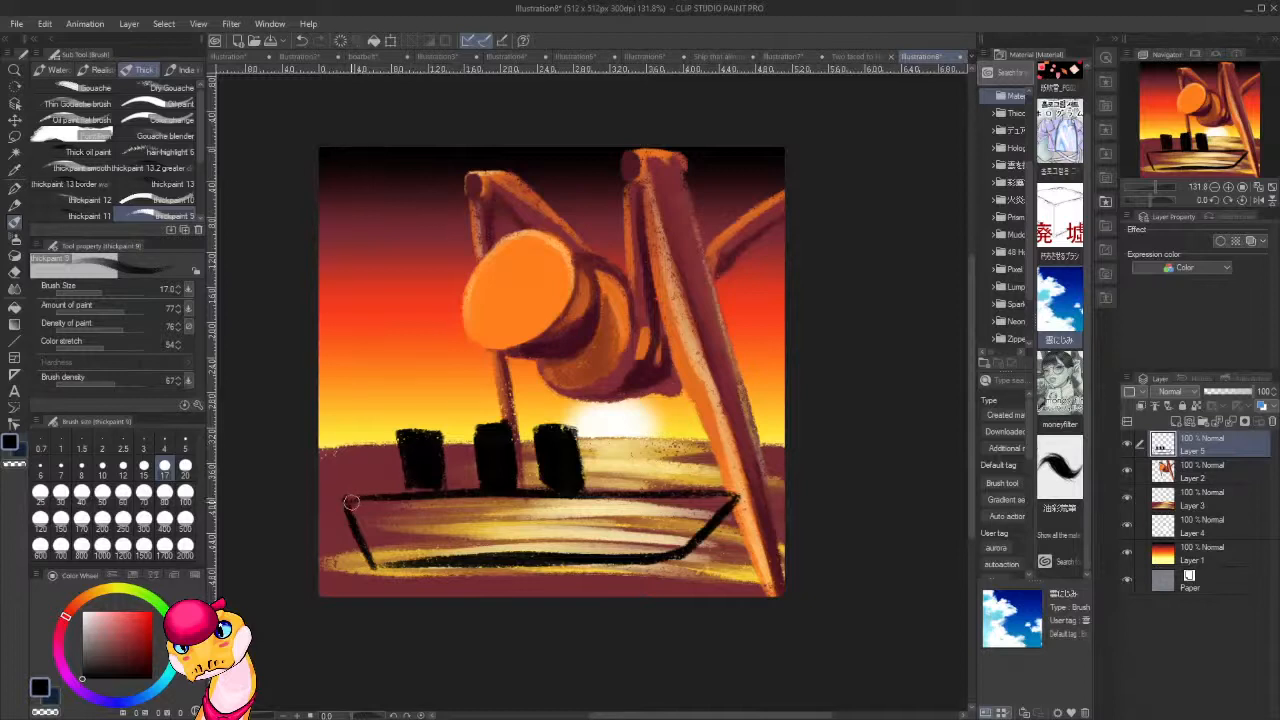
mouse_move(358, 502)
mouse_down()
mouse_move(354, 520)
mouse_move(376, 498)
mouse_move(372, 532)
mouse_move(404, 505)
mouse_up()
mouse_move(704, 504)
mouse_down()
mouse_move(694, 536)
mouse_move(722, 503)
mouse_move(656, 493)
mouse_move(686, 495)
mouse_move(553, 500)
mouse_move(718, 504)
mouse_move(372, 505)
mouse_move(651, 519)
mouse_move(632, 541)
mouse_move(699, 522)
mouse_move(666, 547)
mouse_move(704, 516)
mouse_move(629, 553)
mouse_move(576, 554)
mouse_move(579, 533)
mouse_move(636, 515)
mouse_move(576, 546)
mouse_move(421, 557)
mouse_move(383, 558)
mouse_move(358, 527)
mouse_move(424, 509)
mouse_move(386, 520)
mouse_move(380, 536)
mouse_move(530, 530)
mouse_up()
mouse_move(670, 572)
mouse_down()
mouse_move(440, 578)
mouse_move(560, 568)
mouse_move(523, 557)
mouse_move(395, 578)
mouse_move(665, 588)
mouse_move(610, 578)
mouse_move(414, 592)
mouse_move(418, 619)
mouse_move(523, 591)
mouse_move(585, 594)
mouse_move(417, 594)
mouse_up()
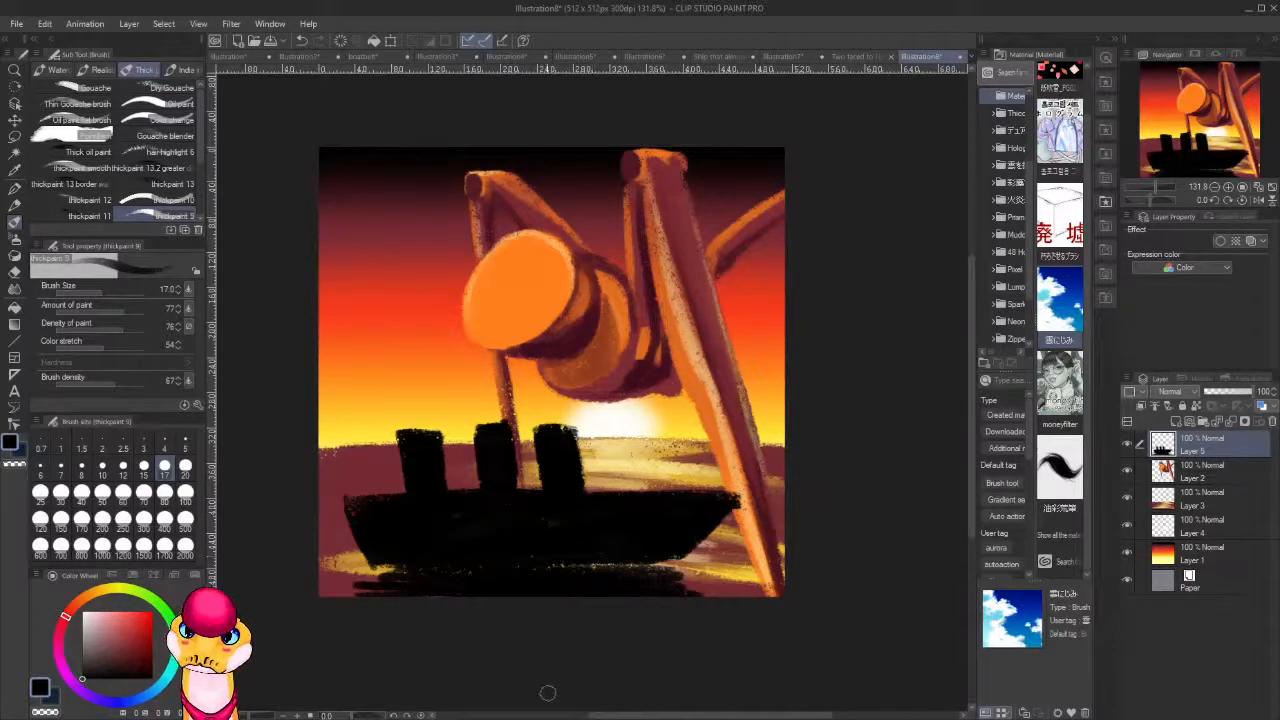
Trim the tip of the ship's bow and the edge of its stern with the transparent colour.
drag(753, 497, 728, 518)
key(c)
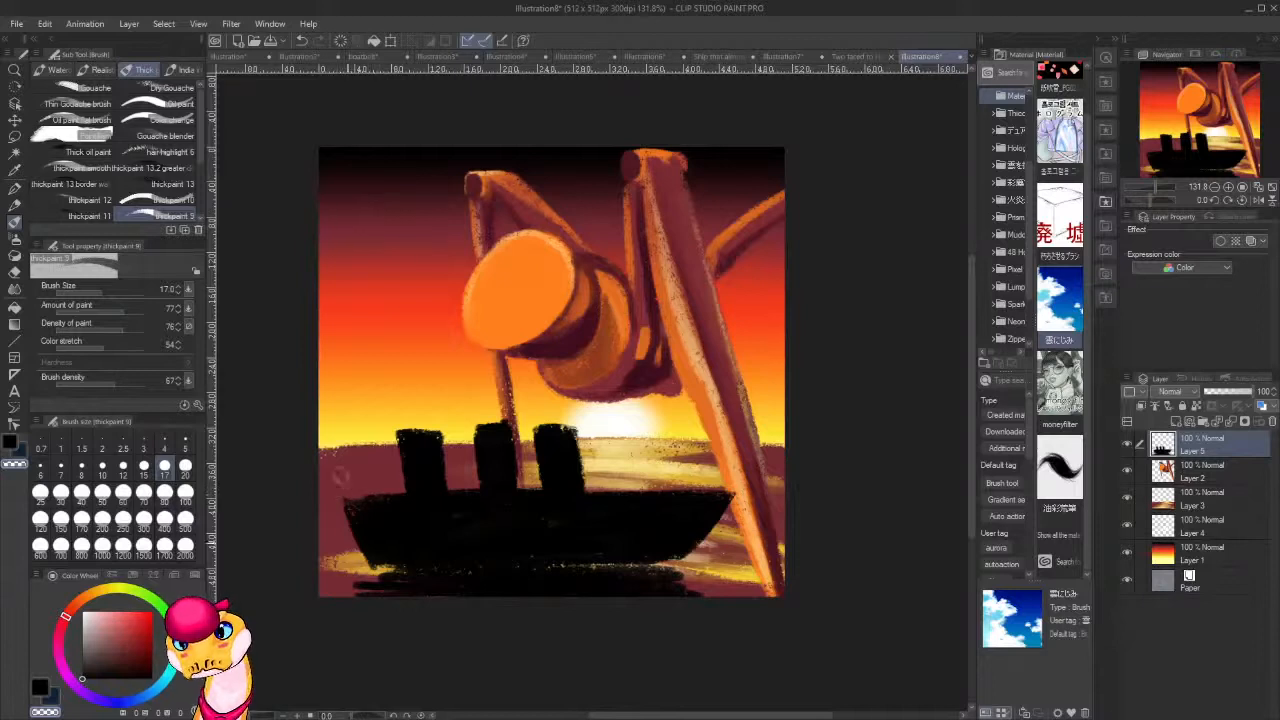
drag(350, 538, 364, 553)
drag(355, 553, 398, 567)
Return to black, fill the remaining gaps in the hull and along the waterline, and widen the reflection beneath the ship.
key(c)
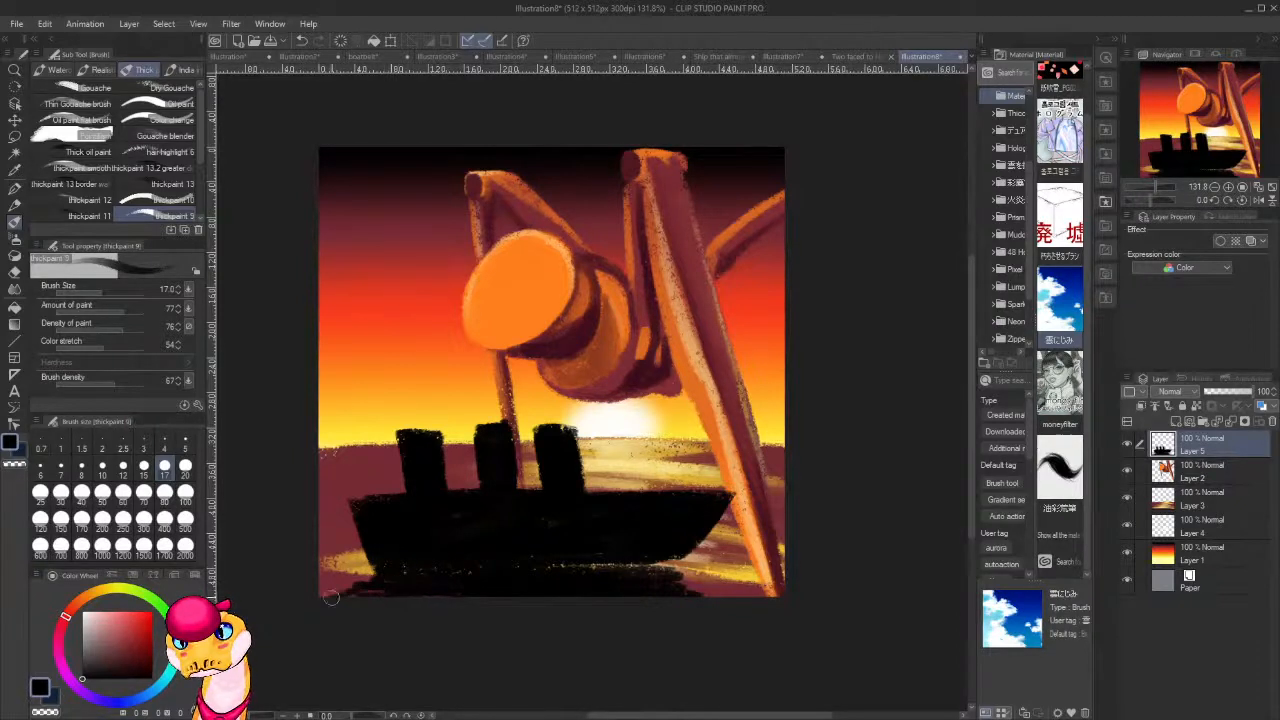
key(ctrl+z)
drag(378, 566, 394, 594)
mouse_move(643, 575)
mouse_down()
mouse_move(626, 573)
mouse_move(700, 575)
mouse_move(651, 578)
mouse_move(651, 594)
mouse_up()
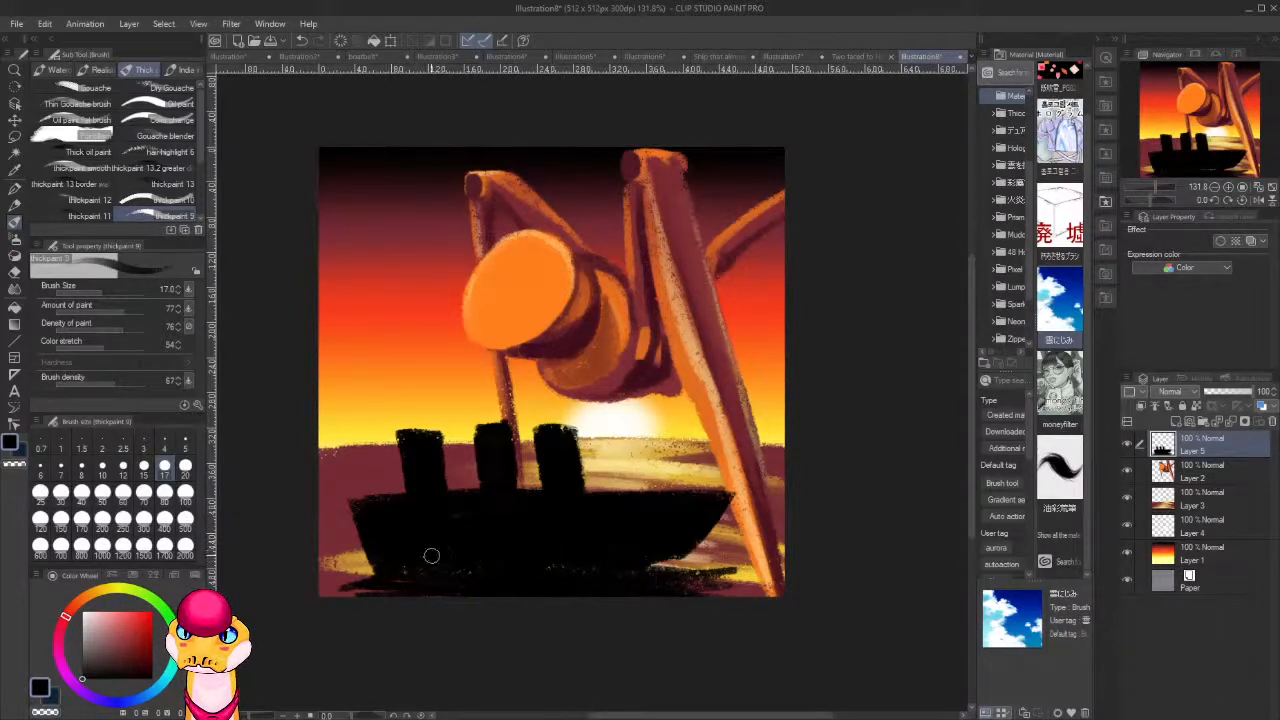
drag(614, 553, 677, 553)
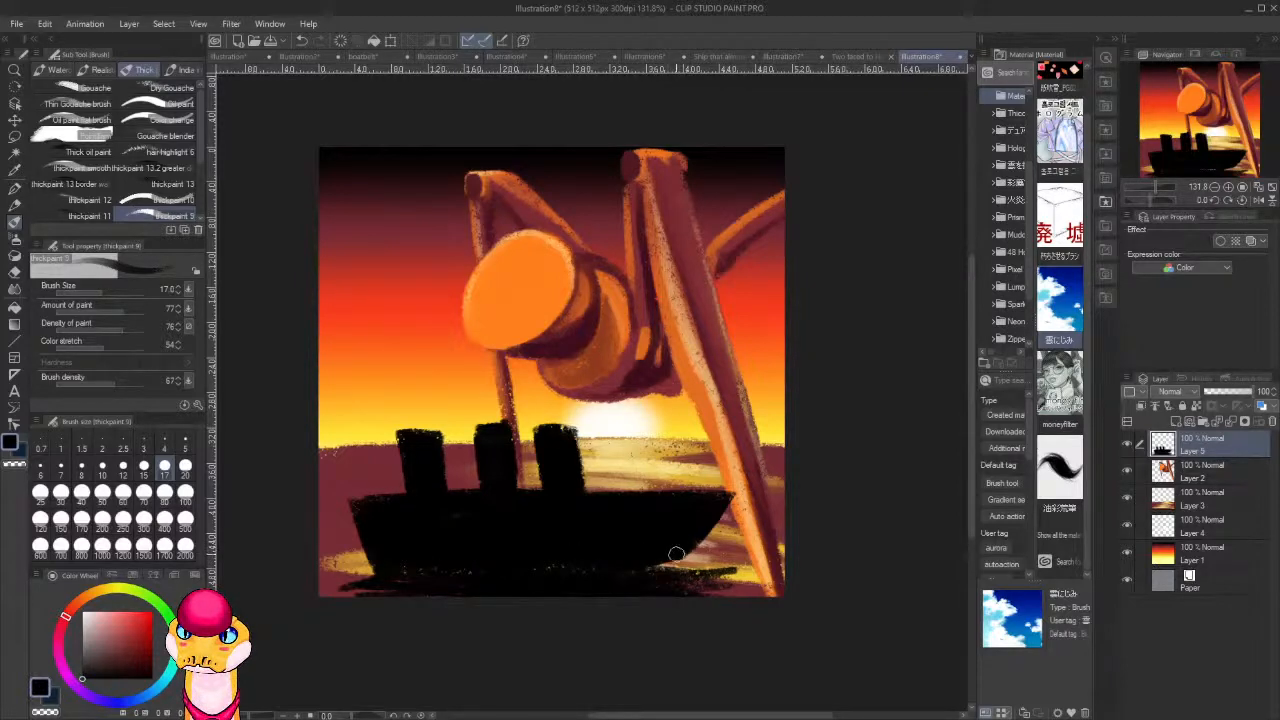
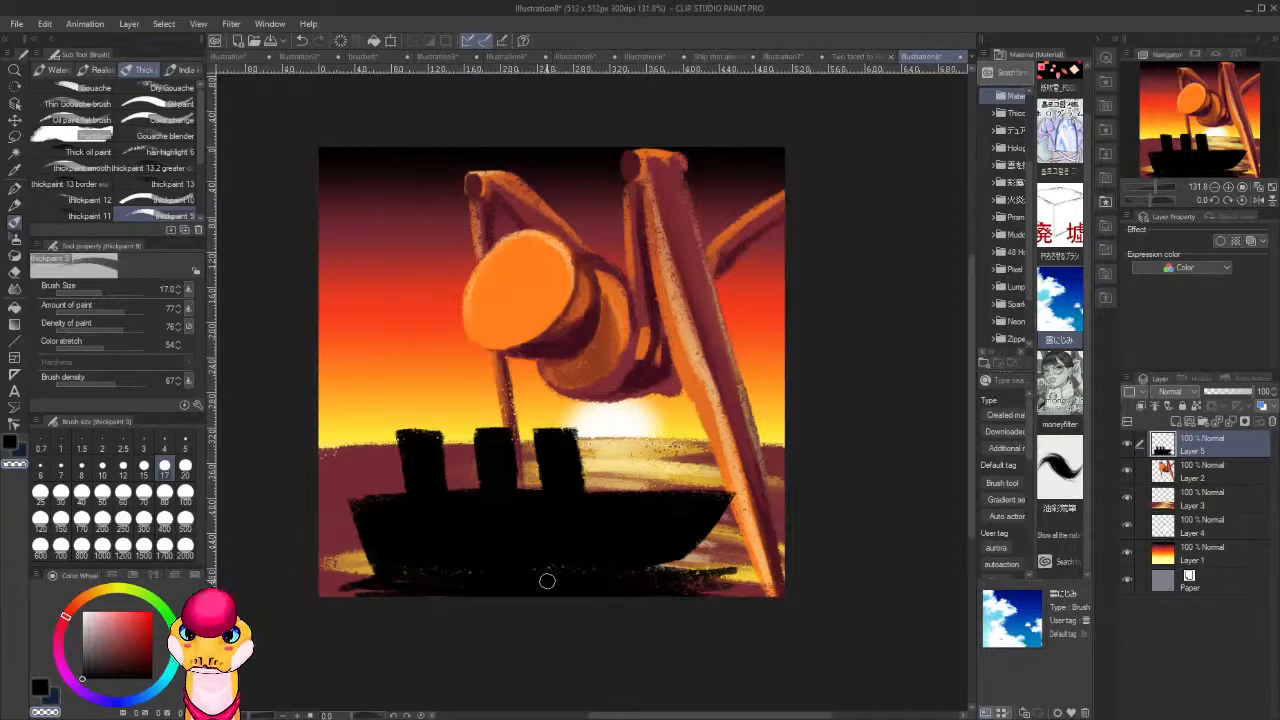
Touch up the tip of the bow, then paint a fourth black funnel on the deck nearest the bow.
key(c)
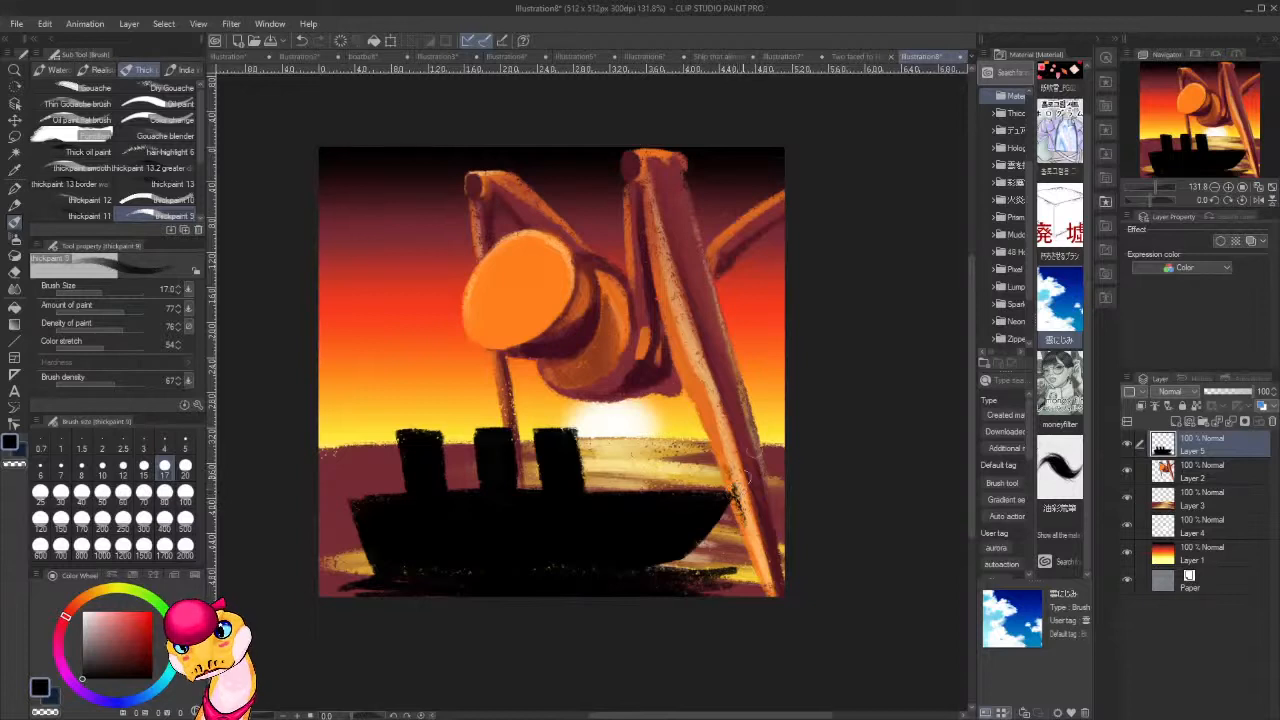
key(c)
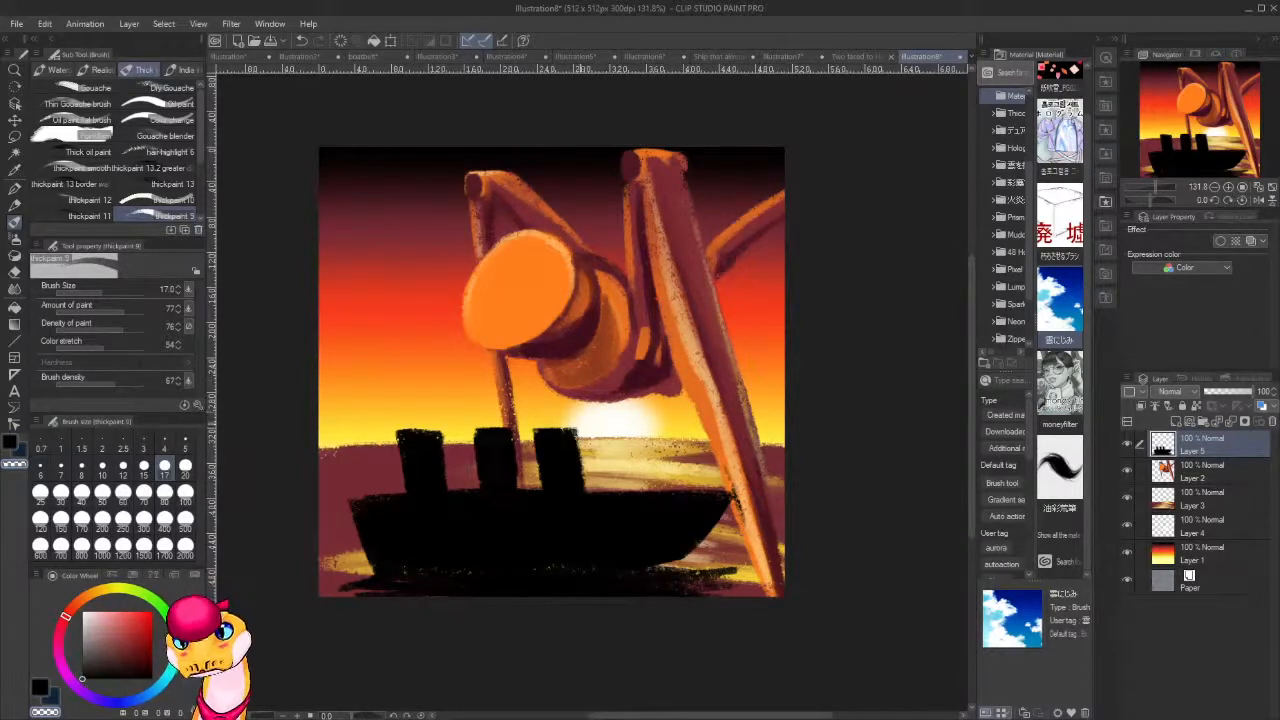
key(c)
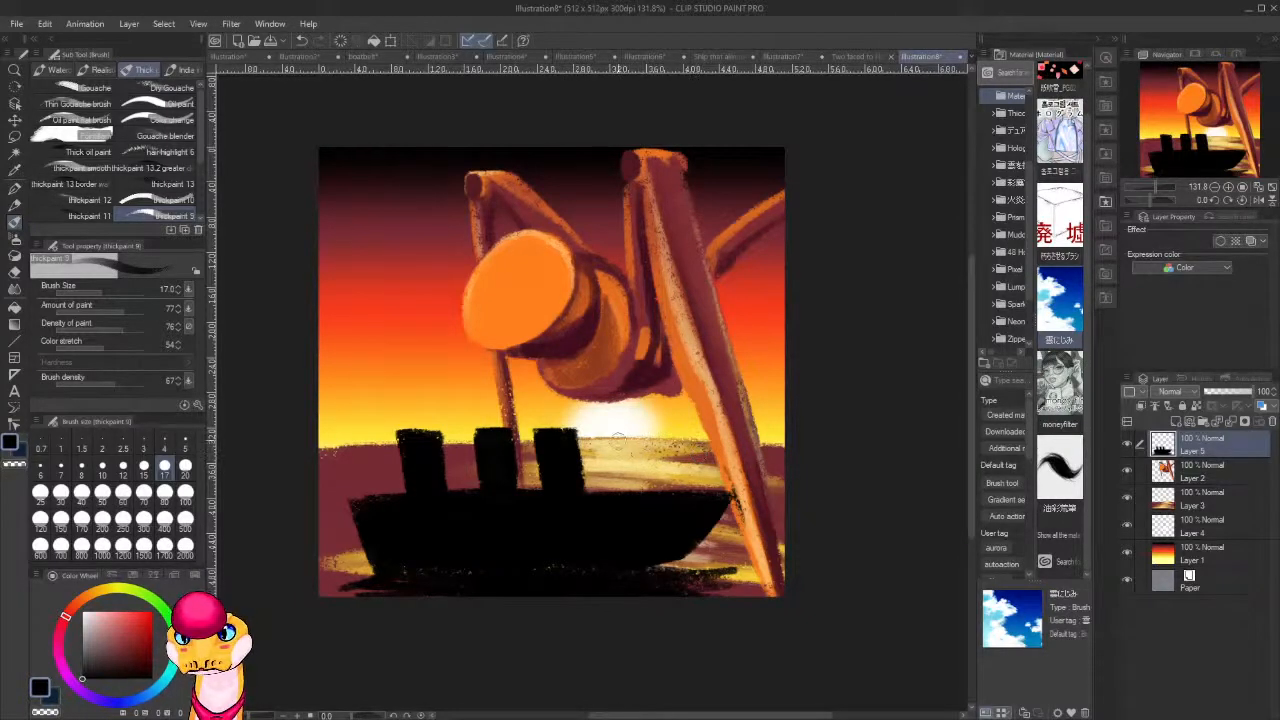
mouse_move(618, 440)
mouse_down()
mouse_move(623, 495)
mouse_move(614, 435)
mouse_move(644, 440)
mouse_move(651, 469)
mouse_move(646, 442)
mouse_move(632, 494)
mouse_move(621, 439)
mouse_move(623, 466)
mouse_move(623, 443)
mouse_move(652, 432)
mouse_move(639, 453)
mouse_move(619, 436)
mouse_move(634, 435)
mouse_move(617, 434)
mouse_move(650, 442)
mouse_up()
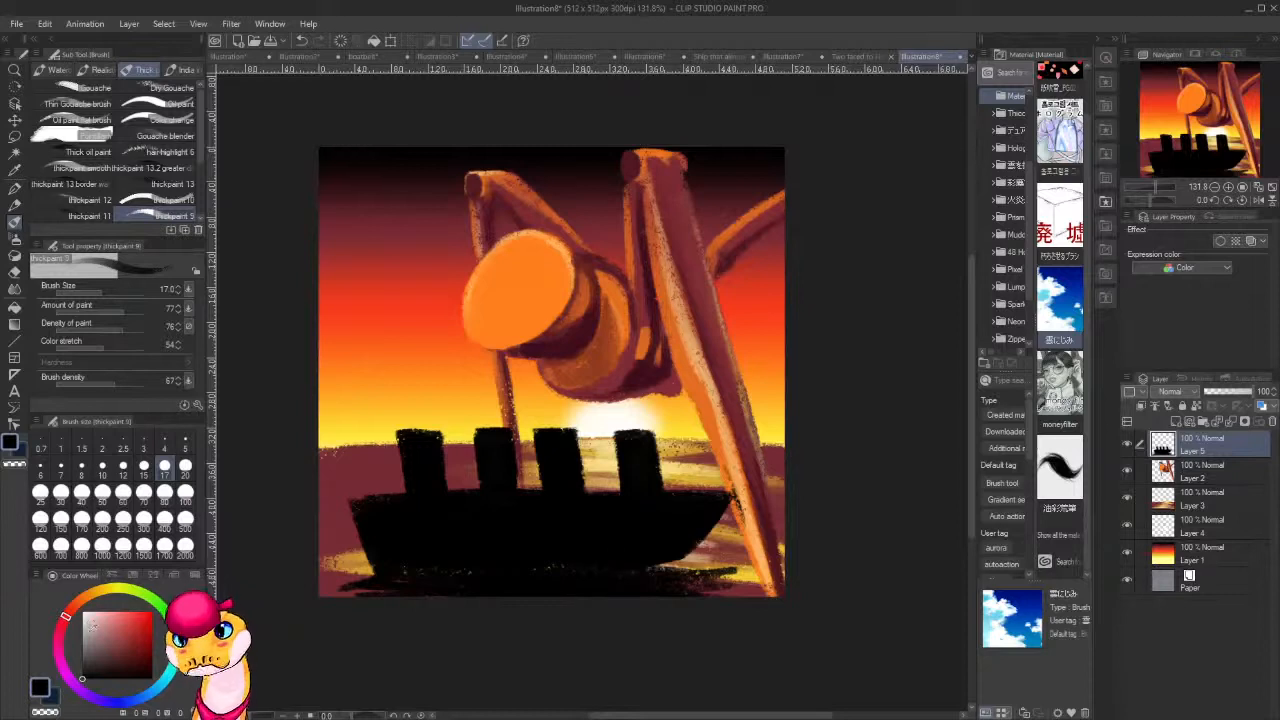
Pick a pale greyish yellow and paint a light strip down the sunlit side of all four funnels.
drag(92, 628, 85, 624)
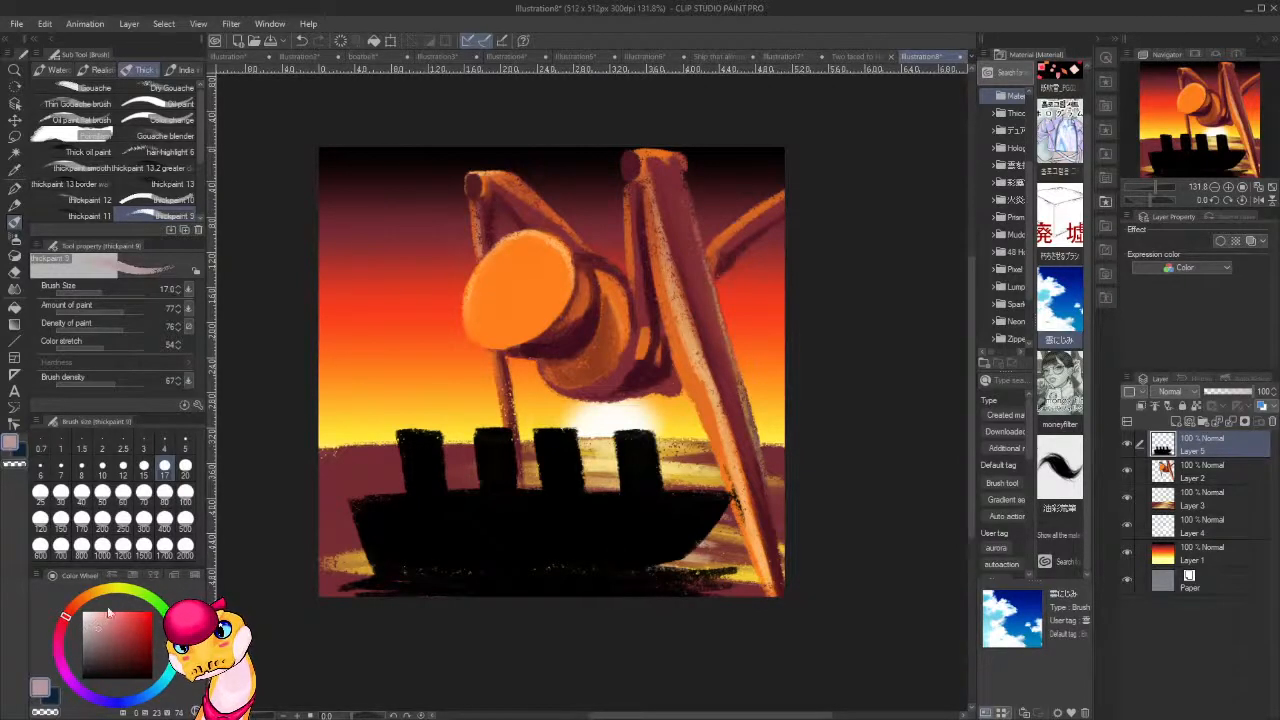
click(103, 592)
drag(100, 613, 137, 611)
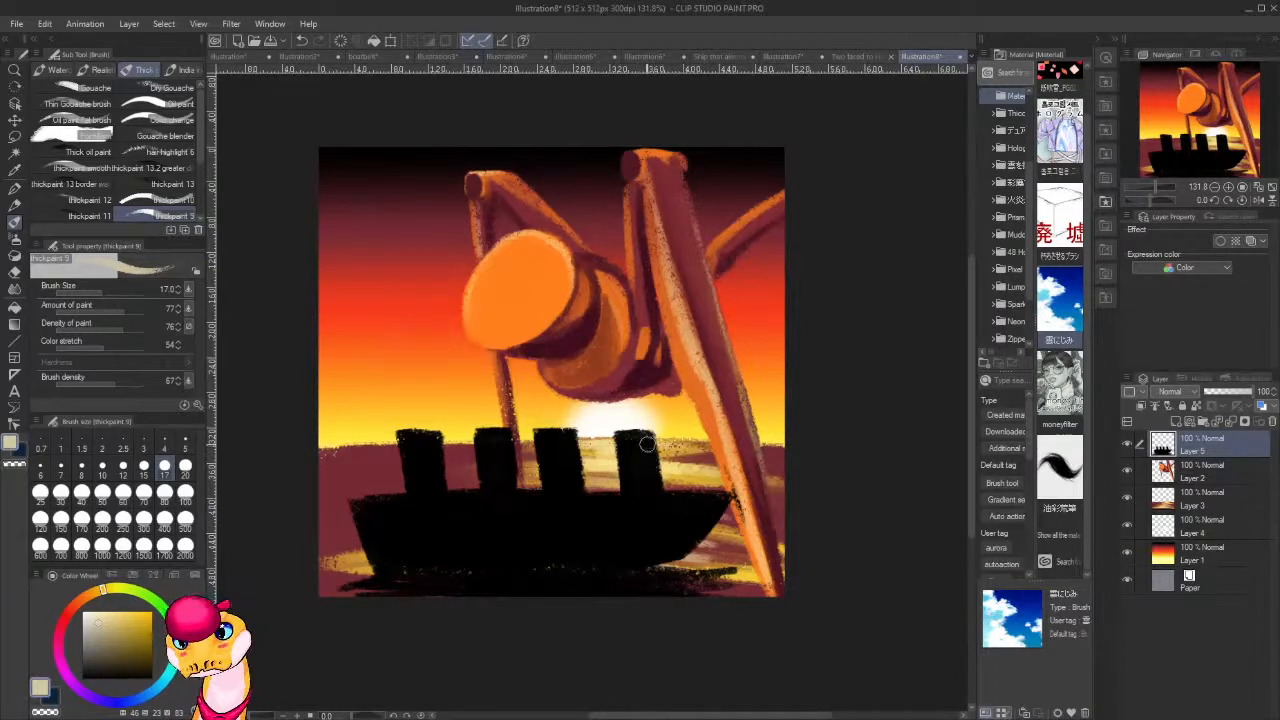
drag(647, 443, 645, 490)
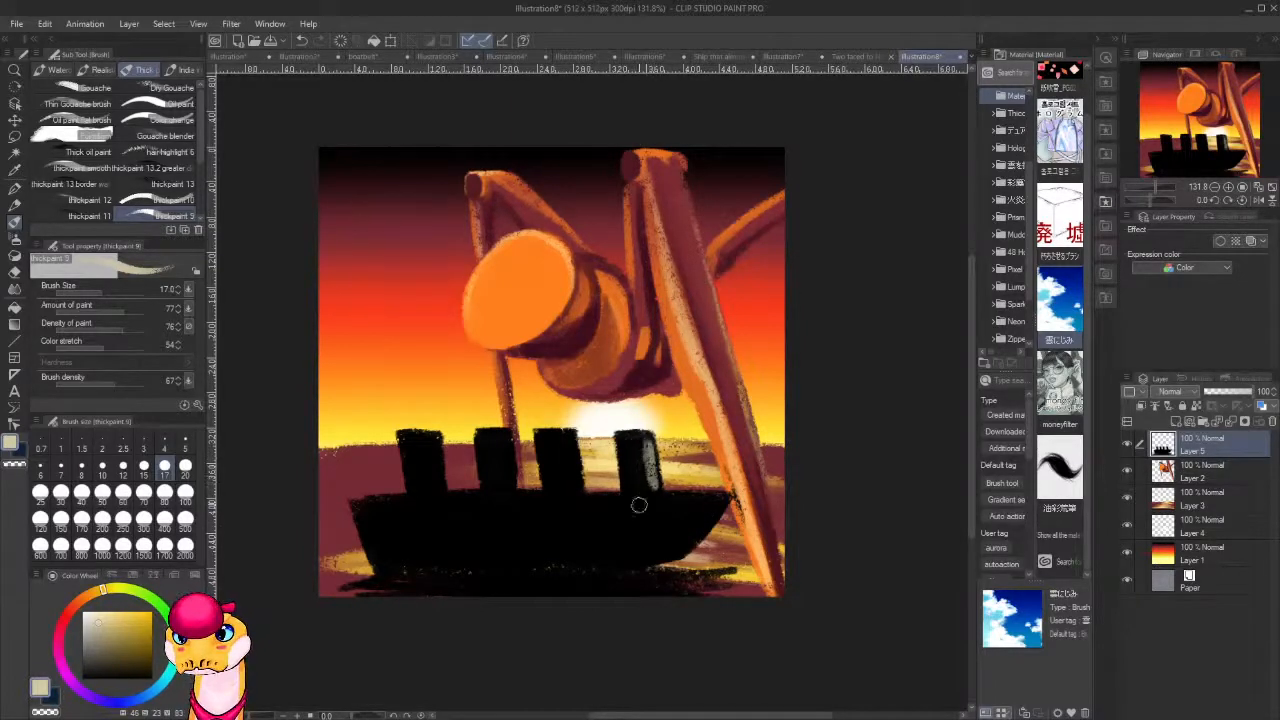
drag(571, 447, 566, 478)
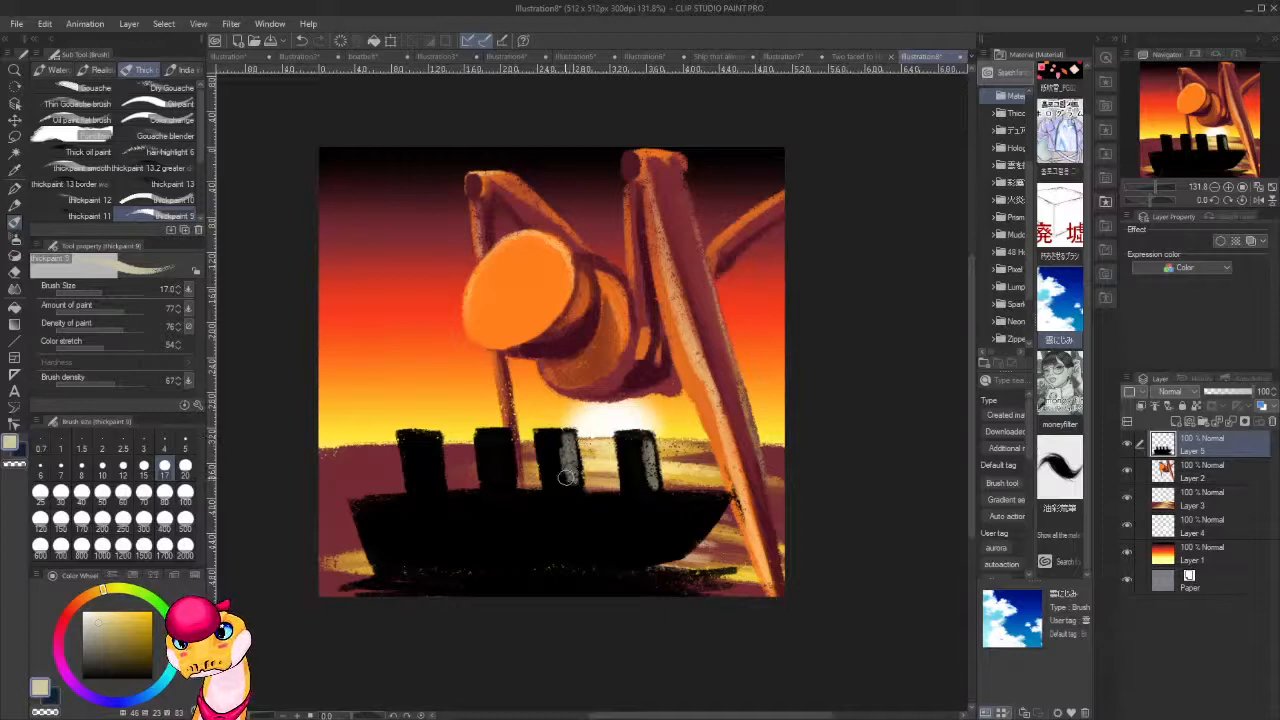
drag(508, 438, 500, 488)
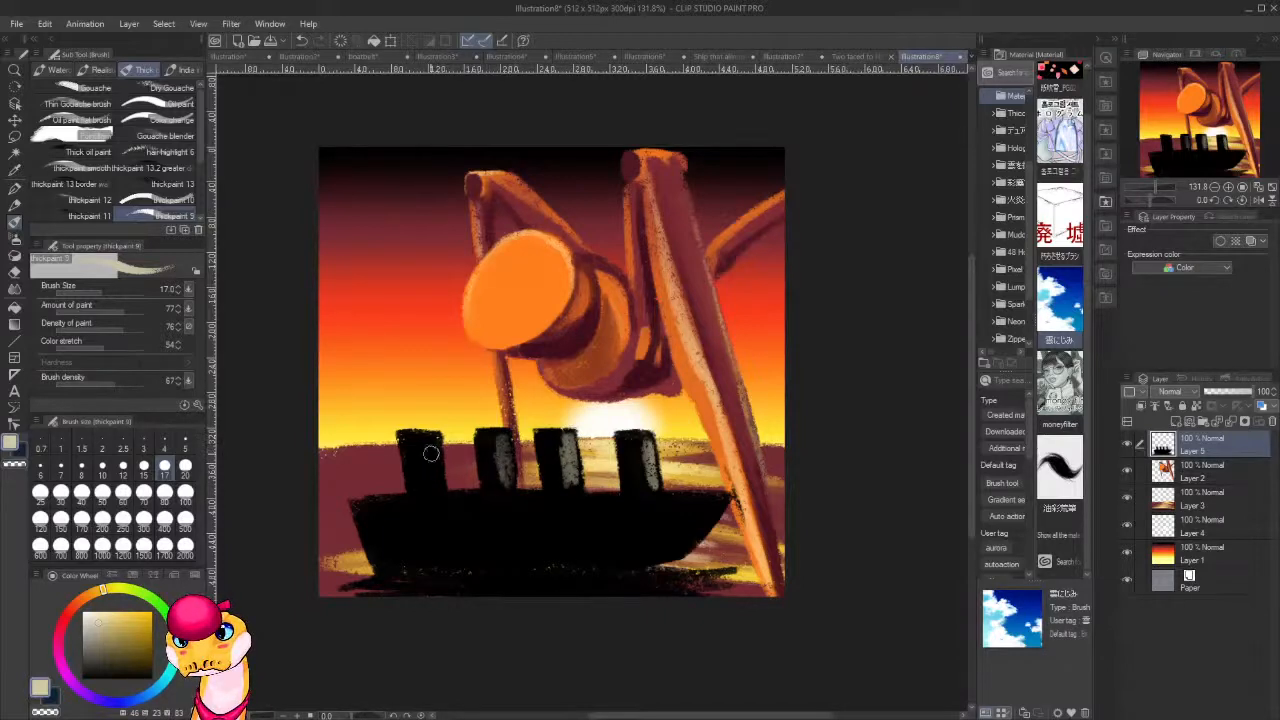
mouse_move(431, 453)
mouse_down()
mouse_move(436, 485)
mouse_move(422, 472)
mouse_move(428, 443)
mouse_up()
Sample red from the painting, then add a red patch near the top of each funnel and a red edge under the bow.
alt+click(754, 268)
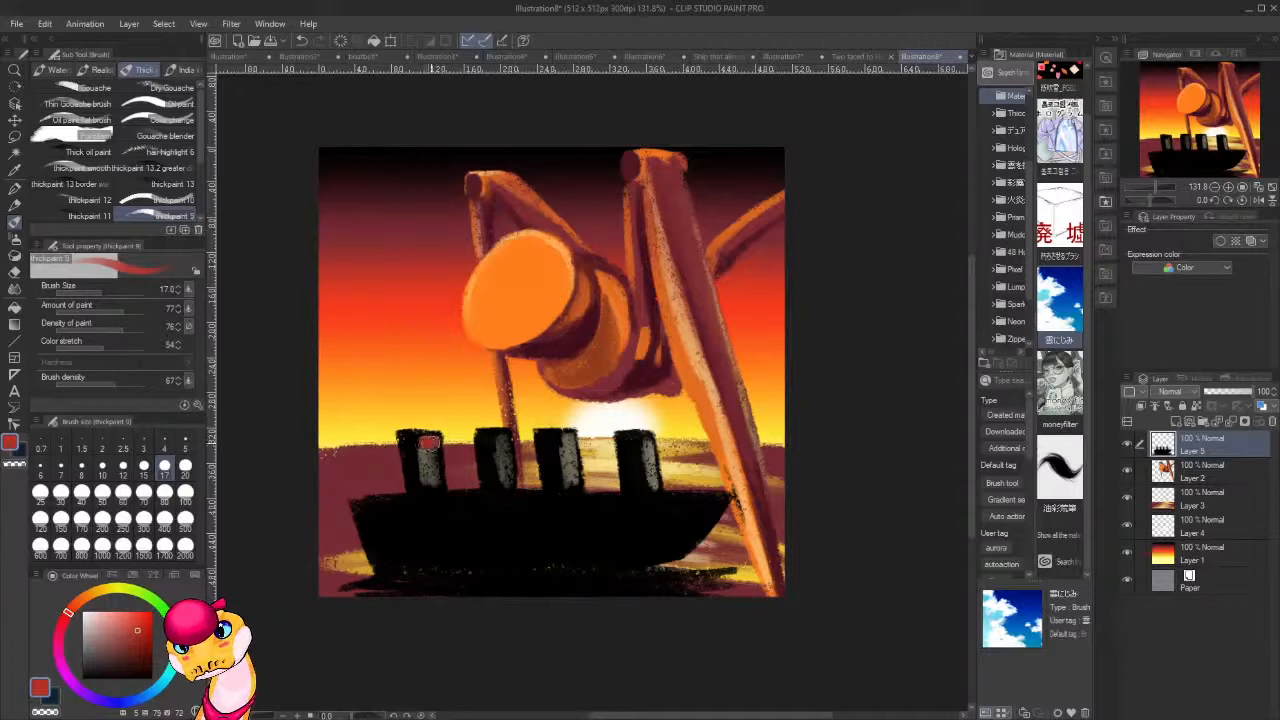
drag(505, 440, 502, 439)
drag(566, 440, 647, 440)
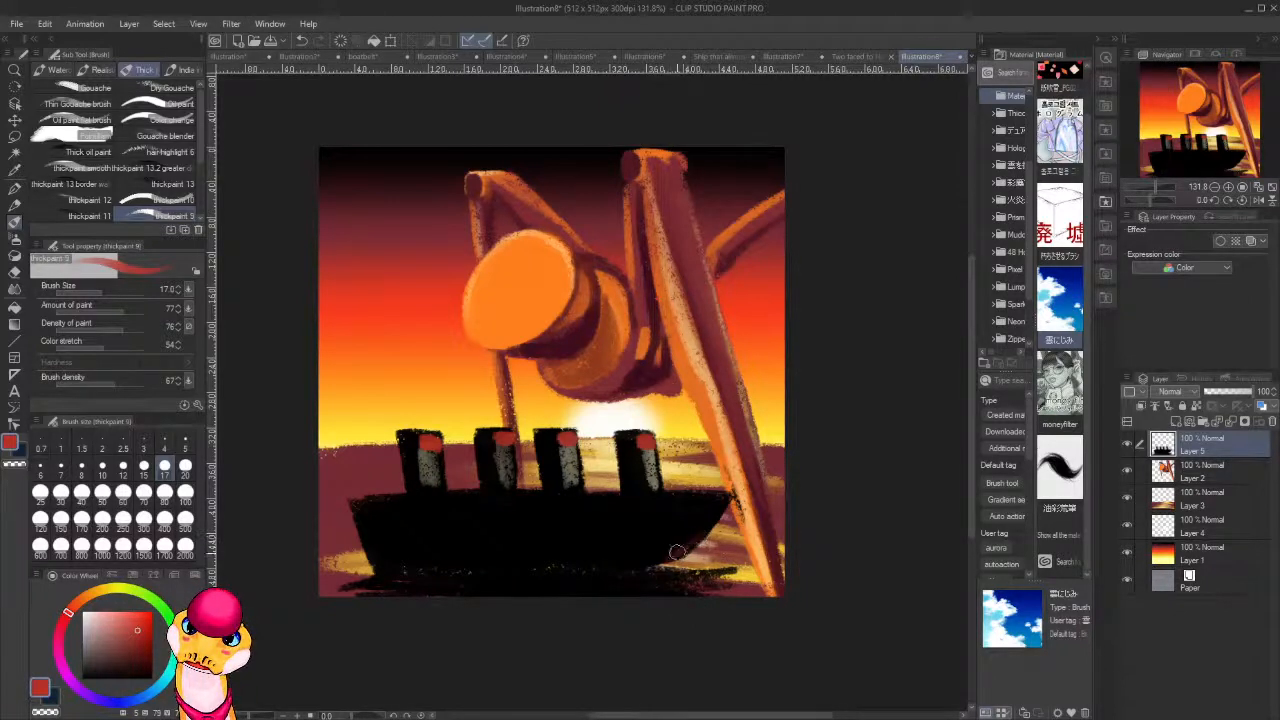
mouse_move(677, 553)
mouse_down()
mouse_move(615, 561)
mouse_move(680, 547)
mouse_up()
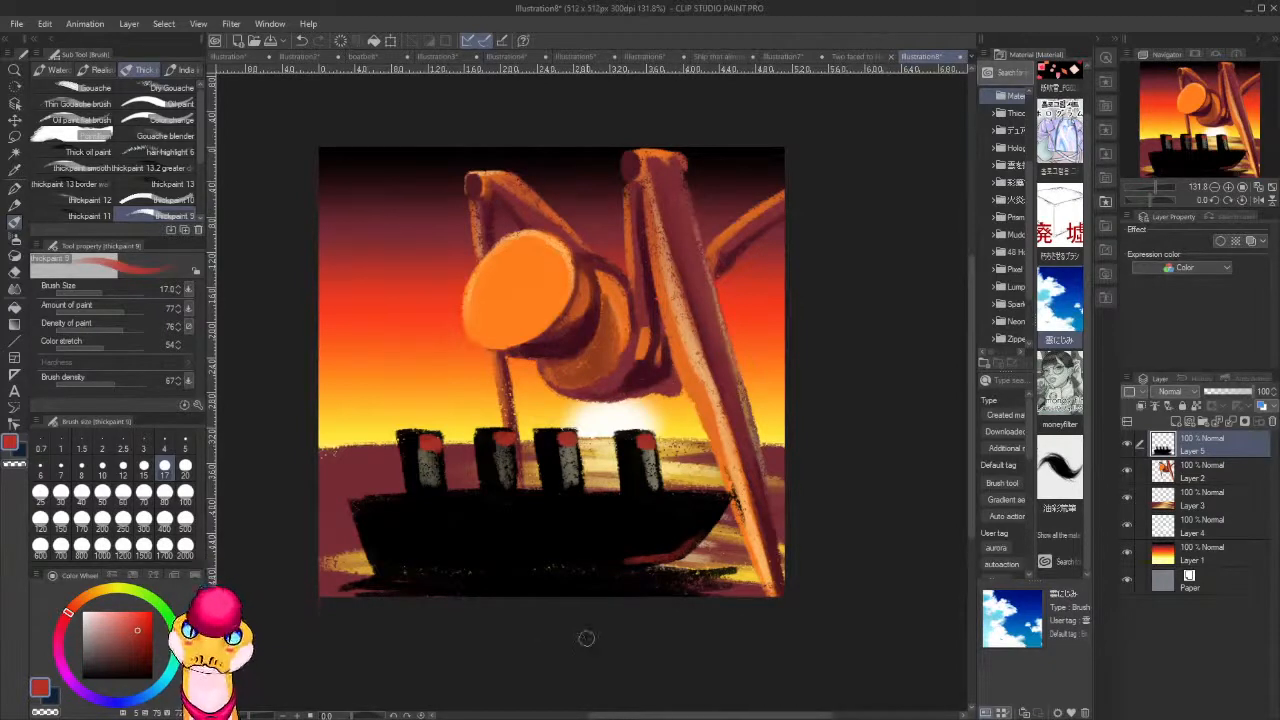
Sample dark maroon from the figure, tint the hull's side near the bow and undo the excess stroke.
alt+click(658, 368)
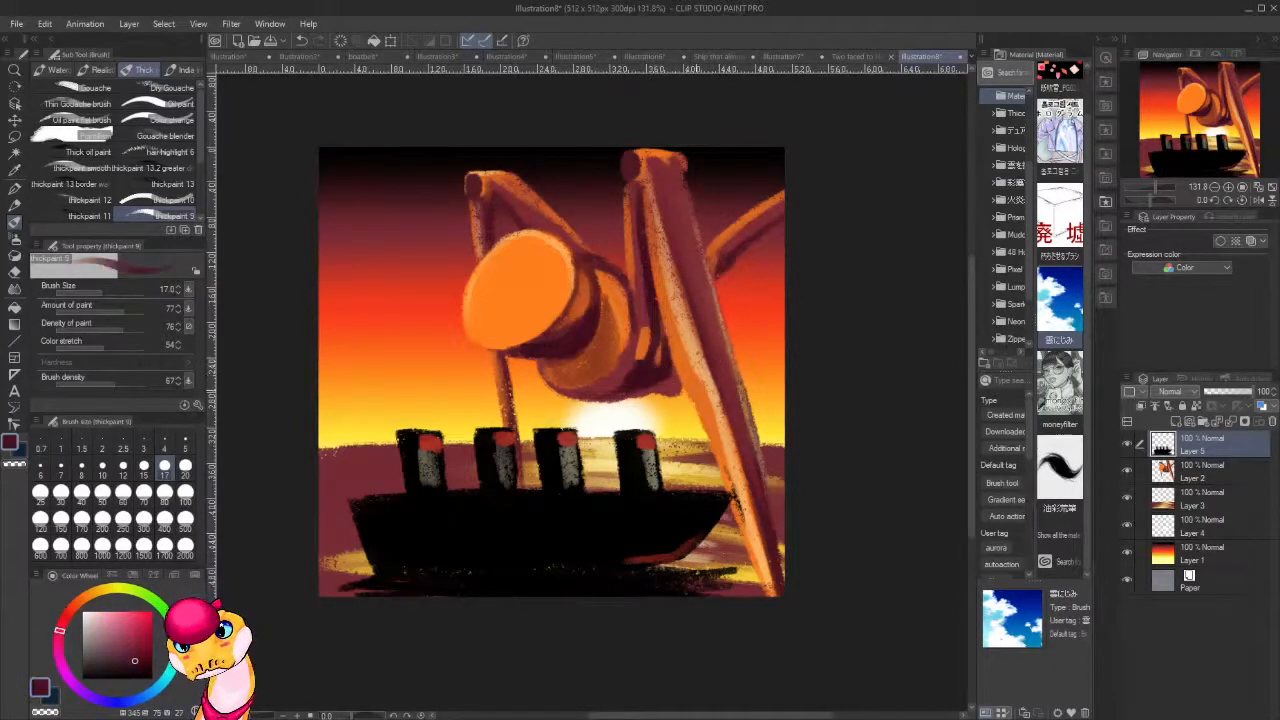
mouse_move(701, 516)
mouse_down()
mouse_move(681, 541)
mouse_move(667, 545)
mouse_move(686, 519)
mouse_move(597, 549)
mouse_up()
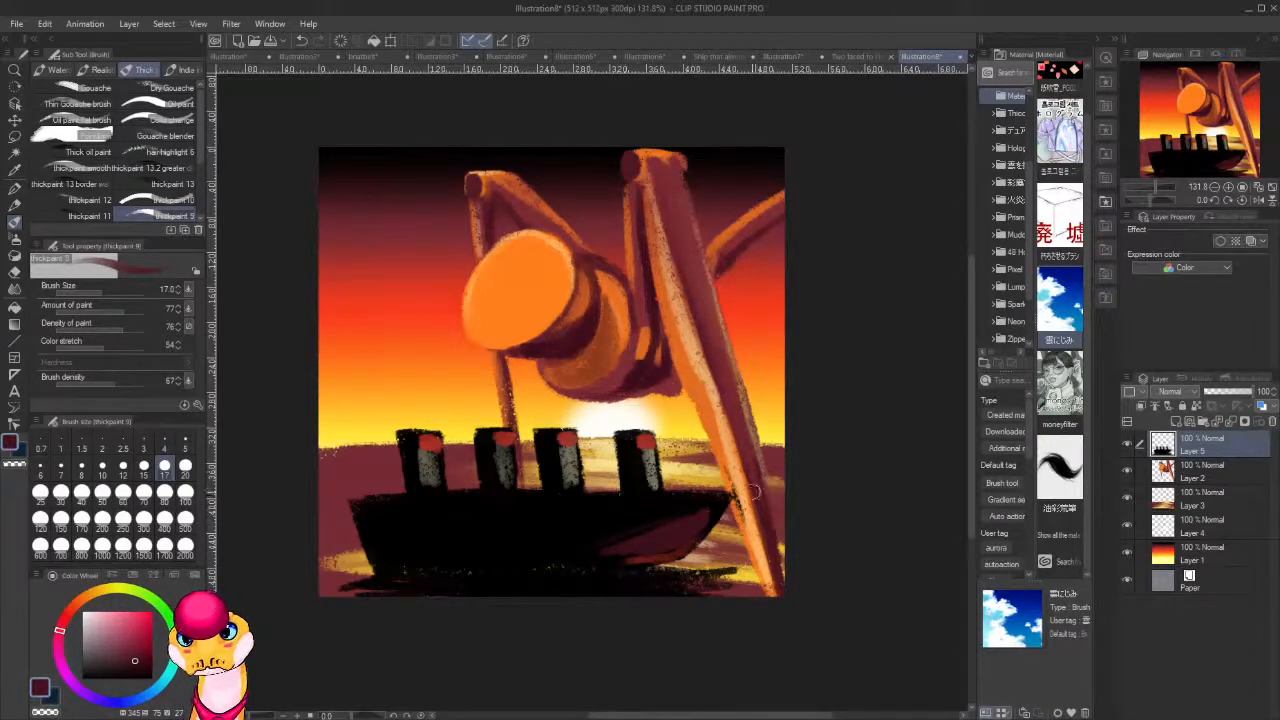
key(ctrl+z)
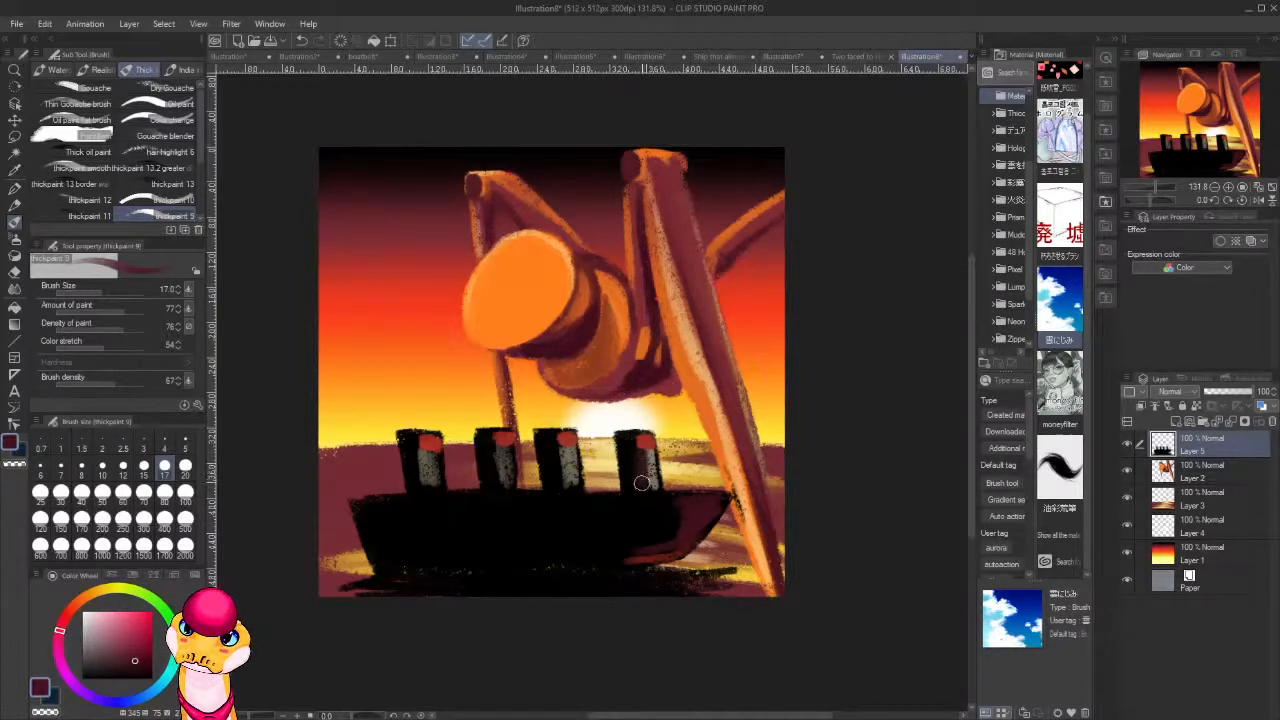
Shade the pale strips of the other three funnels with dark maroon.
mouse_move(565, 451)
mouse_down()
mouse_move(567, 481)
mouse_move(552, 485)
mouse_up()
drag(505, 450, 500, 492)
drag(424, 450, 427, 482)
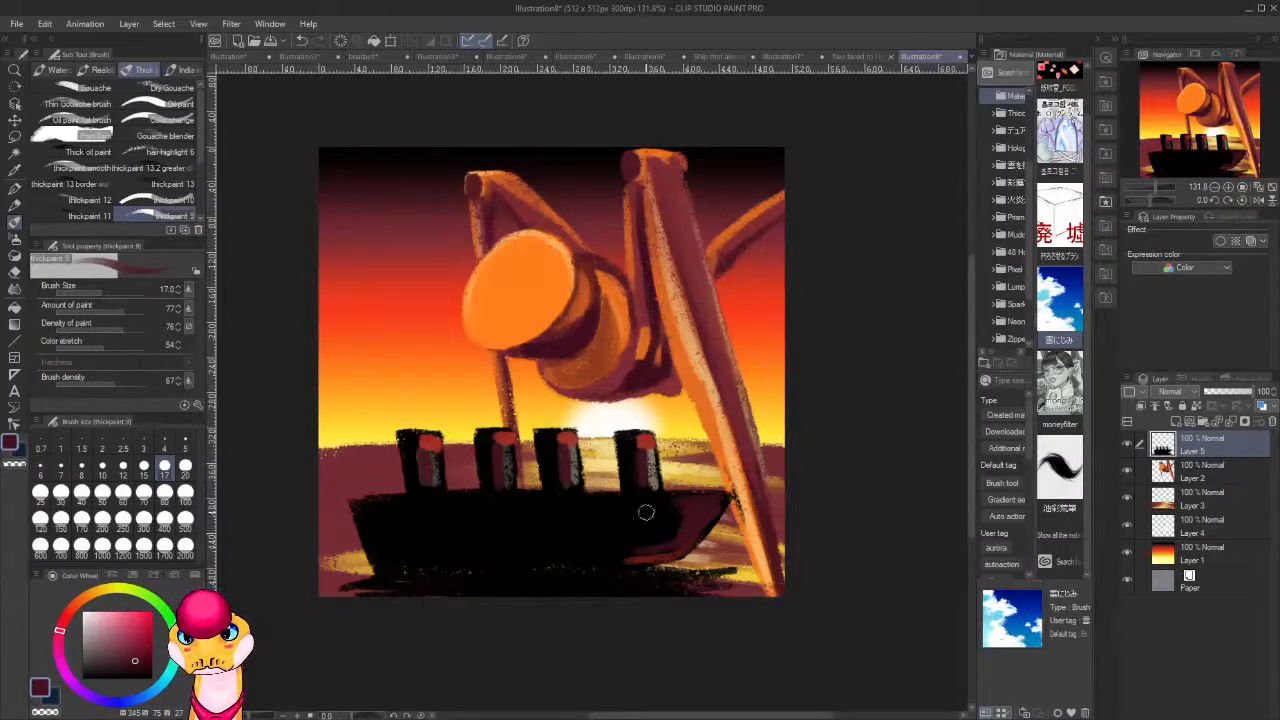
Brush maroon along the hull's upper edge, then sample black and darken the hull's side near the bow.
drag(708, 498, 546, 503)
drag(661, 502, 462, 508)
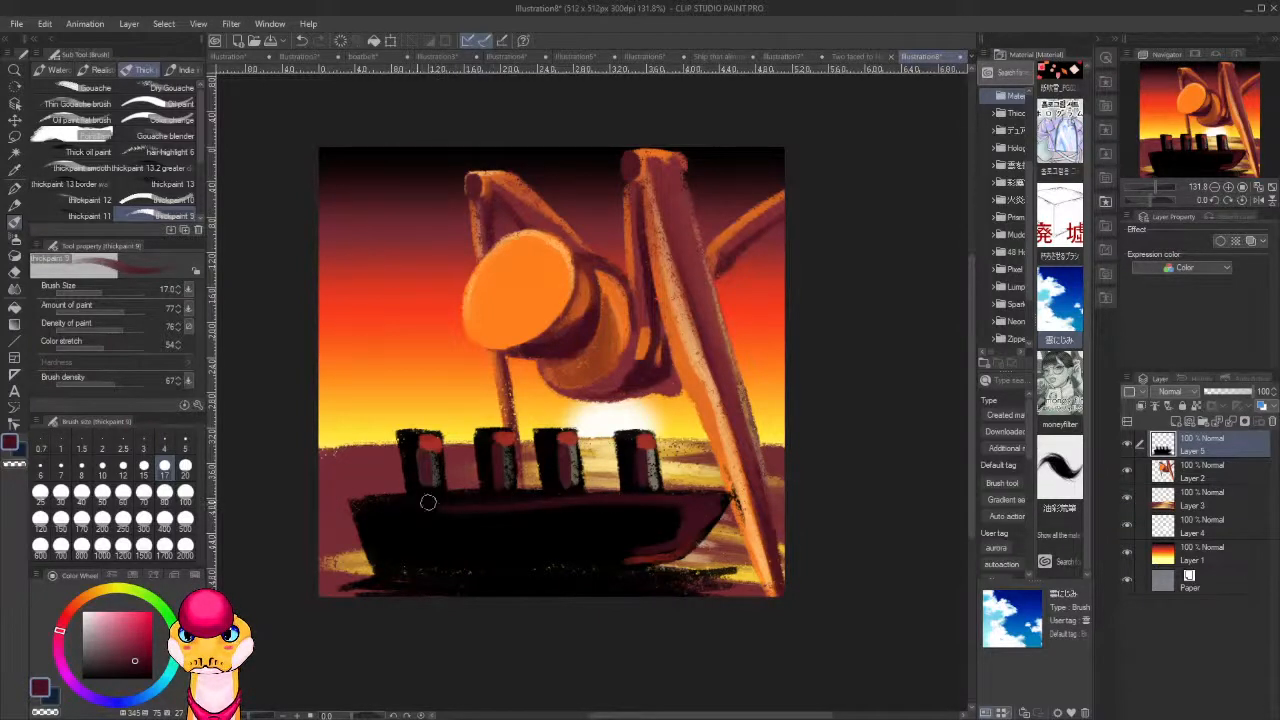
alt+click(652, 531)
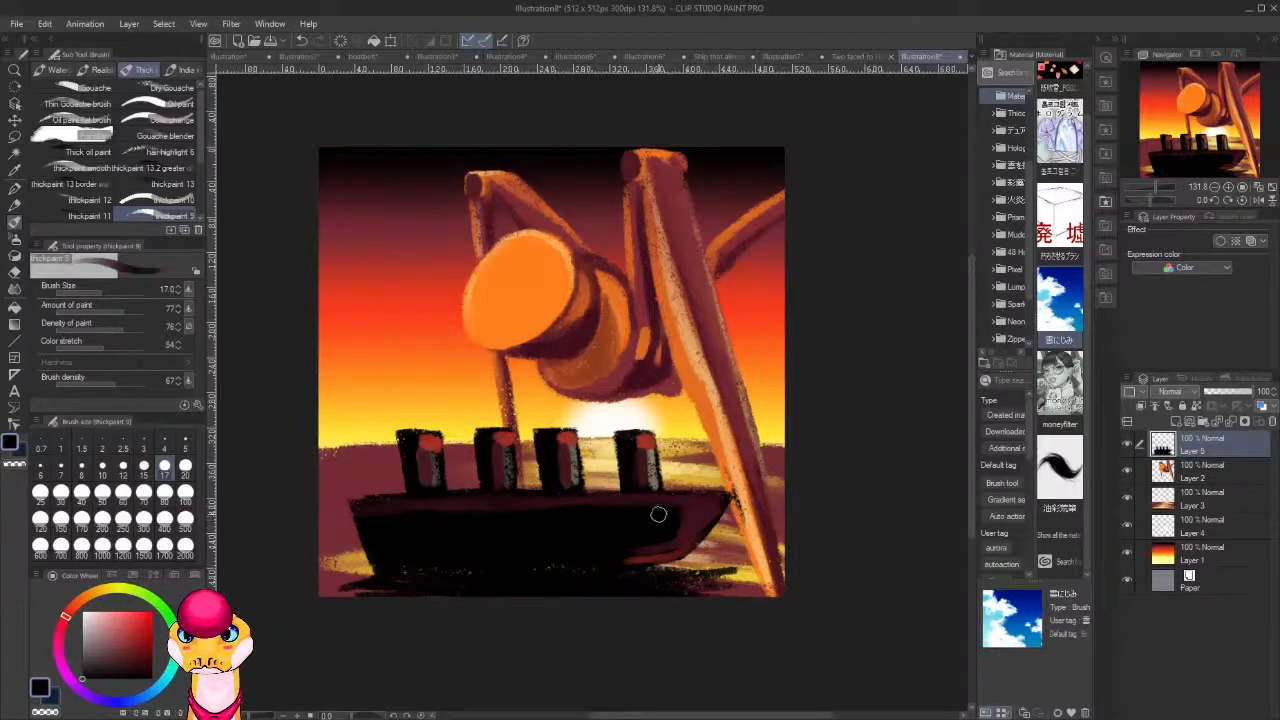
mouse_move(699, 511)
mouse_down()
mouse_move(673, 536)
mouse_move(698, 509)
mouse_up()
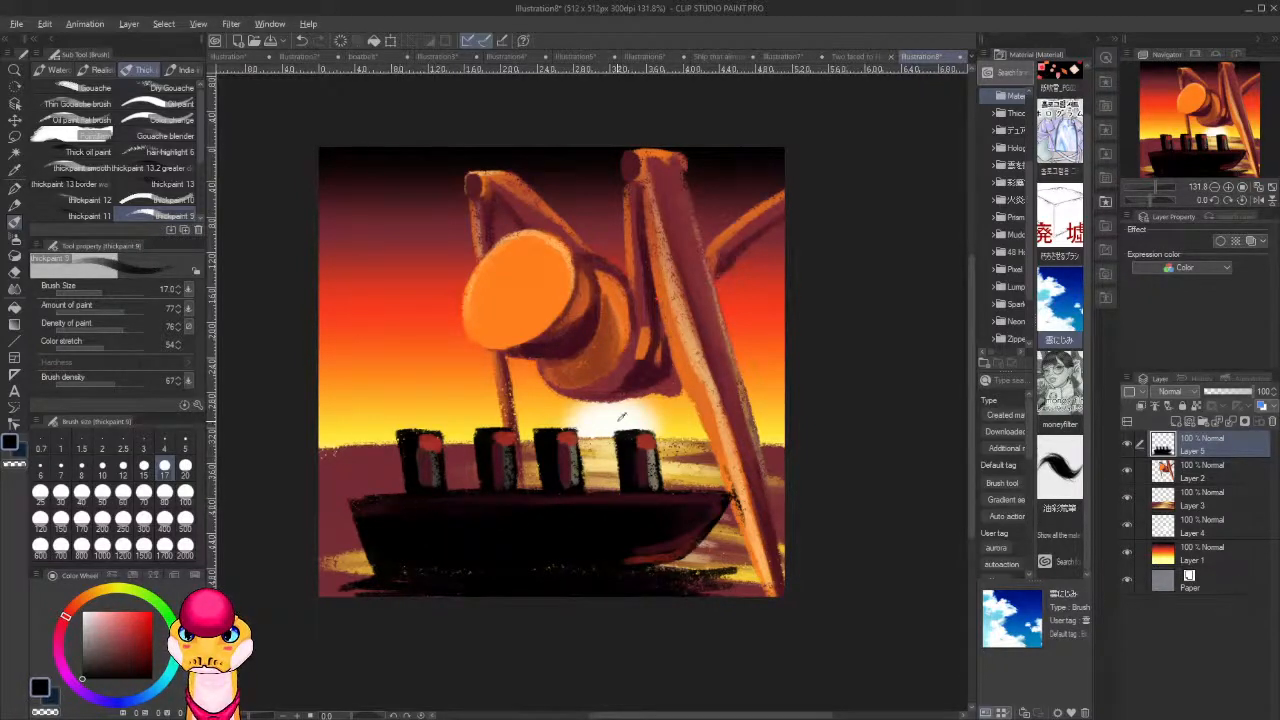
Sample pale yellow from the glow around the sun and paint highlights down the lit edges of all four funnels.
alt+click(608, 420)
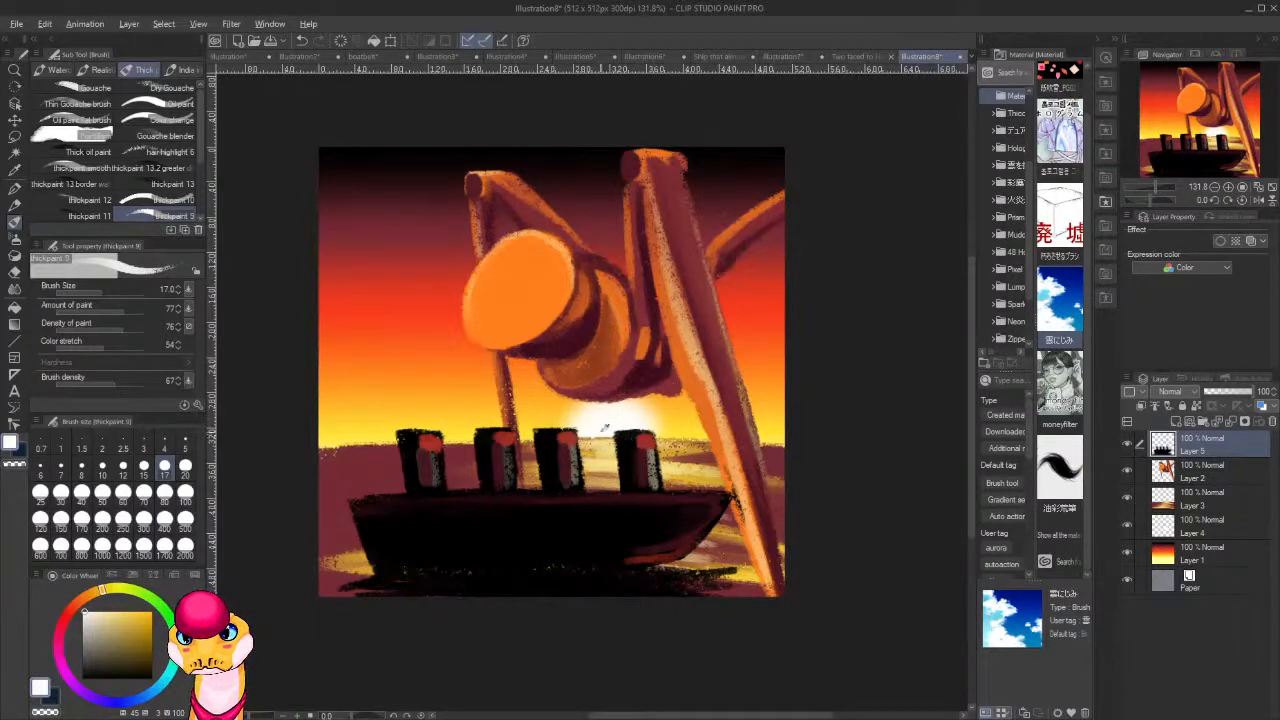
alt+click(550, 414)
mouse_move(577, 470)
mouse_down()
mouse_move(551, 443)
mouse_move(576, 410)
mouse_move(577, 452)
mouse_up()
alt+click(580, 414)
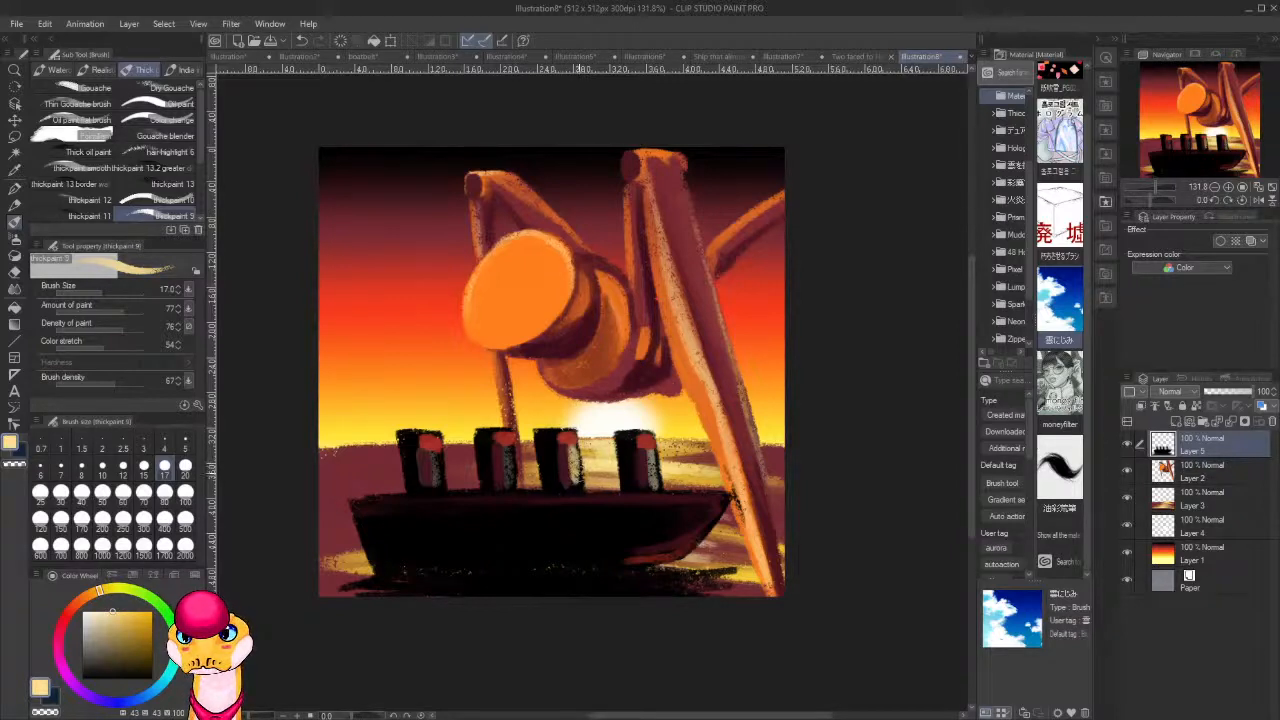
mouse_move(650, 466)
mouse_down()
mouse_move(648, 452)
mouse_move(652, 481)
mouse_up()
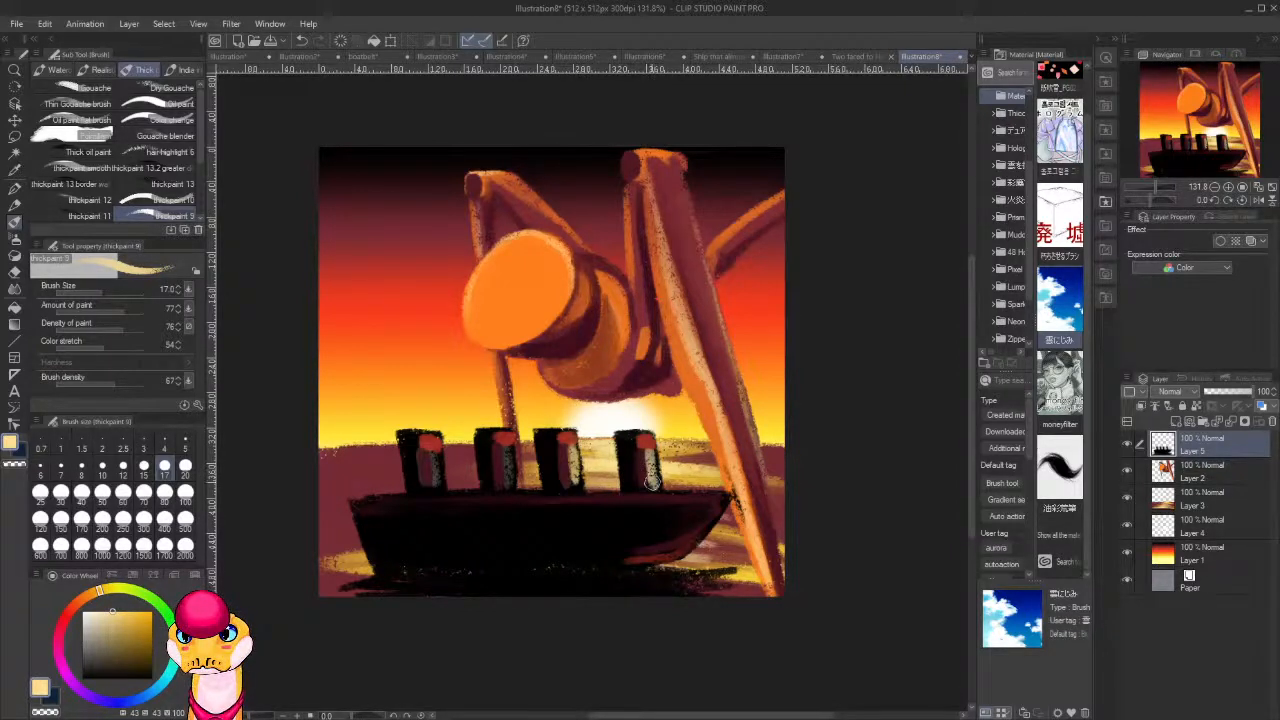
drag(510, 448, 499, 482)
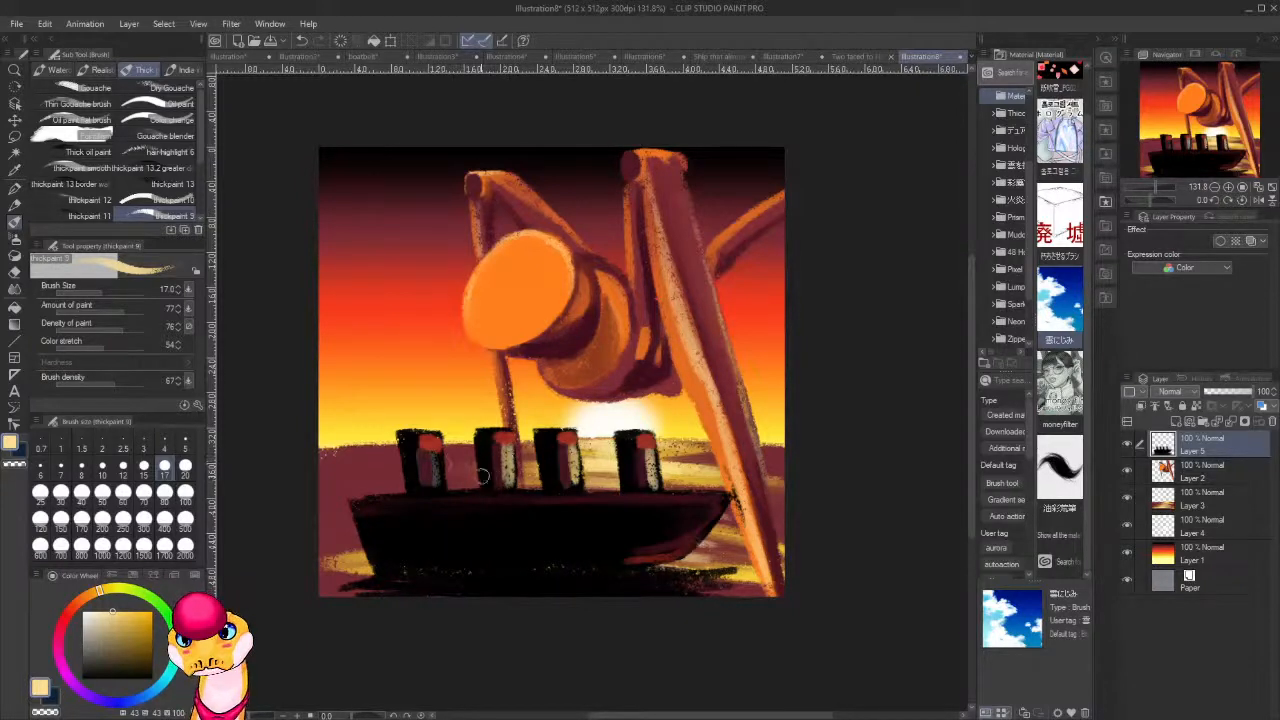
mouse_move(433, 455)
mouse_down()
mouse_move(437, 478)
mouse_move(438, 462)
mouse_up()
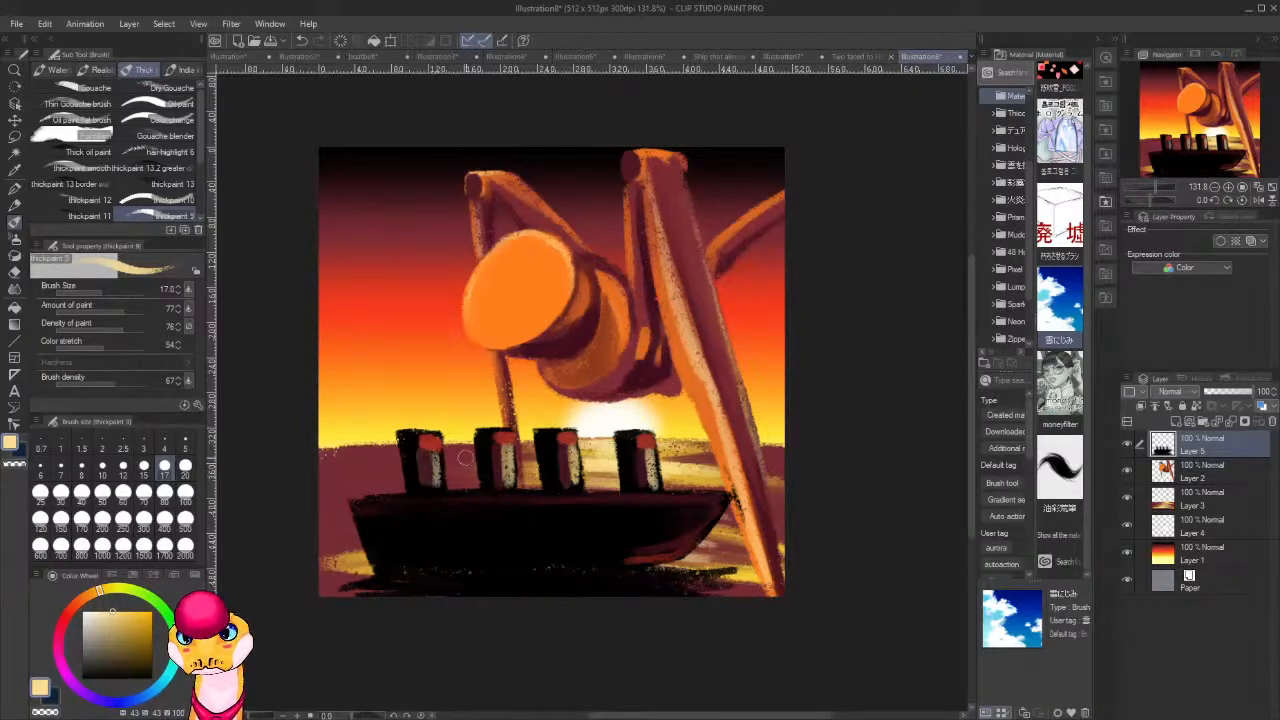
Sample the hull's black and, on Layer 2, deepen the shadow behind the figure's round orange head.
scroll(465, 457, down, 10)
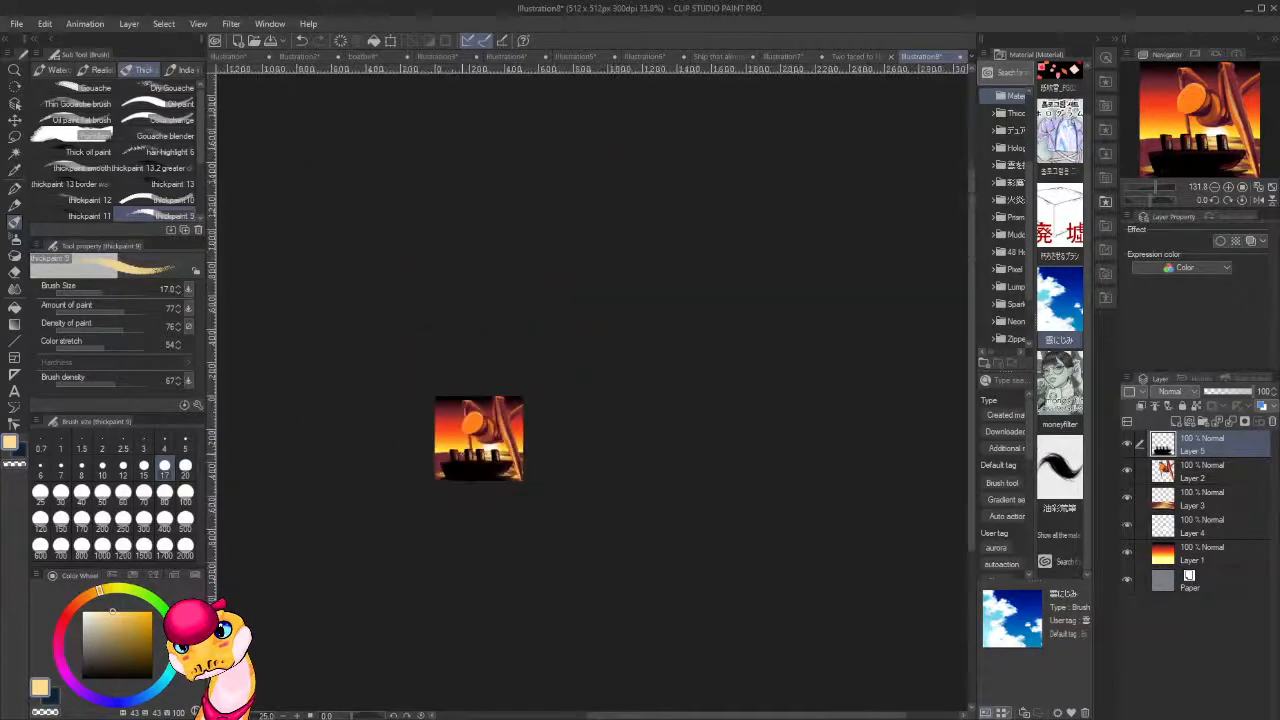
scroll(586, 470, up, 10)
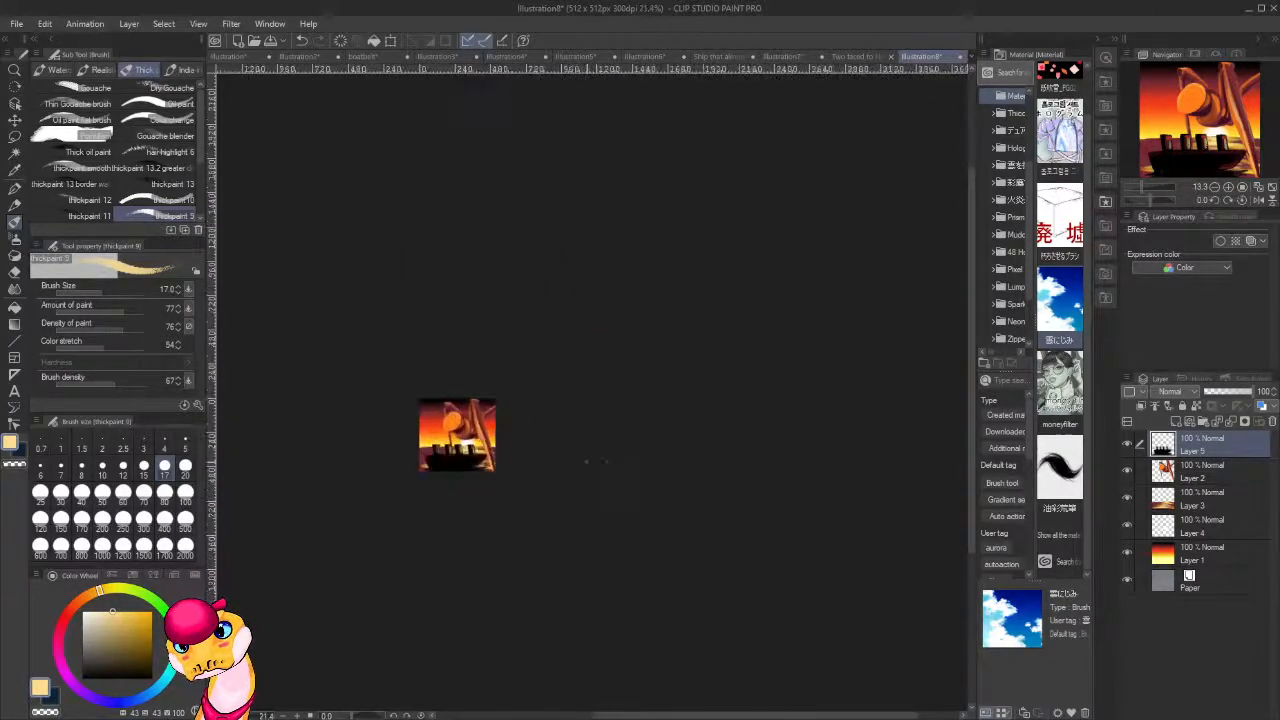
drag(537, 551, 601, 560)
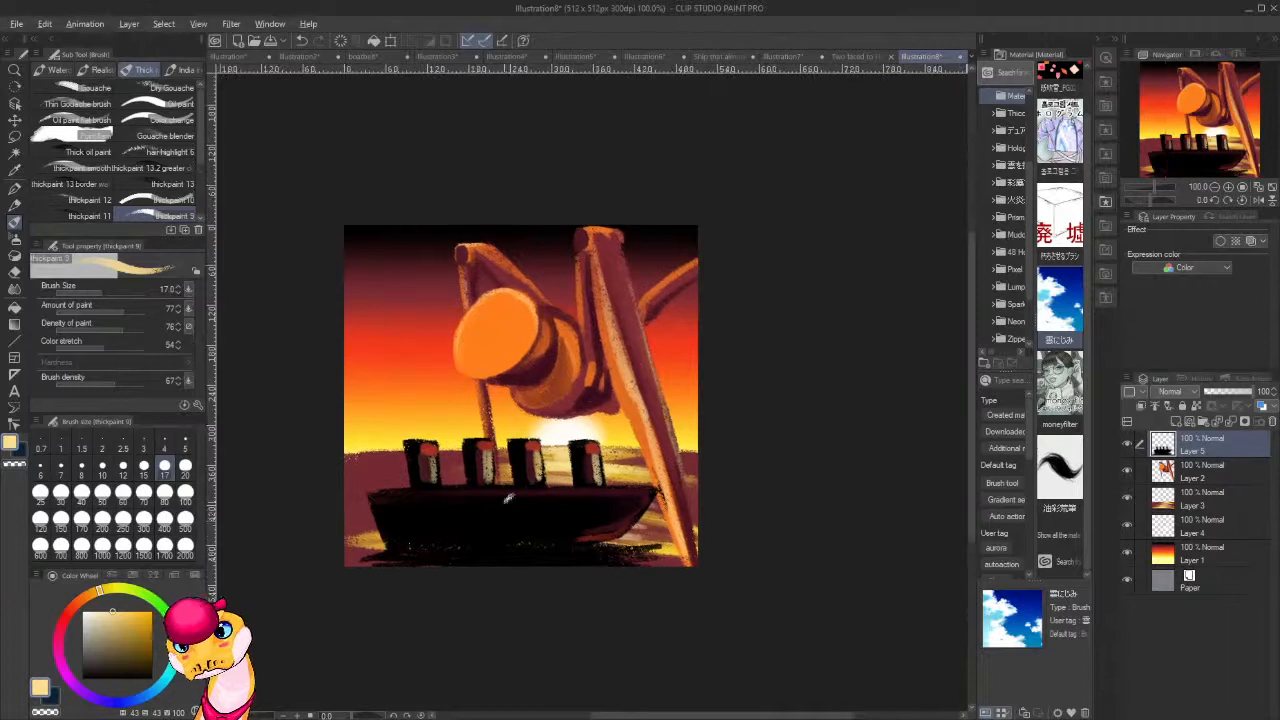
alt+click(512, 521)
click(1209, 473)
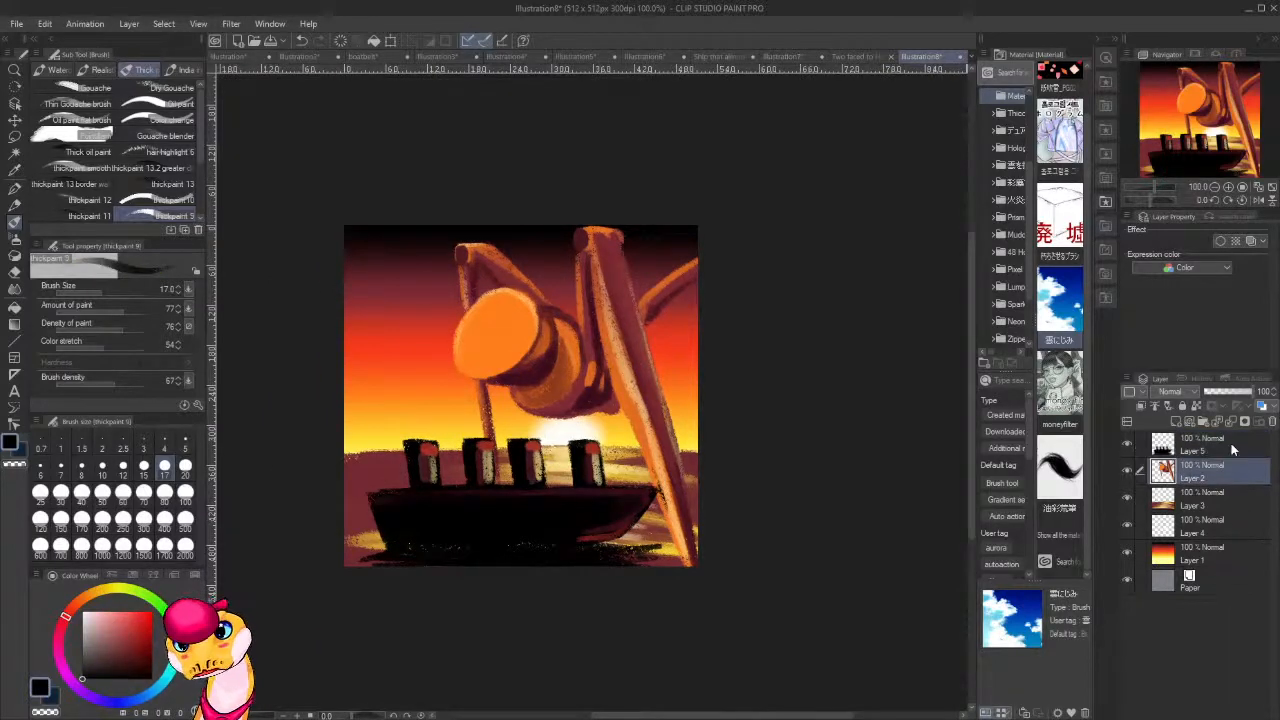
mouse_move(556, 356)
mouse_down()
mouse_move(530, 378)
mouse_move(538, 332)
mouse_move(524, 355)
mouse_up()
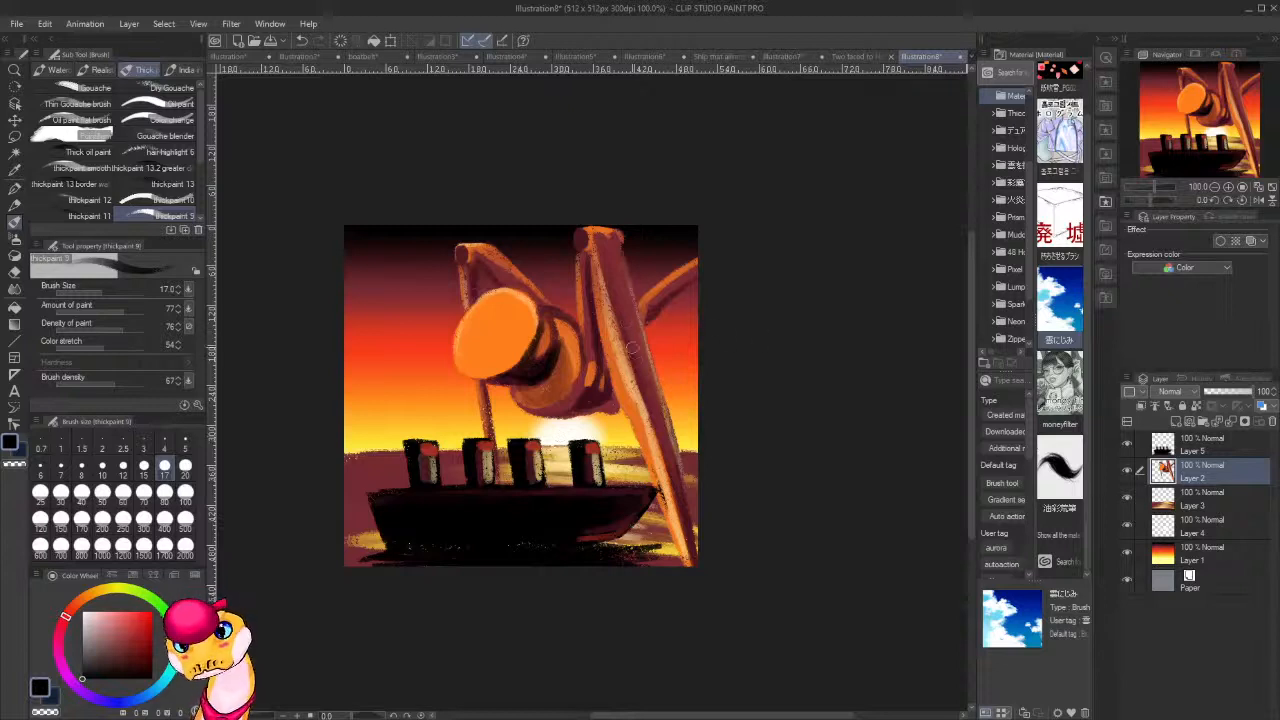
Paint black shading along the shadow side of the figure's long front leg, from the water up to its upper part.
mouse_move(661, 425)
mouse_down()
mouse_move(629, 335)
mouse_move(676, 500)
mouse_up()
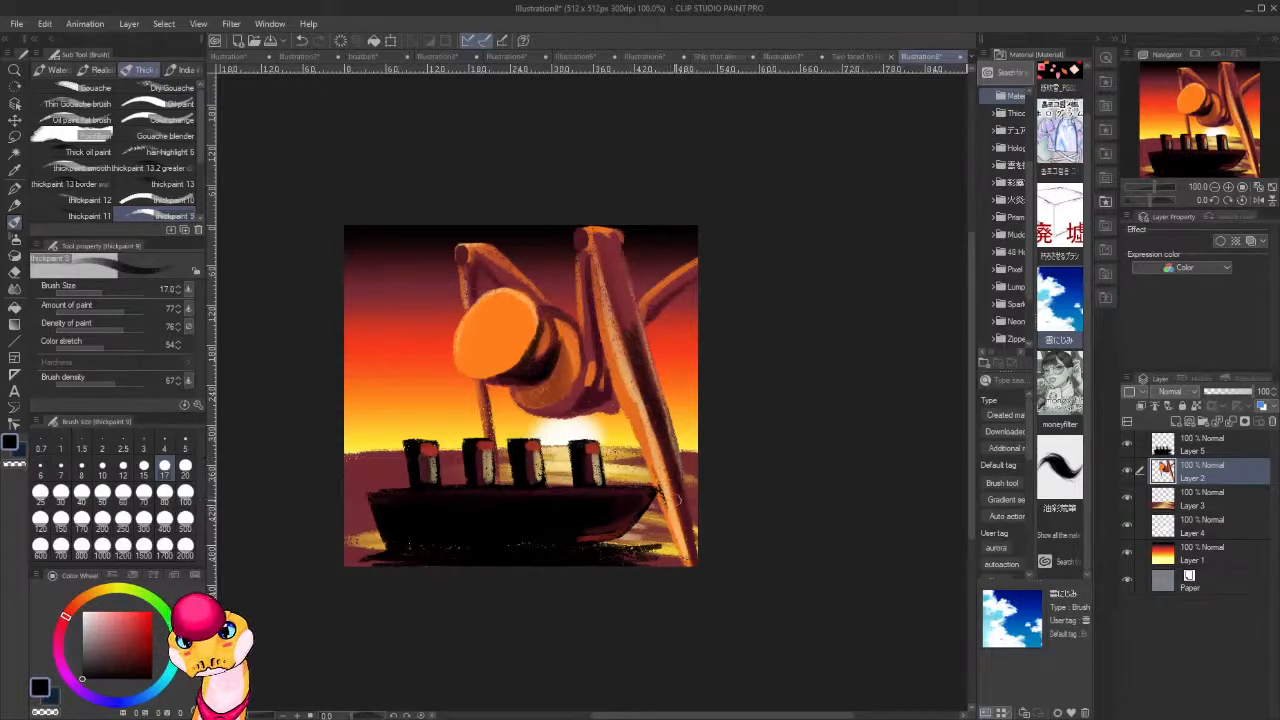
drag(689, 548, 650, 410)
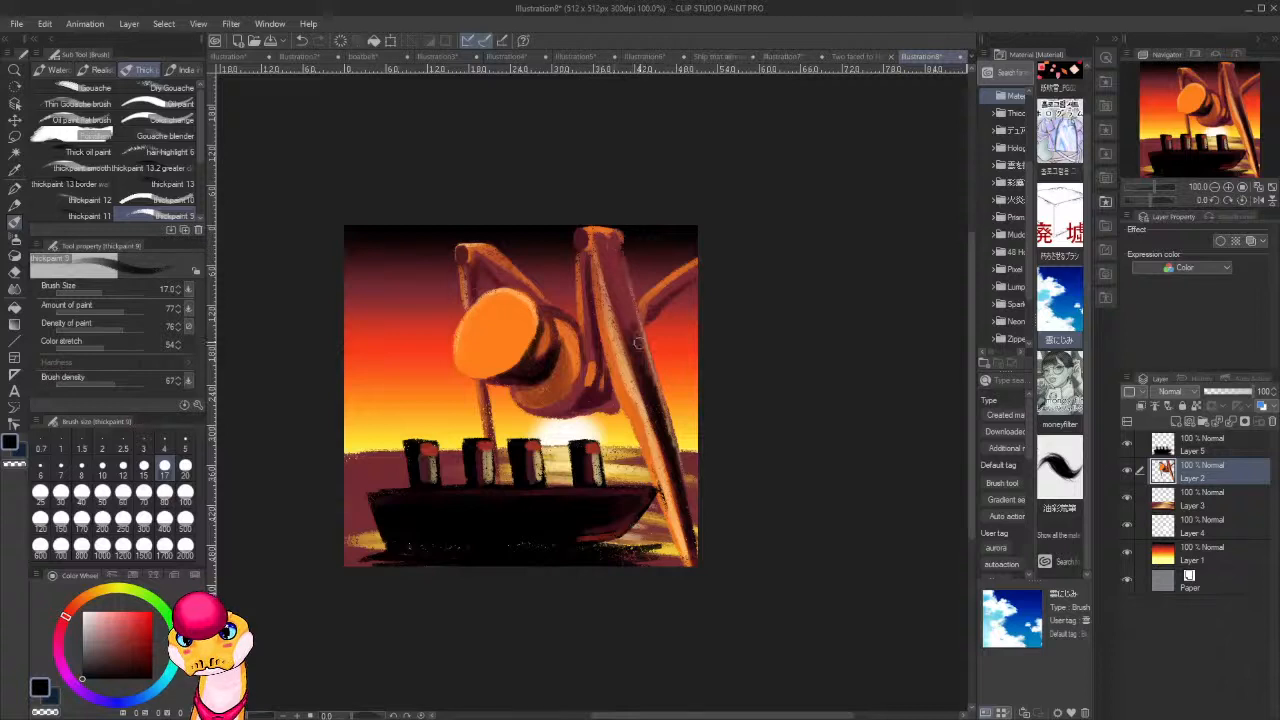
mouse_move(640, 338)
mouse_down()
mouse_move(609, 250)
mouse_move(633, 356)
mouse_move(618, 300)
mouse_up()
drag(652, 394, 644, 348)
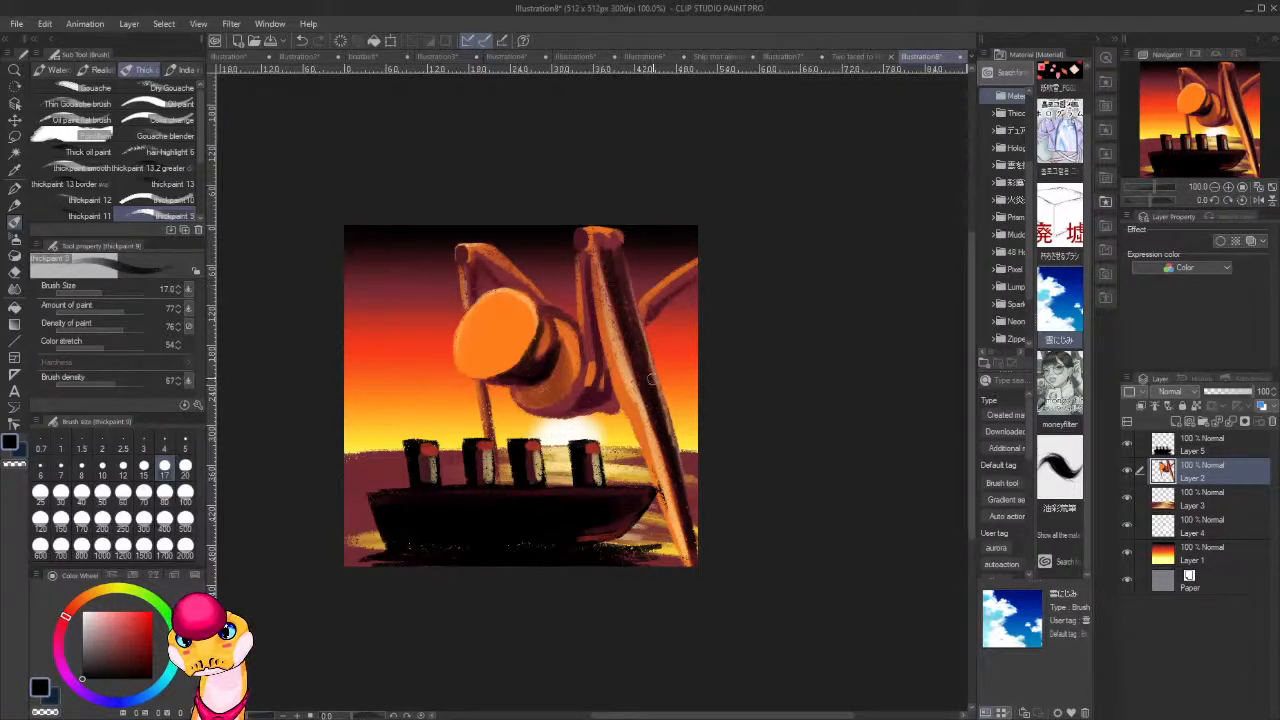
Add black shadows to the rear leg at the canvas edge, the two knee joints and the upper leg above the head.
drag(692, 292, 640, 330)
drag(692, 273, 646, 307)
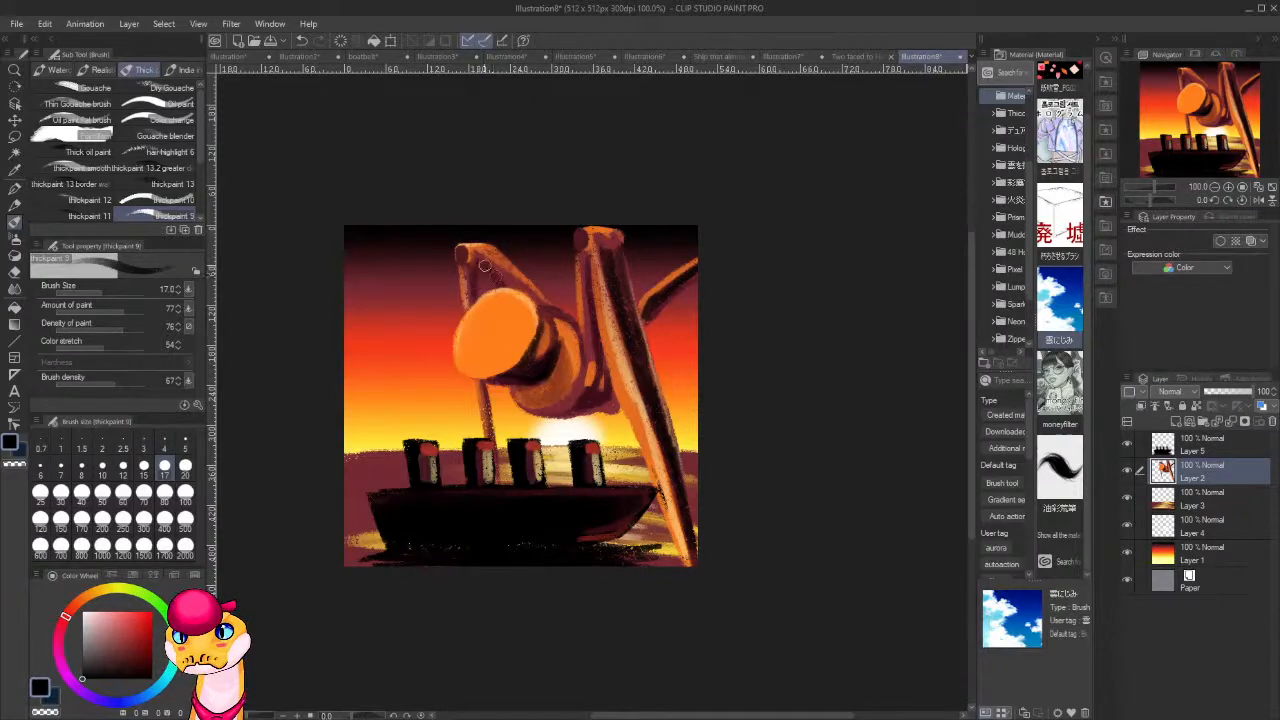
drag(460, 252, 462, 255)
drag(583, 237, 585, 240)
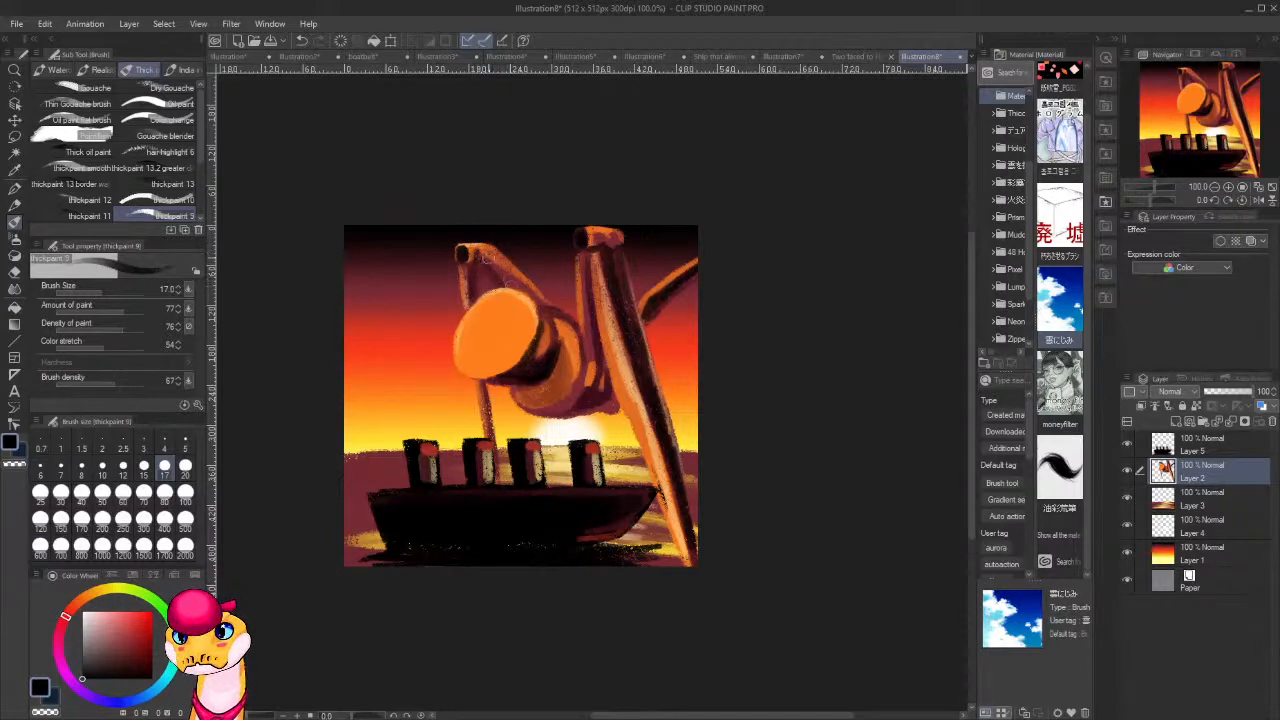
mouse_move(491, 265)
mouse_down()
mouse_move(536, 299)
mouse_move(483, 253)
mouse_move(534, 300)
mouse_move(500, 267)
mouse_up()
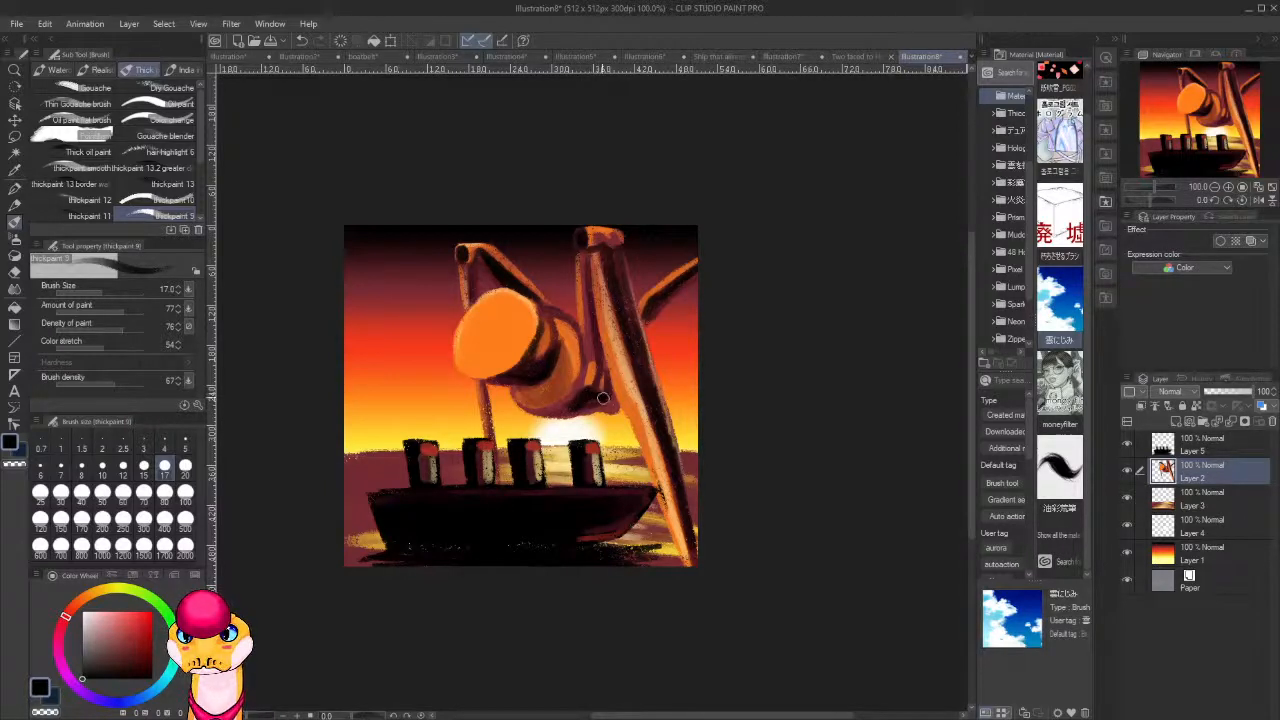
Touch up the black shadow under the body and repaint the front leg's lit side down to the water with sampled oranges.
mouse_move(605, 397)
mouse_down()
mouse_move(549, 413)
mouse_move(612, 402)
mouse_up()
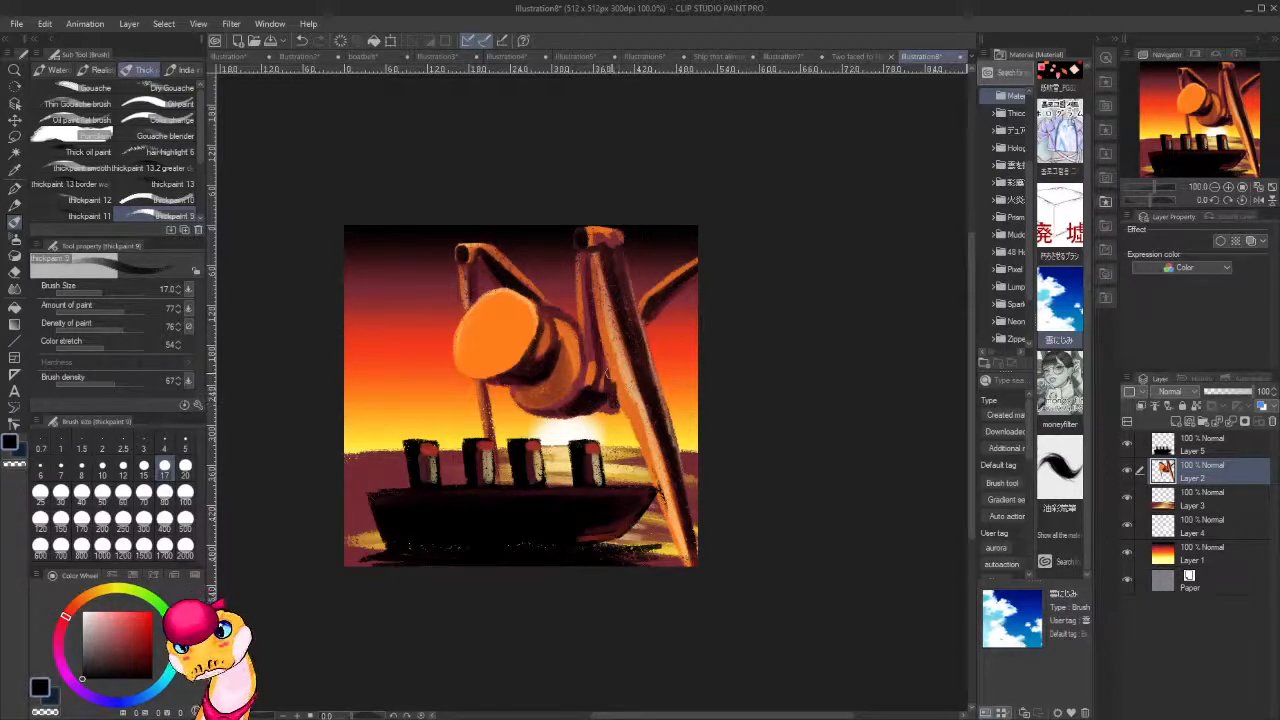
alt+click(626, 398)
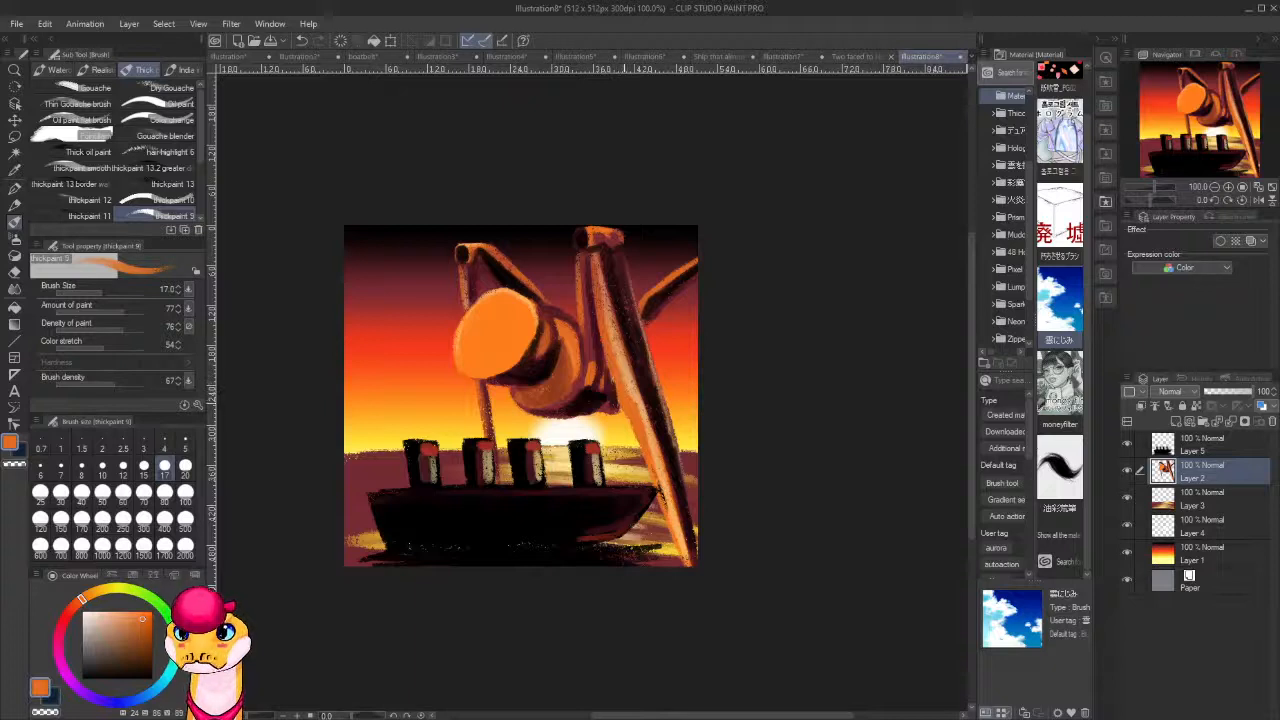
alt+click(633, 373)
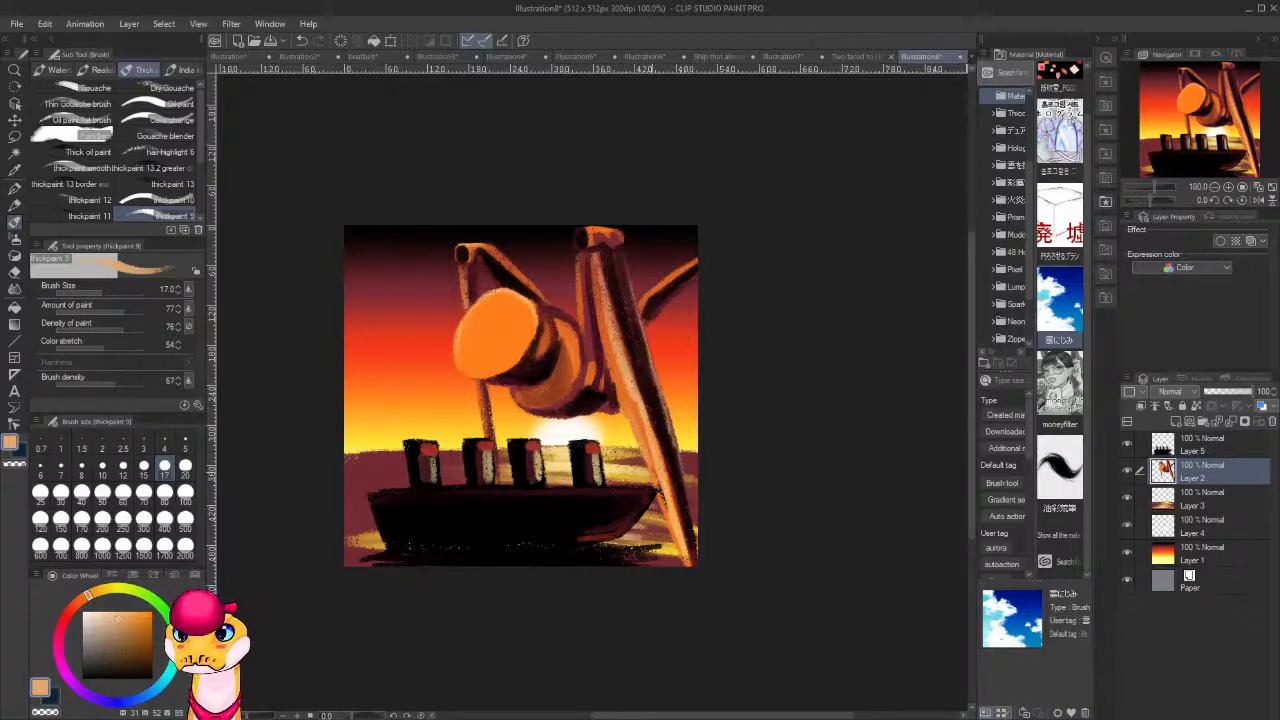
alt+click(640, 404)
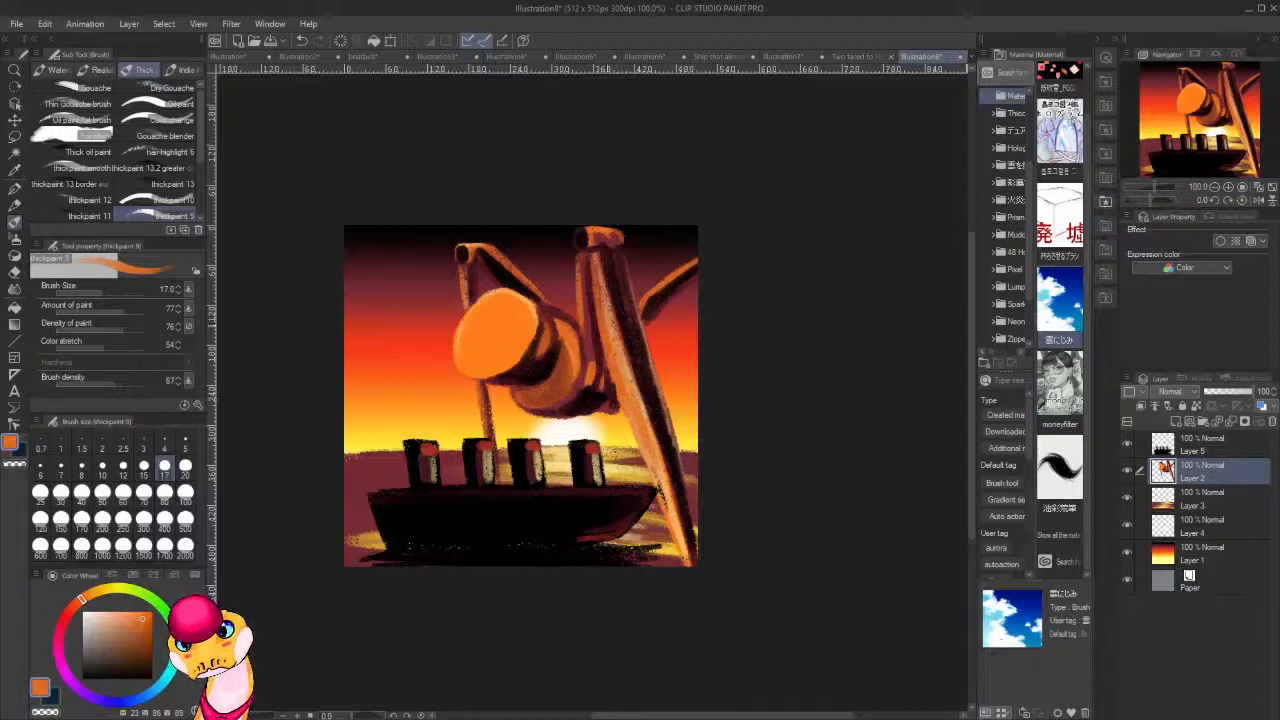
drag(660, 463, 685, 554)
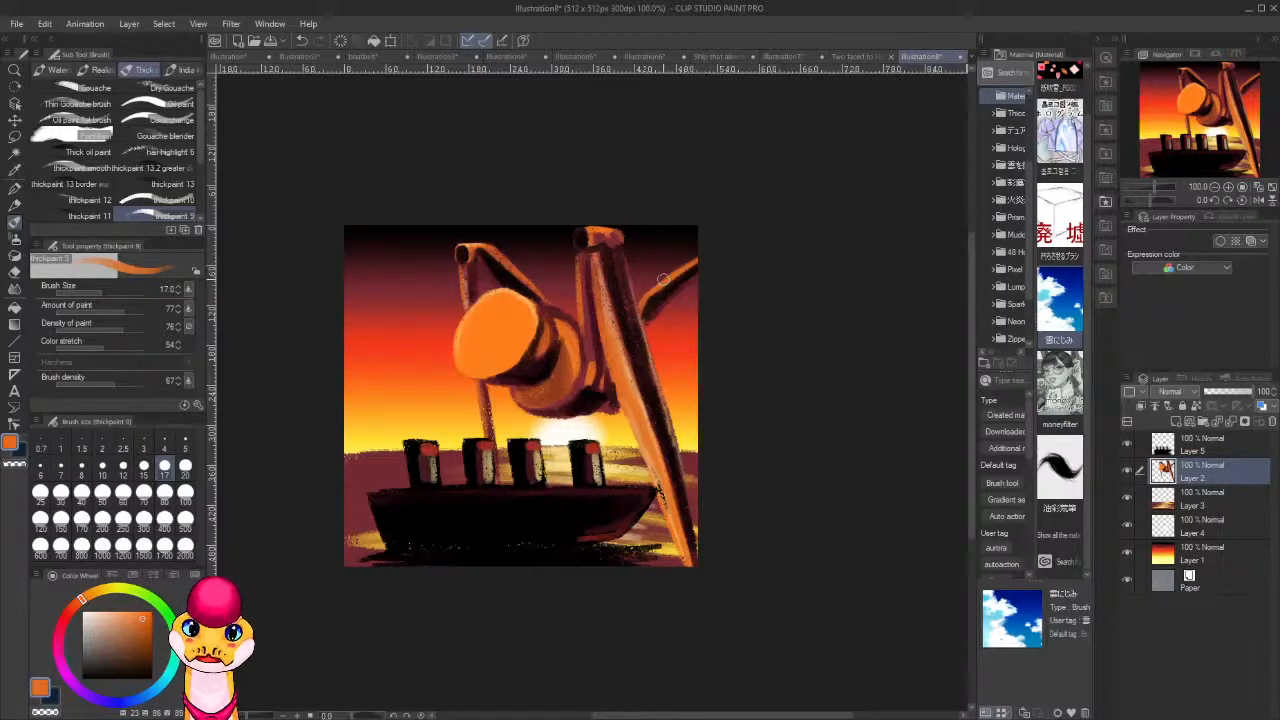
Sample the hull's black and deepen the shadows along the front leg's dark side, the rear leg's base and the gap beside the body.
alt+click(540, 514)
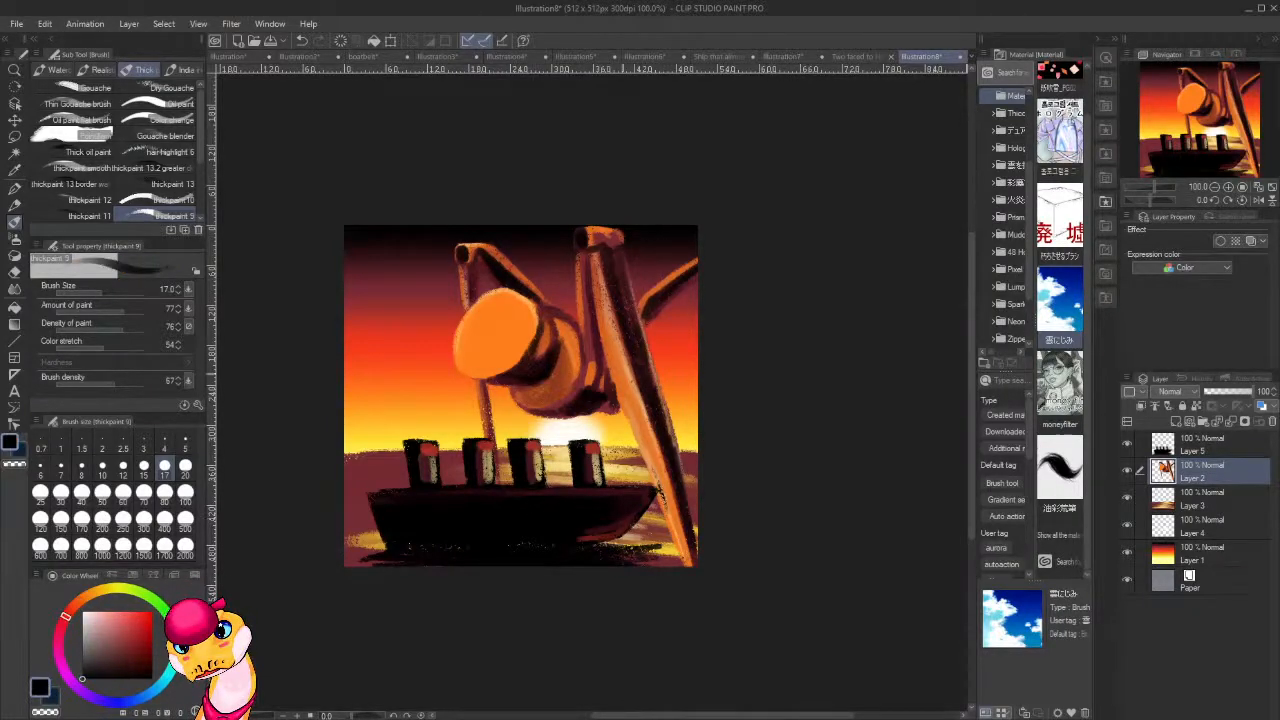
mouse_move(624, 295)
mouse_down()
mouse_move(631, 331)
mouse_move(616, 284)
mouse_move(664, 456)
mouse_up()
drag(641, 362, 668, 451)
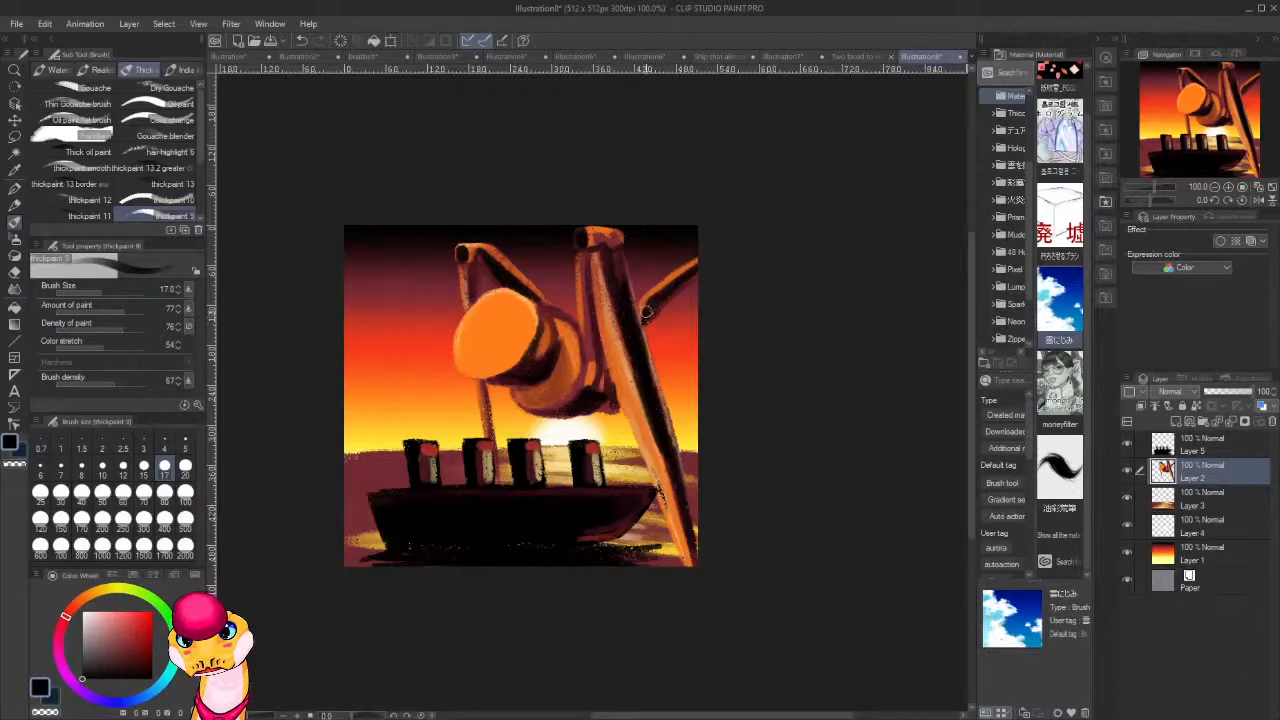
mouse_move(646, 313)
mouse_down()
mouse_move(594, 336)
mouse_move(591, 319)
mouse_move(595, 347)
mouse_move(584, 252)
mouse_move(596, 389)
mouse_move(588, 396)
mouse_move(586, 354)
mouse_move(581, 385)
mouse_move(582, 346)
mouse_move(584, 388)
mouse_move(585, 371)
mouse_move(557, 406)
mouse_up()
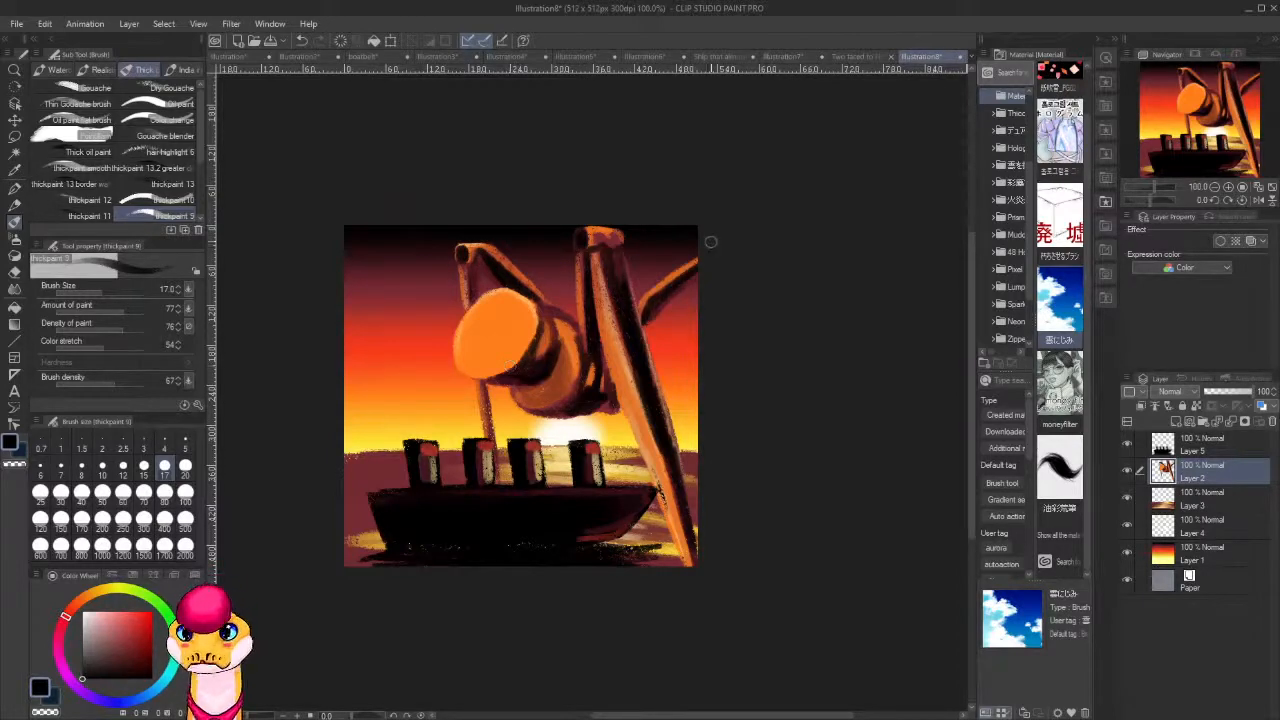
drag(612, 388, 612, 404)
Sample bright yellow from the sky near the horizon and paint highlights along the front leg's lit edges.
alt+click(626, 390)
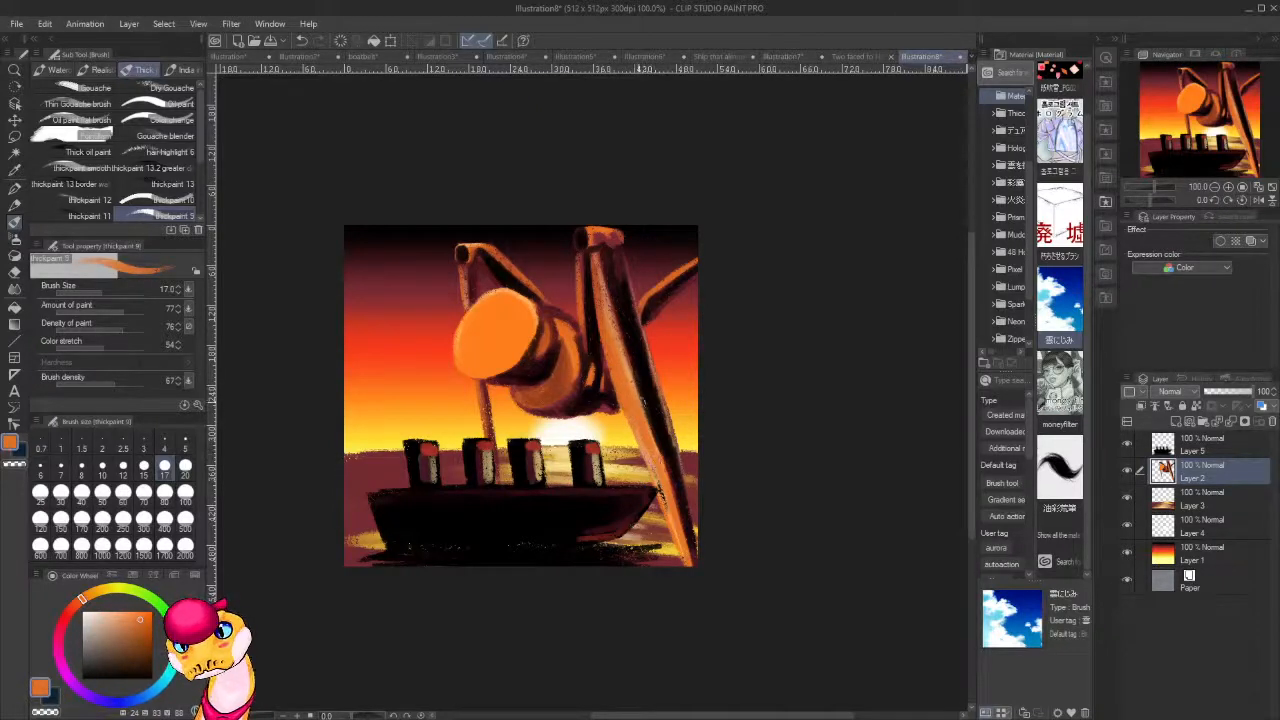
alt+click(522, 428)
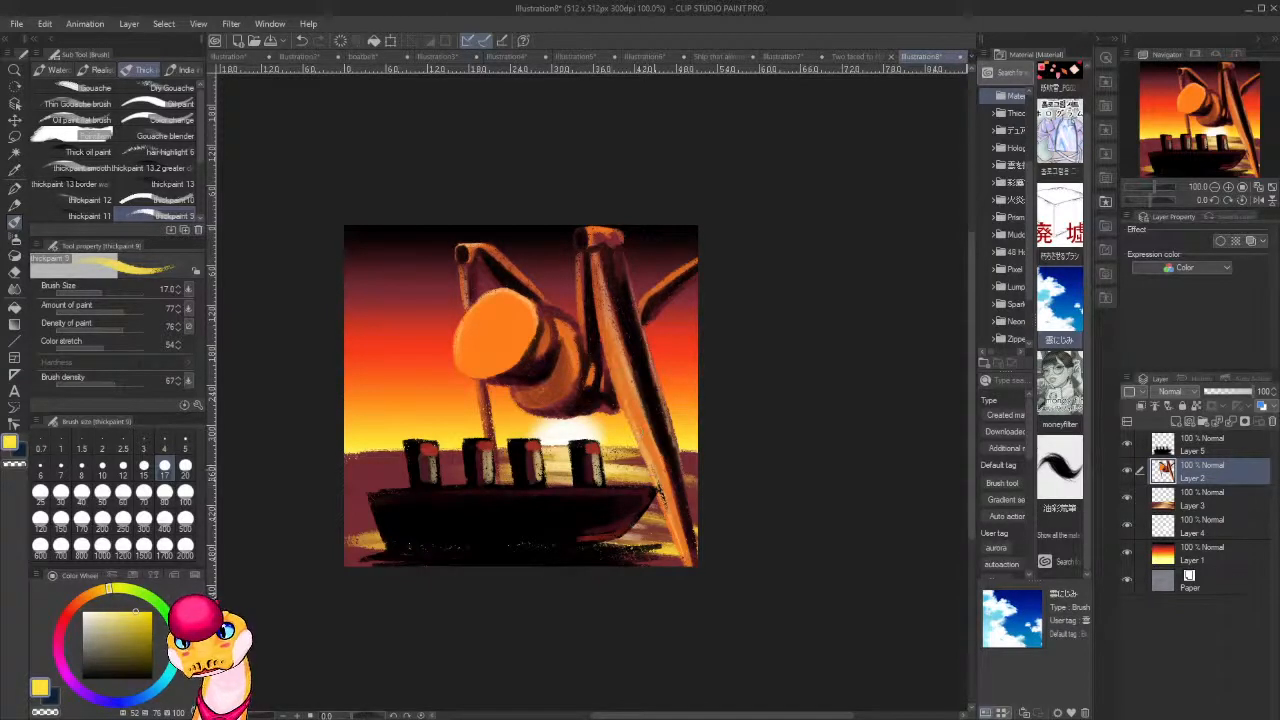
drag(686, 508, 665, 546)
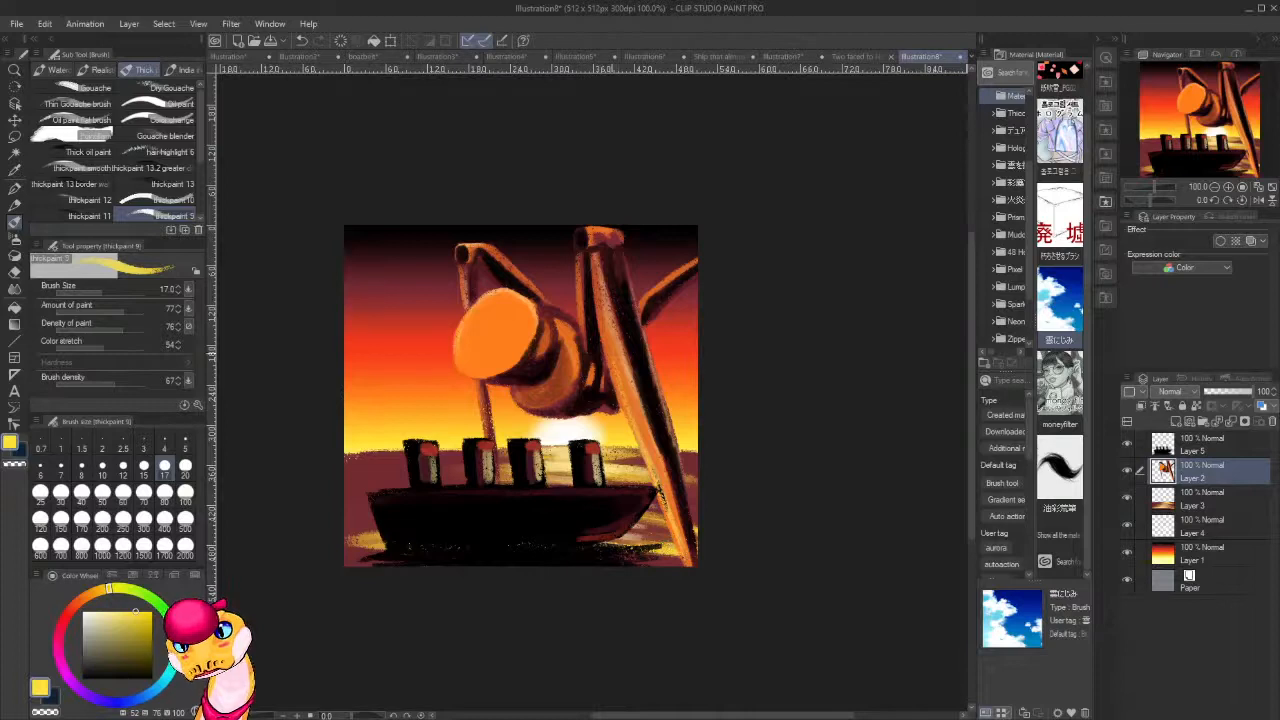
drag(608, 339, 621, 389)
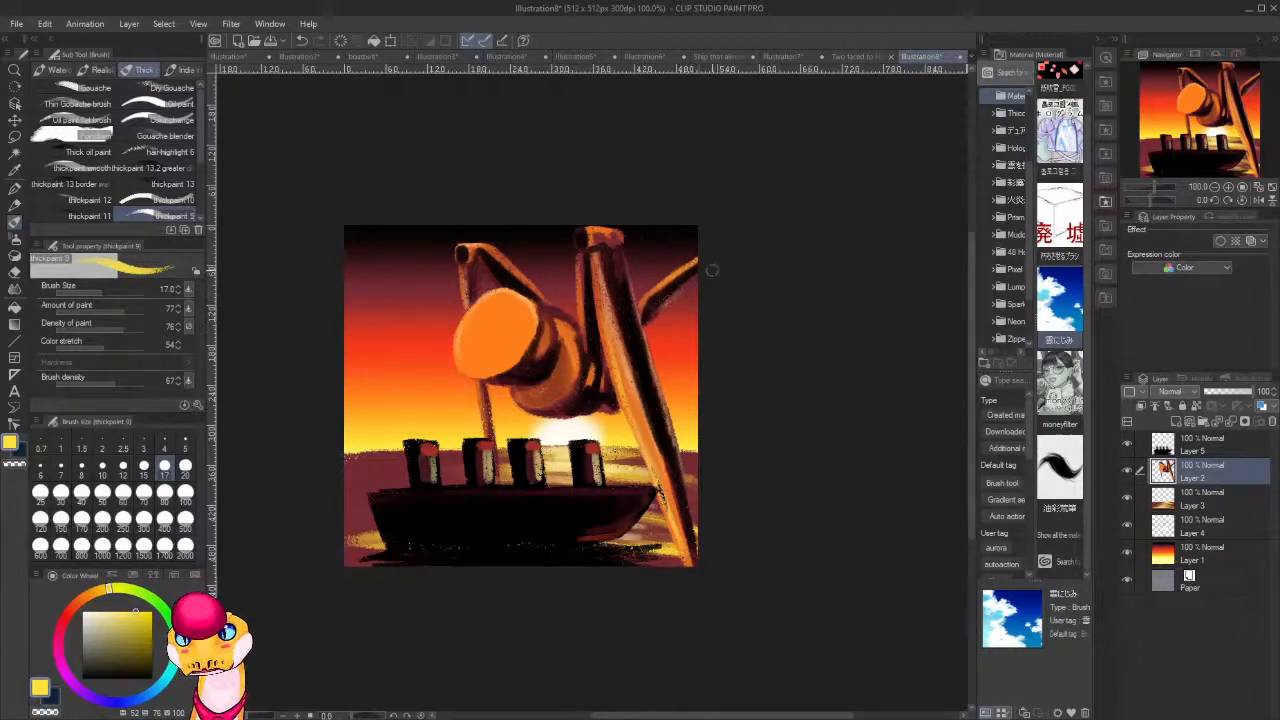
Lock Layer 2's transparent pixels and paint a yellow rim light along the underside of the rear leg at the canvas edge.
drag(696, 282, 655, 316)
key(ctrl+z)
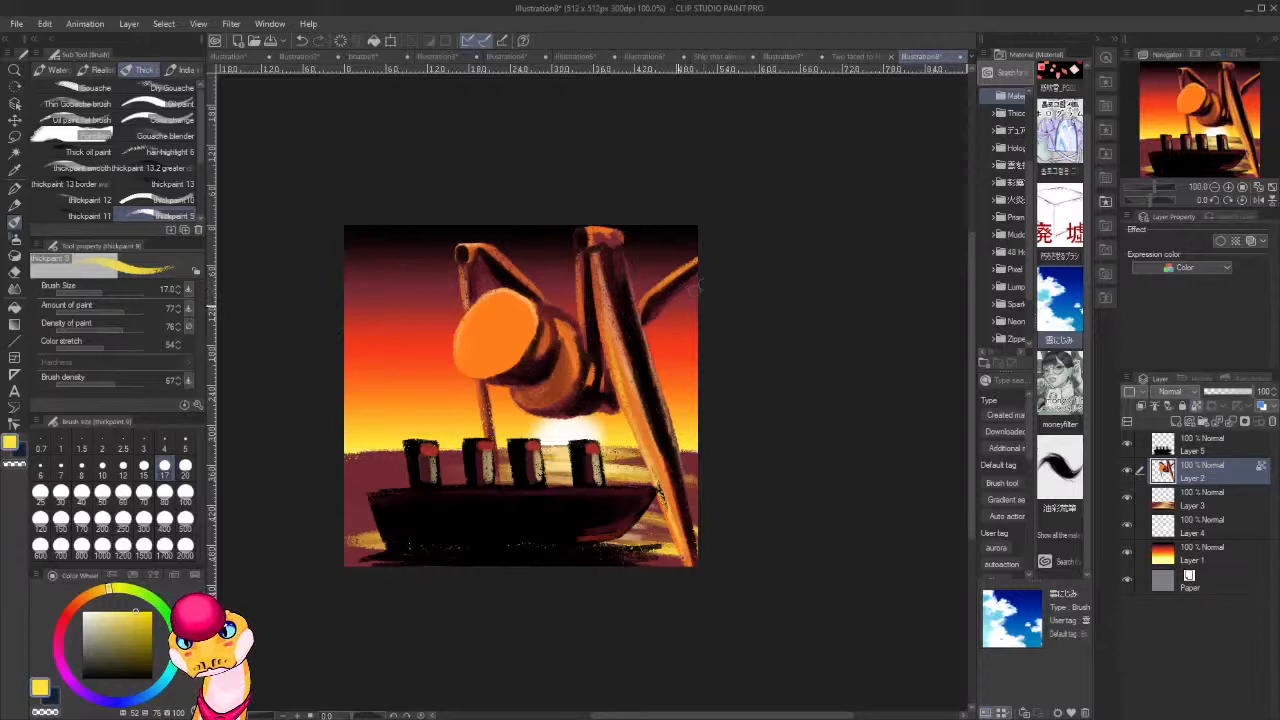
key(ctrl+z)
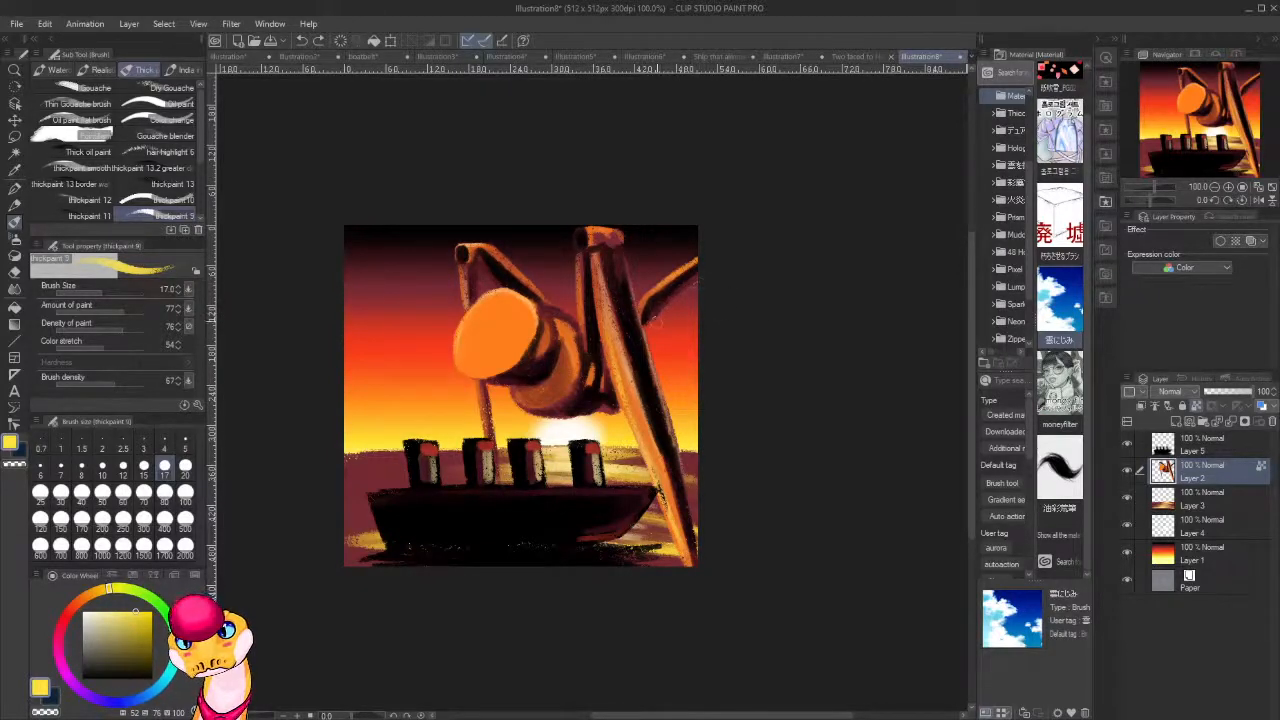
drag(656, 321, 697, 281)
key(c)
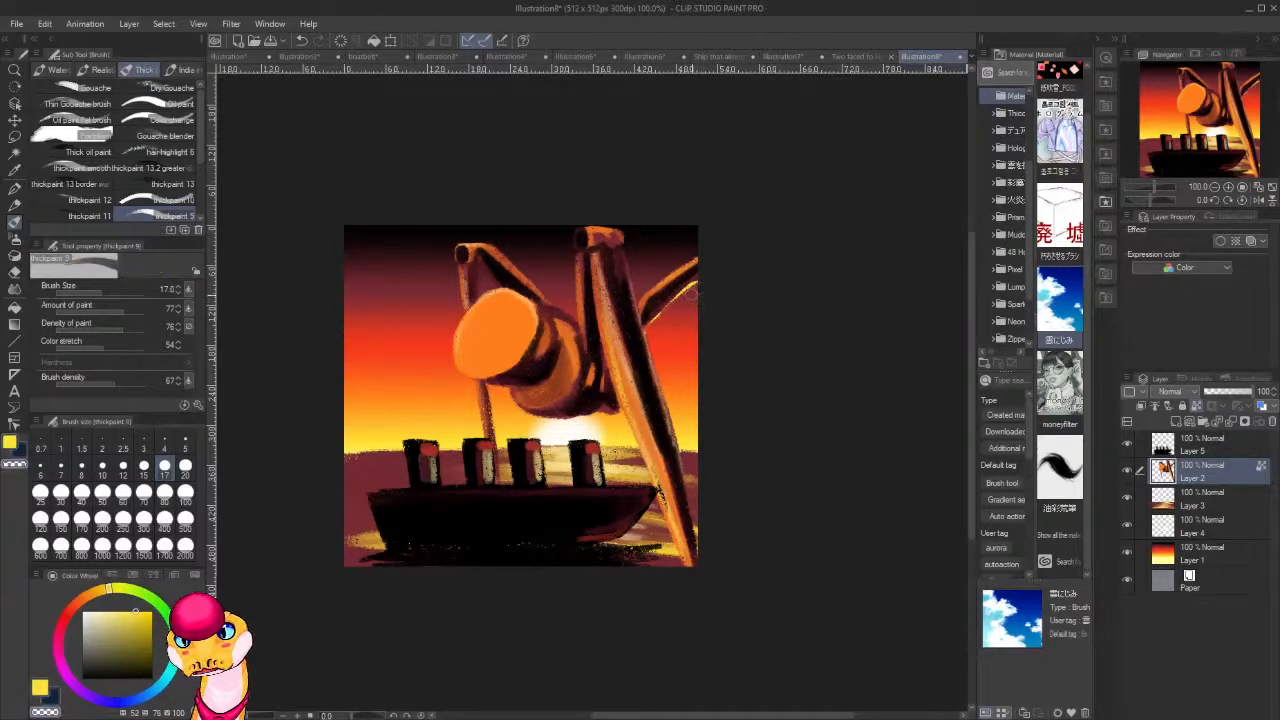
drag(697, 287, 679, 304)
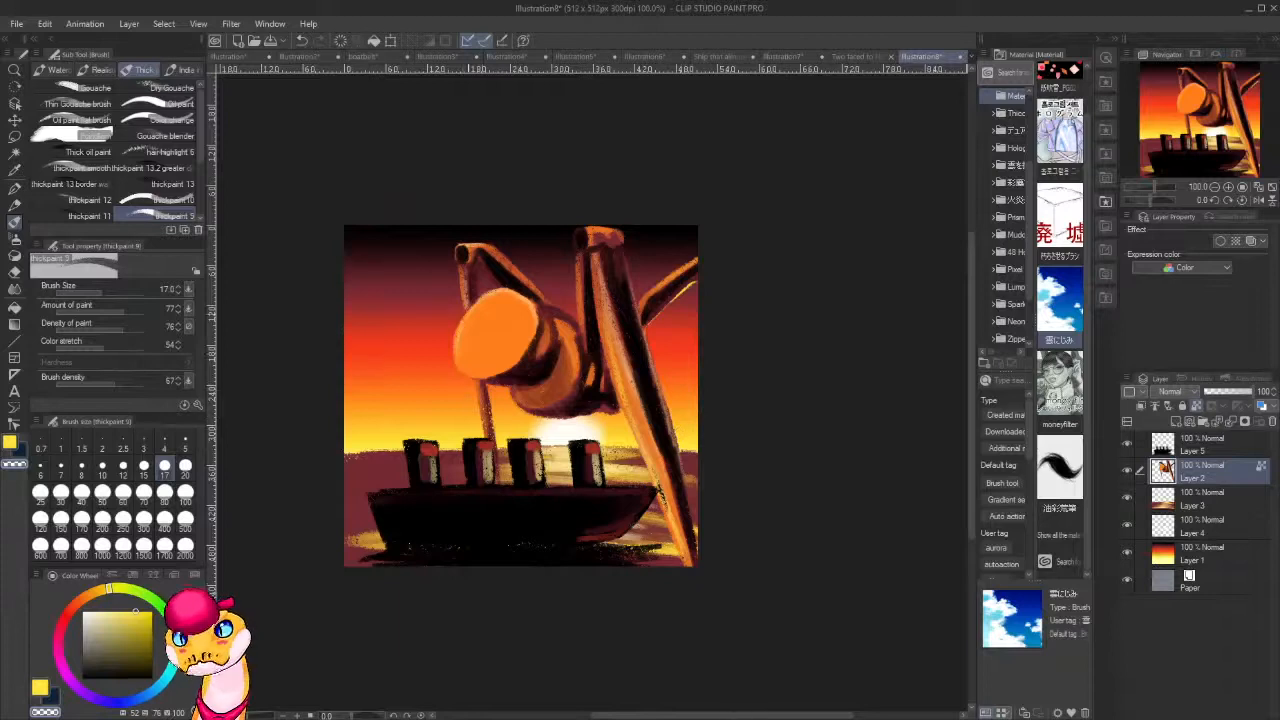
key(ctrl+z)
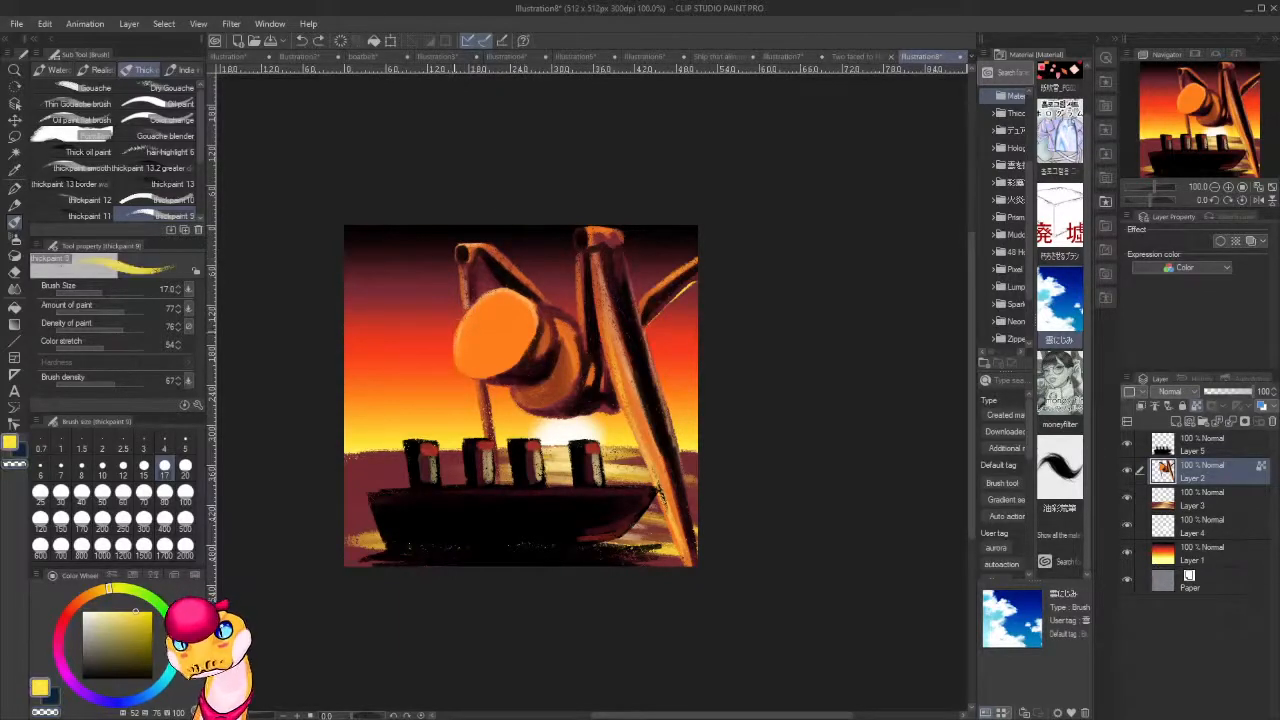
Paint yellow rim light around the round head, the upper leg, the knee joints and the outer edge of the front leg.
drag(466, 310, 491, 293)
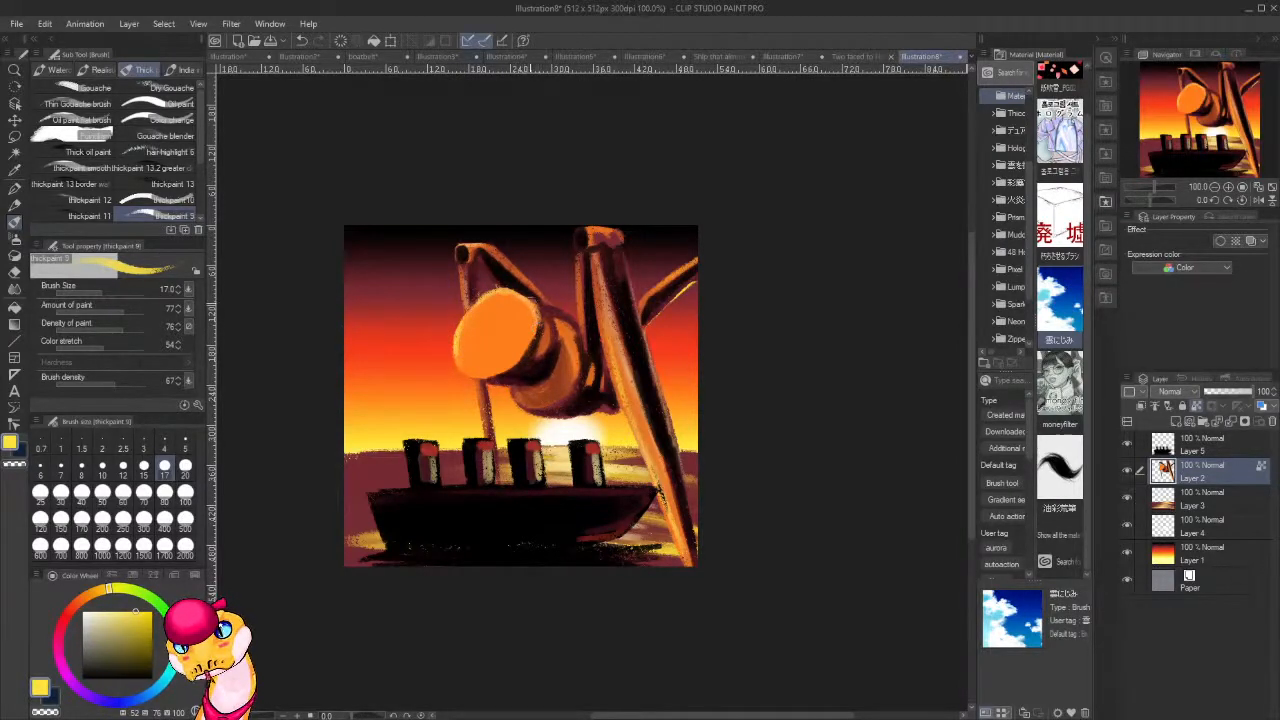
drag(541, 308, 535, 338)
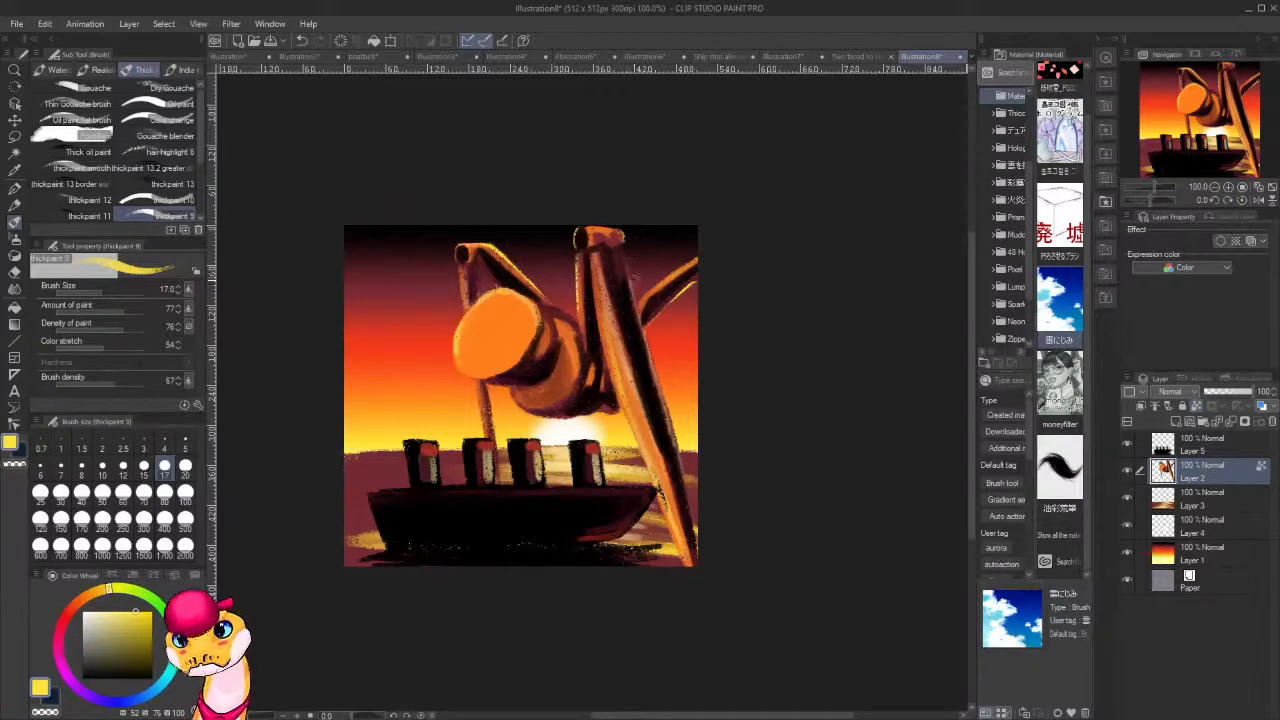
drag(630, 262, 644, 330)
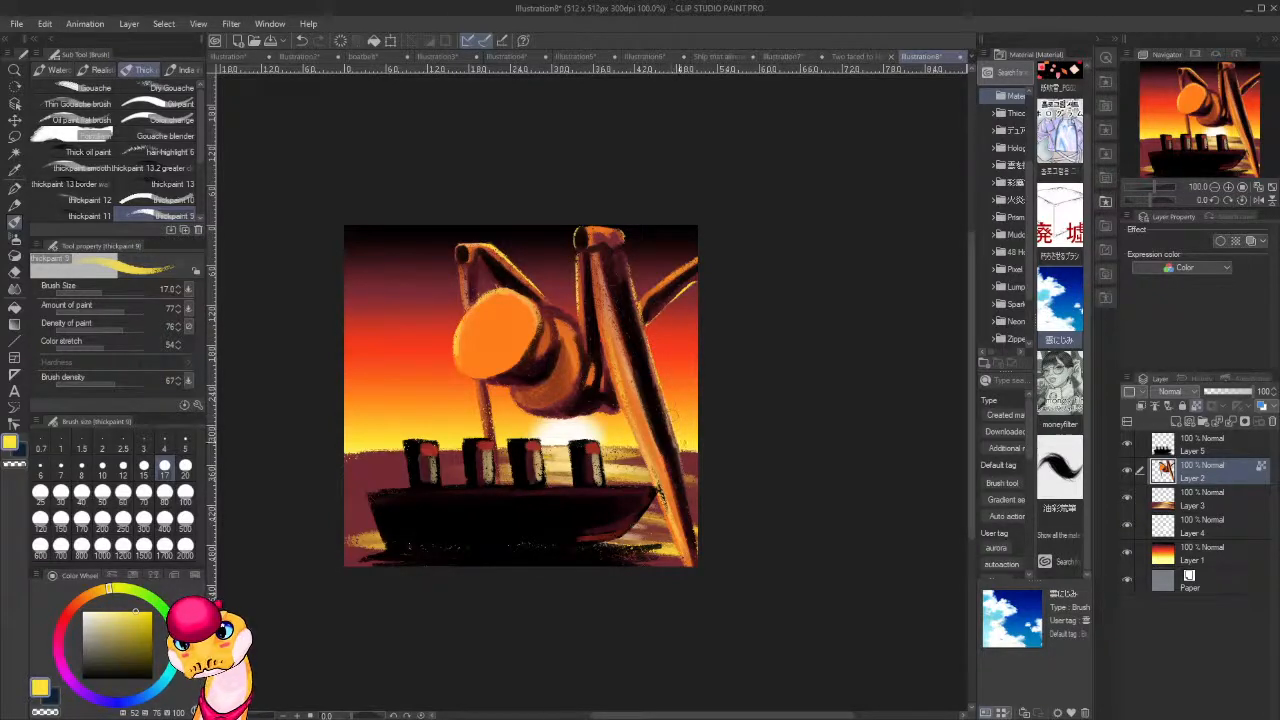
mouse_move(691, 502)
mouse_down()
mouse_move(686, 487)
mouse_move(693, 548)
mouse_up()
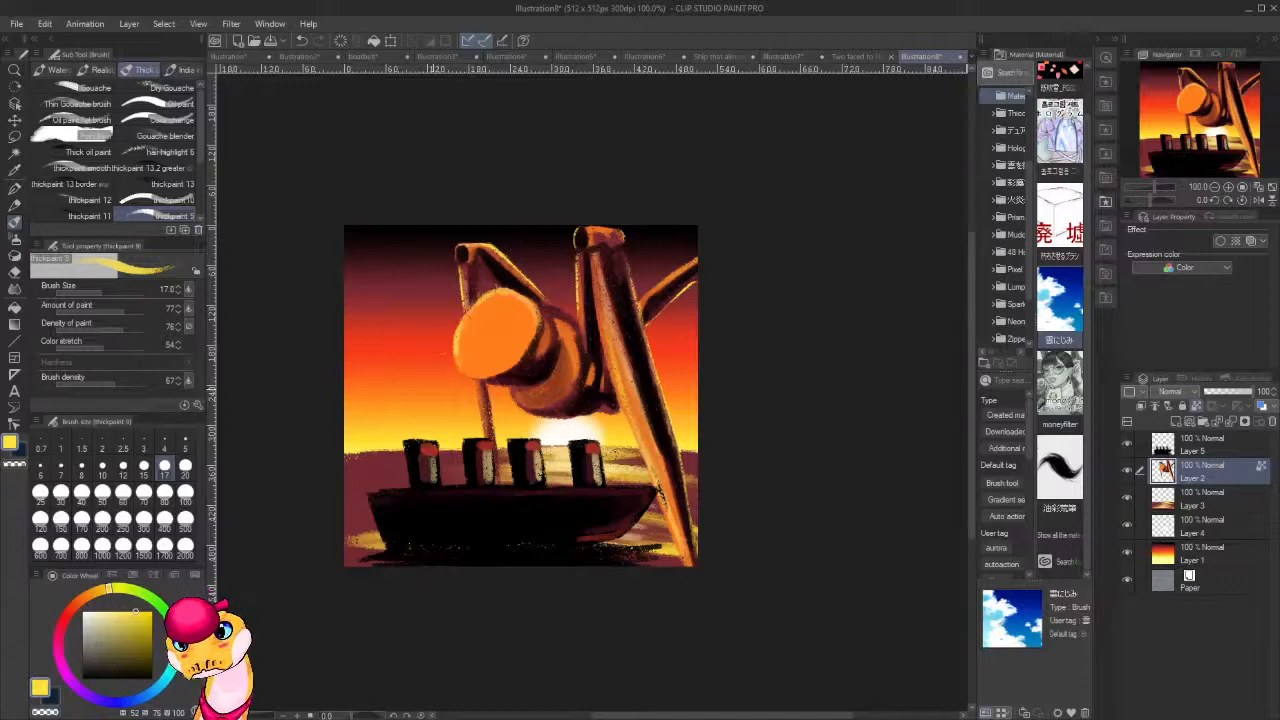
Add a new layer above Layer 2, set its blending mode to Add (Glow) and switch to the Soft airbrush.
scroll(688, 292, down, 6)
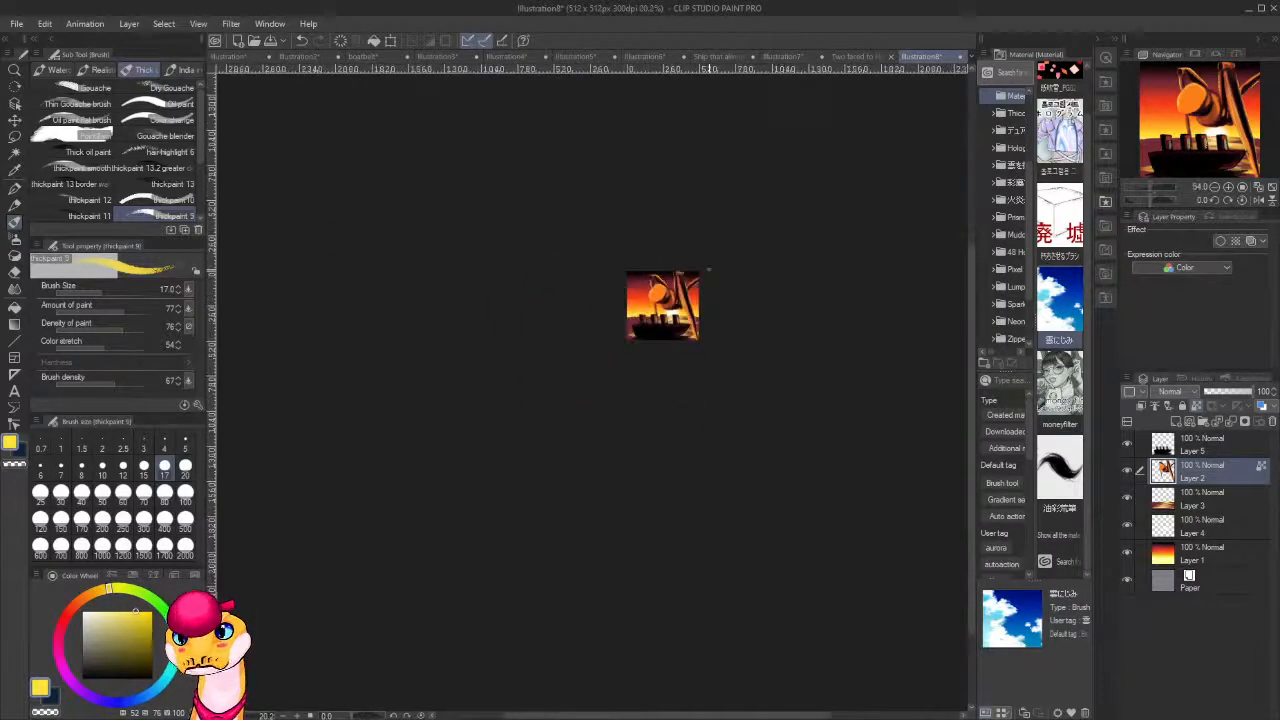
scroll(761, 305, up, 8)
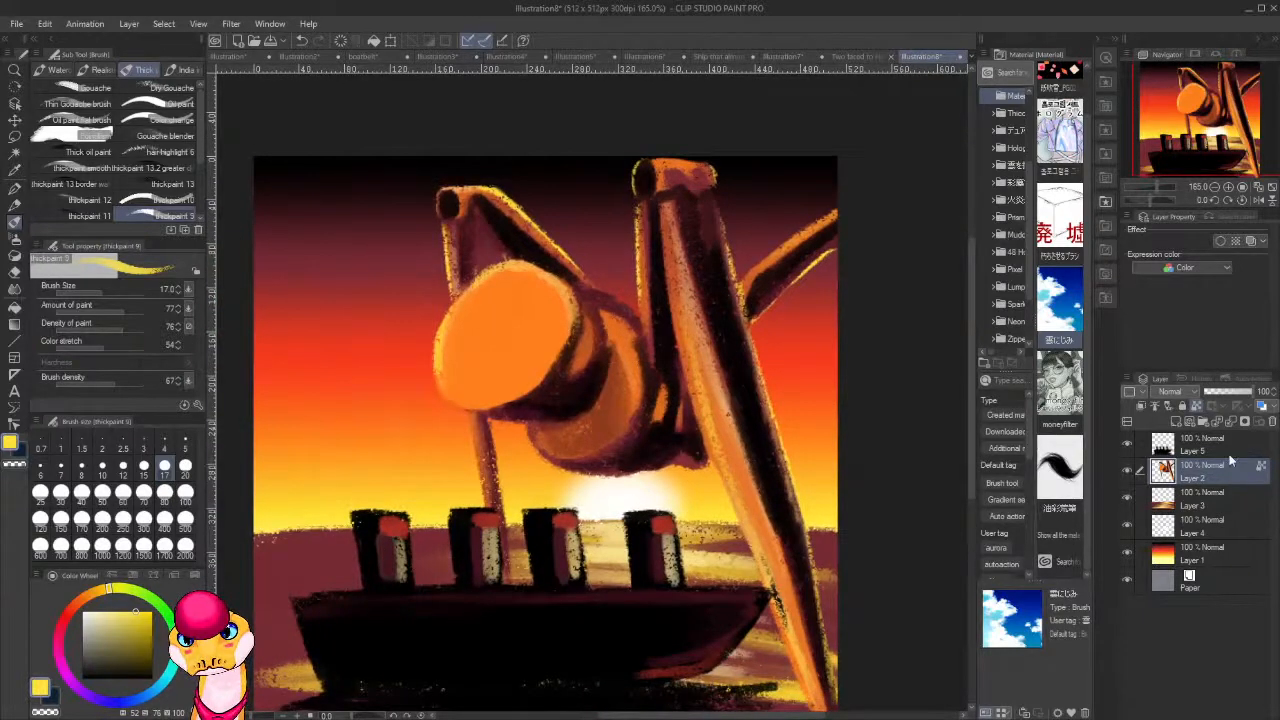
key(ctrl+shift+n)
key(b)
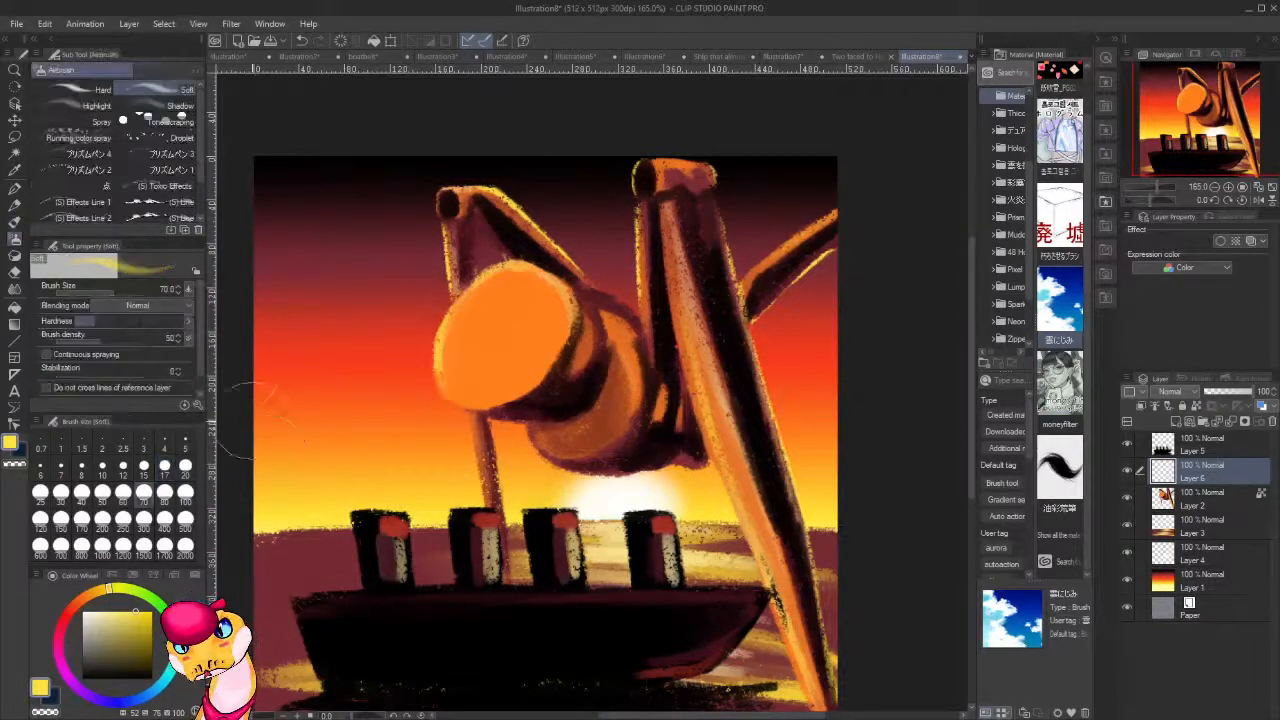
click(1182, 405)
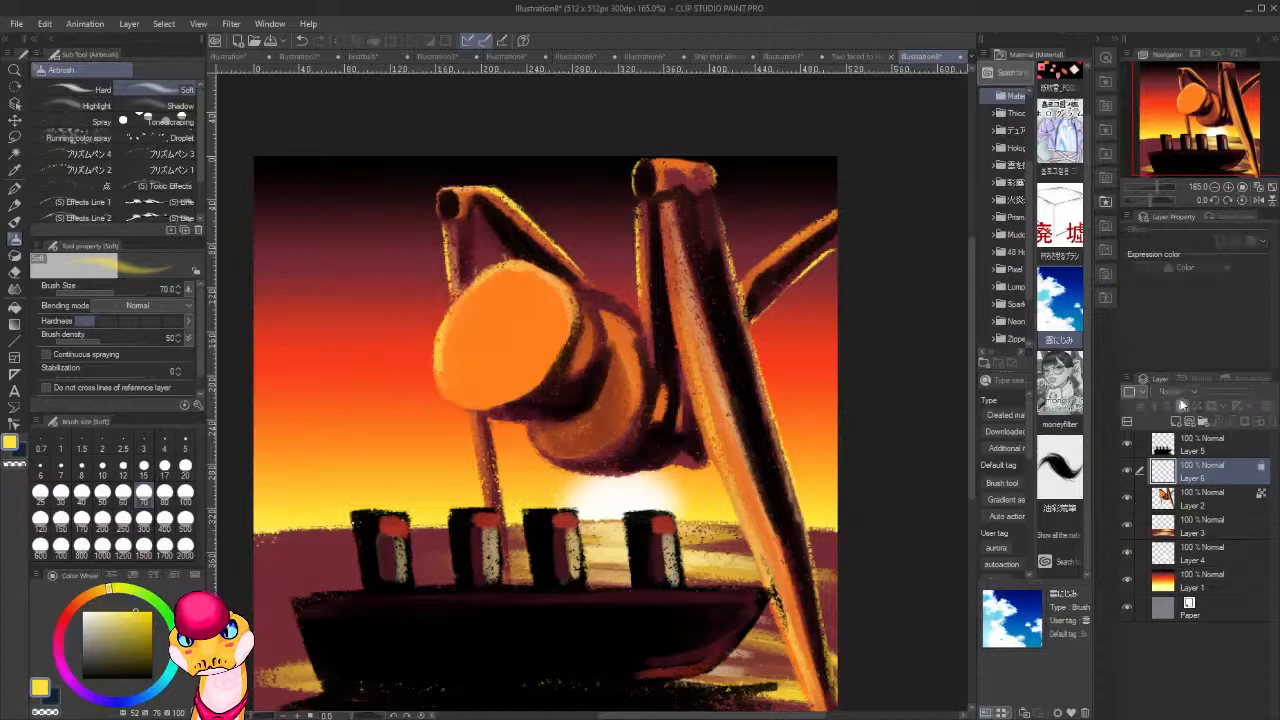
click(1182, 405)
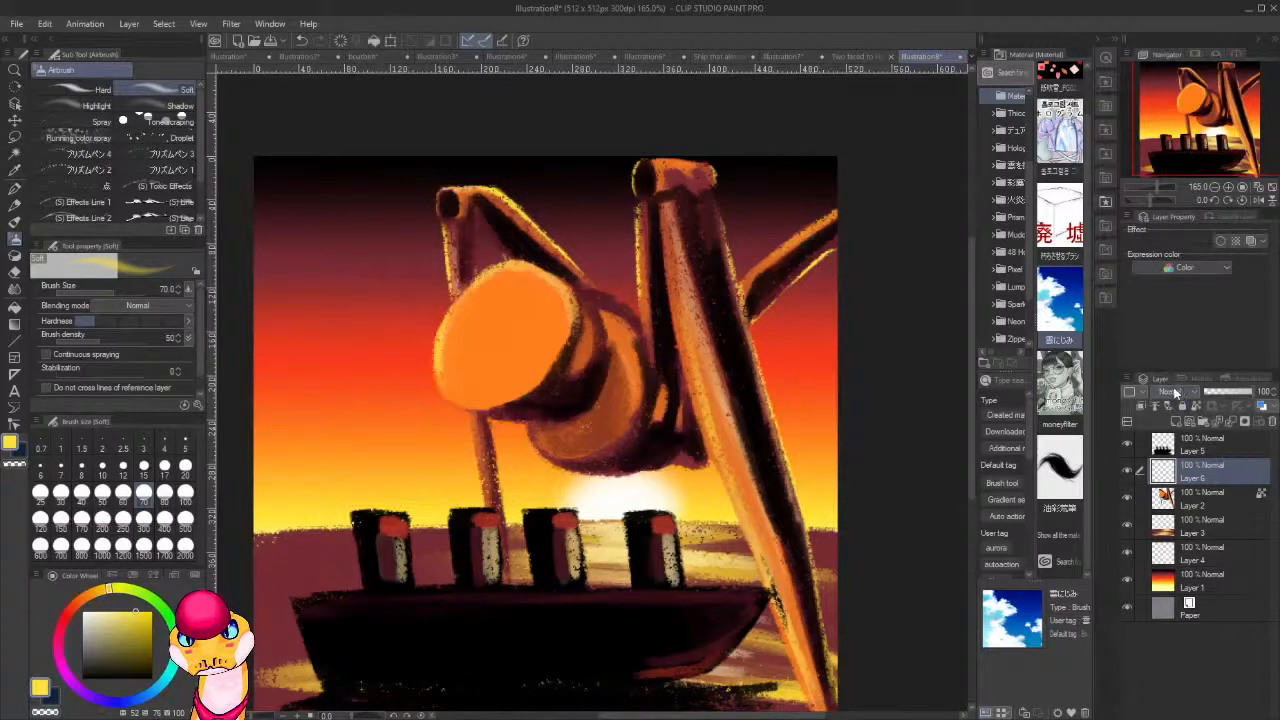
click(1166, 178)
Airbrush a soft yellow glow along the upper leg above the head, the tall knee joint and the rear leg.
mouse_move(500, 276)
mouse_down()
mouse_move(423, 371)
mouse_move(470, 350)
mouse_move(485, 270)
mouse_move(466, 375)
mouse_up()
key(ctrl+z)
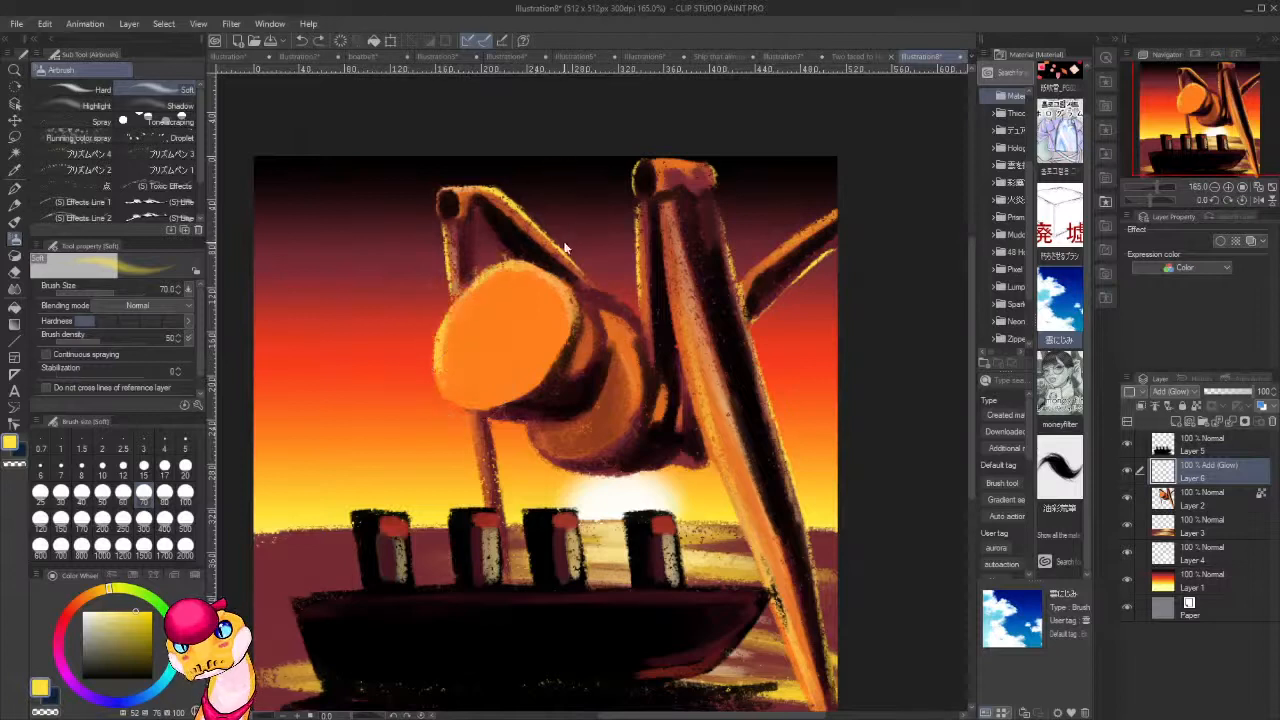
mouse_move(583, 268)
mouse_down()
mouse_move(488, 190)
mouse_move(534, 185)
mouse_move(588, 248)
mouse_move(543, 205)
mouse_move(444, 188)
mouse_up()
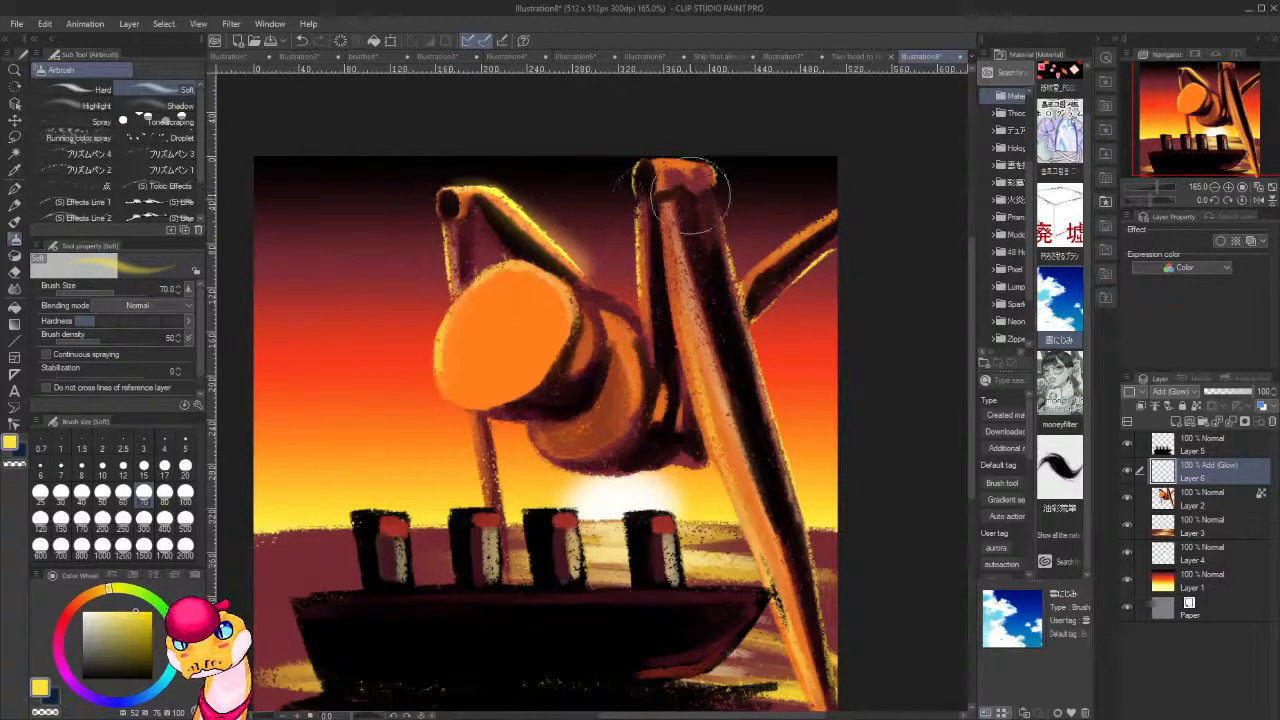
drag(640, 165, 648, 300)
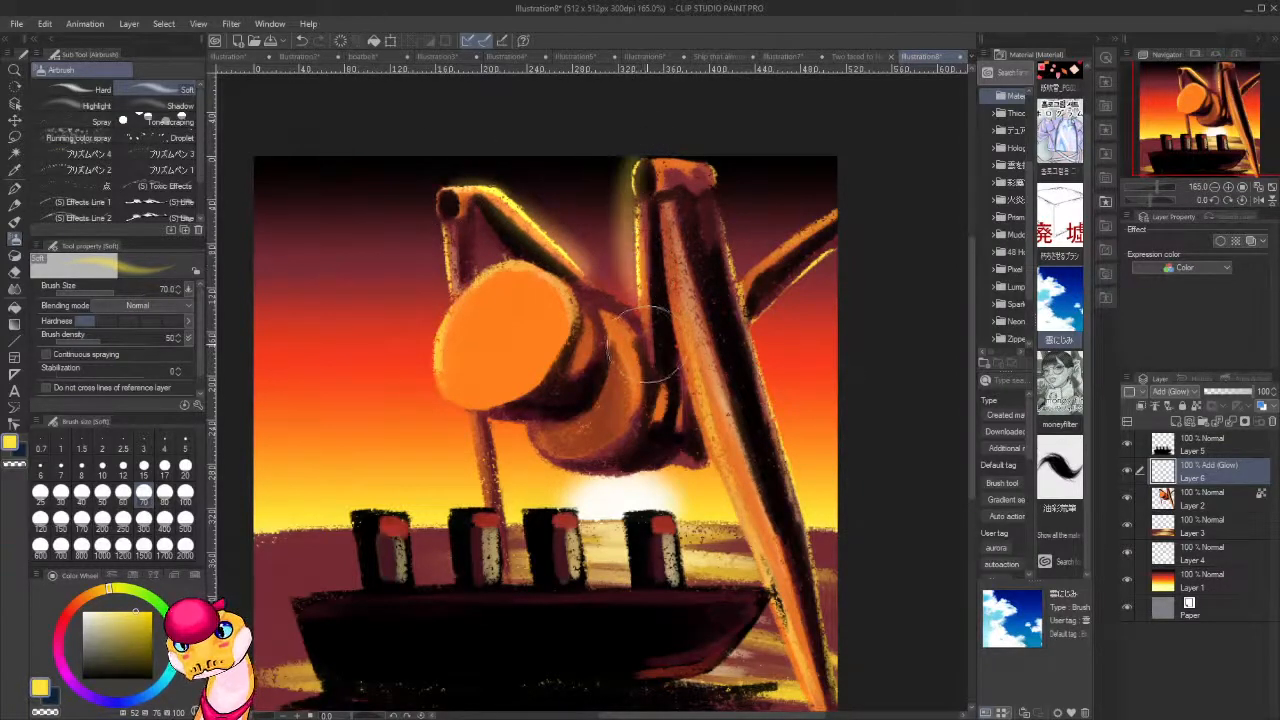
drag(738, 275, 848, 194)
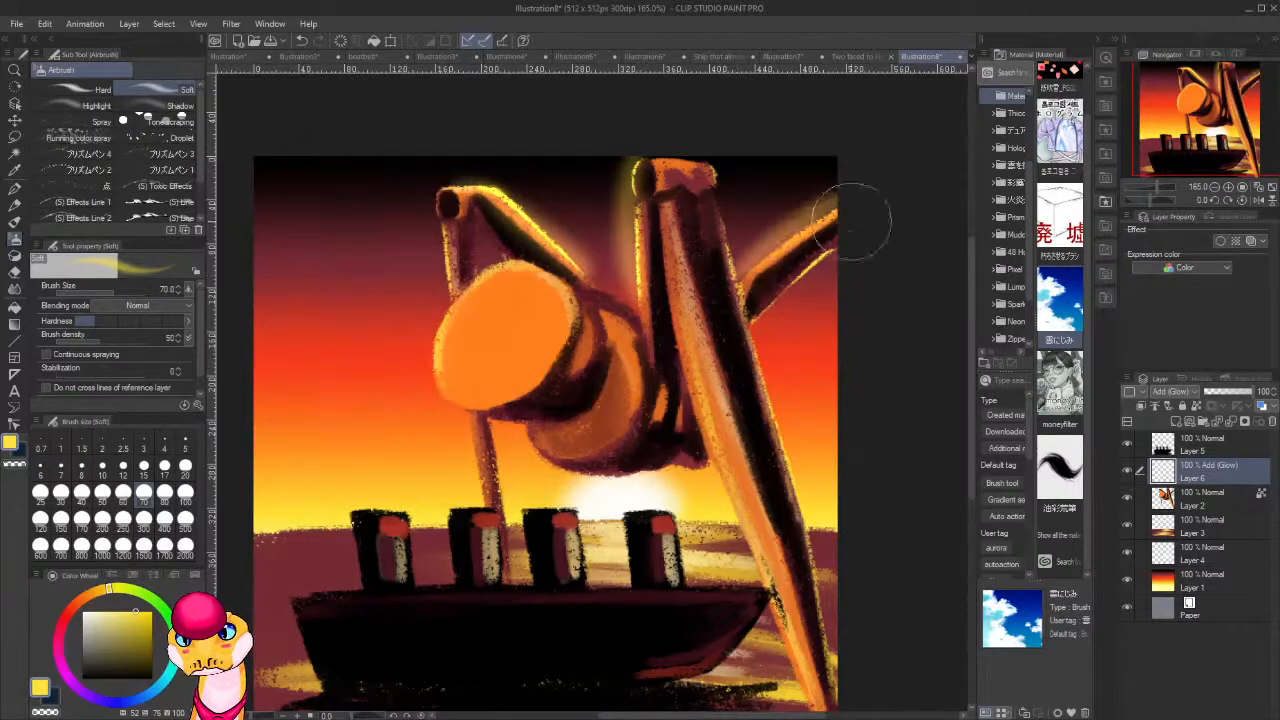
key(ctrl+z)
drag(738, 282, 850, 192)
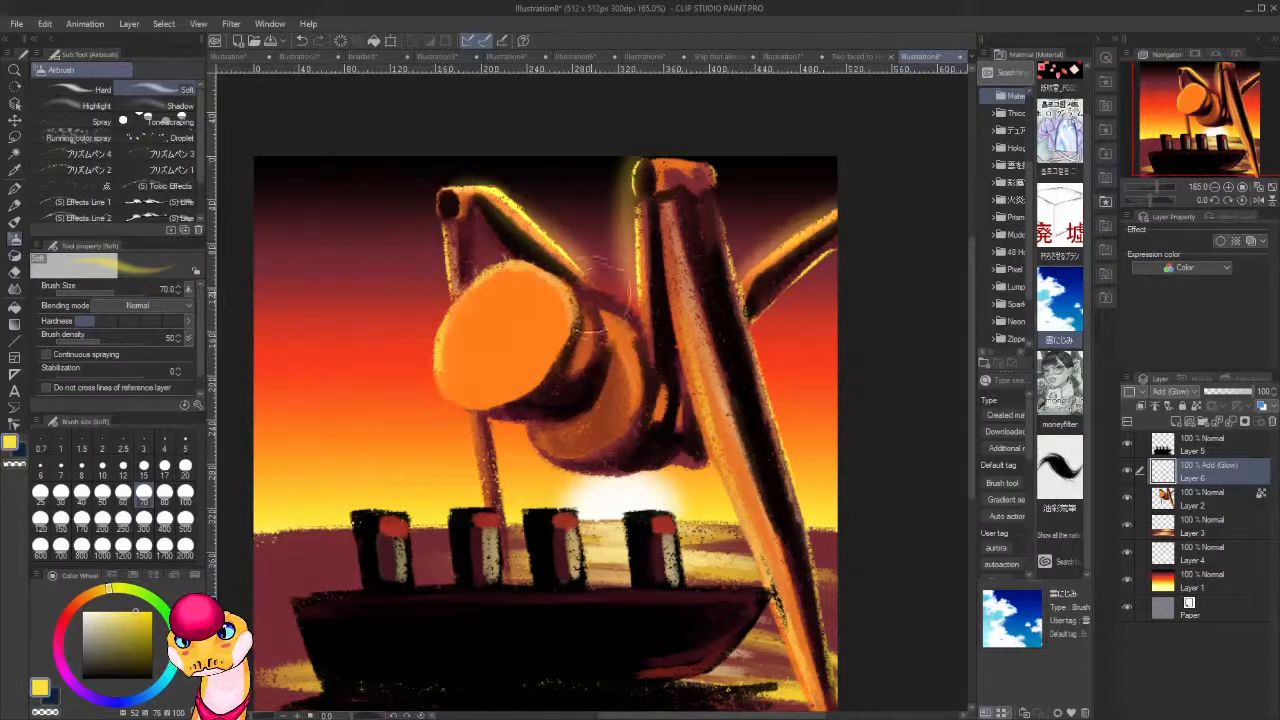
Airbrush yellow glow over the body's top edge, the rim of the round head and the area around the sun and front leg.
drag(593, 298, 641, 385)
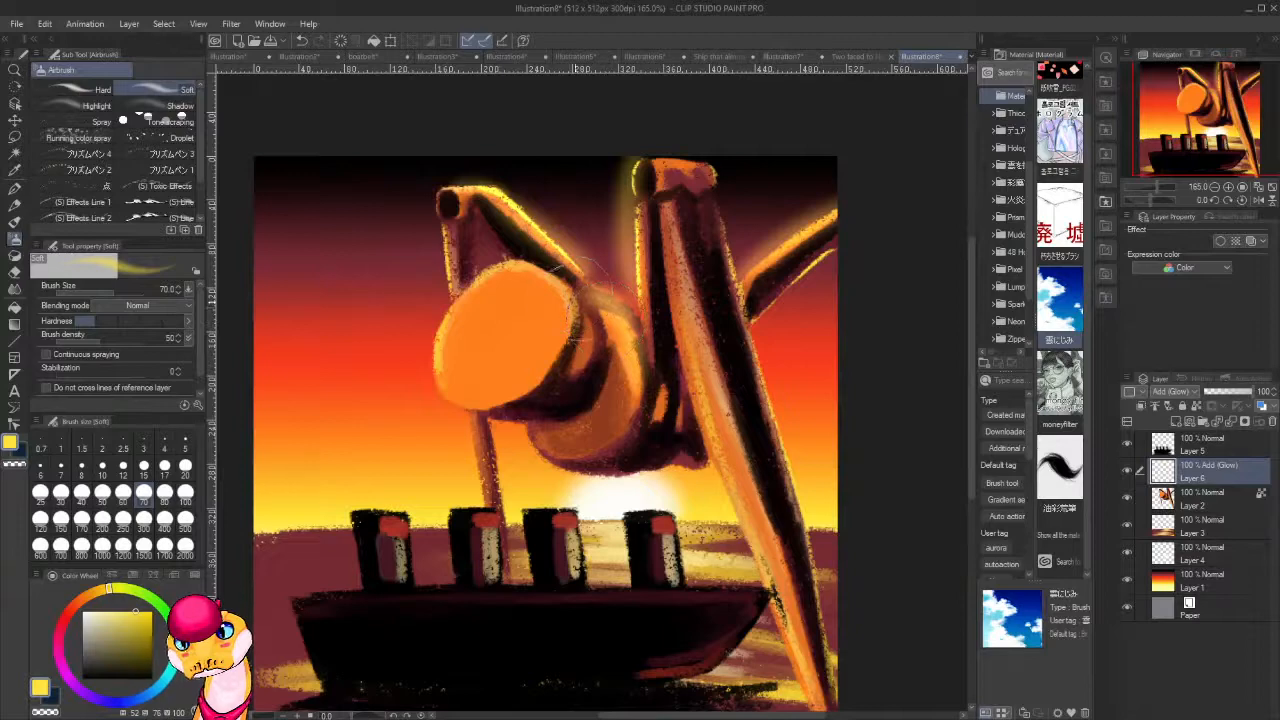
mouse_move(578, 300)
mouse_down()
mouse_move(440, 322)
mouse_move(512, 262)
mouse_move(434, 394)
mouse_up()
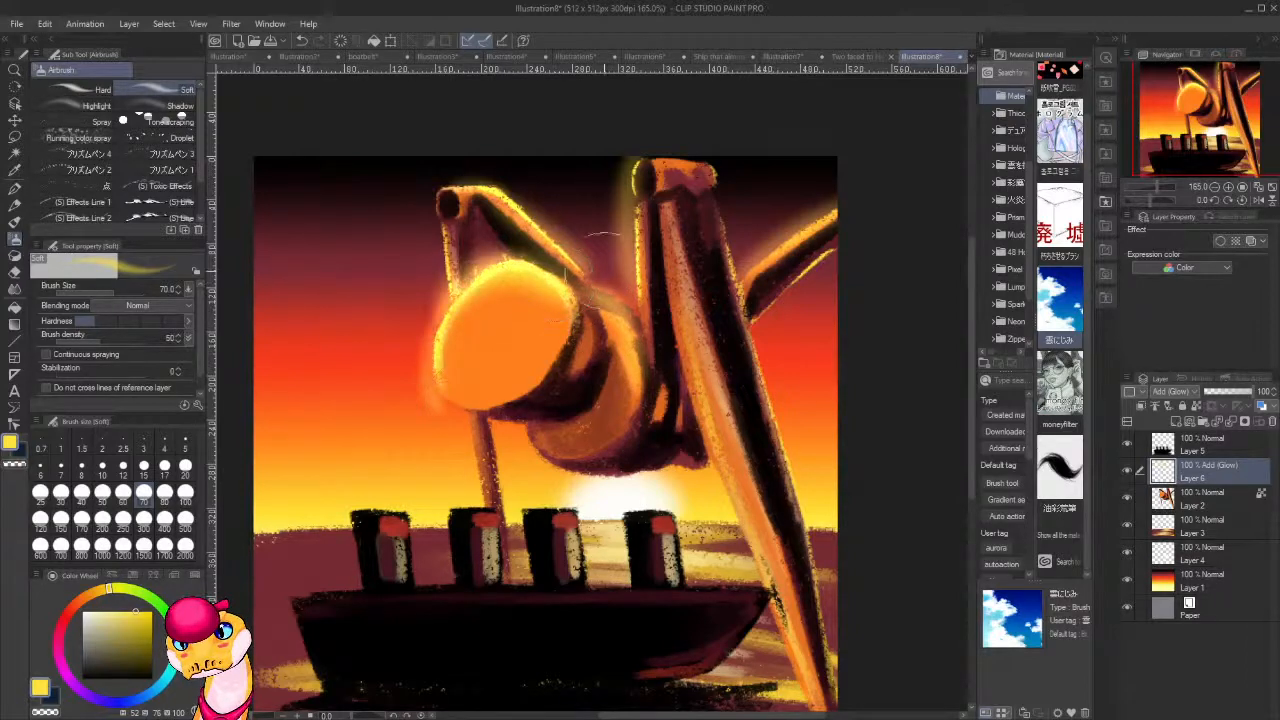
key(ctrl+z)
drag(553, 280, 441, 371)
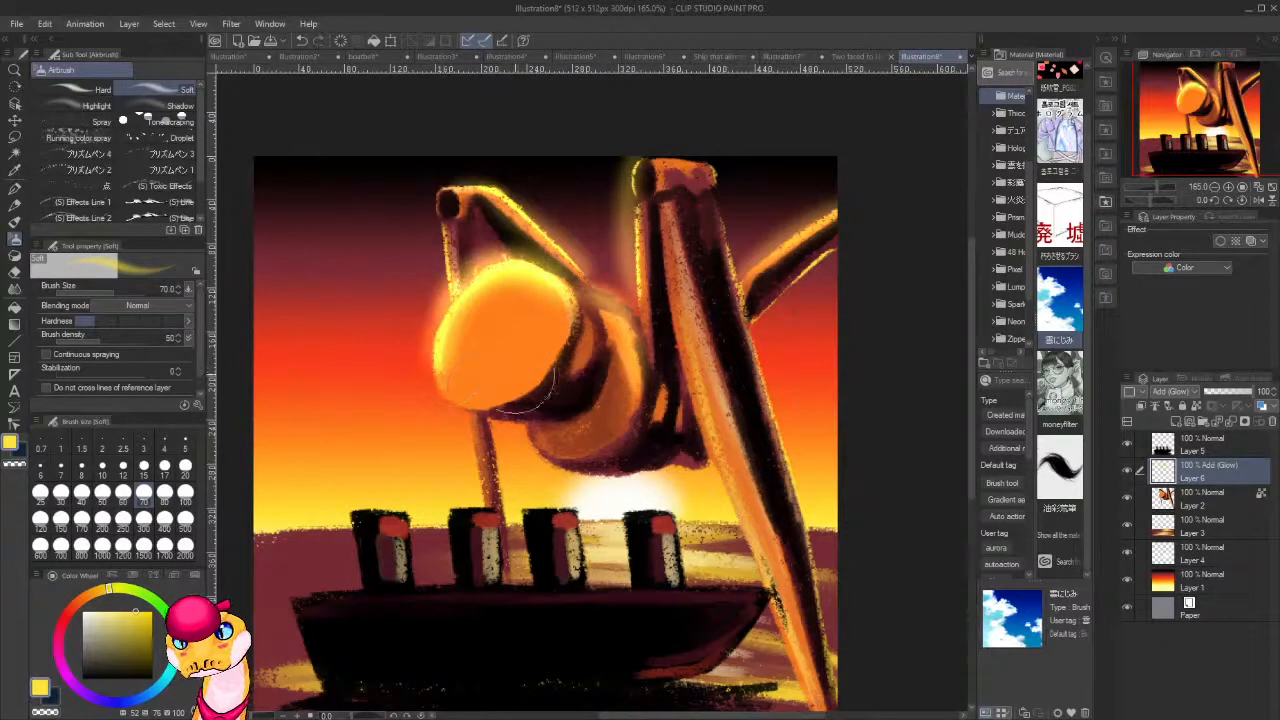
drag(656, 444, 707, 309)
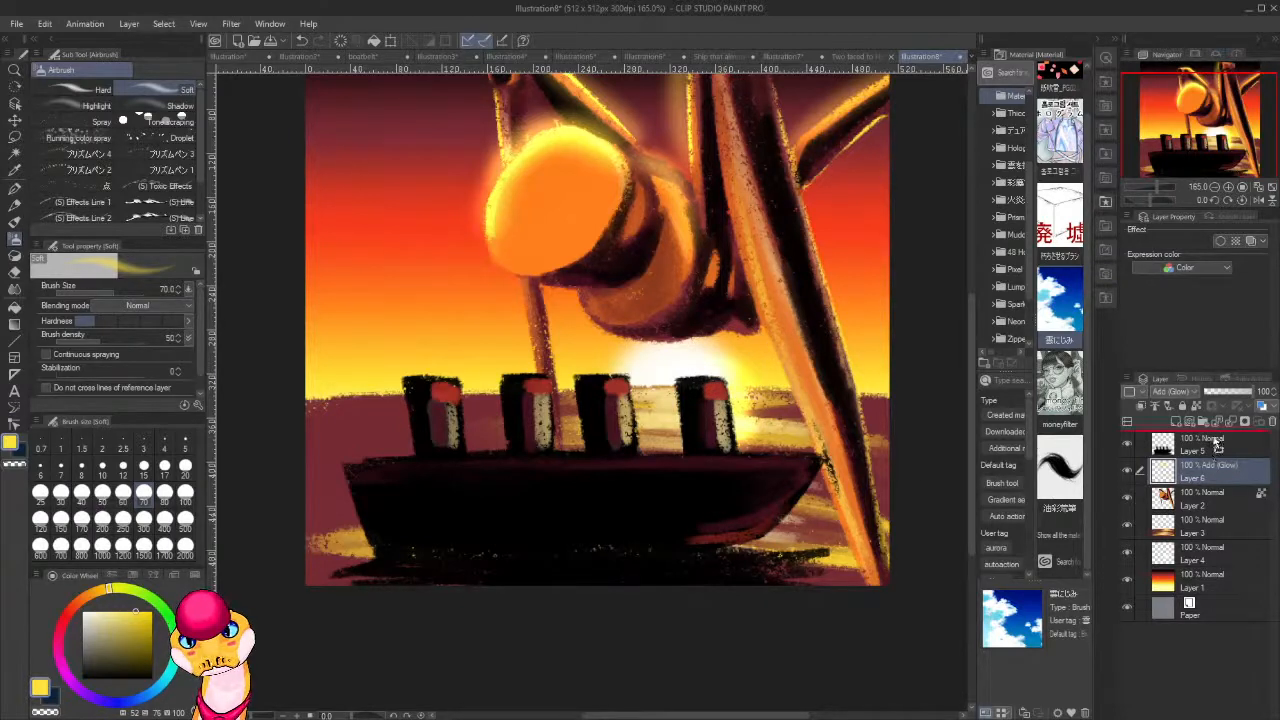
Move the Add (Glow) layer above Layer 5 and airbrush yellow glow around the funnels and along the ship's deck edge.
drag(1218, 445, 1218, 442)
mouse_move(610, 400)
mouse_down()
mouse_move(635, 430)
mouse_move(628, 387)
mouse_move(583, 374)
mouse_move(634, 452)
mouse_move(843, 457)
mouse_move(723, 447)
mouse_move(621, 404)
mouse_move(609, 374)
mouse_move(583, 367)
mouse_move(528, 374)
mouse_move(523, 387)
mouse_move(543, 382)
mouse_move(548, 444)
mouse_move(550, 405)
mouse_move(551, 425)
mouse_move(488, 377)
mouse_move(470, 387)
mouse_move(433, 372)
mouse_move(428, 387)
mouse_move(440, 374)
mouse_move(465, 437)
mouse_move(428, 366)
mouse_up()
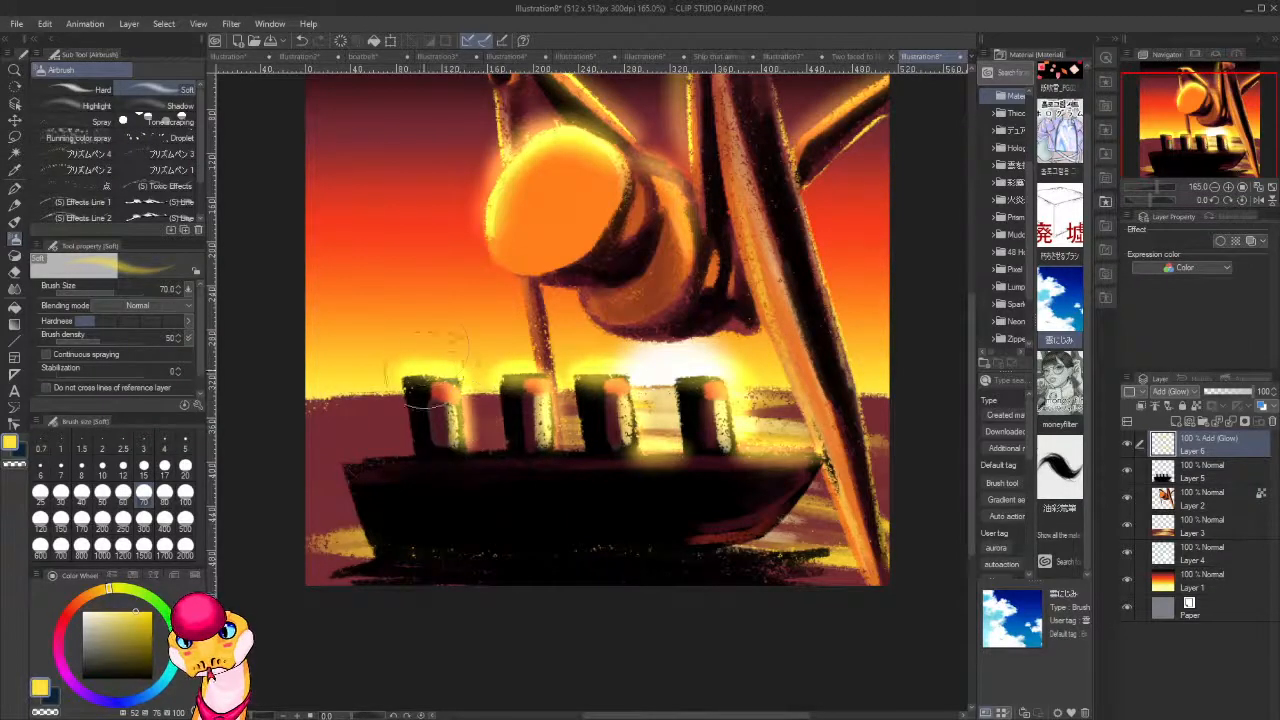
drag(694, 503, 848, 436)
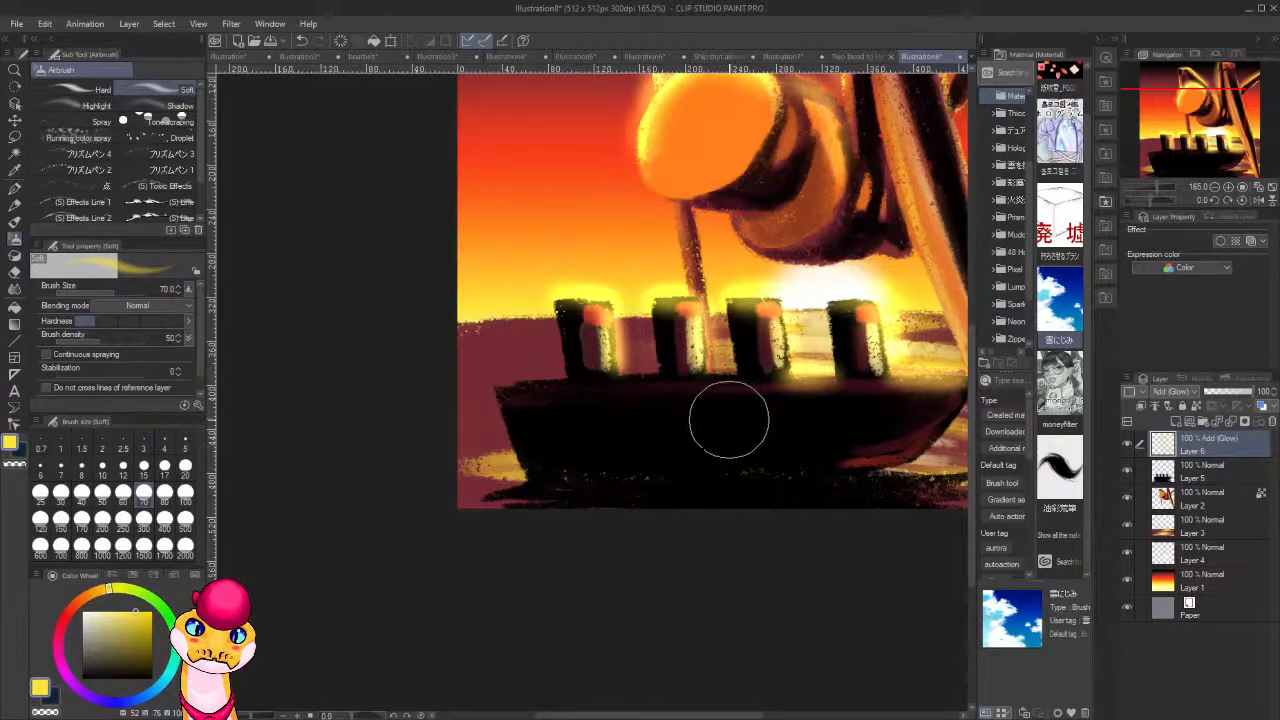
mouse_move(636, 382)
mouse_down()
mouse_move(749, 370)
mouse_move(733, 369)
mouse_move(701, 373)
mouse_move(813, 381)
mouse_move(718, 398)
mouse_move(771, 370)
mouse_move(733, 310)
mouse_move(743, 377)
mouse_up()
mouse_move(657, 319)
mouse_down()
mouse_move(646, 375)
mouse_move(578, 329)
mouse_move(558, 339)
mouse_move(563, 374)
mouse_move(558, 319)
mouse_move(562, 371)
mouse_move(500, 387)
mouse_move(605, 482)
mouse_up()
mouse_move(793, 439)
mouse_down()
mouse_move(556, 509)
mouse_move(560, 477)
mouse_move(743, 385)
mouse_up()
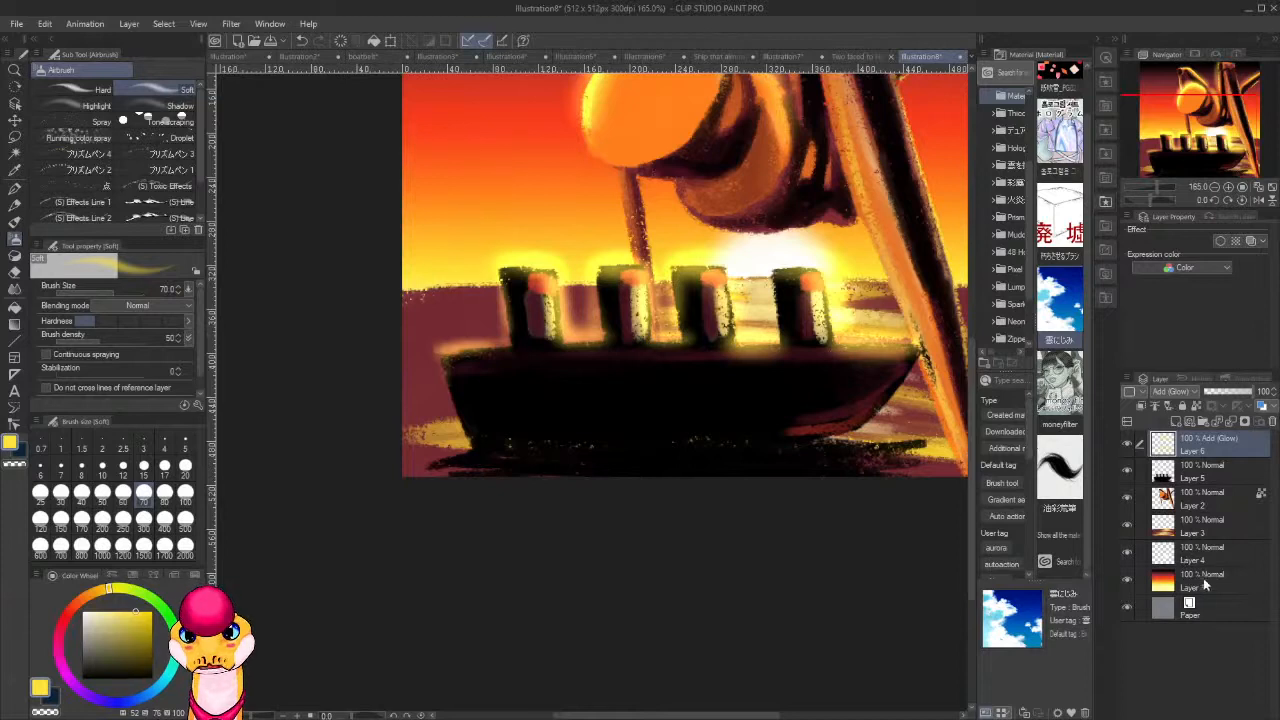
Add a new layer above Layer 3, set its blending mode to Add (Glow) and airbrush yellow glow behind the funnels and figure.
click(1198, 528)
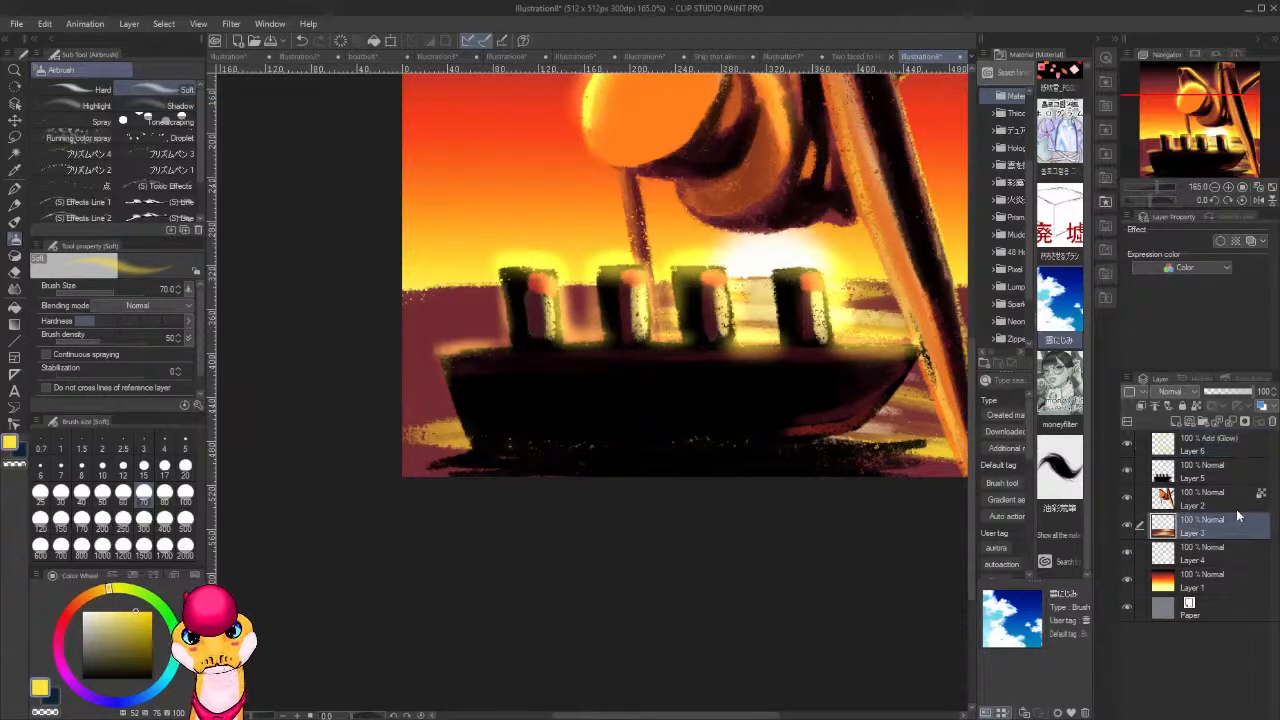
key(ctrl+shift+n)
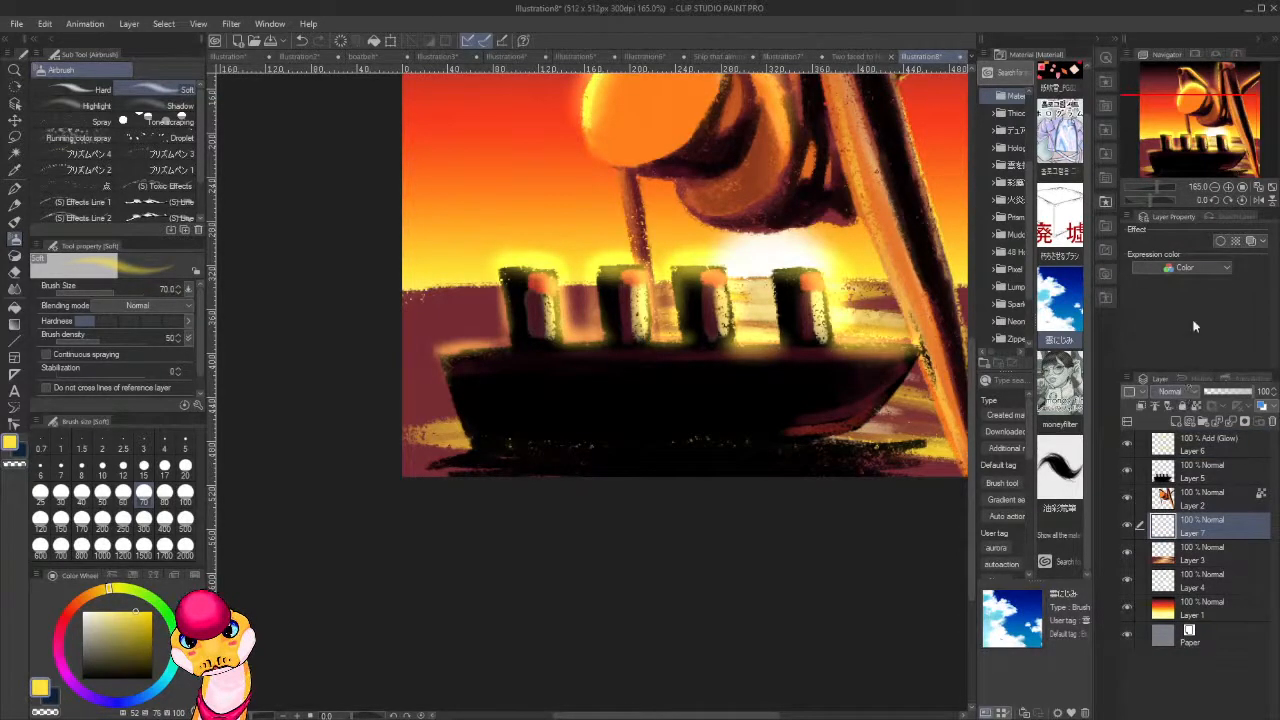
click(1190, 175)
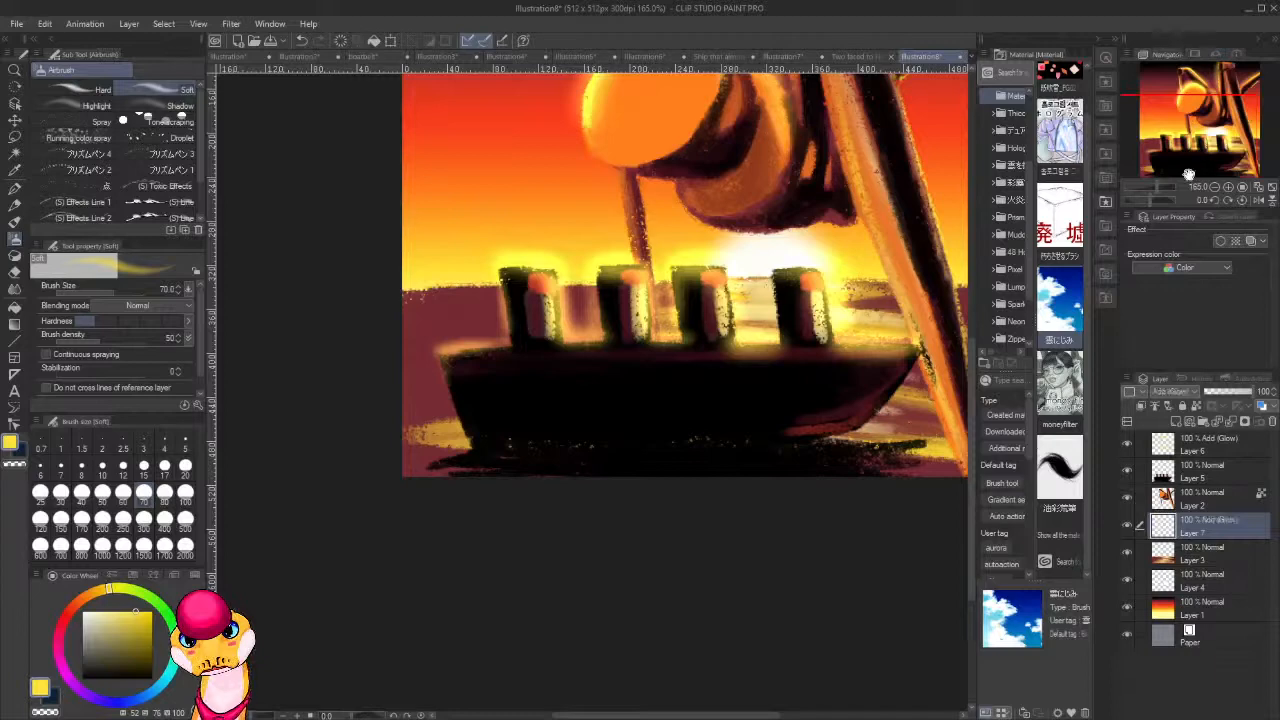
drag(870, 290, 660, 310)
drag(545, 277, 825, 312)
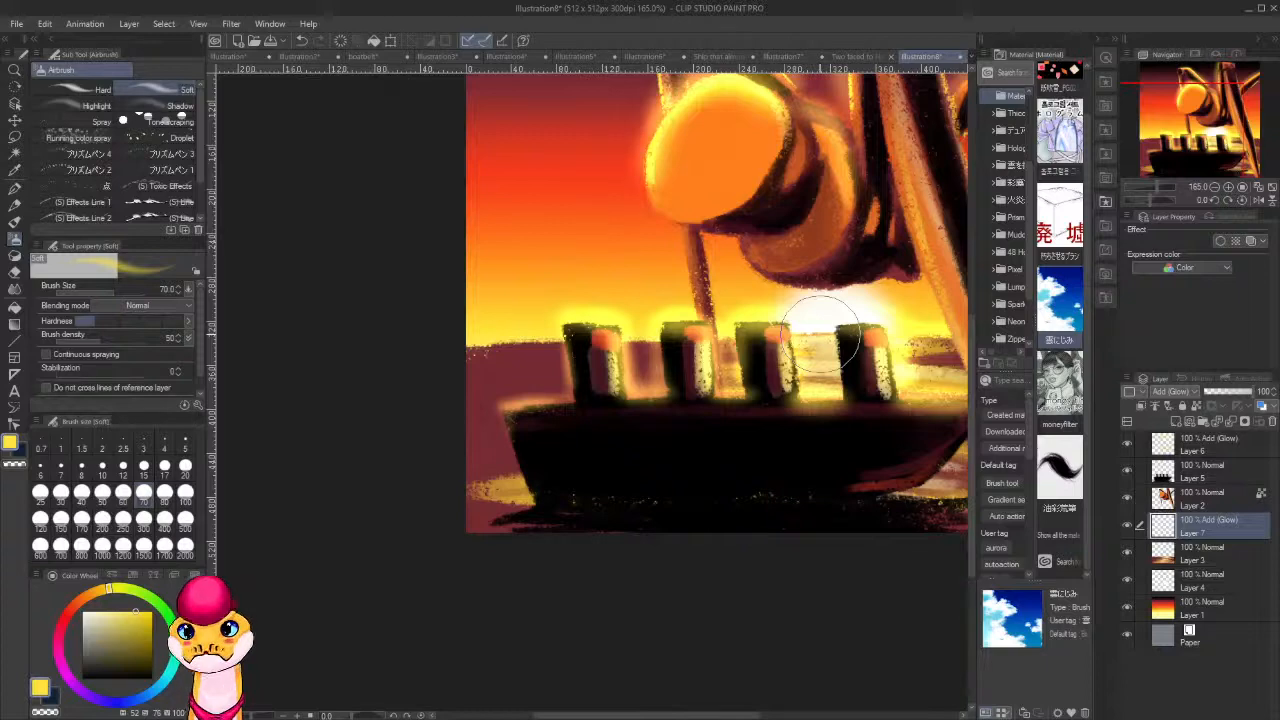
drag(770, 347, 585, 472)
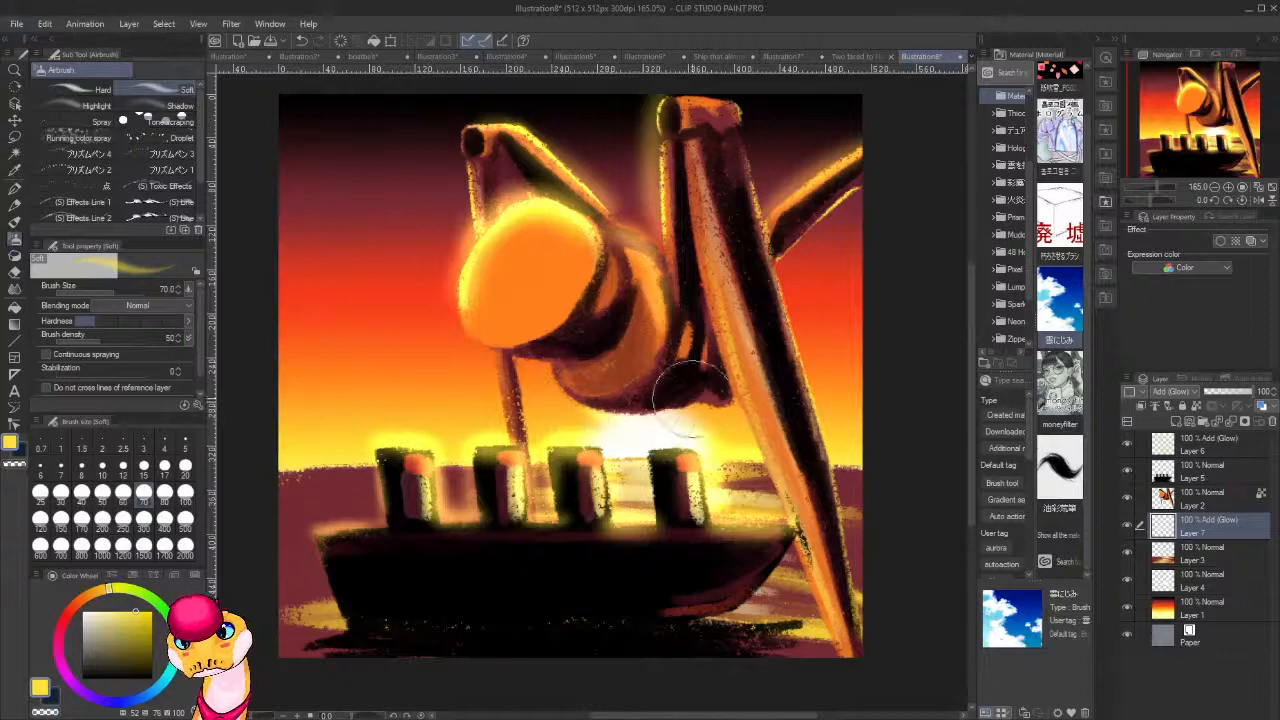
mouse_move(555, 376)
mouse_down()
mouse_move(715, 388)
mouse_move(650, 398)
mouse_move(705, 385)
mouse_up()
drag(796, 340, 651, 444)
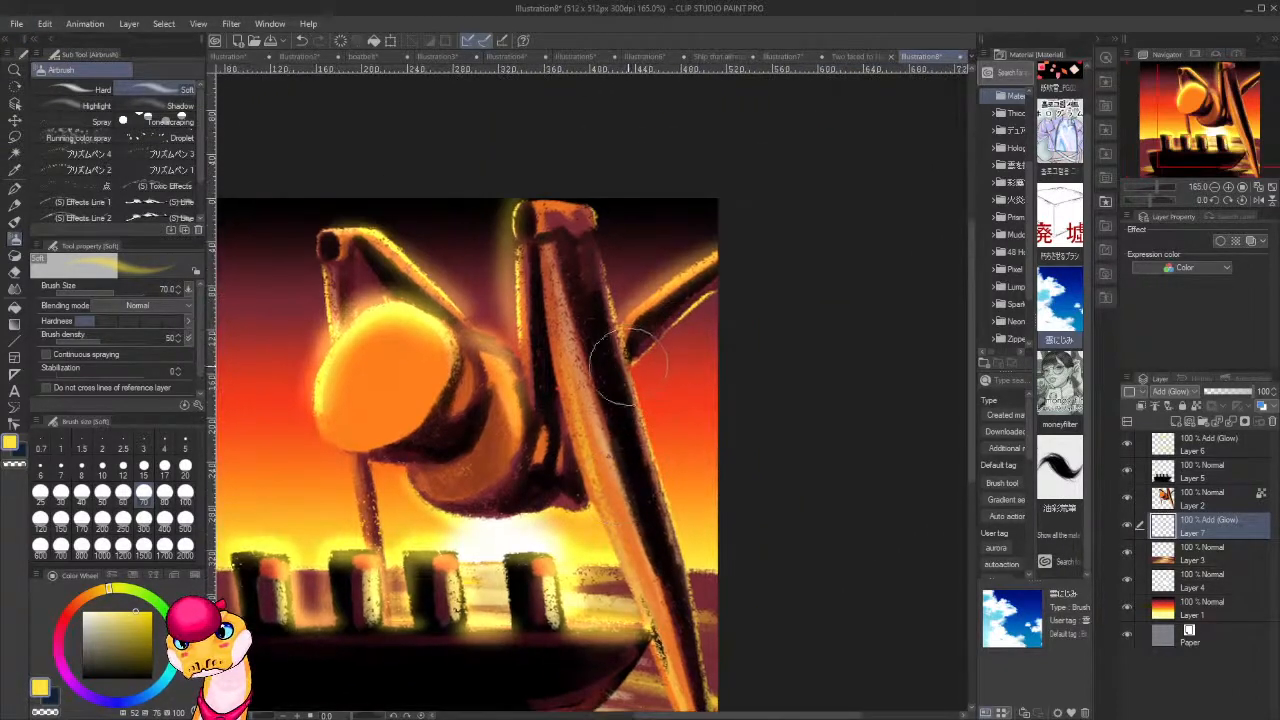
Airbrush yellow glow behind the raised rear leg, the upper leg above the head and the front leg's outer edge.
drag(630, 363, 782, 240)
drag(677, 326, 737, 294)
drag(536, 450, 594, 333)
drag(482, 348, 508, 448)
drag(489, 348, 510, 465)
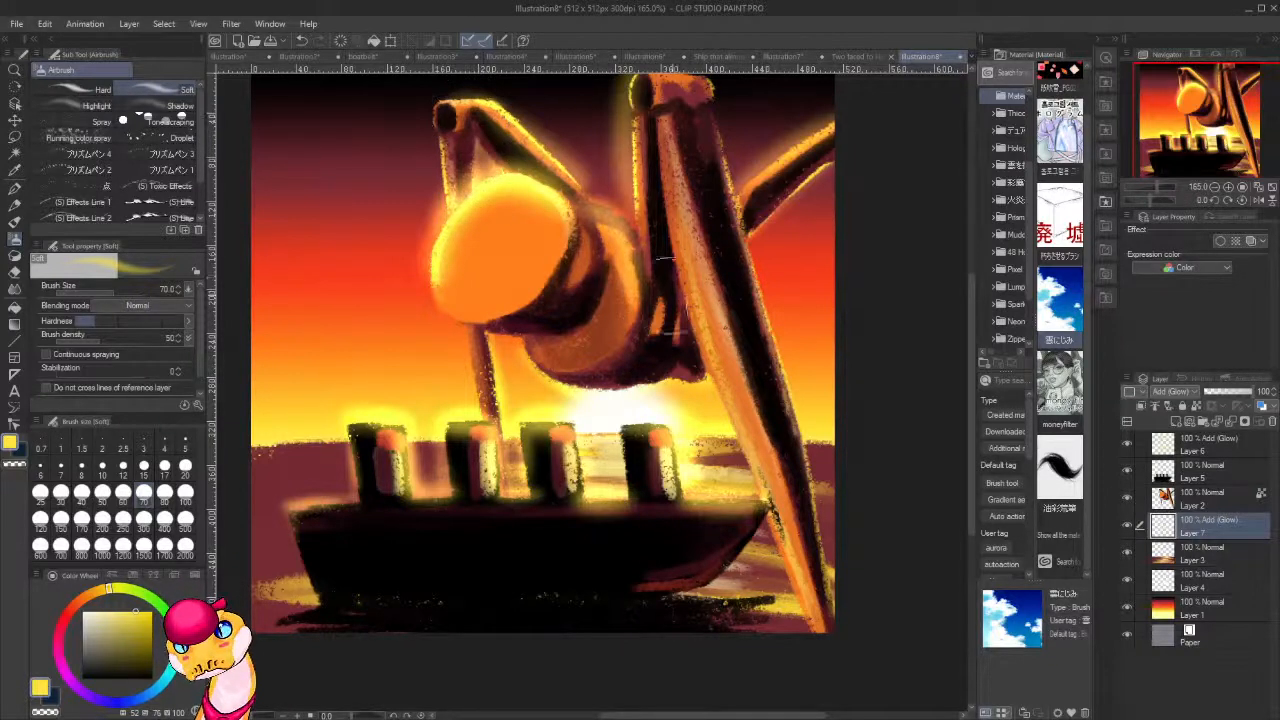
drag(729, 312, 681, 346)
mouse_move(663, 413)
mouse_down()
mouse_move(694, 359)
mouse_move(597, 362)
mouse_up()
mouse_move(618, 242)
mouse_down()
mouse_move(702, 597)
mouse_move(673, 430)
mouse_move(714, 640)
mouse_up()
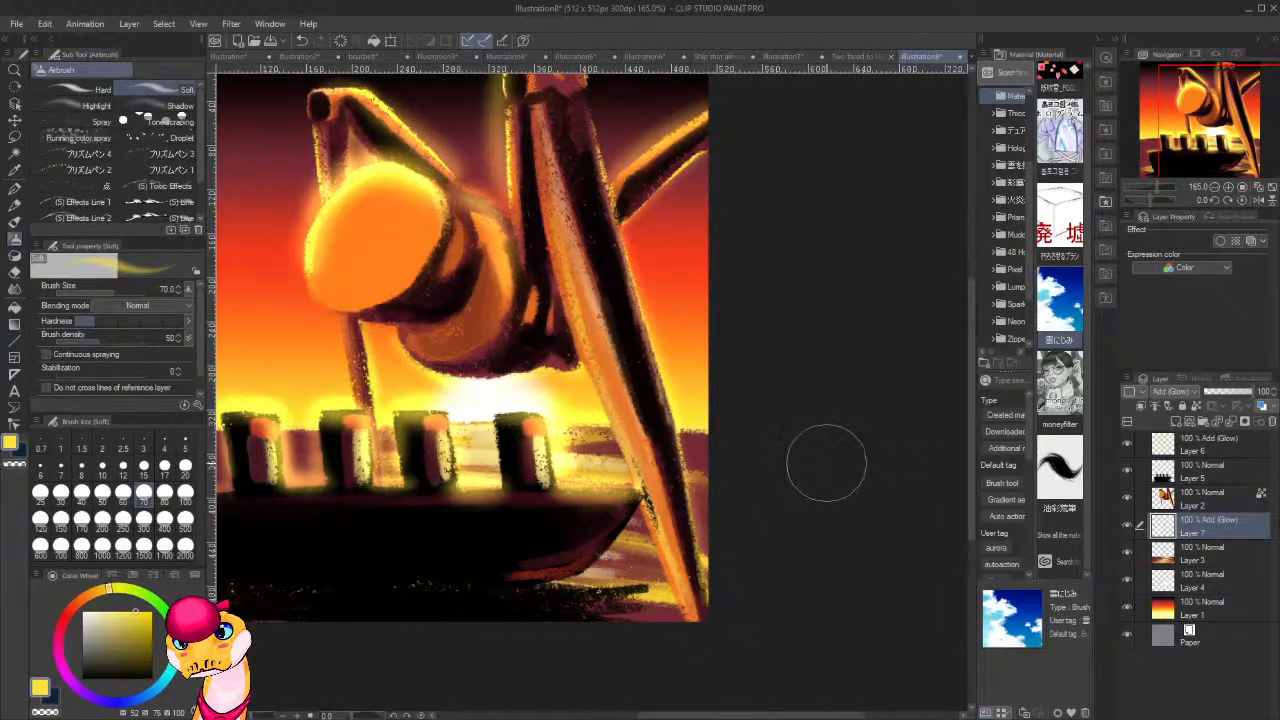
Choose a fully saturated red and add a new Normal layer directly above the ship's Layer 5.
scroll(826, 462, down, 5)
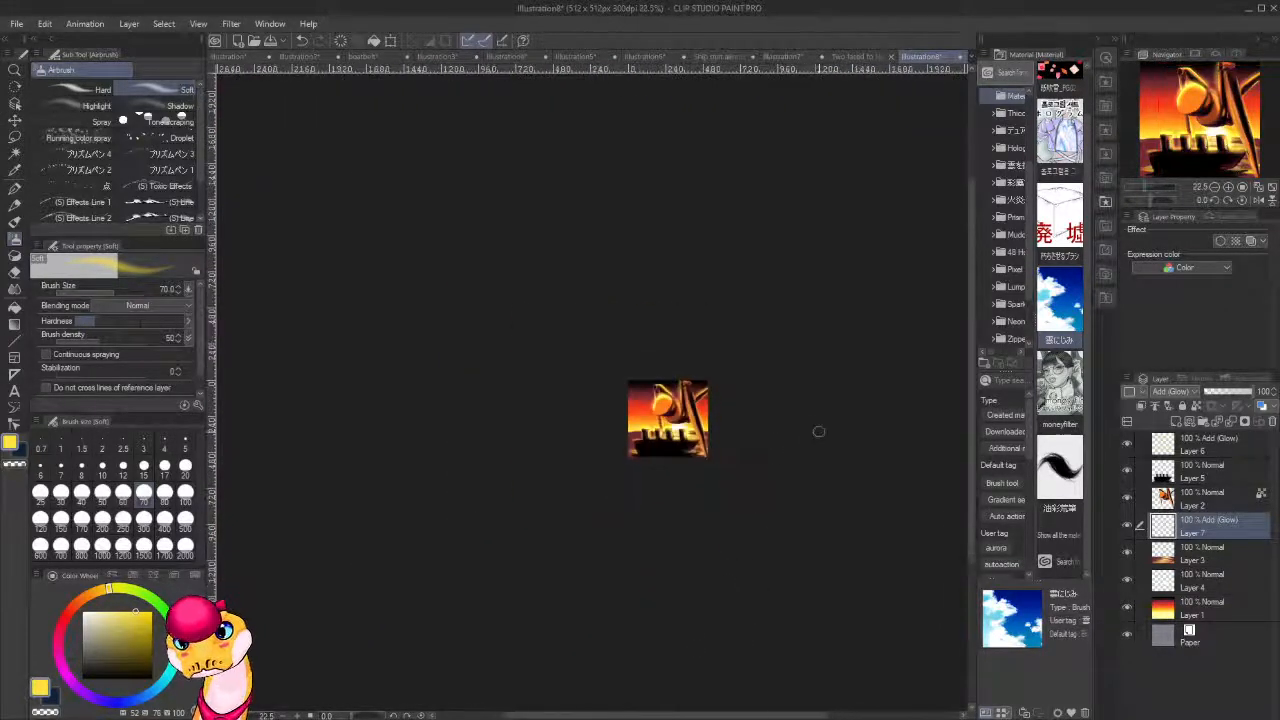
scroll(818, 431, down, 2)
scroll(818, 431, up, 5)
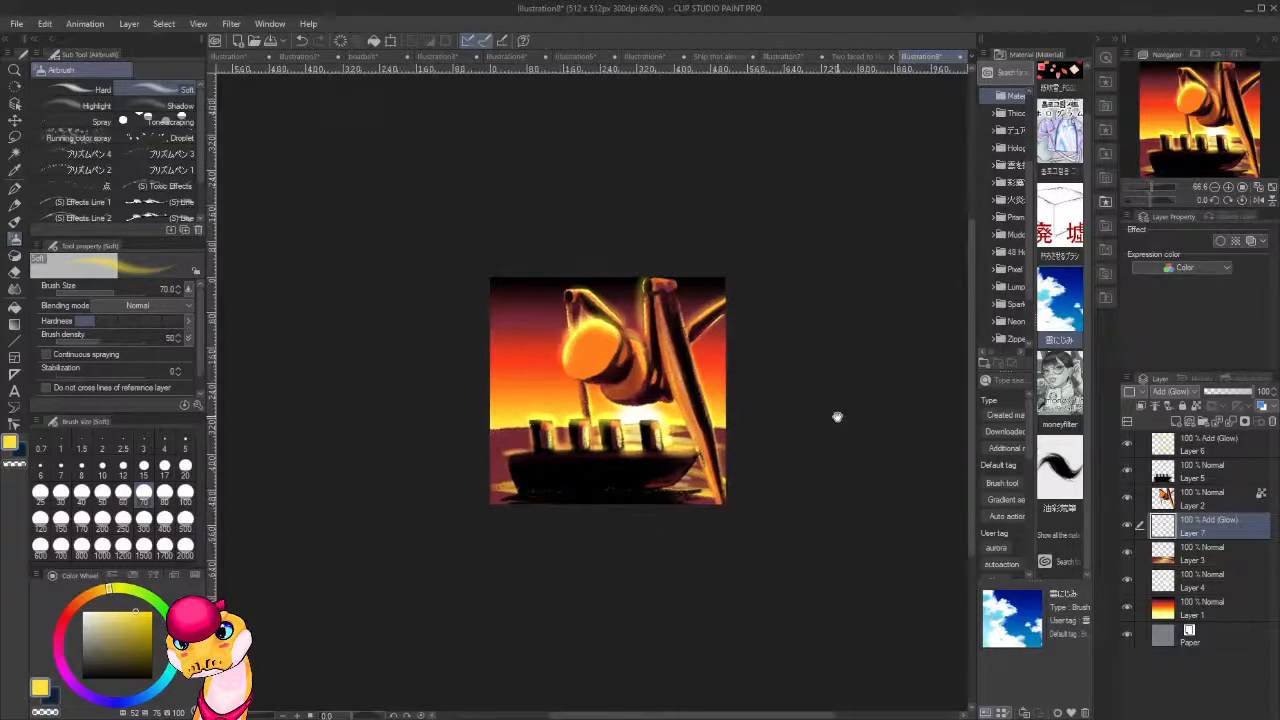
scroll(665, 404, up, 1)
scroll(665, 404, up, 2)
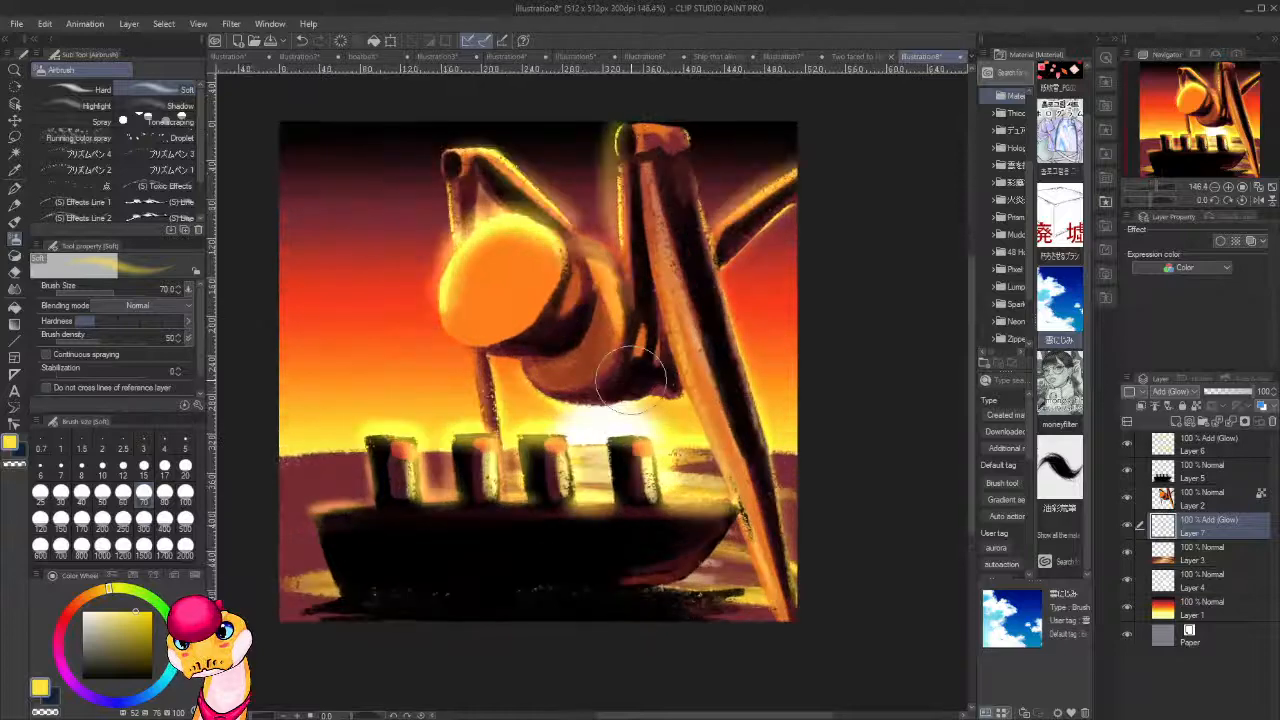
click(66, 617)
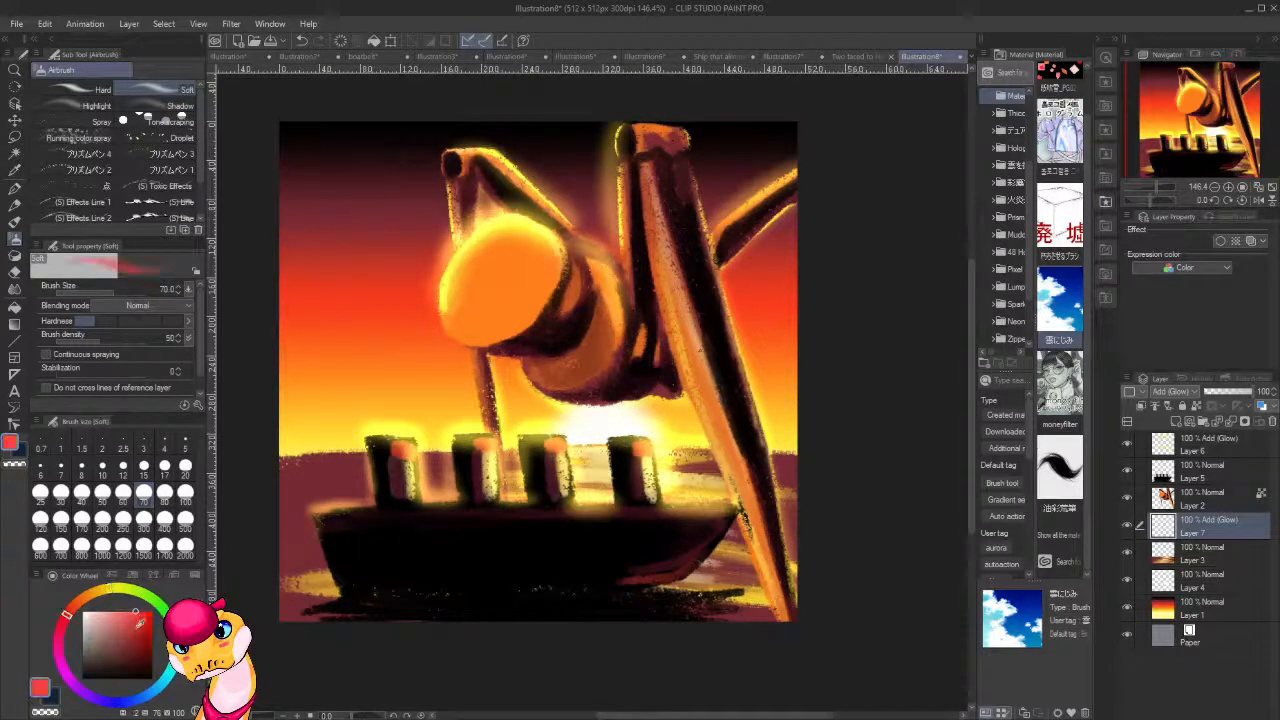
click(152, 612)
drag(812, 511, 816, 627)
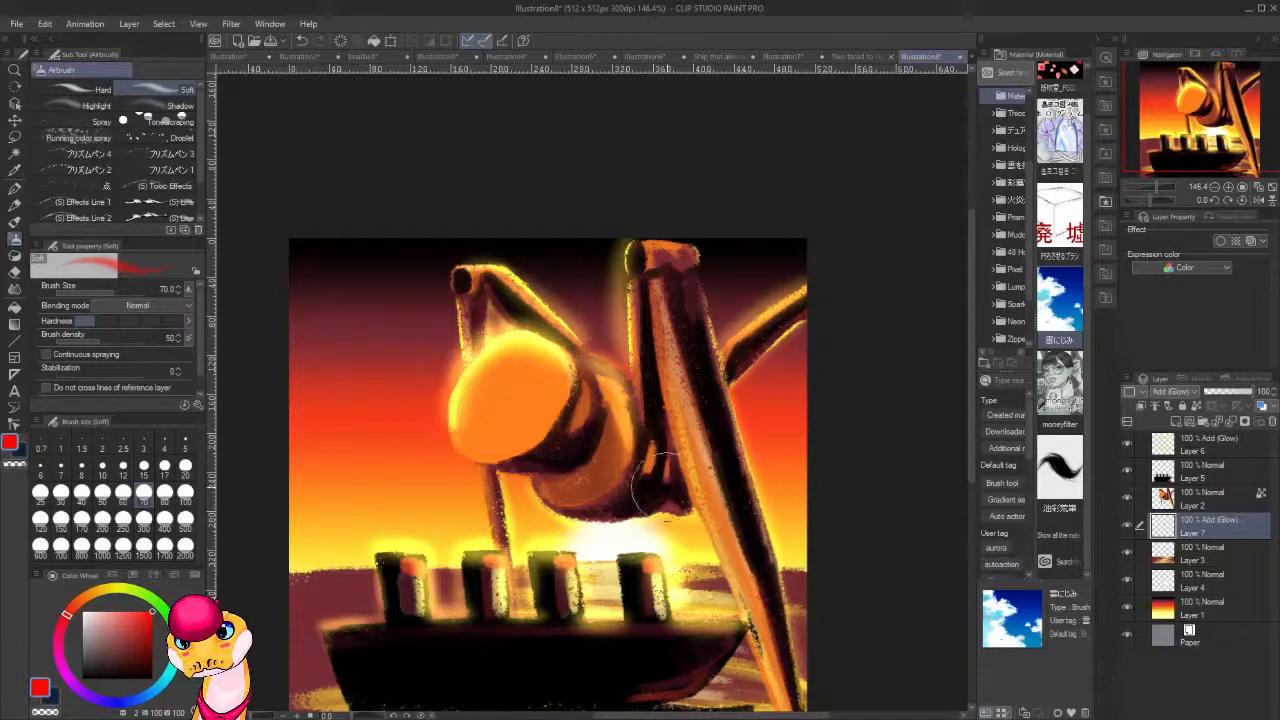
click(1214, 467)
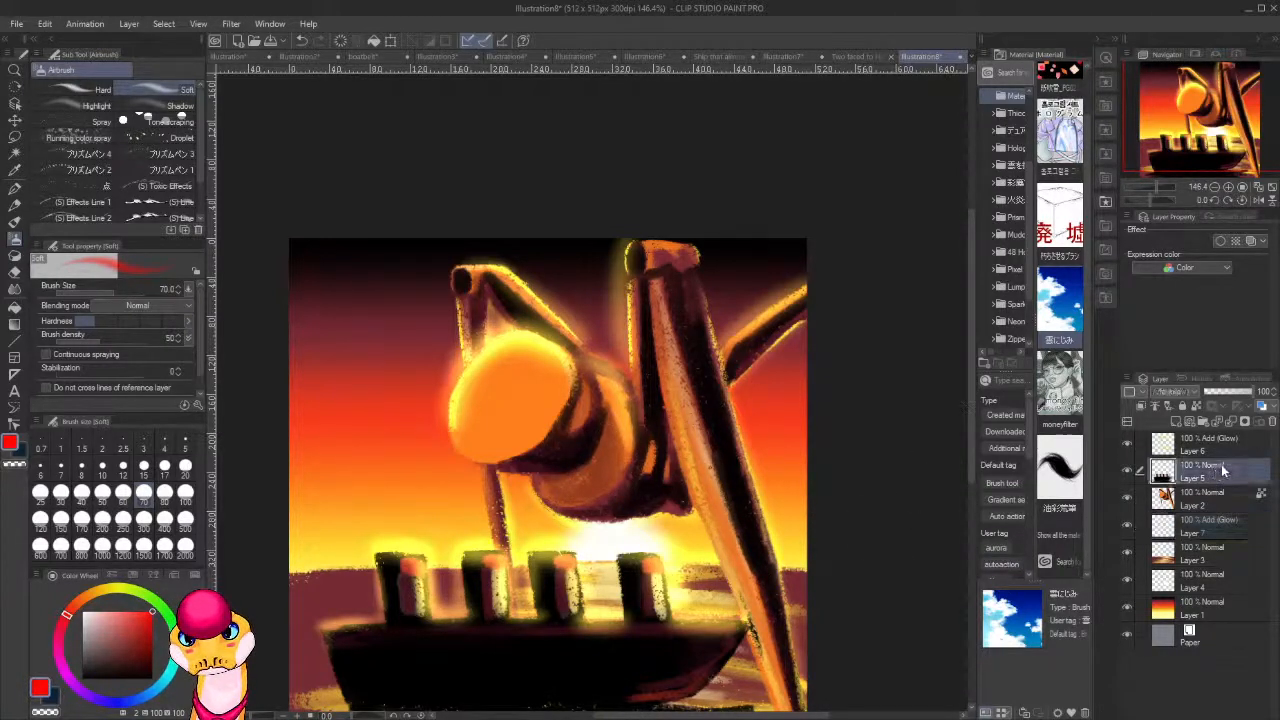
key(ctrl+shift+n)
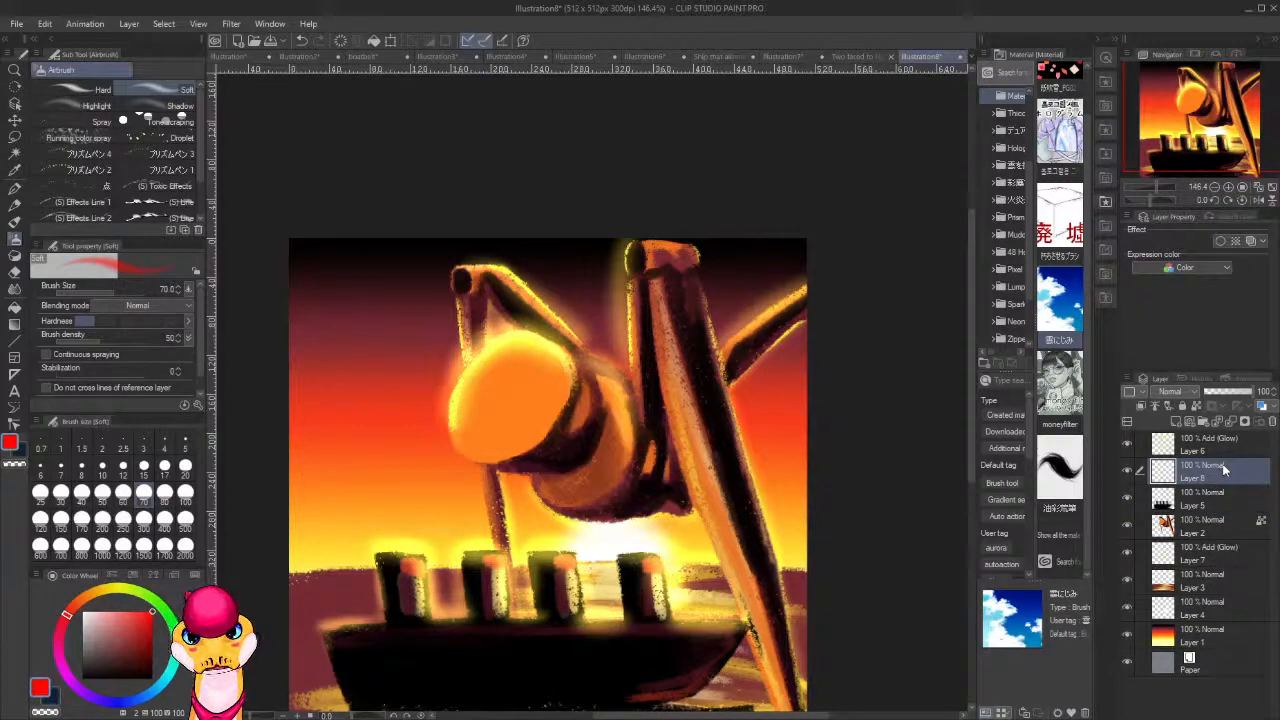
Paint two slanted red eyes in the dark band behind the round head with the thickpaint 9 brush at size 15.
key(b)
key(b)
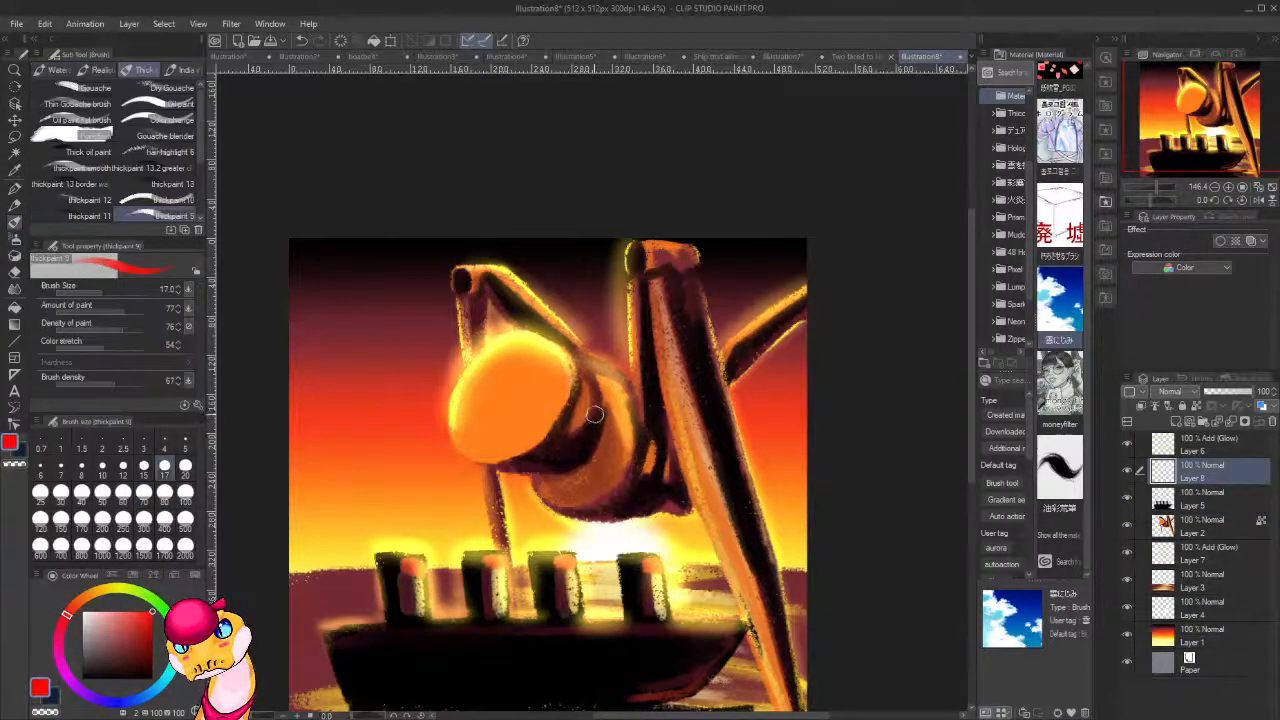
key(bracketleft)
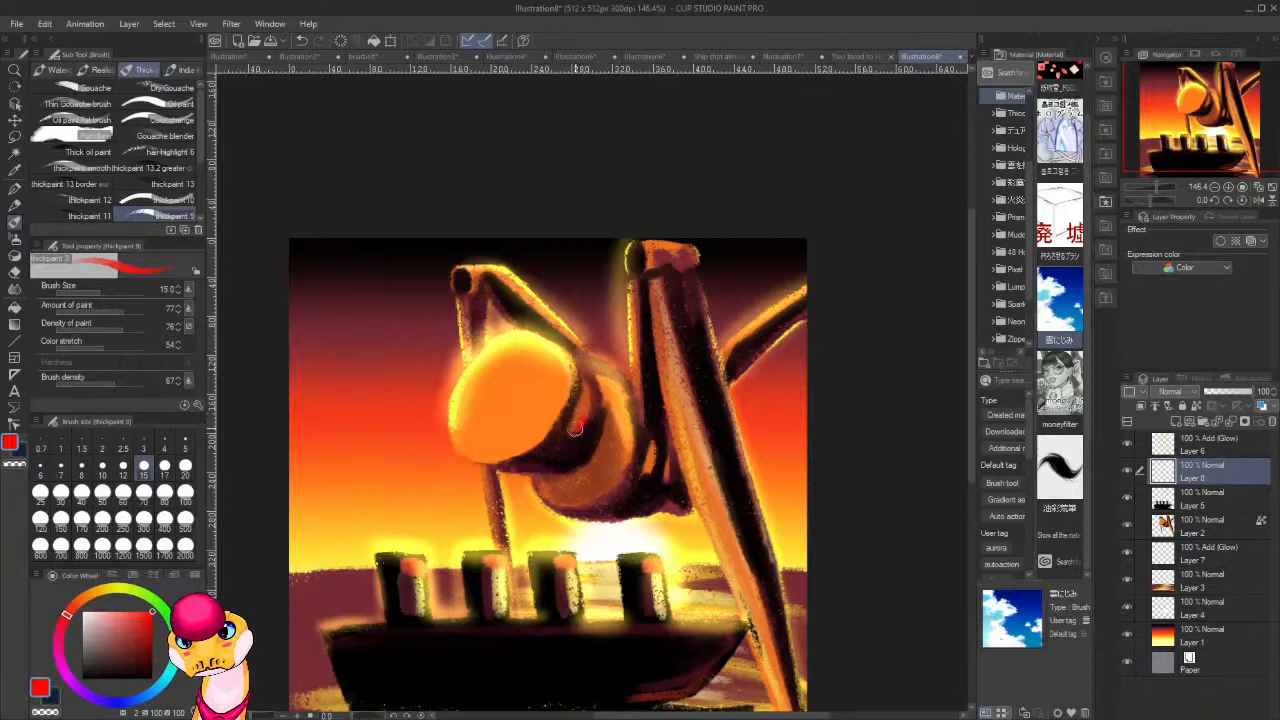
drag(578, 428, 582, 404)
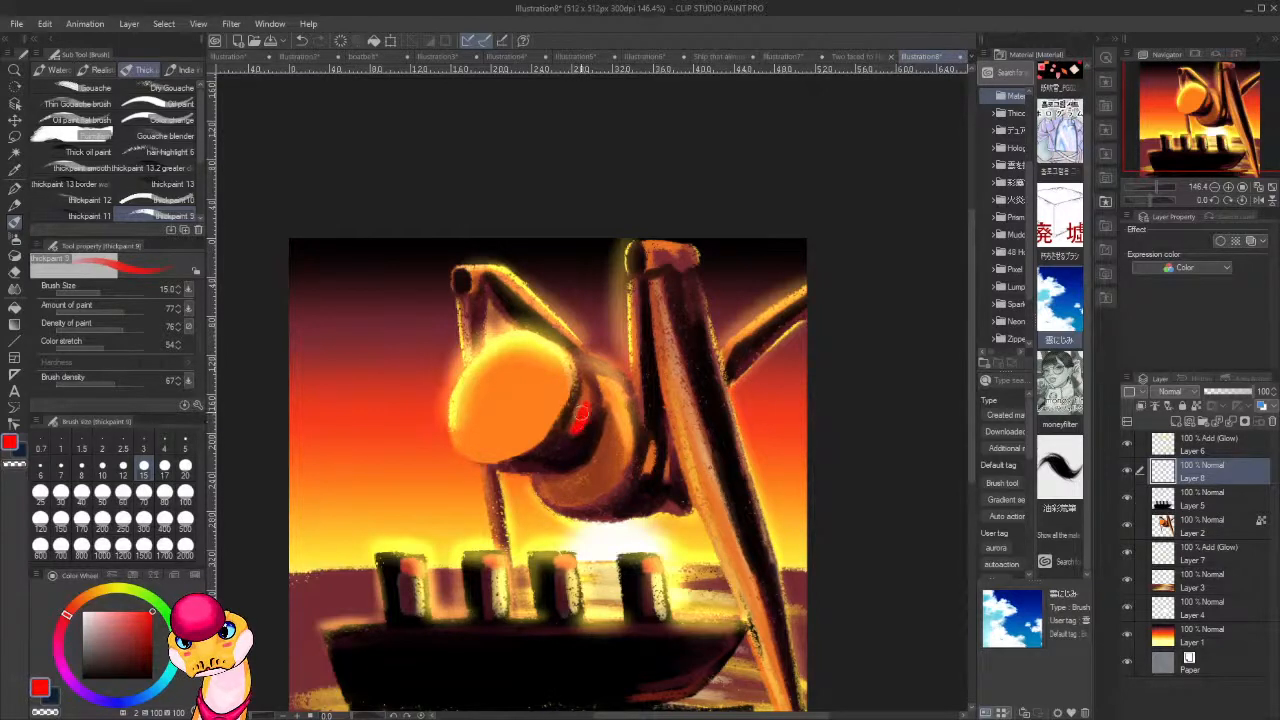
mouse_move(557, 450)
mouse_down()
mouse_move(529, 463)
mouse_move(584, 410)
mouse_up()
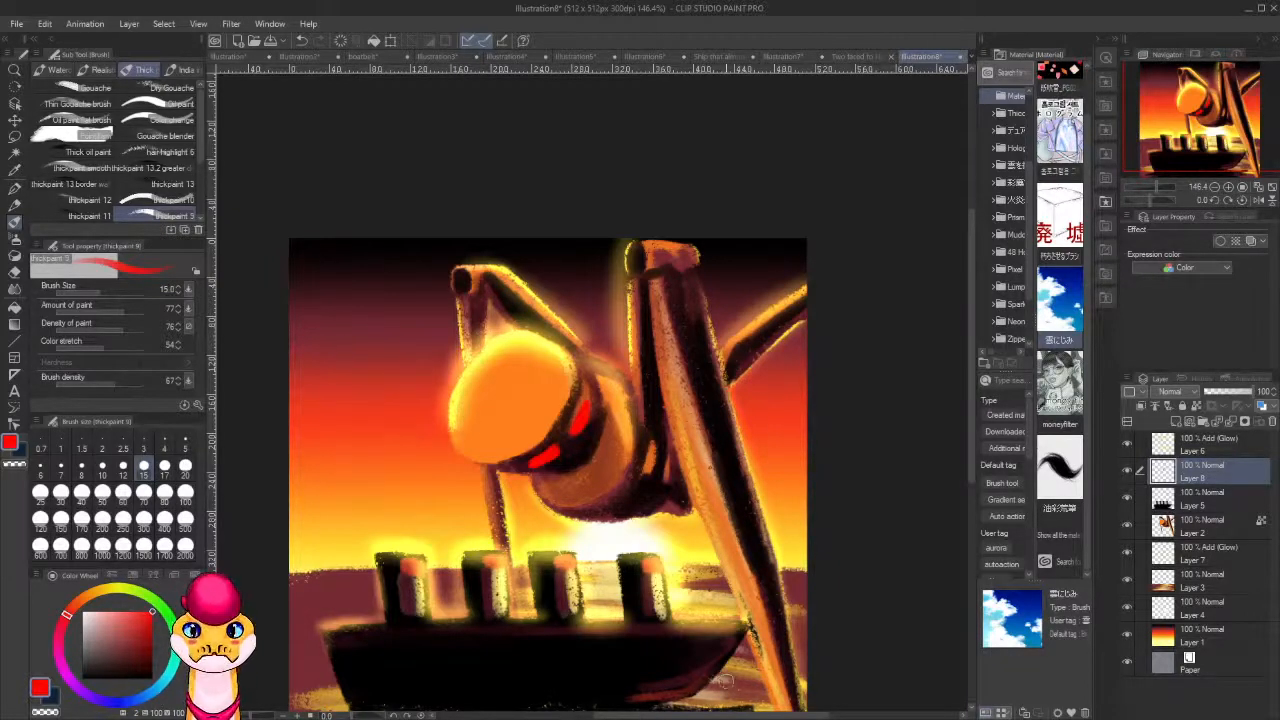
Paint light pink centres inside both red eyes with the brush size reduced to 8.
scroll(571, 680, up, 1)
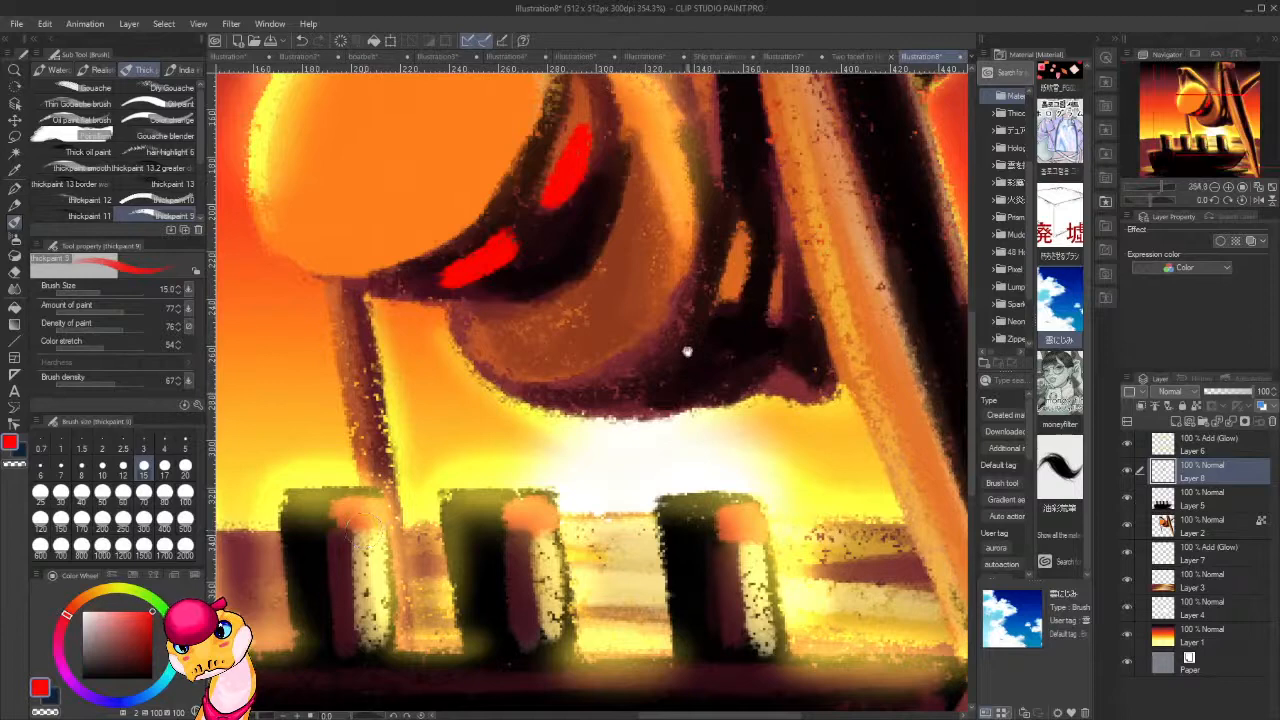
drag(687, 352, 657, 502)
click(105, 612)
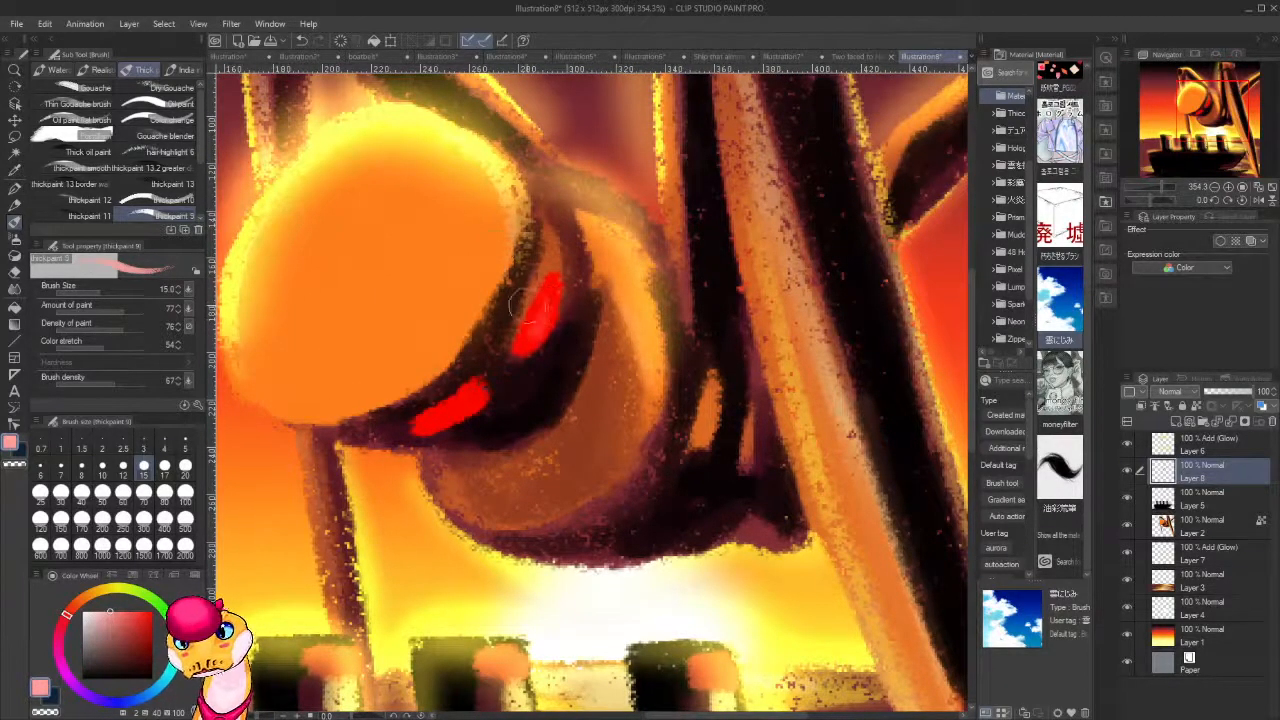
key(bracketleft)
key(bracketleft)
key(bracketleft)
mouse_move(548, 300)
mouse_down()
mouse_move(526, 338)
mouse_move(548, 296)
mouse_move(541, 313)
mouse_up()
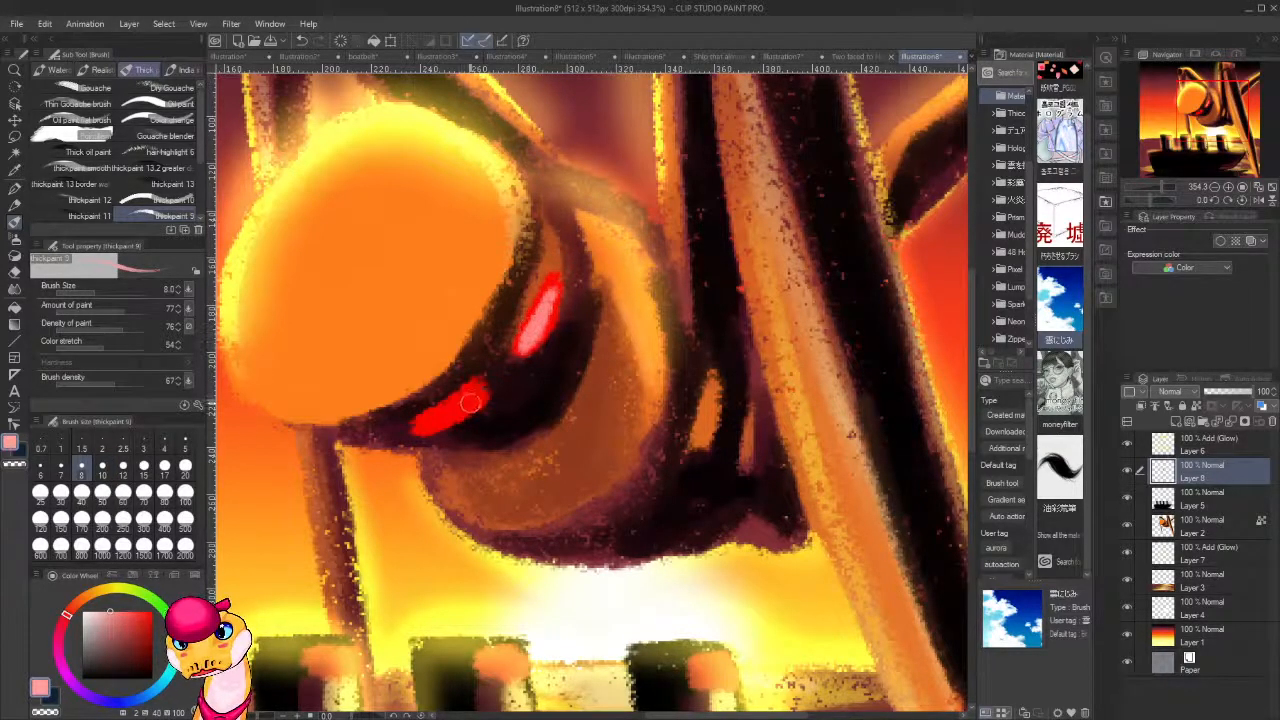
mouse_move(470, 402)
mouse_down()
mouse_move(428, 424)
mouse_move(453, 421)
mouse_up()
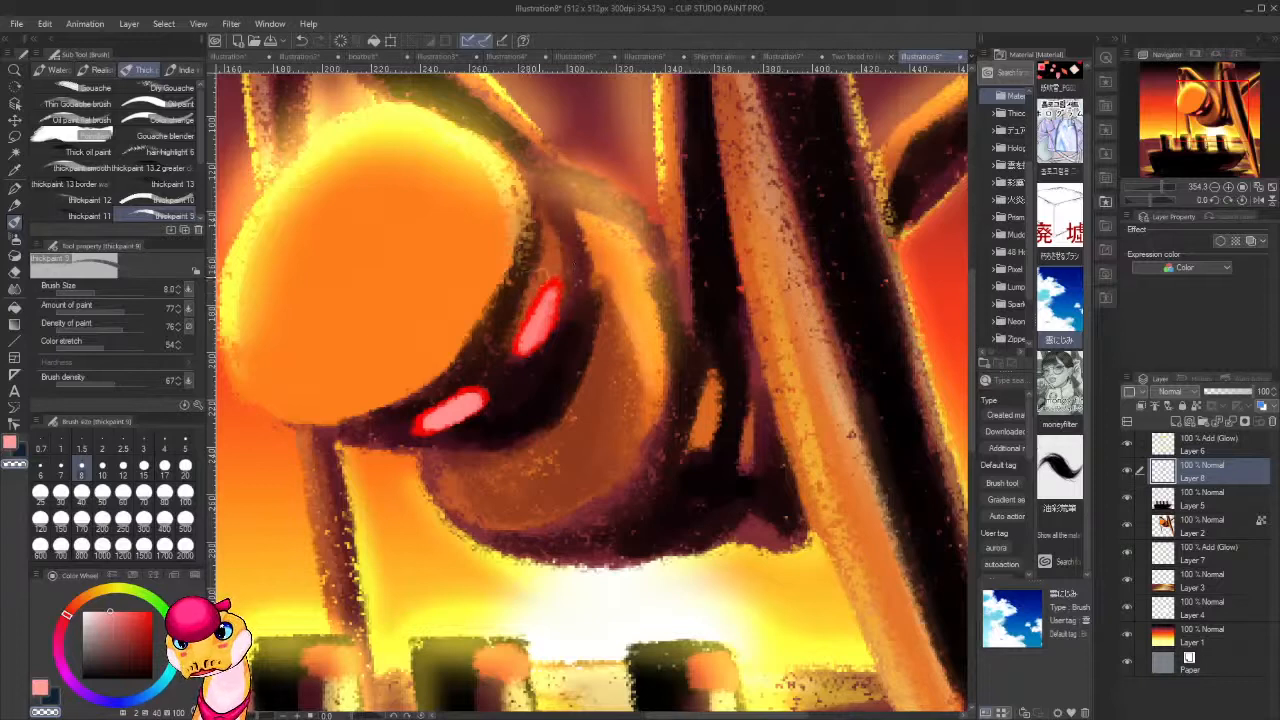
Brighten the centres of both eyes with a near-white pink.
alt+click(453, 408)
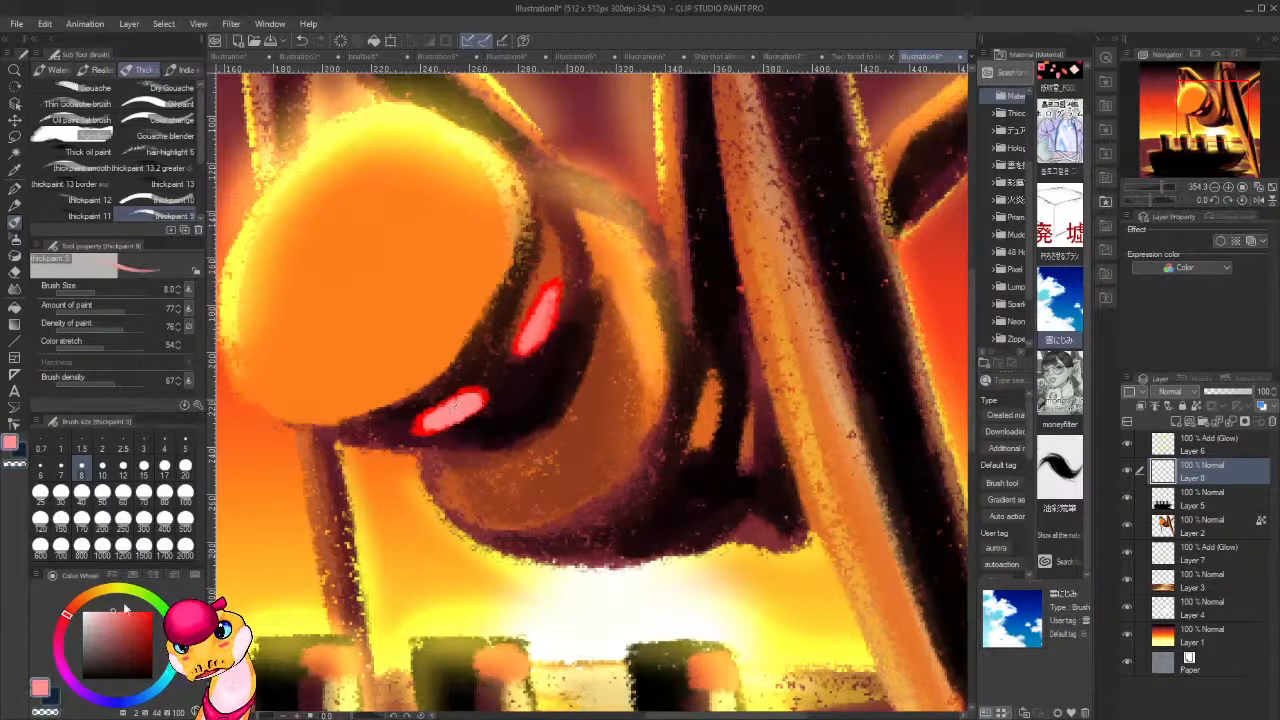
click(88, 614)
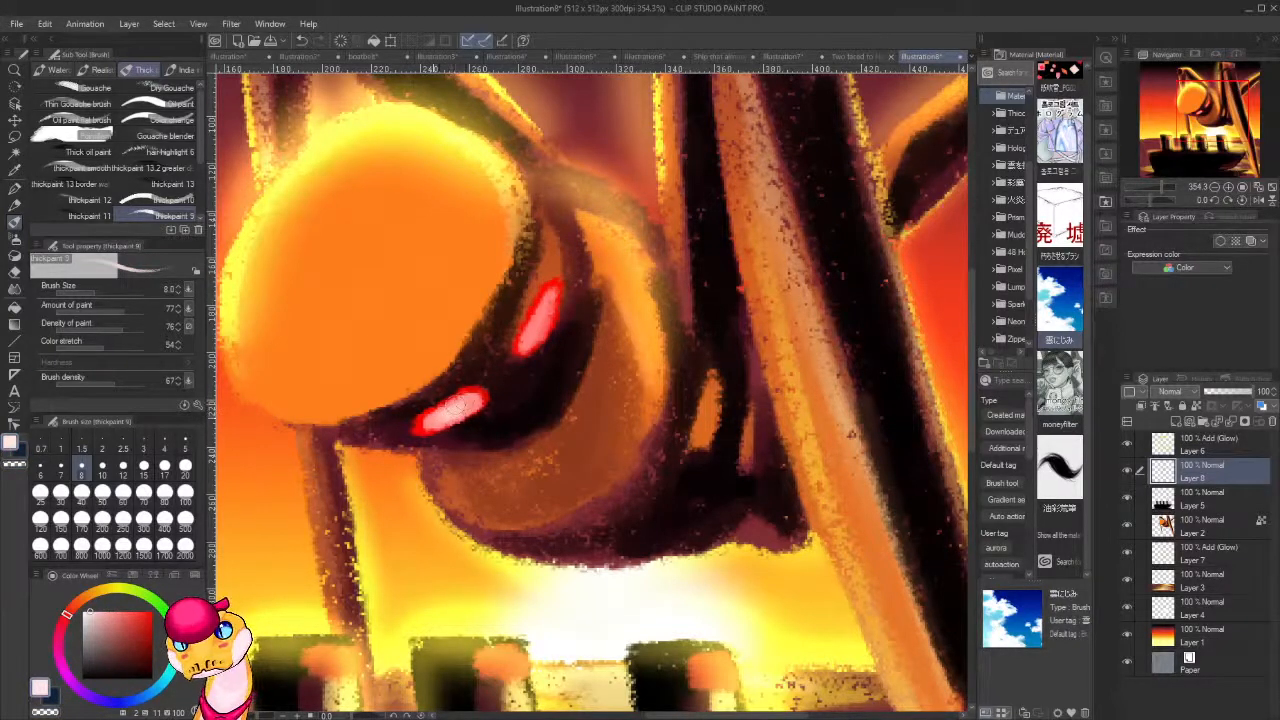
mouse_move(539, 338)
mouse_down()
mouse_move(551, 303)
mouse_move(534, 326)
mouse_up()
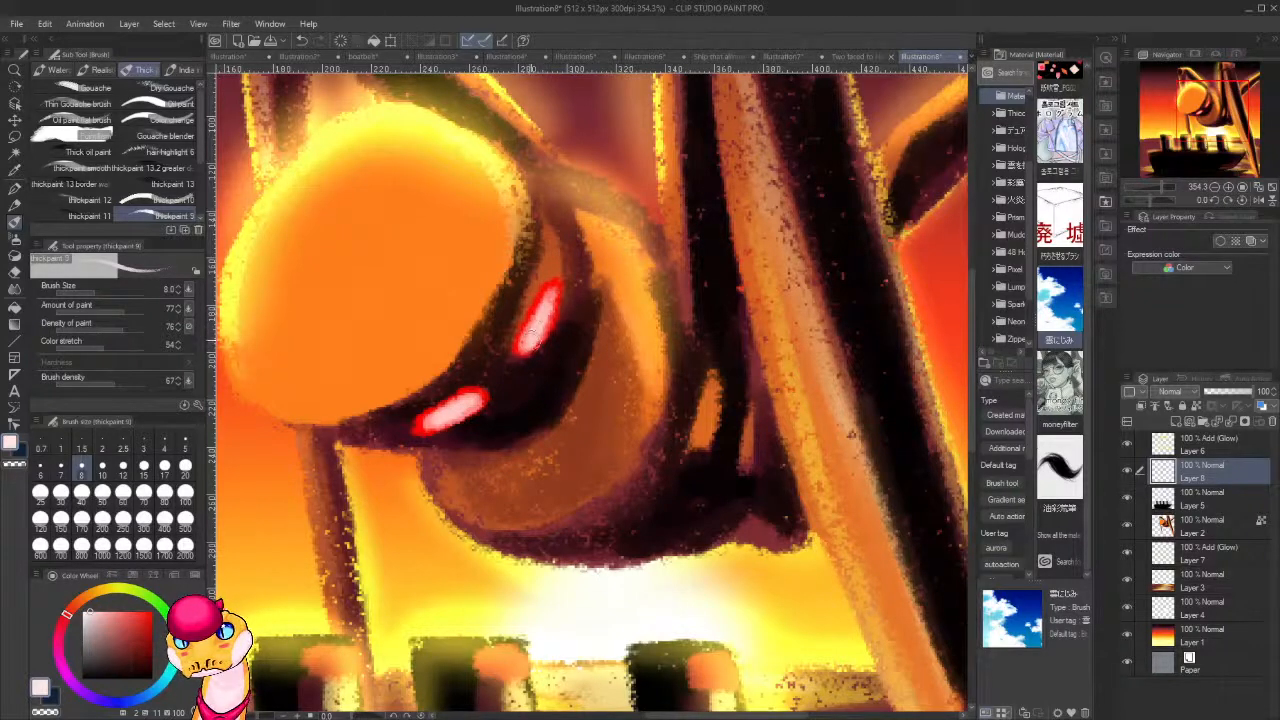
scroll(742, 347, down, 10)
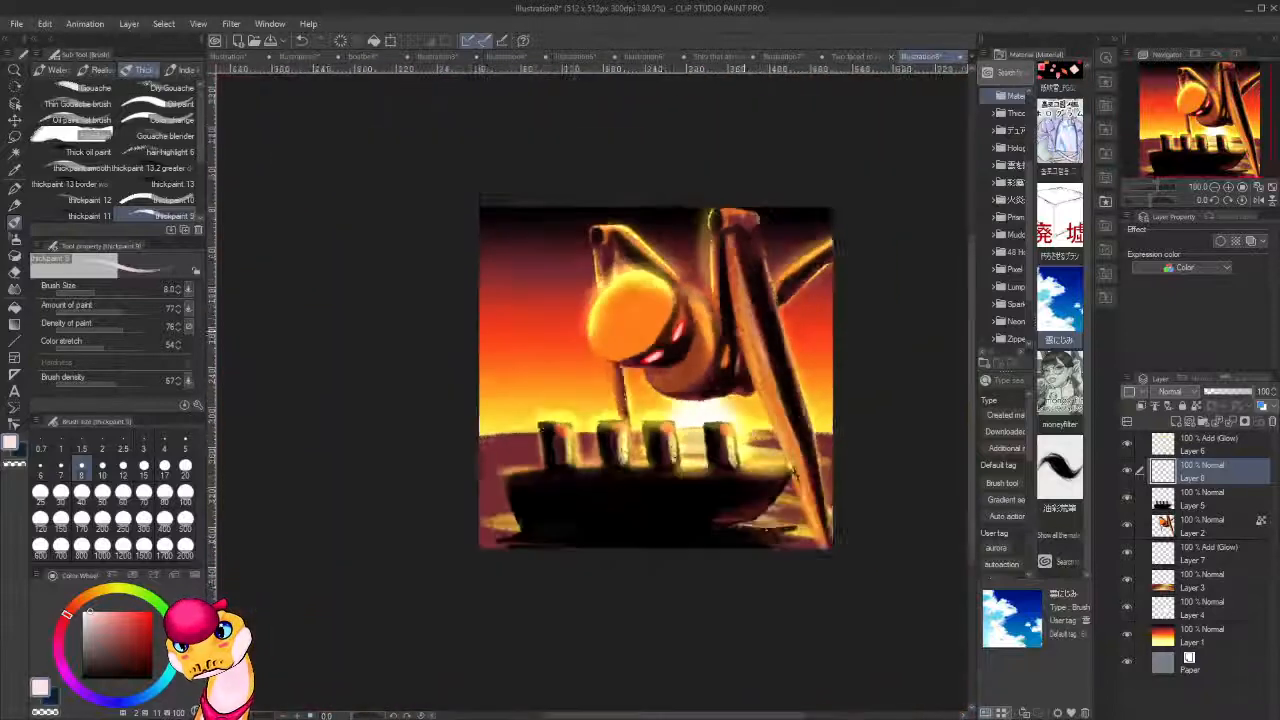
scroll(741, 354, up, 6)
scroll(742, 354, up, 4)
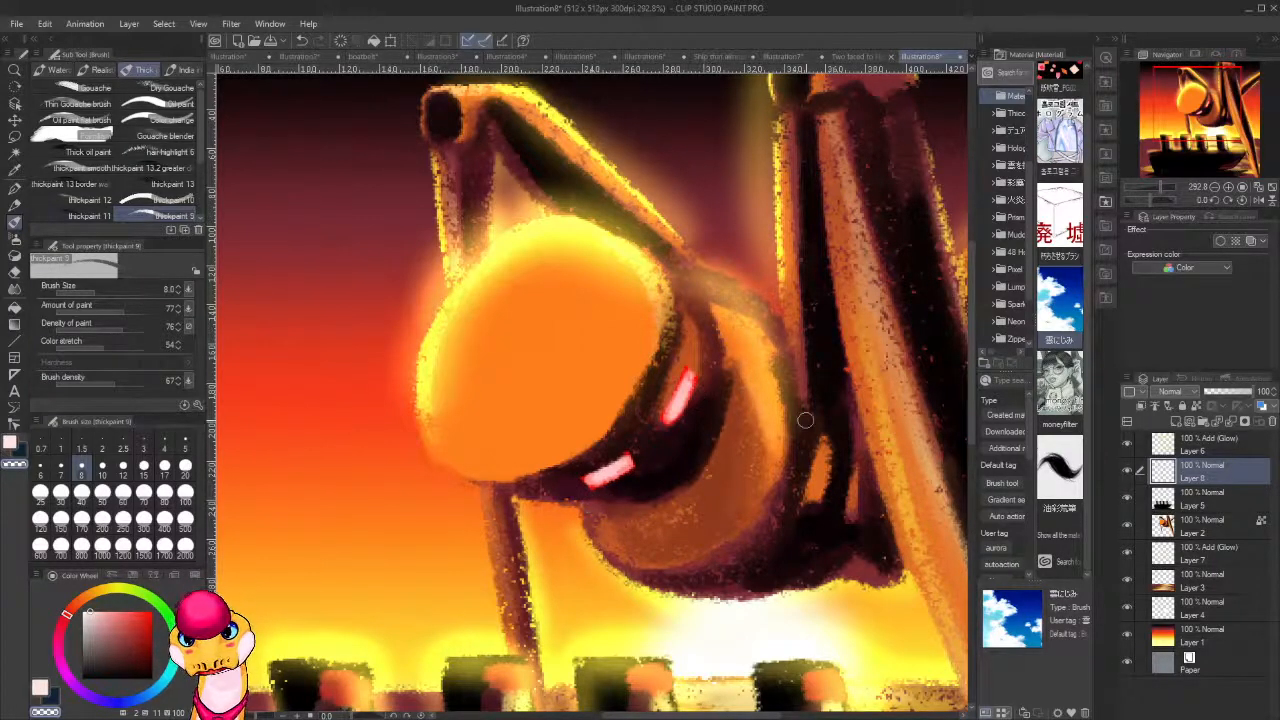
scroll(803, 413, down, 8)
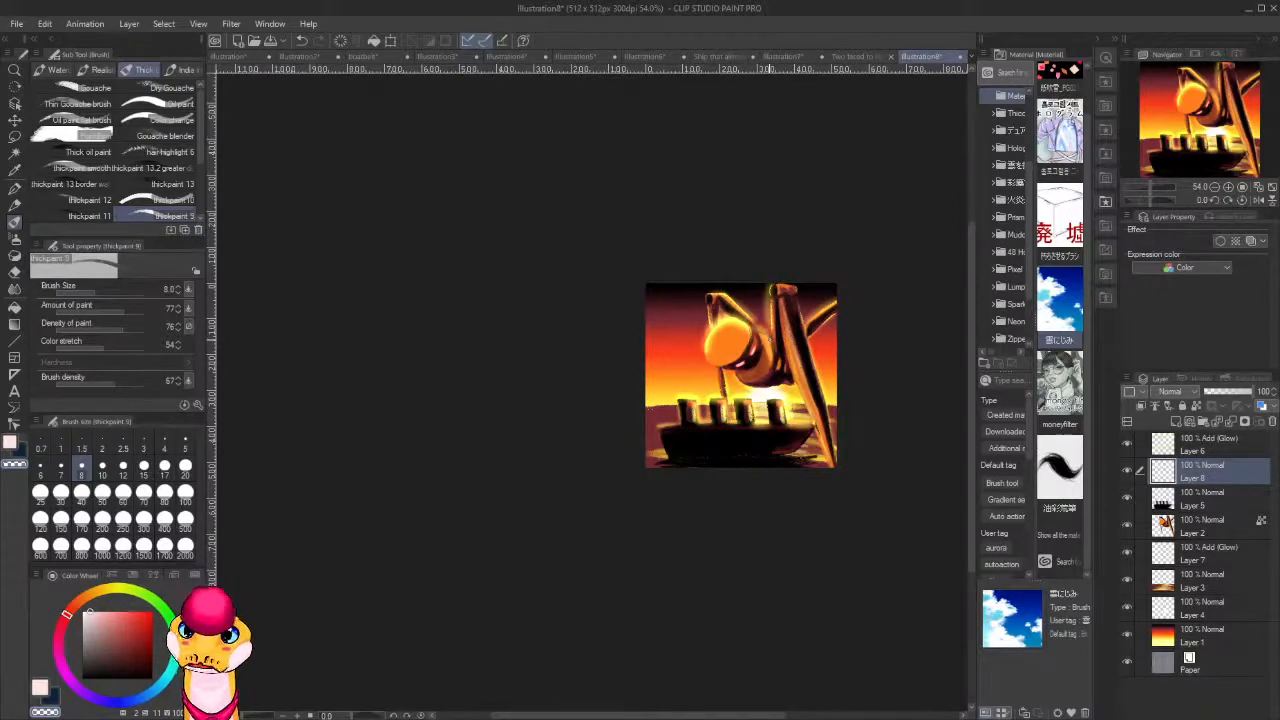
scroll(768, 335, up, 5)
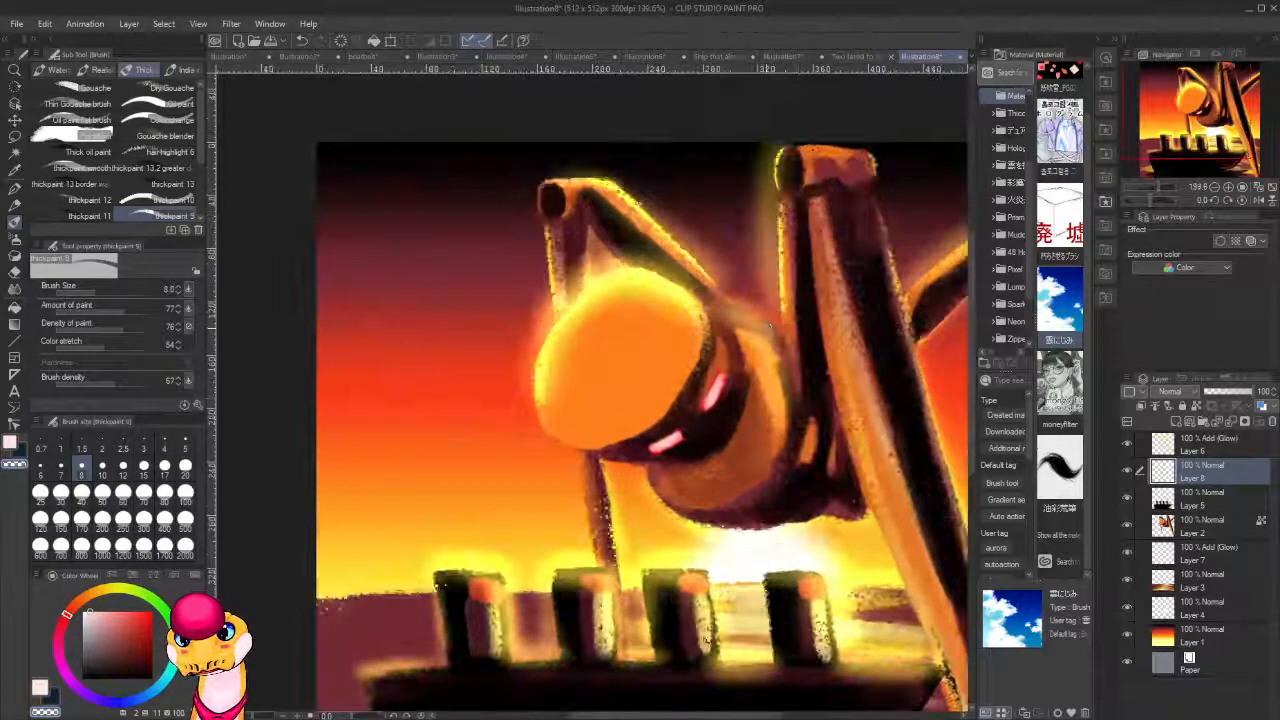
scroll(795, 385, up, 3)
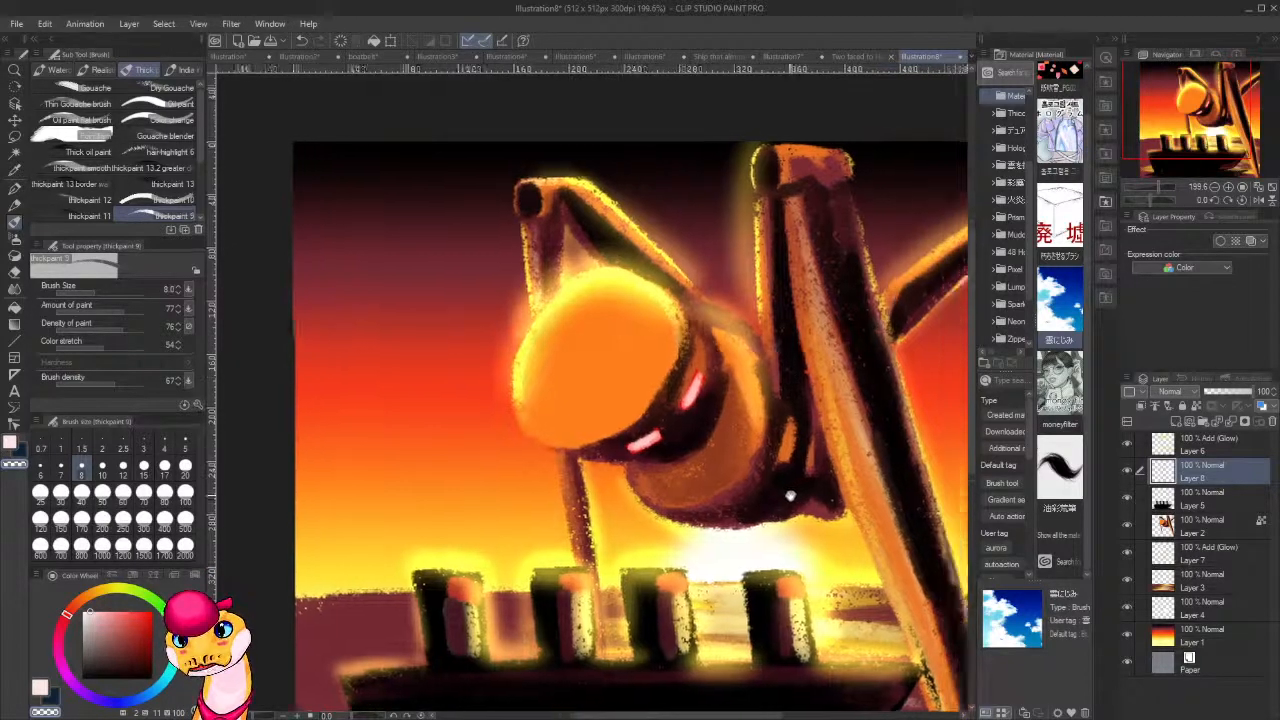
scroll(833, 470, right, 5)
scroll(752, 577, down, 3)
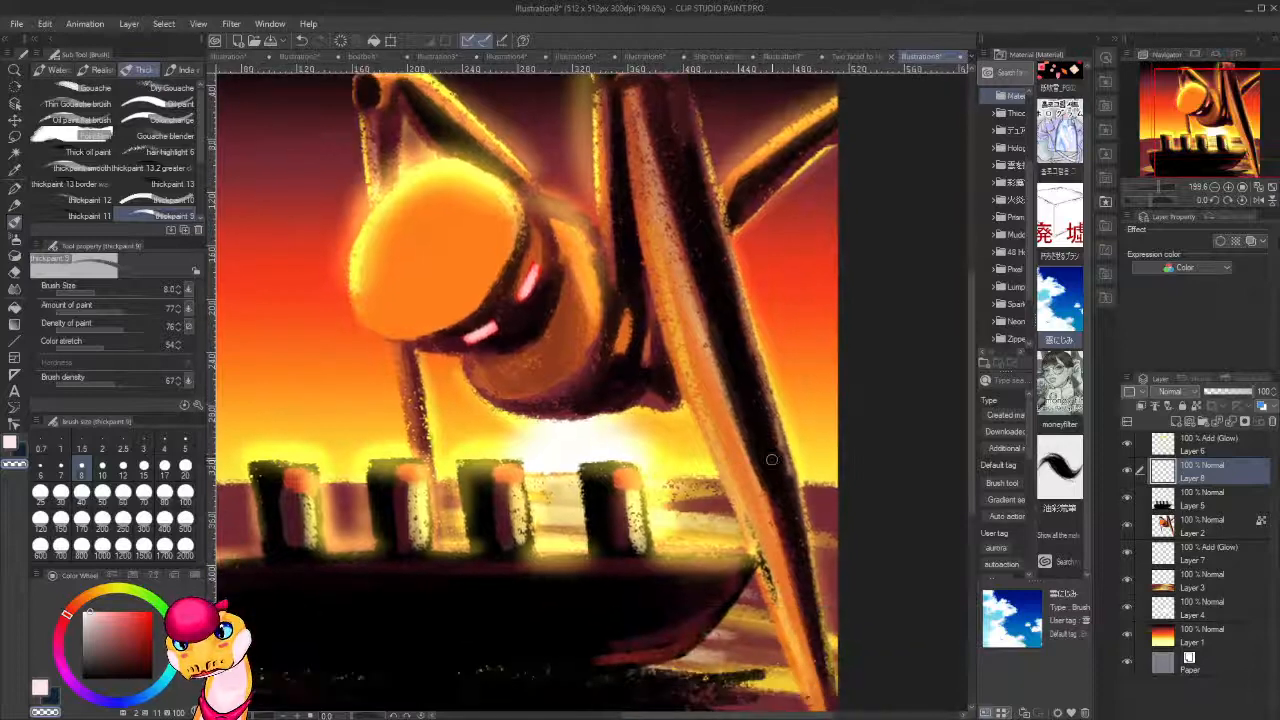
Add a new Normal layer directly above the sky gradient's Layer 1 and select the 雲にじみ cloud brush at size 100, opacity 38.
scroll(815, 444, down, 5)
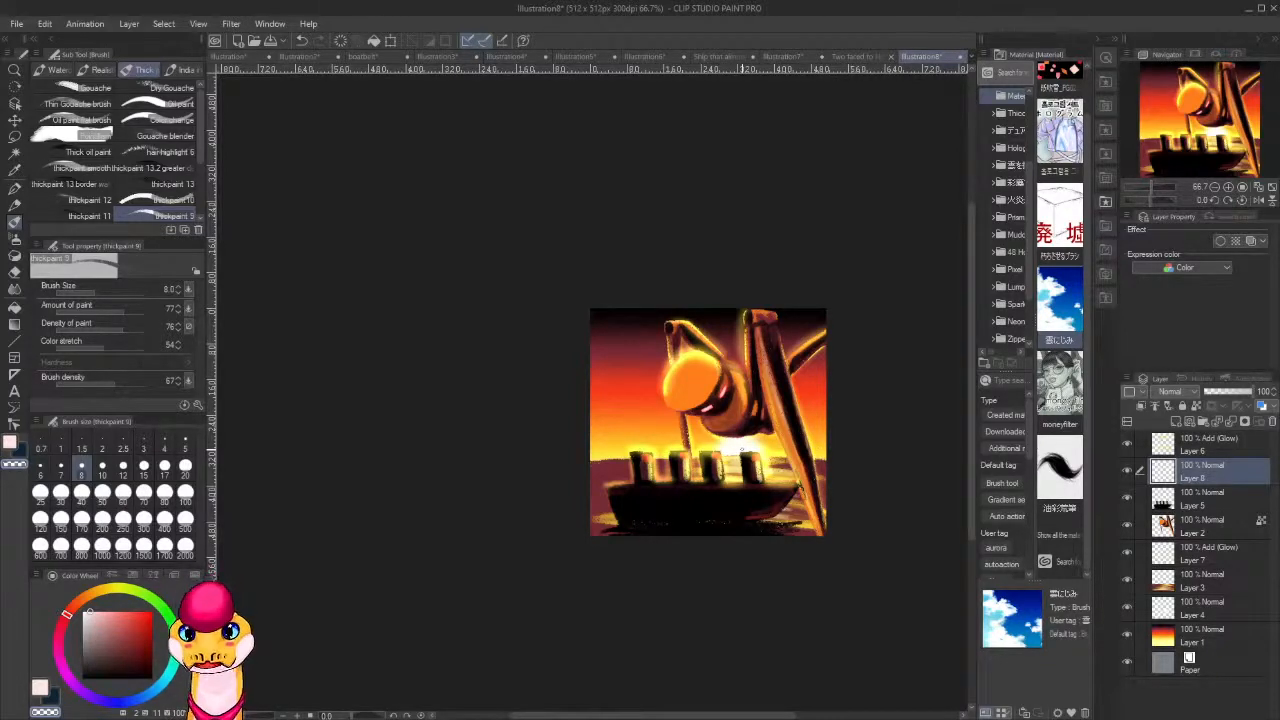
drag(752, 522, 806, 477)
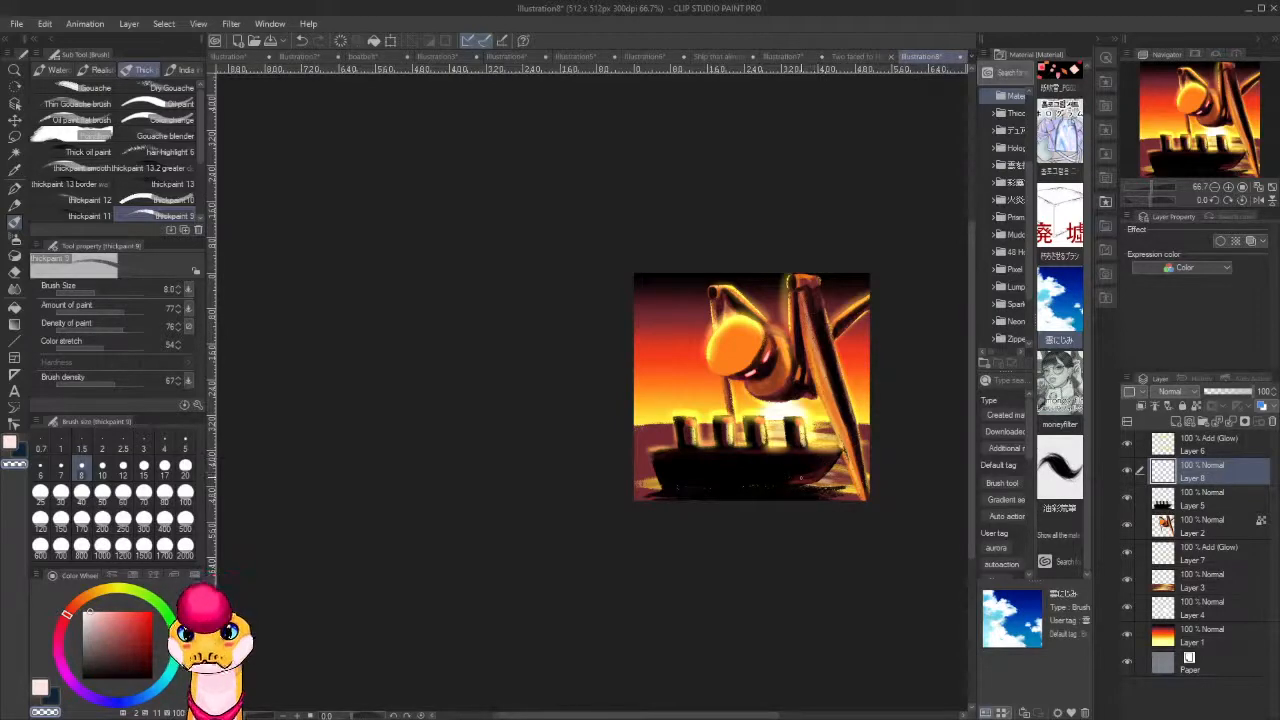
scroll(763, 386, up, 3)
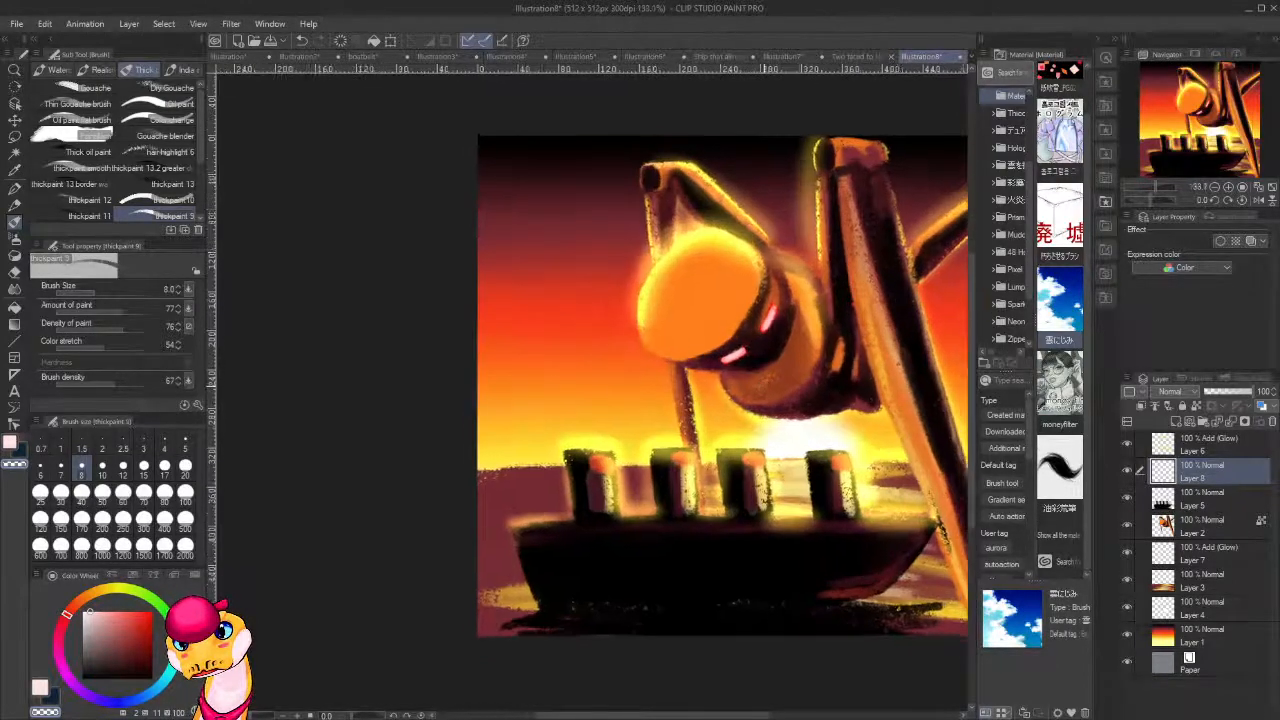
drag(798, 444, 570, 450)
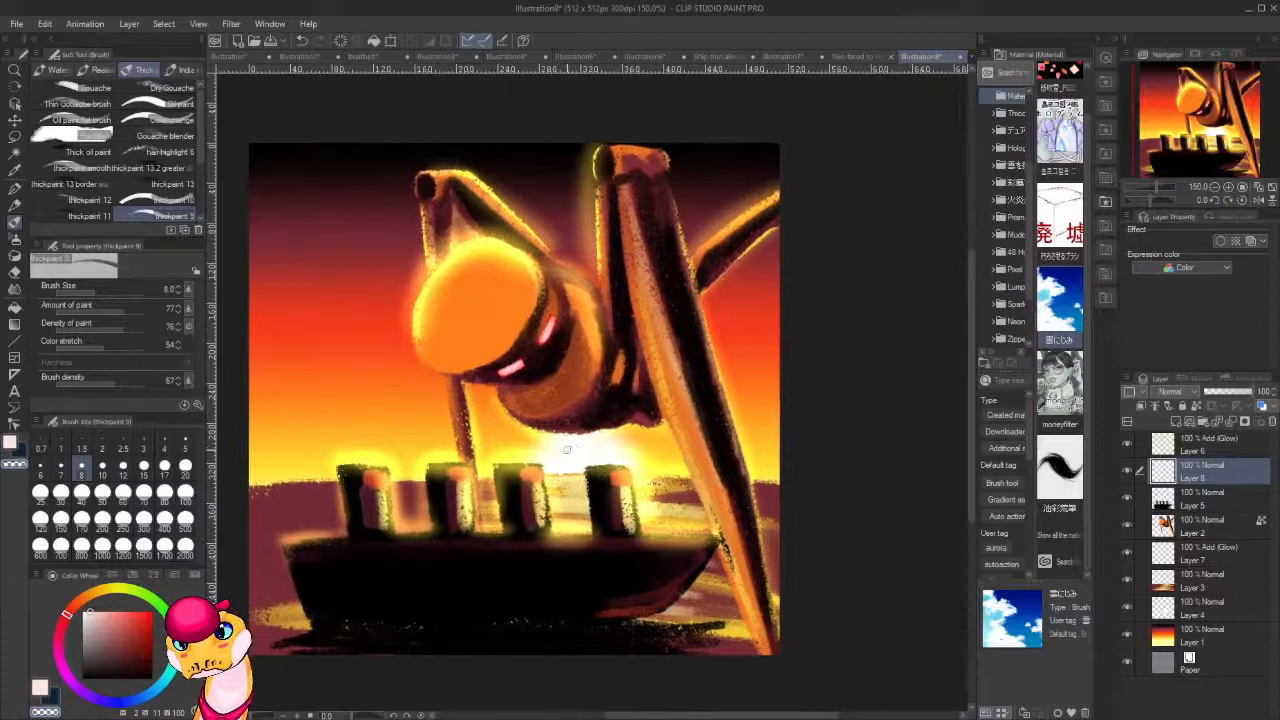
scroll(548, 446, up, 2)
scroll(548, 446, down, 5)
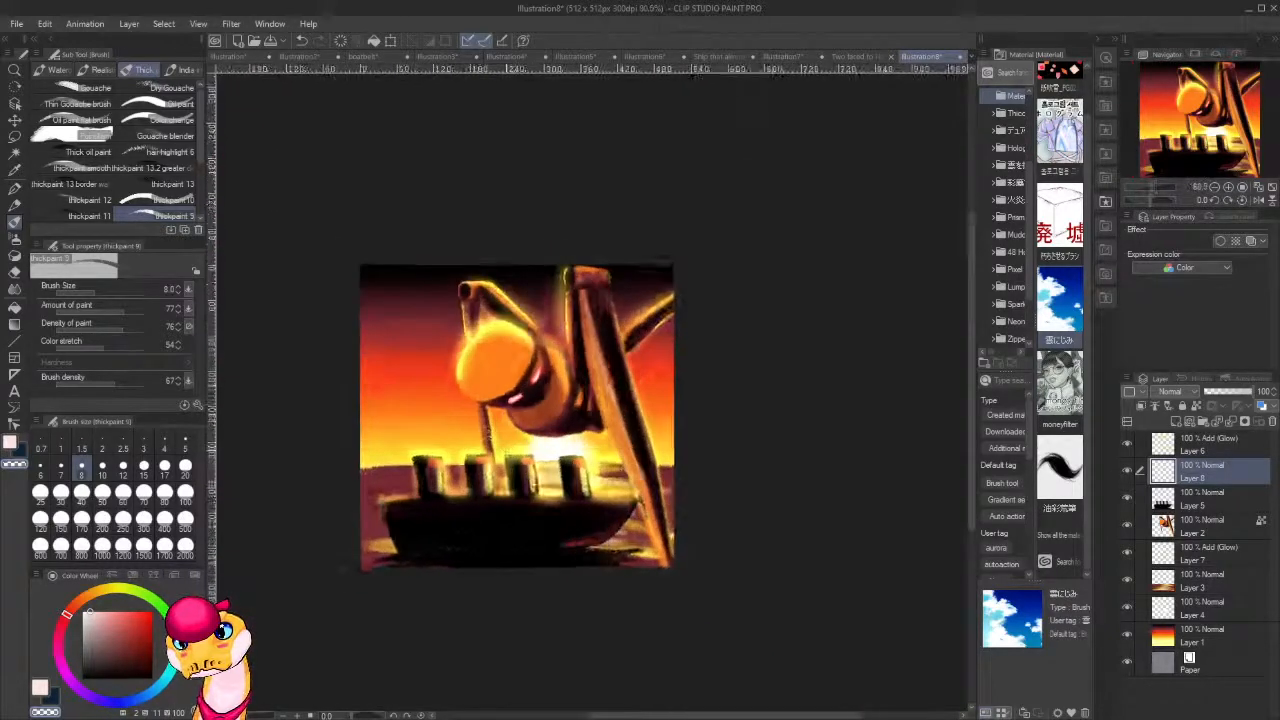
scroll(548, 446, up, 3)
click(1219, 647)
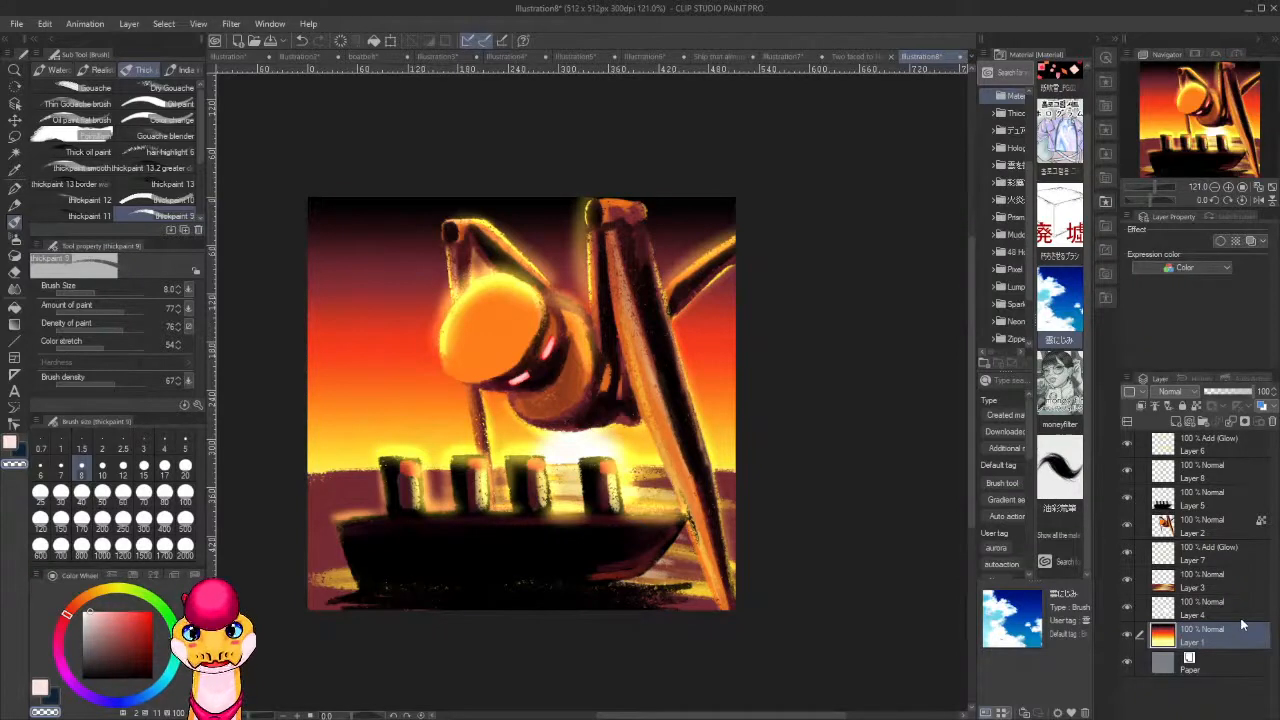
key(ctrl+shift+n)
key(b)
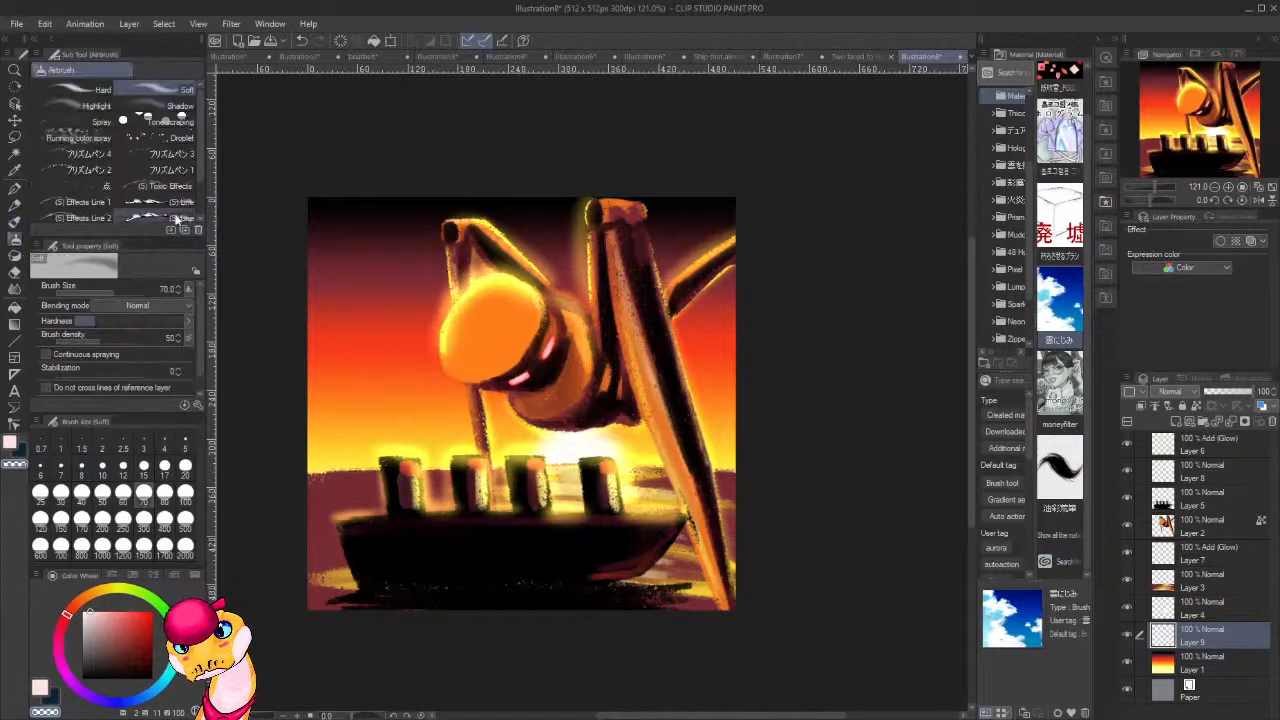
key(b)
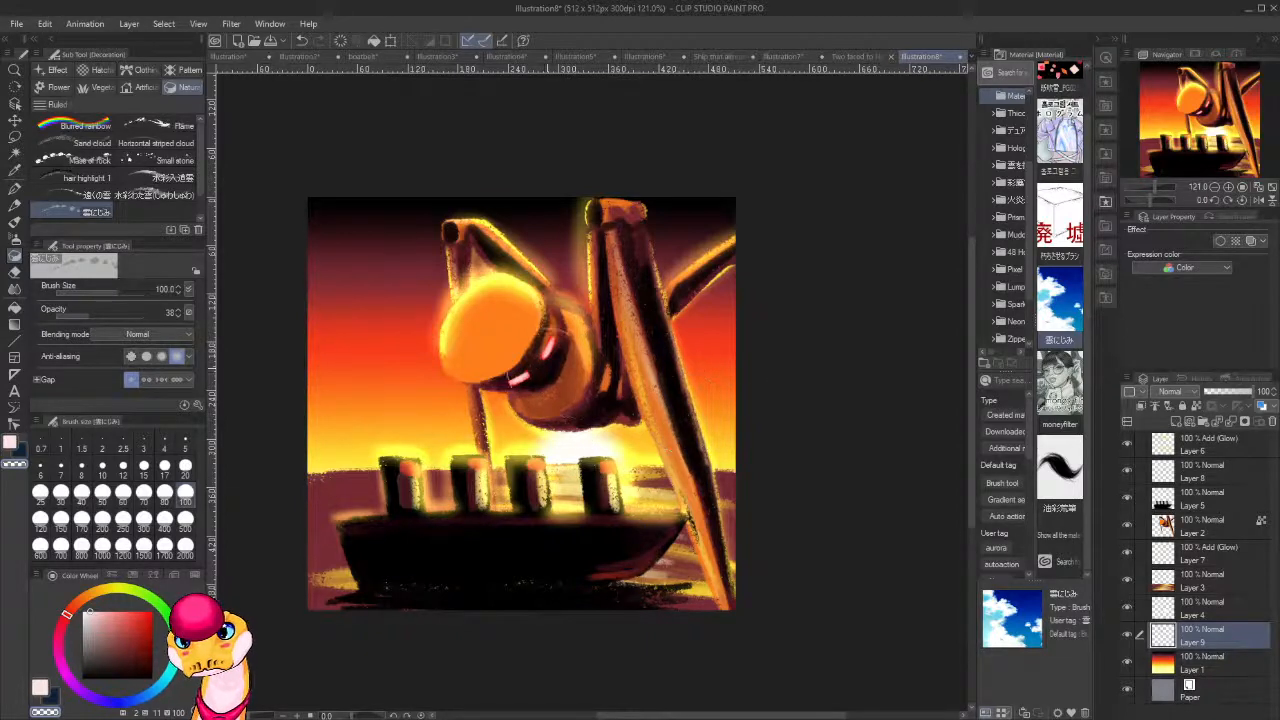
Paint soft orange clouds in the sky beside the head, then near-white clouds just above the horizon on both sides.
alt+click(395, 366)
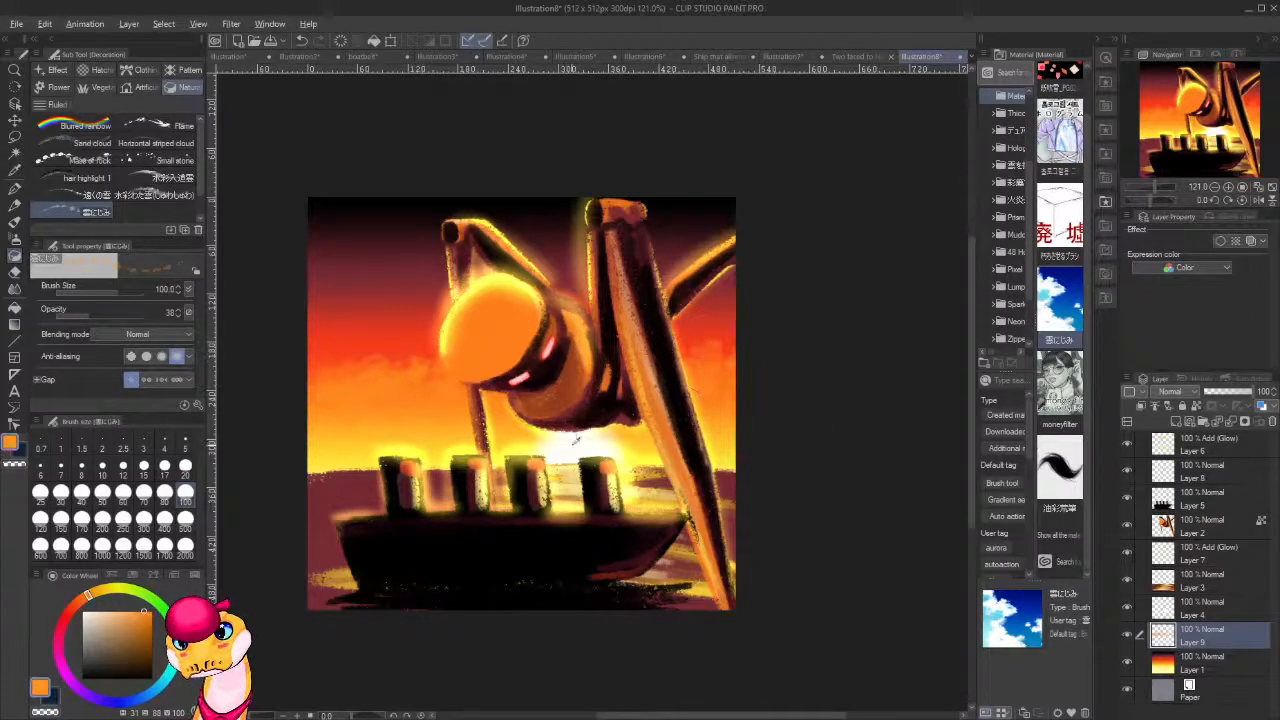
alt+click(575, 440)
mouse_move(440, 415)
mouse_down()
mouse_move(300, 427)
mouse_move(485, 417)
mouse_move(513, 392)
mouse_move(485, 417)
mouse_move(416, 412)
mouse_up()
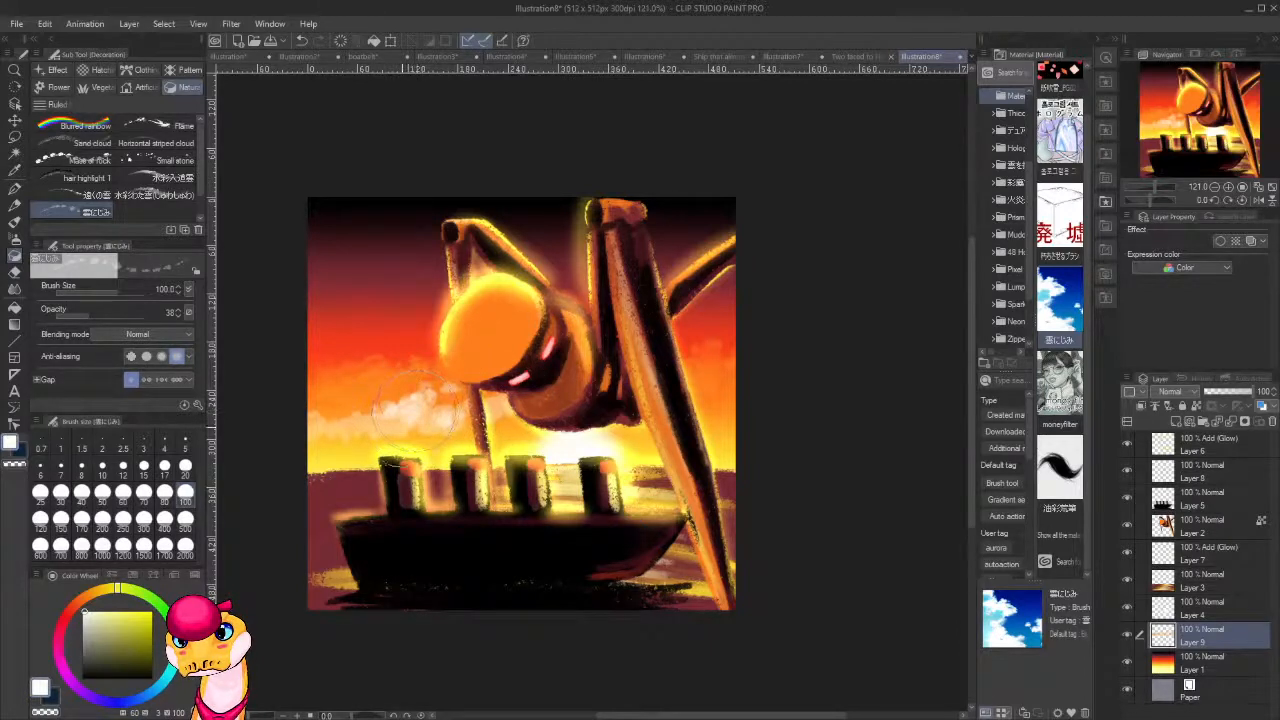
mouse_move(694, 410)
mouse_down()
mouse_move(686, 400)
mouse_move(757, 391)
mouse_move(713, 398)
mouse_up()
Add dark red clouds across the red band of the sky on both sides of the figure with sampled reds.
alt+click(721, 294)
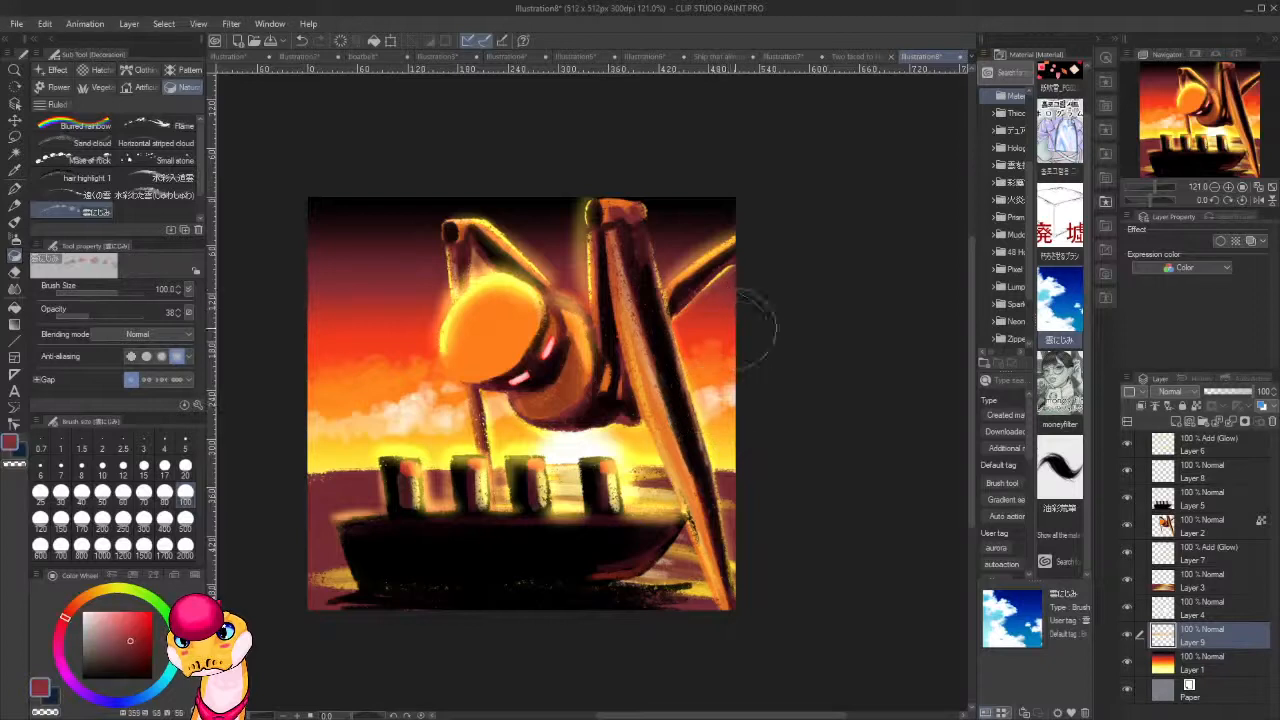
mouse_move(722, 340)
mouse_down()
mouse_move(687, 338)
mouse_move(747, 349)
mouse_up()
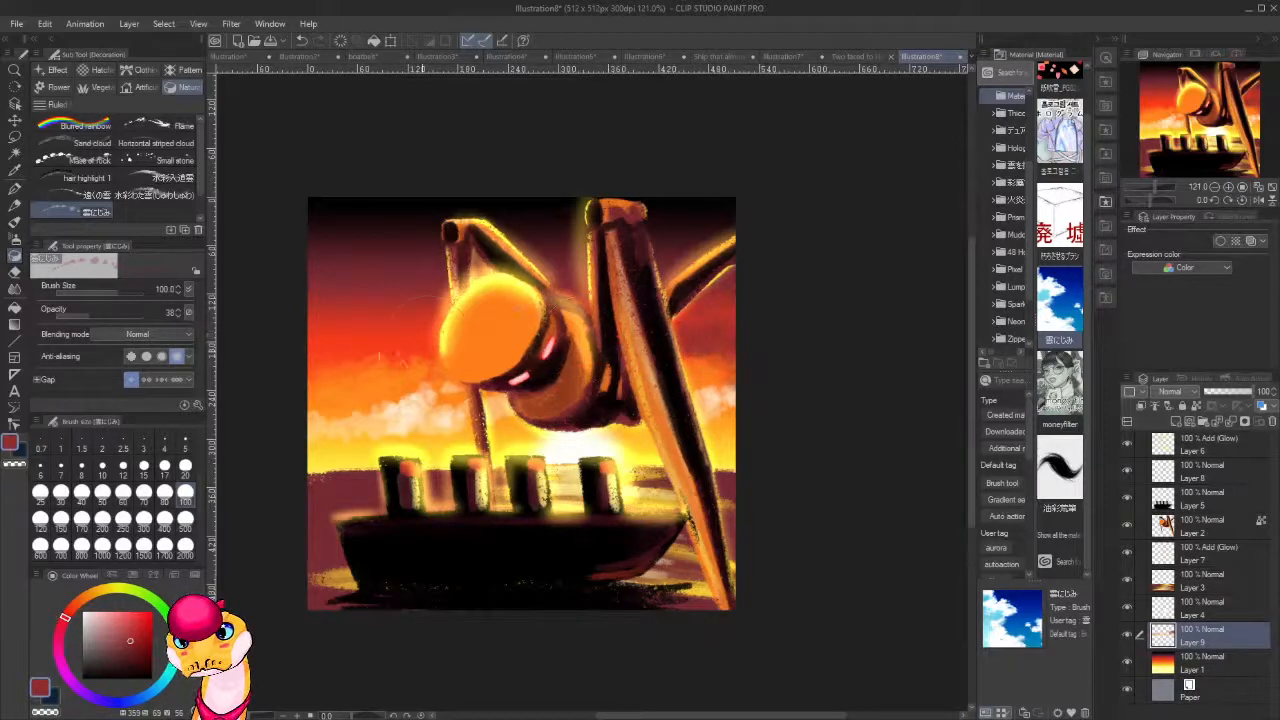
mouse_move(450, 346)
mouse_down()
mouse_move(358, 333)
mouse_move(364, 345)
mouse_move(308, 371)
mouse_move(391, 343)
mouse_move(394, 330)
mouse_move(418, 363)
mouse_move(324, 373)
mouse_move(398, 355)
mouse_move(646, 348)
mouse_move(734, 363)
mouse_up()
alt+click(402, 313)
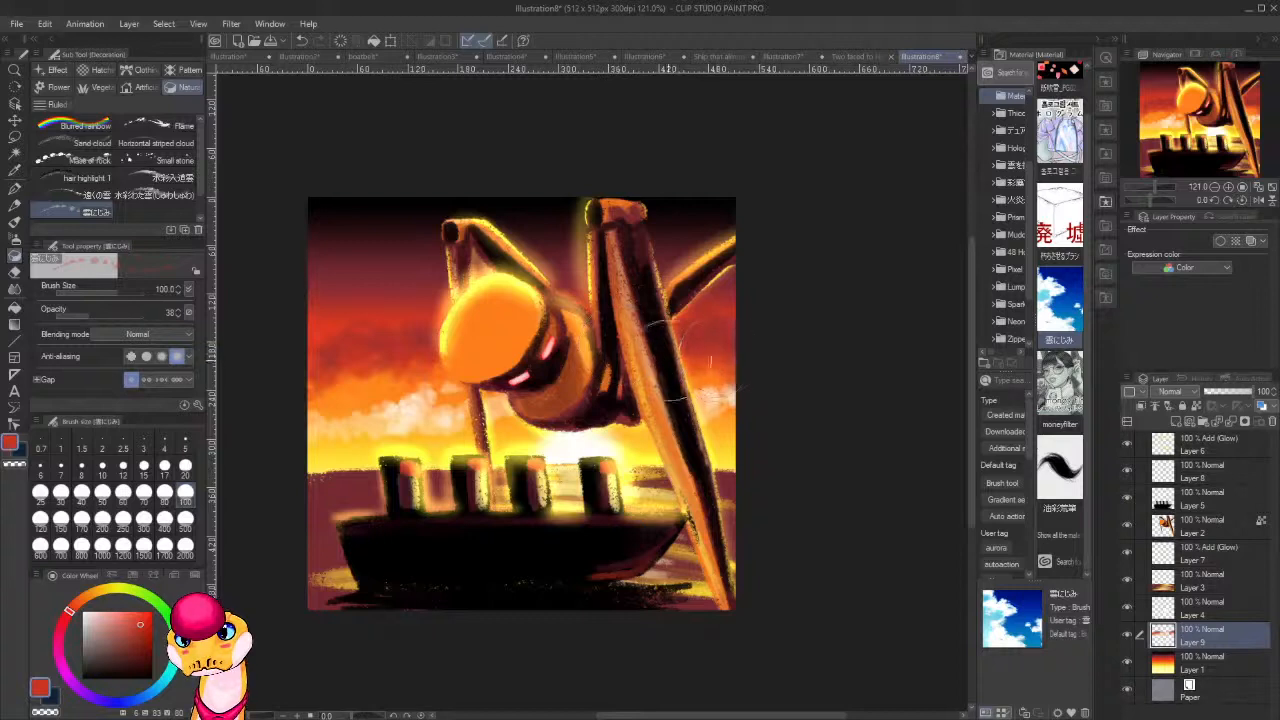
Layer sampled bright orange over the clouds between the red and white bands on both sides of the figure.
alt+click(345, 392)
mouse_move(375, 385)
mouse_down()
mouse_move(360, 368)
mouse_move(340, 372)
mouse_move(430, 368)
mouse_up()
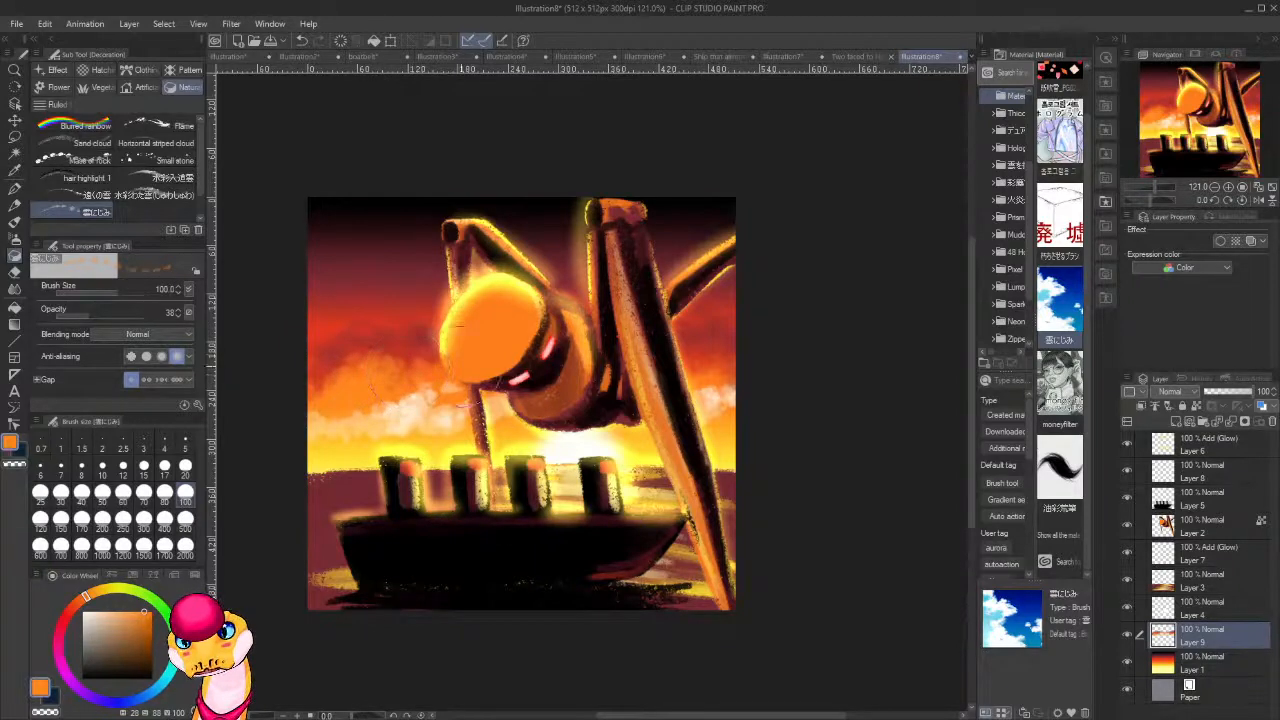
drag(707, 373, 688, 365)
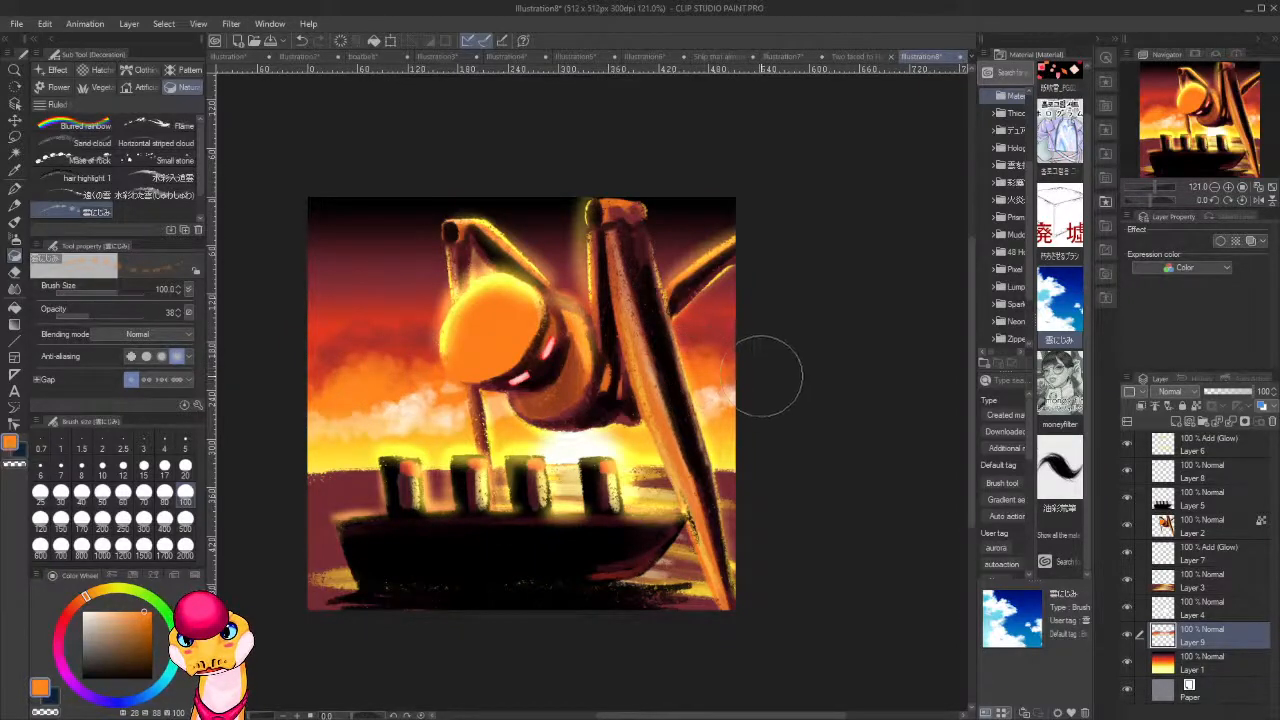
Paint a near-black bank of clouds across the red sky behind the head and the long legs.
scroll(681, 422, down, 7)
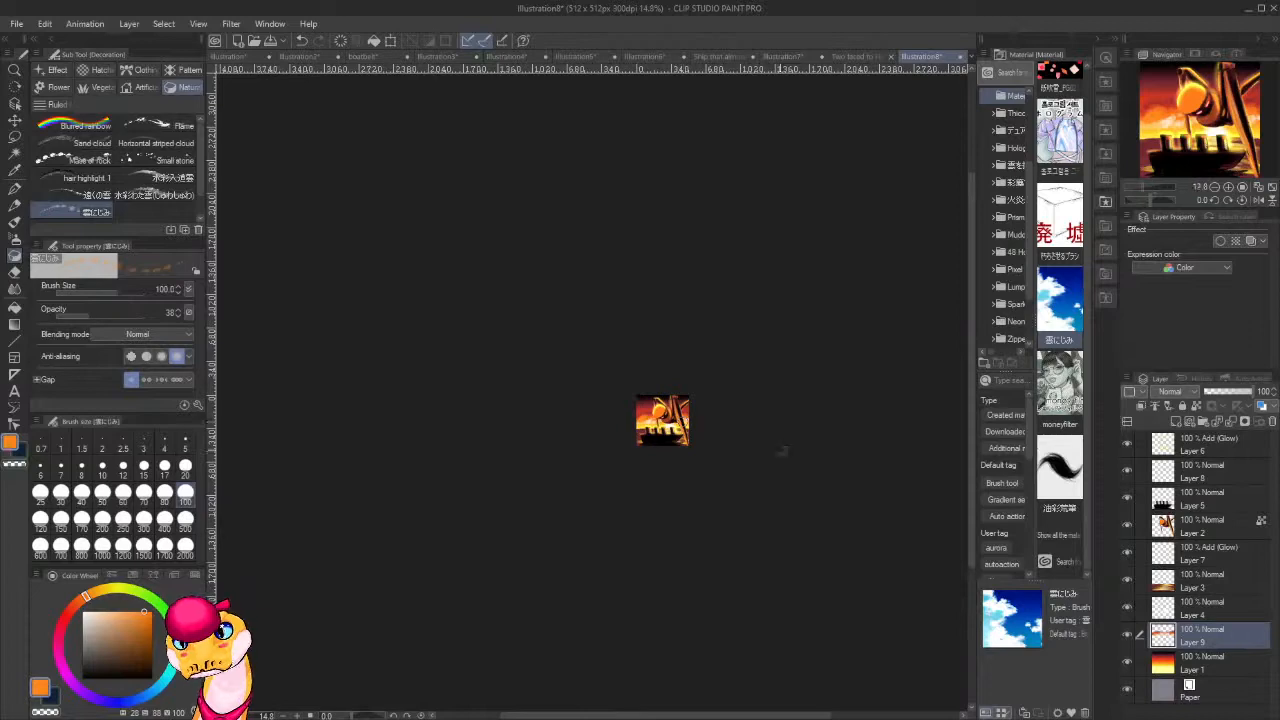
scroll(782, 451, up, 7)
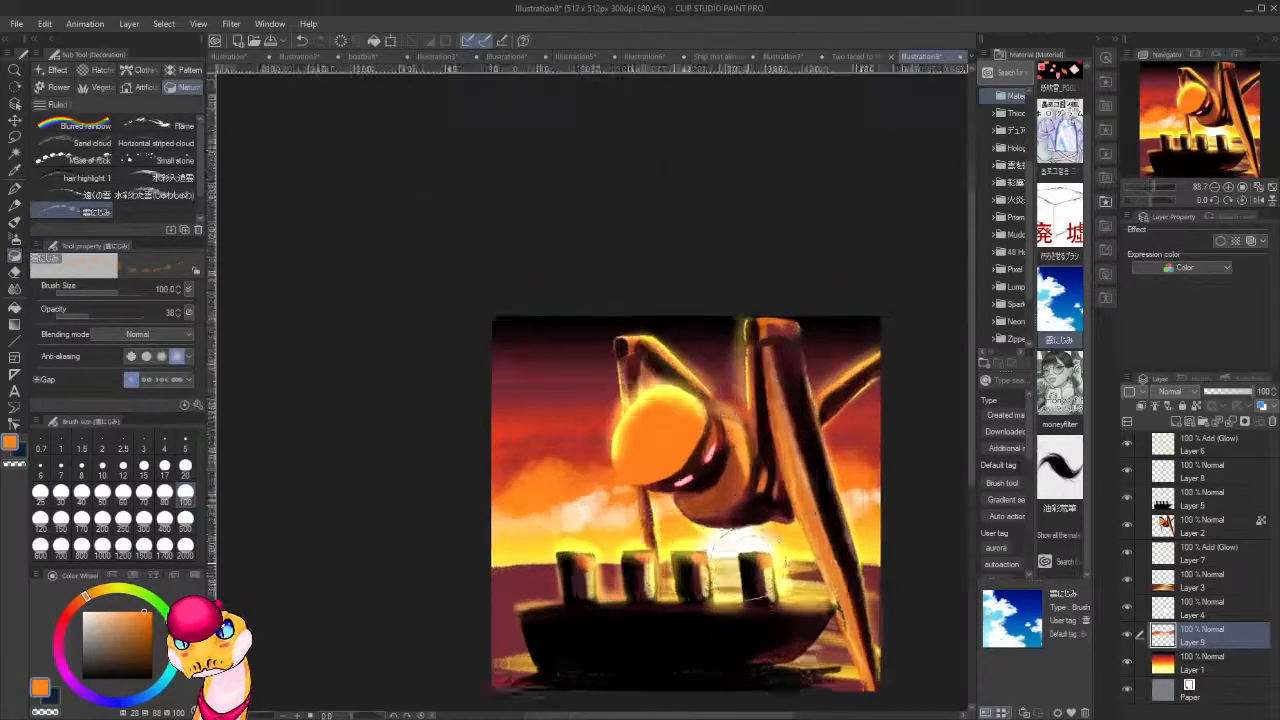
scroll(624, 450, up, 3)
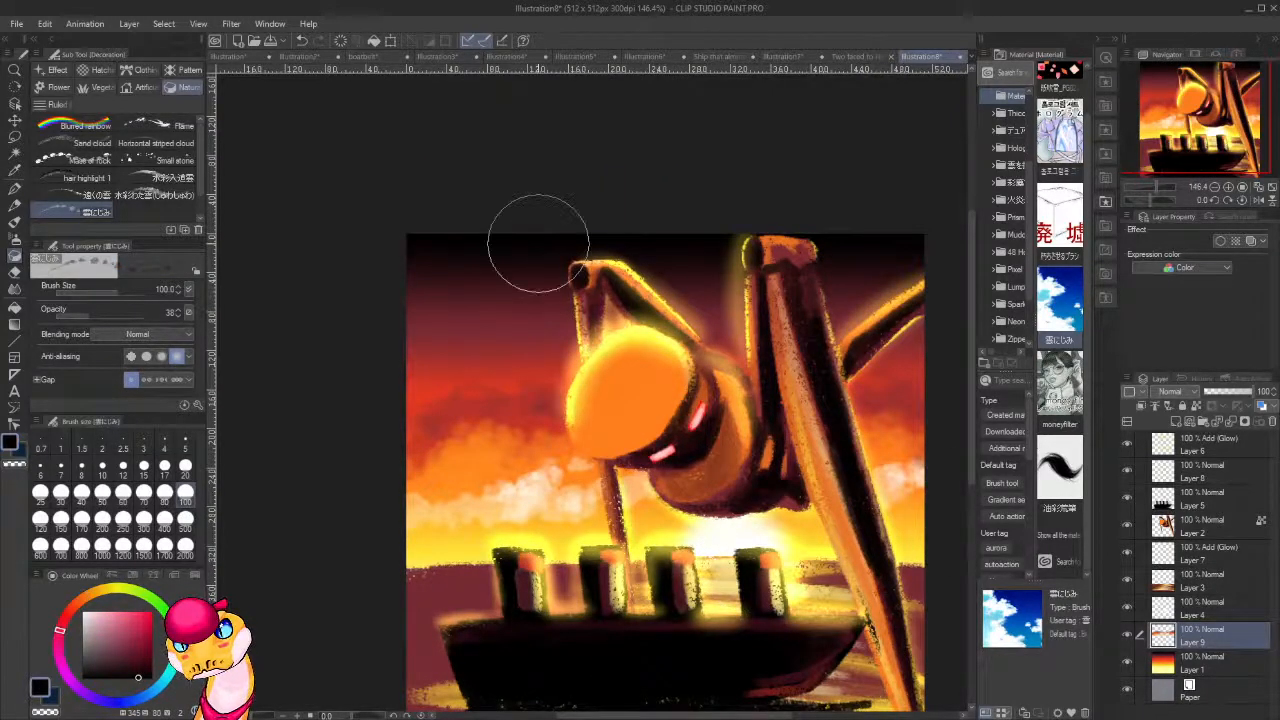
mouse_move(515, 392)
mouse_down()
mouse_move(418, 405)
mouse_move(378, 440)
mouse_move(450, 398)
mouse_move(400, 428)
mouse_move(560, 408)
mouse_move(655, 417)
mouse_up()
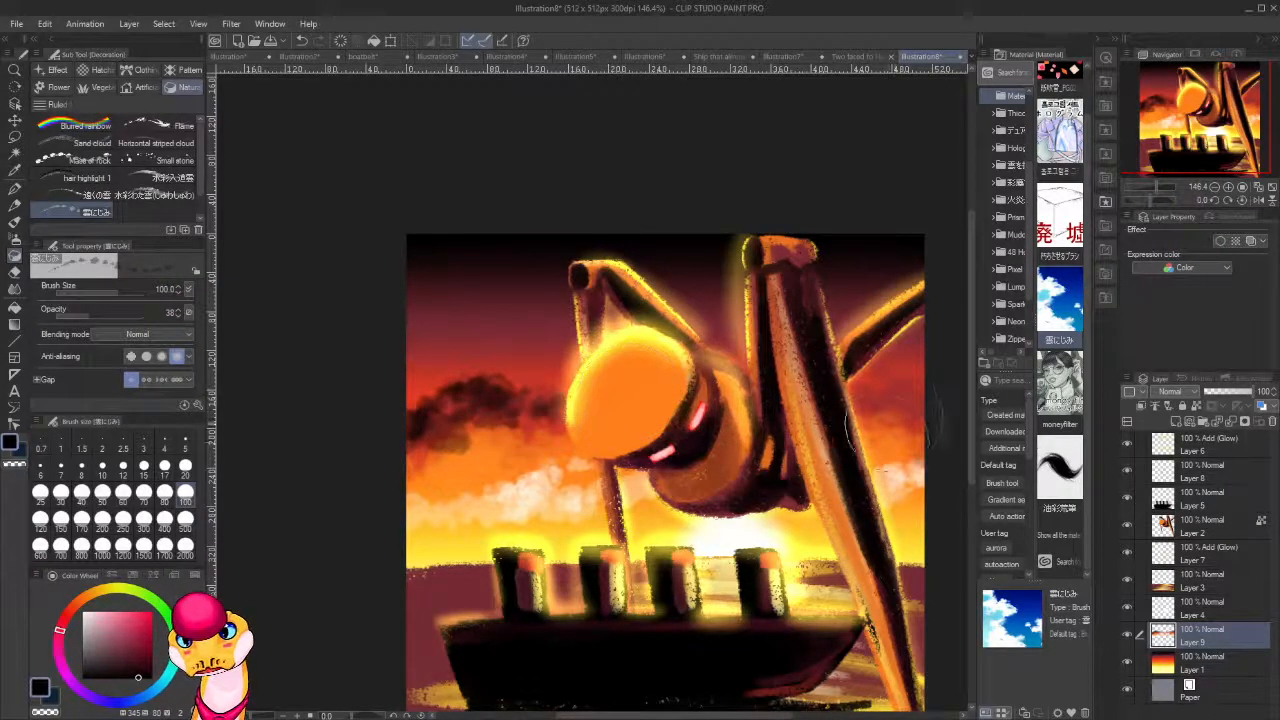
drag(840, 438, 686, 440)
drag(775, 408, 680, 426)
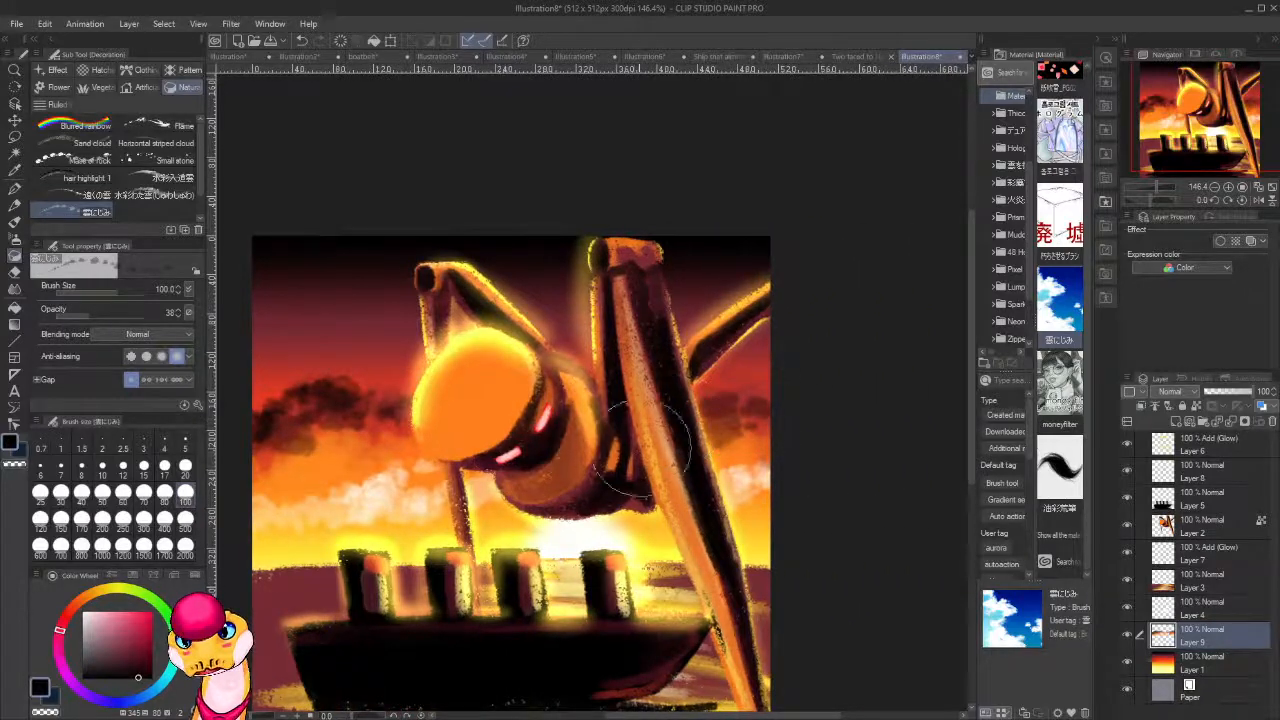
Blend orange under the dark cloud bank and paint muted peach clouds beneath it with sampled colours.
mouse_move(381, 401)
mouse_down()
mouse_move(656, 363)
mouse_move(528, 380)
mouse_move(491, 343)
mouse_move(551, 372)
mouse_move(514, 371)
mouse_move(530, 325)
mouse_move(508, 371)
mouse_move(523, 386)
mouse_move(593, 375)
mouse_move(645, 395)
mouse_move(630, 430)
mouse_move(557, 386)
mouse_move(545, 415)
mouse_move(560, 398)
mouse_move(660, 376)
mouse_move(645, 392)
mouse_move(649, 440)
mouse_up()
alt+click(630, 428)
alt+click(655, 438)
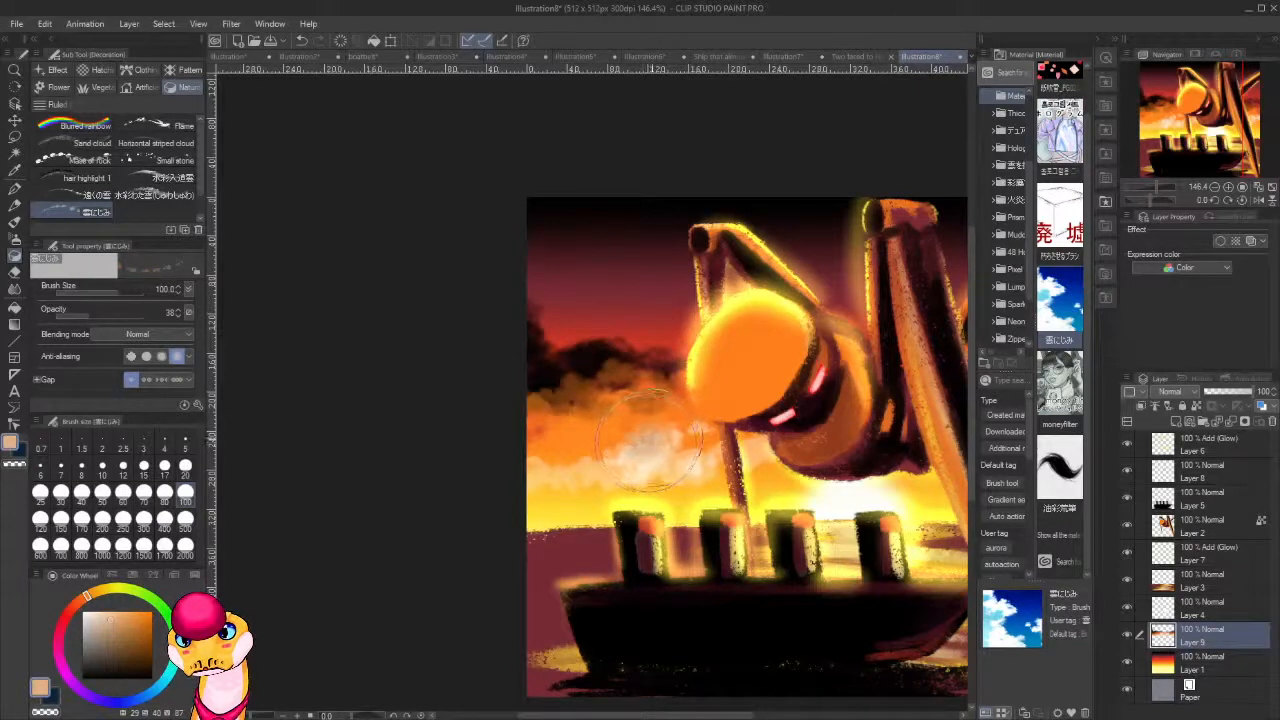
drag(814, 447, 542, 440)
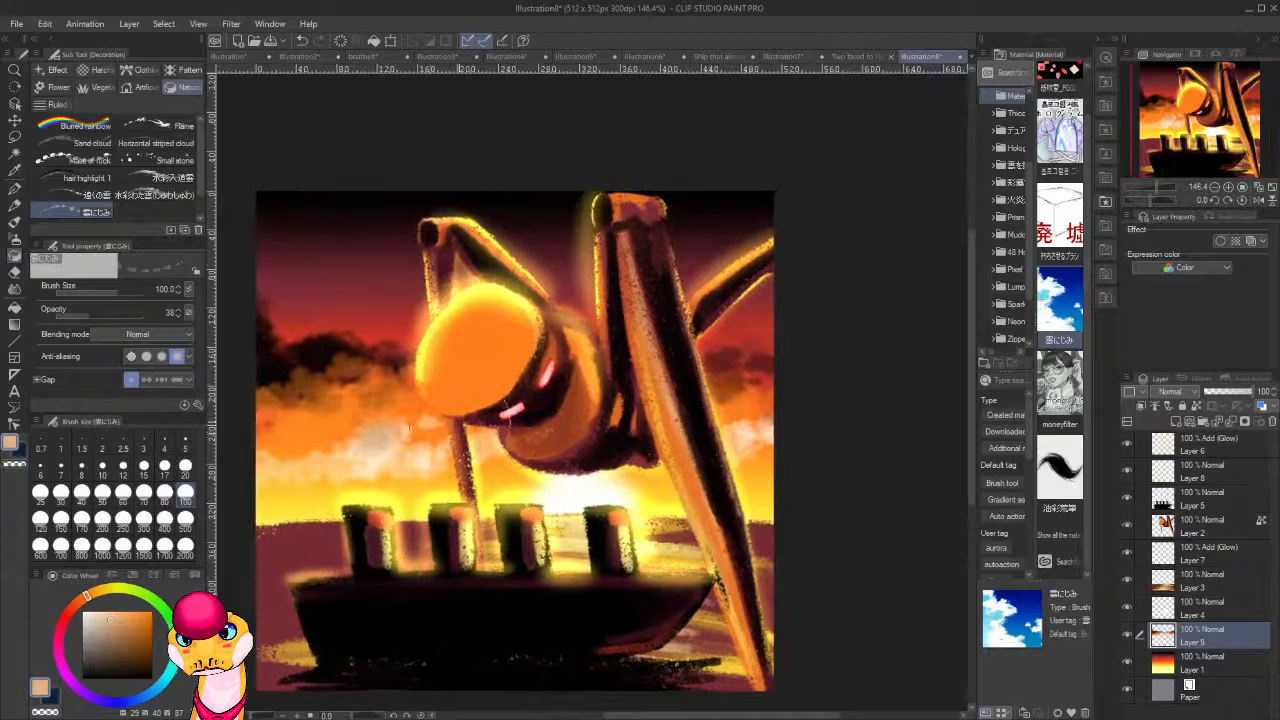
mouse_move(460, 425)
mouse_down()
mouse_move(557, 412)
mouse_move(477, 427)
mouse_up()
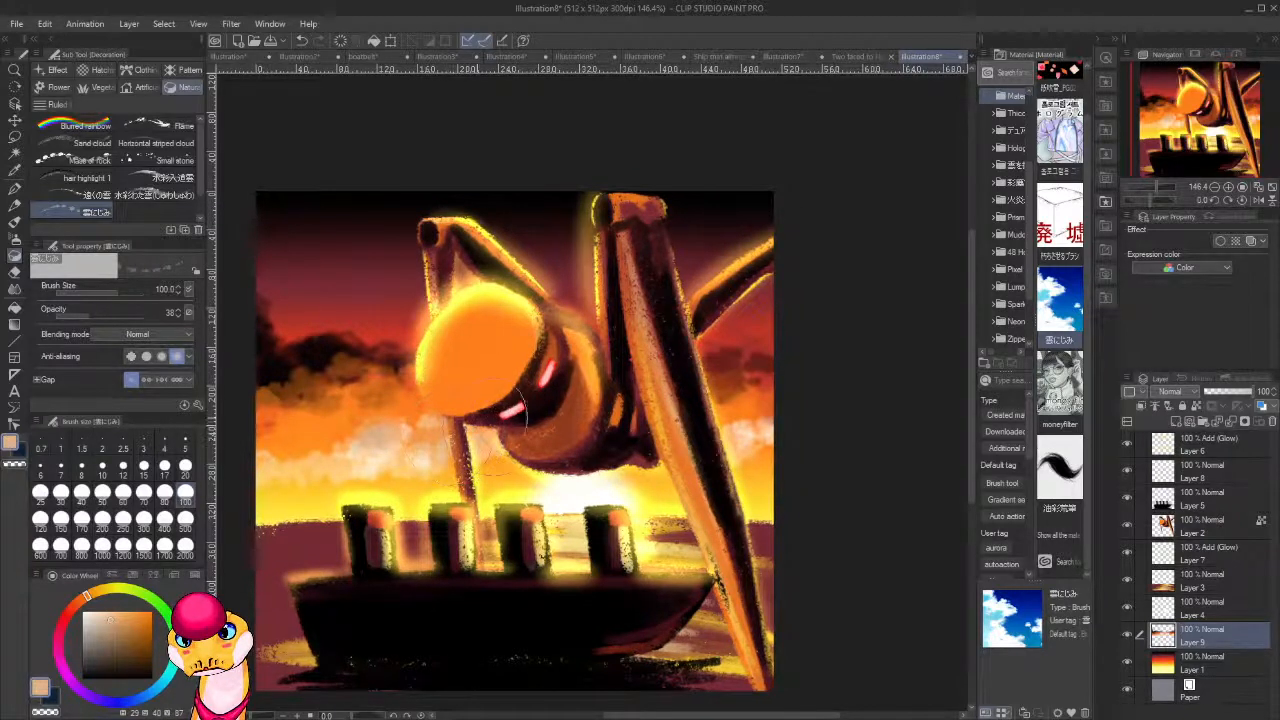
Brighten the low clouds below the head and behind the long leg with near-white sampled from the sun's glow.
alt+click(580, 495)
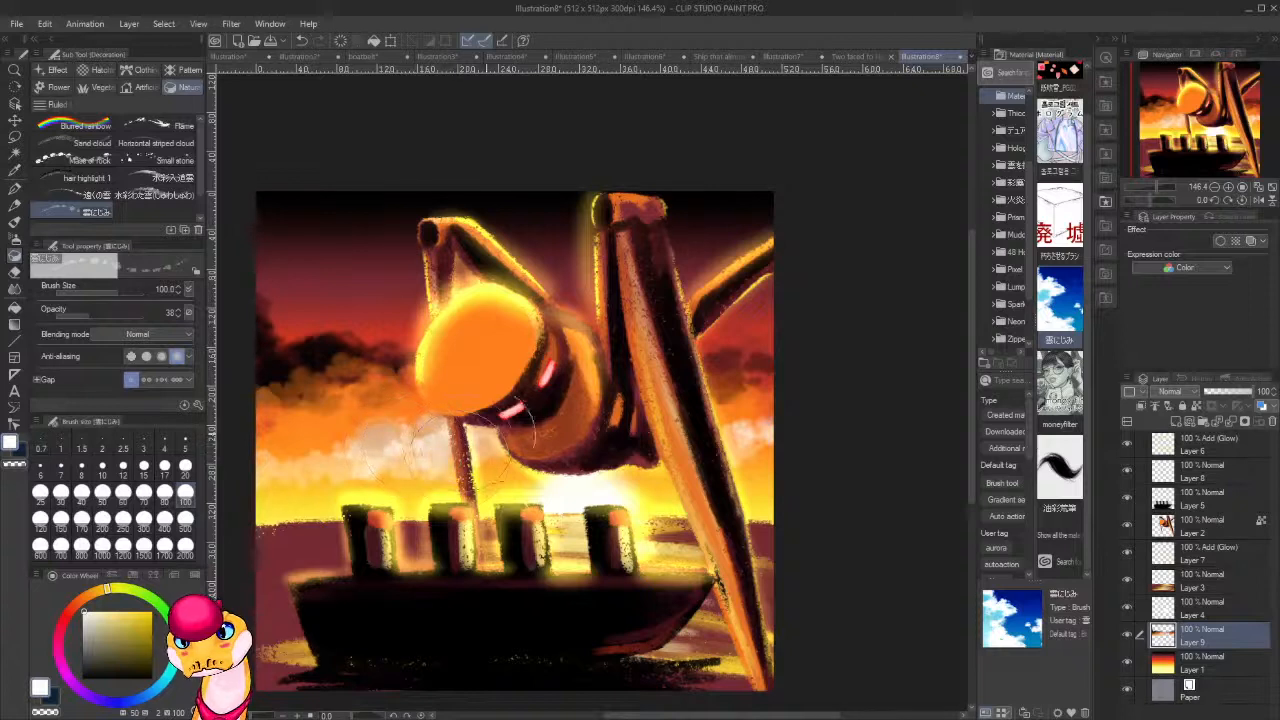
mouse_move(485, 437)
mouse_down()
mouse_move(450, 452)
mouse_move(464, 457)
mouse_up()
mouse_move(704, 446)
mouse_down()
mouse_move(712, 397)
mouse_move(728, 427)
mouse_move(730, 400)
mouse_move(692, 359)
mouse_move(691, 396)
mouse_up()
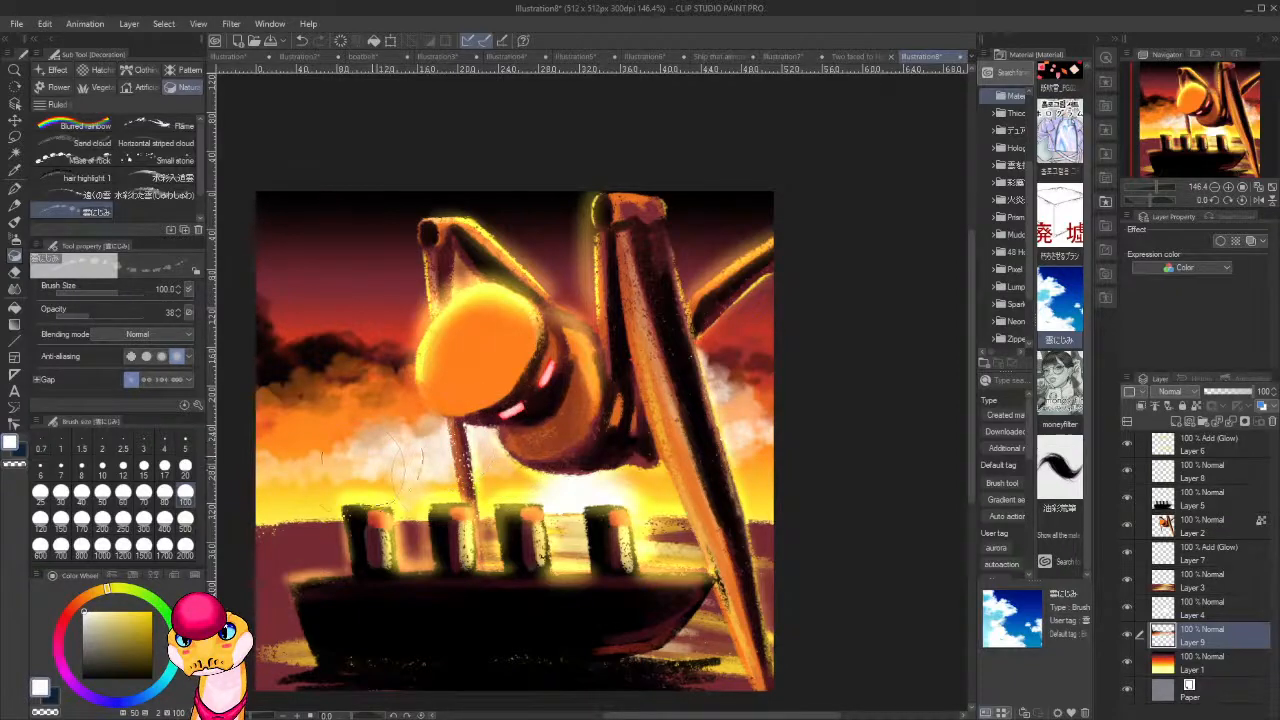
Work sampled orange into the clouds at the canvas's left edge and in the sky beyond the long legs.
mouse_move(420, 462)
mouse_down()
mouse_move(645, 439)
mouse_move(550, 458)
mouse_up()
alt+click(613, 302)
mouse_move(575, 410)
mouse_down()
mouse_move(458, 444)
mouse_move(545, 419)
mouse_move(462, 431)
mouse_move(457, 402)
mouse_move(540, 414)
mouse_move(576, 386)
mouse_move(471, 394)
mouse_up()
alt+click(577, 386)
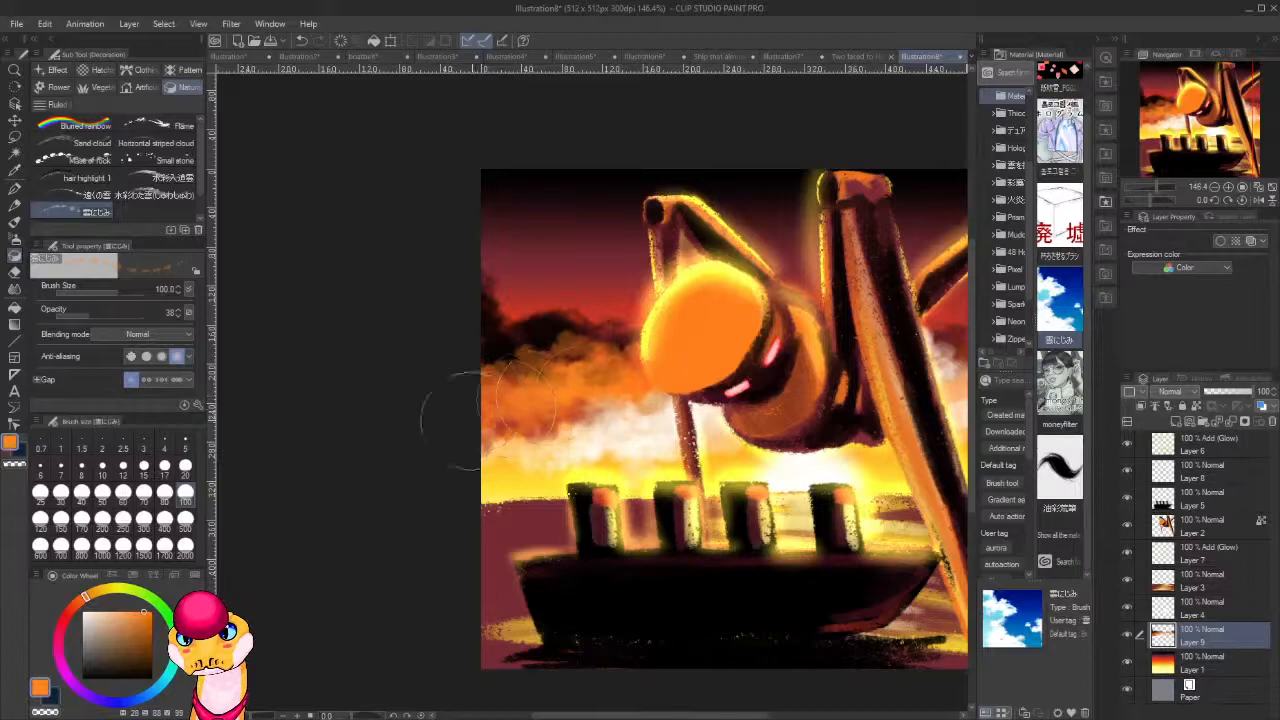
drag(685, 452, 385, 487)
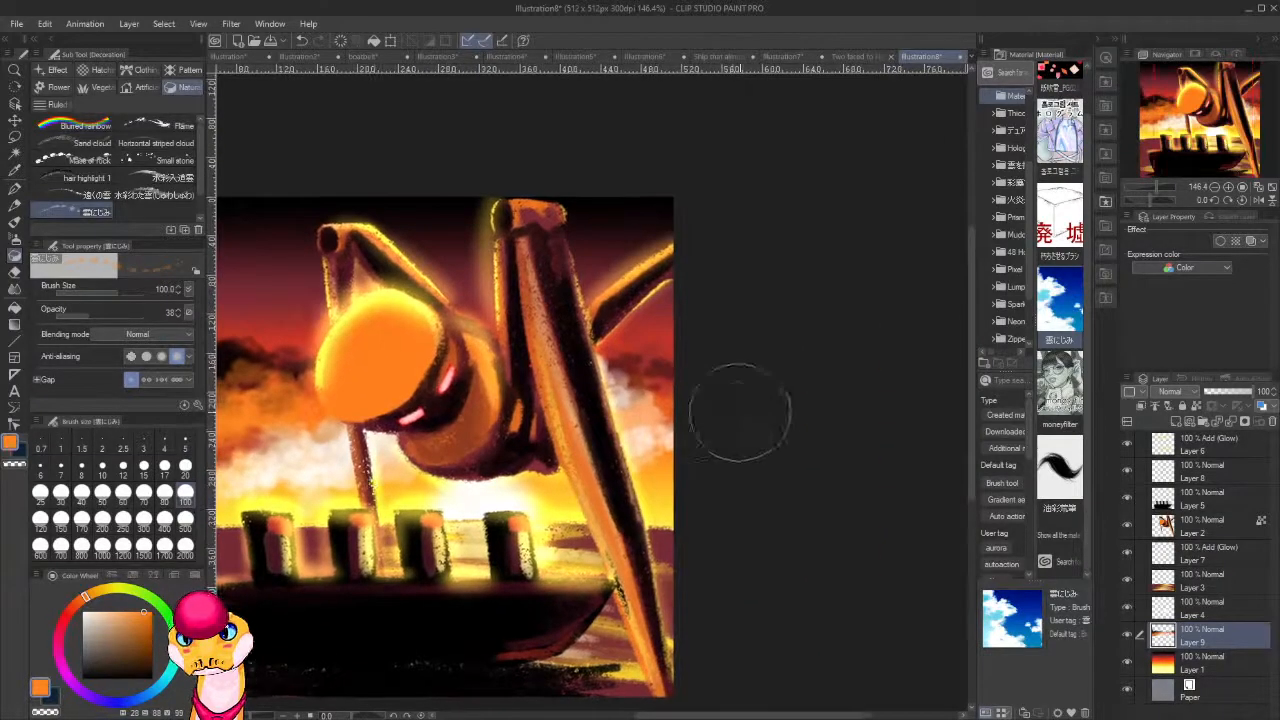
mouse_move(711, 449)
mouse_down()
mouse_move(777, 434)
mouse_move(743, 394)
mouse_move(730, 412)
mouse_move(824, 394)
mouse_up()
Sample a muted red from the sky above the dark clouds and reduce the cloud brush to size 20.
scroll(766, 345, down, 6)
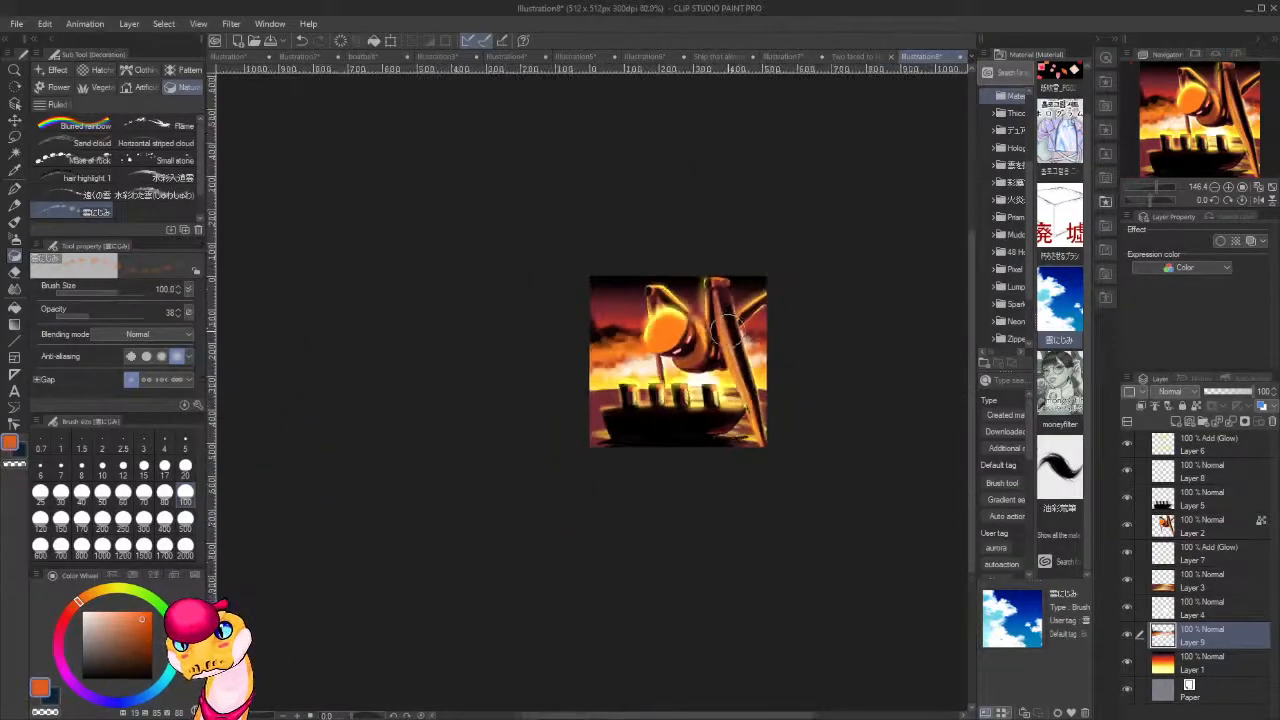
scroll(668, 330, up, 3)
scroll(668, 335, up, 3)
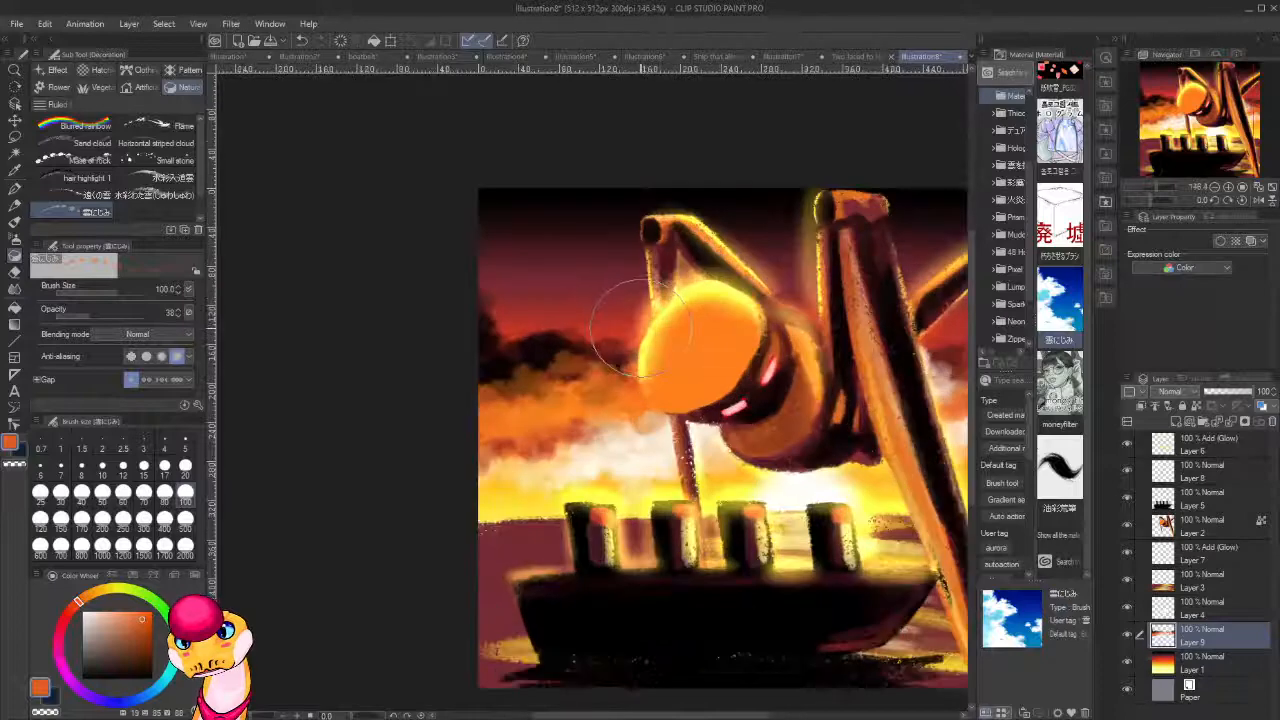
scroll(668, 335, down, 5)
scroll(520, 430, up, 5)
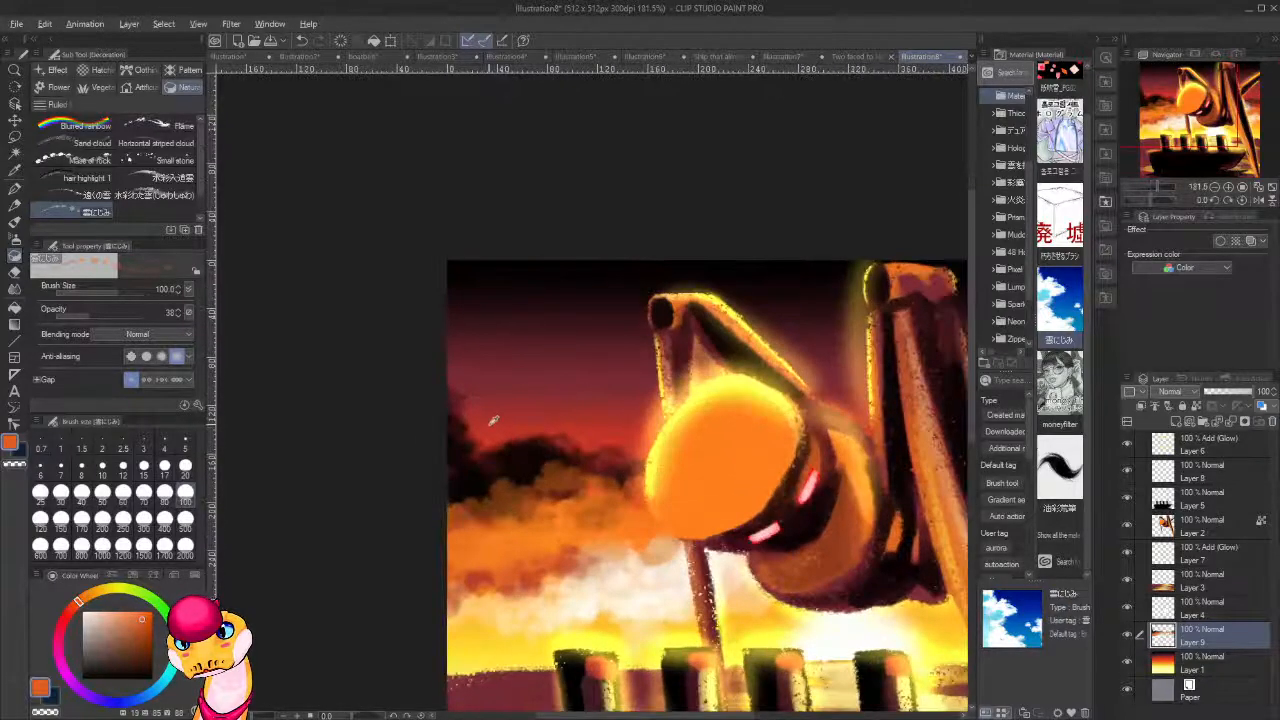
alt+click(490, 412)
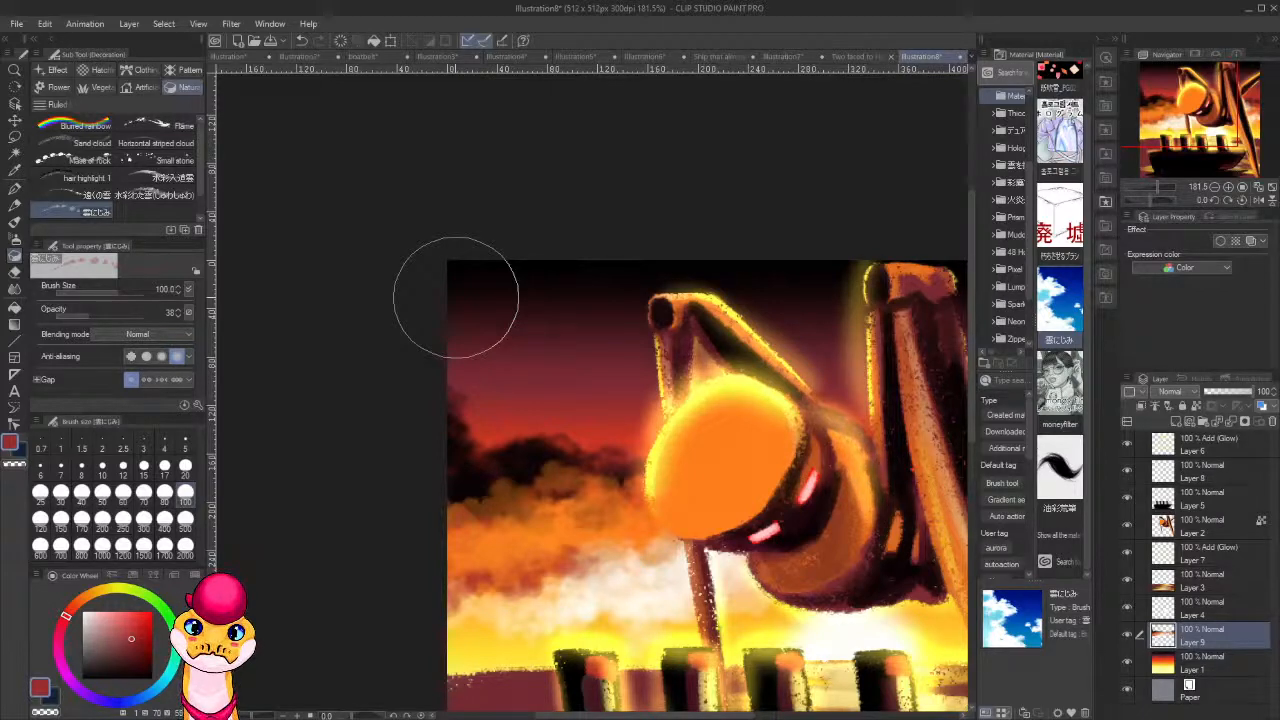
key(bracketleft)
key(bracketleft)
key(bracketleft)
key(bracketleft)
key(bracketleft)
key(bracketleft)
key(bracketleft)
key(bracketleft)
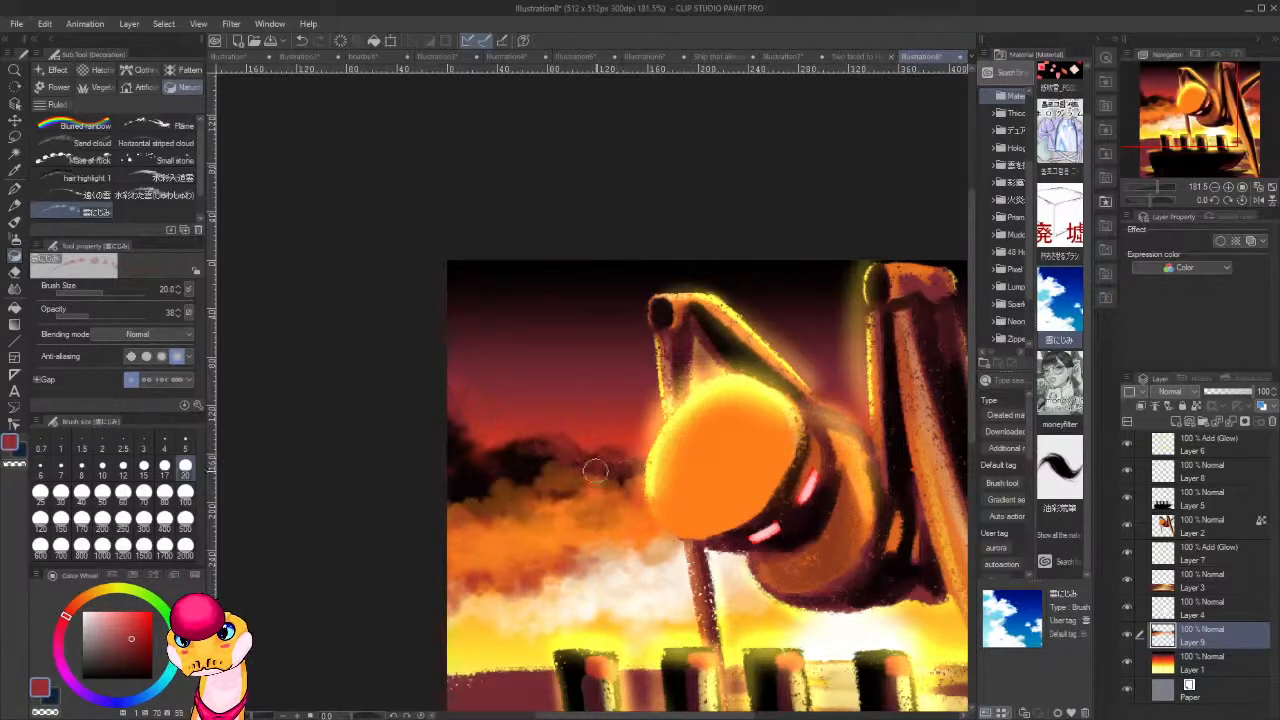
Enlarge the cloud brush to size 70 and break up the dark cloud bank beside the head with muted red.
key(bracketright)
key(bracketright)
key(bracketright)
key(bracketright)
key(bracketright)
key(bracketright)
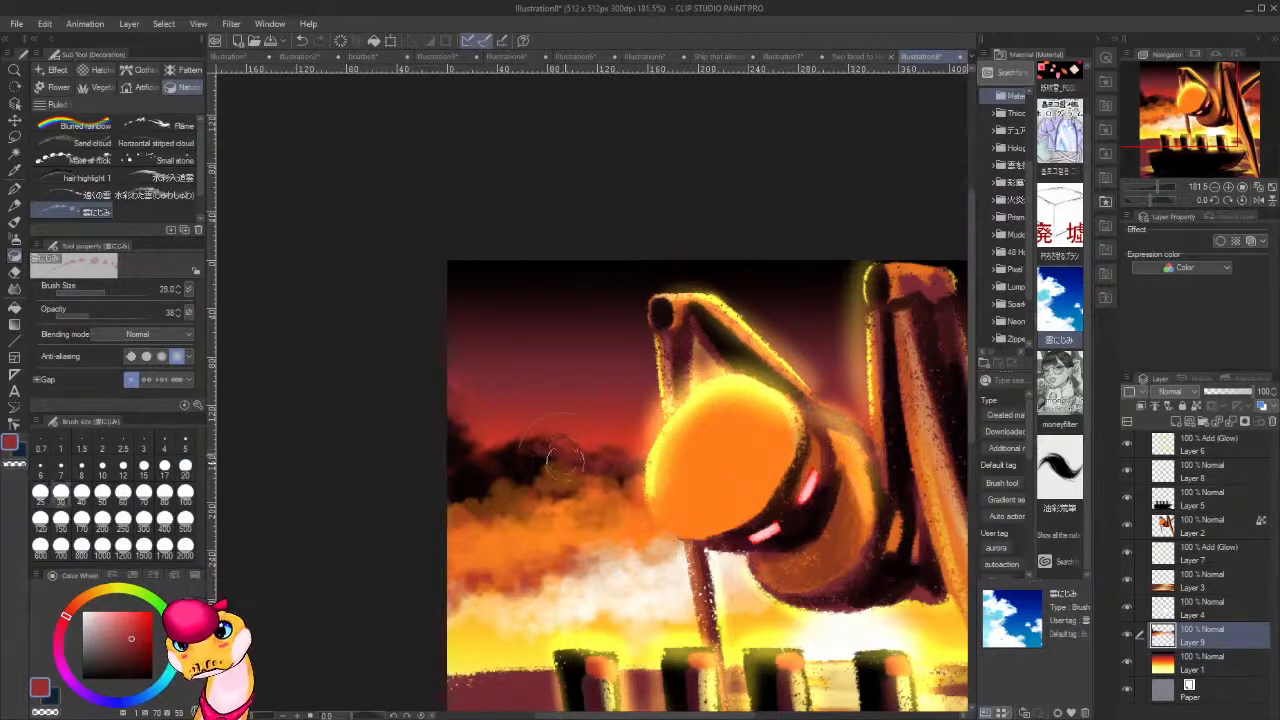
mouse_move(570, 462)
mouse_down()
mouse_move(556, 470)
mouse_move(610, 500)
mouse_move(628, 476)
mouse_move(610, 505)
mouse_move(560, 465)
mouse_move(458, 442)
mouse_move(661, 547)
mouse_up()
drag(806, 534, 499, 480)
mouse_move(719, 411)
mouse_down()
mouse_move(878, 408)
mouse_move(835, 454)
mouse_move(818, 443)
mouse_move(936, 428)
mouse_up()
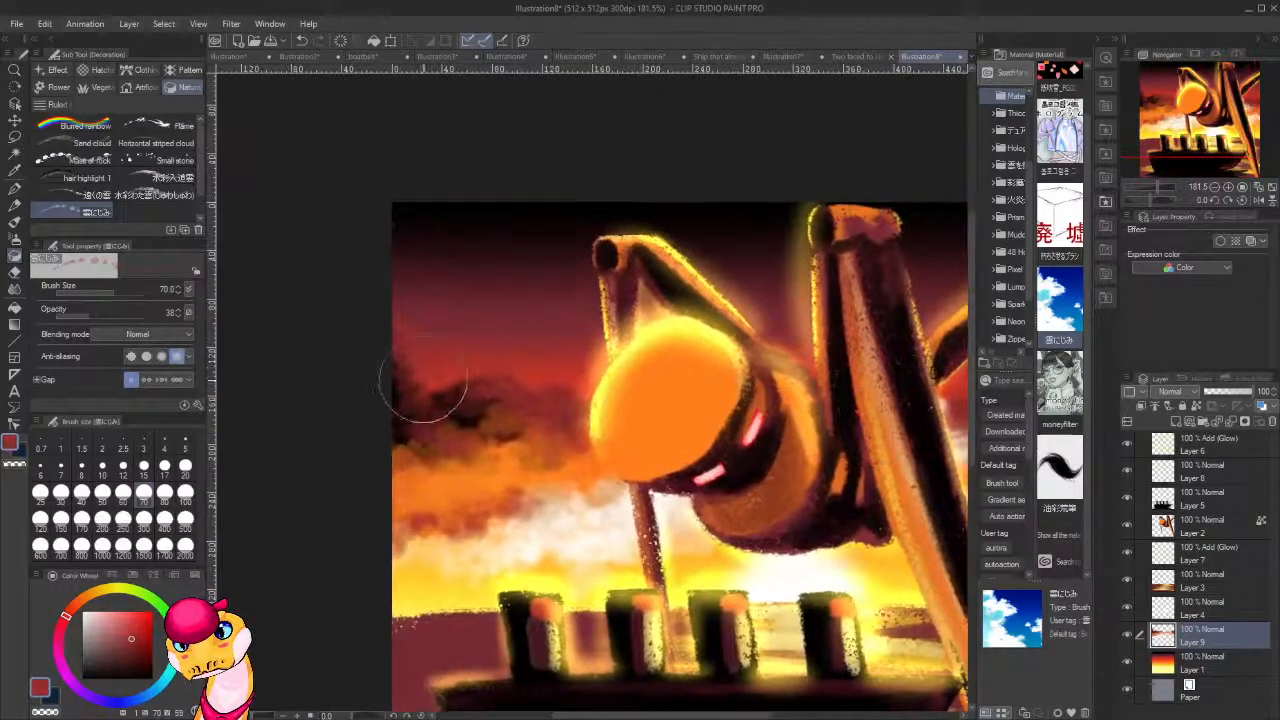
mouse_move(426, 394)
mouse_down()
mouse_move(513, 354)
mouse_move(460, 359)
mouse_up()
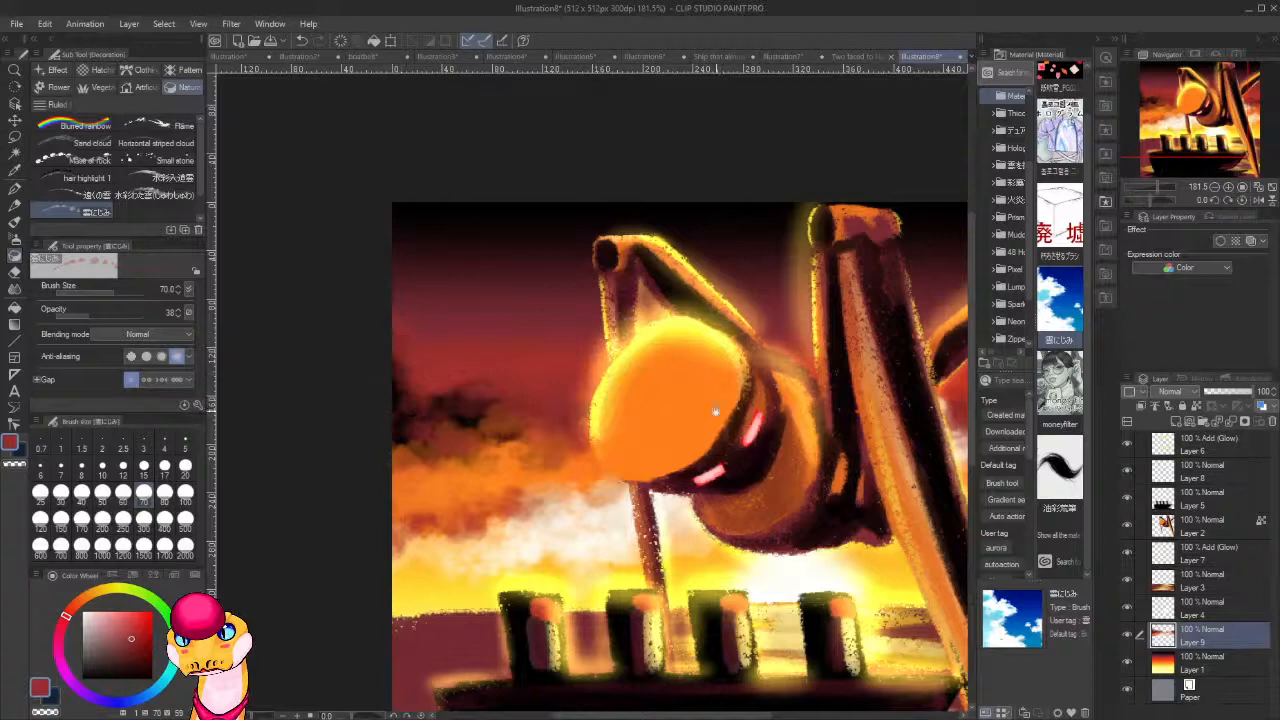
Lasso the lower section of the long front leg on Layer 2 and rotate it inward to form a bent joint beside the bow.
drag(714, 411, 503, 389)
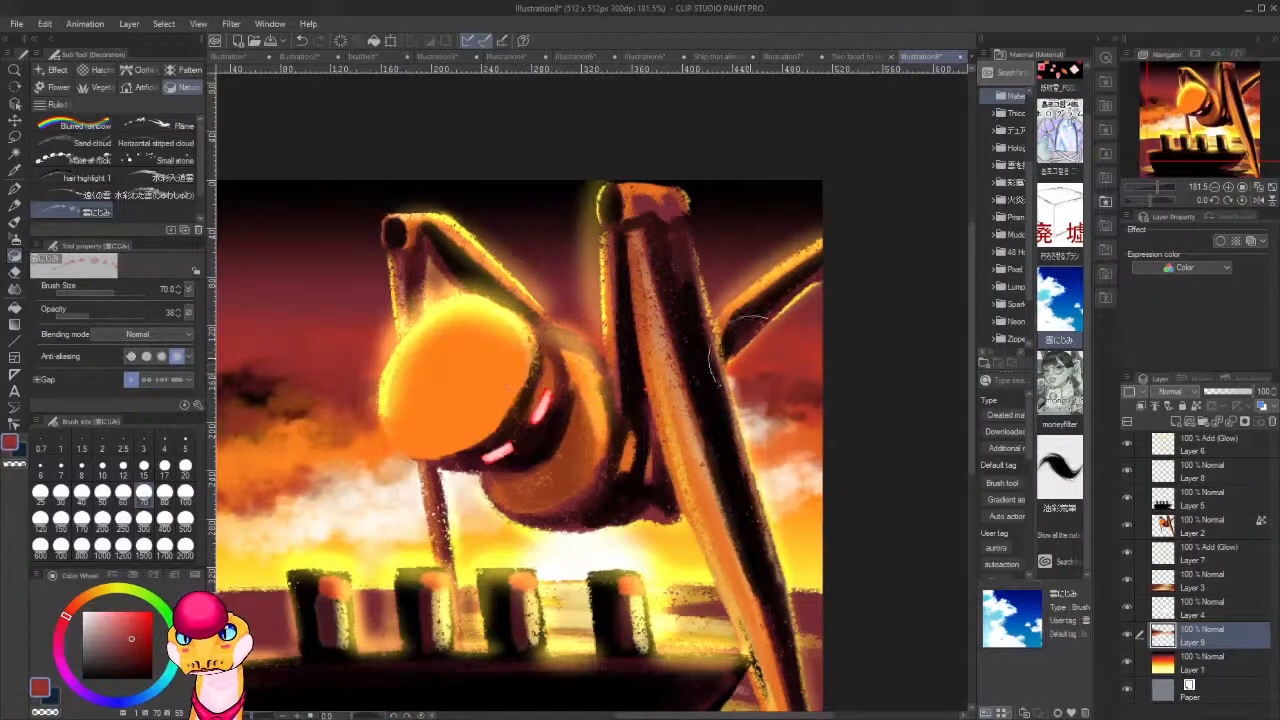
scroll(757, 317, down, 10)
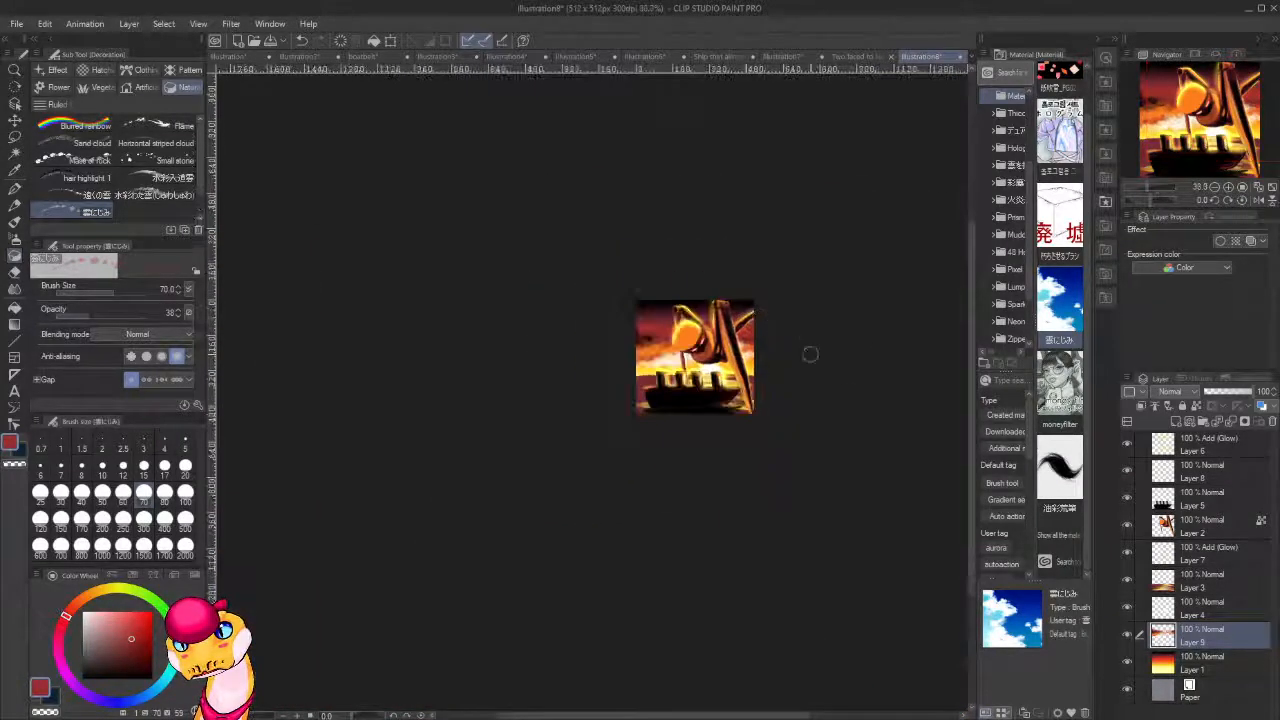
scroll(810, 368, up, 3)
scroll(810, 373, up, 4)
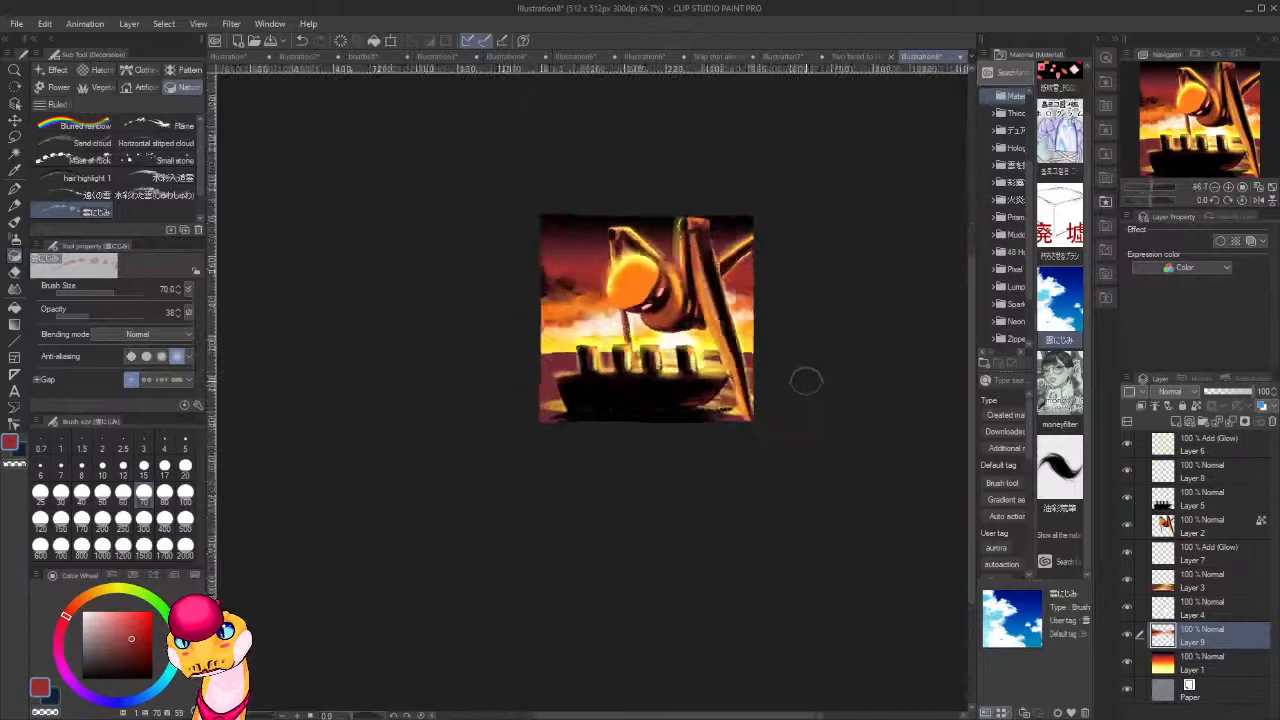
scroll(808, 378, down, 3)
scroll(806, 385, up, 1)
scroll(806, 385, up, 3)
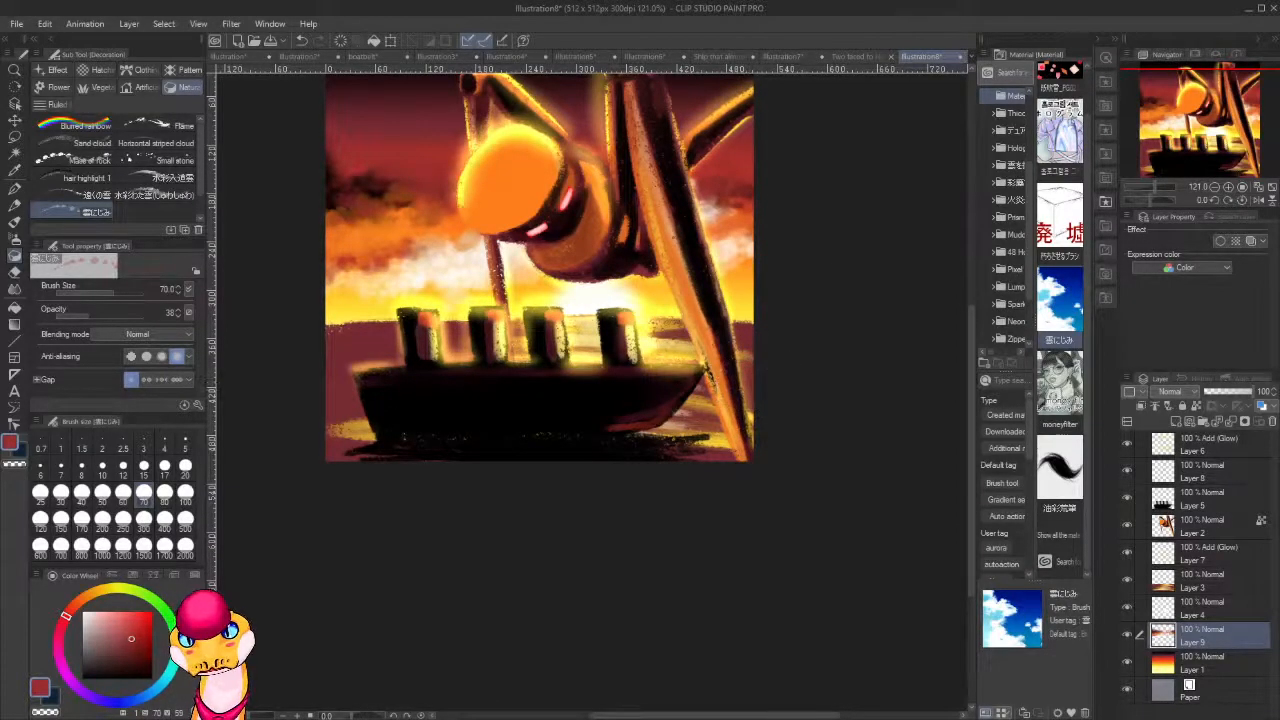
click(1200, 524)
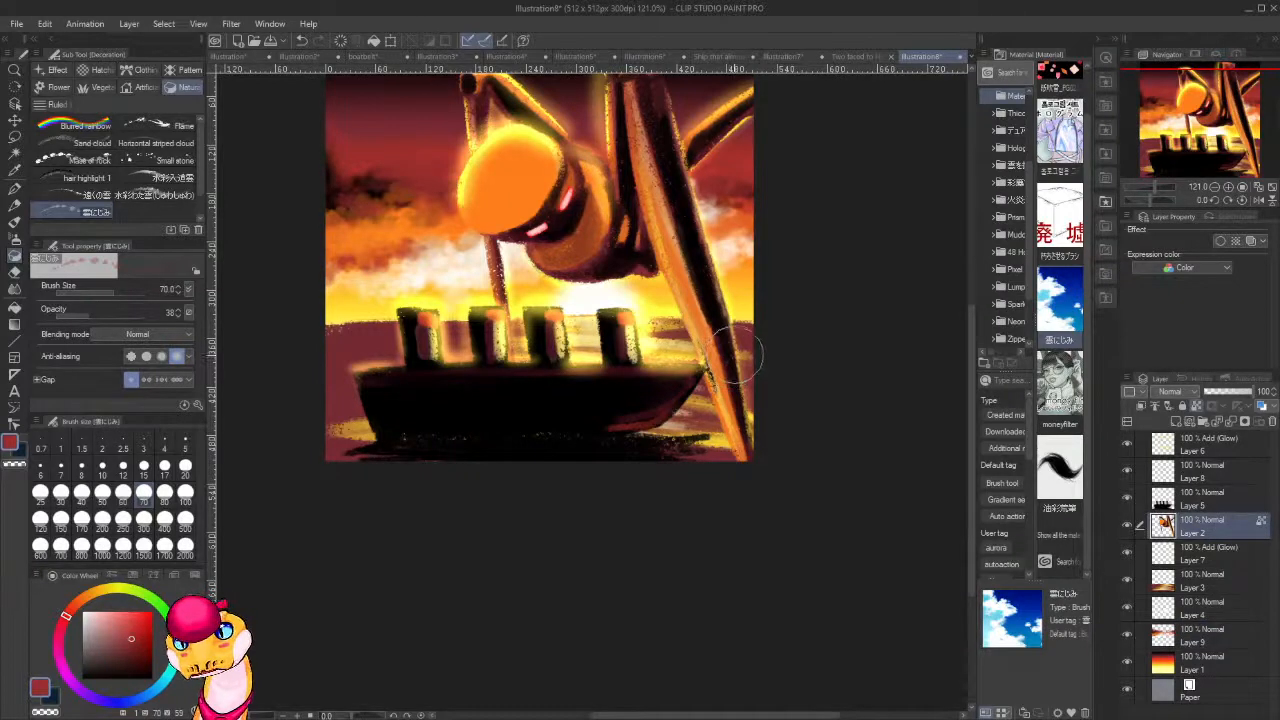
key(m)
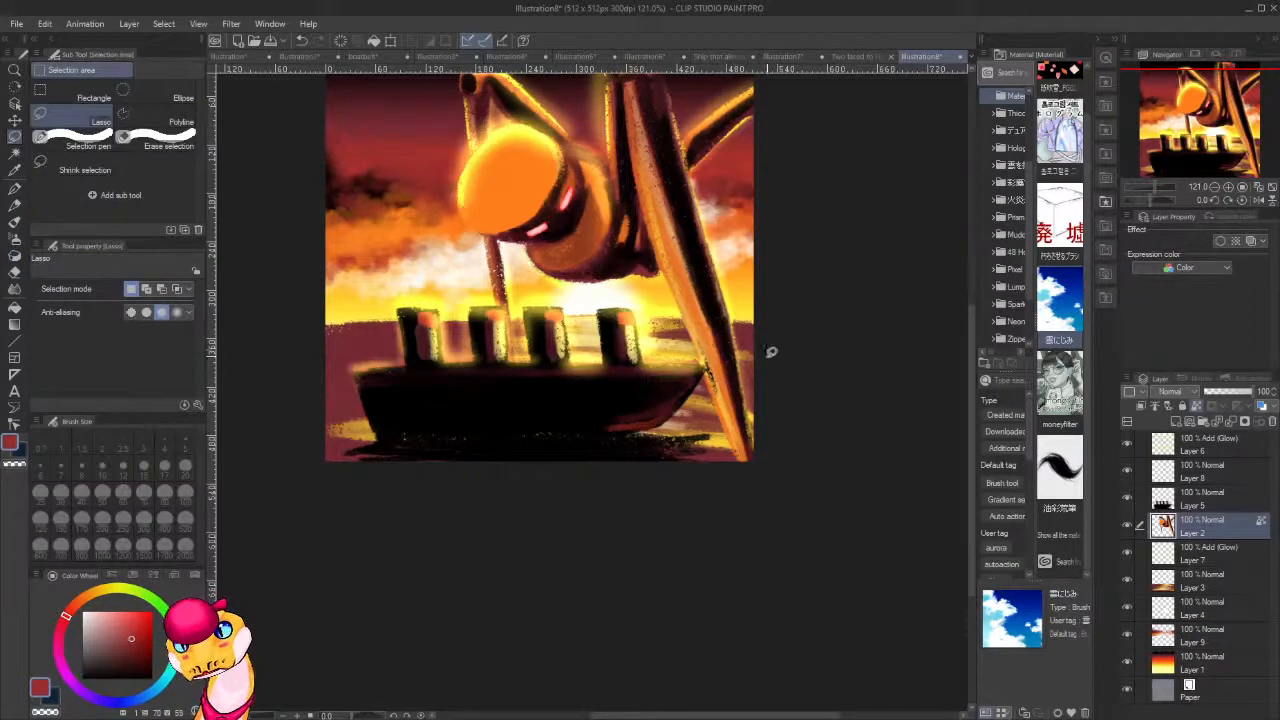
mouse_move(716, 457)
mouse_down()
mouse_move(822, 420)
mouse_move(775, 353)
mouse_move(798, 383)
mouse_move(740, 400)
mouse_move(727, 390)
mouse_move(761, 397)
mouse_move(770, 374)
mouse_move(728, 401)
mouse_up()
click(781, 481)
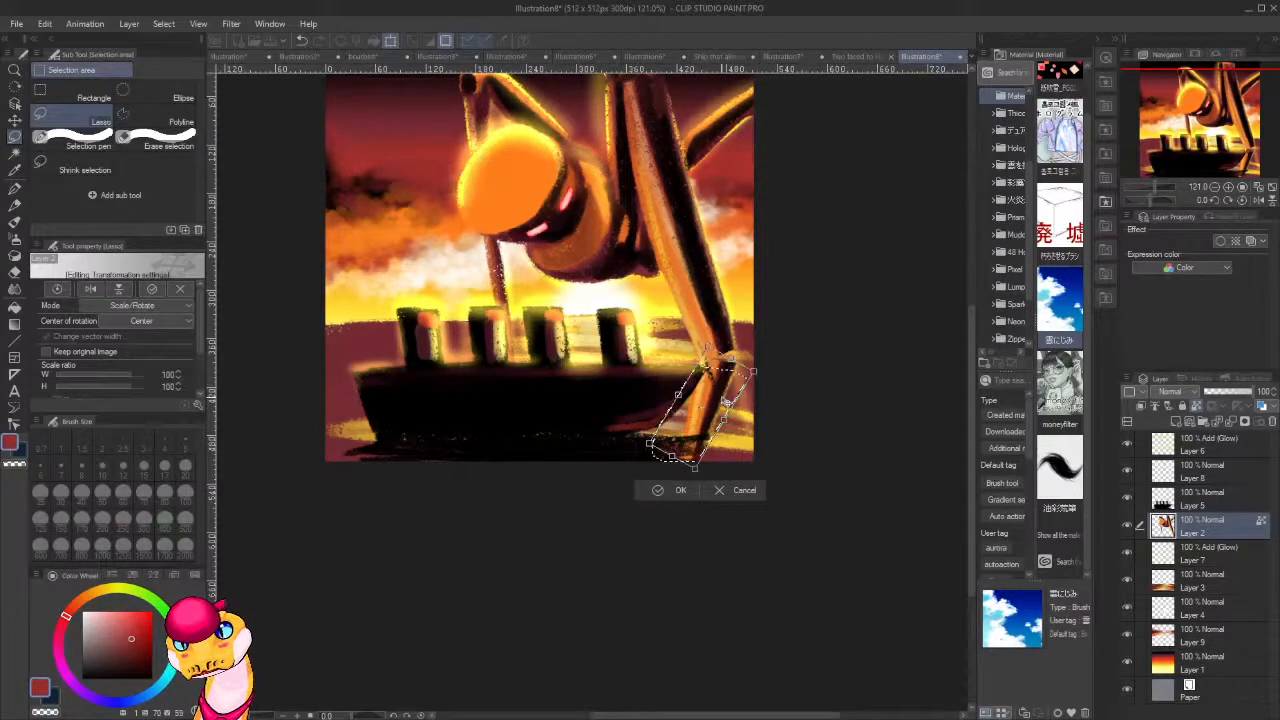
click(682, 489)
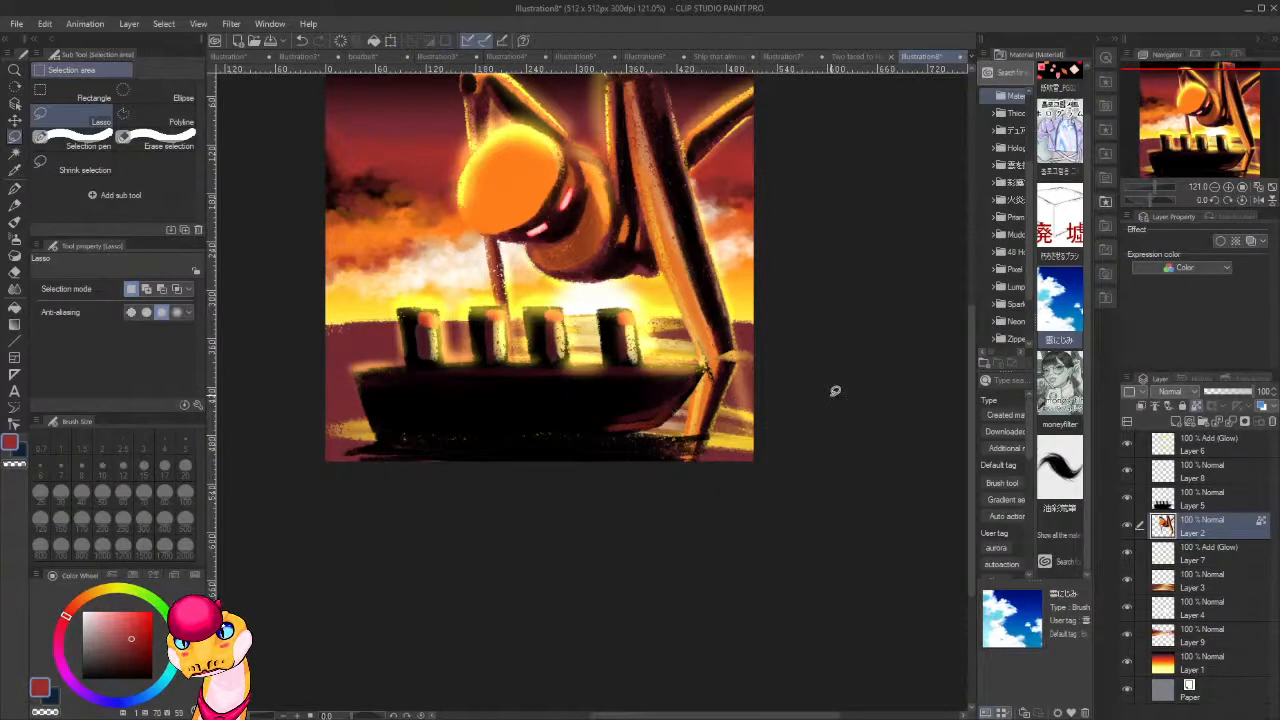
Erase the foot below the waterline, unlock Layer 2's transparent pixels, and paint the bent joint solid with sampled black, dark red and orange.
key(e)
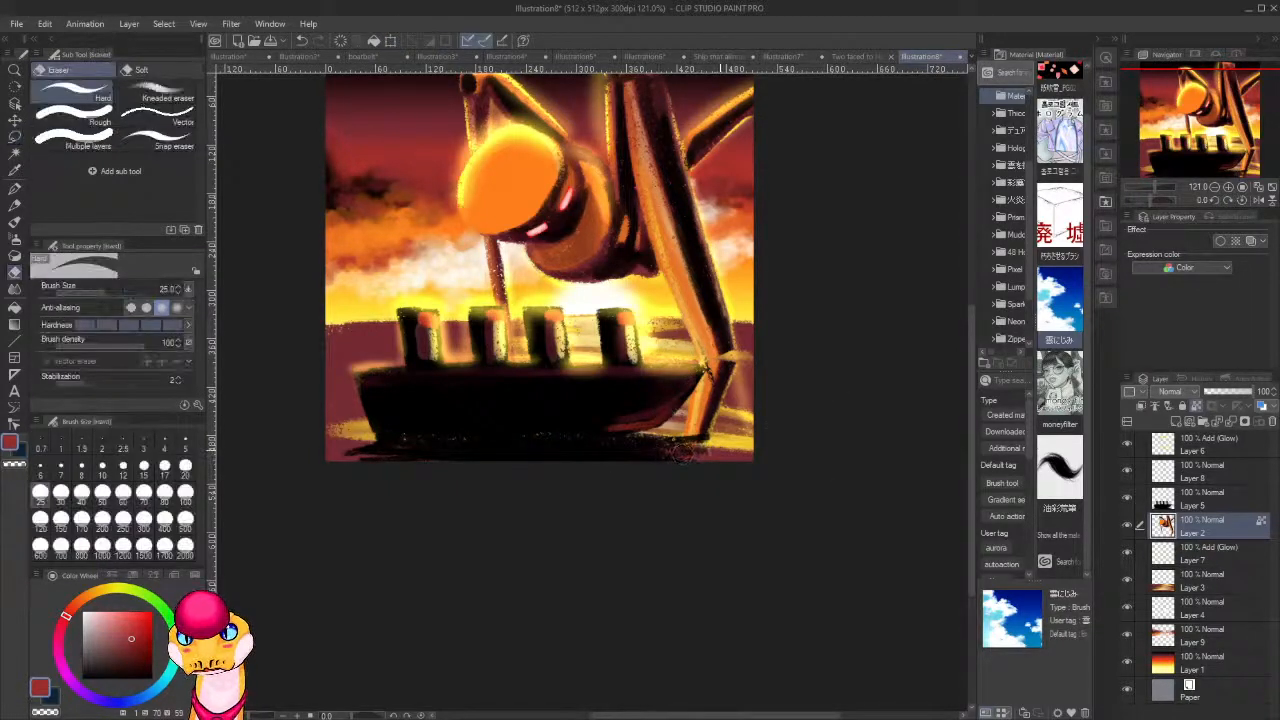
mouse_move(683, 452)
mouse_down()
mouse_move(664, 455)
mouse_move(684, 451)
mouse_up()
alt+click(709, 401)
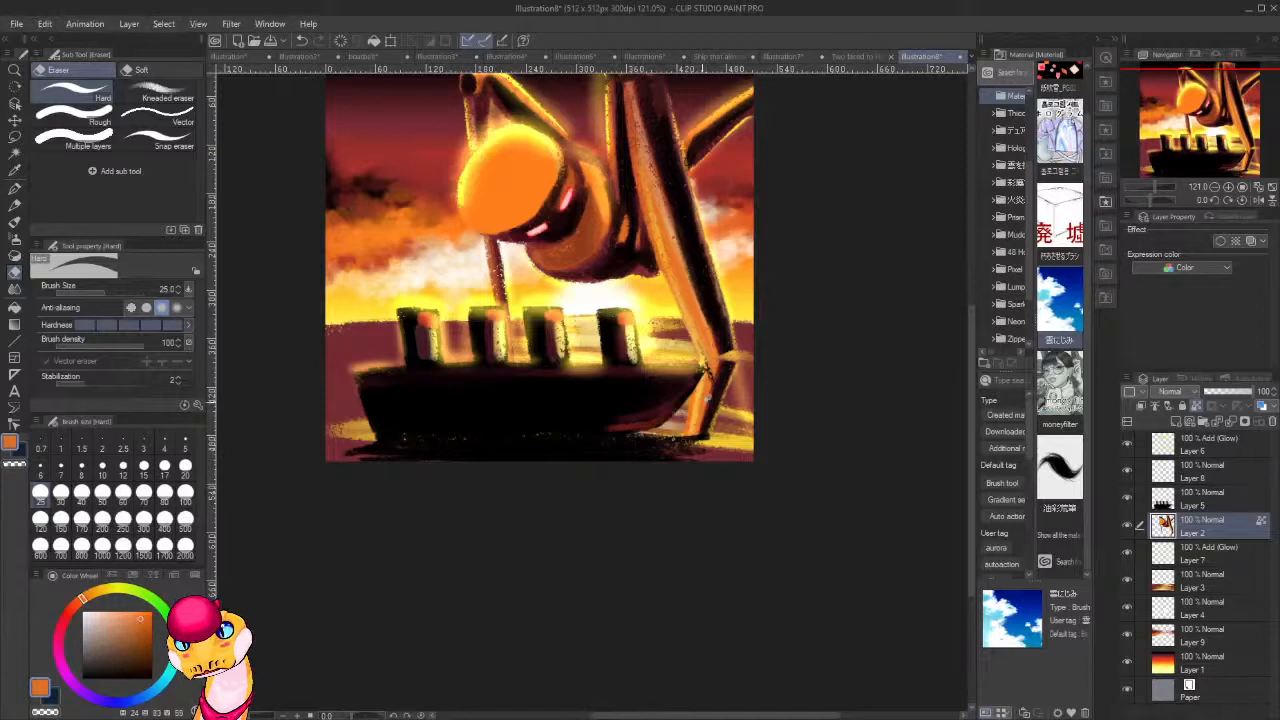
key(b)
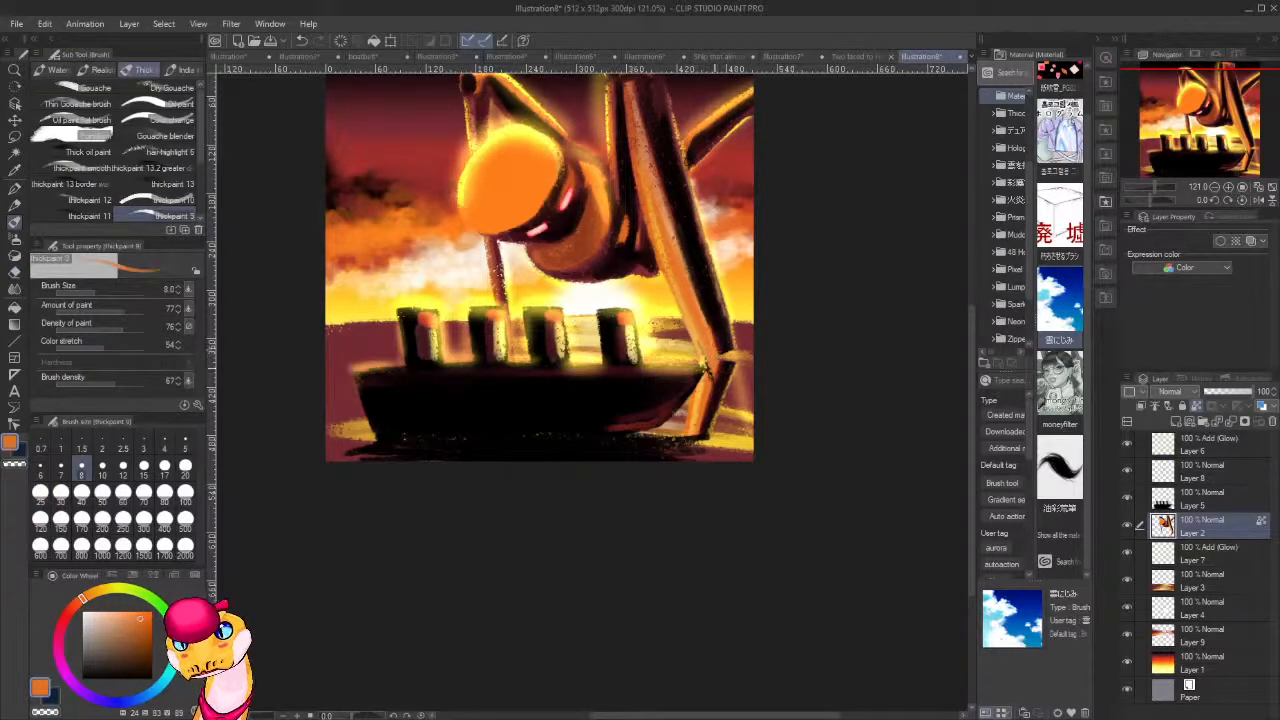
alt+click(729, 337)
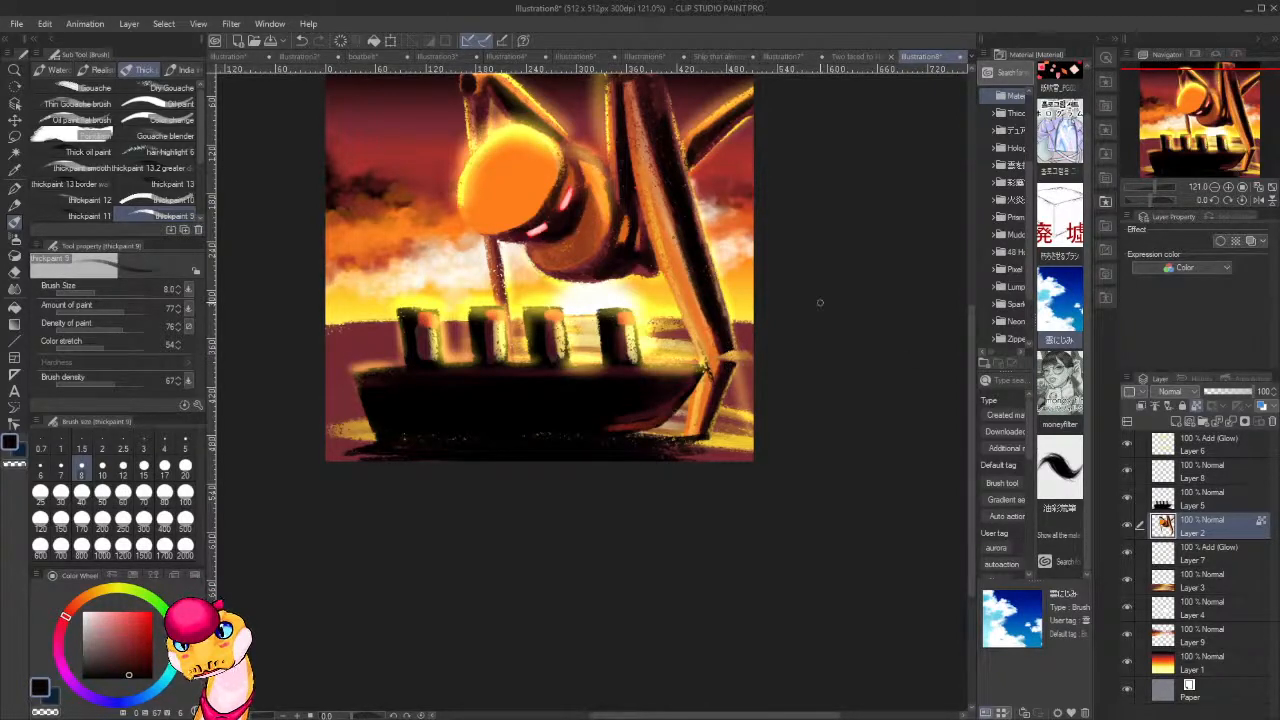
click(1197, 410)
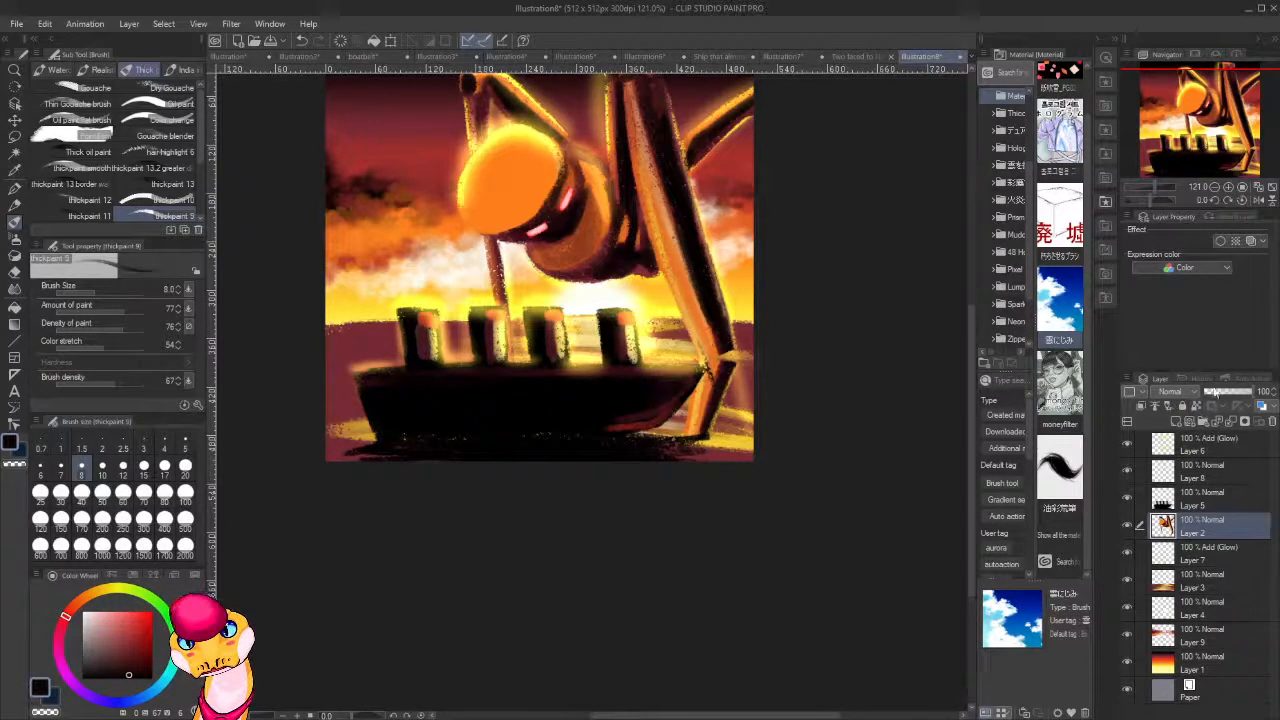
alt+click(724, 347)
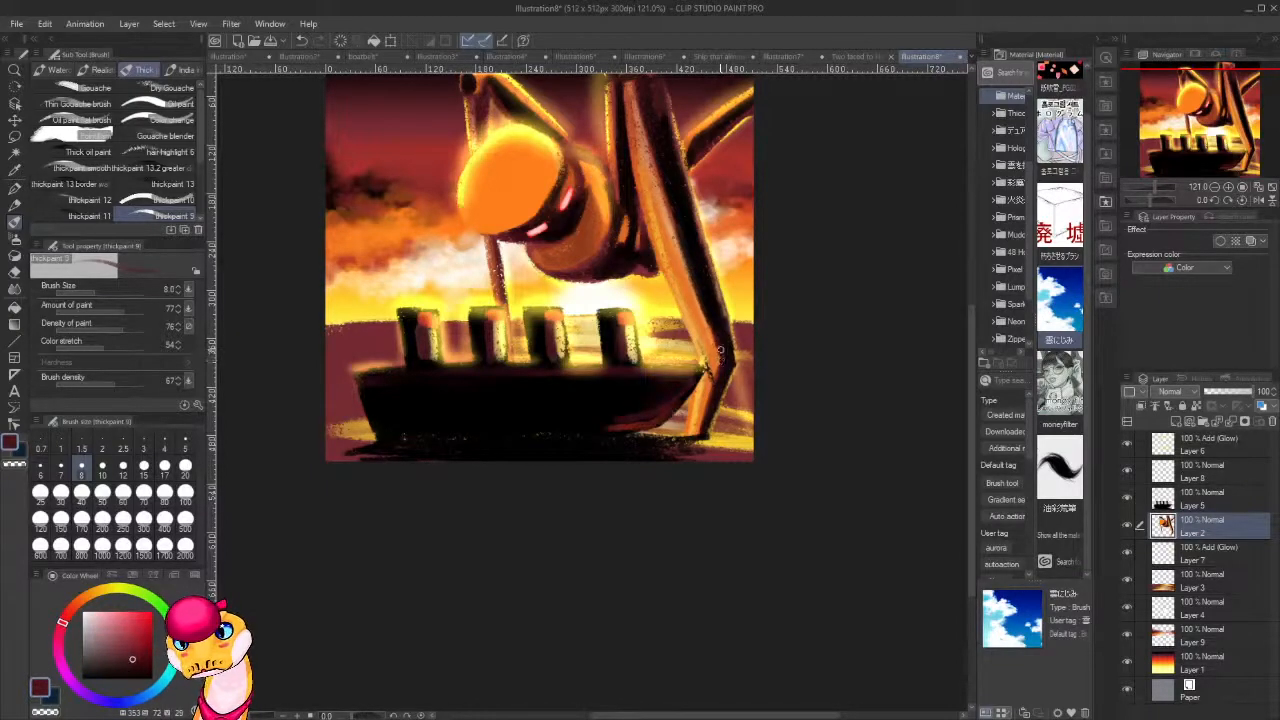
alt+click(718, 347)
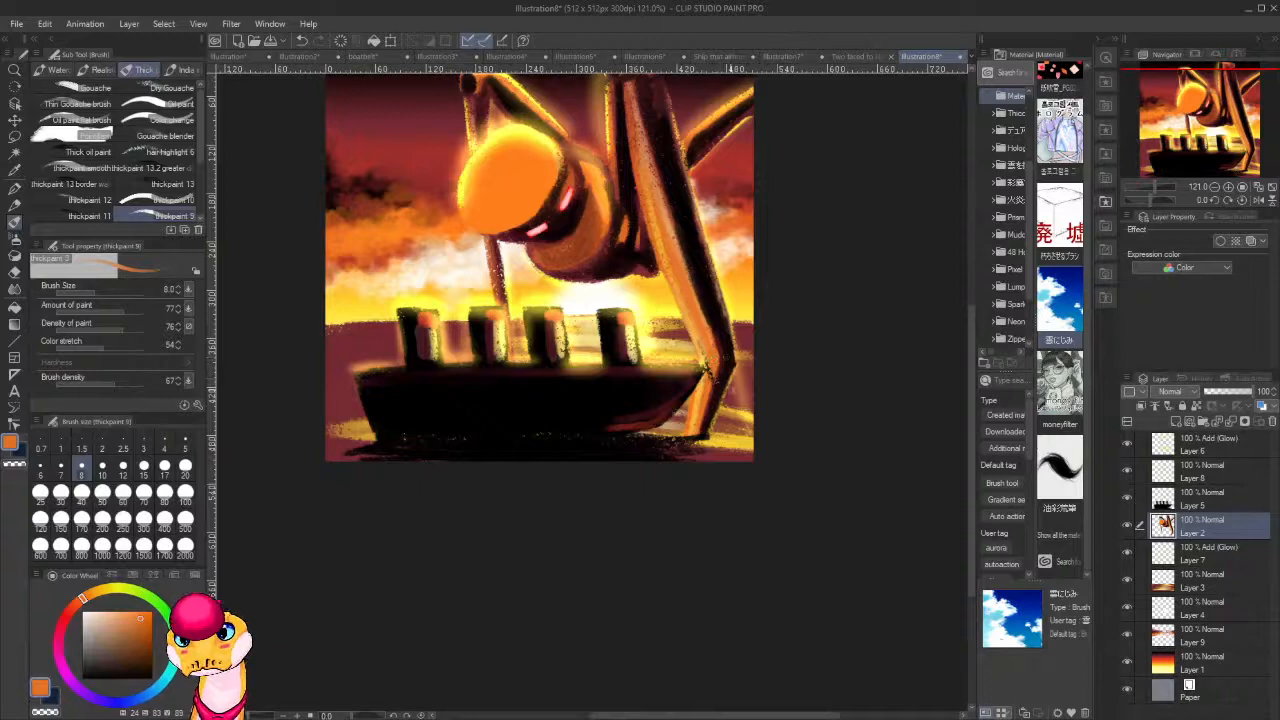
Clean up the ship's bow tip at the leg joint on Layer 5, sample orange and dark red there, and return to Layer 2.
click(1200, 500)
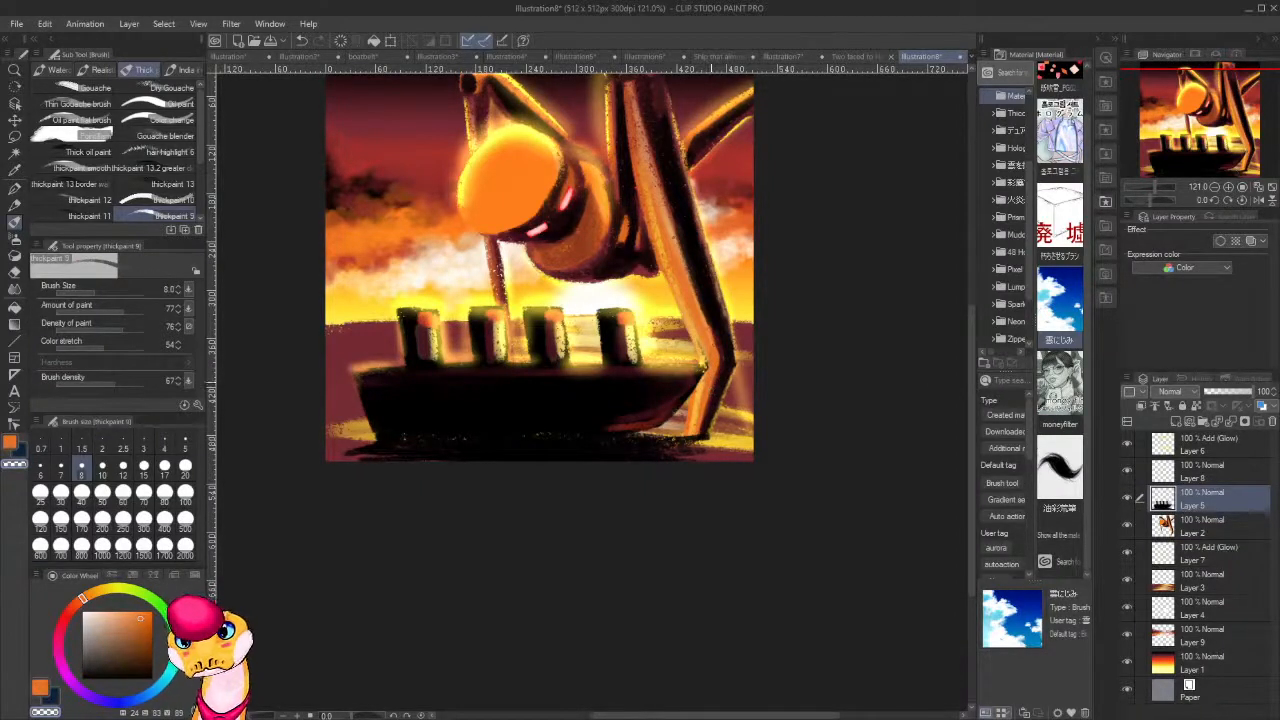
alt+click(713, 383)
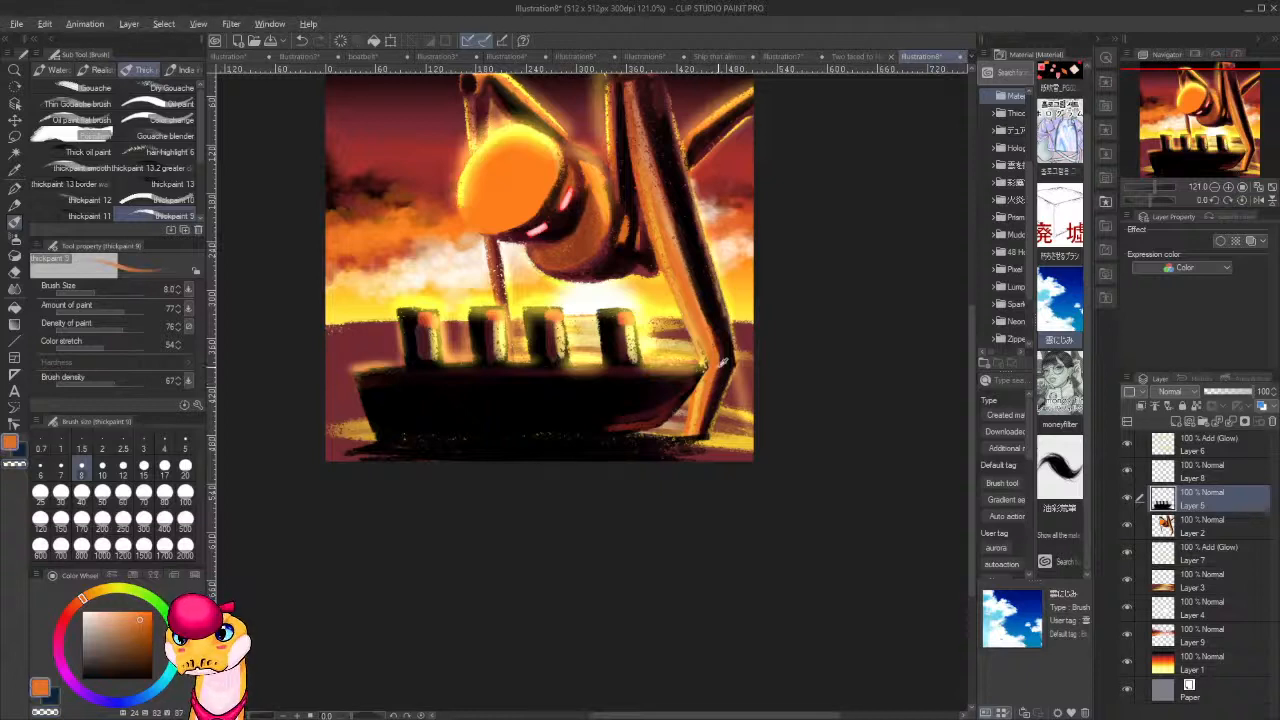
alt+click(706, 366)
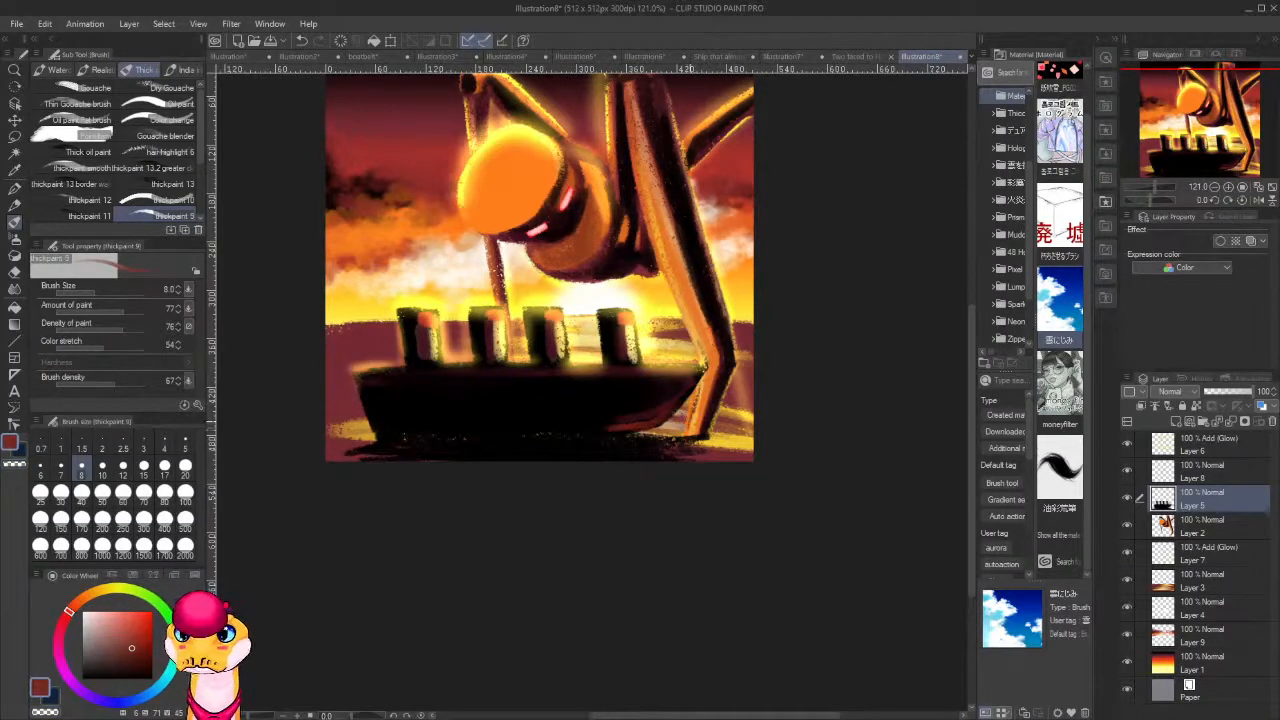
click(1188, 532)
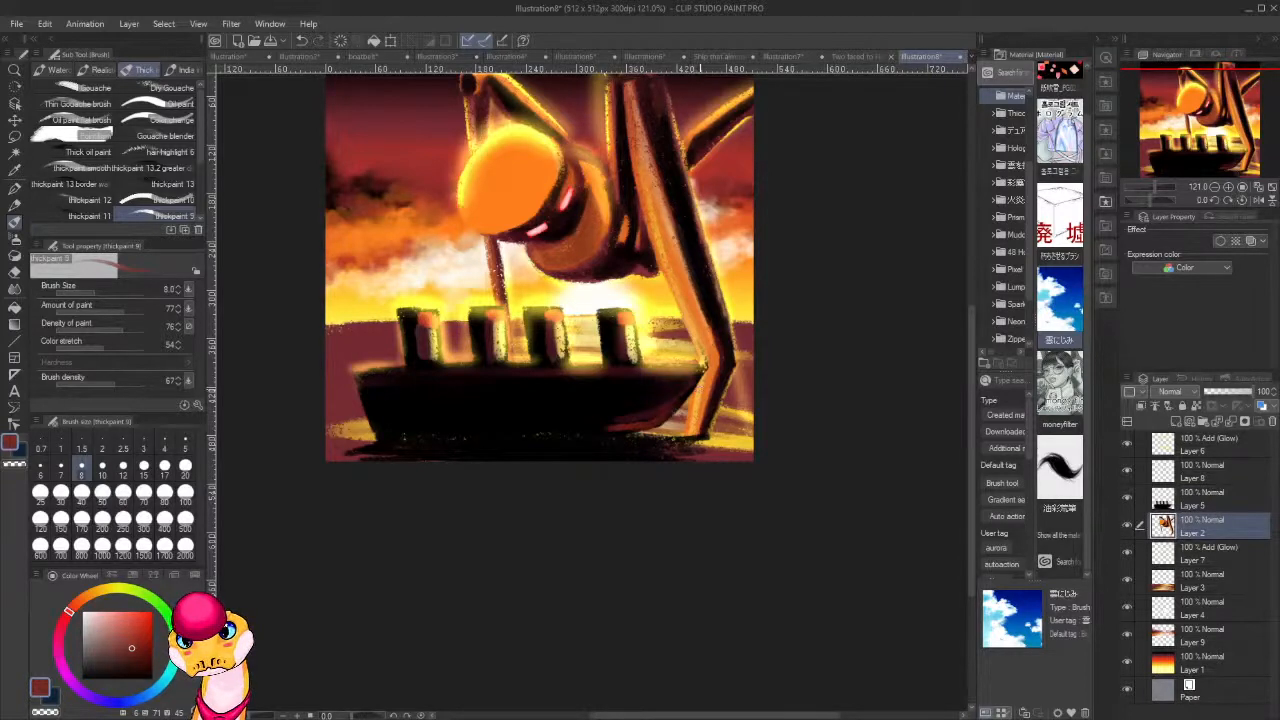
mouse_move(689, 431)
mouse_down()
mouse_move(698, 396)
mouse_move(767, 526)
mouse_move(789, 540)
mouse_up()
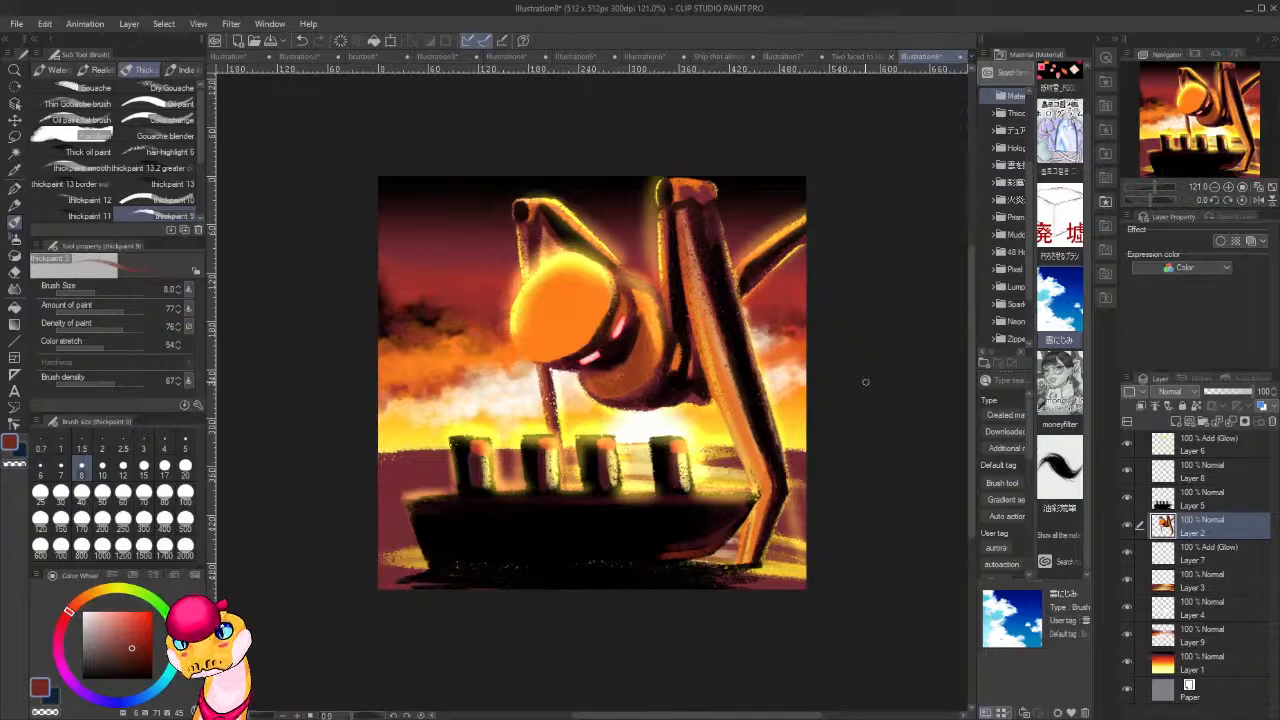
Try painting a near-black oval ring inside the orange face of the head with an enlarged brush, and undo it.
scroll(865, 381, down, 6)
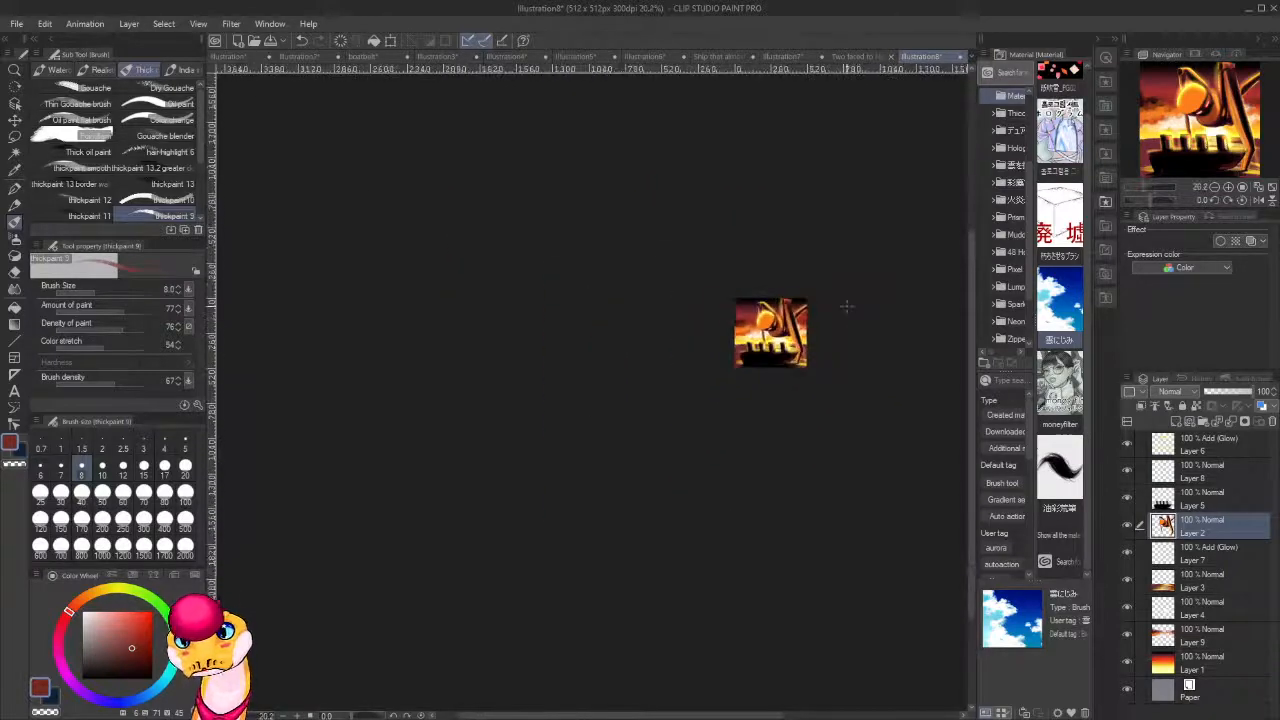
scroll(846, 306, up, 5)
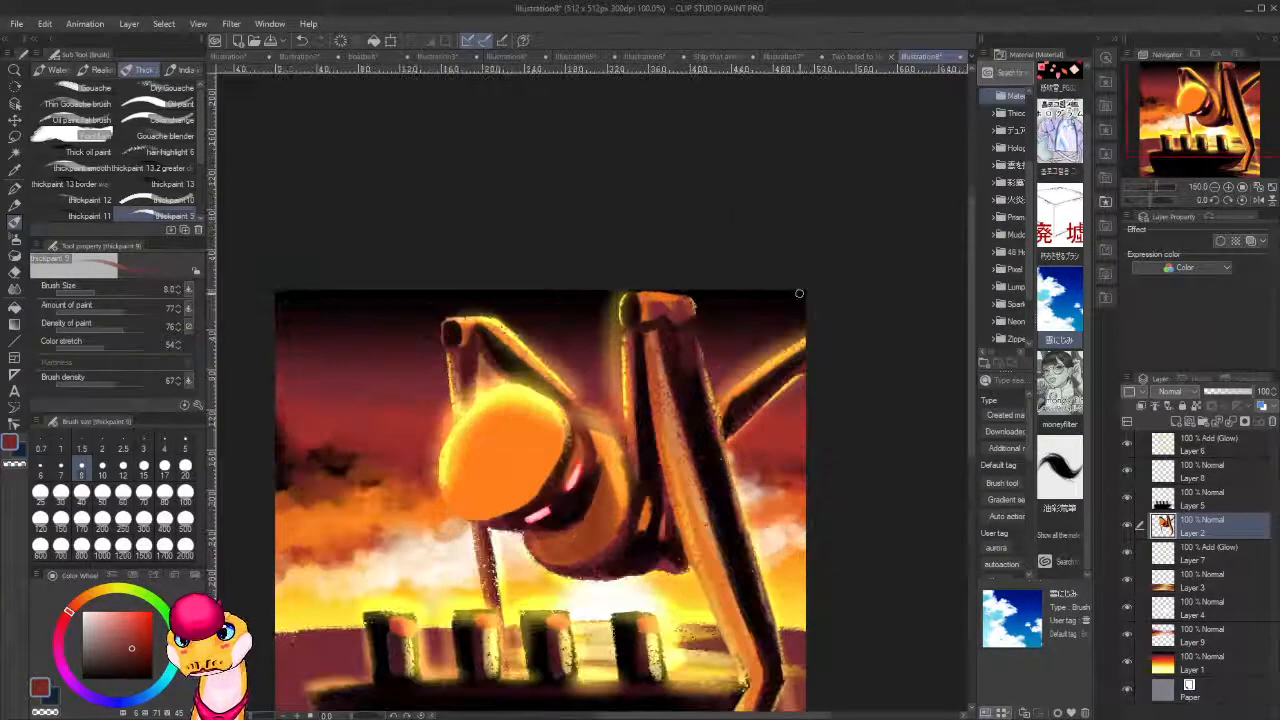
alt+click(578, 505)
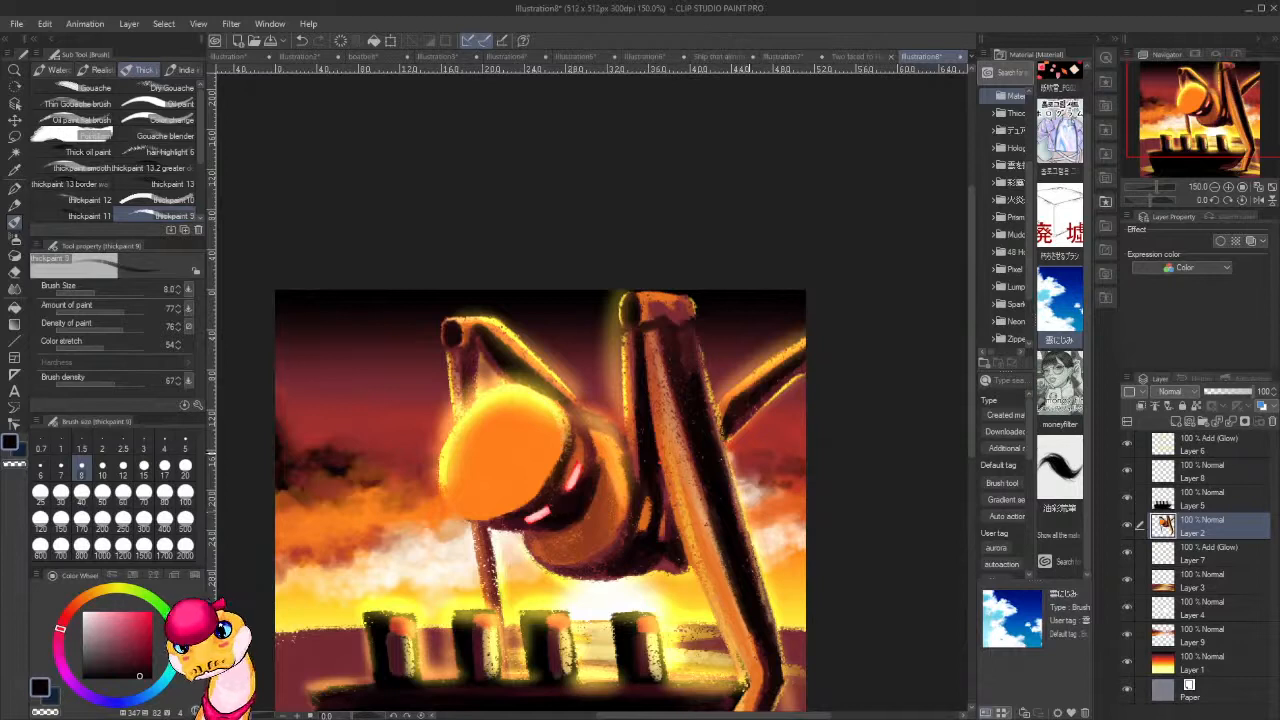
alt+click(722, 480)
key(bracketright)
key(bracketright)
key(bracketright)
key(bracketright)
key(bracketright)
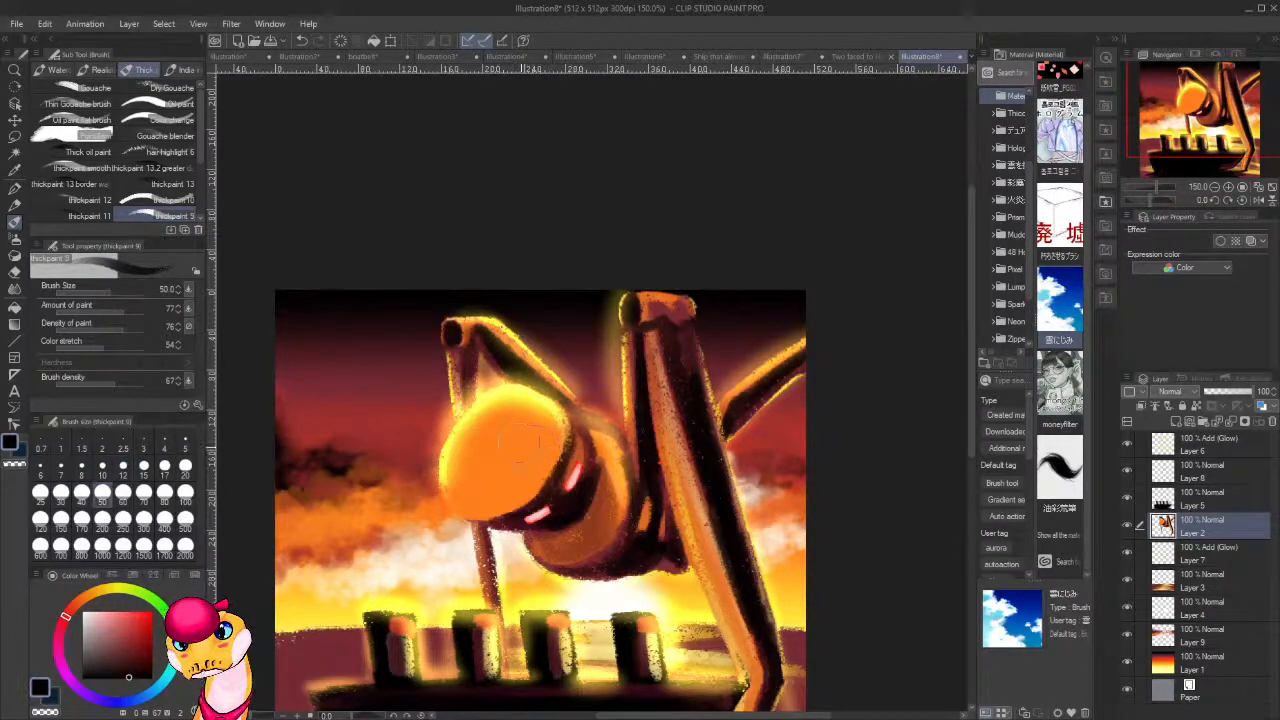
mouse_move(522, 428)
mouse_down()
mouse_move(505, 417)
mouse_move(484, 455)
mouse_move(515, 425)
mouse_up()
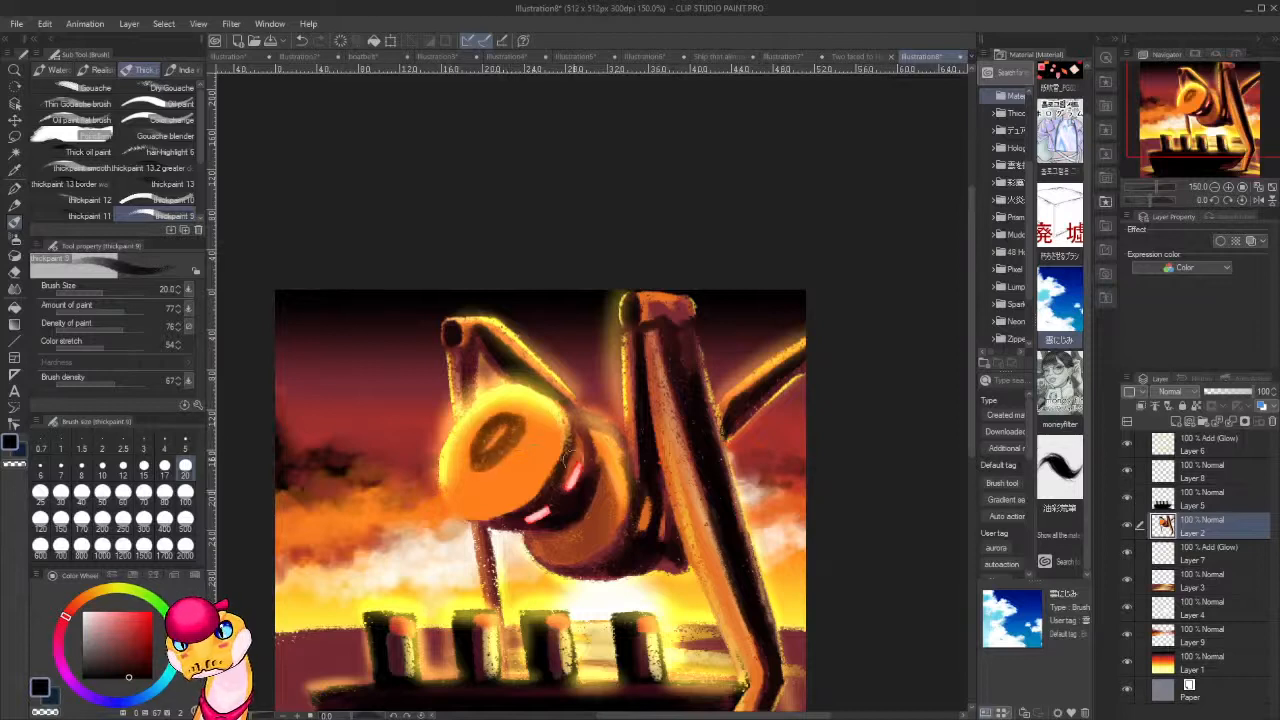
key(ctrl+z)
key(ctrl+z)
key(ctrl+z)
Fill the head's orange face with muted red sampled from the upper leg joint at brush size 20, leaving a glowing rim.
alt+click(679, 316)
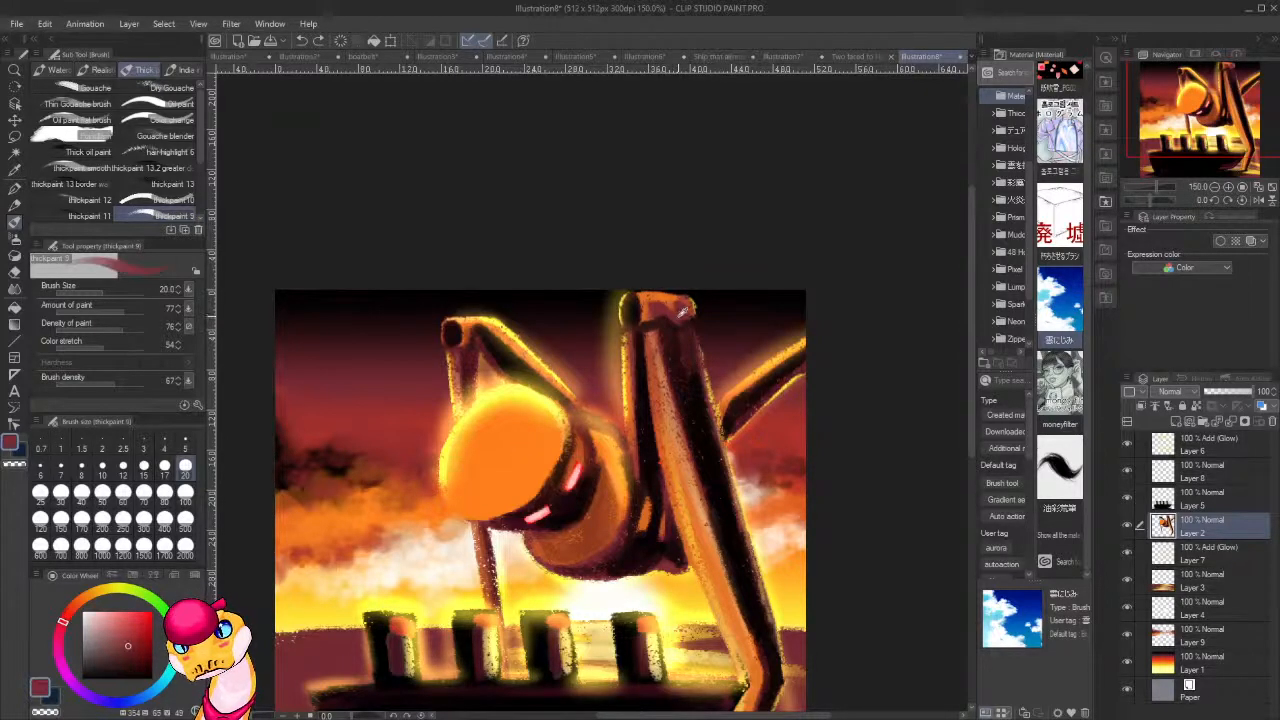
mouse_move(490, 430)
mouse_down()
mouse_move(515, 450)
mouse_move(485, 470)
mouse_move(475, 445)
mouse_move(455, 478)
mouse_up()
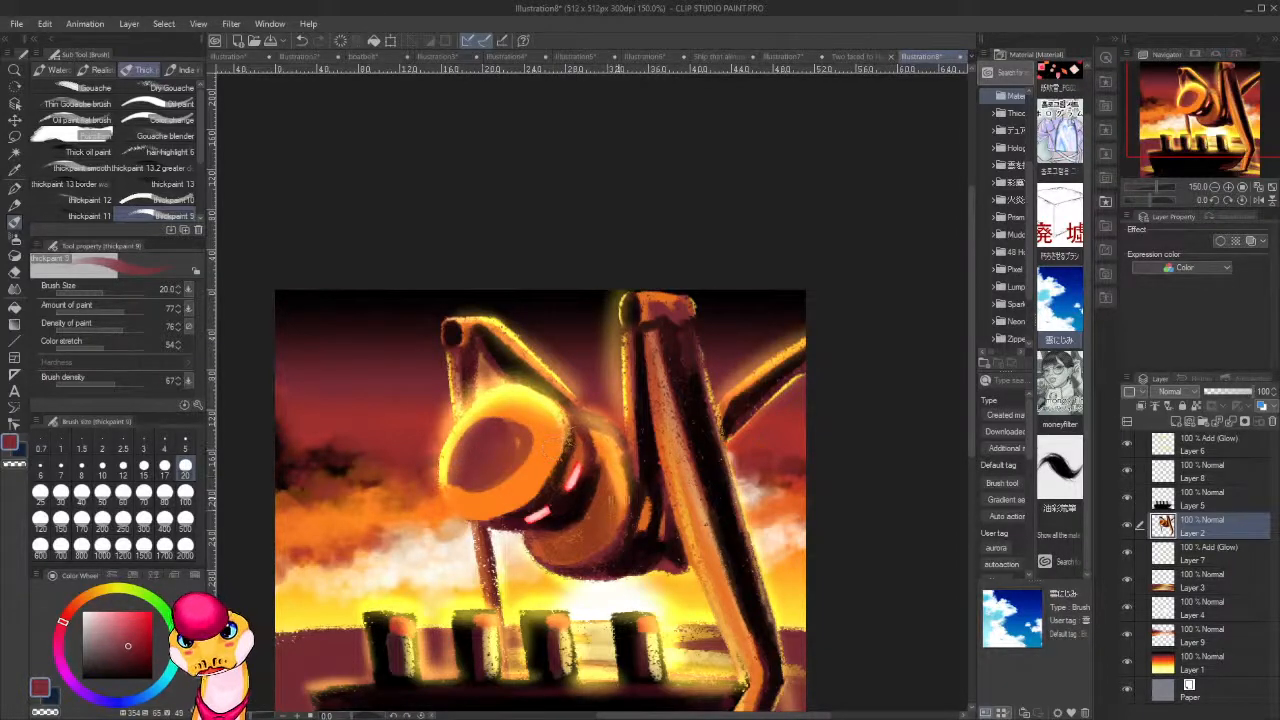
mouse_move(534, 472)
mouse_down()
mouse_move(553, 439)
mouse_move(514, 413)
mouse_move(476, 436)
mouse_move(518, 416)
mouse_move(516, 450)
mouse_move(536, 427)
mouse_move(548, 443)
mouse_move(532, 474)
mouse_move(506, 450)
mouse_move(489, 499)
mouse_up()
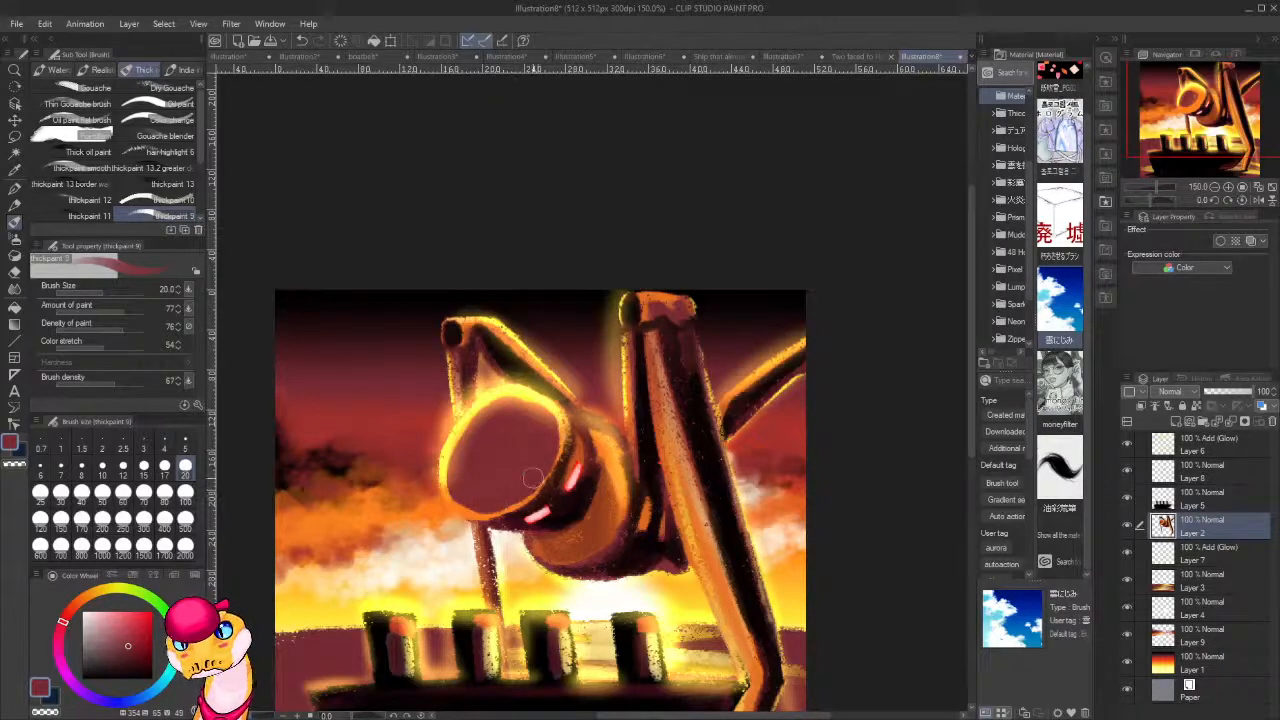
Darken the head's round face with near-black sampled beside the eyes, compare the whole picture, and undo the face repaint.
alt+click(575, 509)
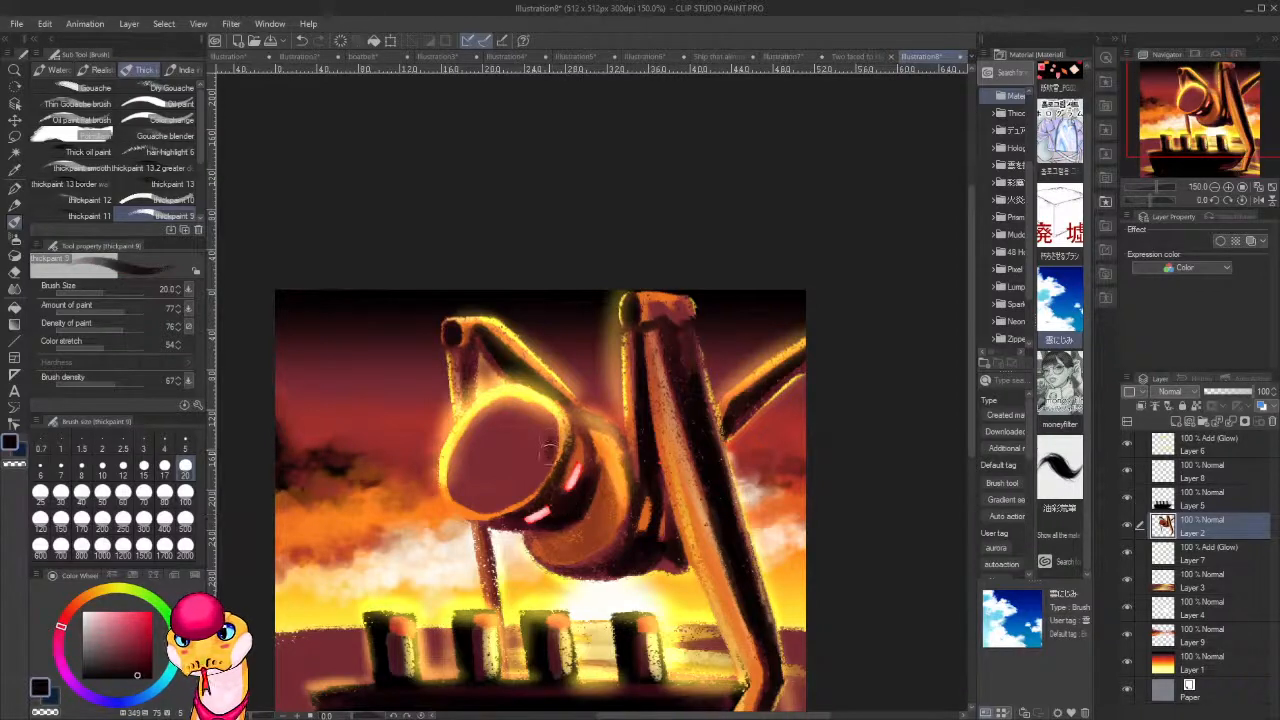
mouse_move(549, 432)
mouse_down()
mouse_move(536, 484)
mouse_move(549, 440)
mouse_move(511, 492)
mouse_move(533, 423)
mouse_move(486, 484)
mouse_move(491, 420)
mouse_move(462, 463)
mouse_move(464, 443)
mouse_move(456, 450)
mouse_move(453, 480)
mouse_move(474, 505)
mouse_move(462, 483)
mouse_move(523, 455)
mouse_move(487, 488)
mouse_move(486, 501)
mouse_move(528, 487)
mouse_move(504, 502)
mouse_move(550, 443)
mouse_move(536, 408)
mouse_move(507, 403)
mouse_move(478, 424)
mouse_move(506, 403)
mouse_move(533, 410)
mouse_move(546, 433)
mouse_move(488, 431)
mouse_move(481, 417)
mouse_move(543, 451)
mouse_move(545, 425)
mouse_move(530, 482)
mouse_up()
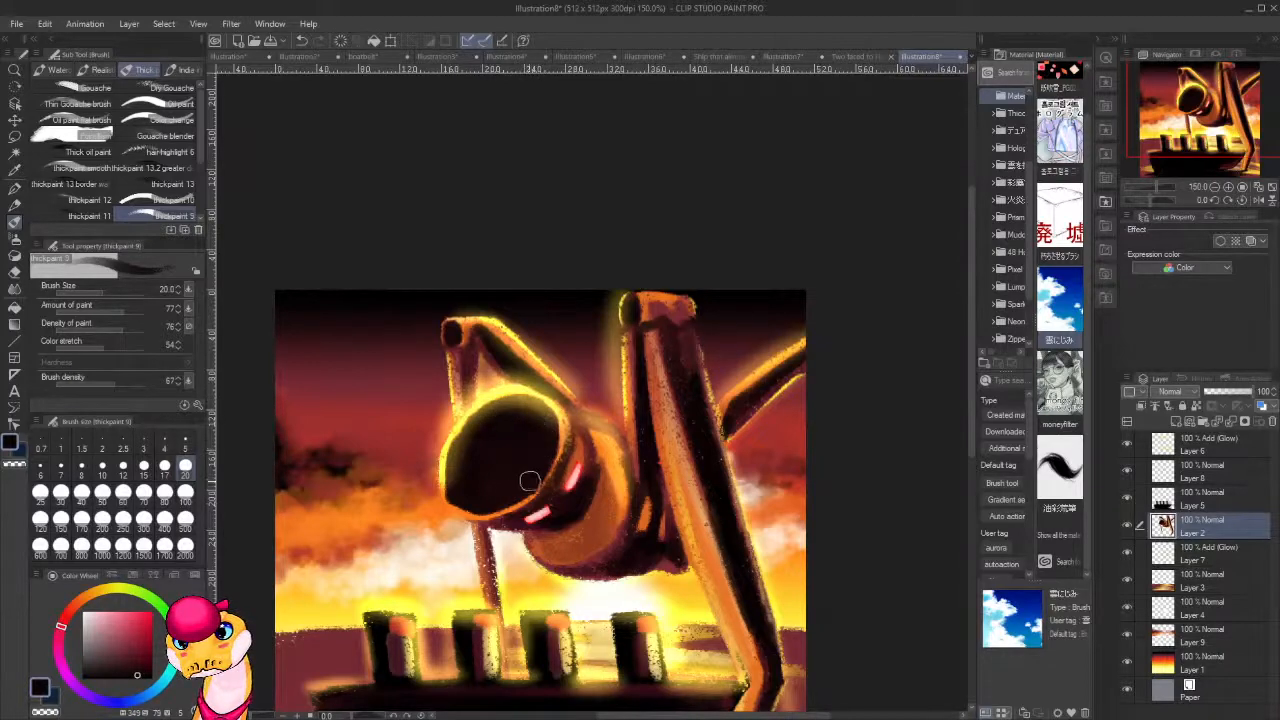
scroll(737, 393, down, 6)
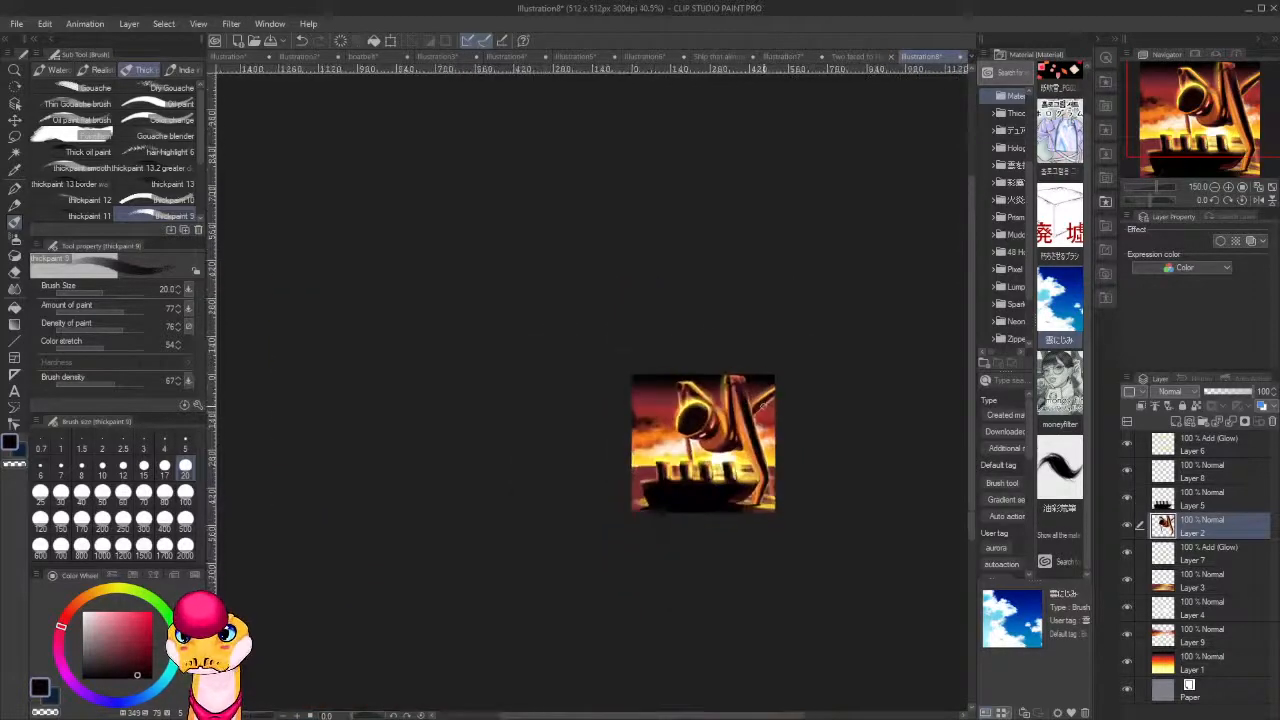
scroll(780, 420, up, 6)
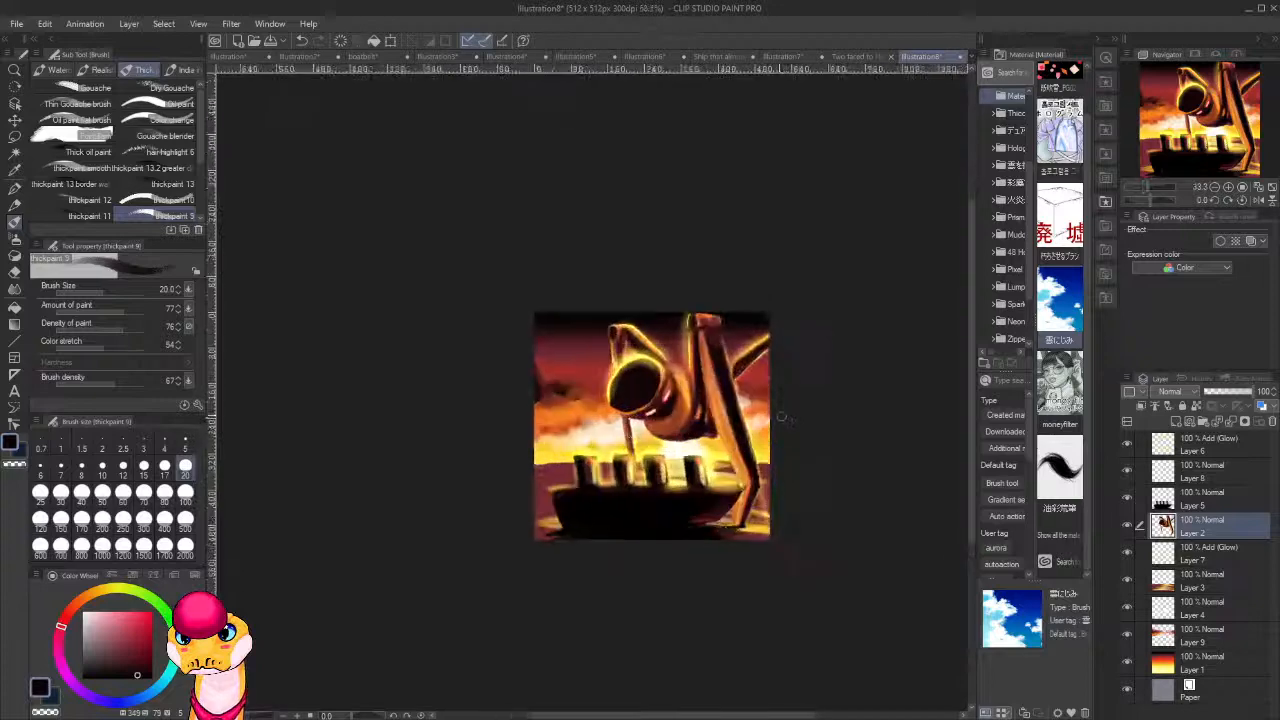
key(ctrl+z)
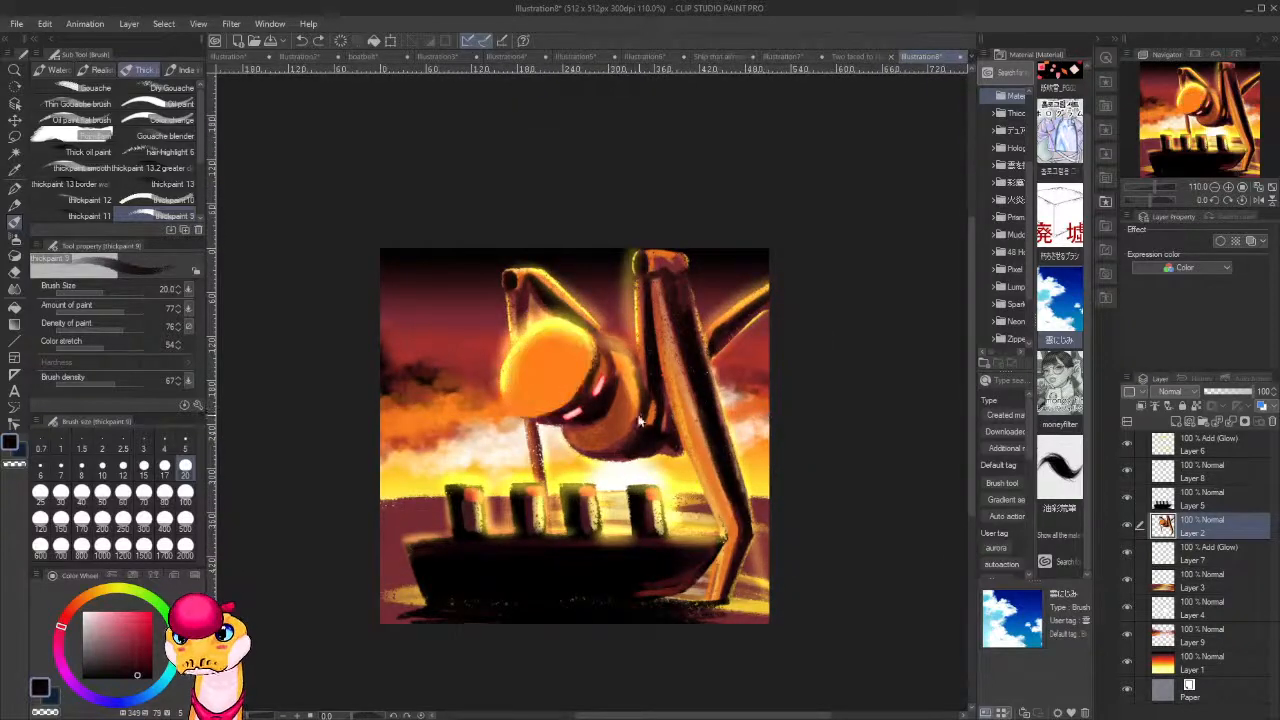
Shade the head's orange face with dark red sampled from the body's underside at brush size 20, keeping the orange rim.
alt+click(619, 442)
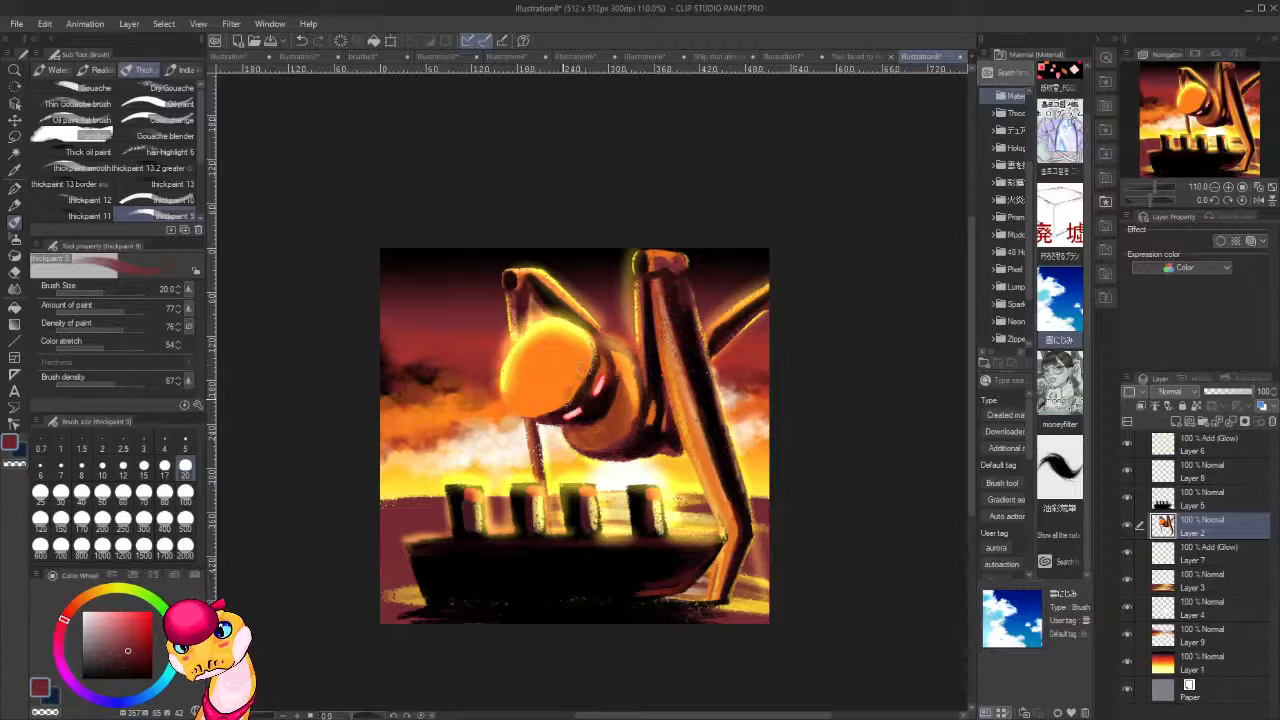
mouse_move(575, 365)
mouse_down()
mouse_move(536, 405)
mouse_move(576, 348)
mouse_move(532, 395)
mouse_move(557, 346)
mouse_move(518, 380)
mouse_move(565, 391)
mouse_move(582, 372)
mouse_move(525, 400)
mouse_move(562, 342)
mouse_move(530, 367)
mouse_move(572, 357)
mouse_move(582, 384)
mouse_move(562, 396)
mouse_move(574, 388)
mouse_move(560, 393)
mouse_move(560, 372)
mouse_move(526, 402)
mouse_move(576, 378)
mouse_move(560, 392)
mouse_move(566, 348)
mouse_move(545, 370)
mouse_move(530, 355)
mouse_move(518, 402)
mouse_up()
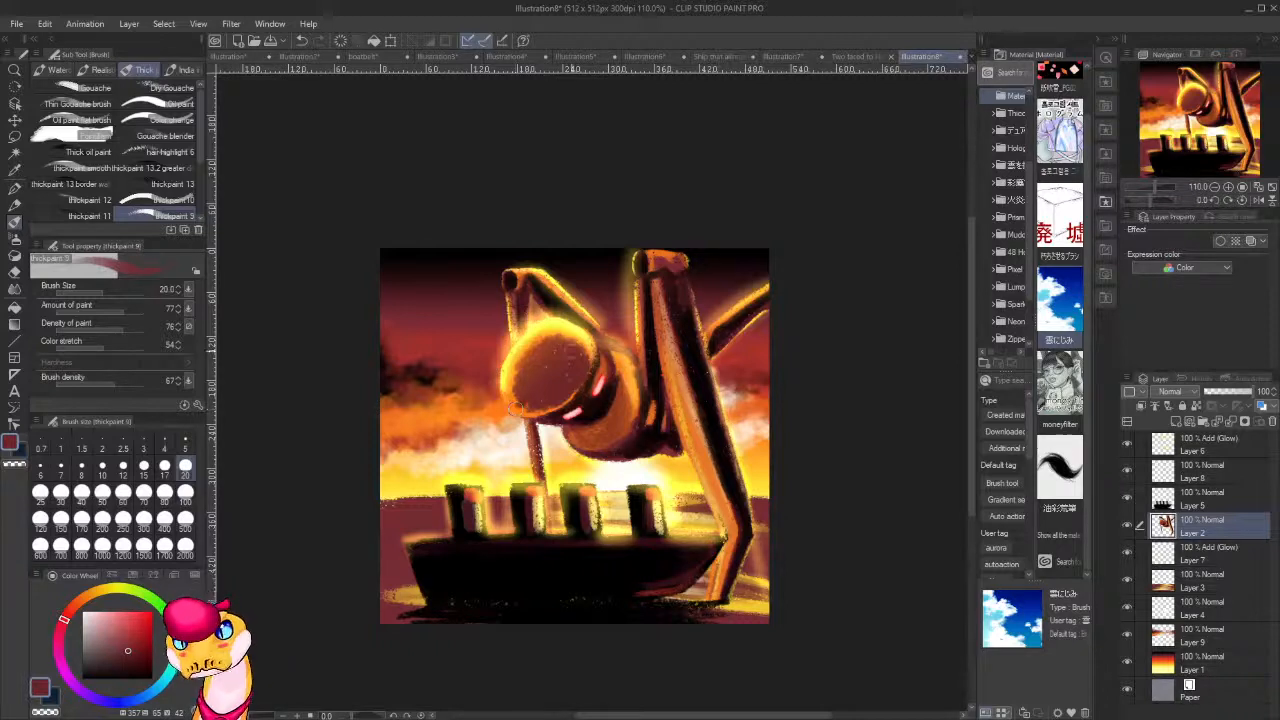
Shade the head's round face at brush size 20 with orange sampled from the rim, dark red, and near-black on the side nearest the eyes.
alt+click(516, 386)
drag(520, 368, 523, 414)
mouse_move(553, 334)
mouse_down()
mouse_move(532, 349)
mouse_move(553, 339)
mouse_up()
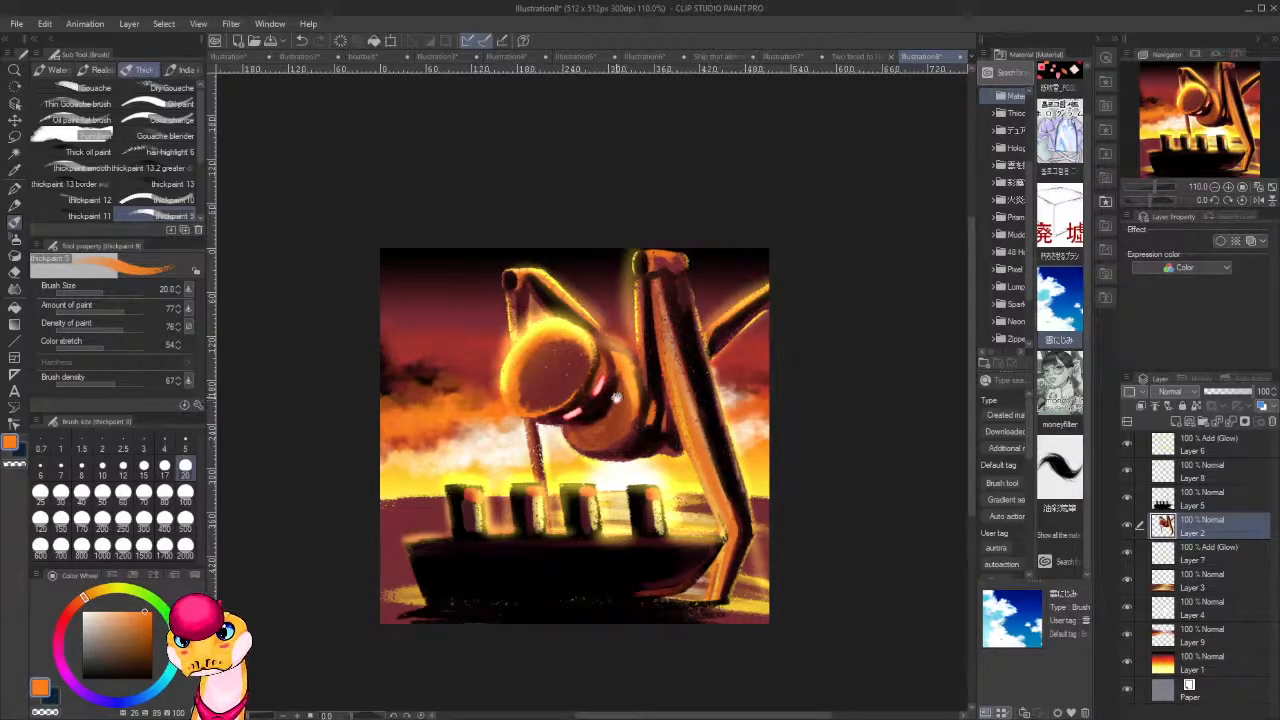
drag(617, 398, 645, 448)
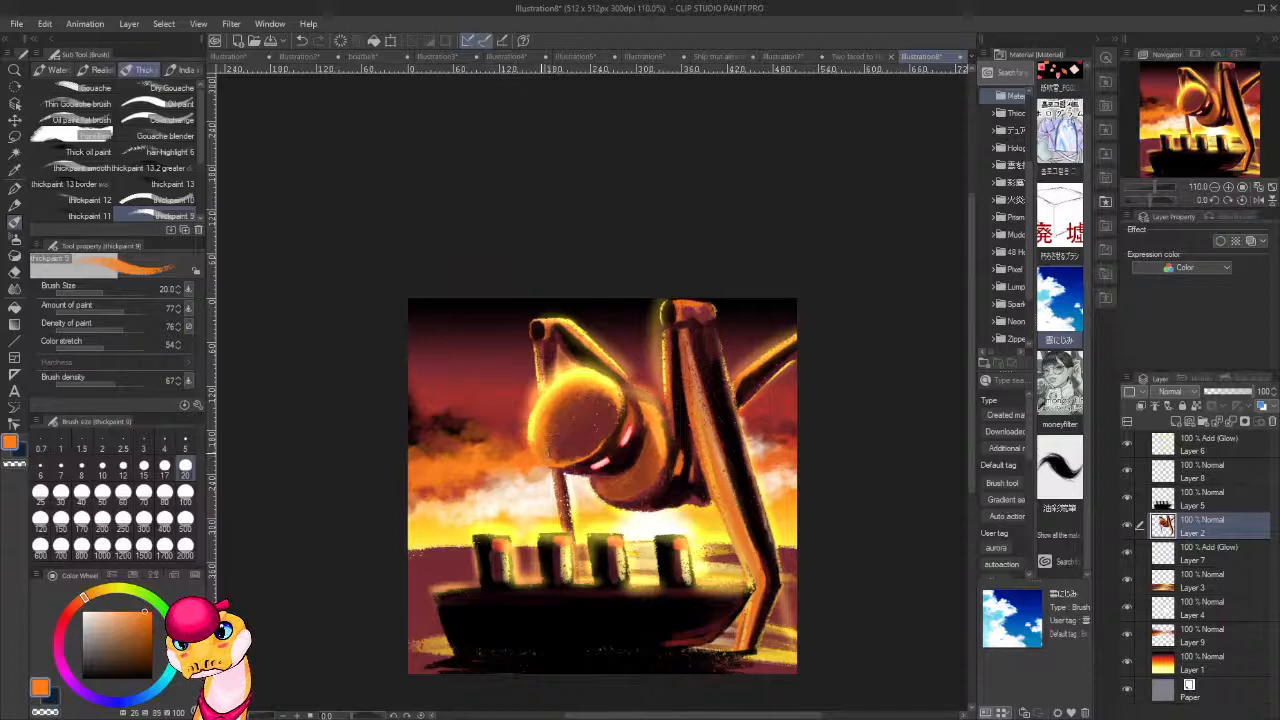
alt+click(590, 420)
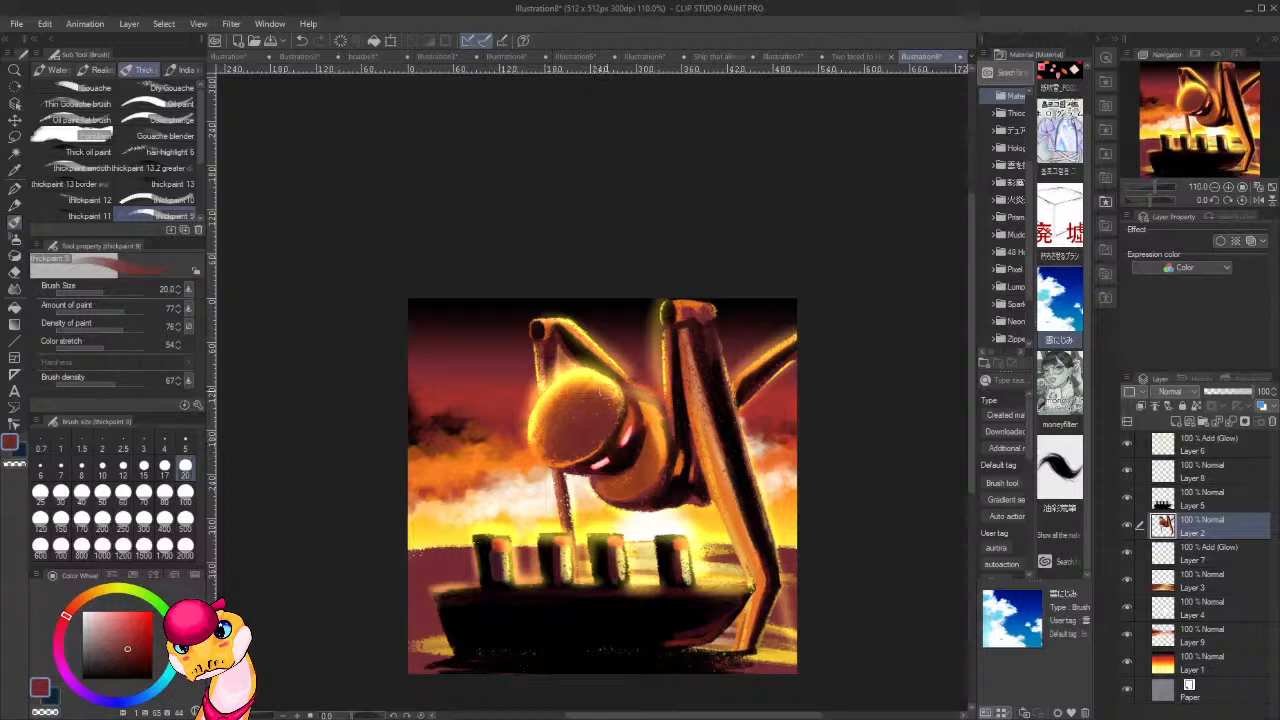
alt+click(626, 452)
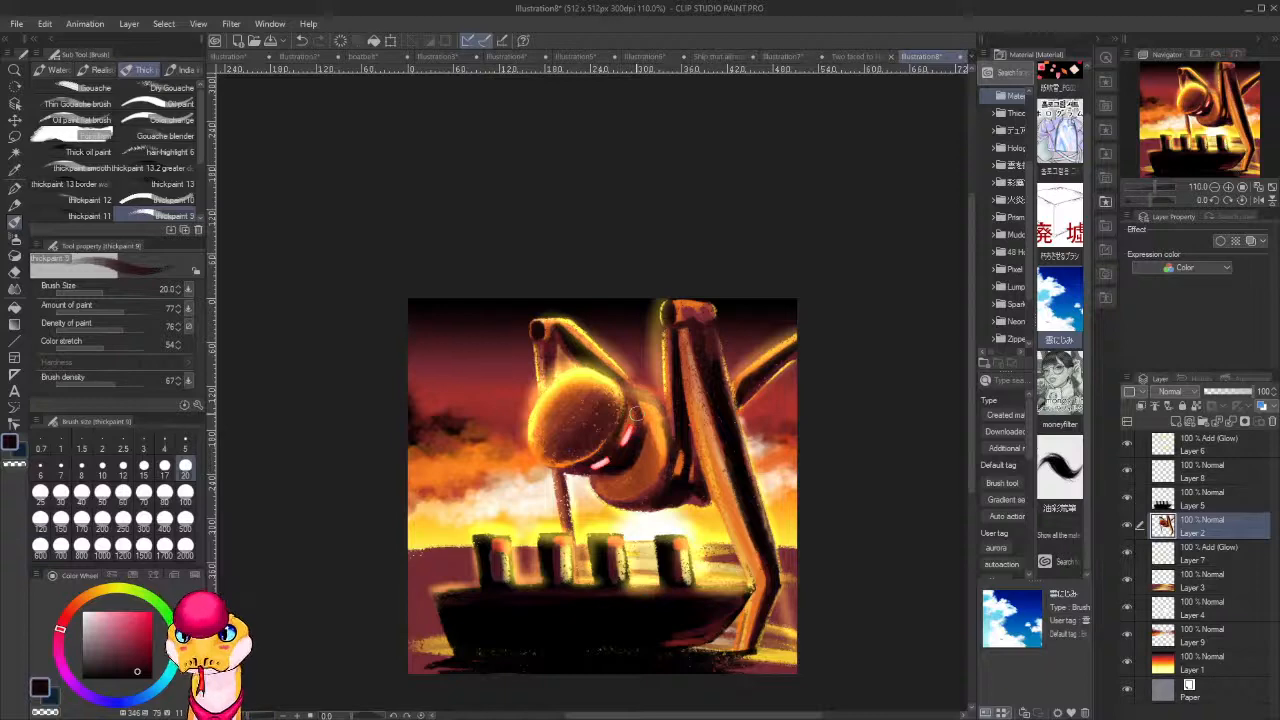
Check the whole sunset picture at thumbnail size and save it under the file name doink.
scroll(636, 408, down, 8)
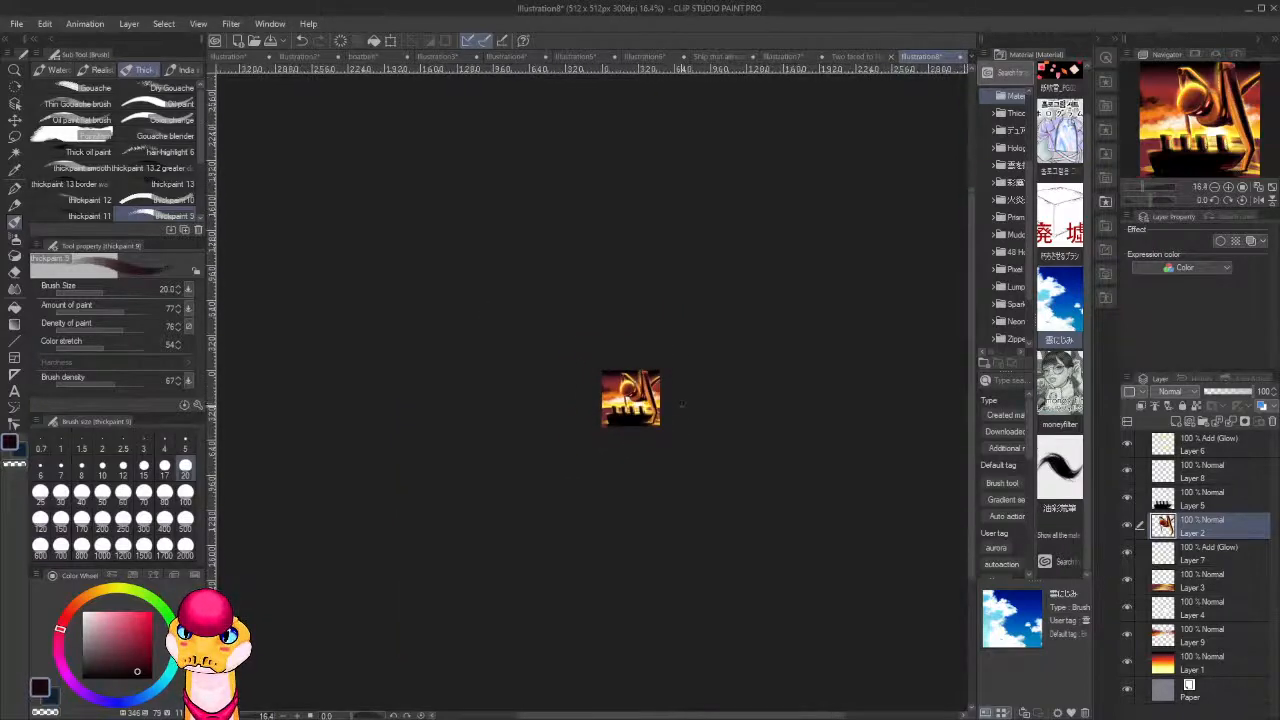
scroll(680, 406, down, 2)
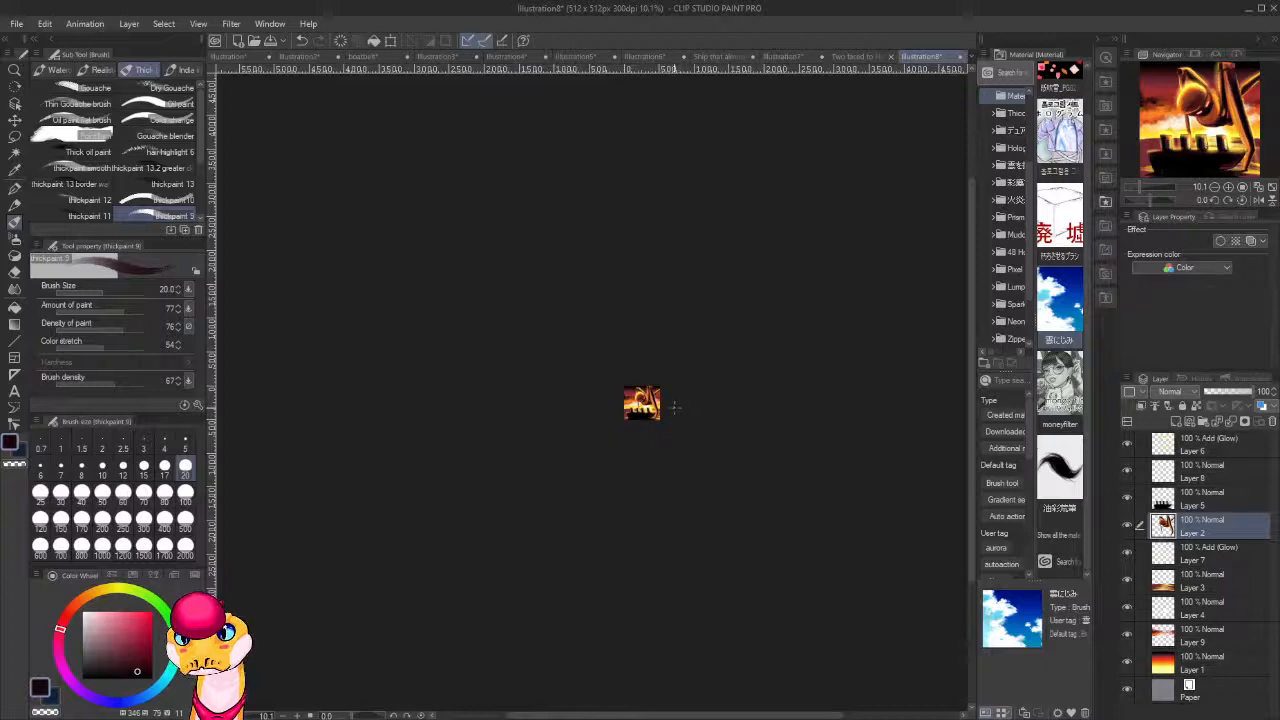
scroll(665, 407, up, 6)
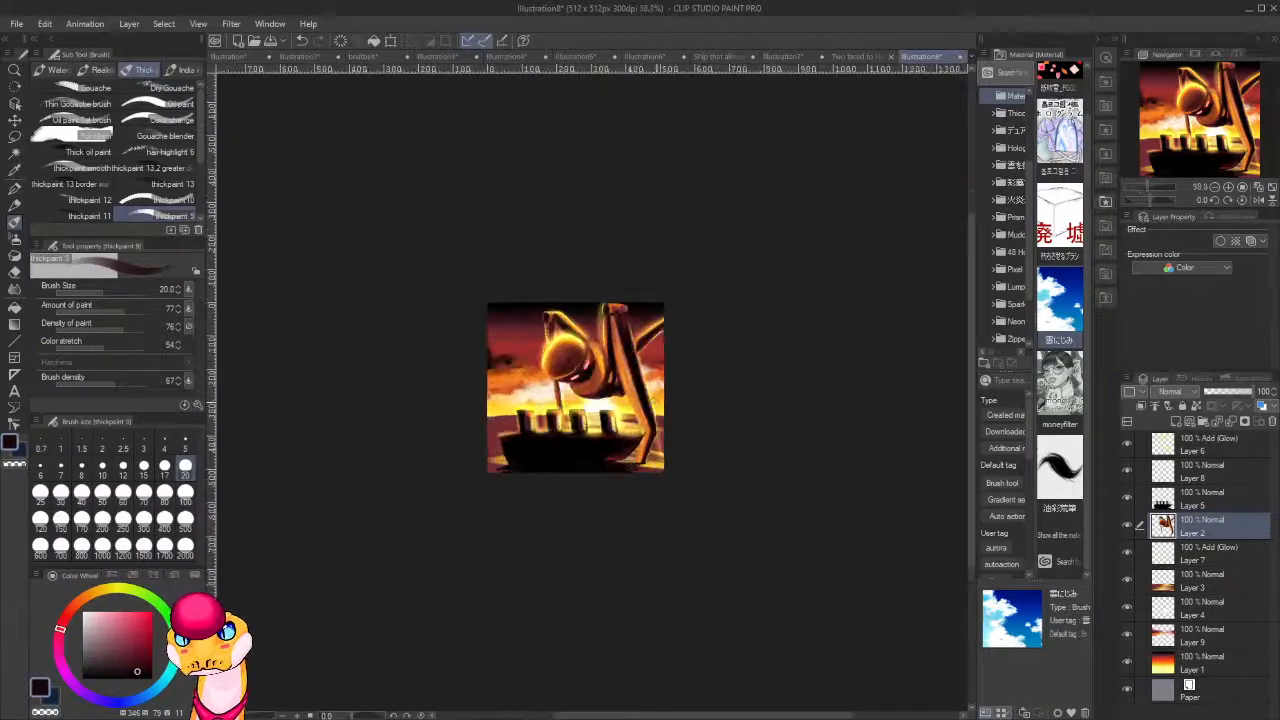
click(11, 23)
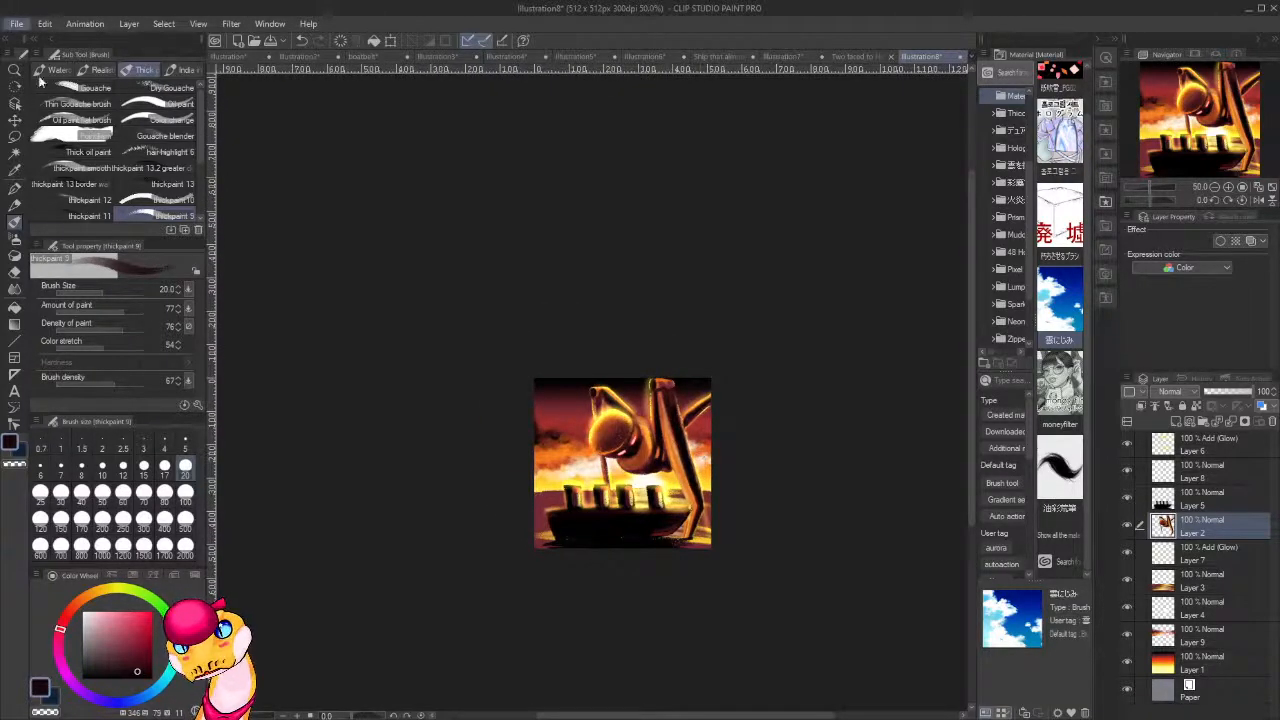
click(50, 141)
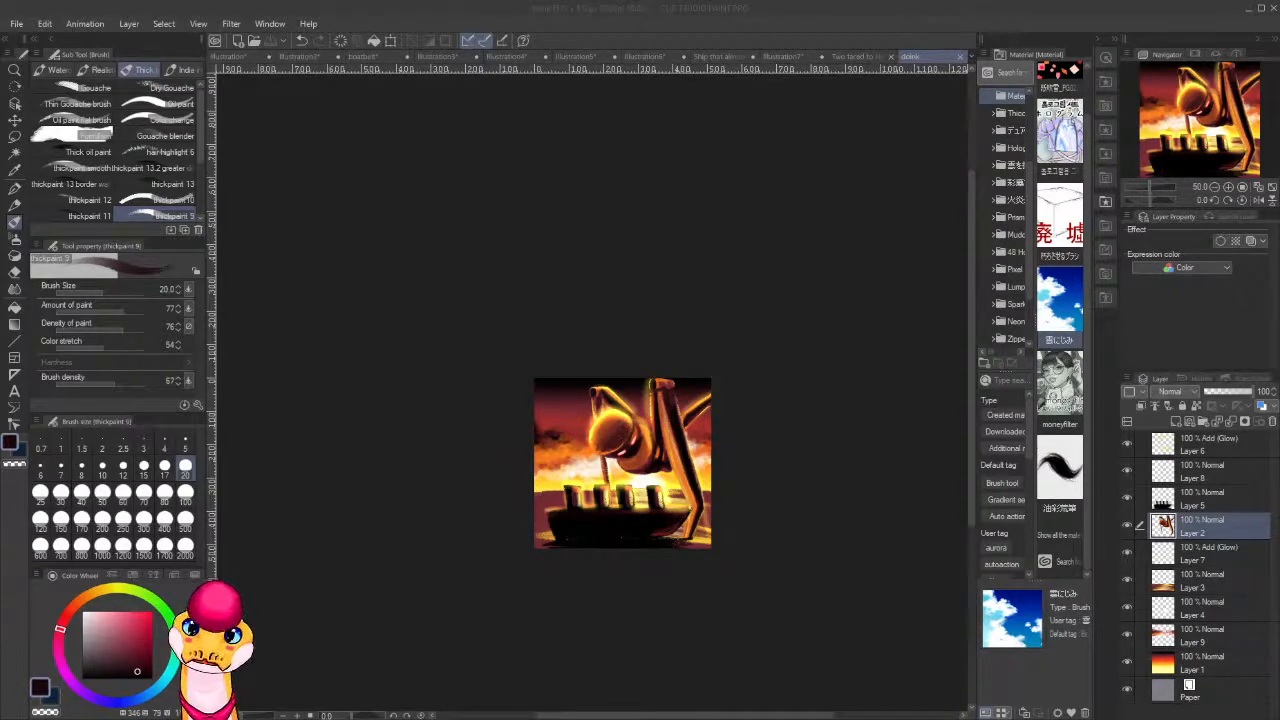
scroll(534, 378, down, 1)
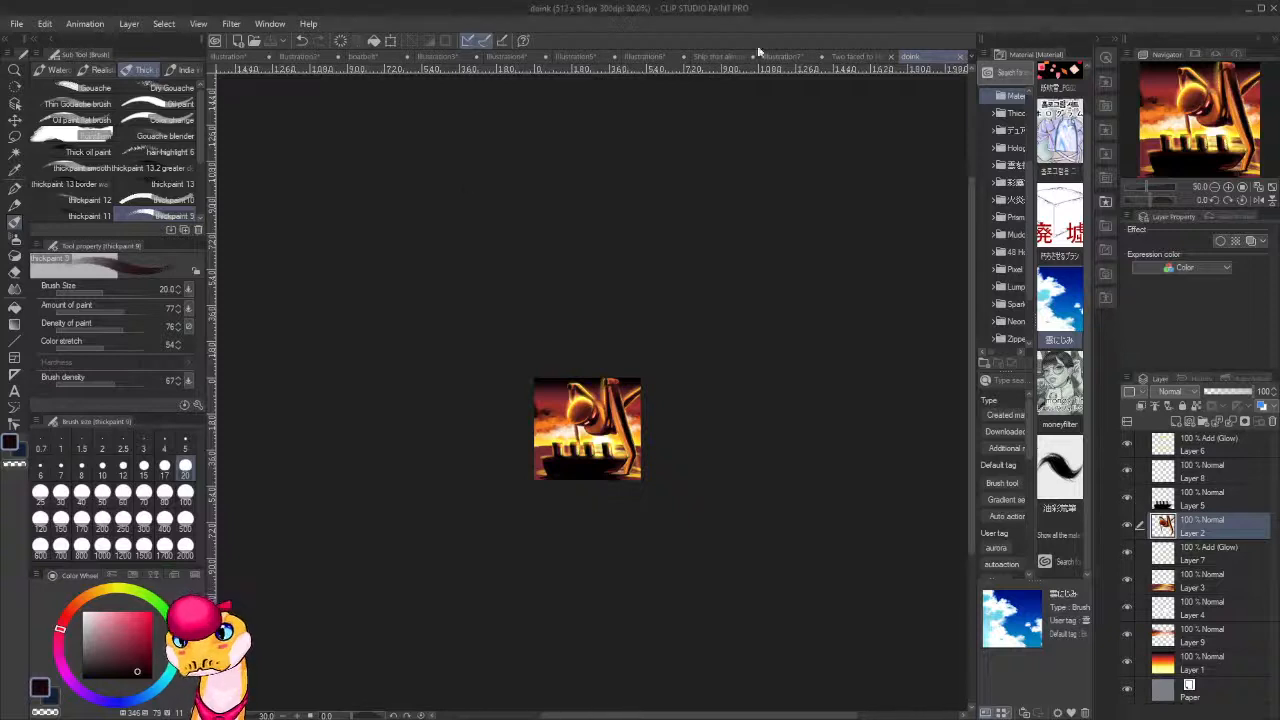
Switch to the Two faced to No Faced portrait and hide Layer 6, Layer 3 and Layer 5, leaving the two figures without the gun barrel.
click(862, 56)
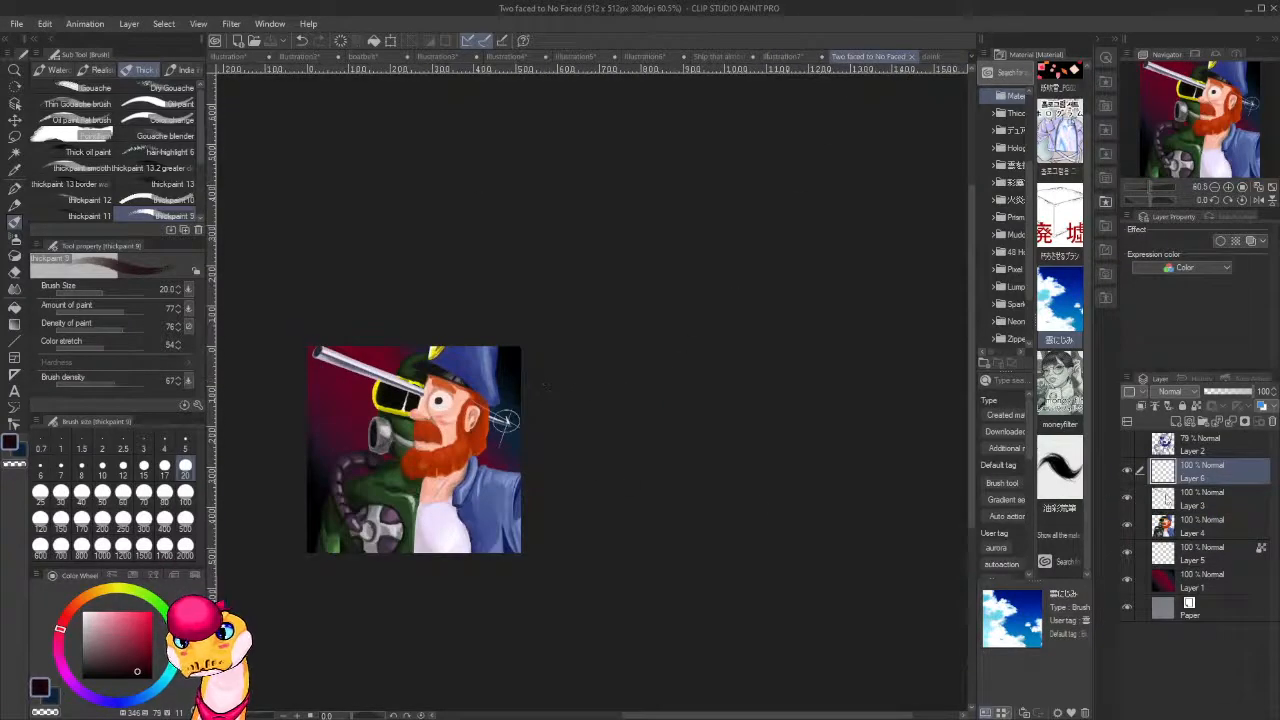
click(1127, 470)
click(1127, 497)
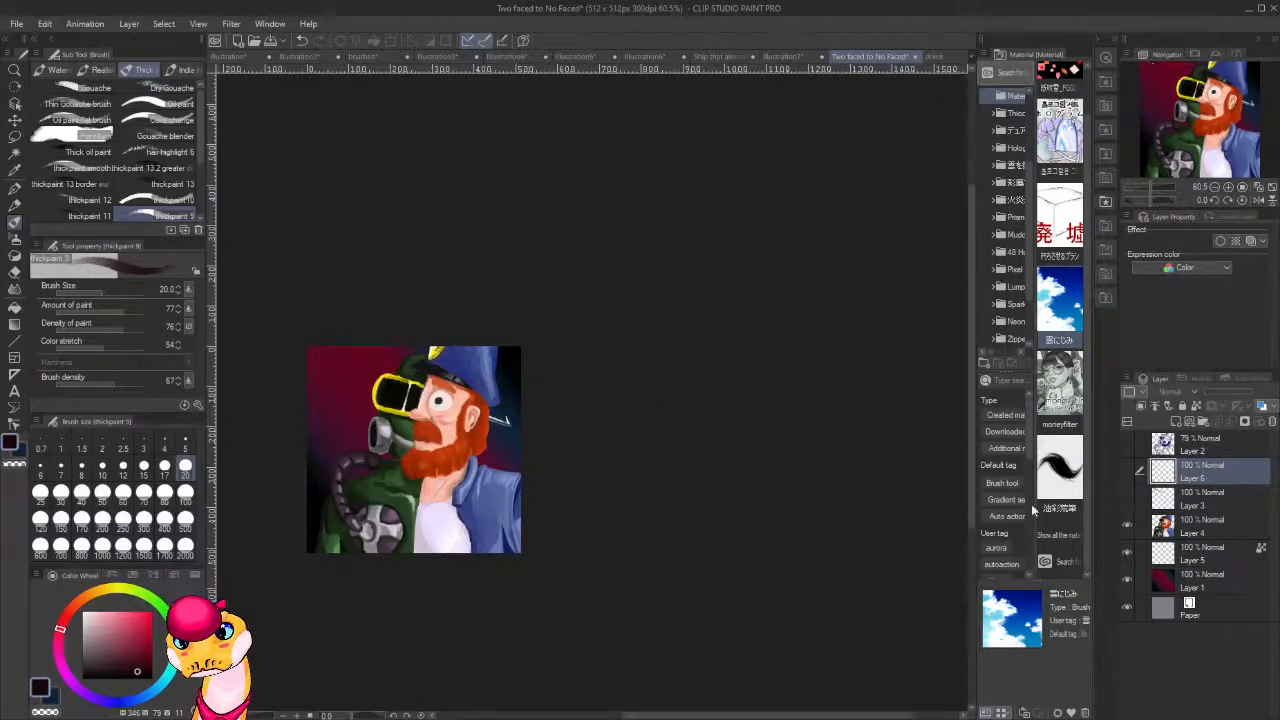
click(1127, 500)
click(1127, 502)
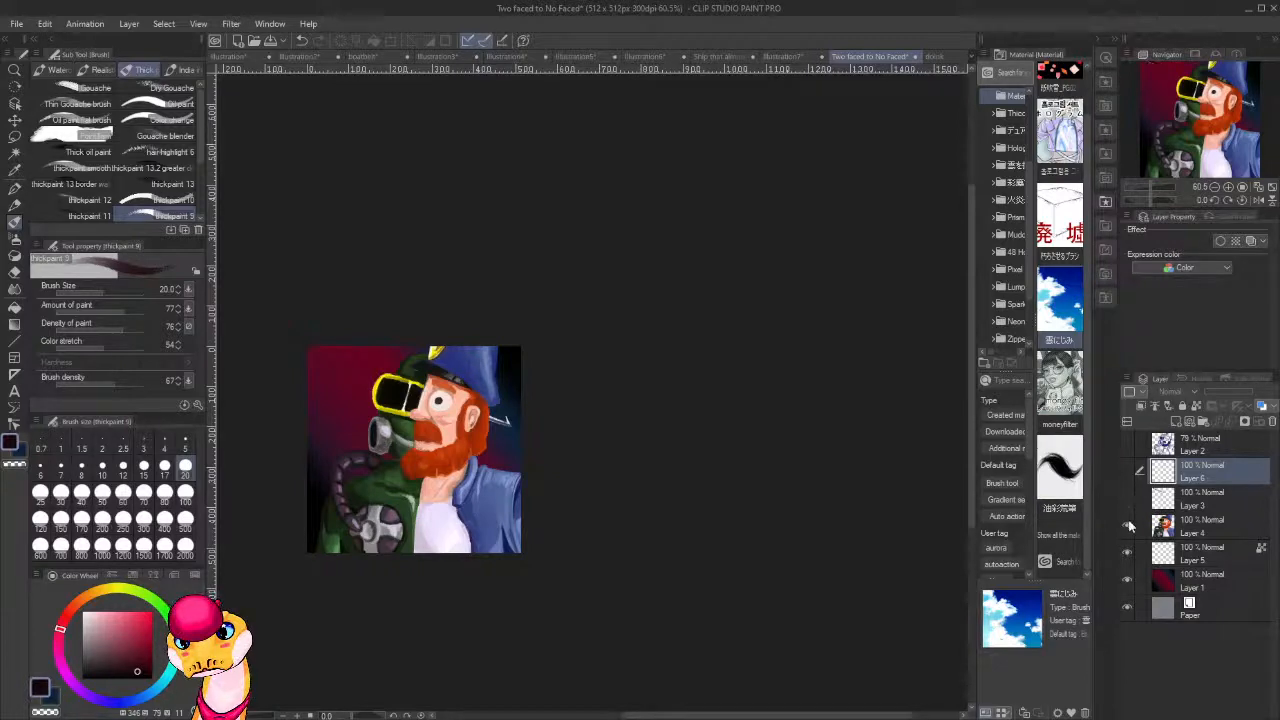
click(1127, 551)
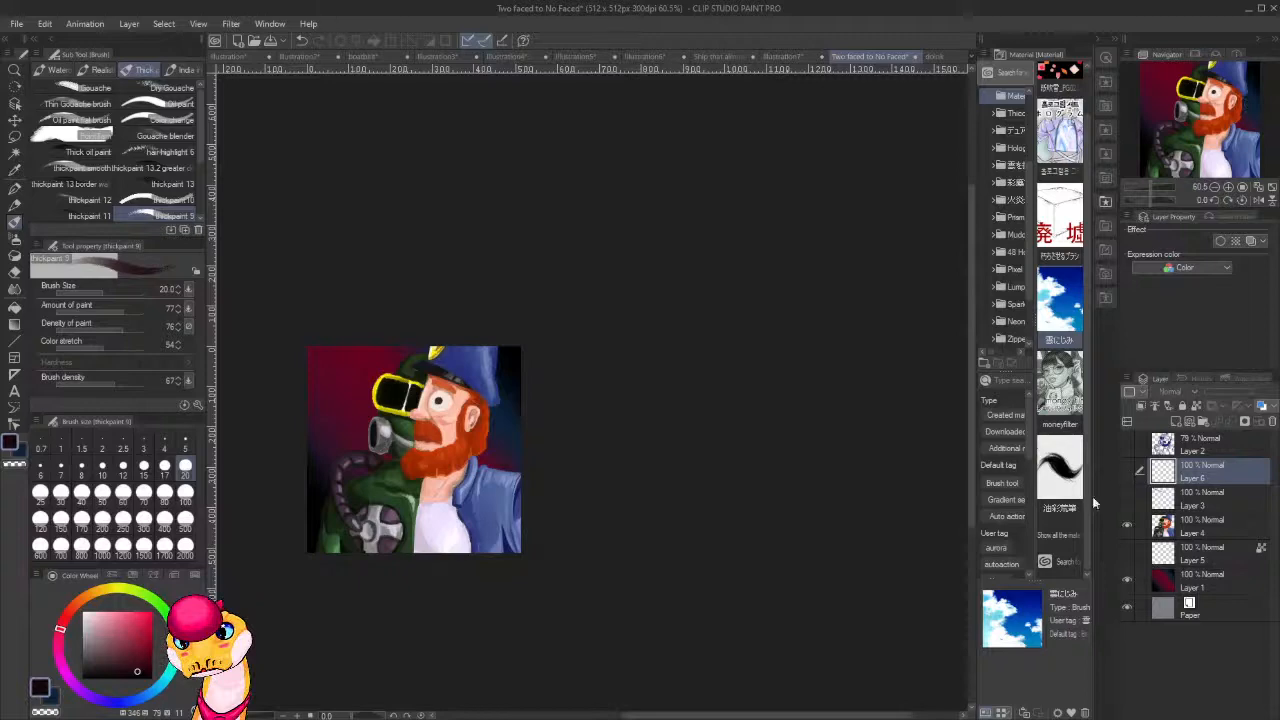
Add a new layer above Layer 4 and paint a thick black X over the bearded man's eye with the pupil's colour.
click(1200, 524)
scroll(495, 399, up, 2)
scroll(495, 399, up, 3)
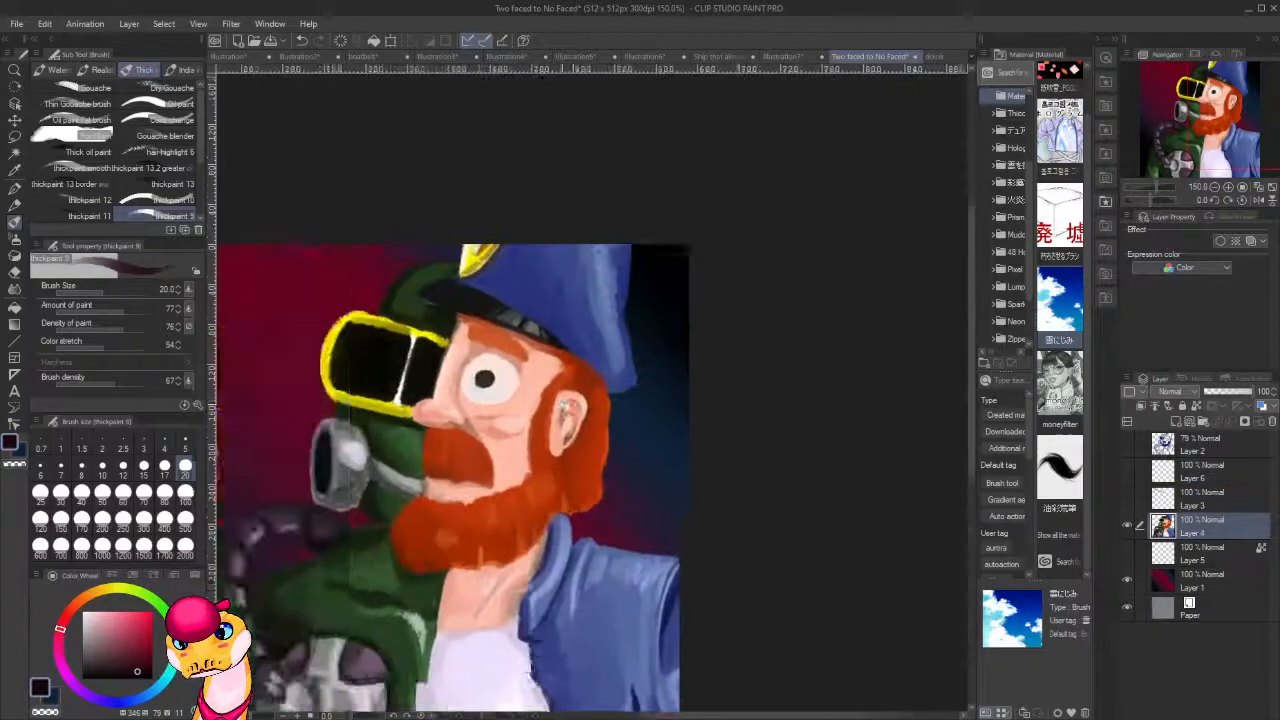
key(ctrl+shift+n)
scroll(657, 353, up, 2)
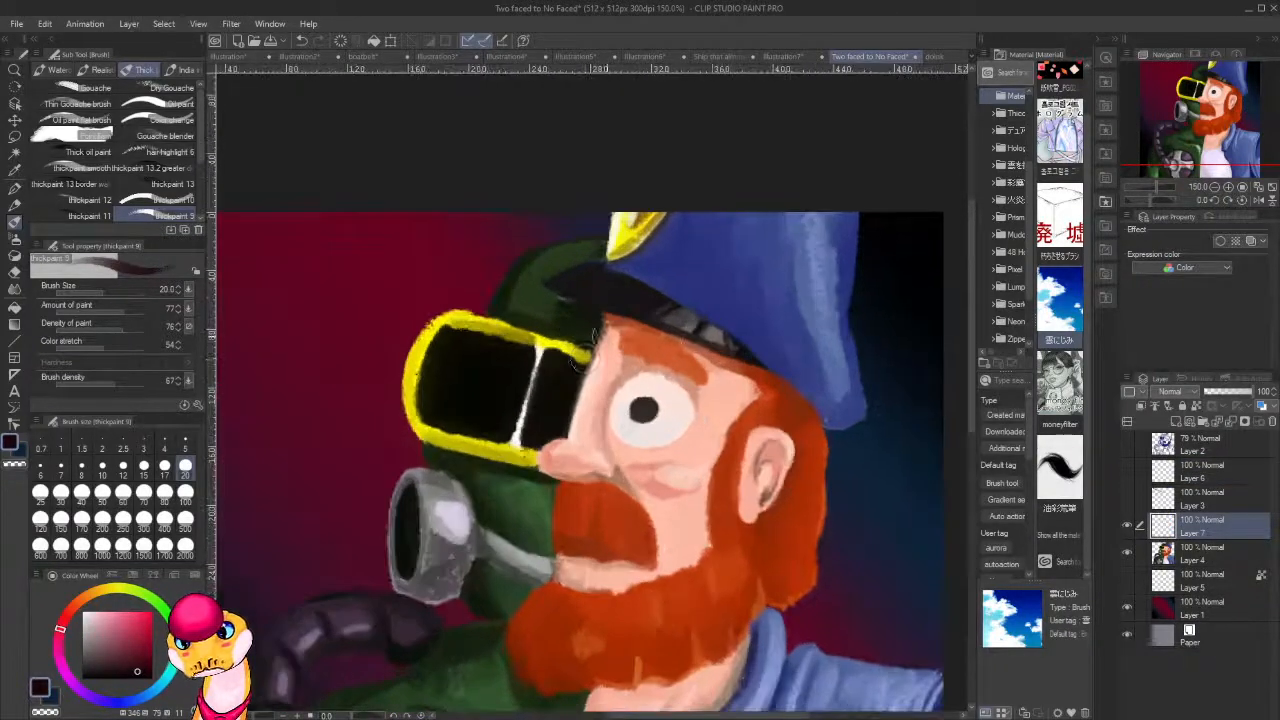
alt+click(650, 408)
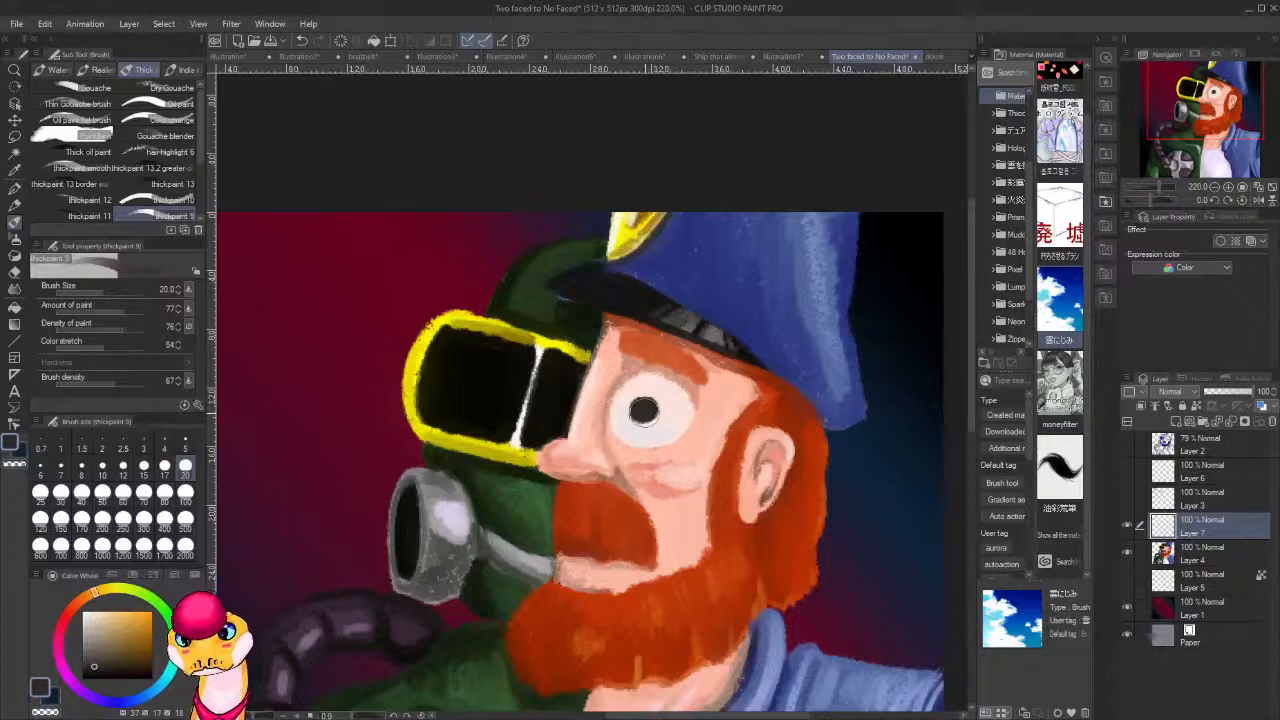
mouse_move(676, 391)
mouse_down()
mouse_move(624, 422)
mouse_move(684, 399)
mouse_move(618, 422)
mouse_move(688, 392)
mouse_move(676, 455)
mouse_move(640, 388)
mouse_move(600, 432)
mouse_move(705, 380)
mouse_move(594, 428)
mouse_up()
drag(620, 360, 665, 465)
drag(644, 415, 629, 386)
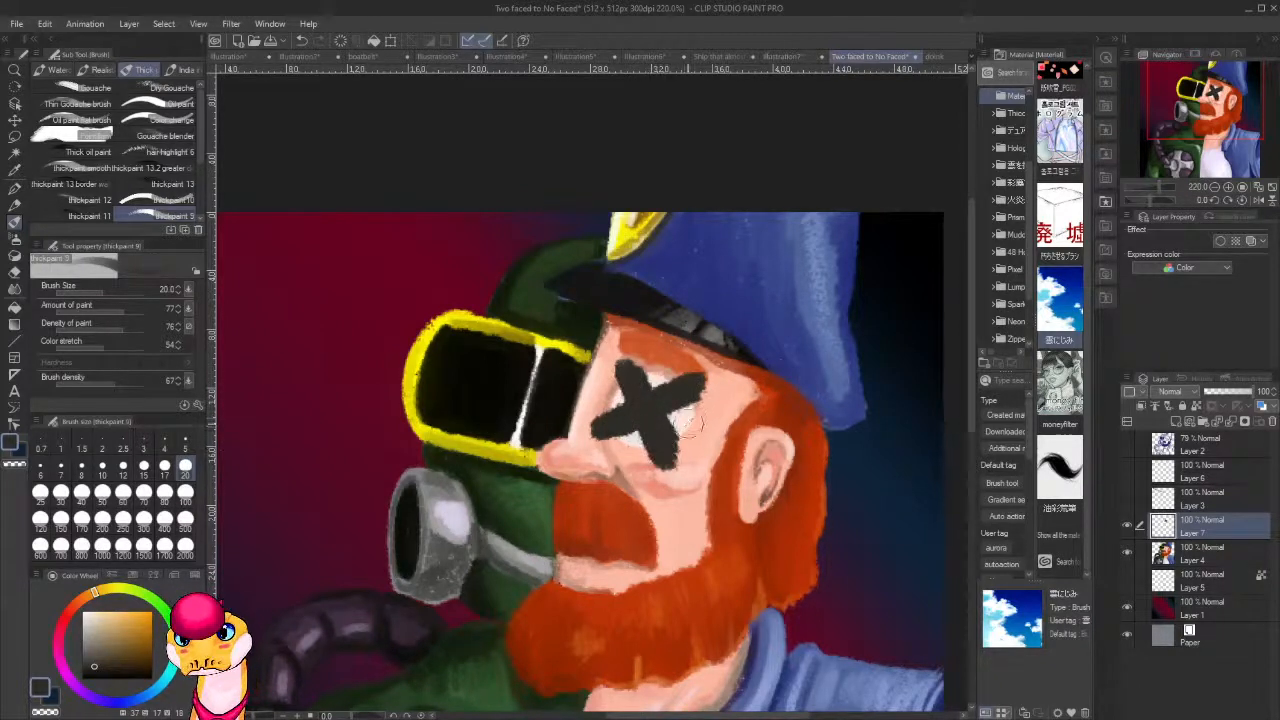
Paint a pale X over the masked figure's larger goggle lens with the off-white of the eye, and check the whole portrait.
alt+click(685, 426)
mouse_move(480, 361)
mouse_down()
mouse_move(488, 425)
mouse_move(470, 370)
mouse_move(505, 370)
mouse_move(502, 352)
mouse_move(440, 402)
mouse_up()
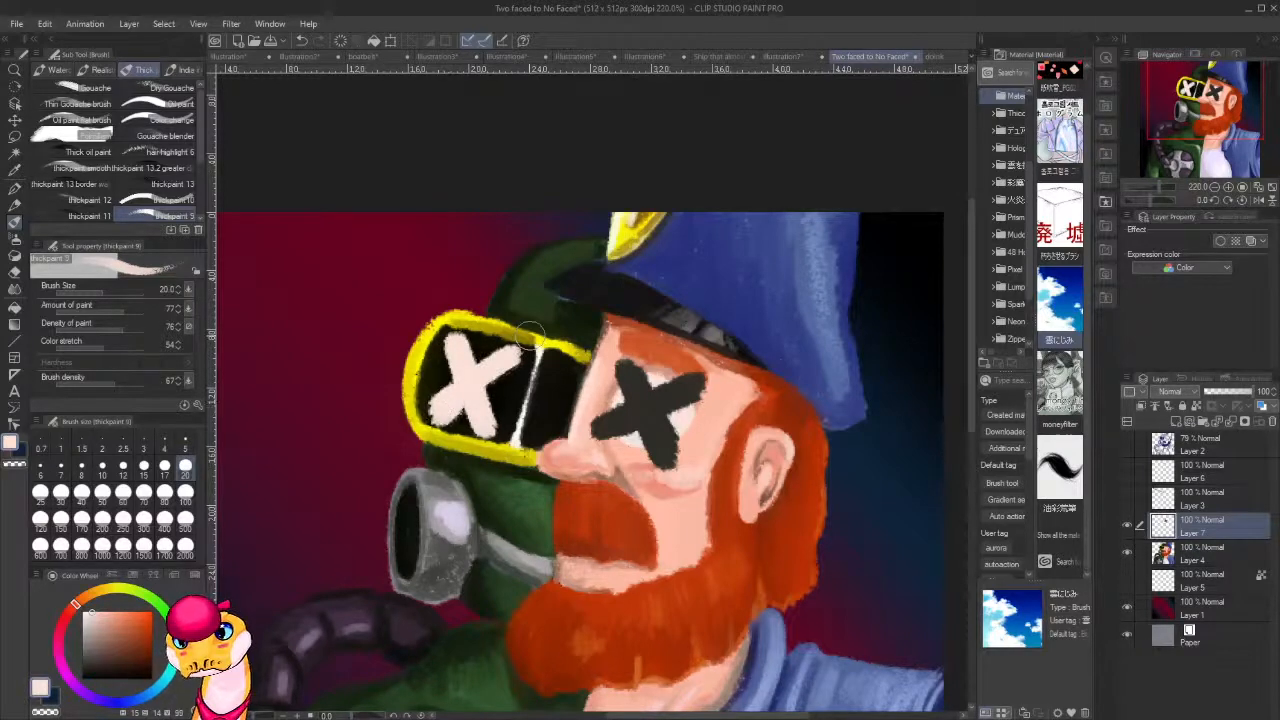
scroll(575, 340, down, 6)
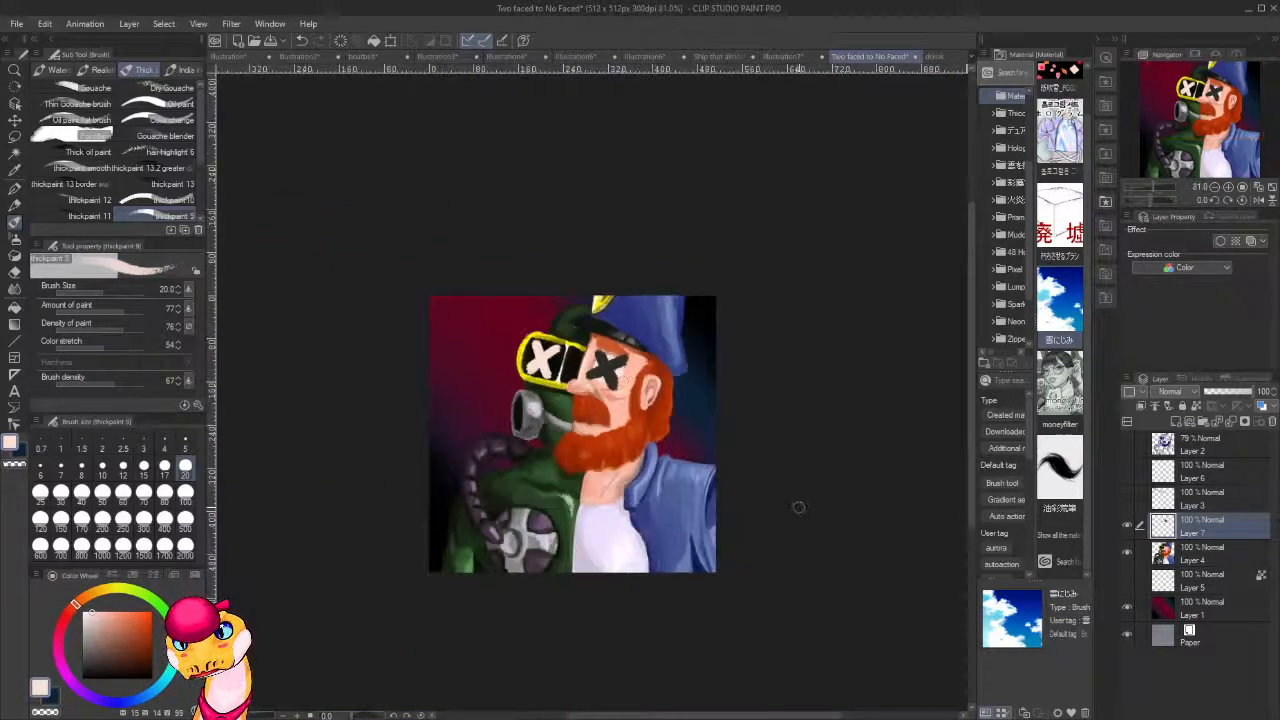
scroll(724, 516, down, 2)
scroll(724, 512, down, 2)
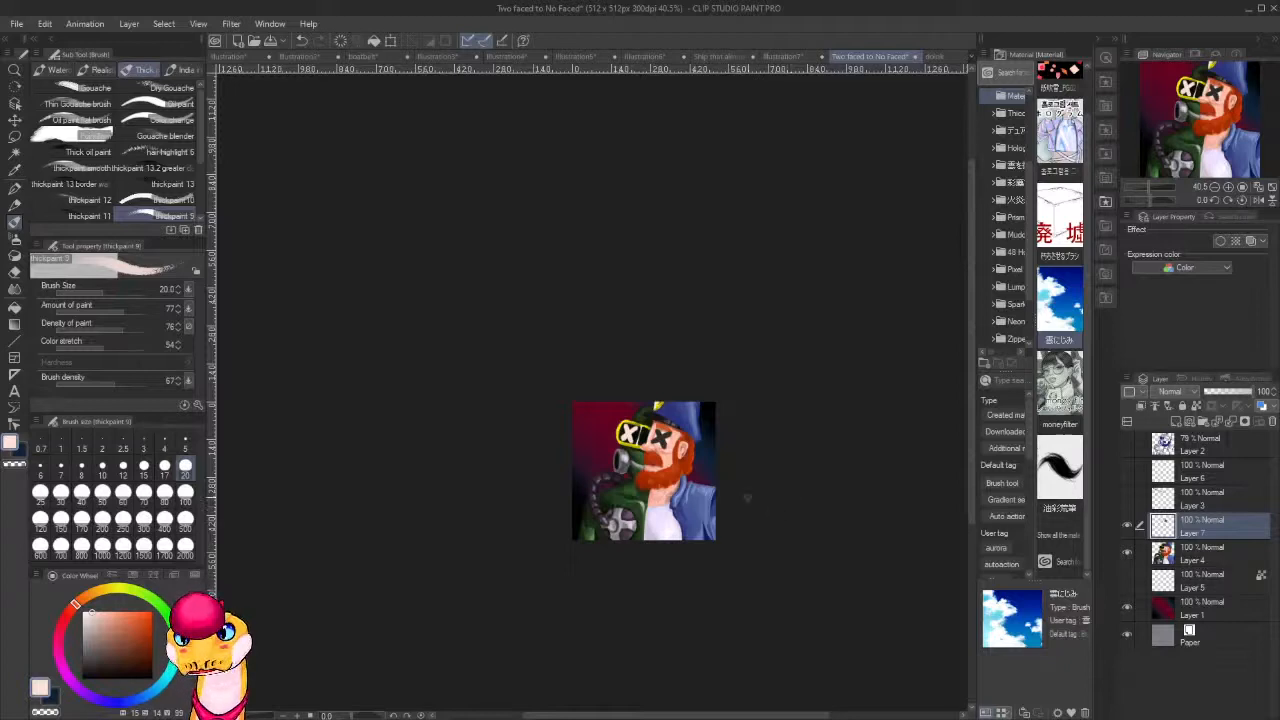
scroll(748, 495, up, 3)
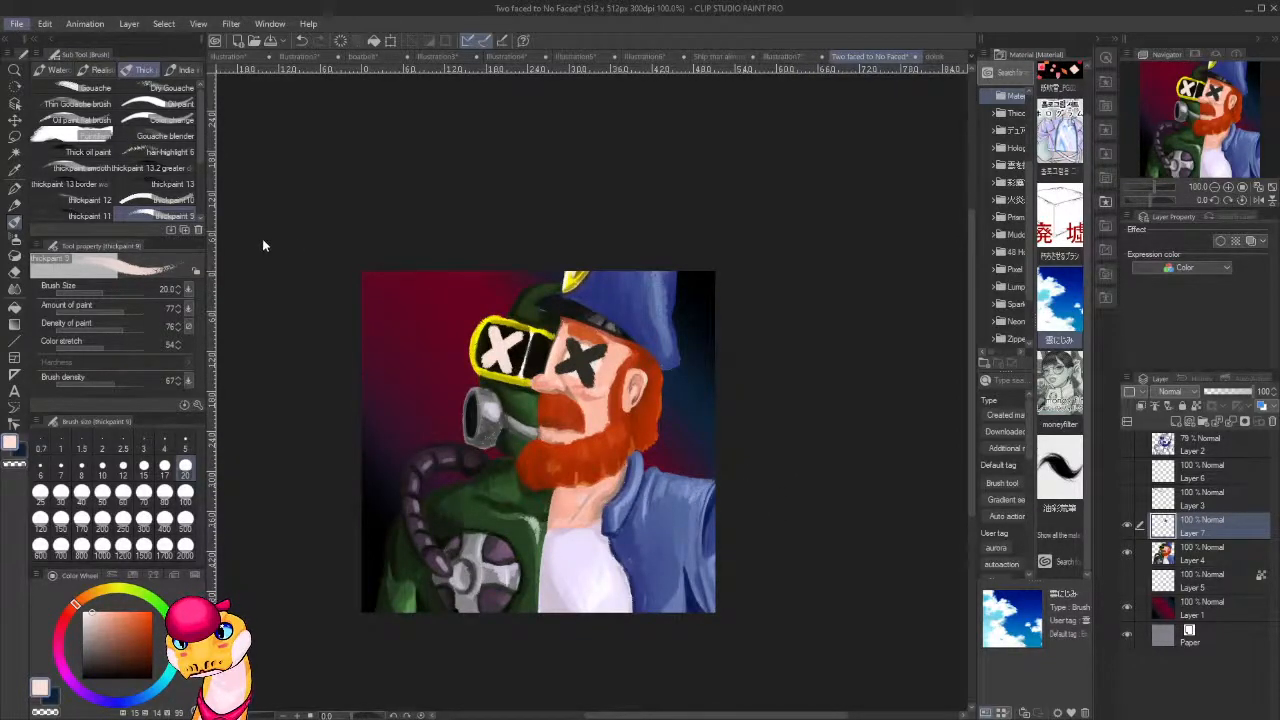
key(alt+Tab)
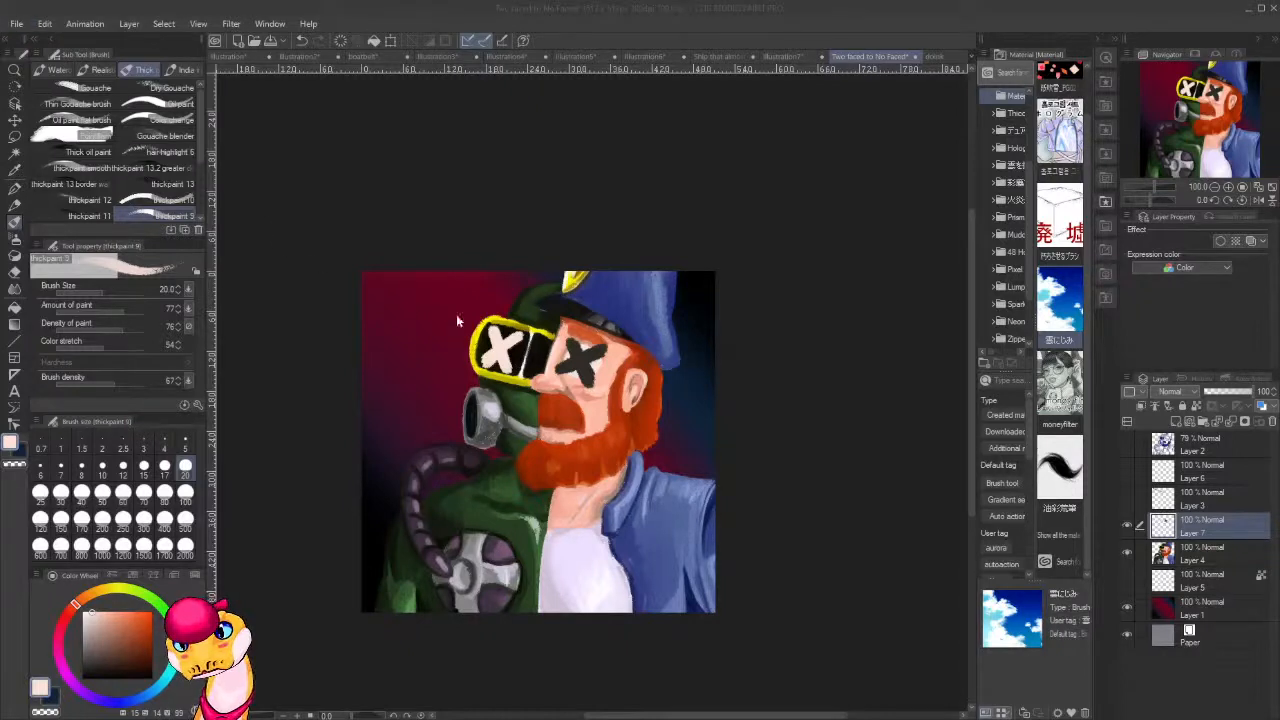